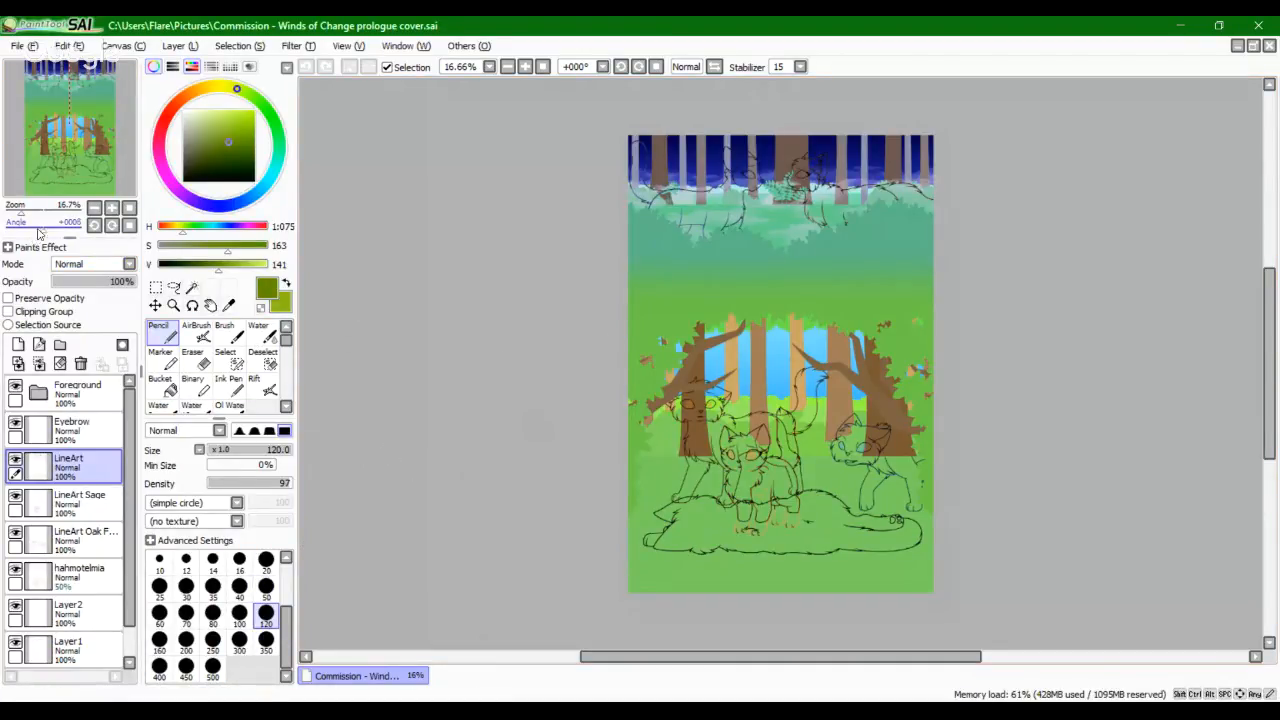
# Step: Toggle the visibility of the LineArt, LineArt Sage and LineArt Oak layers to check their contents, then reselect LineArt
pyautogui.scroll(-1, 137, 410)
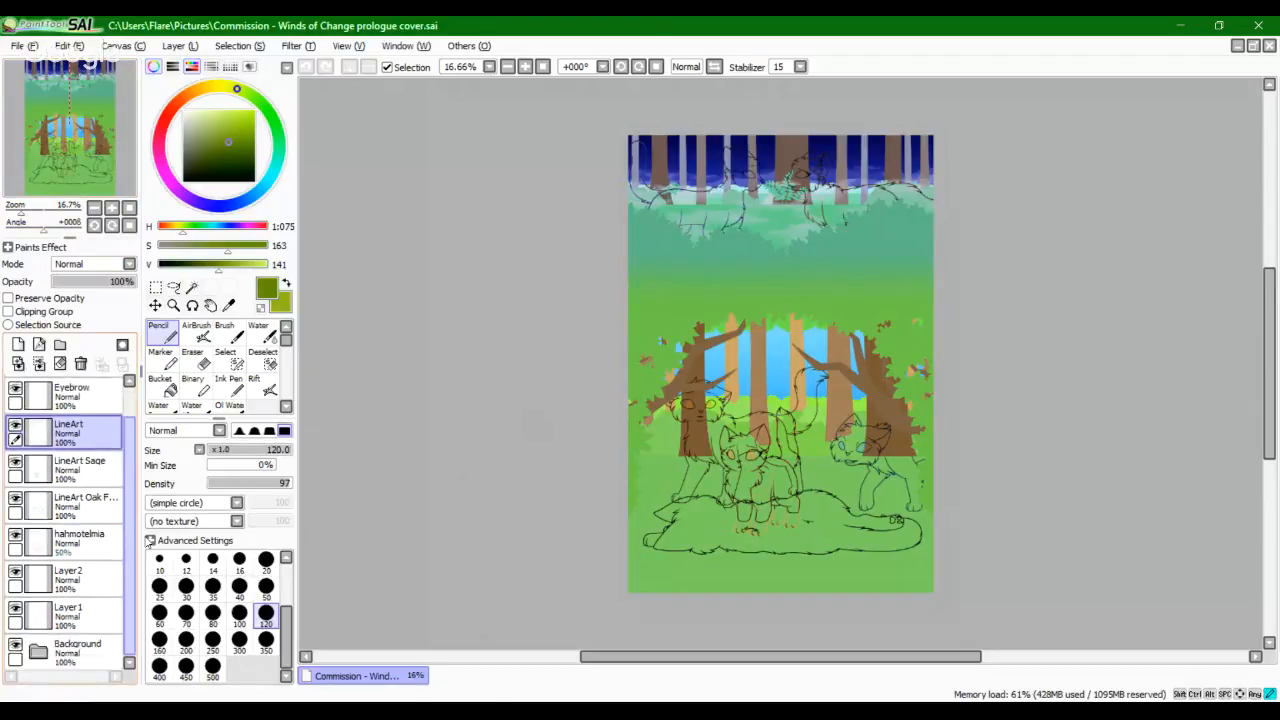
pyautogui.scroll(1, 137, 410)
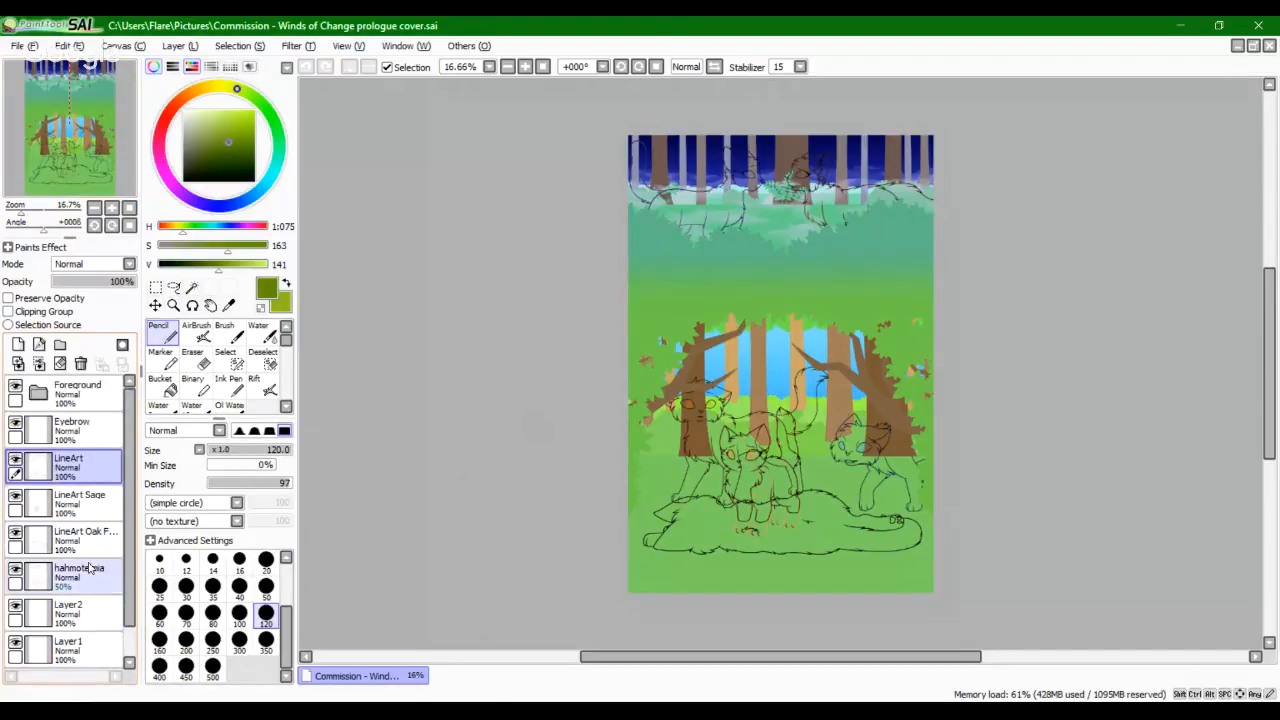
pyautogui.click(15, 467)
pyautogui.click(15, 464)
pyautogui.click(17, 502)
pyautogui.click(15, 497)
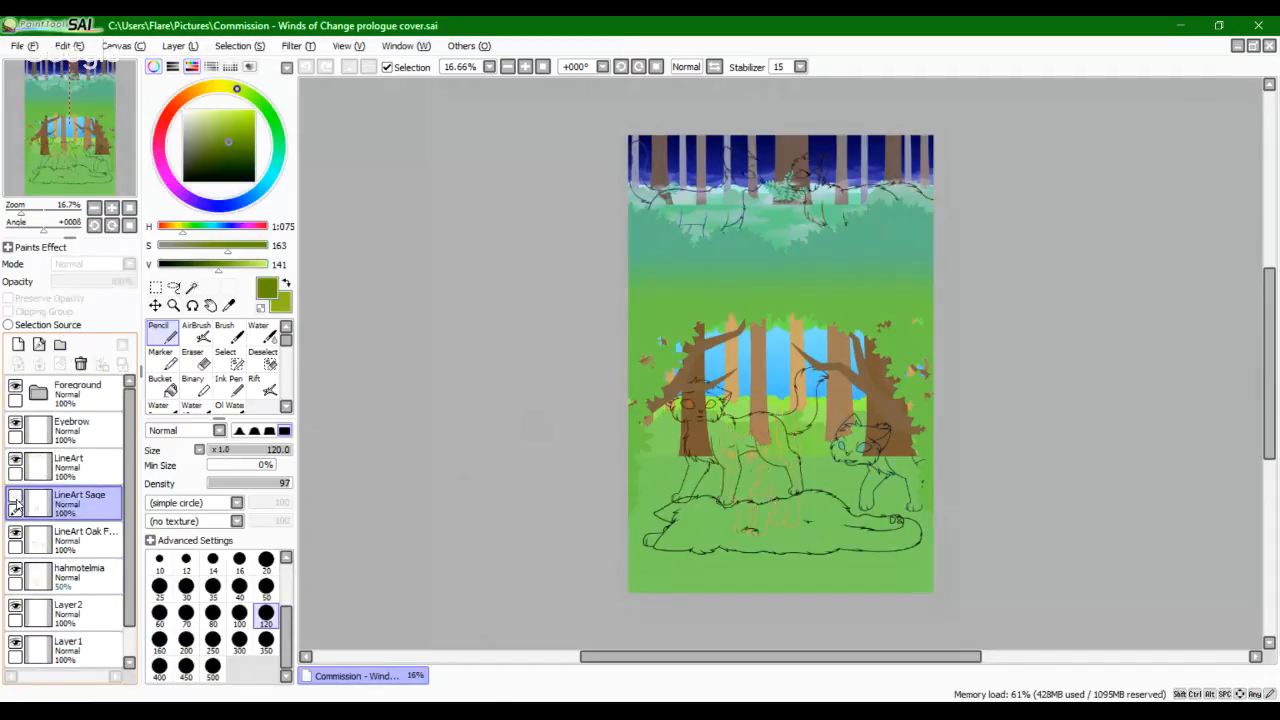
pyautogui.click(15, 497)
pyautogui.click(40, 548)
pyautogui.click(16, 534)
pyautogui.click(16, 534)
pyautogui.click(88, 505)
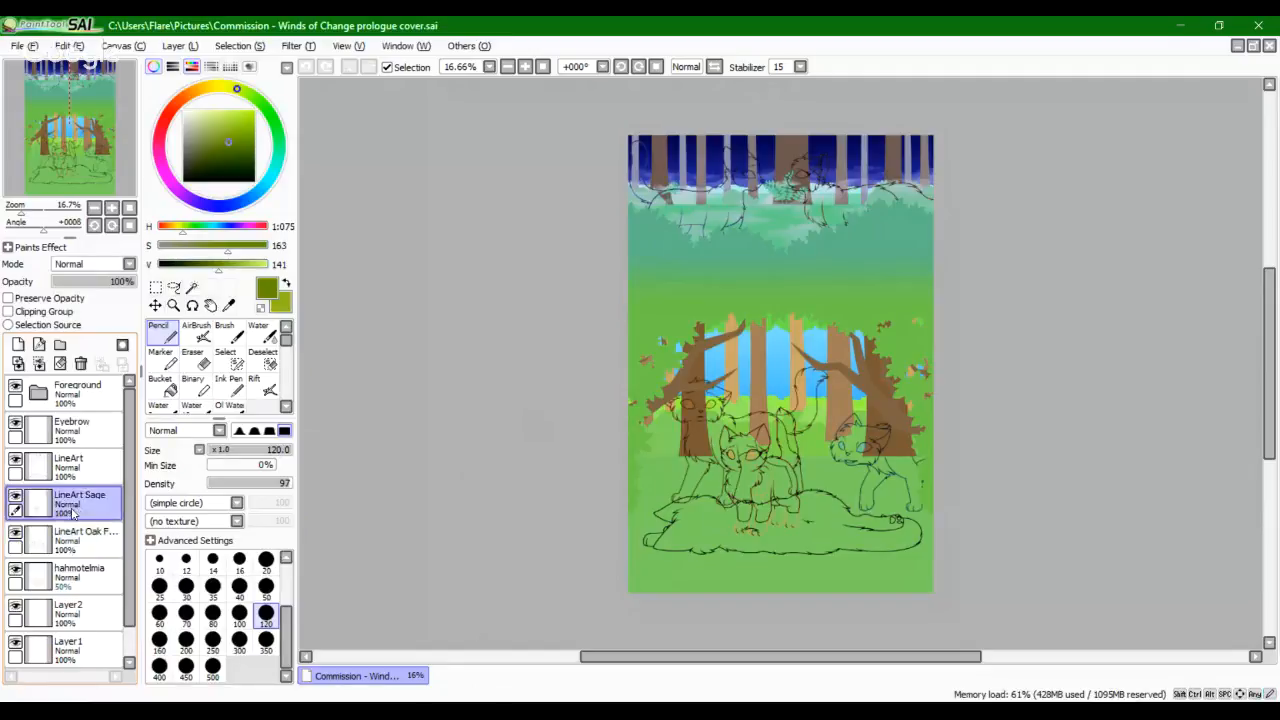
pyautogui.click(92, 468)
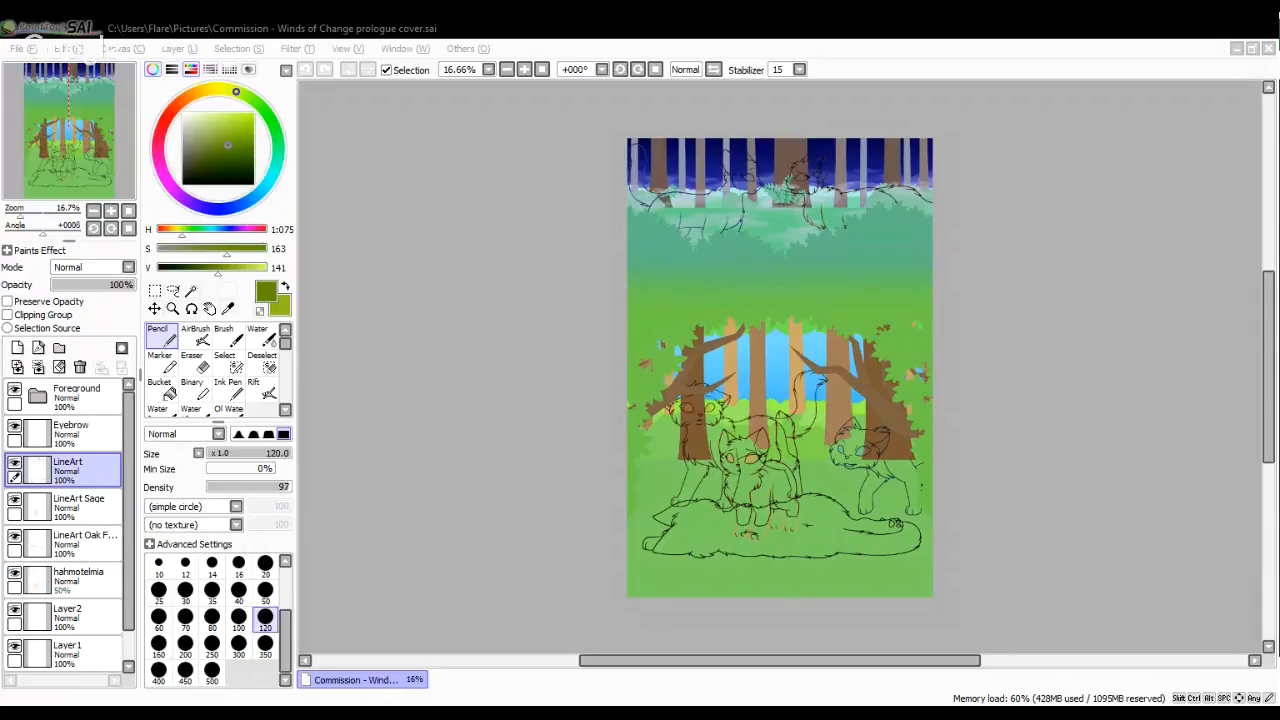
# Step: Set the pencil size to 40 and mix a dark teal-blue colour with H 3:047, S 105 and V 105
pyautogui.click(536, 675)
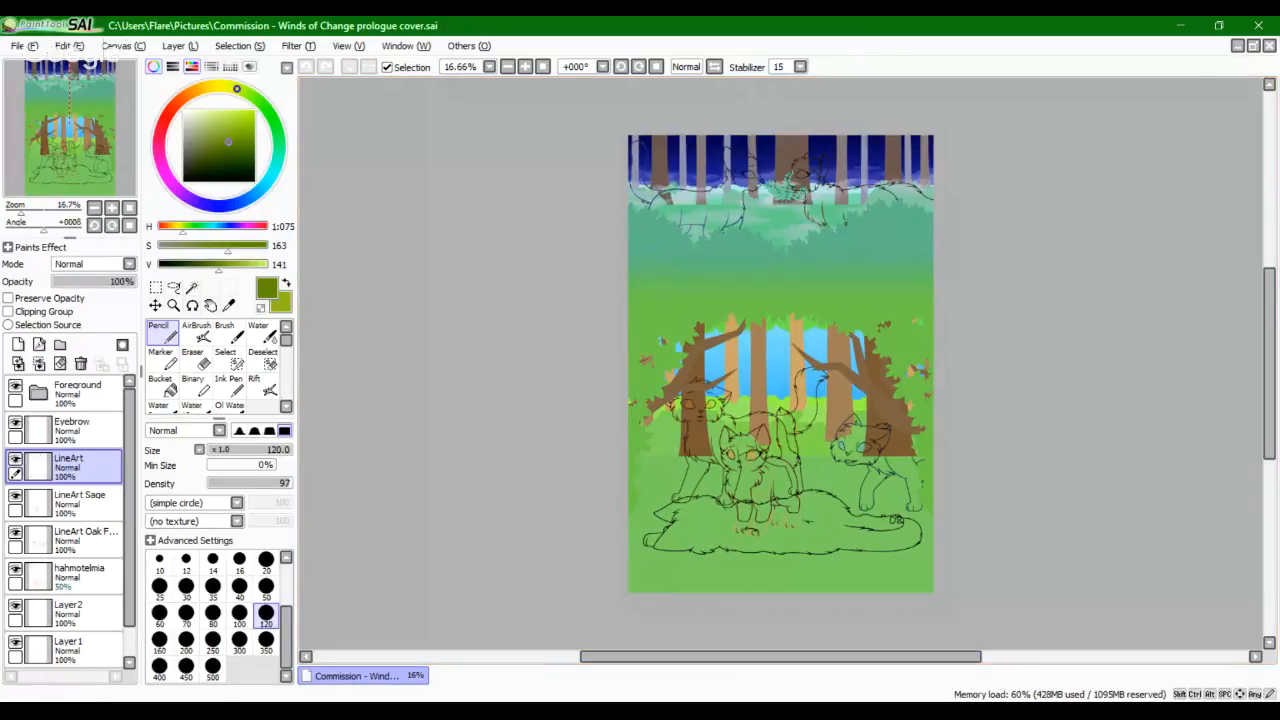
pyautogui.click(362, 645)
pyautogui.click(239, 586)
pyautogui.click(199, 204)
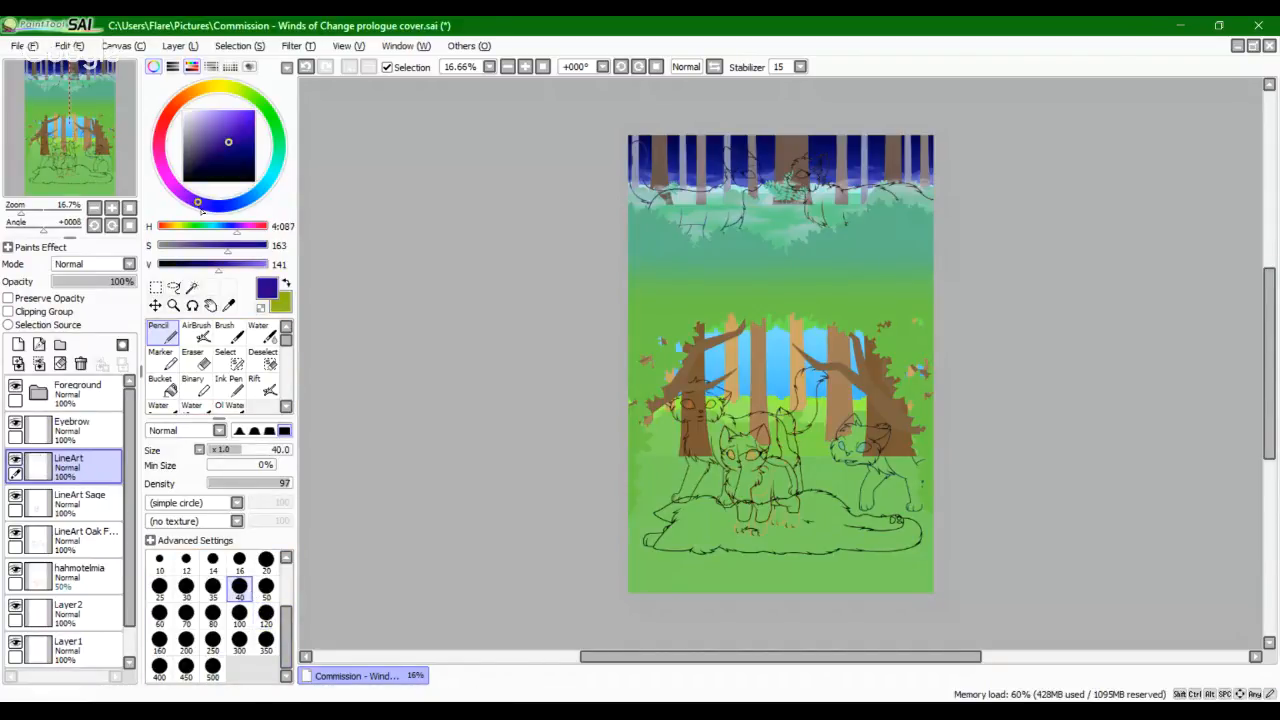
pyautogui.moveTo(252, 138); pyautogui.dragTo(231, 147)
pyautogui.moveTo(236, 204); pyautogui.dragTo(252, 195)
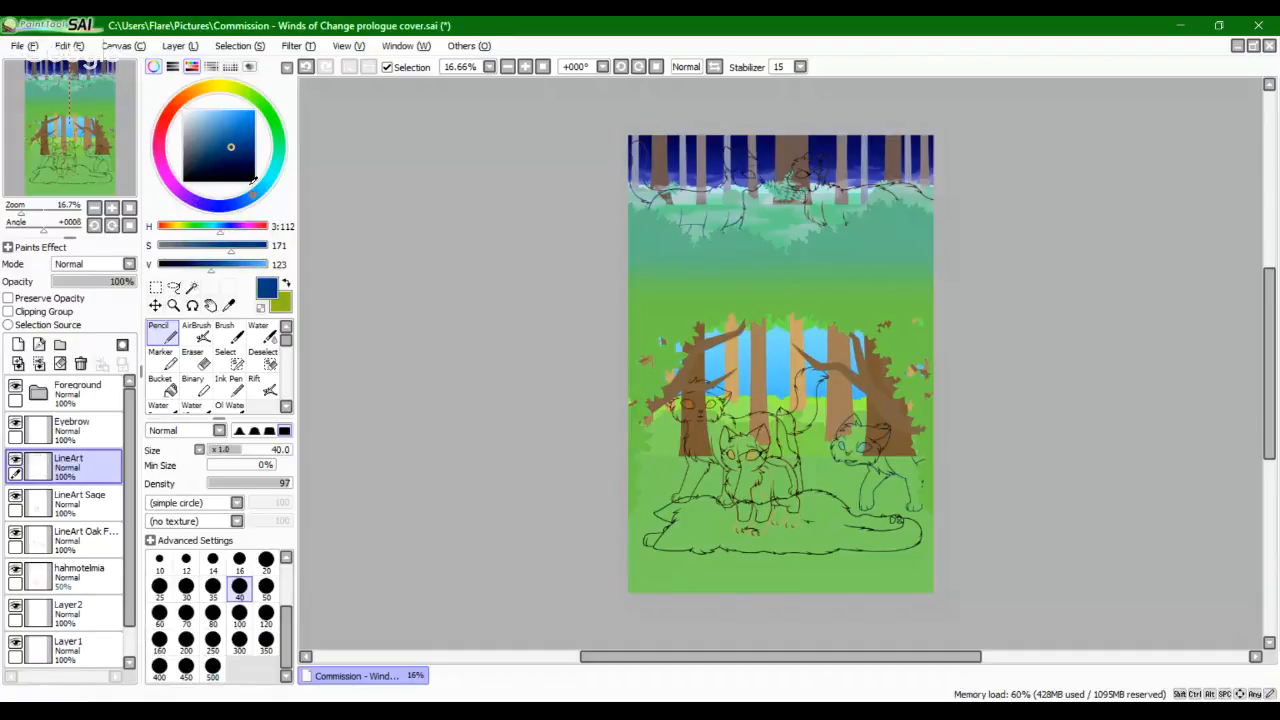
pyautogui.moveTo(231, 147); pyautogui.dragTo(222, 147)
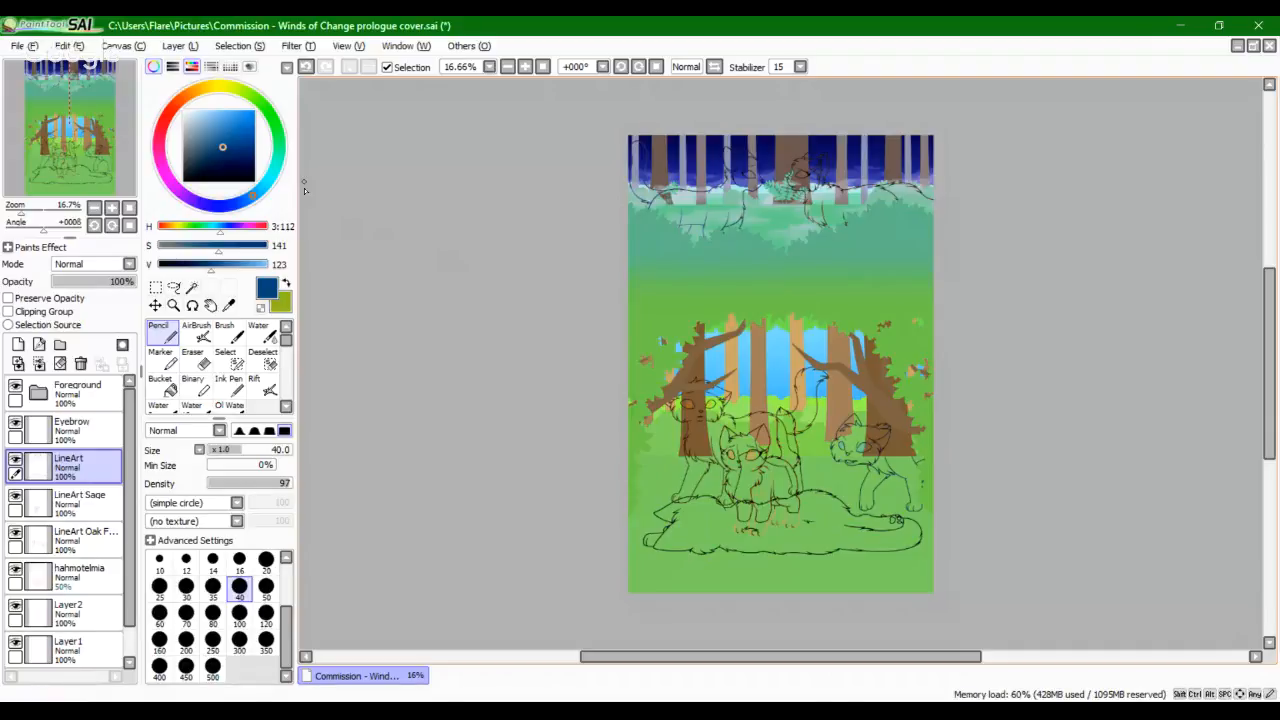
pyautogui.click(218, 150)
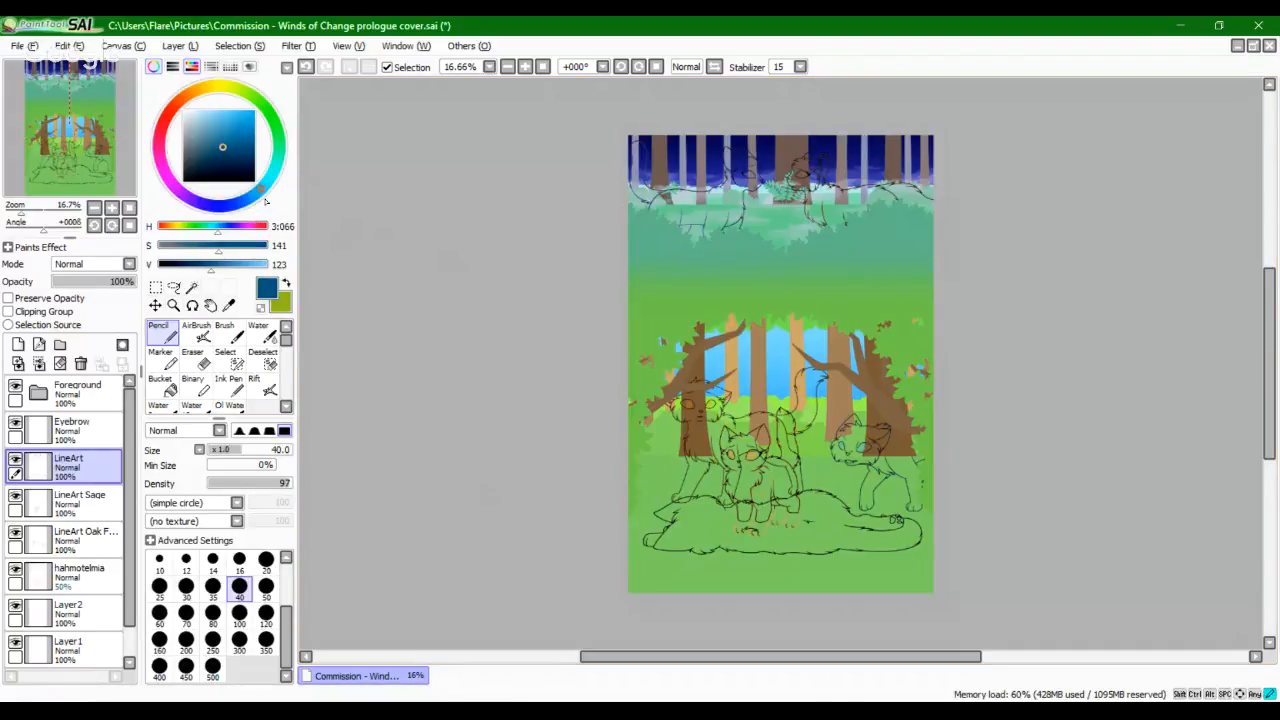
pyautogui.moveTo(218, 150); pyautogui.dragTo(215, 148)
pyautogui.moveTo(265, 195); pyautogui.dragTo(264, 185)
pyautogui.moveTo(210, 148); pyautogui.dragTo(212, 151)
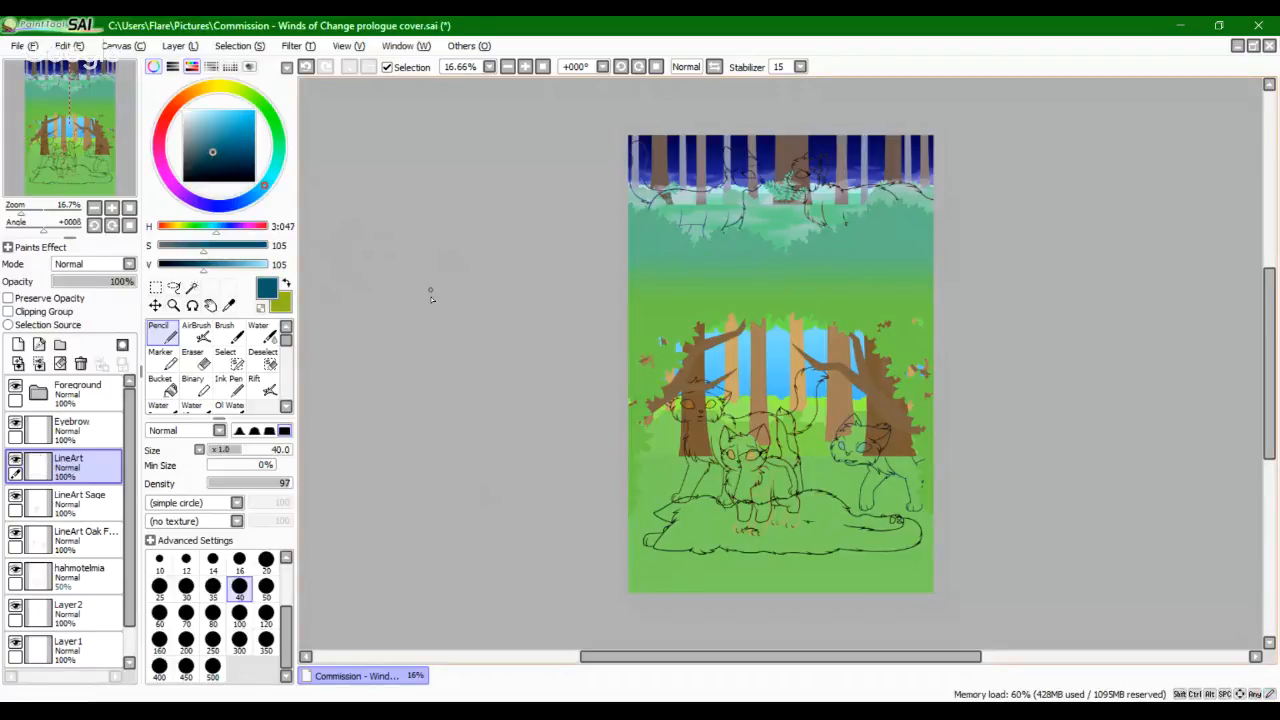
# Step: Add a new clipped layer above Layer5 inside the Foreground folder
pyautogui.click(38, 392)
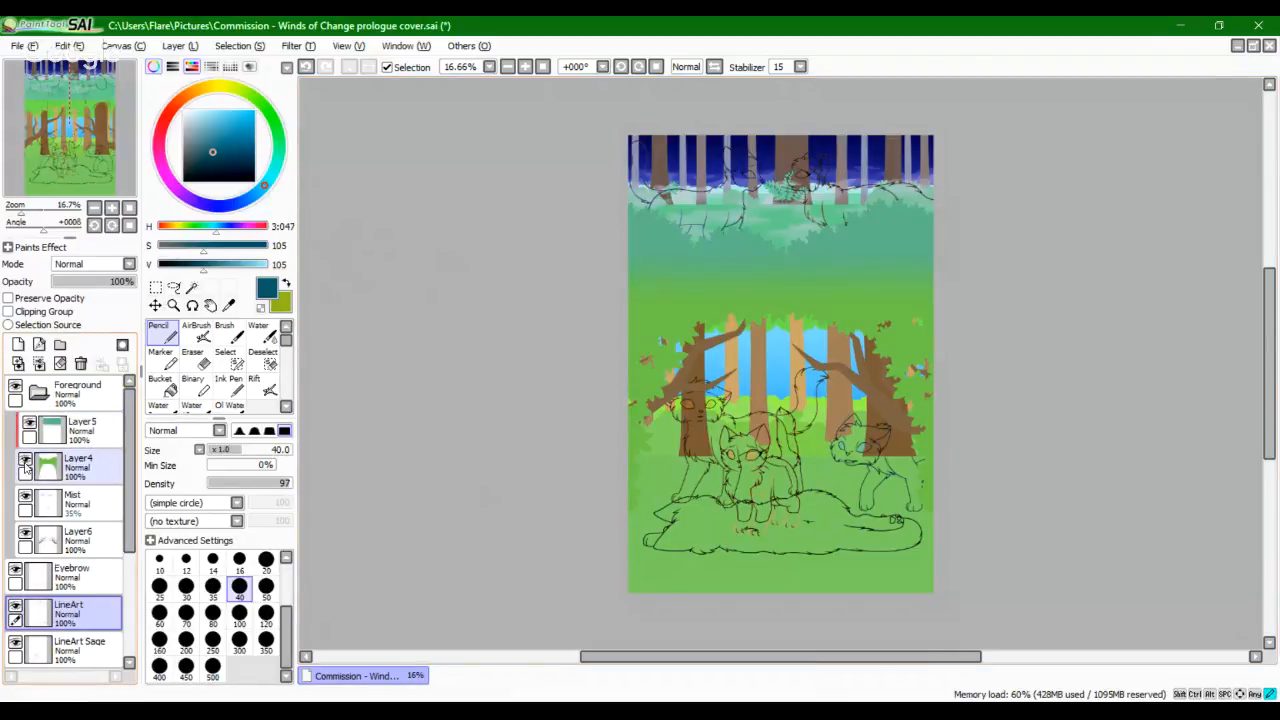
pyautogui.click(96, 479)
pyautogui.click(80, 430)
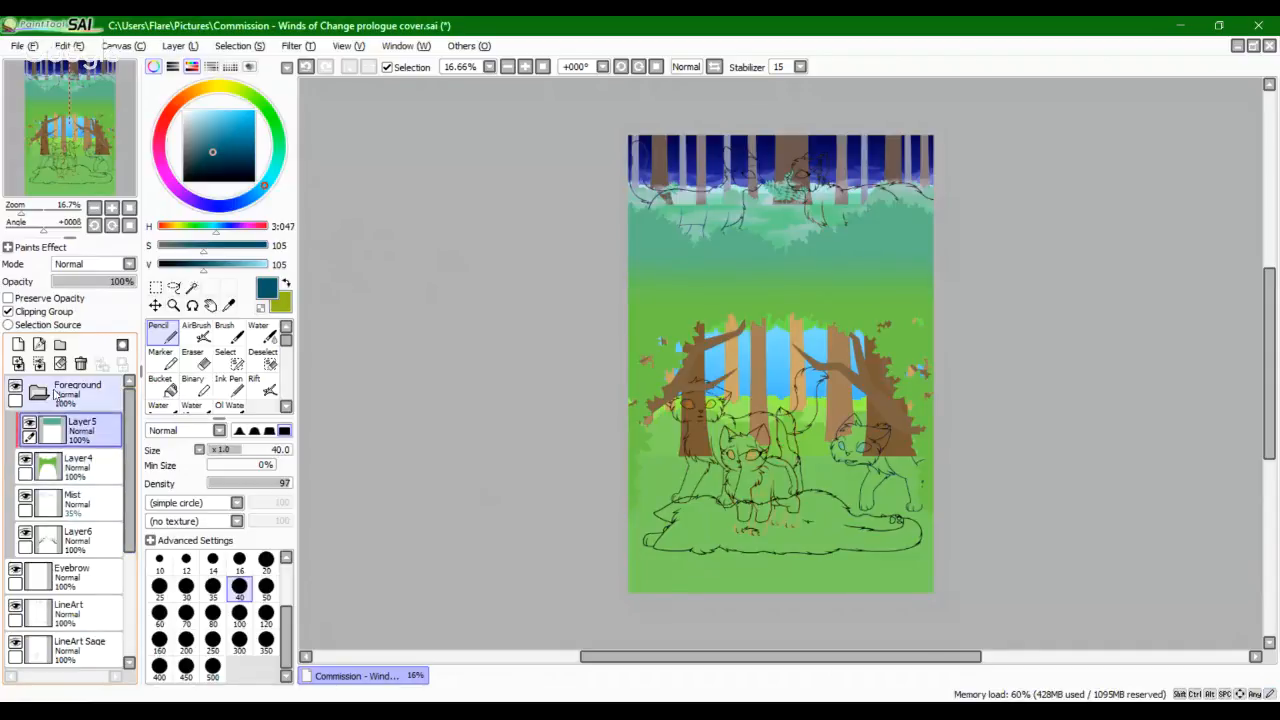
pyautogui.click(18, 346)
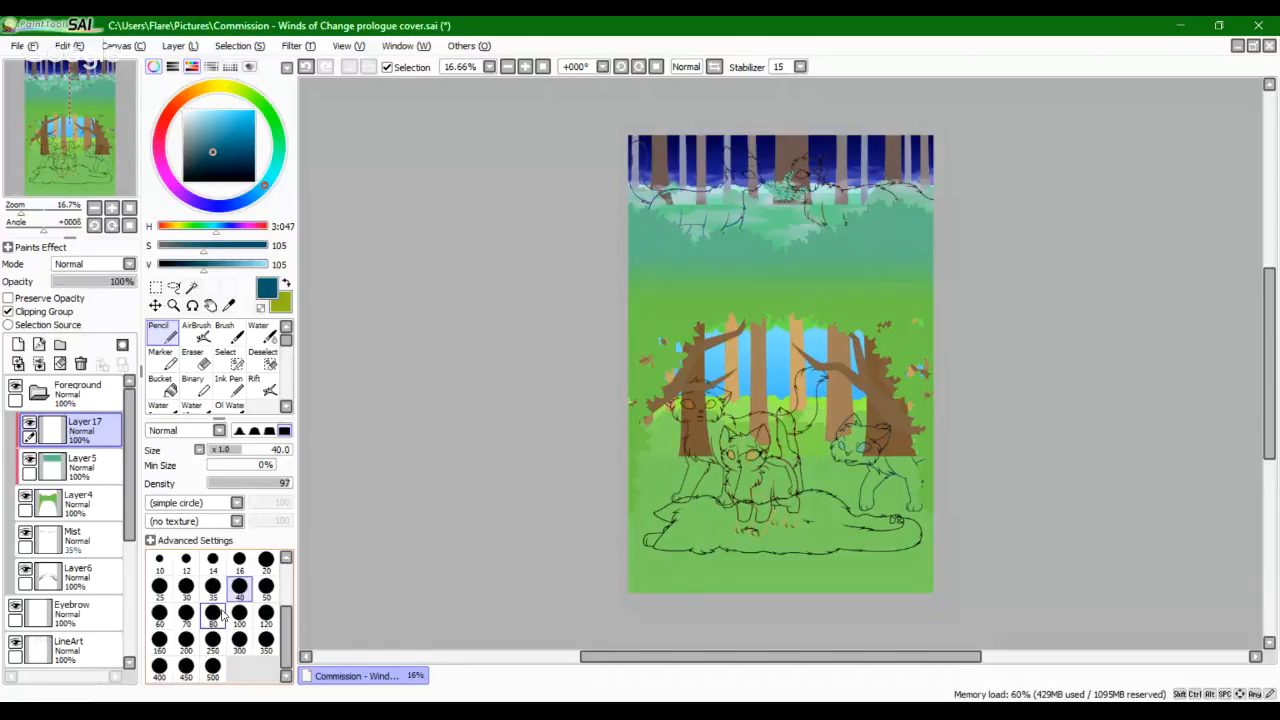
# Step: Set the pencil size to 7 for the new layer
pyautogui.click(163, 562)
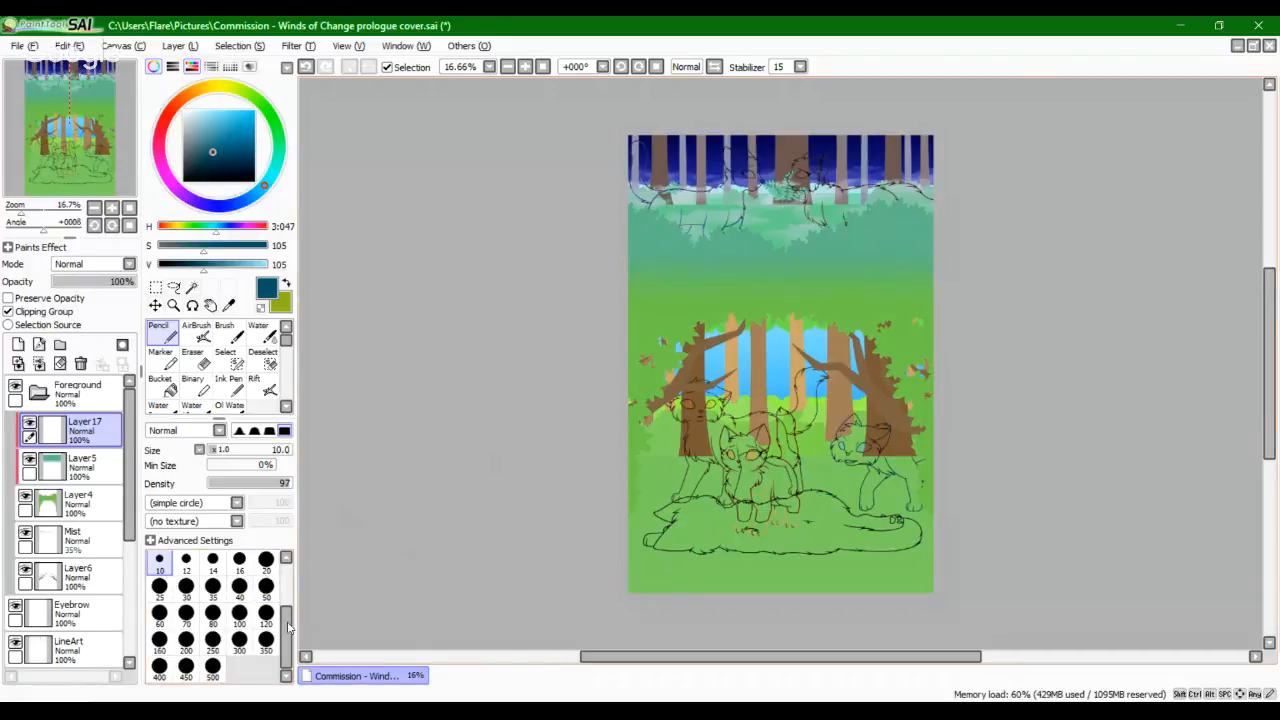
pyautogui.scroll(3, 212, 613)
pyautogui.click(212, 613)
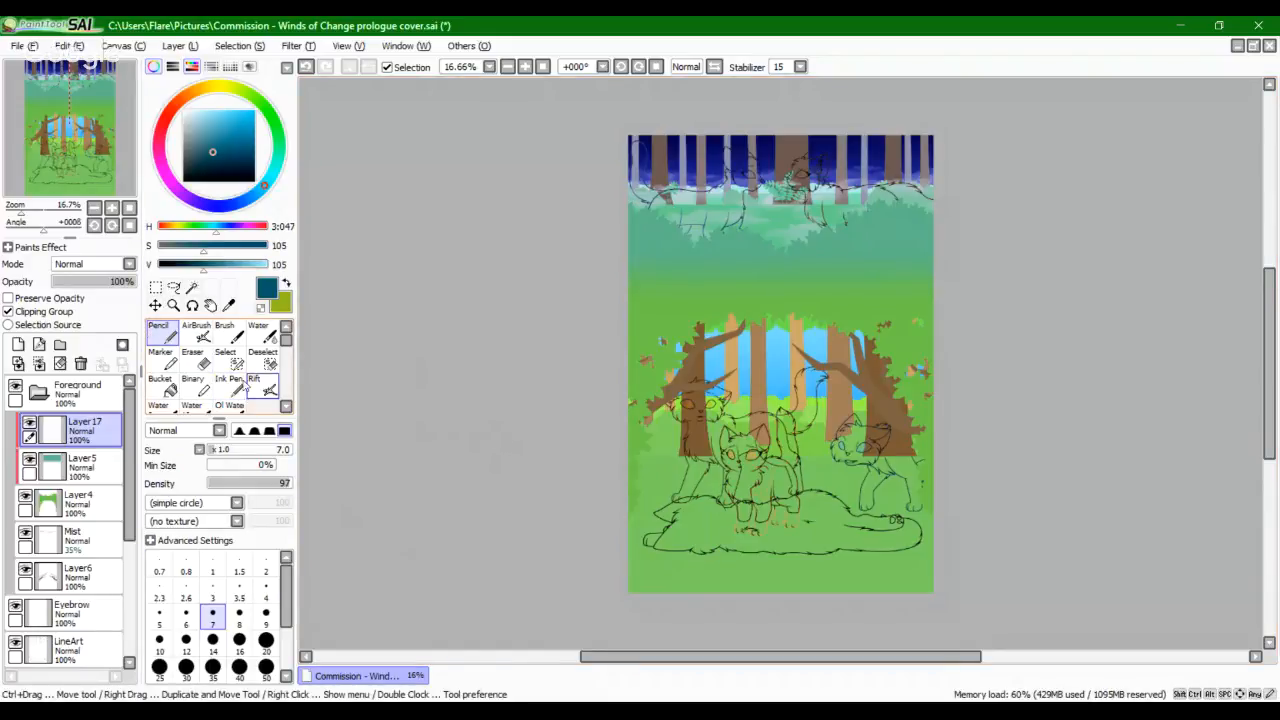
# Step: Change the drawing colour to a medium teal-blue with H 3:041, S 99 and V 159
pyautogui.moveTo(21, 212); pyautogui.dragTo(27, 212)
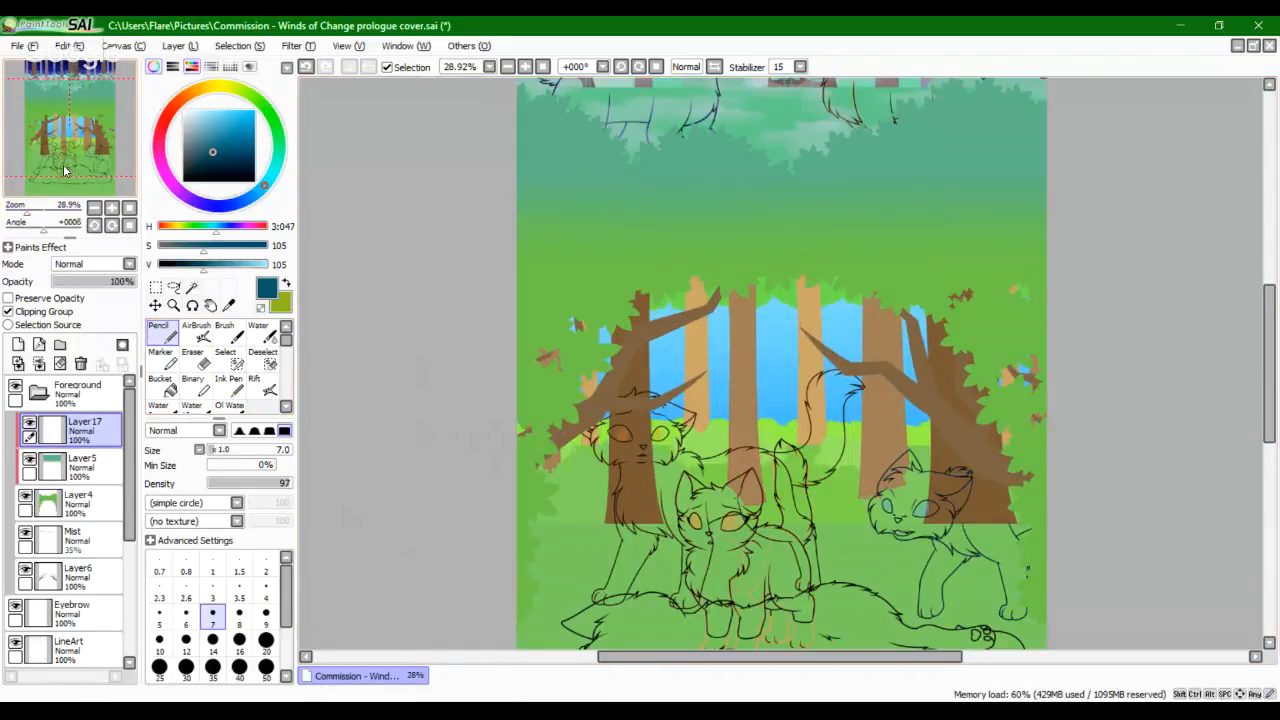
pyautogui.moveTo(64, 171); pyautogui.dragTo(66, 195)
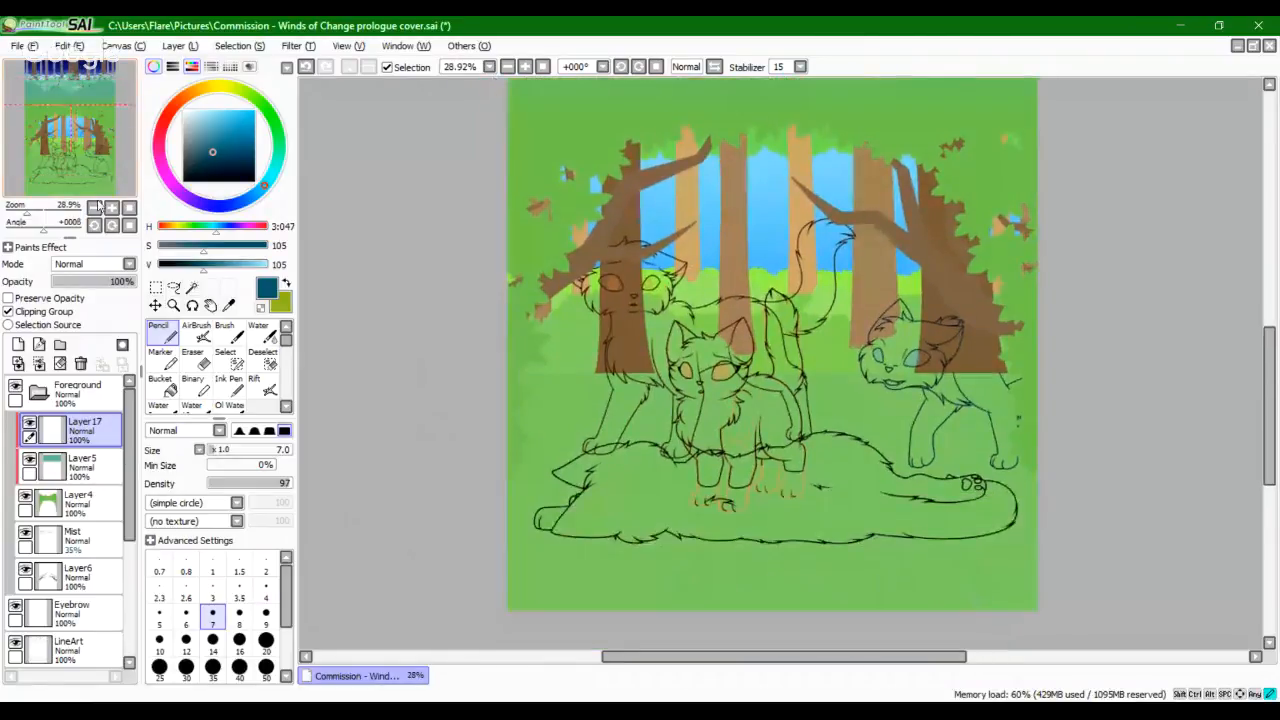
pyautogui.moveTo(216, 155); pyautogui.dragTo(215, 150)
pyautogui.moveTo(264, 186); pyautogui.dragTo(258, 192)
pyautogui.moveTo(214, 150); pyautogui.dragTo(219, 136)
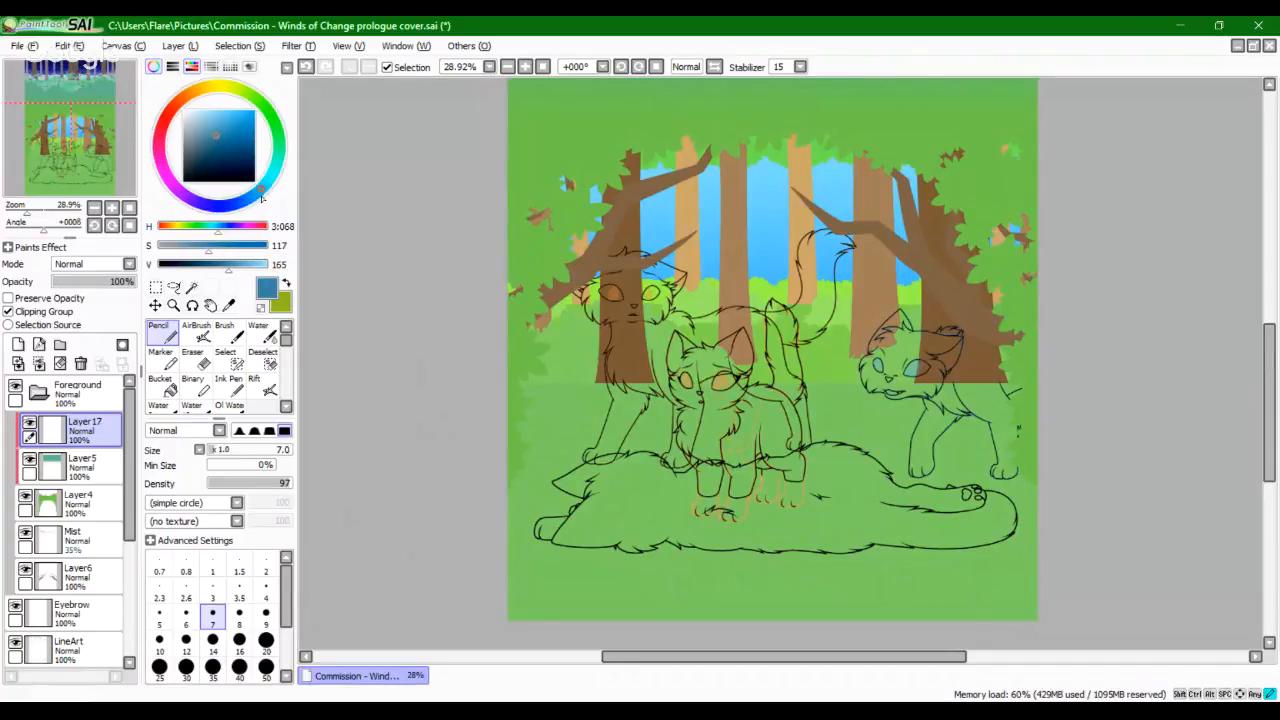
pyautogui.moveTo(261, 199); pyautogui.dragTo(268, 189)
pyautogui.click(216, 140)
pyautogui.click(214, 137)
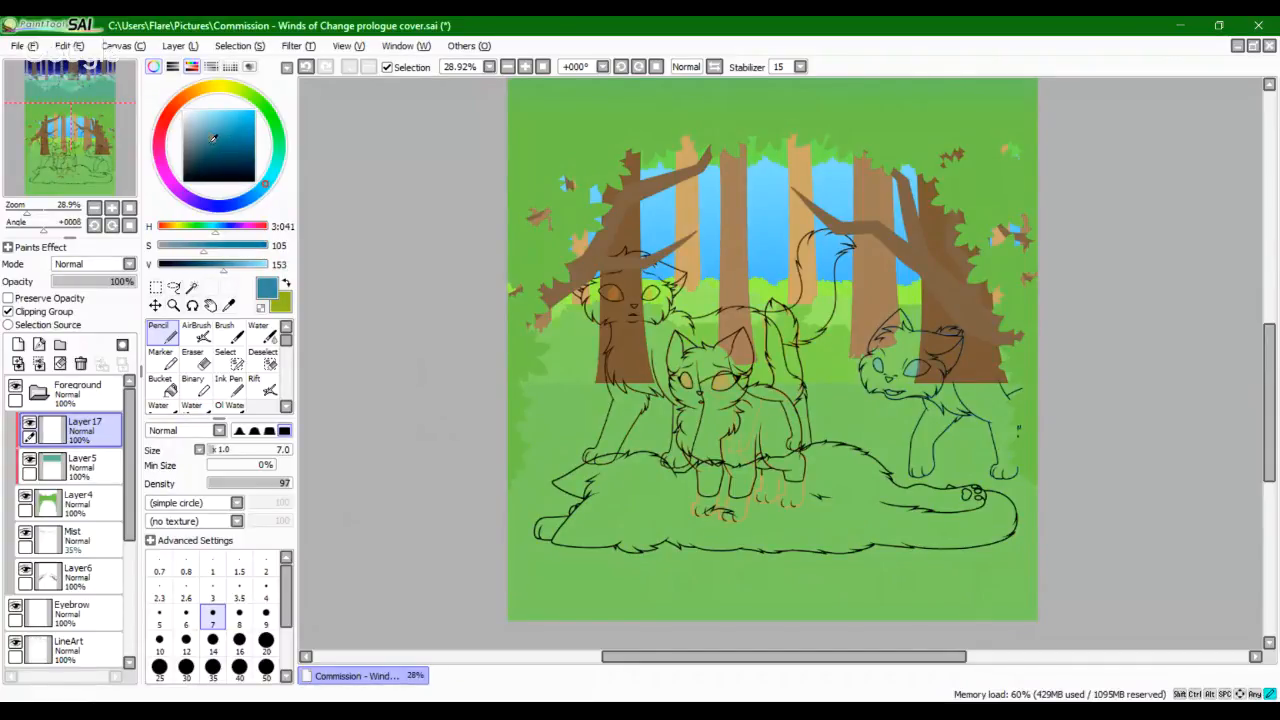
# Step: Set the blending mode of the new Foreground layer to Multiply
pyautogui.moveTo(131, 465)
pyautogui.mouseDown()
pyautogui.moveTo(133, 600)
pyautogui.moveTo(139, 446)
pyautogui.mouseUp()
pyautogui.click(38, 392)
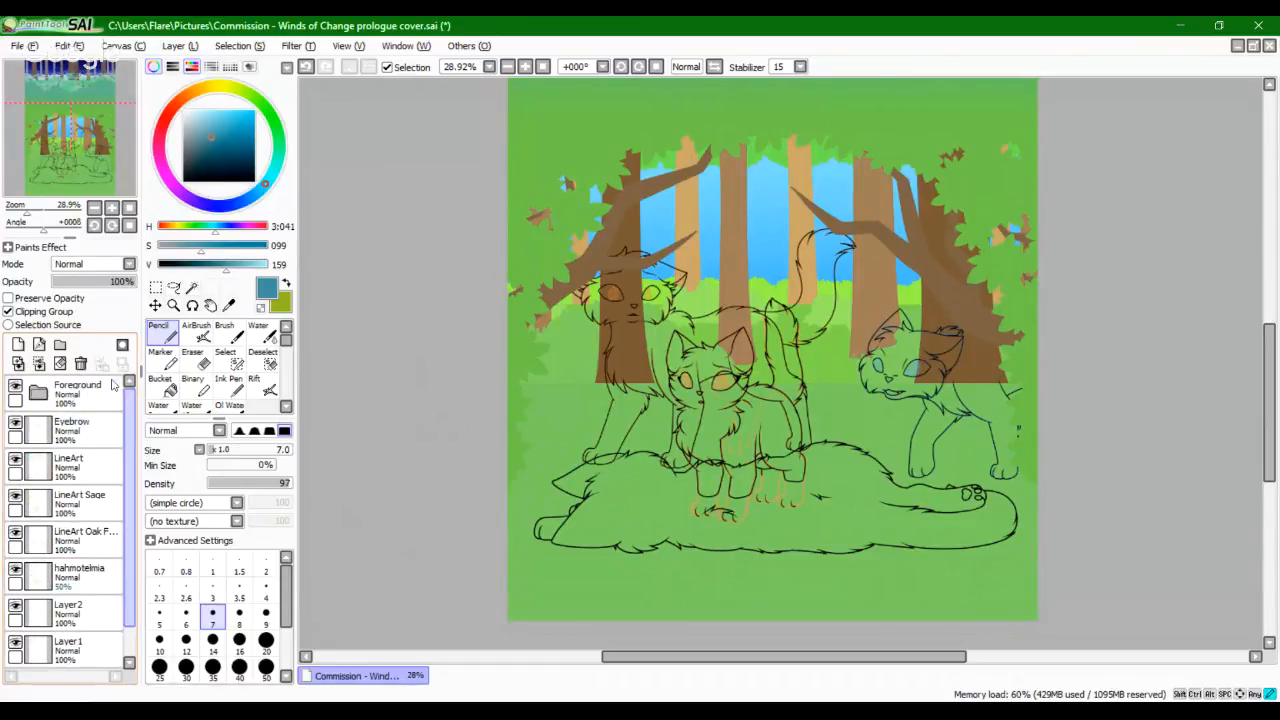
pyautogui.click(38, 392)
pyautogui.click(93, 264)
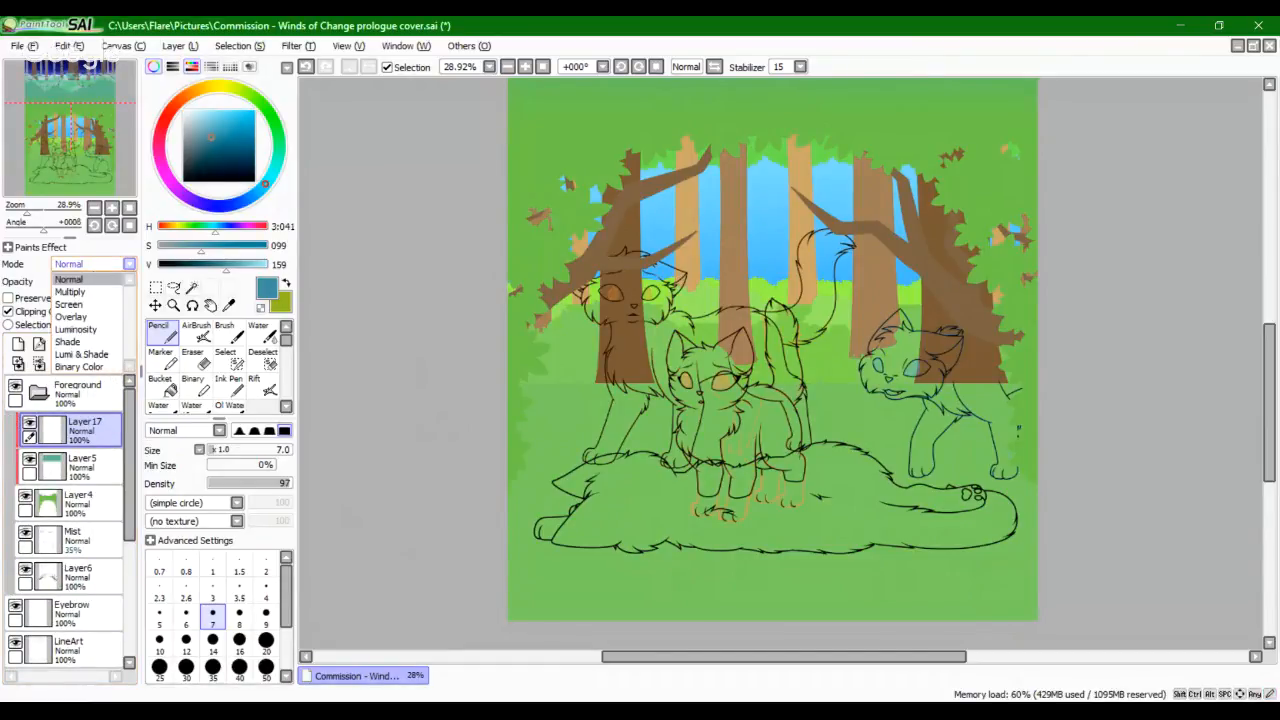
pyautogui.click(85, 303)
# Step: Move the Multiply layer directly above Layer6 so it clips to the trees, and hide the Mist layer
pyautogui.moveTo(26, 210); pyautogui.dragTo(44, 210)
pyautogui.moveTo(94, 152)
pyautogui.mouseDown()
pyautogui.moveTo(114, 178)
pyautogui.moveTo(100, 175)
pyautogui.mouseUp()
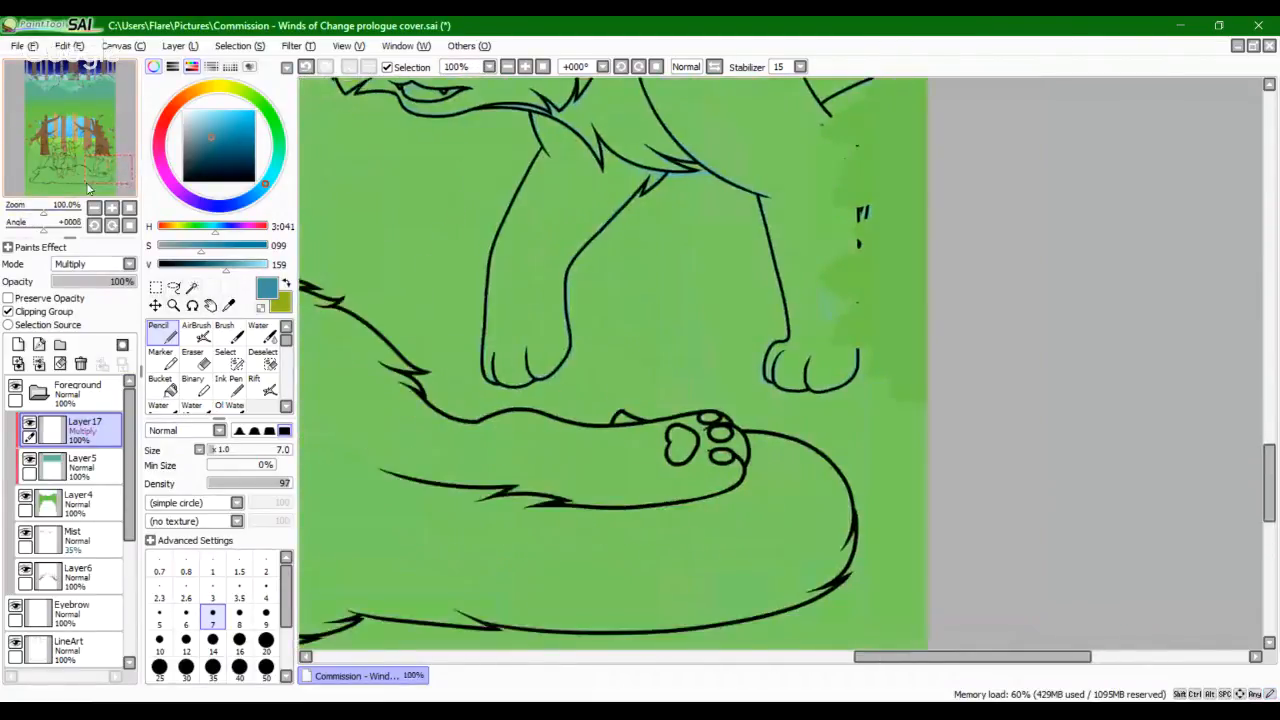
pyautogui.moveTo(44, 210); pyautogui.dragTo(24, 210)
pyautogui.moveTo(50, 172); pyautogui.dragTo(22, 139)
pyautogui.moveTo(88, 438); pyautogui.dragTo(32, 508)
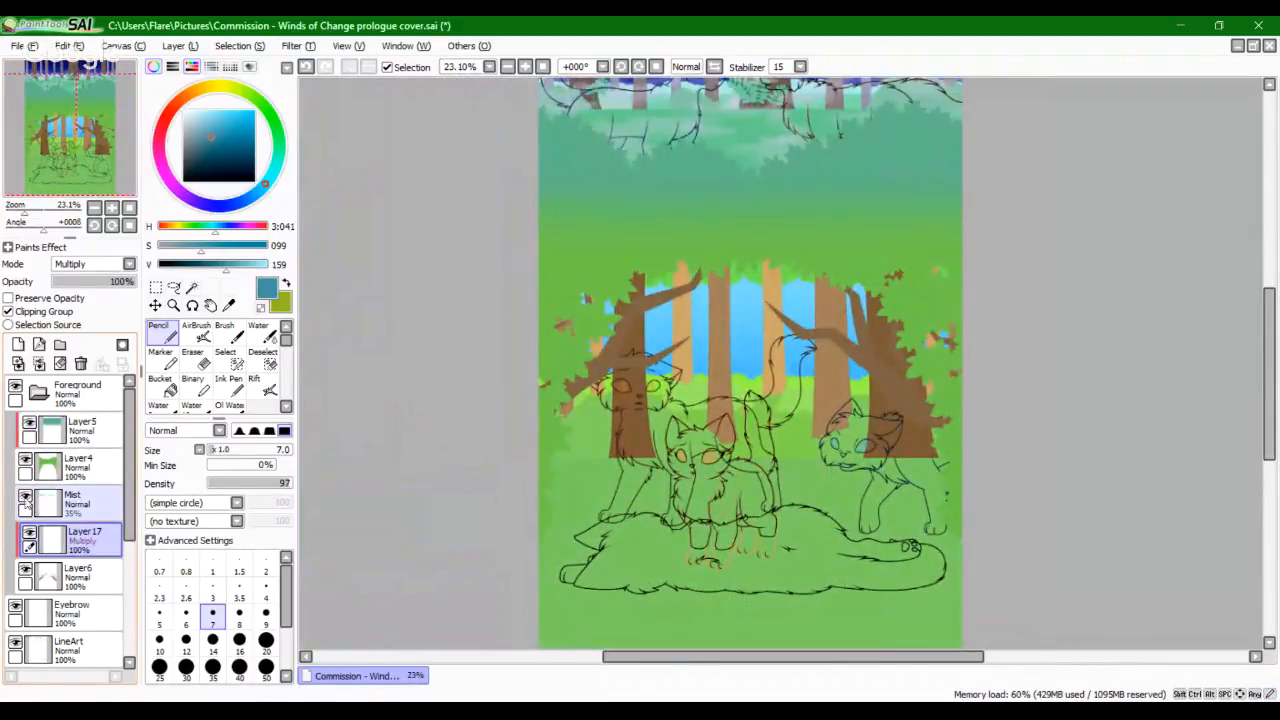
pyautogui.click(25, 497)
# Step: Try a size 20 teal-blue shading stroke along the long bent branch of the right-hand foreground tree
pyautogui.moveTo(32, 212); pyautogui.dragTo(43, 212)
pyautogui.moveTo(82, 133); pyautogui.dragTo(90, 127)
pyautogui.click(265, 644)
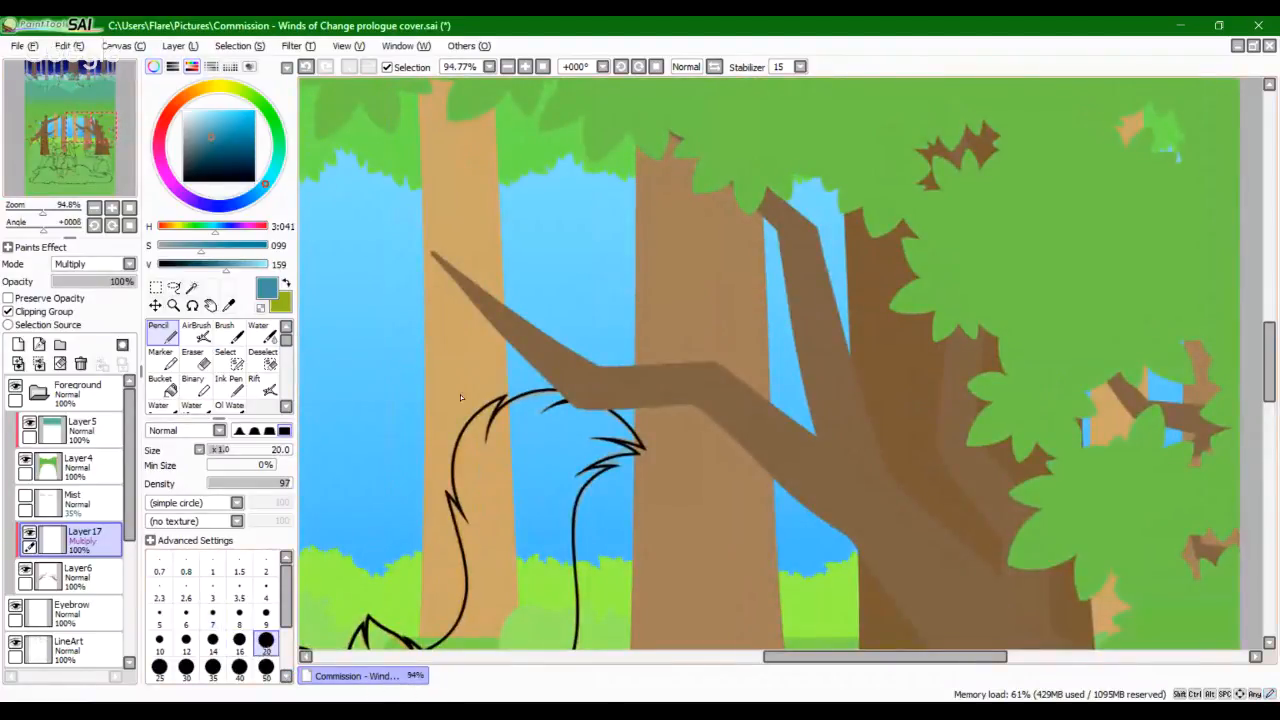
pyautogui.moveTo(425, 248); pyautogui.dragTo(626, 439)
pyautogui.hotkey('ctrl', 'z')
pyautogui.moveTo(432, 255); pyautogui.dragTo(648, 436)
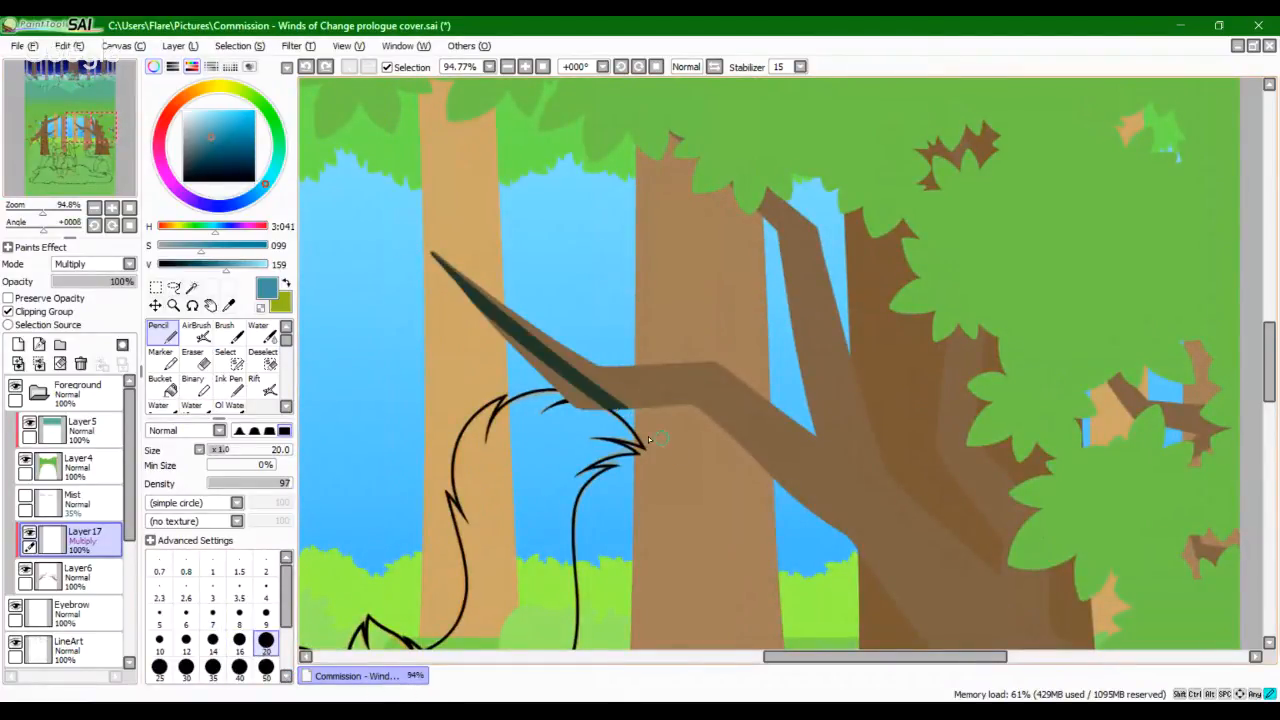
pyautogui.hotkey('ctrl', 'z')
# Step: Change the shading colour to a dark navy blue with H 3:202, S 81 and V 78
pyautogui.click(238, 203)
pyautogui.moveTo(239, 218); pyautogui.dragTo(225, 208)
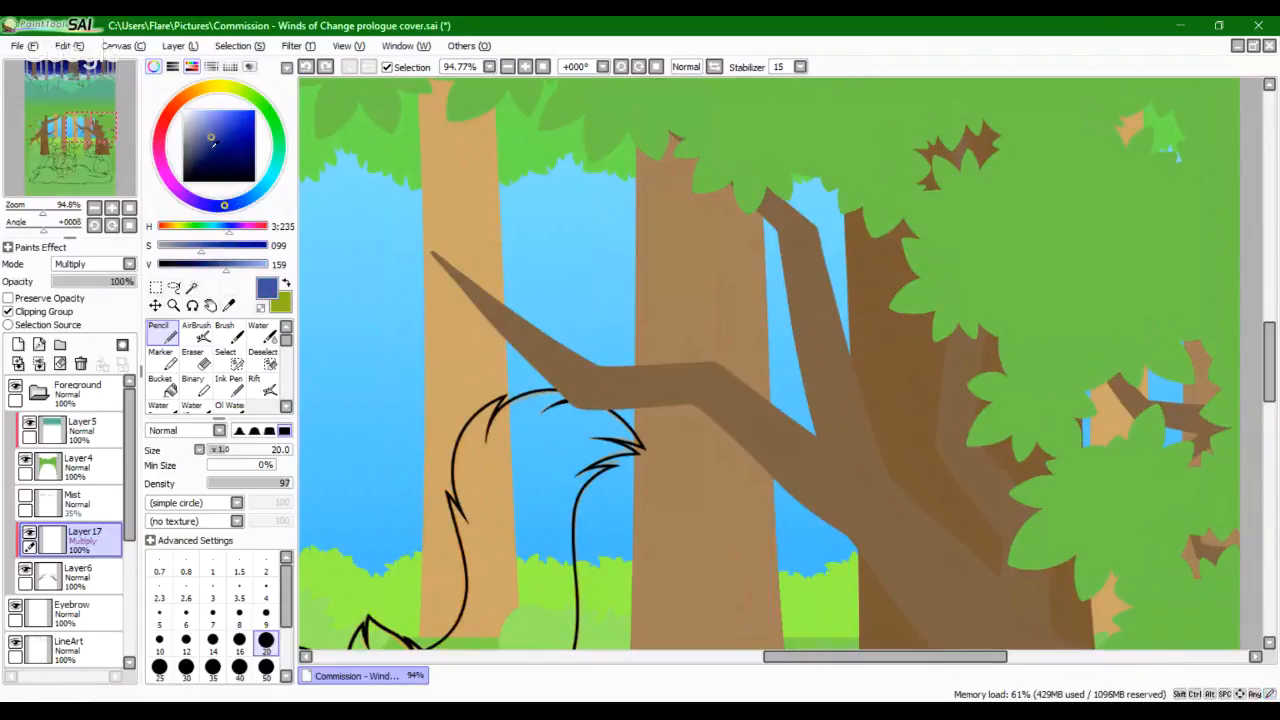
pyautogui.moveTo(211, 140); pyautogui.dragTo(207, 156)
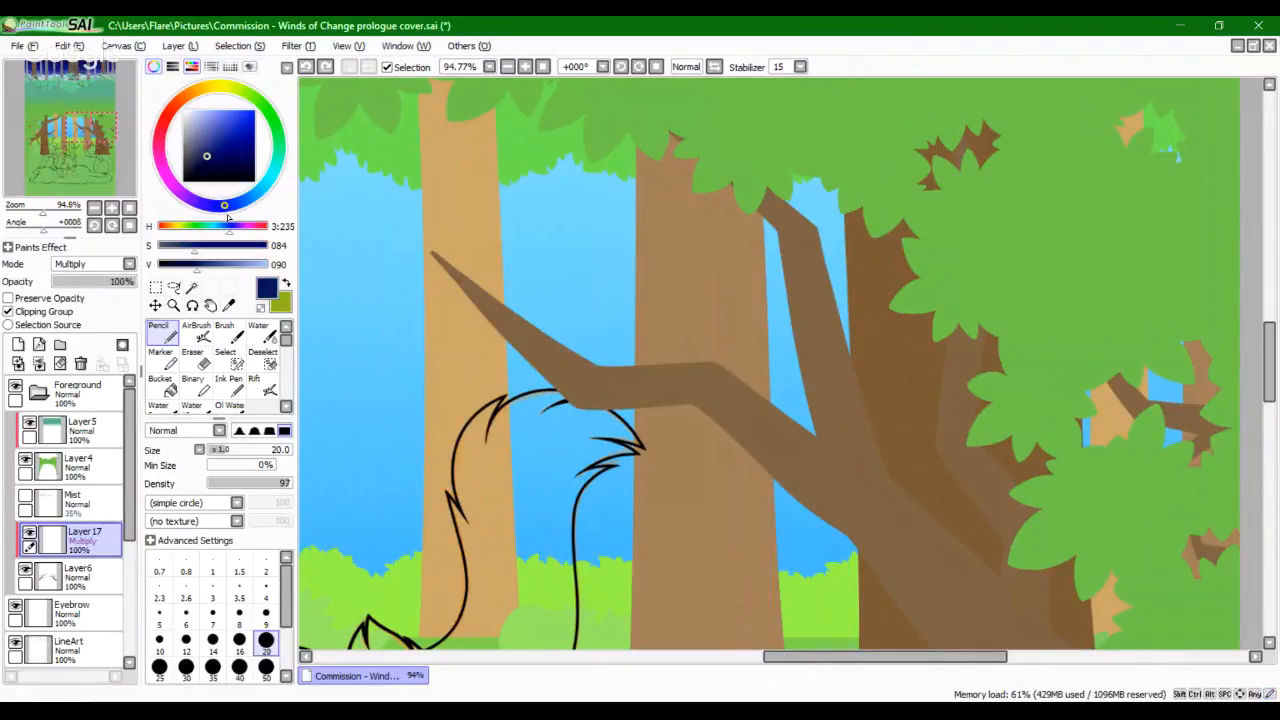
pyautogui.moveTo(226, 209); pyautogui.dragTo(232, 207)
pyautogui.moveTo(209, 155); pyautogui.dragTo(206, 159)
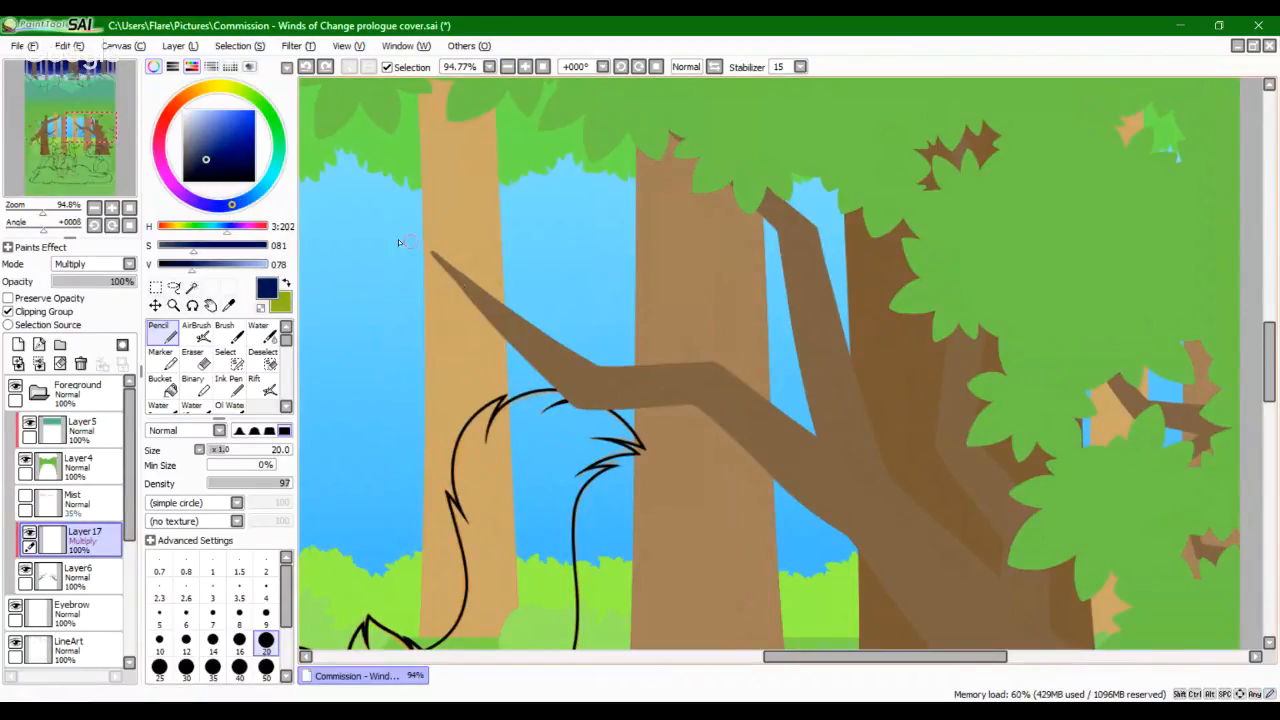
# Step: Try a size 20 navy shading stroke from the tip of the long bent branch
pyautogui.moveTo(433, 256)
pyautogui.mouseDown()
pyautogui.moveTo(614, 408)
pyautogui.moveTo(450, 274)
pyautogui.moveTo(632, 402)
pyautogui.moveTo(550, 360)
pyautogui.moveTo(620, 405)
pyautogui.moveTo(455, 278)
pyautogui.moveTo(592, 379)
pyautogui.mouseUp()
pyautogui.hotkey('ctrl', 'z')
pyautogui.hotkey('ctrl', 'z')
pyautogui.hotkey('ctrl', 'z')
pyautogui.hotkey('ctrl', 'z')
# Step: Set the pencil size to 7 and the stabilizer to S-4 for drawing shadow outlines on the branch
pyautogui.click(212, 612)
pyautogui.moveTo(48, 212); pyautogui.dragTo(48, 219)
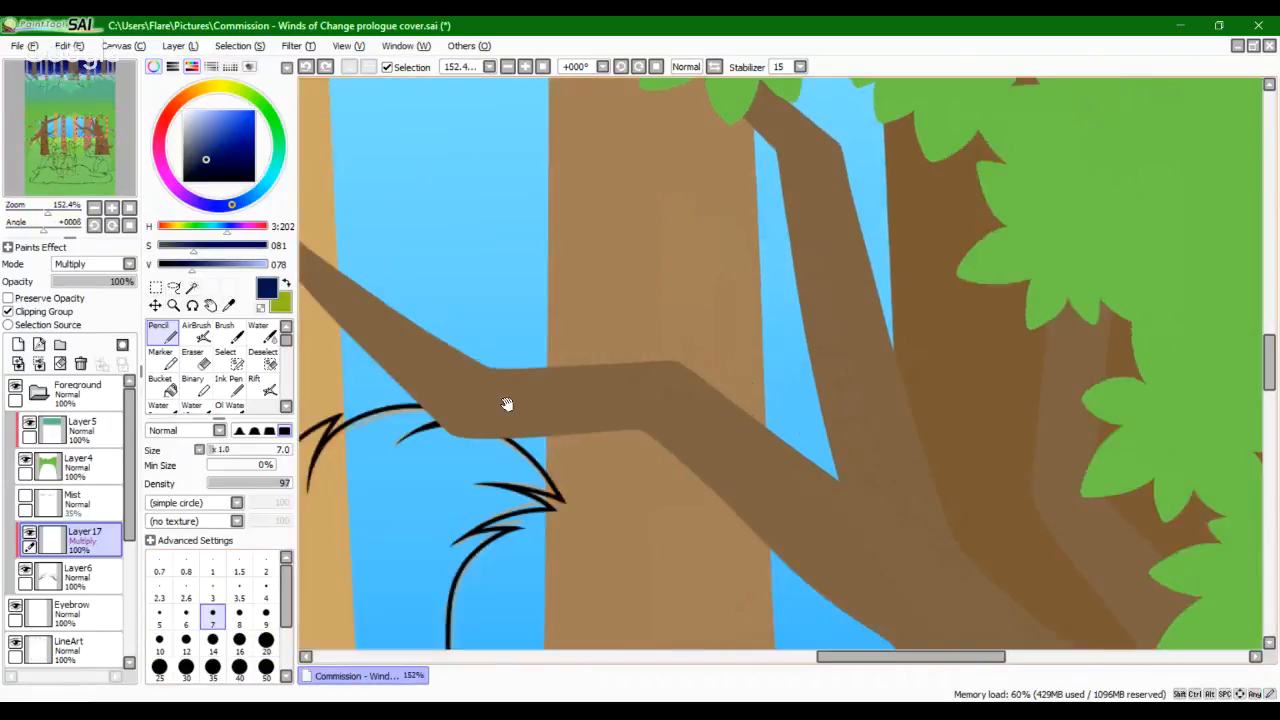
pyautogui.moveTo(506, 403); pyautogui.dragTo(575, 432)
pyautogui.click(792, 68)
pyautogui.click(784, 320)
pyautogui.moveTo(555, 360); pyautogui.dragTo(594, 321)
# Step: Try a thin navy shadow outline along the long bent branch with the steadier pencil
pyautogui.moveTo(372, 219)
pyautogui.mouseDown()
pyautogui.moveTo(604, 392)
pyautogui.moveTo(788, 380)
pyautogui.moveTo(955, 503)
pyautogui.mouseUp()
pyautogui.moveTo(732, 375); pyautogui.dragTo(720, 371)
pyautogui.hotkey('ctrl', 'z')
pyautogui.hotkey('ctrl', 'z')
pyautogui.hotkey('ctrl', 'z')
pyautogui.moveTo(388, 232)
pyautogui.mouseDown()
pyautogui.moveTo(390, 248)
pyautogui.moveTo(512, 335)
pyautogui.moveTo(596, 380)
pyautogui.moveTo(744, 359)
pyautogui.mouseUp()
pyautogui.hotkey('ctrl', 'z')
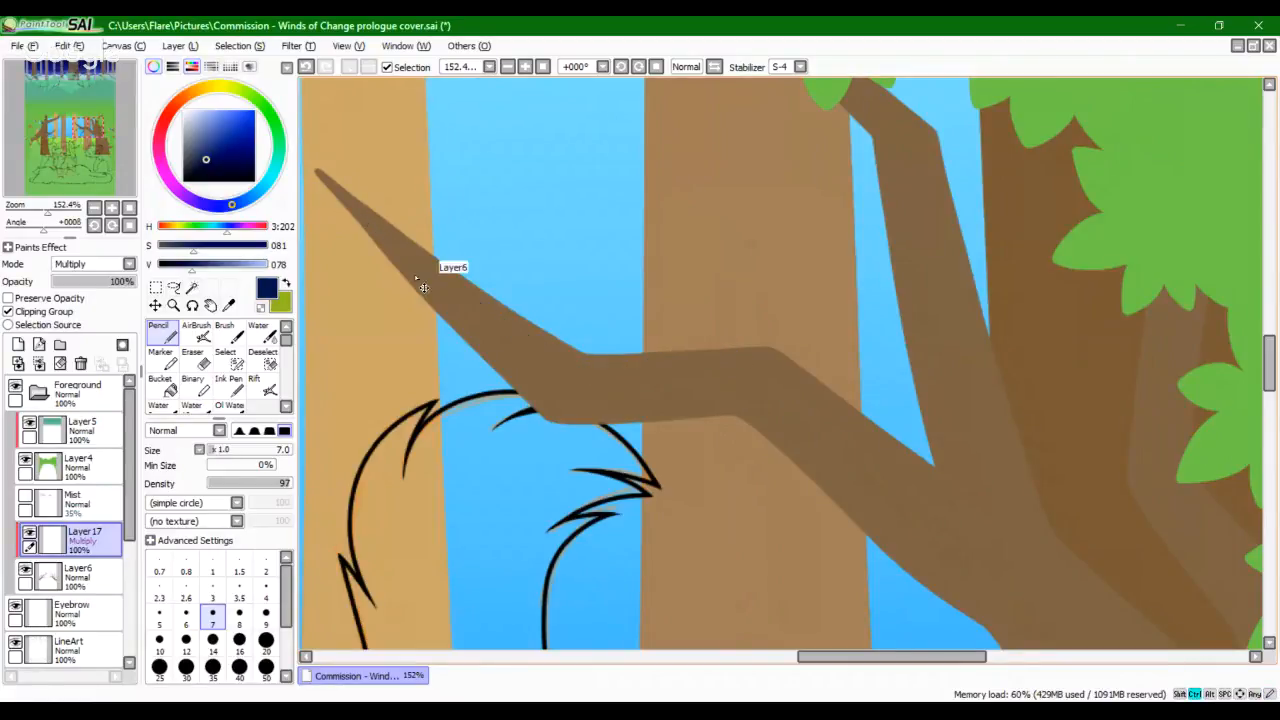
# Step: Draw a navy shadow outline inside the long bent branch, from near its tip past both bends towards the trunk
pyautogui.moveTo(370, 228)
pyautogui.mouseDown()
pyautogui.moveTo(497, 318)
pyautogui.moveTo(650, 372)
pyautogui.moveTo(790, 372)
pyautogui.moveTo(925, 465)
pyautogui.mouseUp()
pyautogui.moveTo(1011, 540); pyautogui.dragTo(1028, 541)
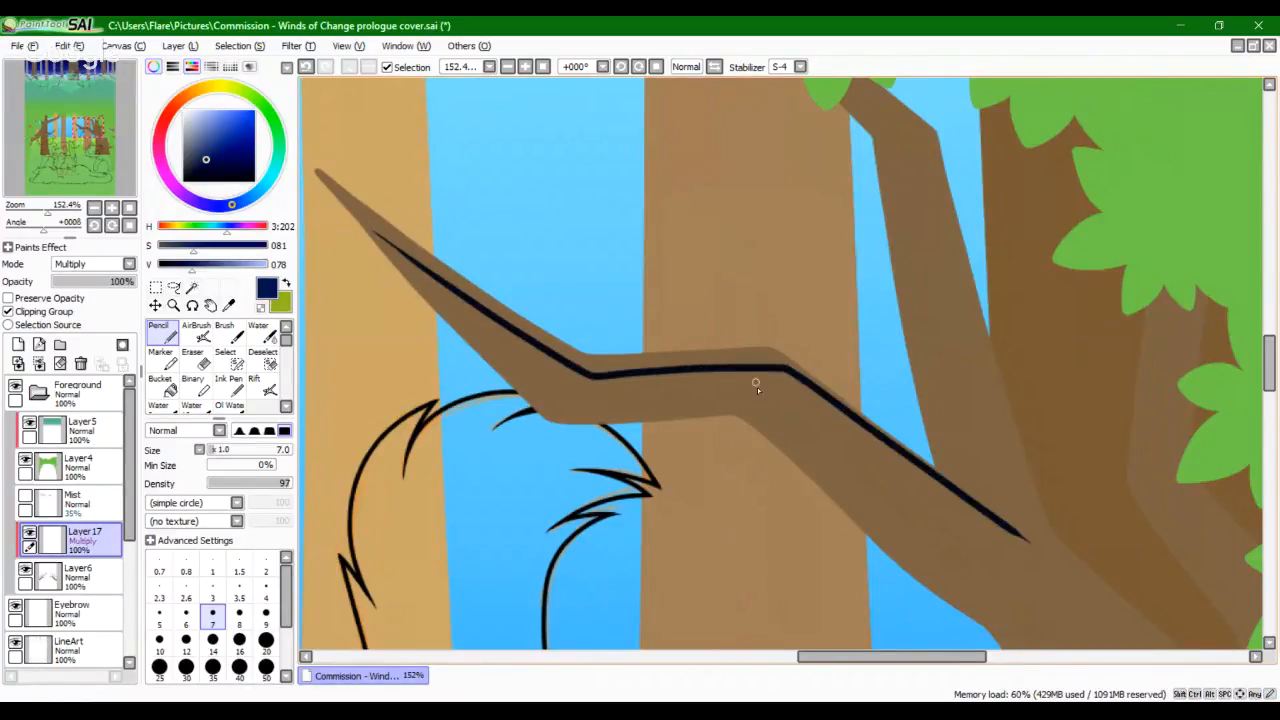
# Step: Draw a navy shadow outline up the thin upright branch, from the fork with the long branch to the leaves
pyautogui.moveTo(754, 391); pyautogui.dragTo(654, 369)
pyautogui.moveTo(807, 371); pyautogui.dragTo(615, 437)
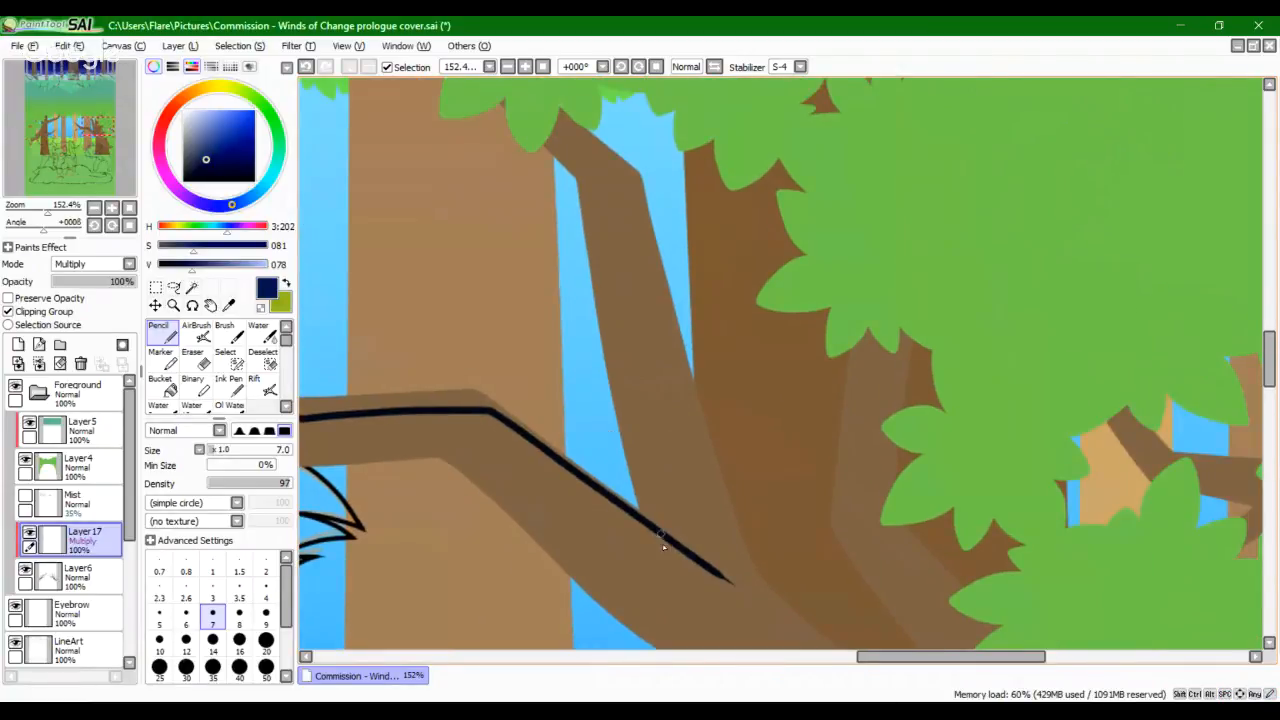
pyautogui.moveTo(675, 545)
pyautogui.mouseDown()
pyautogui.moveTo(631, 452)
pyautogui.moveTo(600, 245)
pyautogui.moveTo(678, 538)
pyautogui.moveTo(626, 405)
pyautogui.moveTo(590, 170)
pyautogui.moveTo(678, 540)
pyautogui.moveTo(621, 377)
pyautogui.moveTo(592, 177)
pyautogui.moveTo(536, 124)
pyautogui.mouseUp()
pyautogui.hotkey('ctrl', 'z')
pyautogui.hotkey('ctrl', 'z')
# Step: Try a navy shadow outline along the trunk-facing edge of the thin upright branch, between the leaves and the fork
pyautogui.press('space')
pyautogui.moveTo(563, 228); pyautogui.dragTo(550, 330)
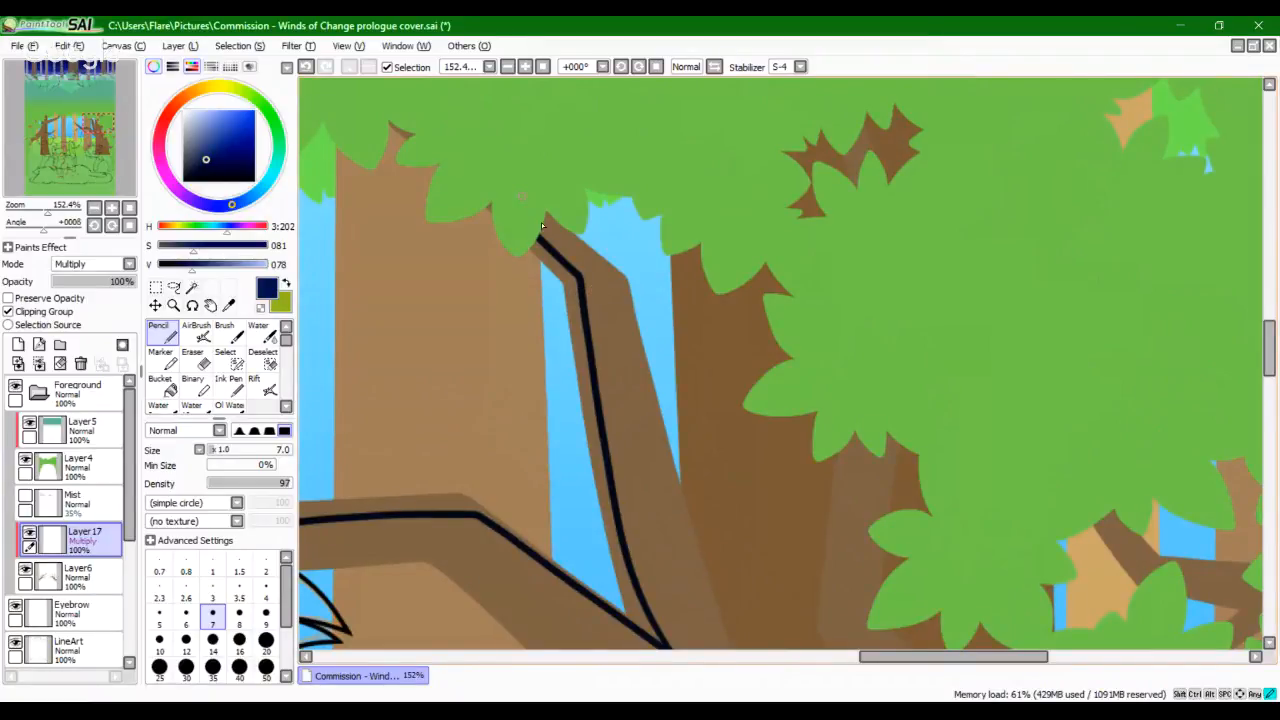
pyautogui.moveTo(544, 219)
pyautogui.mouseDown()
pyautogui.moveTo(618, 293)
pyautogui.moveTo(712, 605)
pyautogui.mouseUp()
pyautogui.hotkey('ctrl', 'z')
pyautogui.hotkey('ctrl', 'z')
pyautogui.moveTo(676, 365)
pyautogui.mouseDown()
pyautogui.moveTo(651, 166)
pyautogui.moveTo(662, 322)
pyautogui.mouseUp()
pyautogui.hotkey('ctrl', 'z')
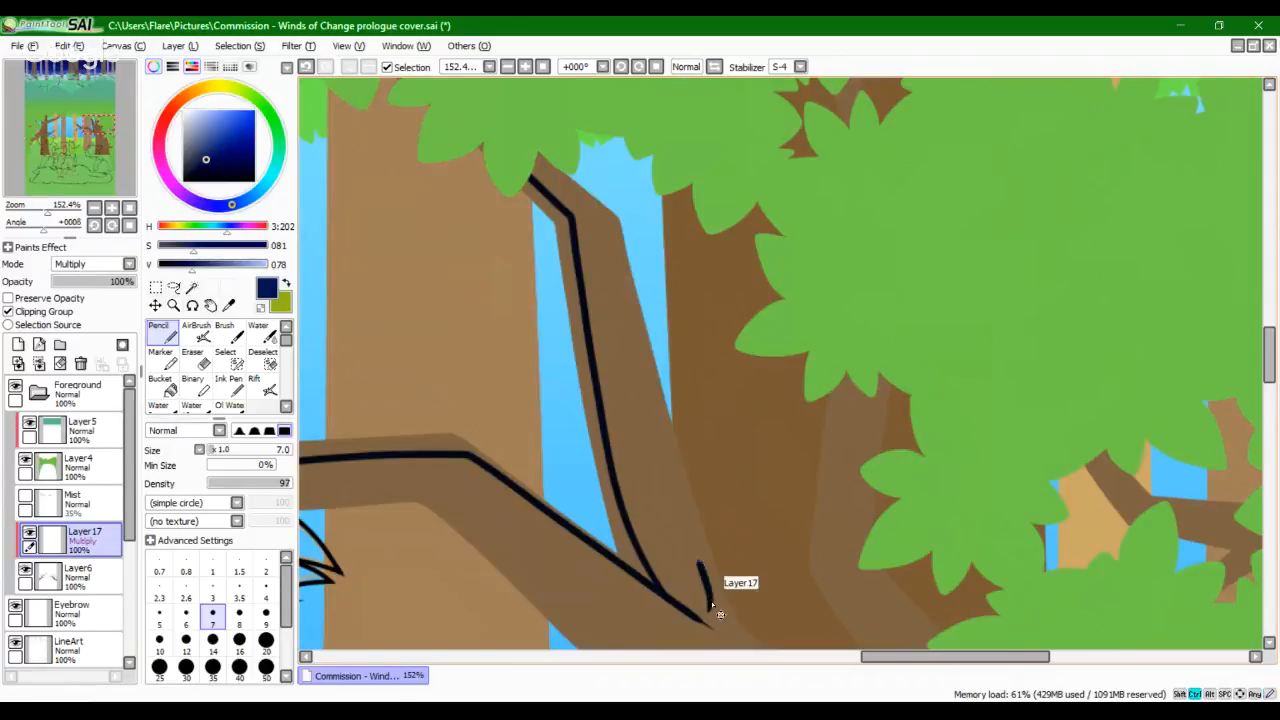
# Step: Mirror the view, set the stabilizer to S-6 and draw the upright branch's second shadow outline from the fork up to the leaves
pyautogui.click(688, 66)
pyautogui.click(800, 66)
pyautogui.click(780, 343)
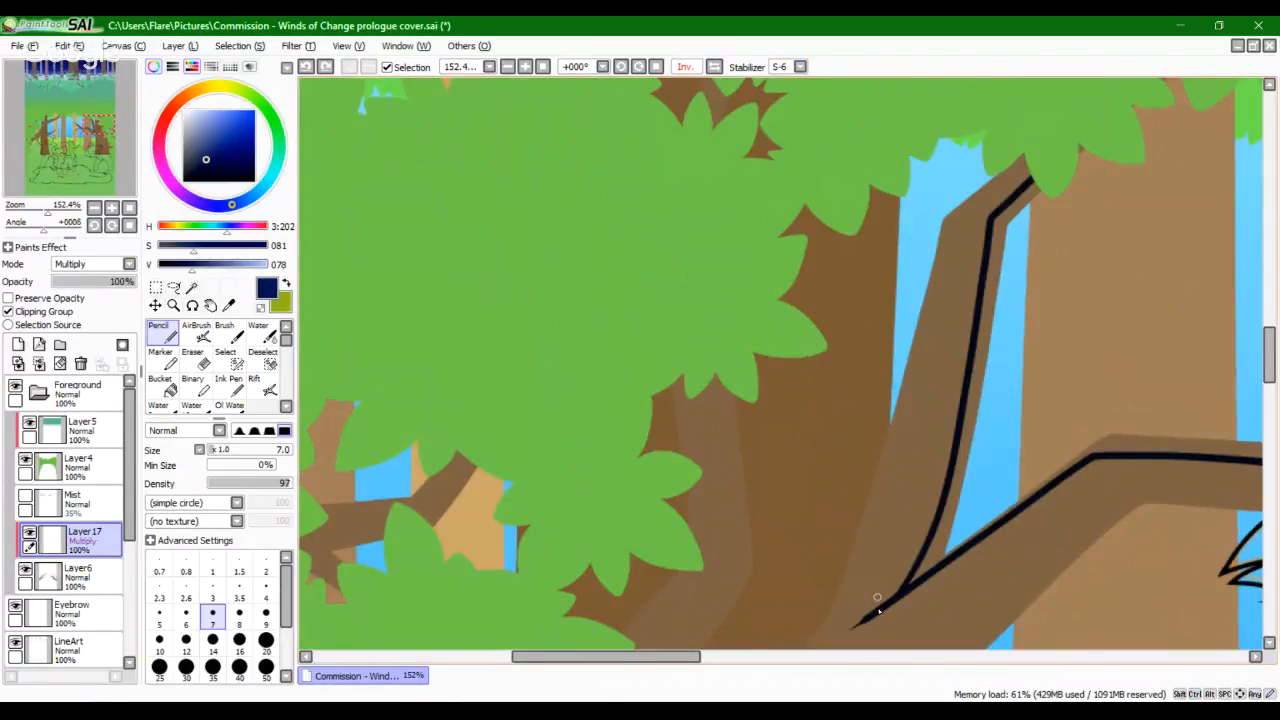
pyautogui.moveTo(849, 598)
pyautogui.mouseDown()
pyautogui.moveTo(883, 454)
pyautogui.moveTo(851, 592)
pyautogui.moveTo(884, 451)
pyautogui.mouseUp()
pyautogui.hotkey('ctrl', 'z')
pyautogui.hotkey('ctrl', 'z')
pyautogui.moveTo(850, 612)
pyautogui.mouseDown()
pyautogui.moveTo(859, 563)
pyautogui.moveTo(935, 295)
pyautogui.mouseUp()
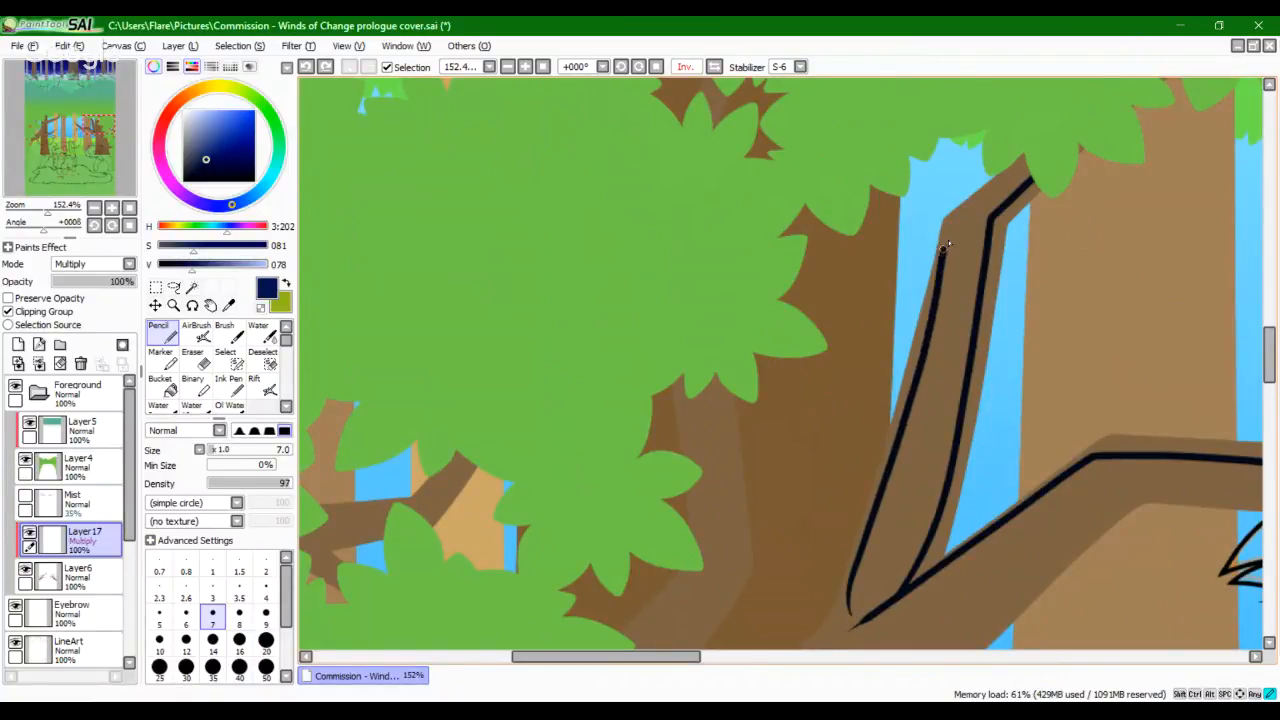
pyautogui.moveTo(959, 222); pyautogui.dragTo(1068, 128)
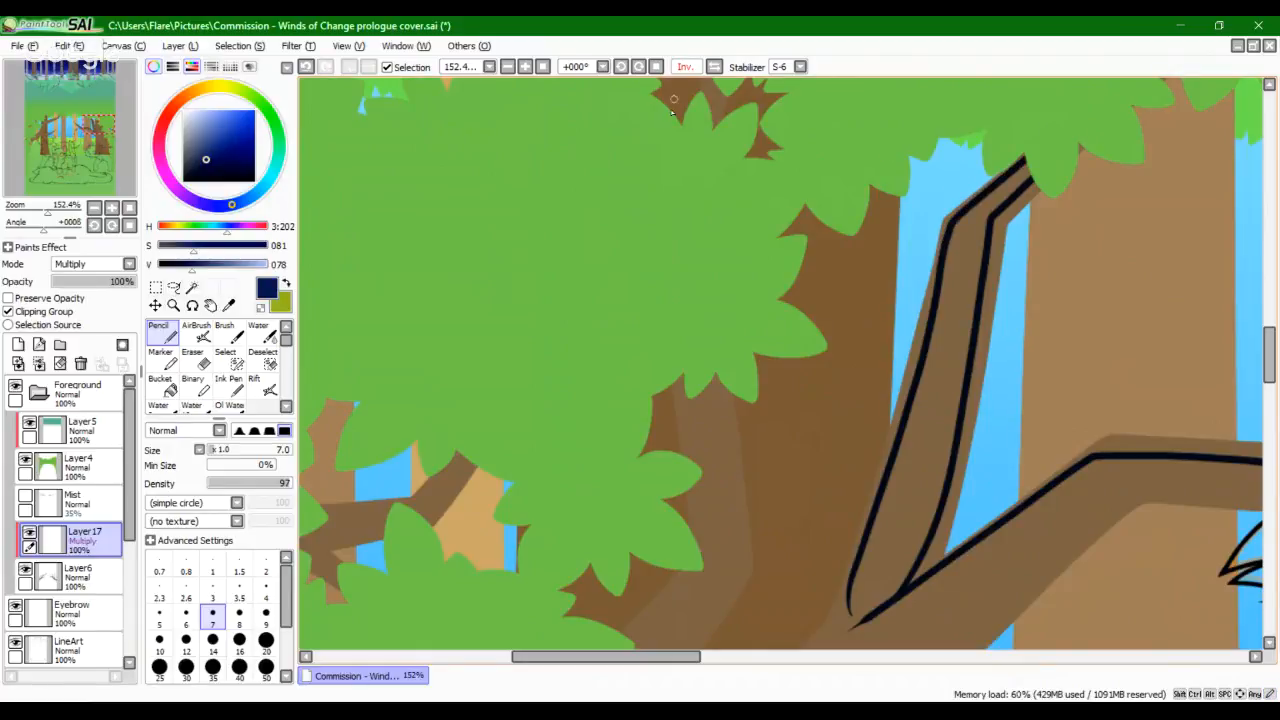
# Step: Return the canvas view to its unmirrored orientation and set the stabilizer to 15
pyautogui.click(714, 67)
pyautogui.click(800, 67)
pyautogui.click(780, 268)
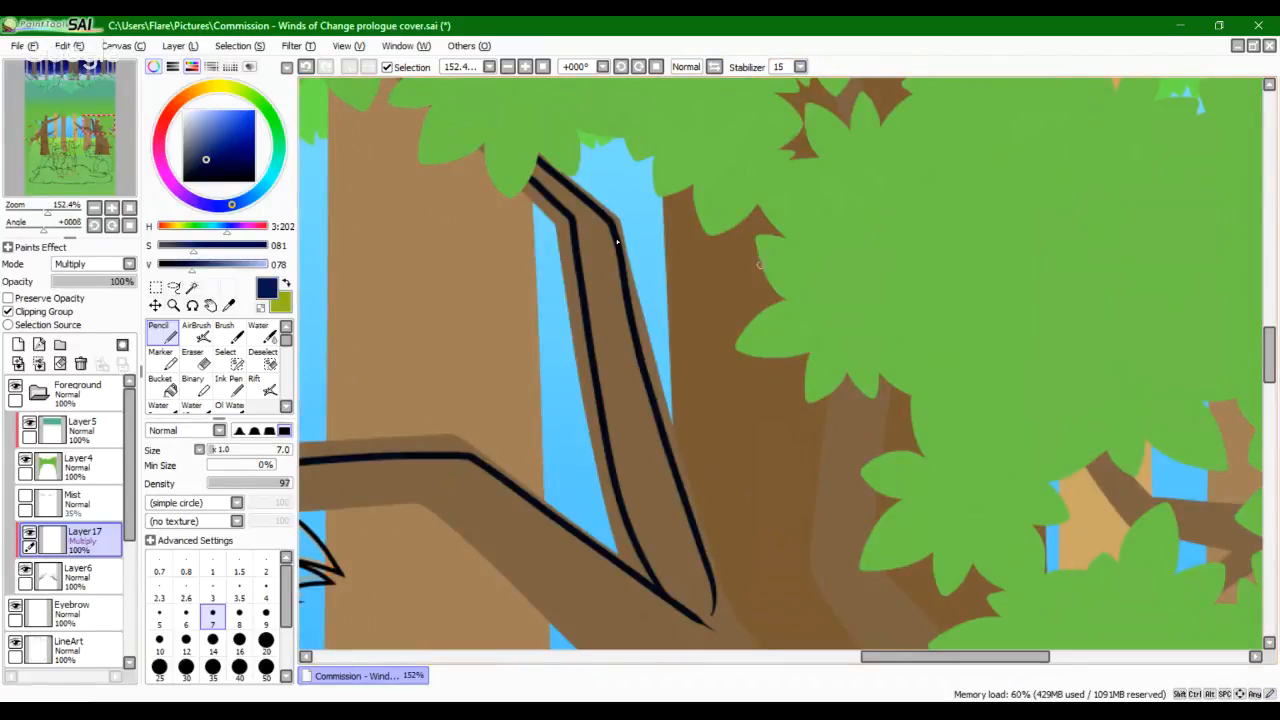
# Step: Try to rework the navy outlines around the upright branch's upper bend, just below the leaves
pyautogui.click(41, 209)
pyautogui.scroll(3, 672, 231)
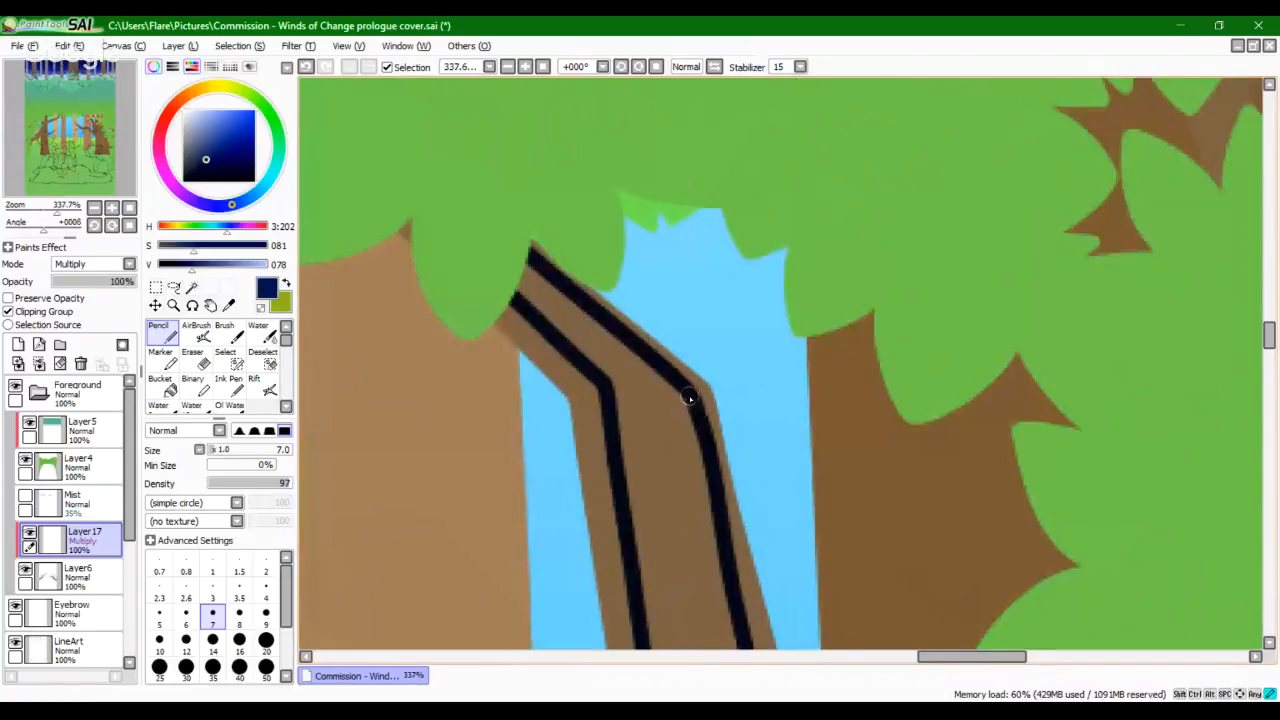
pyautogui.hotkey('ctrl', 'z')
pyautogui.moveTo(683, 383); pyautogui.dragTo(711, 445)
pyautogui.hotkey('ctrl', 'z')
pyautogui.hotkey('ctrl', 'z')
pyautogui.press('space')
pyautogui.moveTo(503, 291)
pyautogui.mouseDown()
pyautogui.moveTo(712, 511)
pyautogui.moveTo(853, 592)
pyautogui.mouseUp()
pyautogui.hotkey('ctrl', 'z')
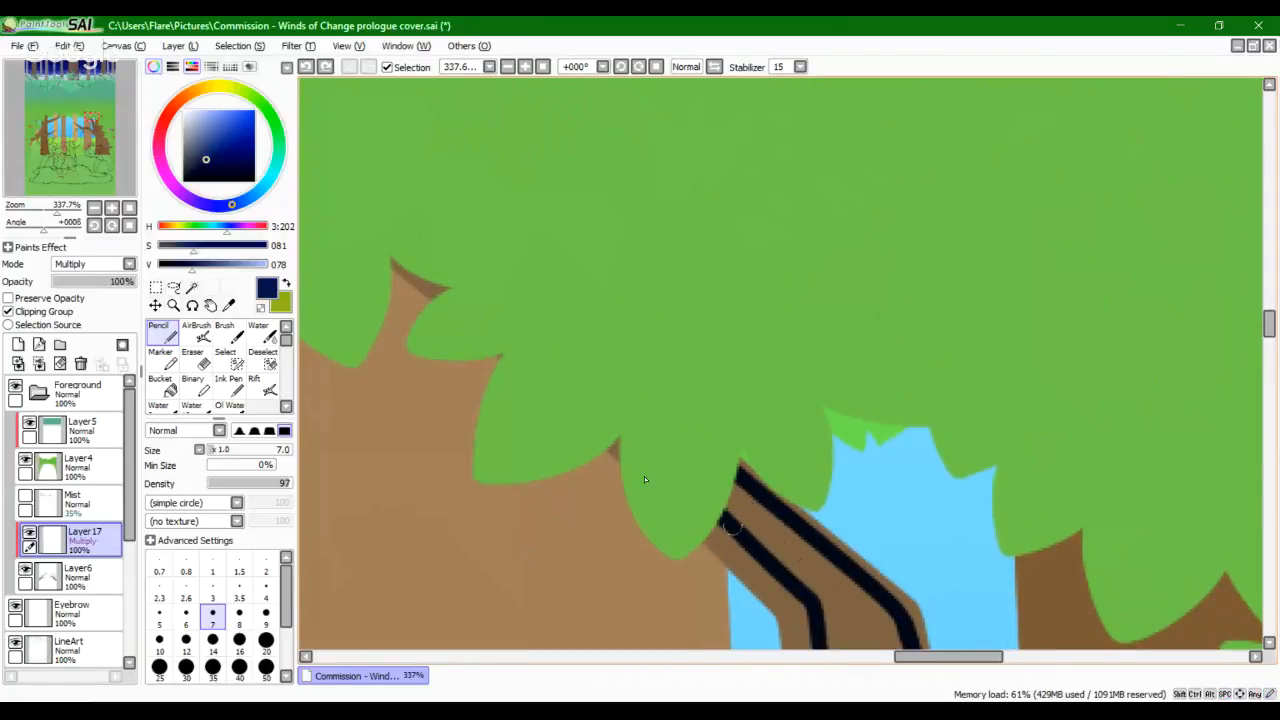
# Step: Draw a thin navy shadow outline from the base of the upright branch diagonally down into the trunk
pyautogui.moveTo(67, 213); pyautogui.dragTo(33, 213)
pyautogui.scroll(6, 543, 369)
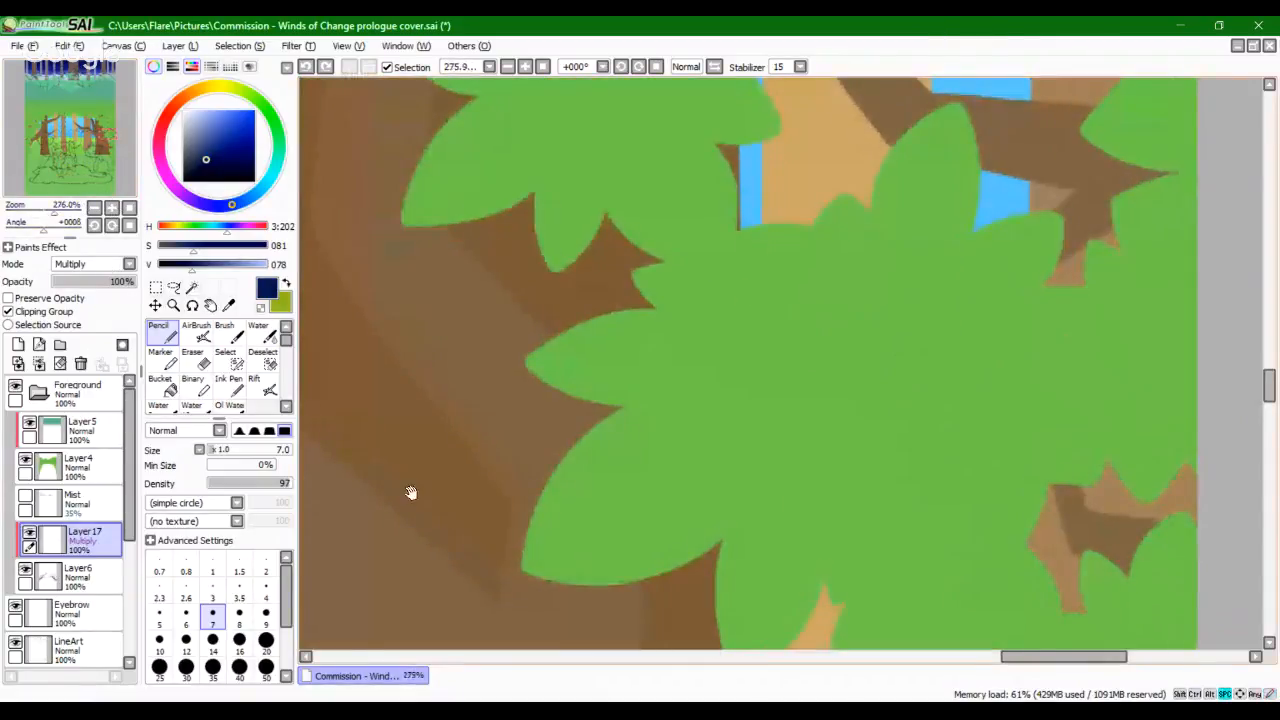
pyautogui.moveTo(477, 236)
pyautogui.mouseDown()
pyautogui.moveTo(483, 256)
pyautogui.moveTo(720, 468)
pyautogui.moveTo(855, 650)
pyautogui.mouseUp()
pyautogui.hotkey('ctrl', 'z')
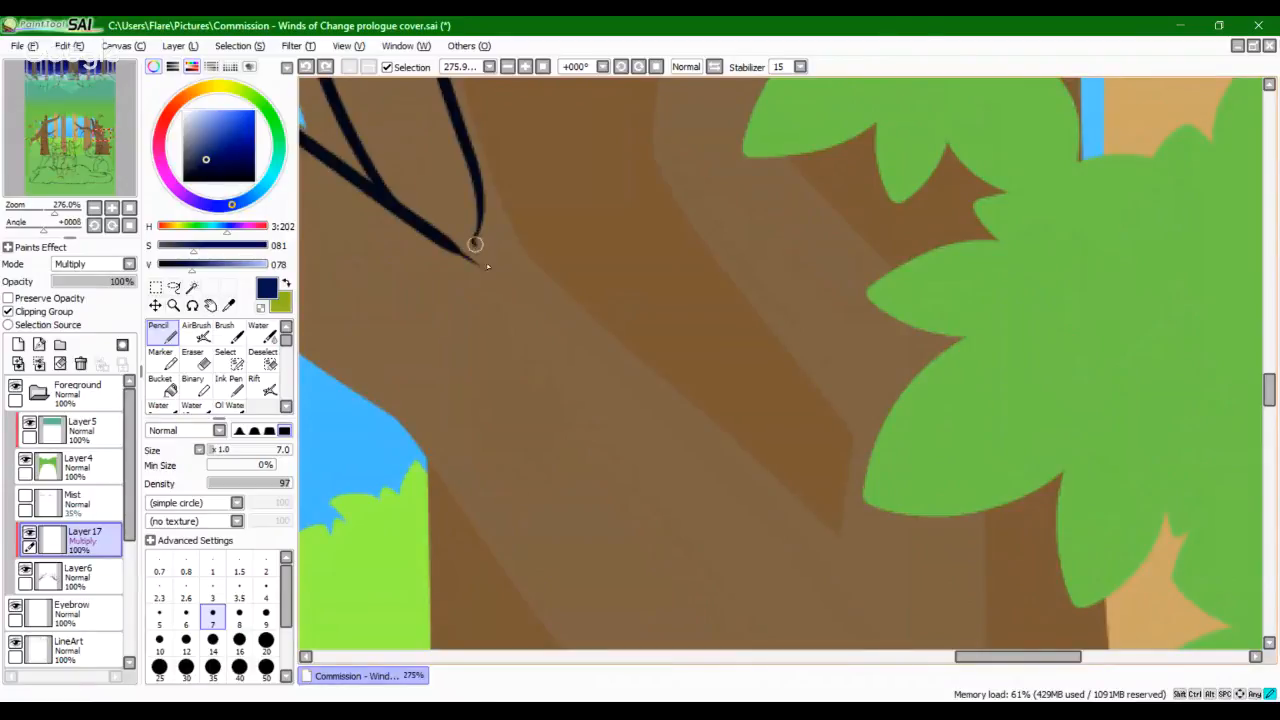
pyautogui.moveTo(477, 242); pyautogui.dragTo(890, 602)
pyautogui.hotkey('ctrl', 'z')
pyautogui.moveTo(477, 241)
pyautogui.mouseDown()
pyautogui.moveTo(733, 474)
pyautogui.moveTo(890, 640)
pyautogui.mouseUp()
# Step: Draw a navy outline along the long bent branch's lower edge, from near its tip to the first bend
pyautogui.moveTo(466, 403); pyautogui.dragTo(808, 549)
pyautogui.moveTo(339, 250)
pyautogui.mouseDown()
pyautogui.moveTo(951, 474)
pyautogui.moveTo(1037, 488)
pyautogui.mouseUp()
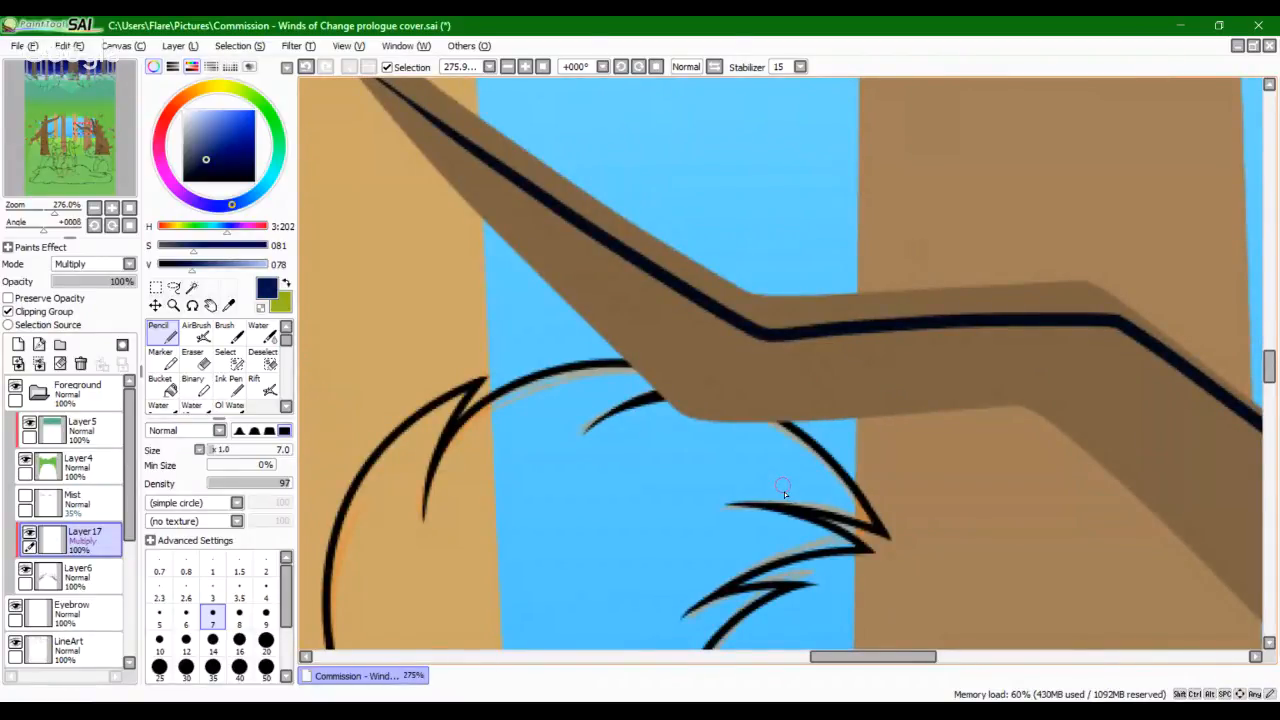
pyautogui.moveTo(588, 397); pyautogui.dragTo(608, 491)
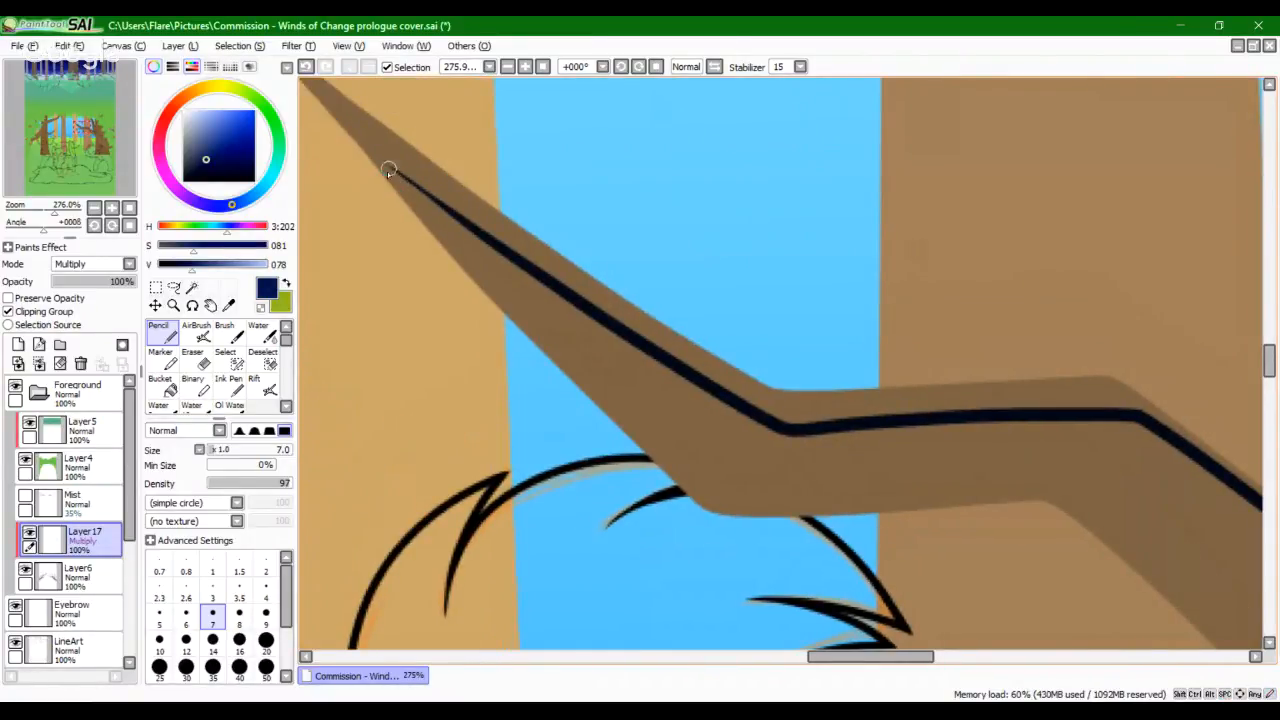
pyautogui.moveTo(389, 171); pyautogui.dragTo(652, 445)
pyautogui.hotkey('ctrl', 'z')
pyautogui.moveTo(386, 171); pyautogui.dragTo(716, 493)
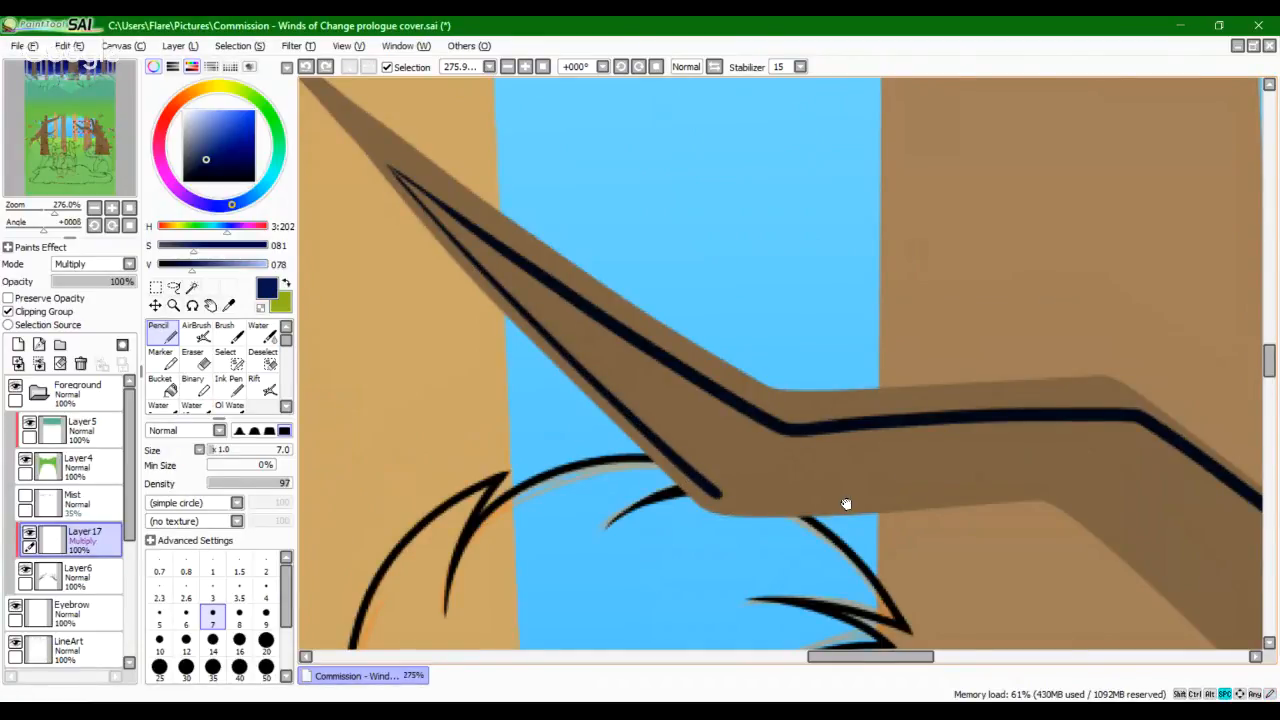
# Step: Continue the lower navy outline along the long branch's nearly horizontal section, from the first bend past the second
pyautogui.moveTo(846, 504); pyautogui.dragTo(521, 355)
pyautogui.moveTo(394, 345); pyautogui.dragTo(669, 338)
pyautogui.hotkey('ctrl', 'z')
pyautogui.hotkey('ctrl', 'z')
pyautogui.moveTo(421, 352); pyautogui.dragTo(829, 318)
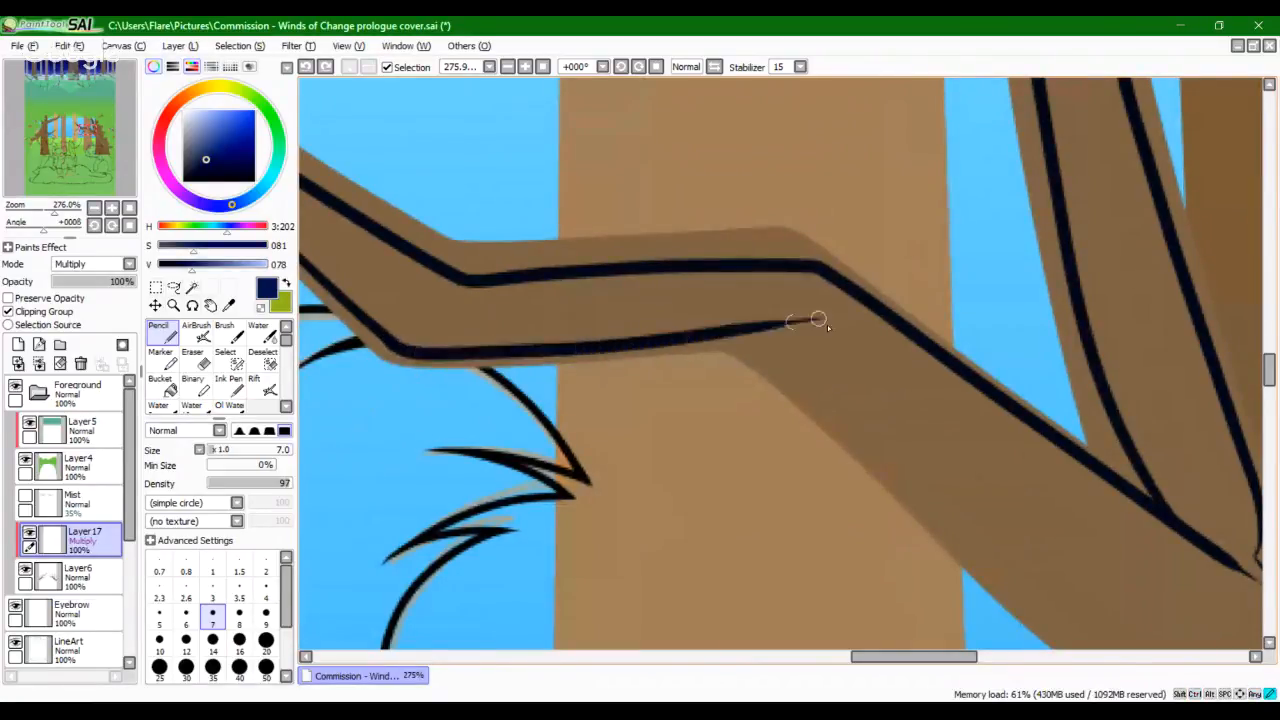
pyautogui.hotkey('ctrl', 'z')
pyautogui.moveTo(395, 345); pyautogui.dragTo(790, 326)
pyautogui.hotkey('ctrl', 'z')
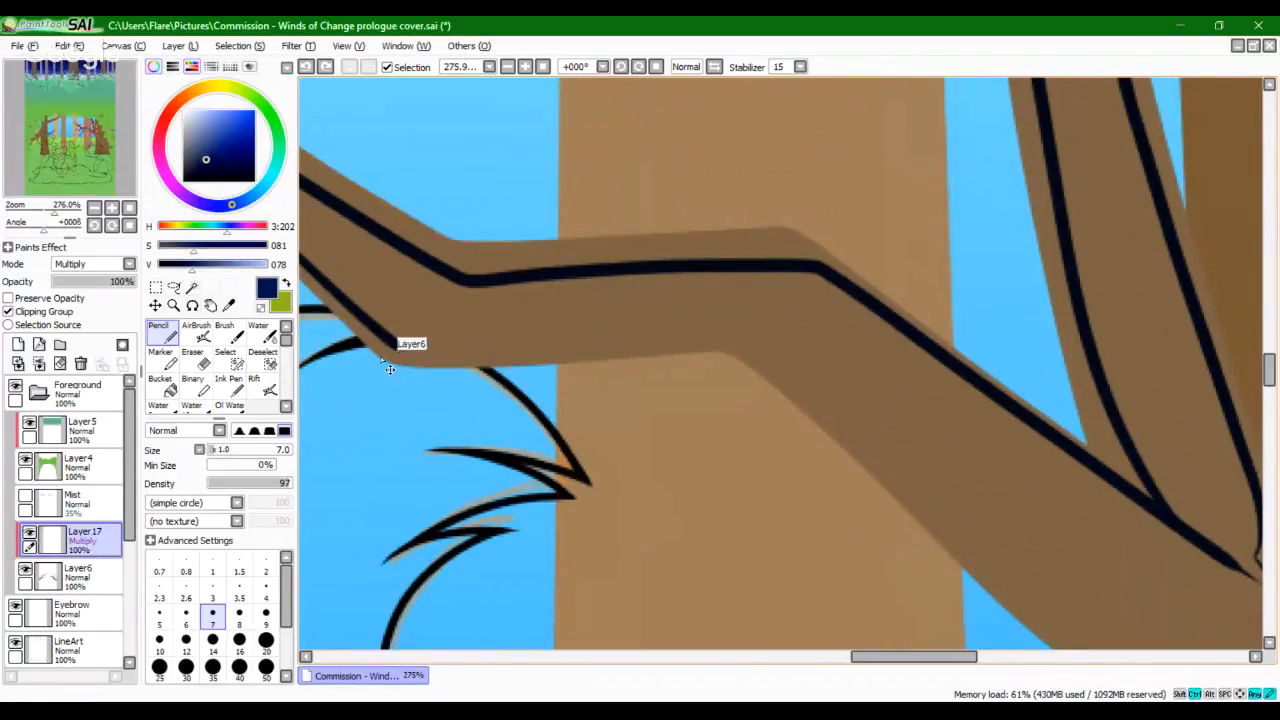
pyautogui.moveTo(392, 345); pyautogui.dragTo(796, 334)
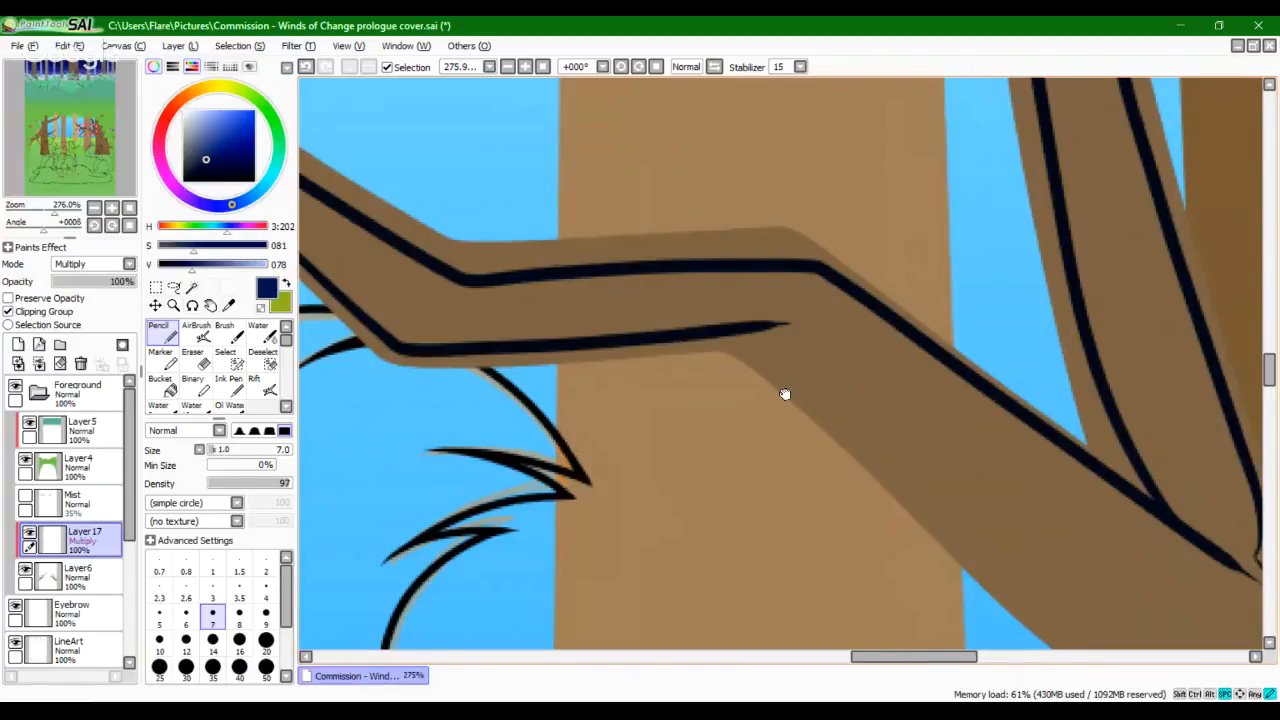
# Step: Draw the long branch's lower shadow outline from the second bend diagonally down to where it joins the trunk
pyautogui.moveTo(786, 394); pyautogui.dragTo(713, 315)
pyautogui.moveTo(751, 383); pyautogui.dragTo(741, 357)
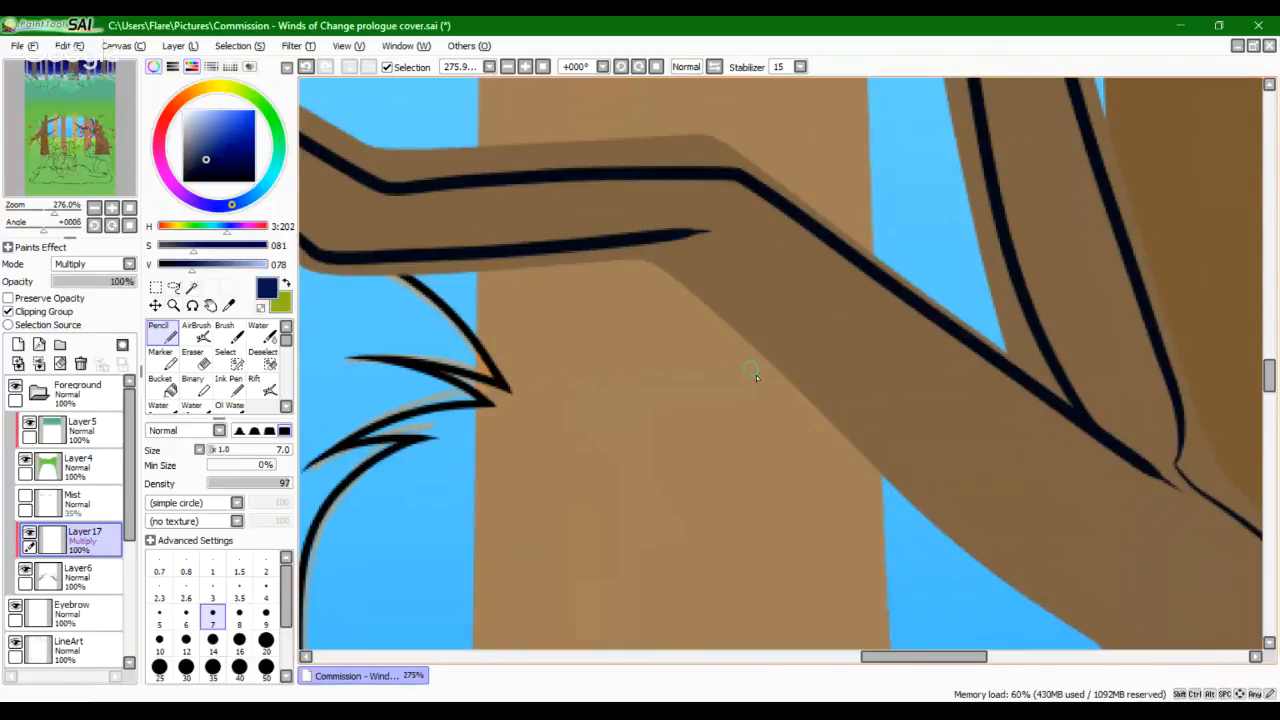
pyautogui.moveTo(743, 366); pyautogui.dragTo(726, 331)
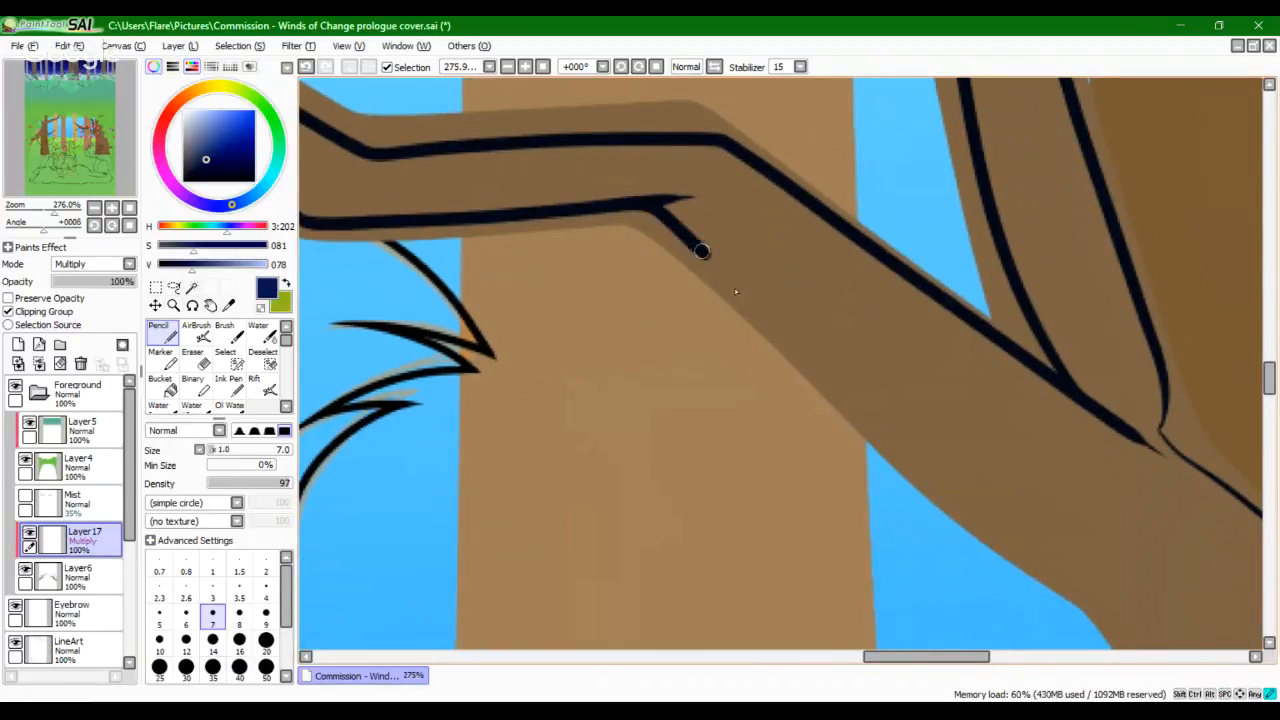
pyautogui.moveTo(701, 251); pyautogui.dragTo(1118, 601)
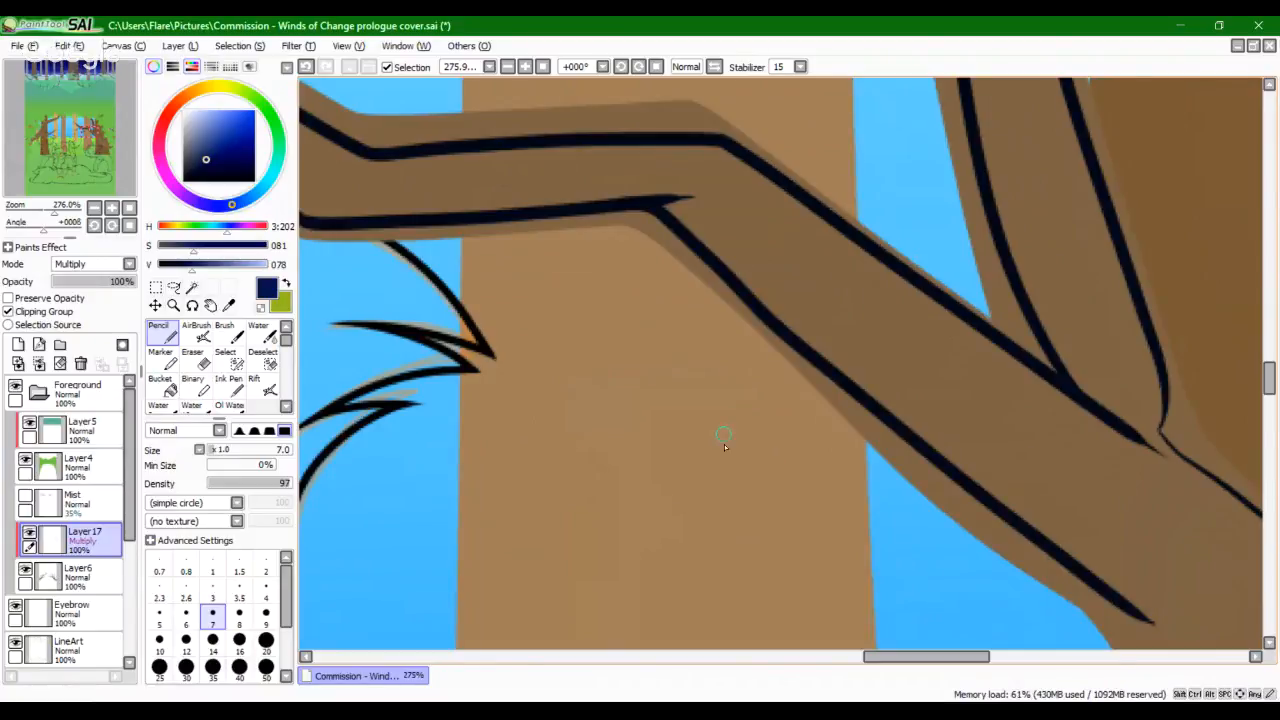
pyautogui.moveTo(746, 491); pyautogui.dragTo(650, 455)
pyautogui.hotkey('ctrl', 'z')
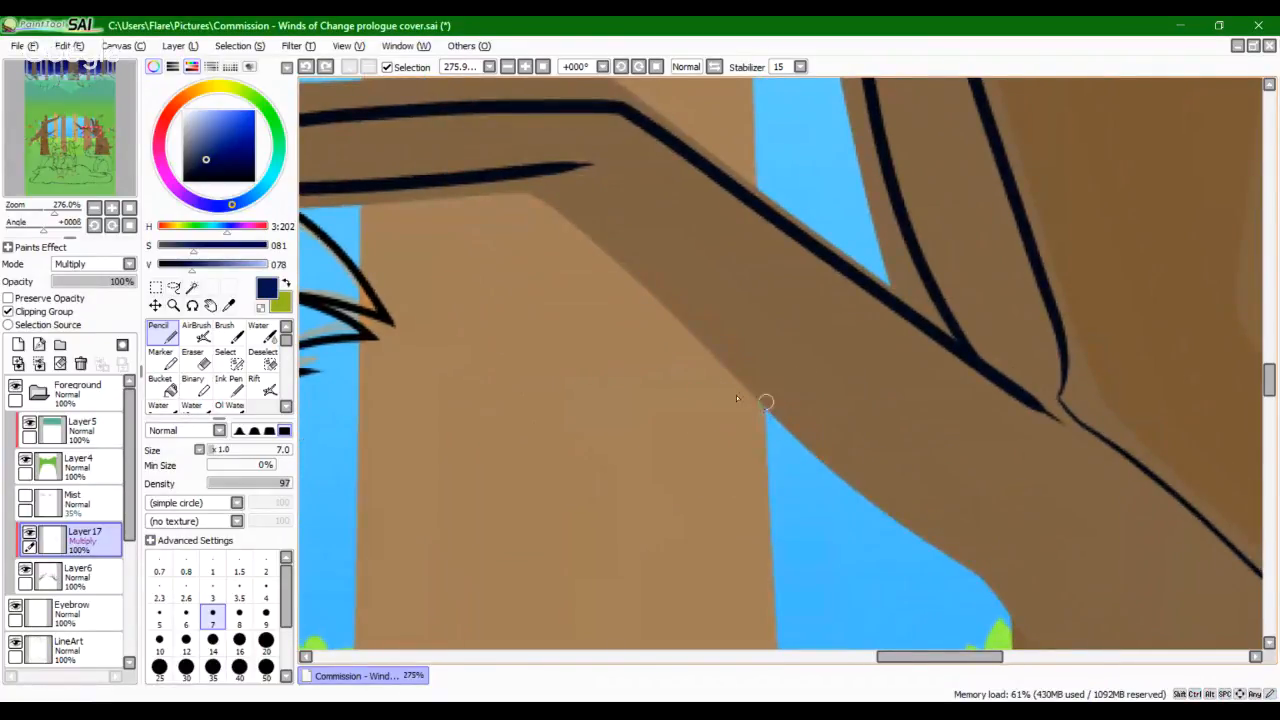
pyautogui.moveTo(555, 172)
pyautogui.mouseDown()
pyautogui.moveTo(658, 275)
pyautogui.moveTo(1090, 591)
pyautogui.moveTo(775, 459)
pyautogui.mouseUp()
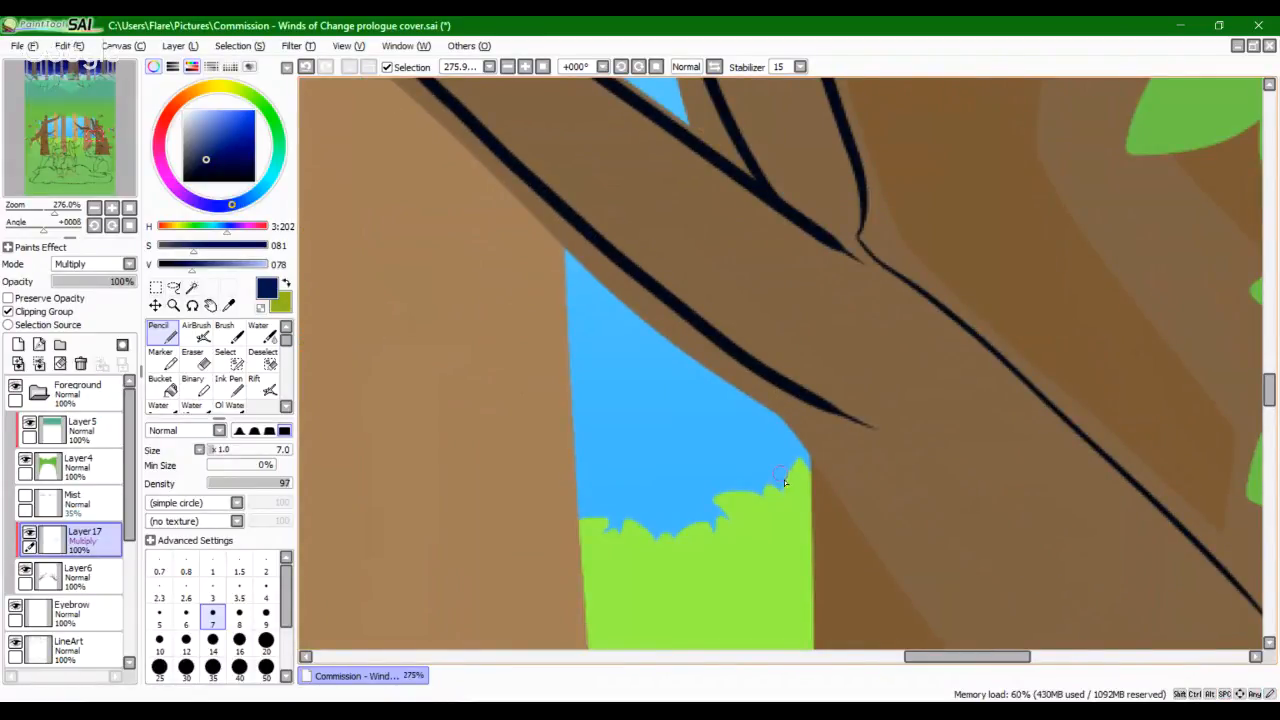
# Step: Set the stabilizer to S-6 and extend the lower shadow outline down the trunk, bending above the character's hair tuft towards the leaves
pyautogui.moveTo(777, 477); pyautogui.dragTo(507, 362)
pyautogui.moveTo(56, 211); pyautogui.dragTo(50, 212)
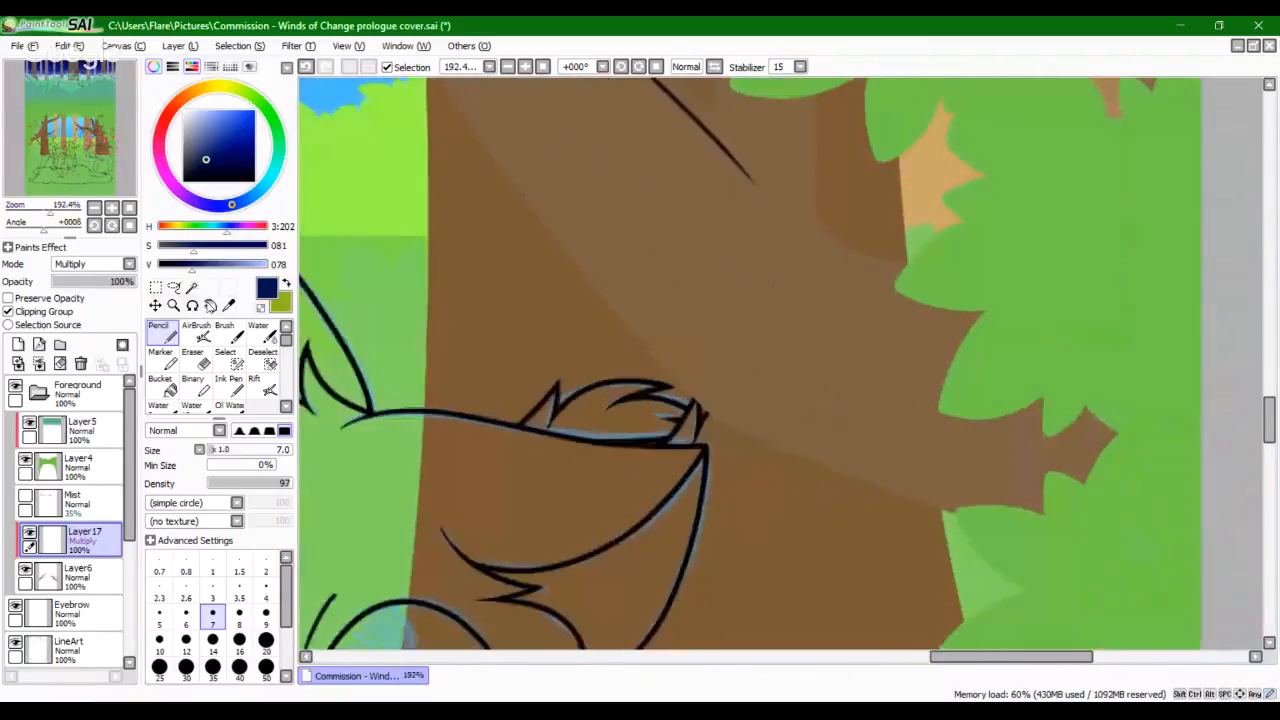
pyautogui.moveTo(610, 468); pyautogui.dragTo(616, 547)
pyautogui.click(800, 66)
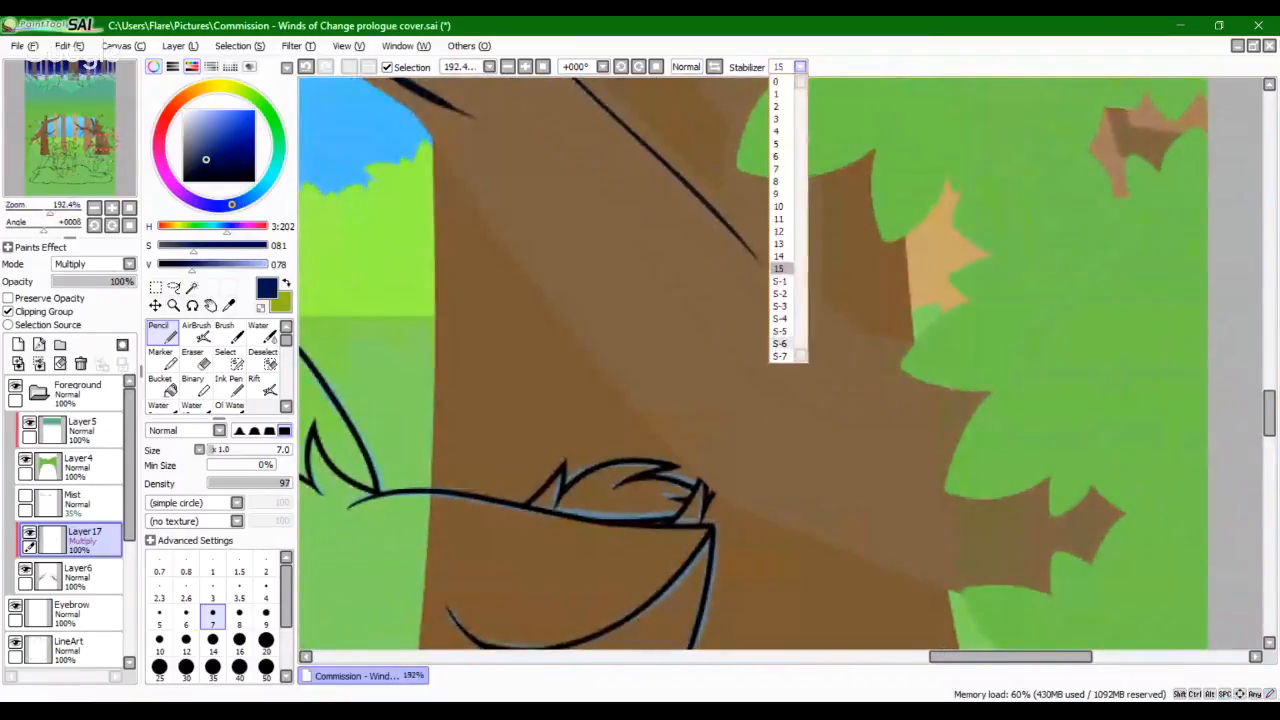
pyautogui.click(782, 344)
pyautogui.moveTo(463, 119)
pyautogui.mouseDown()
pyautogui.moveTo(742, 485)
pyautogui.moveTo(988, 582)
pyautogui.moveTo(1108, 626)
pyautogui.mouseUp()
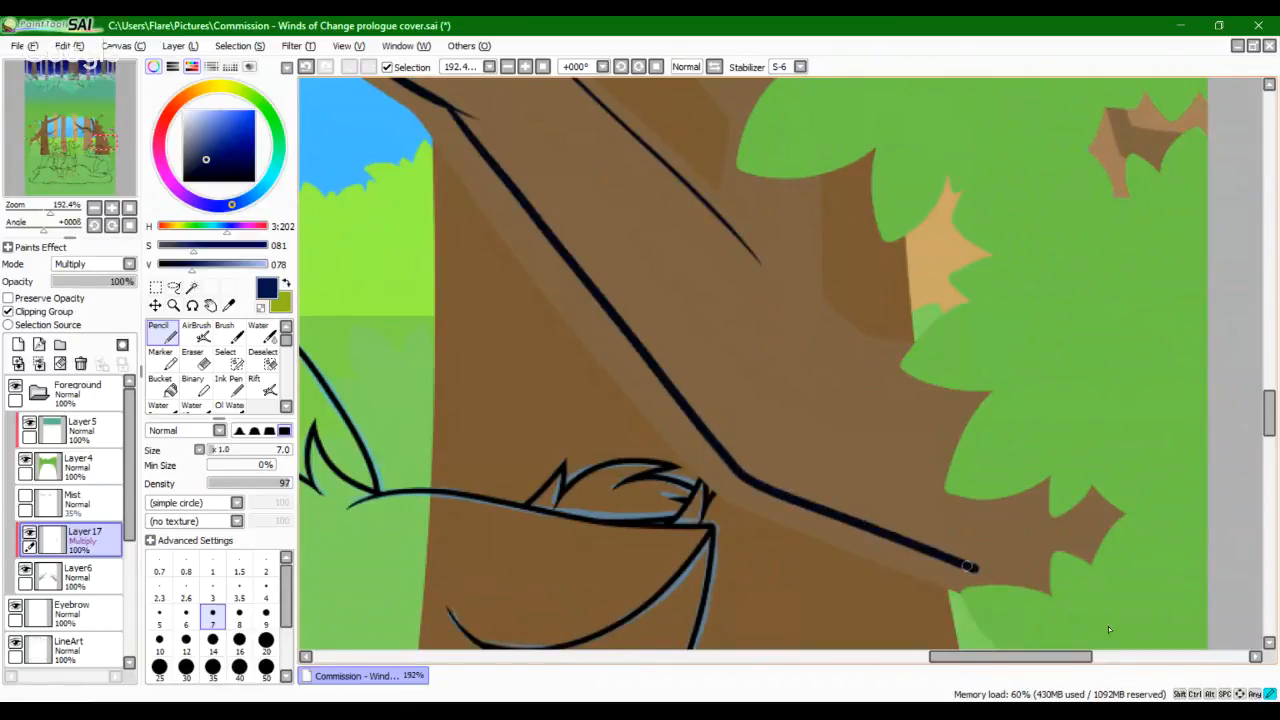
pyautogui.hotkey('ctrl', 'z')
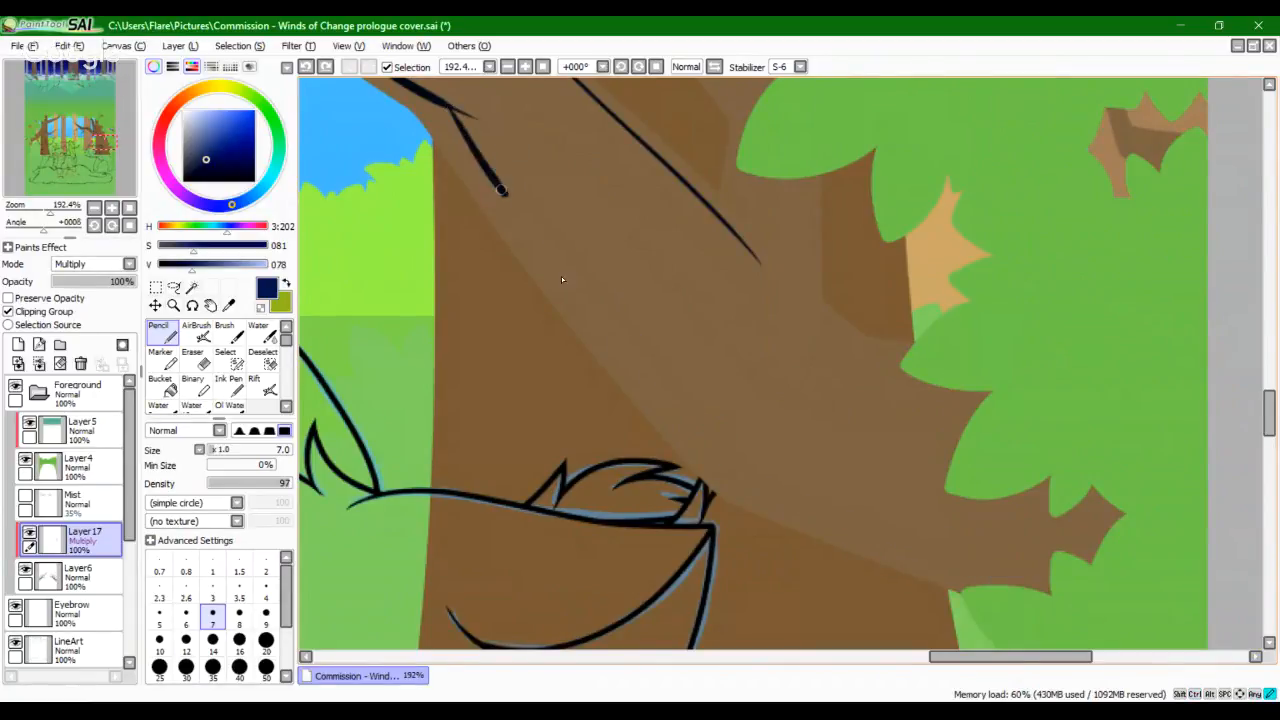
pyautogui.moveTo(501, 190); pyautogui.dragTo(726, 484)
pyautogui.hotkey('ctrl', 'z')
pyautogui.moveTo(453, 105)
pyautogui.mouseDown()
pyautogui.moveTo(610, 349)
pyautogui.moveTo(729, 490)
pyautogui.moveTo(1070, 620)
pyautogui.moveTo(665, 294)
pyautogui.moveTo(797, 509)
pyautogui.mouseUp()
# Step: Draw a short curved navy outline on the trunk, ending at the leaves beside the tan gap
pyautogui.moveTo(588, 260); pyautogui.dragTo(755, 545)
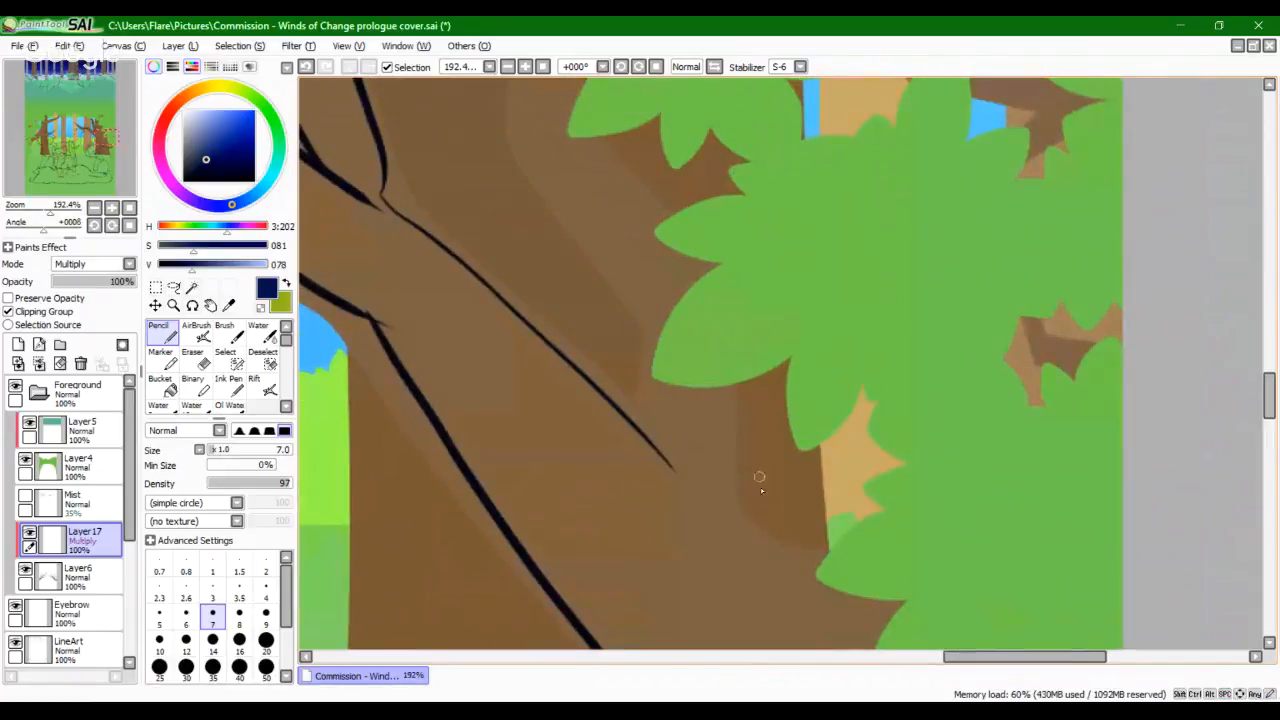
pyautogui.moveTo(769, 486); pyautogui.dragTo(654, 366)
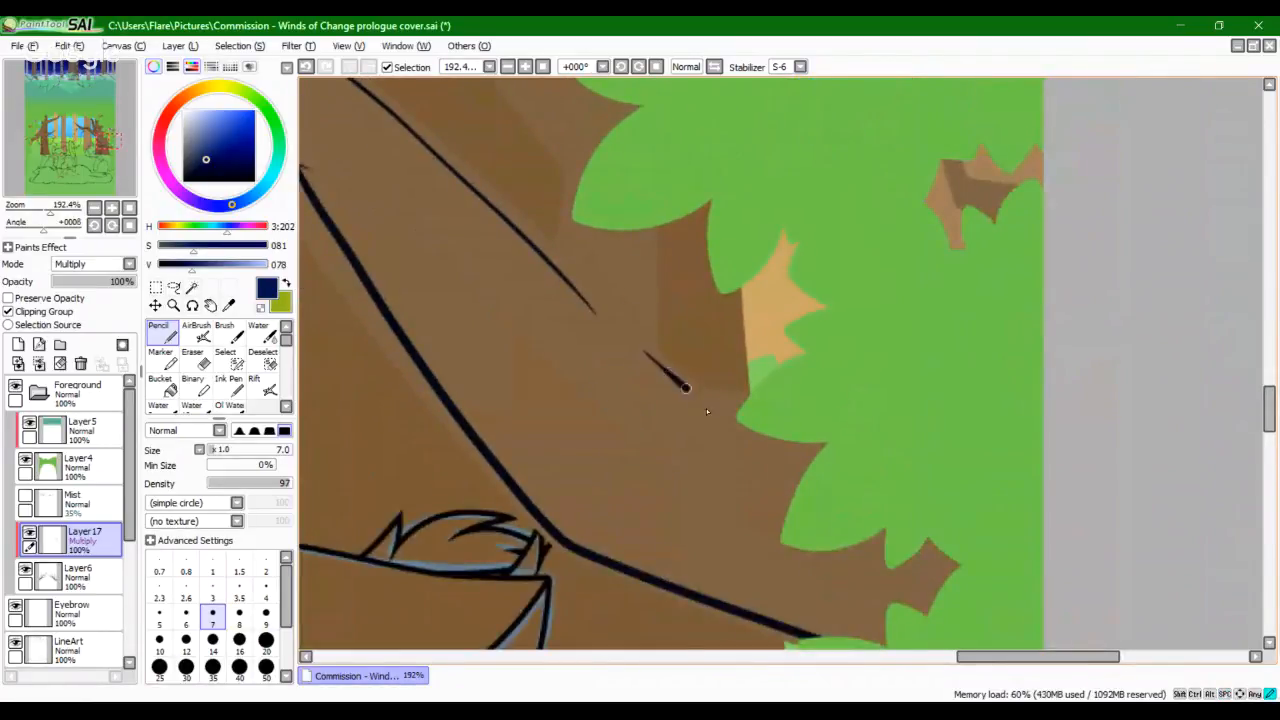
pyautogui.moveTo(716, 403); pyautogui.dragTo(746, 405)
# Step: Set the stabilizer to S-3, rotate the canvas to -43° and outline the leaf-covered branch's inner shadow edge down to the trunk
pyautogui.click(779, 66)
pyautogui.click(782, 292)
pyautogui.moveTo(496, 328); pyautogui.dragTo(645, 395)
pyautogui.moveTo(43, 229); pyautogui.dragTo(34, 229)
pyautogui.moveTo(457, 285)
pyautogui.mouseDown()
pyautogui.moveTo(530, 395)
pyautogui.moveTo(600, 455)
pyautogui.moveTo(488, 326)
pyautogui.moveTo(588, 455)
pyautogui.mouseUp()
pyautogui.hotkey('ctrl', 'z')
pyautogui.hotkey('ctrl', 'z')
pyautogui.moveTo(457, 285); pyautogui.dragTo(623, 476)
pyautogui.hotkey('ctrl', 'z')
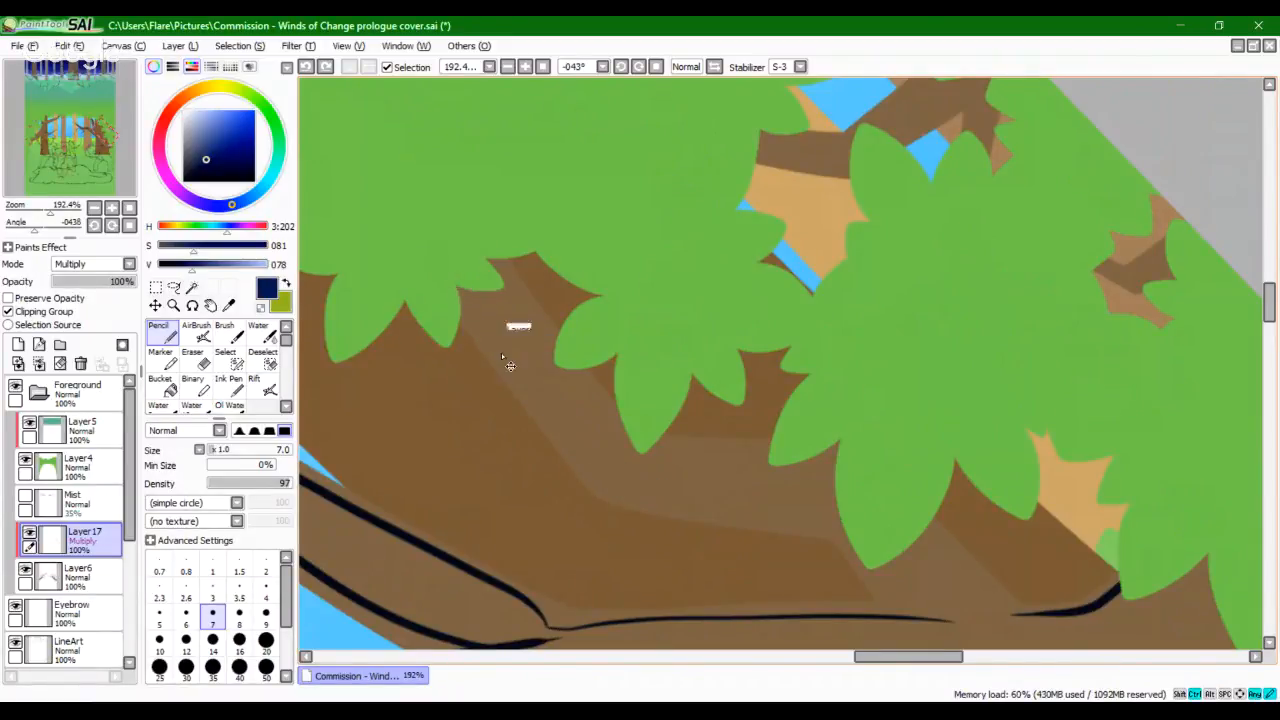
pyautogui.moveTo(460, 287)
pyautogui.mouseDown()
pyautogui.moveTo(624, 492)
pyautogui.moveTo(790, 517)
pyautogui.moveTo(984, 650)
pyautogui.mouseUp()
pyautogui.hotkey('ctrl', 'z')
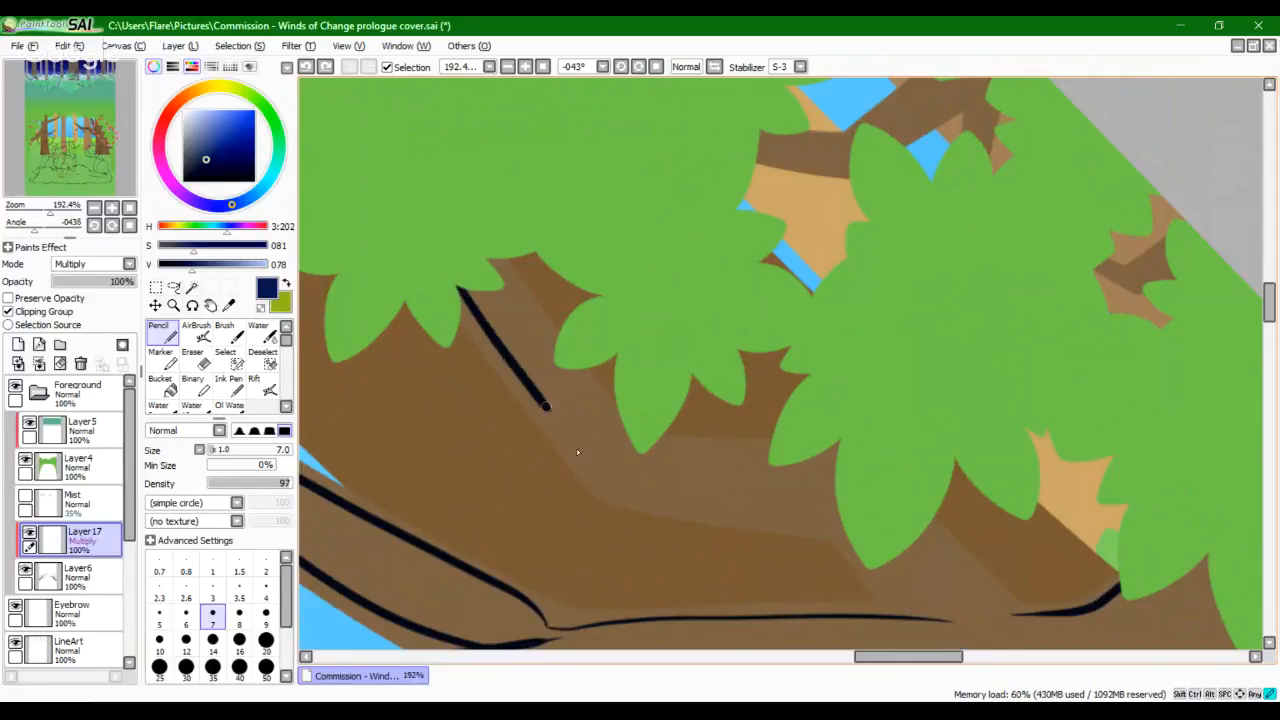
pyautogui.moveTo(634, 483)
pyautogui.mouseDown()
pyautogui.moveTo(835, 512)
pyautogui.moveTo(961, 637)
pyautogui.mouseUp()
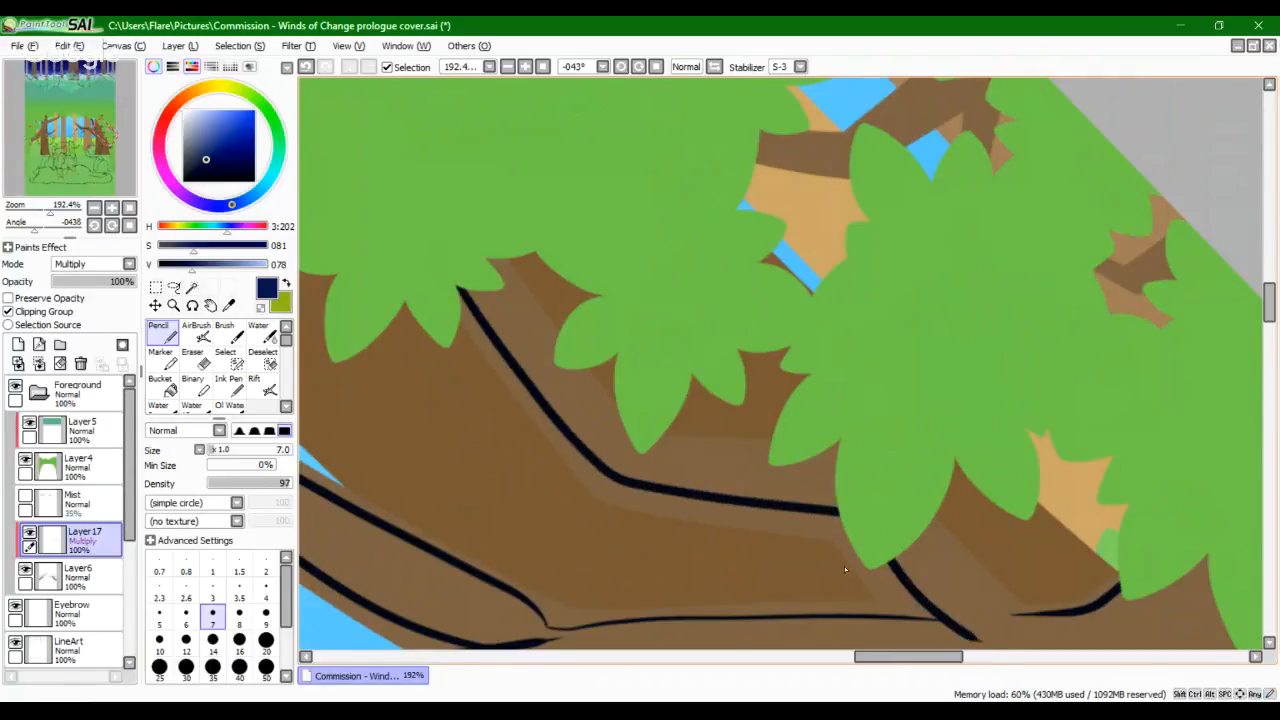
# Step: Rotate the canvas to -75° and draw a second navy outline along the leaf-covered branch, parallel to the first and passing behind the leaves
pyautogui.click(129, 225)
pyautogui.moveTo(50, 212); pyautogui.dragTo(28, 231)
pyautogui.moveTo(712, 526)
pyautogui.mouseDown()
pyautogui.moveTo(618, 502)
pyautogui.moveTo(615, 478)
pyautogui.mouseUp()
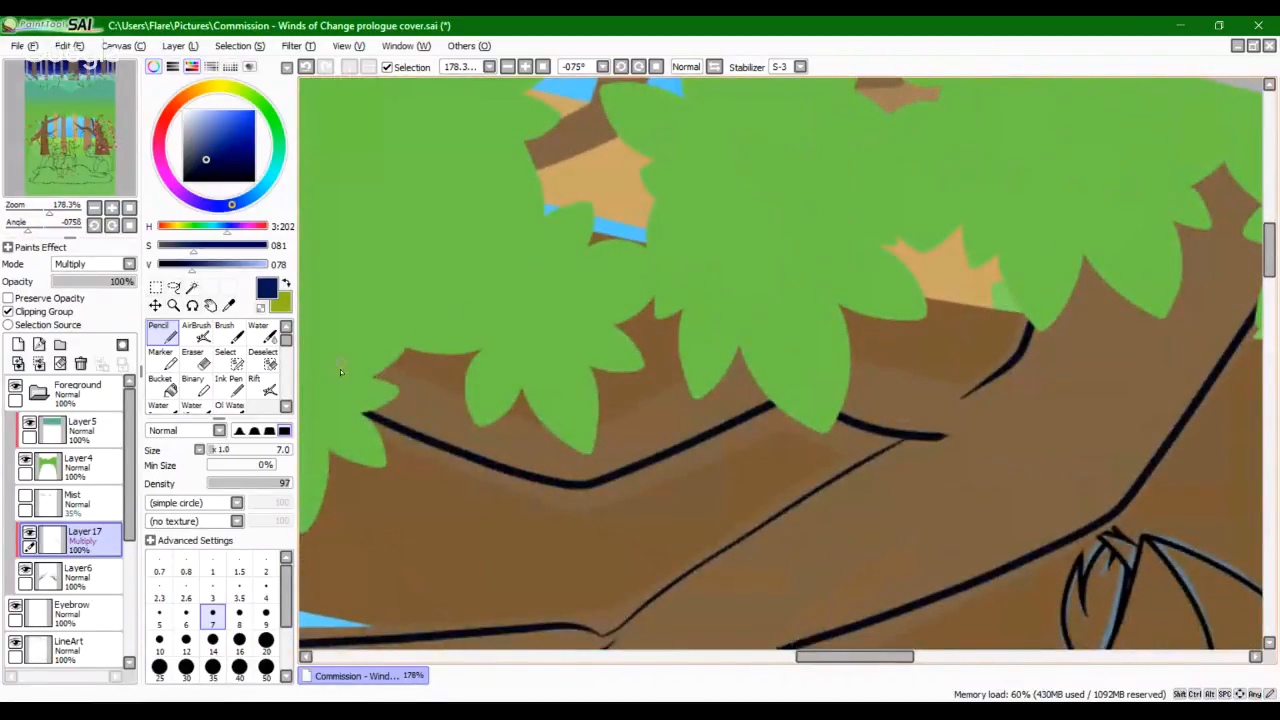
pyautogui.moveTo(340, 369); pyautogui.dragTo(562, 440)
pyautogui.hotkey('ctrl', 'z')
pyautogui.moveTo(339, 367); pyautogui.dragTo(570, 448)
pyautogui.hotkey('ctrl', 'z')
pyautogui.hotkey('ctrl', 'z')
pyautogui.moveTo(407, 383); pyautogui.dragTo(593, 454)
pyautogui.hotkey('ctrl', 'z')
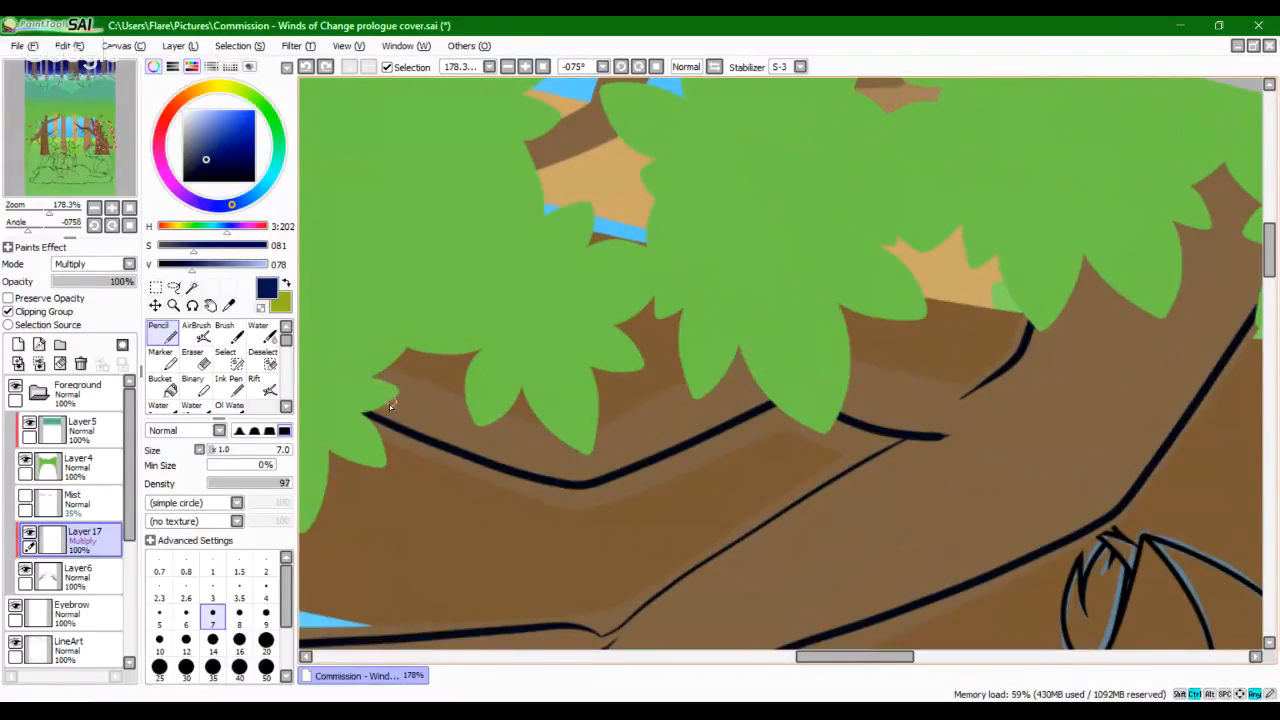
pyautogui.moveTo(375, 370)
pyautogui.mouseDown()
pyautogui.moveTo(518, 438)
pyautogui.moveTo(420, 385)
pyautogui.moveTo(512, 429)
pyautogui.mouseUp()
pyautogui.hotkey('ctrl', 'z')
pyautogui.moveTo(694, 397); pyautogui.dragTo(777, 364)
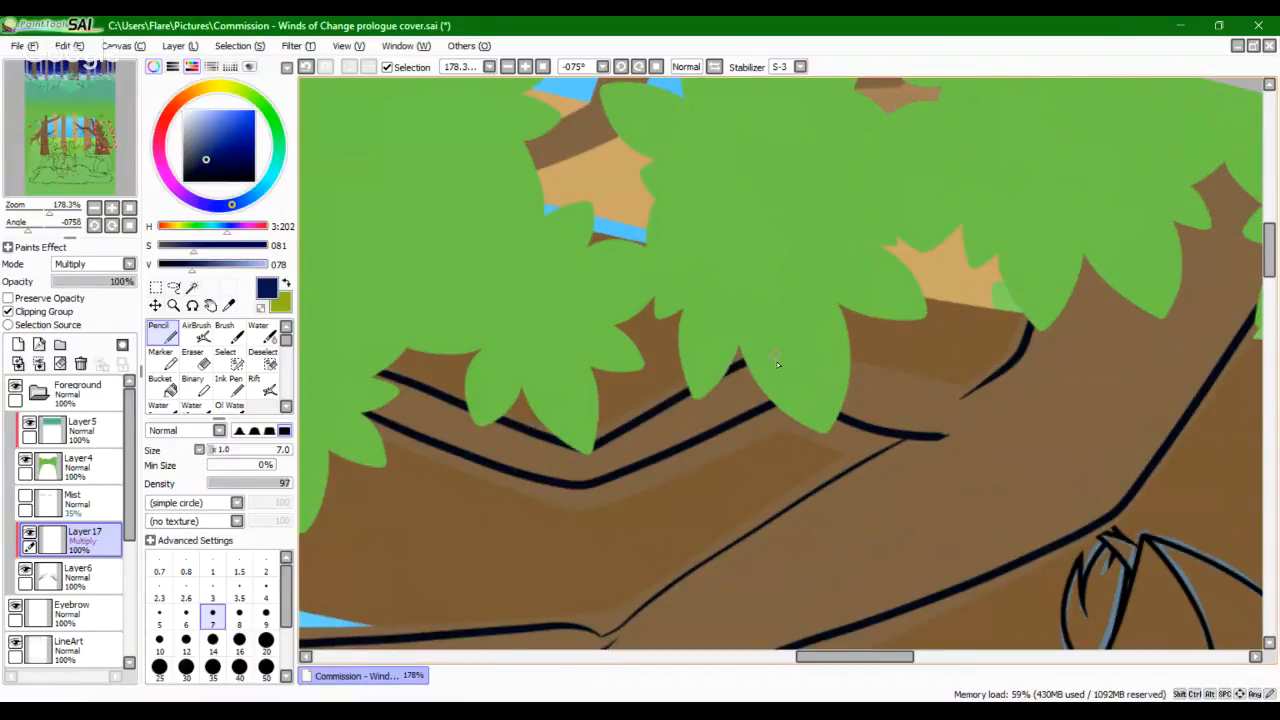
# Step: Reset the canvas rotation to 0°, set the stabilizer to 15 and draw a near-vertical navy outline from the trunk's curved outline up to the leaf
pyautogui.click(129, 225)
pyautogui.moveTo(763, 409); pyautogui.dragTo(686, 323)
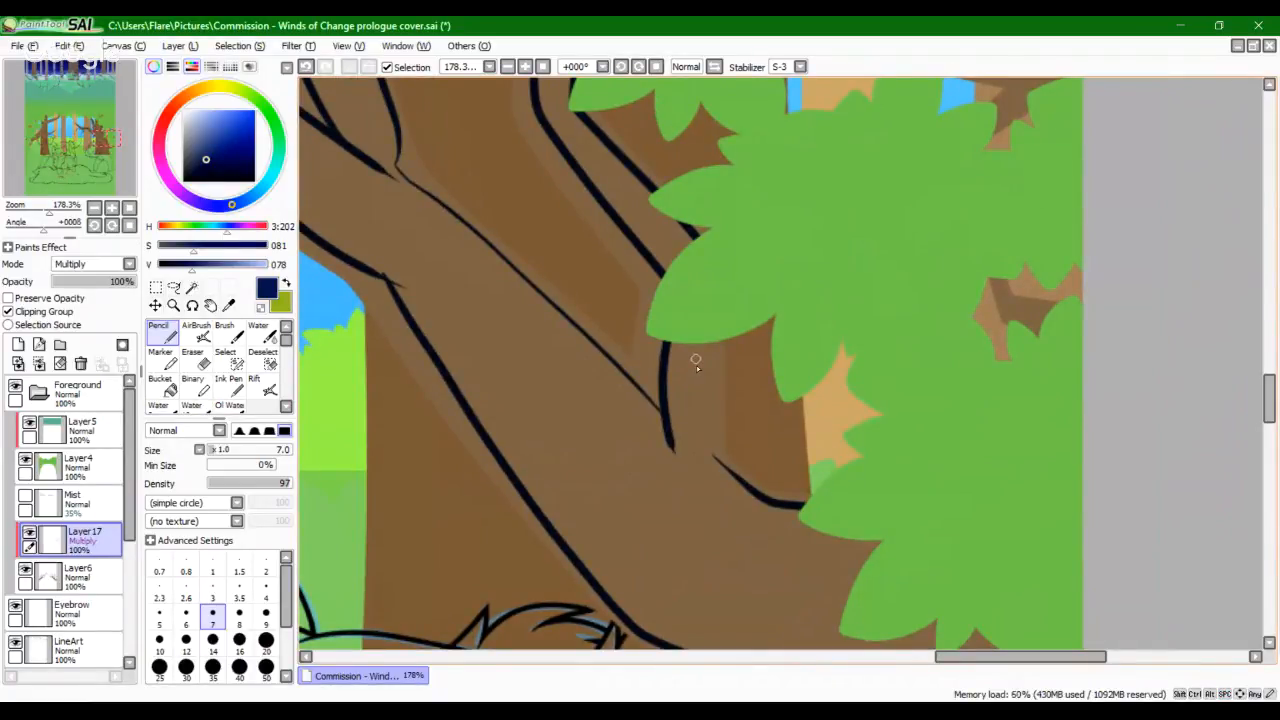
pyautogui.click(790, 67)
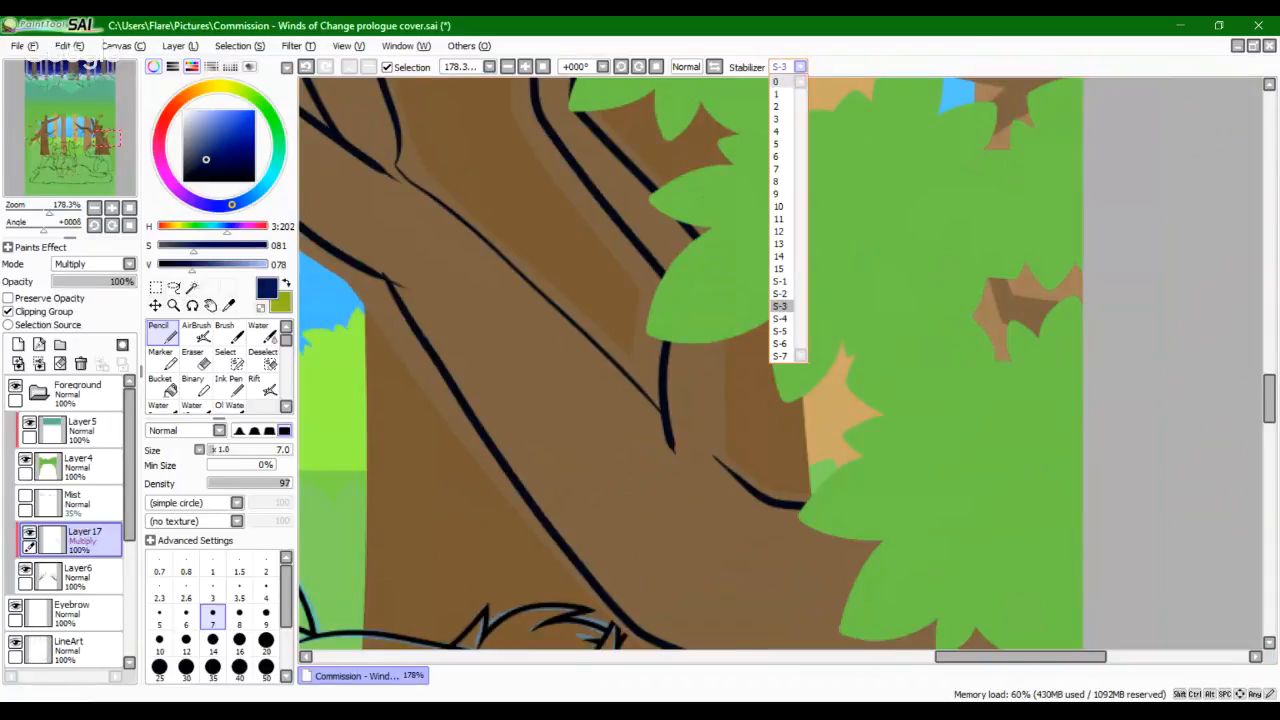
pyautogui.click(790, 67)
pyautogui.click(790, 67)
pyautogui.click(779, 268)
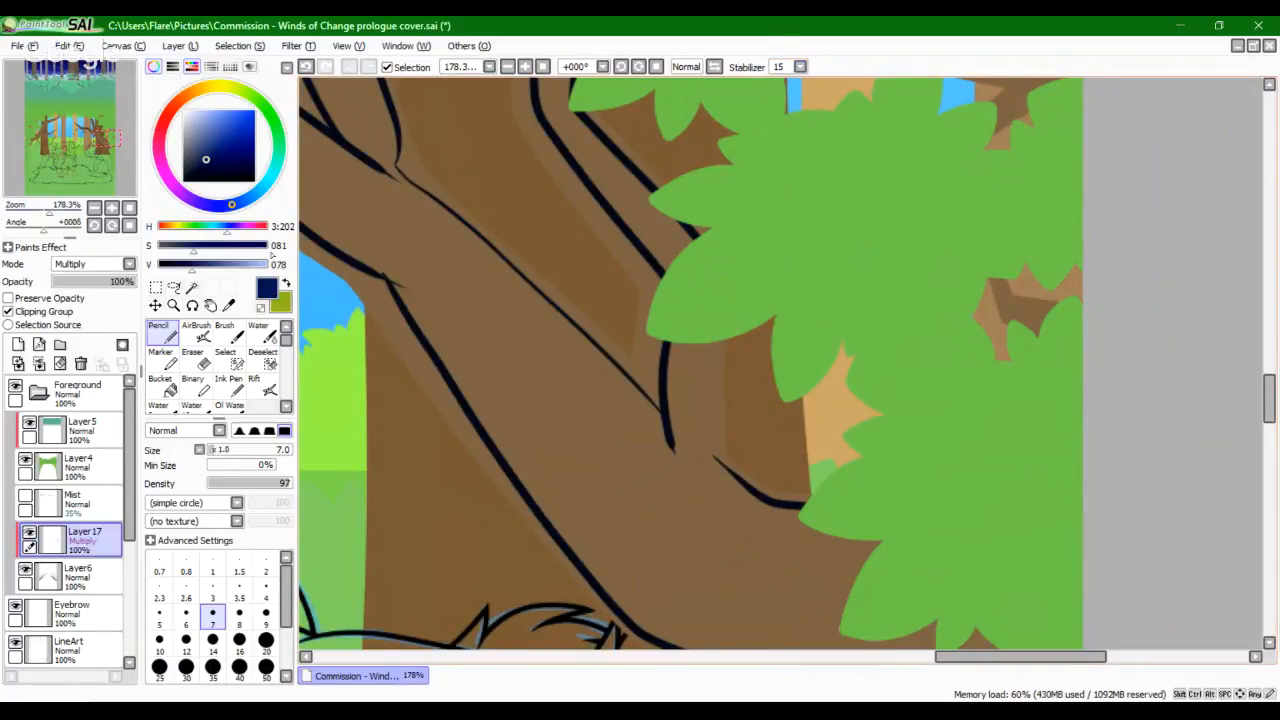
pyautogui.moveTo(55, 212); pyautogui.dragTo(60, 225)
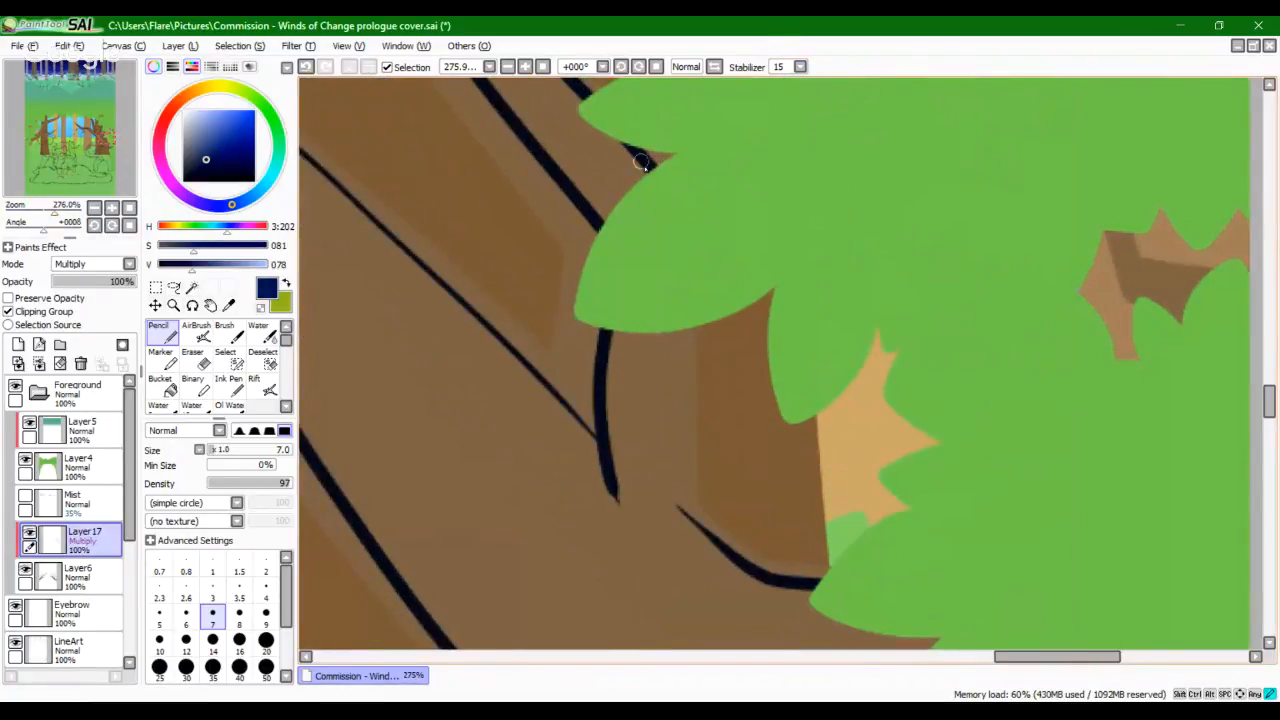
pyautogui.moveTo(675, 315); pyautogui.dragTo(686, 568)
pyautogui.hotkey('ctrl', 'z')
pyautogui.moveTo(677, 506); pyautogui.dragTo(659, 260)
pyautogui.hotkey('ctrl', 'z')
pyautogui.moveTo(676, 500); pyautogui.dragTo(683, 330)
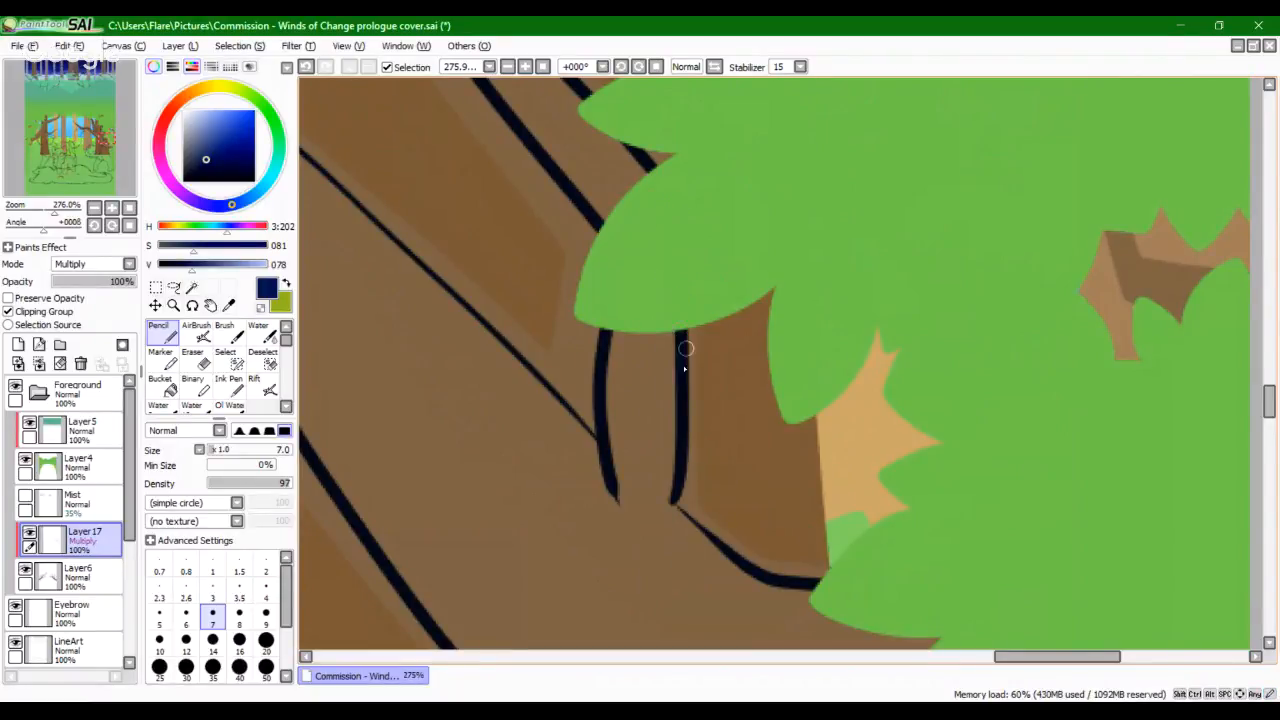
# Step: Trim the outer edge of the leaf-covered branch's inner shadow outline with a size 20 eraser, from the bend up to the leaves
pyautogui.moveTo(583, 303)
pyautogui.mouseDown()
pyautogui.moveTo(630, 506)
pyautogui.moveTo(577, 550)
pyautogui.mouseUp()
pyautogui.moveTo(606, 411); pyautogui.dragTo(608, 381)
pyautogui.click(203, 362)
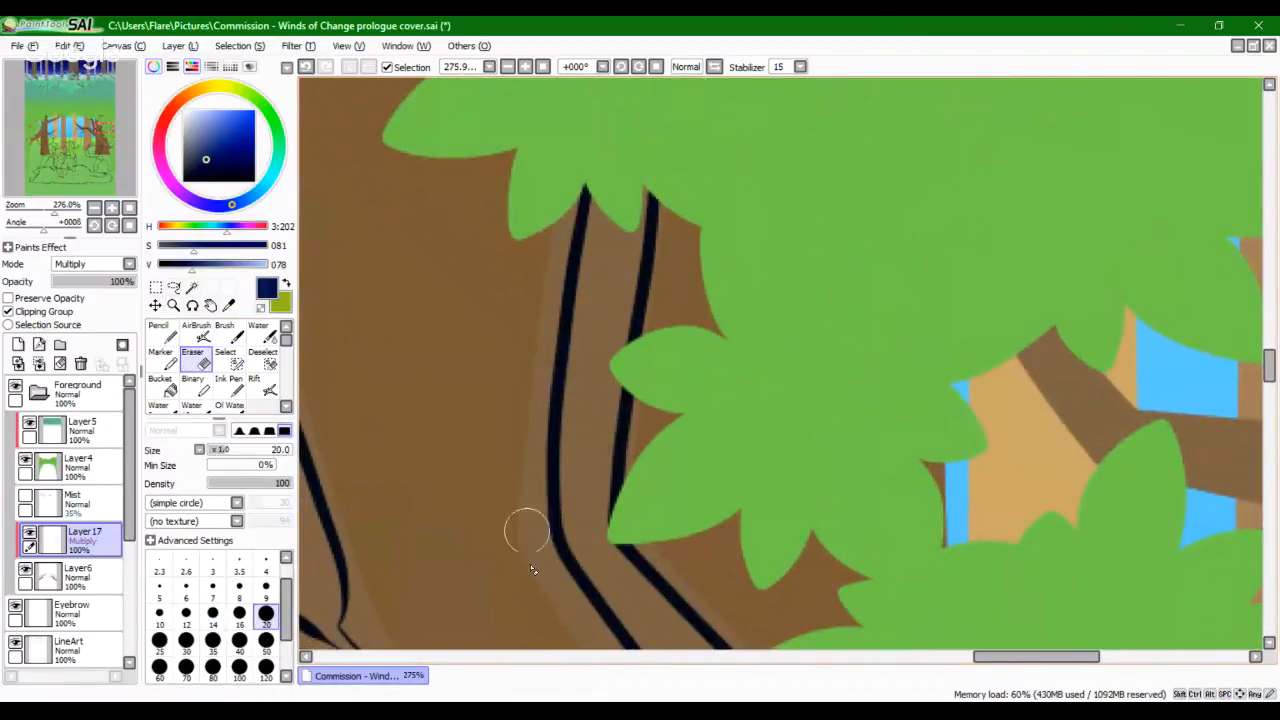
pyautogui.moveTo(537, 500); pyautogui.dragTo(556, 278)
pyautogui.hotkey('ctrl', 'z')
pyautogui.moveTo(536, 520); pyautogui.dragTo(549, 270)
pyautogui.hotkey('ctrl', 'z')
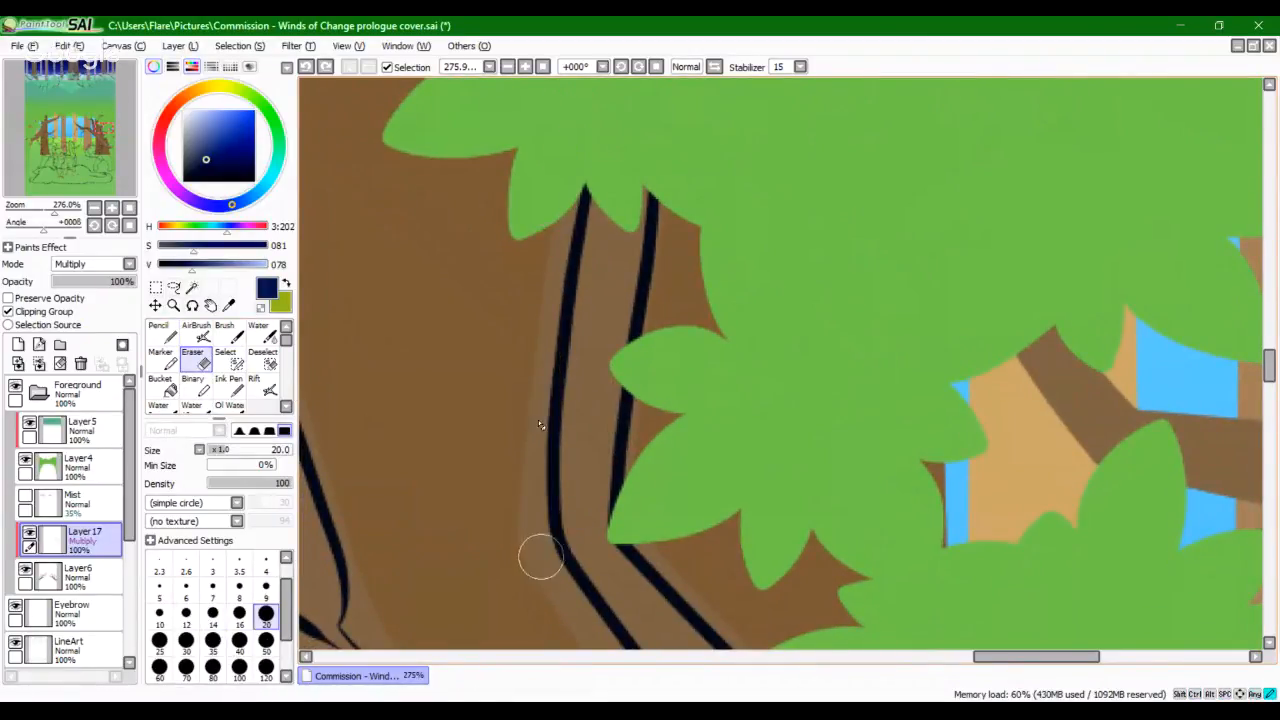
pyautogui.moveTo(541, 556); pyautogui.dragTo(578, 185)
pyautogui.hotkey('ctrl', 'z')
pyautogui.hotkey('ctrl', 'z')
pyautogui.moveTo(538, 548); pyautogui.dragTo(575, 172)
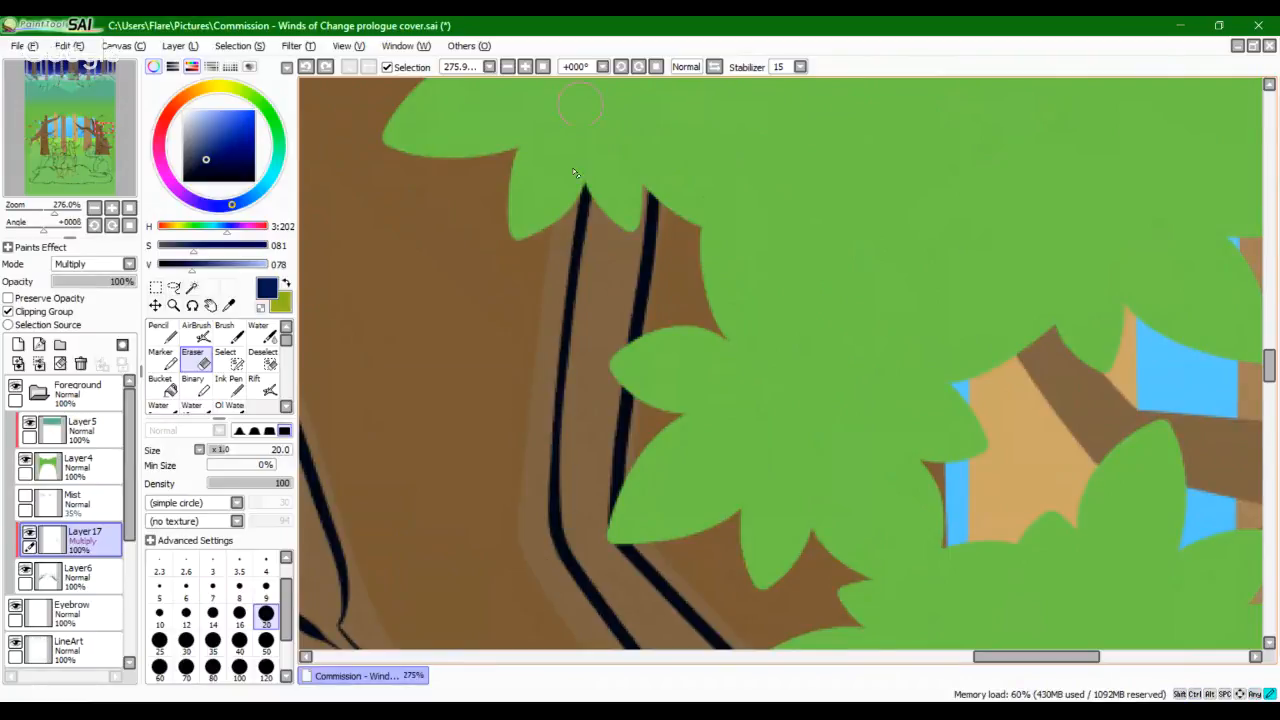
# Step: Paint the navy shadow strip across the small trunk gap among the upper leaves with a size 20 pencil
pyautogui.moveTo(481, 216); pyautogui.dragTo(529, 511)
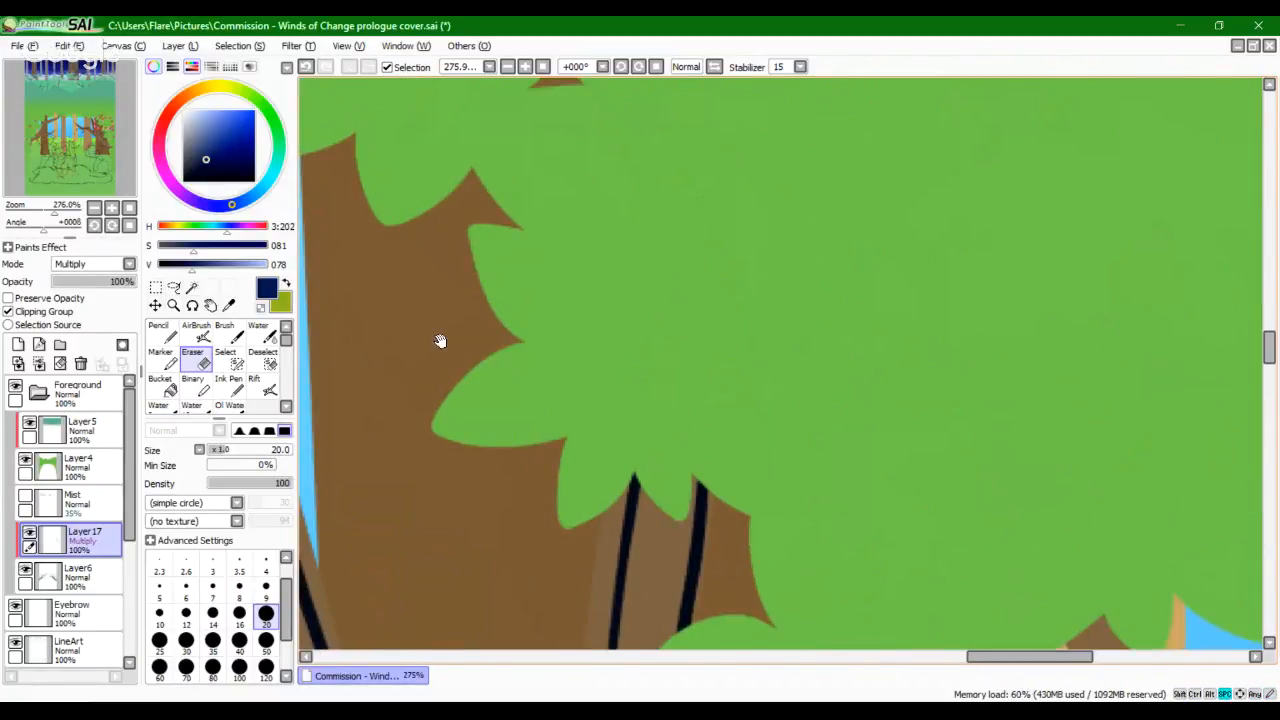
pyautogui.moveTo(440, 340); pyautogui.dragTo(530, 474)
pyautogui.click(163, 333)
pyautogui.moveTo(640, 360); pyautogui.dragTo(614, 538)
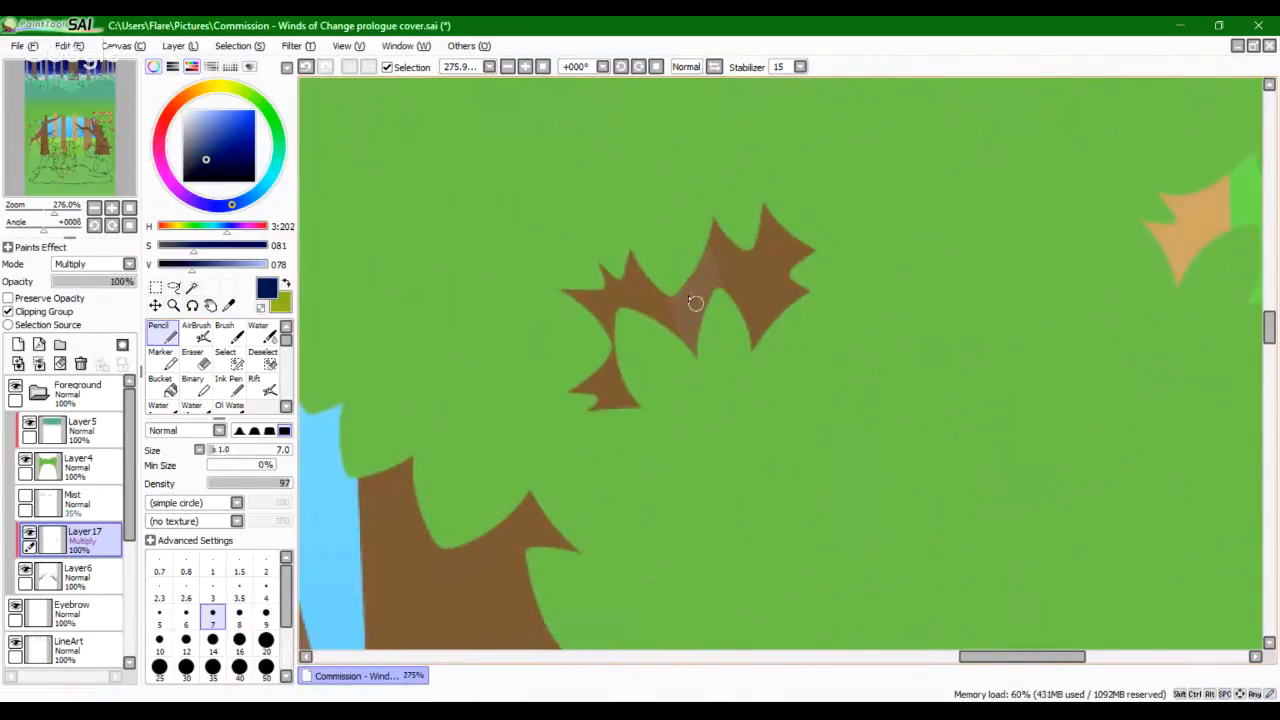
pyautogui.moveTo(704, 242)
pyautogui.mouseDown()
pyautogui.moveTo(720, 294)
pyautogui.moveTo(697, 342)
pyautogui.mouseUp()
pyautogui.hotkey('ctrl', 'z')
pyautogui.hotkey('ctrl', 'z')
pyautogui.click(266, 639)
pyautogui.moveTo(690, 284); pyautogui.dragTo(701, 354)
pyautogui.hotkey('ctrl', 'z')
# Step: Thicken the upper end of the slender branch's shadow outline where it meets the leaves, using the size 20 pencil
pyautogui.moveTo(568, 275); pyautogui.dragTo(700, 700)
pyautogui.moveTo(593, 480); pyautogui.dragTo(443, 350)
pyautogui.moveTo(831, 640); pyautogui.dragTo(701, 389)
pyautogui.moveTo(652, 500); pyautogui.dragTo(812, 236)
pyautogui.moveTo(598, 493); pyautogui.dragTo(804, 244)
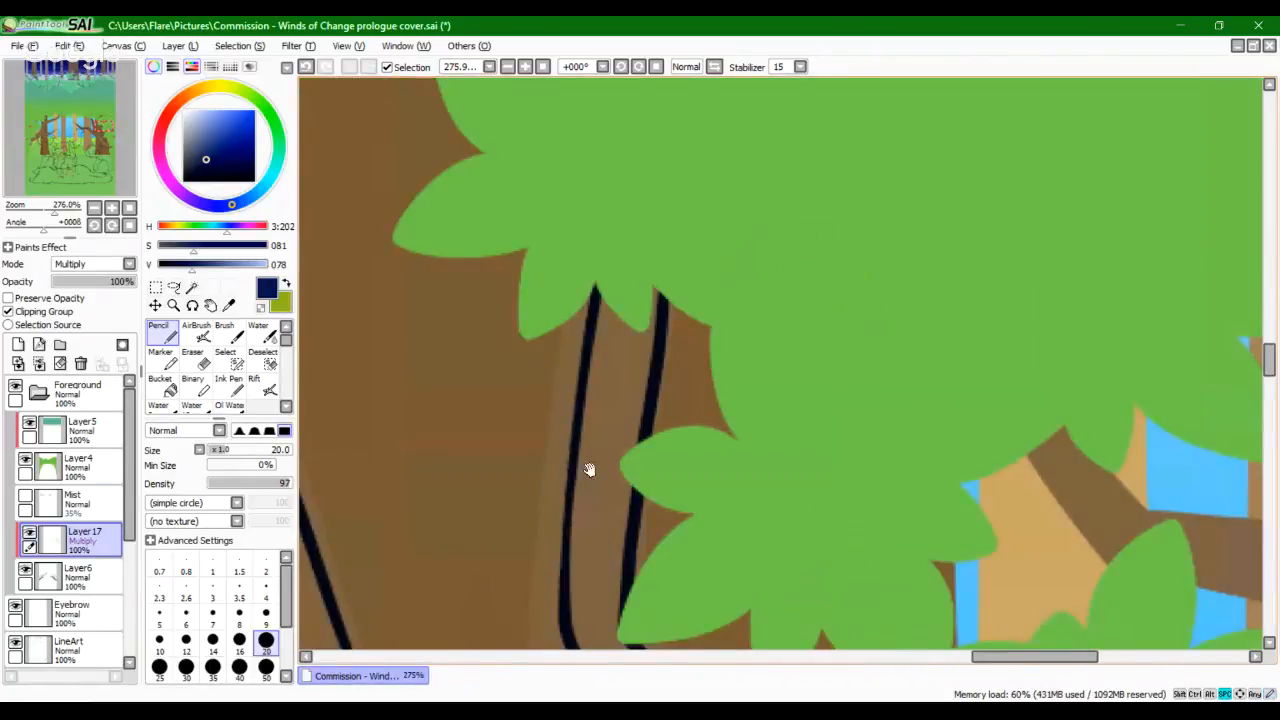
pyautogui.moveTo(589, 469); pyautogui.dragTo(799, 84)
pyautogui.moveTo(634, 449); pyautogui.dragTo(467, 206)
pyautogui.moveTo(78, 210); pyautogui.dragTo(42, 218)
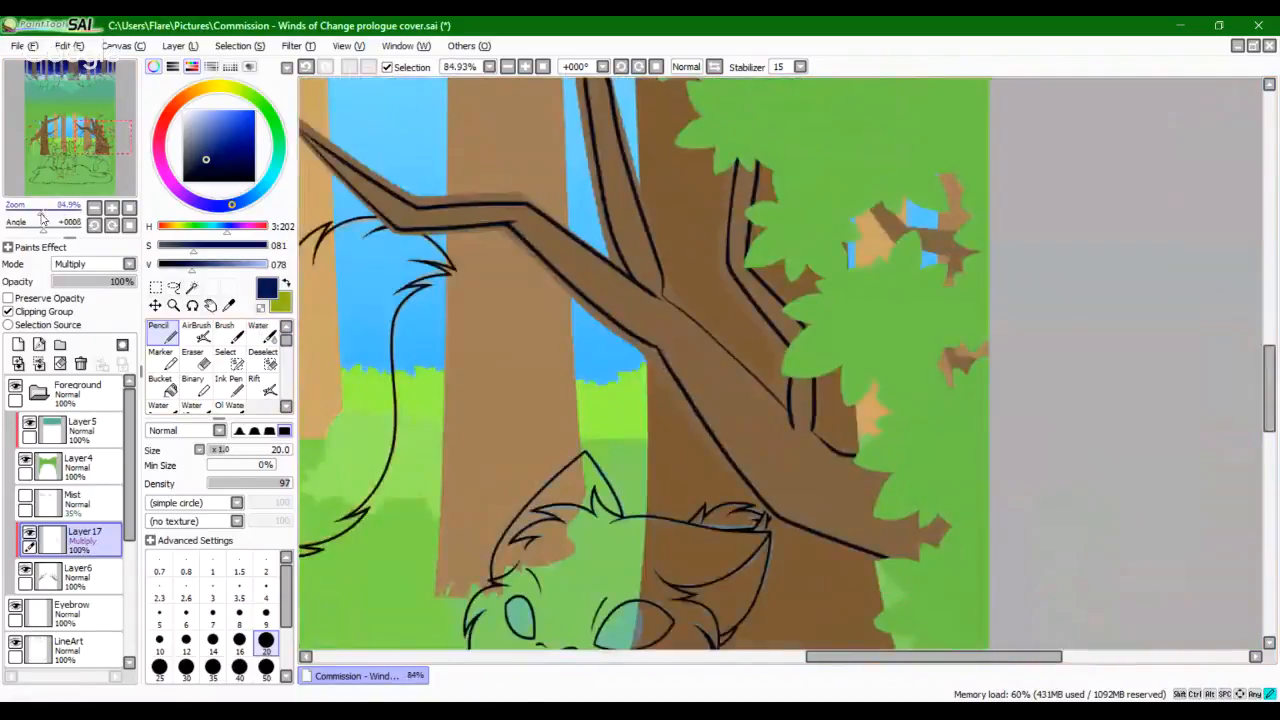
pyautogui.moveTo(470, 300); pyautogui.dragTo(440, 396)
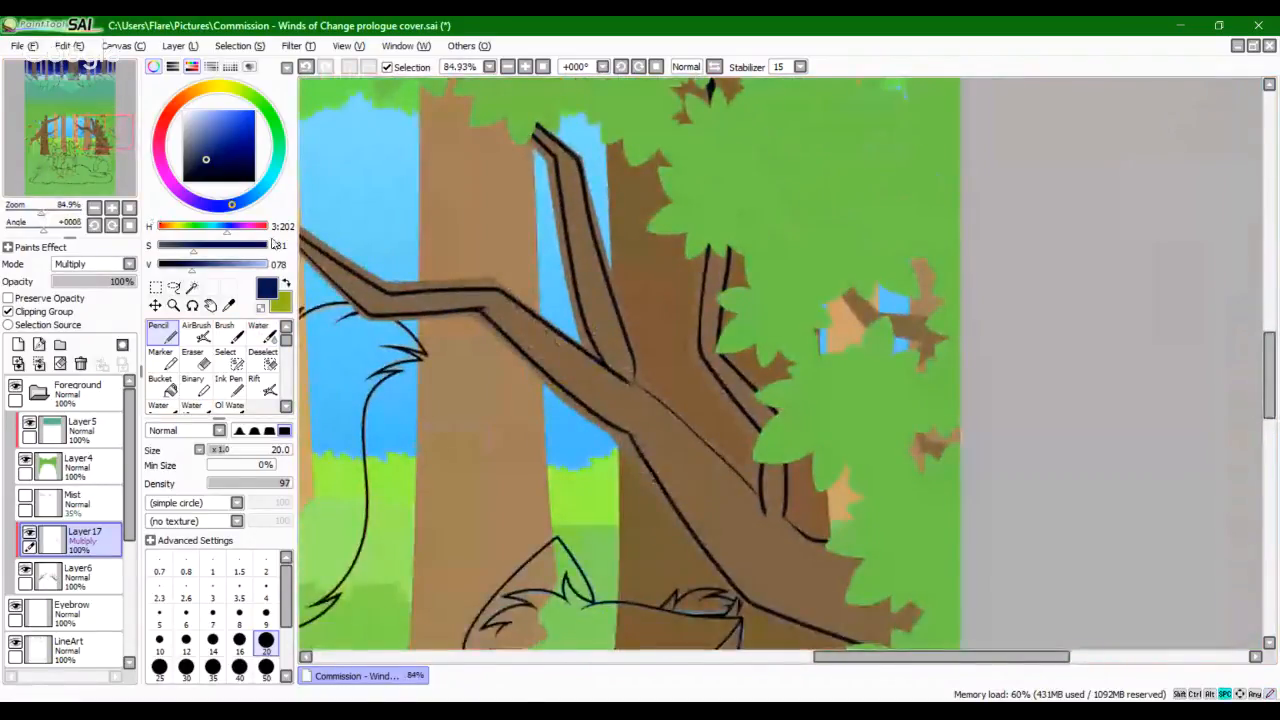
pyautogui.moveTo(403, 286); pyautogui.dragTo(450, 525)
pyautogui.moveTo(42, 211); pyautogui.dragTo(57, 214)
pyautogui.moveTo(508, 372); pyautogui.dragTo(982, 358)
pyautogui.moveTo(490, 366); pyautogui.dragTo(503, 379)
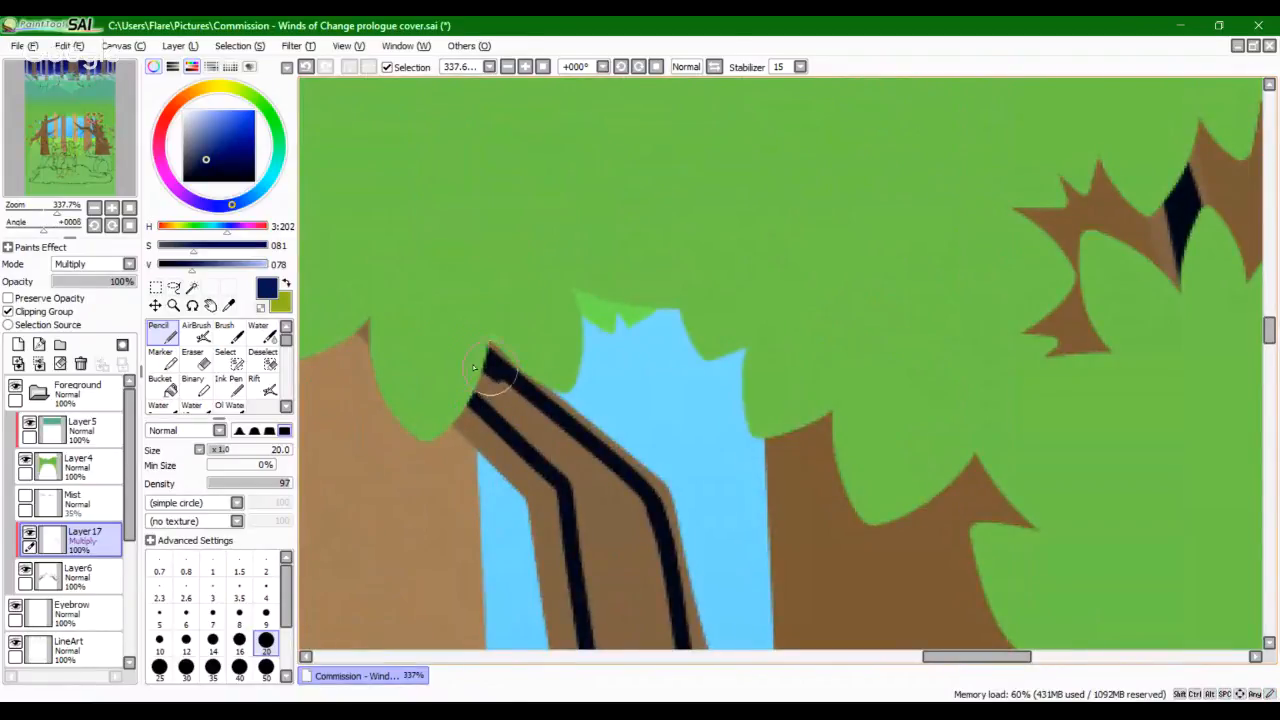
# Step: Try to fill the slender branch's outlined shadow with navy
pyautogui.click(167, 396)
pyautogui.click(531, 417)
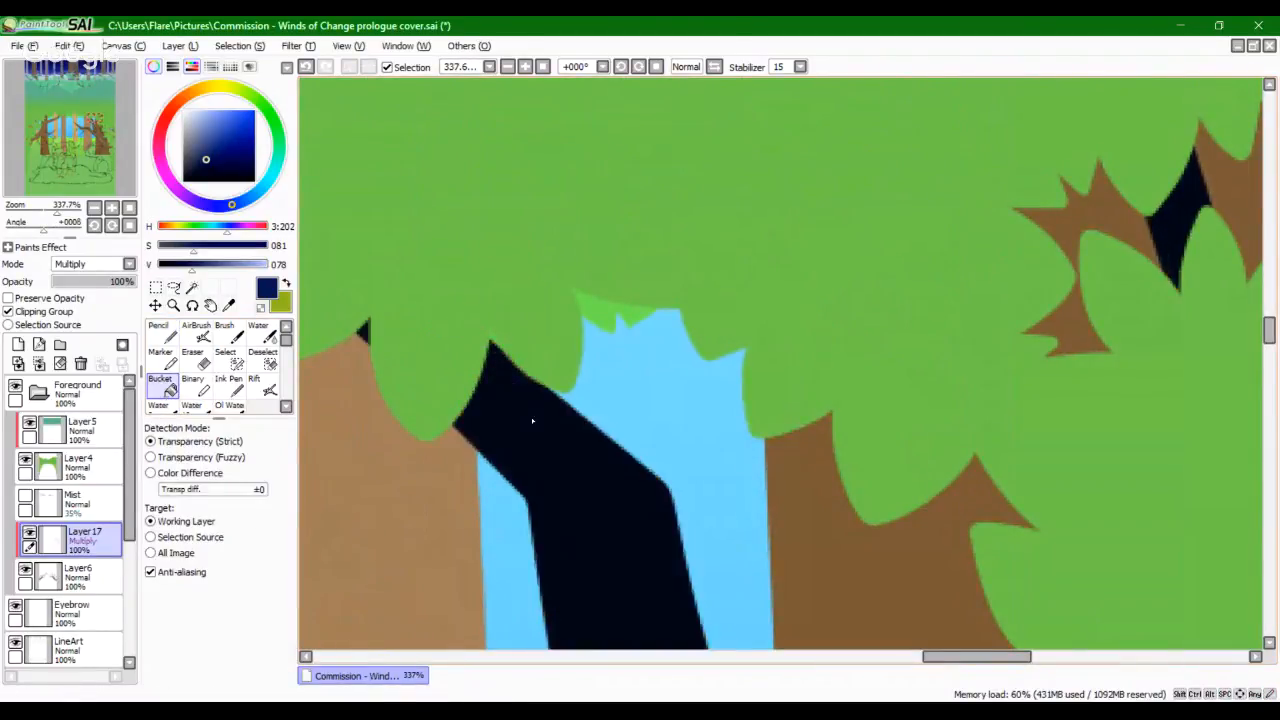
pyautogui.hotkey('ctrl', 'z')
# Step: Touch up the outline at the slender branch's leaf-side tip with a size 7 pencil
pyautogui.click(176, 338)
pyautogui.click(212, 612)
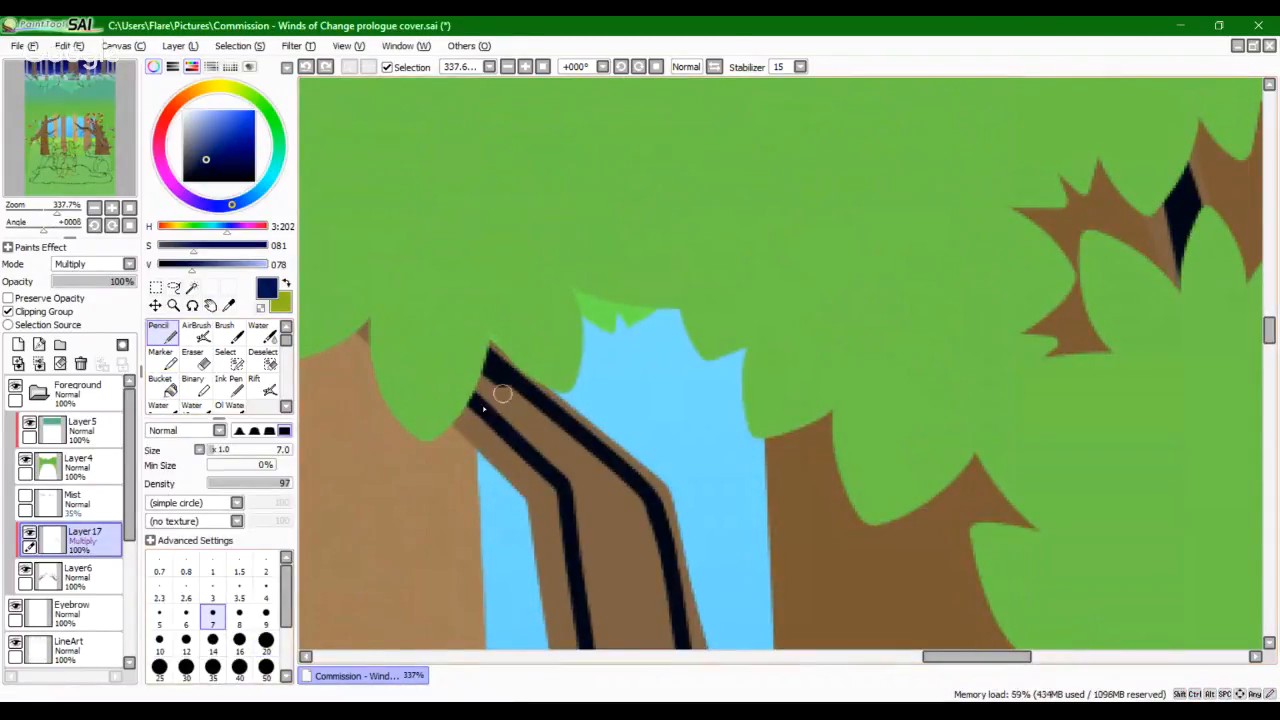
pyautogui.click(496, 369)
# Step: Examine the shadow outlines along the long branch and down the trunk for gaps
pyautogui.moveTo(500, 612); pyautogui.dragTo(391, 234)
pyautogui.moveTo(391, 630); pyautogui.dragTo(669, 183)
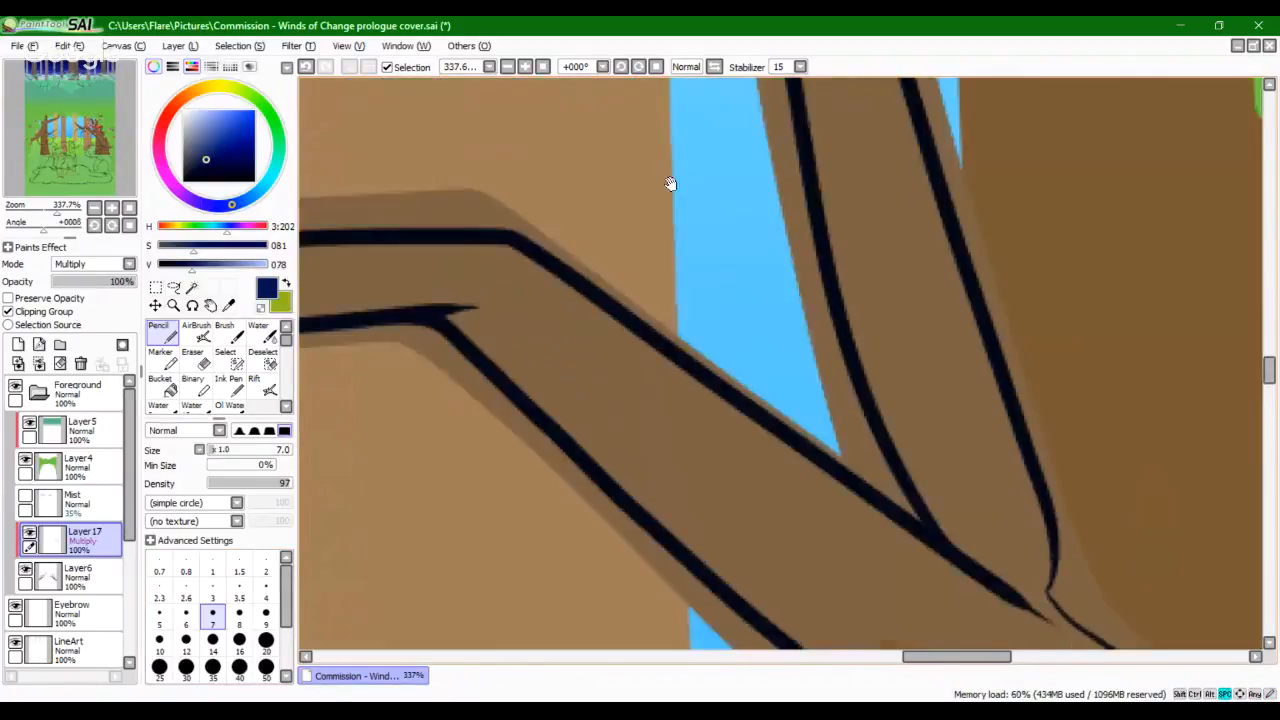
pyautogui.moveTo(690, 534); pyautogui.dragTo(594, 300)
pyautogui.moveTo(403, 332); pyautogui.dragTo(734, 514)
pyautogui.moveTo(460, 363); pyautogui.dragTo(774, 590)
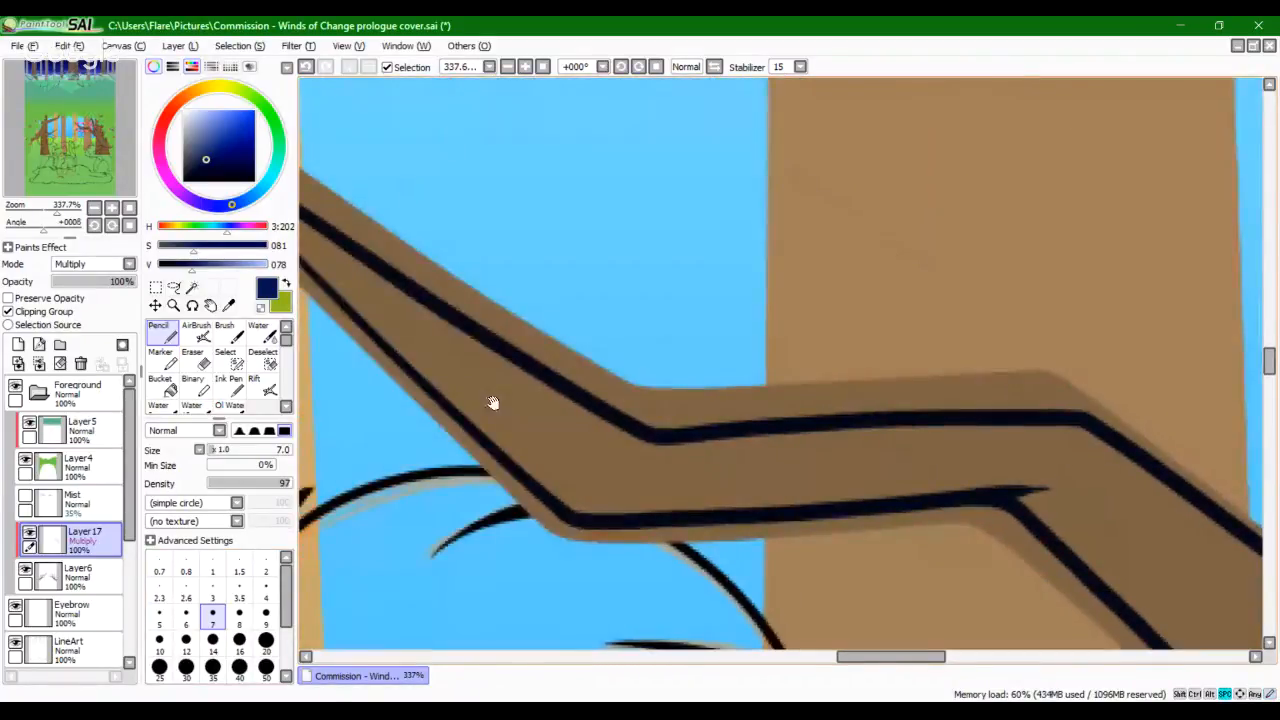
pyautogui.moveTo(494, 403); pyautogui.dragTo(691, 560)
pyautogui.moveTo(851, 552)
pyautogui.mouseDown()
pyautogui.moveTo(689, 497)
pyautogui.moveTo(430, 220)
pyautogui.mouseUp()
pyautogui.moveTo(851, 615); pyautogui.dragTo(569, 326)
pyautogui.moveTo(768, 565); pyautogui.dragTo(494, 231)
# Step: Extend the curved trunk outline and the lower shadow outline behind the leaves to the canvas edge
pyautogui.moveTo(692, 478)
pyautogui.mouseDown()
pyautogui.moveTo(651, 467)
pyautogui.moveTo(506, 495)
pyautogui.mouseUp()
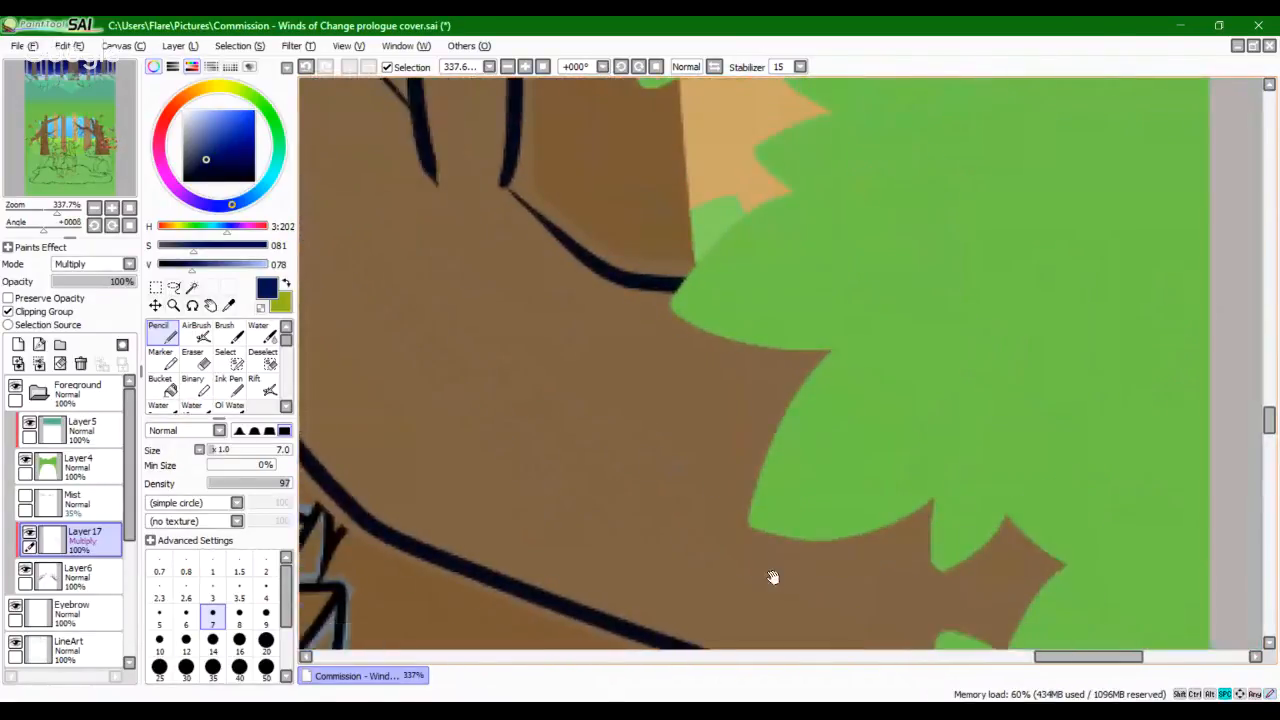
pyautogui.moveTo(828, 621); pyautogui.dragTo(674, 624)
pyautogui.moveTo(503, 290); pyautogui.dragTo(963, 364)
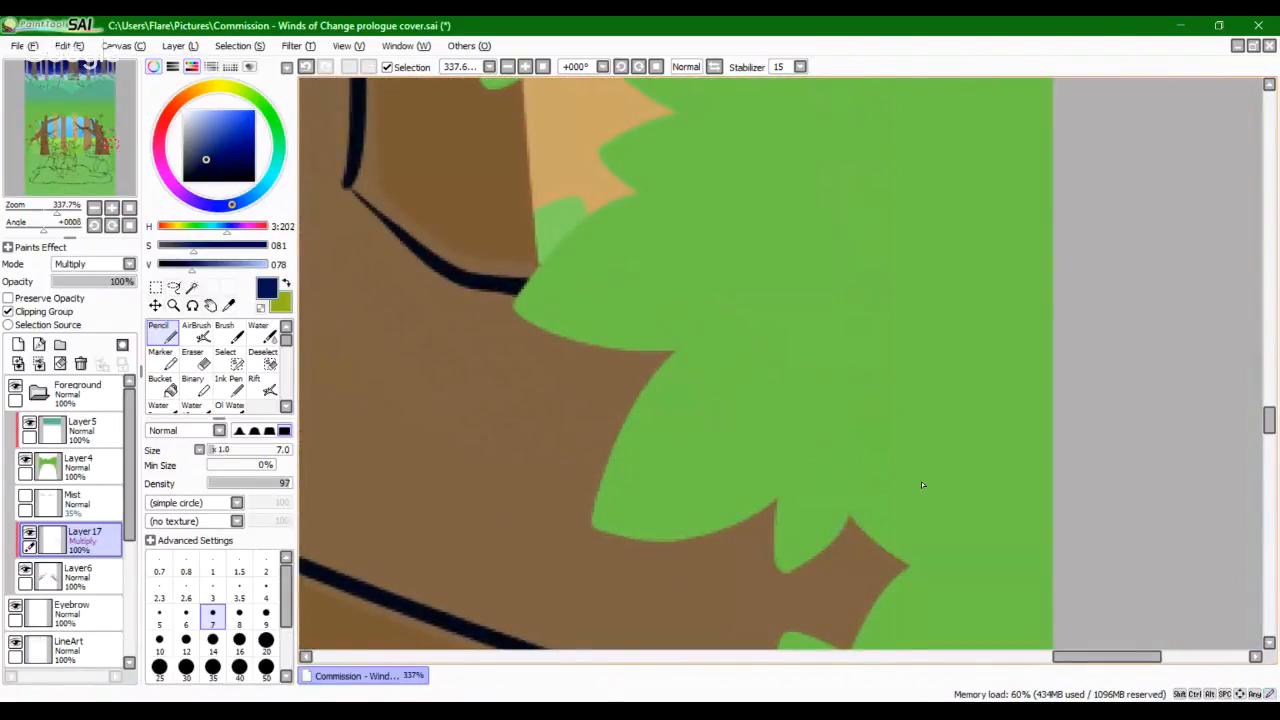
pyautogui.moveTo(921, 483); pyautogui.dragTo(882, 169)
pyautogui.moveTo(576, 381)
pyautogui.mouseDown()
pyautogui.moveTo(781, 427)
pyautogui.moveTo(1180, 448)
pyautogui.mouseUp()
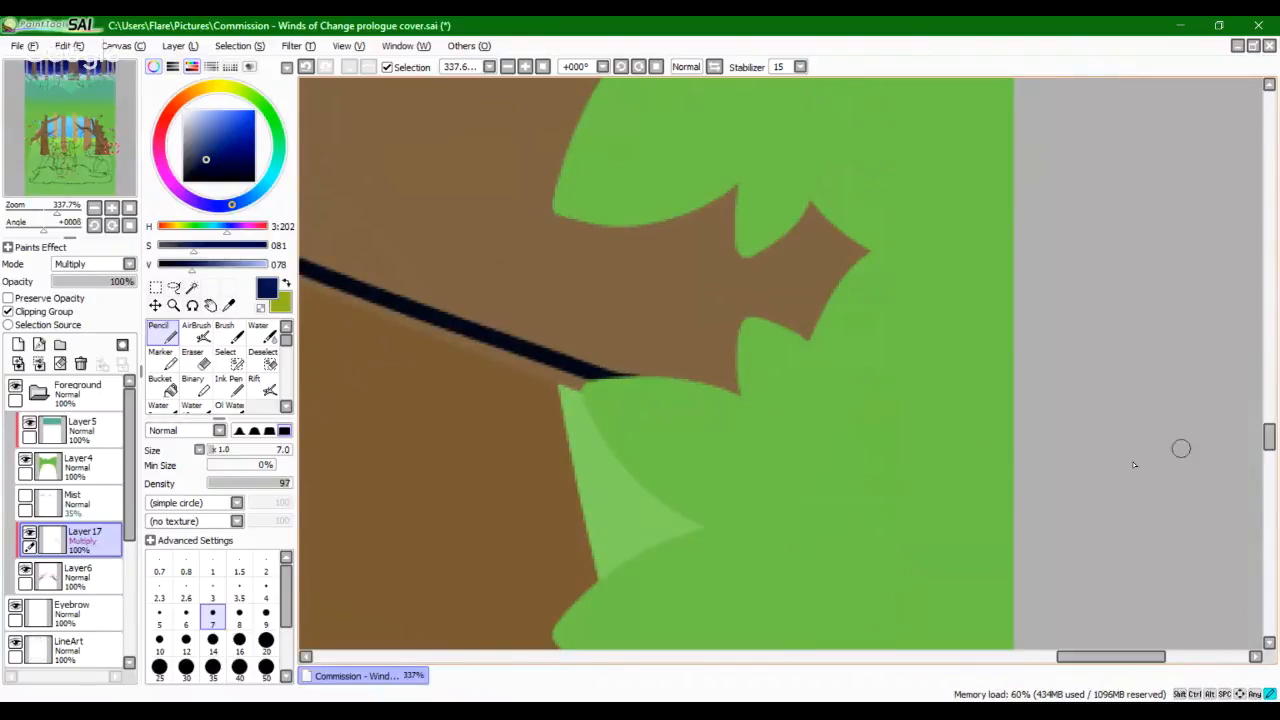
# Step: Try to fill the trunk shadow with navy between the extended outlines
pyautogui.click(168, 386)
pyautogui.click(524, 280)
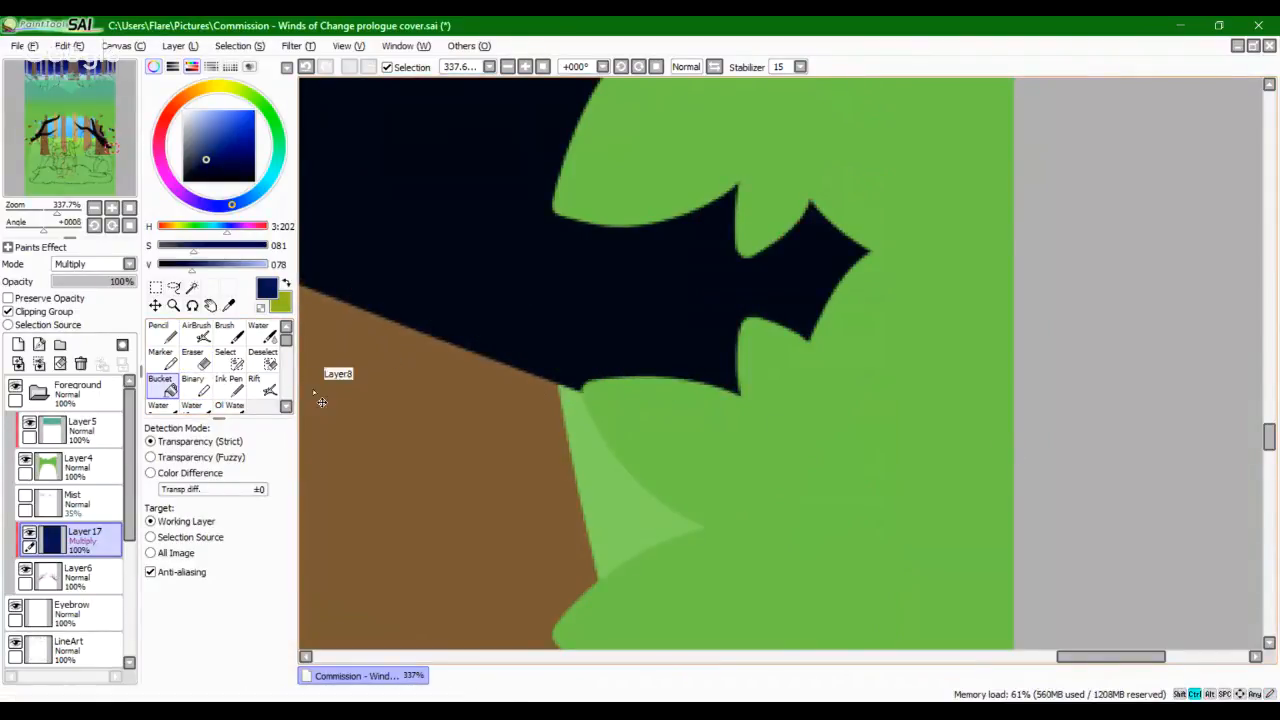
pyautogui.hotkey('ctrl', 'z')
# Step: Connect the branch and trunk shadow outlines behind the overlapping leaf with the size 7 pencil
pyautogui.moveTo(428, 251)
pyautogui.mouseDown()
pyautogui.moveTo(455, 487)
pyautogui.moveTo(534, 466)
pyautogui.mouseUp()
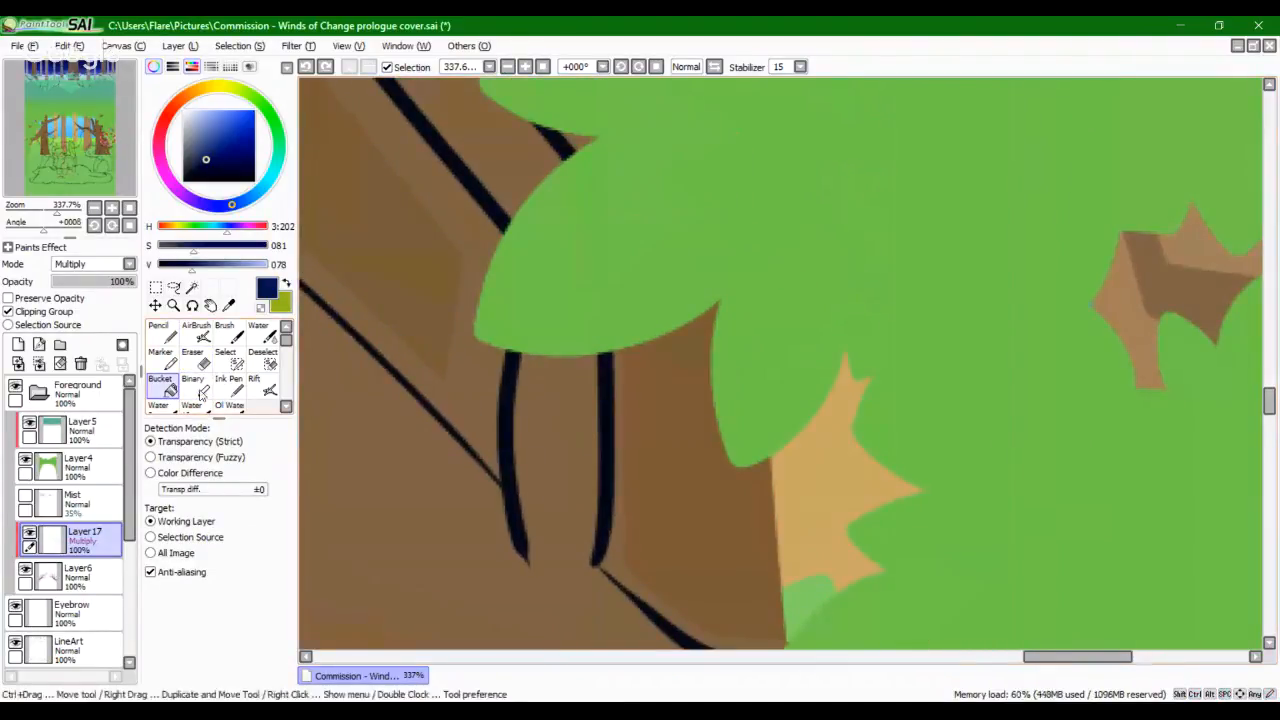
pyautogui.press('n')
pyautogui.moveTo(505, 366); pyautogui.dragTo(509, 353)
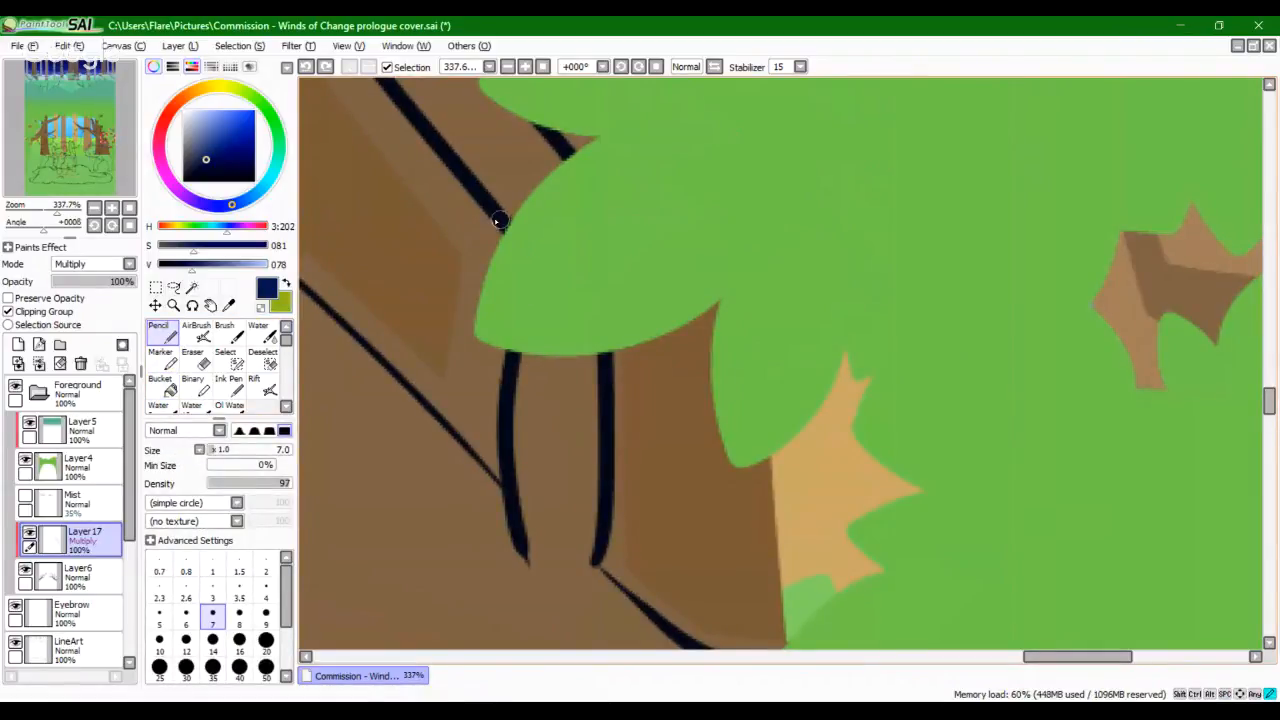
pyautogui.moveTo(499, 220)
pyautogui.mouseDown()
pyautogui.moveTo(569, 497)
pyautogui.moveTo(611, 588)
pyautogui.mouseUp()
pyautogui.keyDown('ctrl'); pyautogui.keyDown('shift'); pyautogui.click(606, 382); pyautogui.keyUp('shift'); pyautogui.keyUp('ctrl')
pyautogui.click(557, 148)
pyautogui.moveTo(662, 502)
pyautogui.mouseDown()
pyautogui.moveTo(673, 509)
pyautogui.moveTo(581, 416)
pyautogui.moveTo(589, 423)
pyautogui.mouseUp()
# Step: Close the leaf-covered branch's shadow outline at its upper end and fill the joined branch and trunk shadow with navy
pyautogui.moveTo(421, 145)
pyautogui.mouseDown()
pyautogui.moveTo(566, 420)
pyautogui.moveTo(522, 590)
pyautogui.mouseUp()
pyautogui.moveTo(601, 300); pyautogui.dragTo(608, 332)
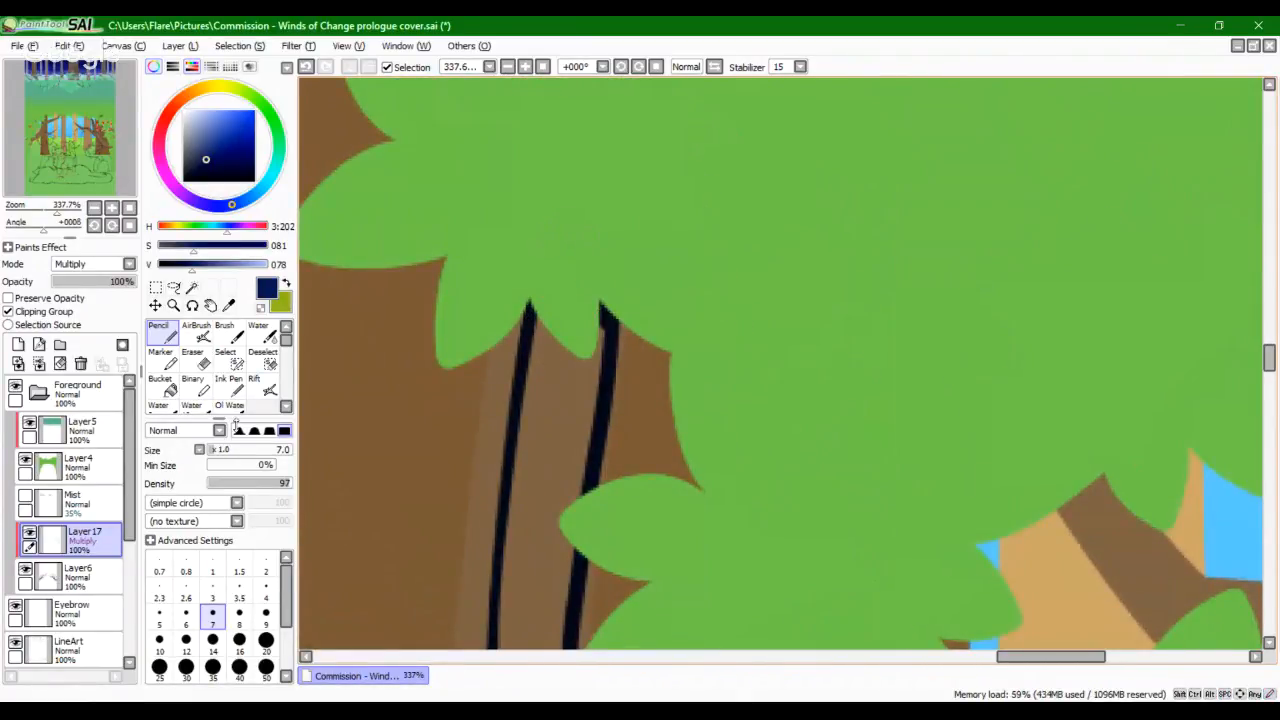
pyautogui.click(162, 385)
pyautogui.click(540, 400)
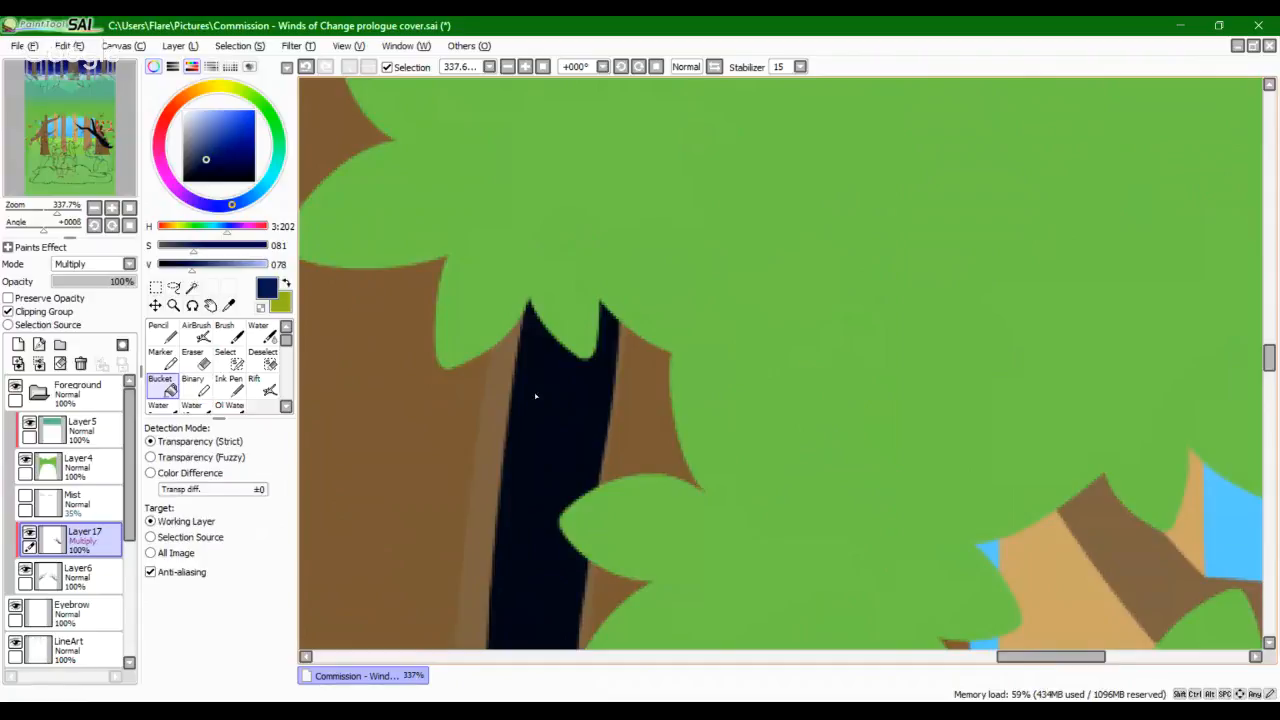
# Step: Set the pencil to size 20 and examine the filled shadow across the leaf gap, trunk and branches for missed spots
pyautogui.click(160, 330)
pyautogui.click(265, 640)
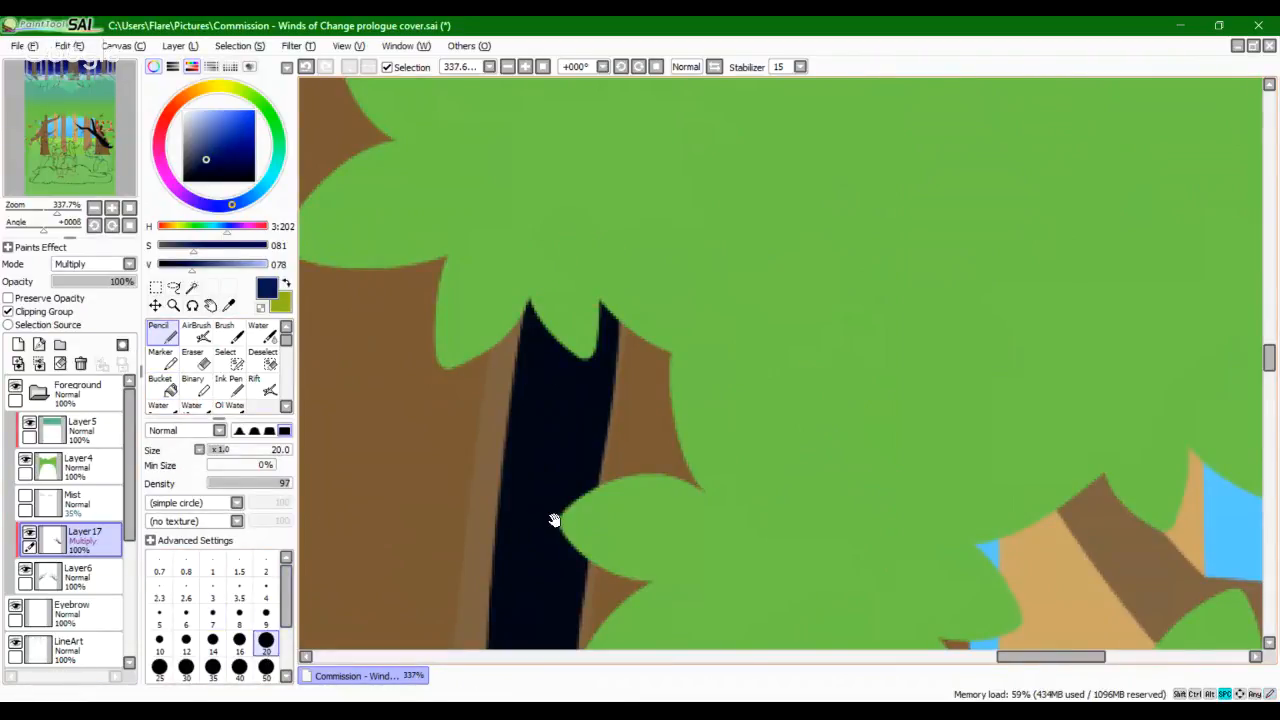
pyautogui.moveTo(538, 638); pyautogui.dragTo(623, 688)
pyautogui.moveTo(510, 100); pyautogui.dragTo(588, 589)
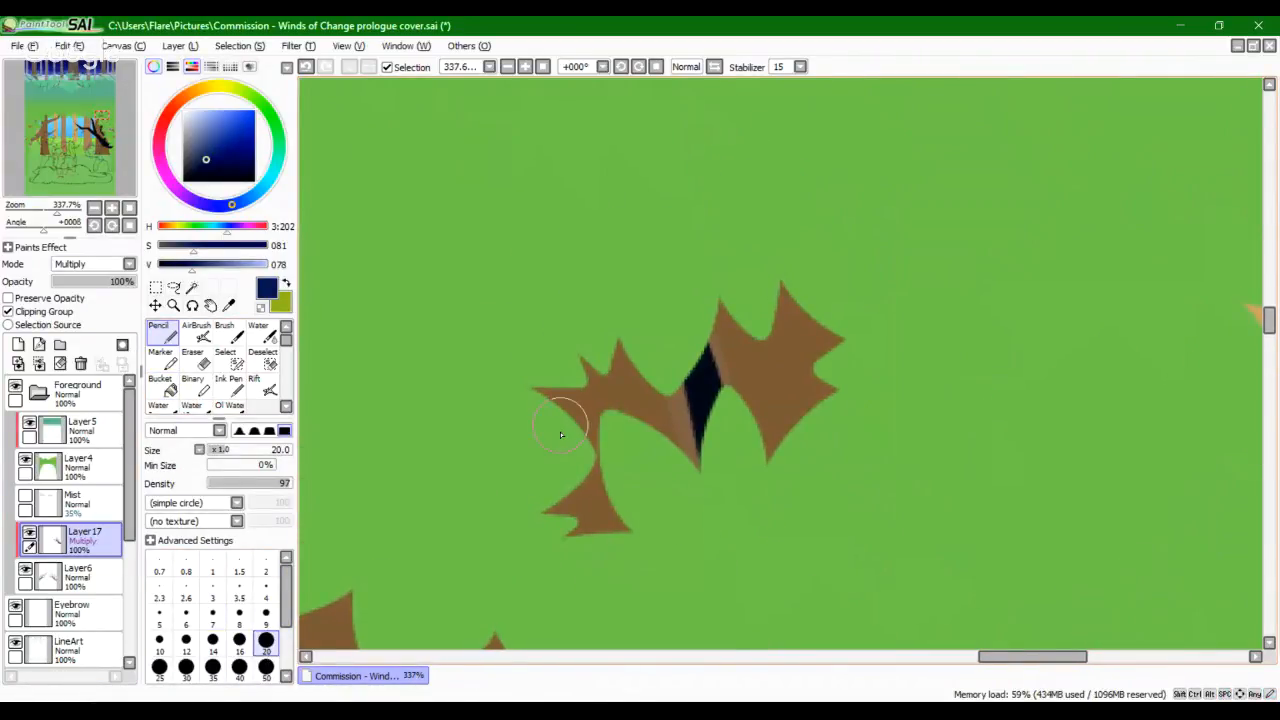
pyautogui.moveTo(872, 577); pyautogui.dragTo(692, 56)
pyautogui.moveTo(760, 575); pyautogui.dragTo(585, 100)
pyautogui.moveTo(598, 310); pyautogui.dragTo(643, 361)
pyautogui.moveTo(392, 141)
pyautogui.mouseDown()
pyautogui.moveTo(626, 383)
pyautogui.moveTo(811, 623)
pyautogui.mouseUp()
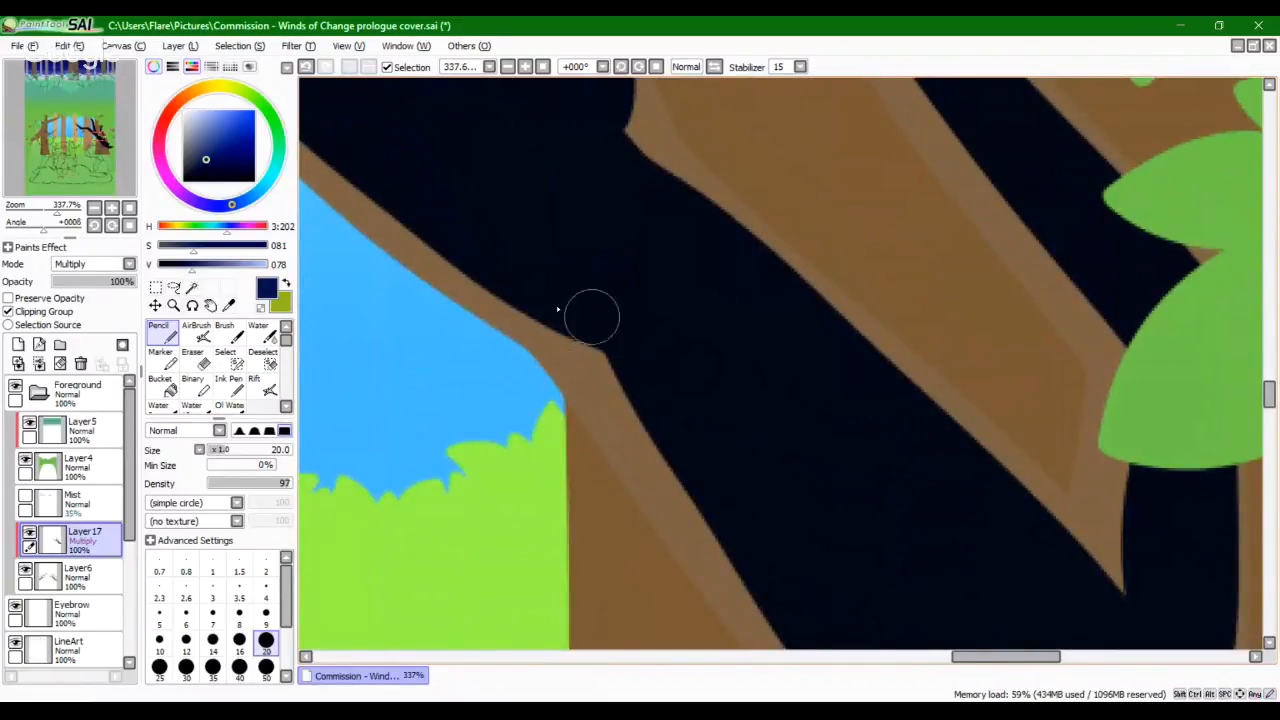
pyautogui.moveTo(591, 314)
pyautogui.mouseDown()
pyautogui.moveTo(646, 428)
pyautogui.moveTo(689, 466)
pyautogui.moveTo(751, 503)
pyautogui.moveTo(809, 463)
pyautogui.mouseUp()
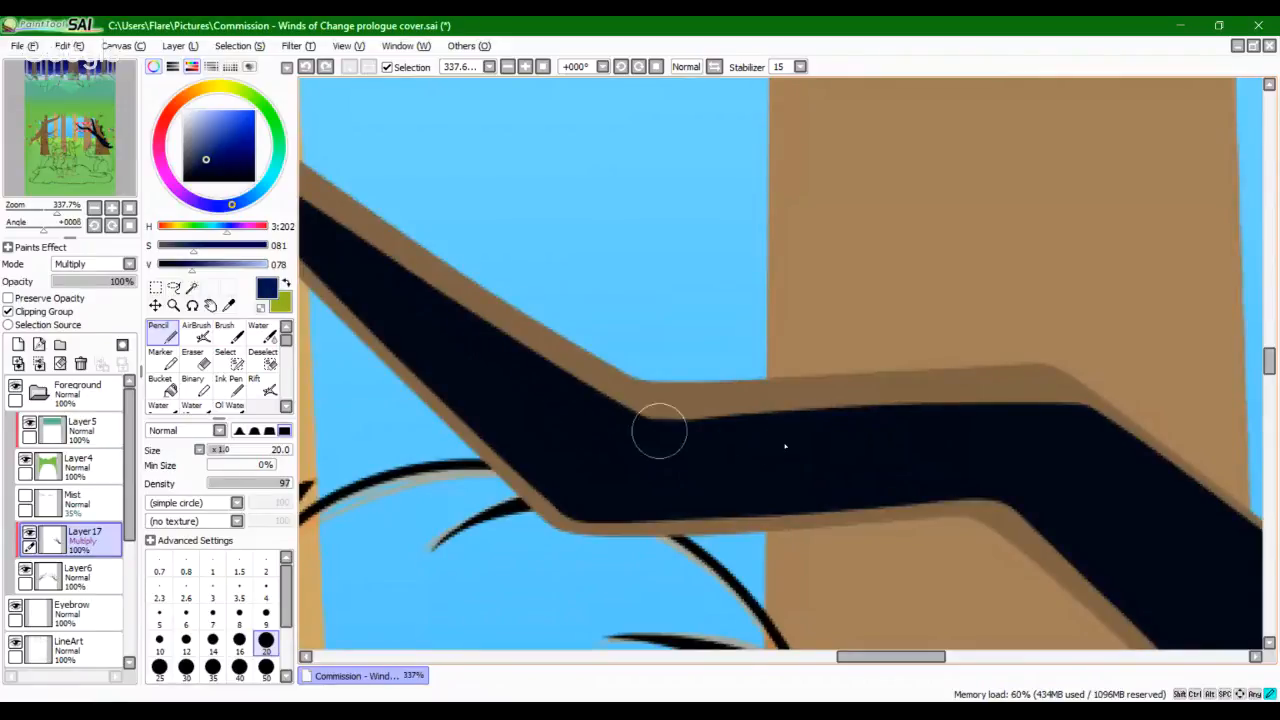
pyautogui.moveTo(786, 458)
pyautogui.mouseDown()
pyautogui.moveTo(734, 449)
pyautogui.moveTo(1029, 380)
pyautogui.moveTo(600, 346)
pyautogui.moveTo(613, 523)
pyautogui.moveTo(531, 337)
pyautogui.moveTo(576, 452)
pyautogui.mouseUp()
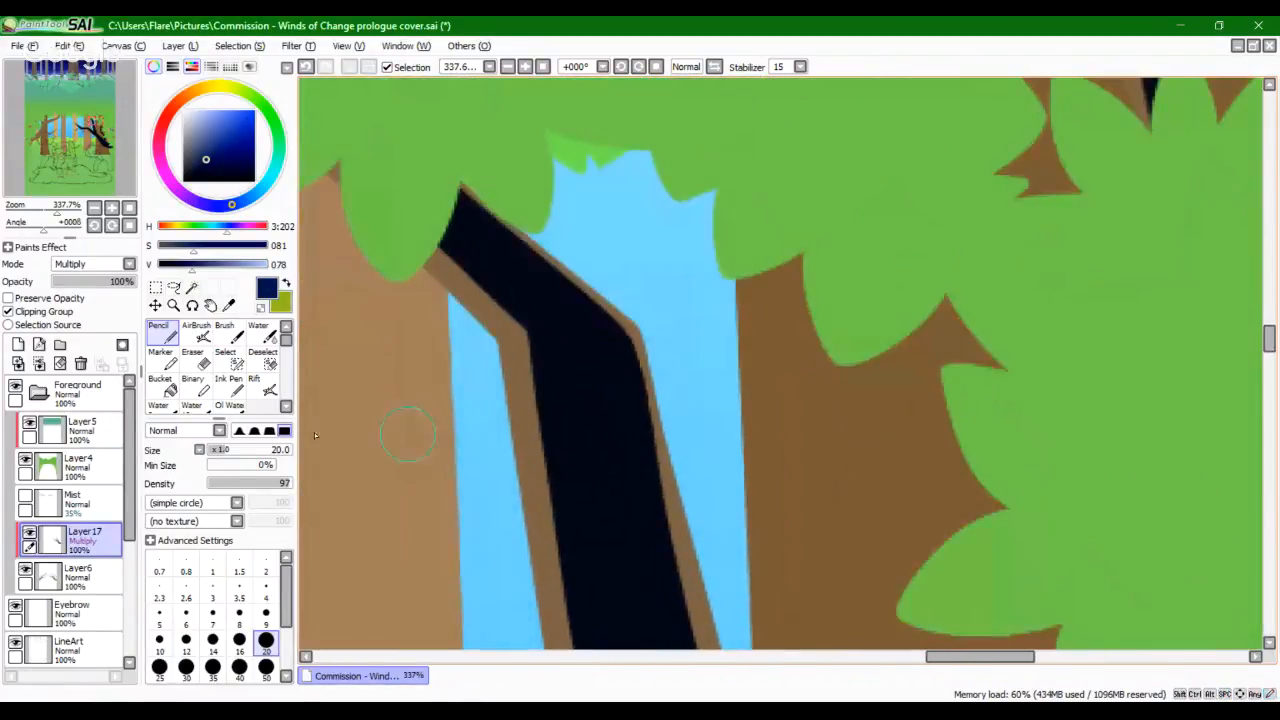
# Step: Erase a thin strip along the sky-side edge of the slender upper branch's shadow with the size 20 eraser
pyautogui.click(195, 359)
pyautogui.moveTo(630, 292); pyautogui.dragTo(692, 528)
pyautogui.hotkey('ctrl', 'z')
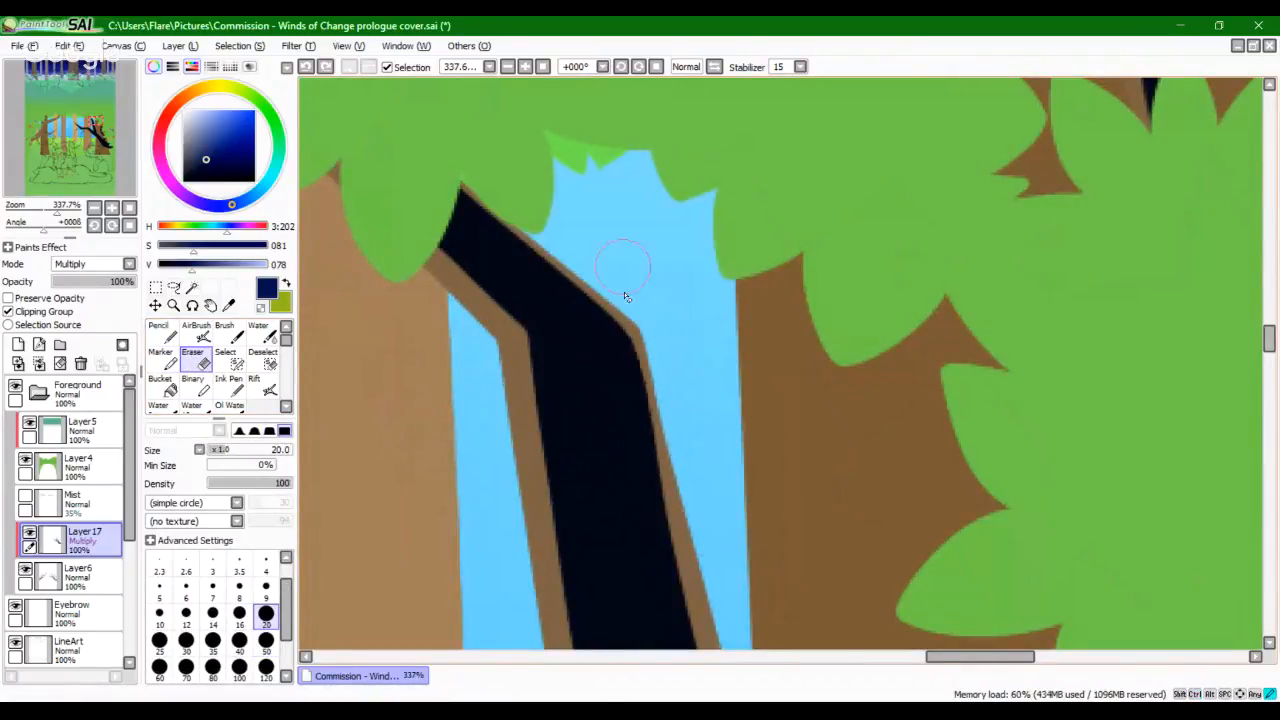
pyautogui.moveTo(628, 295); pyautogui.dragTo(694, 530)
pyautogui.moveTo(645, 316)
pyautogui.mouseDown()
pyautogui.moveTo(703, 570)
pyautogui.moveTo(658, 372)
pyautogui.moveTo(698, 540)
pyautogui.mouseUp()
pyautogui.hotkey('ctrl', 'z')
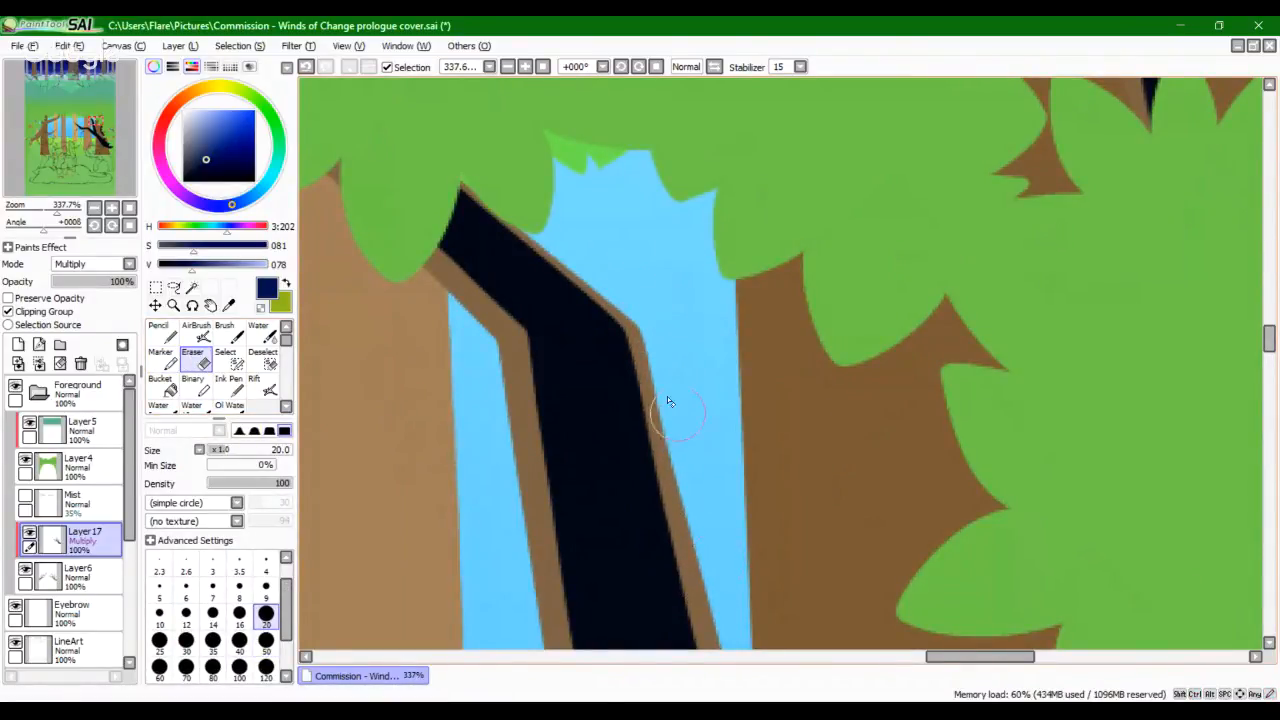
pyautogui.moveTo(594, 270); pyautogui.dragTo(687, 385)
# Step: Outline the lower edge of the shadow on the small twig exposed in the right tree's foliage with the size 7 pencil
pyautogui.moveTo(392, 254); pyautogui.dragTo(663, 543)
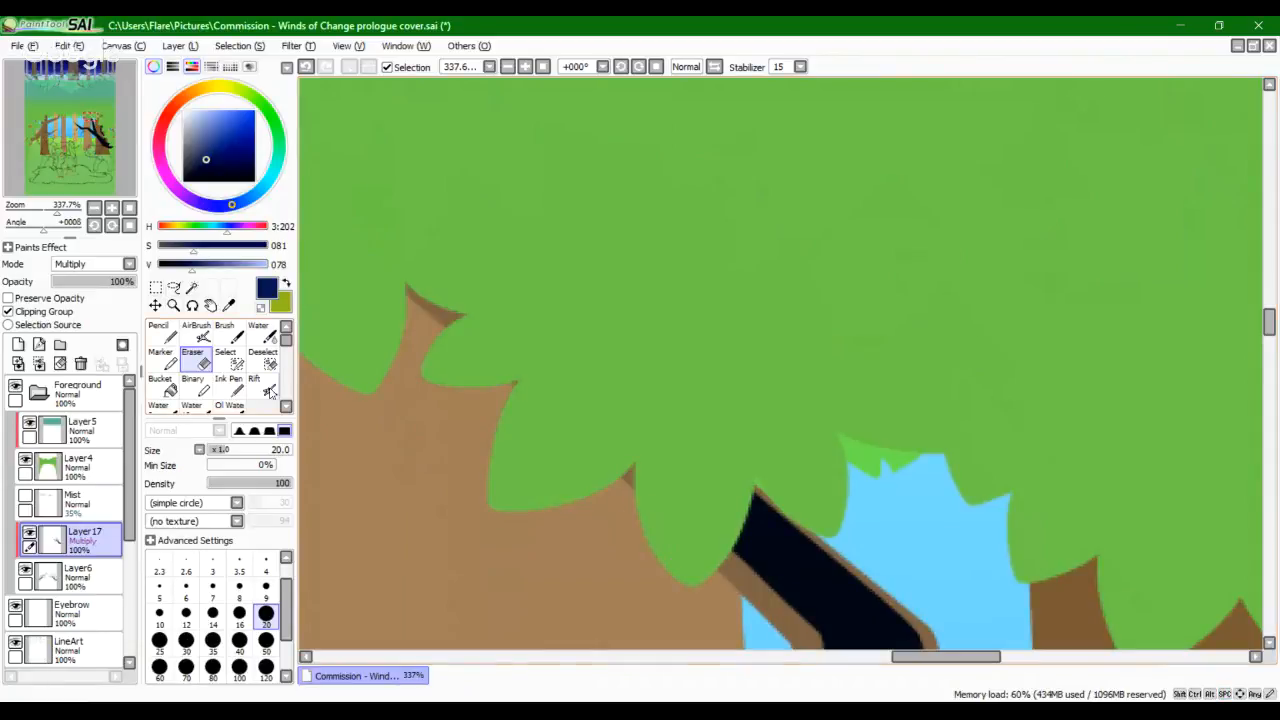
pyautogui.click(160, 334)
pyautogui.moveTo(57, 212); pyautogui.dragTo(40, 216)
pyautogui.moveTo(76, 173); pyautogui.dragTo(124, 180)
pyautogui.click(212, 614)
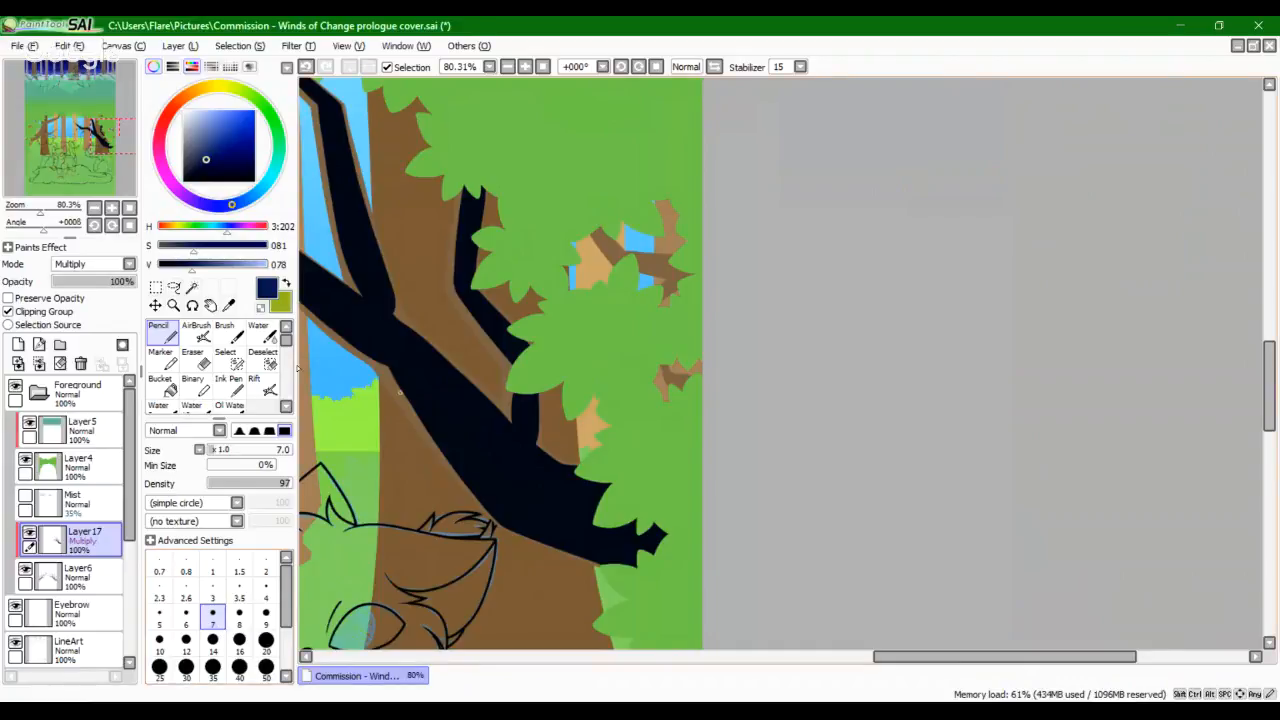
pyautogui.moveTo(41, 212); pyautogui.dragTo(54, 212)
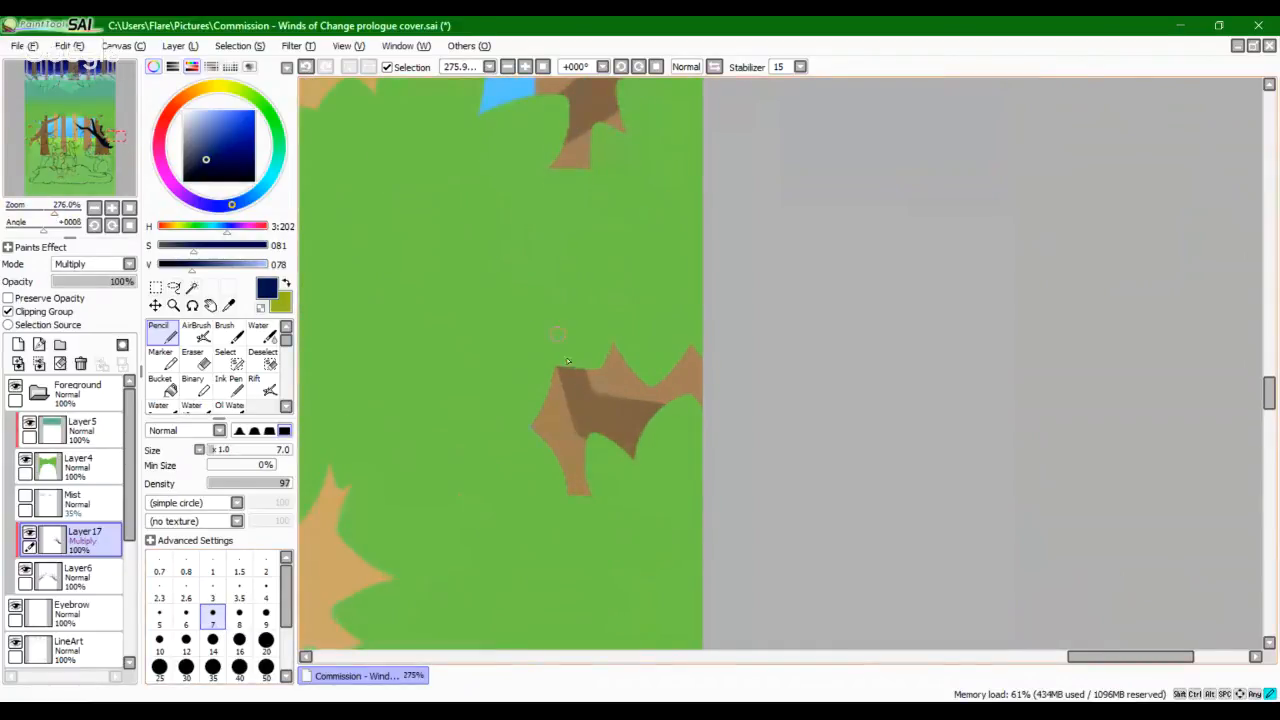
pyautogui.moveTo(570, 370)
pyautogui.mouseDown()
pyautogui.moveTo(582, 424)
pyautogui.moveTo(716, 462)
pyautogui.mouseUp()
pyautogui.hotkey('ctrl', 'z')
pyautogui.hotkey('ctrl', 'z')
pyautogui.moveTo(560, 354)
pyautogui.mouseDown()
pyautogui.moveTo(577, 398)
pyautogui.moveTo(640, 458)
pyautogui.mouseUp()
pyautogui.hotkey('ctrl', 'z')
pyautogui.moveTo(563, 363); pyautogui.dragTo(598, 428)
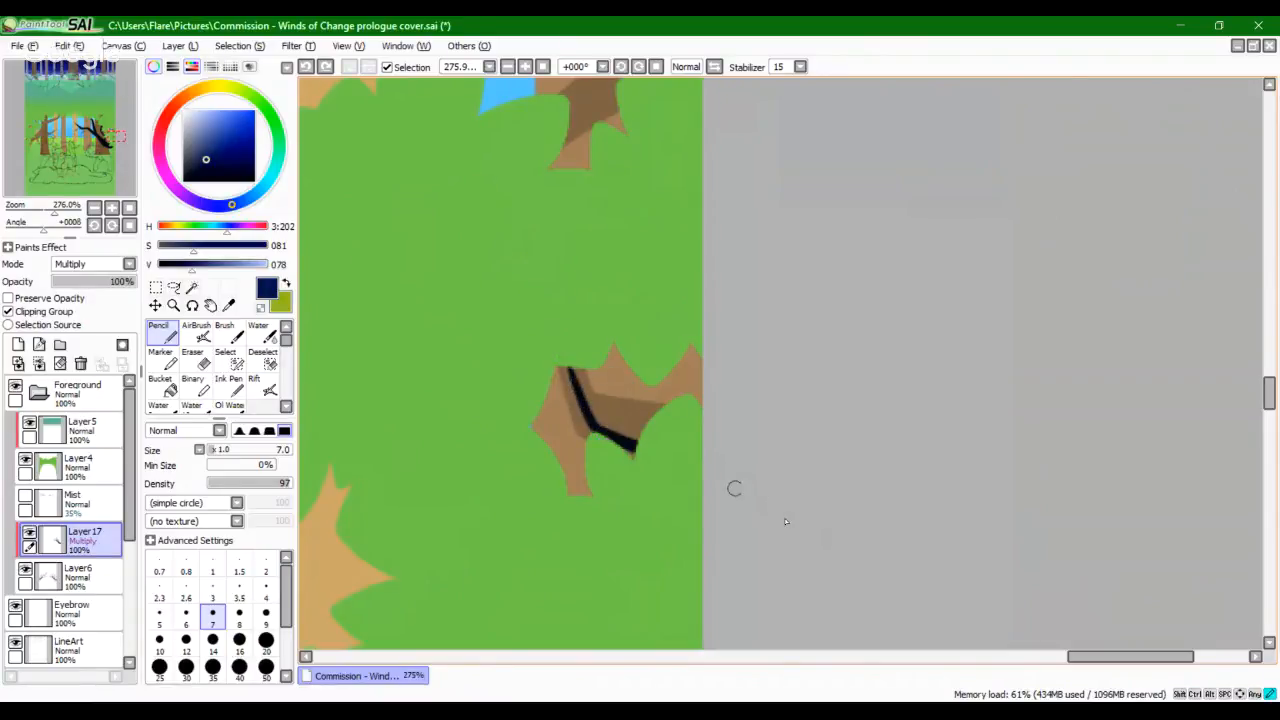
pyautogui.hotkey('ctrl', 'z')
pyautogui.moveTo(558, 361)
pyautogui.mouseDown()
pyautogui.moveTo(582, 413)
pyautogui.moveTo(638, 440)
pyautogui.mouseUp()
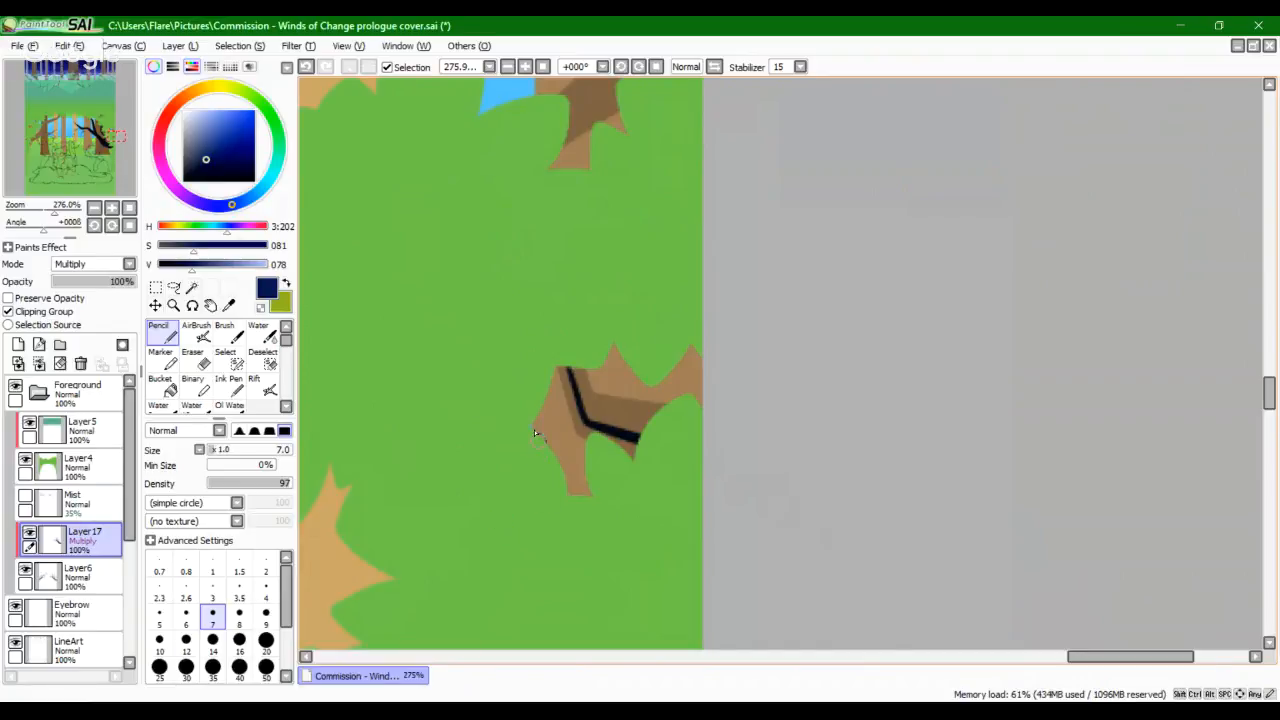
# Step: Draw the upper edge of the small twig's shadow, running parallel to its lower outline and ending at the leaf
pyautogui.moveTo(573, 367)
pyautogui.mouseDown()
pyautogui.moveTo(603, 418)
pyautogui.moveTo(705, 432)
pyautogui.moveTo(591, 405)
pyautogui.moveTo(786, 449)
pyautogui.mouseUp()
pyautogui.hotkey('ctrl', 'z')
pyautogui.hotkey('ctrl', 'z')
pyautogui.moveTo(574, 367); pyautogui.dragTo(612, 420)
pyautogui.hotkey('ctrl', 'z')
pyautogui.moveTo(574, 367)
pyautogui.mouseDown()
pyautogui.moveTo(581, 384)
pyautogui.moveTo(811, 476)
pyautogui.mouseUp()
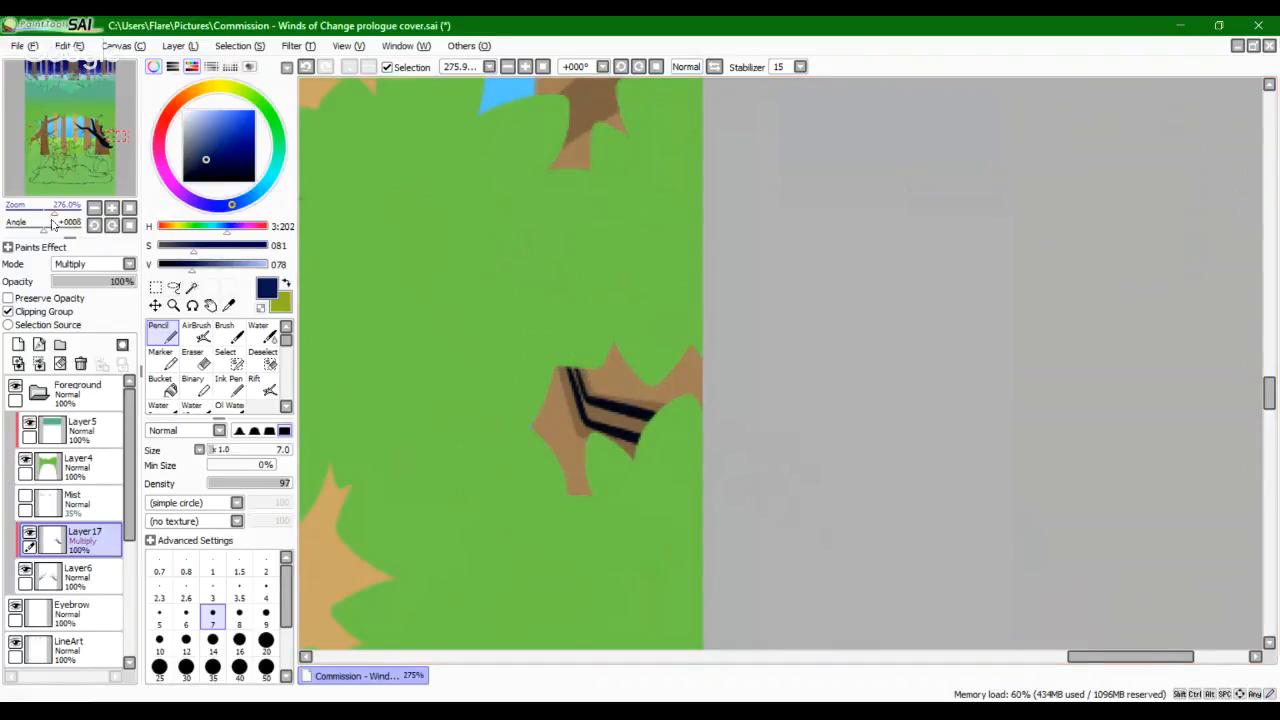
# Step: Close the narrow gap at the twig shadow's upper end and fill the outlined area with navy
pyautogui.moveTo(52, 220); pyautogui.dragTo(63, 220)
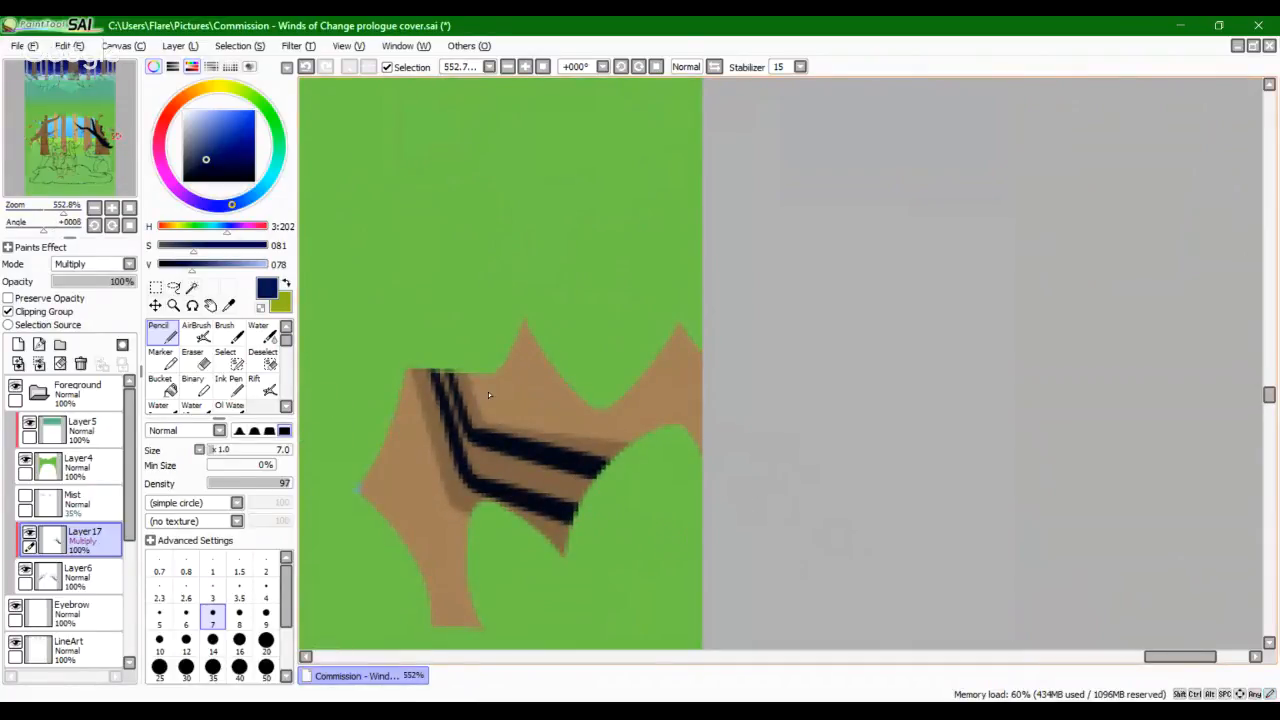
pyautogui.moveTo(470, 434); pyautogui.dragTo(435, 343)
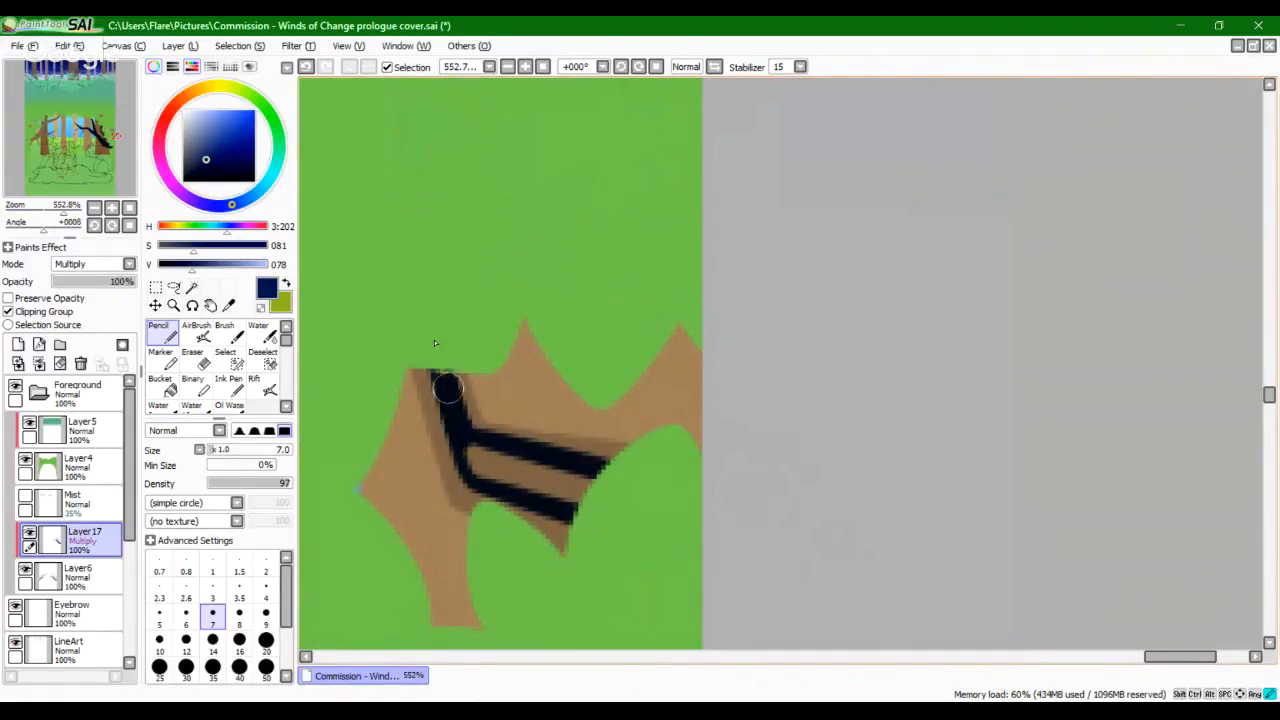
pyautogui.press('g')
pyautogui.click(489, 457)
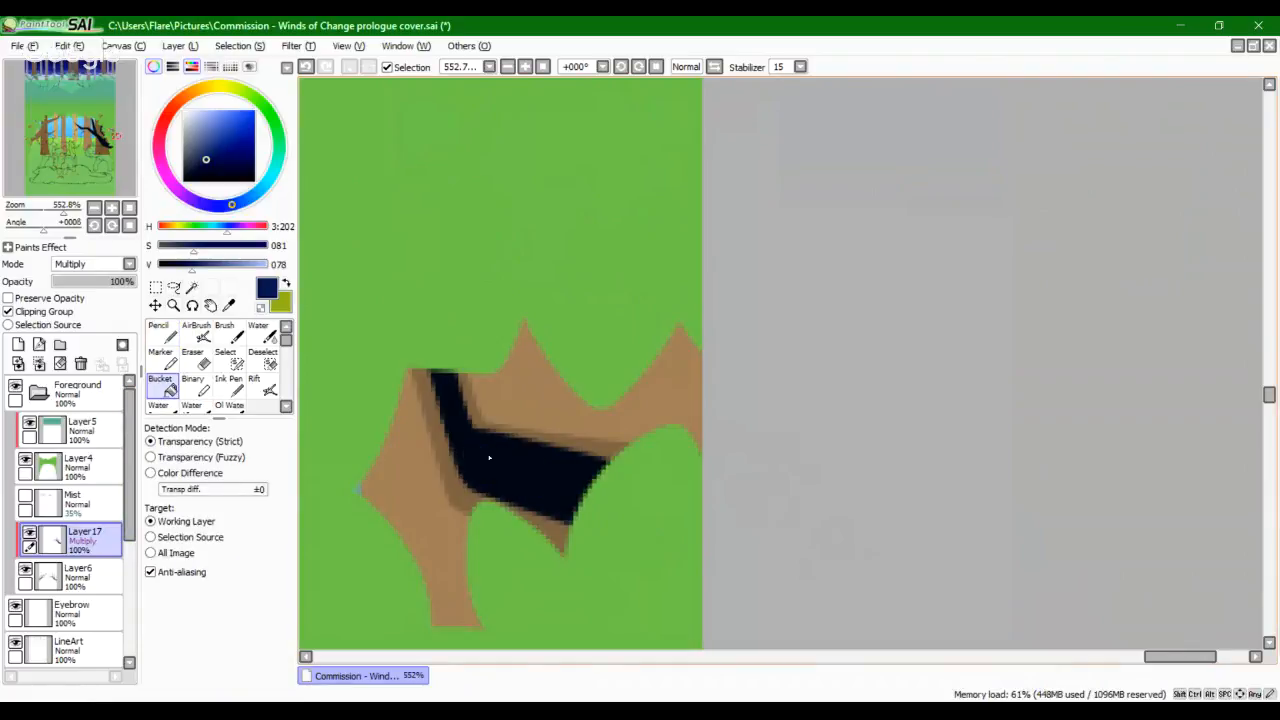
# Step: Draw the lower shadow edge on the diagonal branch in the next leaf opening above, from the foliage down to the overlapping leaf
pyautogui.press('n')
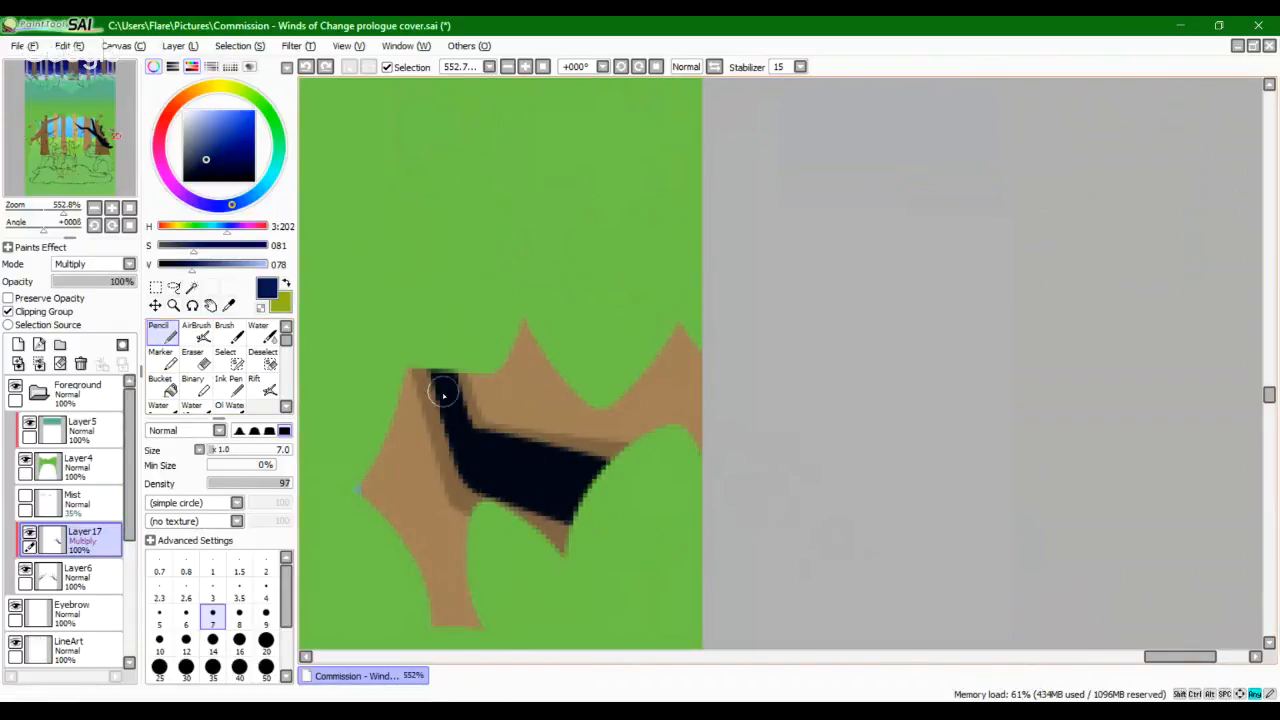
pyautogui.moveTo(454, 249); pyautogui.dragTo(524, 581)
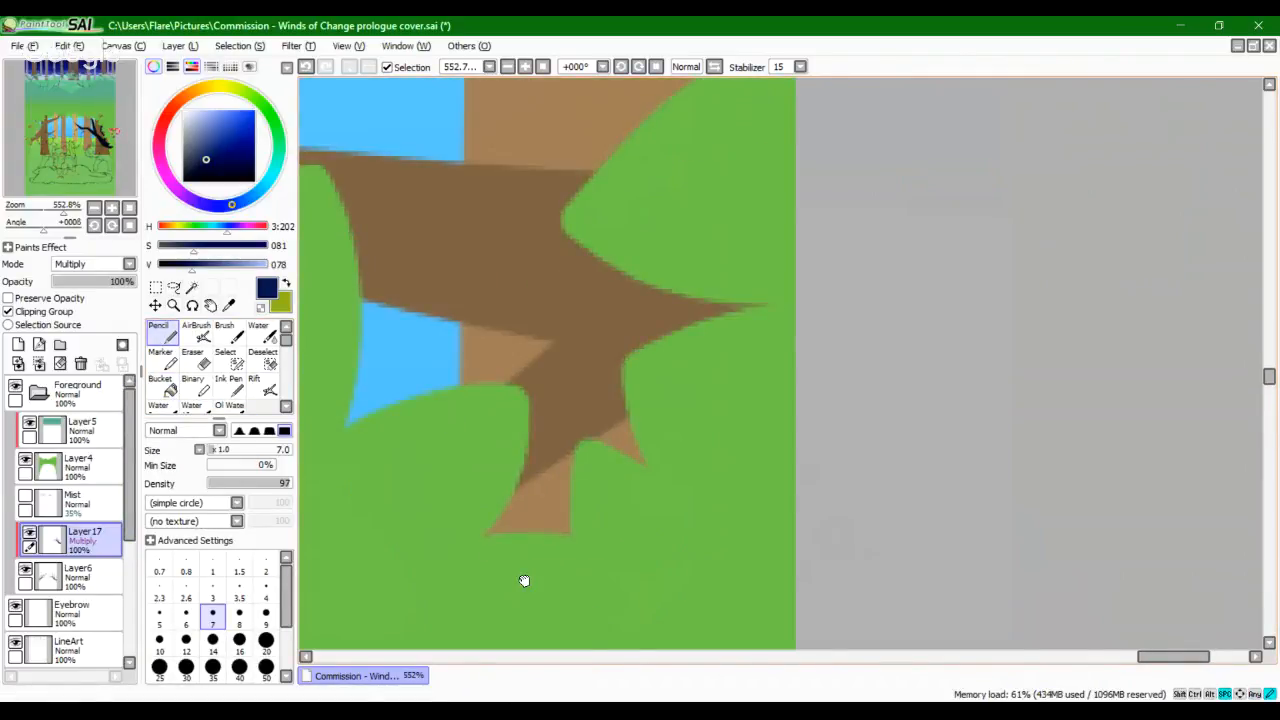
pyautogui.moveTo(438, 489); pyautogui.dragTo(826, 423)
pyautogui.moveTo(527, 179); pyautogui.dragTo(514, 354)
pyautogui.moveTo(486, 254); pyautogui.dragTo(512, 345)
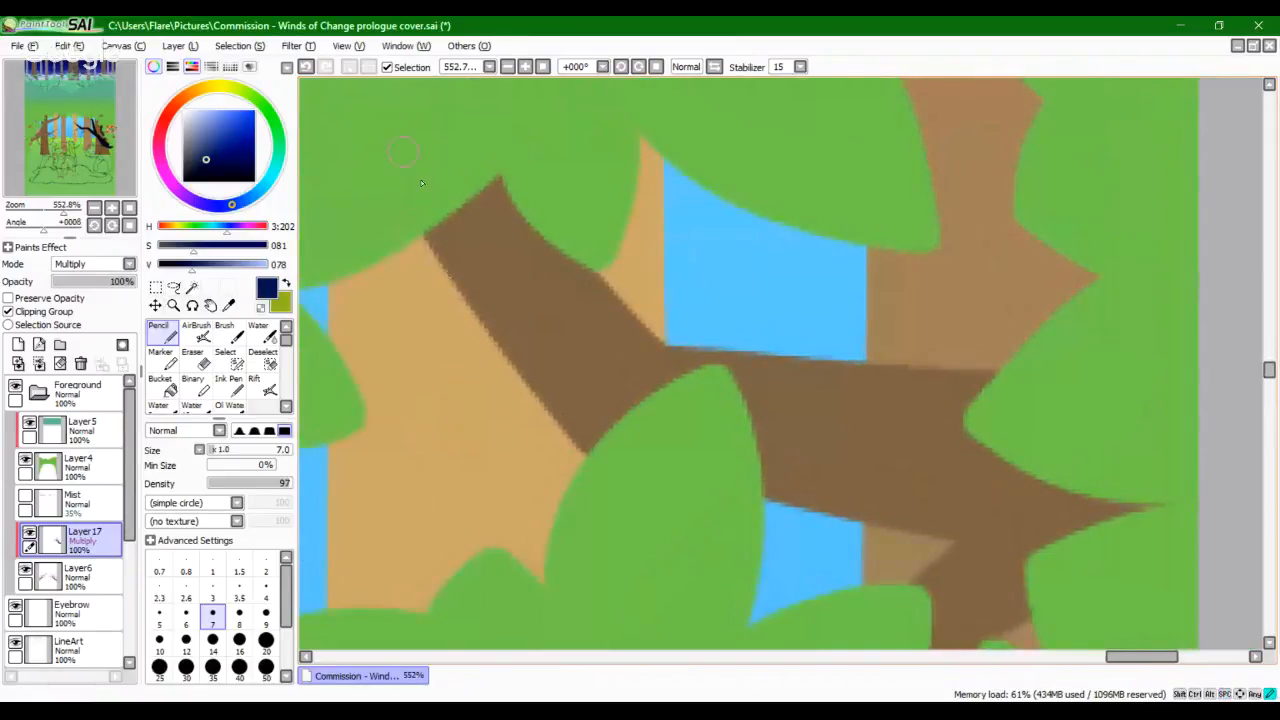
pyautogui.moveTo(448, 218); pyautogui.dragTo(591, 403)
pyautogui.hotkey('ctrl', 'z')
pyautogui.moveTo(450, 219); pyautogui.dragTo(610, 427)
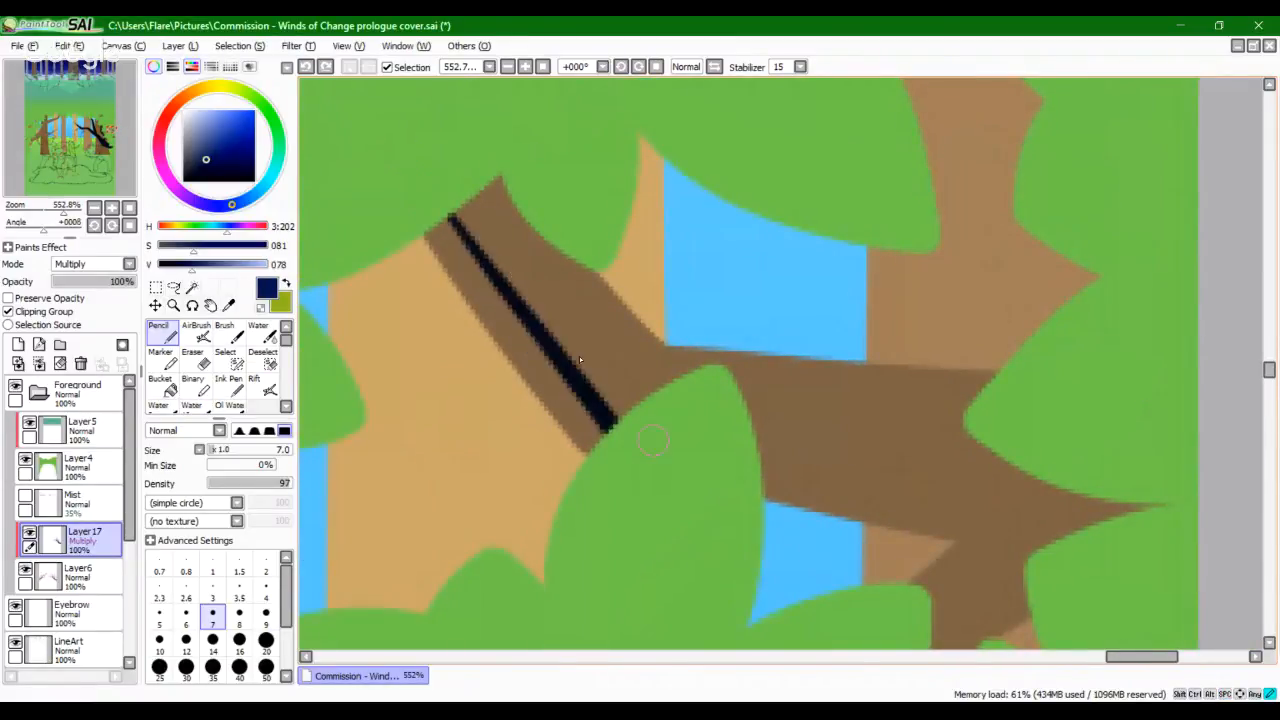
pyautogui.hotkey('ctrl', 'z')
pyautogui.moveTo(450, 218); pyautogui.dragTo(628, 414)
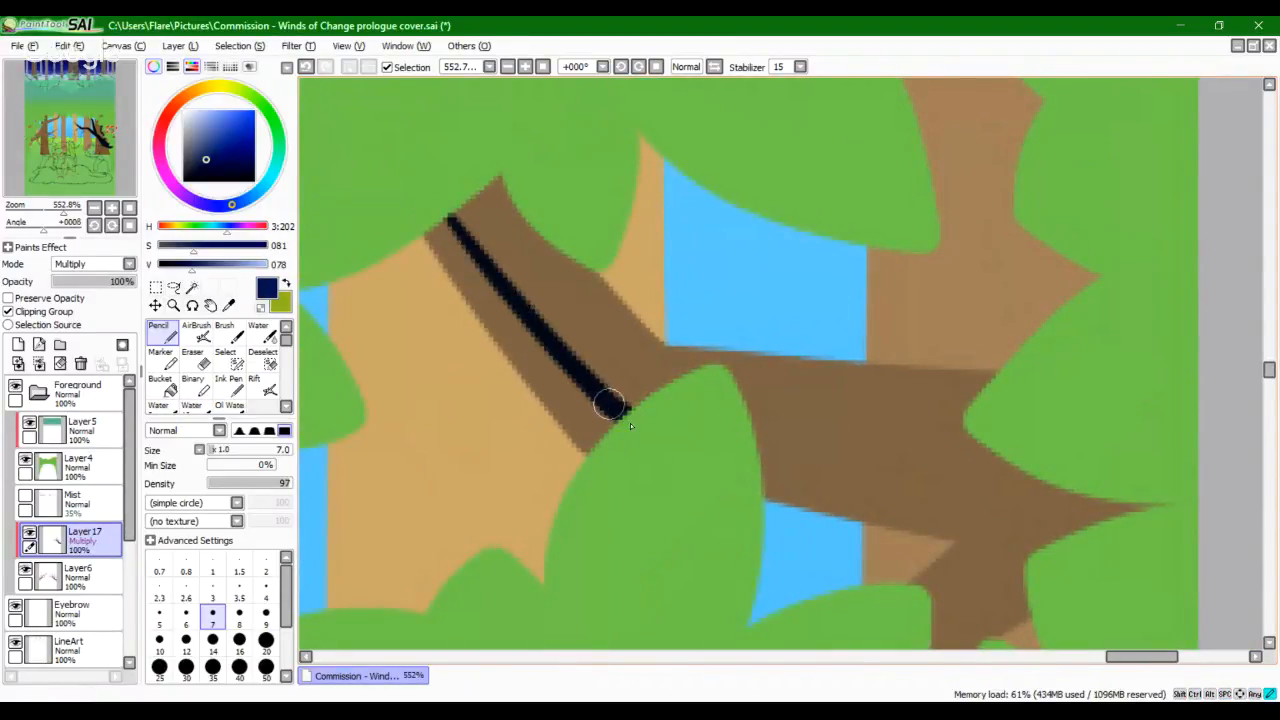
# Step: Continue the branch's lower shadow edge beyond the overlapping leaf and outline both sides of its downward fork
pyautogui.moveTo(757, 441)
pyautogui.mouseDown()
pyautogui.moveTo(1082, 499)
pyautogui.moveTo(918, 367)
pyautogui.mouseUp()
pyautogui.moveTo(762, 464); pyautogui.dragTo(910, 366)
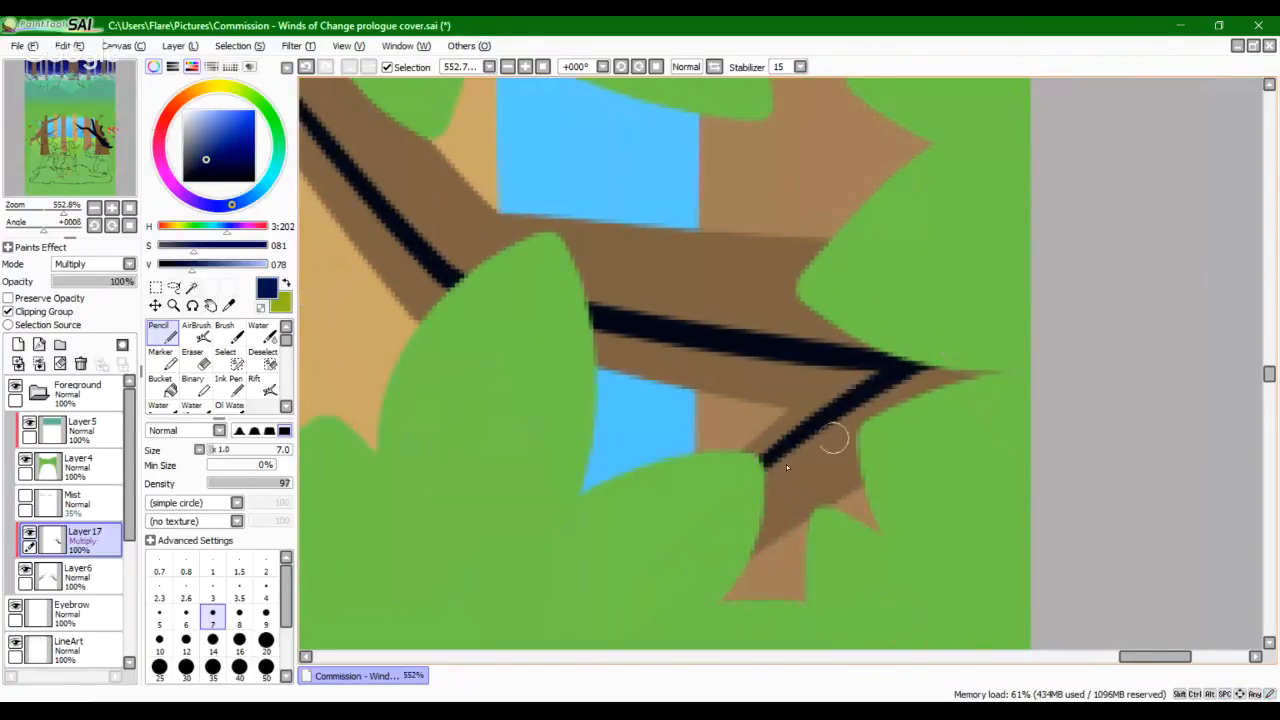
pyautogui.moveTo(762, 523); pyautogui.dragTo(860, 462)
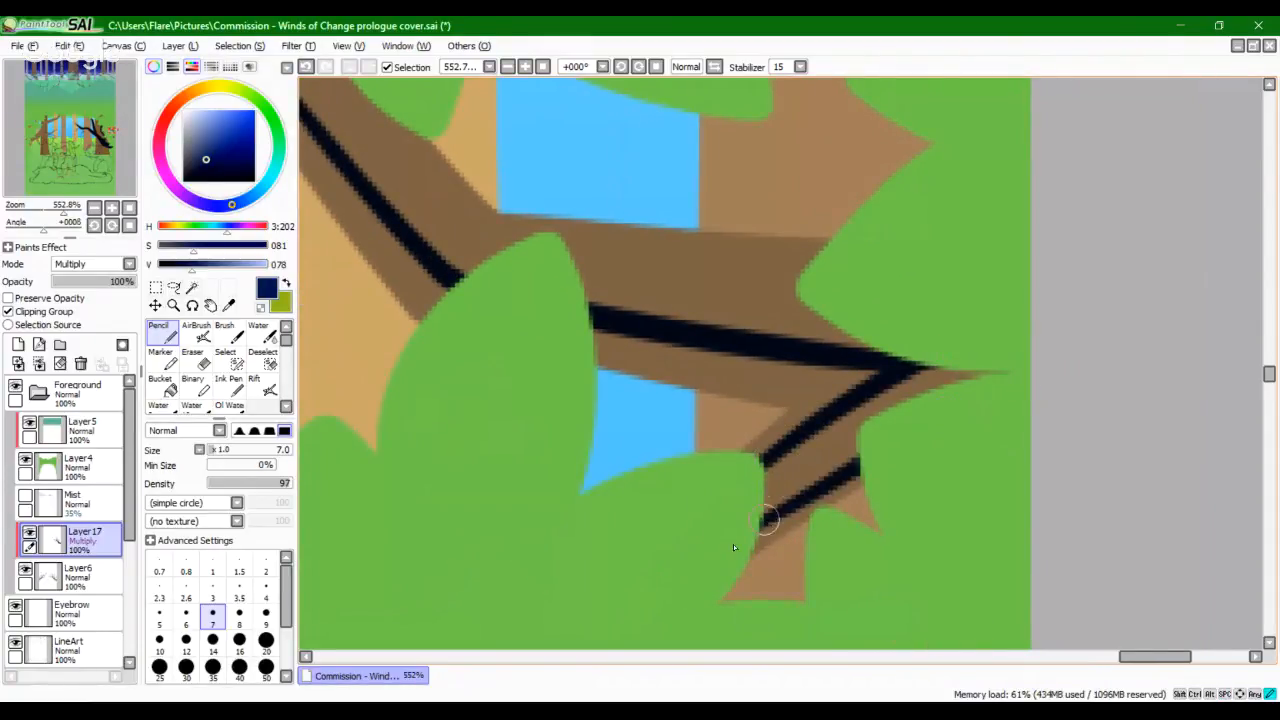
# Step: Outline the upper shadow edge along the diagonal branch, around its bend and on to the far leaves
pyautogui.moveTo(657, 401); pyautogui.dragTo(729, 562)
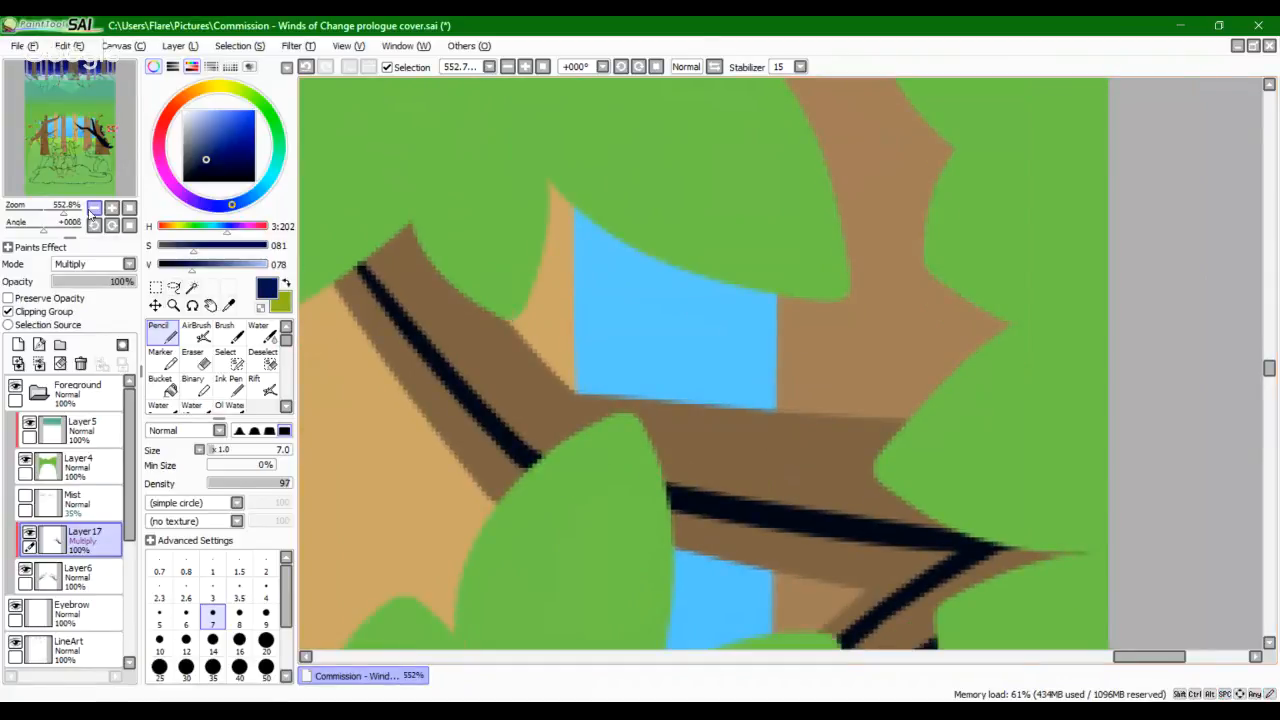
pyautogui.moveTo(75, 211)
pyautogui.mouseDown()
pyautogui.moveTo(54, 213)
pyautogui.moveTo(70, 214)
pyautogui.mouseUp()
pyautogui.moveTo(503, 266)
pyautogui.mouseDown()
pyautogui.moveTo(642, 426)
pyautogui.moveTo(631, 406)
pyautogui.moveTo(862, 425)
pyautogui.mouseUp()
pyautogui.hotkey('ctrl', 'z')
pyautogui.hotkey('ctrl', 'z')
pyautogui.moveTo(640, 398); pyautogui.dragTo(862, 426)
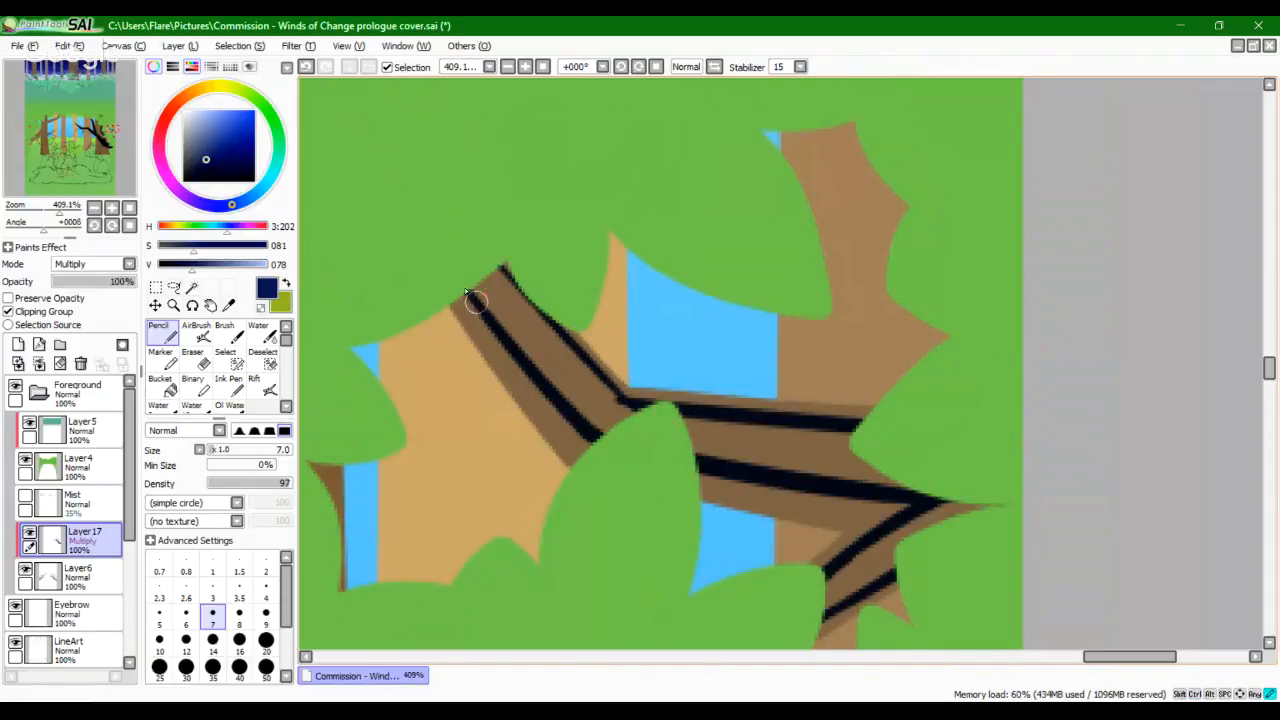
# Step: Fill the outlined forked branch shadow with navy and try touching up the edge of its downward fork
pyautogui.click(160, 384)
pyautogui.click(591, 407)
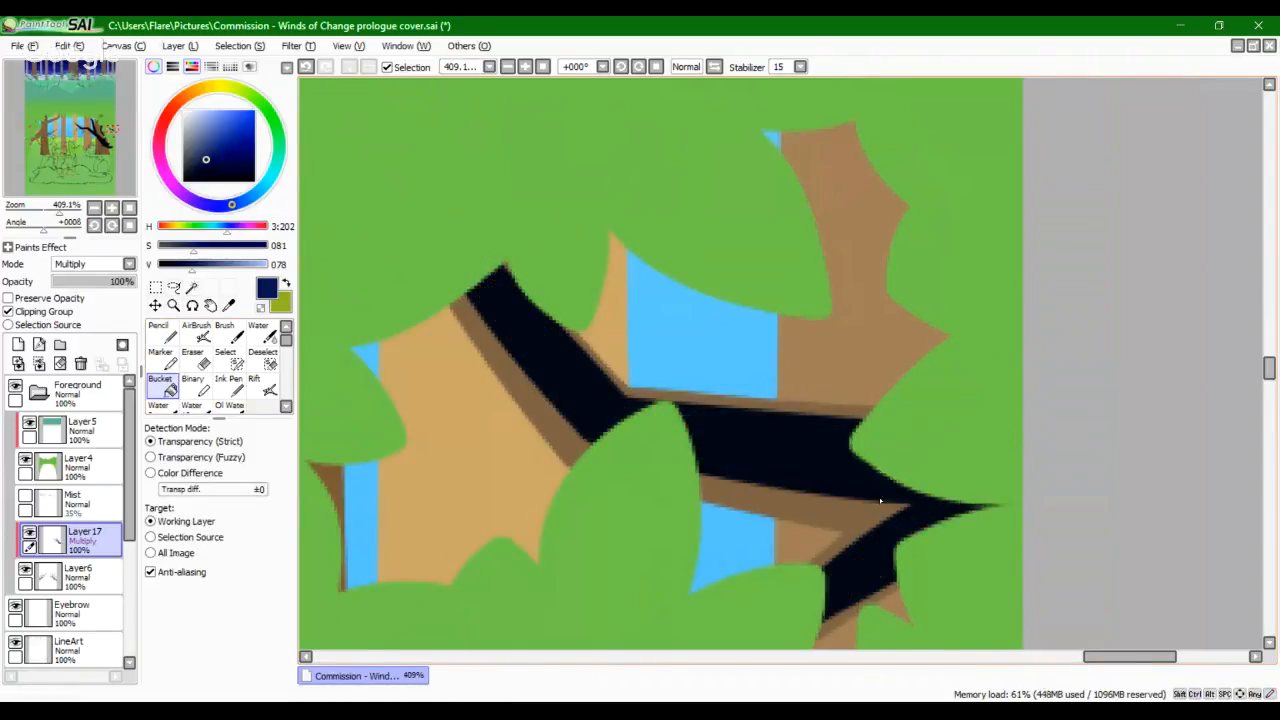
pyautogui.moveTo(900, 505); pyautogui.dragTo(837, 323)
pyautogui.click(160, 334)
pyautogui.moveTo(824, 397); pyautogui.dragTo(748, 440)
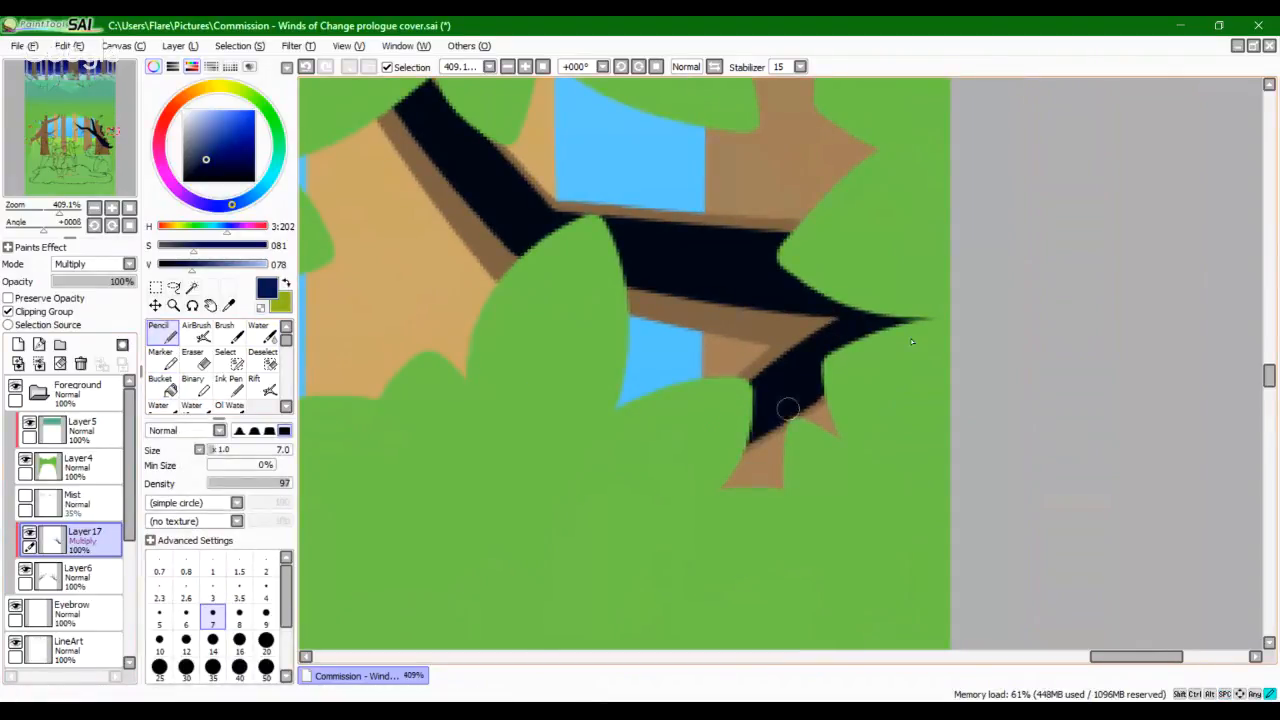
pyautogui.hotkey('ctrl', 'z')
pyautogui.moveTo(897, 336); pyautogui.dragTo(858, 381)
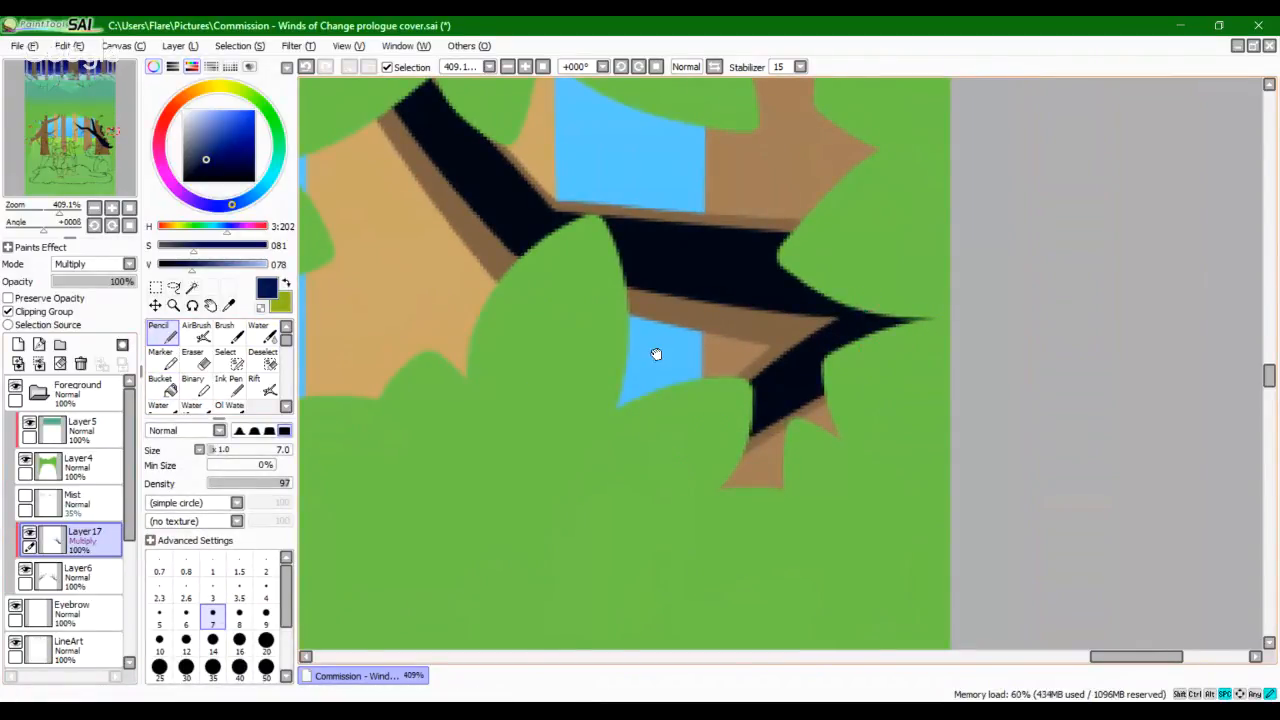
# Step: With the view mirrored and the stabilizer at S-7, outline the lower shadow edge along the opposite tree's upper branch and leaning trunk
pyautogui.moveTo(654, 354); pyautogui.dragTo(780, 680)
pyautogui.moveTo(641, 130); pyautogui.dragTo(688, 712)
pyautogui.moveTo(44, 213); pyautogui.dragTo(33, 213)
pyautogui.moveTo(110, 116); pyautogui.dragTo(61, 140)
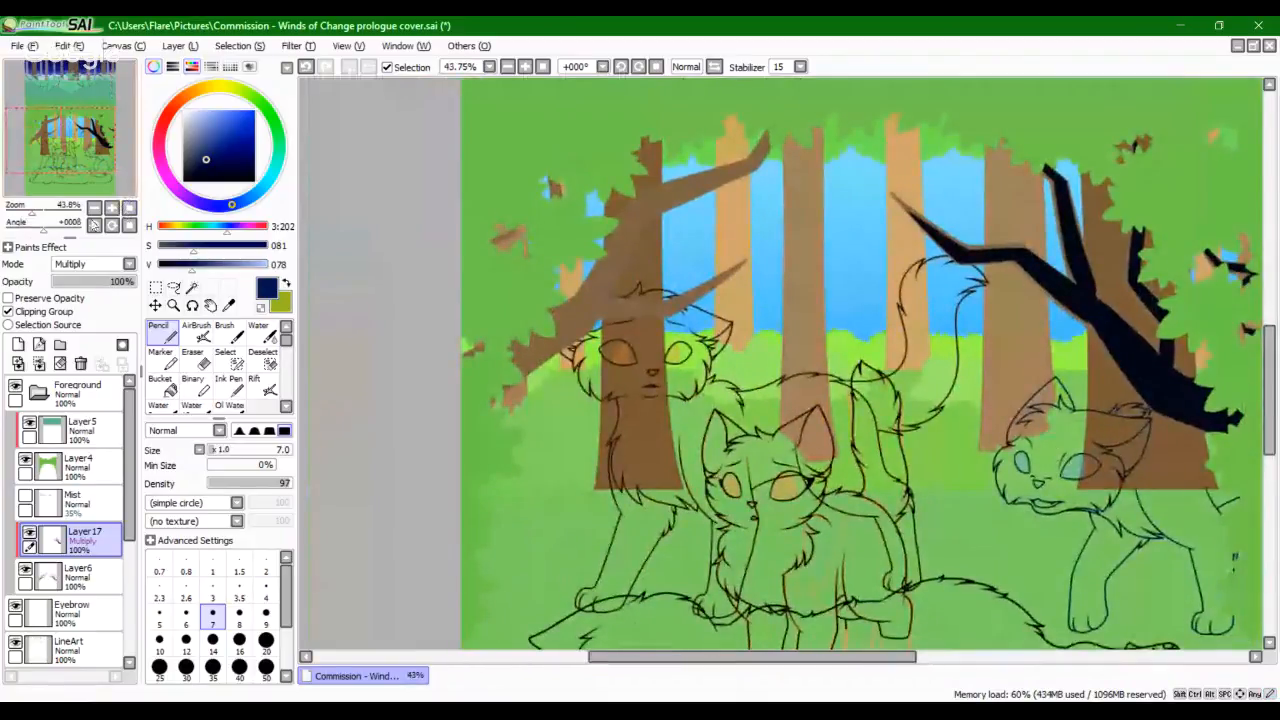
pyautogui.moveTo(33, 213); pyautogui.dragTo(36, 213)
pyautogui.moveTo(80, 159); pyautogui.dragTo(29, 161)
pyautogui.moveTo(34, 213); pyautogui.dragTo(40, 213)
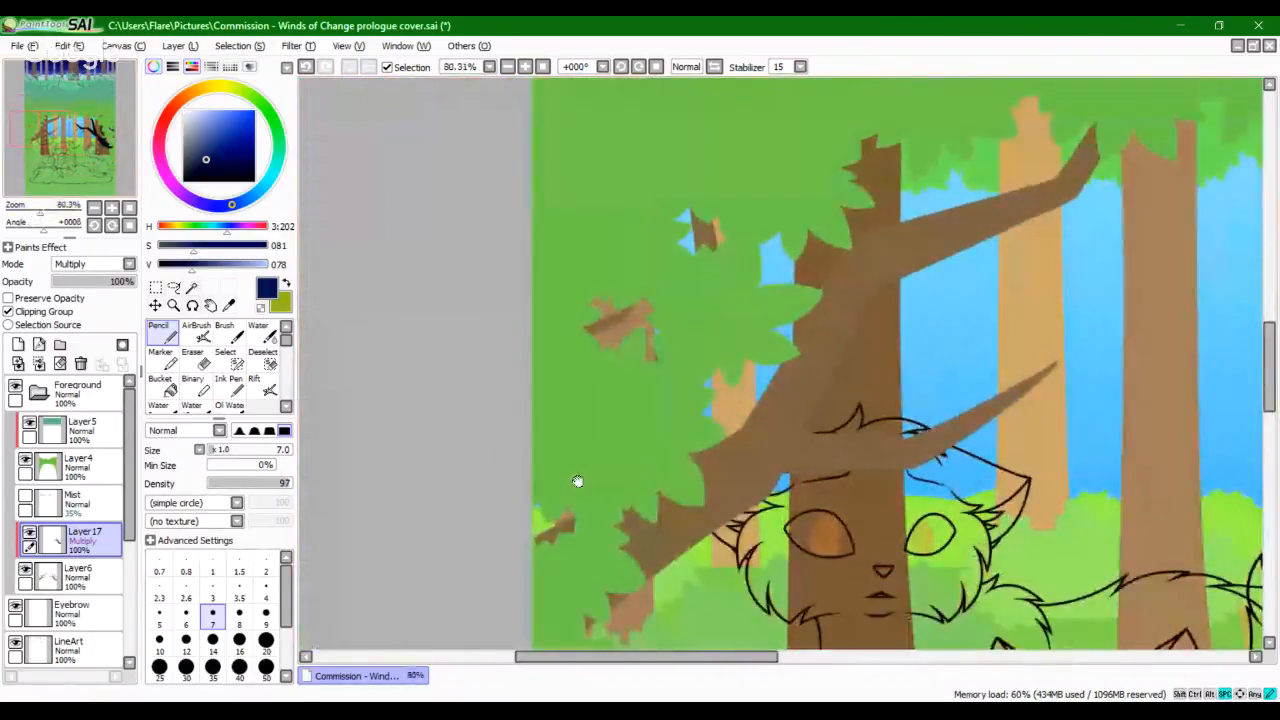
pyautogui.press('h')
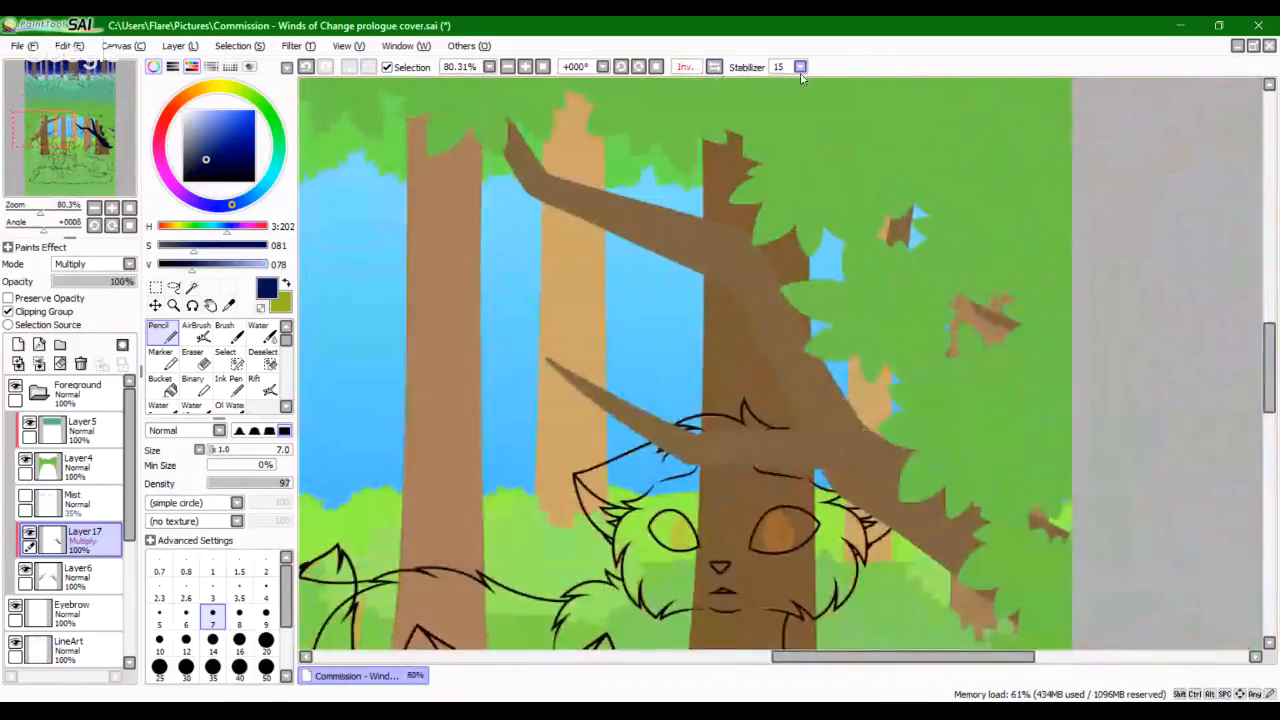
pyautogui.click(800, 66)
pyautogui.click(780, 382)
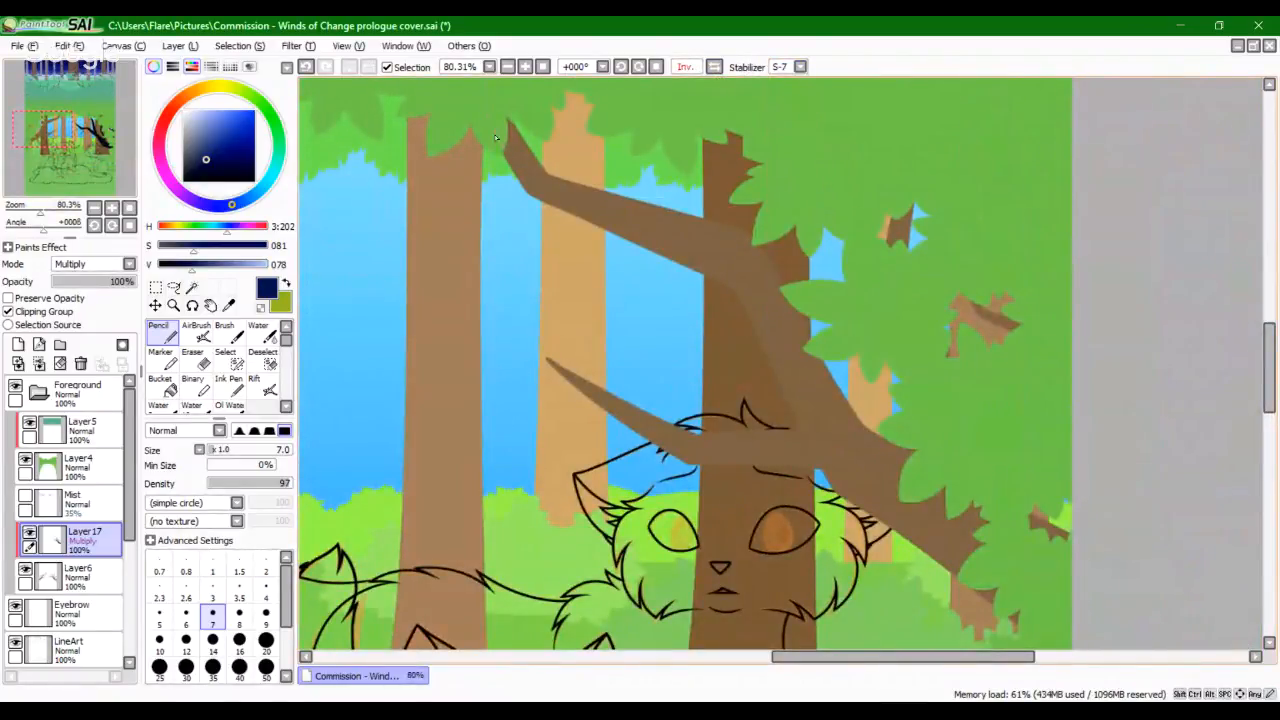
pyautogui.moveTo(507, 150)
pyautogui.mouseDown()
pyautogui.moveTo(530, 188)
pyautogui.moveTo(738, 269)
pyautogui.moveTo(837, 490)
pyautogui.moveTo(1029, 612)
pyautogui.mouseUp()
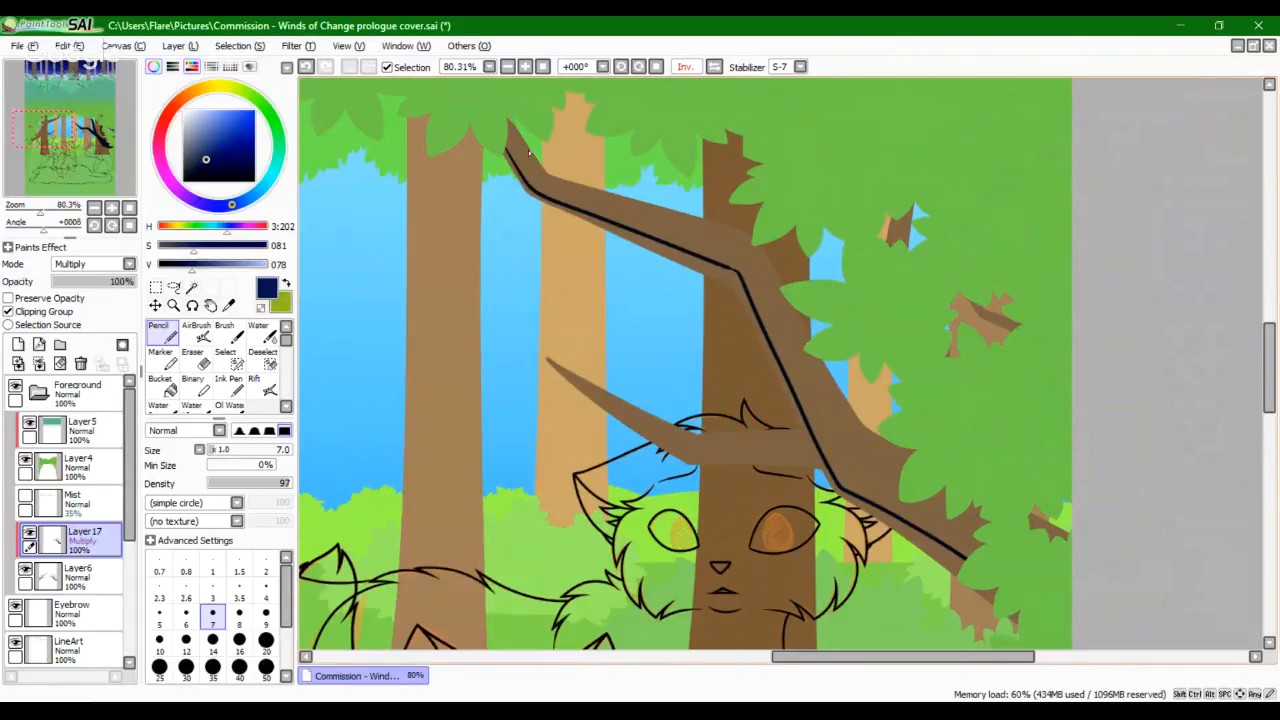
# Step: Outline the upper shadow edge from the branch's tip along the leaning trunk to the leaves, redrawing the first attempt
pyautogui.moveTo(508, 122); pyautogui.dragTo(509, 133)
pyautogui.moveTo(538, 181)
pyautogui.mouseDown()
pyautogui.moveTo(752, 253)
pyautogui.moveTo(879, 457)
pyautogui.mouseUp()
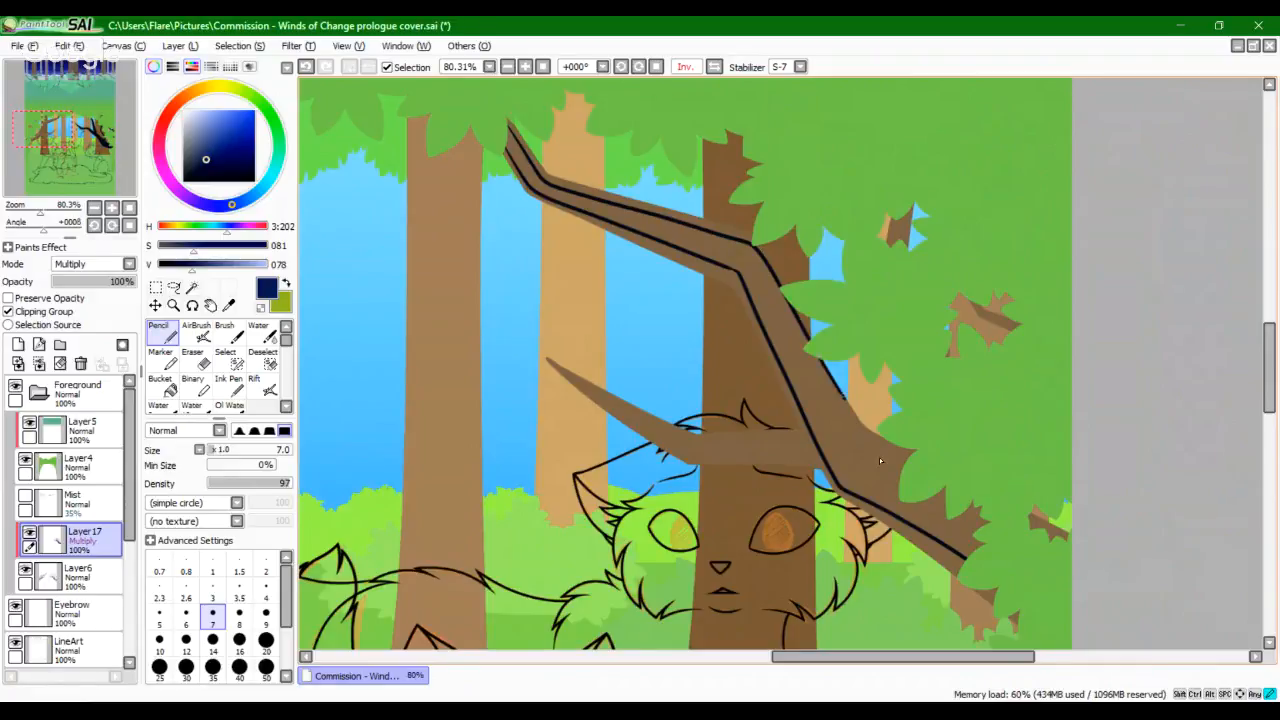
pyautogui.hotkey('ctrl', 'z')
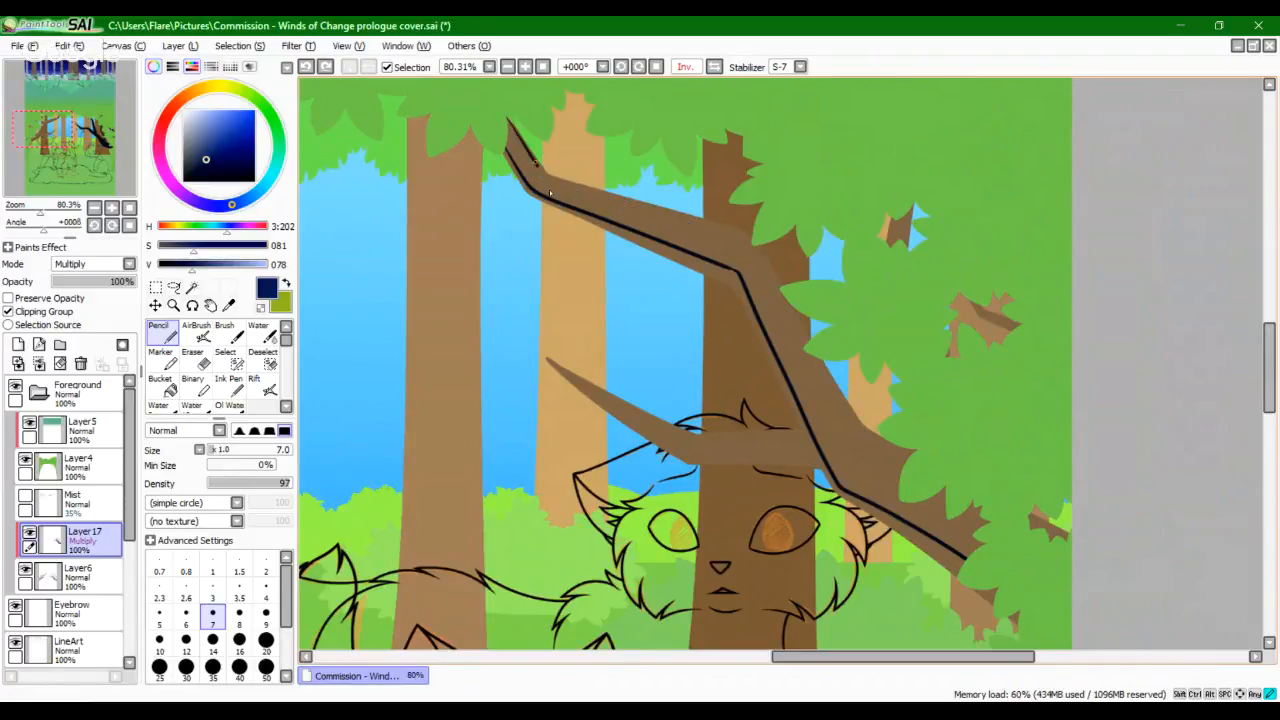
pyautogui.moveTo(549, 193)
pyautogui.mouseDown()
pyautogui.moveTo(749, 252)
pyautogui.moveTo(858, 451)
pyautogui.moveTo(911, 462)
pyautogui.mouseUp()
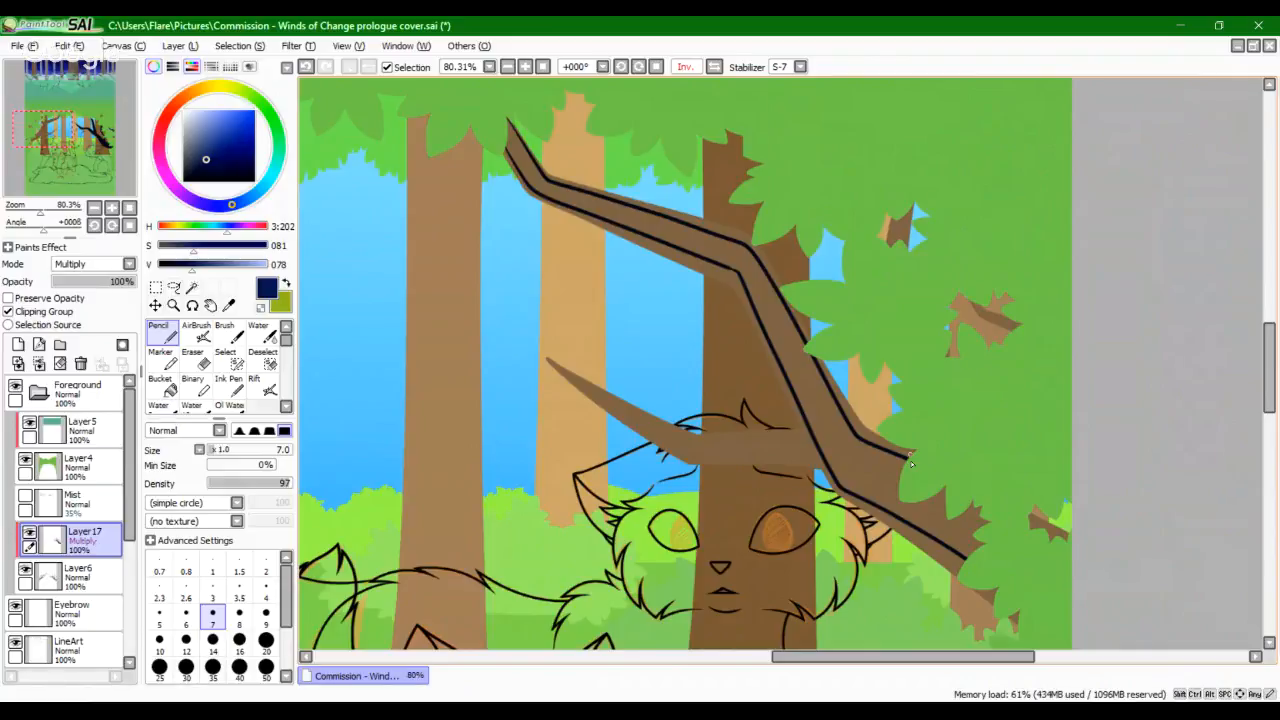
# Step: Set the stabilizer back to 15 and touch up the shadow outline at the upper branch's pointed tip beneath the leaves
pyautogui.click(800, 67)
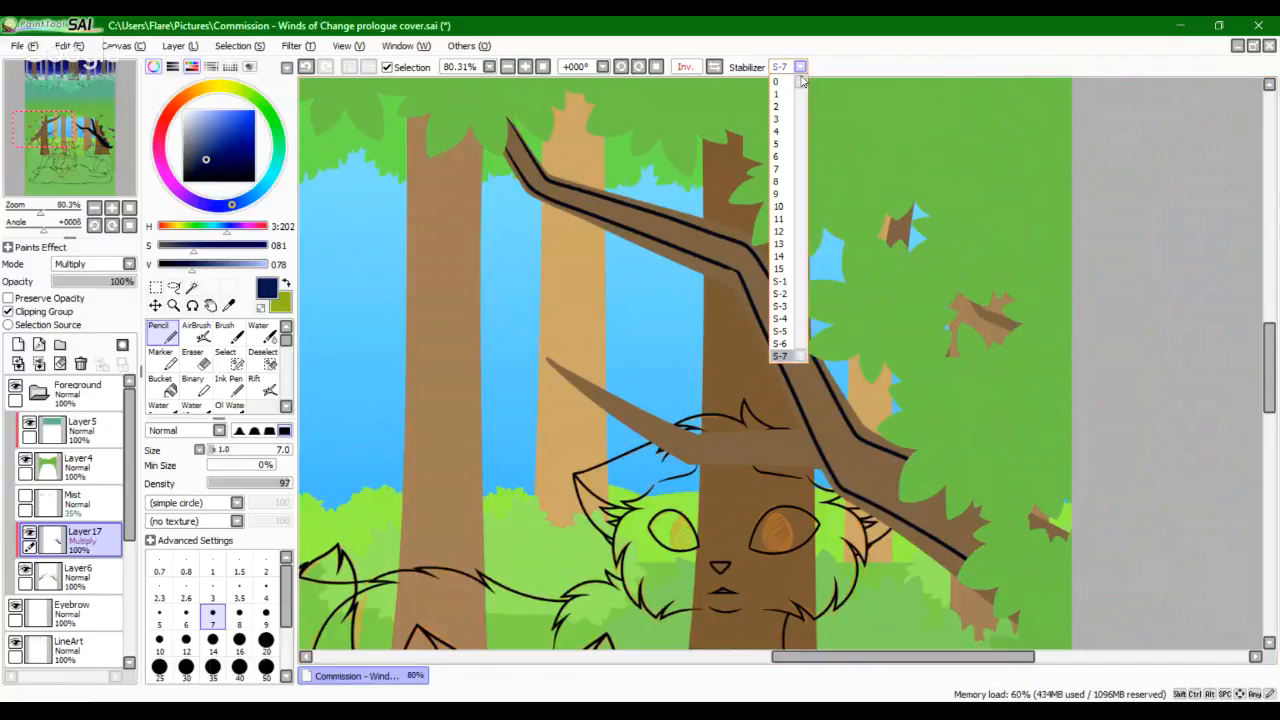
pyautogui.click(779, 269)
pyautogui.moveTo(43, 211); pyautogui.dragTo(53, 213)
pyautogui.moveTo(573, 311); pyautogui.dragTo(634, 621)
pyautogui.moveTo(668, 382)
pyautogui.mouseDown()
pyautogui.moveTo(736, 408)
pyautogui.moveTo(704, 398)
pyautogui.moveTo(722, 406)
pyautogui.moveTo(734, 446)
pyautogui.mouseUp()
pyautogui.hotkey('ctrl', 'z')
pyautogui.moveTo(369, 300); pyautogui.dragTo(834, 543)
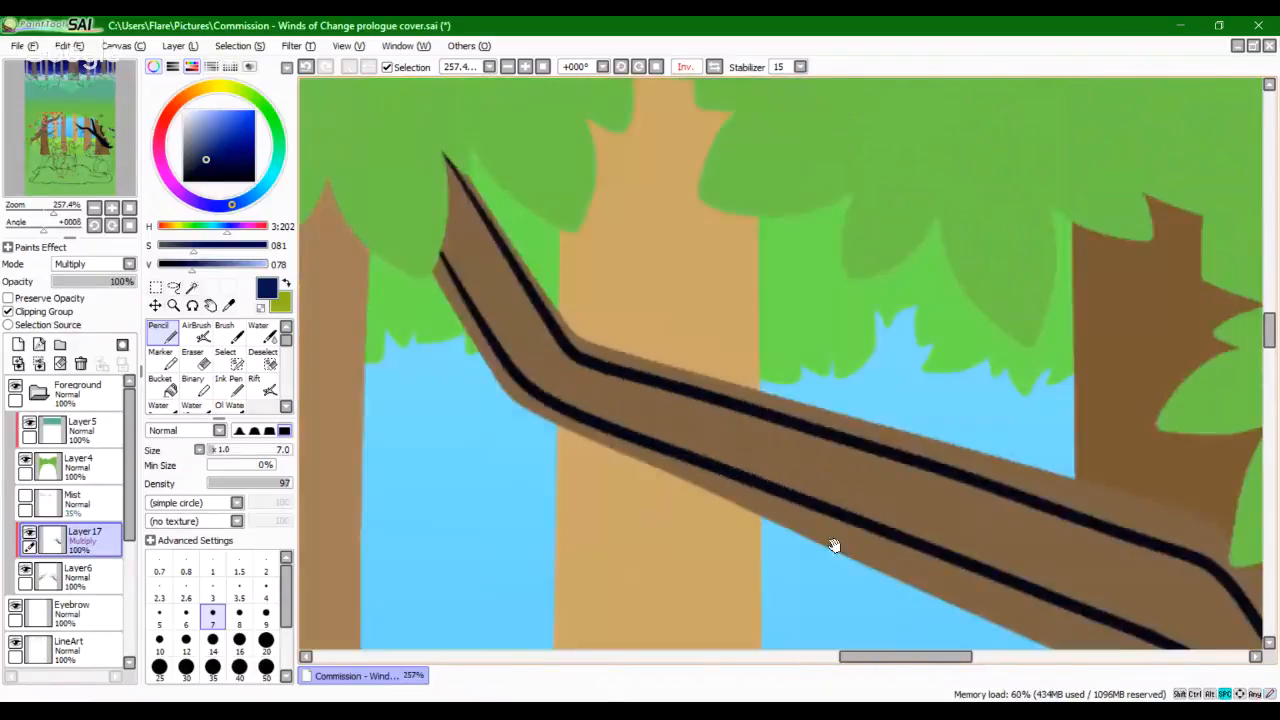
pyautogui.moveTo(504, 318); pyautogui.dragTo(583, 444)
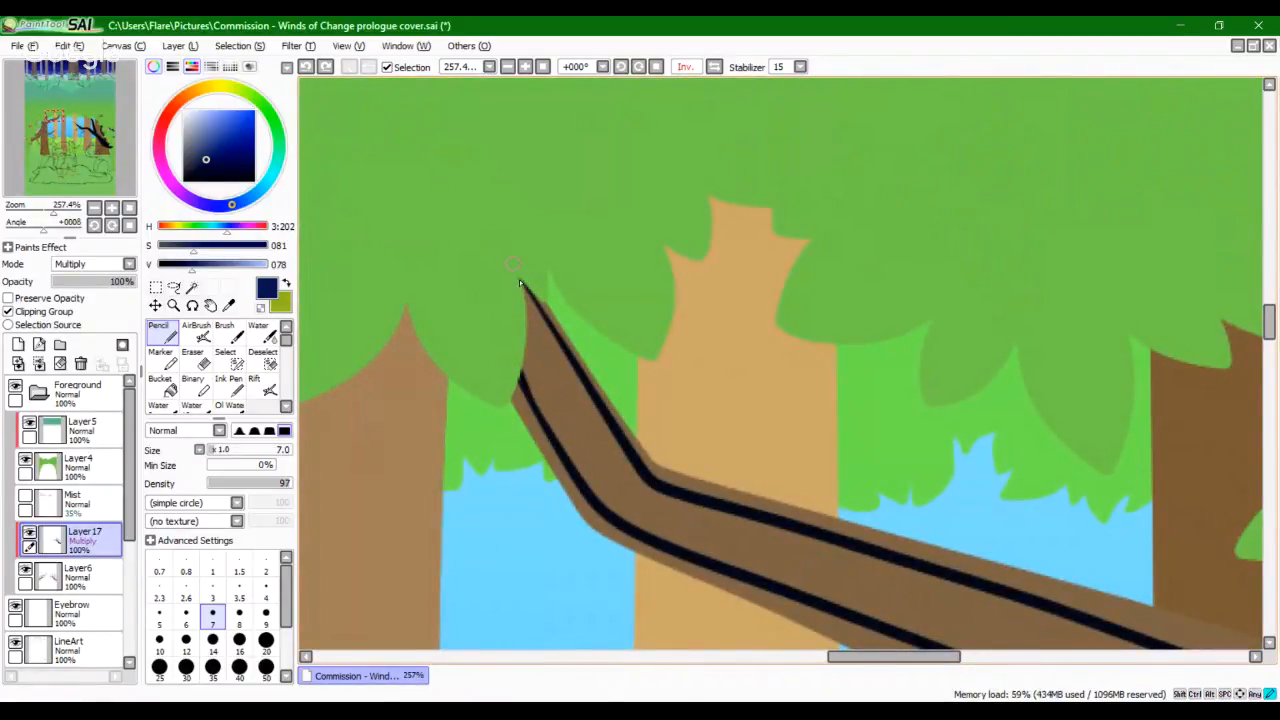
pyautogui.moveTo(527, 293); pyautogui.dragTo(520, 280)
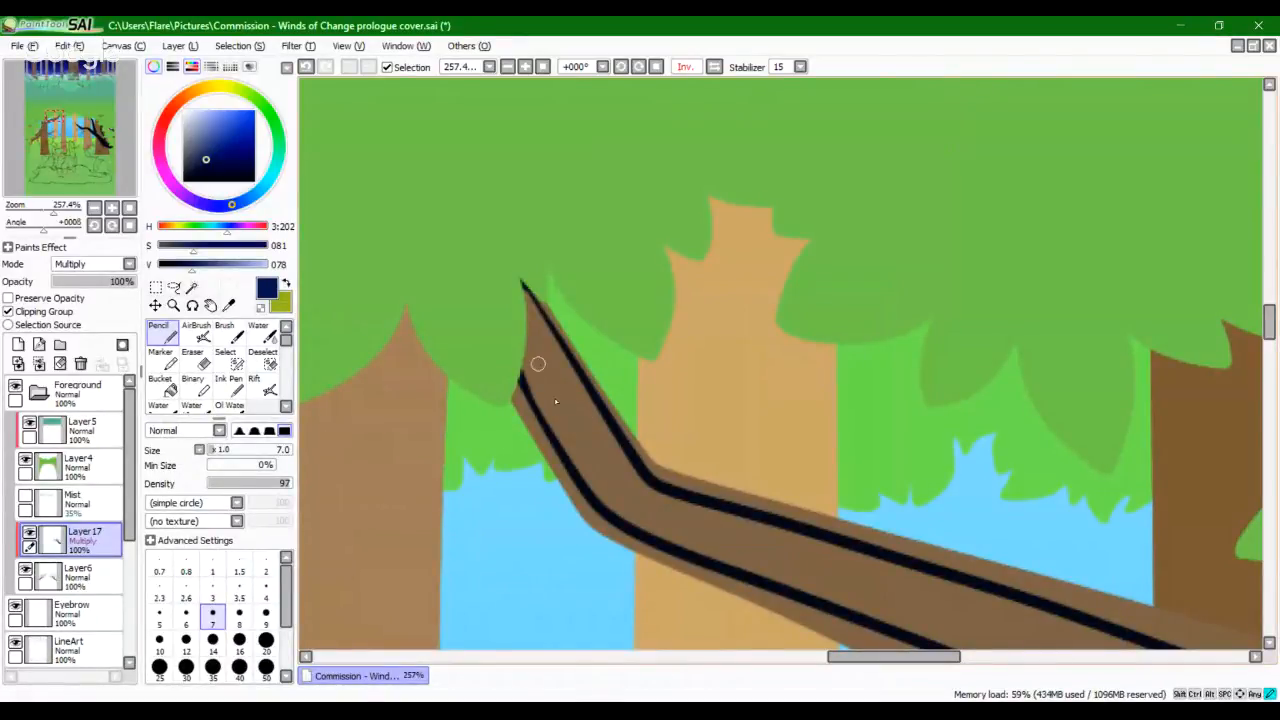
pyautogui.moveTo(538, 364); pyautogui.dragTo(632, 464)
pyautogui.hotkey('ctrl', 'z')
pyautogui.moveTo(928, 617); pyautogui.dragTo(339, 304)
pyautogui.moveTo(646, 429); pyautogui.dragTo(424, 188)
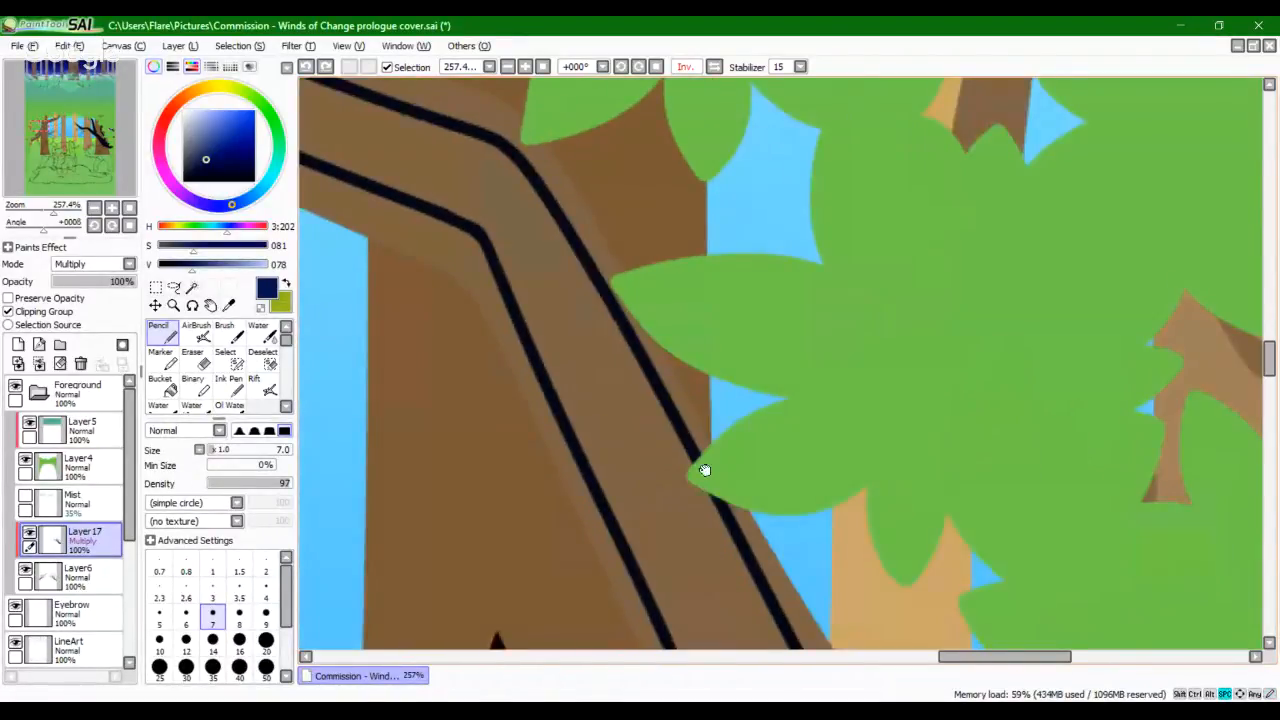
pyautogui.moveTo(705, 470); pyautogui.dragTo(824, 513)
pyautogui.moveTo(700, 362); pyautogui.dragTo(857, 416)
pyautogui.hotkey('ctrl', 'z')
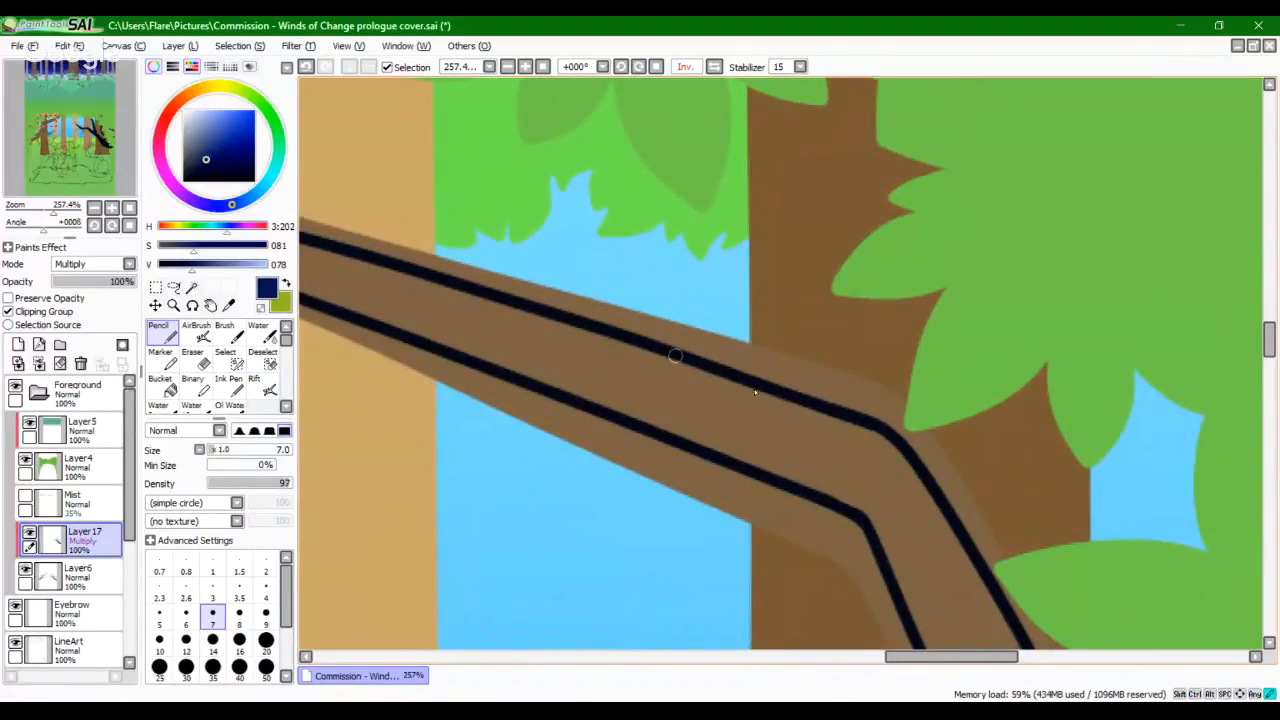
# Step: Draw the shadow edge across the small branch fragment showing through the leaves near the canvas edge, redrawing it until it sits right
pyautogui.moveTo(913, 494); pyautogui.dragTo(620, 254)
pyautogui.moveTo(892, 597); pyautogui.dragTo(789, 397)
pyautogui.moveTo(943, 606); pyautogui.dragTo(709, 297)
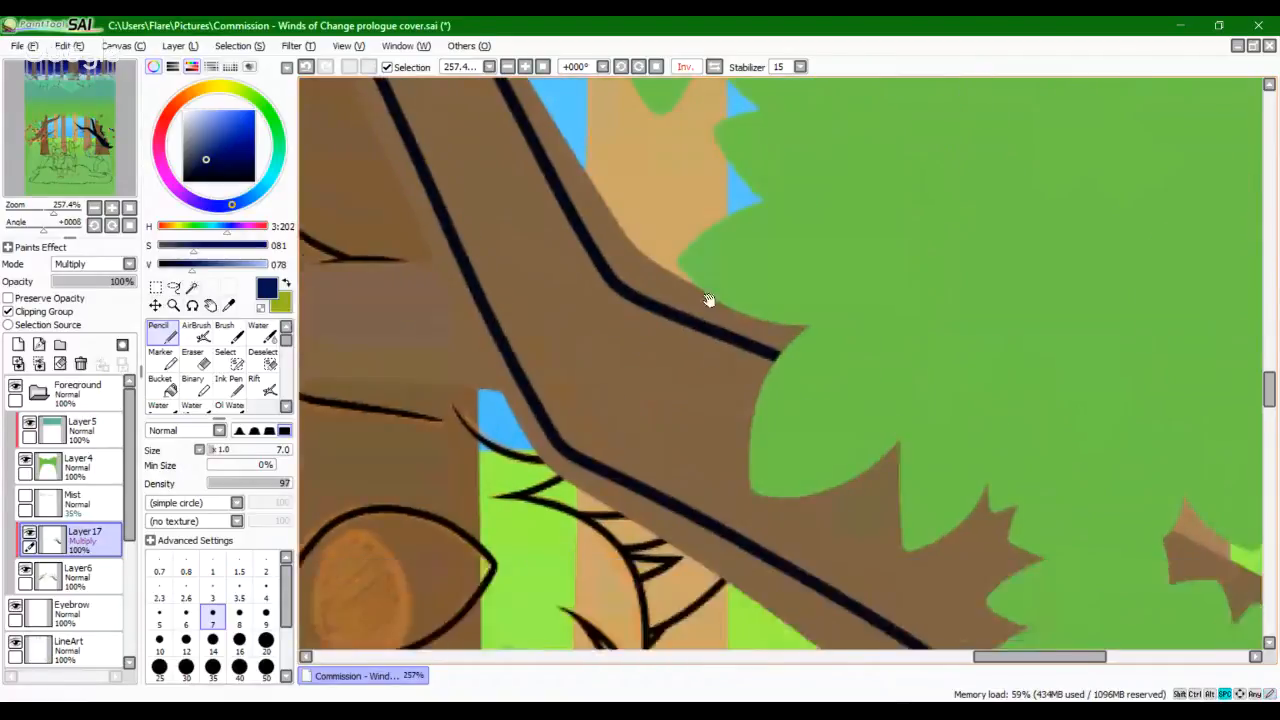
pyautogui.moveTo(729, 481); pyautogui.dragTo(680, 390)
pyautogui.moveTo(1040, 580); pyautogui.dragTo(727, 582)
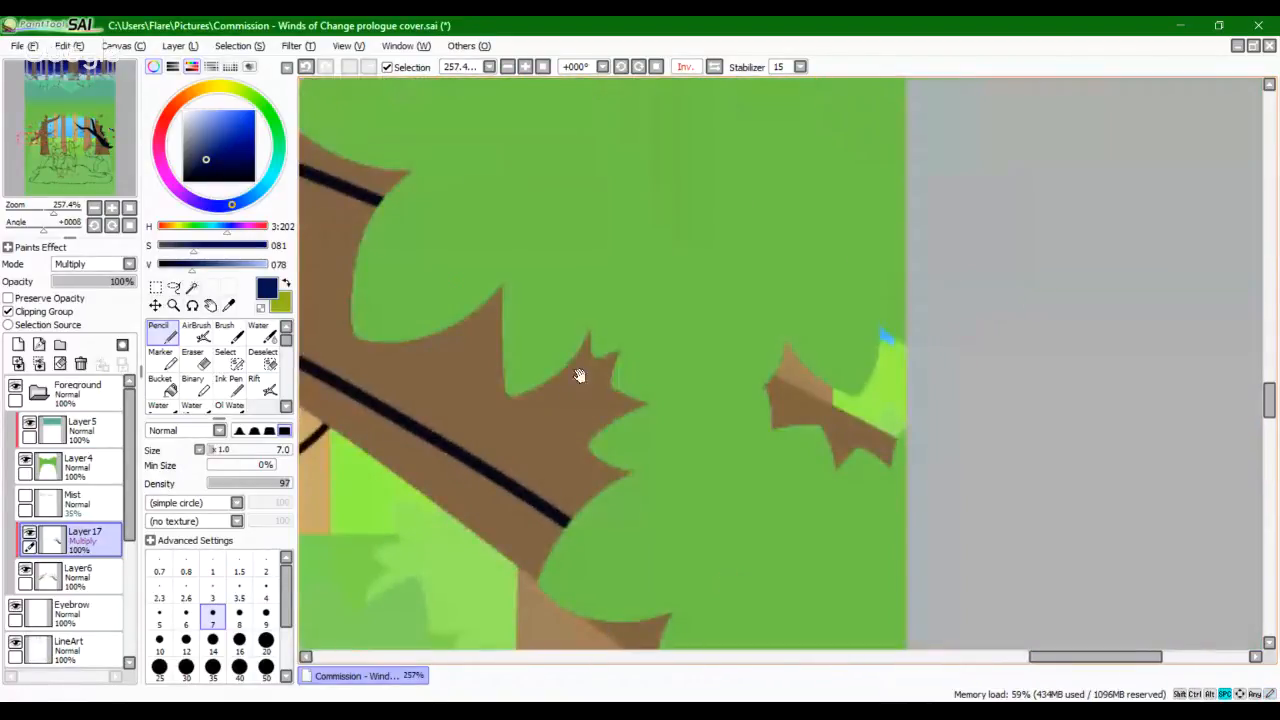
pyautogui.moveTo(633, 341); pyautogui.dragTo(790, 424)
pyautogui.hotkey('ctrl', 'z')
pyautogui.moveTo(691, 350); pyautogui.dragTo(1074, 540)
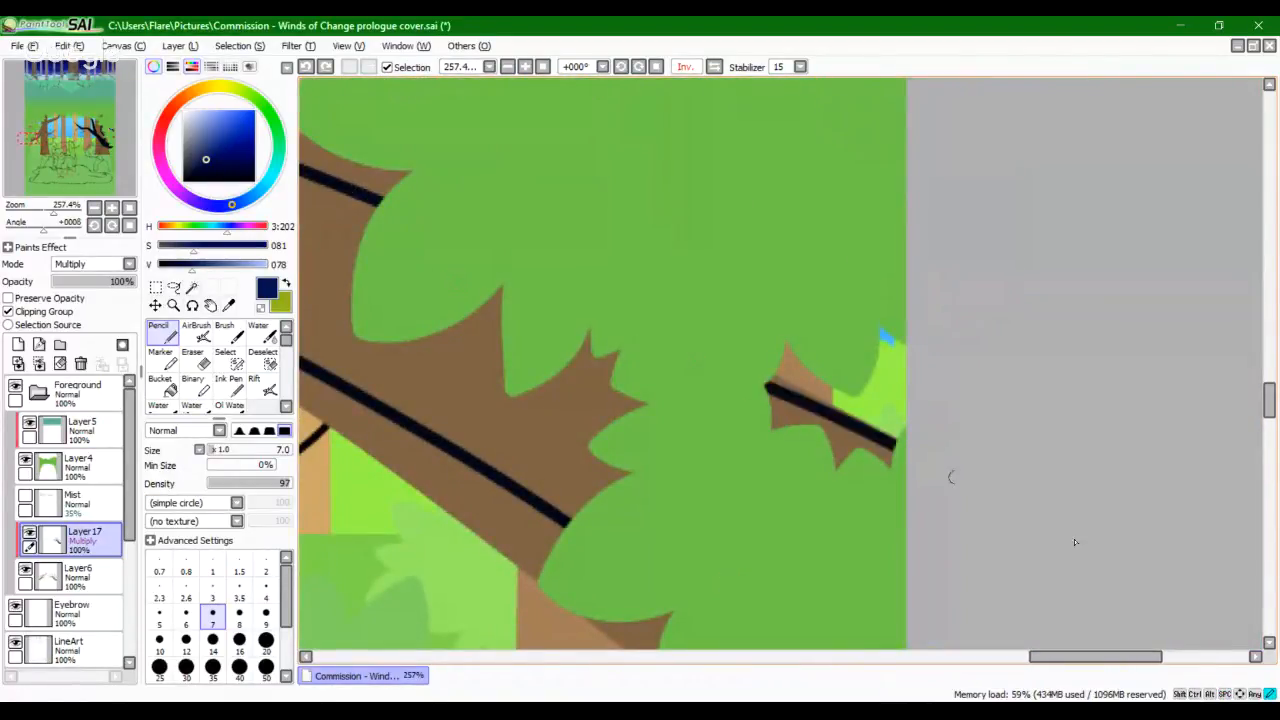
pyautogui.hotkey('ctrl', 'z')
pyautogui.moveTo(700, 346); pyautogui.dragTo(1045, 556)
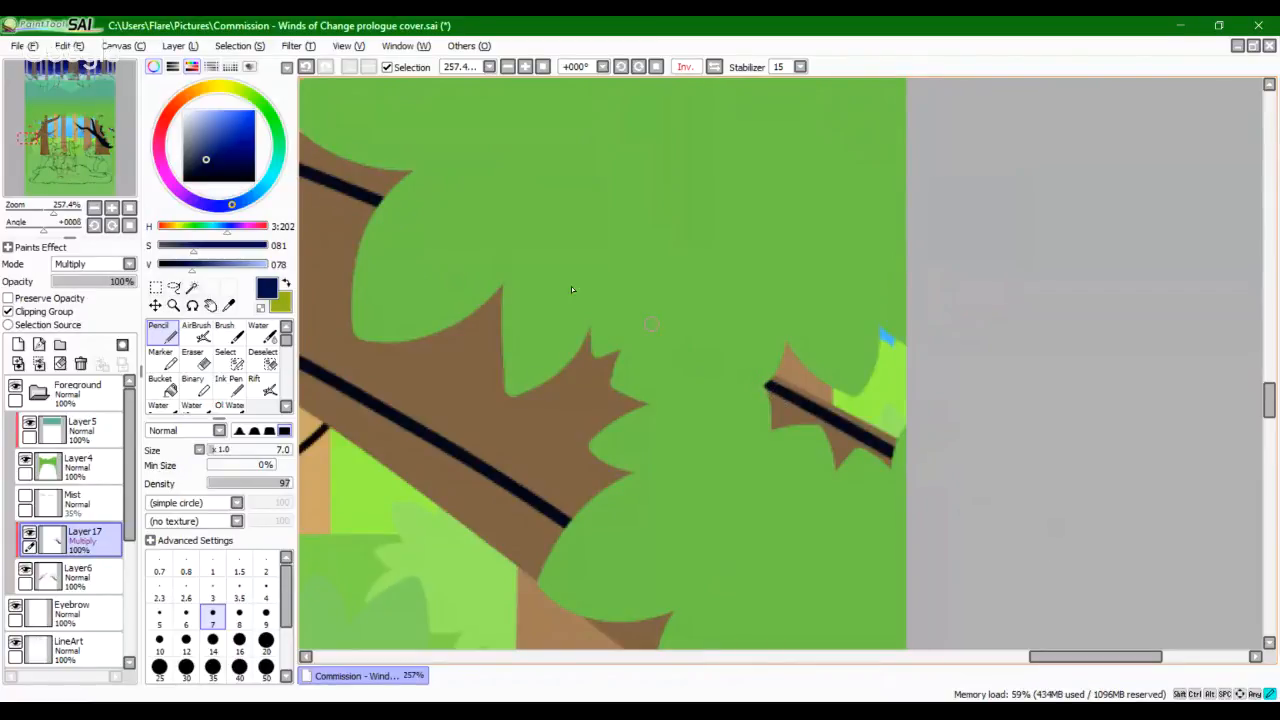
# Step: With the pencil at size 20, thicken the upper shadow edge where the leaning trunk meets the leaves, redrawing the first stroke
pyautogui.moveTo(400, 237); pyautogui.dragTo(800, 490)
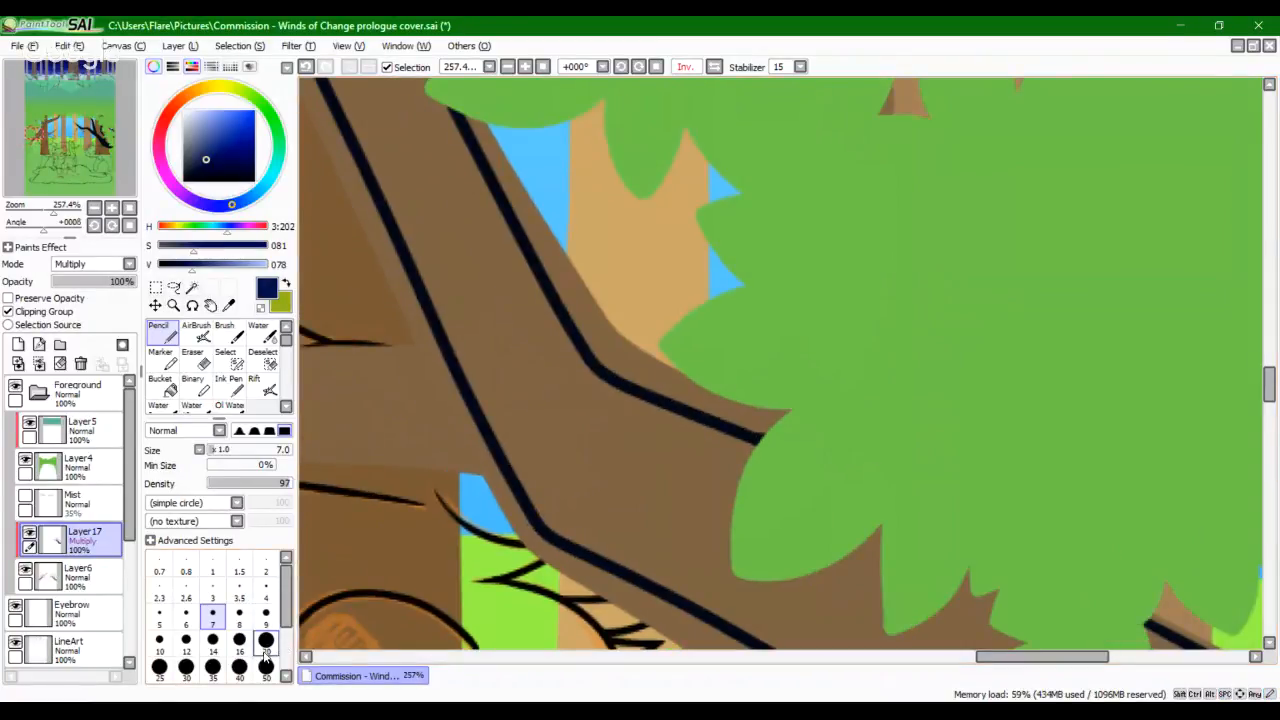
pyautogui.click(265, 645)
pyautogui.moveTo(605, 380); pyautogui.dragTo(765, 438)
pyautogui.hotkey('ctrl', 'z')
pyautogui.moveTo(600, 371); pyautogui.dragTo(765, 440)
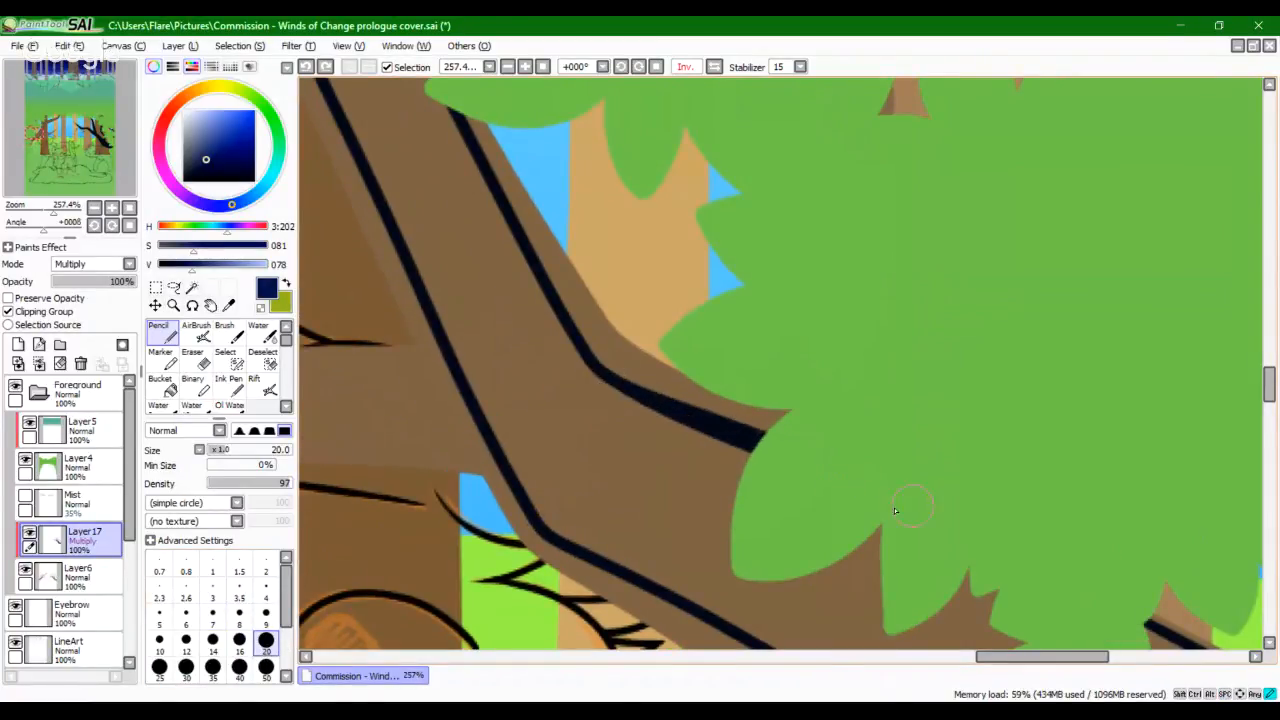
pyautogui.moveTo(965, 521); pyautogui.dragTo(972, 637)
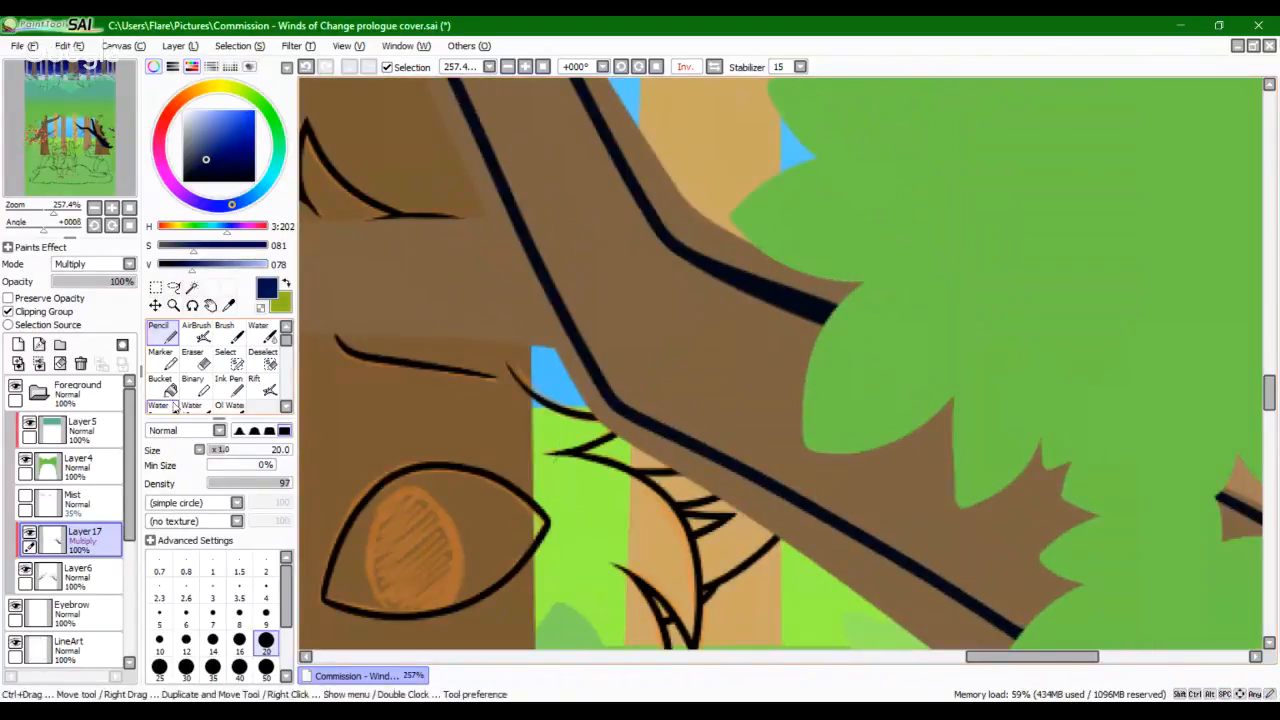
# Step: Fill the outlined shadow of the upper branch and leaning trunk with navy and return to the Pencil
pyautogui.click(163, 388)
pyautogui.click(687, 370)
pyautogui.click(165, 336)
pyautogui.moveTo(420, 120)
pyautogui.mouseDown()
pyautogui.moveTo(668, 549)
pyautogui.moveTo(820, 640)
pyautogui.mouseUp()
pyautogui.moveTo(312, 297); pyautogui.dragTo(703, 523)
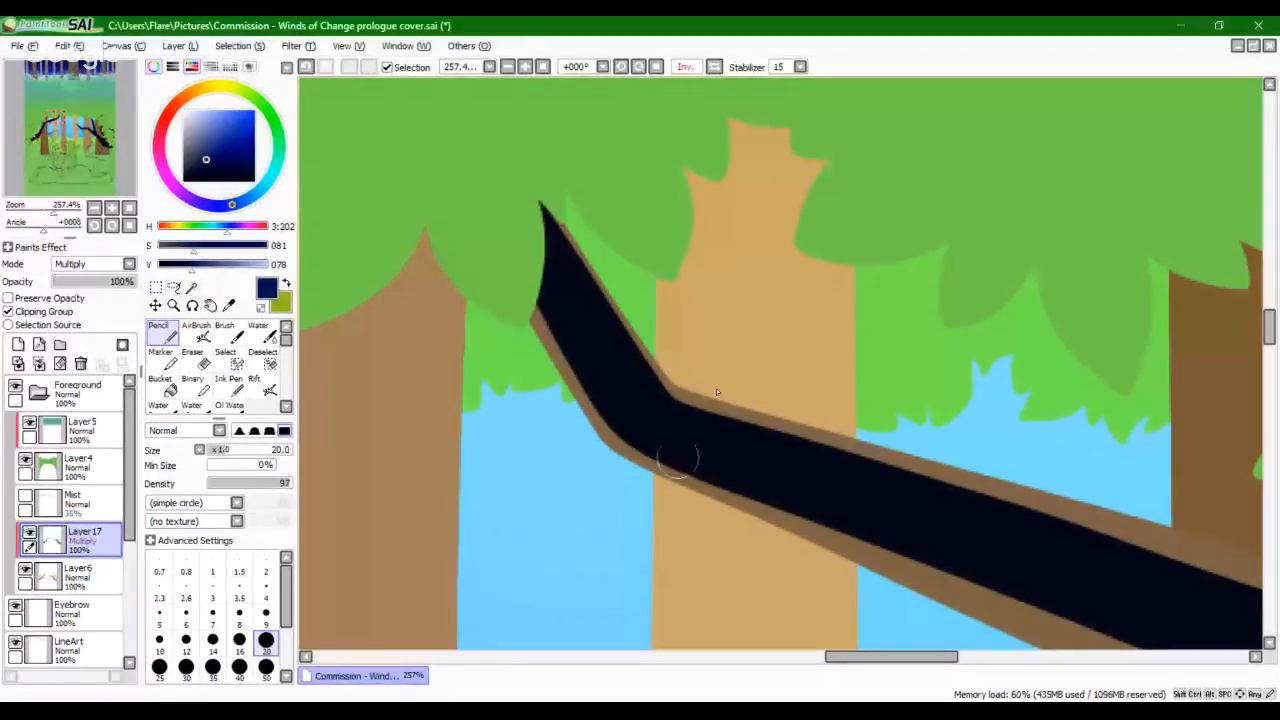
# Step: With the pencil at size 14 and the stabilizer at S-6, outline the lower branch's underside shadow up to the trunk, replacing the first attempt
pyautogui.moveTo(892, 515); pyautogui.dragTo(461, 319)
pyautogui.moveTo(857, 184); pyautogui.dragTo(537, 306)
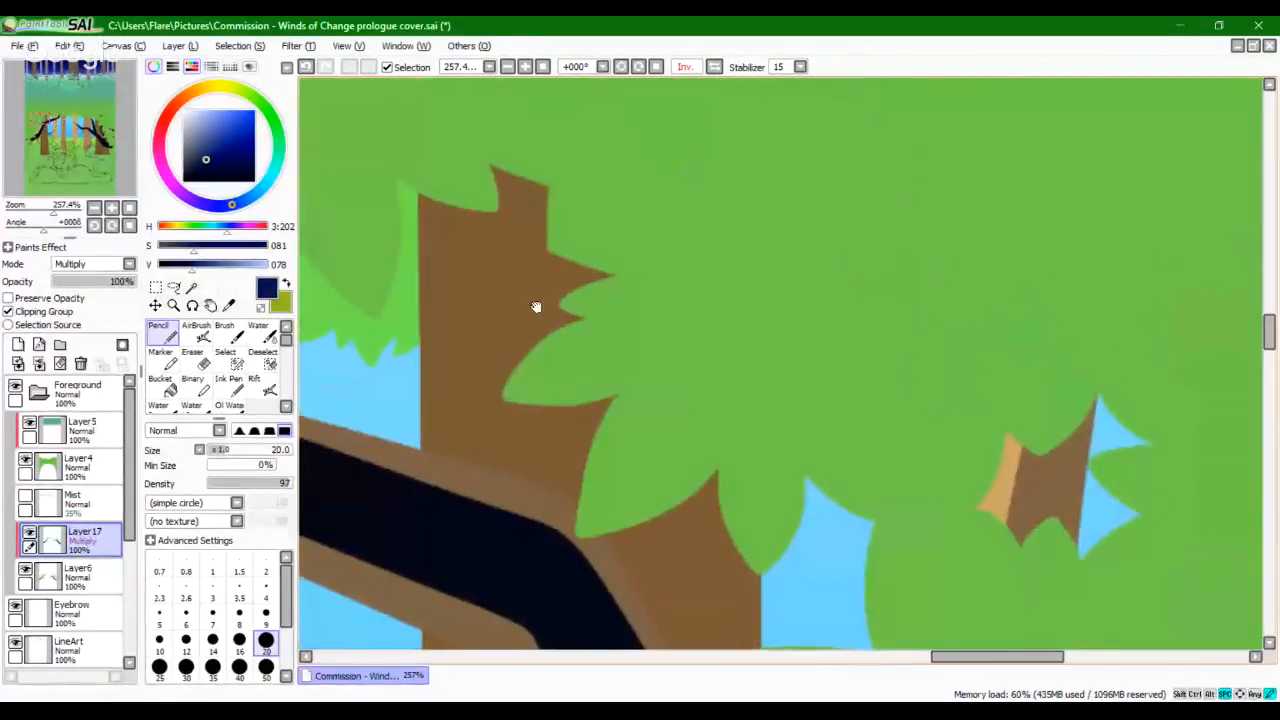
pyautogui.moveTo(500, 620); pyautogui.dragTo(865, 120)
pyautogui.moveTo(884, 368)
pyautogui.mouseDown()
pyautogui.moveTo(867, 426)
pyautogui.moveTo(839, 406)
pyautogui.mouseUp()
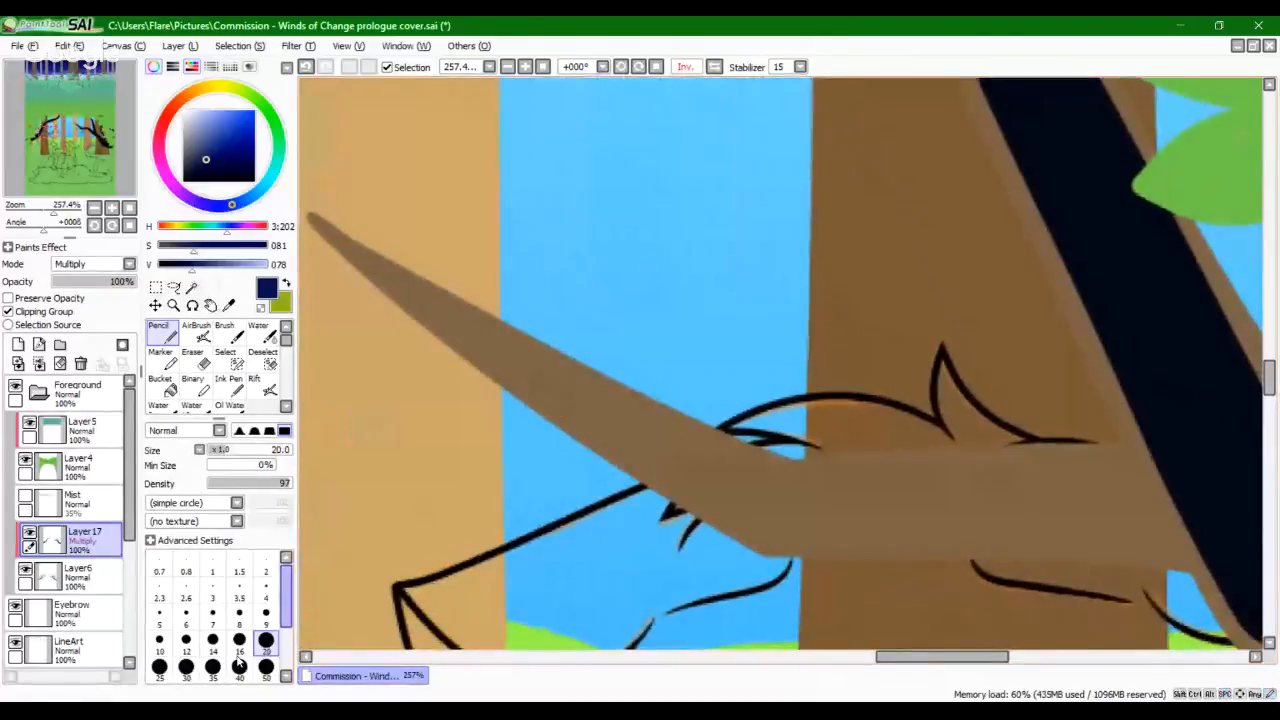
pyautogui.click(212, 639)
pyautogui.moveTo(366, 277)
pyautogui.mouseDown()
pyautogui.moveTo(740, 524)
pyautogui.moveTo(1051, 538)
pyautogui.moveTo(1189, 519)
pyautogui.moveTo(977, 541)
pyautogui.moveTo(728, 528)
pyautogui.mouseUp()
pyautogui.hotkey('ctrl', 'z')
pyautogui.hotkey('ctrl', 'z')
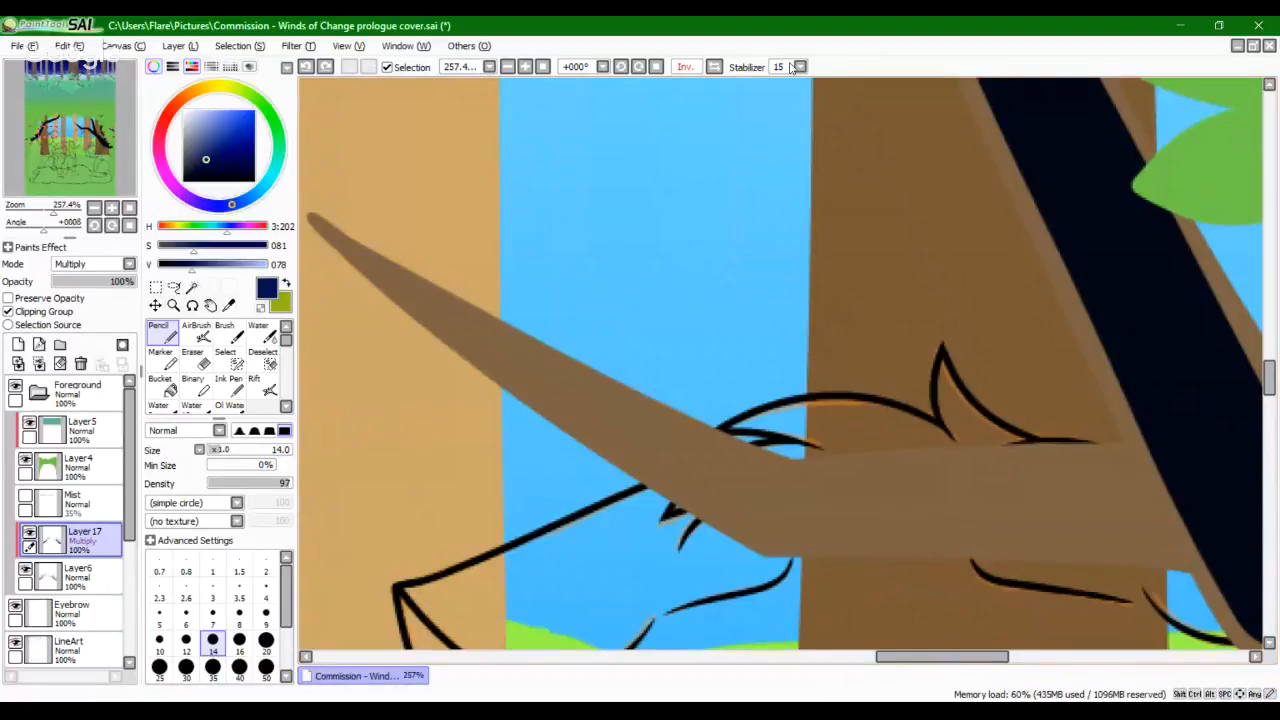
pyautogui.click(800, 66)
pyautogui.click(789, 344)
pyautogui.moveTo(362, 271)
pyautogui.mouseDown()
pyautogui.moveTo(768, 558)
pyautogui.moveTo(1164, 561)
pyautogui.moveTo(1185, 507)
pyautogui.moveTo(1174, 531)
pyautogui.moveTo(1179, 504)
pyautogui.moveTo(1165, 470)
pyautogui.mouseUp()
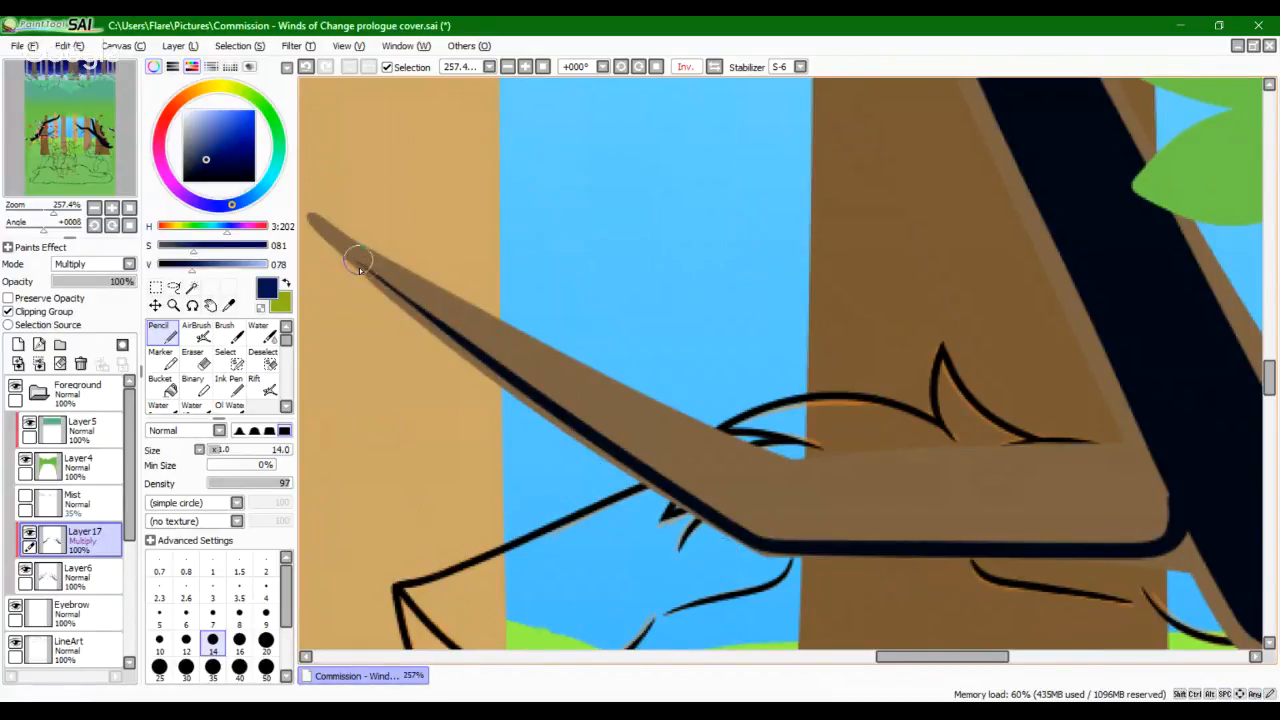
# Step: Outline the upper shadow edge of the lower branch from its tip to the trunk, redrawing the first attempt
pyautogui.moveTo(359, 265); pyautogui.dragTo(469, 340)
pyautogui.hotkey('ctrl', 'z')
pyautogui.moveTo(365, 272)
pyautogui.mouseDown()
pyautogui.moveTo(560, 390)
pyautogui.moveTo(782, 487)
pyautogui.moveTo(1195, 484)
pyautogui.mouseUp()
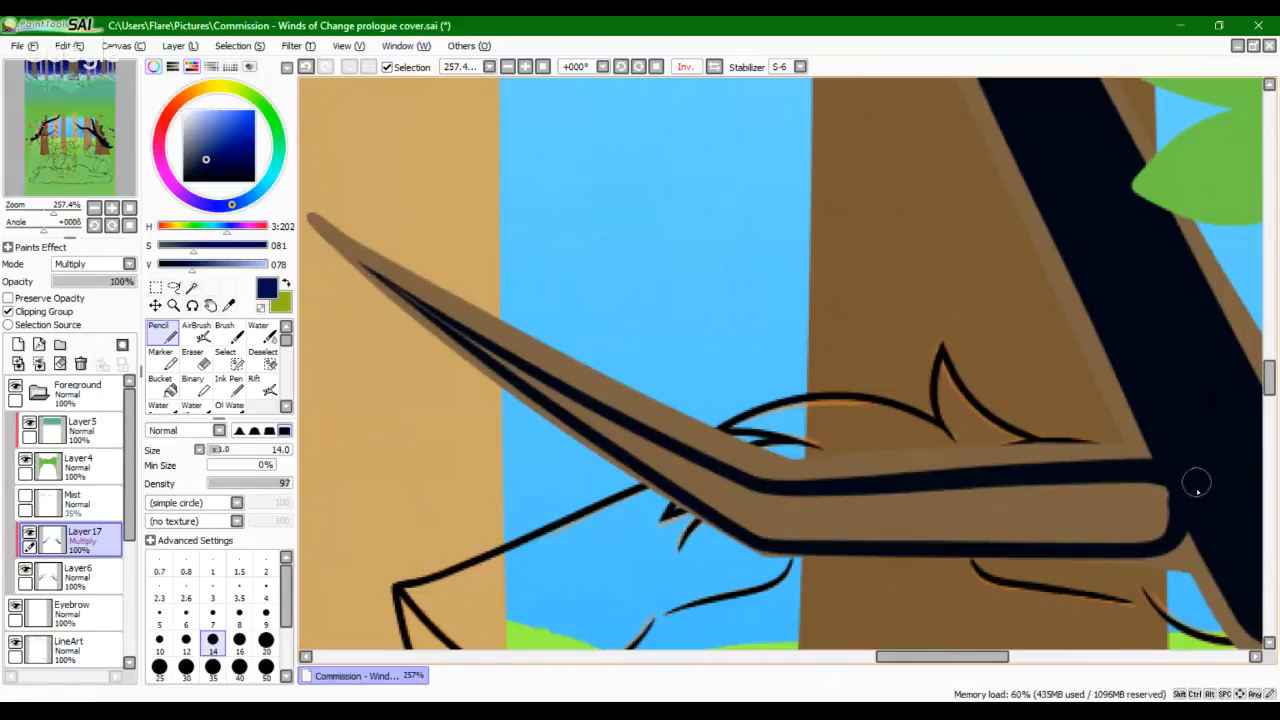
# Step: Set the stabilizer back to 15 and fill the outlined lower branch shadow with navy
pyautogui.click(800, 67)
pyautogui.click(779, 281)
pyautogui.click(790, 67)
pyautogui.click(770, 236)
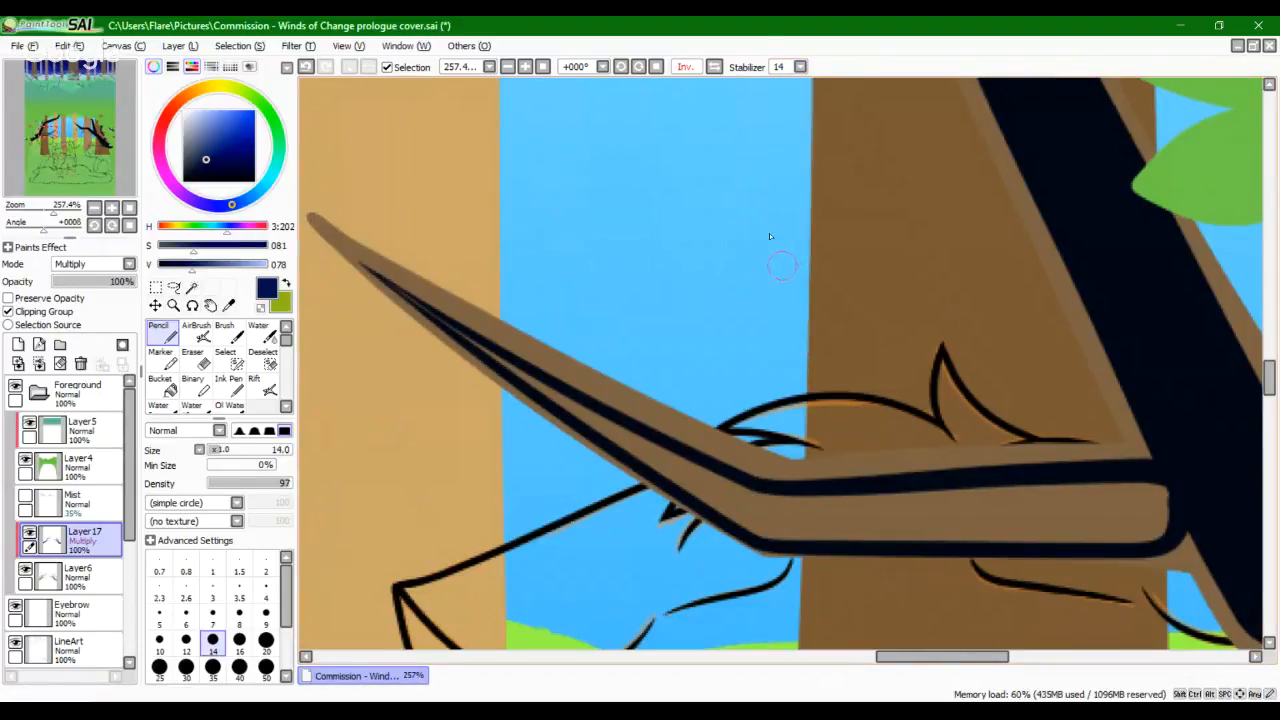
pyautogui.click(800, 67)
pyautogui.click(780, 269)
pyautogui.click(162, 384)
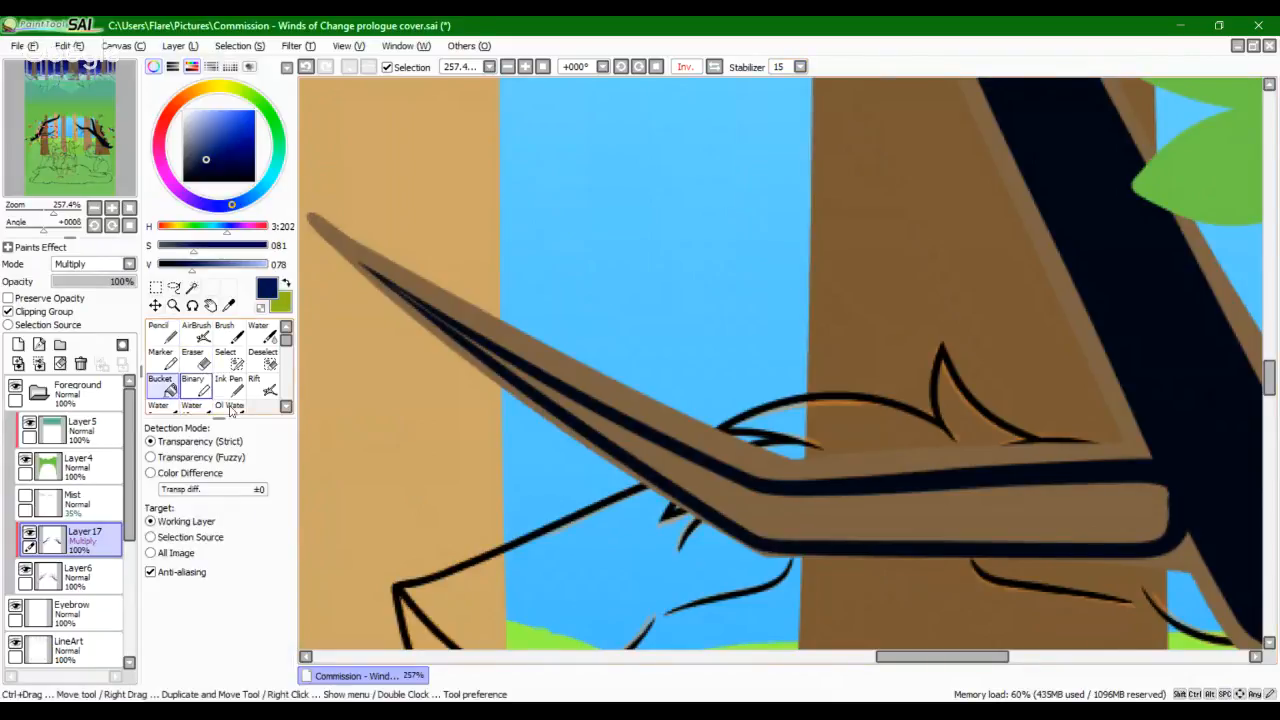
pyautogui.click(781, 506)
# Step: Cover the unfilled gap in the shadow near the lower branch's pointed tip with the Pencil
pyautogui.click(160, 330)
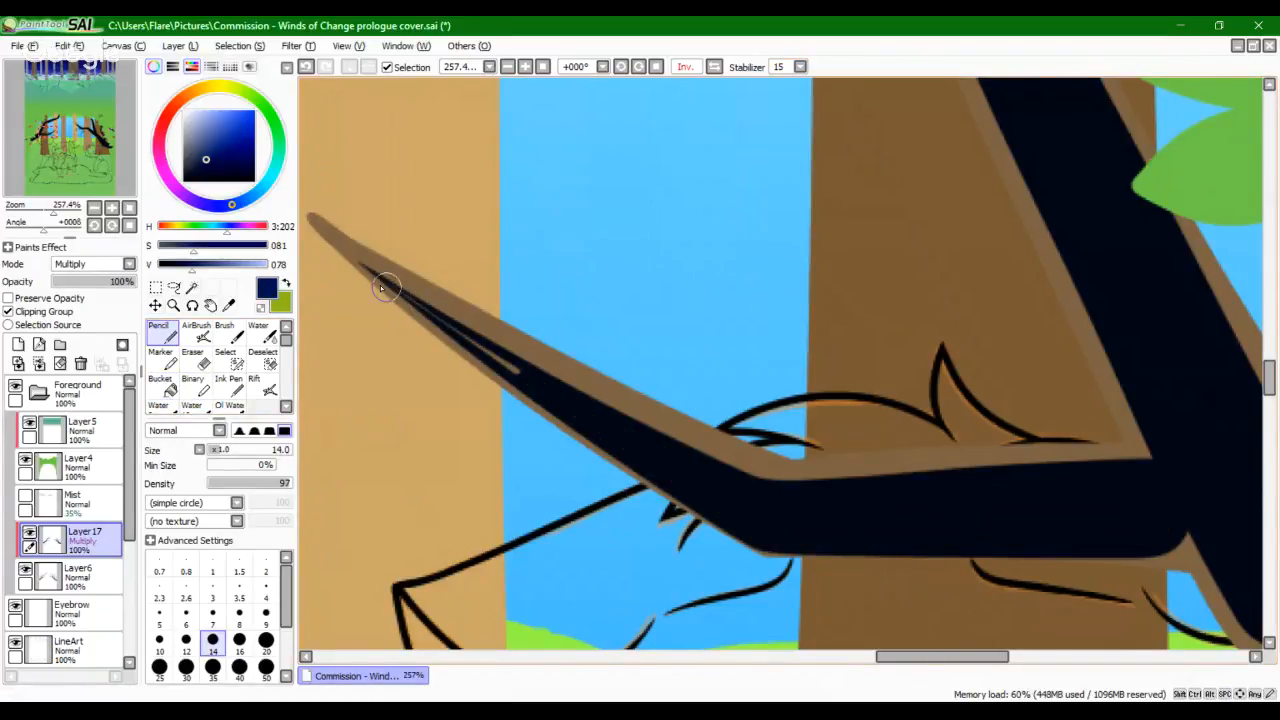
pyautogui.moveTo(372, 270)
pyautogui.mouseDown()
pyautogui.moveTo(443, 300)
pyautogui.moveTo(371, 269)
pyautogui.moveTo(504, 362)
pyautogui.mouseUp()
pyautogui.hotkey('ctrl', 'z')
pyautogui.hotkey('ctrl', 'z')
pyautogui.hotkey('ctrl', 'z')
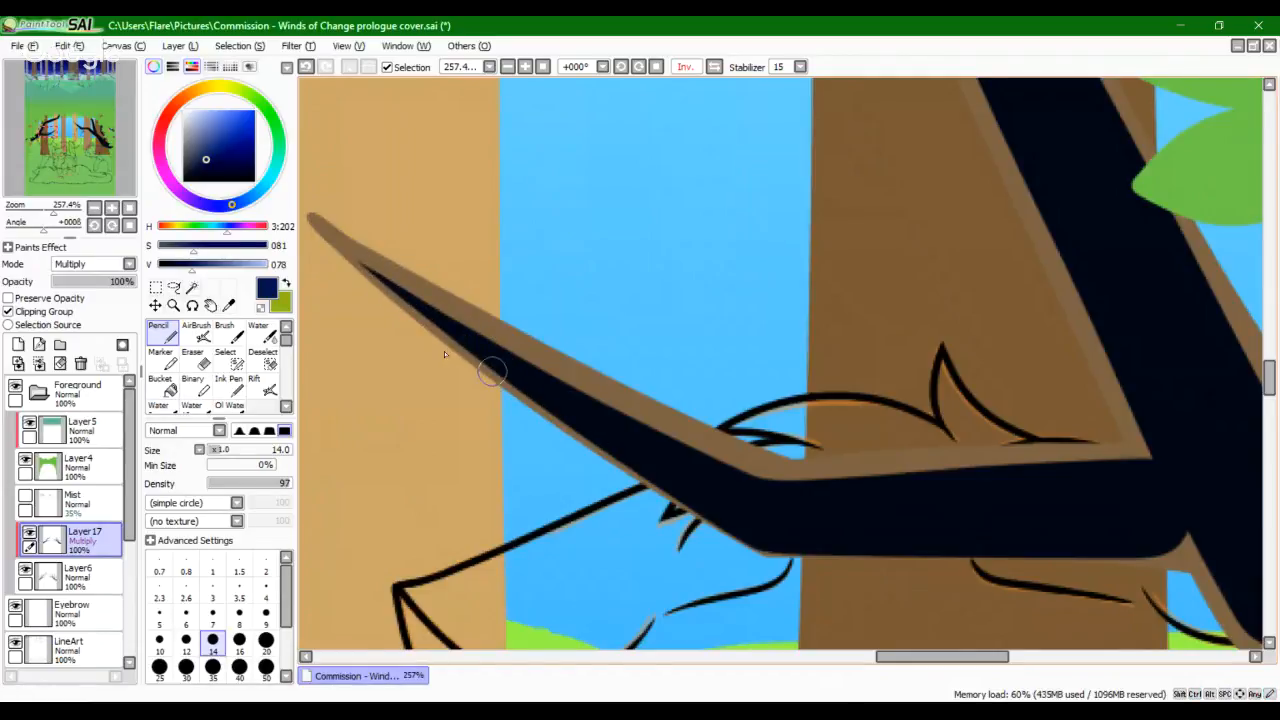
# Step: Widen the leaning trunk's shadow along its lower edge down to the leaves, redrawing the first stroke
pyautogui.moveTo(53, 212)
pyautogui.mouseDown()
pyautogui.moveTo(30, 213)
pyautogui.moveTo(50, 214)
pyautogui.moveTo(80, 152)
pyautogui.moveTo(39, 212)
pyautogui.moveTo(53, 212)
pyautogui.mouseUp()
pyautogui.press('h')
pyautogui.click(129, 208)
pyautogui.click(31, 150)
pyautogui.press('h')
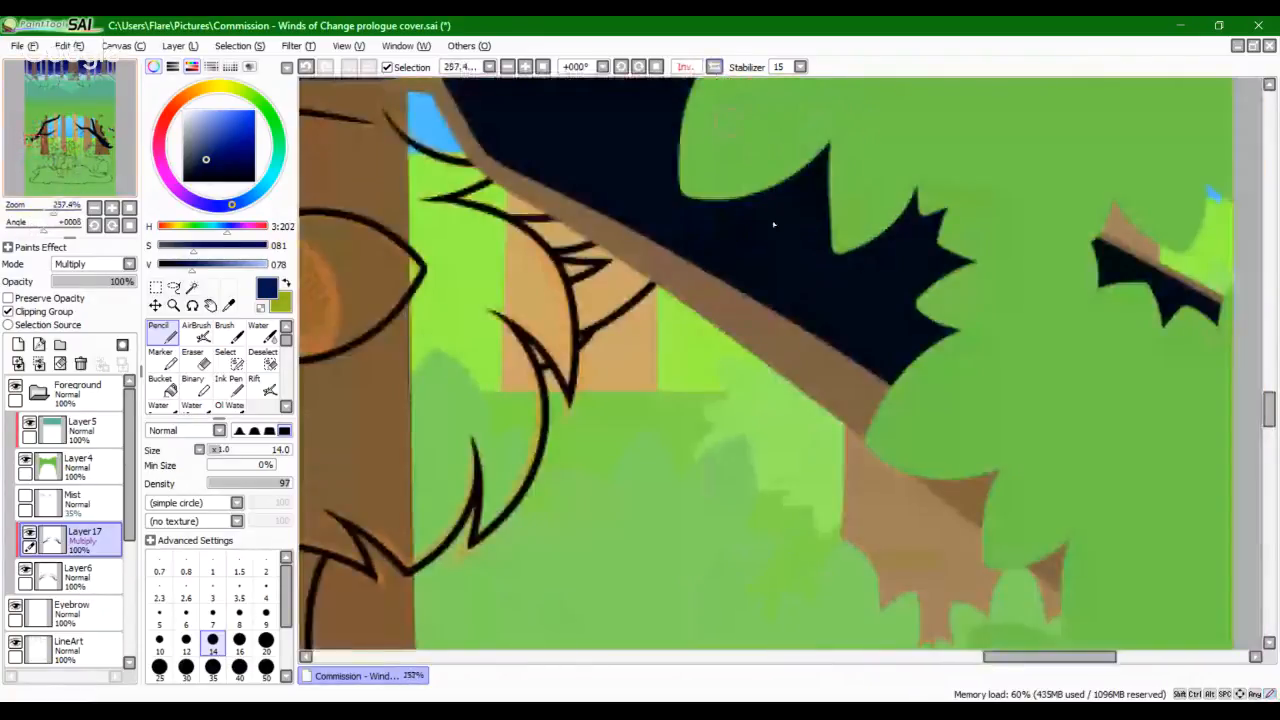
pyautogui.moveTo(484, 141); pyautogui.dragTo(890, 392)
pyautogui.hotkey('ctrl', 'z')
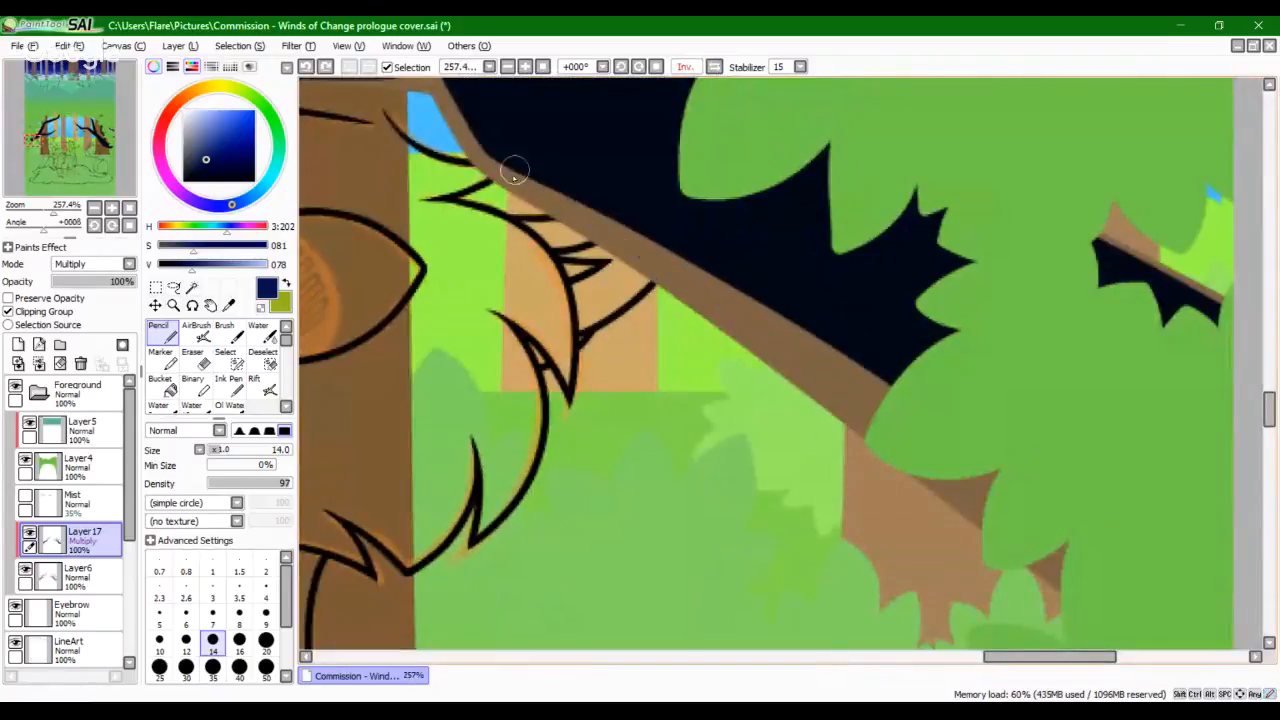
pyautogui.moveTo(485, 141); pyautogui.dragTo(890, 392)
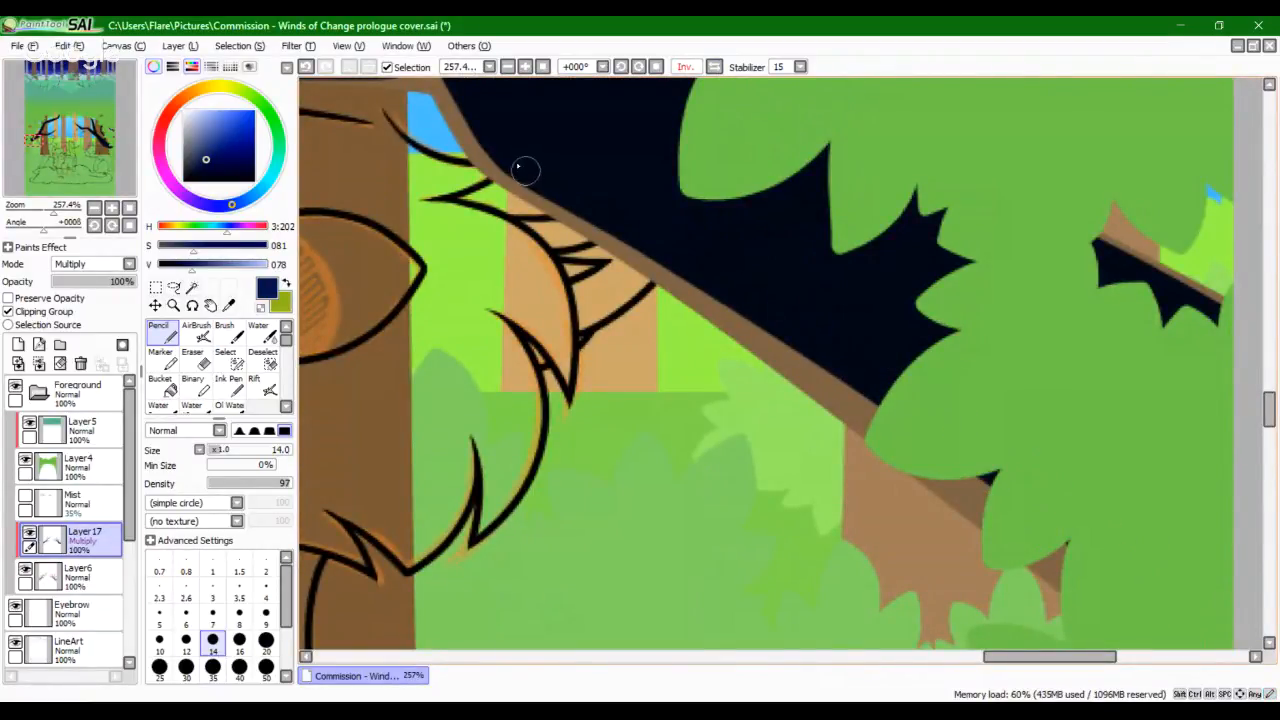
# Step: Unmirror the view and paint a bent shadow stroke across the forked branch fragment showing through the leaves
pyautogui.click(714, 67)
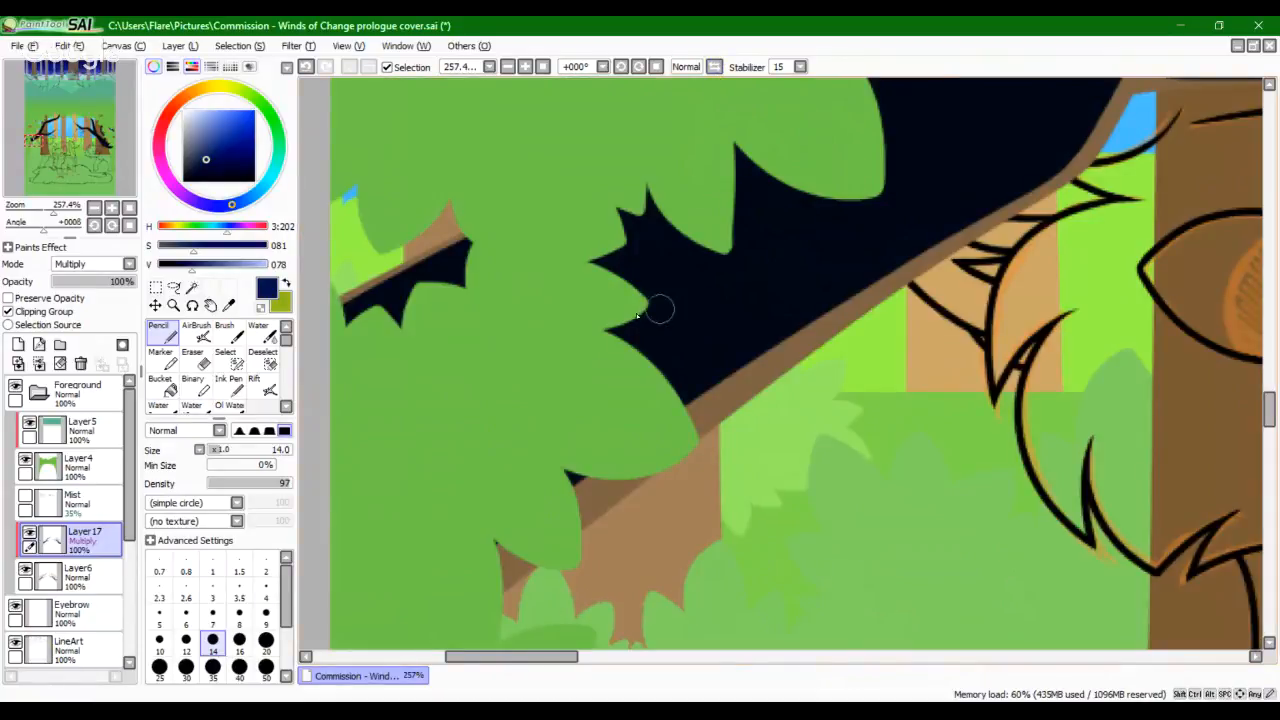
pyautogui.moveTo(61, 168); pyautogui.dragTo(61, 152)
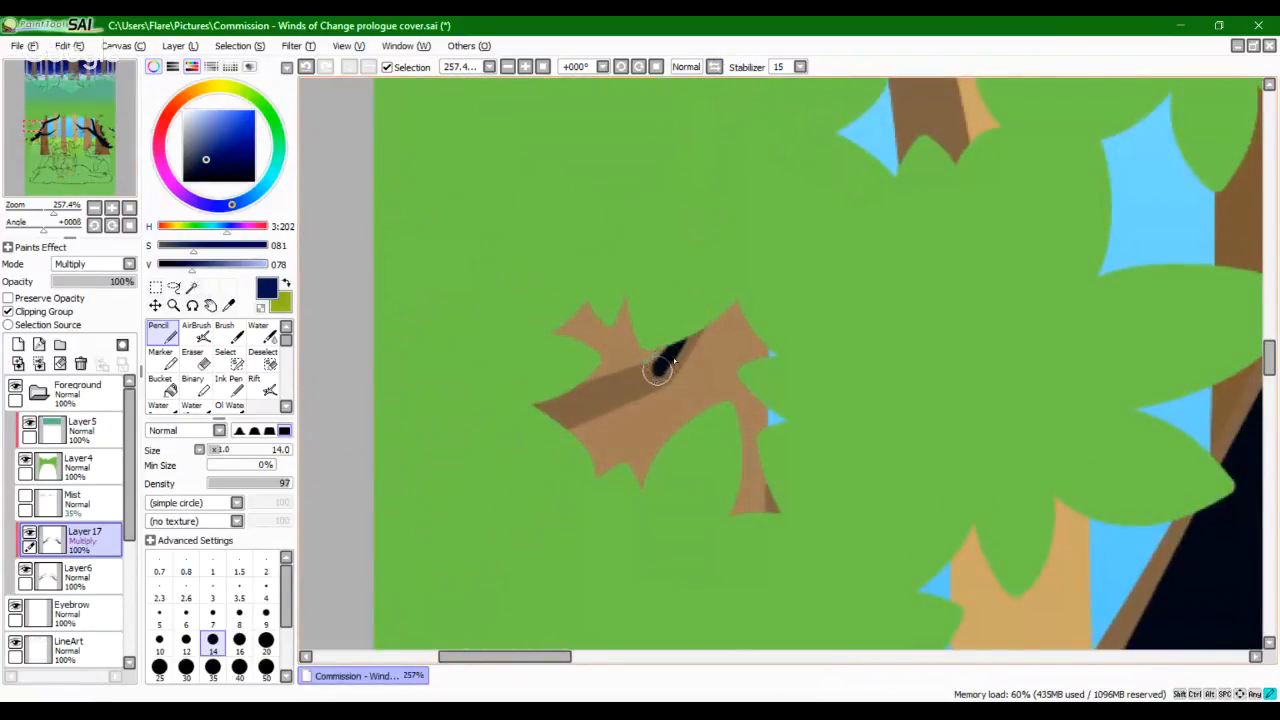
pyautogui.moveTo(673, 360); pyautogui.dragTo(705, 317)
pyautogui.moveTo(617, 401); pyautogui.dragTo(423, 460)
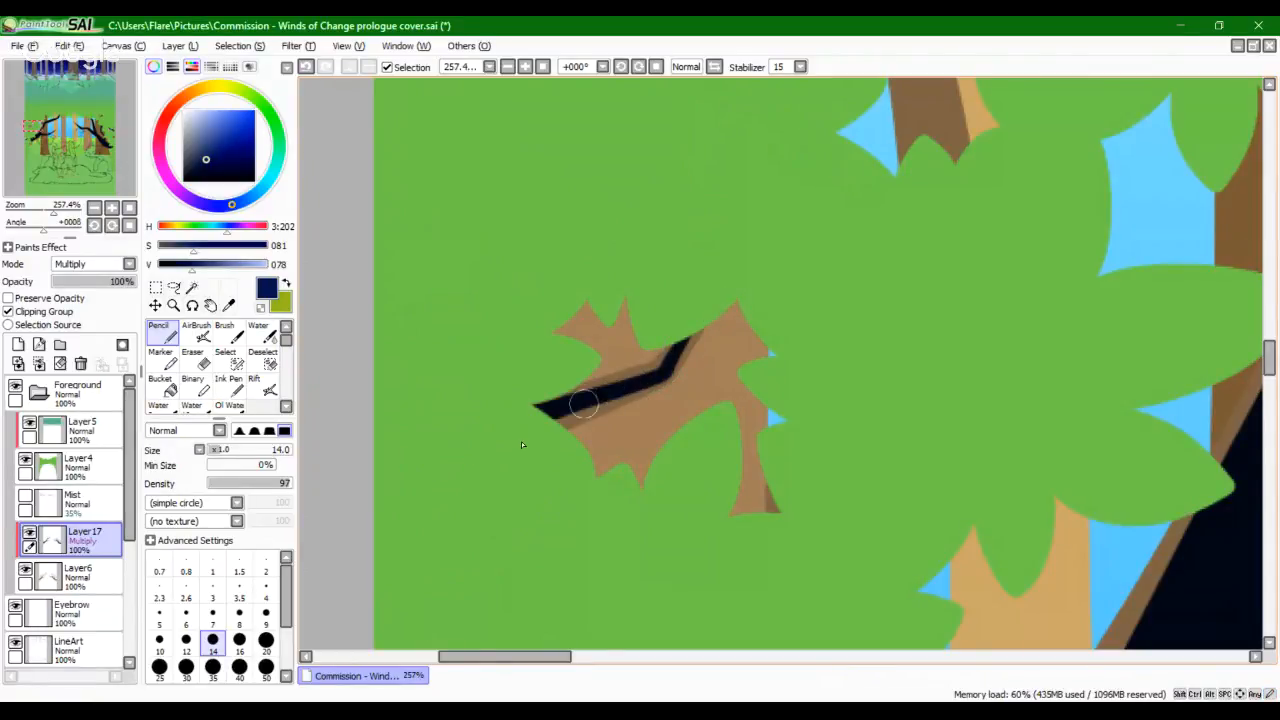
# Step: Refine the lower edge of the forked branch fragment's shadow, undoing and redrawing the stroke several times
pyautogui.moveTo(545, 425)
pyautogui.mouseDown()
pyautogui.moveTo(672, 383)
pyautogui.moveTo(466, 458)
pyautogui.mouseUp()
pyautogui.hotkey('ctrl', 'z')
pyautogui.hotkey('ctrl', 'z')
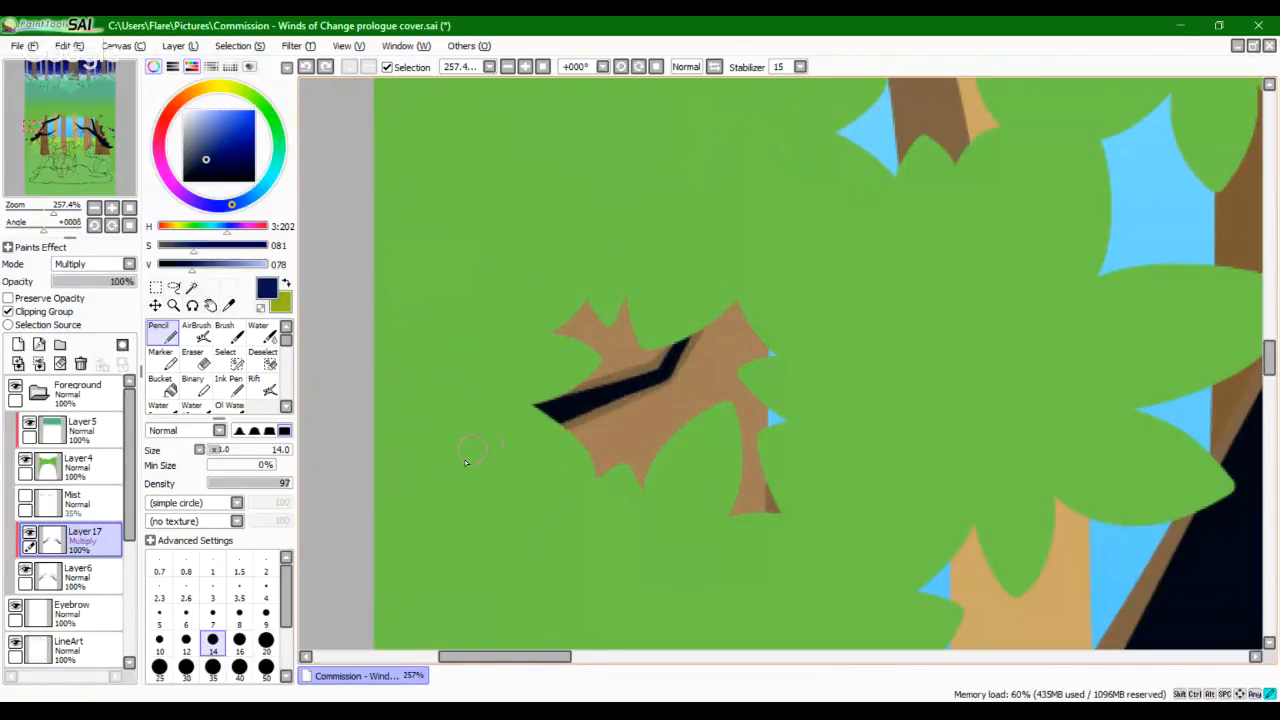
pyautogui.moveTo(674, 381); pyautogui.dragTo(516, 446)
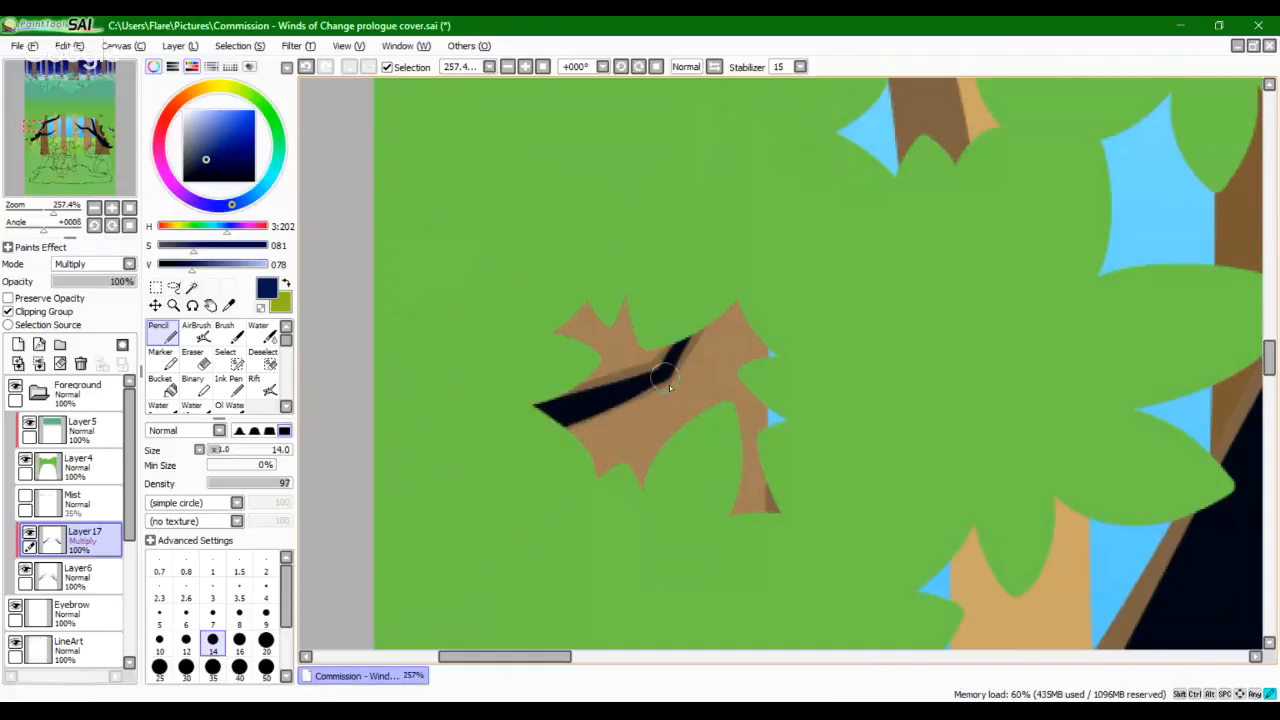
pyautogui.hotkey('ctrl', 'z')
pyautogui.moveTo(669, 385); pyautogui.dragTo(460, 475)
pyautogui.hotkey('ctrl', 'z')
pyautogui.moveTo(676, 388); pyautogui.dragTo(491, 448)
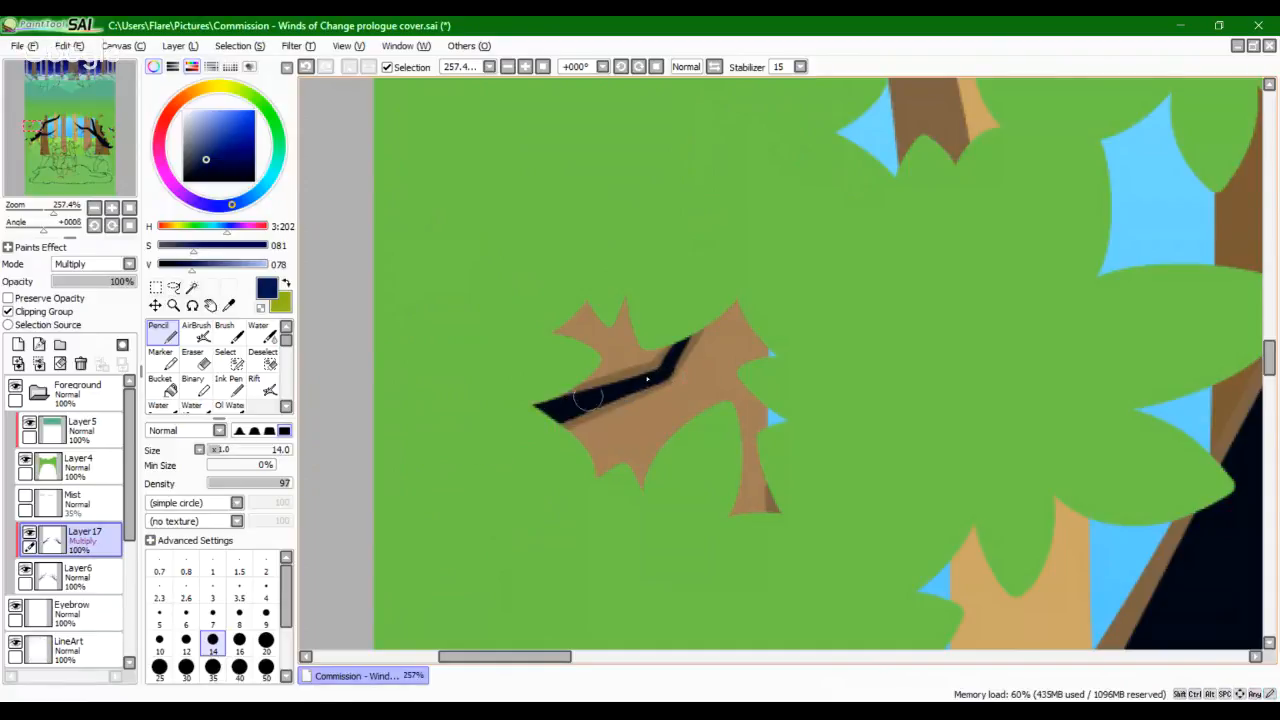
pyautogui.moveTo(588, 398); pyautogui.dragTo(698, 334)
# Step: Paint the shadow down the middle of the narrow trunk fragment in the leaf gap above, redrawing the first attempts
pyautogui.moveTo(738, 393); pyautogui.dragTo(670, 256)
pyautogui.moveTo(806, 166); pyautogui.dragTo(674, 546)
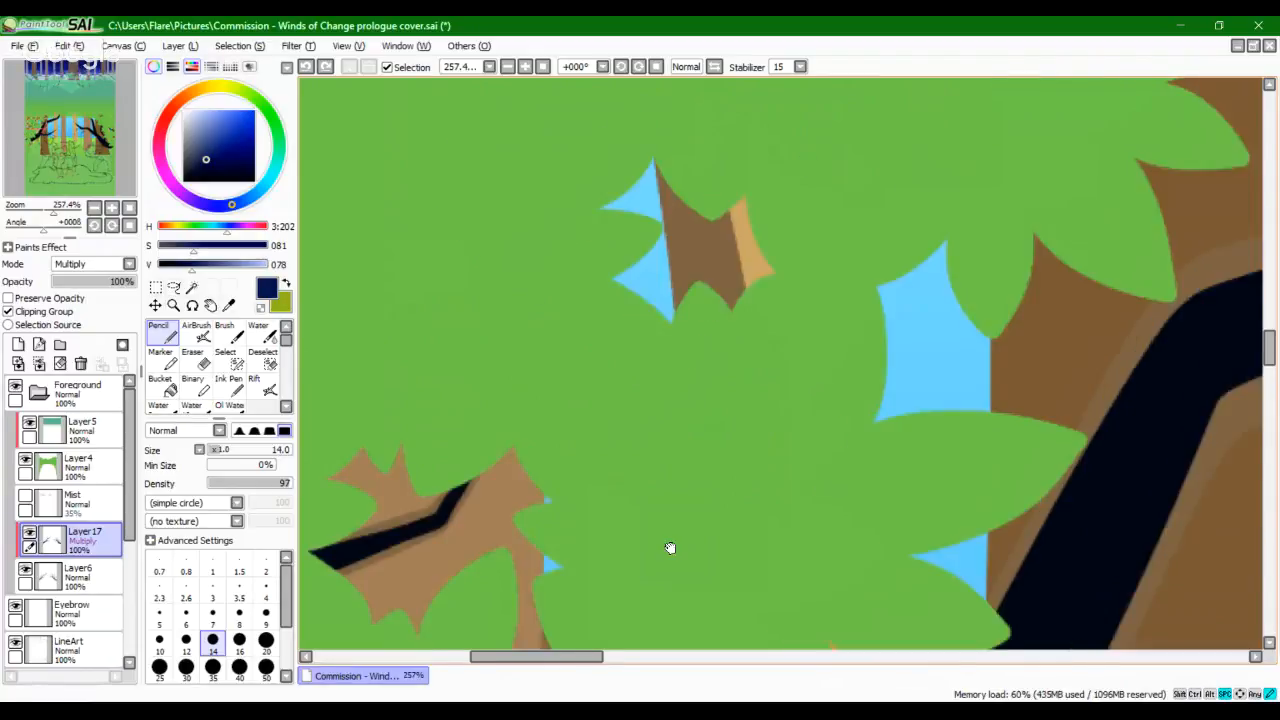
pyautogui.moveTo(654, 206)
pyautogui.mouseDown()
pyautogui.moveTo(686, 326)
pyautogui.moveTo(680, 302)
pyautogui.mouseUp()
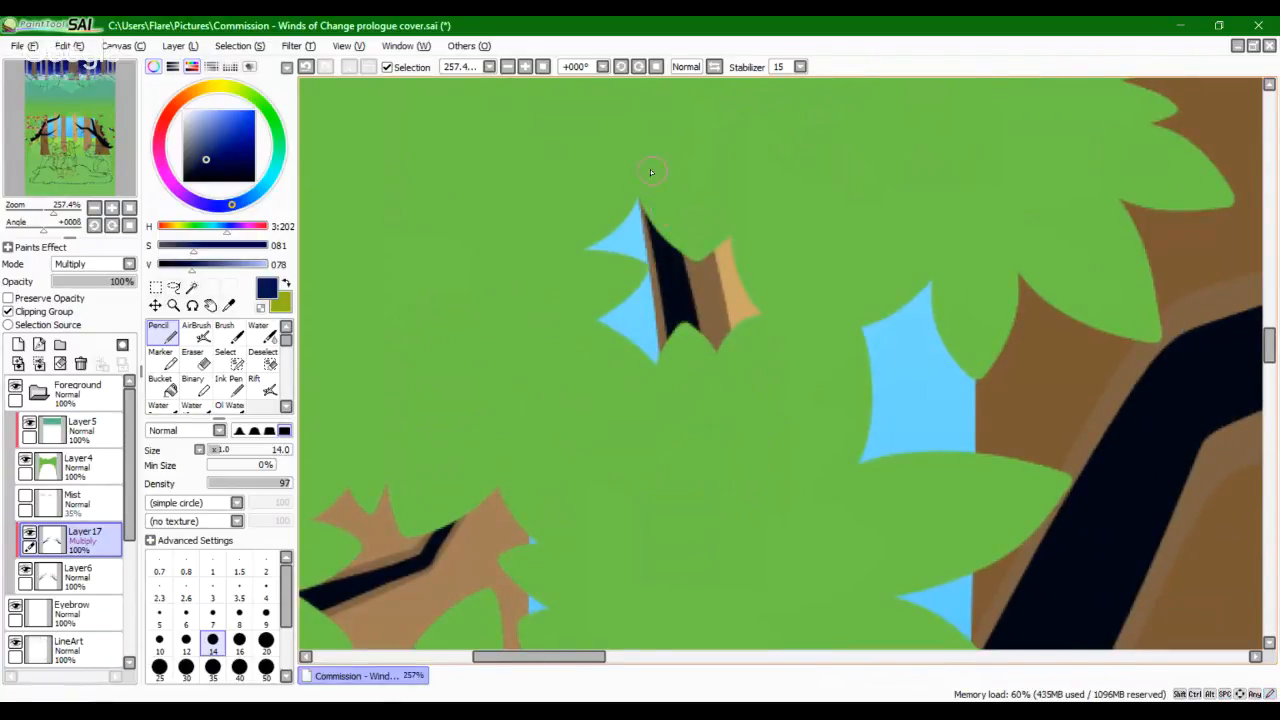
pyautogui.hotkey('ctrl', 'z')
pyautogui.moveTo(672, 243)
pyautogui.mouseDown()
pyautogui.moveTo(703, 374)
pyautogui.moveTo(684, 280)
pyautogui.mouseUp()
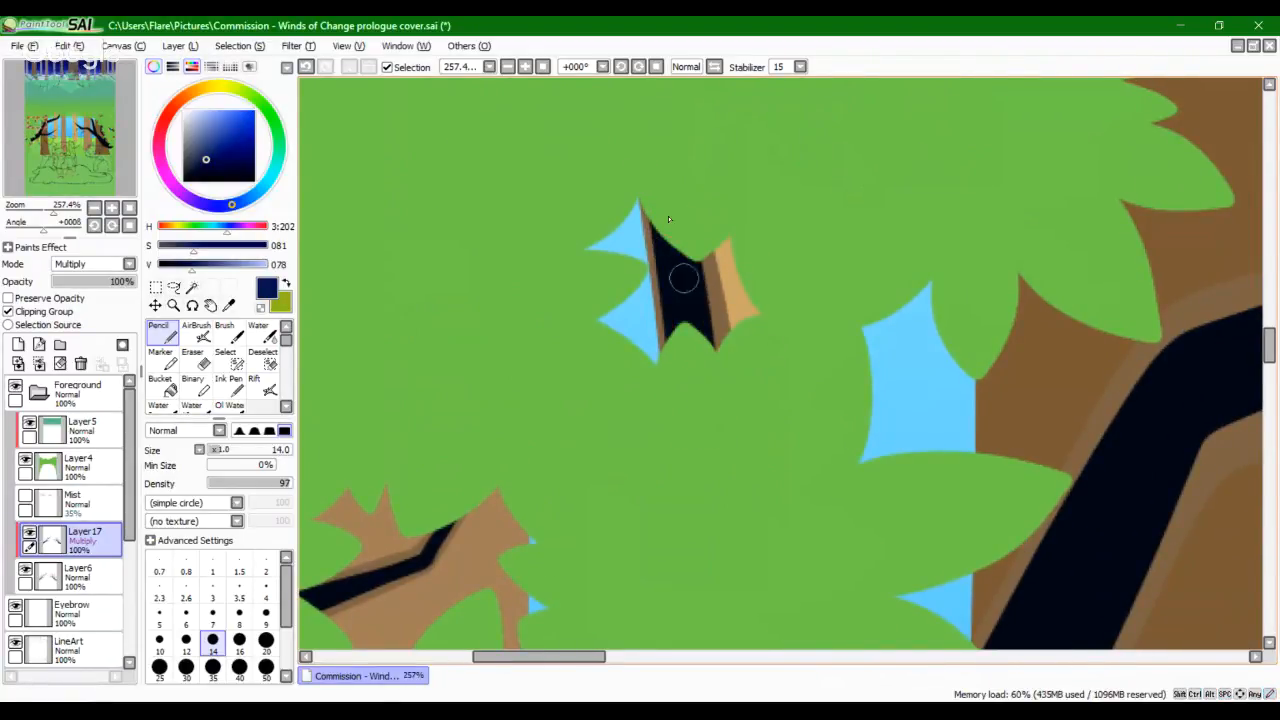
pyautogui.hotkey('ctrl', 'z')
pyautogui.moveTo(688, 178)
pyautogui.mouseDown()
pyautogui.moveTo(714, 429)
pyautogui.moveTo(704, 380)
pyautogui.mouseUp()
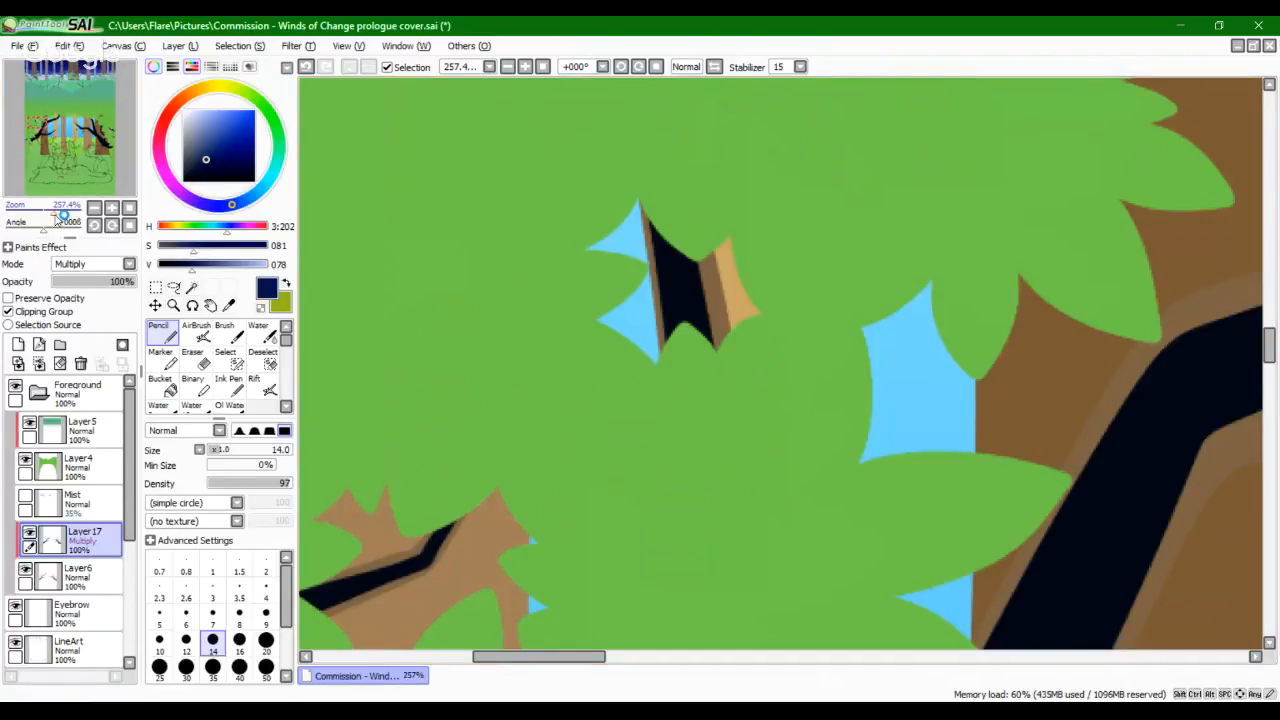
# Step: Change the tree shadow layer's blending mode to Shade and lower its opacity to 21%
pyautogui.moveTo(62, 215); pyautogui.dragTo(45, 232)
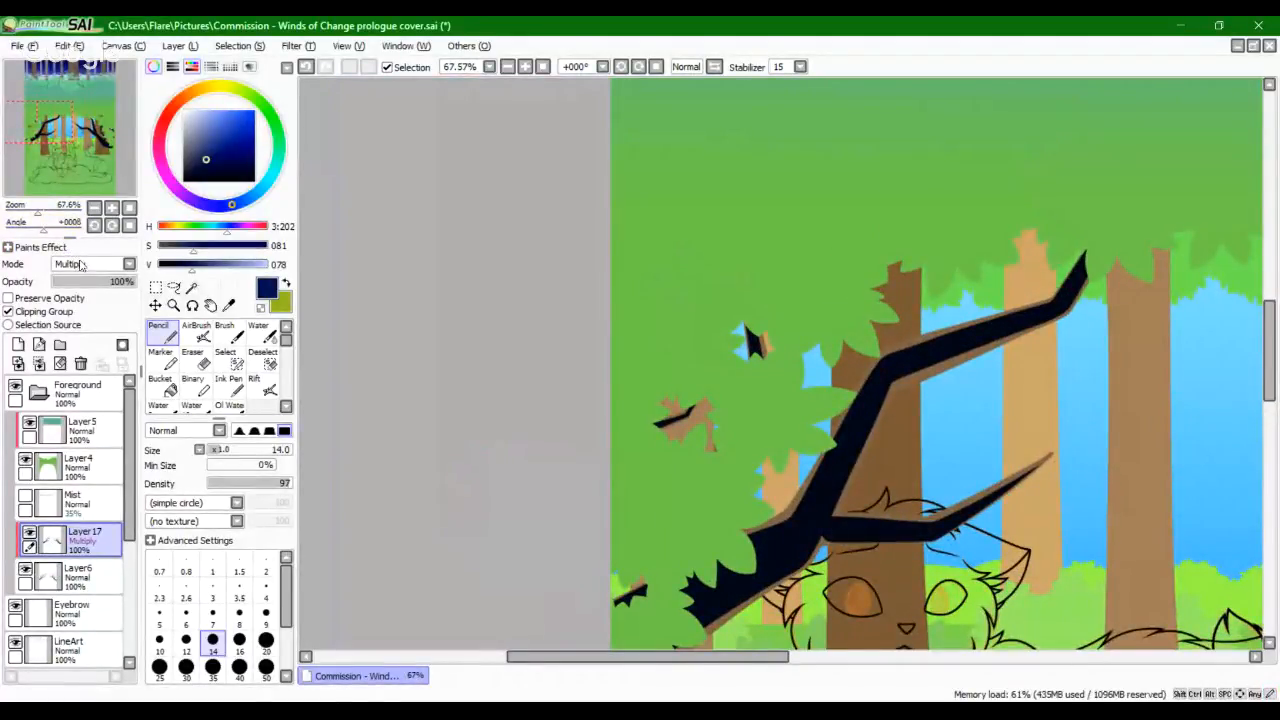
pyautogui.moveTo(39, 214); pyautogui.dragTo(28, 214)
pyautogui.moveTo(45, 124); pyautogui.dragTo(75, 125)
pyautogui.moveTo(28, 213); pyautogui.dragTo(35, 213)
pyautogui.moveTo(69, 126); pyautogui.dragTo(66, 129)
pyautogui.moveTo(66, 175); pyautogui.dragTo(70, 178)
pyautogui.click(88, 264)
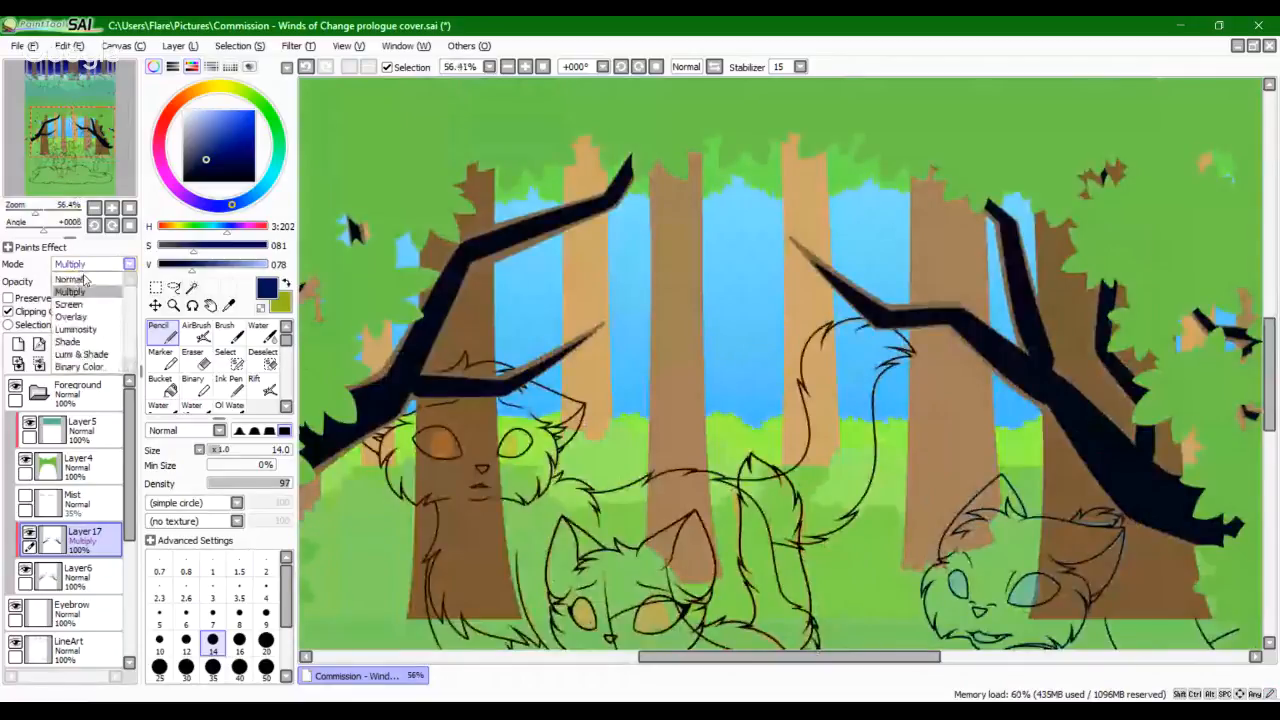
pyautogui.click(86, 342)
pyautogui.click(67, 283)
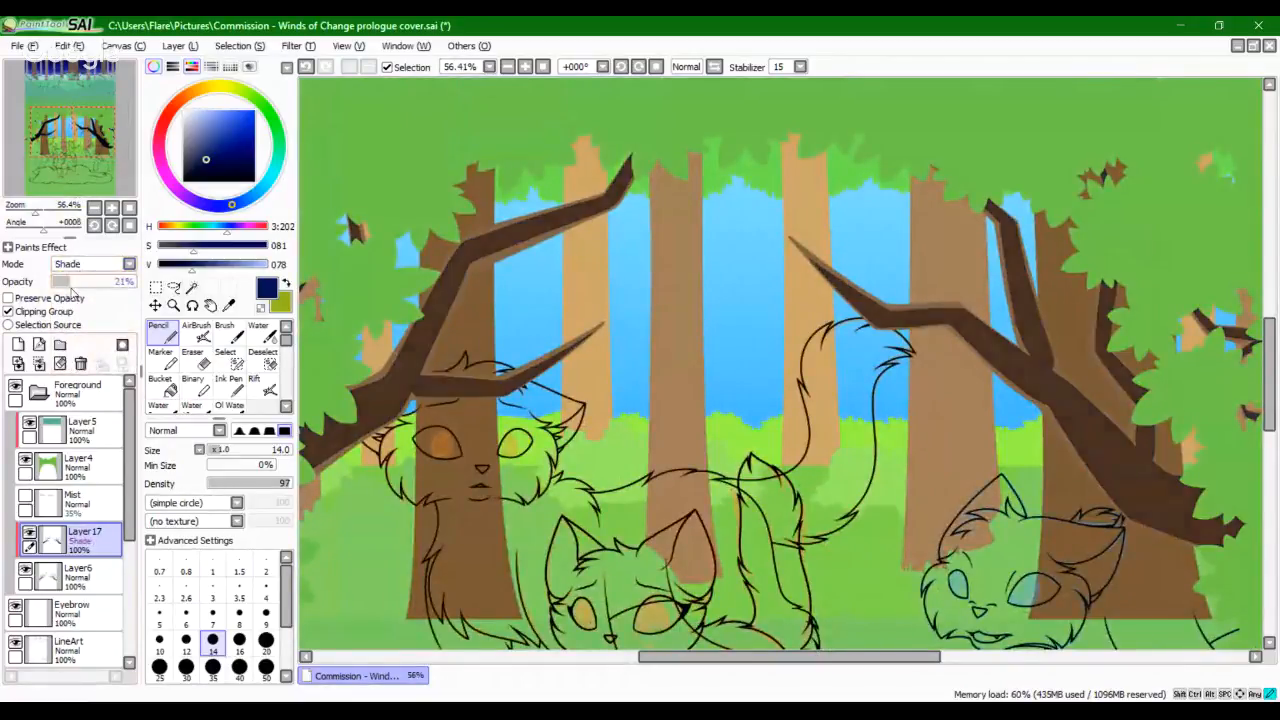
# Step: Try the branch shadow layer in Multiply at full opacity, and set it back to Shade at 20% opacity
pyautogui.moveTo(73, 284); pyautogui.dragTo(136, 282)
pyautogui.click(109, 265)
pyautogui.click(82, 291)
pyautogui.click(73, 284)
pyautogui.click(100, 264)
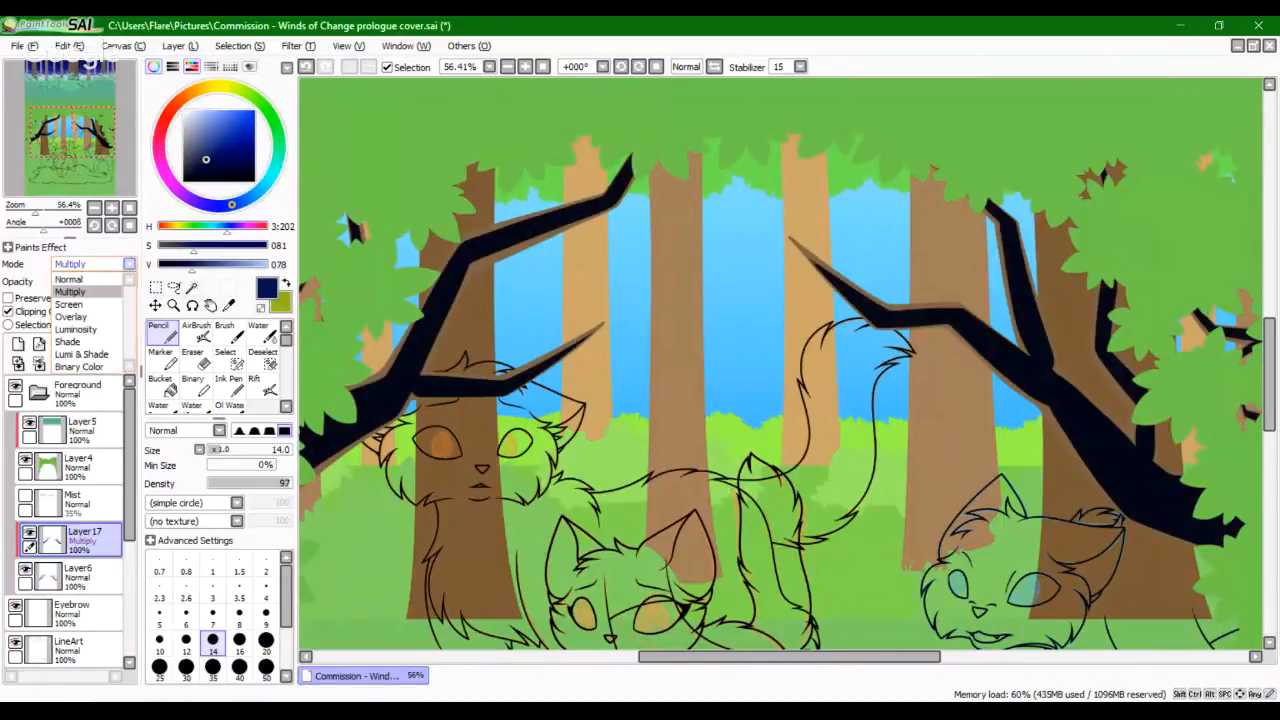
pyautogui.click(86, 342)
pyautogui.click(70, 283)
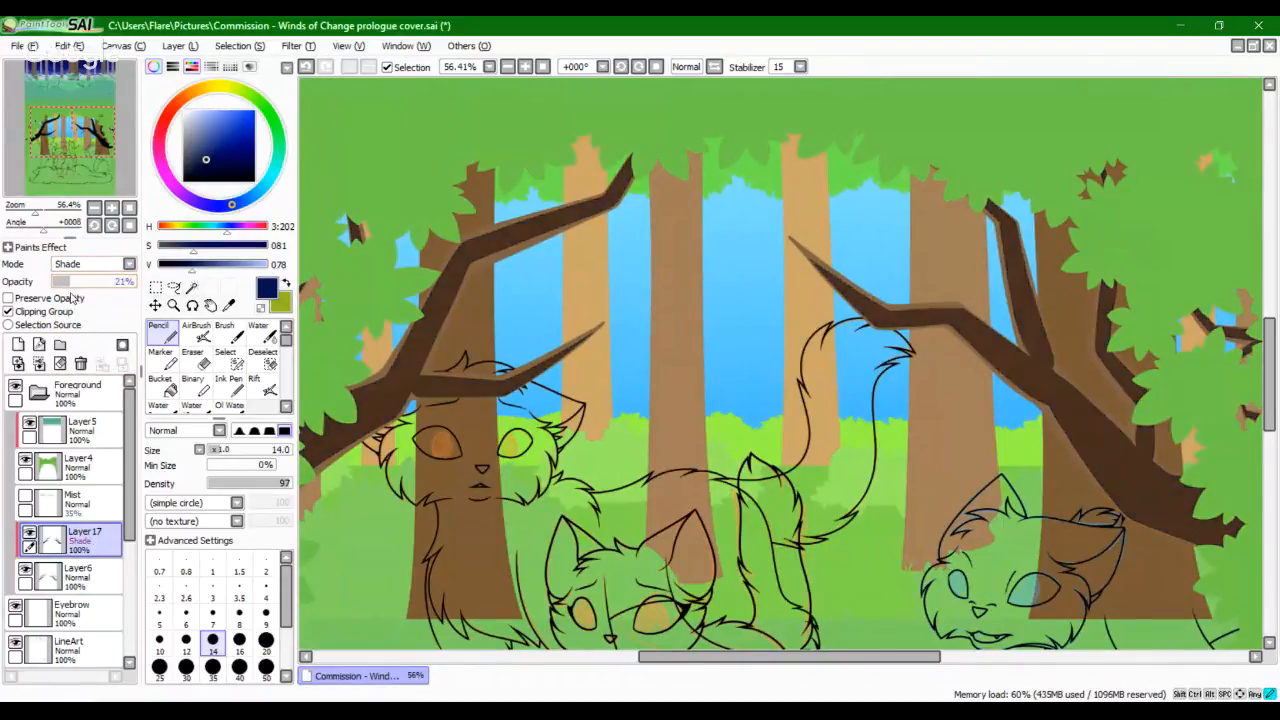
# Step: Add a new layer above the shadow layer, clip it to the tree layer and set its blending mode to Multiply
pyautogui.click(18, 344)
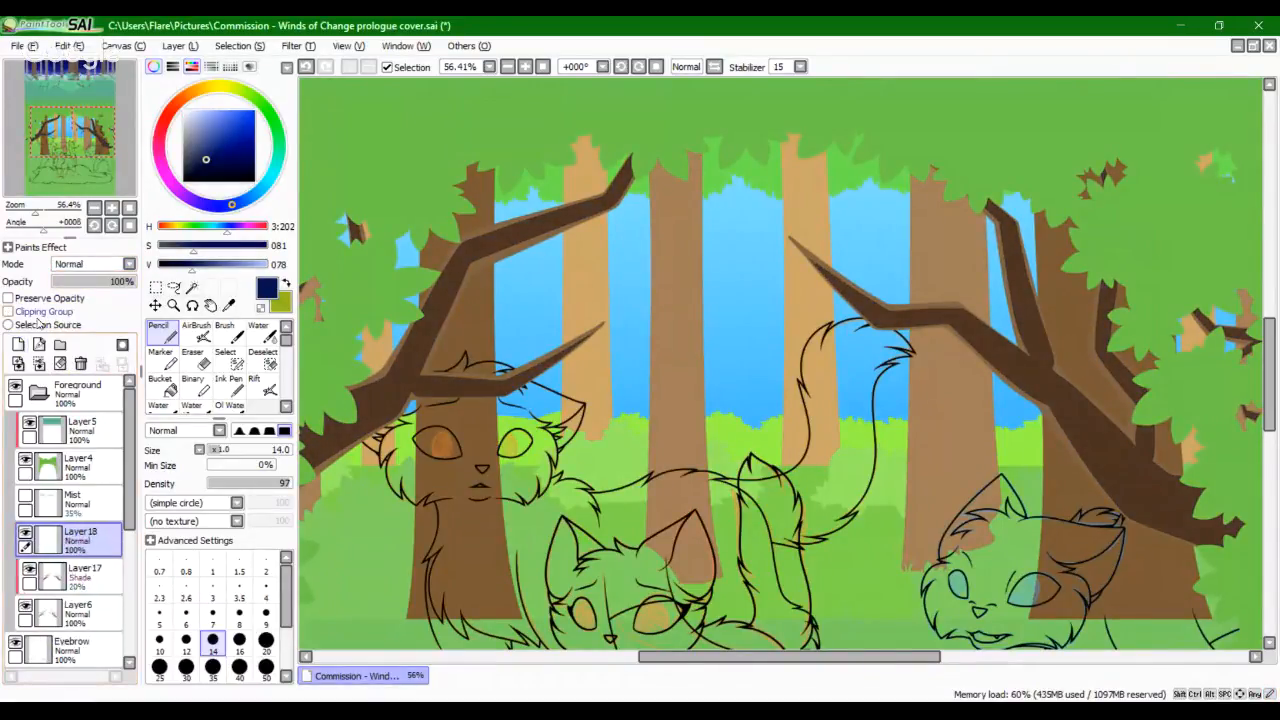
pyautogui.click(95, 264)
pyautogui.click(70, 292)
# Step: Paint long, wavy dark bark streaks along the base of the thick branch, running into the leaves, redrawing one stroke
pyautogui.moveTo(35, 212); pyautogui.dragTo(48, 212)
pyautogui.press('space')
pyautogui.moveTo(997, 489); pyautogui.dragTo(341, 314)
pyautogui.moveTo(789, 456); pyautogui.dragTo(620, 306)
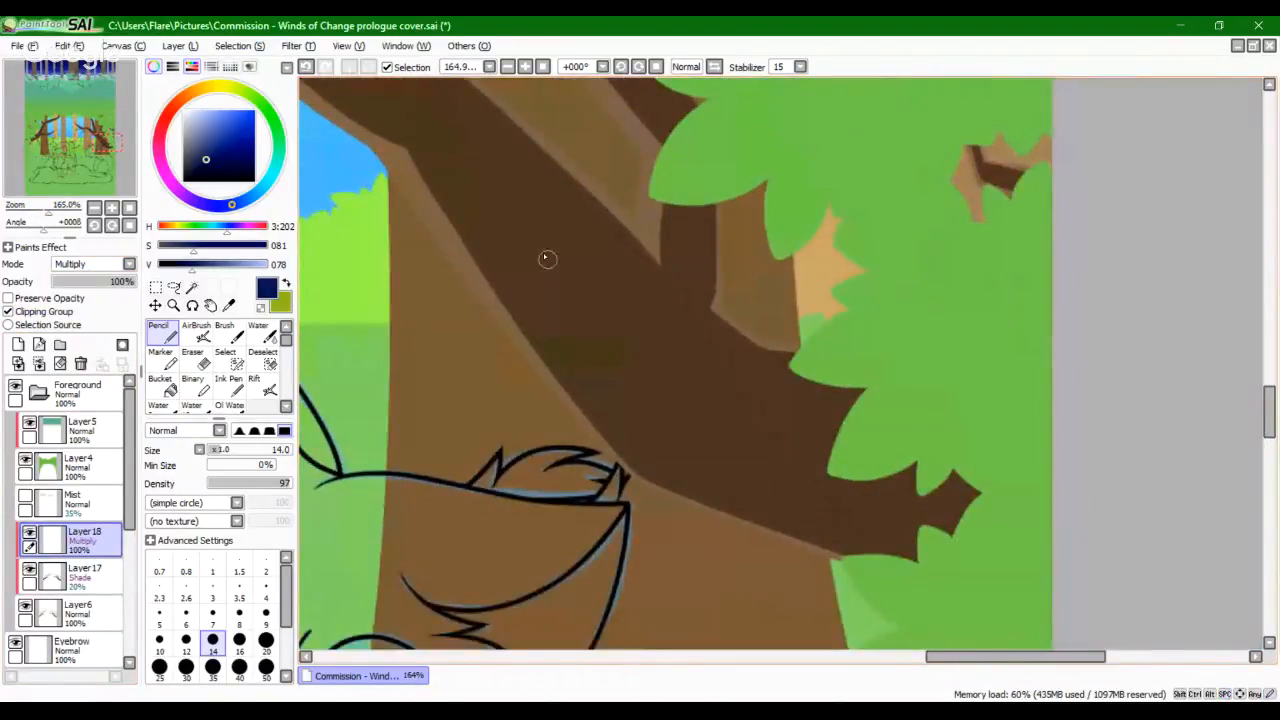
pyautogui.moveTo(548, 257)
pyautogui.mouseDown()
pyautogui.moveTo(634, 343)
pyautogui.moveTo(878, 435)
pyautogui.mouseUp()
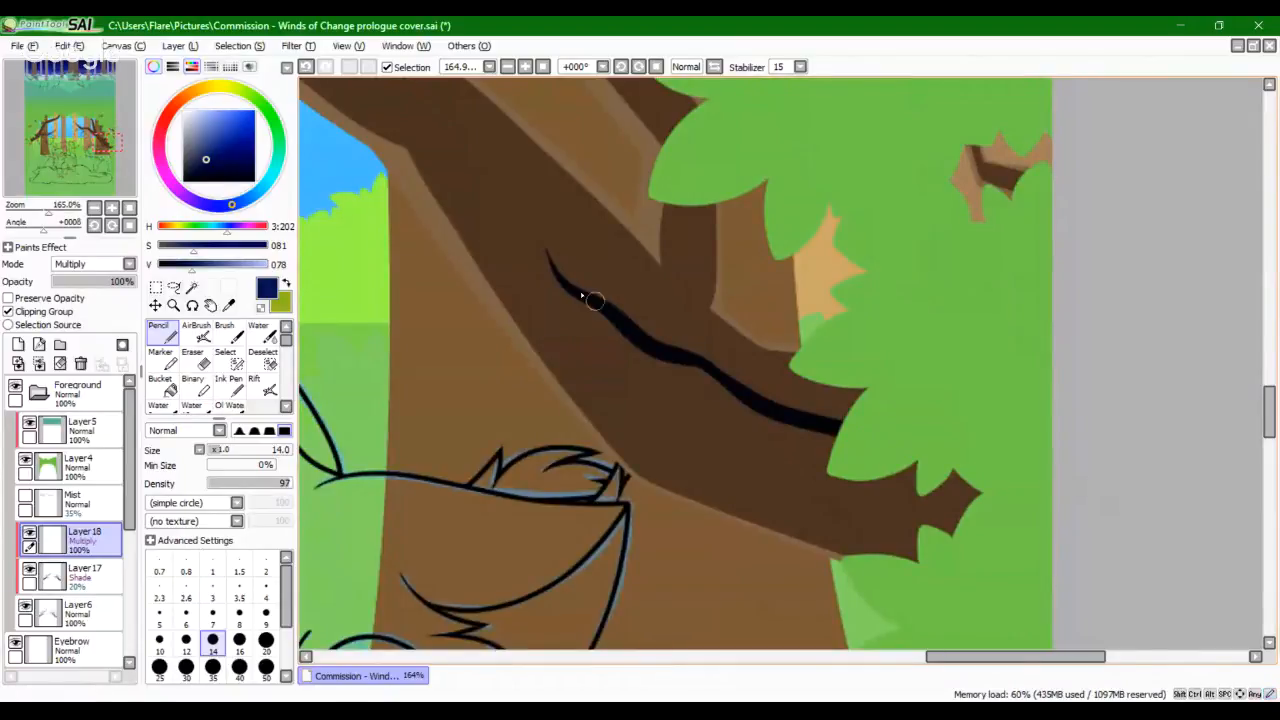
pyautogui.moveTo(633, 352)
pyautogui.mouseDown()
pyautogui.moveTo(805, 470)
pyautogui.moveTo(960, 525)
pyautogui.mouseUp()
pyautogui.moveTo(556, 310)
pyautogui.mouseDown()
pyautogui.moveTo(703, 447)
pyautogui.moveTo(955, 530)
pyautogui.mouseUp()
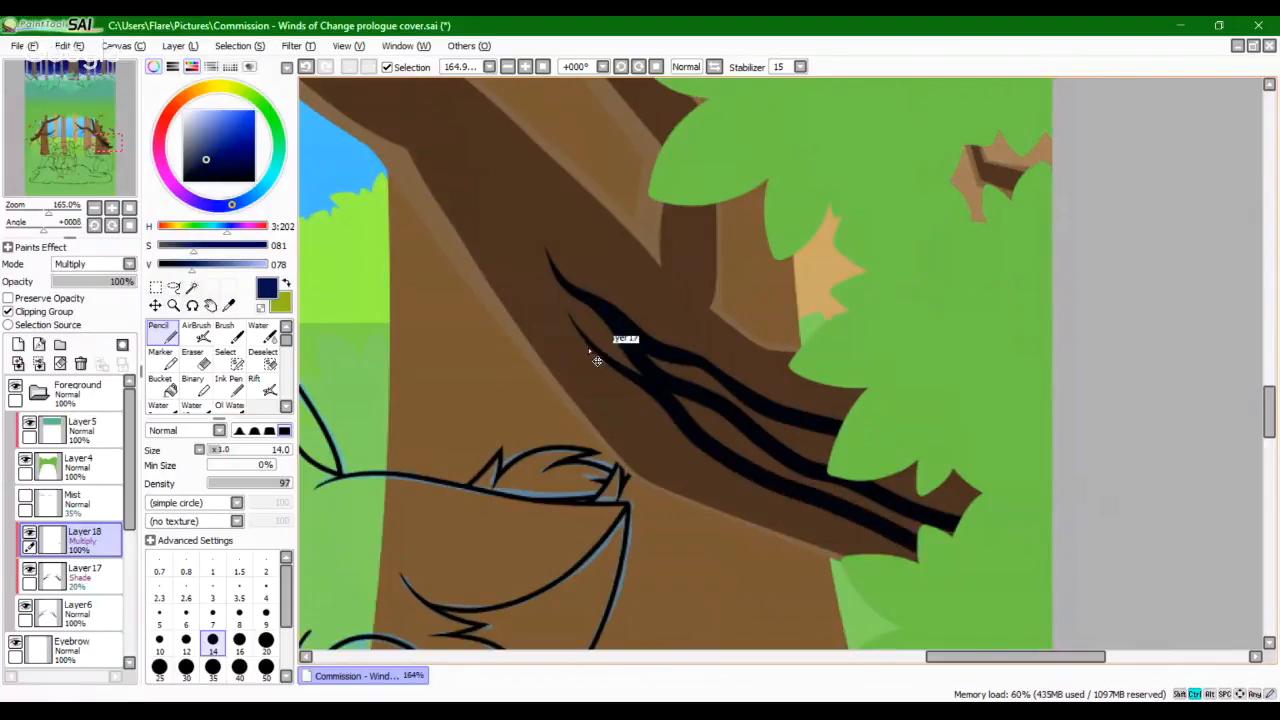
pyautogui.hotkey('ctrl', 'z')
pyautogui.moveTo(670, 399)
pyautogui.mouseDown()
pyautogui.moveTo(797, 471)
pyautogui.moveTo(955, 535)
pyautogui.mouseUp()
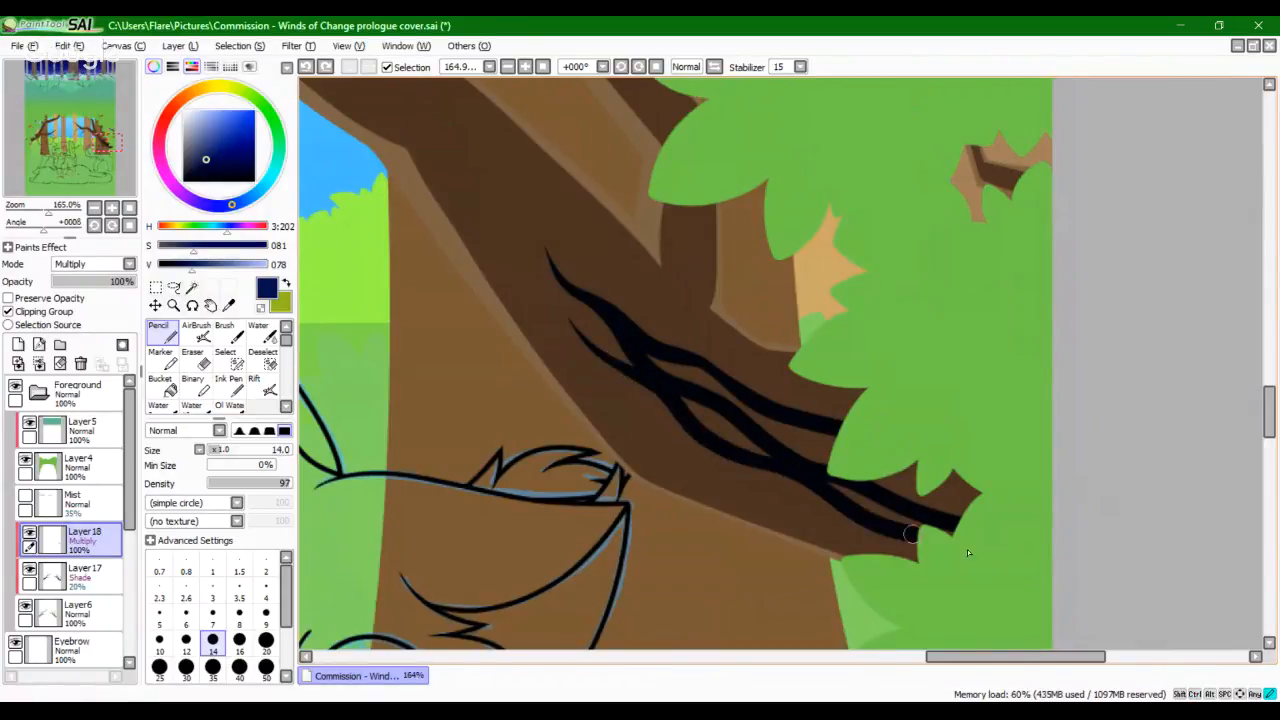
pyautogui.moveTo(638, 311)
pyautogui.mouseDown()
pyautogui.moveTo(686, 360)
pyautogui.moveTo(777, 400)
pyautogui.moveTo(856, 412)
pyautogui.mouseUp()
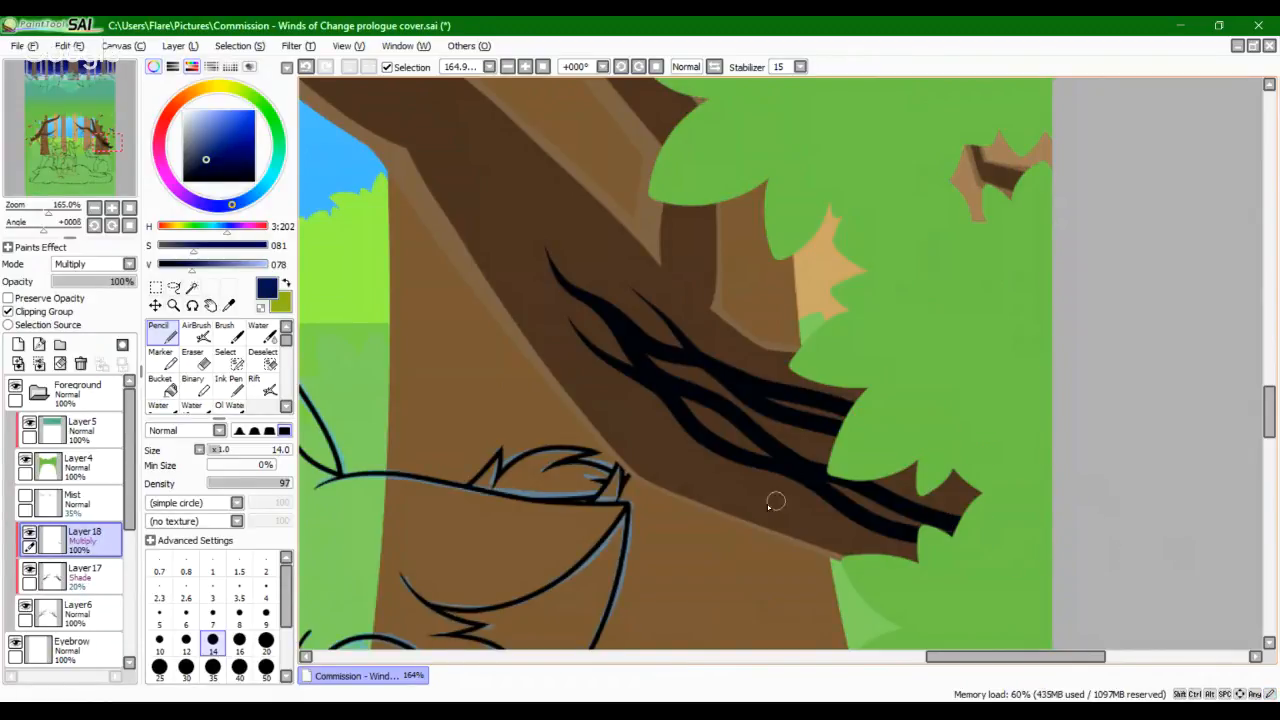
# Step: Add short, pointed bark spikes along the lower edge of the streaks at the branch base, undoing and redrawing several strokes
pyautogui.moveTo(761, 487); pyautogui.dragTo(905, 531)
pyautogui.moveTo(788, 500); pyautogui.dragTo(898, 536)
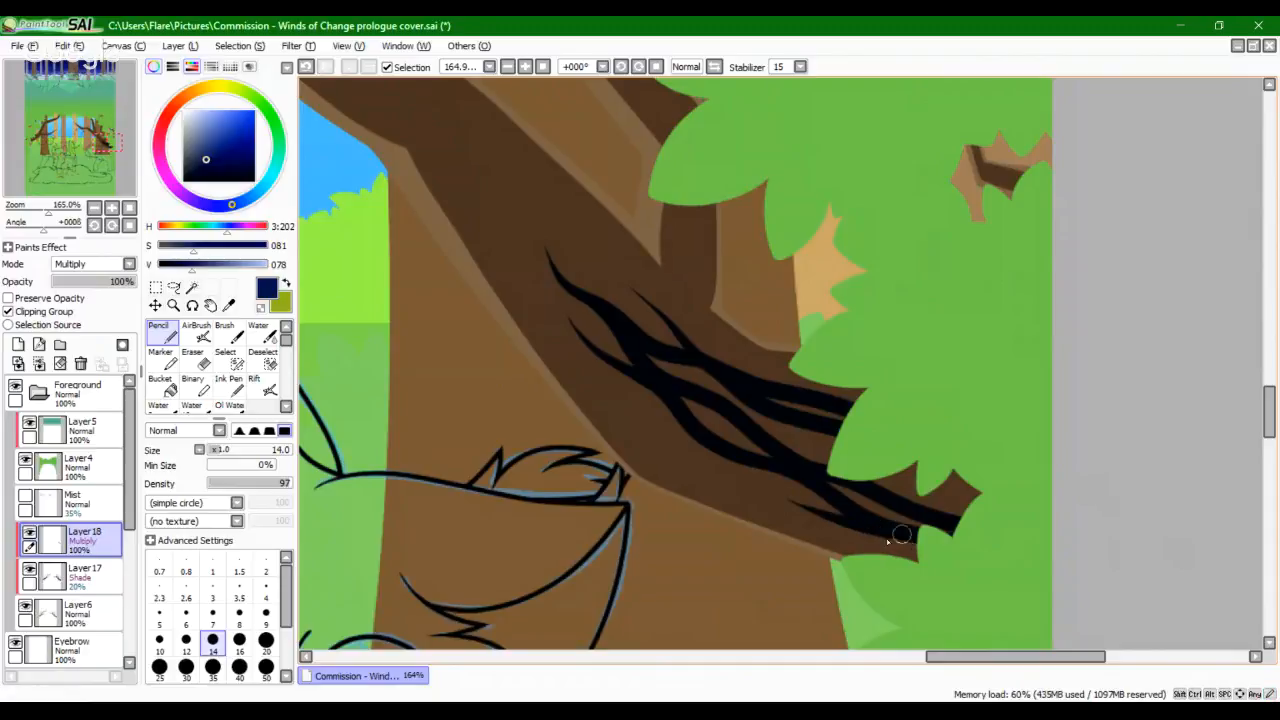
pyautogui.hotkey('ctrl', 'z')
pyautogui.moveTo(800, 506); pyautogui.dragTo(907, 537)
pyautogui.moveTo(760, 486); pyautogui.dragTo(692, 433)
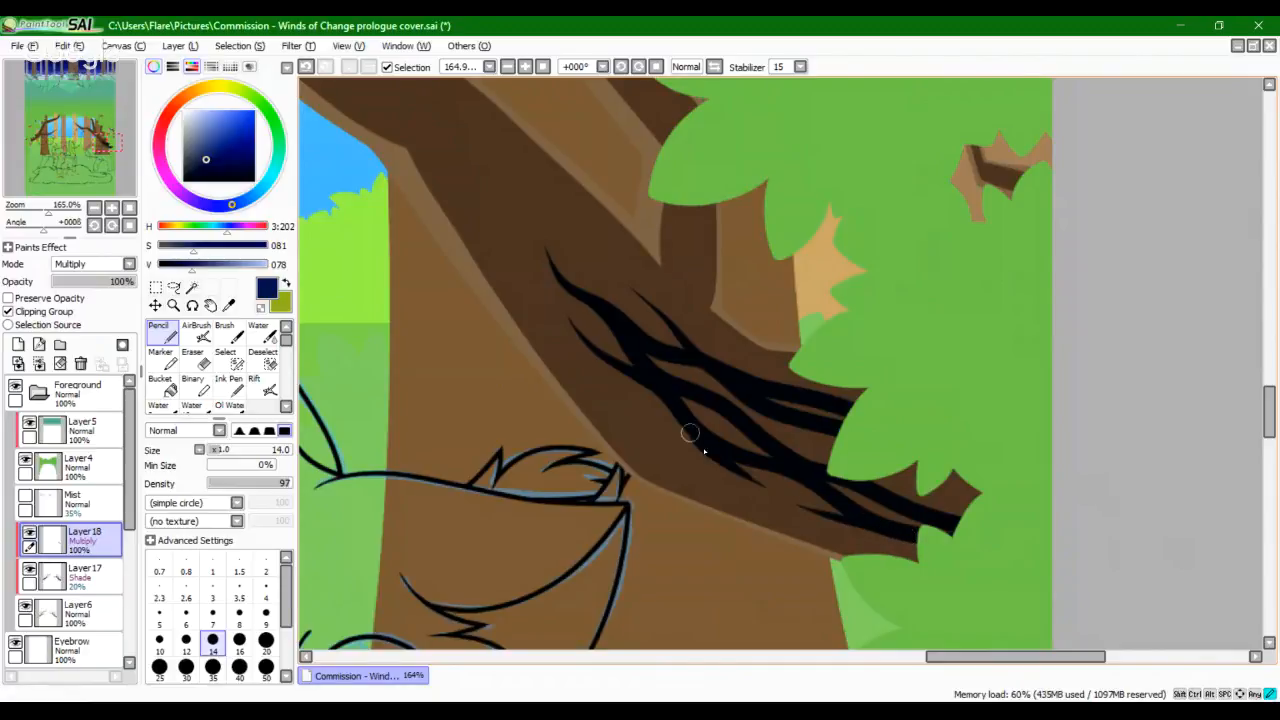
pyautogui.hotkey('ctrl', 'z')
pyautogui.moveTo(762, 486)
pyautogui.mouseDown()
pyautogui.moveTo(685, 424)
pyautogui.moveTo(716, 450)
pyautogui.moveTo(637, 412)
pyautogui.moveTo(702, 450)
pyautogui.mouseUp()
pyautogui.hotkey('ctrl', 'z')
pyautogui.moveTo(622, 396)
pyautogui.mouseDown()
pyautogui.moveTo(580, 344)
pyautogui.moveTo(625, 401)
pyautogui.moveTo(585, 342)
pyautogui.moveTo(628, 453)
pyautogui.mouseUp()
pyautogui.hotkey('ctrl', 'z')
pyautogui.hotkey('ctrl', 'z')
pyautogui.hotkey('ctrl', 'z')
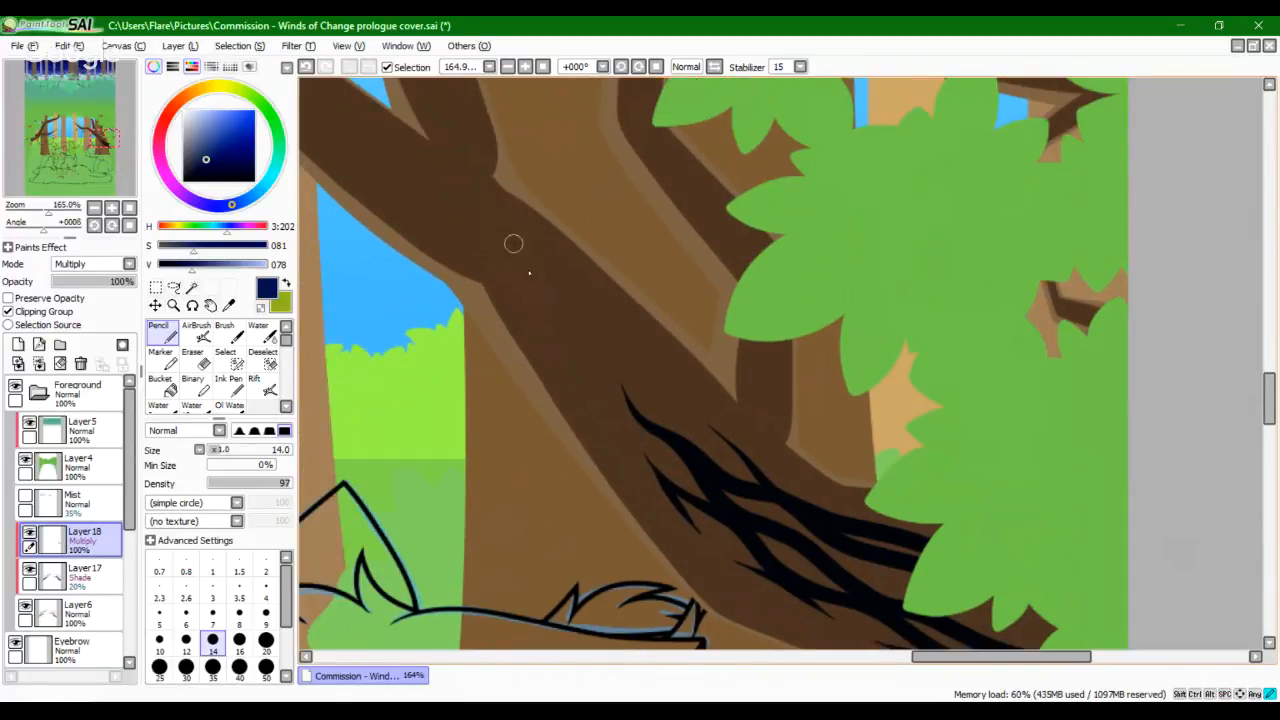
pyautogui.moveTo(535, 277); pyautogui.dragTo(582, 345)
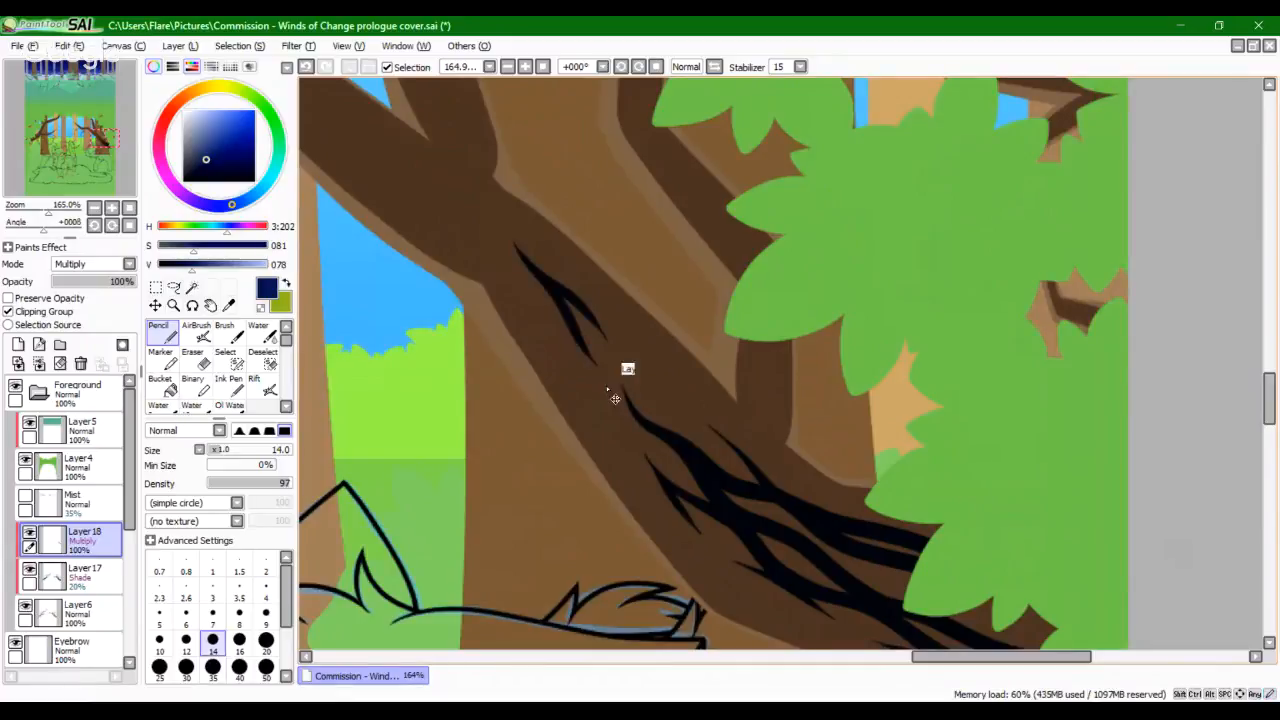
pyautogui.hotkey('ctrl', 'z')
pyautogui.moveTo(618, 386); pyautogui.dragTo(530, 275)
pyautogui.hotkey('ctrl', 'z')
pyautogui.hotkey('ctrl', 'z')
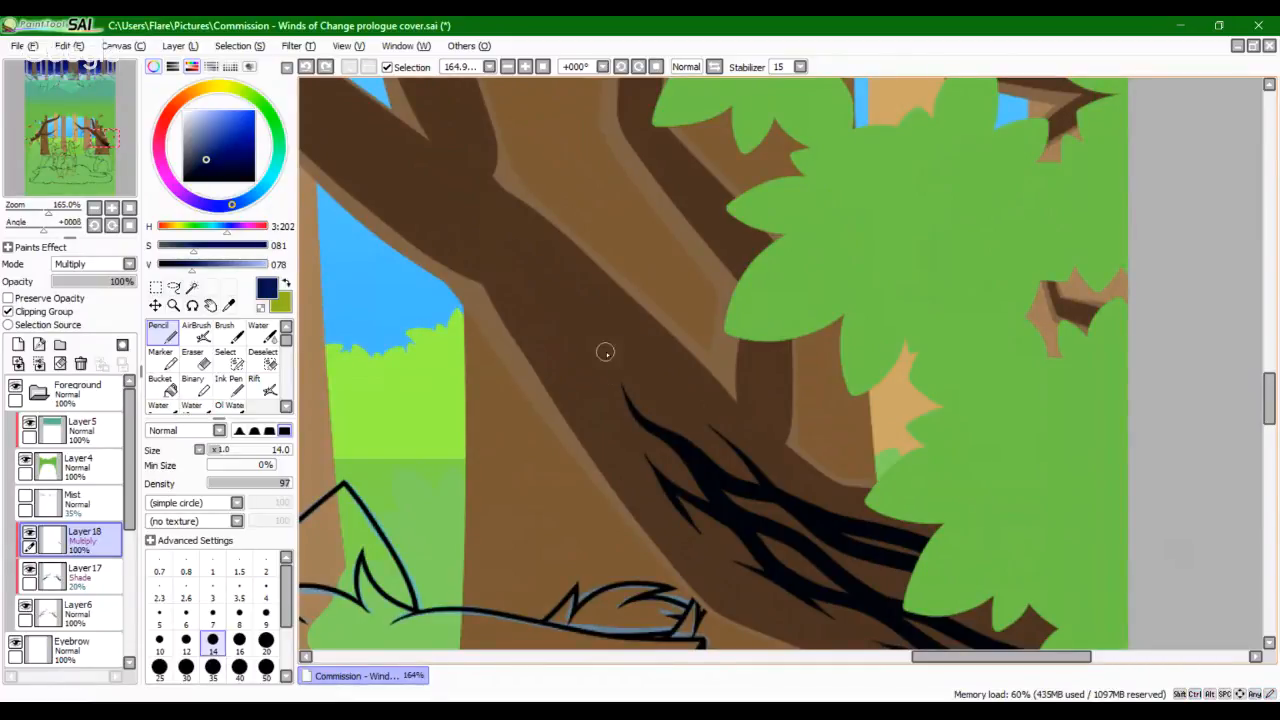
# Step: Paint a separate bark streak with forked ends on the thick branch near the fork, redrawing strokes as needed
pyautogui.moveTo(600, 336)
pyautogui.mouseDown()
pyautogui.moveTo(580, 297)
pyautogui.moveTo(503, 229)
pyautogui.moveTo(471, 222)
pyautogui.mouseUp()
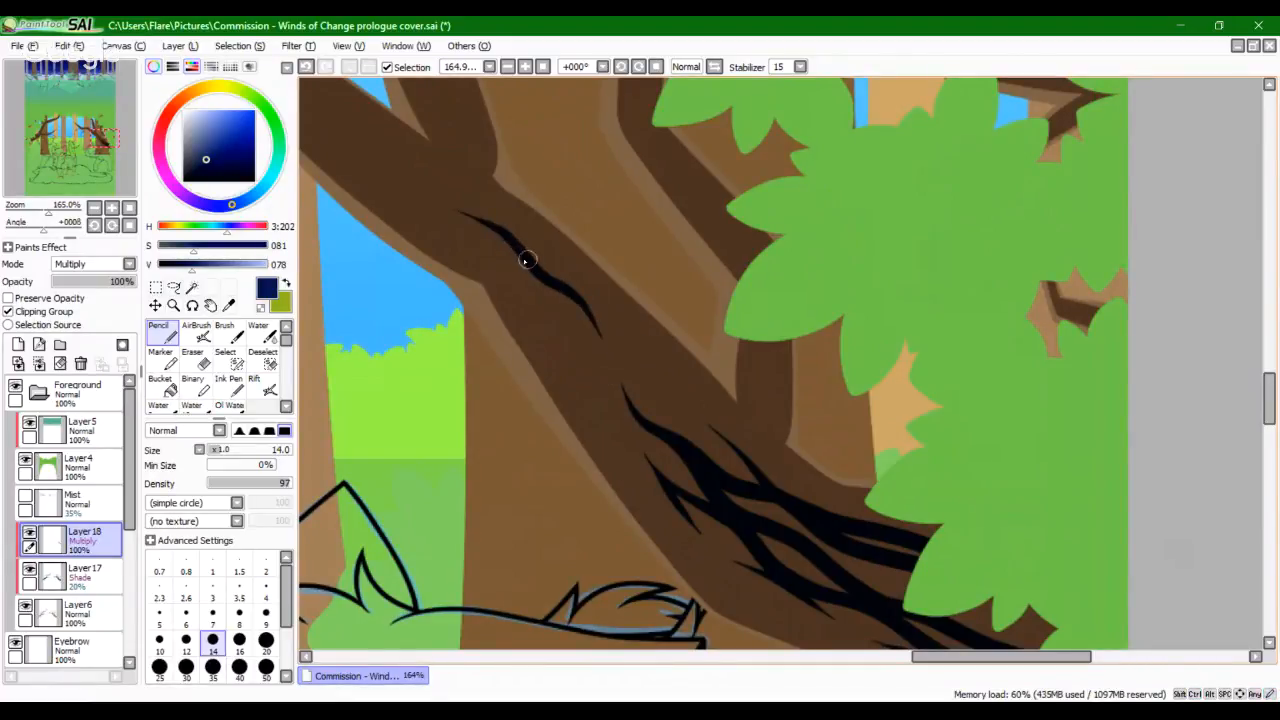
pyautogui.moveTo(546, 292)
pyautogui.mouseDown()
pyautogui.moveTo(600, 372)
pyautogui.moveTo(498, 236)
pyautogui.mouseUp()
pyautogui.hotkey('ctrl', 'z')
pyautogui.hotkey('ctrl', 'z')
pyautogui.hotkey('ctrl', 'z')
pyautogui.hotkey('ctrl', 'z')
pyautogui.hotkey('ctrl', 'z')
pyautogui.moveTo(535, 282)
pyautogui.mouseDown()
pyautogui.moveTo(472, 242)
pyautogui.moveTo(500, 286)
pyautogui.moveTo(591, 346)
pyautogui.moveTo(560, 314)
pyautogui.mouseUp()
pyautogui.moveTo(664, 392); pyautogui.dragTo(682, 410)
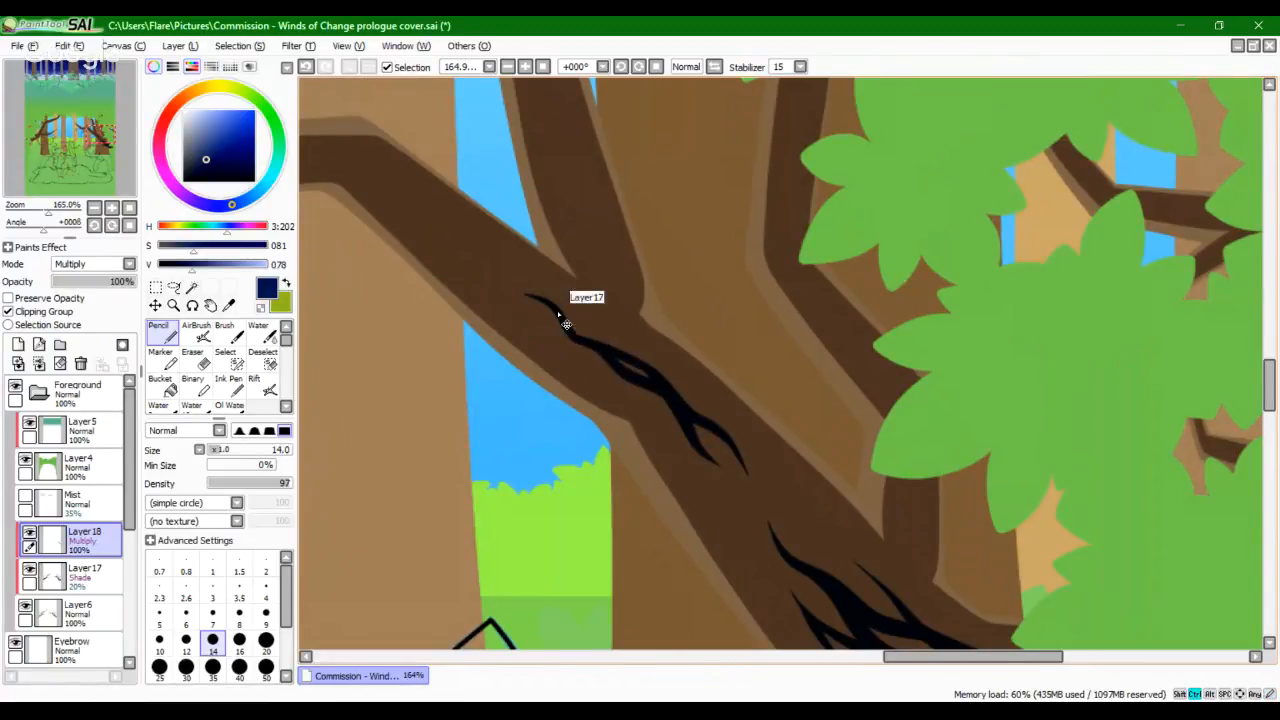
# Step: Split the upper tip of the bark streak near the fork into a short side spike, redrawing the first attempts
pyautogui.moveTo(546, 300); pyautogui.dragTo(598, 345)
pyautogui.hotkey('ctrl', 'z')
pyautogui.moveTo(548, 301)
pyautogui.mouseDown()
pyautogui.moveTo(595, 330)
pyautogui.moveTo(542, 296)
pyautogui.moveTo(594, 333)
pyautogui.moveTo(545, 301)
pyautogui.mouseUp()
pyautogui.hotkey('ctrl', 'z')
pyautogui.hotkey('ctrl', 'z')
pyautogui.hotkey('ctrl', 'z')
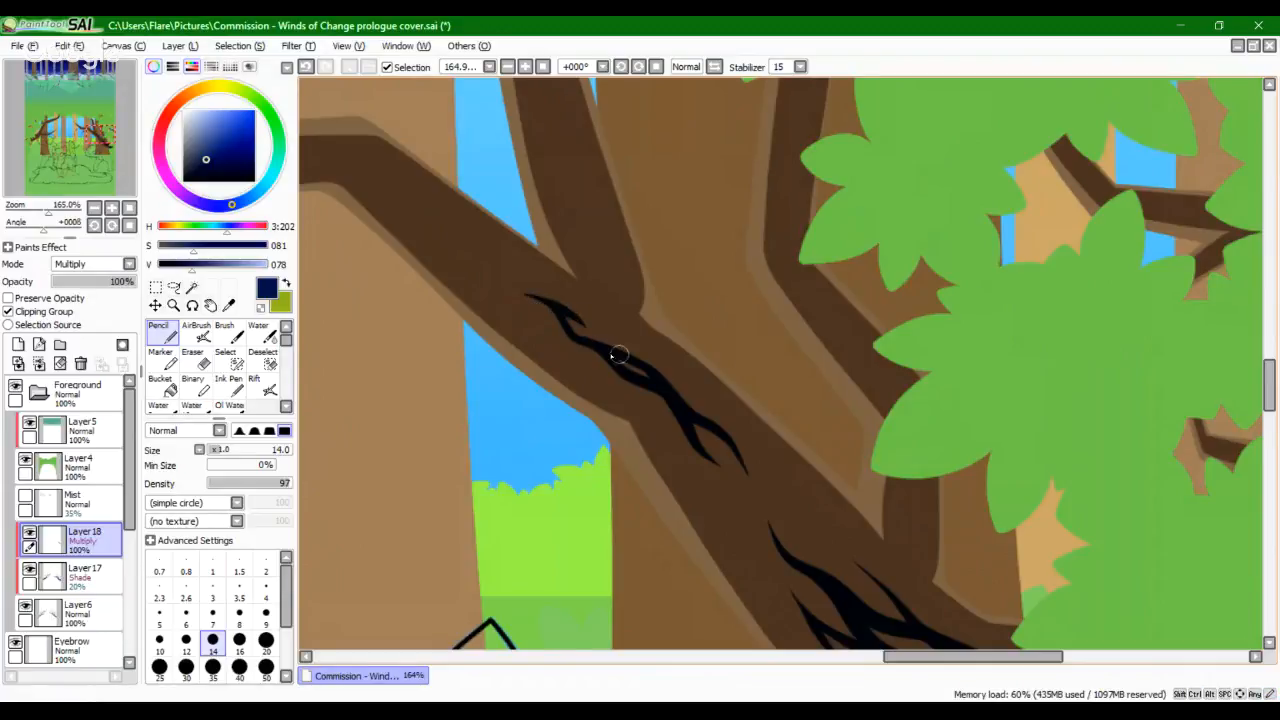
# Step: Thicken the middle of the bark streak near the fork and add pointed spikes along both edges, redoing unwanted strokes
pyautogui.moveTo(597, 338)
pyautogui.mouseDown()
pyautogui.moveTo(656, 380)
pyautogui.moveTo(617, 357)
pyautogui.moveTo(632, 340)
pyautogui.moveTo(676, 393)
pyautogui.mouseUp()
pyautogui.hotkey('ctrl', 'z')
pyautogui.hotkey('ctrl', 'z')
pyautogui.moveTo(638, 348); pyautogui.dragTo(699, 420)
pyautogui.hotkey('ctrl', 'z')
pyautogui.moveTo(655, 369)
pyautogui.mouseDown()
pyautogui.moveTo(715, 407)
pyautogui.moveTo(718, 424)
pyautogui.moveTo(646, 359)
pyautogui.mouseUp()
pyautogui.hotkey('ctrl', 'z')
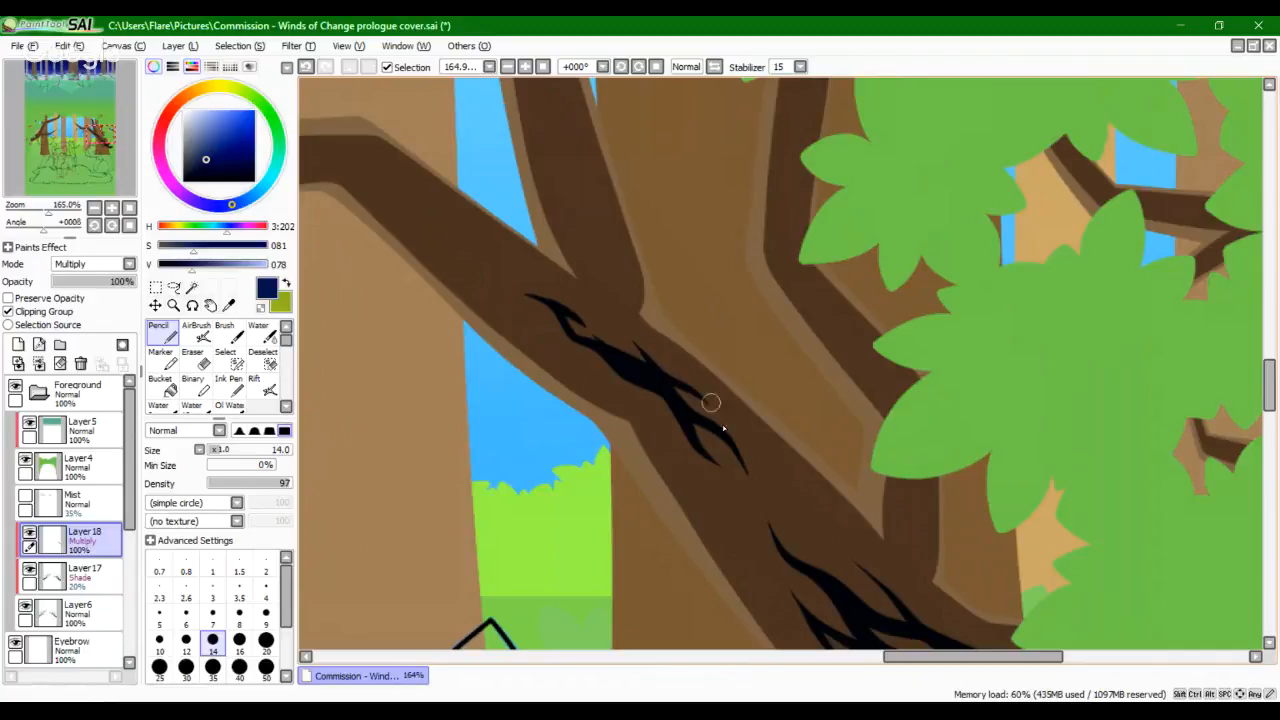
pyautogui.moveTo(711, 402); pyautogui.dragTo(738, 450)
pyautogui.hotkey('ctrl', 'z')
pyautogui.moveTo(600, 366); pyautogui.dragTo(670, 398)
pyautogui.hotkey('ctrl', 'z')
pyautogui.hotkey('ctrl', 'z')
pyautogui.hotkey('ctrl', 'z')
# Step: Fill the gaps between the bark streaks at the branch base with the Bucket and switch back to the Pencil
pyautogui.moveTo(599, 461); pyautogui.dragTo(439, 305)
pyautogui.moveTo(791, 522); pyautogui.dragTo(670, 400)
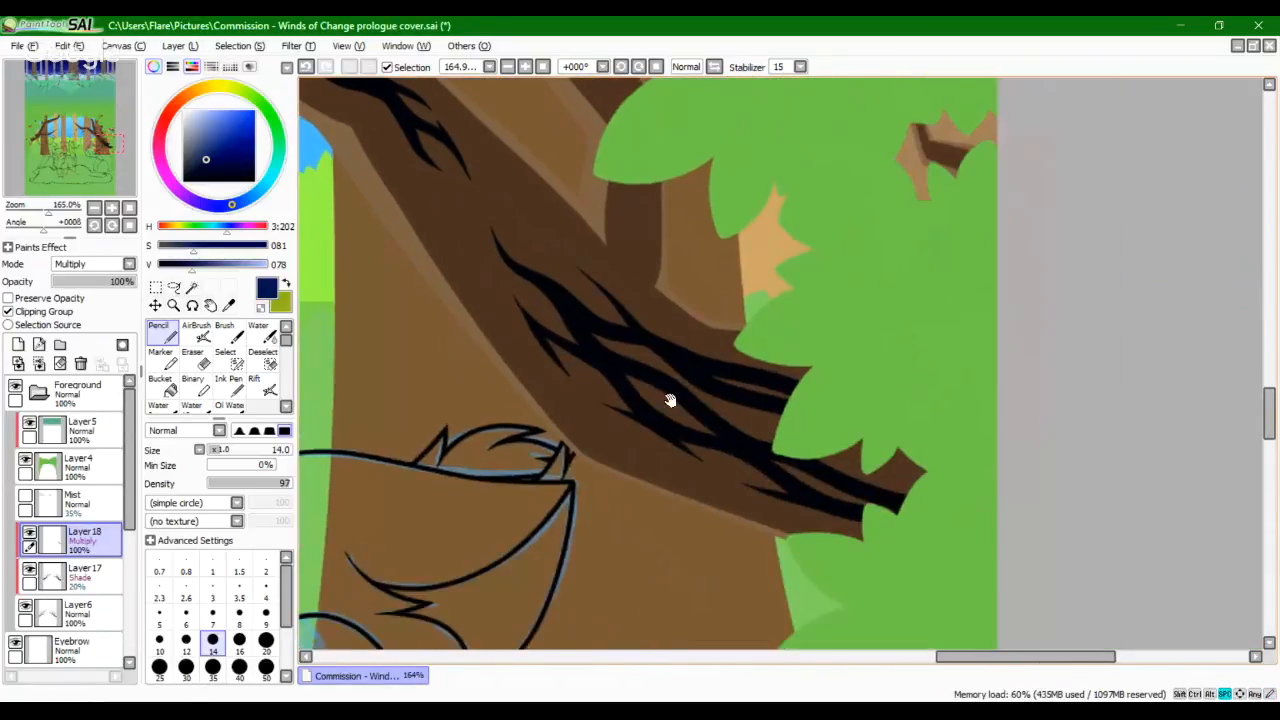
pyautogui.click(163, 386)
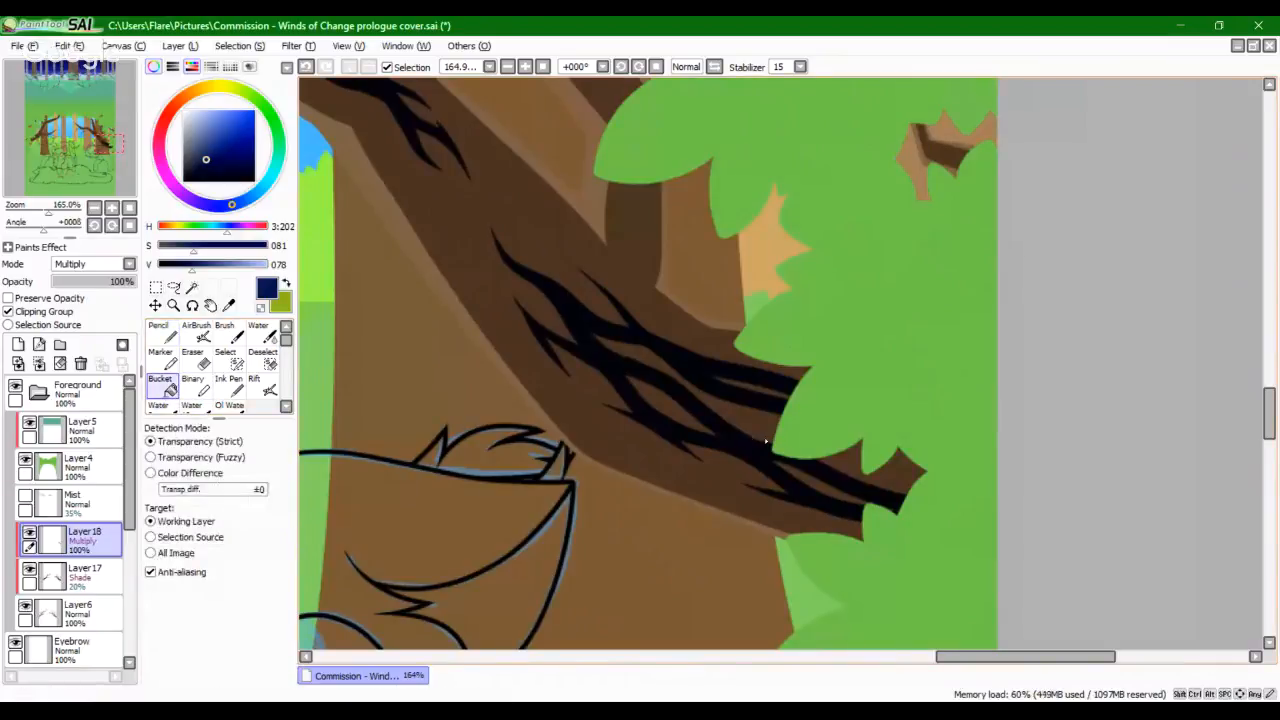
pyautogui.click(700, 390)
pyautogui.click(163, 333)
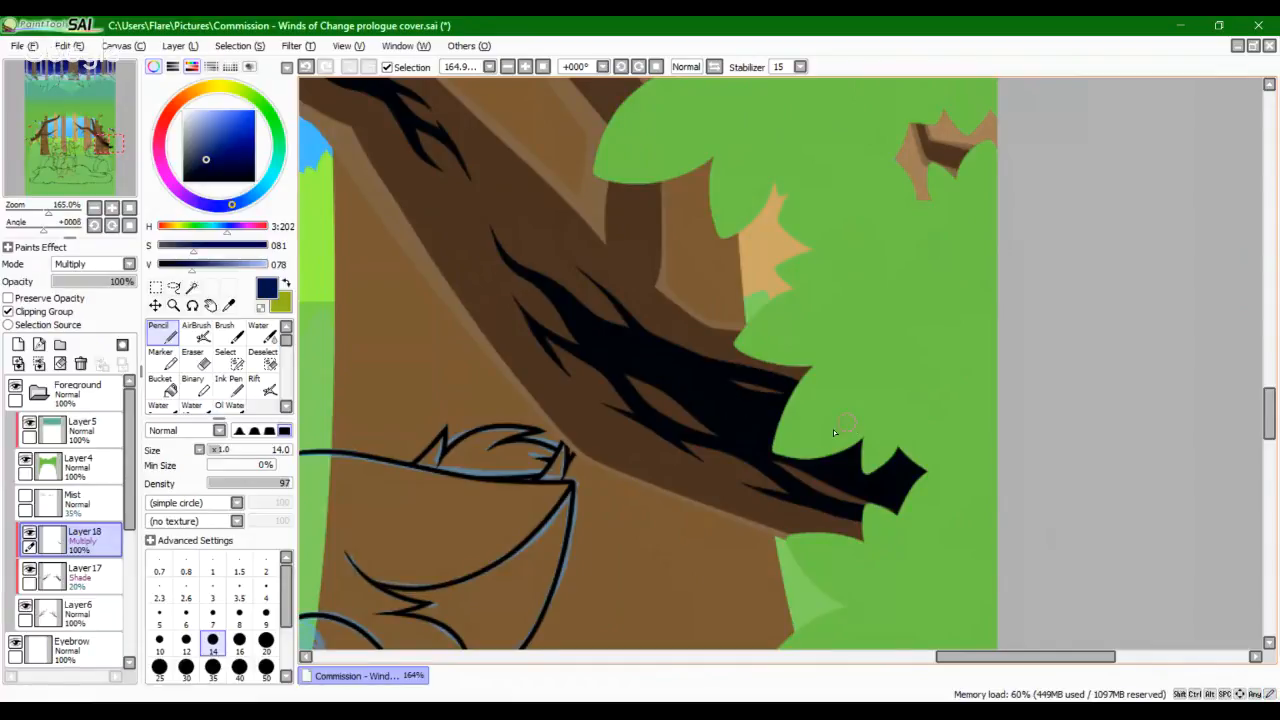
# Step: Add small pointed spikes along the upper edge of the filled bark patch, undoing and redrawing strokes
pyautogui.moveTo(616, 304)
pyautogui.mouseDown()
pyautogui.moveTo(691, 343)
pyautogui.moveTo(610, 296)
pyautogui.mouseUp()
pyautogui.hotkey('ctrl', 'z')
pyautogui.hotkey('ctrl', 'z')
pyautogui.moveTo(705, 355); pyautogui.dragTo(719, 363)
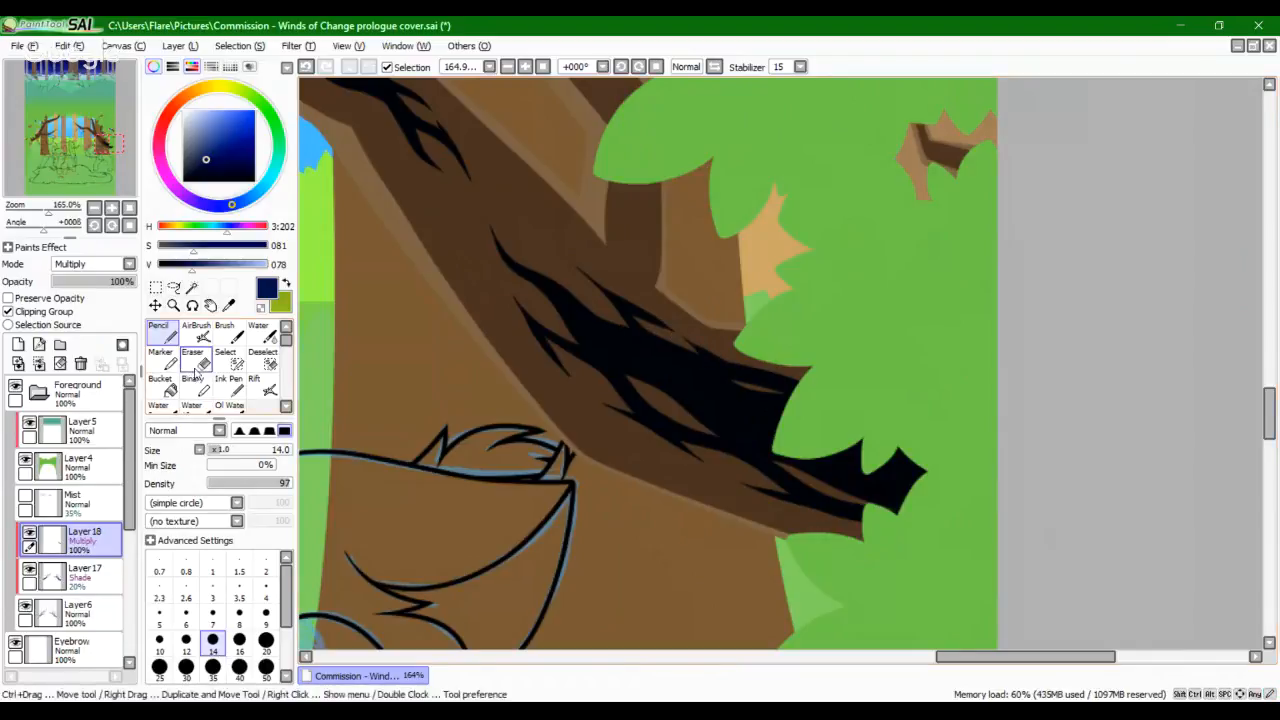
pyautogui.press('e')
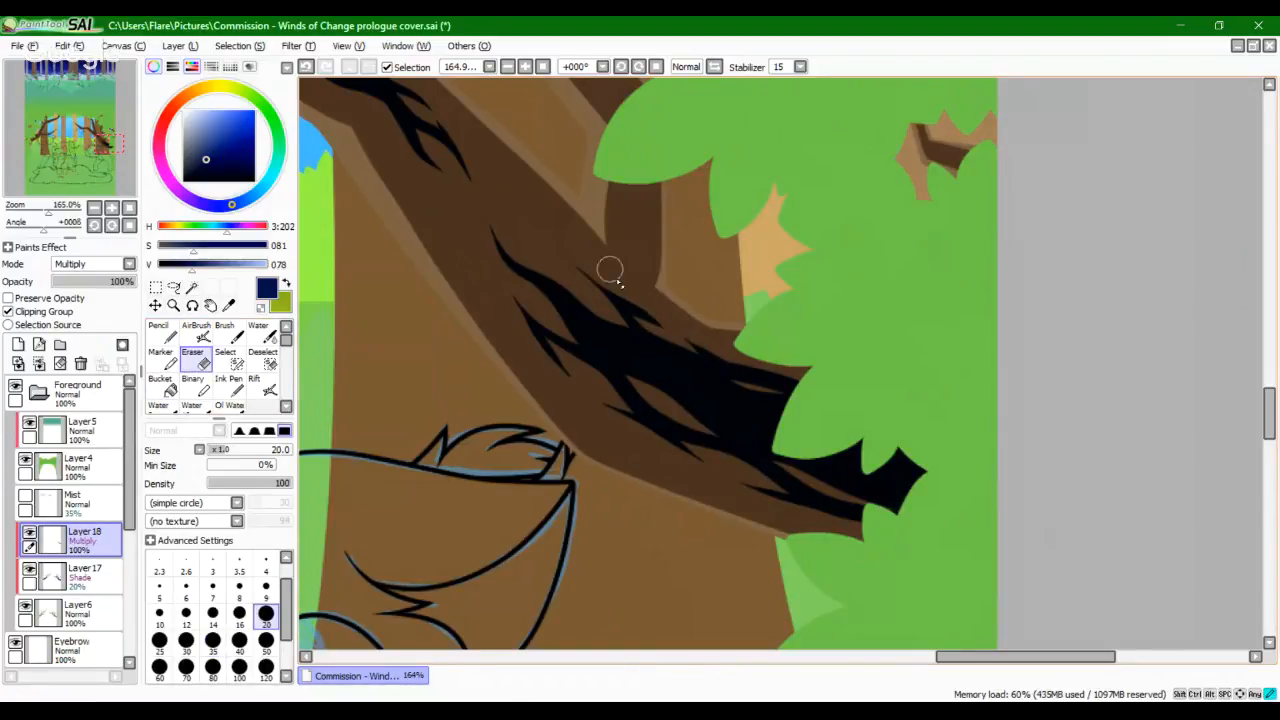
pyautogui.hotkey('ctrl', 'z')
pyautogui.press('n')
pyautogui.moveTo(518, 441); pyautogui.dragTo(619, 533)
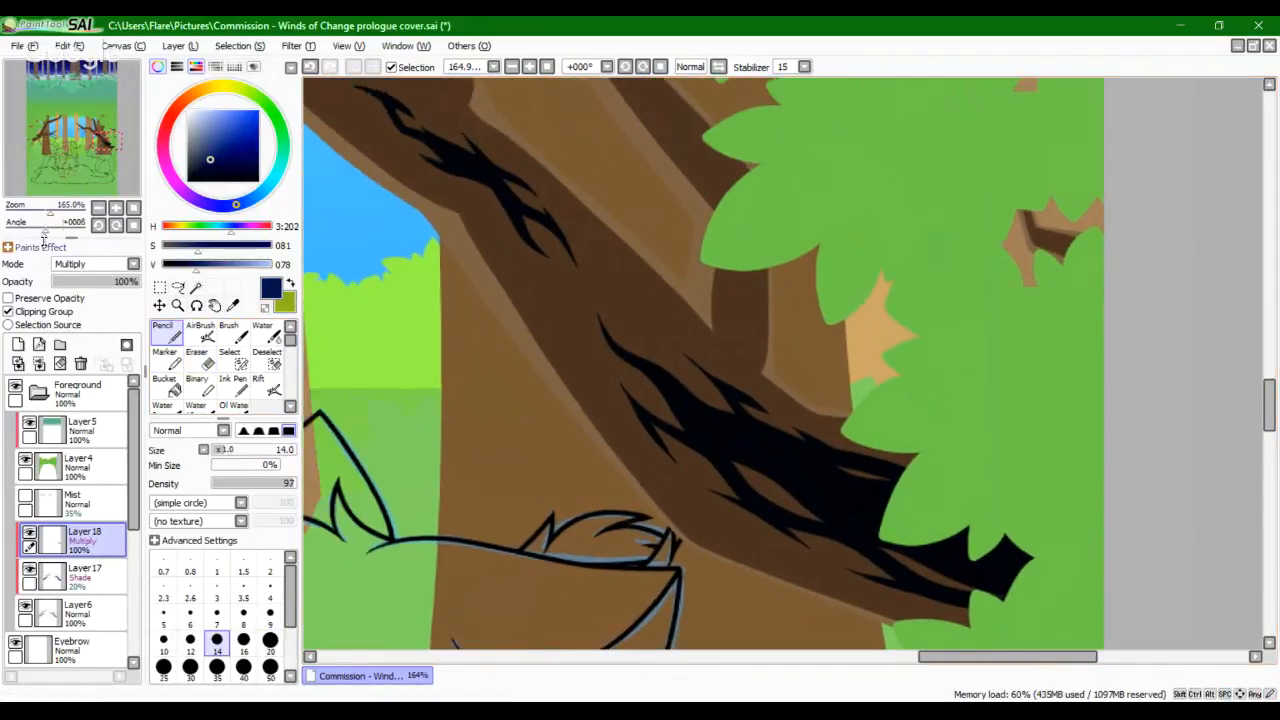
pyautogui.moveTo(50, 212)
pyautogui.mouseDown()
pyautogui.moveTo(28, 220)
pyautogui.moveTo(46, 222)
pyautogui.mouseUp()
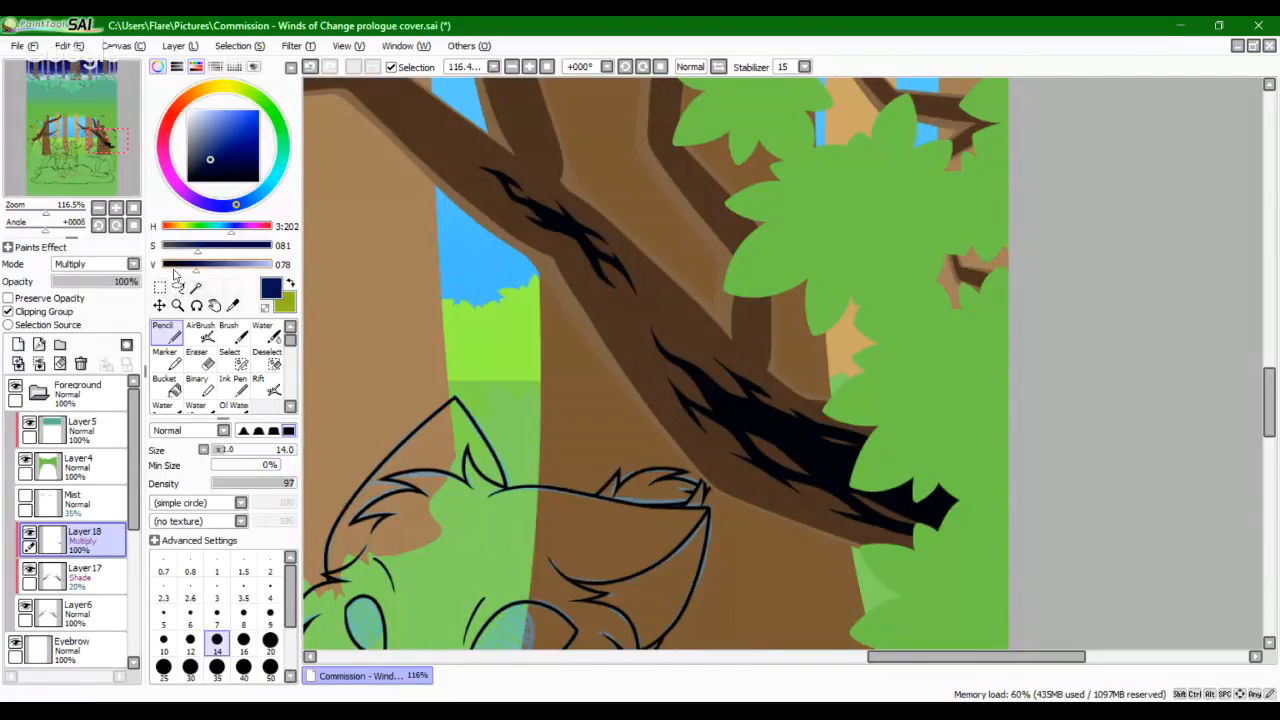
pyautogui.scroll(7, 705, 449)
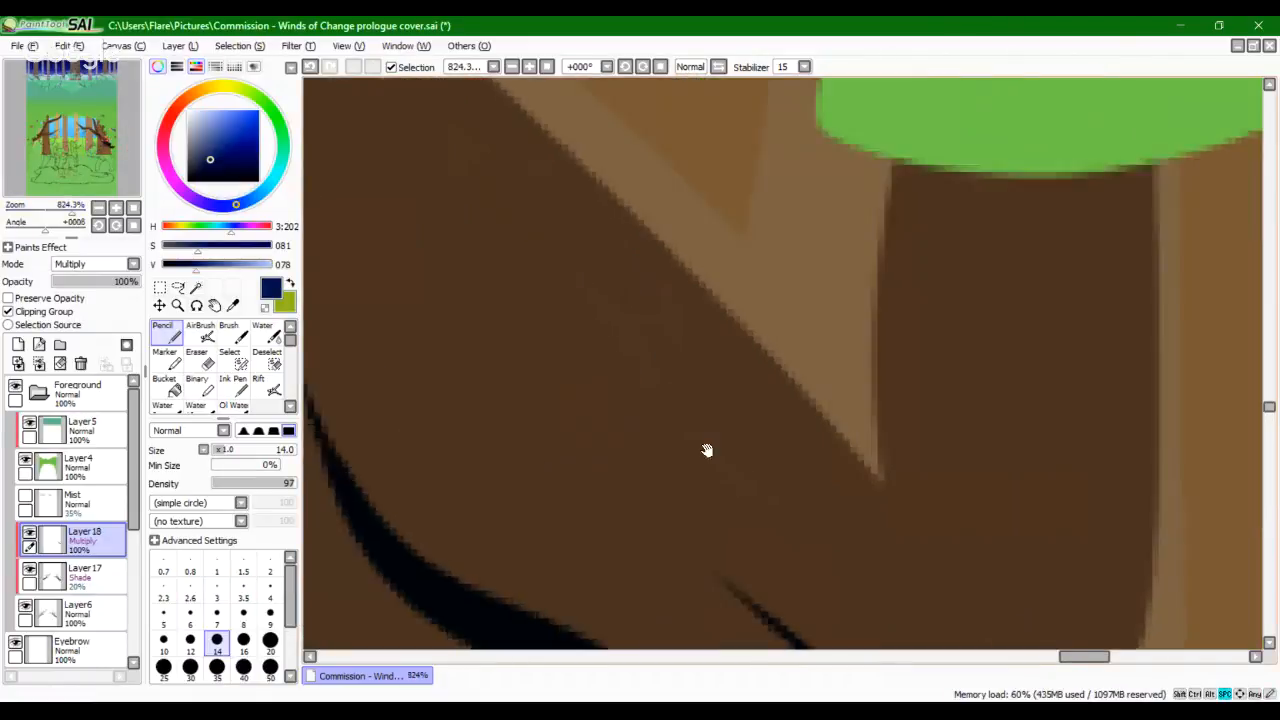
pyautogui.moveTo(440, 216); pyautogui.dragTo(829, 593)
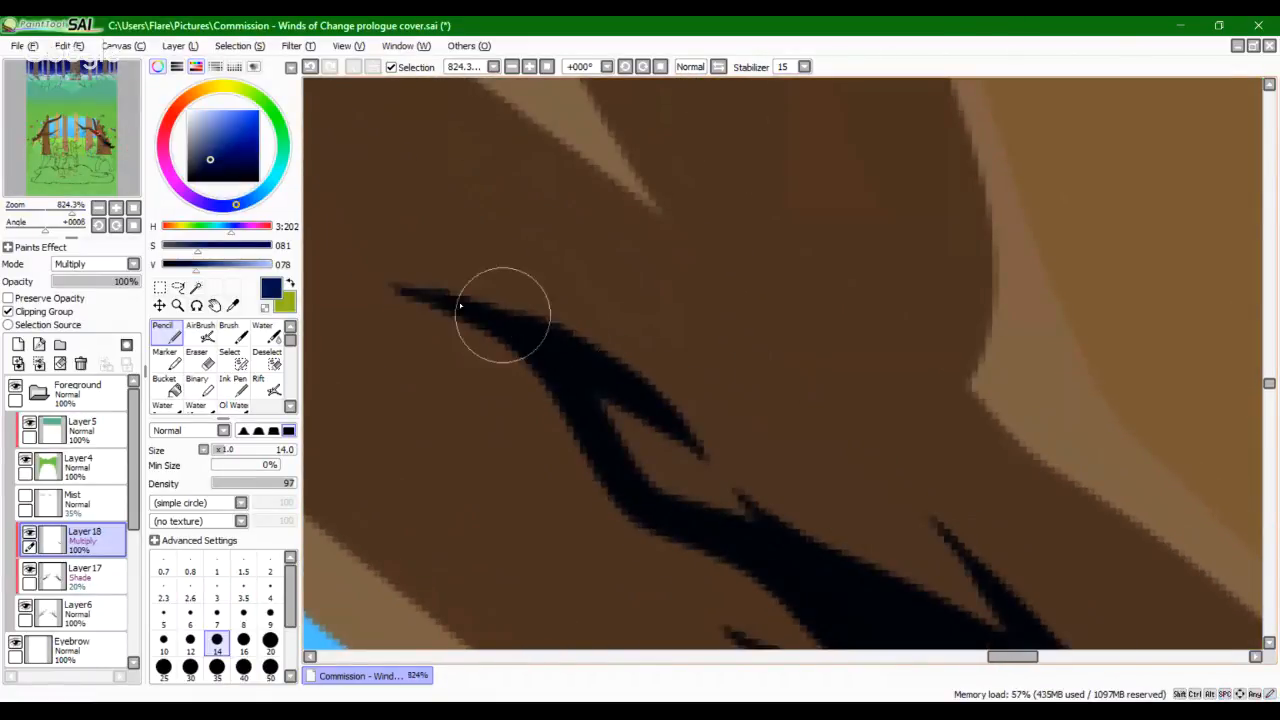
pyautogui.click(205, 362)
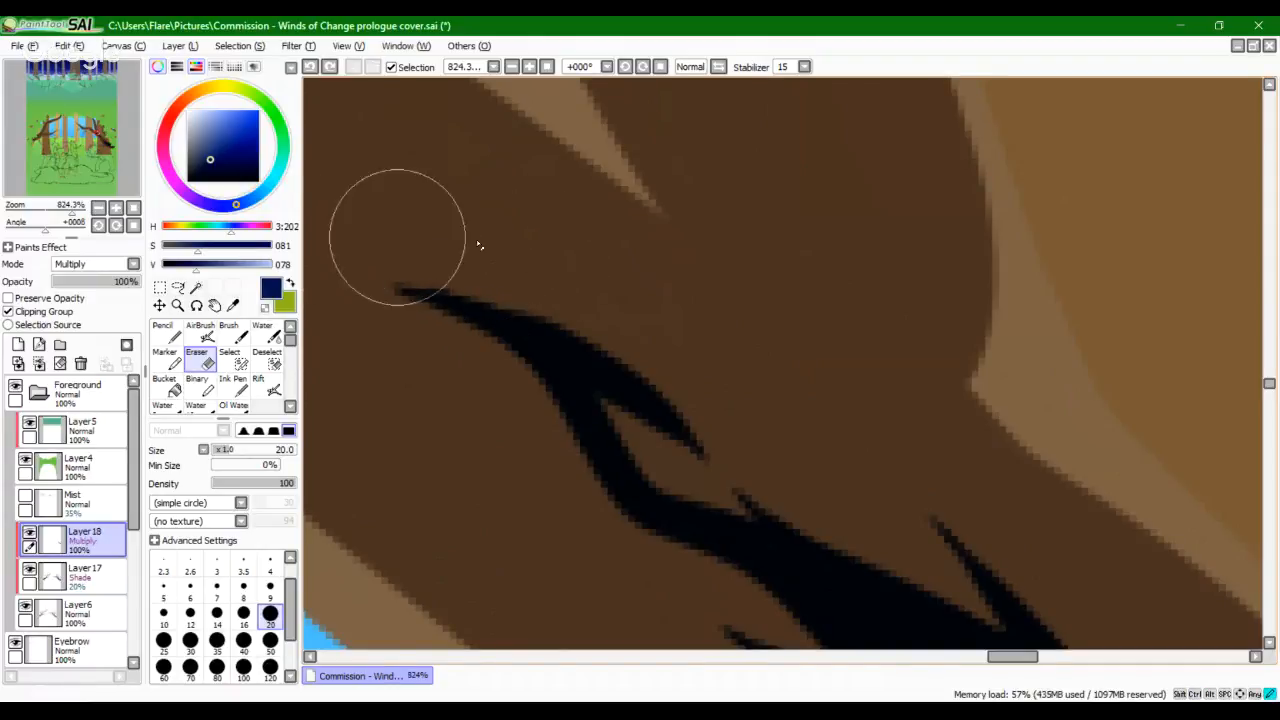
pyautogui.click(166, 357)
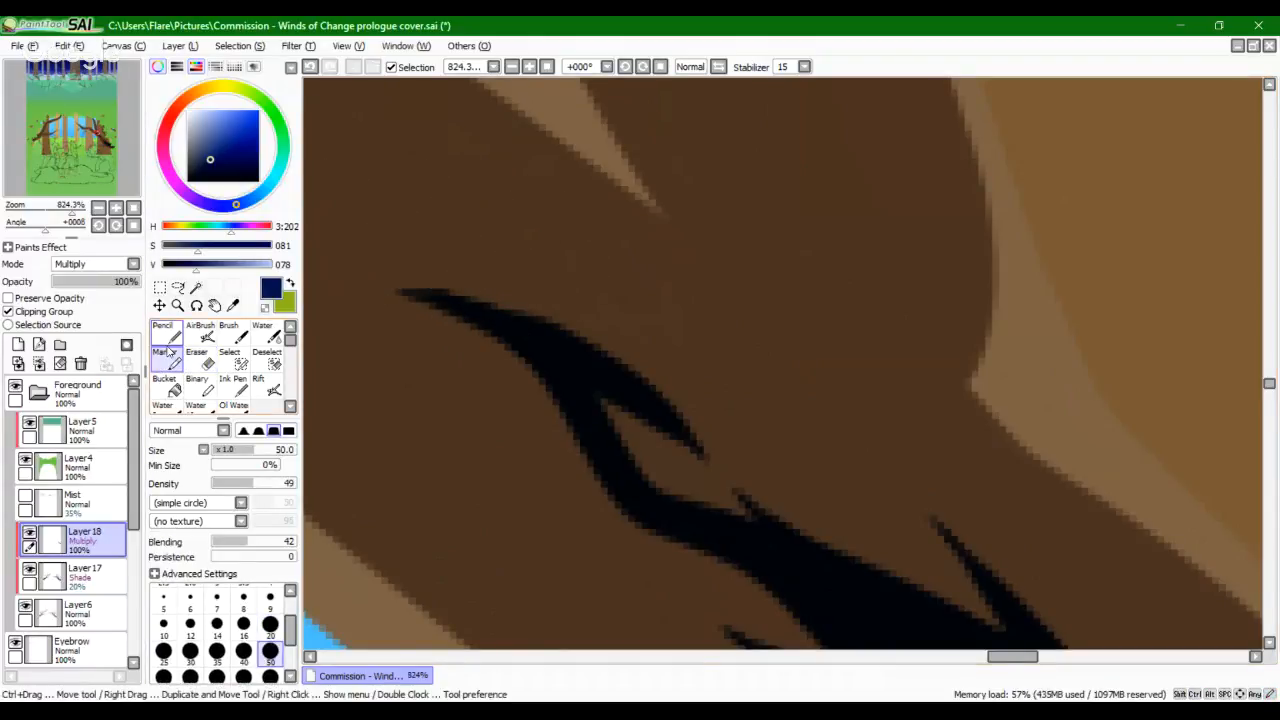
pyautogui.click(165, 333)
# Step: Paint a long, wavy bark streak down the middle of the upright side branch with the Pencil, replacing the first stroke
pyautogui.moveTo(71, 212)
pyautogui.mouseDown()
pyautogui.moveTo(44, 222)
pyautogui.moveTo(56, 222)
pyautogui.mouseUp()
pyautogui.moveTo(76, 168)
pyautogui.mouseDown()
pyautogui.moveTo(87, 169)
pyautogui.moveTo(79, 156)
pyautogui.mouseUp()
pyautogui.moveTo(767, 404); pyautogui.dragTo(726, 347)
pyautogui.moveTo(651, 184); pyautogui.dragTo(714, 445)
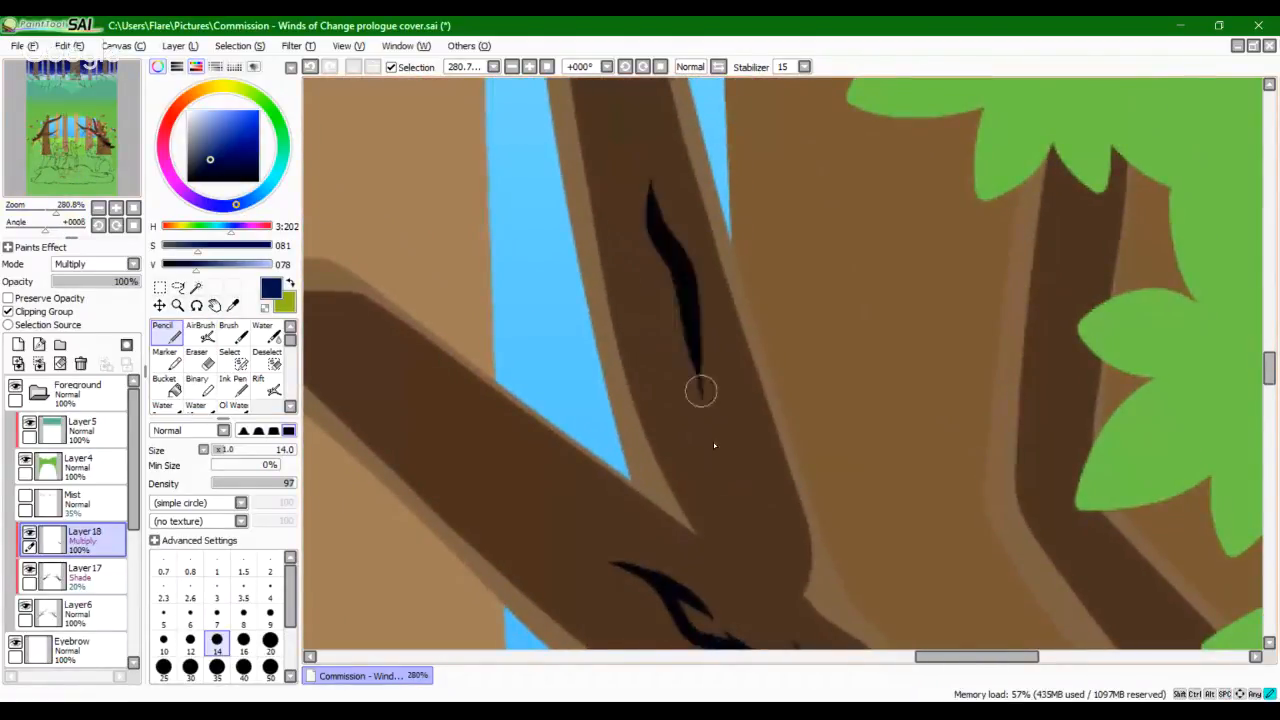
pyautogui.hotkey('ctrl', 'z')
pyautogui.moveTo(746, 512)
pyautogui.mouseDown()
pyautogui.moveTo(714, 443)
pyautogui.moveTo(636, 132)
pyautogui.mouseUp()
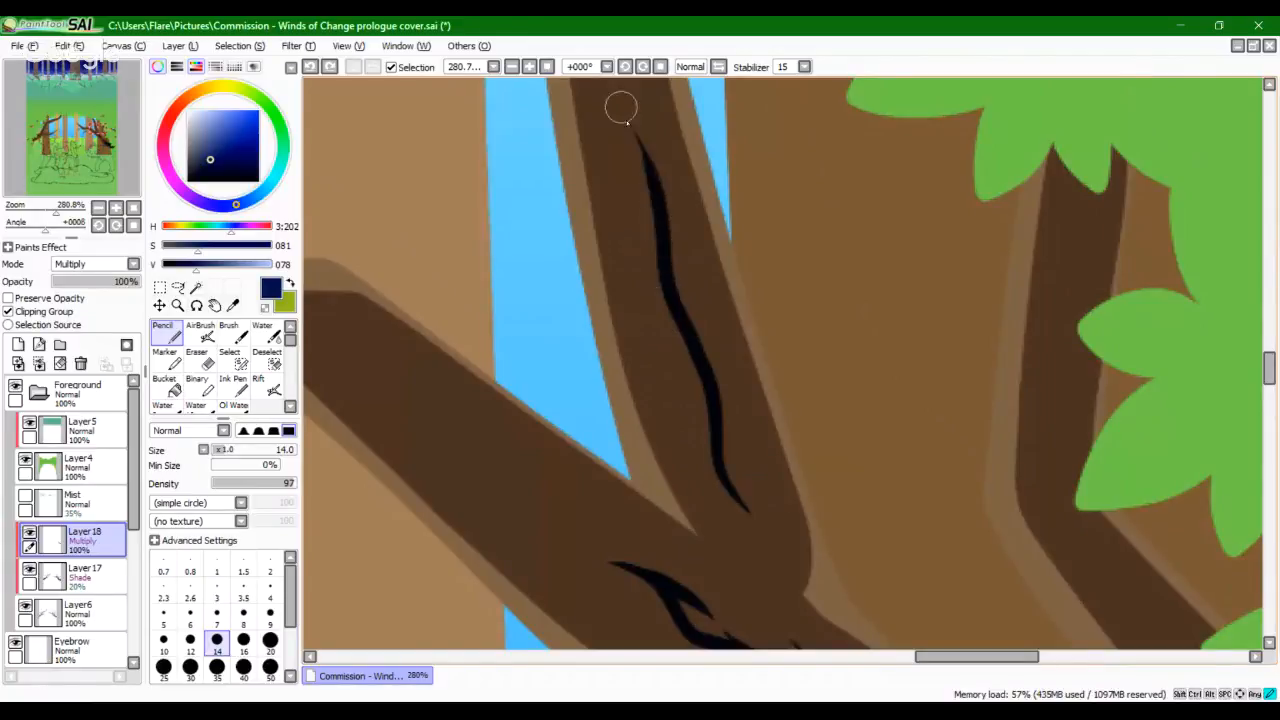
# Step: Thicken the upright branch's bark streak and add pointed spikes to its lower end and one edge
pyautogui.moveTo(662, 248)
pyautogui.mouseDown()
pyautogui.moveTo(671, 336)
pyautogui.moveTo(716, 464)
pyautogui.moveTo(660, 249)
pyautogui.moveTo(719, 476)
pyautogui.moveTo(713, 434)
pyautogui.moveTo(676, 371)
pyautogui.moveTo(717, 482)
pyautogui.moveTo(677, 380)
pyautogui.moveTo(745, 487)
pyautogui.moveTo(688, 358)
pyautogui.moveTo(704, 379)
pyautogui.moveTo(690, 349)
pyautogui.mouseUp()
pyautogui.hotkey('ctrl', 'z')
pyautogui.hotkey('ctrl', 'z')
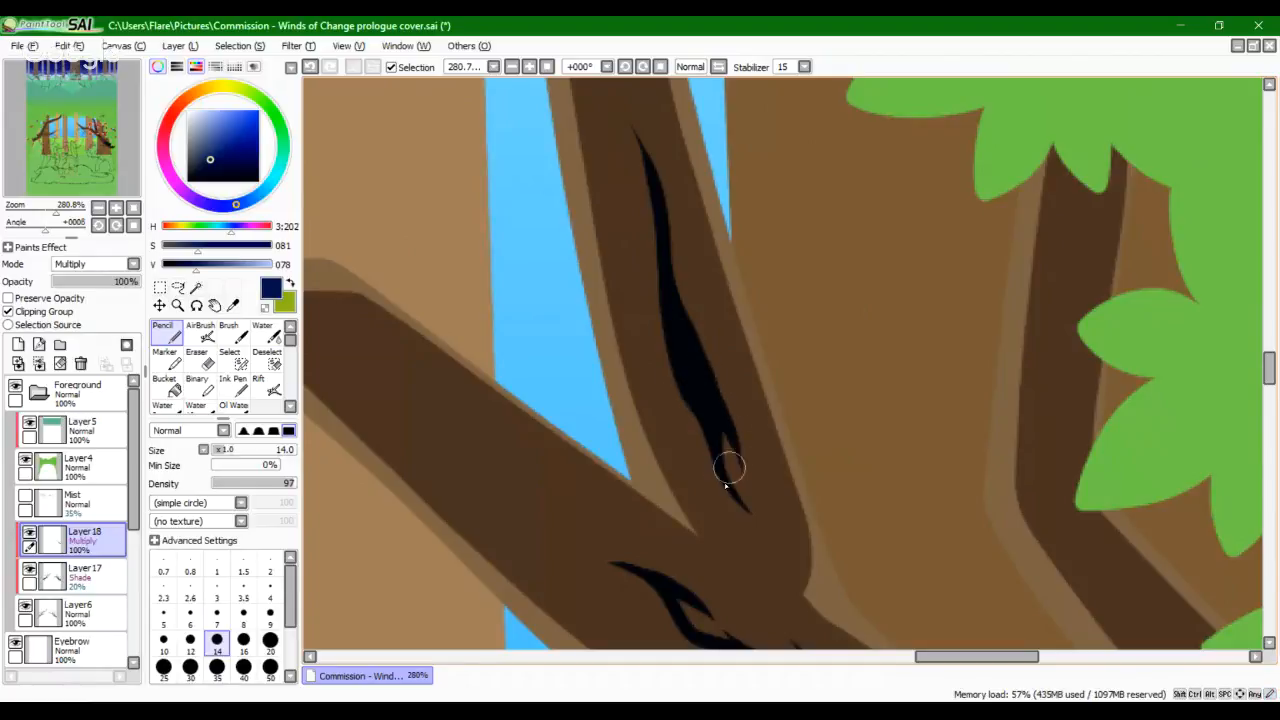
pyautogui.moveTo(708, 467)
pyautogui.mouseDown()
pyautogui.moveTo(737, 509)
pyautogui.moveTo(737, 486)
pyautogui.mouseUp()
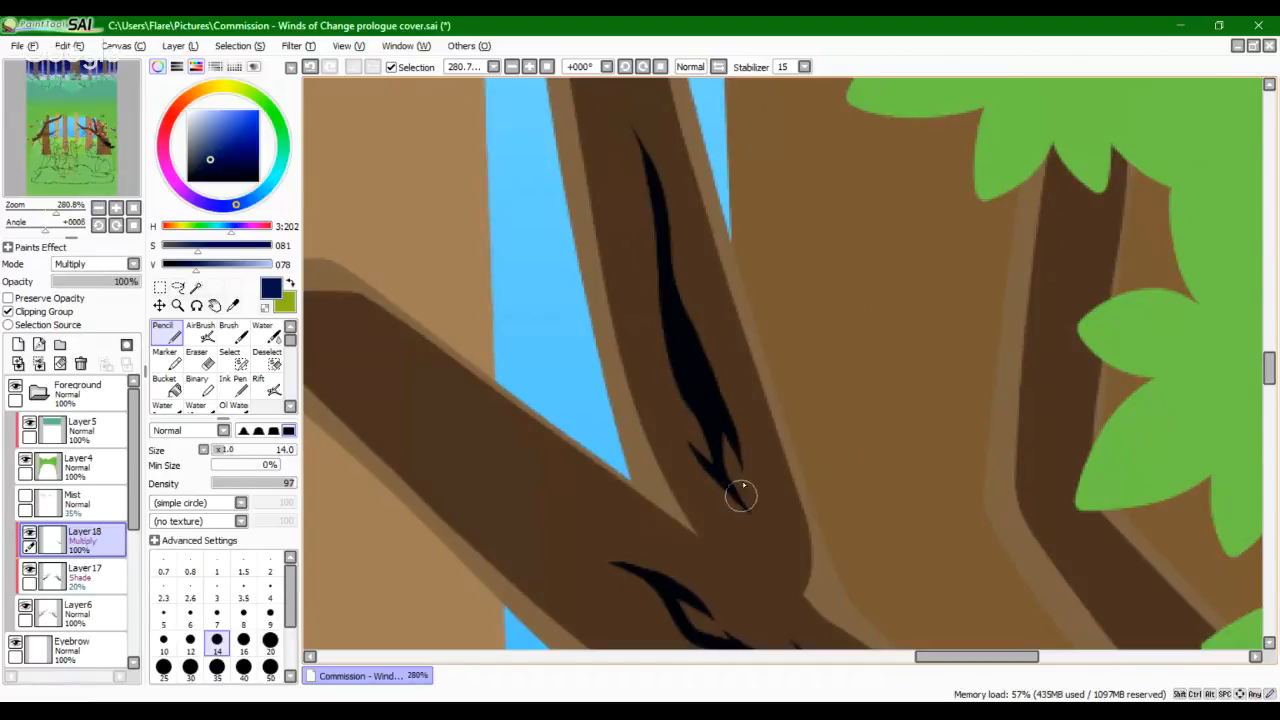
pyautogui.moveTo(685, 262); pyautogui.dragTo(719, 401)
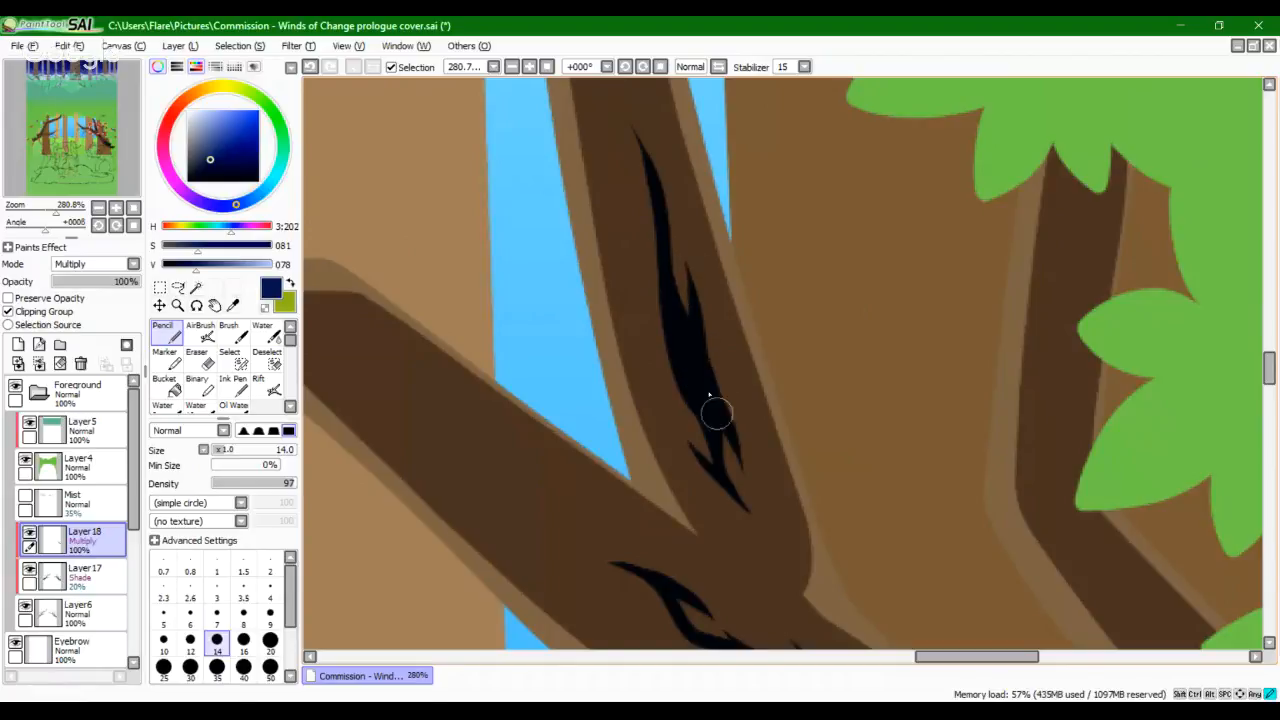
# Step: Add a thin side spike beside the upper end of the upright branch's bark streak, undoing and redrawing strokes
pyautogui.moveTo(640, 257)
pyautogui.mouseDown()
pyautogui.moveTo(652, 180)
pyautogui.moveTo(643, 262)
pyautogui.moveTo(646, 171)
pyautogui.moveTo(643, 265)
pyautogui.moveTo(637, 146)
pyautogui.mouseUp()
pyautogui.hotkey('ctrl', 'z')
pyautogui.hotkey('ctrl', 'z')
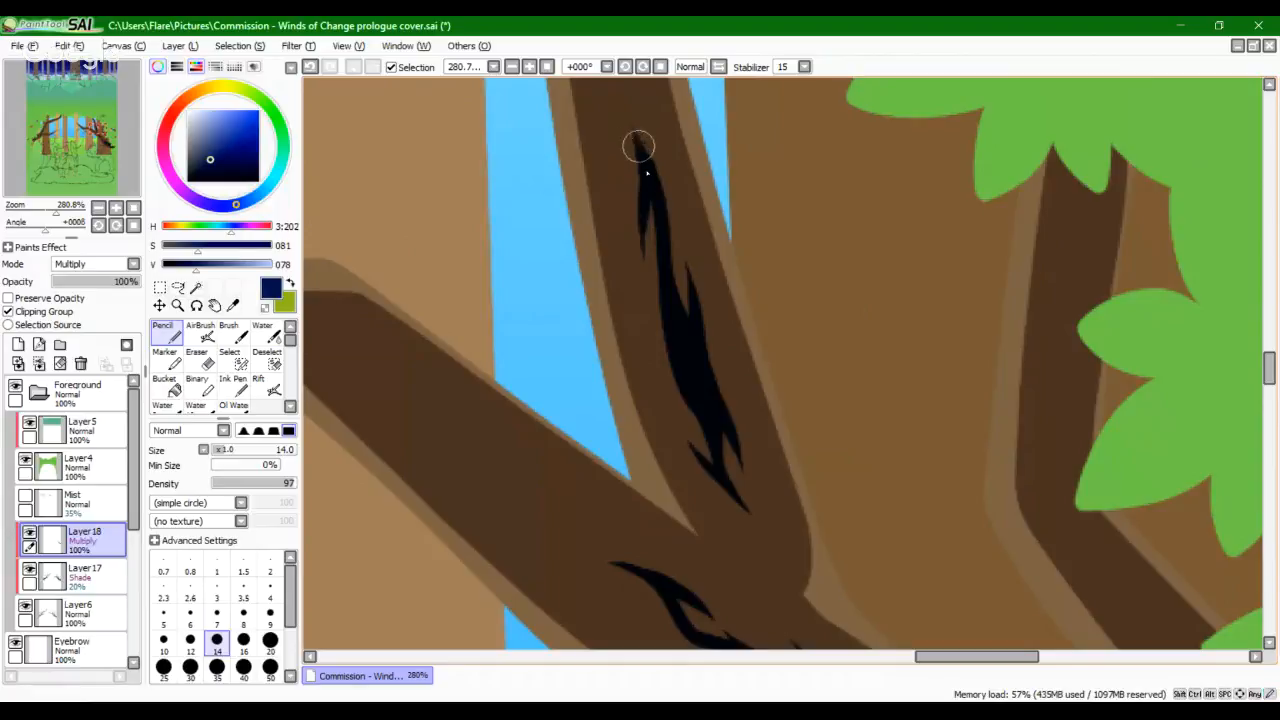
pyautogui.hotkey('ctrl', 'z')
pyautogui.moveTo(643, 194)
pyautogui.mouseDown()
pyautogui.moveTo(637, 138)
pyautogui.moveTo(684, 378)
pyautogui.mouseUp()
pyautogui.hotkey('ctrl', 'z')
# Step: Paint a short pointed bark streak above the long one on the upright branch, undoing and redrawing the side stroke
pyautogui.moveTo(651, 250); pyautogui.dragTo(651, 337)
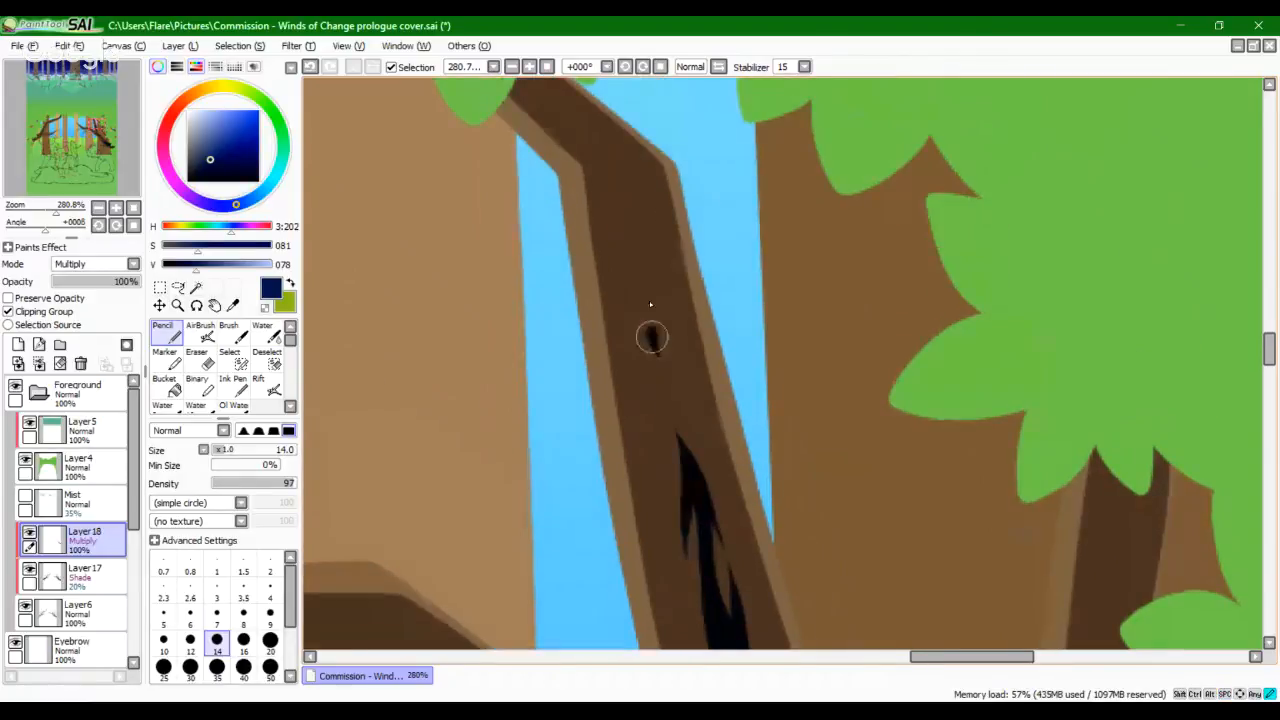
pyautogui.moveTo(643, 256)
pyautogui.mouseDown()
pyautogui.moveTo(649, 330)
pyautogui.moveTo(640, 226)
pyautogui.mouseUp()
pyautogui.hotkey('ctrl', 'z')
pyautogui.moveTo(639, 284); pyautogui.dragTo(655, 348)
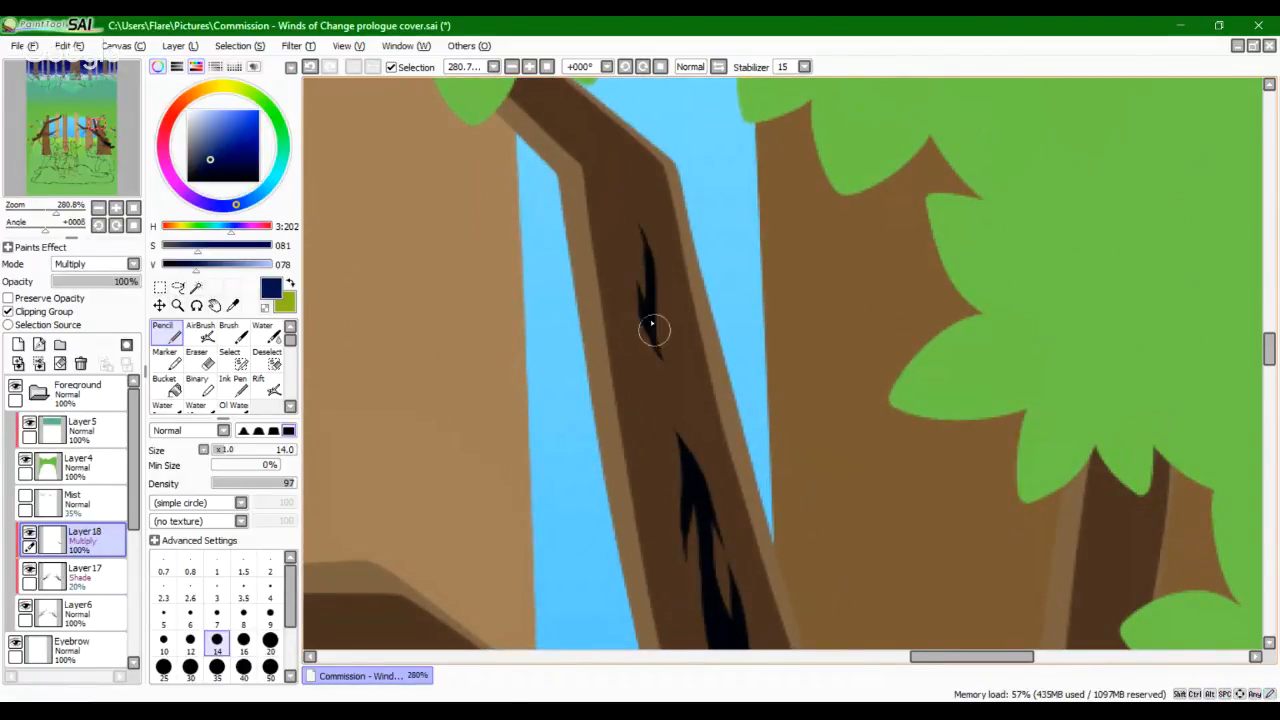
pyautogui.hotkey('ctrl', 'z')
pyautogui.moveTo(637, 285); pyautogui.dragTo(656, 344)
# Step: Paint a slim forked bark streak on the long diagonal branch, just below its upper bend, undoing and redrawing strokes
pyautogui.press('space')
pyautogui.moveTo(679, 424); pyautogui.dragTo(648, 405)
pyautogui.moveTo(743, 531); pyautogui.dragTo(709, 100)
pyautogui.moveTo(706, 437); pyautogui.dragTo(889, 526)
pyautogui.moveTo(813, 462)
pyautogui.mouseDown()
pyautogui.moveTo(890, 335)
pyautogui.moveTo(815, 310)
pyautogui.mouseUp()
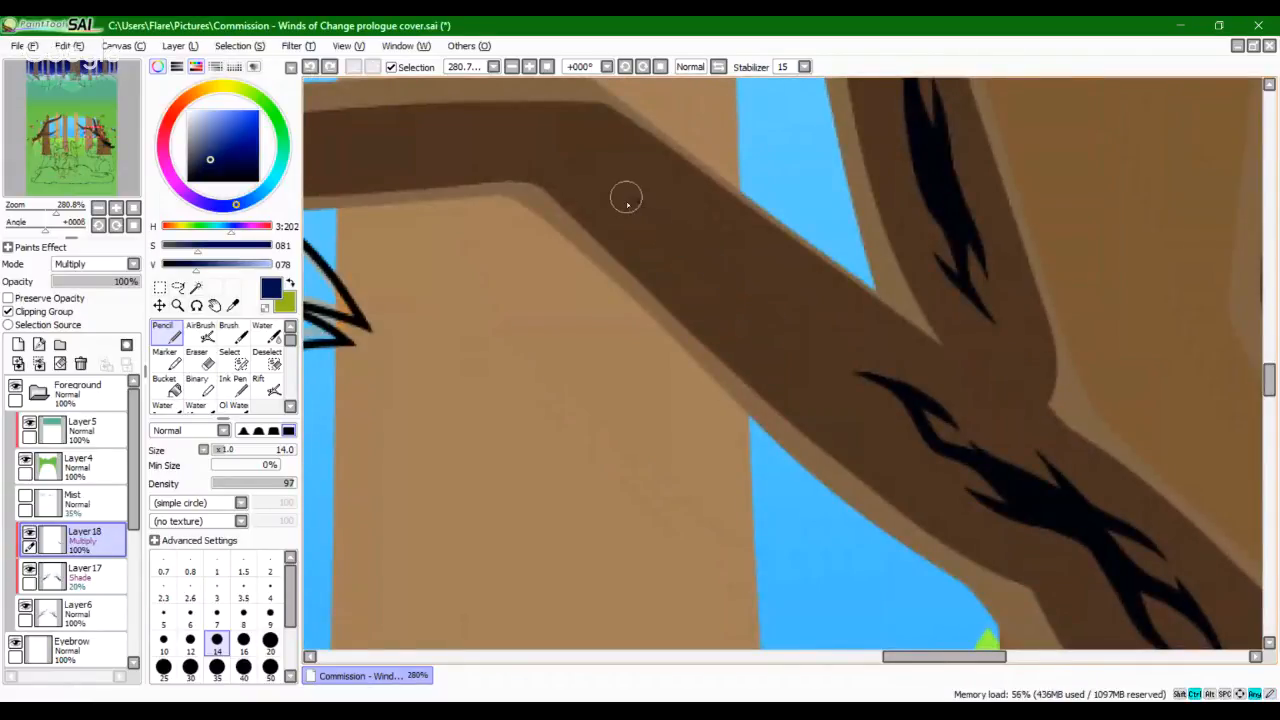
pyautogui.moveTo(626, 198)
pyautogui.mouseDown()
pyautogui.moveTo(674, 220)
pyautogui.moveTo(782, 312)
pyautogui.mouseUp()
pyautogui.moveTo(646, 211); pyautogui.dragTo(692, 262)
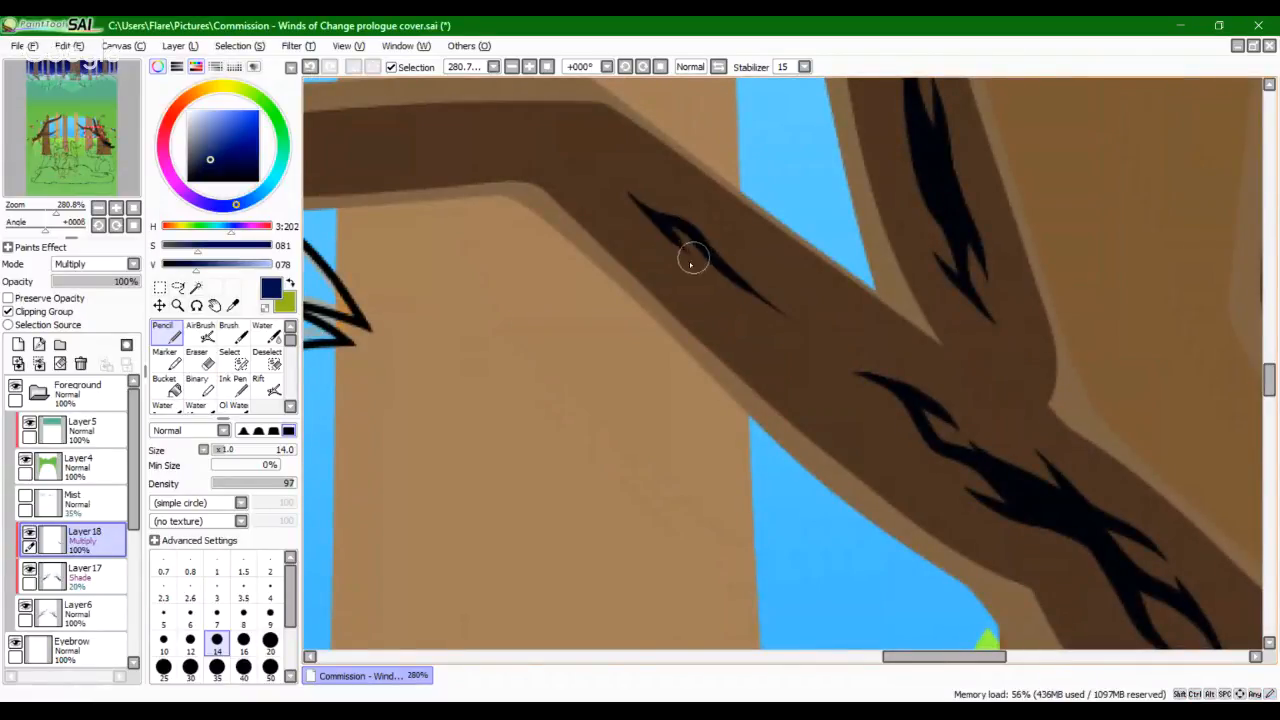
pyautogui.hotkey('ctrl', 'z')
pyautogui.moveTo(645, 209); pyautogui.dragTo(680, 246)
pyautogui.hotkey('ctrl', 'z')
pyautogui.hotkey('ctrl', 'z')
pyautogui.hotkey('ctrl', 'z')
pyautogui.moveTo(649, 213)
pyautogui.mouseDown()
pyautogui.moveTo(742, 269)
pyautogui.moveTo(686, 229)
pyautogui.mouseUp()
pyautogui.hotkey('ctrl', 'z')
pyautogui.hotkey('ctrl', 'z')
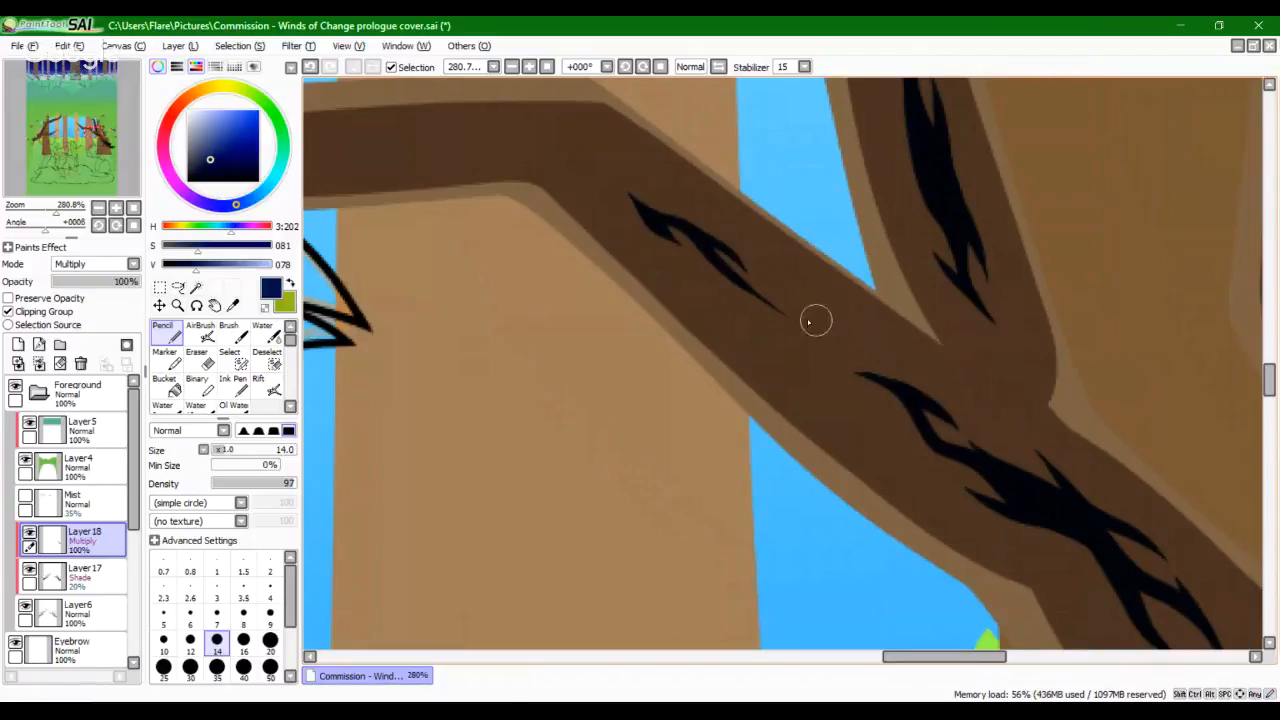
# Step: Erase the thin trailing tip of the new diagonal-branch streak with the Eraser at size 20, and return to the Pencil
pyautogui.press('e')
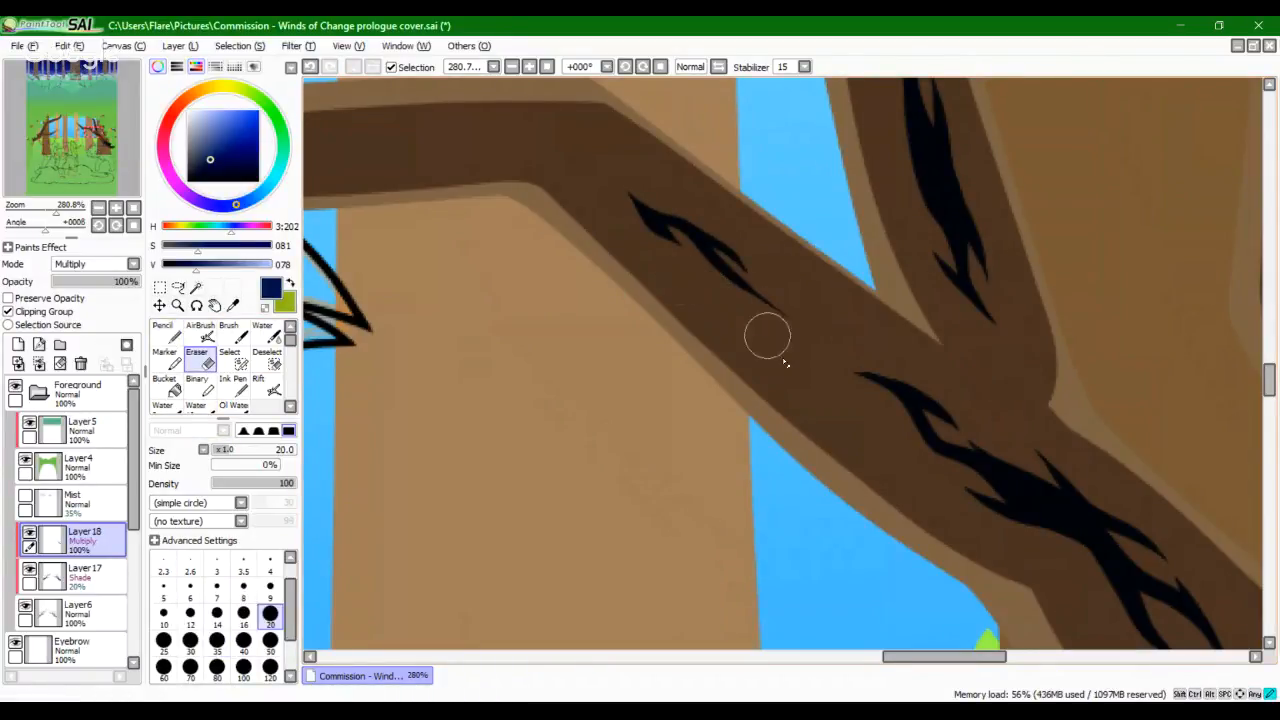
pyautogui.moveTo(724, 298); pyautogui.dragTo(785, 326)
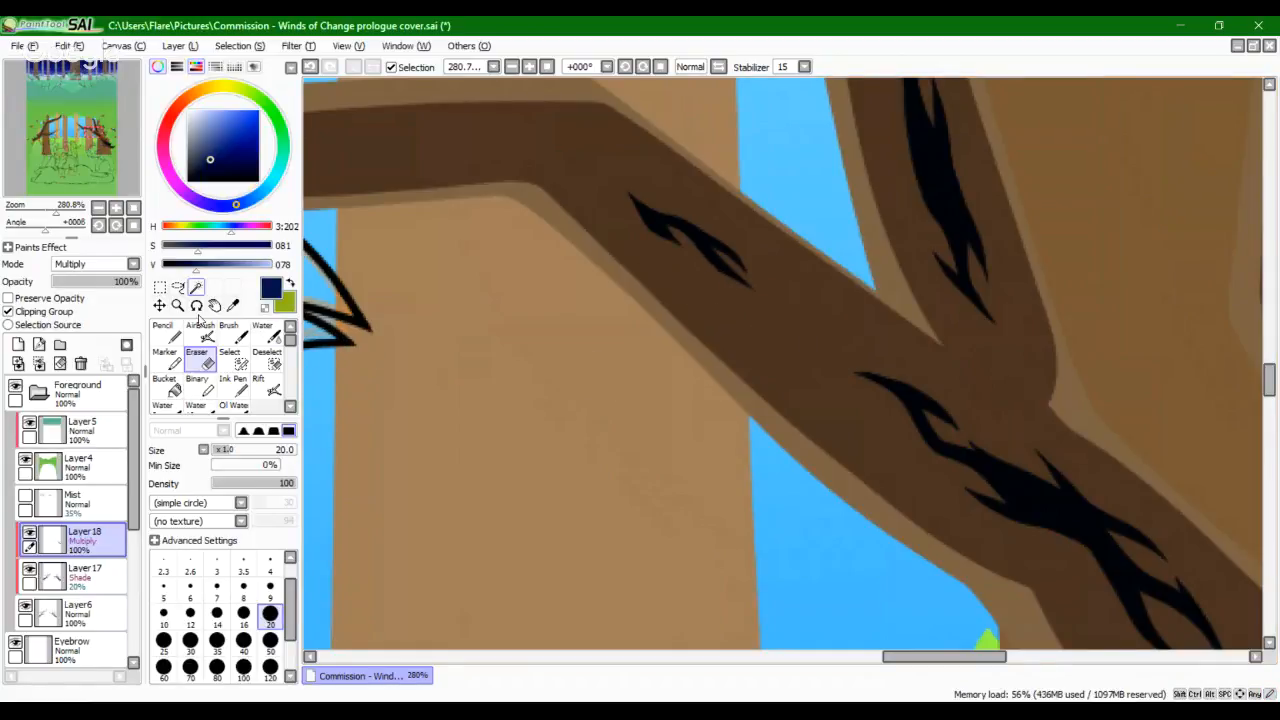
pyautogui.click(165, 335)
pyautogui.moveTo(795, 462)
pyautogui.mouseDown()
pyautogui.moveTo(905, 458)
pyautogui.moveTo(1215, 613)
pyautogui.mouseUp()
pyautogui.moveTo(548, 270); pyautogui.dragTo(630, 322)
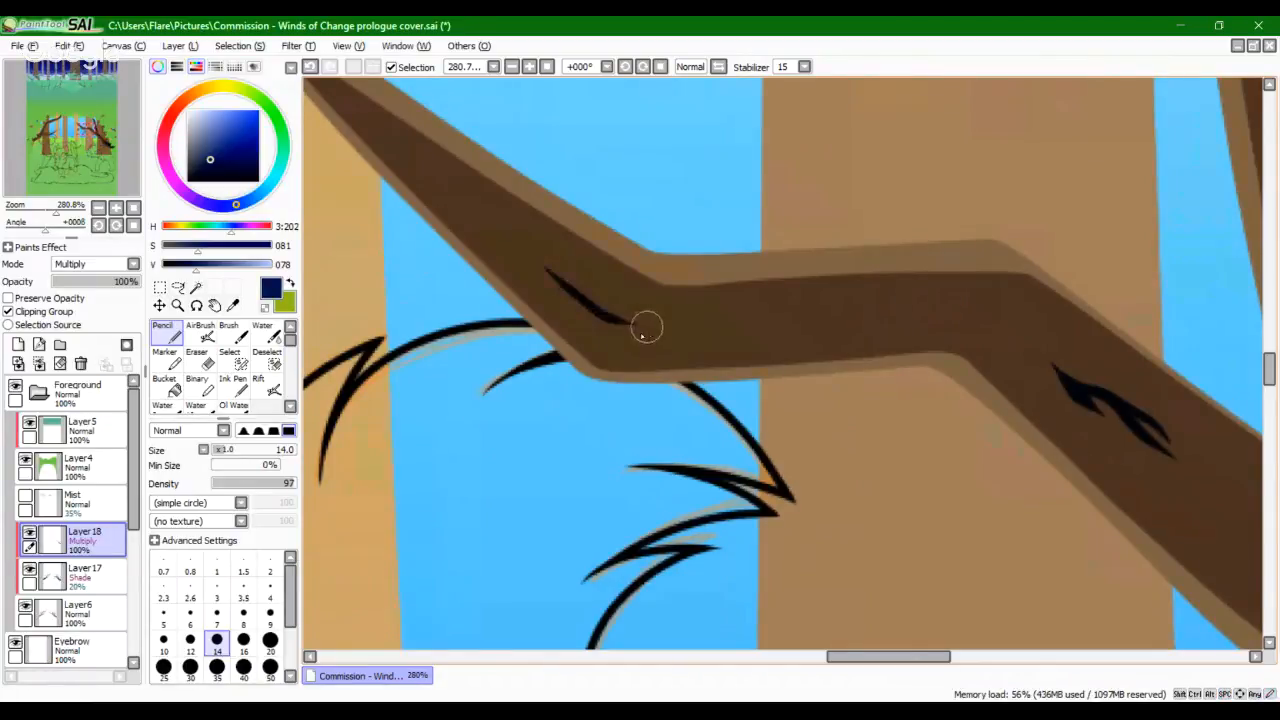
pyautogui.hotkey('ctrl', 'z')
# Step: Paint a forked bark streak along the small branch among the leaves at the canvas edge, reducing the Pencil size to 7
pyautogui.moveTo(57, 210)
pyautogui.mouseDown()
pyautogui.moveTo(25, 212)
pyautogui.moveTo(36, 212)
pyautogui.mouseUp()
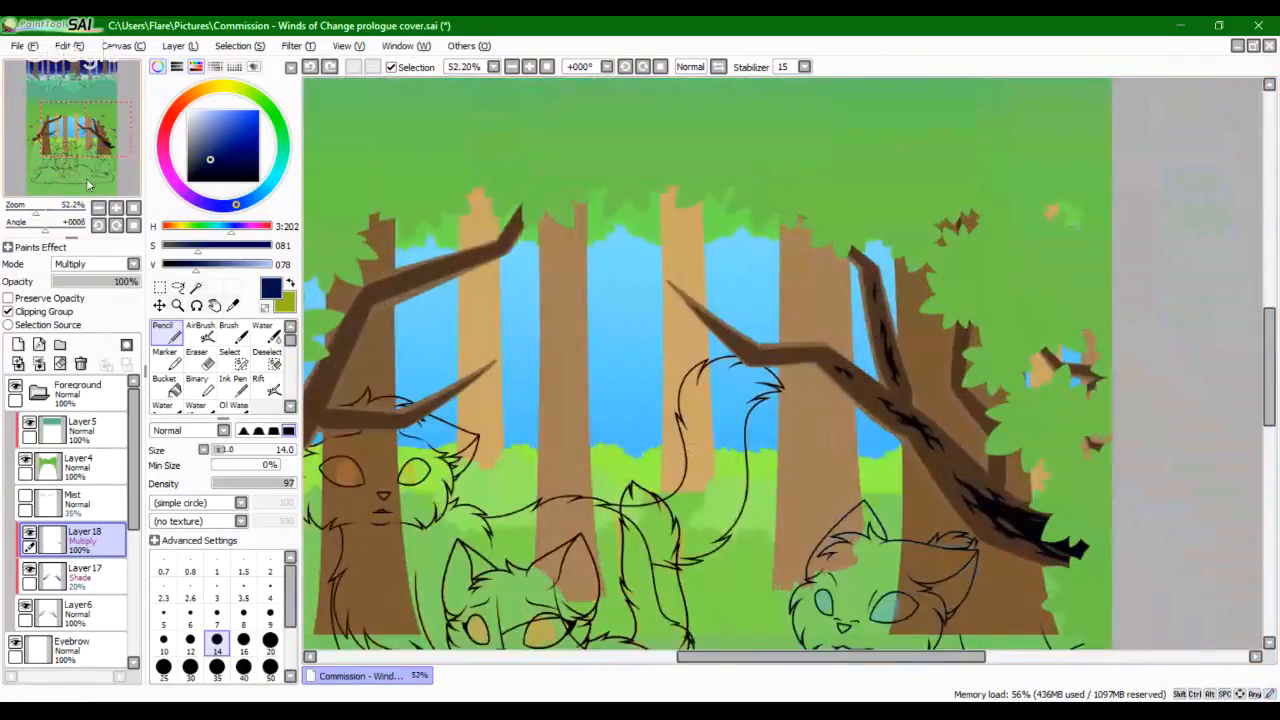
pyautogui.moveTo(82, 128); pyautogui.dragTo(112, 140)
pyautogui.moveTo(36, 212); pyautogui.dragTo(59, 212)
pyautogui.moveTo(1018, 453); pyautogui.dragTo(894, 524)
pyautogui.moveTo(1045, 323); pyautogui.dragTo(749, 611)
pyautogui.moveTo(644, 254); pyautogui.dragTo(723, 626)
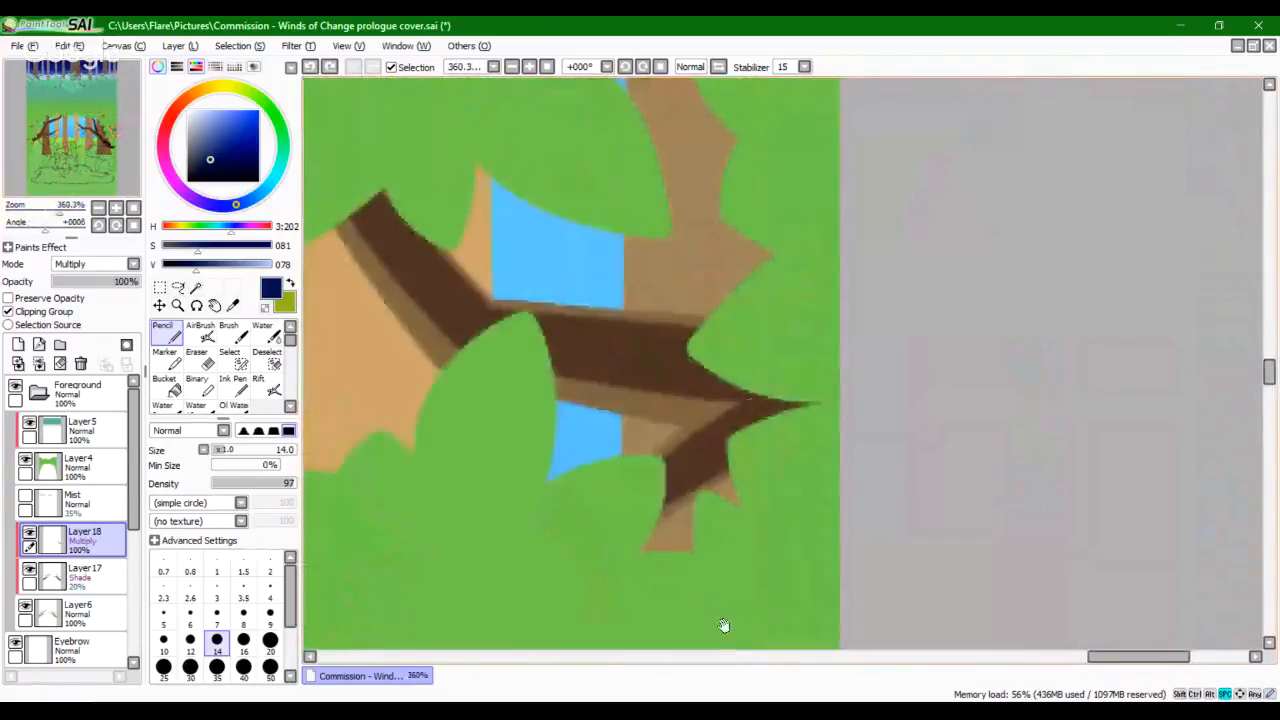
pyautogui.moveTo(612, 349); pyautogui.dragTo(718, 378)
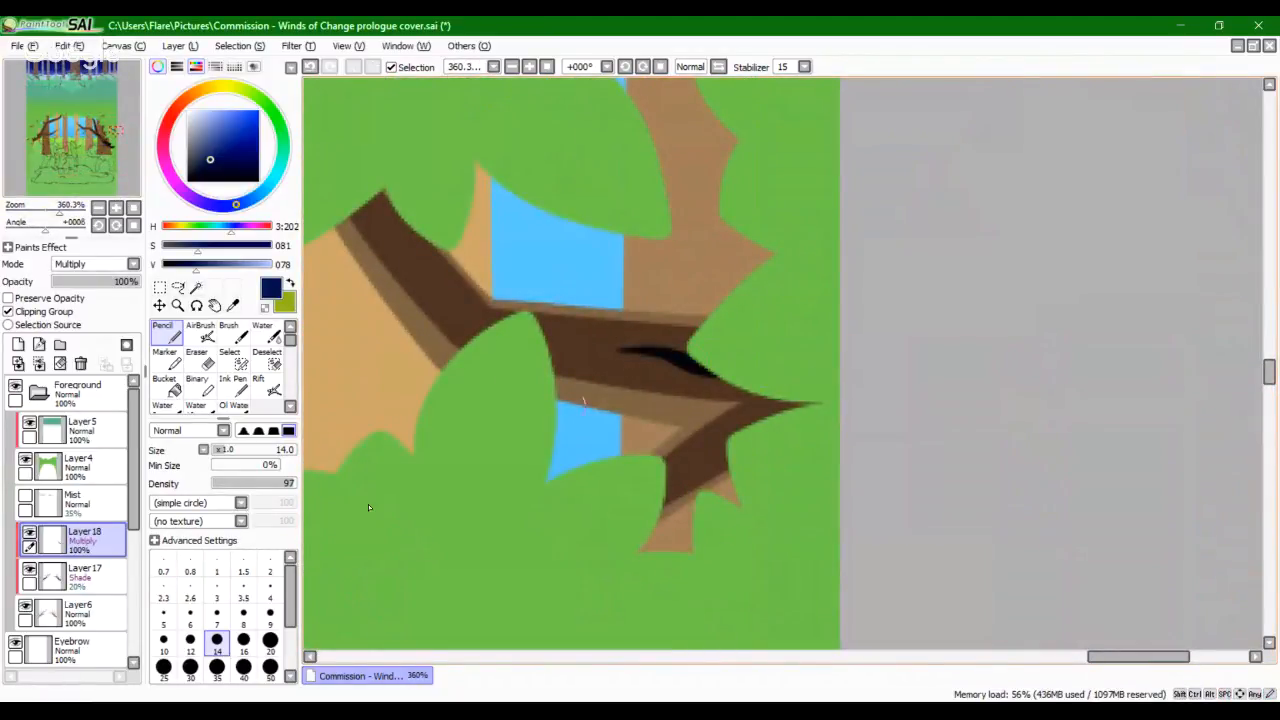
pyautogui.click(217, 614)
pyautogui.moveTo(623, 357); pyautogui.dragTo(548, 344)
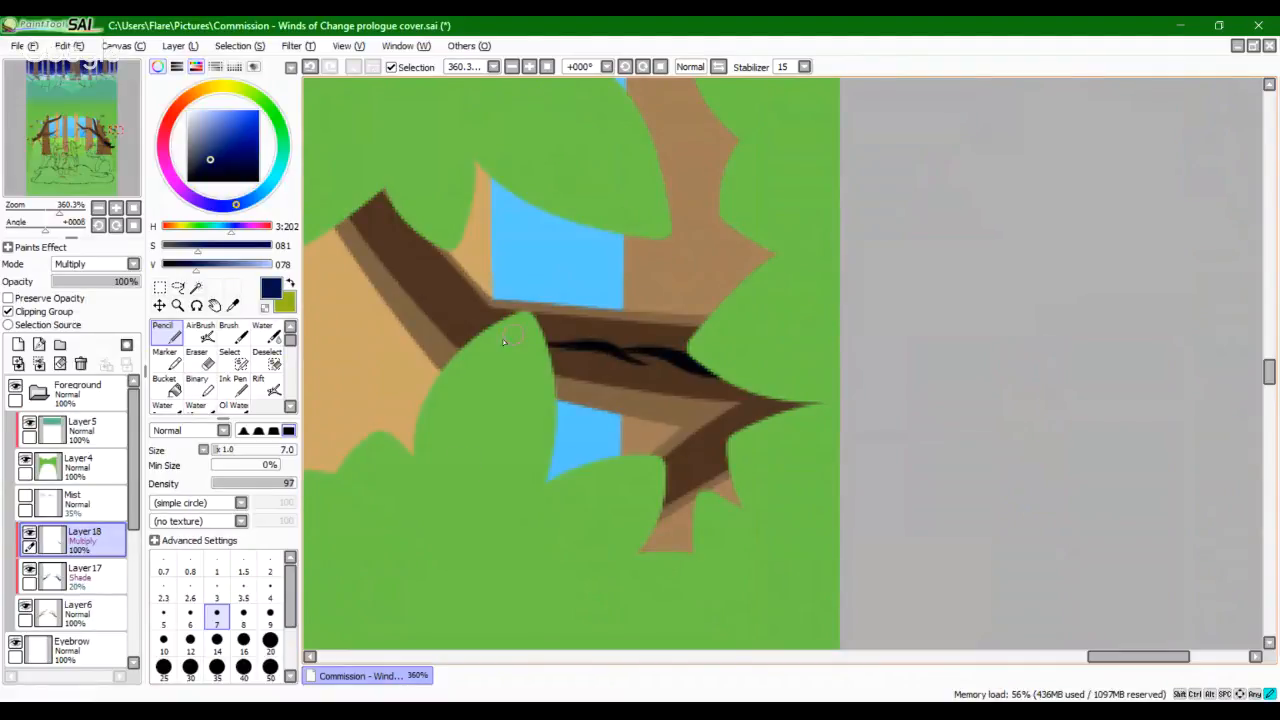
pyautogui.hotkey('ctrl', 'z')
pyautogui.moveTo(639, 366)
pyautogui.mouseDown()
pyautogui.moveTo(552, 339)
pyautogui.moveTo(682, 358)
pyautogui.moveTo(585, 342)
pyautogui.mouseUp()
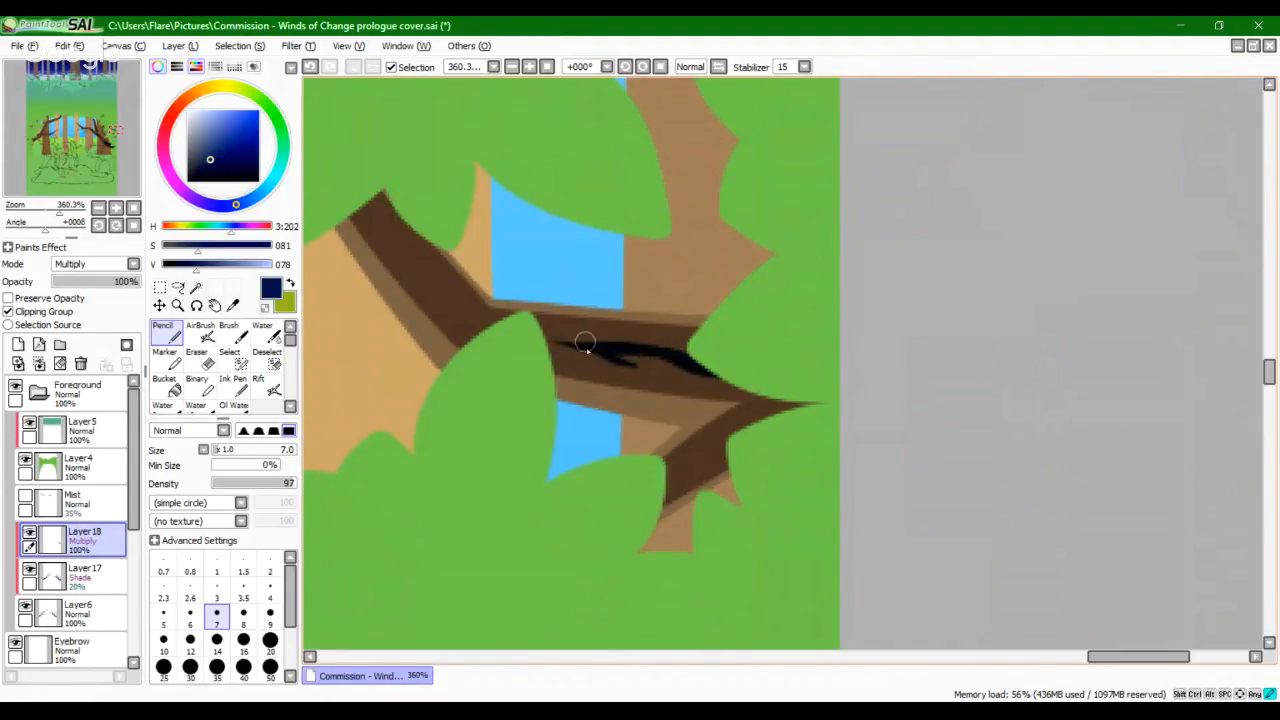
# Step: Add short bark streaks to the small branch's upper section and to the twigs showing between the leaves below it
pyautogui.moveTo(431, 280)
pyautogui.mouseDown()
pyautogui.moveTo(387, 227)
pyautogui.moveTo(440, 285)
pyautogui.mouseUp()
pyautogui.moveTo(393, 229); pyautogui.dragTo(414, 258)
pyautogui.moveTo(664, 636); pyautogui.dragTo(643, 549)
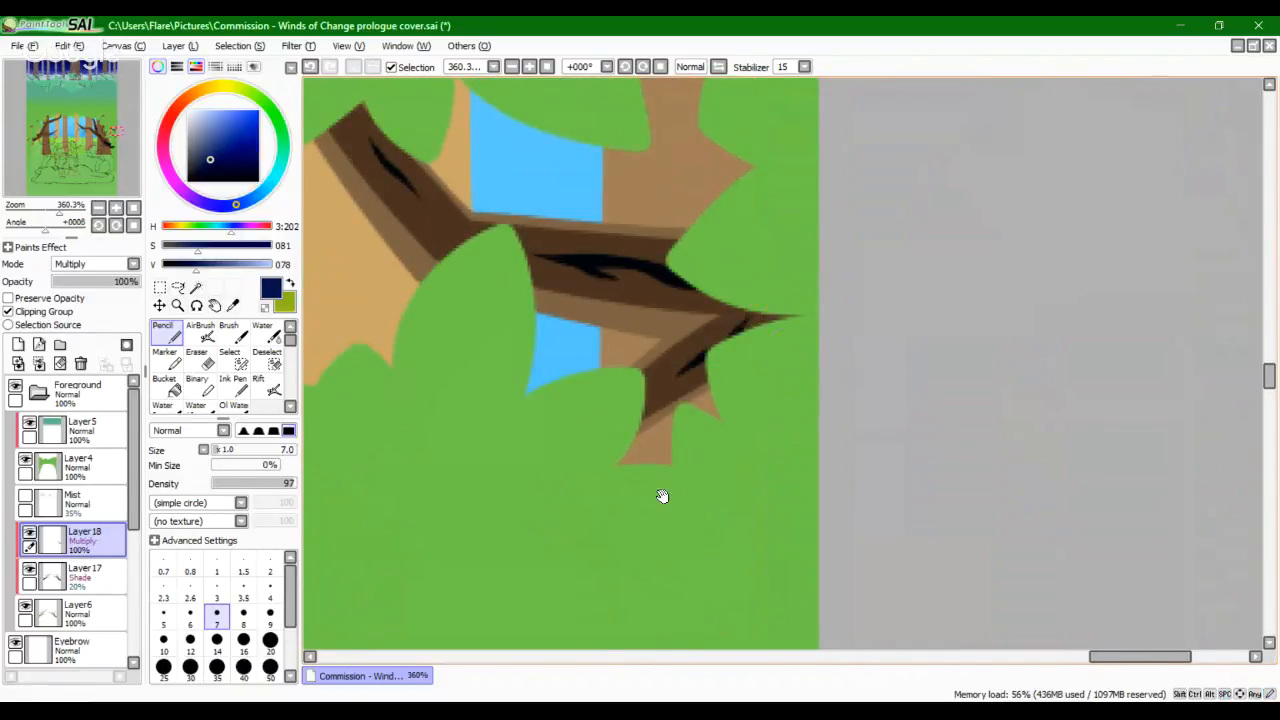
pyautogui.moveTo(662, 496)
pyautogui.mouseDown()
pyautogui.moveTo(551, 380)
pyautogui.moveTo(693, 193)
pyautogui.moveTo(682, 194)
pyautogui.mouseUp()
pyautogui.hotkey('ctrl', 'z')
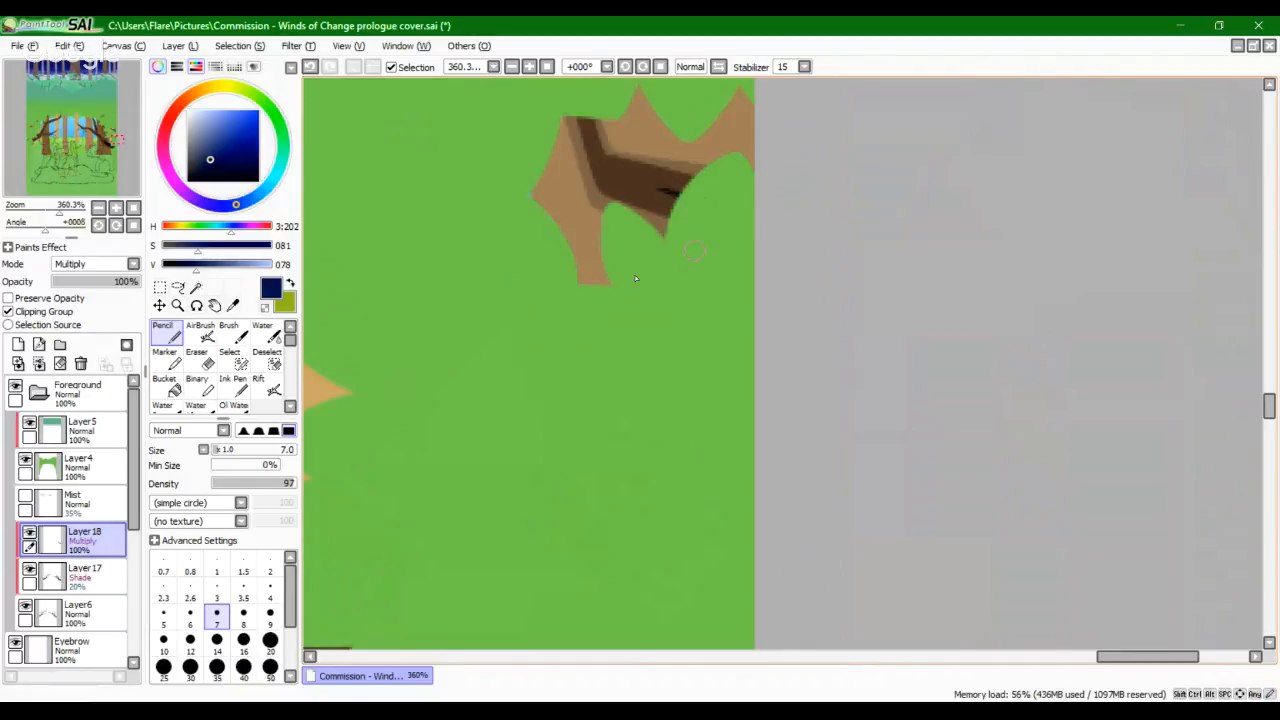
# Step: Paint a wavy bark streak at the lower bend of the long pointed branch above the cat's tail, undoing and redrawing the stroke
pyautogui.moveTo(59, 210); pyautogui.dragTo(42, 212)
pyautogui.moveTo(73, 166)
pyautogui.mouseDown()
pyautogui.moveTo(57, 156)
pyautogui.moveTo(38, 174)
pyautogui.moveTo(61, 209)
pyautogui.moveTo(85, 146)
pyautogui.mouseUp()
pyautogui.moveTo(683, 268)
pyautogui.mouseDown()
pyautogui.moveTo(762, 334)
pyautogui.moveTo(840, 350)
pyautogui.mouseUp()
pyautogui.hotkey('ctrl', 'z')
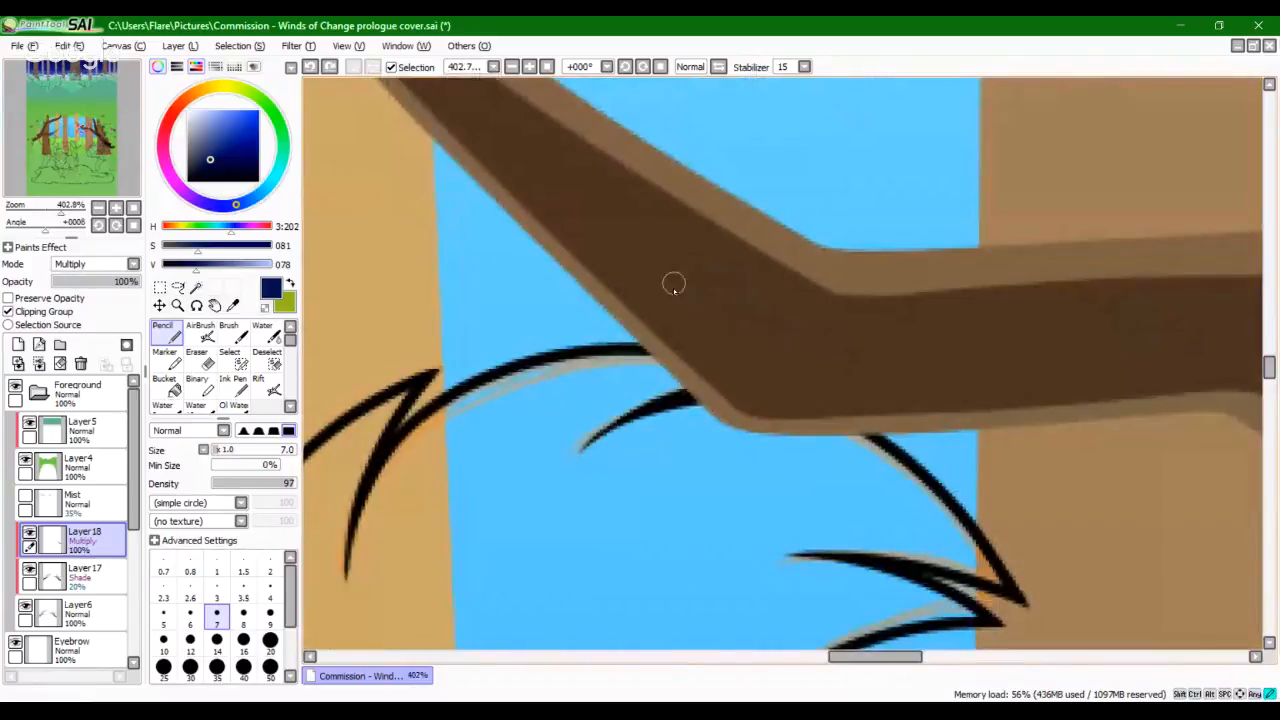
pyautogui.moveTo(751, 335); pyautogui.dragTo(820, 355)
pyautogui.hotkey('ctrl', 'z')
pyautogui.moveTo(620, 234)
pyautogui.mouseDown()
pyautogui.moveTo(766, 334)
pyautogui.moveTo(820, 350)
pyautogui.mouseUp()
pyautogui.hotkey('ctrl', 'z')
pyautogui.moveTo(620, 236)
pyautogui.mouseDown()
pyautogui.moveTo(831, 362)
pyautogui.moveTo(761, 325)
pyautogui.mouseUp()
# Step: Add a second strand looping around the upper end of the bend's streak, plus pointed side spikes near its lower end
pyautogui.press('space')
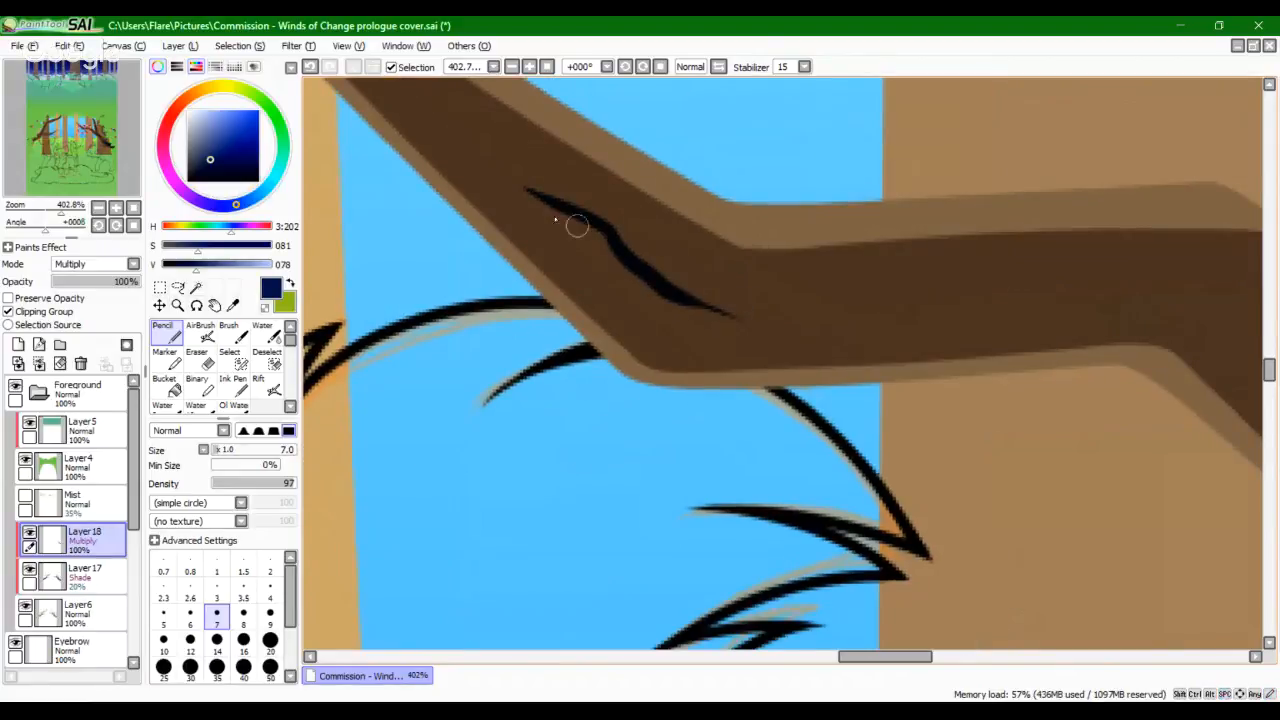
pyautogui.moveTo(533, 191)
pyautogui.mouseDown()
pyautogui.moveTo(670, 297)
pyautogui.moveTo(613, 241)
pyautogui.moveTo(740, 285)
pyautogui.moveTo(781, 316)
pyautogui.moveTo(620, 238)
pyautogui.mouseUp()
pyautogui.hotkey('ctrl', 'z')
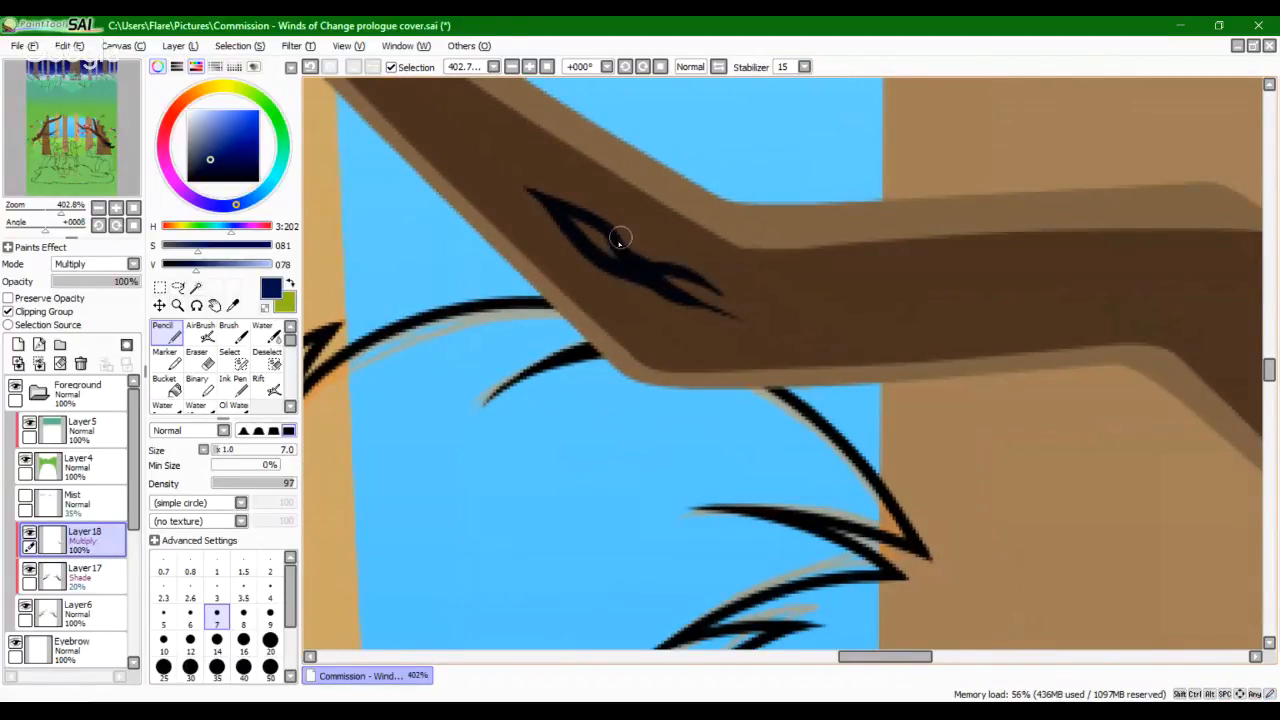
pyautogui.moveTo(690, 270); pyautogui.dragTo(623, 246)
pyautogui.moveTo(631, 297); pyautogui.dragTo(803, 329)
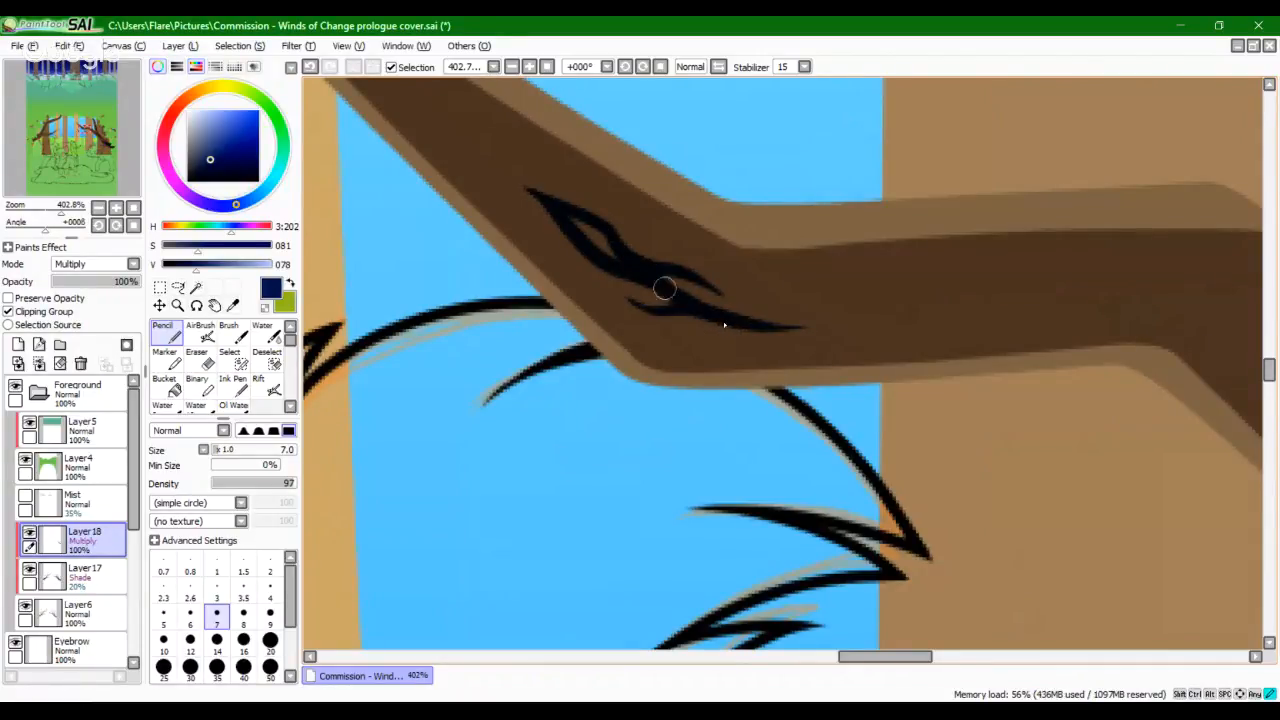
# Step: Extend and fork the lower end of the bend's streak with tapered spikes, undoing and redrawing strokes
pyautogui.moveTo(665, 288)
pyautogui.mouseDown()
pyautogui.moveTo(763, 320)
pyautogui.moveTo(657, 281)
pyautogui.moveTo(803, 335)
pyautogui.mouseUp()
pyautogui.hotkey('ctrl', 'z')
pyautogui.hotkey('ctrl', 'z')
pyautogui.hotkey('ctrl', 'z')
pyautogui.moveTo(719, 294); pyautogui.dragTo(757, 322)
pyautogui.hotkey('ctrl', 'z')
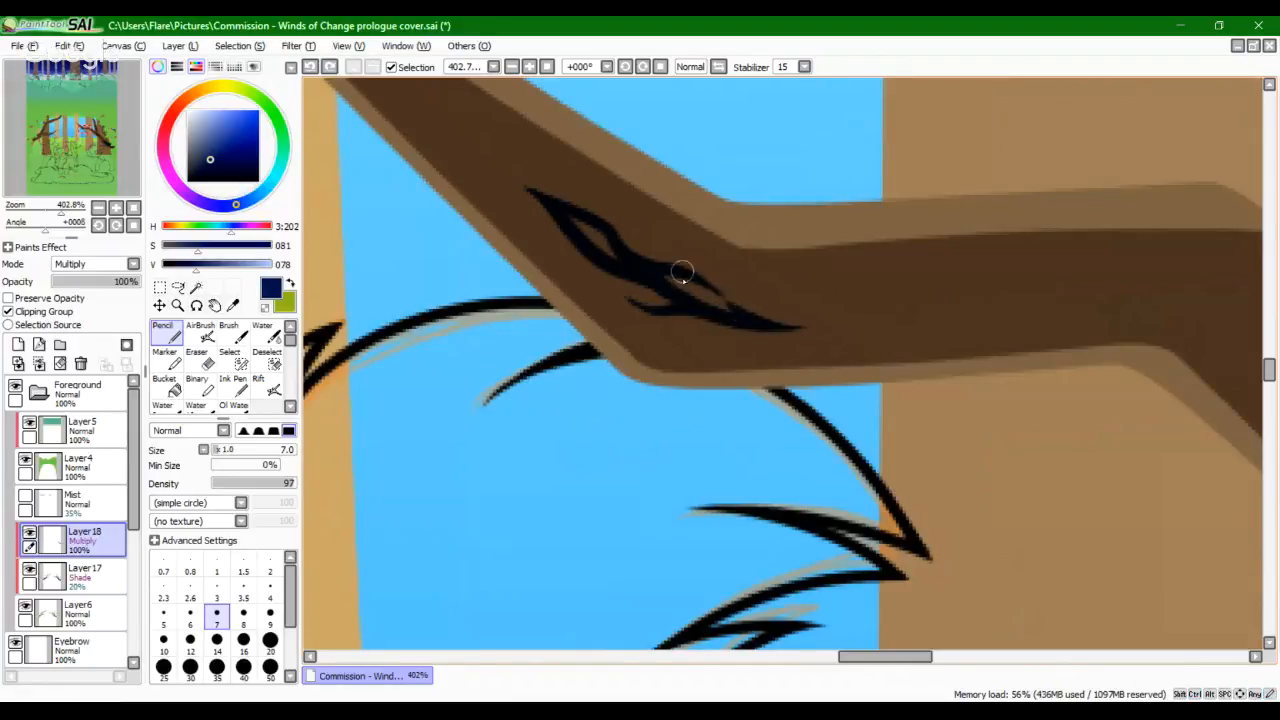
pyautogui.moveTo(680, 277); pyautogui.dragTo(746, 318)
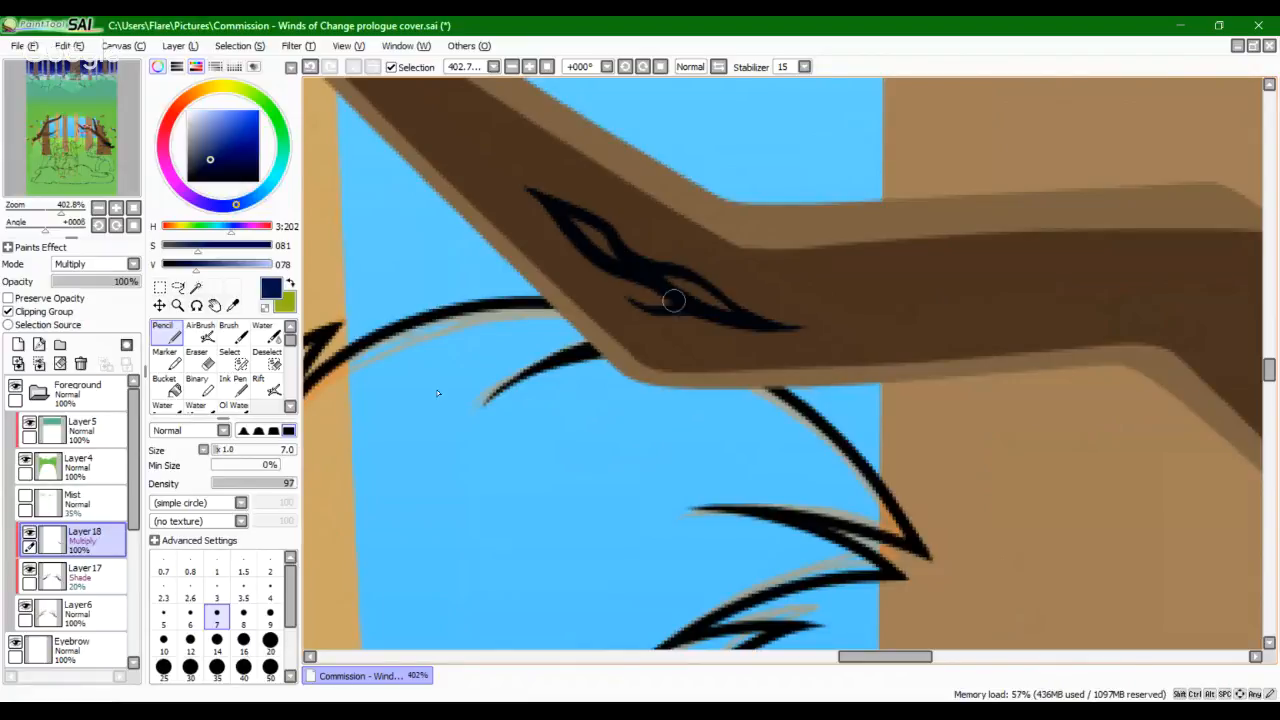
pyautogui.moveTo(760, 391); pyautogui.dragTo(609, 440)
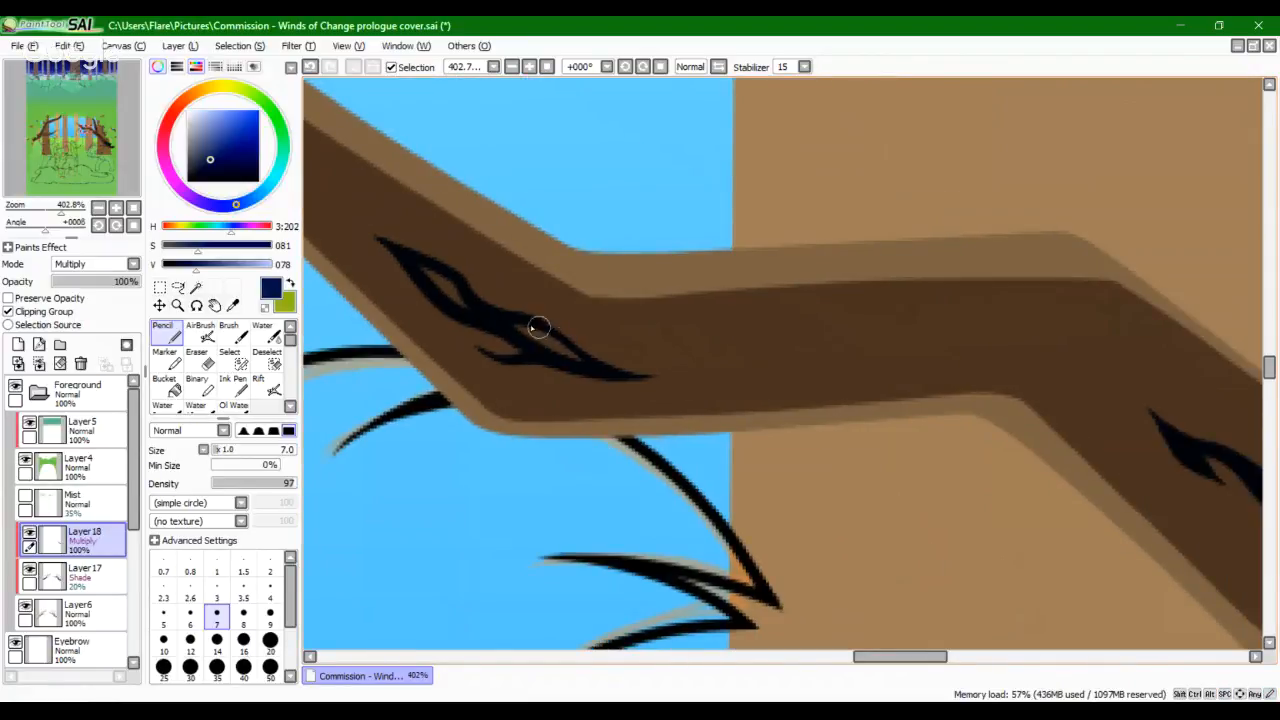
pyautogui.moveTo(536, 328)
pyautogui.mouseDown()
pyautogui.moveTo(645, 347)
pyautogui.moveTo(539, 324)
pyautogui.moveTo(707, 358)
pyautogui.moveTo(678, 346)
pyautogui.moveTo(814, 343)
pyautogui.mouseUp()
pyautogui.hotkey('ctrl', 'z')
pyautogui.hotkey('ctrl', 'z')
# Step: Paint a thin wavy bark streak along the horizontal section of the long branch, replacing the earlier attempts
pyautogui.moveTo(691, 349)
pyautogui.mouseDown()
pyautogui.moveTo(777, 359)
pyautogui.moveTo(885, 348)
pyautogui.mouseUp()
pyautogui.moveTo(720, 358)
pyautogui.mouseDown()
pyautogui.moveTo(909, 335)
pyautogui.moveTo(774, 376)
pyautogui.moveTo(716, 360)
pyautogui.moveTo(826, 363)
pyautogui.moveTo(882, 346)
pyautogui.mouseUp()
pyautogui.hotkey('ctrl', 'z')
pyautogui.hotkey('ctrl', 'z')
pyautogui.hotkey('ctrl', 'z')
pyautogui.moveTo(790, 352)
pyautogui.mouseDown()
pyautogui.moveTo(846, 340)
pyautogui.moveTo(965, 327)
pyautogui.mouseUp()
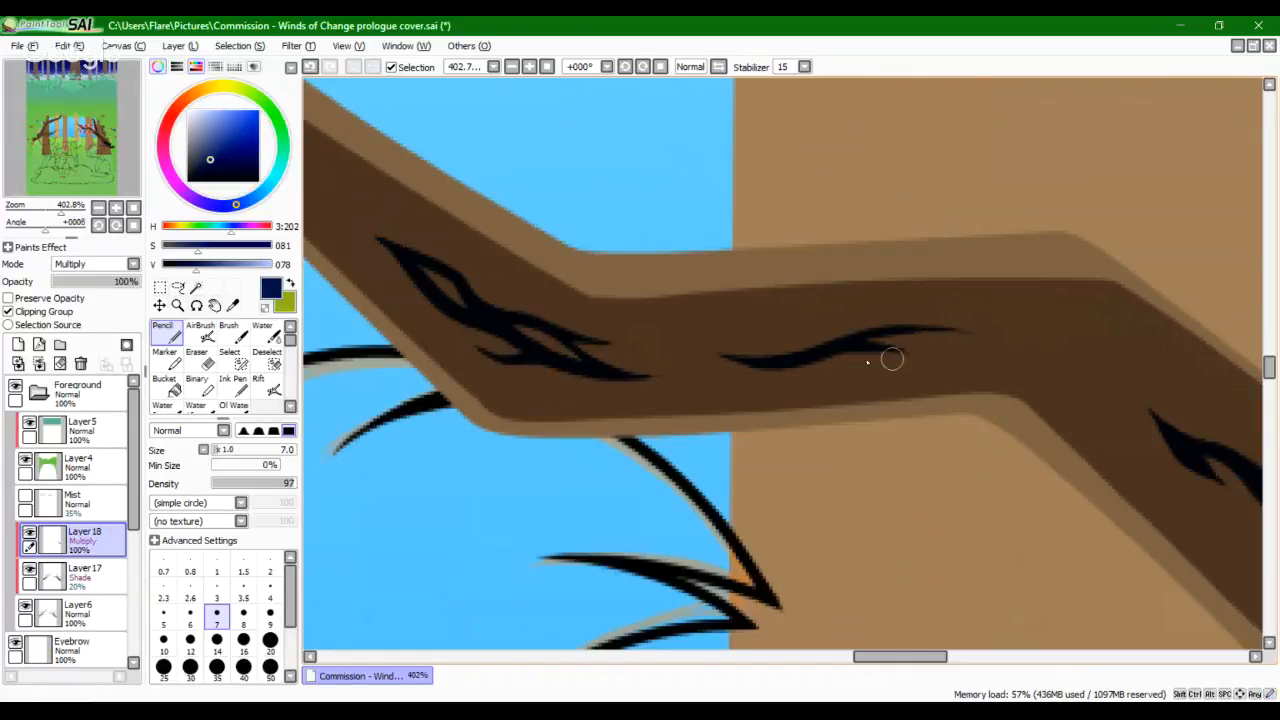
# Step: Add pointed spikes to the horizontal section's streak, undoing the surplus strokes
pyautogui.moveTo(762, 340); pyautogui.dragTo(849, 346)
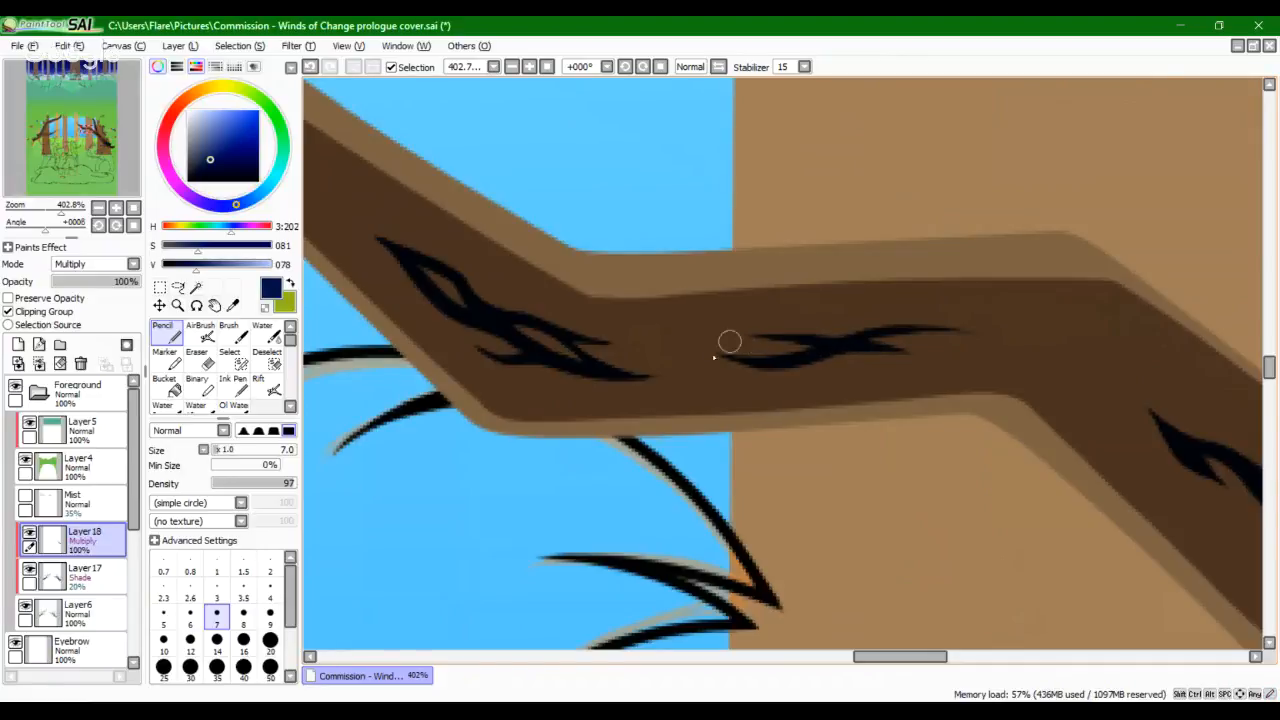
pyautogui.moveTo(692, 355)
pyautogui.mouseDown()
pyautogui.moveTo(790, 356)
pyautogui.moveTo(730, 354)
pyautogui.moveTo(744, 367)
pyautogui.moveTo(716, 348)
pyautogui.moveTo(772, 363)
pyautogui.mouseUp()
pyautogui.hotkey('ctrl', 'z')
pyautogui.hotkey('ctrl', 'z')
# Step: Examine the shading on Layer17 at the tips of the branches on both foreground trees
pyautogui.moveTo(61, 212); pyautogui.dragTo(52, 175)
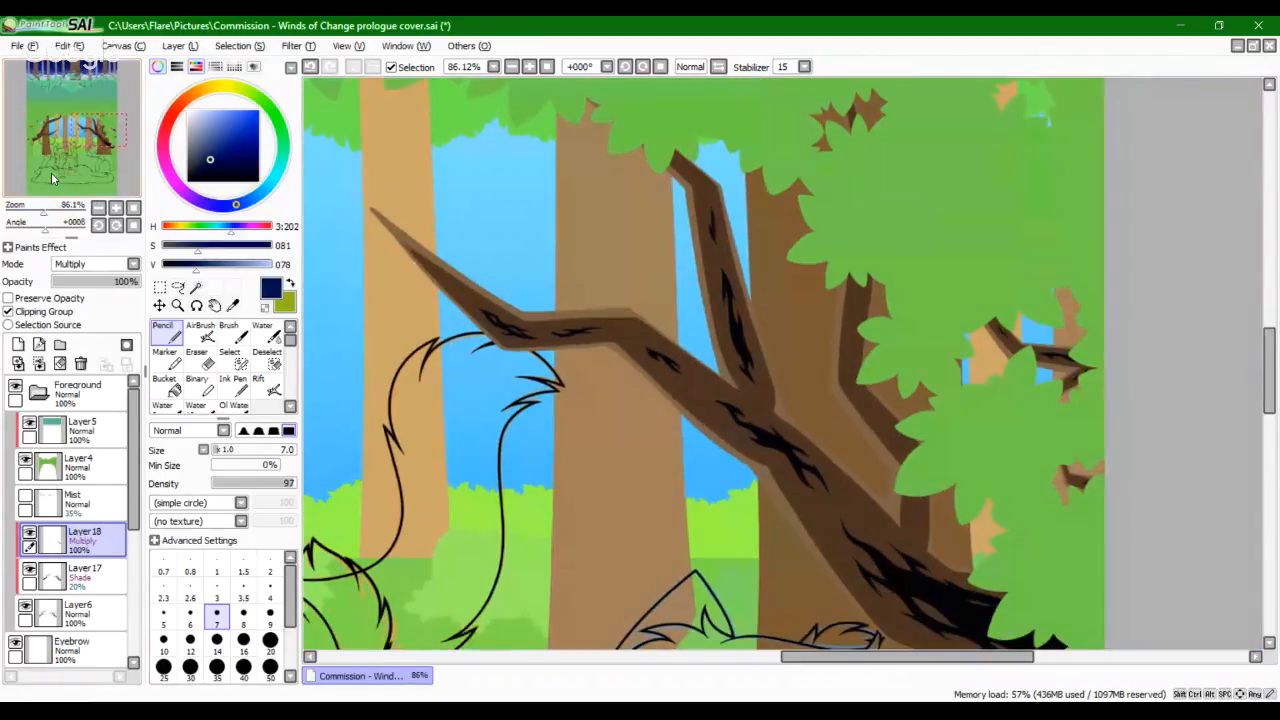
pyautogui.moveTo(43, 212); pyautogui.dragTo(53, 212)
pyautogui.moveTo(81, 165); pyautogui.dragTo(61, 212)
pyautogui.click(112, 587)
pyautogui.press('space')
pyautogui.moveTo(480, 304); pyautogui.dragTo(923, 520)
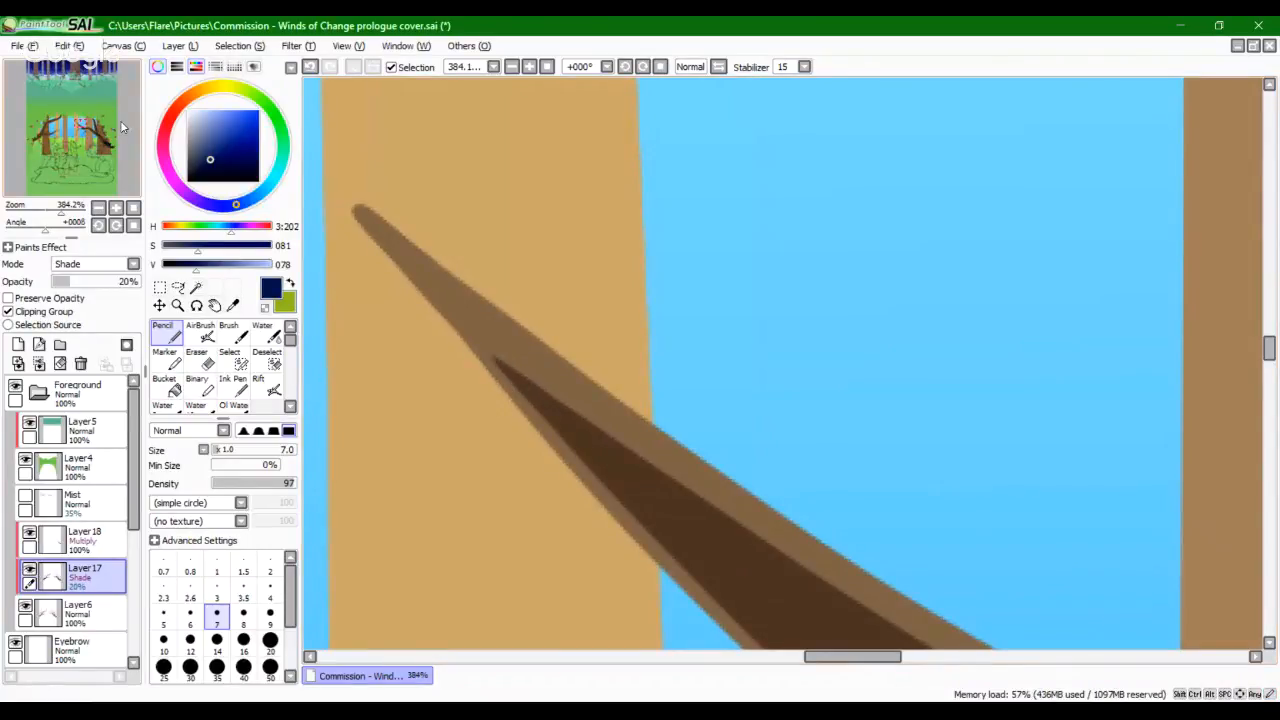
pyautogui.moveTo(78, 124); pyautogui.dragTo(60, 131)
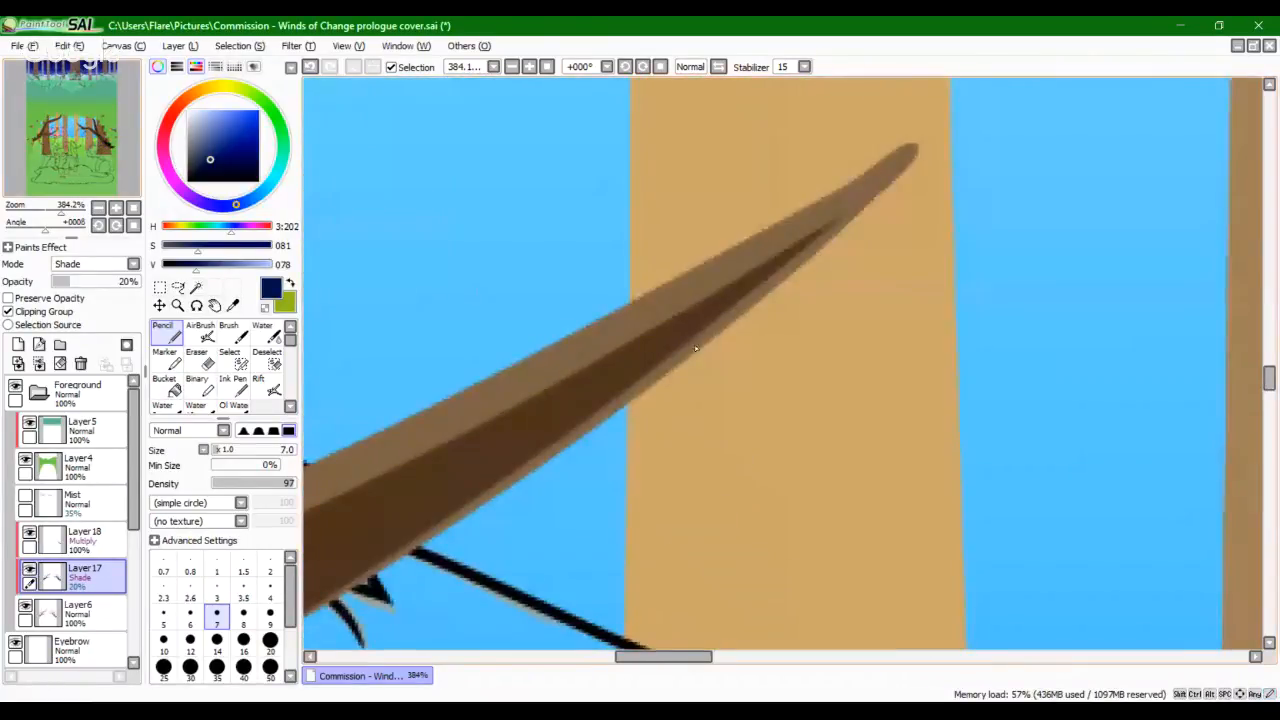
pyautogui.moveTo(672, 165); pyautogui.dragTo(457, 653)
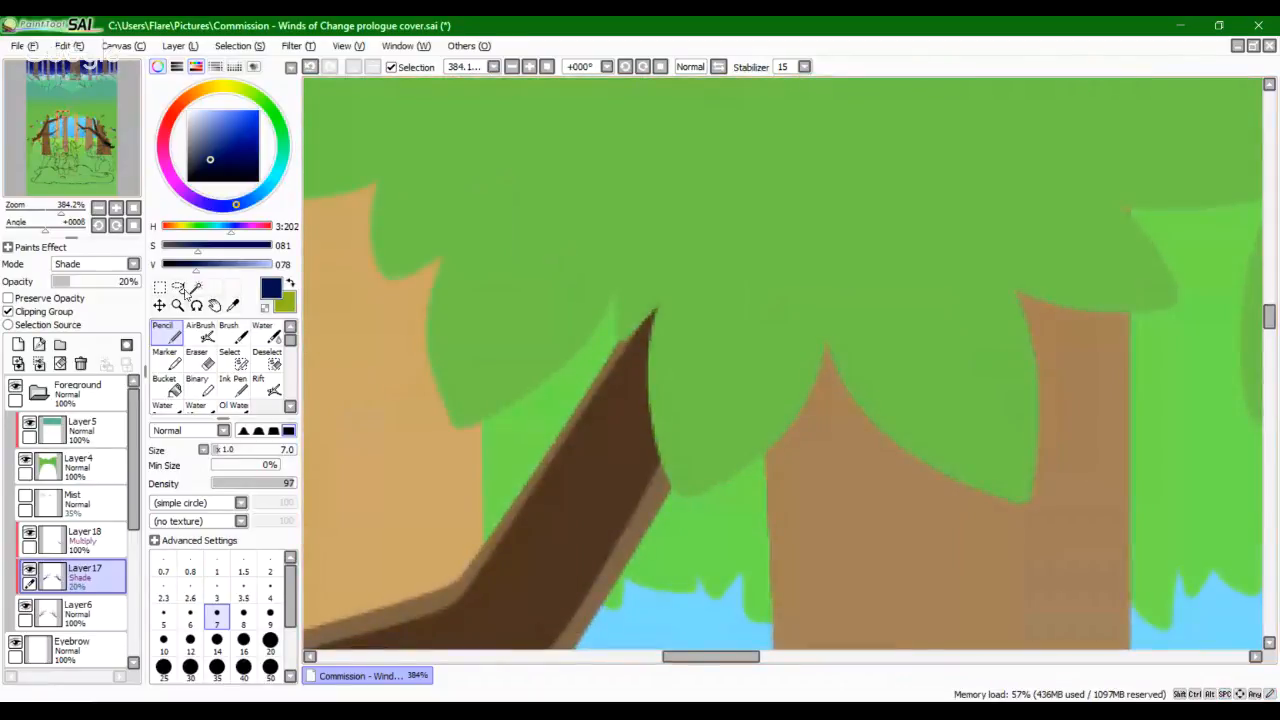
pyautogui.click(133, 208)
# Step: Select Layer18 and paint a wavy bark streak with a side spike on the short vertical branch emerging below the leaves
pyautogui.click(82, 540)
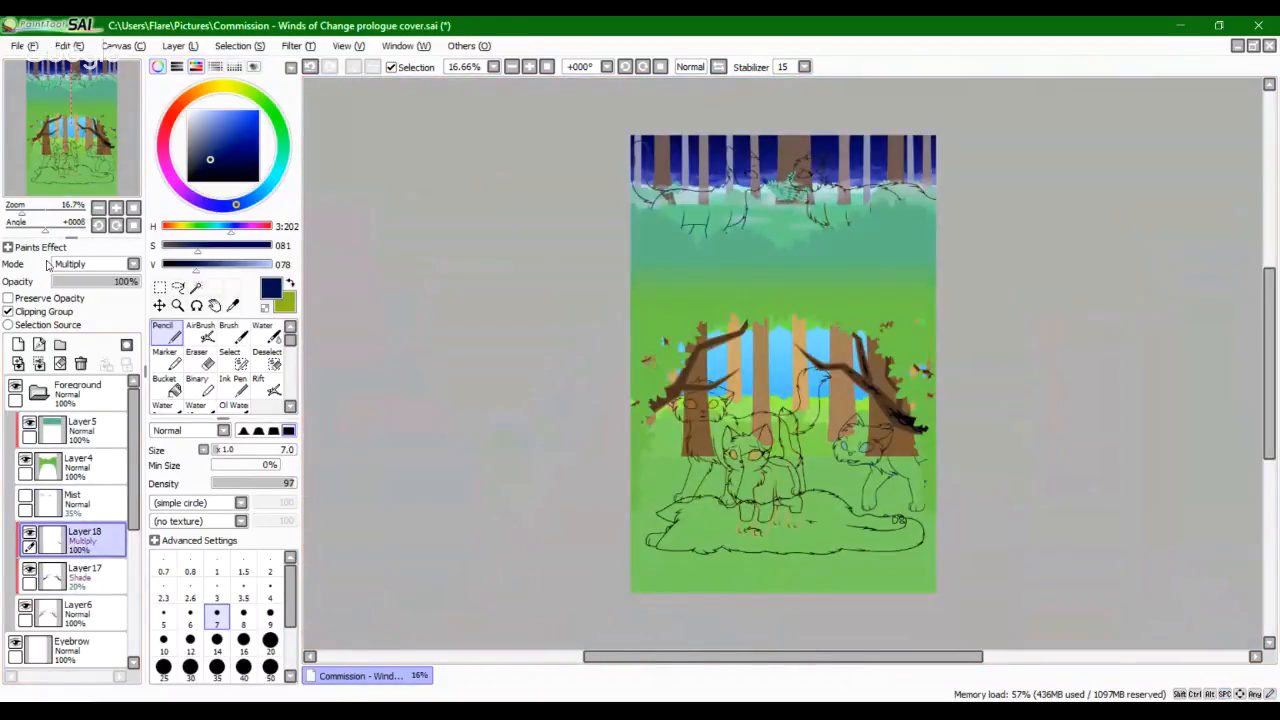
pyautogui.moveTo(22, 211); pyautogui.dragTo(45, 211)
pyautogui.moveTo(92, 142); pyautogui.dragTo(126, 156)
pyautogui.moveTo(46, 212); pyautogui.dragTo(61, 212)
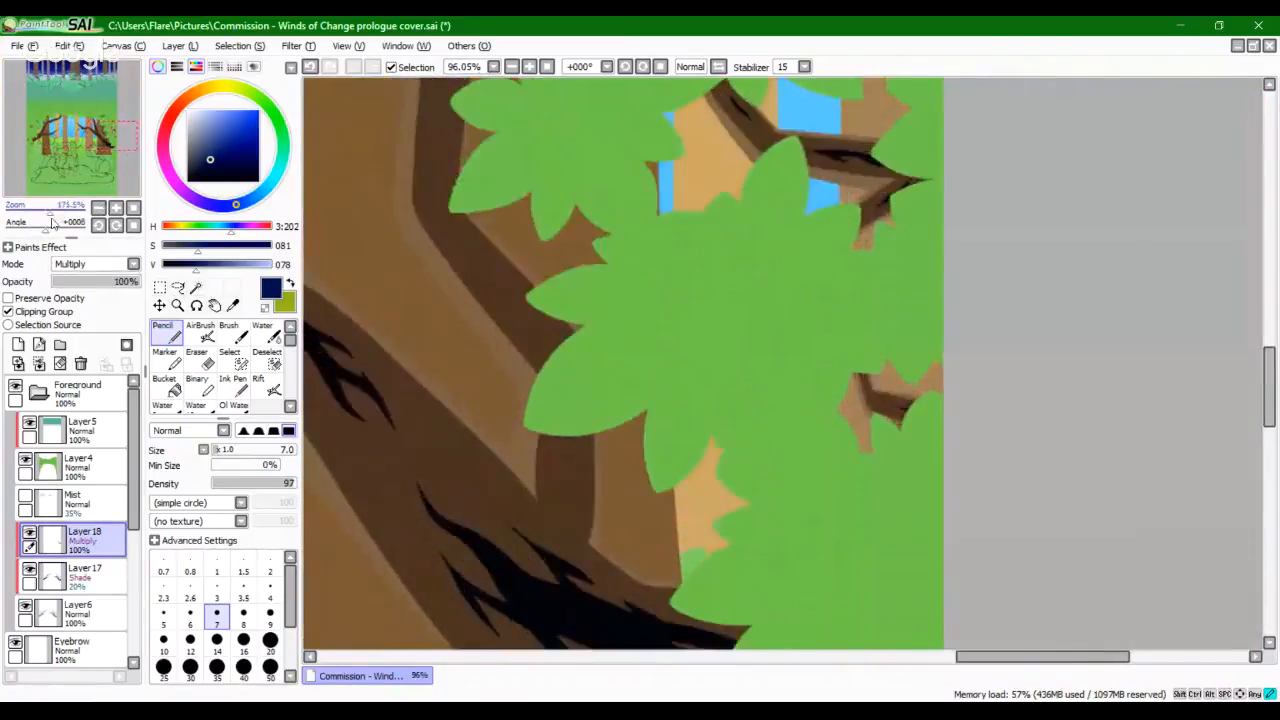
pyautogui.moveTo(571, 507)
pyautogui.mouseDown()
pyautogui.moveTo(640, 426)
pyautogui.moveTo(621, 318)
pyautogui.mouseUp()
pyautogui.moveTo(641, 410); pyautogui.dragTo(634, 362)
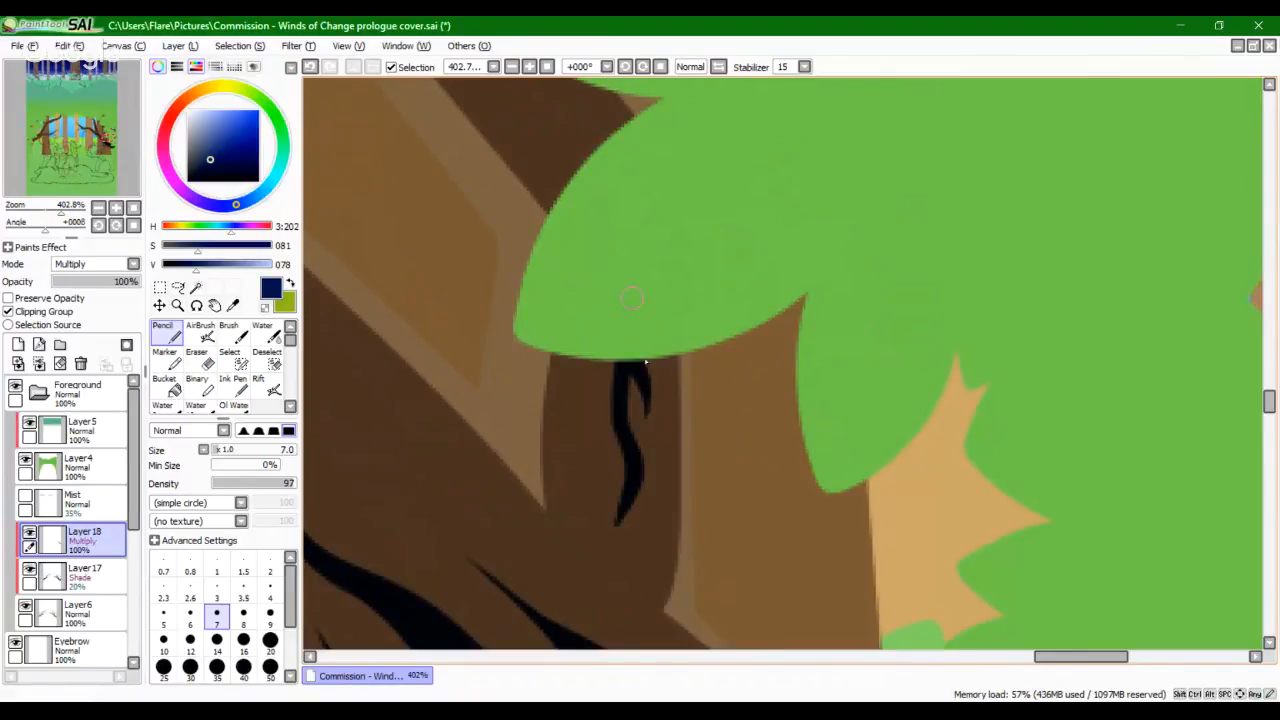
# Step: Add pointed spikes along the inner side of the short vertical branch's streak, undoing and redrawing strokes
pyautogui.moveTo(609, 491); pyautogui.dragTo(619, 425)
pyautogui.hotkey('ctrl', 'z')
pyautogui.moveTo(608, 493); pyautogui.dragTo(619, 422)
pyautogui.hotkey('ctrl', 'z')
pyautogui.moveTo(608, 491); pyautogui.dragTo(621, 366)
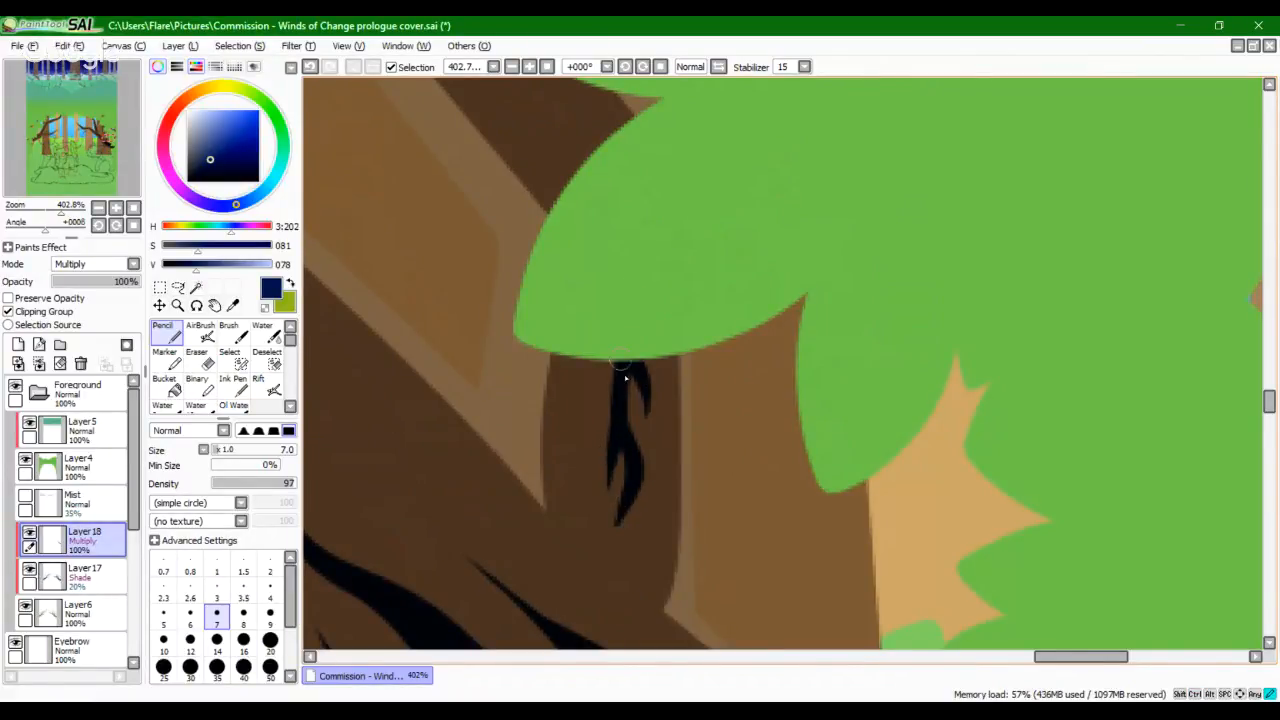
pyautogui.moveTo(606, 486)
pyautogui.mouseDown()
pyautogui.moveTo(597, 390)
pyautogui.moveTo(607, 481)
pyautogui.mouseUp()
pyautogui.hotkey('ctrl', 'z')
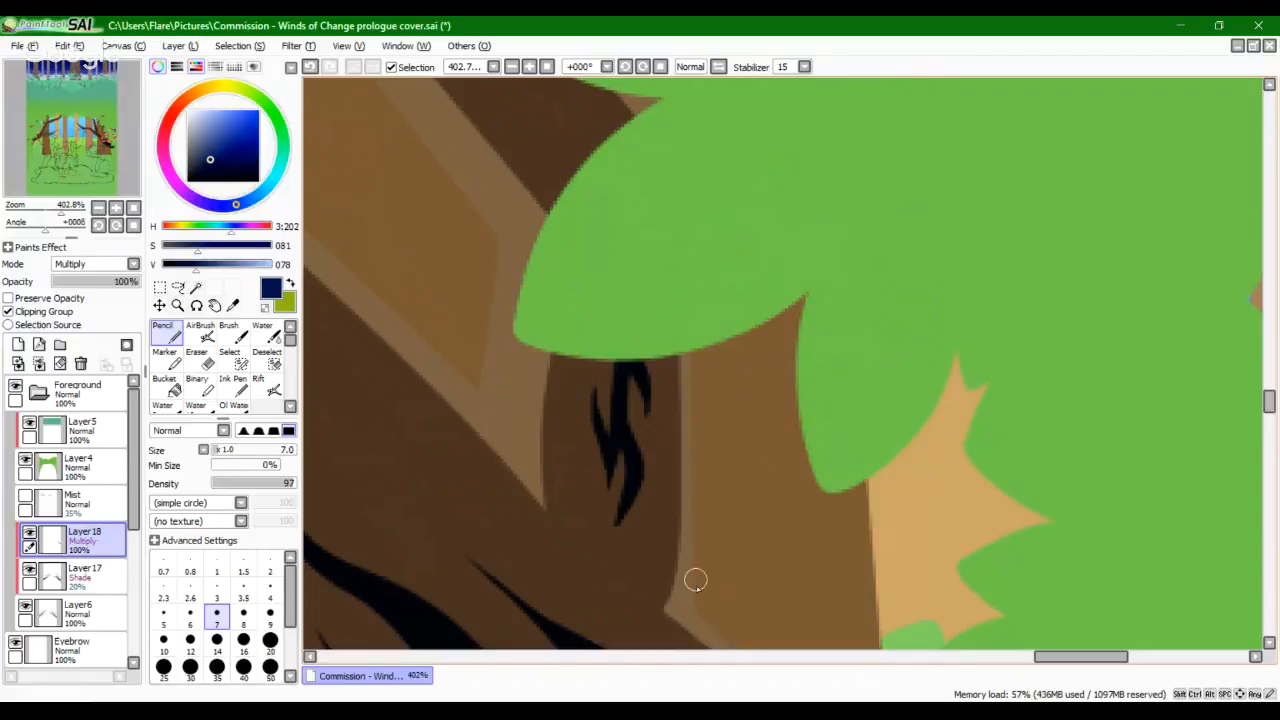
# Step: Paint a long bark streak with a parallel lower strand on the slanted branch partly covered by leaves
pyautogui.press('space')
pyautogui.moveTo(598, 279); pyautogui.dragTo(586, 514)
pyautogui.moveTo(555, 400); pyautogui.dragTo(660, 477)
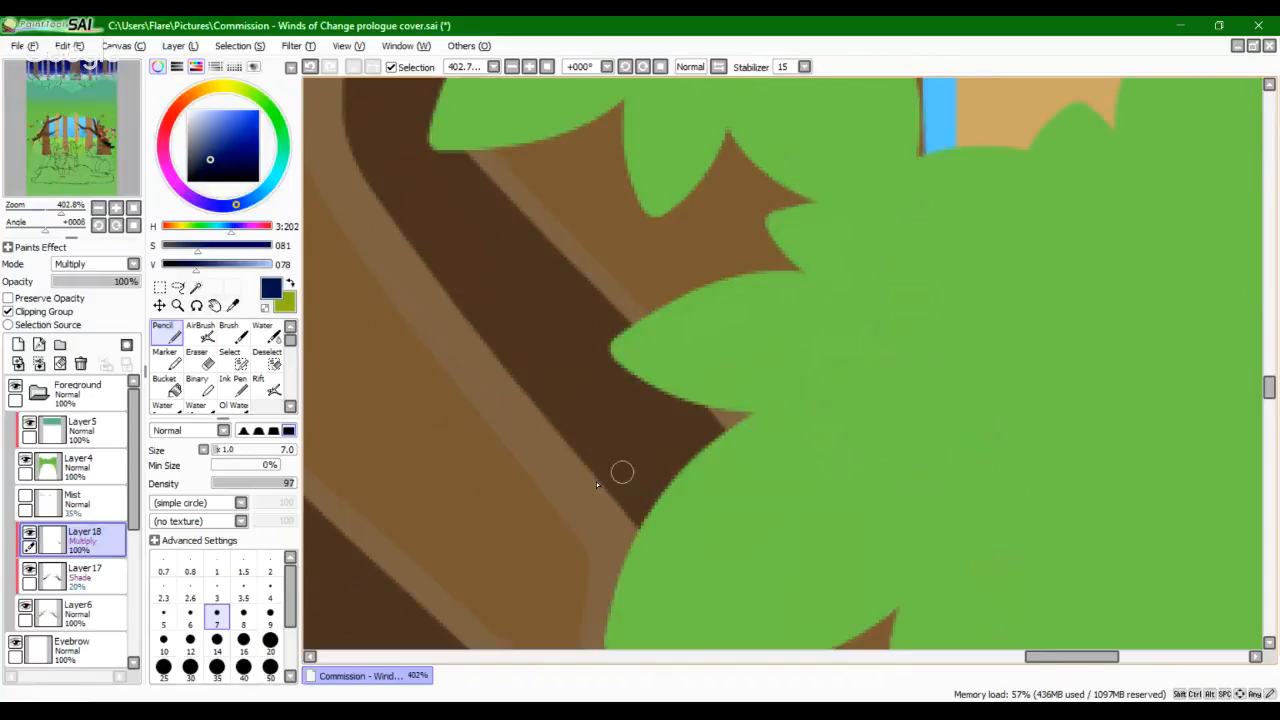
pyautogui.moveTo(530, 281); pyautogui.dragTo(682, 452)
pyautogui.moveTo(599, 385); pyautogui.dragTo(676, 453)
# Step: Thicken the upper part of the slanted branch's streak and join its strands, undoing and redrawing strokes
pyautogui.moveTo(620, 404)
pyautogui.mouseDown()
pyautogui.moveTo(633, 423)
pyautogui.moveTo(577, 323)
pyautogui.mouseUp()
pyautogui.moveTo(598, 374)
pyautogui.mouseDown()
pyautogui.moveTo(574, 322)
pyautogui.moveTo(546, 311)
pyautogui.moveTo(558, 338)
pyautogui.moveTo(590, 350)
pyautogui.moveTo(603, 384)
pyautogui.mouseUp()
pyautogui.hotkey('ctrl', 'z')
pyautogui.hotkey('ctrl', 'z')
pyautogui.hotkey('ctrl', 'z')
pyautogui.moveTo(571, 340); pyautogui.dragTo(598, 382)
pyautogui.hotkey('ctrl', 'z')
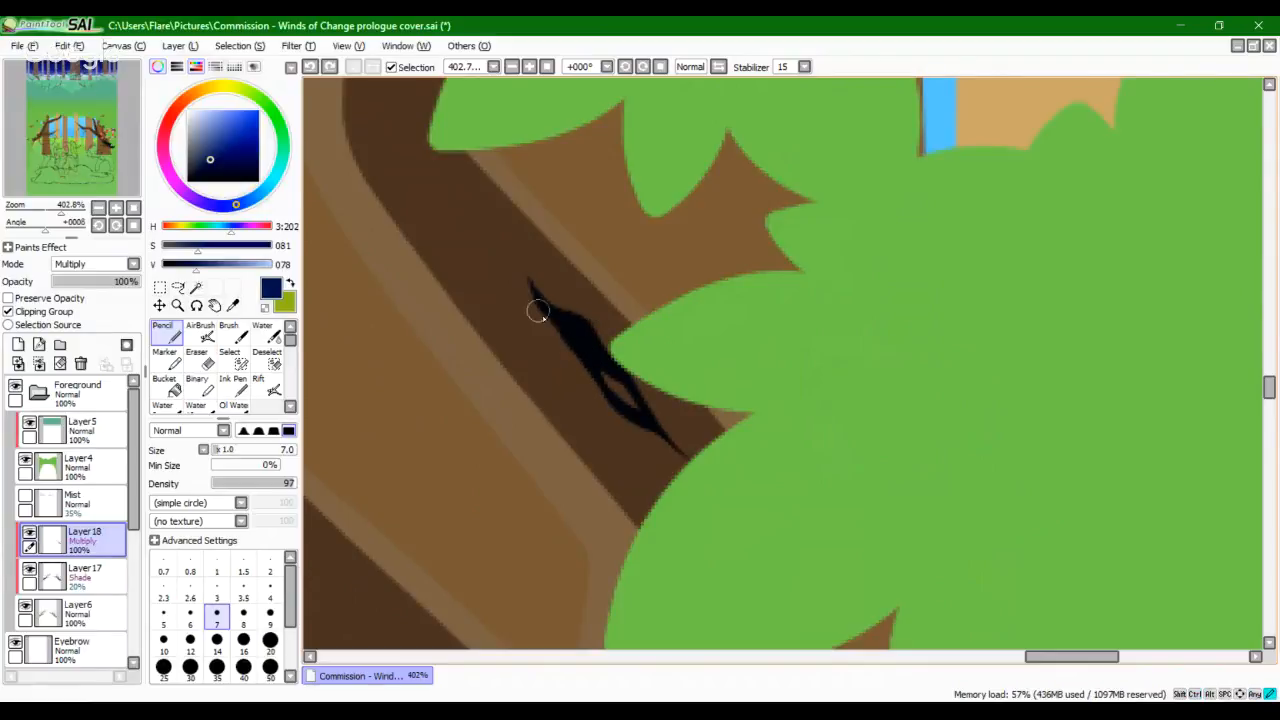
# Step: Widen the outer side and lower strand of the slanted branch's streak, undoing and redrawing strokes
pyautogui.moveTo(556, 328); pyautogui.dragTo(623, 376)
pyautogui.hotkey('ctrl', 'z')
pyautogui.moveTo(557, 322); pyautogui.dragTo(618, 382)
pyautogui.moveTo(580, 390); pyautogui.dragTo(646, 431)
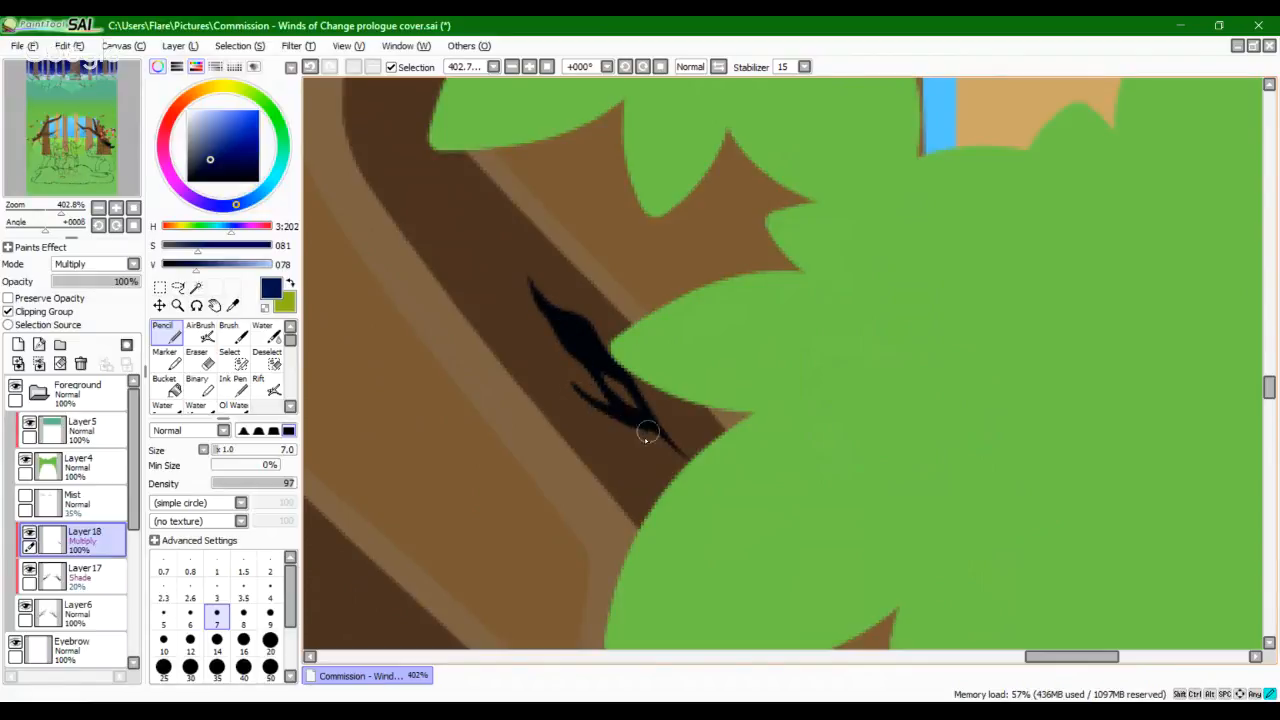
pyautogui.hotkey('ctrl', 'z')
pyautogui.moveTo(582, 391)
pyautogui.mouseDown()
pyautogui.moveTo(661, 441)
pyautogui.moveTo(611, 415)
pyautogui.mouseUp()
pyautogui.hotkey('ctrl', 'z')
pyautogui.hotkey('ctrl', 'z')
# Step: Paint a short wavy streak above the long one on the slanted branch, undoing and redrawing it
pyautogui.moveTo(567, 359); pyautogui.dragTo(617, 459)
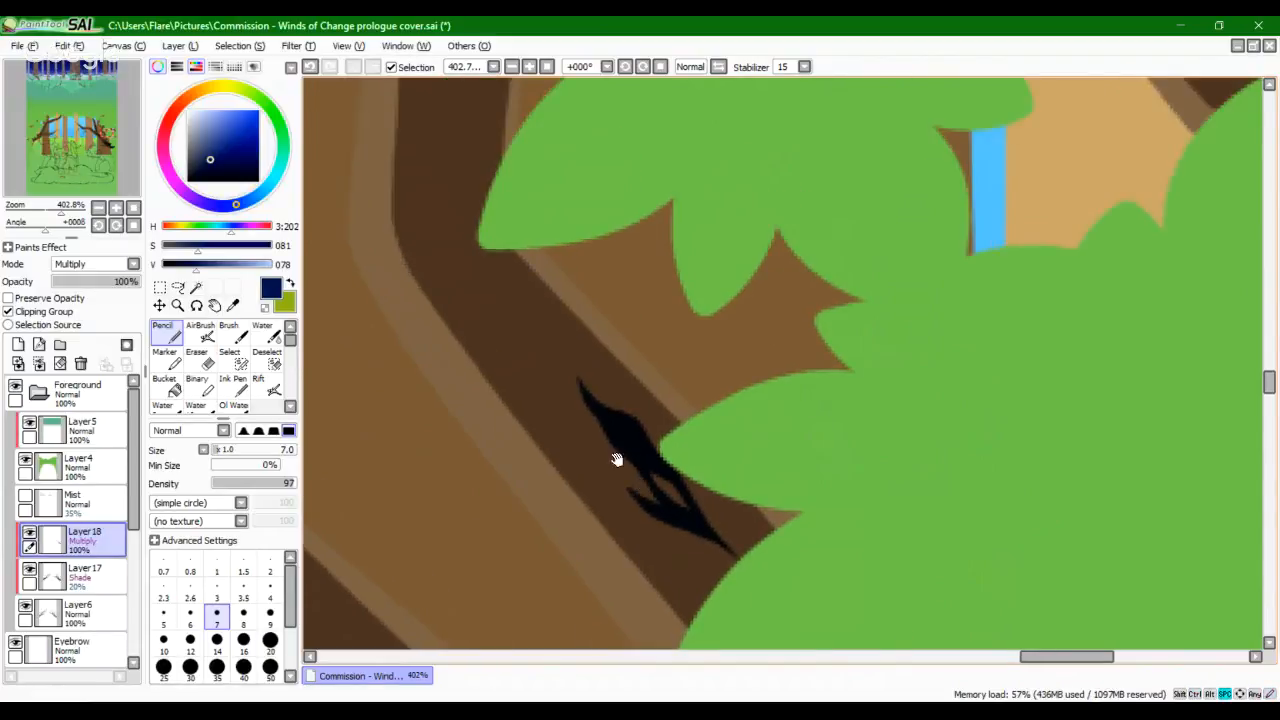
pyautogui.moveTo(553, 350); pyautogui.dragTo(498, 293)
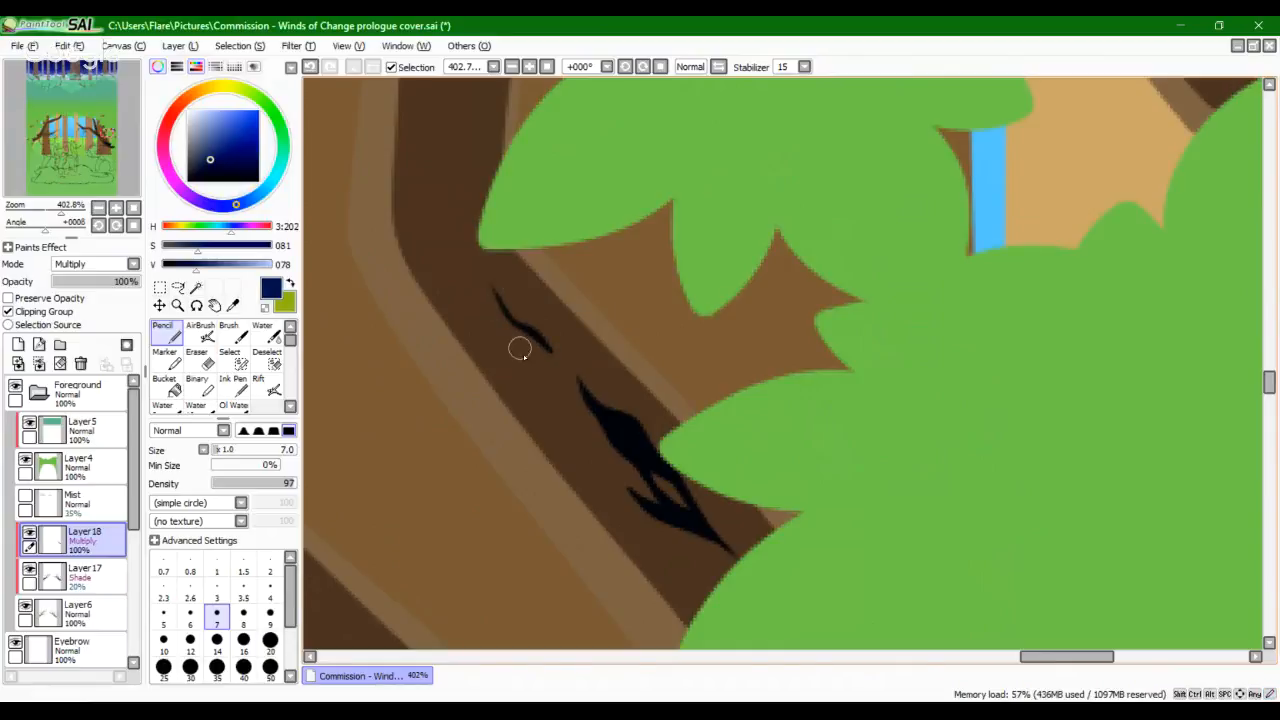
pyautogui.hotkey('ctrl', 'z')
pyautogui.hotkey('ctrl', 'z')
pyautogui.moveTo(529, 356)
pyautogui.mouseDown()
pyautogui.moveTo(500, 304)
pyautogui.moveTo(543, 334)
pyautogui.mouseUp()
pyautogui.hotkey('ctrl', 'z')
pyautogui.hotkey('ctrl', 'z')
pyautogui.hotkey('ctrl', 'z')
pyautogui.hotkey('ctrl', 'z')
pyautogui.hotkey('ctrl', 'z')
pyautogui.moveTo(497, 295); pyautogui.dragTo(553, 354)
# Step: Paint a wavy bark streak on the main branch between its upper streak and the large lower one
pyautogui.moveTo(468, 314)
pyautogui.mouseDown()
pyautogui.moveTo(571, 474)
pyautogui.moveTo(603, 555)
pyautogui.mouseUp()
pyautogui.moveTo(61, 211); pyautogui.dragTo(44, 211)
pyautogui.moveTo(103, 130); pyautogui.dragTo(58, 211)
pyautogui.moveTo(710, 540)
pyautogui.mouseDown()
pyautogui.moveTo(623, 217)
pyautogui.moveTo(708, 355)
pyautogui.mouseUp()
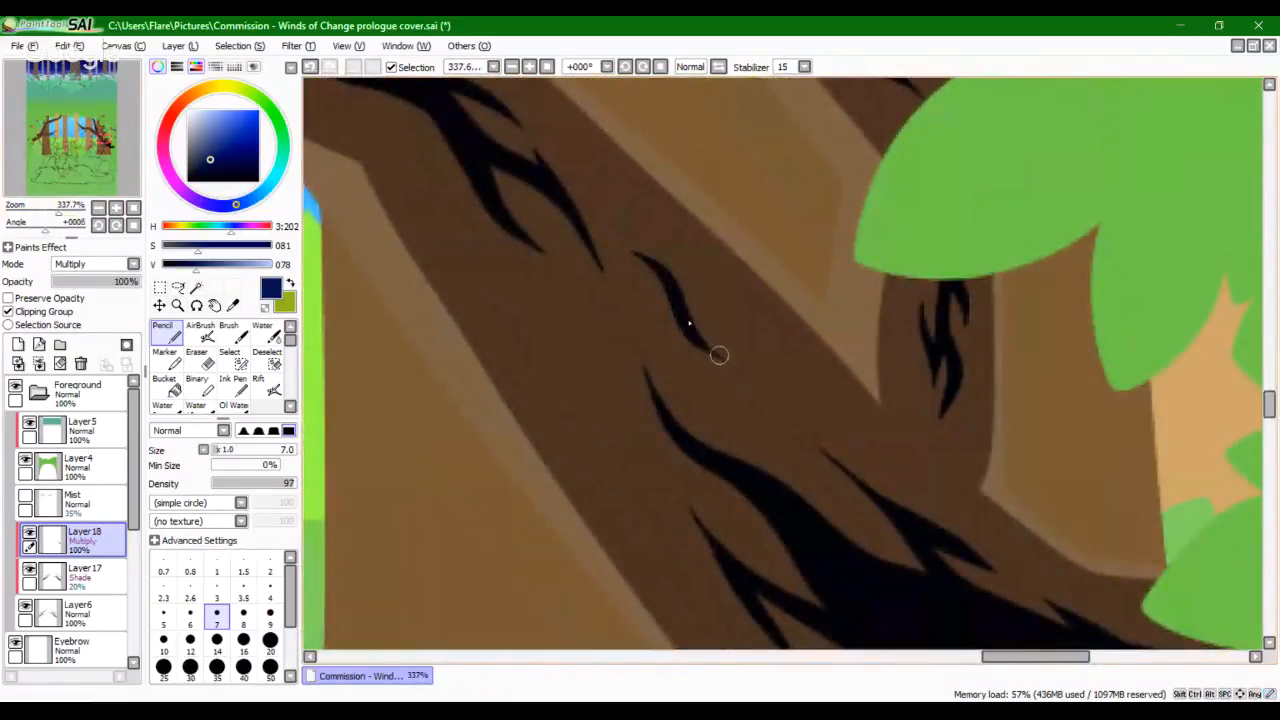
pyautogui.hotkey('ctrl', 'z')
pyautogui.moveTo(634, 251)
pyautogui.mouseDown()
pyautogui.moveTo(705, 358)
pyautogui.moveTo(745, 388)
pyautogui.mouseUp()
# Step: Add pointed side spikes to the main branch's middle streak, undoing and redrawing strokes
pyautogui.moveTo(665, 282)
pyautogui.mouseDown()
pyautogui.moveTo(783, 402)
pyautogui.moveTo(666, 282)
pyautogui.mouseUp()
pyautogui.hotkey('ctrl', 'z')
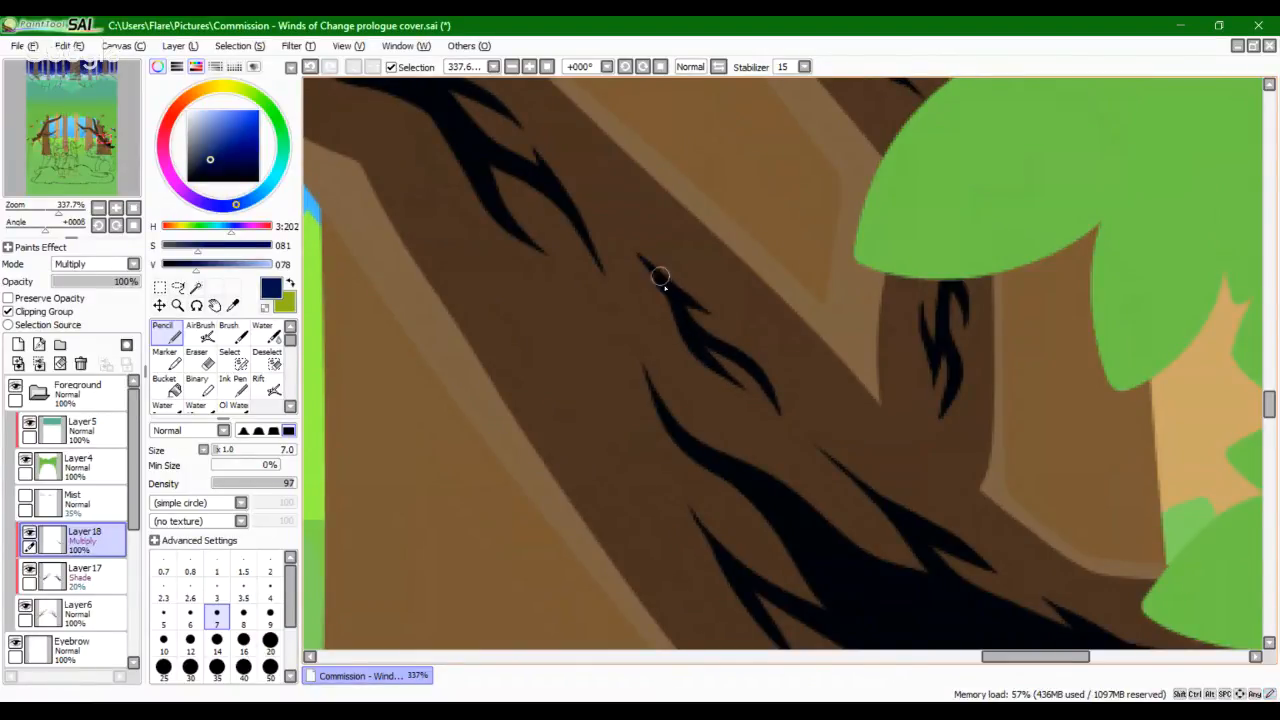
pyautogui.moveTo(706, 314); pyautogui.dragTo(667, 277)
pyautogui.hotkey('ctrl', 'z')
pyautogui.moveTo(729, 332); pyautogui.dragTo(761, 364)
pyautogui.hotkey('ctrl', 'z')
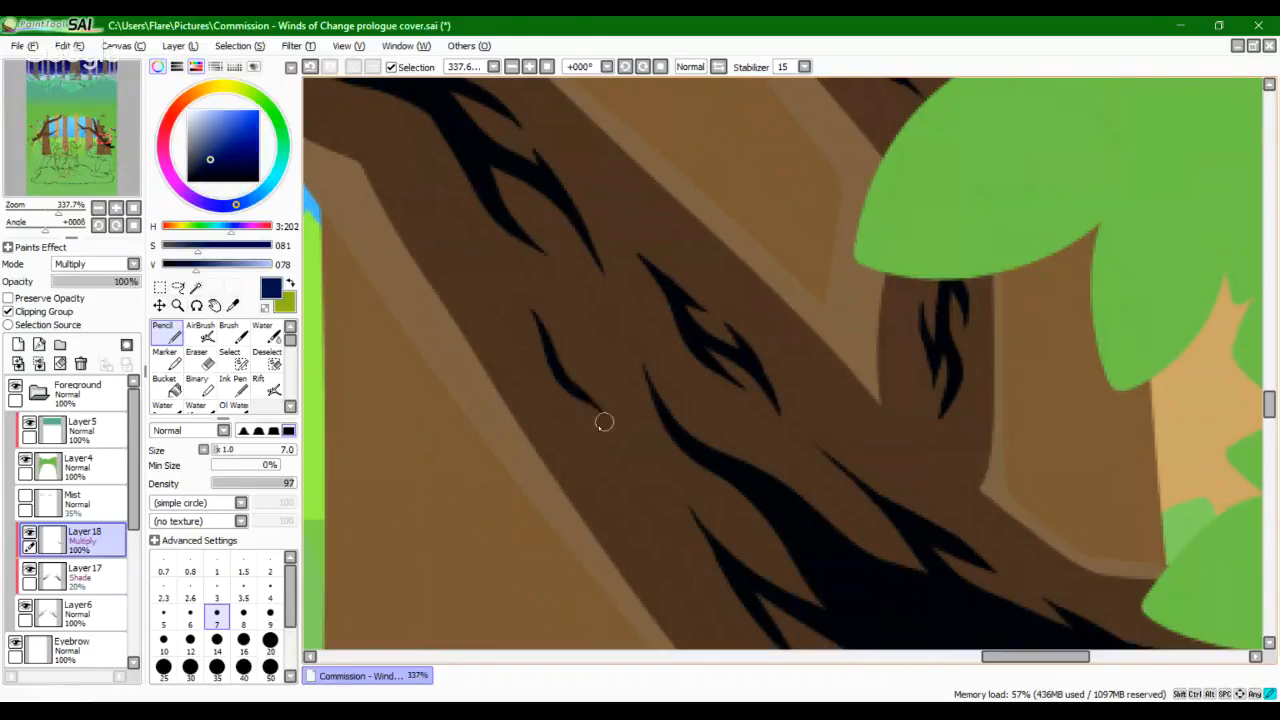
# Step: Paint a short forked streak near the outer edge of the main branch
pyautogui.hotkey('ctrl', 'z')
pyautogui.moveTo(543, 318)
pyautogui.mouseDown()
pyautogui.moveTo(556, 368)
pyautogui.moveTo(610, 404)
pyautogui.mouseUp()
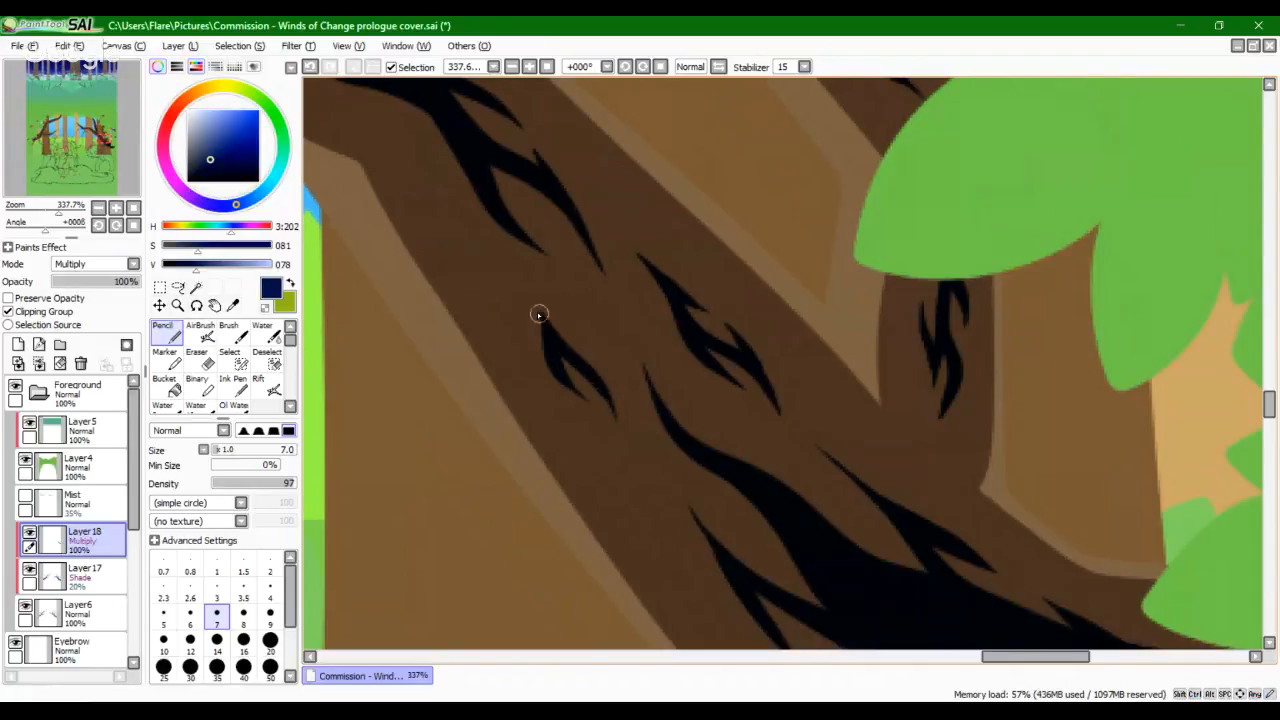
pyautogui.moveTo(539, 310); pyautogui.dragTo(551, 356)
# Step: Paint a short bark streak on the branch piece visible through the small leaf gap of the opposite tree
pyautogui.moveTo(62, 211); pyautogui.dragTo(72, 161)
pyautogui.click(133, 209)
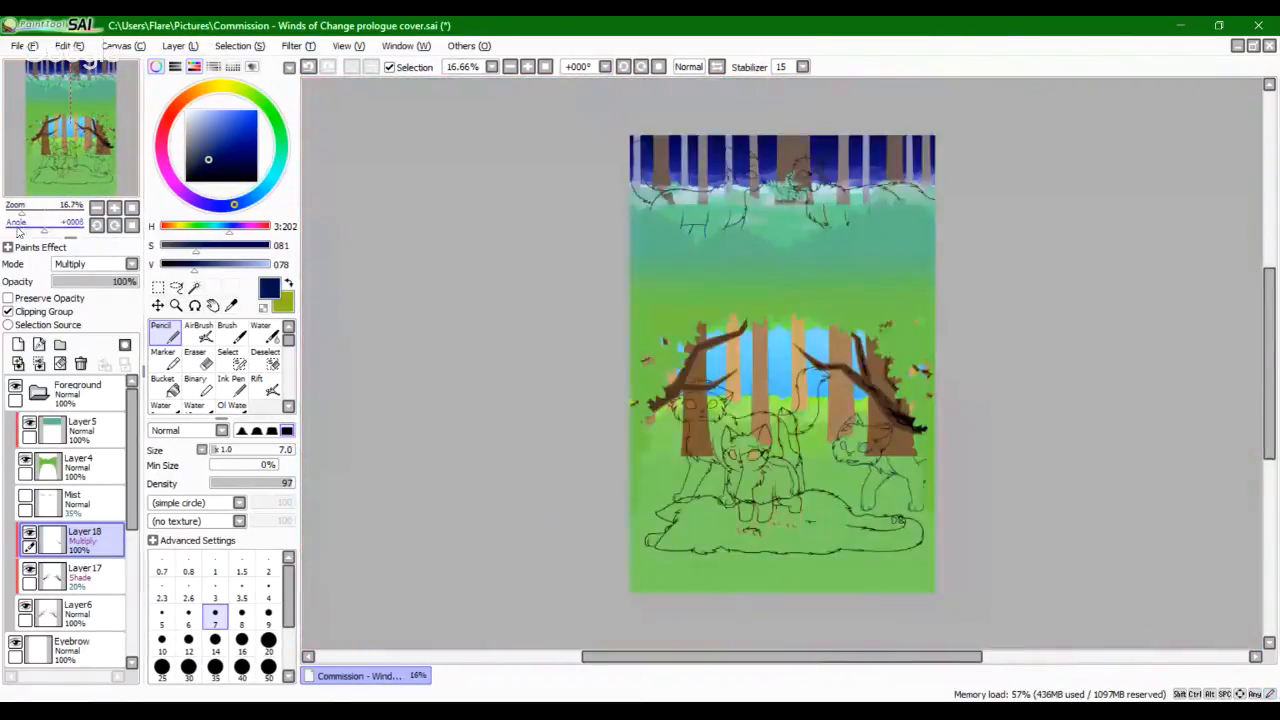
pyautogui.moveTo(22, 211); pyautogui.dragTo(37, 211)
pyautogui.moveTo(81, 167); pyautogui.dragTo(115, 178)
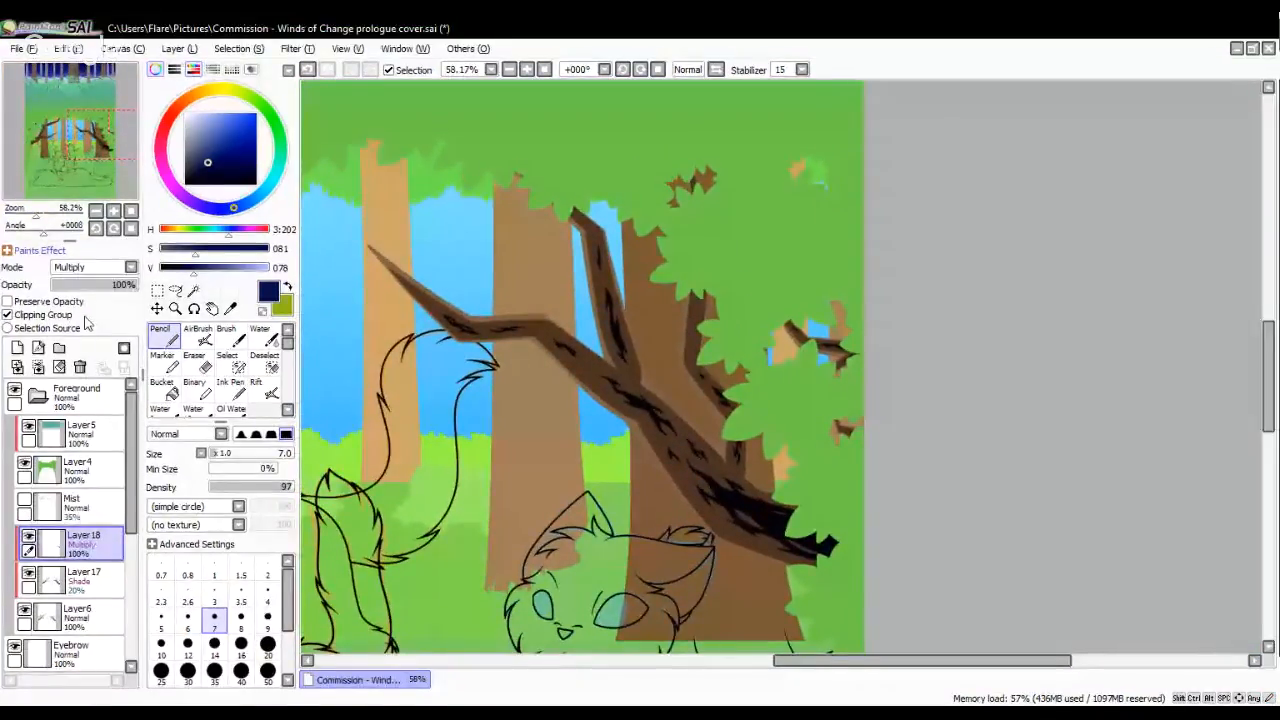
pyautogui.moveTo(37, 211); pyautogui.dragTo(51, 211)
pyautogui.moveTo(78, 165)
pyautogui.mouseDown()
pyautogui.moveTo(70, 149)
pyautogui.moveTo(47, 177)
pyautogui.moveTo(71, 179)
pyautogui.moveTo(52, 178)
pyautogui.moveTo(63, 150)
pyautogui.mouseUp()
pyautogui.moveTo(46, 212); pyautogui.dragTo(58, 212)
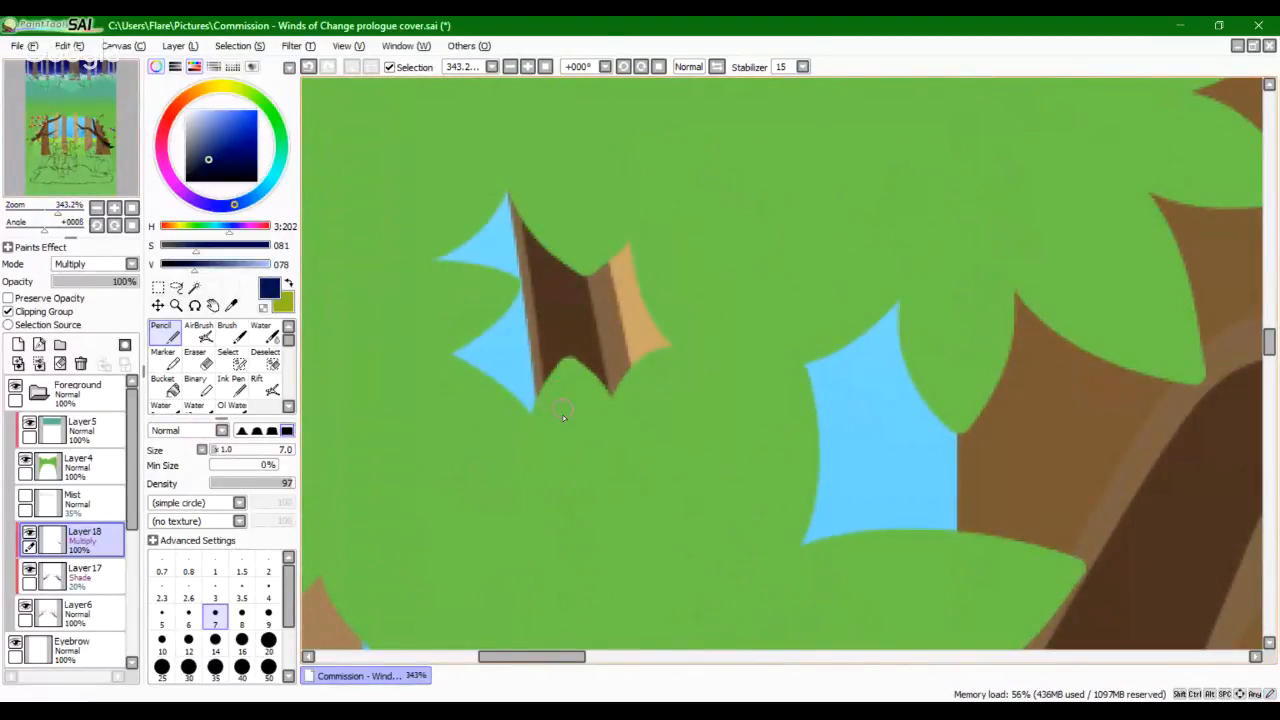
pyautogui.moveTo(563, 294); pyautogui.dragTo(583, 365)
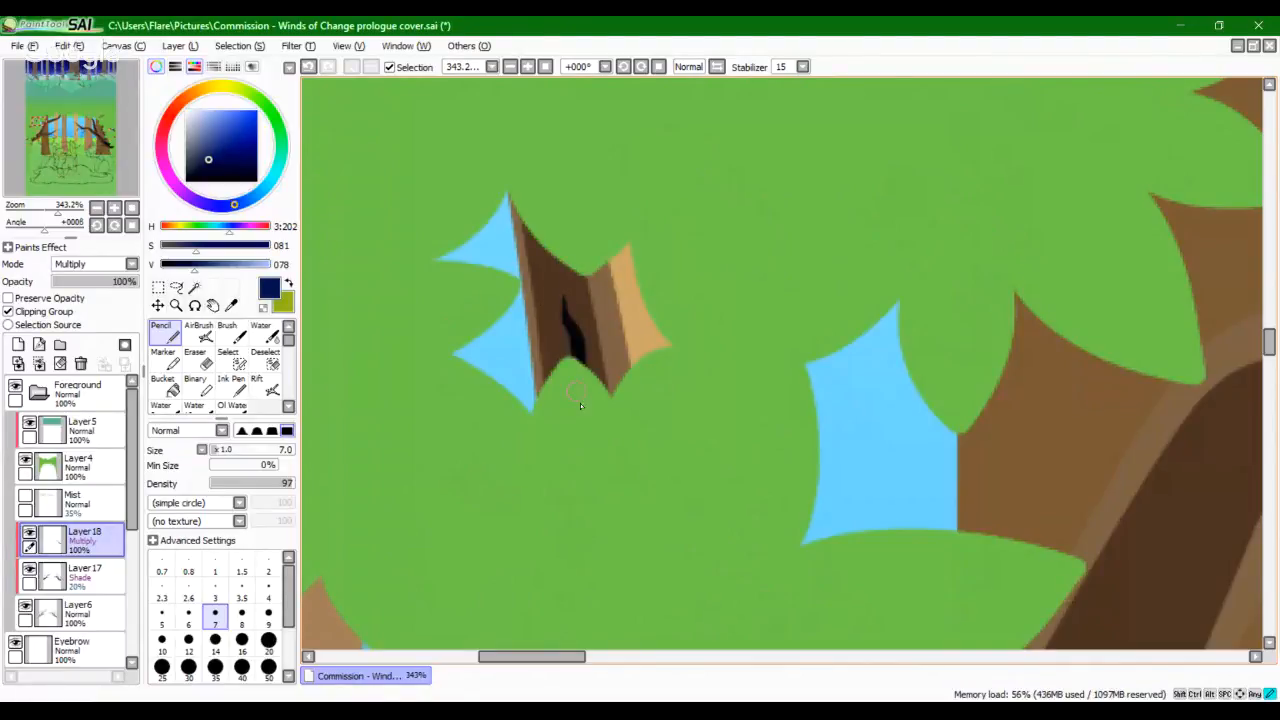
pyautogui.hotkey('ctrl', 'z')
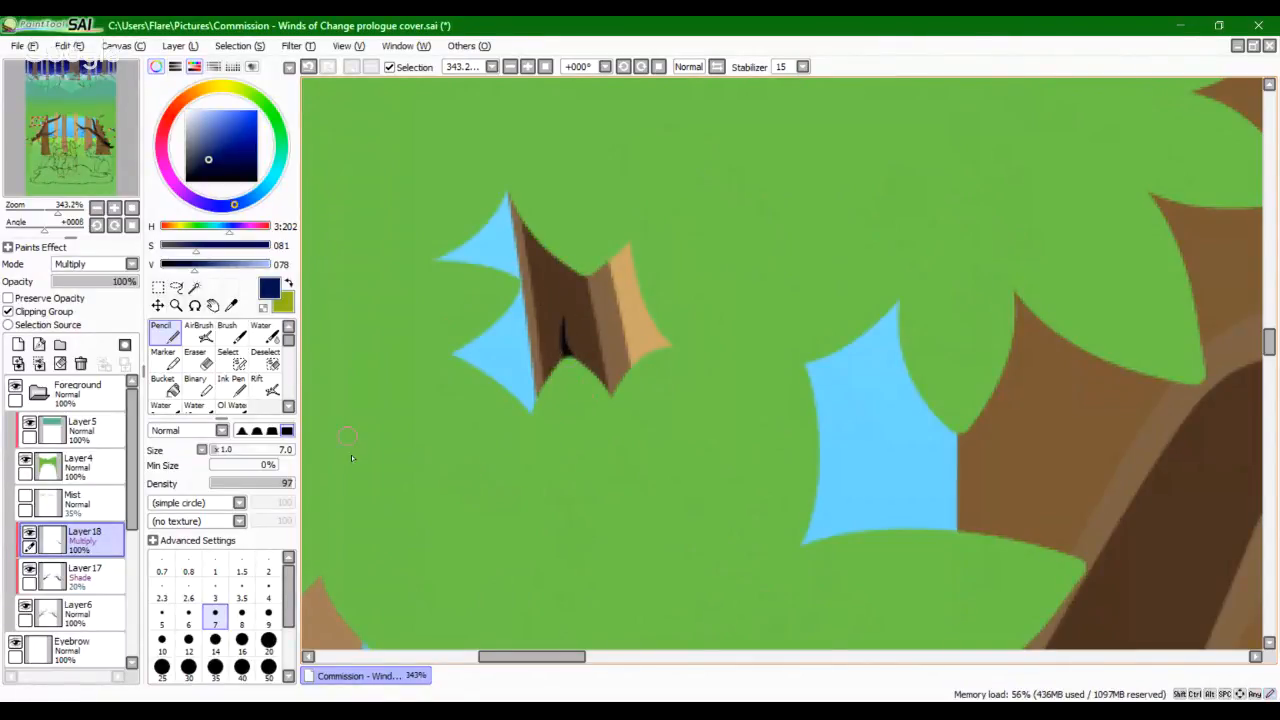
# Step: Rework the small streak in the leaf gap with upward-pointing strokes, undoing and redrawing them
pyautogui.moveTo(58, 210); pyautogui.dragTo(44, 210)
pyautogui.moveTo(43, 126); pyautogui.dragTo(31, 119)
pyautogui.moveTo(46, 210); pyautogui.dragTo(75, 235)
pyautogui.moveTo(766, 431)
pyautogui.mouseDown()
pyautogui.moveTo(543, 326)
pyautogui.moveTo(321, 183)
pyautogui.mouseUp()
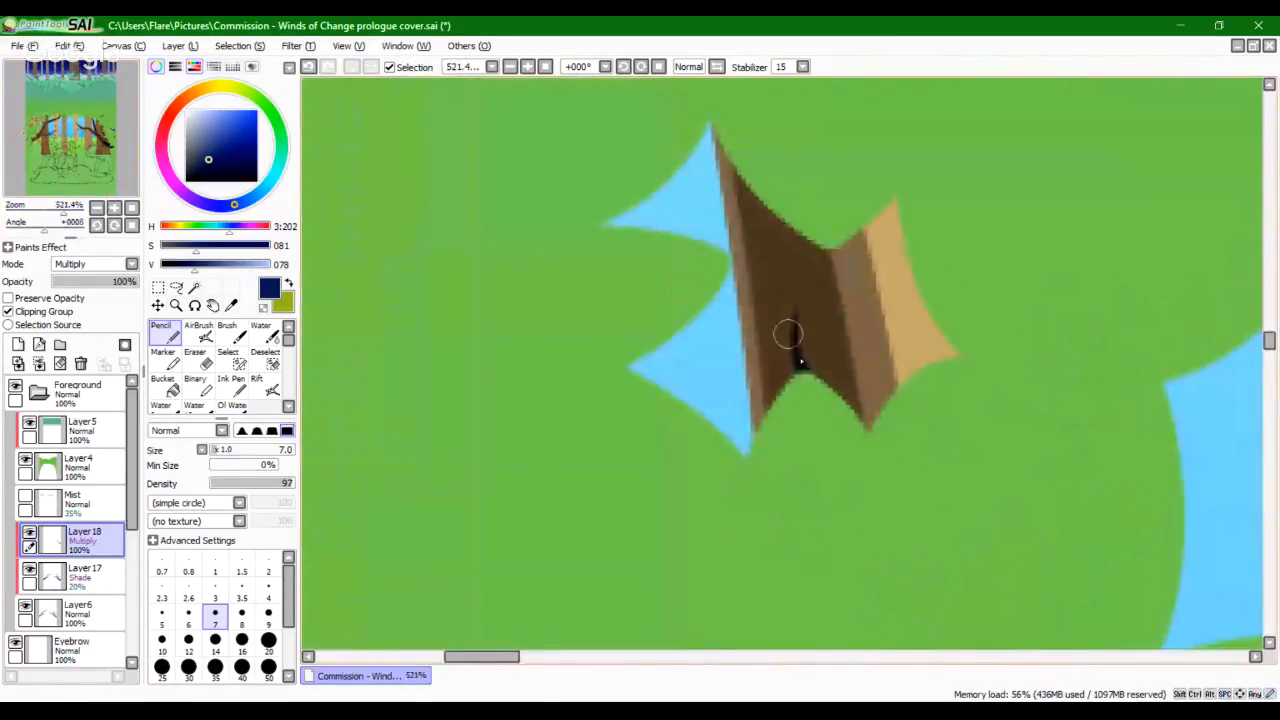
pyautogui.moveTo(810, 358); pyautogui.dragTo(795, 301)
pyautogui.hotkey('ctrl', 'z')
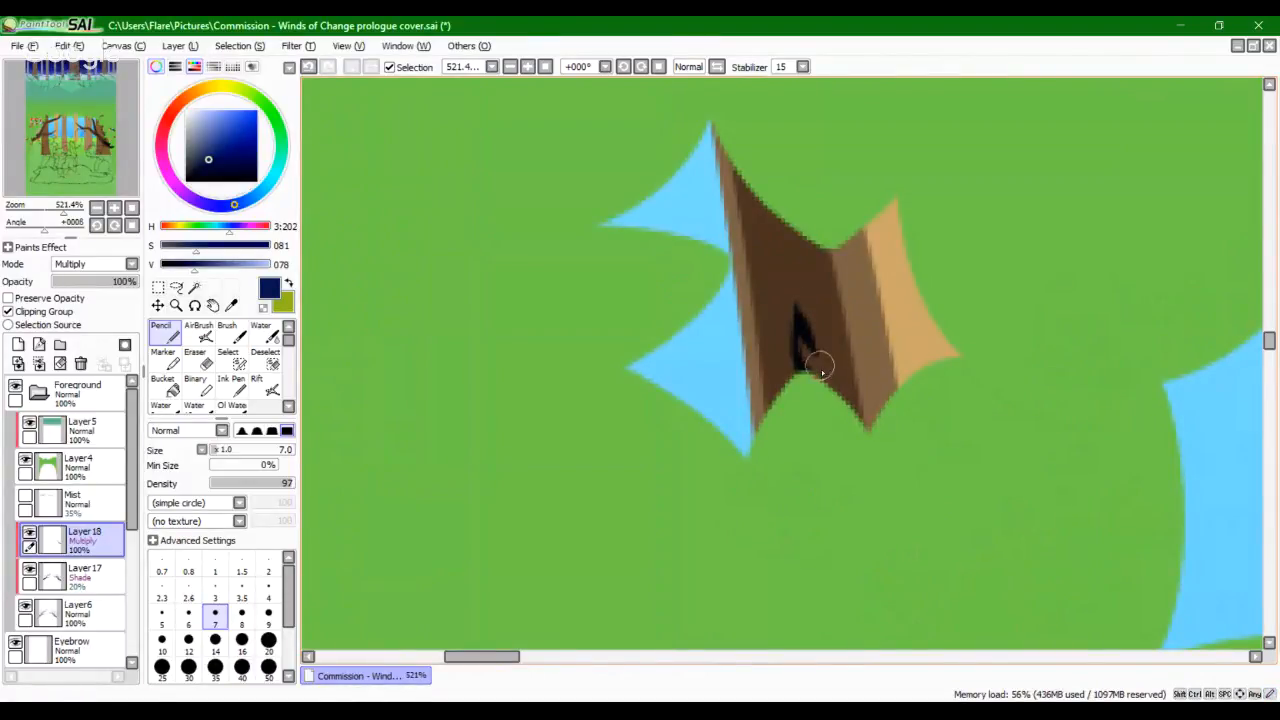
pyautogui.moveTo(818, 363)
pyautogui.mouseDown()
pyautogui.moveTo(803, 325)
pyautogui.moveTo(816, 354)
pyautogui.moveTo(800, 358)
pyautogui.moveTo(801, 321)
pyautogui.moveTo(802, 379)
pyautogui.moveTo(796, 306)
pyautogui.mouseUp()
pyautogui.hotkey('ctrl', 'z')
pyautogui.hotkey('ctrl', 'z')
# Step: Mirror the view and paint branching bark streaks with a size 14 Pencil where the thick branch meets the leaves
pyautogui.moveTo(63, 212)
pyautogui.mouseDown()
pyautogui.moveTo(43, 213)
pyautogui.moveTo(79, 191)
pyautogui.moveTo(54, 215)
pyautogui.mouseUp()
pyautogui.moveTo(447, 410); pyautogui.dragTo(585, 390)
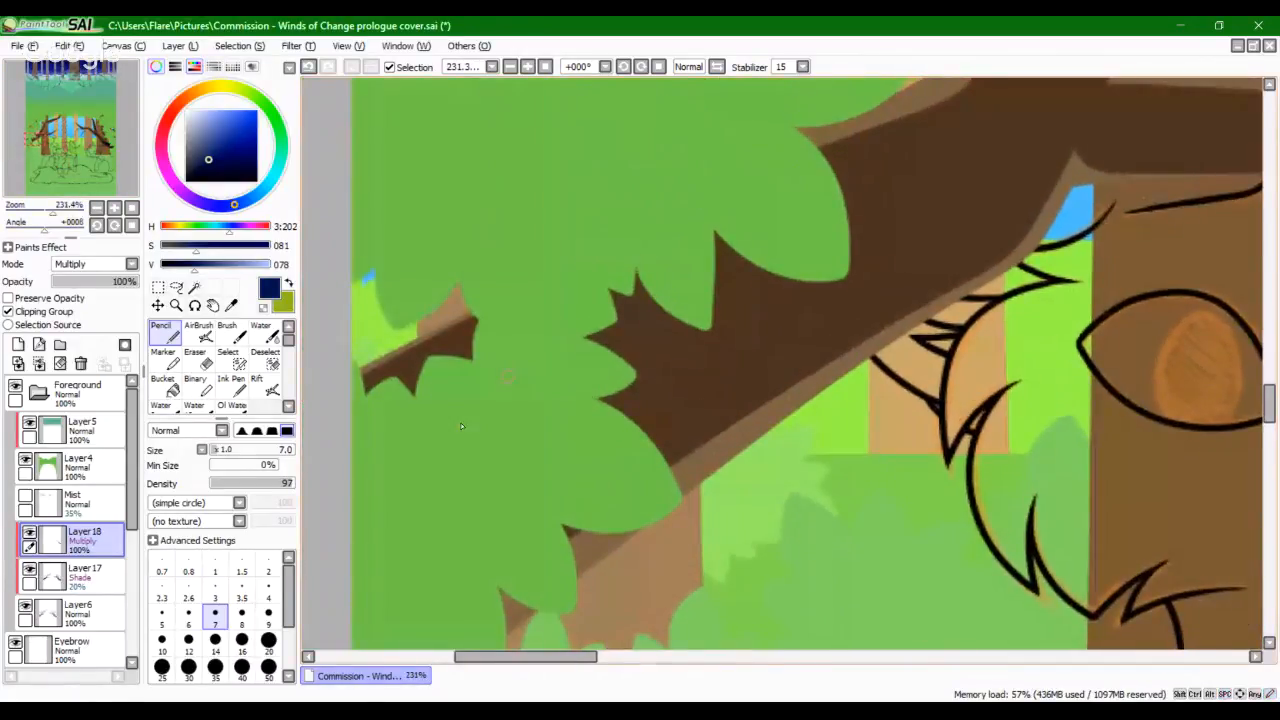
pyautogui.click(215, 645)
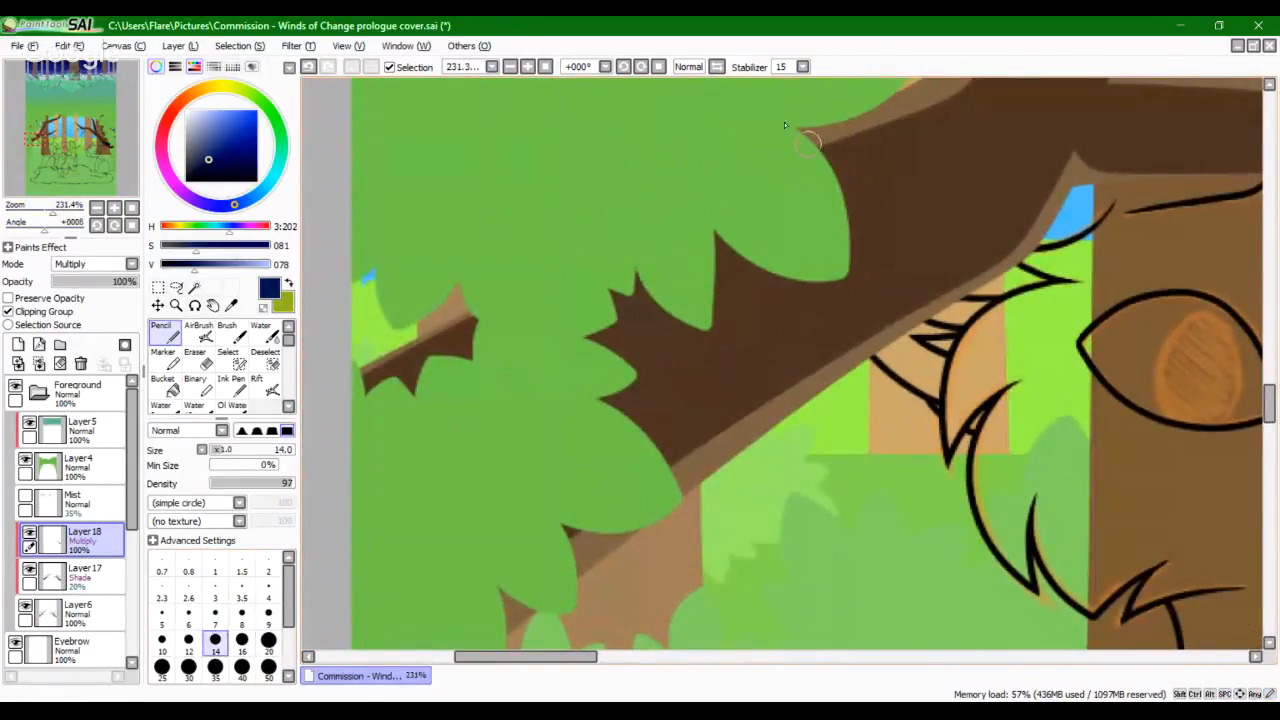
pyautogui.click(712, 67)
pyautogui.moveTo(626, 209)
pyautogui.mouseDown()
pyautogui.moveTo(868, 352)
pyautogui.moveTo(677, 227)
pyautogui.moveTo(840, 318)
pyautogui.moveTo(958, 360)
pyautogui.mouseUp()
pyautogui.hotkey('ctrl', 'z')
pyautogui.moveTo(706, 243)
pyautogui.mouseDown()
pyautogui.moveTo(865, 338)
pyautogui.moveTo(965, 400)
pyautogui.mouseUp()
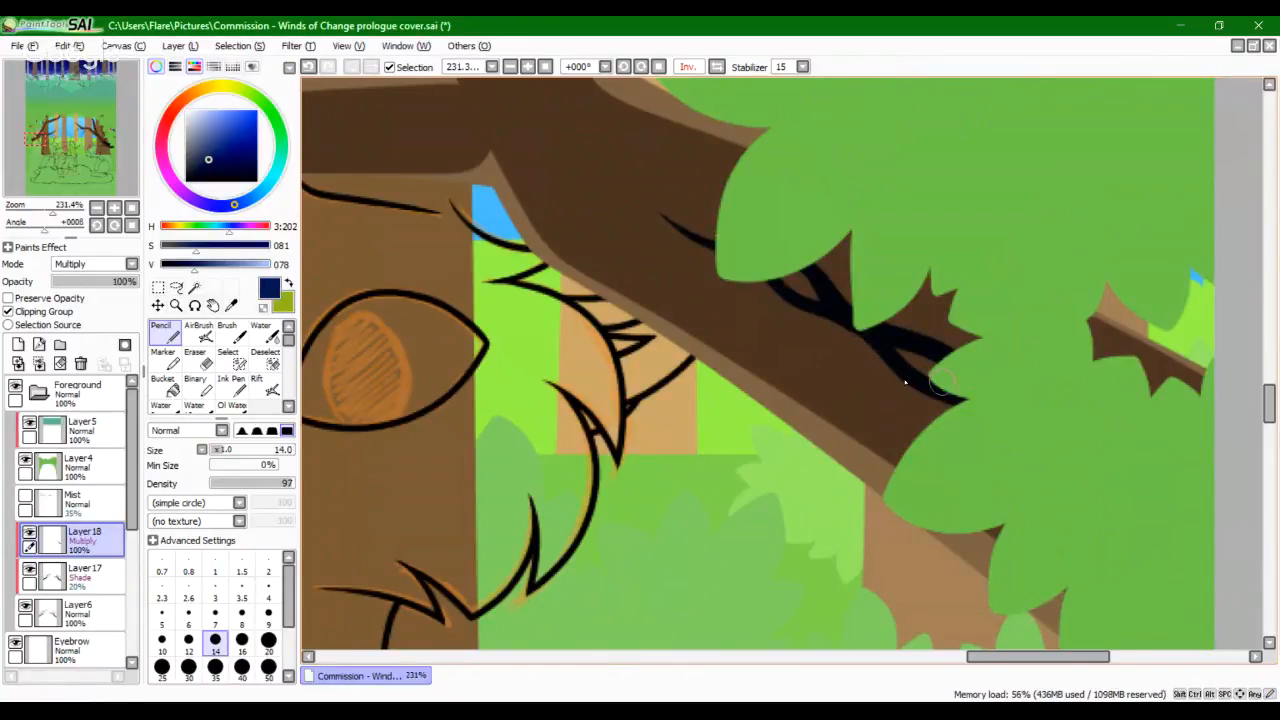
pyautogui.moveTo(812, 335); pyautogui.dragTo(945, 422)
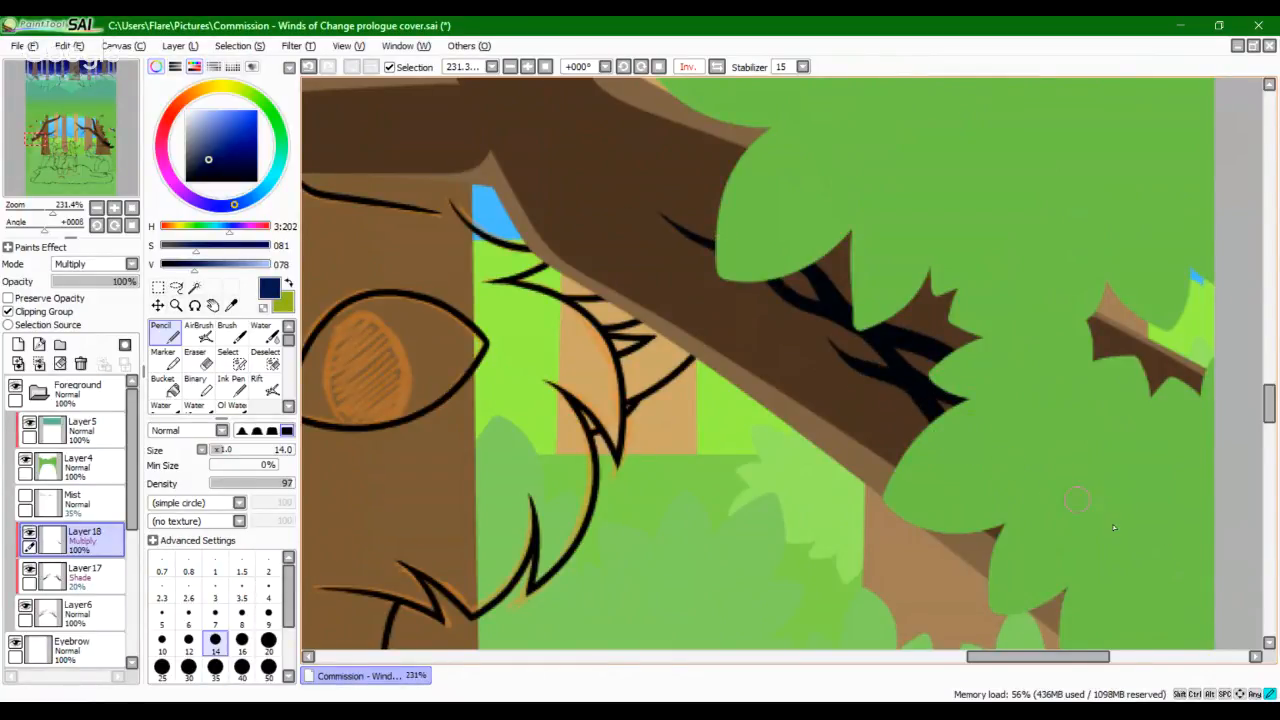
pyautogui.moveTo(840, 277); pyautogui.dragTo(966, 358)
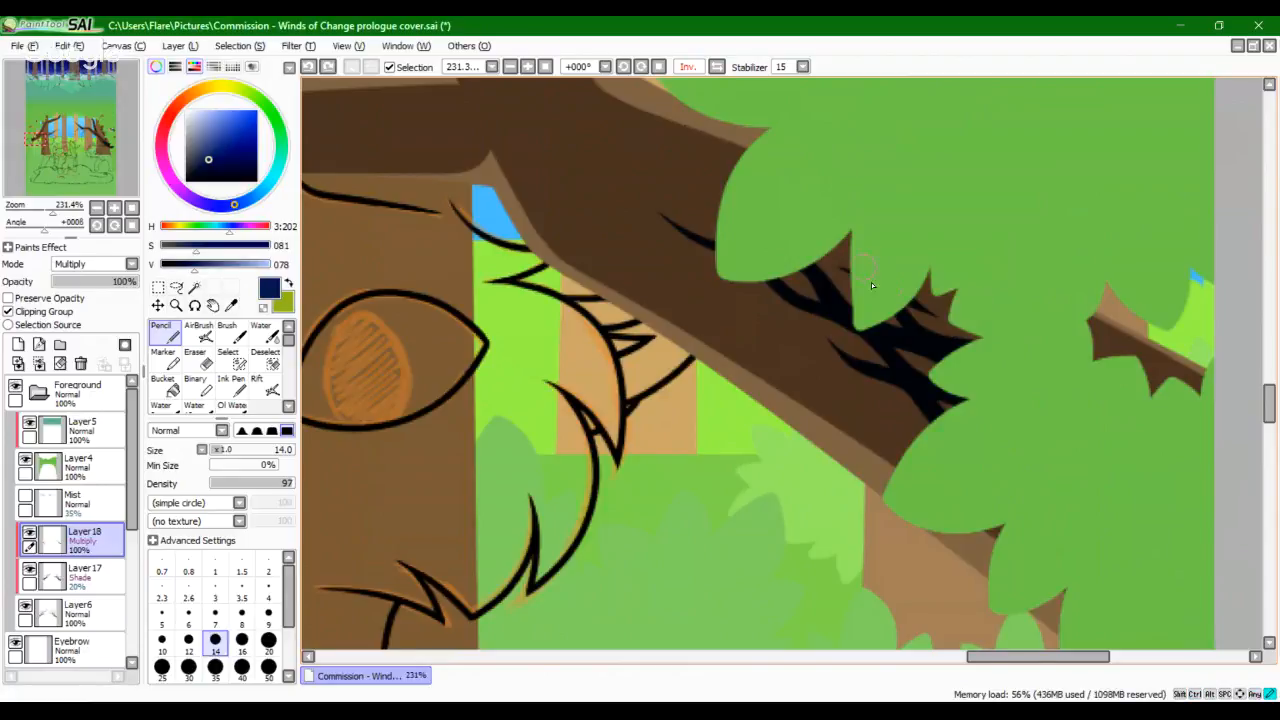
# Step: Fill the enclosed gaps between the branching streaks beside the leaves with the dark blue colour
pyautogui.press('g')
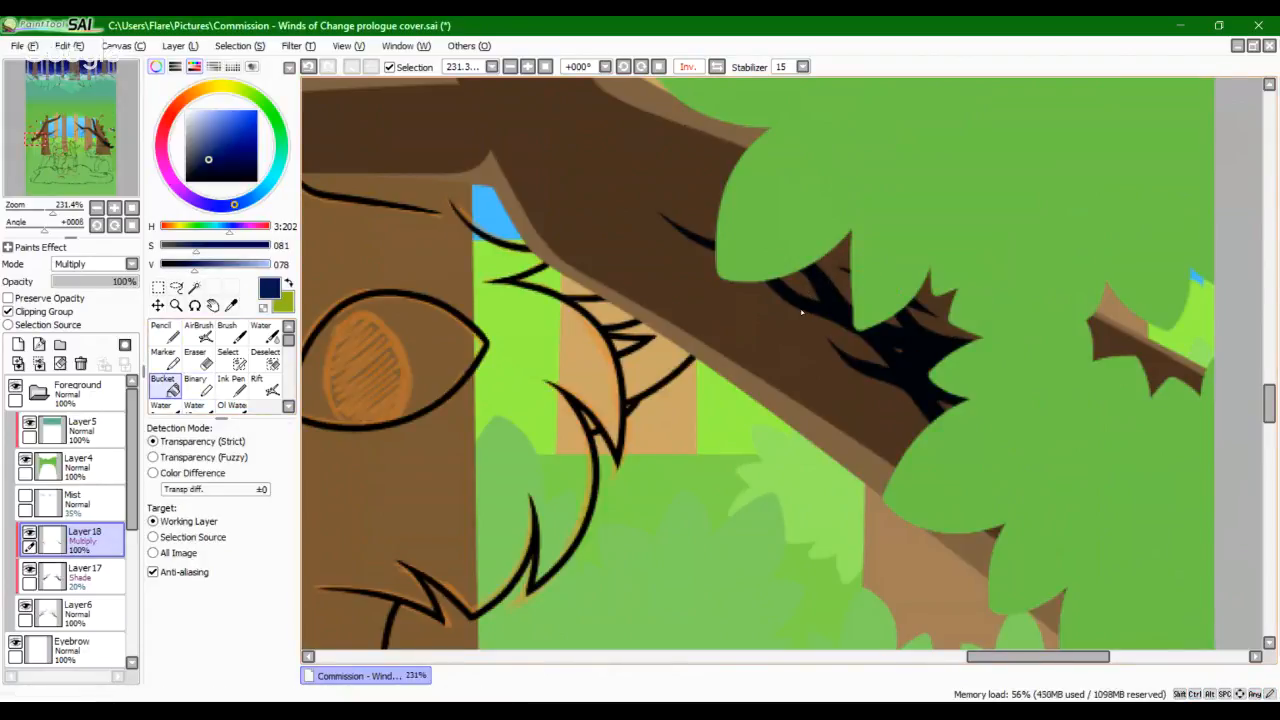
pyautogui.press('n')
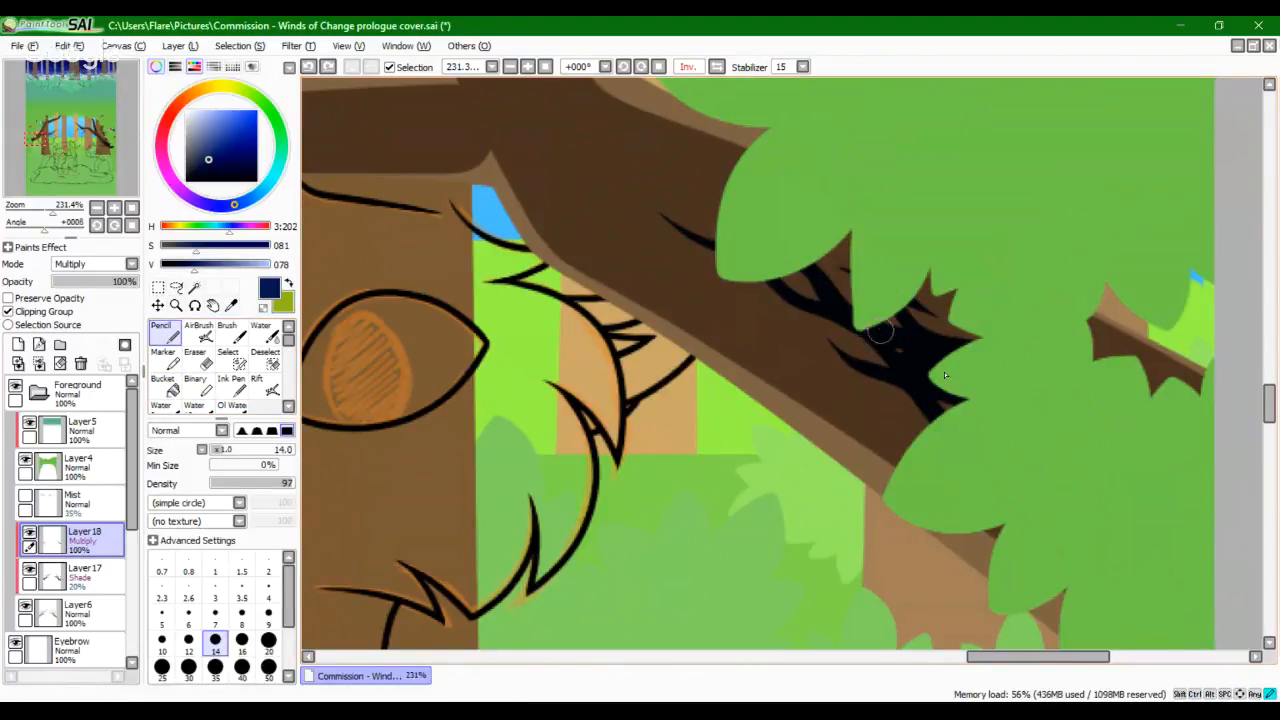
pyautogui.moveTo(880, 331); pyautogui.dragTo(909, 349)
pyautogui.click(914, 354)
# Step: Set the Pencil to size 7 and add a pointed spike on the lower side of the branching streaks
pyautogui.moveTo(1043, 417)
pyautogui.mouseDown()
pyautogui.moveTo(935, 410)
pyautogui.moveTo(949, 501)
pyautogui.mouseUp()
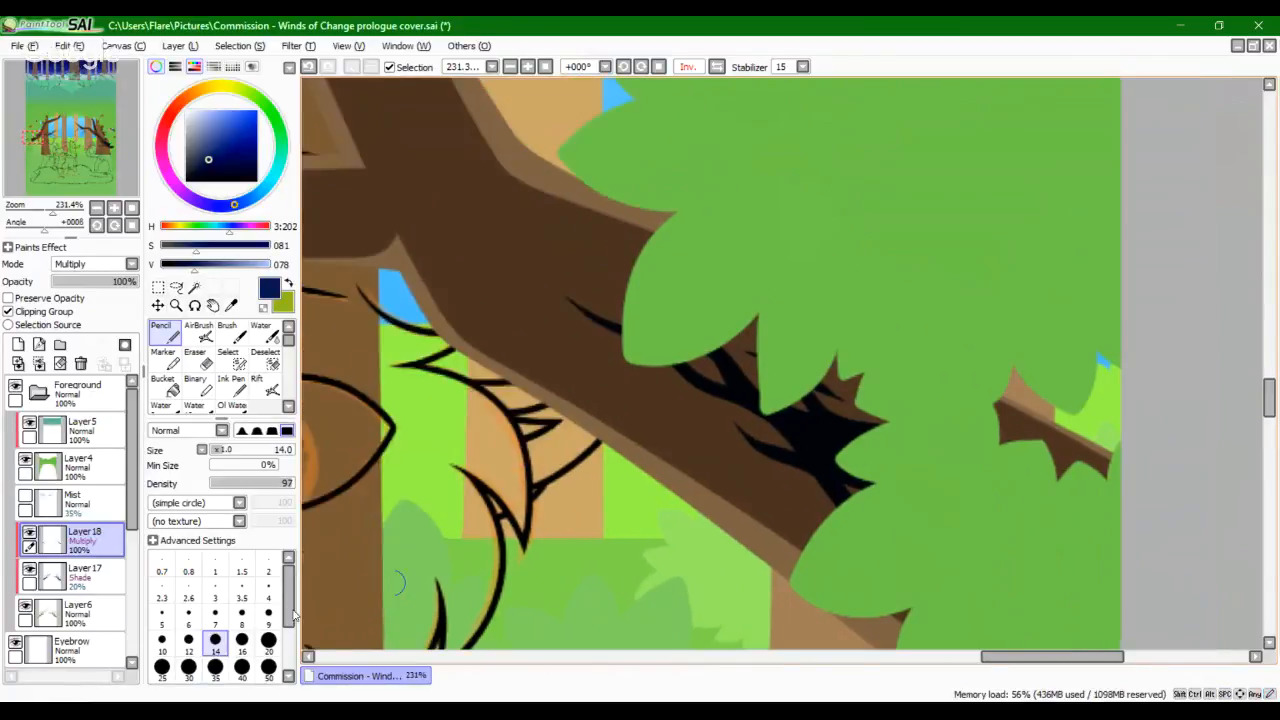
pyautogui.click(215, 625)
pyautogui.scroll(2, 343, 334)
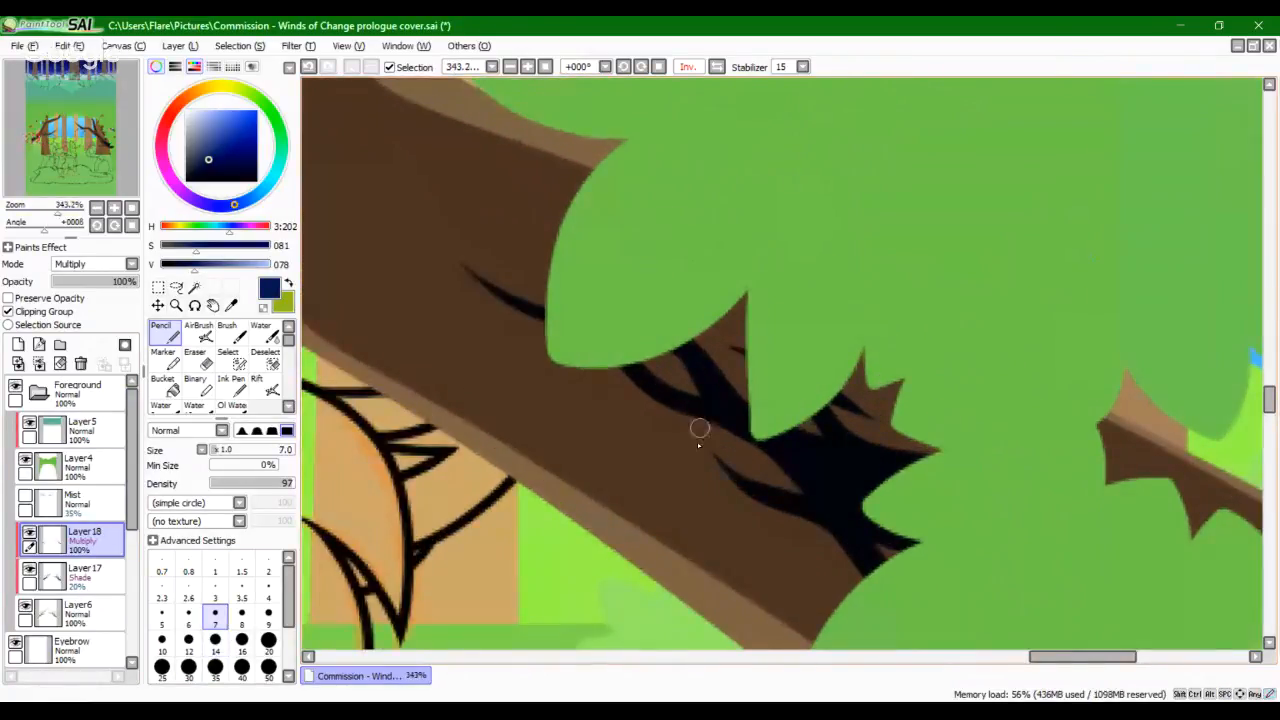
pyautogui.moveTo(705, 445); pyautogui.dragTo(650, 391)
pyautogui.hotkey('ctrl', 'z')
pyautogui.moveTo(709, 445); pyautogui.dragTo(652, 391)
pyautogui.hotkey('ctrl', 'z')
pyautogui.moveTo(706, 437); pyautogui.dragTo(663, 400)
# Step: Paint thin forked spikes on the streak just below the large leaf tip, undoing and redrawing strokes
pyautogui.moveTo(575, 372)
pyautogui.mouseDown()
pyautogui.moveTo(691, 423)
pyautogui.moveTo(646, 392)
pyautogui.moveTo(584, 380)
pyautogui.moveTo(651, 400)
pyautogui.moveTo(611, 403)
pyautogui.moveTo(590, 381)
pyautogui.mouseUp()
pyautogui.hotkey('ctrl', 'z')
pyautogui.hotkey('ctrl', 'z')
pyautogui.hotkey('ctrl', 'z')
pyautogui.hotkey('ctrl', 'z')
pyautogui.moveTo(590, 381); pyautogui.dragTo(641, 430)
pyautogui.hotkey('ctrl', 'z')
pyautogui.moveTo(582, 378); pyautogui.dragTo(622, 408)
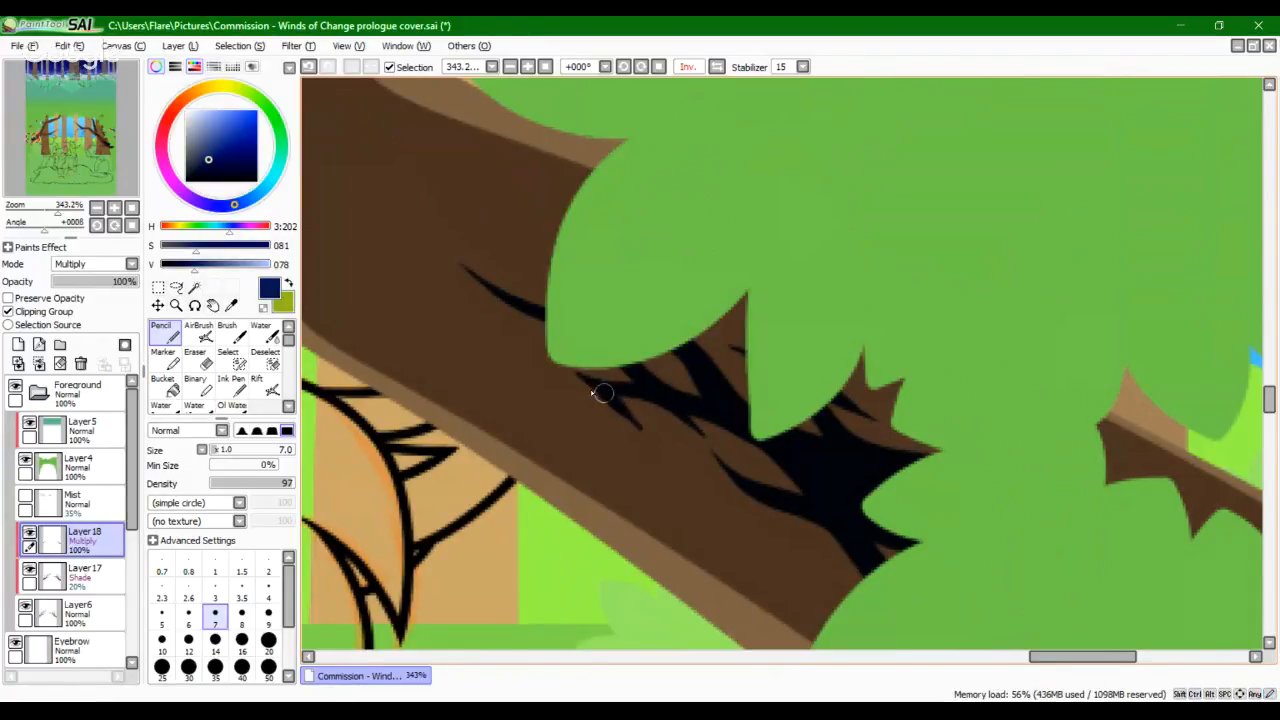
# Step: Trim the spikes below the leaf tip with the Eraser and fork the streak end beside the large leaf
pyautogui.press('e')
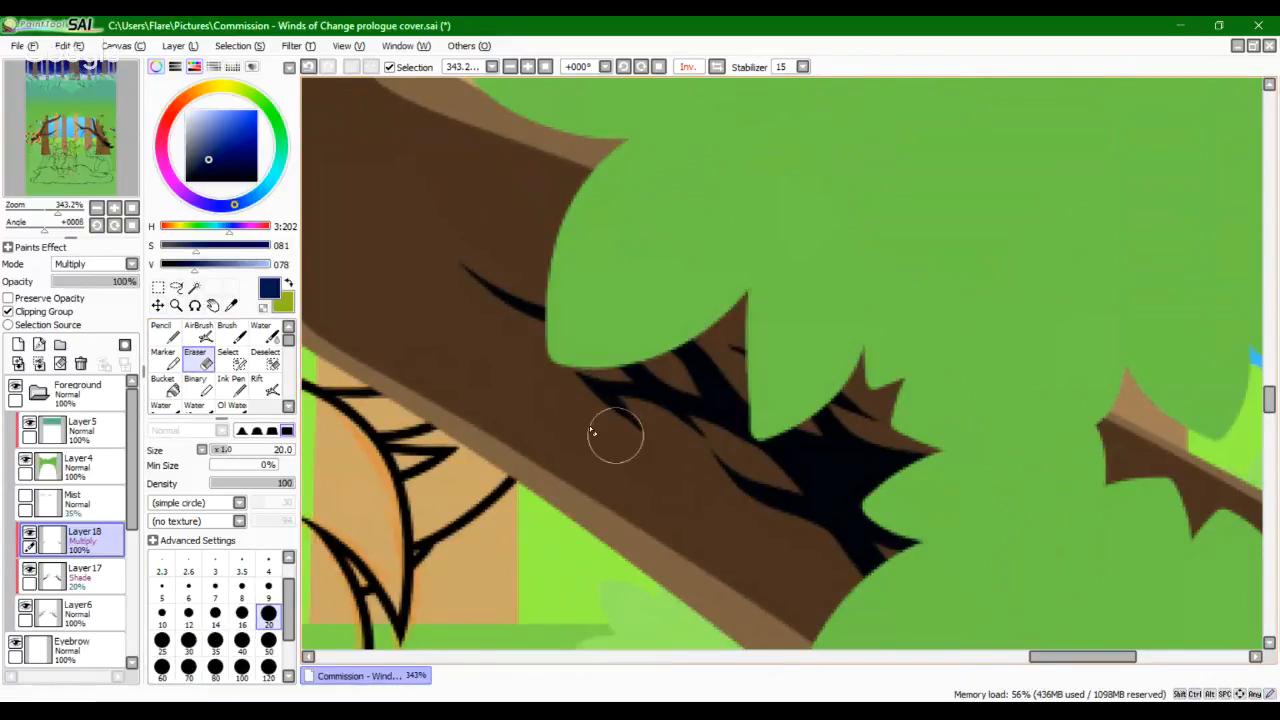
pyautogui.press('n')
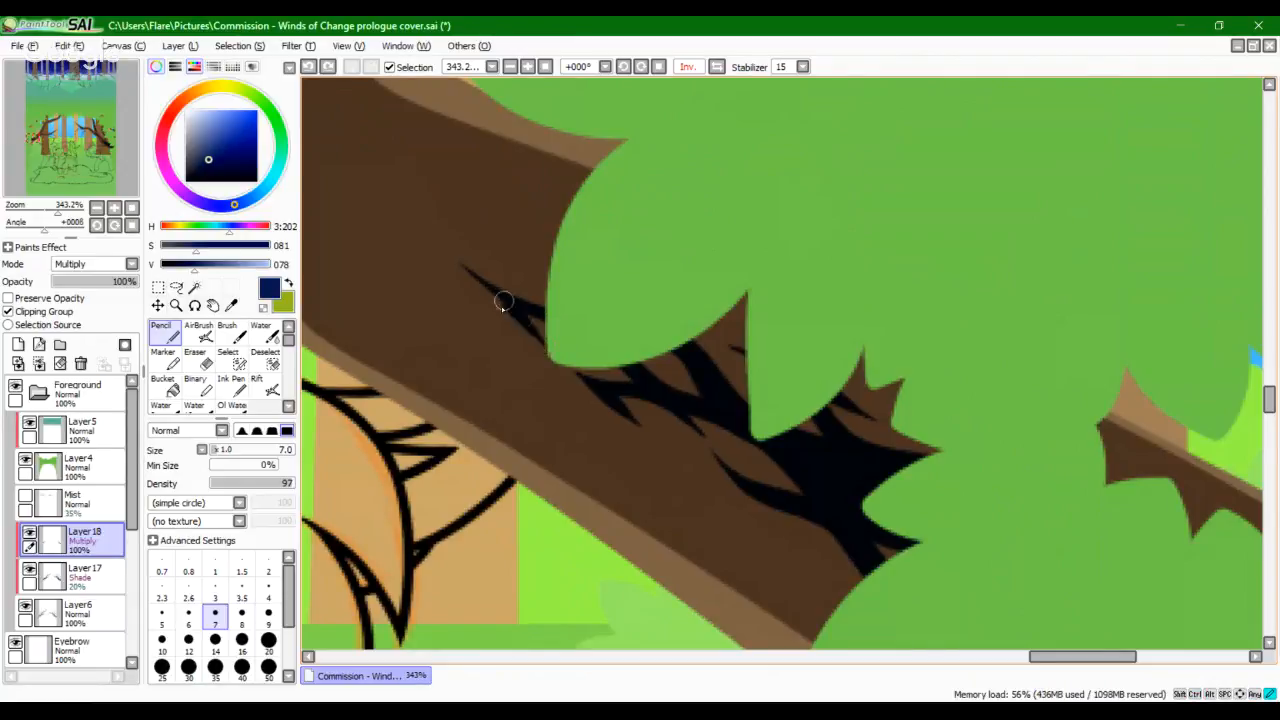
pyautogui.hotkey('ctrl', 'z')
pyautogui.moveTo(488, 296); pyautogui.dragTo(523, 327)
# Step: Darken the lower corner of the small branch piece showing through the leaves near the canvas edge
pyautogui.moveTo(672, 514); pyautogui.dragTo(454, 416)
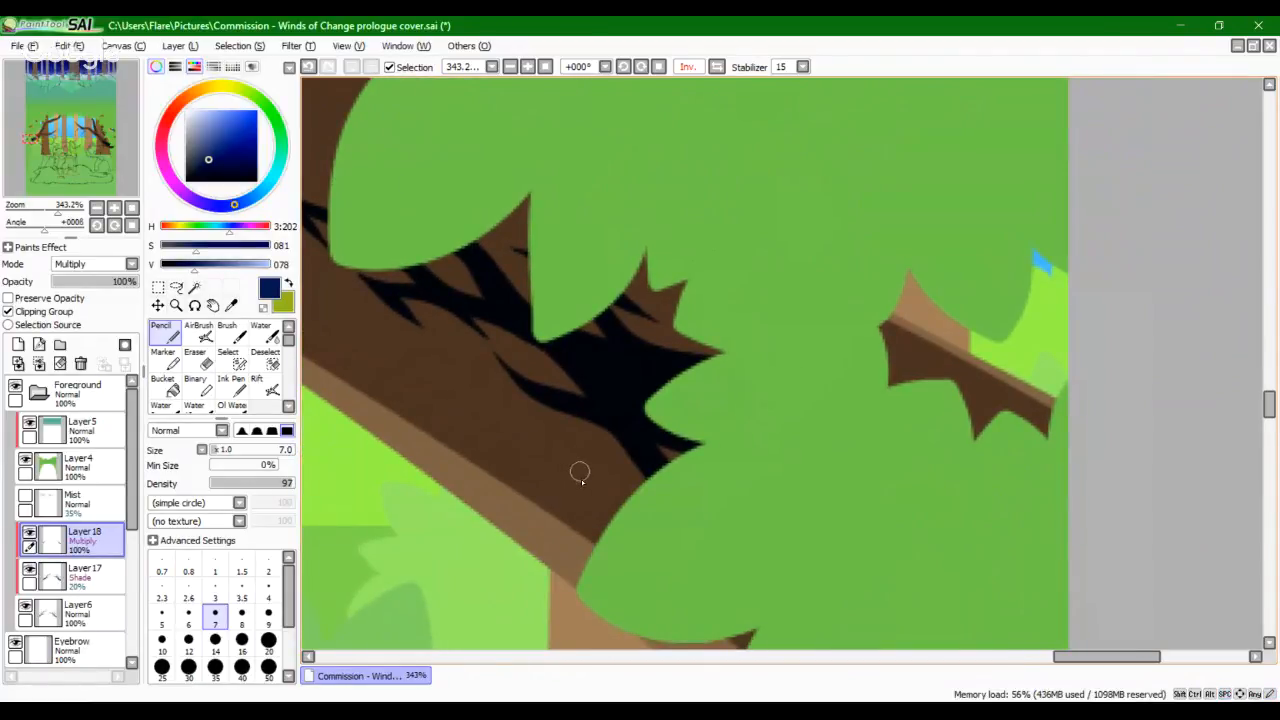
pyautogui.moveTo(750, 469); pyautogui.dragTo(659, 499)
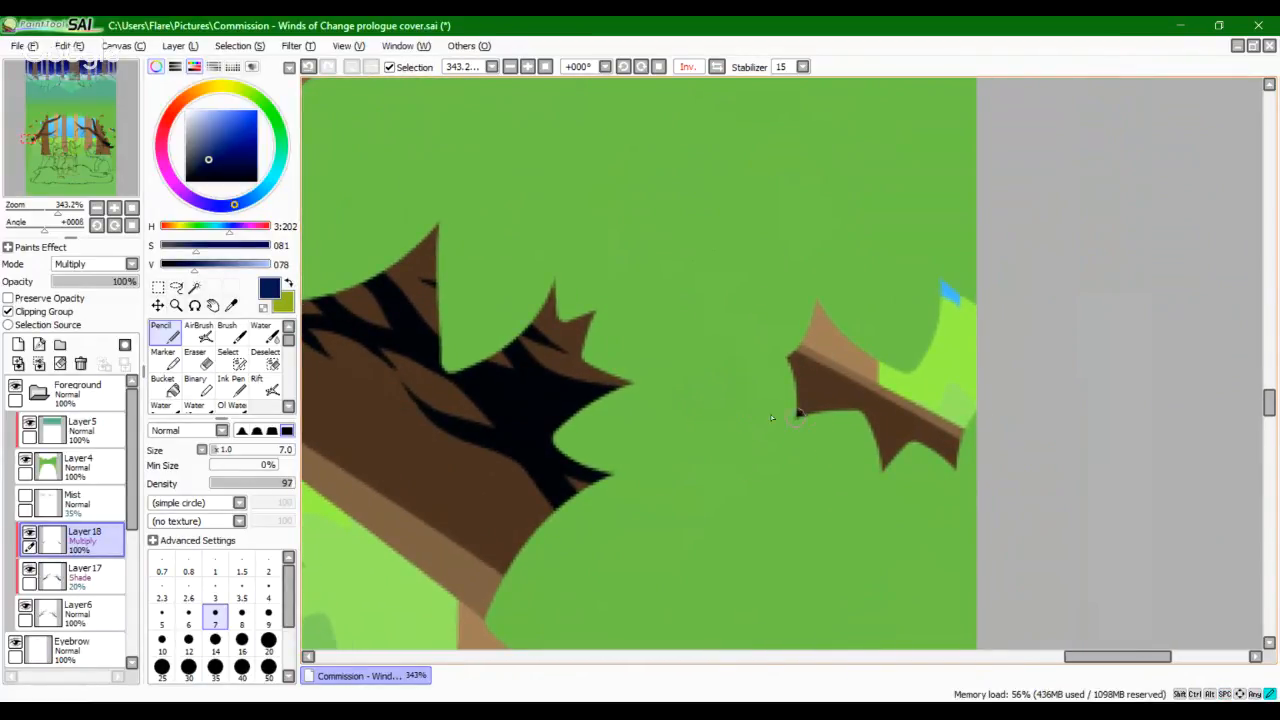
pyautogui.click(411, 712)
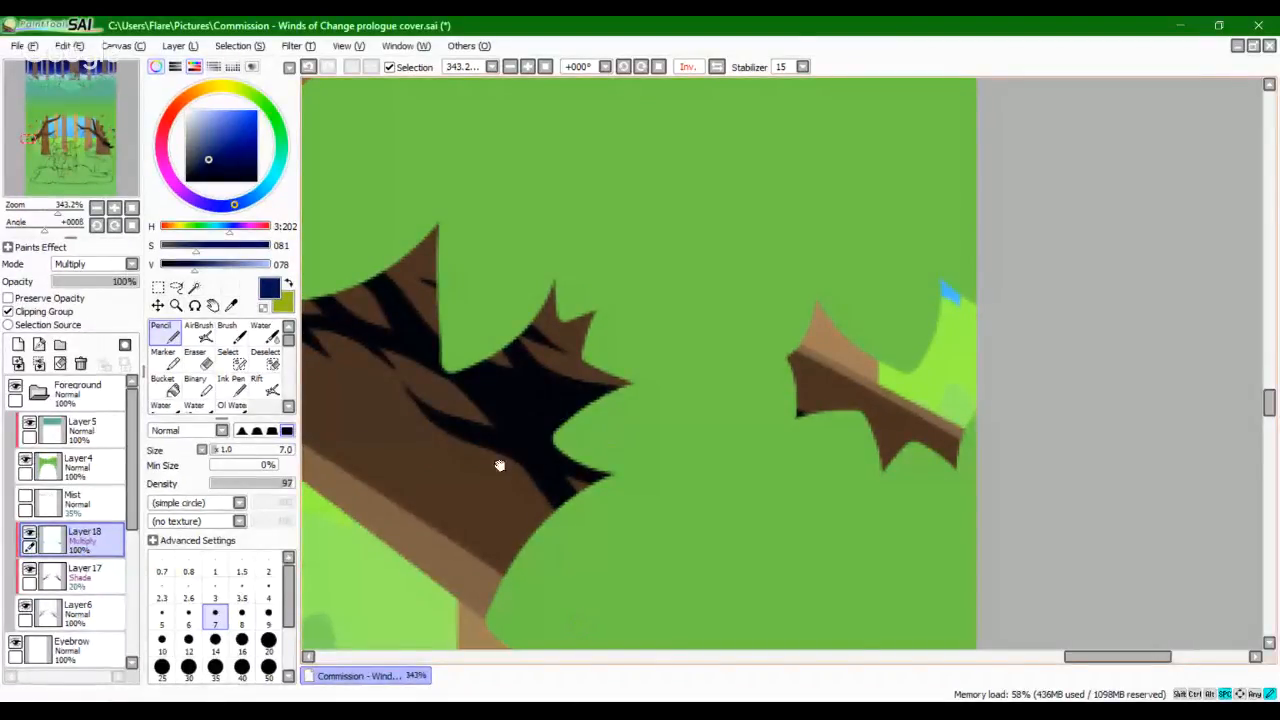
# Step: Add pointed strands along the lower edge of the filled streak cluster on the thick branch
pyautogui.moveTo(500, 465); pyautogui.dragTo(700, 420)
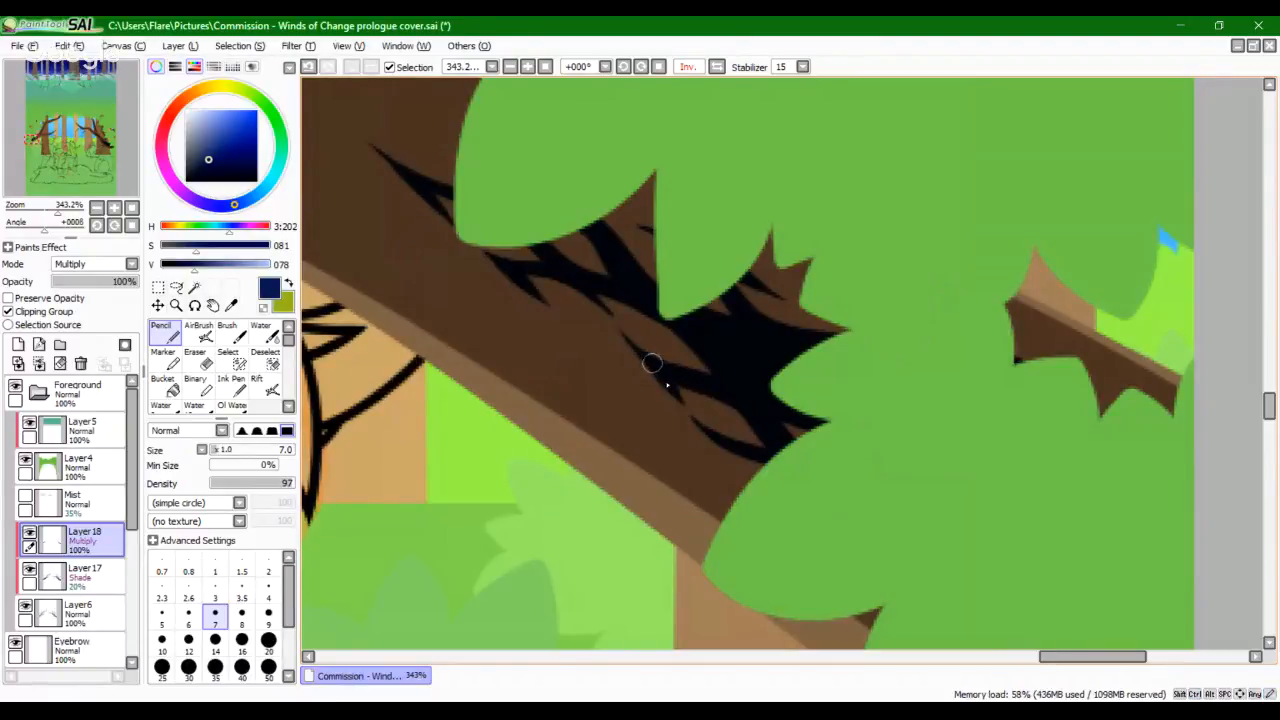
pyautogui.moveTo(640, 501); pyautogui.dragTo(712, 675)
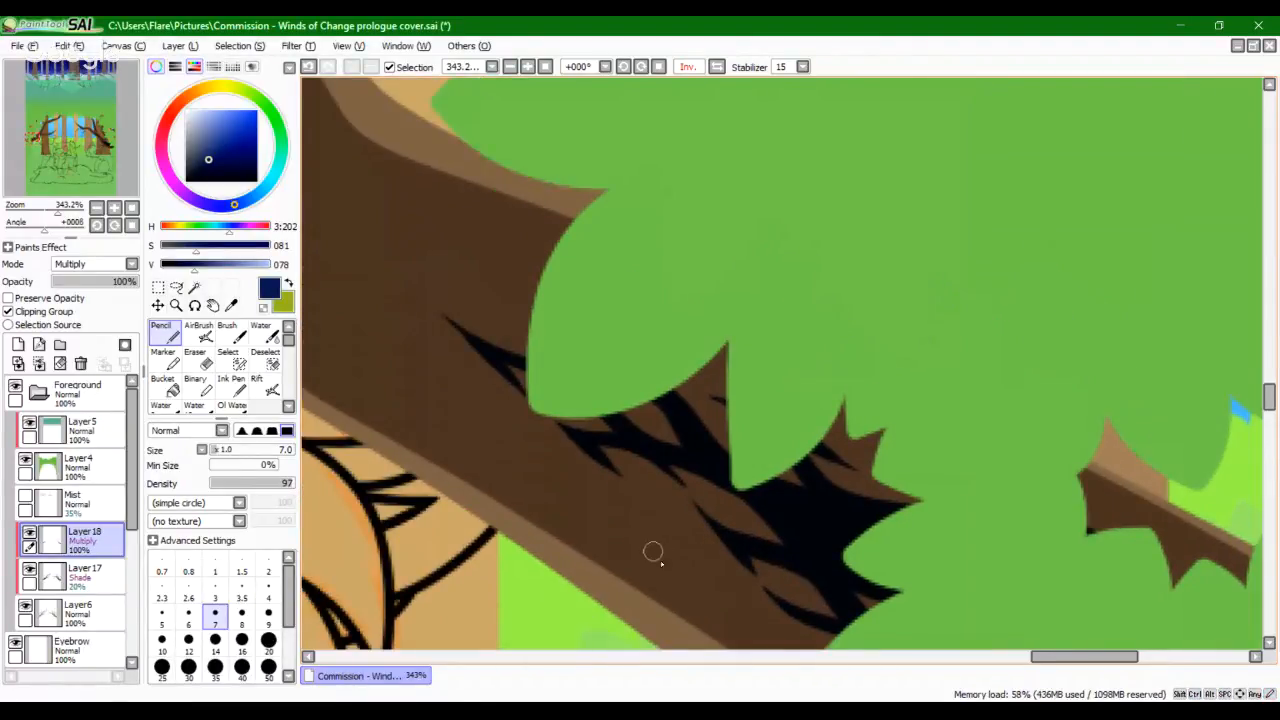
# Step: Paint a long wavy streak down the thick branch from the fork towards the leaves, undoing and redrawing it
pyautogui.moveTo(420, 314); pyautogui.dragTo(645, 414)
pyautogui.moveTo(449, 181)
pyautogui.mouseDown()
pyautogui.moveTo(560, 294)
pyautogui.moveTo(700, 400)
pyautogui.mouseUp()
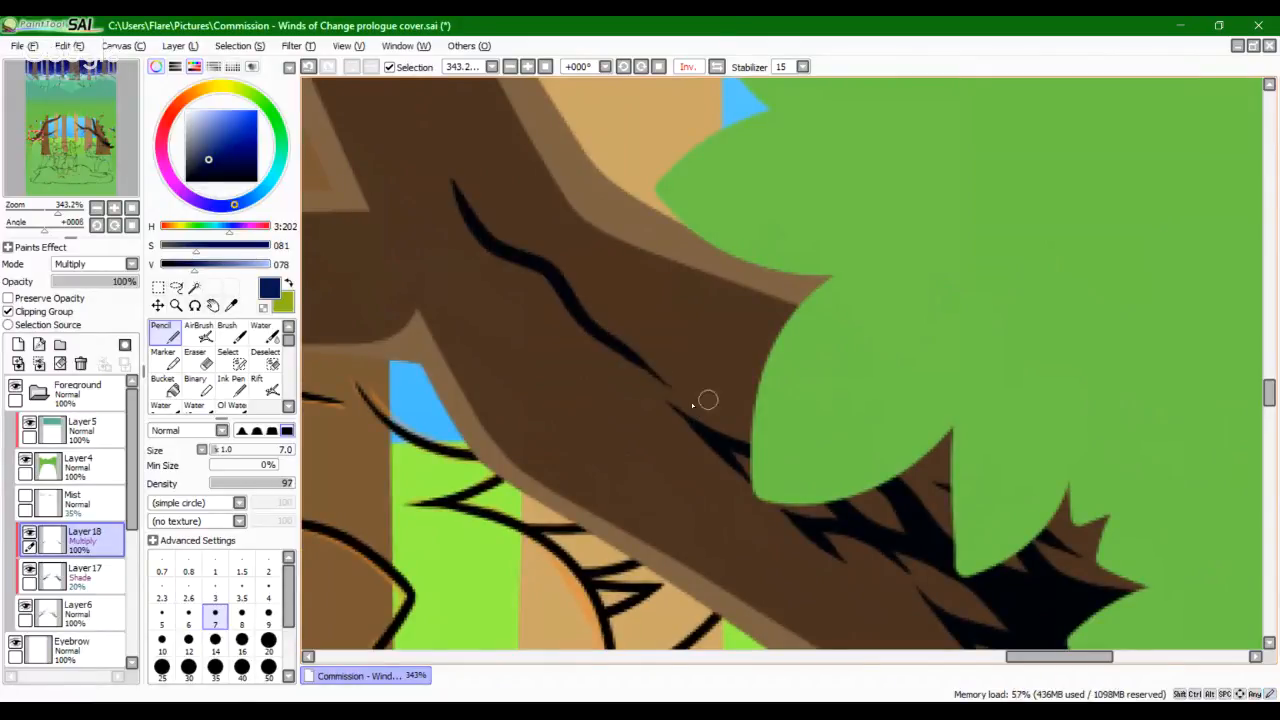
pyautogui.hotkey('ctrl', 'z')
pyautogui.moveTo(610, 360)
pyautogui.mouseDown()
pyautogui.moveTo(460, 235)
pyautogui.moveTo(412, 118)
pyautogui.moveTo(462, 216)
pyautogui.moveTo(529, 296)
pyautogui.moveTo(623, 351)
pyautogui.mouseUp()
pyautogui.hotkey('ctrl', 'z')
pyautogui.moveTo(562, 302); pyautogui.dragTo(594, 349)
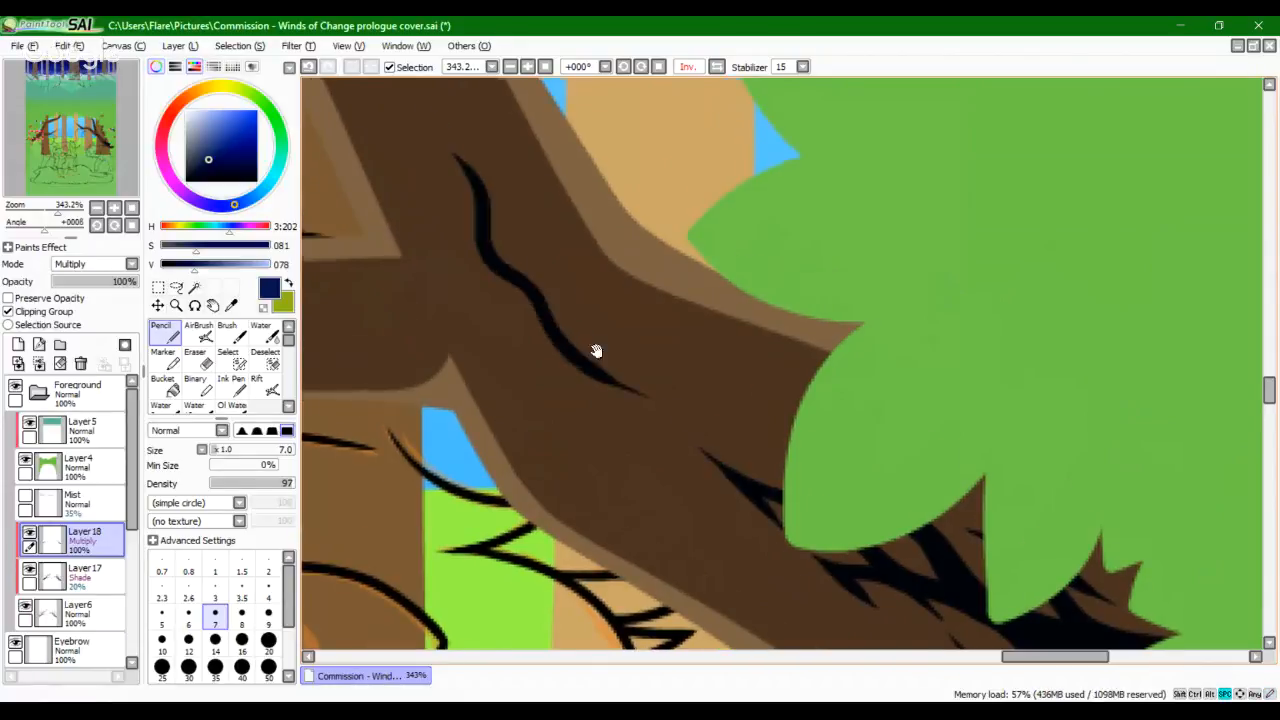
# Step: Add forked strands along the long wavy streak on the thick branch, redrawing them so they split off and taper to points
pyautogui.moveTo(656, 403)
pyautogui.mouseDown()
pyautogui.moveTo(580, 365)
pyautogui.moveTo(519, 285)
pyautogui.mouseUp()
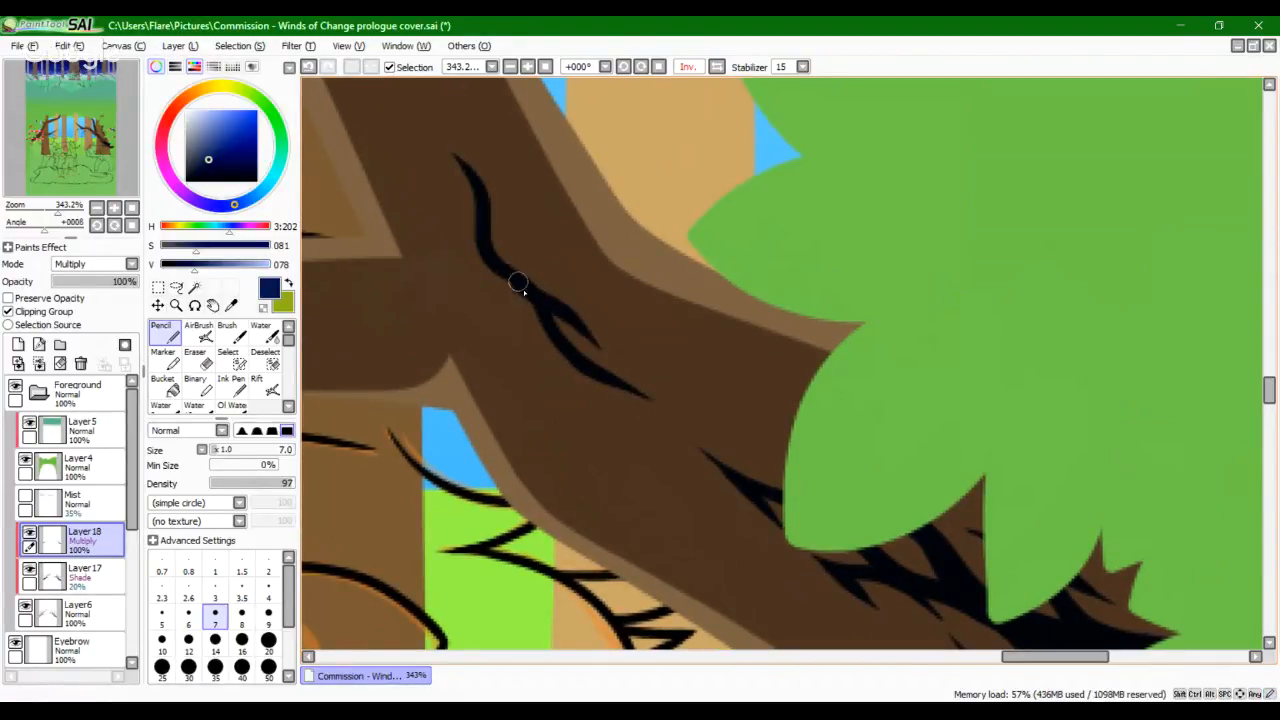
pyautogui.hotkey('ctrl', 'z')
pyautogui.moveTo(599, 343)
pyautogui.mouseDown()
pyautogui.moveTo(506, 273)
pyautogui.moveTo(506, 230)
pyautogui.moveTo(477, 186)
pyautogui.moveTo(560, 296)
pyautogui.mouseUp()
pyautogui.hotkey('ctrl', 'z')
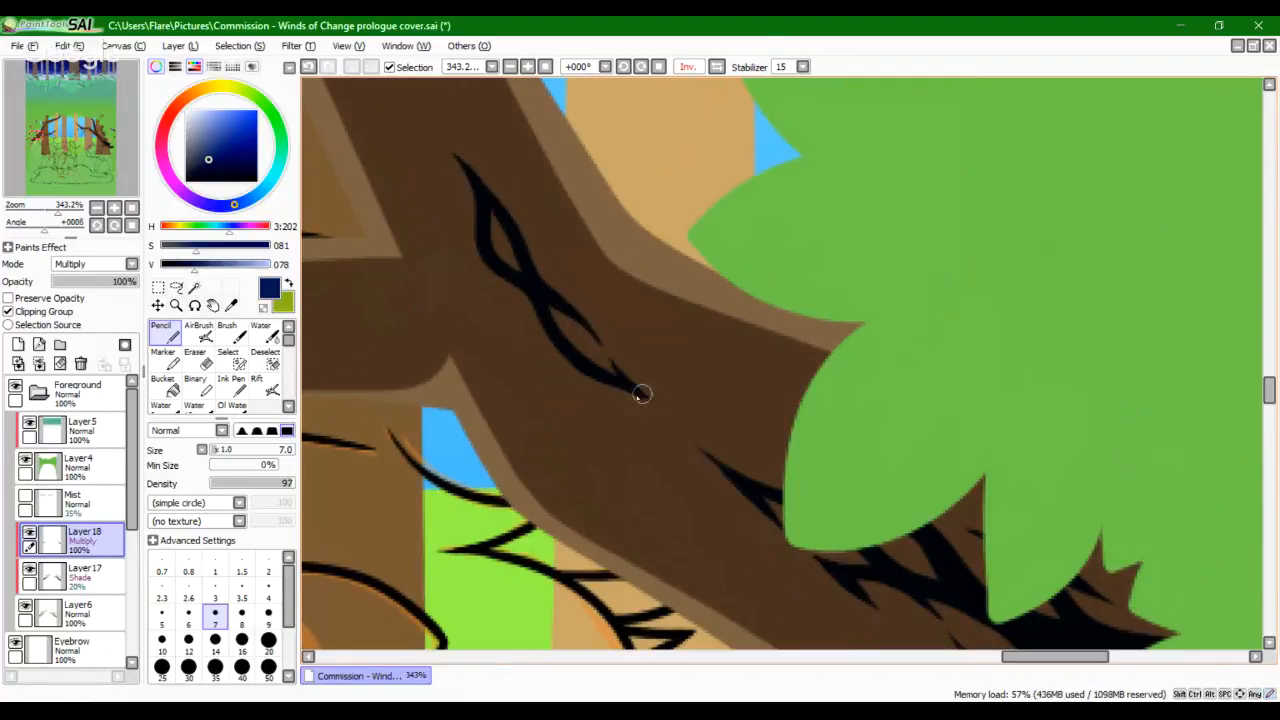
pyautogui.hotkey('ctrl', 'z')
pyautogui.hotkey('ctrl', 'z')
pyautogui.moveTo(606, 362); pyautogui.dragTo(647, 399)
# Step: Add a curved pointed prong on the side of the wavy streak facing the branch fork, redrawing strokes as needed
pyautogui.moveTo(527, 258)
pyautogui.mouseDown()
pyautogui.moveTo(554, 303)
pyautogui.moveTo(509, 305)
pyautogui.moveTo(528, 330)
pyautogui.moveTo(481, 250)
pyautogui.mouseUp()
pyautogui.hotkey('ctrl', 'z')
pyautogui.moveTo(515, 320); pyautogui.dragTo(485, 245)
pyautogui.moveTo(530, 329)
pyautogui.mouseDown()
pyautogui.moveTo(627, 387)
pyautogui.moveTo(586, 374)
pyautogui.moveTo(614, 417)
pyautogui.moveTo(573, 451)
pyautogui.moveTo(514, 349)
pyautogui.moveTo(555, 430)
pyautogui.moveTo(563, 491)
pyautogui.mouseUp()
pyautogui.hotkey('ctrl', 'z')
pyautogui.hotkey('ctrl', 'z')
pyautogui.hotkey('ctrl', 'z')
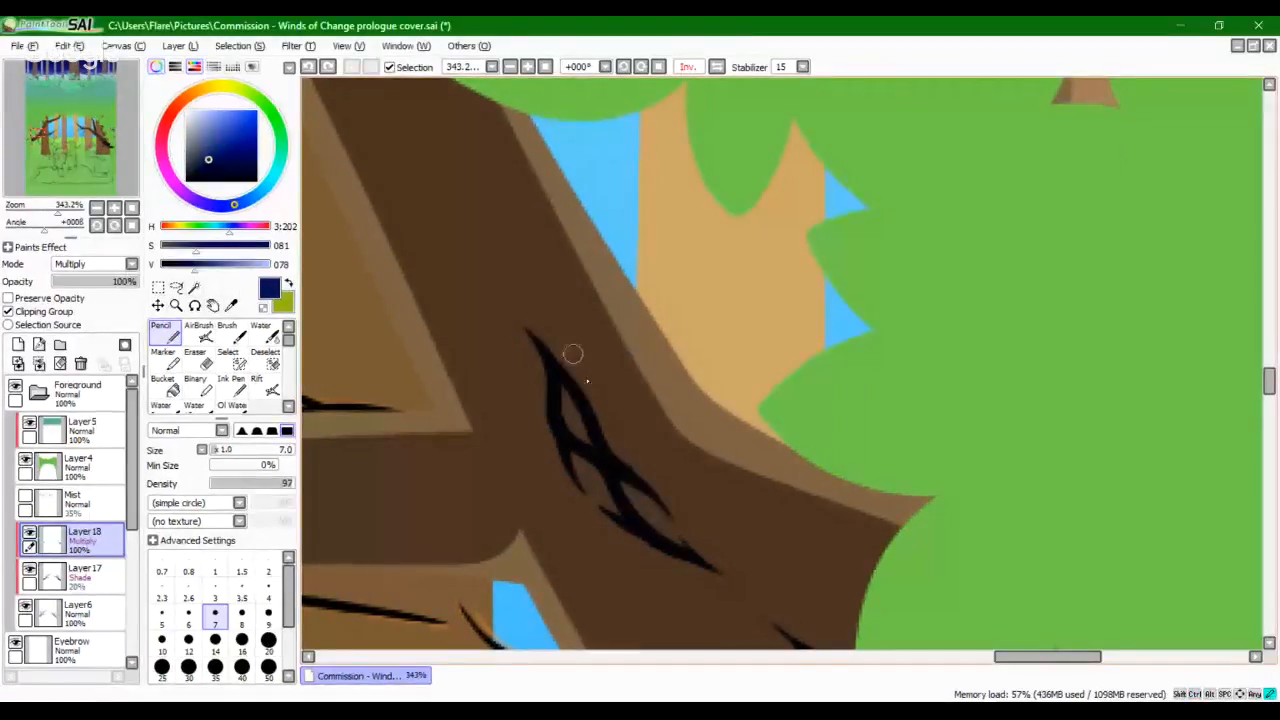
# Step: Add crossing pointed spurs along the outer side of the wavy streak, undoing and redrawing them until they taper cleanly
pyautogui.moveTo(576, 360); pyautogui.dragTo(606, 466)
pyautogui.hotkey('ctrl', 'z')
pyautogui.moveTo(582, 370)
pyautogui.mouseDown()
pyautogui.moveTo(628, 451)
pyautogui.moveTo(591, 385)
pyautogui.mouseUp()
pyautogui.hotkey('ctrl', 'z')
pyautogui.hotkey('ctrl', 'z')
pyautogui.hotkey('ctrl', 'z')
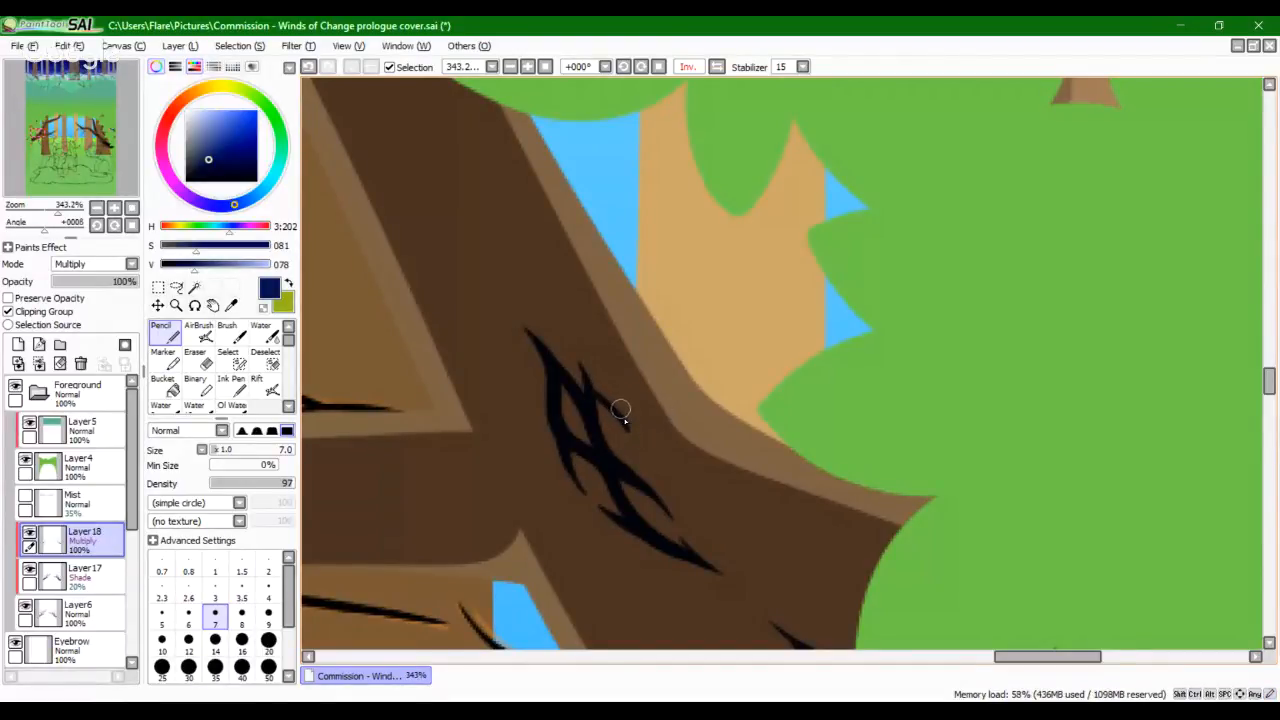
pyautogui.hotkey('ctrl', 'z')
pyautogui.moveTo(624, 426); pyautogui.dragTo(589, 376)
pyautogui.hotkey('ctrl', 'z')
pyautogui.moveTo(629, 441); pyautogui.dragTo(658, 503)
pyautogui.hotkey('ctrl', 'z')
pyautogui.hotkey('ctrl', 'z')
pyautogui.moveTo(631, 449); pyautogui.dragTo(654, 486)
pyautogui.hotkey('ctrl', 'z')
pyautogui.moveTo(627, 436); pyautogui.dragTo(655, 494)
pyautogui.hotkey('ctrl', 'z')
pyautogui.moveTo(626, 434); pyautogui.dragTo(655, 496)
# Step: Paint a new wavy streak with a forked inner strand higher up the branch, beside the tip of the overhanging leaf
pyautogui.moveTo(563, 363); pyautogui.dragTo(625, 481)
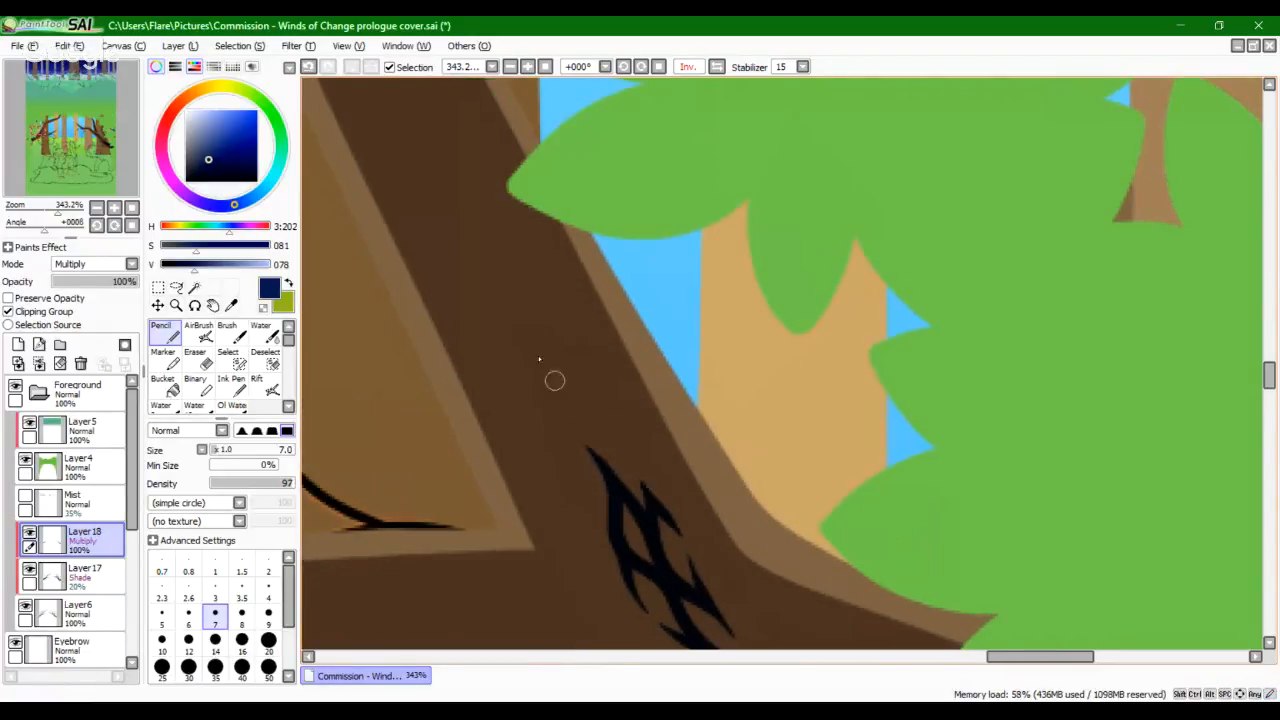
pyautogui.hotkey('ctrl', 'z')
pyautogui.moveTo(455, 192); pyautogui.dragTo(502, 250)
pyautogui.hotkey('ctrl', 'z')
pyautogui.moveTo(446, 145); pyautogui.dragTo(517, 295)
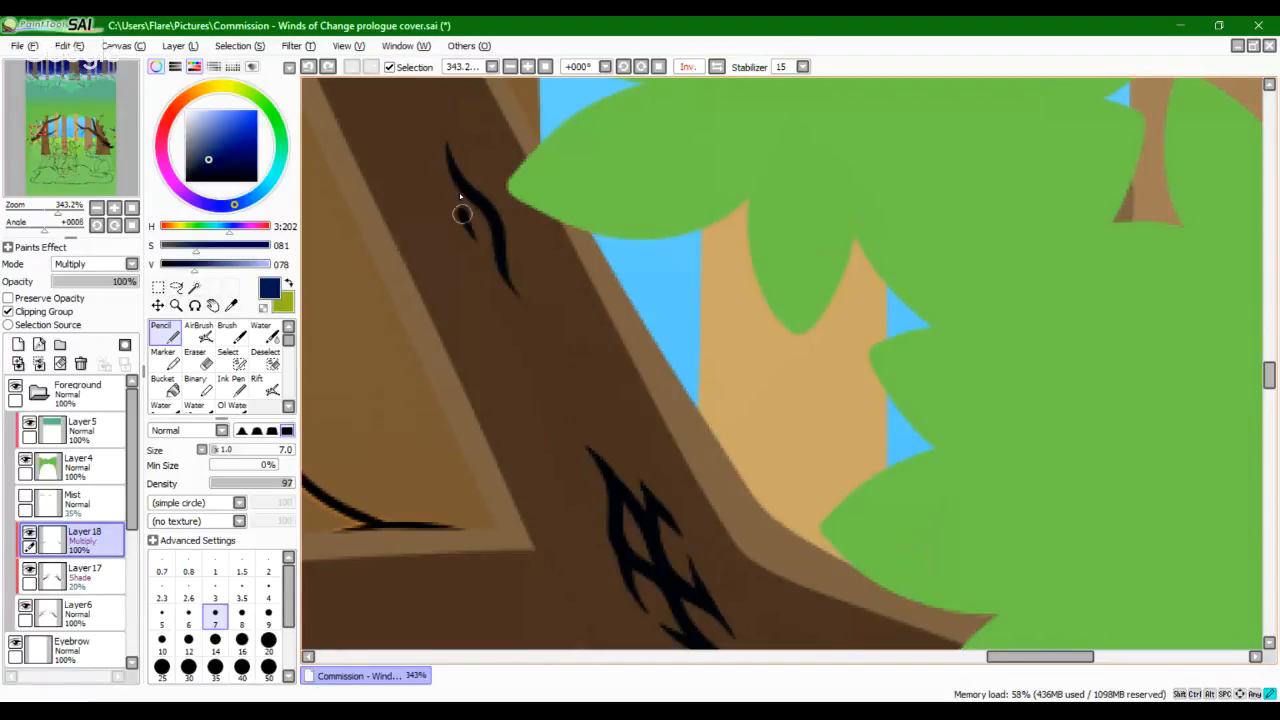
pyautogui.moveTo(452, 168)
pyautogui.mouseDown()
pyautogui.moveTo(461, 208)
pyautogui.moveTo(454, 160)
pyautogui.moveTo(498, 268)
pyautogui.moveTo(486, 256)
pyautogui.moveTo(539, 318)
pyautogui.moveTo(505, 275)
pyautogui.mouseUp()
pyautogui.hotkey('ctrl', 'z')
pyautogui.hotkey('ctrl', 'z')
pyautogui.hotkey('ctrl', 'z')
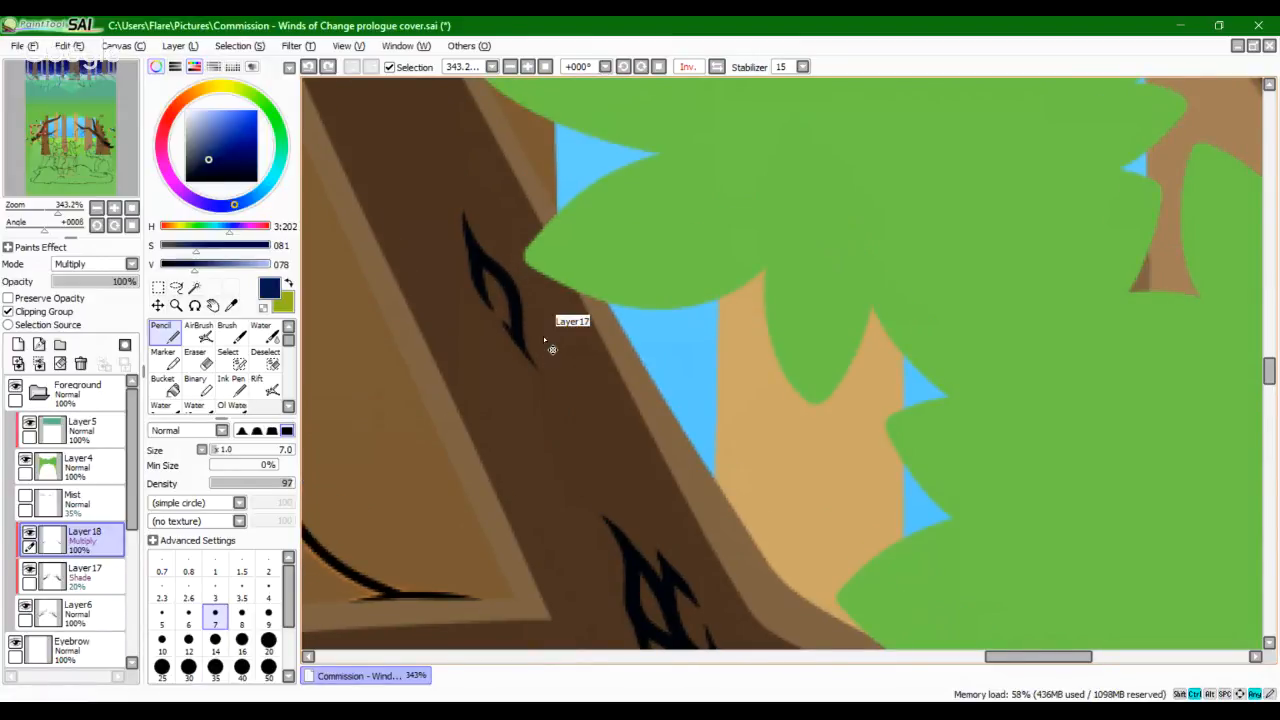
# Step: Add crossing spurs and pointed ends to the streak beside the leaf tip, undoing and redrawing them
pyautogui.moveTo(543, 339); pyautogui.dragTo(495, 272)
pyautogui.hotkey('ctrl', 'z')
pyautogui.moveTo(537, 323); pyautogui.dragTo(494, 268)
pyautogui.hotkey('ctrl', 'z')
pyautogui.moveTo(491, 216); pyautogui.dragTo(525, 308)
pyautogui.hotkey('ctrl', 'z')
pyautogui.hotkey('ctrl', 'z')
pyautogui.moveTo(497, 241)
pyautogui.mouseDown()
pyautogui.moveTo(524, 265)
pyautogui.moveTo(512, 268)
pyautogui.moveTo(528, 326)
pyautogui.moveTo(535, 266)
pyautogui.moveTo(528, 321)
pyautogui.moveTo(552, 345)
pyautogui.moveTo(487, 222)
pyautogui.moveTo(512, 241)
pyautogui.moveTo(516, 304)
pyautogui.mouseUp()
pyautogui.hotkey('ctrl', 'z')
pyautogui.hotkey('ctrl', 'z')
pyautogui.hotkey('ctrl', 'z')
pyautogui.hotkey('ctrl', 'z')
pyautogui.moveTo(508, 258)
pyautogui.mouseDown()
pyautogui.moveTo(544, 352)
pyautogui.moveTo(508, 263)
pyautogui.moveTo(551, 348)
pyautogui.moveTo(512, 266)
pyautogui.mouseUp()
pyautogui.hotkey('ctrl', 'z')
pyautogui.hotkey('ctrl', 'z')
pyautogui.hotkey('ctrl', 'z')
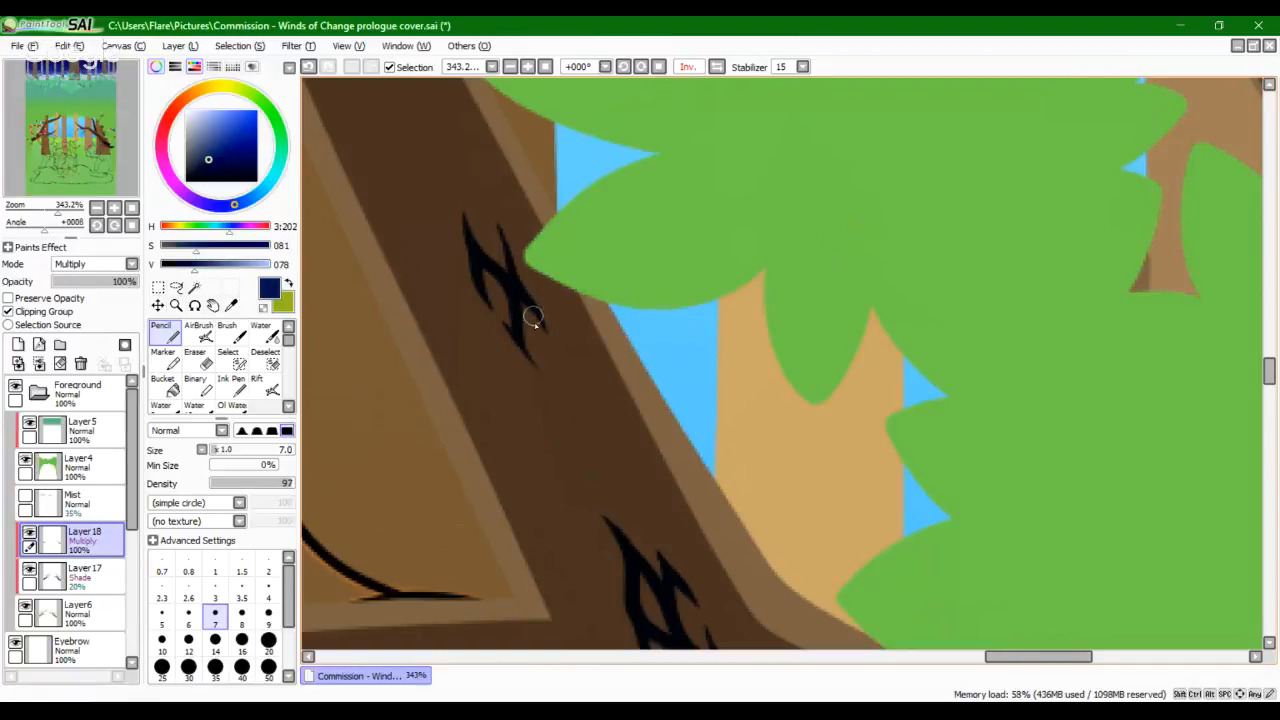
# Step: Paint a short curved streak further up the branch, above the cluster beside the leaf tip
pyautogui.moveTo(466, 283)
pyautogui.mouseDown()
pyautogui.moveTo(526, 338)
pyautogui.moveTo(586, 440)
pyautogui.mouseUp()
pyautogui.moveTo(536, 291); pyautogui.dragTo(473, 141)
pyautogui.hotkey('ctrl', 'z')
pyautogui.hotkey('ctrl', 'z')
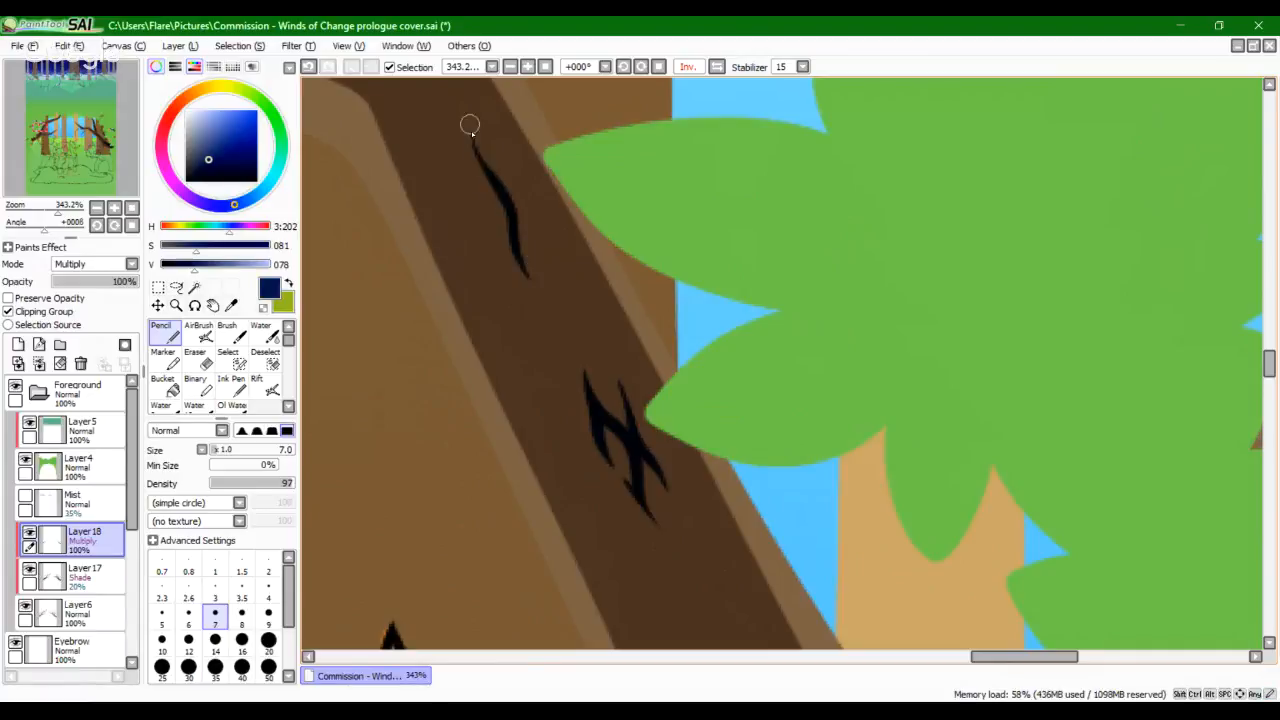
pyautogui.moveTo(487, 221); pyautogui.dragTo(474, 146)
pyautogui.moveTo(500, 243); pyautogui.dragTo(529, 278)
pyautogui.hotkey('ctrl', 'z')
# Step: Extend the streak cluster near the fork upward with a long wavy strand and a small spur near its tip
pyautogui.moveTo(614, 400); pyautogui.dragTo(543, 271)
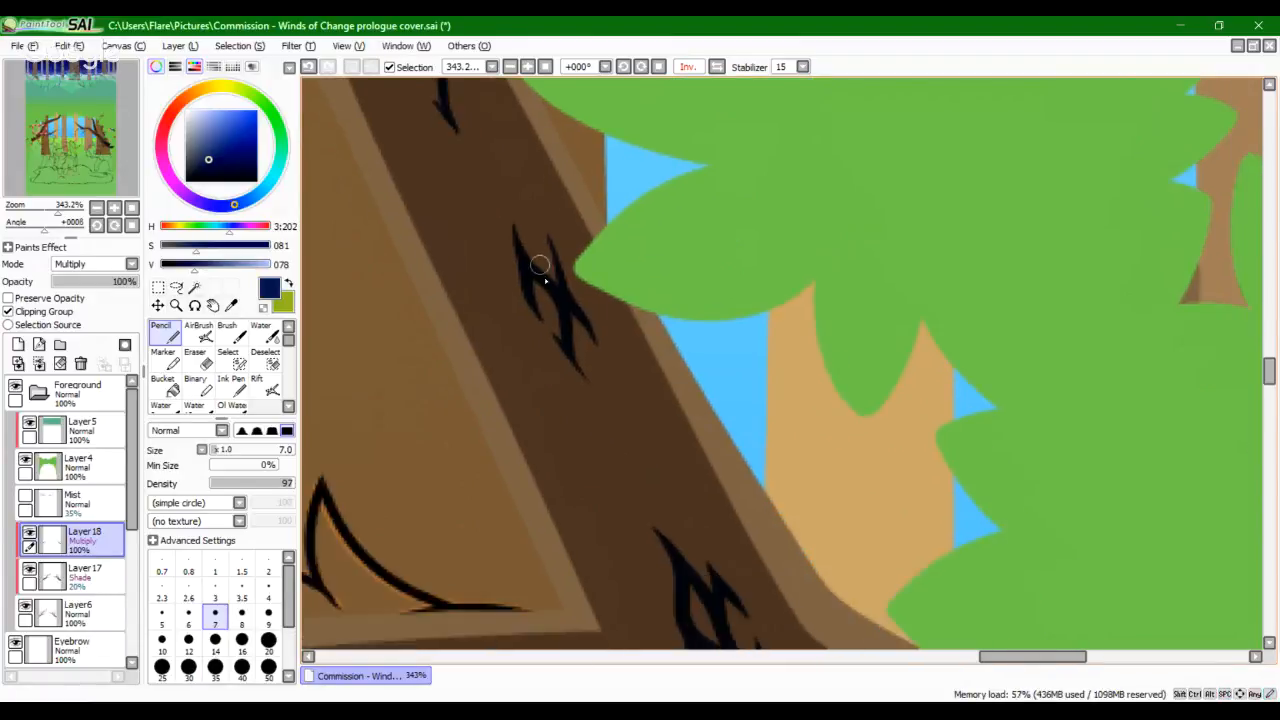
pyautogui.moveTo(606, 414)
pyautogui.mouseDown()
pyautogui.moveTo(533, 249)
pyautogui.moveTo(553, 340)
pyautogui.mouseUp()
pyautogui.hotkey('ctrl', 'z')
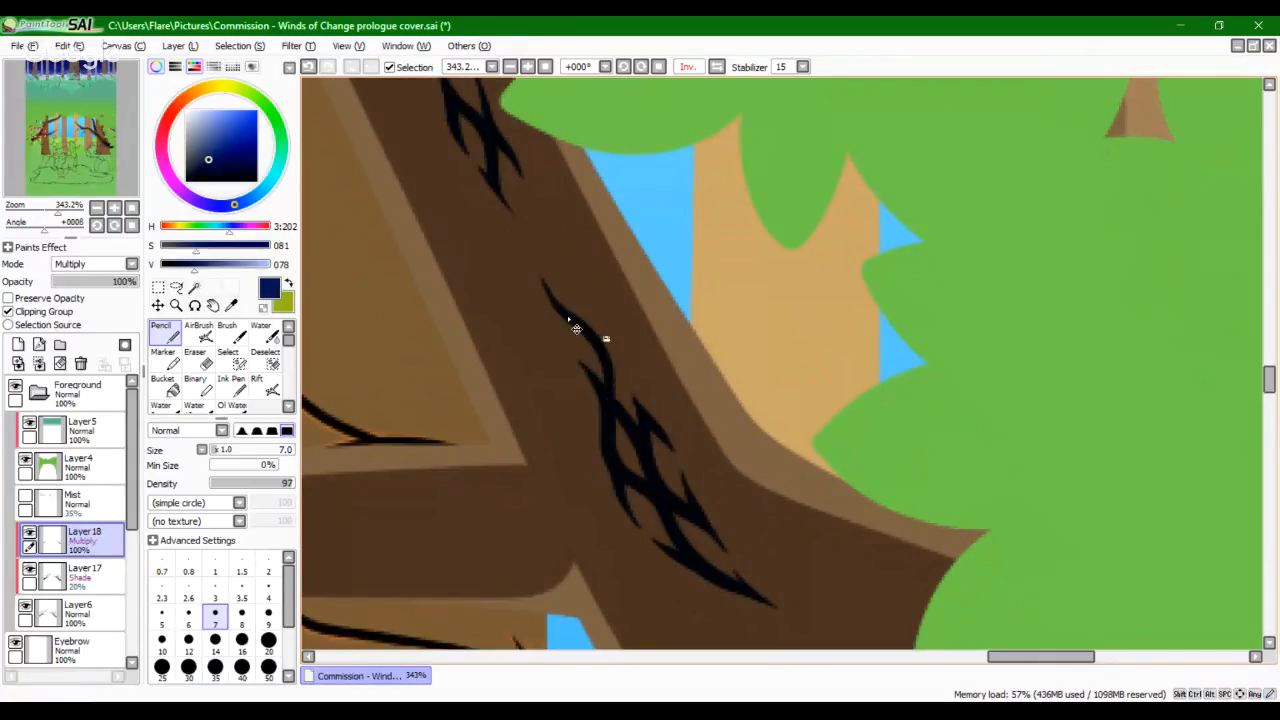
pyautogui.hotkey('ctrl', 'z')
pyautogui.moveTo(538, 270); pyautogui.dragTo(608, 395)
pyautogui.moveTo(565, 341); pyautogui.dragTo(552, 299)
pyautogui.hotkey('ctrl', 'z')
pyautogui.hotkey('ctrl', 'z')
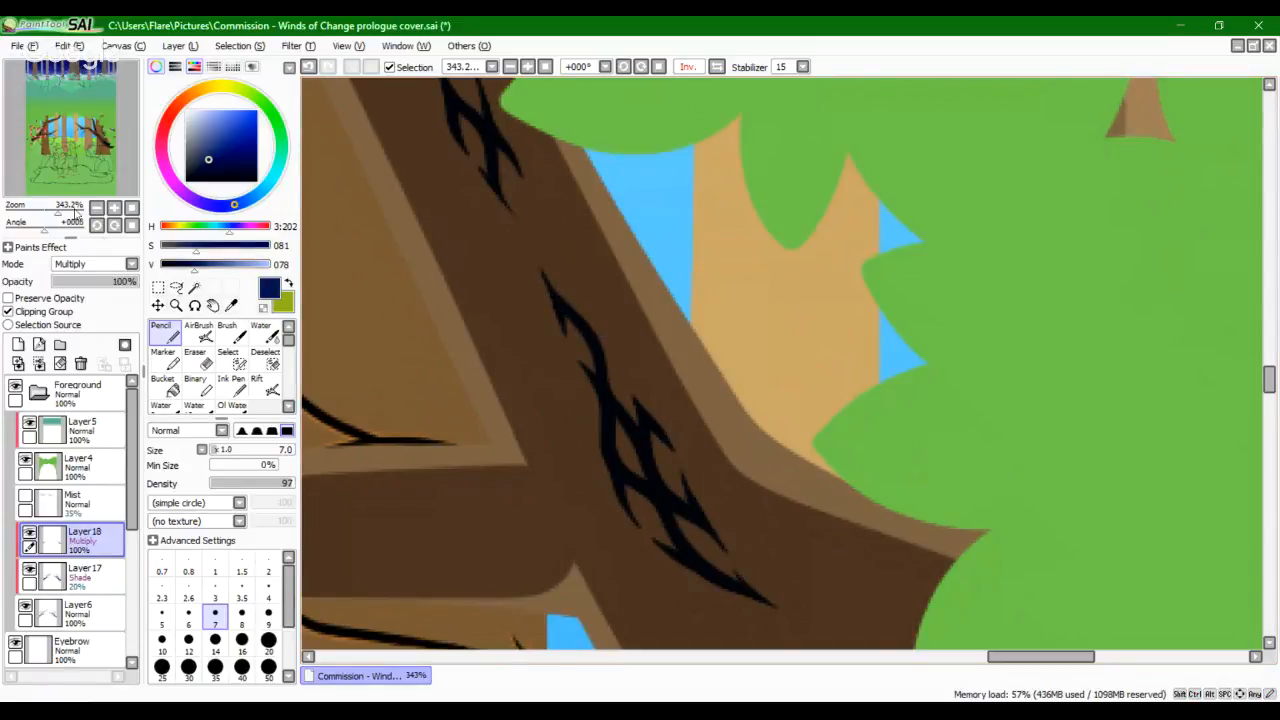
# Step: Add a jagged streak along the inner side of the cluster near the branch fork
pyautogui.moveTo(75, 213)
pyautogui.mouseDown()
pyautogui.moveTo(48, 225)
pyautogui.moveTo(60, 224)
pyautogui.mouseUp()
pyautogui.moveTo(530, 398); pyautogui.dragTo(602, 508)
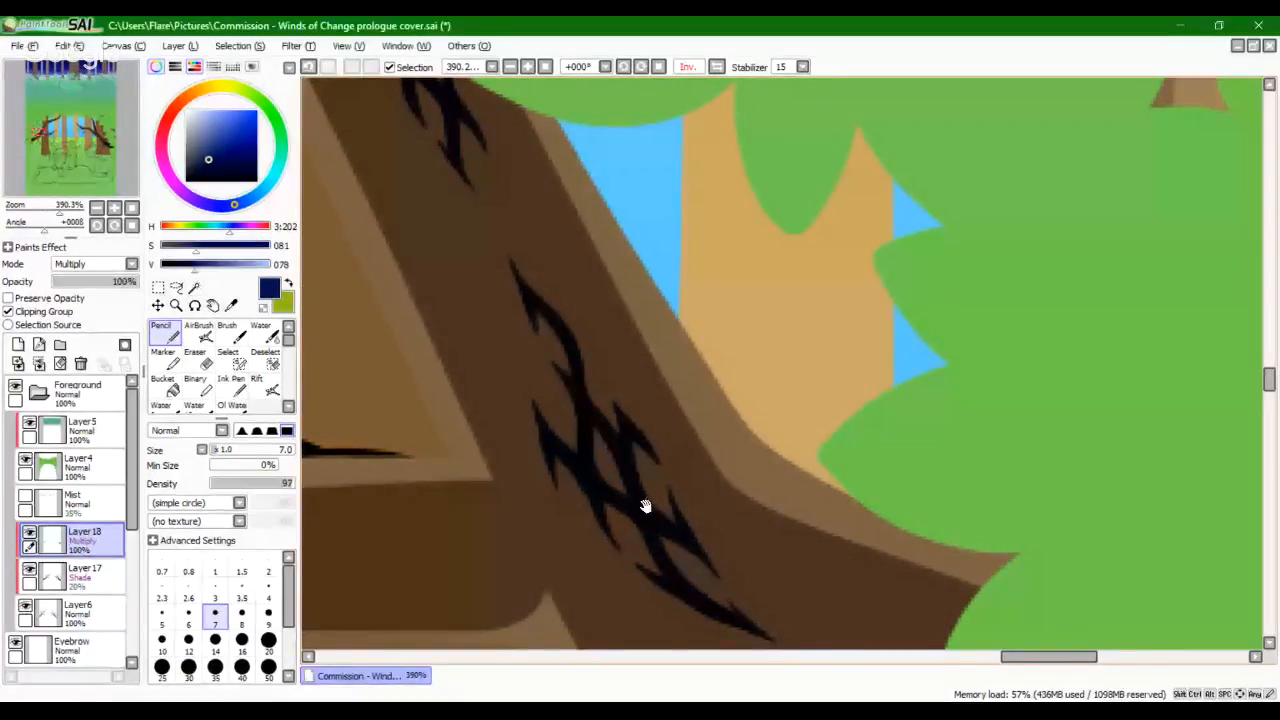
pyautogui.moveTo(643, 506); pyautogui.dragTo(639, 550)
# Step: Paint a forked streak below the fork cluster and a short curved one nearer the thick branch's upper edge
pyautogui.moveTo(557, 471); pyautogui.dragTo(560, 241)
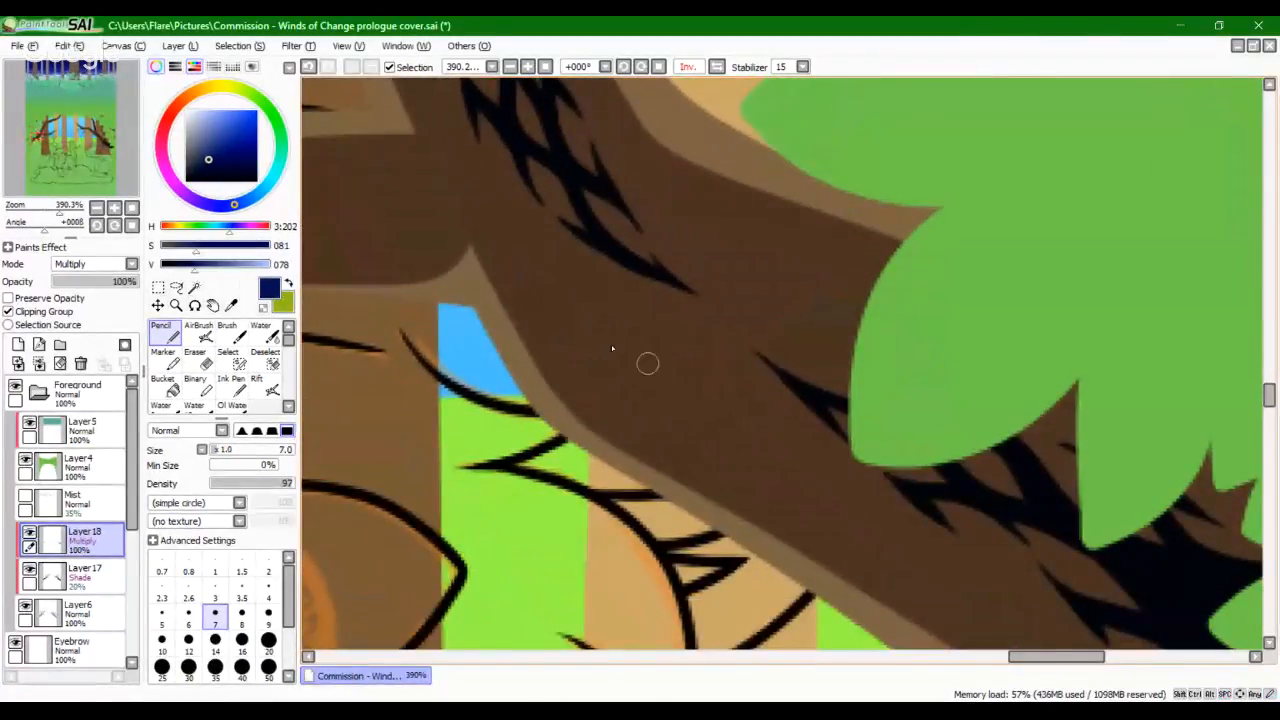
pyautogui.moveTo(602, 309); pyautogui.dragTo(817, 469)
pyautogui.hotkey('ctrl', 'z')
pyautogui.moveTo(582, 305); pyautogui.dragTo(775, 444)
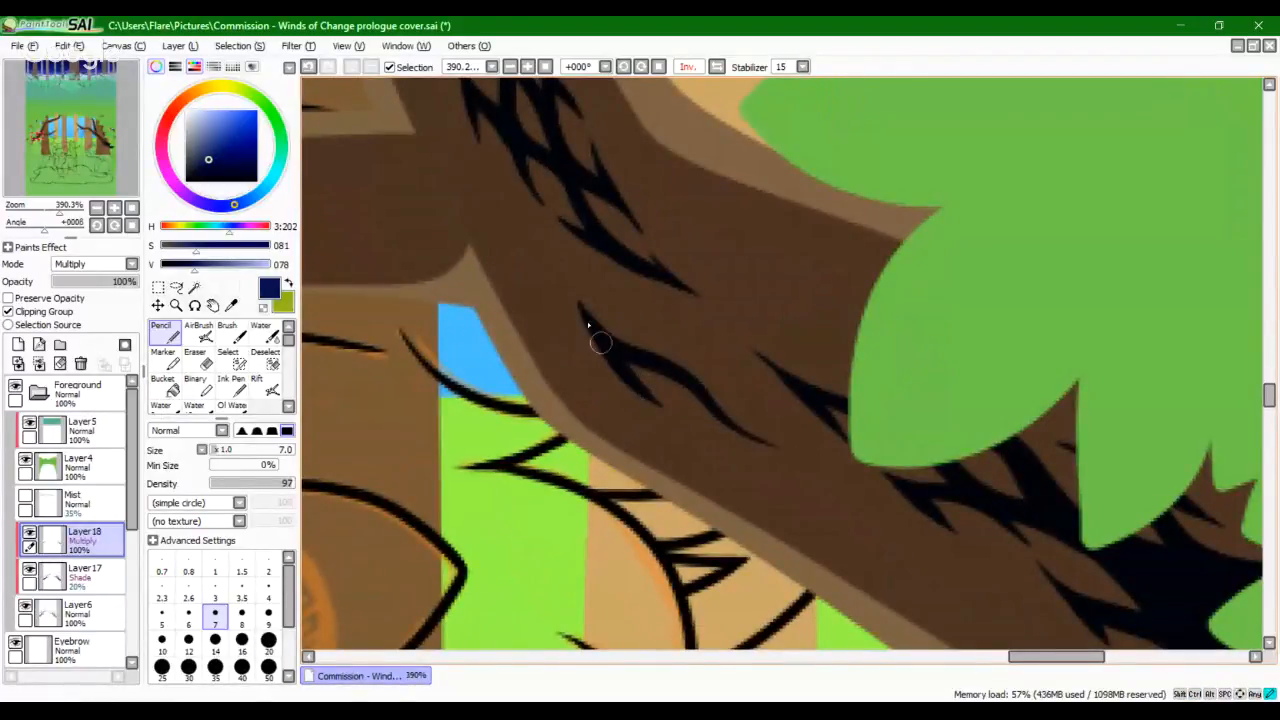
pyautogui.moveTo(816, 349); pyautogui.dragTo(764, 373)
pyautogui.moveTo(668, 255); pyautogui.dragTo(762, 310)
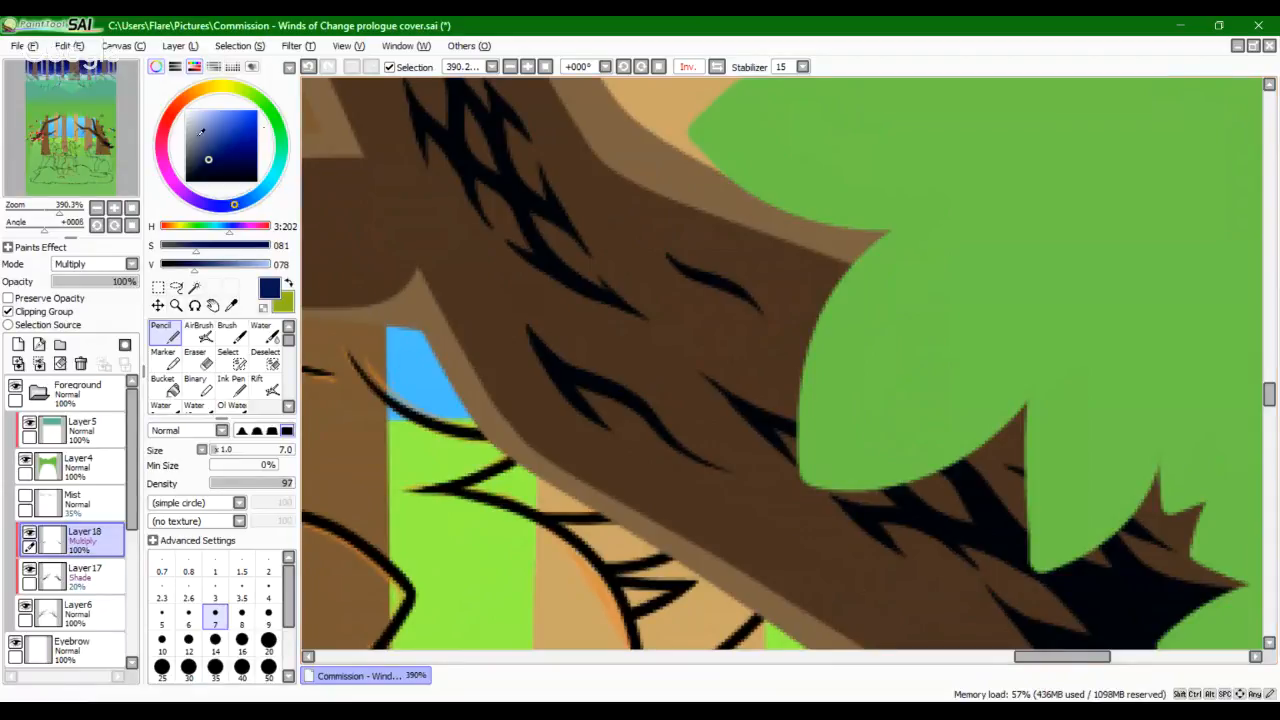
# Step: Paint a long wavy streak with a forked end on the horizontal branch above the cat's head, near where it joins the trunk
pyautogui.moveTo(62, 214); pyautogui.dragTo(38, 214)
pyautogui.moveTo(75, 175); pyautogui.dragTo(57, 214)
pyautogui.moveTo(535, 380); pyautogui.dragTo(703, 446)
pyautogui.moveTo(376, 357); pyautogui.dragTo(614, 355)
pyautogui.hotkey('ctrl', 'z')
pyautogui.hotkey('ctrl', 'z')
pyautogui.moveTo(413, 340); pyautogui.dragTo(464, 348)
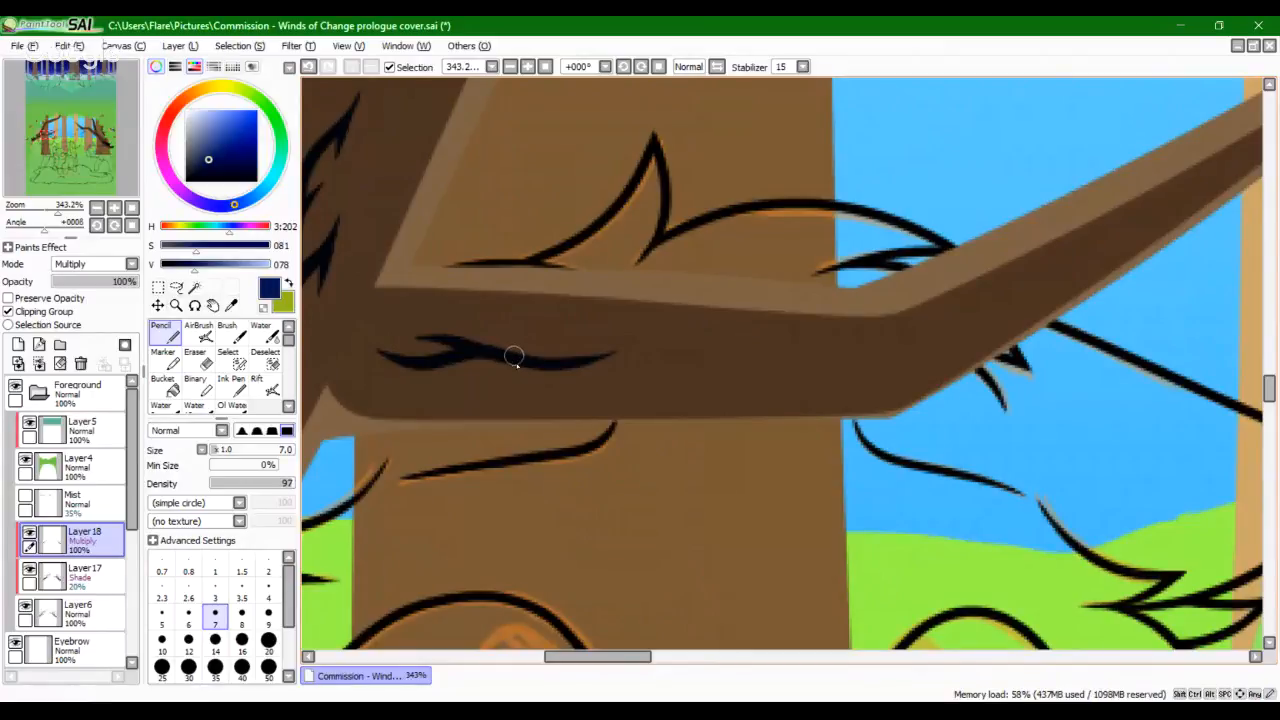
# Step: Add pointed spurs along the upper side of the horizontal branch's streak
pyautogui.moveTo(443, 340)
pyautogui.mouseDown()
pyautogui.moveTo(579, 338)
pyautogui.moveTo(446, 336)
pyautogui.moveTo(567, 346)
pyautogui.mouseUp()
pyautogui.hotkey('ctrl', 'z')
pyautogui.hotkey('ctrl', 'z')
pyautogui.moveTo(486, 320); pyautogui.dragTo(555, 340)
pyautogui.hotkey('ctrl', 'z')
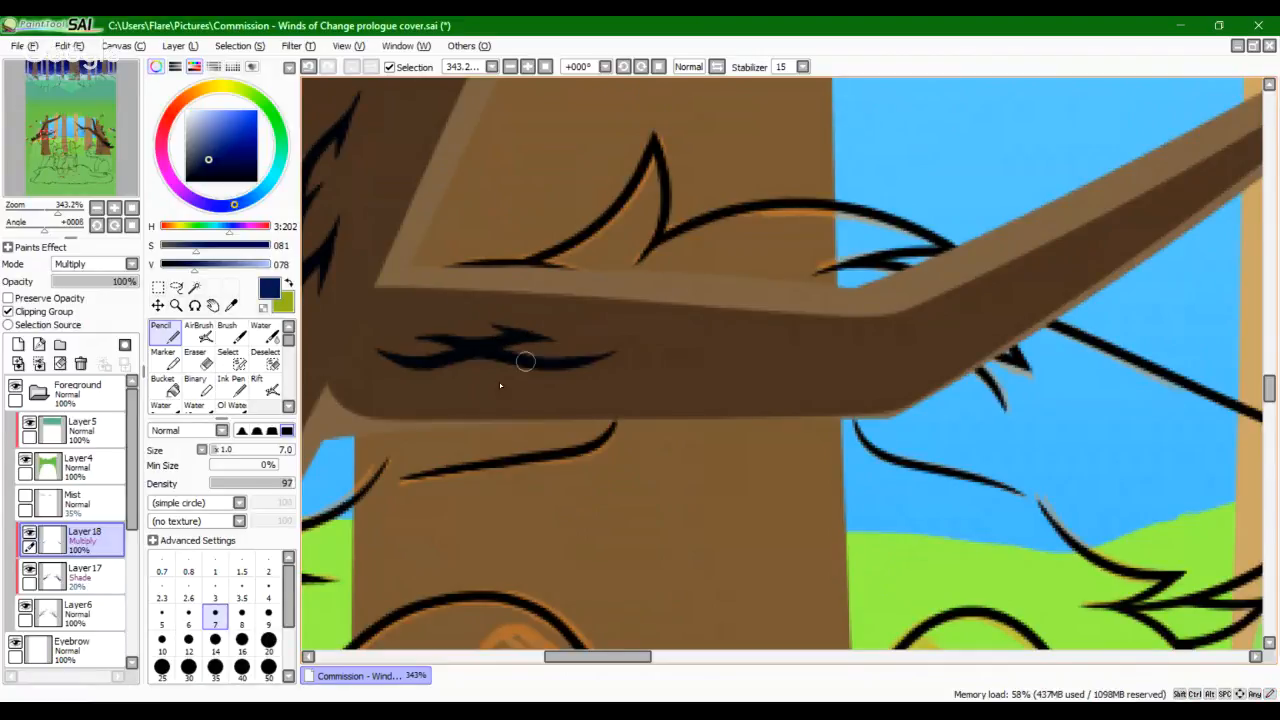
# Step: Add pointed spurs along the lower side of the horizontal branch's streak, redrawing them until they taper
pyautogui.moveTo(481, 381); pyautogui.dragTo(403, 358)
pyautogui.hotkey('ctrl', 'z')
pyautogui.moveTo(481, 384); pyautogui.dragTo(405, 359)
pyautogui.hotkey('ctrl', 'z')
pyautogui.moveTo(499, 374); pyautogui.dragTo(571, 370)
pyautogui.hotkey('ctrl', 'z')
pyautogui.hotkey('ctrl', 'z')
pyautogui.hotkey('ctrl', 'z')
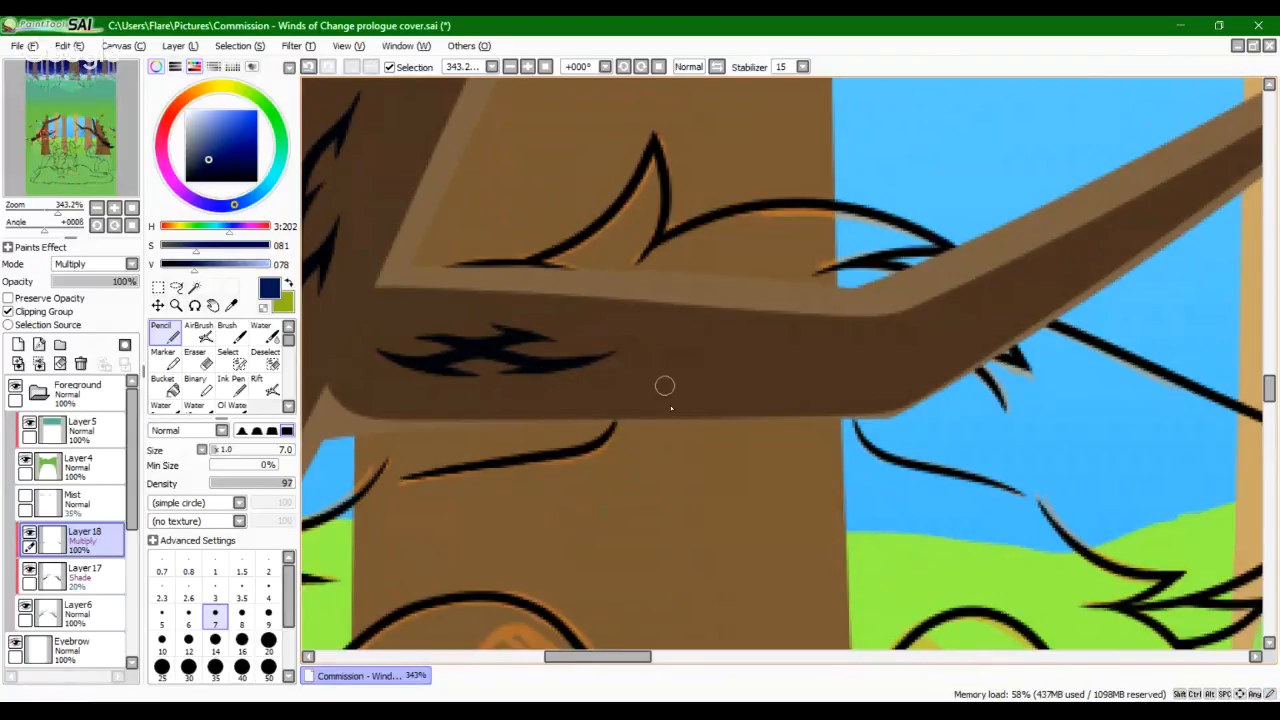
# Step: Paint a small forked streak further along the horizontal branch and add a pointed spur to the end of the first cluster
pyautogui.moveTo(671, 408); pyautogui.dragTo(611, 398)
pyautogui.moveTo(674, 360); pyautogui.dragTo(795, 353)
pyautogui.hotkey('ctrl', 'z')
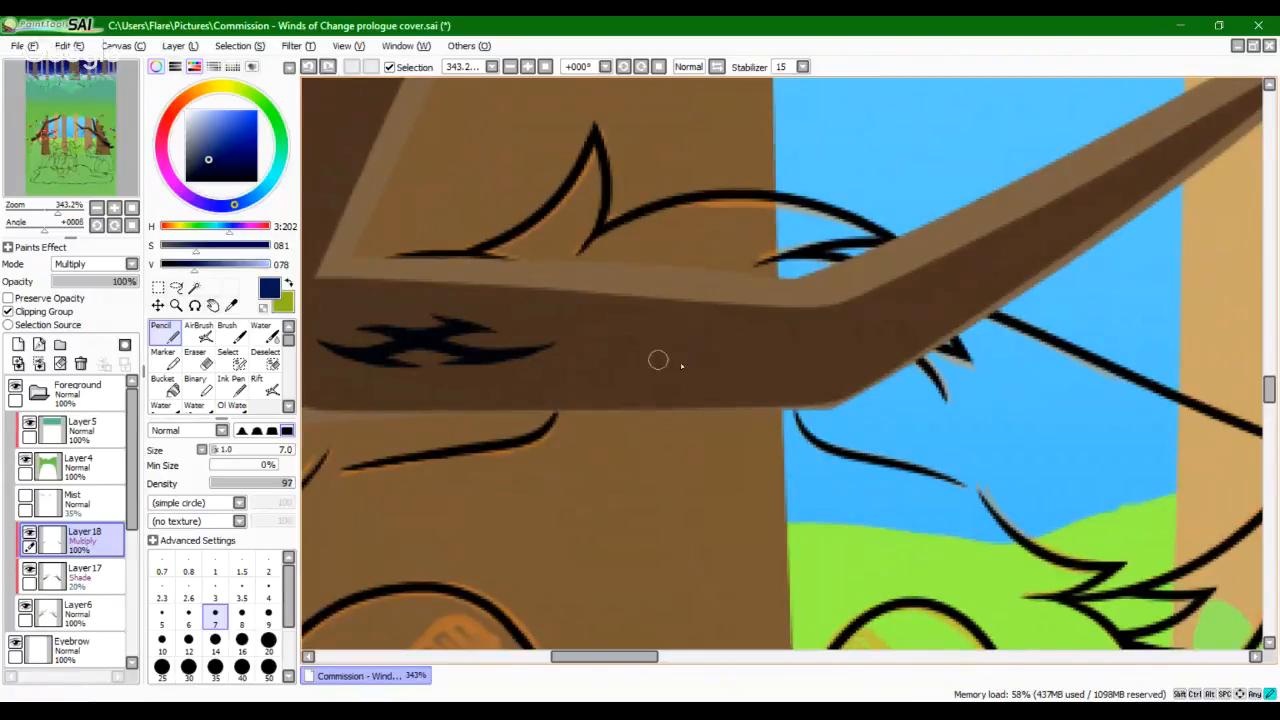
pyautogui.moveTo(660, 360); pyautogui.dragTo(783, 360)
pyautogui.moveTo(697, 355); pyautogui.dragTo(756, 345)
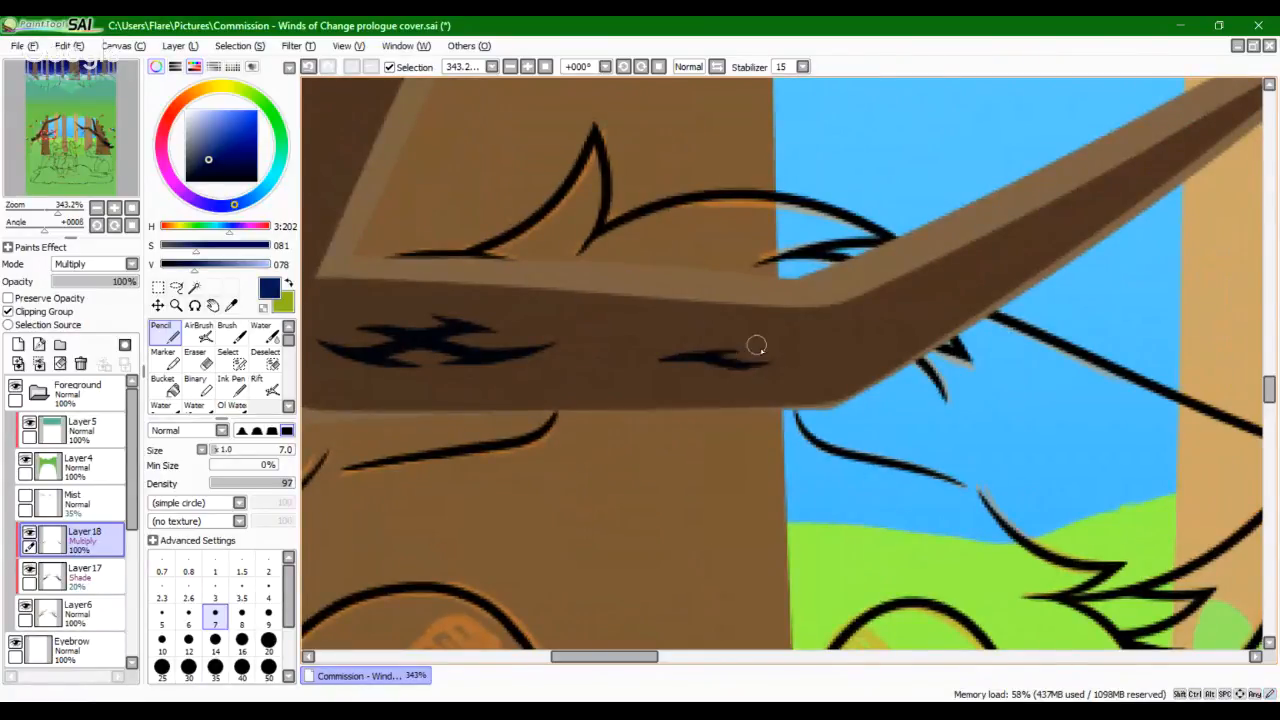
pyautogui.hotkey('ctrl', 'z')
pyautogui.moveTo(697, 375); pyautogui.dragTo(757, 365)
pyautogui.hotkey('ctrl', 'z')
pyautogui.moveTo(556, 365); pyautogui.dragTo(489, 354)
pyautogui.hotkey('ctrl', 'z')
pyautogui.hotkey('ctrl', 'z')
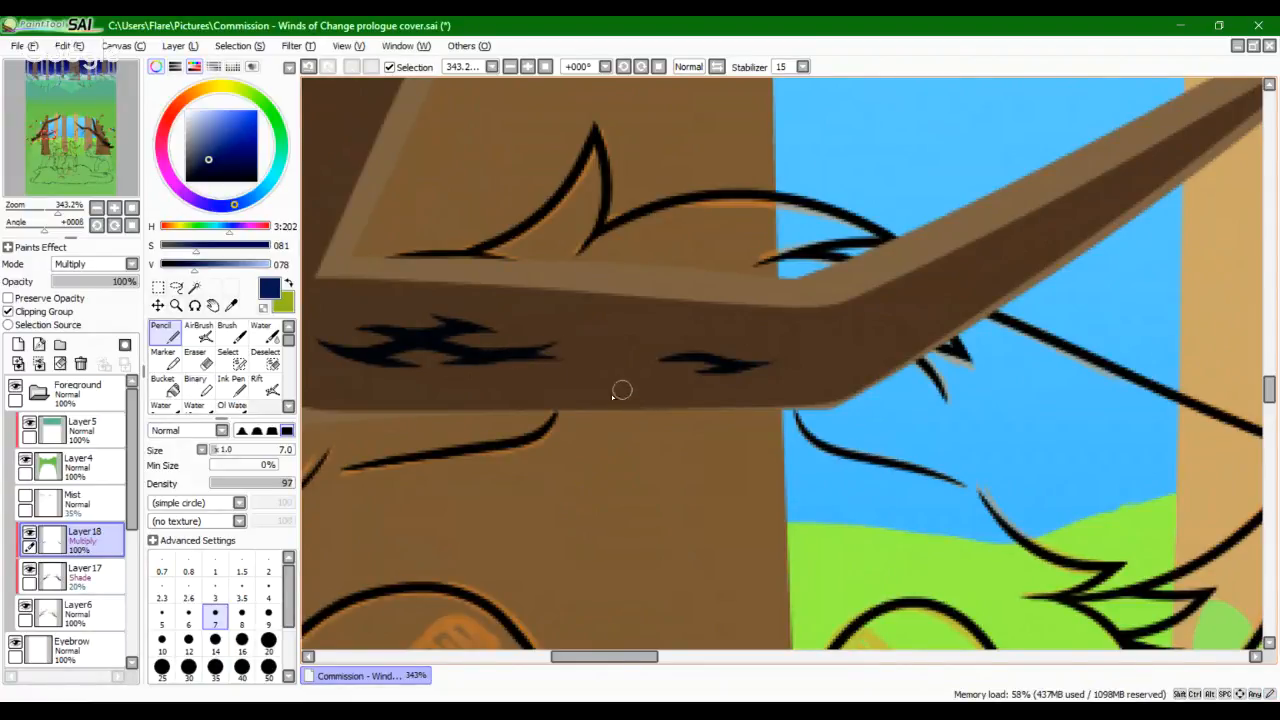
# Step: Lower the opacity of the bark streak layer, Layer18, to 40%
pyautogui.moveTo(58, 212); pyautogui.dragTo(35, 216)
pyautogui.moveTo(63, 158); pyautogui.dragTo(89, 160)
pyautogui.moveTo(36, 216); pyautogui.dragTo(45, 214)
pyautogui.moveTo(78, 183); pyautogui.dragTo(85, 190)
pyautogui.click(81, 288)
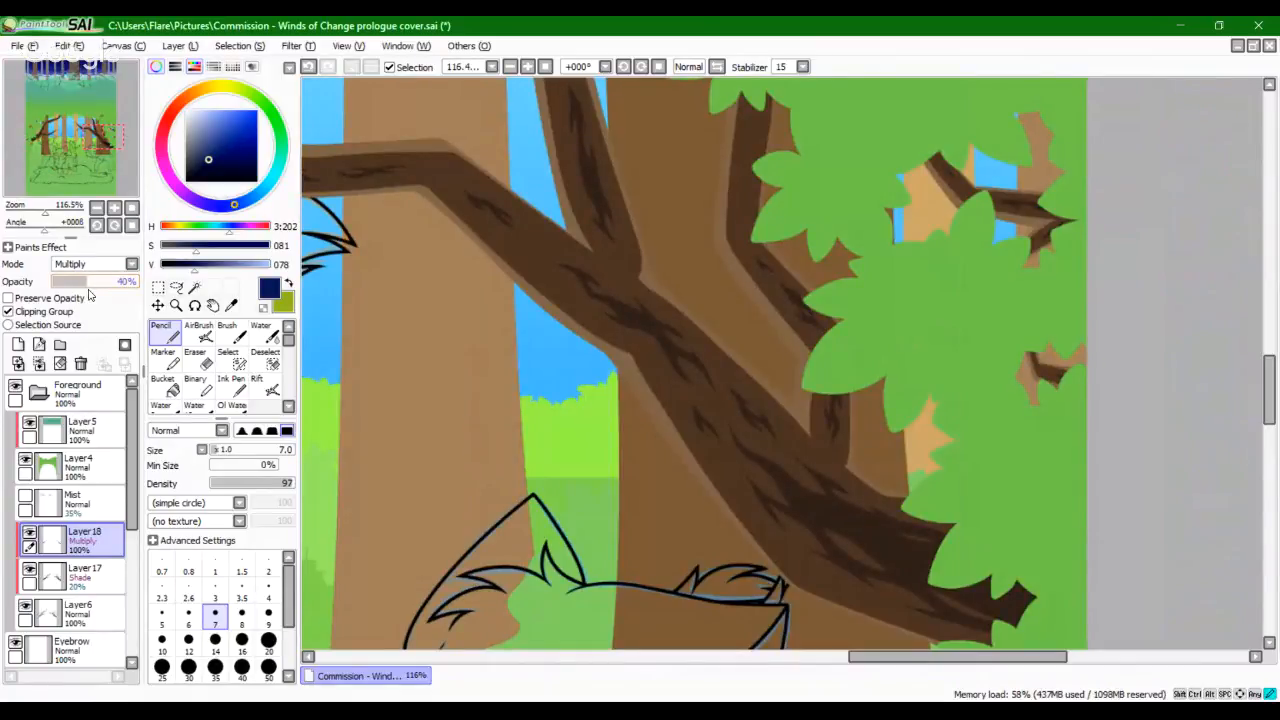
pyautogui.moveTo(77, 119); pyautogui.dragTo(82, 186)
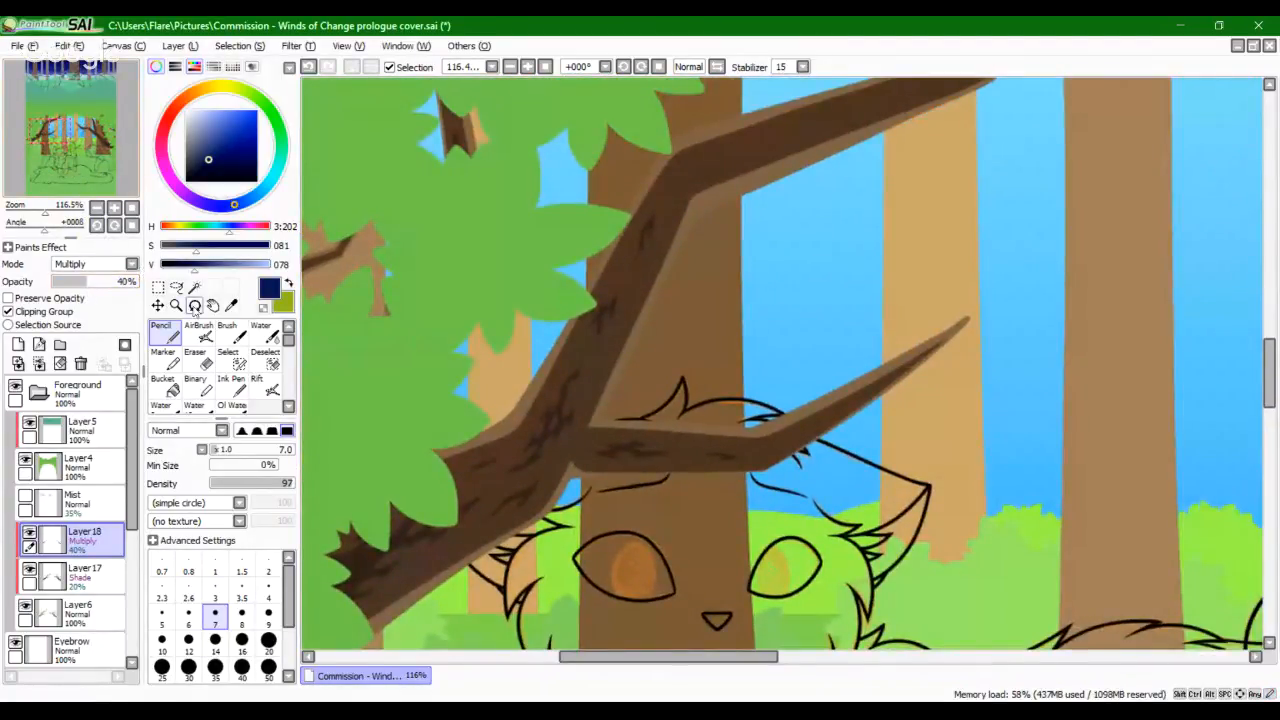
pyautogui.click(289, 285)
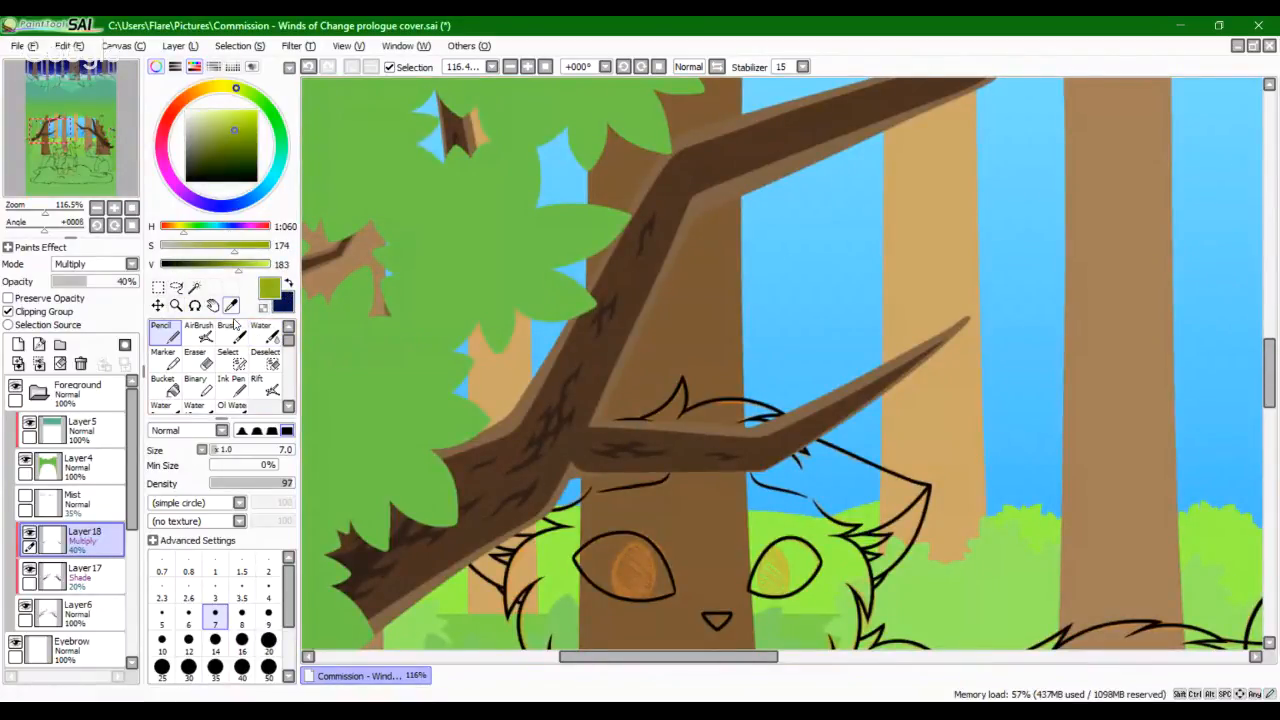
pyautogui.click(88, 575)
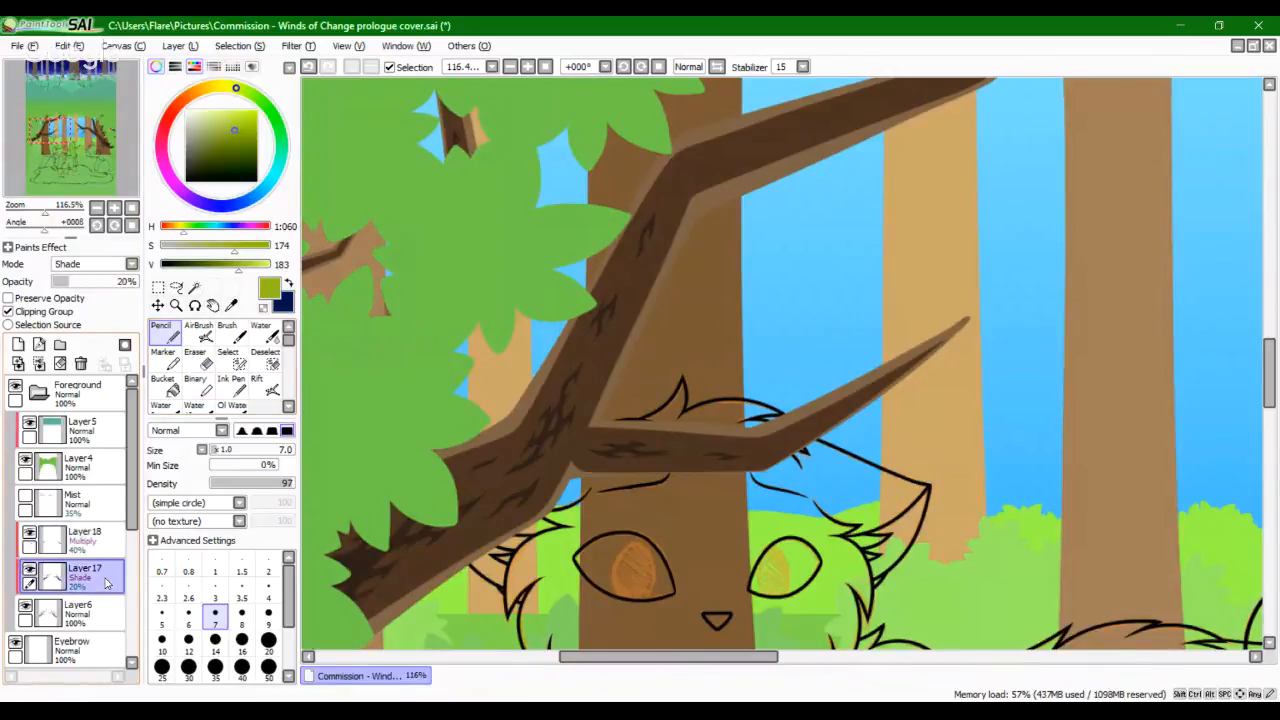
pyautogui.moveTo(42, 209); pyautogui.dragTo(34, 210)
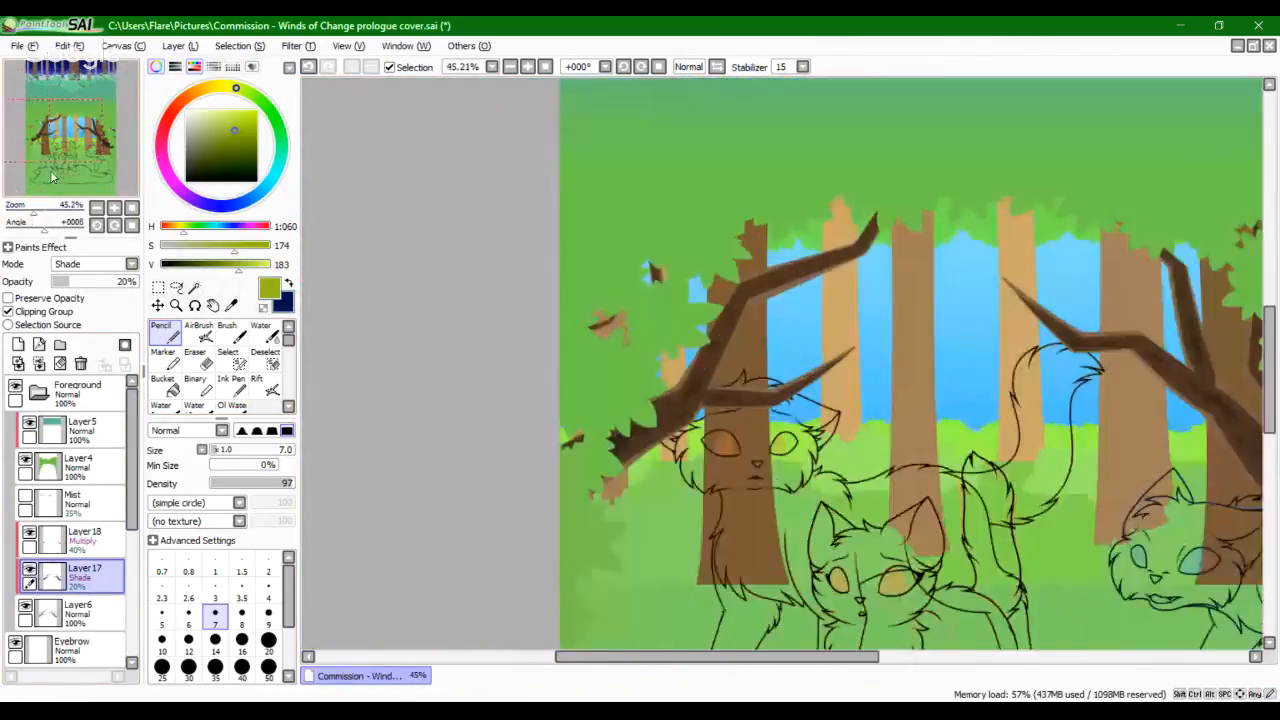
pyautogui.moveTo(60, 168); pyautogui.dragTo(85, 177)
pyautogui.click(132, 208)
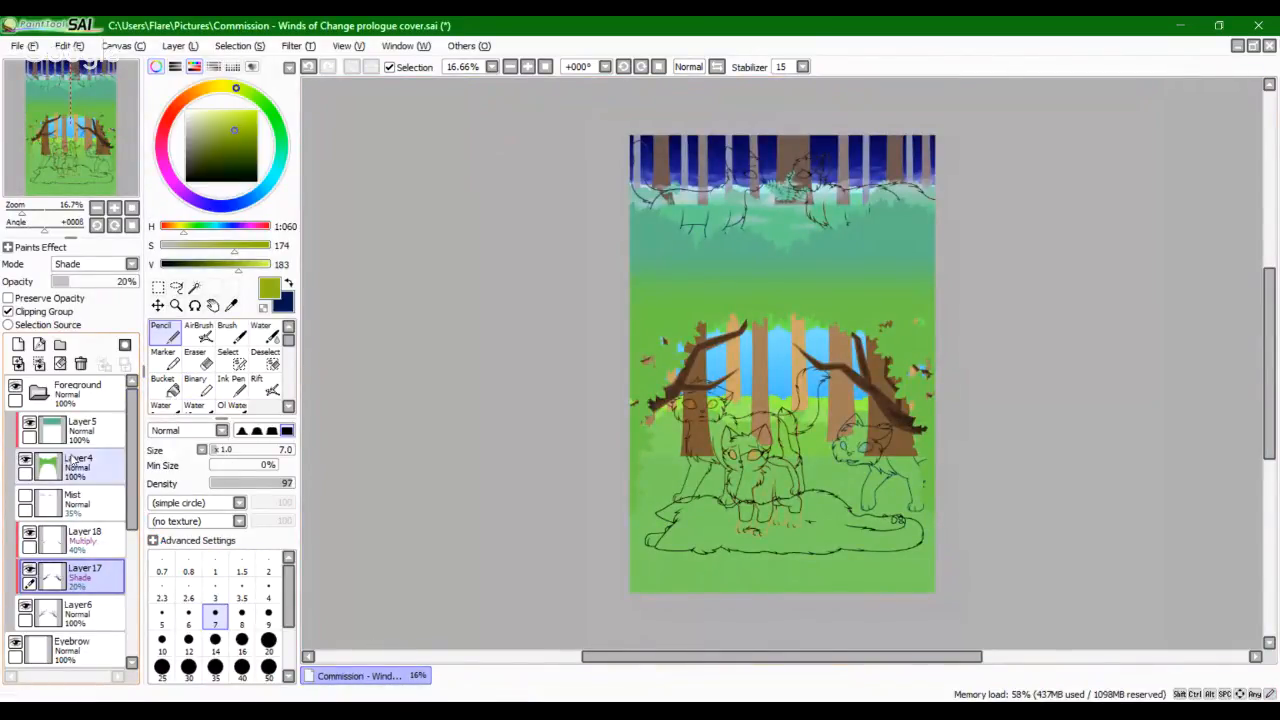
# Step: Add a new Multiply layer above Layer18 and ready the Pencil with the dark blue colour at size 50
pyautogui.click(80, 538)
pyautogui.click(18, 344)
pyautogui.click(86, 264)
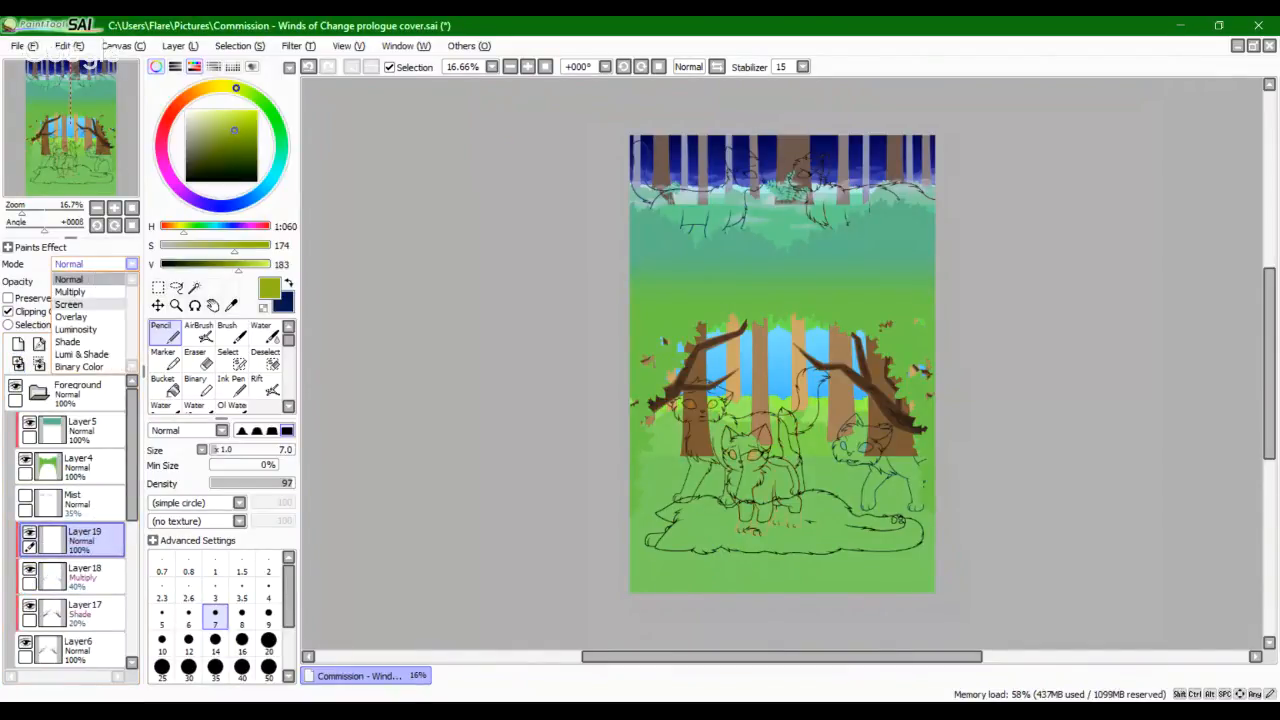
pyautogui.click(95, 302)
pyautogui.click(288, 285)
pyautogui.click(268, 668)
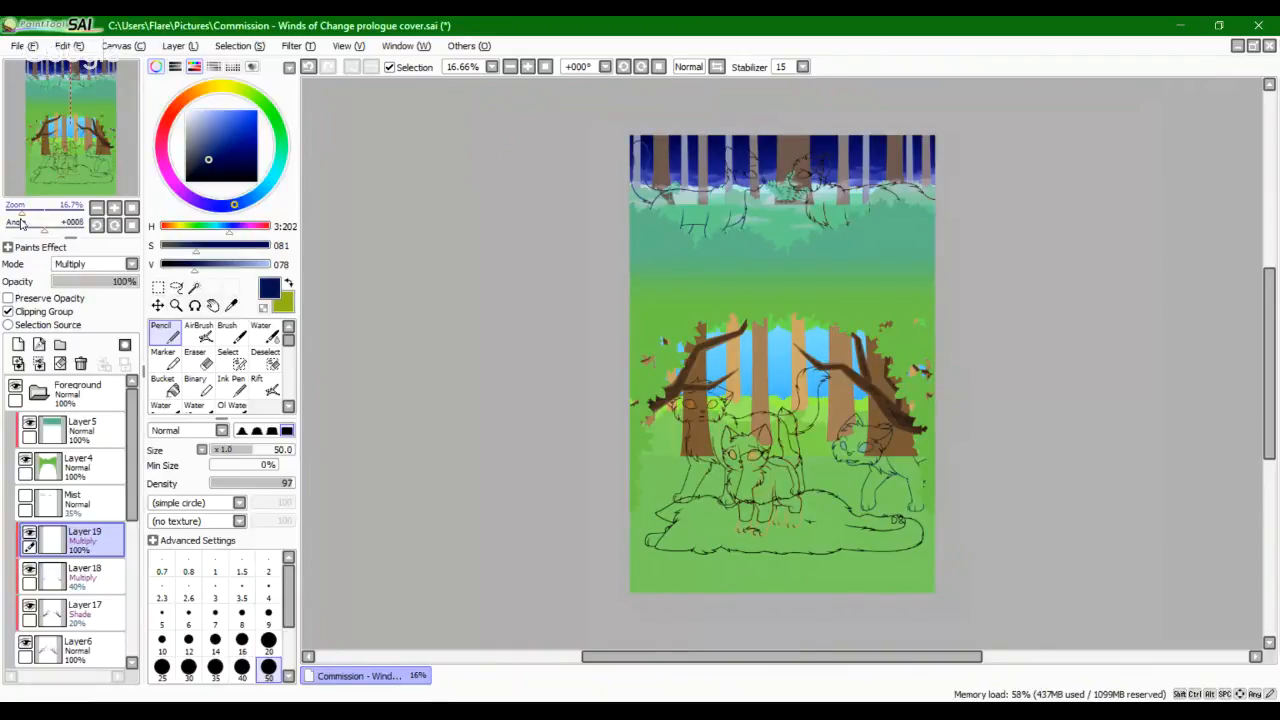
# Step: Fill the base of the opposite tree's thick branch with dark shadow where it disappears into the leaves, redrawing strokes as needed
pyautogui.scroll(5, 795, 425)
pyautogui.moveTo(677, 297); pyautogui.dragTo(900, 448)
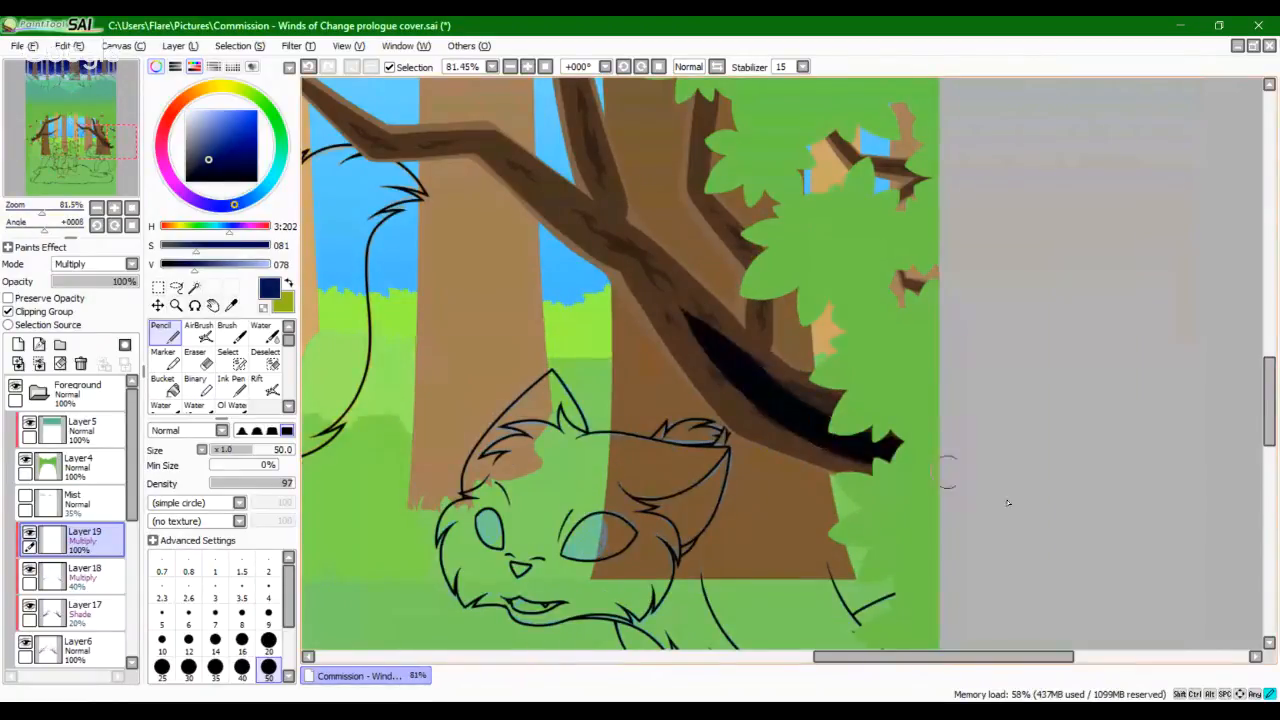
pyautogui.moveTo(749, 366); pyautogui.dragTo(927, 456)
pyautogui.hotkey('ctrl', 'z')
pyautogui.moveTo(706, 331)
pyautogui.mouseDown()
pyautogui.moveTo(991, 443)
pyautogui.moveTo(1038, 445)
pyautogui.moveTo(1004, 481)
pyautogui.mouseUp()
pyautogui.moveTo(797, 418); pyautogui.dragTo(991, 489)
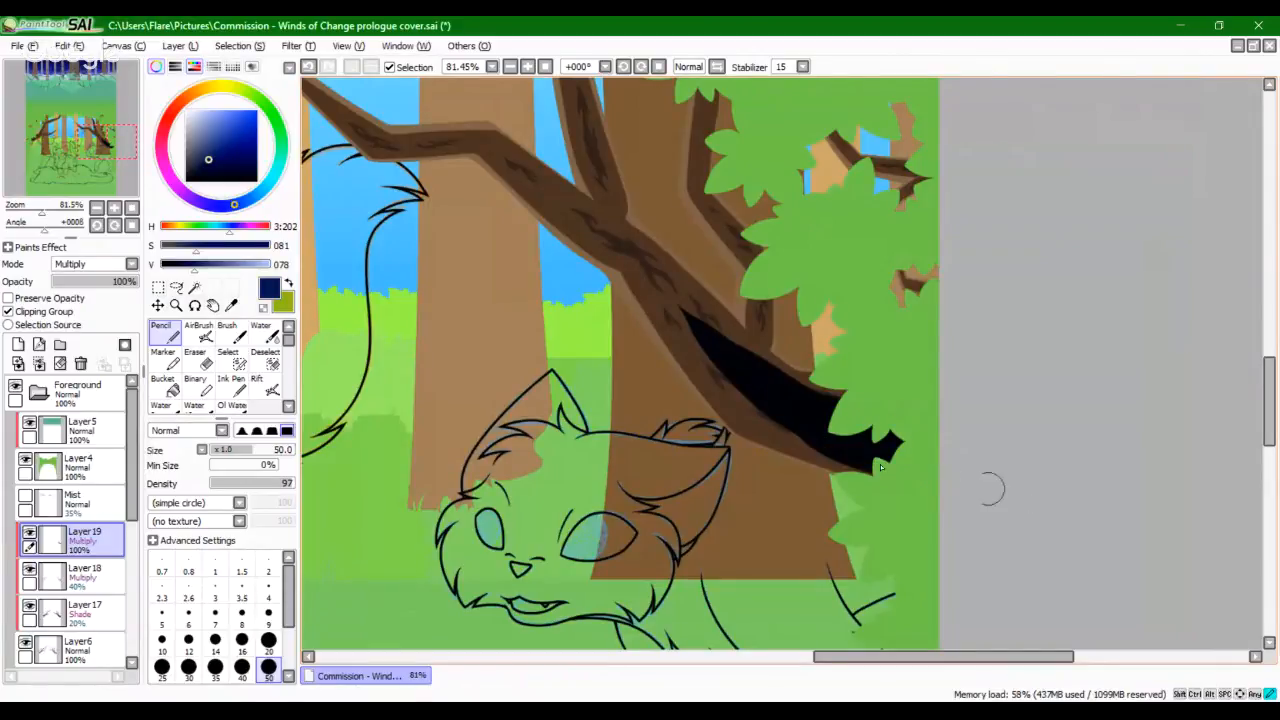
pyautogui.hotkey('ctrl', 'z')
pyautogui.moveTo(716, 346)
pyautogui.mouseDown()
pyautogui.moveTo(919, 478)
pyautogui.moveTo(997, 482)
pyautogui.mouseUp()
pyautogui.moveTo(760, 375)
pyautogui.mouseDown()
pyautogui.moveTo(803, 411)
pyautogui.moveTo(1025, 478)
pyautogui.mouseUp()
# Step: Soften the dark shadow at the base of the thick branch with the Blur tool at size 50, smoothing its edges into the bark
pyautogui.scroll(-2, 220, 375)
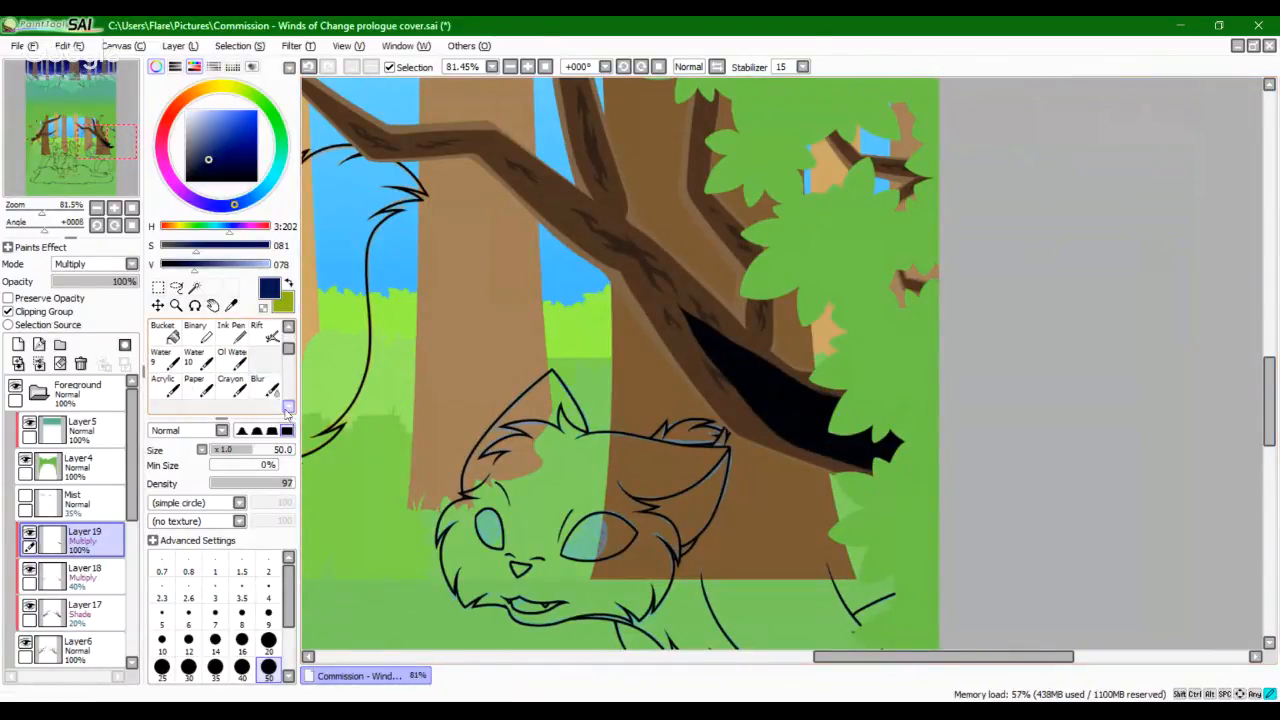
pyautogui.click(262, 386)
pyautogui.click(268, 643)
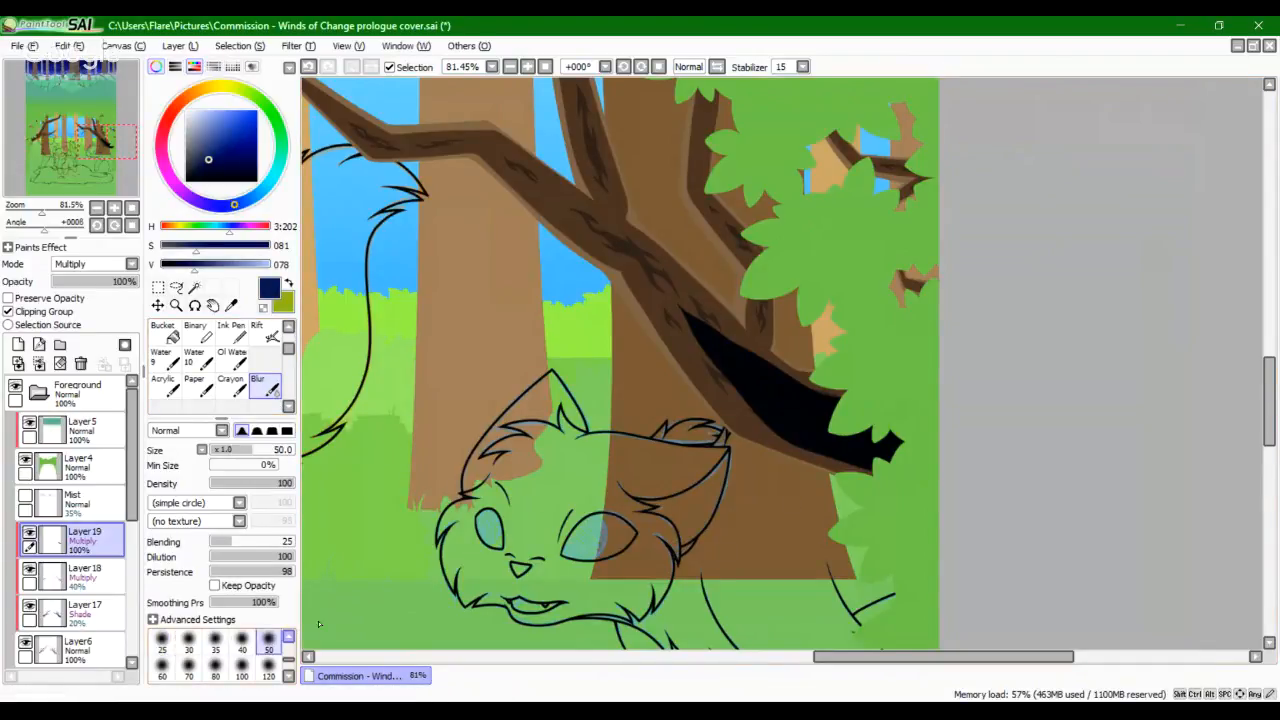
pyautogui.moveTo(798, 446)
pyautogui.mouseDown()
pyautogui.moveTo(910, 480)
pyautogui.moveTo(803, 441)
pyautogui.moveTo(884, 469)
pyautogui.moveTo(737, 395)
pyautogui.moveTo(699, 360)
pyautogui.moveTo(664, 291)
pyautogui.moveTo(746, 417)
pyautogui.moveTo(646, 287)
pyautogui.moveTo(825, 400)
pyautogui.mouseUp()
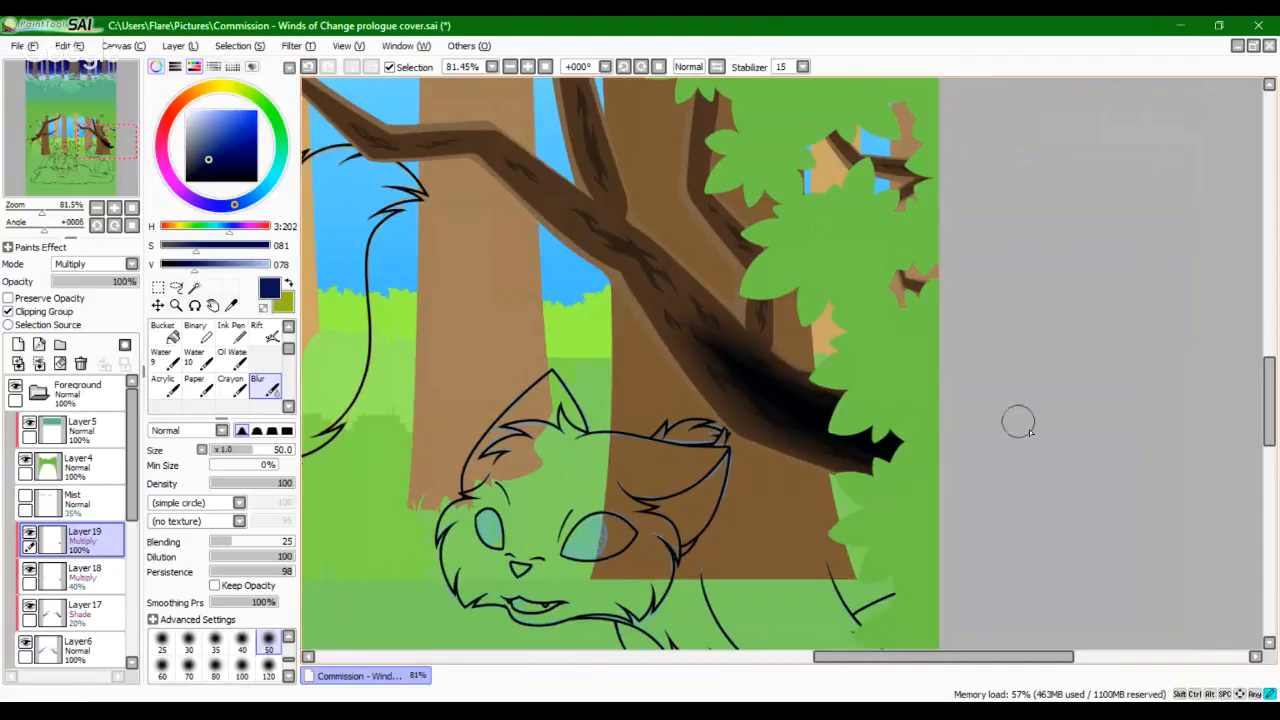
pyautogui.moveTo(643, 303)
pyautogui.mouseDown()
pyautogui.moveTo(682, 293)
pyautogui.moveTo(676, 278)
pyautogui.moveTo(830, 393)
pyautogui.mouseUp()
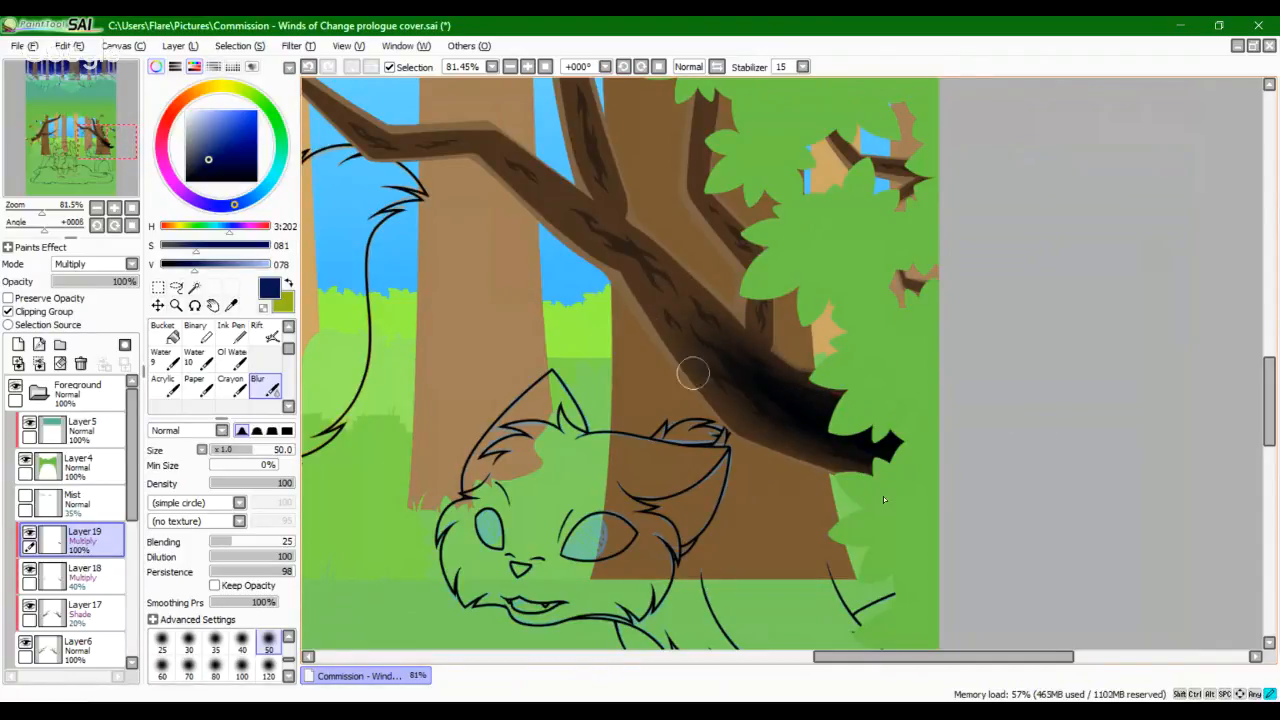
pyautogui.moveTo(720, 306); pyautogui.dragTo(760, 357)
pyautogui.moveTo(710, 316); pyautogui.dragTo(869, 476)
# Step: Paint a dark blue Pencil shadow on the opposite tree's thick branch where it enters the leaves, working in a mirrored view
pyautogui.moveTo(826, 661); pyautogui.dragTo(470, 668)
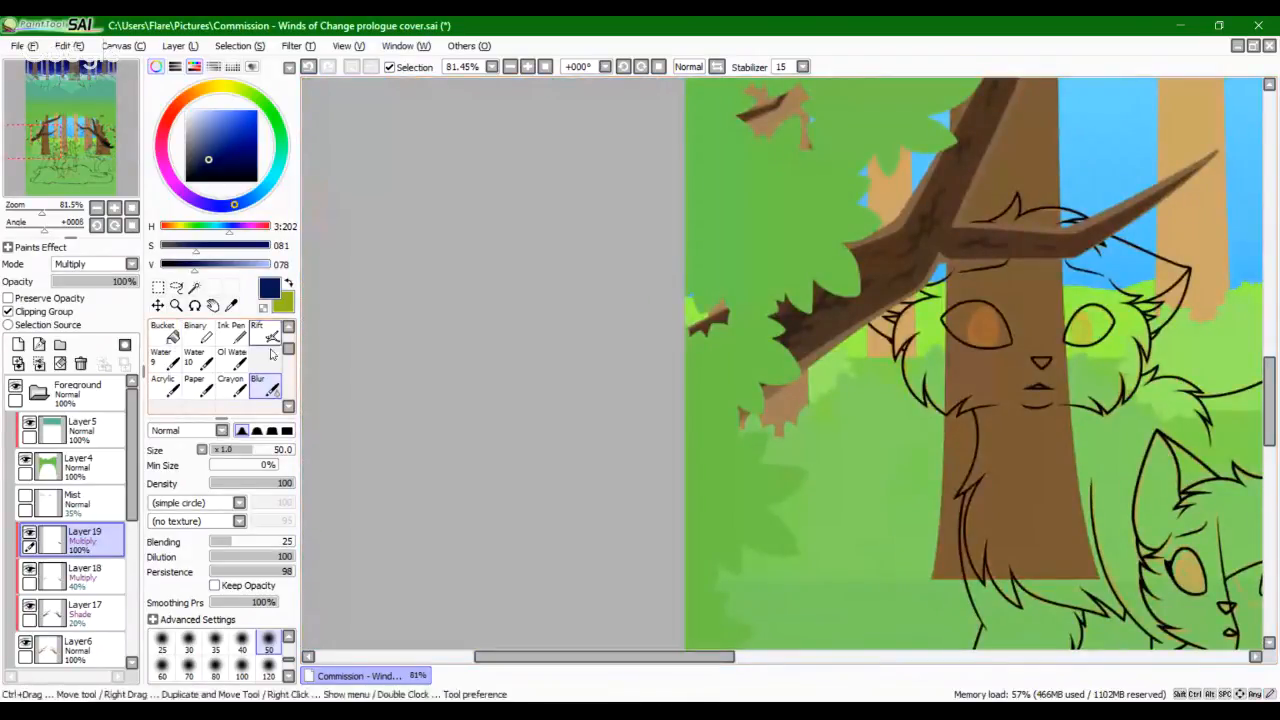
pyautogui.scroll(2, 220, 360)
pyautogui.click(161, 331)
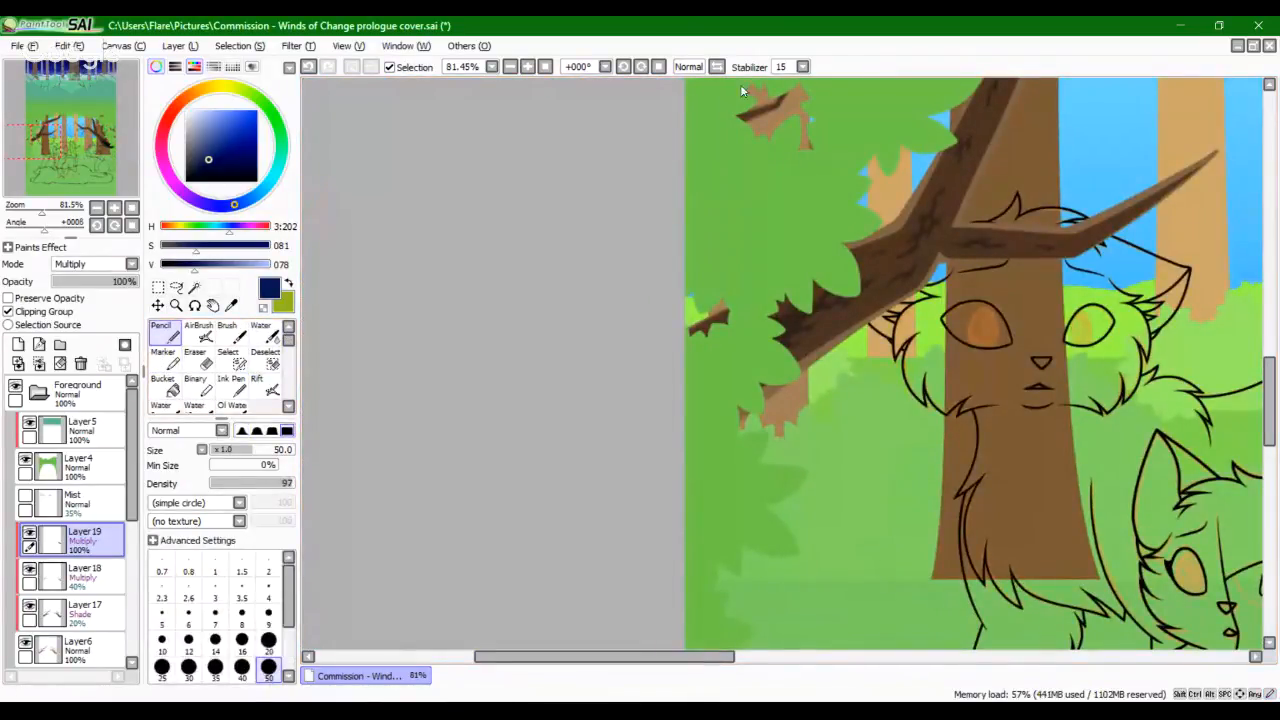
pyautogui.press('h')
pyautogui.moveTo(755, 318); pyautogui.dragTo(780, 322)
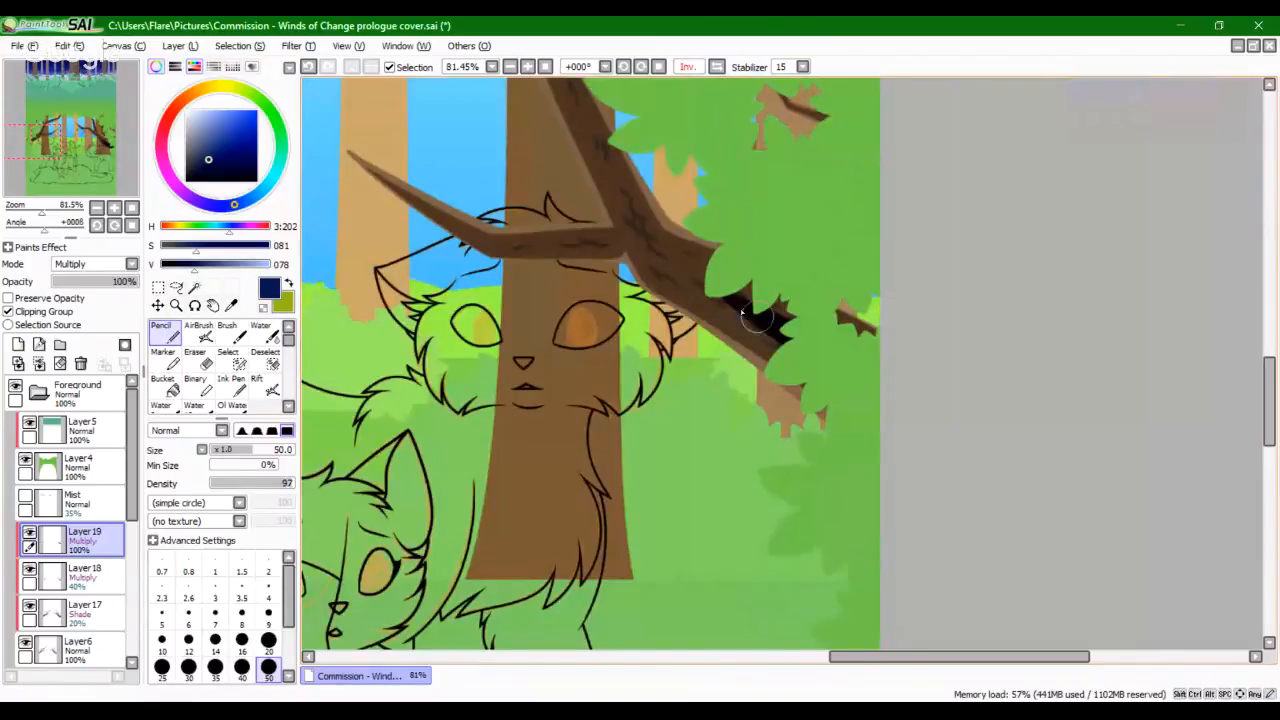
pyautogui.moveTo(714, 298)
pyautogui.mouseDown()
pyautogui.moveTo(798, 338)
pyautogui.moveTo(901, 456)
pyautogui.mouseUp()
# Step: Blur the new shadow on the mirrored branch into the bark, restore the unmirrored view and return to the Pencil
pyautogui.click(287, 408)
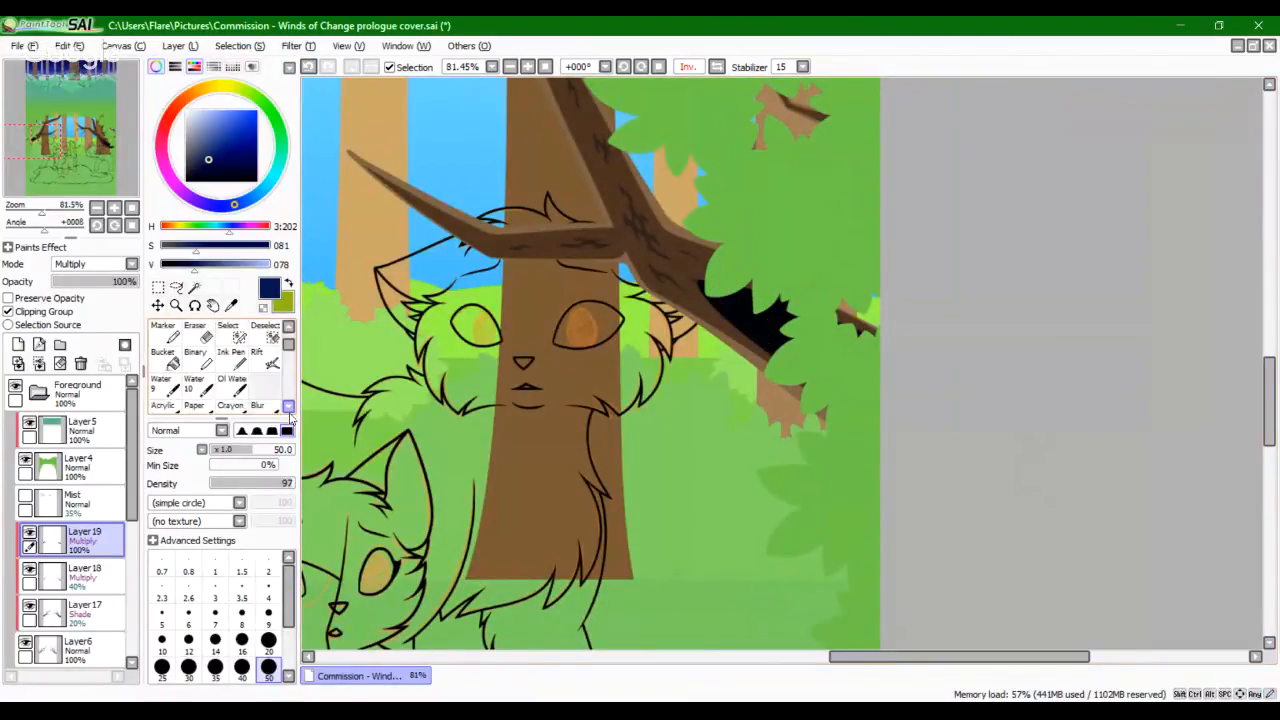
pyautogui.click(287, 408)
pyautogui.click(264, 386)
pyautogui.moveTo(693, 298)
pyautogui.mouseDown()
pyautogui.moveTo(862, 428)
pyautogui.moveTo(760, 348)
pyautogui.moveTo(914, 491)
pyautogui.moveTo(662, 273)
pyautogui.moveTo(723, 322)
pyautogui.moveTo(750, 326)
pyautogui.moveTo(676, 252)
pyautogui.moveTo(754, 286)
pyautogui.mouseUp()
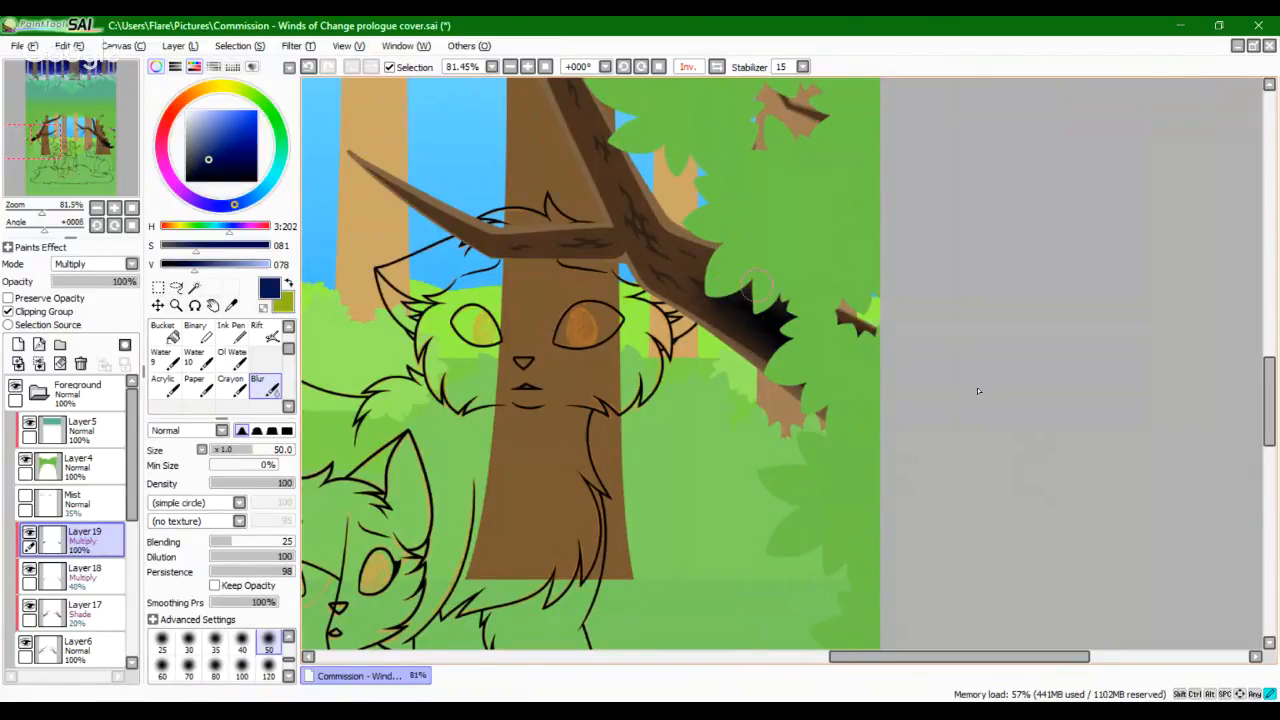
pyautogui.click(717, 67)
pyautogui.press('n')
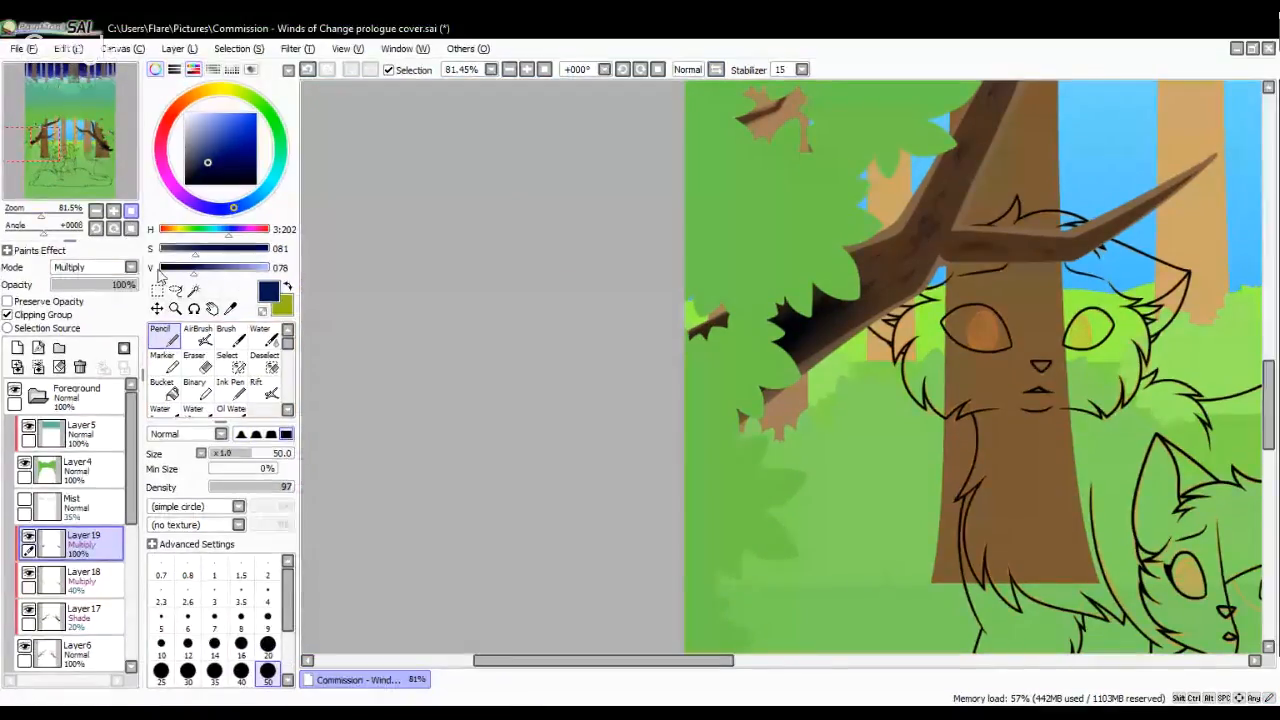
# Step: Lower the opacity of the branch shadow layer, Layer19, to 40%
pyautogui.click(131, 211)
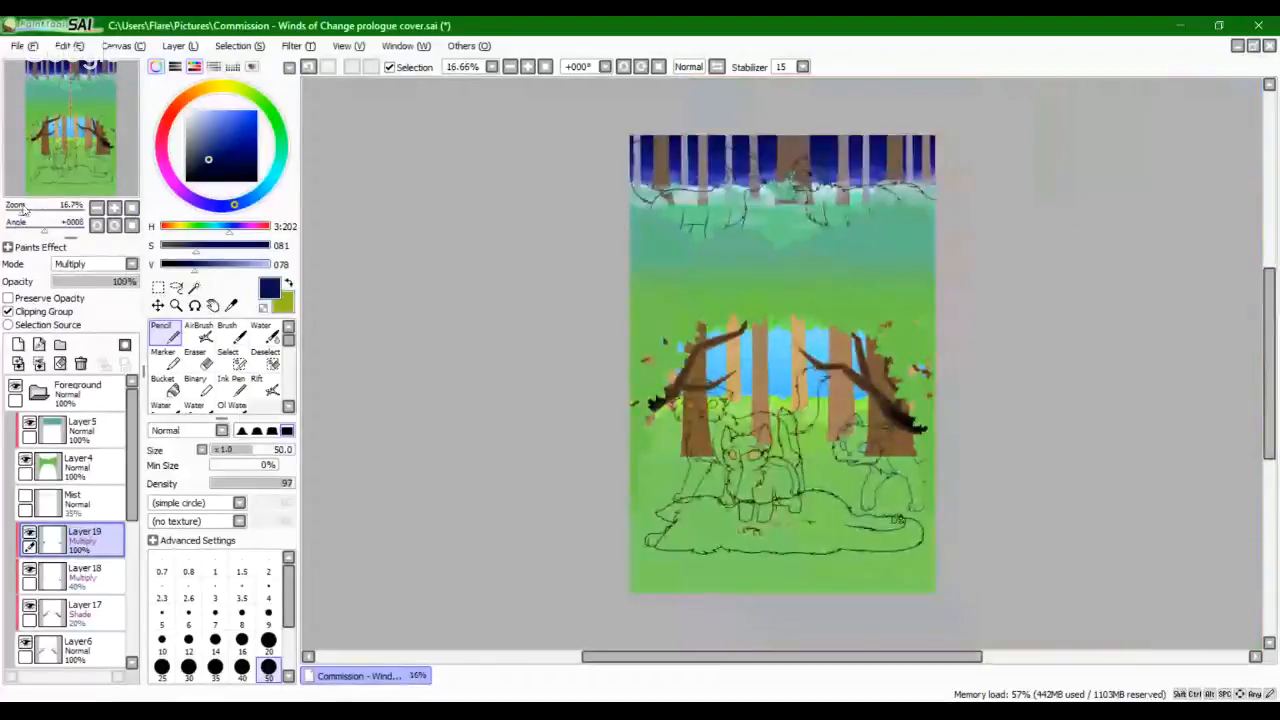
pyautogui.moveTo(36, 213); pyautogui.dragTo(50, 213)
pyautogui.moveTo(71, 154); pyautogui.dragTo(108, 158)
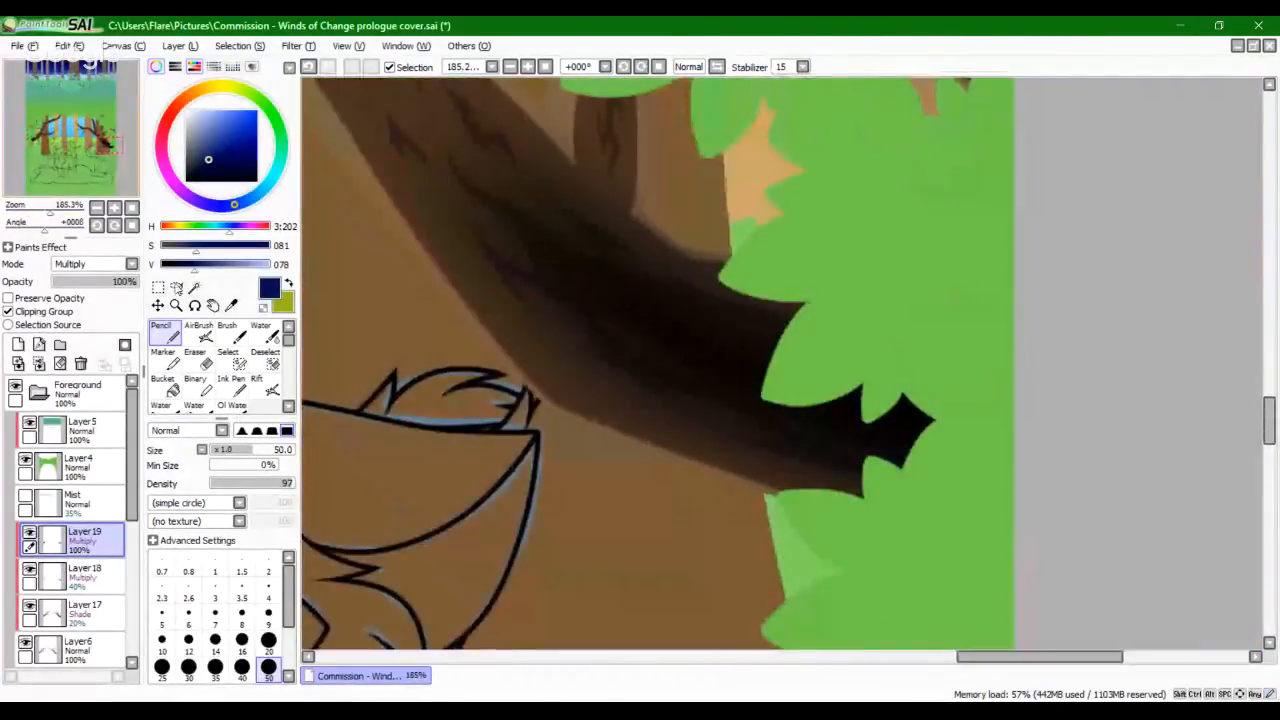
pyautogui.click(86, 287)
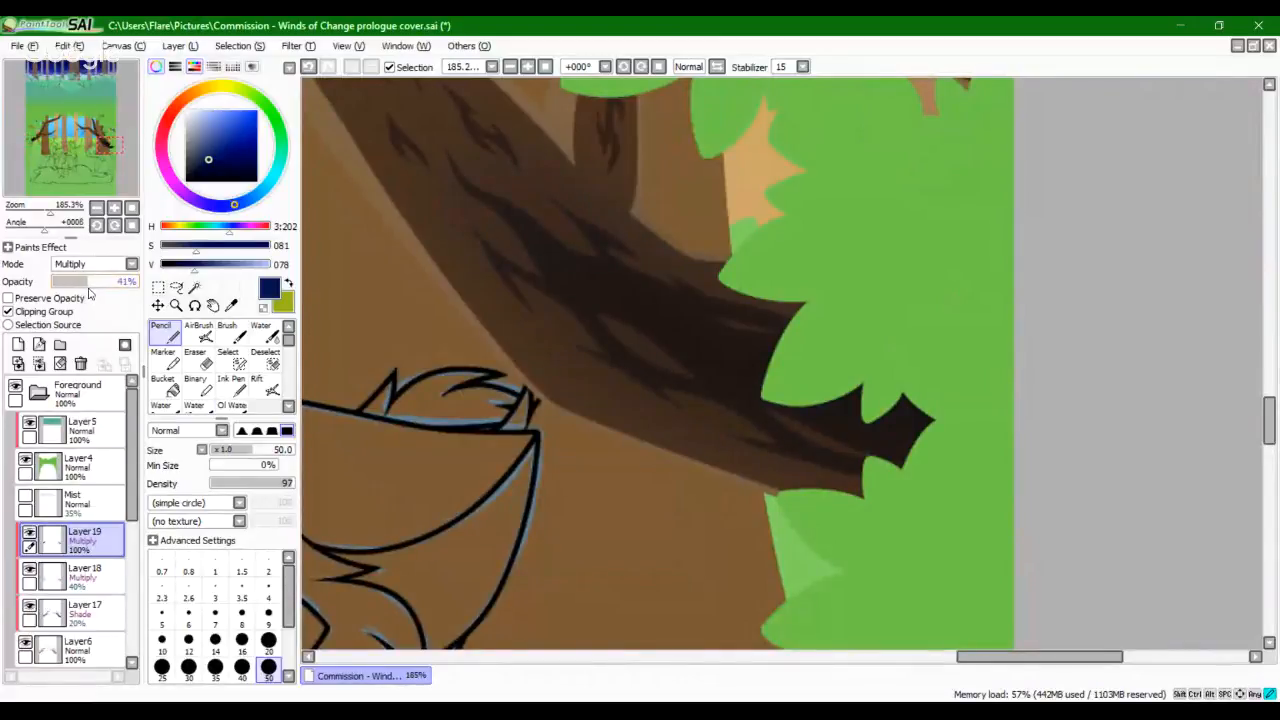
pyautogui.click(86, 287)
pyautogui.click(88, 287)
pyautogui.click(131, 208)
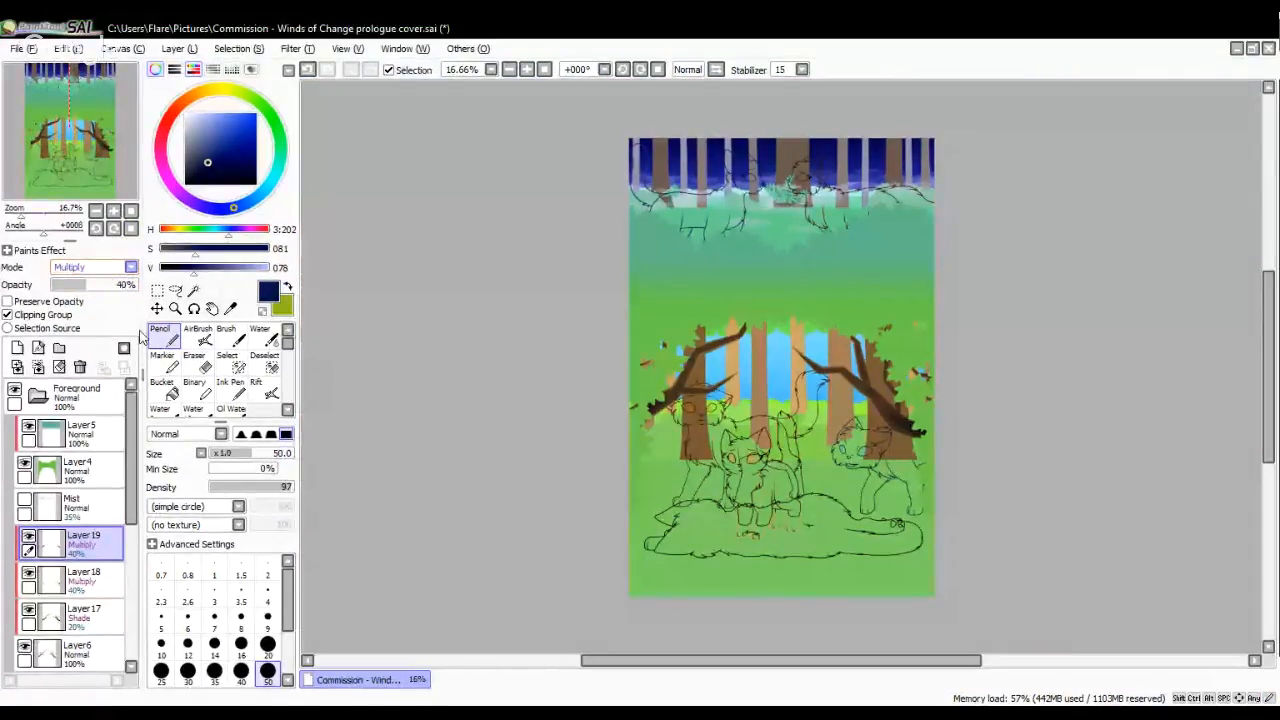
# Step: Reduce the Pencil to size 14, collapse the Foreground layer folder and expand the Background folder
pyautogui.moveTo(20, 216); pyautogui.dragTo(35, 216)
pyautogui.moveTo(71, 160)
pyautogui.mouseDown()
pyautogui.moveTo(73, 174)
pyautogui.moveTo(74, 149)
pyautogui.moveTo(89, 148)
pyautogui.moveTo(77, 162)
pyautogui.moveTo(61, 145)
pyautogui.mouseUp()
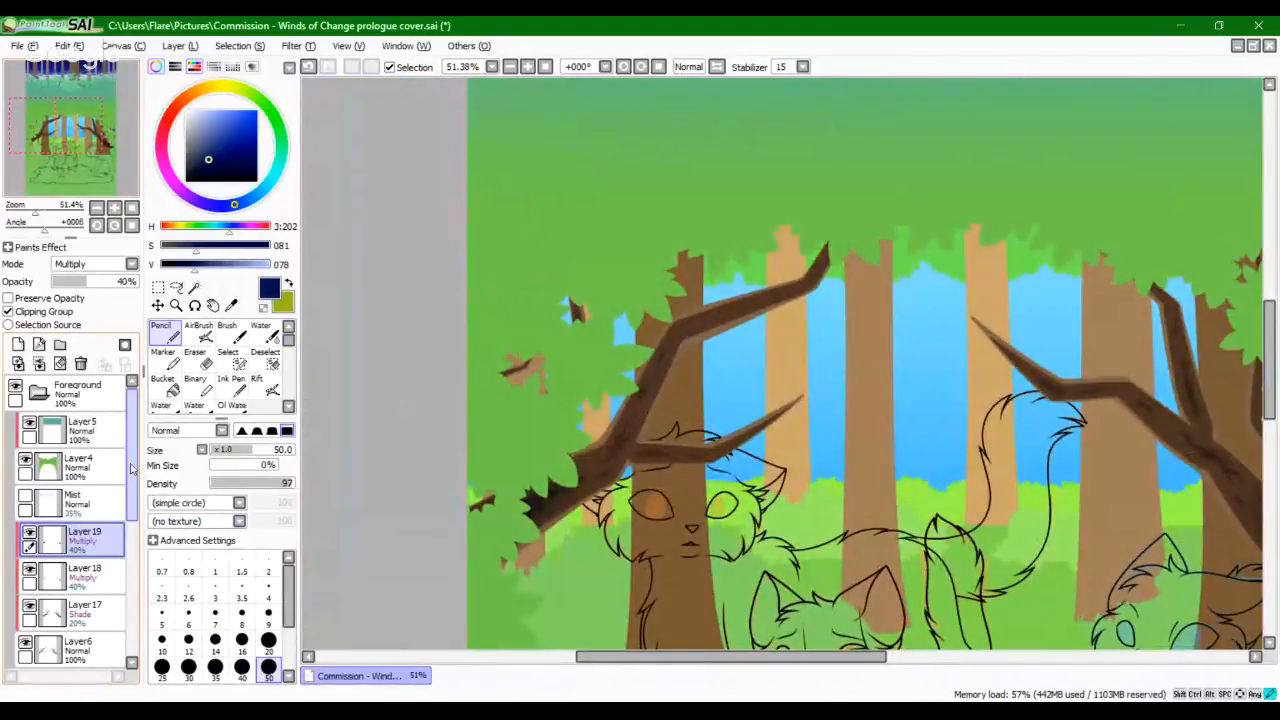
pyautogui.press('[')
pyautogui.press('[')
pyautogui.press('[')
pyautogui.press('[')
pyautogui.press('[')
pyautogui.press('[')
pyautogui.press('[')
pyautogui.moveTo(136, 508)
pyautogui.mouseDown()
pyautogui.moveTo(147, 589)
pyautogui.moveTo(138, 505)
pyautogui.mouseUp()
pyautogui.scroll(-5, 60, 520)
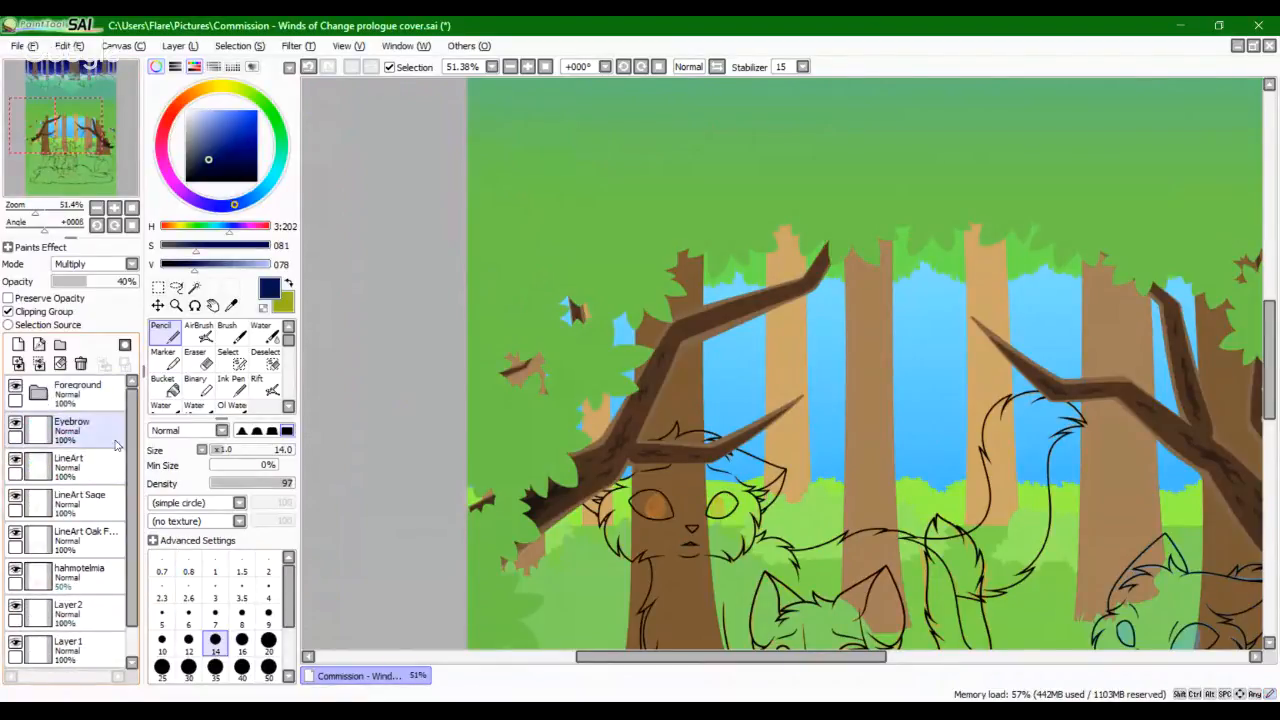
pyautogui.click(35, 650)
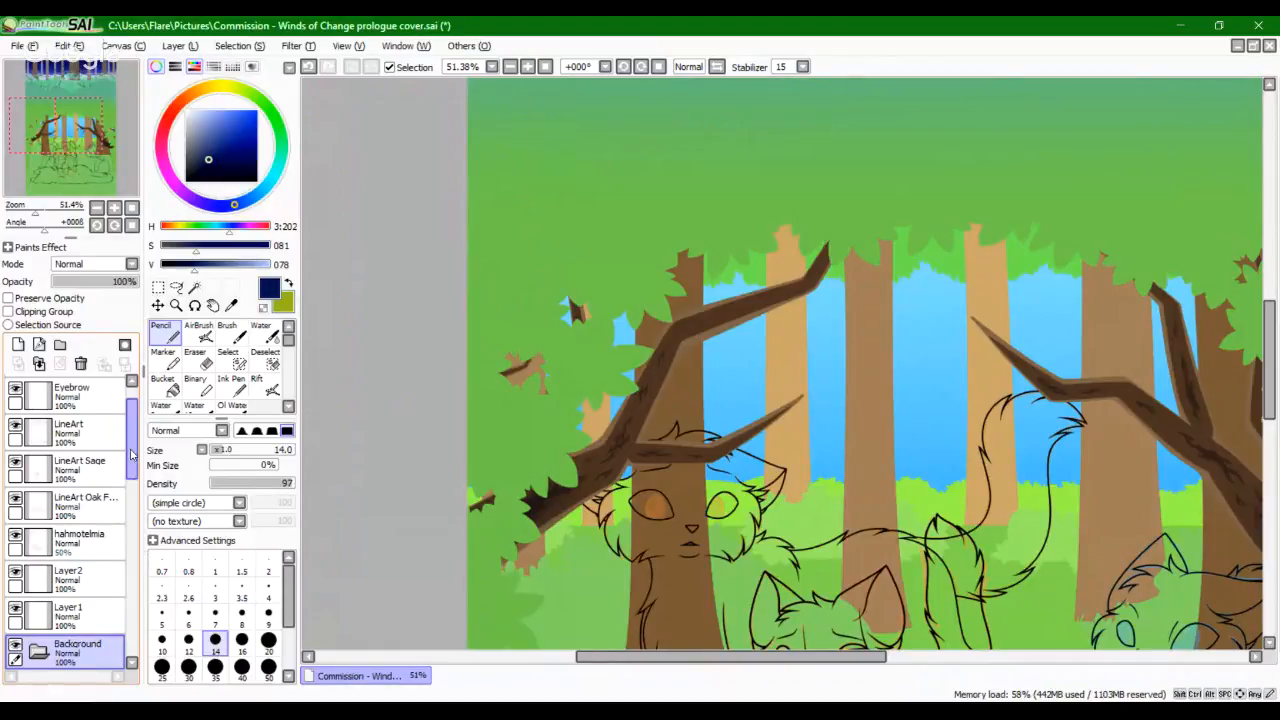
pyautogui.scroll(-5, 80, 540)
# Step: Add a new layer above Layer7 in the Background folder, clip it to Layer7 and set its blending mode to Multiply
pyautogui.click(87, 586)
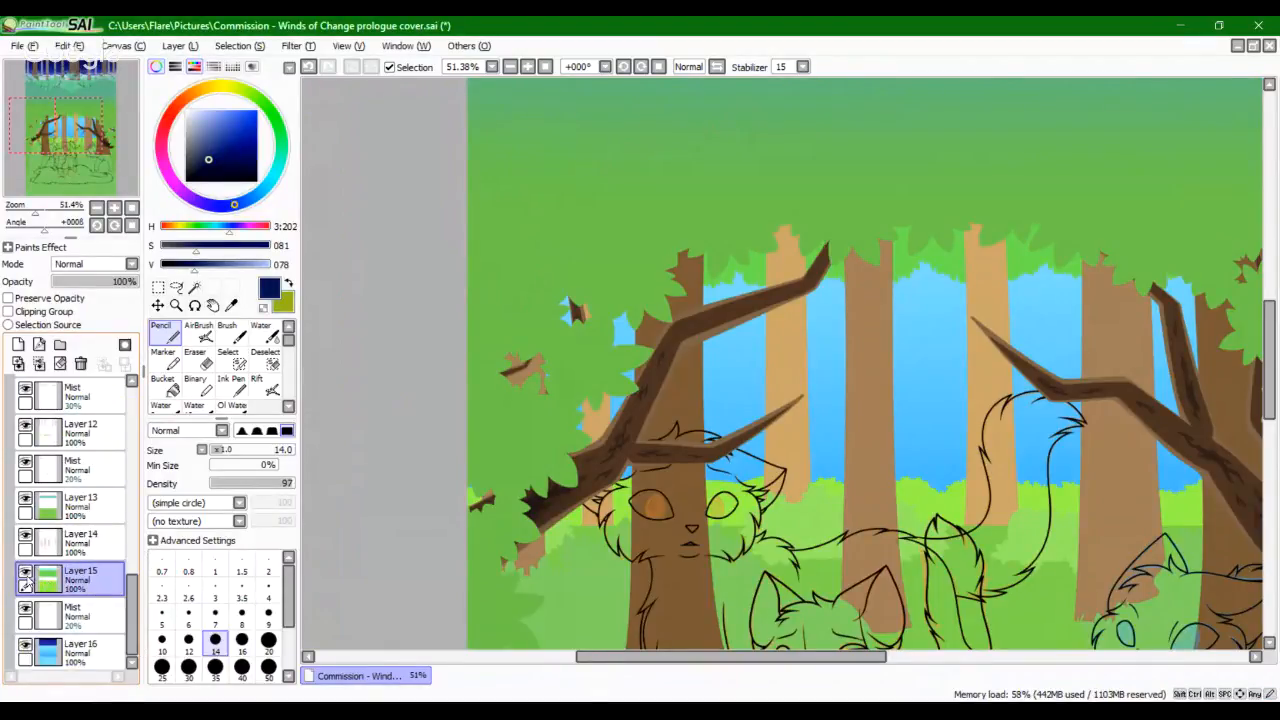
pyautogui.moveTo(129, 600); pyautogui.dragTo(128, 474)
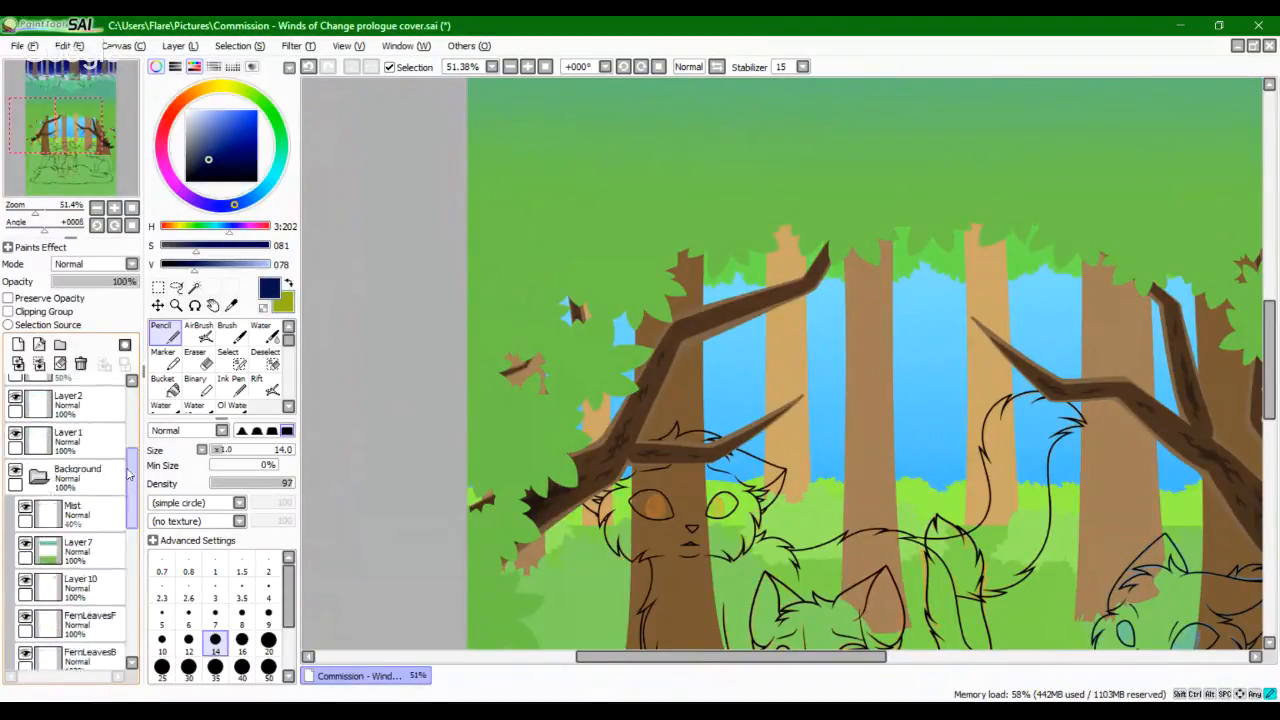
pyautogui.scroll(-2, 128, 474)
pyautogui.click(30, 462)
pyautogui.click(26, 500)
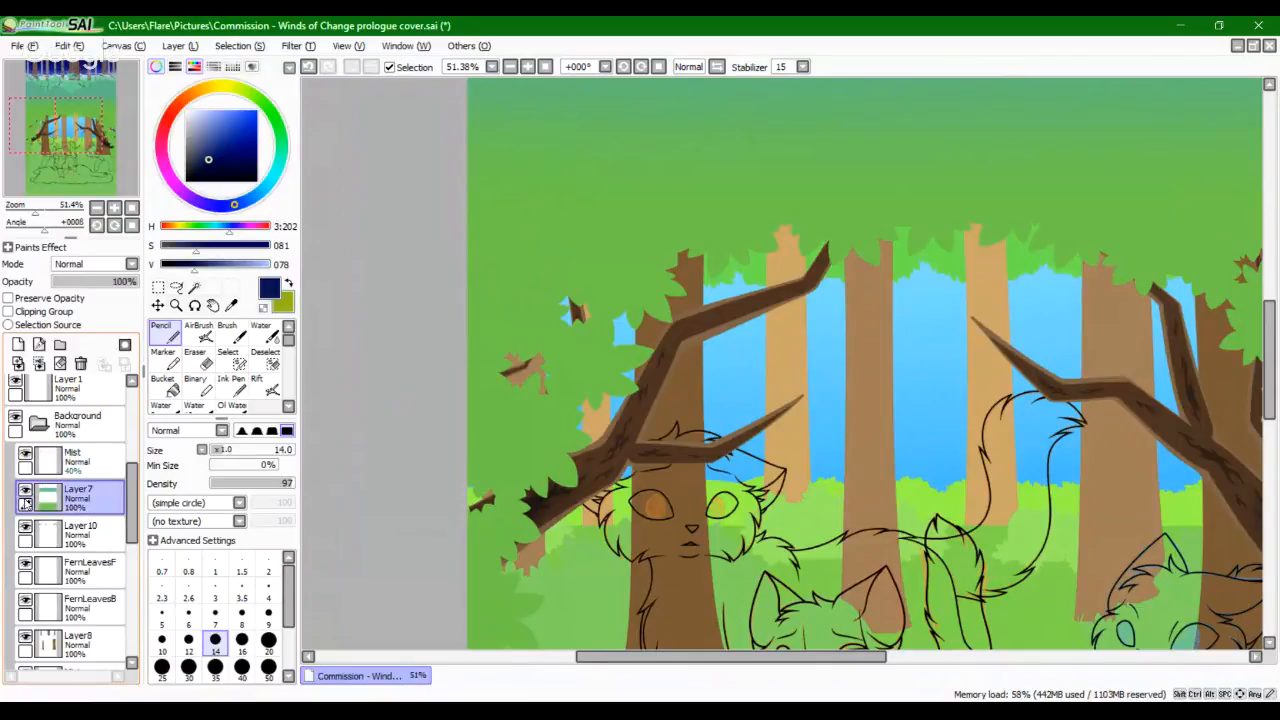
pyautogui.click(18, 344)
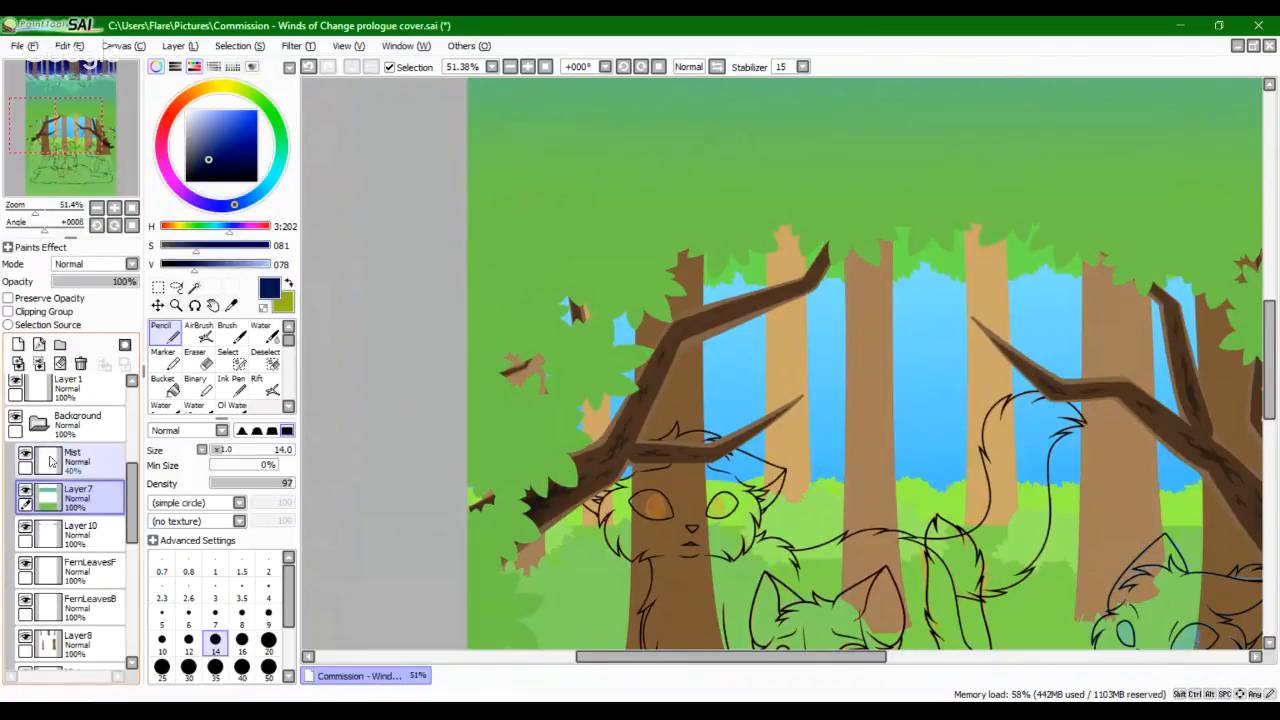
pyautogui.click(64, 313)
pyautogui.click(95, 263)
pyautogui.click(90, 286)
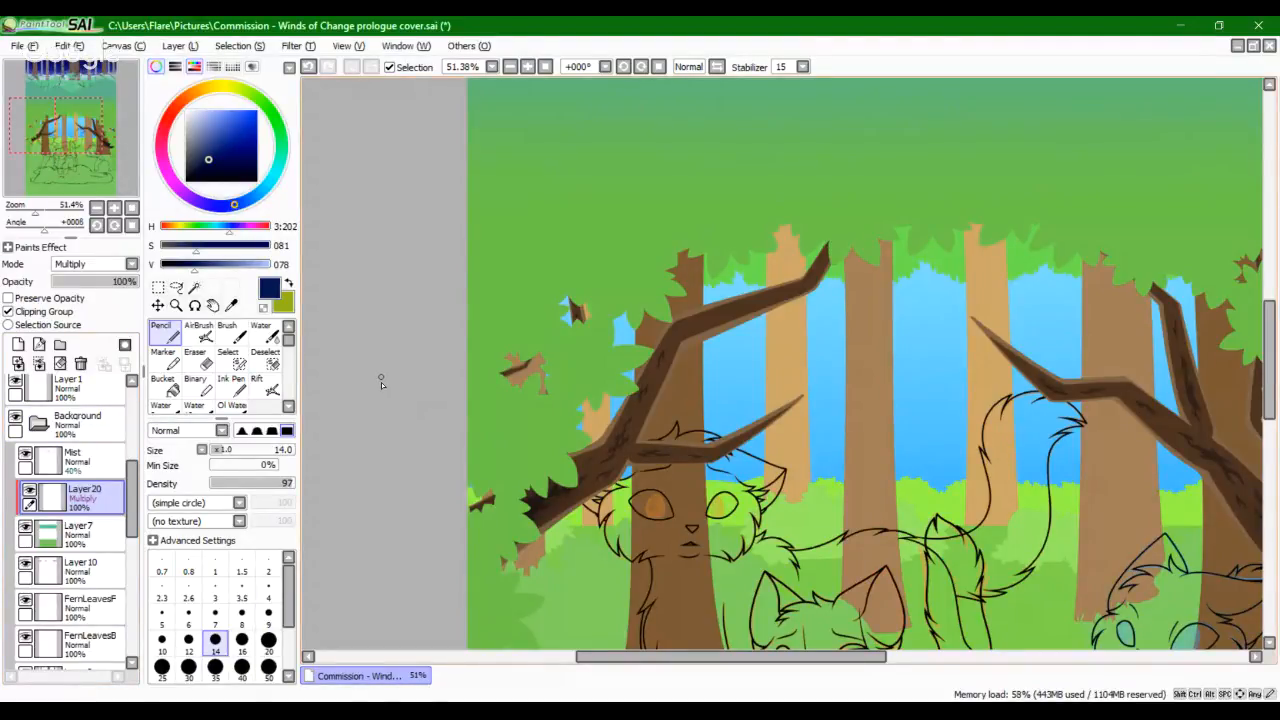
# Step: Set the Pencil size to 20 for outlining the ground shadow at the foot of the cover
pyautogui.click(131, 208)
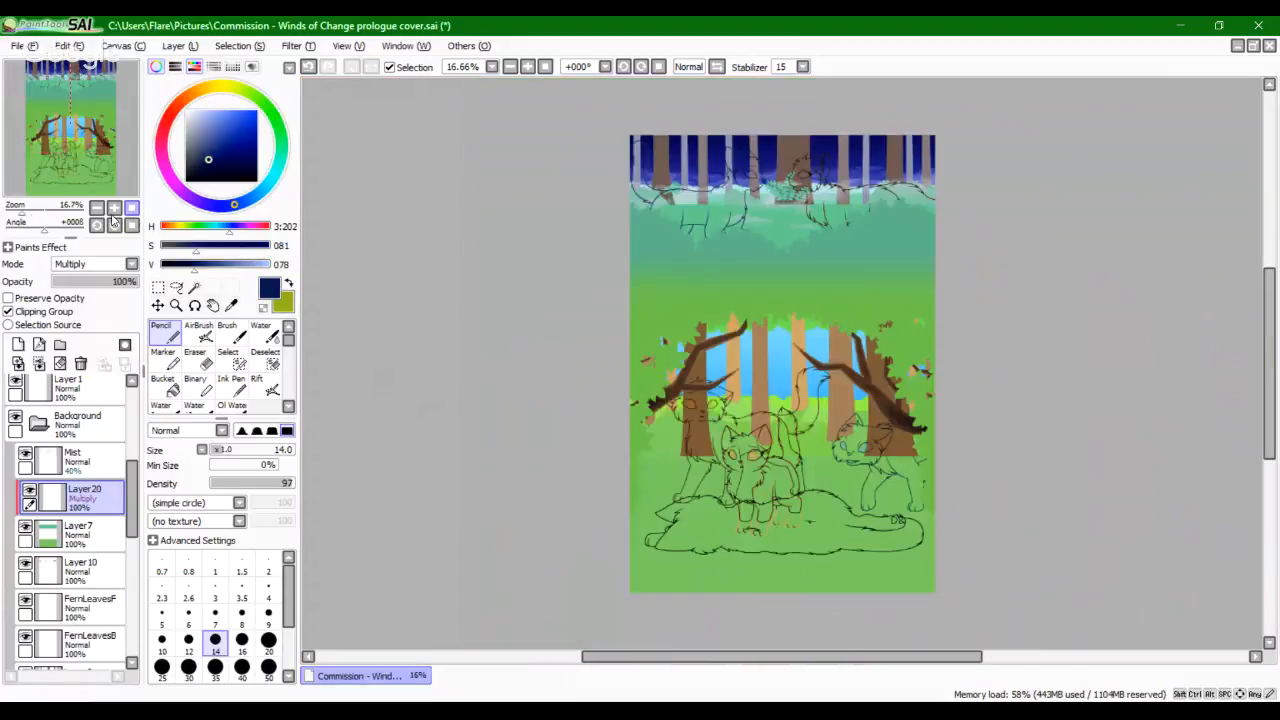
pyautogui.click(32, 211)
pyautogui.moveTo(71, 128); pyautogui.dragTo(77, 170)
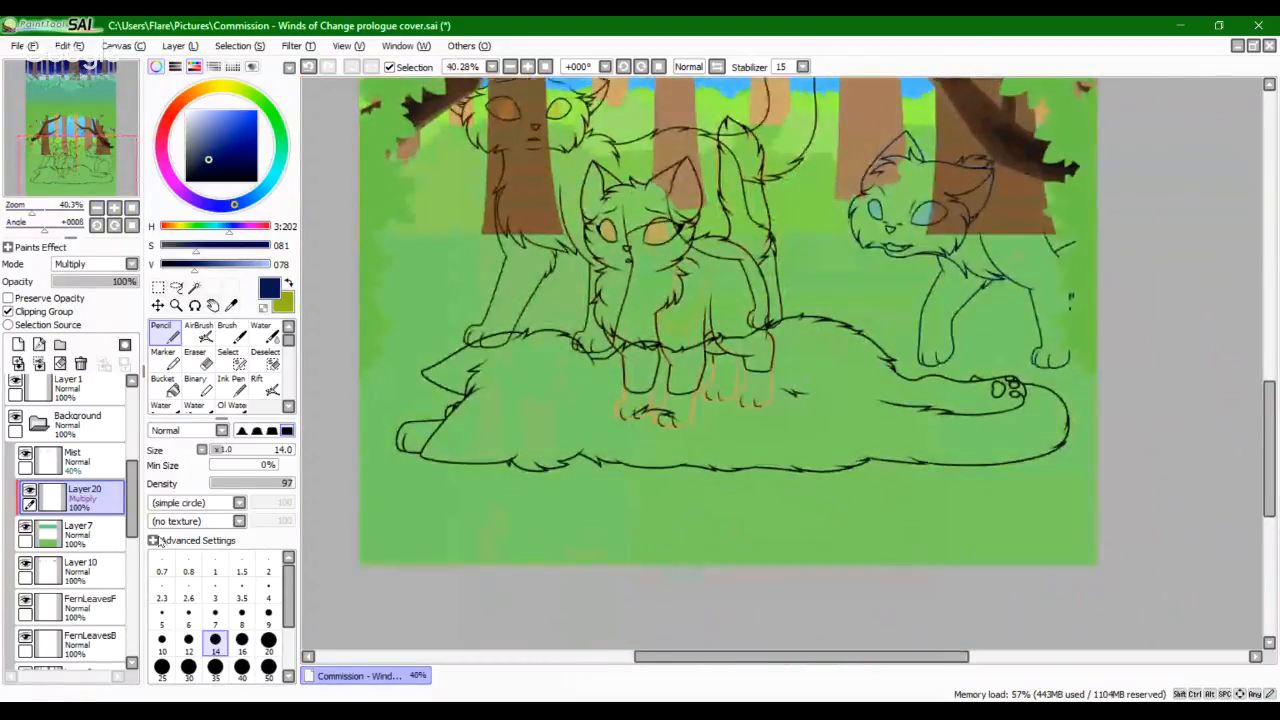
pyautogui.scroll(-1, 131, 500)
pyautogui.click(268, 640)
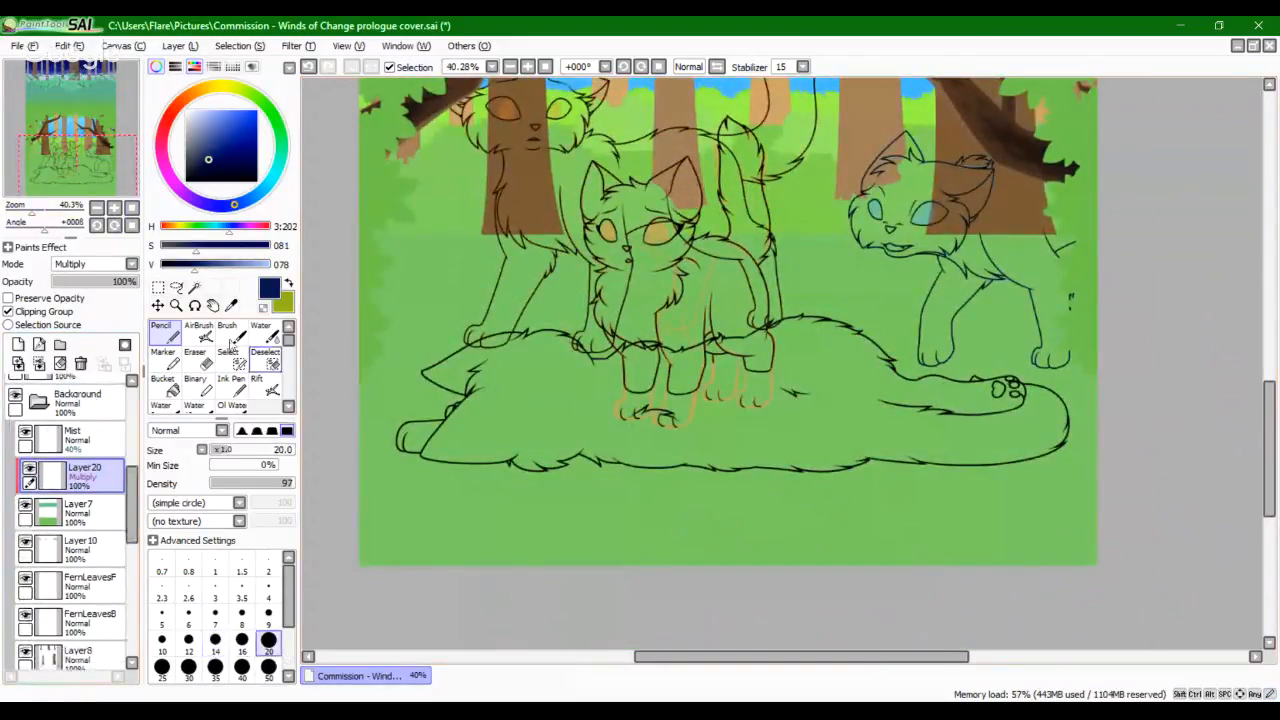
pyautogui.click(95, 264)
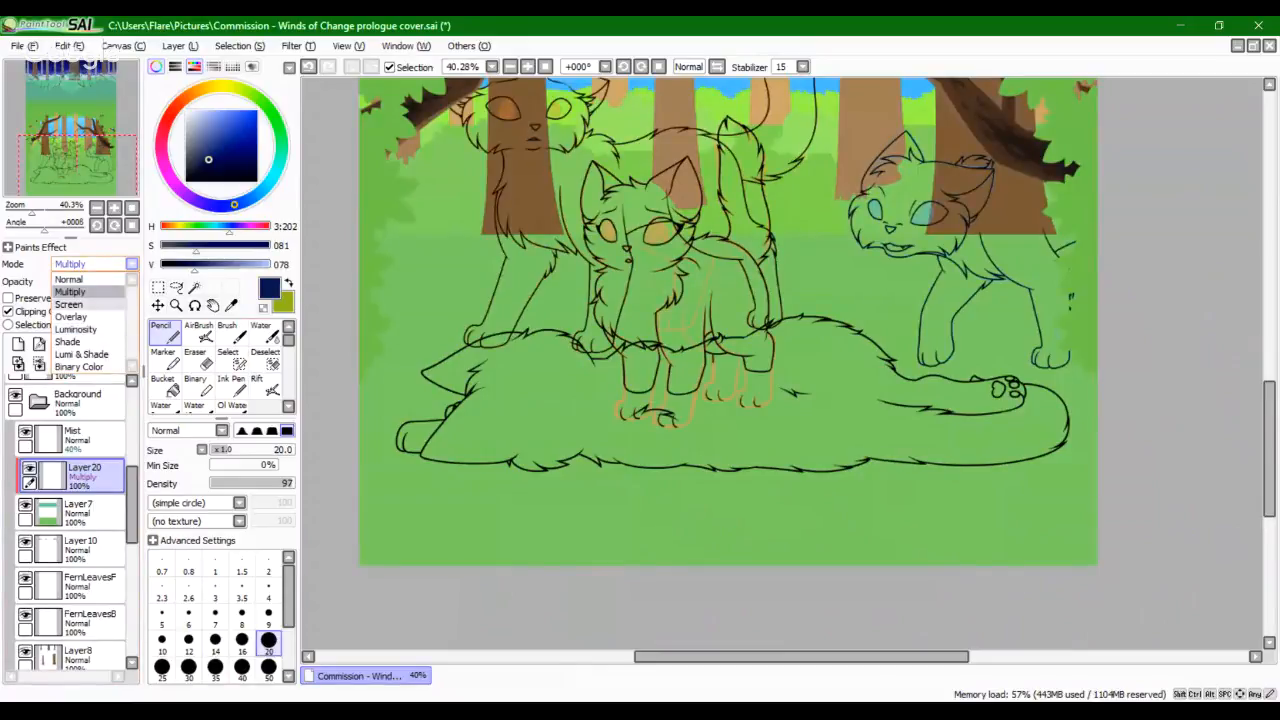
pyautogui.click(133, 245)
pyautogui.click(39, 214)
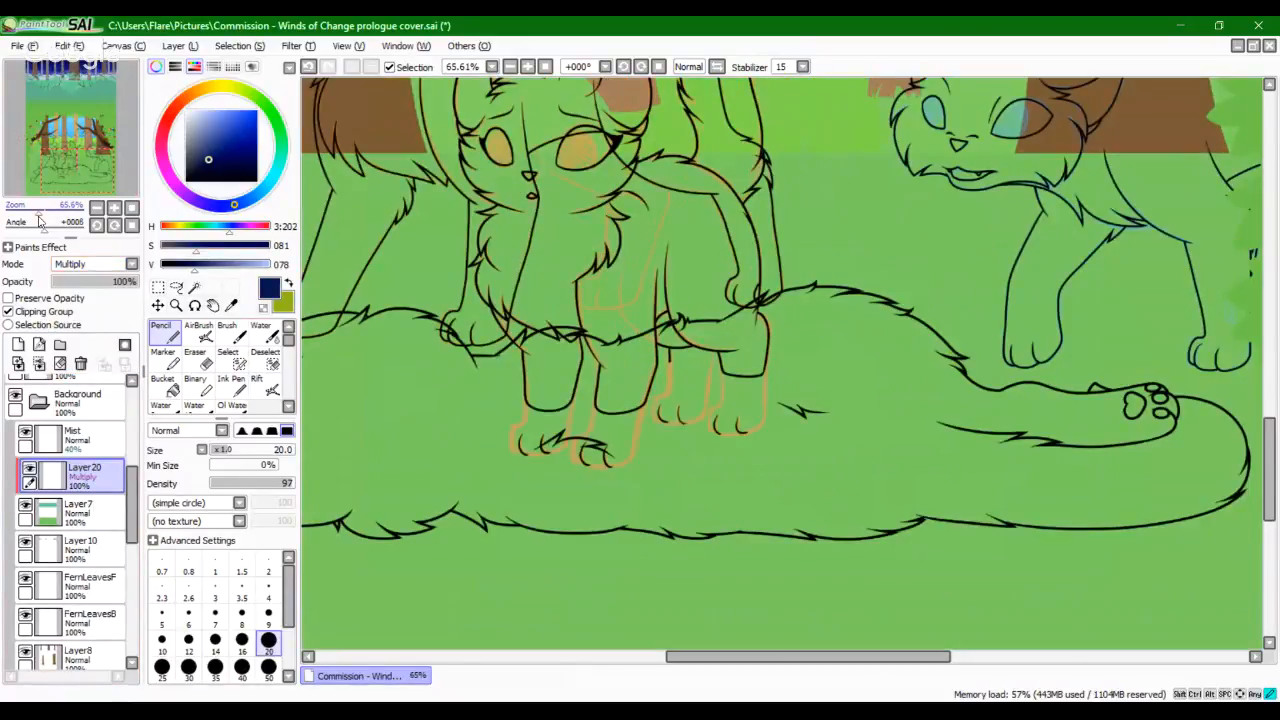
pyautogui.moveTo(40, 214); pyautogui.dragTo(45, 214)
pyautogui.moveTo(42, 180); pyautogui.dragTo(26, 183)
pyautogui.moveTo(785, 324); pyautogui.dragTo(1008, 258)
pyautogui.hotkey('ctrl', 'z')
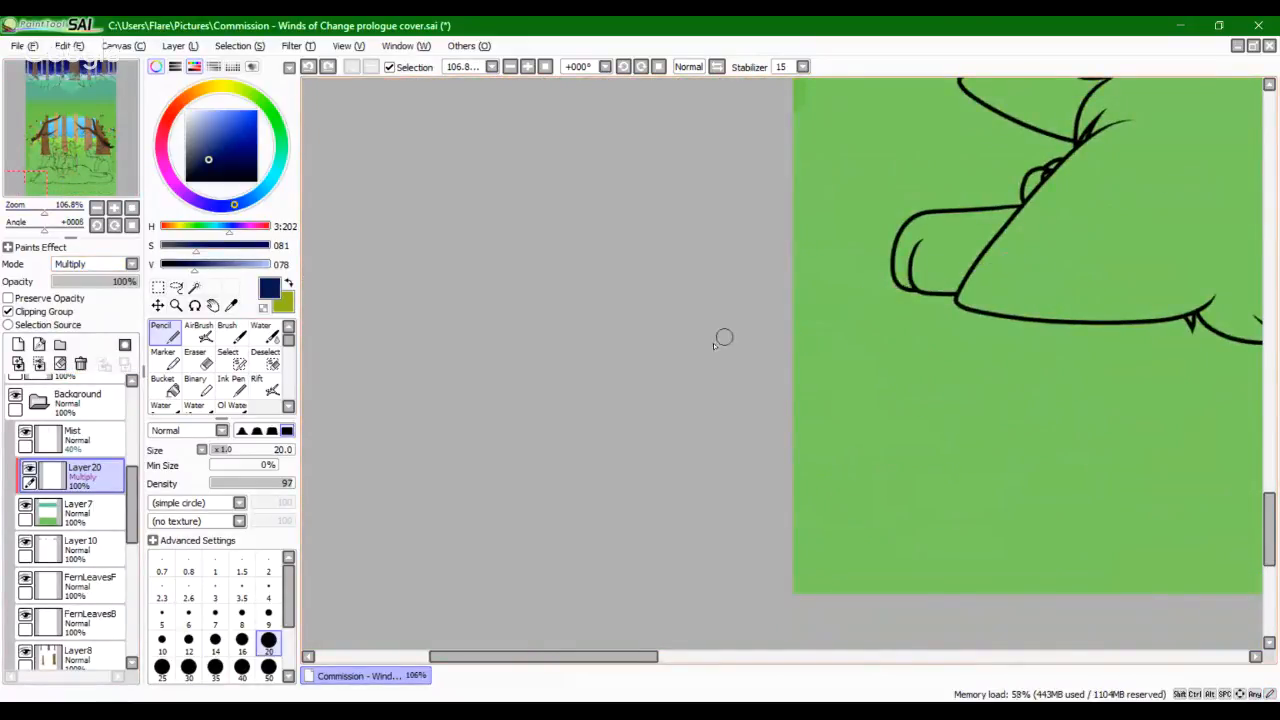
pyautogui.moveTo(724, 338); pyautogui.dragTo(995, 262)
pyautogui.click(33, 211)
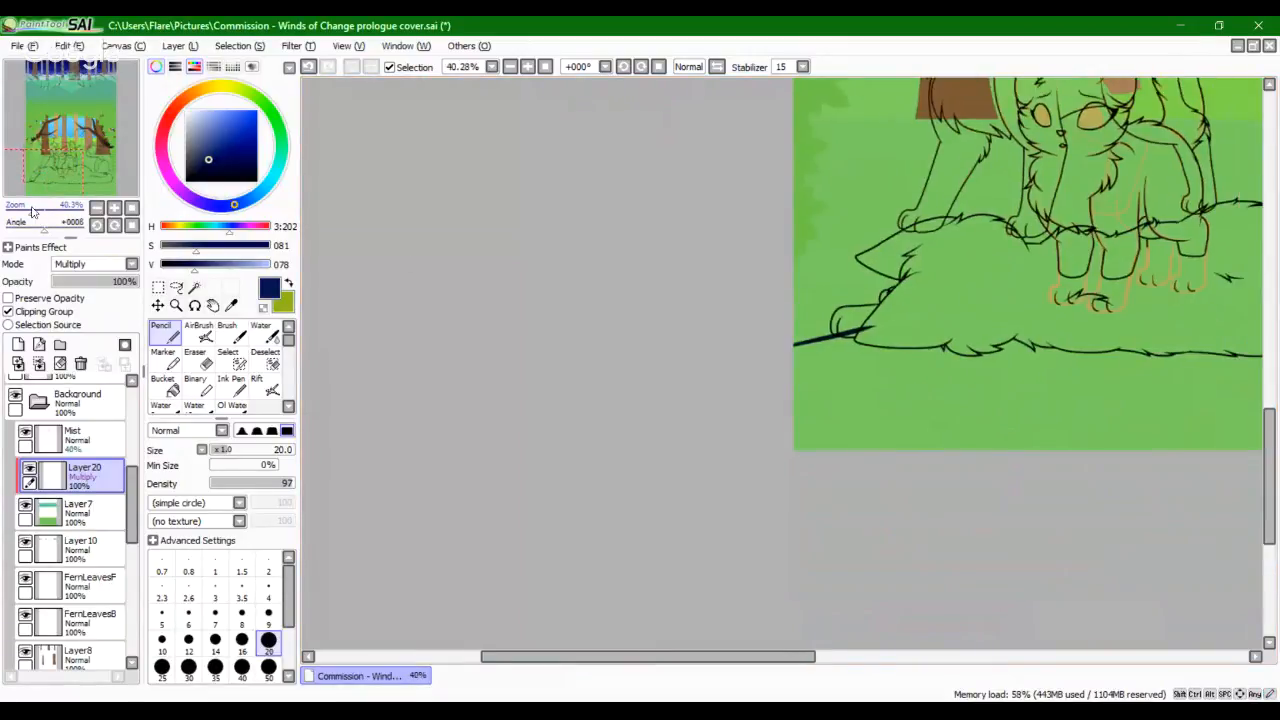
pyautogui.moveTo(52, 170); pyautogui.dragTo(126, 166)
pyautogui.moveTo(857, 351); pyautogui.dragTo(1071, 414)
pyautogui.hotkey('ctrl', 'z')
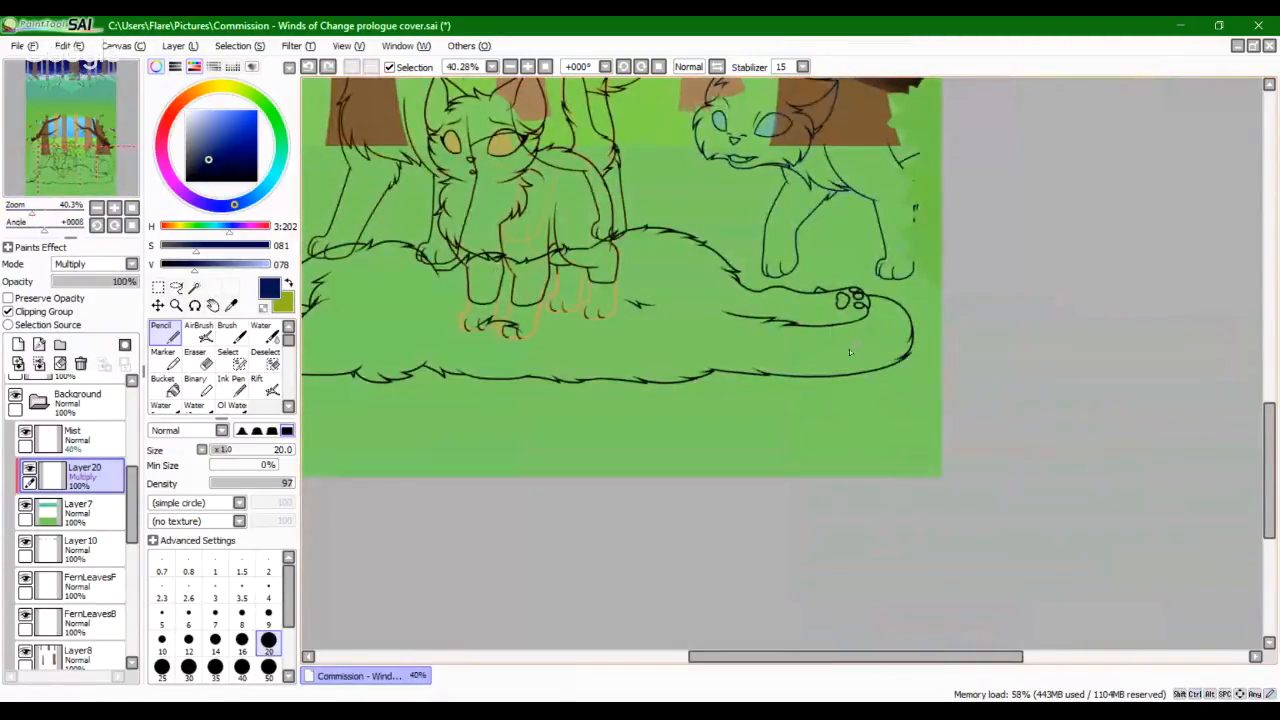
pyautogui.moveTo(850, 352); pyautogui.dragTo(1100, 428)
pyautogui.moveTo(700, 394)
pyautogui.mouseDown()
pyautogui.moveTo(1040, 420)
pyautogui.moveTo(891, 444)
pyautogui.moveTo(895, 463)
pyautogui.mouseUp()
pyautogui.hotkey('ctrl', 'z')
pyautogui.hotkey('ctrl', 'z')
pyautogui.moveTo(466, 420); pyautogui.dragTo(714, 628)
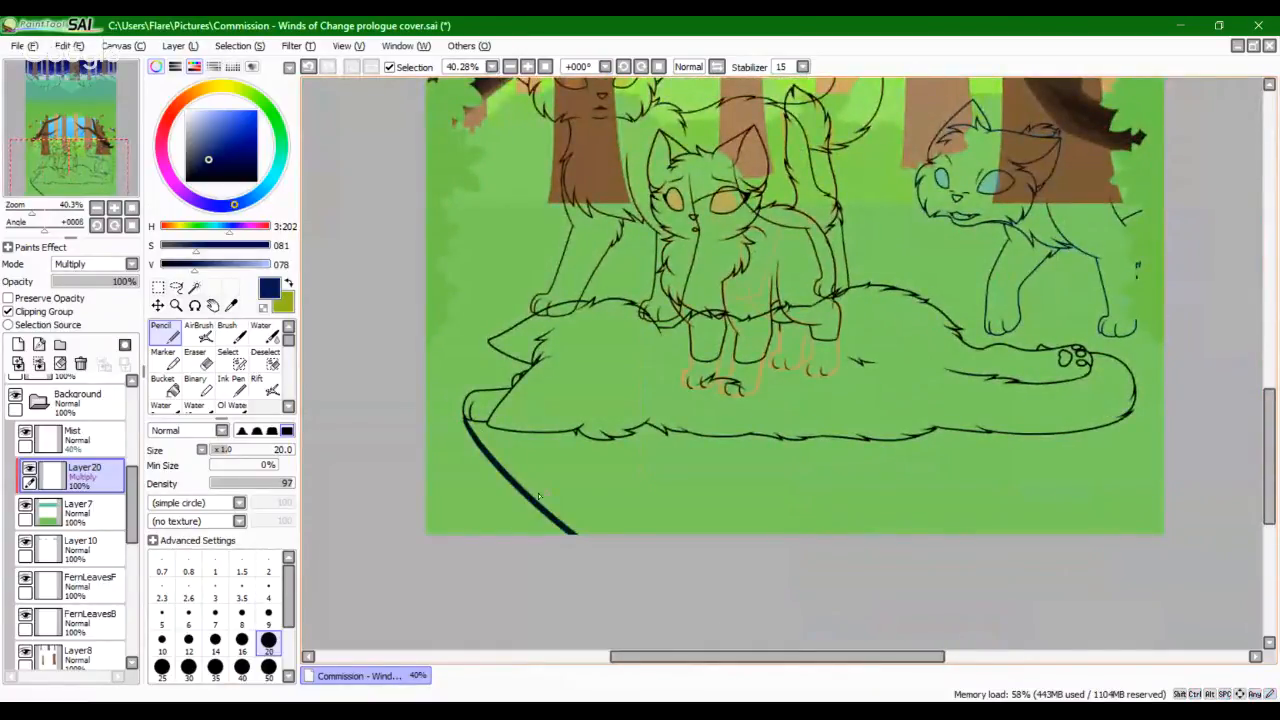
pyautogui.hotkey('ctrl', 'z')
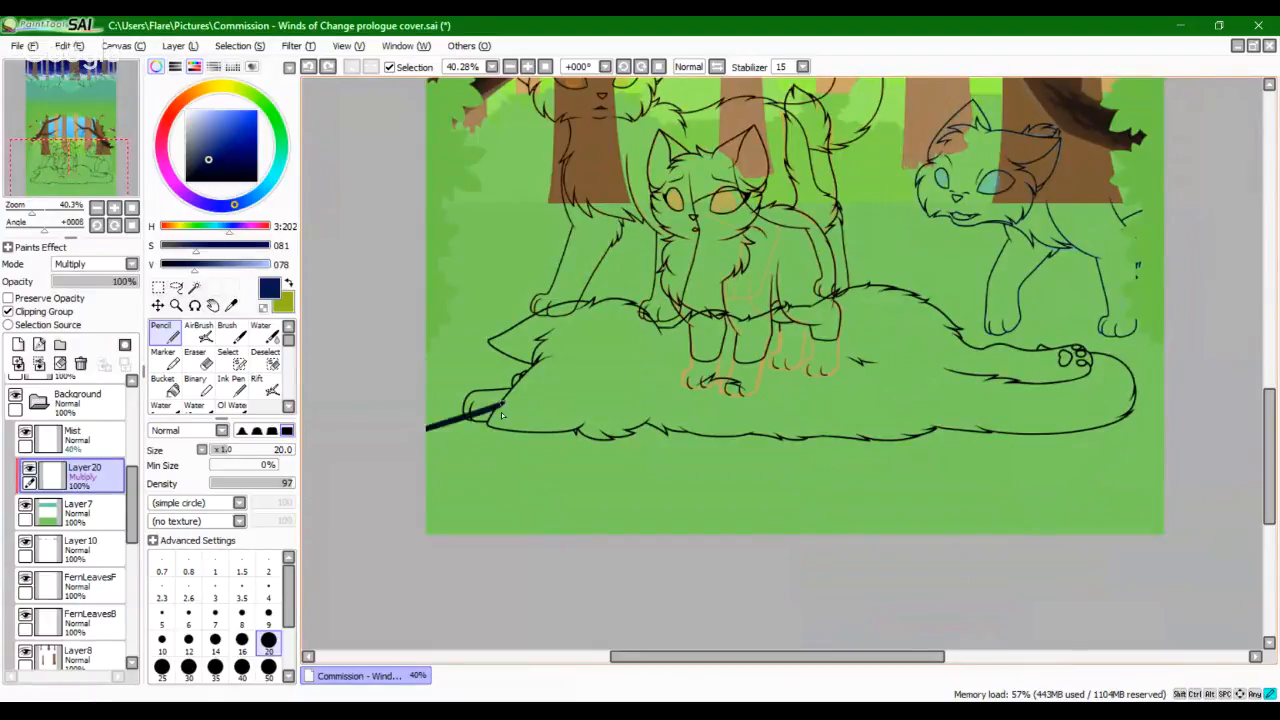
pyautogui.moveTo(502, 414); pyautogui.dragTo(505, 406)
pyautogui.hotkey('ctrl', 'z')
# Step: Draw short sloping lines inward from both side edges of the ground at the lying cat's level, redrawing strokes as needed
pyautogui.moveTo(424, 437); pyautogui.dragTo(515, 404)
pyautogui.moveTo(1071, 413); pyautogui.dragTo(1240, 468)
pyautogui.hotkey('ctrl', 'z')
pyautogui.hotkey('ctrl', 'z')
pyautogui.moveTo(1076, 410); pyautogui.dragTo(1166, 440)
pyautogui.hotkey('ctrl', 'z')
pyautogui.moveTo(1076, 410); pyautogui.dragTo(1166, 440)
pyautogui.hotkey('ctrl', 'z')
pyautogui.moveTo(1082, 412); pyautogui.dragTo(1143, 435)
pyautogui.moveTo(1210, 470); pyautogui.dragTo(1225, 476)
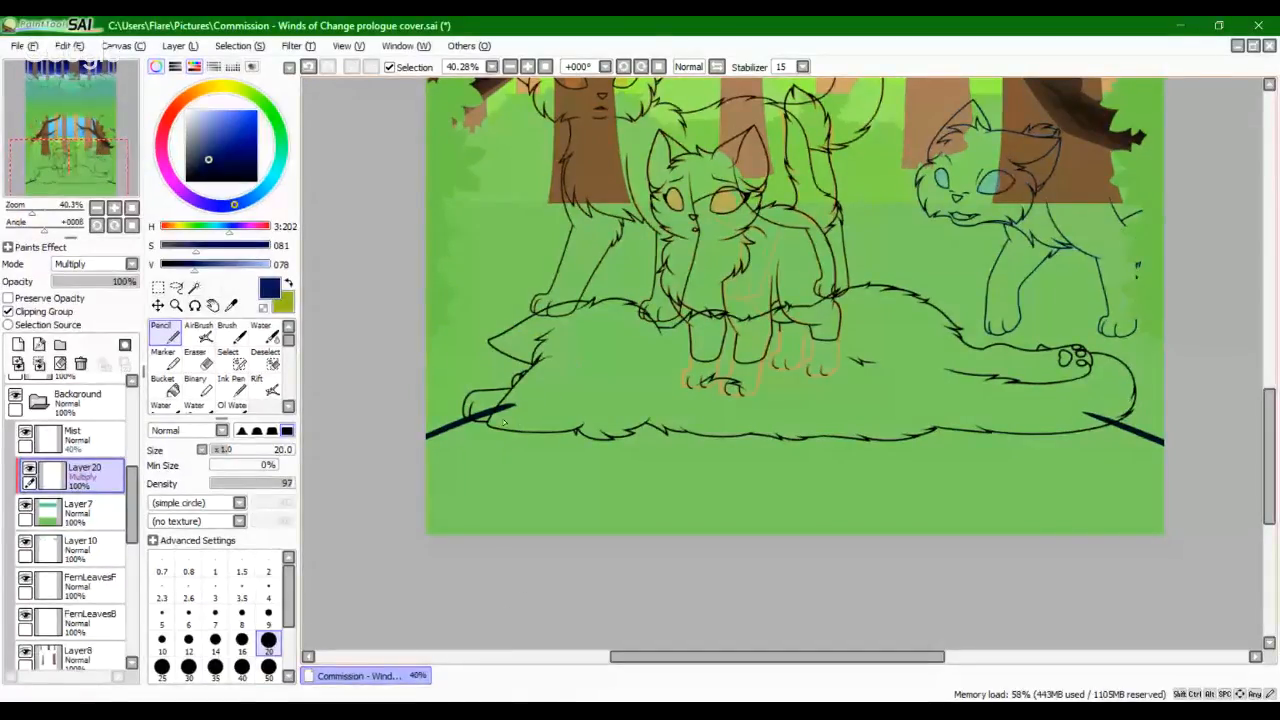
# Step: Join the two edge lines with a wavy line across the lying cat and fill the ground below it with dark blue
pyautogui.moveTo(502, 423)
pyautogui.mouseDown()
pyautogui.moveTo(510, 406)
pyautogui.moveTo(610, 400)
pyautogui.moveTo(1050, 408)
pyautogui.moveTo(1090, 421)
pyautogui.mouseUp()
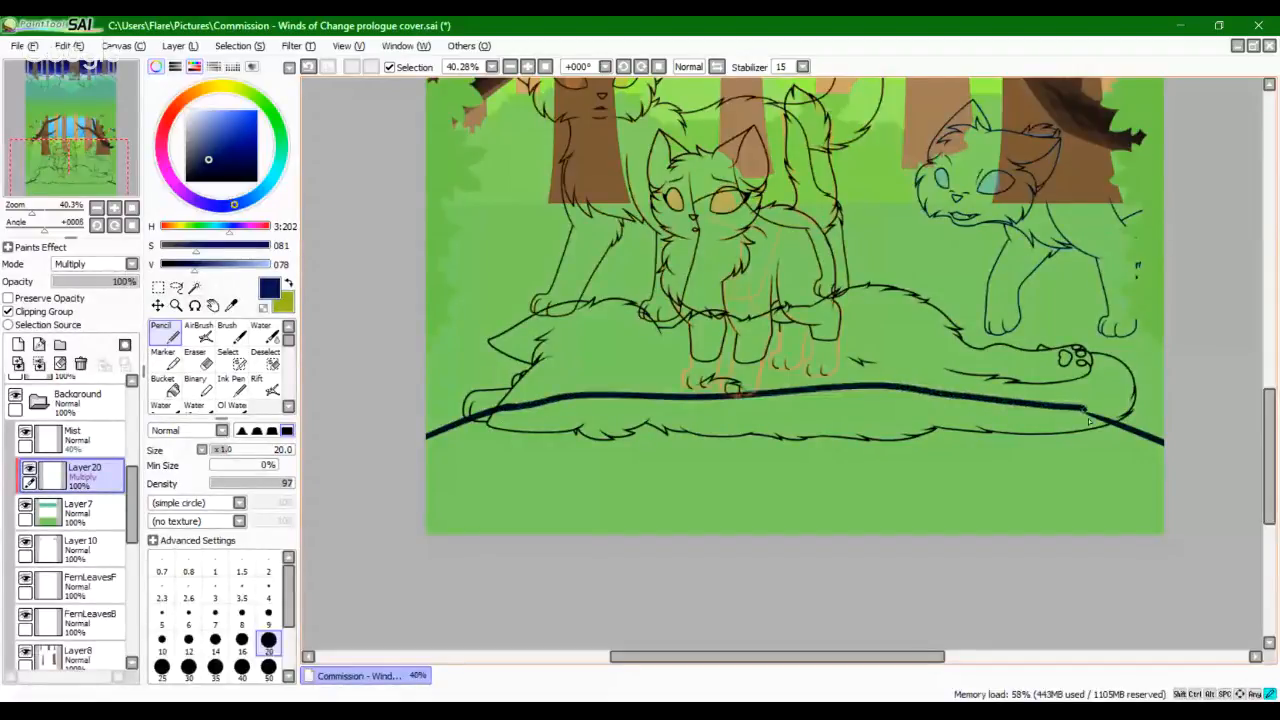
pyautogui.click(165, 385)
pyautogui.click(490, 470)
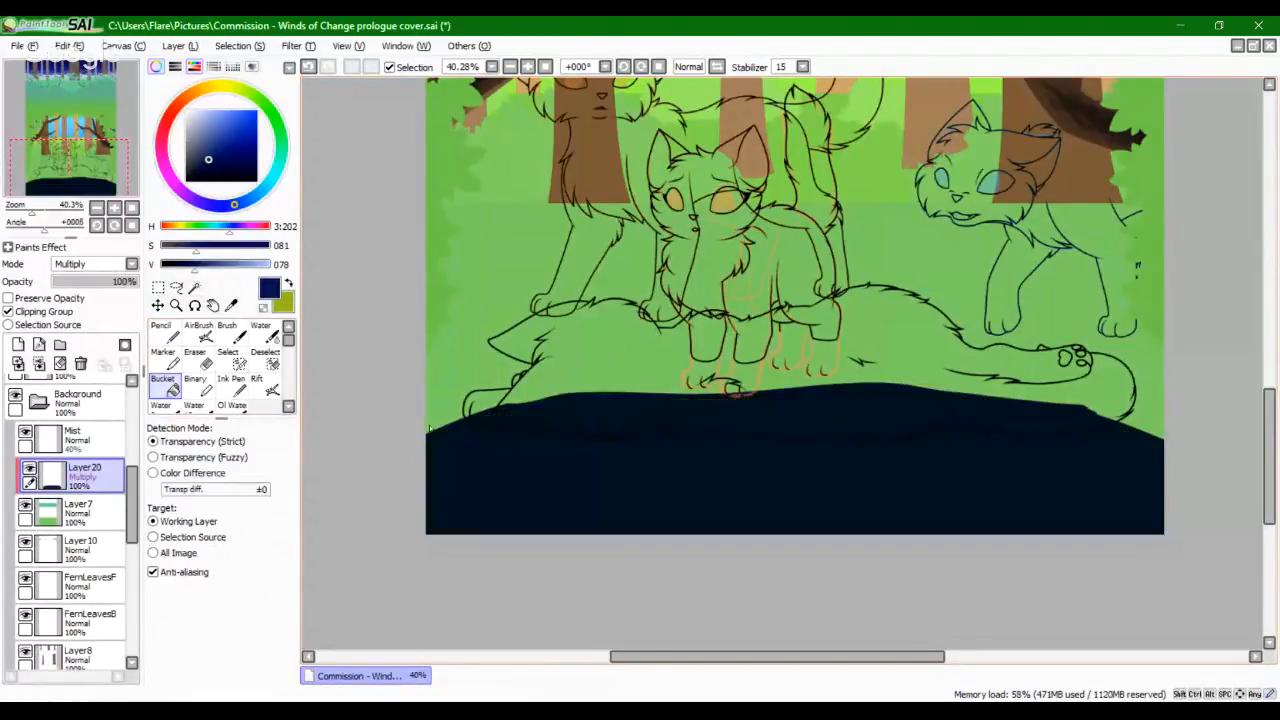
# Step: Draw two curved grass blades rising from the ground shadow's edge beside the lying cat's front paw
pyautogui.click(164, 334)
pyautogui.moveTo(32, 212); pyautogui.dragTo(40, 212)
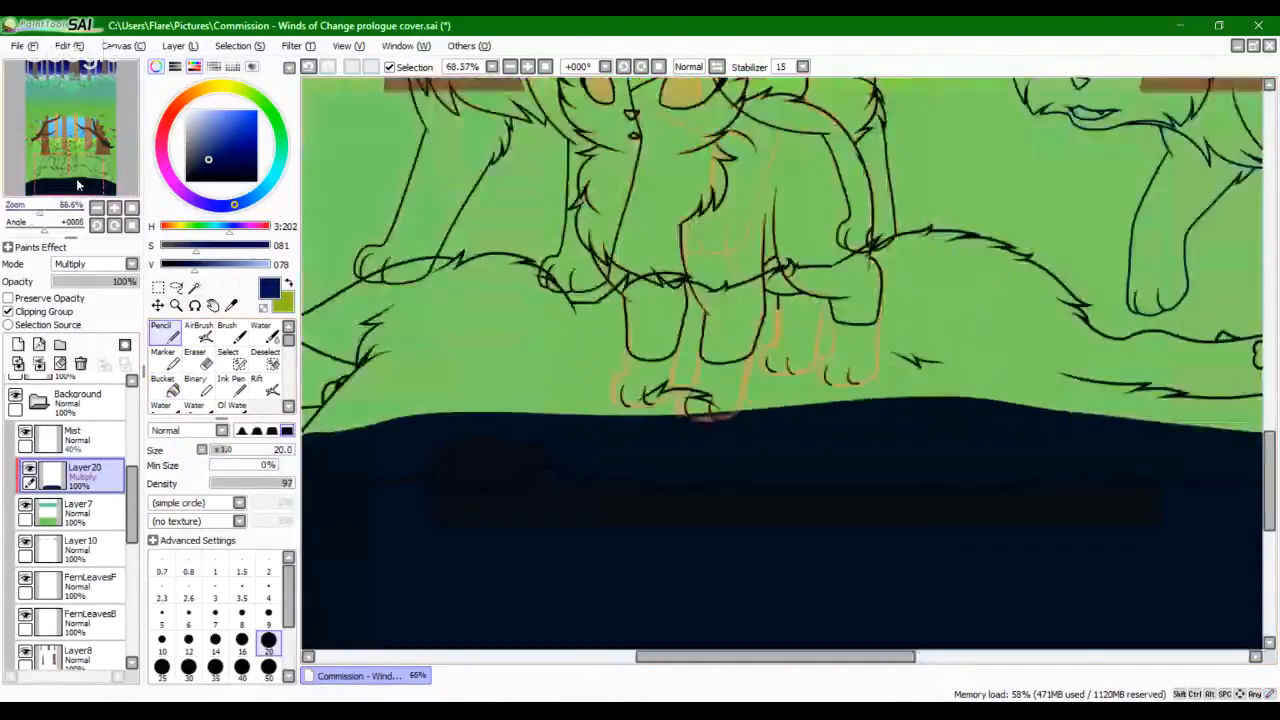
pyautogui.moveTo(80, 174); pyautogui.dragTo(53, 212)
pyautogui.press('space')
pyautogui.moveTo(646, 478)
pyautogui.mouseDown()
pyautogui.moveTo(644, 247)
pyautogui.moveTo(654, 377)
pyautogui.moveTo(640, 397)
pyautogui.mouseUp()
pyautogui.moveTo(613, 266)
pyautogui.mouseDown()
pyautogui.moveTo(652, 305)
pyautogui.moveTo(634, 384)
pyautogui.mouseUp()
# Step: Set the Pencil size to 14 and draw three more grass blades on the shadow edge at the cover's left border, redrawing as needed
pyautogui.moveTo(476, 306); pyautogui.dragTo(462, 382)
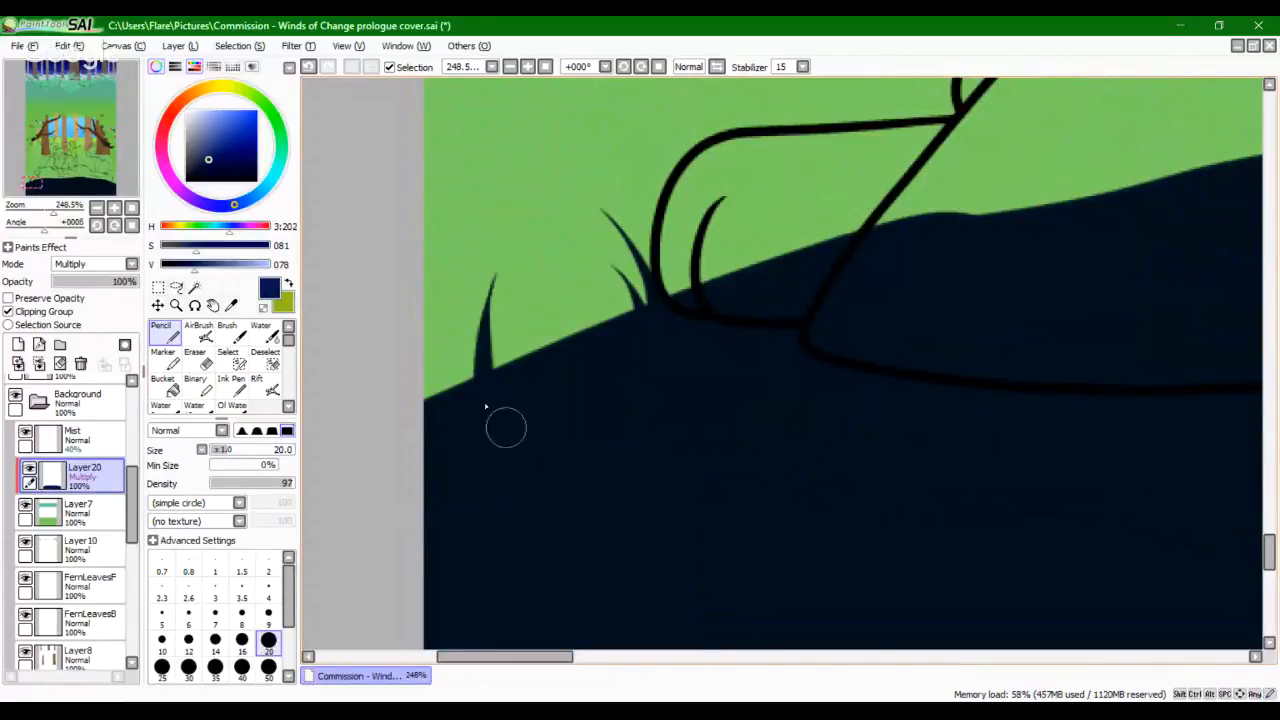
pyautogui.click(215, 612)
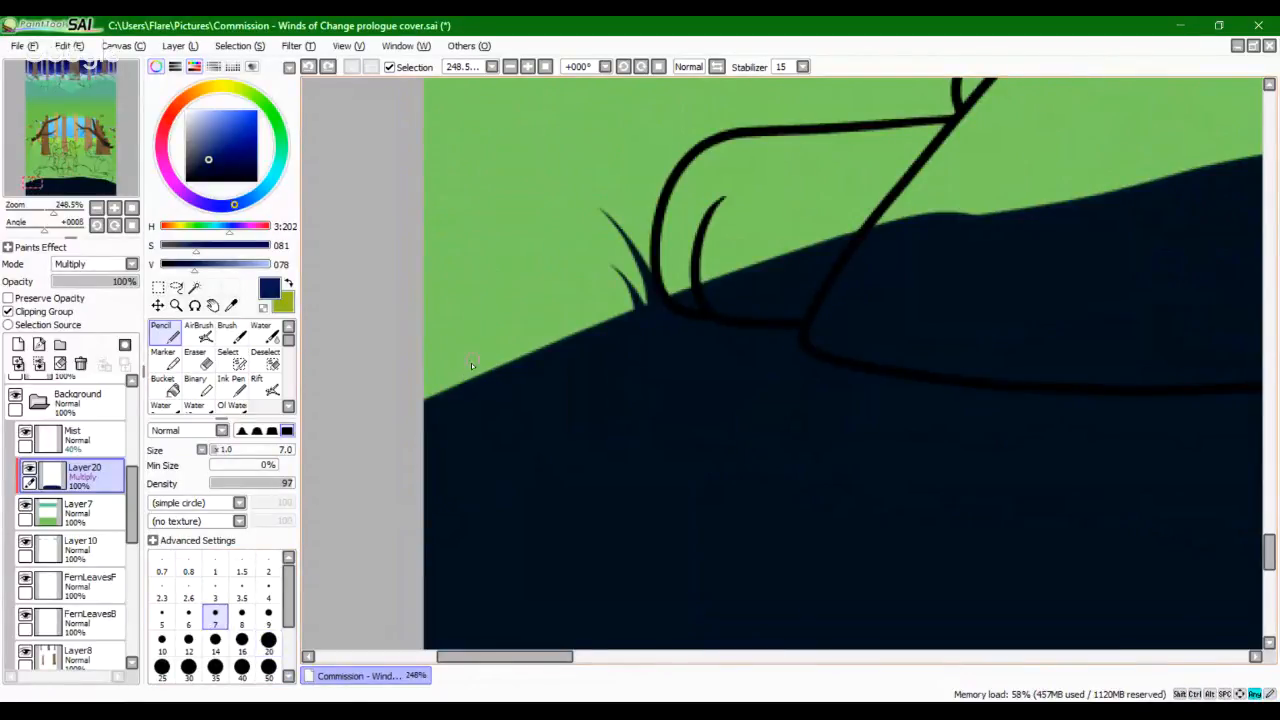
pyautogui.hotkey('ctrl', 'z')
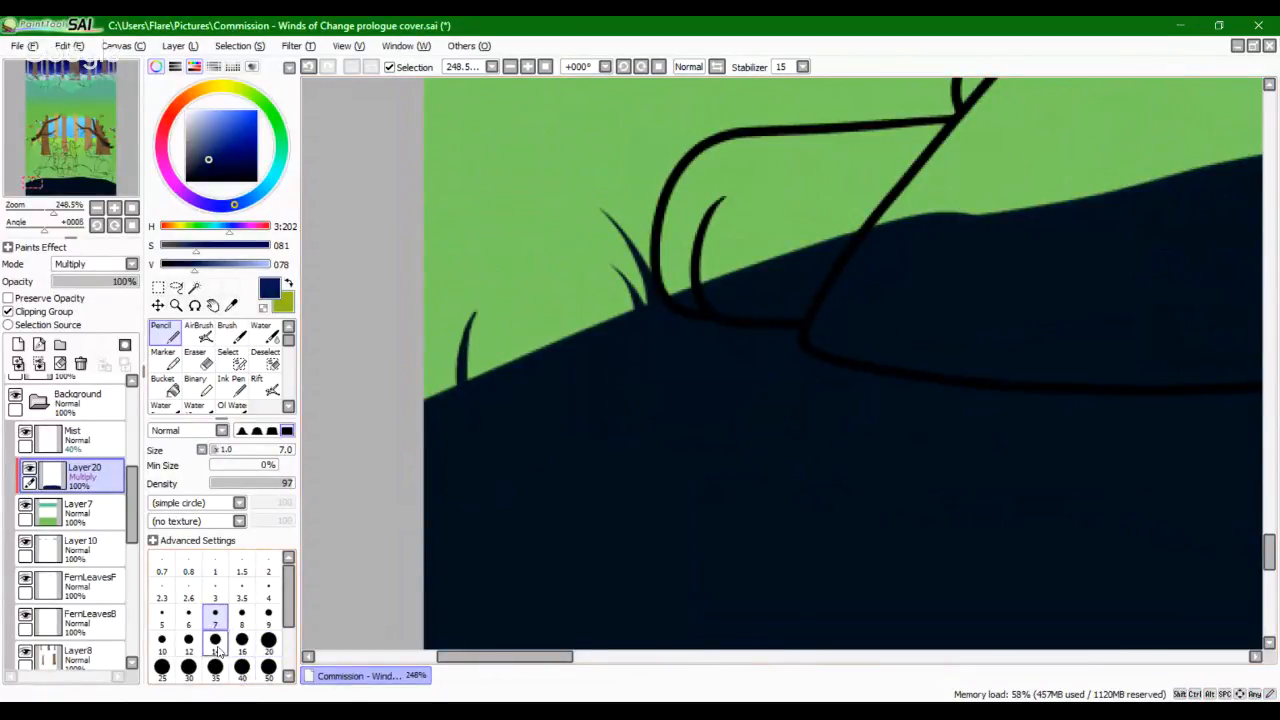
pyautogui.click(215, 641)
pyautogui.moveTo(486, 226)
pyautogui.mouseDown()
pyautogui.moveTo(459, 330)
pyautogui.moveTo(458, 385)
pyautogui.mouseUp()
pyautogui.hotkey('ctrl', 'z')
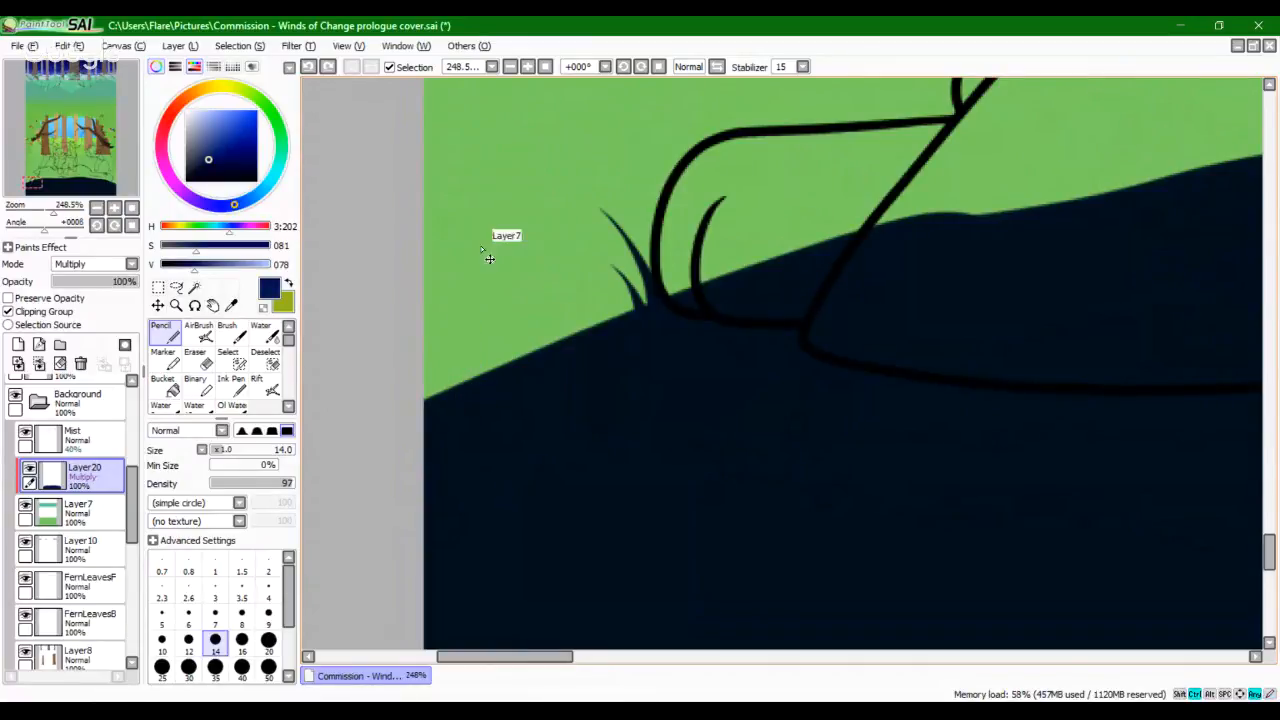
pyautogui.moveTo(490, 224); pyautogui.dragTo(455, 385)
pyautogui.moveTo(420, 263); pyautogui.dragTo(417, 397)
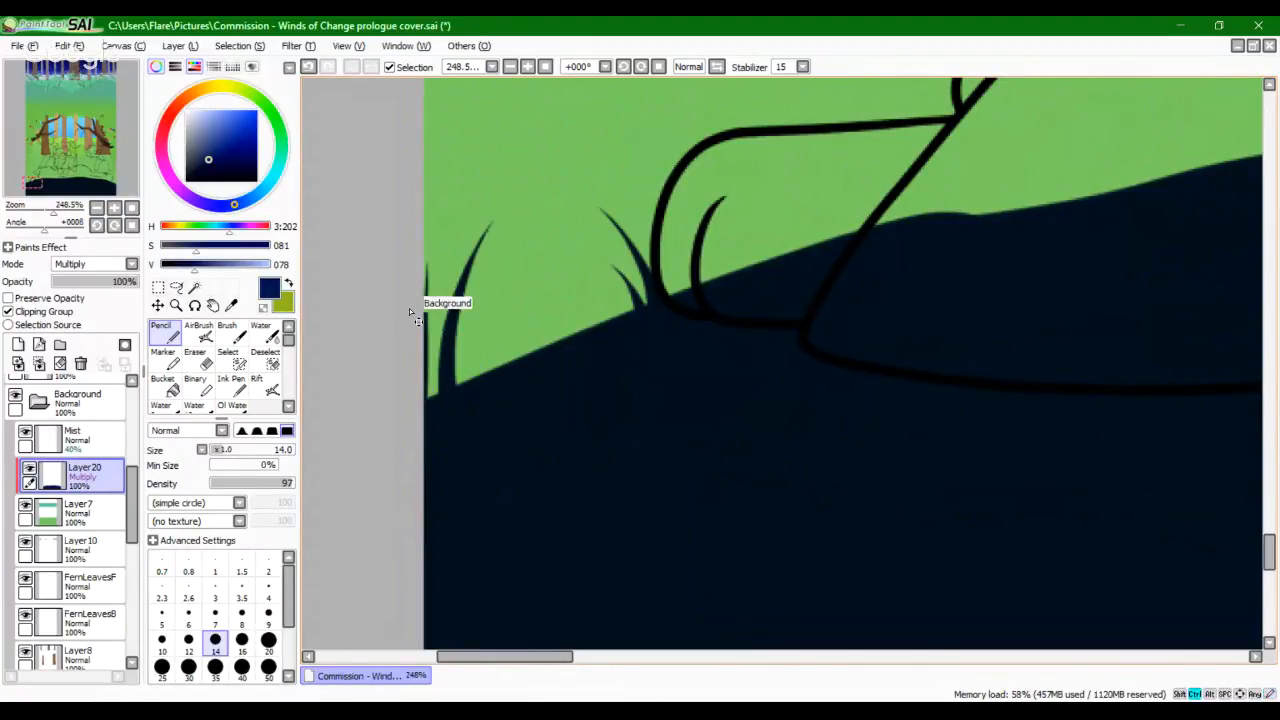
pyautogui.hotkey('ctrl', 'z')
pyautogui.moveTo(414, 308); pyautogui.dragTo(417, 479)
pyautogui.moveTo(505, 304); pyautogui.dragTo(503, 475)
# Step: Try to draw a tall curved grass blade on the shadow edge beside the lying cat's tail
pyautogui.press('space')
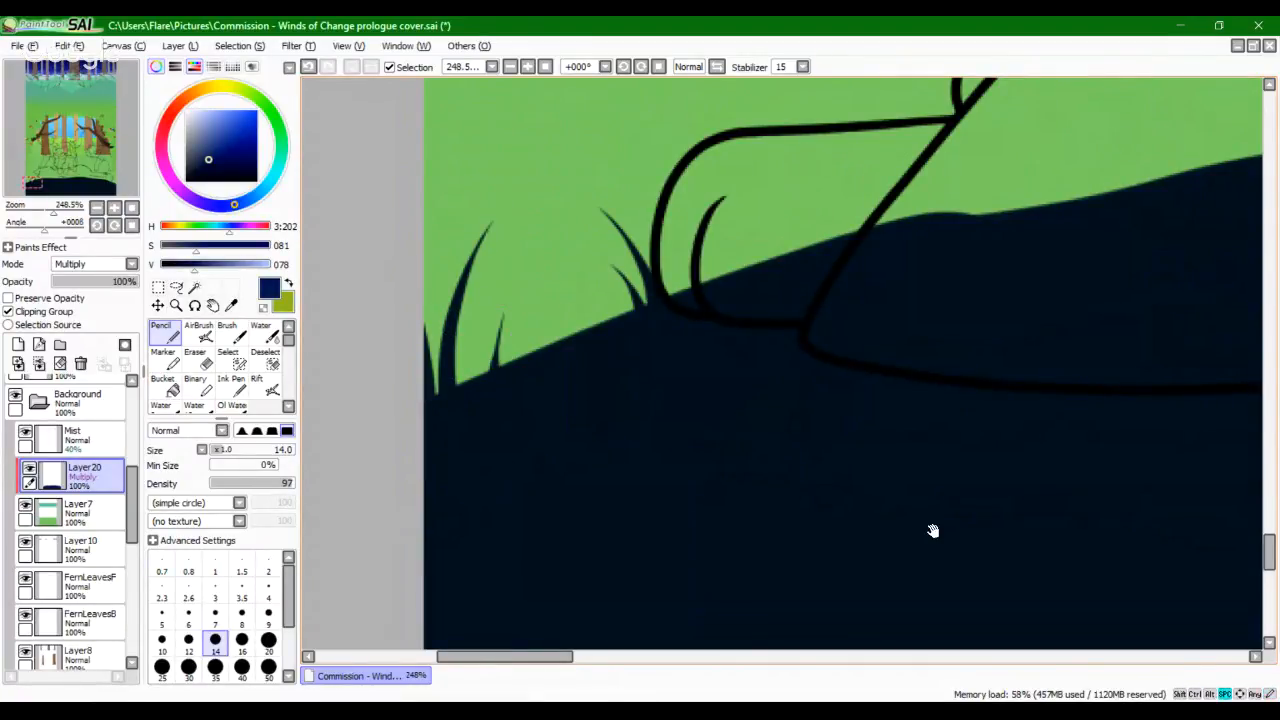
pyautogui.moveTo(932, 532); pyautogui.dragTo(391, 431)
pyautogui.moveTo(1098, 450); pyautogui.dragTo(457, 267)
pyautogui.moveTo(58, 176); pyautogui.dragTo(116, 167)
pyautogui.moveTo(470, 342); pyautogui.dragTo(530, 368)
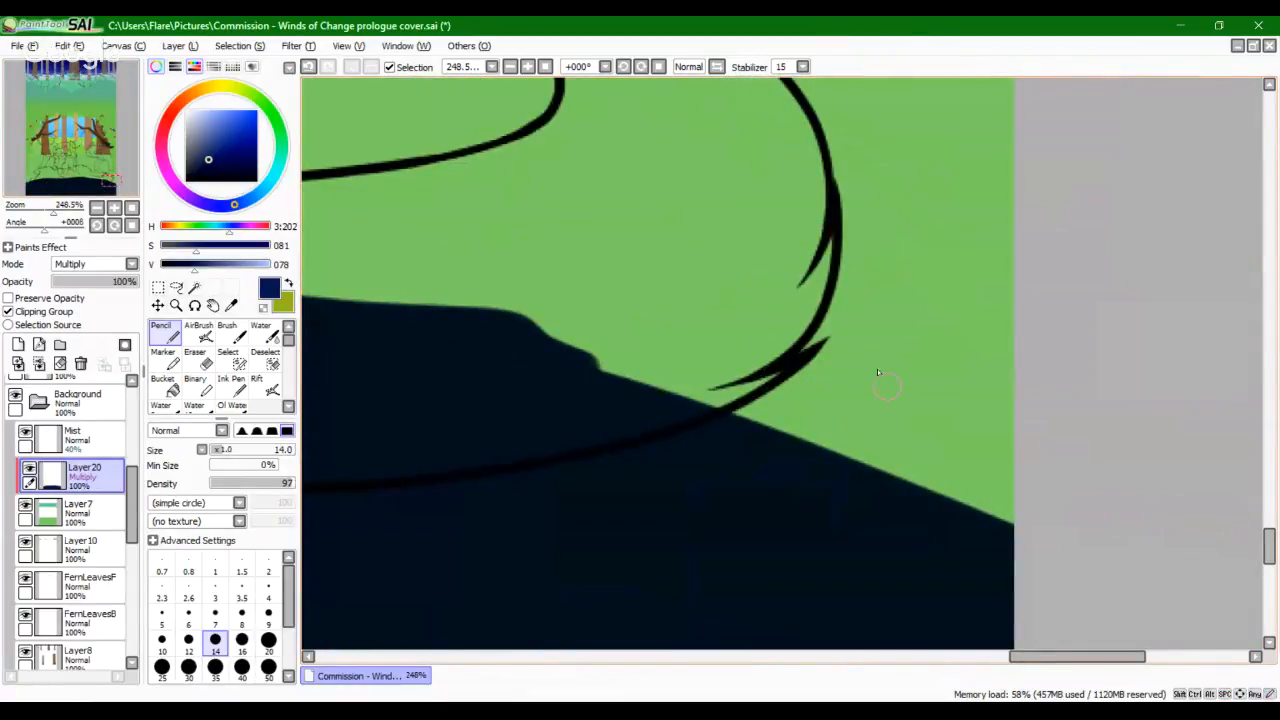
pyautogui.moveTo(900, 322)
pyautogui.mouseDown()
pyautogui.moveTo(865, 397)
pyautogui.moveTo(882, 548)
pyautogui.moveTo(846, 514)
pyautogui.mouseUp()
pyautogui.hotkey('ctrl', 'z')
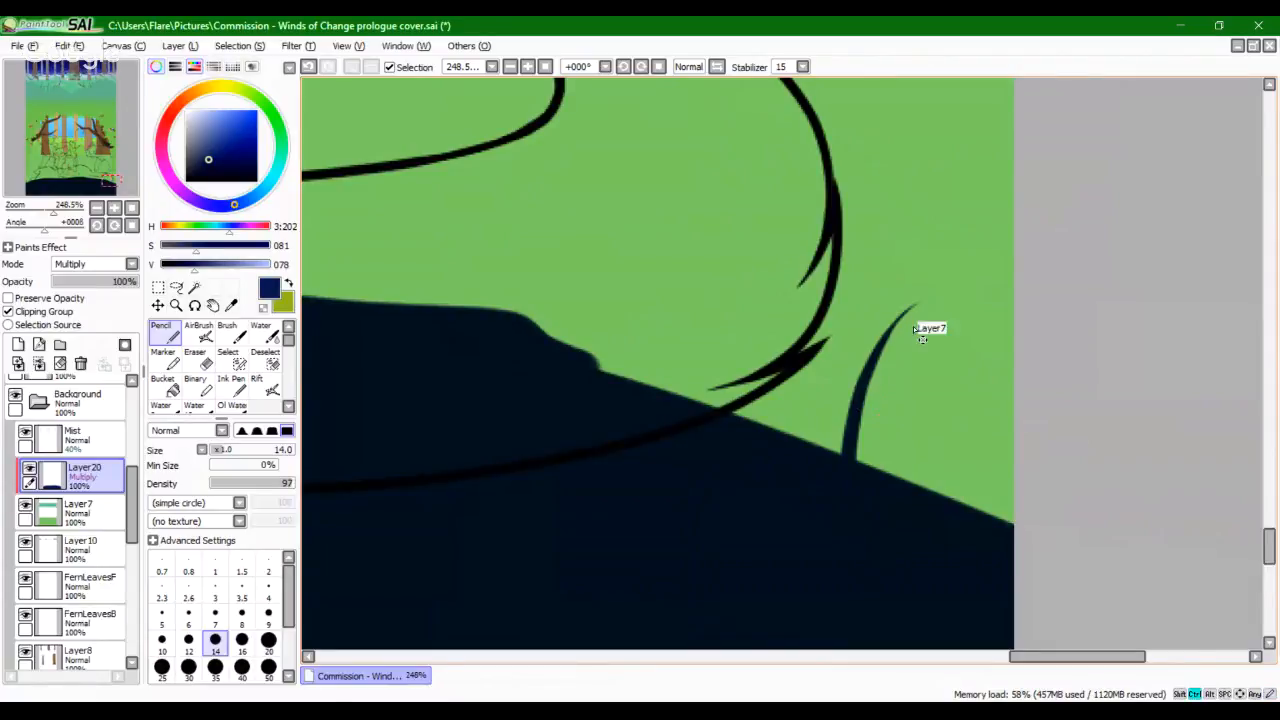
pyautogui.hotkey('ctrl', 'z')
pyautogui.moveTo(916, 313); pyautogui.dragTo(848, 470)
pyautogui.hotkey('ctrl', 'z')
pyautogui.moveTo(906, 322); pyautogui.dragTo(878, 576)
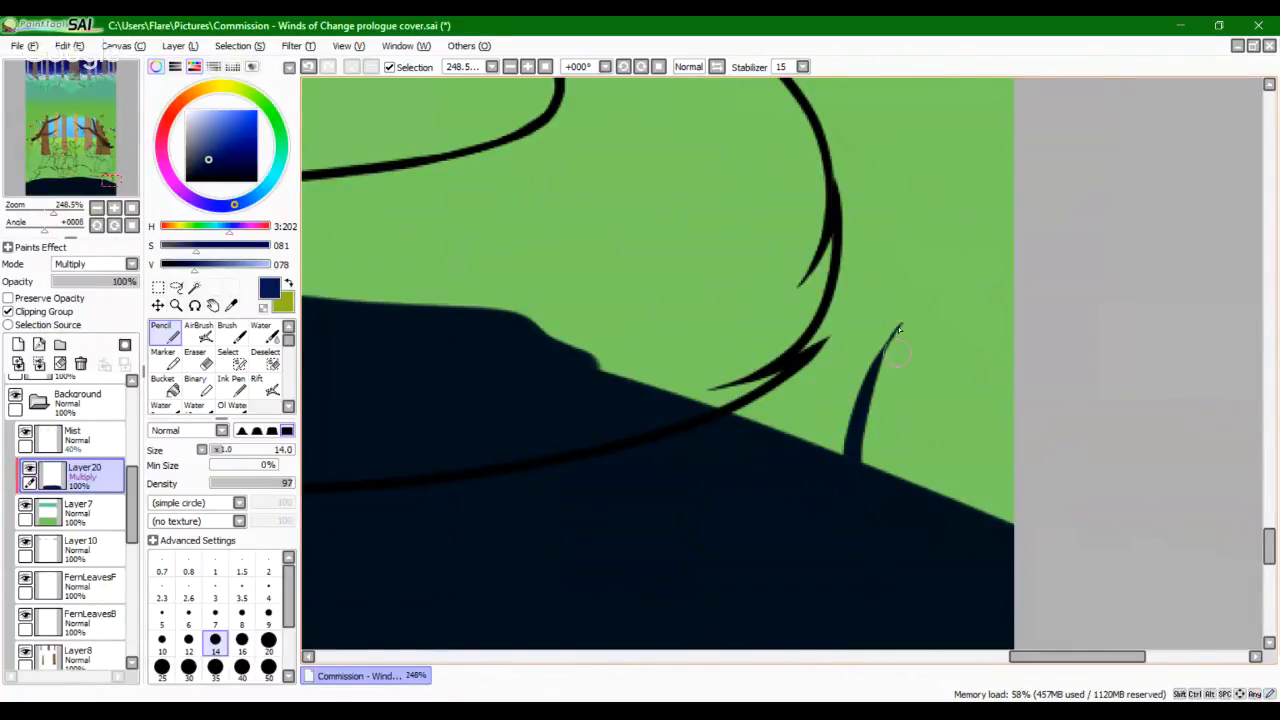
pyautogui.hotkey('ctrl', 'z')
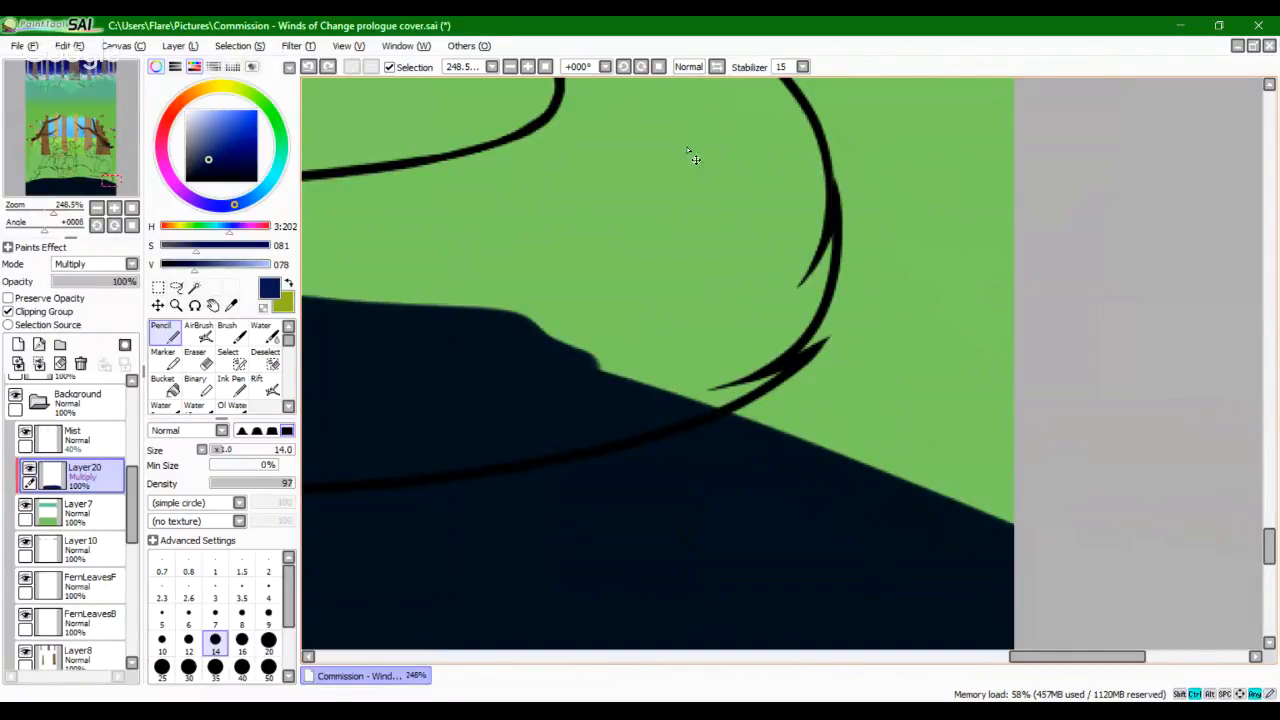
# Step: Mirror the canvas view and draw a tall, a medium and a short grass blade beside the lying cat's tail
pyautogui.click(717, 67)
pyautogui.moveTo(674, 295); pyautogui.dragTo(745, 448)
pyautogui.moveTo(768, 380); pyautogui.dragTo(773, 440)
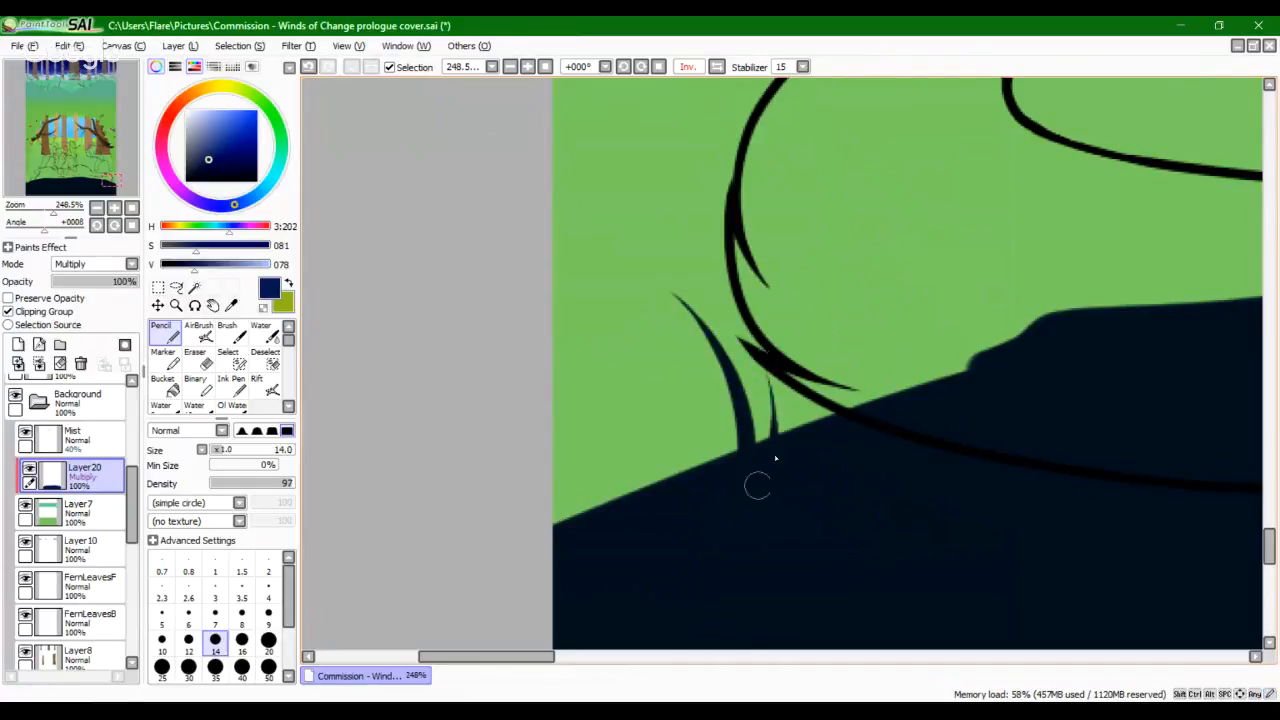
pyautogui.moveTo(663, 414); pyautogui.dragTo(664, 560)
# Step: Draw a grass blade against the canvas border and a small one beside it, redrawing as needed, and restore the normal view
pyautogui.moveTo(589, 372)
pyautogui.mouseDown()
pyautogui.moveTo(565, 488)
pyautogui.moveTo(591, 613)
pyautogui.mouseUp()
pyautogui.hotkey('ctrl', 'z')
pyautogui.moveTo(570, 389); pyautogui.dragTo(576, 612)
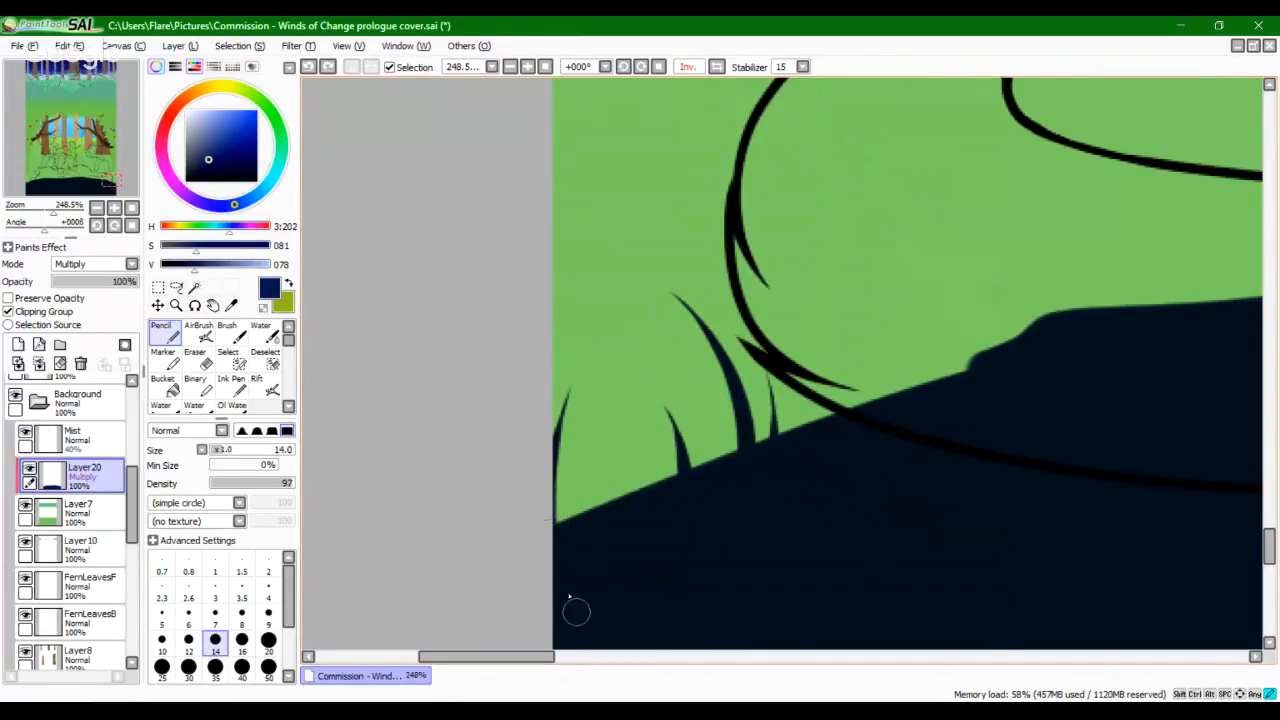
pyautogui.hotkey('ctrl', 'z')
pyautogui.moveTo(571, 409); pyautogui.dragTo(586, 591)
pyautogui.hotkey('ctrl', 'z')
pyautogui.moveTo(577, 423)
pyautogui.mouseDown()
pyautogui.moveTo(556, 467)
pyautogui.moveTo(596, 600)
pyautogui.mouseUp()
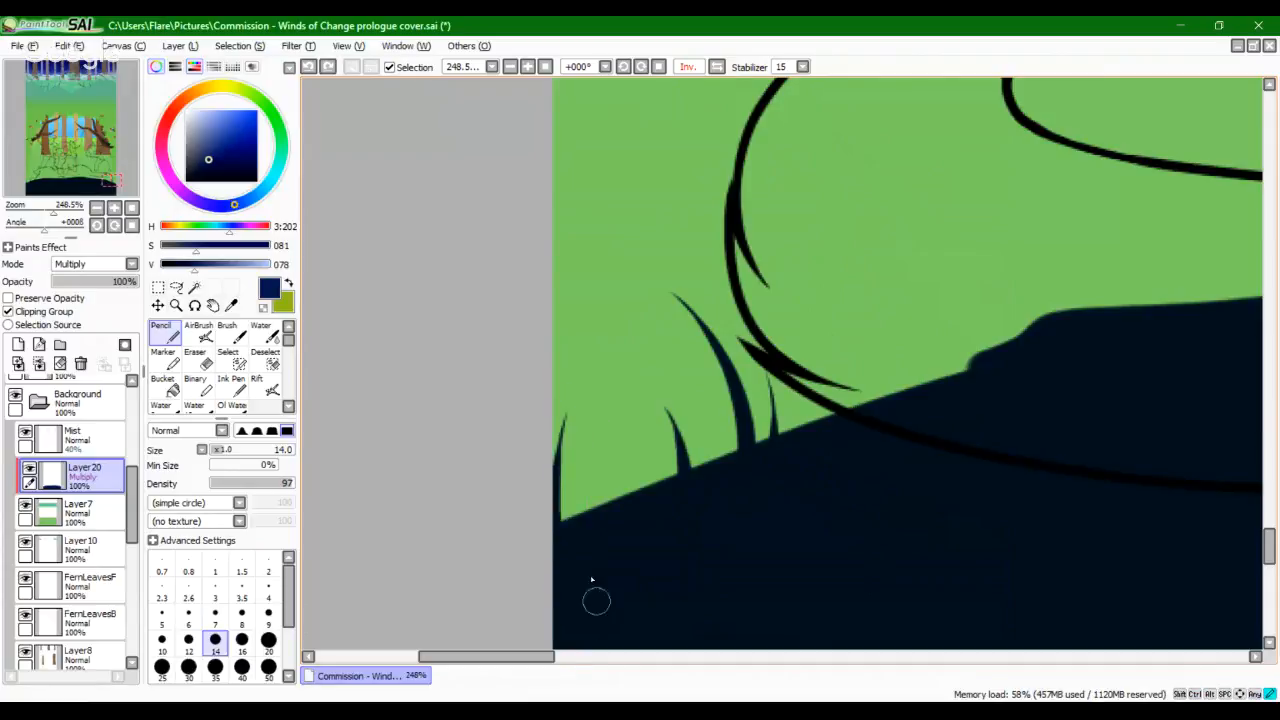
pyautogui.moveTo(584, 473); pyautogui.dragTo(600, 537)
pyautogui.hotkey('ctrl', 'z')
pyautogui.moveTo(584, 470); pyautogui.dragTo(590, 540)
pyautogui.press('h')
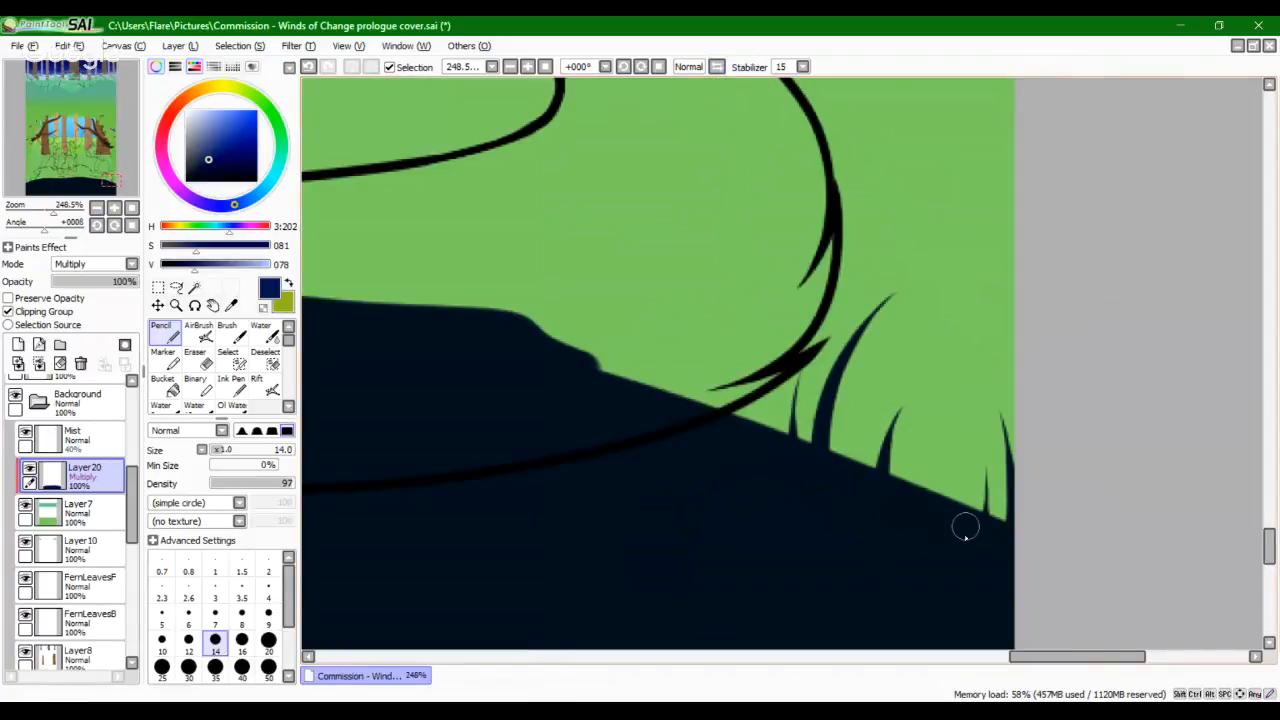
pyautogui.moveTo(972, 525)
pyautogui.mouseDown()
pyautogui.moveTo(985, 483)
pyautogui.moveTo(975, 532)
pyautogui.mouseUp()
pyautogui.hotkey('ctrl', 'z')
# Step: Lower the opacity of the ground shadow layer to 21%
pyautogui.moveTo(53, 211)
pyautogui.mouseDown()
pyautogui.moveTo(24, 211)
pyautogui.moveTo(35, 211)
pyautogui.mouseUp()
pyautogui.moveTo(81, 173); pyautogui.dragTo(56, 172)
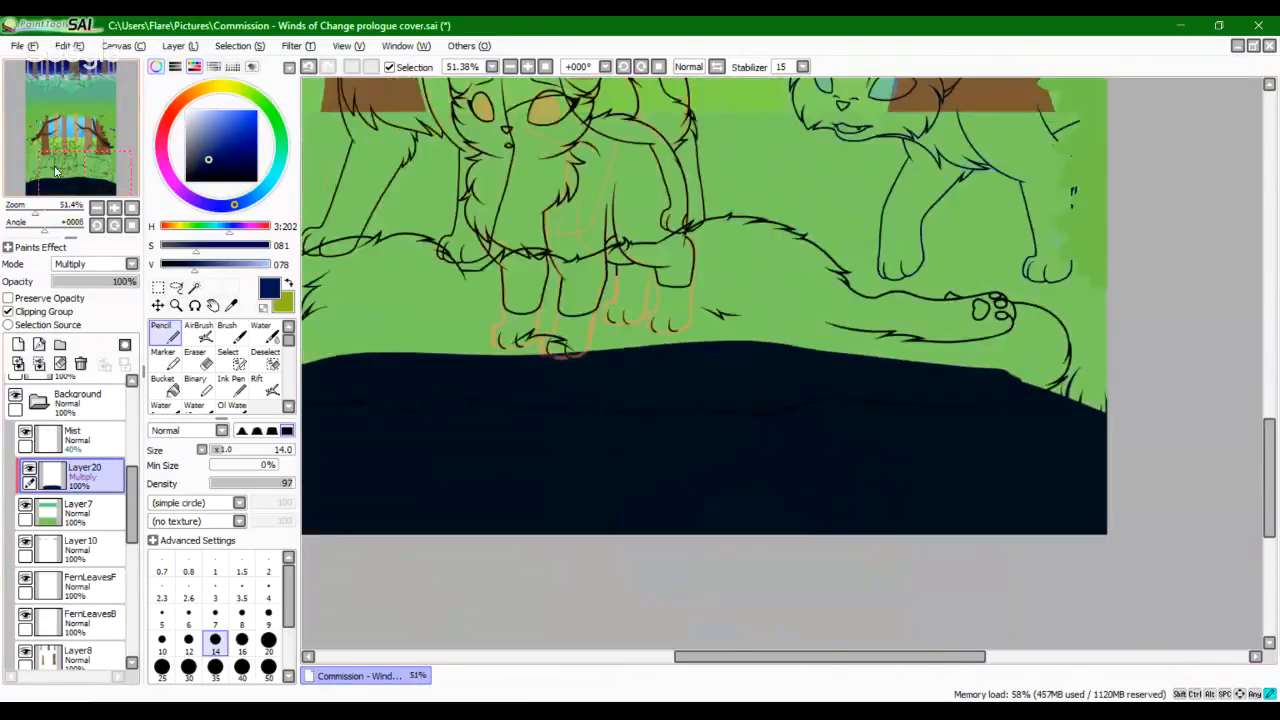
pyautogui.click(132, 208)
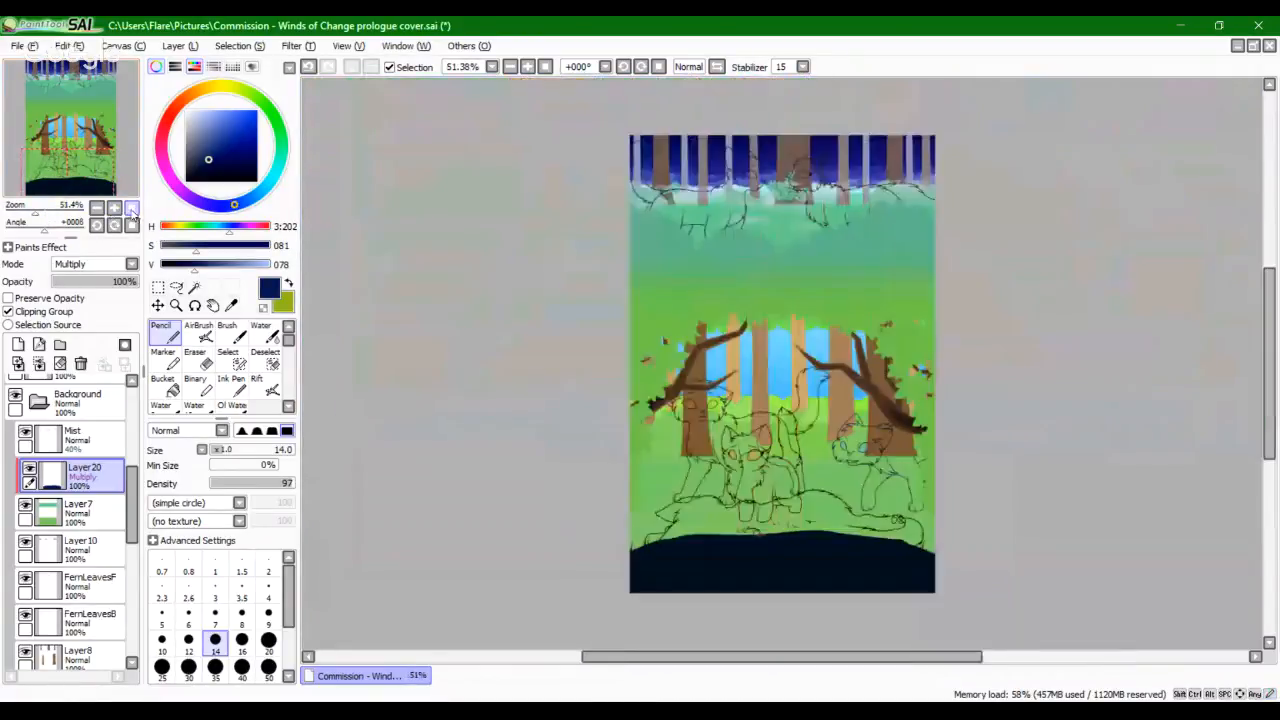
pyautogui.moveTo(24, 210); pyautogui.dragTo(36, 225)
pyautogui.moveTo(68, 126); pyautogui.dragTo(41, 157)
pyautogui.scroll(-2, 84, 160)
pyautogui.scroll(1, 84, 160)
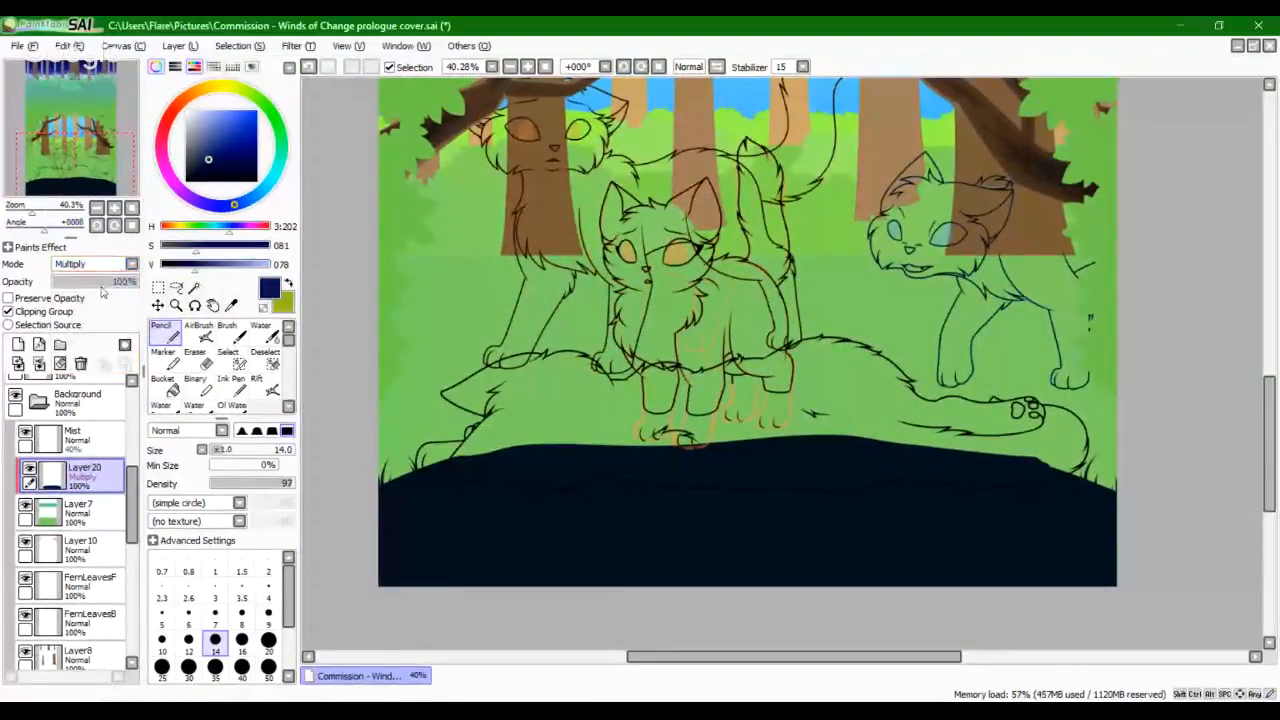
pyautogui.moveTo(101, 291); pyautogui.dragTo(72, 294)
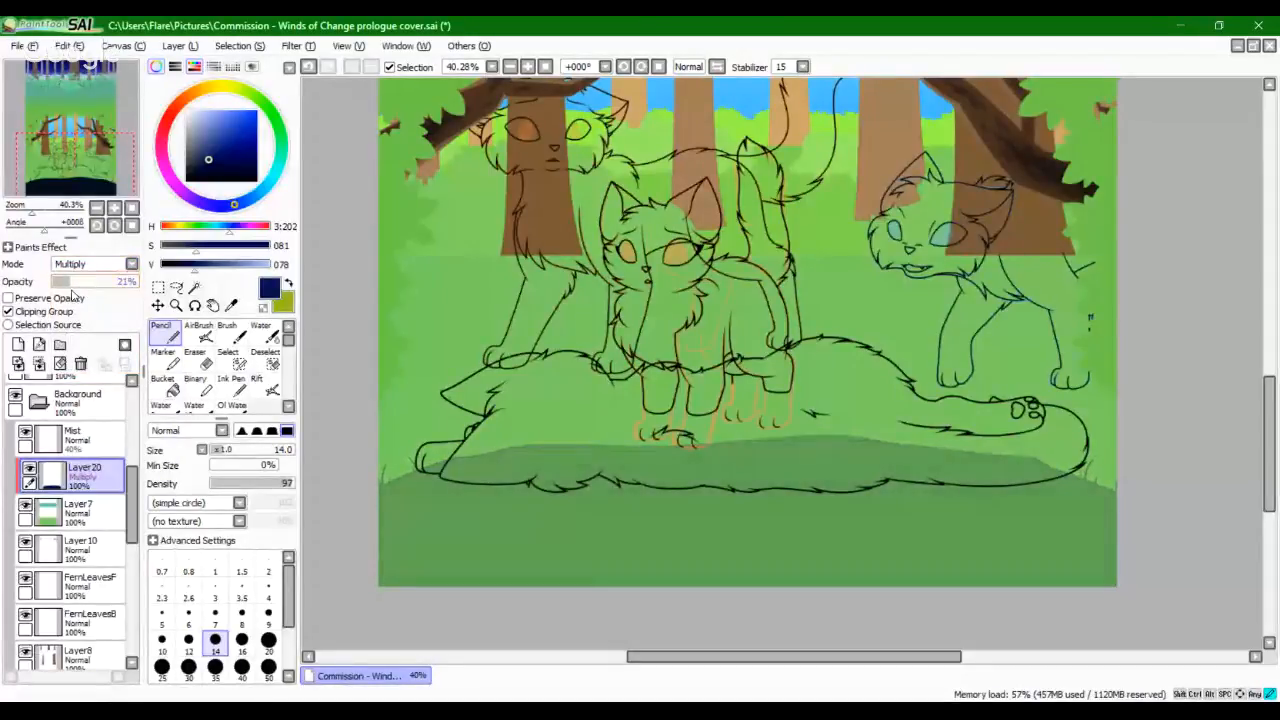
pyautogui.moveTo(47, 158); pyautogui.dragTo(43, 151)
# Step: Set the Pencil size to 500 and fine-tune the ground shadow layer's opacity to 20%
pyautogui.click(268, 614)
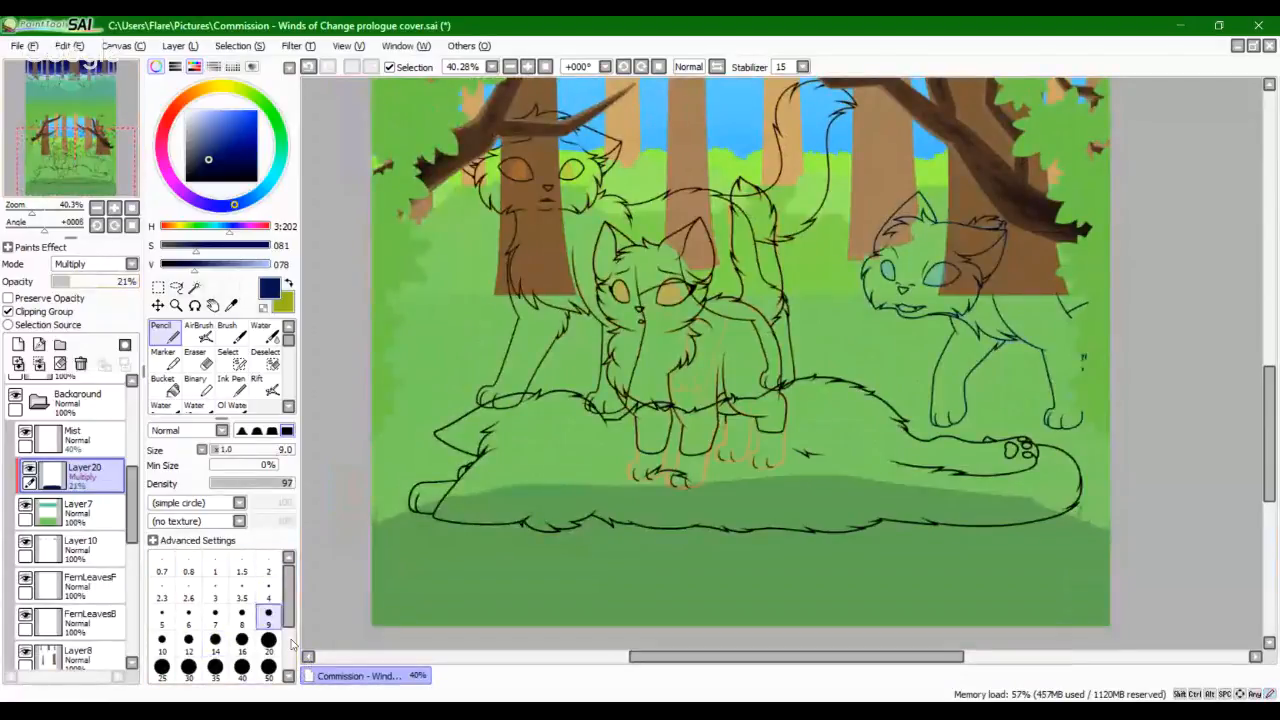
pyautogui.moveTo(288, 596); pyautogui.dragTo(288, 640)
pyautogui.click(215, 668)
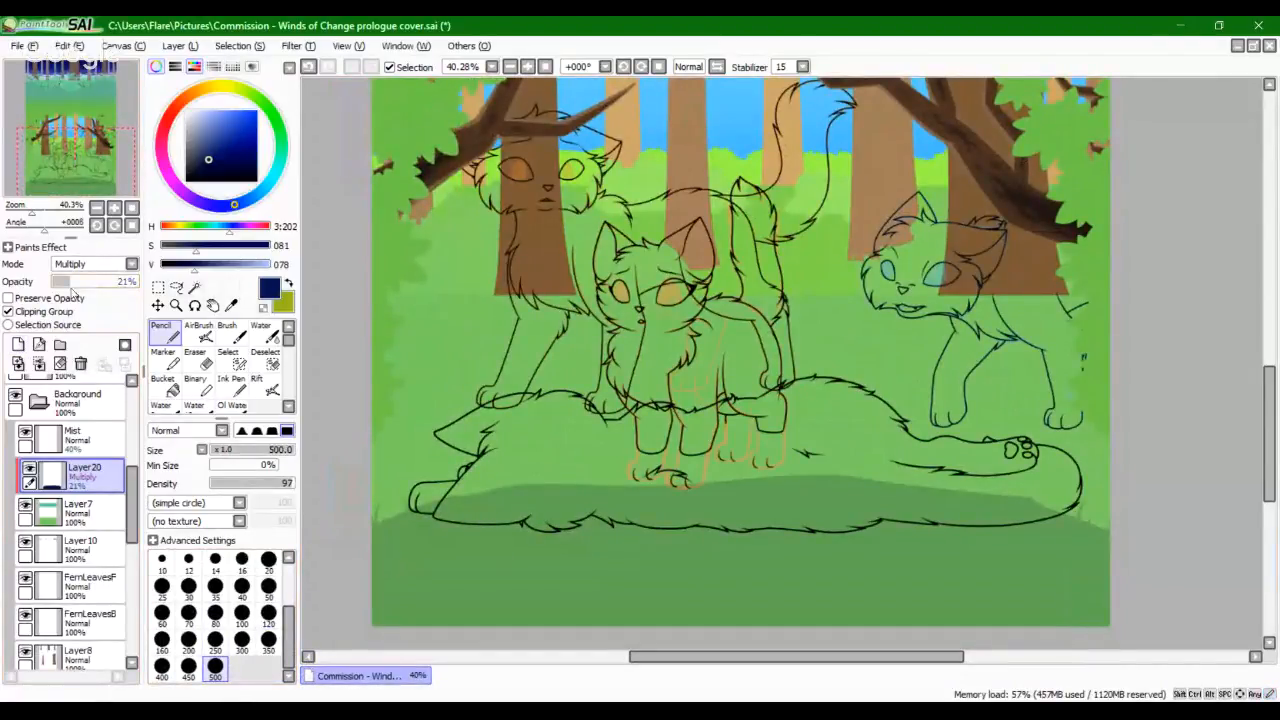
pyautogui.click(75, 290)
pyautogui.moveTo(75, 290); pyautogui.dragTo(72, 291)
# Step: Add a clipped Multiply layer above the ground shadow and paint a broad dark blue patch beneath the lying cat
pyautogui.click(18, 344)
pyautogui.click(95, 264)
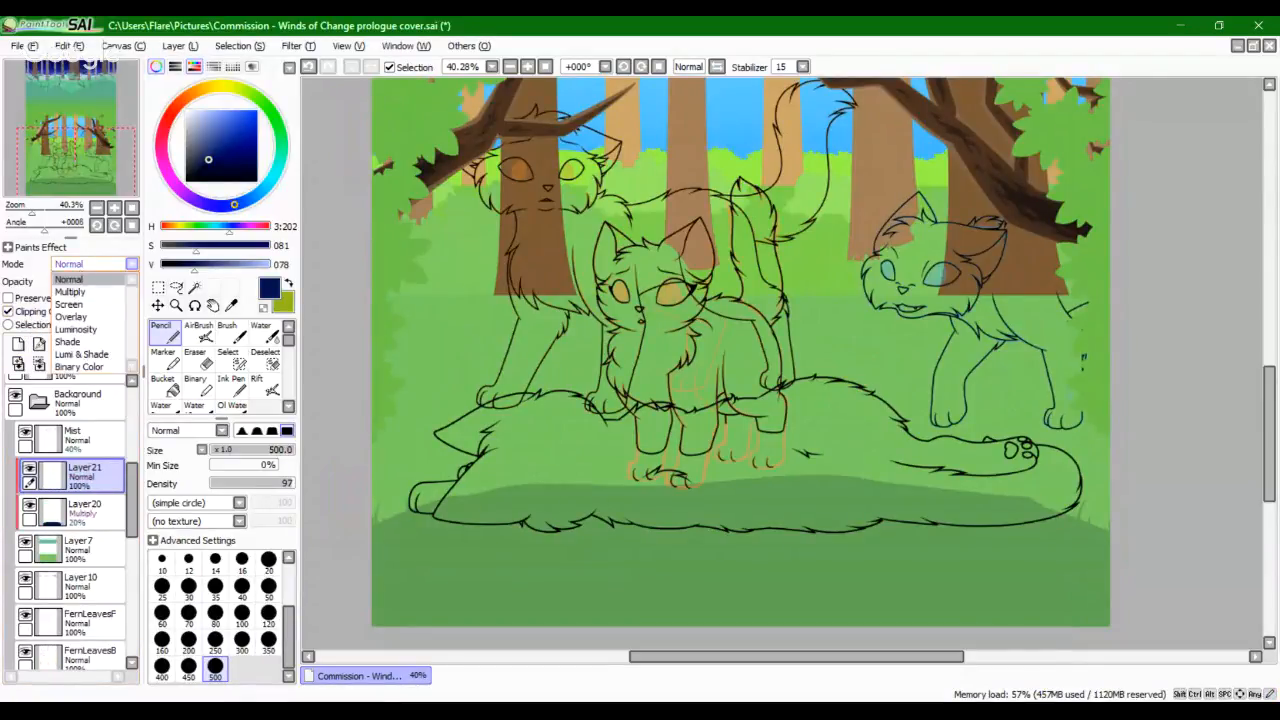
pyautogui.click(85, 291)
pyautogui.moveTo(579, 543)
pyautogui.mouseDown()
pyautogui.moveTo(603, 575)
pyautogui.moveTo(571, 551)
pyautogui.moveTo(751, 590)
pyautogui.moveTo(618, 564)
pyautogui.moveTo(914, 567)
pyautogui.moveTo(965, 532)
pyautogui.moveTo(882, 561)
pyautogui.moveTo(1008, 534)
pyautogui.moveTo(864, 587)
pyautogui.moveTo(903, 576)
pyautogui.moveTo(699, 605)
pyautogui.moveTo(948, 563)
pyautogui.moveTo(838, 600)
pyautogui.moveTo(884, 596)
pyautogui.moveTo(981, 562)
pyautogui.moveTo(925, 568)
pyautogui.moveTo(1033, 541)
pyautogui.moveTo(994, 545)
pyautogui.moveTo(1007, 522)
pyautogui.moveTo(994, 525)
pyautogui.moveTo(1031, 535)
pyautogui.mouseUp()
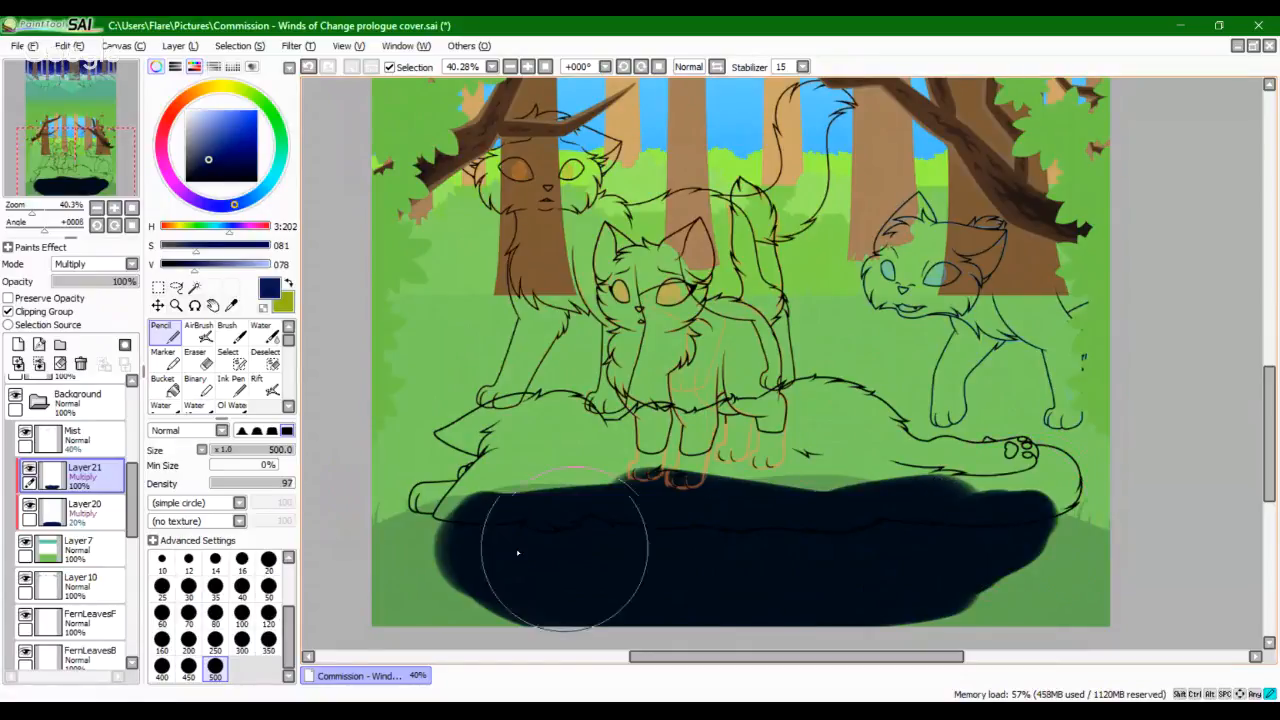
pyautogui.moveTo(517, 554)
pyautogui.mouseDown()
pyautogui.moveTo(460, 528)
pyautogui.moveTo(517, 572)
pyautogui.mouseUp()
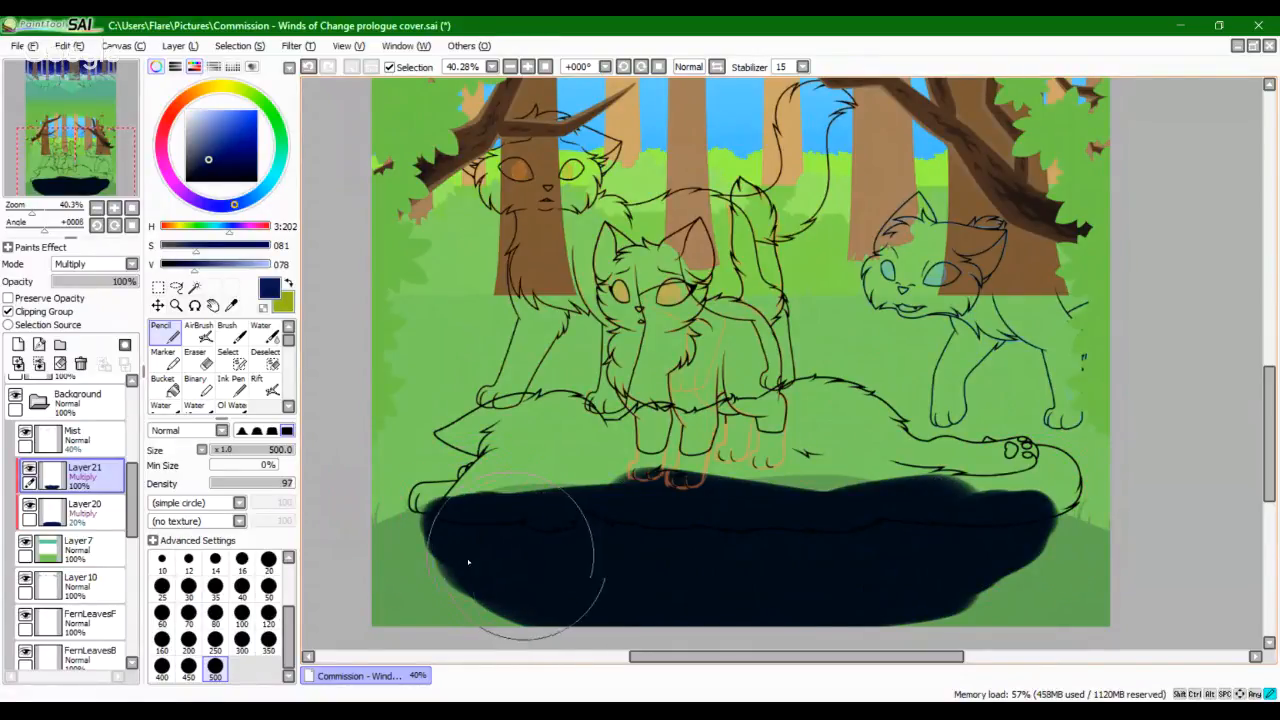
# Step: Soften the side edges of the dark patch with the Blur tool at size 120
pyautogui.click(288, 409)
pyautogui.click(288, 409)
pyautogui.click(262, 385)
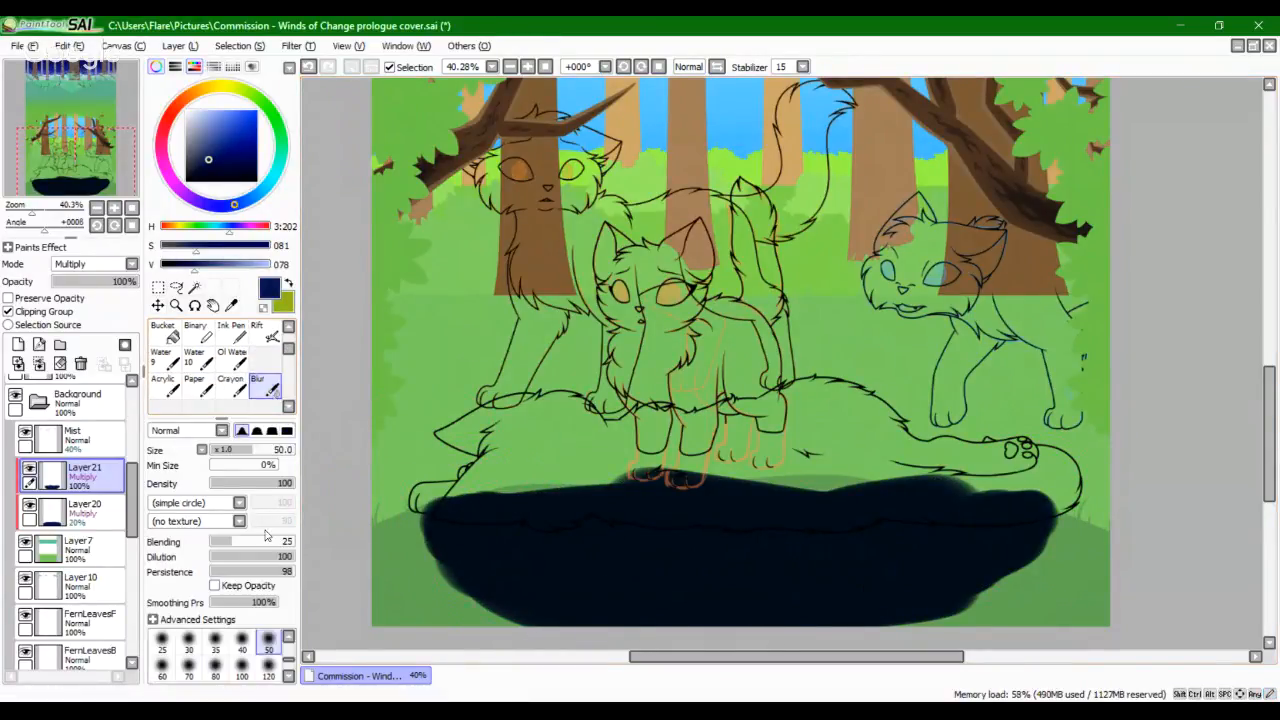
pyautogui.click(268, 665)
pyautogui.moveTo(424, 513)
pyautogui.mouseDown()
pyautogui.moveTo(387, 524)
pyautogui.moveTo(481, 544)
pyautogui.moveTo(423, 555)
pyautogui.moveTo(513, 580)
pyautogui.moveTo(480, 575)
pyautogui.moveTo(391, 601)
pyautogui.moveTo(542, 619)
pyautogui.moveTo(395, 620)
pyautogui.moveTo(537, 599)
pyautogui.moveTo(541, 587)
pyautogui.moveTo(414, 587)
pyautogui.moveTo(354, 526)
pyautogui.mouseUp()
pyautogui.moveTo(960, 614)
pyautogui.mouseDown()
pyautogui.moveTo(798, 621)
pyautogui.moveTo(897, 585)
pyautogui.moveTo(1085, 581)
pyautogui.moveTo(923, 559)
pyautogui.moveTo(1008, 545)
pyautogui.moveTo(981, 542)
pyautogui.moveTo(1075, 584)
pyautogui.moveTo(964, 604)
pyautogui.mouseUp()
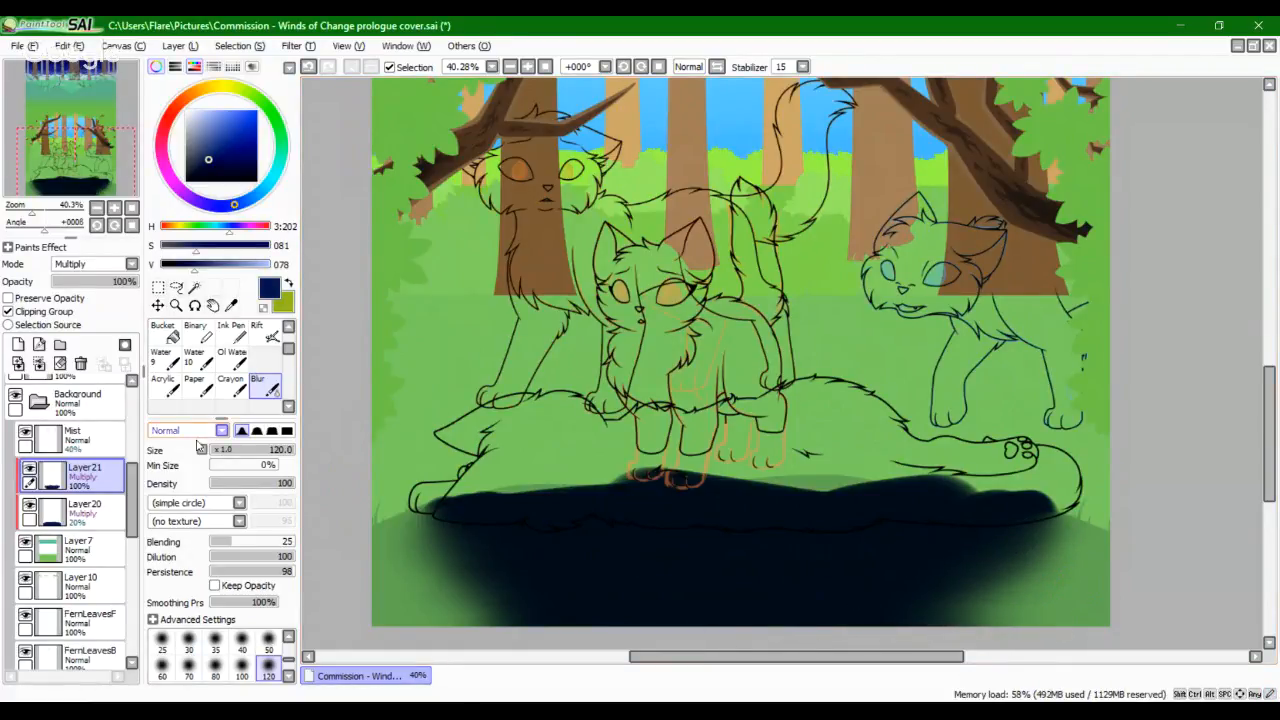
# Step: Change the dark patch layer's blending mode to Shade and its opacity to 20%
pyautogui.click(95, 263)
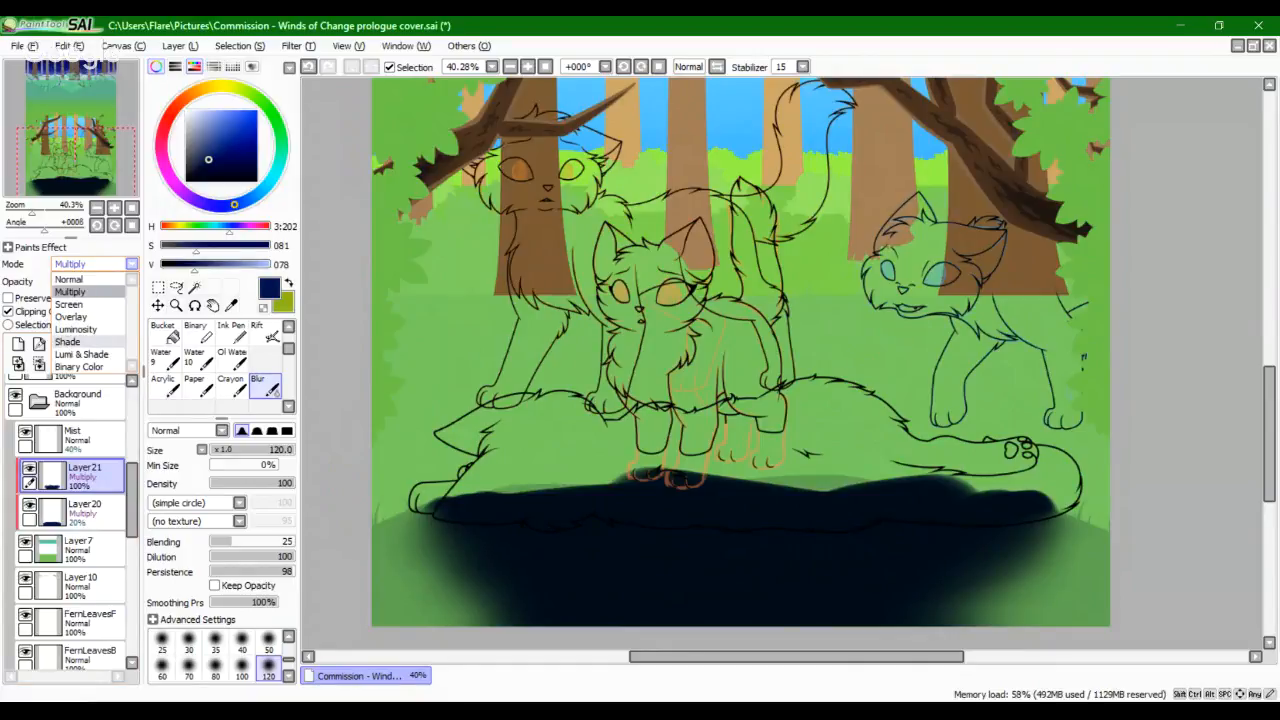
pyautogui.click(80, 333)
pyautogui.moveTo(86, 283)
pyautogui.mouseDown()
pyautogui.moveTo(72, 286)
pyautogui.moveTo(78, 298)
pyautogui.mouseUp()
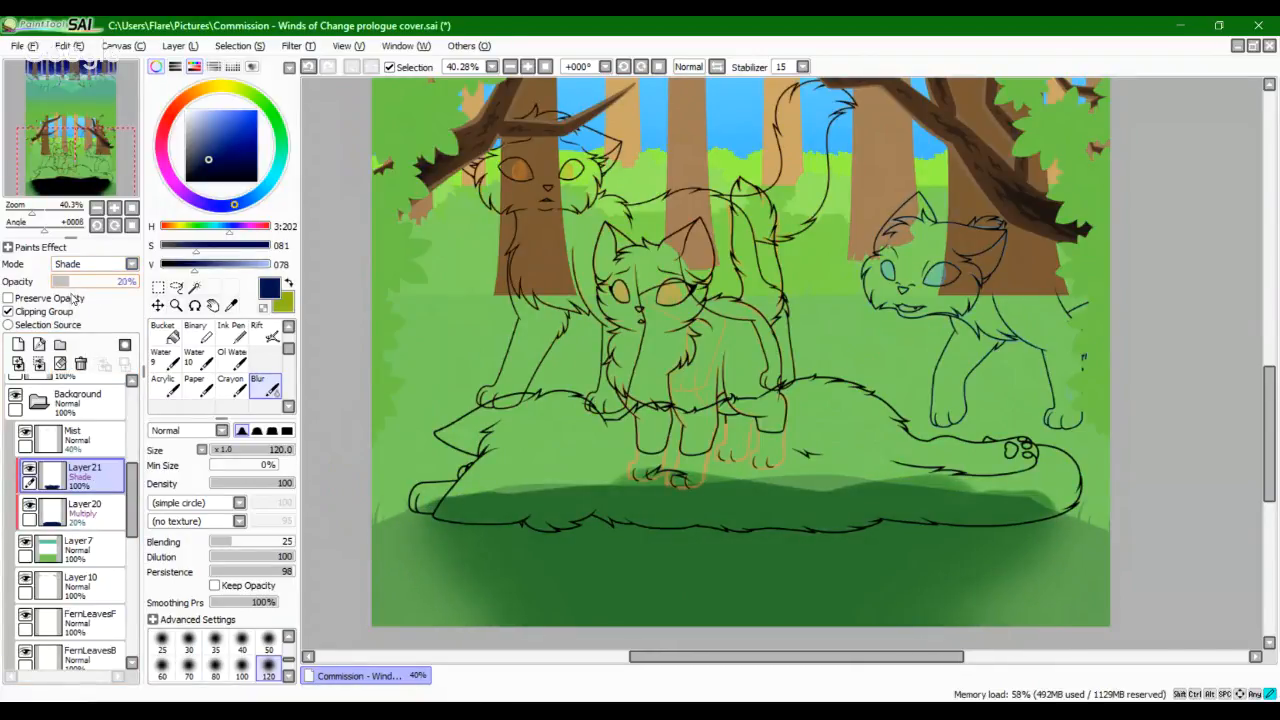
# Step: Add a clipped layer directly above Layer7, beneath the other ground shadows, and set the Pencil size to 10
pyautogui.click(83, 542)
pyautogui.click(18, 344)
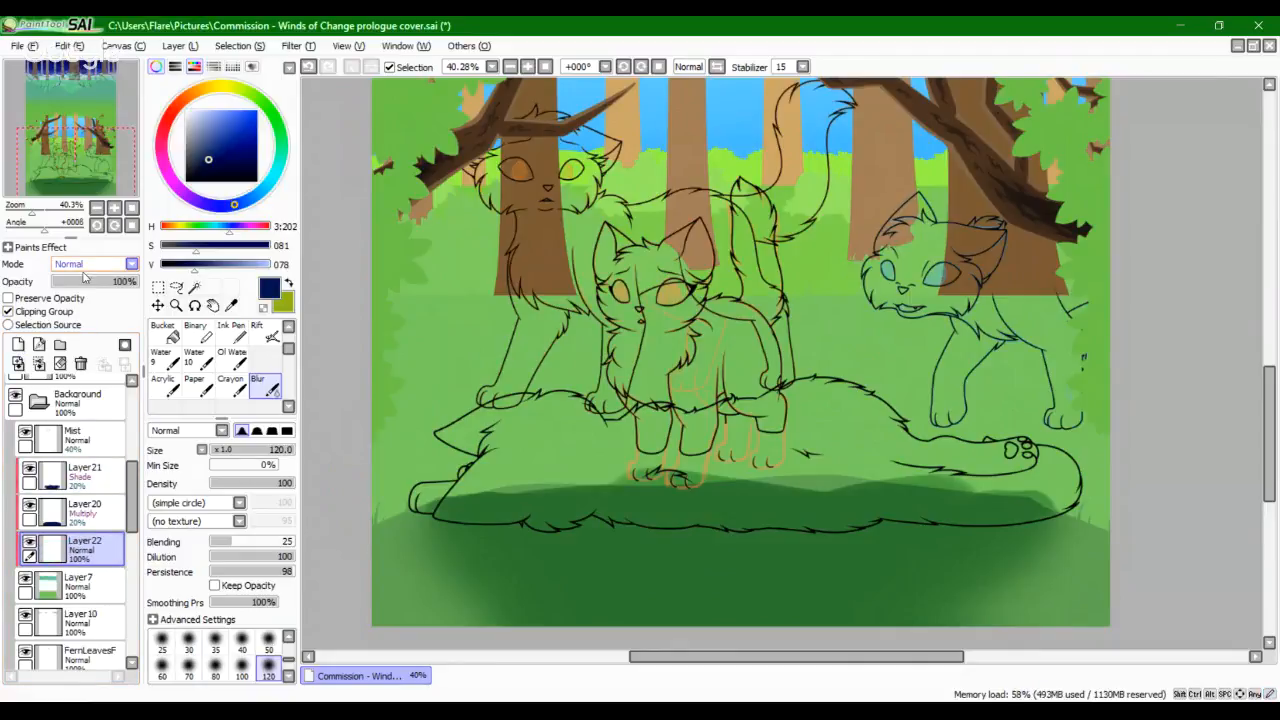
pyautogui.moveTo(288, 351); pyautogui.dragTo(288, 336)
pyautogui.click(165, 335)
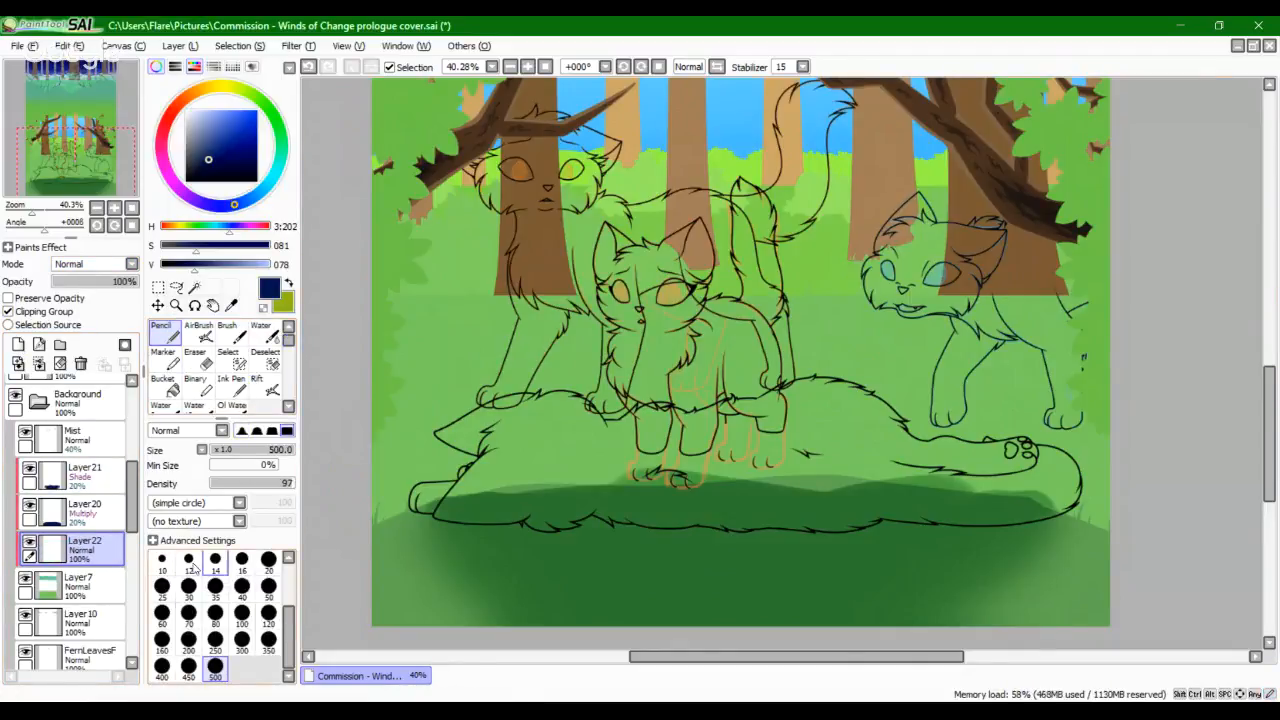
pyautogui.click(161, 562)
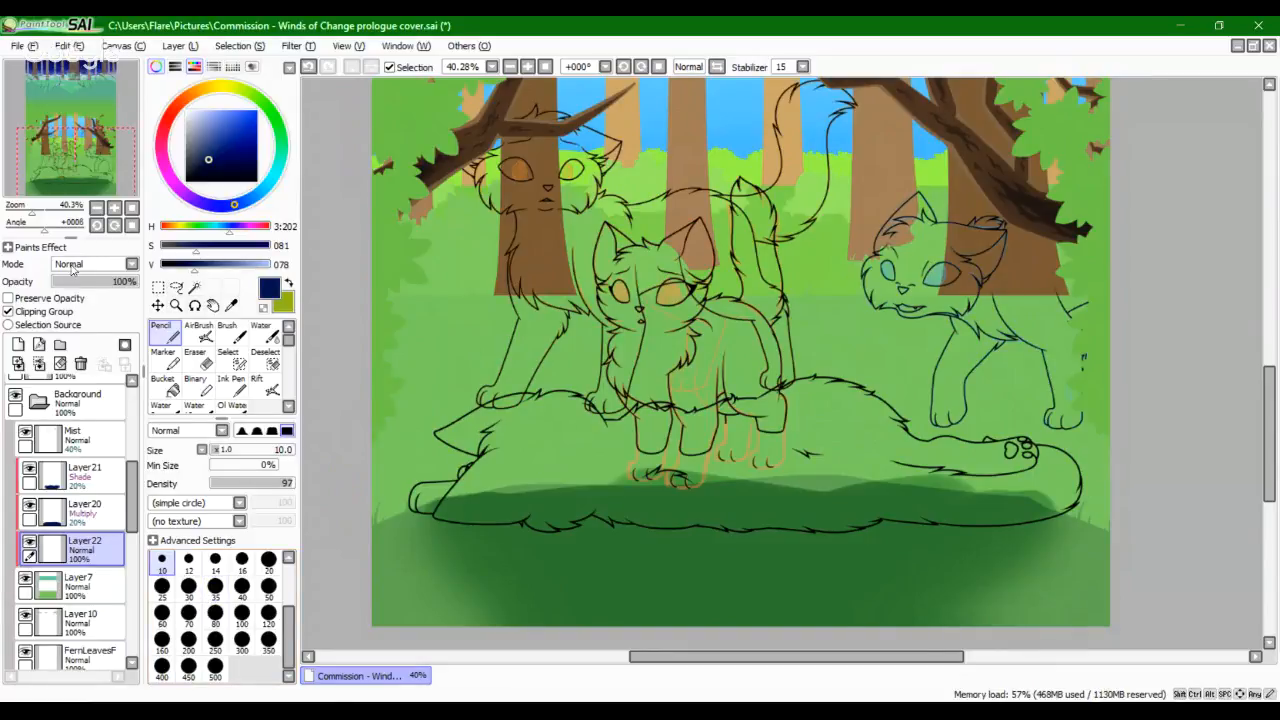
# Step: Draw a dark blue zigzag leaf-shadow outline with the Pencil along the right canvas edge, just below the bush
pyautogui.moveTo(32, 212); pyautogui.dragTo(53, 212)
pyautogui.moveTo(80, 166); pyautogui.dragTo(122, 172)
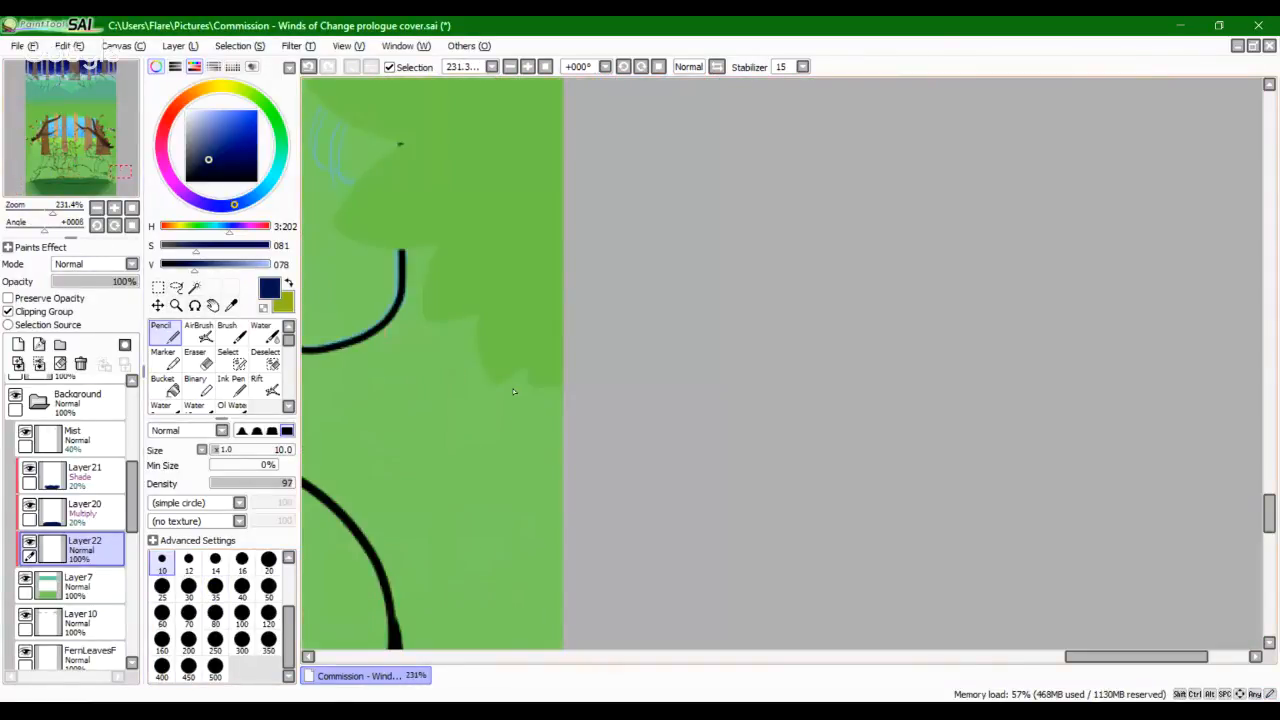
pyautogui.moveTo(540, 385)
pyautogui.mouseDown()
pyautogui.moveTo(518, 421)
pyautogui.moveTo(548, 432)
pyautogui.mouseUp()
pyautogui.hotkey('ctrl', 'z')
pyautogui.moveTo(520, 386)
pyautogui.mouseDown()
pyautogui.moveTo(539, 410)
pyautogui.moveTo(487, 421)
pyautogui.moveTo(541, 449)
pyautogui.moveTo(483, 509)
pyautogui.mouseUp()
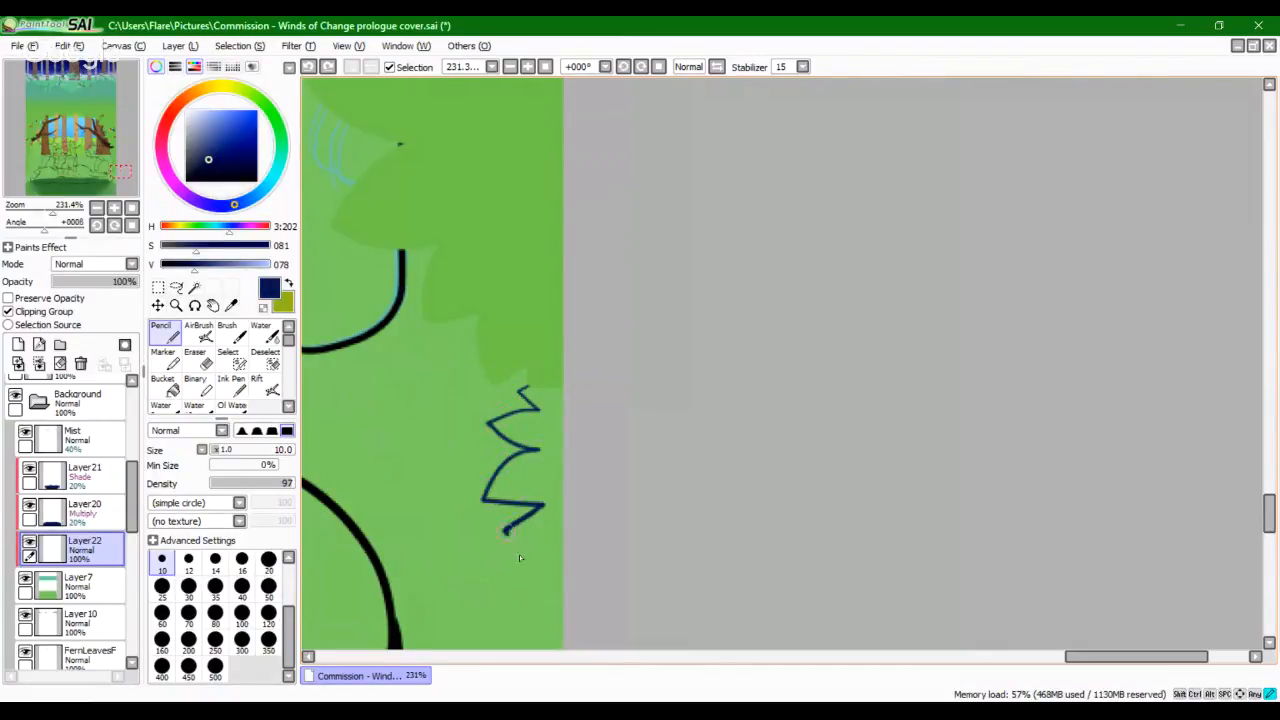
pyautogui.moveTo(454, 571); pyautogui.dragTo(558, 518)
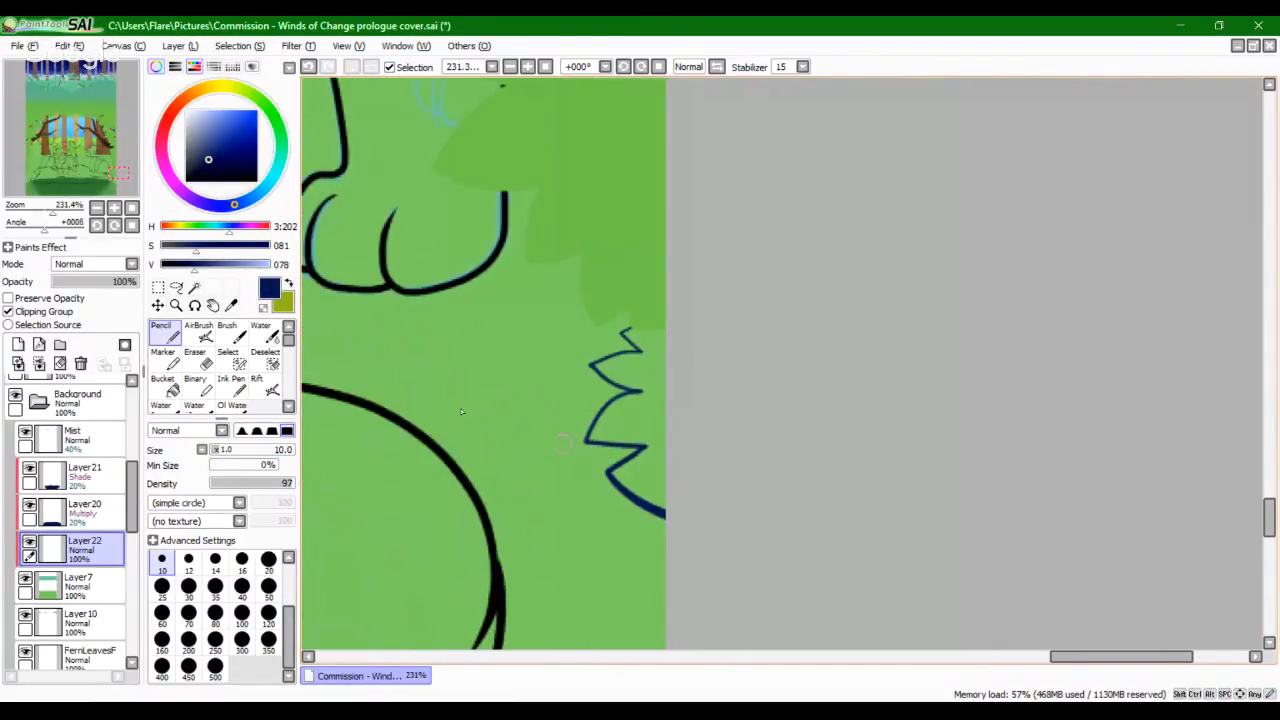
# Step: Select the zigzag outline and free-deform it so it stretches downward and slants toward the canvas edge
pyautogui.click(154, 289)
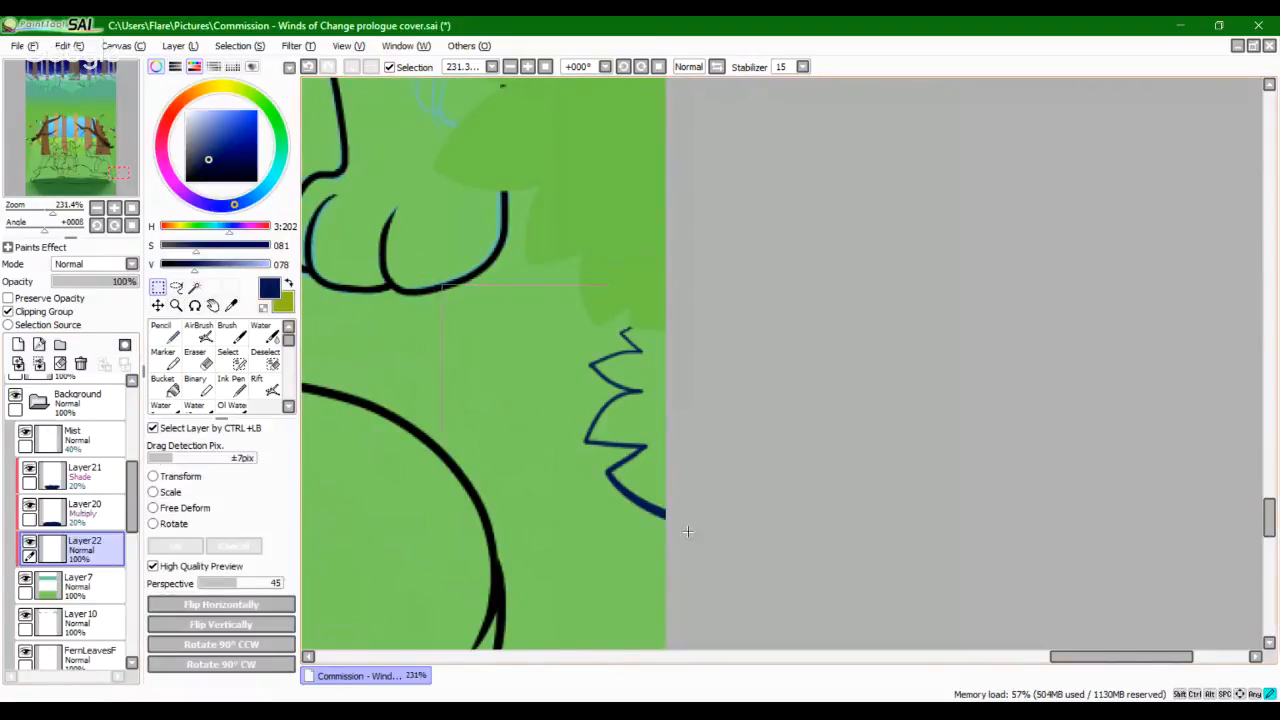
pyautogui.moveTo(443, 306); pyautogui.dragTo(910, 660)
pyautogui.click(182, 477)
pyautogui.moveTo(615, 526)
pyautogui.mouseDown()
pyautogui.moveTo(640, 641)
pyautogui.moveTo(658, 643)
pyautogui.mouseUp()
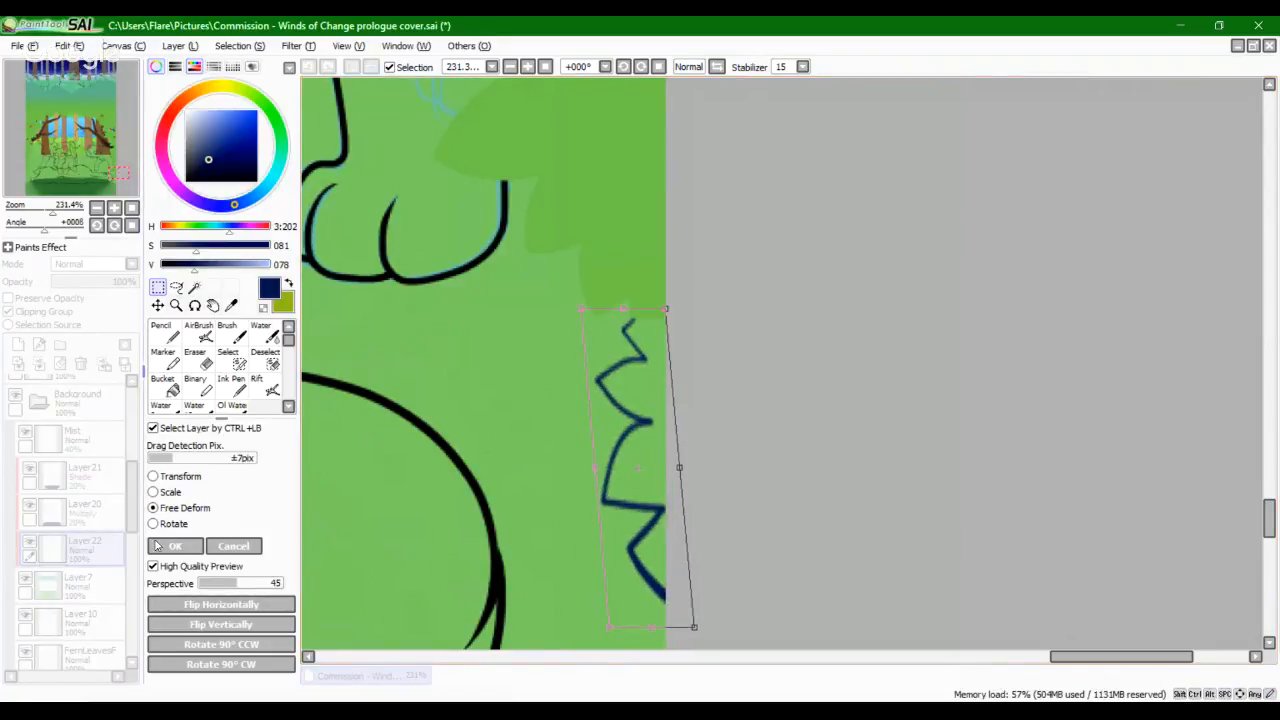
pyautogui.click(168, 549)
# Step: Move the deformed outline from Layer22 onto a new clipped layer above it and set that layer's opacity to 50%
pyautogui.moveTo(500, 257); pyautogui.dragTo(829, 632)
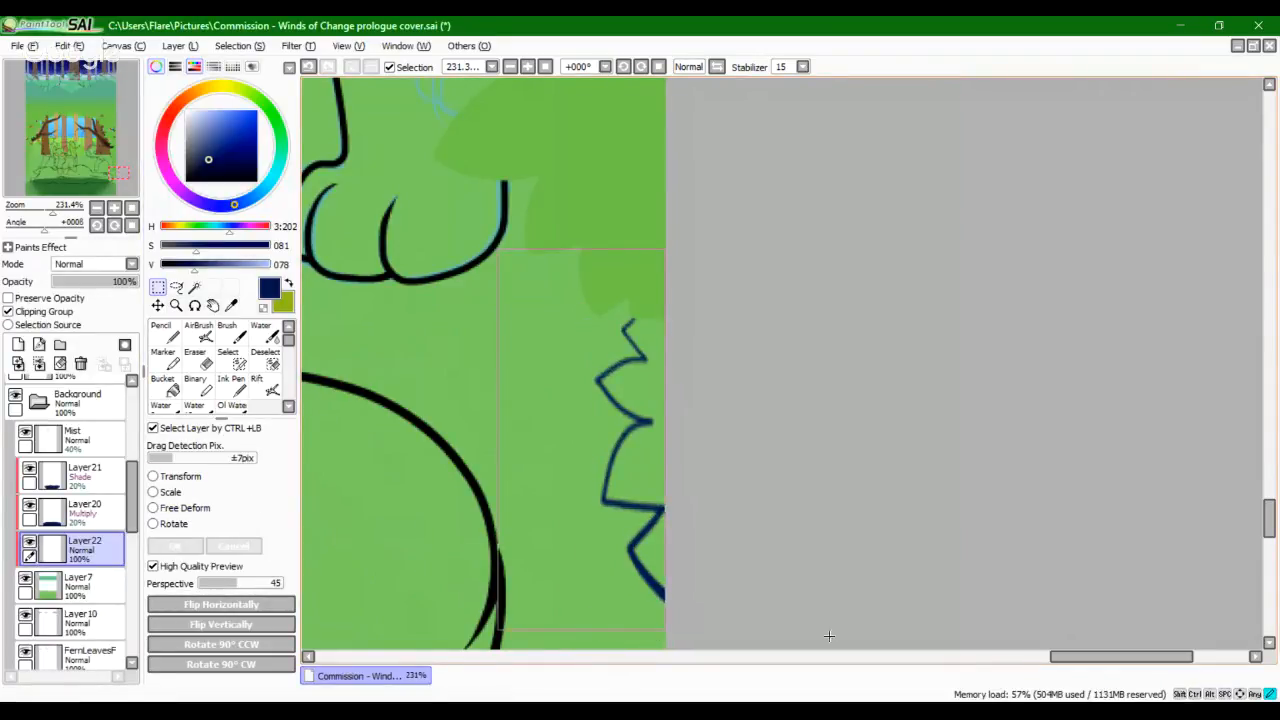
pyautogui.hotkey('ctrl', 'c')
pyautogui.hotkey('ctrl', 'v')
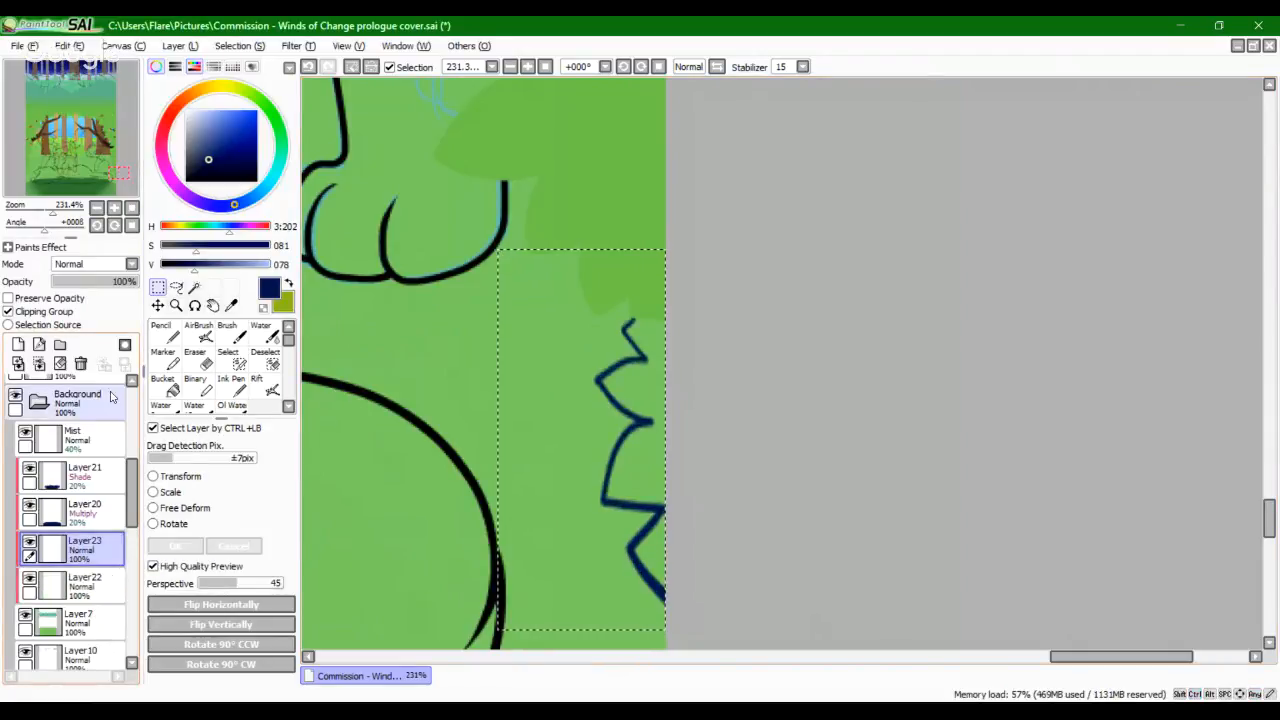
pyautogui.hotkey('ctrl', 'd')
pyautogui.click(100, 580)
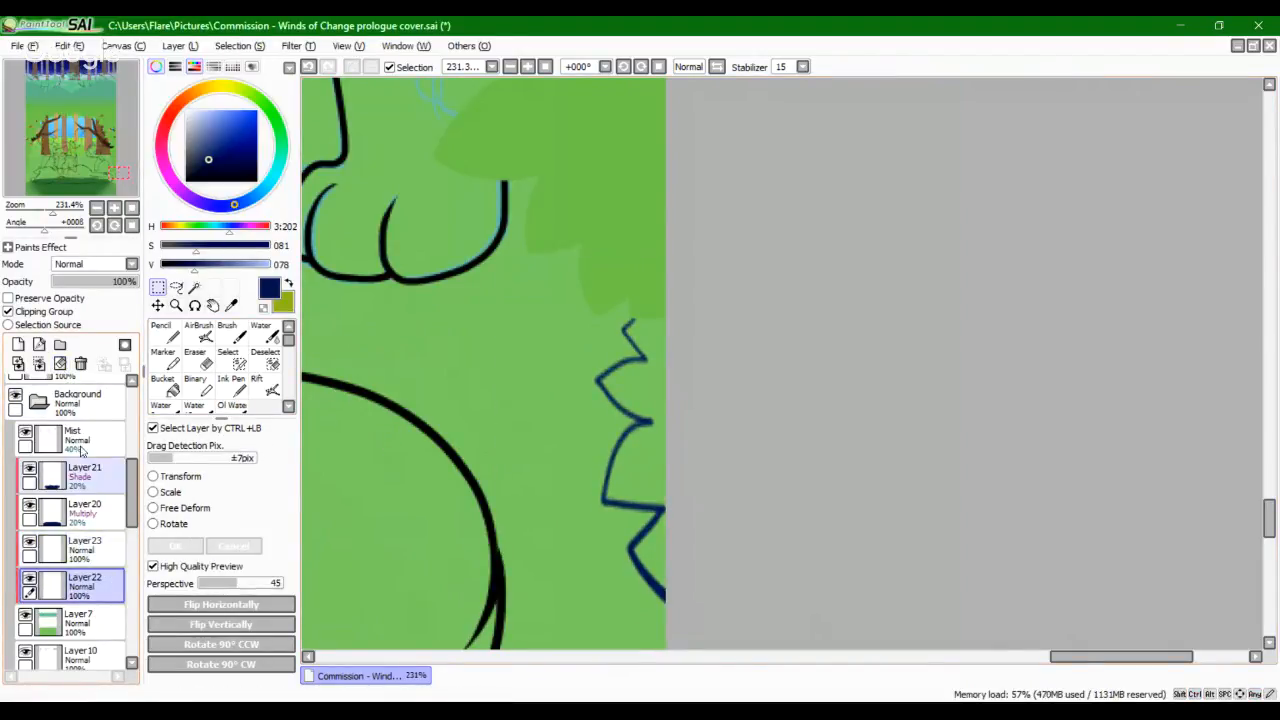
pyautogui.click(100, 555)
pyautogui.moveTo(126, 282); pyautogui.dragTo(96, 283)
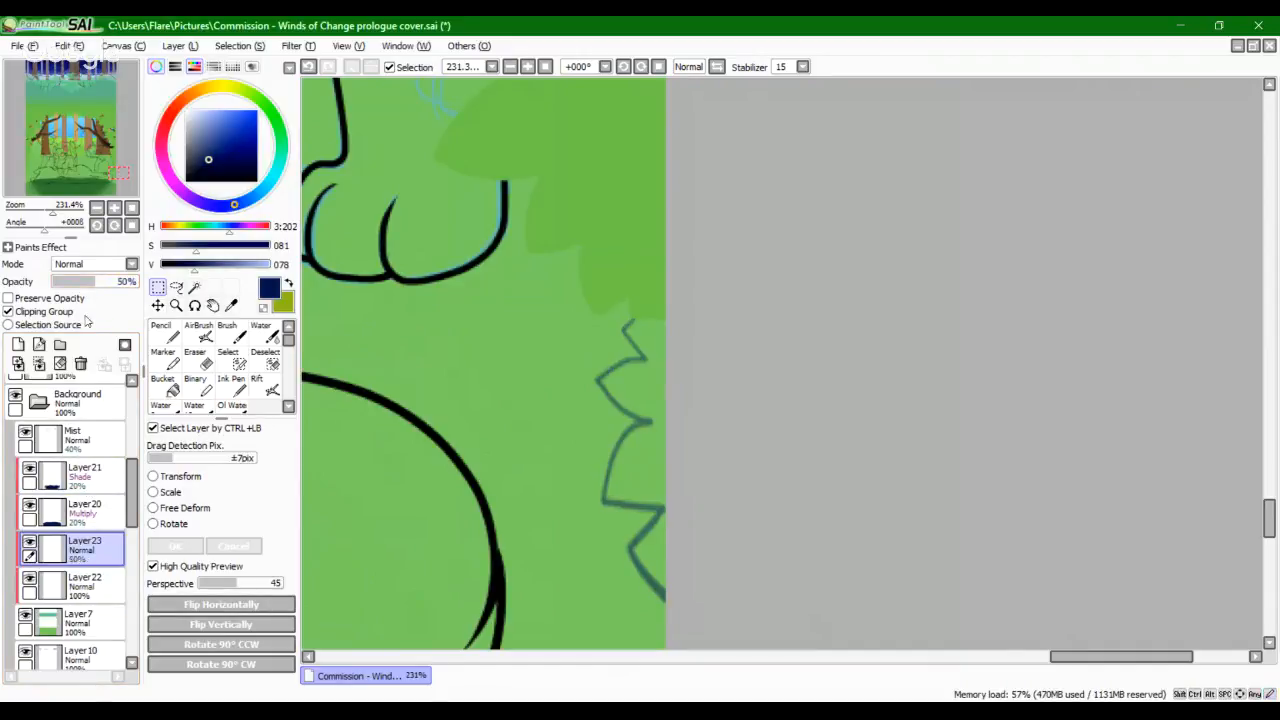
# Step: On the 50% opacity layer, draw two pointed leaf-shadow outlines with the Pencil along the left canvas edge below the bush
pyautogui.click(90, 585)
pyautogui.click(162, 332)
pyautogui.moveTo(52, 211); pyautogui.dragTo(84, 210)
pyautogui.click(72, 548)
pyautogui.moveTo(621, 413); pyautogui.dragTo(580, 256)
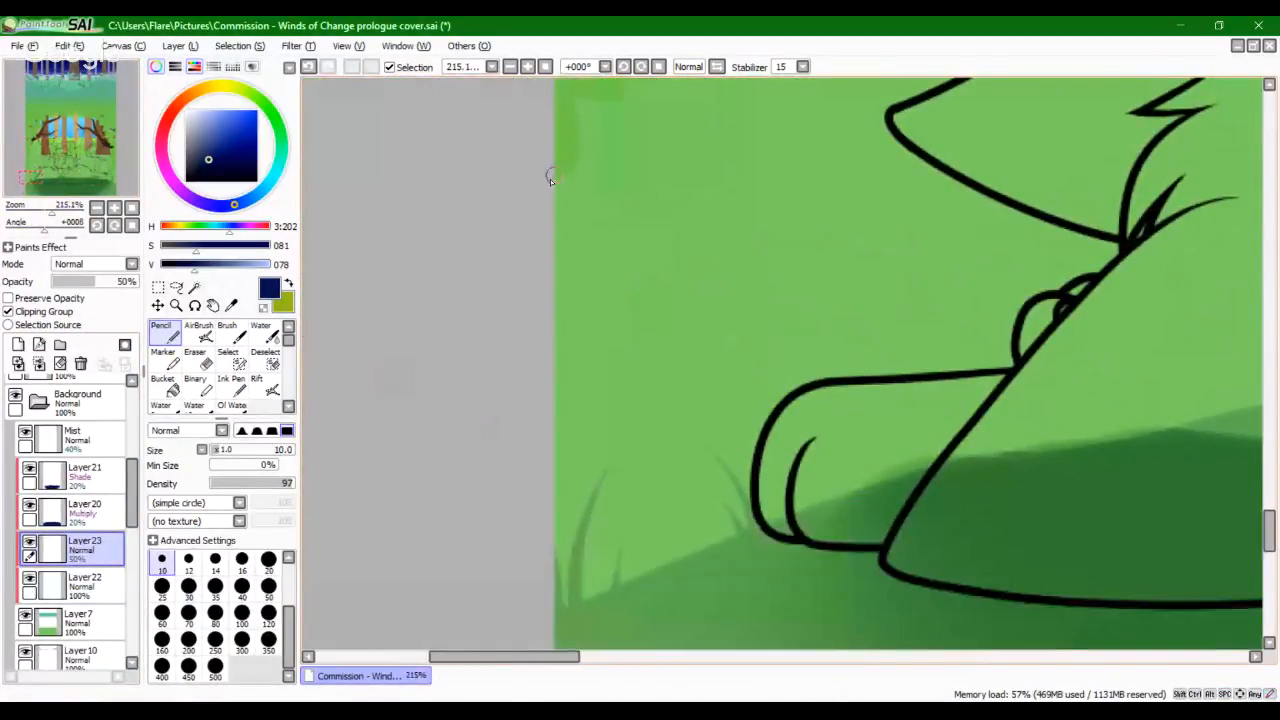
pyautogui.hotkey('ctrl', 'z')
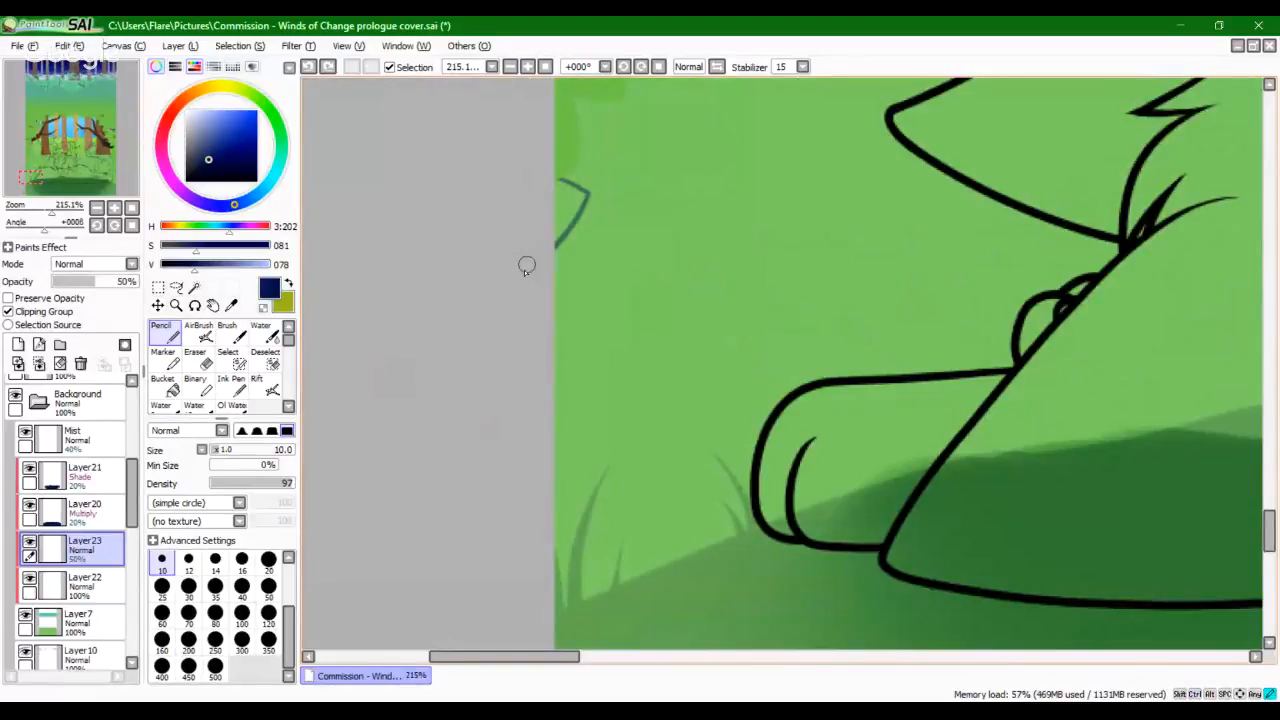
pyautogui.moveTo(583, 318); pyautogui.dragTo(530, 424)
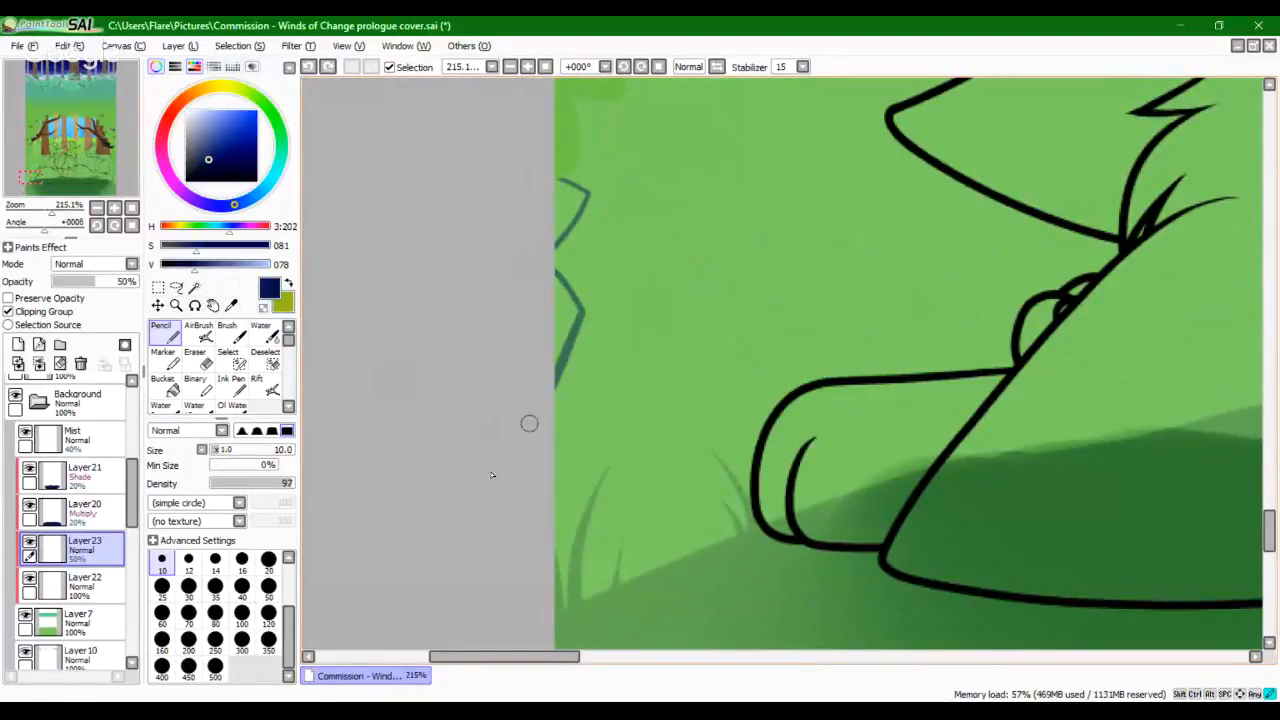
# Step: On Layer22, draw smaller dark blue leaf outlines just inside the two faded ones at the left canvas edge
pyautogui.click(90, 582)
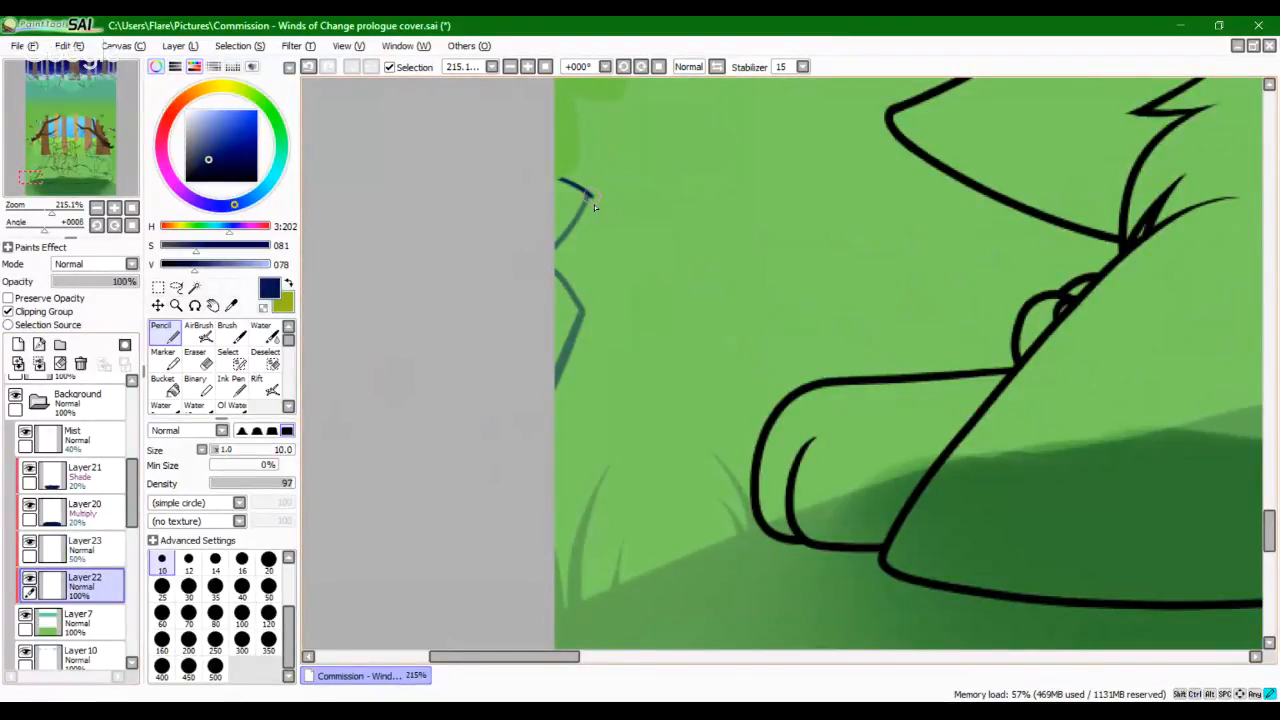
pyautogui.moveTo(594, 207)
pyautogui.mouseDown()
pyautogui.moveTo(577, 243)
pyautogui.moveTo(506, 271)
pyautogui.mouseUp()
pyautogui.hotkey('ctrl', 'z')
pyautogui.moveTo(537, 177)
pyautogui.mouseDown()
pyautogui.moveTo(590, 213)
pyautogui.moveTo(511, 287)
pyautogui.moveTo(469, 281)
pyautogui.mouseUp()
pyautogui.hotkey('ctrl', 'z')
pyautogui.moveTo(577, 201); pyautogui.dragTo(469, 286)
pyautogui.hotkey('ctrl', 'z')
pyautogui.moveTo(578, 199); pyautogui.dragTo(526, 263)
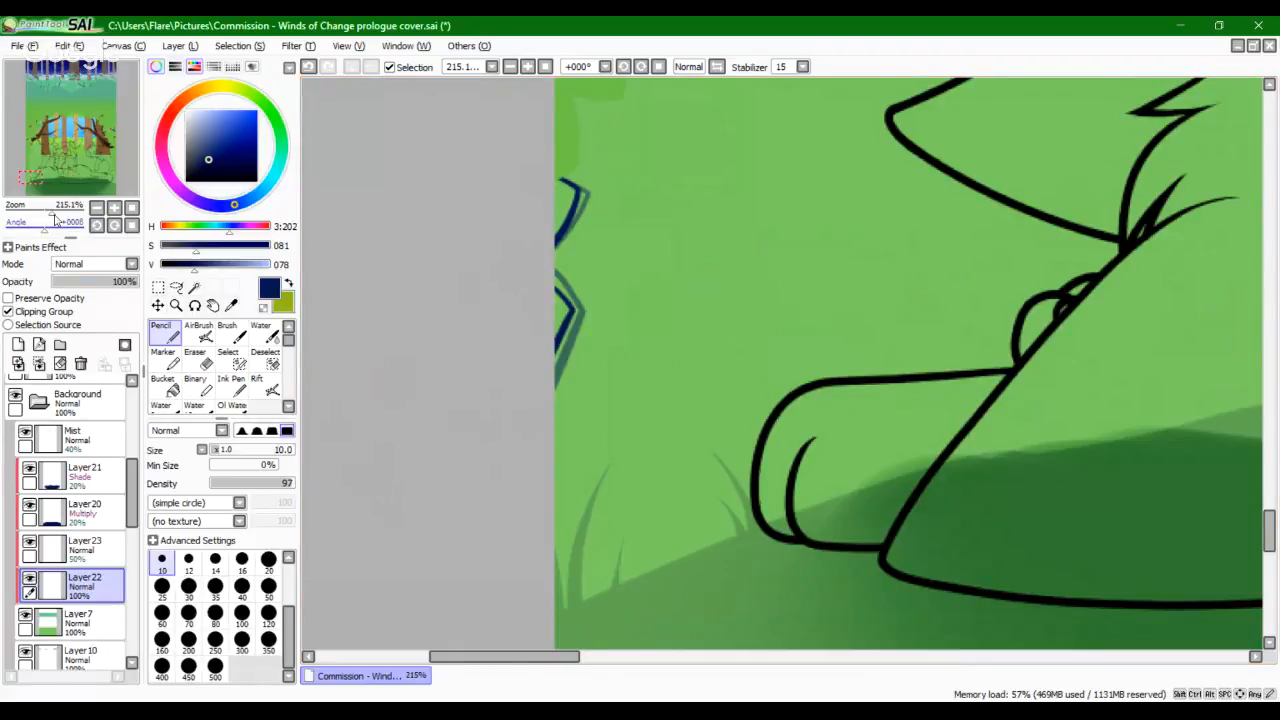
# Step: Fill both inner leaf shapes at the left canvas edge with dark blue using the Bucket
pyautogui.moveTo(52, 212); pyautogui.dragTo(58, 212)
pyautogui.moveTo(350, 263); pyautogui.dragTo(502, 453)
pyautogui.click(164, 386)
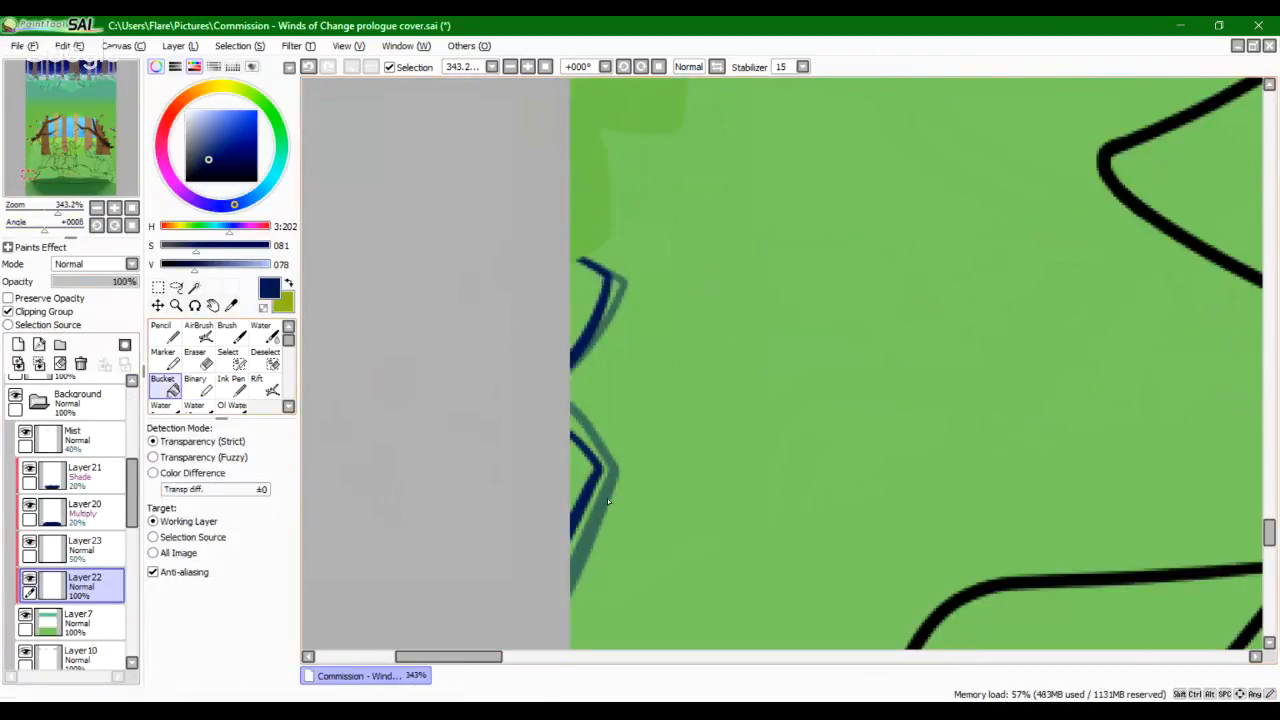
pyautogui.click(584, 472)
pyautogui.click(586, 311)
# Step: On Layer22, draw a dark blue zigzag outline with the Pencil just inside the faded one at the right canvas edge
pyautogui.press('n')
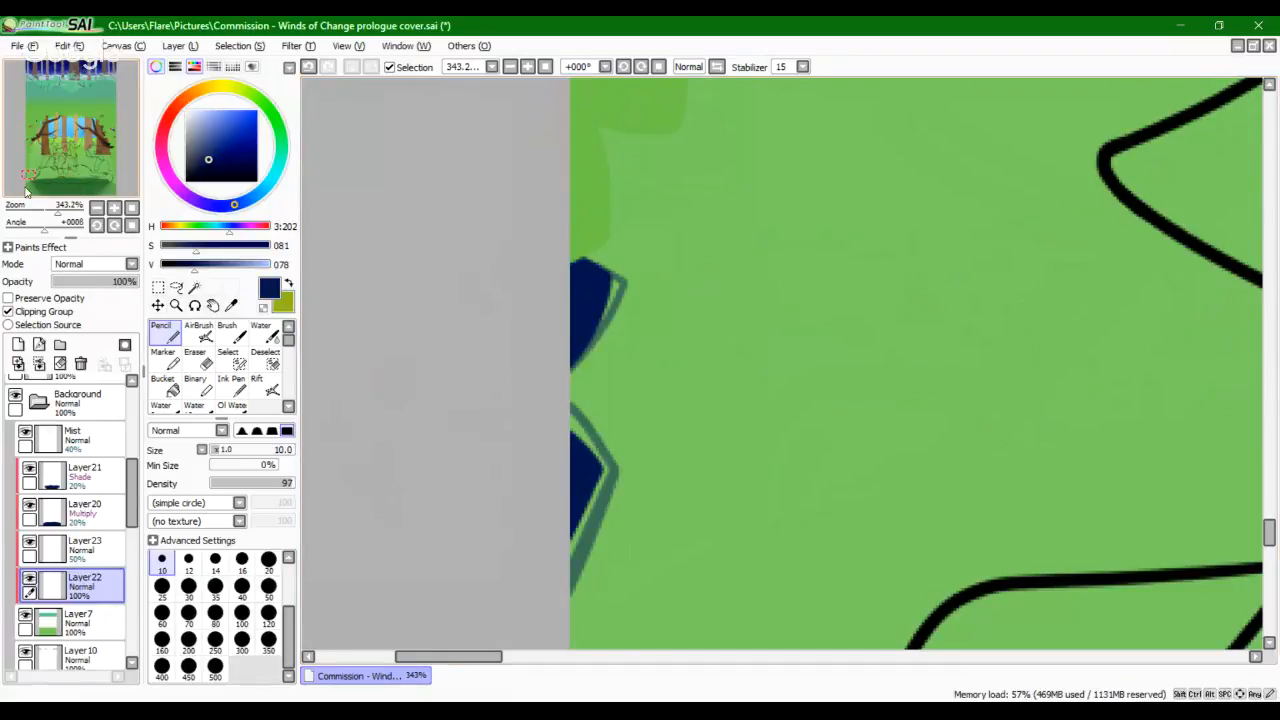
pyautogui.moveTo(27, 191); pyautogui.dragTo(131, 179)
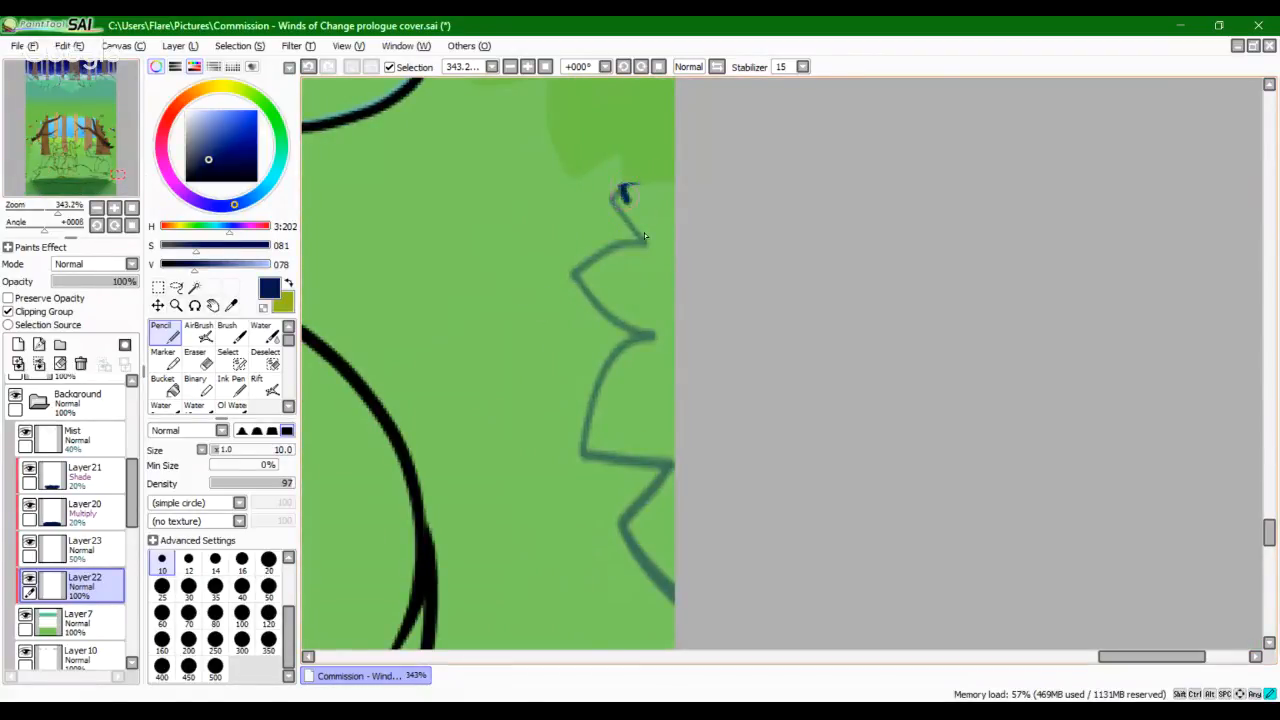
pyautogui.moveTo(645, 237)
pyautogui.mouseDown()
pyautogui.moveTo(592, 271)
pyautogui.moveTo(666, 351)
pyautogui.moveTo(654, 343)
pyautogui.moveTo(664, 349)
pyautogui.moveTo(642, 360)
pyautogui.moveTo(633, 433)
pyautogui.mouseUp()
pyautogui.hotkey('ctrl', 'z')
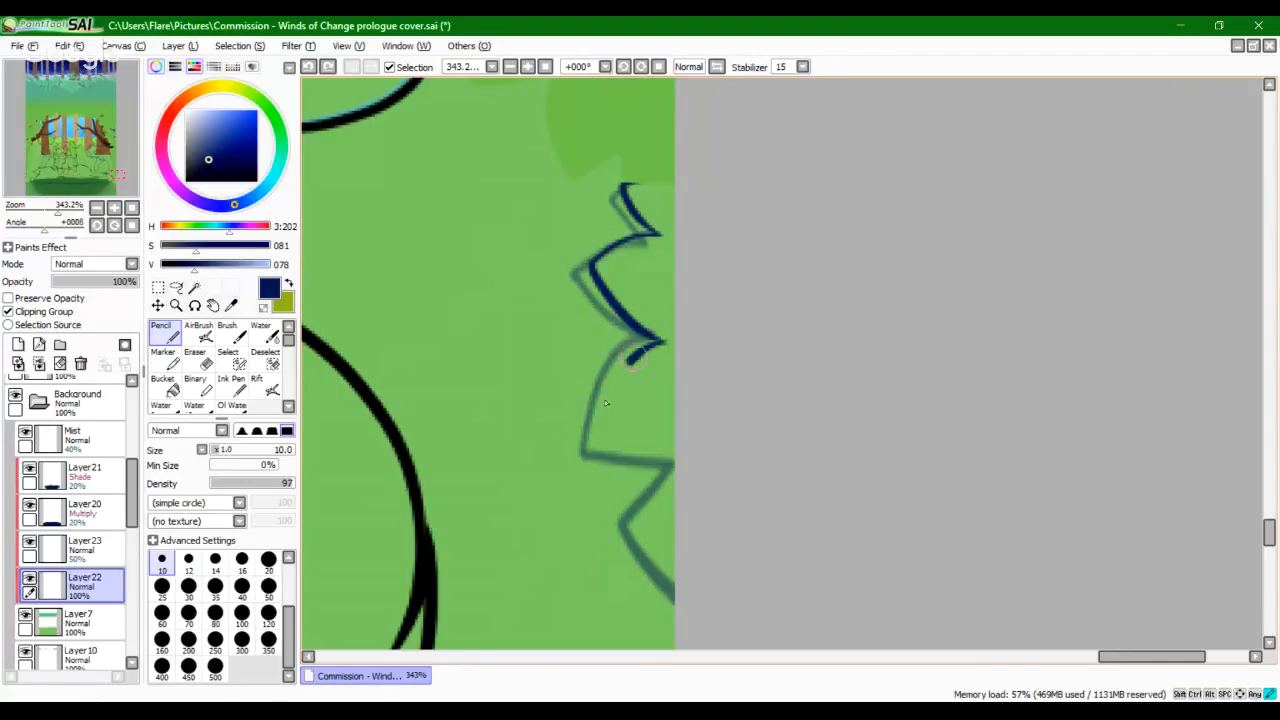
pyautogui.hotkey('ctrl', 'z')
pyautogui.moveTo(662, 342)
pyautogui.mouseDown()
pyautogui.moveTo(636, 357)
pyautogui.moveTo(591, 445)
pyautogui.moveTo(706, 473)
pyautogui.moveTo(675, 477)
pyautogui.moveTo(633, 524)
pyautogui.moveTo(676, 583)
pyautogui.moveTo(777, 606)
pyautogui.mouseUp()
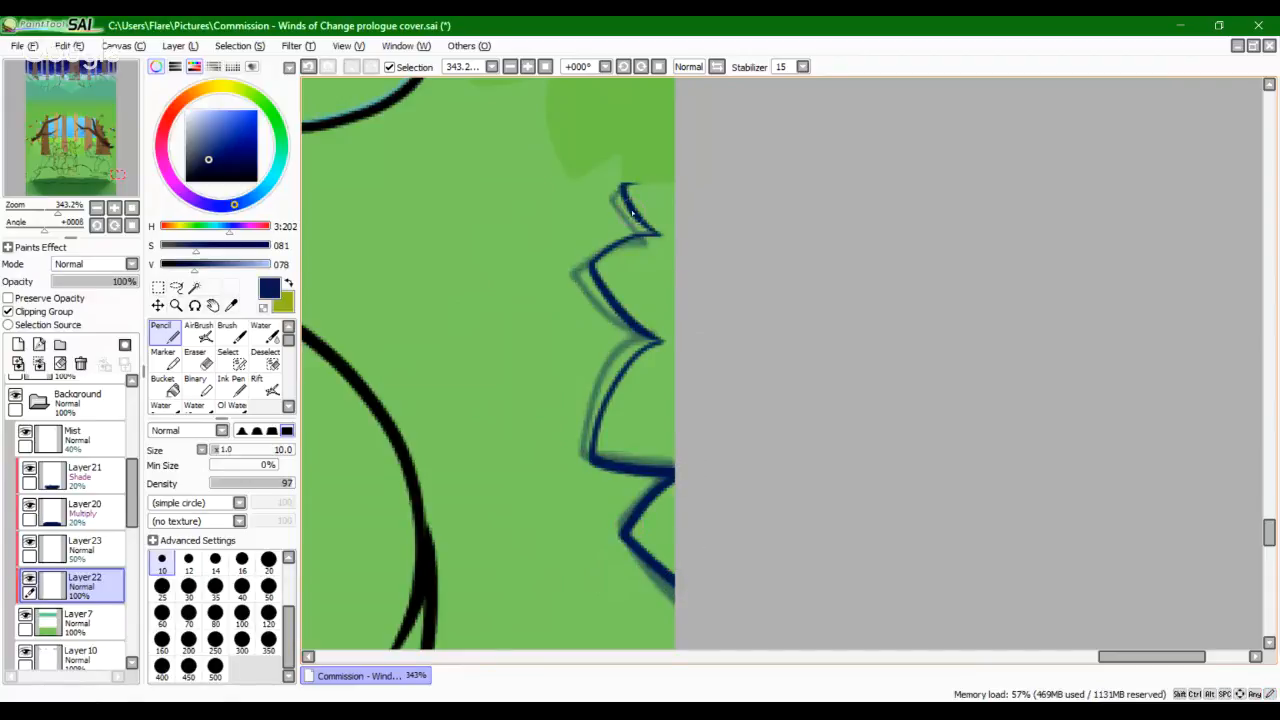
# Step: Finish the leafy shadow outline at the canvas's right edge and fill its enclosed sections with dark blue
pyautogui.moveTo(631, 191); pyautogui.dragTo(766, 177)
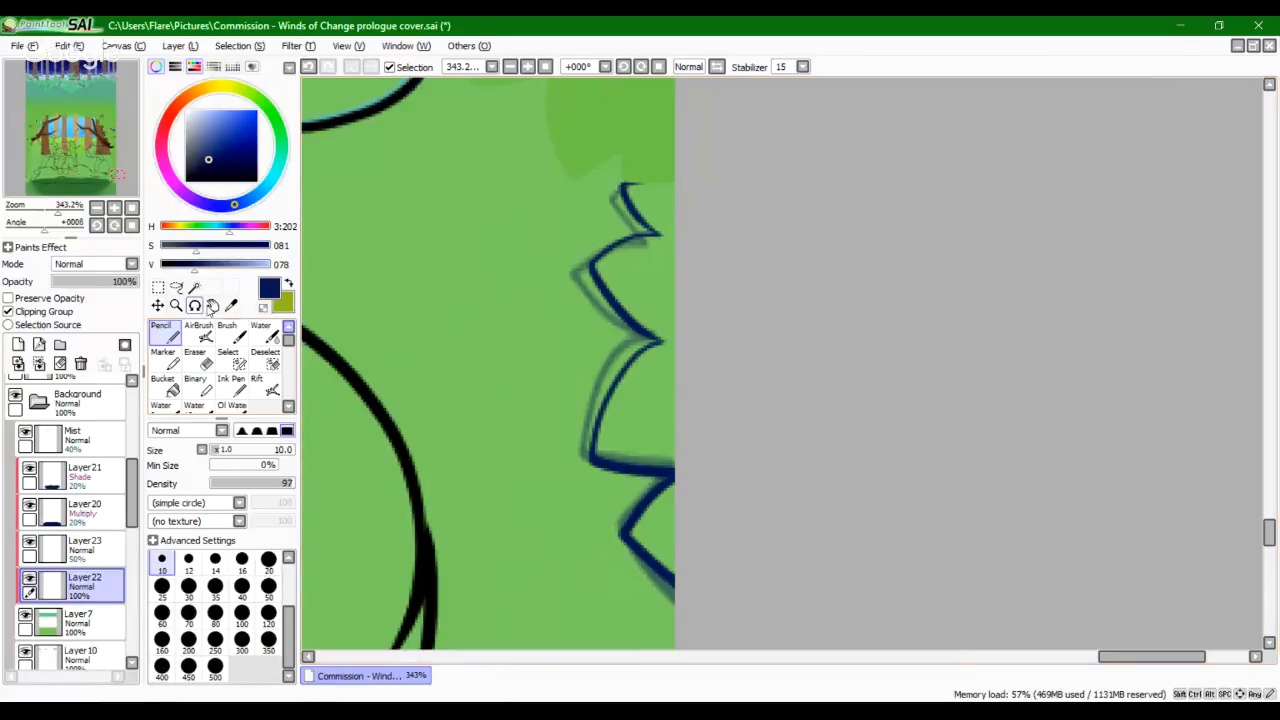
pyautogui.click(167, 386)
pyautogui.click(640, 388)
pyautogui.click(663, 545)
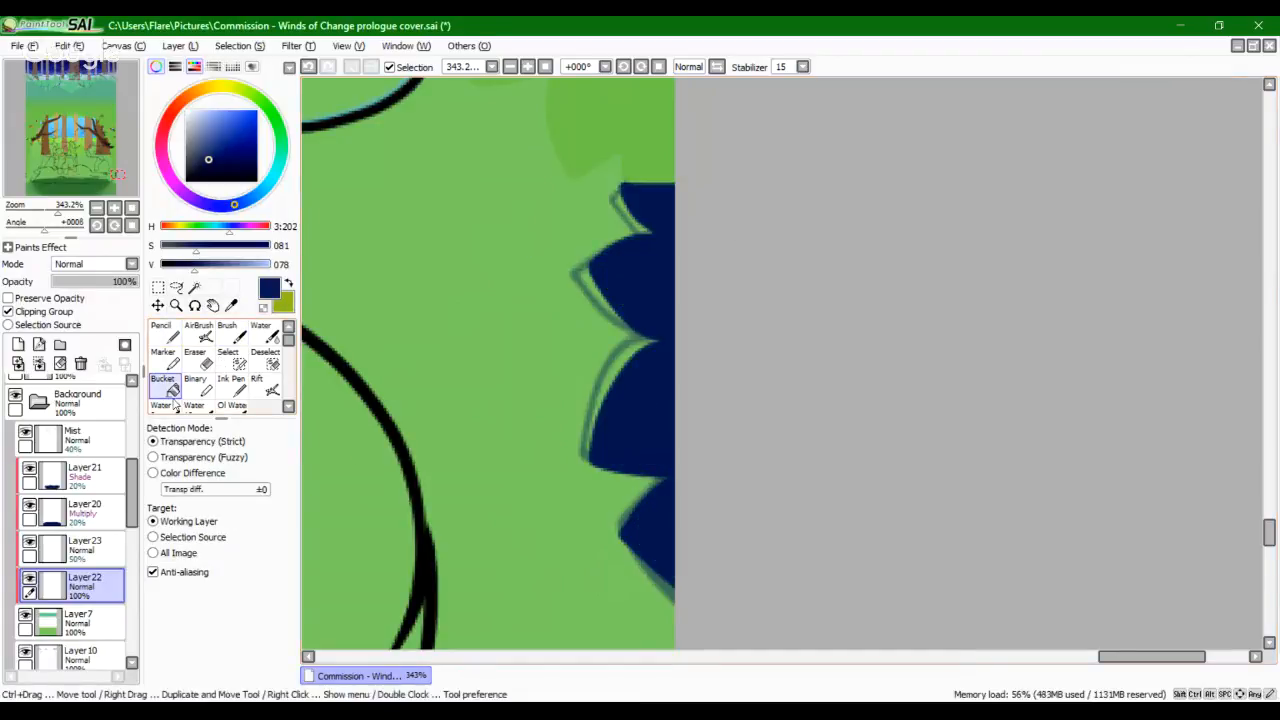
# Step: Clear the rough sketch on Layer23 and set Layer22's blending mode to Multiply
pyautogui.click(165, 335)
pyautogui.moveTo(1091, 658)
pyautogui.mouseDown()
pyautogui.moveTo(563, 670)
pyautogui.moveTo(398, 644)
pyautogui.mouseUp()
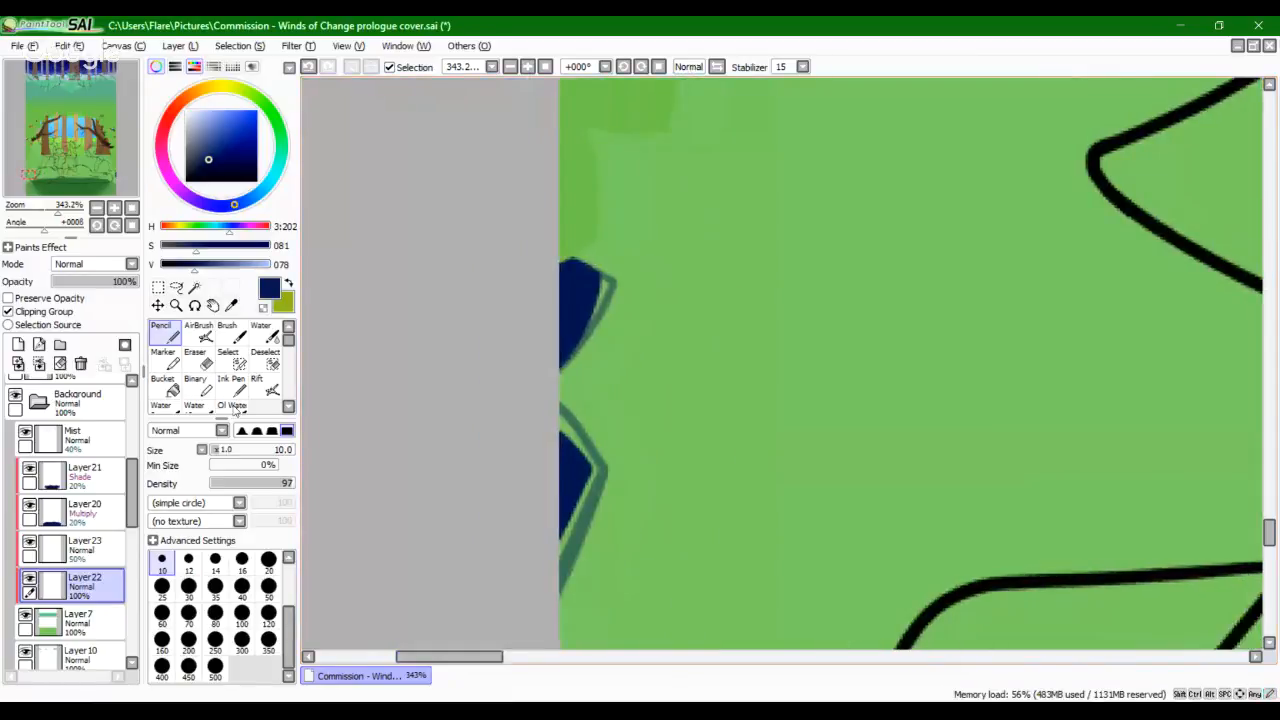
pyautogui.click(78, 558)
pyautogui.click(60, 364)
pyautogui.click(82, 586)
pyautogui.click(90, 264)
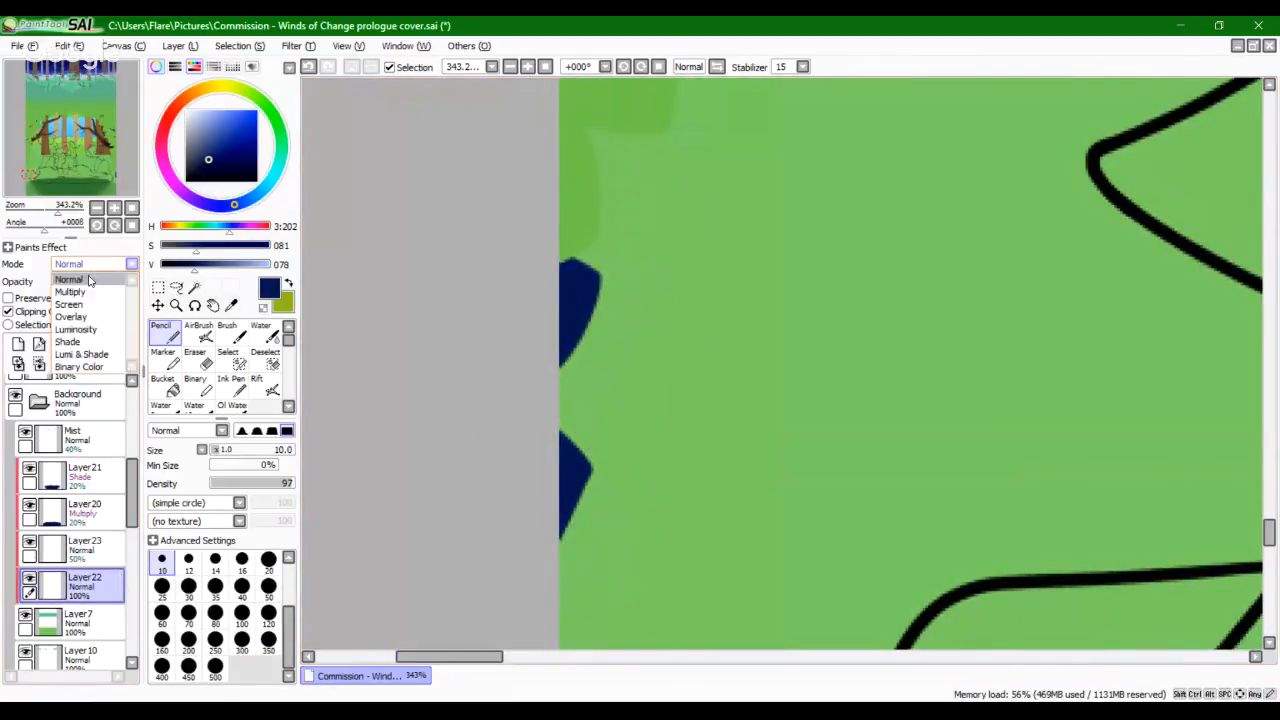
pyautogui.click(82, 292)
# Step: Draw two tapered grass blades rising from the dark leaf shadow at the canvas's right edge with the Pencil
pyautogui.moveTo(56, 210)
pyautogui.mouseDown()
pyautogui.moveTo(37, 212)
pyautogui.moveTo(147, 179)
pyautogui.moveTo(130, 166)
pyautogui.moveTo(64, 212)
pyautogui.mouseUp()
pyautogui.moveTo(114, 168); pyautogui.dragTo(115, 172)
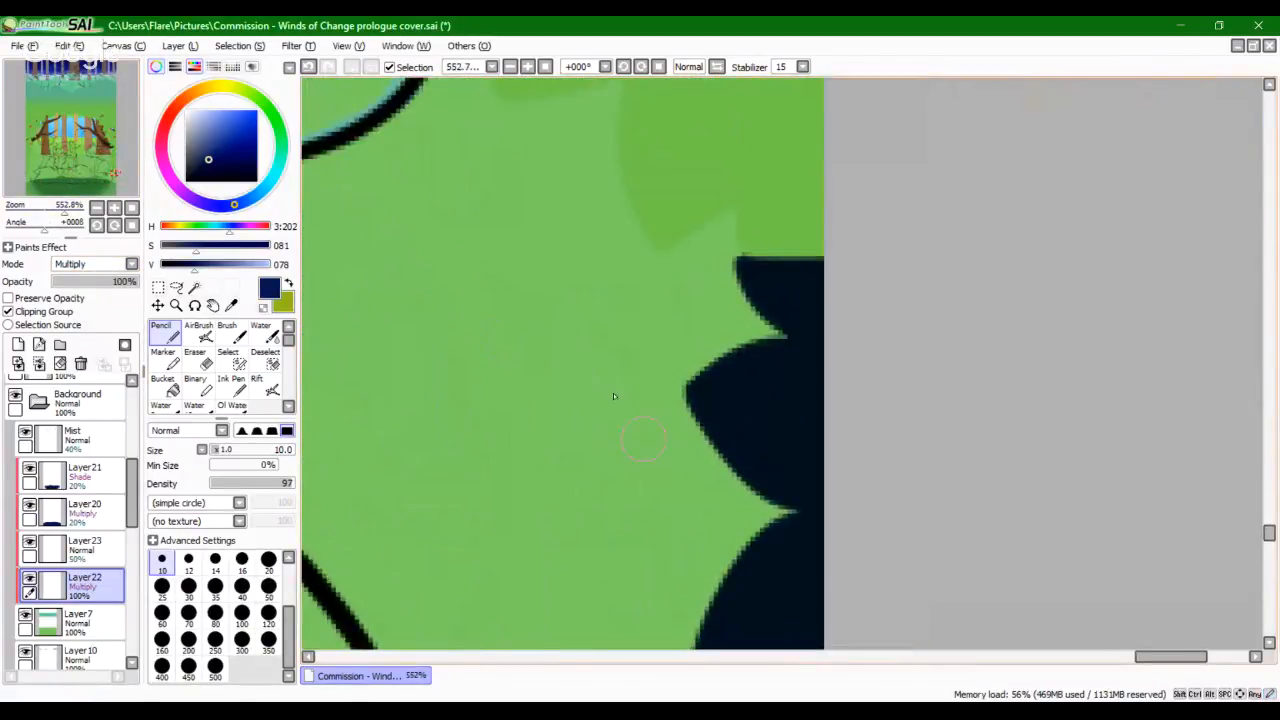
pyautogui.moveTo(597, 320); pyautogui.dragTo(714, 634)
pyautogui.moveTo(696, 514); pyautogui.dragTo(681, 304)
pyautogui.moveTo(609, 285); pyautogui.dragTo(668, 456)
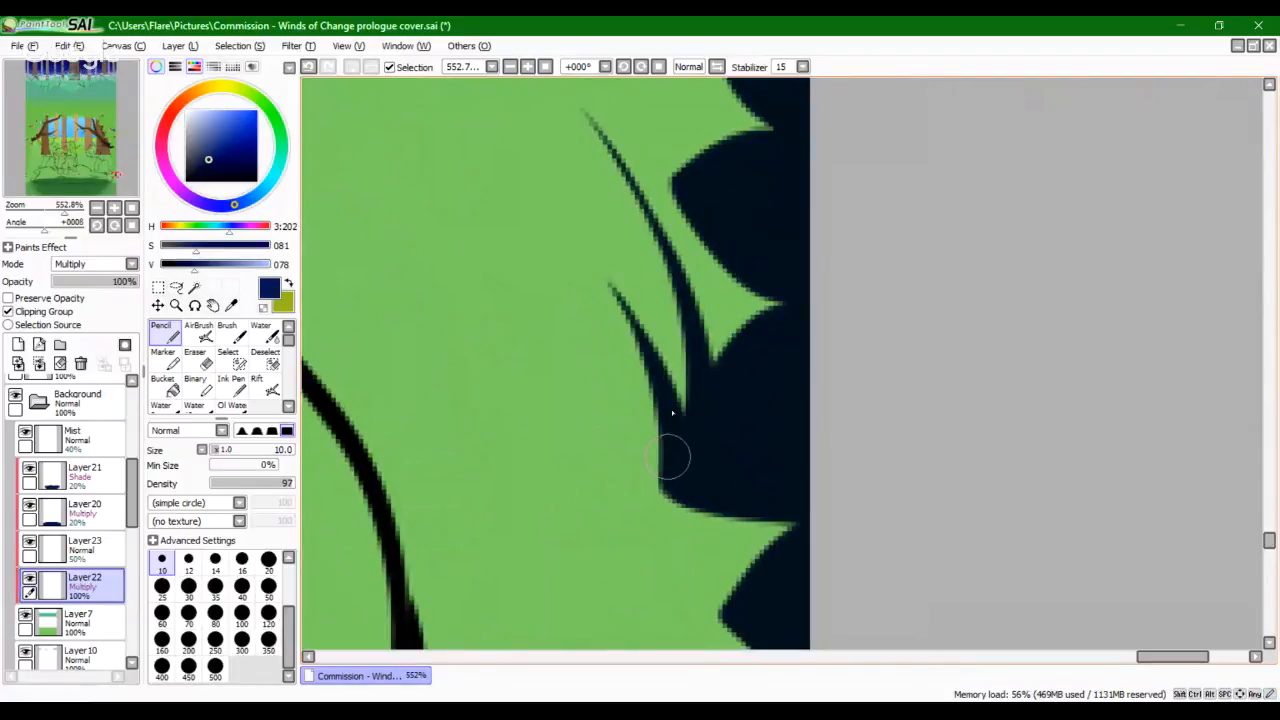
pyautogui.hotkey('ctrl', 'z')
pyautogui.moveTo(611, 287); pyautogui.dragTo(680, 449)
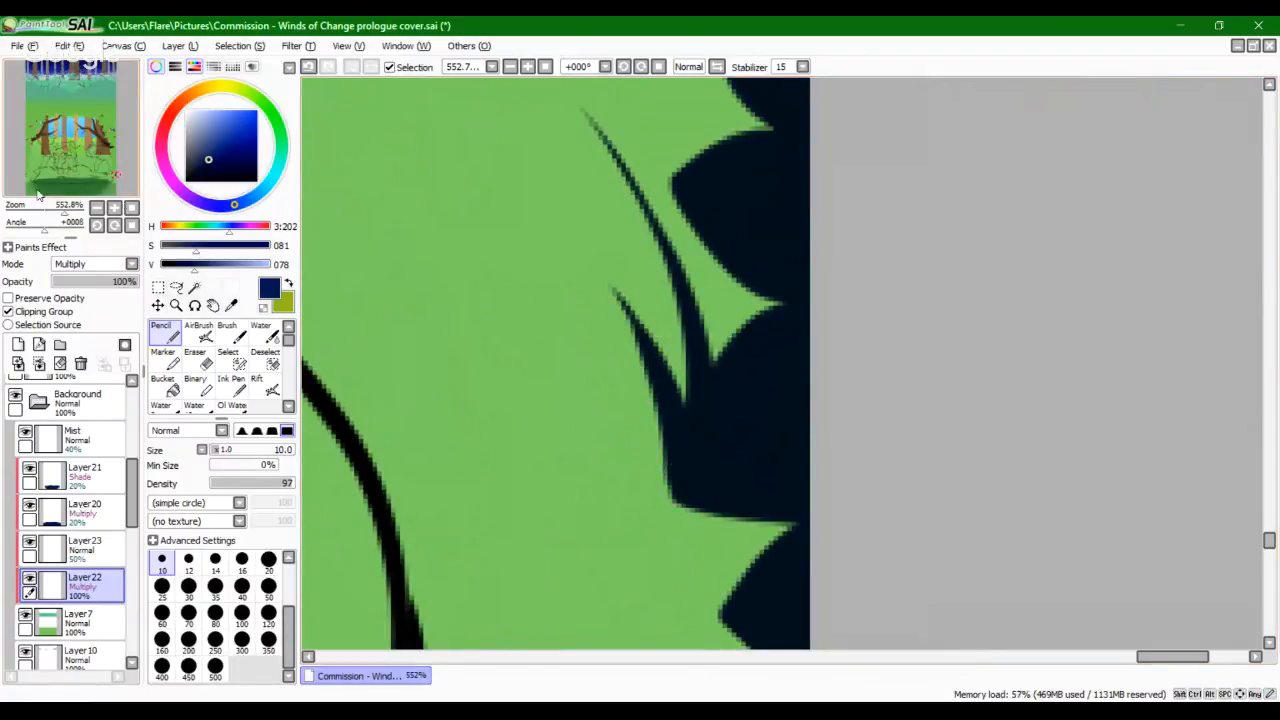
# Step: Draw one short pointed grass blade on top of the lower leaf shadow at the canvas's left edge
pyautogui.moveTo(38, 210); pyautogui.dragTo(44, 212)
pyautogui.moveTo(59, 160); pyautogui.dragTo(29, 173)
pyautogui.moveTo(27, 228); pyautogui.dragTo(61, 211)
pyautogui.click(131, 225)
pyautogui.moveTo(563, 380); pyautogui.dragTo(639, 255)
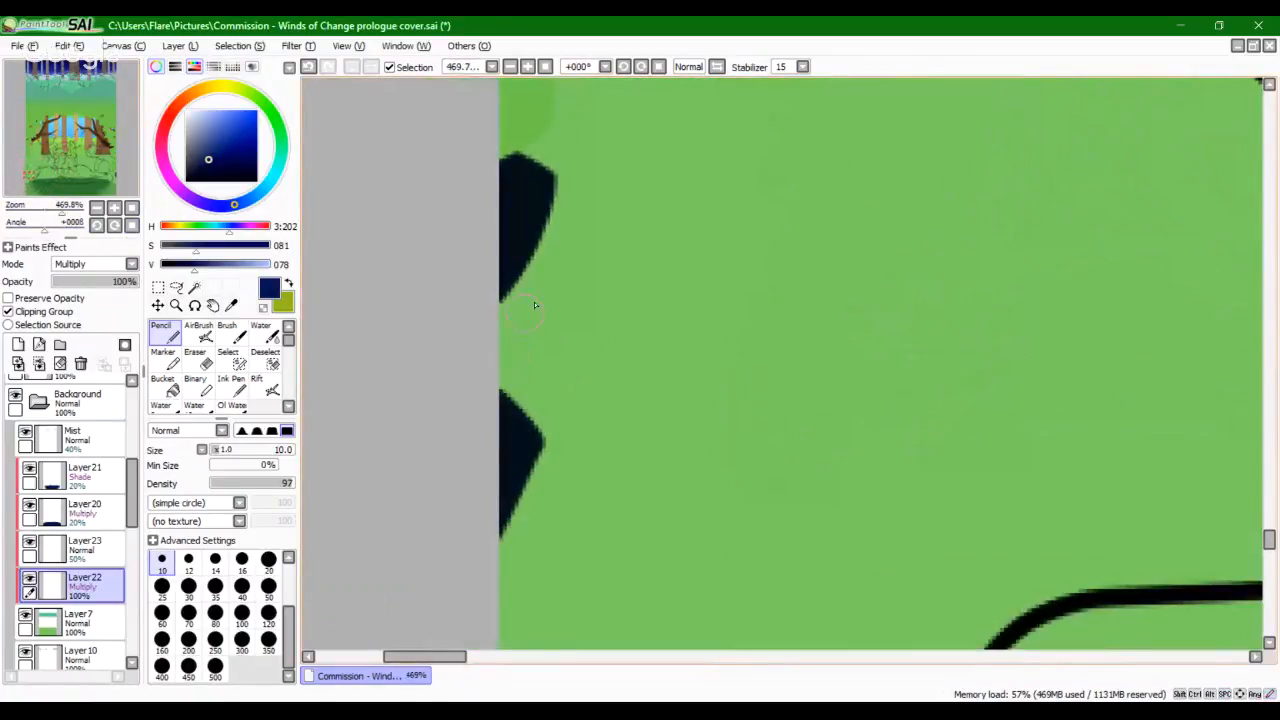
pyautogui.moveTo(534, 305); pyautogui.dragTo(516, 448)
pyautogui.hotkey('ctrl', 'z')
pyautogui.moveTo(555, 282); pyautogui.dragTo(521, 433)
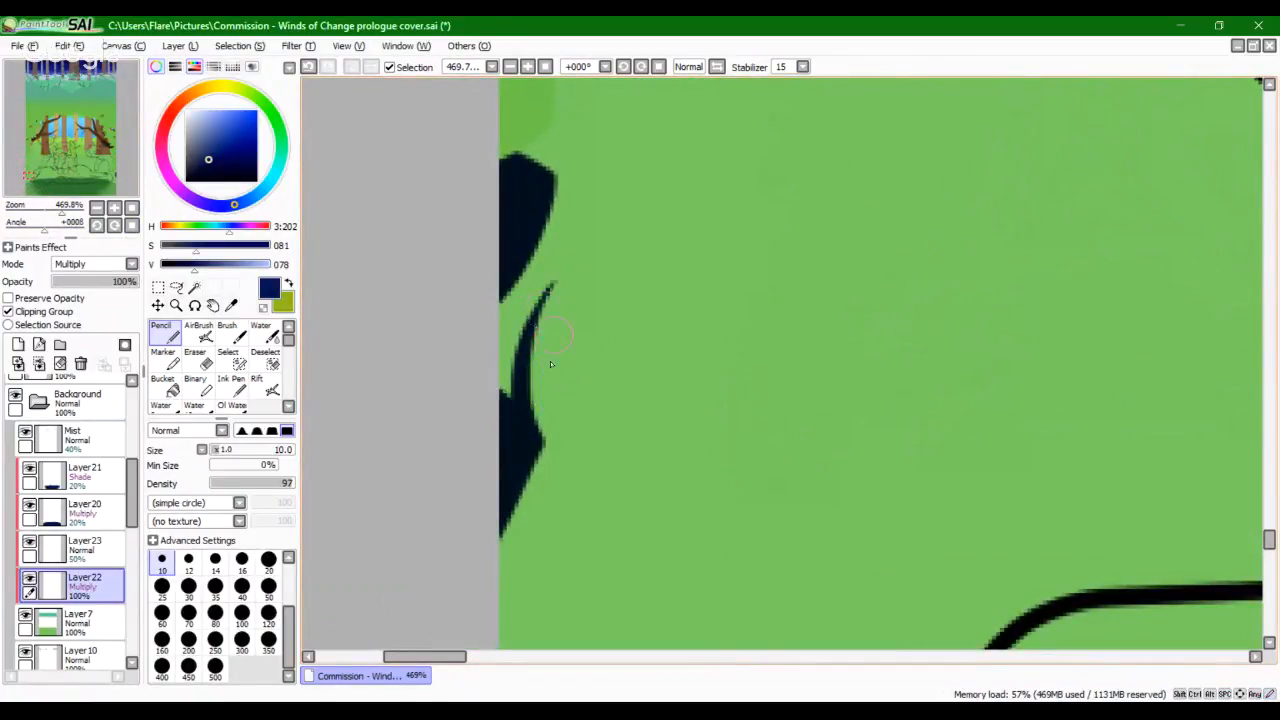
pyautogui.hotkey('ctrl', 'z')
pyautogui.moveTo(532, 325)
pyautogui.mouseDown()
pyautogui.moveTo(525, 446)
pyautogui.moveTo(523, 387)
pyautogui.moveTo(525, 422)
pyautogui.mouseUp()
# Step: Set the Pencil size to 12
pyautogui.click(131, 207)
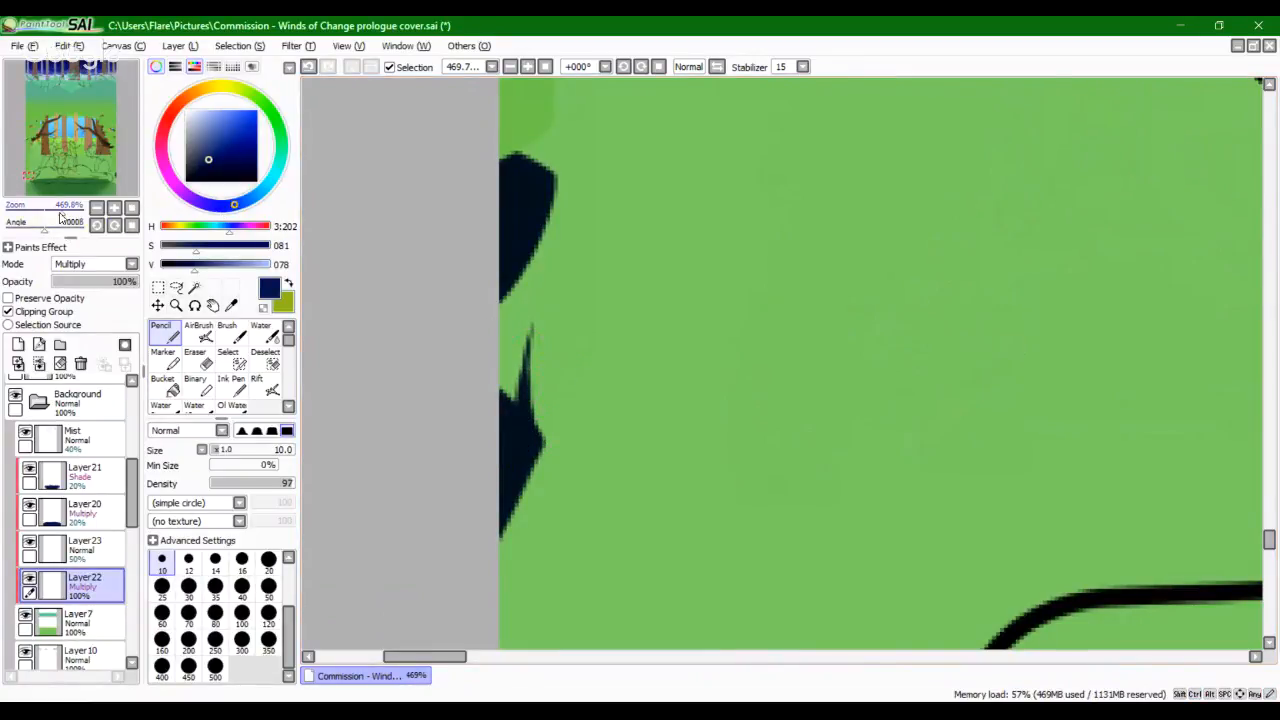
pyautogui.moveTo(92, 170); pyautogui.dragTo(157, 180)
pyautogui.moveTo(44, 212); pyautogui.dragTo(33, 214)
pyautogui.moveTo(54, 163); pyautogui.dragTo(20, 162)
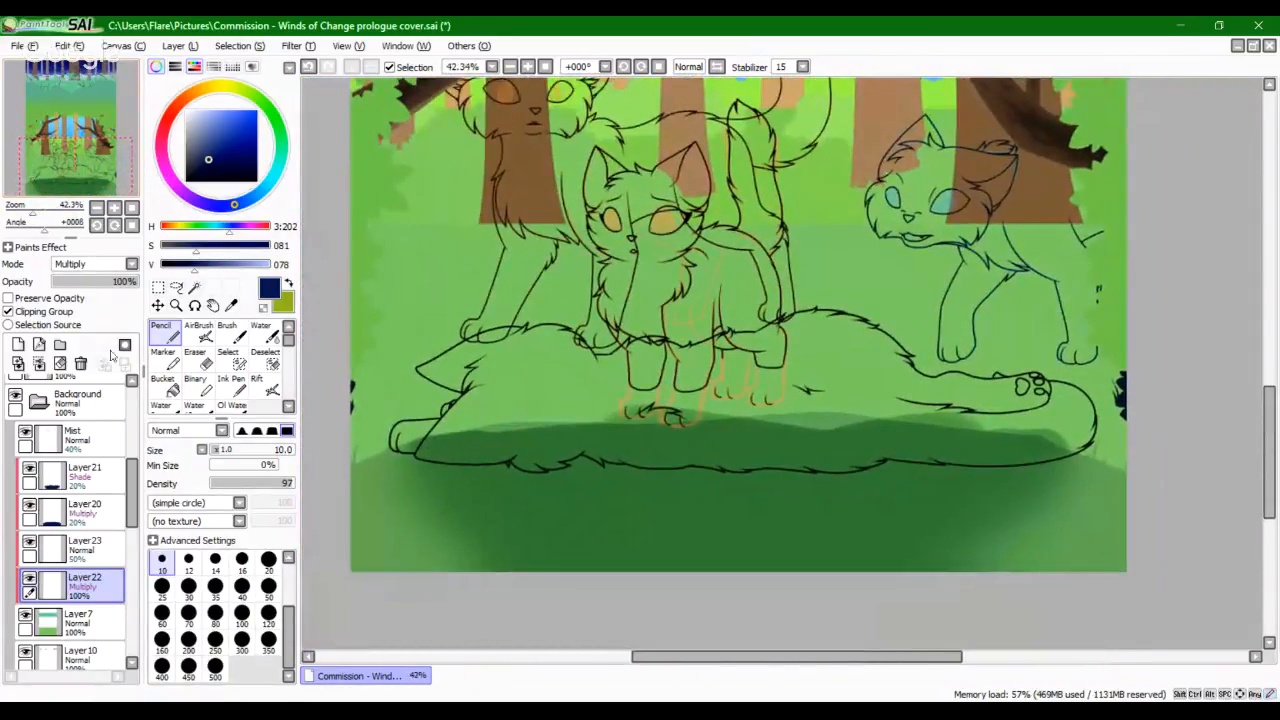
pyautogui.click(188, 560)
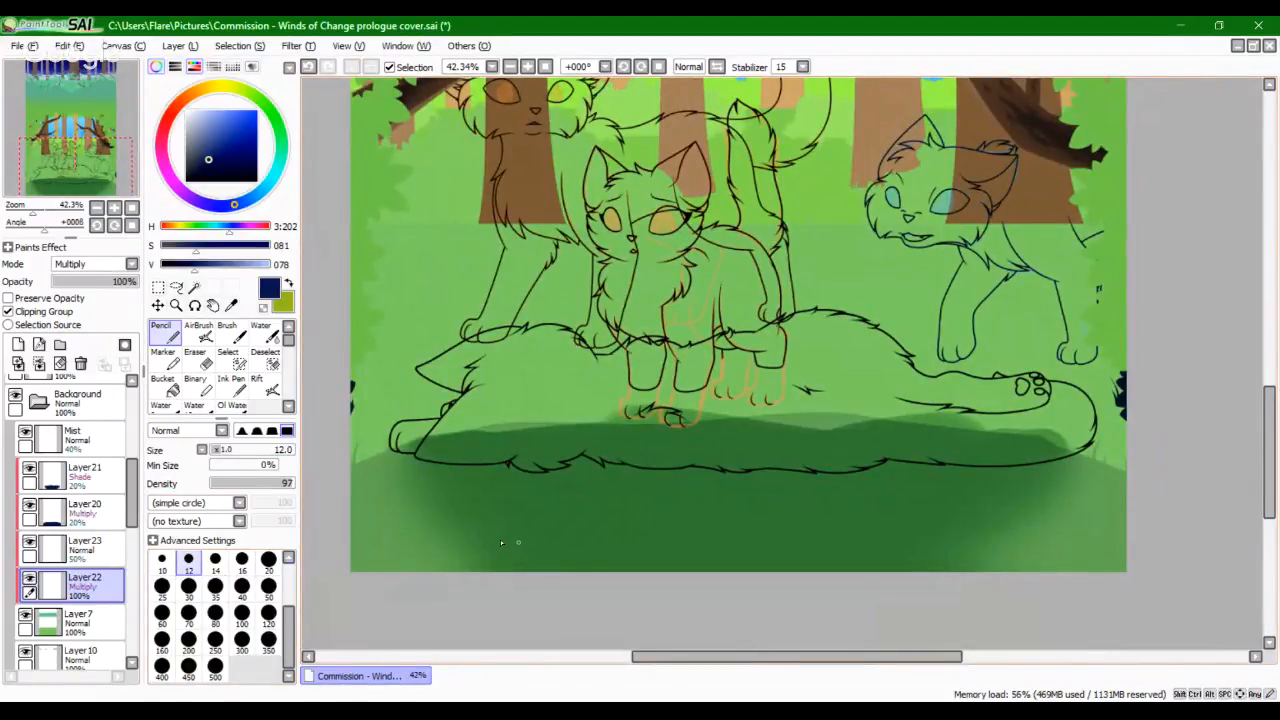
# Step: Raise Layer20's opacity to 100%, place it directly above Layer22 and merge it down into Layer22
pyautogui.click(60, 512)
pyautogui.click(30, 510)
pyautogui.click(30, 510)
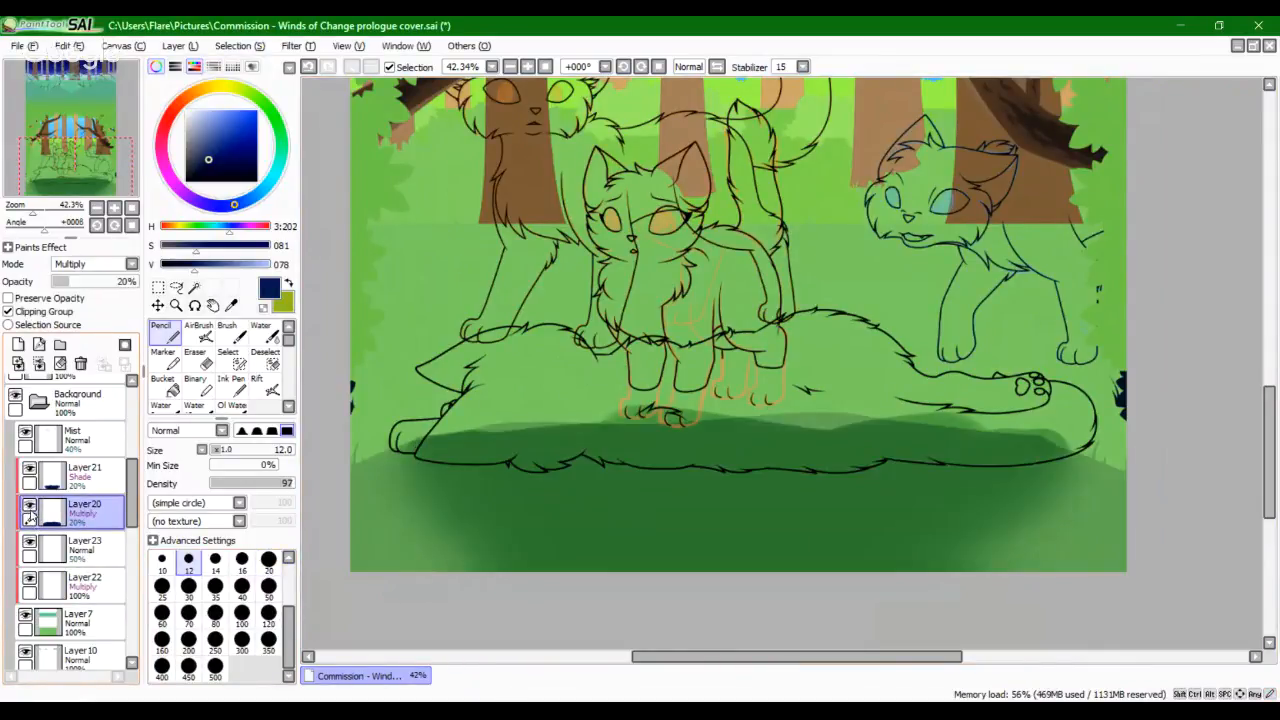
pyautogui.moveTo(98, 282); pyautogui.dragTo(150, 283)
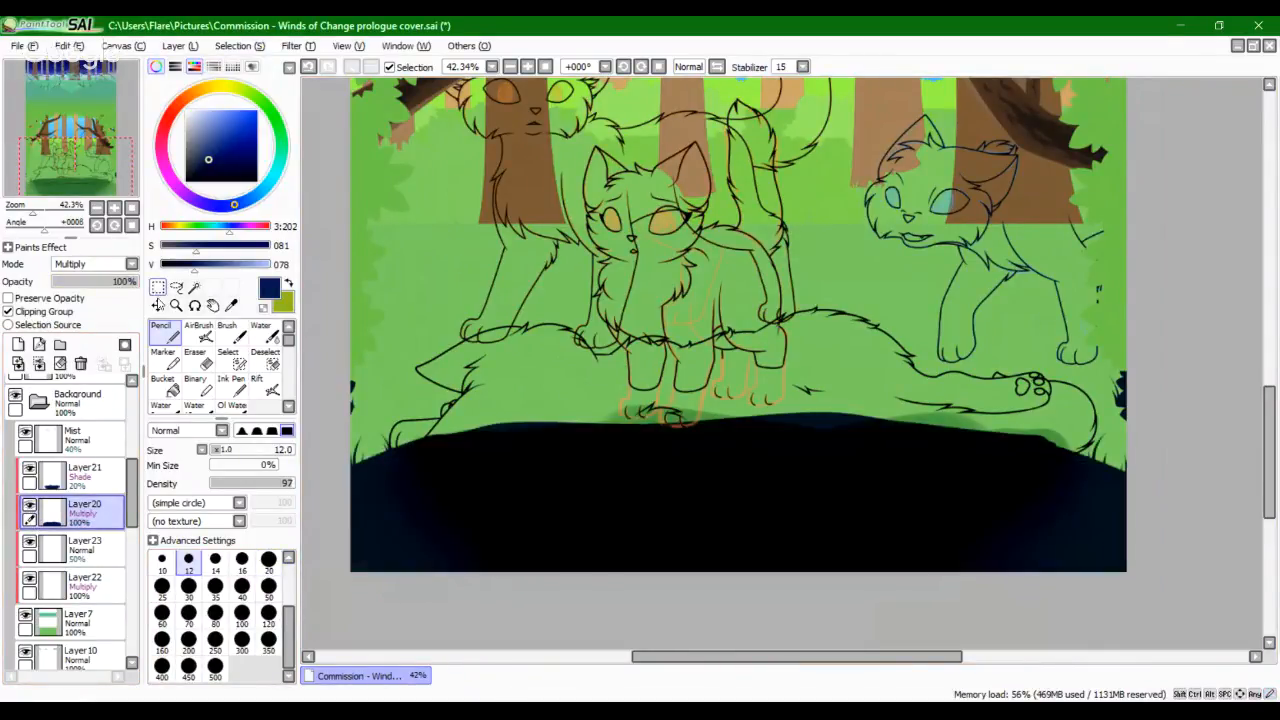
pyautogui.moveTo(94, 518); pyautogui.dragTo(96, 578)
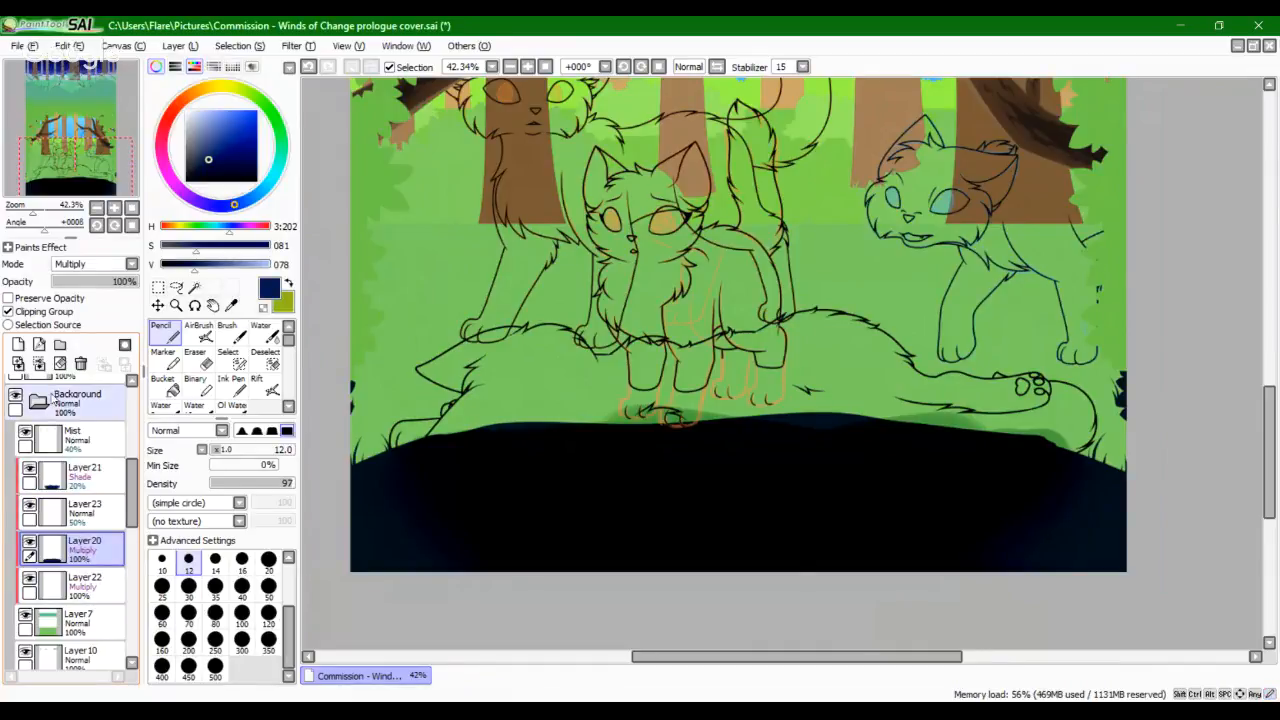
pyautogui.click(39, 363)
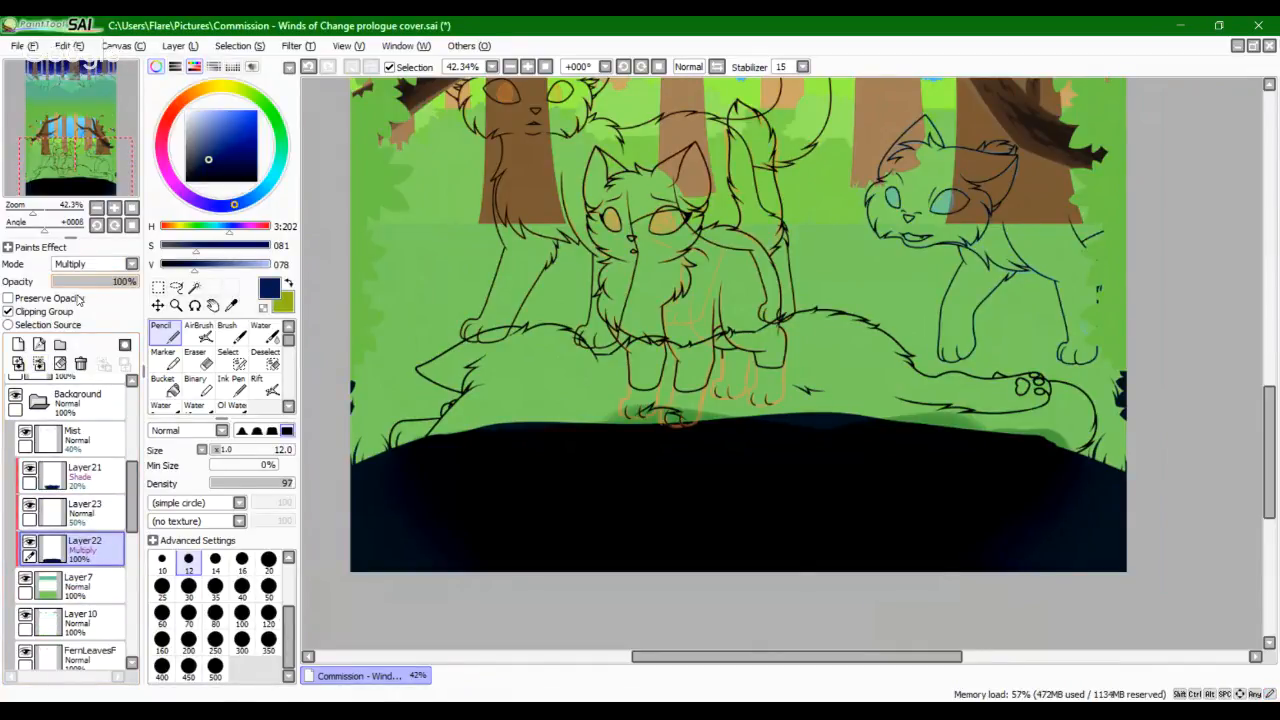
pyautogui.moveTo(99, 289)
pyautogui.mouseDown()
pyautogui.moveTo(68, 292)
pyautogui.moveTo(117, 283)
pyautogui.mouseUp()
# Step: Draw a wavy shadow edge on Layer22 from the left foliage across the grass to the middle cat's face
pyautogui.moveTo(39, 201)
pyautogui.mouseDown()
pyautogui.moveTo(28, 224)
pyautogui.moveTo(50, 153)
pyautogui.moveTo(64, 171)
pyautogui.moveTo(56, 161)
pyautogui.moveTo(20, 217)
pyautogui.moveTo(47, 213)
pyautogui.mouseUp()
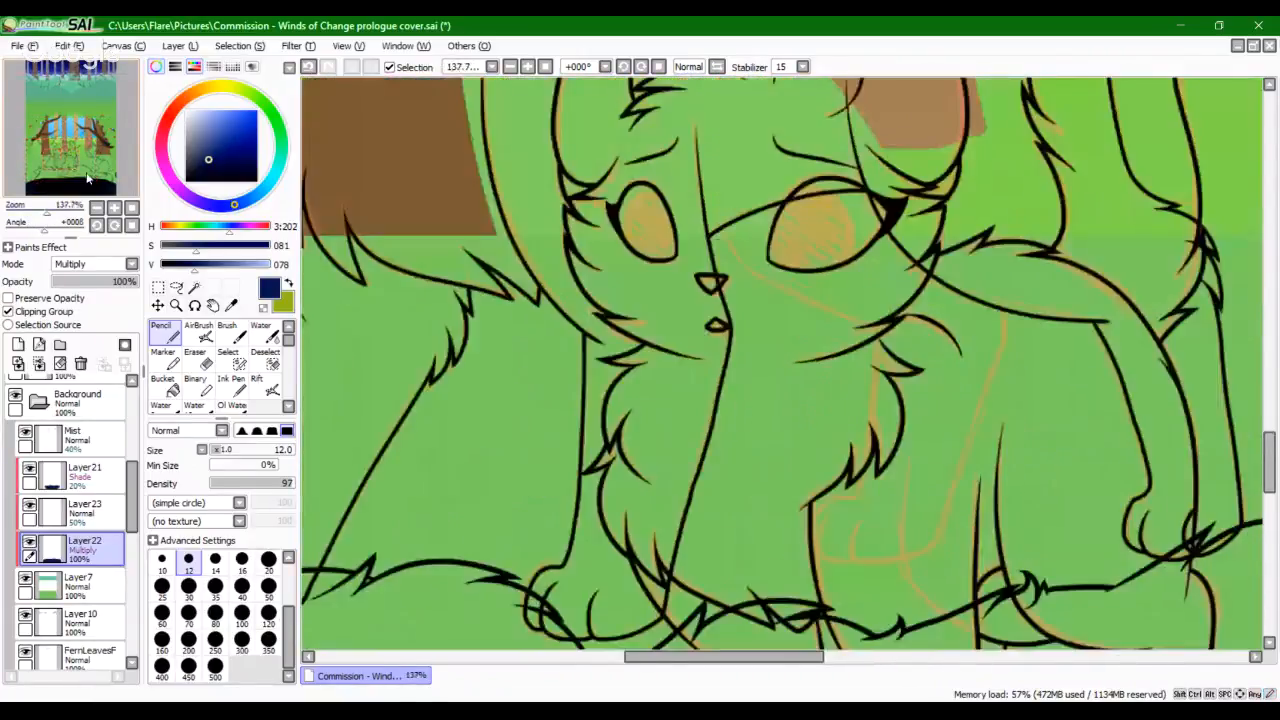
pyautogui.moveTo(58, 158); pyautogui.dragTo(95, 158)
pyautogui.moveTo(52, 212); pyautogui.dragTo(45, 213)
pyautogui.press('space')
pyautogui.moveTo(662, 457); pyautogui.dragTo(594, 425)
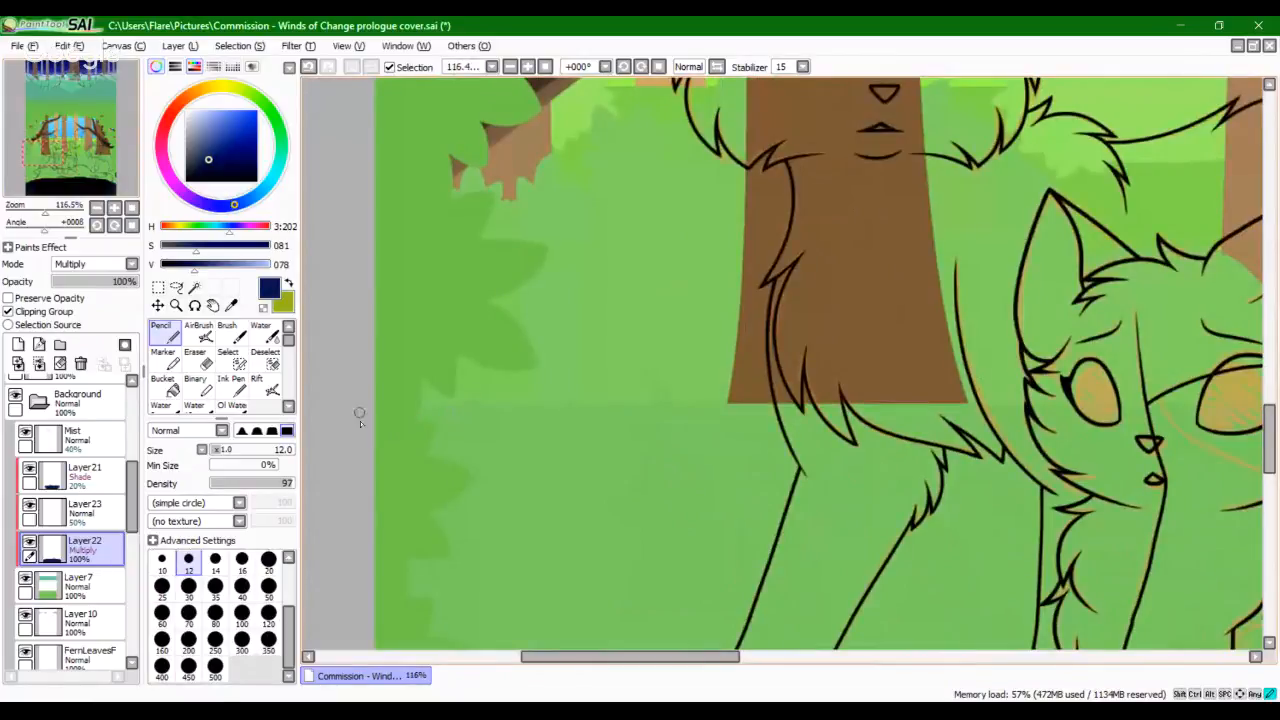
pyautogui.hotkey('ctrl', 'z')
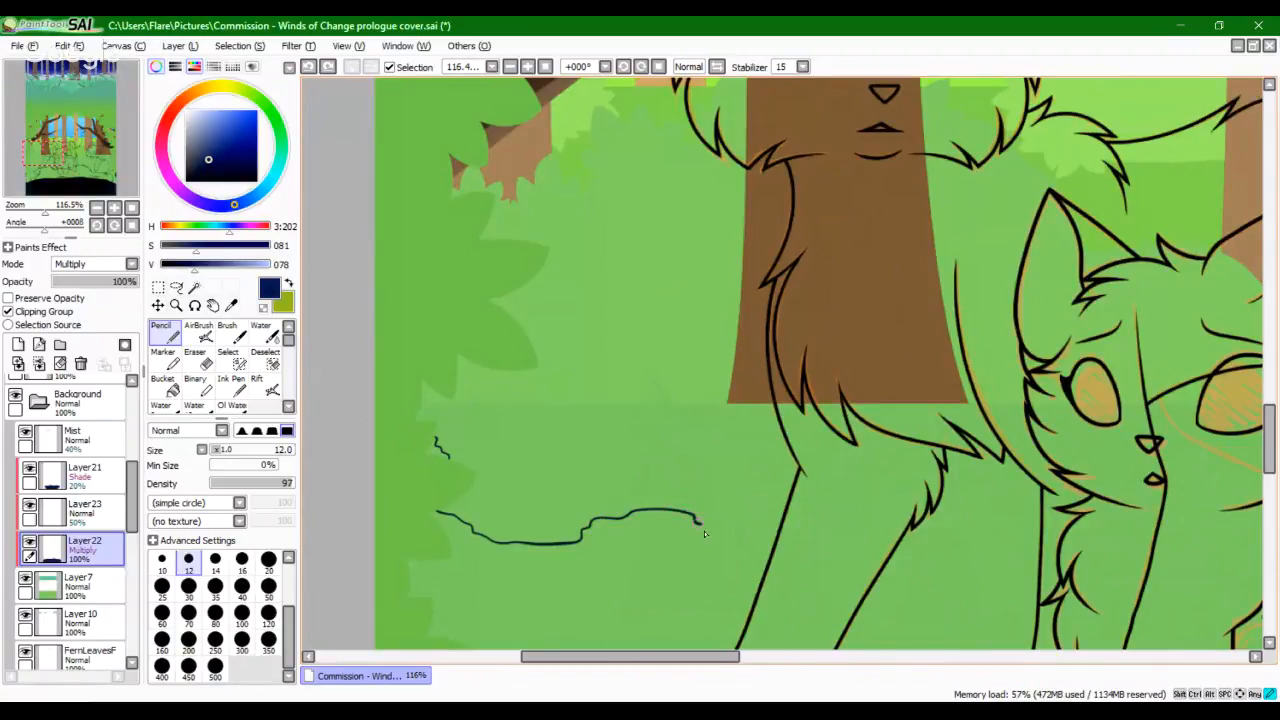
pyautogui.moveTo(745, 544); pyautogui.dragTo(830, 534)
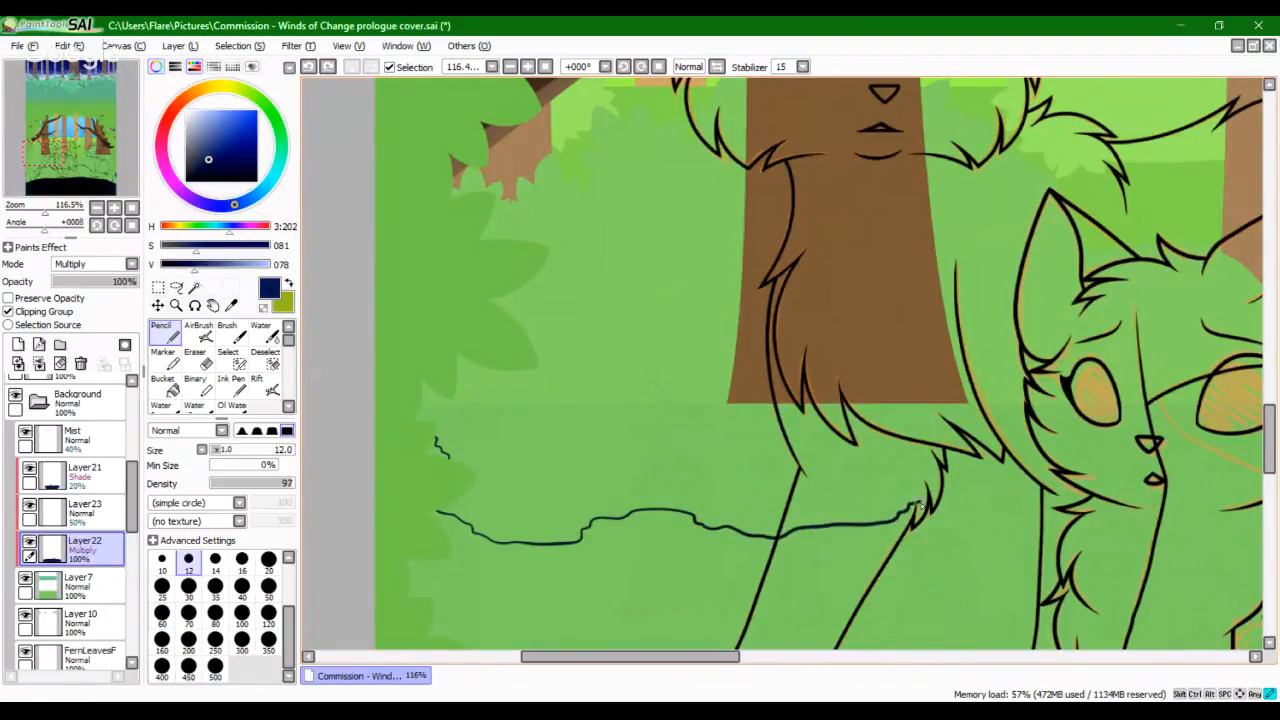
pyautogui.moveTo(1058, 519); pyautogui.dragTo(1149, 509)
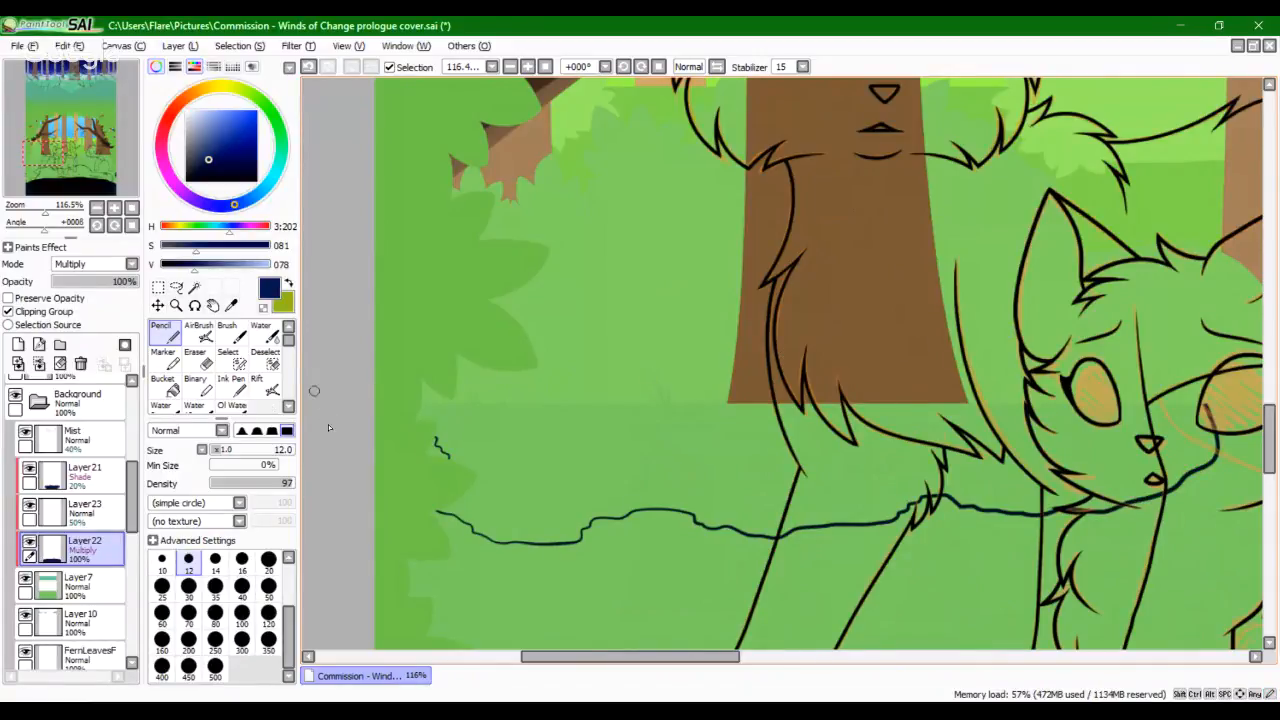
# Step: Outline an elongated irregular patch on the grass above the wavy shadow edge, between the left foliage and the tree trunk
pyautogui.moveTo(46, 213)
pyautogui.mouseDown()
pyautogui.moveTo(30, 213)
pyautogui.moveTo(48, 213)
pyautogui.mouseUp()
pyautogui.press('space')
pyautogui.moveTo(572, 495); pyautogui.dragTo(574, 385)
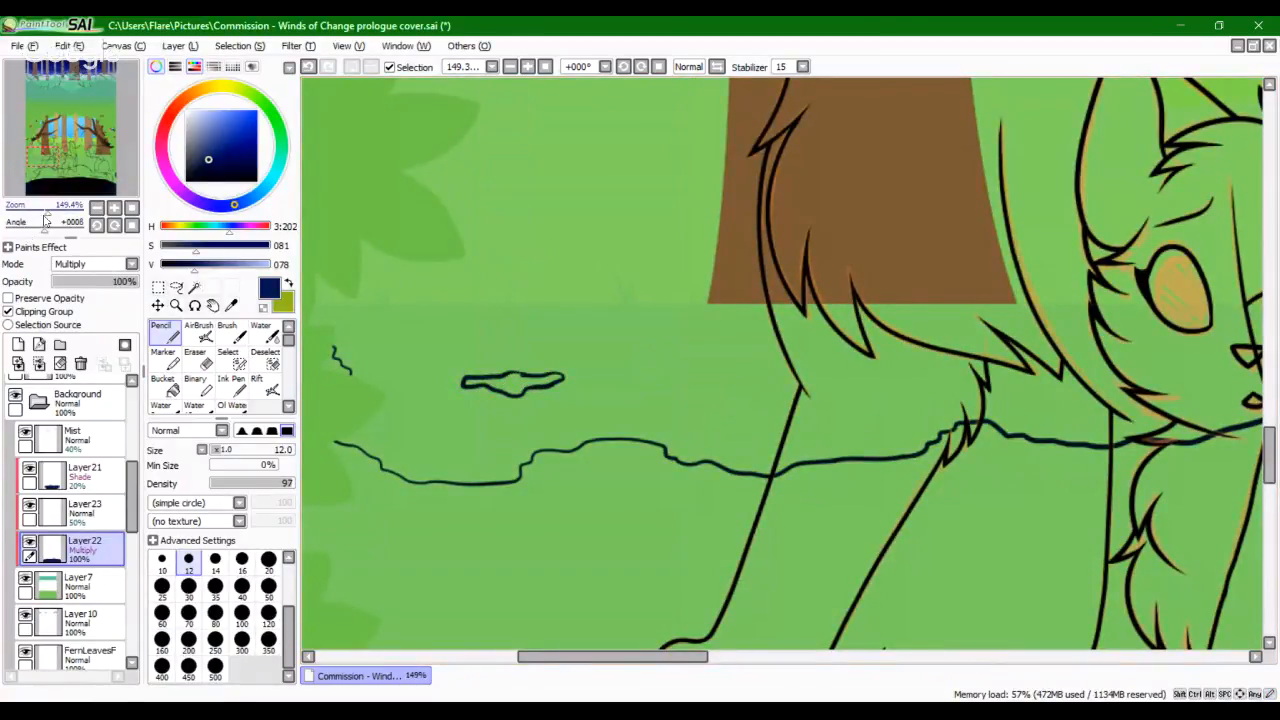
pyautogui.moveTo(47, 213); pyautogui.dragTo(54, 213)
pyautogui.press('space')
pyautogui.moveTo(305, 398); pyautogui.dragTo(575, 279)
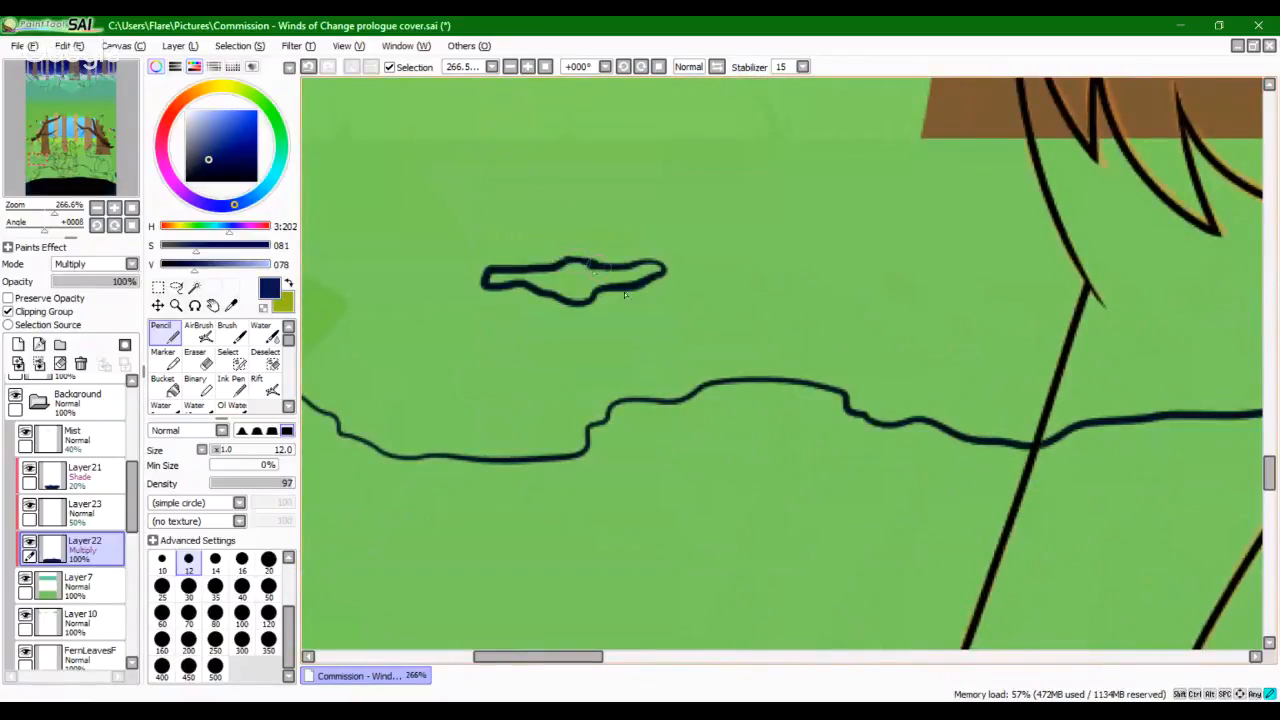
# Step: Outline smaller irregular patches around the elongated one and beside the left foliage, keeping them above the wavy shadow edge
pyautogui.moveTo(634, 352)
pyautogui.mouseDown()
pyautogui.moveTo(676, 338)
pyautogui.moveTo(691, 313)
pyautogui.moveTo(668, 314)
pyautogui.moveTo(679, 291)
pyautogui.moveTo(709, 284)
pyautogui.moveTo(689, 282)
pyautogui.moveTo(715, 280)
pyautogui.moveTo(693, 286)
pyautogui.moveTo(726, 300)
pyautogui.moveTo(744, 290)
pyautogui.moveTo(711, 292)
pyautogui.moveTo(728, 298)
pyautogui.moveTo(690, 281)
pyautogui.moveTo(712, 308)
pyautogui.moveTo(764, 292)
pyautogui.moveTo(753, 279)
pyautogui.moveTo(686, 293)
pyautogui.mouseUp()
pyautogui.hotkey('ctrl', 'z')
pyautogui.hotkey('ctrl', 'z')
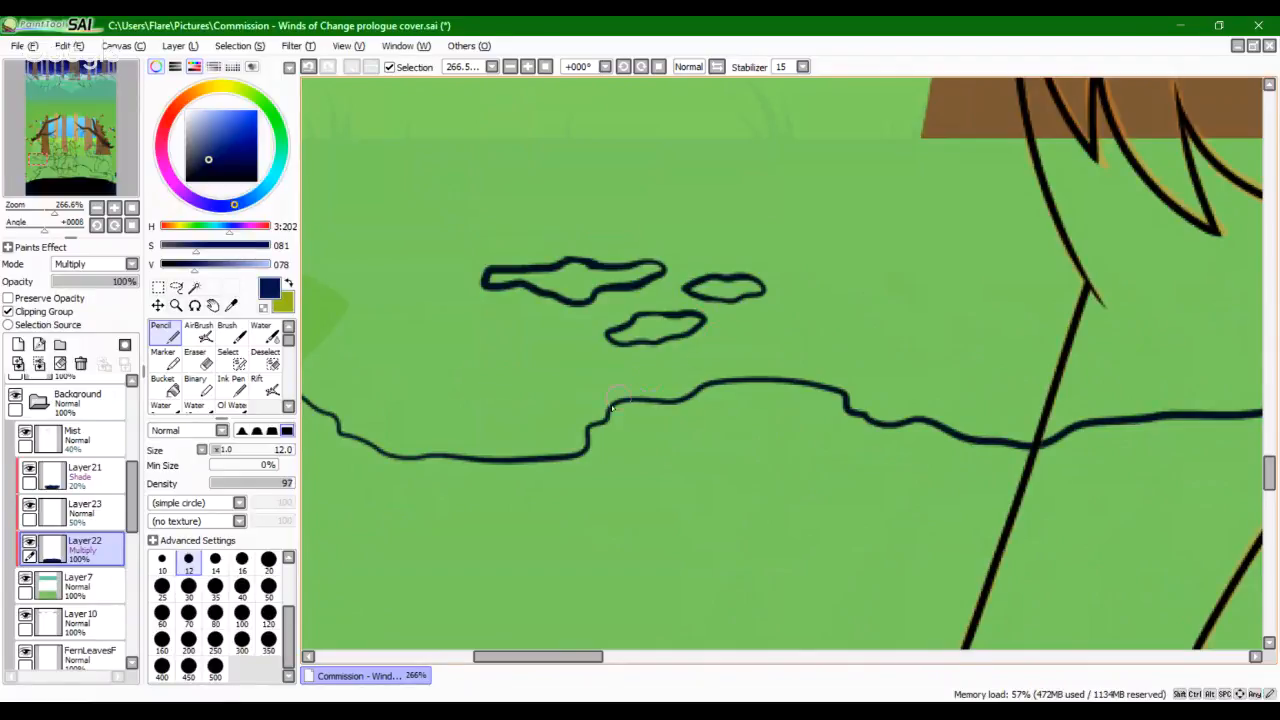
pyautogui.moveTo(514, 357)
pyautogui.mouseDown()
pyautogui.moveTo(566, 371)
pyautogui.moveTo(720, 348)
pyautogui.moveTo(707, 361)
pyautogui.moveTo(717, 368)
pyautogui.moveTo(758, 366)
pyautogui.moveTo(767, 356)
pyautogui.moveTo(749, 346)
pyautogui.moveTo(721, 347)
pyautogui.moveTo(721, 369)
pyautogui.moveTo(744, 367)
pyautogui.moveTo(757, 348)
pyautogui.moveTo(728, 331)
pyautogui.mouseUp()
pyautogui.hotkey('ctrl', 'z')
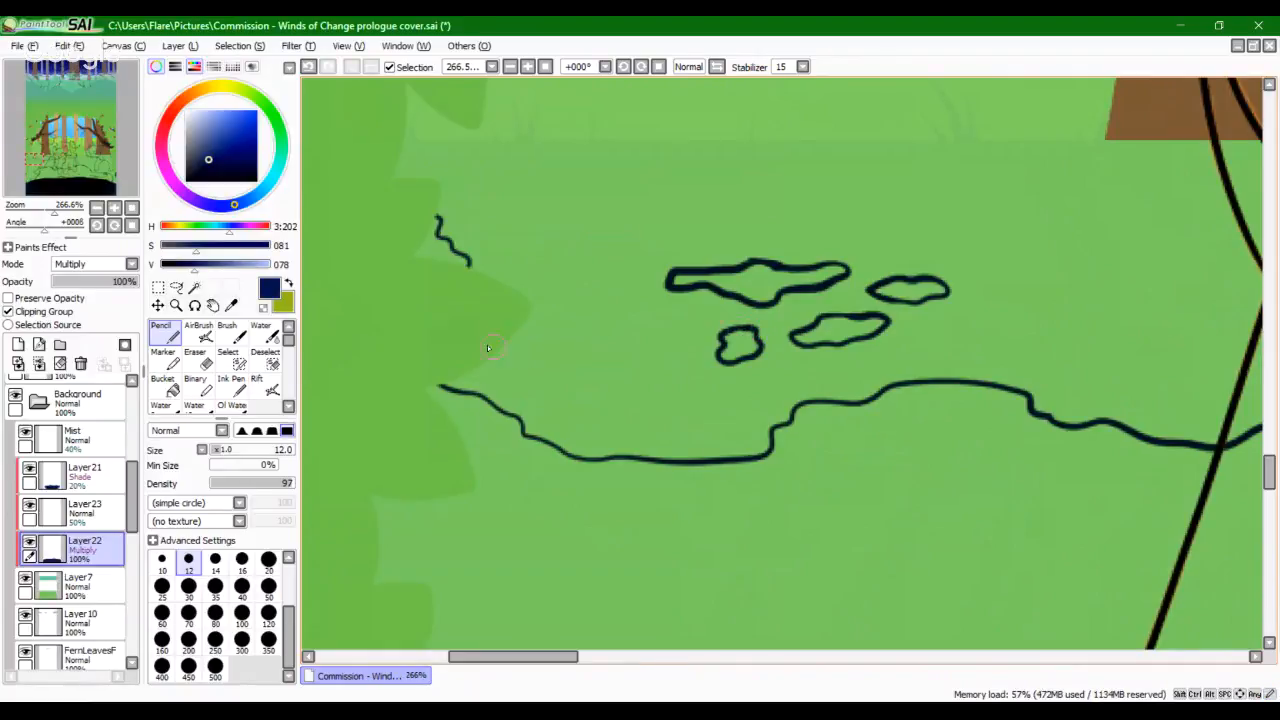
pyautogui.moveTo(521, 339)
pyautogui.mouseDown()
pyautogui.moveTo(521, 376)
pyautogui.moveTo(582, 372)
pyautogui.moveTo(588, 358)
pyautogui.moveTo(563, 346)
pyautogui.moveTo(511, 340)
pyautogui.moveTo(563, 302)
pyautogui.moveTo(537, 298)
pyautogui.moveTo(604, 317)
pyautogui.mouseUp()
pyautogui.moveTo(640, 432)
pyautogui.mouseDown()
pyautogui.moveTo(684, 438)
pyautogui.moveTo(752, 400)
pyautogui.moveTo(677, 400)
pyautogui.moveTo(661, 417)
pyautogui.moveTo(697, 449)
pyautogui.moveTo(748, 426)
pyautogui.moveTo(732, 430)
pyautogui.mouseUp()
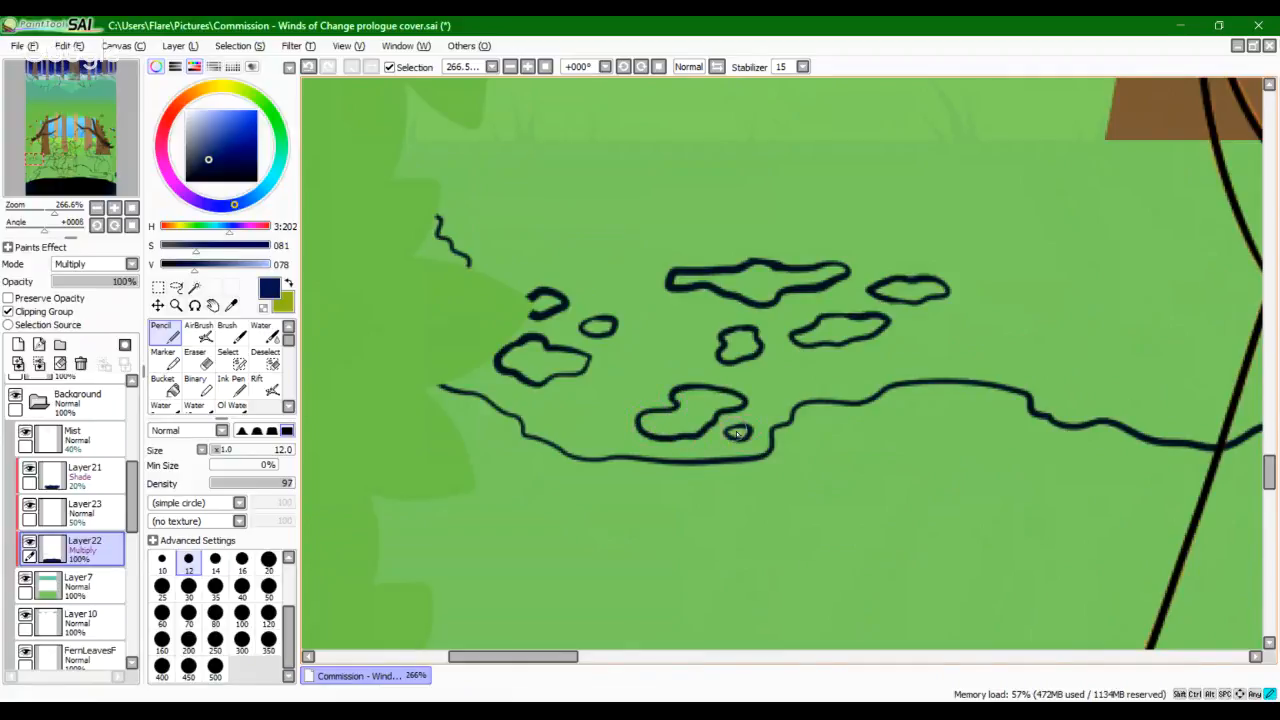
# Step: Outline a cluster of irregular patches at the upper end of the shadow edge, next to the left foliage
pyautogui.moveTo(610, 355); pyautogui.dragTo(530, 423)
pyautogui.moveTo(483, 303); pyautogui.dragTo(463, 331)
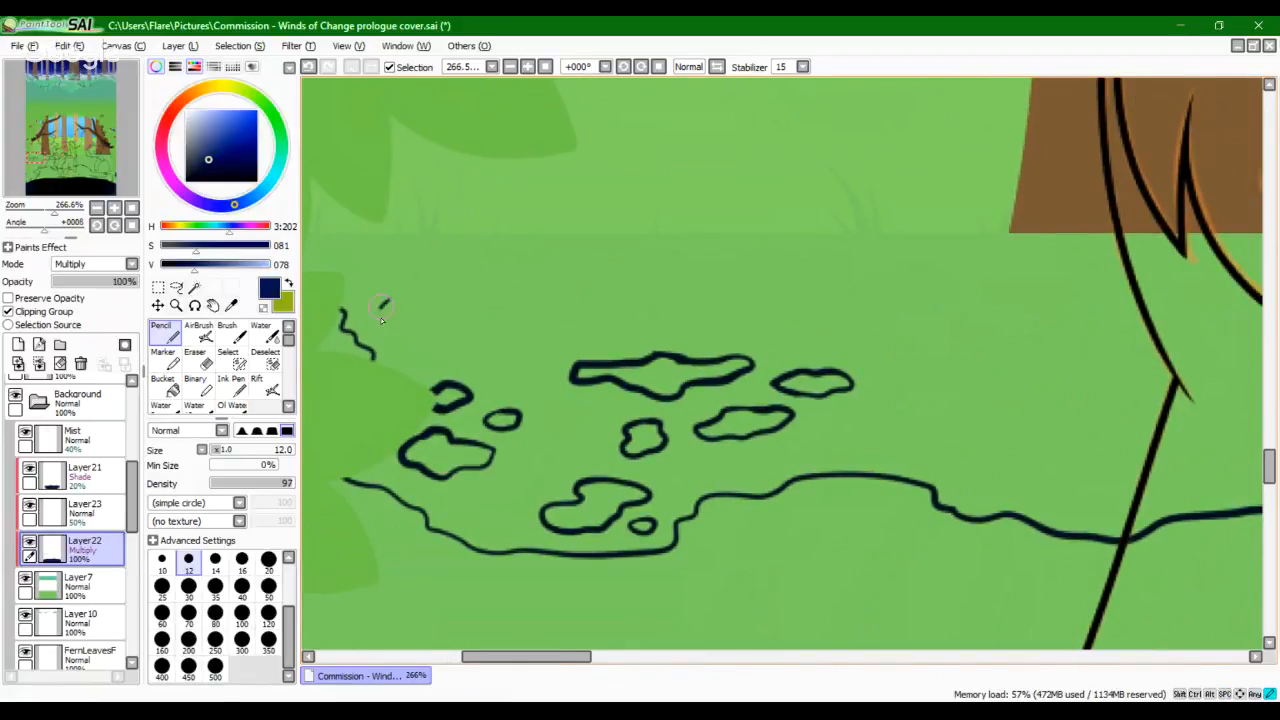
pyautogui.moveTo(389, 300)
pyautogui.mouseDown()
pyautogui.moveTo(464, 331)
pyautogui.moveTo(446, 313)
pyautogui.moveTo(459, 292)
pyautogui.moveTo(416, 280)
pyautogui.moveTo(386, 325)
pyautogui.moveTo(394, 312)
pyautogui.moveTo(484, 346)
pyautogui.moveTo(470, 349)
pyautogui.moveTo(486, 329)
pyautogui.moveTo(450, 322)
pyautogui.mouseUp()
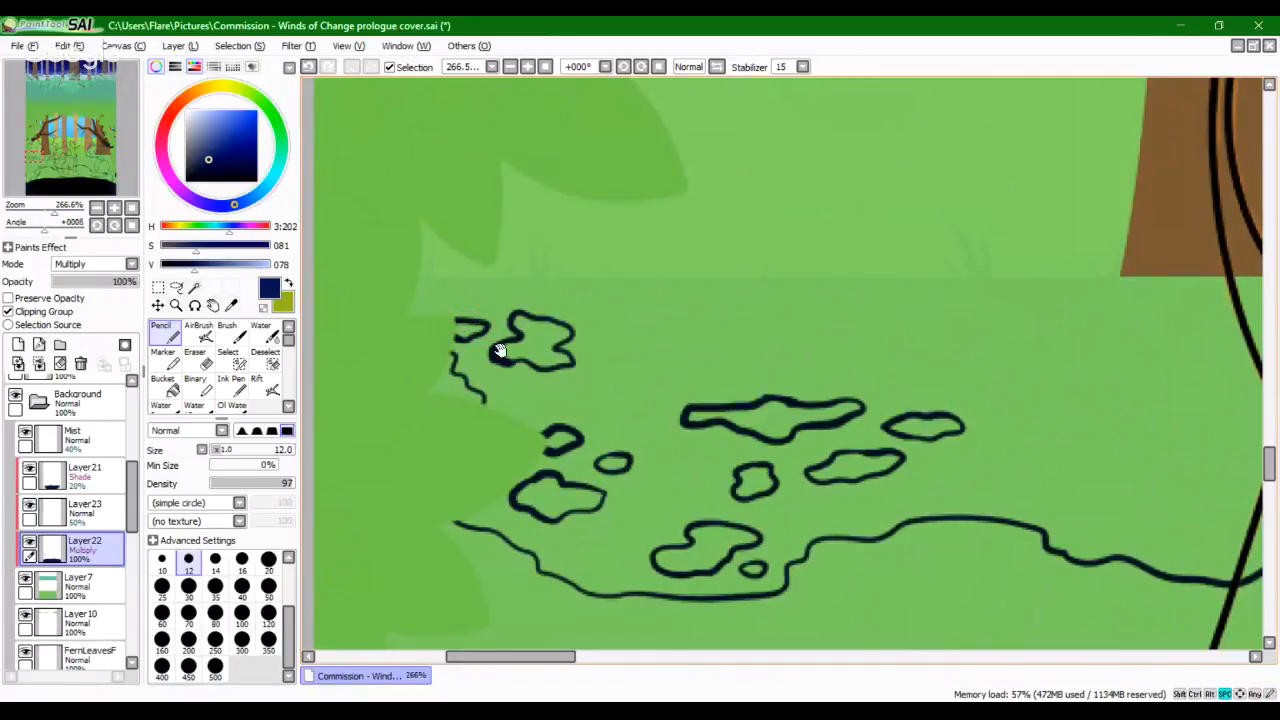
pyautogui.hotkey('ctrl', 'z')
pyautogui.hotkey('ctrl', 'y')
pyautogui.moveTo(500, 290)
pyautogui.mouseDown()
pyautogui.moveTo(490, 298)
pyautogui.moveTo(516, 290)
pyautogui.mouseUp()
pyautogui.press('space')
pyautogui.moveTo(749, 444); pyautogui.dragTo(740, 401)
pyautogui.moveTo(405, 261)
pyautogui.mouseDown()
pyautogui.moveTo(441, 258)
pyautogui.moveTo(406, 258)
pyautogui.mouseUp()
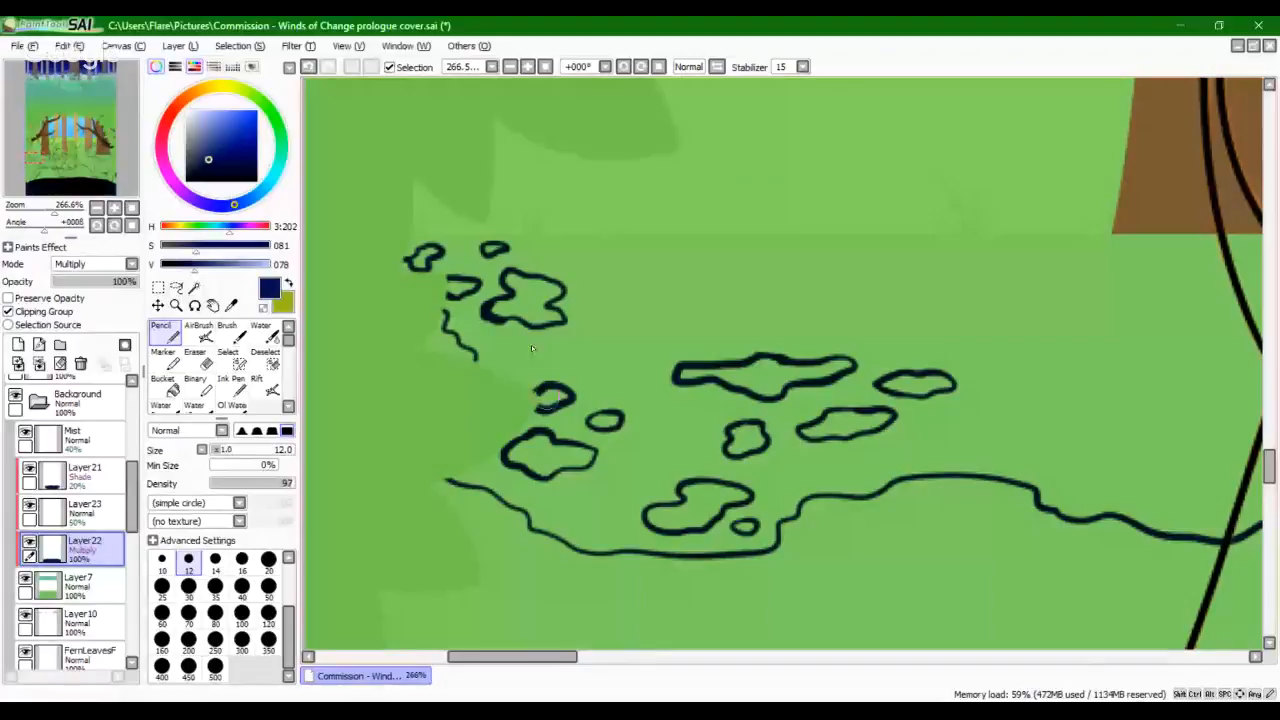
# Step: Outline two tiny patches above the elongated one and a larger pair near the base of the tree trunk
pyautogui.moveTo(540, 300); pyautogui.dragTo(652, 341)
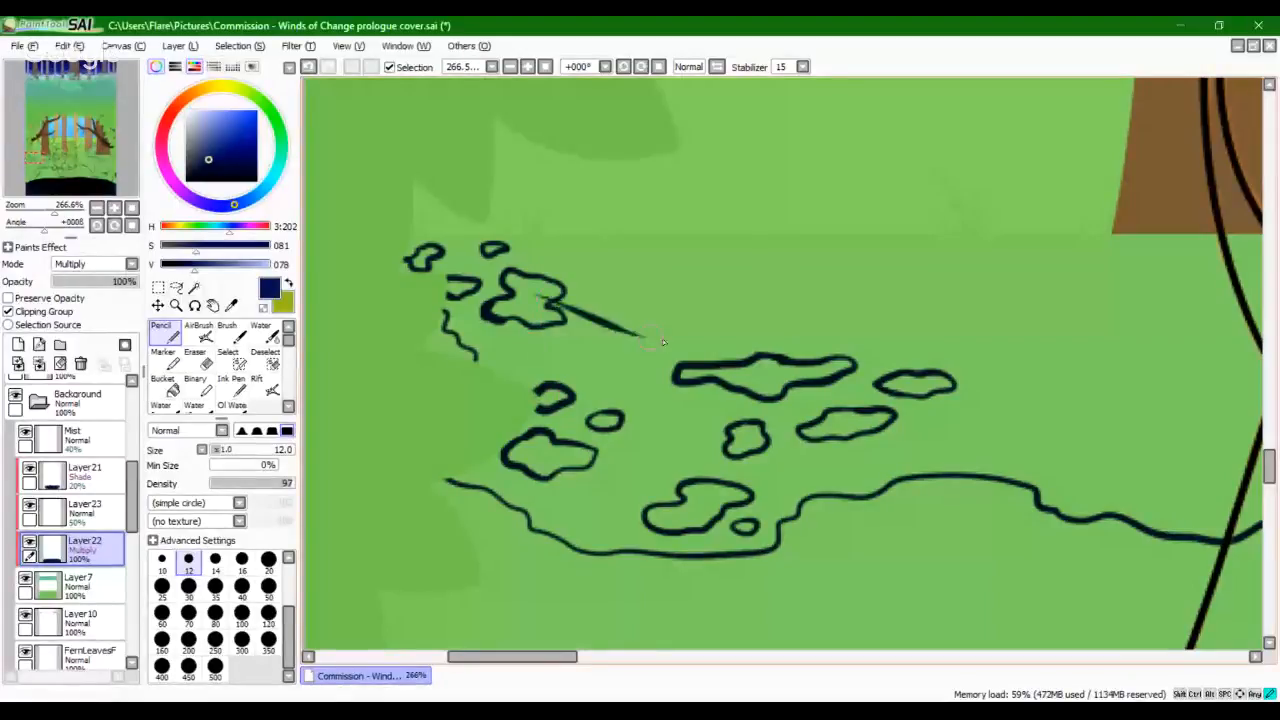
pyautogui.hotkey('ctrl', 'z')
pyautogui.press('space')
pyautogui.moveTo(806, 320); pyautogui.dragTo(739, 320)
pyautogui.moveTo(642, 262)
pyautogui.mouseDown()
pyautogui.moveTo(620, 268)
pyautogui.moveTo(656, 265)
pyautogui.mouseUp()
pyautogui.moveTo(712, 300)
pyautogui.mouseDown()
pyautogui.moveTo(720, 293)
pyautogui.moveTo(716, 304)
pyautogui.mouseUp()
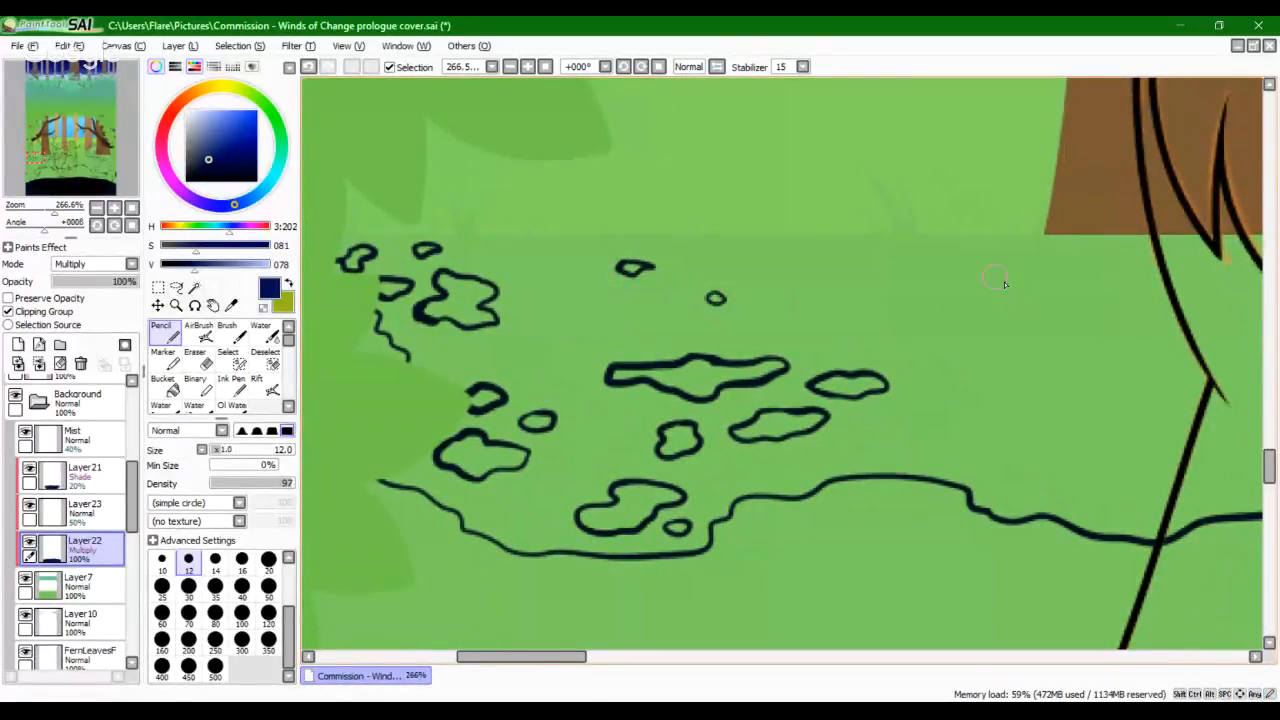
pyautogui.moveTo(1000, 276)
pyautogui.mouseDown()
pyautogui.moveTo(959, 321)
pyautogui.moveTo(1011, 317)
pyautogui.moveTo(1011, 304)
pyautogui.moveTo(1057, 292)
pyautogui.moveTo(1042, 279)
pyautogui.moveTo(975, 297)
pyautogui.moveTo(916, 273)
pyautogui.mouseUp()
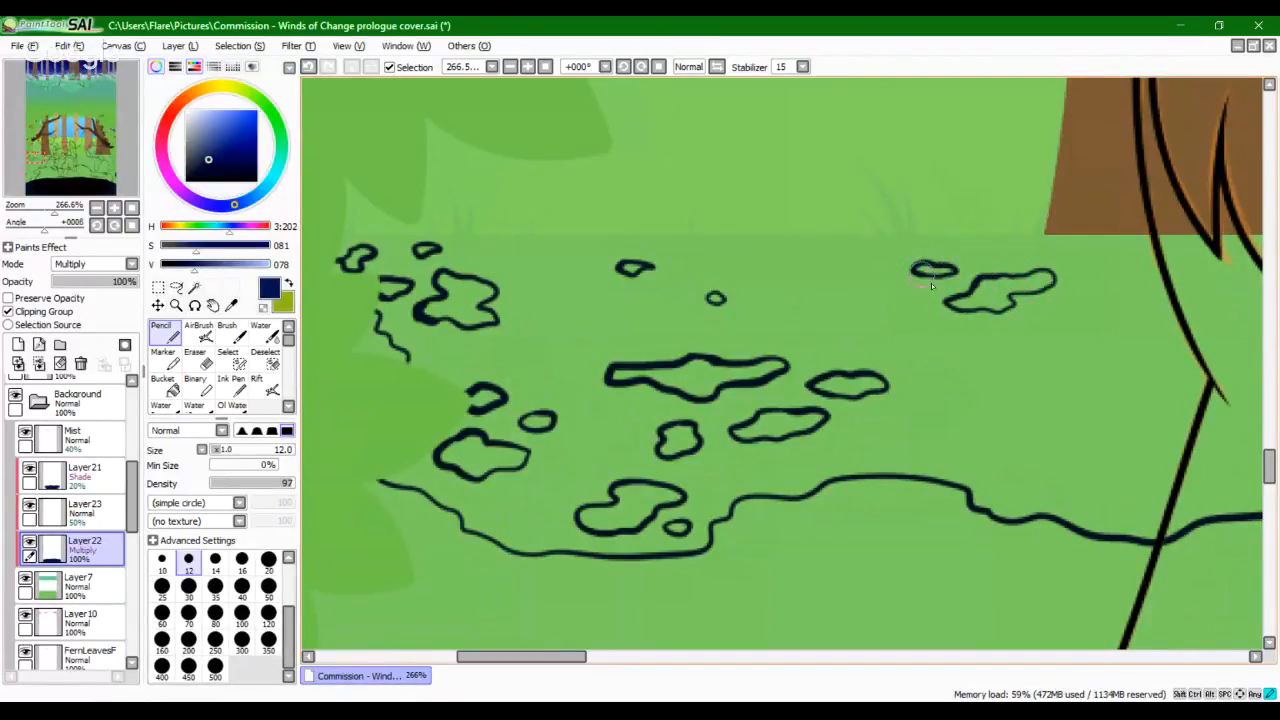
# Step: Outline a medium irregular patch above the shadow edge near the cat's foreleg line, with two small rounded patches beside it
pyautogui.press('space')
pyautogui.moveTo(897, 461)
pyautogui.mouseDown()
pyautogui.moveTo(818, 421)
pyautogui.moveTo(690, 415)
pyautogui.mouseUp()
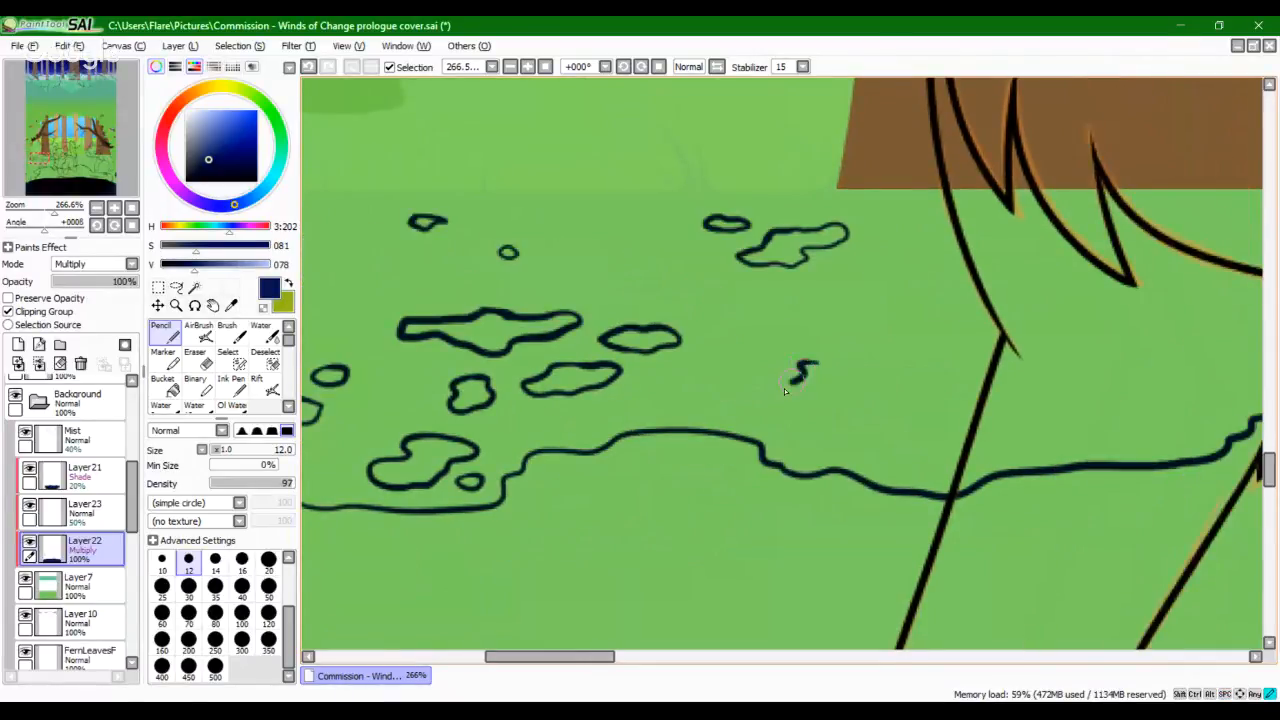
pyautogui.moveTo(785, 391)
pyautogui.mouseDown()
pyautogui.moveTo(758, 413)
pyautogui.moveTo(849, 413)
pyautogui.moveTo(824, 364)
pyautogui.moveTo(808, 364)
pyautogui.mouseUp()
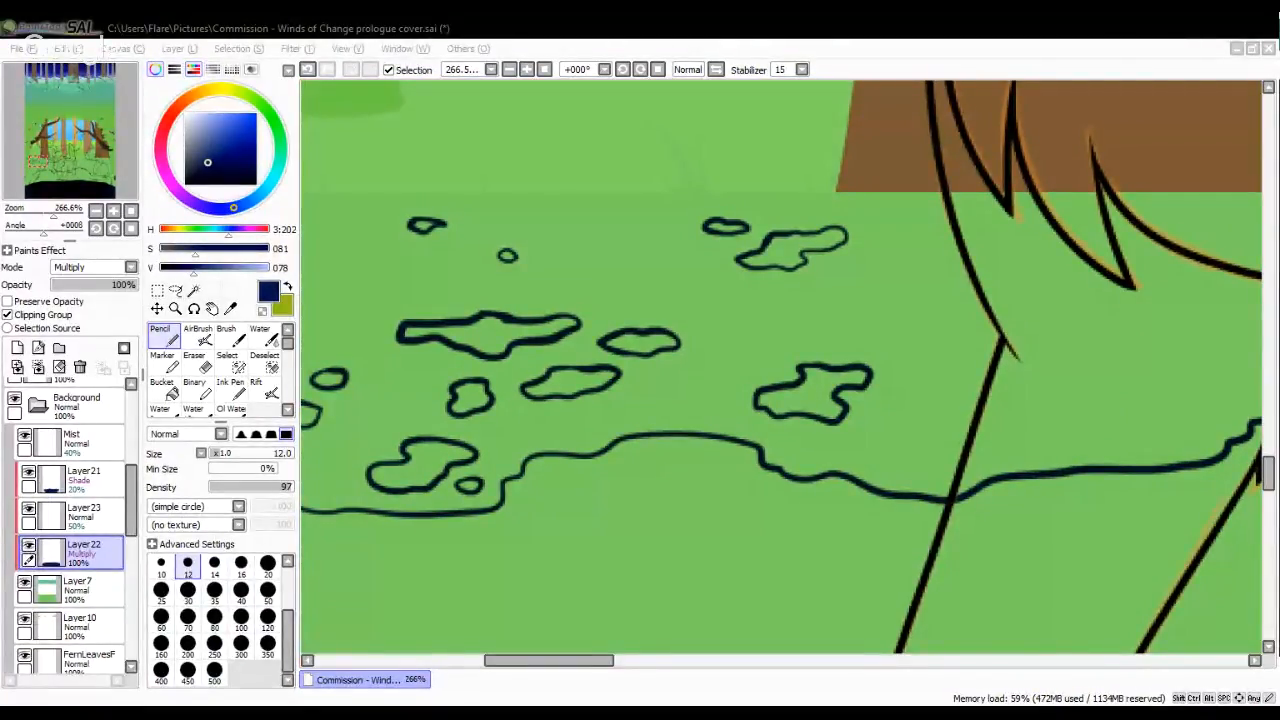
pyautogui.moveTo(917, 349)
pyautogui.mouseDown()
pyautogui.moveTo(912, 359)
pyautogui.moveTo(951, 357)
pyautogui.moveTo(912, 341)
pyautogui.moveTo(900, 350)
pyautogui.mouseUp()
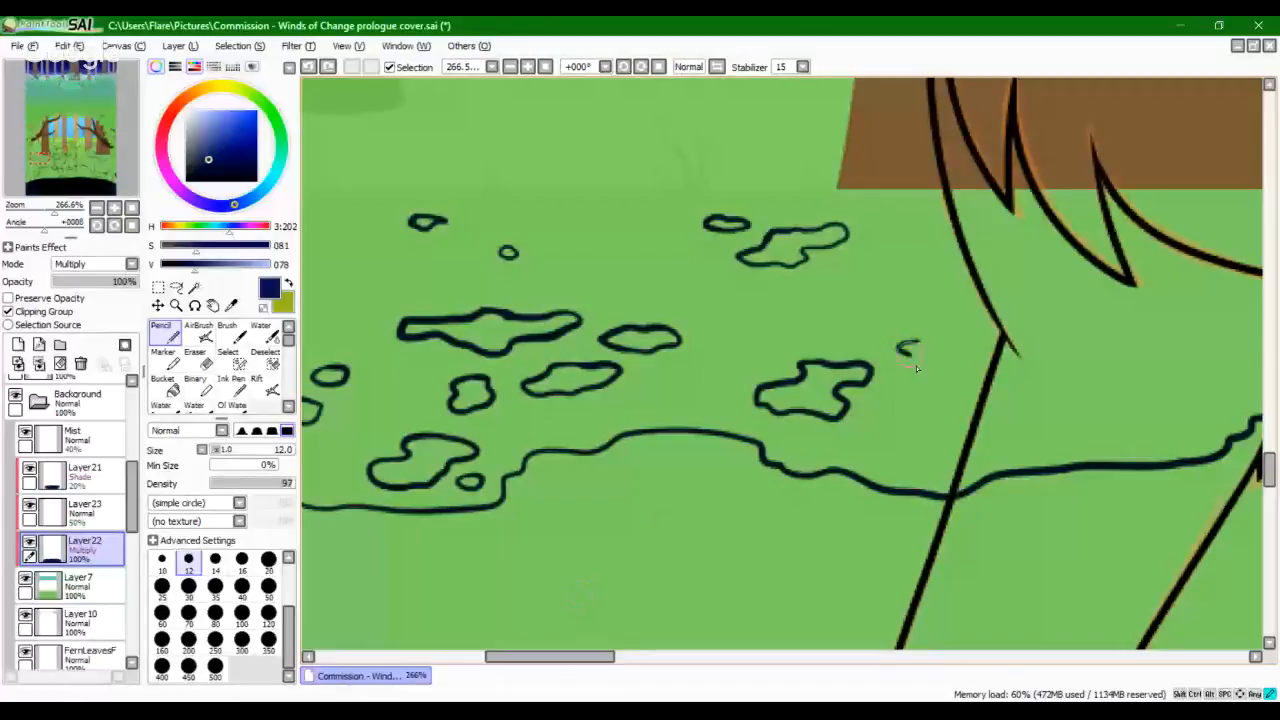
pyautogui.moveTo(920, 399)
pyautogui.mouseDown()
pyautogui.moveTo(911, 418)
pyautogui.moveTo(933, 406)
pyautogui.moveTo(915, 400)
pyautogui.mouseUp()
# Step: Outline a tiny oval patch beside the elongated group and another just below the base of the tree trunk
pyautogui.moveTo(681, 371)
pyautogui.mouseDown()
pyautogui.moveTo(686, 387)
pyautogui.moveTo(682, 371)
pyautogui.mouseUp()
pyautogui.moveTo(603, 403); pyautogui.dragTo(791, 397)
pyautogui.moveTo(588, 377)
pyautogui.mouseDown()
pyautogui.moveTo(850, 484)
pyautogui.moveTo(484, 430)
pyautogui.mouseUp()
pyautogui.moveTo(994, 460); pyautogui.dragTo(711, 369)
pyautogui.moveTo(699, 184); pyautogui.dragTo(686, 186)
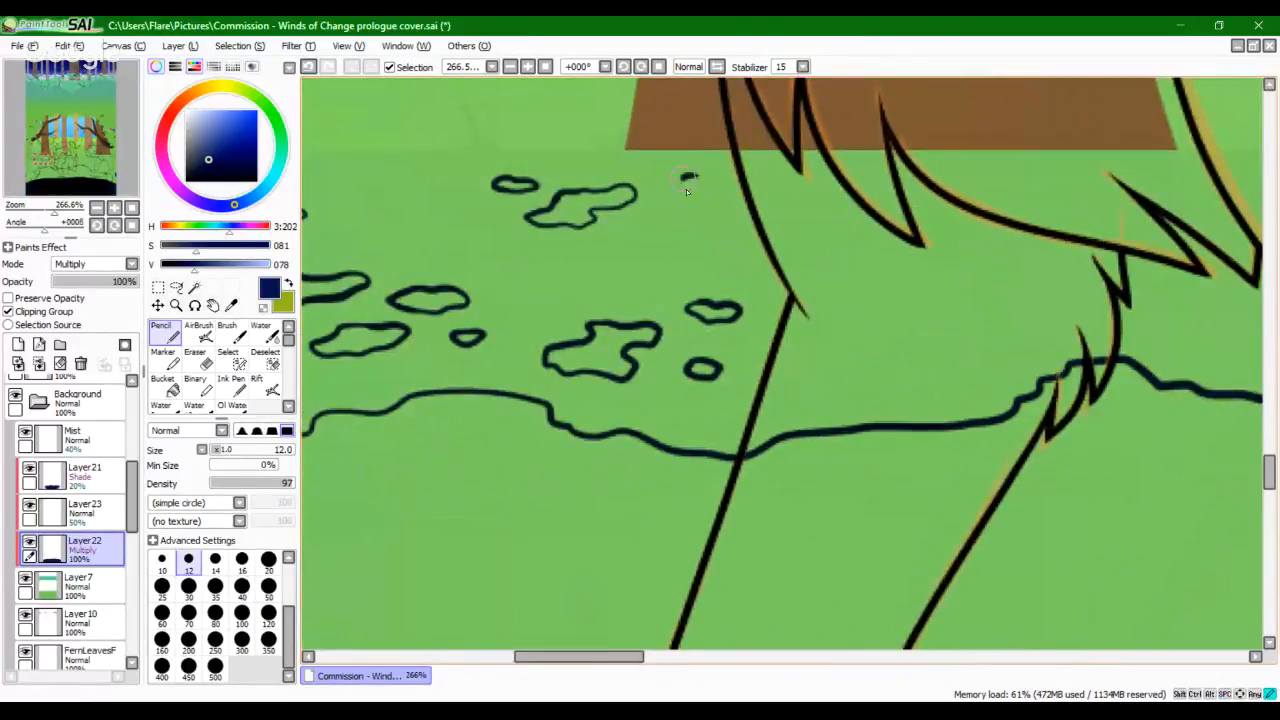
# Step: Outline a large irregular patch across the cat's foreleg line and a narrow two-lobed patch near the shadow edge
pyautogui.moveTo(960, 369); pyautogui.dragTo(866, 366)
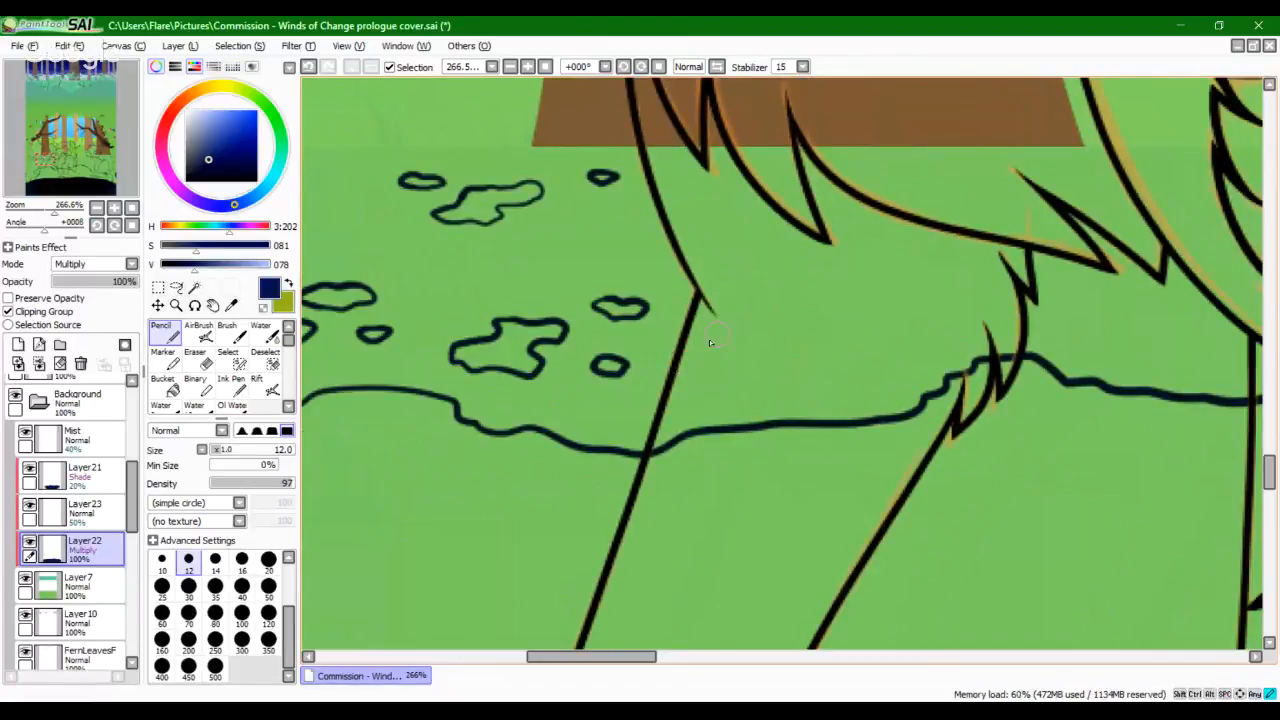
pyautogui.moveTo(623, 395); pyautogui.dragTo(620, 388)
pyautogui.hotkey('ctrl', 'z')
pyautogui.moveTo(706, 341)
pyautogui.mouseDown()
pyautogui.moveTo(669, 359)
pyautogui.moveTo(675, 390)
pyautogui.moveTo(632, 405)
pyautogui.moveTo(638, 418)
pyautogui.moveTo(685, 419)
pyautogui.moveTo(705, 397)
pyautogui.moveTo(735, 400)
pyautogui.moveTo(789, 374)
pyautogui.moveTo(666, 360)
pyautogui.mouseUp()
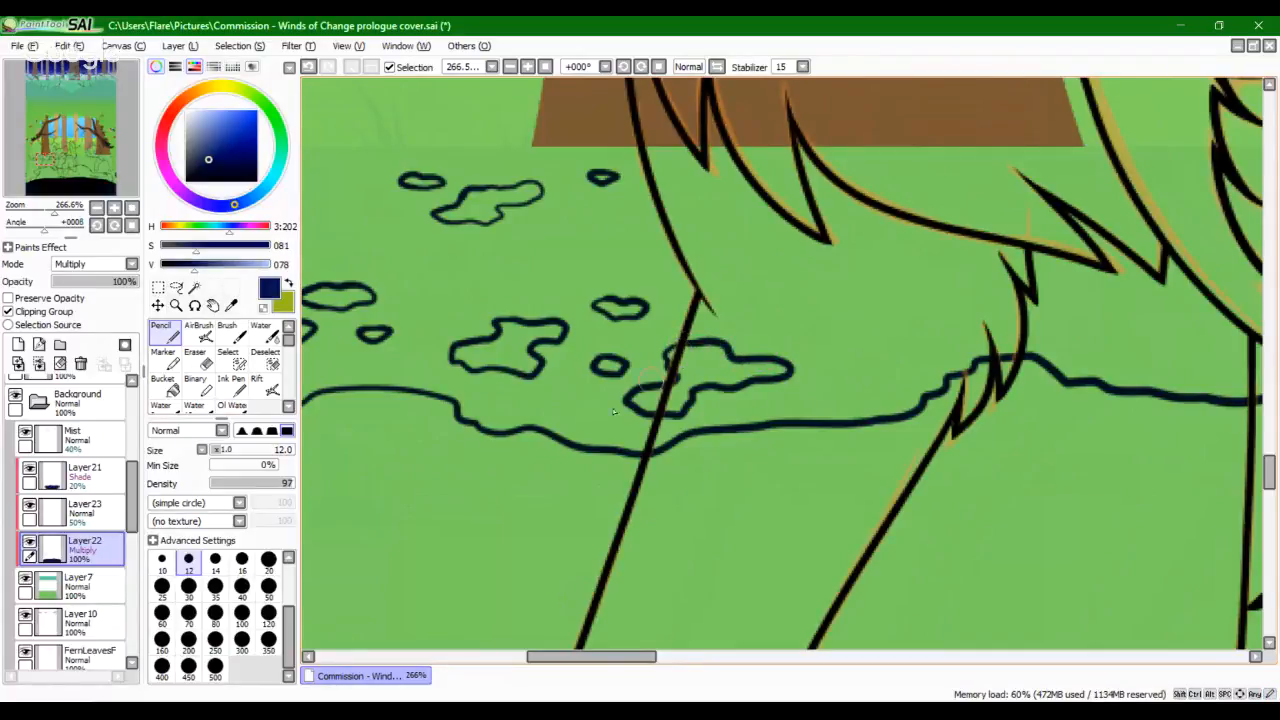
pyautogui.hotkey('ctrl', 'z')
pyautogui.moveTo(526, 395)
pyautogui.mouseDown()
pyautogui.moveTo(497, 398)
pyautogui.moveTo(554, 418)
pyautogui.moveTo(500, 408)
pyautogui.moveTo(538, 410)
pyautogui.moveTo(546, 383)
pyautogui.moveTo(517, 402)
pyautogui.mouseUp()
pyautogui.hotkey('ctrl', 'z')
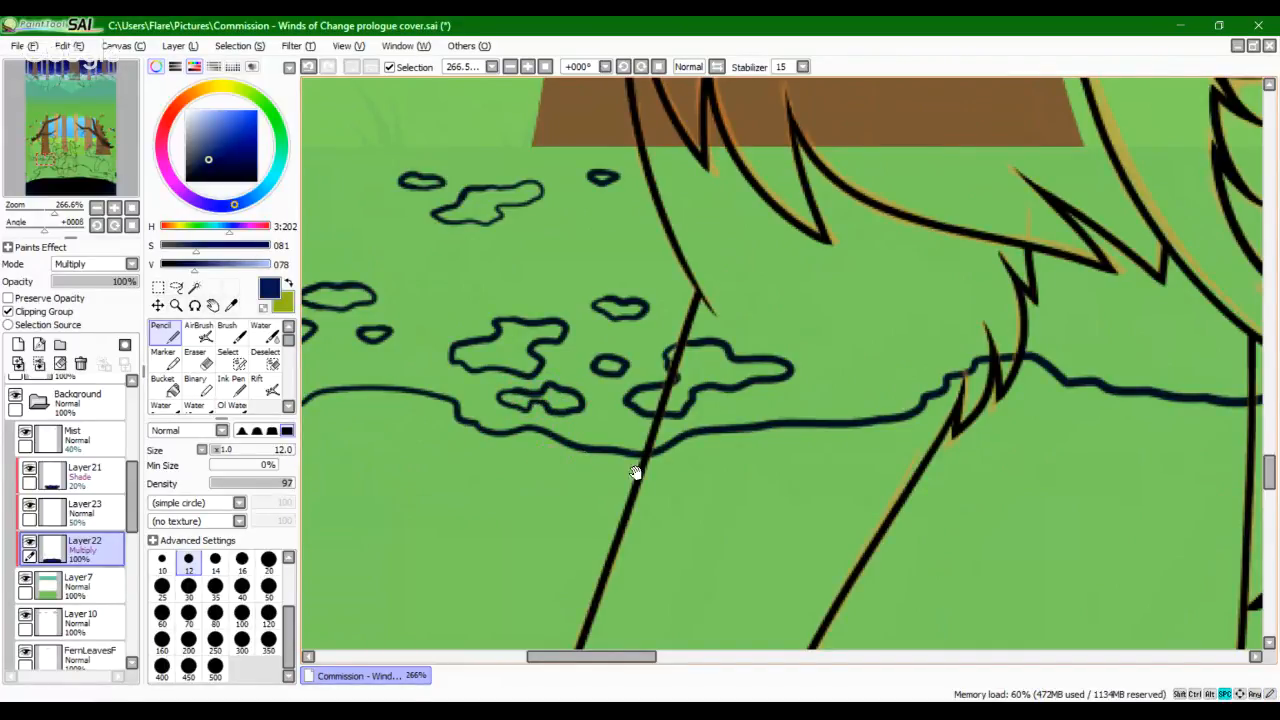
# Step: Outline three small patches between the cat's chest fur and cheek, plus a larger one under the cheek
pyautogui.moveTo(780, 523); pyautogui.dragTo(310, 534)
pyautogui.moveTo(701, 477); pyautogui.dragTo(735, 515)
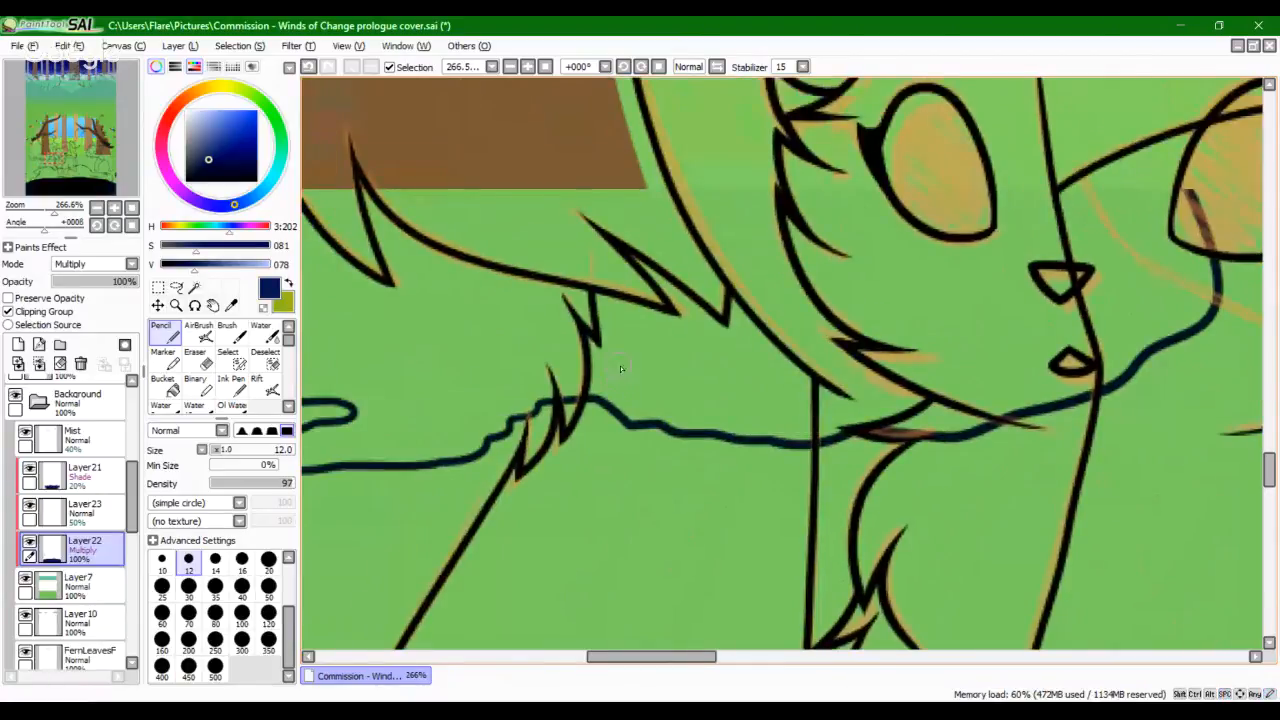
pyautogui.moveTo(621, 372)
pyautogui.mouseDown()
pyautogui.moveTo(693, 371)
pyautogui.moveTo(621, 367)
pyautogui.moveTo(688, 351)
pyautogui.moveTo(673, 339)
pyautogui.moveTo(616, 338)
pyautogui.moveTo(610, 365)
pyautogui.moveTo(663, 365)
pyautogui.moveTo(695, 348)
pyautogui.moveTo(648, 403)
pyautogui.moveTo(667, 409)
pyautogui.moveTo(692, 396)
pyautogui.moveTo(661, 395)
pyautogui.moveTo(706, 370)
pyautogui.mouseUp()
pyautogui.hotkey('ctrl', 'z')
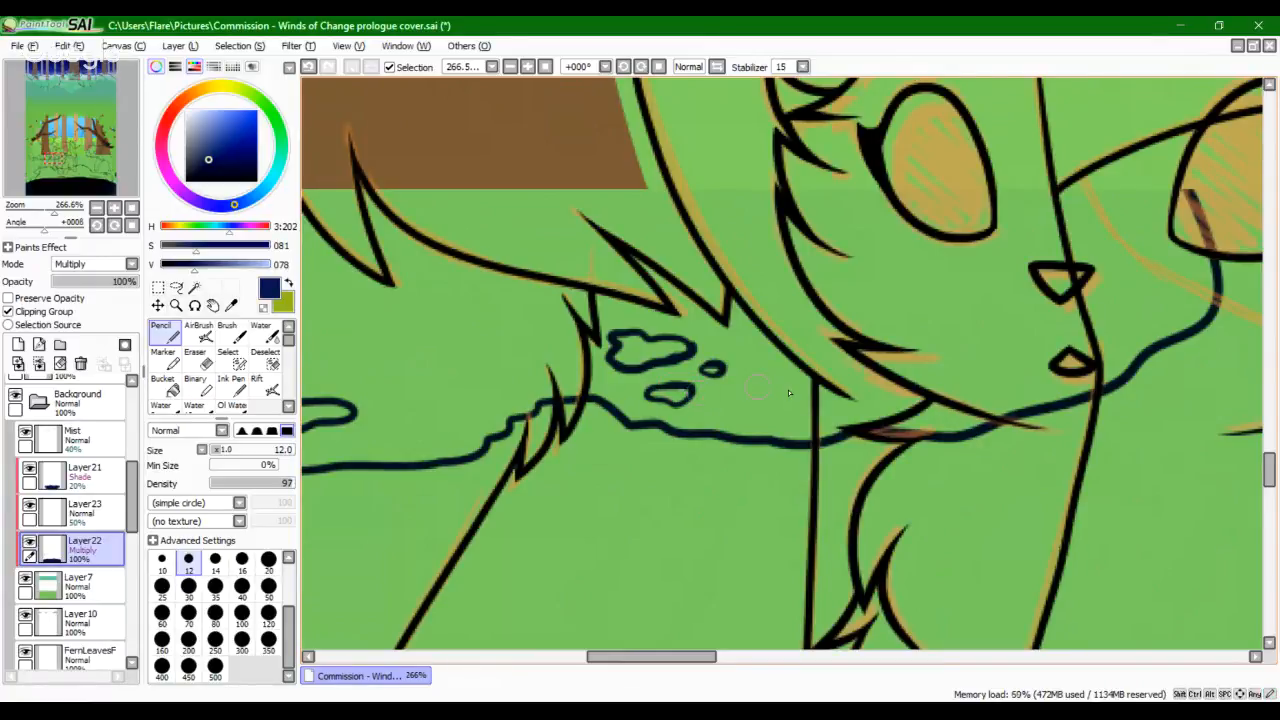
pyautogui.moveTo(821, 342)
pyautogui.mouseDown()
pyautogui.moveTo(777, 390)
pyautogui.moveTo(876, 358)
pyautogui.moveTo(806, 348)
pyautogui.moveTo(788, 364)
pyautogui.mouseUp()
# Step: Magic-wand select the area outside the shadow outline and the insides of the two patches beside the left foliage
pyautogui.press('space')
pyautogui.moveTo(1106, 323)
pyautogui.mouseDown()
pyautogui.moveTo(744, 349)
pyautogui.moveTo(929, 337)
pyautogui.moveTo(1125, 358)
pyautogui.mouseUp()
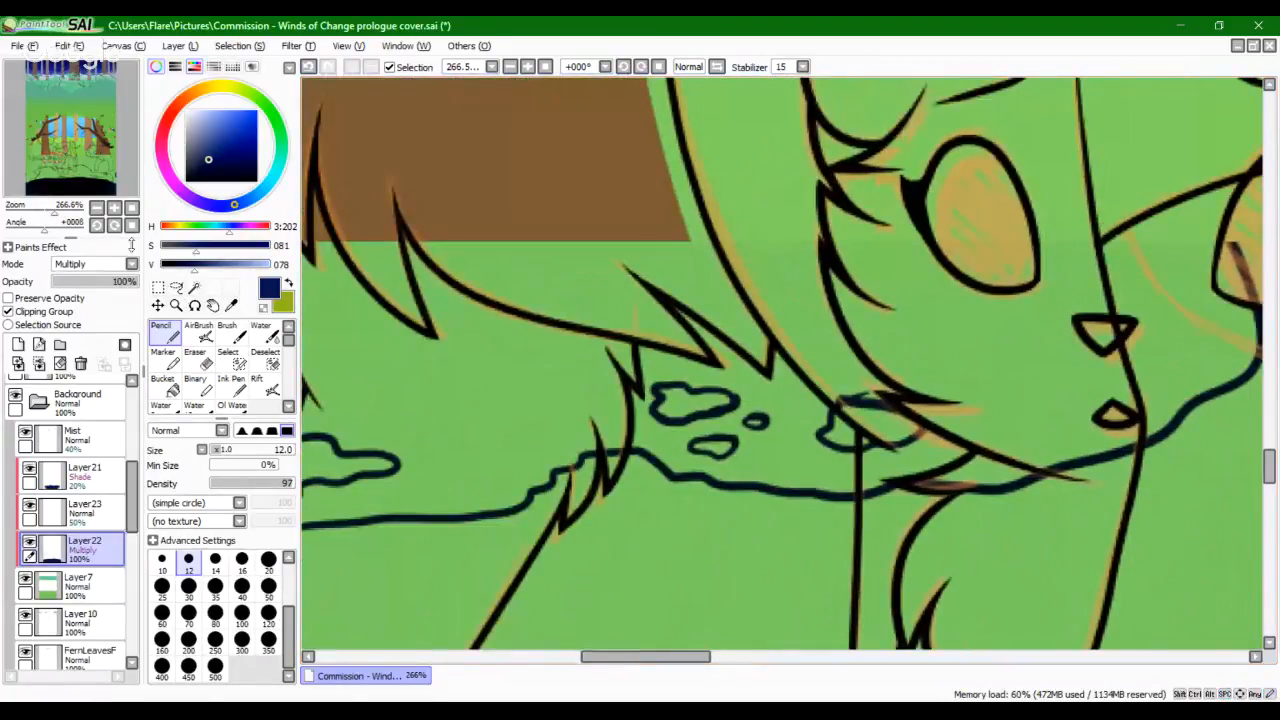
pyautogui.moveTo(54, 211)
pyautogui.mouseDown()
pyautogui.moveTo(41, 212)
pyautogui.moveTo(56, 187)
pyautogui.moveTo(56, 225)
pyautogui.mouseUp()
pyautogui.click(194, 287)
pyautogui.moveTo(588, 470); pyautogui.dragTo(573, 594)
pyautogui.click(573, 594)
pyautogui.click(590, 421)
pyautogui.click(589, 372)
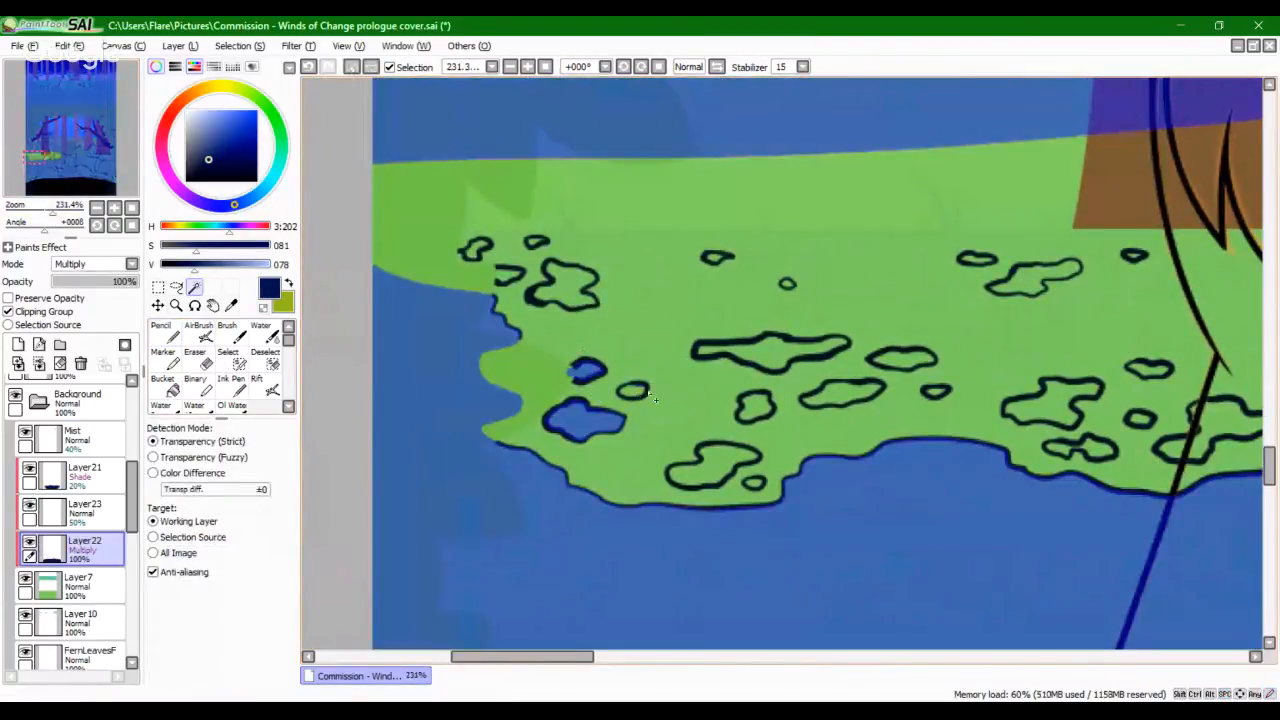
# Step: Add the elongated patch and the smaller patches around and below it to the selection
pyautogui.click(634, 391)
pyautogui.click(741, 483)
pyautogui.click(755, 484)
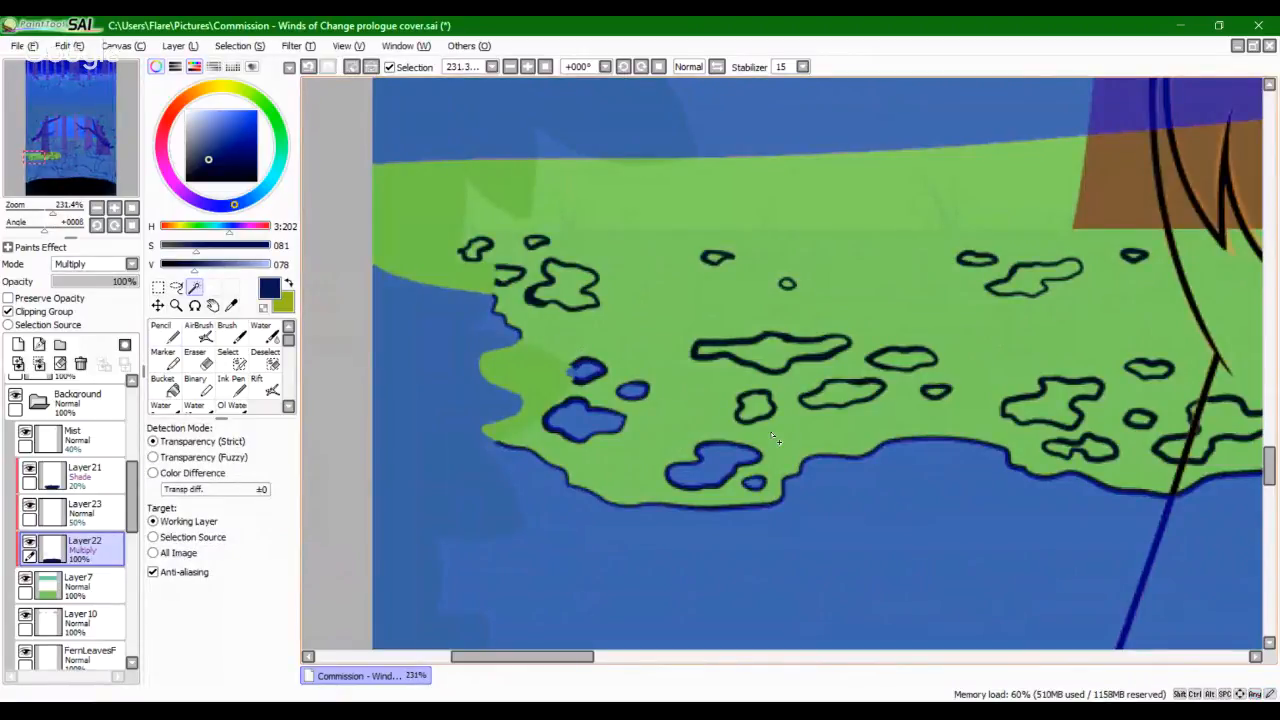
pyautogui.click(757, 406)
pyautogui.click(808, 345)
pyautogui.click(855, 396)
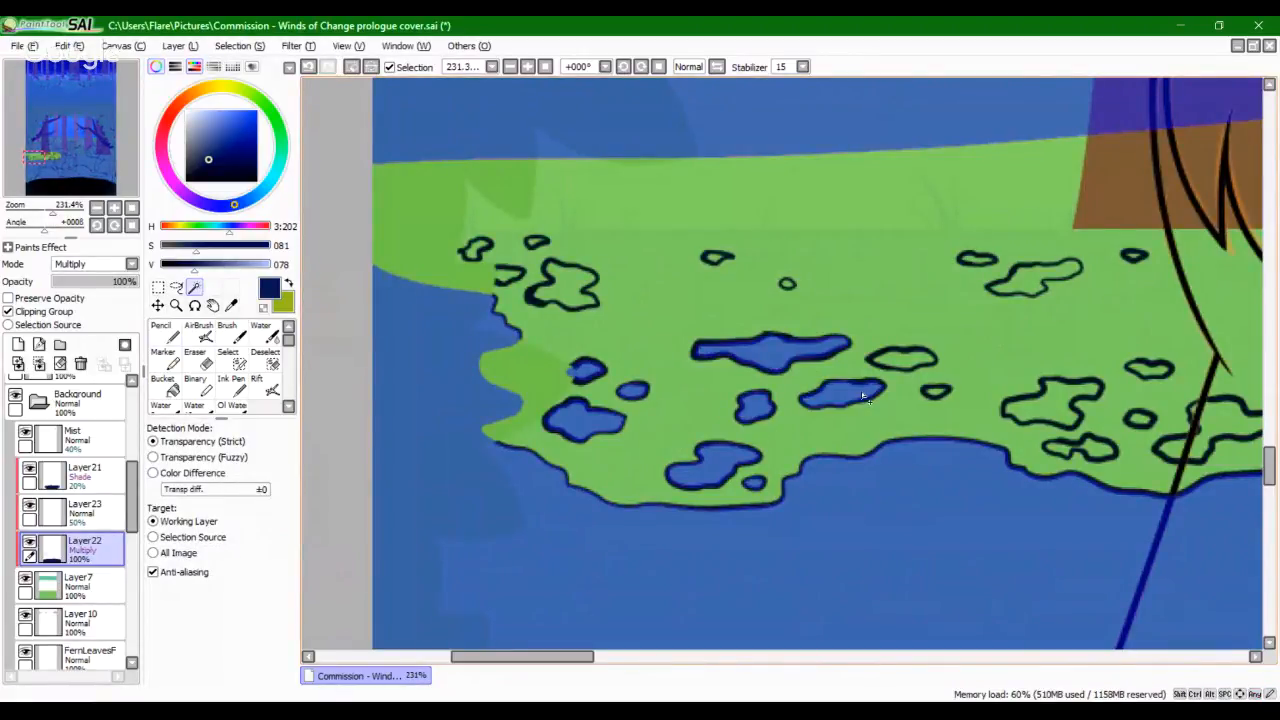
pyautogui.click(936, 391)
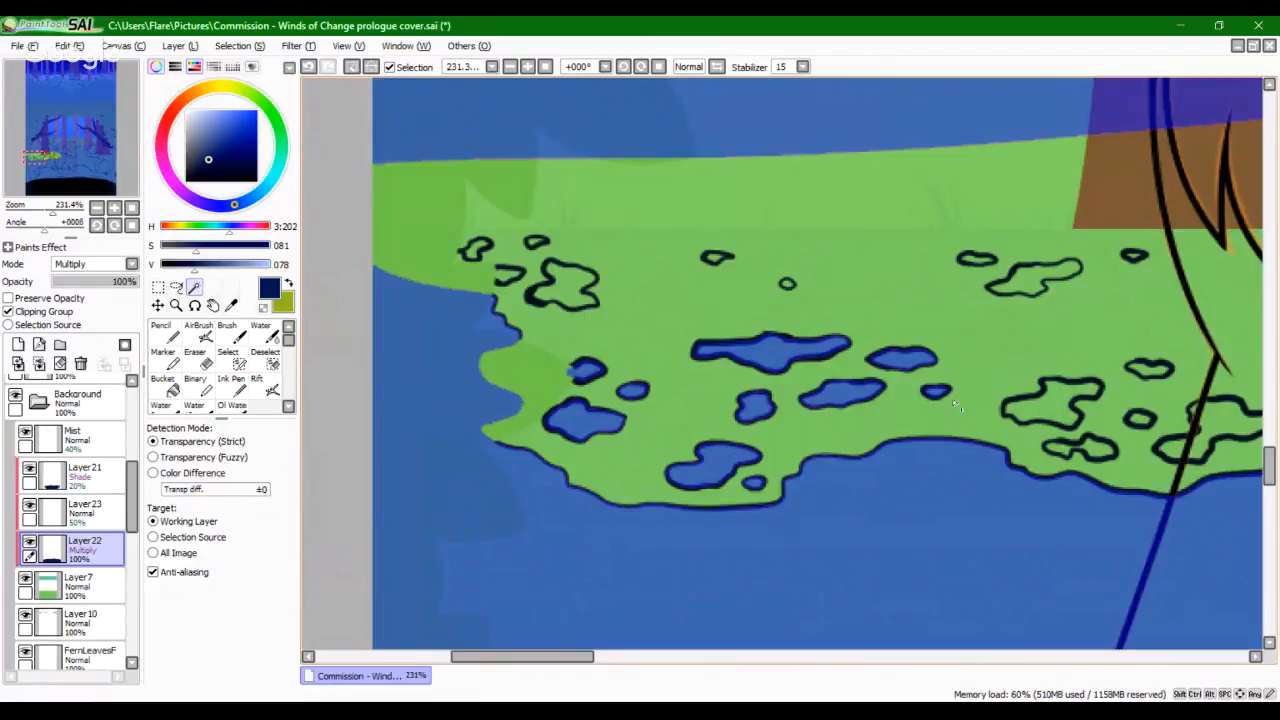
# Step: Add the two tiny patches above the elongated one and the cluster beside the upper left foliage to the selection
pyautogui.click(788, 286)
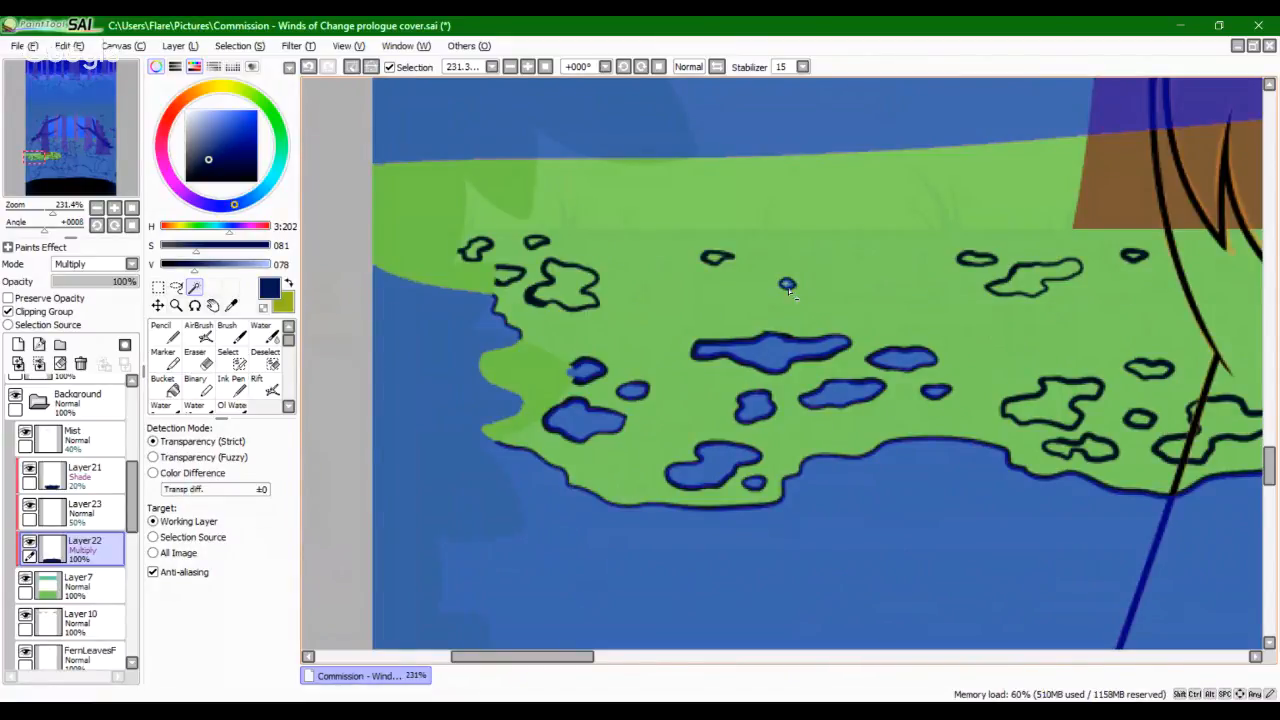
pyautogui.click(716, 262)
pyautogui.click(562, 287)
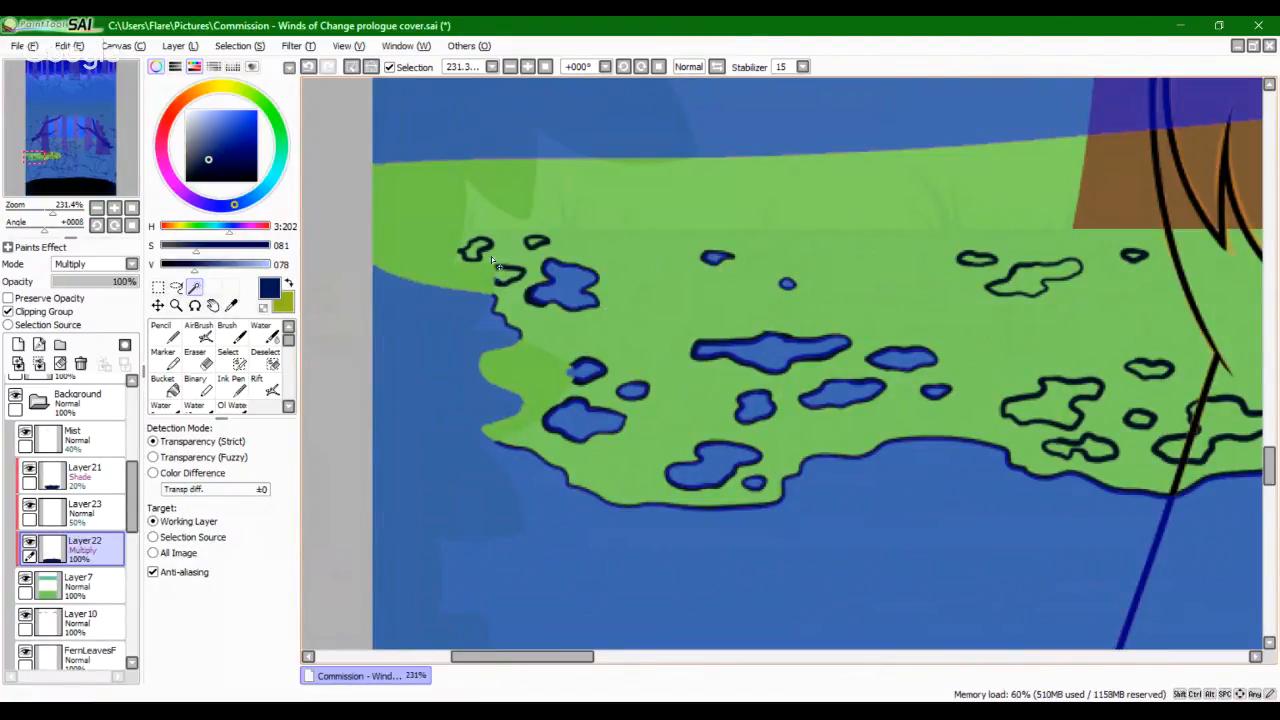
pyautogui.click(503, 273)
pyautogui.click(476, 250)
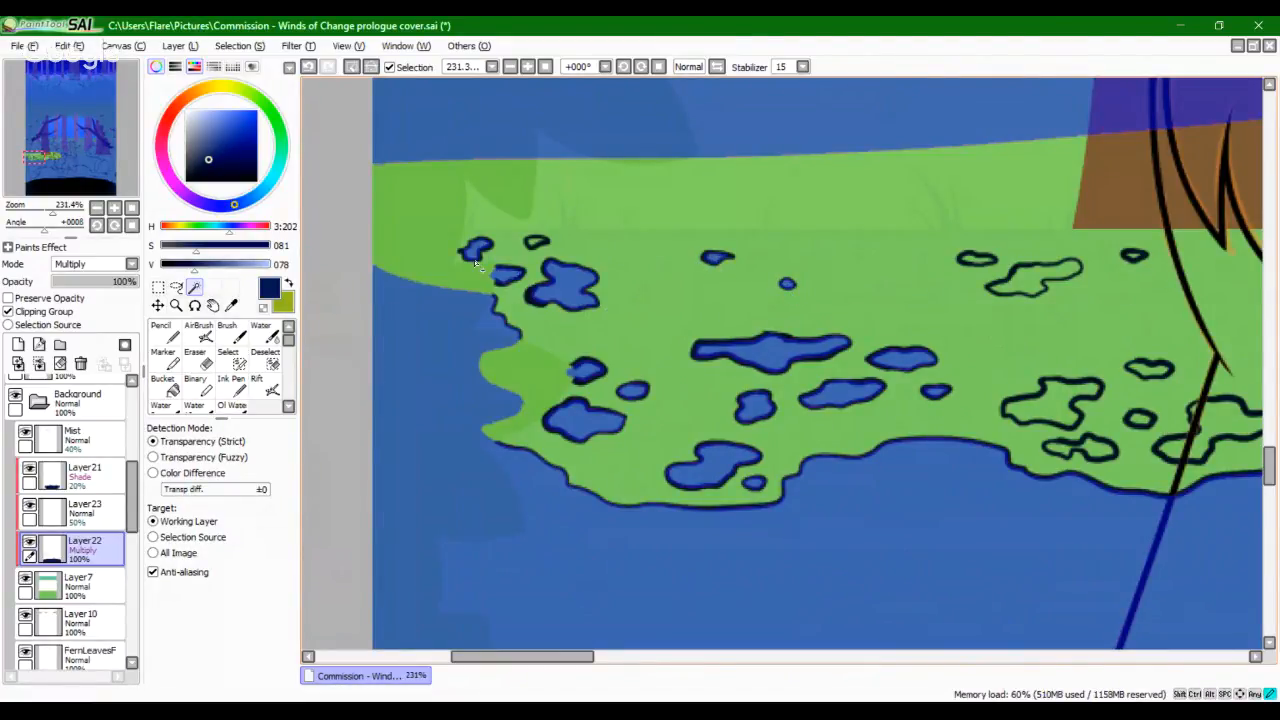
pyautogui.click(537, 245)
# Step: Add the patches below the tree trunk and around the cat's foreleg line to the selection
pyautogui.moveTo(999, 336); pyautogui.dragTo(823, 343)
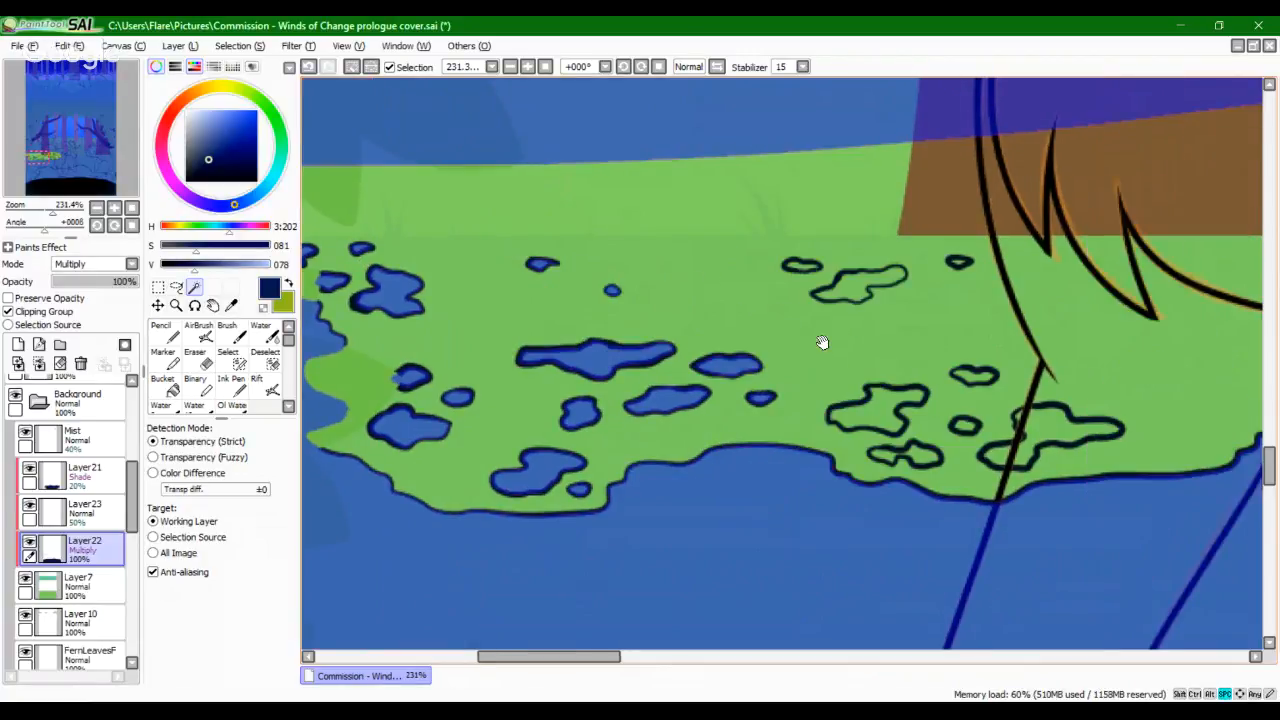
pyautogui.click(801, 266)
pyautogui.click(844, 291)
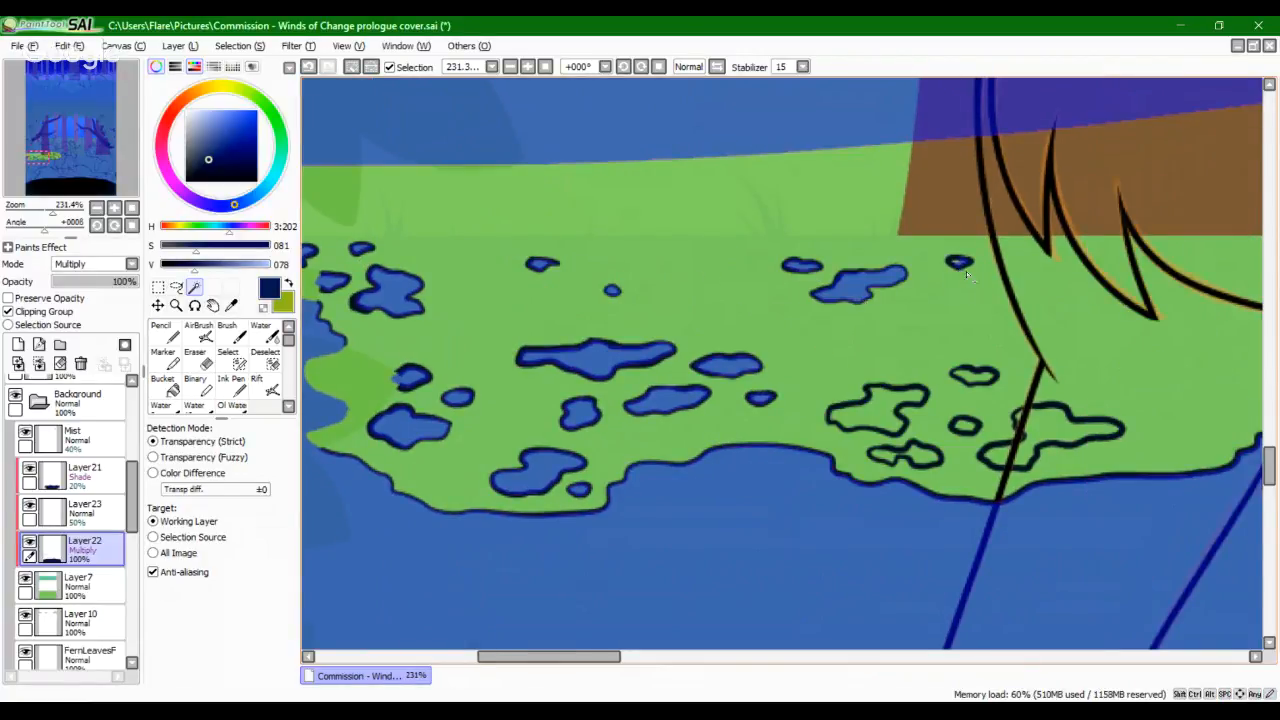
pyautogui.click(880, 410)
pyautogui.click(922, 456)
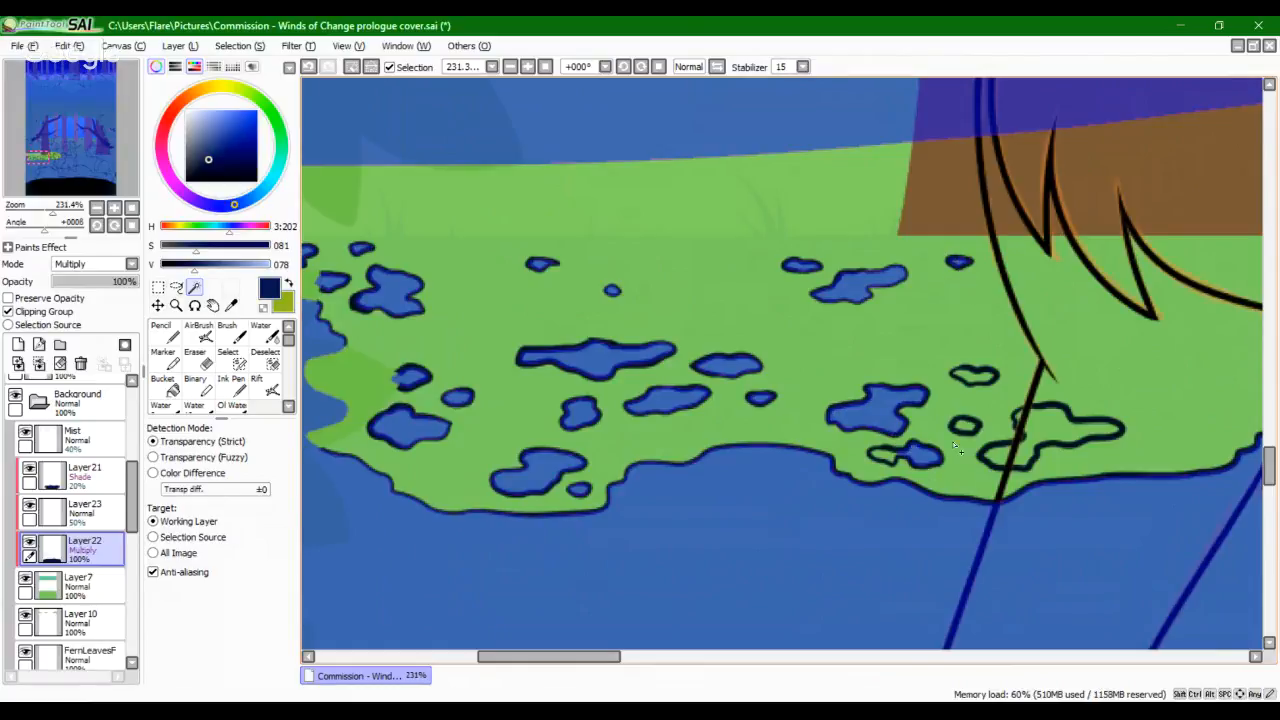
pyautogui.click(965, 426)
pyautogui.click(882, 458)
pyautogui.click(973, 378)
pyautogui.click(1046, 440)
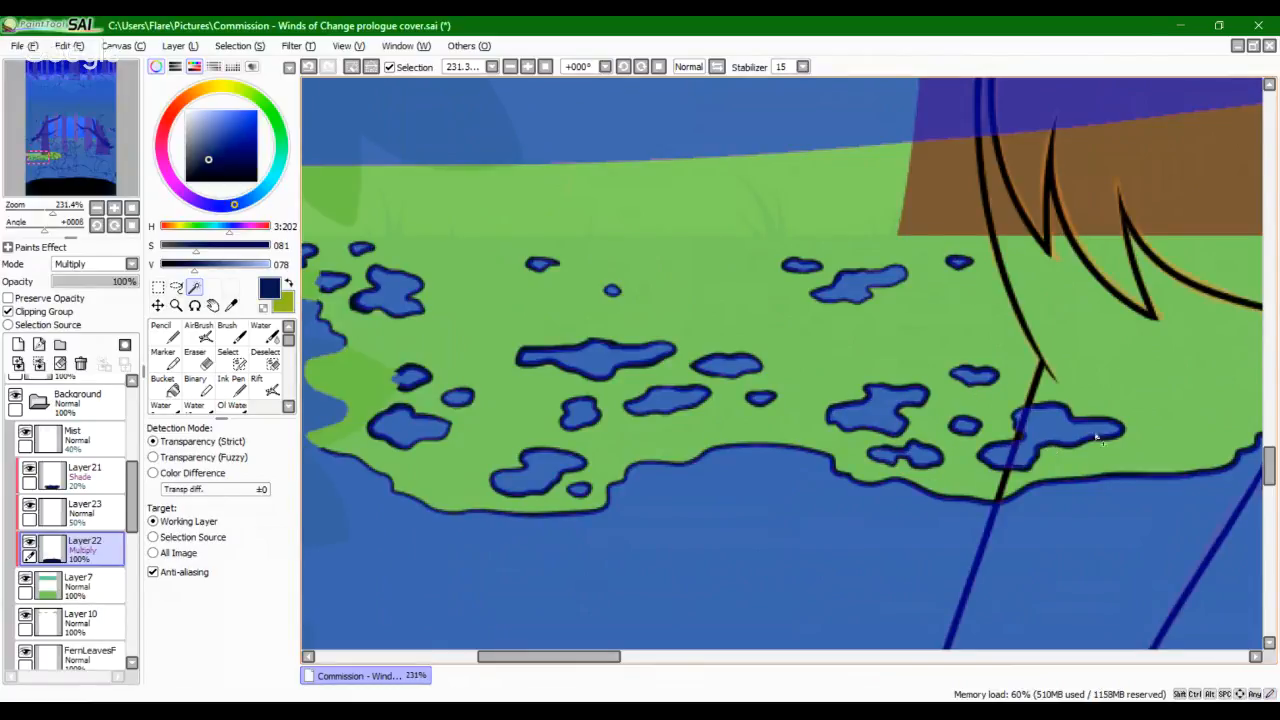
# Step: Add the patches beneath the cat's cheek to the selection, and invert the selection to cover the shadow area
pyautogui.moveTo(1157, 450); pyautogui.dragTo(545, 351)
pyautogui.click(752, 322)
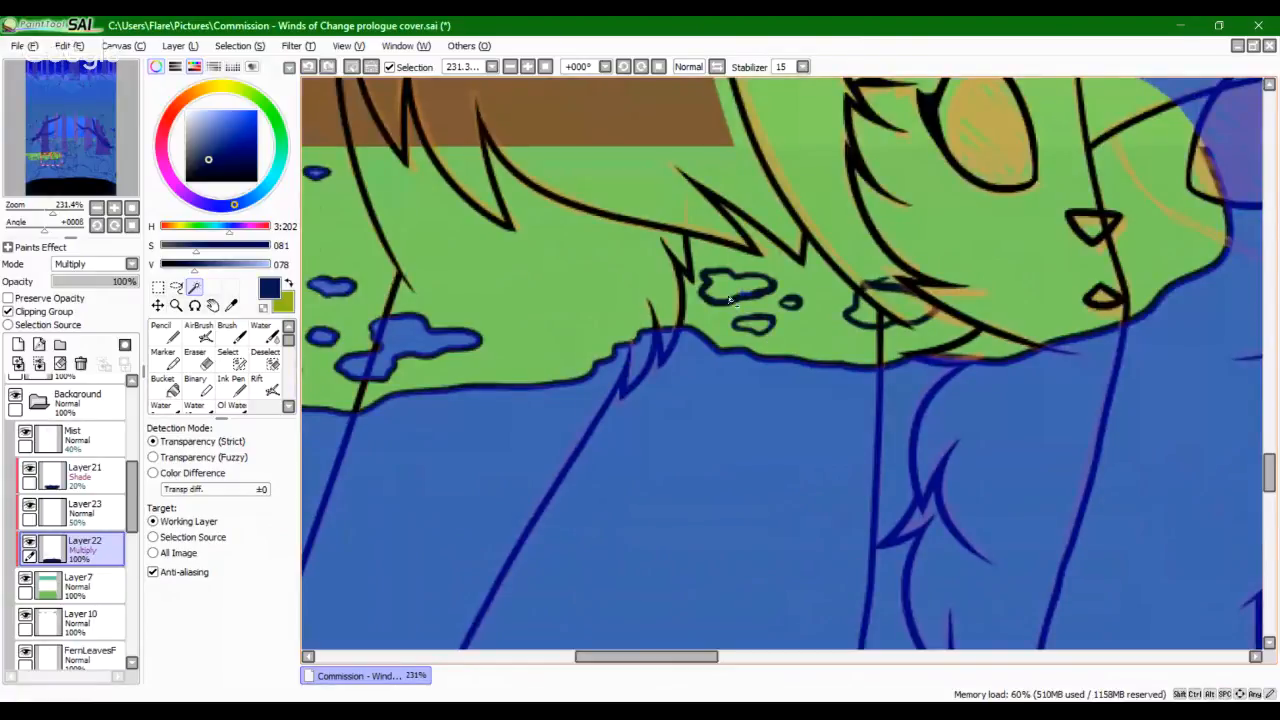
pyautogui.click(735, 287)
pyautogui.click(872, 306)
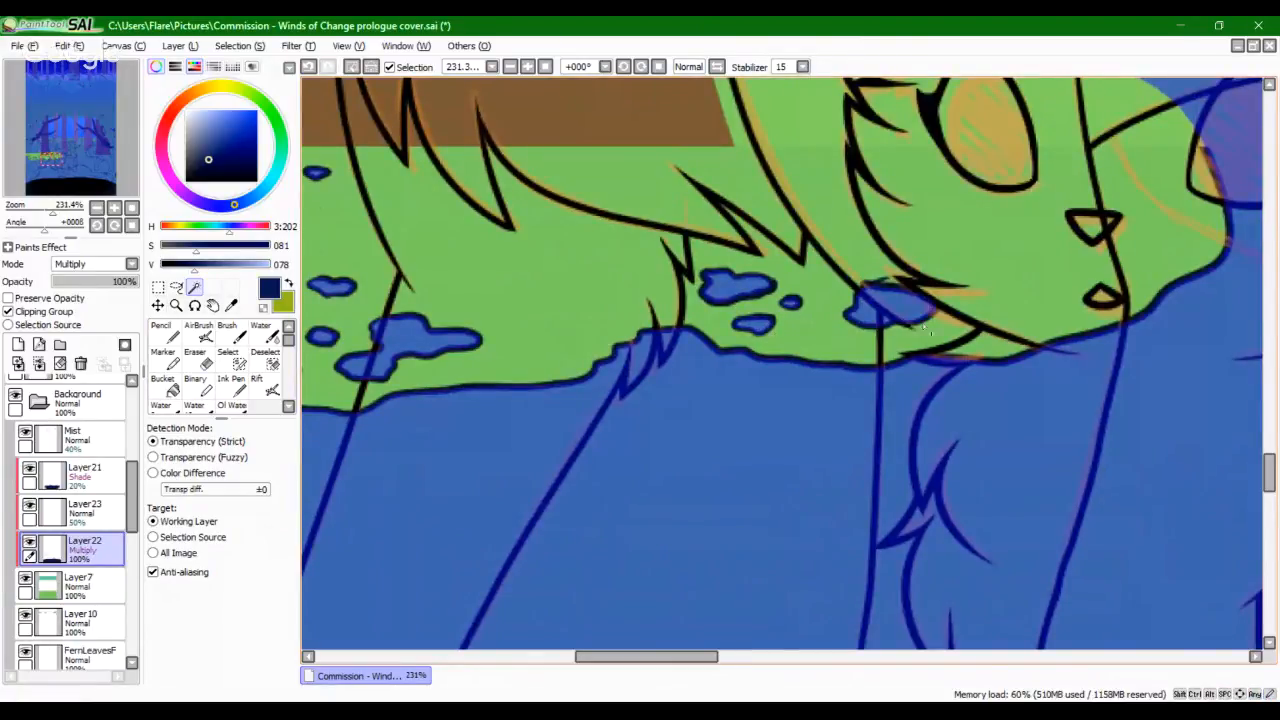
pyautogui.moveTo(54, 212); pyautogui.dragTo(43, 212)
pyautogui.moveTo(51, 159); pyautogui.dragTo(43, 155)
pyautogui.click(371, 67)
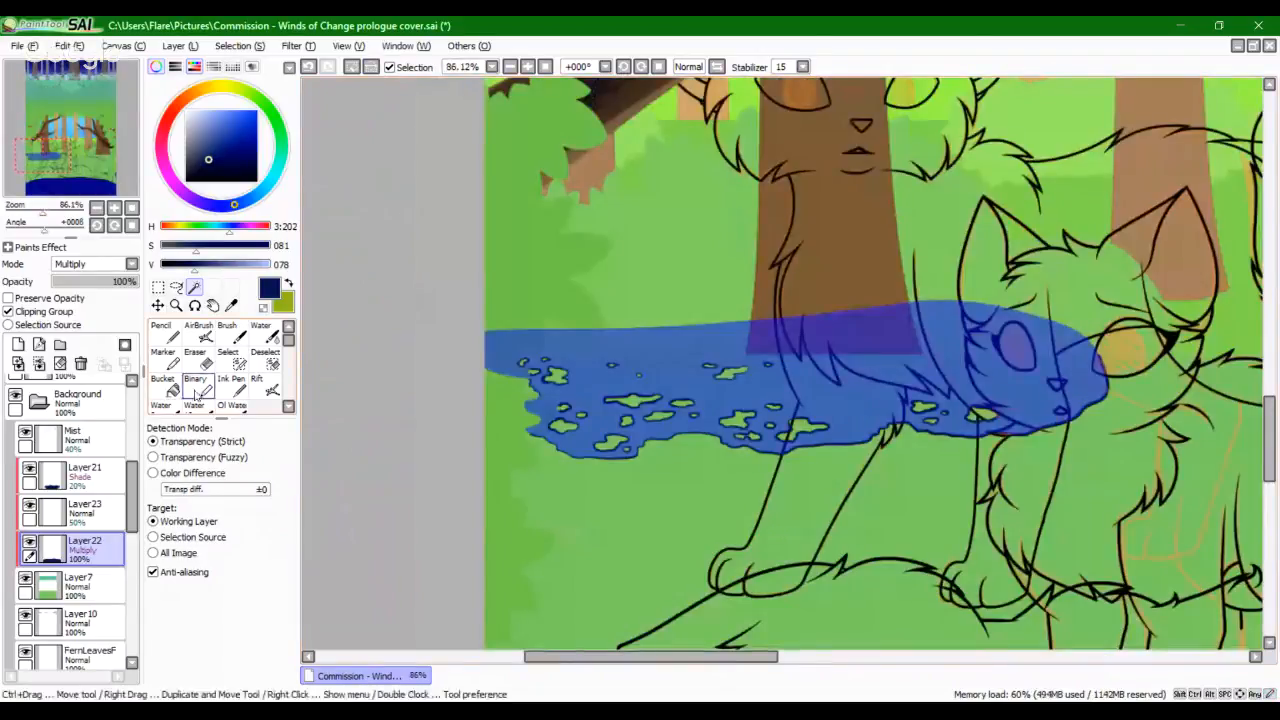
# Step: Fill the selected shadow area with dark navy on Layer22 and clear the selection
pyautogui.click(165, 385)
pyautogui.click(548, 390)
pyautogui.press('m')
pyautogui.hotkey('ctrl', 'd')
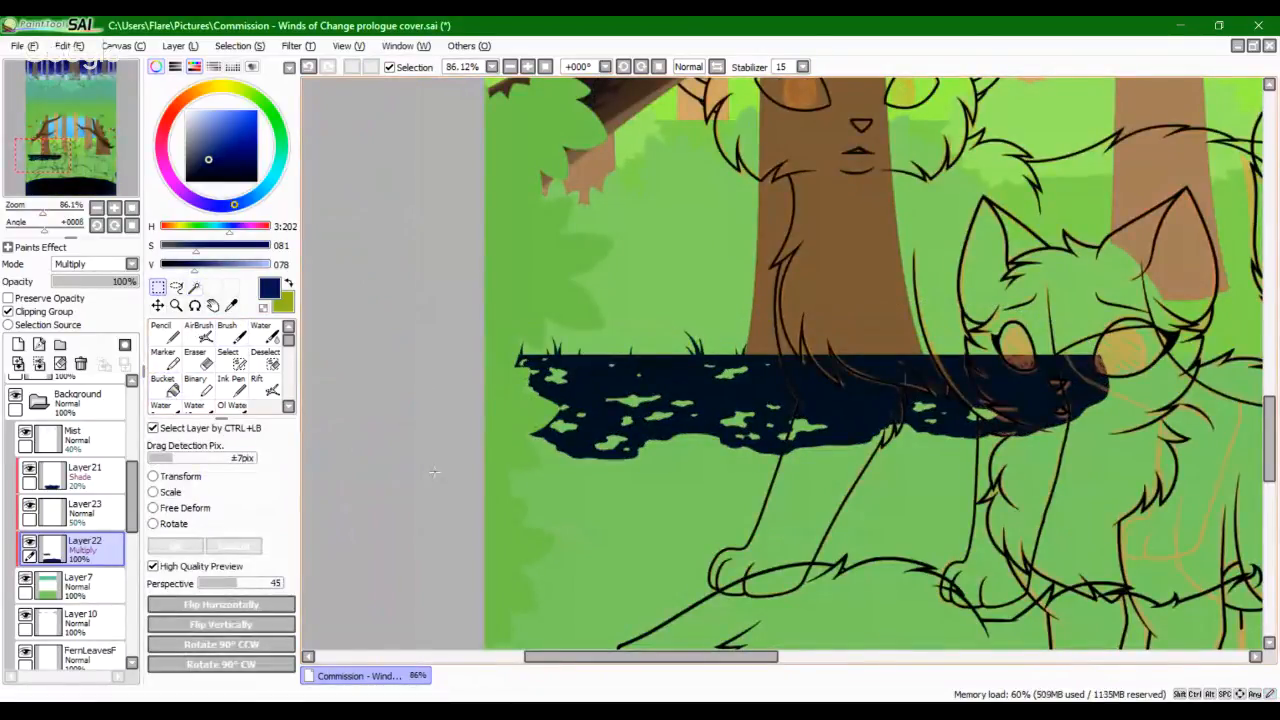
pyautogui.click(165, 336)
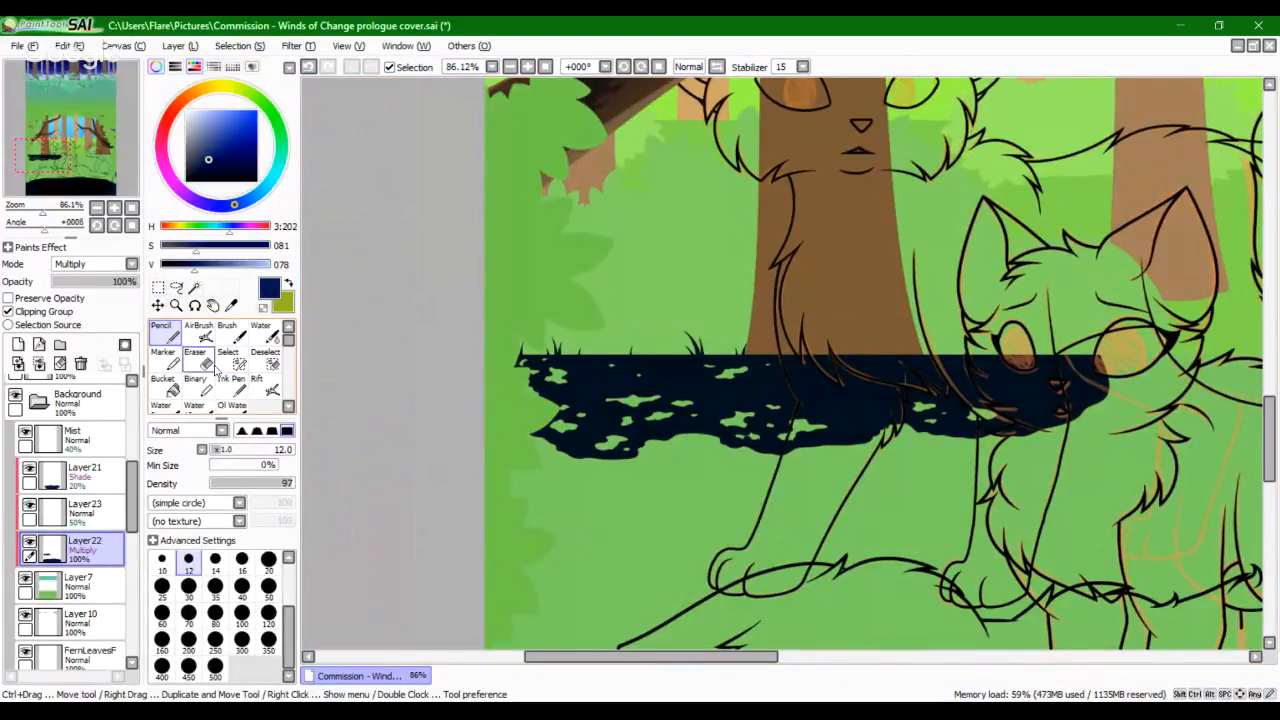
pyautogui.moveTo(43, 212); pyautogui.dragTo(39, 215)
pyautogui.moveTo(108, 174); pyautogui.dragTo(40, 213)
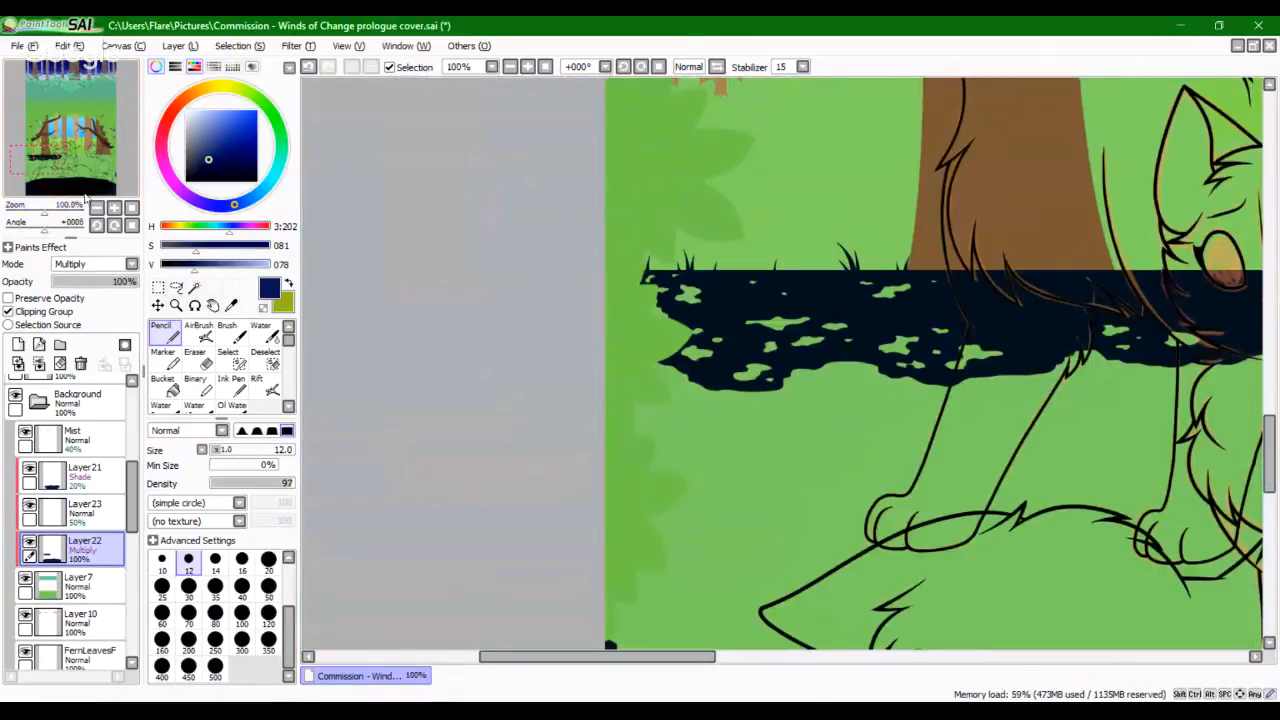
pyautogui.moveTo(91, 167); pyautogui.dragTo(117, 180)
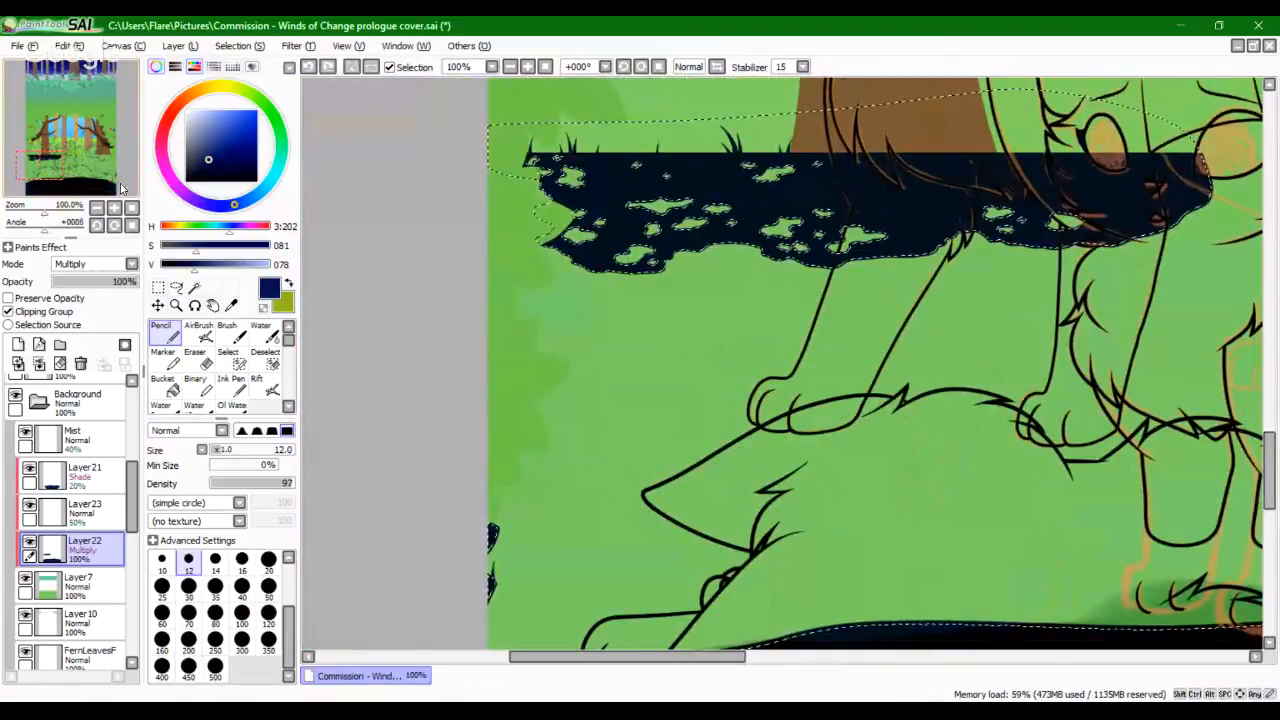
pyautogui.hotkey('ctrl', 'z')
pyautogui.hotkey('ctrl', 'y')
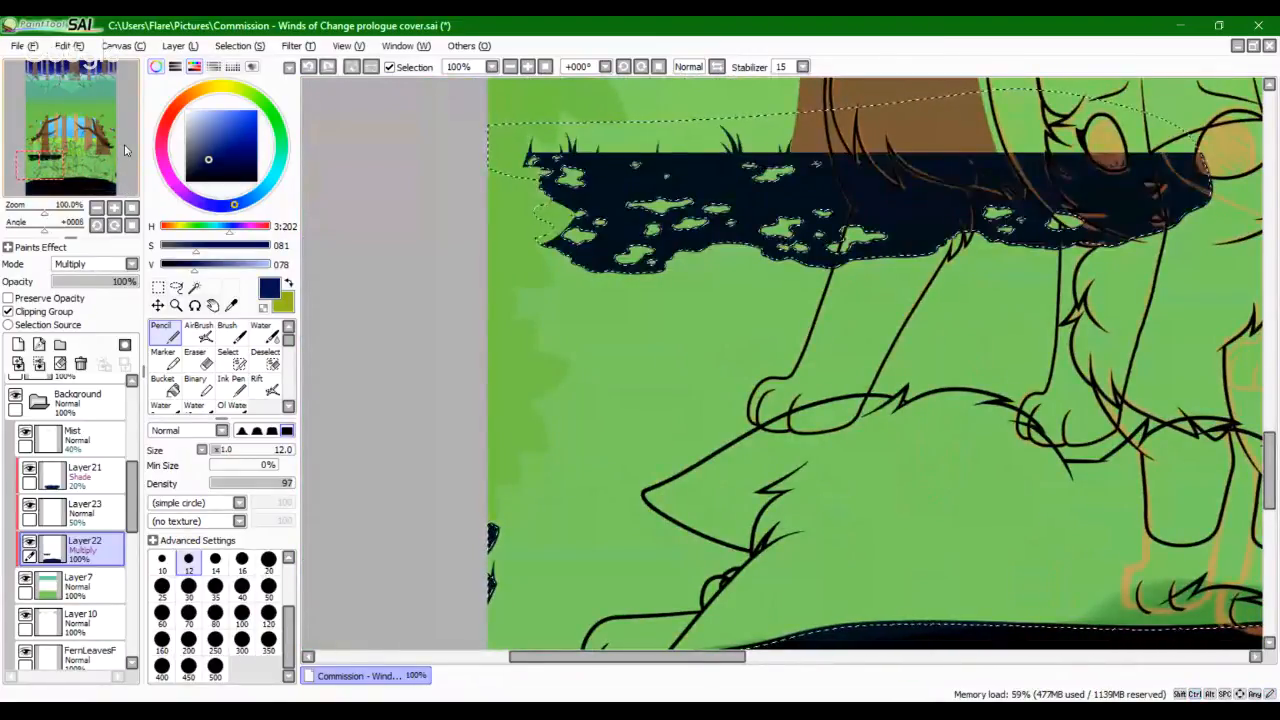
pyautogui.click(157, 287)
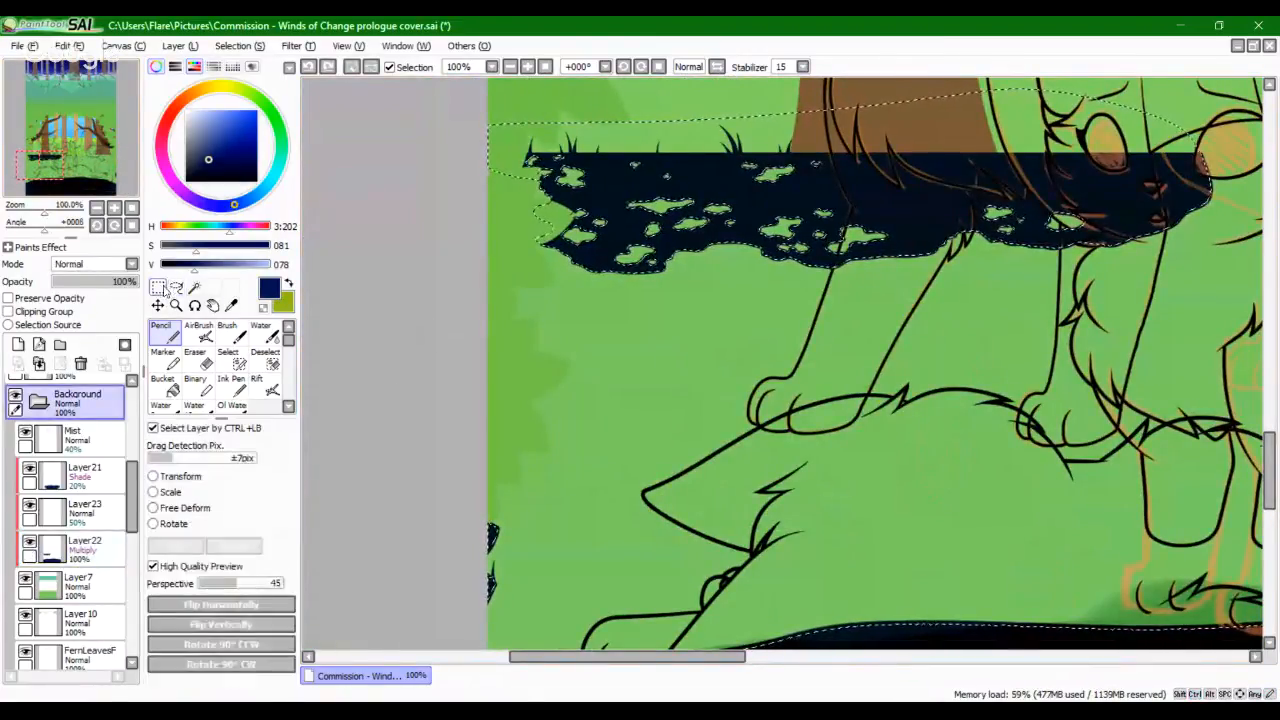
pyautogui.click(657, 212)
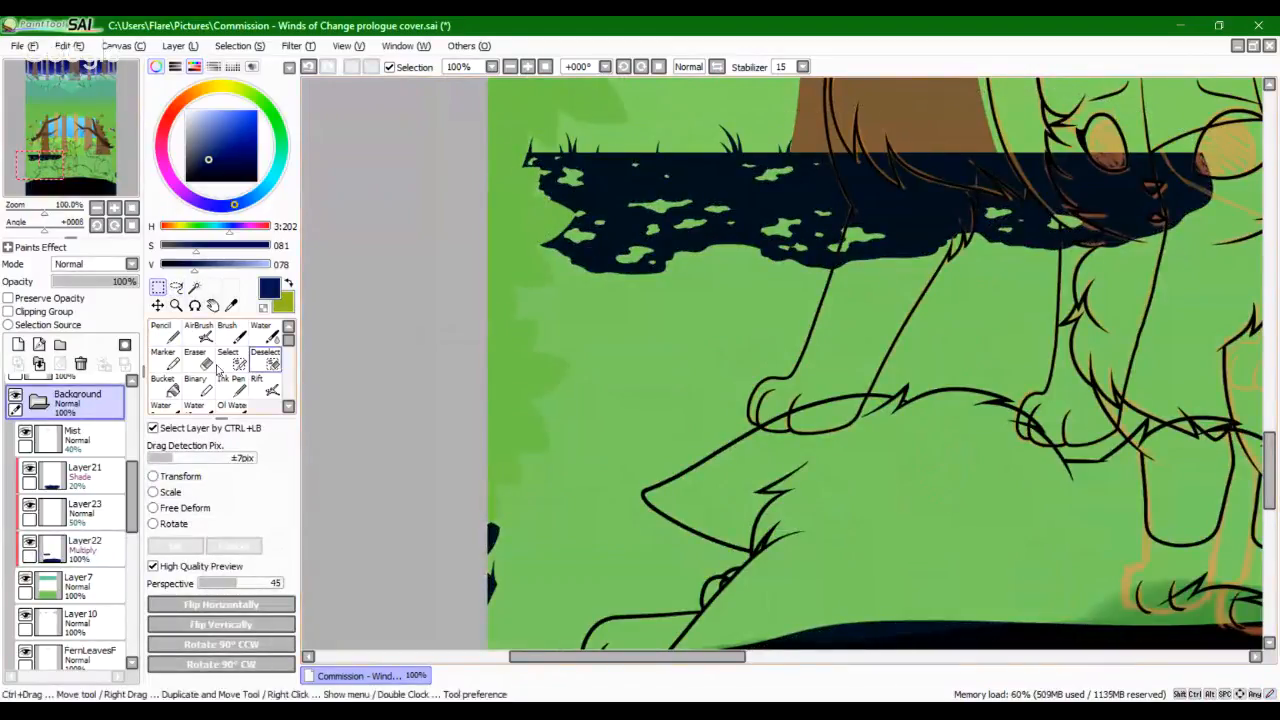
pyautogui.click(162, 332)
pyautogui.click(82, 545)
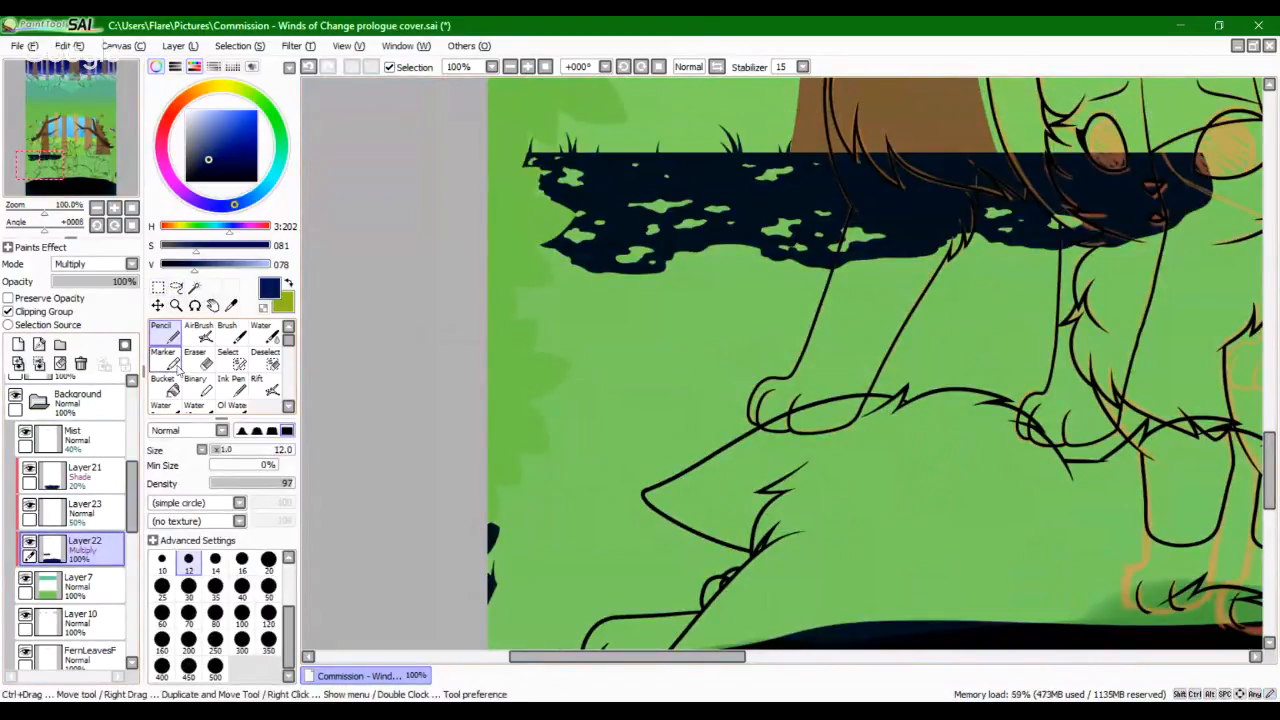
# Step: Erase two thin grass blades into the shadow's lower edge at its raised middle section, using eraser size 7
pyautogui.click(196, 360)
pyautogui.scroll(5, 498, 186)
pyautogui.moveTo(498, 186); pyautogui.dragTo(616, 576)
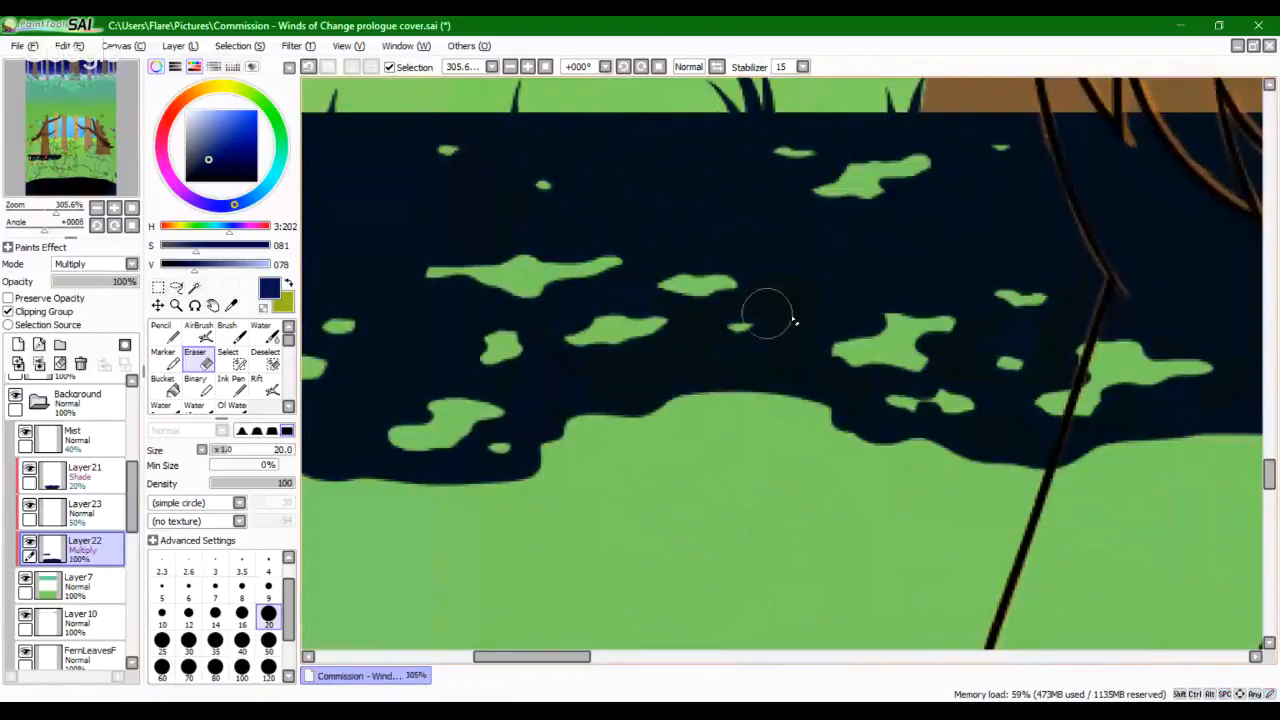
pyautogui.moveTo(772, 392)
pyautogui.mouseDown()
pyautogui.moveTo(805, 276)
pyautogui.moveTo(781, 393)
pyautogui.moveTo(756, 393)
pyautogui.moveTo(763, 422)
pyautogui.moveTo(741, 474)
pyautogui.mouseUp()
pyautogui.click(215, 591)
pyautogui.hotkey('ctrl', 'z')
pyautogui.hotkey('ctrl', 'z')
# Step: Erase a tall grass blade and several shorter ones into the shadow's lower edge near the left foliage
pyautogui.moveTo(594, 436); pyautogui.dragTo(826, 420)
pyautogui.moveTo(572, 378); pyautogui.dragTo(582, 536)
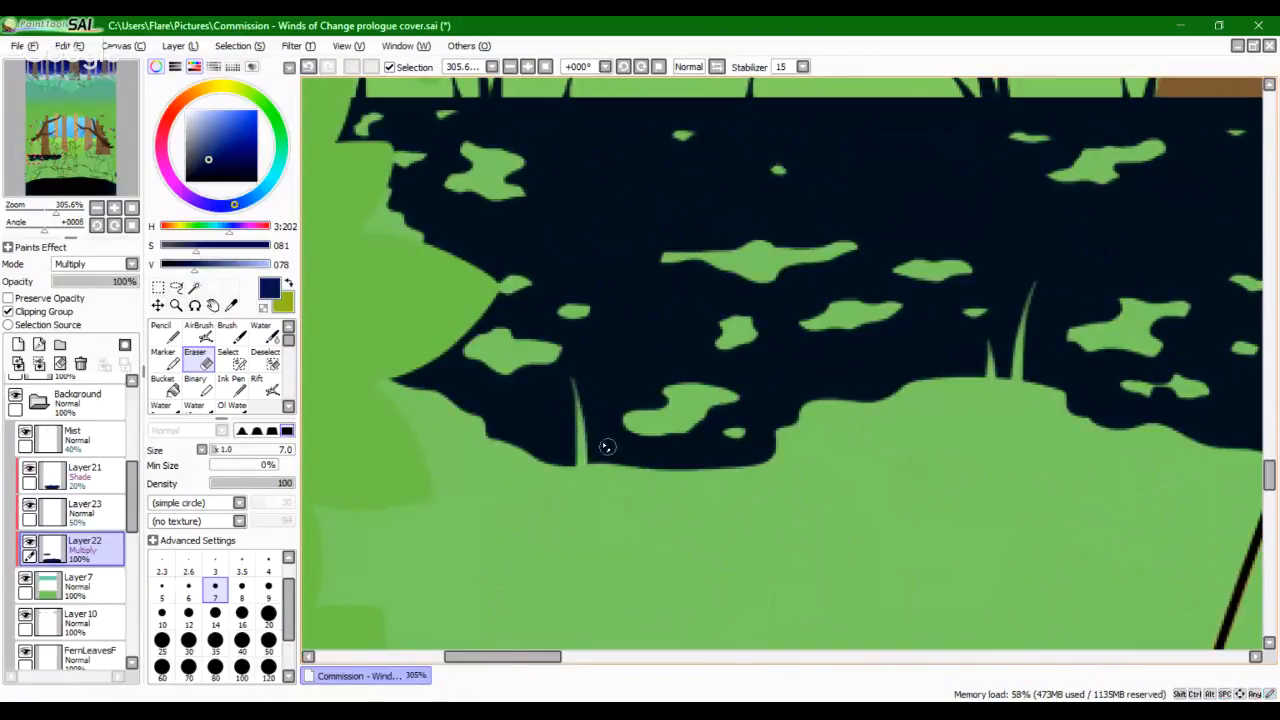
pyautogui.moveTo(600, 420); pyautogui.dragTo(607, 467)
pyautogui.hotkey('ctrl', 'z')
pyautogui.moveTo(547, 414); pyautogui.dragTo(577, 499)
pyautogui.moveTo(606, 423); pyautogui.dragTo(600, 467)
pyautogui.moveTo(705, 425); pyautogui.dragTo(709, 468)
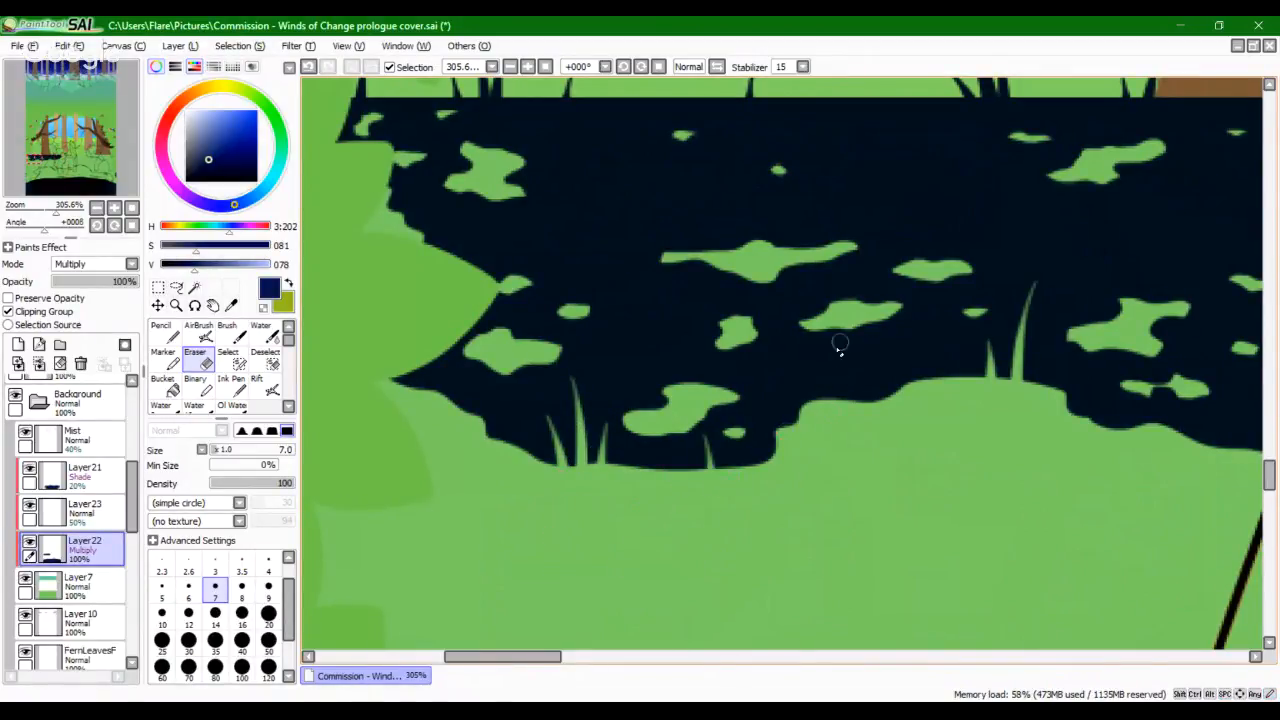
# Step: Erase more grass blades into the shadow's lower edge around the raised middle section and left of the cat's leg outline
pyautogui.moveTo(838, 340); pyautogui.dragTo(830, 402)
pyautogui.moveTo(814, 358); pyautogui.dragTo(810, 402)
pyautogui.moveTo(873, 368); pyautogui.dragTo(861, 401)
pyautogui.moveTo(1018, 447)
pyautogui.mouseDown()
pyautogui.moveTo(980, 449)
pyautogui.moveTo(696, 337)
pyautogui.mouseUp()
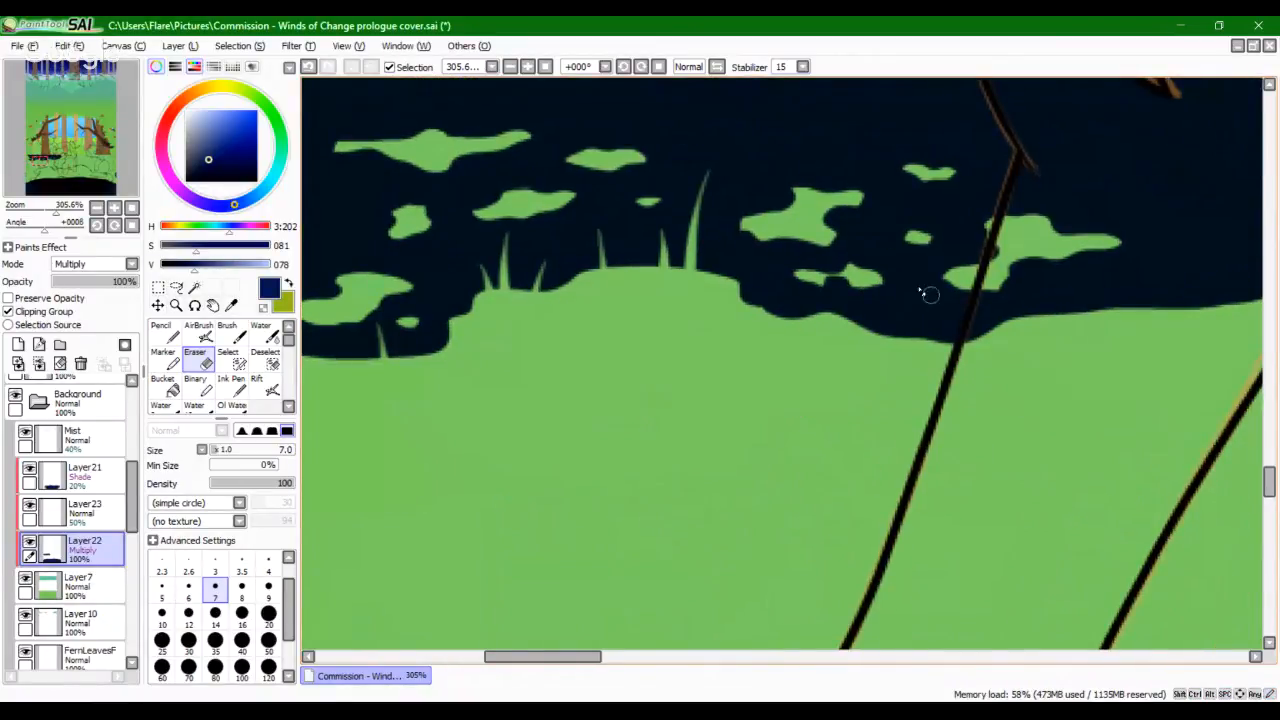
pyautogui.moveTo(916, 278)
pyautogui.mouseDown()
pyautogui.moveTo(901, 386)
pyautogui.moveTo(886, 318)
pyautogui.moveTo(892, 393)
pyautogui.moveTo(933, 342)
pyautogui.mouseUp()
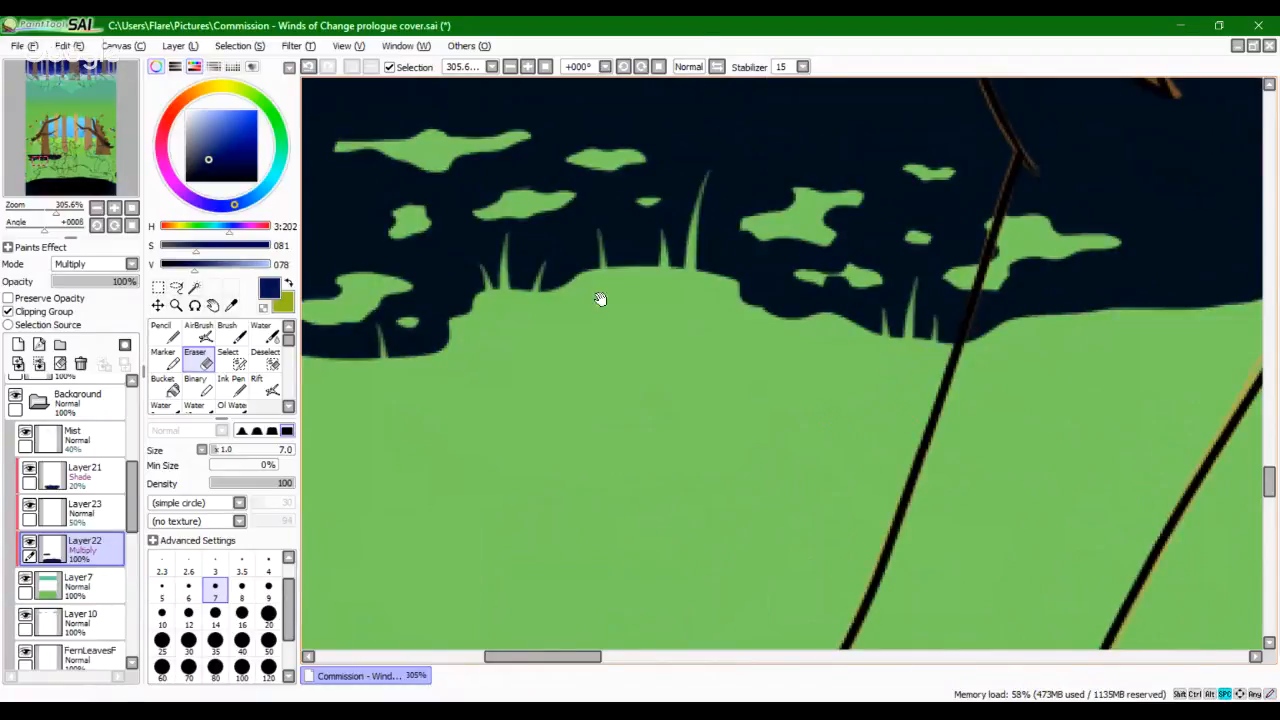
# Step: Erase small grass blades into the shadow around the left foliage, reducing the eraser size to 5
pyautogui.moveTo(545, 315)
pyautogui.mouseDown()
pyautogui.moveTo(877, 460)
pyautogui.moveTo(990, 430)
pyautogui.mouseUp()
pyautogui.moveTo(570, 359)
pyautogui.mouseDown()
pyautogui.moveTo(564, 399)
pyautogui.moveTo(545, 391)
pyautogui.mouseUp()
pyautogui.press('space')
pyautogui.hotkey('ctrl', 'z')
pyautogui.moveTo(539, 186); pyautogui.dragTo(532, 239)
pyautogui.hotkey('ctrl', 'z')
pyautogui.click(162, 590)
pyautogui.hotkey('ctrl', 'z')
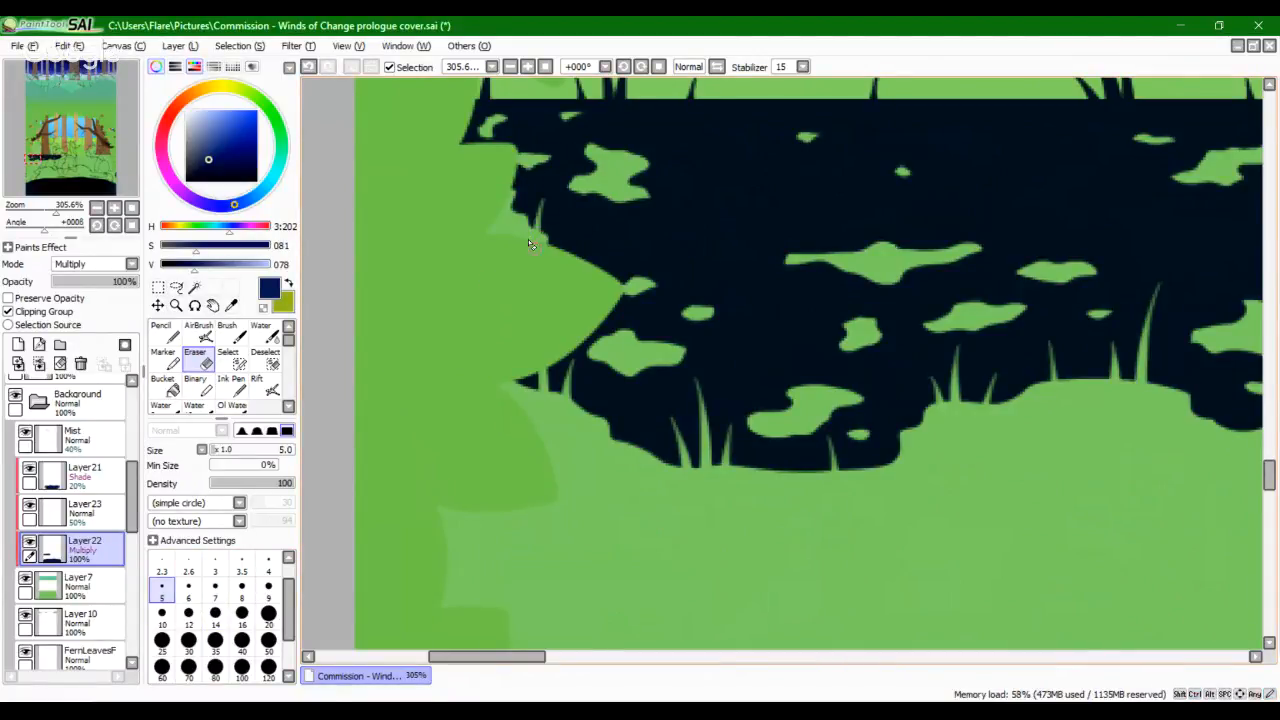
# Step: Erase several thin grass blades rising from the upper edge of the long central light patch
pyautogui.press('space')
pyautogui.moveTo(909, 363)
pyautogui.mouseDown()
pyautogui.moveTo(789, 420)
pyautogui.moveTo(505, 336)
pyautogui.moveTo(1065, 447)
pyautogui.moveTo(1117, 475)
pyautogui.mouseUp()
pyautogui.moveTo(672, 277); pyautogui.dragTo(696, 360)
pyautogui.hotkey('ctrl', 'z')
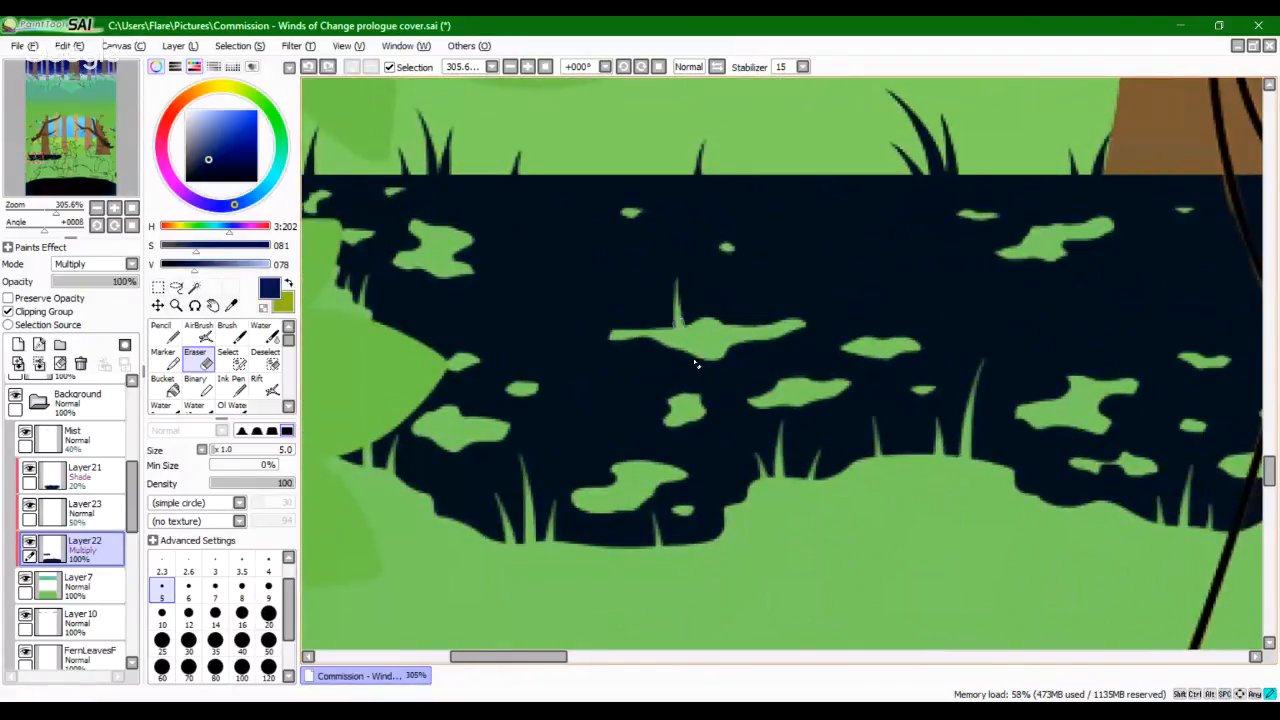
pyautogui.hotkey('ctrl', 'z')
pyautogui.moveTo(672, 279)
pyautogui.mouseDown()
pyautogui.moveTo(694, 350)
pyautogui.moveTo(680, 343)
pyautogui.mouseUp()
pyautogui.hotkey('ctrl', 'z')
pyautogui.hotkey('ctrl', 'z')
pyautogui.hotkey('ctrl', 'z')
pyautogui.hotkey('ctrl', 'z')
pyautogui.hotkey('ctrl', 'z')
pyautogui.hotkey('ctrl', 'z')
pyautogui.moveTo(659, 294)
pyautogui.mouseDown()
pyautogui.moveTo(678, 343)
pyautogui.moveTo(688, 338)
pyautogui.mouseUp()
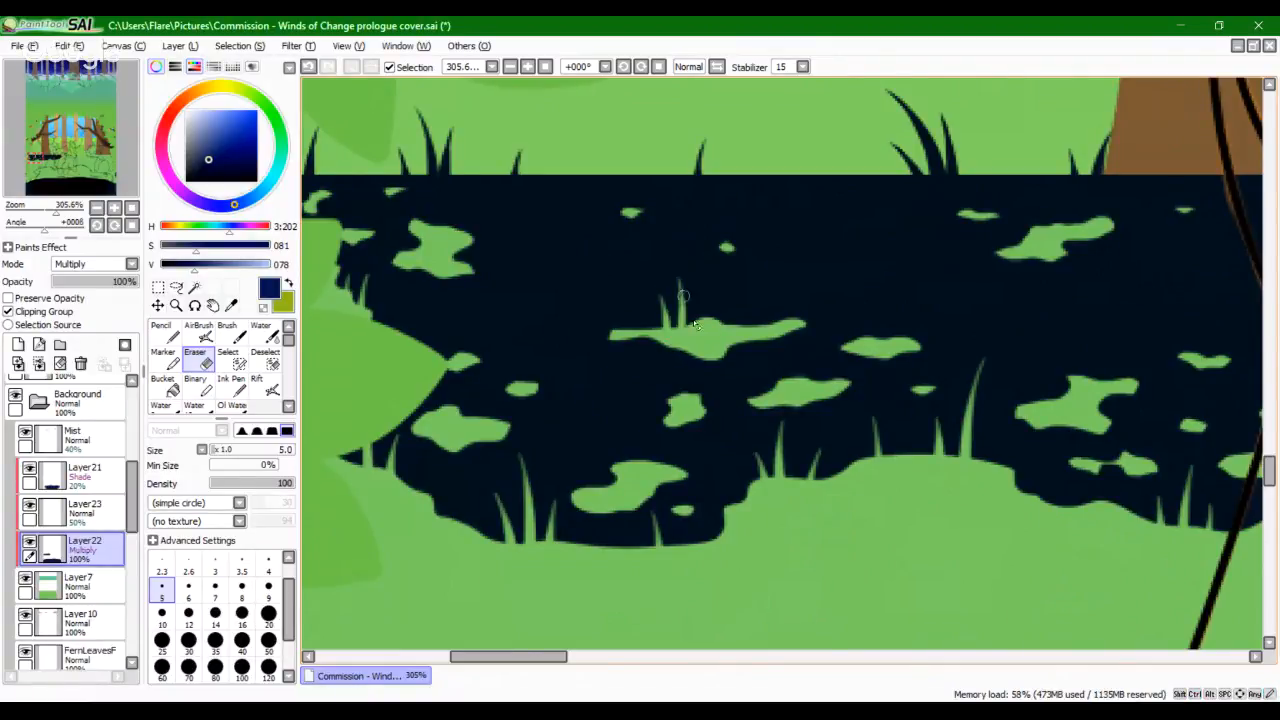
pyautogui.hotkey('ctrl', 'z')
pyautogui.hotkey('ctrl', 'y')
pyautogui.moveTo(759, 325); pyautogui.dragTo(770, 284)
# Step: Erase grass blades above the light patches across the lower half of the shadow
pyautogui.moveTo(804, 376); pyautogui.dragTo(810, 350)
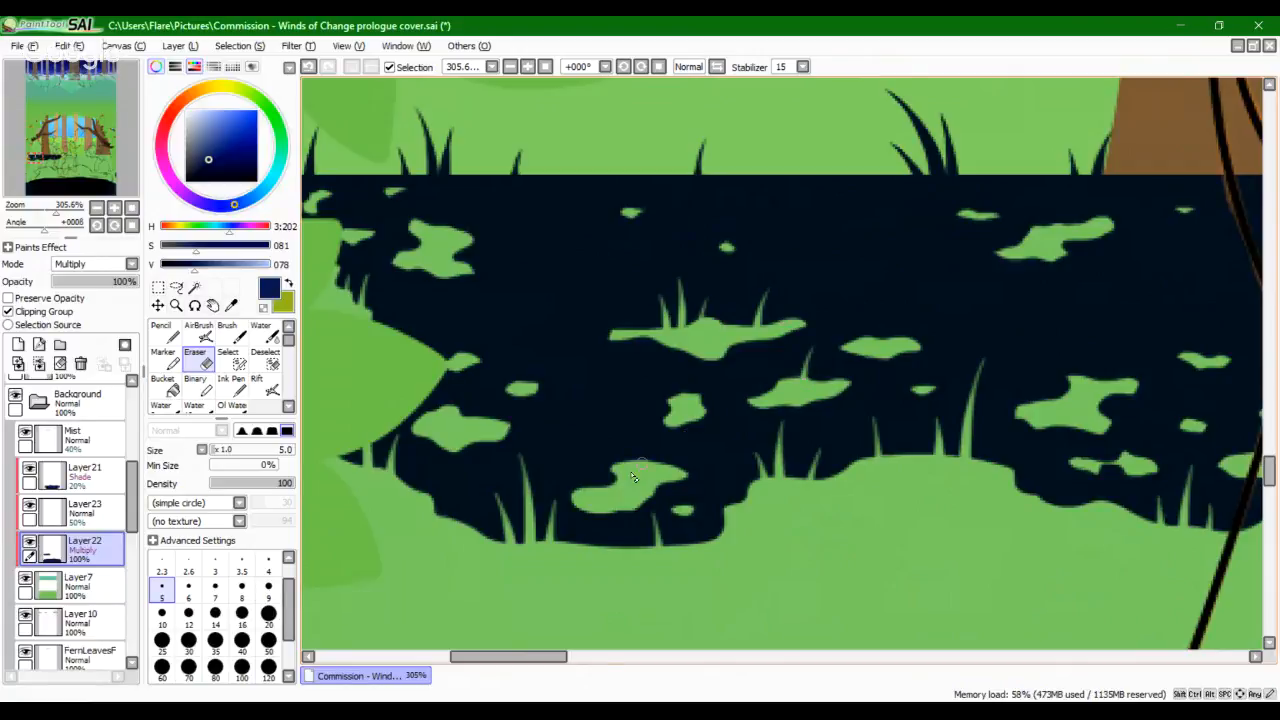
pyautogui.moveTo(626, 459); pyautogui.dragTo(621, 431)
pyautogui.moveTo(478, 430); pyautogui.dragTo(490, 400)
pyautogui.moveTo(1087, 378); pyautogui.dragTo(1081, 342)
pyautogui.moveTo(1034, 405); pyautogui.dragTo(1031, 362)
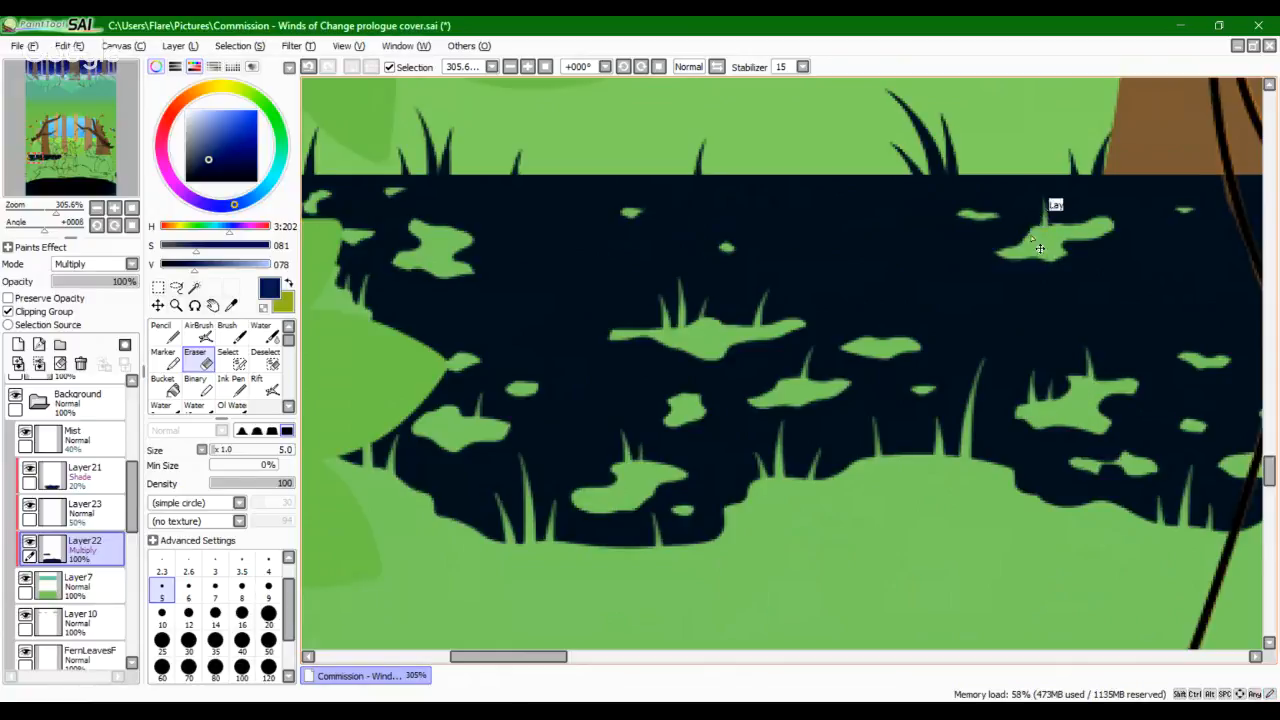
# Step: Erase short grass blades above the light patches near the shadow's upper edge, at its right and left ends
pyautogui.moveTo(1040, 252); pyautogui.dragTo(1032, 200)
pyautogui.moveTo(1057, 250); pyautogui.dragTo(1056, 204)
pyautogui.moveTo(453, 246); pyautogui.dragTo(451, 200)
pyautogui.moveTo(461, 243)
pyautogui.mouseDown()
pyautogui.moveTo(426, 246)
pyautogui.moveTo(419, 181)
pyautogui.moveTo(459, 305)
pyautogui.moveTo(419, 195)
pyautogui.mouseUp()
pyautogui.hotkey('ctrl', 'z')
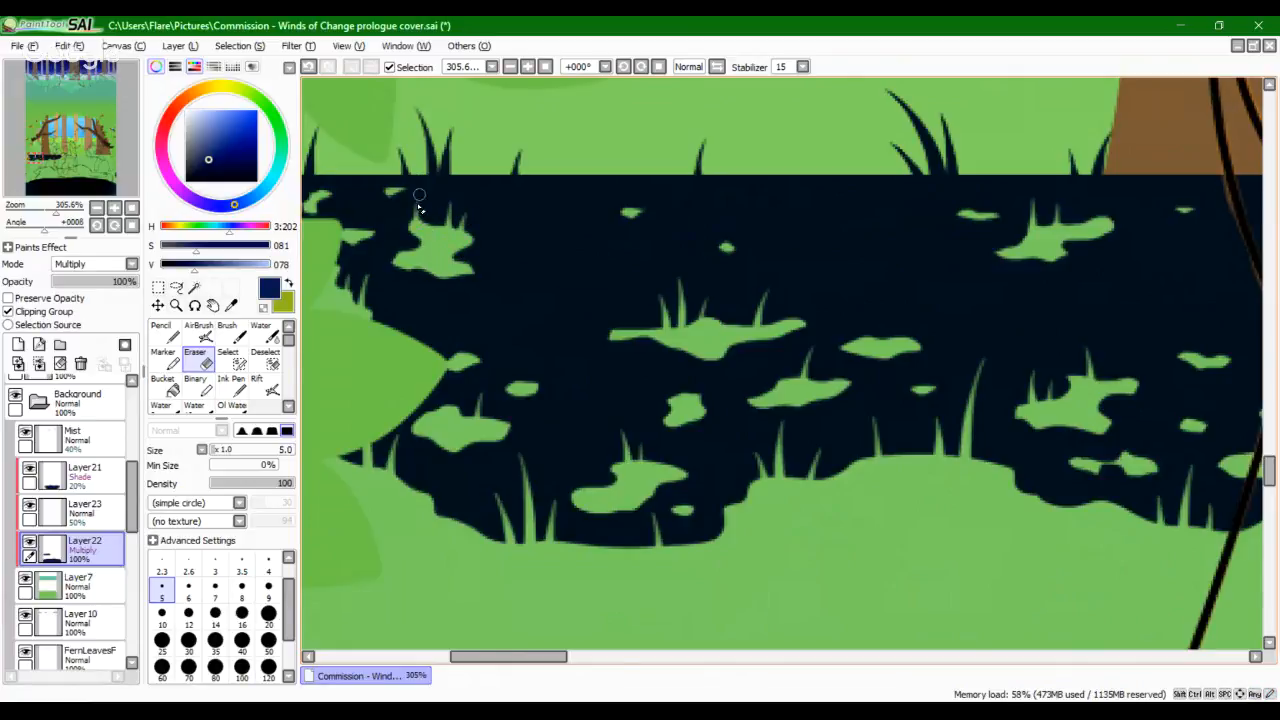
pyautogui.moveTo(347, 226); pyautogui.dragTo(349, 206)
pyautogui.hotkey('ctrl', 'z')
# Step: Erase grass blades above the light patches around the cat's leg outline and into the nearby shadow edge
pyautogui.moveTo(823, 417)
pyautogui.mouseDown()
pyautogui.moveTo(580, 271)
pyautogui.moveTo(509, 209)
pyautogui.moveTo(638, 313)
pyautogui.moveTo(643, 265)
pyautogui.mouseUp()
pyautogui.moveTo(646, 316); pyautogui.dragTo(650, 260)
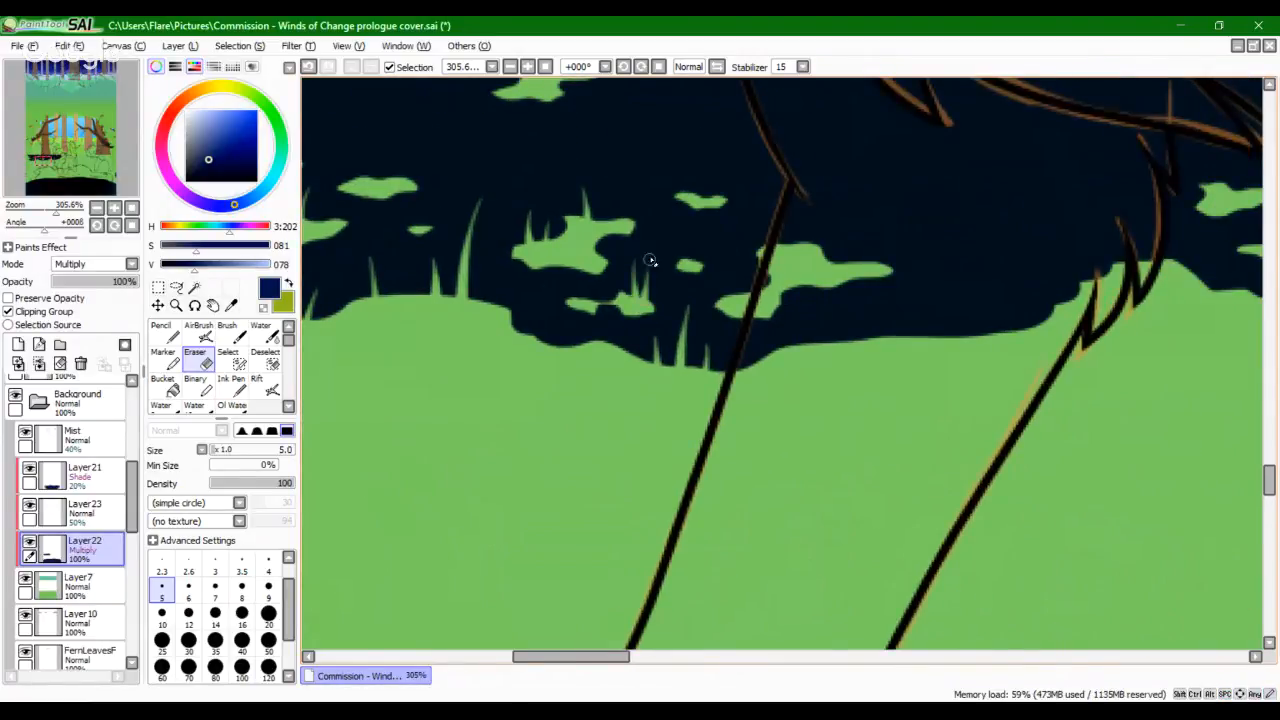
pyautogui.moveTo(775, 256); pyautogui.dragTo(768, 214)
pyautogui.moveTo(737, 312); pyautogui.dragTo(731, 279)
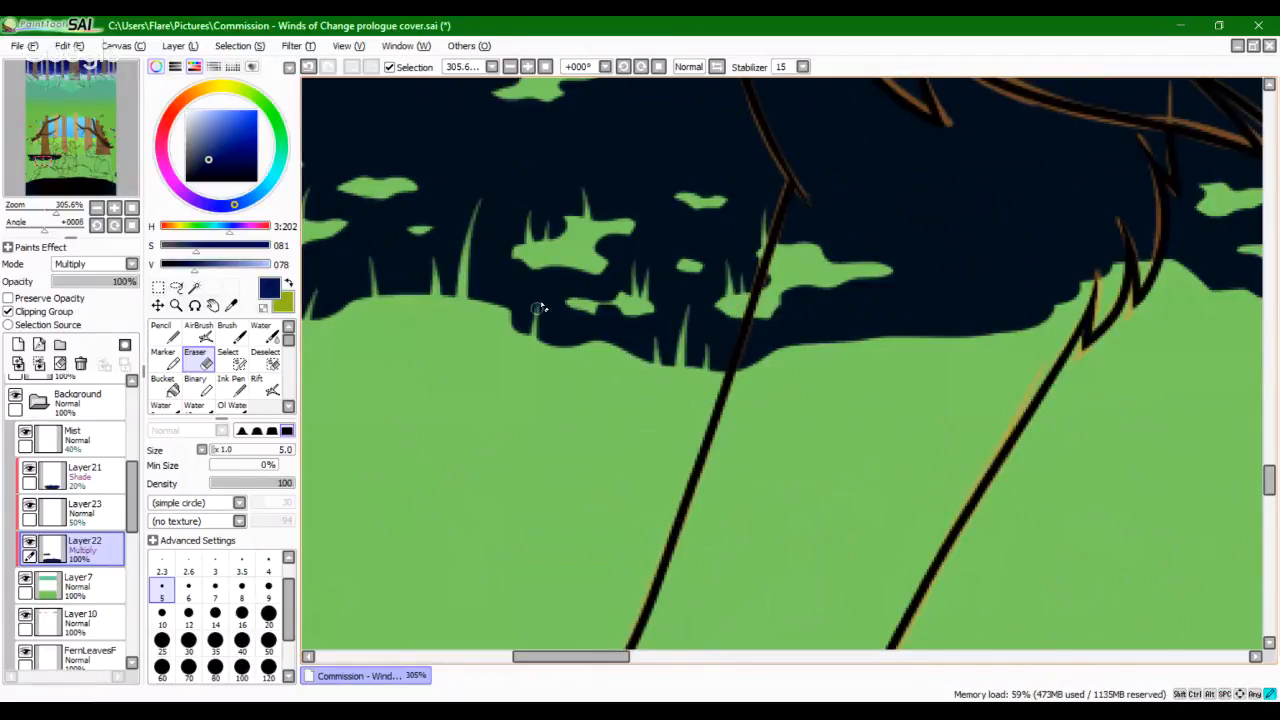
# Step: Erase short grass blades above the small light patches beneath the cat's cheek fur
pyautogui.moveTo(903, 390); pyautogui.dragTo(485, 491)
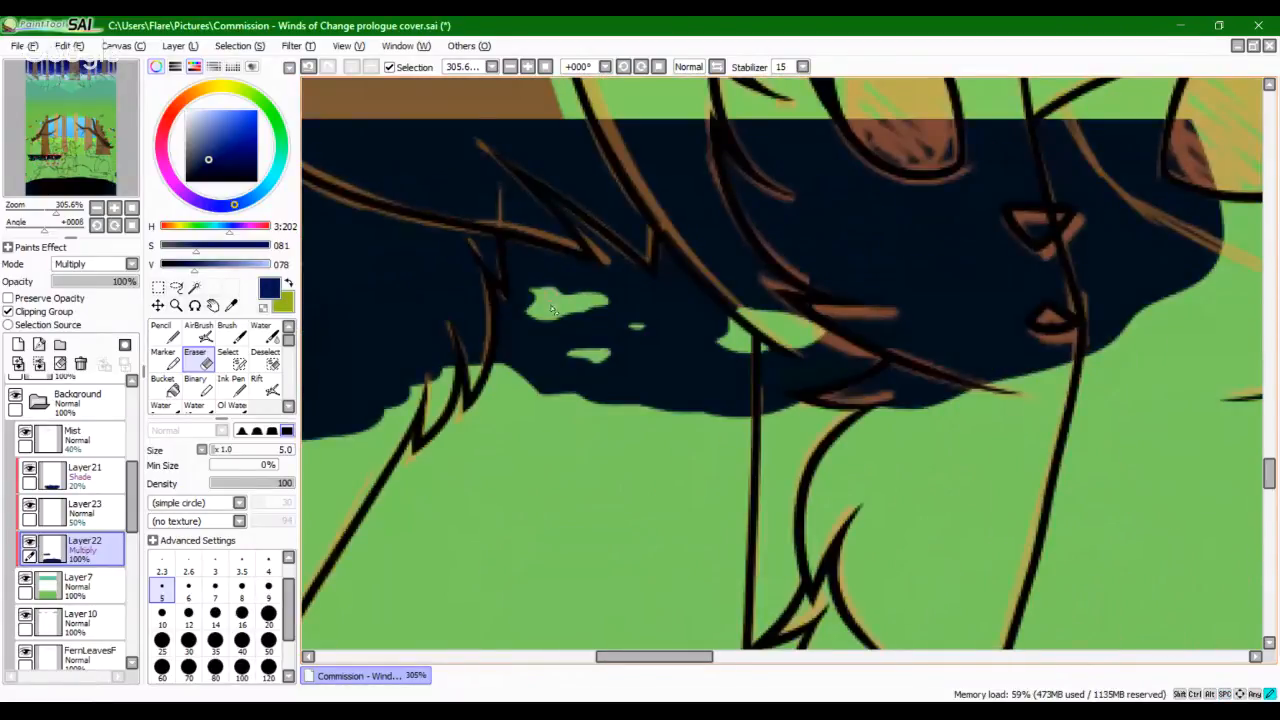
pyautogui.hotkey('ctrl', 'z')
pyautogui.moveTo(549, 256); pyautogui.dragTo(565, 312)
pyautogui.moveTo(591, 262); pyautogui.dragTo(585, 357)
pyautogui.hotkey('ctrl', 'z')
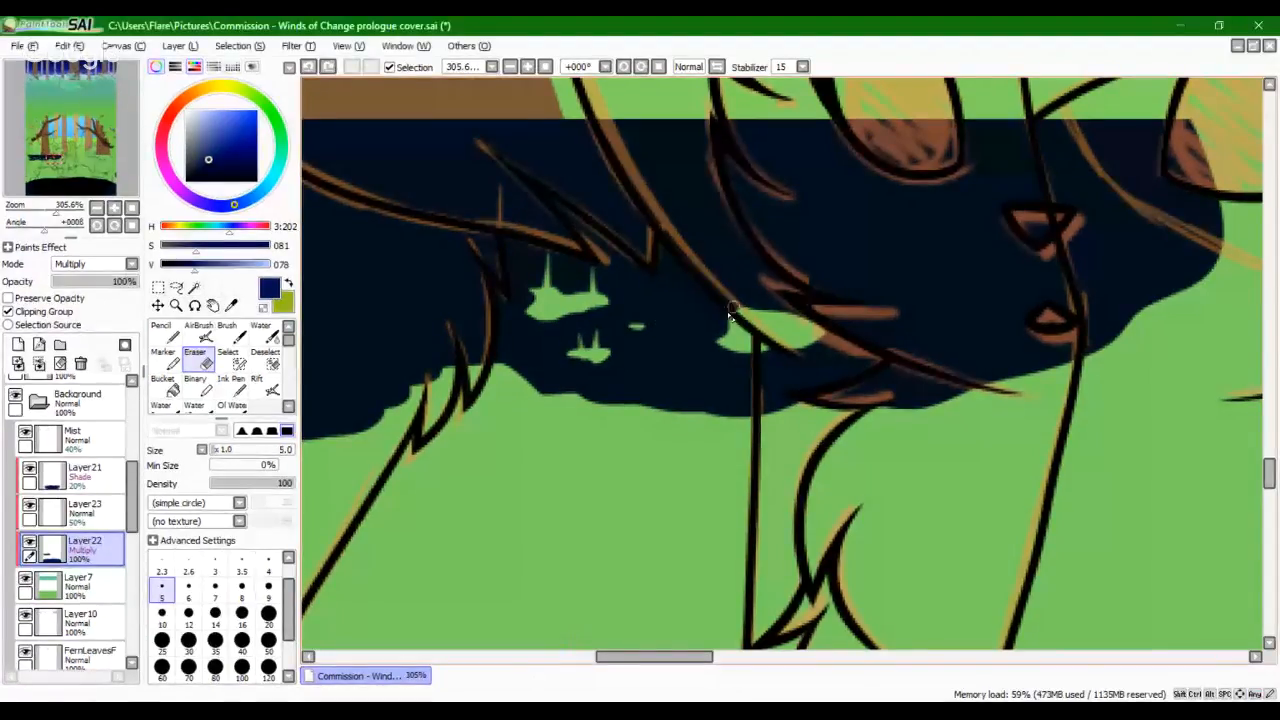
# Step: Erase three grass blades into the shadow edge below the cheek patches and a single blade beside the leg's fur tuft
pyautogui.click(161, 332)
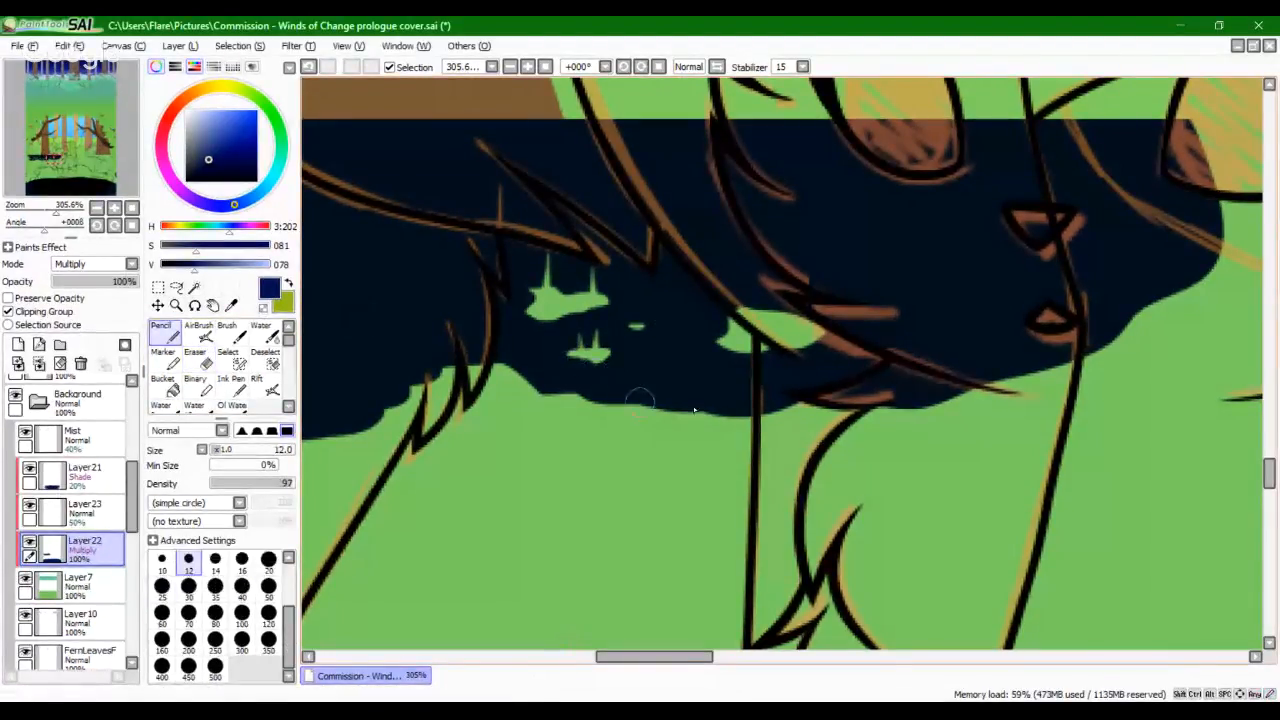
pyautogui.click(194, 355)
pyautogui.moveTo(668, 412); pyautogui.dragTo(679, 333)
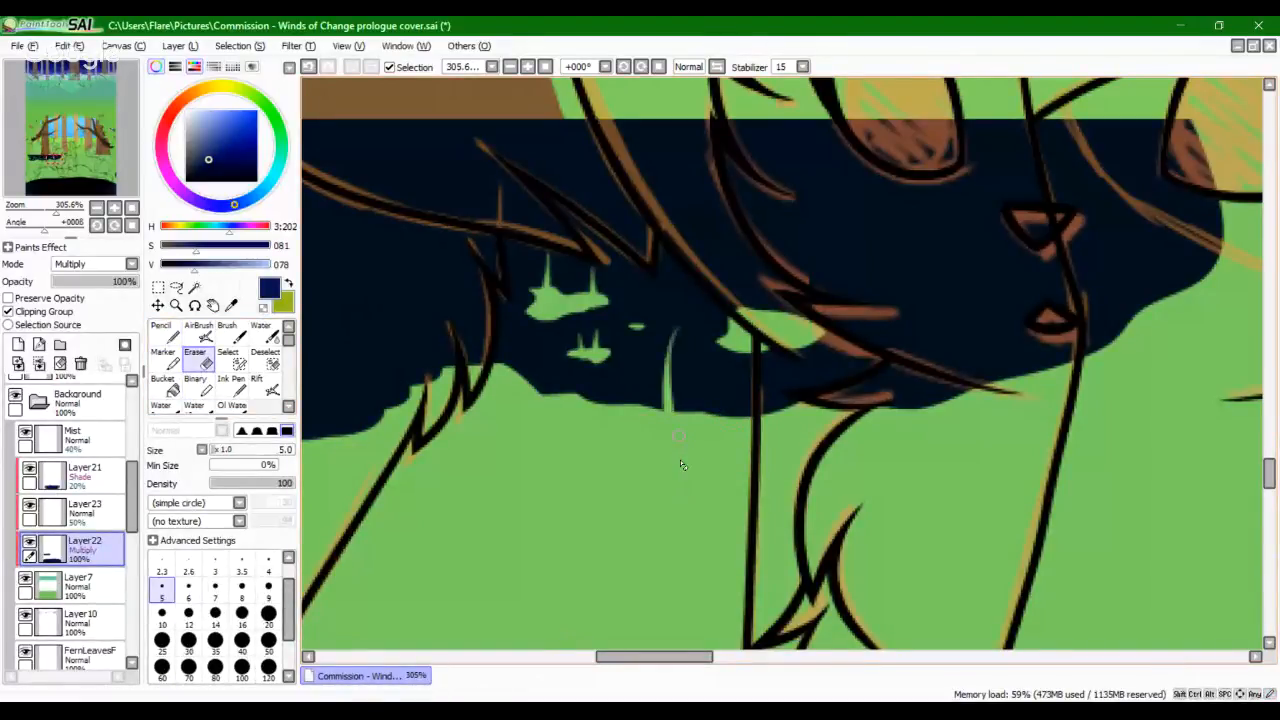
pyautogui.hotkey('ctrl', 'z')
pyautogui.moveTo(676, 410)
pyautogui.mouseDown()
pyautogui.moveTo(703, 389)
pyautogui.moveTo(706, 513)
pyautogui.moveTo(657, 424)
pyautogui.mouseUp()
pyautogui.moveTo(499, 323); pyautogui.dragTo(515, 488)
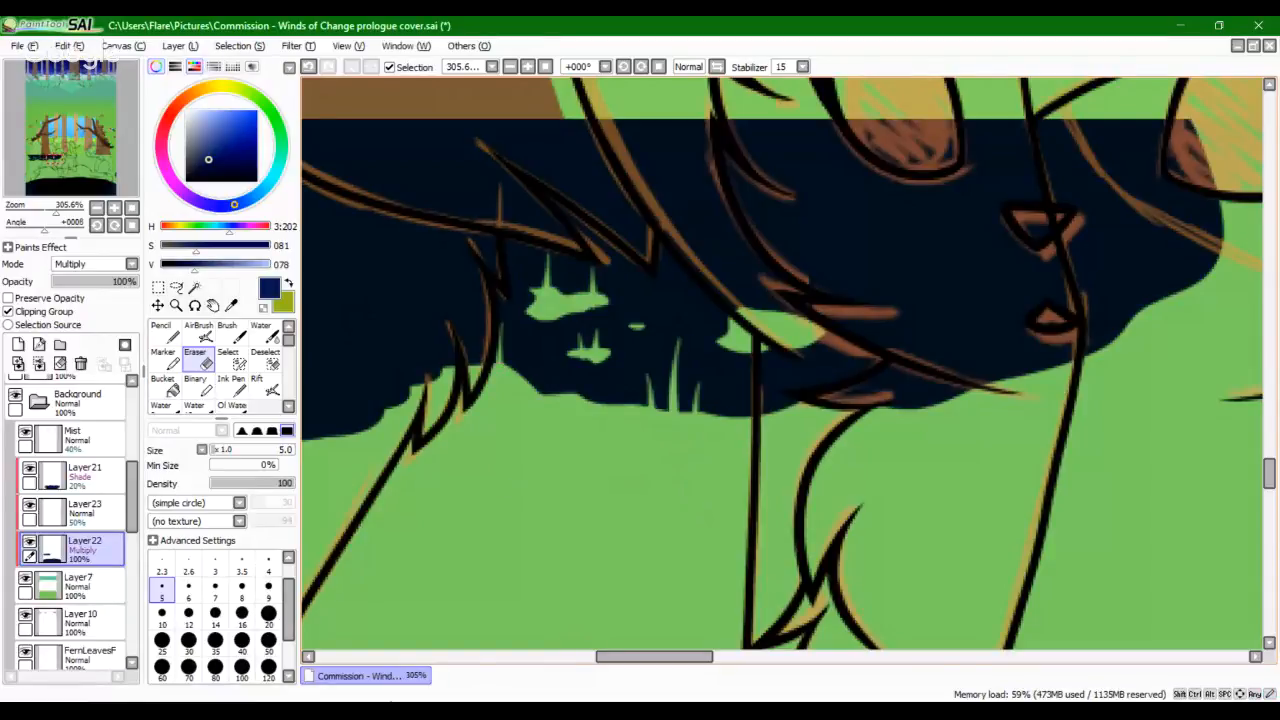
pyautogui.hotkey('ctrl', 'z')
pyautogui.moveTo(509, 325)
pyautogui.mouseDown()
pyautogui.moveTo(501, 426)
pyautogui.moveTo(527, 478)
pyautogui.moveTo(507, 408)
pyautogui.moveTo(530, 468)
pyautogui.mouseUp()
pyautogui.hotkey('ctrl', 'z')
pyautogui.hotkey('alt', 'Tab')
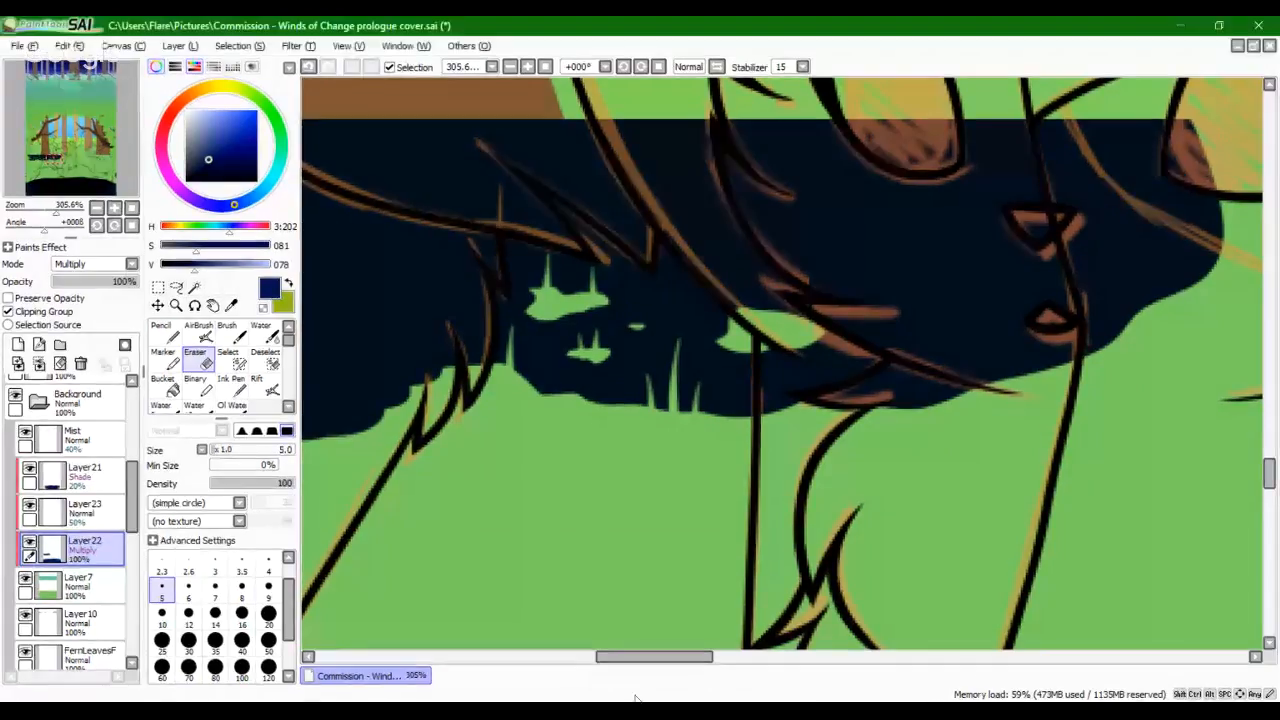
# Step: Paint thin dark grass blades into the lower part of the long central light patch with the Pencil at size 7
pyautogui.click(165, 337)
pyautogui.moveTo(586, 454); pyautogui.dragTo(1163, 344)
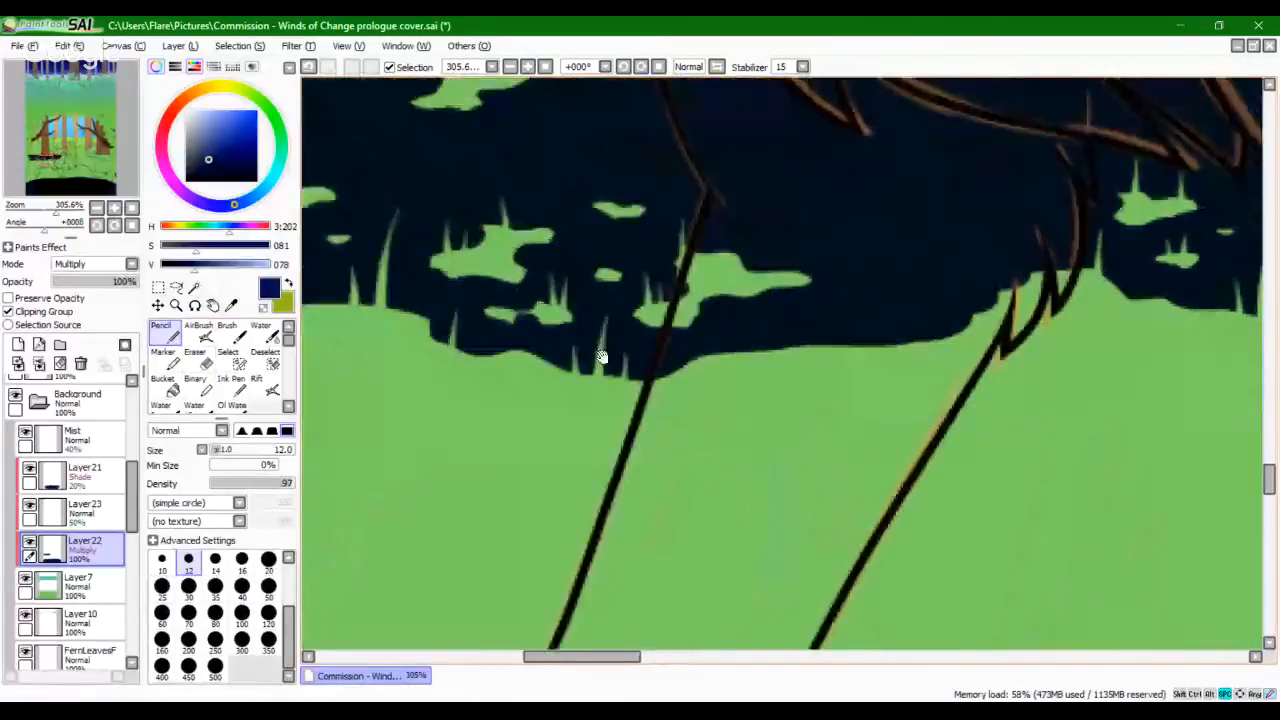
pyautogui.moveTo(448, 386); pyautogui.dragTo(757, 446)
pyautogui.moveTo(555, 294); pyautogui.dragTo(710, 329)
pyautogui.moveTo(582, 292); pyautogui.dragTo(585, 252)
pyautogui.hotkey('ctrl', 'z')
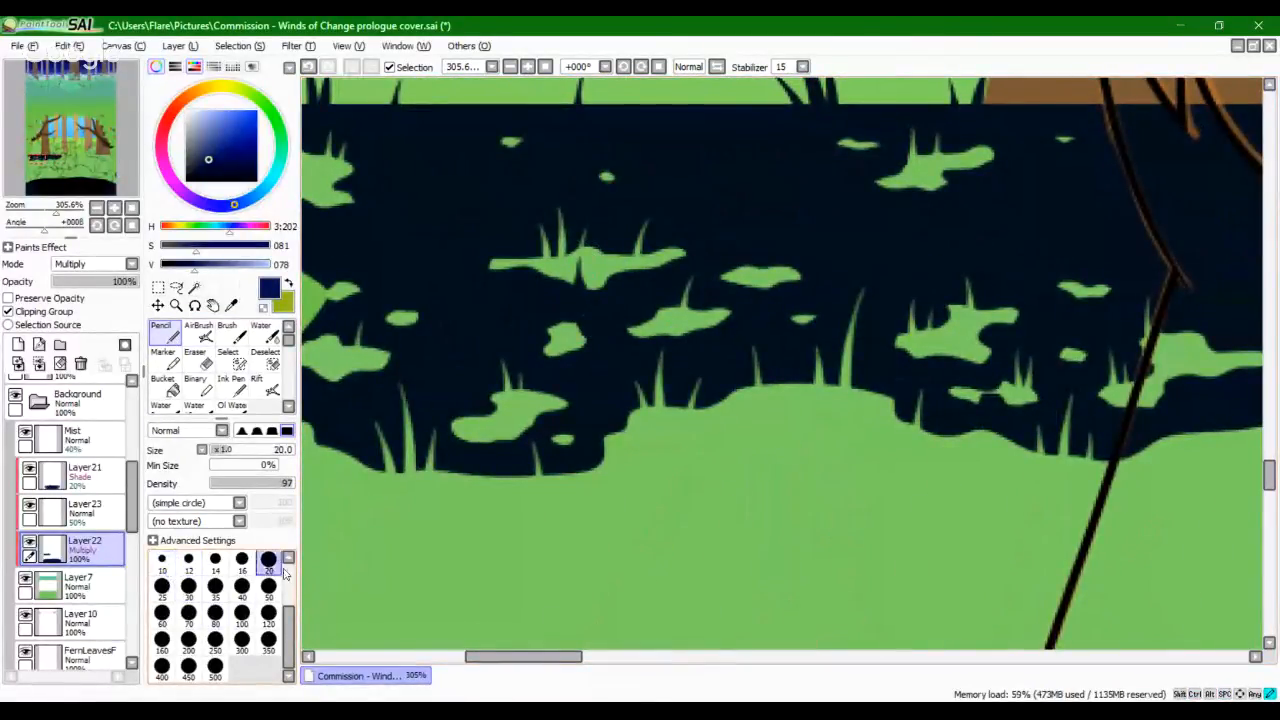
pyautogui.scroll(1, 190, 590)
pyautogui.click(188, 560)
pyautogui.click(214, 574)
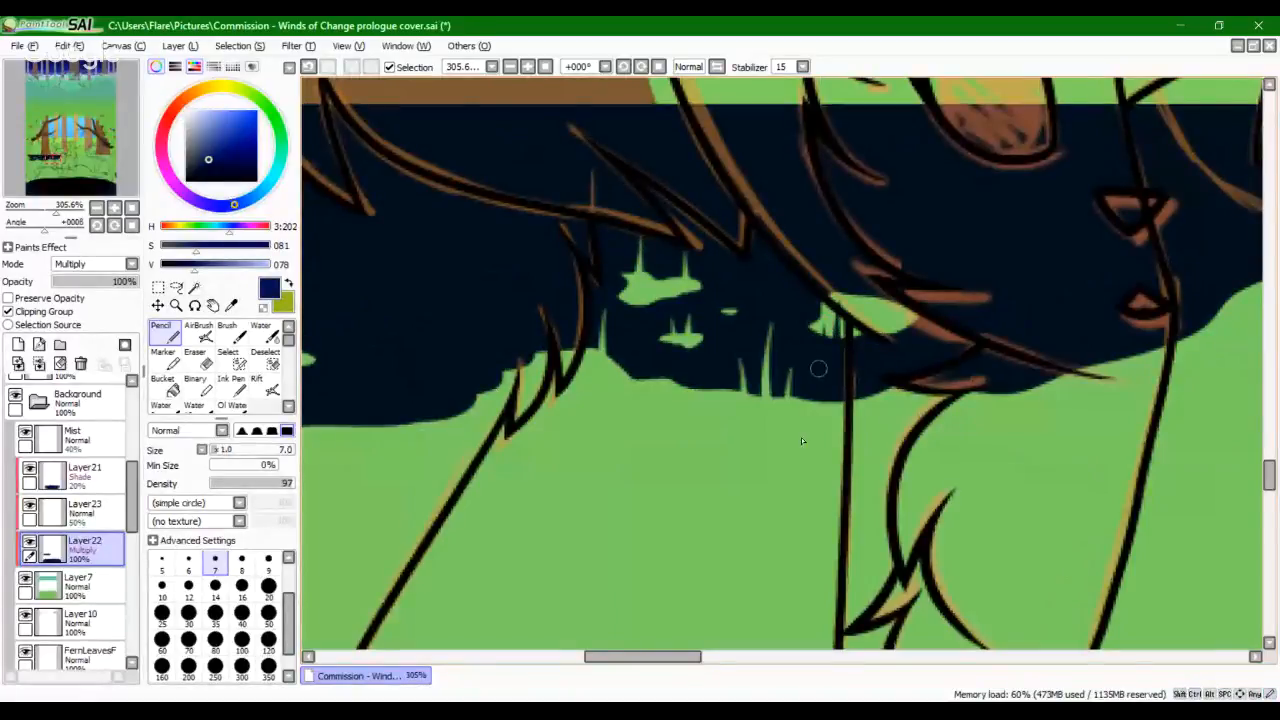
pyautogui.moveTo(672, 668); pyautogui.dragTo(525, 668)
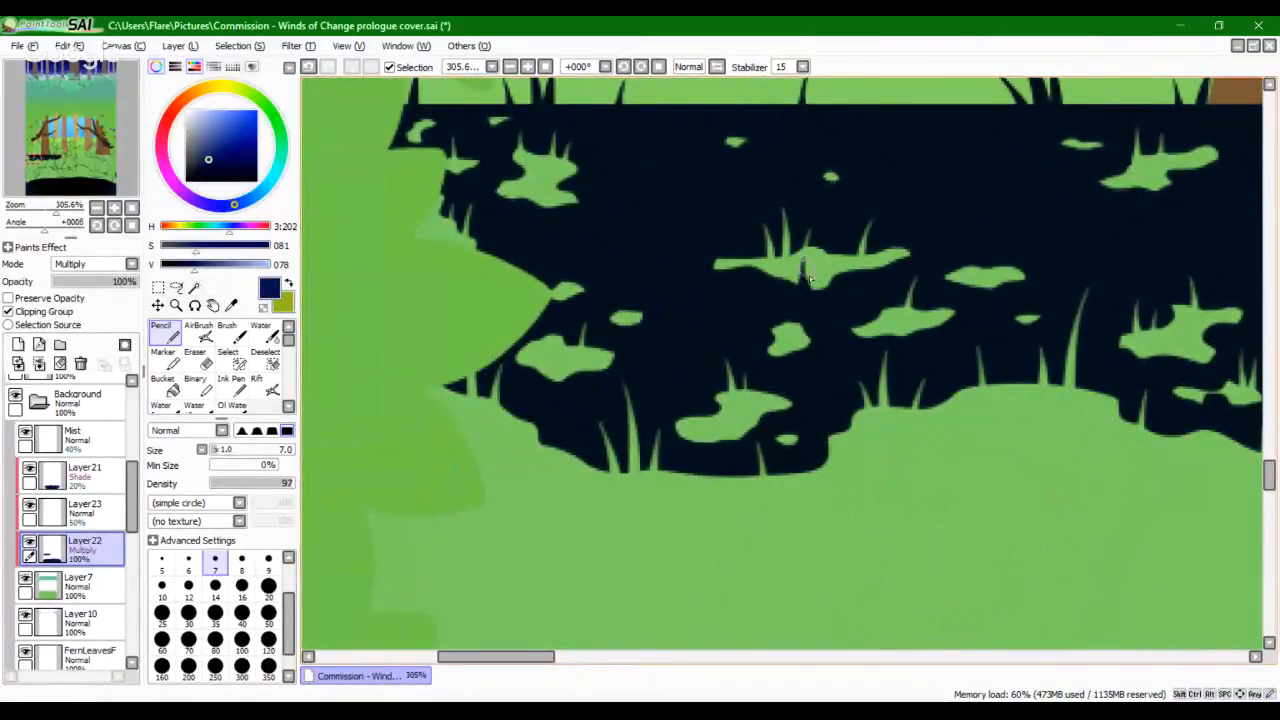
pyautogui.hotkey('ctrl', 'z')
pyautogui.moveTo(812, 256)
pyautogui.mouseDown()
pyautogui.moveTo(815, 311)
pyautogui.moveTo(796, 306)
pyautogui.mouseUp()
pyautogui.hotkey('ctrl', 'z')
# Step: Paint dark grass blades into the lower edges of the other light patches across the shadow
pyautogui.moveTo(1148, 172); pyautogui.dragTo(1146, 190)
pyautogui.moveTo(545, 180); pyautogui.dragTo(550, 208)
pyautogui.hotkey('ctrl', 'z')
pyautogui.hotkey('ctrl', 'z')
pyautogui.moveTo(546, 348); pyautogui.dragTo(557, 426)
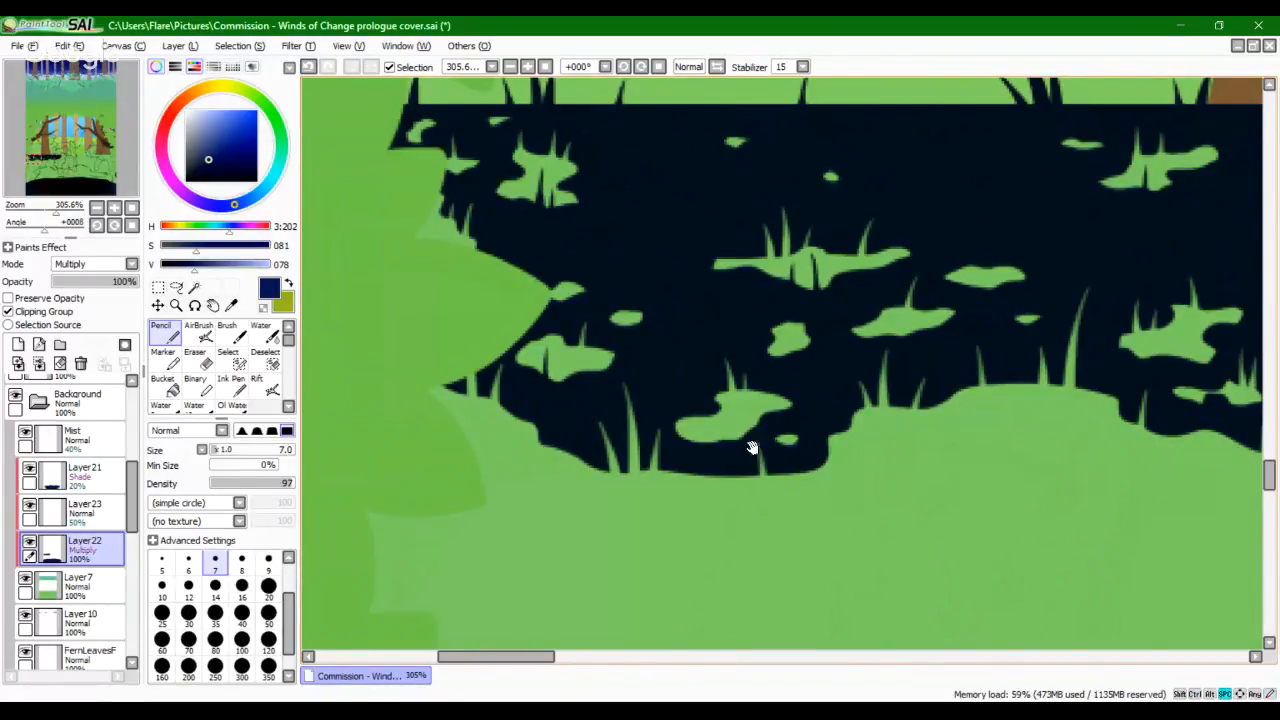
pyautogui.moveTo(754, 449)
pyautogui.mouseDown()
pyautogui.moveTo(632, 380)
pyautogui.moveTo(600, 381)
pyautogui.mouseUp()
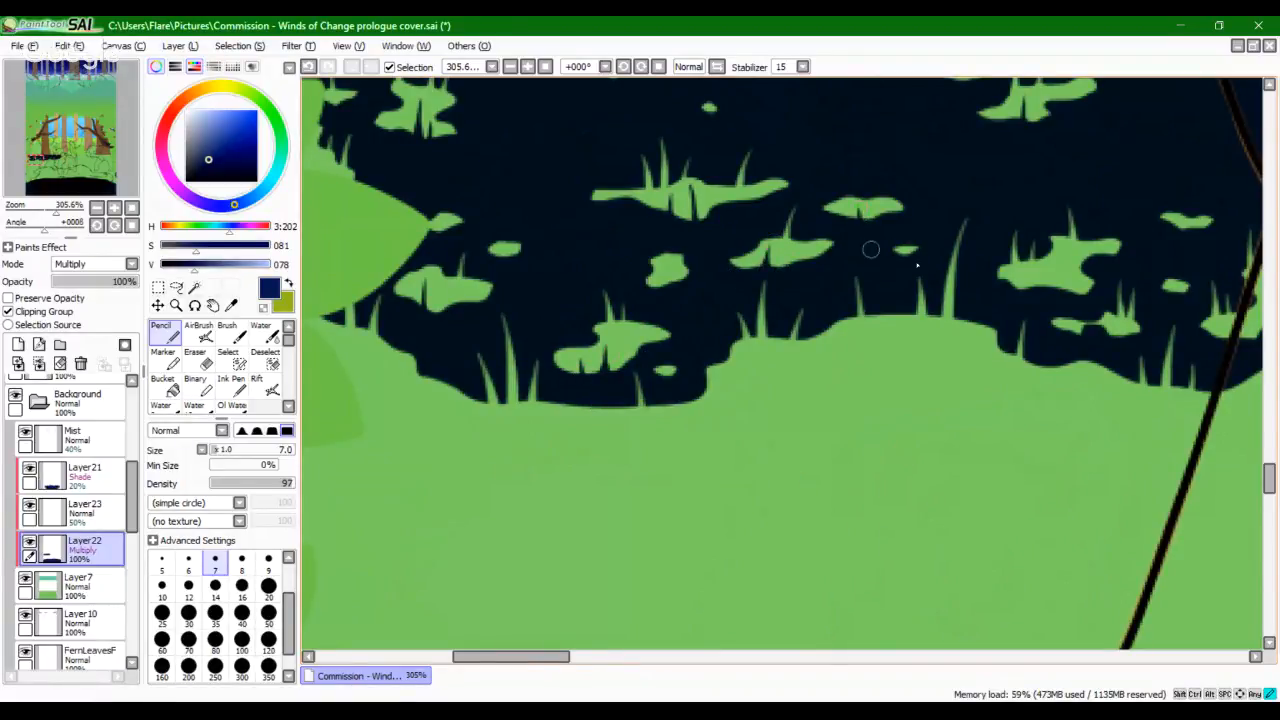
pyautogui.moveTo(1020, 266); pyautogui.dragTo(1038, 298)
pyautogui.moveTo(1091, 257); pyautogui.dragTo(800, 449)
pyautogui.moveTo(56, 209)
pyautogui.mouseDown()
pyautogui.moveTo(39, 209)
pyautogui.moveTo(118, 150)
pyautogui.moveTo(20, 211)
pyautogui.moveTo(36, 185)
pyautogui.moveTo(52, 188)
pyautogui.mouseUp()
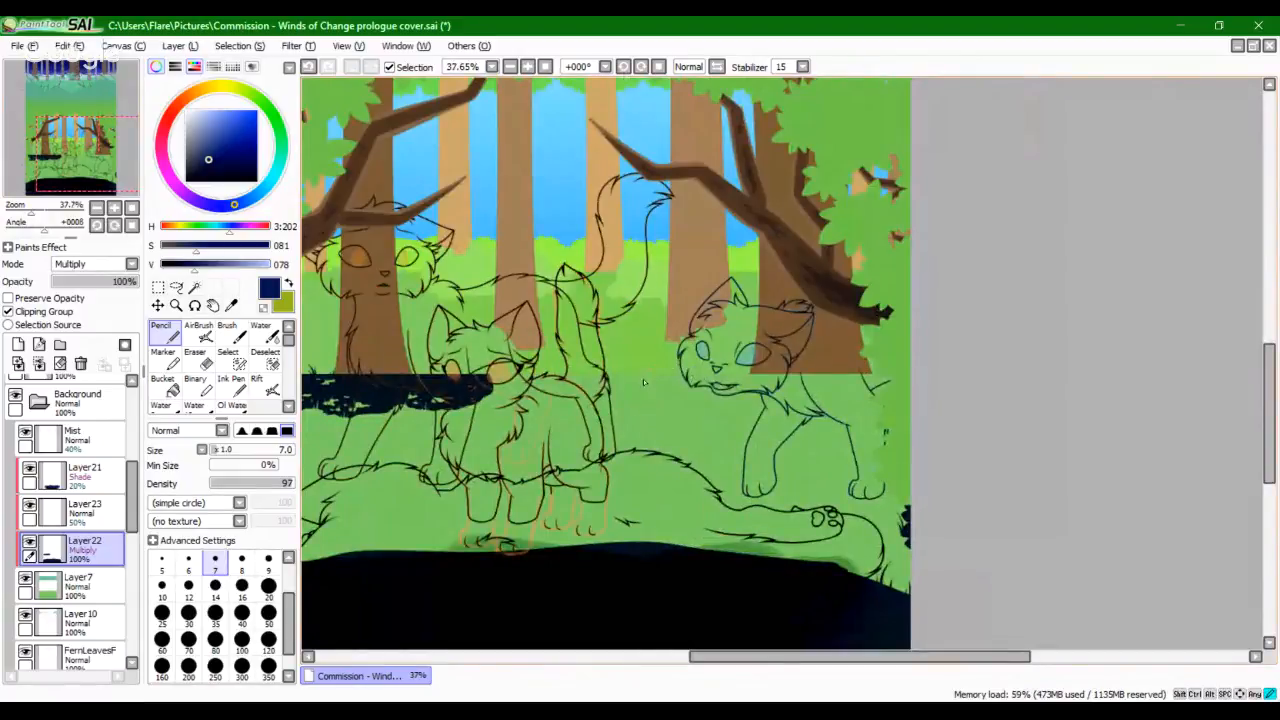
pyautogui.hotkey('ctrl', 'z')
pyautogui.moveTo(644, 383)
pyautogui.mouseDown()
pyautogui.moveTo(630, 377)
pyautogui.moveTo(611, 399)
pyautogui.mouseUp()
pyautogui.hotkey('ctrl', 'z')
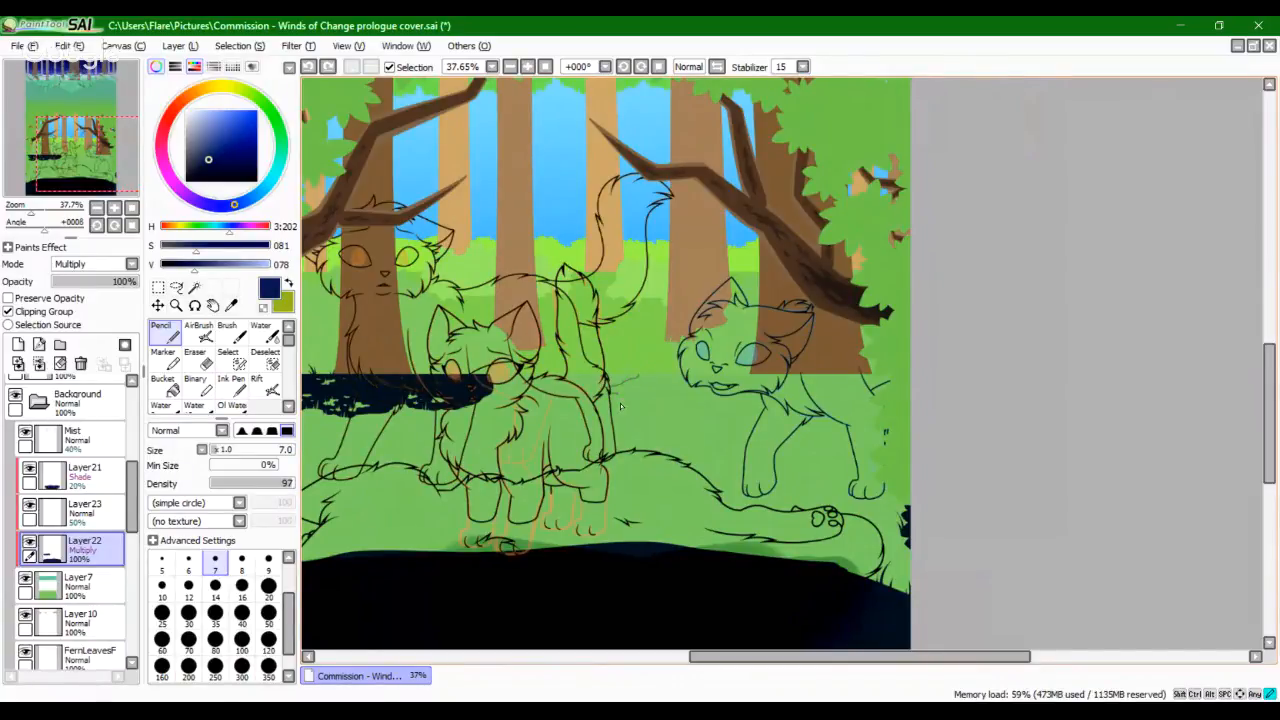
pyautogui.moveTo(630, 410)
pyautogui.mouseDown()
pyautogui.moveTo(655, 408)
pyautogui.moveTo(698, 437)
pyautogui.moveTo(790, 422)
pyautogui.moveTo(888, 431)
pyautogui.mouseUp()
# Step: Draw a wavy outline for a second ground shadow, running beneath the right-hand cat to the foliage at the canvas edge
pyautogui.moveTo(12, 212); pyautogui.dragTo(41, 212)
pyautogui.hotkey('ctrl', 'z')
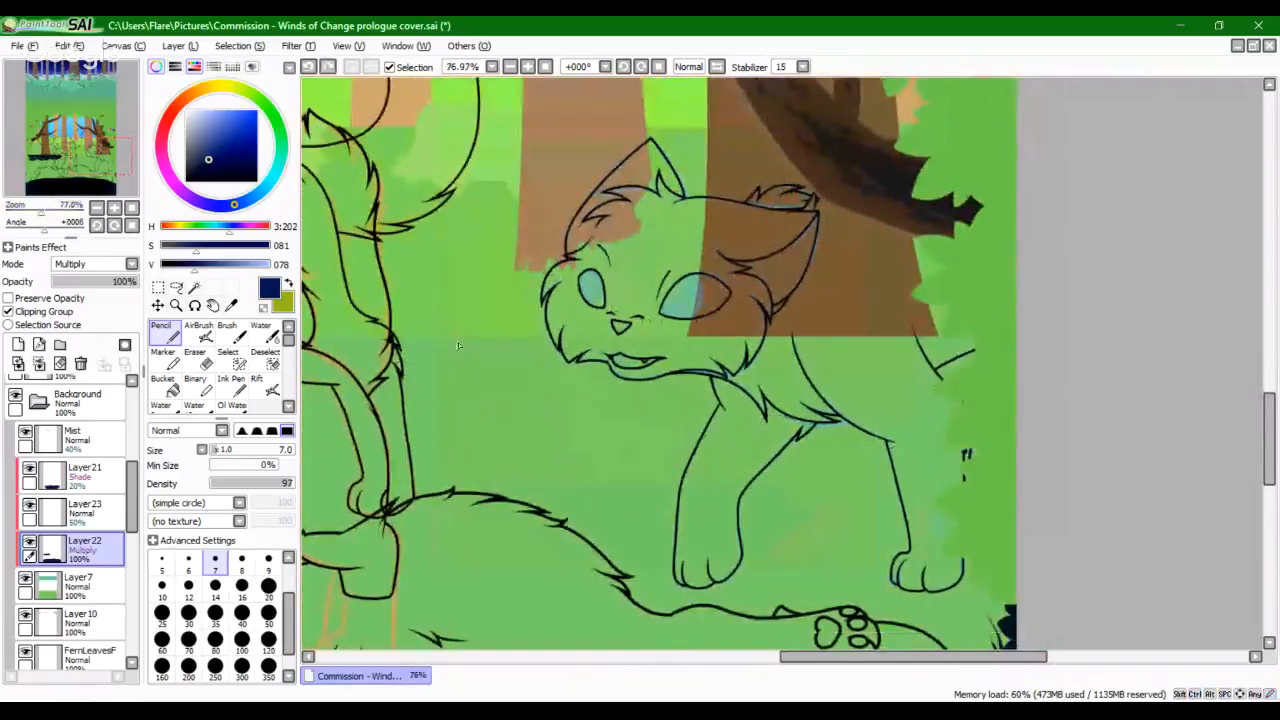
pyautogui.moveTo(464, 340)
pyautogui.mouseDown()
pyautogui.moveTo(417, 373)
pyautogui.moveTo(449, 353)
pyautogui.moveTo(406, 364)
pyautogui.moveTo(430, 377)
pyautogui.moveTo(422, 408)
pyautogui.moveTo(485, 425)
pyautogui.moveTo(525, 412)
pyautogui.moveTo(555, 424)
pyautogui.moveTo(530, 441)
pyautogui.moveTo(578, 468)
pyautogui.moveTo(640, 476)
pyautogui.moveTo(703, 458)
pyautogui.moveTo(809, 500)
pyautogui.moveTo(987, 482)
pyautogui.mouseUp()
pyautogui.hotkey('ctrl', 'z')
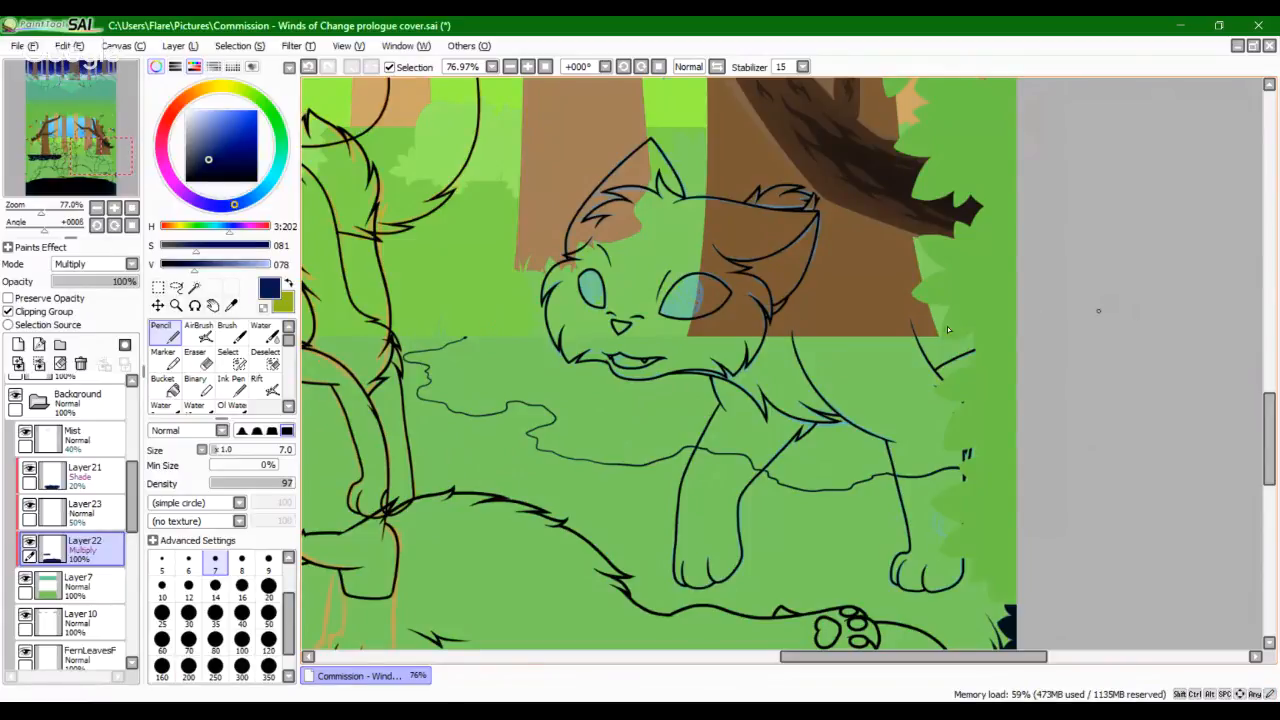
# Step: Outline three small light patches inside the left end of the new ground shadow
pyautogui.moveTo(45, 216); pyautogui.dragTo(51, 216)
pyautogui.click(87, 160)
pyautogui.moveTo(342, 233); pyautogui.dragTo(428, 272)
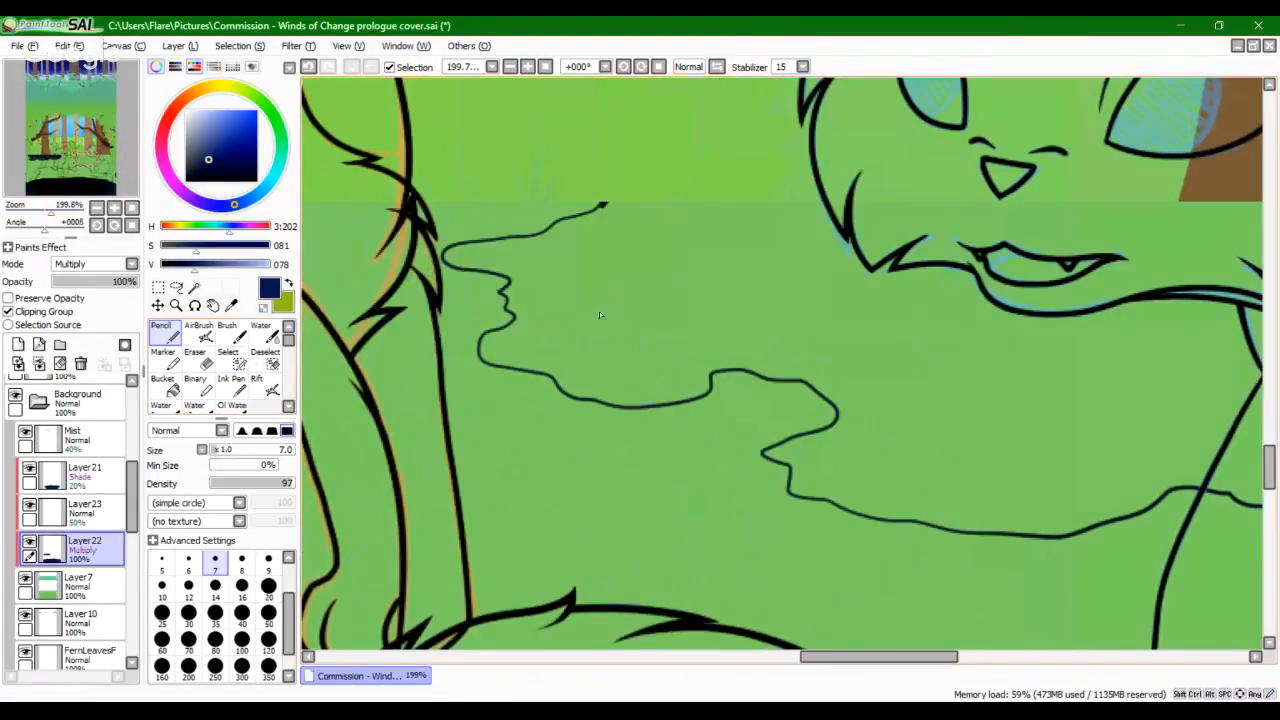
pyautogui.moveTo(605, 253); pyautogui.dragTo(530, 282)
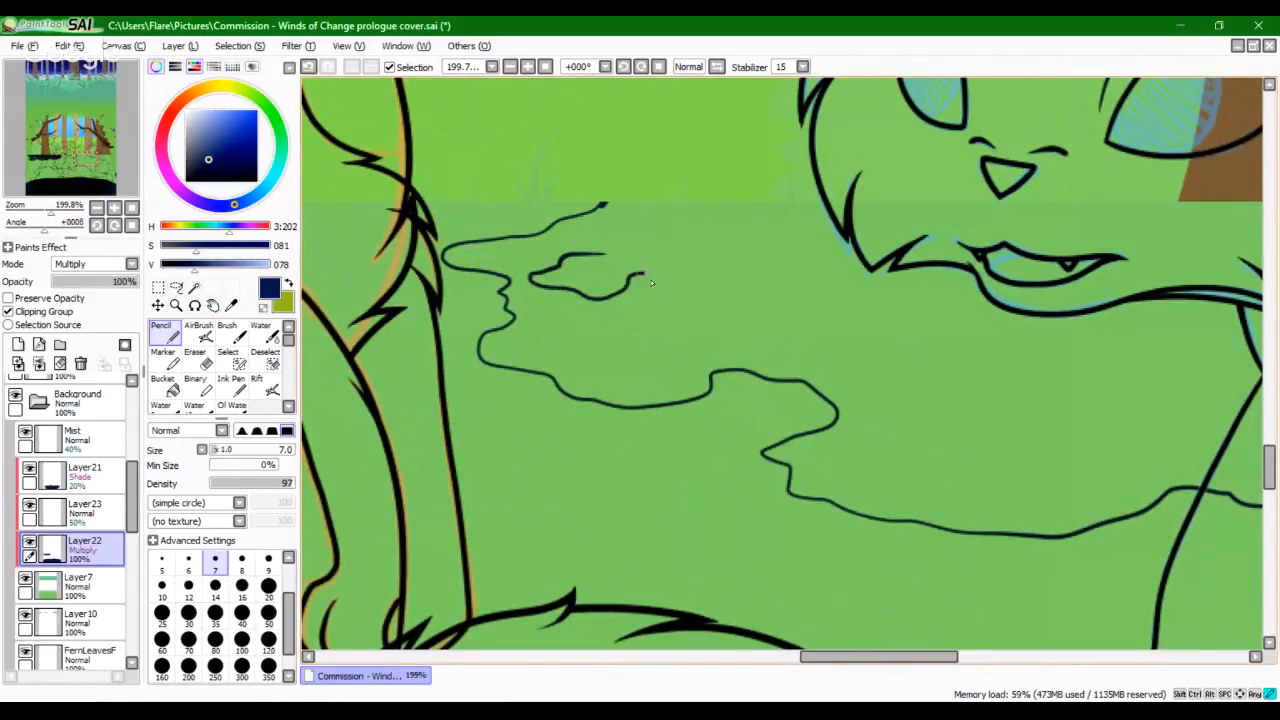
pyautogui.hotkey('ctrl', 'z')
pyautogui.moveTo(618, 248)
pyautogui.mouseDown()
pyautogui.moveTo(533, 279)
pyautogui.moveTo(596, 298)
pyautogui.moveTo(667, 271)
pyautogui.moveTo(606, 249)
pyautogui.mouseUp()
pyautogui.moveTo(552, 305)
pyautogui.mouseDown()
pyautogui.moveTo(555, 336)
pyautogui.moveTo(584, 315)
pyautogui.moveTo(556, 303)
pyautogui.mouseUp()
pyautogui.moveTo(689, 369); pyautogui.dragTo(621, 329)
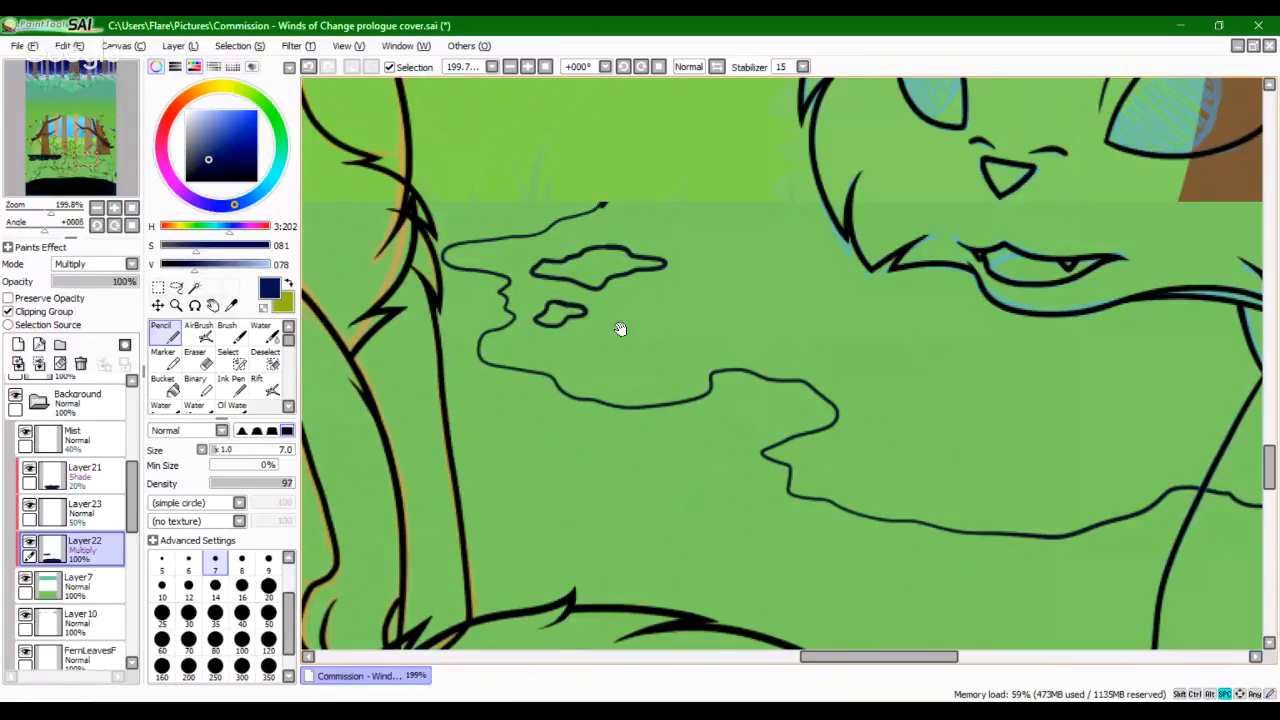
pyautogui.moveTo(574, 286)
pyautogui.mouseDown()
pyautogui.moveTo(576, 304)
pyautogui.moveTo(586, 287)
pyautogui.moveTo(568, 285)
pyautogui.mouseUp()
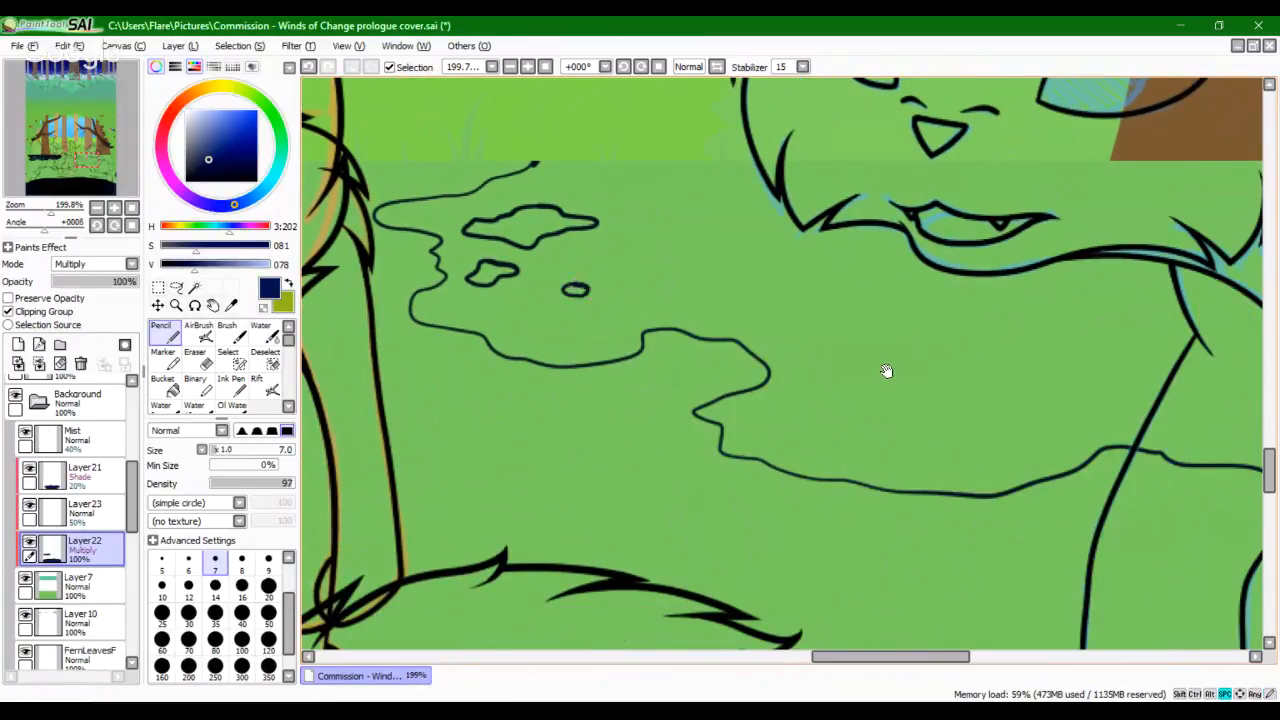
# Step: Outline an irregular light patch inside the new shadow, just right of the inward bend in its lower edge
pyautogui.moveTo(880, 373)
pyautogui.mouseDown()
pyautogui.moveTo(792, 346)
pyautogui.moveTo(728, 361)
pyautogui.moveTo(691, 379)
pyautogui.moveTo(696, 391)
pyautogui.moveTo(825, 379)
pyautogui.moveTo(758, 336)
pyautogui.mouseUp()
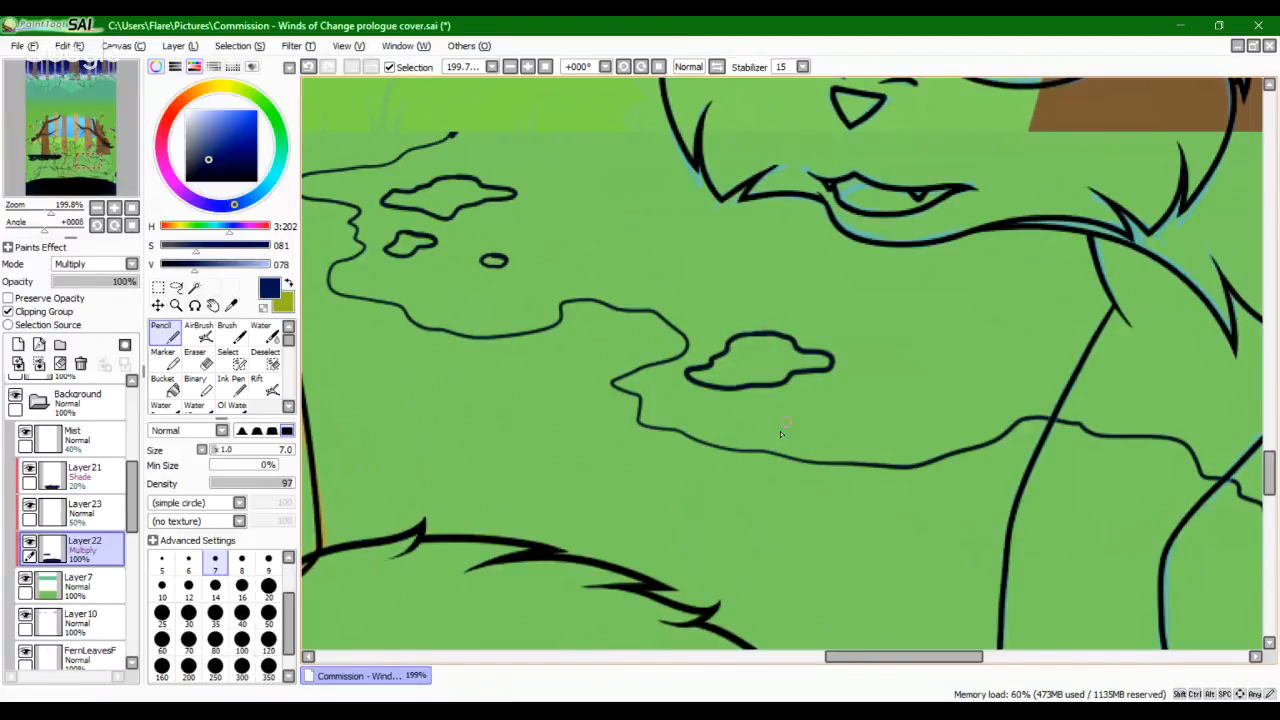
pyautogui.moveTo(806, 414)
pyautogui.mouseDown()
pyautogui.moveTo(772, 445)
pyautogui.moveTo(812, 447)
pyautogui.mouseUp()
pyautogui.hotkey('ctrl', 'z')
pyautogui.hotkey('ctrl', 'z')
pyautogui.moveTo(723, 383)
pyautogui.mouseDown()
pyautogui.moveTo(693, 399)
pyautogui.moveTo(799, 395)
pyautogui.moveTo(803, 385)
pyautogui.moveTo(761, 359)
pyautogui.mouseUp()
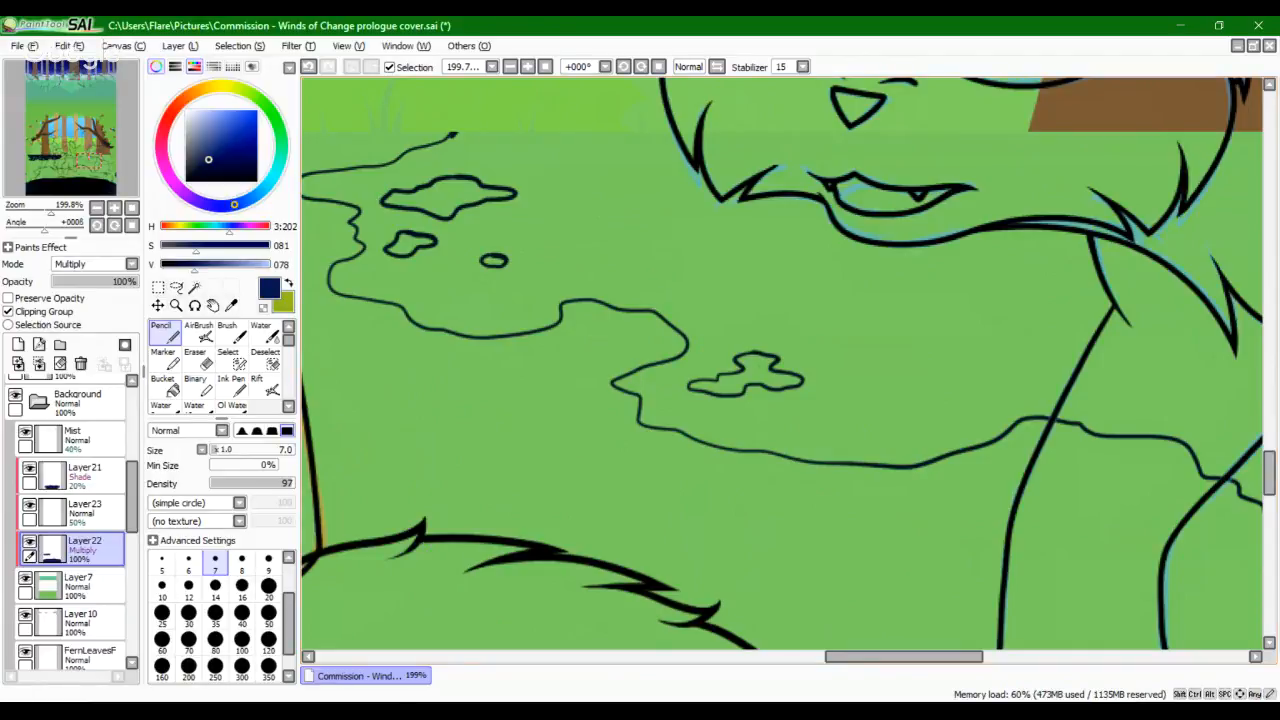
pyautogui.hotkey('alt', 'Tab')
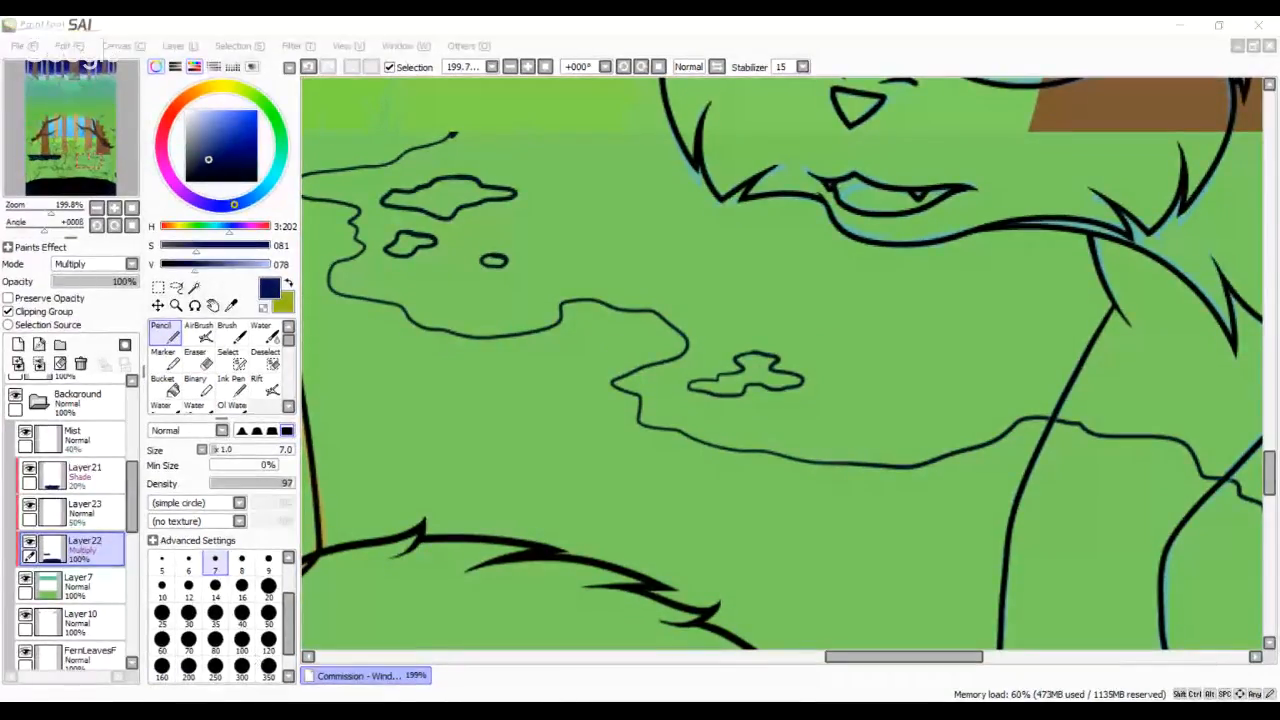
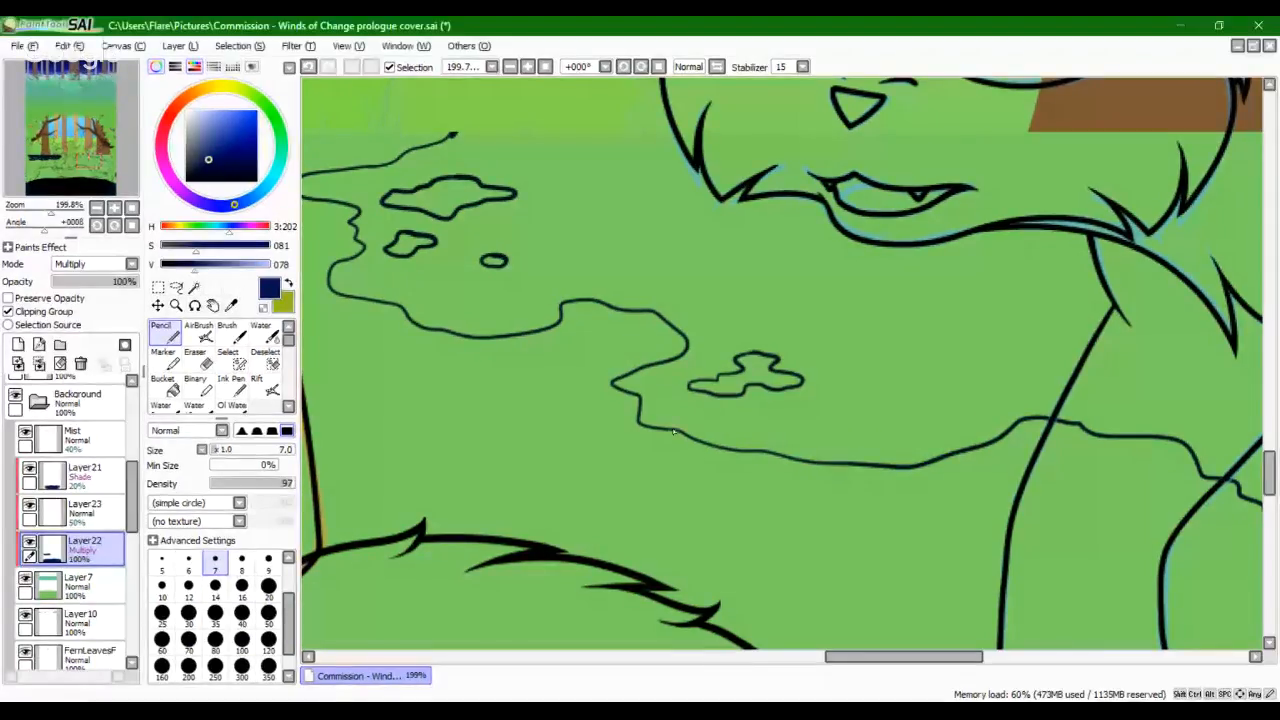
pyautogui.moveTo(679, 408); pyautogui.dragTo(896, 441)
pyautogui.hotkey('ctrl', 'z')
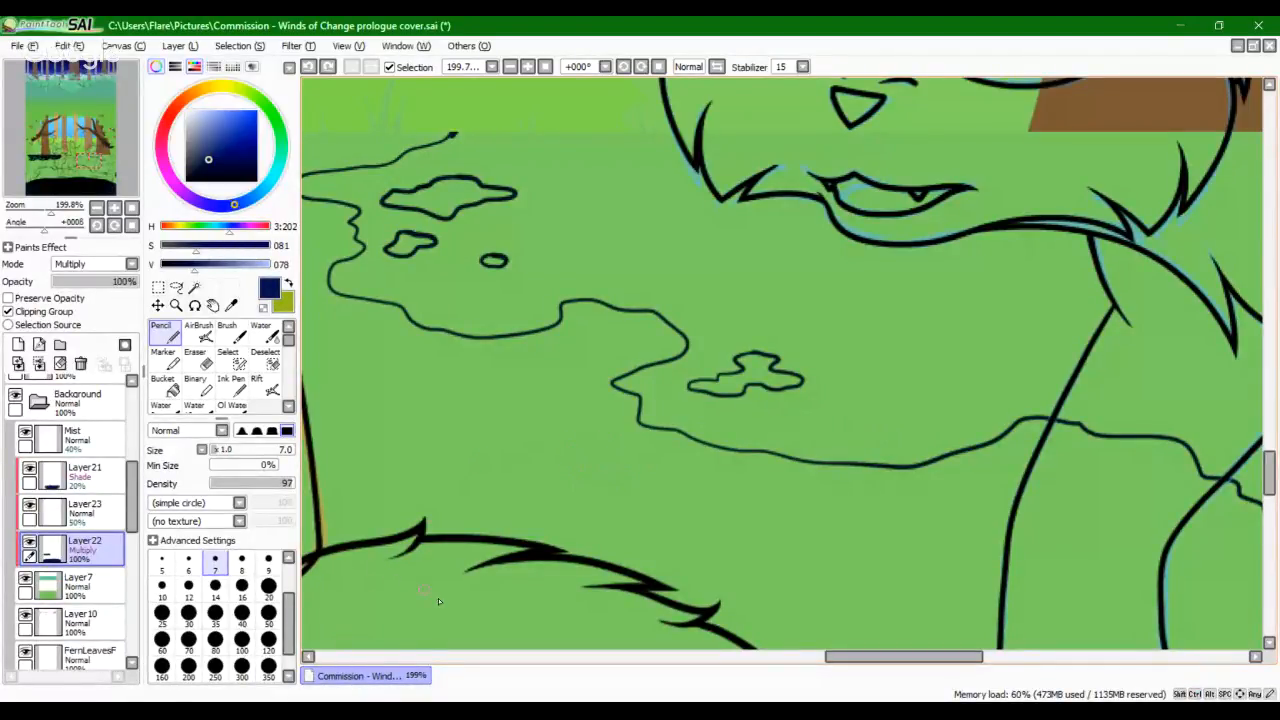
# Step: Outline two small light patches to the right of the irregular patch and two more just above it
pyautogui.scroll(3, 757, 418)
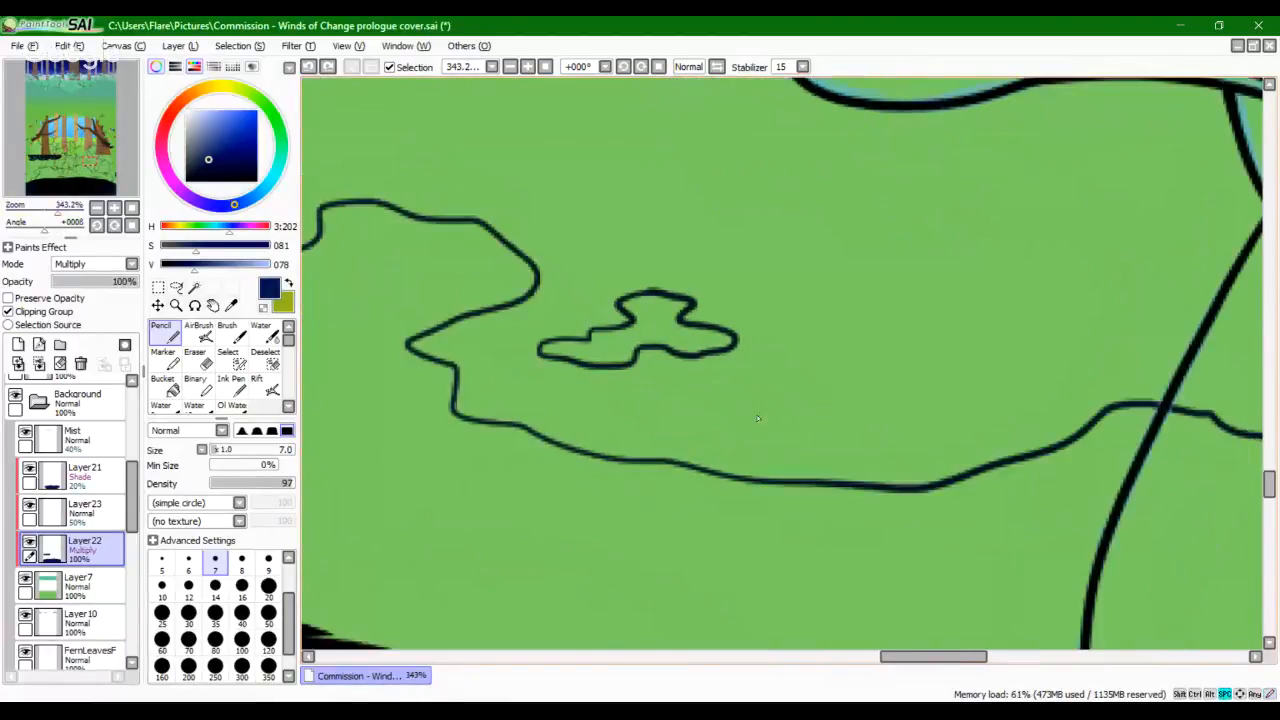
pyautogui.moveTo(739, 412)
pyautogui.mouseDown()
pyautogui.moveTo(808, 441)
pyautogui.moveTo(850, 416)
pyautogui.moveTo(795, 385)
pyautogui.mouseUp()
pyautogui.moveTo(797, 331)
pyautogui.mouseDown()
pyautogui.moveTo(783, 334)
pyautogui.moveTo(800, 348)
pyautogui.mouseUp()
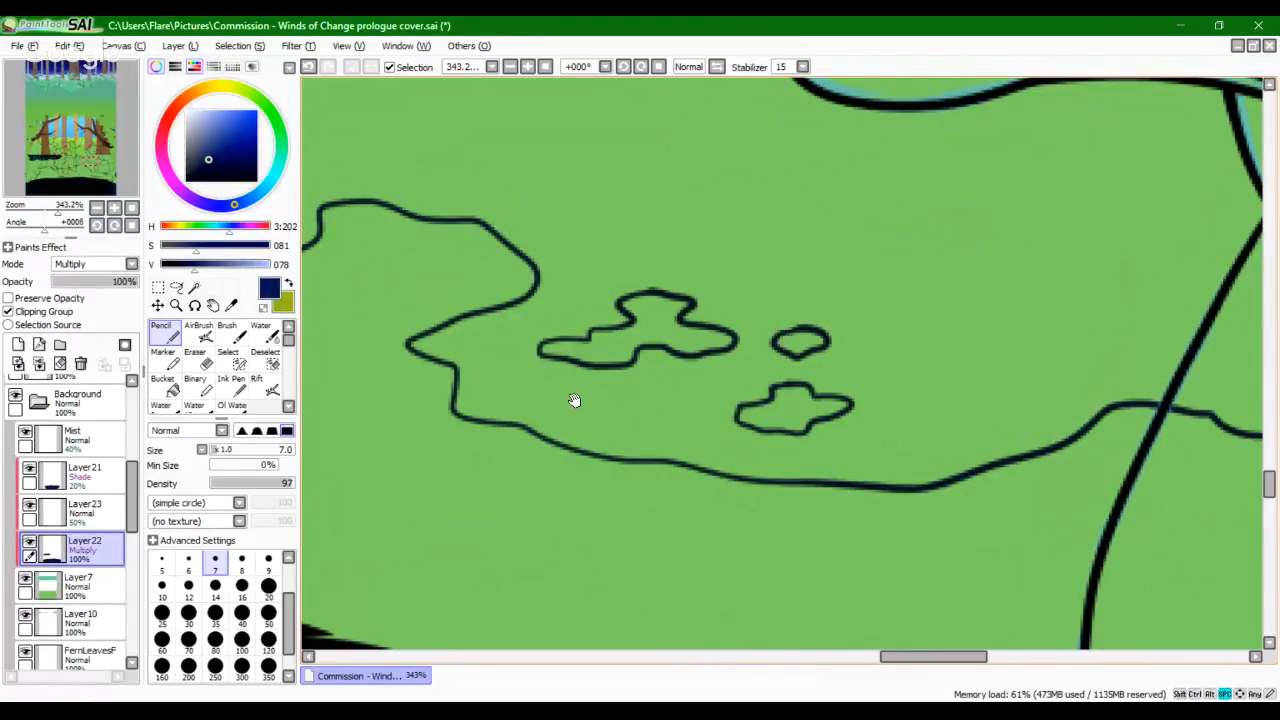
pyautogui.scroll(3, 580, 390)
pyautogui.moveTo(587, 370)
pyautogui.mouseDown()
pyautogui.moveTo(632, 391)
pyautogui.moveTo(664, 380)
pyautogui.moveTo(620, 361)
pyautogui.moveTo(578, 367)
pyautogui.moveTo(618, 382)
pyautogui.moveTo(646, 364)
pyautogui.moveTo(582, 362)
pyautogui.mouseUp()
pyautogui.hotkey('ctrl', 'z')
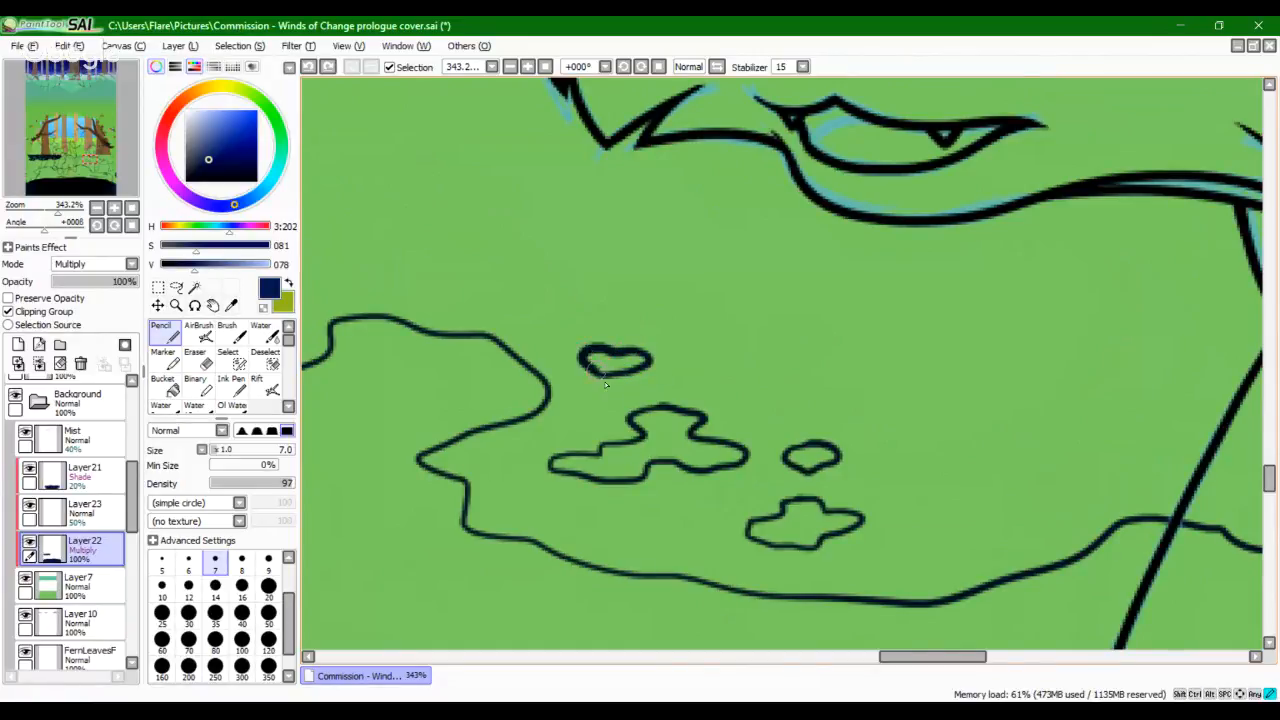
pyautogui.moveTo(691, 357)
pyautogui.mouseDown()
pyautogui.moveTo(691, 382)
pyautogui.moveTo(692, 354)
pyautogui.mouseUp()
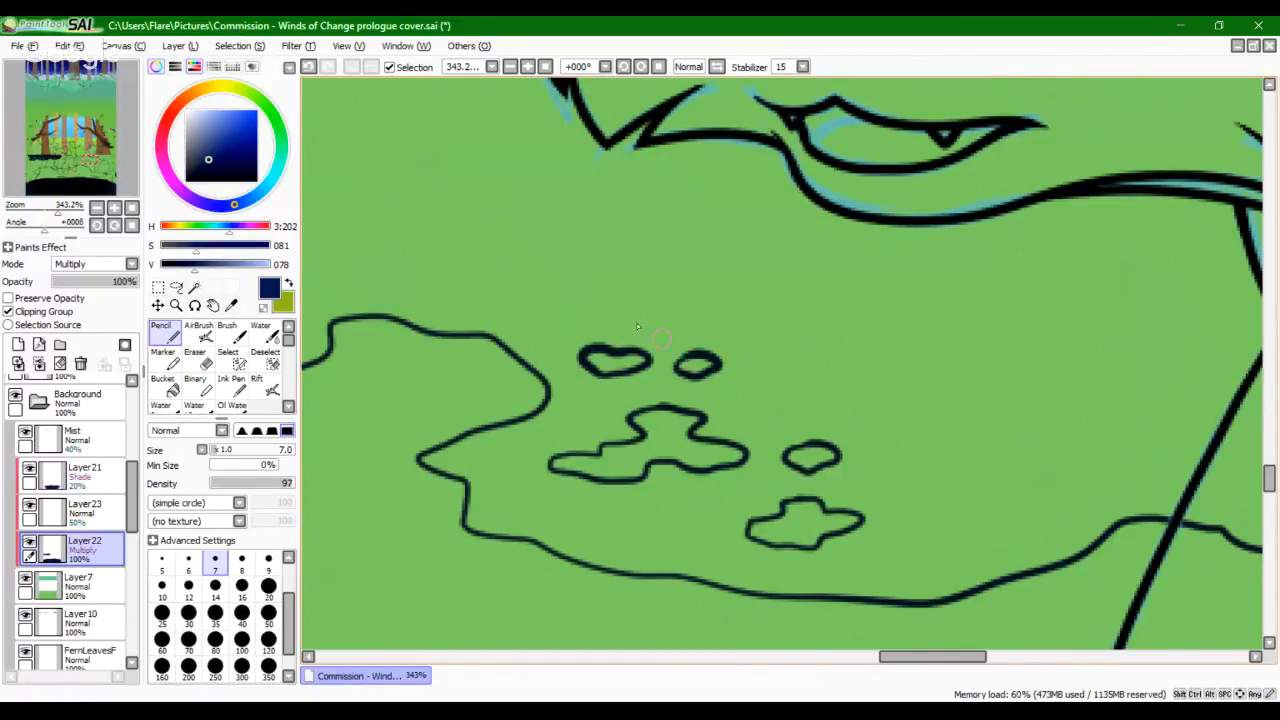
# Step: Outline a wide cloud-shaped light patch and a small oval to its left, above the inward bend in the shadow's edge
pyautogui.press('space')
pyautogui.moveTo(509, 307); pyautogui.dragTo(511, 307)
pyautogui.moveTo(831, 311)
pyautogui.mouseDown()
pyautogui.moveTo(857, 323)
pyautogui.moveTo(941, 311)
pyautogui.moveTo(948, 284)
pyautogui.moveTo(917, 274)
pyautogui.moveTo(865, 285)
pyautogui.mouseUp()
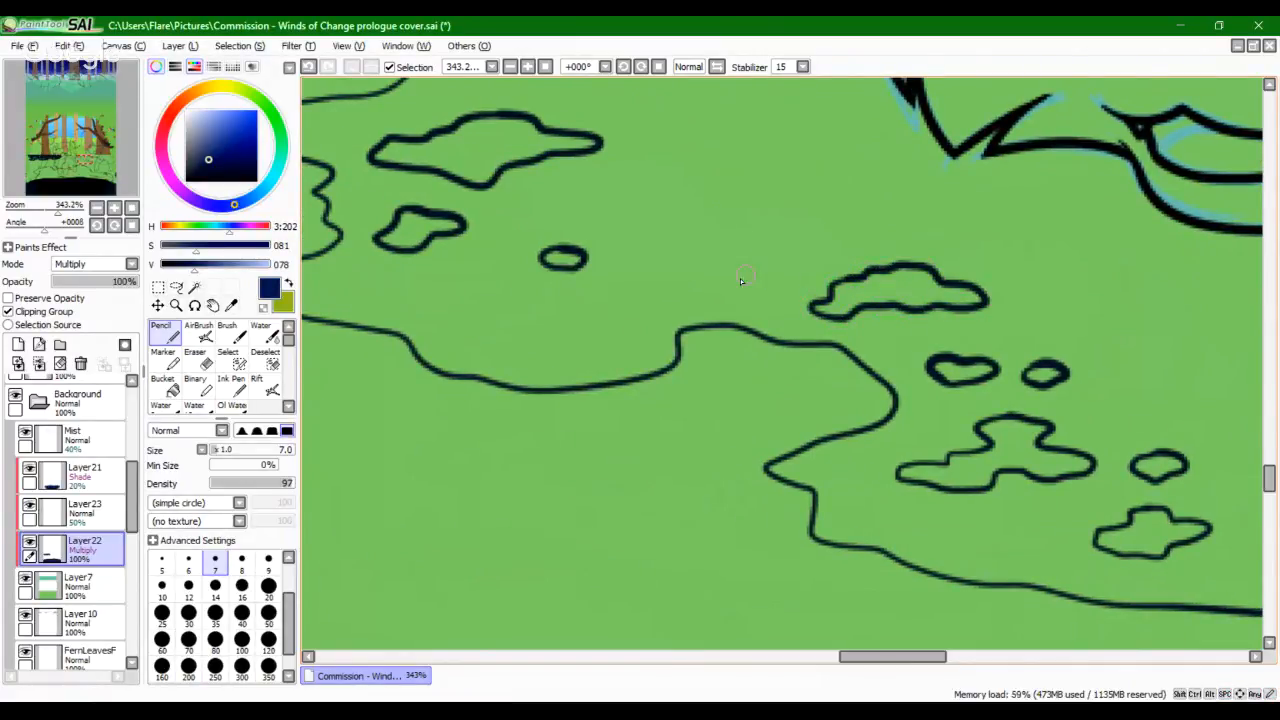
pyautogui.moveTo(741, 281)
pyautogui.mouseDown()
pyautogui.moveTo(768, 292)
pyautogui.moveTo(805, 278)
pyautogui.moveTo(750, 268)
pyautogui.moveTo(745, 287)
pyautogui.mouseUp()
# Step: Outline two small light patches near the upper edge of the shadow's left end and one inside its lower bulge
pyautogui.press('space')
pyautogui.moveTo(631, 317); pyautogui.dragTo(774, 497)
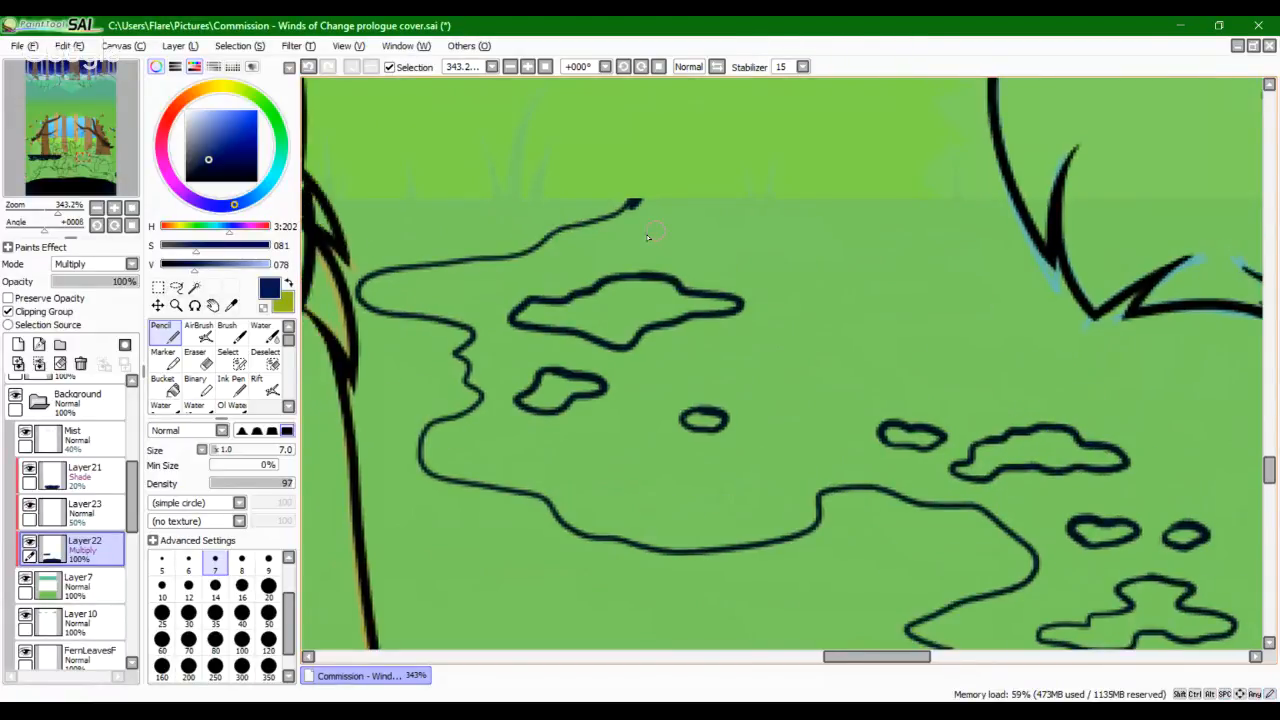
pyautogui.moveTo(647, 237)
pyautogui.mouseDown()
pyautogui.moveTo(600, 248)
pyautogui.moveTo(676, 247)
pyautogui.moveTo(680, 236)
pyautogui.moveTo(634, 232)
pyautogui.mouseUp()
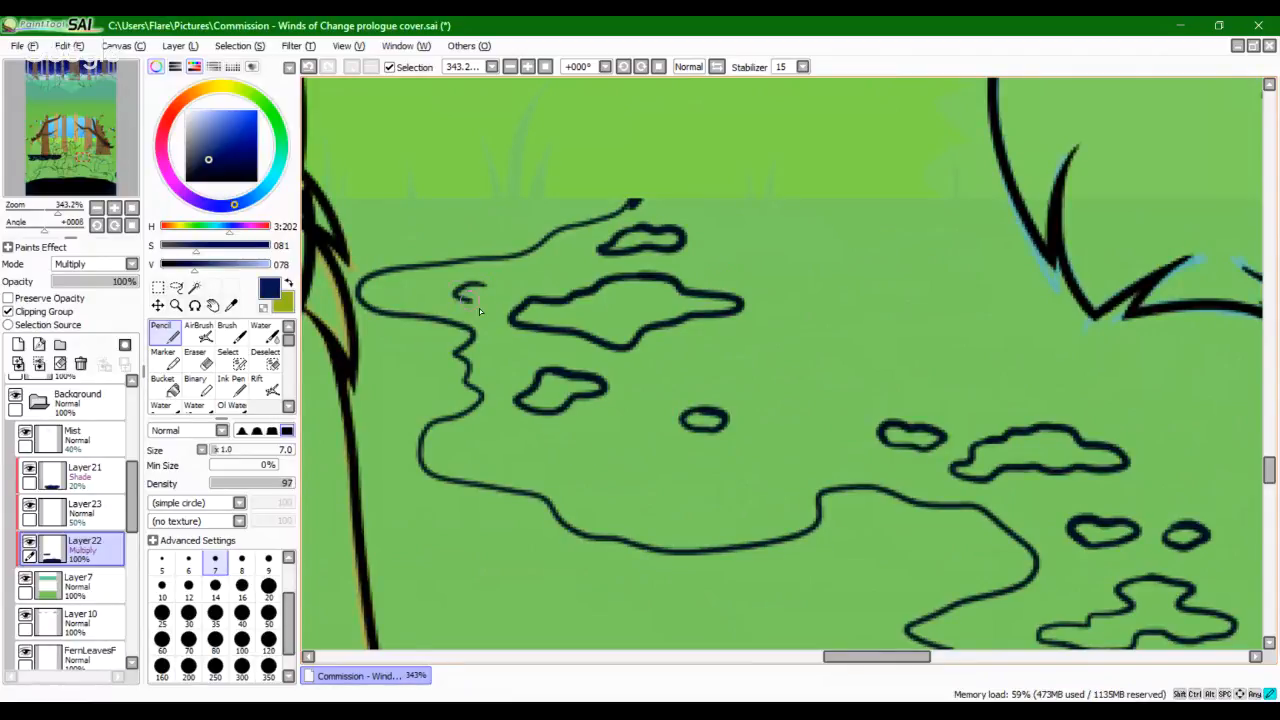
pyautogui.press('space')
pyautogui.moveTo(700, 485)
pyautogui.mouseDown()
pyautogui.moveTo(609, 443)
pyautogui.moveTo(609, 431)
pyautogui.mouseUp()
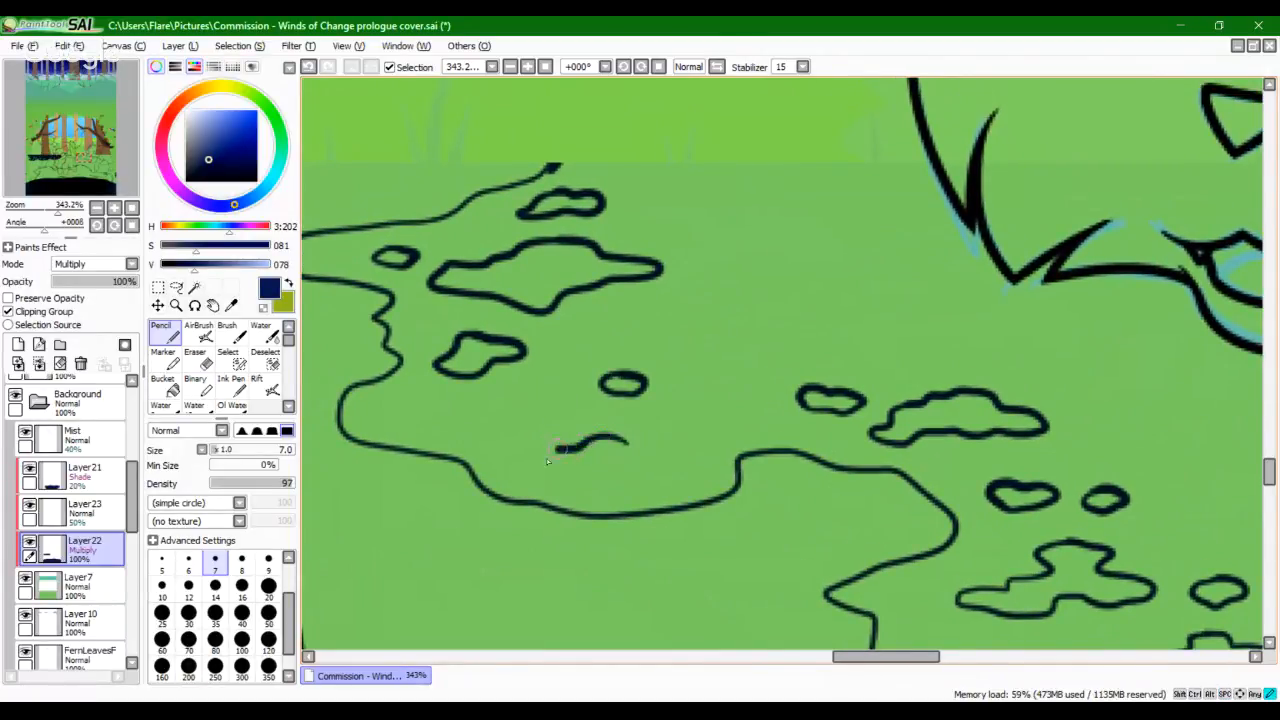
pyautogui.moveTo(547, 461)
pyautogui.mouseDown()
pyautogui.moveTo(534, 478)
pyautogui.moveTo(629, 489)
pyautogui.mouseUp()
pyautogui.hotkey('ctrl', 'z')
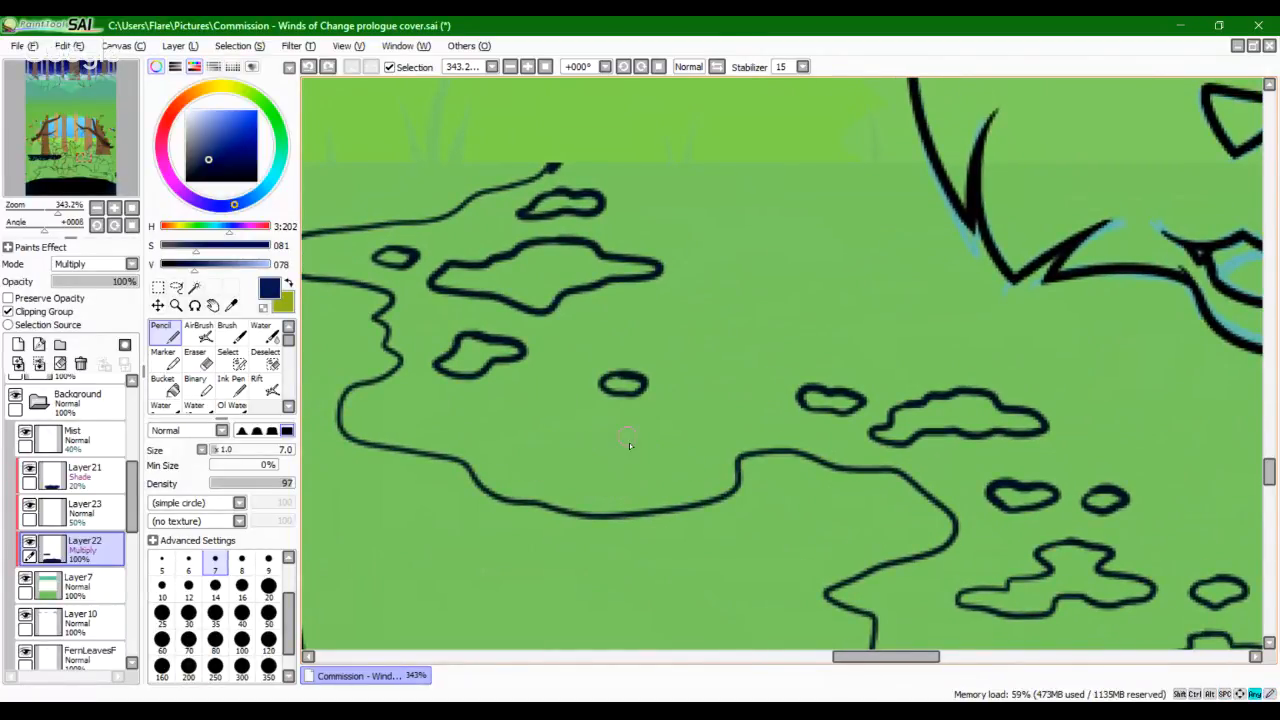
pyautogui.moveTo(628, 438)
pyautogui.mouseDown()
pyautogui.moveTo(550, 464)
pyautogui.moveTo(610, 480)
pyautogui.moveTo(661, 452)
pyautogui.moveTo(606, 438)
pyautogui.mouseUp()
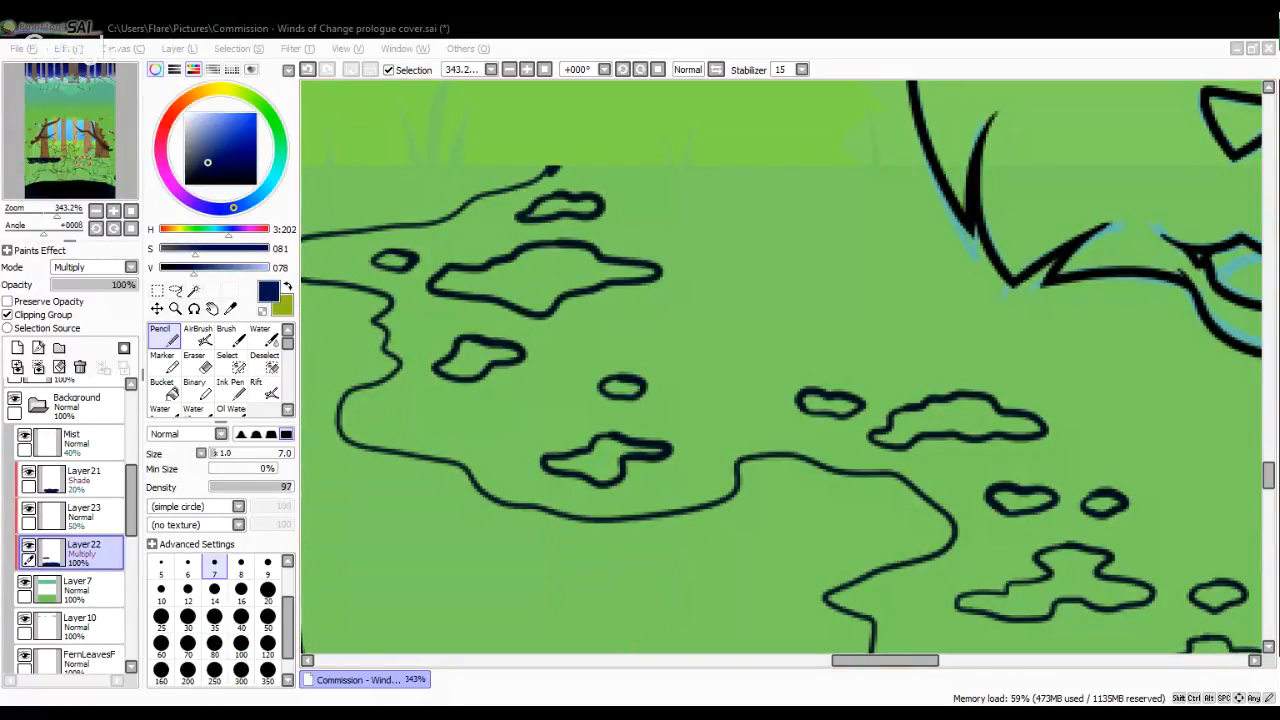
# Step: Outline three tiny light patches in a row along the shadow's upper edge, left of the cat's cheek fur
pyautogui.moveTo(651, 356); pyautogui.dragTo(700, 391)
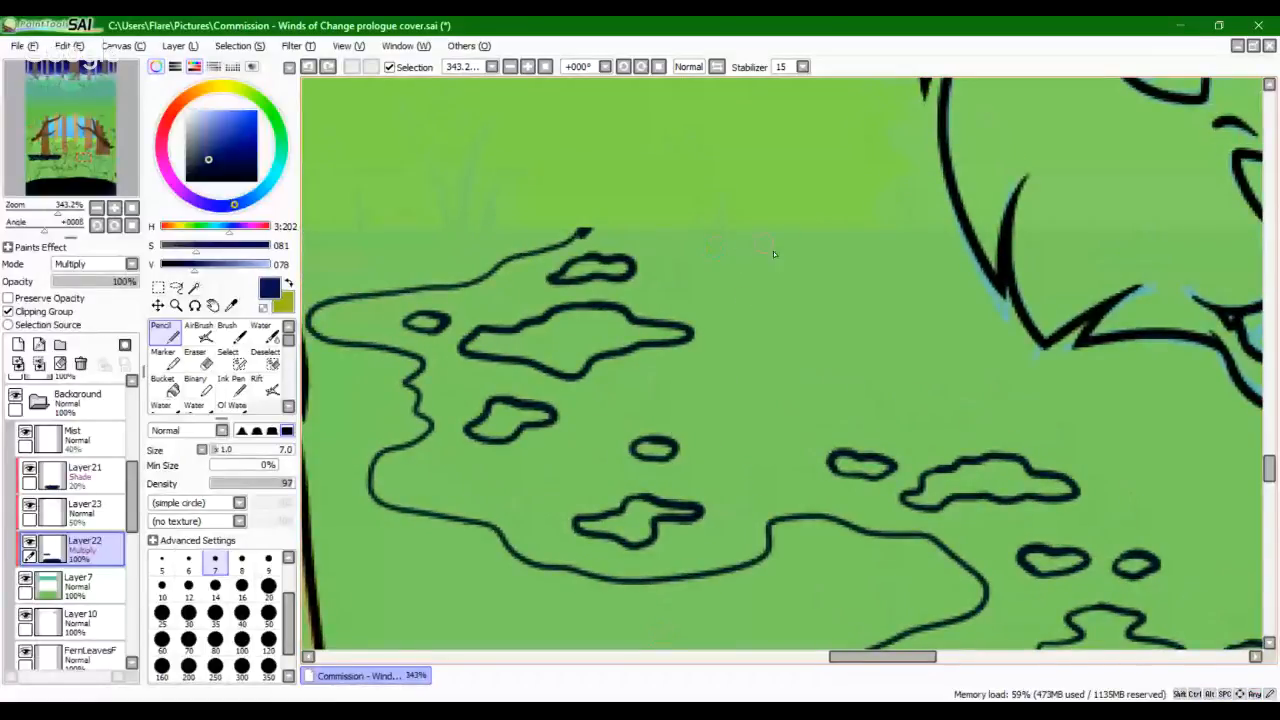
pyautogui.moveTo(762, 243)
pyautogui.mouseDown()
pyautogui.moveTo(738, 264)
pyautogui.moveTo(806, 258)
pyautogui.moveTo(768, 249)
pyautogui.moveTo(744, 265)
pyautogui.moveTo(770, 272)
pyautogui.moveTo(799, 264)
pyautogui.moveTo(795, 254)
pyautogui.moveTo(757, 258)
pyautogui.moveTo(750, 272)
pyautogui.moveTo(840, 258)
pyautogui.mouseUp()
pyautogui.hotkey('ctrl', 'z')
pyautogui.hotkey('ctrl', 'z')
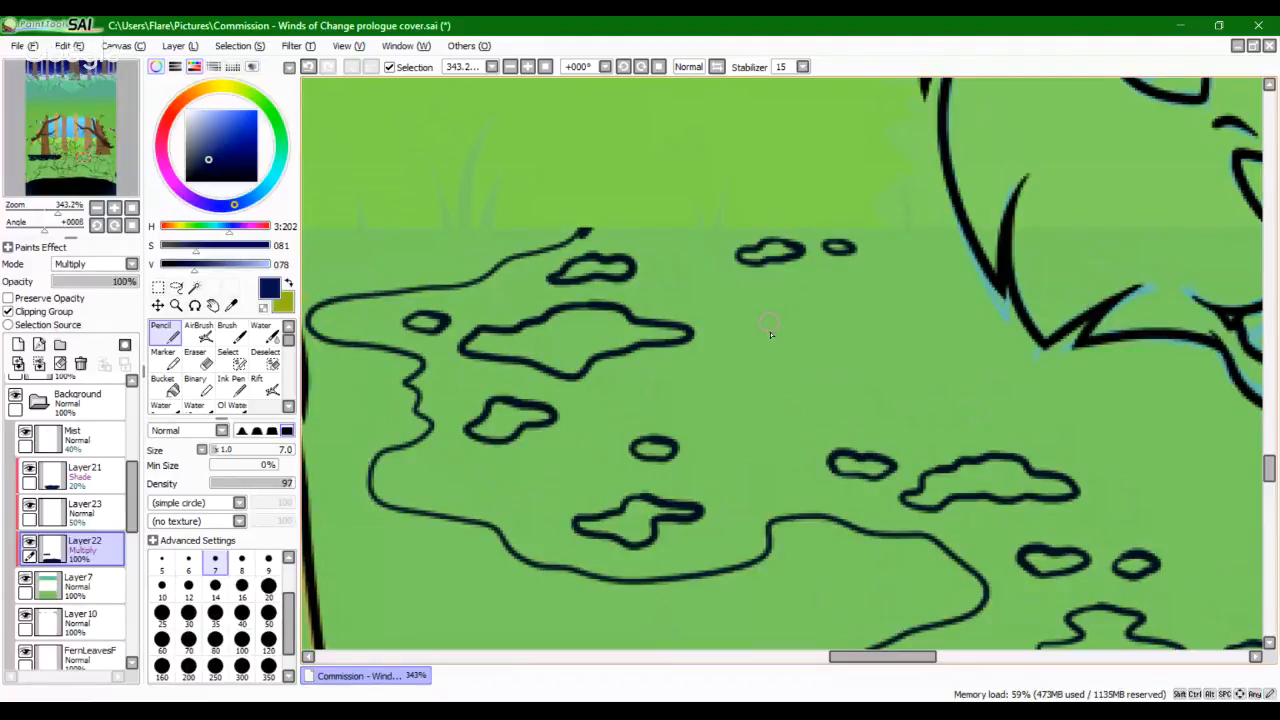
pyautogui.moveTo(742, 328); pyautogui.dragTo(763, 331)
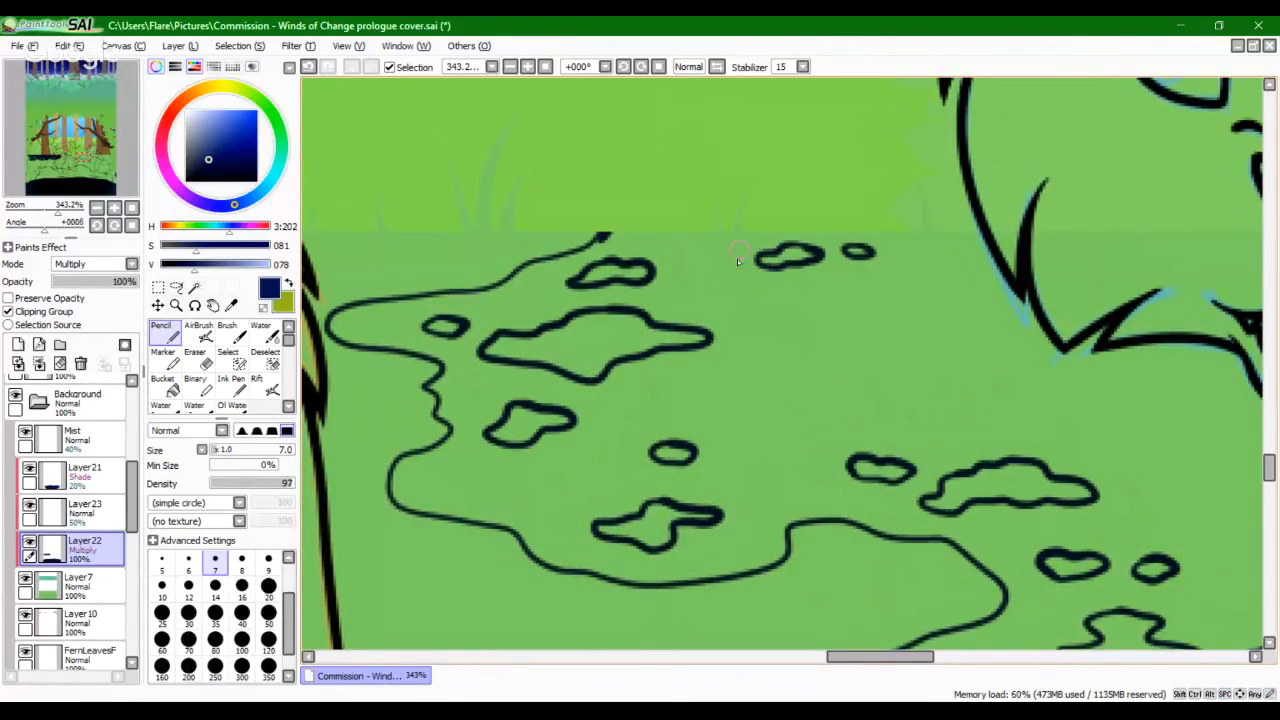
pyautogui.moveTo(688, 250); pyautogui.dragTo(694, 243)
pyautogui.moveTo(745, 465); pyautogui.dragTo(680, 431)
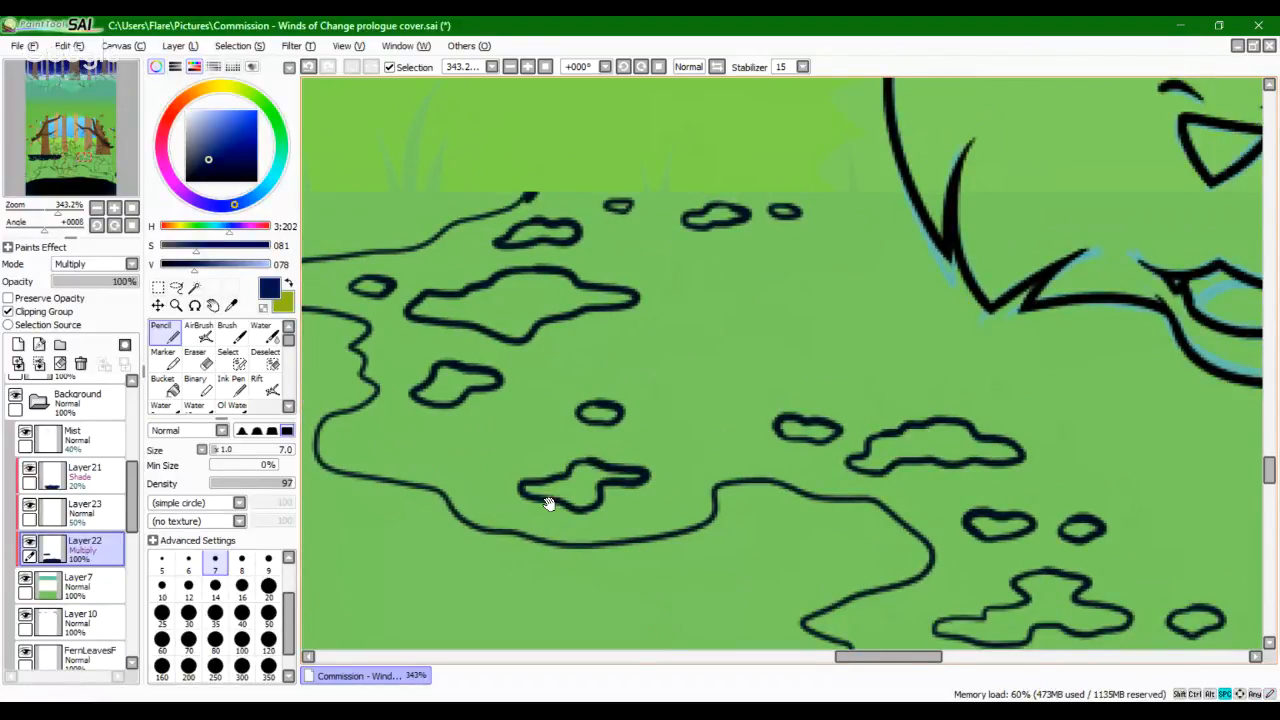
# Step: Thicken the shadow's outline along its lower left bulge and around the inward bend in its lower edge
pyautogui.moveTo(549, 500); pyautogui.dragTo(686, 435)
pyautogui.moveTo(454, 372)
pyautogui.mouseDown()
pyautogui.moveTo(431, 404)
pyautogui.moveTo(576, 434)
pyautogui.moveTo(524, 436)
pyautogui.mouseUp()
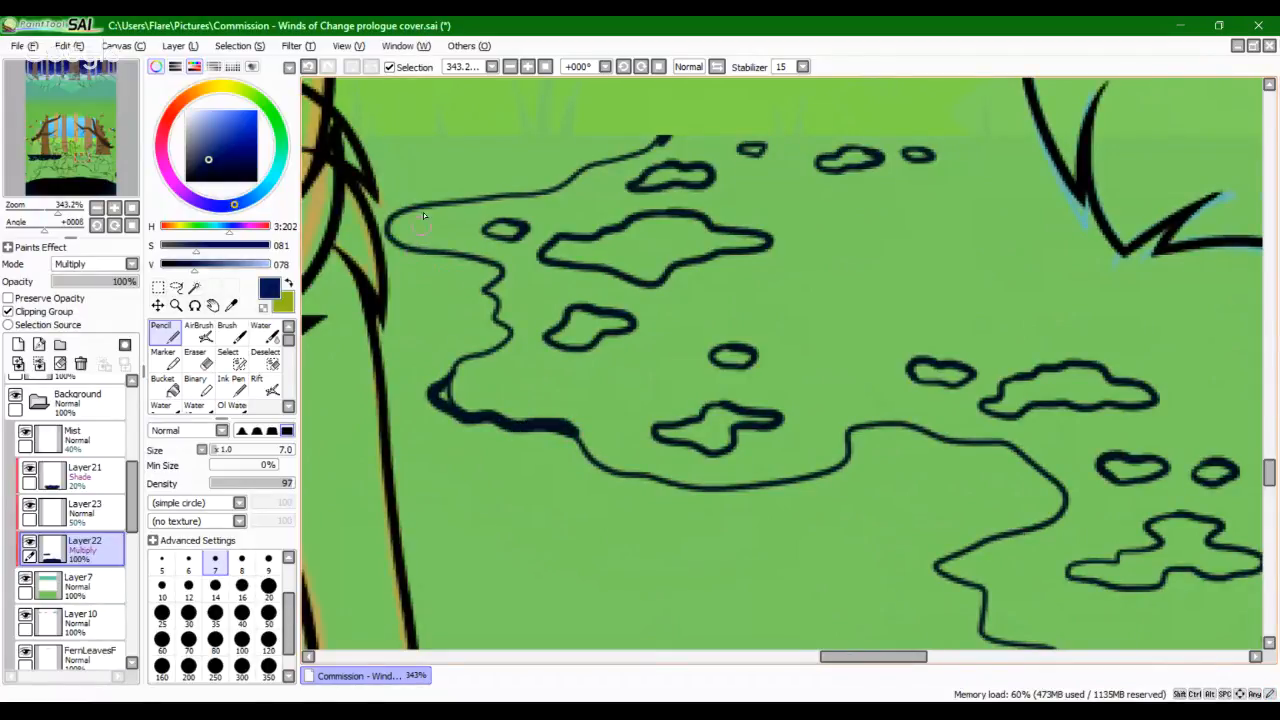
pyautogui.moveTo(442, 398)
pyautogui.mouseDown()
pyautogui.moveTo(440, 410)
pyautogui.moveTo(450, 380)
pyautogui.moveTo(498, 430)
pyautogui.mouseUp()
pyautogui.moveTo(62, 213); pyautogui.dragTo(45, 214)
pyautogui.moveTo(74, 182); pyautogui.dragTo(61, 213)
pyautogui.moveTo(505, 386); pyautogui.dragTo(871, 401)
pyautogui.moveTo(462, 298)
pyautogui.mouseDown()
pyautogui.moveTo(485, 330)
pyautogui.moveTo(485, 371)
pyautogui.moveTo(588, 388)
pyautogui.mouseUp()
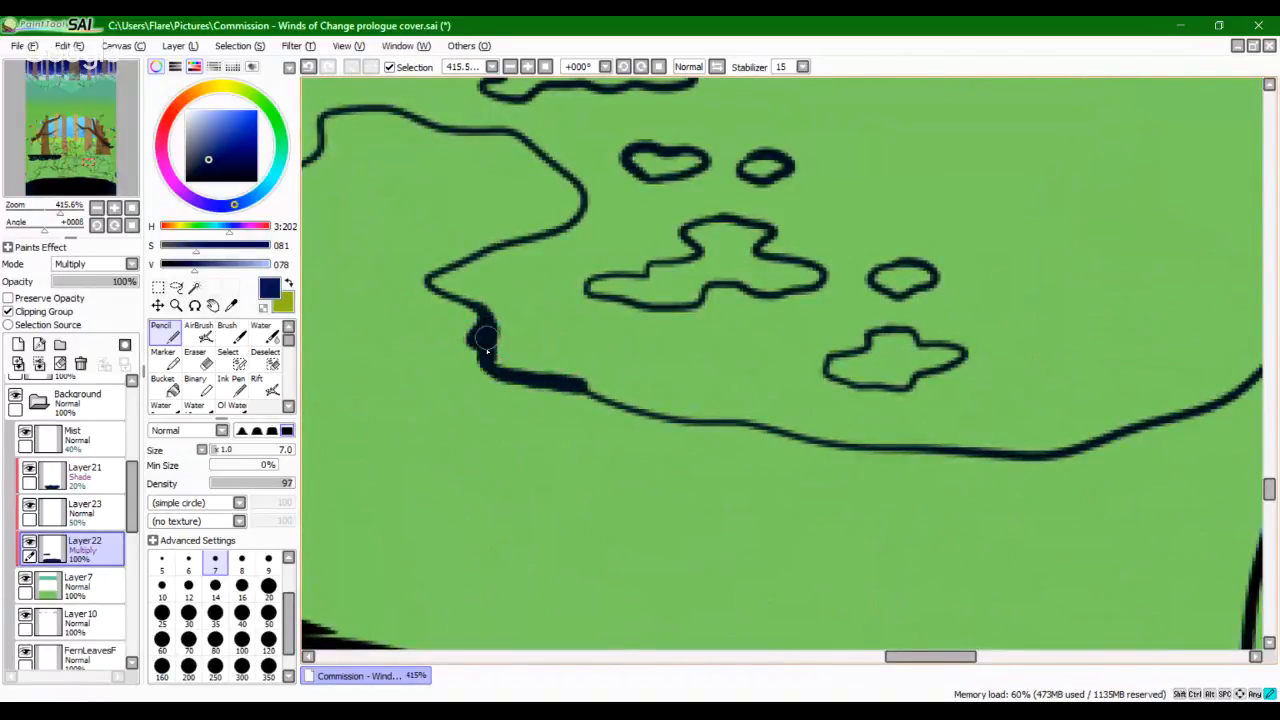
pyautogui.moveTo(487, 350); pyautogui.dragTo(495, 372)
pyautogui.moveTo(436, 273)
pyautogui.mouseDown()
pyautogui.moveTo(530, 393)
pyautogui.moveTo(680, 338)
pyautogui.moveTo(524, 408)
pyautogui.moveTo(688, 330)
pyautogui.moveTo(678, 340)
pyautogui.mouseUp()
pyautogui.hotkey('ctrl', 'z')
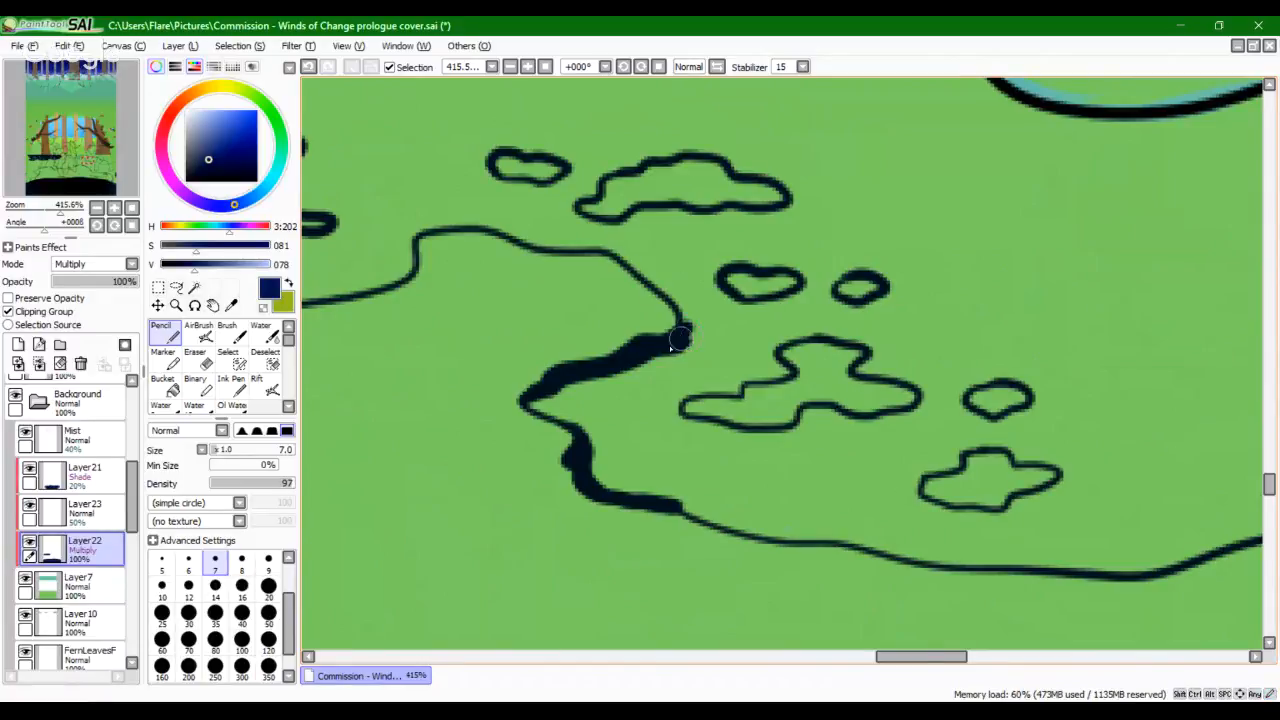
pyautogui.moveTo(543, 323); pyautogui.dragTo(643, 323)
# Step: Outline a lobed light patch and a small oval in the shadow's corner just below the inward bend
pyautogui.moveTo(774, 437); pyautogui.dragTo(738, 332)
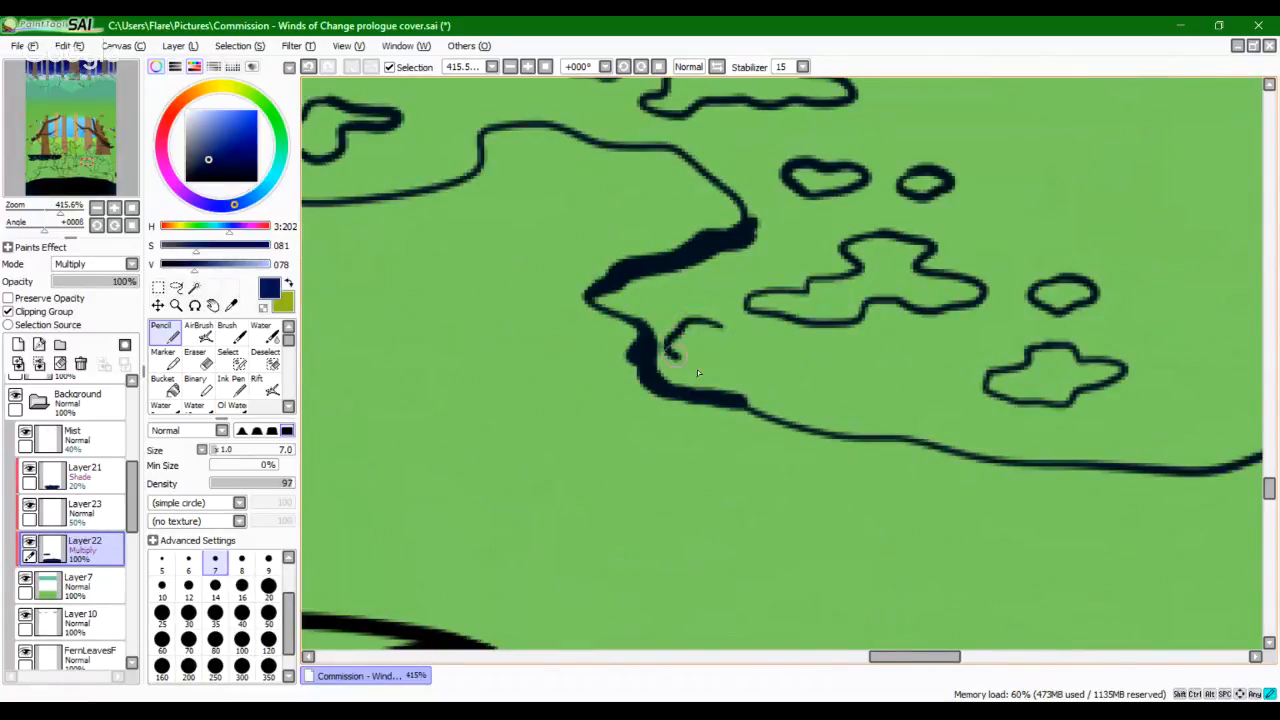
pyautogui.hotkey('ctrl', 'z')
pyautogui.moveTo(688, 371)
pyautogui.mouseDown()
pyautogui.moveTo(755, 372)
pyautogui.moveTo(800, 349)
pyautogui.moveTo(714, 340)
pyautogui.mouseUp()
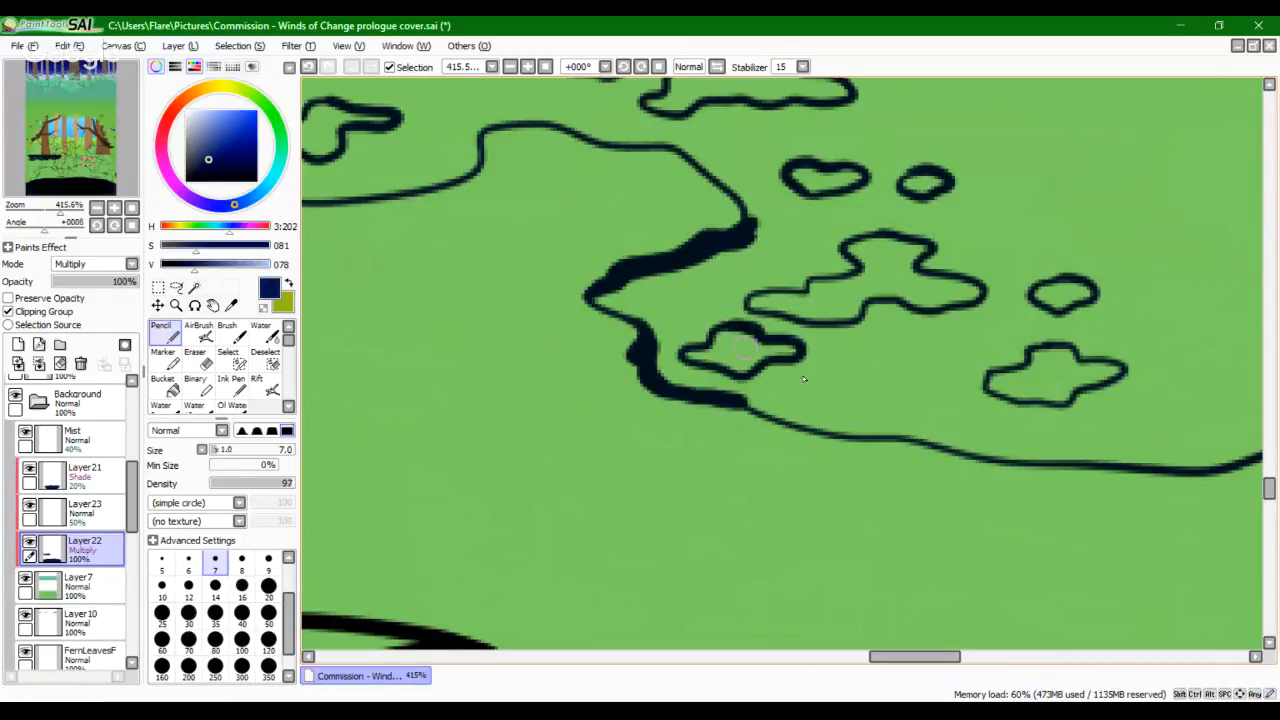
pyautogui.moveTo(873, 396); pyautogui.dragTo(834, 388)
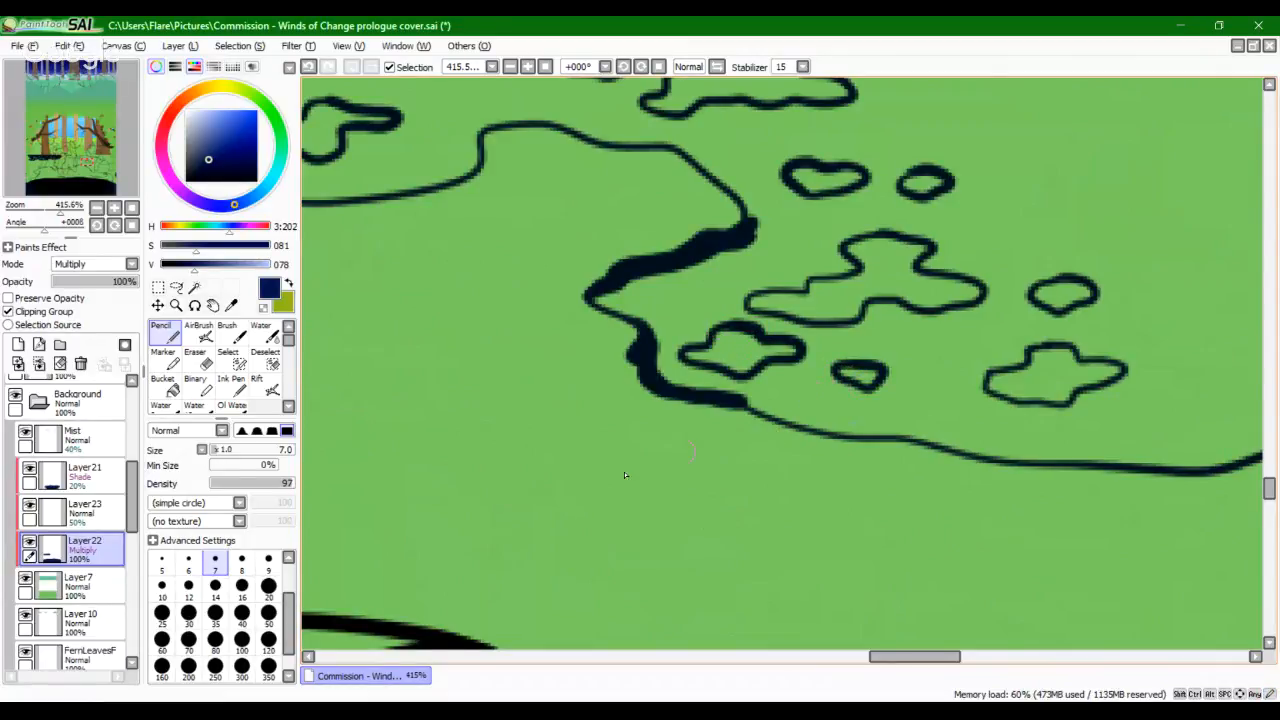
# Step: Outline a large irregular light patch crossing the right-hand cat's front leg, with two small ovals above it
pyautogui.moveTo(60, 211)
pyautogui.mouseDown()
pyautogui.moveTo(34, 211)
pyautogui.moveTo(84, 188)
pyautogui.moveTo(92, 160)
pyautogui.moveTo(60, 211)
pyautogui.mouseUp()
pyautogui.moveTo(790, 233)
pyautogui.mouseDown()
pyautogui.moveTo(730, 252)
pyautogui.moveTo(783, 305)
pyautogui.moveTo(705, 325)
pyautogui.moveTo(712, 398)
pyautogui.mouseUp()
pyautogui.moveTo(802, 358); pyautogui.dragTo(944, 344)
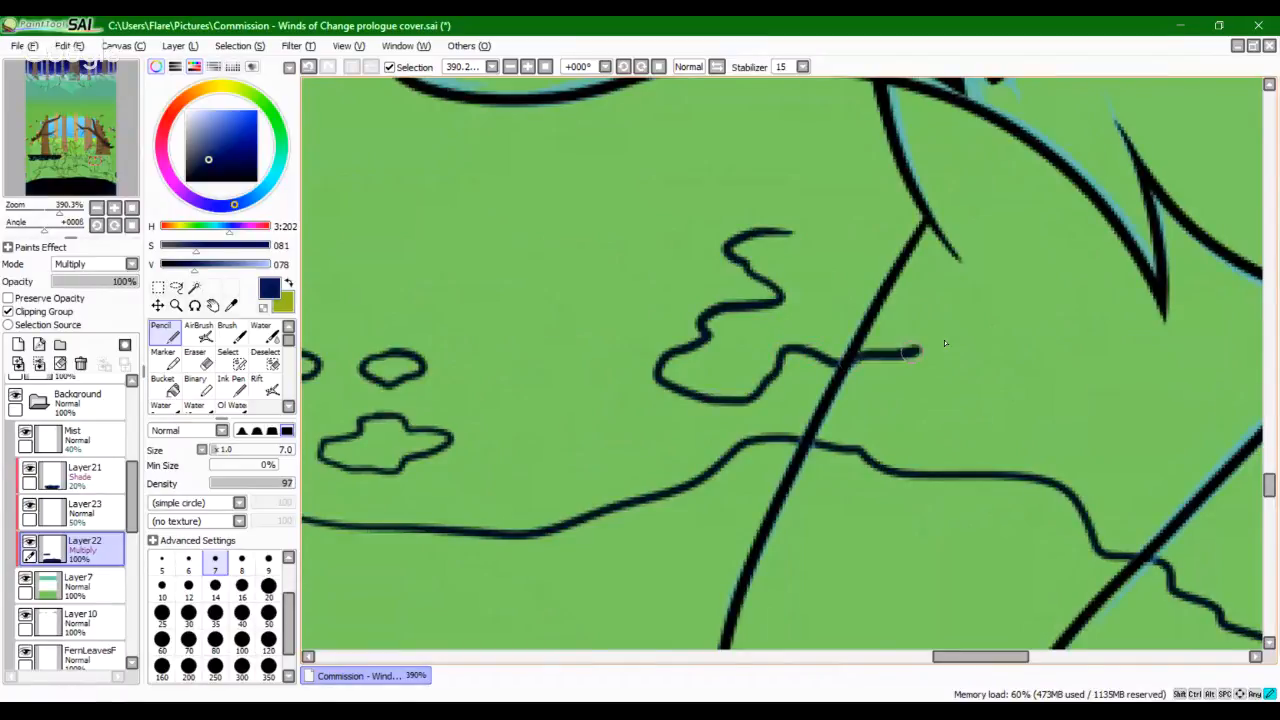
pyautogui.moveTo(862, 315)
pyautogui.mouseDown()
pyautogui.moveTo(865, 264)
pyautogui.moveTo(760, 232)
pyautogui.mouseUp()
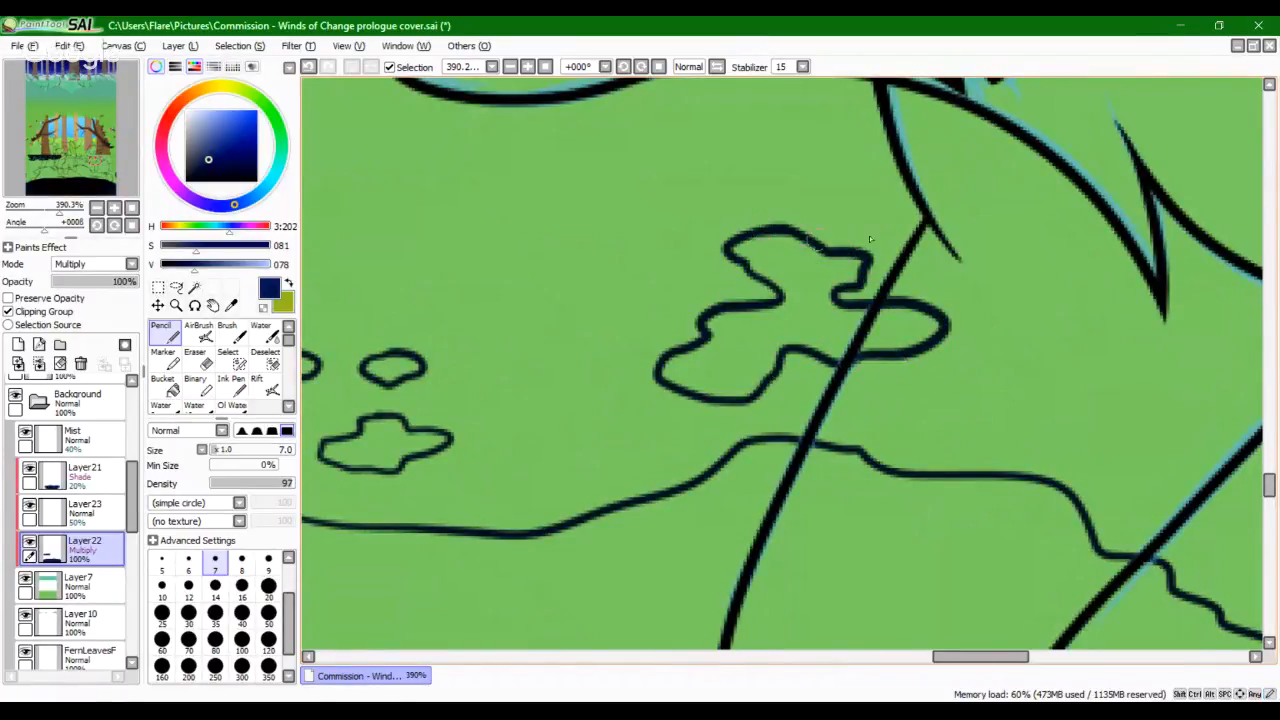
pyautogui.moveTo(916, 200)
pyautogui.mouseDown()
pyautogui.moveTo(866, 209)
pyautogui.moveTo(903, 235)
pyautogui.moveTo(957, 231)
pyautogui.moveTo(980, 202)
pyautogui.moveTo(797, 202)
pyautogui.mouseUp()
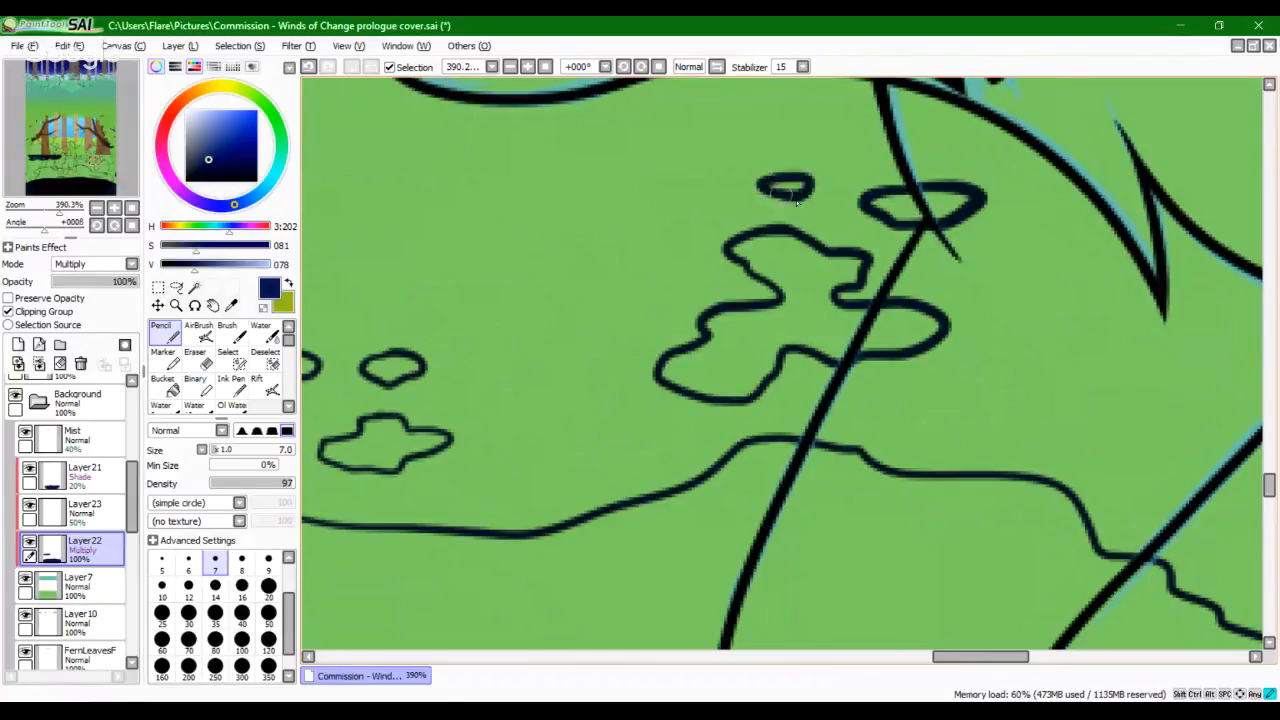
# Step: Outline a small light patch left of the large leg patch, and a lobed patch with an oval beneath the cat's mouth
pyautogui.moveTo(645, 285)
pyautogui.mouseDown()
pyautogui.moveTo(605, 289)
pyautogui.moveTo(561, 320)
pyautogui.mouseUp()
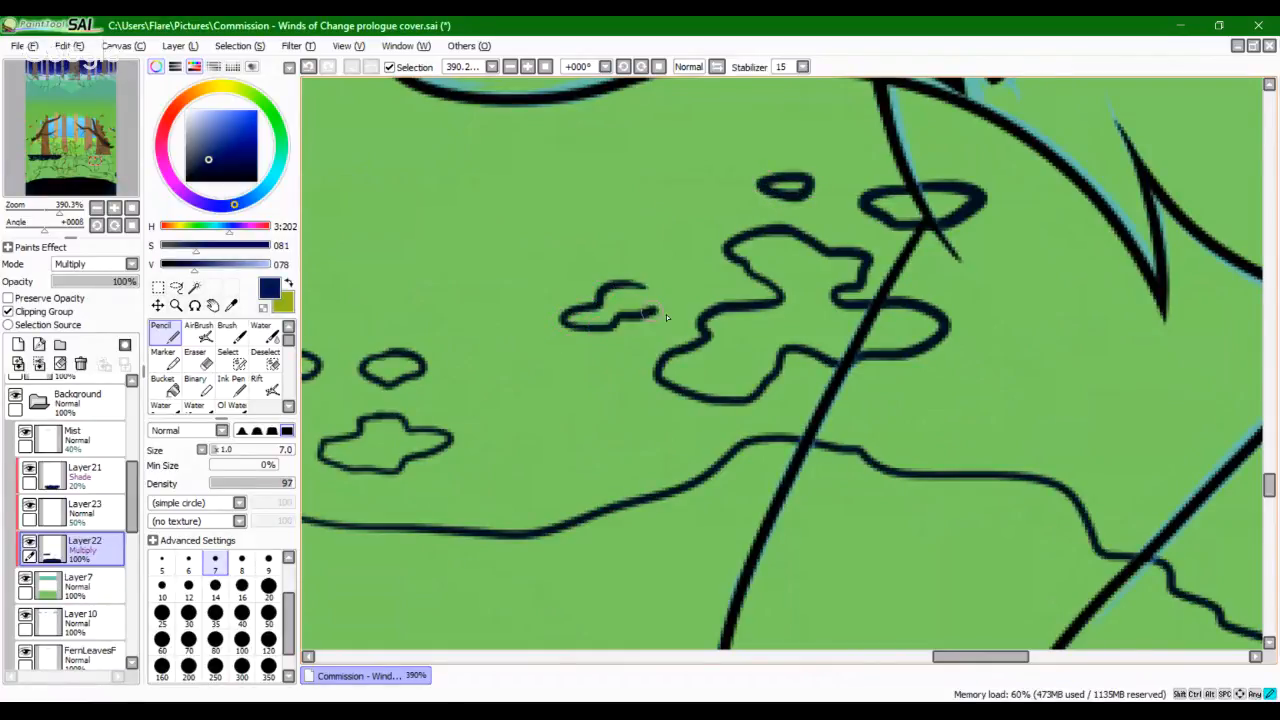
pyautogui.moveTo(667, 317)
pyautogui.mouseDown()
pyautogui.moveTo(638, 284)
pyautogui.moveTo(606, 283)
pyautogui.moveTo(577, 335)
pyautogui.moveTo(603, 344)
pyautogui.moveTo(610, 365)
pyautogui.moveTo(637, 351)
pyautogui.moveTo(795, 402)
pyautogui.mouseUp()
pyautogui.moveTo(640, 357); pyautogui.dragTo(737, 372)
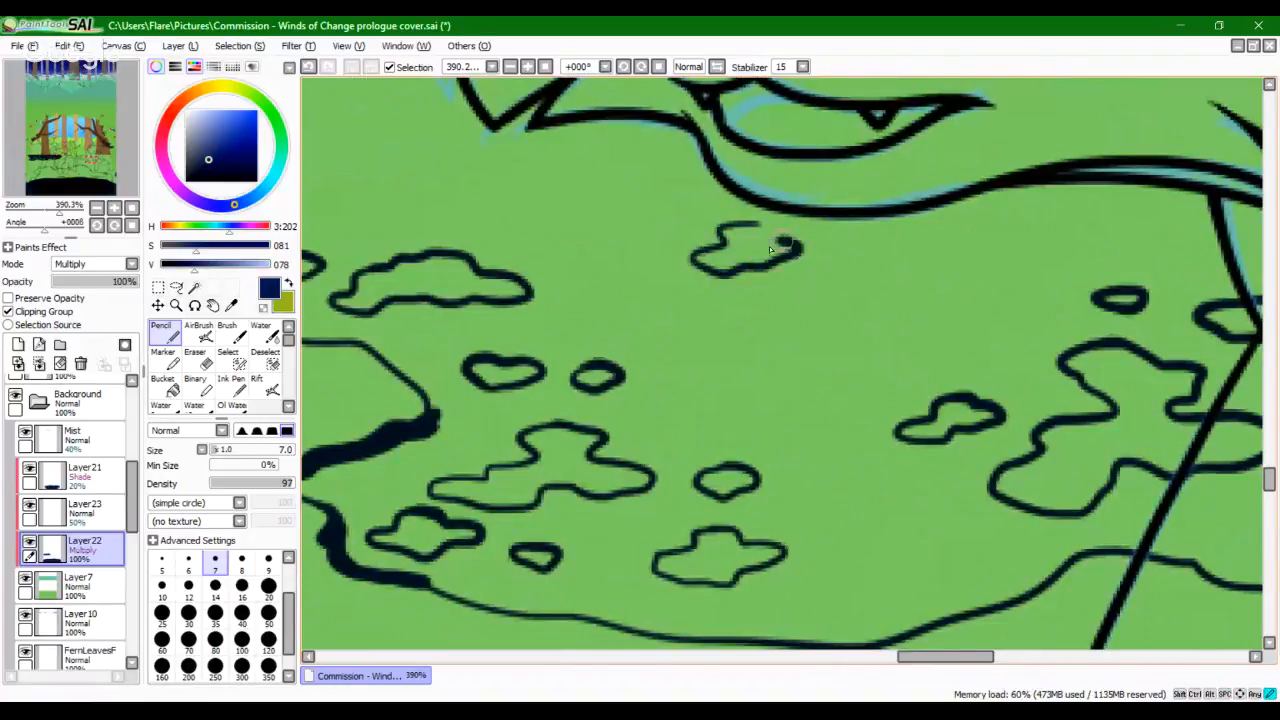
pyautogui.moveTo(771, 249); pyautogui.dragTo(742, 228)
pyautogui.moveTo(619, 212)
pyautogui.mouseDown()
pyautogui.moveTo(671, 223)
pyautogui.moveTo(666, 209)
pyautogui.moveTo(628, 216)
pyautogui.moveTo(728, 419)
pyautogui.mouseUp()
pyautogui.hotkey('ctrl', 'z')
pyautogui.moveTo(778, 368); pyautogui.dragTo(866, 400)
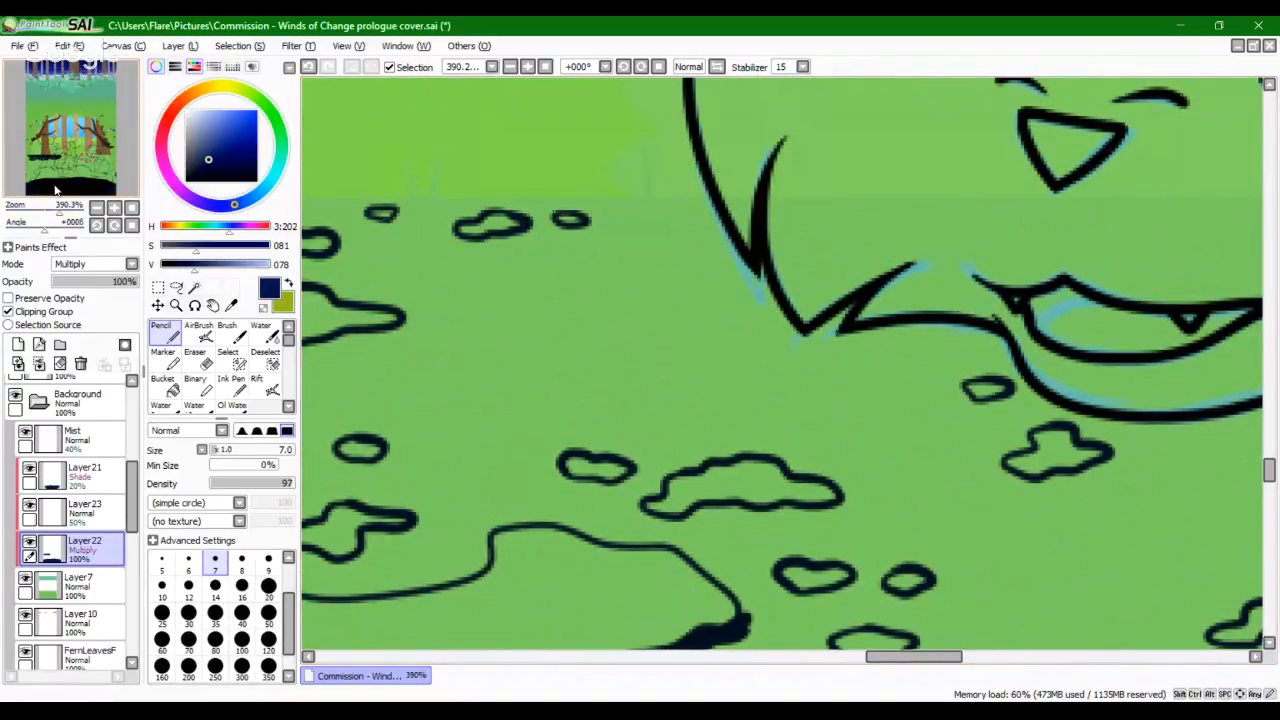
# Step: Add tiny oval light patches in the gaps beneath the cat's chin and to the left of the large leg patch
pyautogui.scroll(-8, 55, 190)
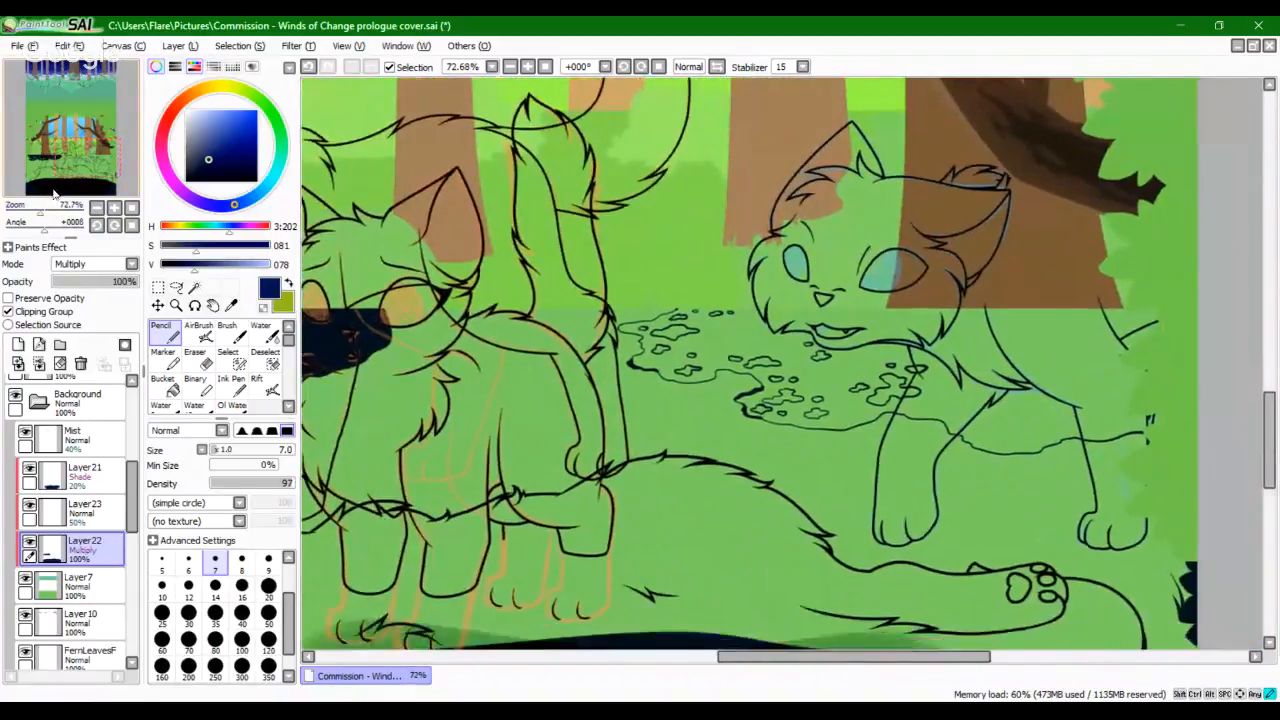
pyautogui.moveTo(55, 193)
pyautogui.mouseDown()
pyautogui.moveTo(95, 193)
pyautogui.moveTo(64, 194)
pyautogui.moveTo(74, 170)
pyautogui.mouseUp()
pyautogui.scroll(-2, 66, 190)
pyautogui.scroll(11, 75, 172)
pyautogui.press('space')
pyautogui.moveTo(629, 329); pyautogui.dragTo(873, 231)
pyautogui.moveTo(792, 261)
pyautogui.mouseDown()
pyautogui.moveTo(771, 267)
pyautogui.moveTo(788, 305)
pyautogui.moveTo(785, 272)
pyautogui.moveTo(806, 272)
pyautogui.mouseUp()
pyautogui.hotkey('ctrl', 'z')
pyautogui.press('space')
pyautogui.moveTo(642, 298); pyautogui.dragTo(817, 551)
pyautogui.moveTo(812, 507)
pyautogui.mouseDown()
pyautogui.moveTo(785, 517)
pyautogui.moveTo(790, 500)
pyautogui.moveTo(820, 521)
pyautogui.moveTo(810, 501)
pyautogui.mouseUp()
pyautogui.hotkey('ctrl', 'z')
pyautogui.press('space')
pyautogui.moveTo(658, 415); pyautogui.dragTo(754, 457)
pyautogui.press('space')
pyautogui.moveTo(829, 348); pyautogui.dragTo(693, 404)
pyautogui.moveTo(839, 243)
pyautogui.mouseDown()
pyautogui.moveTo(824, 259)
pyautogui.moveTo(856, 258)
pyautogui.moveTo(828, 240)
pyautogui.mouseUp()
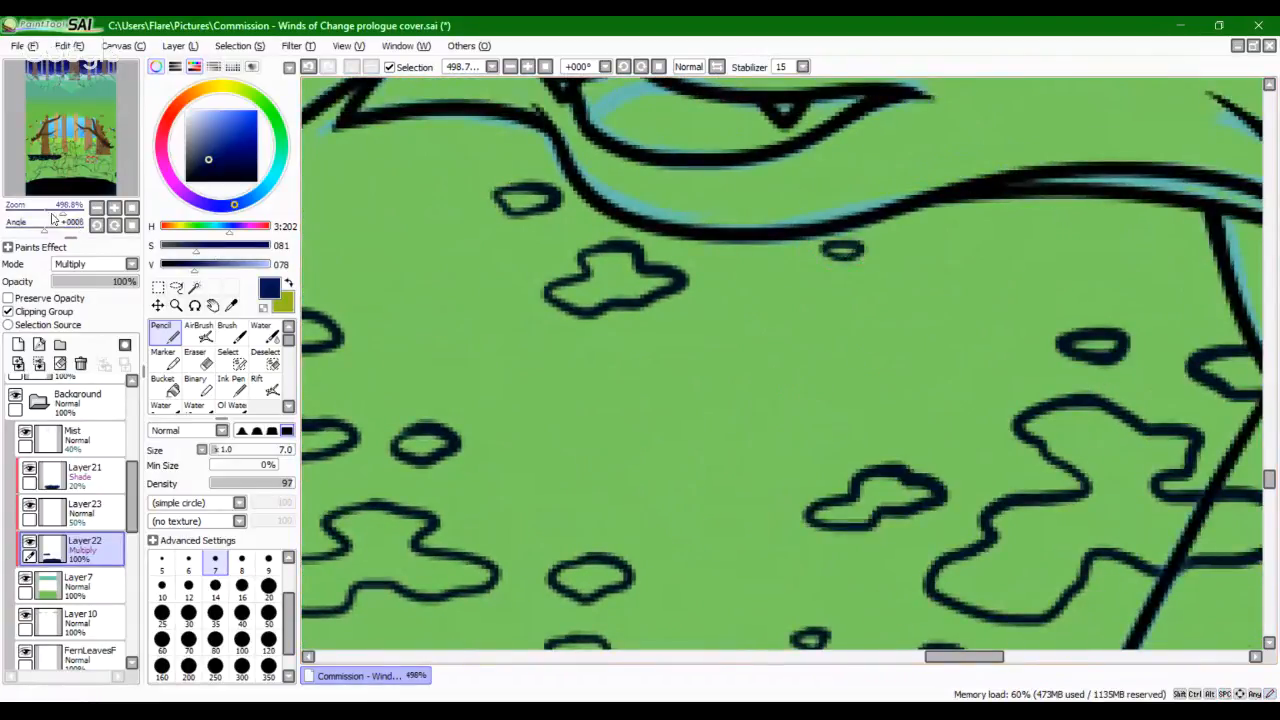
# Step: Try to outline a small light patch just left of the right-hand cat's pointed cheek fur
pyautogui.moveTo(62, 212); pyautogui.dragTo(46, 217)
pyautogui.moveTo(52, 166); pyautogui.dragTo(88, 158)
pyautogui.moveTo(45, 207); pyautogui.dragTo(295, 258)
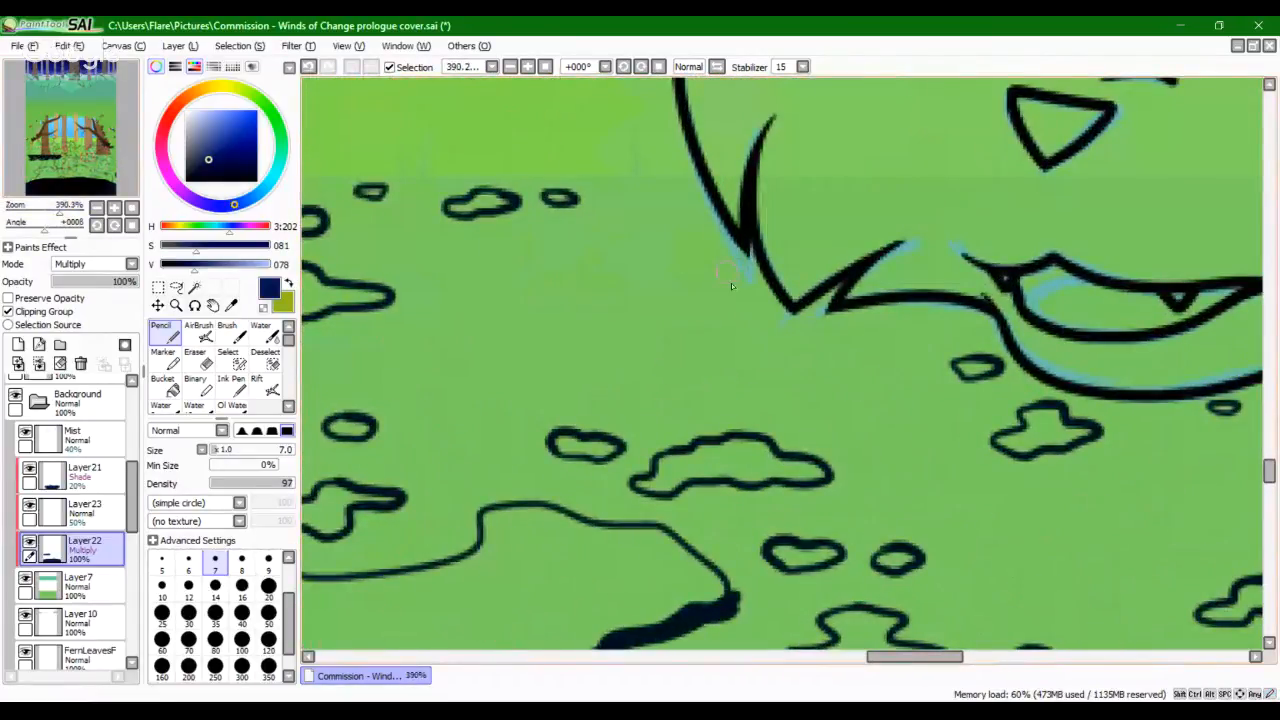
pyautogui.moveTo(720, 296)
pyautogui.mouseDown()
pyautogui.moveTo(750, 286)
pyautogui.moveTo(731, 292)
pyautogui.mouseUp()
pyautogui.hotkey('ctrl', 'z')
# Step: Outline an irregular light patch crossing the cat's rightmost leg, with three small patches above it under the body
pyautogui.moveTo(60, 211); pyautogui.dragTo(42, 211)
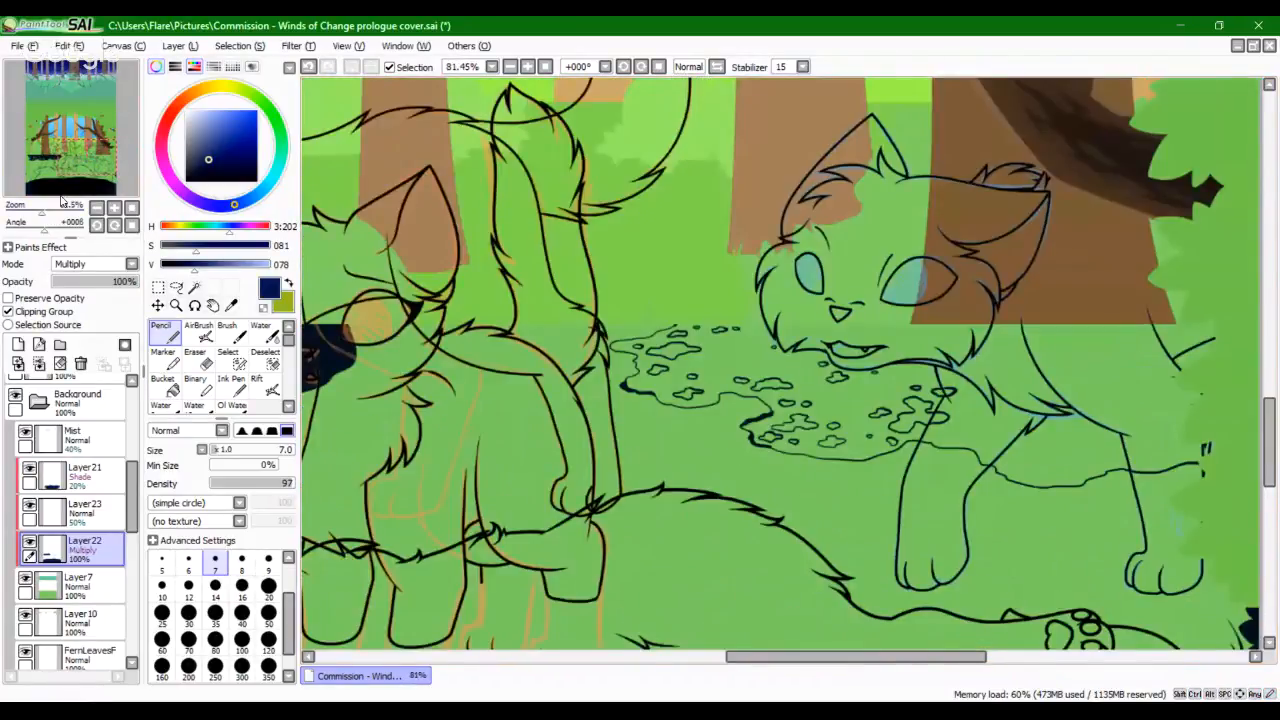
pyautogui.moveTo(88, 160); pyautogui.dragTo(88, 203)
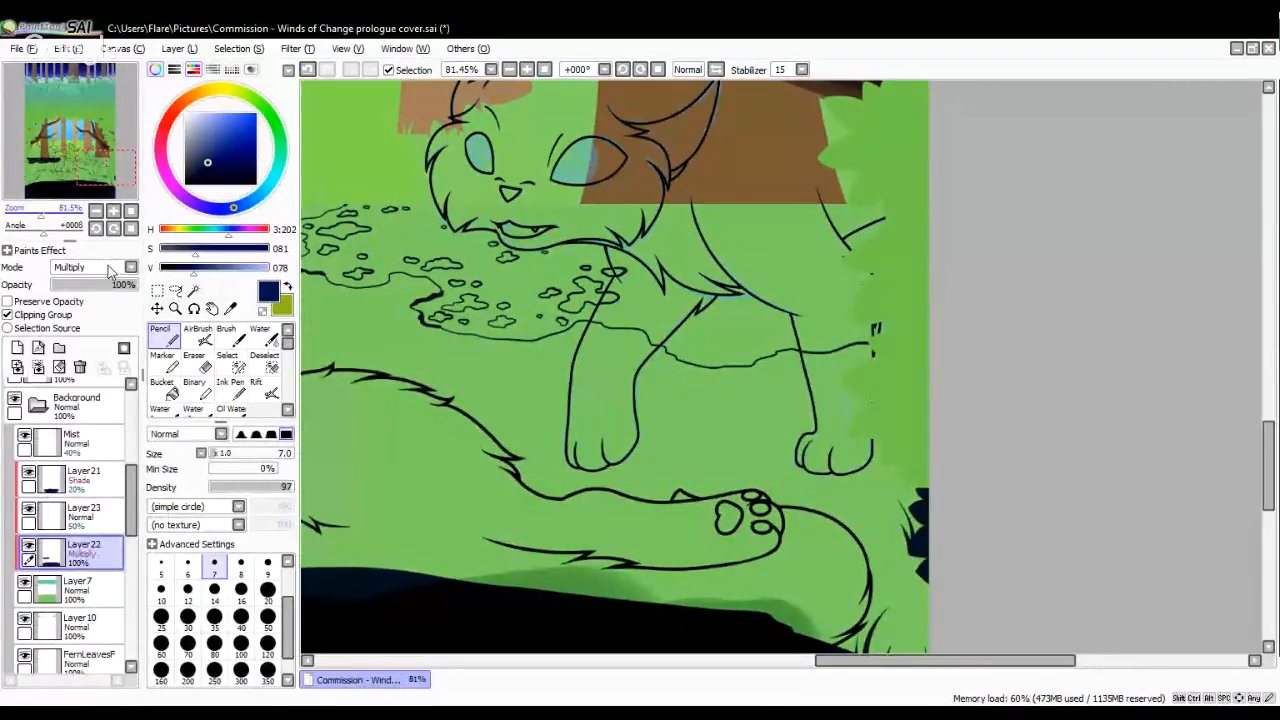
pyautogui.moveTo(43, 211); pyautogui.dragTo(59, 211)
pyautogui.moveTo(560, 318); pyautogui.dragTo(644, 395)
pyautogui.moveTo(842, 252)
pyautogui.mouseDown()
pyautogui.moveTo(755, 325)
pyautogui.moveTo(845, 323)
pyautogui.moveTo(960, 255)
pyautogui.moveTo(767, 232)
pyautogui.moveTo(755, 188)
pyautogui.moveTo(719, 235)
pyautogui.mouseUp()
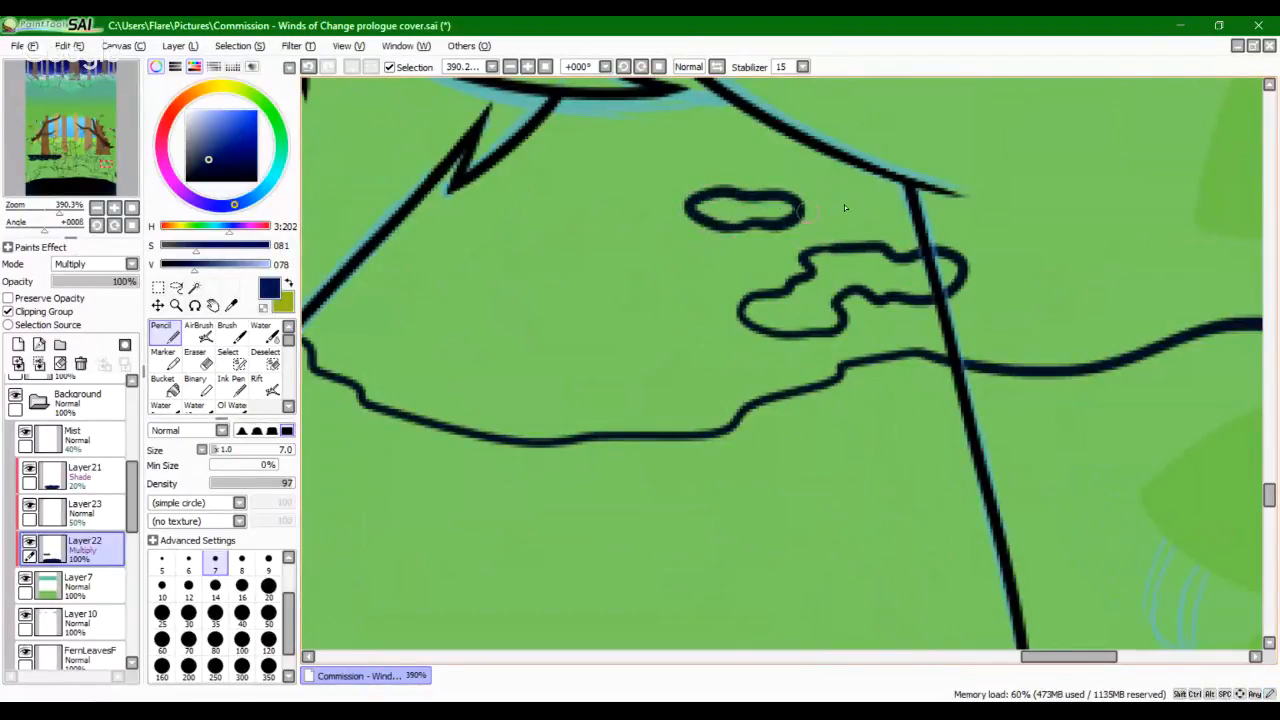
pyautogui.moveTo(845, 208); pyautogui.dragTo(811, 196)
pyautogui.moveTo(604, 158)
pyautogui.mouseDown()
pyautogui.moveTo(624, 171)
pyautogui.moveTo(581, 172)
pyautogui.mouseUp()
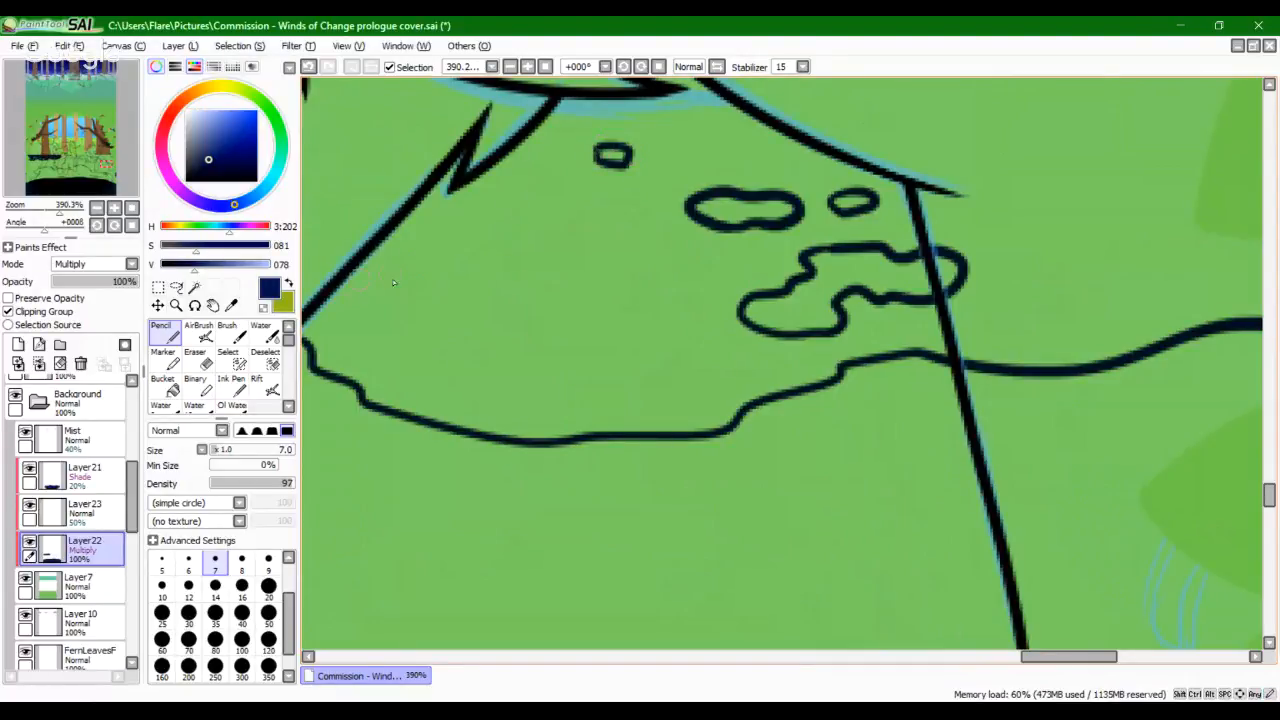
# Step: Outline a large lobed light patch between the cat's legs and an oval crossing the leg line above it
pyautogui.moveTo(405, 320)
pyautogui.mouseDown()
pyautogui.moveTo(425, 350)
pyautogui.moveTo(515, 350)
pyautogui.moveTo(506, 318)
pyautogui.moveTo(618, 285)
pyautogui.mouseUp()
pyautogui.moveTo(528, 258)
pyautogui.mouseDown()
pyautogui.moveTo(478, 298)
pyautogui.moveTo(412, 262)
pyautogui.moveTo(389, 279)
pyautogui.mouseUp()
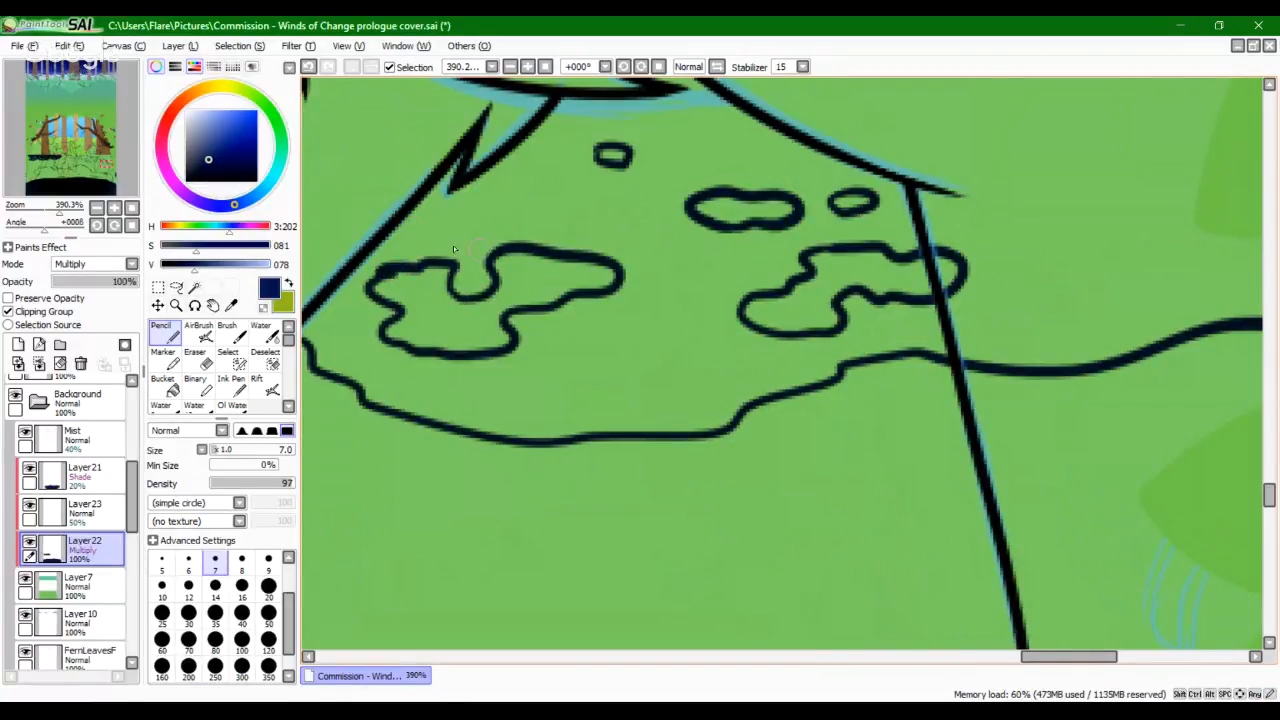
pyautogui.moveTo(357, 213)
pyautogui.mouseDown()
pyautogui.moveTo(420, 228)
pyautogui.moveTo(445, 196)
pyautogui.moveTo(358, 214)
pyautogui.mouseUp()
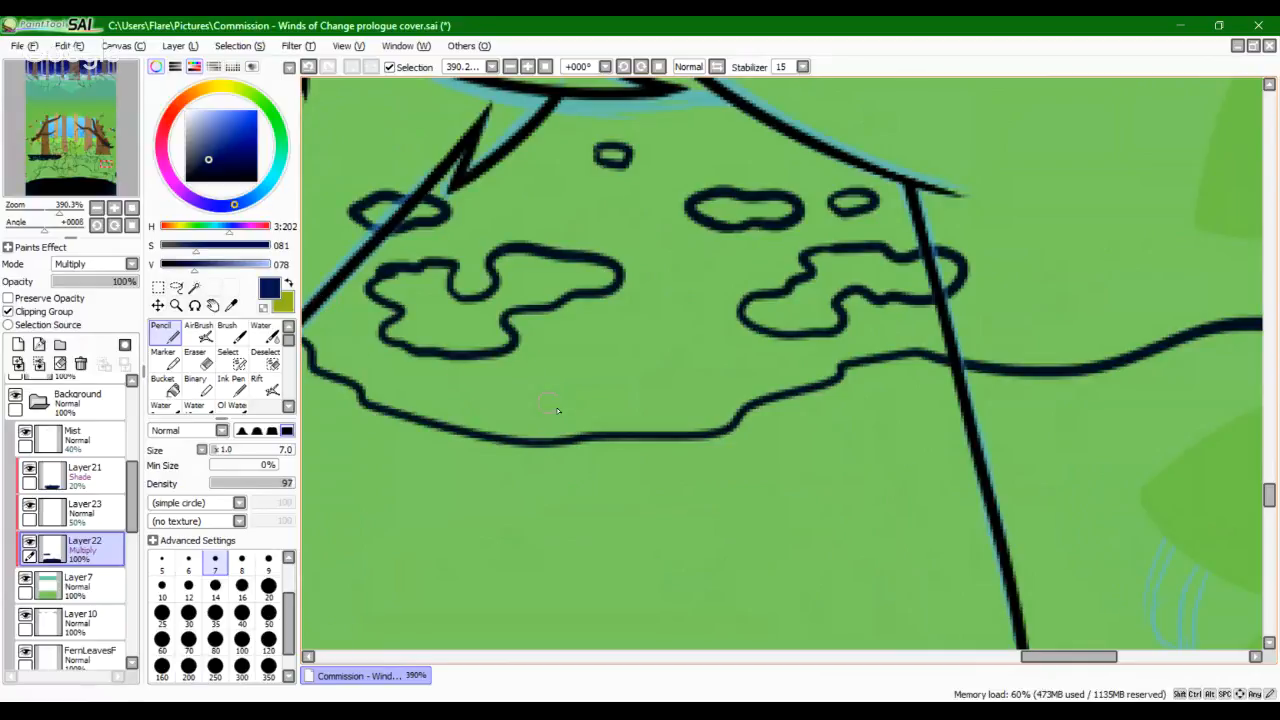
# Step: Outline three small oval light patches near the shadow's lower edge, then fill the shadow area around all the patches with dark blue
pyautogui.moveTo(550, 414)
pyautogui.mouseDown()
pyautogui.moveTo(590, 385)
pyautogui.moveTo(552, 344)
pyautogui.mouseUp()
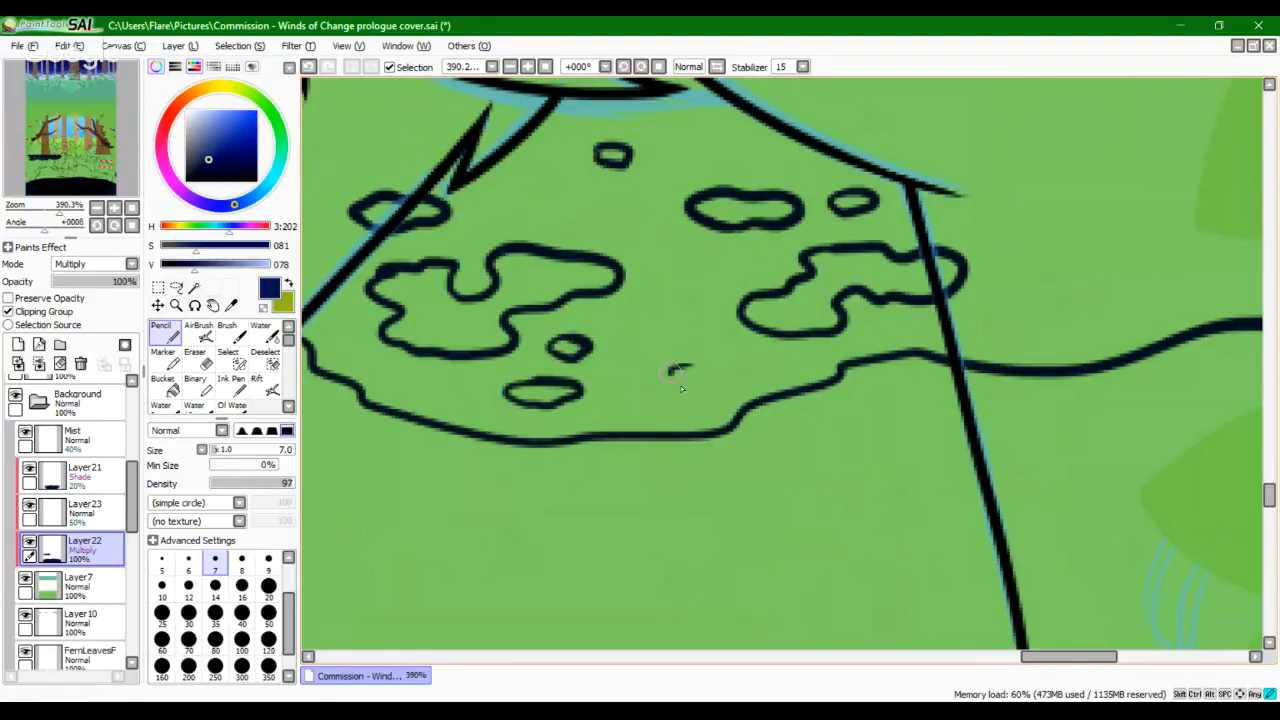
pyautogui.click(162, 384)
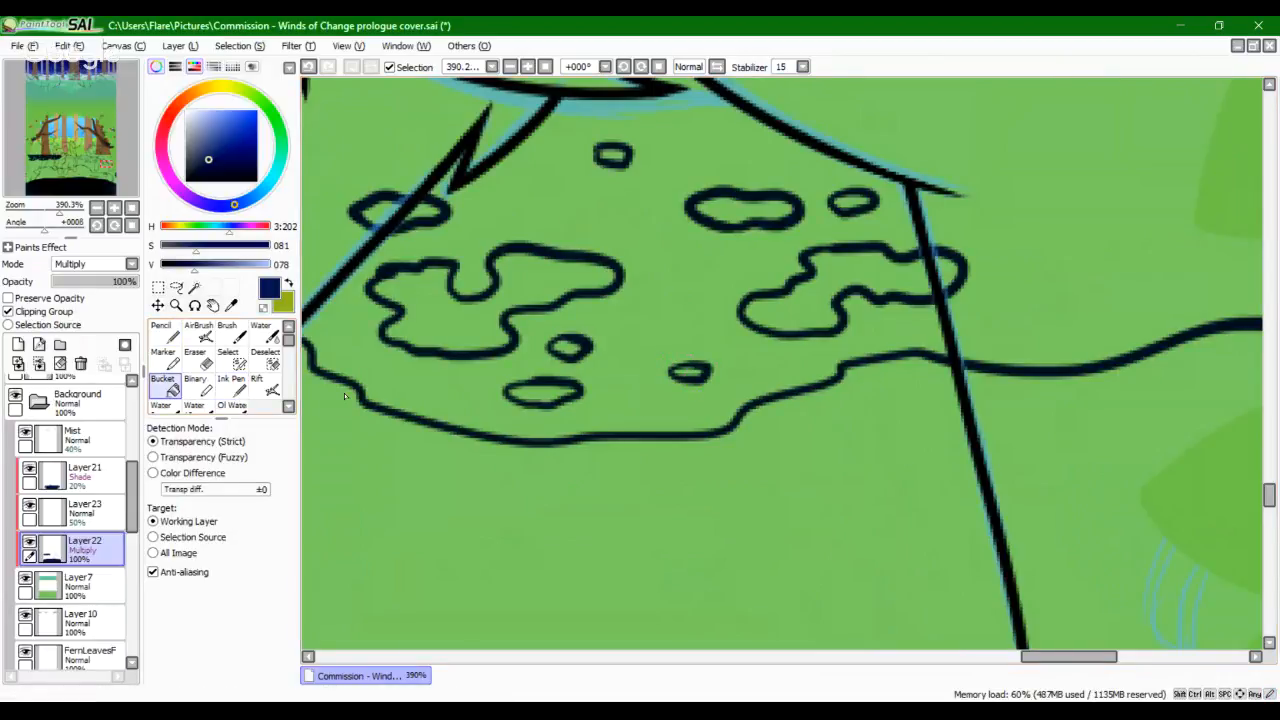
pyautogui.click(432, 422)
pyautogui.click(162, 330)
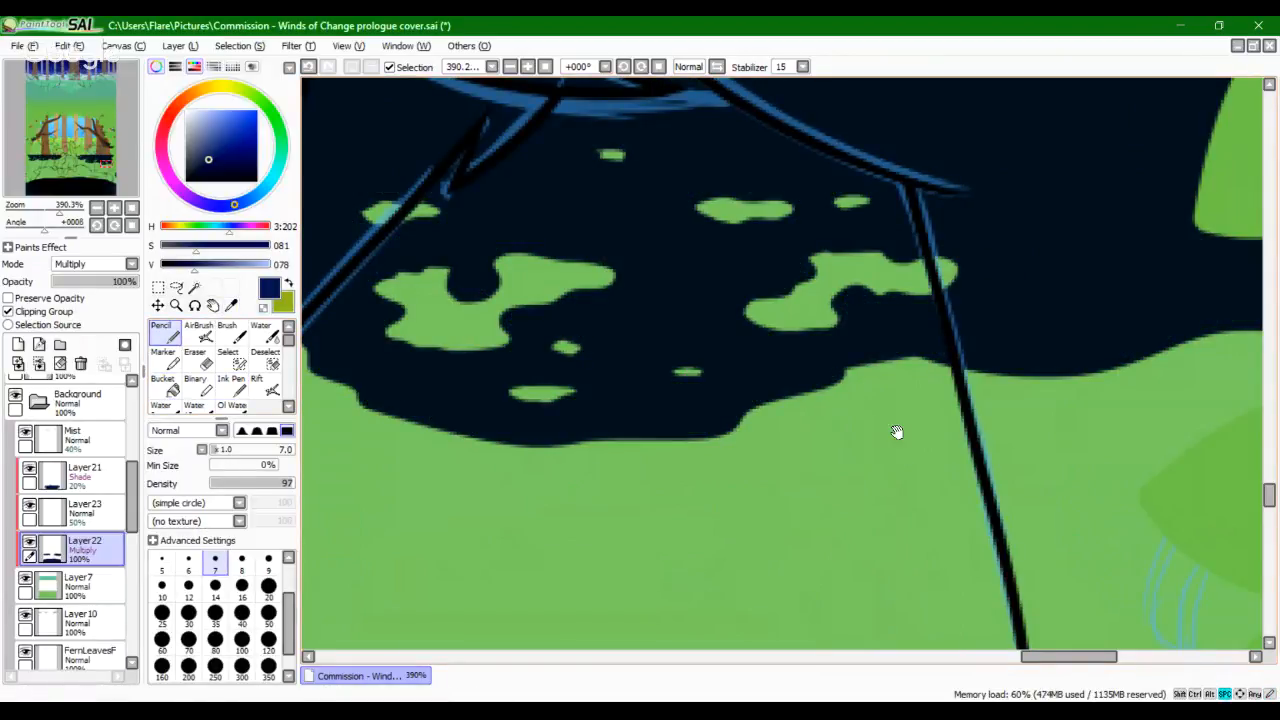
# Step: Touch up the shadow's lower edge with a short stroke where it crosses the right-hand cat's rightmost leg
pyautogui.moveTo(894, 431); pyautogui.dragTo(627, 693)
pyautogui.moveTo(957, 525); pyautogui.dragTo(611, 469)
pyautogui.moveTo(395, 276); pyautogui.dragTo(863, 583)
pyautogui.moveTo(701, 381); pyautogui.dragTo(883, 126)
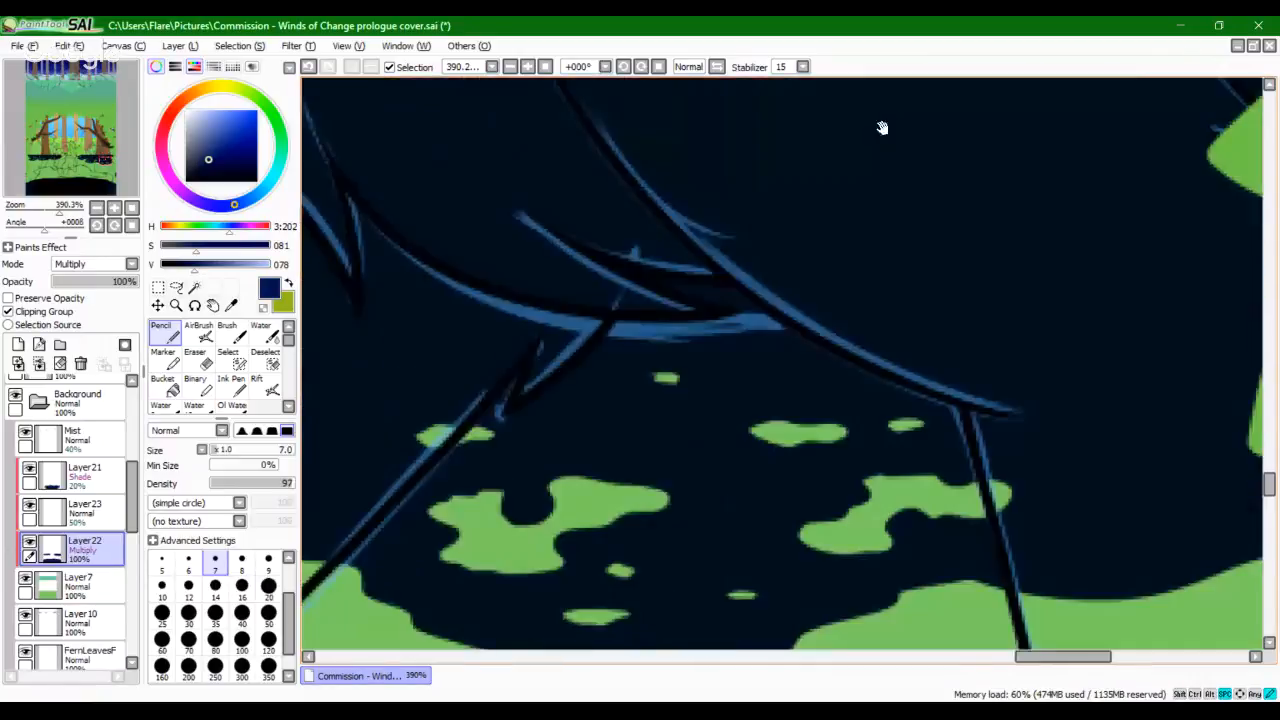
pyautogui.moveTo(896, 539); pyautogui.dragTo(698, 187)
pyautogui.moveTo(790, 232)
pyautogui.mouseDown()
pyautogui.moveTo(815, 255)
pyautogui.moveTo(903, 256)
pyautogui.mouseUp()
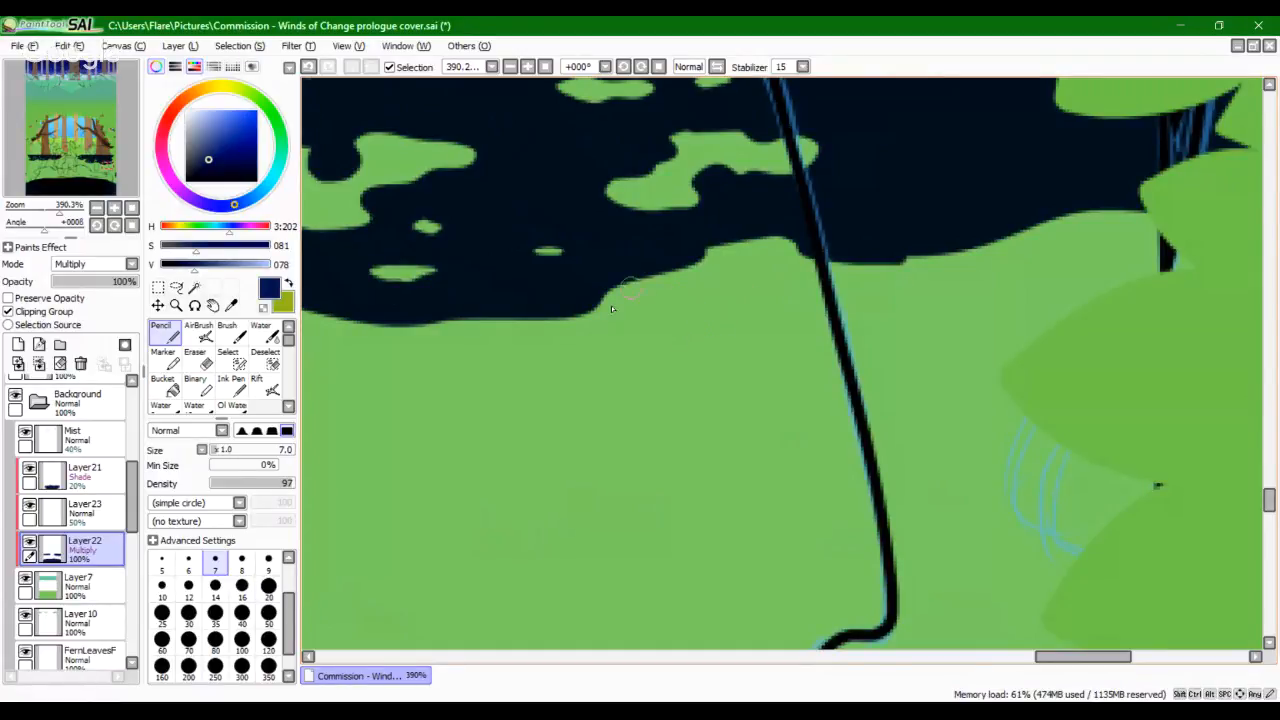
# Step: Paint a small tuft of dark grass blades rising from the shadow's far left tip
pyautogui.moveTo(525, 313); pyautogui.dragTo(714, 371)
pyautogui.moveTo(480, 330); pyautogui.dragTo(857, 428)
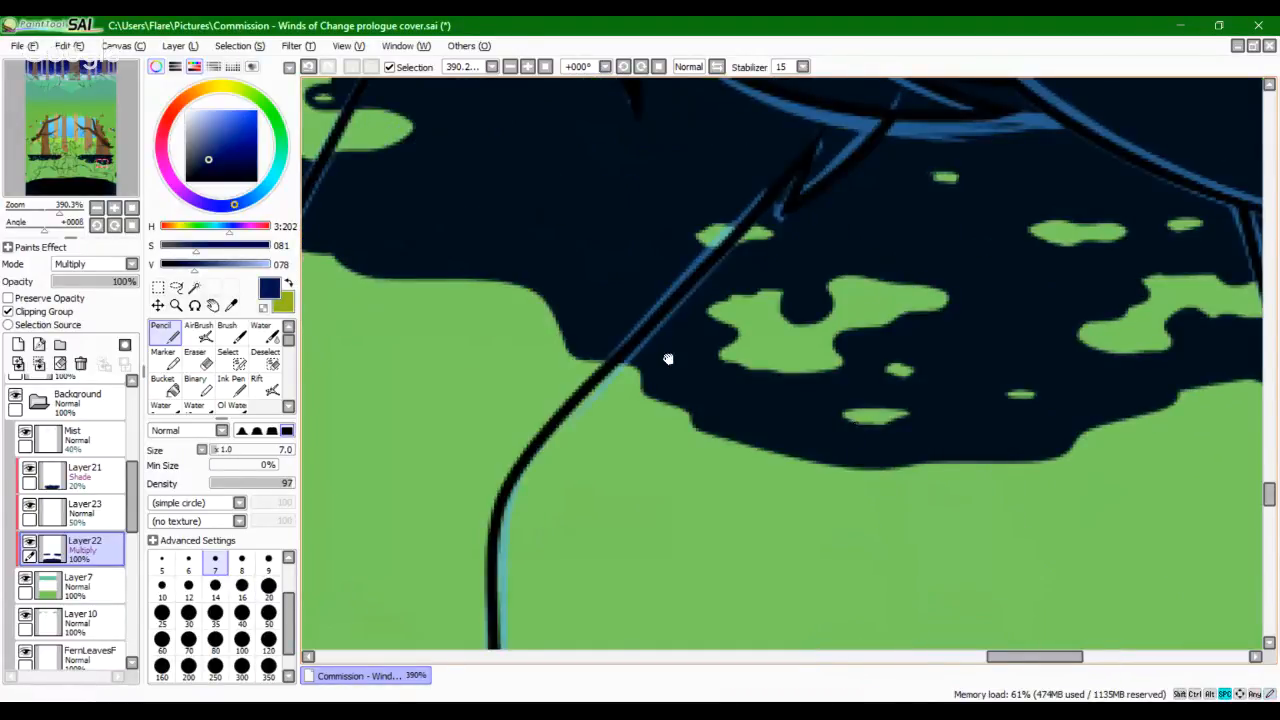
pyautogui.moveTo(330, 235)
pyautogui.mouseDown()
pyautogui.moveTo(948, 370)
pyautogui.moveTo(748, 450)
pyautogui.mouseUp()
pyautogui.moveTo(786, 322); pyautogui.dragTo(816, 319)
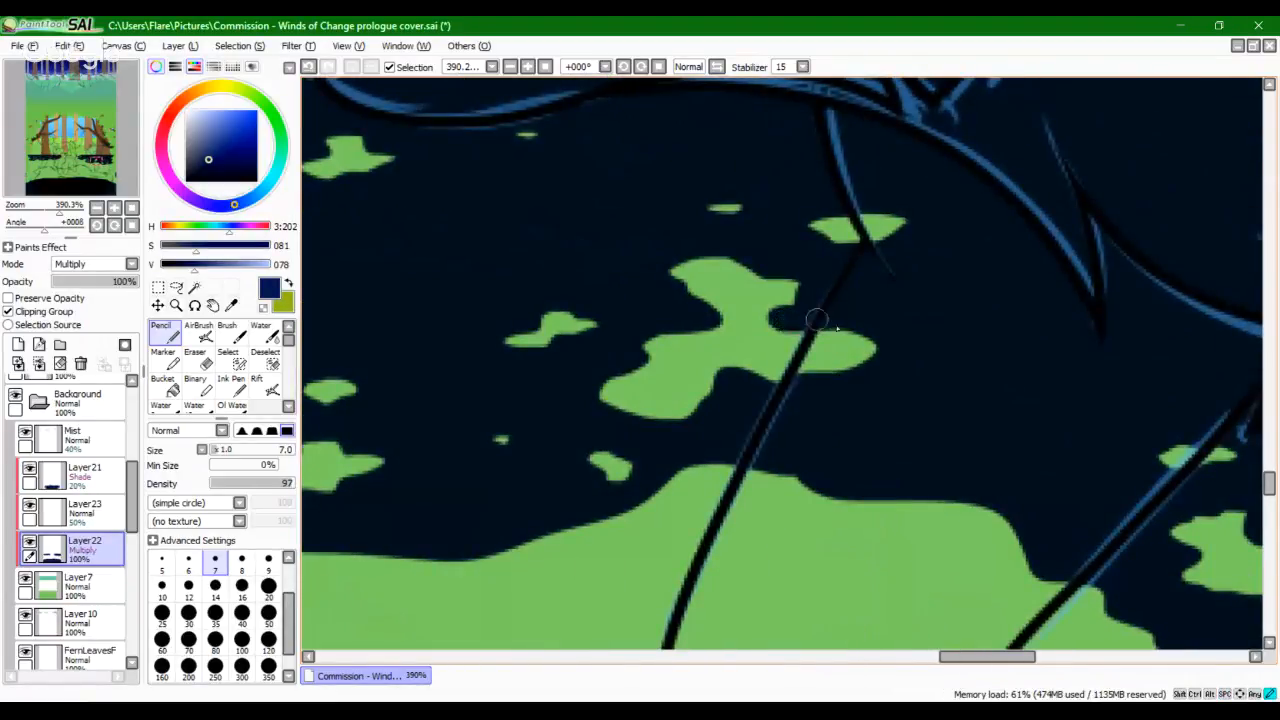
pyautogui.moveTo(621, 326); pyautogui.dragTo(773, 468)
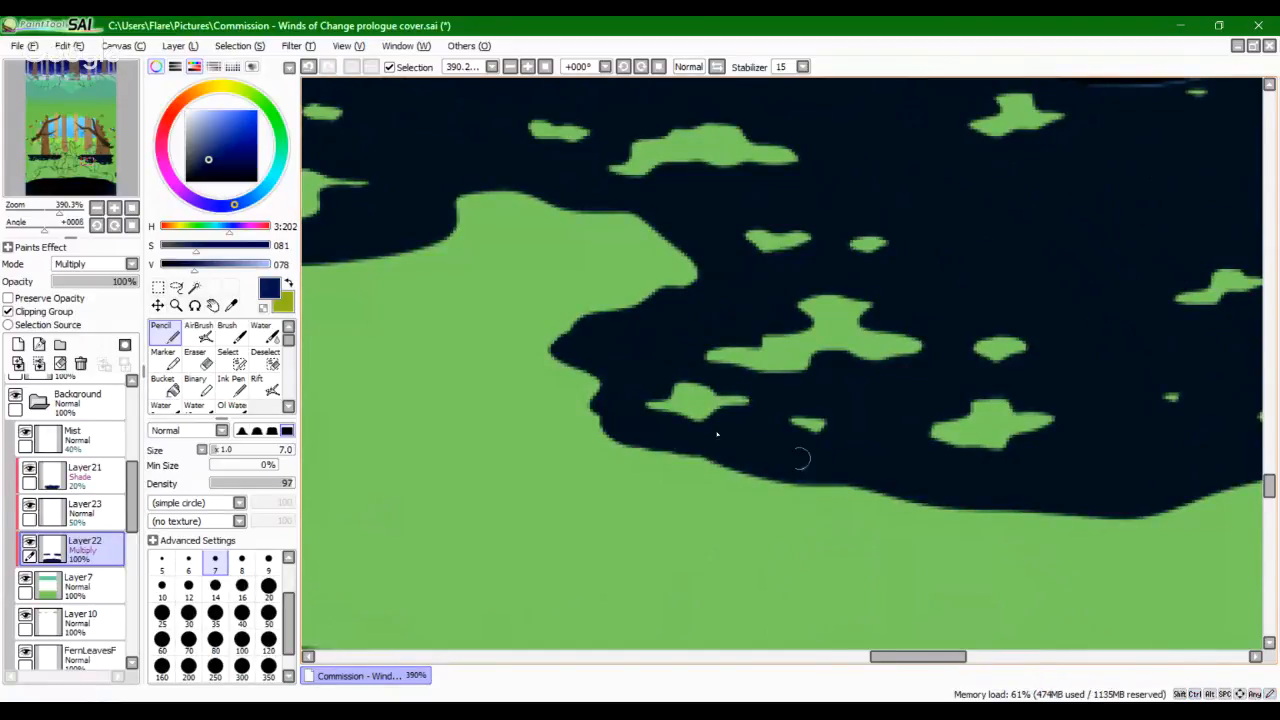
pyautogui.moveTo(670, 407); pyautogui.dragTo(871, 497)
pyautogui.moveTo(466, 380); pyautogui.dragTo(826, 577)
pyautogui.moveTo(786, 295); pyautogui.dragTo(817, 439)
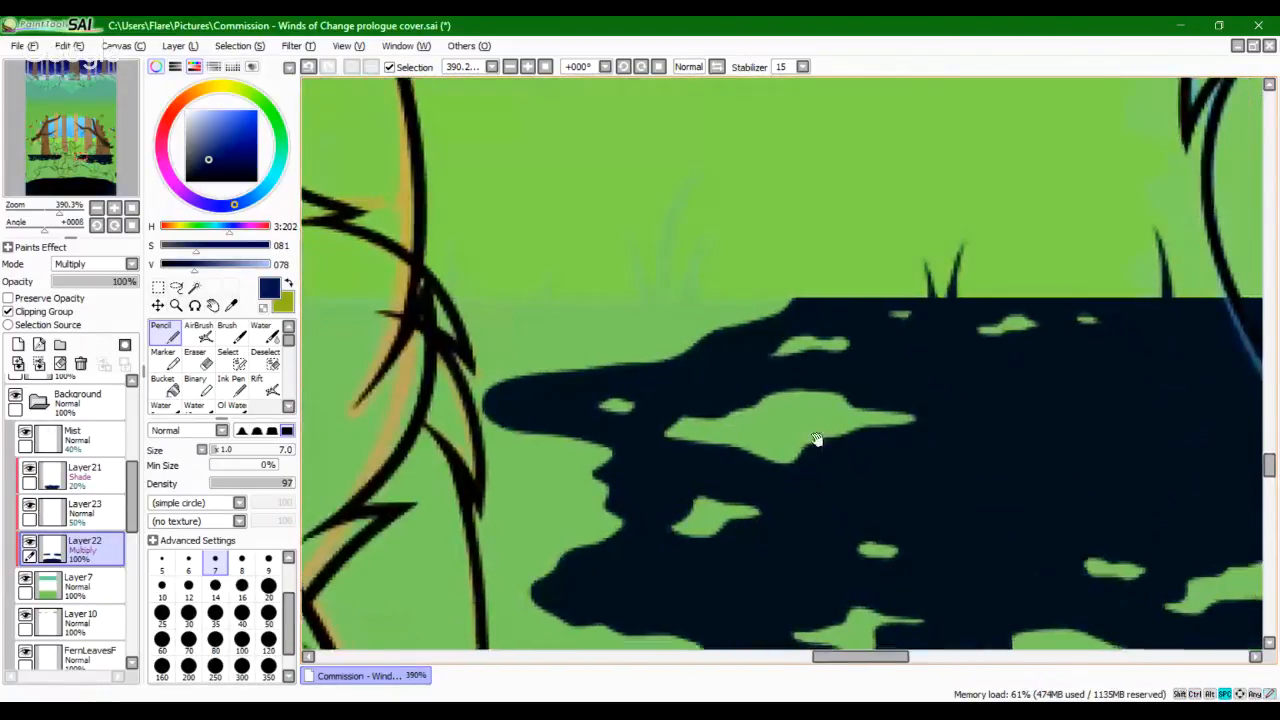
pyautogui.moveTo(559, 308)
pyautogui.mouseDown()
pyautogui.moveTo(557, 408)
pyautogui.moveTo(574, 414)
pyautogui.mouseUp()
pyautogui.hotkey('ctrl', 'z')
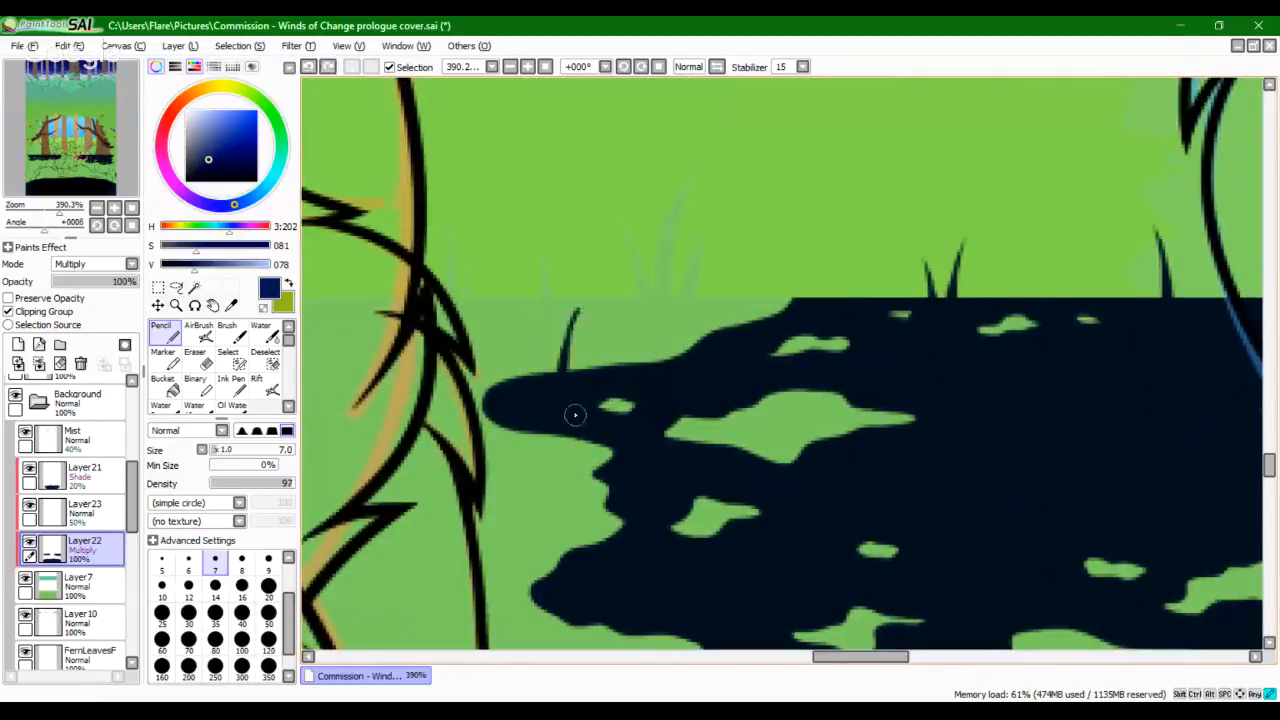
pyautogui.hotkey('ctrl', 'z')
pyautogui.moveTo(568, 309); pyautogui.dragTo(568, 410)
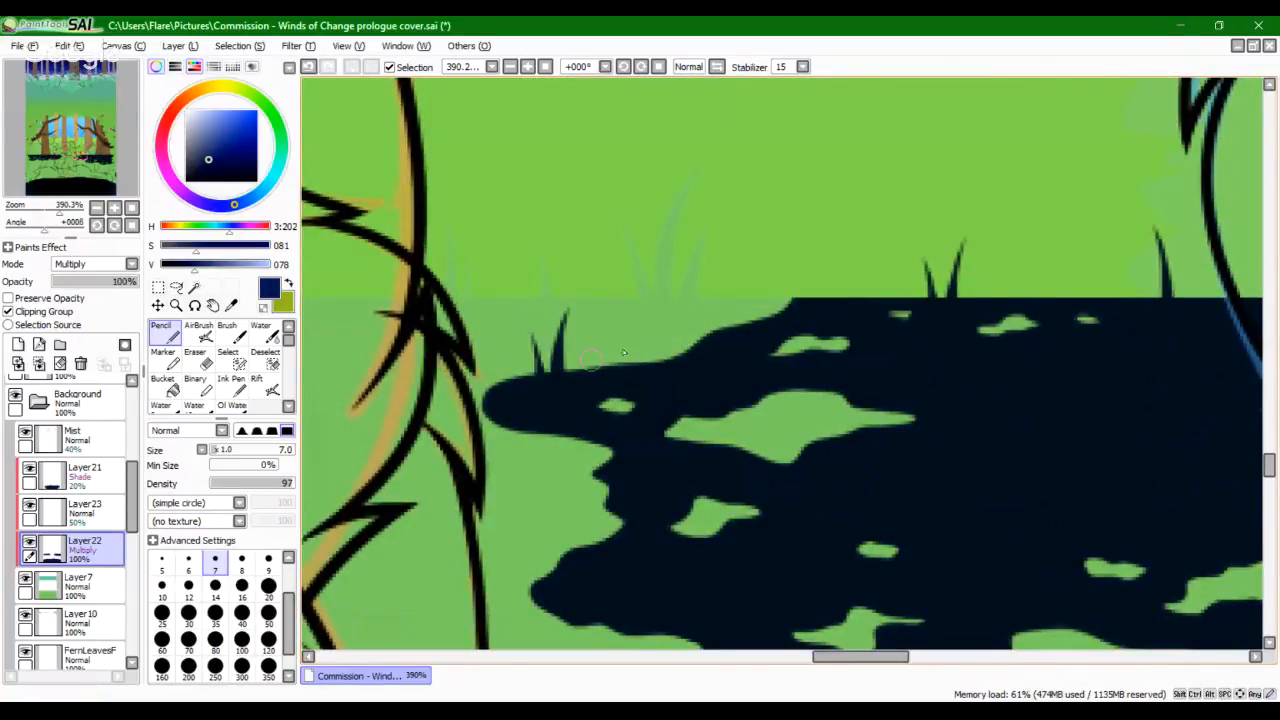
# Step: Add single short grass blades along the shadow's upper left edge and one on the lobe below it
pyautogui.moveTo(611, 325); pyautogui.dragTo(617, 368)
pyautogui.hotkey('ctrl', 'z')
pyautogui.moveTo(566, 506); pyautogui.dragTo(568, 580)
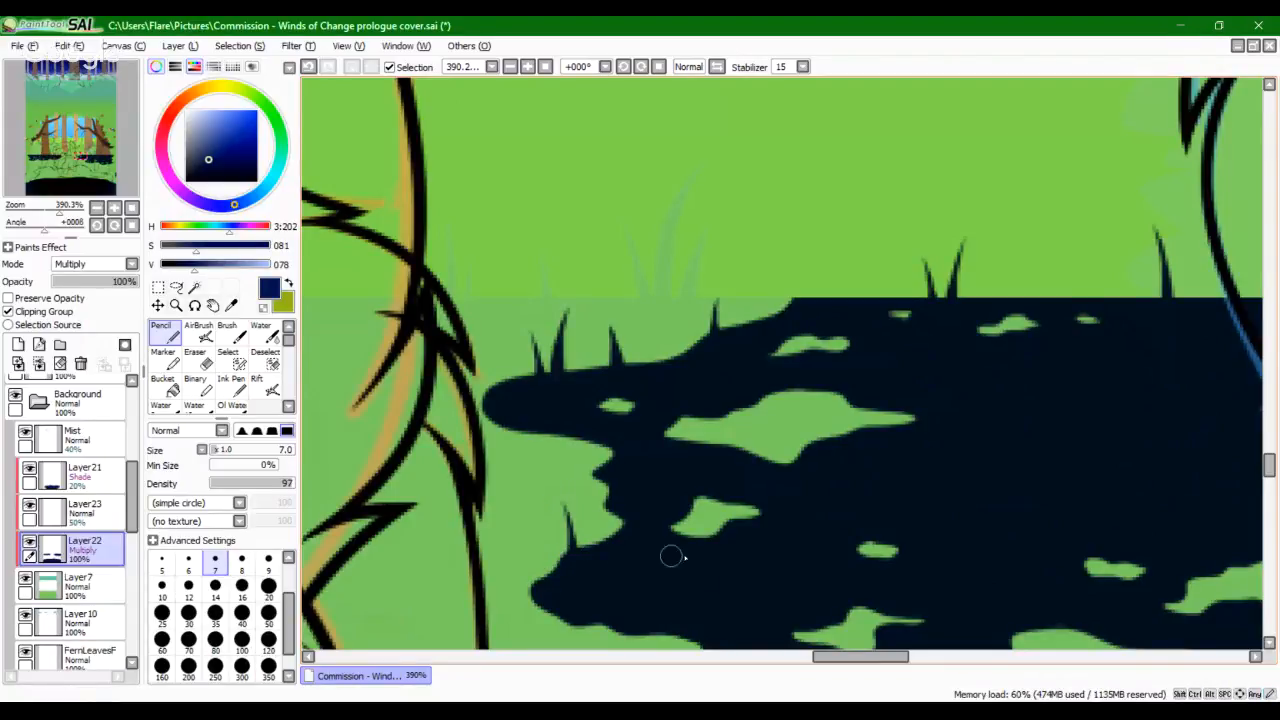
# Step: Paint a tuft of dark grass blades rising into the light notch from the shadow's next lobe towards the cat
pyautogui.press('space')
pyautogui.moveTo(718, 586); pyautogui.dragTo(580, 274)
pyautogui.moveTo(1090, 450); pyautogui.dragTo(753, 399)
pyautogui.moveTo(676, 314)
pyautogui.mouseDown()
pyautogui.moveTo(684, 439)
pyautogui.moveTo(688, 386)
pyautogui.mouseUp()
pyautogui.moveTo(634, 343); pyautogui.dragTo(652, 390)
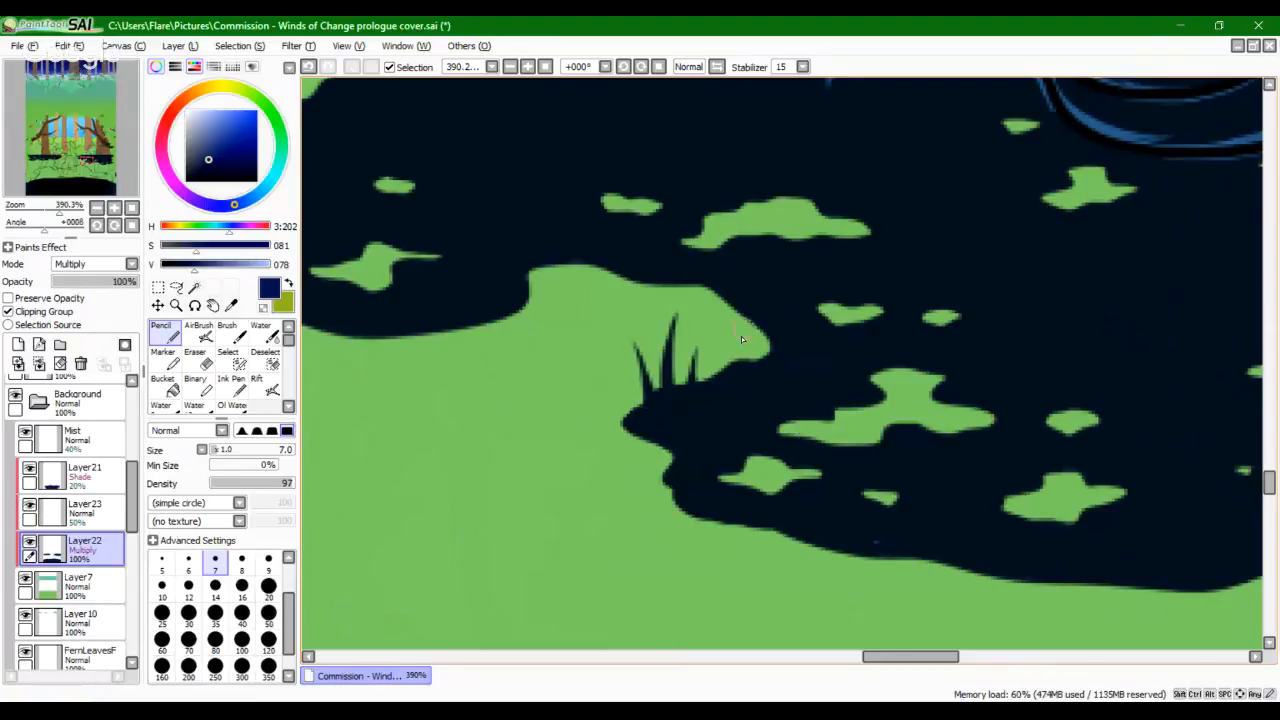
# Step: Paint dark grass blades into the large light patch crossing the right-hand cat's left leg
pyautogui.press('space')
pyautogui.moveTo(968, 486); pyautogui.dragTo(577, 417)
pyautogui.moveTo(960, 514); pyautogui.dragTo(450, 395)
pyautogui.moveTo(975, 485); pyautogui.dragTo(557, 366)
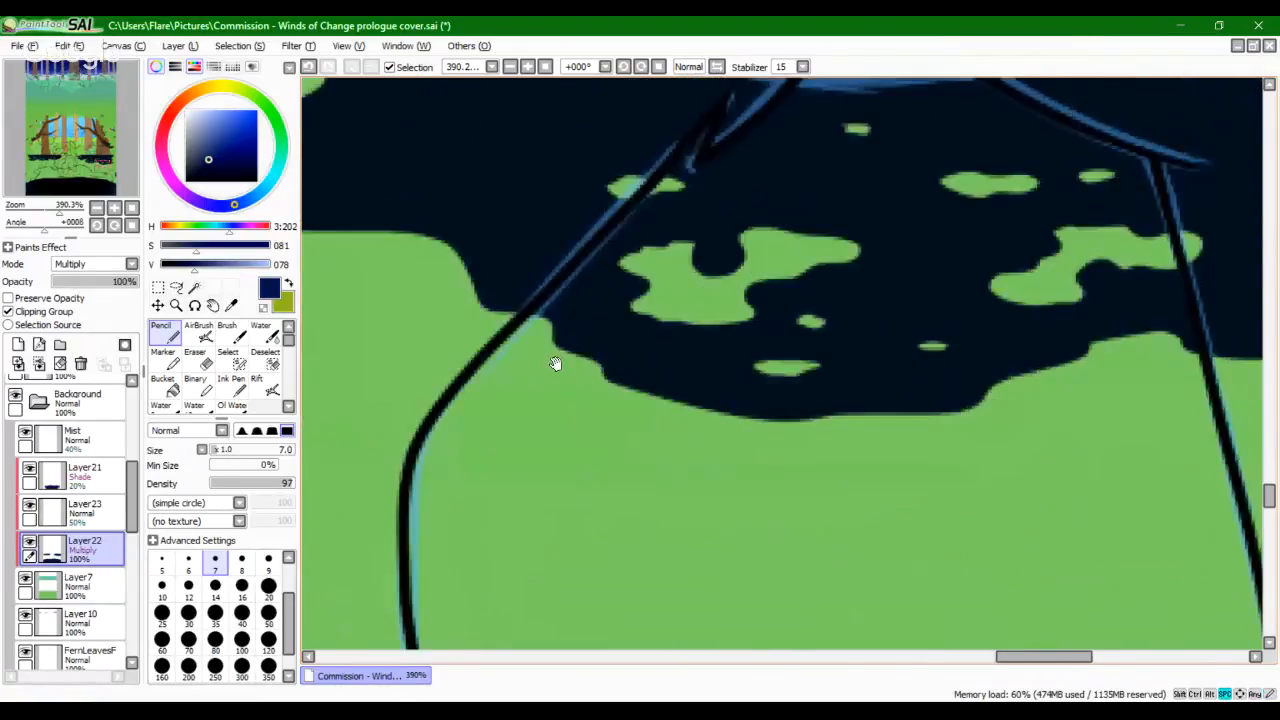
pyautogui.moveTo(755, 197); pyautogui.dragTo(851, 394)
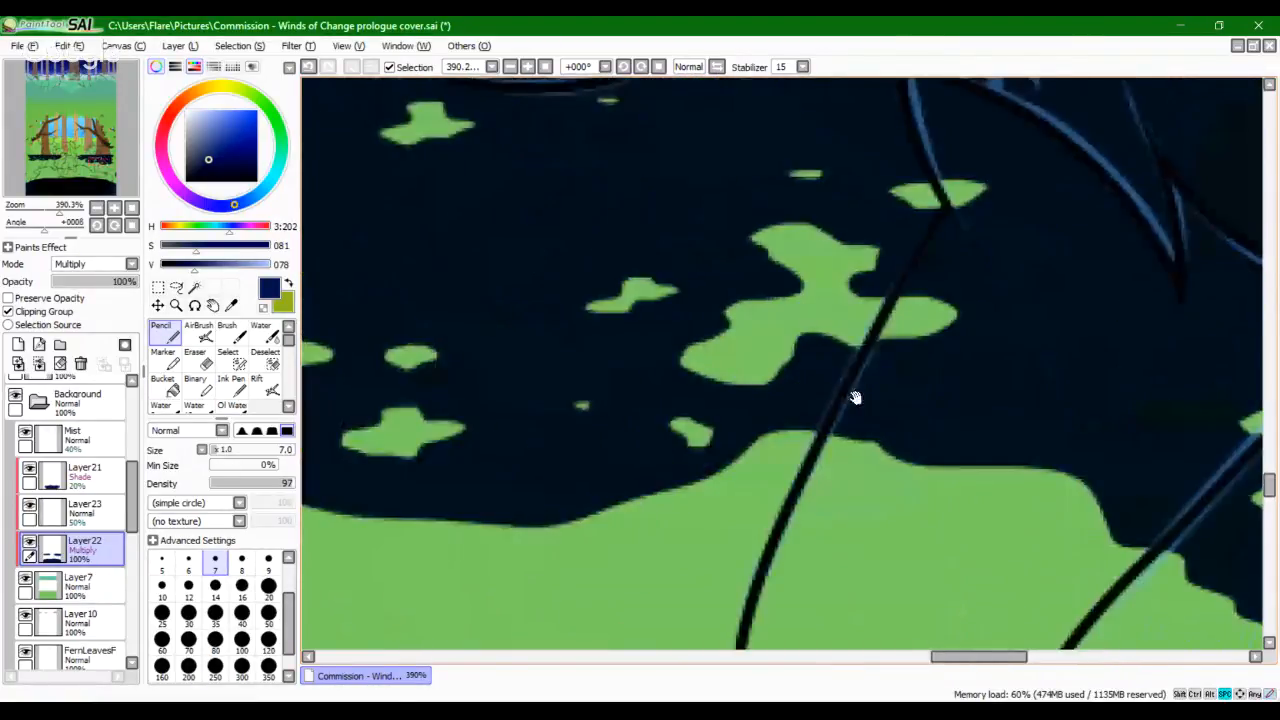
pyautogui.moveTo(831, 262); pyautogui.dragTo(824, 345)
pyautogui.hotkey('ctrl', 'z')
pyautogui.moveTo(830, 262)
pyautogui.mouseDown()
pyautogui.moveTo(832, 345)
pyautogui.moveTo(855, 348)
pyautogui.mouseUp()
pyautogui.moveTo(733, 331); pyautogui.dragTo(737, 386)
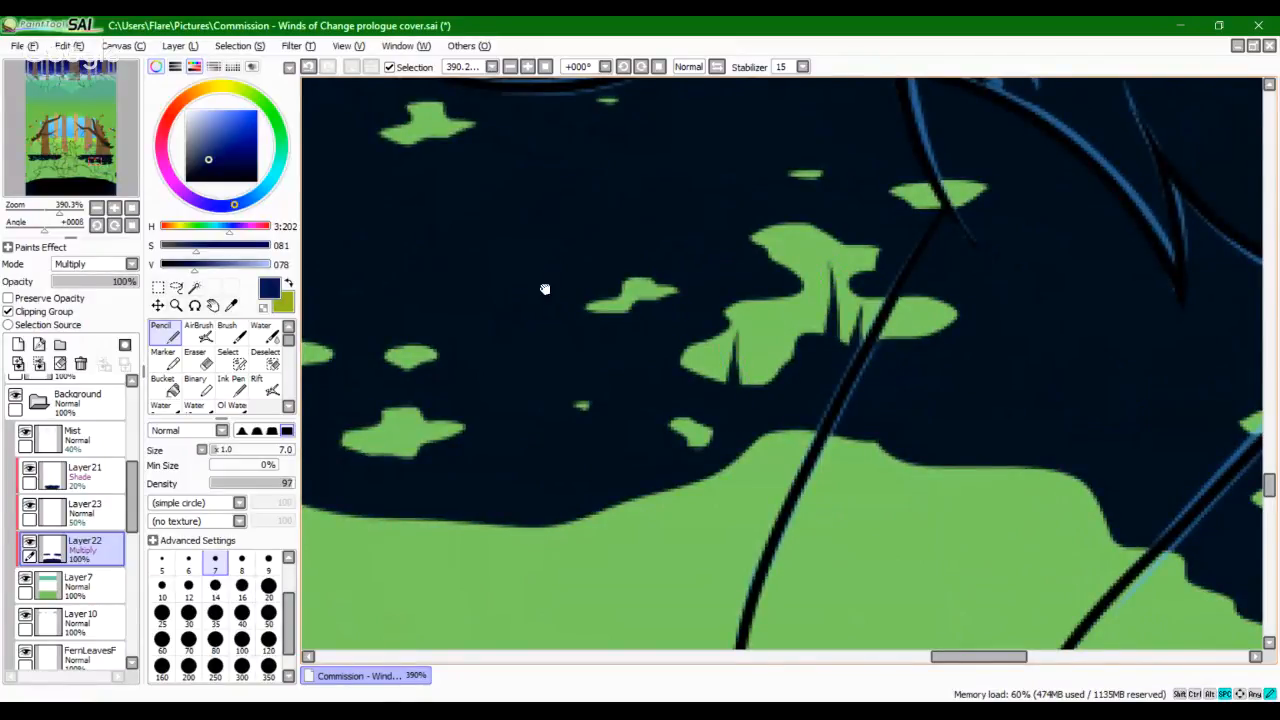
# Step: Paint two dark grass blades into the long light patch above the grassy notch
pyautogui.moveTo(545, 289); pyautogui.dragTo(810, 209)
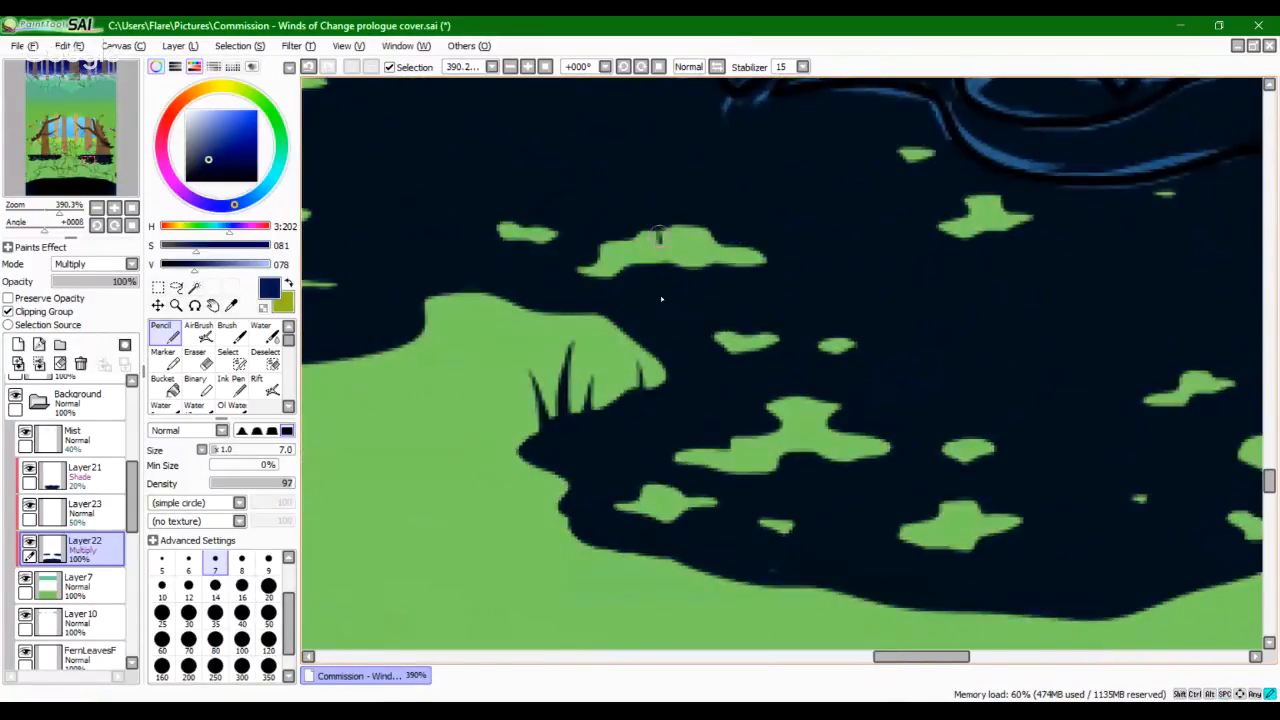
pyautogui.hotkey('ctrl', 'z')
pyautogui.moveTo(659, 236); pyautogui.dragTo(655, 323)
pyautogui.moveTo(682, 232); pyautogui.dragTo(684, 298)
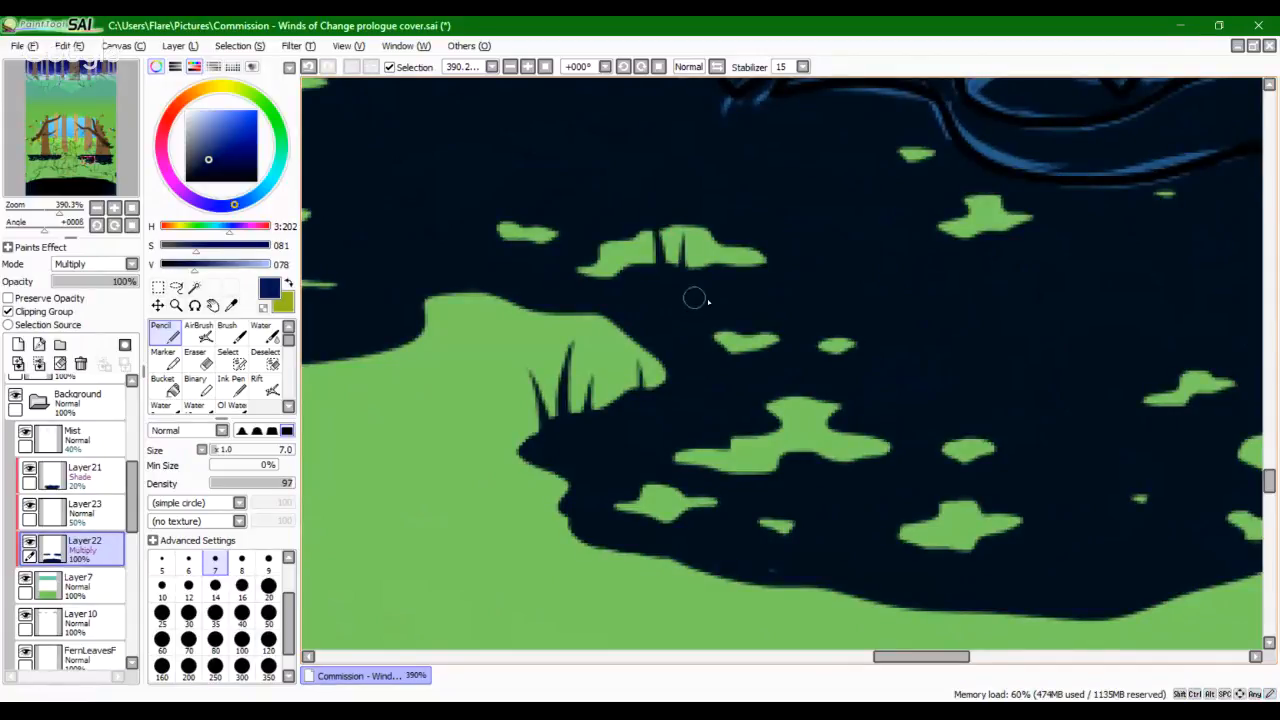
# Step: Add dark grass blades to the wide light patch in the lower shadow and to the smaller patch on its lower right
pyautogui.moveTo(806, 421); pyautogui.dragTo(803, 454)
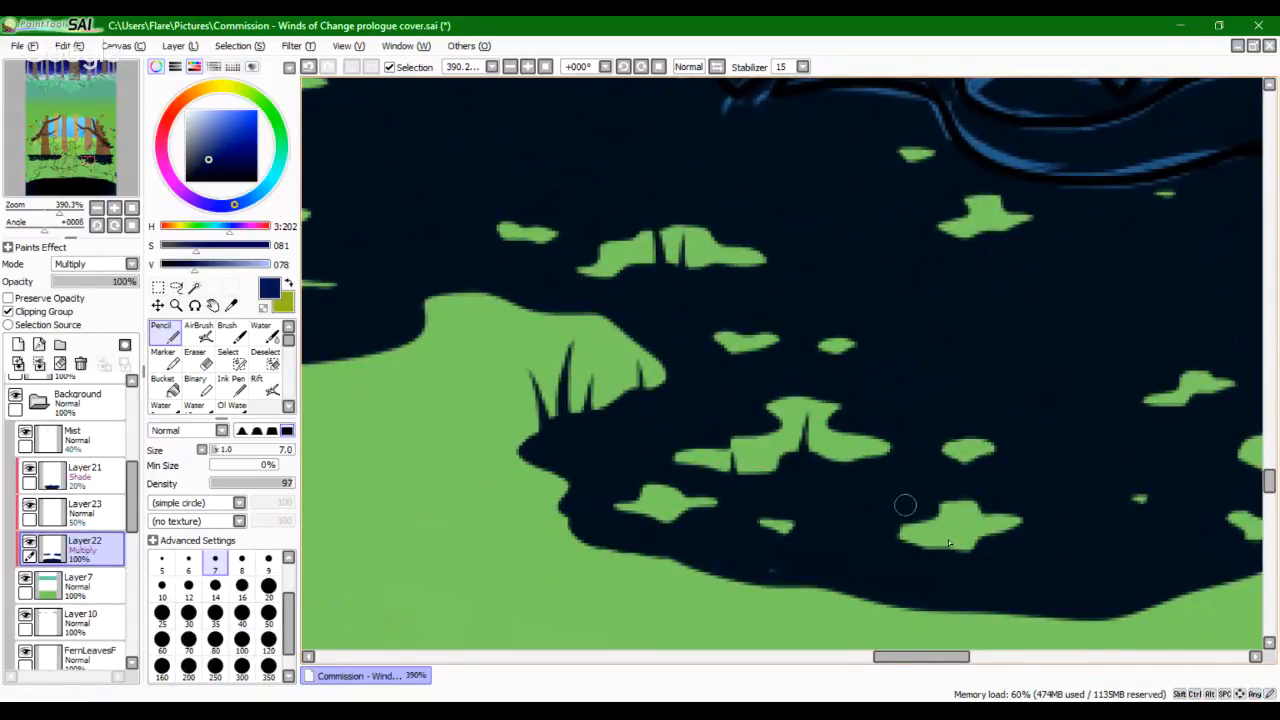
pyautogui.moveTo(940, 522)
pyautogui.mouseDown()
pyautogui.moveTo(924, 560)
pyautogui.moveTo(965, 552)
pyautogui.mouseUp()
pyautogui.hotkey('ctrl', 'z')
pyautogui.moveTo(968, 521); pyautogui.dragTo(968, 550)
# Step: Paint several dark grass blades into the large lobed light patch between the right-hand cat's legs
pyautogui.moveTo(59, 210); pyautogui.dragTo(52, 223)
pyautogui.moveTo(118, 163); pyautogui.dragTo(133, 171)
pyautogui.moveTo(50, 211); pyautogui.dragTo(70, 214)
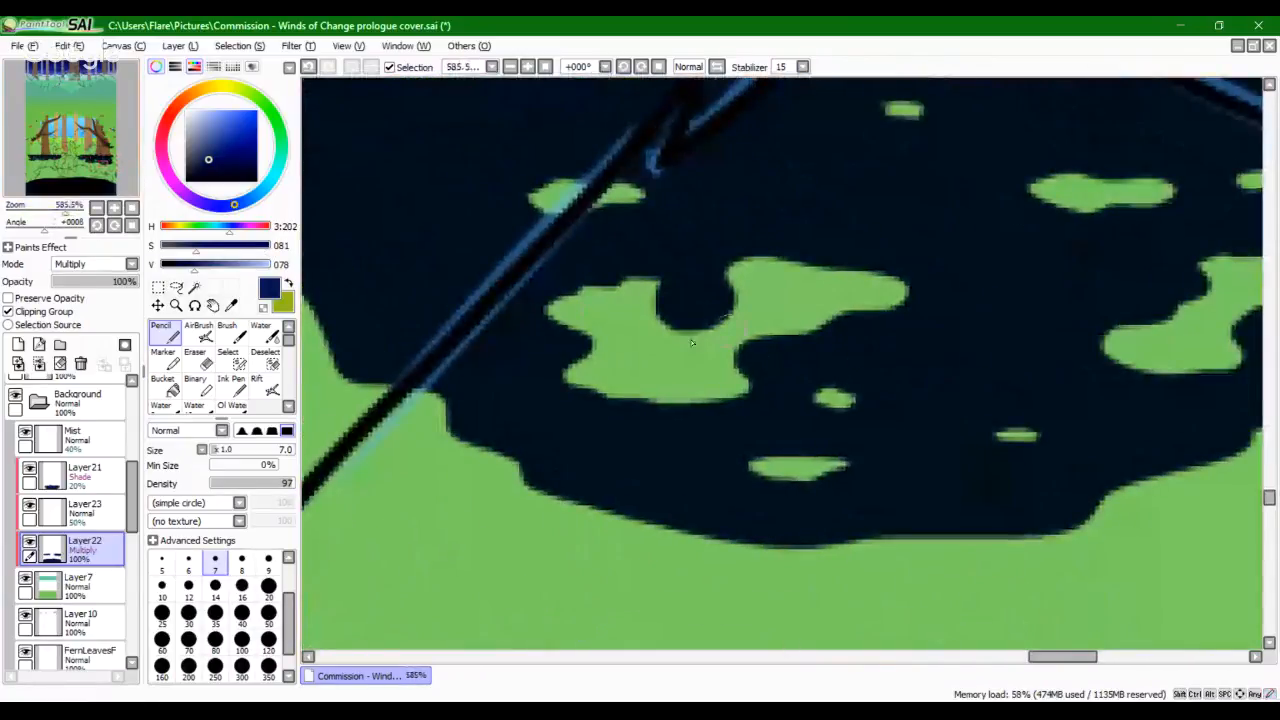
pyautogui.moveTo(634, 316); pyautogui.dragTo(622, 430)
pyautogui.hotkey('ctrl', 'z')
pyautogui.moveTo(631, 316); pyautogui.dragTo(632, 428)
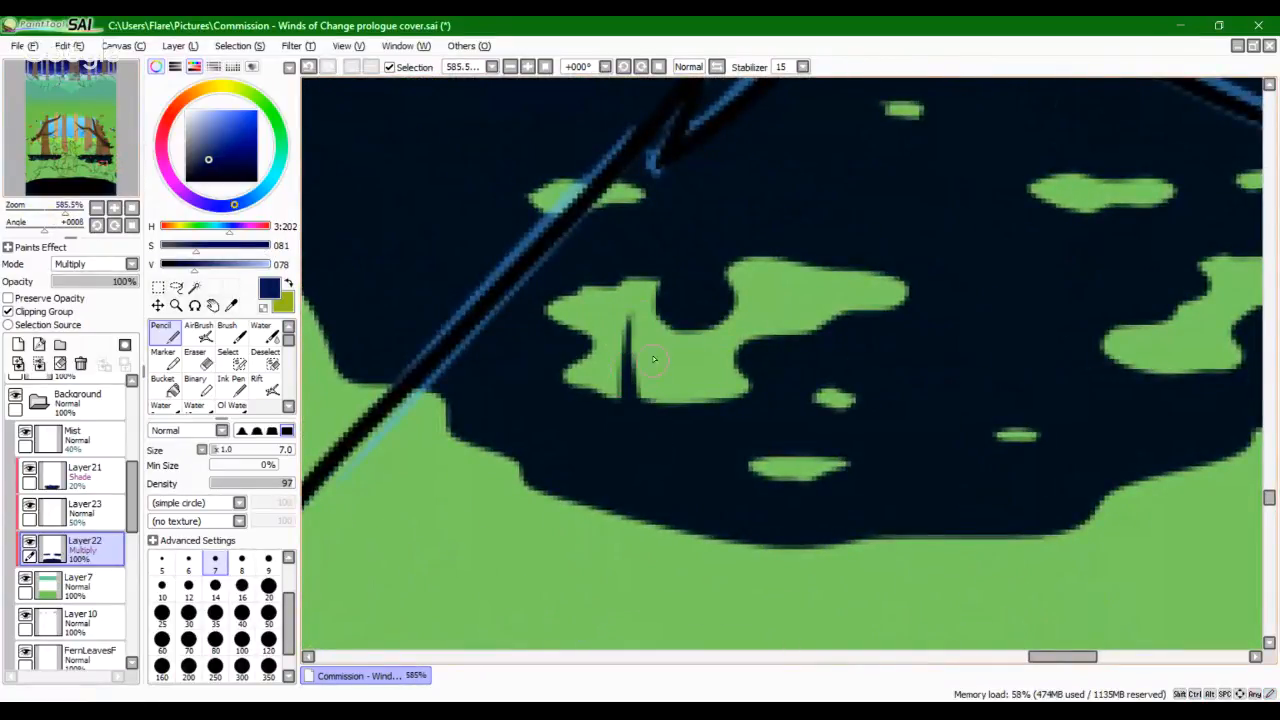
pyautogui.hotkey('ctrl', 'z')
pyautogui.moveTo(663, 344); pyautogui.dragTo(654, 443)
pyautogui.moveTo(686, 368)
pyautogui.mouseDown()
pyautogui.moveTo(689, 451)
pyautogui.moveTo(697, 432)
pyautogui.mouseUp()
pyautogui.hotkey('ctrl', 'z')
pyautogui.moveTo(785, 278); pyautogui.dragTo(785, 338)
# Step: Paint thin dark grass blades into the irregular light patch crossing the cat's rightmost leg
pyautogui.moveTo(1058, 387); pyautogui.dragTo(774, 331)
pyautogui.moveTo(909, 262)
pyautogui.mouseDown()
pyautogui.moveTo(906, 320)
pyautogui.moveTo(884, 328)
pyautogui.mouseUp()
pyautogui.moveTo(1029, 226)
pyautogui.mouseDown()
pyautogui.moveTo(1016, 318)
pyautogui.moveTo(1042, 263)
pyautogui.moveTo(1035, 336)
pyautogui.mouseUp()
pyautogui.hotkey('ctrl', 'z')
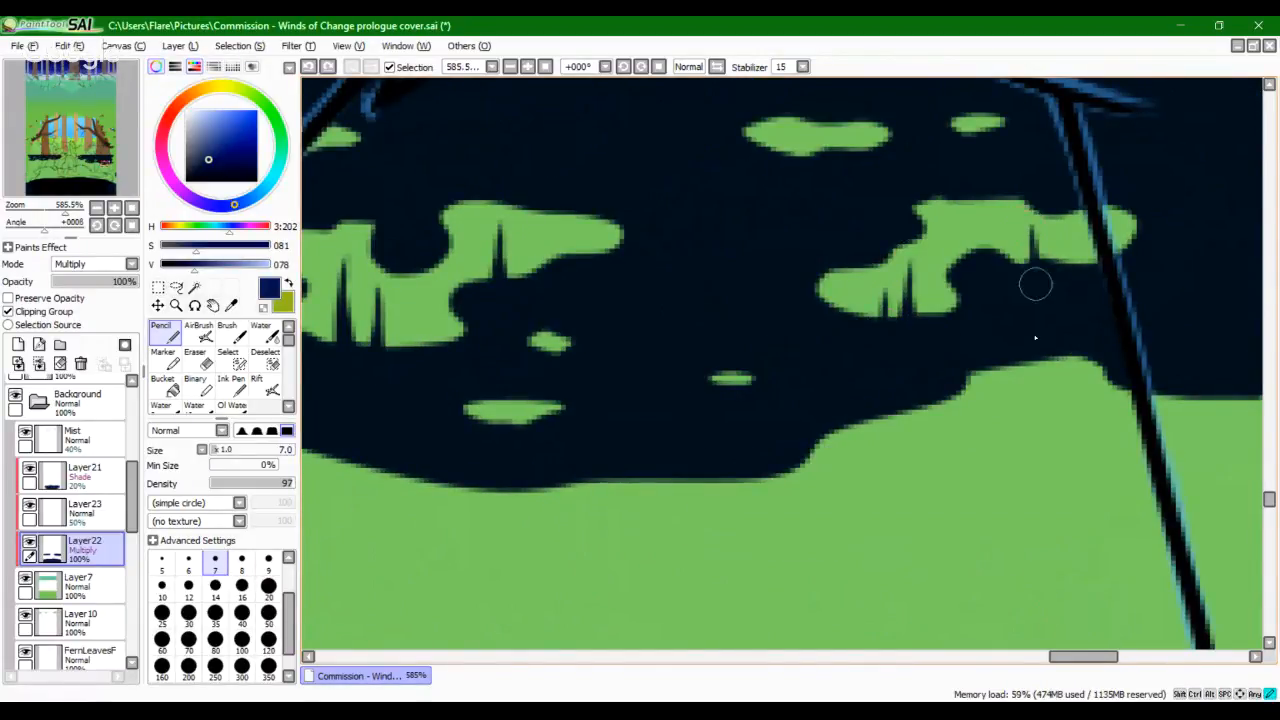
pyautogui.hotkey('ctrl', 'z')
pyautogui.moveTo(1034, 222)
pyautogui.mouseDown()
pyautogui.moveTo(1043, 311)
pyautogui.moveTo(1033, 308)
pyautogui.moveTo(1034, 295)
pyautogui.moveTo(1051, 297)
pyautogui.mouseUp()
pyautogui.hotkey('ctrl', 'z')
pyautogui.hotkey('ctrl', 'z')
pyautogui.moveTo(1034, 240)
pyautogui.mouseDown()
pyautogui.moveTo(1031, 297)
pyautogui.moveTo(1042, 288)
pyautogui.mouseUp()
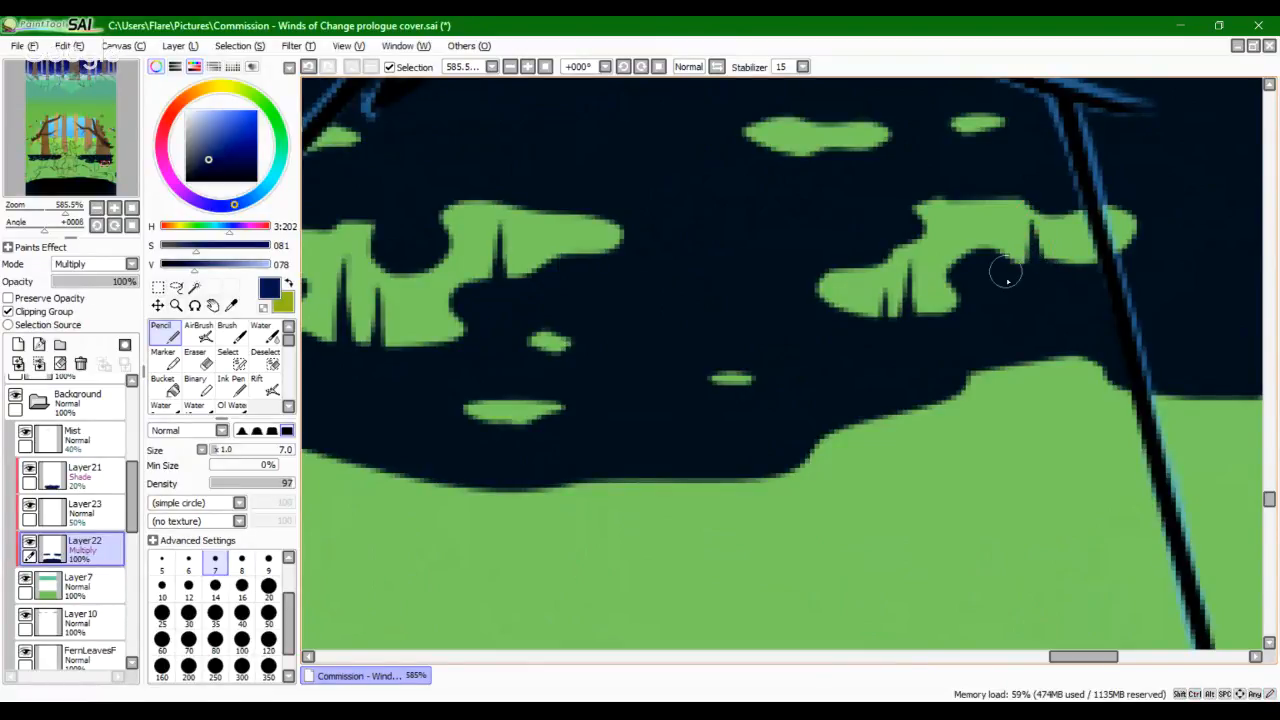
# Step: Paint a tapered dark grass blade just right of centre in the broad light patch at the shadow's left end
pyautogui.scroll(-8, 86, 190)
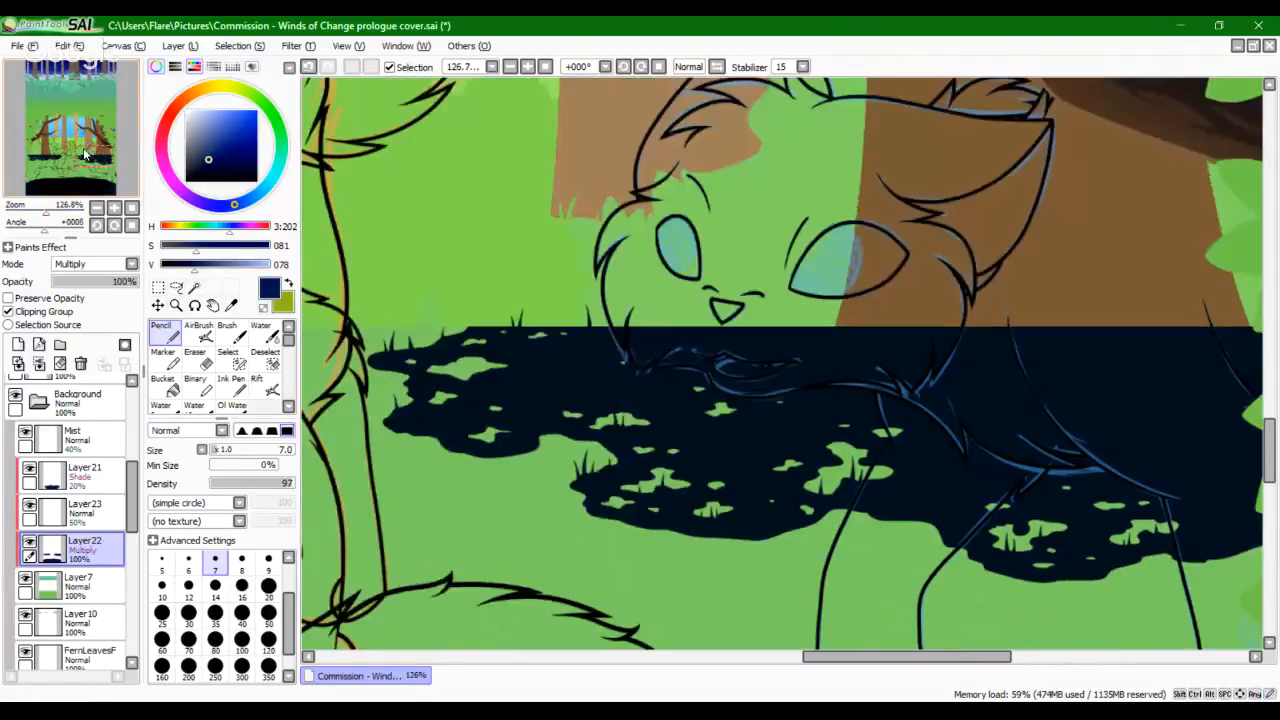
pyautogui.moveTo(84, 153); pyautogui.dragTo(79, 155)
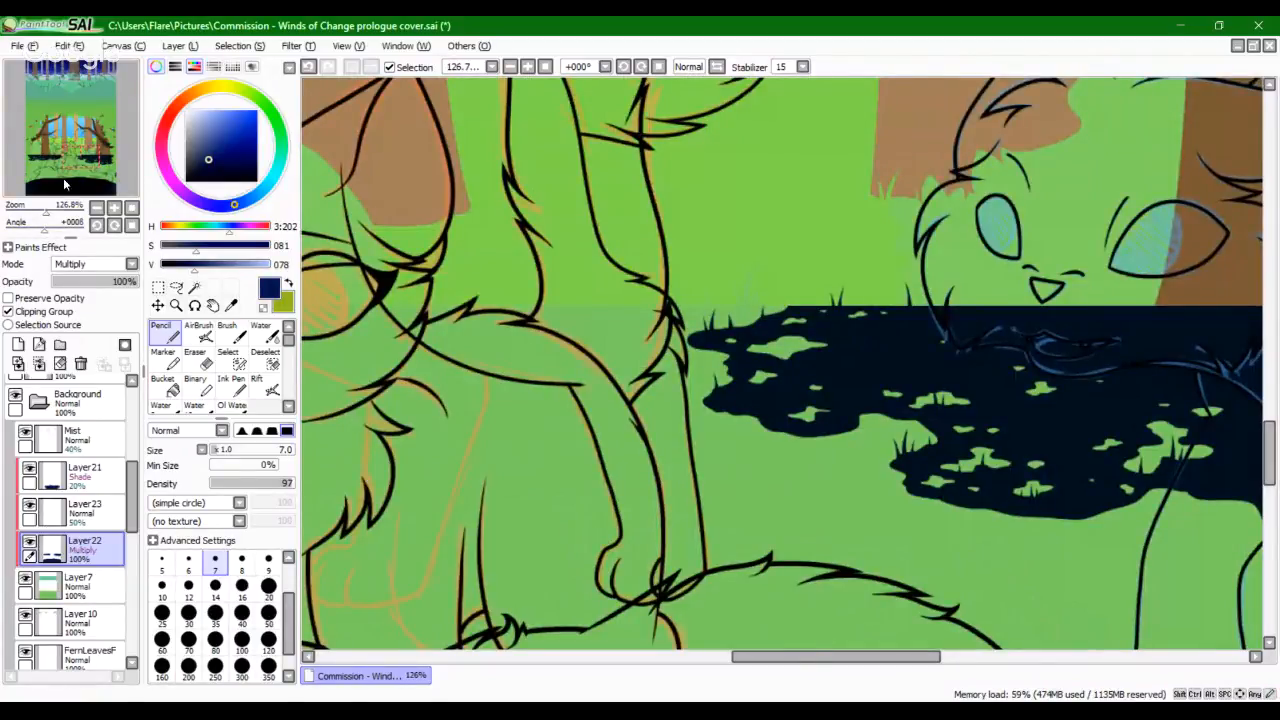
pyautogui.scroll(10, 63, 178)
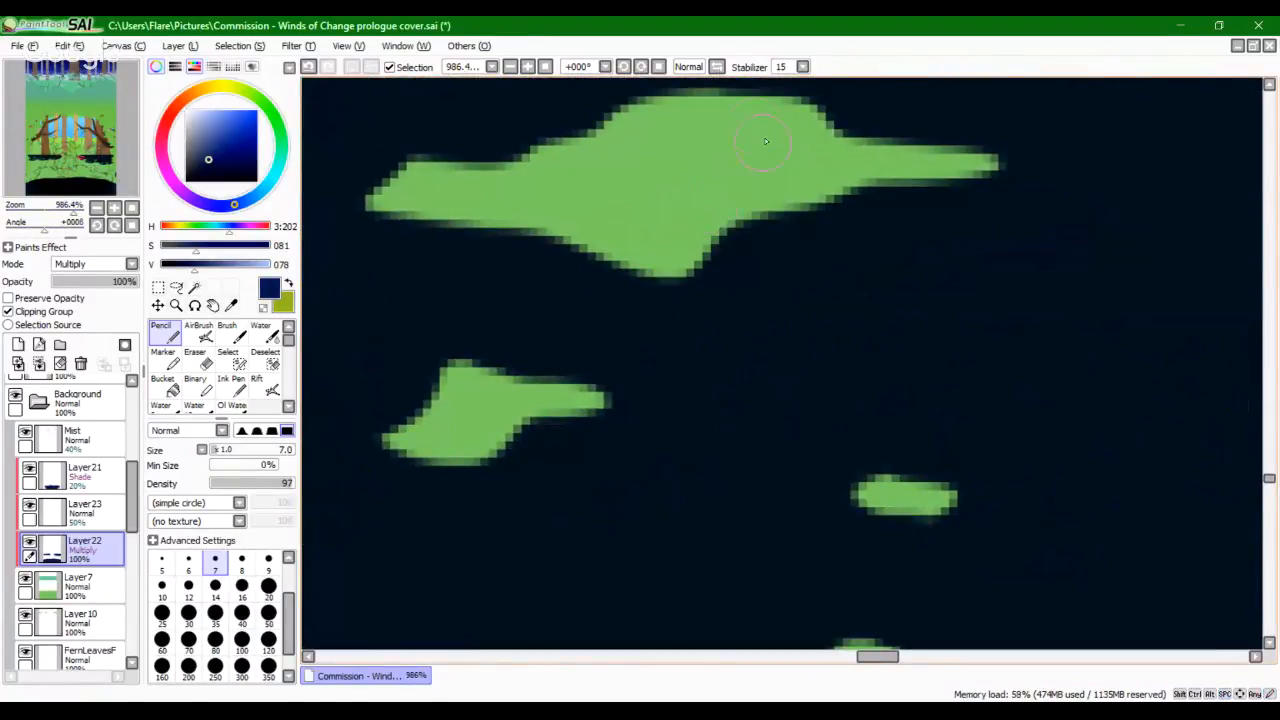
pyautogui.moveTo(748, 125); pyautogui.dragTo(722, 245)
pyautogui.hotkey('ctrl', 'z')
pyautogui.moveTo(745, 128); pyautogui.dragTo(716, 244)
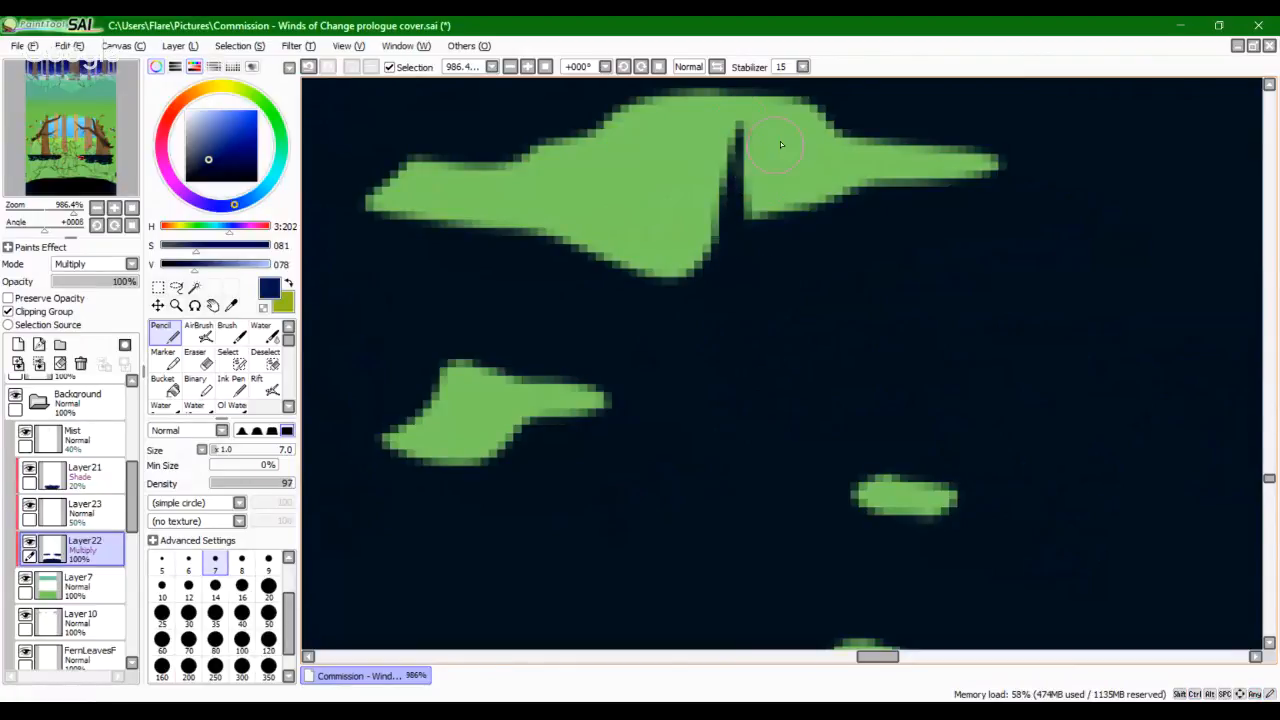
# Step: Add a shorter second grass blade to the right of the first one and retrace the first blade
pyautogui.moveTo(781, 144)
pyautogui.mouseDown()
pyautogui.moveTo(762, 290)
pyautogui.moveTo(771, 326)
pyautogui.mouseUp()
pyautogui.hotkey('ctrl', 'z')
pyautogui.moveTo(780, 168)
pyautogui.mouseDown()
pyautogui.moveTo(771, 303)
pyautogui.moveTo(762, 295)
pyautogui.mouseUp()
pyautogui.hotkey('ctrl', 'z')
pyautogui.hotkey('ctrl', 'z')
pyautogui.moveTo(783, 172); pyautogui.dragTo(779, 248)
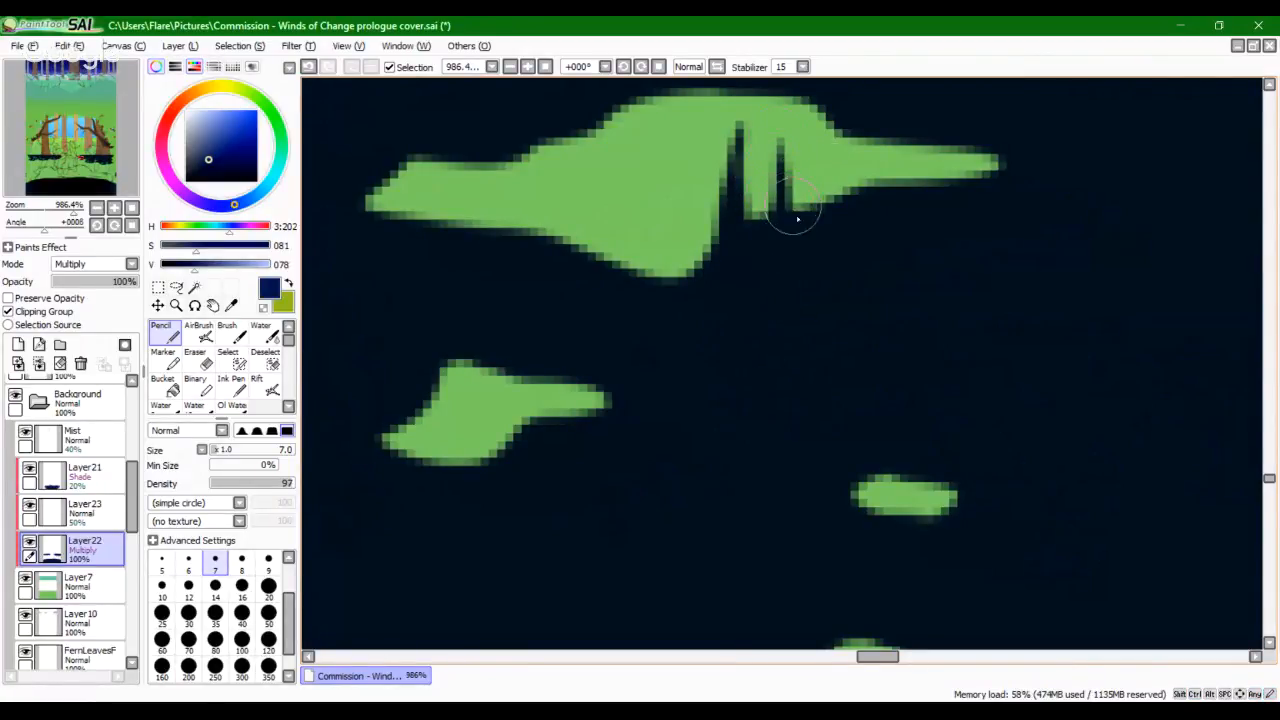
pyautogui.hotkey('ctrl', 'z')
pyautogui.moveTo(783, 166); pyautogui.dragTo(760, 339)
pyautogui.moveTo(778, 160); pyautogui.dragTo(757, 311)
pyautogui.hotkey('ctrl', 'z')
pyautogui.moveTo(740, 138); pyautogui.dragTo(727, 280)
pyautogui.hotkey('ctrl', 'z')
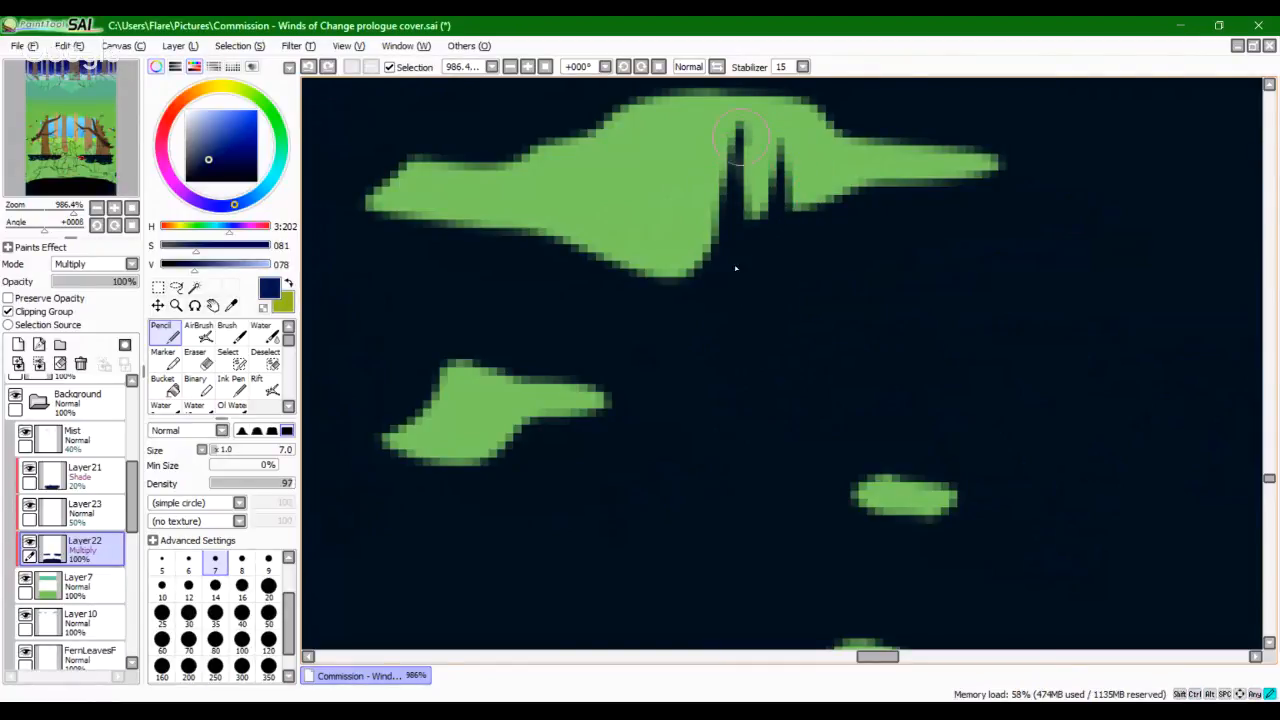
pyautogui.hotkey('ctrl', 'z')
pyautogui.moveTo(740, 137)
pyautogui.mouseDown()
pyautogui.moveTo(741, 328)
pyautogui.moveTo(729, 311)
pyautogui.mouseUp()
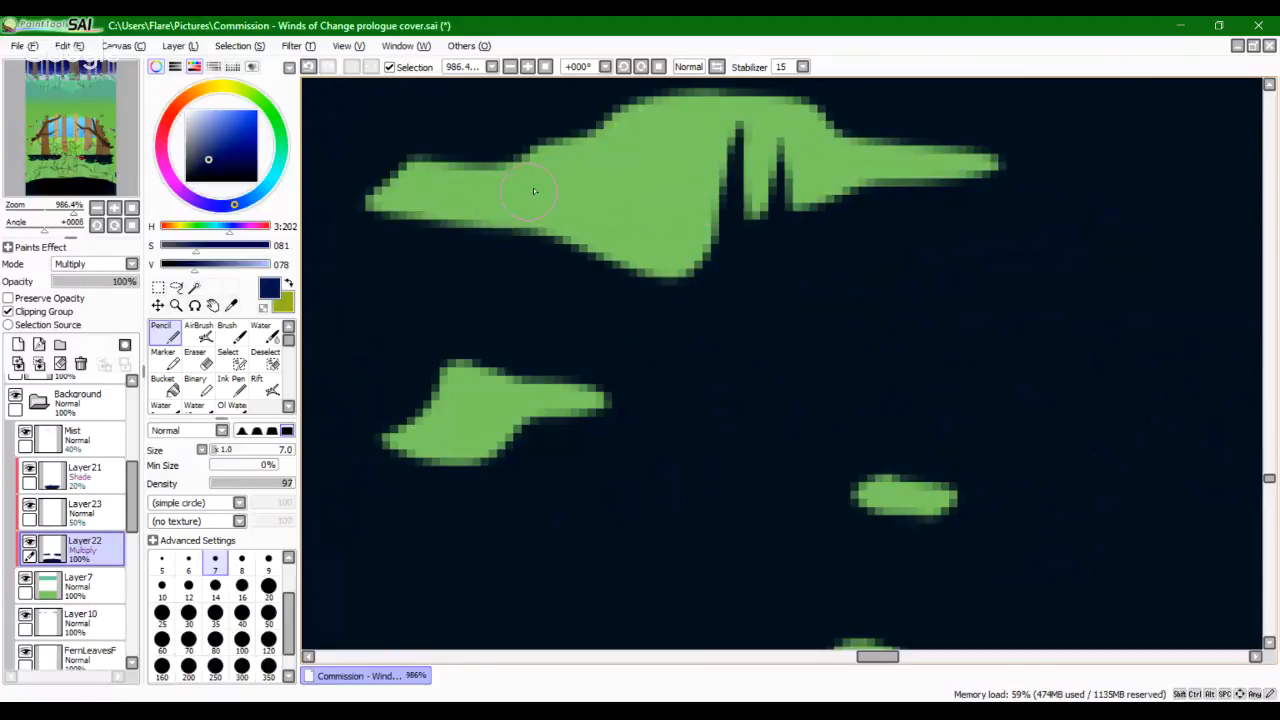
# Step: Try to paint another dark grass blade across the left part of the same broad light patch
pyautogui.moveTo(534, 188); pyautogui.dragTo(531, 254)
pyautogui.hotkey('ctrl', 'z')
pyautogui.moveTo(537, 186)
pyautogui.mouseDown()
pyautogui.moveTo(566, 320)
pyautogui.moveTo(561, 291)
pyautogui.mouseUp()
pyautogui.hotkey('ctrl', 'z')
pyautogui.moveTo(565, 166); pyautogui.dragTo(580, 270)
pyautogui.hotkey('ctrl', 'z')
pyautogui.moveTo(567, 170); pyautogui.dragTo(554, 306)
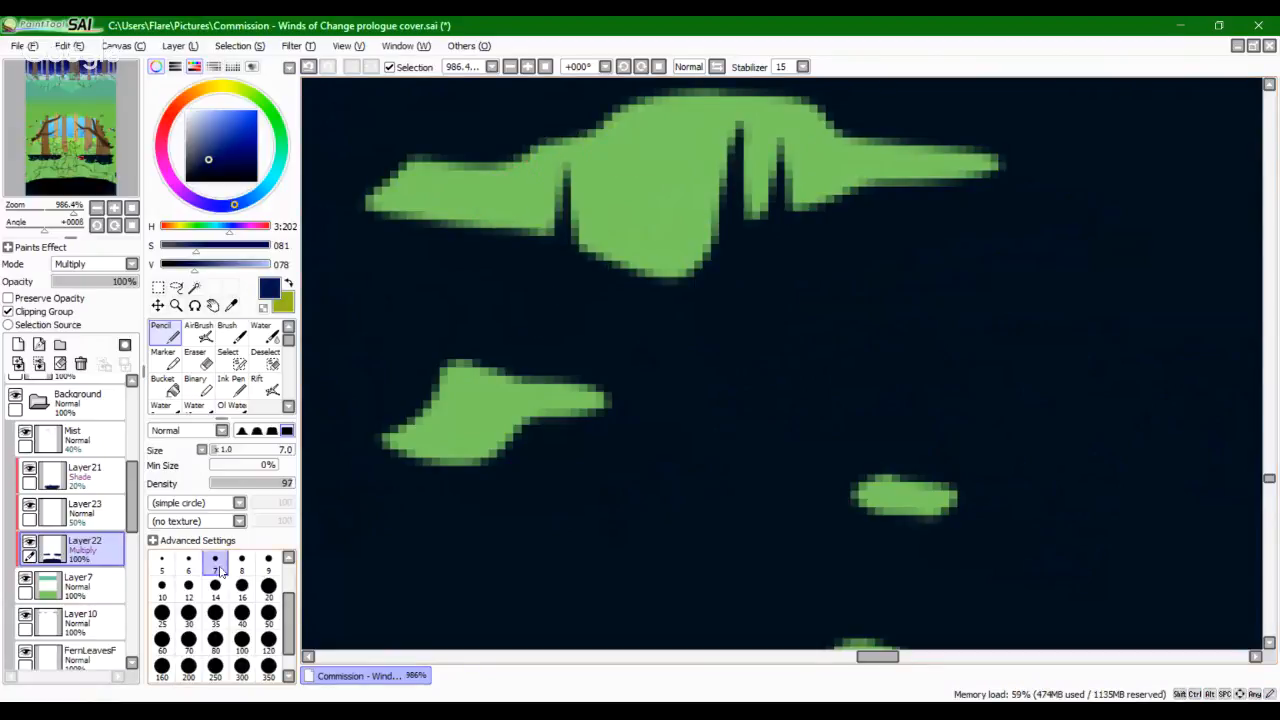
# Step: Reduce the pencil size to 5 and paint a thinner grass blade through the left part of the broad light patch
pyautogui.click(161, 565)
pyautogui.hotkey('ctrl', 'z')
pyautogui.moveTo(549, 168); pyautogui.dragTo(564, 246)
pyautogui.hotkey('ctrl', 'z')
pyautogui.moveTo(549, 168)
pyautogui.mouseDown()
pyautogui.moveTo(549, 317)
pyautogui.moveTo(559, 290)
pyautogui.mouseUp()
pyautogui.hotkey('ctrl', 'z')
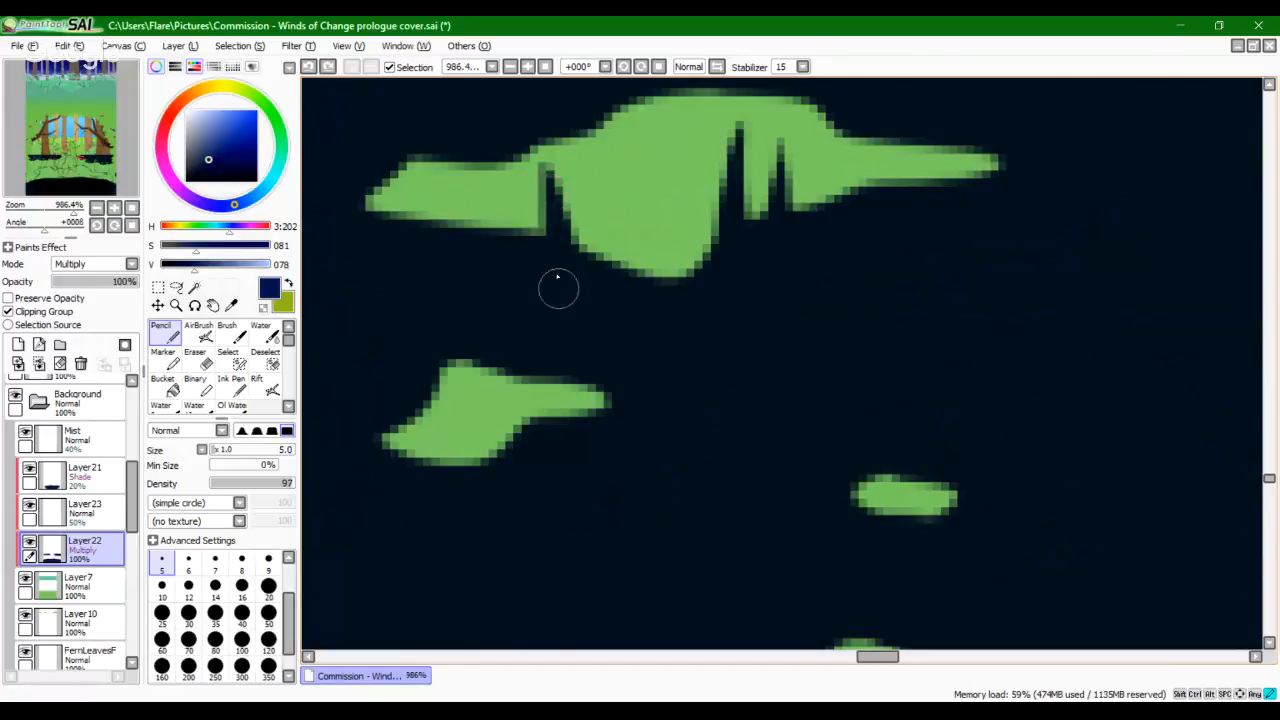
pyautogui.hotkey('ctrl', 'z')
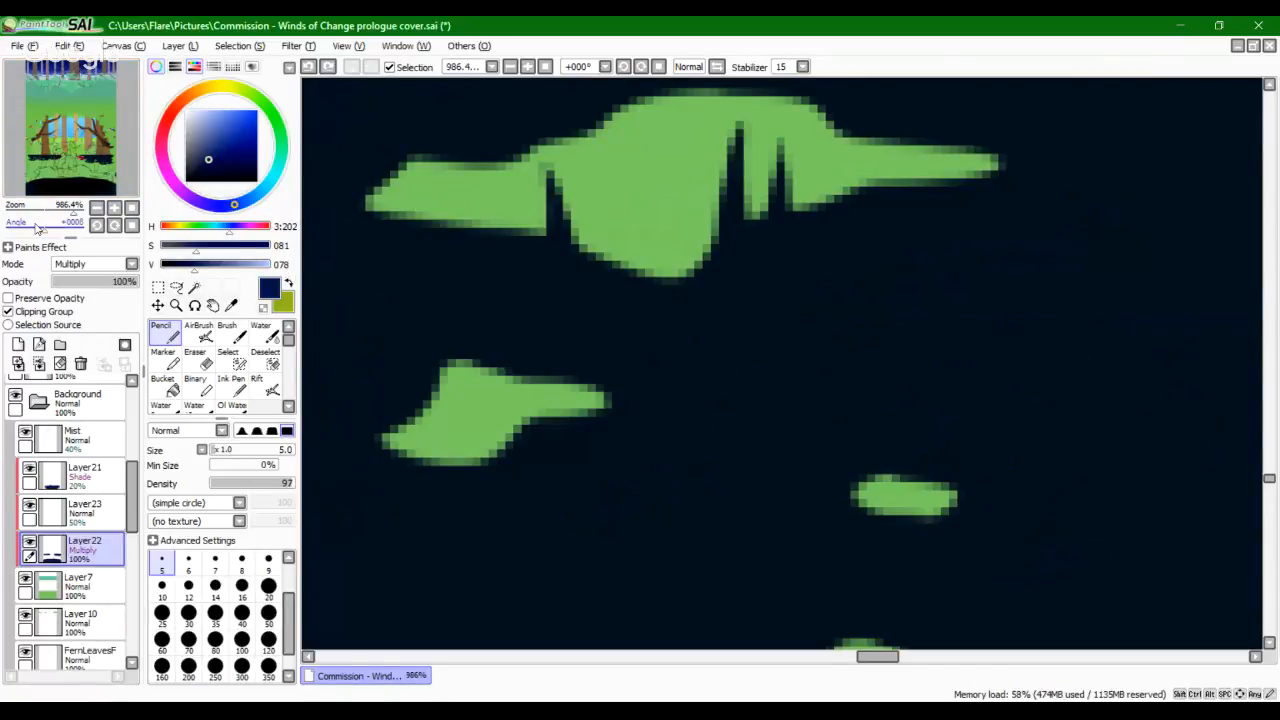
# Step: Erase three thin grass blades up into the shadow from its lower edge between the right-hand cat's legs, the middle one tallest
pyautogui.moveTo(60, 218)
pyautogui.mouseDown()
pyautogui.moveTo(18, 222)
pyautogui.moveTo(50, 226)
pyautogui.mouseUp()
pyautogui.moveTo(92, 157)
pyautogui.mouseDown()
pyautogui.moveTo(95, 188)
pyautogui.moveTo(109, 187)
pyautogui.moveTo(65, 212)
pyautogui.mouseUp()
pyautogui.click(200, 337)
pyautogui.click(203, 357)
pyautogui.moveTo(661, 500); pyautogui.dragTo(617, 367)
pyautogui.moveTo(495, 410)
pyautogui.mouseDown()
pyautogui.moveTo(521, 195)
pyautogui.moveTo(500, 410)
pyautogui.mouseUp()
pyautogui.hotkey('ctrl', 'z')
pyautogui.moveTo(545, 335); pyautogui.dragTo(549, 412)
pyautogui.moveTo(450, 362); pyautogui.dragTo(449, 414)
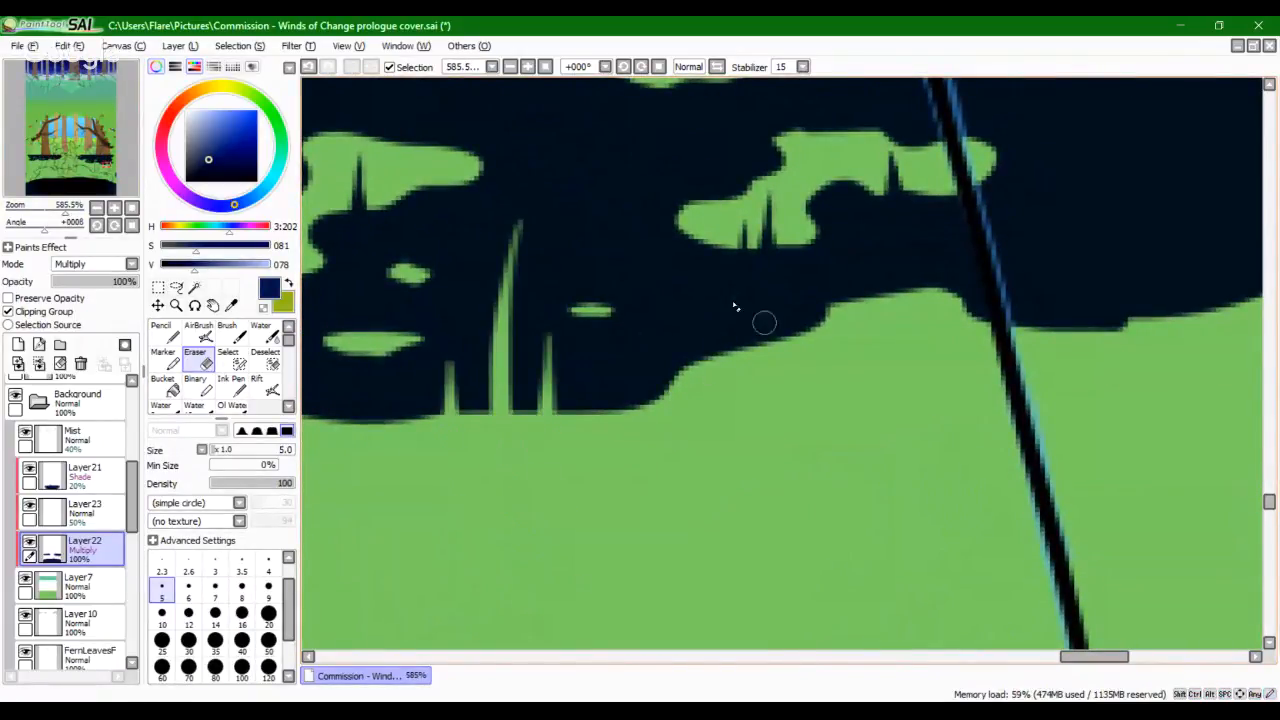
# Step: Erase more thin grass blades up from the shadow's lower edge, one right of the three-blade group and two on the sloping left side
pyautogui.moveTo(706, 278); pyautogui.dragTo(703, 362)
pyautogui.moveTo(645, 452); pyautogui.dragTo(1185, 440)
pyautogui.moveTo(717, 389); pyautogui.dragTo(747, 497)
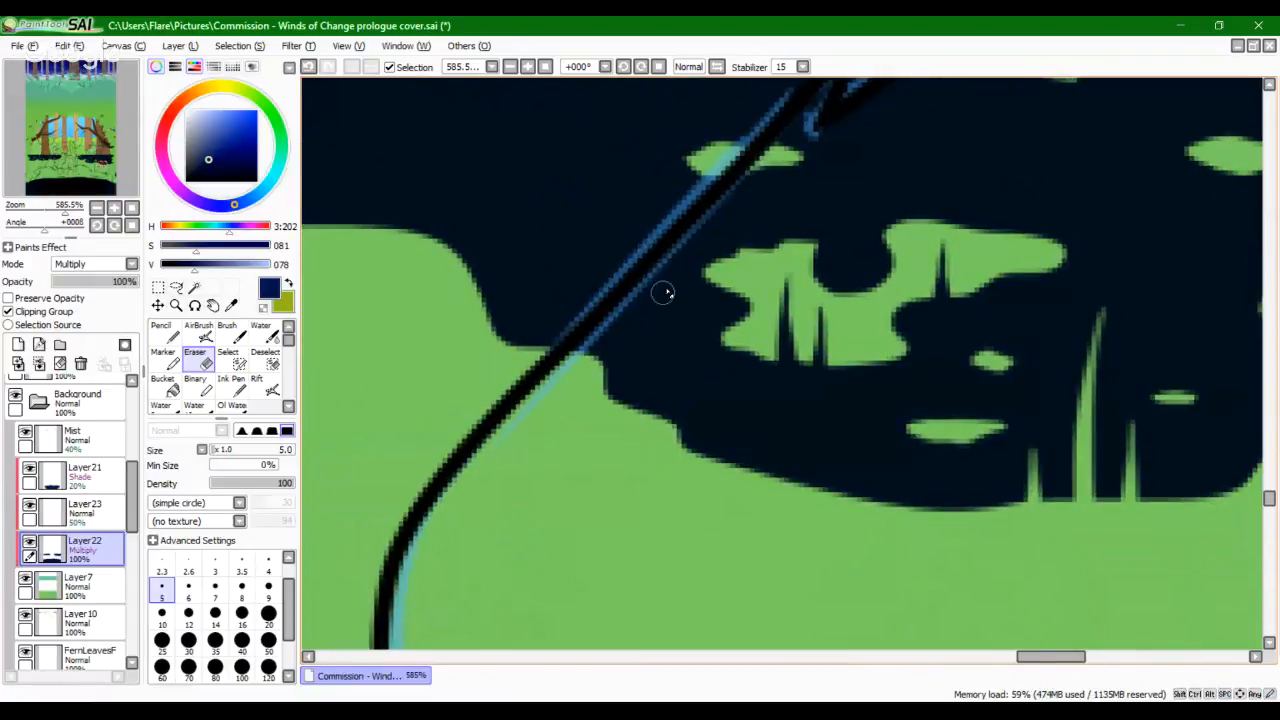
pyautogui.moveTo(663, 290); pyautogui.dragTo(668, 438)
pyautogui.moveTo(914, 354); pyautogui.dragTo(766, 469)
pyautogui.moveTo(557, 536); pyautogui.dragTo(579, 426)
pyautogui.hotkey('ctrl', 'z')
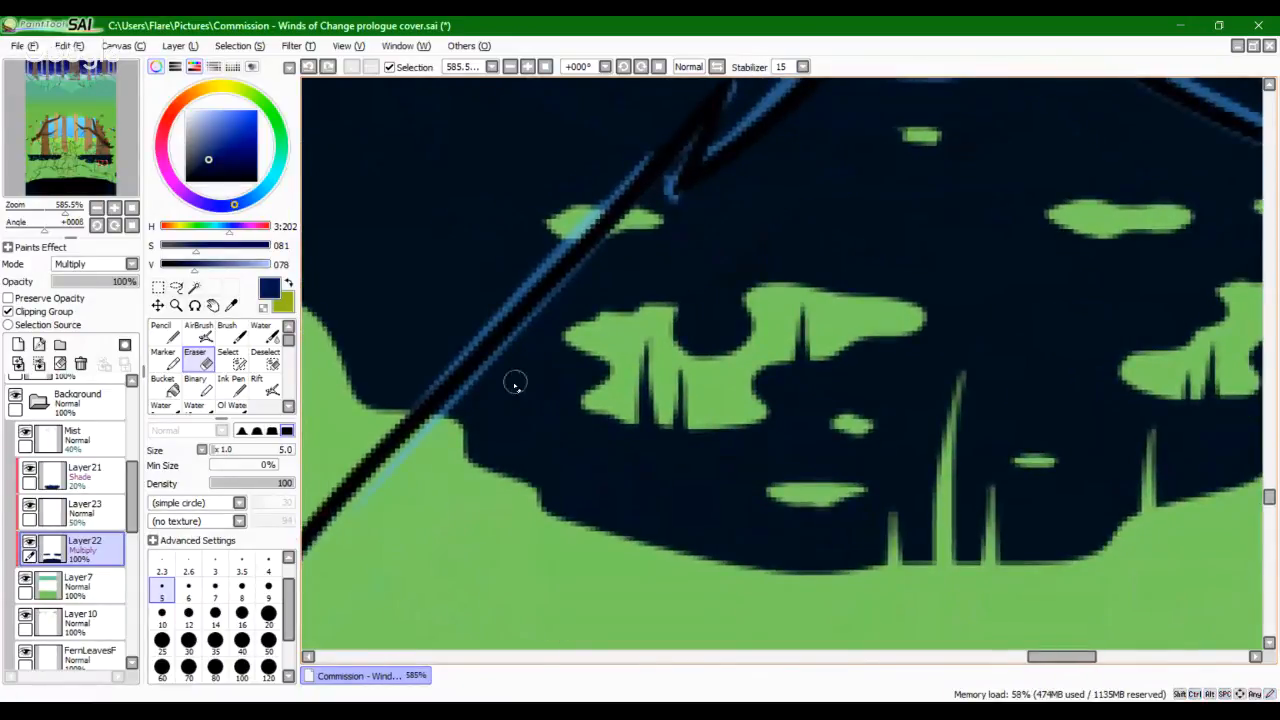
pyautogui.moveTo(515, 382); pyautogui.dragTo(523, 492)
pyautogui.moveTo(610, 478); pyautogui.dragTo(623, 600)
# Step: Erase three thin grass blades upward from the top edge of the left broad light patch, two on its right lobe and one on its left
pyautogui.moveTo(826, 471); pyautogui.dragTo(613, 576)
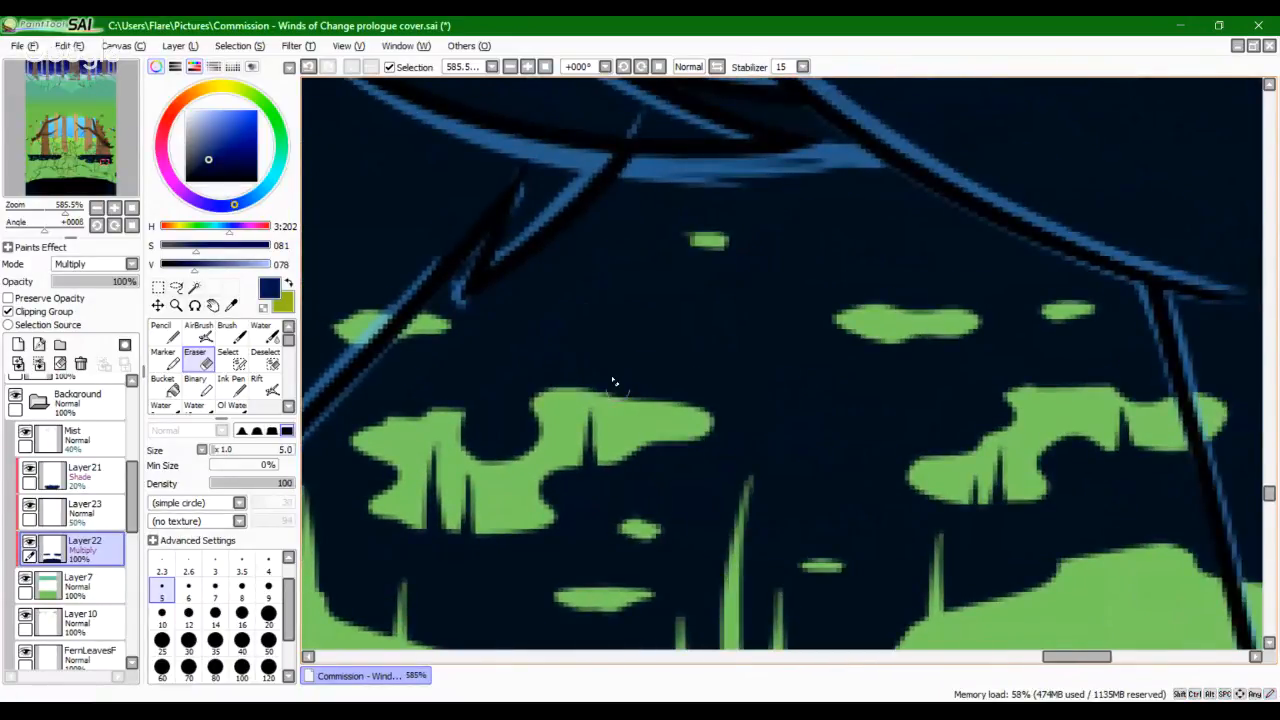
pyautogui.moveTo(560, 318); pyautogui.dragTo(563, 392)
pyautogui.moveTo(601, 343); pyautogui.dragTo(604, 398)
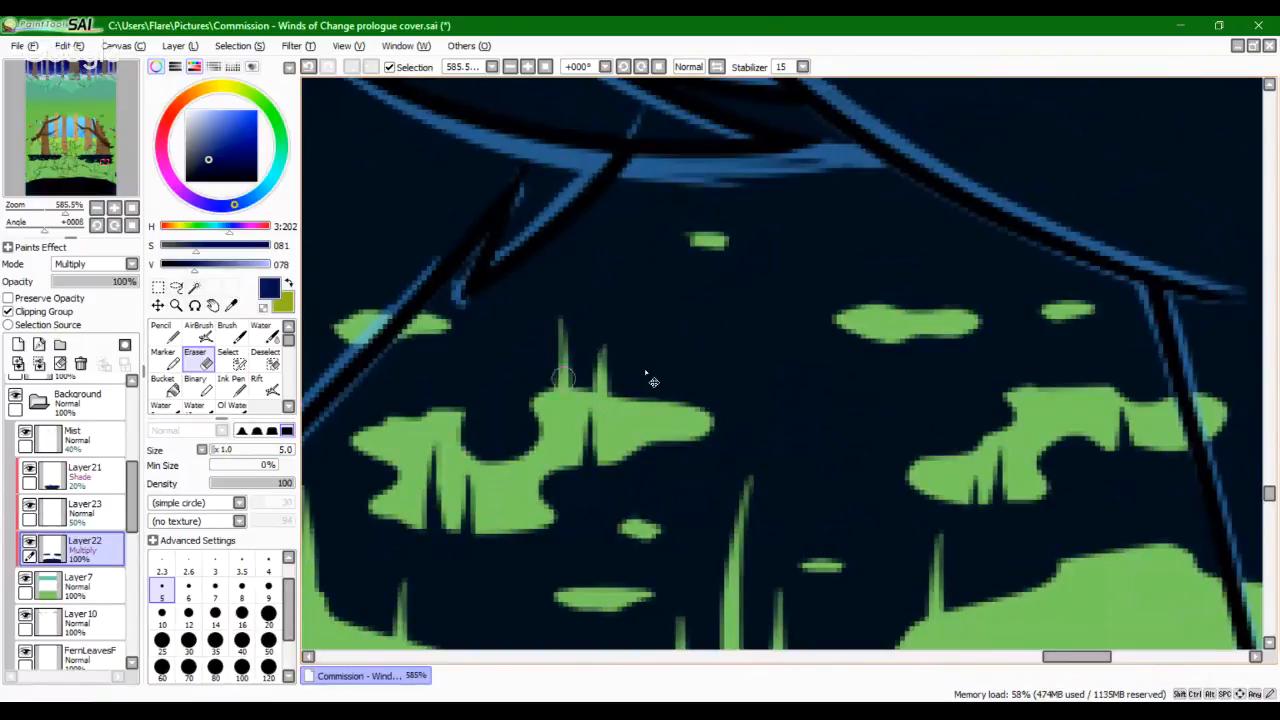
pyautogui.hotkey('ctrl', 'z')
pyautogui.moveTo(605, 339); pyautogui.dragTo(605, 426)
pyautogui.moveTo(400, 366); pyautogui.dragTo(405, 418)
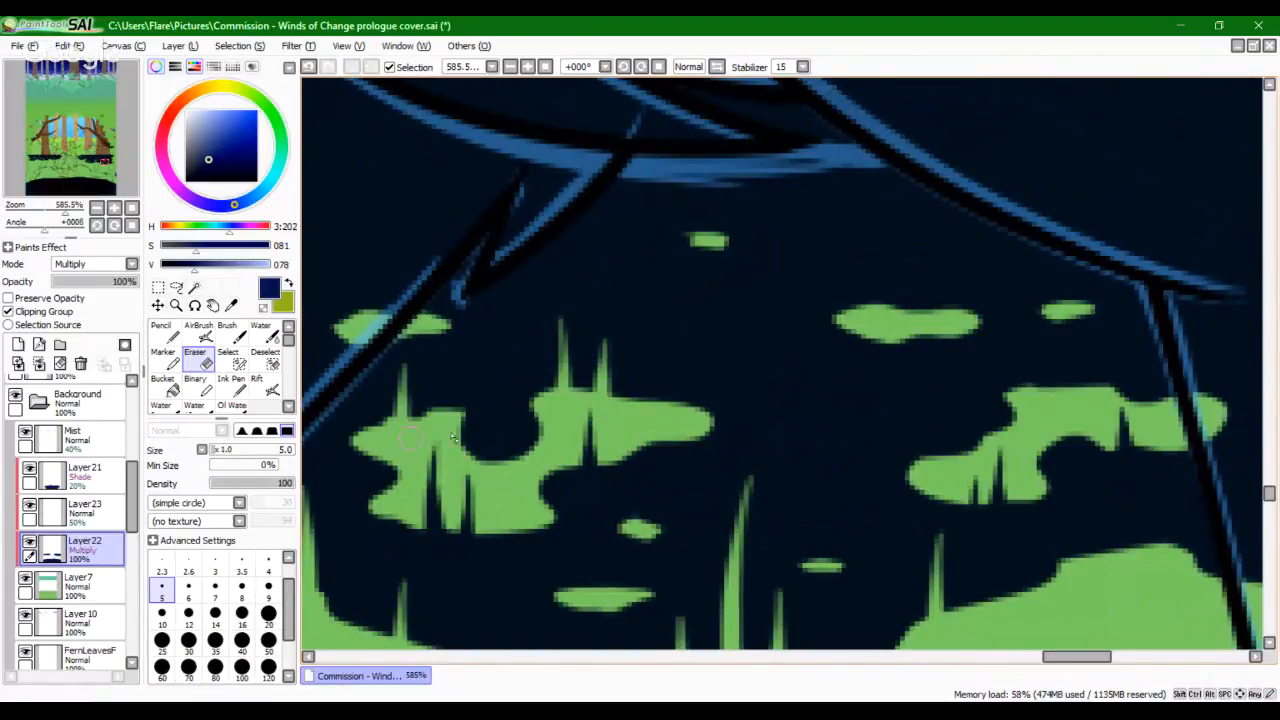
# Step: Erase three thin grass blades up from the small elongated light patch above the right-hand one, making the middle blade tallest
pyautogui.moveTo(878, 237); pyautogui.dragTo(892, 330)
pyautogui.moveTo(855, 265); pyautogui.dragTo(862, 333)
pyautogui.moveTo(953, 262); pyautogui.dragTo(955, 330)
# Step: Erase two thin grass blades up from the top of the right-hand light patch and try a short one on its lower left lobe
pyautogui.moveTo(1032, 332); pyautogui.dragTo(1036, 388)
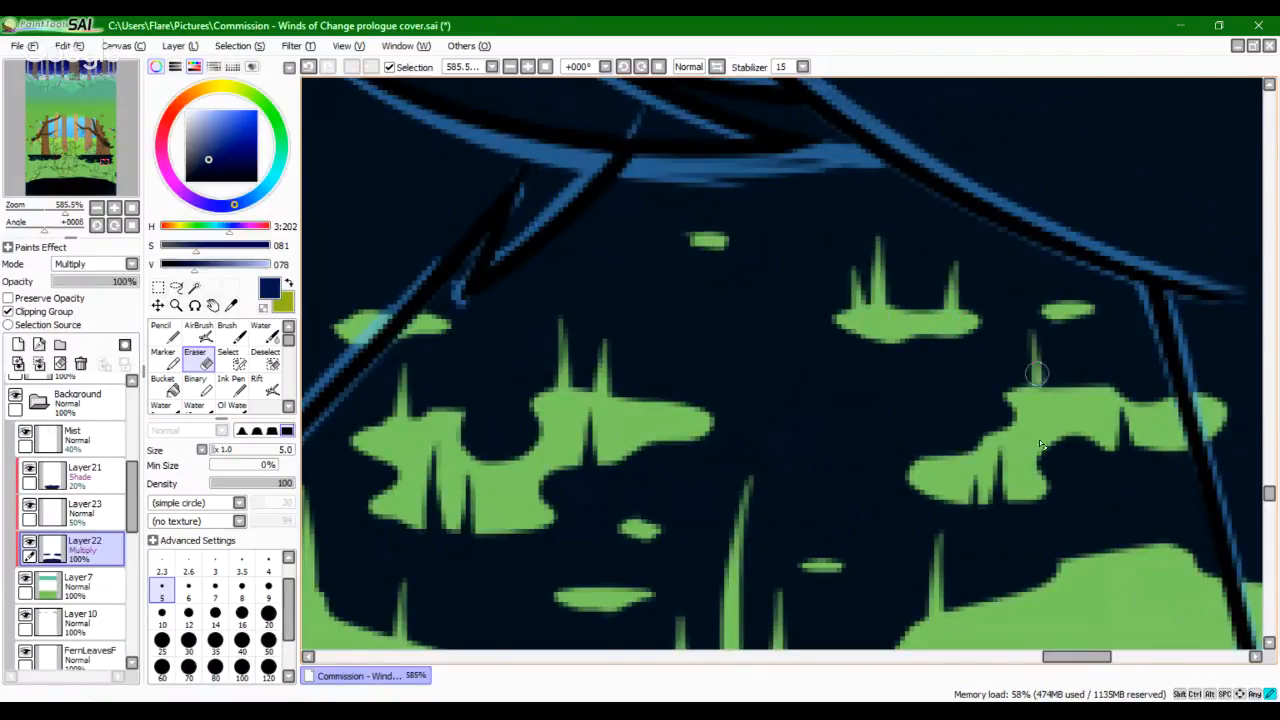
pyautogui.hotkey('ctrl', 'z')
pyautogui.hotkey('ctrl', 'z')
pyautogui.moveTo(1018, 312); pyautogui.dragTo(1034, 417)
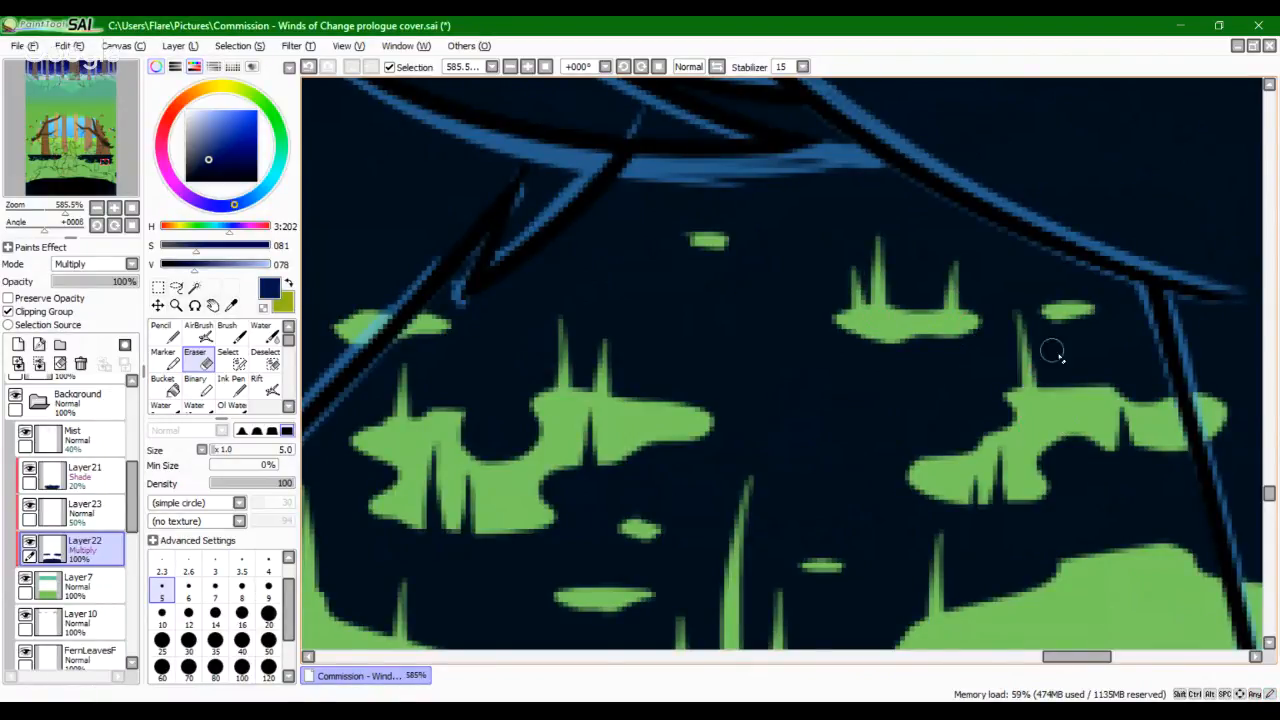
pyautogui.moveTo(1056, 350); pyautogui.dragTo(1059, 394)
pyautogui.hotkey('ctrl', 'z')
pyautogui.moveTo(1012, 300); pyautogui.dragTo(1032, 378)
pyautogui.hotkey('ctrl', 'z')
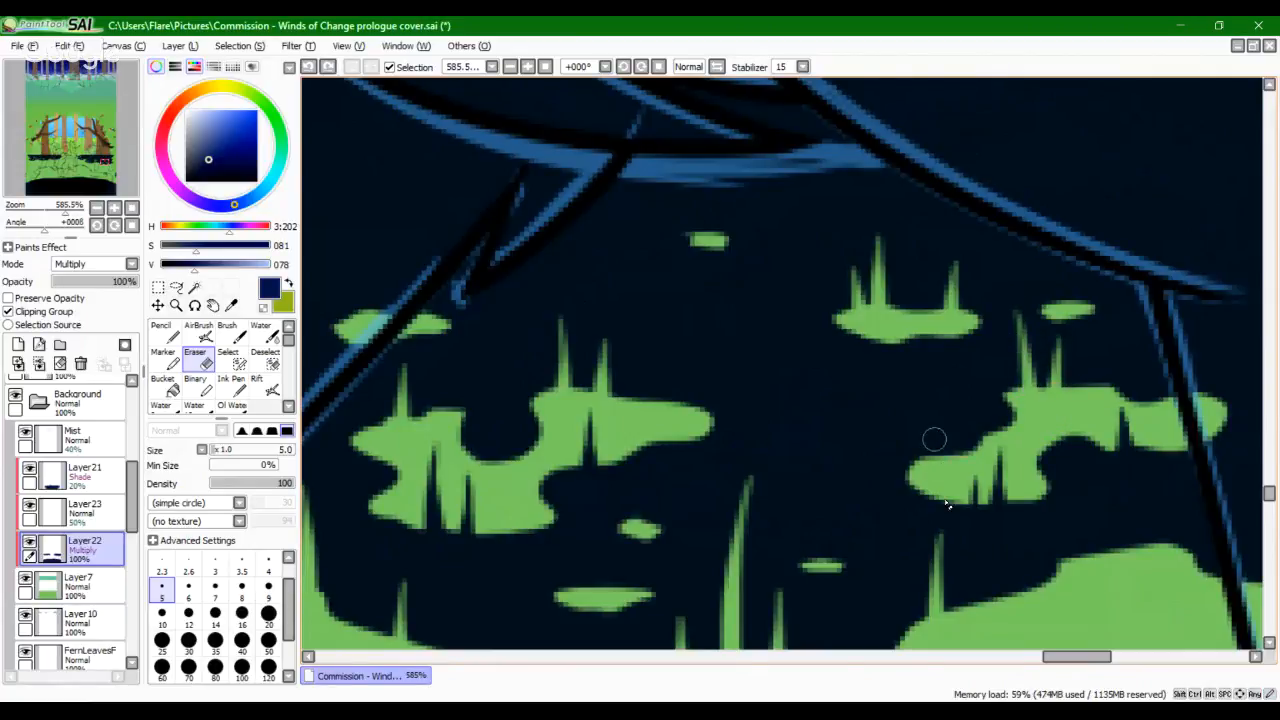
pyautogui.moveTo(933, 421); pyautogui.dragTo(937, 460)
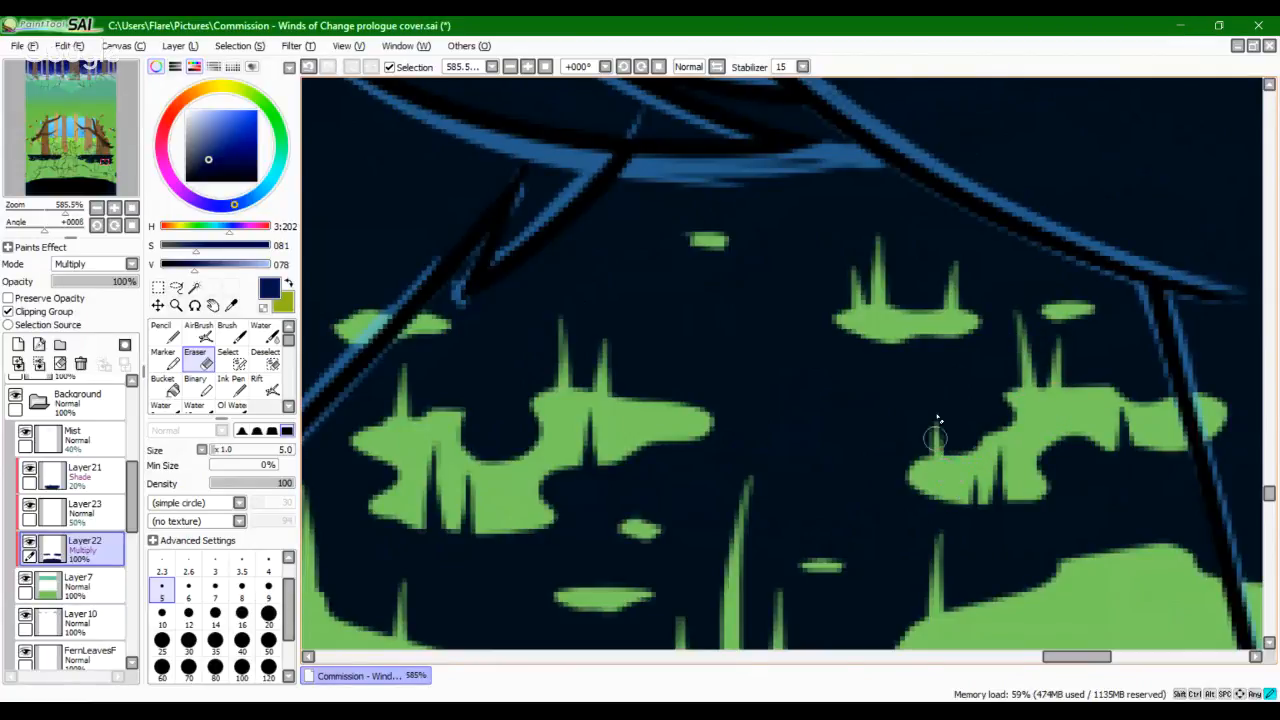
pyautogui.hotkey('ctrl', 'z')
# Step: Erase thin grass blades up from the top edges of the large branching light patch beside the cat's leg, including one at its left tip
pyautogui.moveTo(523, 384); pyautogui.dragTo(771, 274)
pyautogui.moveTo(800, 210); pyautogui.dragTo(801, 272)
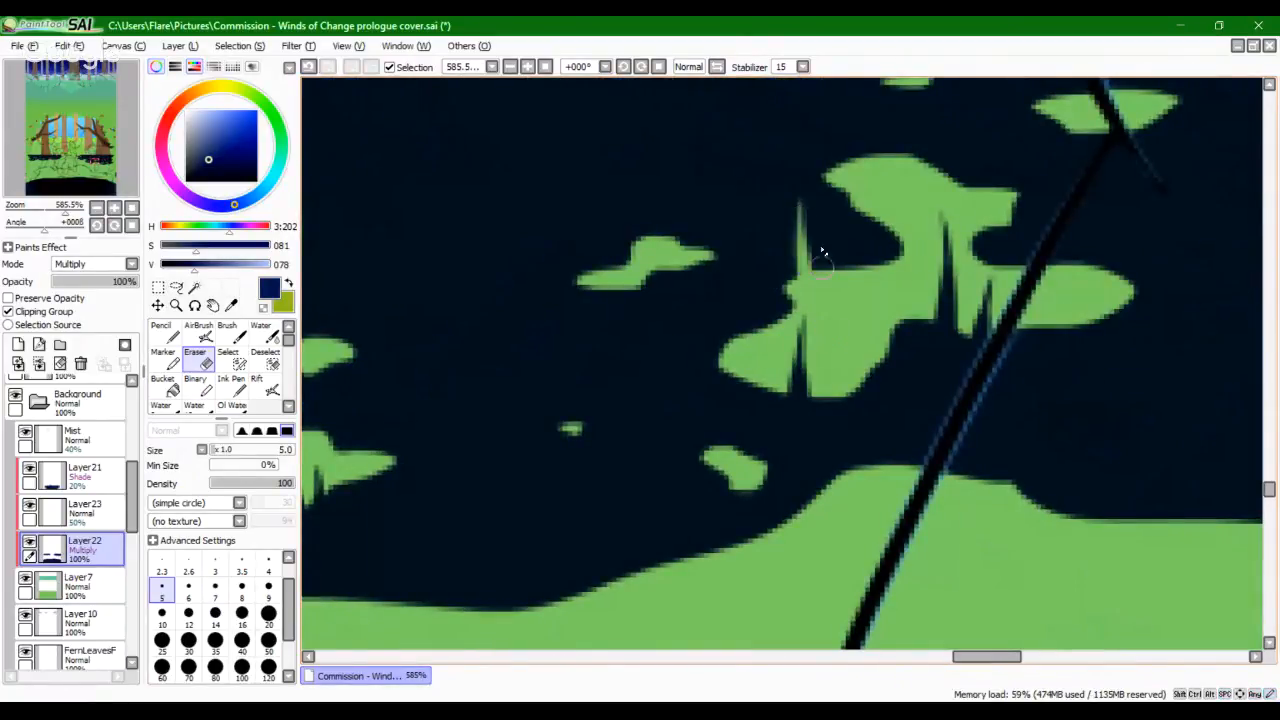
pyautogui.moveTo(828, 226); pyautogui.dragTo(829, 270)
pyautogui.moveTo(906, 107); pyautogui.dragTo(907, 158)
pyautogui.moveTo(1002, 125)
pyautogui.mouseDown()
pyautogui.moveTo(1003, 190)
pyautogui.moveTo(1043, 247)
pyautogui.mouseUp()
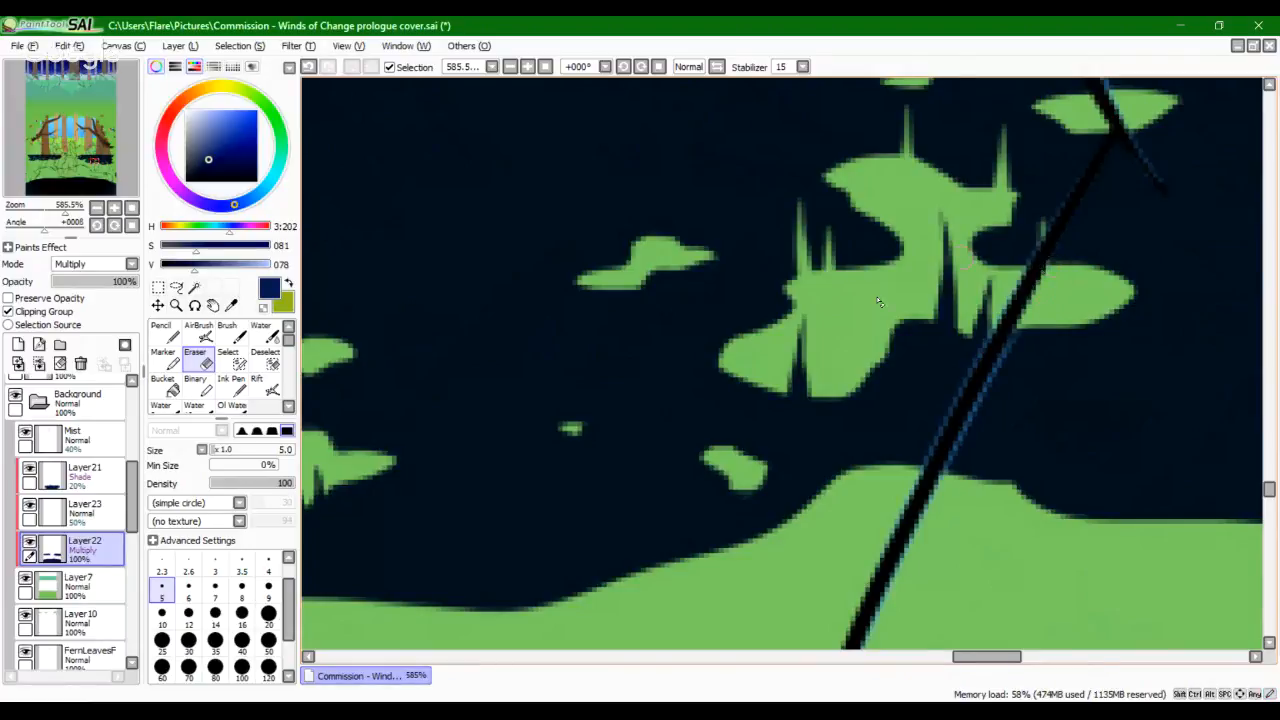
pyautogui.moveTo(730, 362)
pyautogui.mouseDown()
pyautogui.moveTo(774, 486)
pyautogui.moveTo(824, 393)
pyautogui.mouseUp()
pyautogui.moveTo(816, 316); pyautogui.dragTo(820, 370)
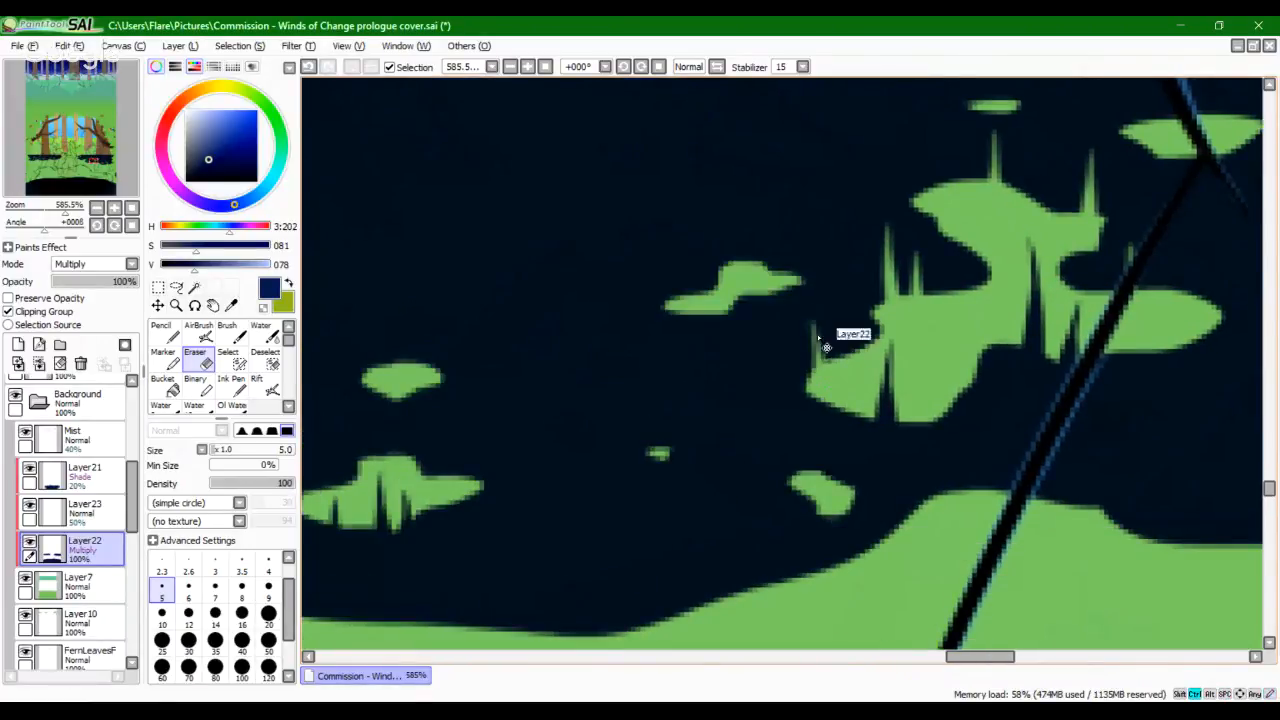
# Step: Erase two thin grass blades up from the small jagged light patch near the shadow's lower edge, the right one taller
pyautogui.moveTo(607, 397); pyautogui.dragTo(870, 280)
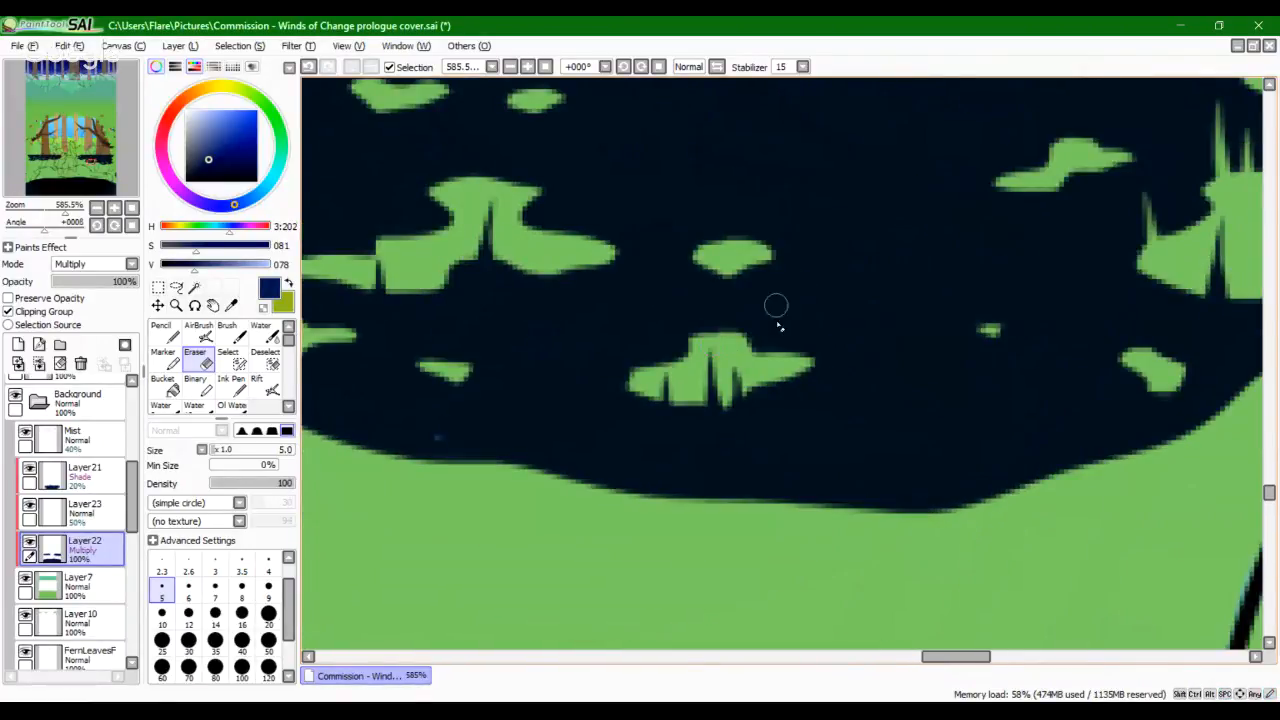
pyautogui.moveTo(774, 303); pyautogui.dragTo(779, 385)
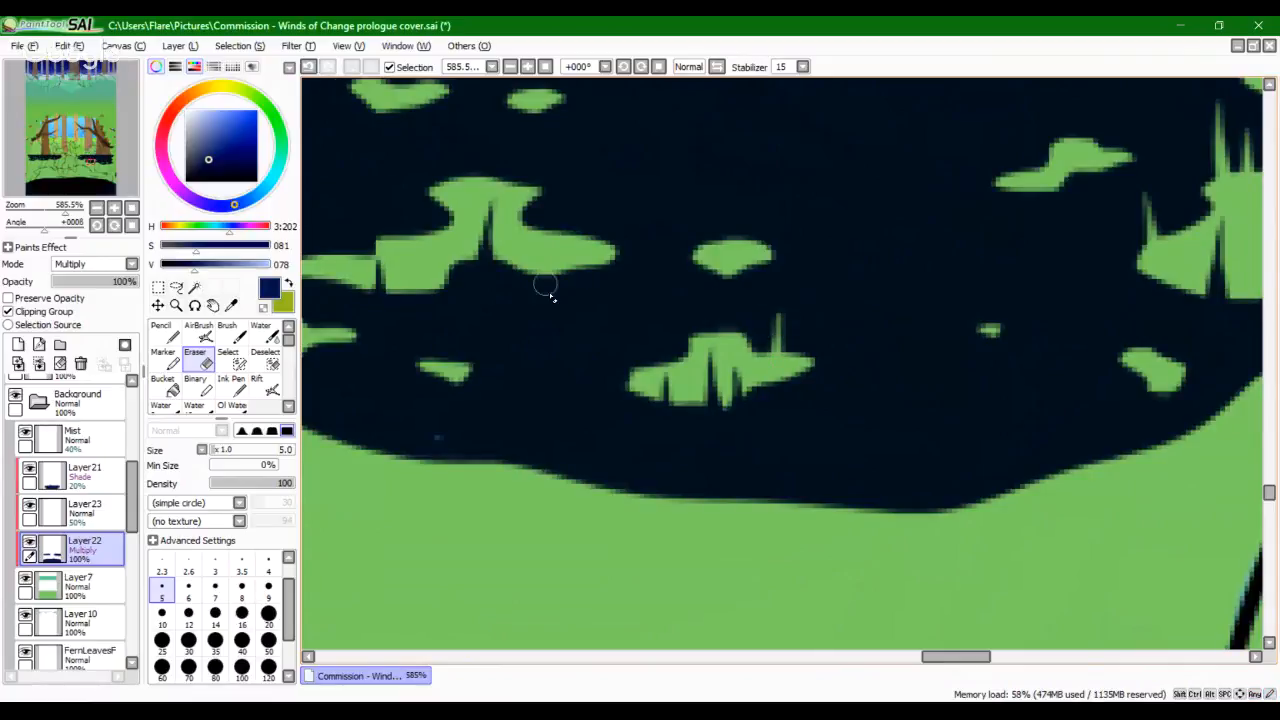
pyautogui.moveTo(545, 285); pyautogui.dragTo(700, 352)
pyautogui.hotkey('ctrl', 'z')
pyautogui.moveTo(721, 298); pyautogui.dragTo(723, 345)
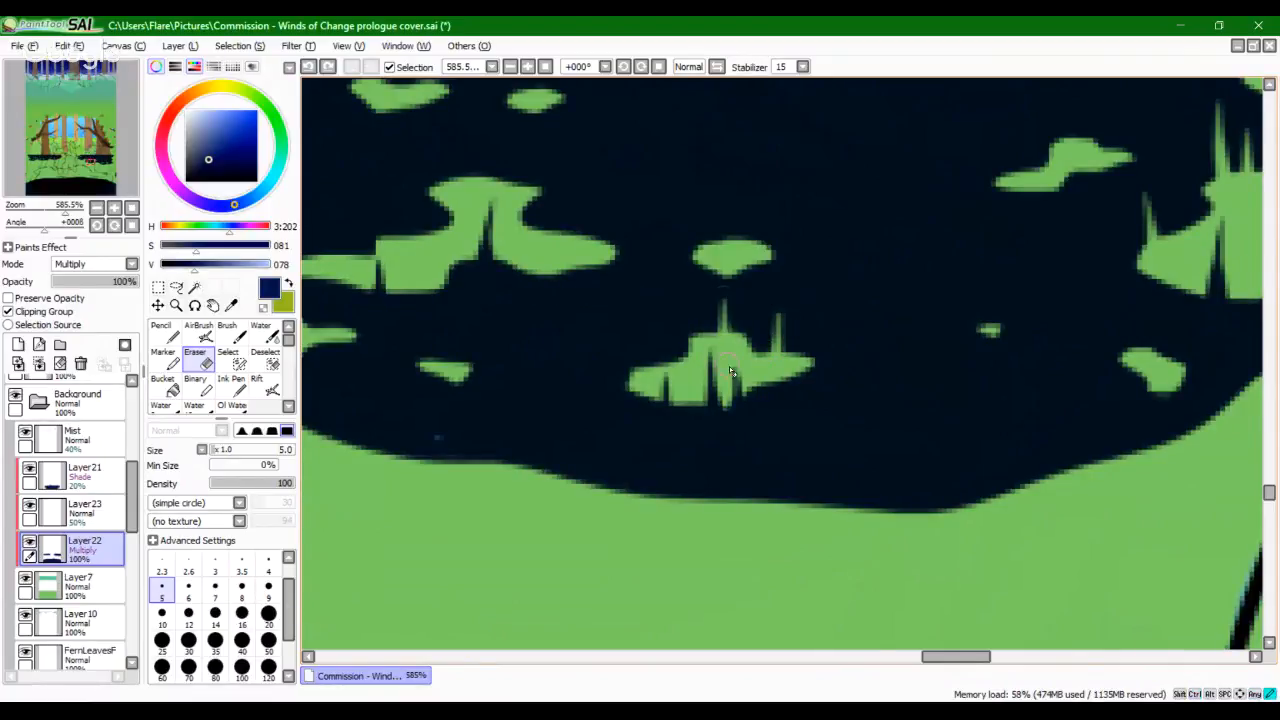
pyautogui.hotkey('ctrl', 'z')
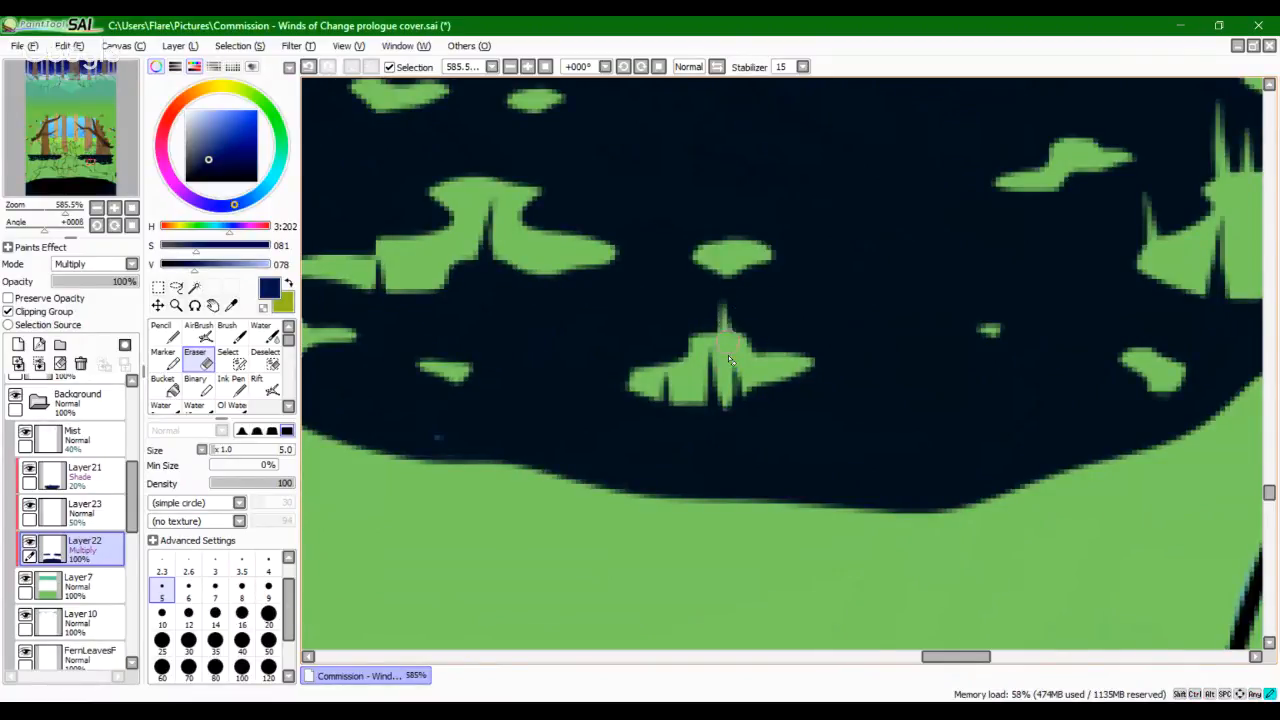
pyautogui.moveTo(784, 286); pyautogui.dragTo(789, 352)
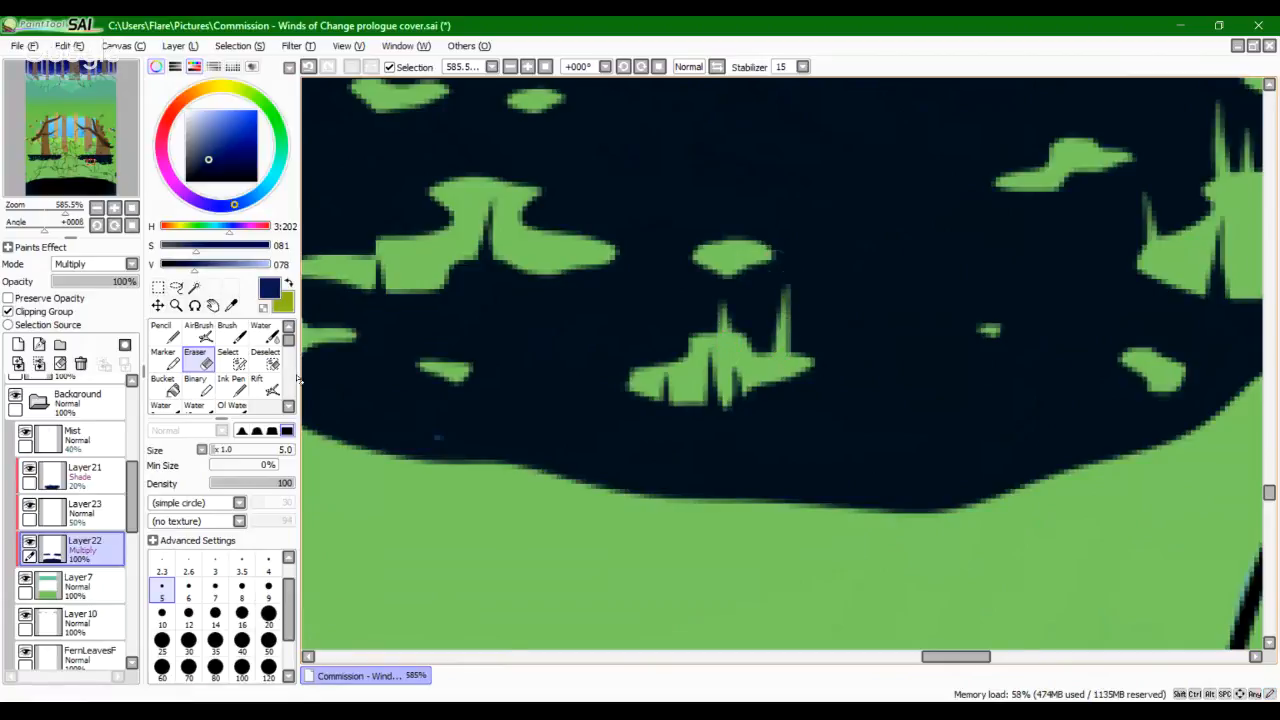
# Step: Erase two thin grass blades up from the small oval light patch above the jagged one, the left one taller
pyautogui.press('n')
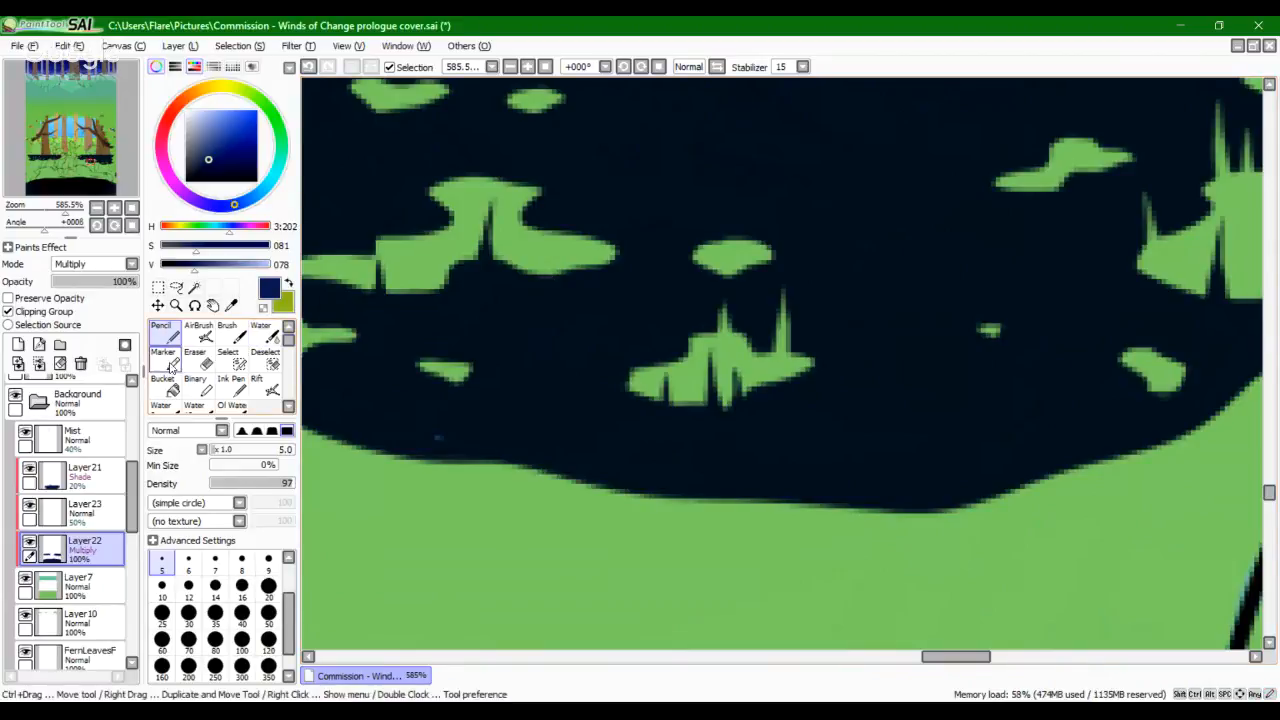
pyautogui.press('e')
pyautogui.moveTo(589, 303); pyautogui.dragTo(929, 443)
pyautogui.moveTo(1056, 384)
pyautogui.mouseDown()
pyautogui.moveTo(1055, 325)
pyautogui.moveTo(1074, 345)
pyautogui.mouseUp()
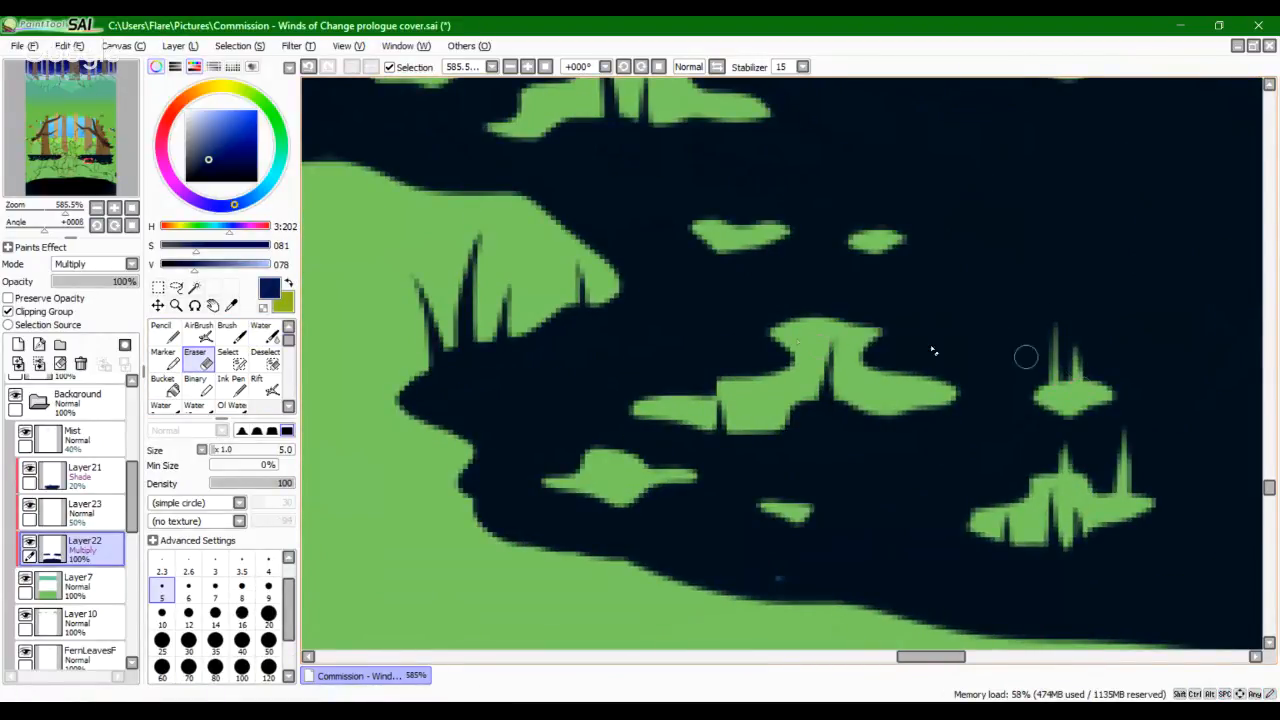
# Step: Erase thin grass blades up from the peak and both arms of the forked light patch, and from the small patch below its left end
pyautogui.moveTo(807, 342)
pyautogui.mouseDown()
pyautogui.moveTo(798, 258)
pyautogui.moveTo(805, 354)
pyautogui.mouseUp()
pyautogui.hotkey('ctrl', 'z')
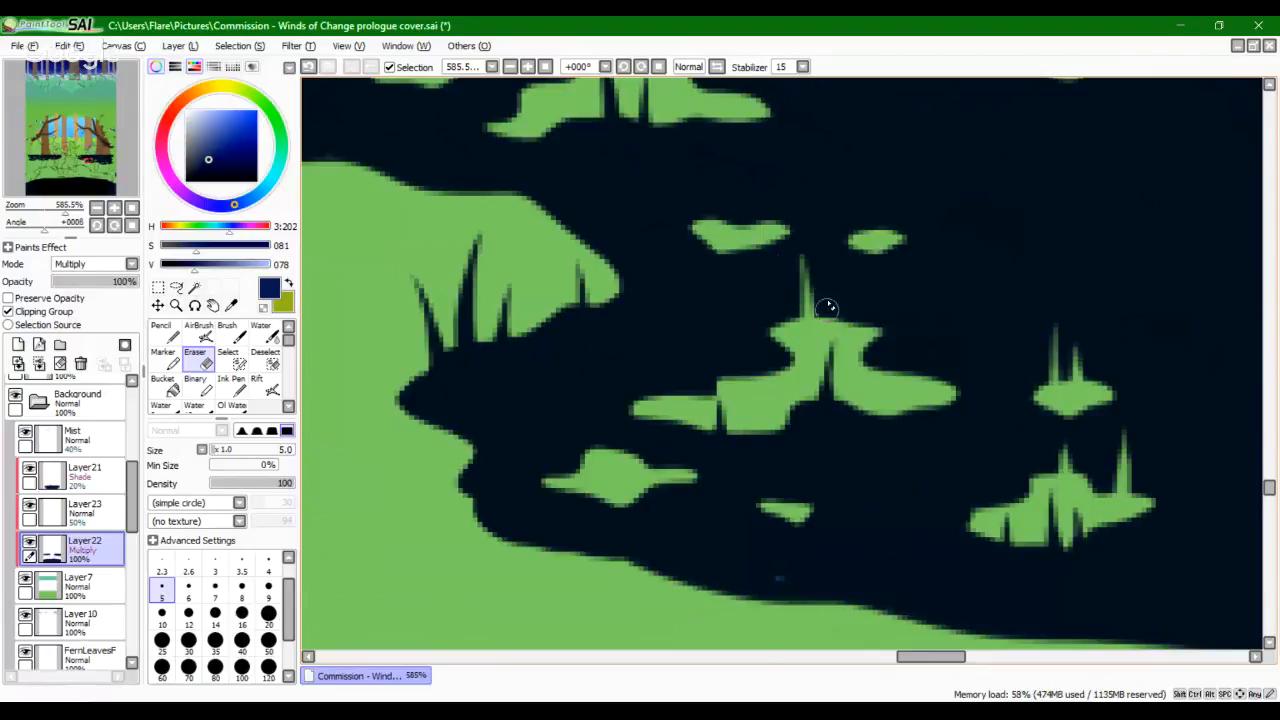
pyautogui.moveTo(830, 271); pyautogui.dragTo(821, 342)
pyautogui.moveTo(916, 384); pyautogui.dragTo(914, 332)
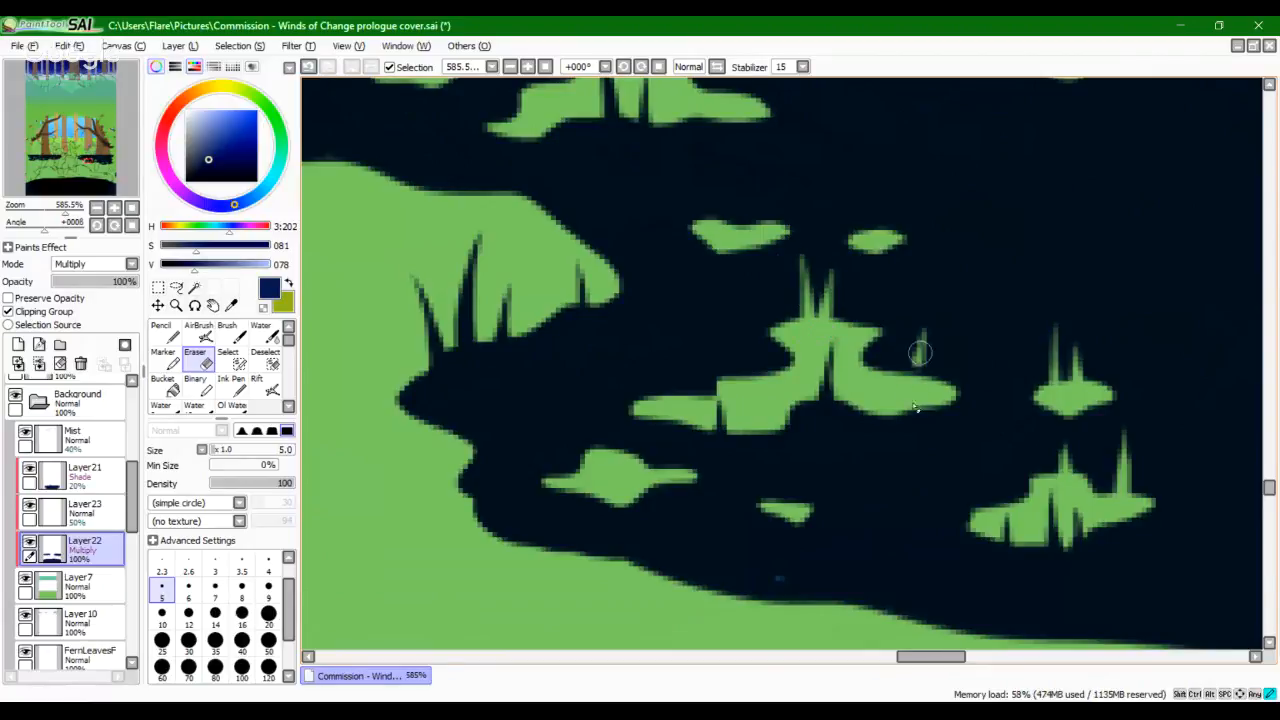
pyautogui.moveTo(732, 378); pyautogui.dragTo(732, 336)
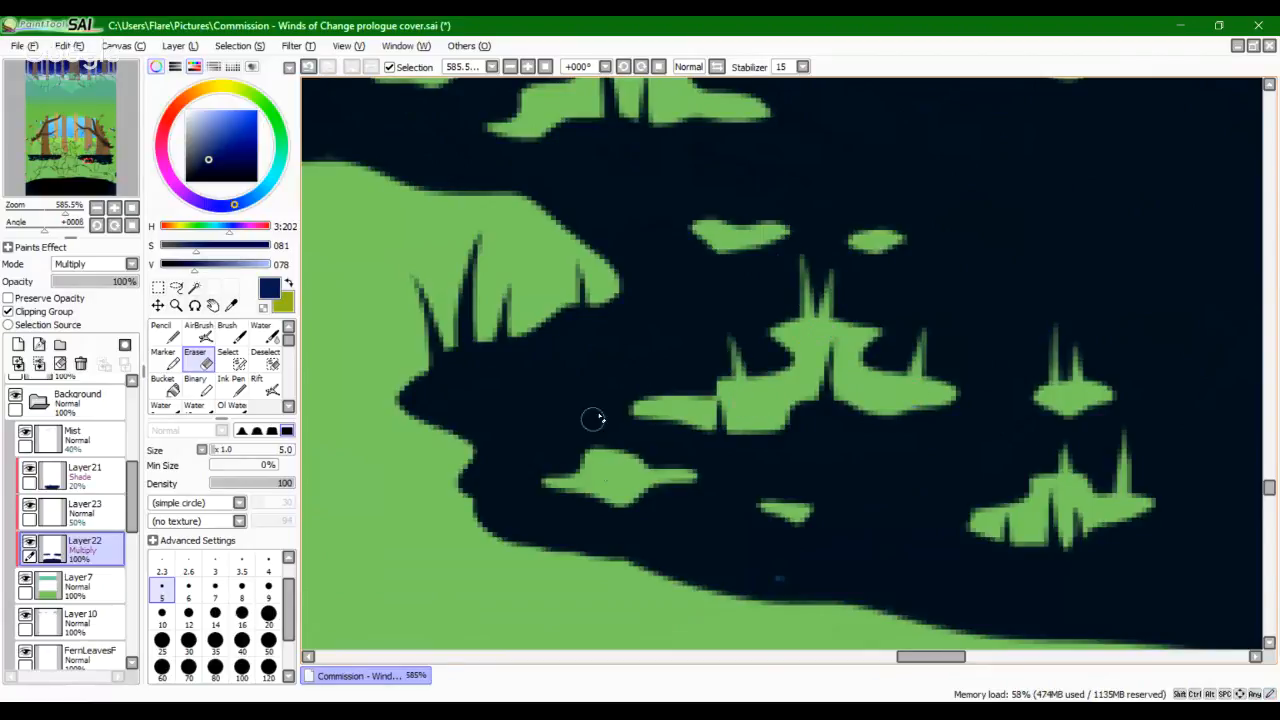
pyautogui.moveTo(597, 452); pyautogui.dragTo(595, 406)
# Step: Erase four thin grass blades up from the split light patch farther up, two at its peak and one near each end
pyautogui.moveTo(680, 255); pyautogui.dragTo(674, 566)
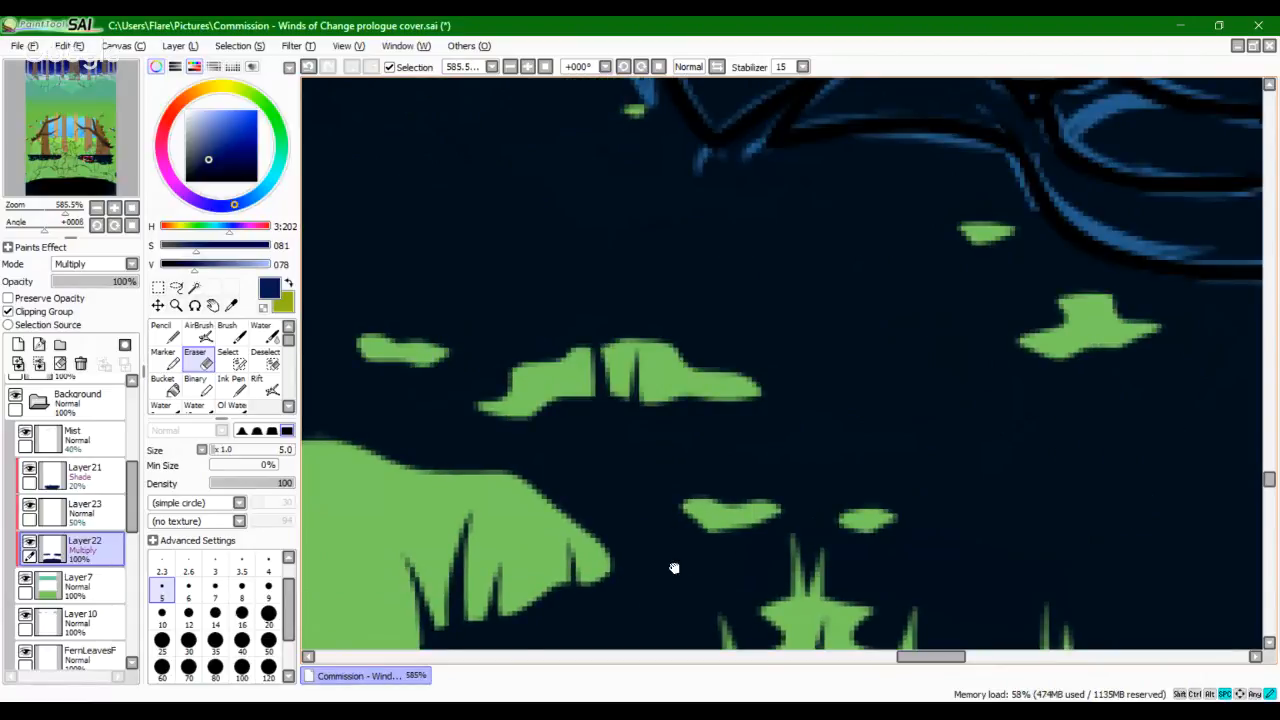
pyautogui.moveTo(663, 380)
pyautogui.mouseDown()
pyautogui.moveTo(661, 305)
pyautogui.moveTo(634, 380)
pyautogui.mouseUp()
pyautogui.hotkey('ctrl', 'z')
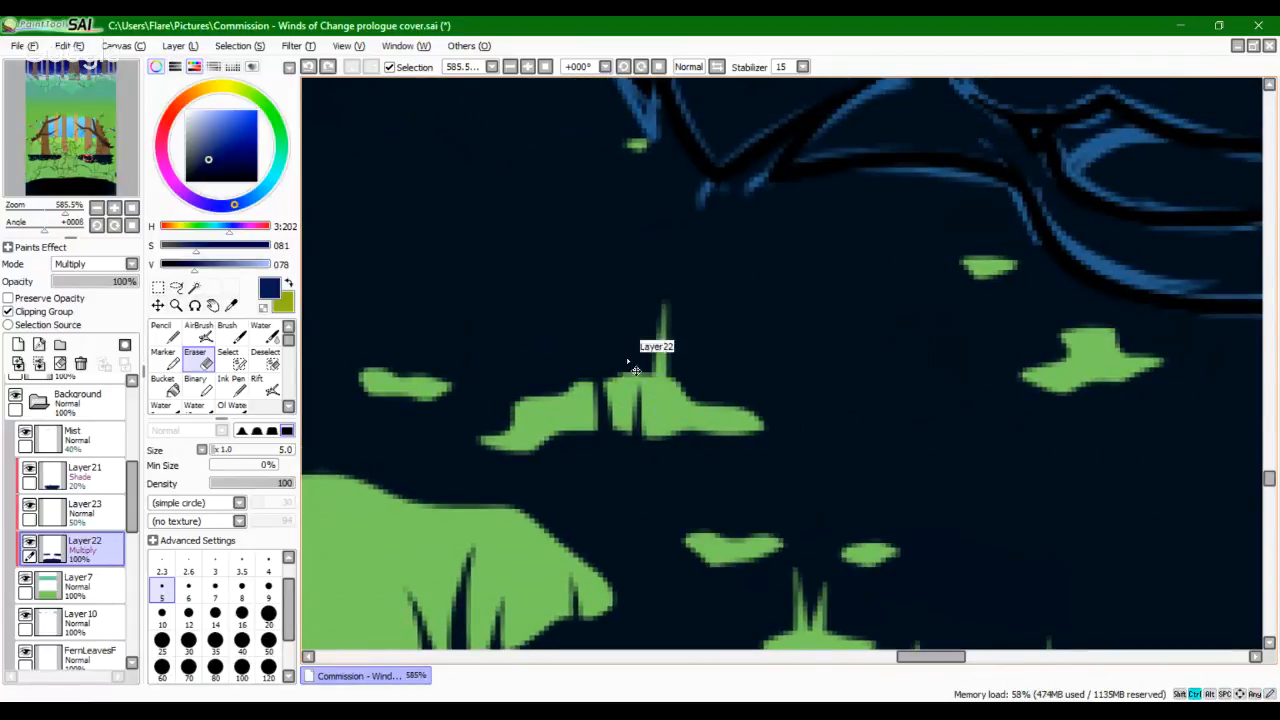
pyautogui.moveTo(627, 334); pyautogui.dragTo(636, 408)
pyautogui.hotkey('ctrl', 'z')
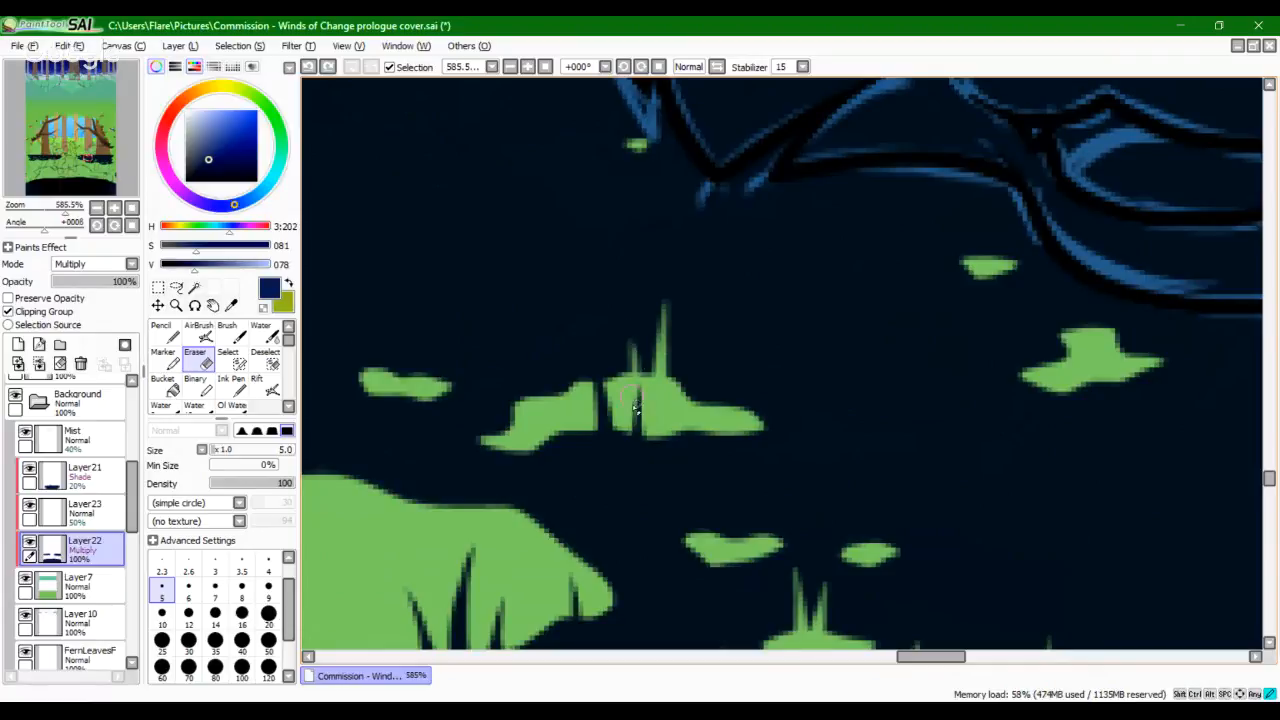
pyautogui.hotkey('ctrl', 'z')
pyautogui.moveTo(626, 340); pyautogui.dragTo(637, 420)
pyautogui.hotkey('ctrl', 'z')
pyautogui.hotkey('ctrl', 'z')
pyautogui.moveTo(629, 335); pyautogui.dragTo(642, 378)
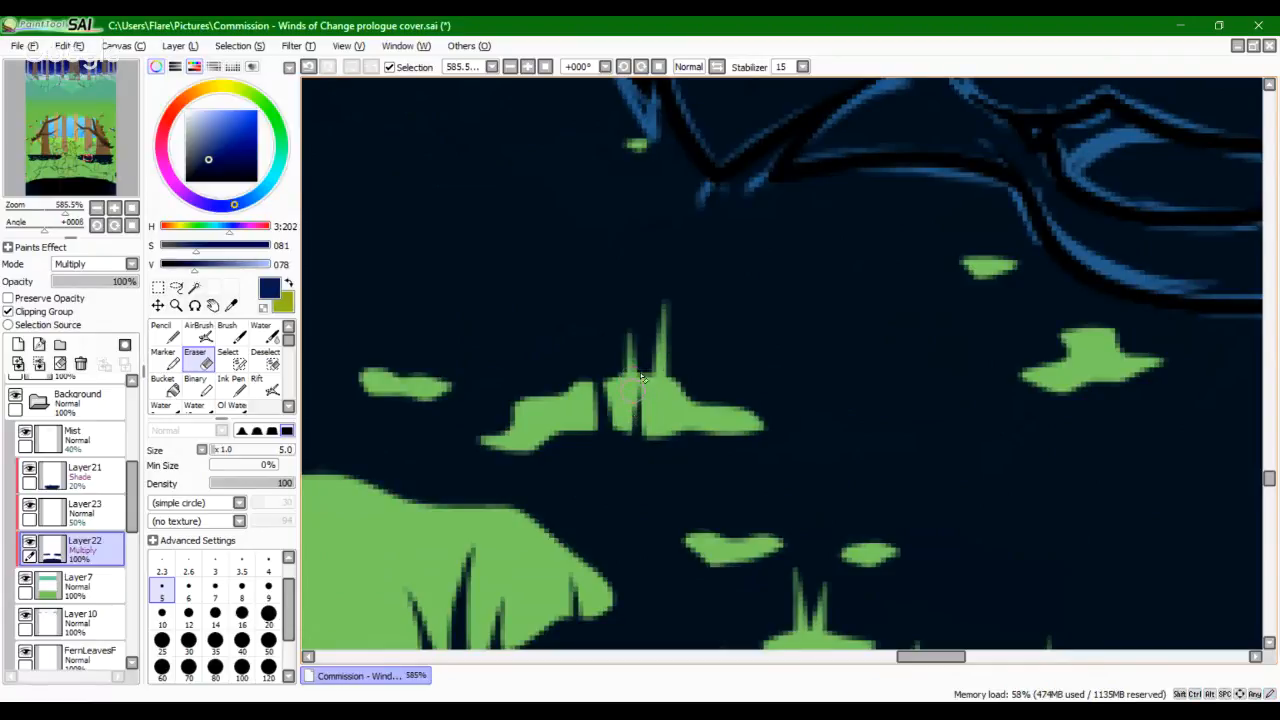
pyautogui.moveTo(744, 428); pyautogui.dragTo(737, 342)
pyautogui.moveTo(510, 338); pyautogui.dragTo(530, 455)
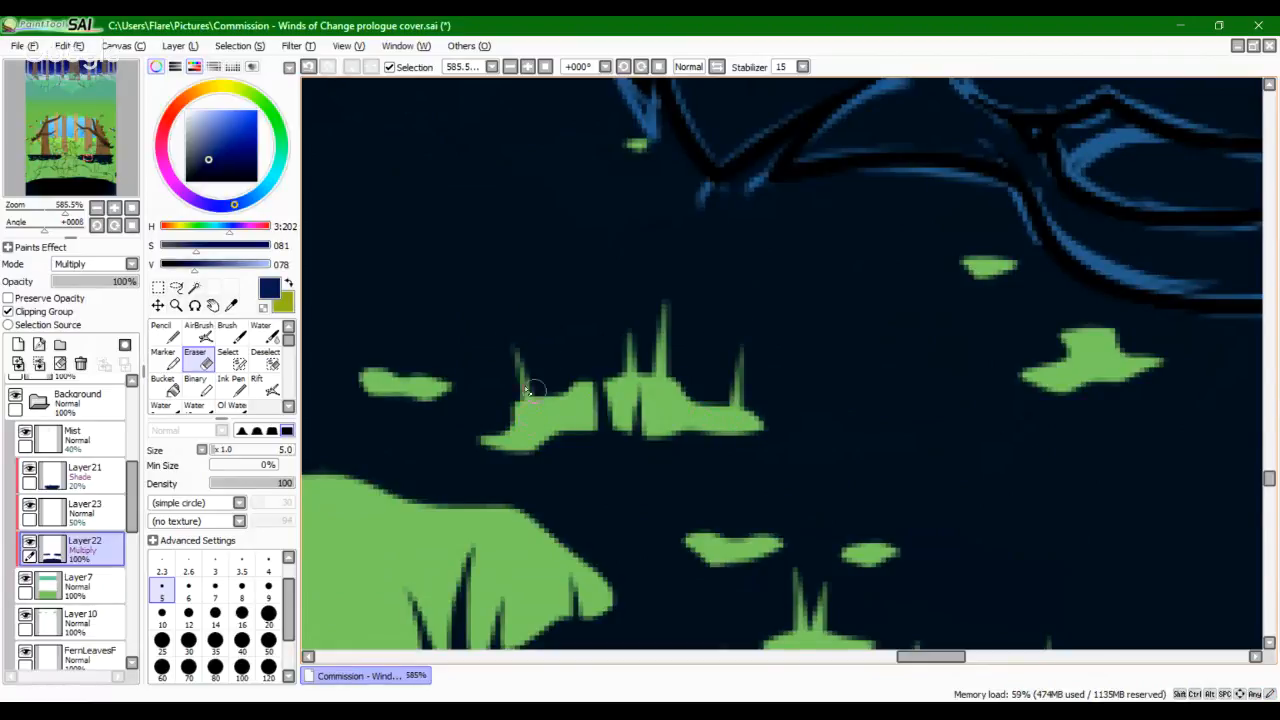
# Step: Erase a thin grass blade up from the left arm of the small light patch near the leftmost shadow's lower edge
pyautogui.moveTo(527, 390); pyautogui.dragTo(686, 342)
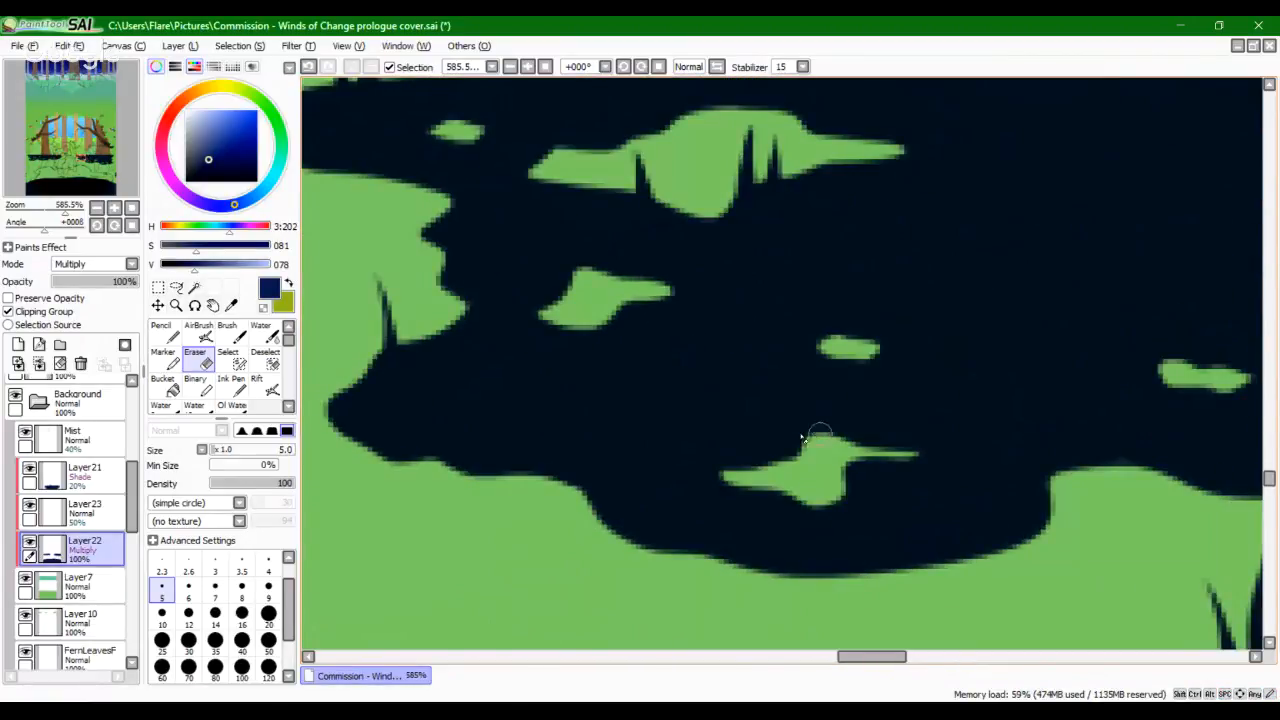
pyautogui.moveTo(768, 410)
pyautogui.mouseDown()
pyautogui.moveTo(794, 497)
pyautogui.moveTo(764, 394)
pyautogui.mouseUp()
pyautogui.hotkey('ctrl', 'z')
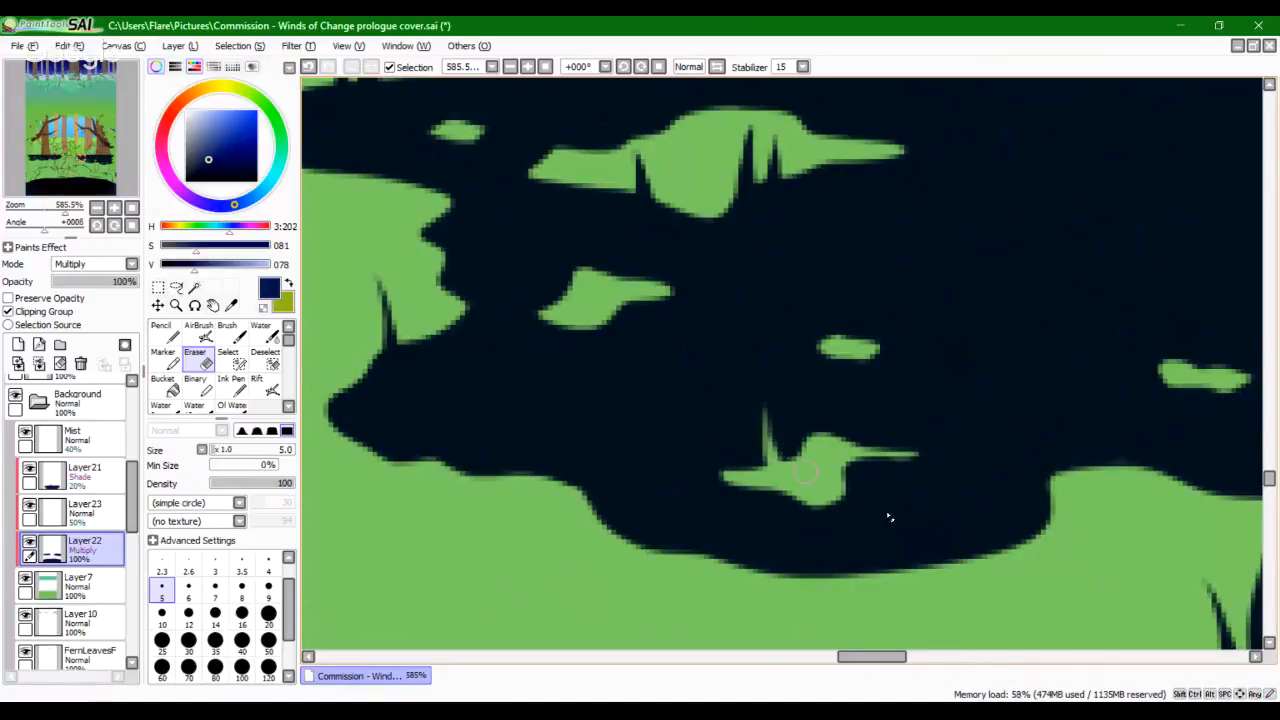
# Step: Erase a tall, thin grass blade up into the shadow from the lowest point of its bottom edge, left of the cat's leg
pyautogui.moveTo(937, 516); pyautogui.dragTo(508, 212)
pyautogui.moveTo(1020, 625); pyautogui.dragTo(594, 360)
pyautogui.moveTo(1105, 322); pyautogui.dragTo(744, 386)
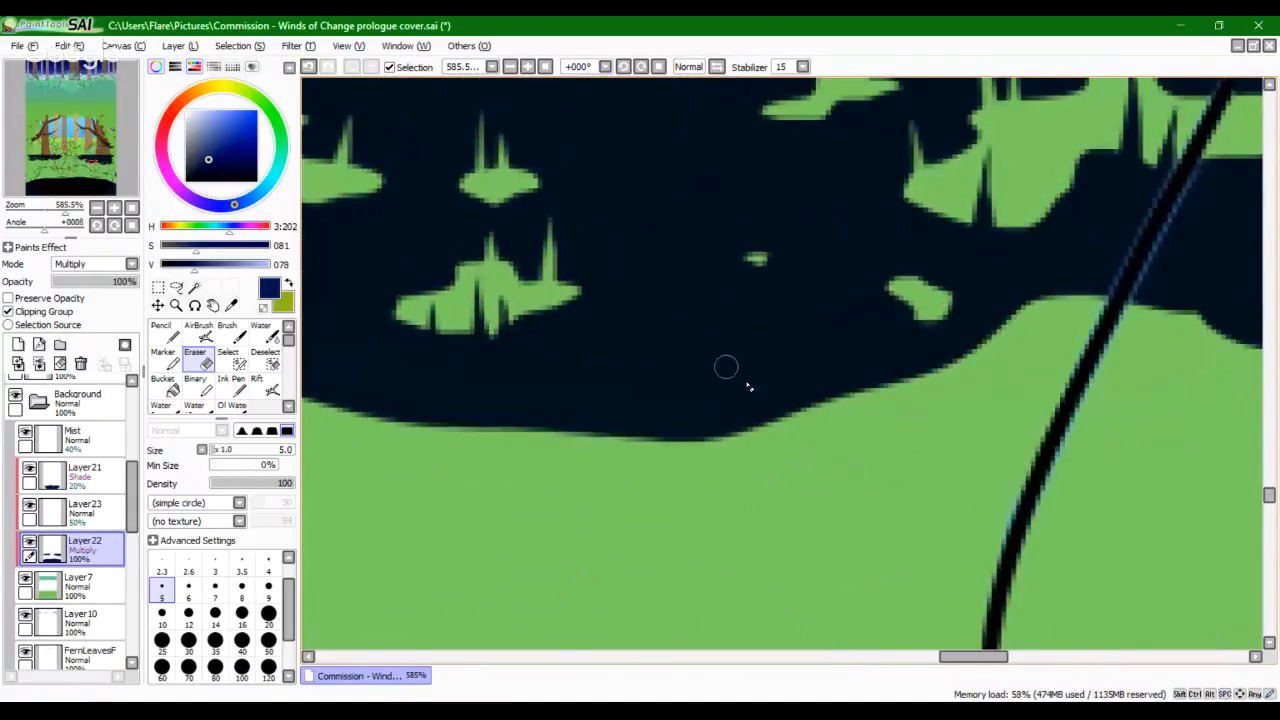
pyautogui.moveTo(703, 300); pyautogui.dragTo(697, 440)
pyautogui.hotkey('ctrl', 'z')
pyautogui.hotkey('ctrl', 'z')
pyautogui.moveTo(704, 330); pyautogui.dragTo(703, 440)
pyautogui.hotkey('ctrl', 'z')
pyautogui.moveTo(704, 300)
pyautogui.mouseDown()
pyautogui.moveTo(718, 443)
pyautogui.moveTo(698, 530)
pyautogui.mouseUp()
pyautogui.hotkey('ctrl', 'z')
# Step: Erase two shorter grass blades beside the tall one, an upright one to its right and a left-leaning one to its left
pyautogui.moveTo(750, 354); pyautogui.dragTo(746, 446)
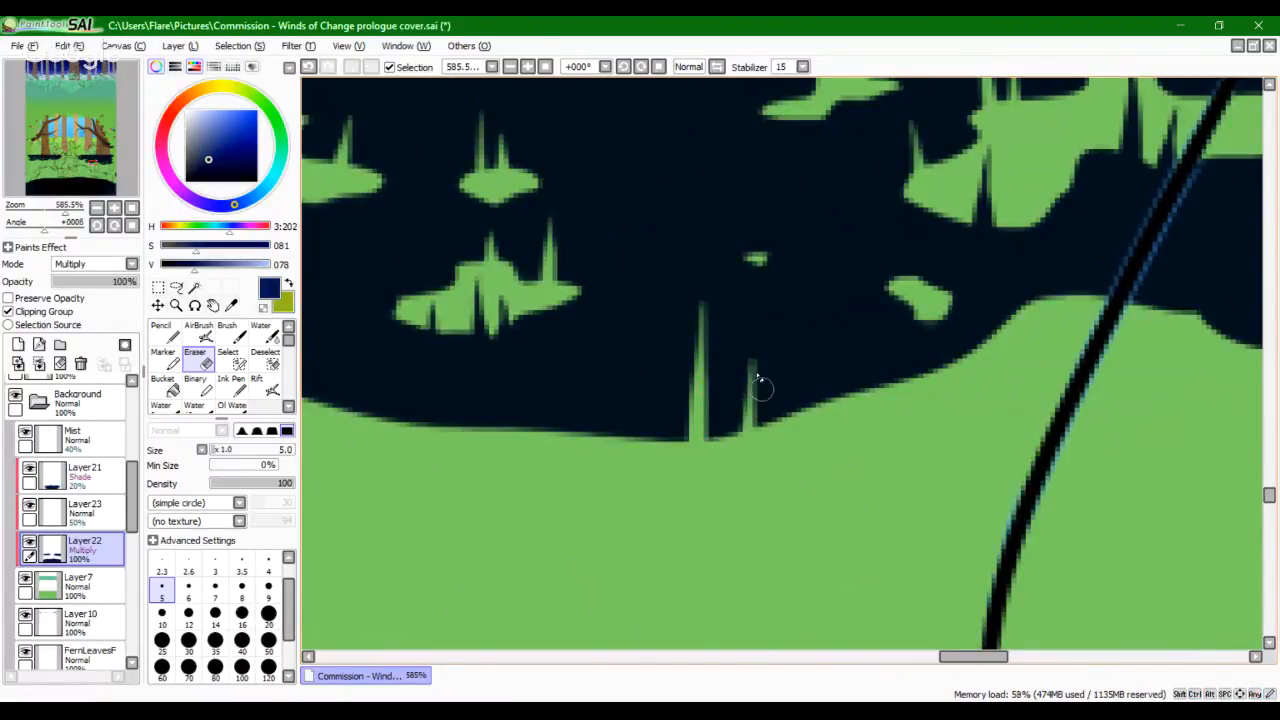
pyautogui.hotkey('ctrl', 'z')
pyautogui.moveTo(751, 344); pyautogui.dragTo(746, 446)
pyautogui.hotkey('ctrl', 'z')
pyautogui.moveTo(752, 345); pyautogui.dragTo(746, 440)
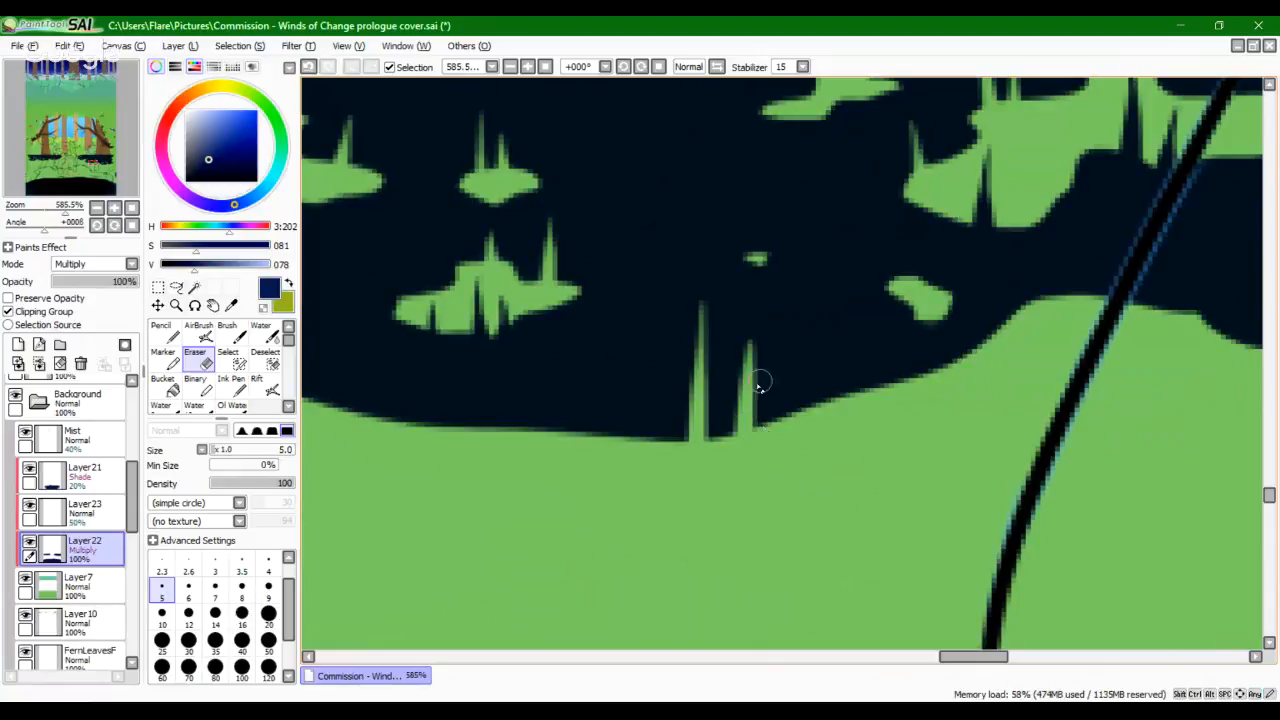
pyautogui.moveTo(636, 357); pyautogui.dragTo(672, 440)
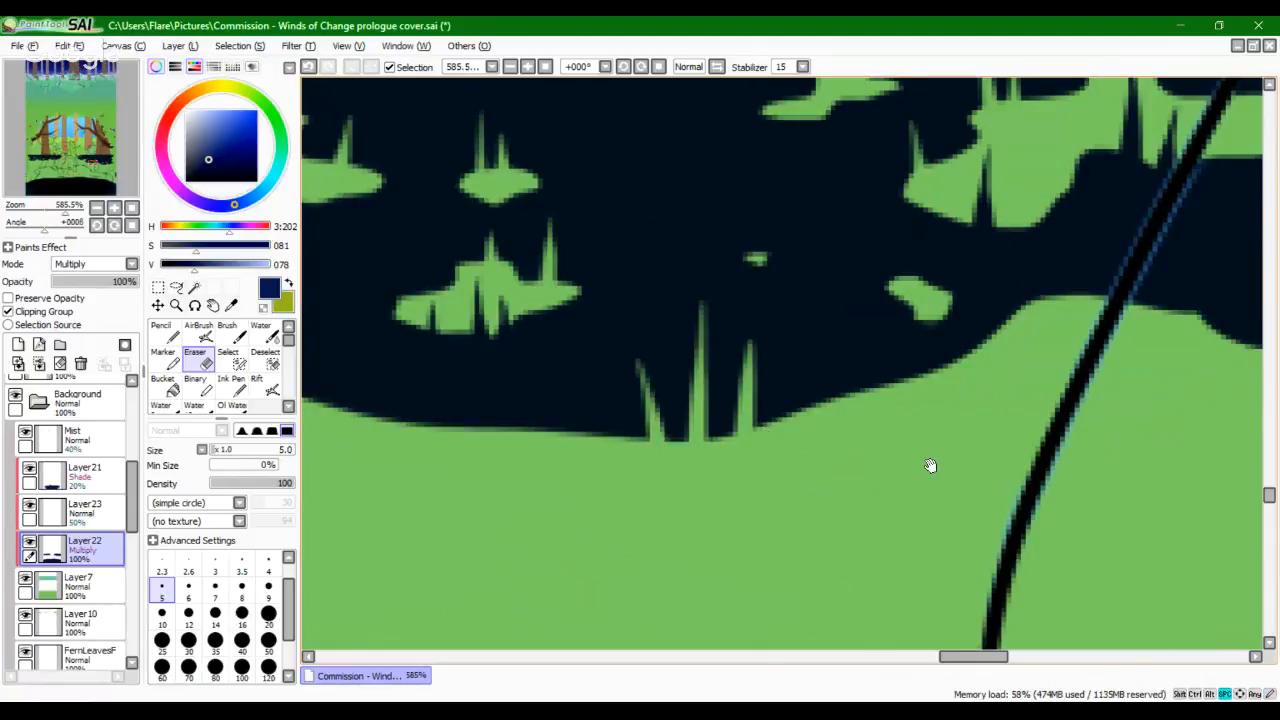
# Step: Erase short grass blades right of the cluster and on the mound by the leg, plus two taller blades farther left along the shadow's lower edge
pyautogui.moveTo(930, 463); pyautogui.dragTo(746, 542)
pyautogui.moveTo(880, 340); pyautogui.dragTo(874, 378)
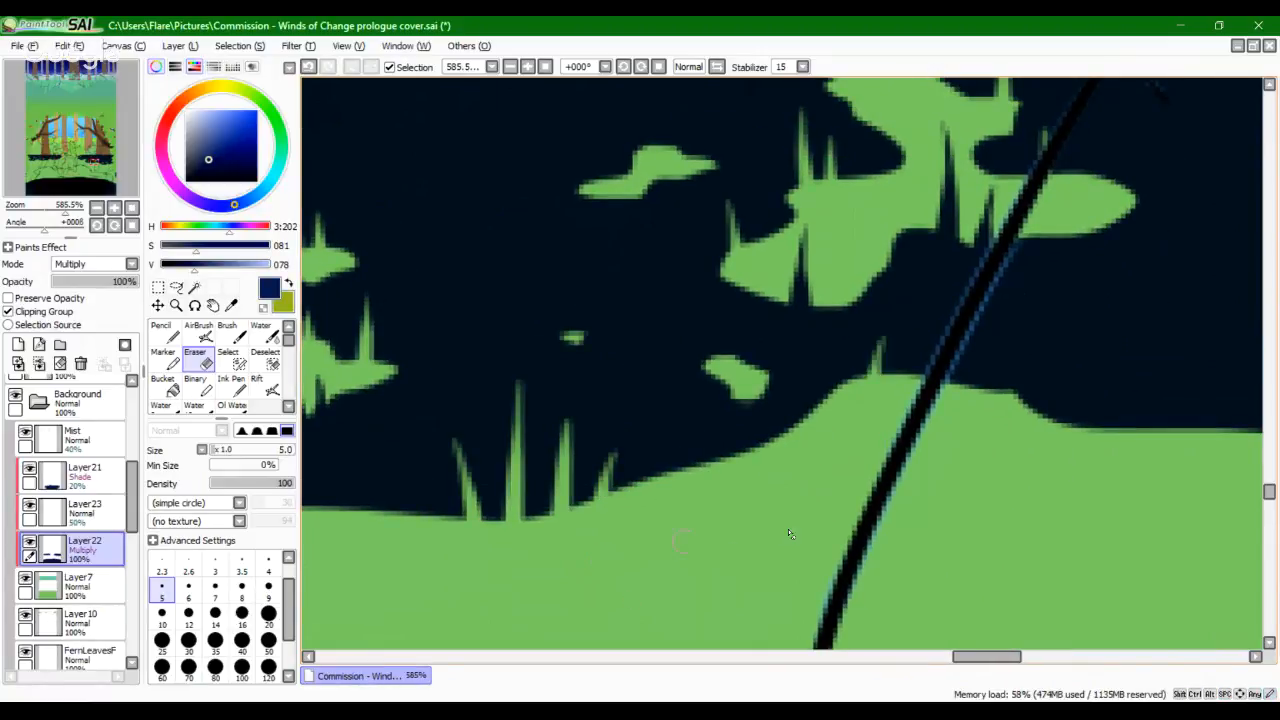
pyautogui.moveTo(1003, 543)
pyautogui.mouseDown()
pyautogui.moveTo(571, 257)
pyautogui.moveTo(803, 394)
pyautogui.moveTo(917, 389)
pyautogui.moveTo(889, 580)
pyautogui.mouseUp()
pyautogui.moveTo(707, 292); pyautogui.dragTo(715, 440)
pyautogui.moveTo(761, 368); pyautogui.dragTo(765, 455)
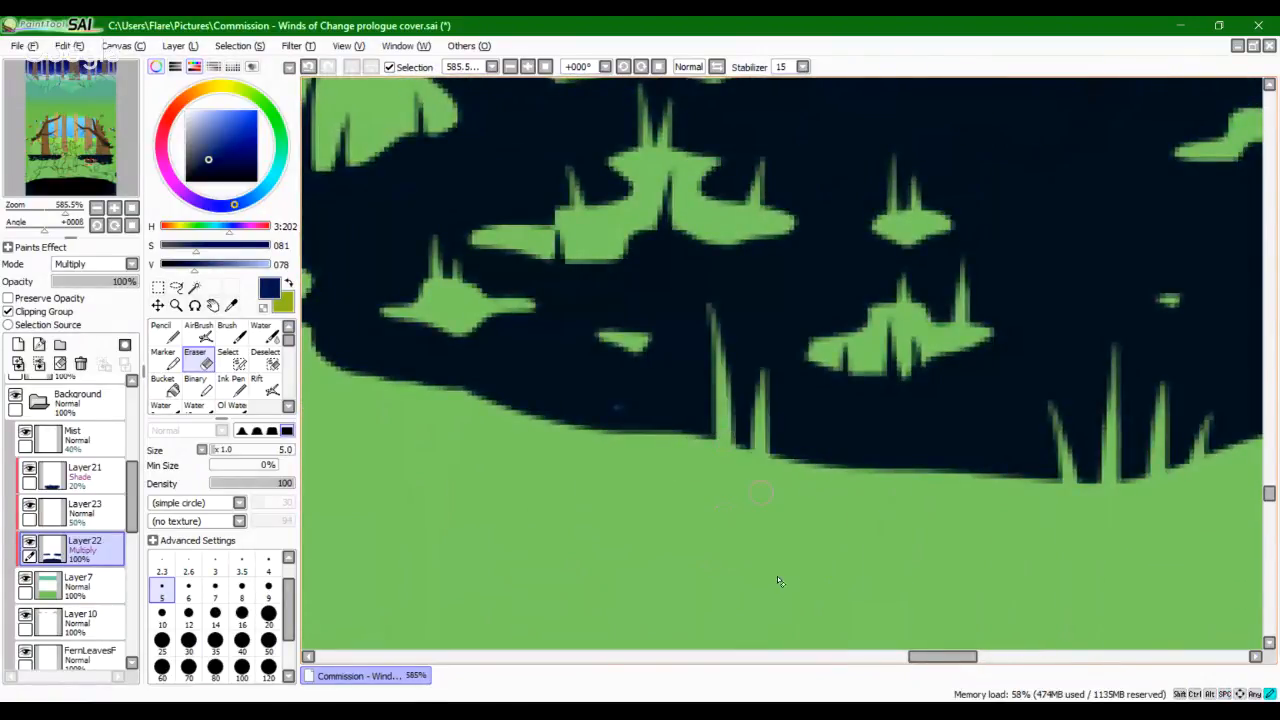
# Step: Erase a short grass blade left of the two taller ones on the shadow's lower edge, and another at its far left corner
pyautogui.moveTo(660, 388); pyautogui.dragTo(658, 436)
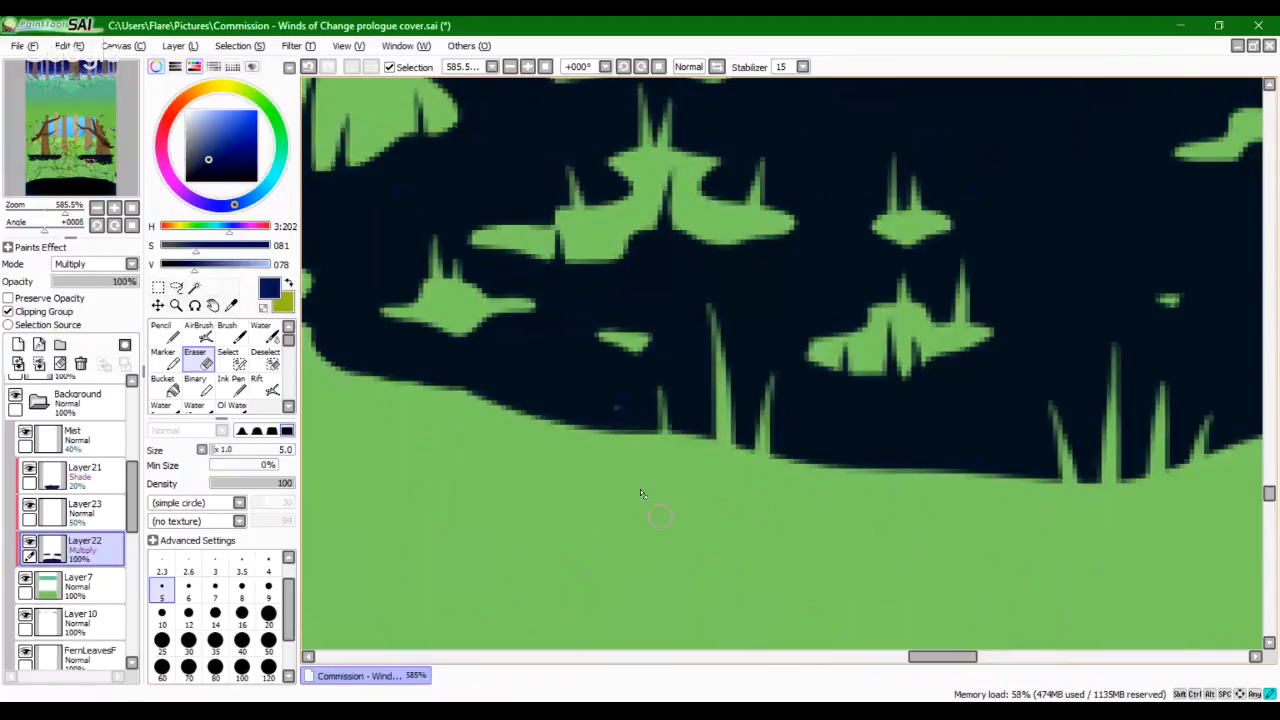
pyautogui.moveTo(570, 441)
pyautogui.mouseDown()
pyautogui.moveTo(743, 491)
pyautogui.moveTo(880, 579)
pyautogui.mouseUp()
pyautogui.moveTo(650, 444); pyautogui.dragTo(713, 624)
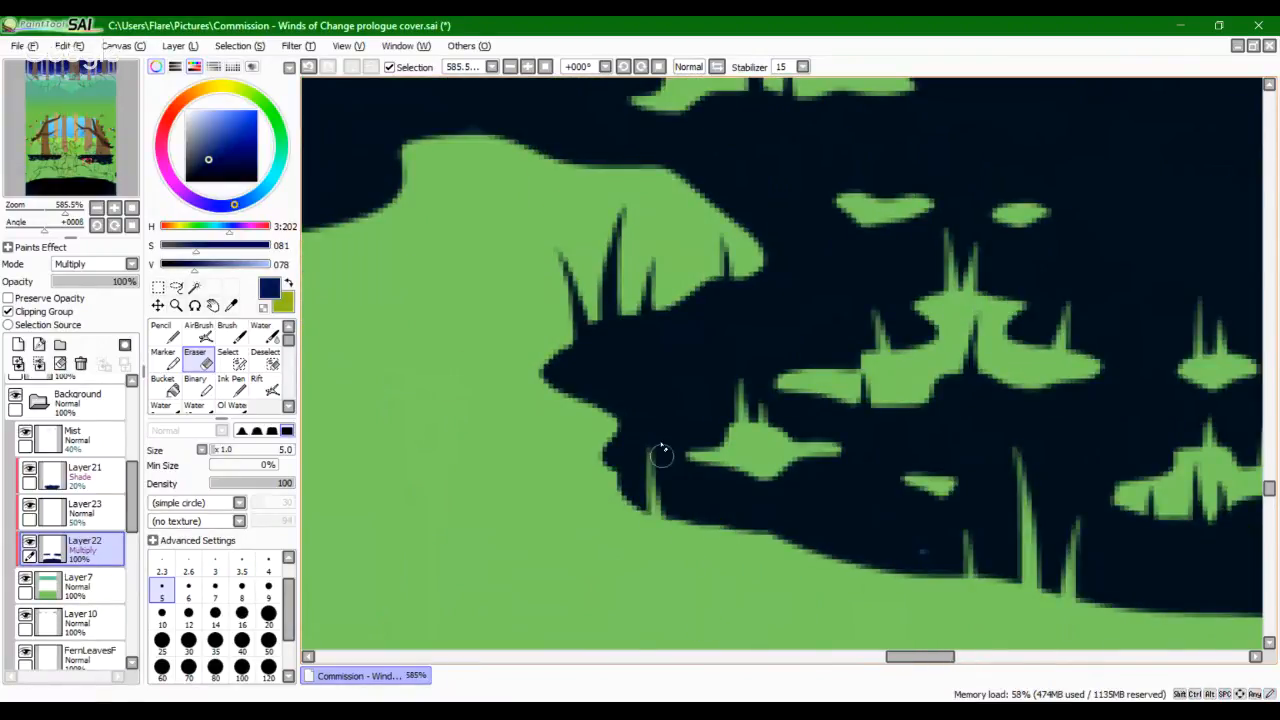
pyautogui.hotkey('ctrl', 'z')
pyautogui.moveTo(654, 446); pyautogui.dragTo(673, 587)
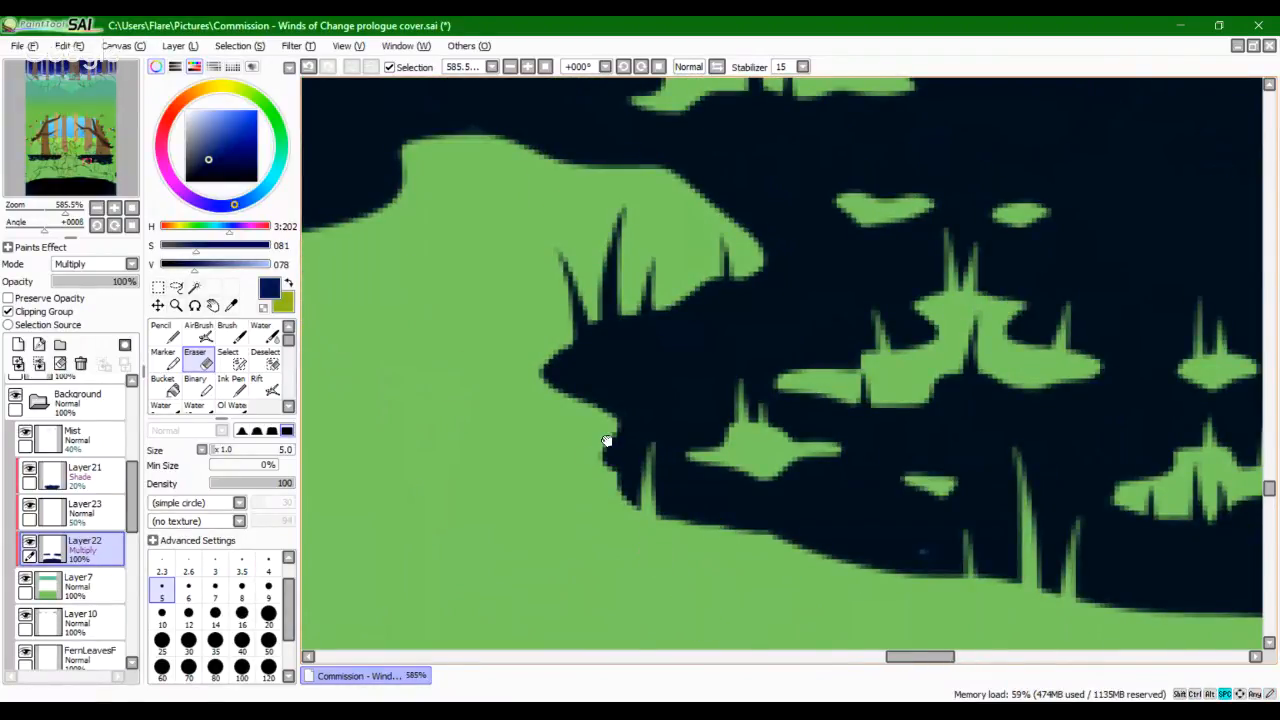
# Step: Erase a cluster of three grass blades on the left end of the grass mound, plus a tall and a short blade farther left
pyautogui.moveTo(606, 440)
pyautogui.mouseDown()
pyautogui.moveTo(686, 623)
pyautogui.moveTo(826, 457)
pyautogui.mouseUp()
pyautogui.moveTo(722, 229); pyautogui.dragTo(731, 395)
pyautogui.moveTo(742, 264); pyautogui.dragTo(743, 340)
pyautogui.moveTo(585, 366); pyautogui.dragTo(590, 440)
pyautogui.moveTo(664, 293); pyautogui.dragTo(690, 352)
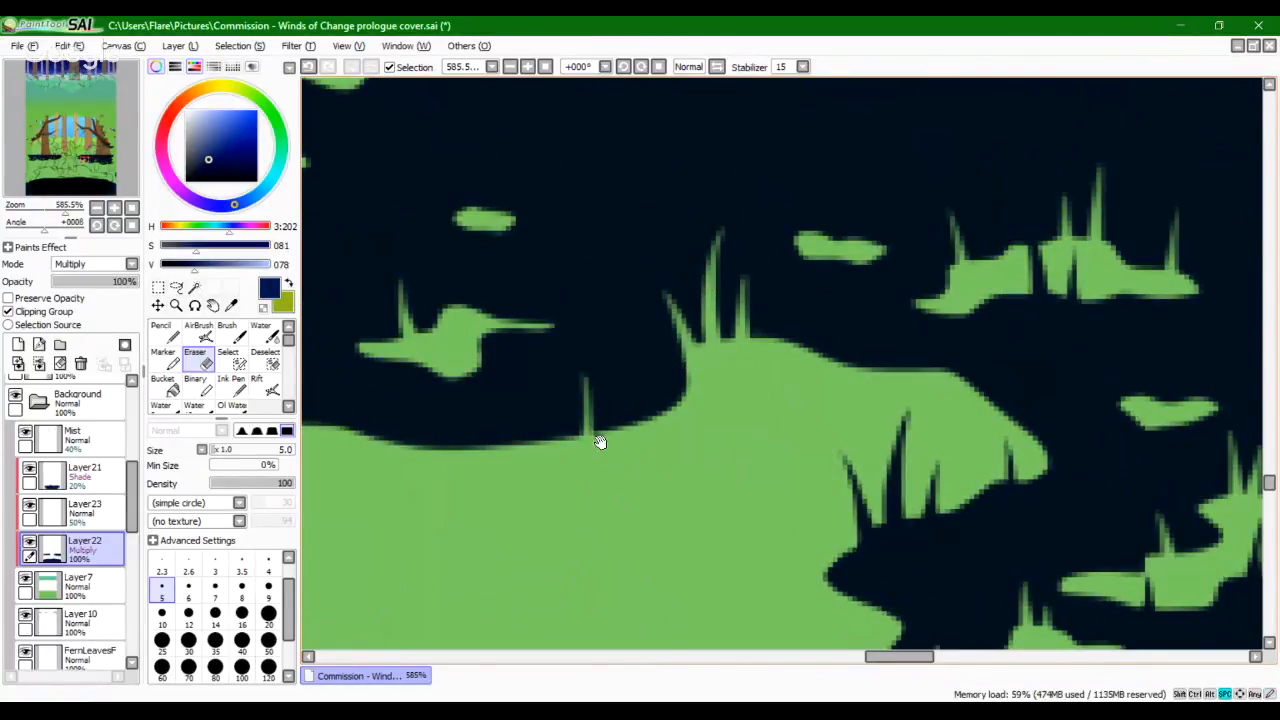
pyautogui.moveTo(594, 434)
pyautogui.mouseDown()
pyautogui.moveTo(864, 376)
pyautogui.moveTo(827, 380)
pyautogui.moveTo(851, 457)
pyautogui.moveTo(625, 435)
pyautogui.mouseUp()
pyautogui.hotkey('ctrl', 'z')
pyautogui.moveTo(598, 298); pyautogui.dragTo(606, 380)
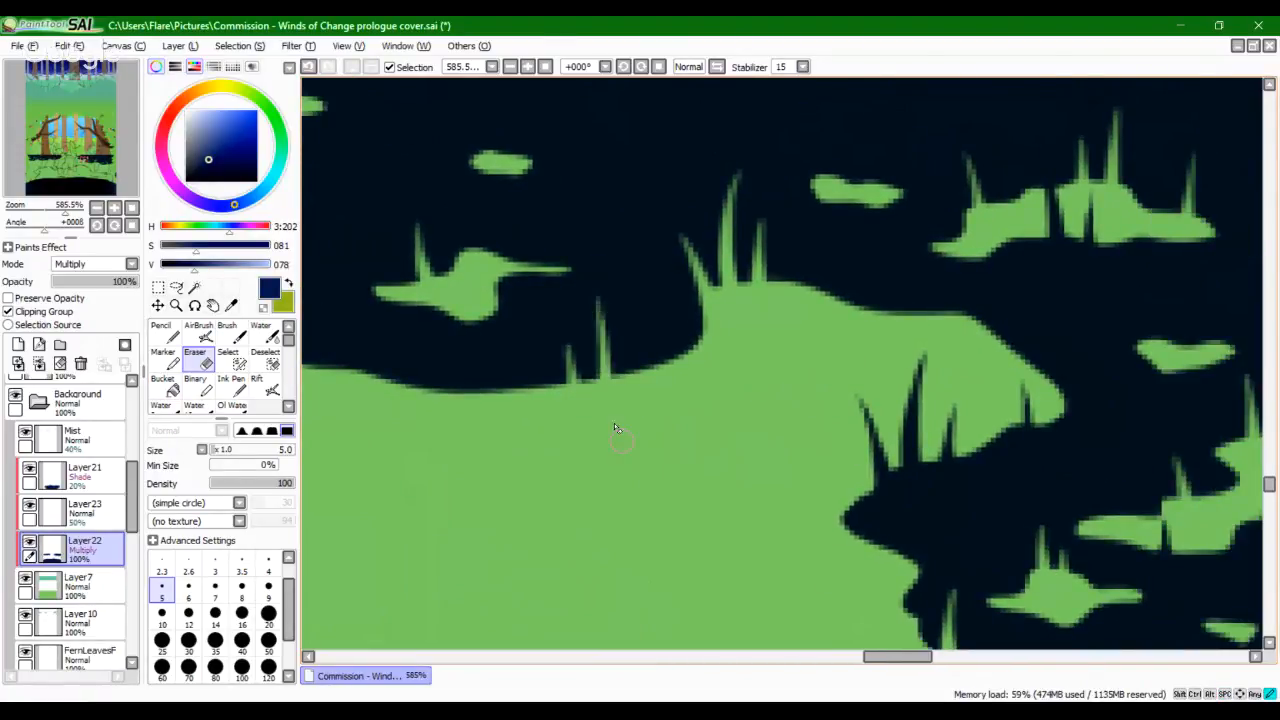
# Step: Erase a single grass blade up into the shadow from the mound's upper edge, right of the three-blade cluster
pyautogui.moveTo(880, 246)
pyautogui.mouseDown()
pyautogui.moveTo(889, 364)
pyautogui.moveTo(875, 232)
pyautogui.moveTo(868, 374)
pyautogui.moveTo(869, 302)
pyautogui.moveTo(857, 344)
pyautogui.moveTo(867, 350)
pyautogui.moveTo(863, 261)
pyautogui.moveTo(866, 364)
pyautogui.moveTo(867, 246)
pyautogui.moveTo(876, 376)
pyautogui.mouseUp()
pyautogui.hotkey('ctrl', 'z')
pyautogui.hotkey('ctrl', 'z')
pyautogui.hotkey('ctrl', 'z')
pyautogui.moveTo(866, 268); pyautogui.dragTo(849, 356)
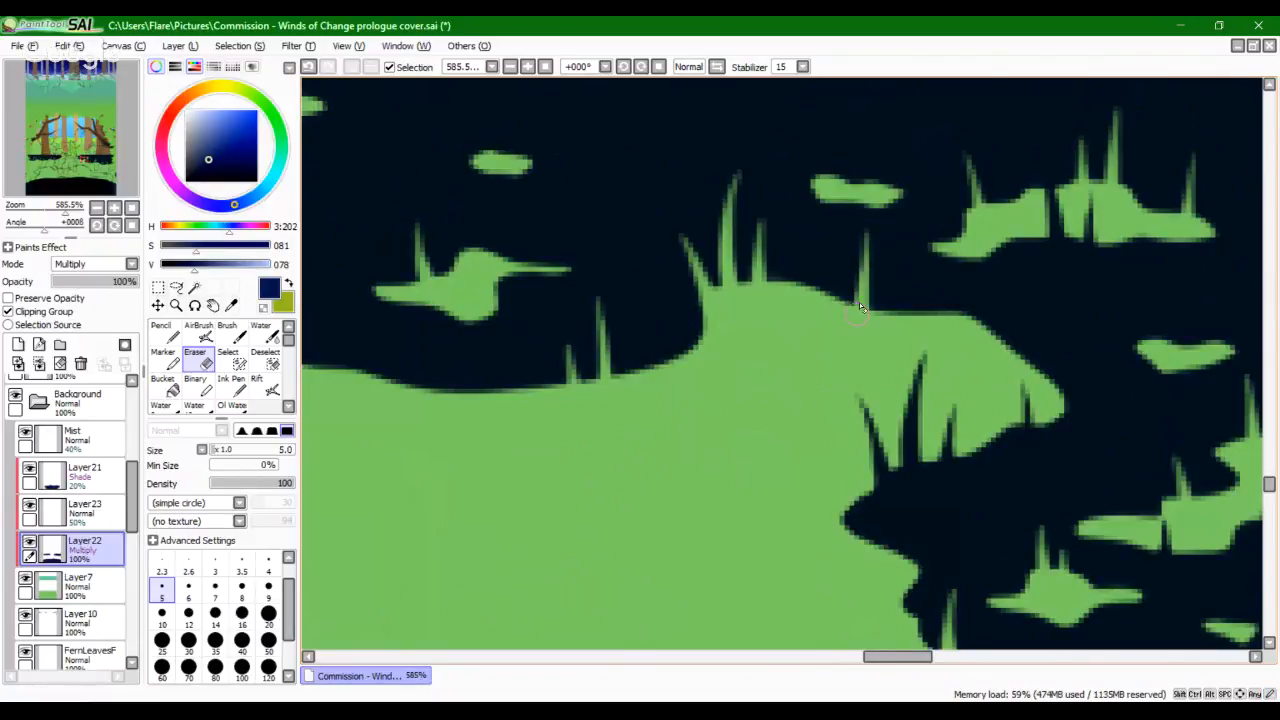
# Step: Erase a tall and a short grass blade at the step in the leftmost shadow's lower edge, plus one blade nearer its left tip
pyautogui.moveTo(436, 406); pyautogui.dragTo(769, 380)
pyautogui.moveTo(440, 510)
pyautogui.mouseDown()
pyautogui.moveTo(637, 611)
pyautogui.moveTo(627, 660)
pyautogui.mouseUp()
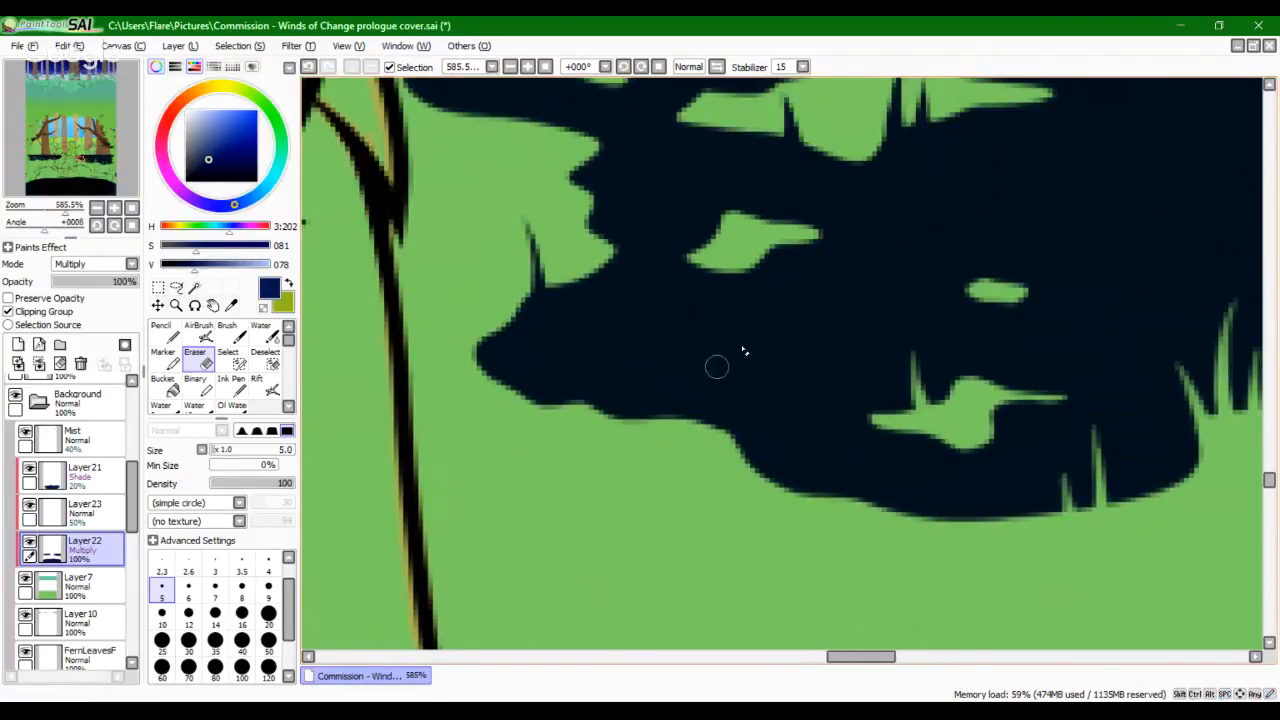
pyautogui.moveTo(742, 347); pyautogui.dragTo(725, 430)
pyautogui.moveTo(694, 369); pyautogui.dragTo(710, 425)
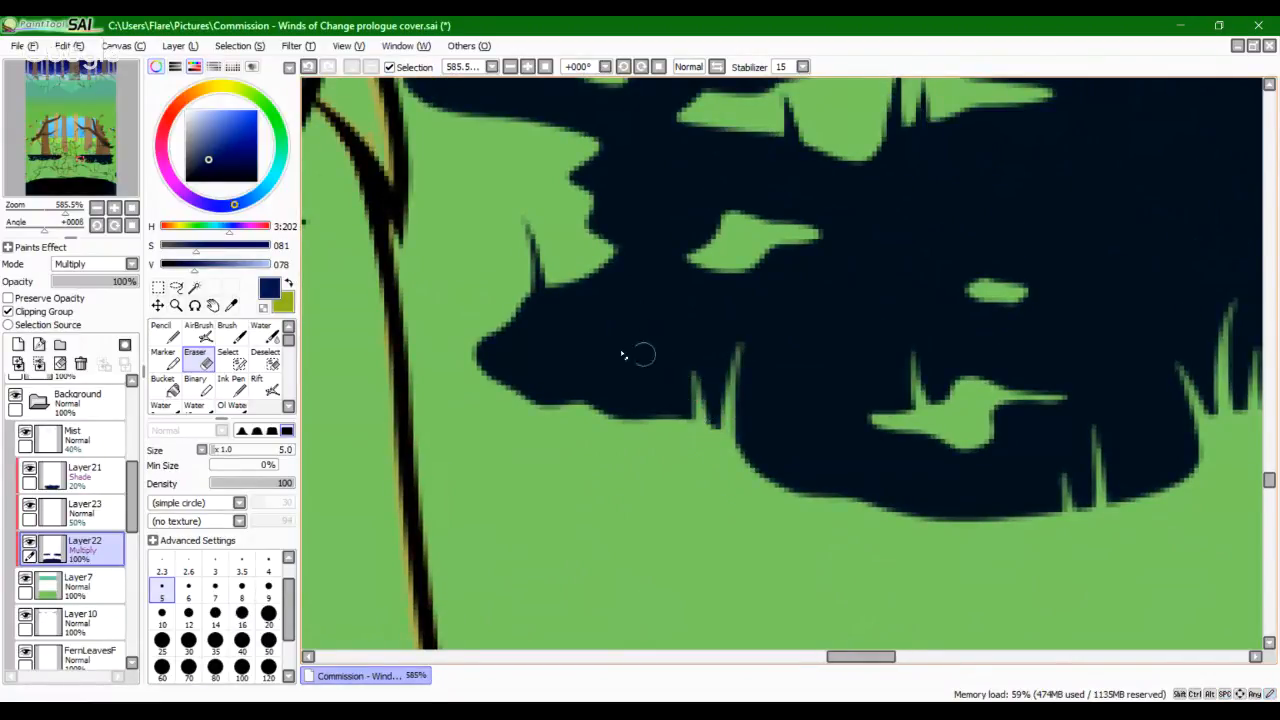
pyautogui.moveTo(577, 349)
pyautogui.mouseDown()
pyautogui.moveTo(603, 466)
pyautogui.moveTo(589, 466)
pyautogui.moveTo(585, 425)
pyautogui.mouseUp()
pyautogui.hotkey('ctrl', 'z')
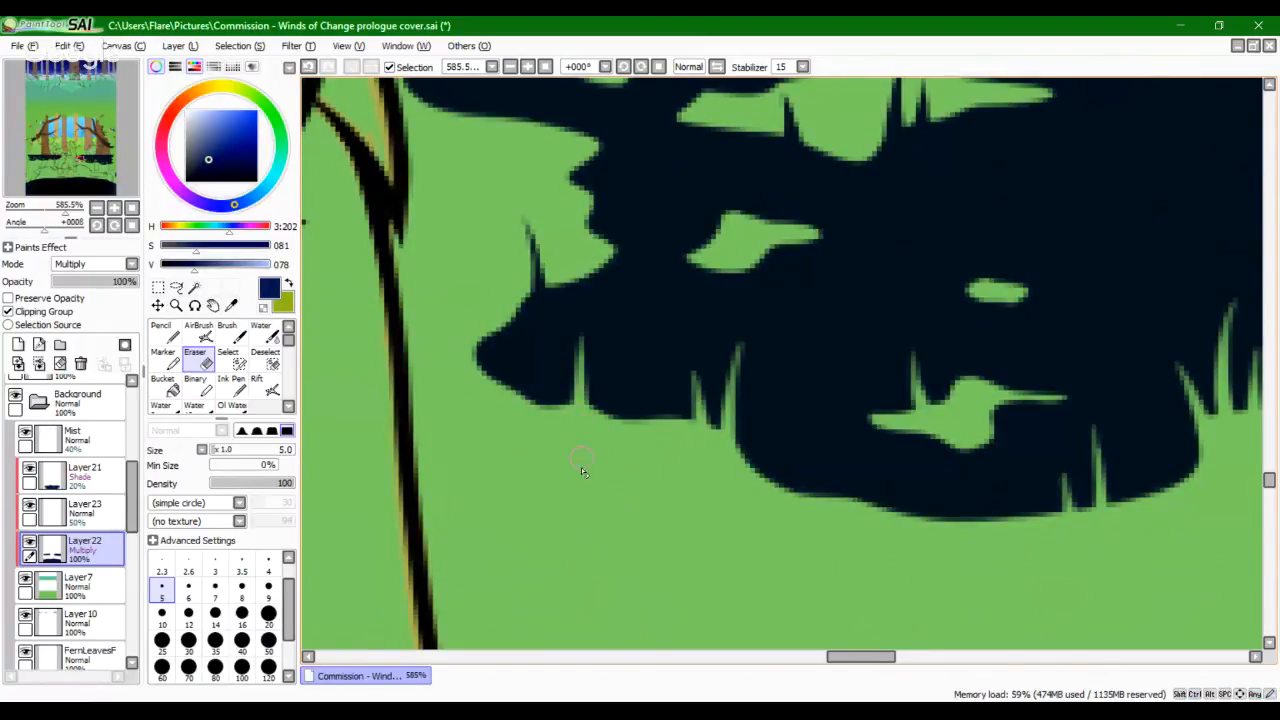
# Step: Reduce the eraser size to 3 and erase a thin grass blade up into the shadow's narrow upper-left arm
pyautogui.scroll(4, 651, 277)
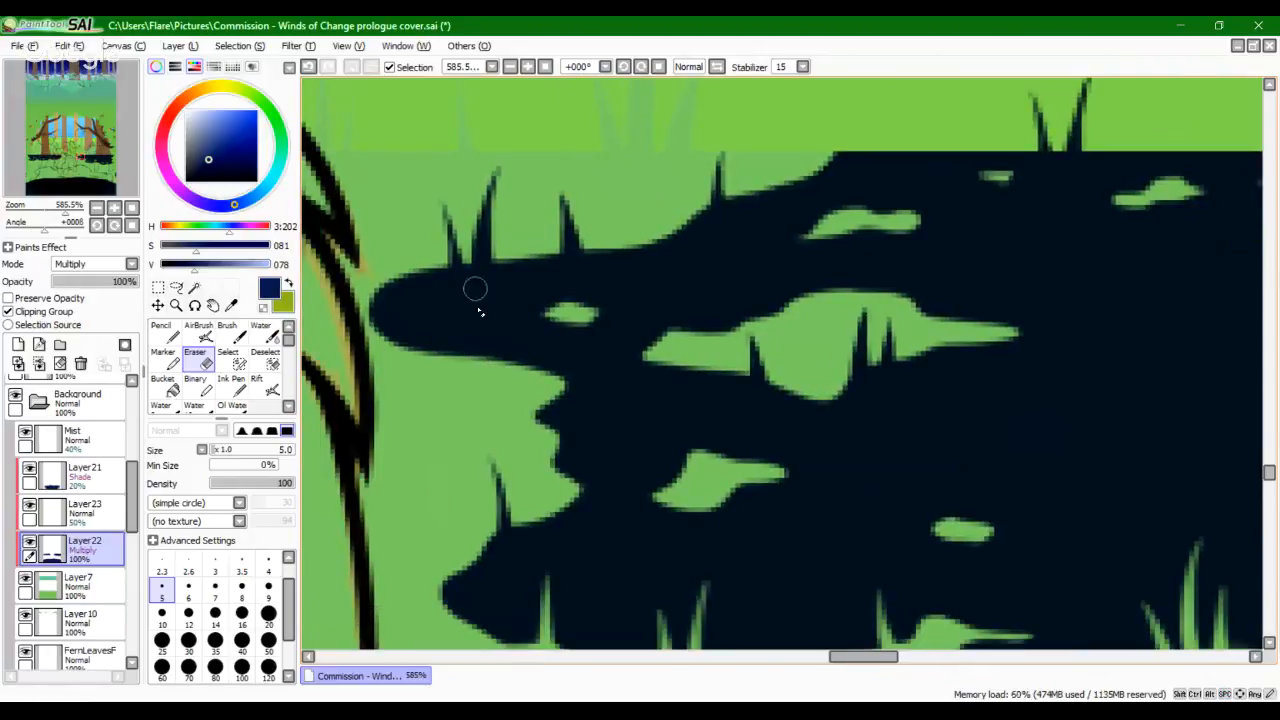
pyautogui.moveTo(478, 300); pyautogui.dragTo(483, 424)
pyautogui.hotkey('ctrl', 'z')
pyautogui.hotkey('ctrl', 'z')
pyautogui.moveTo(482, 300); pyautogui.dragTo(481, 411)
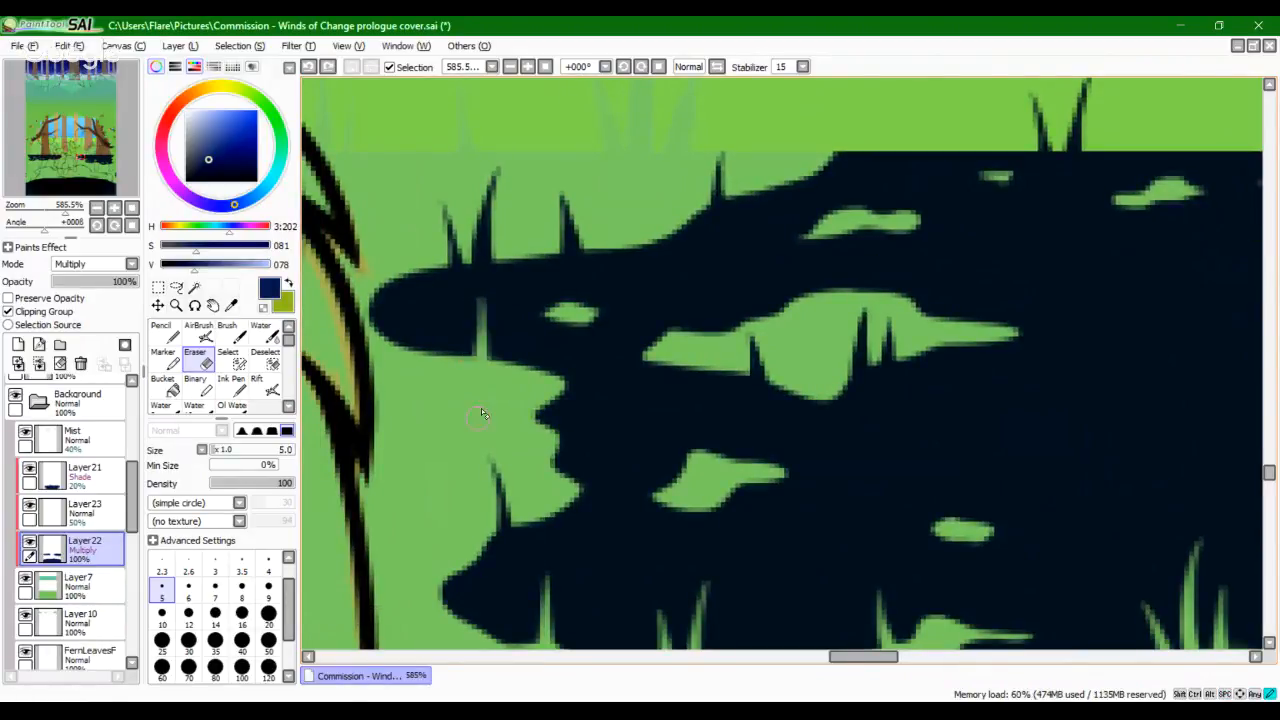
pyautogui.hotkey('ctrl', 'z')
pyautogui.click(215, 565)
pyautogui.moveTo(471, 298); pyautogui.dragTo(484, 352)
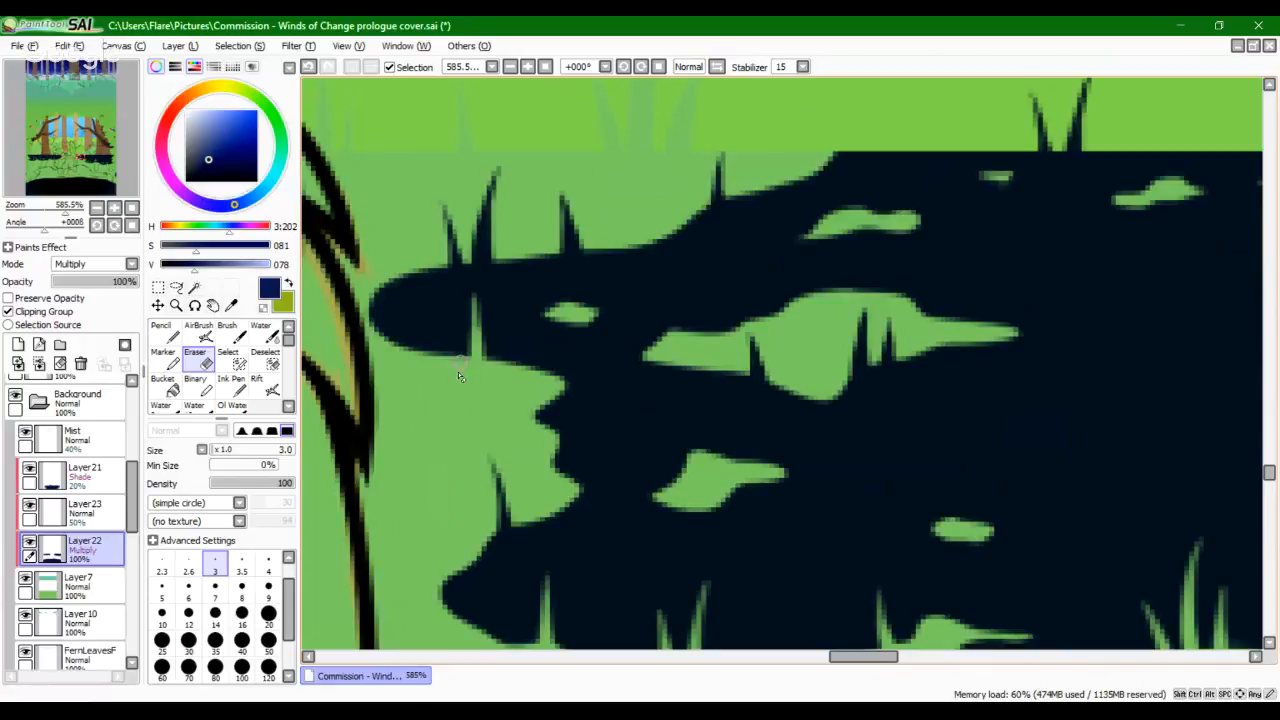
# Step: Erase three thin grass blades up from the large light patch, two at its peak and one on its left arm
pyautogui.moveTo(803, 357); pyautogui.dragTo(702, 318)
pyautogui.moveTo(709, 322)
pyautogui.mouseDown()
pyautogui.moveTo(714, 208)
pyautogui.moveTo(717, 318)
pyautogui.mouseUp()
pyautogui.hotkey('ctrl', 'z')
pyautogui.hotkey('ctrl', 'z')
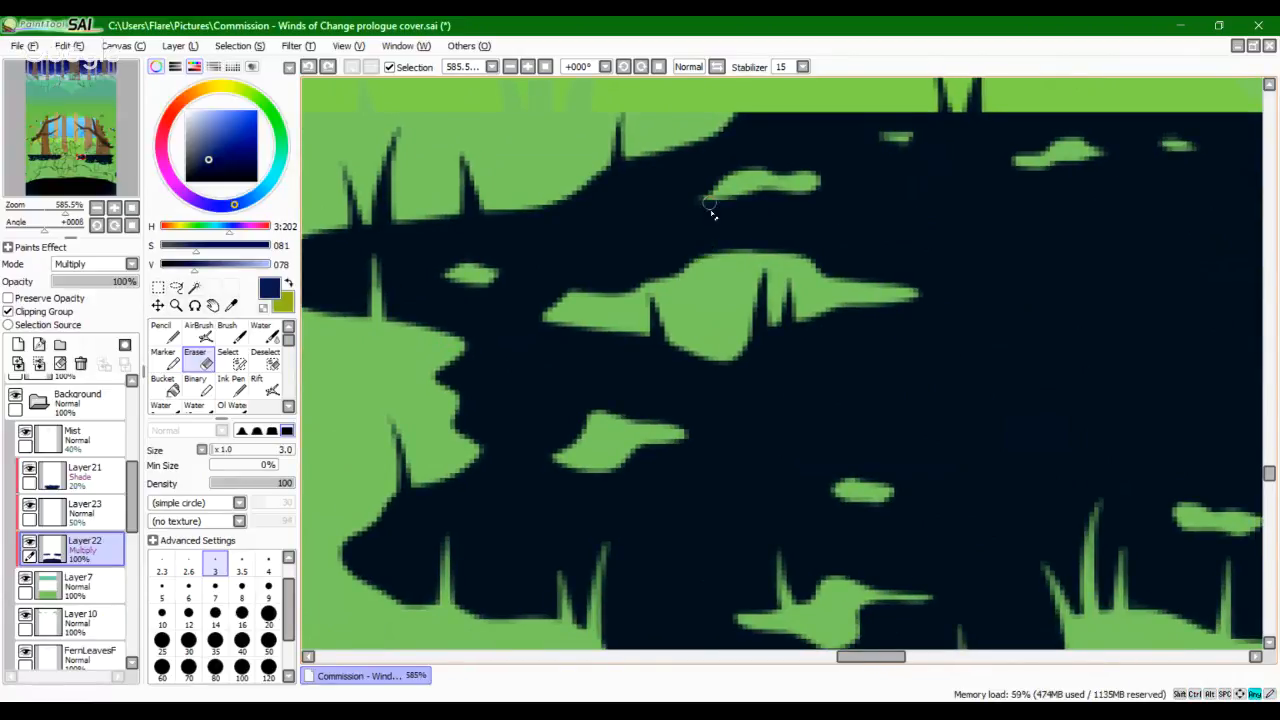
pyautogui.moveTo(711, 208)
pyautogui.mouseDown()
pyautogui.moveTo(714, 318)
pyautogui.moveTo(714, 246)
pyautogui.moveTo(720, 280)
pyautogui.moveTo(742, 212)
pyautogui.mouseUp()
pyautogui.moveTo(588, 230); pyautogui.dragTo(598, 290)
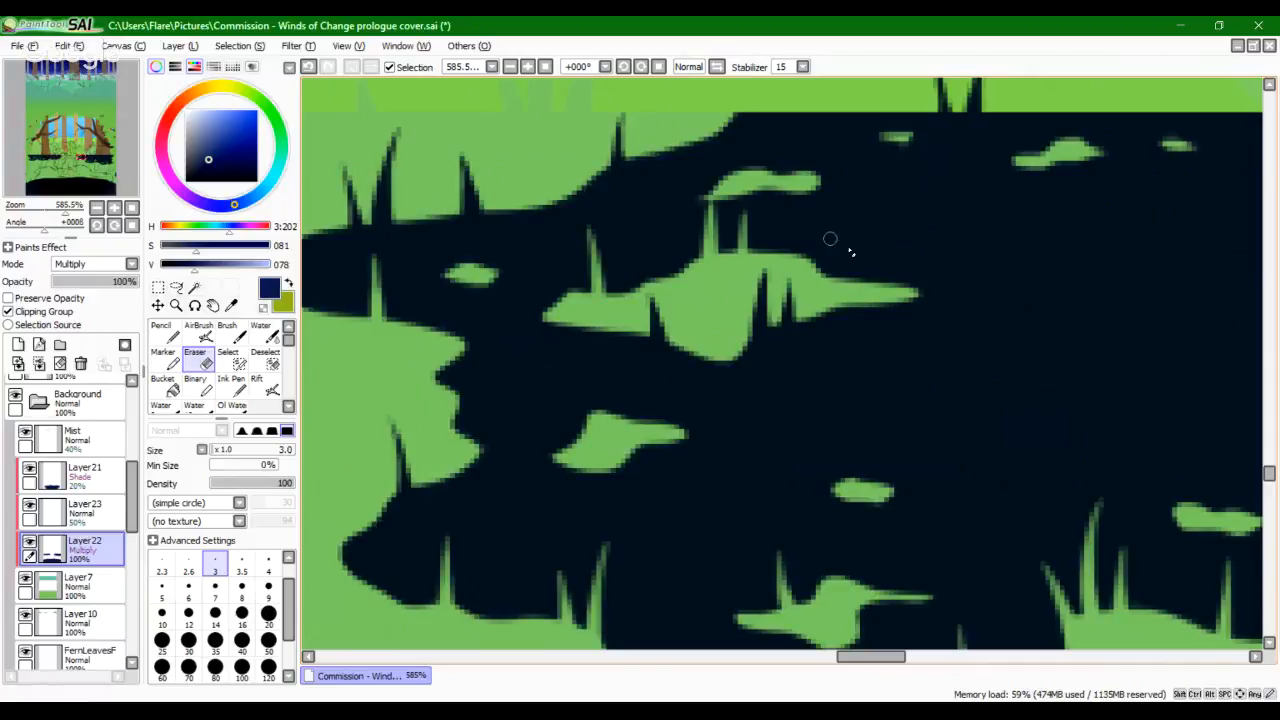
# Step: Erase a thin grass blade up from each of the two winged light patches in the leftmost shadow
pyautogui.moveTo(852, 230)
pyautogui.mouseDown()
pyautogui.moveTo(858, 284)
pyautogui.moveTo(679, 228)
pyautogui.mouseUp()
pyautogui.moveTo(643, 335); pyautogui.dragTo(726, 177)
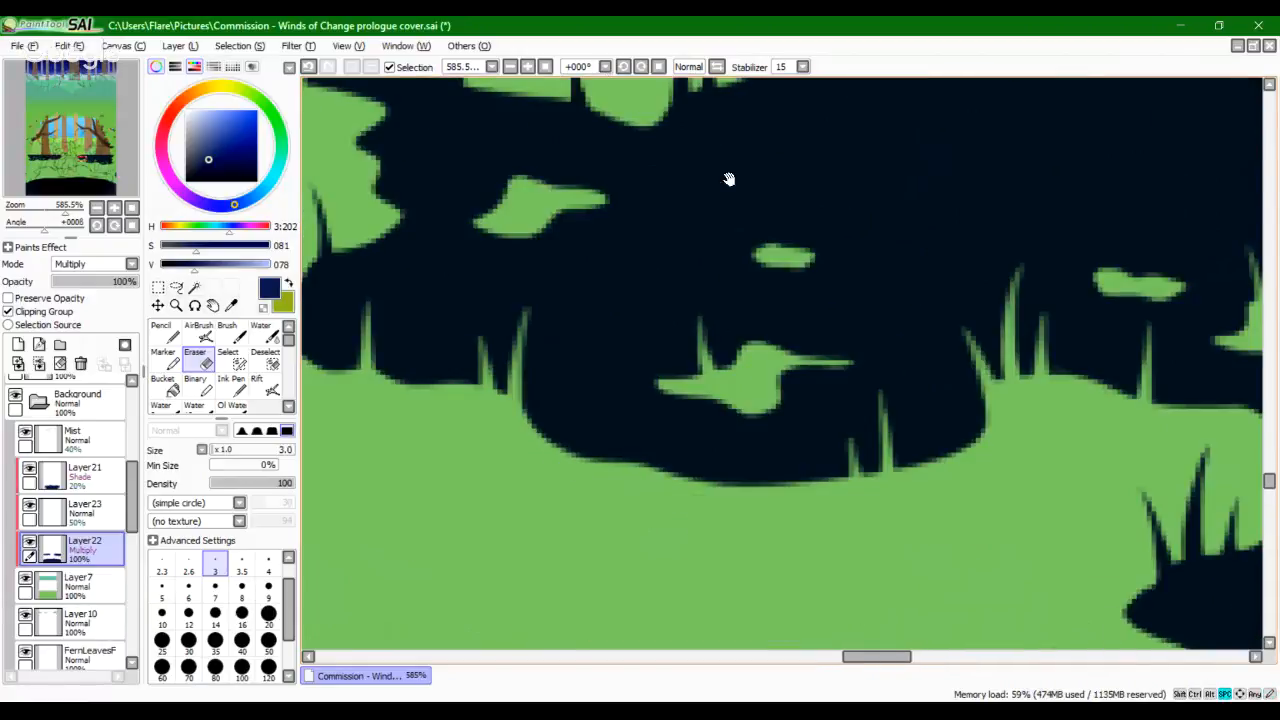
pyautogui.moveTo(557, 158); pyautogui.dragTo(580, 208)
pyautogui.moveTo(900, 318)
pyautogui.mouseDown()
pyautogui.moveTo(606, 263)
pyautogui.moveTo(648, 240)
pyautogui.mouseUp()
pyautogui.moveTo(514, 230); pyautogui.dragTo(516, 268)
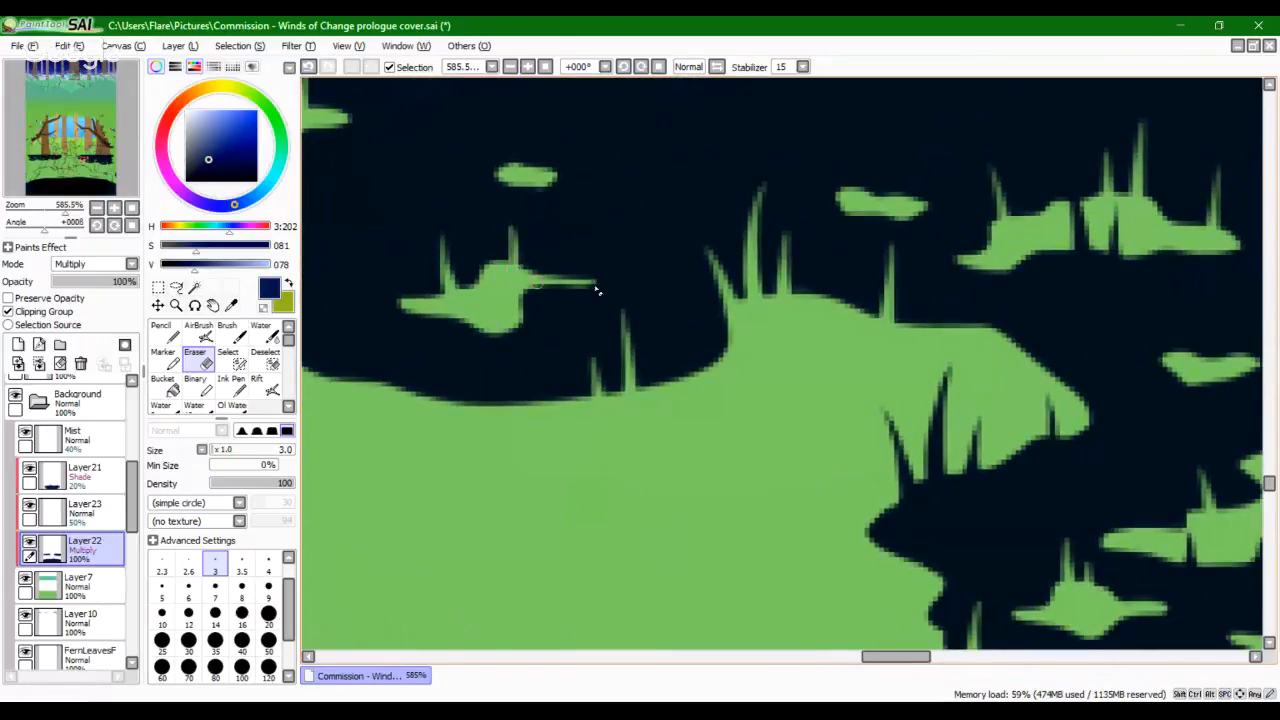
# Step: Erase two thin grass blades side by side up from the small light patch just below the cat's curved body line
pyautogui.moveTo(829, 343); pyautogui.dragTo(513, 385)
pyautogui.moveTo(871, 403); pyautogui.dragTo(317, 456)
pyautogui.moveTo(695, 200)
pyautogui.mouseDown()
pyautogui.moveTo(697, 242)
pyautogui.moveTo(718, 248)
pyautogui.mouseUp()
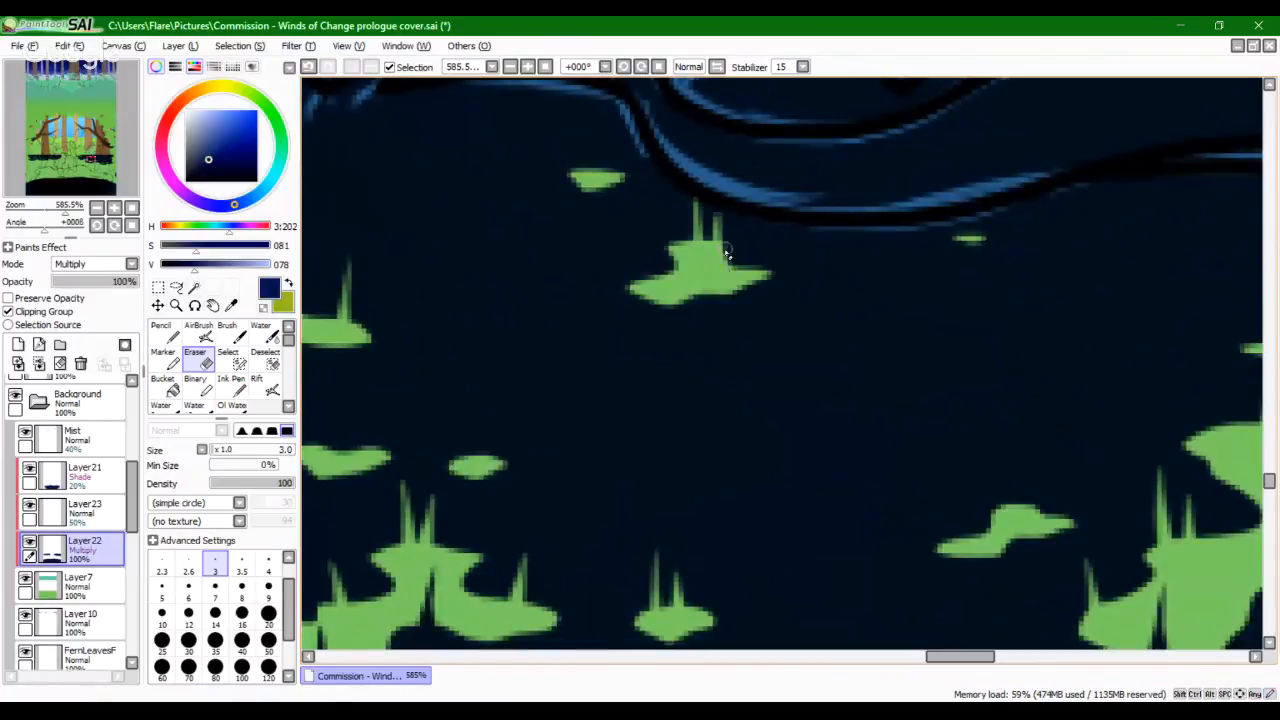
# Step: Erase one grass blade up from the stepped light patch left of the cat's leg and one from the small patch below it
pyautogui.moveTo(887, 418); pyautogui.dragTo(831, 318)
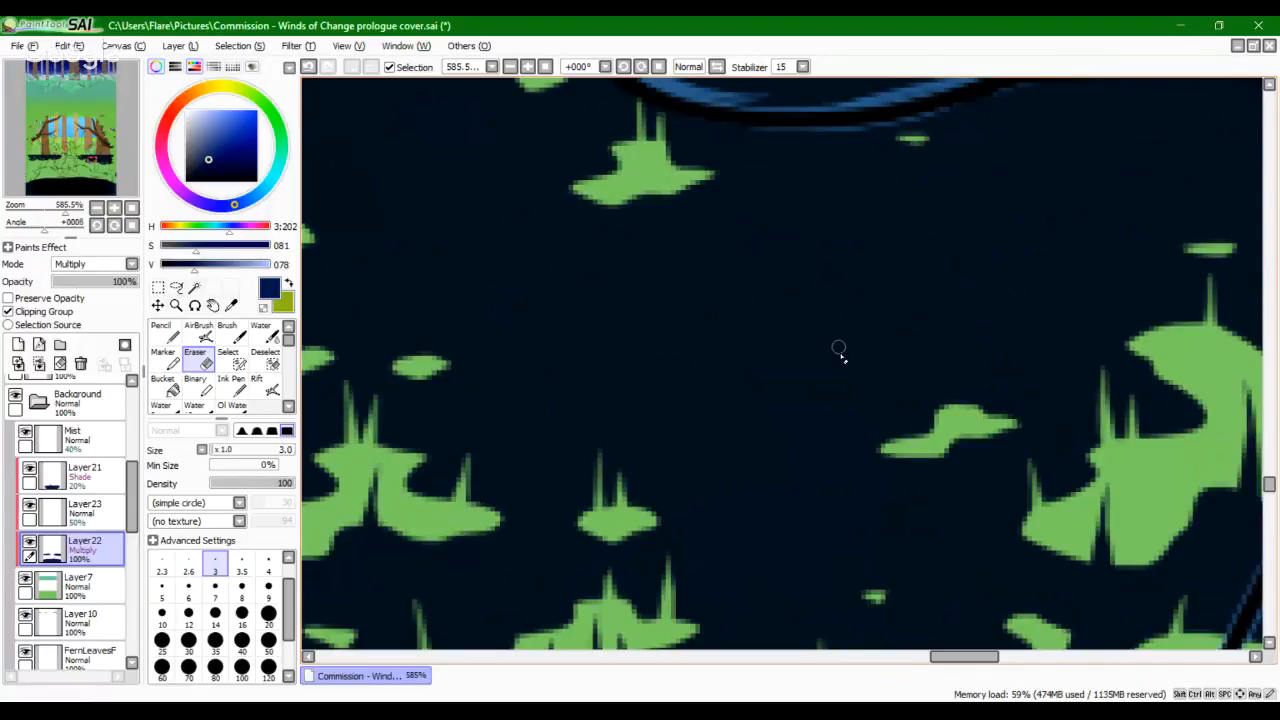
pyautogui.moveTo(834, 354); pyautogui.dragTo(617, 157)
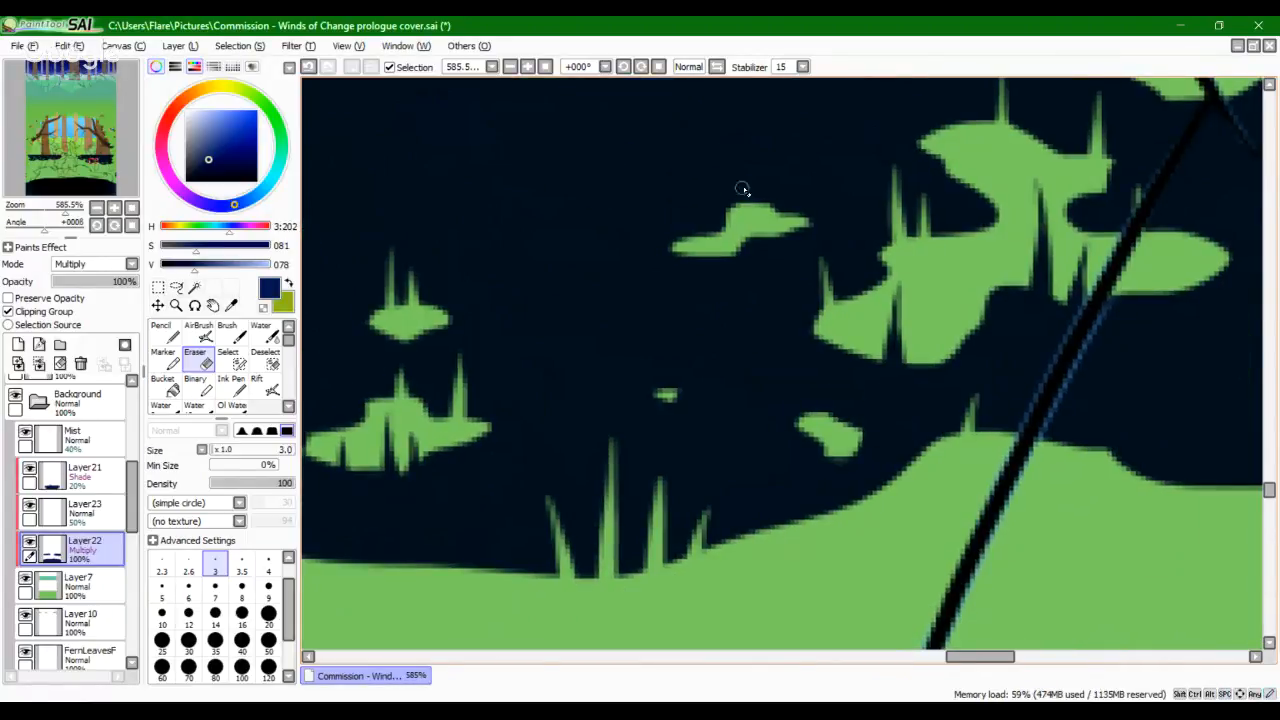
pyautogui.hotkey('ctrl', 'z')
pyautogui.moveTo(745, 178); pyautogui.dragTo(749, 221)
pyautogui.moveTo(745, 172); pyautogui.dragTo(749, 228)
pyautogui.hotkey('ctrl', 'z')
pyautogui.hotkey('ctrl', 'y')
pyautogui.moveTo(821, 382); pyautogui.dragTo(821, 424)
pyautogui.hotkey('ctrl', 'z')
pyautogui.moveTo(821, 393); pyautogui.dragTo(824, 438)
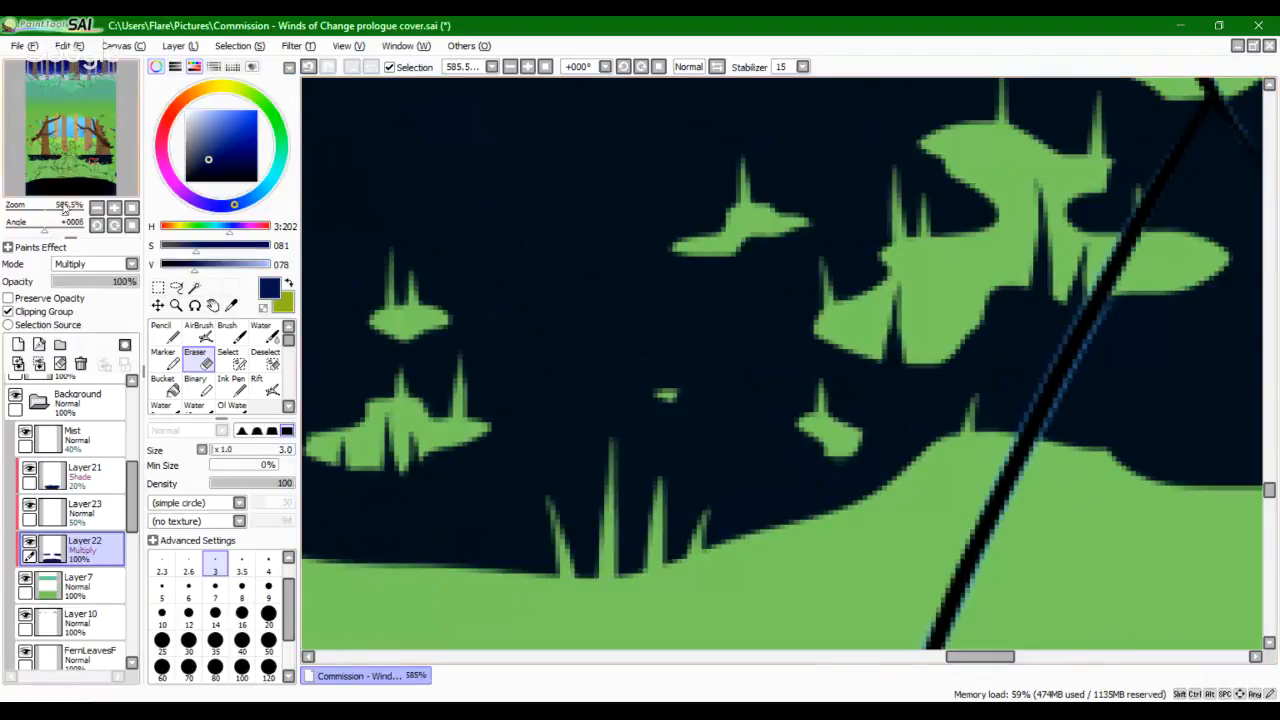
# Step: Try to erase a grass blade up from the light patch crossed by the top of the cat's leg line
pyautogui.moveTo(62, 213); pyautogui.dragTo(51, 213)
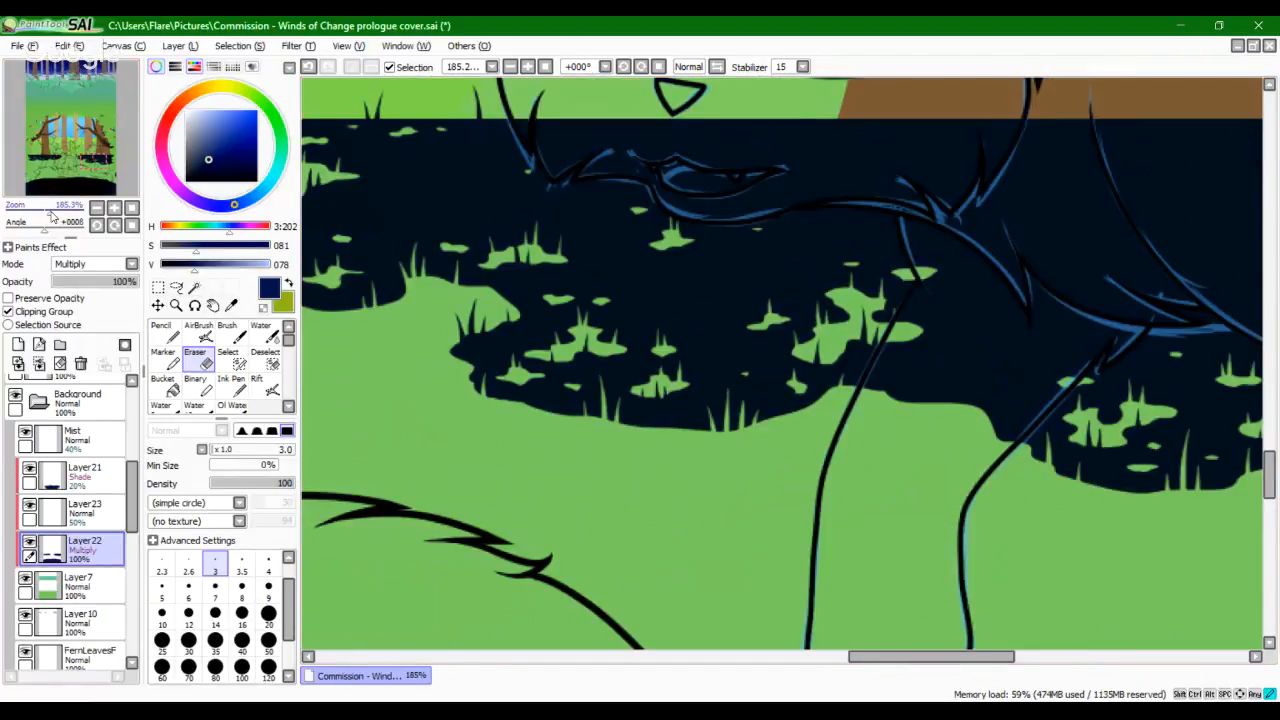
pyautogui.moveTo(93, 164); pyautogui.dragTo(94, 159)
pyautogui.moveTo(51, 212); pyautogui.dragTo(63, 213)
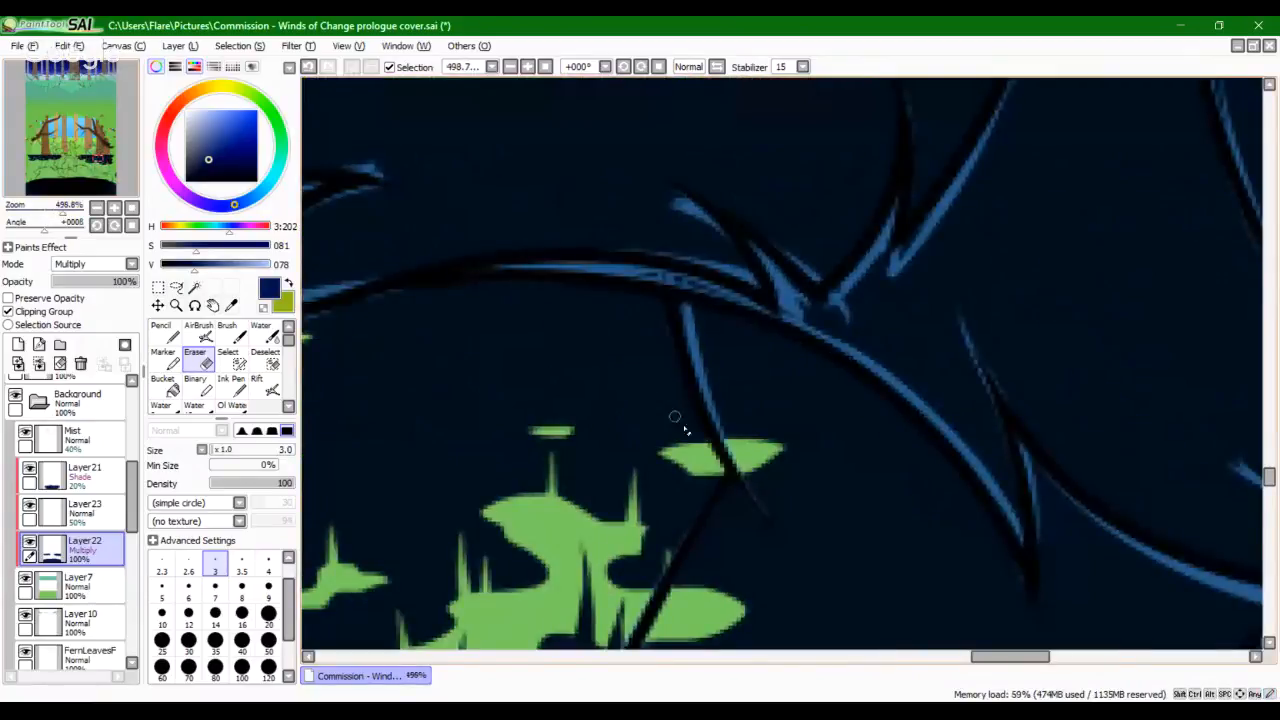
pyautogui.moveTo(681, 410); pyautogui.dragTo(694, 445)
pyautogui.hotkey('ctrl', 'z')
# Step: With the Pencil and the stabilizer at S-6, outline a long, flat shadow across the grass behind the front cat's legs
pyautogui.moveTo(63, 213); pyautogui.dragTo(96, 191)
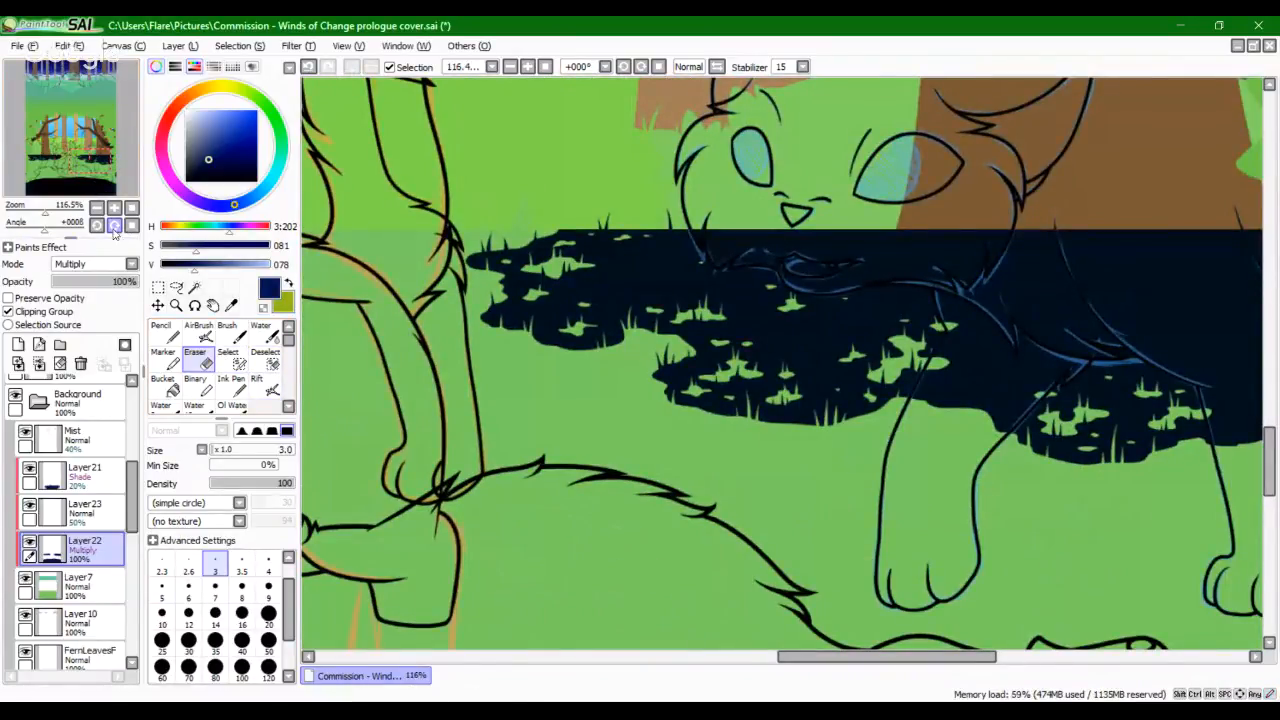
pyautogui.moveTo(45, 214); pyautogui.dragTo(36, 215)
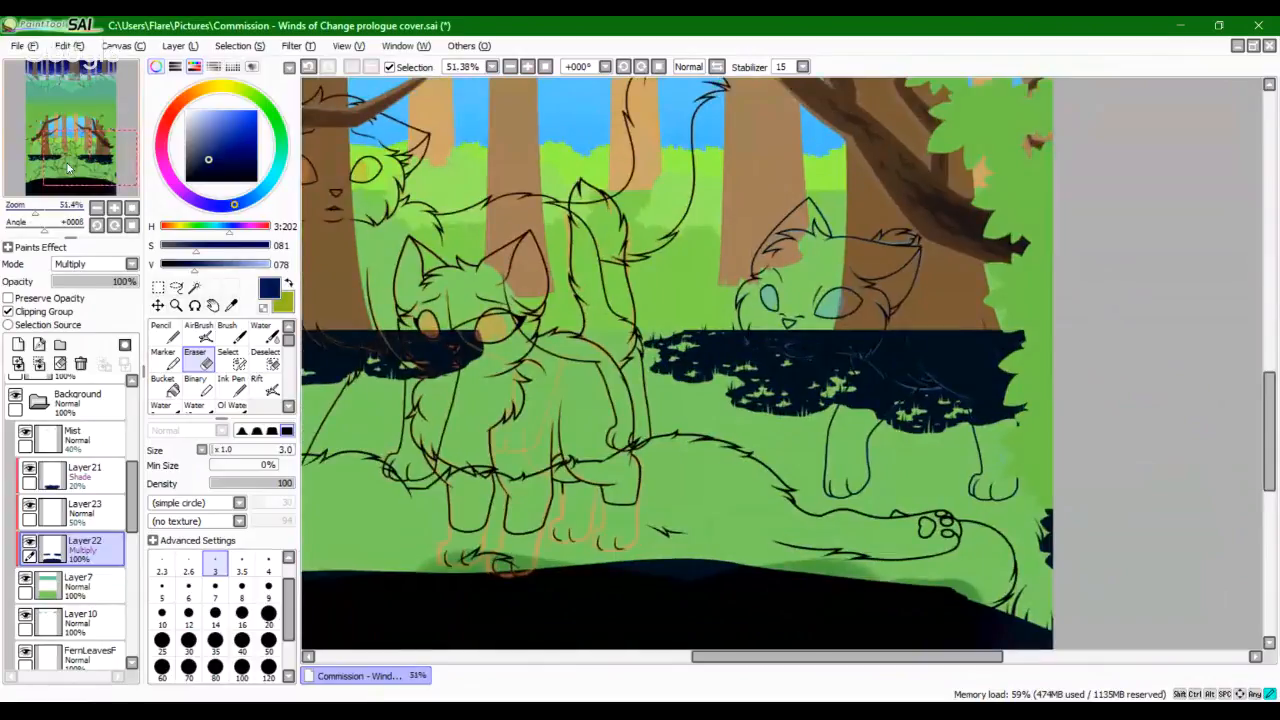
pyautogui.moveTo(64, 168)
pyautogui.mouseDown()
pyautogui.moveTo(38, 185)
pyautogui.moveTo(51, 179)
pyautogui.moveTo(51, 212)
pyautogui.moveTo(71, 175)
pyautogui.moveTo(42, 213)
pyautogui.mouseUp()
pyautogui.click(168, 331)
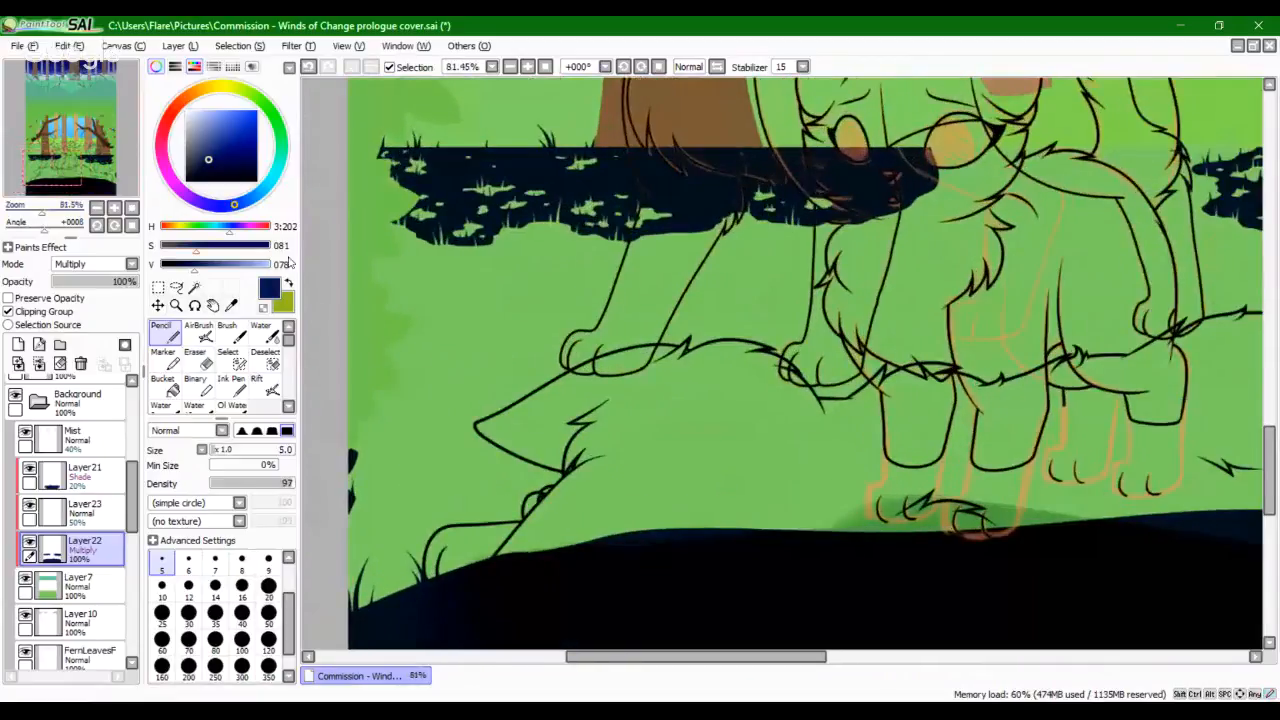
pyautogui.click(802, 67)
pyautogui.click(785, 343)
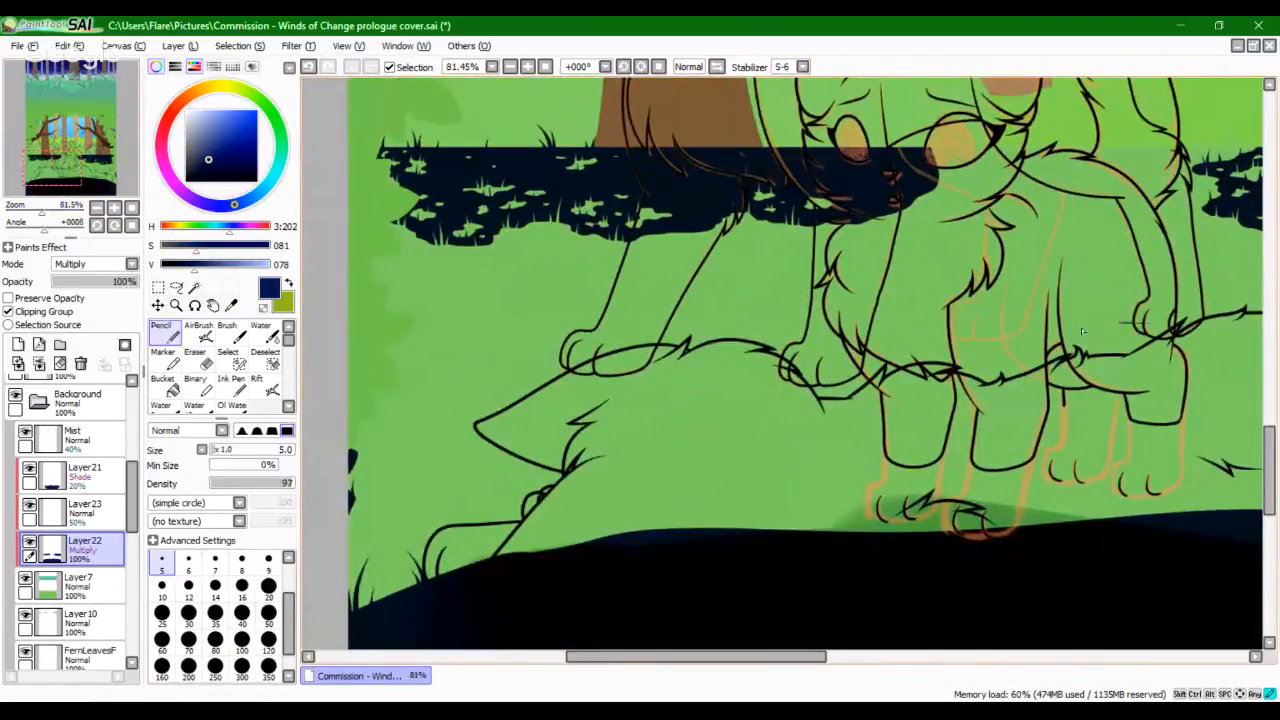
pyautogui.moveTo(860, 352)
pyautogui.mouseDown()
pyautogui.moveTo(565, 370)
pyautogui.moveTo(690, 421)
pyautogui.moveTo(818, 431)
pyautogui.mouseUp()
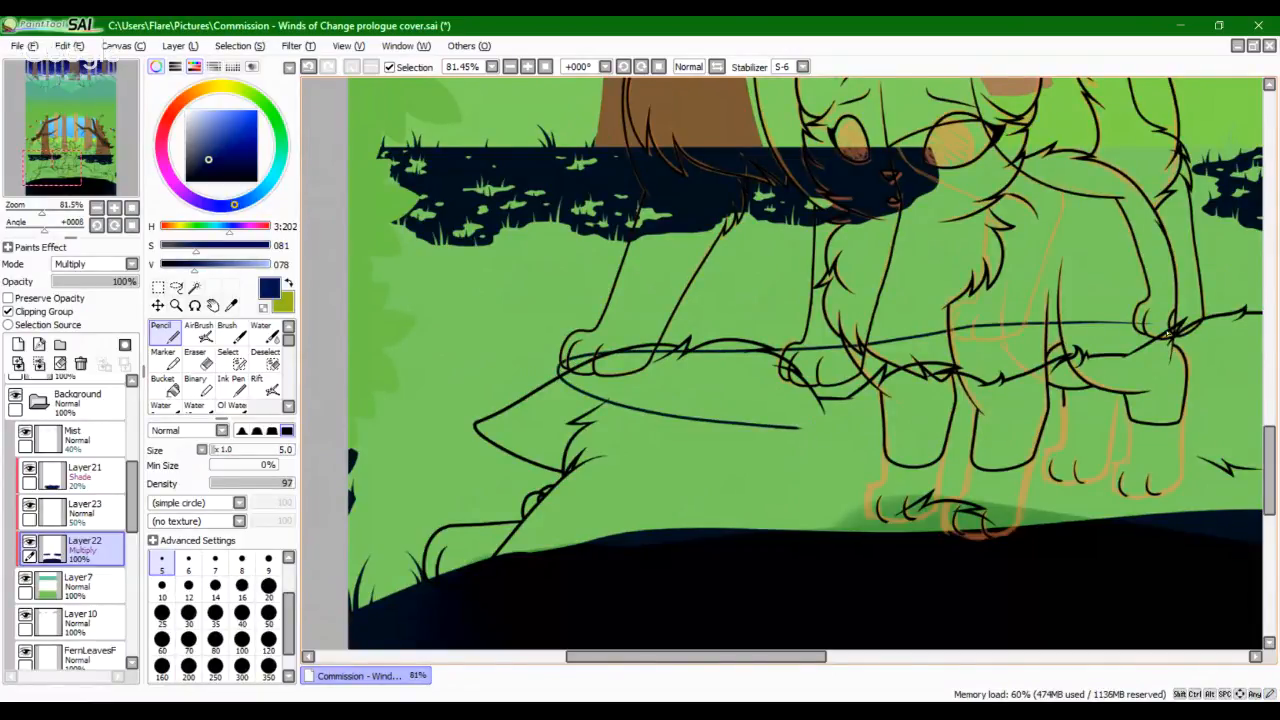
pyautogui.moveTo(1195, 343); pyautogui.dragTo(718, 435)
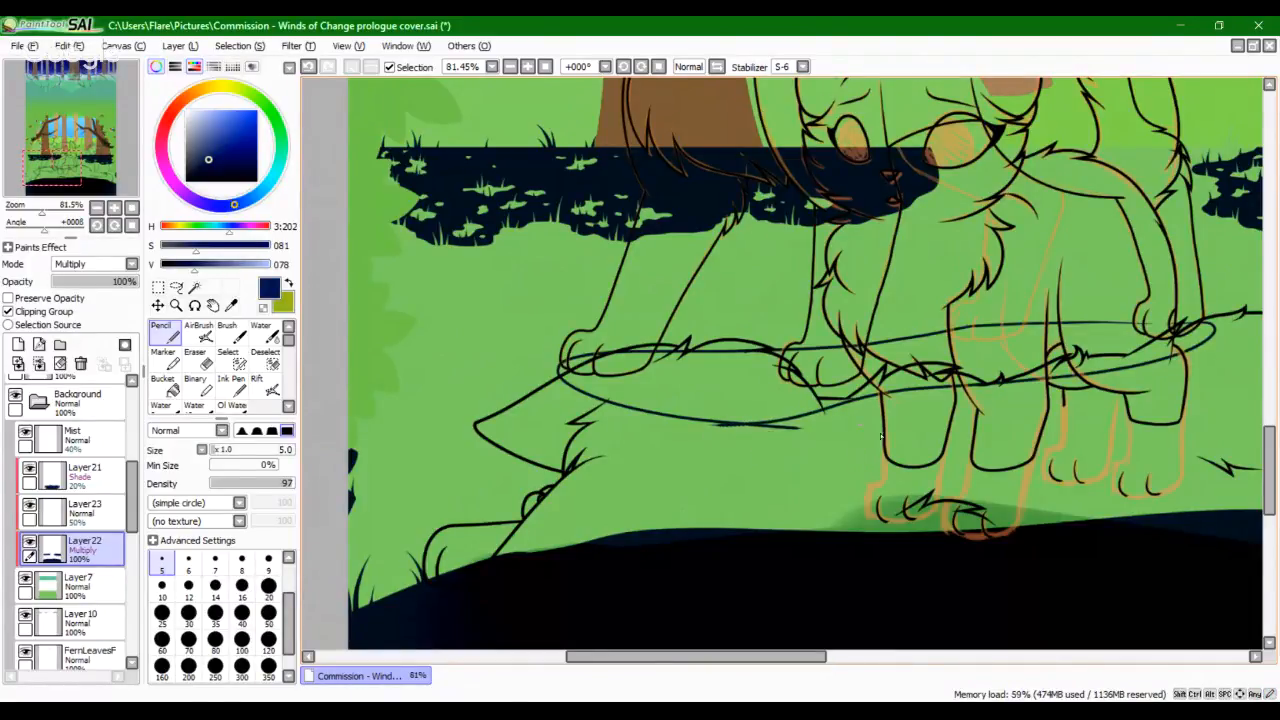
# Step: Try to outline a tapering ground shadow from the canvas's right edge toward the outstretched tail and paw
pyautogui.moveTo(1113, 460); pyautogui.dragTo(745, 411)
pyautogui.moveTo(1108, 471); pyautogui.dragTo(817, 446)
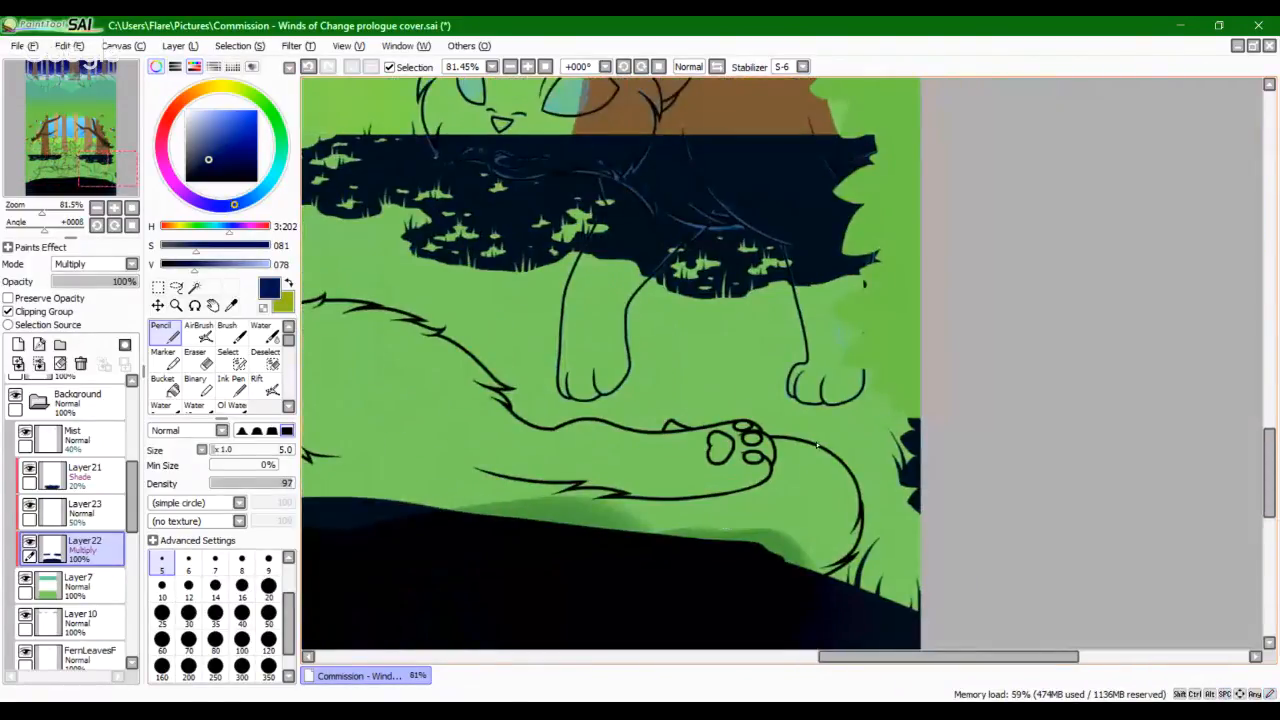
pyautogui.moveTo(842, 360); pyautogui.dragTo(578, 384)
pyautogui.hotkey('ctrl', 'z')
pyautogui.moveTo(840, 360); pyautogui.dragTo(760, 370)
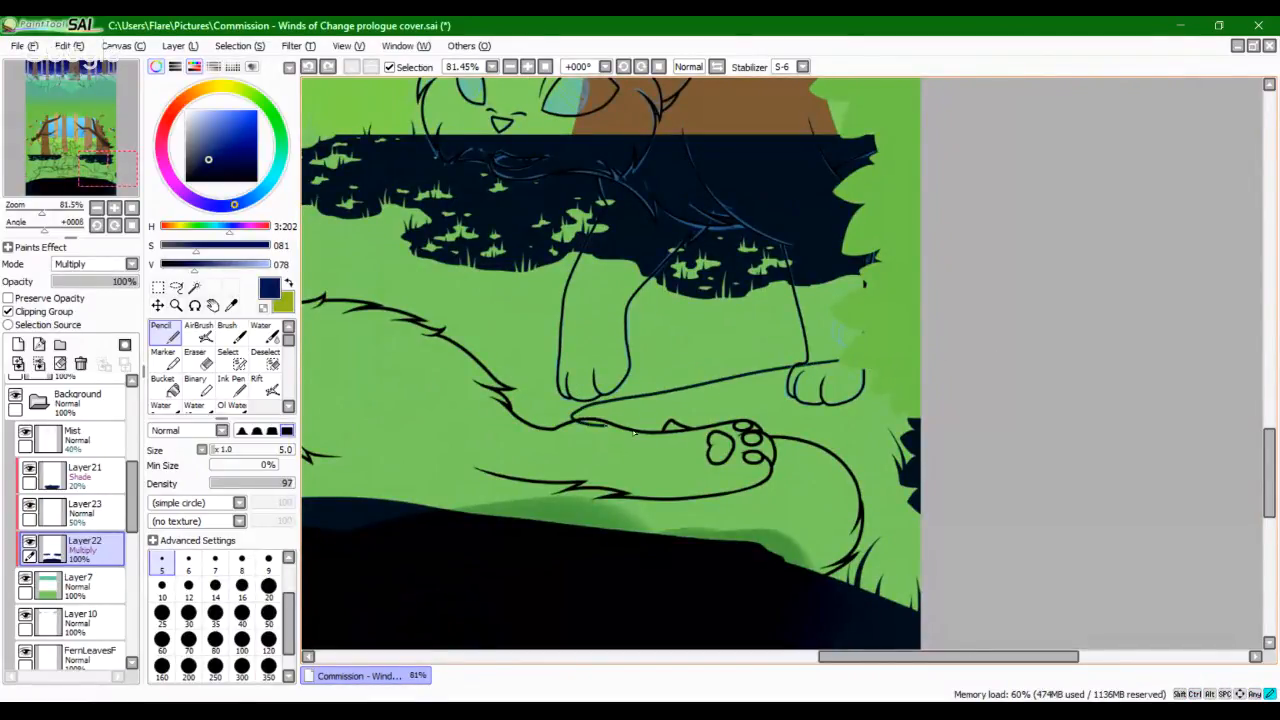
pyautogui.hotkey('ctrl', 'z')
pyautogui.moveTo(714, 382); pyautogui.dragTo(706, 374)
pyautogui.hotkey('ctrl', 'z')
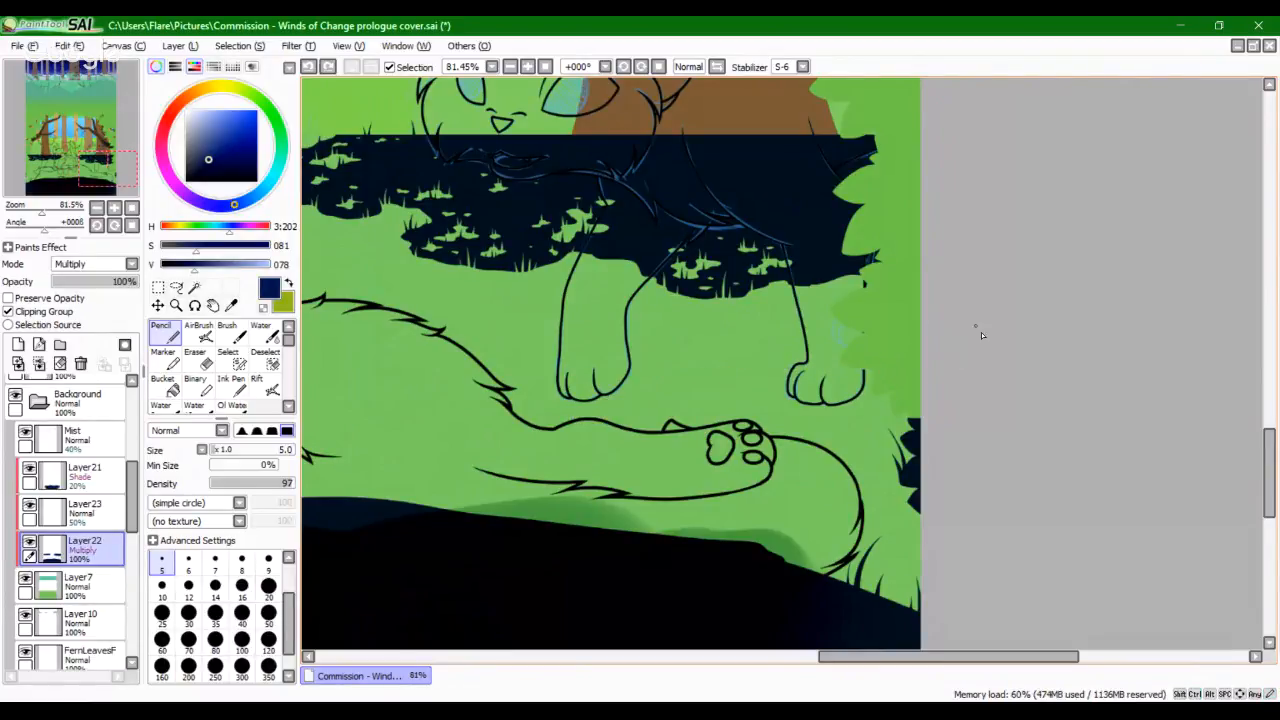
pyautogui.moveTo(804, 352); pyautogui.dragTo(600, 394)
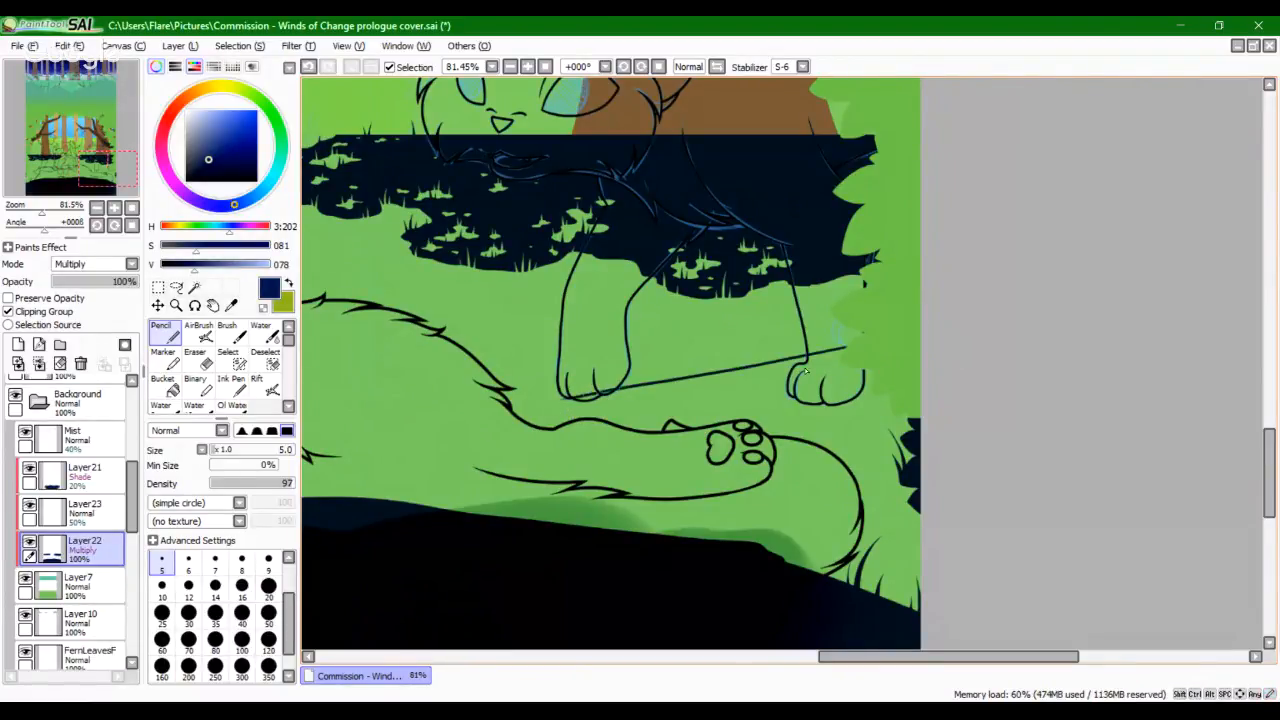
pyautogui.hotkey('ctrl', 'z')
# Step: Outline a pointed ground shadow from the right foliage past the cat's hind paw to the lying cat's leg, and fill it dark blue
pyautogui.moveTo(840, 357)
pyautogui.mouseDown()
pyautogui.moveTo(550, 428)
pyautogui.moveTo(667, 434)
pyautogui.mouseUp()
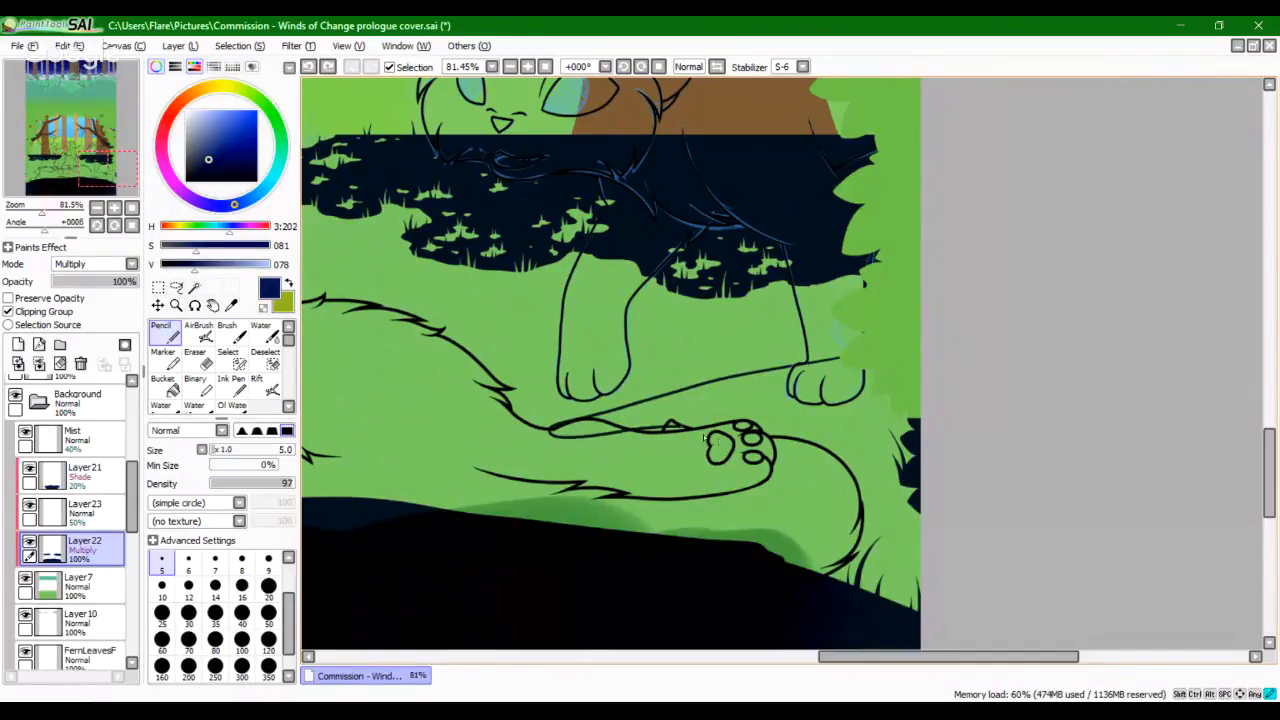
pyautogui.moveTo(760, 440); pyautogui.dragTo(906, 416)
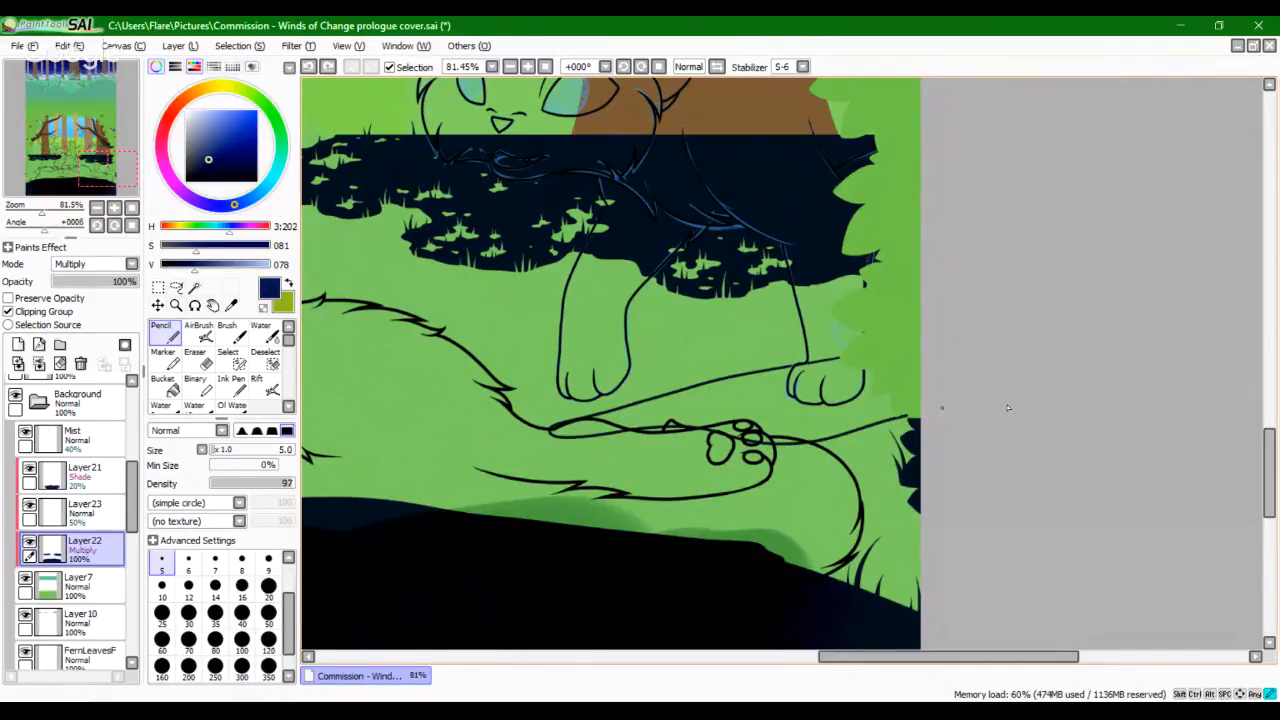
pyautogui.click(165, 385)
pyautogui.click(718, 400)
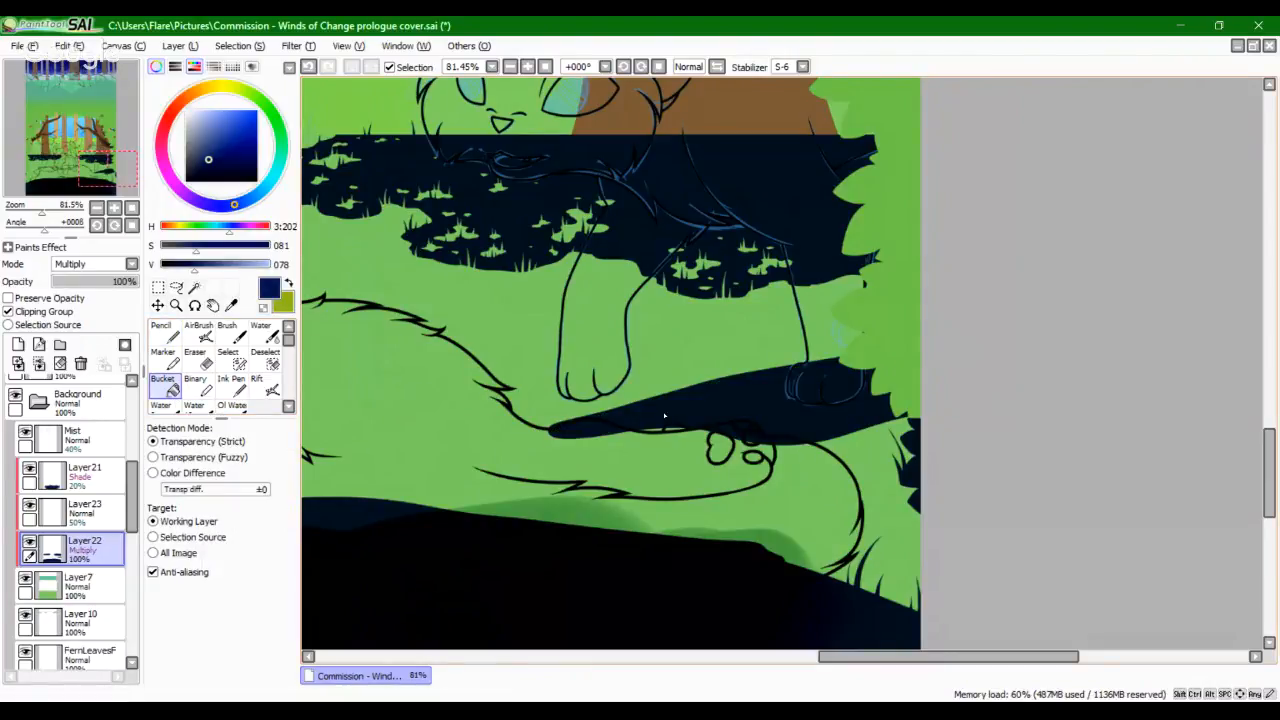
# Step: With the Pencil and the stabilizer at 15, close the gap in the long flat shadow's outline near the hind paw, and fill it dark blue
pyautogui.click(52, 171)
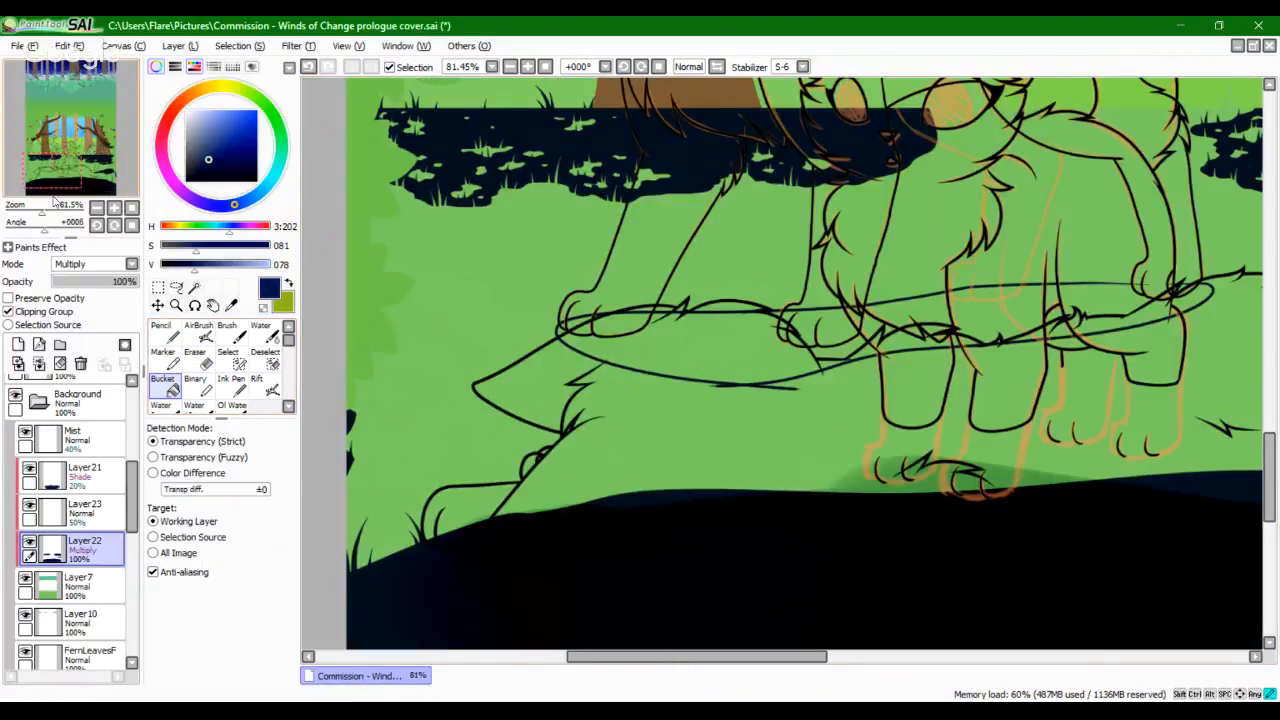
pyautogui.click(49, 162)
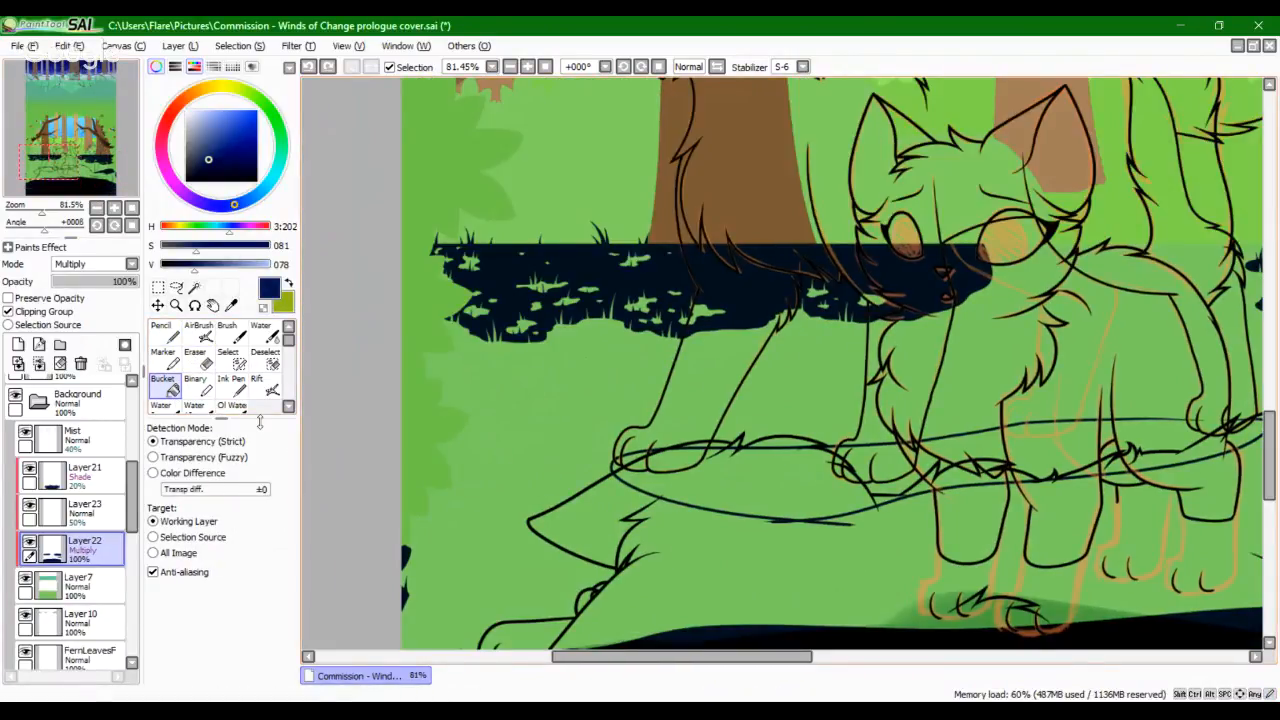
pyautogui.click(165, 332)
pyautogui.moveTo(795, 542); pyautogui.dragTo(537, 532)
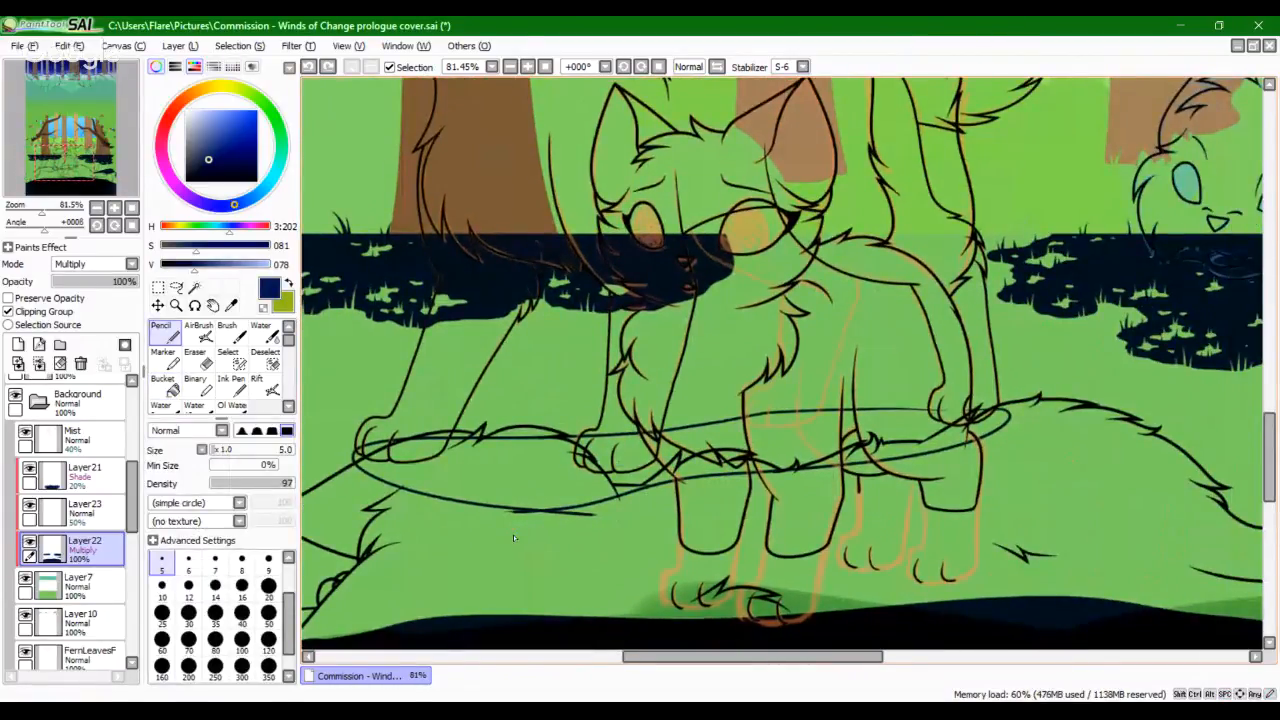
pyautogui.moveTo(36, 210); pyautogui.dragTo(56, 210)
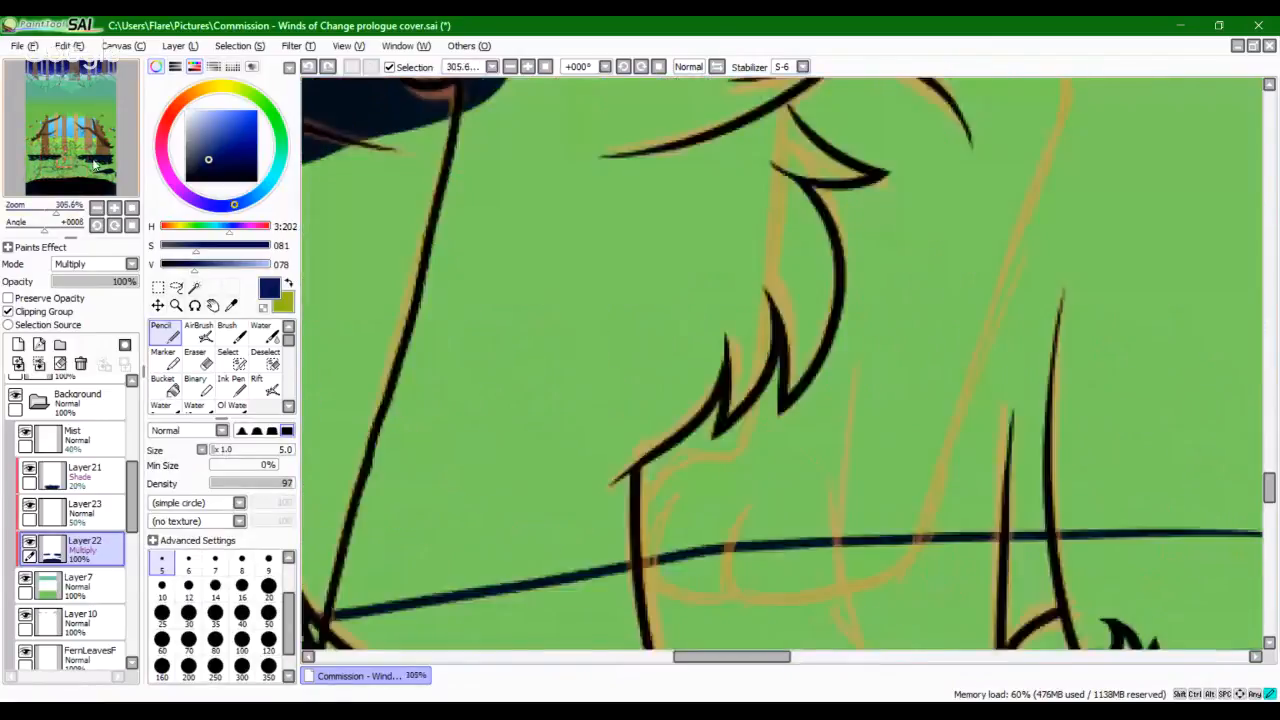
pyautogui.moveTo(68, 162); pyautogui.dragTo(108, 165)
pyautogui.click(802, 66)
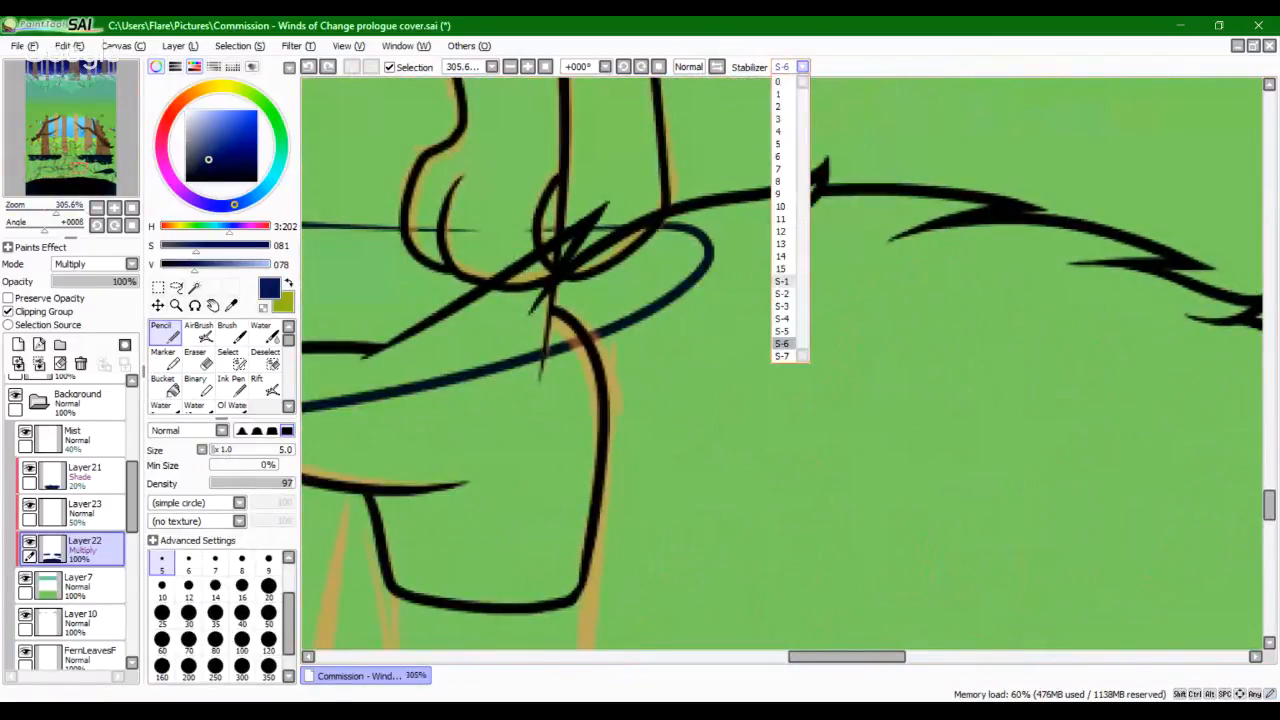
pyautogui.click(786, 279)
pyautogui.moveTo(462, 231)
pyautogui.mouseDown()
pyautogui.moveTo(537, 222)
pyautogui.moveTo(523, 222)
pyautogui.moveTo(550, 239)
pyautogui.mouseUp()
pyautogui.hotkey('ctrl', 'z')
pyautogui.hotkey('ctrl', 'z')
pyautogui.moveTo(452, 231); pyautogui.dragTo(545, 224)
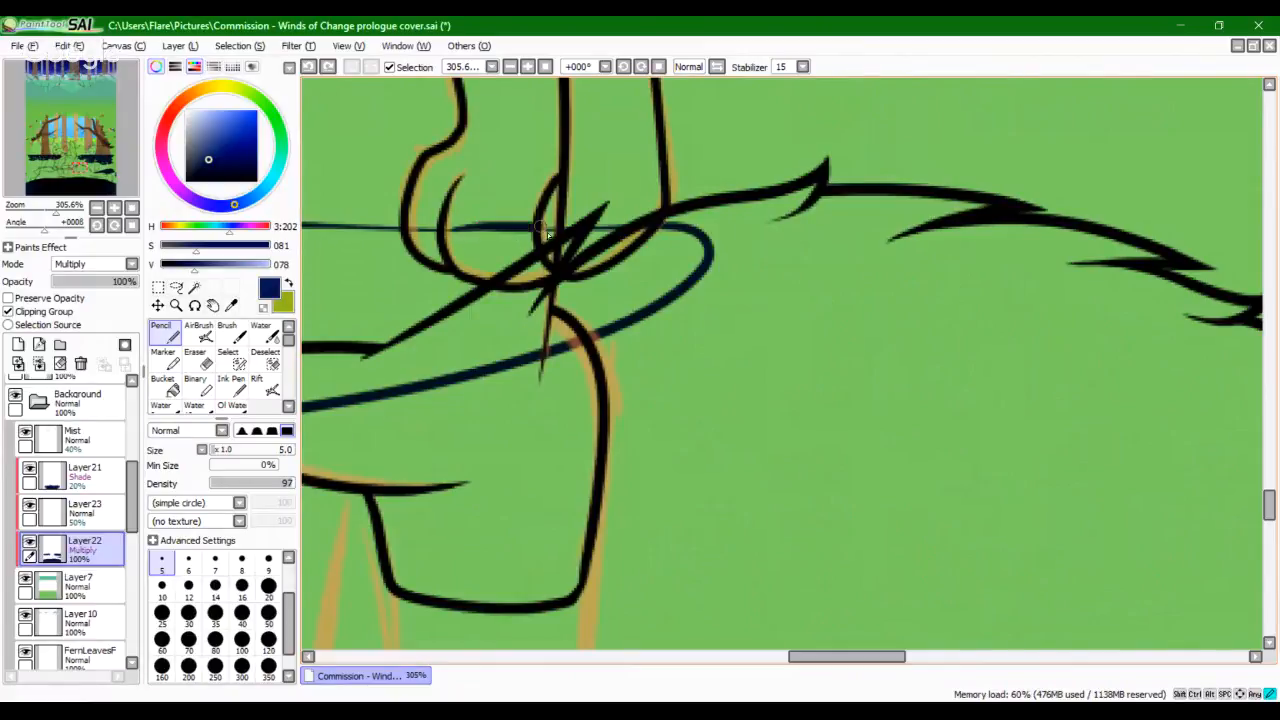
pyautogui.hotkey('ctrl', 'z')
pyautogui.moveTo(450, 231); pyautogui.dragTo(540, 226)
pyautogui.hotkey('ctrl', 'z')
pyautogui.moveTo(458, 235); pyautogui.dragTo(565, 228)
pyautogui.click(162, 383)
pyautogui.click(459, 372)
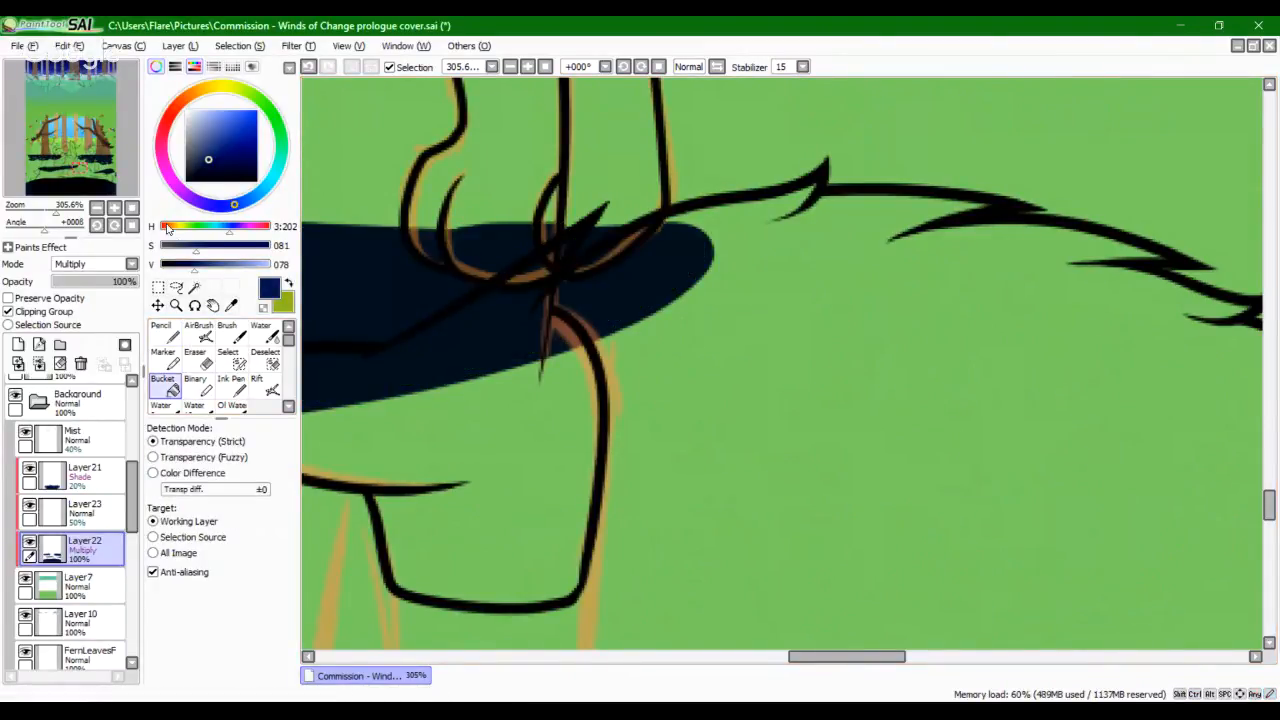
# Step: With the Eraser at size 50, trim the pointed shadow's lower edge along the lying cat's outstretched paw
pyautogui.moveTo(105, 189)
pyautogui.mouseDown()
pyautogui.moveTo(69, 195)
pyautogui.moveTo(151, 188)
pyautogui.moveTo(118, 181)
pyautogui.moveTo(118, 205)
pyautogui.mouseUp()
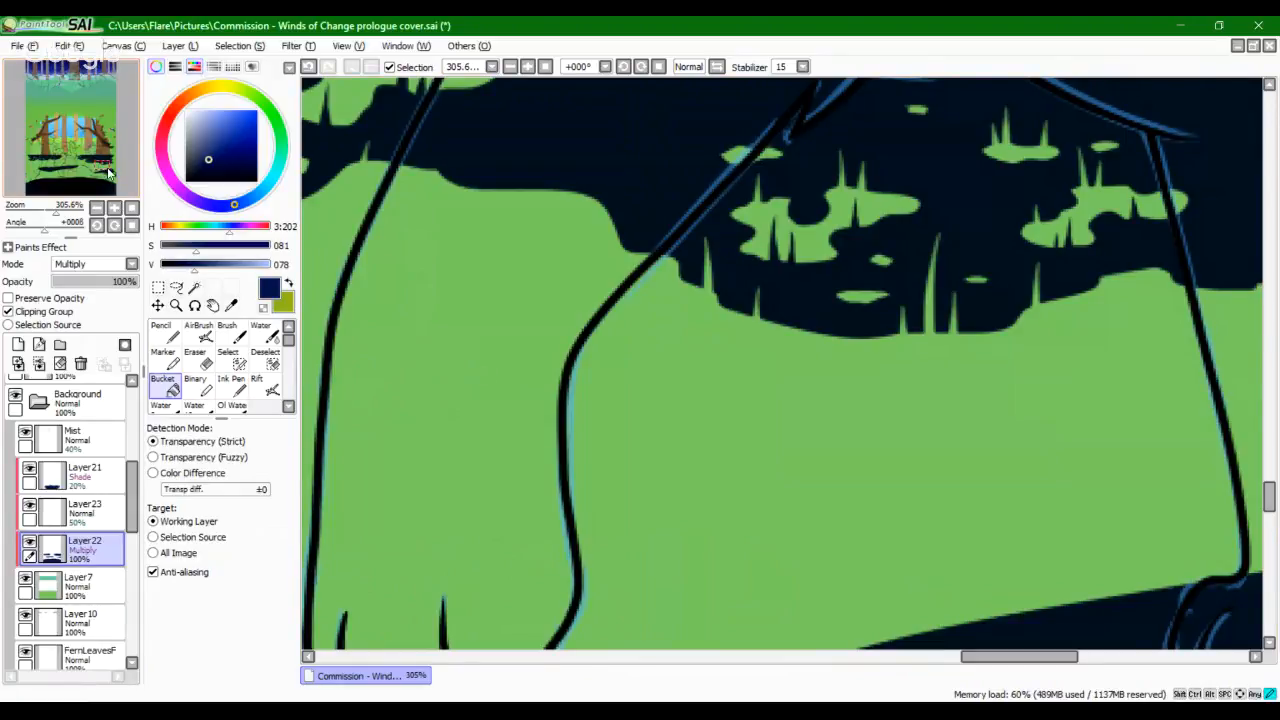
pyautogui.click(108, 172)
pyautogui.moveTo(856, 386); pyautogui.dragTo(854, 340)
pyautogui.moveTo(412, 371); pyautogui.dragTo(1108, 352)
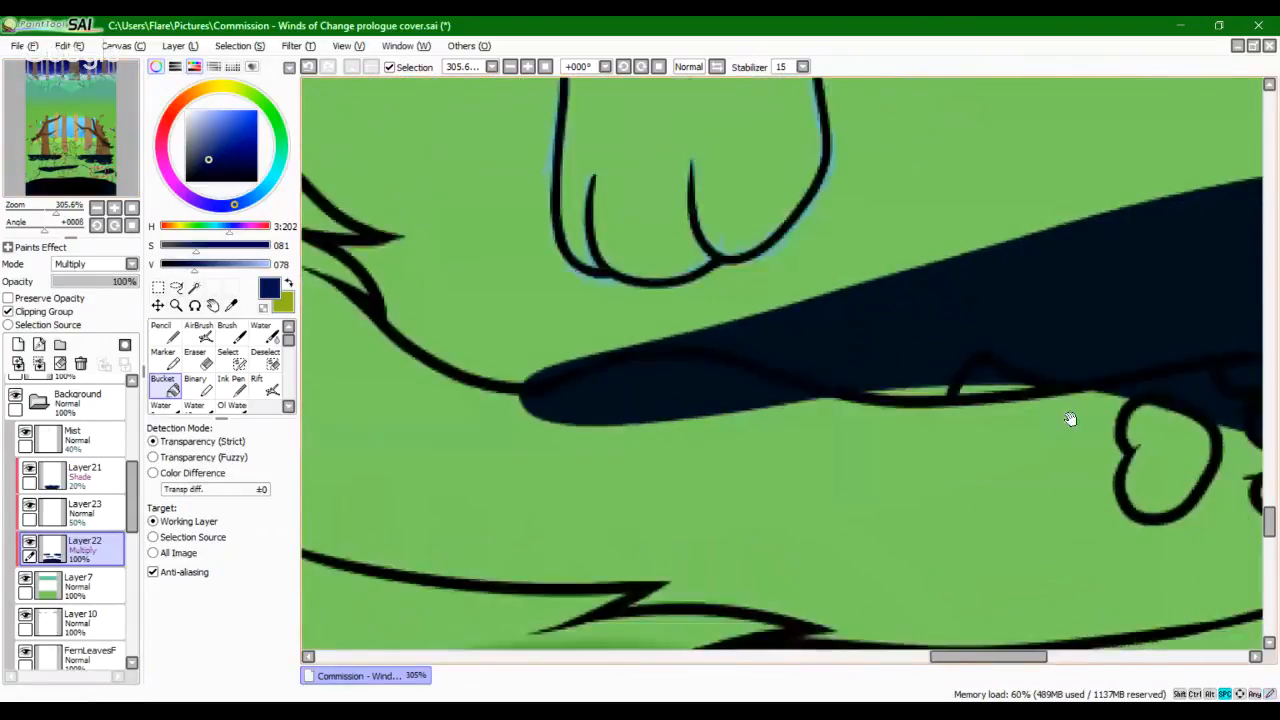
pyautogui.moveTo(1070, 418); pyautogui.dragTo(1057, 398)
pyautogui.click(195, 357)
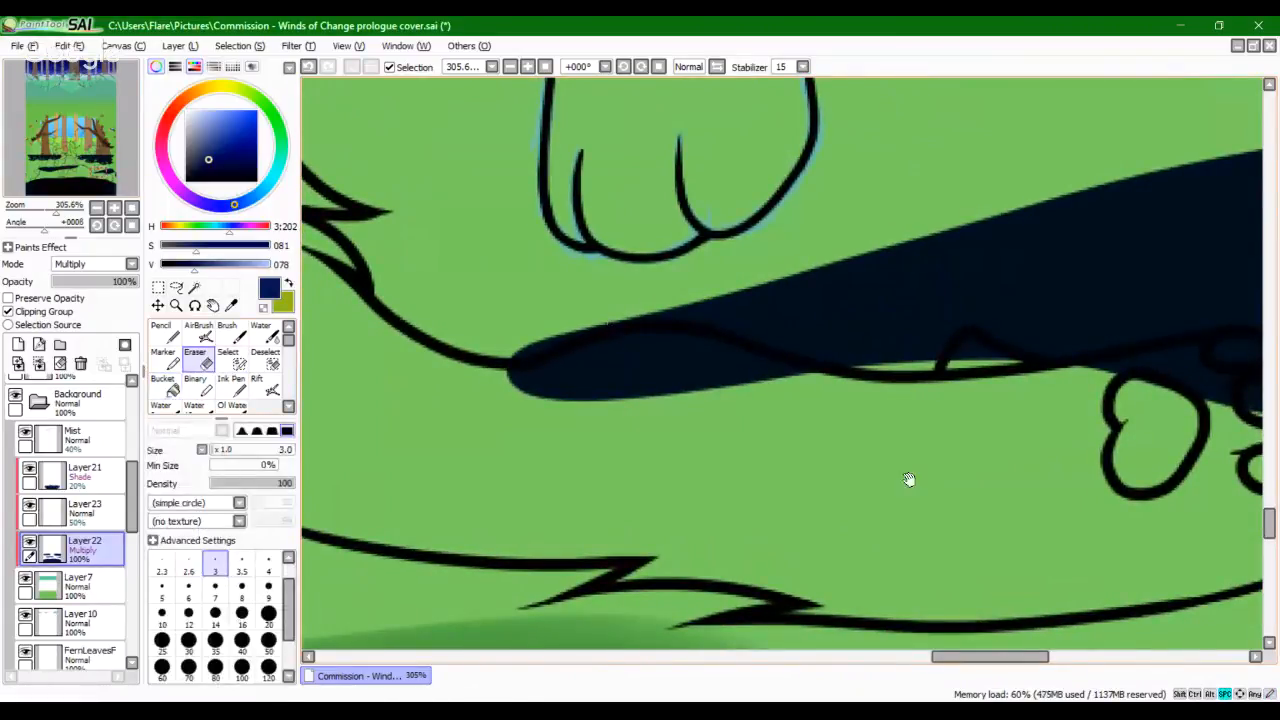
pyautogui.moveTo(909, 480); pyautogui.dragTo(495, 423)
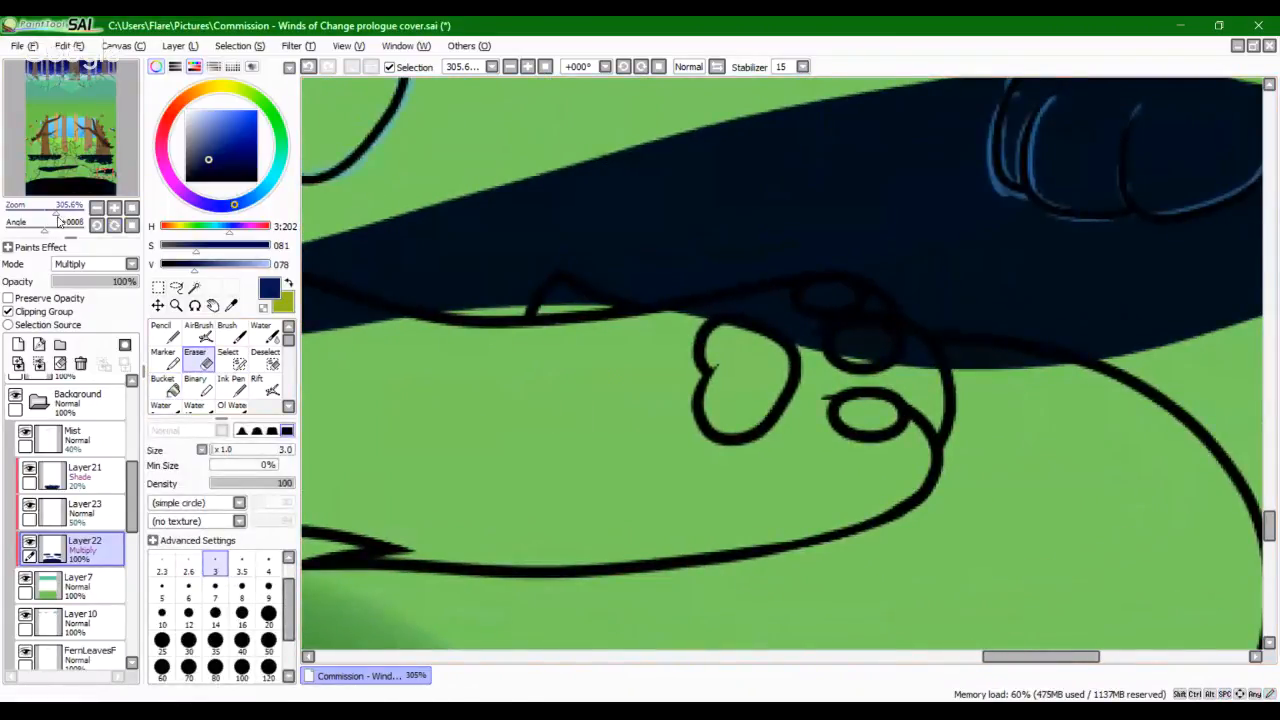
pyautogui.moveTo(56, 211); pyautogui.dragTo(54, 211)
pyautogui.moveTo(462, 439)
pyautogui.mouseDown()
pyautogui.moveTo(583, 569)
pyautogui.moveTo(591, 597)
pyautogui.mouseUp()
pyautogui.click(266, 646)
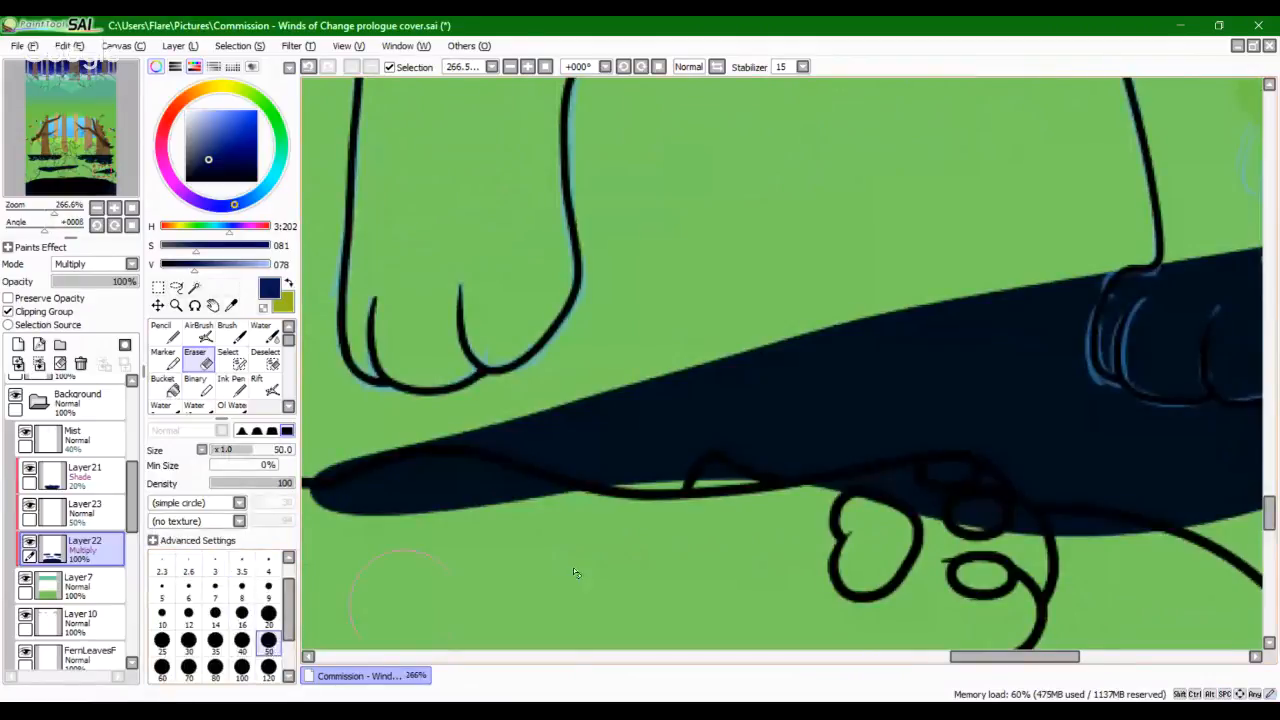
pyautogui.moveTo(744, 566); pyautogui.dragTo(626, 546)
pyautogui.moveTo(465, 515)
pyautogui.mouseDown()
pyautogui.moveTo(764, 482)
pyautogui.moveTo(798, 510)
pyautogui.moveTo(866, 494)
pyautogui.moveTo(690, 515)
pyautogui.moveTo(878, 551)
pyautogui.moveTo(474, 513)
pyautogui.moveTo(447, 523)
pyautogui.moveTo(761, 485)
pyautogui.moveTo(913, 532)
pyautogui.moveTo(621, 519)
pyautogui.moveTo(880, 528)
pyautogui.moveTo(1086, 586)
pyautogui.mouseUp()
pyautogui.hotkey('ctrl', 'z')
pyautogui.hotkey('ctrl', 'z')
pyautogui.hotkey('ctrl', 'z')
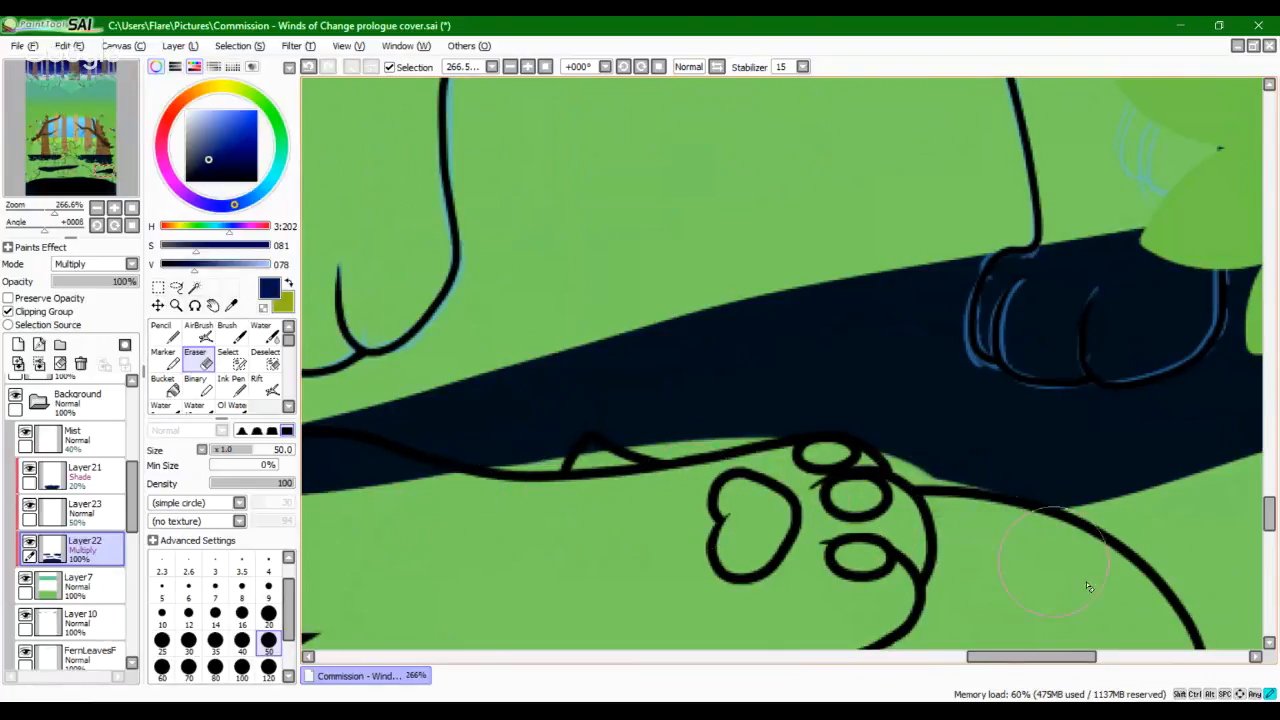
pyautogui.moveTo(905, 565); pyautogui.dragTo(1083, 586)
pyautogui.moveTo(805, 505); pyautogui.dragTo(1072, 590)
pyautogui.press('space')
# Step: With the Eraser at size 20, smooth the pointed shadow's lower edge into a curve between the outstretched paw and the right foliage
pyautogui.moveTo(972, 593); pyautogui.dragTo(669, 551)
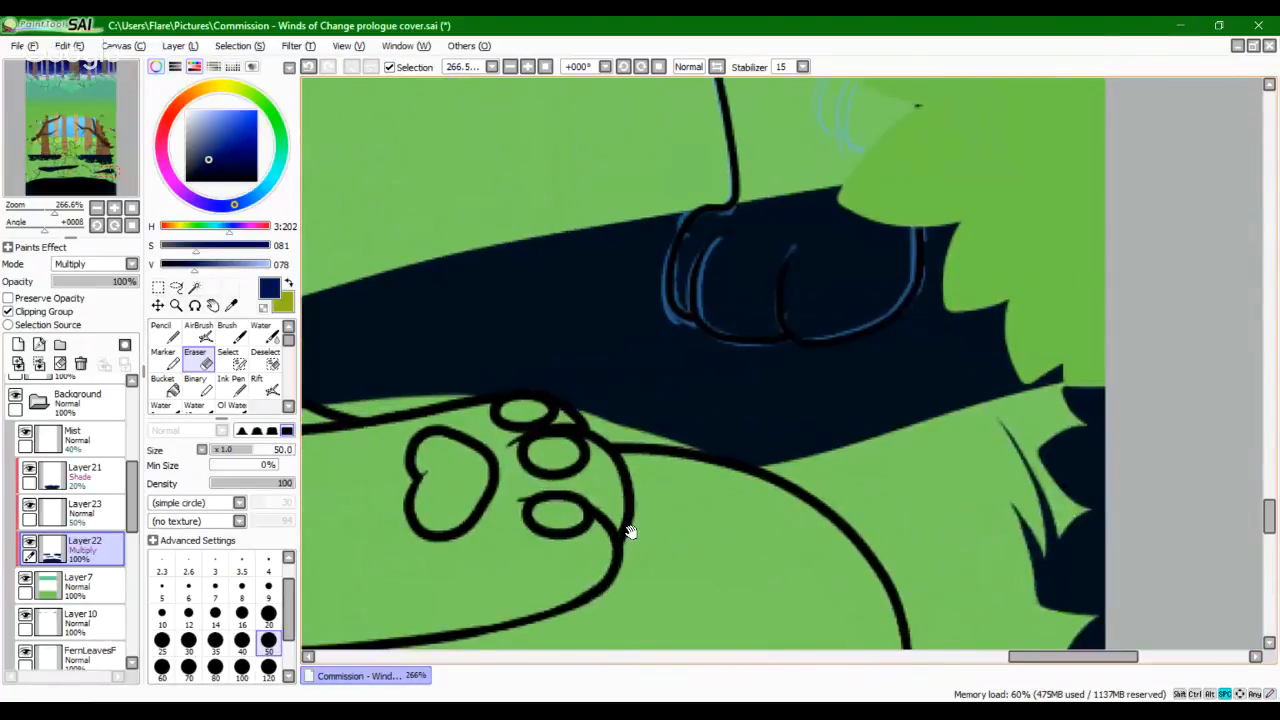
pyautogui.click(268, 613)
pyautogui.moveTo(448, 403); pyautogui.dragTo(668, 464)
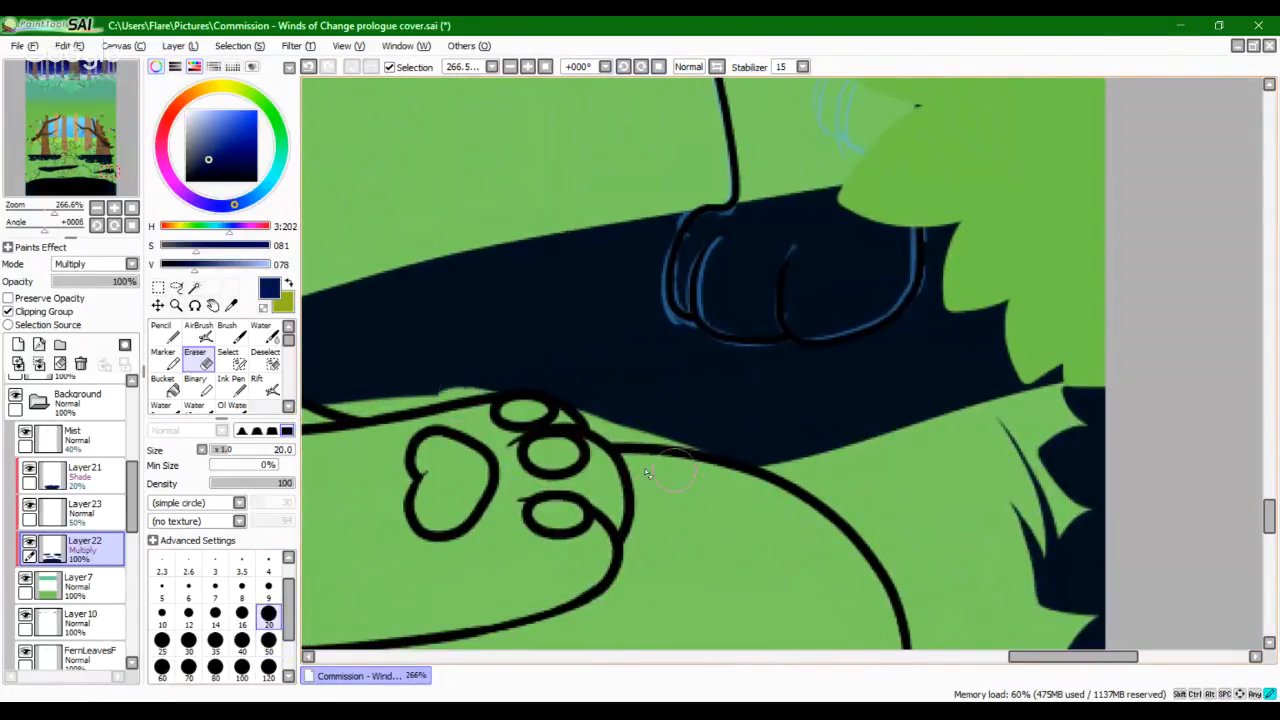
pyautogui.hotkey('ctrl', 'z')
pyautogui.moveTo(590, 427)
pyautogui.mouseDown()
pyautogui.moveTo(837, 493)
pyautogui.moveTo(570, 415)
pyautogui.moveTo(850, 478)
pyautogui.mouseUp()
pyautogui.hotkey('ctrl', 'z')
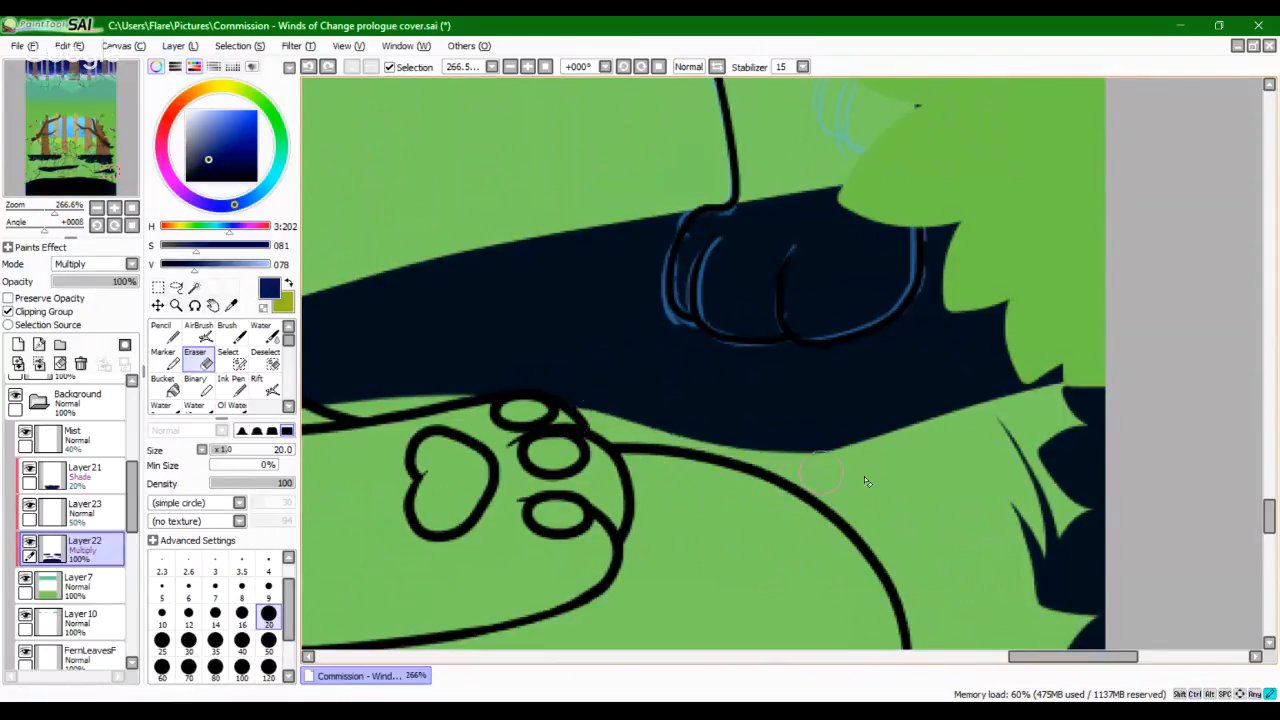
pyautogui.hotkey('ctrl', 'z')
pyautogui.moveTo(590, 436); pyautogui.dragTo(938, 458)
pyautogui.hotkey('ctrl', 'z')
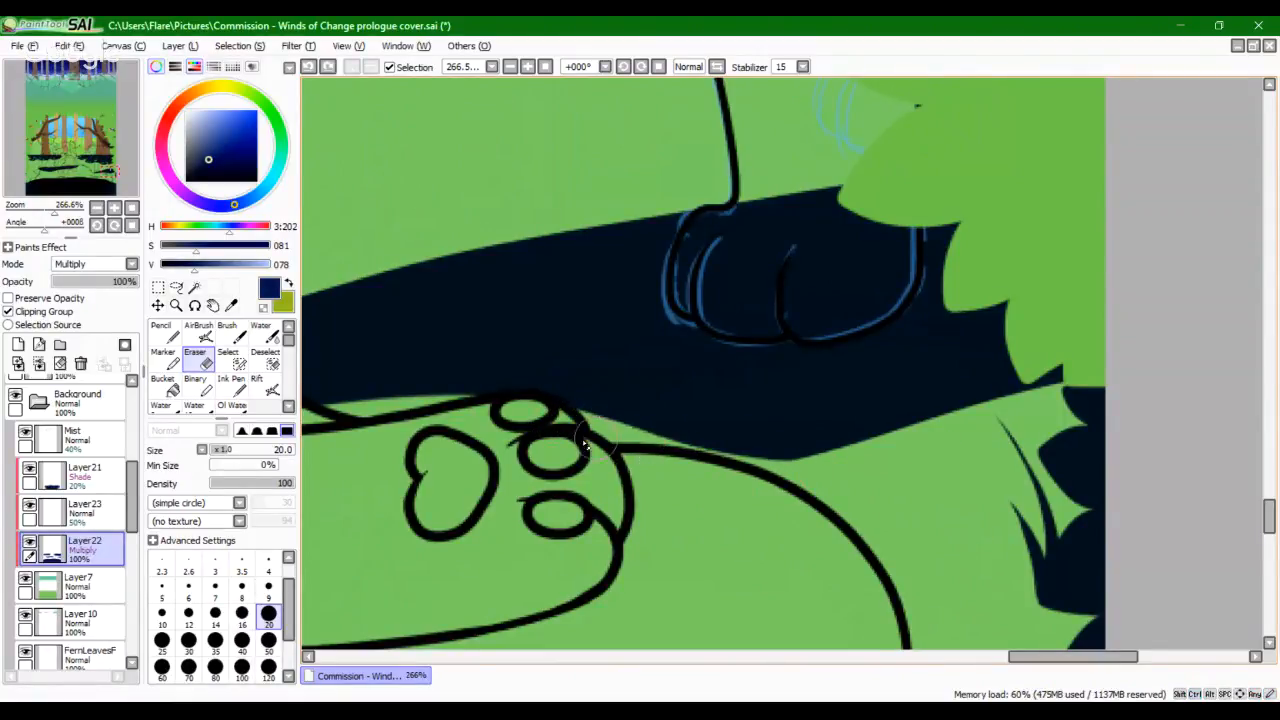
pyautogui.moveTo(580, 432); pyautogui.dragTo(763, 493)
pyautogui.moveTo(620, 449); pyautogui.dragTo(1008, 436)
pyautogui.moveTo(760, 477); pyautogui.dragTo(1080, 420)
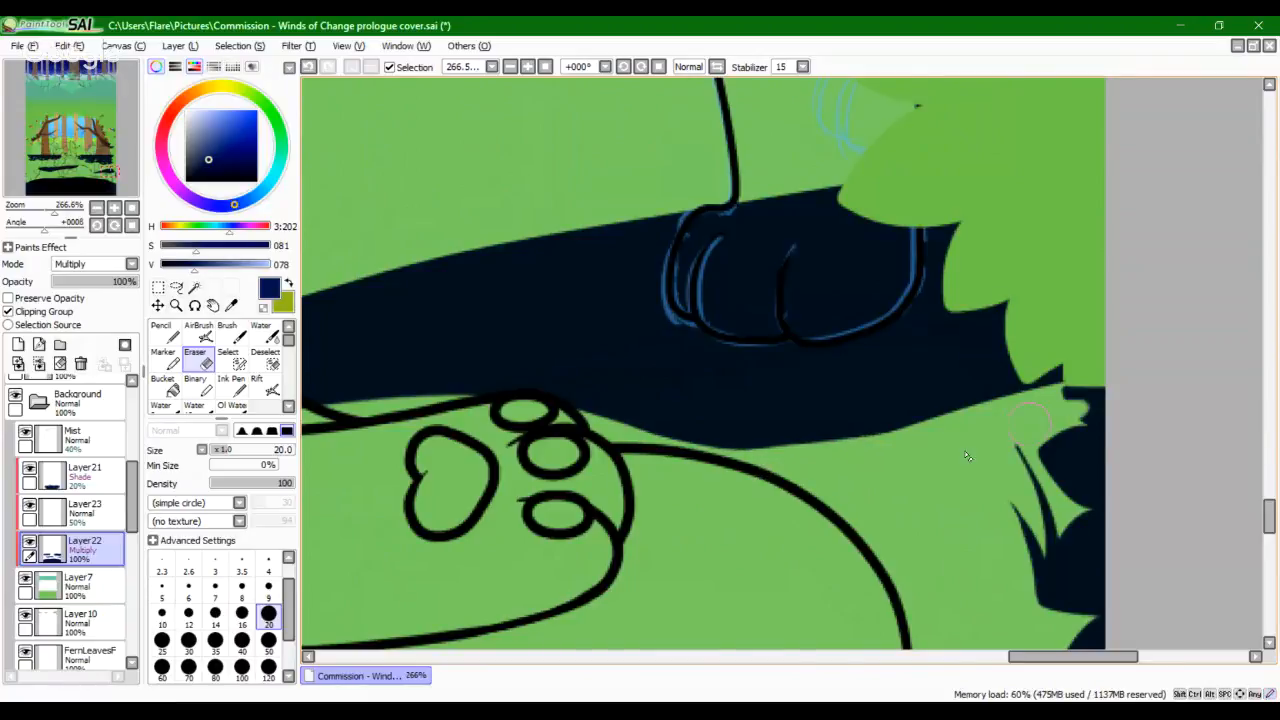
pyautogui.hotkey('ctrl', 'z')
pyautogui.moveTo(750, 470)
pyautogui.mouseDown()
pyautogui.moveTo(865, 477)
pyautogui.moveTo(933, 461)
pyautogui.moveTo(963, 438)
pyautogui.moveTo(746, 491)
pyautogui.mouseUp()
pyautogui.hotkey('ctrl', 'z')
pyautogui.moveTo(935, 438)
pyautogui.mouseDown()
pyautogui.moveTo(653, 452)
pyautogui.moveTo(535, 404)
pyautogui.moveTo(713, 466)
pyautogui.moveTo(918, 450)
pyautogui.mouseUp()
pyautogui.hotkey('ctrl', 'z')
pyautogui.moveTo(622, 436); pyautogui.dragTo(934, 443)
pyautogui.hotkey('ctrl', 'z')
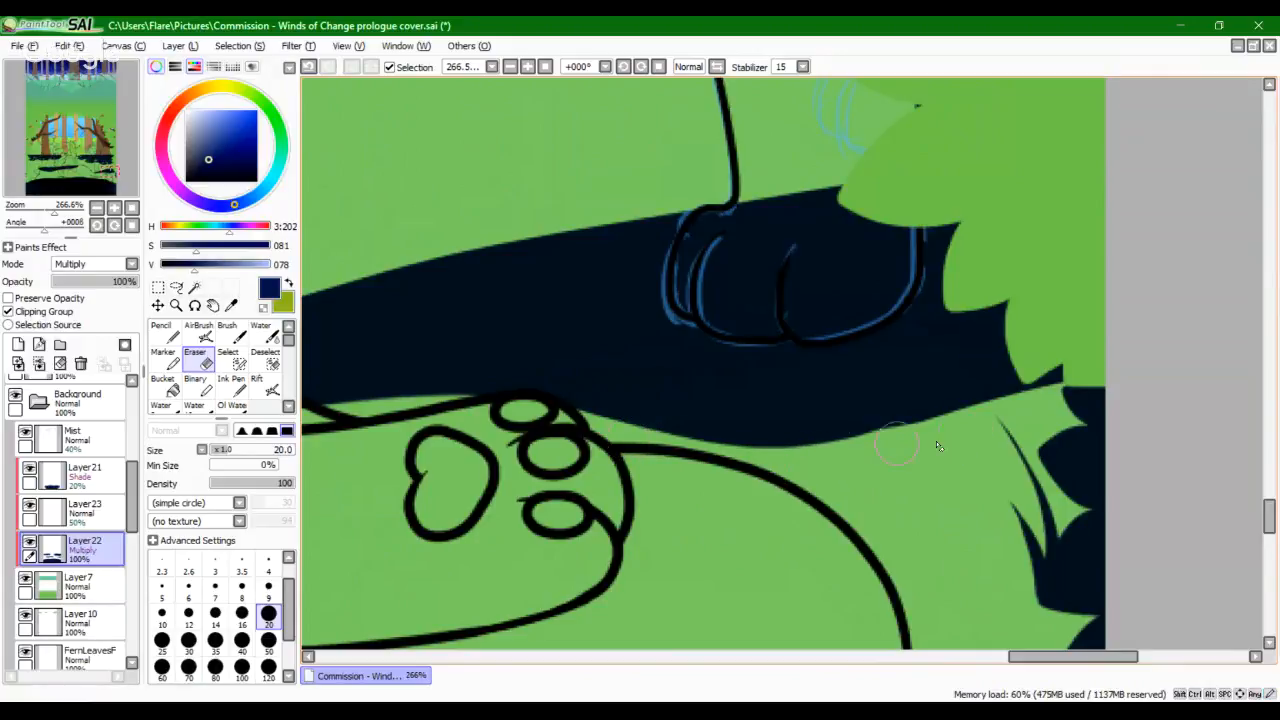
pyautogui.hotkey('ctrl', 'z')
pyautogui.moveTo(850, 457)
pyautogui.mouseDown()
pyautogui.moveTo(939, 440)
pyautogui.moveTo(925, 450)
pyautogui.moveTo(932, 436)
pyautogui.mouseUp()
pyautogui.hotkey('ctrl', 'z')
pyautogui.hotkey('ctrl', 'z')
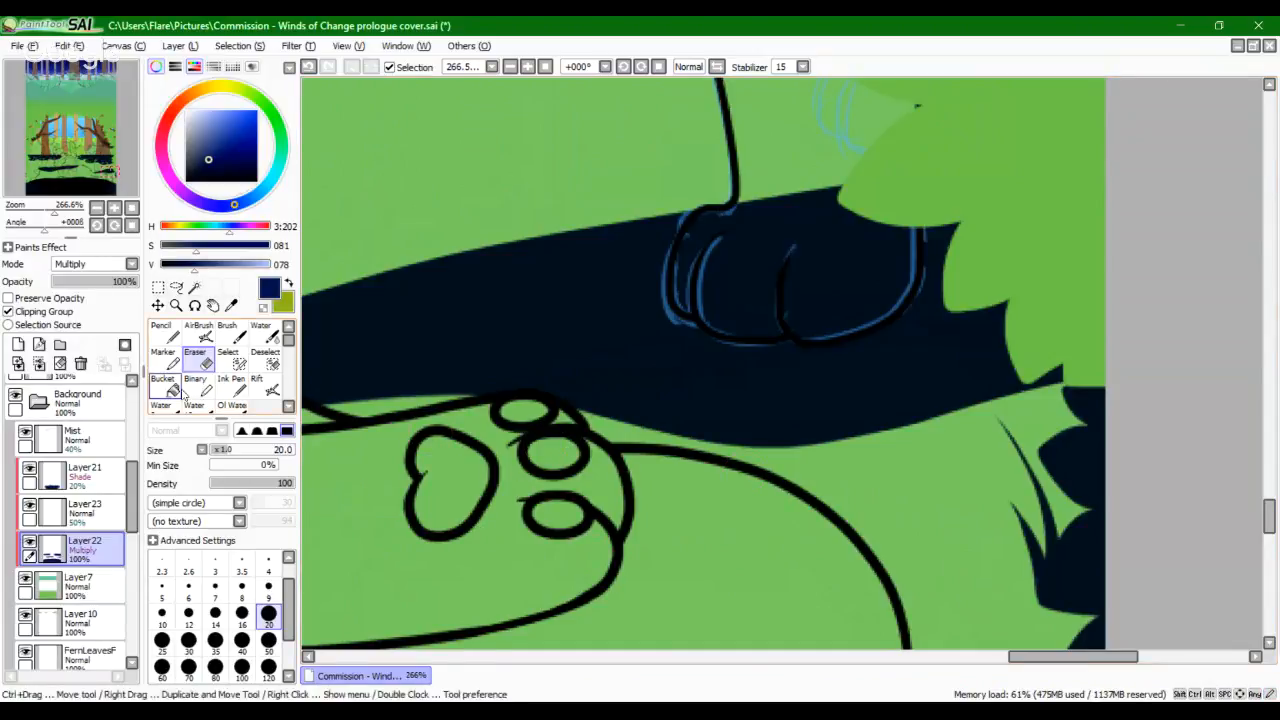
# Step: With the Eraser at size 7, cut grass blades up into the pointed shadow's lower edge beside the right foliage
pyautogui.click(215, 598)
pyautogui.moveTo(52, 210); pyautogui.dragTo(58, 210)
pyautogui.moveTo(909, 440); pyautogui.dragTo(676, 248)
pyautogui.moveTo(774, 128)
pyautogui.mouseDown()
pyautogui.moveTo(820, 227)
pyautogui.moveTo(820, 182)
pyautogui.moveTo(783, 132)
pyautogui.moveTo(807, 232)
pyautogui.mouseUp()
pyautogui.hotkey('ctrl', 'z')
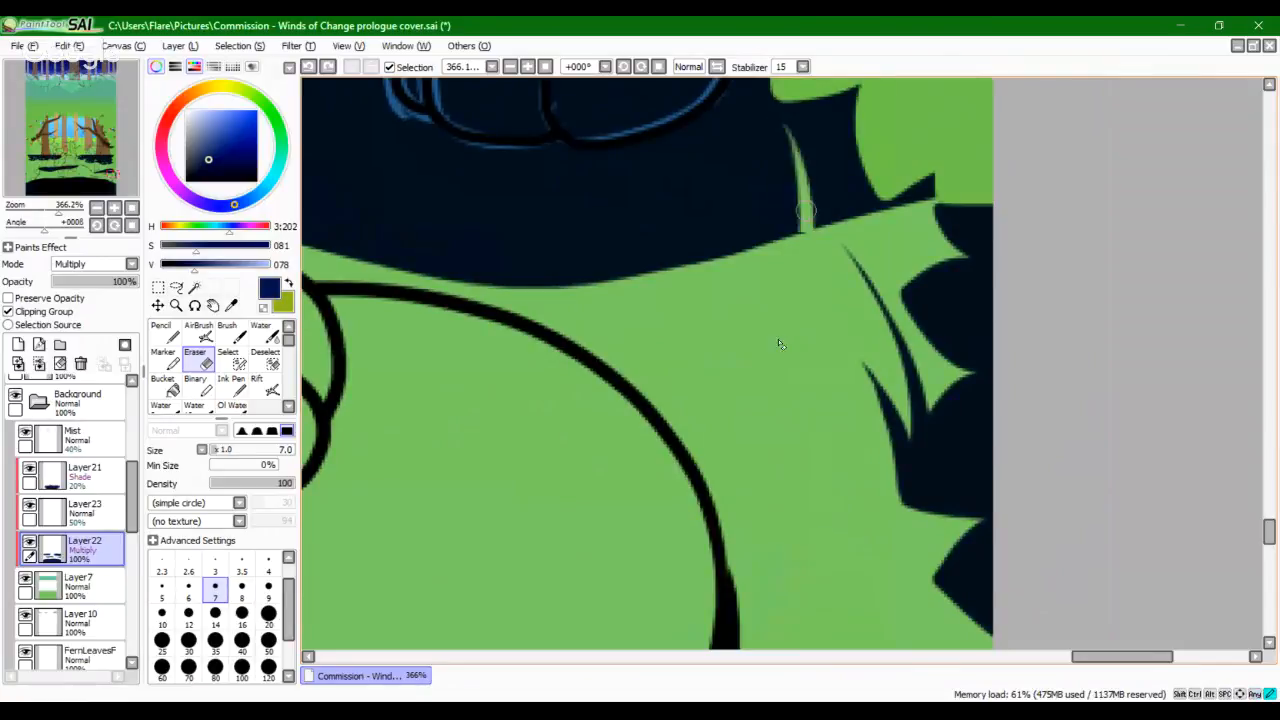
pyautogui.moveTo(777, 178)
pyautogui.mouseDown()
pyautogui.moveTo(794, 290)
pyautogui.moveTo(768, 191)
pyautogui.moveTo(785, 320)
pyautogui.mouseUp()
pyautogui.hotkey('ctrl', 'z')
pyautogui.moveTo(858, 168); pyautogui.dragTo(878, 248)
pyautogui.hotkey('ctrl', 'z')
pyautogui.moveTo(859, 166); pyautogui.dragTo(882, 250)
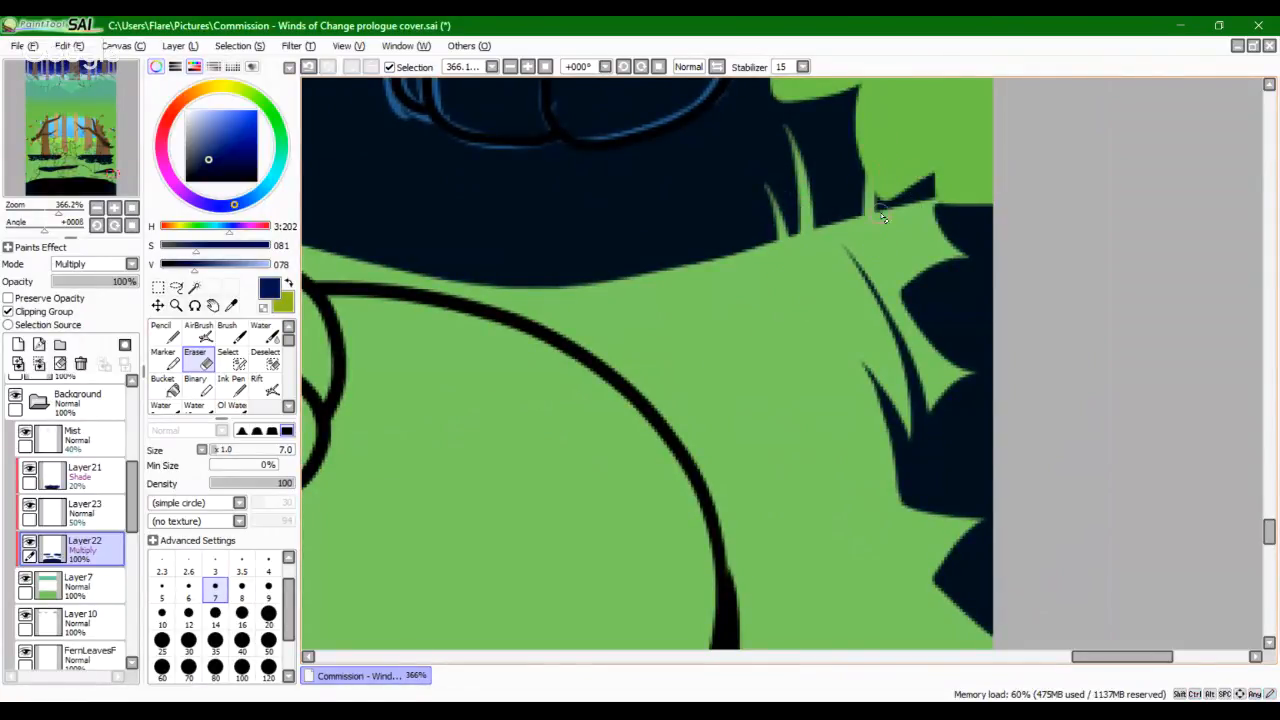
# Step: Erase a cluster of three grass blades into the shadow just above the outstretched paw's toes
pyautogui.moveTo(596, 287)
pyautogui.mouseDown()
pyautogui.moveTo(892, 268)
pyautogui.moveTo(851, 377)
pyautogui.moveTo(890, 397)
pyautogui.mouseUp()
pyautogui.moveTo(676, 218); pyautogui.dragTo(699, 369)
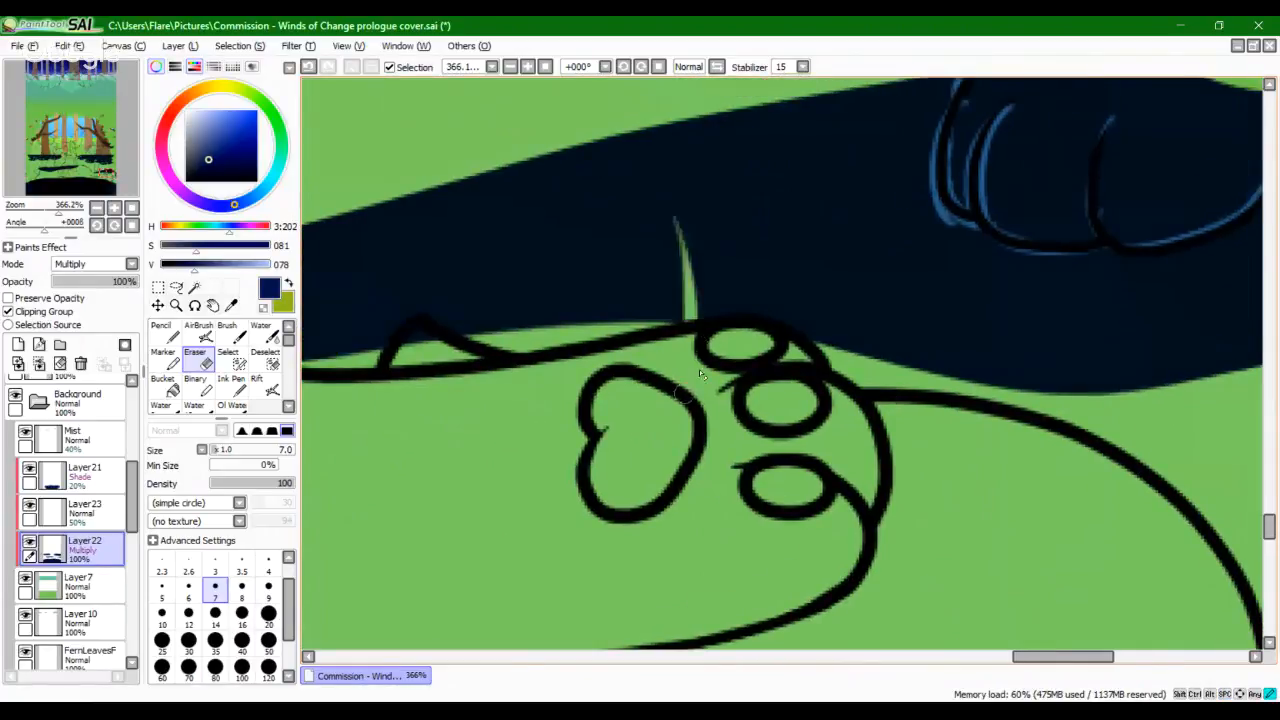
pyautogui.moveTo(727, 279); pyautogui.dragTo(724, 368)
pyautogui.moveTo(632, 260); pyautogui.dragTo(661, 387)
pyautogui.hotkey('ctrl', 'z')
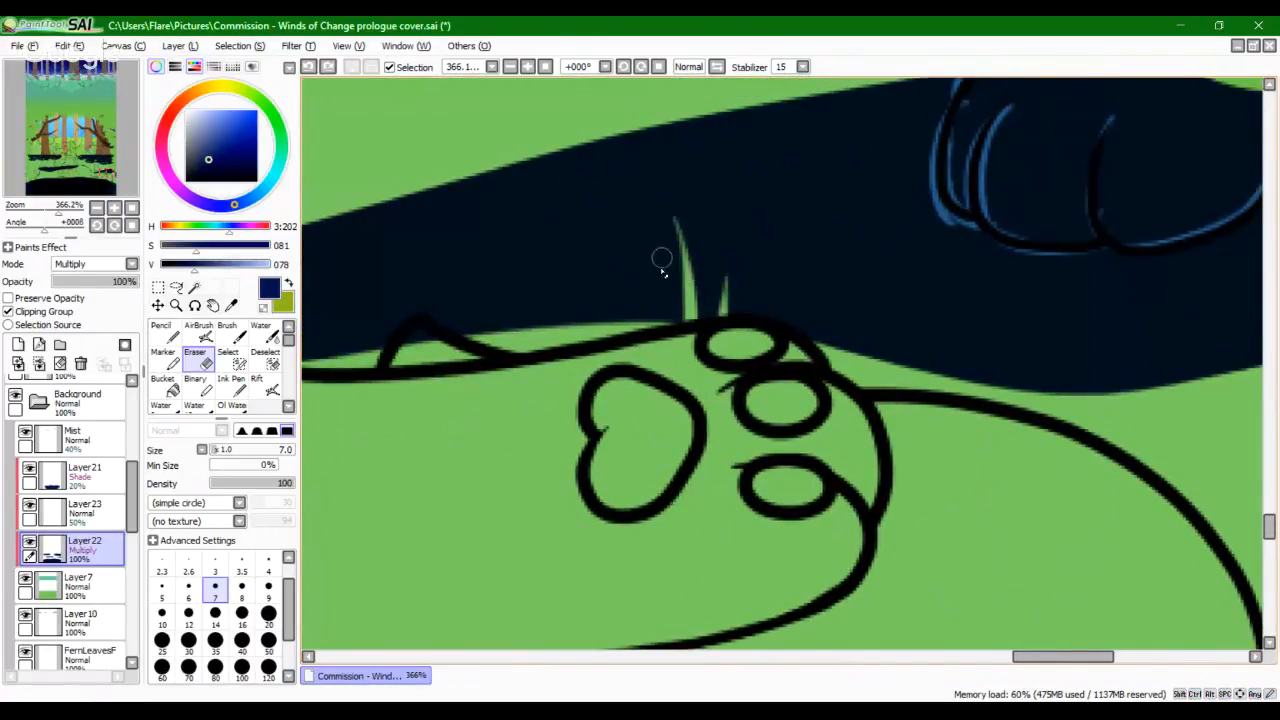
pyautogui.moveTo(661, 255); pyautogui.dragTo(668, 403)
pyautogui.hotkey('ctrl', 'z')
pyautogui.hotkey('ctrl', 'z')
pyautogui.moveTo(659, 258); pyautogui.dragTo(668, 392)
pyautogui.moveTo(660, 247); pyautogui.dragTo(670, 408)
# Step: Erase more grass blades of varied height along the shadow's lower edge, from the outstretched paw toward its pointed tip
pyautogui.moveTo(730, 450); pyautogui.dragTo(973, 356)
pyautogui.moveTo(752, 176); pyautogui.dragTo(772, 256)
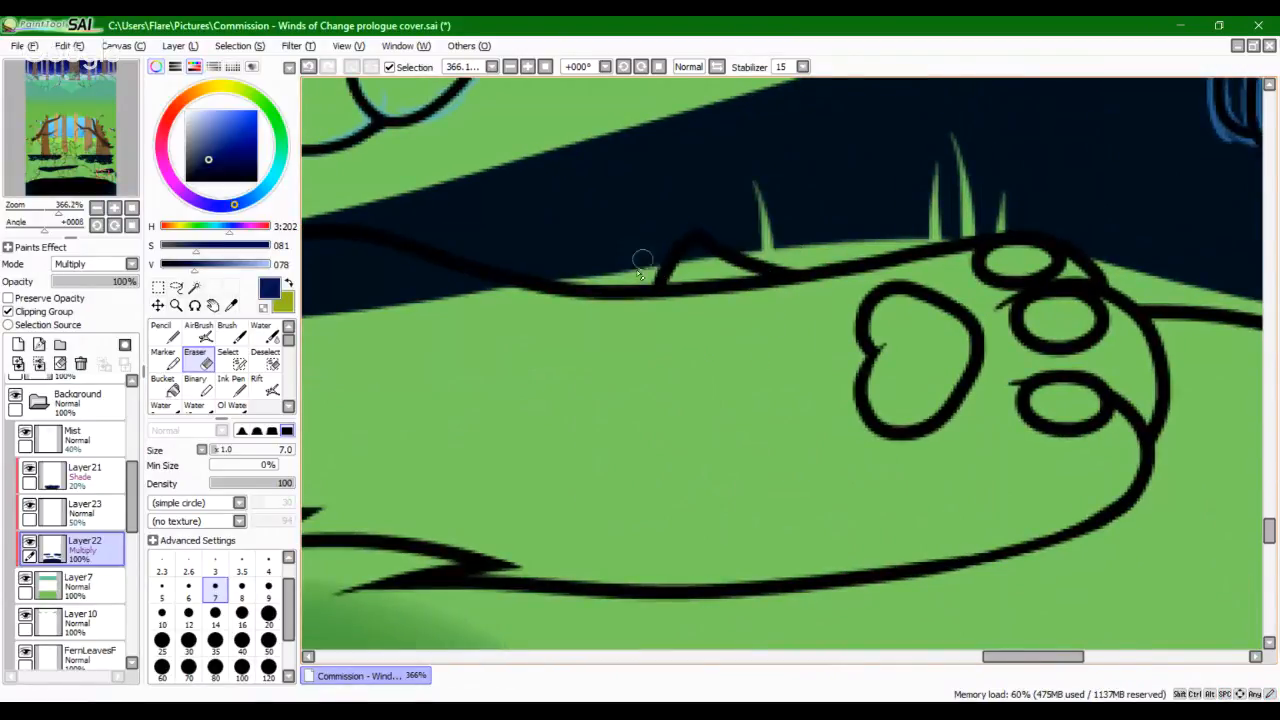
pyautogui.moveTo(567, 174); pyautogui.dragTo(594, 332)
pyautogui.moveTo(530, 228); pyautogui.dragTo(562, 298)
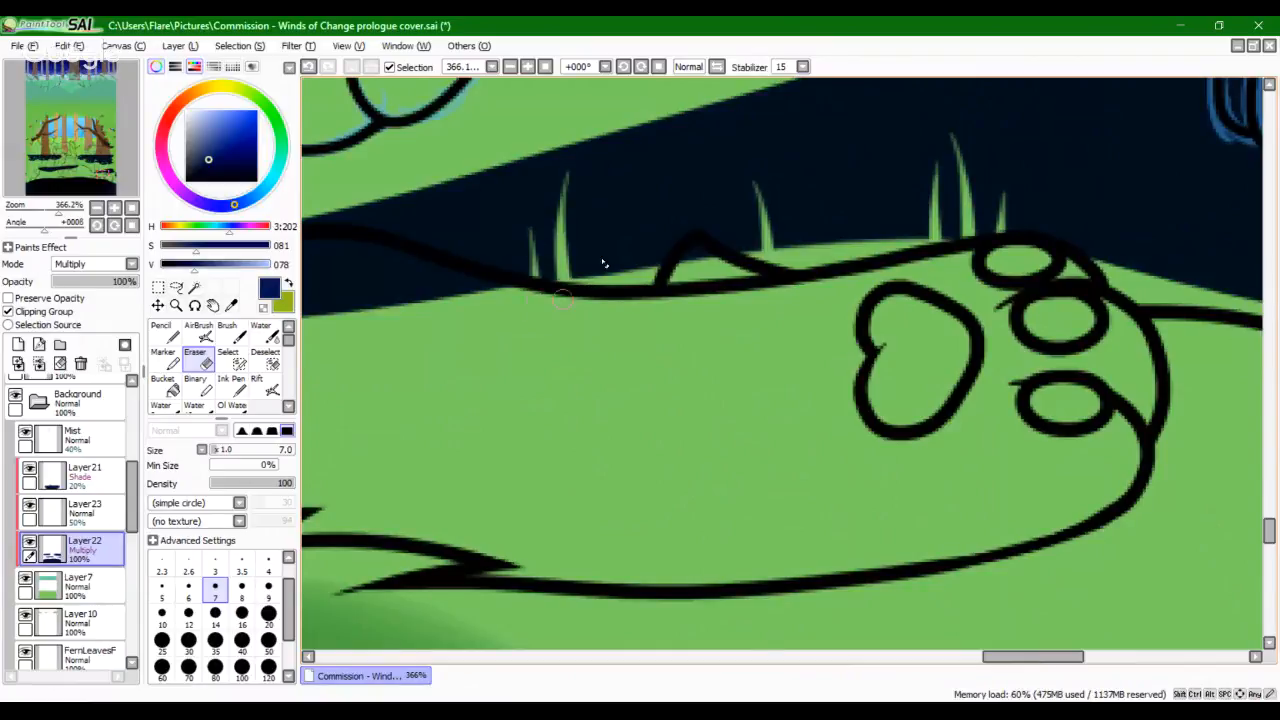
pyautogui.moveTo(586, 237)
pyautogui.mouseDown()
pyautogui.moveTo(604, 354)
pyautogui.moveTo(918, 418)
pyautogui.mouseUp()
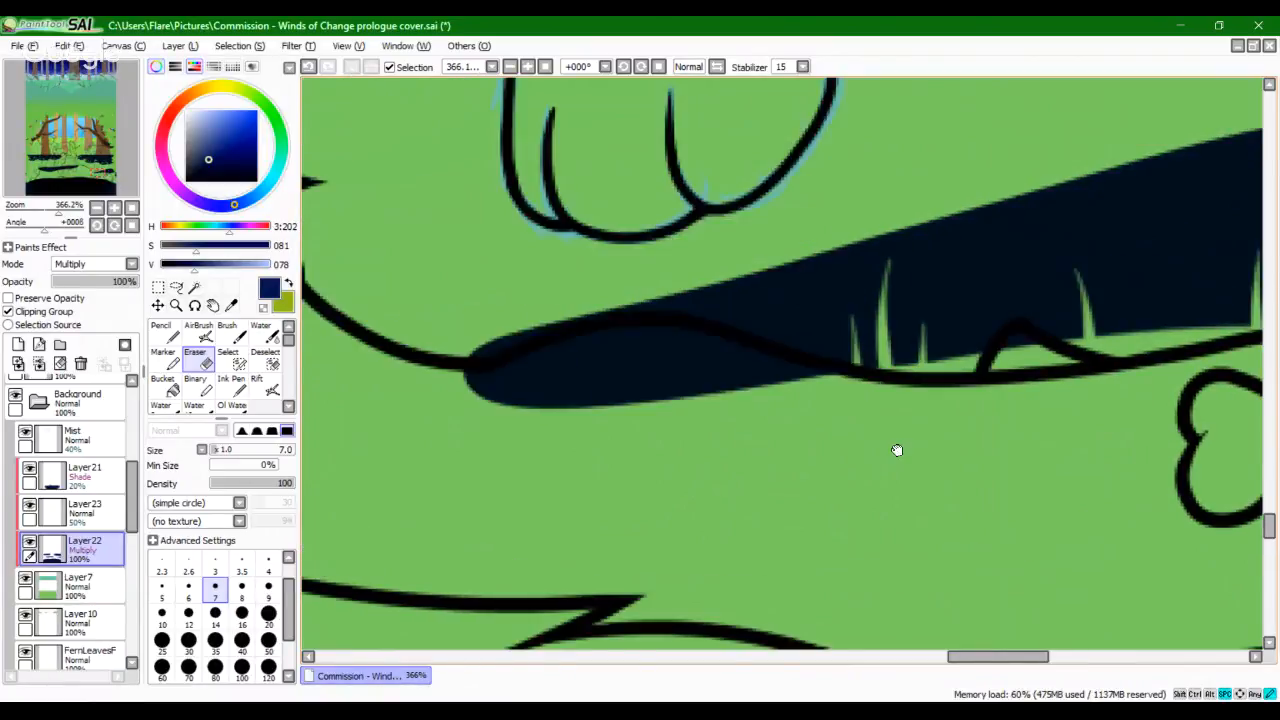
pyautogui.moveTo(746, 308); pyautogui.dragTo(742, 390)
# Step: Erase a single short grass blade into the shadow's lower edge between the outstretched paw and the right foliage
pyautogui.moveTo(995, 557); pyautogui.dragTo(525, 423)
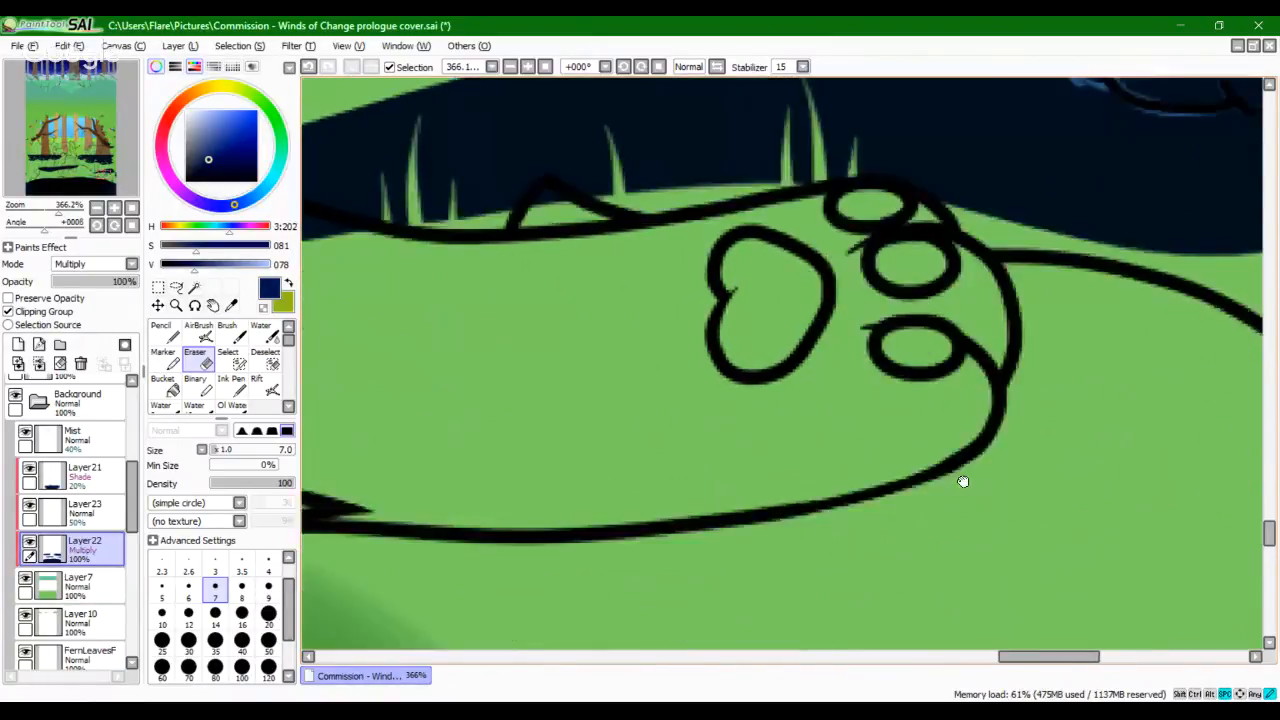
pyautogui.moveTo(963, 482); pyautogui.dragTo(563, 482)
pyautogui.moveTo(717, 182); pyautogui.dragTo(716, 268)
pyautogui.hotkey('ctrl', 'z')
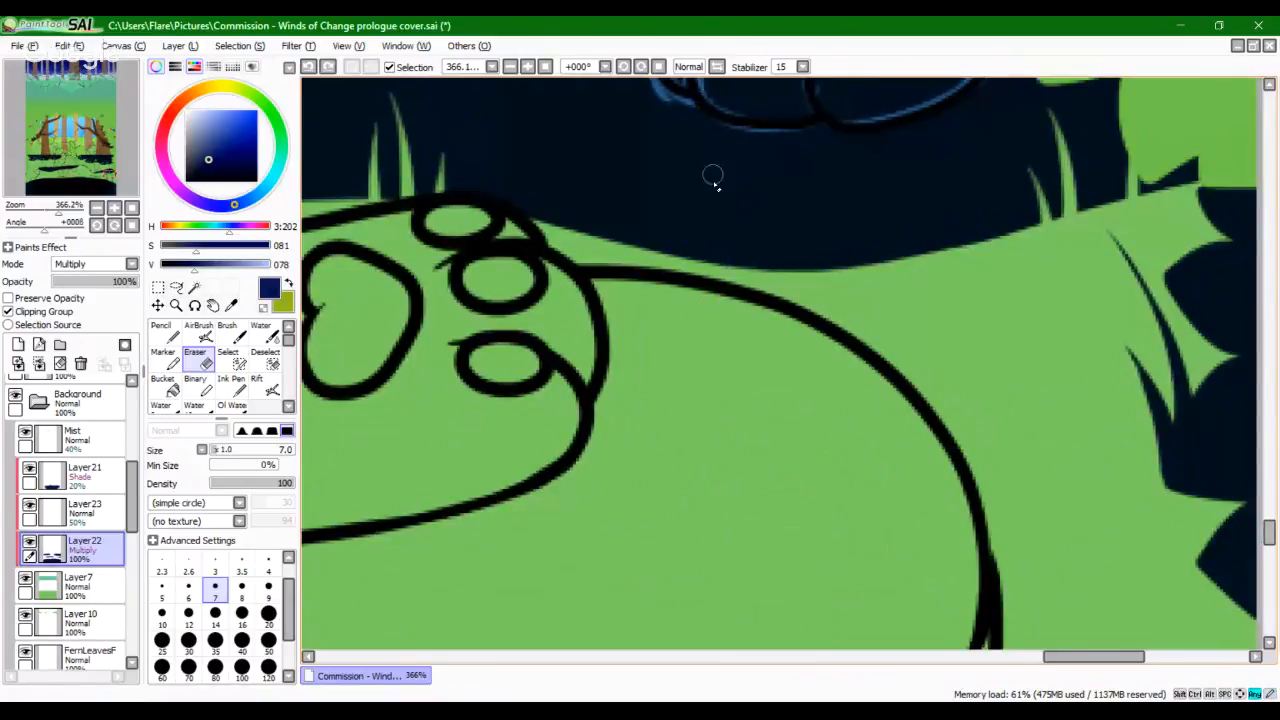
pyautogui.moveTo(714, 178)
pyautogui.mouseDown()
pyautogui.moveTo(721, 315)
pyautogui.moveTo(731, 270)
pyautogui.moveTo(707, 349)
pyautogui.mouseUp()
pyautogui.hotkey('ctrl', 'z')
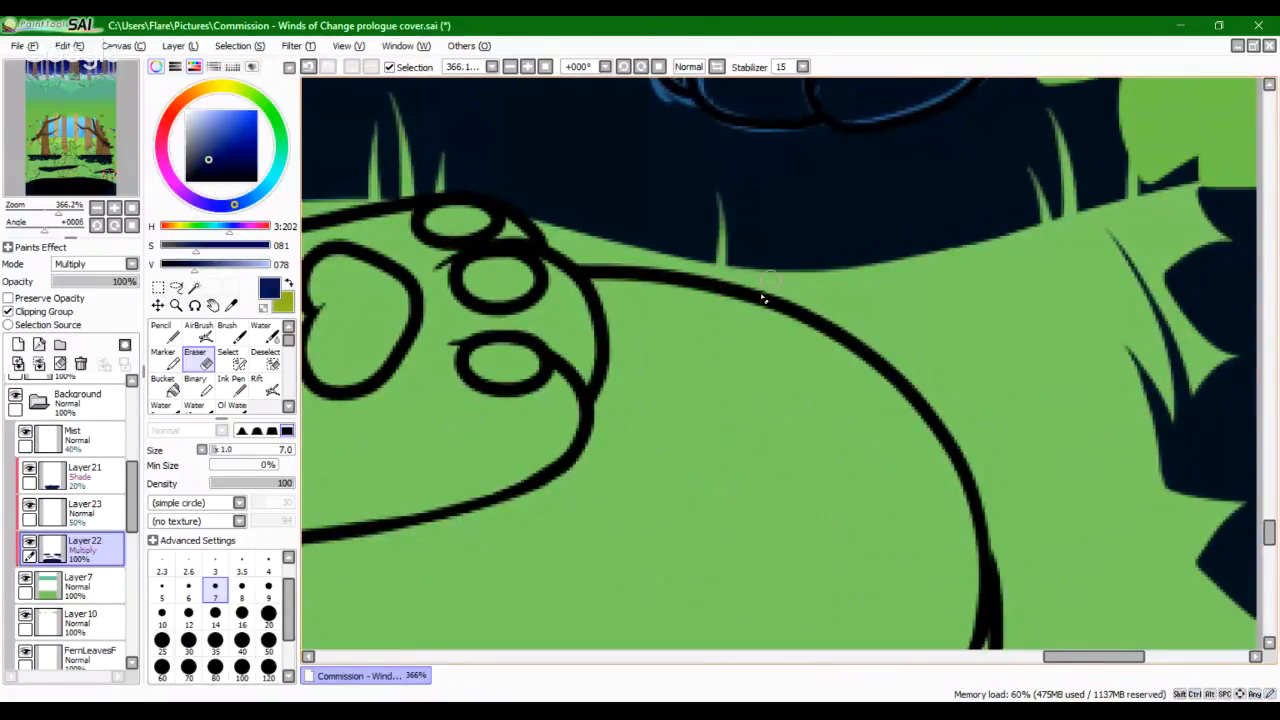
pyautogui.moveTo(1051, 549); pyautogui.dragTo(694, 340)
pyautogui.moveTo(505, 102); pyautogui.dragTo(676, 431)
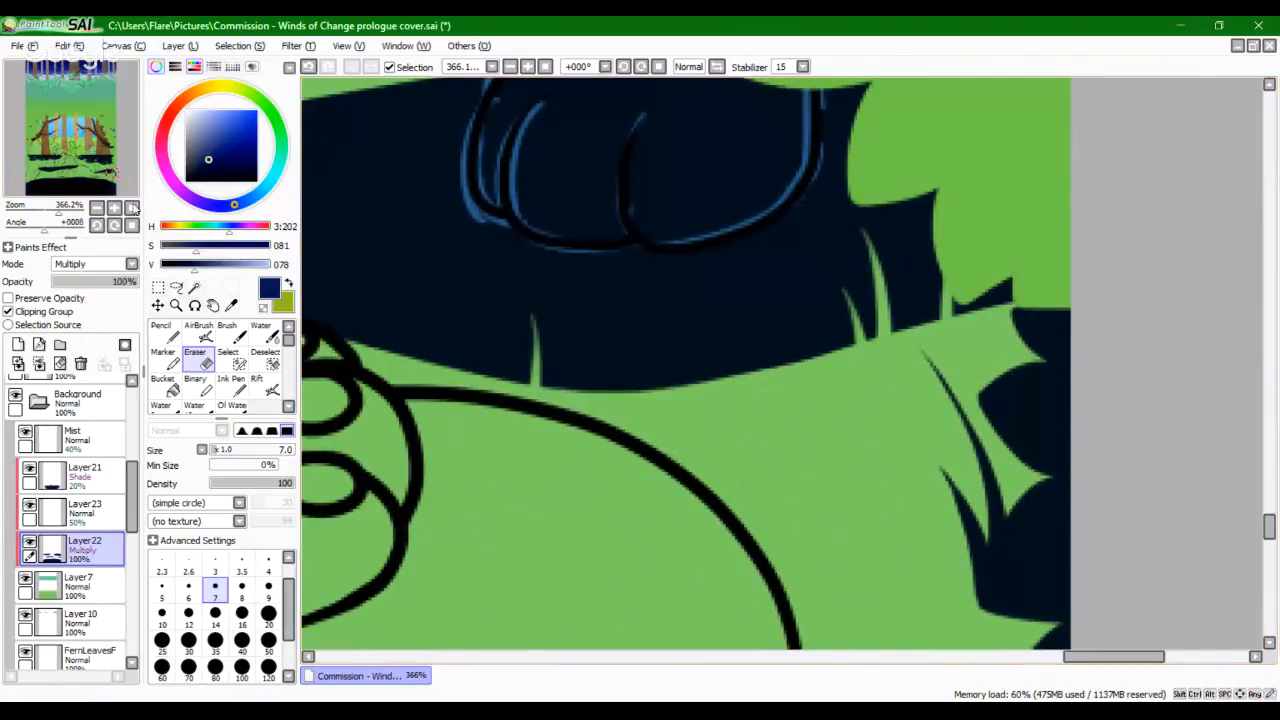
# Step: With the Pencil at size 5, draw two dark blue grass blades rising from the long flat shadow's upper edge beside the left cat's paw
pyautogui.click(132, 208)
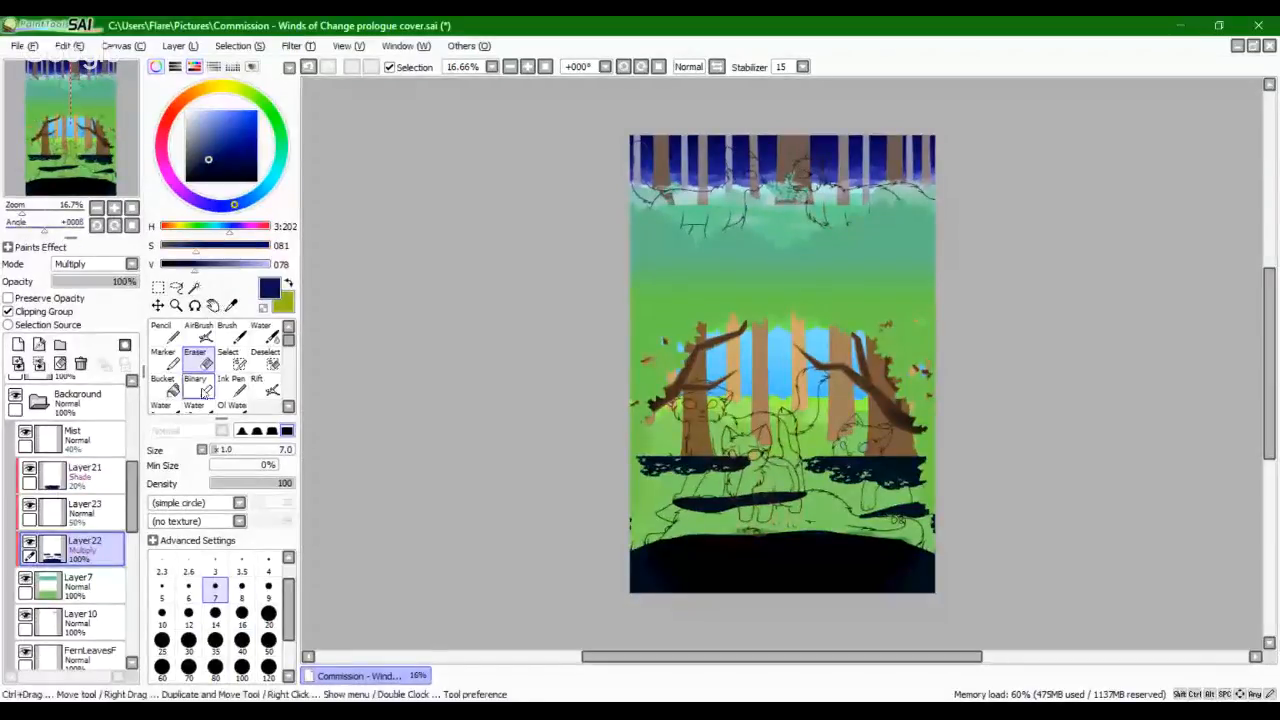
pyautogui.click(168, 338)
pyautogui.moveTo(22, 218); pyautogui.dragTo(42, 219)
pyautogui.moveTo(64, 134); pyautogui.dragTo(58, 164)
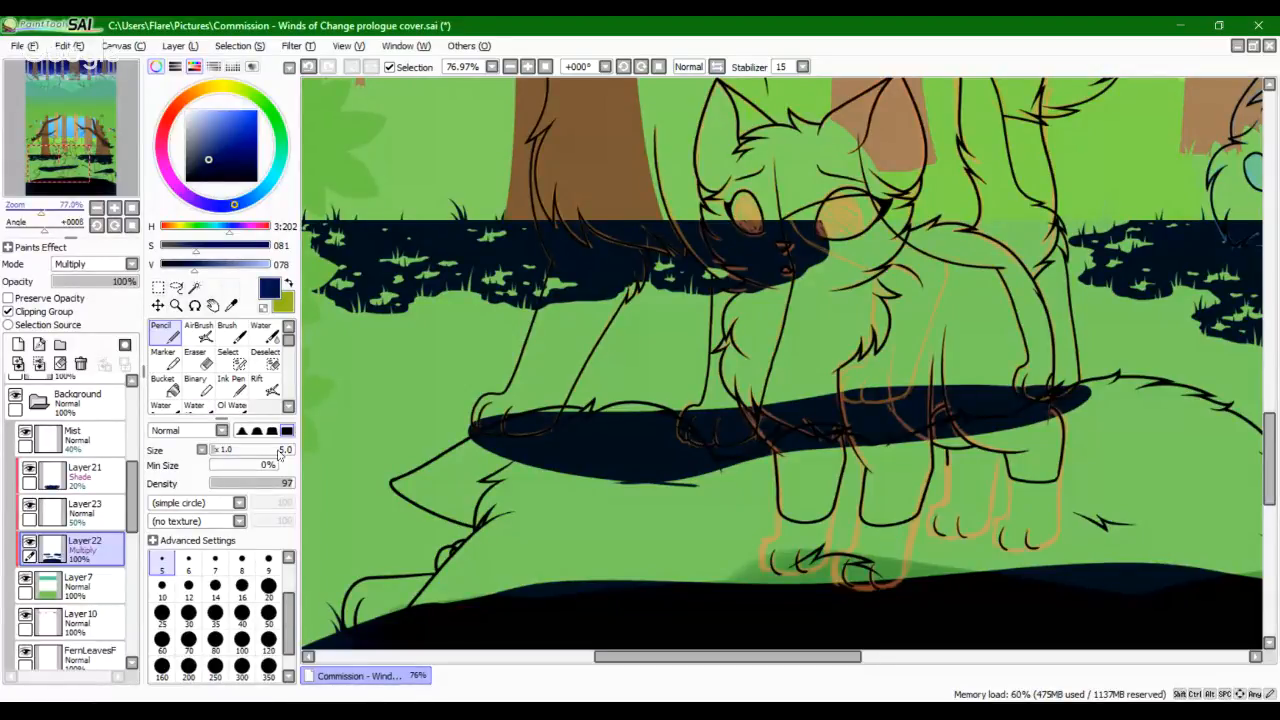
pyautogui.moveTo(41, 211); pyautogui.dragTo(61, 211)
pyautogui.moveTo(94, 183); pyautogui.dragTo(89, 185)
pyautogui.moveTo(730, 150); pyautogui.dragTo(702, 258)
pyautogui.hotkey('ctrl', 'z')
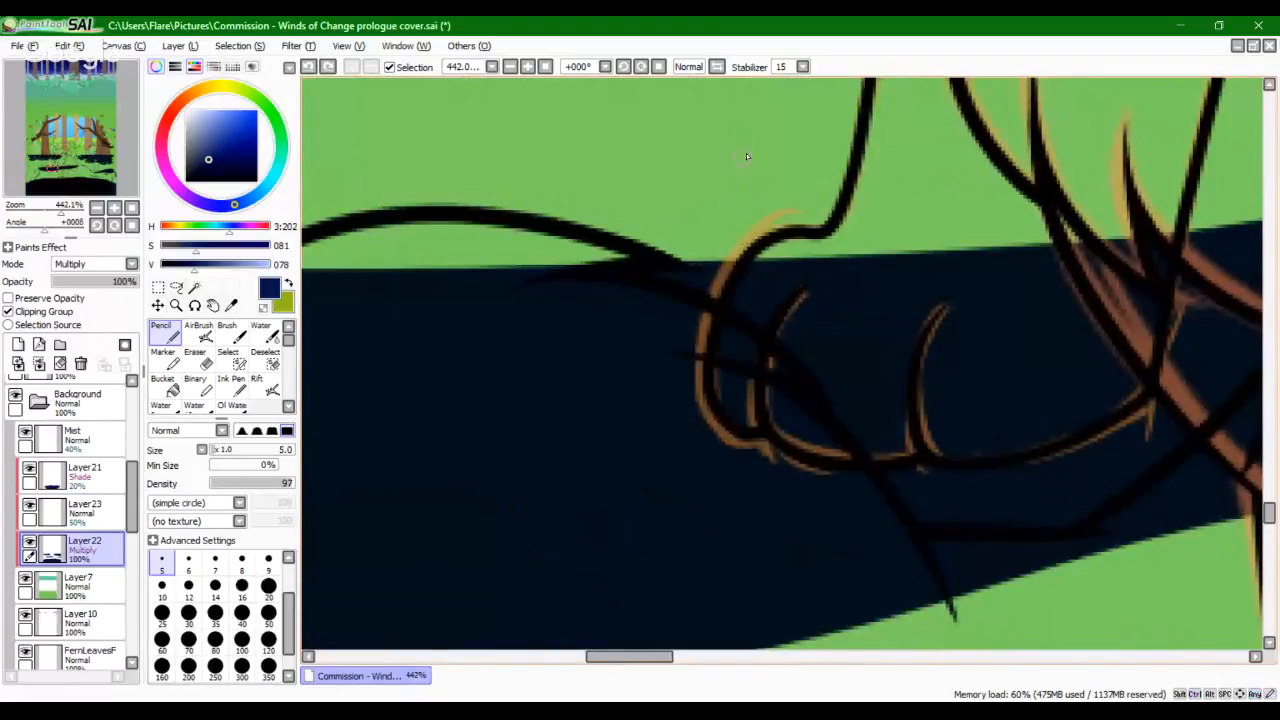
pyautogui.moveTo(746, 153); pyautogui.dragTo(706, 240)
pyautogui.moveTo(688, 198); pyautogui.dragTo(692, 262)
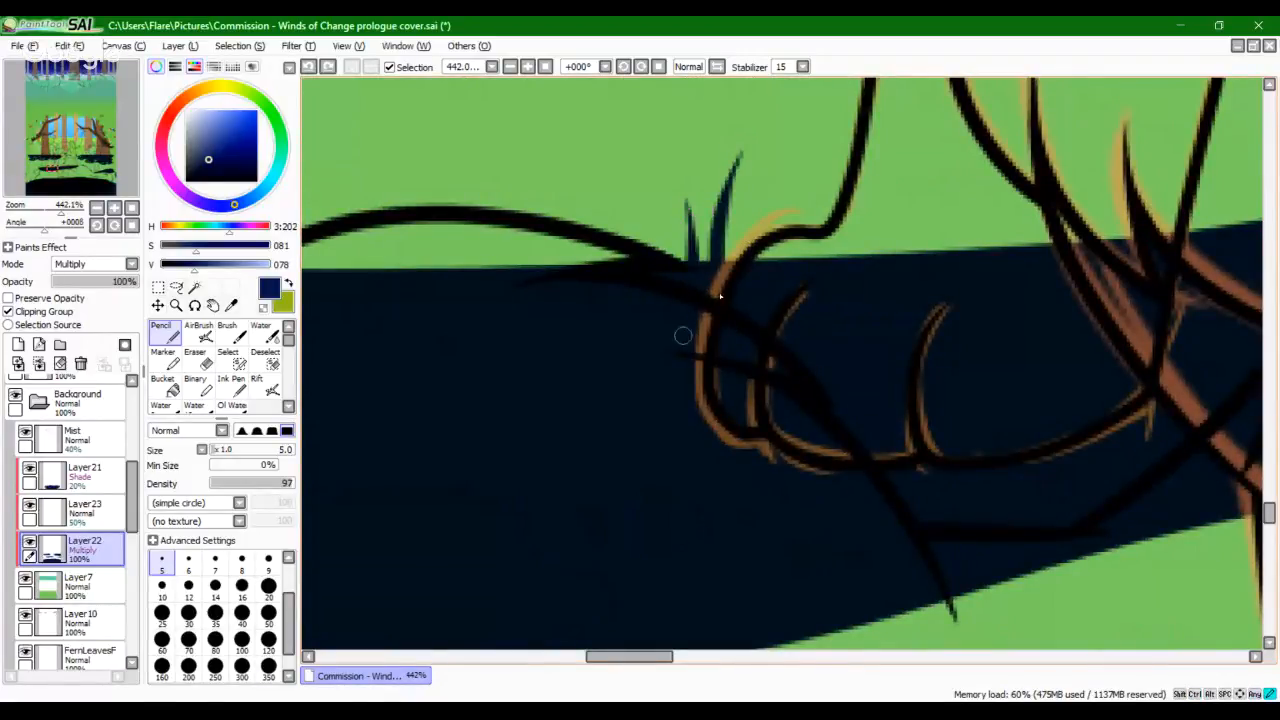
# Step: Draw a third, shorter dark blue grass blade against the left cat's paw on the long flat shadow's upper edge
pyautogui.moveTo(752, 205); pyautogui.dragTo(746, 250)
pyautogui.hotkey('ctrl', 'z')
pyautogui.moveTo(757, 200); pyautogui.dragTo(750, 291)
# Step: Draw more grass blades of varied height along the long flat shadow's upper edge, from the paw past the zigzag fur line
pyautogui.press('space')
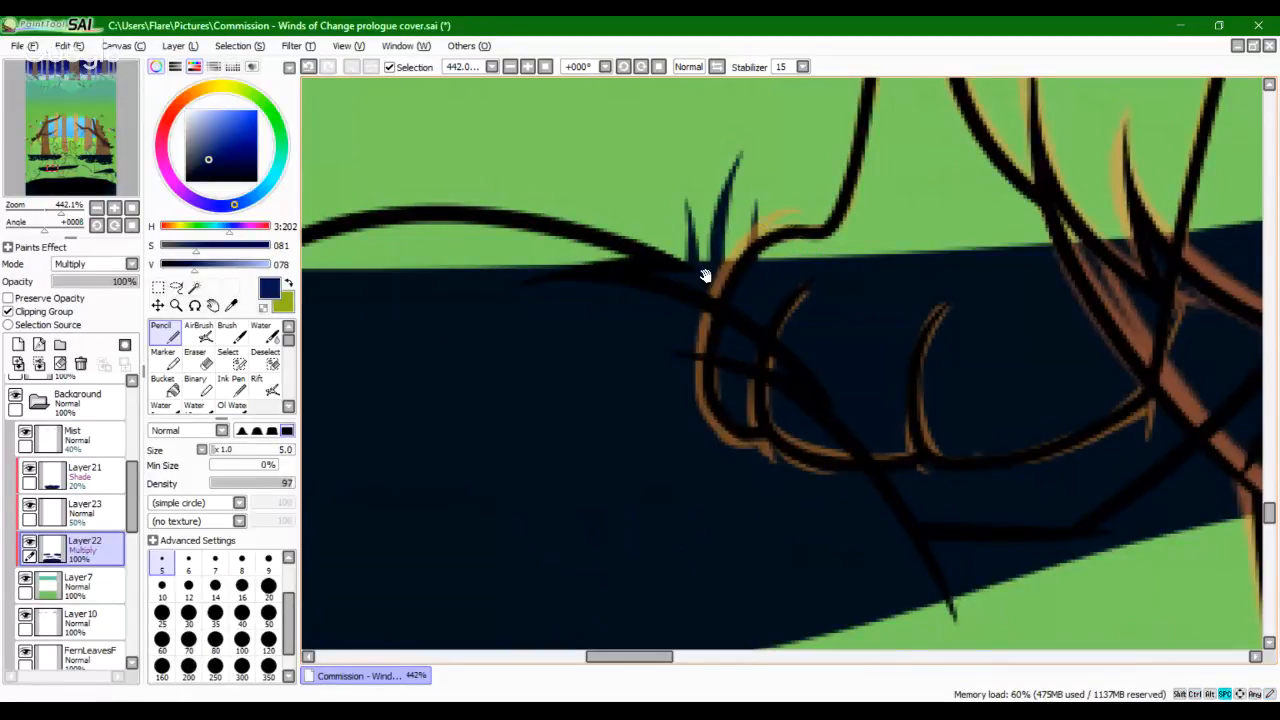
pyautogui.moveTo(519, 355); pyautogui.dragTo(931, 411)
pyautogui.moveTo(683, 240); pyautogui.dragTo(686, 431)
pyautogui.hotkey('ctrl', 'z')
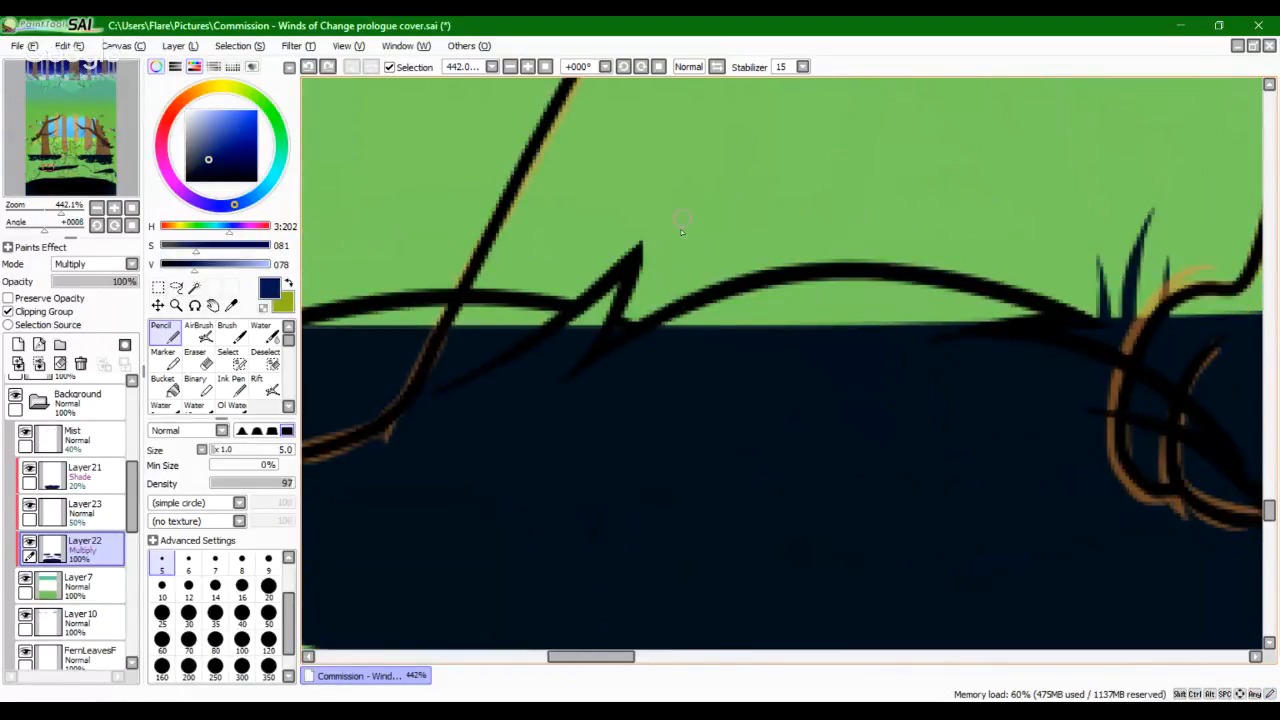
pyautogui.moveTo(680, 220)
pyautogui.mouseDown()
pyautogui.moveTo(675, 302)
pyautogui.moveTo(626, 278)
pyautogui.moveTo(628, 390)
pyautogui.mouseUp()
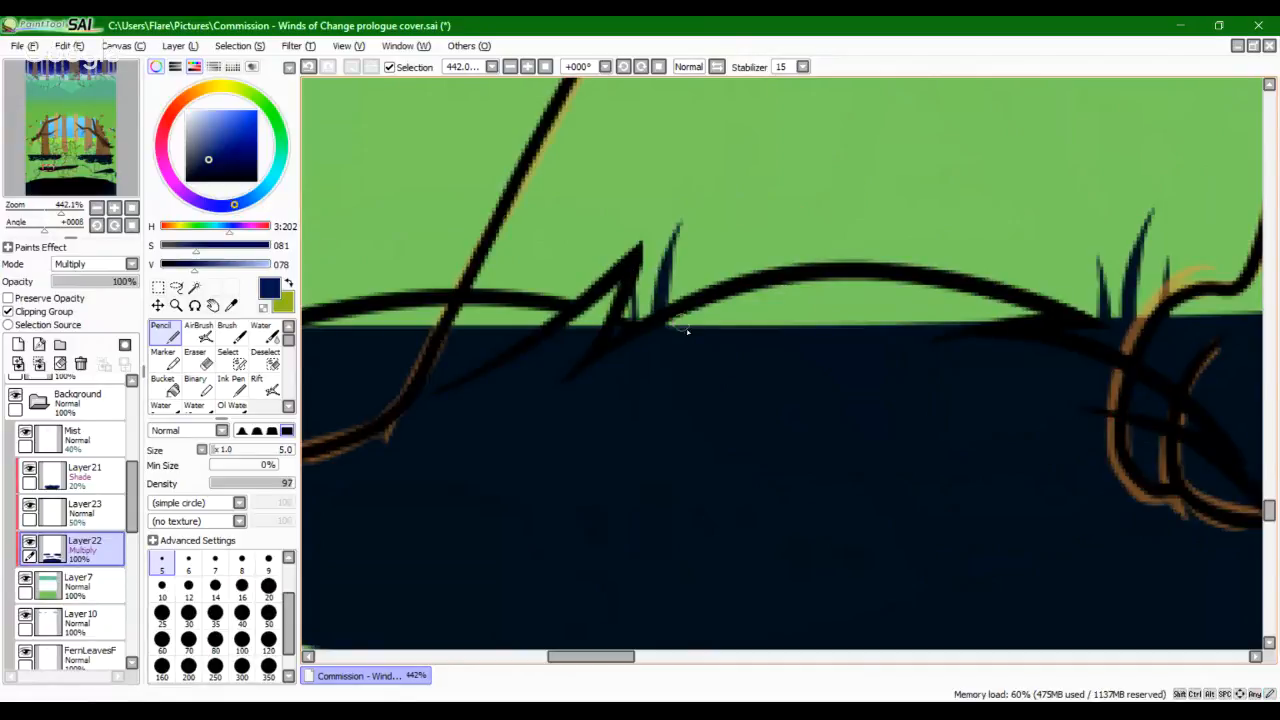
pyautogui.hotkey('ctrl', 'z')
pyautogui.moveTo(625, 278); pyautogui.dragTo(631, 375)
pyautogui.moveTo(821, 264); pyautogui.dragTo(806, 391)
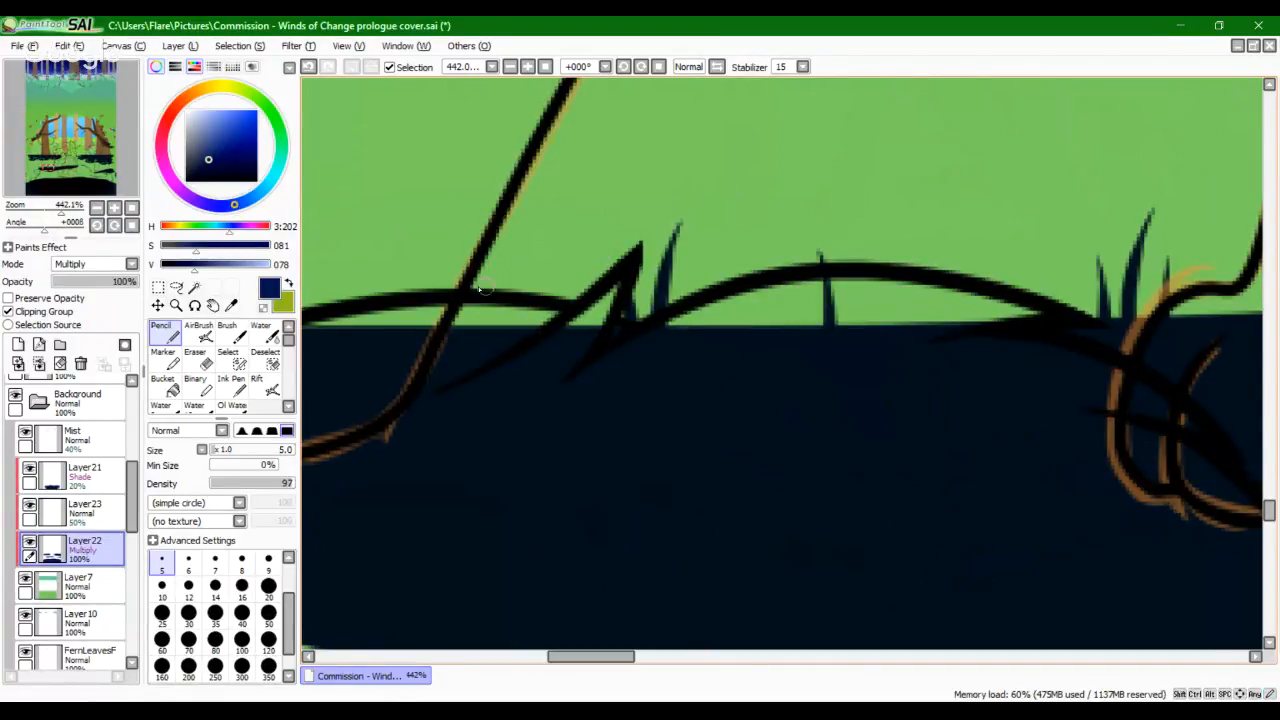
pyautogui.moveTo(499, 255); pyautogui.dragTo(501, 327)
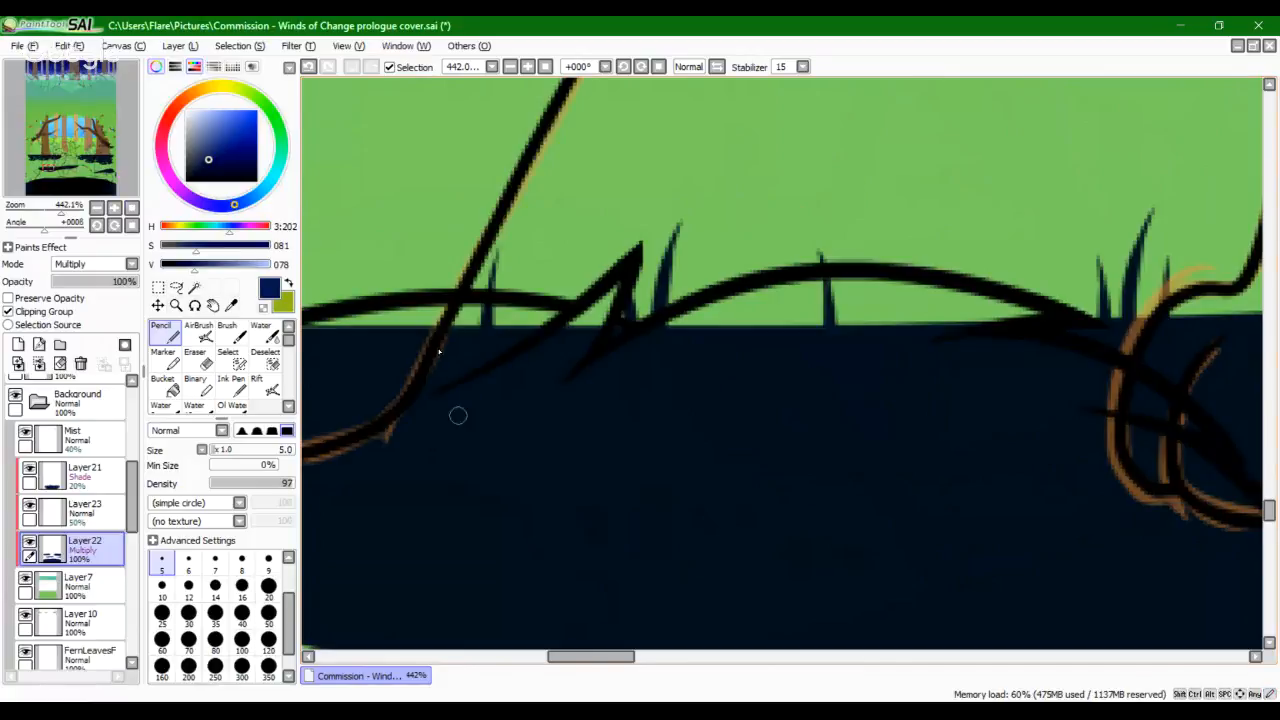
# Step: With the Pencil at size 7, draw a tall grass blade on the right shadow's upper edge beside the right cat's front paw
pyautogui.click(47, 215)
pyautogui.click(48, 217)
pyautogui.moveTo(93, 167); pyautogui.dragTo(151, 175)
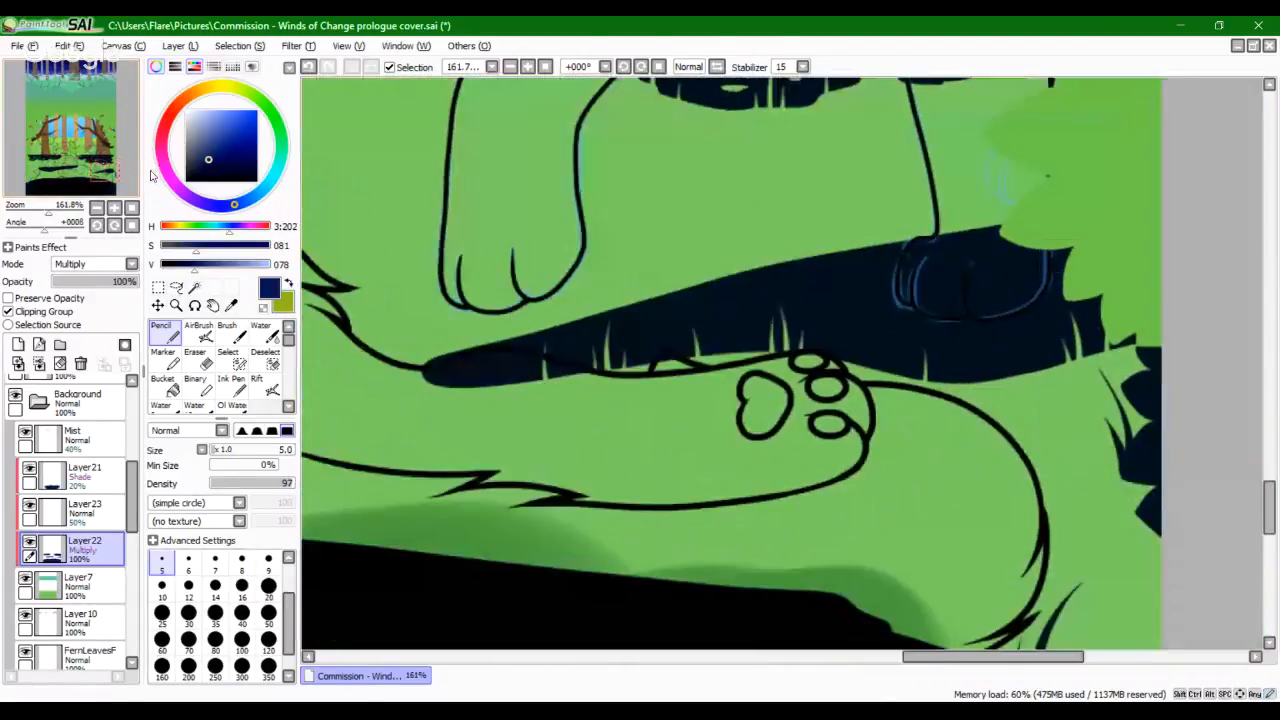
pyautogui.moveTo(68, 212); pyautogui.dragTo(56, 212)
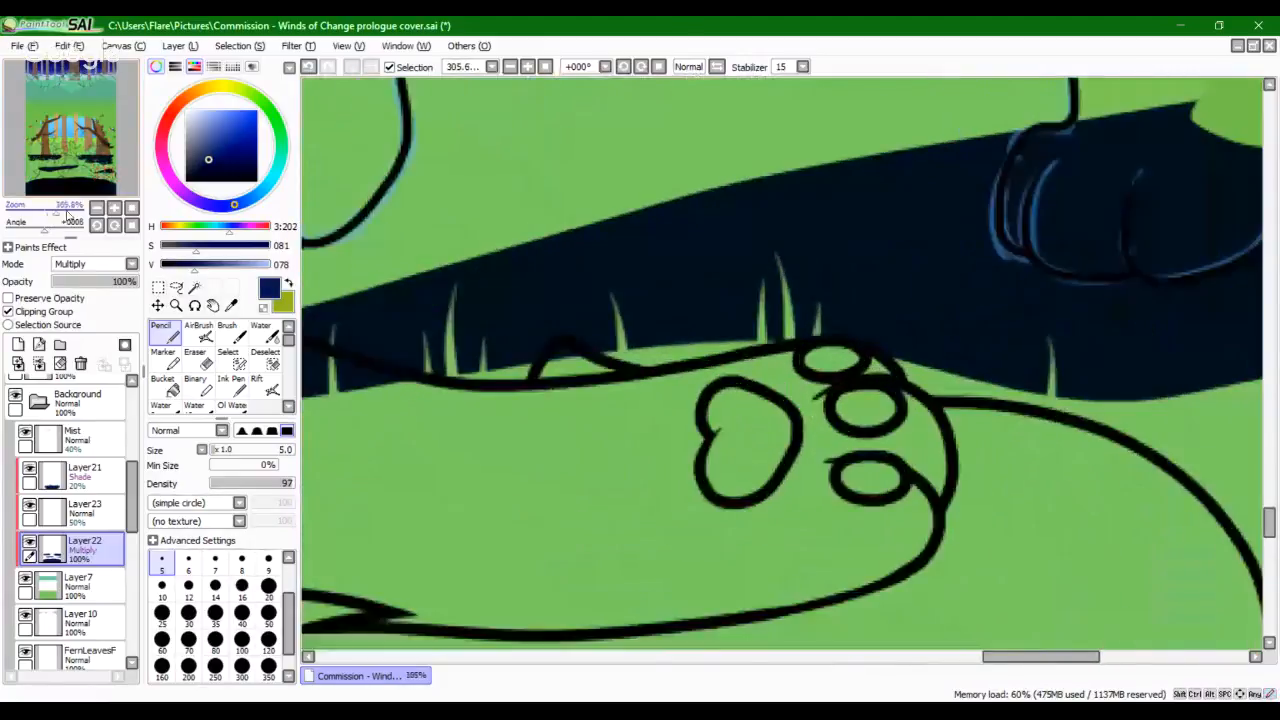
pyautogui.press('space')
pyautogui.moveTo(808, 341); pyautogui.dragTo(603, 536)
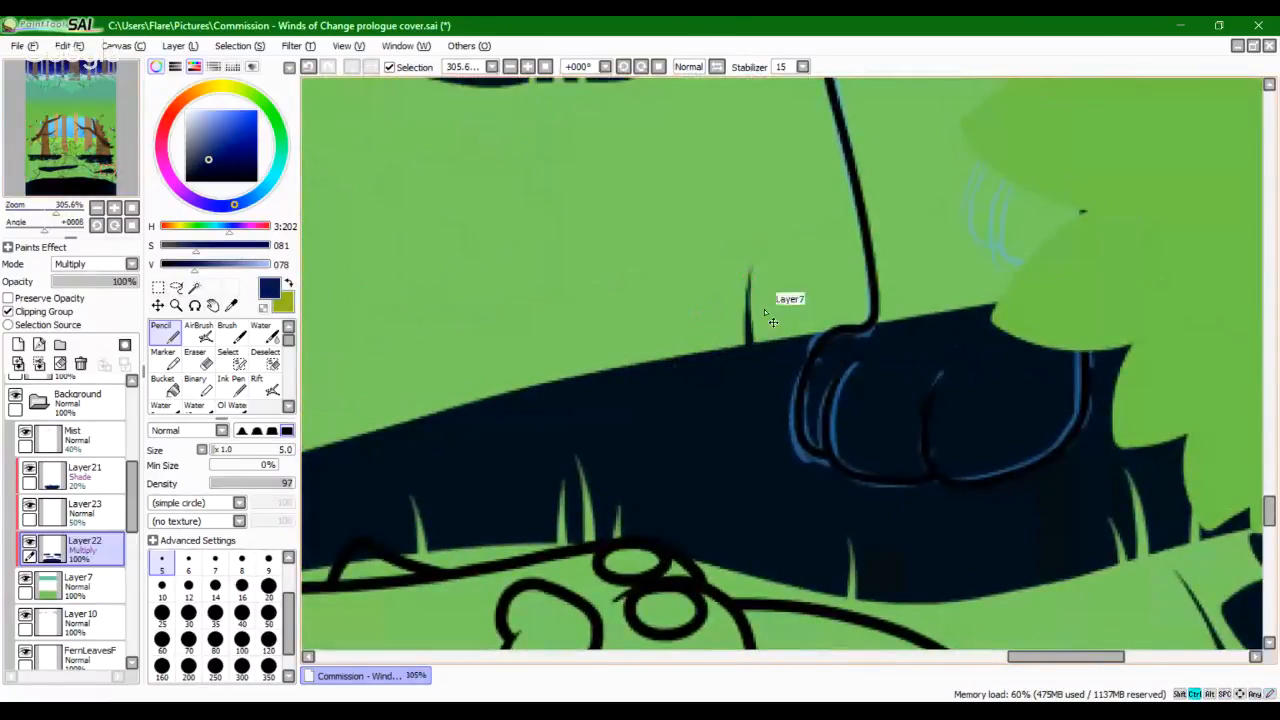
pyautogui.moveTo(776, 298); pyautogui.dragTo(775, 340)
pyautogui.click(215, 563)
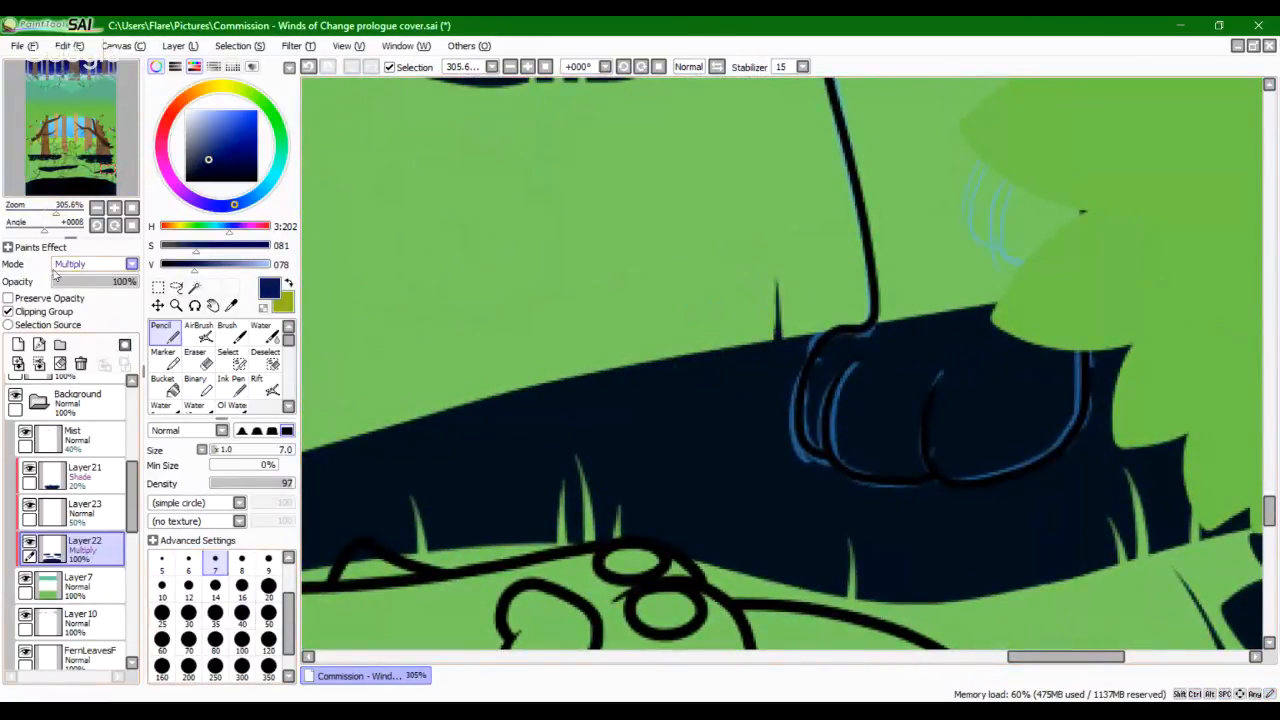
pyautogui.moveTo(45, 213); pyautogui.dragTo(62, 212)
pyautogui.moveTo(750, 220); pyautogui.dragTo(773, 328)
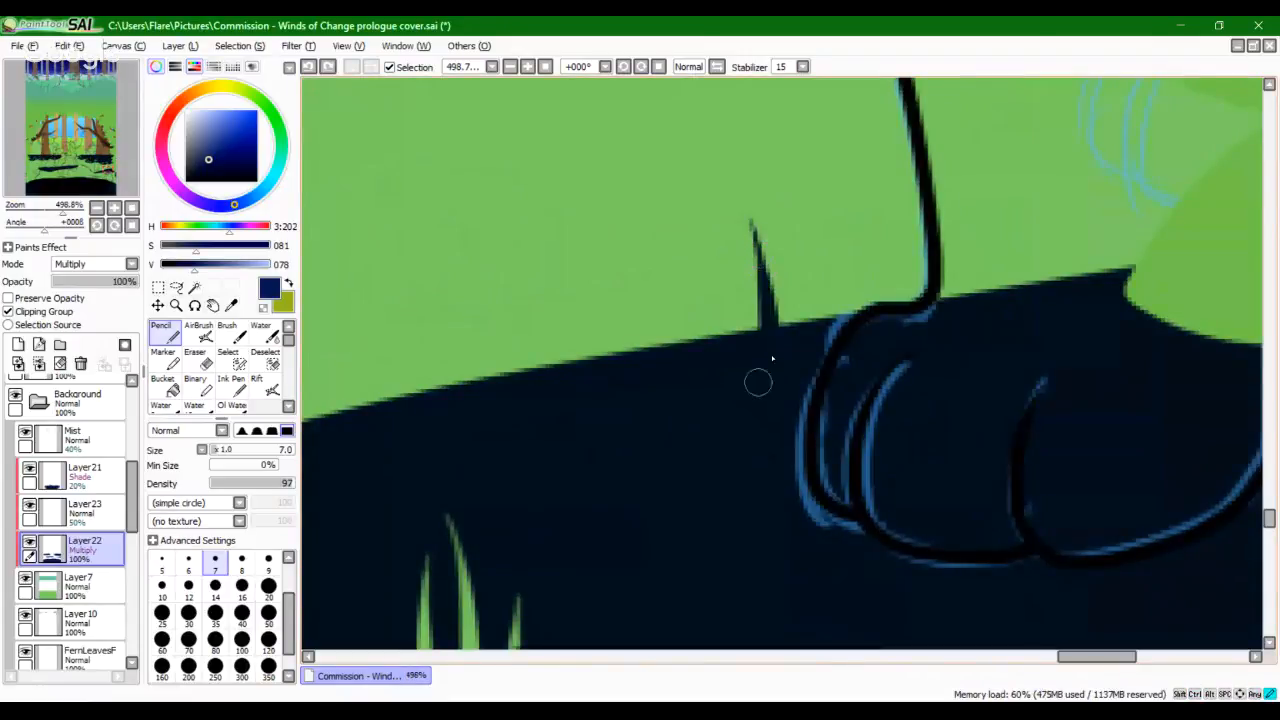
# Step: Add two shorter grass blades, one on each side of the tall blade beside the right cat's front paw
pyautogui.hotkey('ctrl', 'z')
pyautogui.moveTo(813, 254); pyautogui.dragTo(817, 391)
pyautogui.hotkey('ctrl', 'z')
pyautogui.moveTo(813, 240); pyautogui.dragTo(819, 306)
pyautogui.hotkey('ctrl', 'z')
pyautogui.moveTo(817, 238); pyautogui.dragTo(823, 336)
pyautogui.moveTo(820, 260)
pyautogui.mouseDown()
pyautogui.moveTo(813, 338)
pyautogui.moveTo(744, 388)
pyautogui.mouseUp()
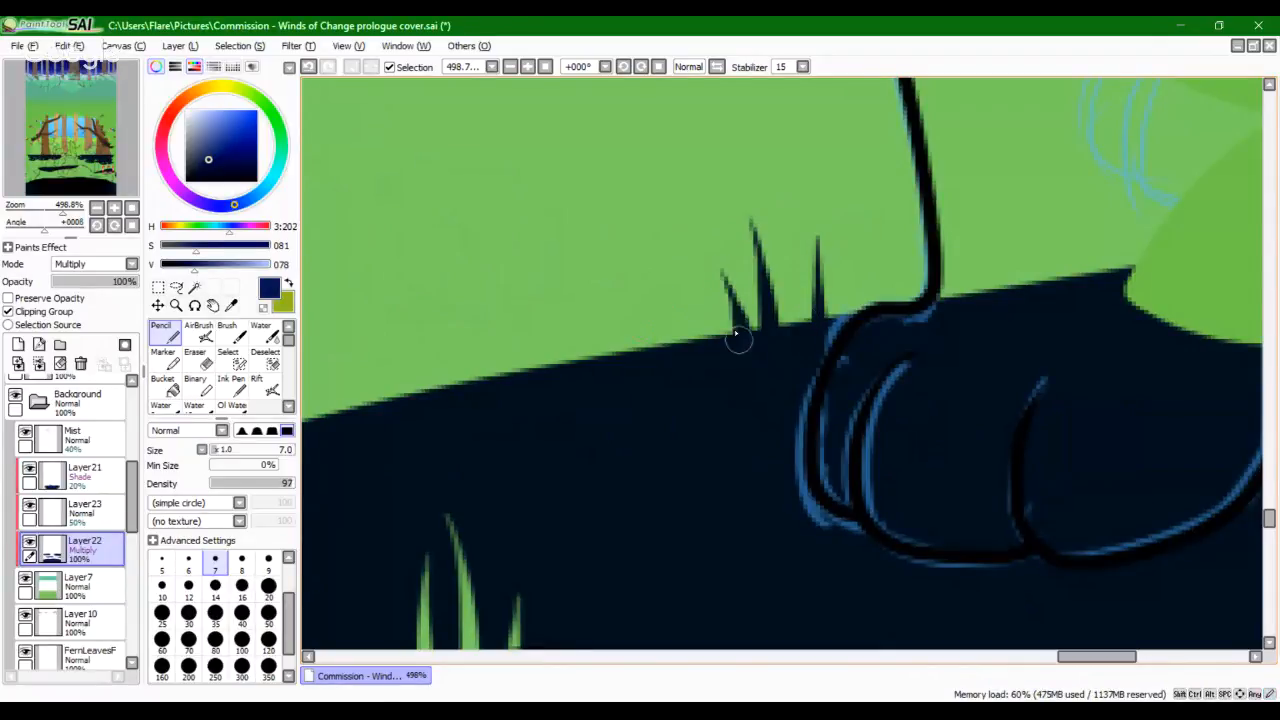
# Step: Draw a single grass blade and a separate pair of blades along the middle of the right shadow's upper edge
pyautogui.moveTo(523, 460); pyautogui.dragTo(721, 388)
pyautogui.moveTo(680, 208); pyautogui.dragTo(695, 355)
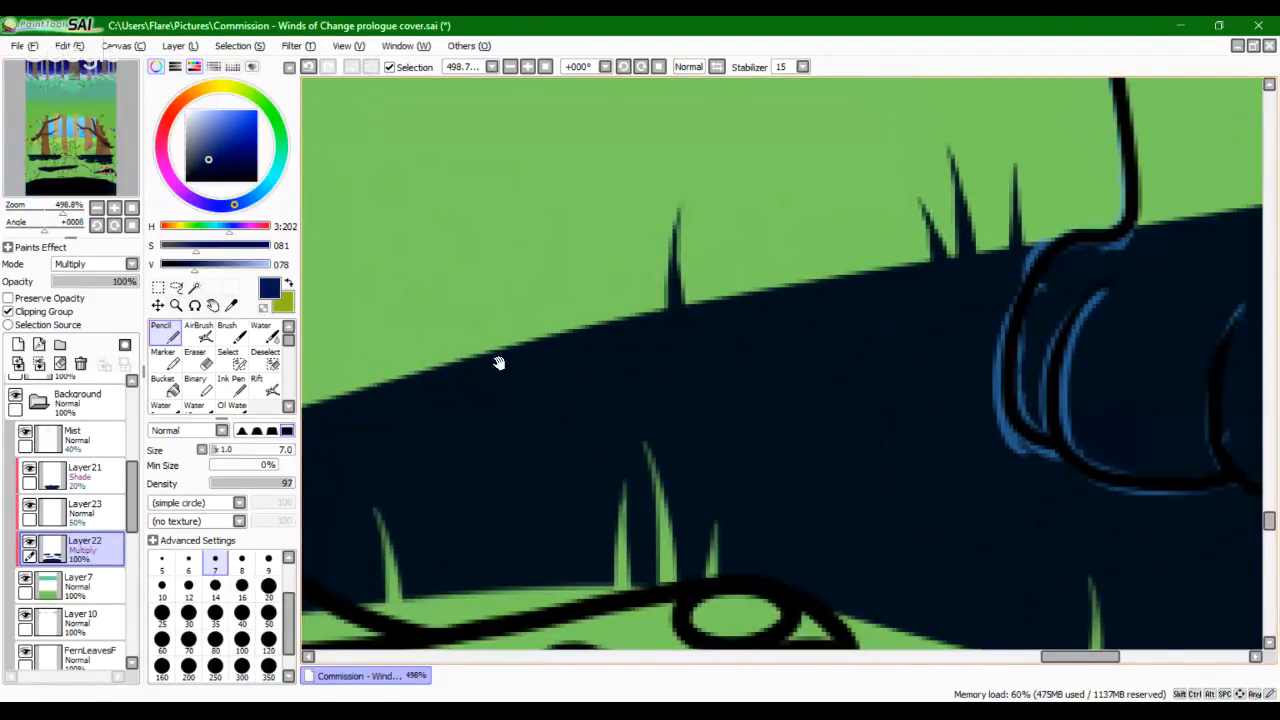
pyautogui.moveTo(498, 363); pyautogui.dragTo(731, 338)
pyautogui.moveTo(666, 300)
pyautogui.mouseDown()
pyautogui.moveTo(682, 340)
pyautogui.moveTo(698, 338)
pyautogui.mouseUp()
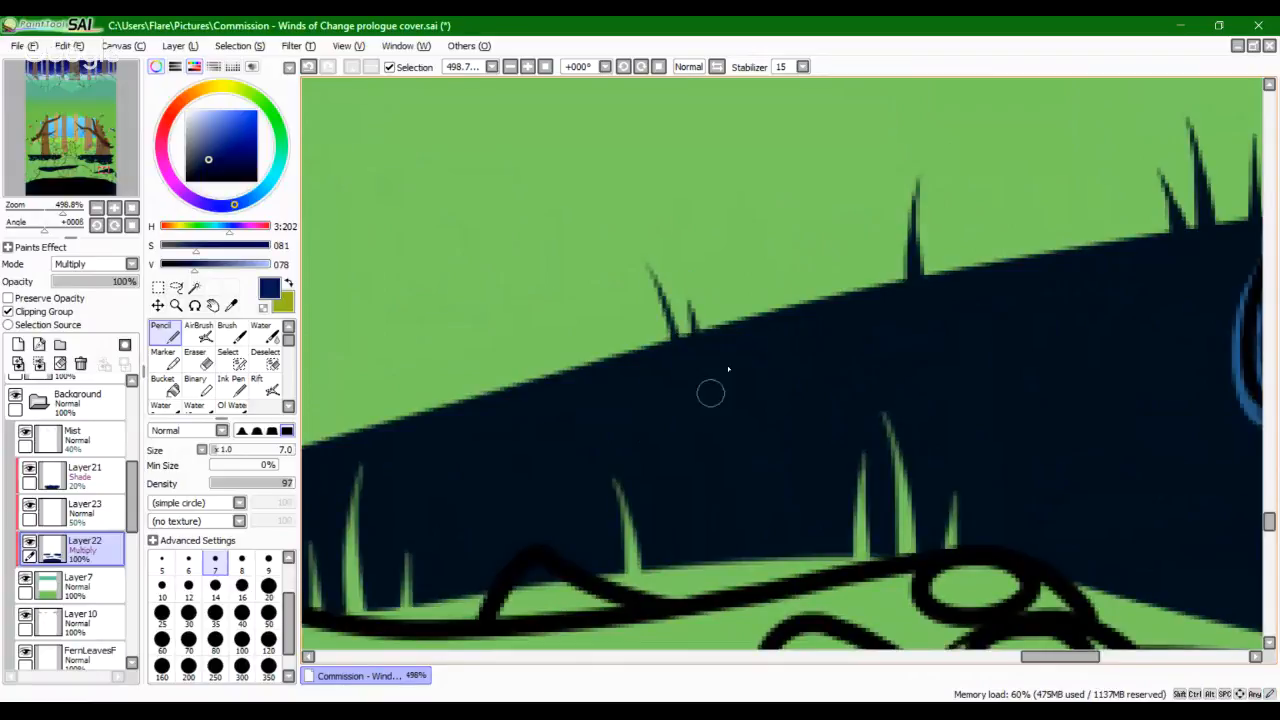
pyautogui.moveTo(851, 391)
pyautogui.mouseDown()
pyautogui.moveTo(531, 429)
pyautogui.moveTo(640, 435)
pyautogui.mouseUp()
pyautogui.hotkey('ctrl', 'z')
pyautogui.moveTo(494, 338); pyautogui.dragTo(501, 446)
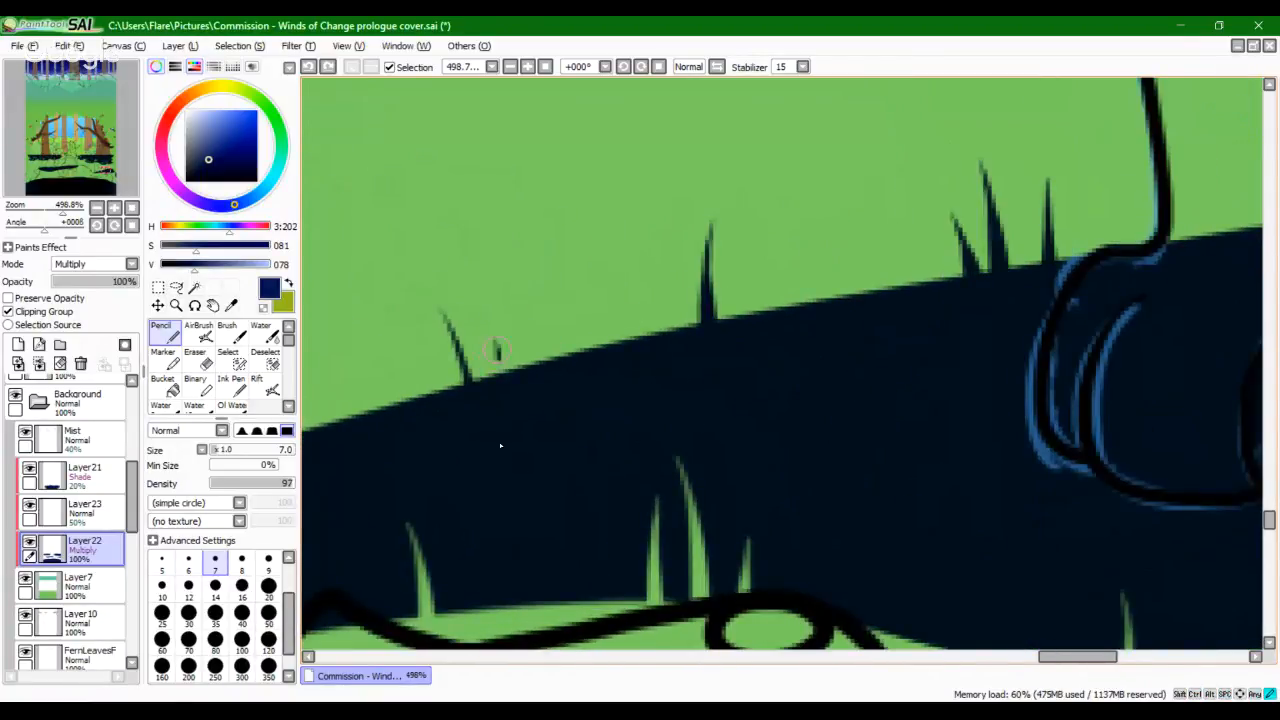
pyautogui.hotkey('ctrl', 'z')
pyautogui.moveTo(494, 338); pyautogui.dragTo(503, 429)
pyautogui.hotkey('ctrl', 'z')
pyautogui.moveTo(493, 335)
pyautogui.mouseDown()
pyautogui.moveTo(504, 420)
pyautogui.moveTo(513, 403)
pyautogui.mouseUp()
# Step: Draw a cluster of three grass blades on the right shadow's upper edge just below the right cat's other paw
pyautogui.moveTo(857, 400); pyautogui.dragTo(618, 382)
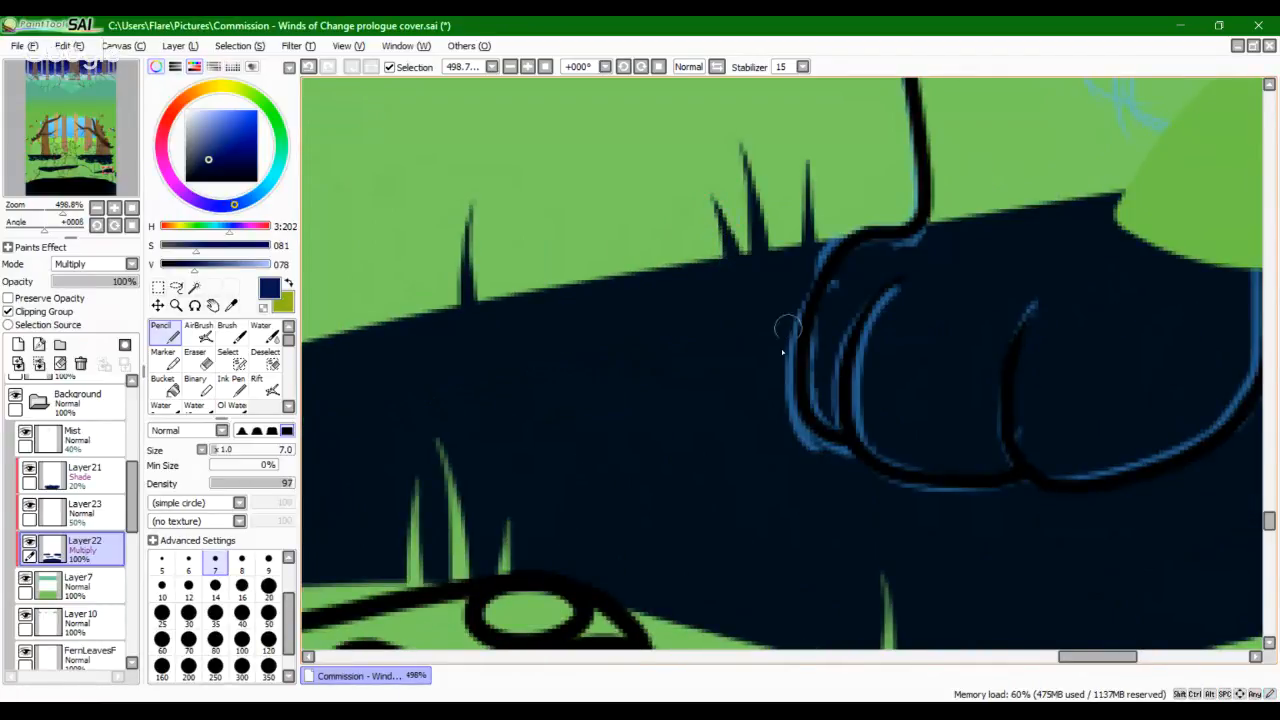
pyautogui.moveTo(780, 434); pyautogui.dragTo(737, 394)
pyautogui.moveTo(652, 367); pyautogui.dragTo(1095, 309)
pyautogui.moveTo(619, 330); pyautogui.dragTo(629, 226)
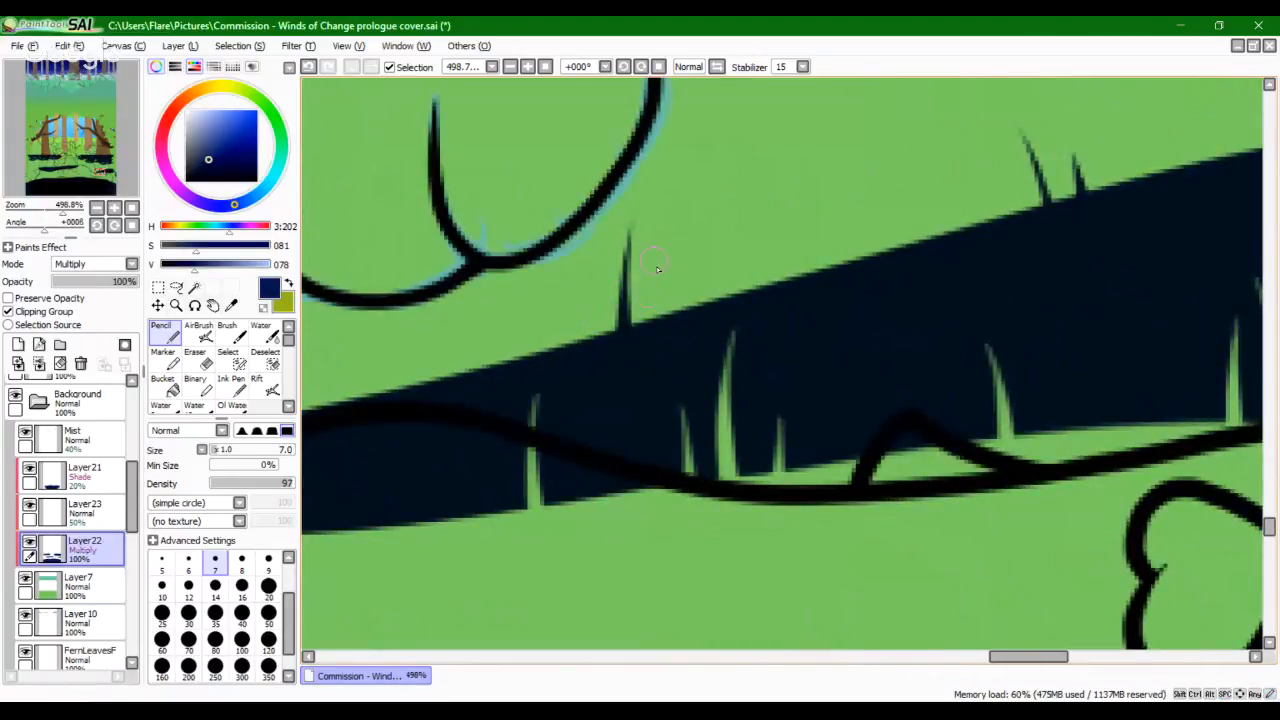
pyautogui.moveTo(664, 318); pyautogui.dragTo(667, 270)
pyautogui.moveTo(598, 332)
pyautogui.mouseDown()
pyautogui.moveTo(581, 288)
pyautogui.moveTo(604, 335)
pyautogui.moveTo(567, 349)
pyautogui.mouseUp()
pyautogui.hotkey('ctrl', 'z')
# Step: Draw a lone grass blade near the right shadow's narrow tip and a short one between the three-blade cluster and the pair
pyautogui.moveTo(424, 371); pyautogui.dragTo(647, 344)
pyautogui.hotkey('ctrl', 'z')
pyautogui.moveTo(483, 323); pyautogui.dragTo(496, 398)
pyautogui.moveTo(666, 380); pyautogui.dragTo(566, 378)
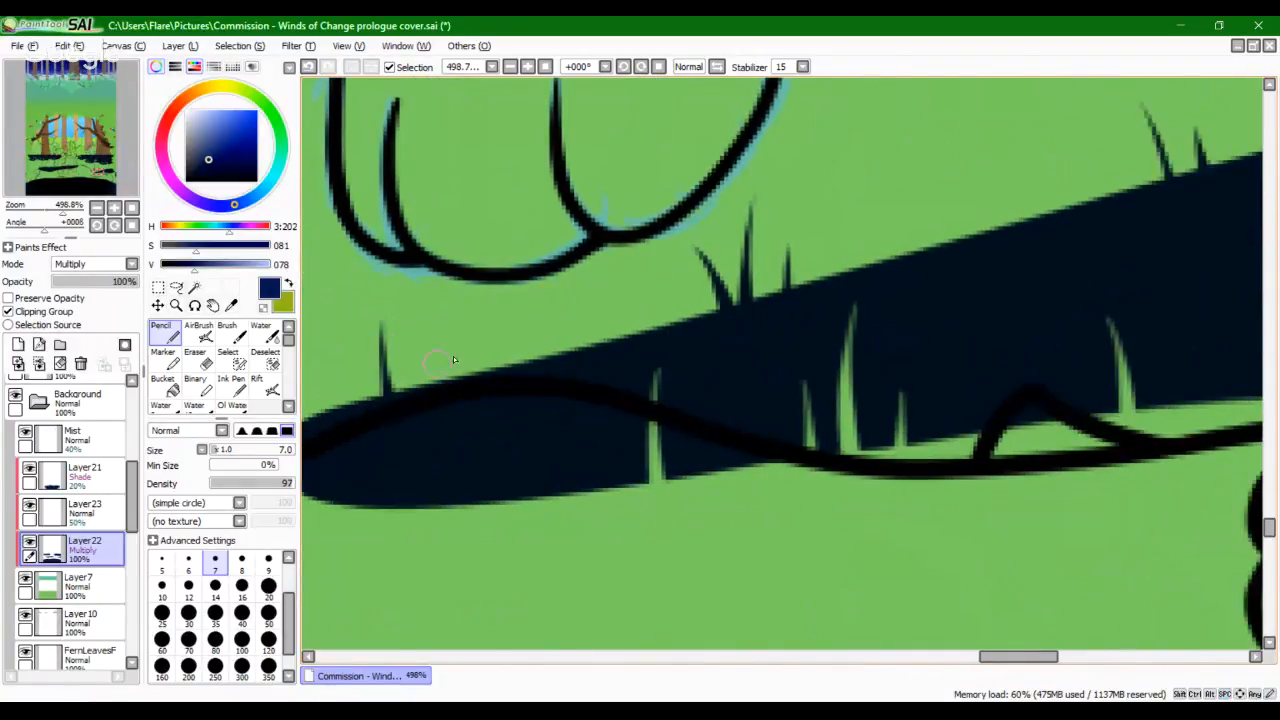
pyautogui.moveTo(863, 320); pyautogui.dragTo(686, 380)
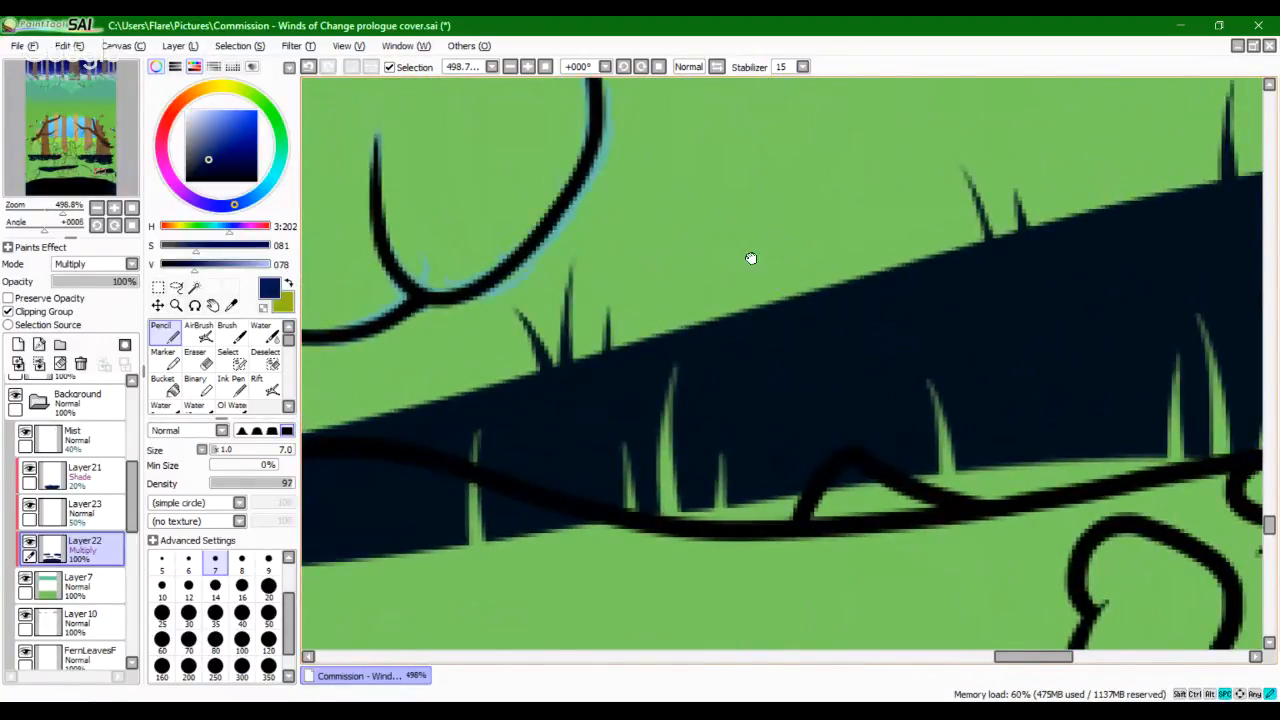
pyautogui.moveTo(751, 258); pyautogui.dragTo(786, 390)
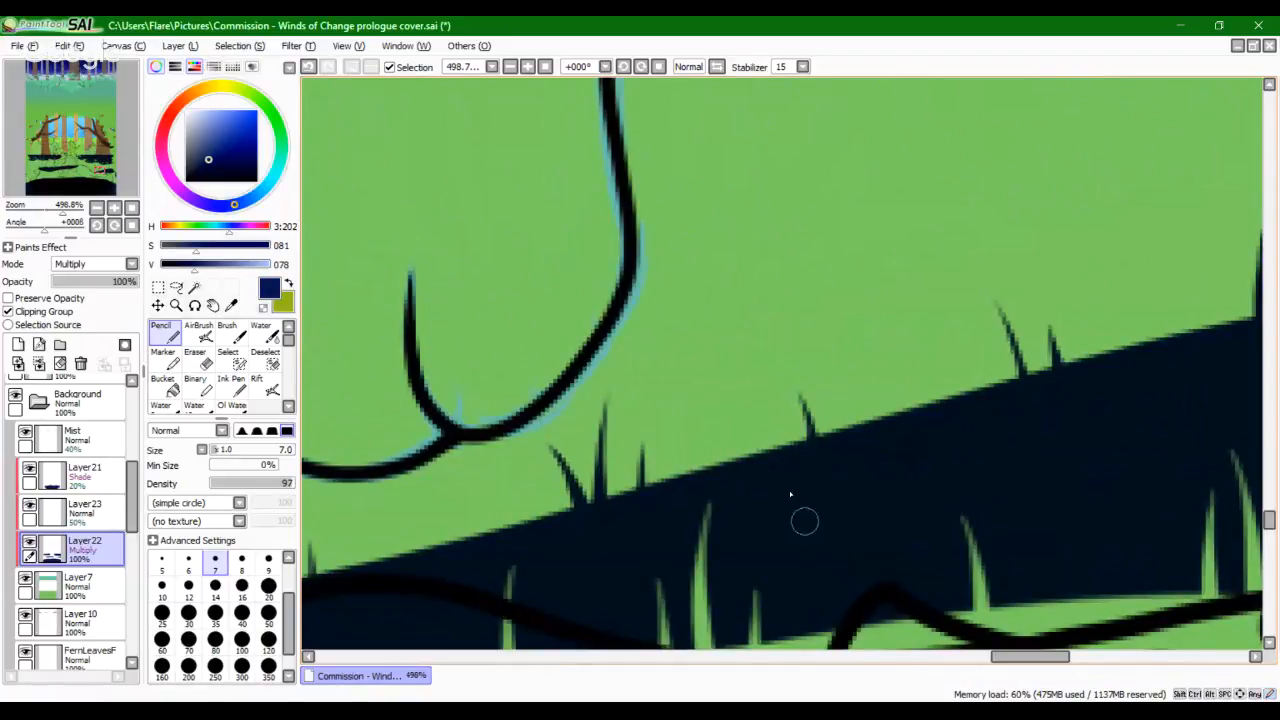
# Step: Examine the foreground shadows and their grass blades across the whole lower forest scene
pyautogui.moveTo(61, 211); pyautogui.dragTo(29, 211)
pyautogui.click(131, 208)
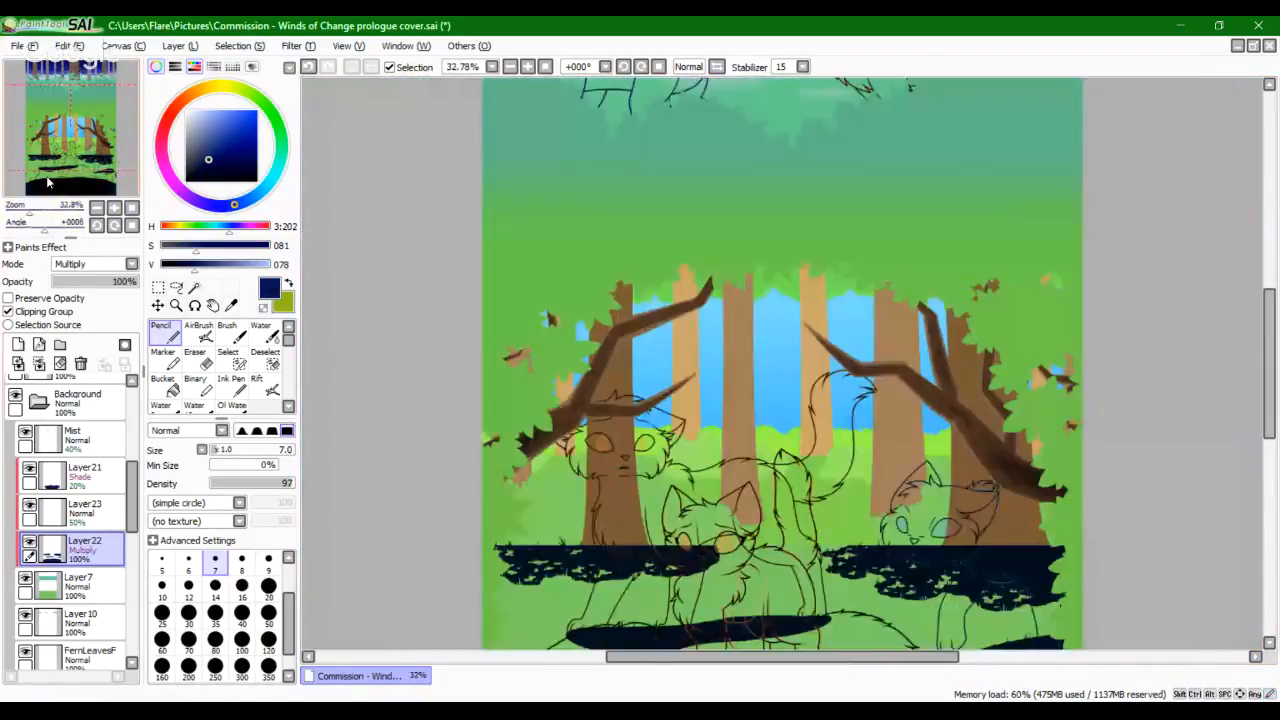
pyautogui.moveTo(47, 162); pyautogui.dragTo(70, 175)
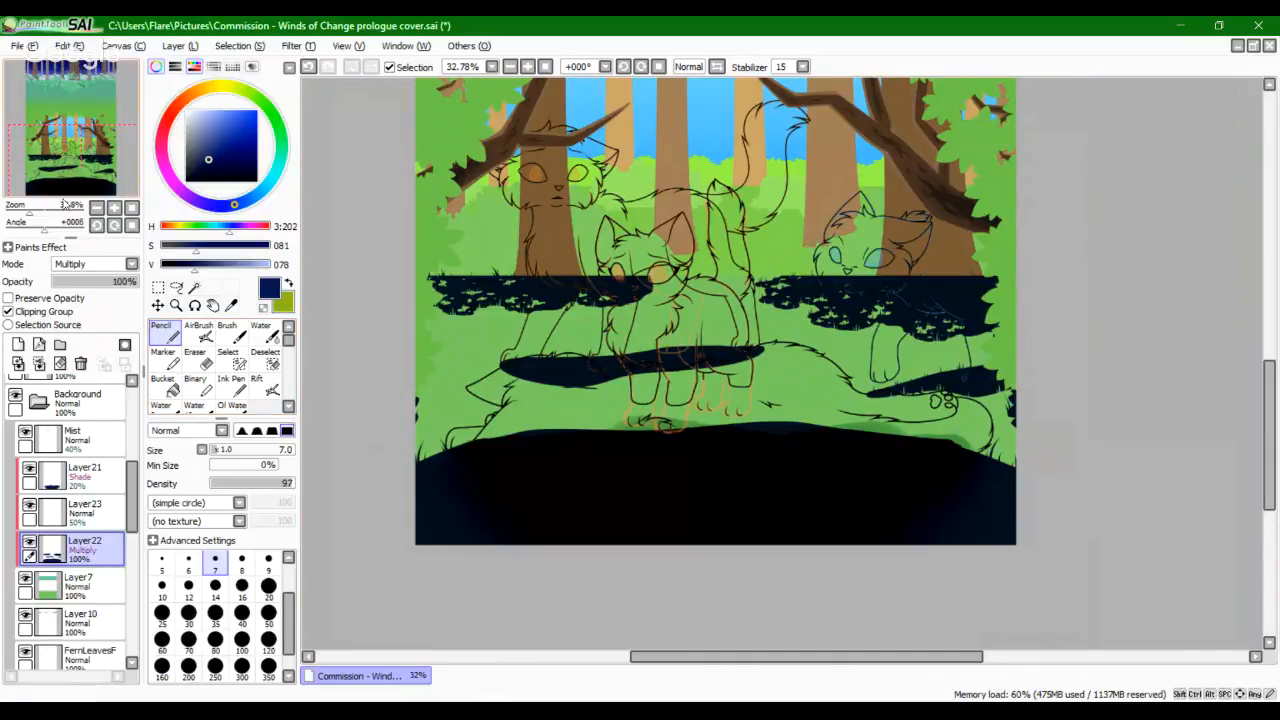
pyautogui.moveTo(68, 176); pyautogui.dragTo(70, 155)
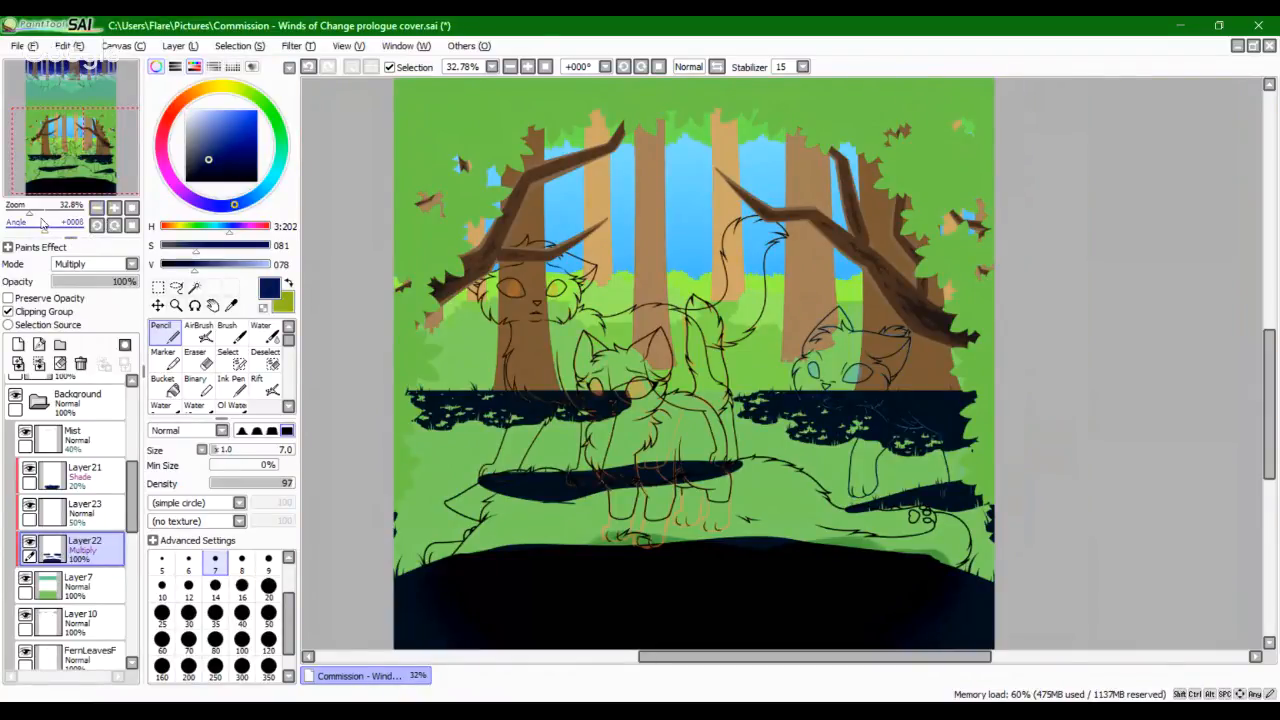
pyautogui.moveTo(30, 210)
pyautogui.mouseDown()
pyautogui.moveTo(70, 189)
pyautogui.moveTo(28, 211)
pyautogui.mouseUp()
pyautogui.click(132, 208)
pyautogui.moveTo(70, 167); pyautogui.dragTo(75, 196)
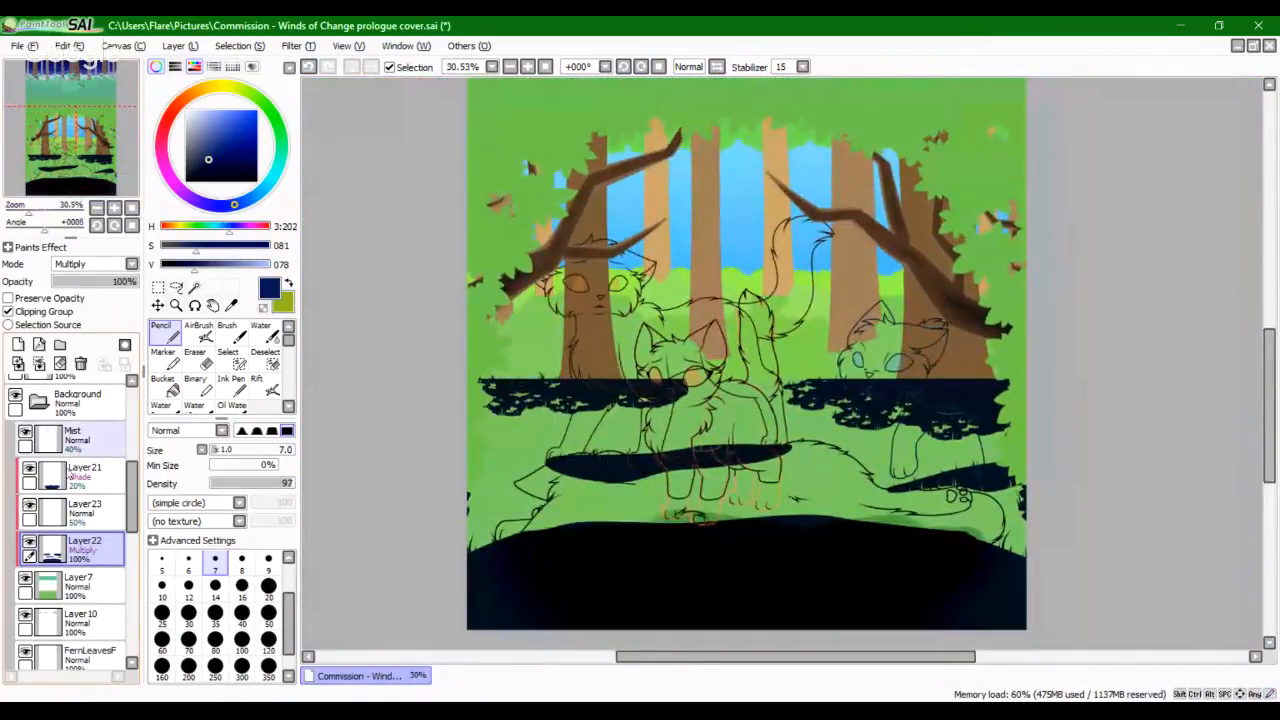
pyautogui.click(287, 293)
pyautogui.click(288, 290)
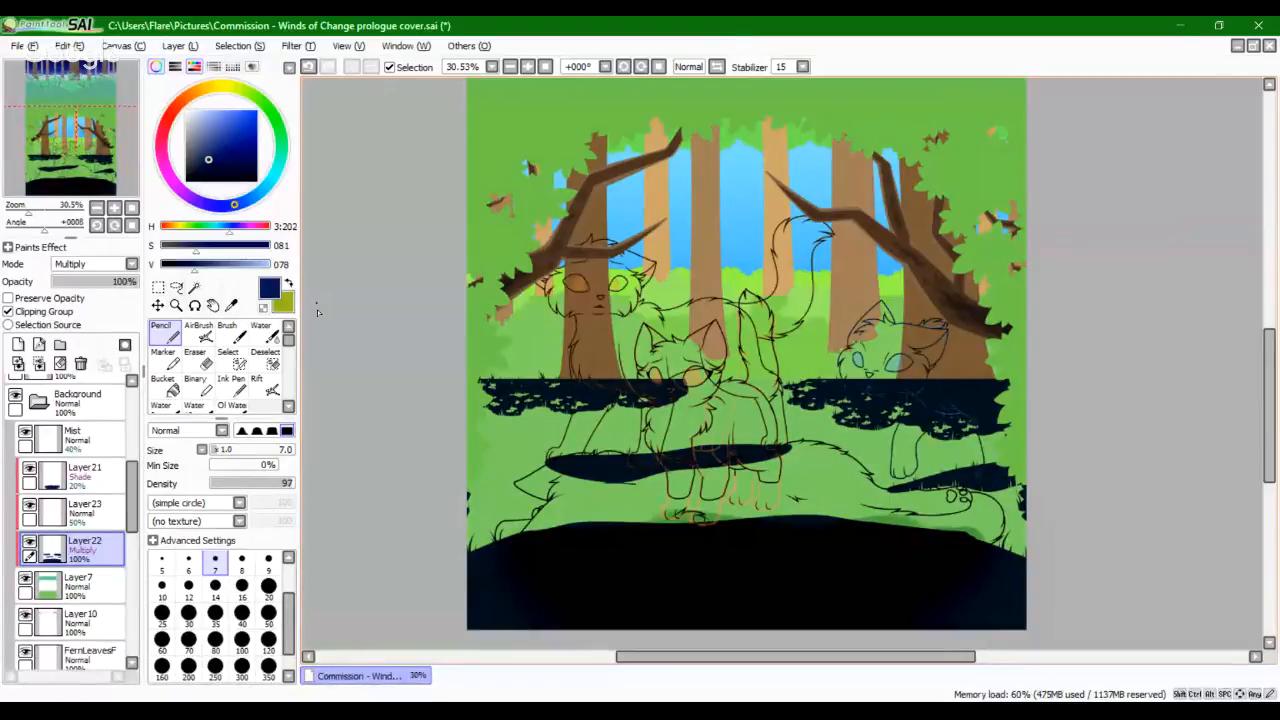
pyautogui.moveTo(30, 211); pyautogui.dragTo(58, 190)
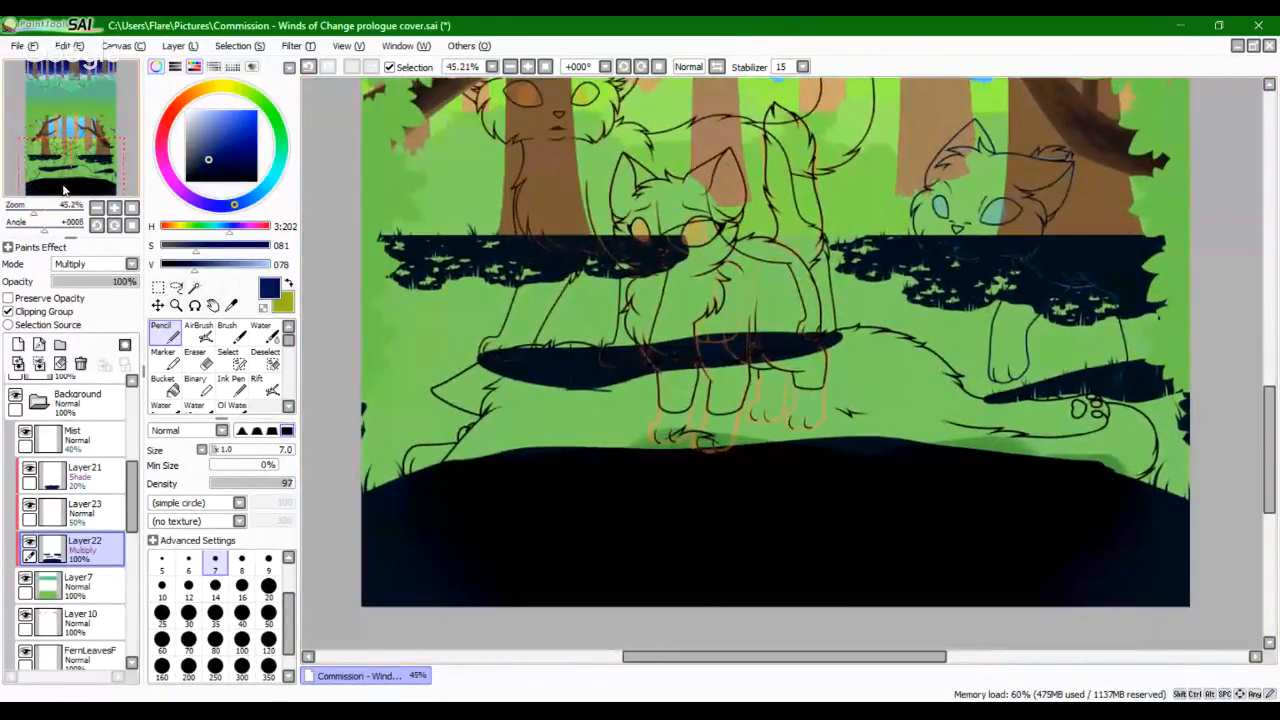
# Step: Set Layer22's opacity to 20% and try a size 120 Pencil shadow stroke across the upper scene's ground
pyautogui.click(74, 289)
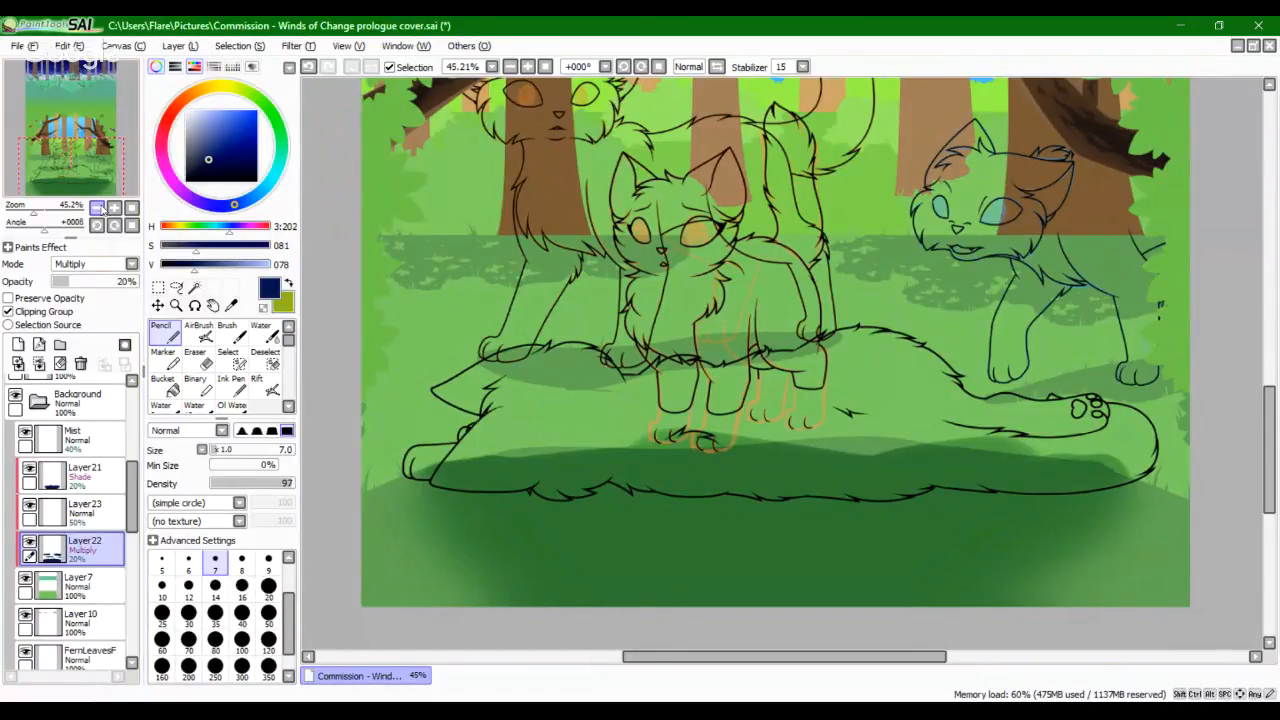
pyautogui.click(75, 163)
pyautogui.moveTo(120, 100)
pyautogui.mouseDown()
pyautogui.moveTo(125, 90)
pyautogui.moveTo(124, 118)
pyautogui.mouseUp()
pyautogui.click(268, 638)
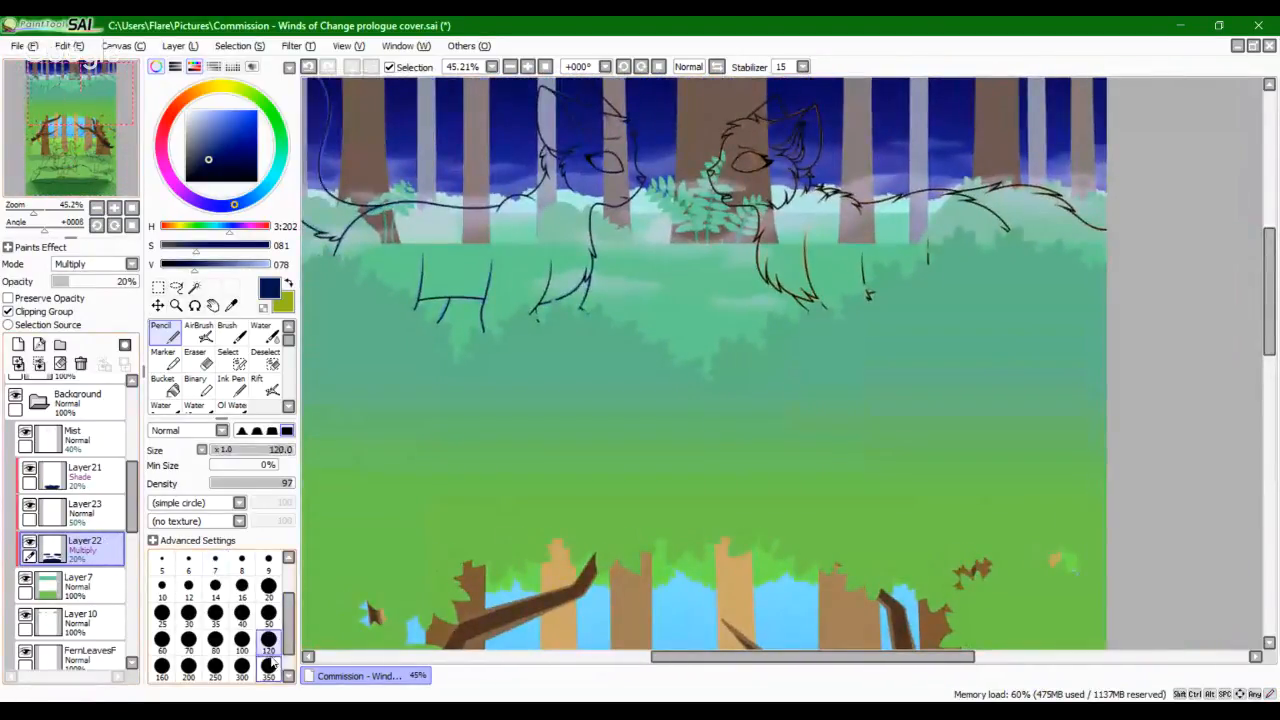
pyautogui.moveTo(612, 326)
pyautogui.mouseDown()
pyautogui.moveTo(680, 290)
pyautogui.moveTo(855, 298)
pyautogui.mouseUp()
pyautogui.hotkey('ctrl', 'z')
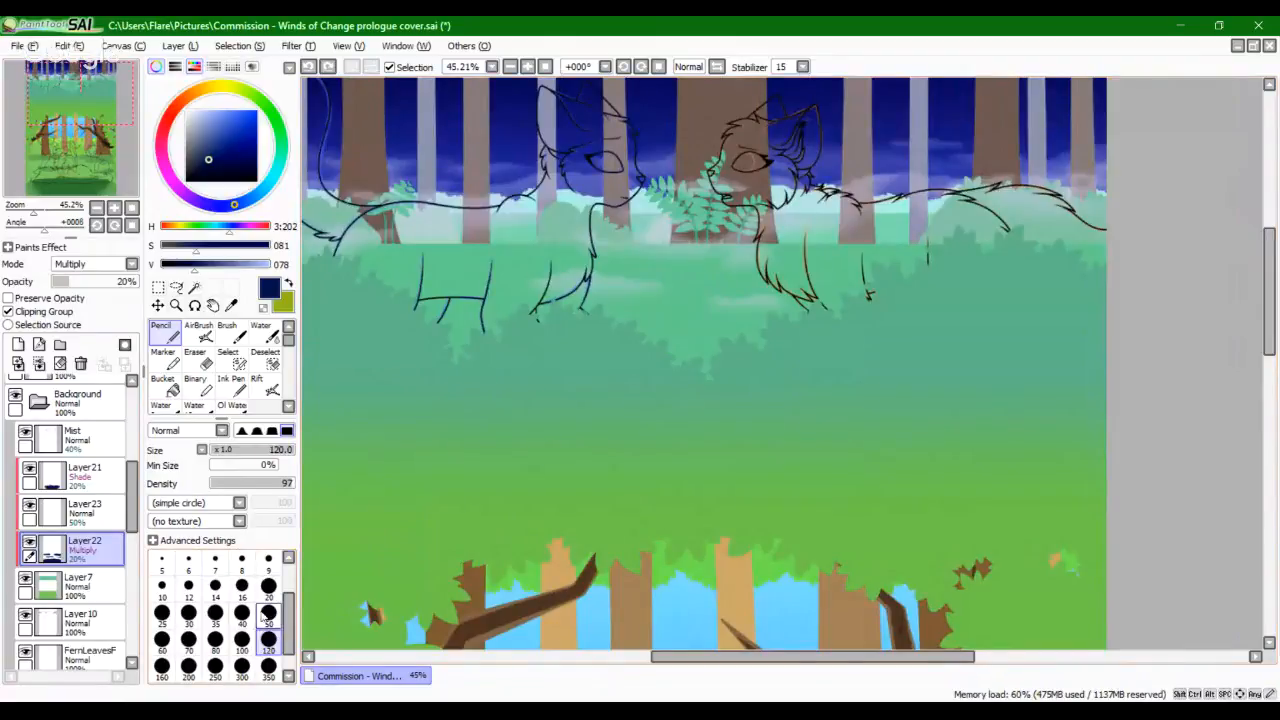
# Step: Set the Pencil size to 14 and Layer22's opacity to 100%
pyautogui.click(215, 585)
pyautogui.click(130, 282)
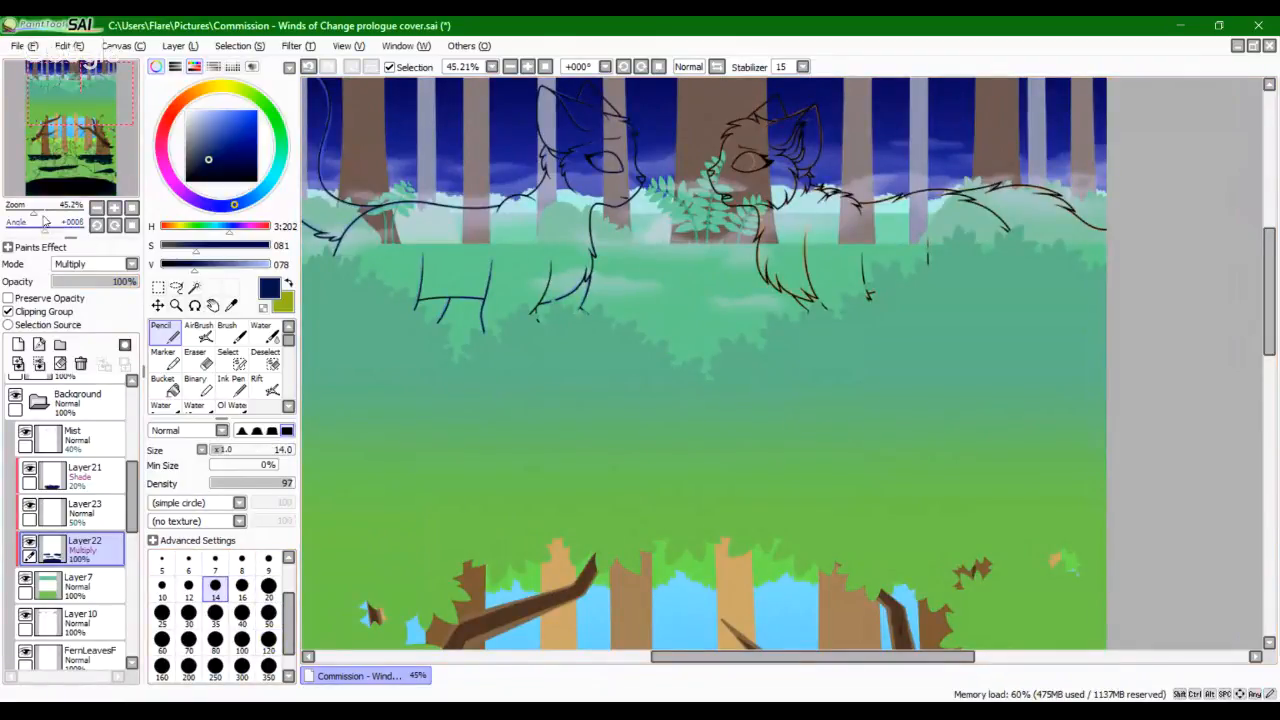
pyautogui.moveTo(36, 212)
pyautogui.mouseDown()
pyautogui.moveTo(15, 215)
pyautogui.moveTo(27, 213)
pyautogui.mouseUp()
pyautogui.moveTo(68, 144)
pyautogui.mouseDown()
pyautogui.moveTo(73, 176)
pyautogui.moveTo(78, 143)
pyautogui.mouseUp()
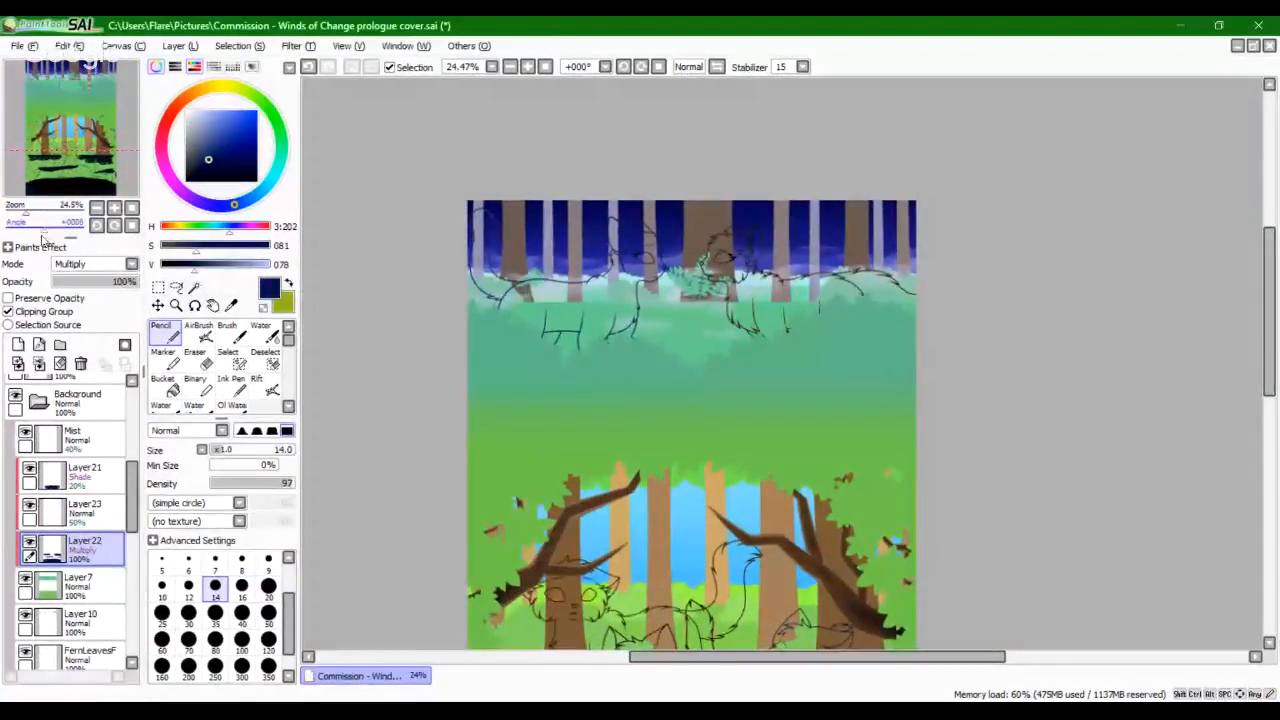
# Step: Hide the Mist layer over the upper forest scene
pyautogui.click(25, 437)
pyautogui.moveTo(133, 497); pyautogui.dragTo(132, 496)
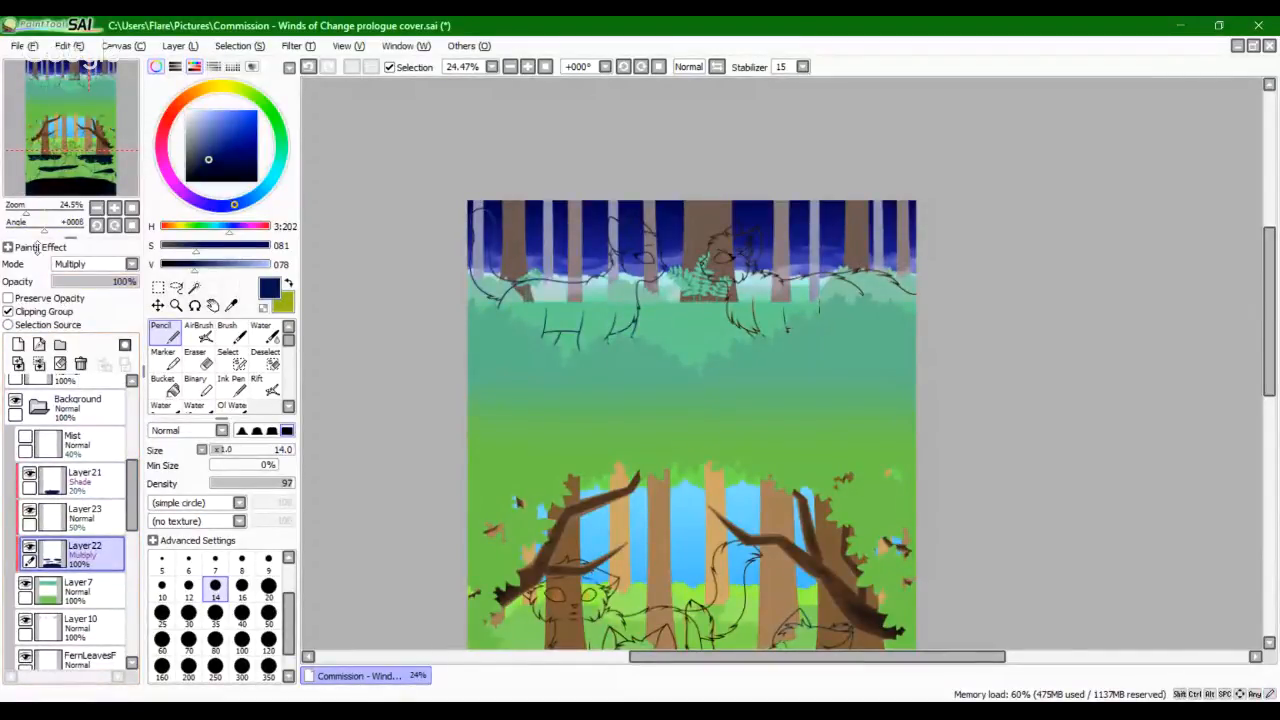
pyautogui.moveTo(26, 210); pyautogui.dragTo(39, 210)
pyautogui.moveTo(634, 488); pyautogui.dragTo(1037, 537)
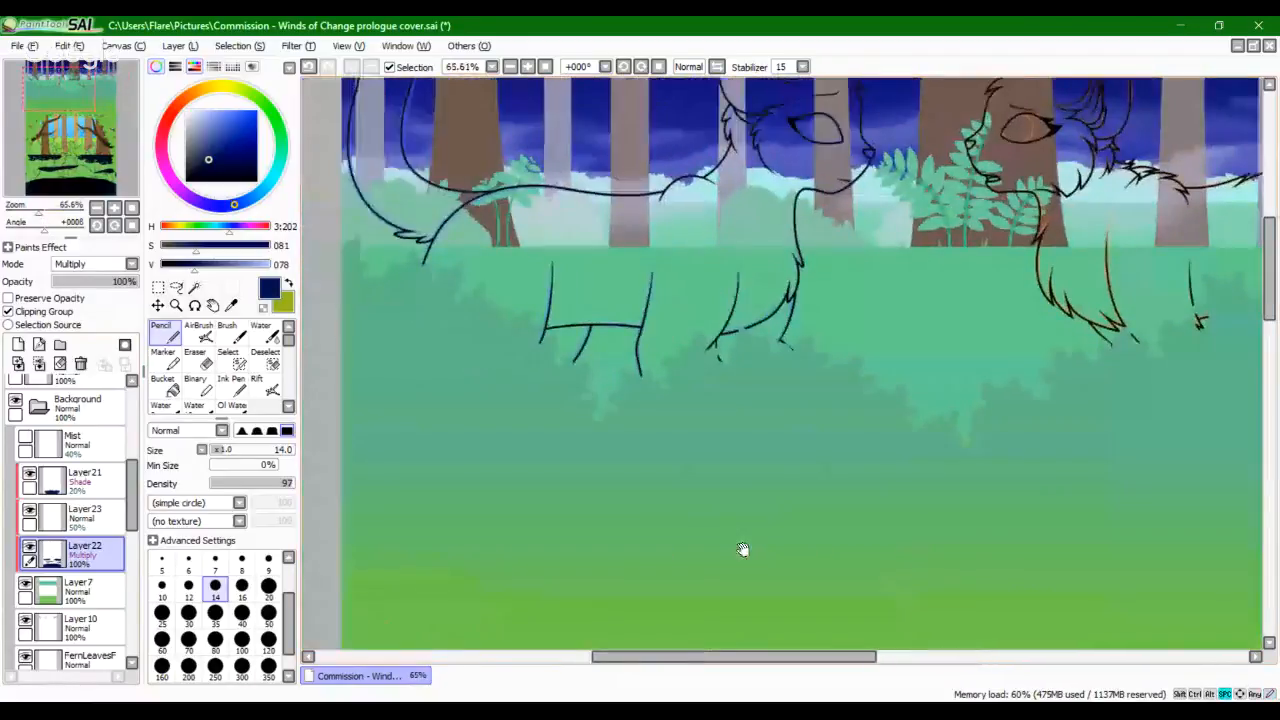
pyautogui.moveTo(779, 523); pyautogui.dragTo(897, 489)
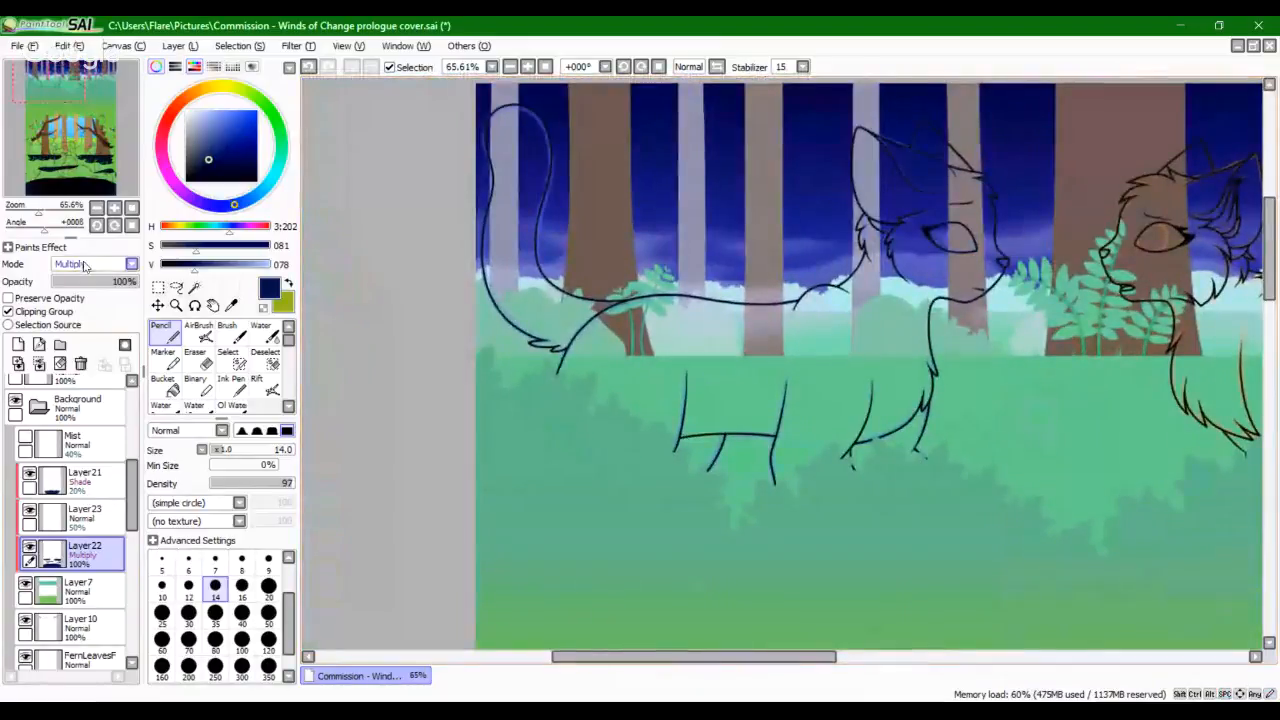
pyautogui.moveTo(39, 210); pyautogui.dragTo(58, 226)
pyautogui.moveTo(502, 436); pyautogui.dragTo(598, 462)
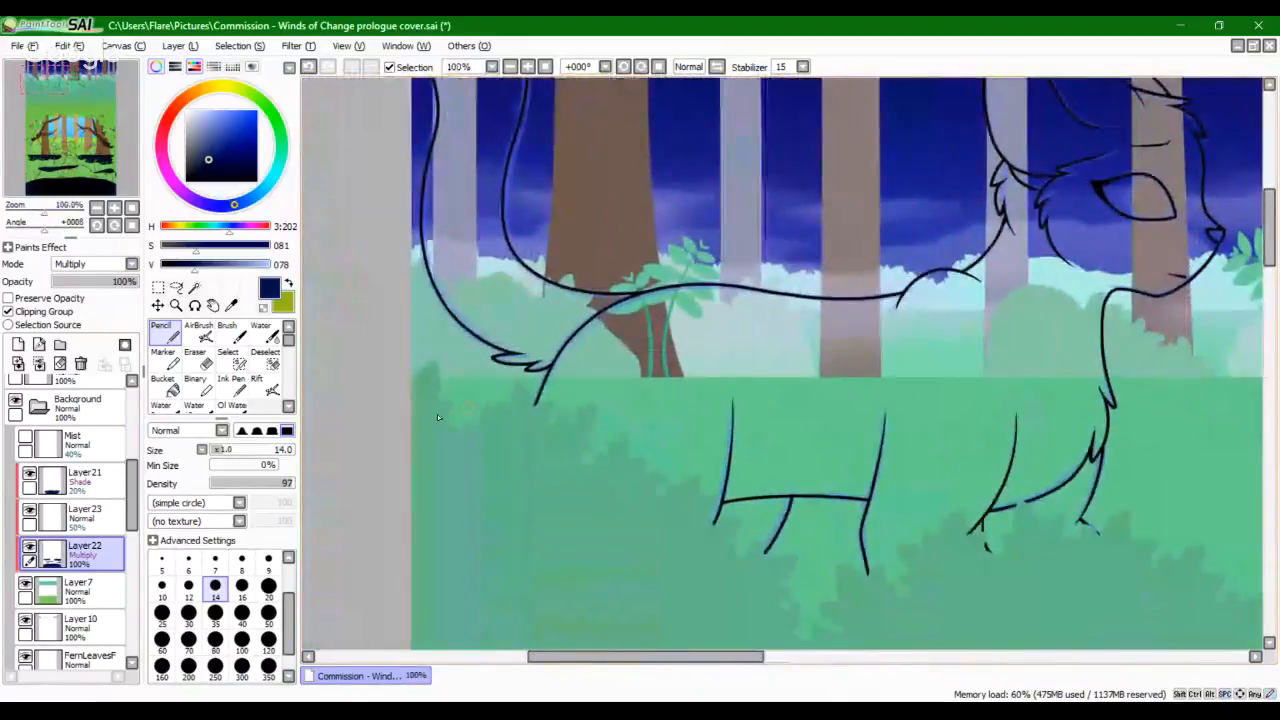
pyautogui.hotkey('ctrl', 'z')
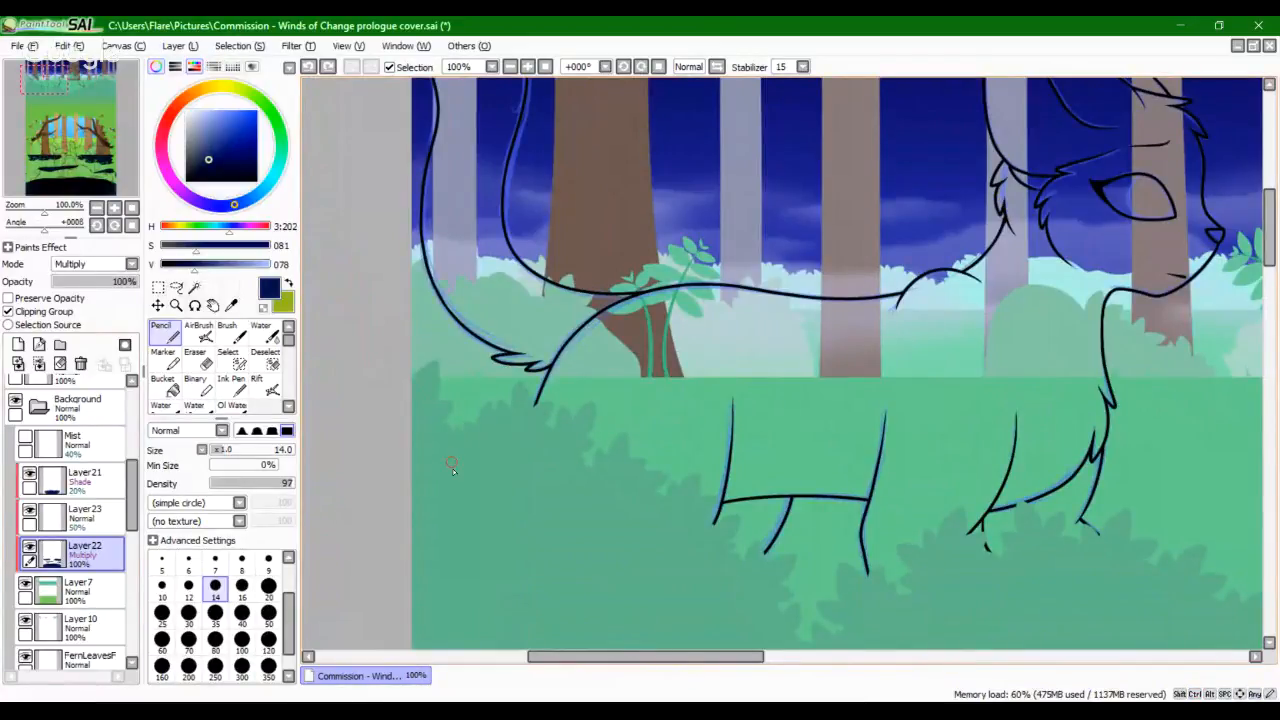
# Step: Set the Pencil size to 250, move Layer23 below Layer22, and change Layer23's blending mode to Overlay
pyautogui.moveTo(44, 211); pyautogui.dragTo(39, 217)
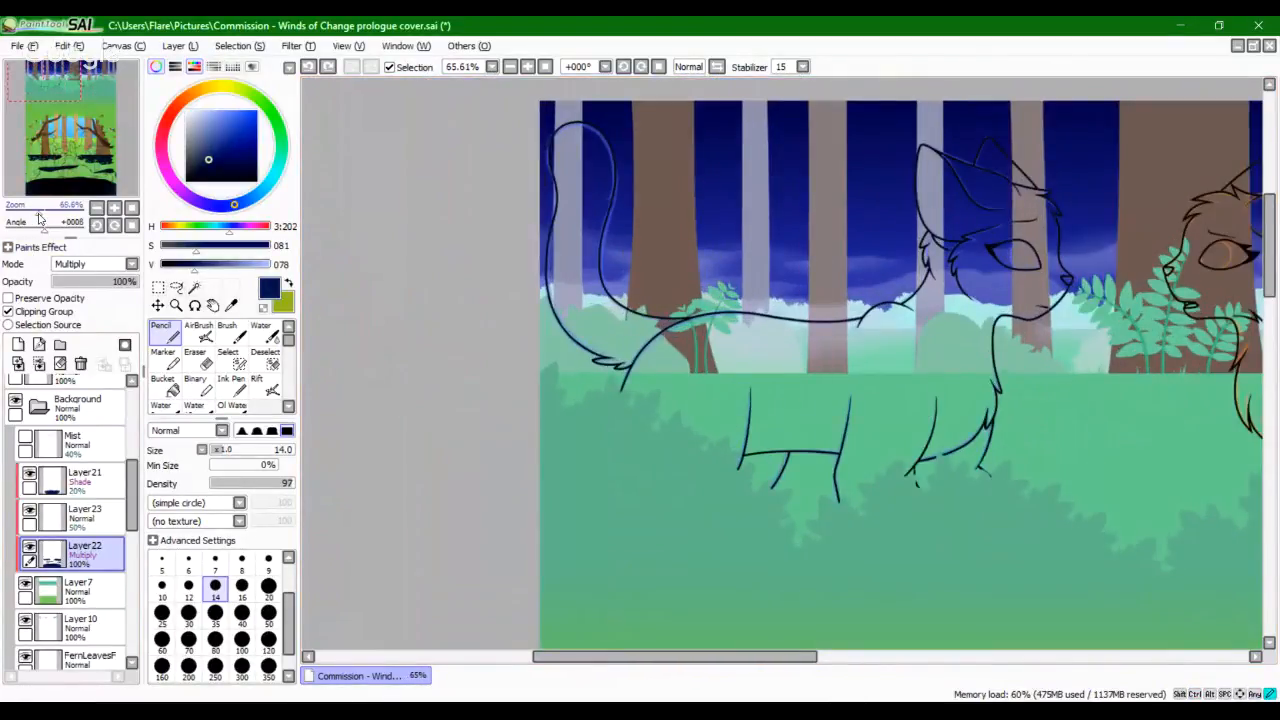
pyautogui.moveTo(71, 171); pyautogui.dragTo(115, 185)
pyautogui.moveTo(40, 212); pyautogui.dragTo(48, 176)
pyautogui.click(216, 671)
pyautogui.moveTo(102, 518); pyautogui.dragTo(104, 578)
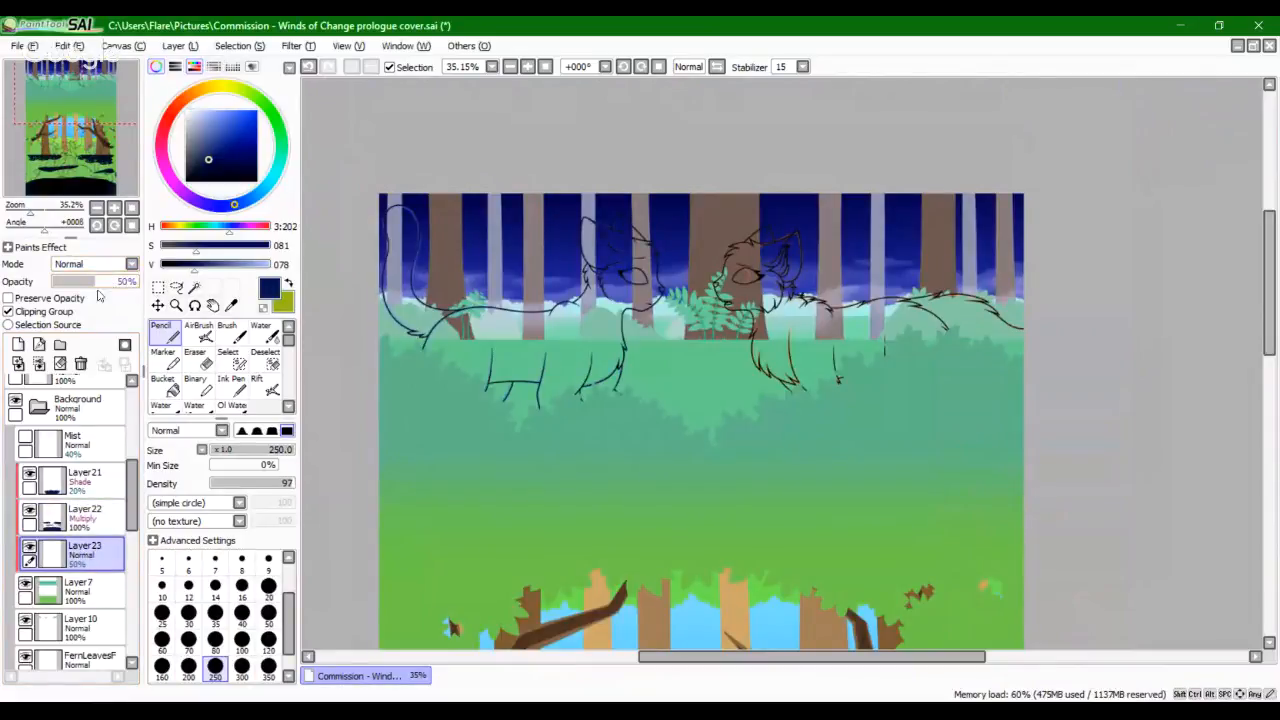
pyautogui.click(95, 263)
pyautogui.click(80, 317)
# Step: Paint dark blue over the upper scene's ground on Layer23, enlarging the Pencil to size 350 for the rest
pyautogui.moveTo(609, 362); pyautogui.dragTo(640, 352)
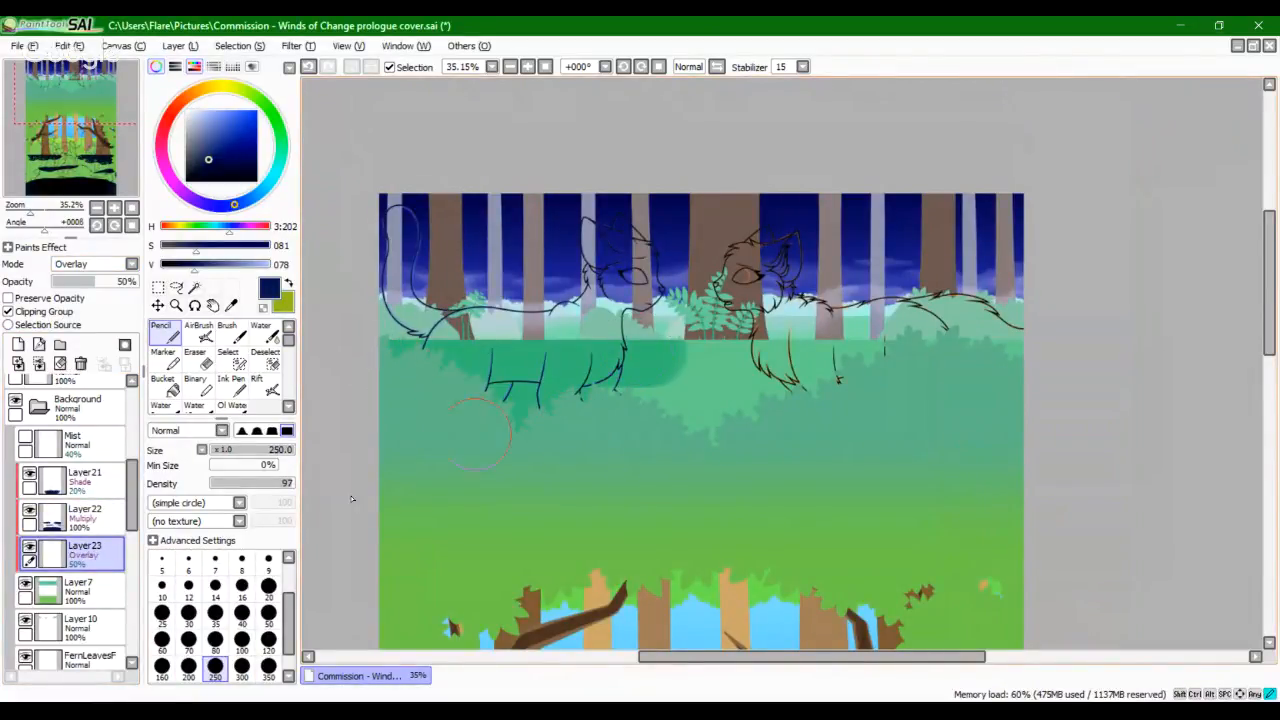
pyautogui.click(268, 666)
pyautogui.moveTo(660, 412)
pyautogui.mouseDown()
pyautogui.moveTo(800, 400)
pyautogui.moveTo(840, 365)
pyautogui.mouseUp()
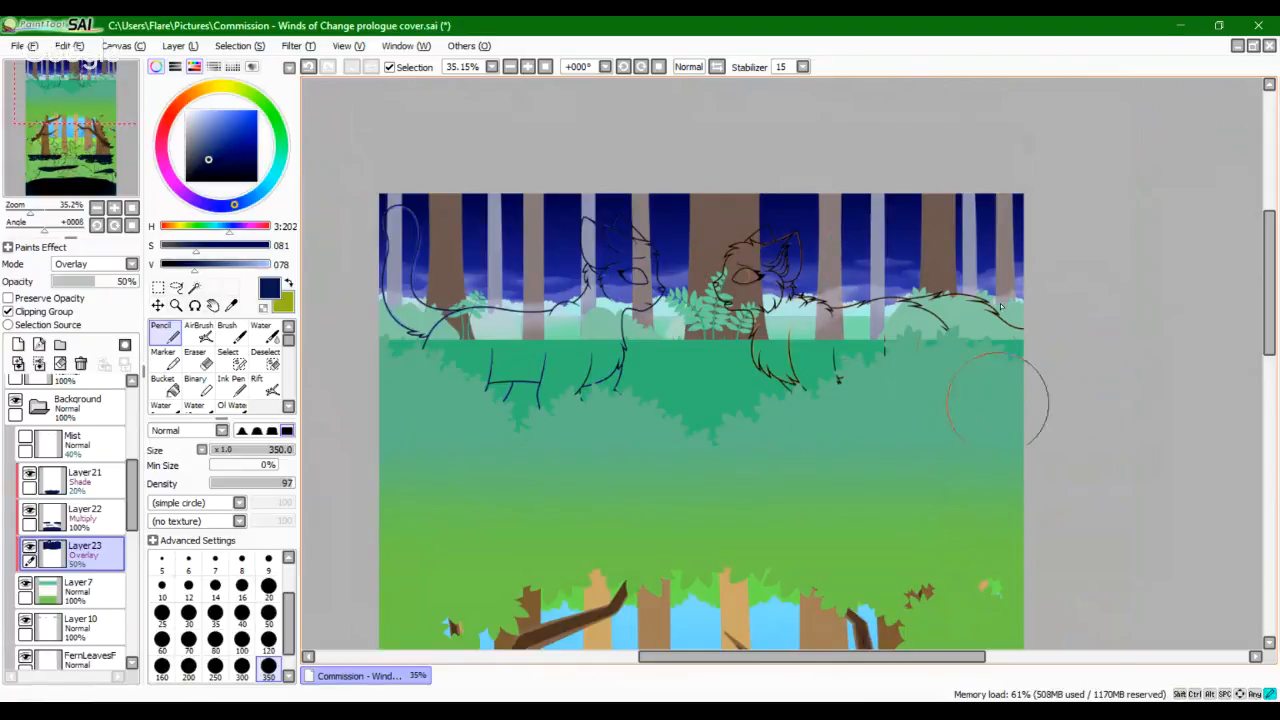
# Step: On Layer22, outline the left shadow's lower edge with a size 7 Pencil, from the leafy bush rightward and up to the horizon
pyautogui.click(85, 515)
pyautogui.click(215, 563)
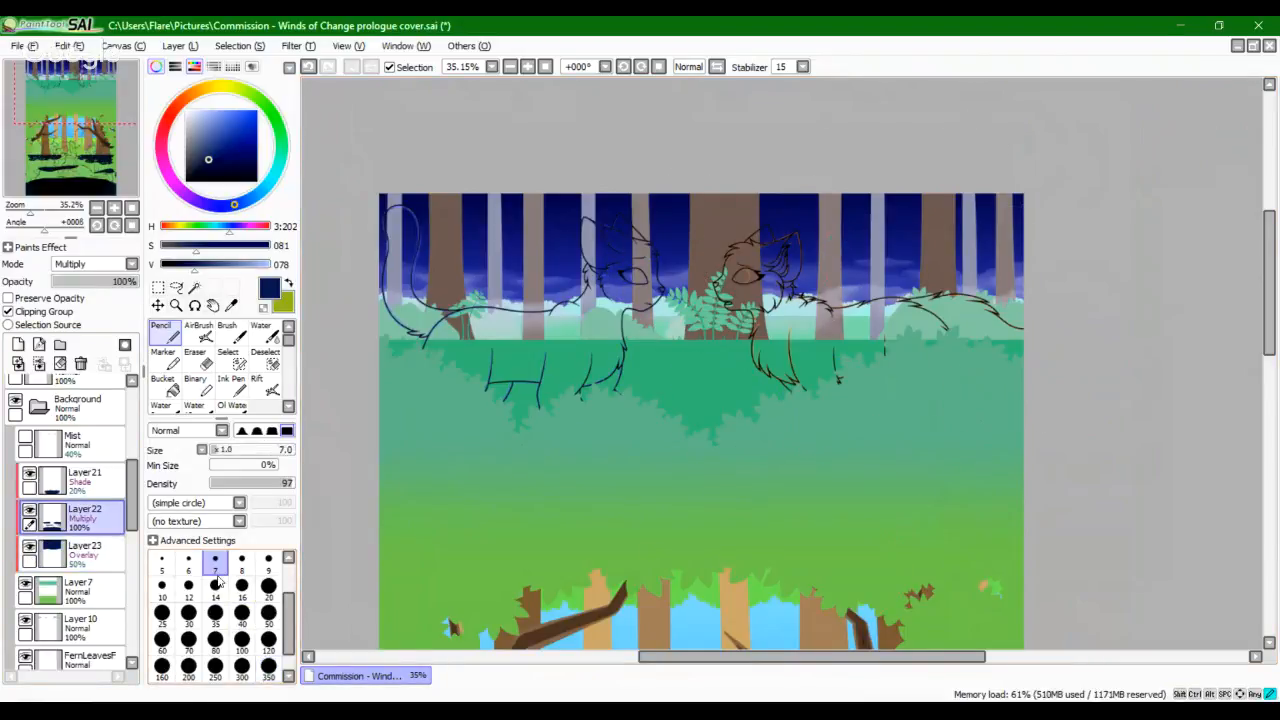
pyautogui.moveTo(27, 213); pyautogui.dragTo(40, 213)
pyautogui.moveTo(86, 174); pyautogui.dragTo(49, 213)
pyautogui.moveTo(607, 506); pyautogui.dragTo(550, 464)
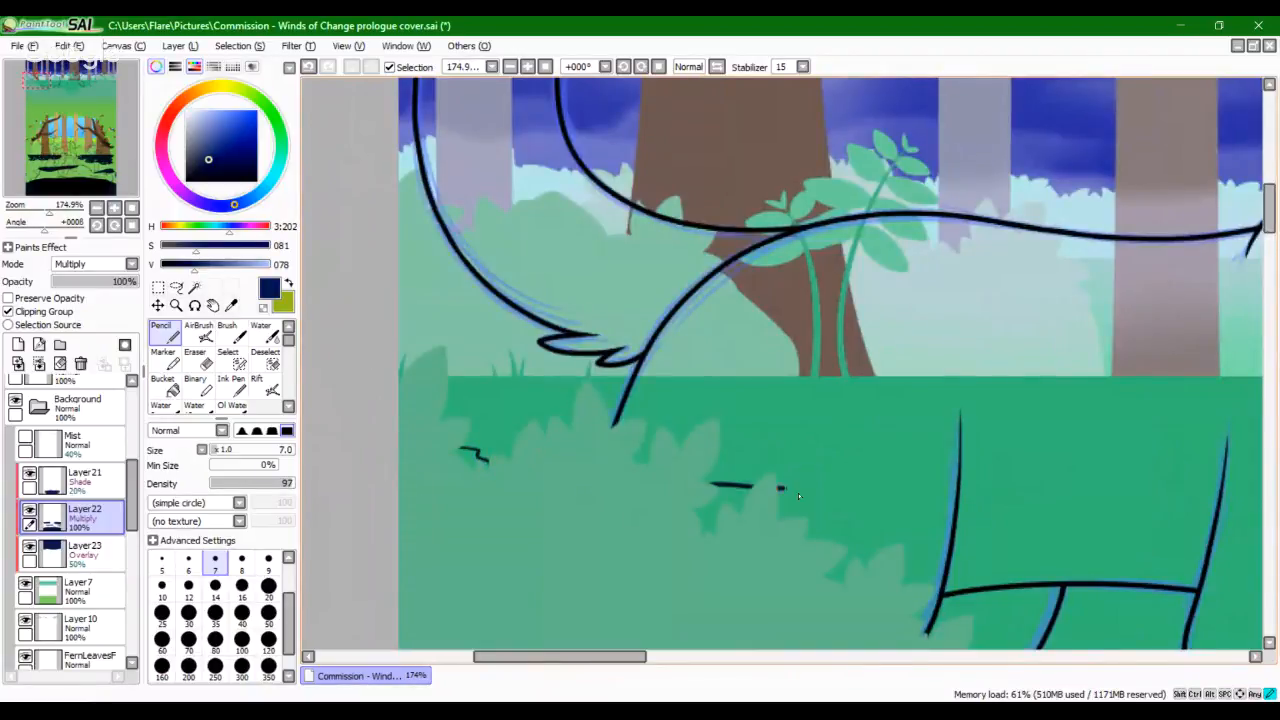
pyautogui.moveTo(798, 495)
pyautogui.mouseDown()
pyautogui.moveTo(1130, 440)
pyautogui.moveTo(975, 338)
pyautogui.mouseUp()
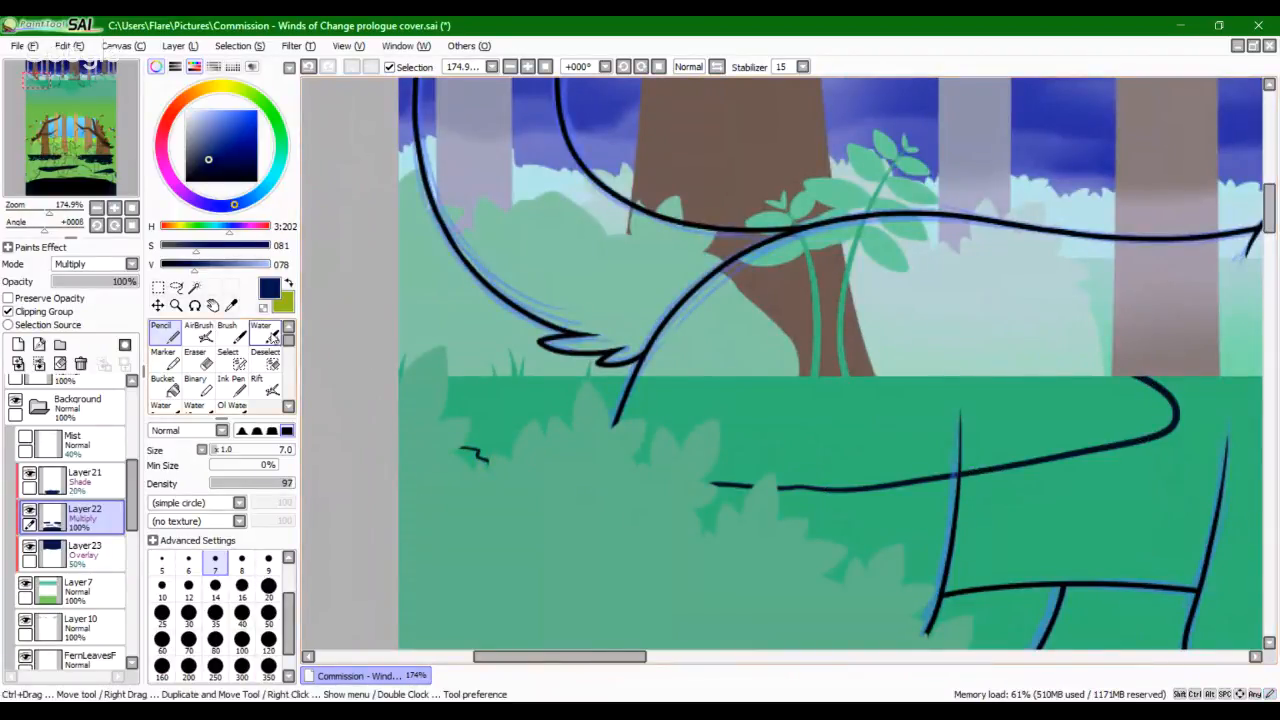
# Step: Outline small irregular light patches inside the left shadow, around the leaf tips near the canvas edge
pyautogui.click(172, 382)
pyautogui.click(170, 363)
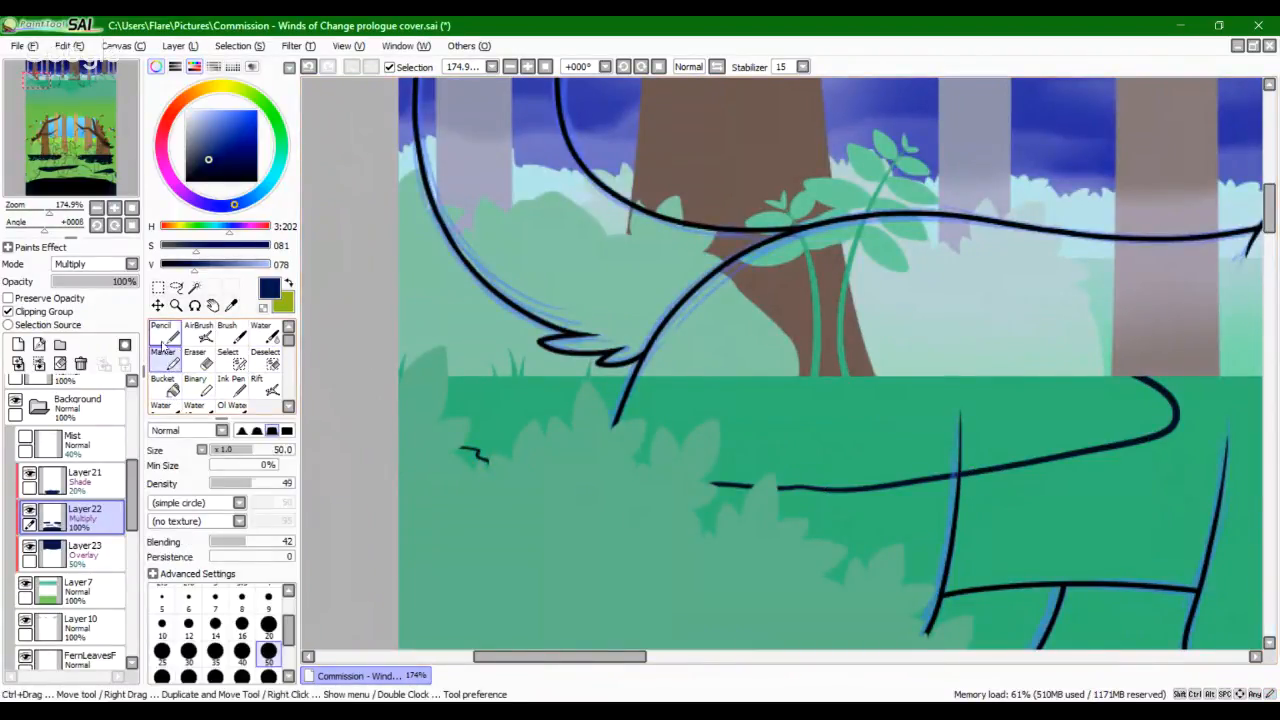
pyautogui.click(161, 340)
pyautogui.moveTo(49, 212); pyautogui.dragTo(59, 212)
pyautogui.moveTo(370, 460); pyautogui.dragTo(805, 346)
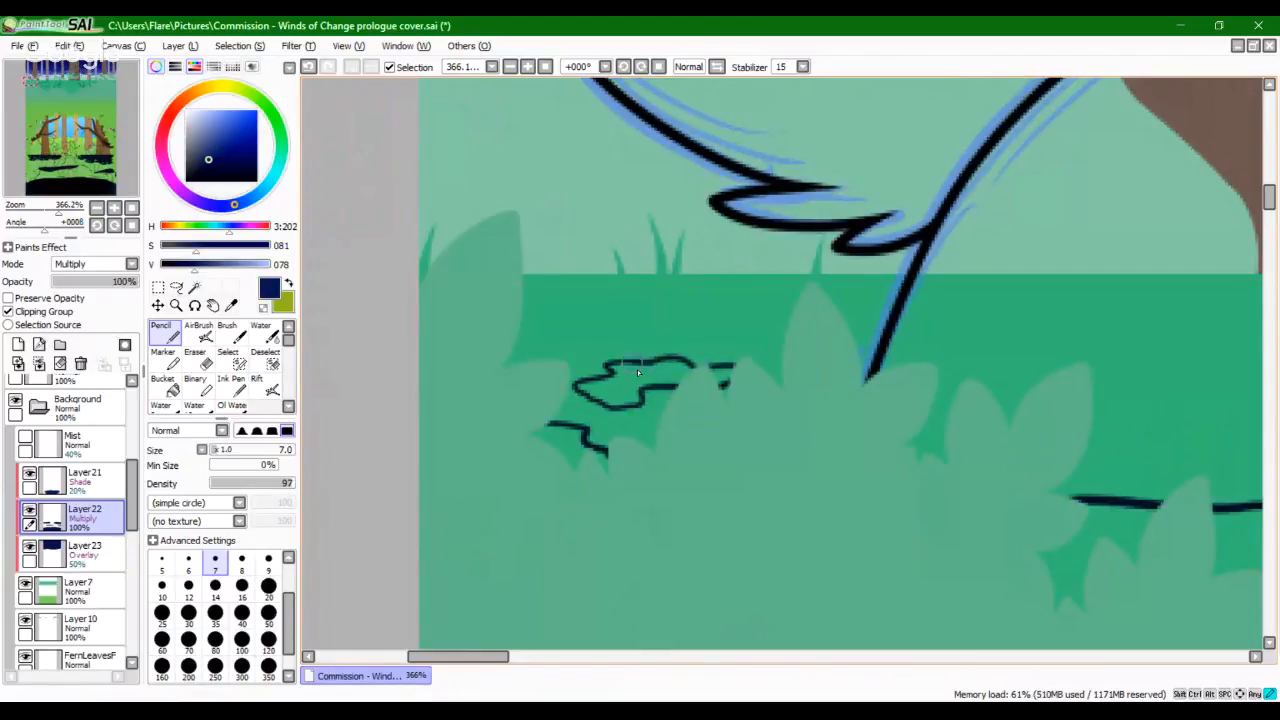
pyautogui.moveTo(544, 361)
pyautogui.mouseDown()
pyautogui.moveTo(587, 361)
pyautogui.moveTo(540, 359)
pyautogui.mouseUp()
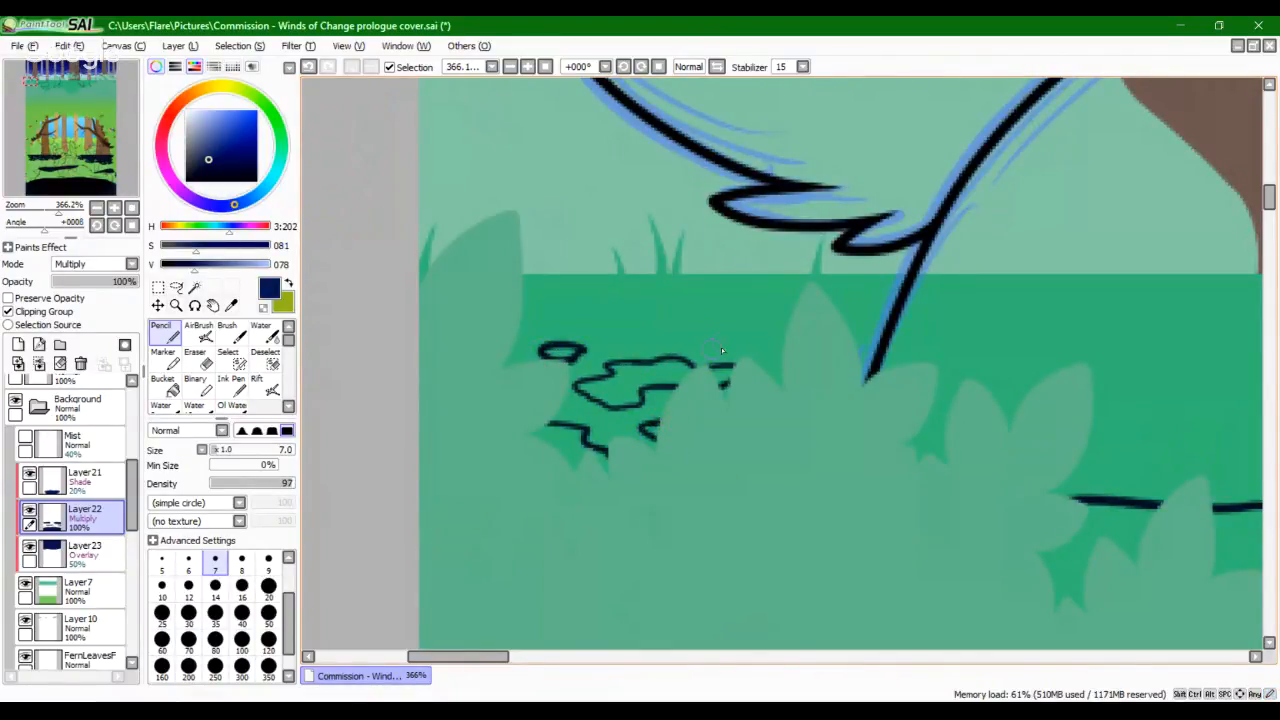
pyautogui.moveTo(792, 347); pyautogui.dragTo(773, 360)
pyautogui.moveTo(680, 349)
pyautogui.mouseDown()
pyautogui.moveTo(777, 380)
pyautogui.moveTo(774, 400)
pyautogui.mouseUp()
pyautogui.moveTo(616, 374)
pyautogui.mouseDown()
pyautogui.moveTo(675, 358)
pyautogui.moveTo(620, 352)
pyautogui.mouseUp()
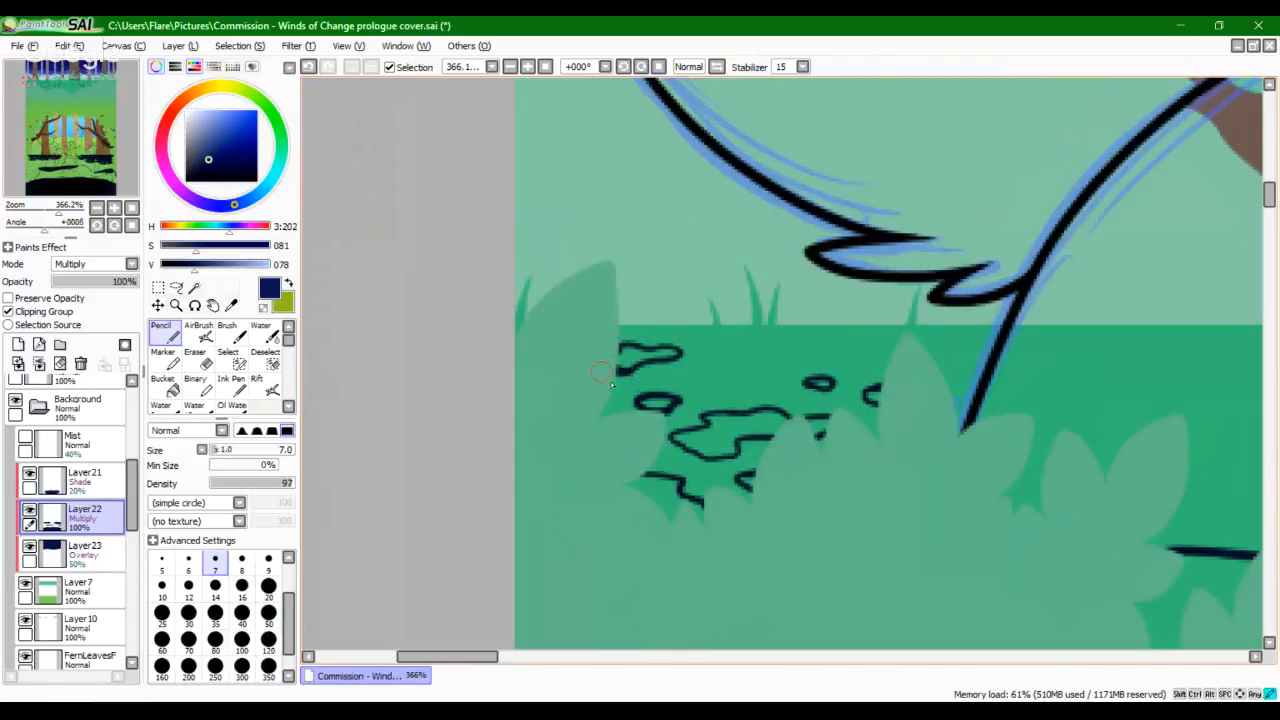
pyautogui.moveTo(763, 374); pyautogui.dragTo(606, 337)
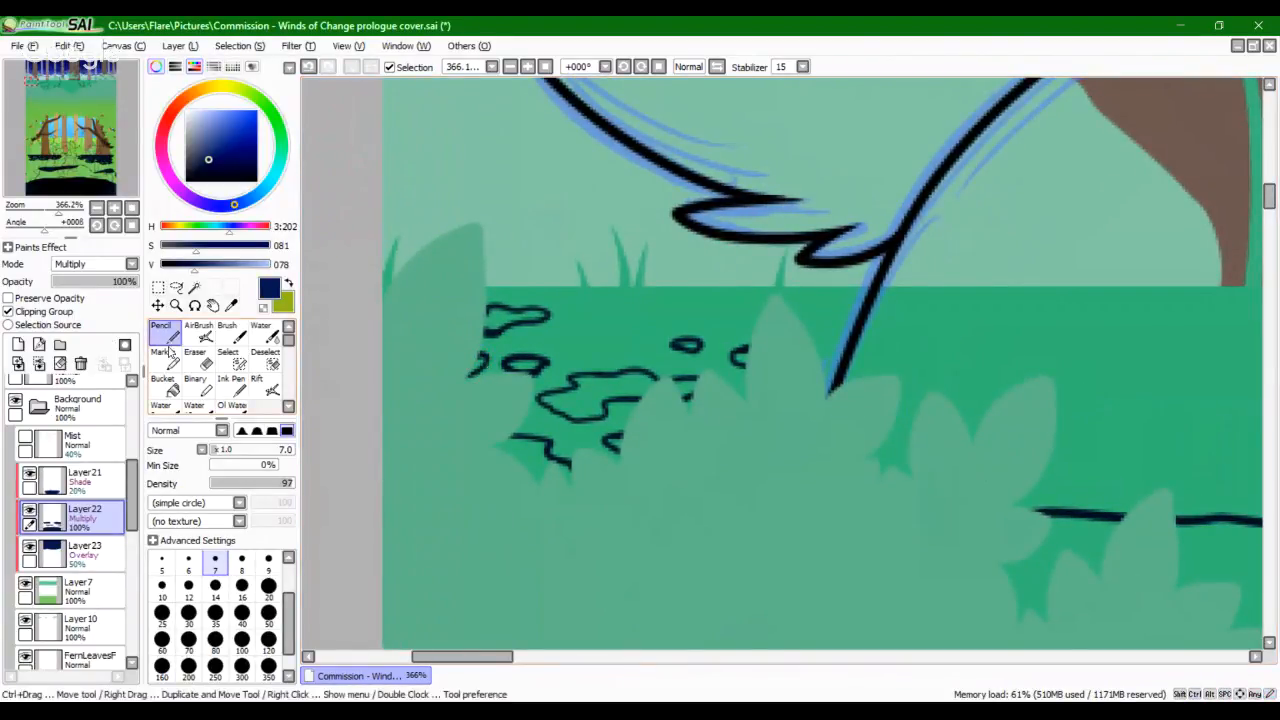
# Step: Fill the outlined left shadow with dark blue using the Bucket, leaving the small patches unfilled, and return to the Pencil
pyautogui.click(162, 384)
pyautogui.click(603, 354)
pyautogui.click(166, 332)
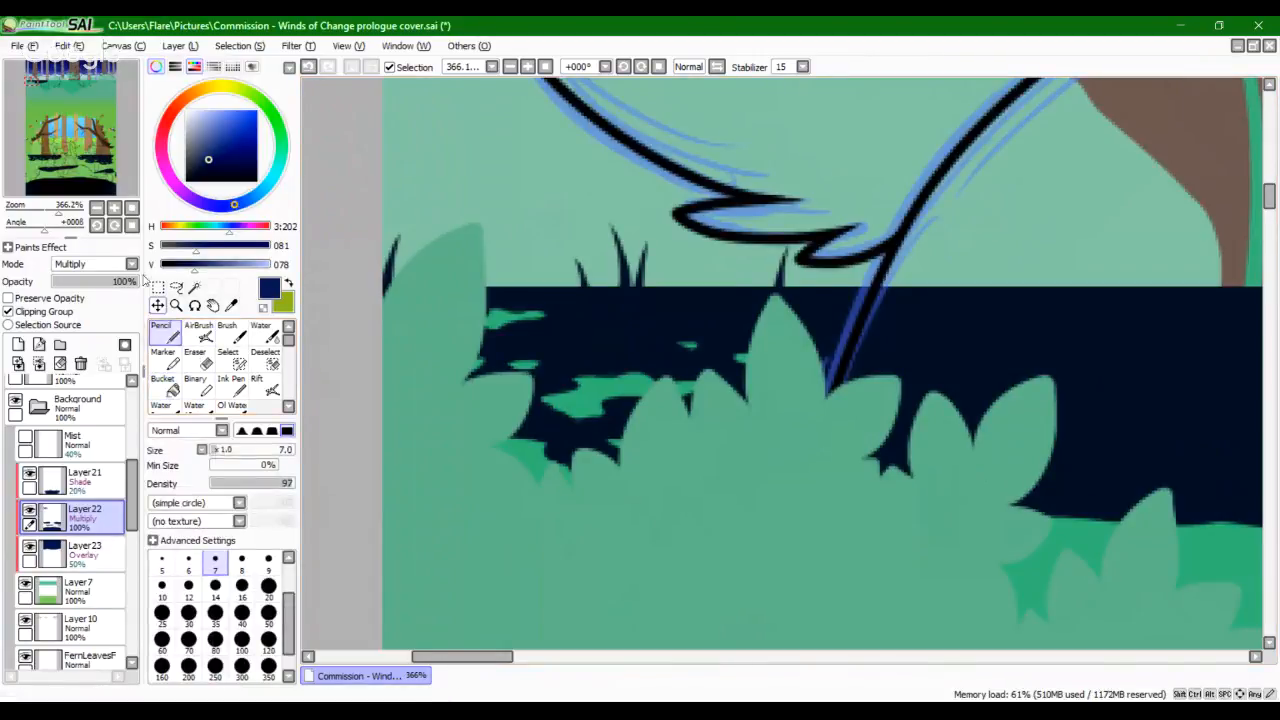
pyautogui.moveTo(58, 212); pyautogui.dragTo(72, 214)
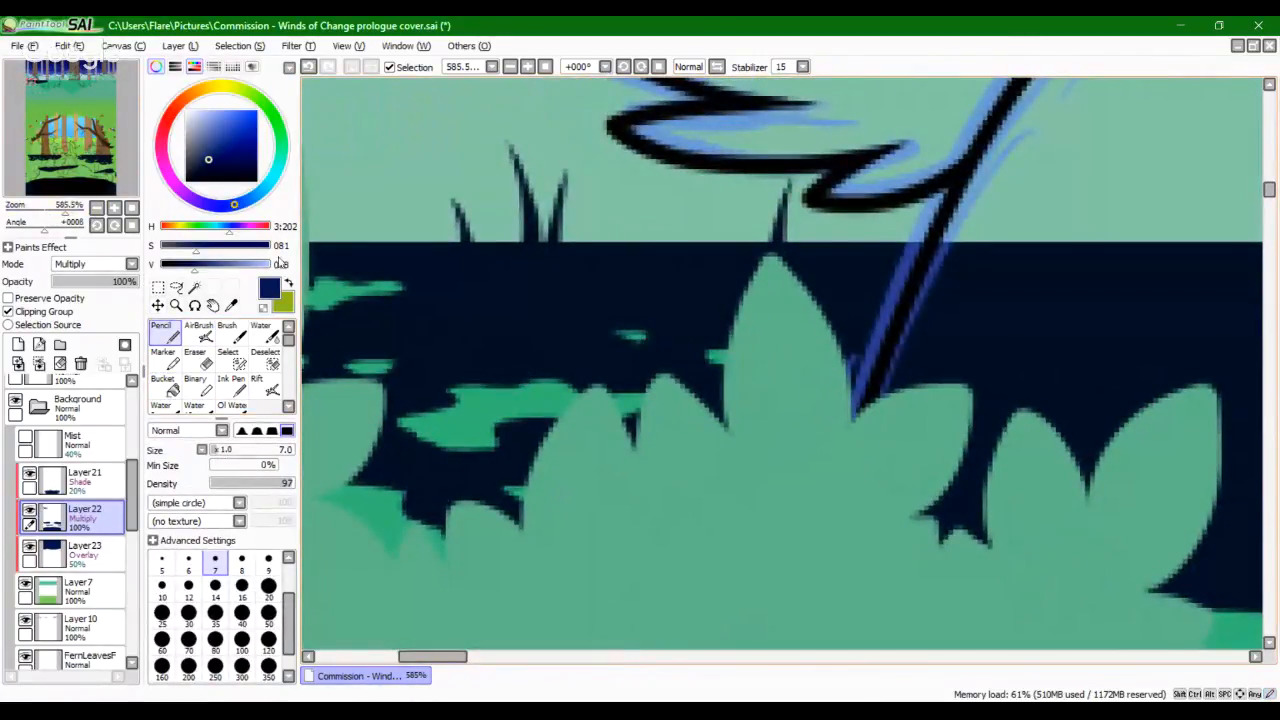
pyautogui.moveTo(70, 213)
pyautogui.mouseDown()
pyautogui.moveTo(43, 213)
pyautogui.moveTo(94, 183)
pyautogui.moveTo(76, 173)
pyautogui.moveTo(151, 158)
pyautogui.moveTo(39, 226)
pyautogui.mouseUp()
# Step: Set the Stabilizer to 2 and undo the wavy outline stroke started in the middle of the upper ground
pyautogui.moveTo(77, 182)
pyautogui.mouseDown()
pyautogui.moveTo(109, 182)
pyautogui.moveTo(92, 178)
pyautogui.mouseUp()
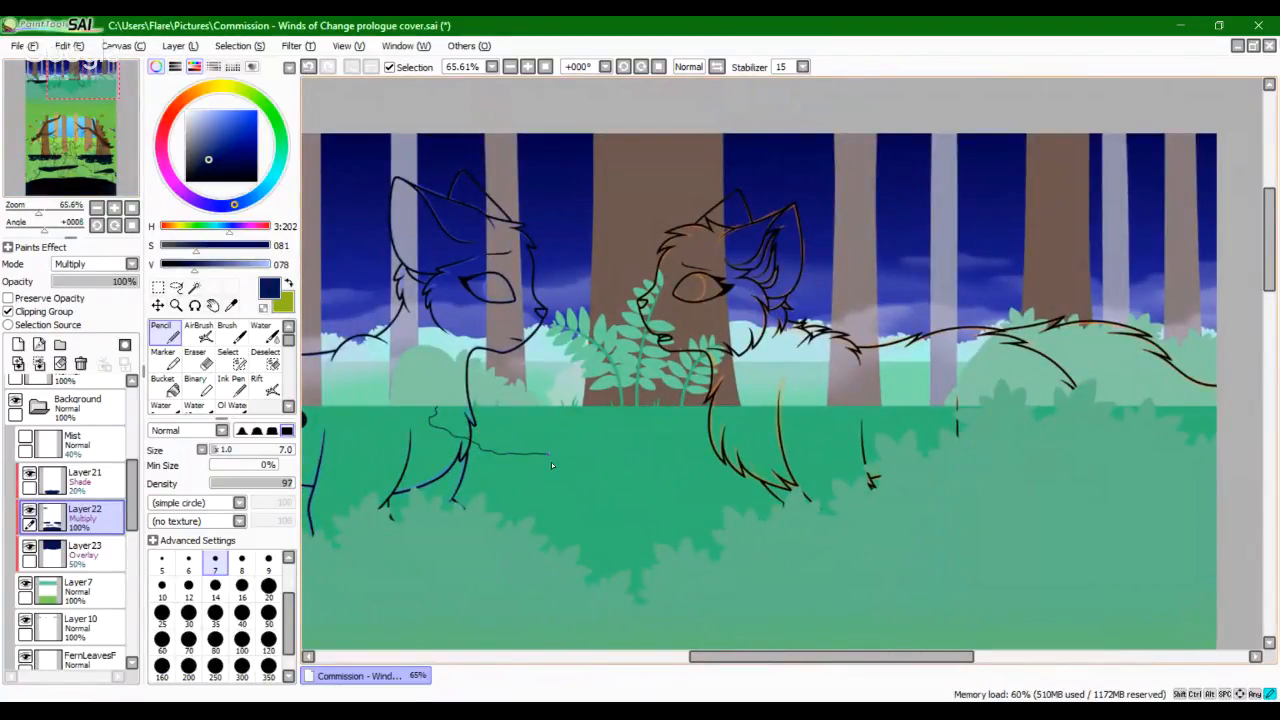
pyautogui.click(801, 66)
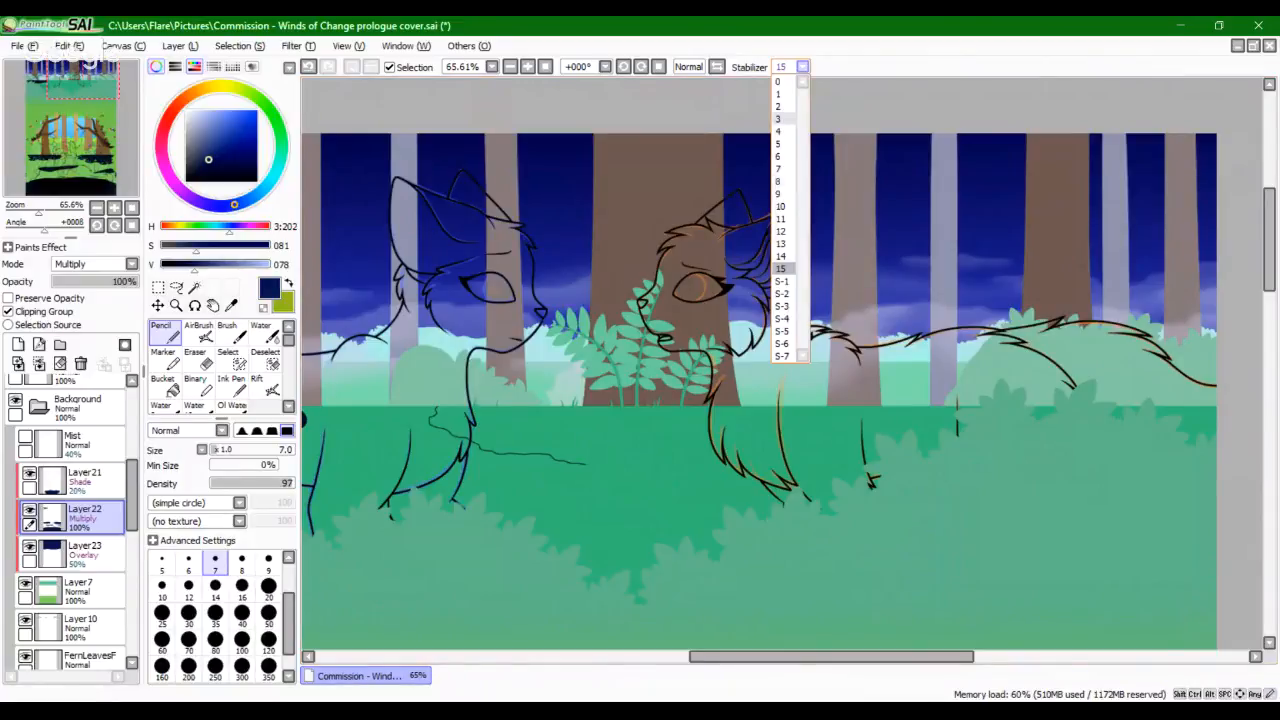
pyautogui.click(784, 106)
pyautogui.hotkey('ctrl', 'z')
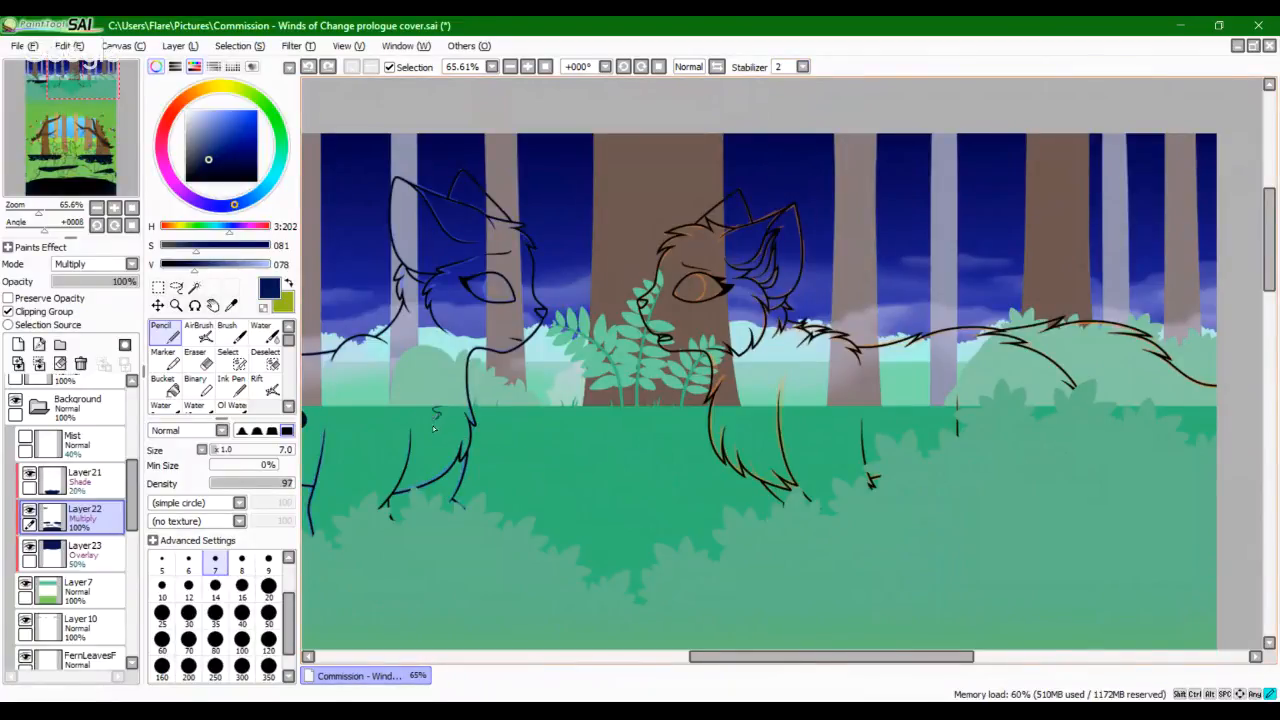
# Step: Outline a wide jagged shadow below the central fern, running from the left animal's chest to the right animal's front legs
pyautogui.moveTo(435, 410); pyautogui.dragTo(428, 433)
pyautogui.moveTo(573, 476); pyautogui.dragTo(645, 476)
pyautogui.moveTo(671, 474)
pyautogui.mouseDown()
pyautogui.moveTo(728, 475)
pyautogui.moveTo(784, 460)
pyautogui.moveTo(836, 425)
pyautogui.moveTo(812, 406)
pyautogui.mouseUp()
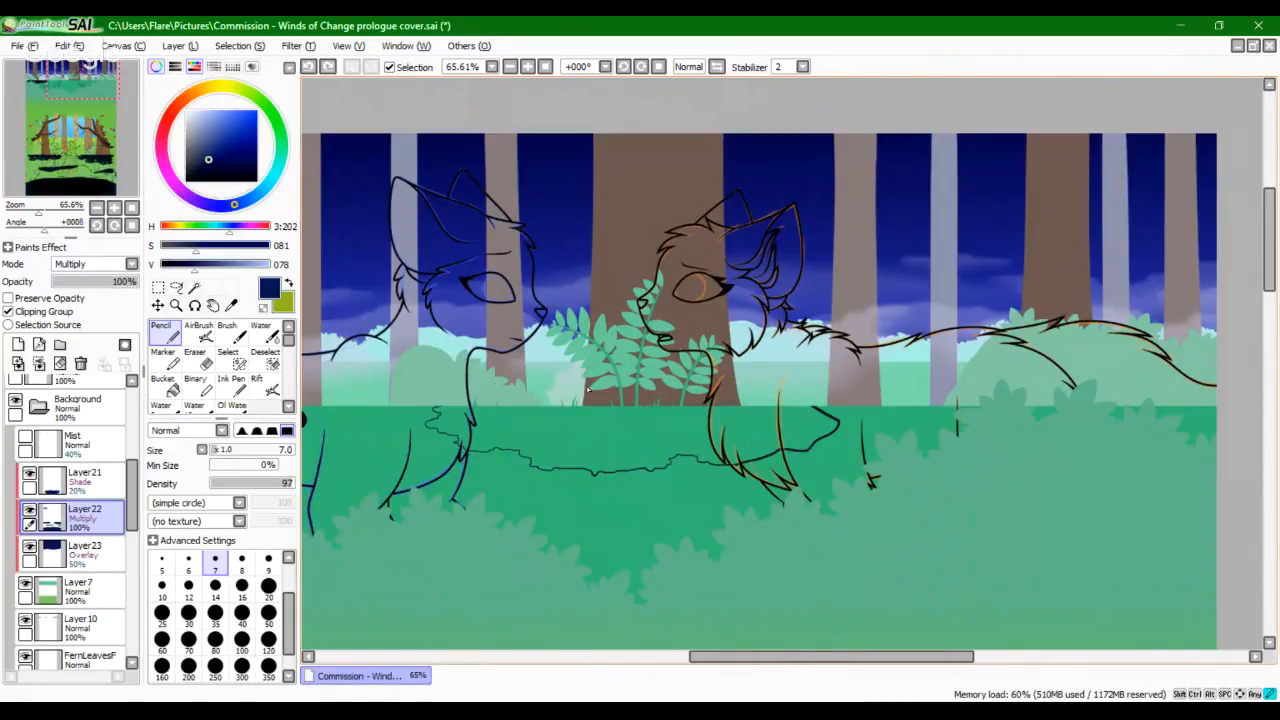
pyautogui.moveTo(443, 410); pyautogui.dragTo(440, 400)
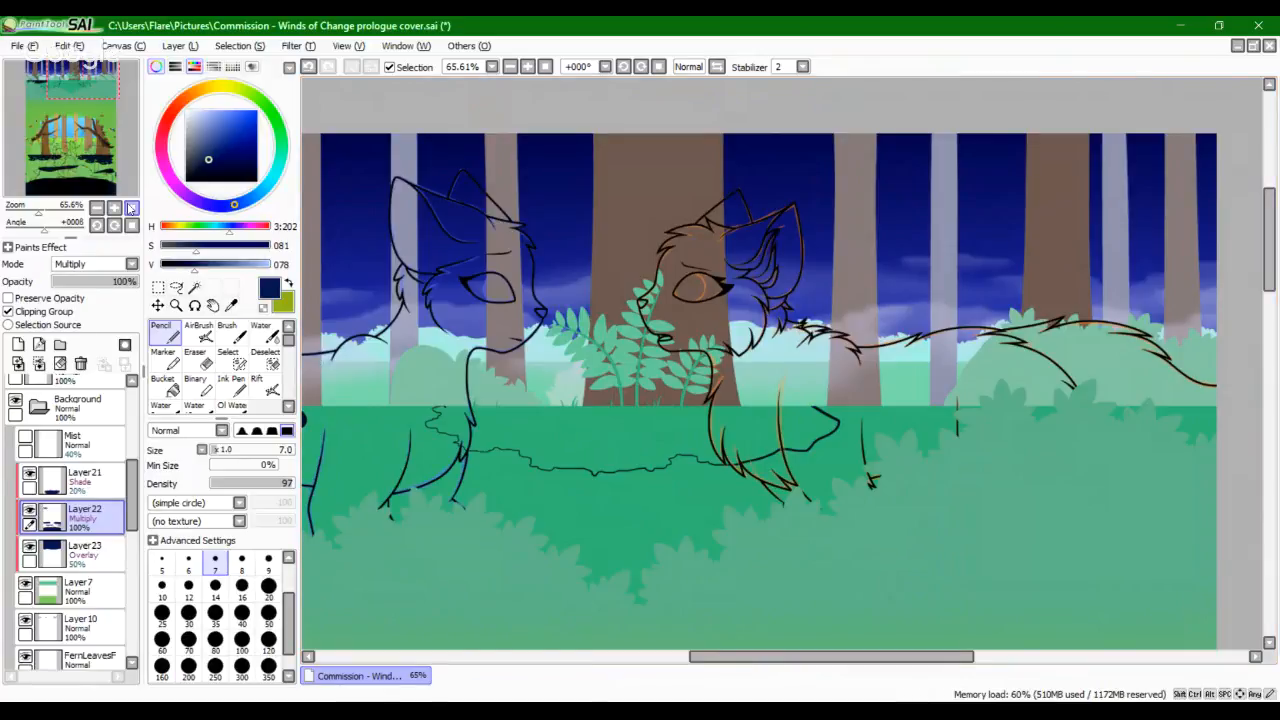
# Step: Retouch the lower edge of the central shadow outline where its strokes join
pyautogui.moveTo(40, 216); pyautogui.dragTo(64, 218)
pyautogui.moveTo(606, 330)
pyautogui.mouseDown()
pyautogui.moveTo(660, 357)
pyautogui.moveTo(753, 361)
pyautogui.moveTo(779, 385)
pyautogui.moveTo(724, 359)
pyautogui.moveTo(589, 335)
pyautogui.moveTo(664, 316)
pyautogui.moveTo(592, 304)
pyautogui.moveTo(737, 320)
pyautogui.moveTo(700, 324)
pyautogui.moveTo(710, 309)
pyautogui.moveTo(732, 333)
pyautogui.moveTo(712, 326)
pyautogui.moveTo(773, 364)
pyautogui.mouseUp()
pyautogui.hotkey('ctrl', 'z')
pyautogui.press('e')
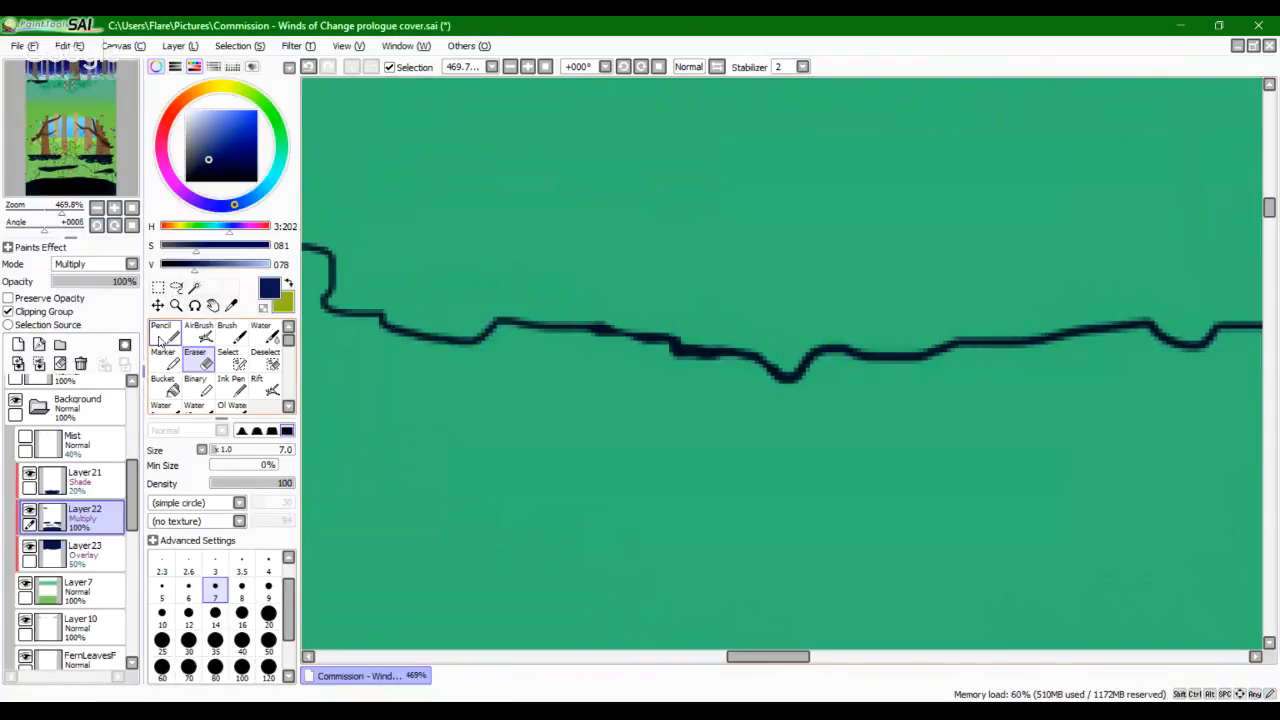
pyautogui.click(165, 334)
# Step: Outline a jagged light patch with two smaller ones above it beside the left animal's front leg
pyautogui.press('space')
pyautogui.moveTo(551, 365); pyautogui.dragTo(876, 528)
pyautogui.moveTo(345, 372)
pyautogui.mouseDown()
pyautogui.moveTo(789, 506)
pyautogui.moveTo(779, 512)
pyautogui.mouseUp()
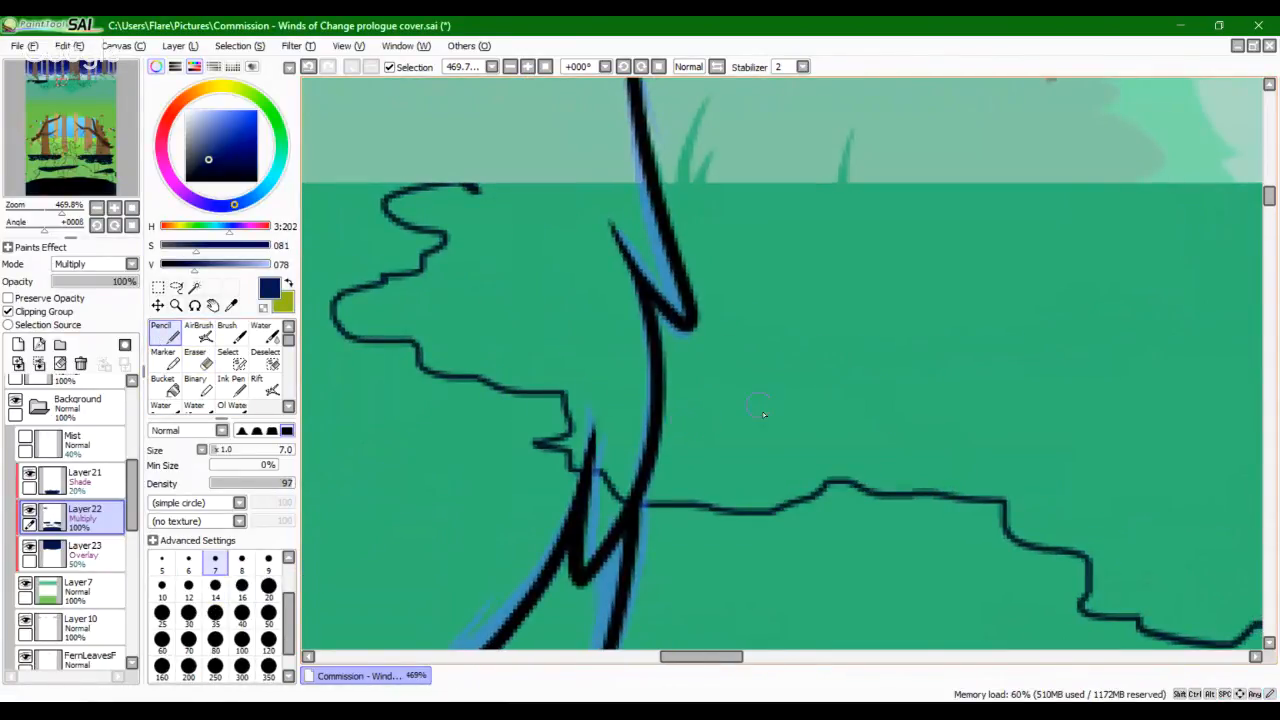
pyautogui.moveTo(762, 404)
pyautogui.mouseDown()
pyautogui.moveTo(708, 410)
pyautogui.moveTo(632, 453)
pyautogui.moveTo(712, 468)
pyautogui.moveTo(757, 459)
pyautogui.moveTo(772, 439)
pyautogui.moveTo(808, 447)
pyautogui.moveTo(837, 432)
pyautogui.moveTo(791, 420)
pyautogui.mouseUp()
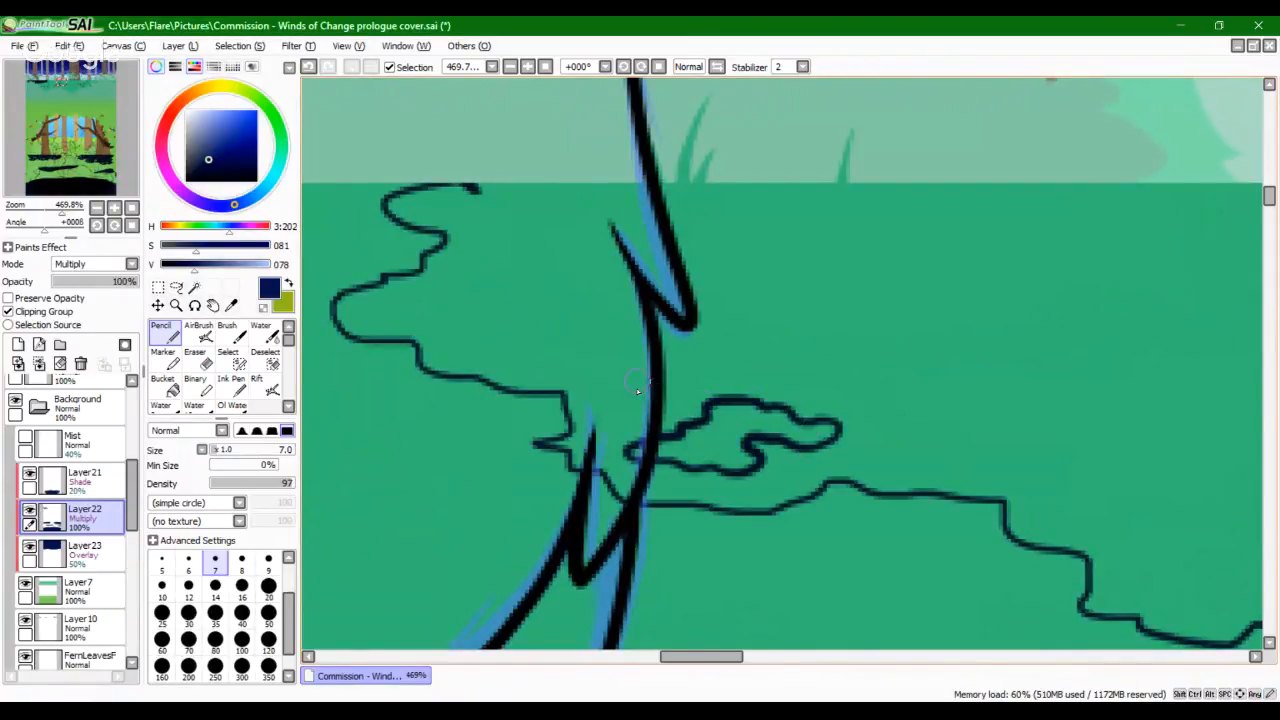
pyautogui.moveTo(632, 392)
pyautogui.mouseDown()
pyautogui.moveTo(700, 390)
pyautogui.moveTo(625, 362)
pyautogui.moveTo(682, 399)
pyautogui.mouseUp()
pyautogui.moveTo(726, 351); pyautogui.dragTo(744, 347)
# Step: Outline a jagged light patch and two small ovals farther right inside the central shadow
pyautogui.press('space')
pyautogui.moveTo(921, 433); pyautogui.dragTo(777, 403)
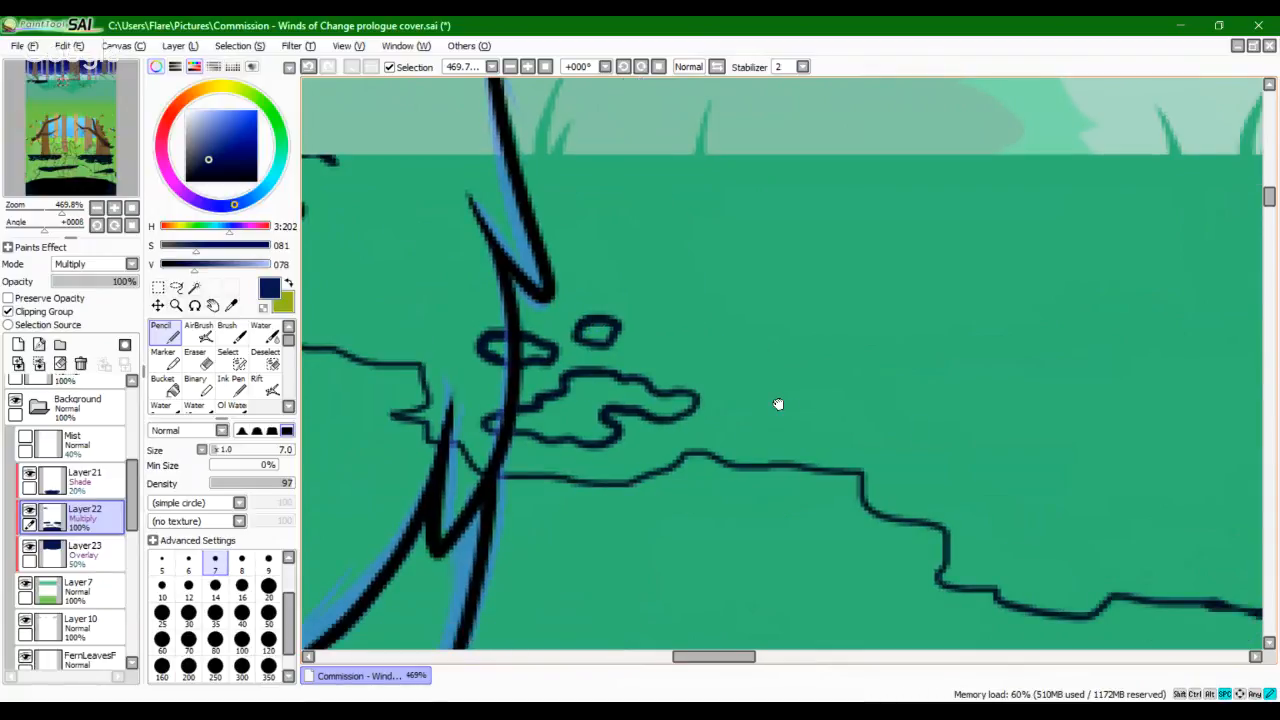
pyautogui.moveTo(915, 394)
pyautogui.mouseDown()
pyautogui.moveTo(848, 430)
pyautogui.moveTo(870, 450)
pyautogui.moveTo(906, 432)
pyautogui.moveTo(974, 430)
pyautogui.moveTo(815, 383)
pyautogui.moveTo(833, 415)
pyautogui.mouseUp()
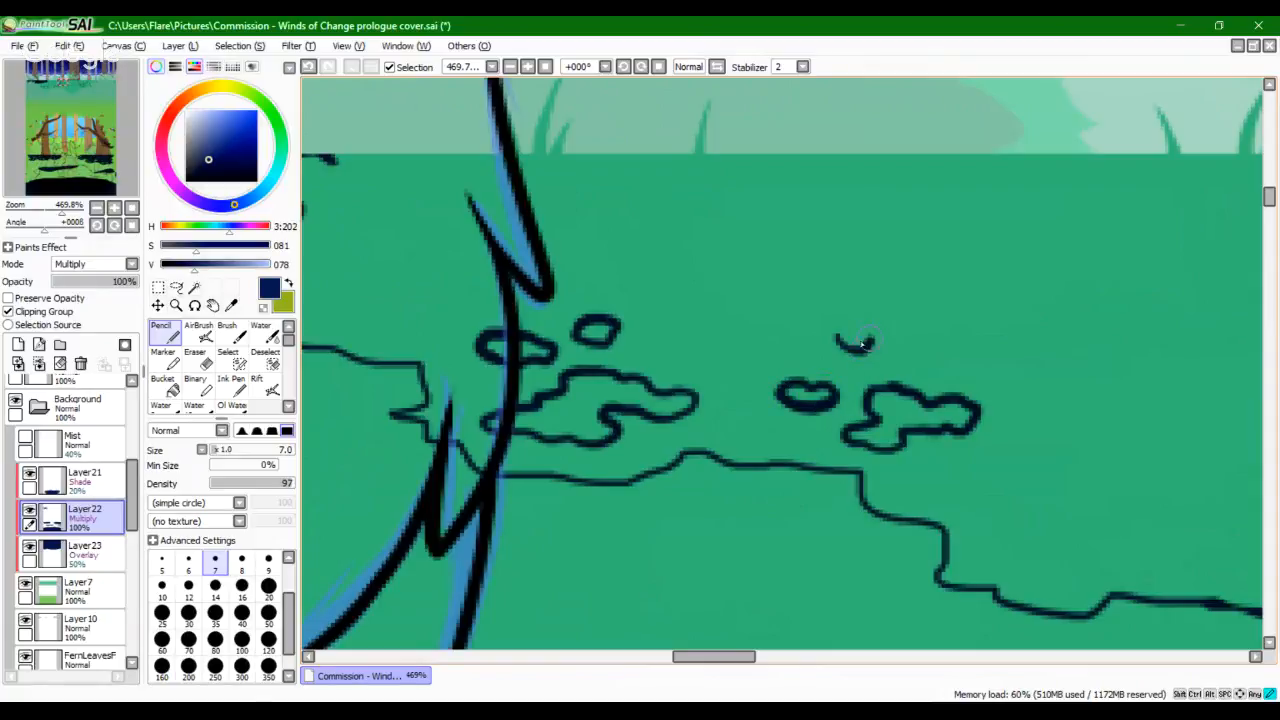
pyautogui.moveTo(844, 350); pyautogui.dragTo(848, 351)
# Step: Outline an elongated light patch and a small oval near the horizon, behind the left animal's chest fur
pyautogui.moveTo(487, 178)
pyautogui.mouseDown()
pyautogui.moveTo(620, 203)
pyautogui.moveTo(550, 219)
pyautogui.moveTo(470, 204)
pyautogui.moveTo(483, 174)
pyautogui.moveTo(530, 170)
pyautogui.mouseUp()
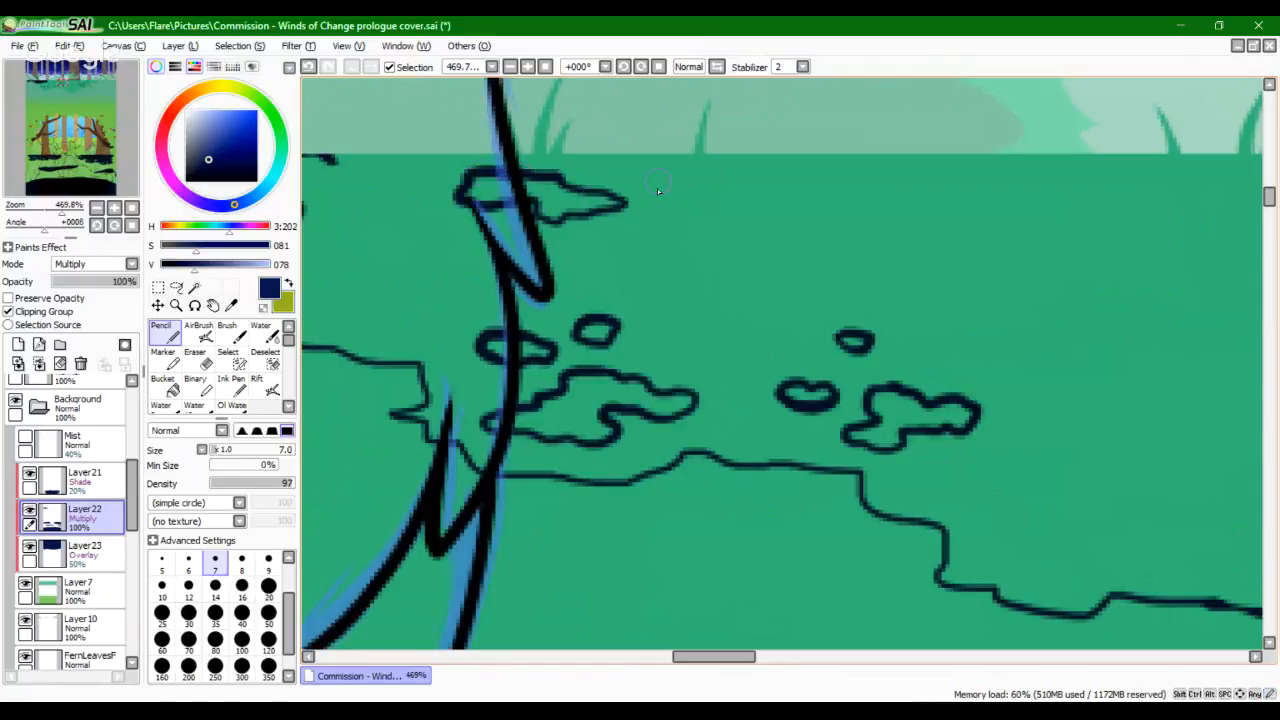
pyautogui.moveTo(676, 168)
pyautogui.mouseDown()
pyautogui.moveTo(664, 174)
pyautogui.moveTo(692, 184)
pyautogui.moveTo(620, 166)
pyautogui.mouseUp()
pyautogui.hotkey('ctrl', 'z')
pyautogui.press('space')
pyautogui.moveTo(636, 416)
pyautogui.mouseDown()
pyautogui.moveTo(785, 468)
pyautogui.moveTo(940, 480)
pyautogui.mouseUp()
pyautogui.moveTo(943, 562); pyautogui.dragTo(509, 391)
pyautogui.moveTo(851, 454); pyautogui.dragTo(893, 547)
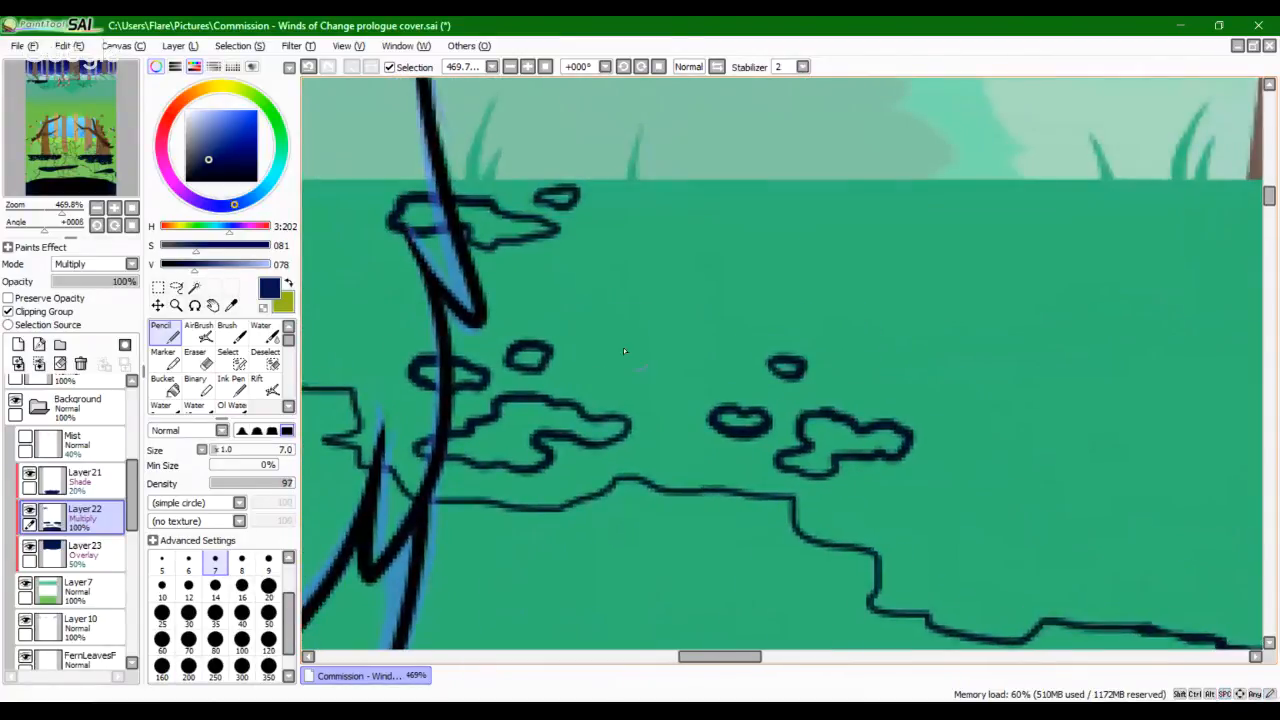
pyautogui.moveTo(622, 289)
pyautogui.mouseDown()
pyautogui.moveTo(649, 297)
pyautogui.moveTo(622, 286)
pyautogui.mouseUp()
# Step: Outline a large jagged light patch and two smaller ones above the lowest part of the central shadow's edge
pyautogui.press('space')
pyautogui.moveTo(953, 439)
pyautogui.mouseDown()
pyautogui.moveTo(586, 311)
pyautogui.moveTo(501, 257)
pyautogui.mouseUp()
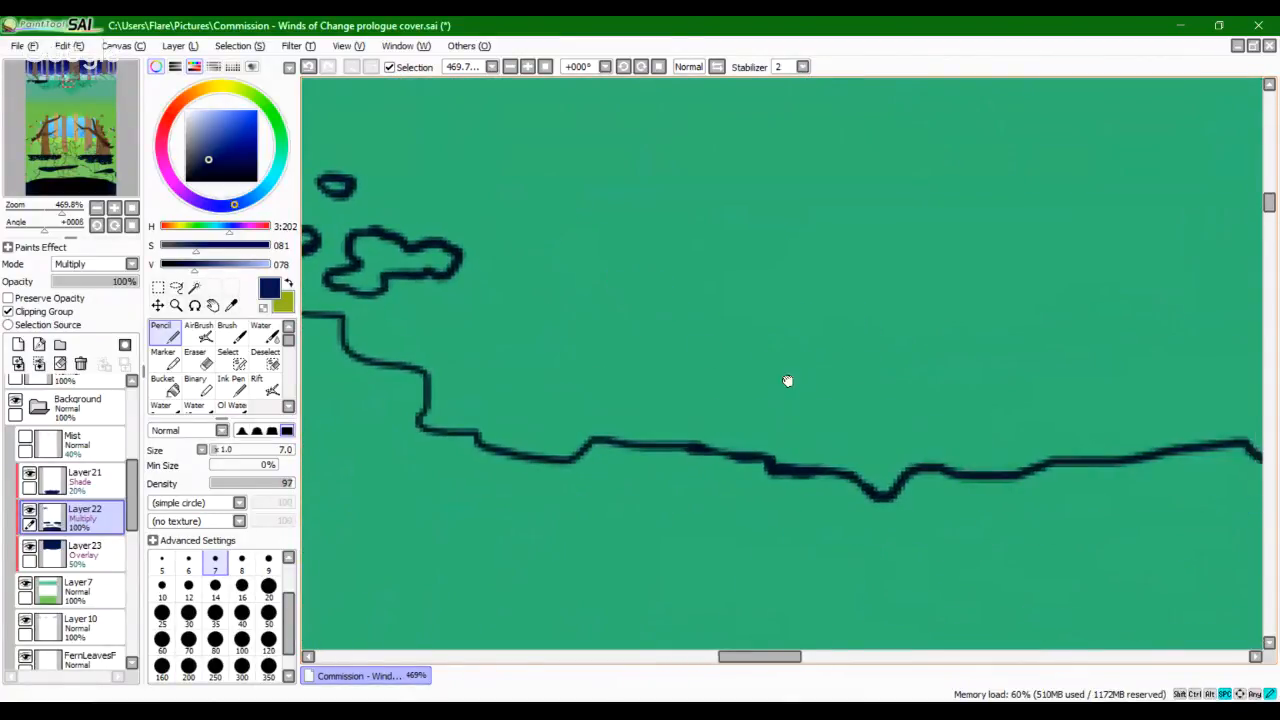
pyautogui.moveTo(787, 381); pyautogui.dragTo(805, 376)
pyautogui.moveTo(793, 326); pyautogui.dragTo(700, 378)
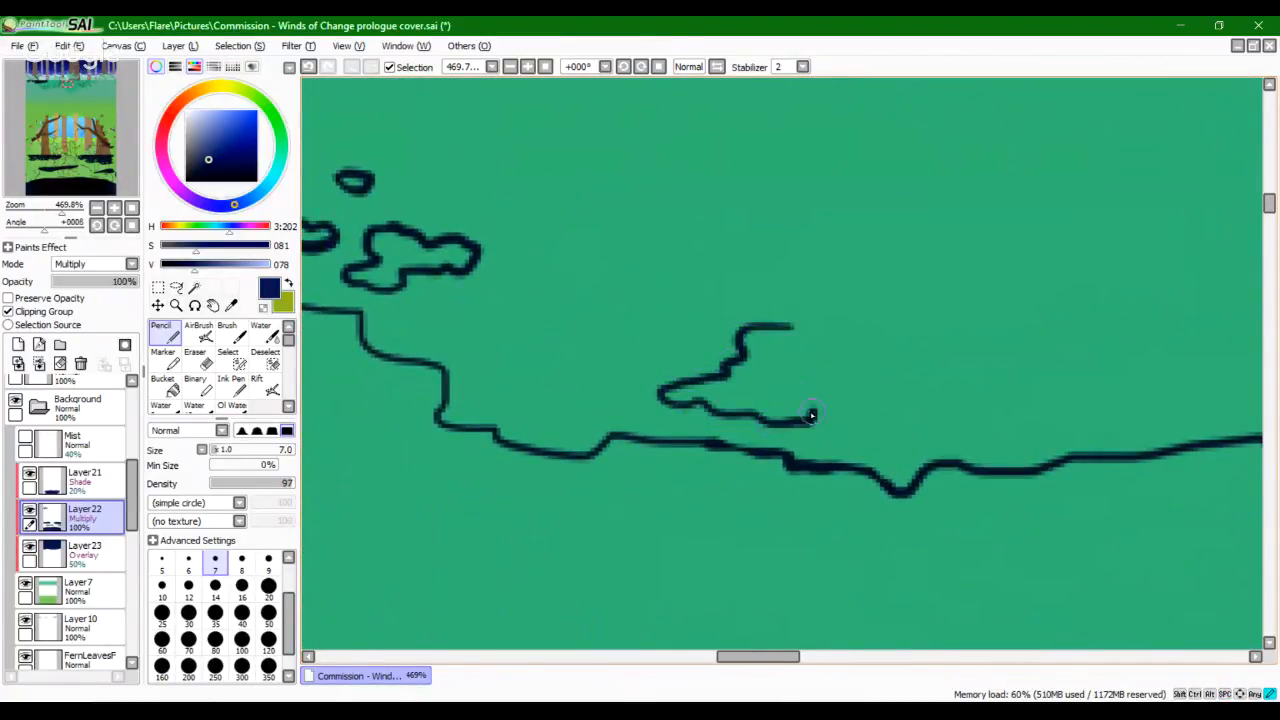
pyautogui.moveTo(811, 415)
pyautogui.mouseDown()
pyautogui.moveTo(843, 383)
pyautogui.moveTo(927, 400)
pyautogui.moveTo(937, 380)
pyautogui.moveTo(838, 345)
pyautogui.moveTo(857, 334)
pyautogui.moveTo(777, 328)
pyautogui.mouseUp()
pyautogui.moveTo(610, 321)
pyautogui.mouseDown()
pyautogui.moveTo(588, 336)
pyautogui.moveTo(684, 340)
pyautogui.moveTo(668, 318)
pyautogui.moveTo(600, 320)
pyautogui.moveTo(629, 350)
pyautogui.mouseUp()
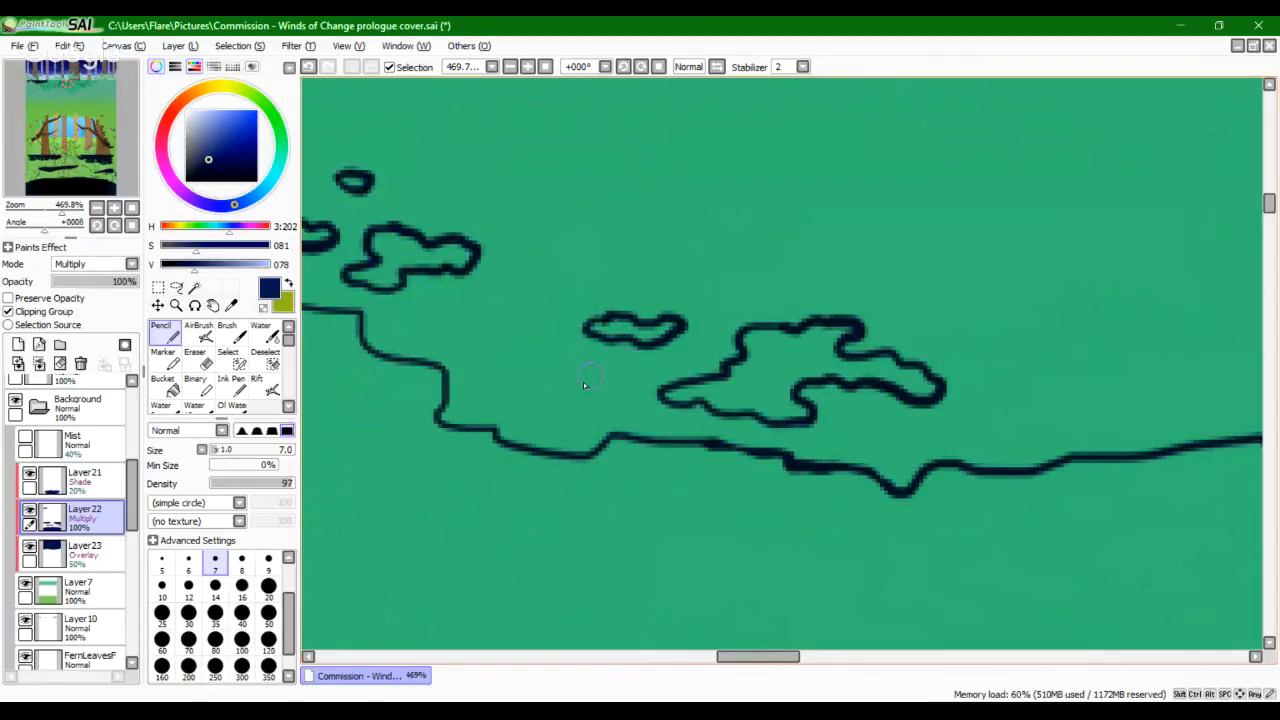
pyautogui.moveTo(731, 287)
pyautogui.mouseDown()
pyautogui.moveTo(745, 303)
pyautogui.moveTo(712, 276)
pyautogui.moveTo(725, 298)
pyautogui.mouseUp()
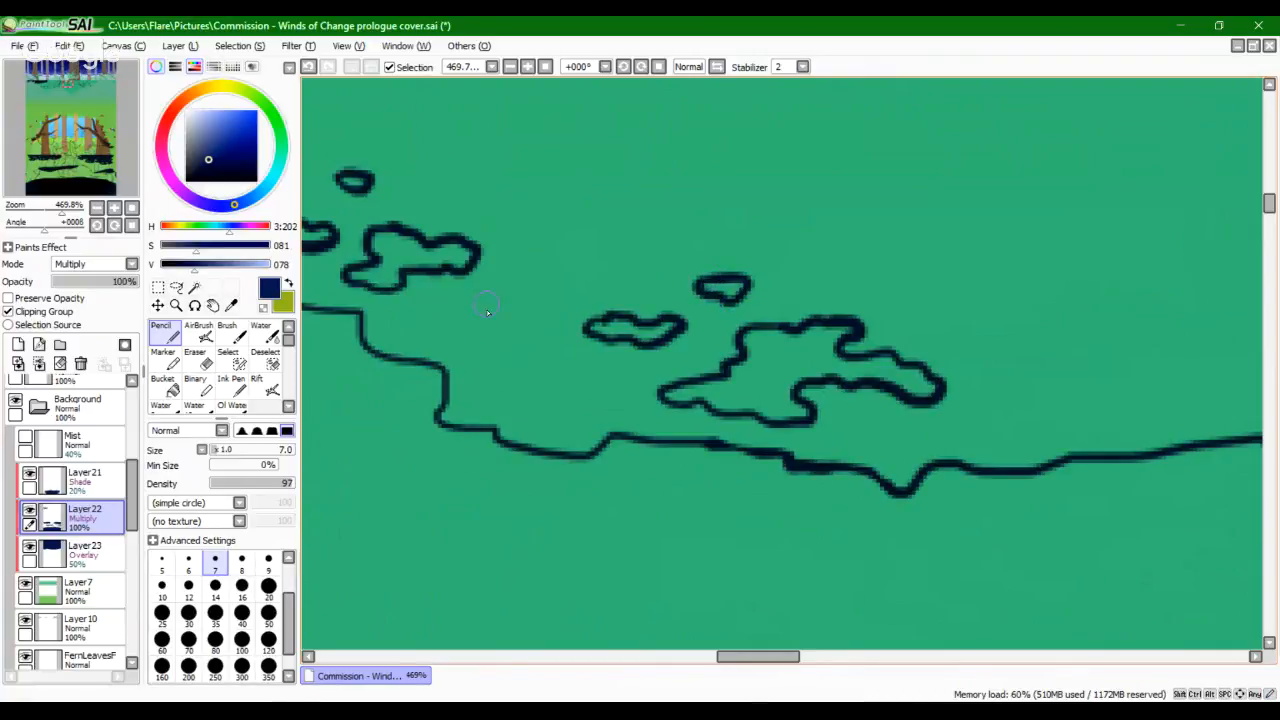
# Step: Outline a small flat light patch and two small ovals around the jagged patch in the left part of the central shadow
pyautogui.moveTo(487, 304)
pyautogui.mouseDown()
pyautogui.moveTo(441, 308)
pyautogui.moveTo(445, 333)
pyautogui.moveTo(472, 343)
pyautogui.moveTo(502, 332)
pyautogui.moveTo(501, 318)
pyautogui.moveTo(466, 304)
pyautogui.moveTo(498, 318)
pyautogui.mouseUp()
pyautogui.moveTo(502, 271)
pyautogui.mouseDown()
pyautogui.moveTo(518, 270)
pyautogui.moveTo(492, 282)
pyautogui.mouseUp()
pyautogui.moveTo(466, 186); pyautogui.dragTo(472, 183)
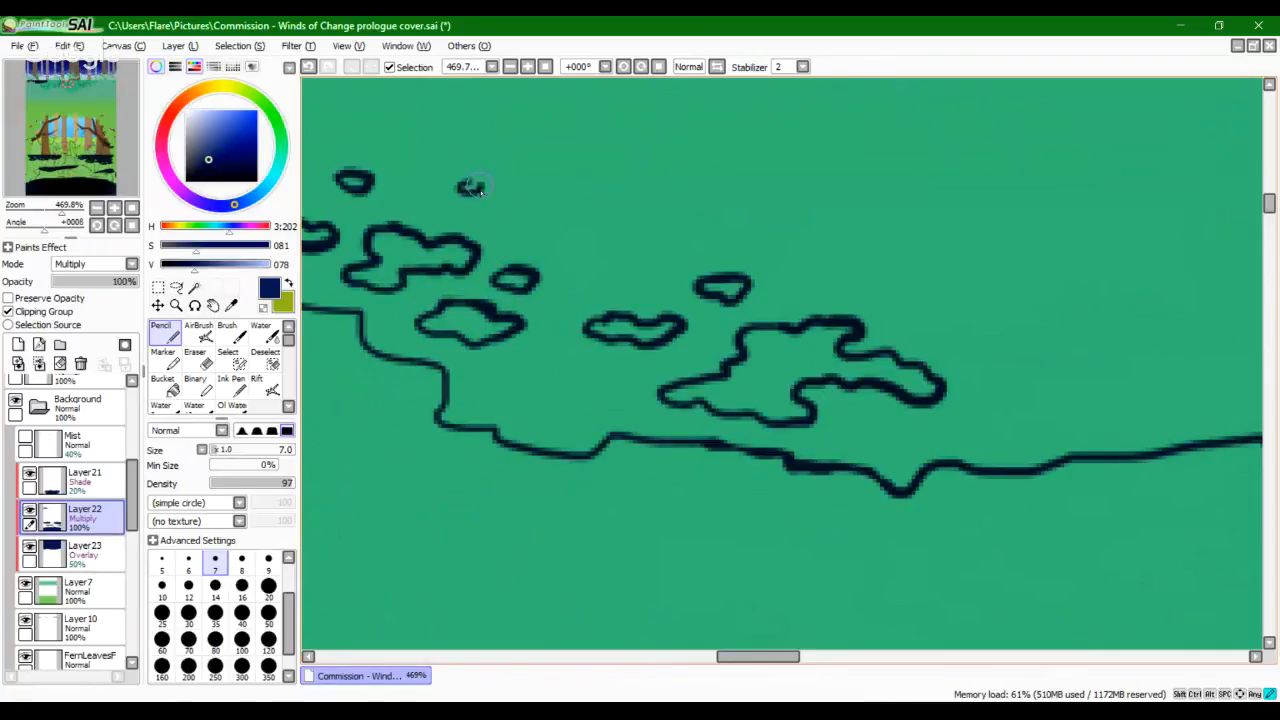
# Step: Outline two elongated light patches with three small ovals above them, just below the horizon in the central shadow
pyautogui.moveTo(666, 377); pyautogui.dragTo(725, 515)
pyautogui.moveTo(683, 404); pyautogui.dragTo(997, 414)
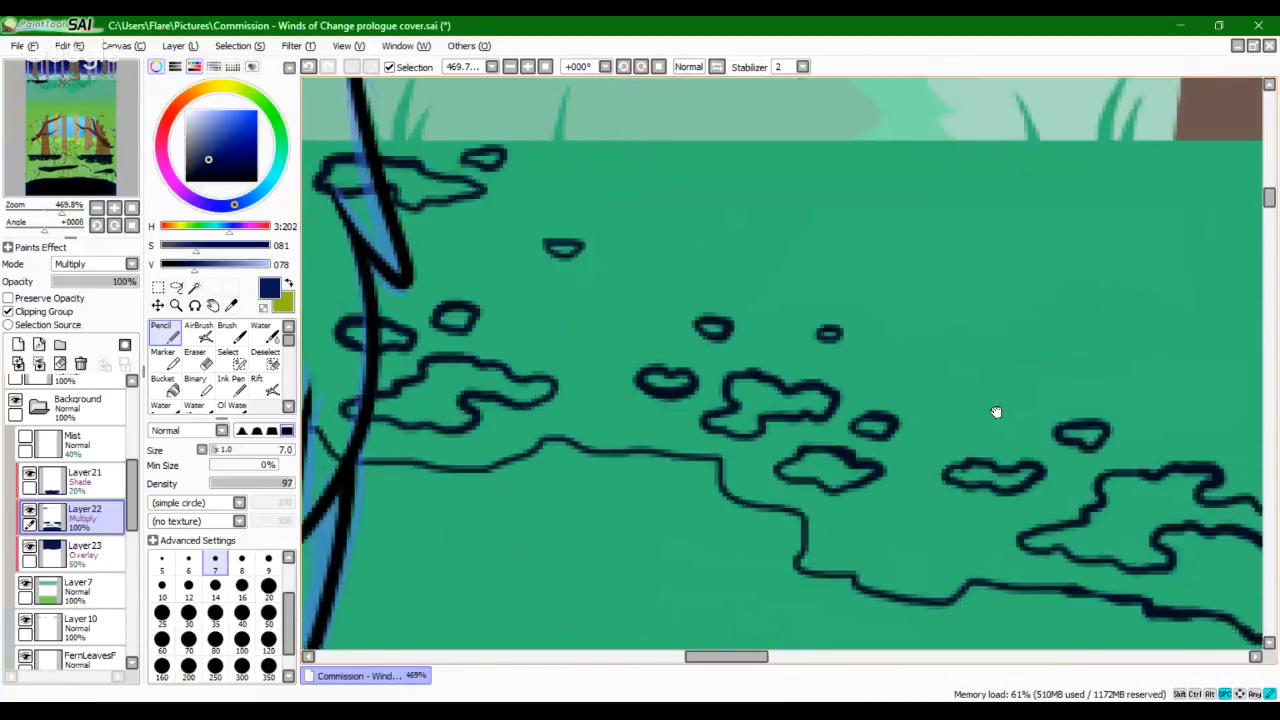
pyautogui.moveTo(840, 272)
pyautogui.mouseDown()
pyautogui.moveTo(889, 277)
pyautogui.moveTo(601, 289)
pyautogui.mouseUp()
pyautogui.moveTo(819, 211)
pyautogui.mouseDown()
pyautogui.moveTo(711, 236)
pyautogui.moveTo(746, 257)
pyautogui.moveTo(795, 232)
pyautogui.moveTo(834, 239)
pyautogui.moveTo(889, 224)
pyautogui.moveTo(835, 209)
pyautogui.moveTo(851, 176)
pyautogui.moveTo(892, 186)
pyautogui.moveTo(852, 177)
pyautogui.mouseUp()
pyautogui.moveTo(735, 195)
pyautogui.mouseDown()
pyautogui.moveTo(748, 186)
pyautogui.moveTo(737, 196)
pyautogui.mouseUp()
pyautogui.moveTo(519, 194)
pyautogui.mouseDown()
pyautogui.moveTo(621, 207)
pyautogui.moveTo(564, 228)
pyautogui.moveTo(479, 205)
pyautogui.moveTo(481, 190)
pyautogui.moveTo(584, 169)
pyautogui.moveTo(618, 178)
pyautogui.moveTo(586, 175)
pyautogui.mouseUp()
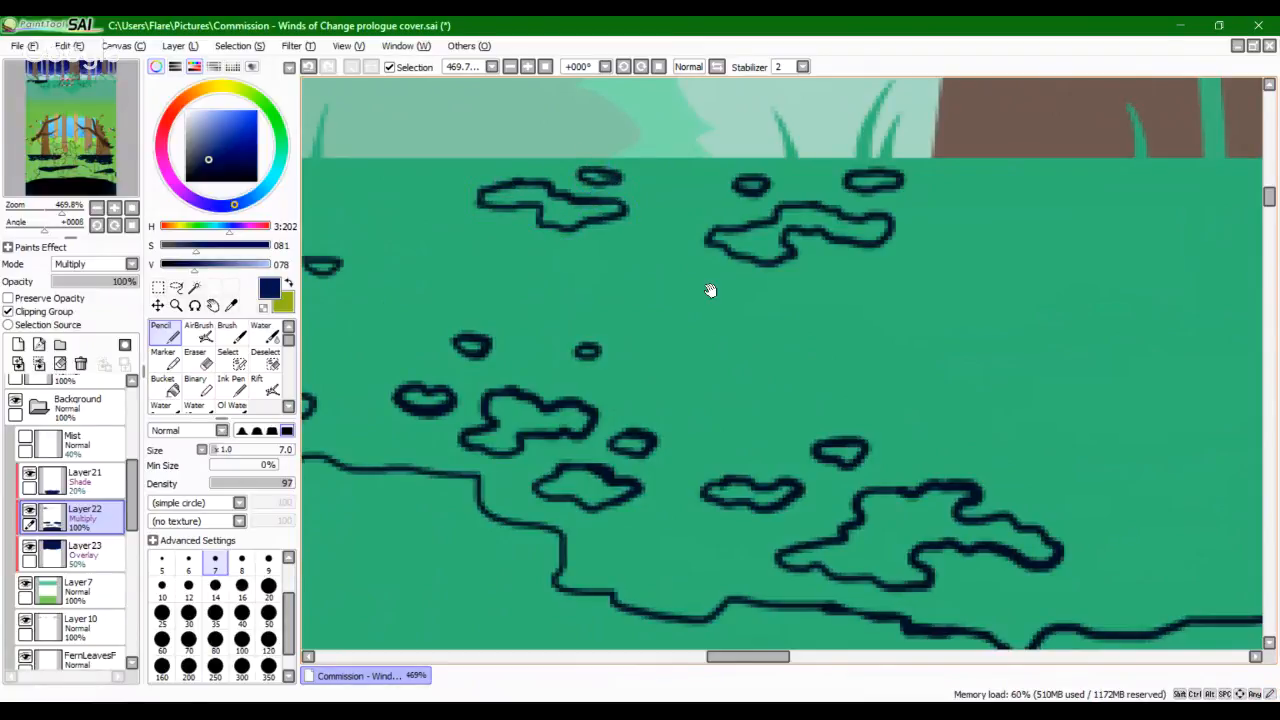
# Step: Outline two small light spots near the horizon, one below and one to the left of the first elongated patch
pyautogui.moveTo(706, 294); pyautogui.dragTo(671, 283)
pyautogui.moveTo(579, 241)
pyautogui.mouseDown()
pyautogui.moveTo(629, 245)
pyautogui.moveTo(596, 254)
pyautogui.moveTo(579, 241)
pyautogui.mouseUp()
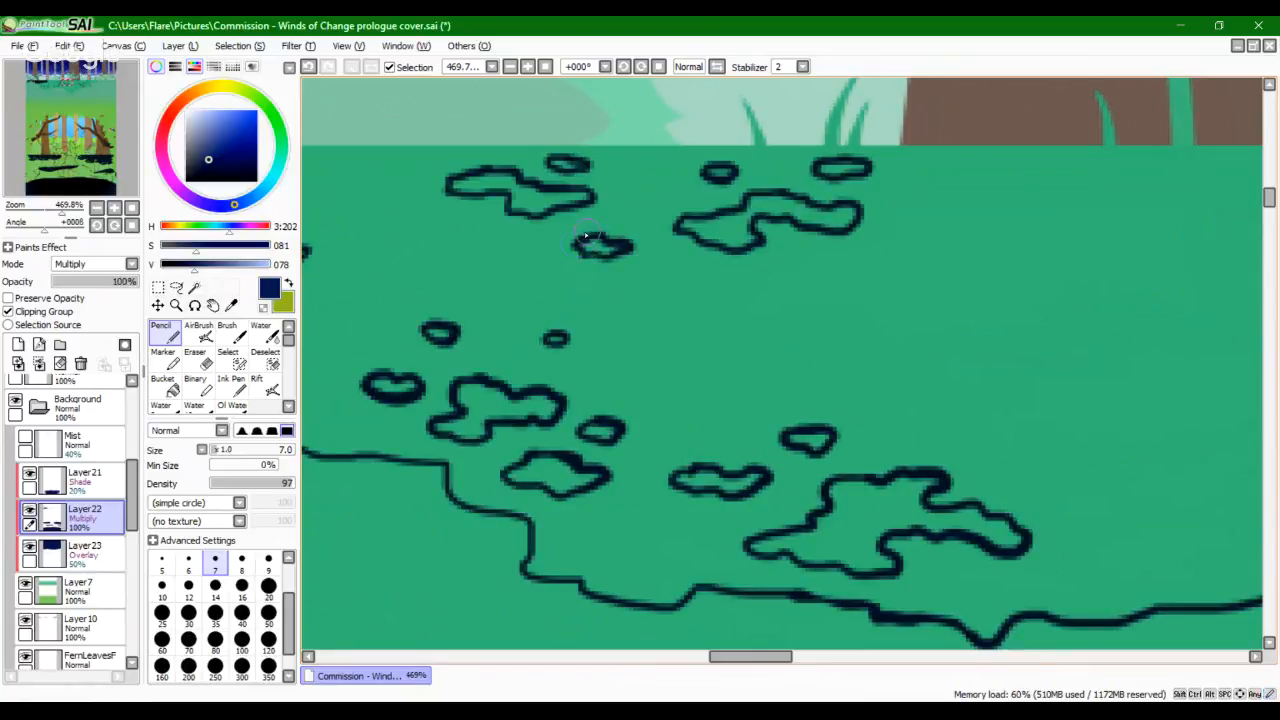
pyautogui.moveTo(470, 271); pyautogui.dragTo(664, 313)
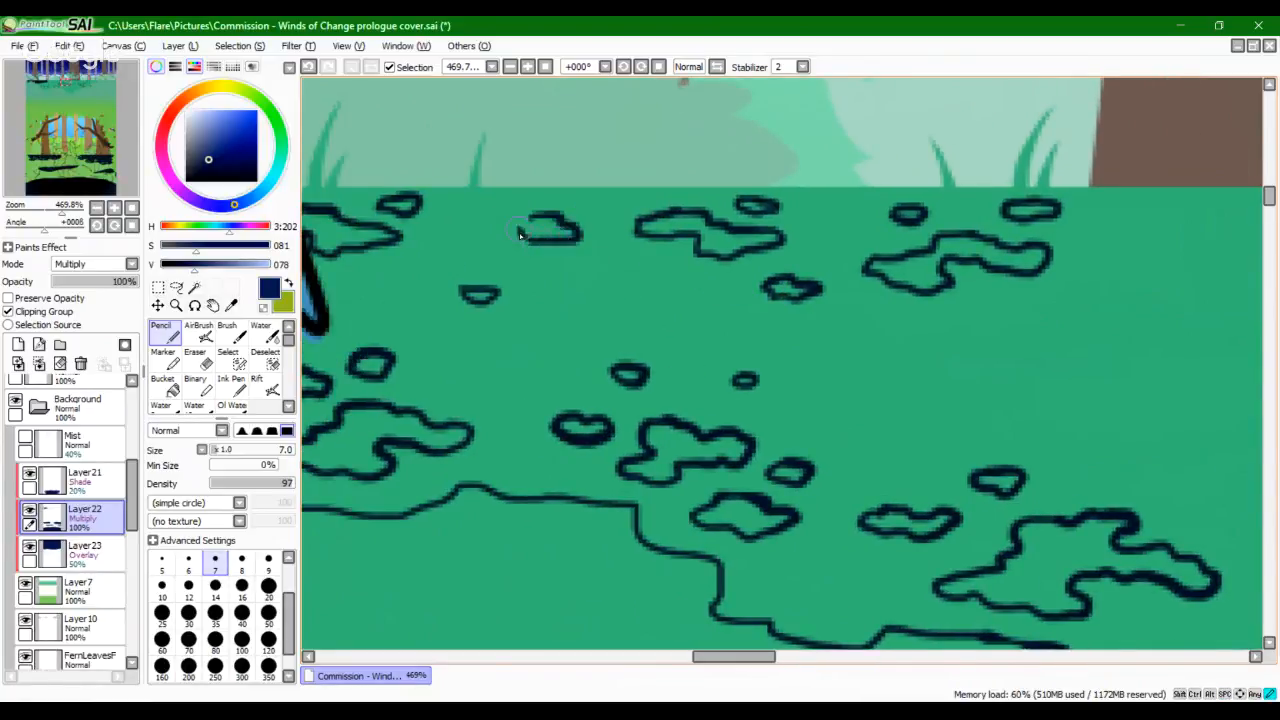
pyautogui.moveTo(530, 226)
pyautogui.mouseDown()
pyautogui.moveTo(578, 234)
pyautogui.moveTo(560, 214)
pyautogui.mouseUp()
# Step: Outline a small oval inside the stepped left edge of the central shadow and another beneath the large jagged patch
pyautogui.moveTo(46, 209)
pyautogui.mouseDown()
pyautogui.moveTo(25, 209)
pyautogui.moveTo(56, 209)
pyautogui.mouseUp()
pyautogui.moveTo(925, 479)
pyautogui.mouseDown()
pyautogui.moveTo(763, 445)
pyautogui.moveTo(655, 353)
pyautogui.mouseUp()
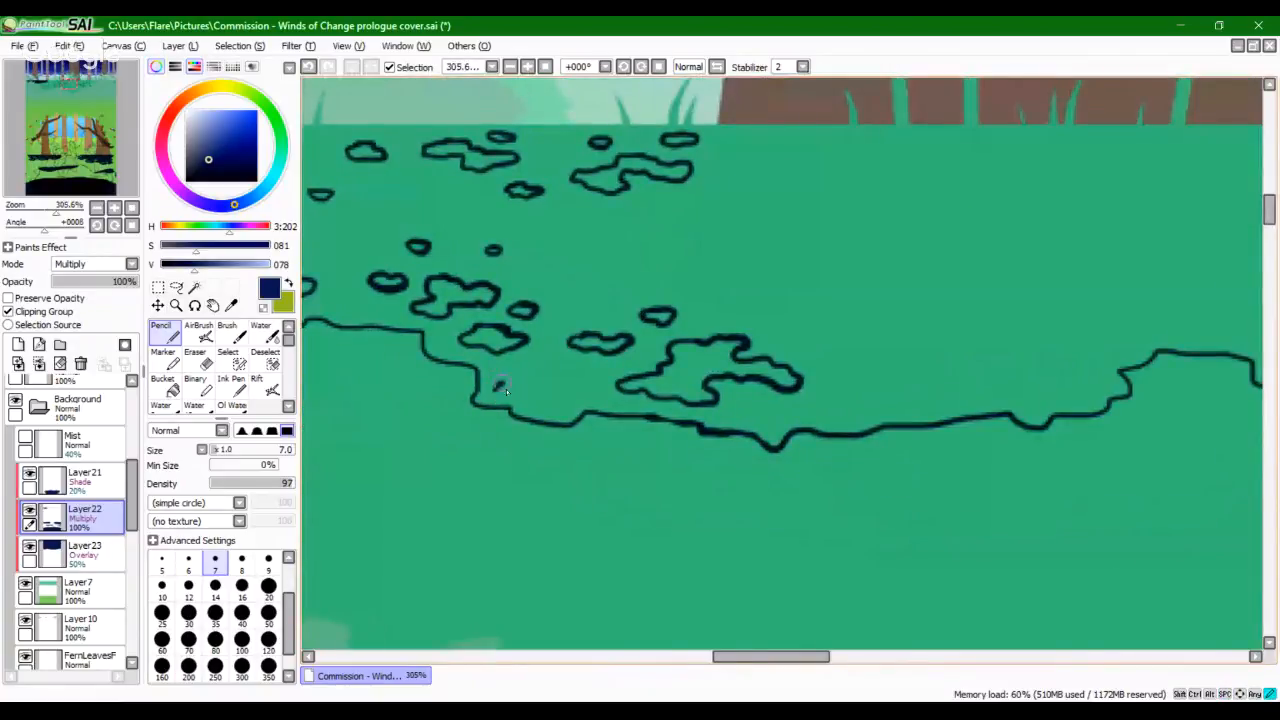
pyautogui.moveTo(529, 403)
pyautogui.mouseDown()
pyautogui.moveTo(503, 403)
pyautogui.moveTo(500, 390)
pyautogui.mouseUp()
pyautogui.moveTo(628, 423); pyautogui.dragTo(604, 421)
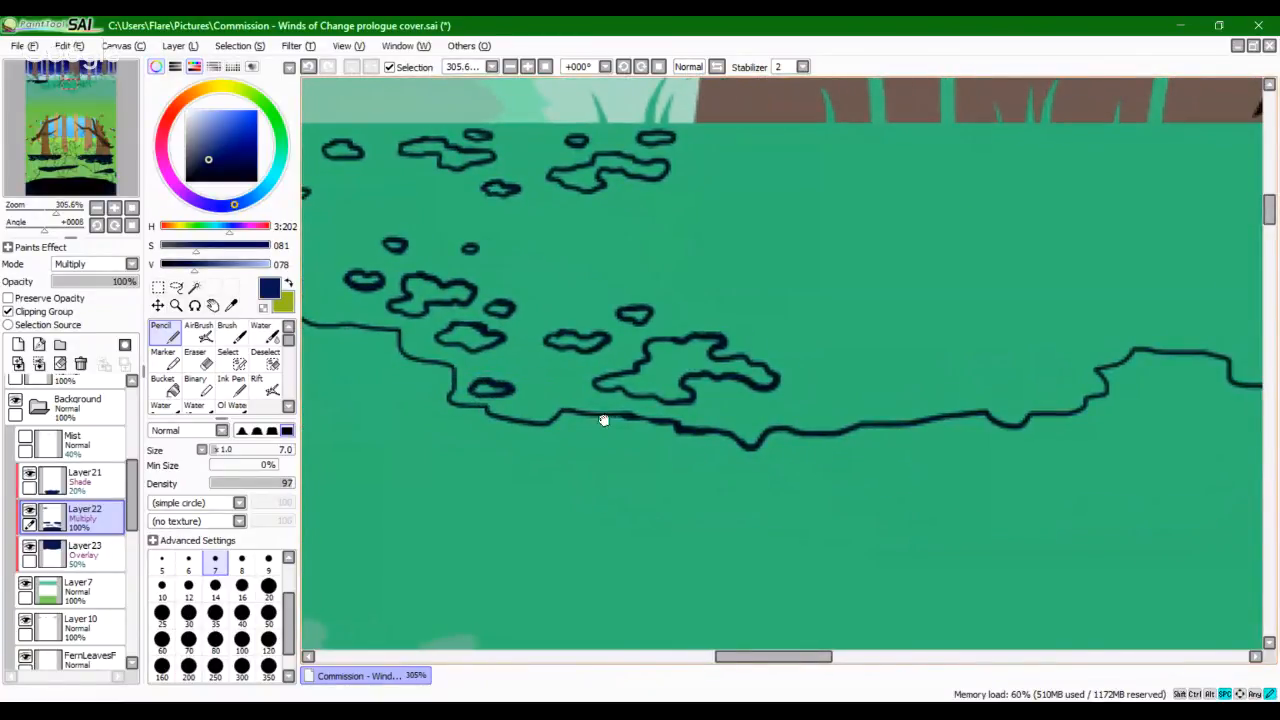
pyautogui.moveTo(771, 466); pyautogui.dragTo(709, 454)
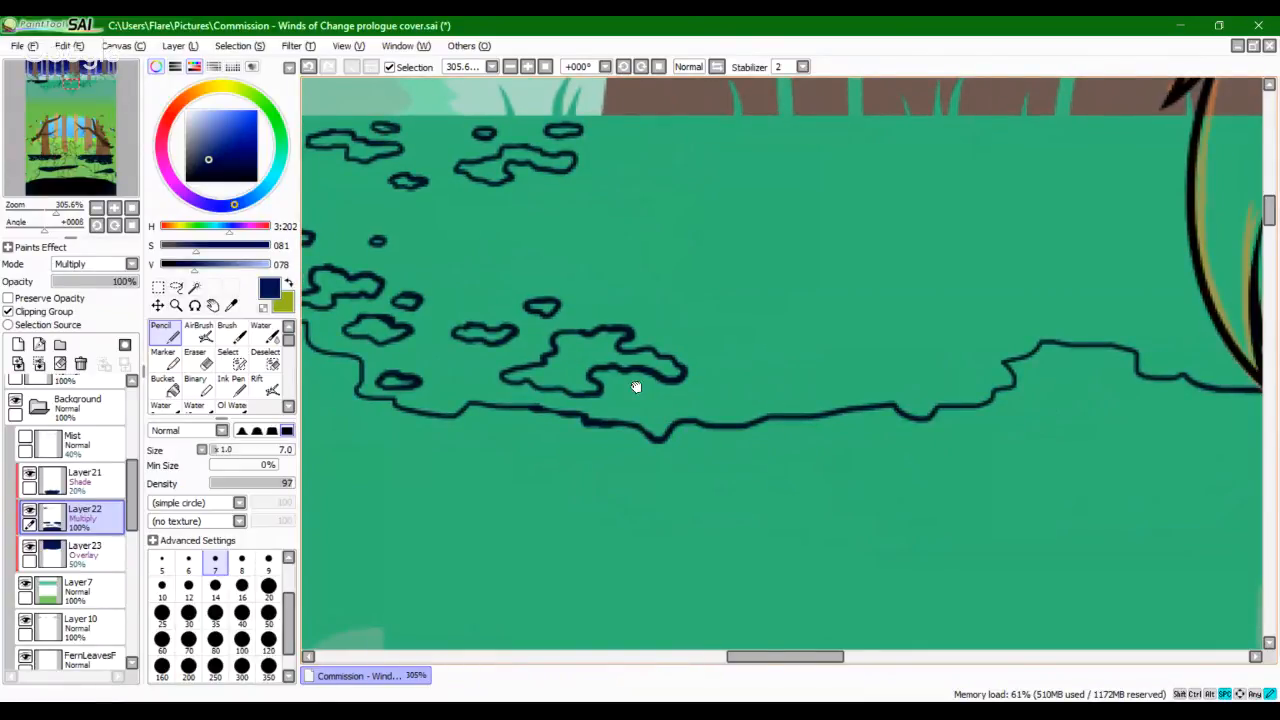
pyautogui.moveTo(634, 380)
pyautogui.mouseDown()
pyautogui.moveTo(690, 400)
pyautogui.moveTo(676, 436)
pyautogui.mouseUp()
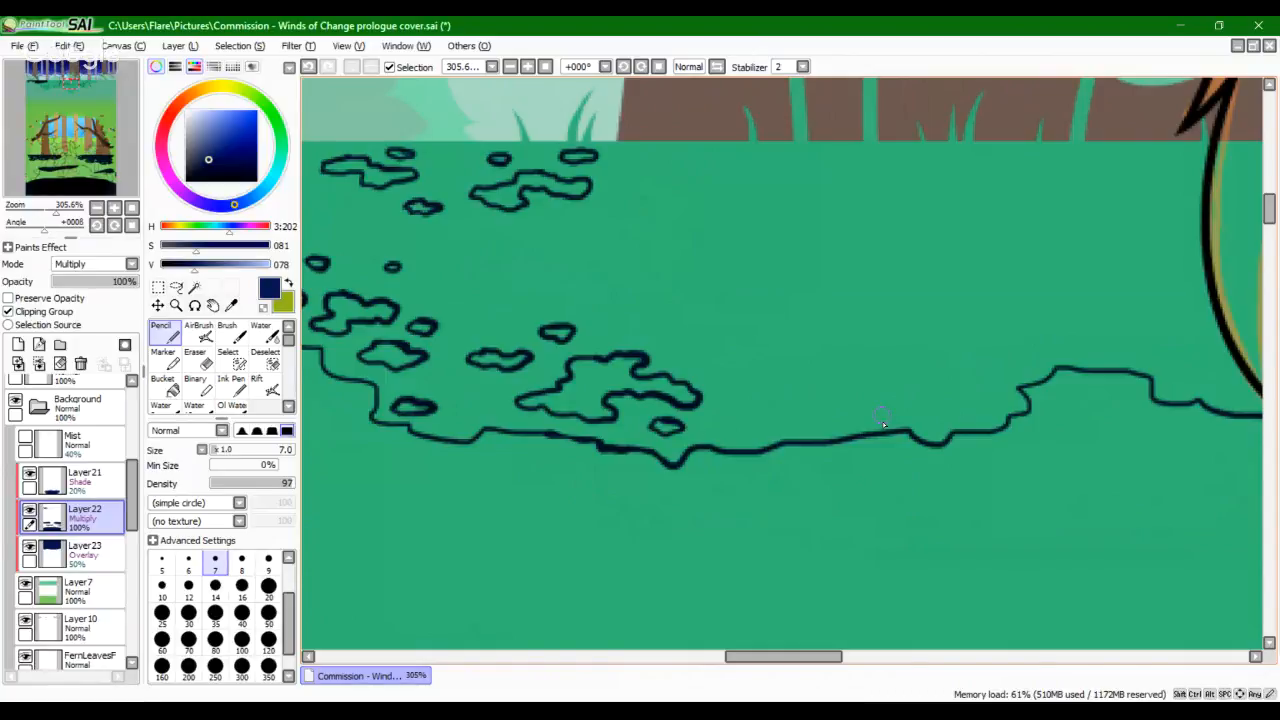
# Step: Outline a large jagged light patch above the right-hand step of the shadow's edge and a smaller patch beneath it
pyautogui.moveTo(58, 214); pyautogui.dragTo(62, 213)
pyautogui.moveTo(920, 437); pyautogui.dragTo(826, 426)
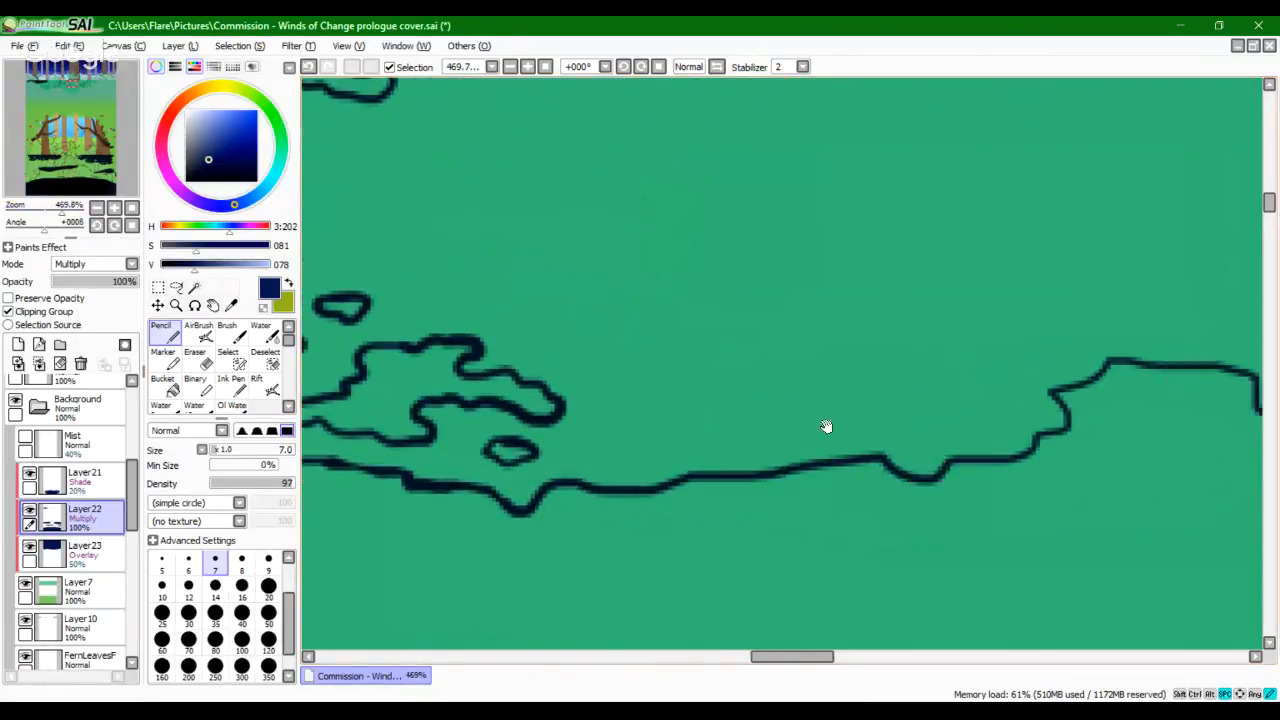
pyautogui.moveTo(1061, 281); pyautogui.dragTo(1000, 382)
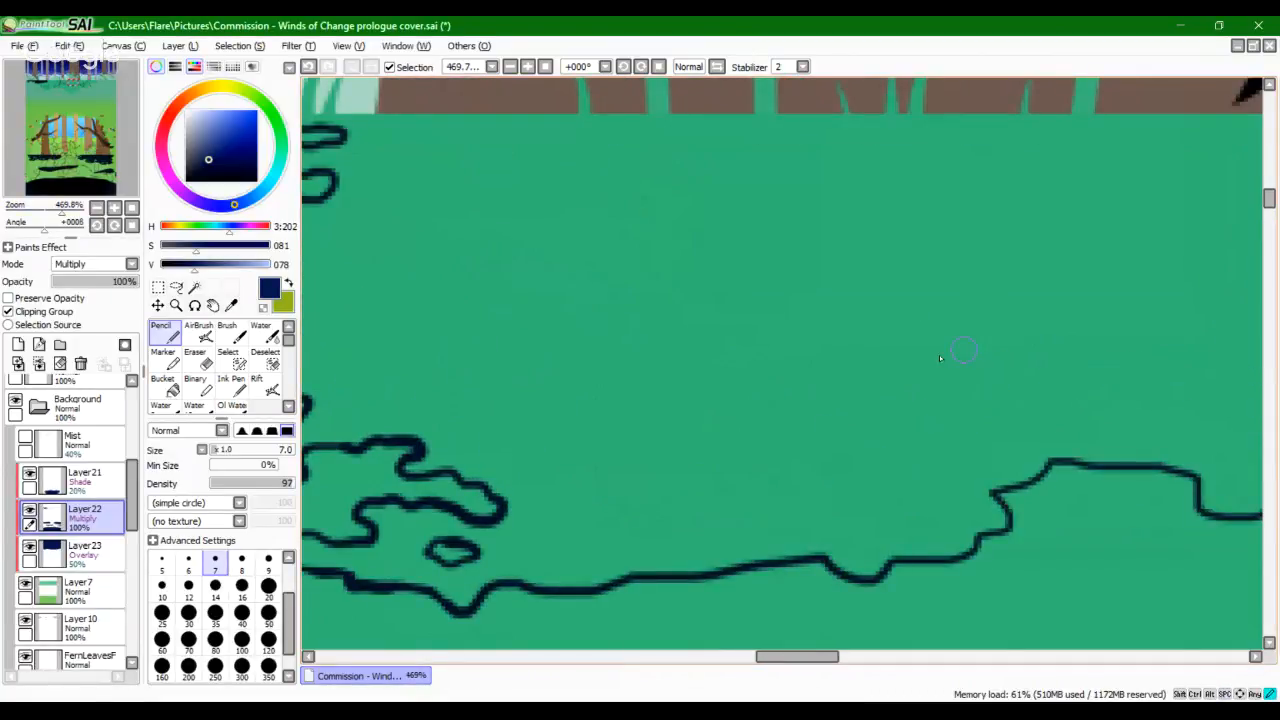
pyautogui.moveTo(899, 438)
pyautogui.mouseDown()
pyautogui.moveTo(985, 440)
pyautogui.moveTo(983, 401)
pyautogui.mouseUp()
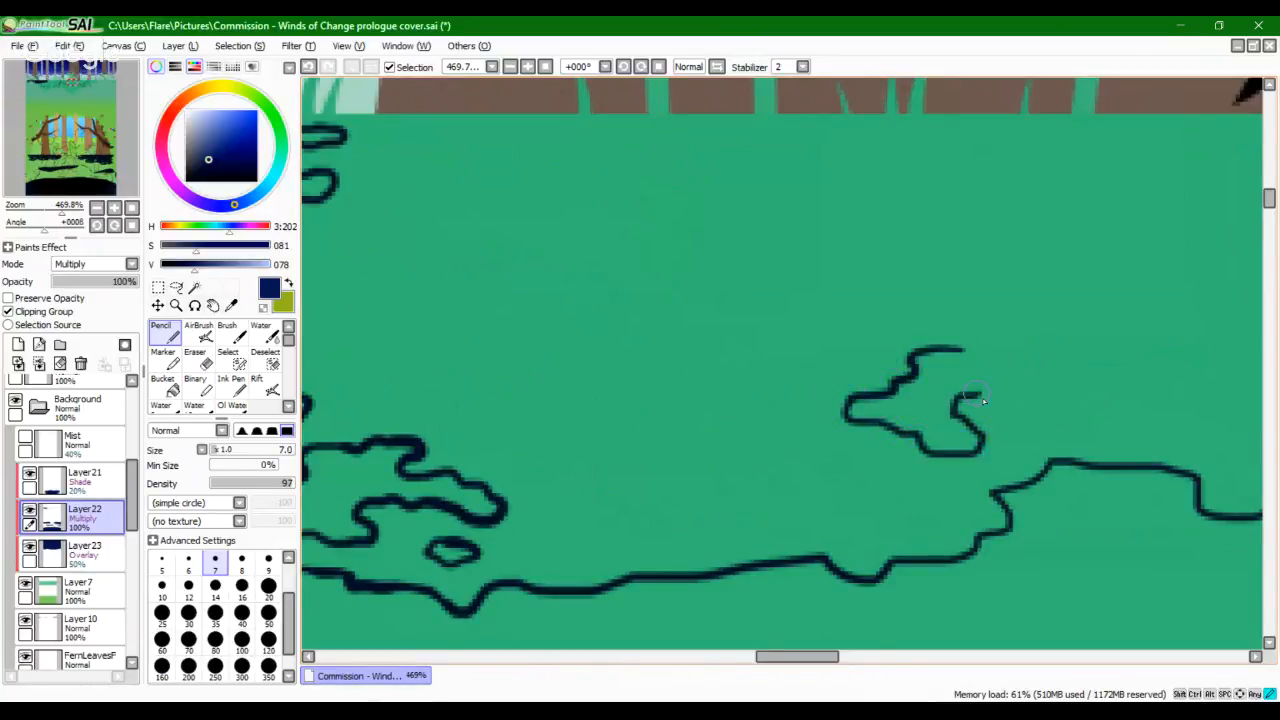
pyautogui.moveTo(1061, 432)
pyautogui.mouseDown()
pyautogui.moveTo(1102, 395)
pyautogui.moveTo(962, 356)
pyautogui.mouseUp()
pyautogui.moveTo(726, 510)
pyautogui.mouseDown()
pyautogui.moveTo(949, 297)
pyautogui.moveTo(874, 440)
pyautogui.mouseUp()
pyautogui.moveTo(1049, 401)
pyautogui.mouseDown()
pyautogui.moveTo(1019, 398)
pyautogui.moveTo(1062, 430)
pyautogui.moveTo(1050, 400)
pyautogui.mouseUp()
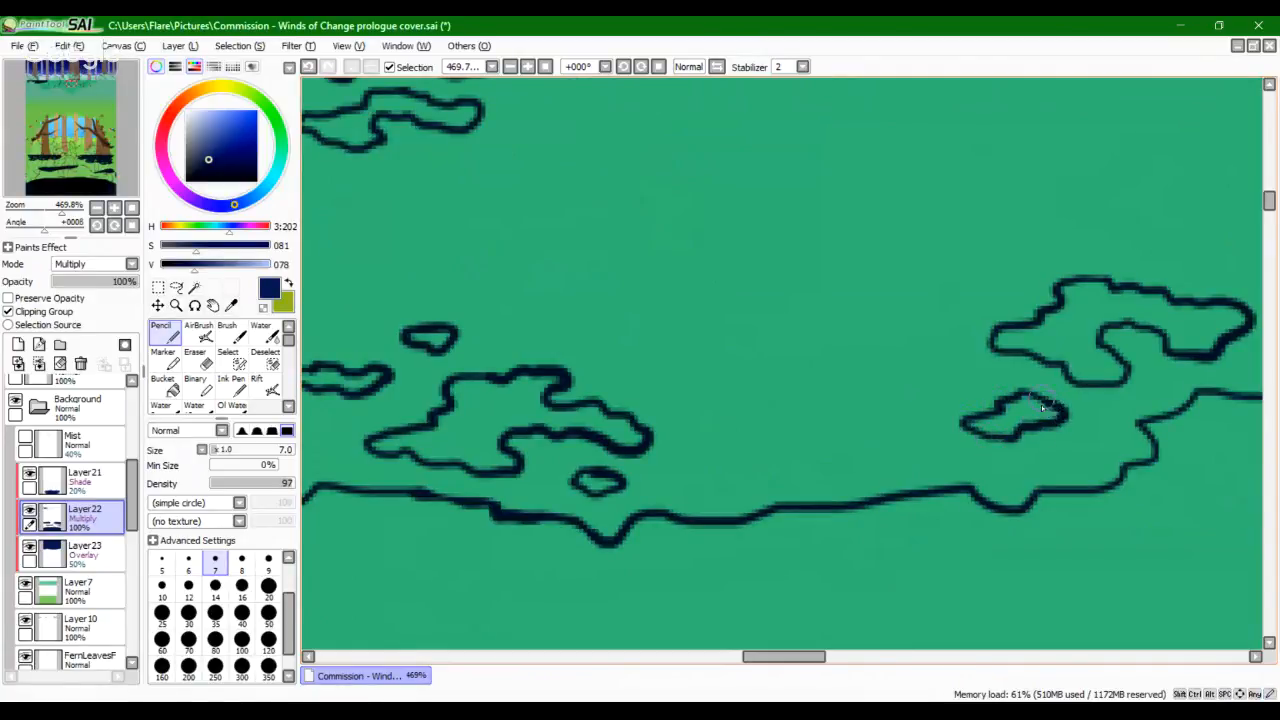
# Step: Outline three small ovals left of the right-hand jagged patch and a flat light patch between the two large jagged patches
pyautogui.moveTo(968, 384)
pyautogui.mouseDown()
pyautogui.moveTo(894, 414)
pyautogui.moveTo(836, 416)
pyautogui.moveTo(892, 418)
pyautogui.moveTo(873, 402)
pyautogui.mouseUp()
pyautogui.moveTo(843, 349)
pyautogui.mouseDown()
pyautogui.moveTo(881, 358)
pyautogui.moveTo(857, 350)
pyautogui.moveTo(886, 356)
pyautogui.moveTo(864, 339)
pyautogui.moveTo(849, 349)
pyautogui.moveTo(917, 326)
pyautogui.mouseUp()
pyautogui.hotkey('ctrl', 'z')
pyautogui.hotkey('ctrl', 'z')
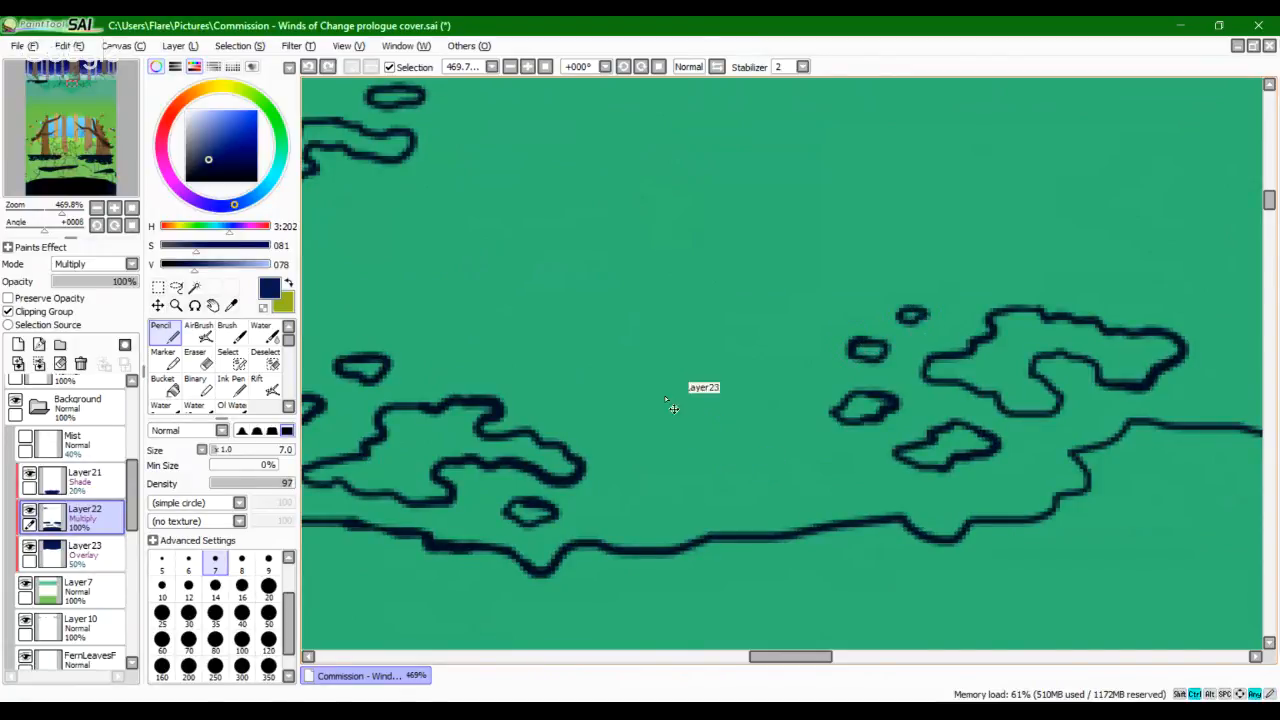
pyautogui.moveTo(604, 390)
pyautogui.mouseDown()
pyautogui.moveTo(630, 418)
pyautogui.moveTo(677, 408)
pyautogui.moveTo(603, 398)
pyautogui.mouseUp()
# Step: Outline a small oval above the flat middle patch and a tiny one below it, near the shadow's lower edge
pyautogui.moveTo(664, 352)
pyautogui.mouseDown()
pyautogui.moveTo(761, 402)
pyautogui.moveTo(839, 406)
pyautogui.mouseUp()
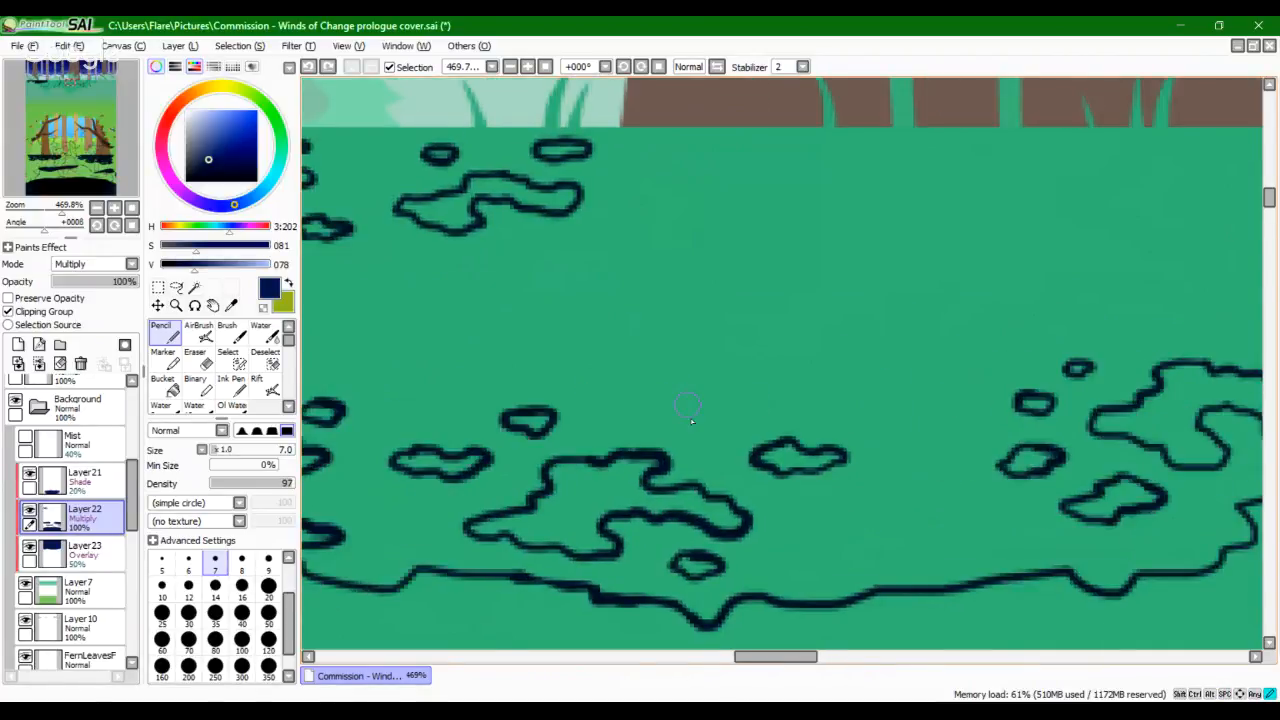
pyautogui.moveTo(712, 400)
pyautogui.mouseDown()
pyautogui.moveTo(695, 406)
pyautogui.moveTo(704, 400)
pyautogui.mouseUp()
pyautogui.moveTo(834, 408)
pyautogui.mouseDown()
pyautogui.moveTo(748, 308)
pyautogui.moveTo(740, 270)
pyautogui.mouseUp()
pyautogui.moveTo(846, 425)
pyautogui.mouseDown()
pyautogui.moveTo(754, 440)
pyautogui.moveTo(704, 426)
pyautogui.mouseUp()
# Step: Outline two tiny ovals near the horizon, one to the right of the elongated patch and one below it
pyautogui.moveTo(700, 331)
pyautogui.mouseDown()
pyautogui.moveTo(751, 428)
pyautogui.moveTo(915, 505)
pyautogui.mouseUp()
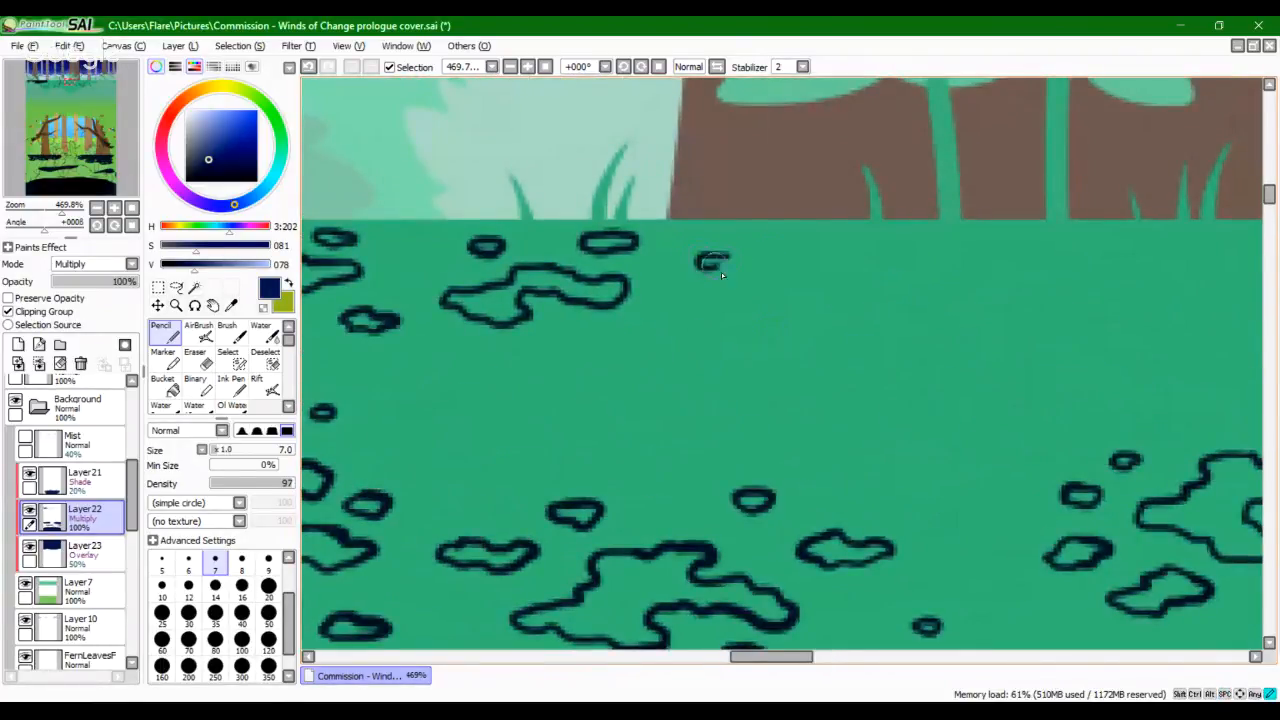
pyautogui.moveTo(712, 250); pyautogui.dragTo(708, 251)
pyautogui.moveTo(593, 455); pyautogui.dragTo(766, 392)
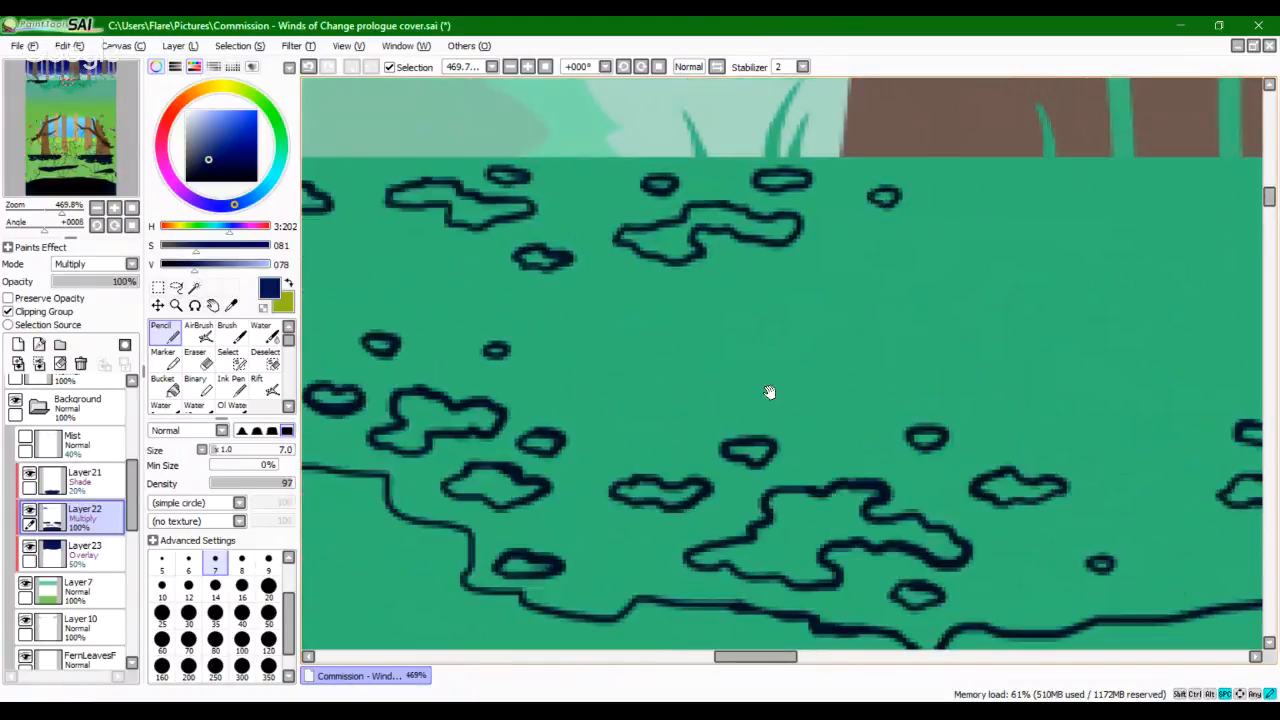
pyautogui.moveTo(745, 307); pyautogui.dragTo(742, 303)
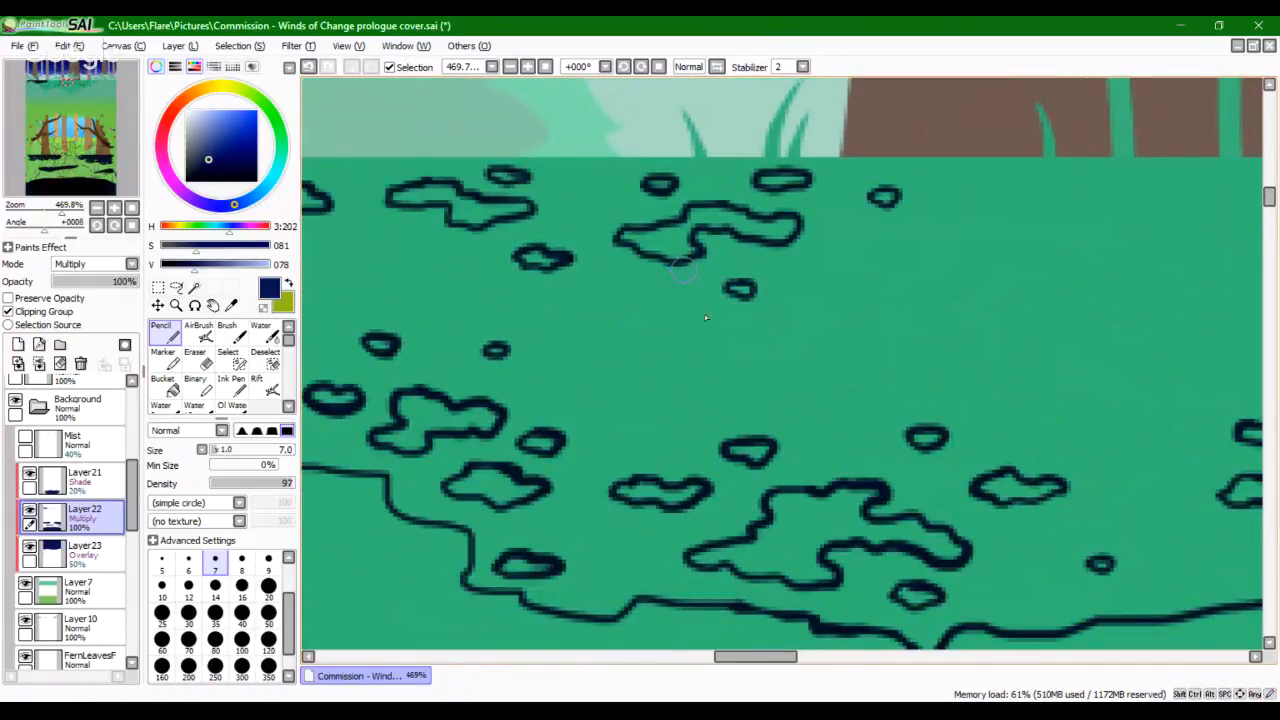
# Step: Outline a small oval above the shadow's lower edge, between the left front leg's patch and the next jagged patch
pyautogui.moveTo(714, 435); pyautogui.dragTo(834, 426)
pyautogui.moveTo(385, 448)
pyautogui.mouseDown()
pyautogui.moveTo(943, 437)
pyautogui.moveTo(527, 427)
pyautogui.moveTo(428, 342)
pyautogui.mouseUp()
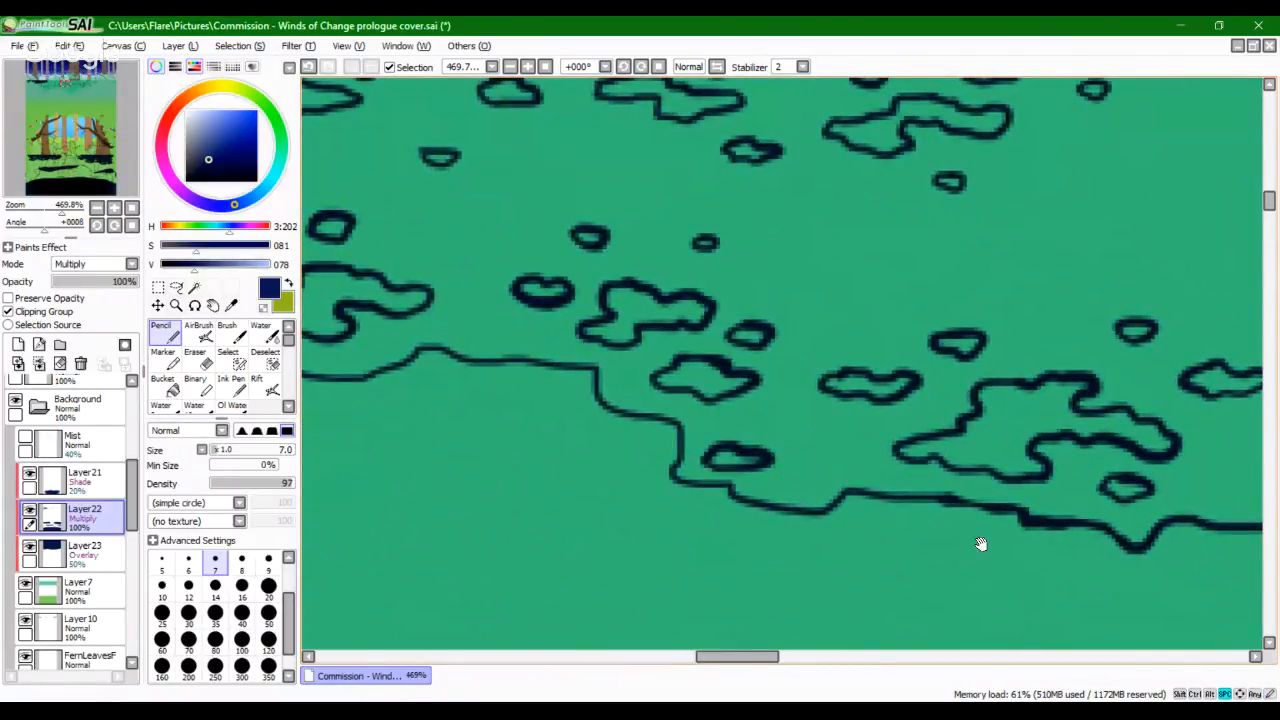
pyautogui.moveTo(615, 351); pyautogui.dragTo(643, 371)
pyautogui.moveTo(506, 338)
pyautogui.mouseDown()
pyautogui.moveTo(523, 370)
pyautogui.moveTo(506, 336)
pyautogui.moveTo(498, 344)
pyautogui.moveTo(531, 348)
pyautogui.moveTo(508, 334)
pyautogui.mouseUp()
pyautogui.hotkey('ctrl', 'z')
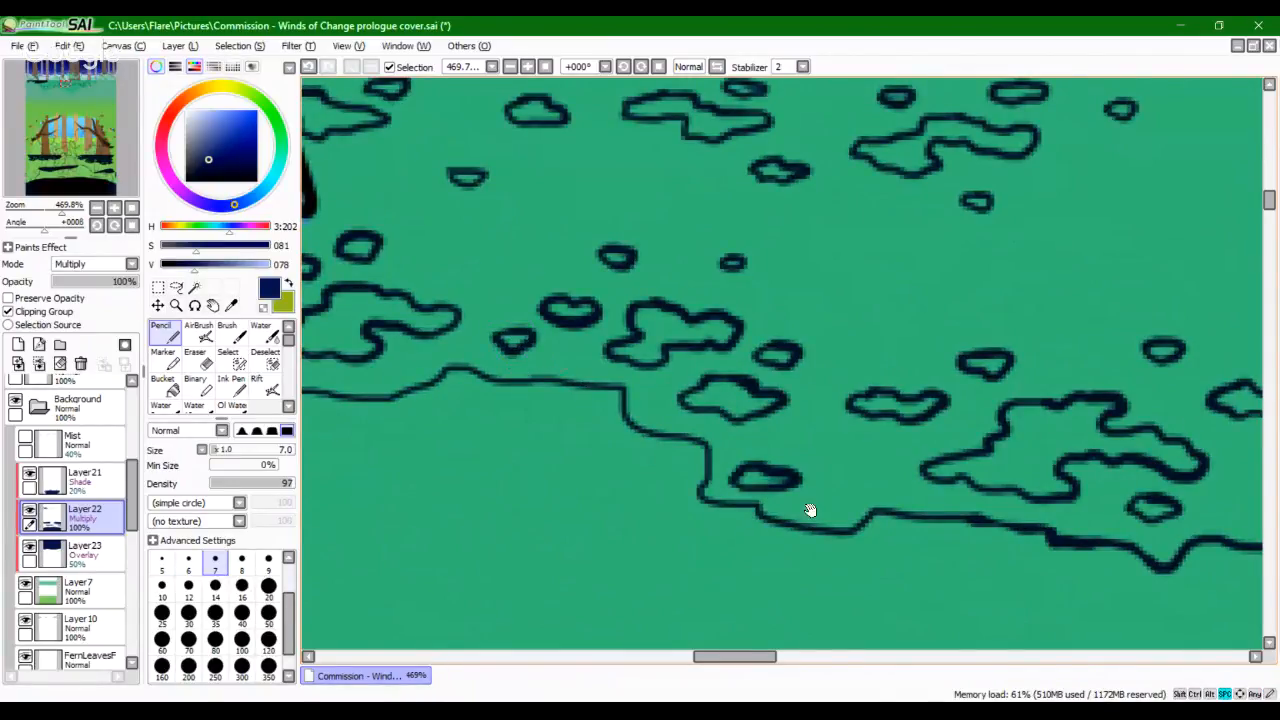
# Step: Outline a jagged light patch running behind the right animal's chest, with one small oval beneath it and another to its upper left
pyautogui.moveTo(809, 509); pyautogui.dragTo(760, 523)
pyautogui.moveTo(1068, 521); pyautogui.dragTo(757, 503)
pyautogui.moveTo(998, 499); pyautogui.dragTo(760, 495)
pyautogui.moveTo(889, 511)
pyautogui.mouseDown()
pyautogui.moveTo(814, 494)
pyautogui.moveTo(700, 500)
pyautogui.mouseUp()
pyautogui.moveTo(1038, 423); pyautogui.dragTo(612, 515)
pyautogui.moveTo(750, 394); pyautogui.dragTo(677, 396)
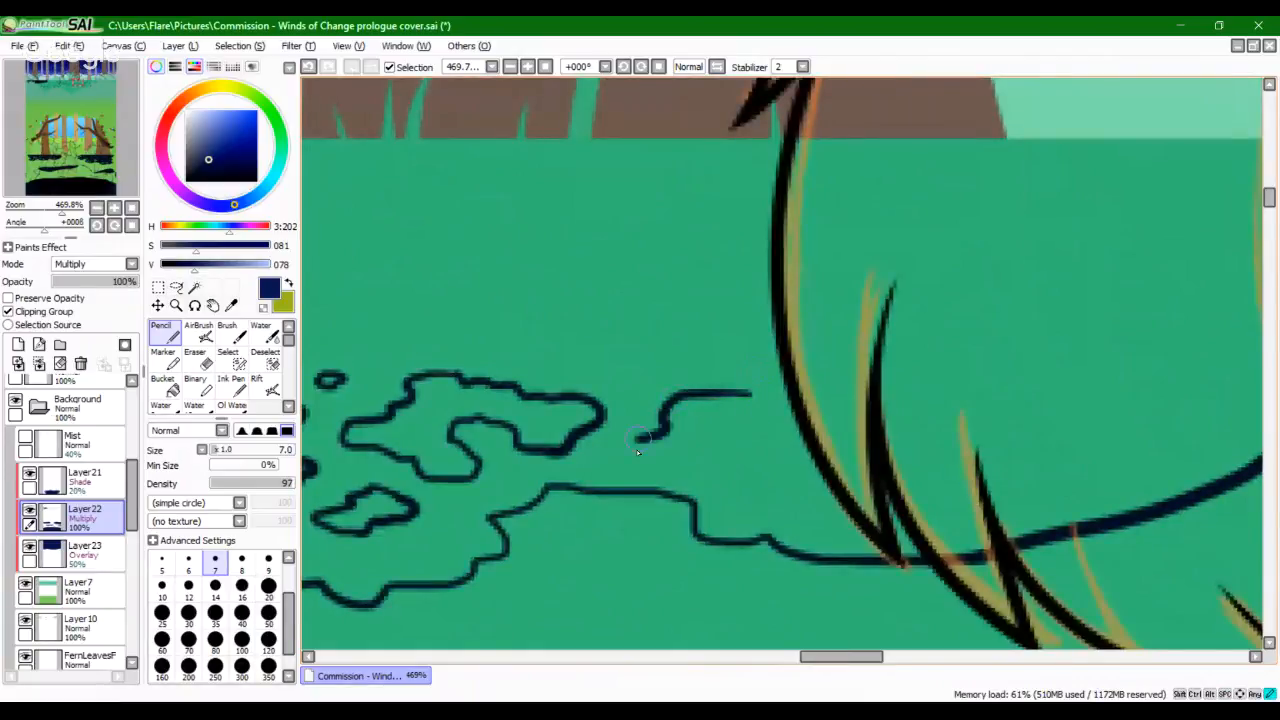
pyautogui.moveTo(637, 450)
pyautogui.mouseDown()
pyautogui.moveTo(760, 459)
pyautogui.moveTo(788, 430)
pyautogui.moveTo(746, 398)
pyautogui.mouseUp()
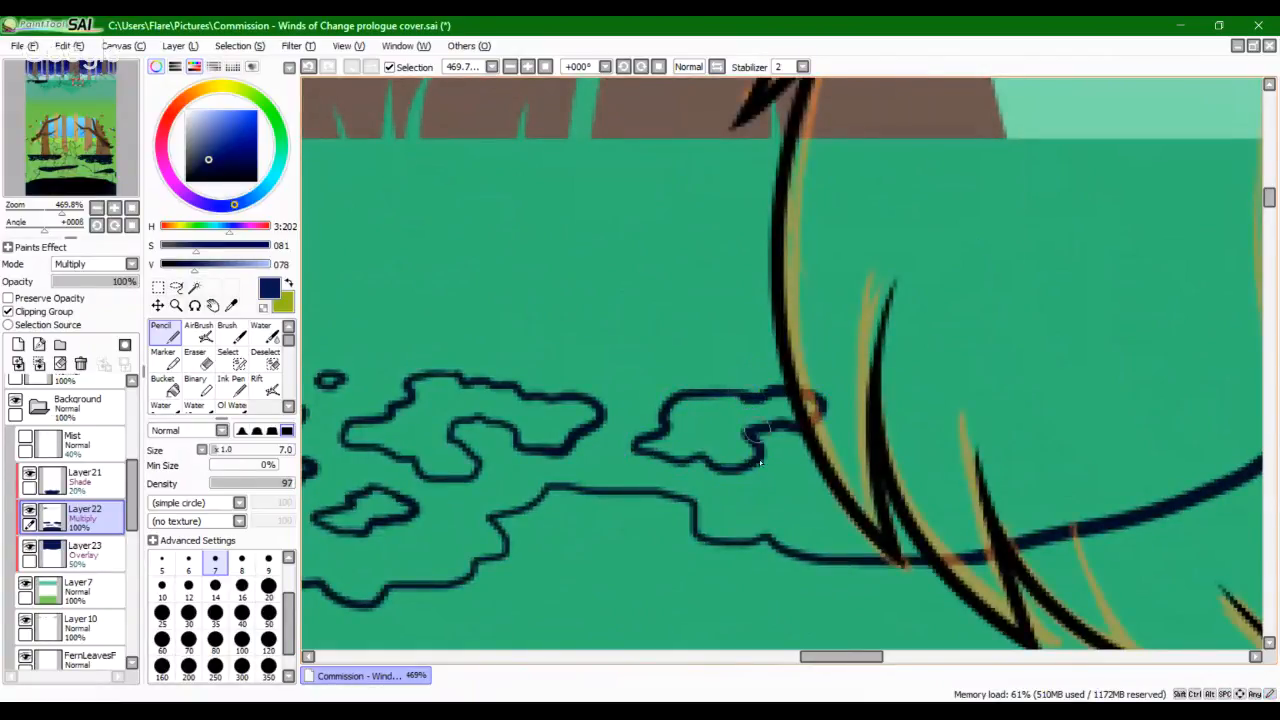
pyautogui.moveTo(772, 486)
pyautogui.mouseDown()
pyautogui.moveTo(820, 508)
pyautogui.moveTo(786, 484)
pyautogui.mouseUp()
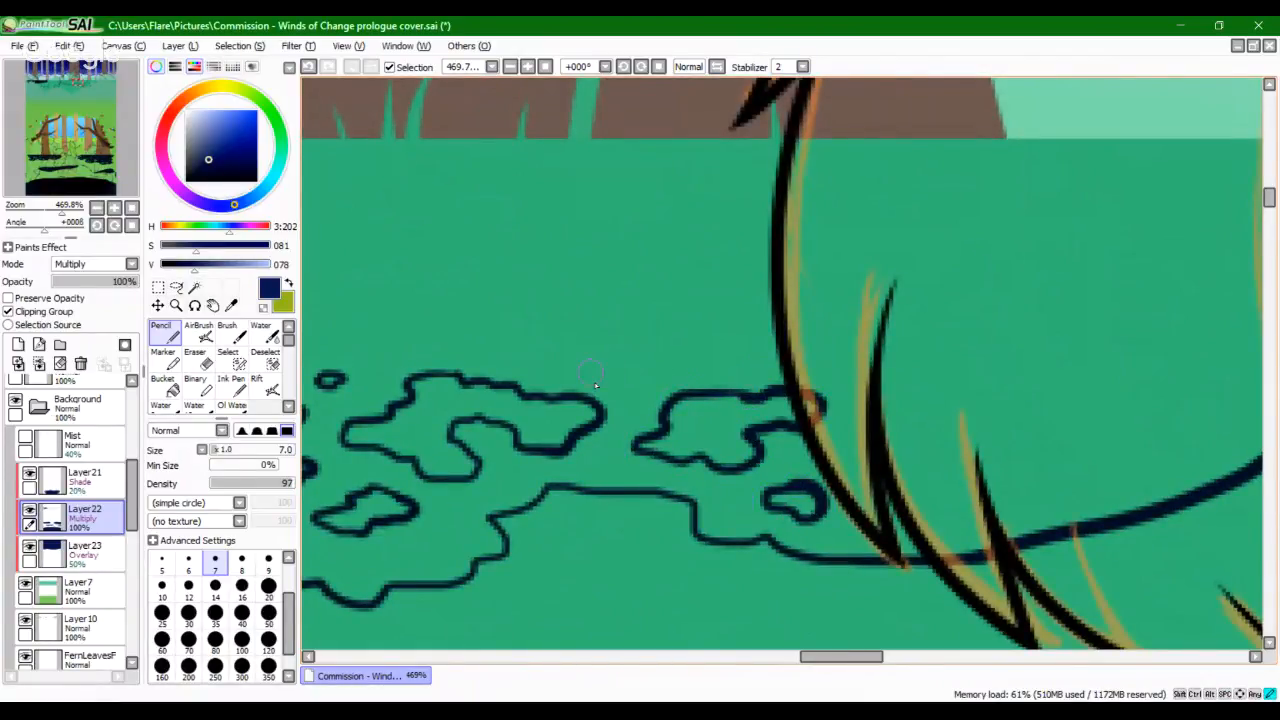
pyautogui.moveTo(594, 374); pyautogui.dragTo(600, 383)
pyautogui.rightClick(349, 710)
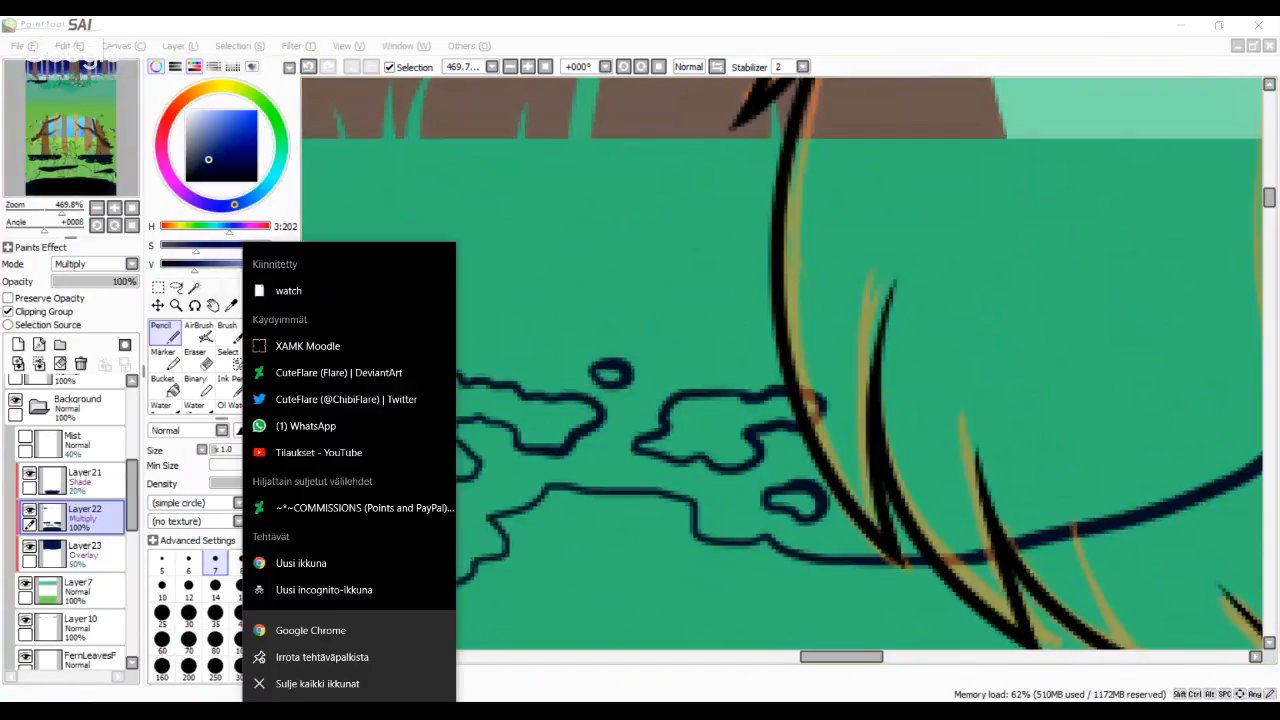
pyautogui.press('Escape')
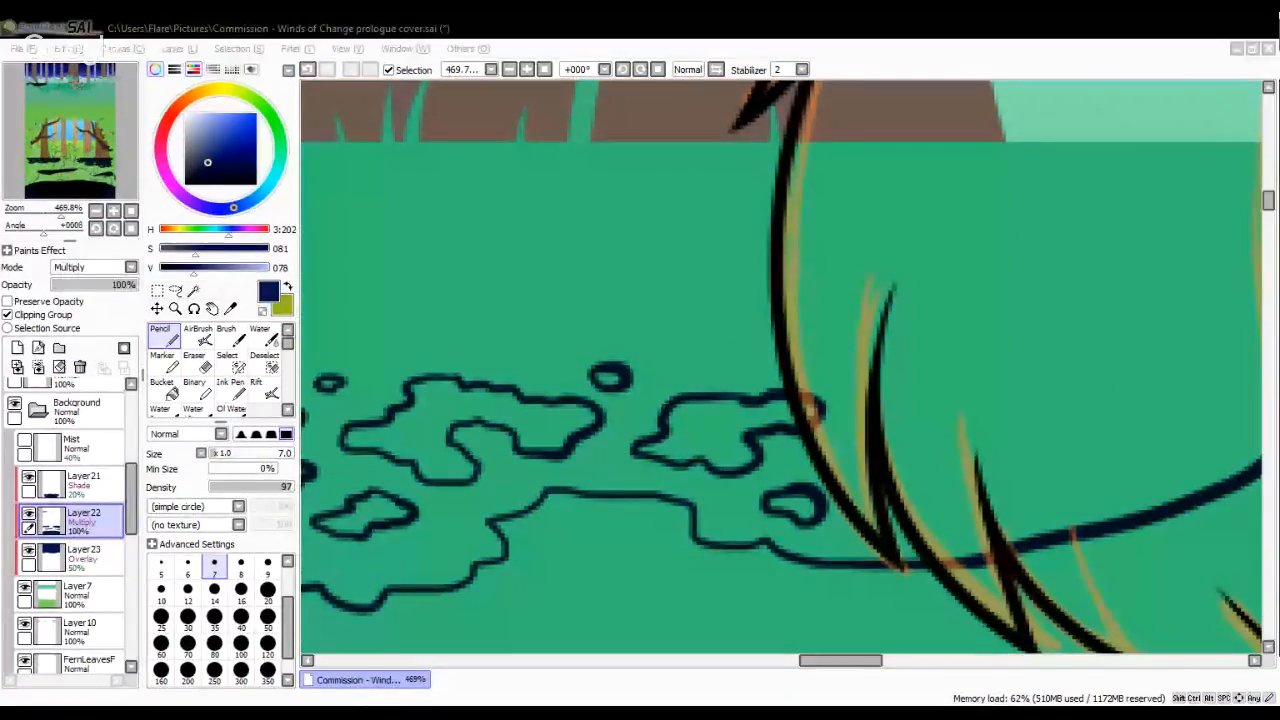
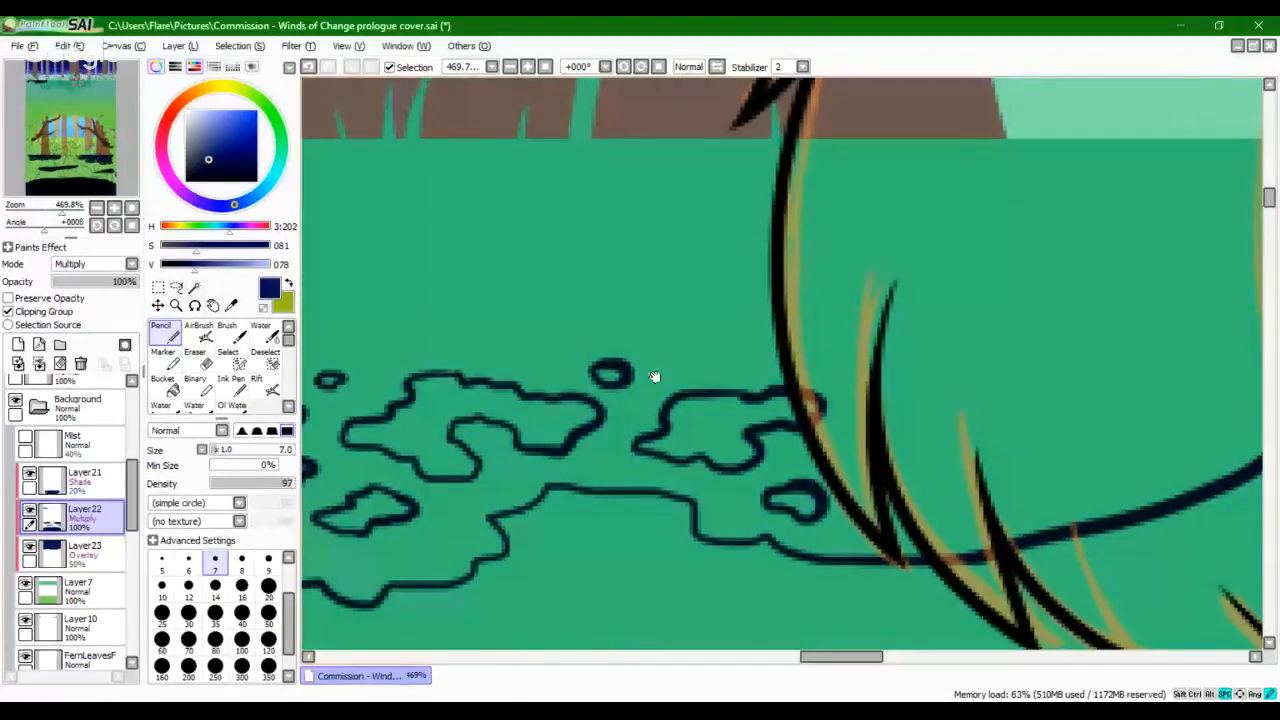
# Step: Outline three small light spots in the empty ground between the horizon and the right-hand jagged patches, one behind the chest line
pyautogui.moveTo(654, 380); pyautogui.dragTo(1165, 386)
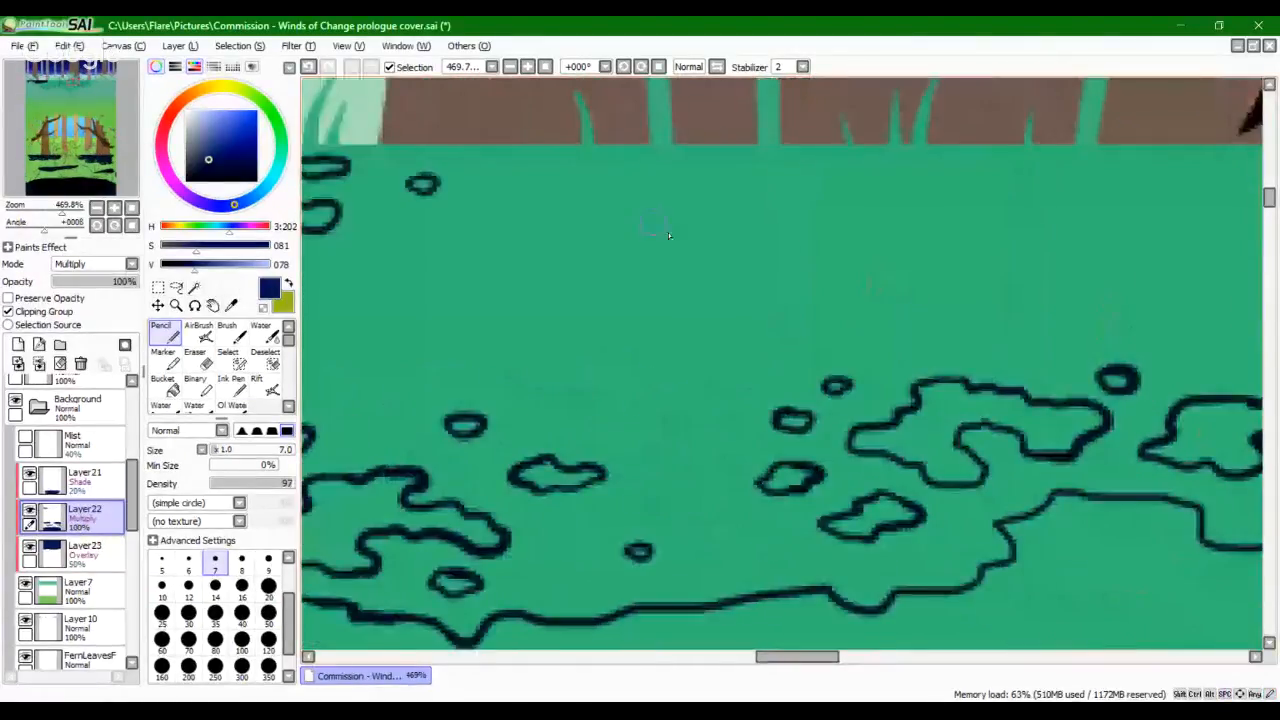
pyautogui.moveTo(740, 245); pyautogui.dragTo(750, 240)
pyautogui.moveTo(949, 350)
pyautogui.mouseDown()
pyautogui.moveTo(557, 431)
pyautogui.moveTo(492, 419)
pyautogui.mouseUp()
pyautogui.moveTo(830, 268)
pyautogui.mouseDown()
pyautogui.moveTo(816, 296)
pyautogui.moveTo(849, 273)
pyautogui.moveTo(822, 280)
pyautogui.mouseUp()
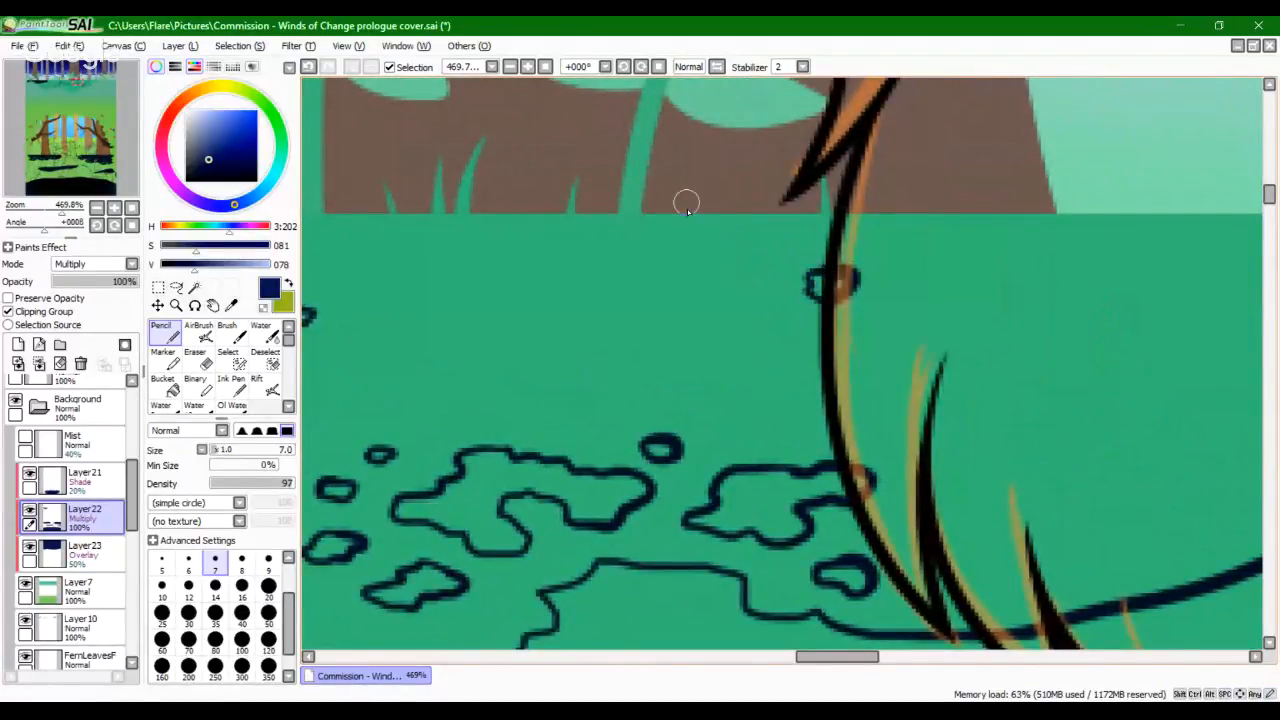
pyautogui.moveTo(906, 508); pyautogui.dragTo(643, 374)
pyautogui.moveTo(1050, 460); pyautogui.dragTo(603, 594)
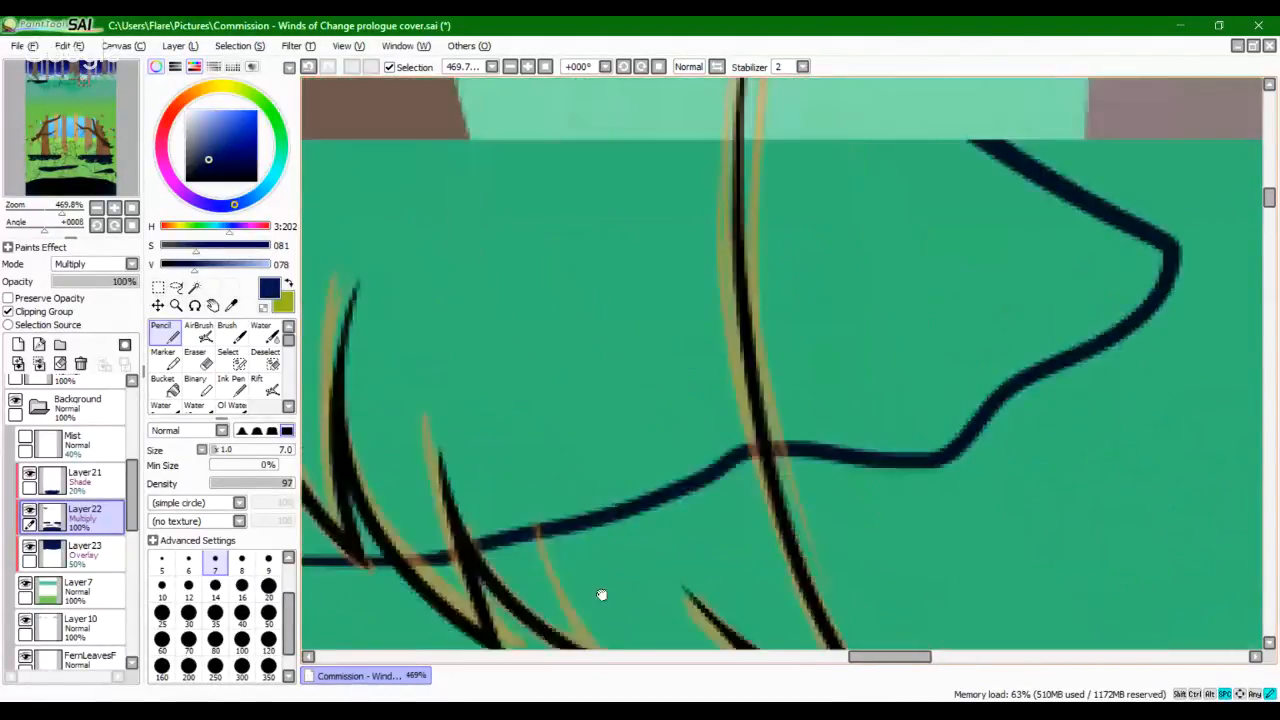
pyautogui.moveTo(828, 488); pyautogui.dragTo(1026, 462)
pyautogui.moveTo(62, 210)
pyautogui.mouseDown()
pyautogui.moveTo(51, 210)
pyautogui.moveTo(70, 175)
pyautogui.moveTo(66, 218)
pyautogui.mouseUp()
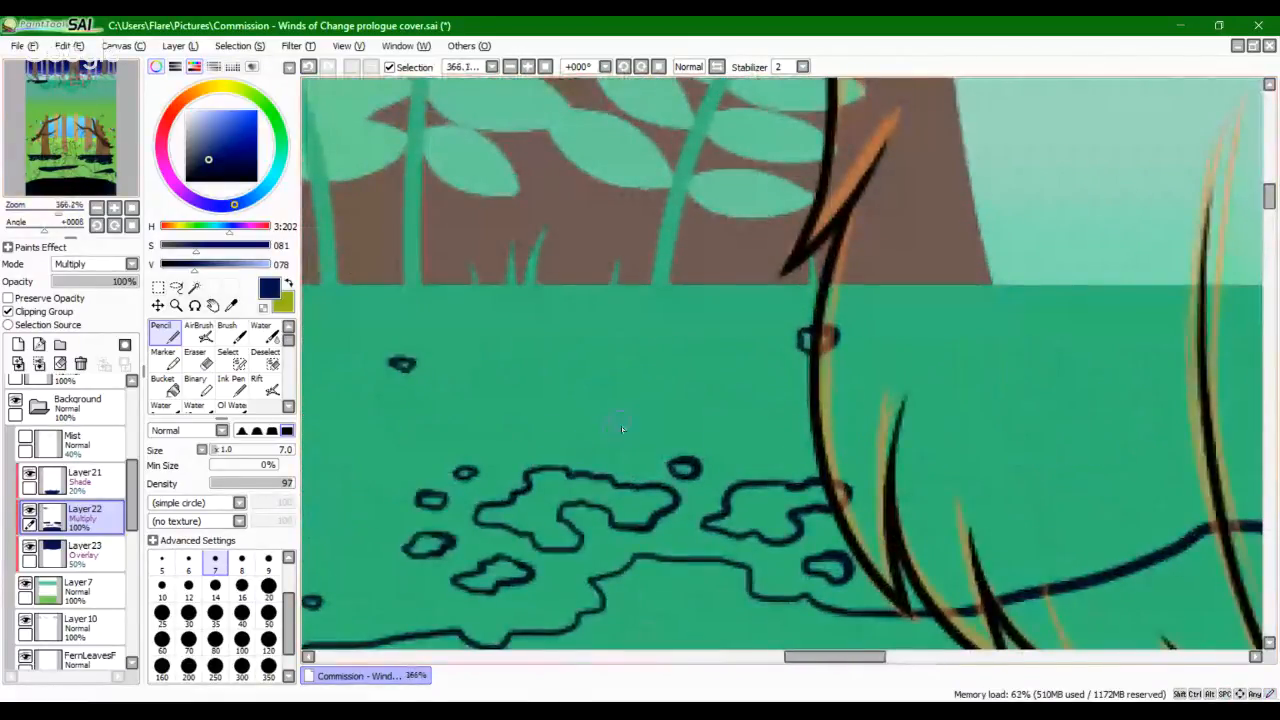
pyautogui.moveTo(470, 356); pyautogui.dragTo(750, 386)
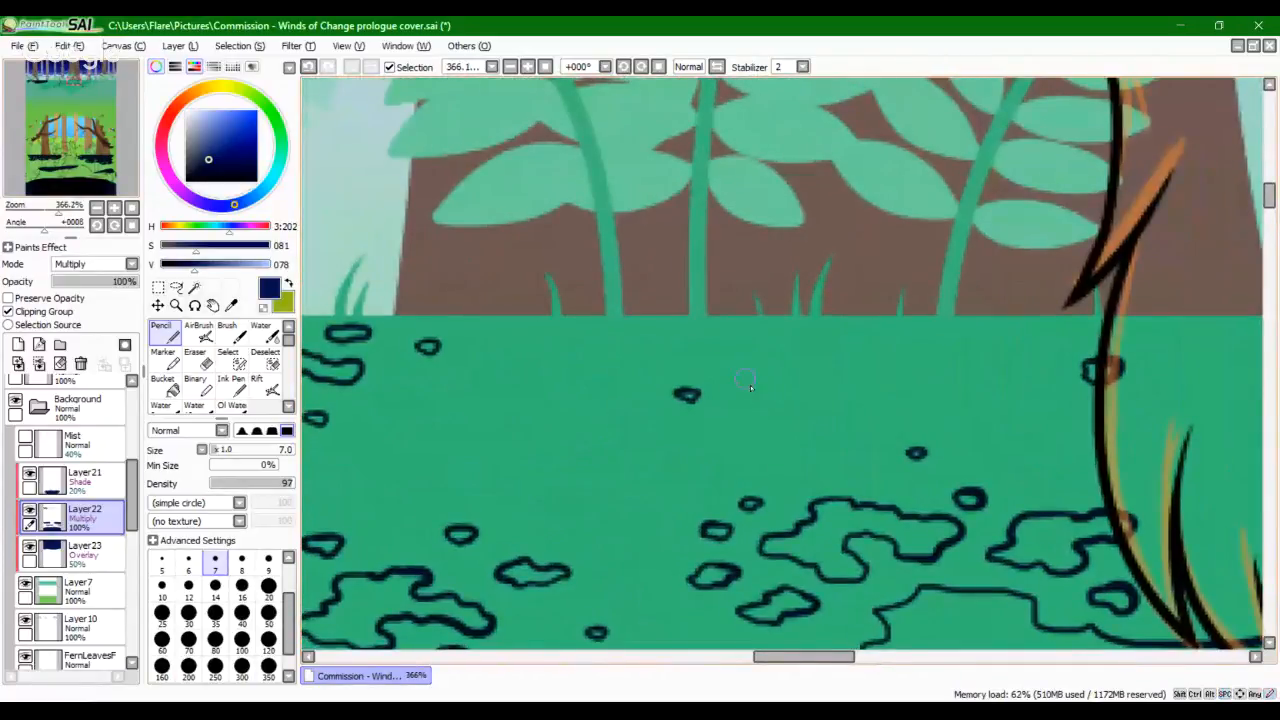
# Step: Try to fill the central shadow around the outlined light patches with dark blue using the Bucket tool
pyautogui.moveTo(41, 214)
pyautogui.mouseDown()
pyautogui.moveTo(30, 214)
pyautogui.moveTo(48, 214)
pyautogui.mouseUp()
pyautogui.click(165, 395)
pyautogui.click(640, 410)
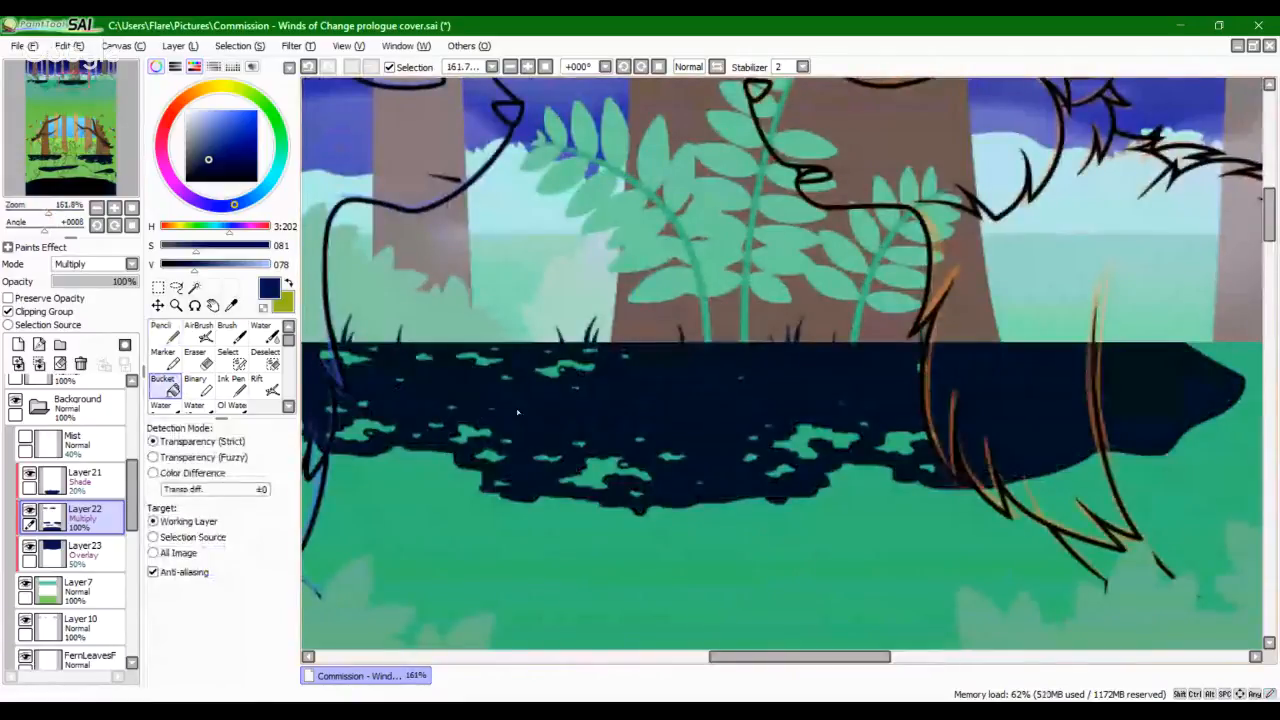
pyautogui.hotkey('ctrl', 'z')
# Step: Select the area outside the central shadow and the jagged light patch at the left front leg with the Magic Wand
pyautogui.click(194, 287)
pyautogui.click(400, 472)
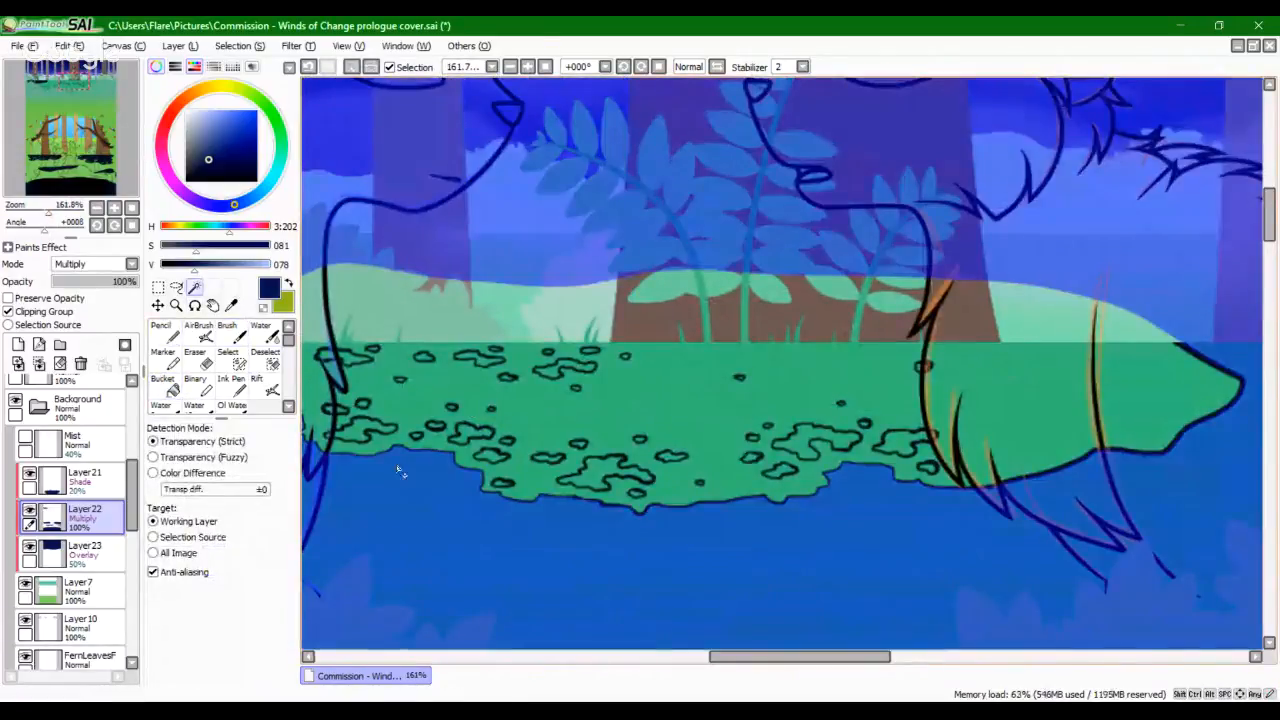
pyautogui.scroll(6, 531, 423)
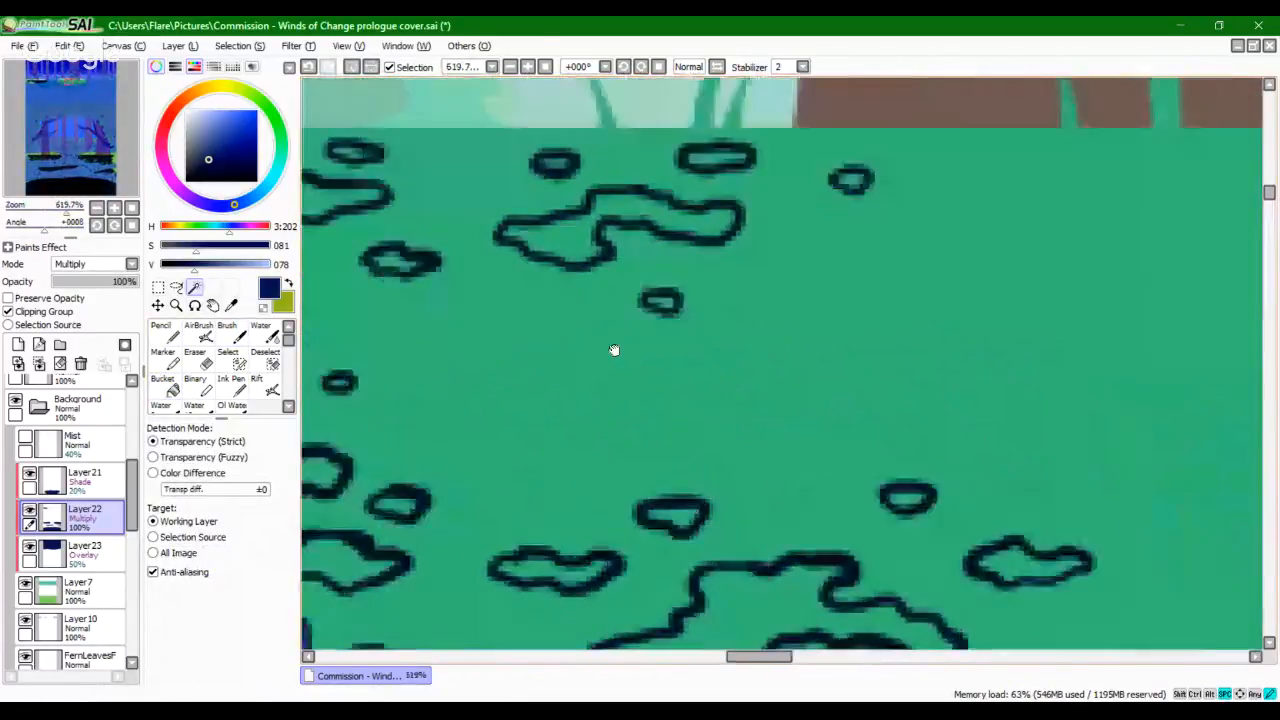
pyautogui.click(578, 368)
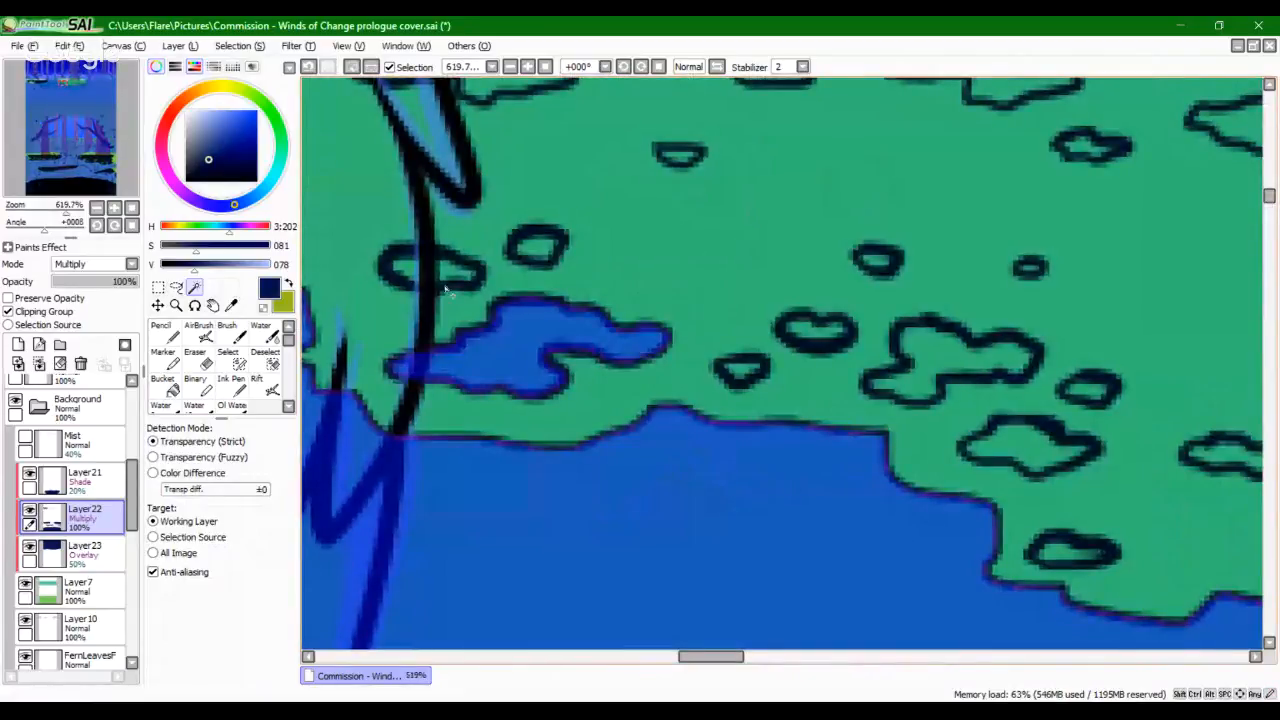
# Step: Add the five small light ovals above and beside the left front leg's jagged patch to the selection
pyautogui.click(448, 282)
pyautogui.click(545, 252)
pyautogui.click(680, 162)
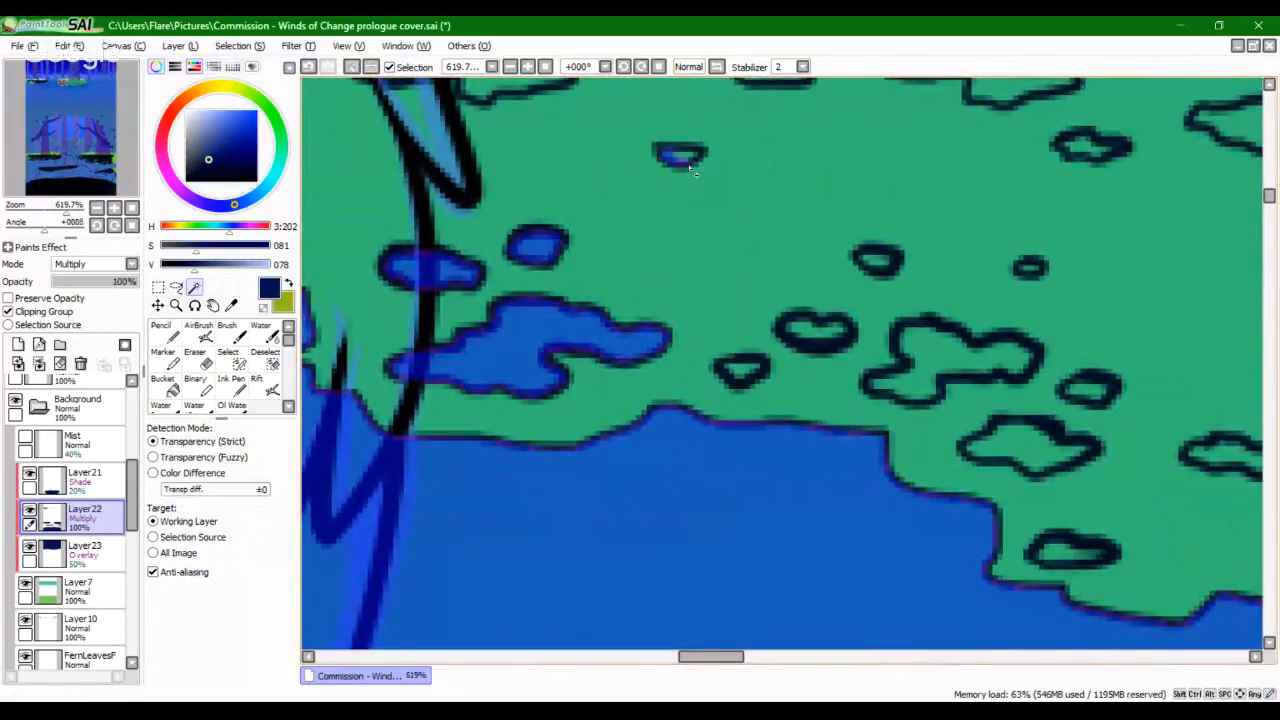
pyautogui.click(738, 367)
pyautogui.click(828, 337)
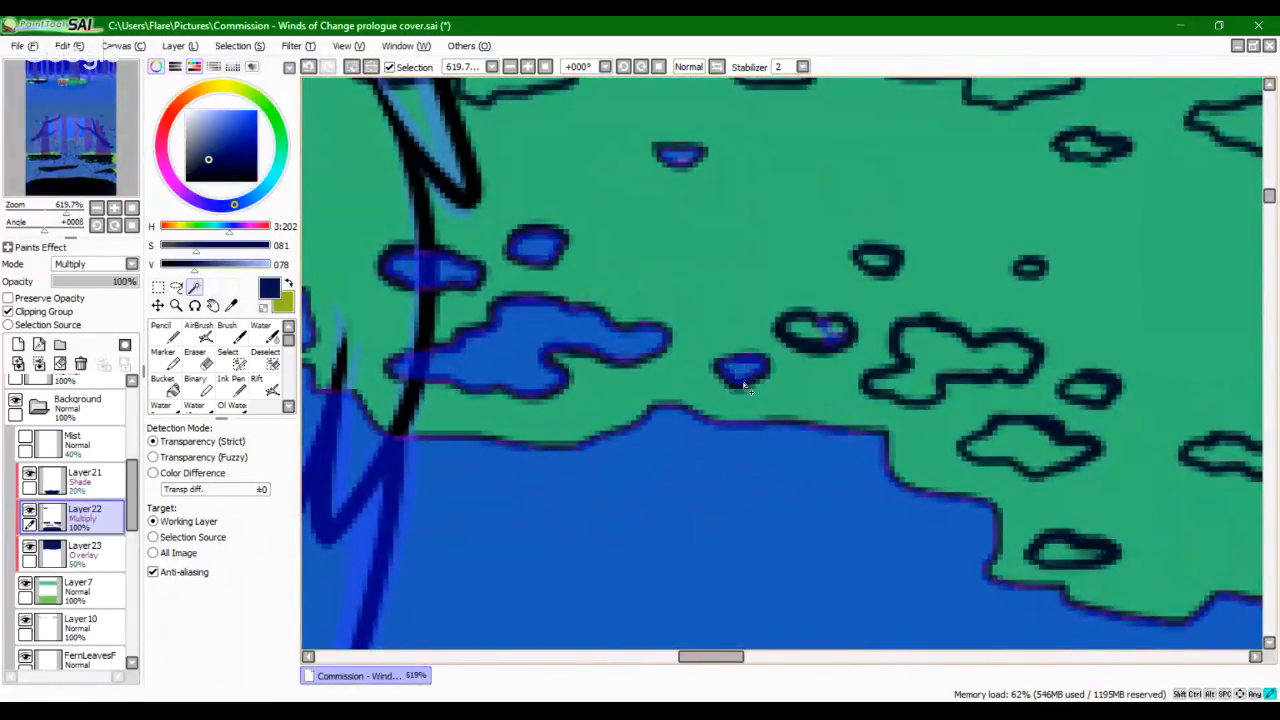
pyautogui.click(826, 342)
pyautogui.click(828, 340)
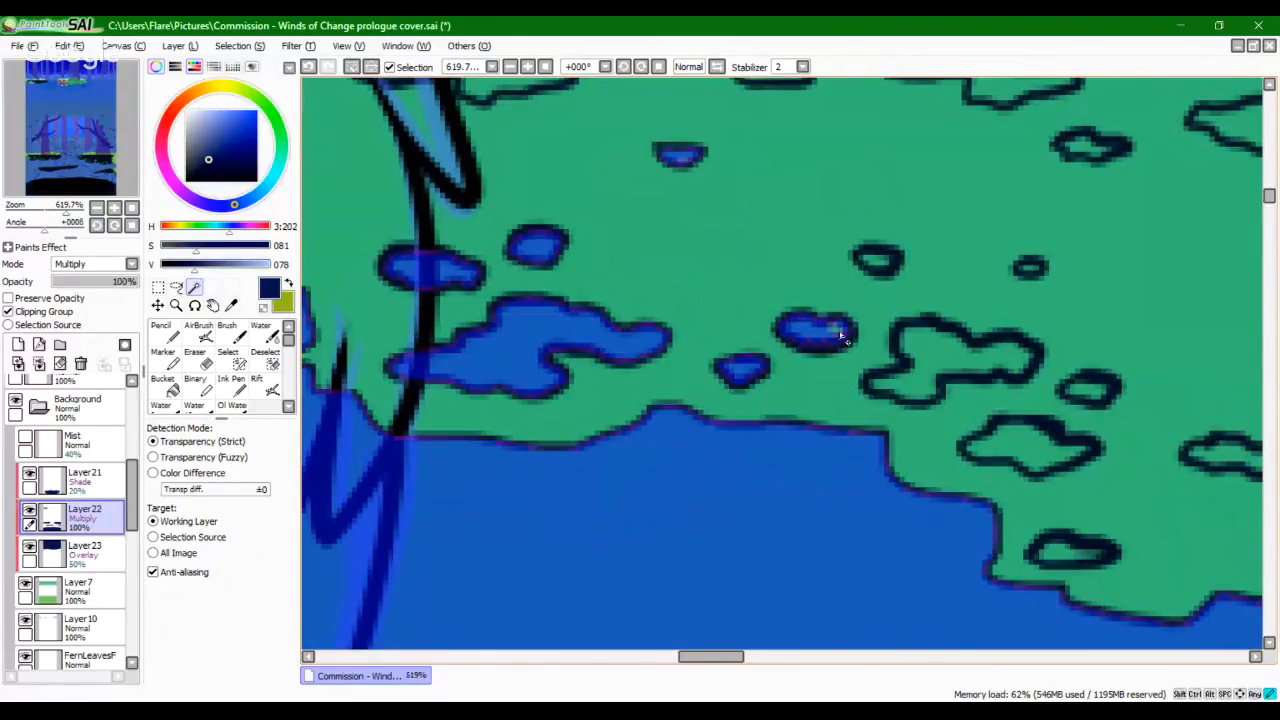
pyautogui.click(840, 341)
# Step: Add the next jagged patch, the two spots above it, and the oval and two patches down to the shadow's edge to the selection
pyautogui.click(877, 261)
pyautogui.click(945, 372)
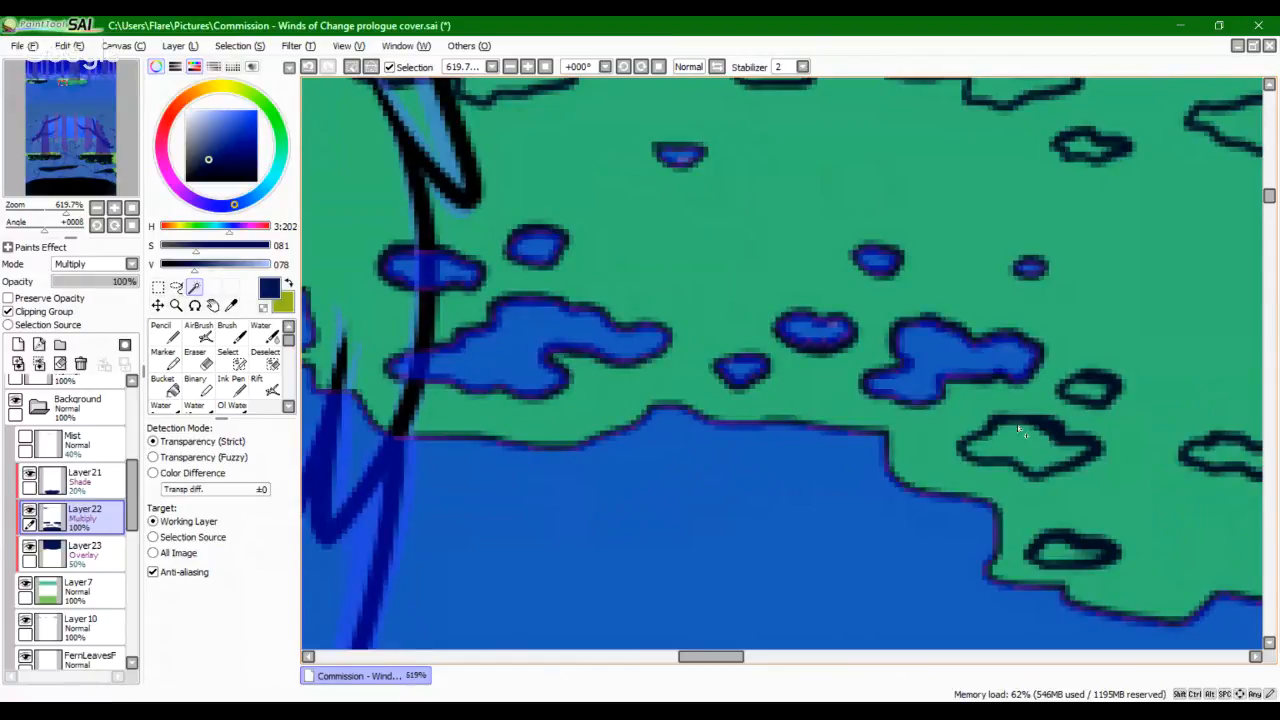
pyautogui.click(1064, 440)
pyautogui.click(1091, 392)
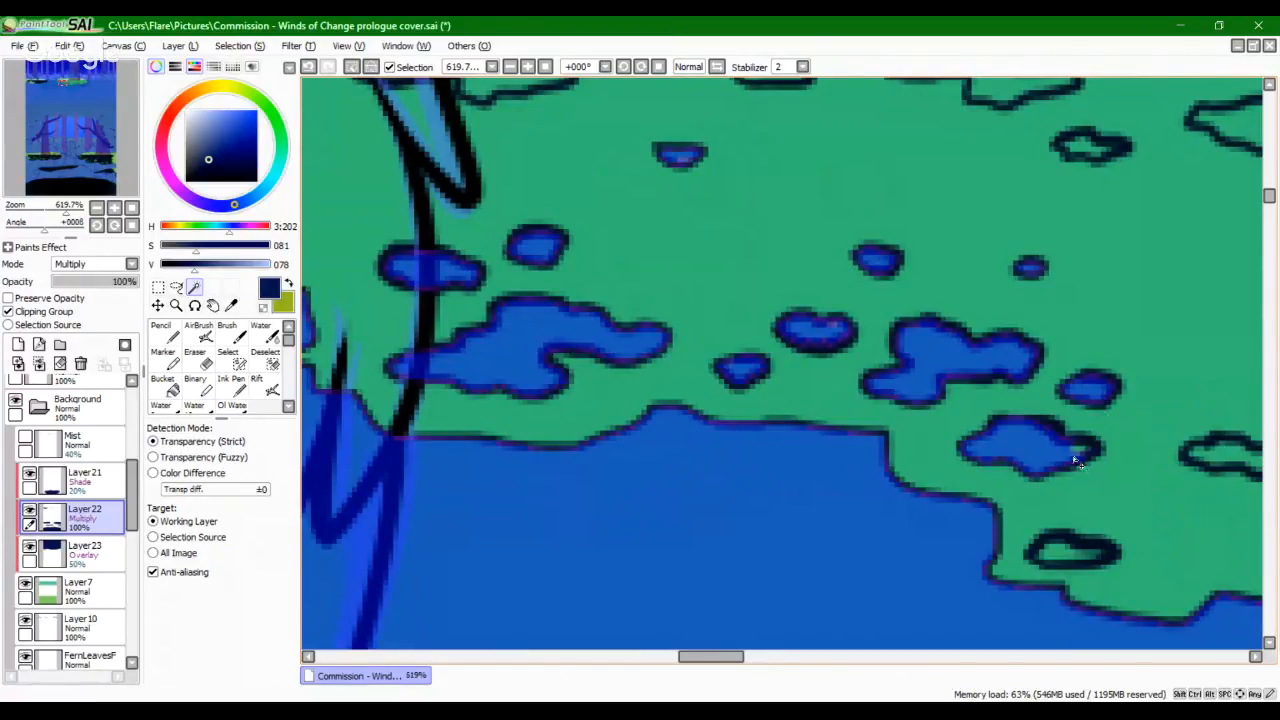
pyautogui.click(1064, 559)
# Step: Add the narrow wavy patch beside the large central jagged patch and the small oval above them to the selection
pyautogui.moveTo(1134, 553); pyautogui.dragTo(734, 546)
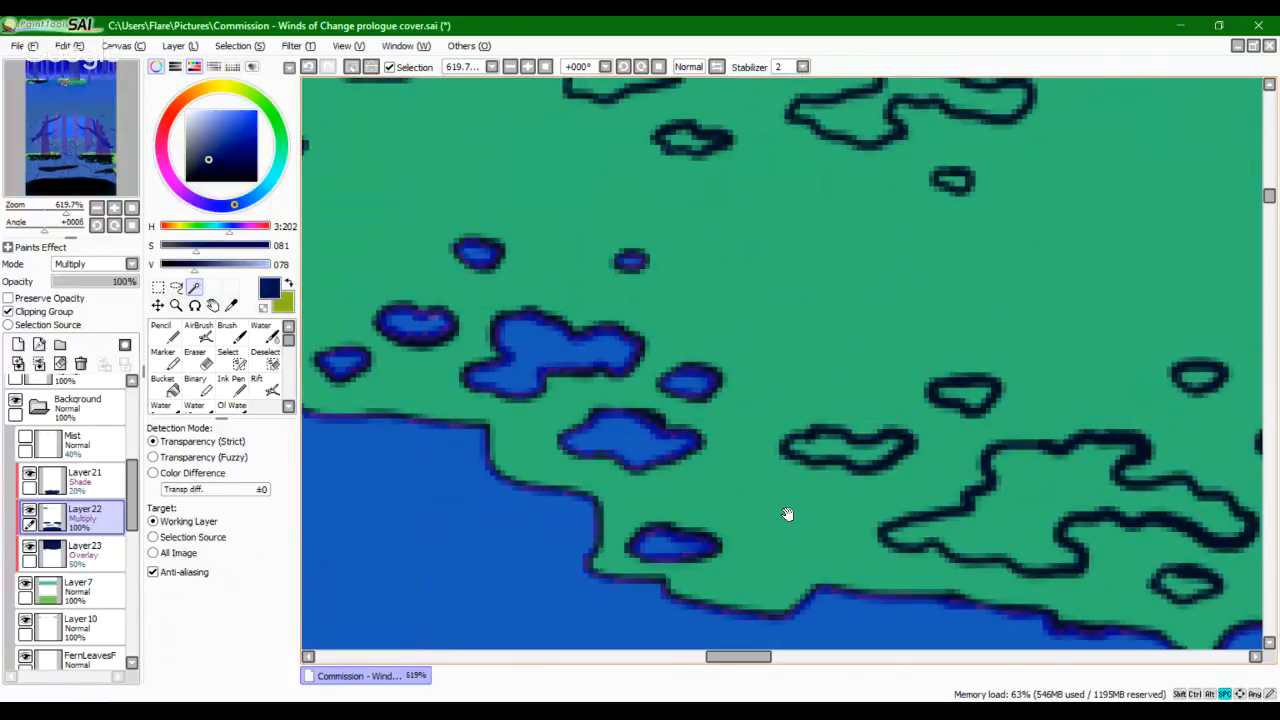
pyautogui.click(846, 456)
pyautogui.click(871, 466)
pyautogui.click(810, 452)
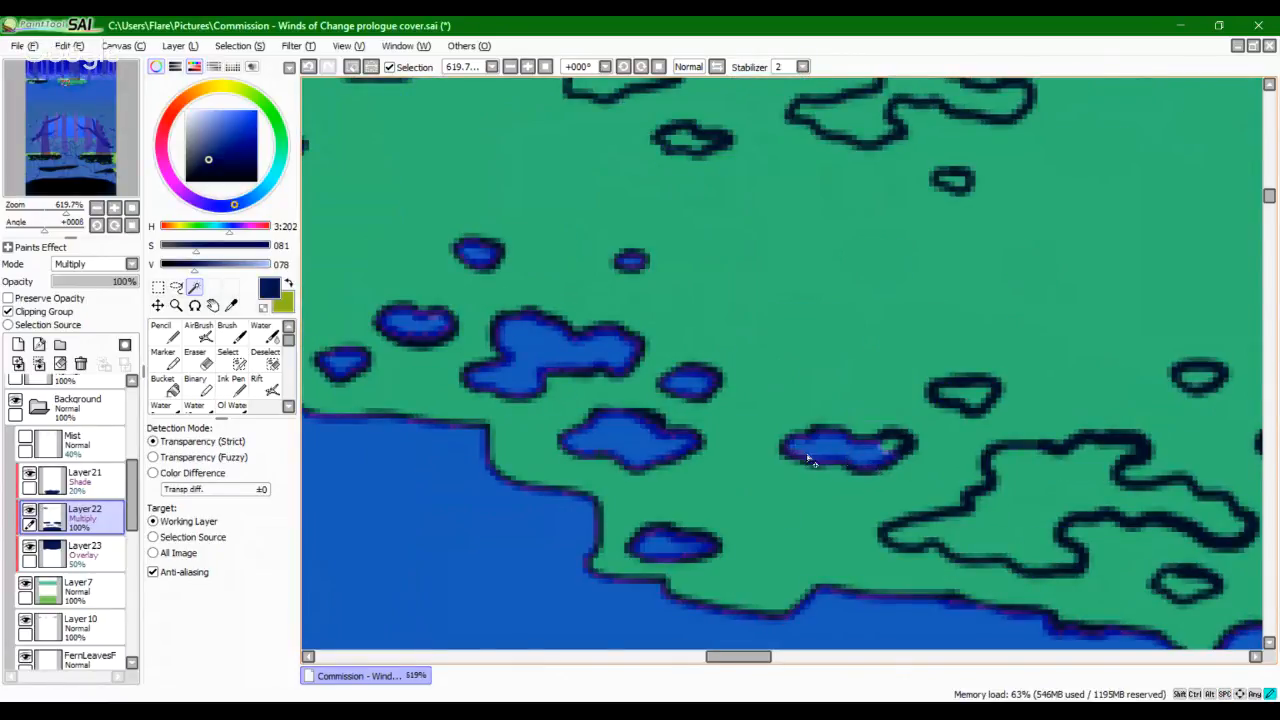
pyautogui.click(893, 450)
pyautogui.click(968, 398)
pyautogui.click(980, 405)
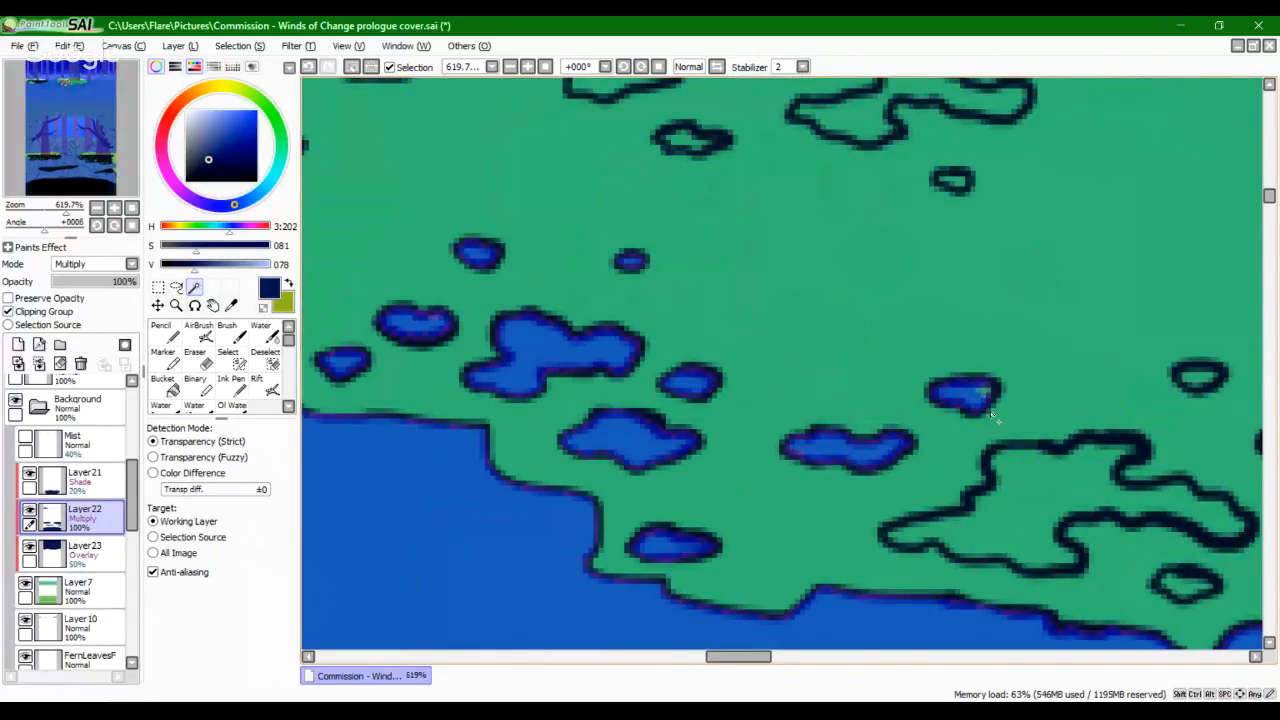
# Step: Add the large central jagged patch and the small oval beneath it to the selection
pyautogui.click(1014, 507)
pyautogui.moveTo(1177, 572); pyautogui.dragTo(947, 492)
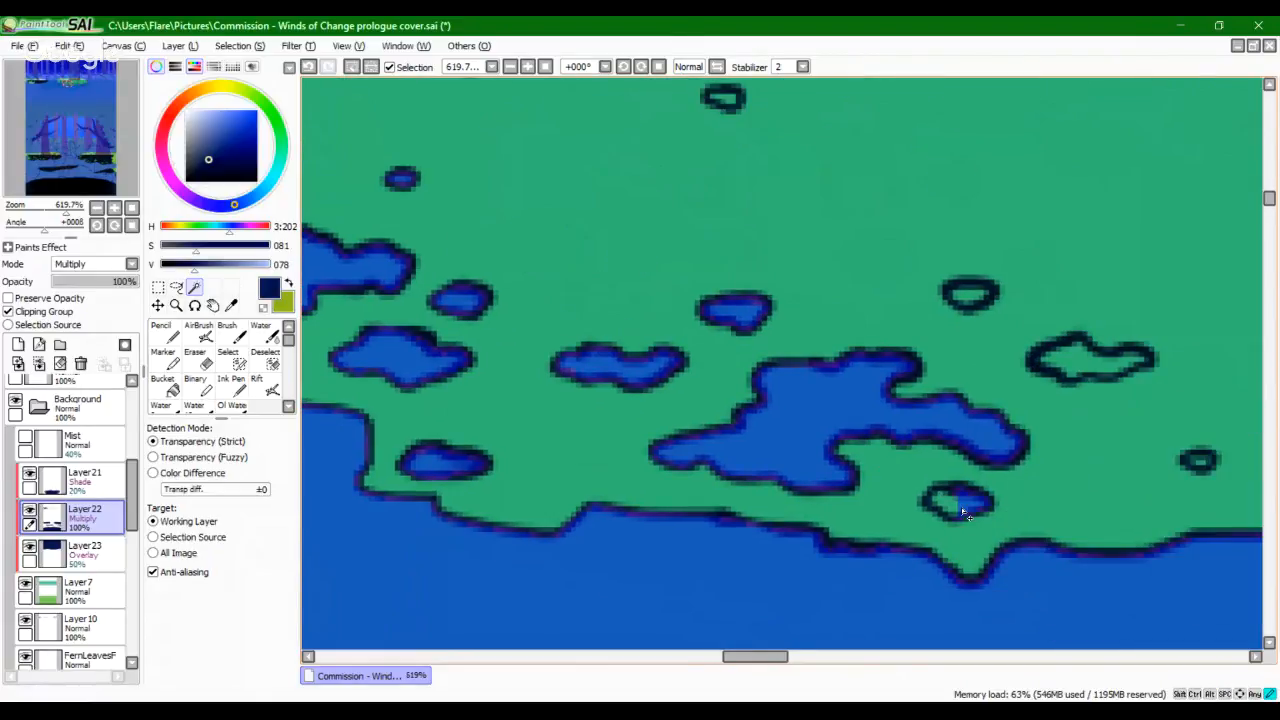
pyautogui.click(945, 506)
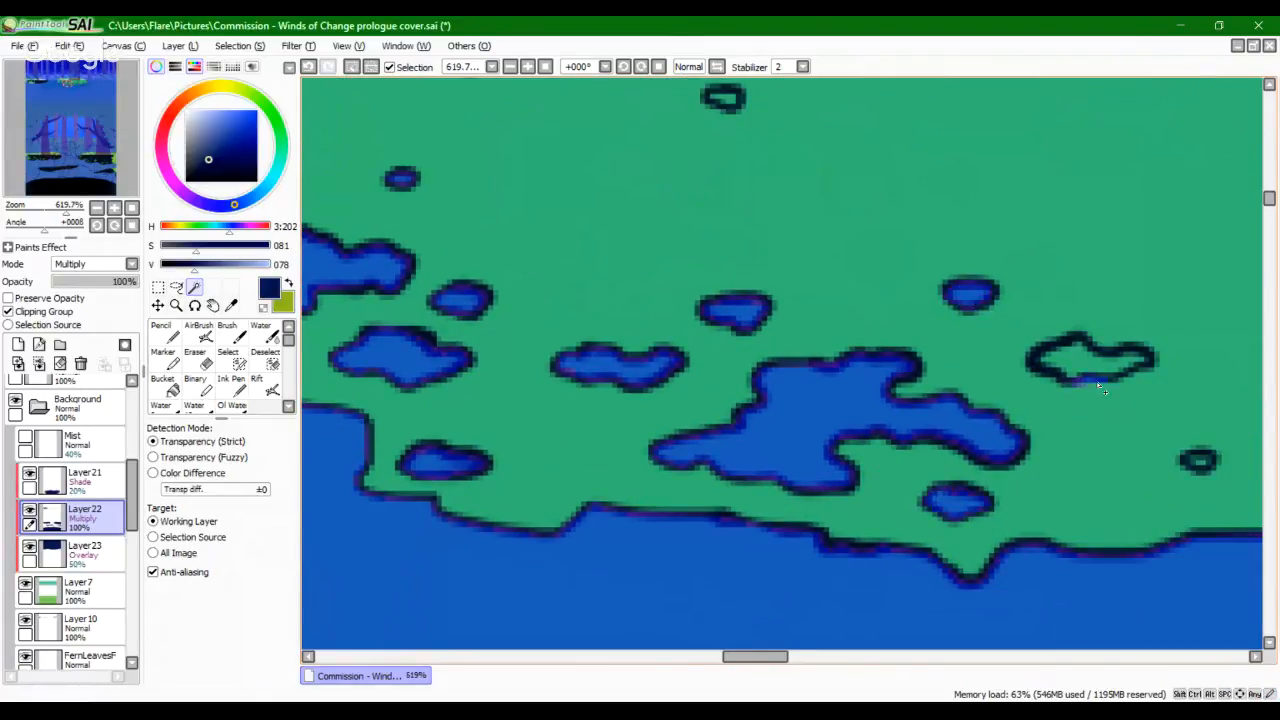
# Step: Add the remaining outlined islands near the pond's lower shore, plus the small one above them, to the Magic Wand selection
pyautogui.click(1099, 380)
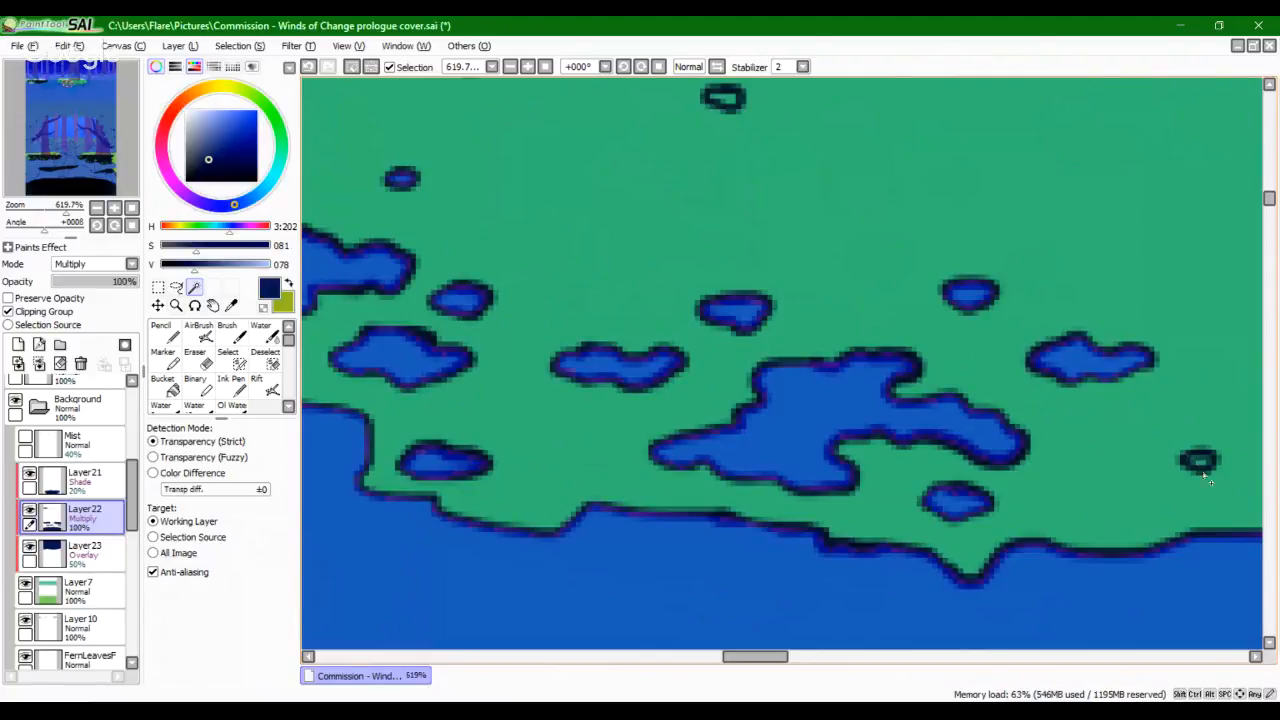
pyautogui.click(1199, 467)
pyautogui.moveTo(871, 314); pyautogui.dragTo(1016, 594)
pyautogui.click(847, 366)
# Step: Add the cluster of outlined islands along the pond's straight far edge to the selection with the Magic Wand
pyautogui.click(851, 264)
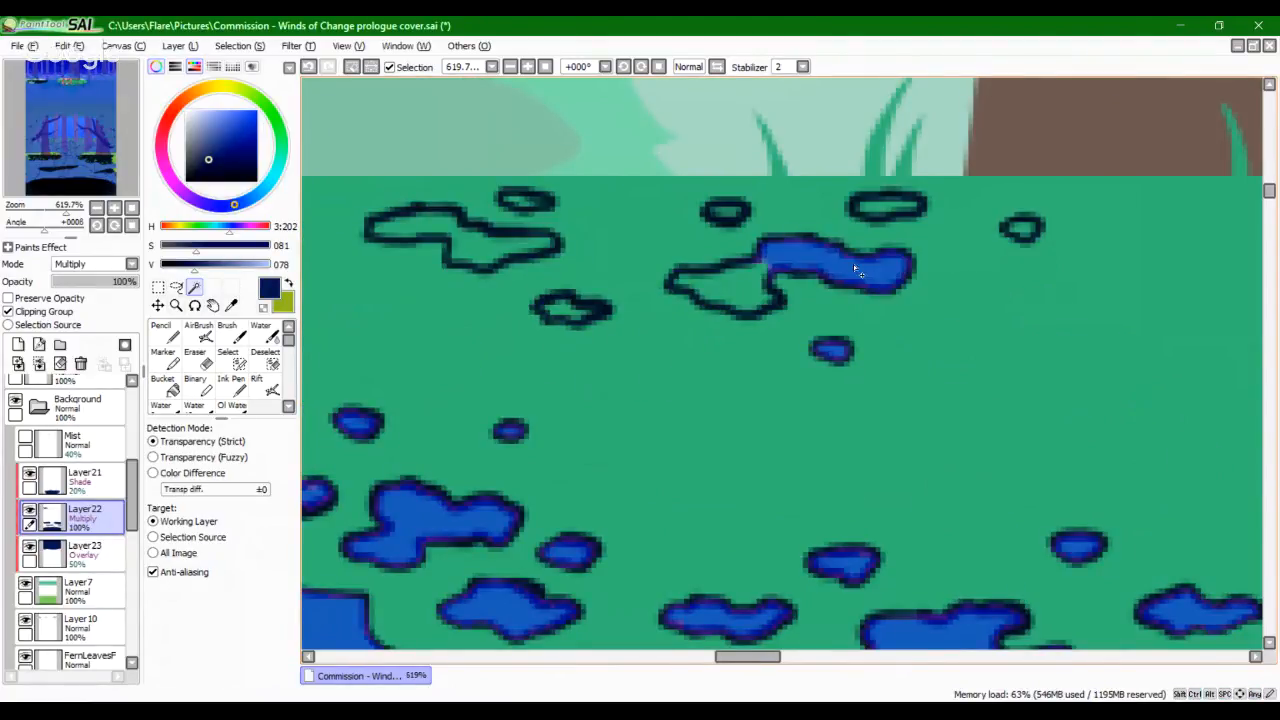
pyautogui.click(888, 214)
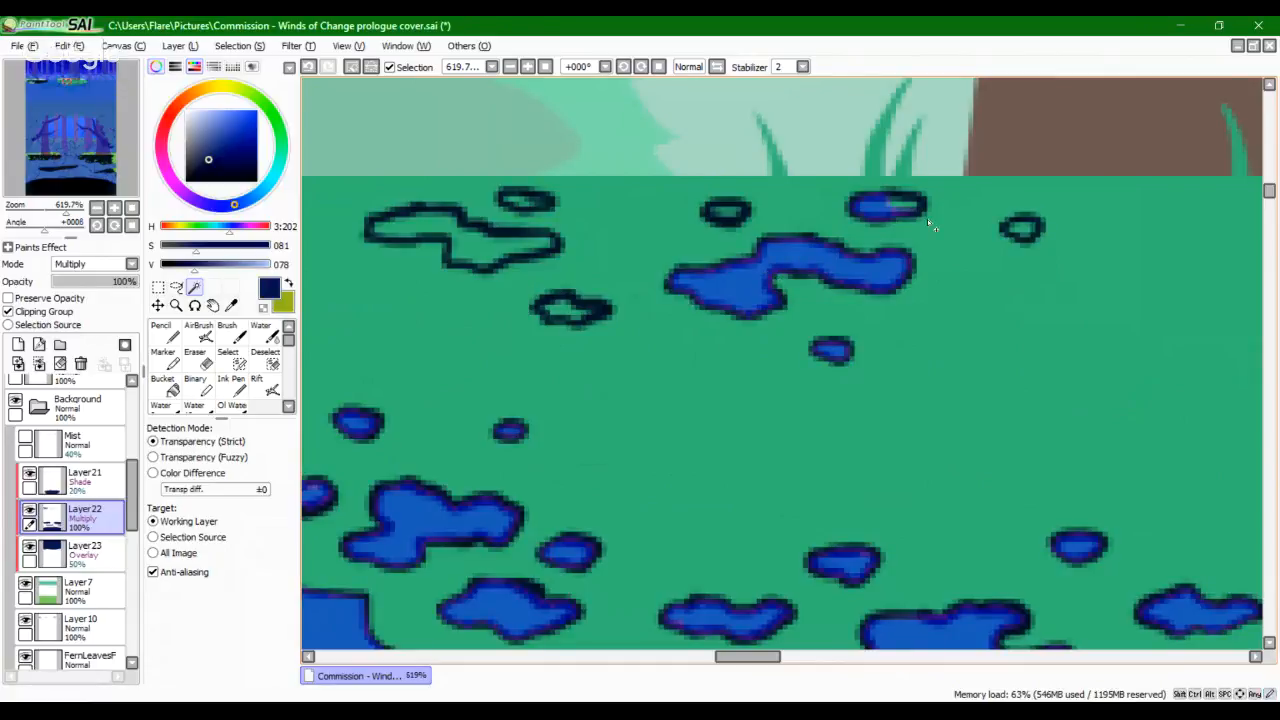
pyautogui.click(1024, 240)
pyautogui.click(729, 223)
pyautogui.click(560, 318)
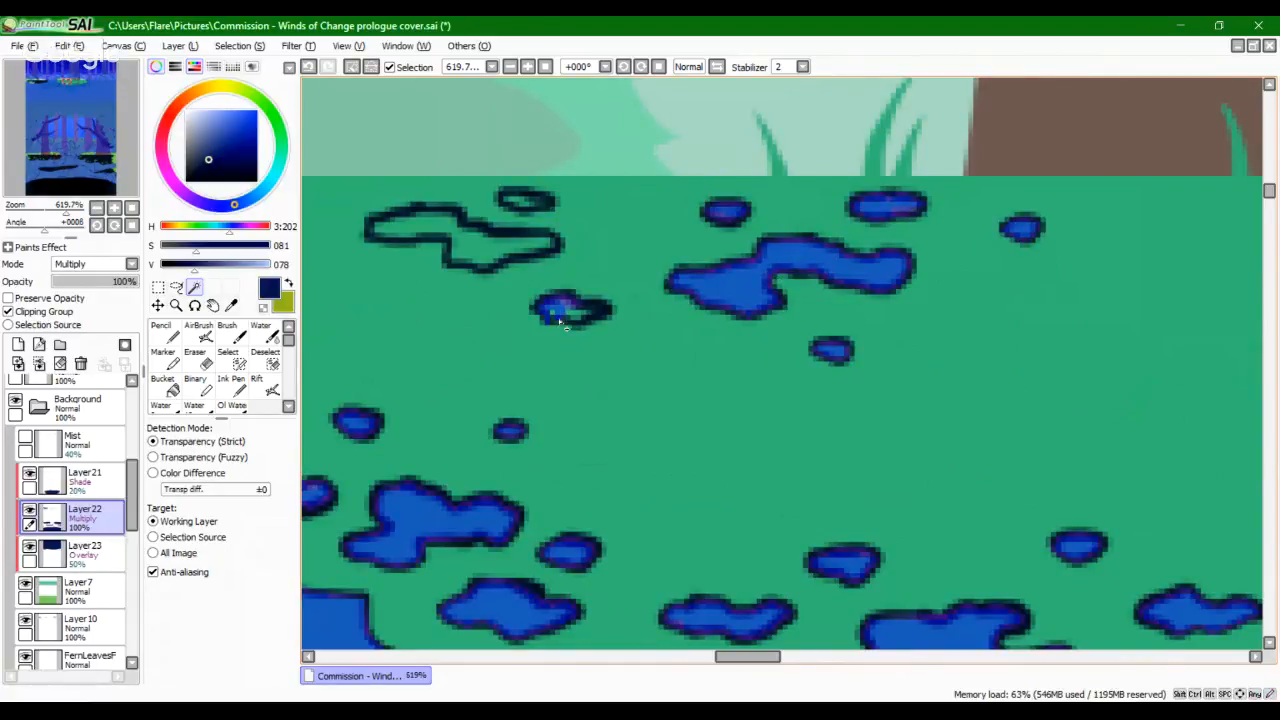
pyautogui.click(573, 321)
pyautogui.click(547, 247)
pyautogui.click(526, 207)
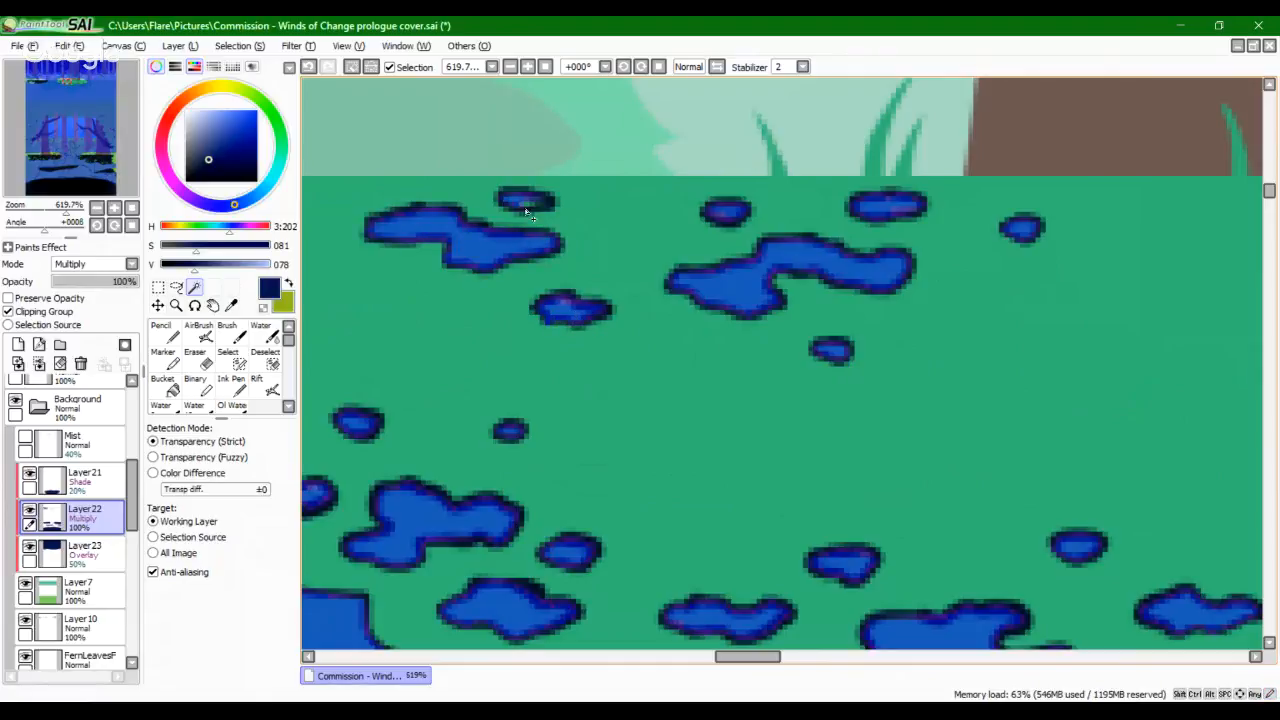
# Step: Add the outlined islands between that cluster and the blue-outlined character's leg at the pond's far edge to the selection
pyautogui.moveTo(503, 323); pyautogui.dragTo(1095, 397)
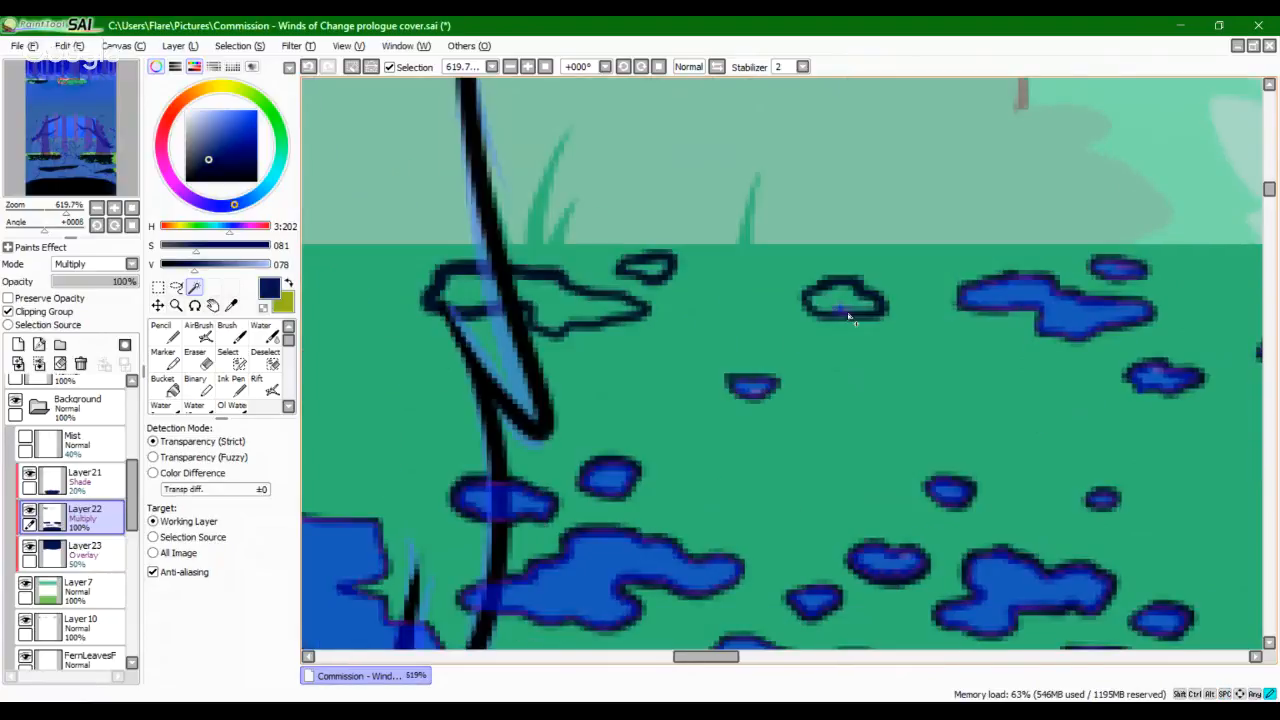
pyautogui.click(850, 313)
pyautogui.click(652, 279)
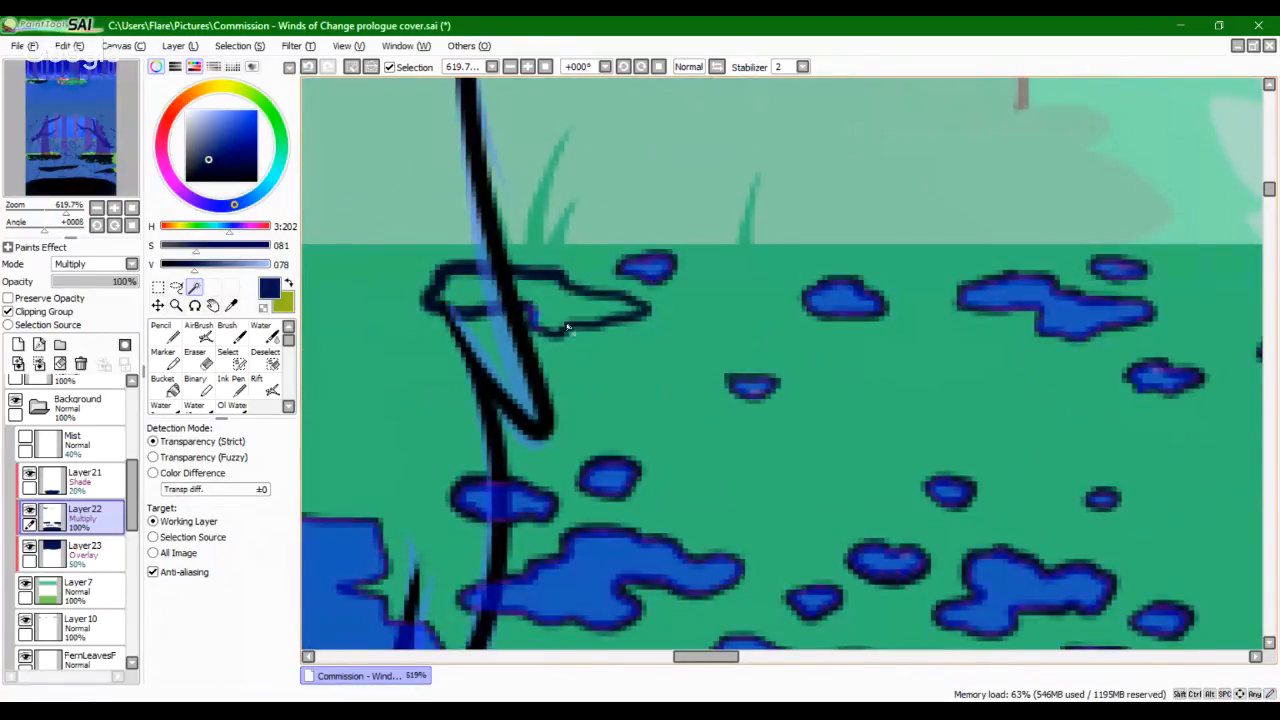
pyautogui.click(588, 297)
pyautogui.hotkey('ctrl', 'z')
pyautogui.click(578, 308)
# Step: Add the large and small outlined islands at the pond's near shore beside the orange-outlined leg to the selection
pyautogui.moveTo(491, 443); pyautogui.dragTo(971, 514)
pyautogui.moveTo(1230, 630); pyautogui.dragTo(533, 435)
pyautogui.click(557, 427)
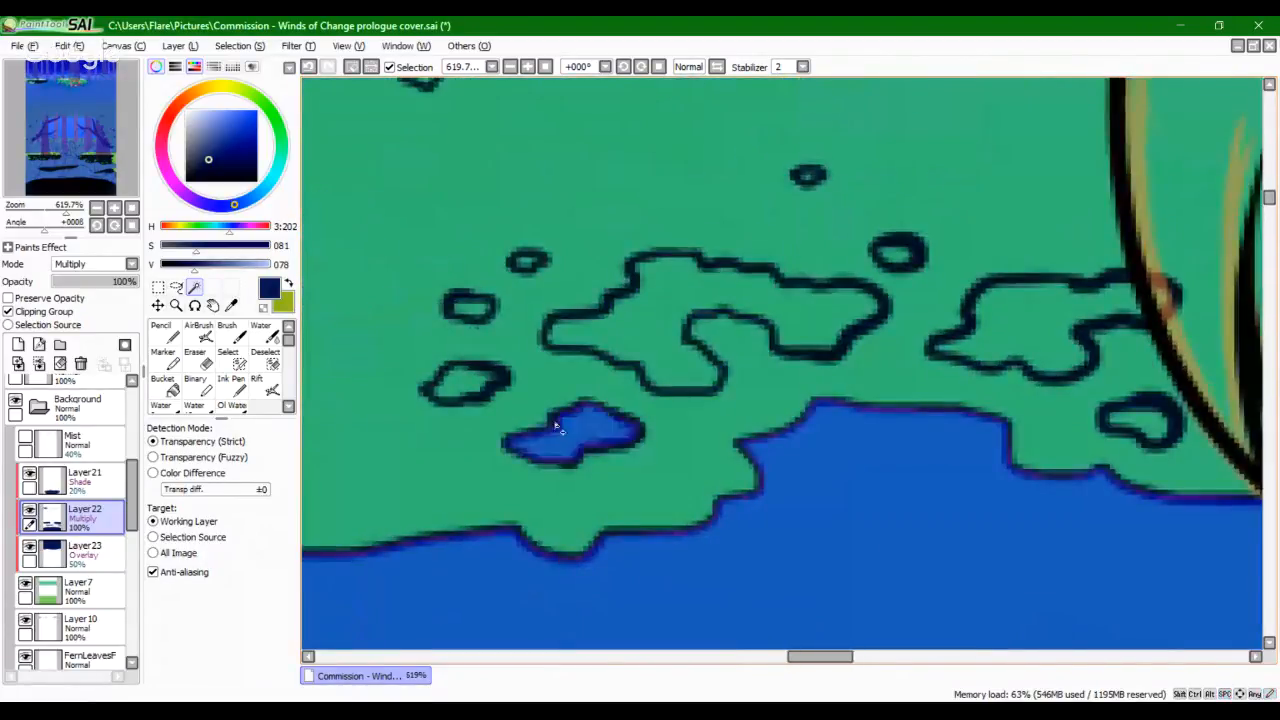
pyautogui.click(472, 387)
pyautogui.click(478, 316)
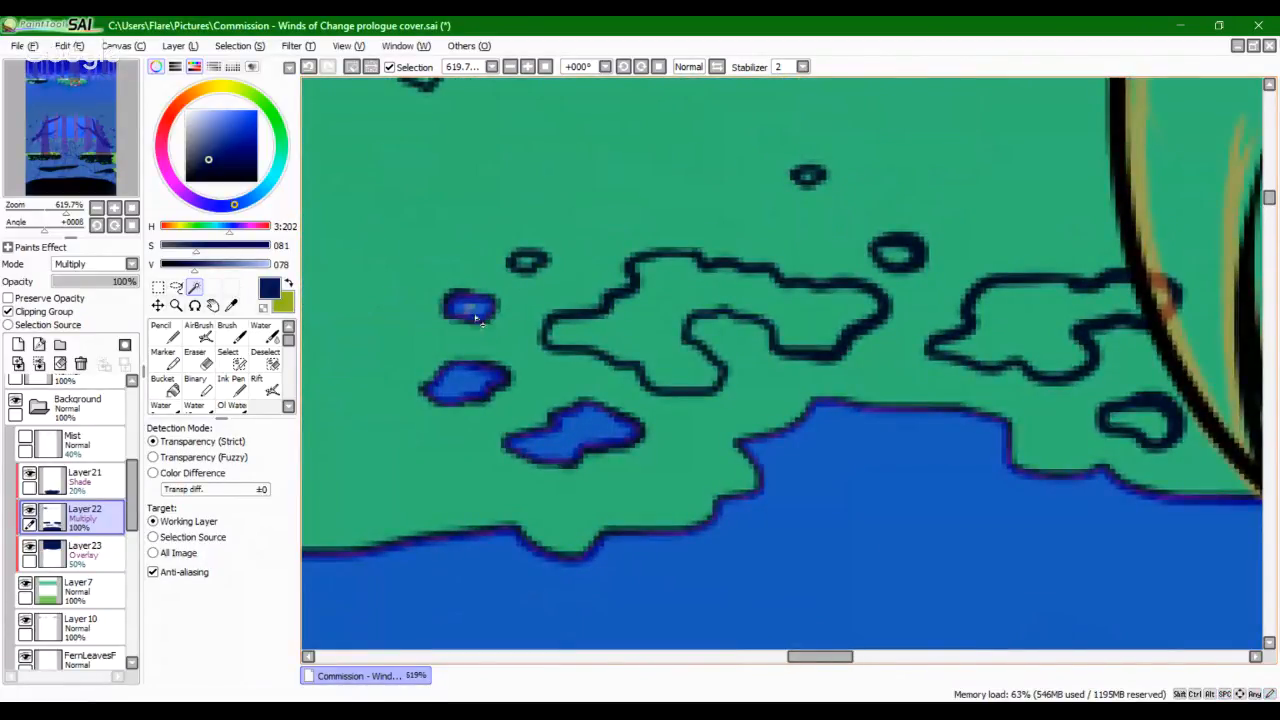
pyautogui.click(529, 268)
pyautogui.click(680, 308)
pyautogui.click(903, 259)
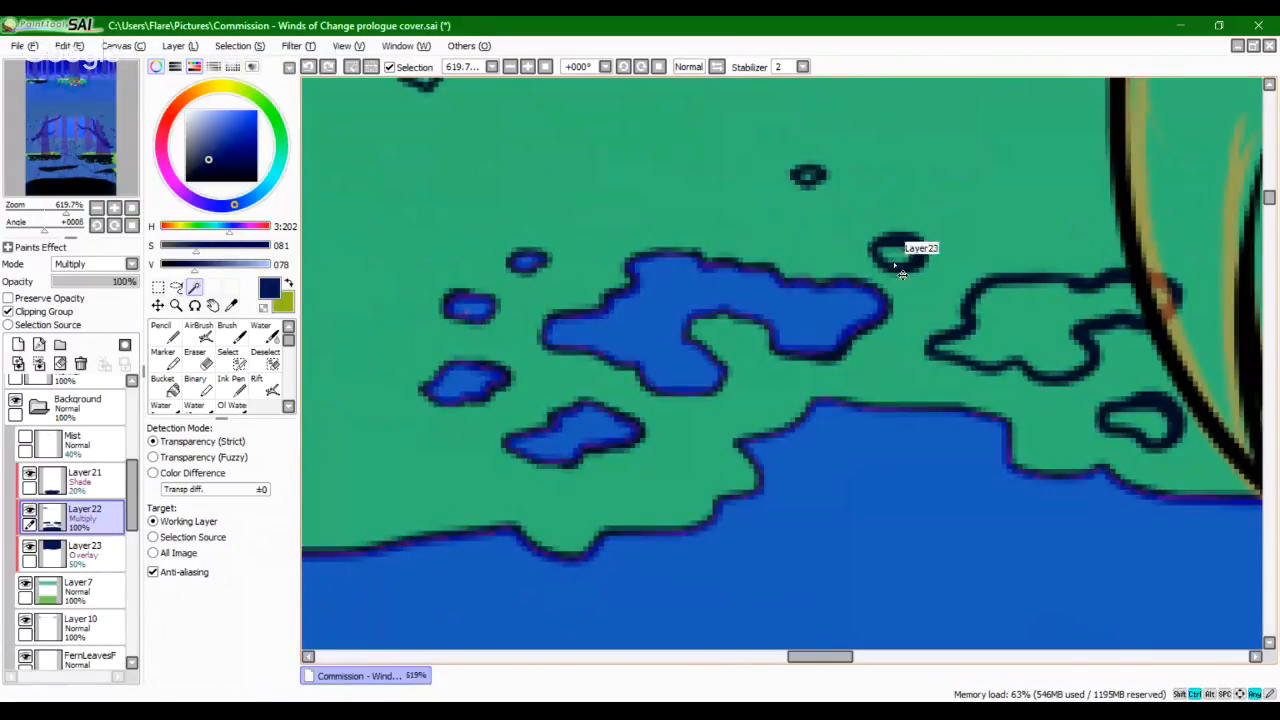
pyautogui.click(1010, 350)
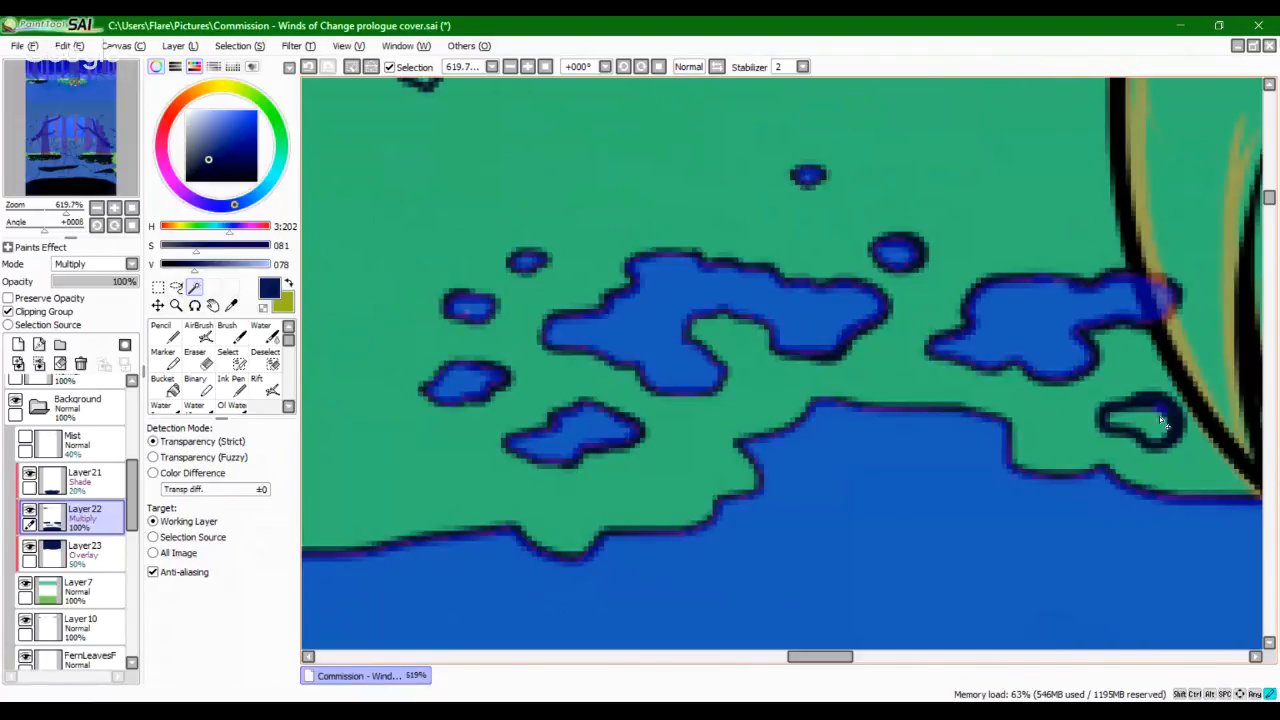
pyautogui.click(1165, 420)
# Step: Add the two small isolated islands near the far edge, including the one crossed by the orange-outlined leg, to the selection
pyautogui.moveTo(686, 257); pyautogui.dragTo(861, 643)
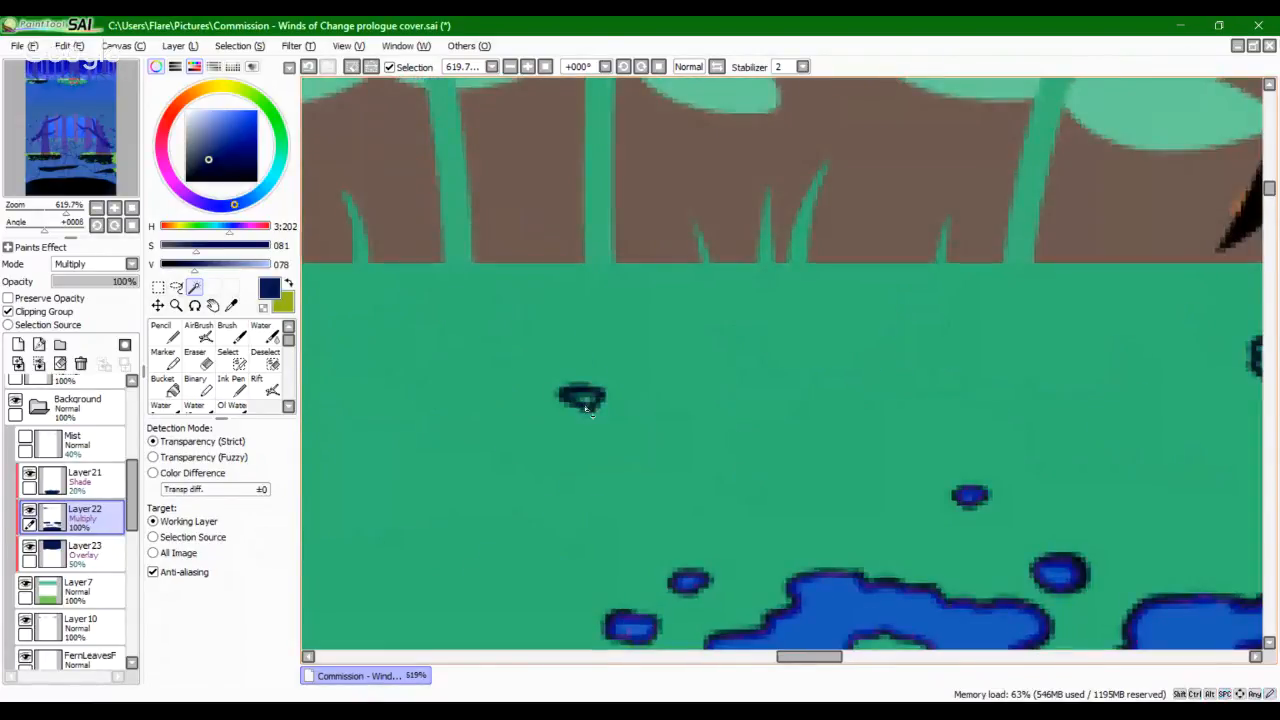
pyautogui.click(583, 401)
pyautogui.moveTo(1044, 489); pyautogui.dragTo(500, 423)
pyautogui.click(733, 305)
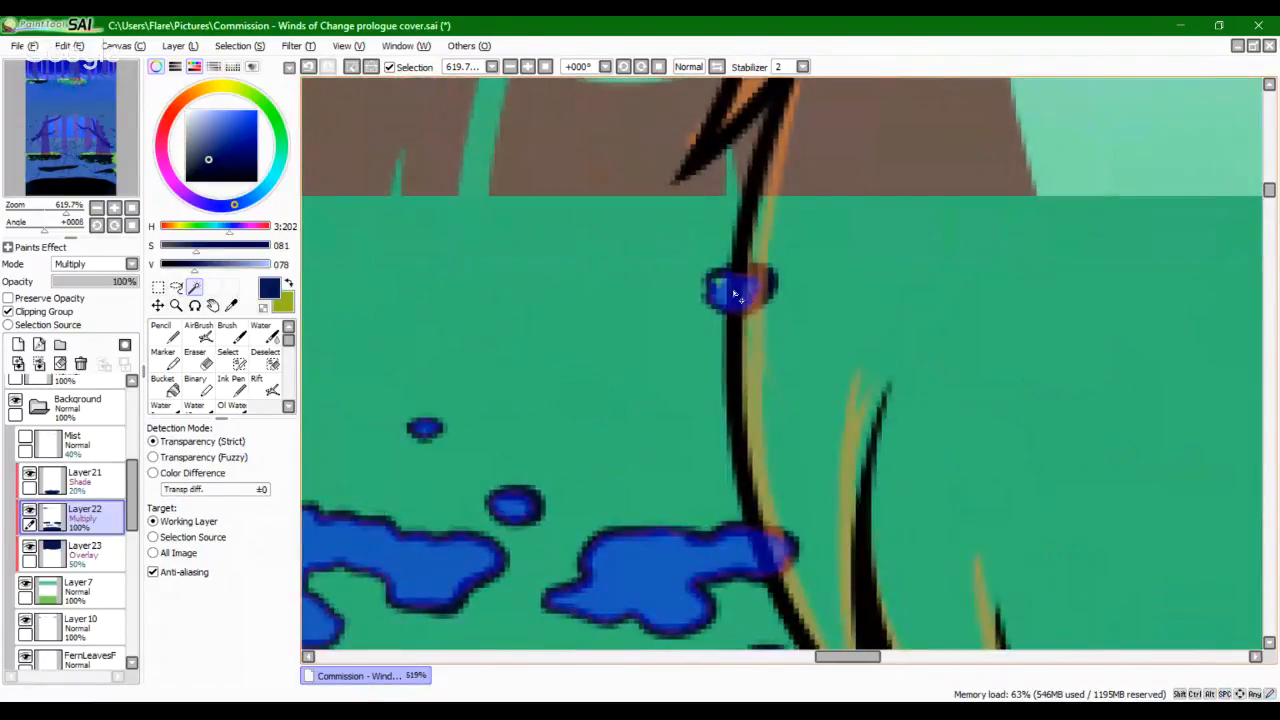
# Step: Invert the selection so it covers the pond water instead of the islands and surrounding ground
pyautogui.moveTo(1024, 558); pyautogui.dragTo(558, 257)
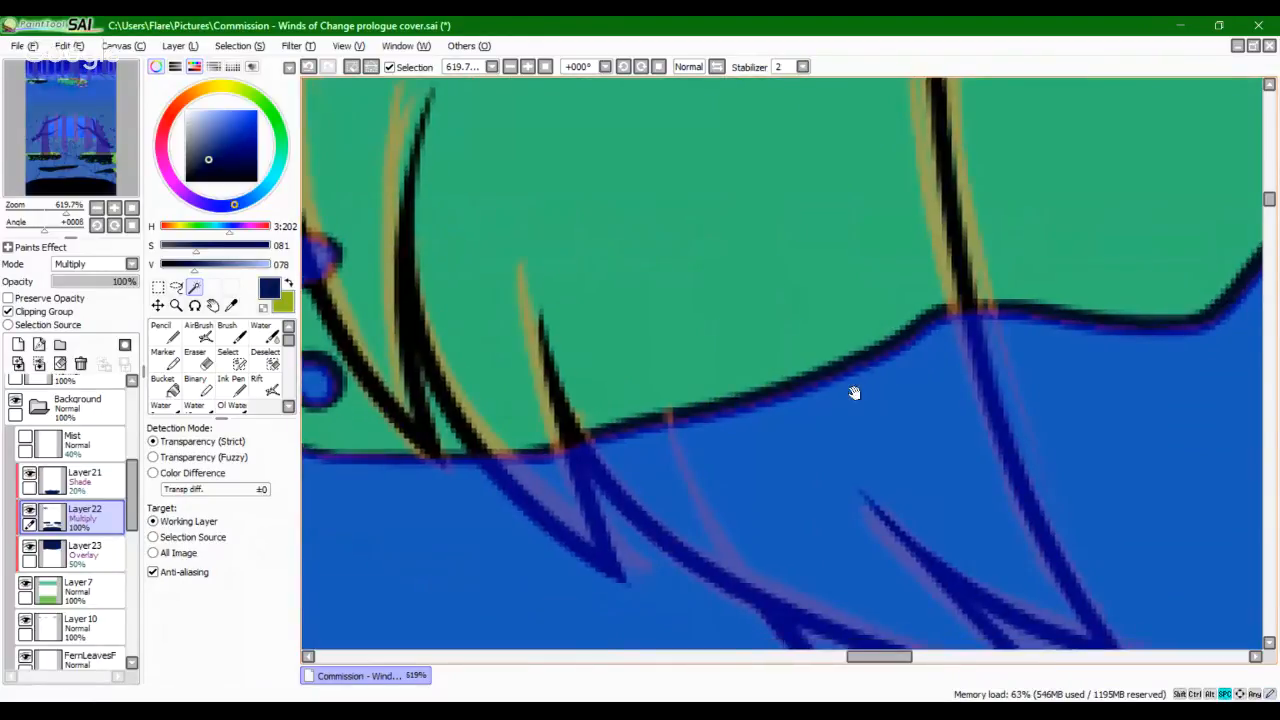
pyautogui.moveTo(854, 391); pyautogui.dragTo(597, 528)
pyautogui.moveTo(52, 214); pyautogui.dragTo(35, 216)
pyautogui.moveTo(80, 82); pyautogui.dragTo(71, 75)
pyautogui.click(372, 66)
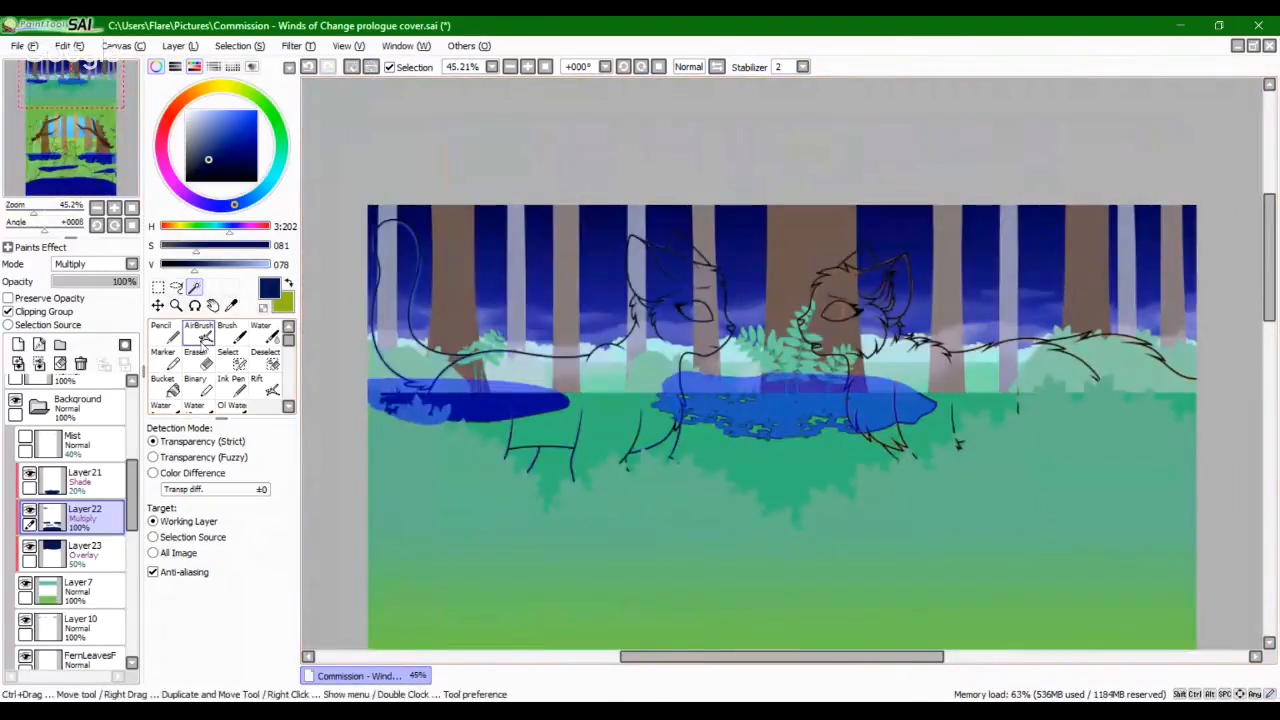
# Step: Fill the selected pond on Layer22 with dark navy using the Pencil at size 500, and clear the selection
pyautogui.click(161, 330)
pyautogui.click(215, 665)
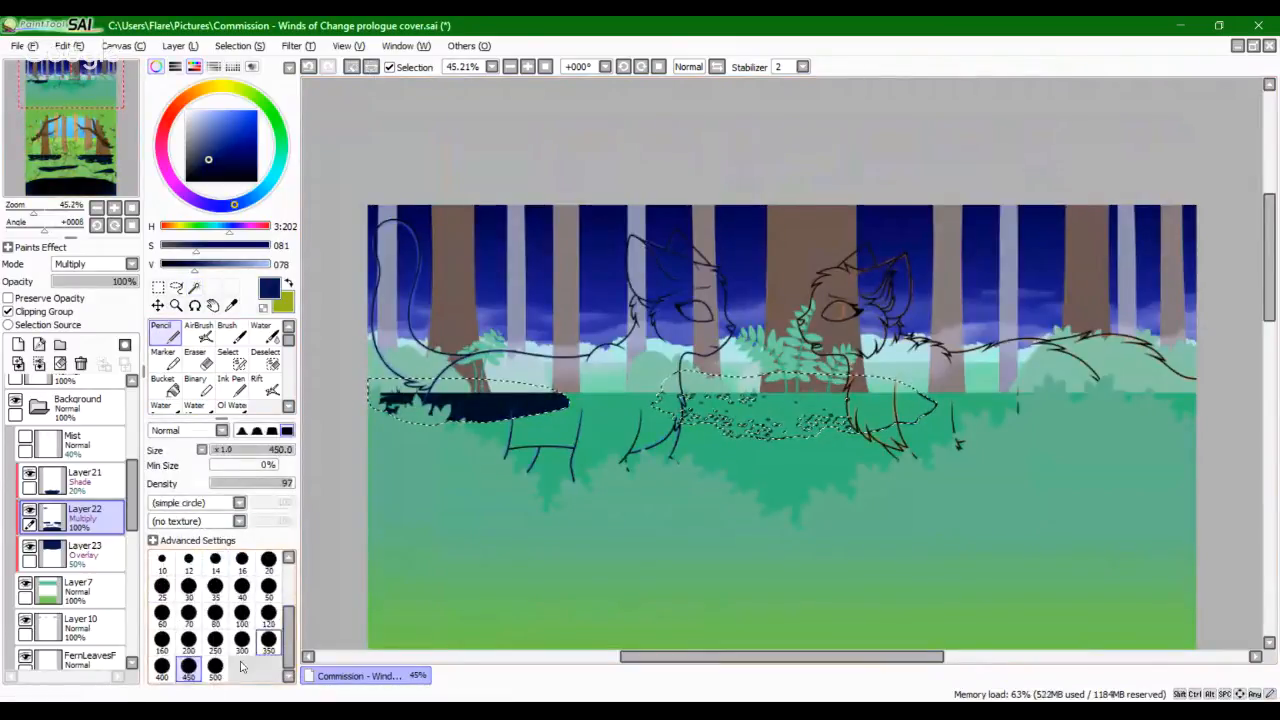
pyautogui.moveTo(700, 410)
pyautogui.mouseDown()
pyautogui.moveTo(760, 415)
pyautogui.moveTo(780, 402)
pyautogui.mouseUp()
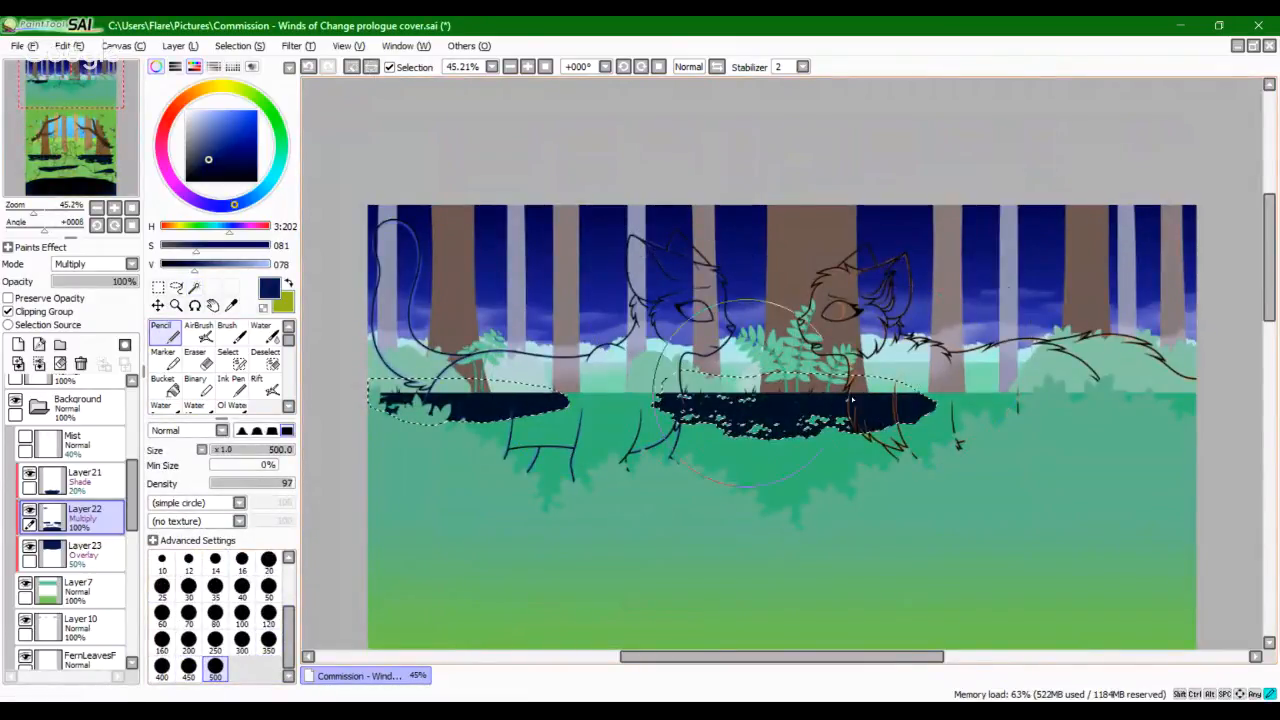
pyautogui.click(158, 288)
pyautogui.click(480, 512)
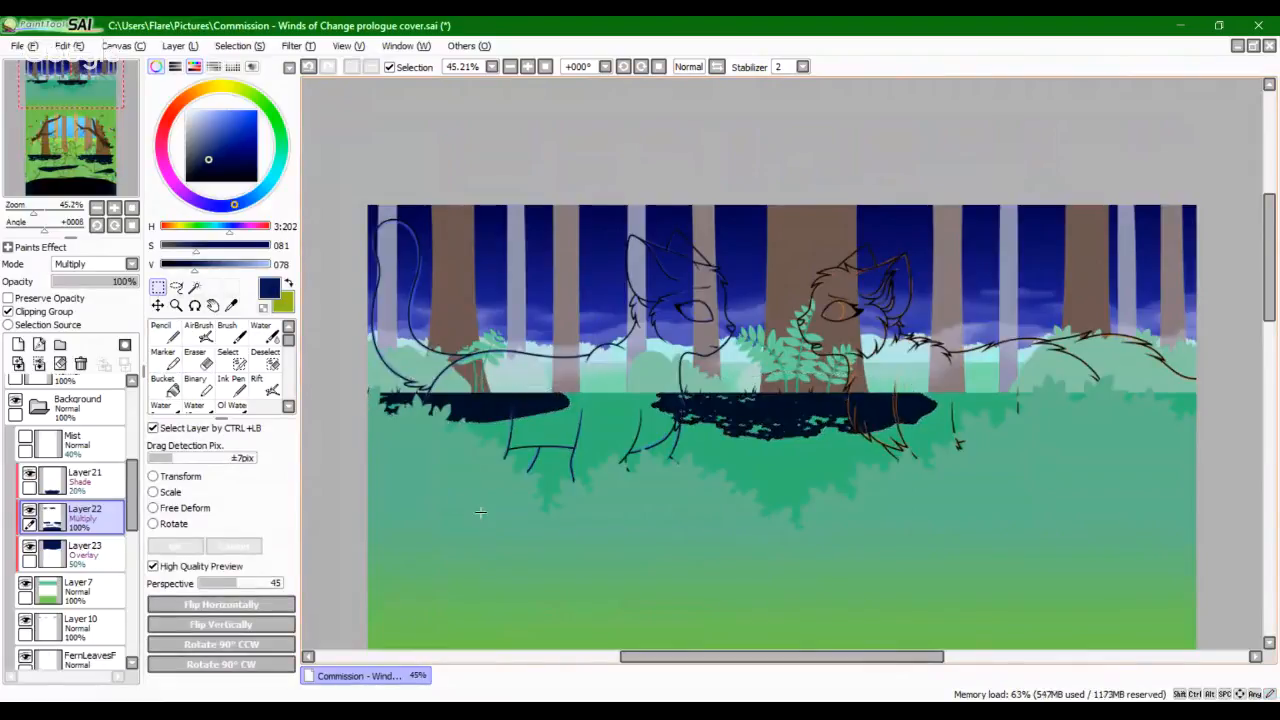
# Step: Set up the Eraser at size 5 for detail work around the large island at the pond's lower shore
pyautogui.press('n')
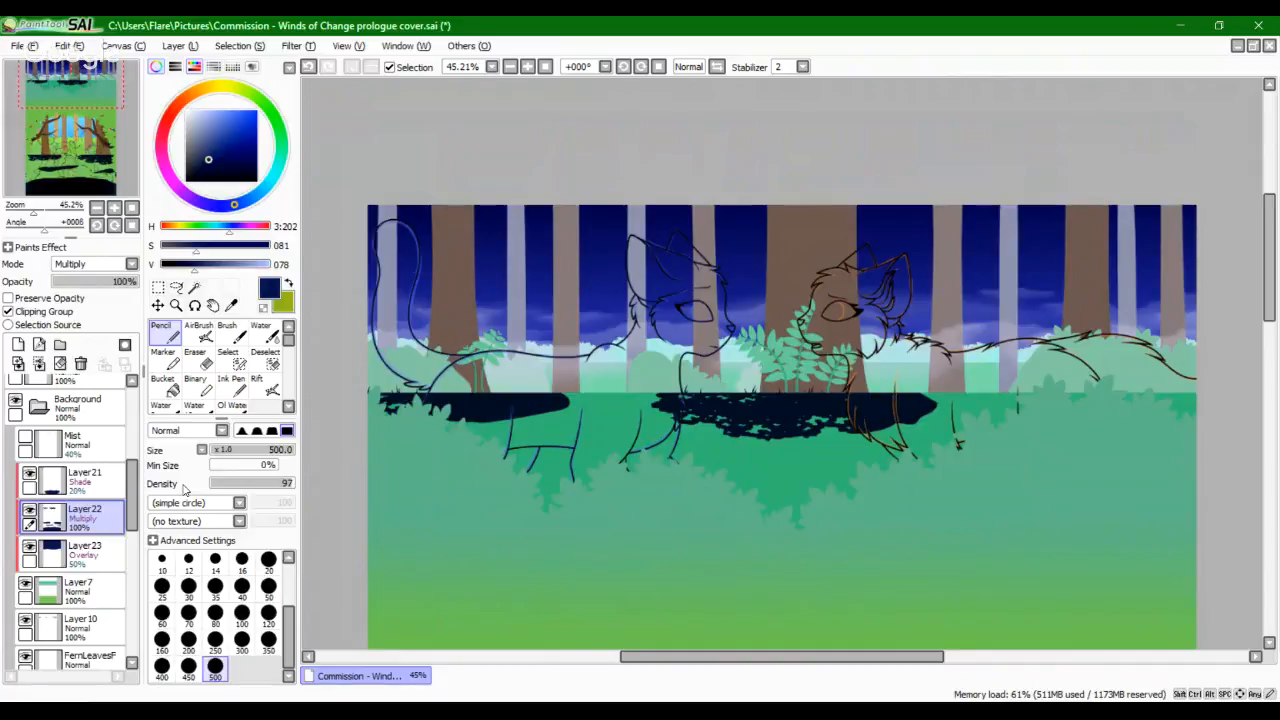
pyautogui.moveTo(37, 213); pyautogui.dragTo(60, 216)
pyautogui.moveTo(100, 157); pyautogui.dragTo(107, 165)
pyautogui.click(203, 361)
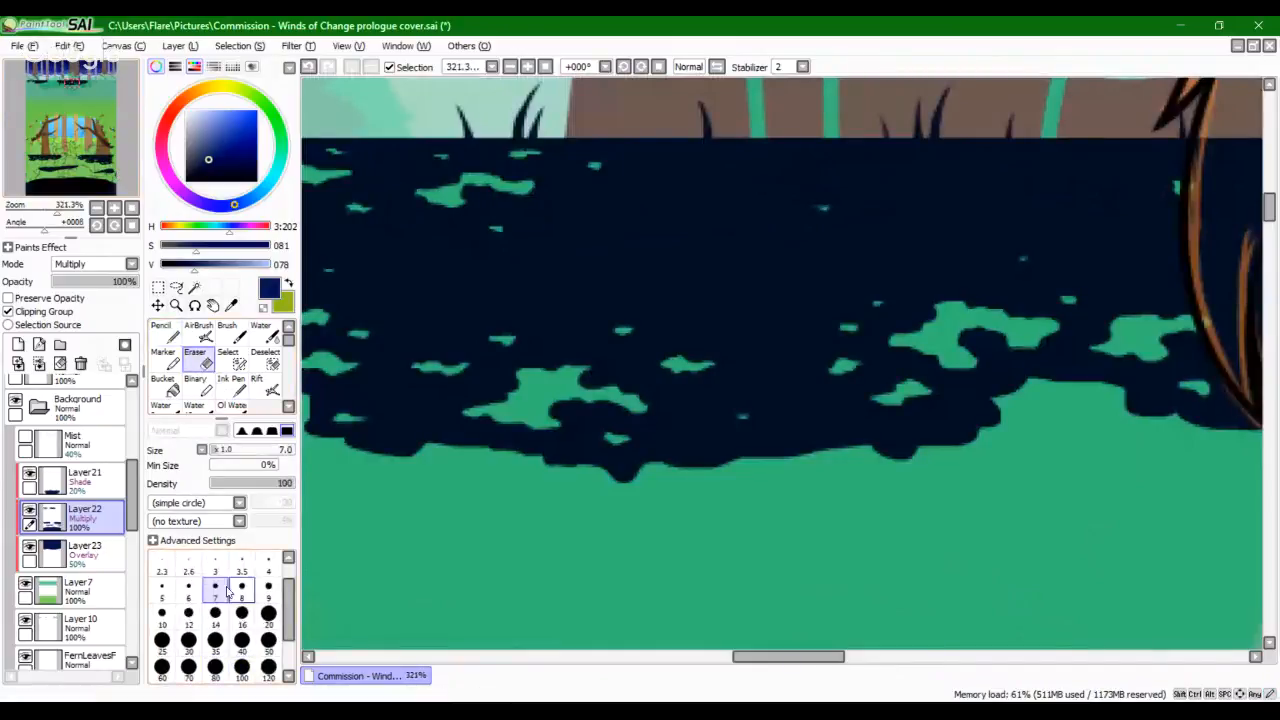
pyautogui.click(162, 590)
pyautogui.moveTo(59, 214); pyautogui.dragTo(63, 214)
pyautogui.press('space')
pyautogui.moveTo(471, 359); pyautogui.dragTo(584, 302)
pyautogui.moveTo(565, 250); pyautogui.dragTo(555, 325)
pyautogui.hotkey('ctrl', 'z')
pyautogui.moveTo(574, 237); pyautogui.dragTo(557, 312)
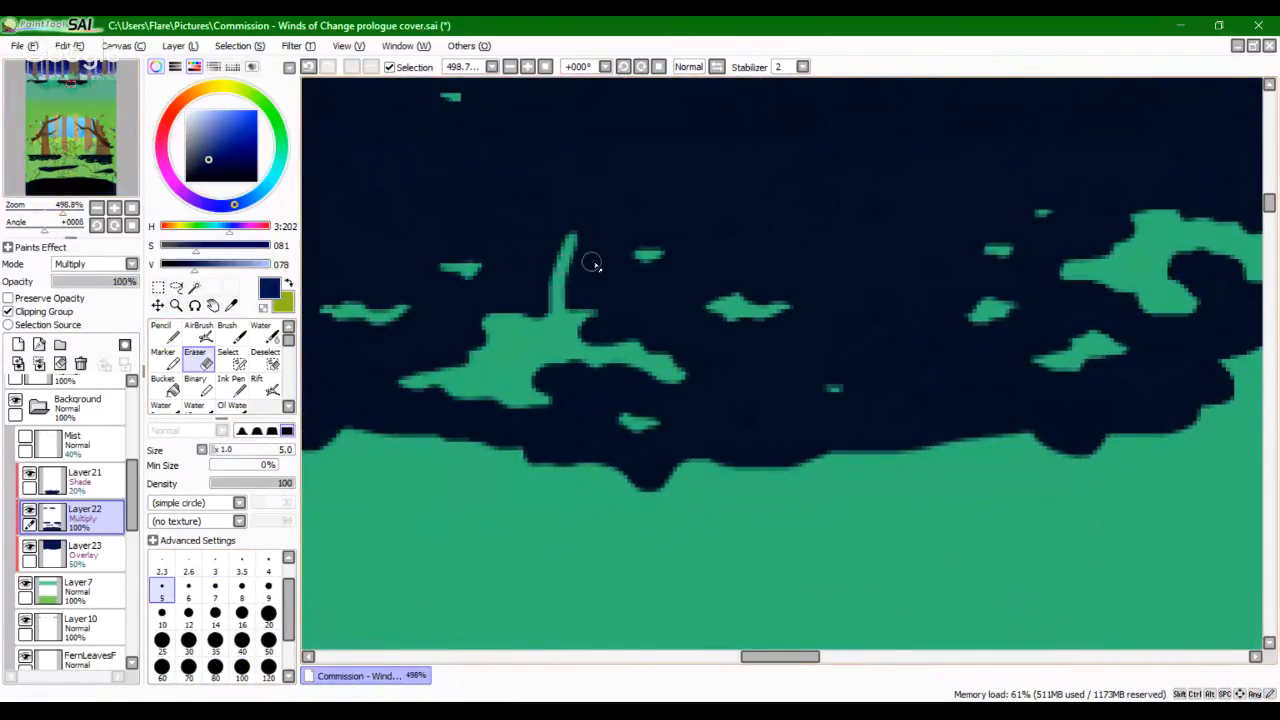
pyautogui.hotkey('ctrl', 'z')
# Step: Set the stroke stabilizer to 15 and test it with one grass-blade stroke above the large island
pyautogui.click(802, 67)
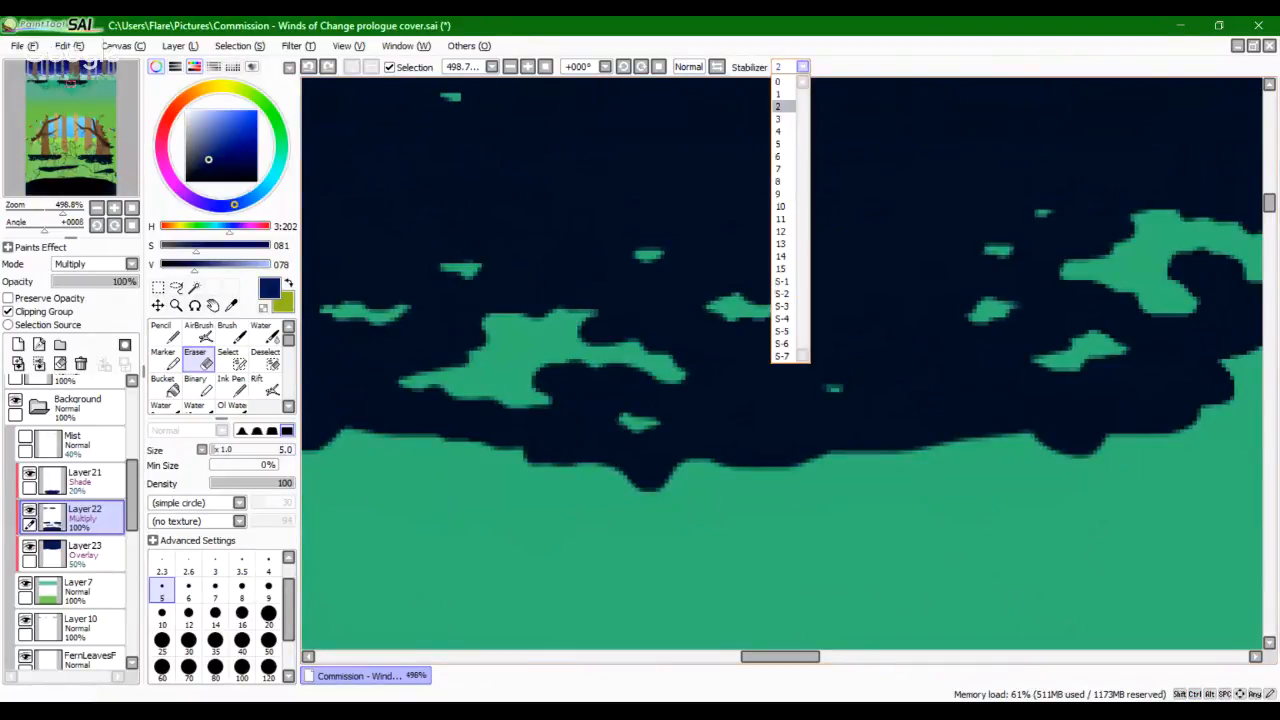
pyautogui.click(785, 266)
pyautogui.moveTo(573, 240); pyautogui.dragTo(555, 312)
pyautogui.hotkey('ctrl', 'z')
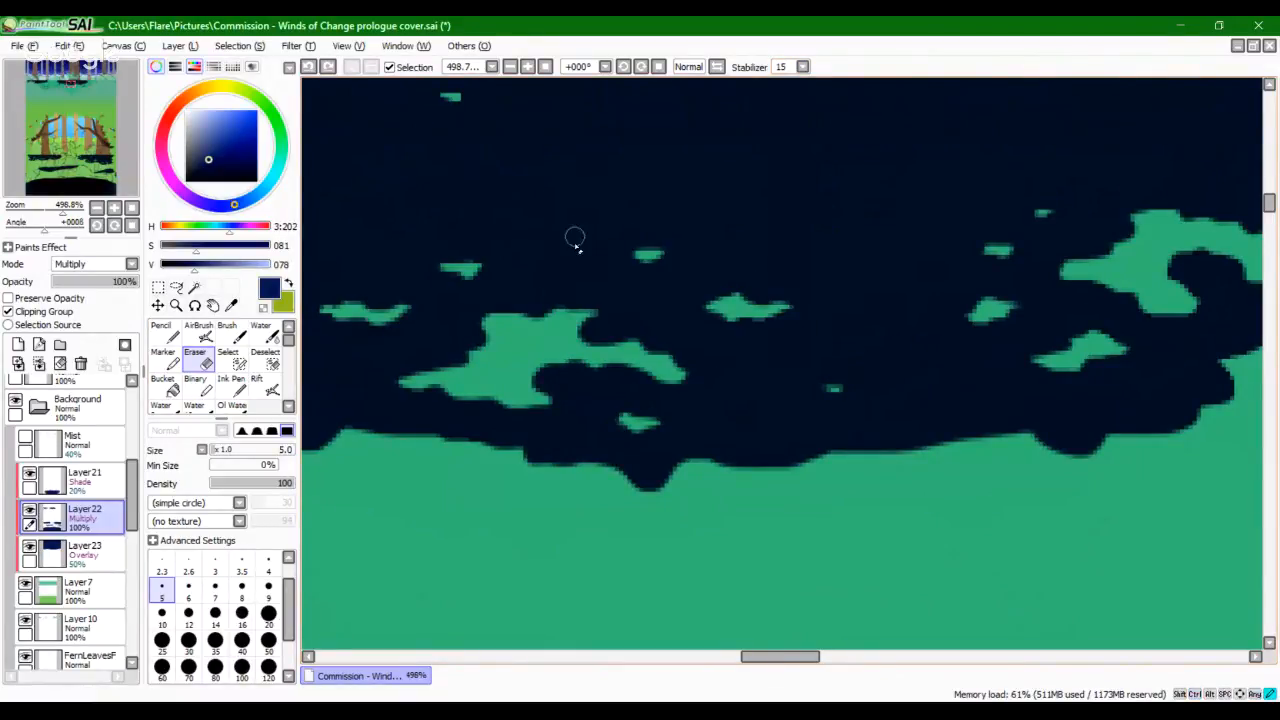
# Step: Erase four thin, tapered grass blades rising from the top edge of the large island, redoing uneven strokes
pyautogui.moveTo(571, 240); pyautogui.dragTo(555, 312)
pyautogui.moveTo(524, 256); pyautogui.dragTo(530, 316)
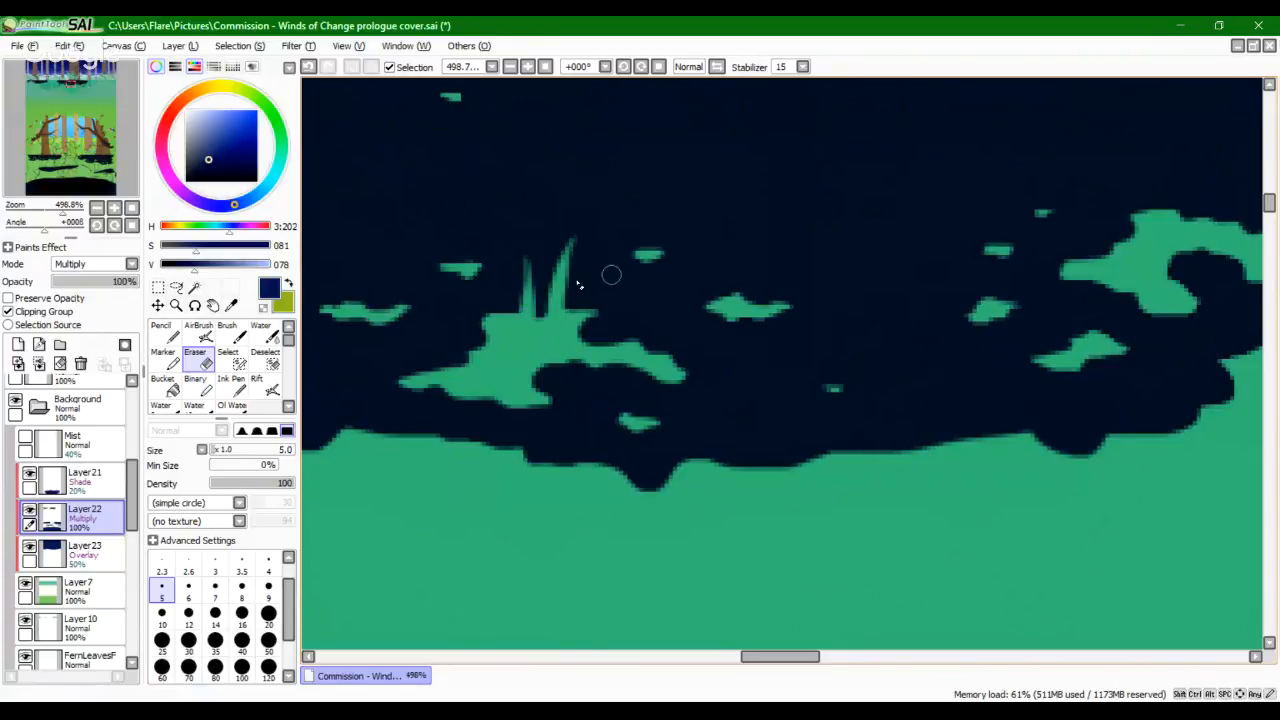
pyautogui.hotkey('ctrl', 'z')
pyautogui.moveTo(516, 264); pyautogui.dragTo(526, 340)
pyautogui.moveTo(497, 284); pyautogui.dragTo(512, 330)
pyautogui.hotkey('ctrl', 'z')
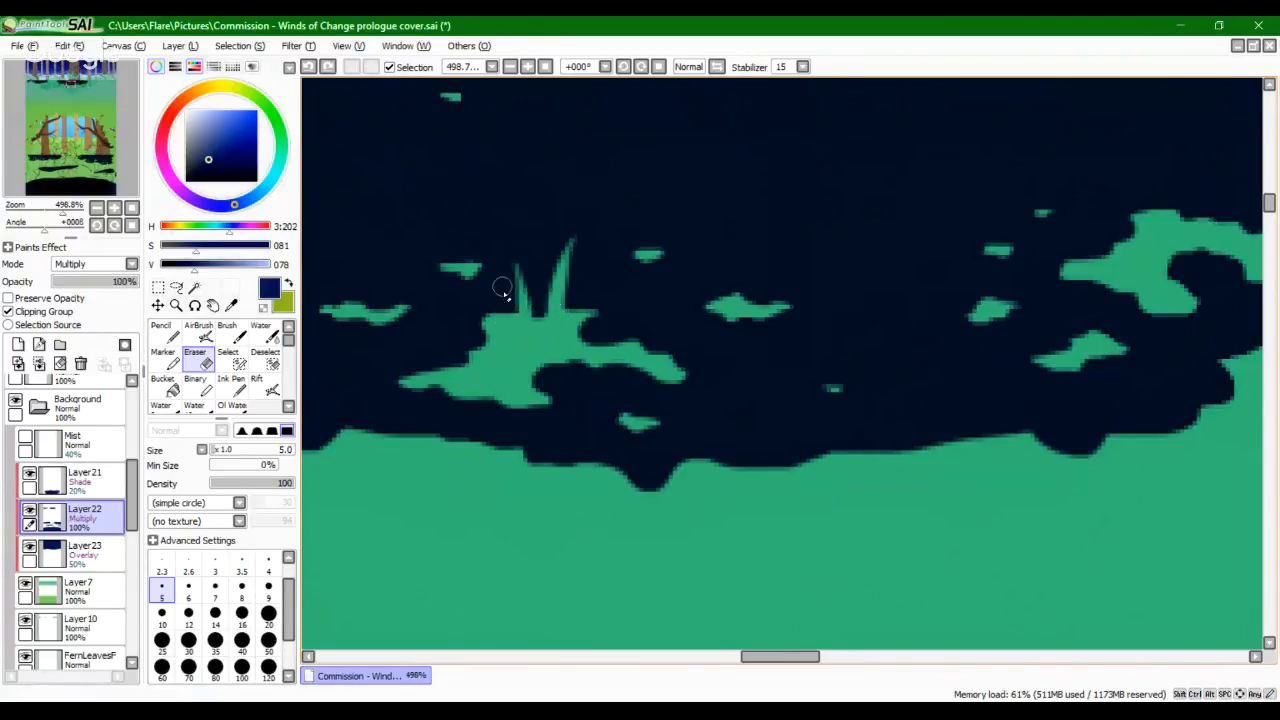
pyautogui.moveTo(502, 287)
pyautogui.mouseDown()
pyautogui.moveTo(509, 354)
pyautogui.moveTo(508, 340)
pyautogui.mouseUp()
pyautogui.hotkey('ctrl', 'z')
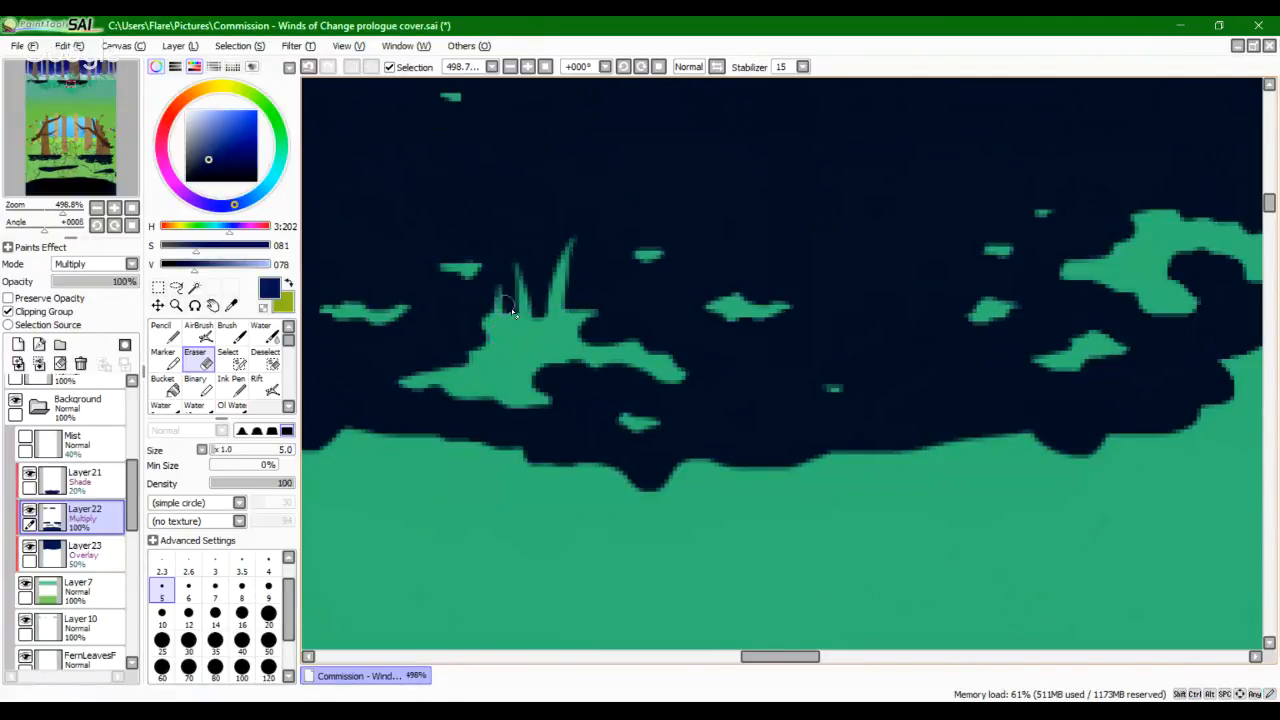
pyautogui.moveTo(639, 305); pyautogui.dragTo(640, 371)
# Step: Erase tapered grass blades above the large curved island on the side toward the orange-outlined leg
pyautogui.press('space')
pyautogui.moveTo(923, 403); pyautogui.dragTo(631, 479)
pyautogui.moveTo(841, 225); pyautogui.dragTo(866, 308)
pyautogui.moveTo(878, 240); pyautogui.dragTo(880, 330)
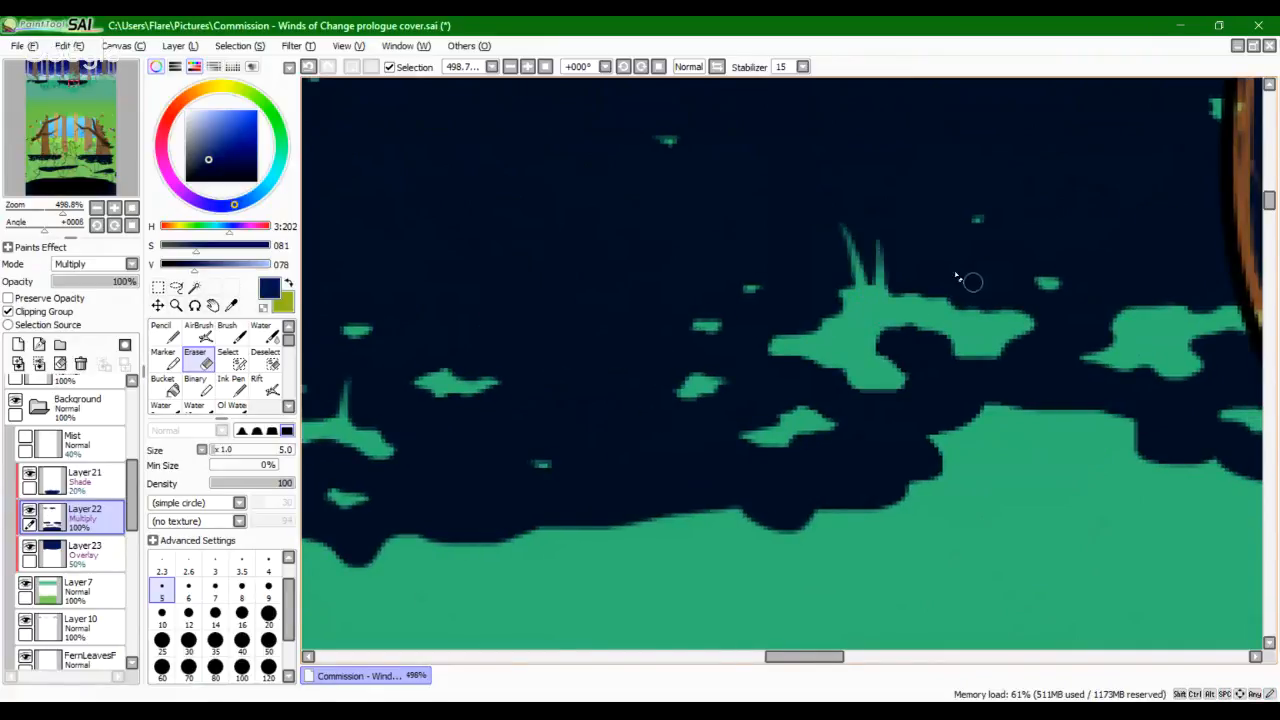
pyautogui.moveTo(950, 254); pyautogui.dragTo(957, 337)
pyautogui.moveTo(1004, 269); pyautogui.dragTo(1001, 334)
# Step: Undo the last stroke and erase grass blades on top of the island touching the orange-outlined leg
pyautogui.press('space')
pyautogui.moveTo(1086, 337); pyautogui.dragTo(857, 391)
pyautogui.hotkey('ctrl', 'z')
pyautogui.moveTo(907, 290)
pyautogui.mouseDown()
pyautogui.moveTo(923, 362)
pyautogui.moveTo(944, 362)
pyautogui.mouseUp()
pyautogui.moveTo(894, 322); pyautogui.dragTo(902, 356)
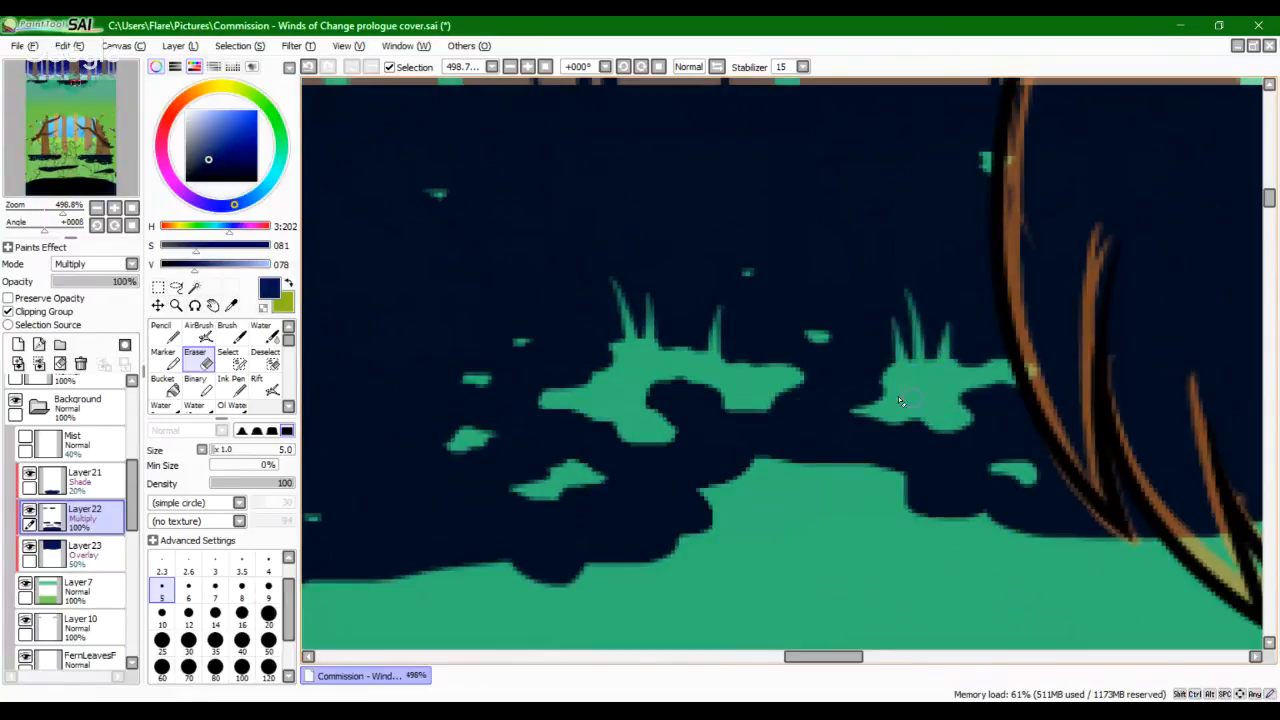
# Step: Erase two grass blades rising from the wavy island near the pond's far edge, redoing unsatisfactory strokes
pyautogui.press('space')
pyautogui.moveTo(560, 330); pyautogui.dragTo(760, 446)
pyautogui.moveTo(530, 327); pyautogui.dragTo(783, 356)
pyautogui.moveTo(330, 394); pyautogui.dragTo(966, 271)
pyautogui.moveTo(826, 215); pyautogui.dragTo(780, 291)
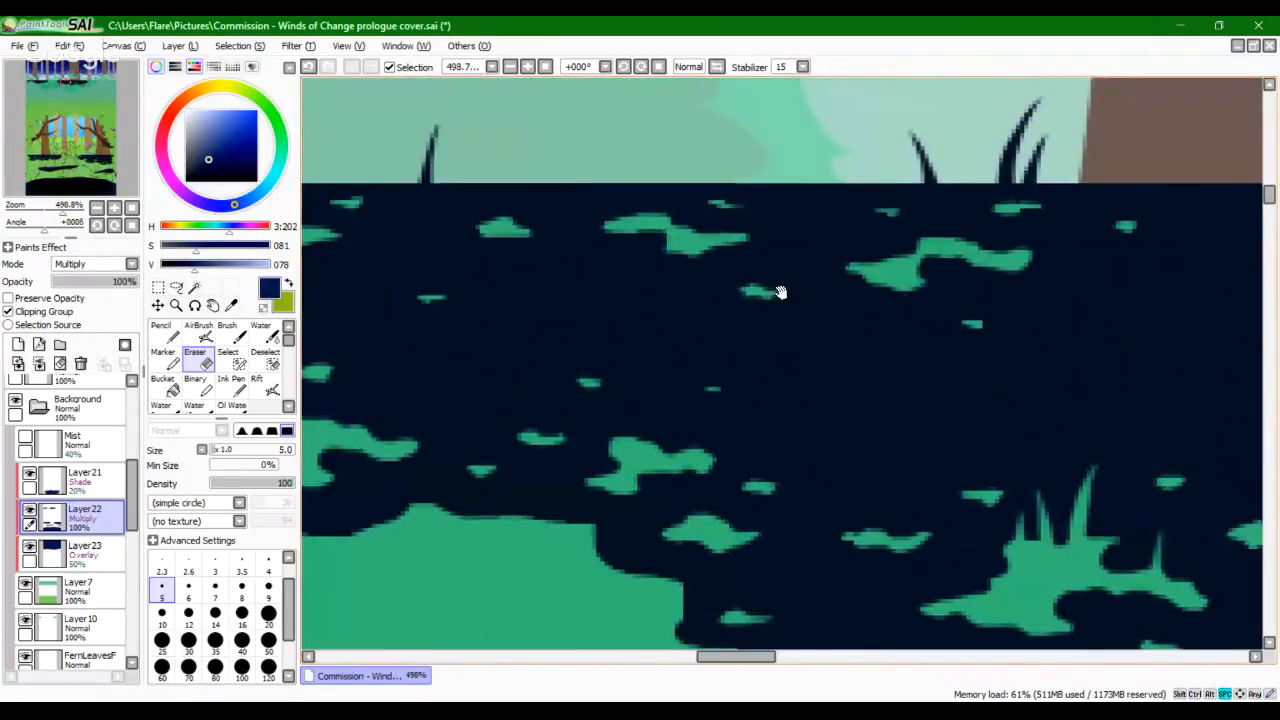
pyautogui.moveTo(660, 188); pyautogui.dragTo(668, 246)
pyautogui.hotkey('ctrl', 'z')
pyautogui.moveTo(931, 200); pyautogui.dragTo(950, 270)
pyautogui.hotkey('ctrl', 'z')
pyautogui.moveTo(858, 214); pyautogui.dragTo(885, 290)
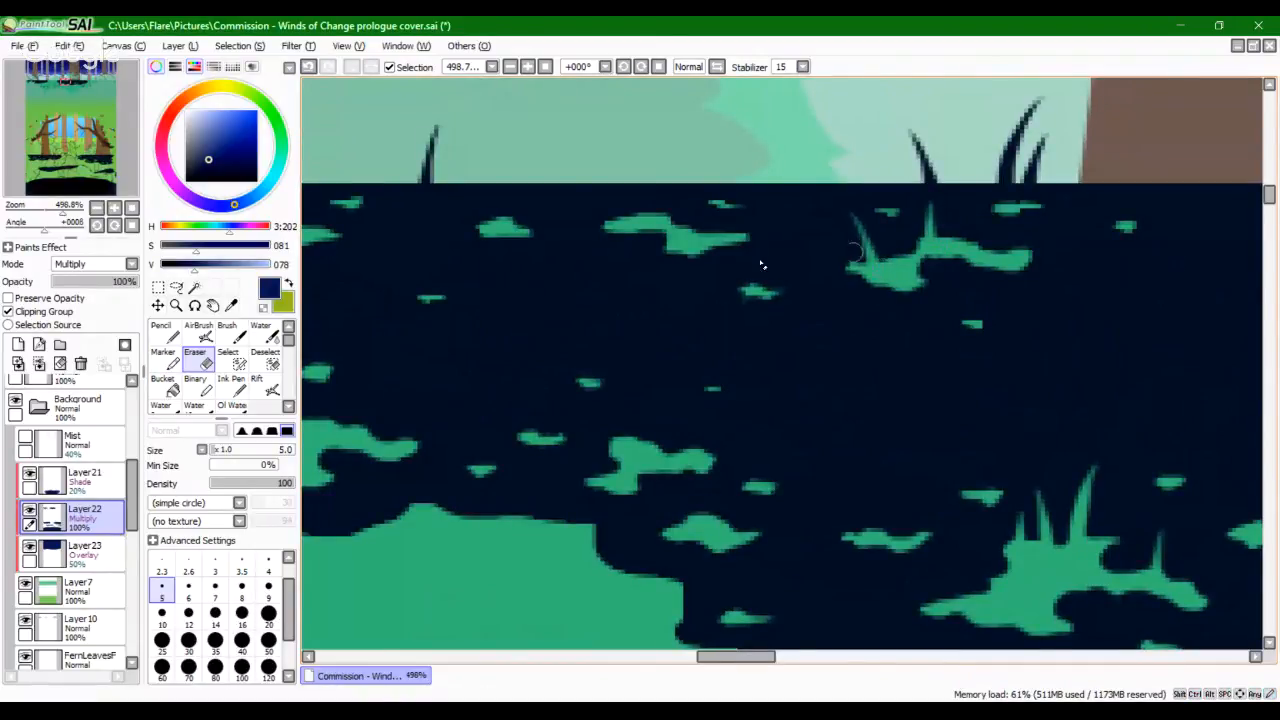
# Step: Erase three grass blades above the large island beside the blue-outlined leg, undoing strokes that miss the shape
pyautogui.press('space')
pyautogui.moveTo(480, 329)
pyautogui.mouseDown()
pyautogui.moveTo(854, 337)
pyautogui.moveTo(985, 363)
pyautogui.mouseUp()
pyautogui.moveTo(783, 404); pyautogui.dragTo(806, 464)
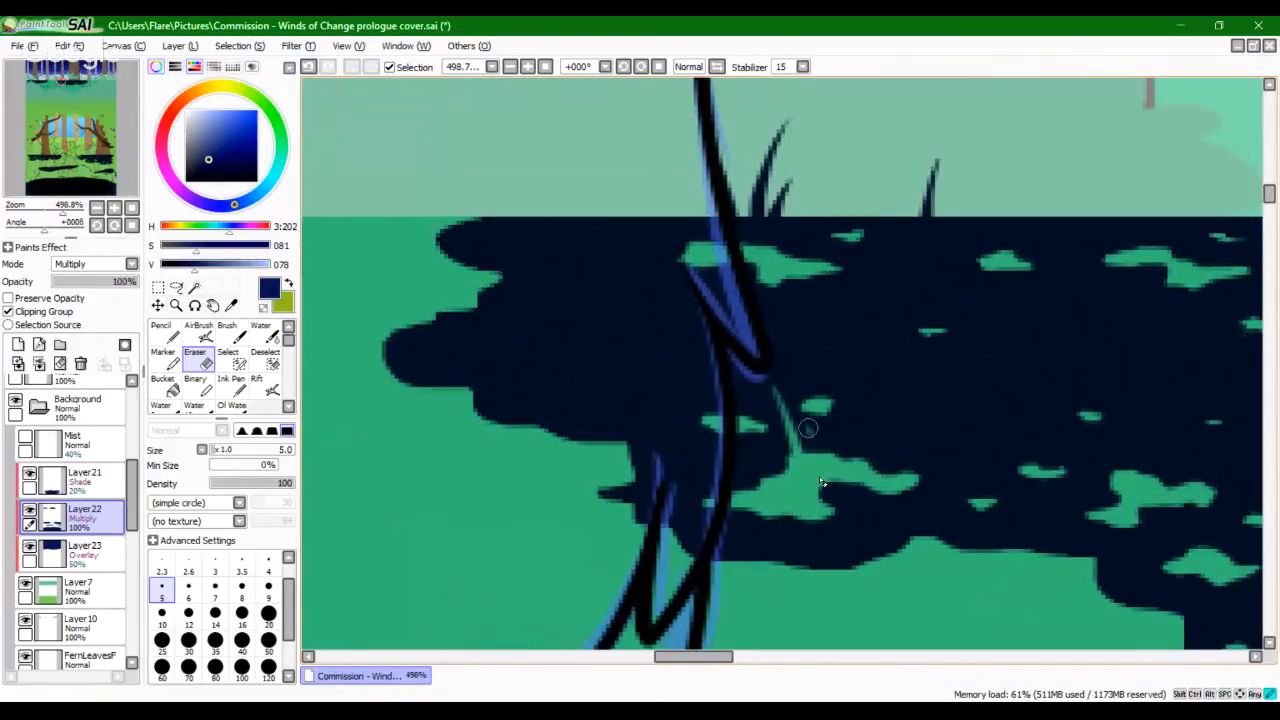
pyautogui.hotkey('ctrl', 'z')
pyautogui.moveTo(783, 405); pyautogui.dragTo(806, 472)
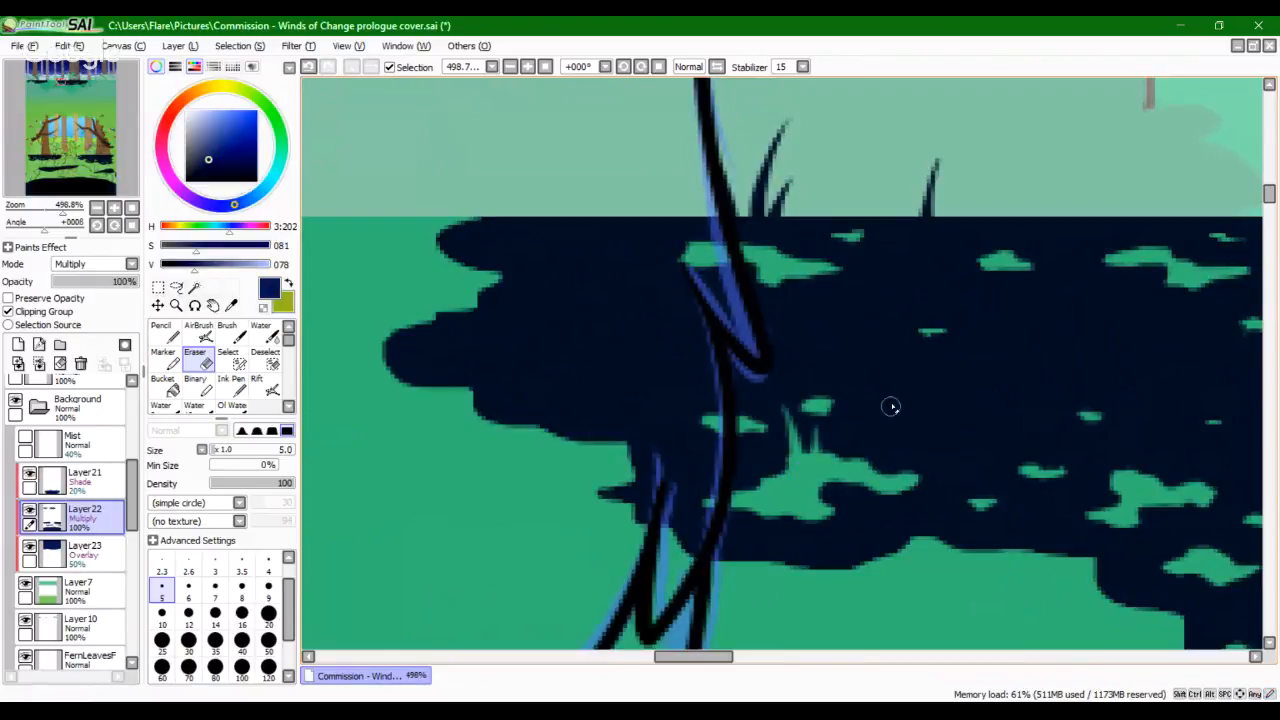
pyautogui.moveTo(891, 406)
pyautogui.mouseDown()
pyautogui.moveTo(882, 468)
pyautogui.moveTo(893, 472)
pyautogui.moveTo(752, 355)
pyautogui.moveTo(734, 272)
pyautogui.moveTo(728, 356)
pyautogui.mouseUp()
pyautogui.hotkey('ctrl', 'z')
pyautogui.hotkey('ctrl', 'z')
pyautogui.press('space')
pyautogui.hotkey('ctrl', 'z')
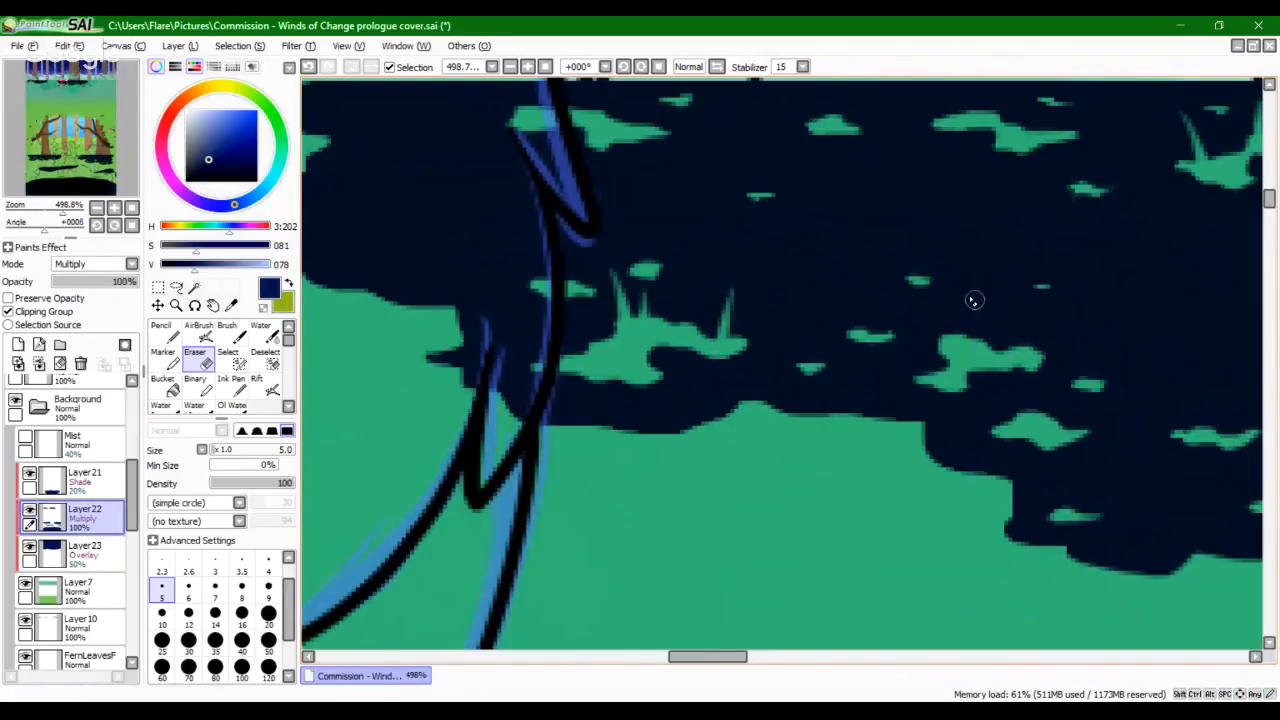
# Step: Erase two short grass blades above the irregular island in the middle of the pond's near shore
pyautogui.moveTo(968, 291)
pyautogui.mouseDown()
pyautogui.moveTo(977, 332)
pyautogui.moveTo(962, 338)
pyautogui.moveTo(964, 364)
pyautogui.moveTo(877, 377)
pyautogui.moveTo(887, 448)
pyautogui.moveTo(909, 446)
pyautogui.mouseUp()
pyautogui.hotkey('ctrl', 'z')
pyautogui.press('space')
pyautogui.hotkey('ctrl', 'z')
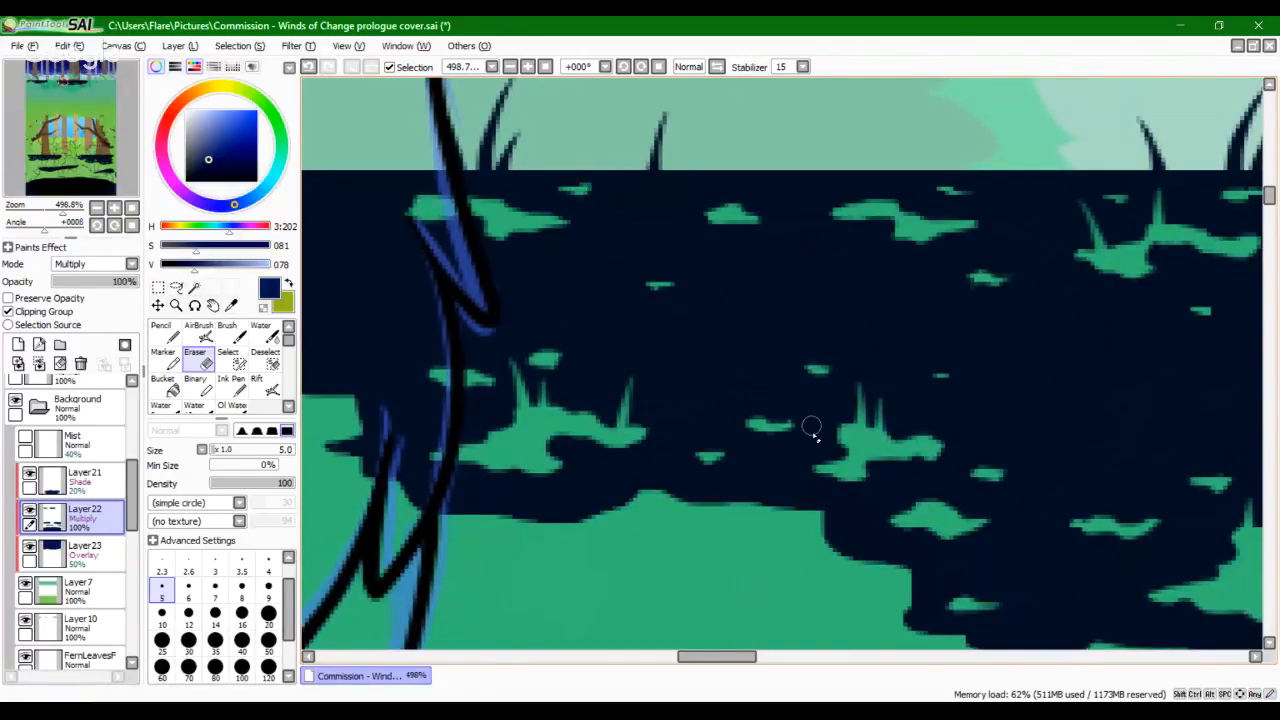
# Step: Erase a tall and a shorter grass blade rising from the pond's near shore, just left of the large central island
pyautogui.click(165, 333)
pyautogui.press('space')
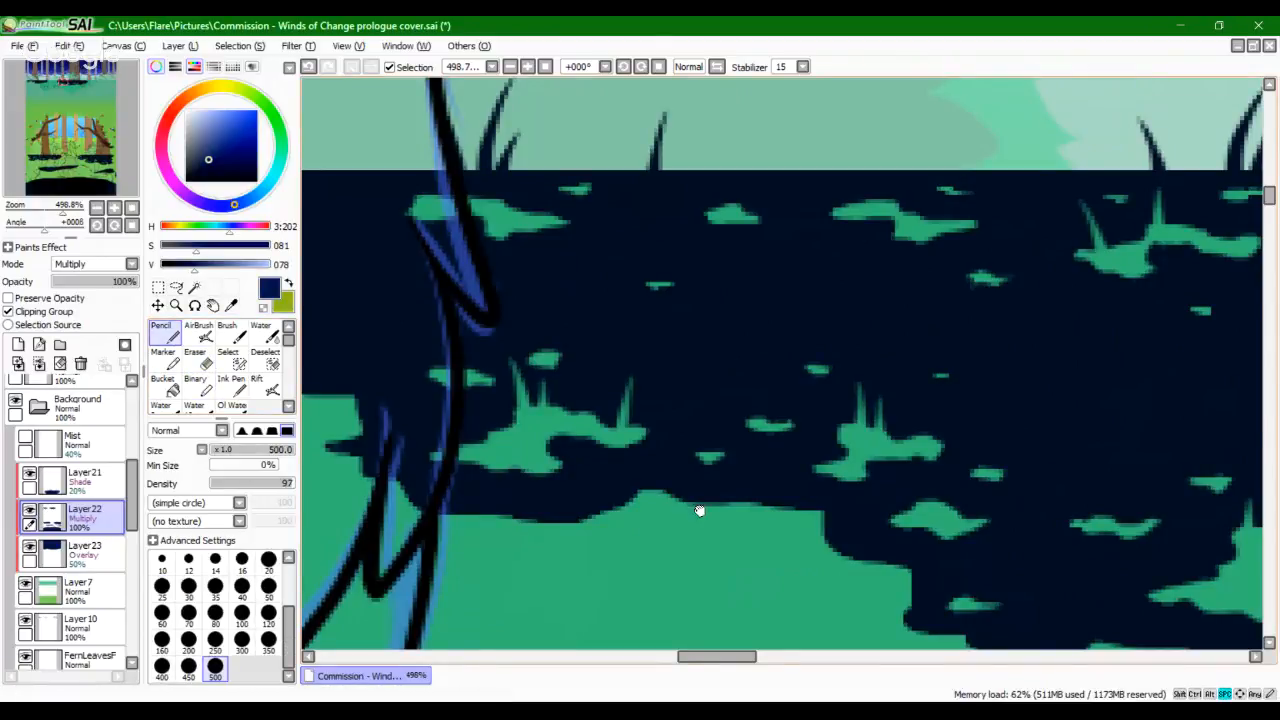
pyautogui.moveTo(703, 511)
pyautogui.mouseDown()
pyautogui.moveTo(681, 336)
pyautogui.moveTo(697, 341)
pyautogui.mouseUp()
pyautogui.click(198, 362)
pyautogui.press('space')
pyautogui.moveTo(1160, 530)
pyautogui.mouseDown()
pyautogui.moveTo(766, 477)
pyautogui.moveTo(700, 490)
pyautogui.mouseUp()
pyautogui.moveTo(614, 326); pyautogui.dragTo(603, 430)
pyautogui.moveTo(637, 355); pyautogui.dragTo(630, 425)
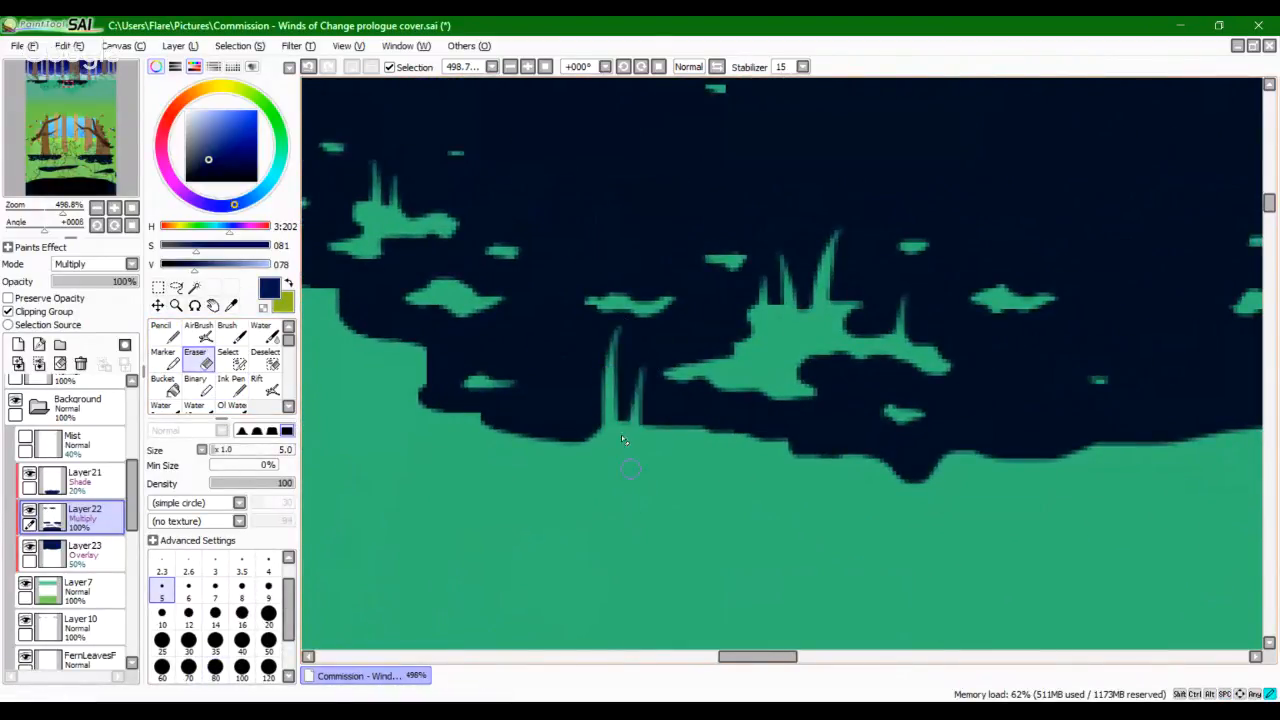
pyautogui.moveTo(570, 377); pyautogui.dragTo(578, 462)
# Step: Erase three grass blades on the near shore right of the small dip, and one short blade left of the tall one
pyautogui.press('space')
pyautogui.moveTo(886, 494); pyautogui.dragTo(717, 486)
pyautogui.moveTo(788, 316); pyautogui.dragTo(800, 406)
pyautogui.moveTo(833, 355); pyautogui.dragTo(836, 404)
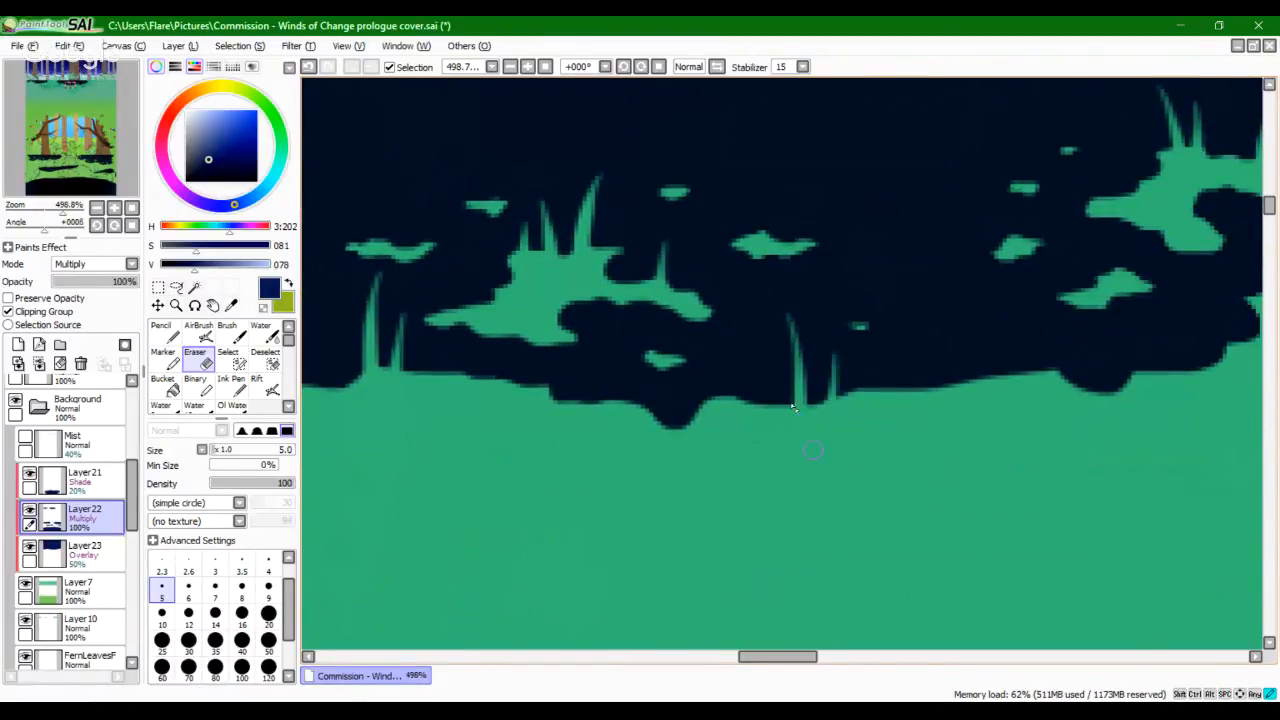
pyautogui.moveTo(772, 362); pyautogui.dragTo(780, 408)
pyautogui.press('space')
pyautogui.moveTo(591, 431); pyautogui.dragTo(711, 461)
pyautogui.hotkey('ctrl', 'z')
pyautogui.moveTo(887, 385); pyautogui.dragTo(891, 433)
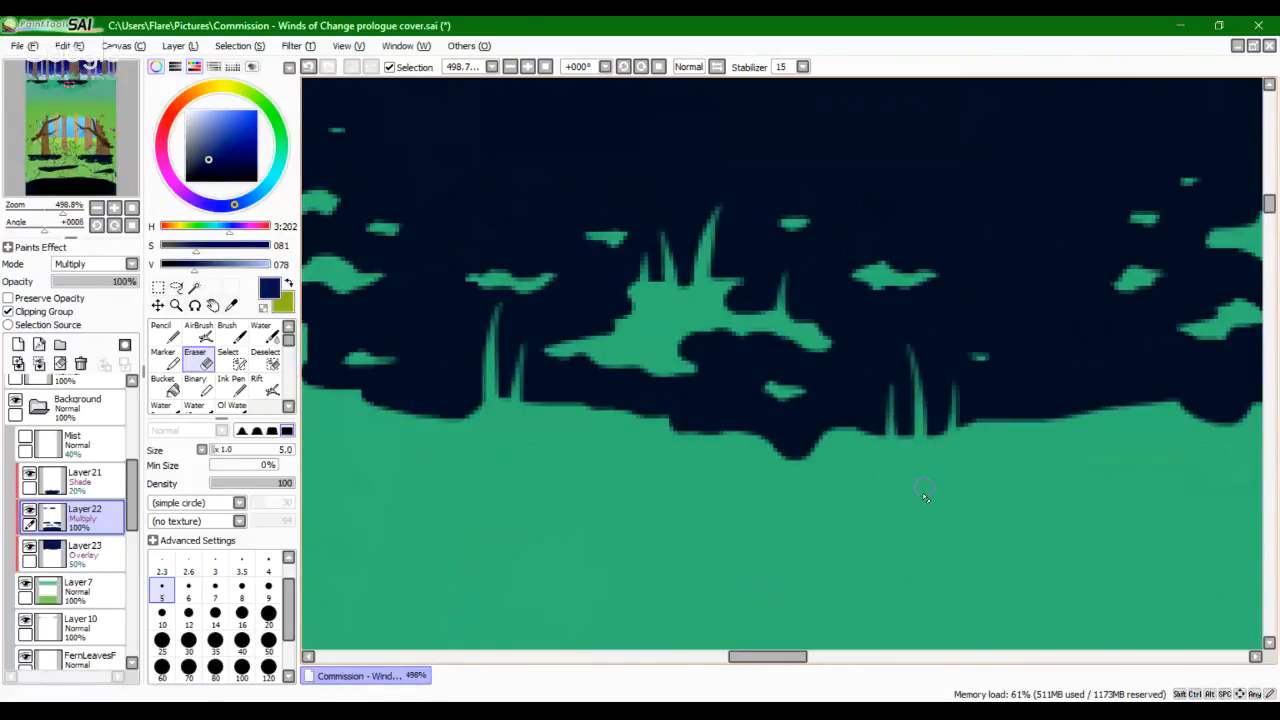
pyautogui.press('space')
pyautogui.moveTo(586, 394); pyautogui.dragTo(714, 346)
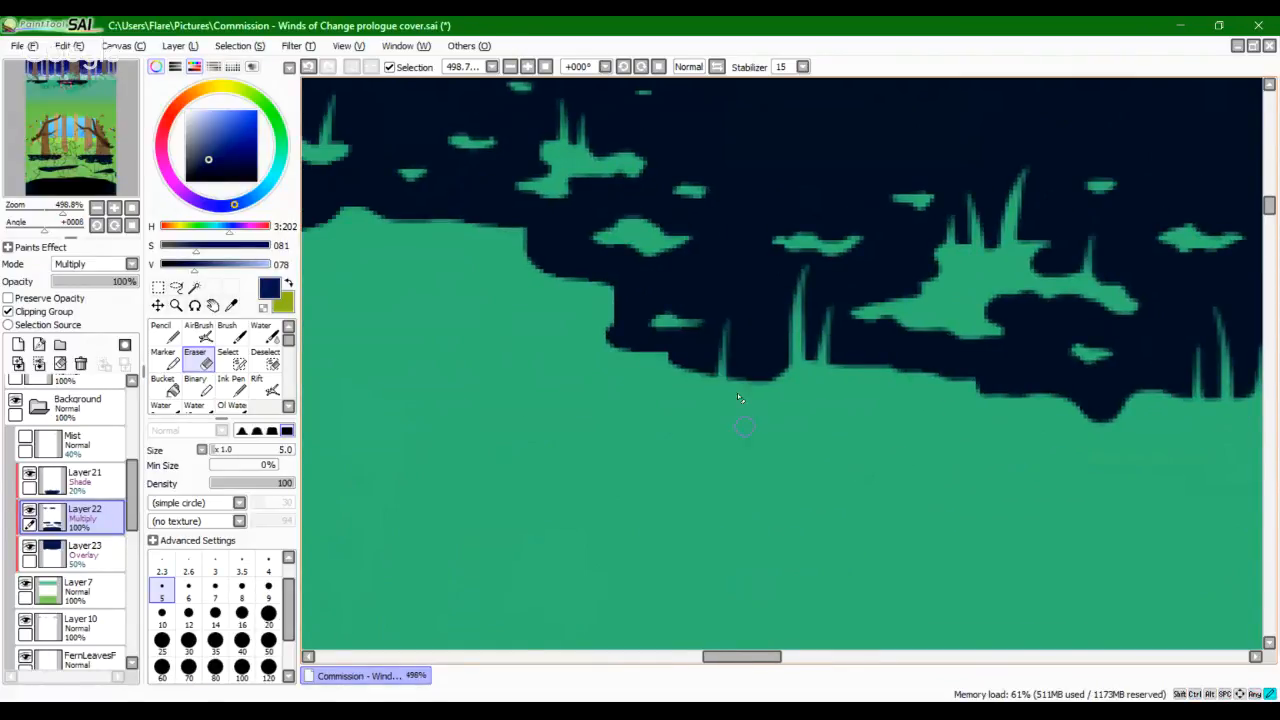
# Step: Erase two short grass blades on the near shore between the blue-outlined leg and the stepped bank, redoing poor strokes
pyautogui.moveTo(608, 351)
pyautogui.mouseDown()
pyautogui.moveTo(714, 509)
pyautogui.moveTo(829, 400)
pyautogui.mouseUp()
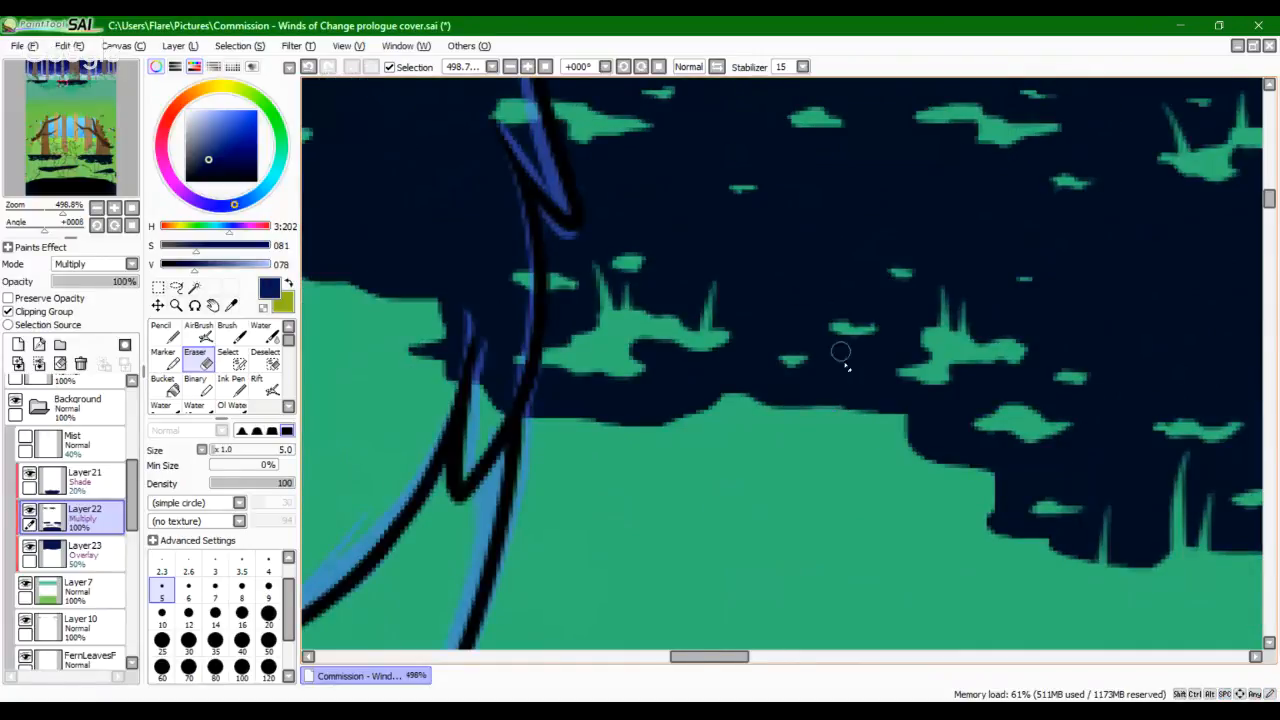
pyautogui.moveTo(843, 355); pyautogui.dragTo(833, 462)
pyautogui.hotkey('ctrl', 'z')
pyautogui.moveTo(840, 410); pyautogui.dragTo(840, 352)
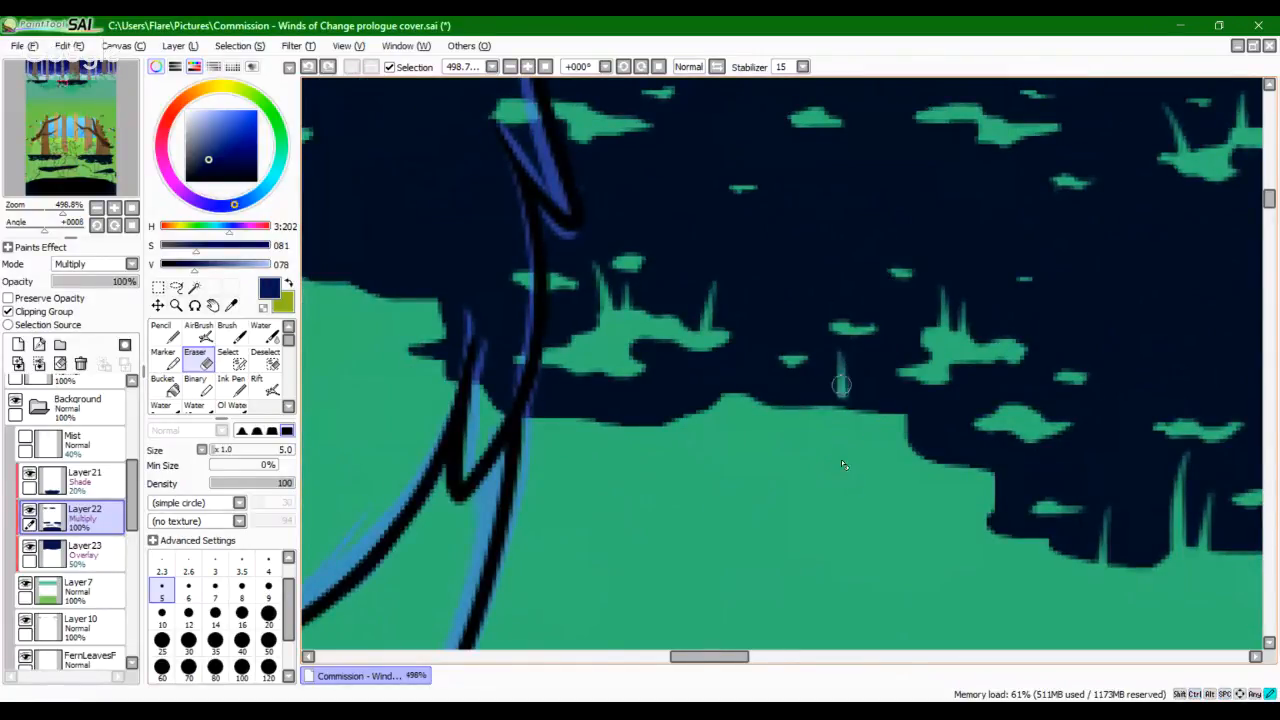
pyautogui.moveTo(872, 414)
pyautogui.mouseDown()
pyautogui.moveTo(879, 450)
pyautogui.moveTo(835, 350)
pyautogui.moveTo(842, 430)
pyautogui.mouseUp()
pyautogui.press('ctrl')
pyautogui.hotkey('ctrl', 'z')
pyautogui.hotkey('ctrl', 'z')
pyautogui.moveTo(866, 368); pyautogui.dragTo(871, 478)
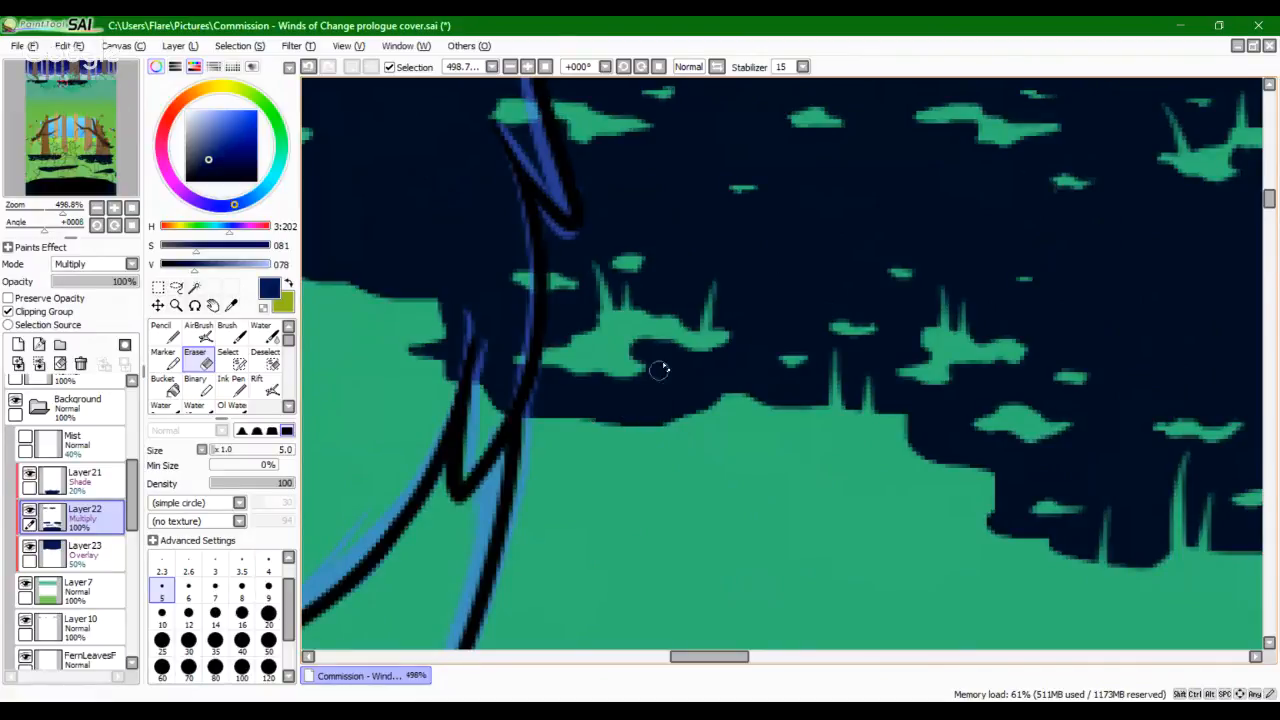
# Step: Erase one grass blade from the near shore below the island beside the blue-outlined leg, redoing missed strokes
pyautogui.moveTo(658, 362); pyautogui.dragTo(664, 424)
pyautogui.hotkey('ctrl', 'z')
pyautogui.moveTo(666, 364); pyautogui.dragTo(671, 424)
pyautogui.hotkey('ctrl', 'z')
pyautogui.moveTo(666, 354)
pyautogui.mouseDown()
pyautogui.moveTo(668, 424)
pyautogui.moveTo(665, 362)
pyautogui.mouseUp()
pyautogui.click(164, 331)
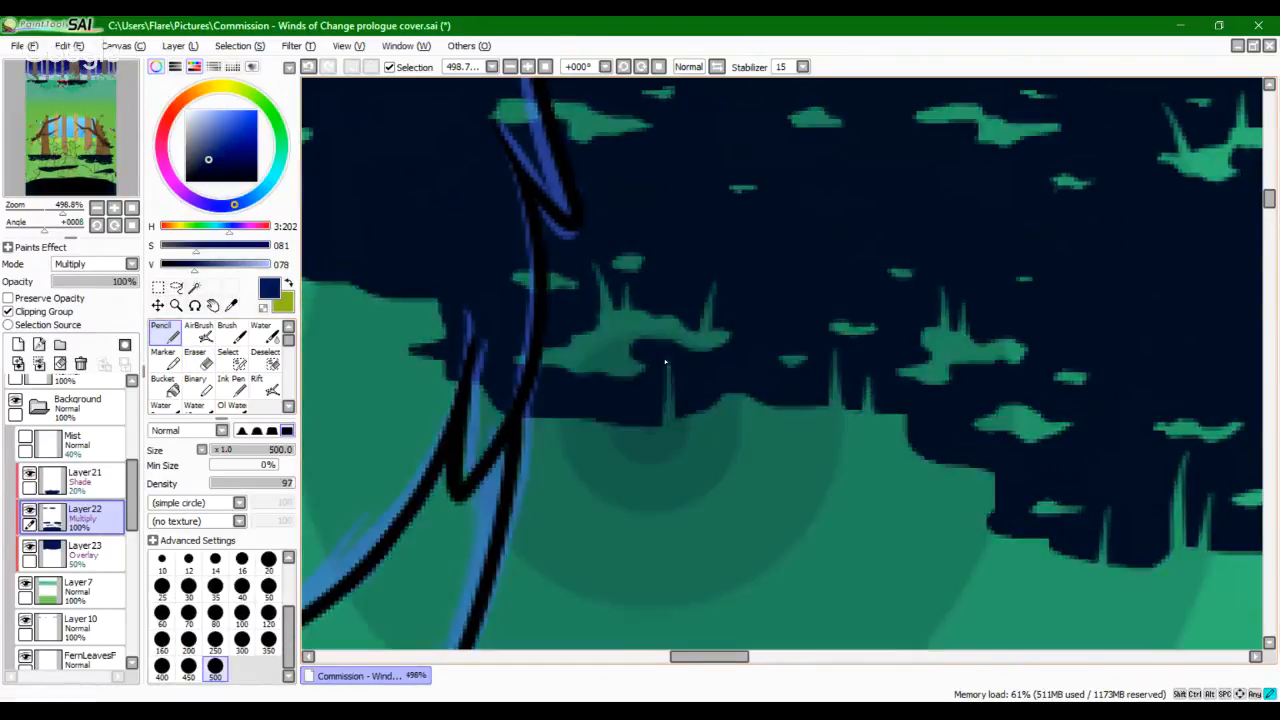
pyautogui.hotkey('ctrl', 'z')
pyautogui.click(215, 561)
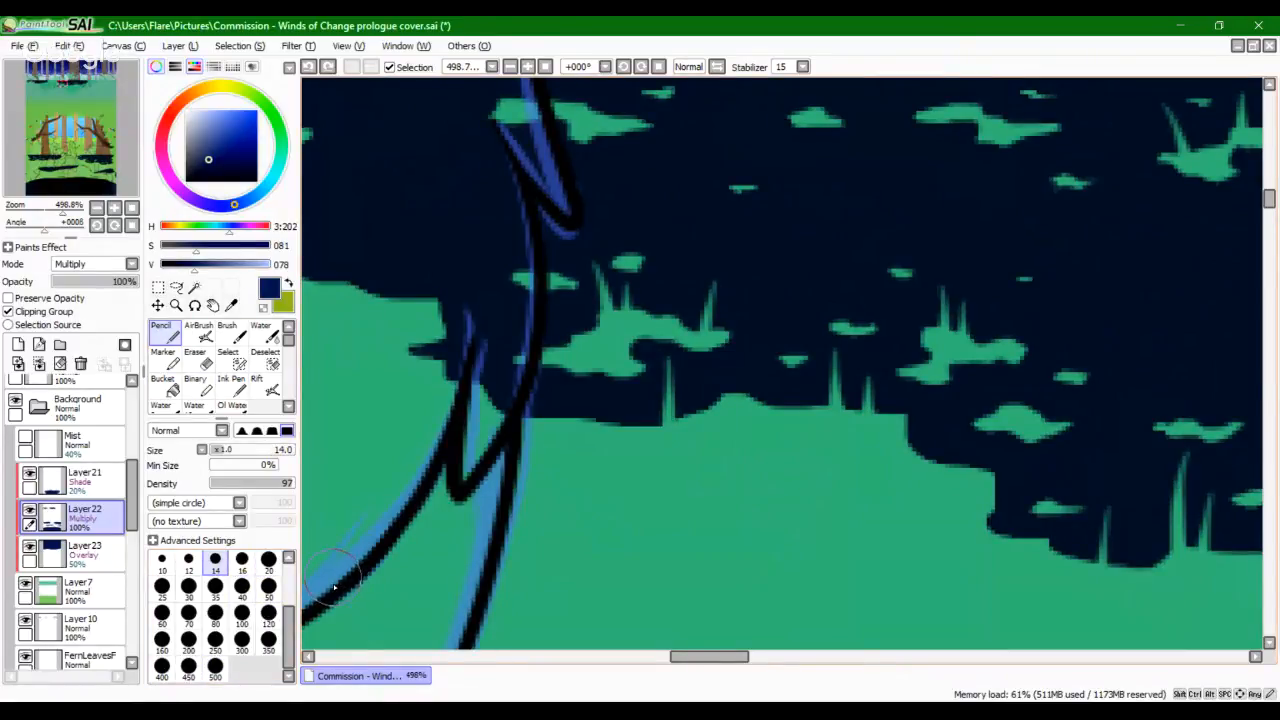
pyautogui.click(194, 353)
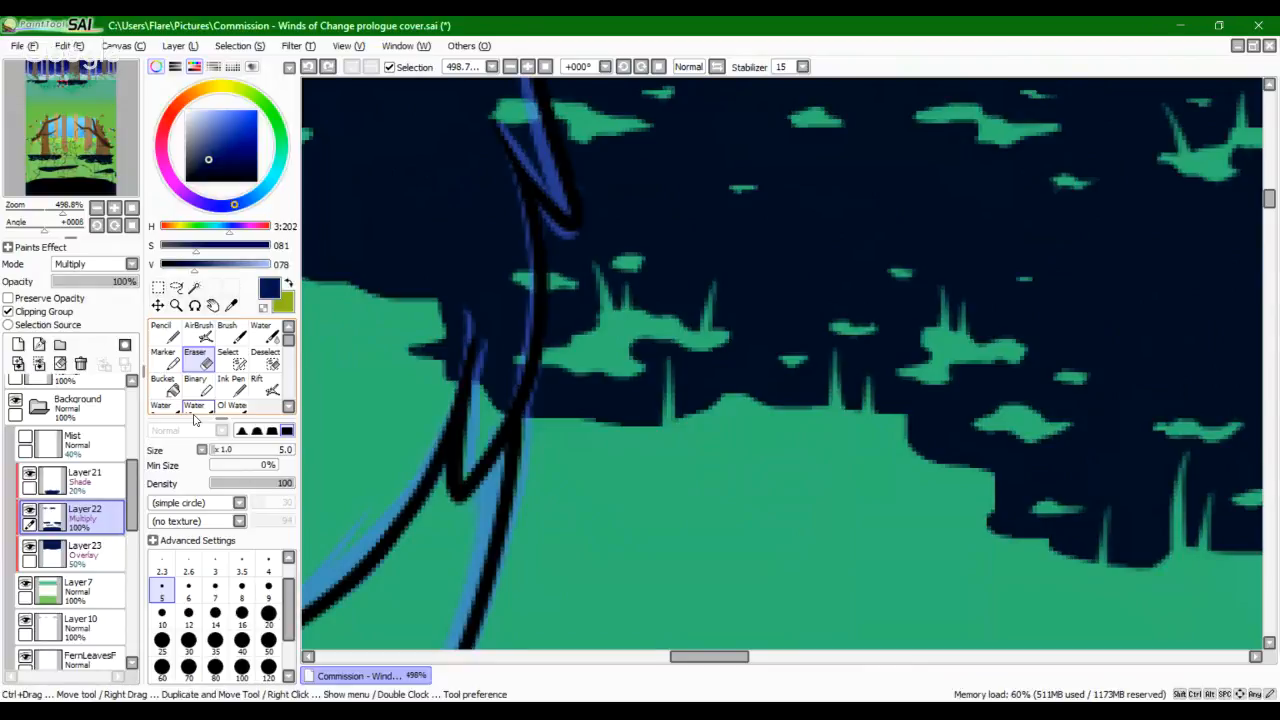
pyautogui.press('c')
pyautogui.moveTo(729, 323); pyautogui.dragTo(831, 340)
pyautogui.press('e')
pyautogui.hotkey('ctrl', 'z')
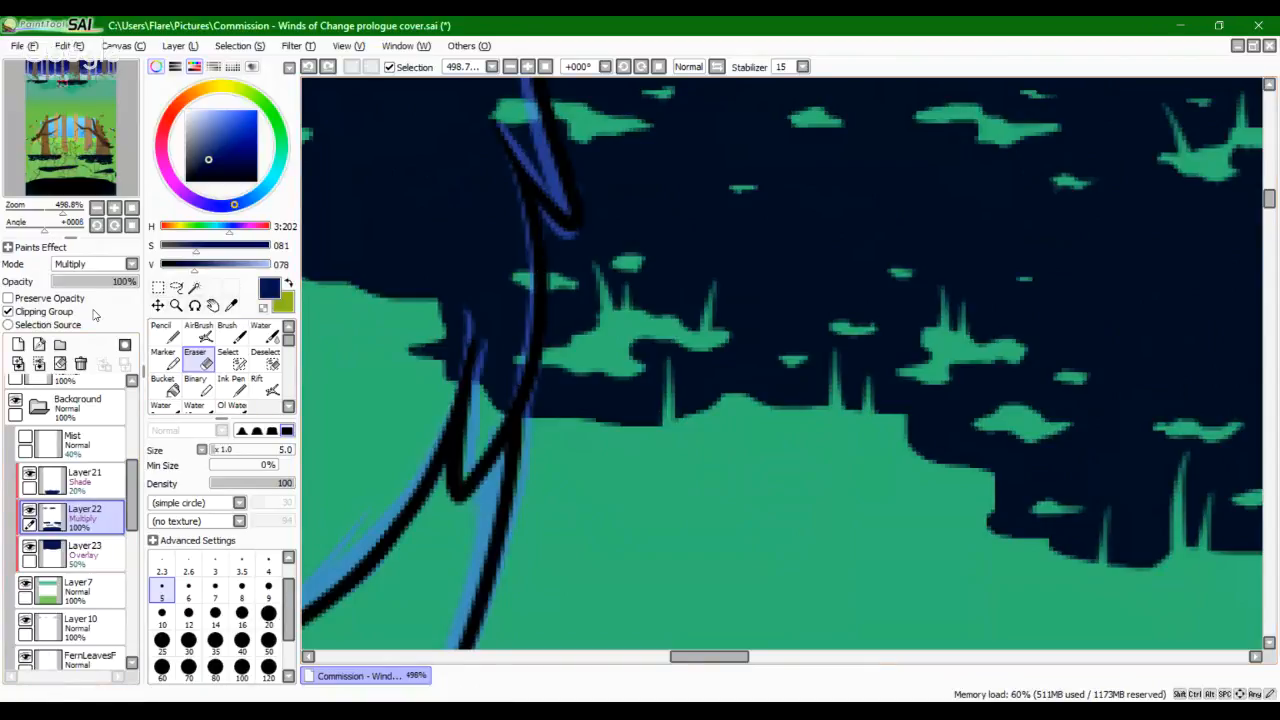
# Step: Temporarily switch Layer22 to Normal mode to sample the pond's dark blue, and restore its Multiply mode
pyautogui.moveTo(92, 285); pyautogui.dragTo(138, 283)
pyautogui.click(95, 264)
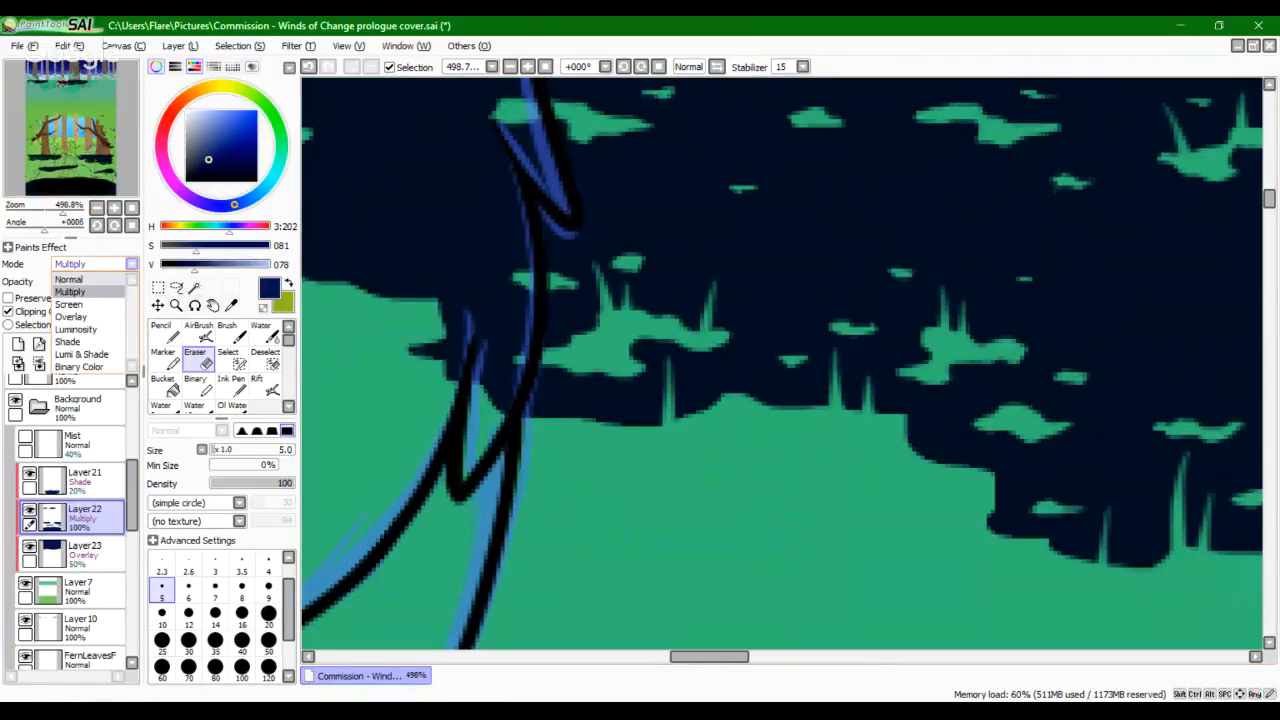
pyautogui.click(75, 279)
pyautogui.keyDown('alt'); pyautogui.click(663, 287); pyautogui.keyUp('alt')
pyautogui.hotkey('ctrl', 'z')
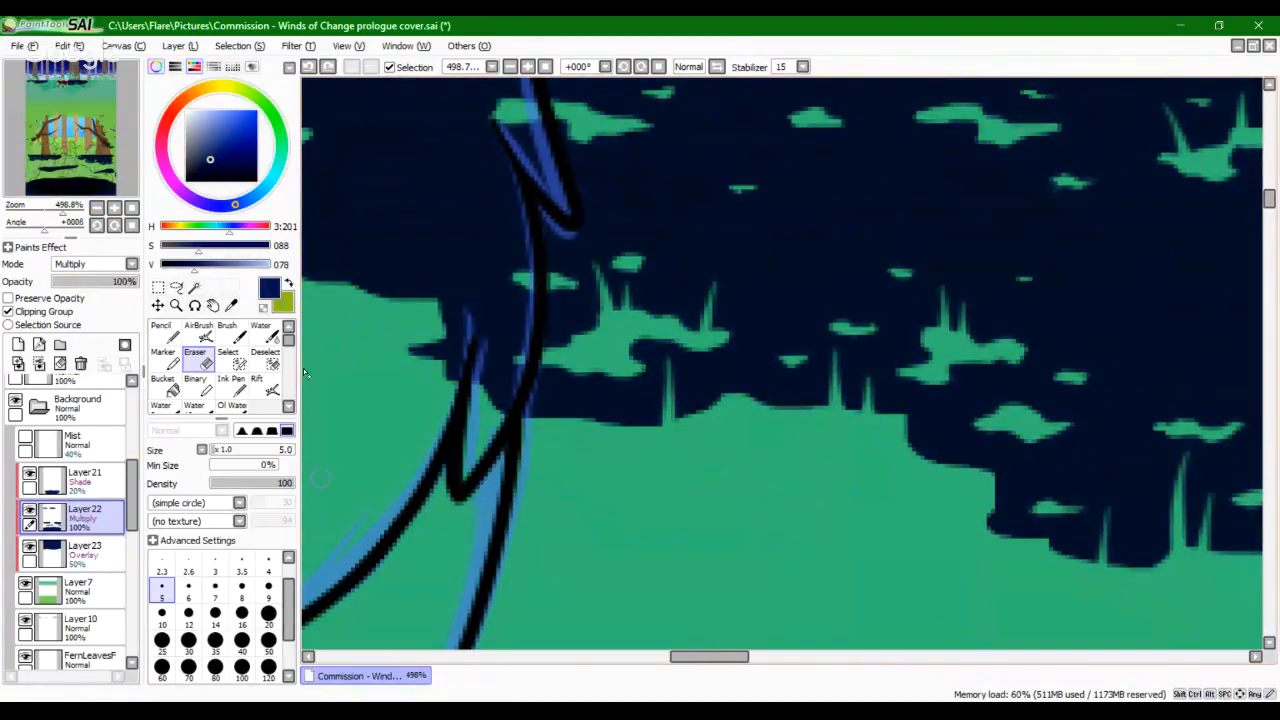
# Step: Erase a single grass blade on the near shore to the right of the three-blade cluster, redoing the stroke once
pyautogui.moveTo(56, 210); pyautogui.dragTo(50, 212)
pyautogui.moveTo(92, 108); pyautogui.dragTo(72, 89)
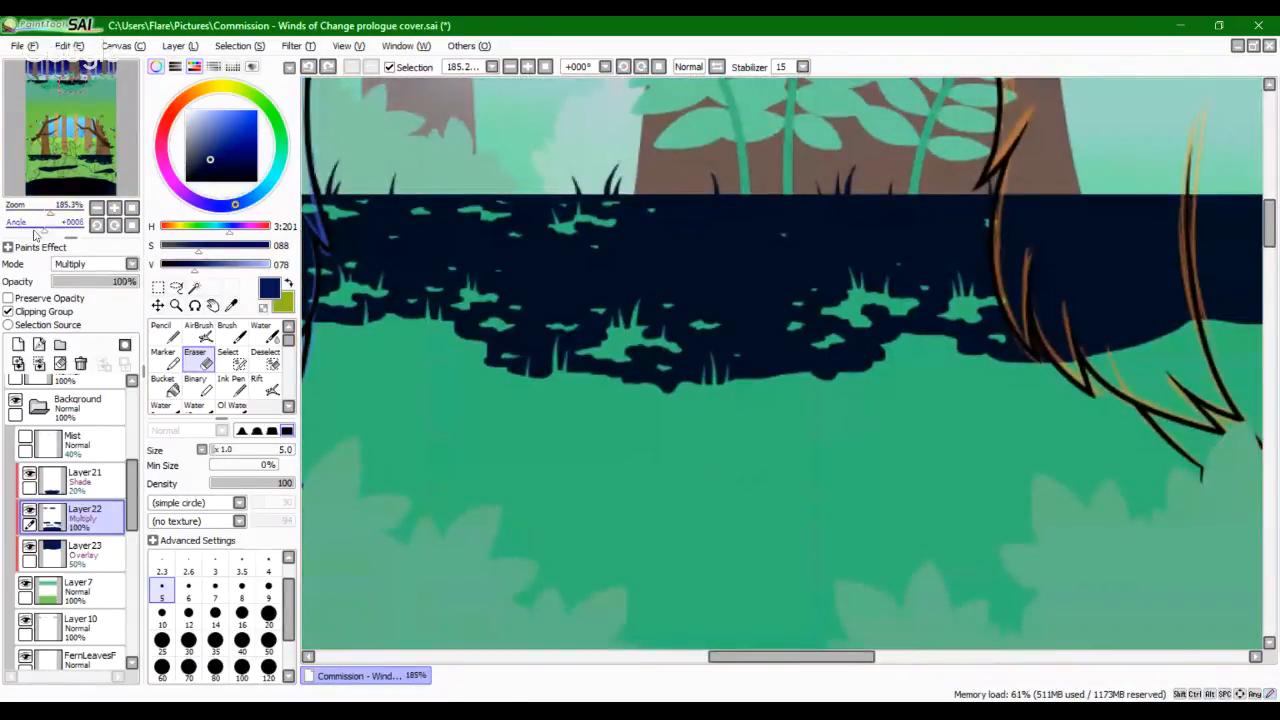
pyautogui.moveTo(50, 209); pyautogui.dragTo(66, 210)
pyautogui.moveTo(766, 310); pyautogui.dragTo(776, 410)
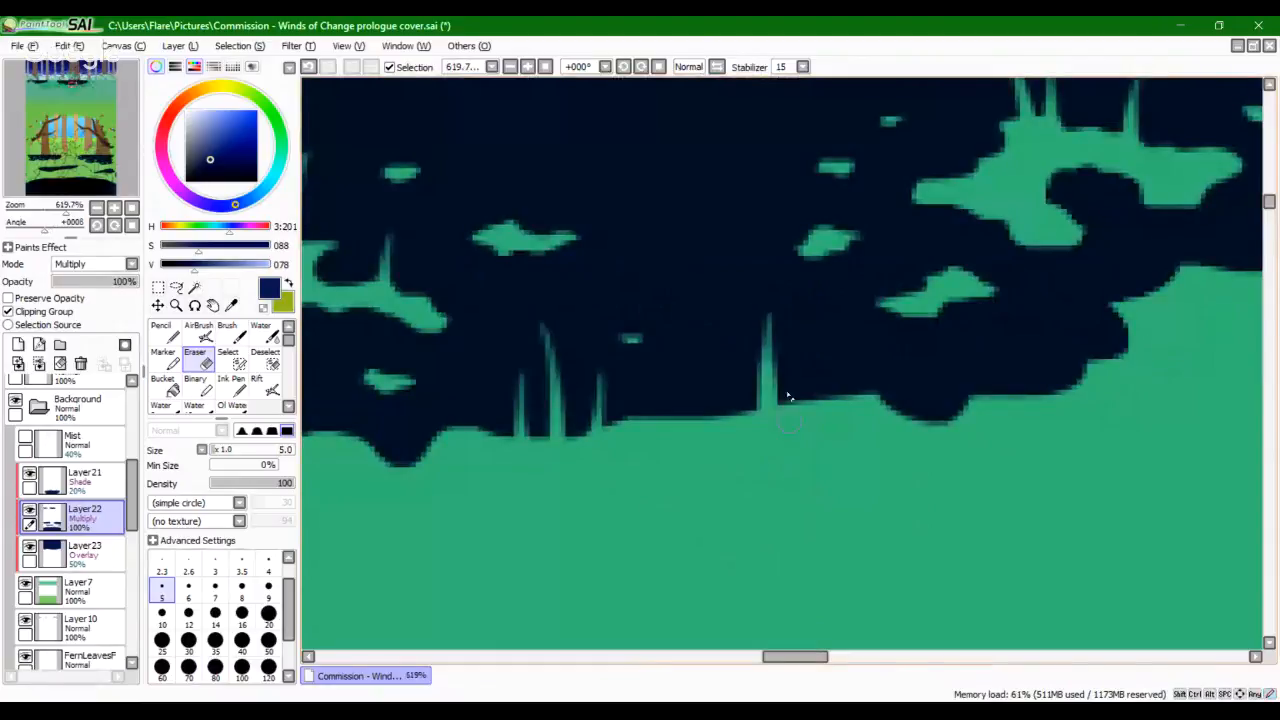
pyautogui.hotkey('ctrl', 'z')
pyautogui.moveTo(773, 338); pyautogui.dragTo(775, 408)
# Step: Erase two grass blades beside the round shore notch and one on top of the raised bank below the islands
pyautogui.moveTo(906, 526); pyautogui.dragTo(624, 572)
pyautogui.moveTo(762, 325); pyautogui.dragTo(770, 440)
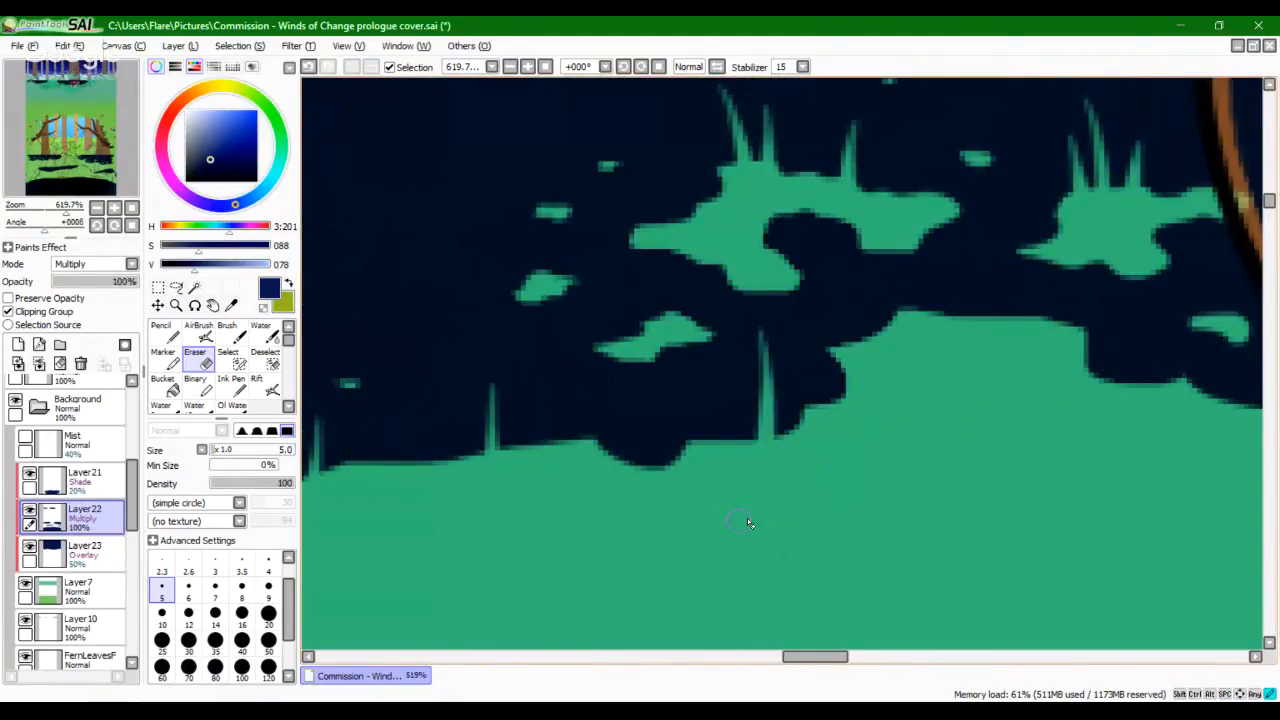
pyautogui.moveTo(733, 380); pyautogui.dragTo(745, 453)
pyautogui.moveTo(982, 379); pyautogui.dragTo(726, 514)
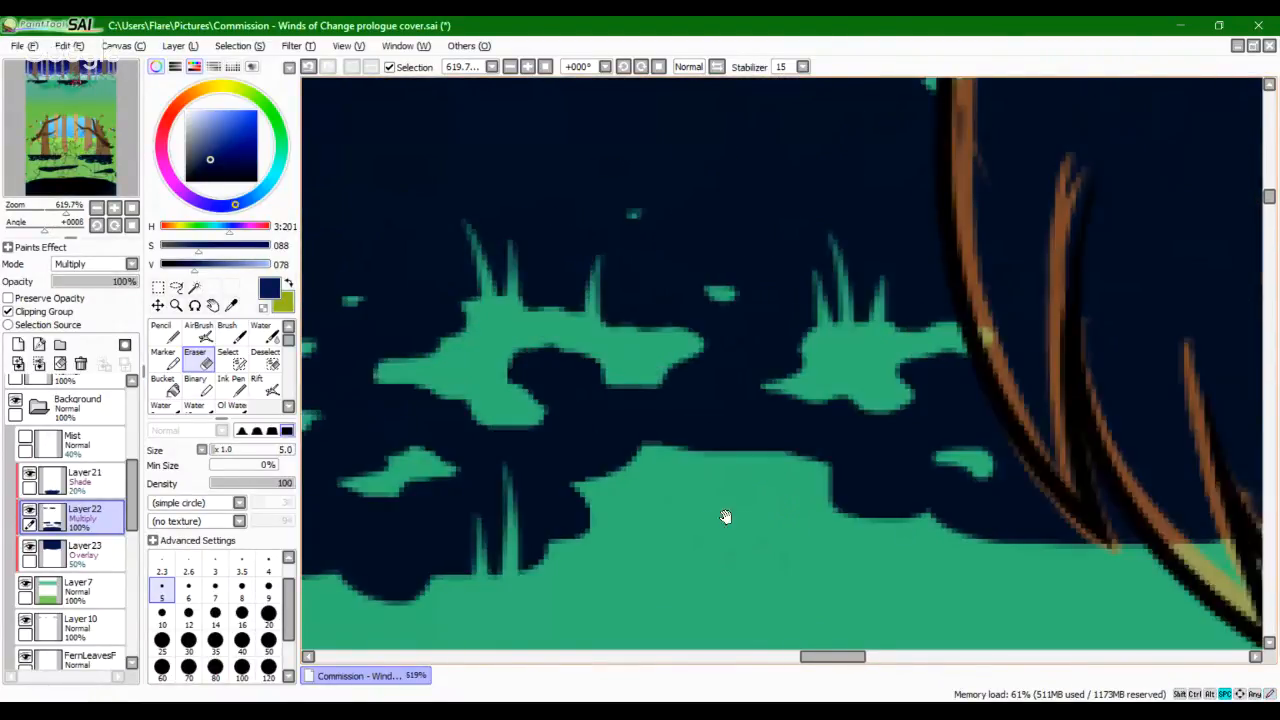
pyautogui.moveTo(728, 368); pyautogui.dragTo(740, 520)
pyautogui.hotkey('ctrl', 'z')
pyautogui.moveTo(729, 372); pyautogui.dragTo(739, 532)
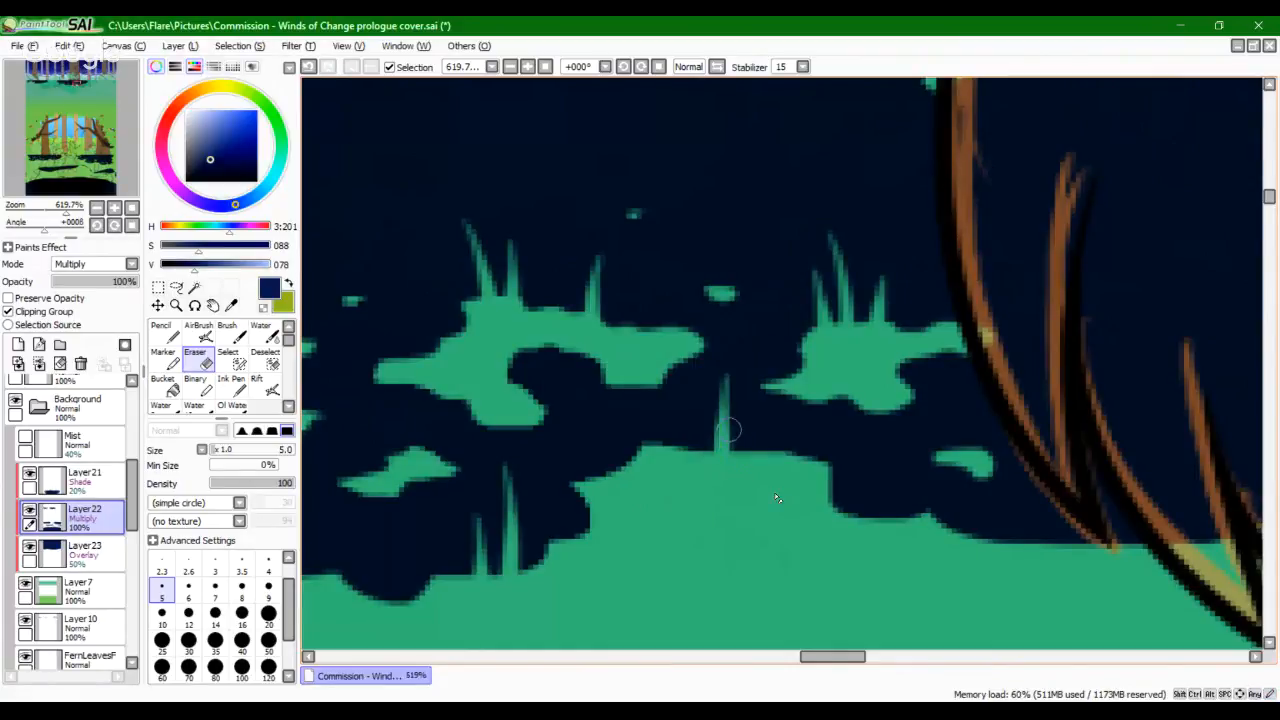
# Step: Erase a tall grass blade from the near shore where the orange-outlined leg crosses it, replacing the first attempt
pyautogui.moveTo(865, 583)
pyautogui.mouseDown()
pyautogui.moveTo(823, 581)
pyautogui.moveTo(627, 473)
pyautogui.mouseUp()
pyautogui.moveTo(788, 352); pyautogui.dragTo(797, 436)
pyautogui.hotkey('ctrl', 'z')
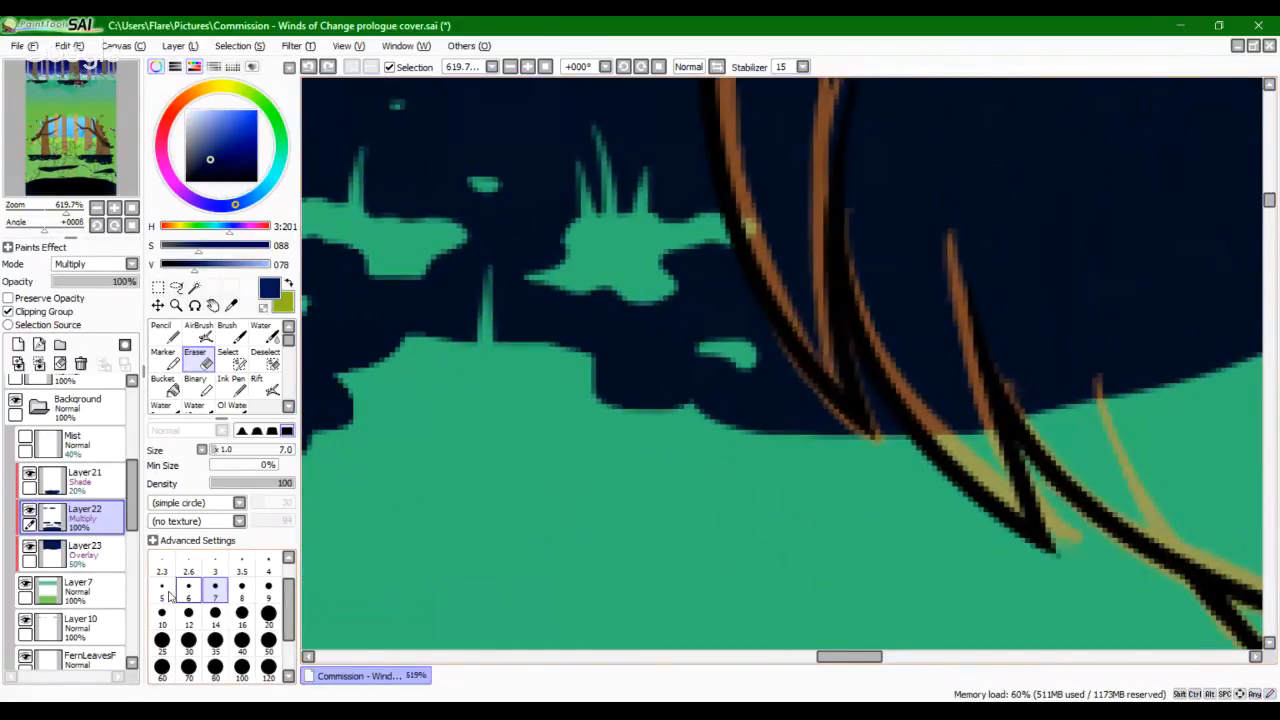
pyautogui.moveTo(804, 262); pyautogui.dragTo(789, 436)
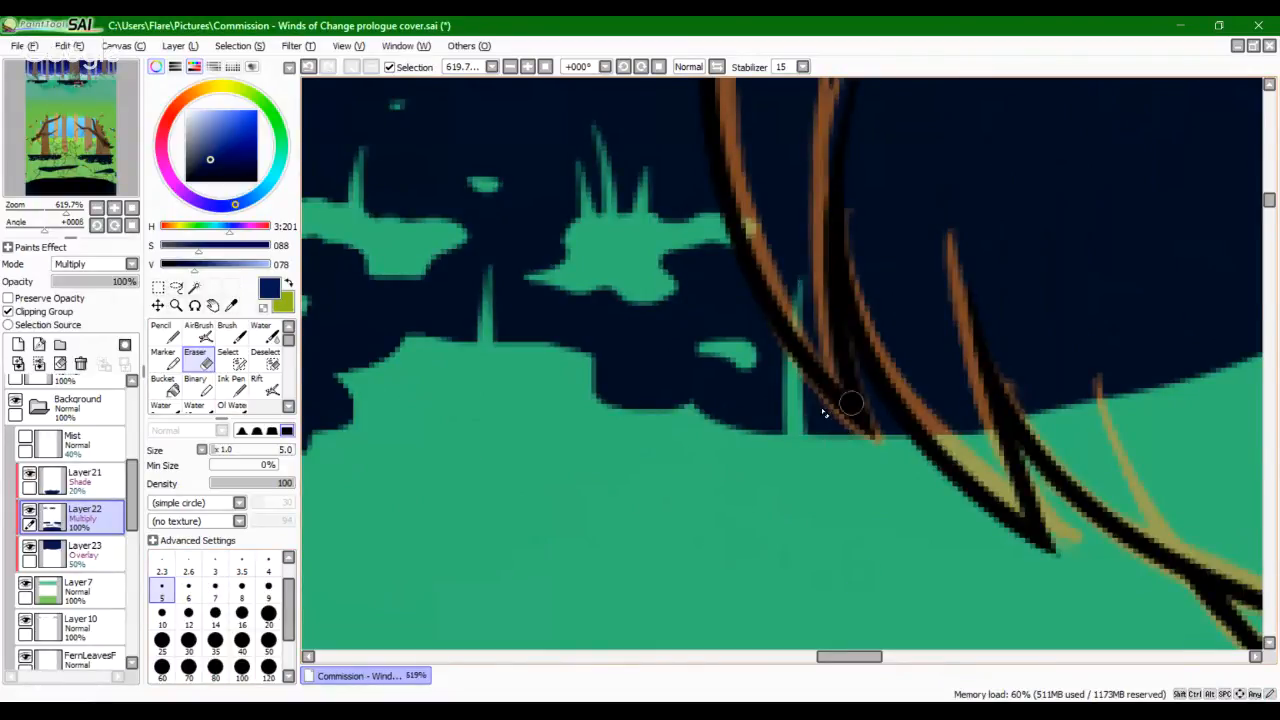
# Step: Erase a shorter grass blade just left of the tall one by the orange-outlined leg, undoing strokes that miss the shape
pyautogui.moveTo(748, 387); pyautogui.dragTo(757, 424)
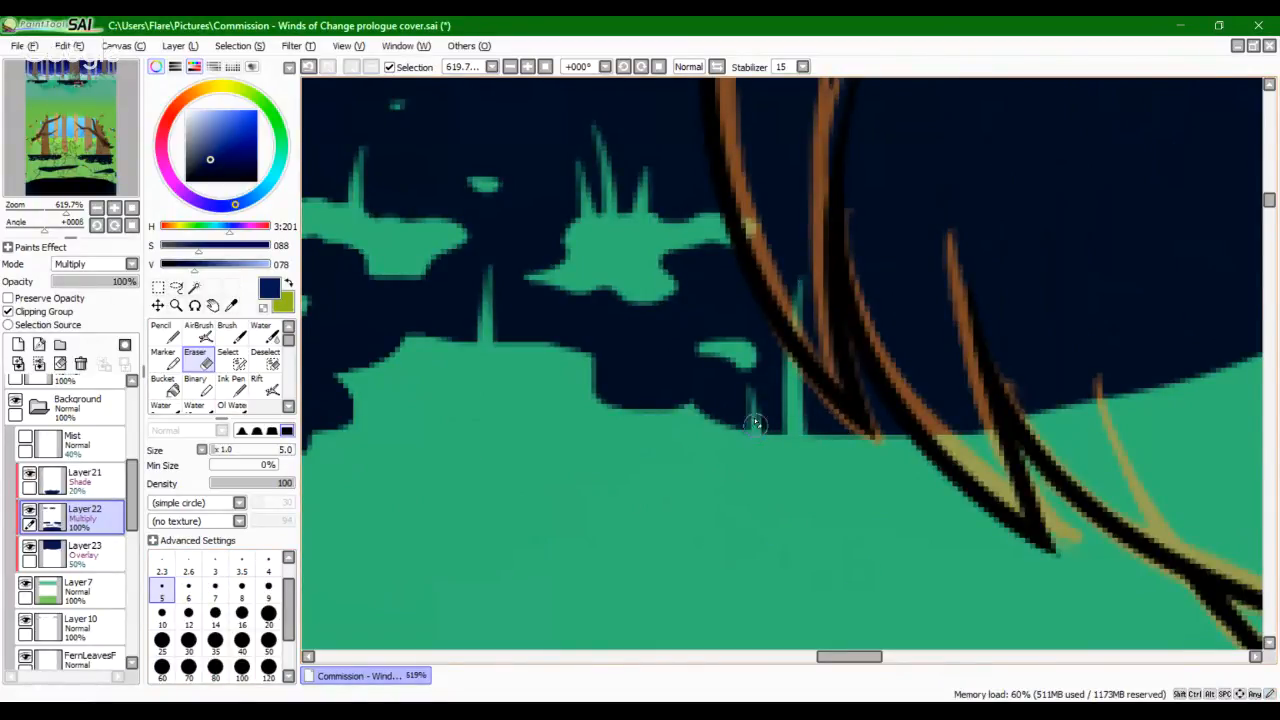
pyautogui.hotkey('ctrl', 'z')
pyautogui.moveTo(743, 377); pyautogui.dragTo(755, 514)
pyautogui.hotkey('ctrl', 'z')
pyautogui.moveTo(746, 365); pyautogui.dragTo(768, 551)
pyautogui.hotkey('ctrl', 'z')
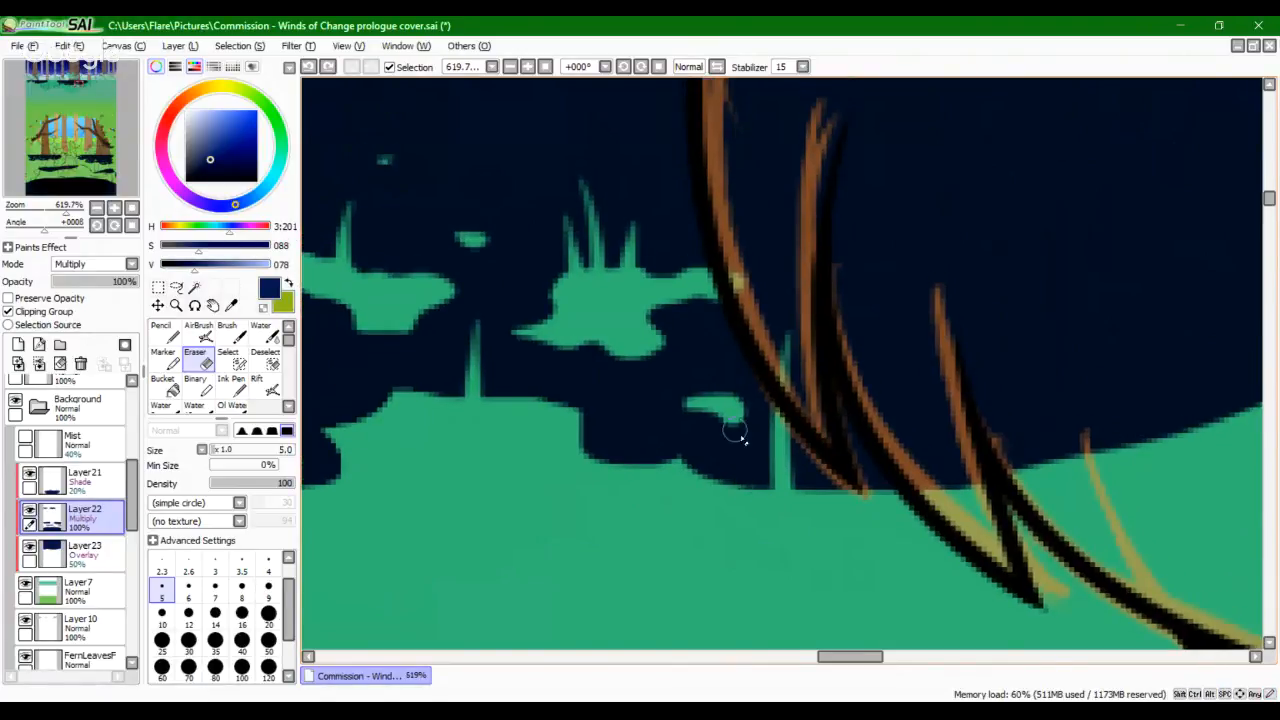
pyautogui.moveTo(736, 414); pyautogui.dragTo(752, 576)
# Step: Undo the last stroke and erase a short grass blade between the claw-like outlines of the orange-outlined leg
pyautogui.moveTo(890, 436); pyautogui.dragTo(775, 456)
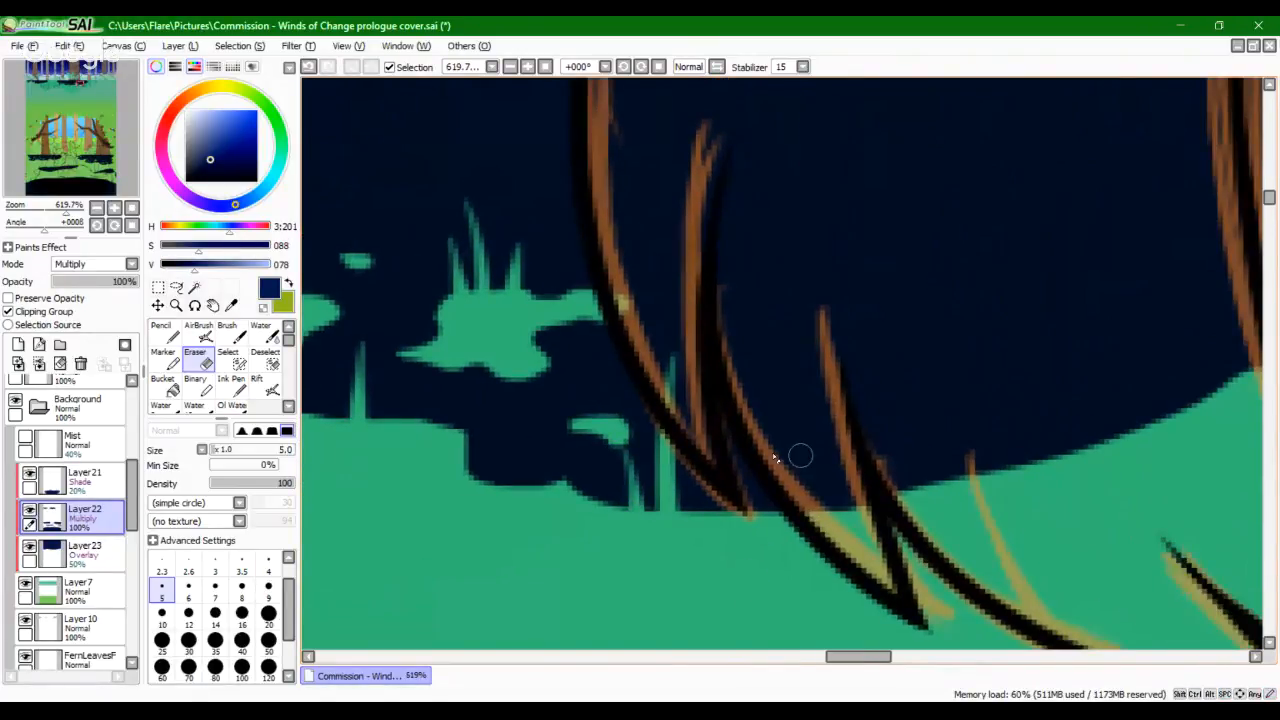
pyautogui.hotkey('ctrl', 'z')
pyautogui.moveTo(782, 396); pyautogui.dragTo(766, 486)
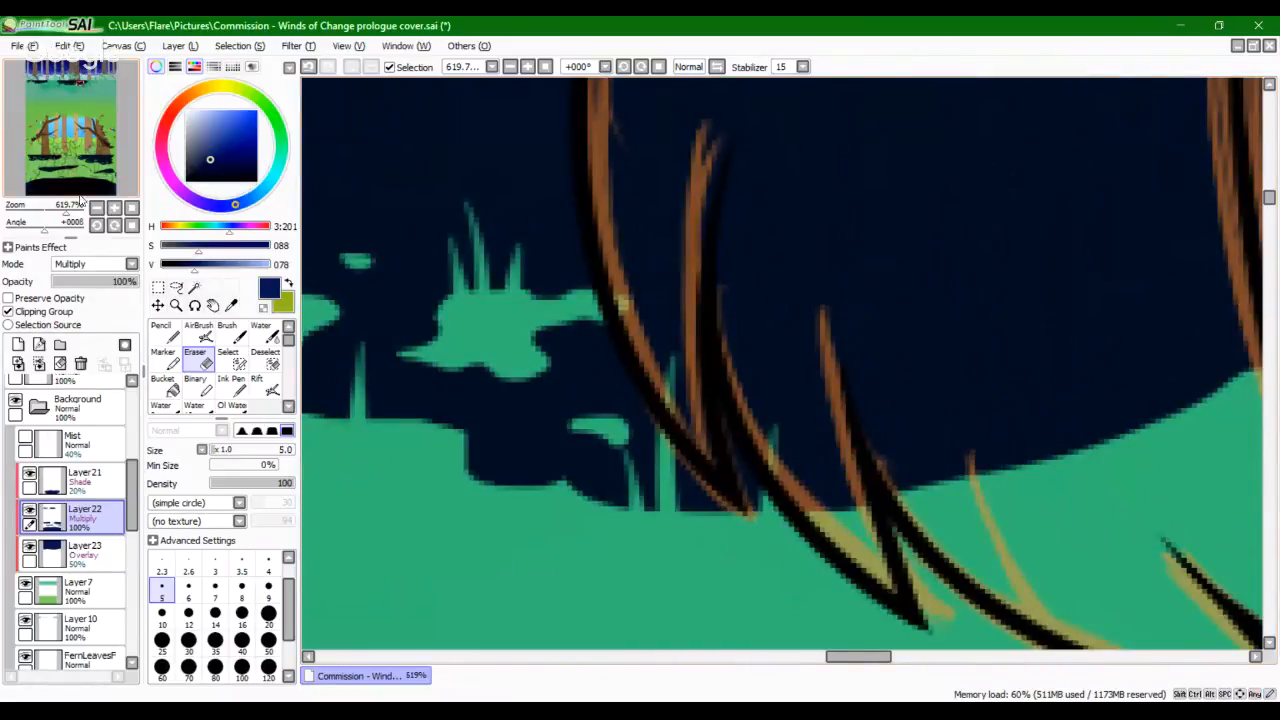
# Step: Switch to the Pencil with a brush size of 7 for detailing the pond islands up close
pyautogui.moveTo(66, 210)
pyautogui.mouseDown()
pyautogui.moveTo(47, 210)
pyautogui.moveTo(72, 177)
pyautogui.moveTo(48, 222)
pyautogui.moveTo(27, 219)
pyautogui.moveTo(48, 219)
pyautogui.mouseUp()
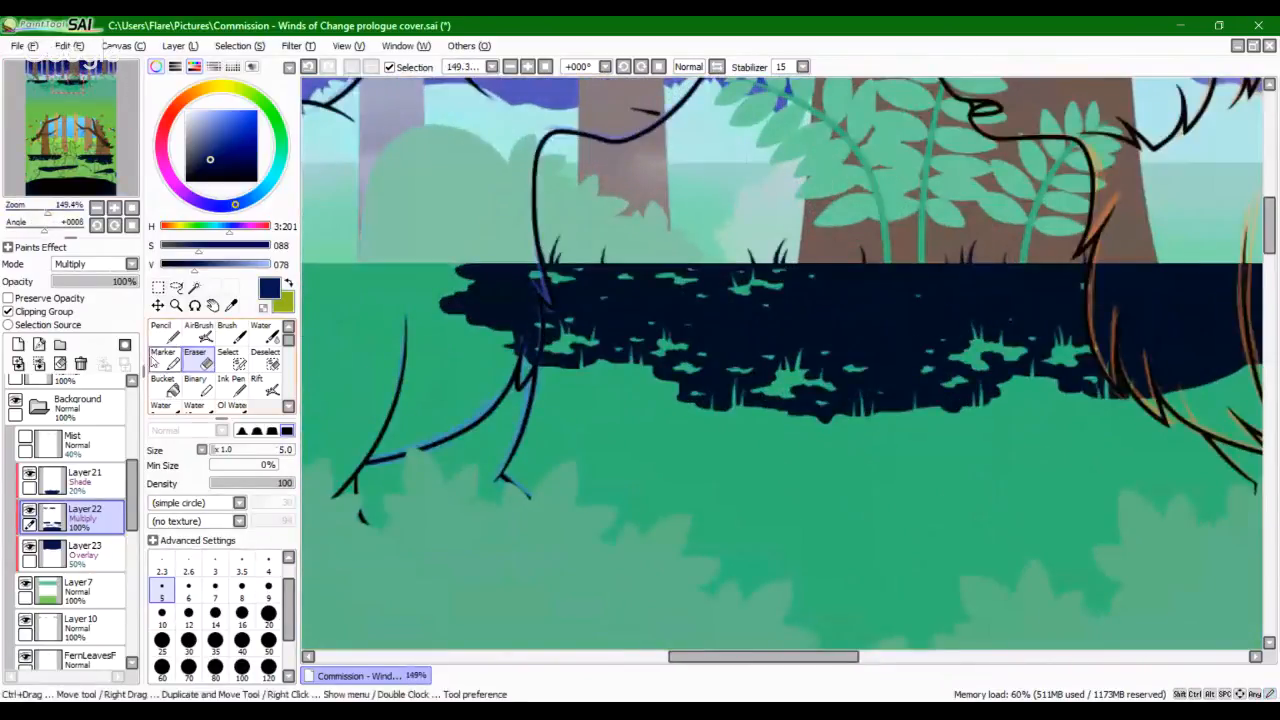
pyautogui.click(166, 333)
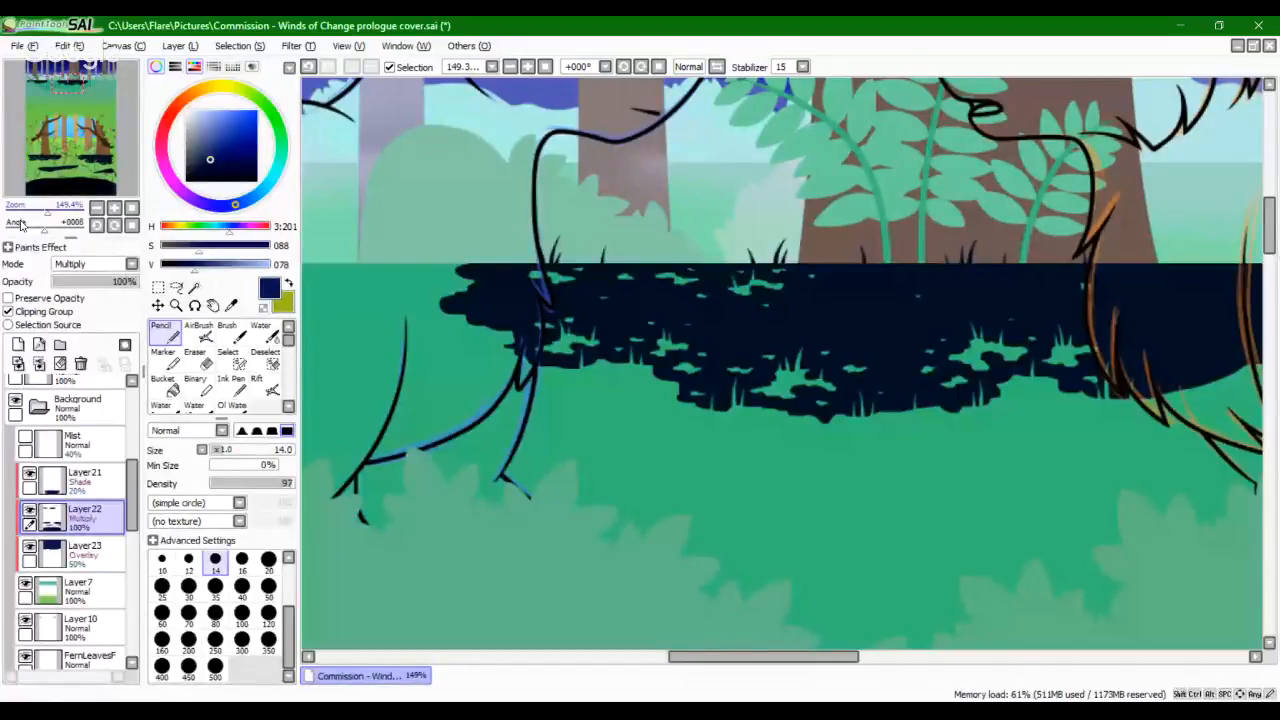
pyautogui.click(268, 560)
pyautogui.scroll(2, 260, 590)
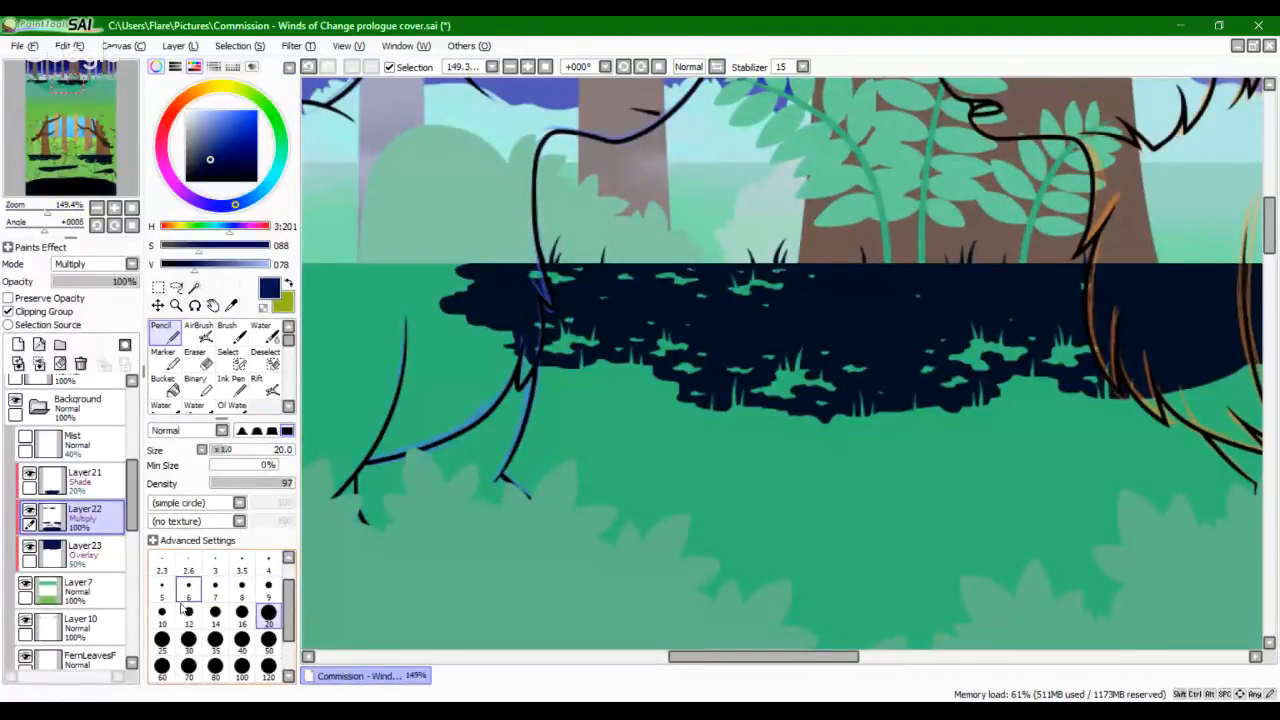
pyautogui.click(215, 588)
pyautogui.moveTo(44, 210); pyautogui.dragTo(67, 210)
pyautogui.press('space')
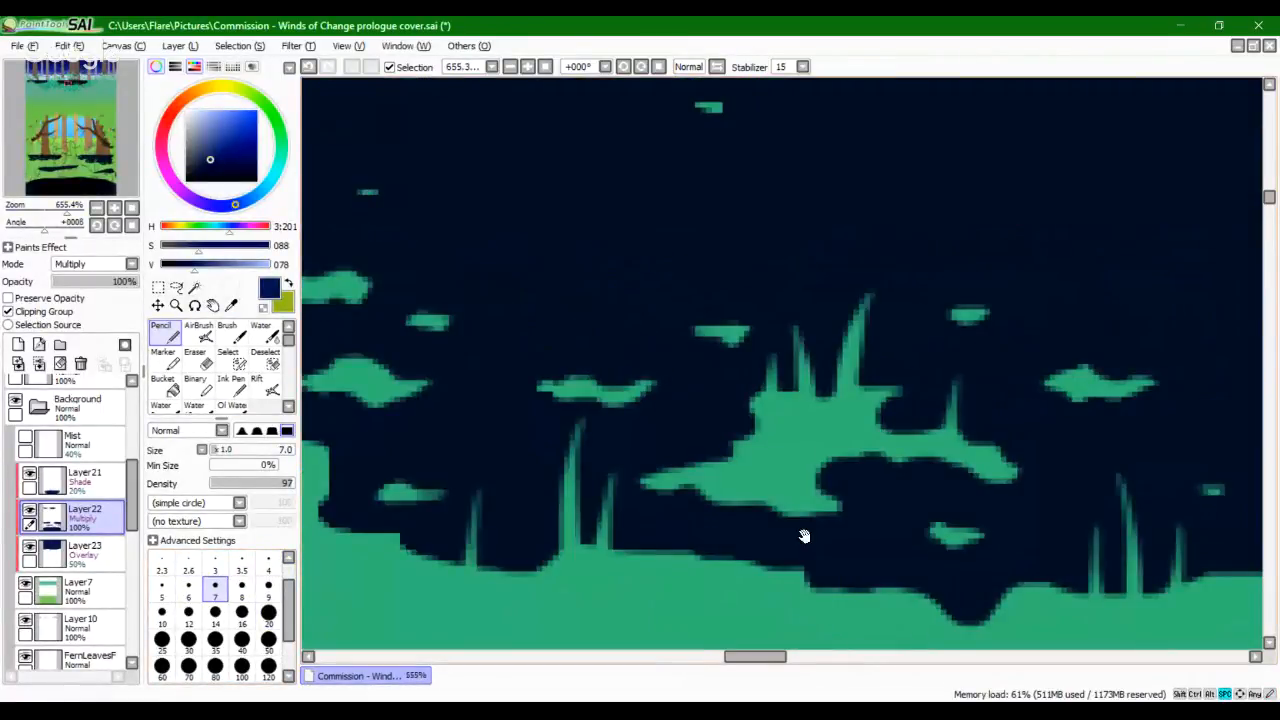
# Step: Paint dark grass blades across the lower edges of the large central island and the smaller islands left of it, redoing poor strokes
pyautogui.moveTo(805, 535); pyautogui.dragTo(719, 413)
pyautogui.moveTo(775, 258); pyautogui.dragTo(780, 338)
pyautogui.hotkey('ctrl', 'z')
pyautogui.moveTo(776, 262)
pyautogui.mouseDown()
pyautogui.moveTo(770, 336)
pyautogui.moveTo(789, 293)
pyautogui.moveTo(695, 311)
pyautogui.moveTo(688, 385)
pyautogui.mouseUp()
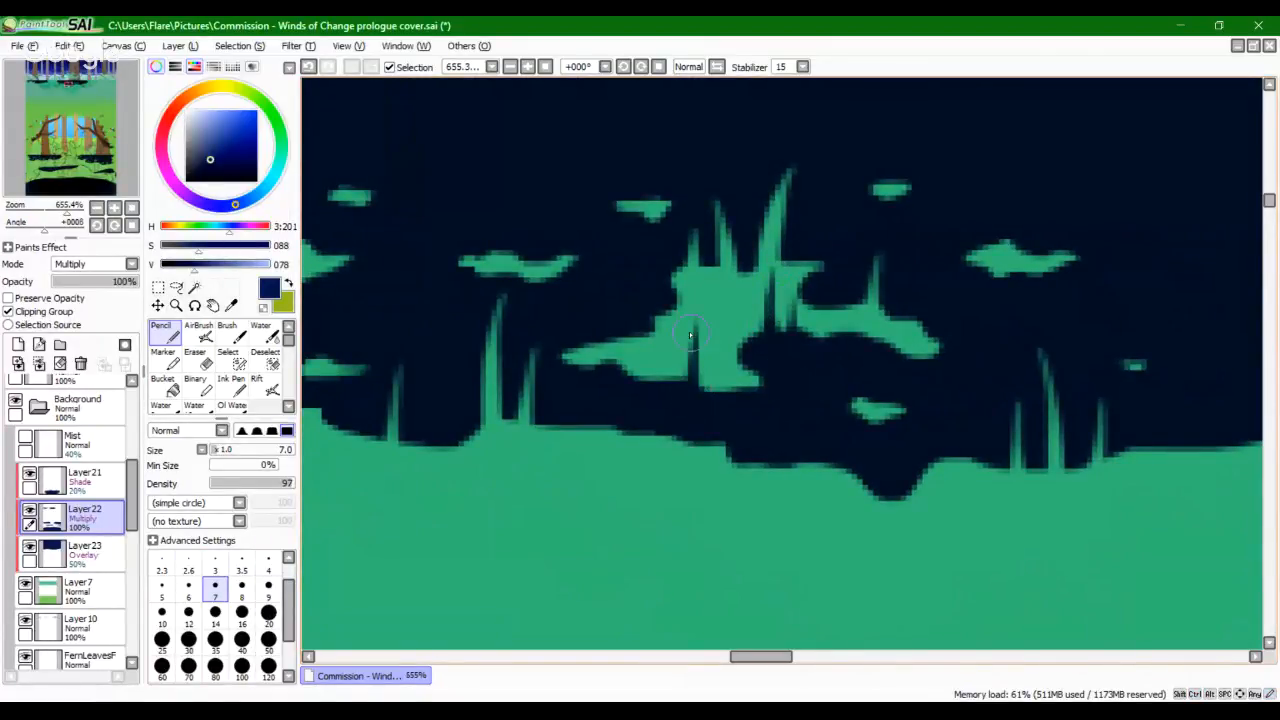
pyautogui.hotkey('ctrl', 'z')
pyautogui.moveTo(683, 326); pyautogui.dragTo(689, 390)
pyautogui.hotkey('ctrl', 'z')
pyautogui.moveTo(683, 320); pyautogui.dragTo(691, 367)
pyautogui.moveTo(543, 331); pyautogui.dragTo(980, 363)
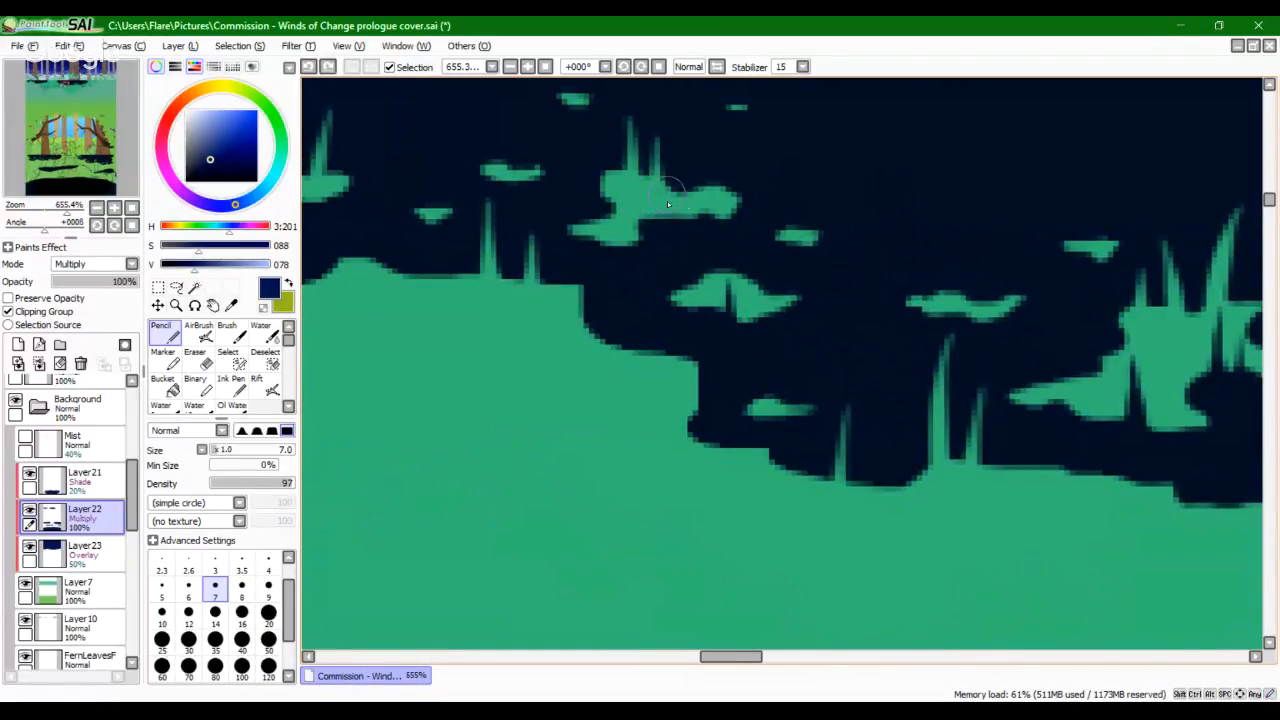
pyautogui.moveTo(663, 204); pyautogui.dragTo(666, 229)
# Step: Paint dark grass blades over the underside of the large island beside the blue-outlined leg, redoing the first stroke
pyautogui.moveTo(426, 260)
pyautogui.mouseDown()
pyautogui.moveTo(734, 351)
pyautogui.moveTo(773, 381)
pyautogui.mouseUp()
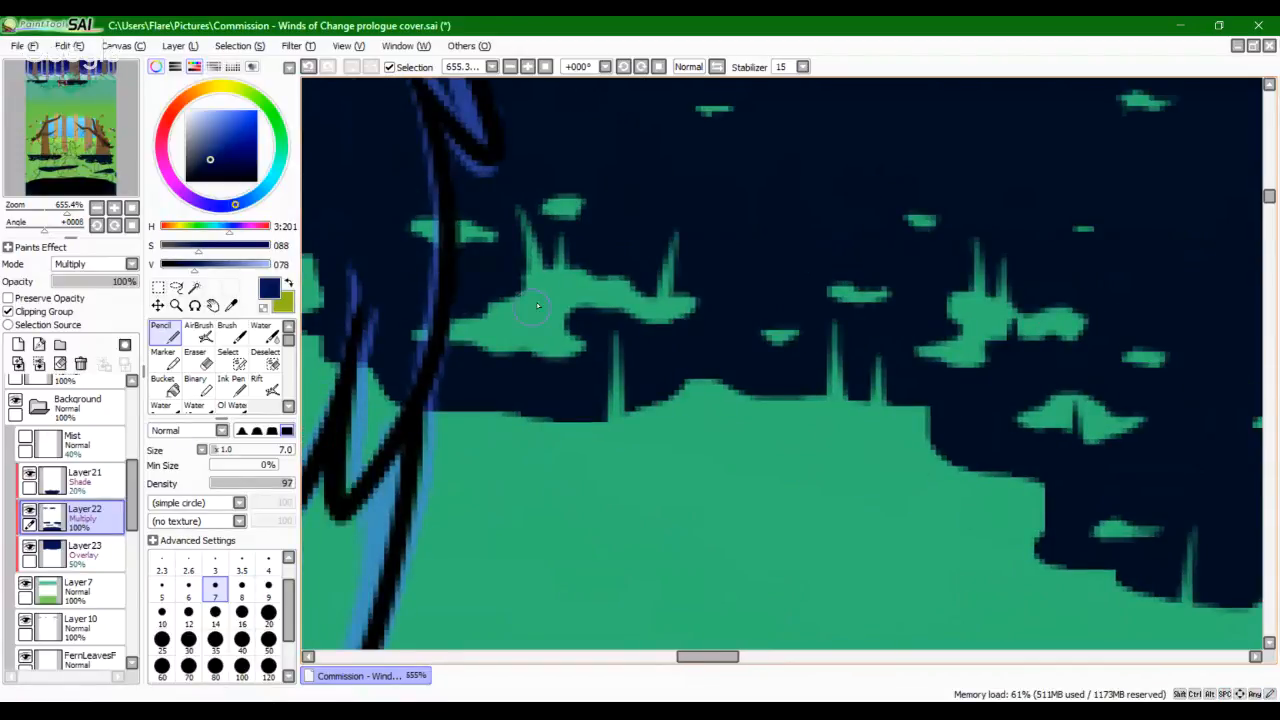
pyautogui.moveTo(536, 302); pyautogui.dragTo(540, 398)
pyautogui.hotkey('ctrl', 'z')
pyautogui.moveTo(533, 312); pyautogui.dragTo(536, 374)
pyautogui.moveTo(501, 326); pyautogui.dragTo(508, 362)
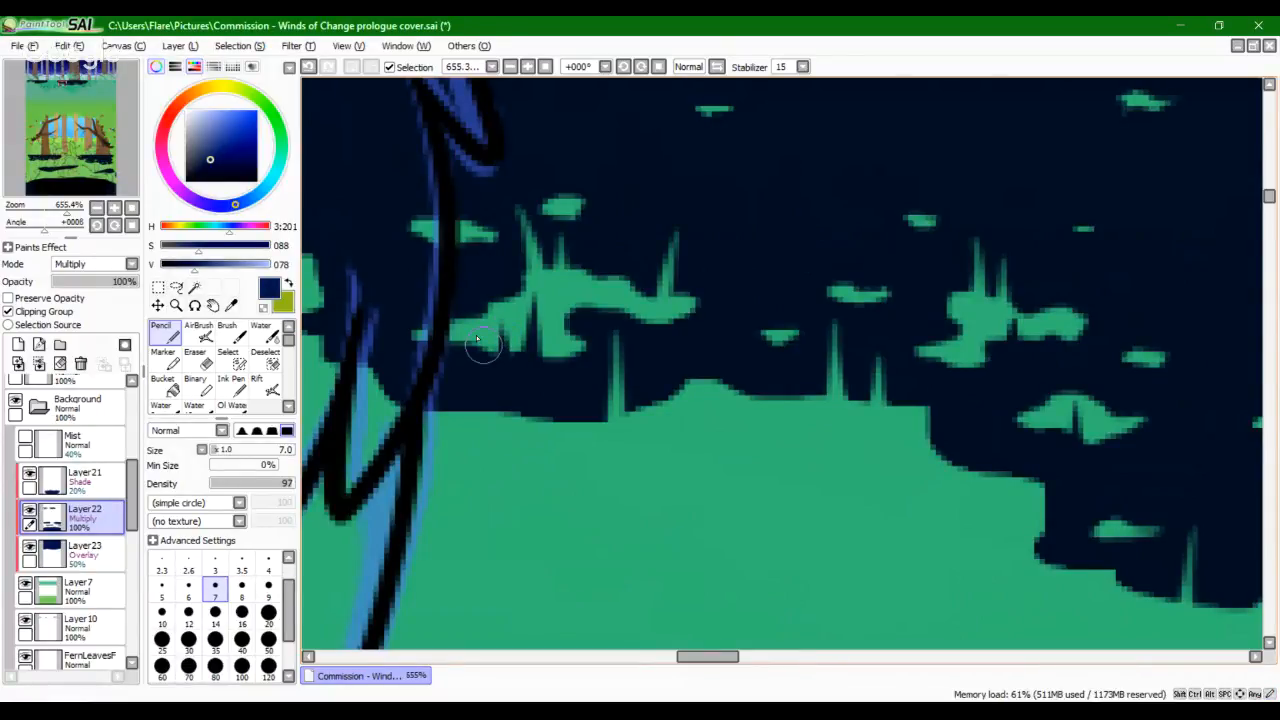
pyautogui.moveTo(630, 351); pyautogui.dragTo(640, 414)
# Step: Paint a dark grass blade through the far-edge island touching the blue-outlined leg, replacing the first stroke
pyautogui.moveTo(516, 168); pyautogui.dragTo(624, 321)
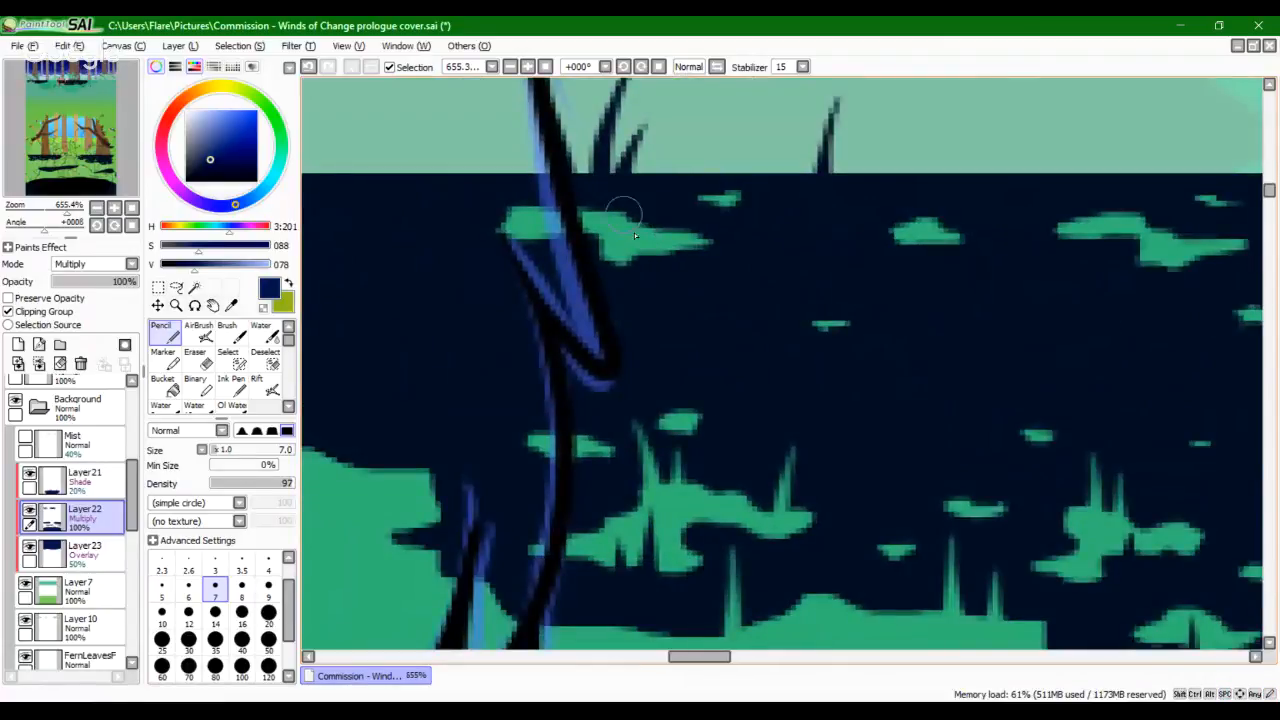
pyautogui.moveTo(621, 218); pyautogui.dragTo(622, 266)
pyautogui.hotkey('ctrl', 'z')
pyautogui.moveTo(628, 222); pyautogui.dragTo(630, 268)
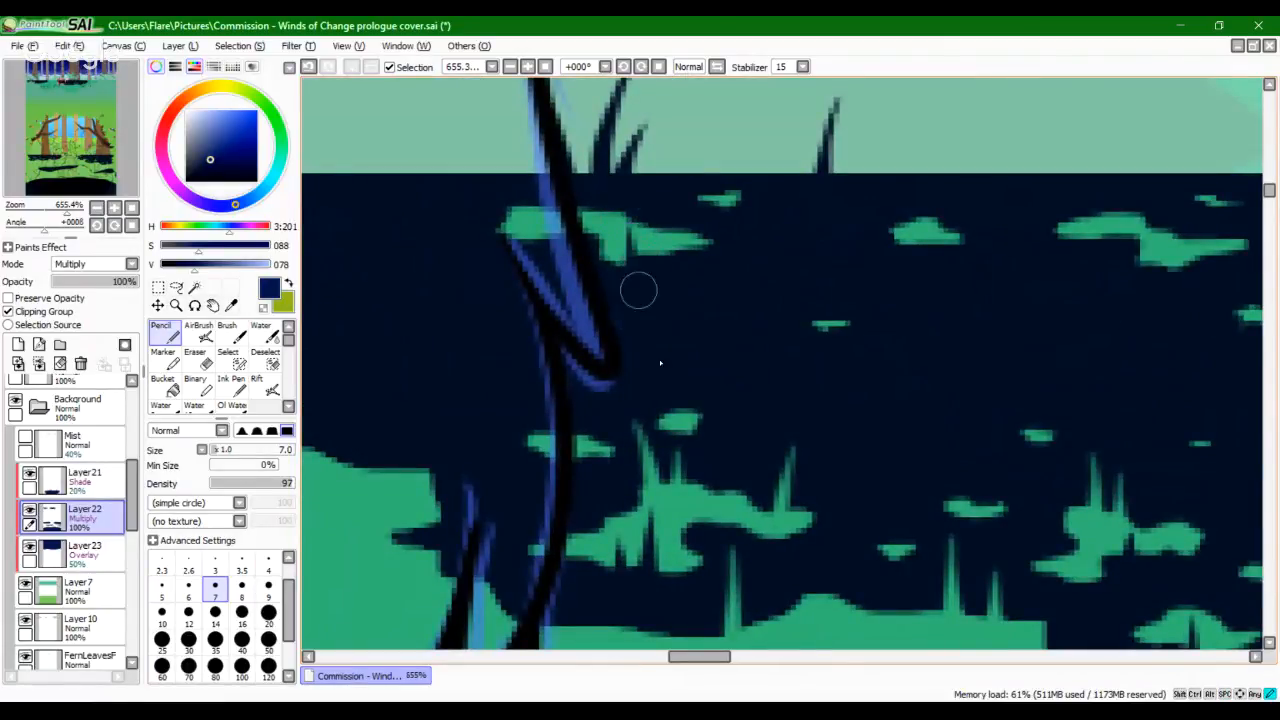
# Step: Paint dark grass blades up through the lower edges of the two far-shore islands right of the blue-outlined leg
pyautogui.moveTo(1150, 254); pyautogui.dragTo(800, 234)
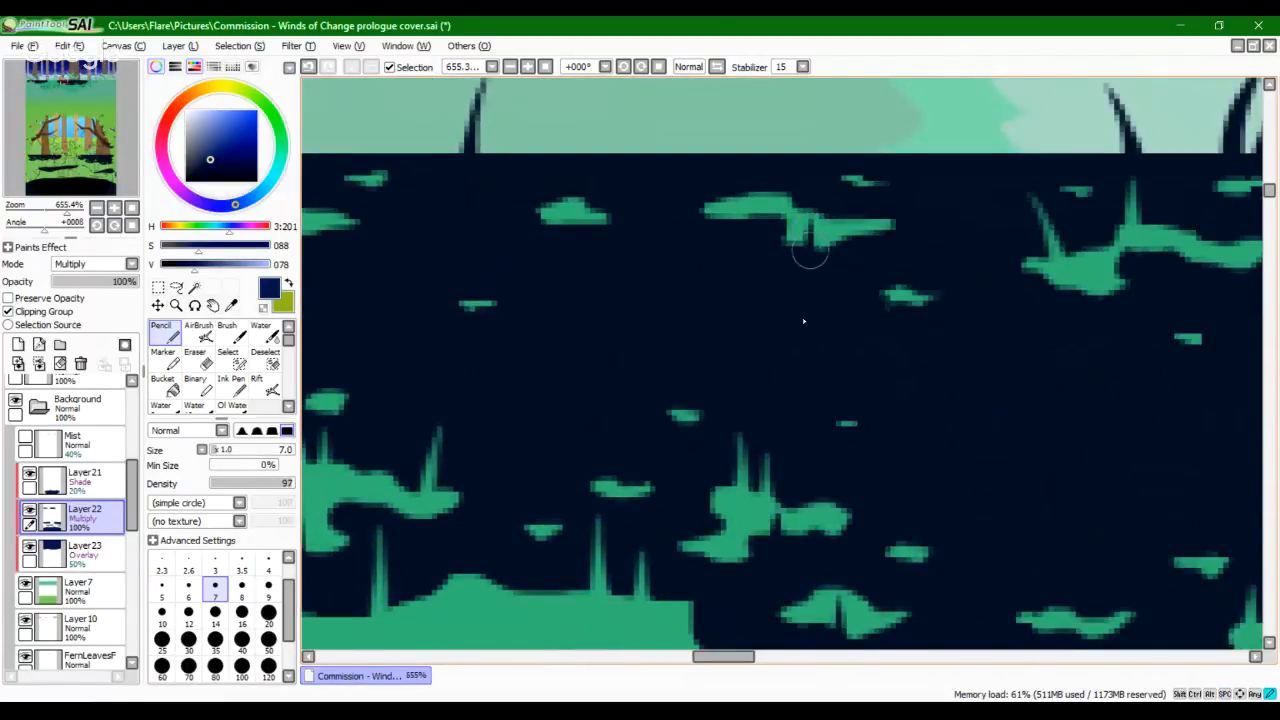
pyautogui.moveTo(1097, 448); pyautogui.dragTo(677, 389)
pyautogui.moveTo(664, 198); pyautogui.dragTo(668, 238)
pyautogui.hotkey('ctrl', 'z')
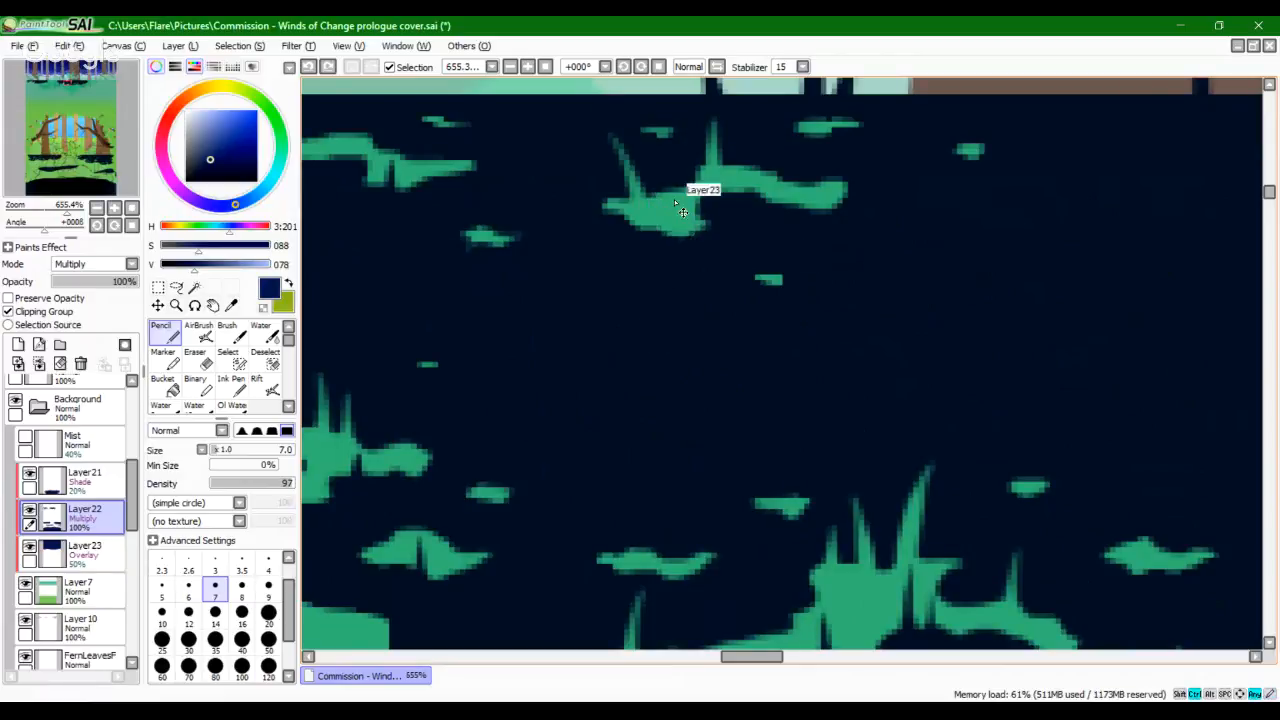
pyautogui.hotkey('ctrl', 'y')
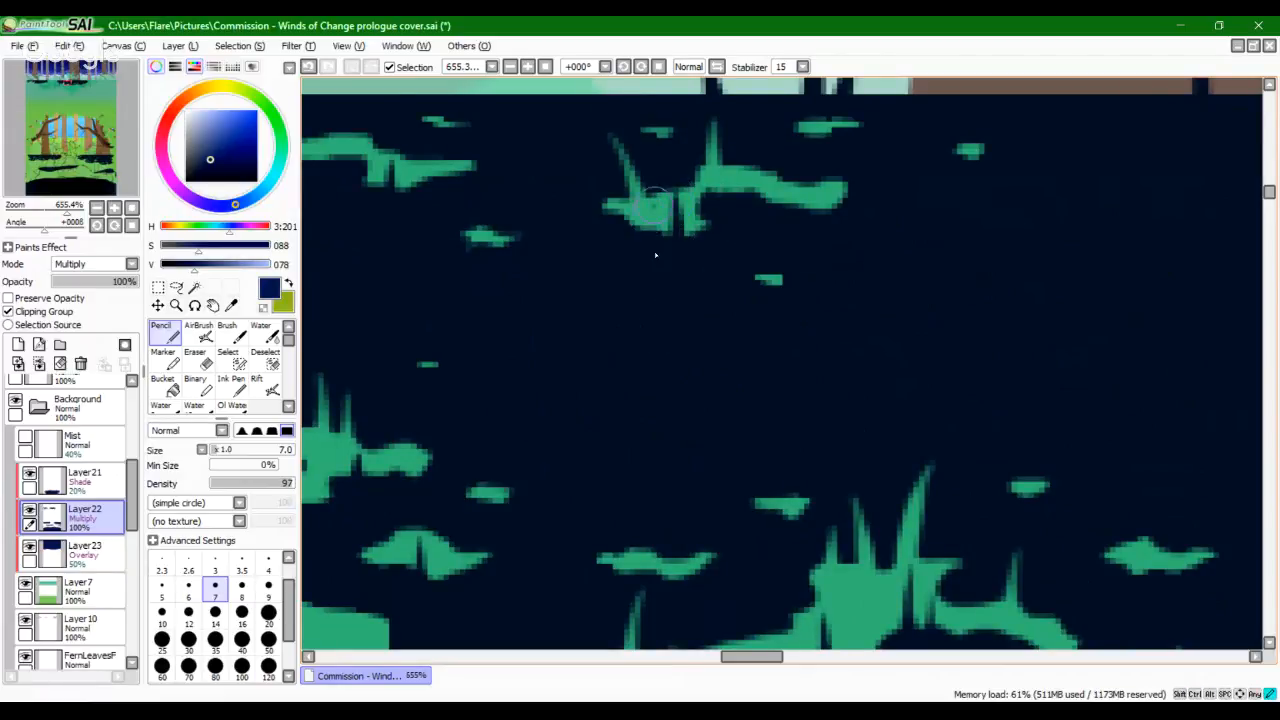
pyautogui.moveTo(656, 255); pyautogui.dragTo(656, 272)
pyautogui.moveTo(651, 220); pyautogui.dragTo(656, 246)
pyautogui.moveTo(823, 190); pyautogui.dragTo(826, 225)
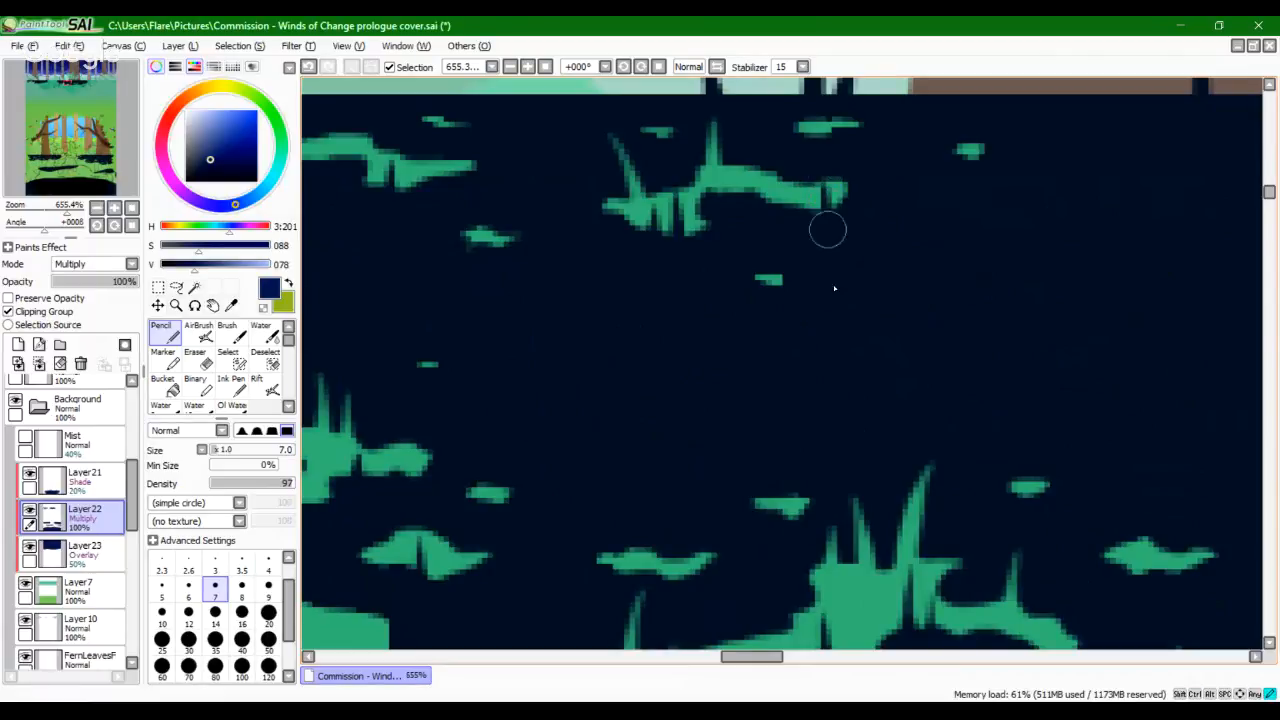
# Step: Paint dark grass blades into the underside of the large spiky island left of the brown-outlined leg, redoing poor strokes
pyautogui.moveTo(1094, 540); pyautogui.dragTo(730, 231)
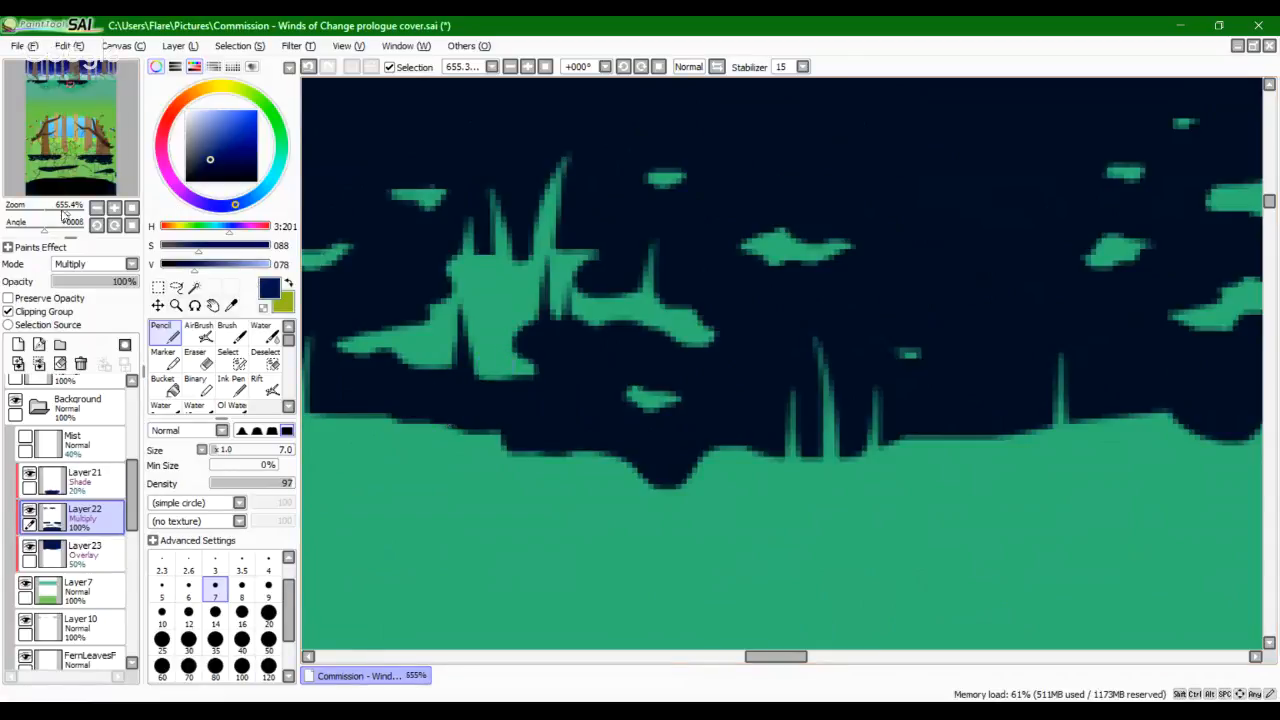
pyautogui.moveTo(63, 212); pyautogui.dragTo(51, 222)
pyautogui.moveTo(72, 177); pyautogui.dragTo(68, 224)
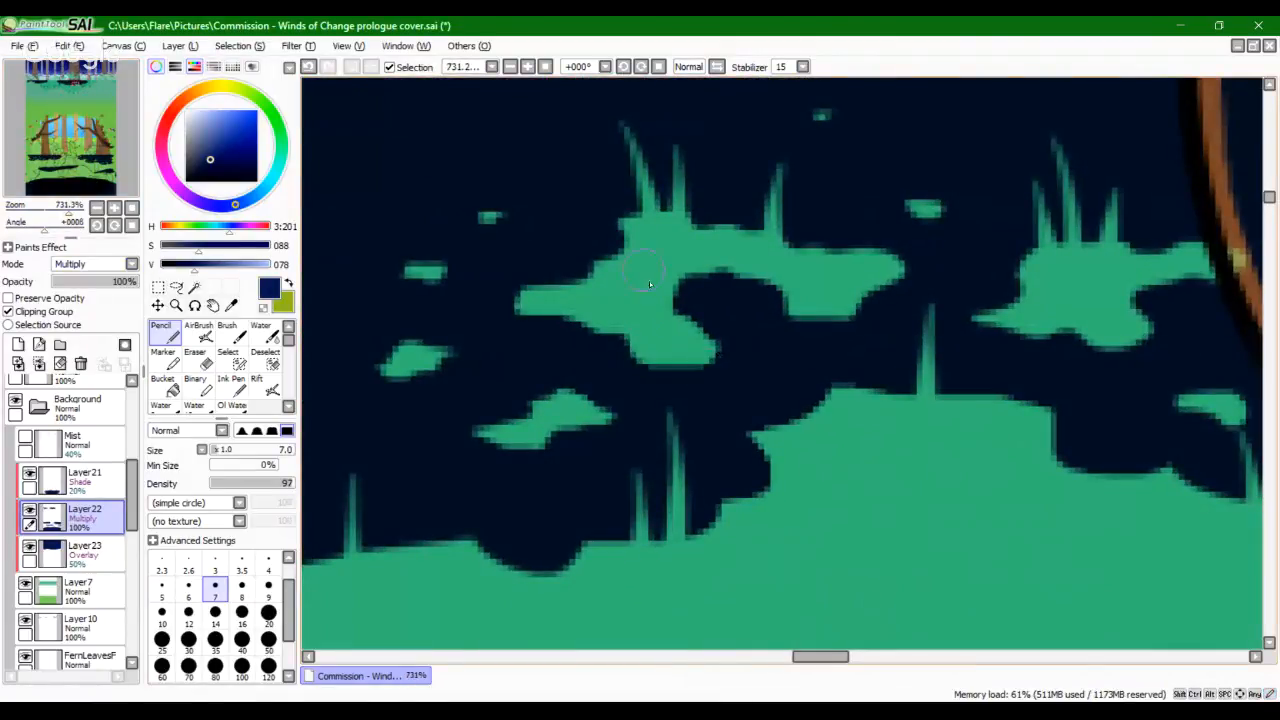
pyautogui.moveTo(650, 282); pyautogui.dragTo(651, 392)
pyautogui.hotkey('ctrl', 'z')
pyautogui.moveTo(639, 295); pyautogui.dragTo(660, 383)
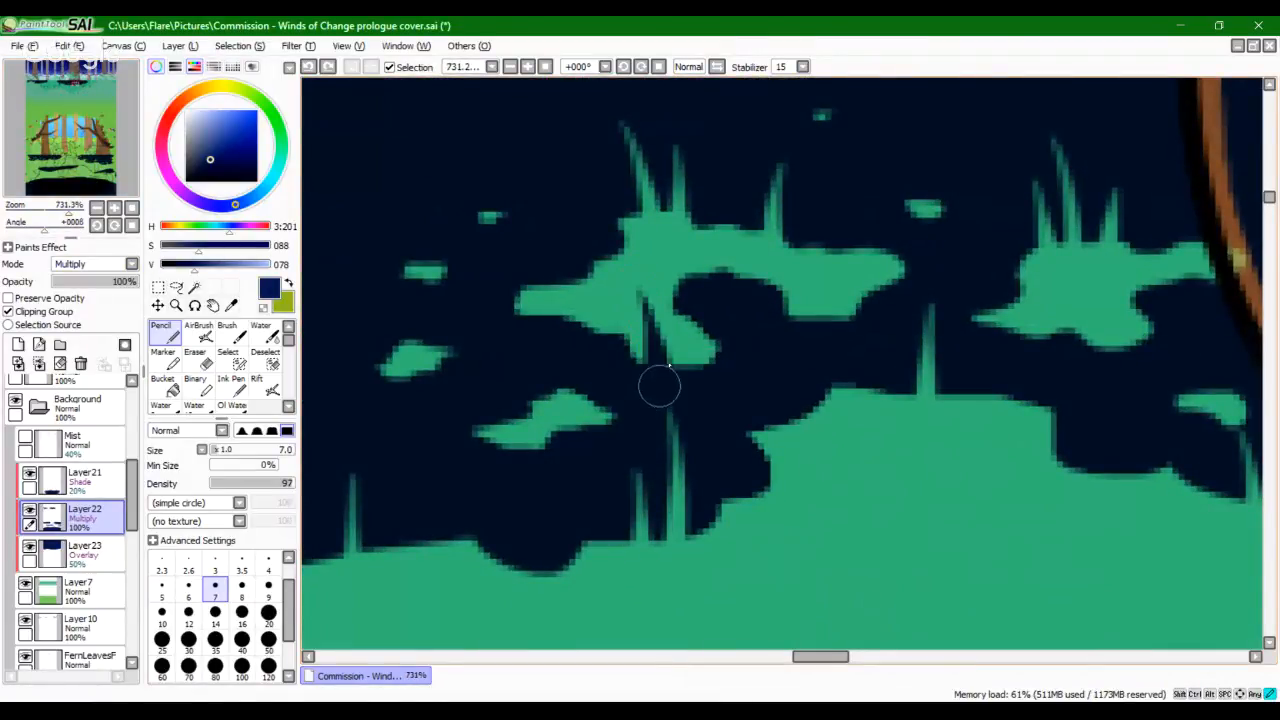
pyautogui.moveTo(686, 322); pyautogui.dragTo(686, 383)
pyautogui.hotkey('ctrl', 'z')
pyautogui.moveTo(684, 323); pyautogui.dragTo(690, 412)
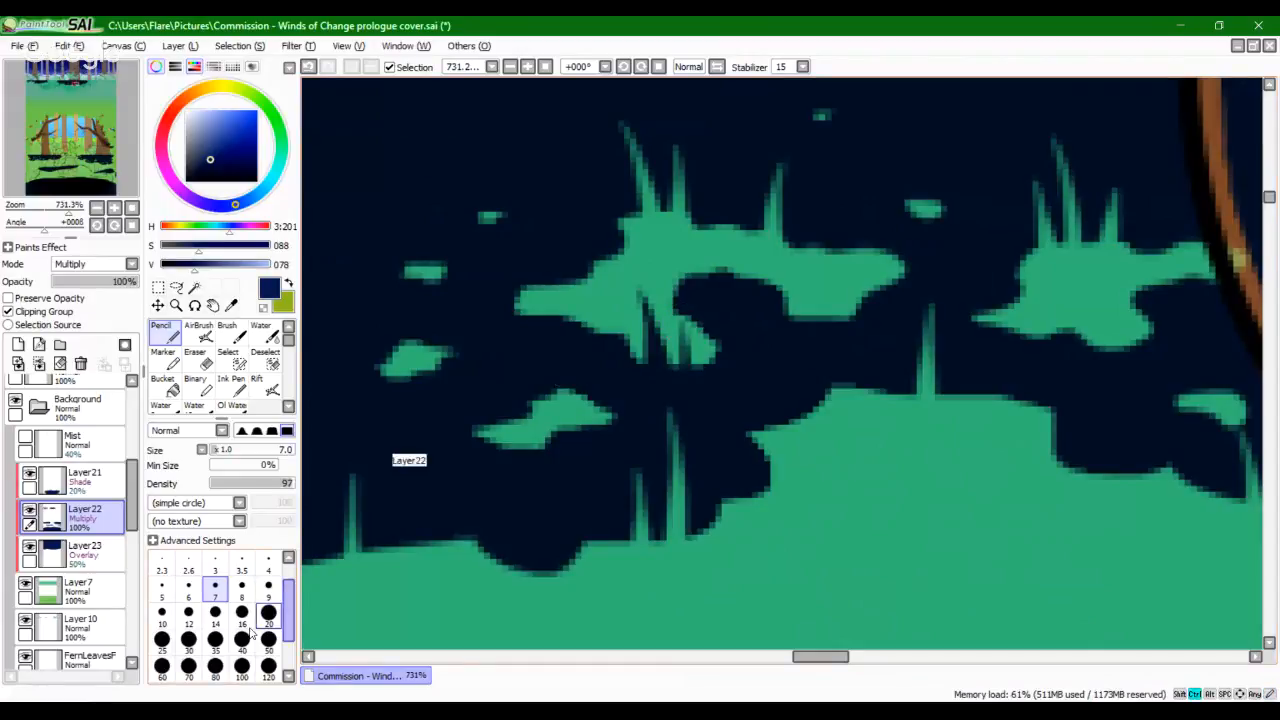
# Step: Reduce the brush size to 5, undo the last blades, and repaint finer ones on both lower lobes of the island
pyautogui.moveTo(144, 590); pyautogui.dragTo(156, 590)
pyautogui.click(174, 588)
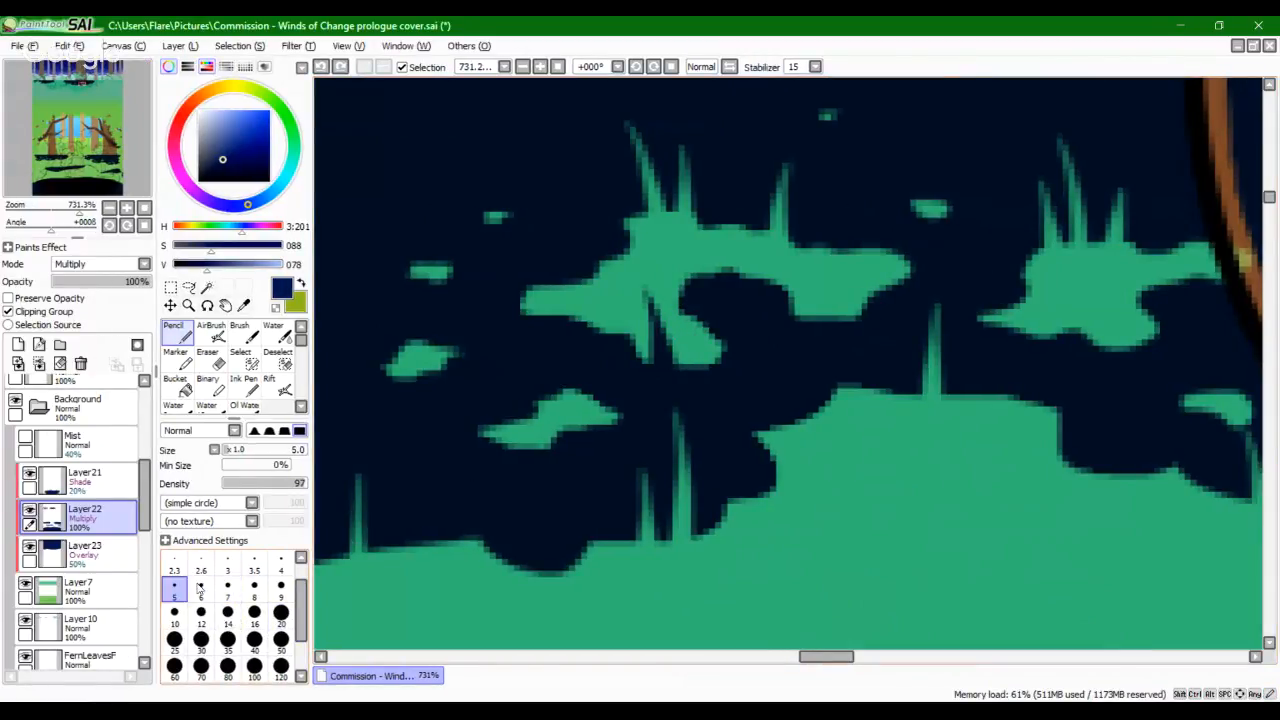
pyautogui.hotkey('ctrl', 'z')
pyautogui.hotkey('ctrl', 'z')
pyautogui.moveTo(687, 330); pyautogui.dragTo(696, 405)
pyautogui.moveTo(841, 250); pyautogui.dragTo(843, 318)
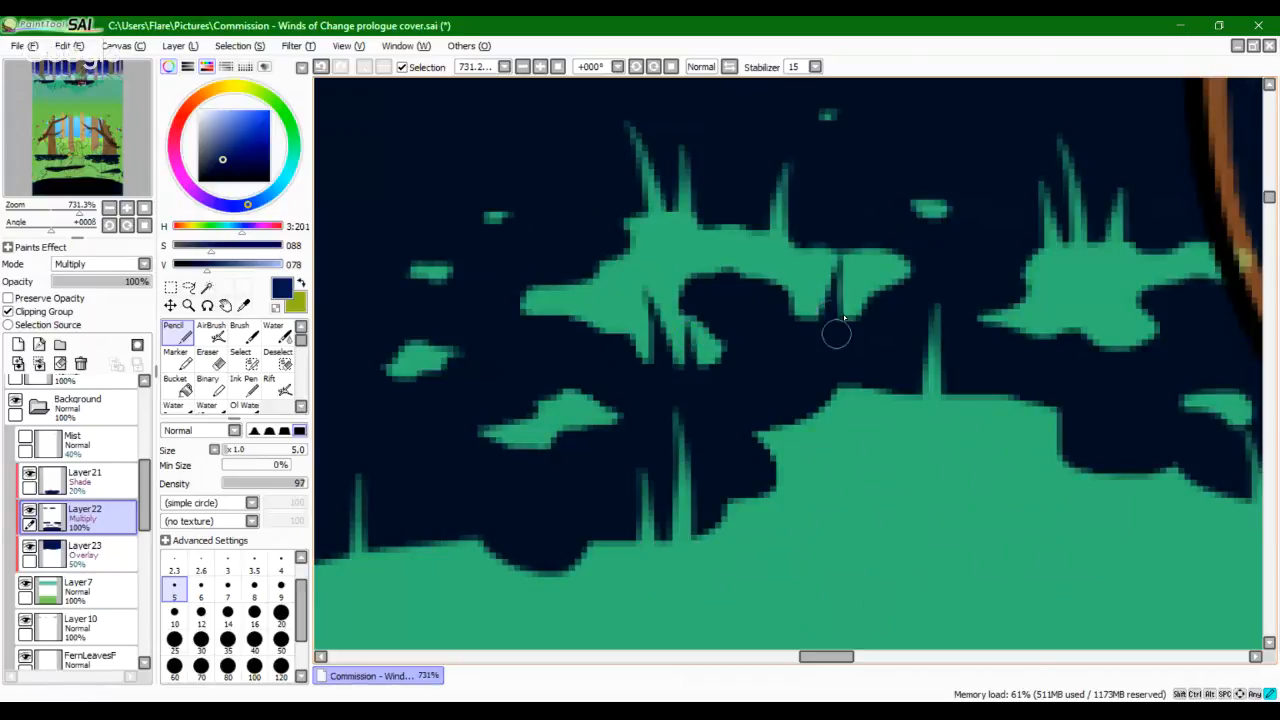
# Step: Switch to the Eraser and carve upright grass blades above the islands beside the pale fern leaves, retrying poor strokes
pyautogui.moveTo(1037, 405); pyautogui.dragTo(783, 434)
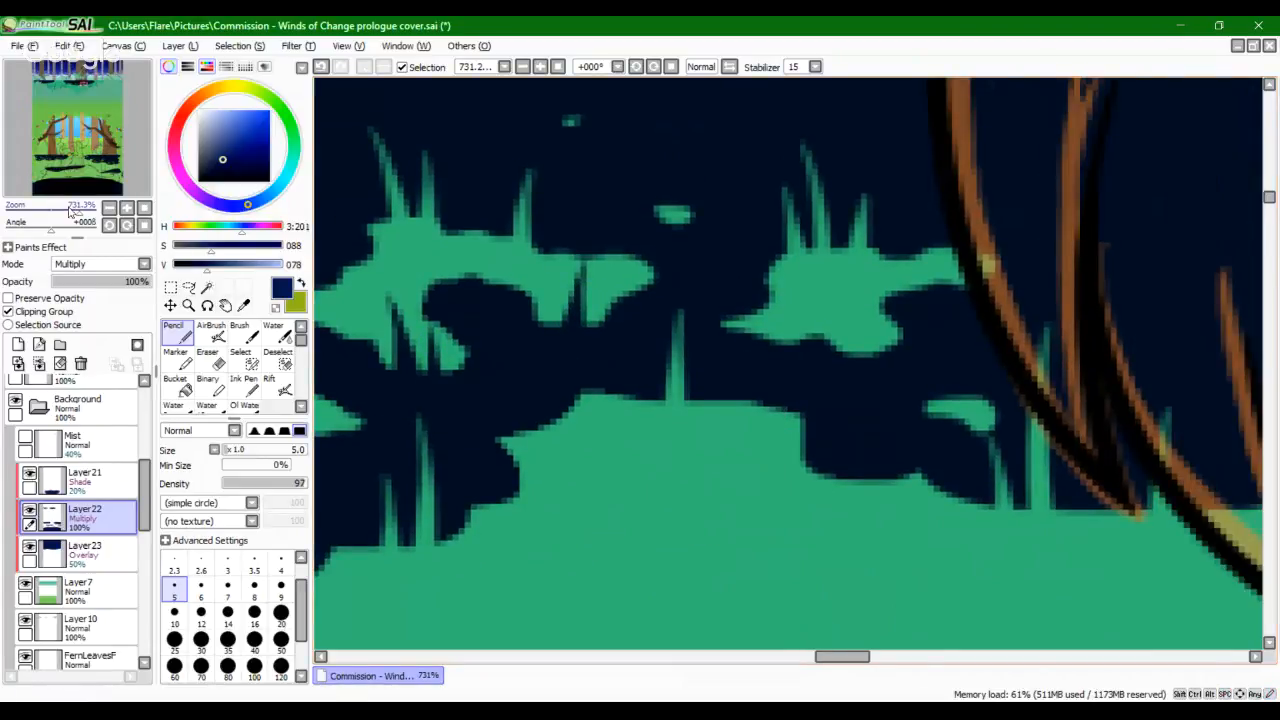
pyautogui.moveTo(79, 210); pyautogui.dragTo(55, 219)
pyautogui.moveTo(105, 180); pyautogui.dragTo(77, 212)
pyautogui.moveTo(454, 520); pyautogui.dragTo(470, 488)
pyautogui.click(207, 357)
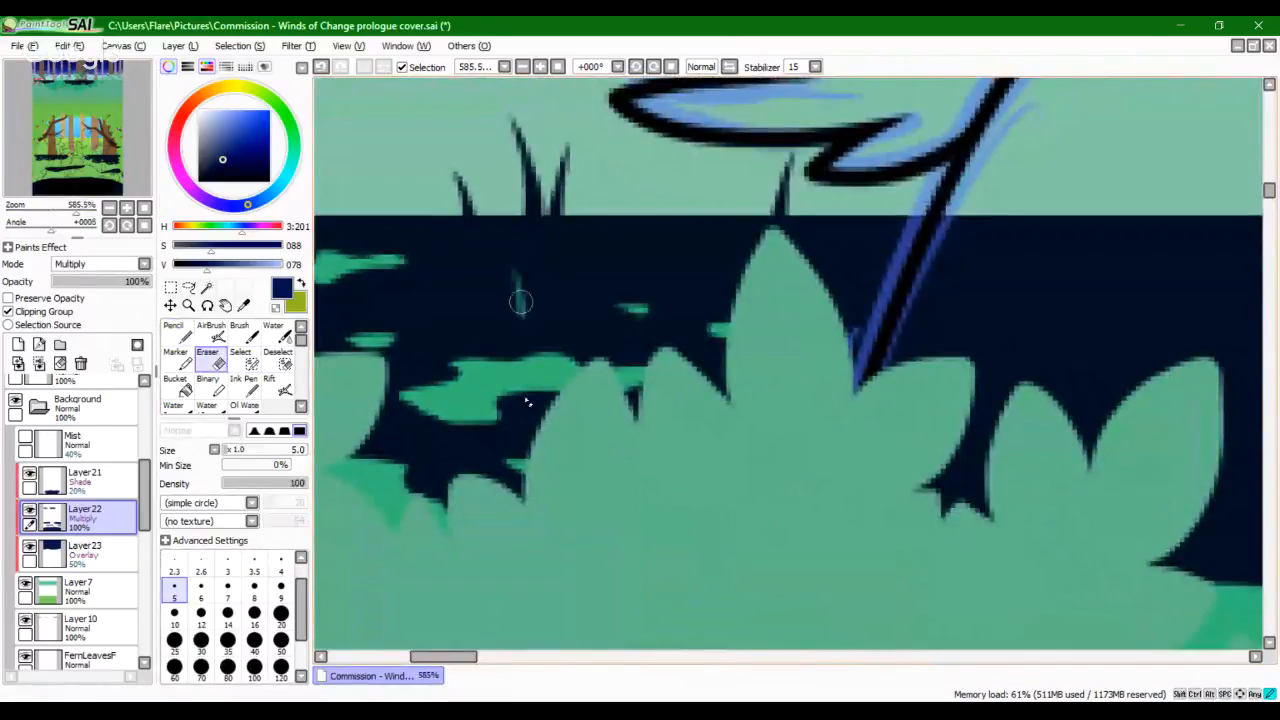
pyautogui.moveTo(515, 281)
pyautogui.mouseDown()
pyautogui.moveTo(528, 330)
pyautogui.moveTo(654, 254)
pyautogui.mouseUp()
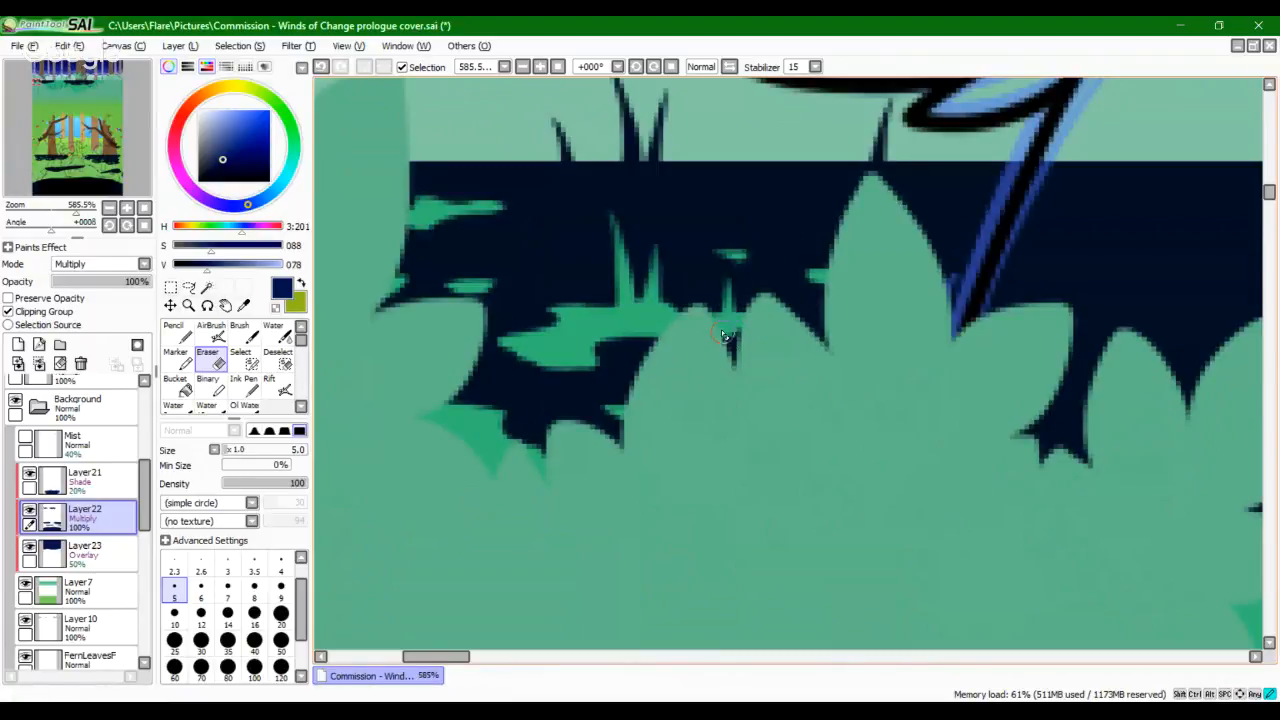
pyautogui.moveTo(435, 178); pyautogui.dragTo(426, 240)
pyautogui.hotkey('ctrl', 'z')
pyautogui.moveTo(434, 172); pyautogui.dragTo(433, 225)
pyautogui.hotkey('ctrl', 'z')
# Step: Erase thin upright grass blades above the shoreline between the pale fern leaves, redoing strokes until they taper well
pyautogui.moveTo(552, 383); pyautogui.dragTo(545, 550)
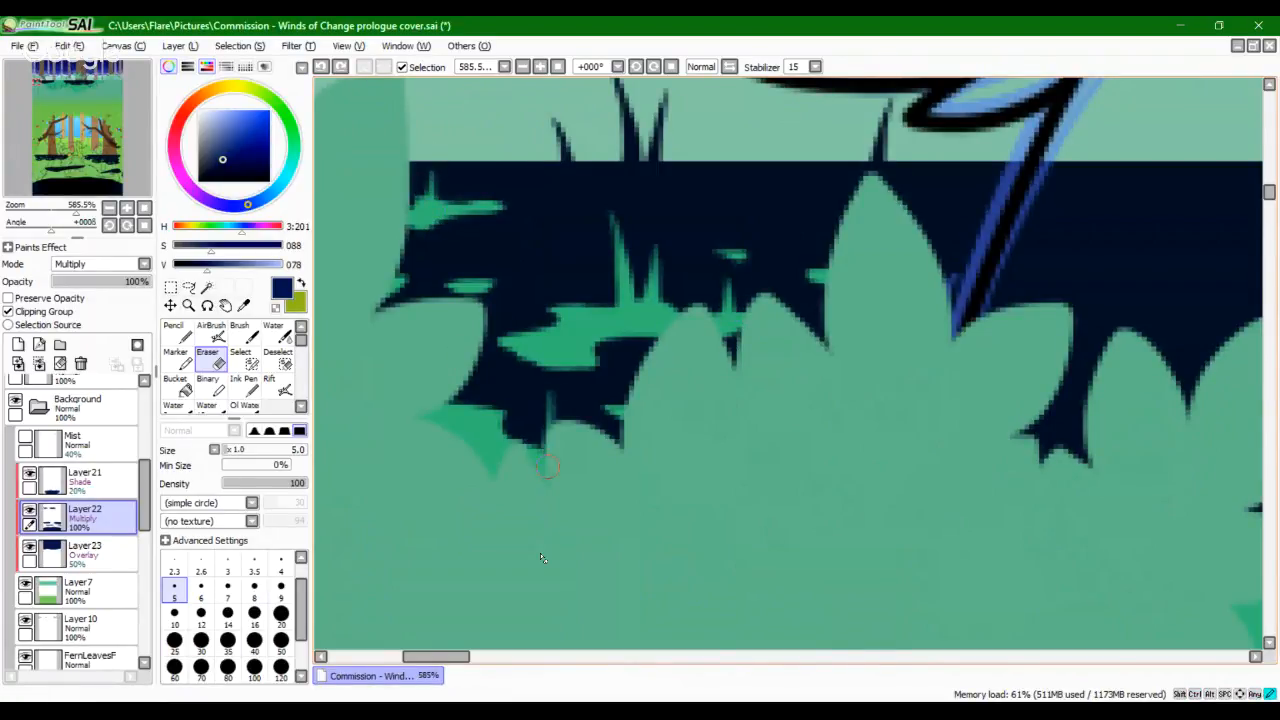
pyautogui.hotkey('ctrl', 'z')
pyautogui.moveTo(557, 378); pyautogui.dragTo(566, 519)
pyautogui.hotkey('ctrl', 'z')
pyautogui.moveTo(553, 380); pyautogui.dragTo(562, 527)
pyautogui.moveTo(588, 396); pyautogui.dragTo(600, 548)
pyautogui.hotkey('ctrl', 'z')
pyautogui.moveTo(585, 400); pyautogui.dragTo(586, 492)
pyautogui.hotkey('ctrl', 'z')
pyautogui.hotkey('ctrl', 'z')
pyautogui.moveTo(588, 398); pyautogui.dragTo(592, 481)
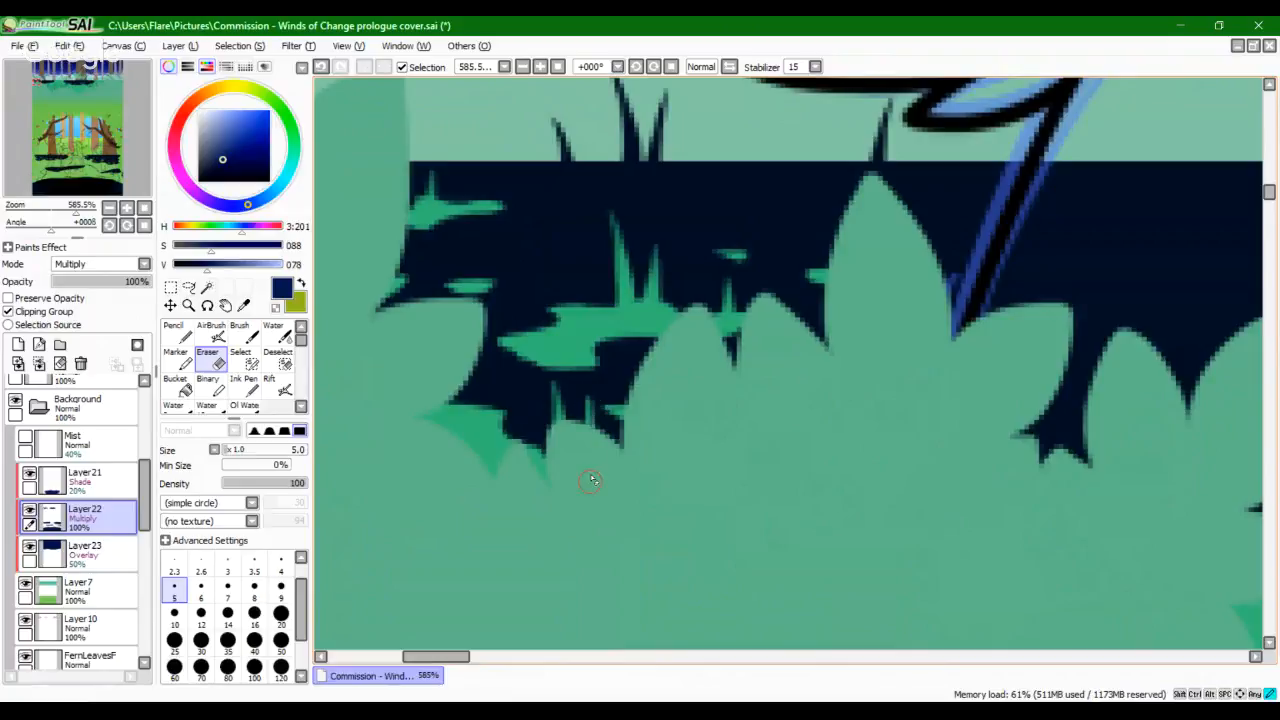
pyautogui.moveTo(551, 376); pyautogui.dragTo(563, 486)
pyautogui.hotkey('ctrl', 'z')
pyautogui.moveTo(480, 357); pyautogui.dragTo(481, 482)
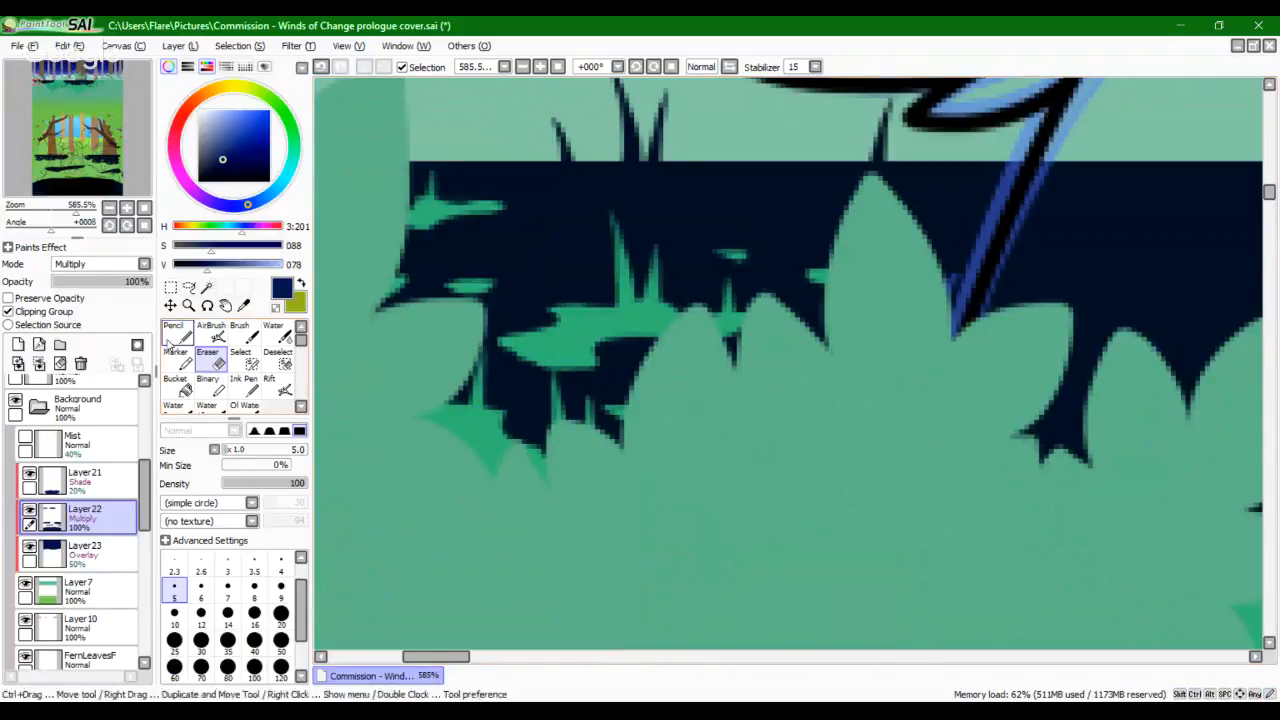
# Step: Switch back to the Pencil and paint a dark grass blade through the underside of the island beside the fern leaves
pyautogui.press('n')
pyautogui.hotkey('ctrl', 'z')
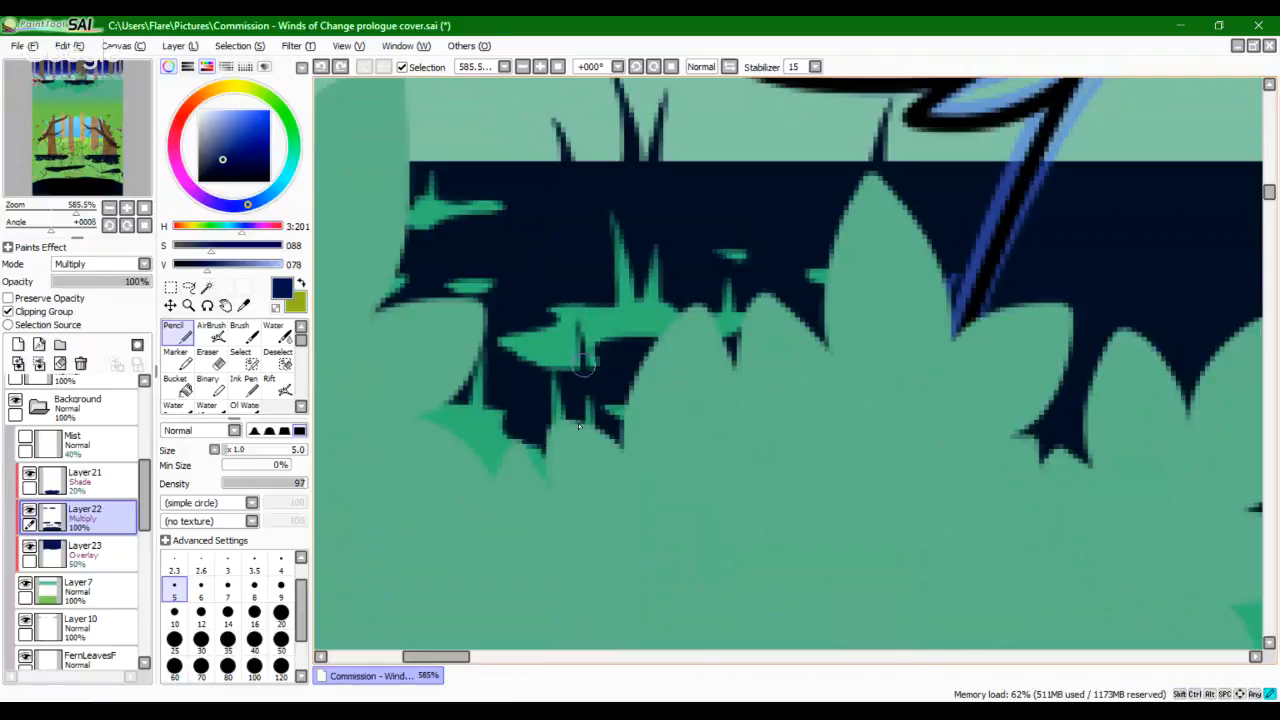
pyautogui.moveTo(579, 426); pyautogui.dragTo(583, 398)
pyautogui.hotkey('ctrl', 'z')
pyautogui.moveTo(570, 311); pyautogui.dragTo(583, 401)
pyautogui.hotkey('ctrl', 'z')
pyautogui.moveTo(570, 305)
pyautogui.mouseDown()
pyautogui.moveTo(576, 398)
pyautogui.moveTo(601, 333)
pyautogui.moveTo(566, 380)
pyautogui.moveTo(587, 390)
pyautogui.mouseUp()
pyautogui.hotkey('ctrl', 'z')
# Step: Review the painted ponds and islands across the whole cover at several zoom levels
pyautogui.moveTo(699, 353); pyautogui.dragTo(509, 363)
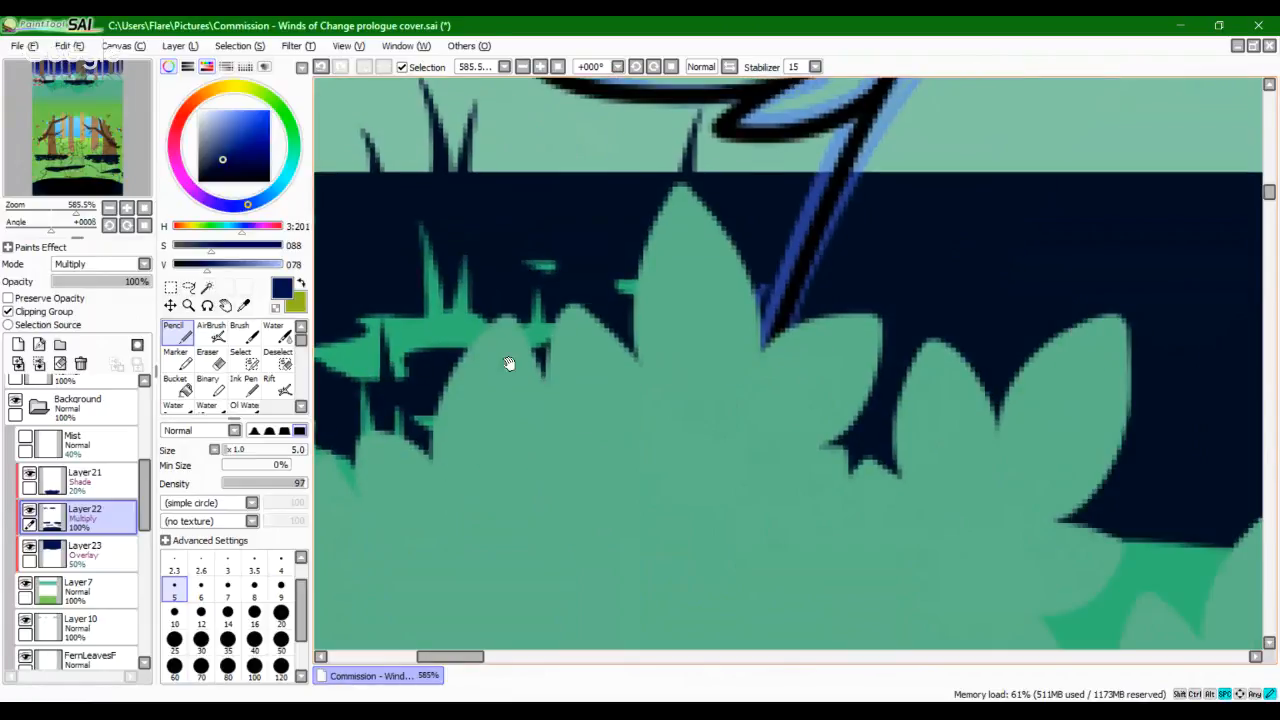
pyautogui.moveTo(74, 211); pyautogui.dragTo(56, 211)
pyautogui.moveTo(100, 168)
pyautogui.mouseDown()
pyautogui.moveTo(113, 177)
pyautogui.moveTo(114, 153)
pyautogui.mouseUp()
pyautogui.moveTo(56, 211); pyautogui.dragTo(51, 211)
pyautogui.moveTo(96, 161); pyautogui.dragTo(164, 163)
pyautogui.click(144, 208)
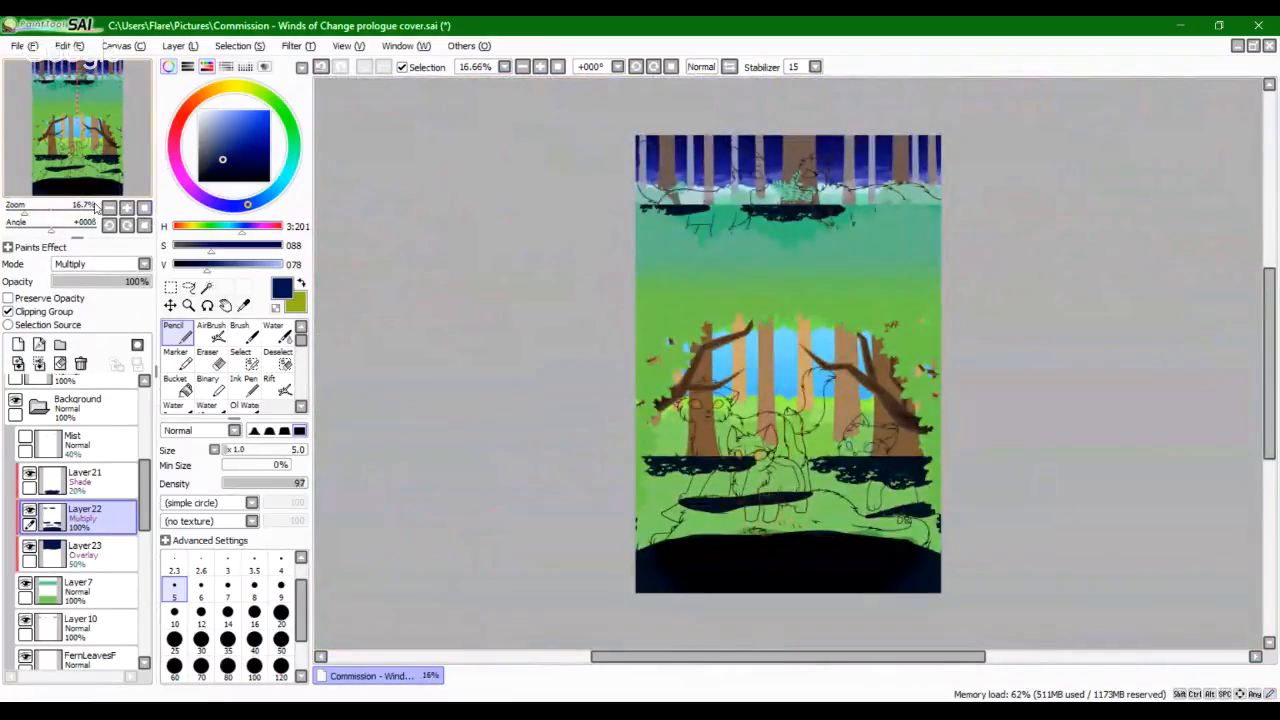
pyautogui.click(33, 211)
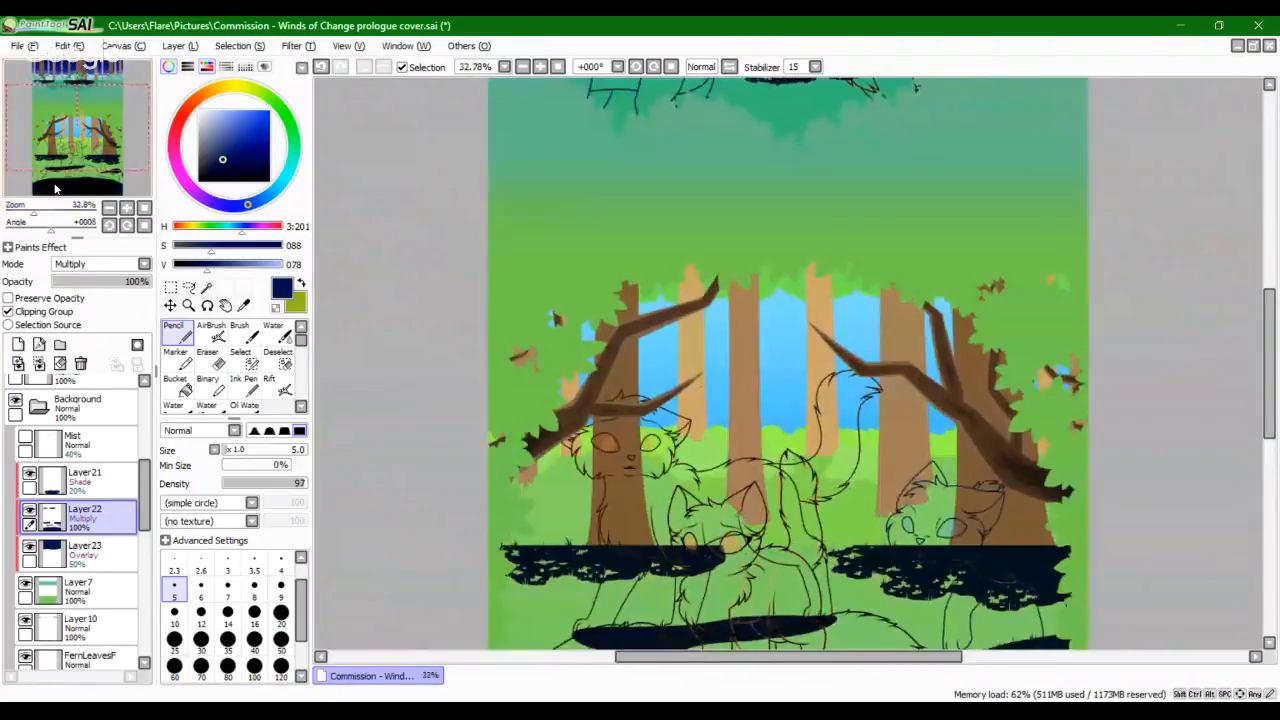
pyautogui.moveTo(55, 188)
pyautogui.mouseDown()
pyautogui.moveTo(97, 143)
pyautogui.moveTo(69, 147)
pyautogui.mouseUp()
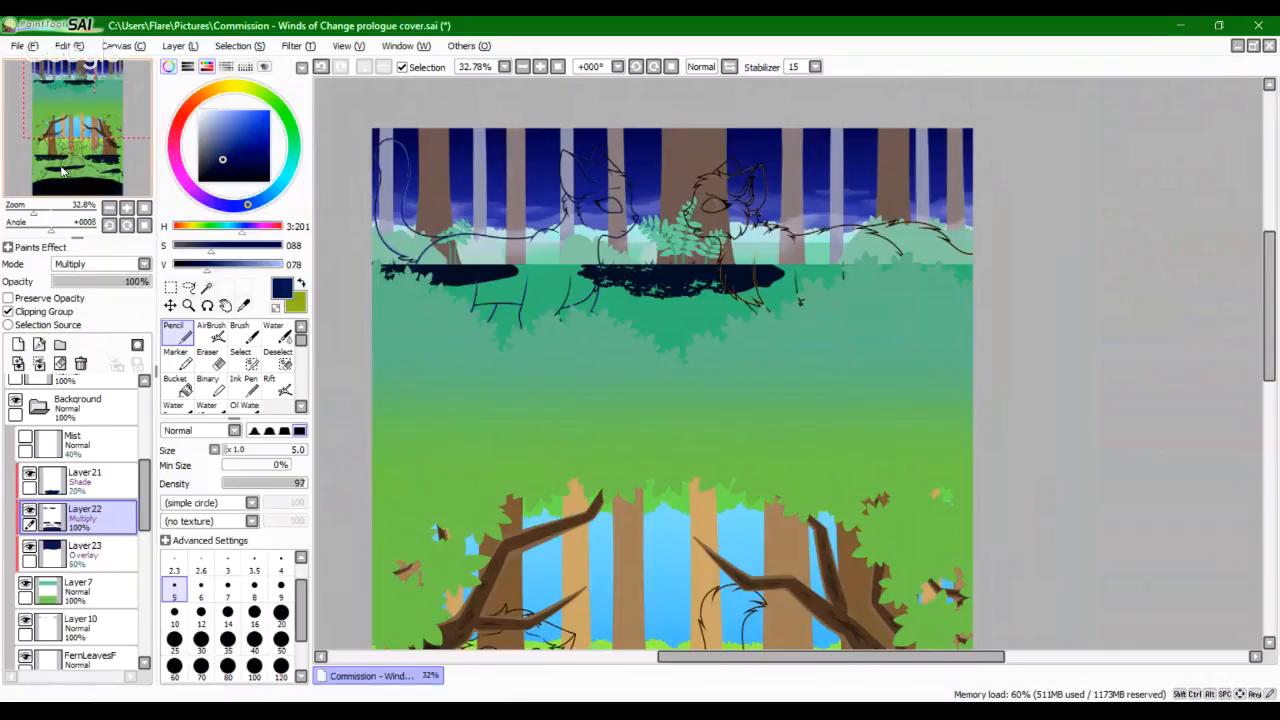
pyautogui.click(144, 209)
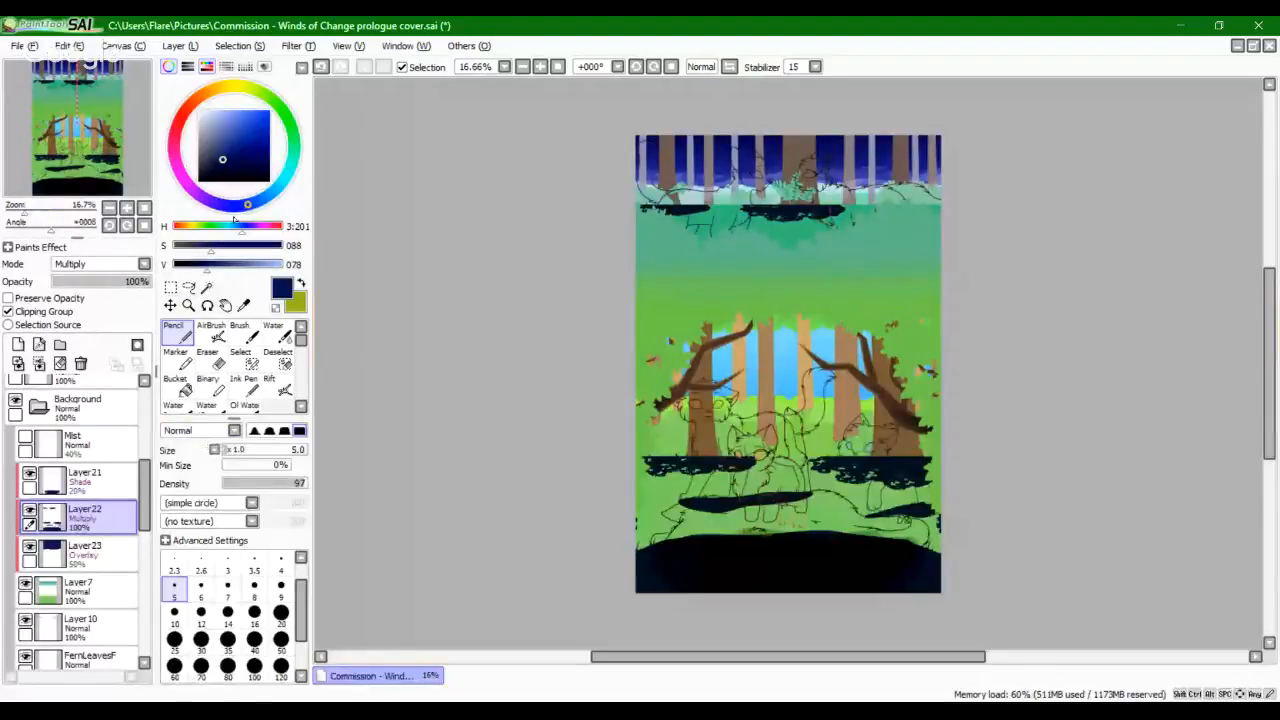
pyautogui.moveTo(25, 210); pyautogui.dragTo(31, 210)
pyautogui.moveTo(78, 171); pyautogui.dragTo(87, 152)
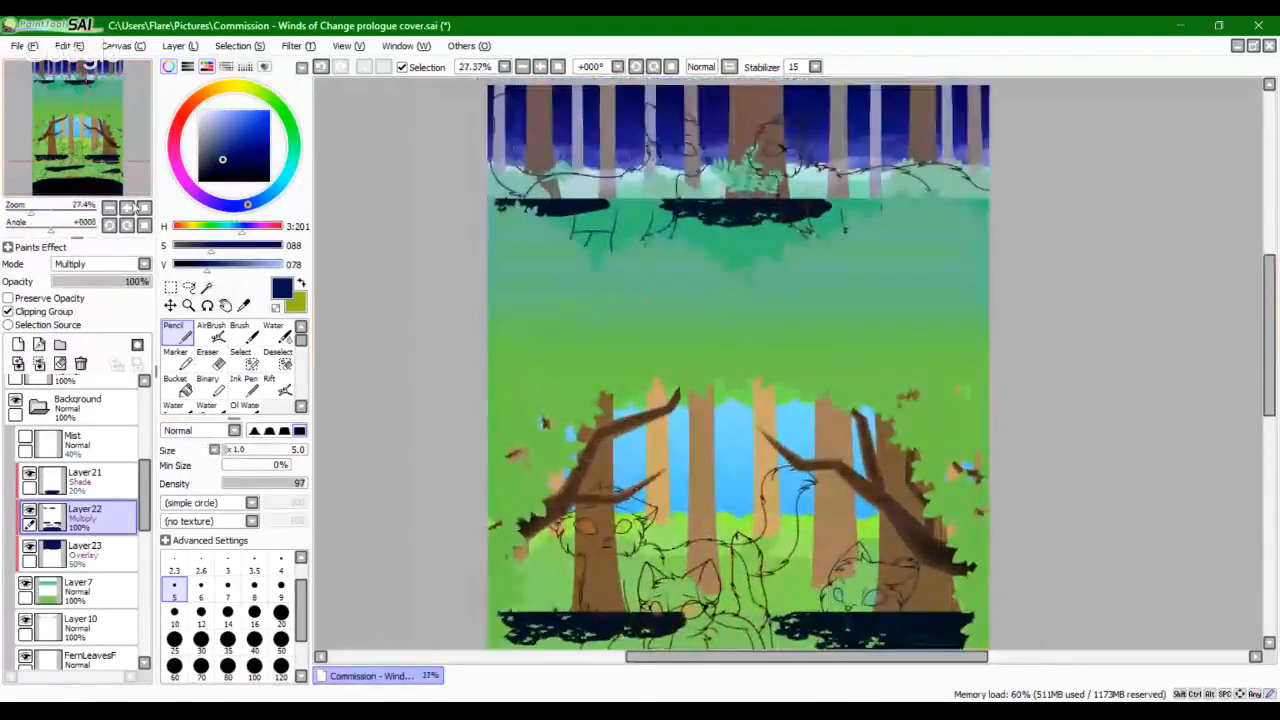
pyautogui.click(142, 208)
pyautogui.moveTo(27, 211); pyautogui.dragTo(36, 211)
pyautogui.moveTo(110, 165)
pyautogui.mouseDown()
pyautogui.moveTo(117, 146)
pyautogui.moveTo(126, 207)
pyautogui.moveTo(118, 173)
pyautogui.mouseUp()
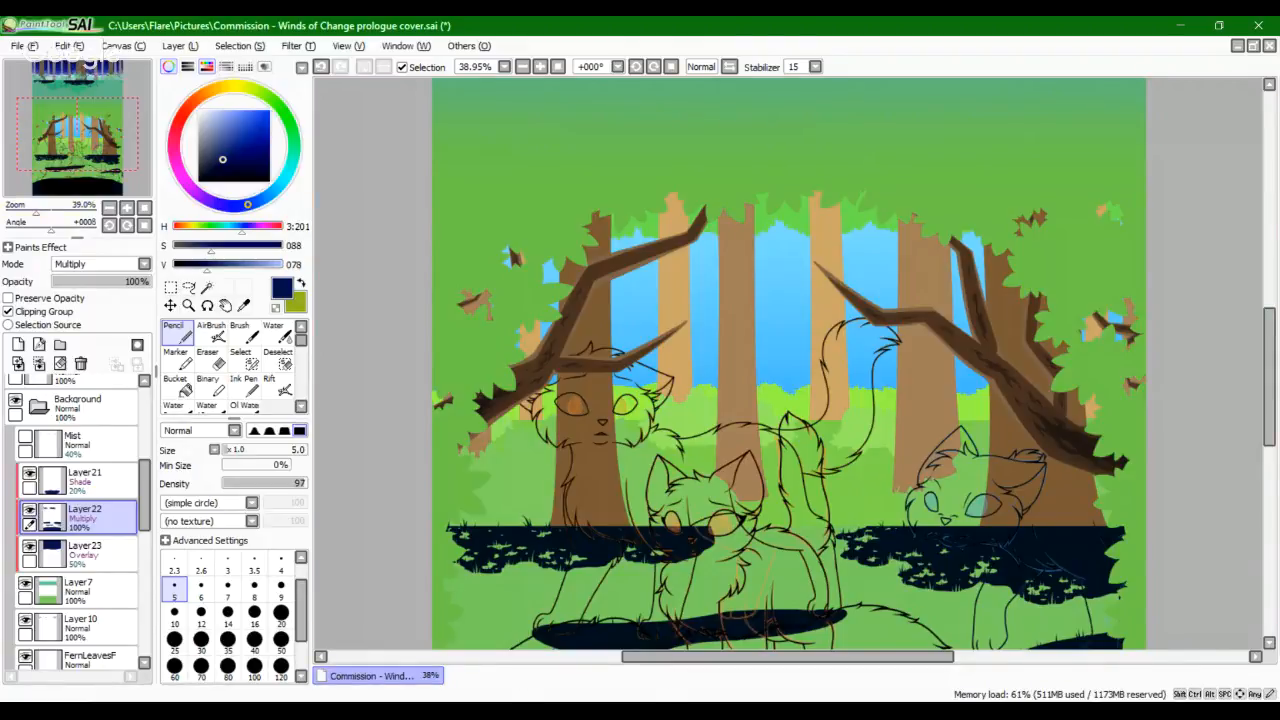
pyautogui.click(27, 215)
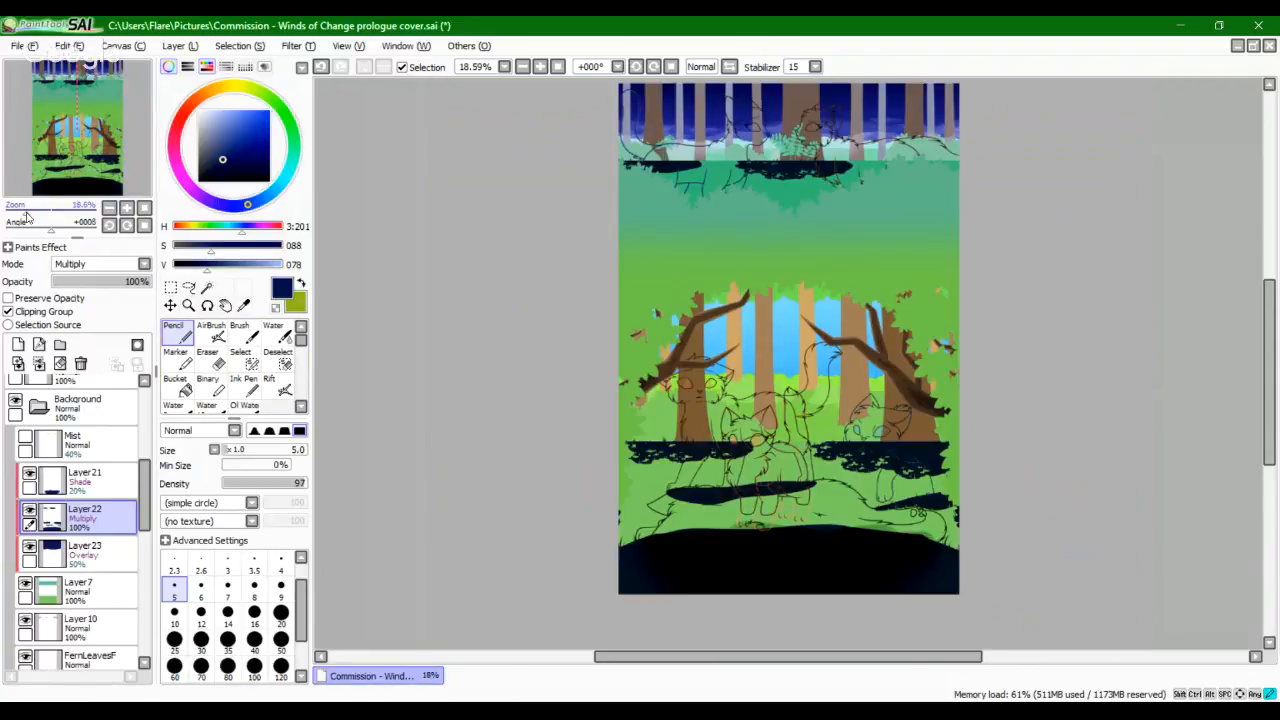
pyautogui.moveTo(27, 215); pyautogui.dragTo(31, 215)
pyautogui.moveTo(101, 159)
pyautogui.mouseDown()
pyautogui.moveTo(126, 191)
pyautogui.moveTo(114, 120)
pyautogui.moveTo(108, 139)
pyautogui.mouseUp()
# Step: Lower the opacity of the Multiply layer Layer22 to 20%
pyautogui.moveTo(114, 281); pyautogui.dragTo(75, 298)
pyautogui.click(301, 283)
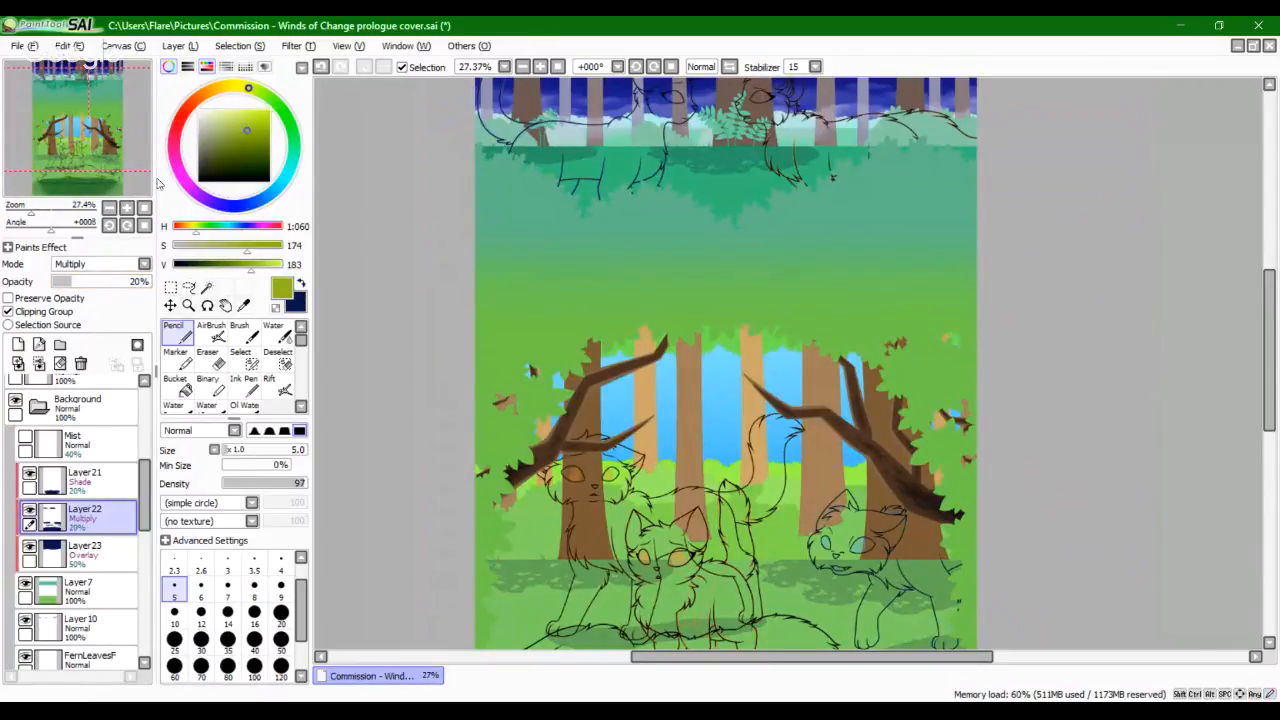
pyautogui.moveTo(82, 126)
pyautogui.mouseDown()
pyautogui.moveTo(80, 108)
pyautogui.moveTo(101, 193)
pyautogui.moveTo(100, 124)
pyautogui.mouseUp()
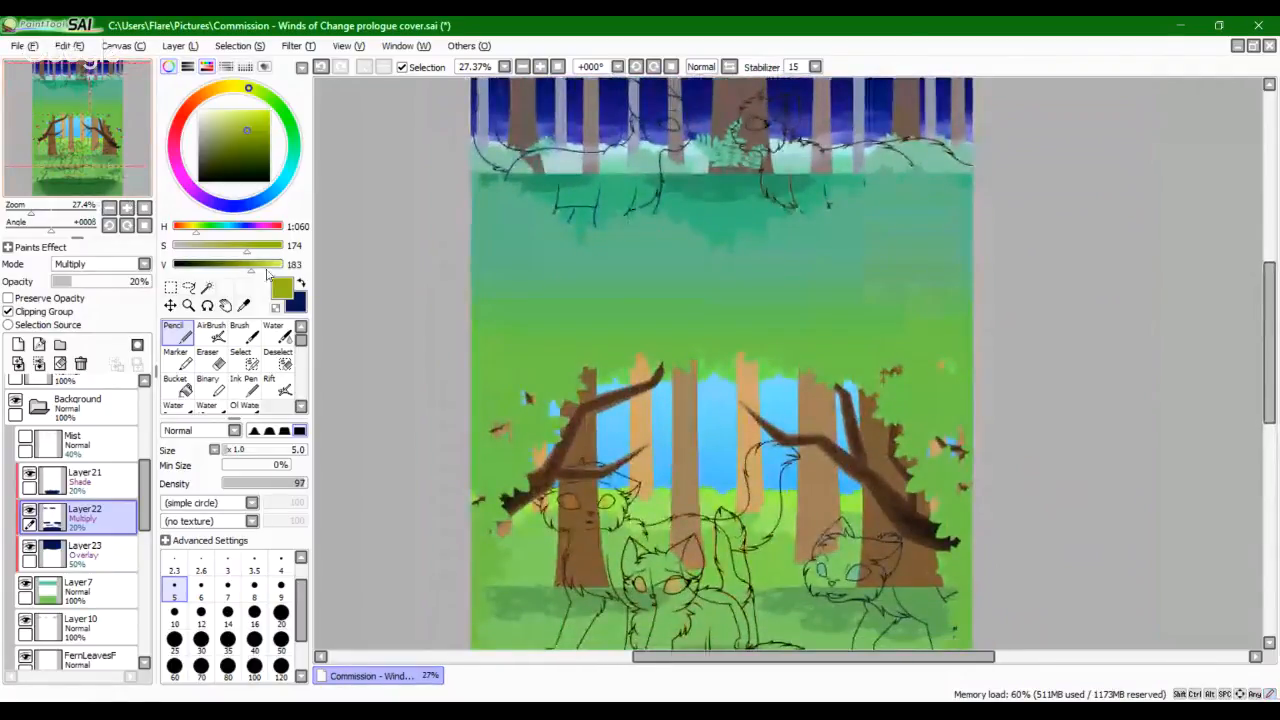
pyautogui.click(301, 285)
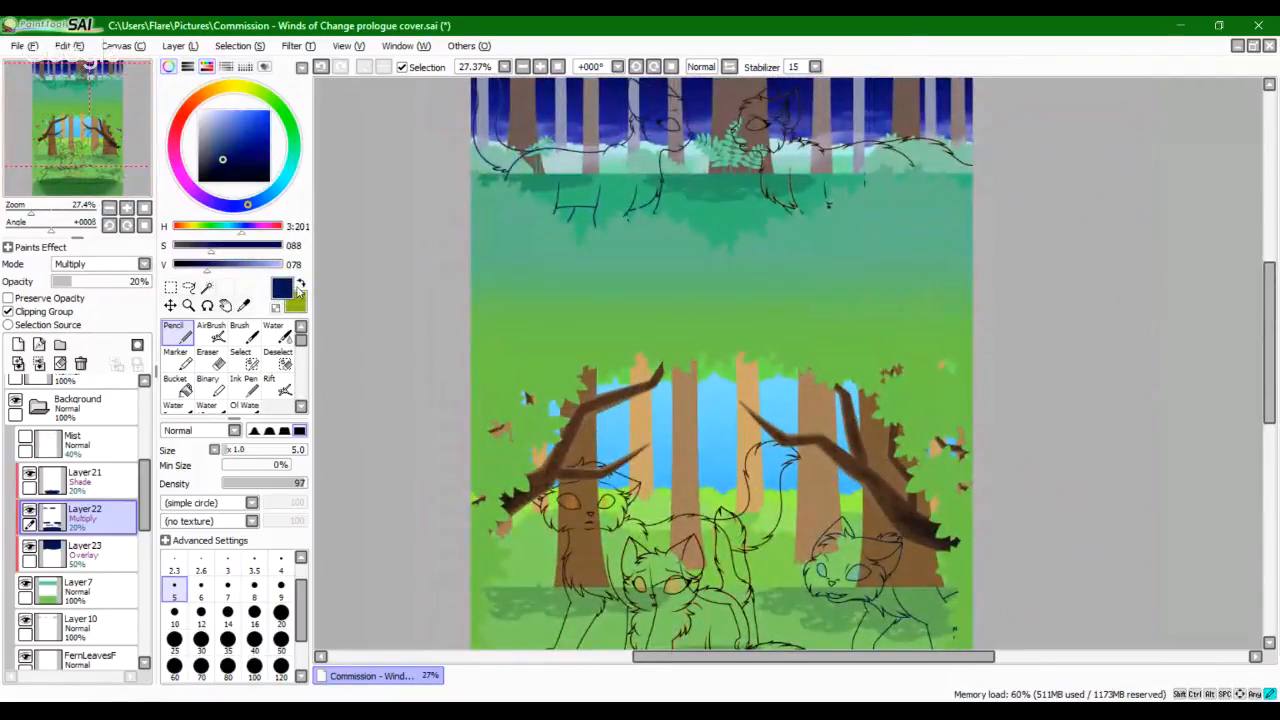
pyautogui.click(301, 285)
# Step: Set Layer23 to Normal at 100% opacity to sample its dark blue as the drawing colour, and restore Overlay at 50%
pyautogui.click(85, 550)
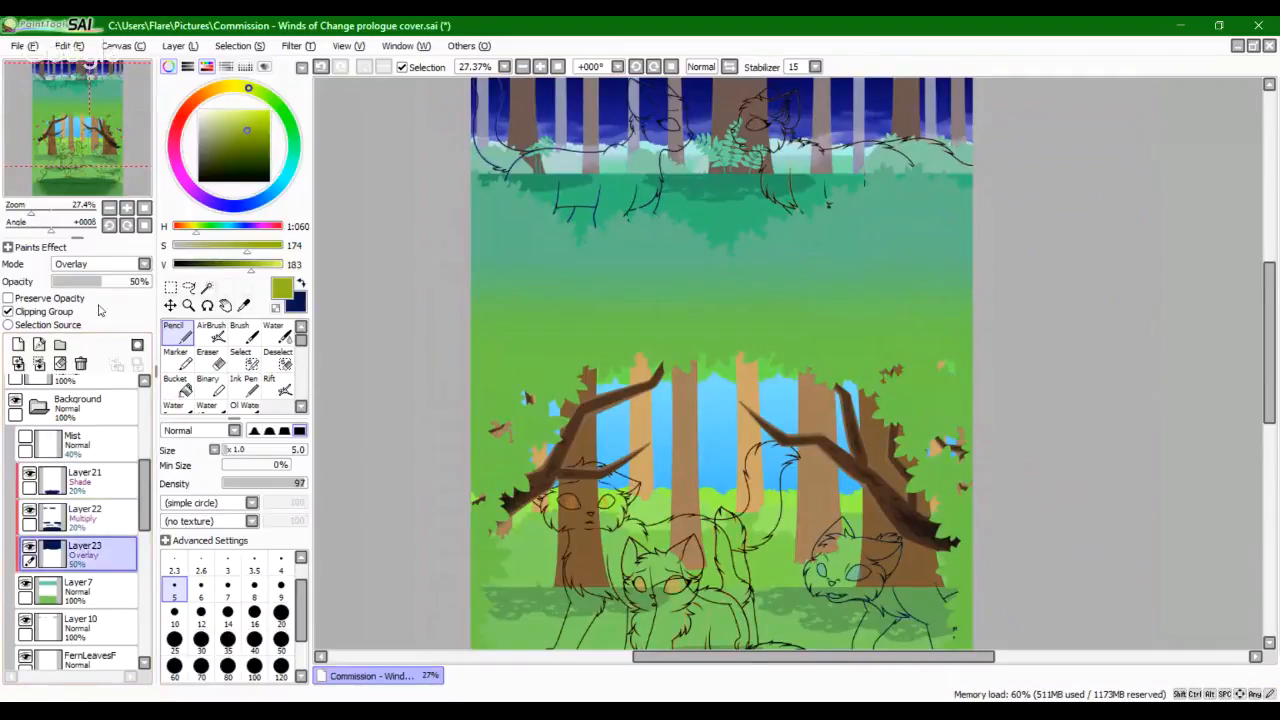
pyautogui.click(143, 281)
pyautogui.click(143, 264)
pyautogui.click(85, 282)
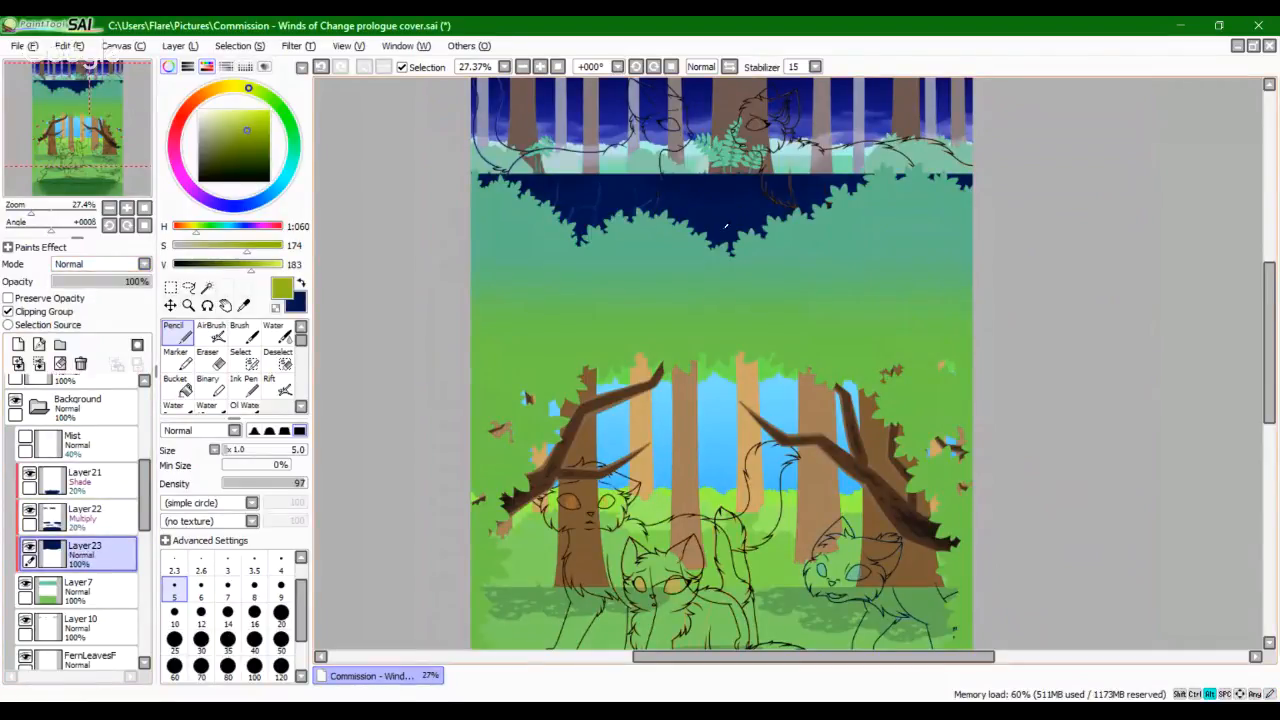
pyautogui.keyDown('alt'); pyautogui.click(749, 188); pyautogui.keyUp('alt')
pyautogui.hotkey('ctrl', 'z')
pyautogui.click(101, 281)
# Step: Examine the softened pond shading against the rest of the full cover
pyautogui.moveTo(36, 212); pyautogui.dragTo(30, 216)
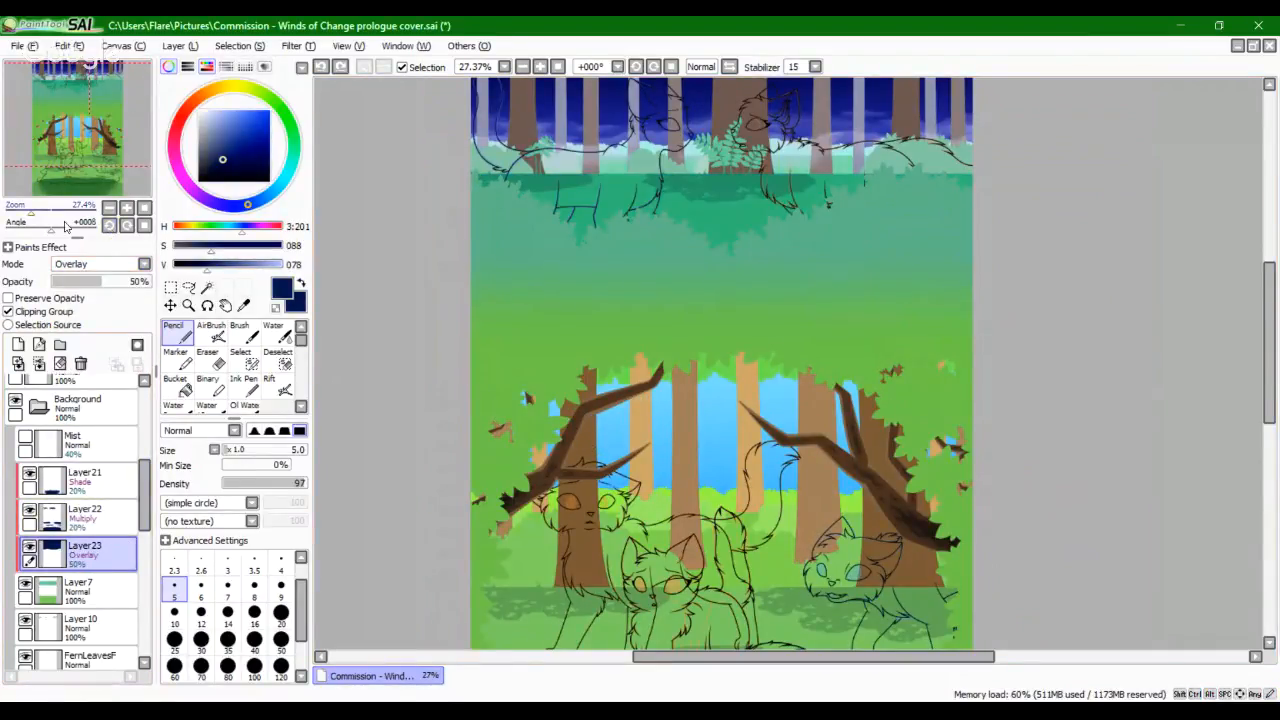
pyautogui.moveTo(66, 164)
pyautogui.mouseDown()
pyautogui.moveTo(70, 142)
pyautogui.moveTo(73, 164)
pyautogui.mouseUp()
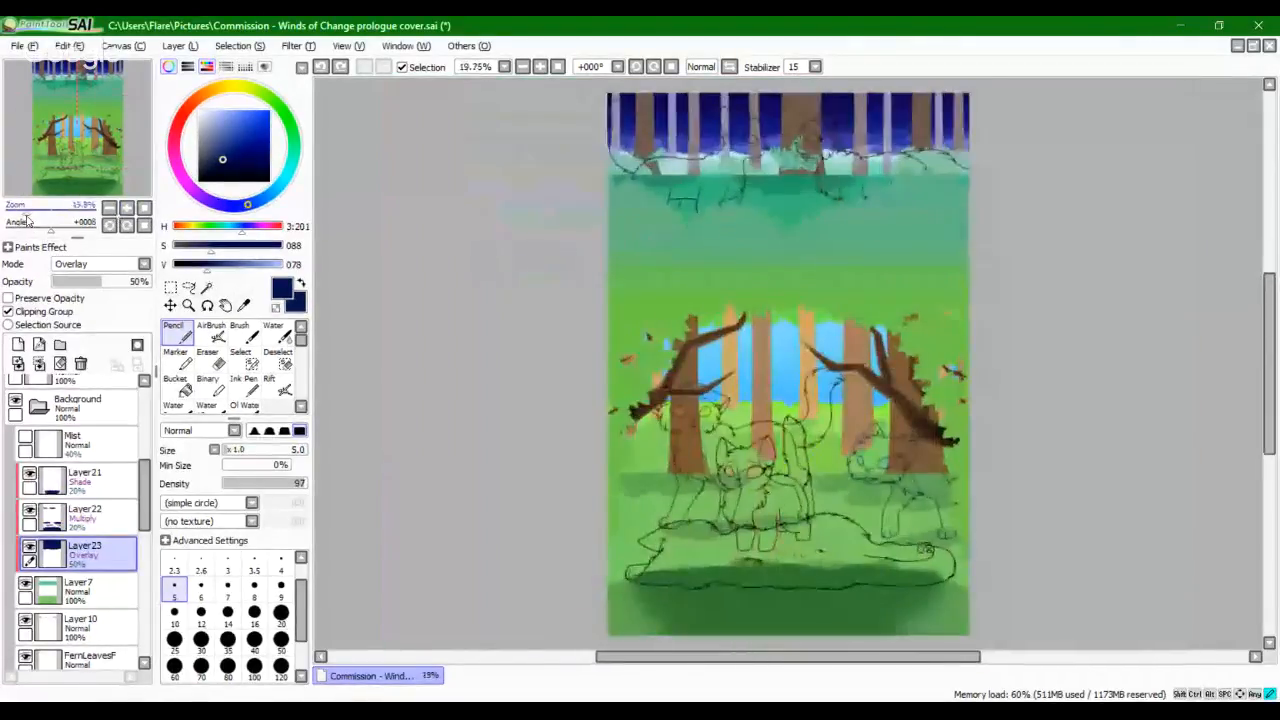
pyautogui.moveTo(27, 216); pyautogui.dragTo(29, 216)
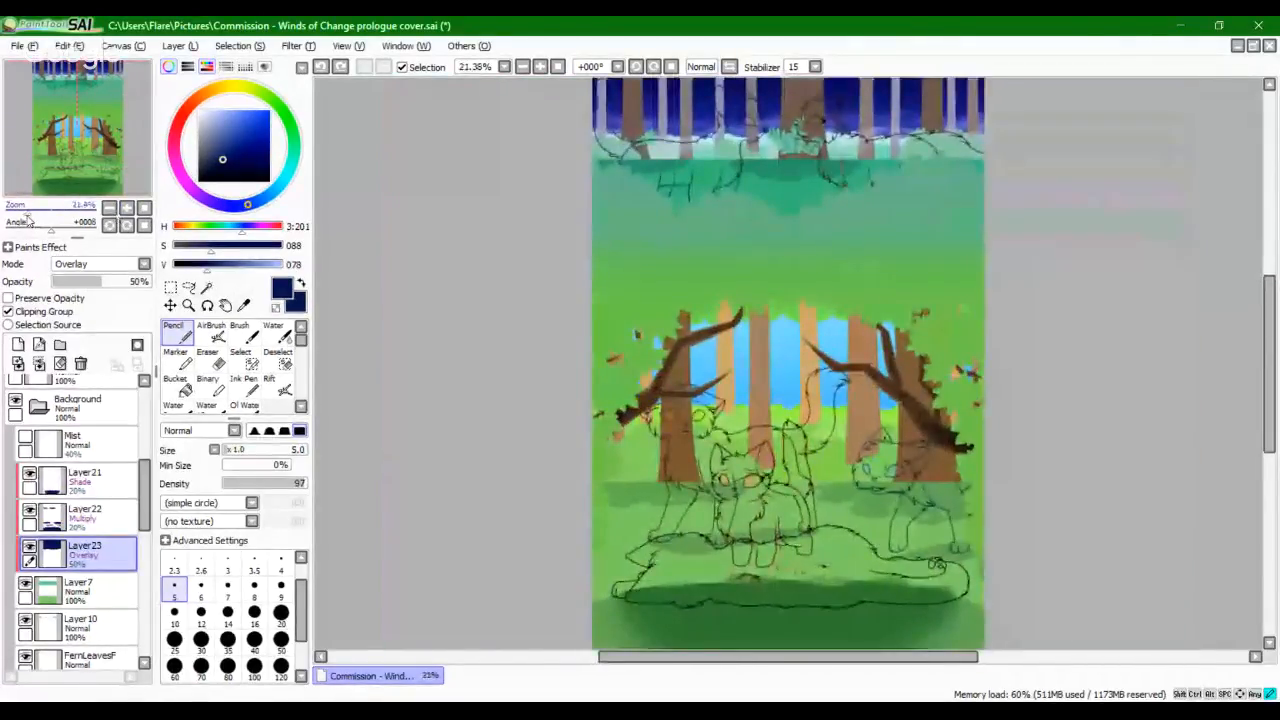
pyautogui.click(144, 209)
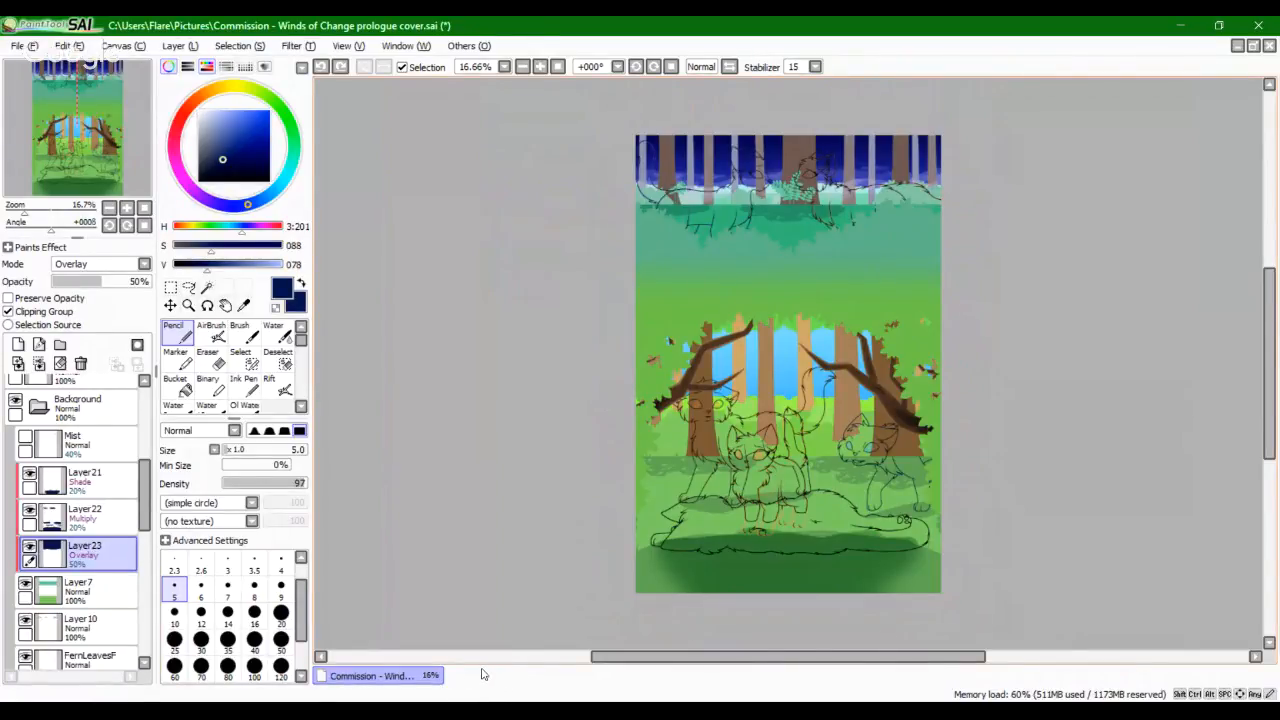
pyautogui.click(355, 714)
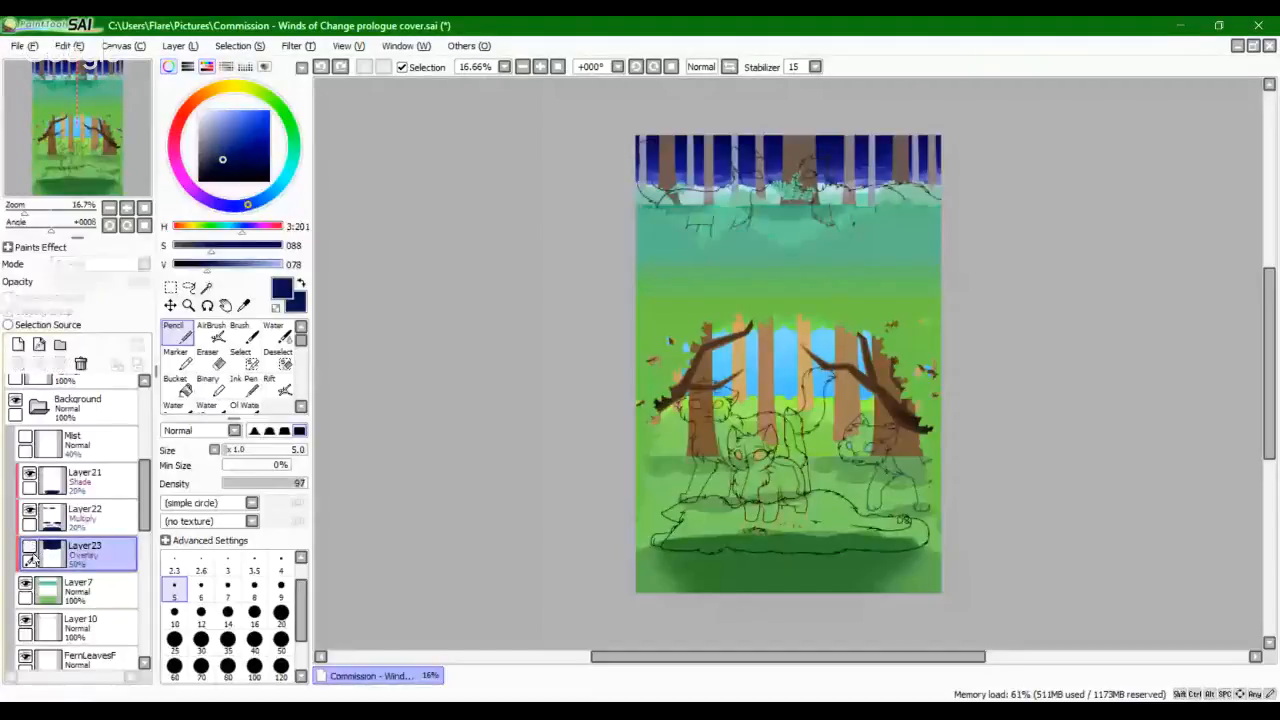
# Step: Compare the ground shading with and without Layer22 and Layer21 by switching each layer's visibility off and on
pyautogui.click(98, 529)
pyautogui.click(31, 512)
pyautogui.click(31, 512)
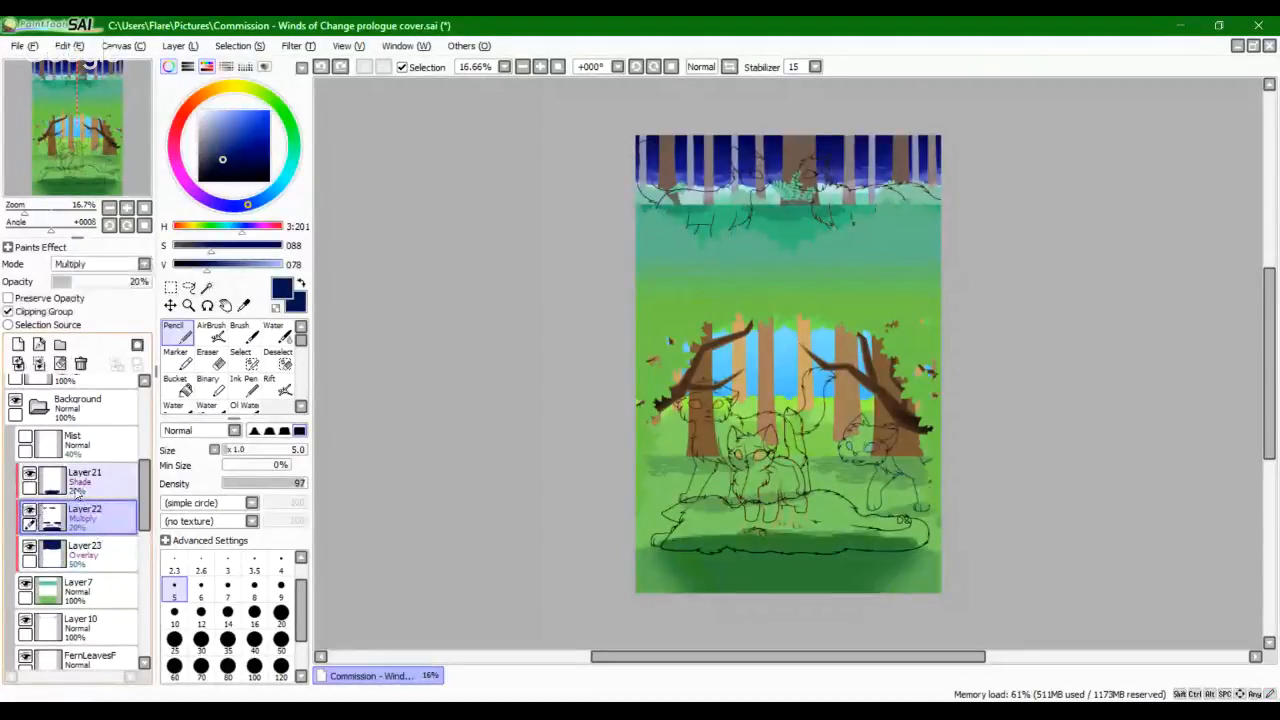
pyautogui.click(40, 482)
pyautogui.click(31, 476)
pyautogui.click(31, 476)
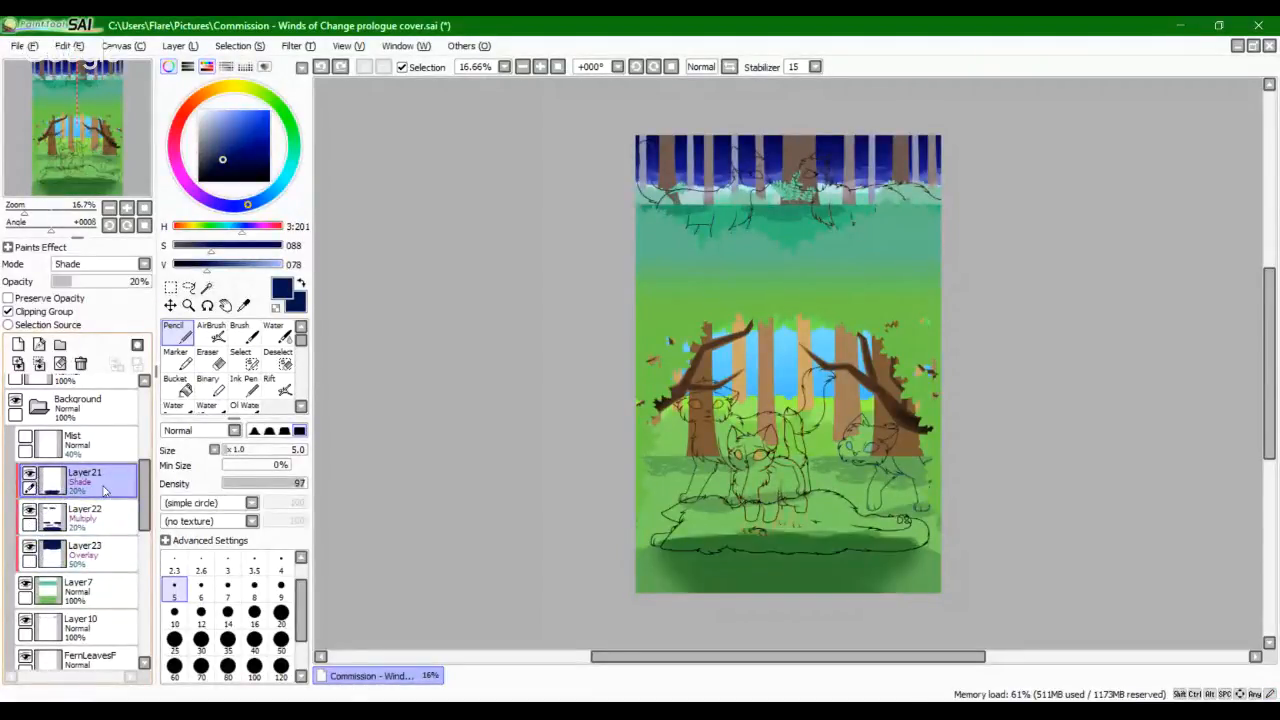
# Step: Add a new clipped layer directly above Layer22 and set its blending mode to Multiply
pyautogui.click(18, 344)
pyautogui.click(100, 264)
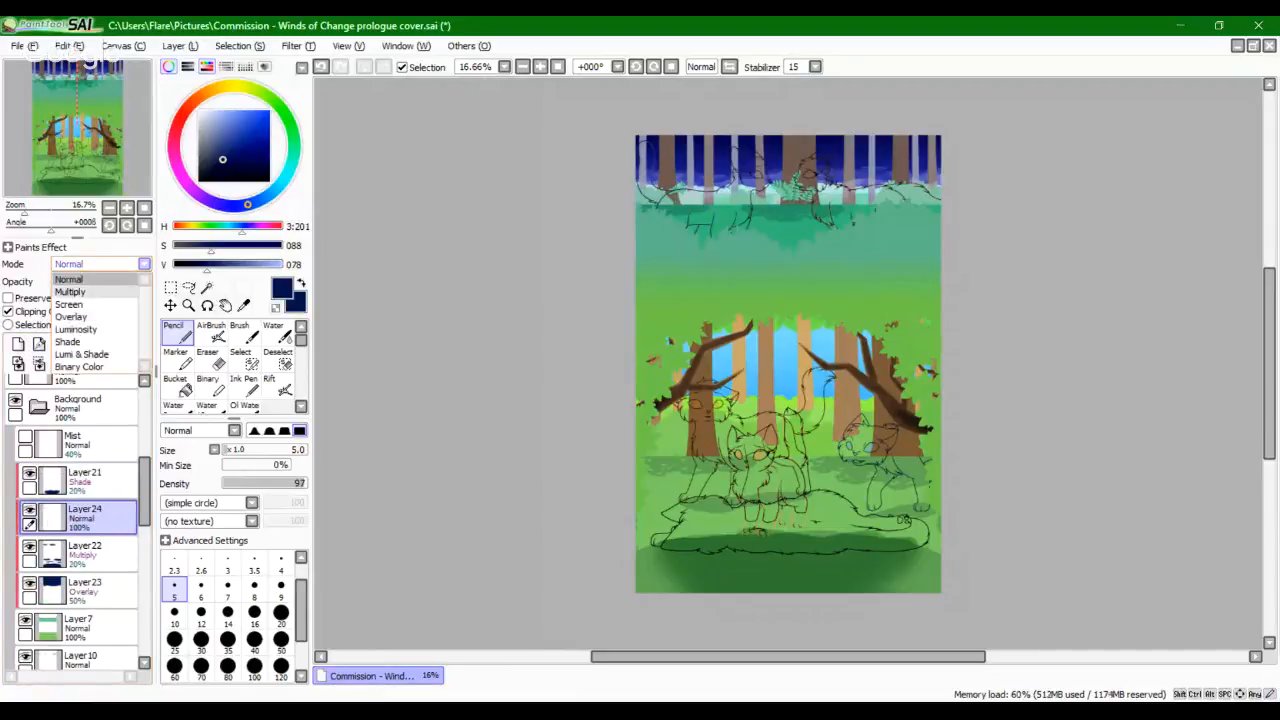
pyautogui.click(80, 285)
# Step: Outline a large irregular shadow patch in dark blue pencil along the ground edge below the central fern and trunk
pyautogui.moveTo(44, 216); pyautogui.dragTo(82, 121)
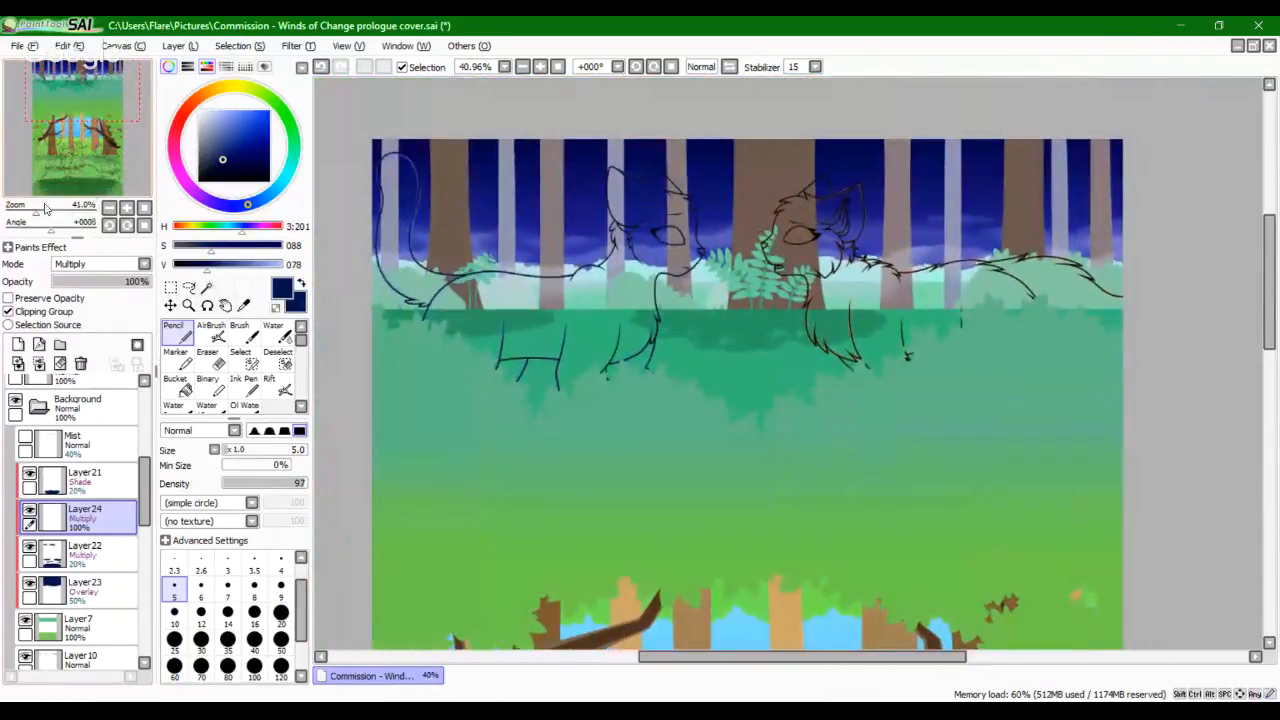
pyautogui.moveTo(36, 212); pyautogui.dragTo(57, 212)
pyautogui.moveTo(513, 309); pyautogui.dragTo(651, 459)
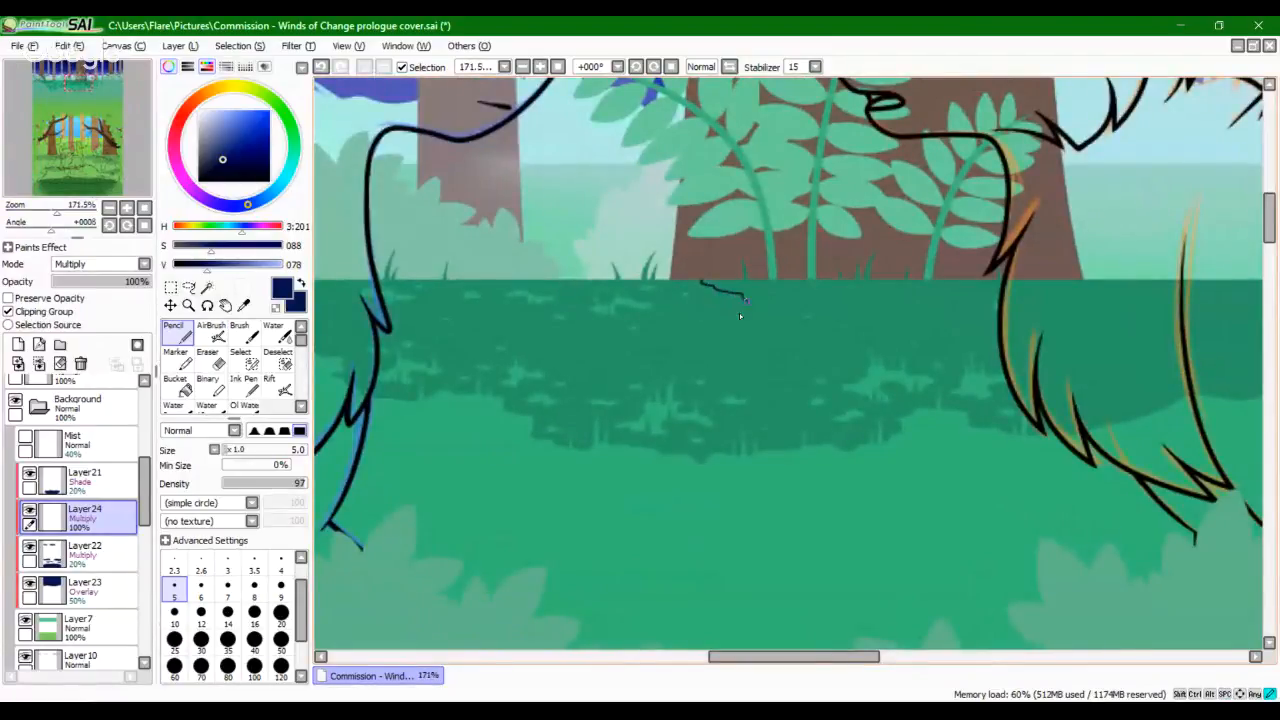
pyautogui.moveTo(740, 316); pyautogui.dragTo(699, 330)
pyautogui.moveTo(637, 357)
pyautogui.mouseDown()
pyautogui.moveTo(695, 362)
pyautogui.moveTo(764, 335)
pyautogui.moveTo(790, 368)
pyautogui.moveTo(840, 338)
pyautogui.mouseUp()
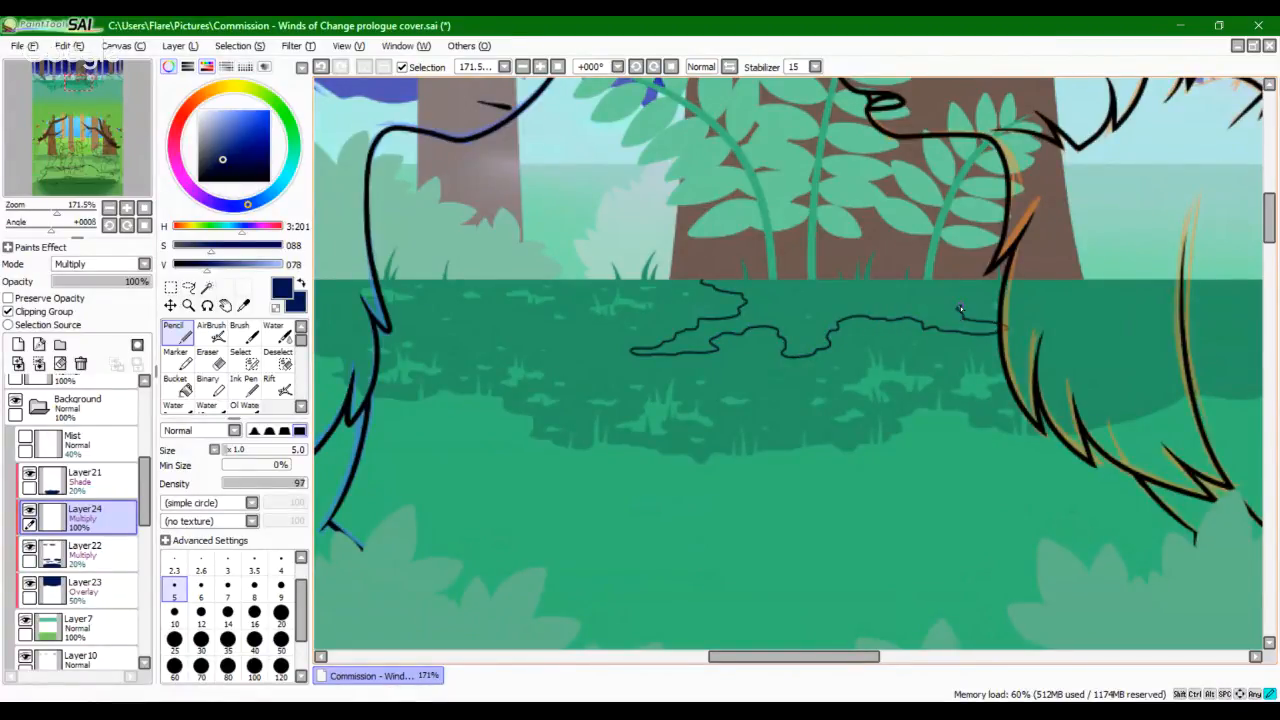
pyautogui.moveTo(977, 299); pyautogui.dragTo(1128, 286)
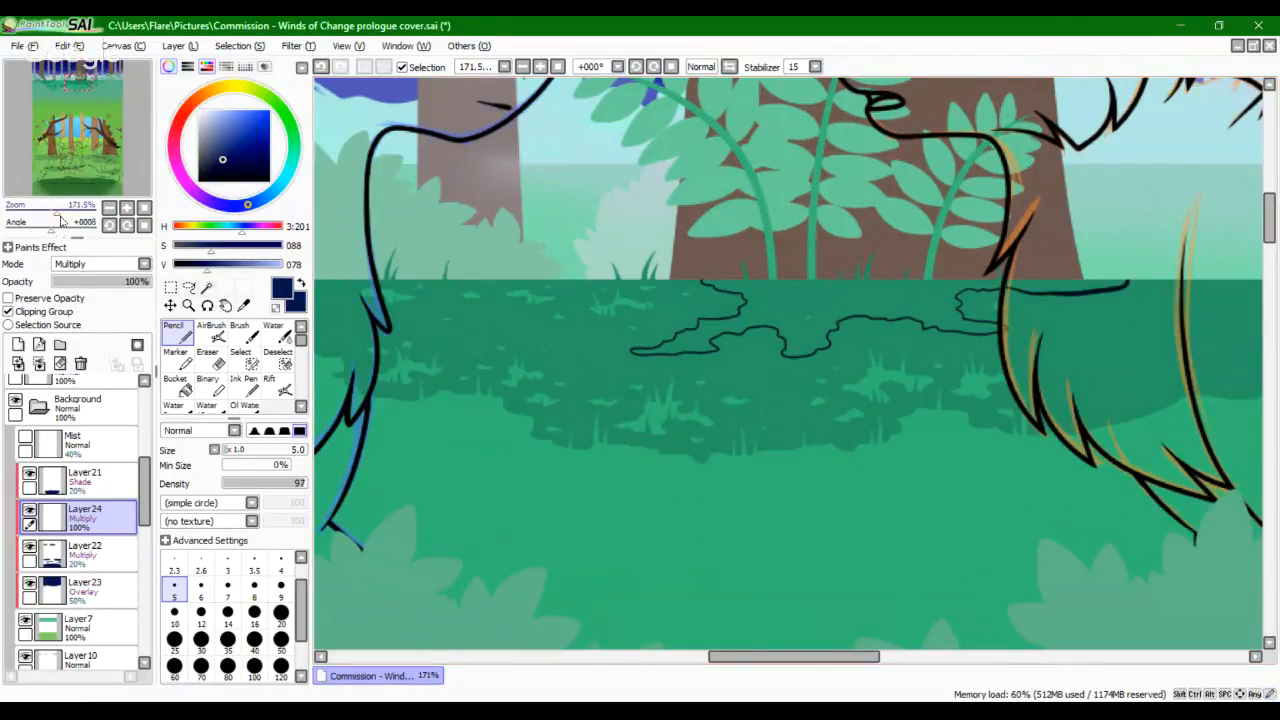
# Step: Outline a smaller jagged shadow patch just below the tapering tail of the large outline
pyautogui.moveTo(57, 213); pyautogui.dragTo(64, 213)
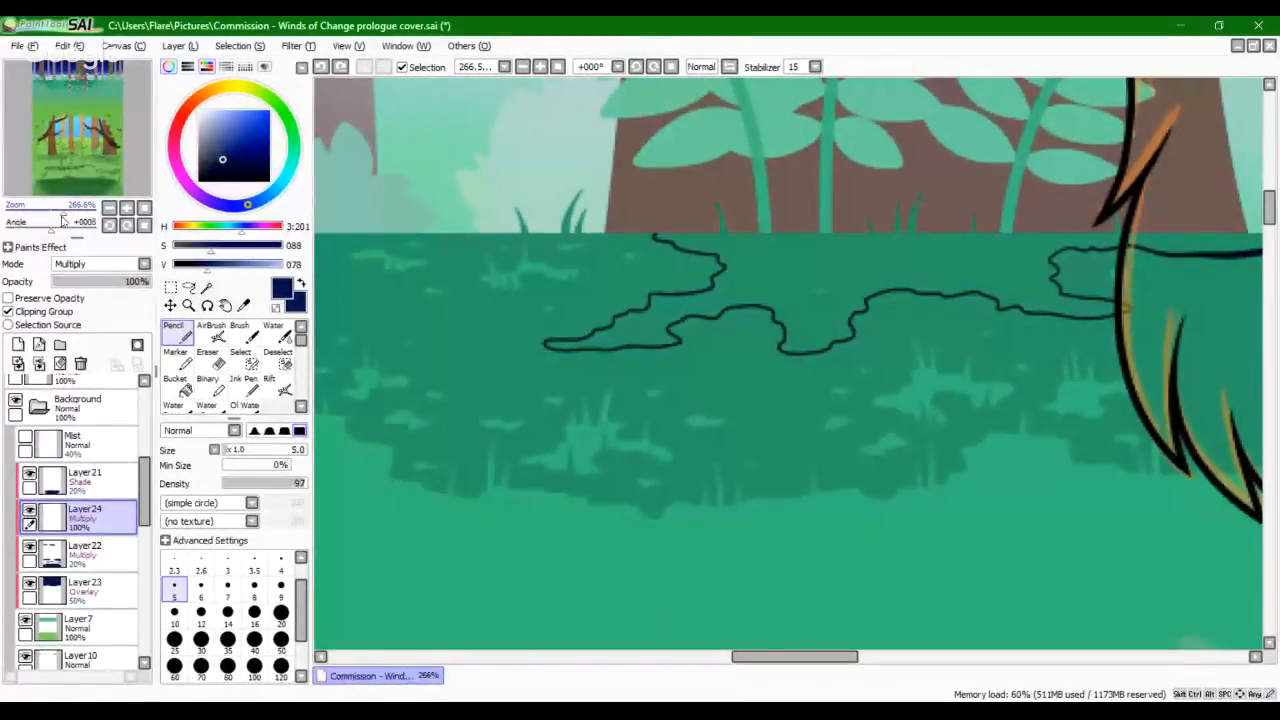
pyautogui.moveTo(63, 213); pyautogui.dragTo(71, 213)
pyautogui.moveTo(653, 348)
pyautogui.mouseDown()
pyautogui.moveTo(762, 386)
pyautogui.moveTo(782, 442)
pyautogui.mouseUp()
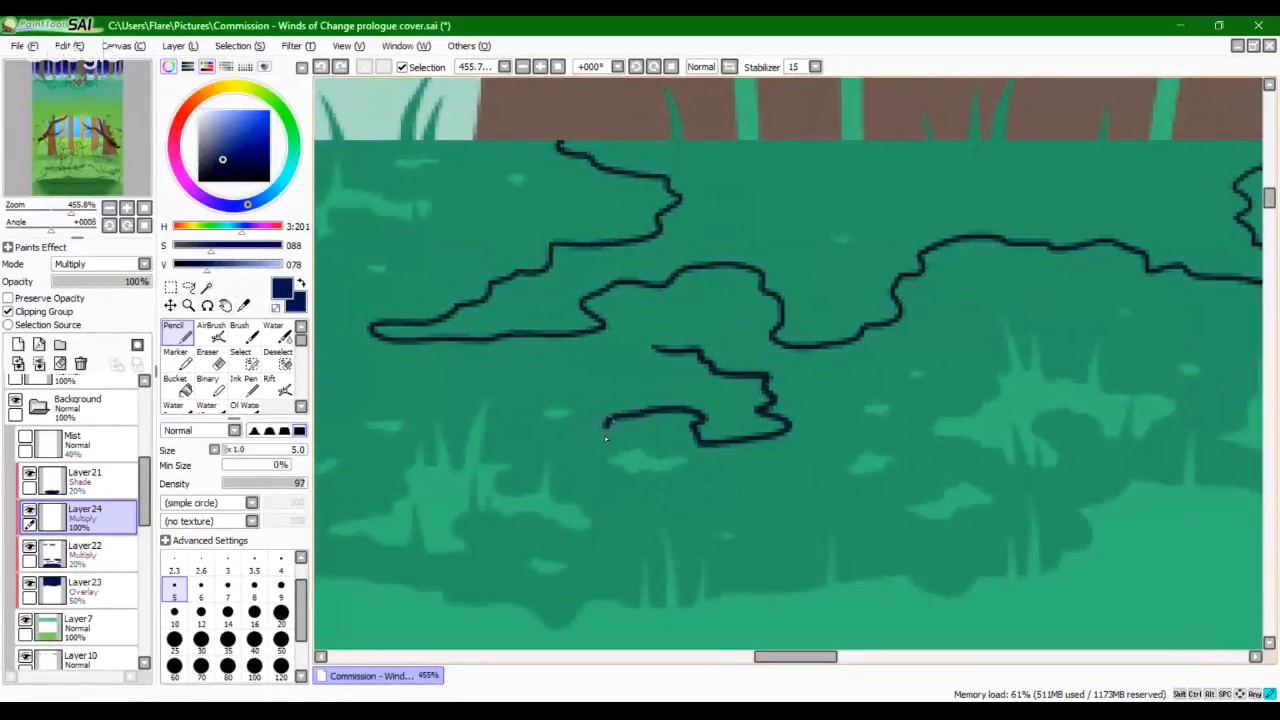
pyautogui.moveTo(587, 352)
pyautogui.mouseDown()
pyautogui.moveTo(632, 342)
pyautogui.moveTo(679, 366)
pyautogui.mouseUp()
# Step: Outline a thin sliver and a small branching shadow patch on the grass west of the large outline
pyautogui.moveTo(543, 355)
pyautogui.mouseDown()
pyautogui.moveTo(783, 343)
pyautogui.moveTo(833, 359)
pyautogui.mouseUp()
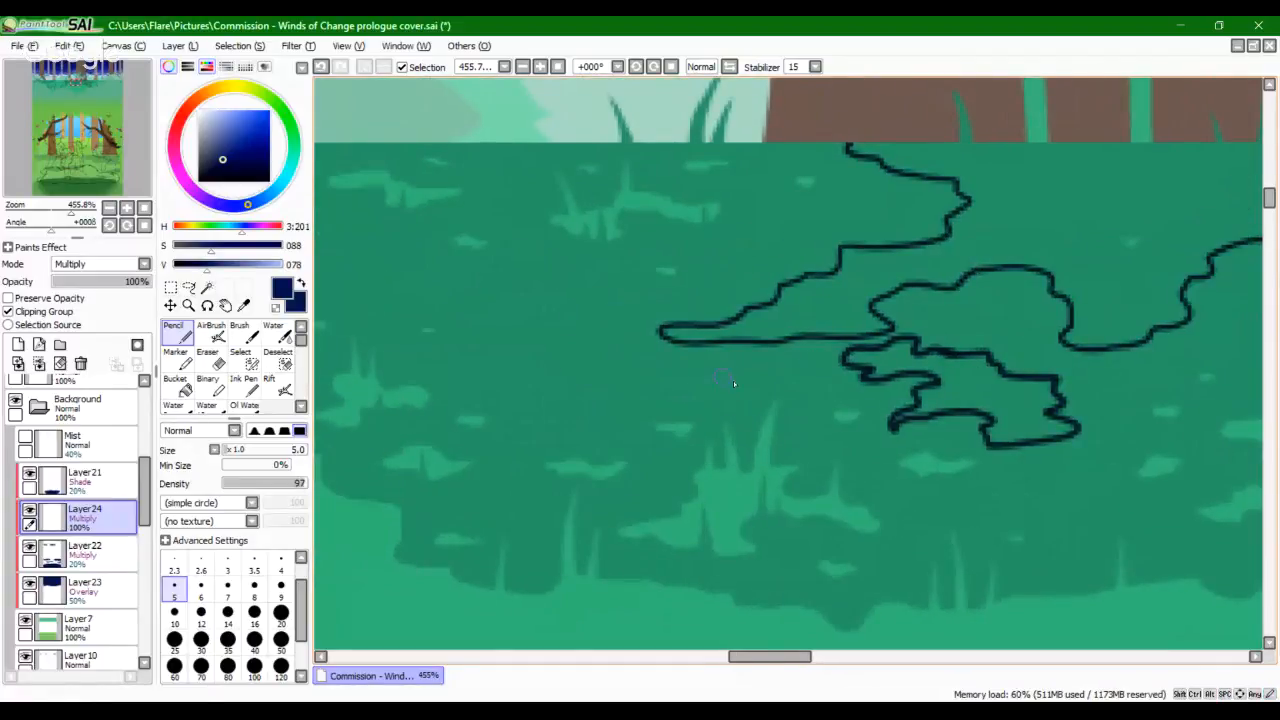
pyautogui.moveTo(764, 389)
pyautogui.mouseDown()
pyautogui.moveTo(692, 394)
pyautogui.moveTo(745, 407)
pyautogui.moveTo(756, 384)
pyautogui.mouseUp()
pyautogui.moveTo(656, 338); pyautogui.dragTo(715, 360)
pyautogui.moveTo(760, 273); pyautogui.dragTo(683, 331)
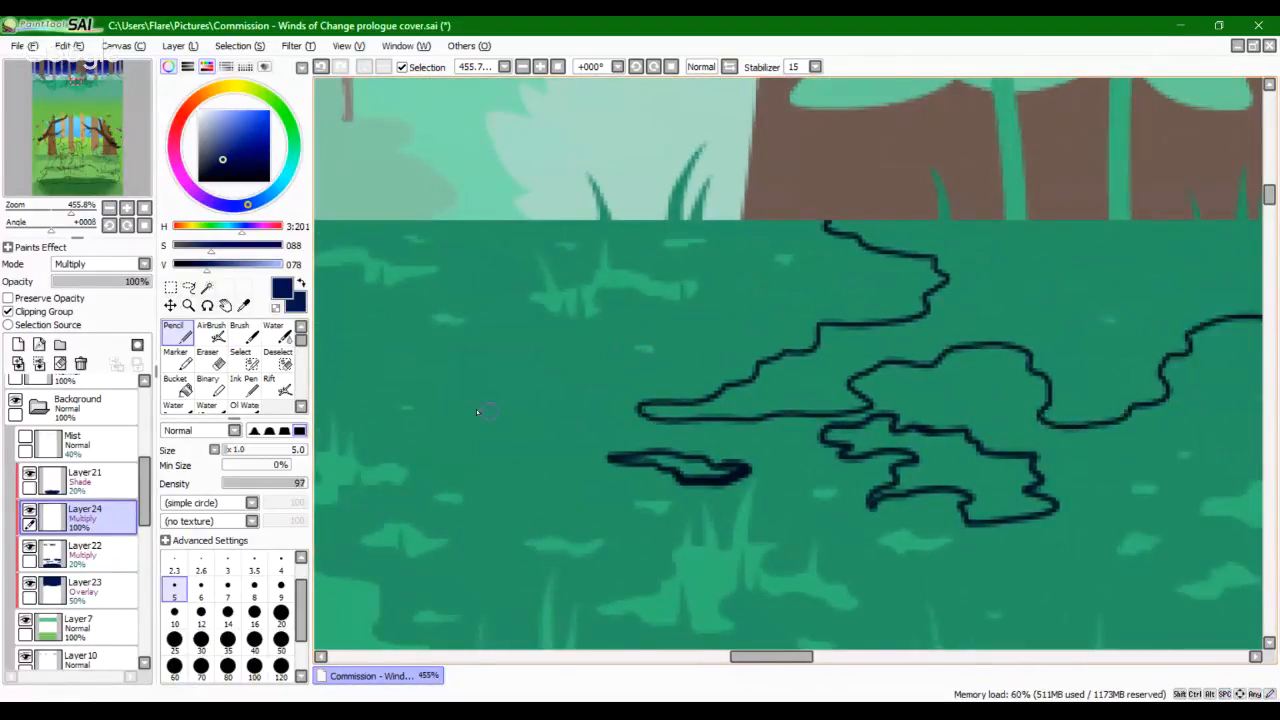
pyautogui.moveTo(476, 409); pyautogui.dragTo(673, 413)
pyautogui.moveTo(746, 380); pyautogui.dragTo(622, 396)
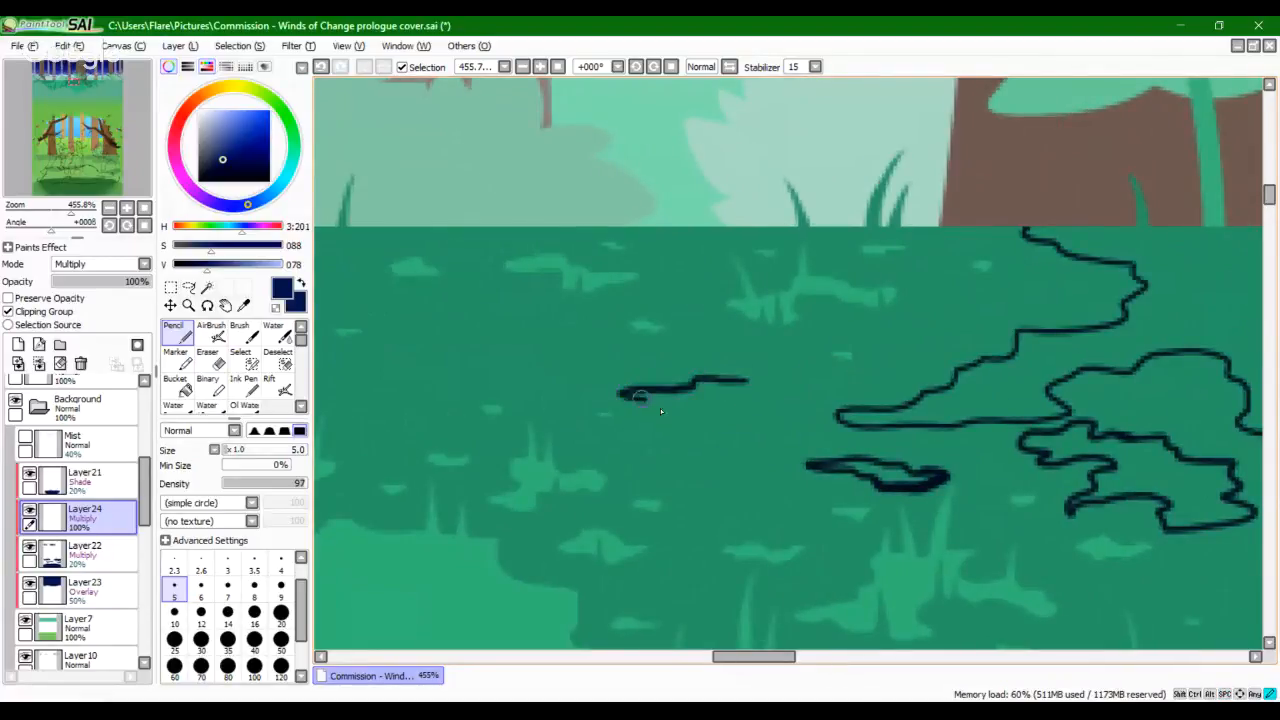
pyautogui.moveTo(716, 446)
pyautogui.mouseDown()
pyautogui.moveTo(728, 417)
pyautogui.moveTo(778, 395)
pyautogui.moveTo(736, 378)
pyautogui.mouseUp()
# Step: Outline three progressively smaller shadow patches on the grass toward the blue-sketched cat's leg
pyautogui.moveTo(560, 369); pyautogui.dragTo(689, 377)
pyautogui.moveTo(620, 336)
pyautogui.mouseDown()
pyautogui.moveTo(594, 373)
pyautogui.moveTo(690, 353)
pyautogui.moveTo(614, 337)
pyautogui.moveTo(575, 355)
pyautogui.moveTo(583, 370)
pyautogui.moveTo(648, 380)
pyautogui.moveTo(717, 357)
pyautogui.moveTo(620, 330)
pyautogui.mouseUp()
pyautogui.hotkey('ctrl', 'z')
pyautogui.moveTo(553, 383)
pyautogui.mouseDown()
pyautogui.moveTo(490, 400)
pyautogui.moveTo(536, 420)
pyautogui.moveTo(589, 393)
pyautogui.moveTo(556, 399)
pyautogui.mouseUp()
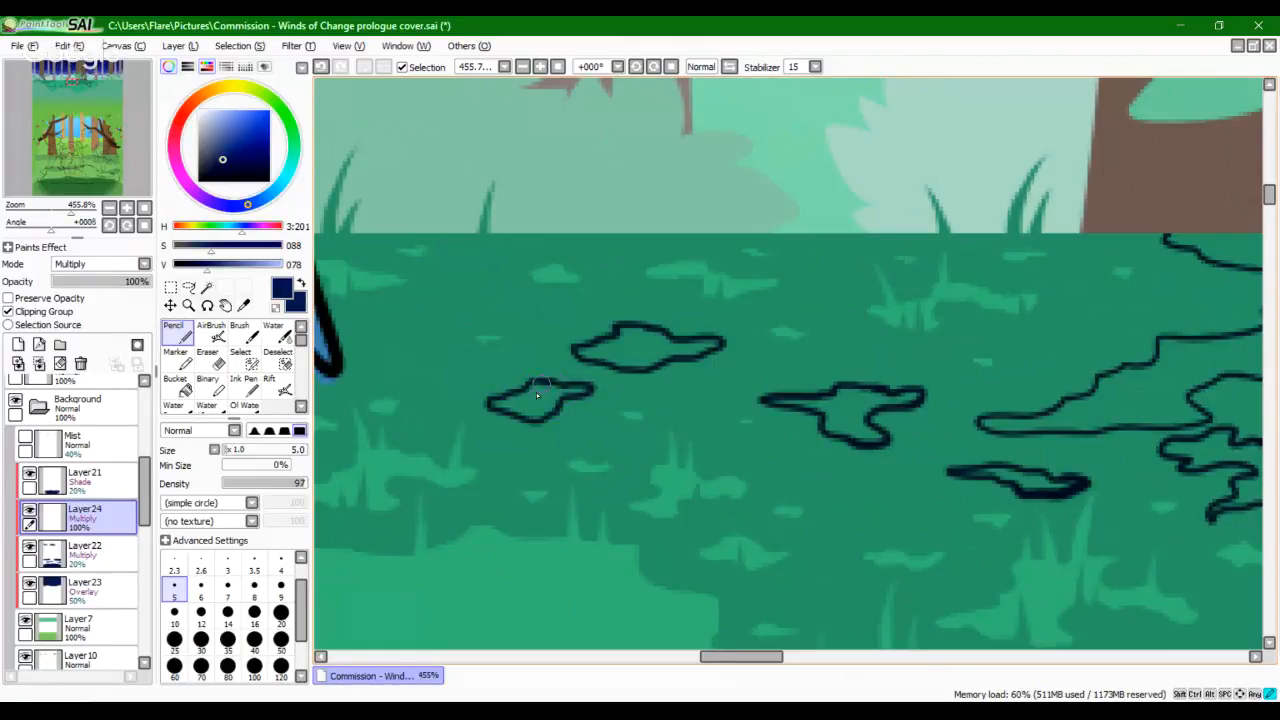
pyautogui.moveTo(466, 377); pyautogui.dragTo(424, 364)
# Step: Fill the small shadow patches and the jagged patch with dark blue using the Bucket tool
pyautogui.click(178, 385)
pyautogui.click(442, 370)
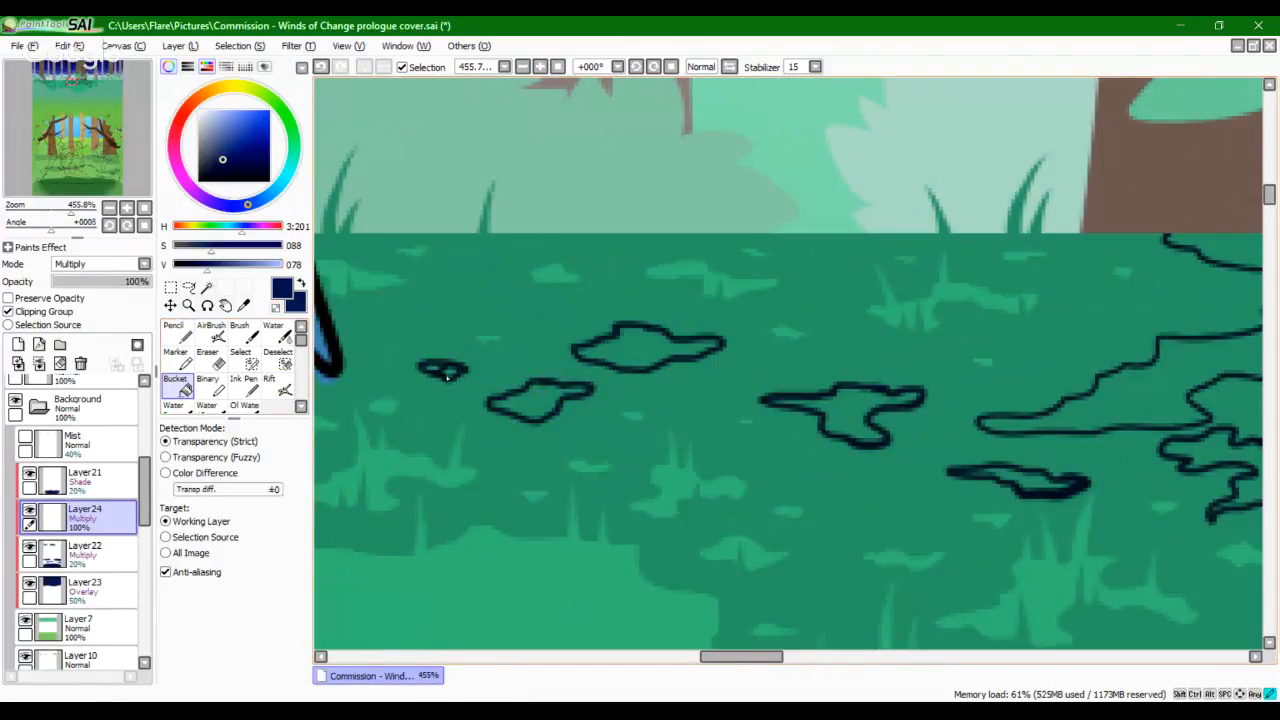
pyautogui.click(440, 370)
pyautogui.click(530, 402)
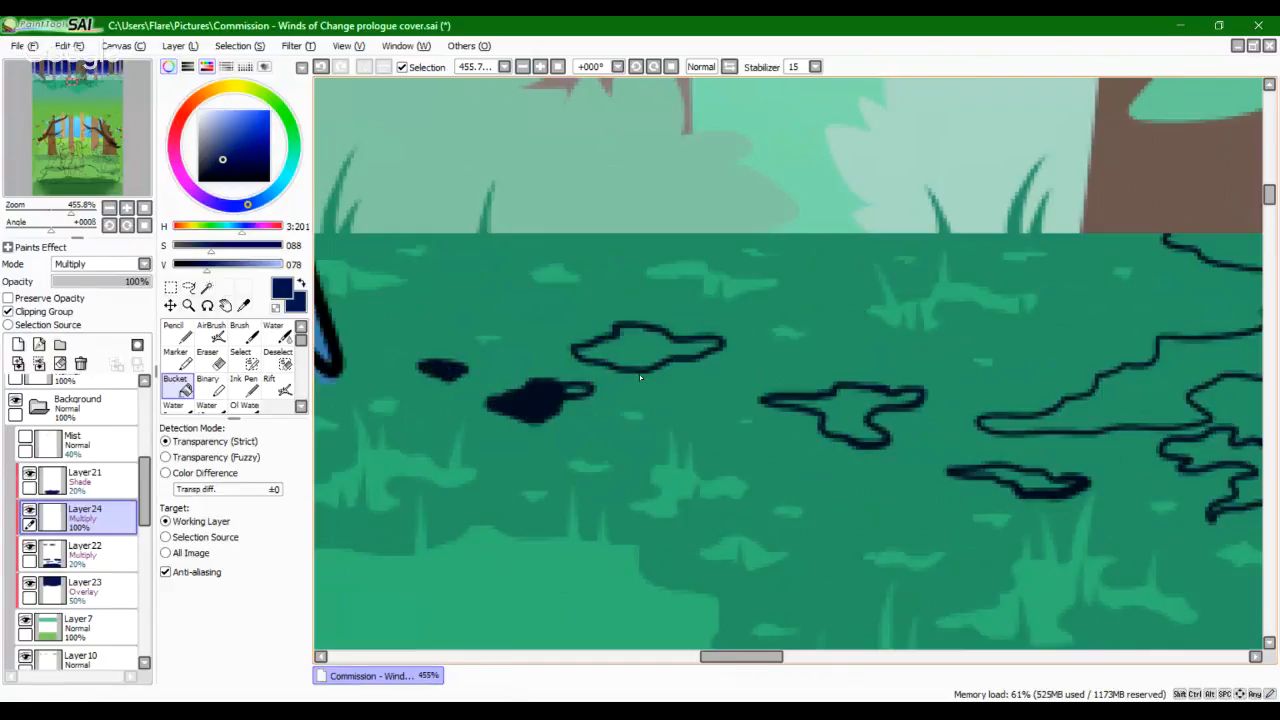
pyautogui.click(575, 396)
pyautogui.click(662, 344)
pyautogui.click(851, 418)
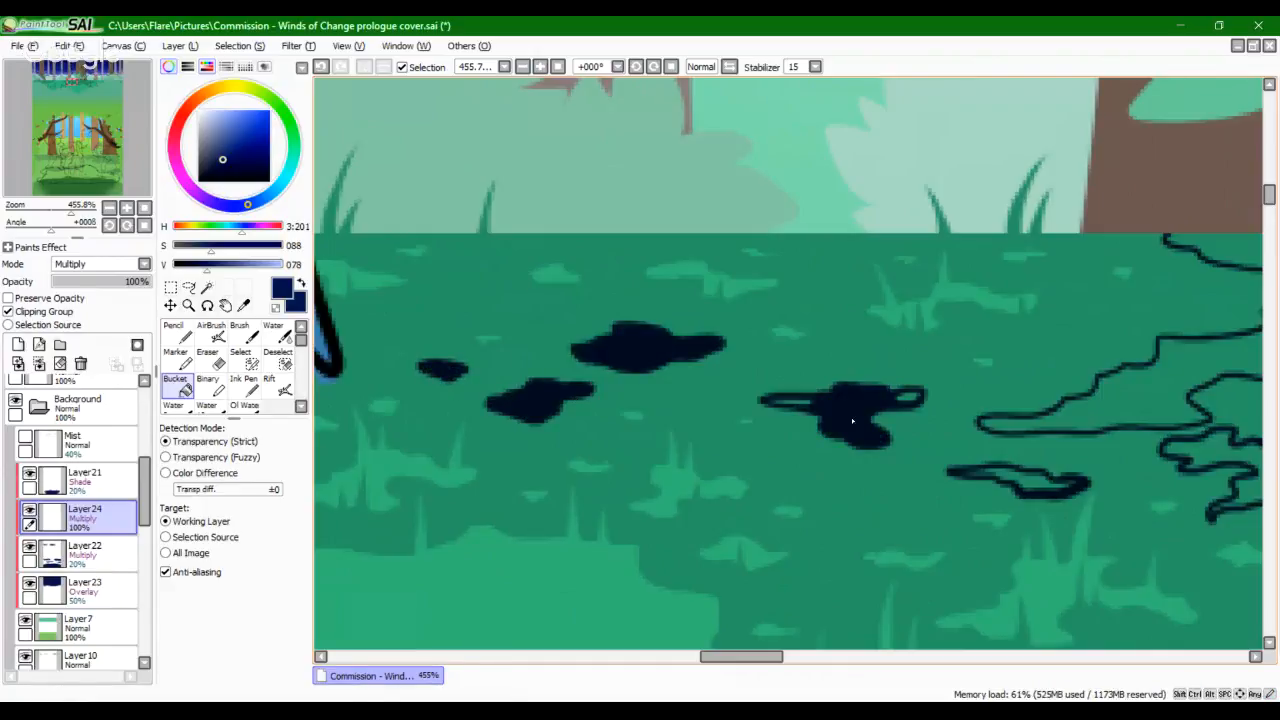
pyautogui.moveTo(1012, 470)
pyautogui.mouseDown()
pyautogui.moveTo(874, 428)
pyautogui.moveTo(968, 417)
pyautogui.moveTo(762, 396)
pyautogui.moveTo(884, 415)
pyautogui.mouseUp()
pyautogui.click(828, 410)
pyautogui.click(967, 414)
# Step: Pencil in the unfilled gaps at the thin ends of the jagged and branching shadow patches
pyautogui.press('n')
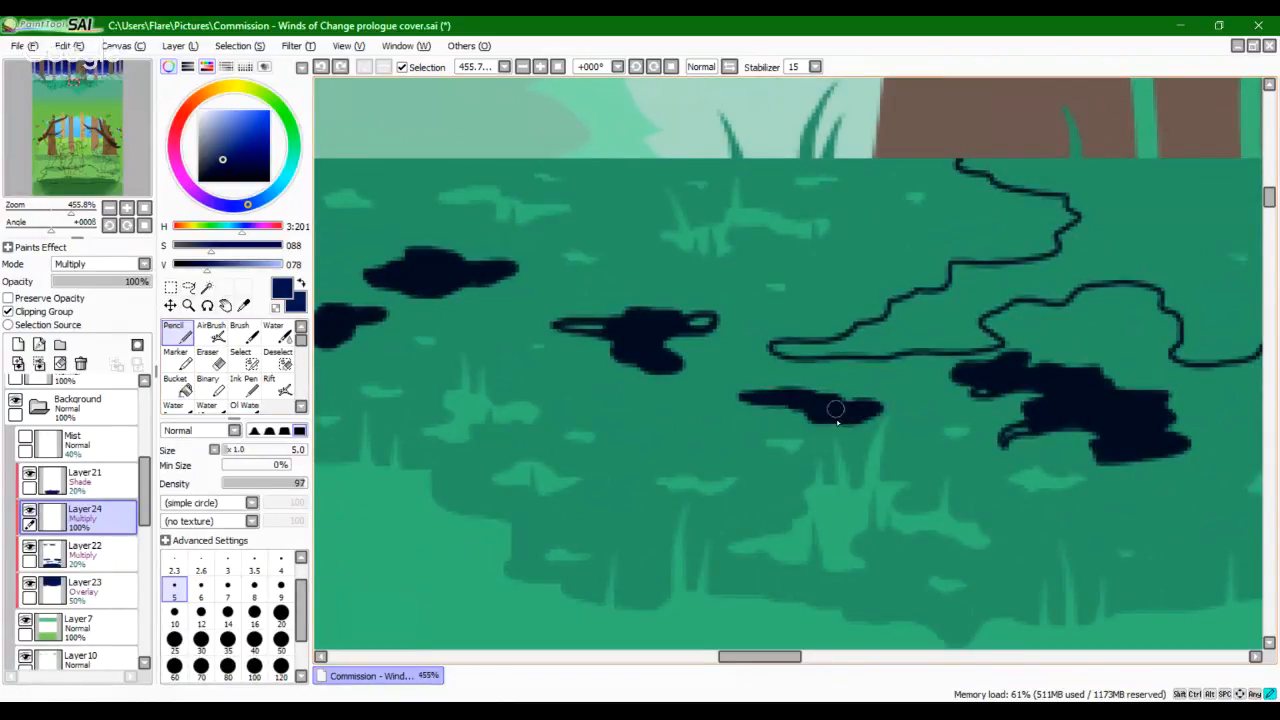
pyautogui.moveTo(1020, 442); pyautogui.dragTo(1046, 420)
pyautogui.moveTo(681, 331); pyautogui.dragTo(705, 325)
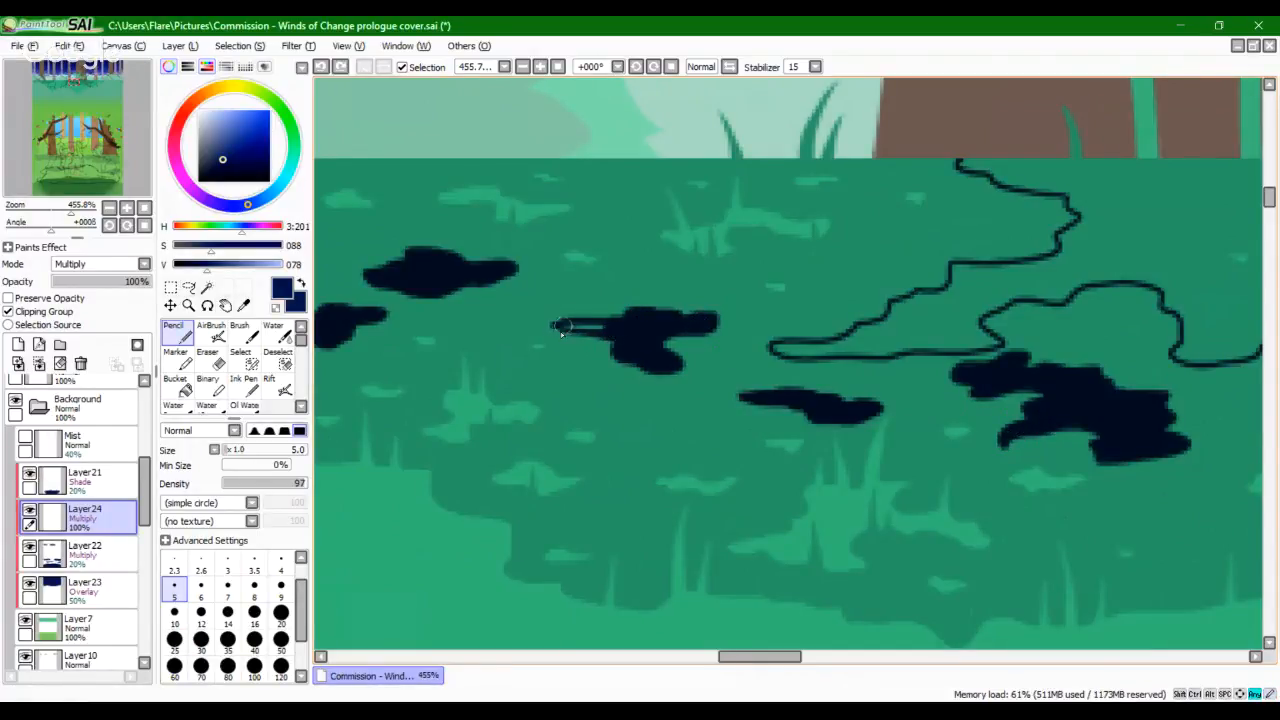
pyautogui.moveTo(562, 327)
pyautogui.mouseDown()
pyautogui.moveTo(866, 306)
pyautogui.moveTo(717, 308)
pyautogui.moveTo(549, 449)
pyautogui.moveTo(623, 448)
pyautogui.mouseUp()
# Step: Draw one tall and several short dark grass blades rising from the branching shadow patch
pyautogui.press('space')
pyautogui.press('space')
pyautogui.moveTo(690, 508); pyautogui.dragTo(774, 470)
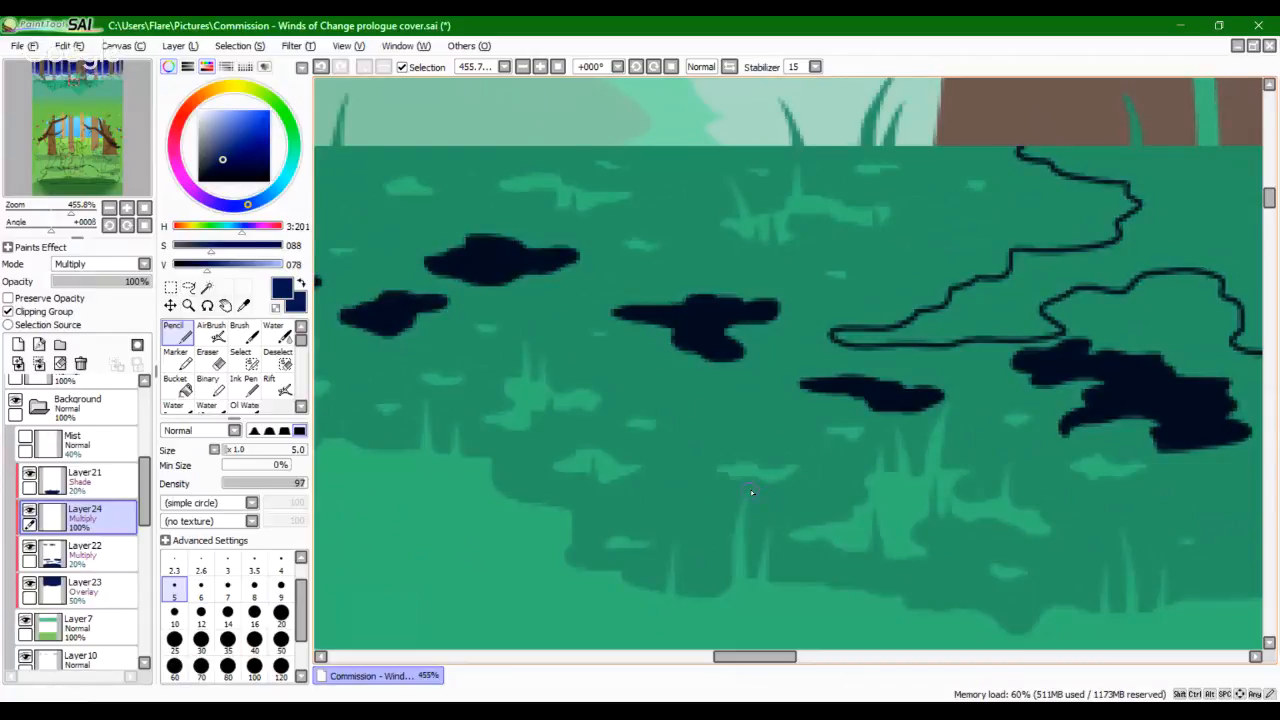
pyautogui.press('space')
pyautogui.moveTo(734, 506); pyautogui.dragTo(814, 526)
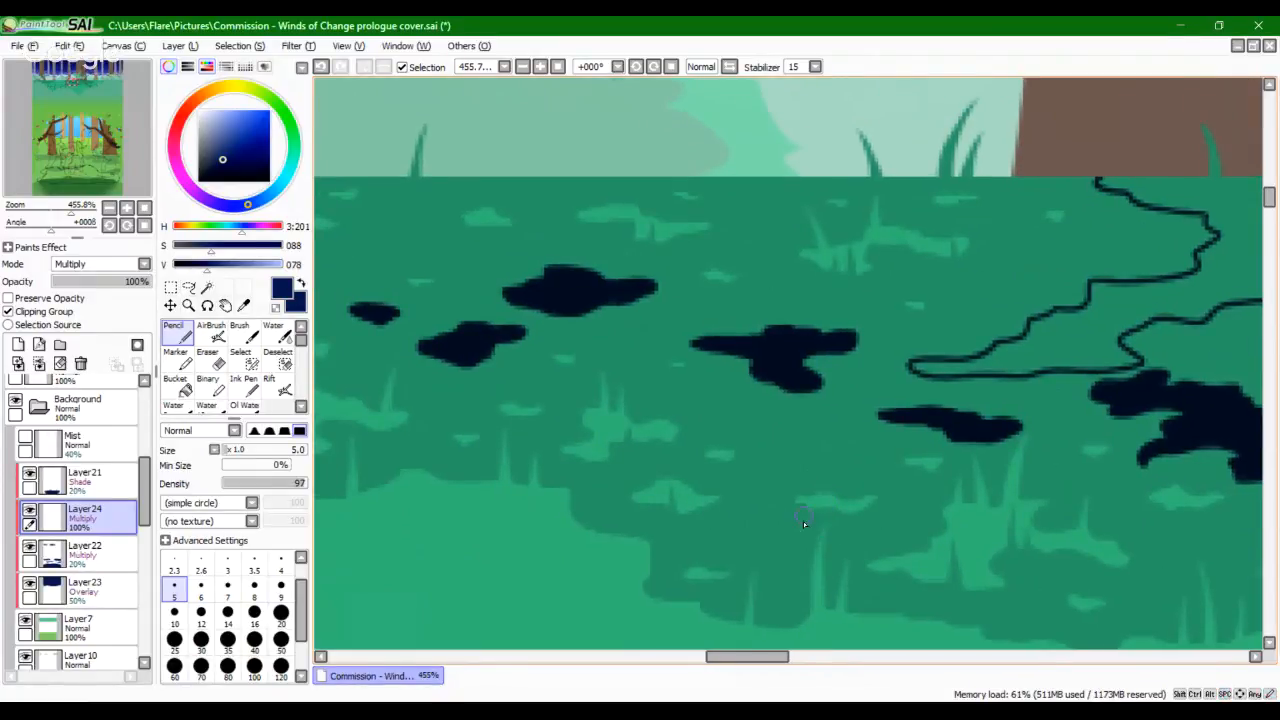
pyautogui.press('space')
pyautogui.moveTo(760, 480); pyautogui.dragTo(815, 519)
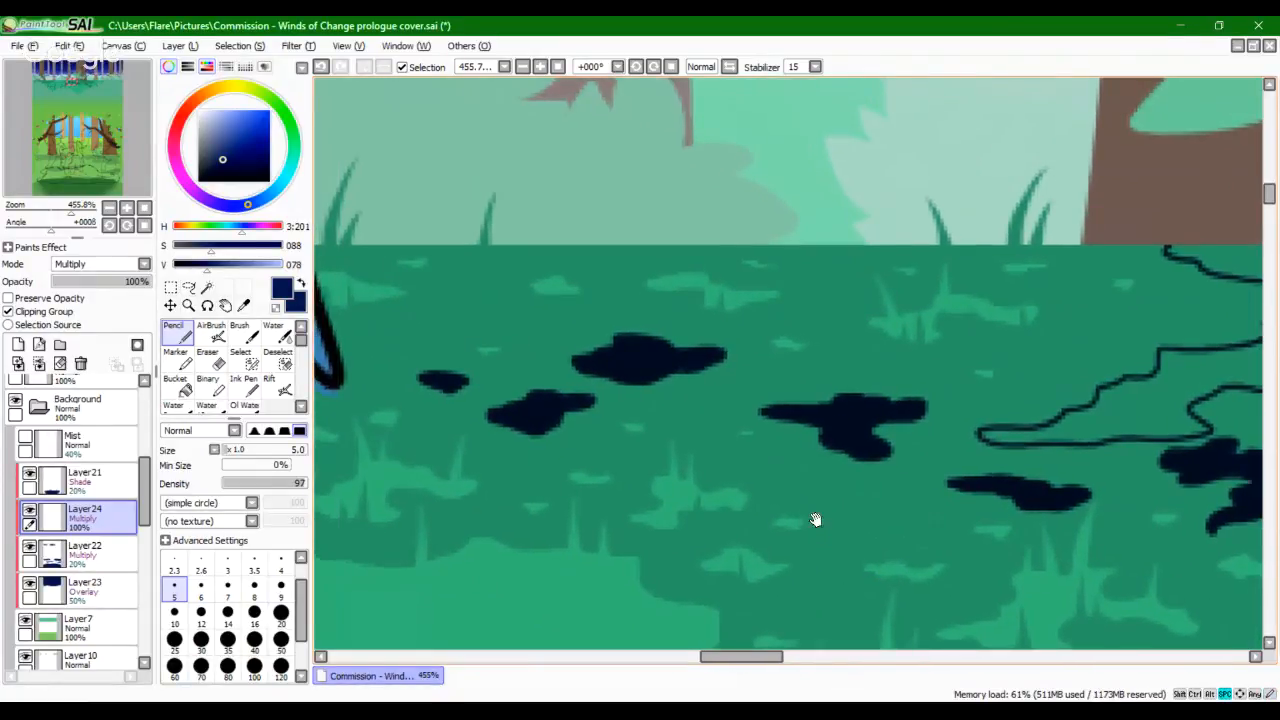
pyautogui.press('space')
pyautogui.moveTo(829, 429)
pyautogui.mouseDown()
pyautogui.moveTo(823, 463)
pyautogui.moveTo(760, 508)
pyautogui.moveTo(701, 479)
pyautogui.moveTo(769, 463)
pyautogui.moveTo(840, 283)
pyautogui.mouseUp()
pyautogui.press('space')
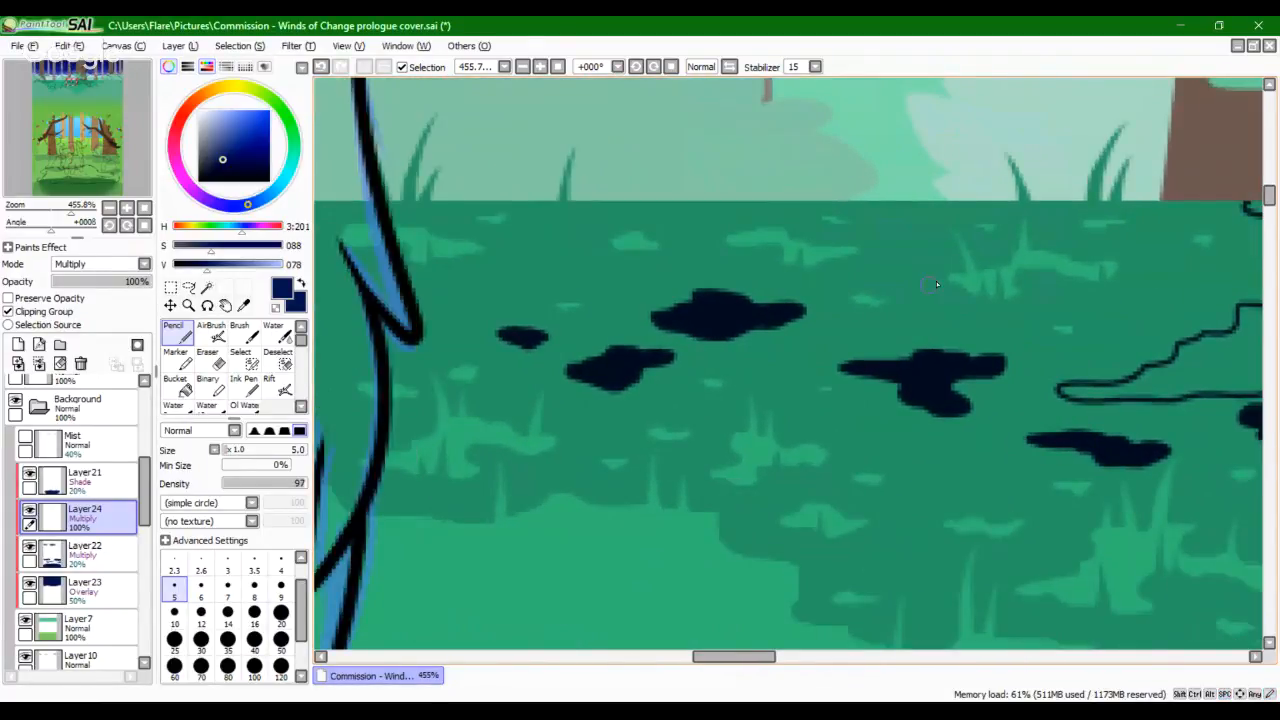
pyautogui.moveTo(940, 345)
pyautogui.mouseDown()
pyautogui.moveTo(942, 305)
pyautogui.moveTo(922, 280)
pyautogui.mouseUp()
pyautogui.hotkey('ctrl', 'z')
pyautogui.moveTo(926, 272); pyautogui.dragTo(929, 376)
pyautogui.moveTo(921, 318)
pyautogui.mouseDown()
pyautogui.moveTo(890, 330)
pyautogui.moveTo(903, 372)
pyautogui.mouseUp()
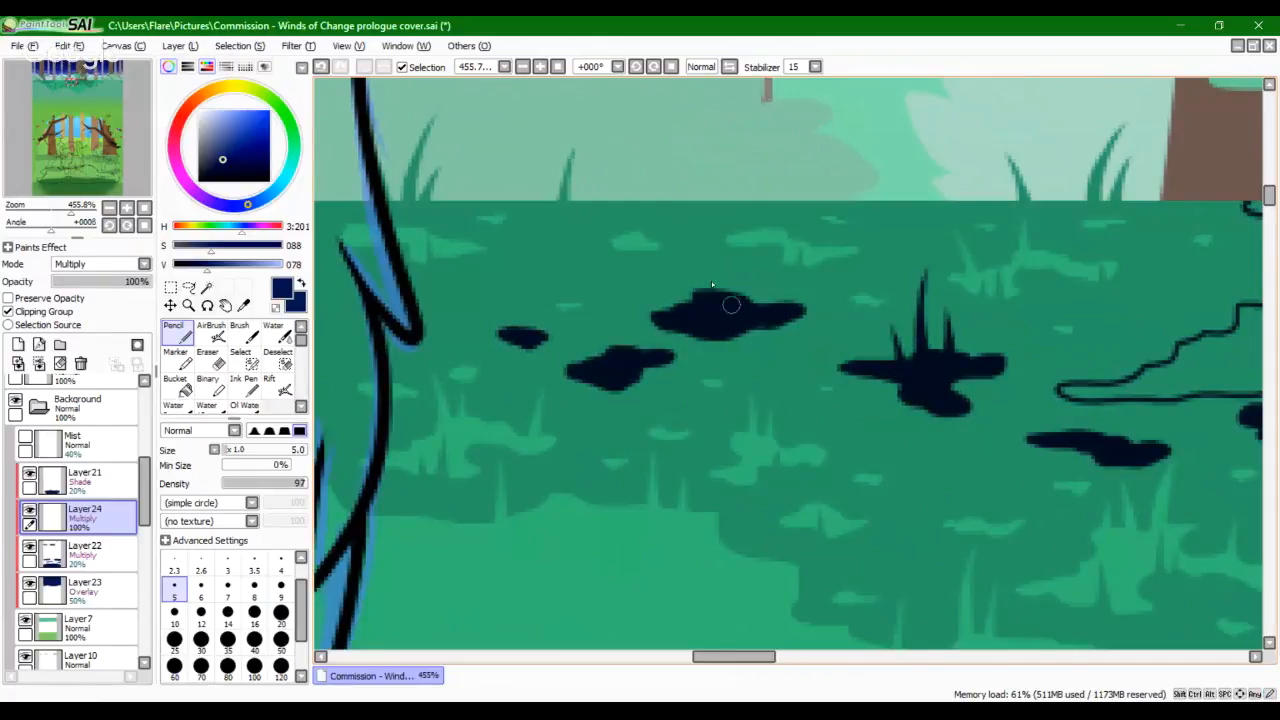
# Step: Add pointed grass blades rising from the three small shadow patches near the blue-sketched leg
pyautogui.moveTo(703, 252); pyautogui.dragTo(708, 306)
pyautogui.moveTo(616, 302); pyautogui.dragTo(630, 369)
pyautogui.hotkey('ctrl', 'z')
pyautogui.moveTo(509, 306)
pyautogui.mouseDown()
pyautogui.moveTo(513, 340)
pyautogui.moveTo(522, 334)
pyautogui.mouseUp()
# Step: Outline a curled island, a tiny one by the ground edge and a small blocky one inside the large patch's lobe
pyautogui.moveTo(949, 431); pyautogui.dragTo(573, 478)
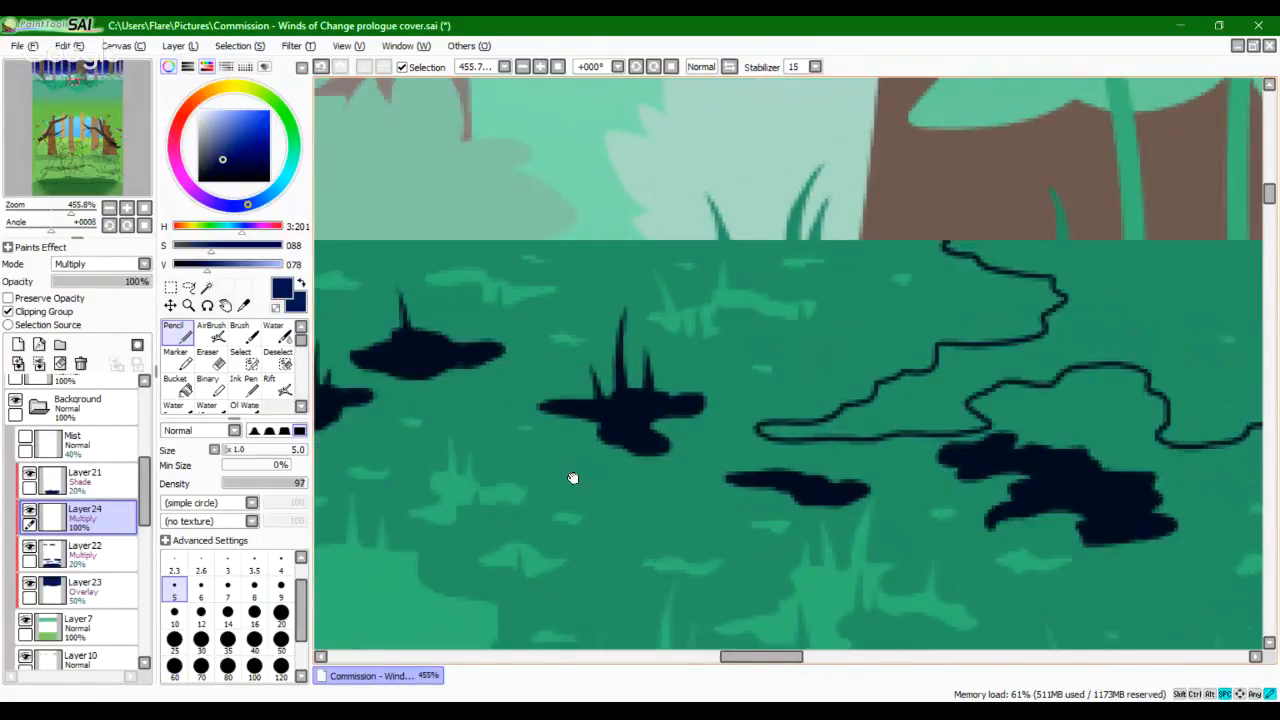
pyautogui.moveTo(1098, 446); pyautogui.dragTo(651, 394)
pyautogui.moveTo(886, 346)
pyautogui.mouseDown()
pyautogui.moveTo(543, 346)
pyautogui.moveTo(882, 443)
pyautogui.mouseUp()
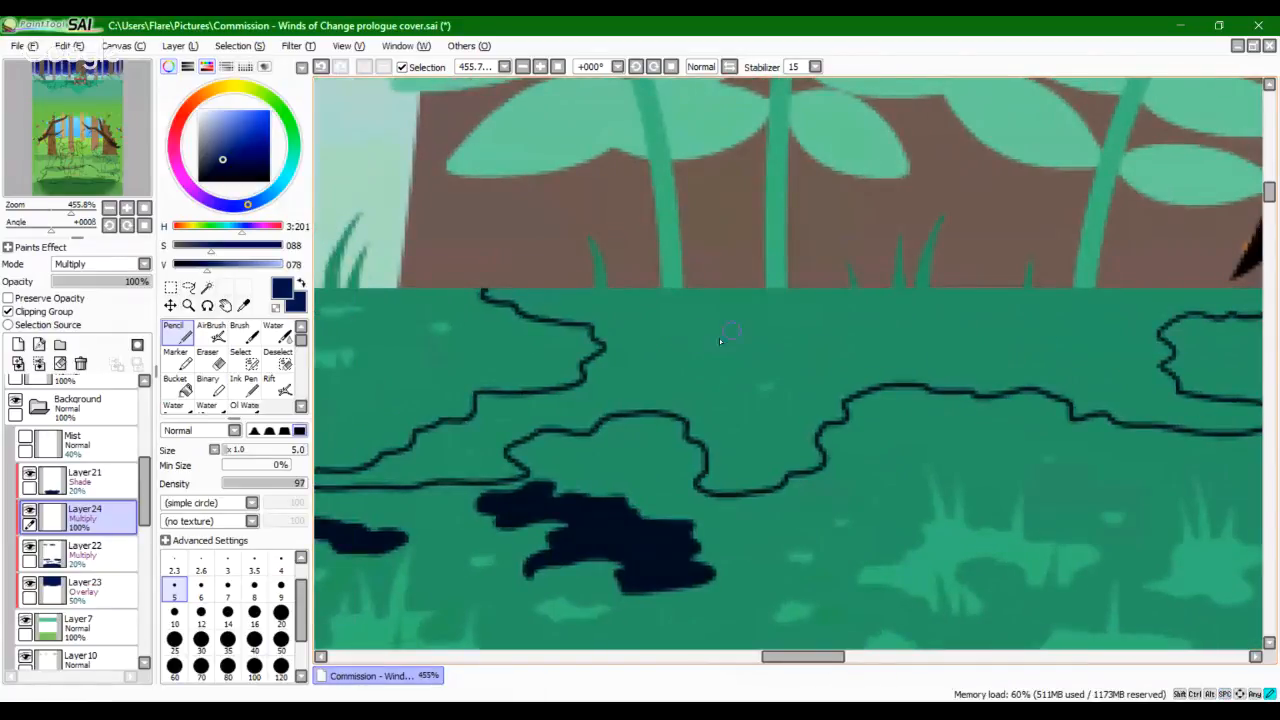
pyautogui.moveTo(691, 374)
pyautogui.mouseDown()
pyautogui.moveTo(700, 403)
pyautogui.moveTo(733, 370)
pyautogui.mouseUp()
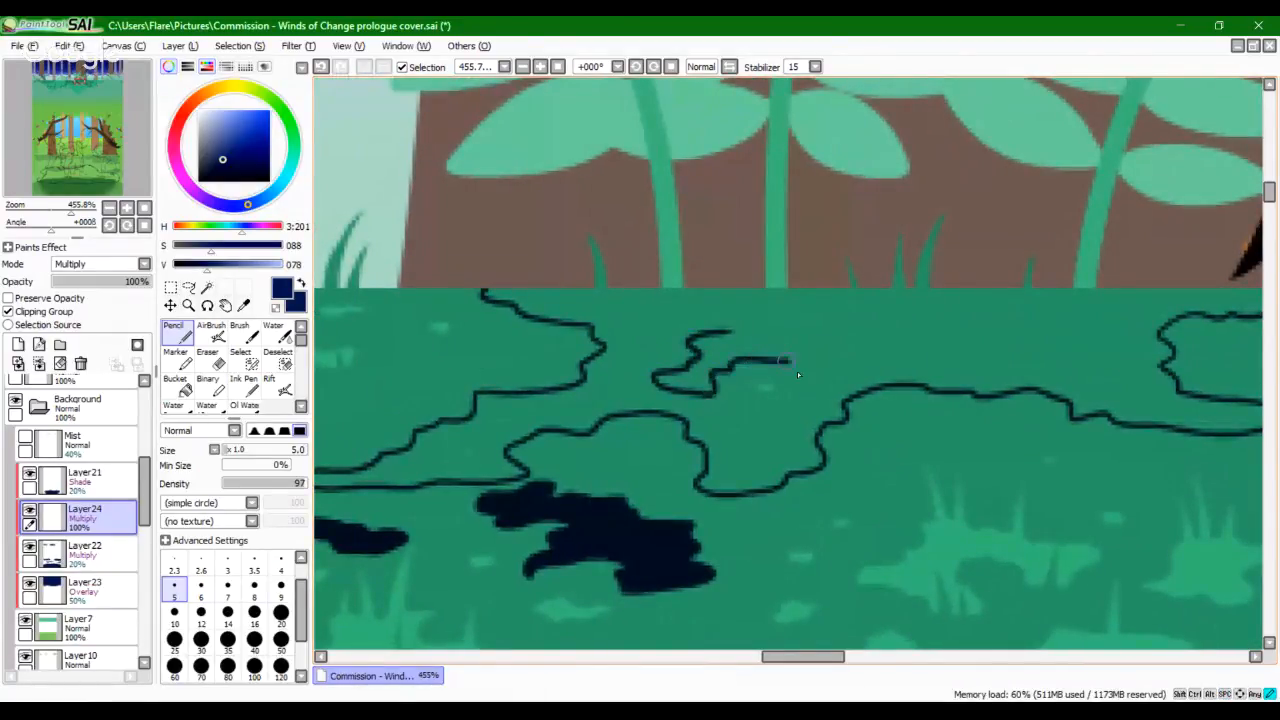
pyautogui.moveTo(810, 382)
pyautogui.mouseDown()
pyautogui.moveTo(836, 368)
pyautogui.moveTo(785, 336)
pyautogui.moveTo(743, 340)
pyautogui.moveTo(777, 400)
pyautogui.moveTo(809, 371)
pyautogui.mouseUp()
pyautogui.moveTo(688, 294)
pyautogui.mouseDown()
pyautogui.moveTo(668, 314)
pyautogui.moveTo(678, 294)
pyautogui.mouseUp()
pyautogui.moveTo(935, 409); pyautogui.dragTo(729, 372)
pyautogui.moveTo(592, 370)
pyautogui.mouseDown()
pyautogui.moveTo(561, 402)
pyautogui.moveTo(584, 415)
pyautogui.moveTo(611, 407)
pyautogui.moveTo(612, 381)
pyautogui.moveTo(572, 370)
pyautogui.mouseUp()
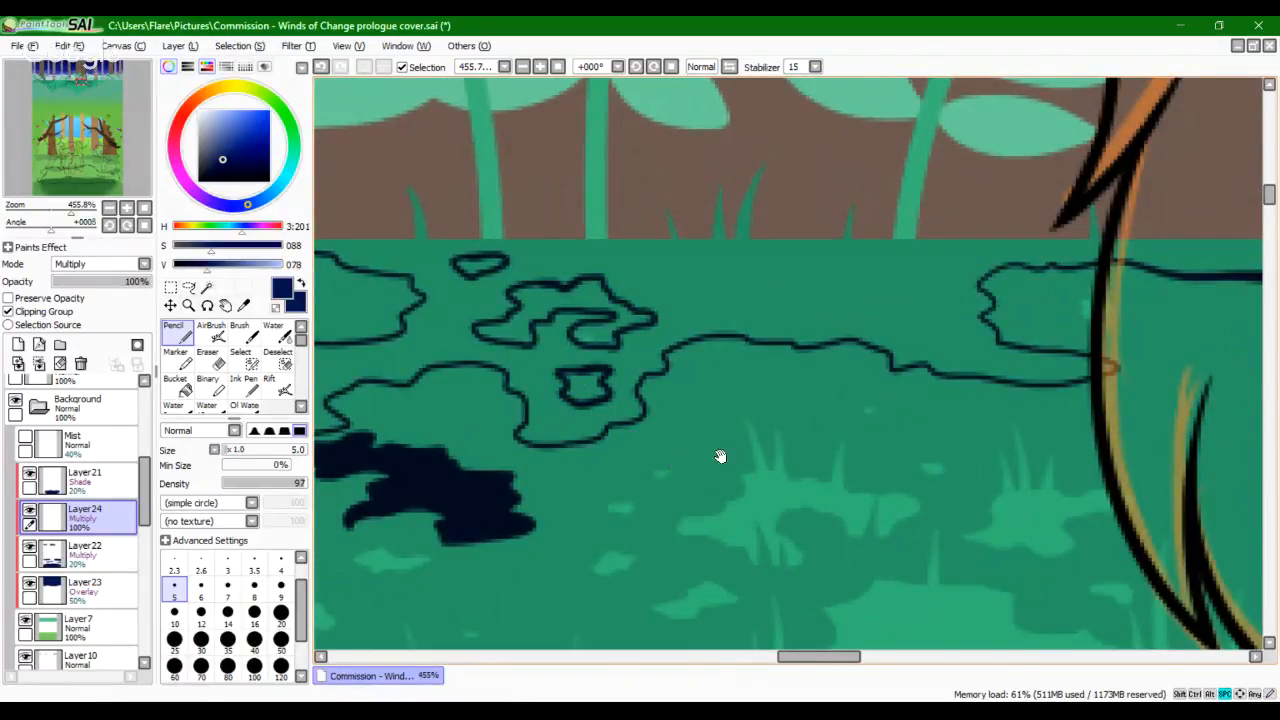
# Step: Outline a blocky island, two tiny ovals and a small irregular island across the middle of the large patch
pyautogui.moveTo(720, 464)
pyautogui.mouseDown()
pyautogui.moveTo(800, 457)
pyautogui.moveTo(742, 452)
pyautogui.mouseUp()
pyautogui.moveTo(866, 503)
pyautogui.mouseDown()
pyautogui.moveTo(780, 500)
pyautogui.moveTo(714, 529)
pyautogui.mouseUp()
pyautogui.moveTo(785, 315)
pyautogui.mouseDown()
pyautogui.moveTo(752, 338)
pyautogui.moveTo(765, 352)
pyautogui.moveTo(822, 328)
pyautogui.moveTo(790, 314)
pyautogui.mouseUp()
pyautogui.hotkey('ctrl', 'z')
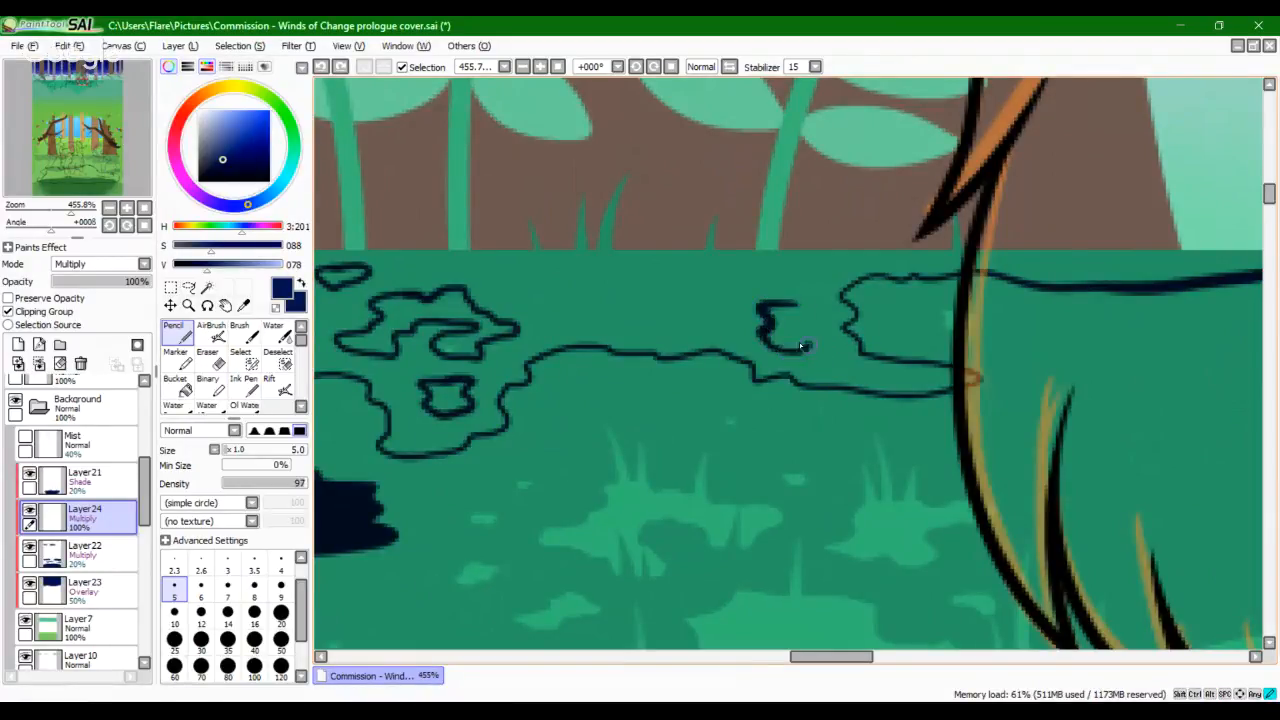
pyautogui.moveTo(801, 346)
pyautogui.mouseDown()
pyautogui.moveTo(822, 330)
pyautogui.moveTo(797, 304)
pyautogui.mouseUp()
pyautogui.moveTo(713, 317)
pyautogui.mouseDown()
pyautogui.moveTo(715, 331)
pyautogui.moveTo(698, 316)
pyautogui.mouseUp()
pyautogui.moveTo(724, 282); pyautogui.dragTo(718, 284)
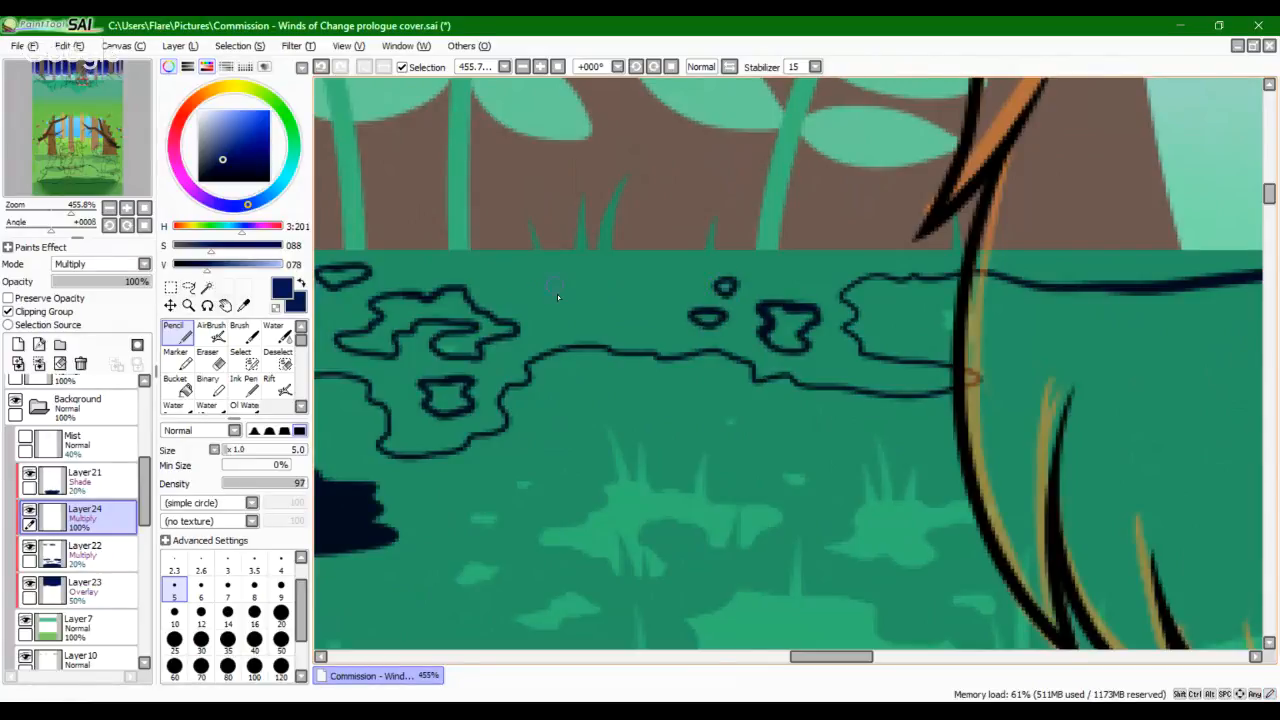
pyautogui.moveTo(555, 287)
pyautogui.mouseDown()
pyautogui.moveTo(524, 299)
pyautogui.moveTo(556, 294)
pyautogui.moveTo(538, 284)
pyautogui.mouseUp()
# Step: Outline a small irregular island and a tiny oval inside the large patch's tapering tail
pyautogui.moveTo(788, 380)
pyautogui.mouseDown()
pyautogui.moveTo(848, 413)
pyautogui.moveTo(987, 404)
pyautogui.mouseUp()
pyautogui.moveTo(693, 308); pyautogui.dragTo(964, 292)
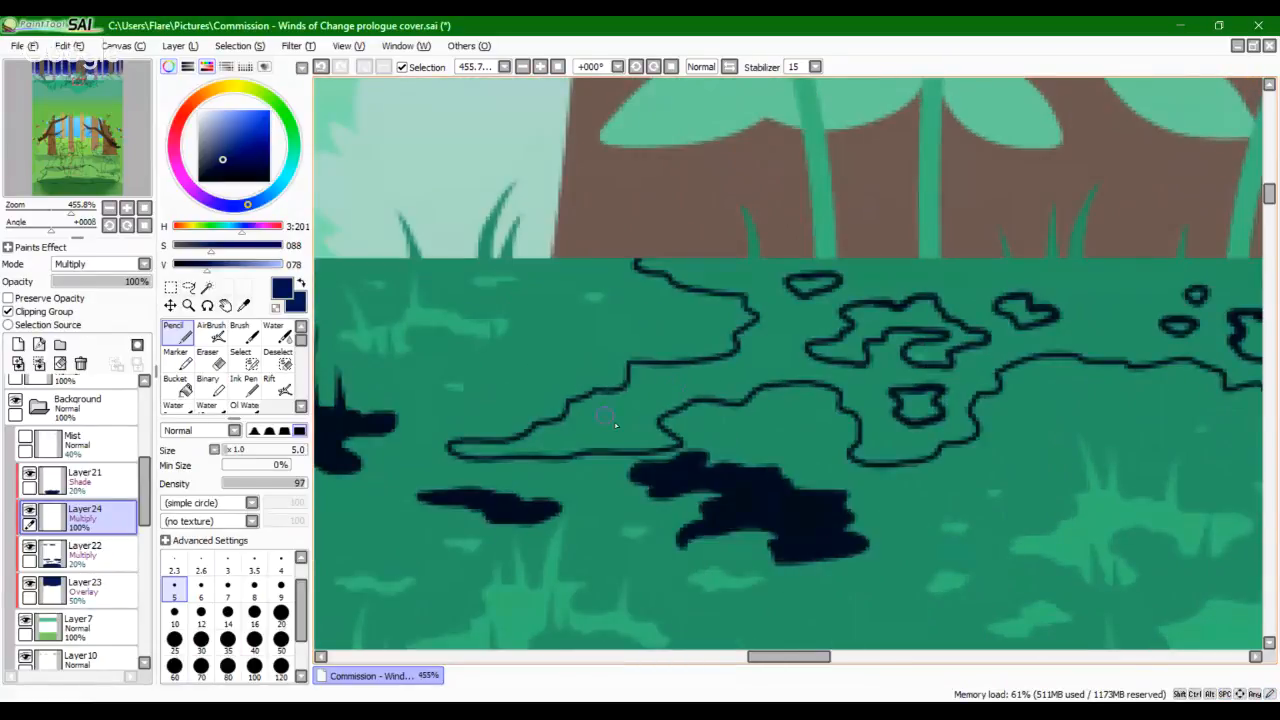
pyautogui.moveTo(611, 454)
pyautogui.mouseDown()
pyautogui.moveTo(640, 434)
pyautogui.moveTo(618, 414)
pyautogui.mouseUp()
pyautogui.moveTo(798, 458)
pyautogui.mouseDown()
pyautogui.moveTo(697, 394)
pyautogui.moveTo(573, 356)
pyautogui.moveTo(771, 377)
pyautogui.mouseUp()
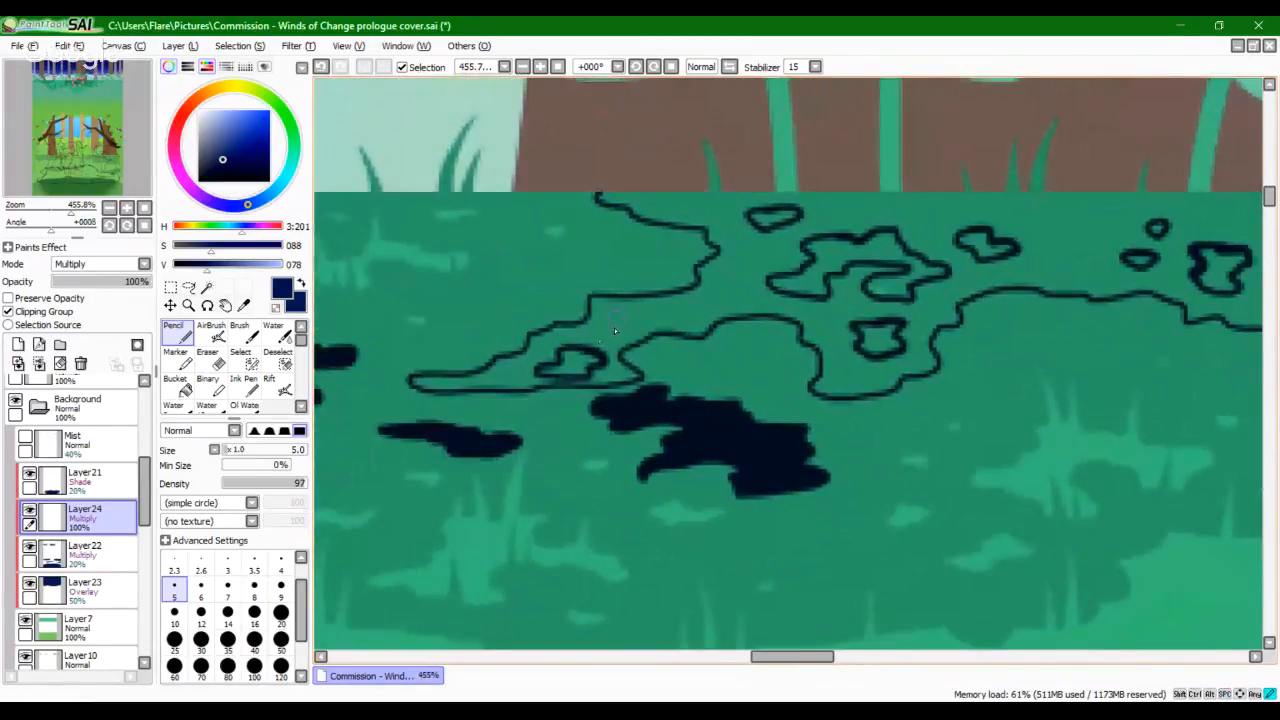
pyautogui.moveTo(614, 325); pyautogui.dragTo(619, 324)
# Step: Outline a narrow oval island beside the orange-sketched leg and a small shadow patch crossing that leg's lines
pyautogui.moveTo(1245, 508); pyautogui.dragTo(811, 451)
pyautogui.moveTo(897, 340)
pyautogui.mouseDown()
pyautogui.moveTo(660, 406)
pyautogui.moveTo(766, 439)
pyautogui.mouseUp()
pyautogui.moveTo(743, 356)
pyautogui.mouseDown()
pyautogui.moveTo(709, 361)
pyautogui.moveTo(746, 356)
pyautogui.mouseUp()
pyautogui.moveTo(796, 457); pyautogui.dragTo(715, 403)
pyautogui.moveTo(766, 349); pyautogui.dragTo(725, 373)
pyautogui.moveTo(761, 414); pyautogui.dragTo(766, 408)
pyautogui.moveTo(769, 352)
pyautogui.mouseDown()
pyautogui.moveTo(834, 354)
pyautogui.moveTo(768, 406)
pyautogui.mouseUp()
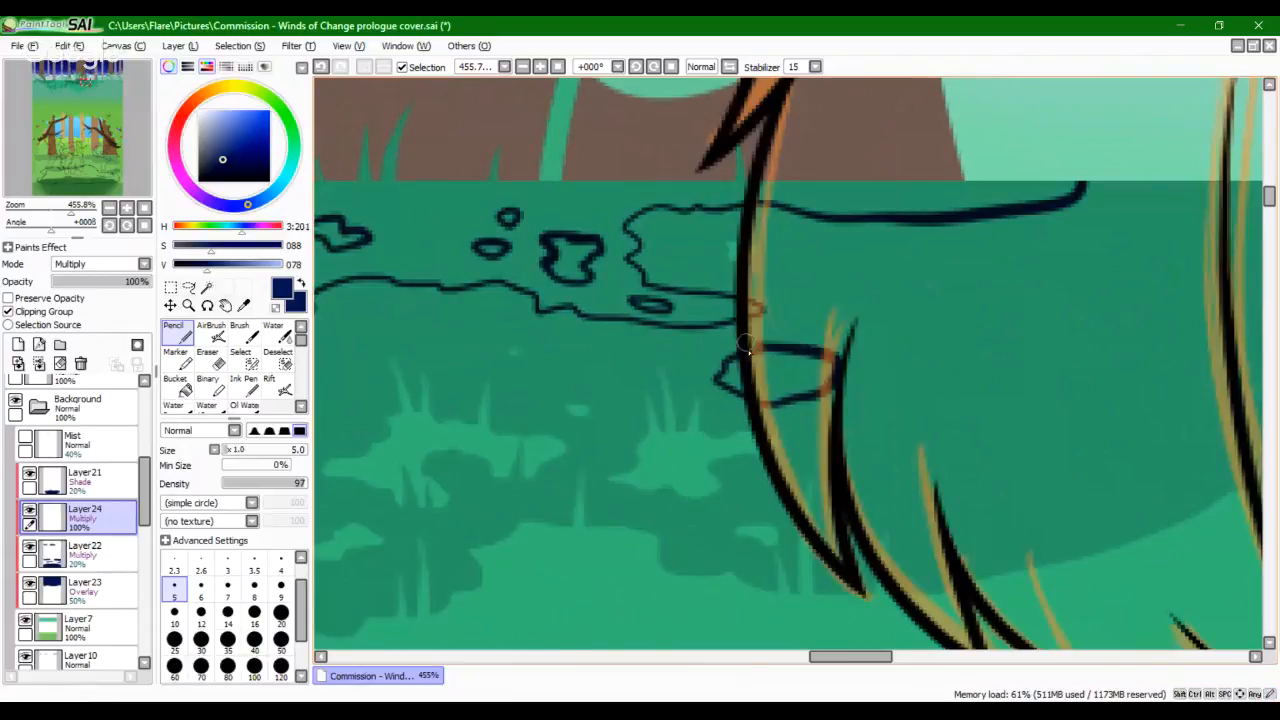
# Step: Outline an elongated curved shadow patch just below the middle of the large outline
pyautogui.moveTo(620, 387); pyautogui.dragTo(1020, 257)
pyautogui.moveTo(785, 305)
pyautogui.mouseDown()
pyautogui.moveTo(581, 424)
pyautogui.moveTo(877, 372)
pyautogui.moveTo(640, 398)
pyautogui.mouseUp()
pyautogui.moveTo(712, 310)
pyautogui.mouseDown()
pyautogui.moveTo(669, 313)
pyautogui.moveTo(690, 348)
pyautogui.moveTo(714, 316)
pyautogui.moveTo(706, 308)
pyautogui.mouseUp()
pyautogui.hotkey('ctrl', 'z')
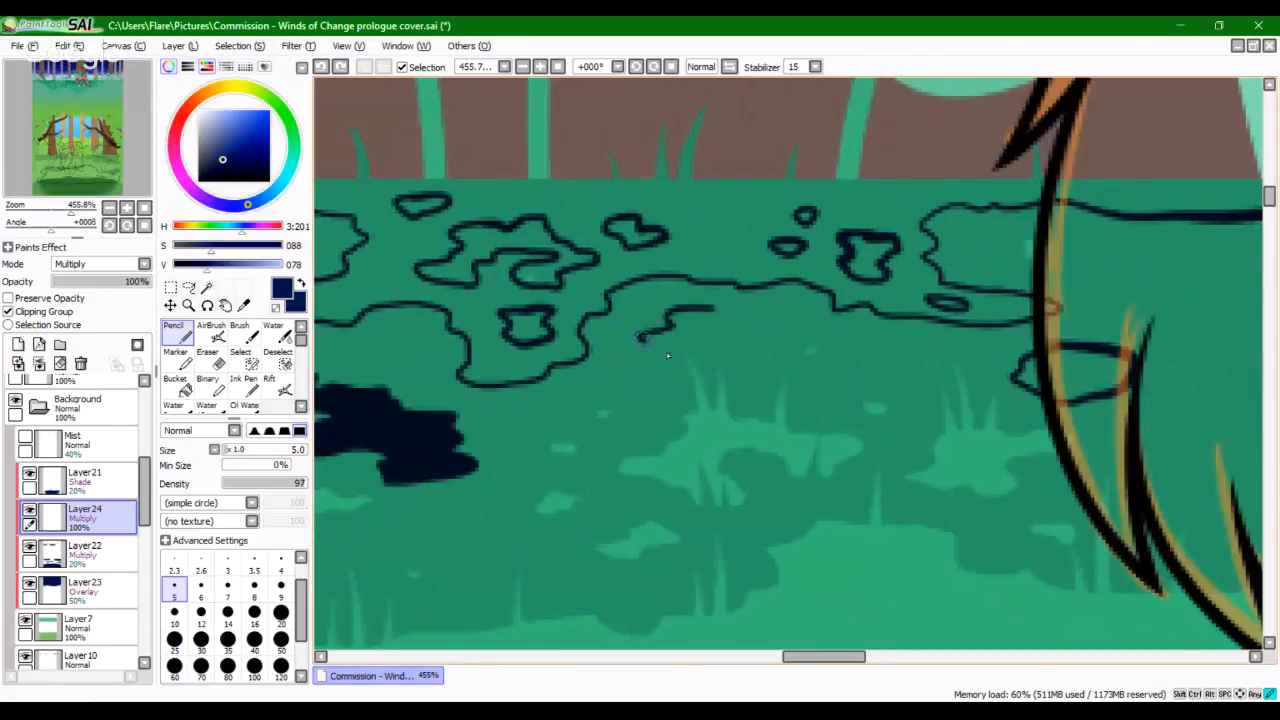
pyautogui.moveTo(668, 356)
pyautogui.mouseDown()
pyautogui.moveTo(716, 334)
pyautogui.moveTo(704, 309)
pyautogui.mouseUp()
pyautogui.moveTo(486, 320); pyautogui.dragTo(740, 377)
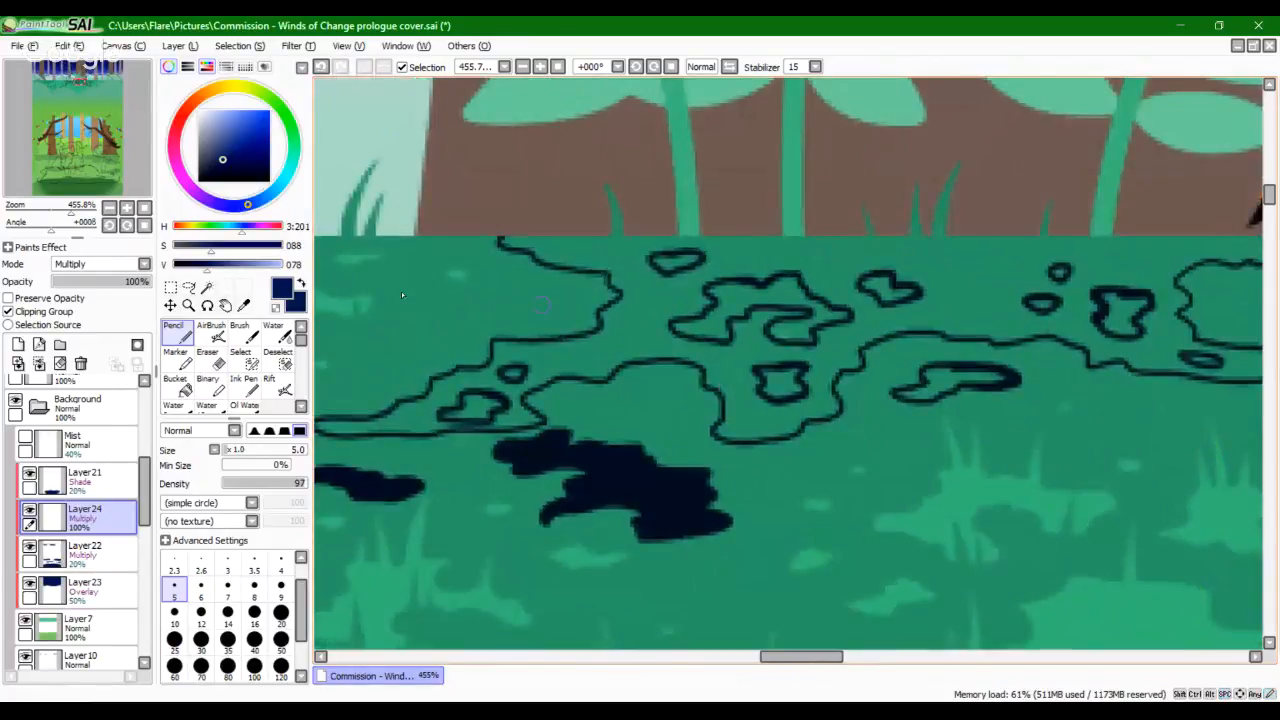
pyautogui.scroll(-4, 542, 305)
pyautogui.scroll(3, 717, 326)
pyautogui.moveTo(688, 317); pyautogui.dragTo(581, 406)
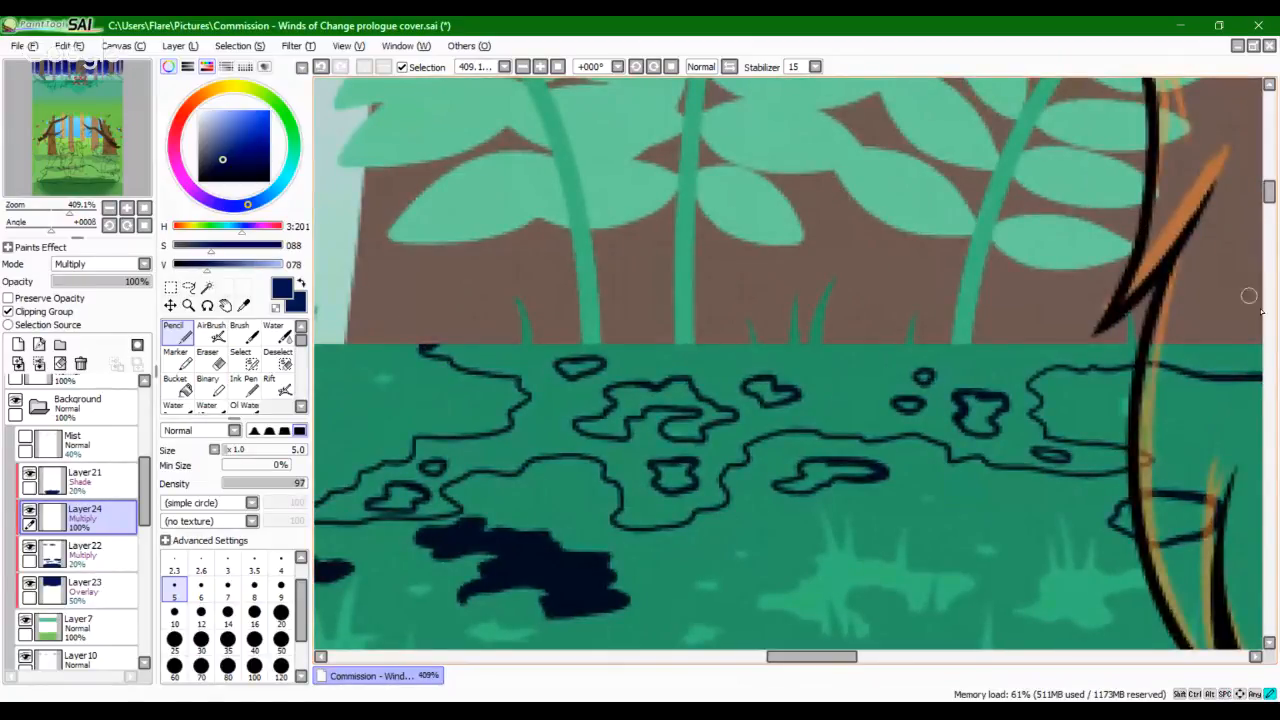
# Step: Close the large outline at the horizon and bucket-fill the large patch and the small patch beside the orange-sketched leg with dark navy
pyautogui.moveTo(1192, 298); pyautogui.dragTo(802, 270)
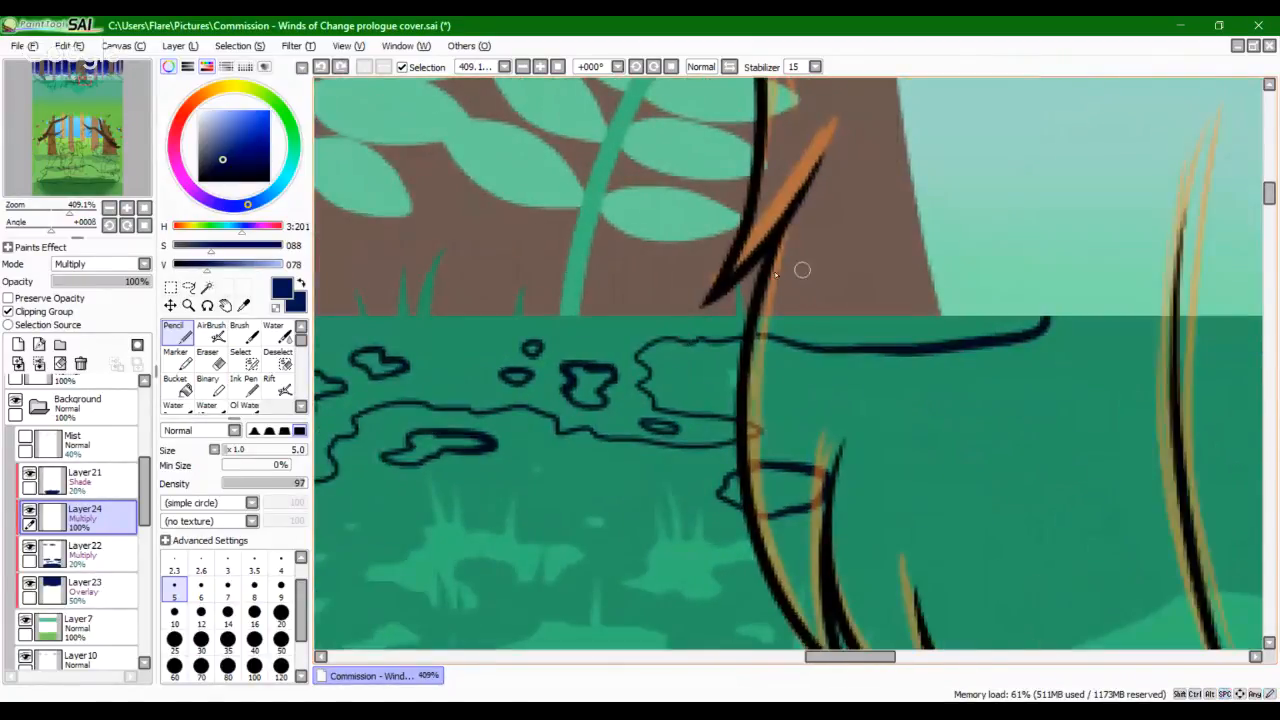
pyautogui.click(1044, 324)
pyautogui.click(182, 386)
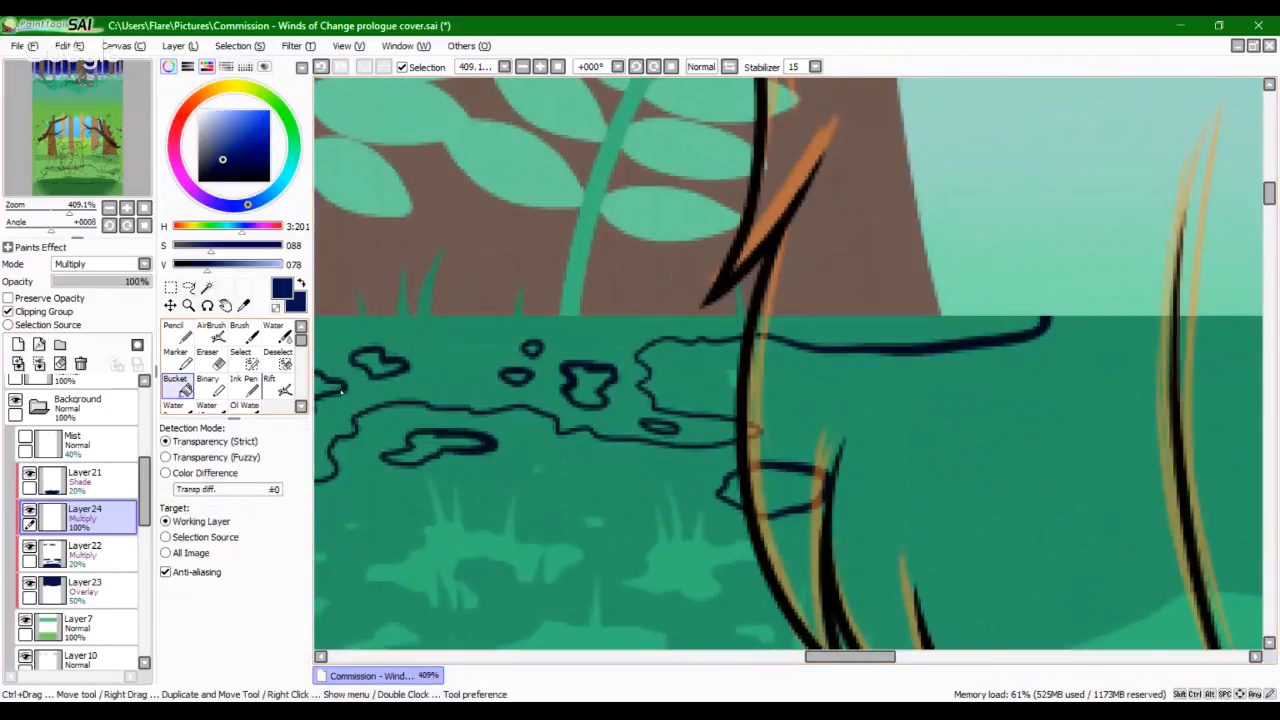
pyautogui.click(480, 385)
pyautogui.click(699, 436)
pyautogui.click(764, 485)
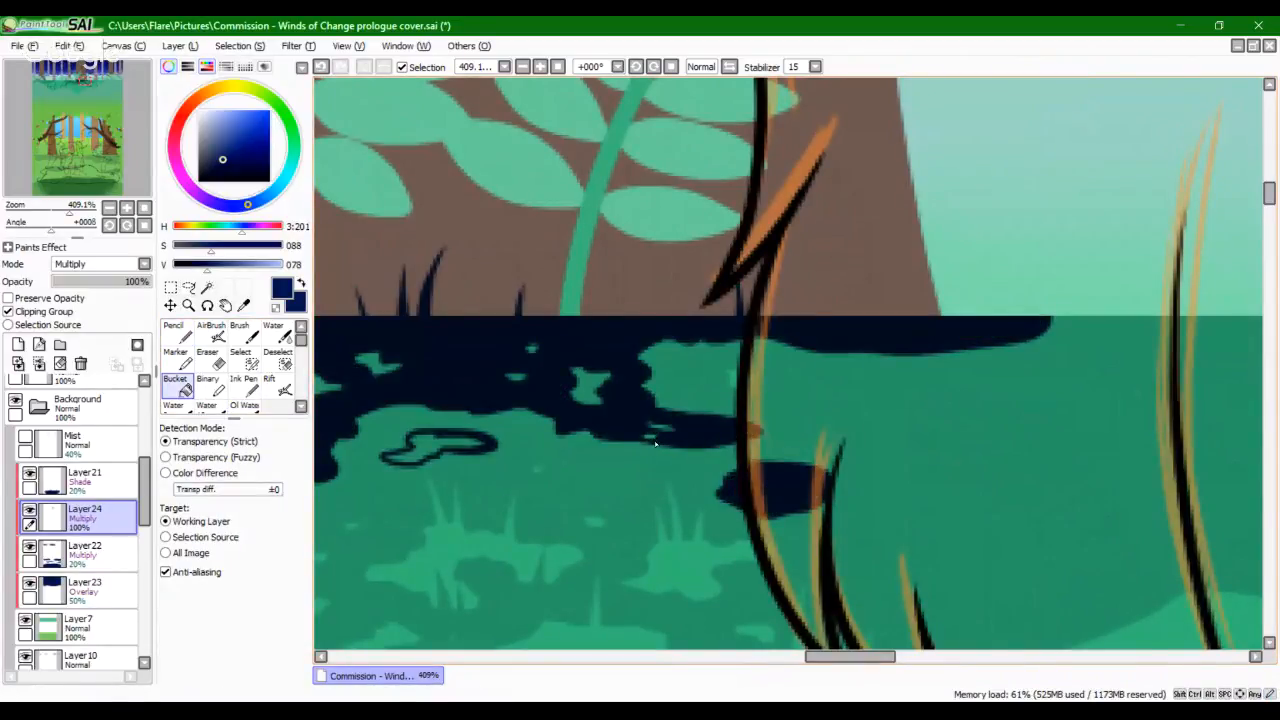
# Step: Fill the elongated curved patch and the leftover gaps around the large patch's tapering tail with the same dark navy
pyautogui.click(471, 440)
pyautogui.click(418, 453)
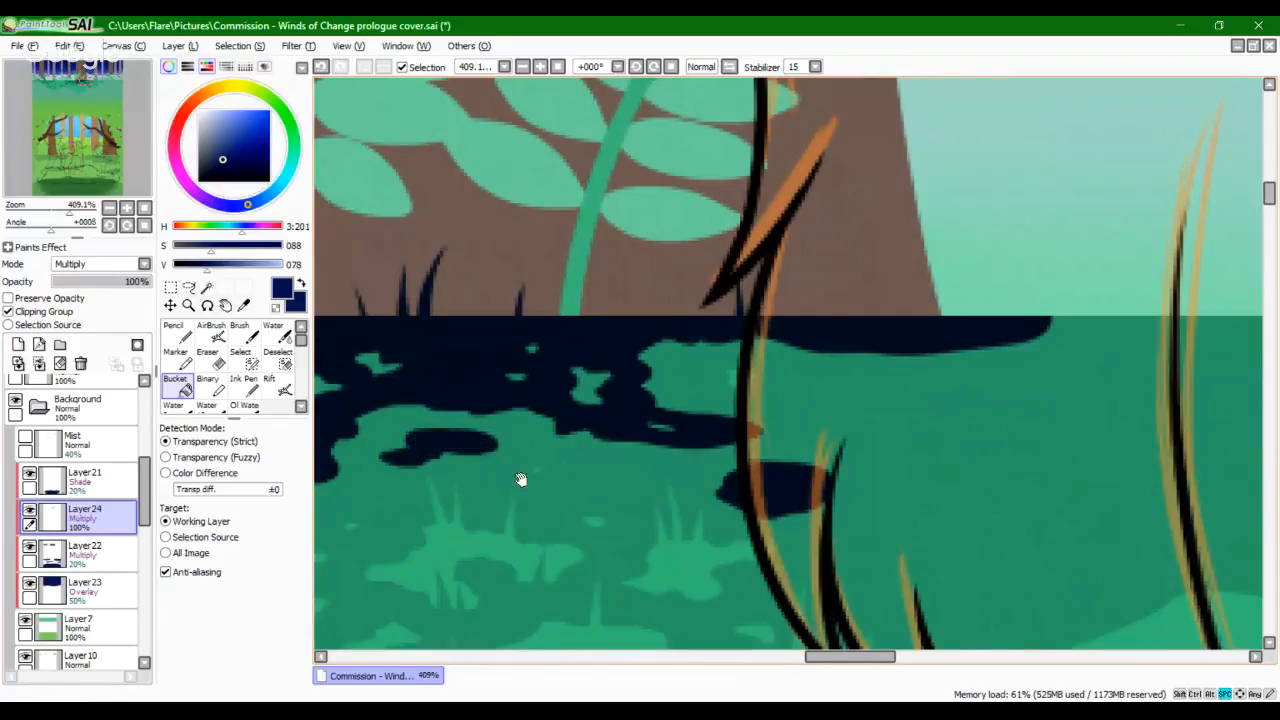
pyautogui.moveTo(521, 479); pyautogui.dragTo(880, 400)
pyautogui.moveTo(633, 428); pyautogui.dragTo(769, 373)
pyautogui.click(473, 311)
pyautogui.click(552, 327)
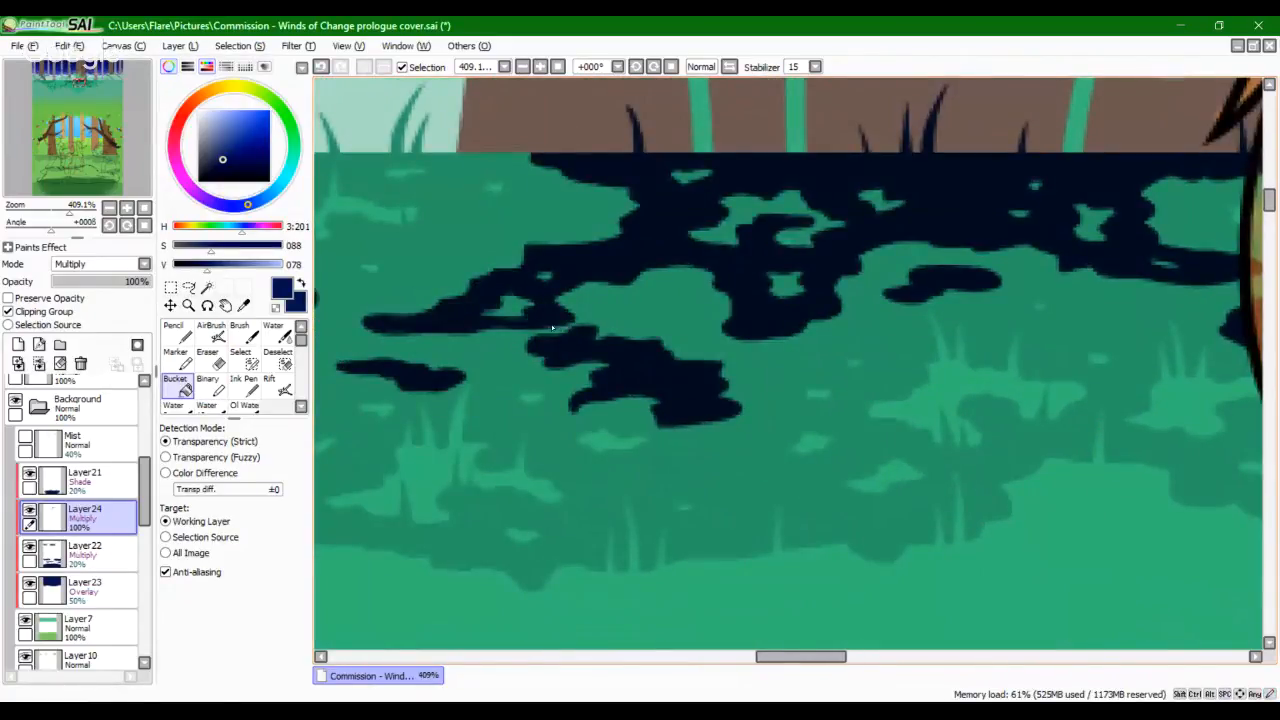
# Step: Draw thin, pointed grass blades with the Pencil rising from the upper edge of the large patch's tapering tail
pyautogui.click(176, 331)
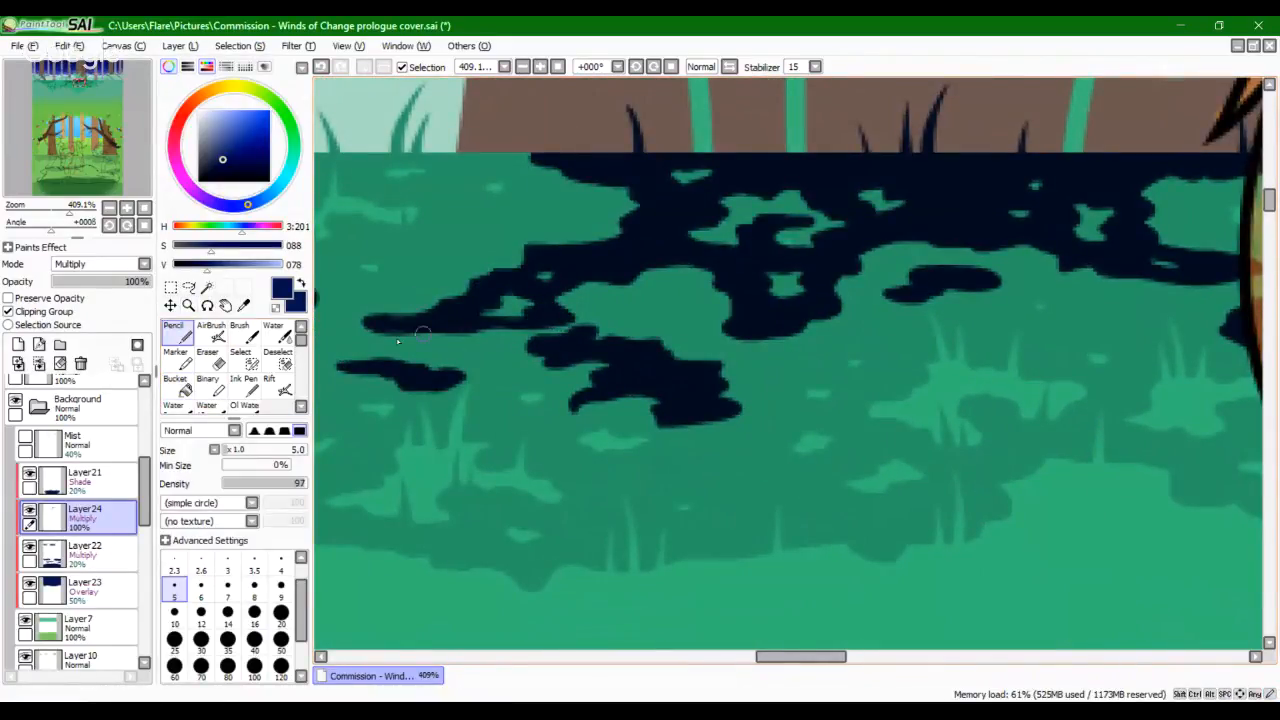
pyautogui.moveTo(378, 328)
pyautogui.mouseDown()
pyautogui.moveTo(446, 326)
pyautogui.moveTo(389, 319)
pyautogui.mouseUp()
pyautogui.hotkey('ctrl', 'z')
pyautogui.press('space')
pyautogui.moveTo(697, 355); pyautogui.dragTo(674, 337)
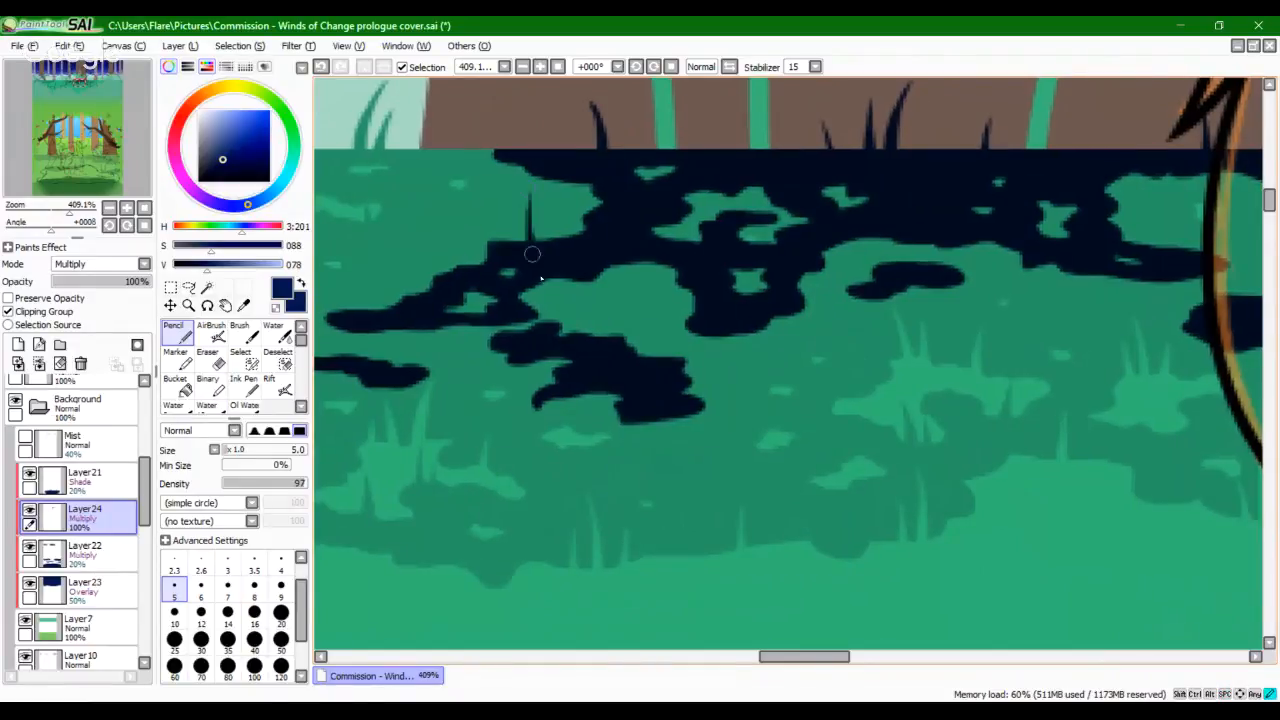
pyautogui.moveTo(541, 185)
pyautogui.mouseDown()
pyautogui.moveTo(543, 230)
pyautogui.moveTo(520, 243)
pyautogui.moveTo(555, 252)
pyautogui.mouseUp()
pyautogui.press('space')
pyautogui.moveTo(411, 256)
pyautogui.mouseDown()
pyautogui.moveTo(595, 221)
pyautogui.moveTo(608, 274)
pyautogui.mouseUp()
pyautogui.hotkey('ctrl', 'z')
pyautogui.moveTo(632, 226); pyautogui.dragTo(630, 264)
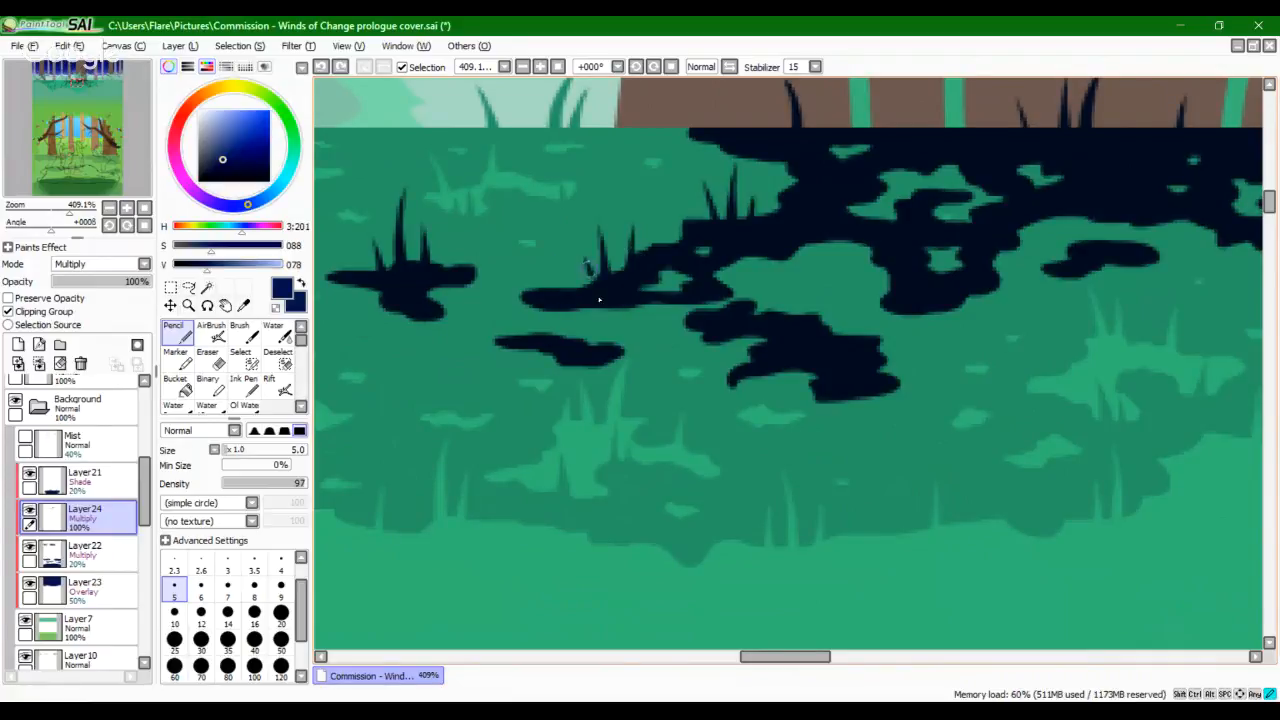
# Step: Draw a group of short grass blades rising from the top of the blocky patch below the large patch
pyautogui.press('space')
pyautogui.moveTo(557, 285); pyautogui.dragTo(425, 236)
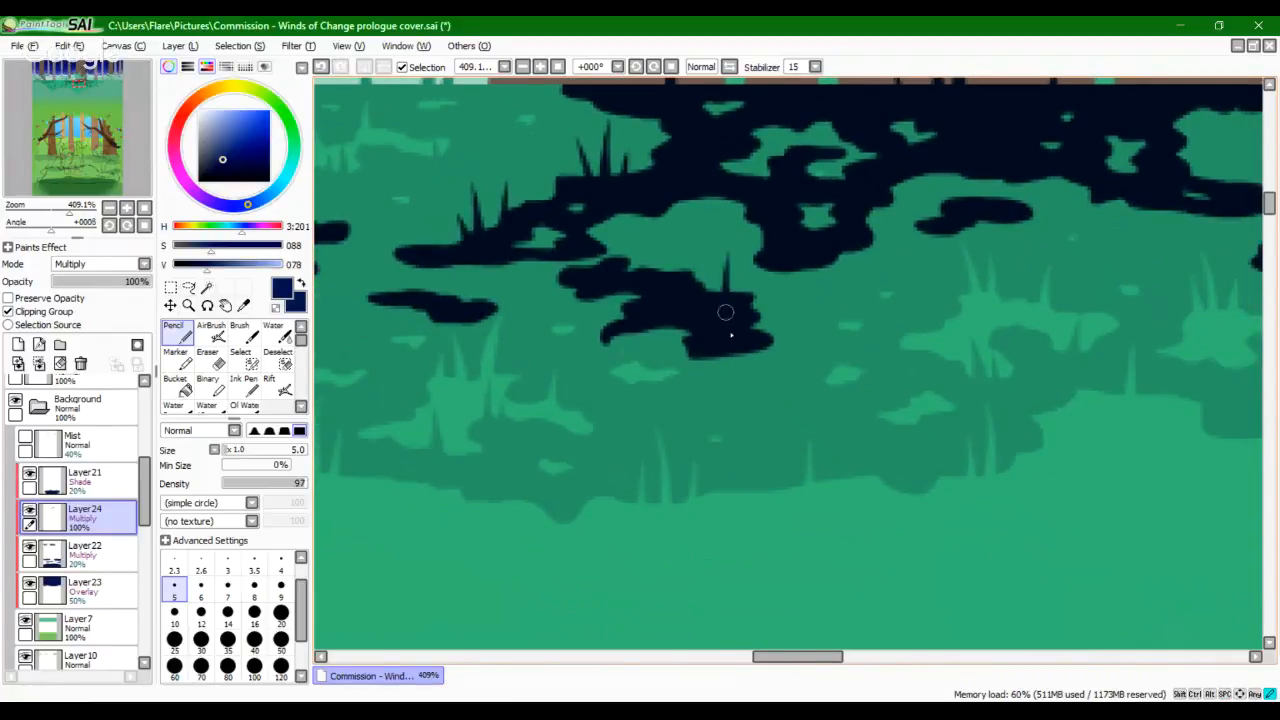
pyautogui.moveTo(713, 270); pyautogui.dragTo(714, 320)
pyautogui.hotkey('ctrl', 'z')
pyautogui.hotkey('ctrl', 'z')
pyautogui.hotkey('ctrl', 'z')
pyautogui.hotkey('ctrl', 'z')
pyautogui.hotkey('ctrl', 'z')
pyautogui.hotkey('ctrl', 'z')
pyautogui.moveTo(712, 276); pyautogui.dragTo(713, 317)
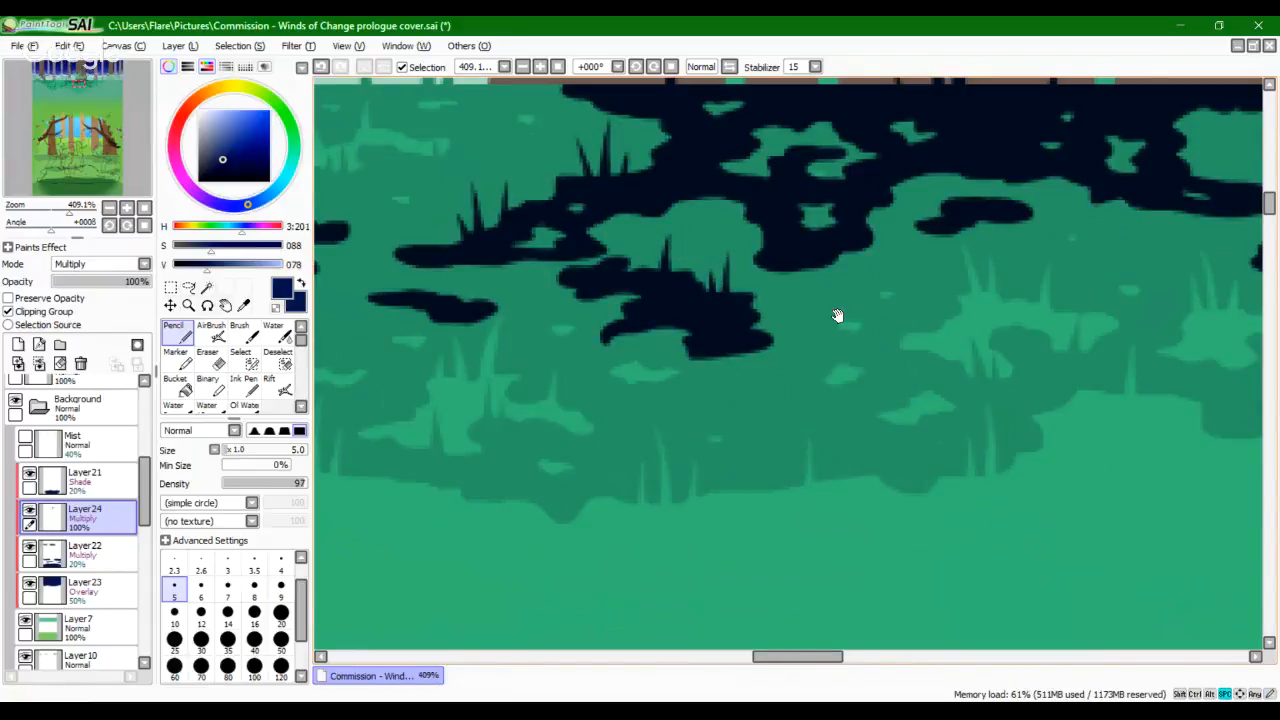
# Step: Draw grass blades rising into the light inlet of the large patch beside the orange-sketched leg
pyautogui.moveTo(837, 314); pyautogui.dragTo(609, 451)
pyautogui.moveTo(966, 325); pyautogui.dragTo(816, 339)
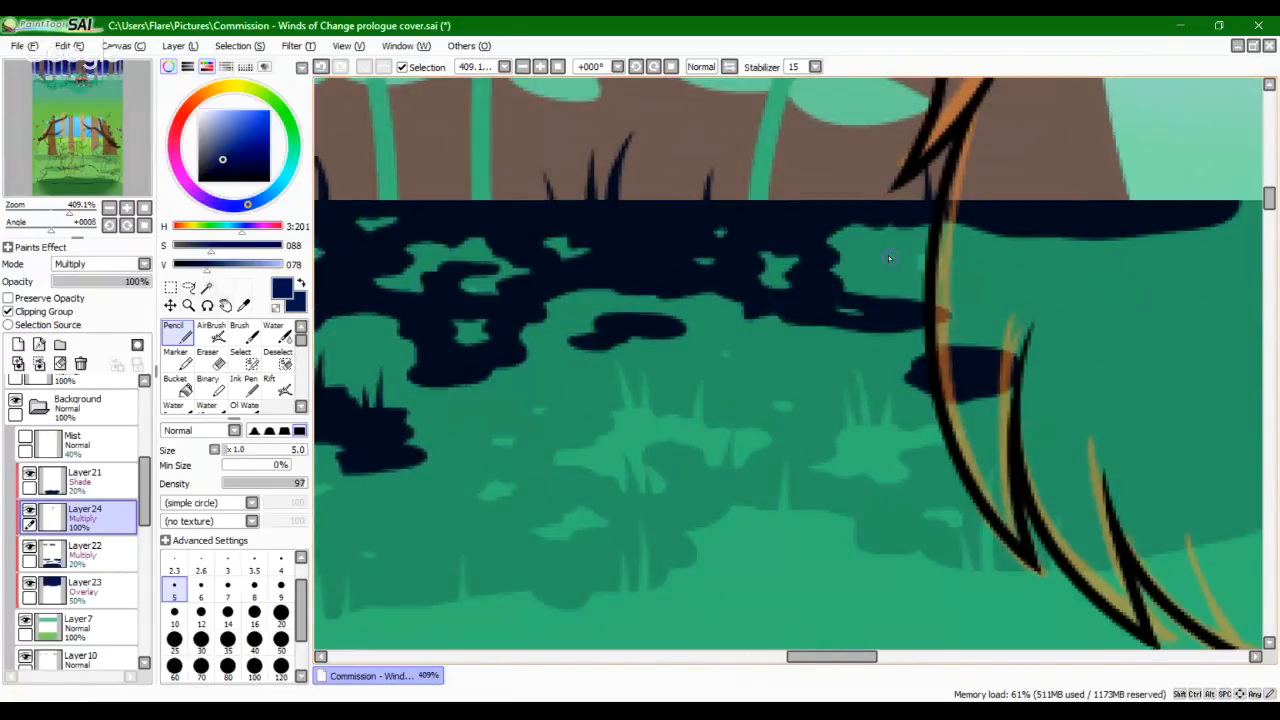
pyautogui.moveTo(891, 260)
pyautogui.mouseDown()
pyautogui.moveTo(894, 326)
pyautogui.moveTo(913, 289)
pyautogui.moveTo(909, 322)
pyautogui.mouseUp()
pyautogui.hotkey('ctrl', 'z')
pyautogui.moveTo(876, 275)
pyautogui.mouseDown()
pyautogui.moveTo(883, 324)
pyautogui.moveTo(771, 277)
pyautogui.moveTo(991, 294)
pyautogui.moveTo(1000, 354)
pyautogui.moveTo(699, 396)
pyautogui.mouseUp()
pyautogui.hotkey('ctrl', 'z')
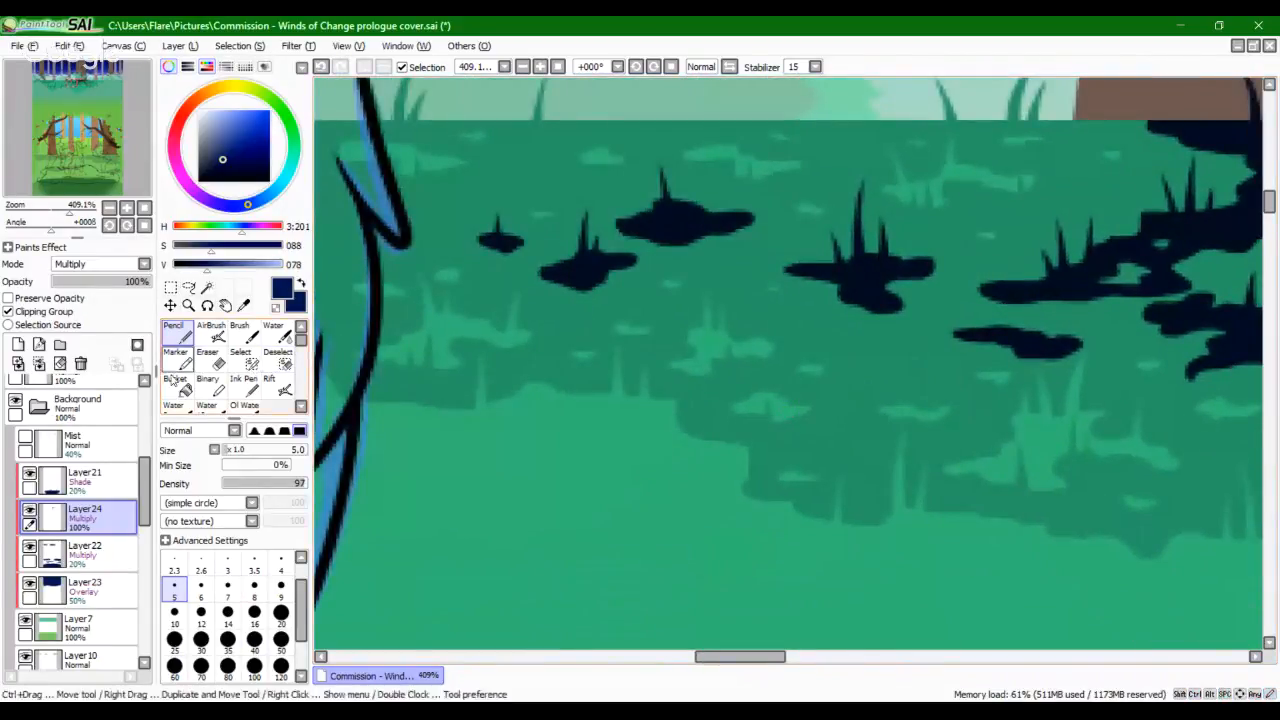
# Step: Erase thin light blades into the lower edge of the wide oval patch near the blue-sketched figure
pyautogui.click(207, 358)
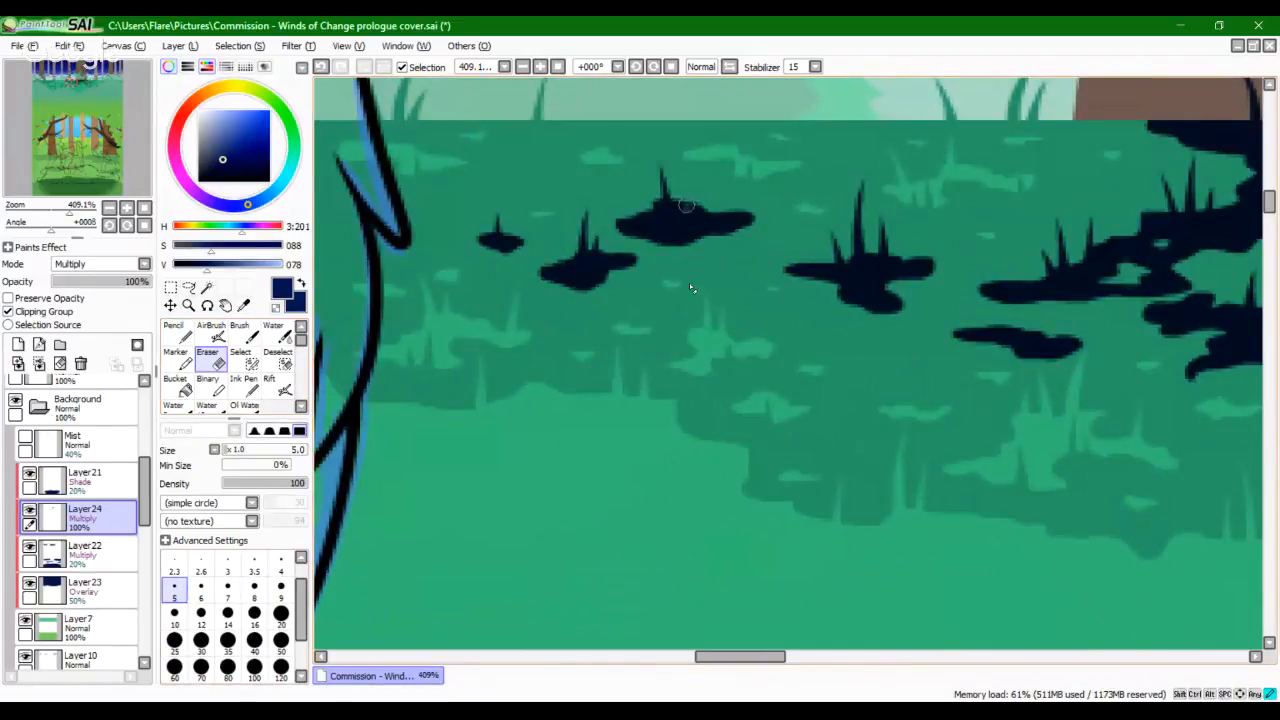
pyautogui.moveTo(686, 205)
pyautogui.mouseDown()
pyautogui.moveTo(692, 286)
pyautogui.moveTo(708, 312)
pyautogui.mouseUp()
pyautogui.hotkey('ctrl', 'z')
pyautogui.hotkey('ctrl', 'z')
pyautogui.moveTo(697, 212); pyautogui.dragTo(699, 246)
pyautogui.moveTo(695, 209)
pyautogui.mouseDown()
pyautogui.moveTo(709, 275)
pyautogui.moveTo(697, 246)
pyautogui.mouseUp()
pyautogui.hotkey('ctrl', 'z')
# Step: Erase a thin light blade into the lower edge of the small patch beside the wide oval one
pyautogui.moveTo(580, 292)
pyautogui.mouseDown()
pyautogui.moveTo(583, 254)
pyautogui.moveTo(574, 277)
pyautogui.moveTo(573, 266)
pyautogui.mouseUp()
pyautogui.hotkey('ctrl', 'z')
pyautogui.hotkey('ctrl', 'z')
pyautogui.hotkey('ctrl', 'z')
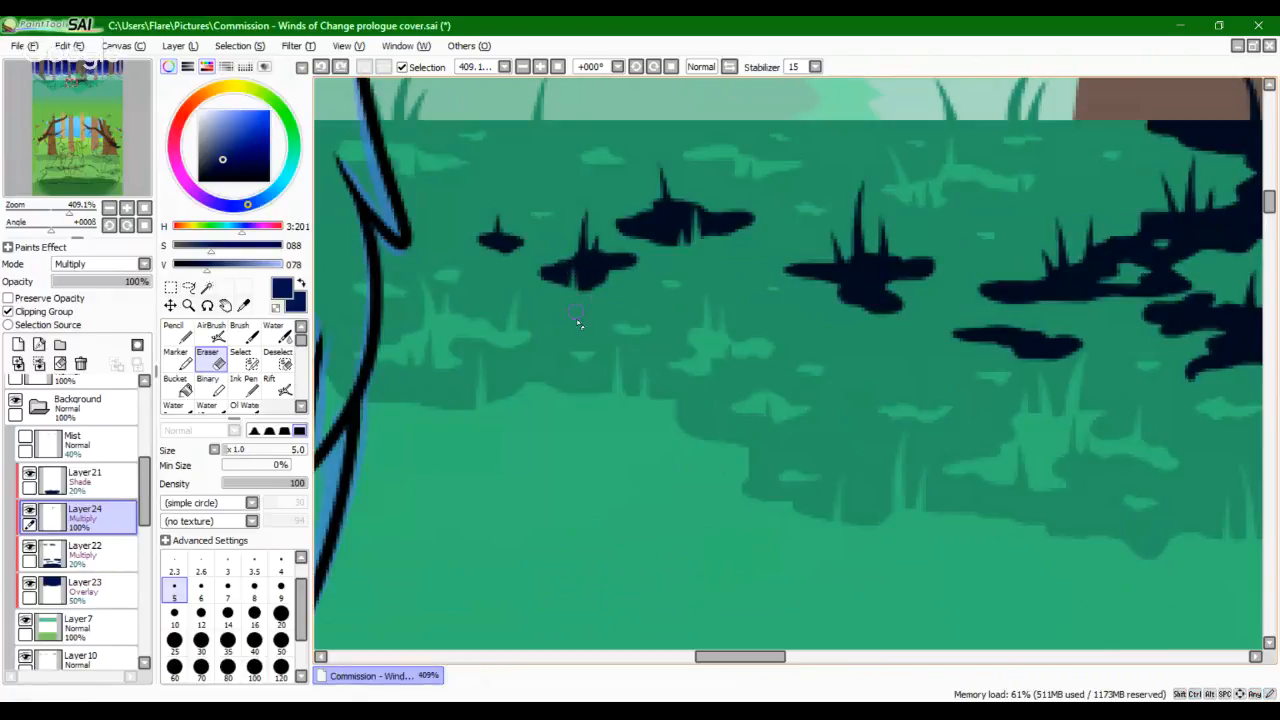
pyautogui.moveTo(617, 347)
pyautogui.mouseDown()
pyautogui.moveTo(571, 323)
pyautogui.moveTo(566, 273)
pyautogui.mouseUp()
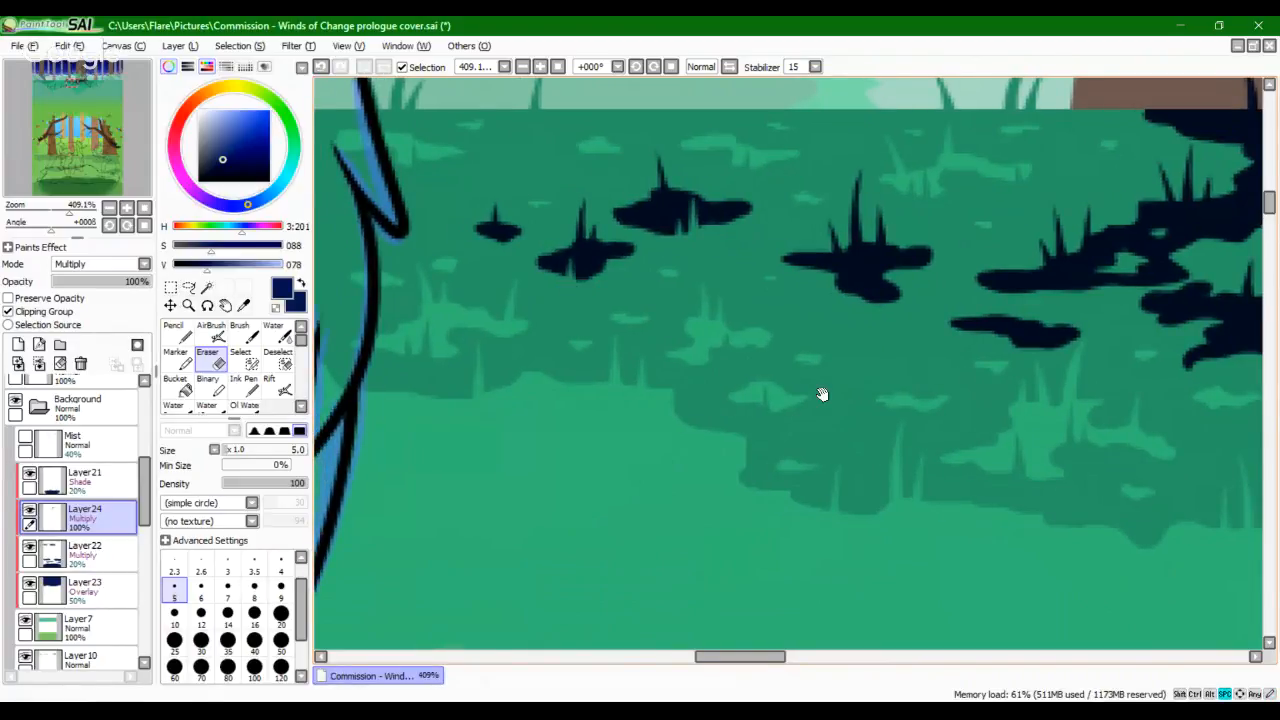
# Step: Erase a pair of tall light blades upward into the large patch above the light bay over the blocky patch
pyautogui.moveTo(823, 395); pyautogui.dragTo(450, 397)
pyautogui.moveTo(894, 184); pyautogui.dragTo(892, 228)
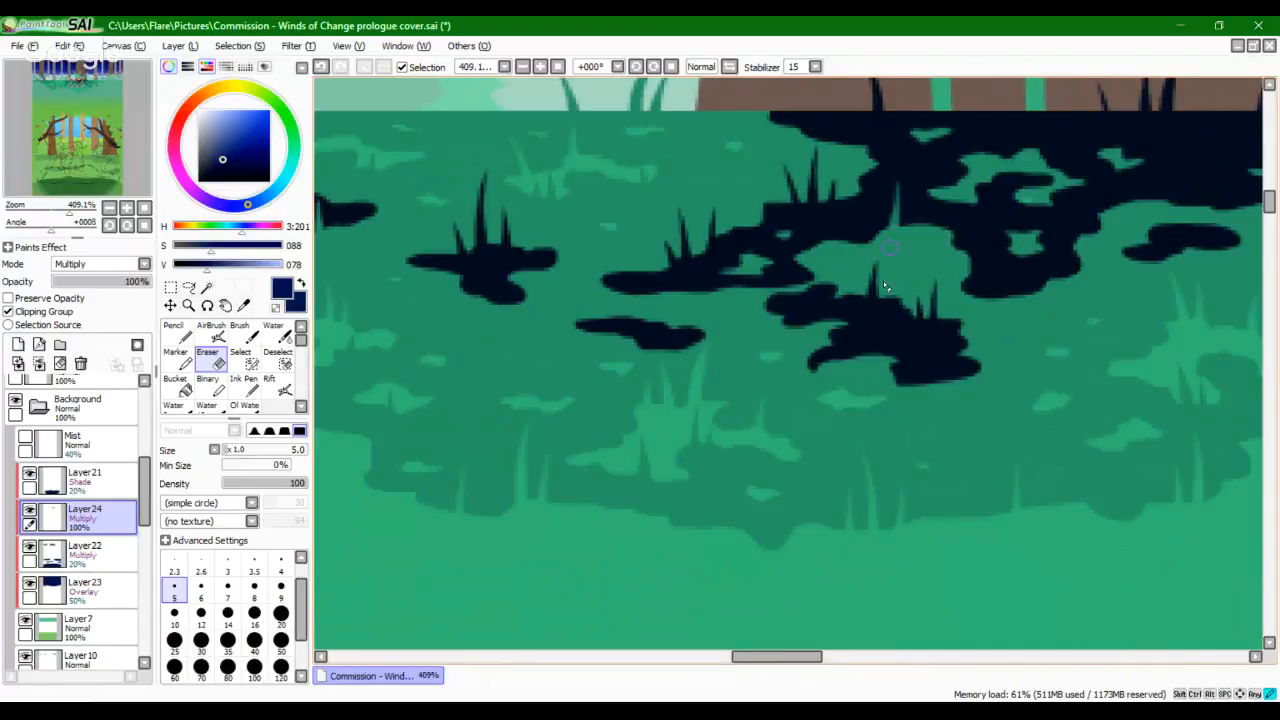
pyautogui.hotkey('ctrl', 'z')
pyautogui.moveTo(897, 180); pyautogui.dragTo(926, 236)
pyautogui.hotkey('ctrl', 'z')
pyautogui.moveTo(897, 183); pyautogui.dragTo(901, 225)
pyautogui.moveTo(897, 176)
pyautogui.mouseDown()
pyautogui.moveTo(897, 222)
pyautogui.moveTo(898, 200)
pyautogui.moveTo(922, 222)
pyautogui.moveTo(922, 193)
pyautogui.moveTo(929, 264)
pyautogui.mouseUp()
pyautogui.hotkey('ctrl', 'z')
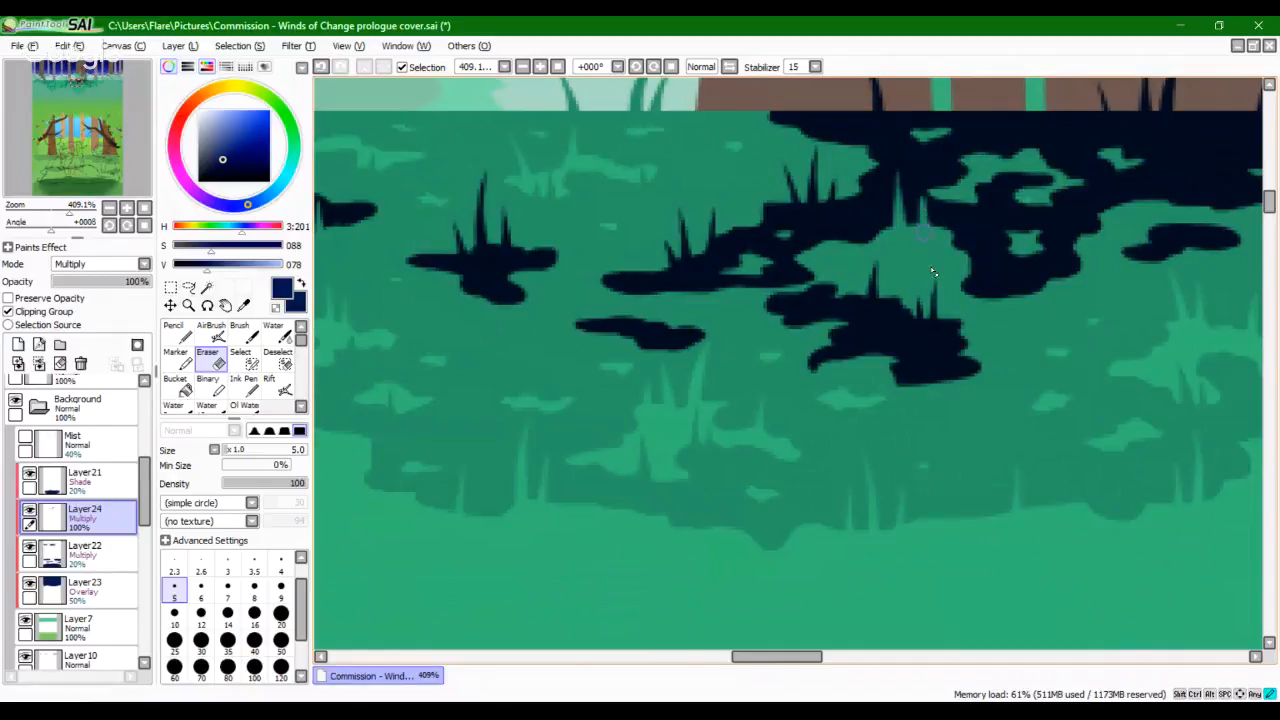
pyautogui.hotkey('ctrl', 'z')
pyautogui.moveTo(920, 192)
pyautogui.mouseDown()
pyautogui.moveTo(922, 263)
pyautogui.moveTo(919, 189)
pyautogui.mouseUp()
pyautogui.hotkey('ctrl', 'z')
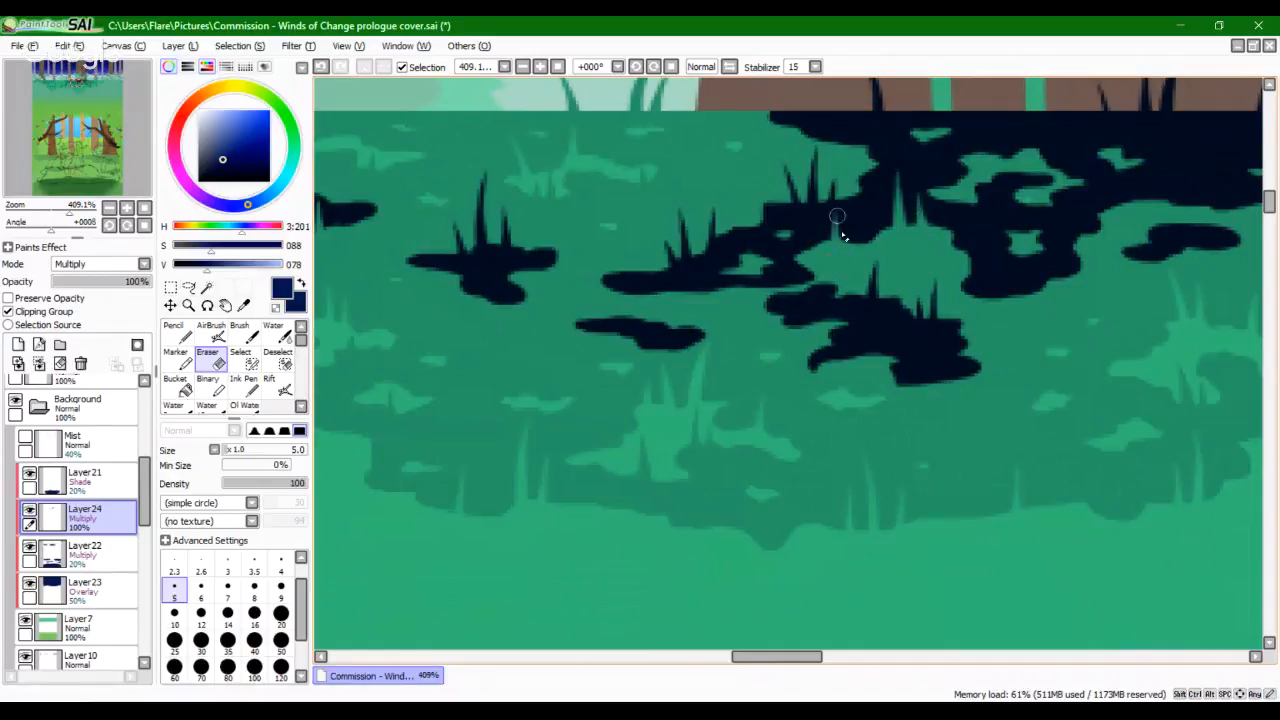
# Step: Erase a shorter light blade into the large patch just beside the tall pair, toward its tapering tail
pyautogui.hotkey('ctrl', 'z')
pyautogui.moveTo(840, 218)
pyautogui.mouseDown()
pyautogui.moveTo(888, 226)
pyautogui.moveTo(834, 262)
pyautogui.mouseUp()
pyautogui.hotkey('ctrl', 'z')
# Step: Erase a thin light blade into the underside of the isolated patch beyond the large patch's tail
pyautogui.moveTo(481, 273); pyautogui.dragTo(487, 402)
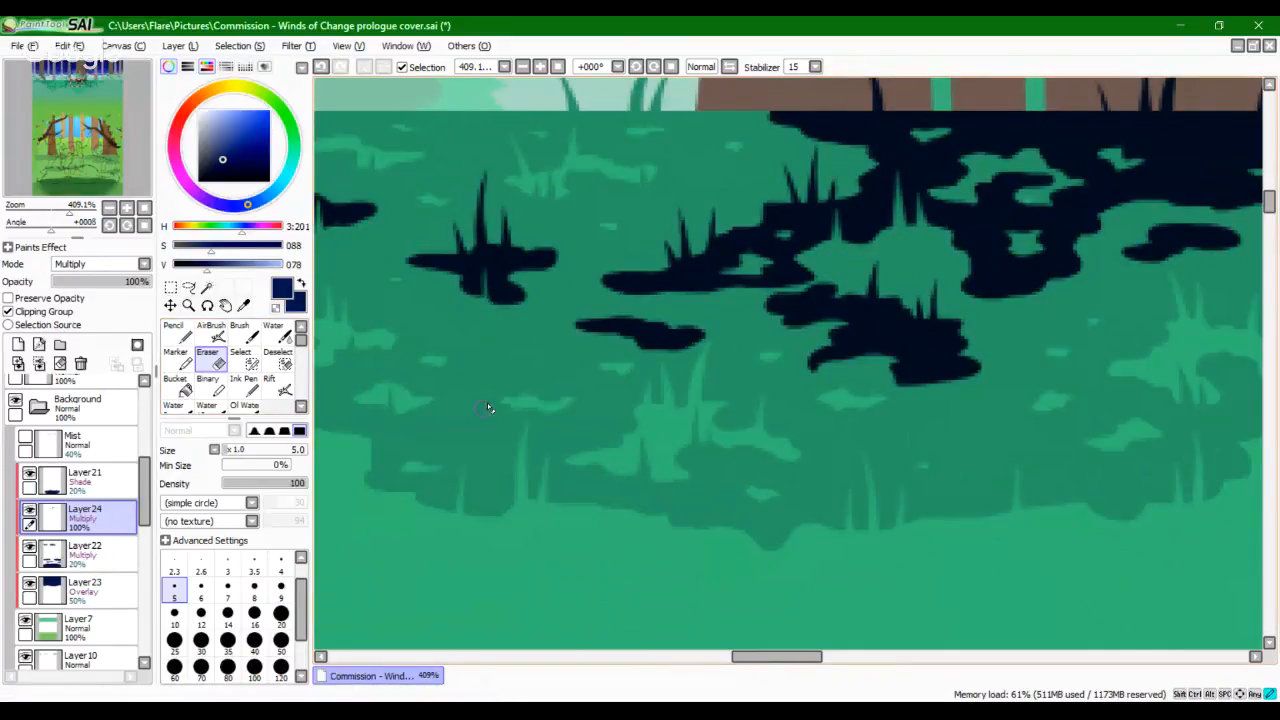
pyautogui.hotkey('ctrl', 'z')
pyautogui.moveTo(482, 277); pyautogui.dragTo(480, 344)
pyautogui.hotkey('ctrl', 'z')
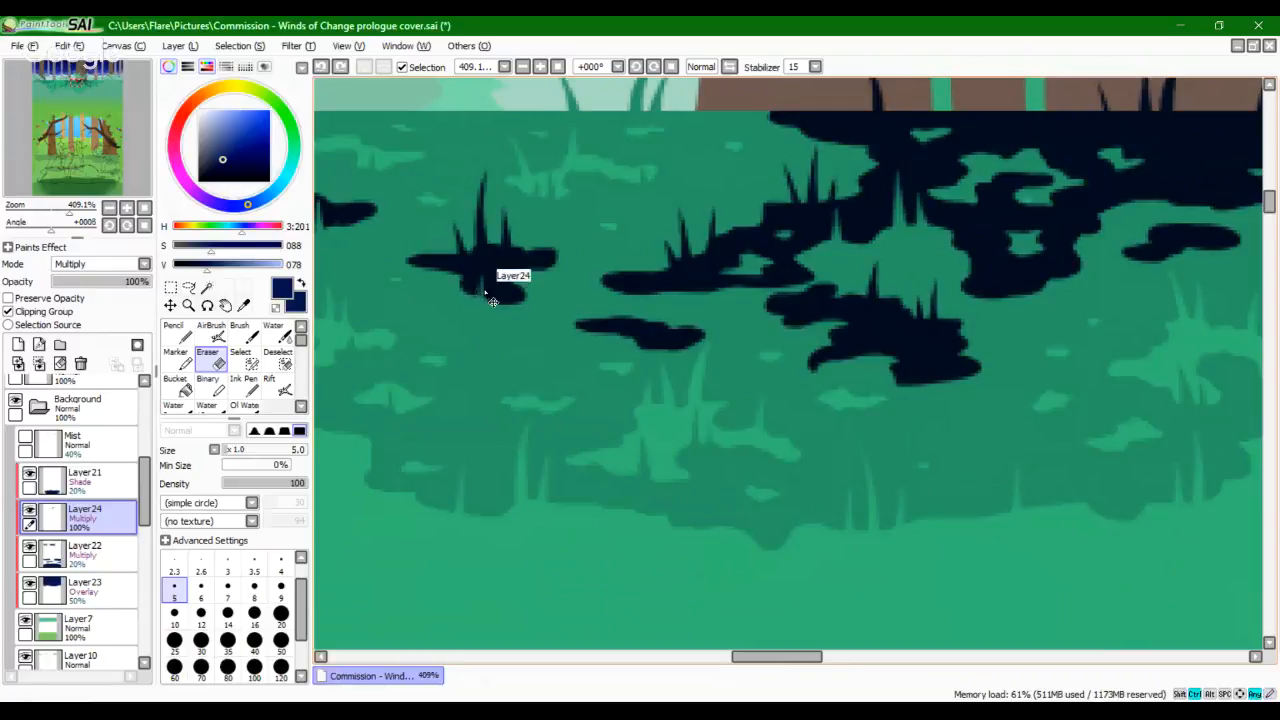
pyautogui.moveTo(484, 283); pyautogui.dragTo(486, 326)
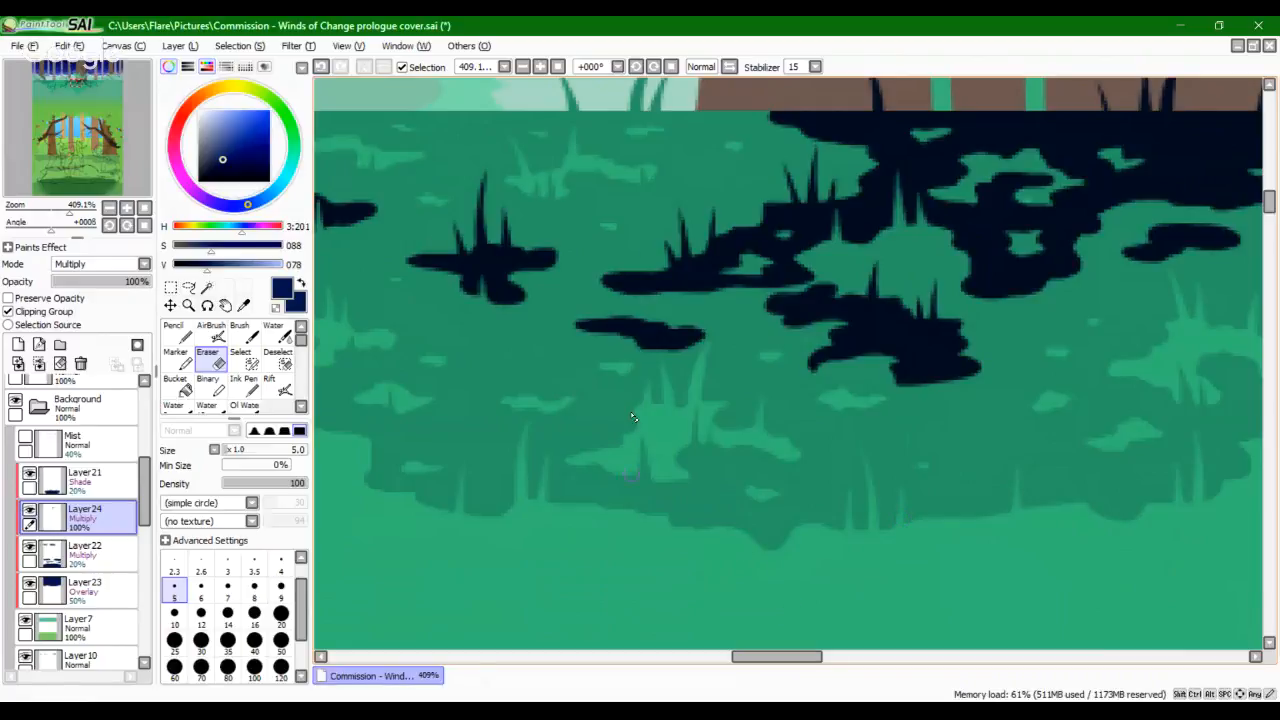
# Step: Erase narrow light blades through the lower part of the blocky patch
pyautogui.moveTo(946, 414)
pyautogui.mouseDown()
pyautogui.moveTo(834, 378)
pyautogui.moveTo(761, 398)
pyautogui.mouseUp()
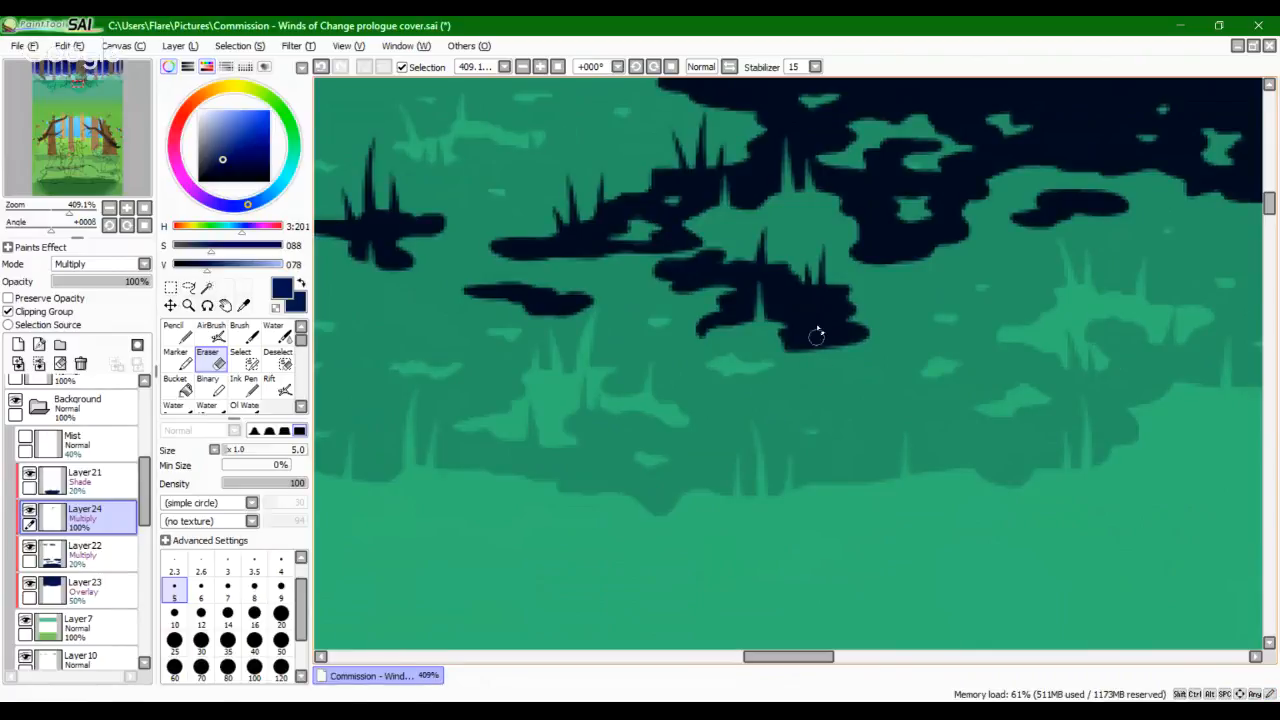
pyautogui.moveTo(815, 298); pyautogui.dragTo(801, 441)
pyautogui.hotkey('ctrl', 'z')
pyautogui.moveTo(813, 300); pyautogui.dragTo(814, 393)
pyautogui.moveTo(814, 296); pyautogui.dragTo(822, 371)
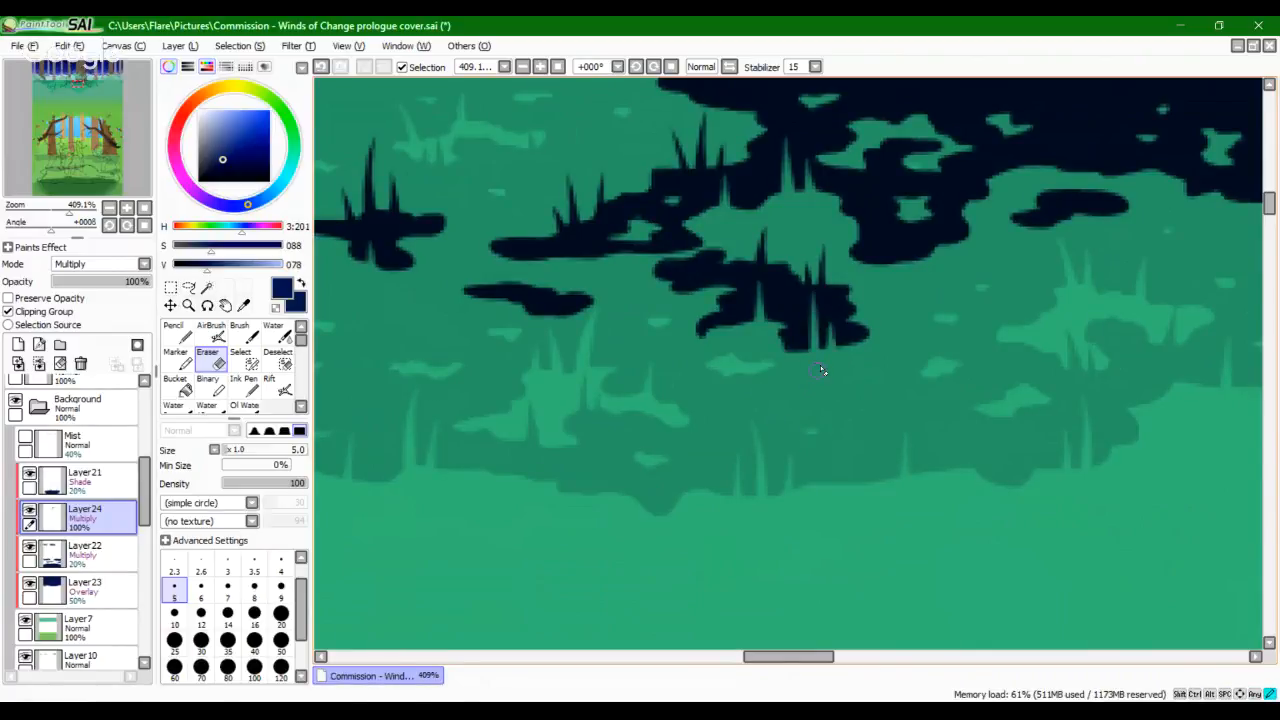
pyautogui.hotkey('ctrl', 'z')
pyautogui.moveTo(815, 296); pyautogui.dragTo(816, 397)
# Step: Erase a small light blade into the lower edge of the large patch's tapering tail
pyautogui.moveTo(667, 330); pyautogui.dragTo(823, 334)
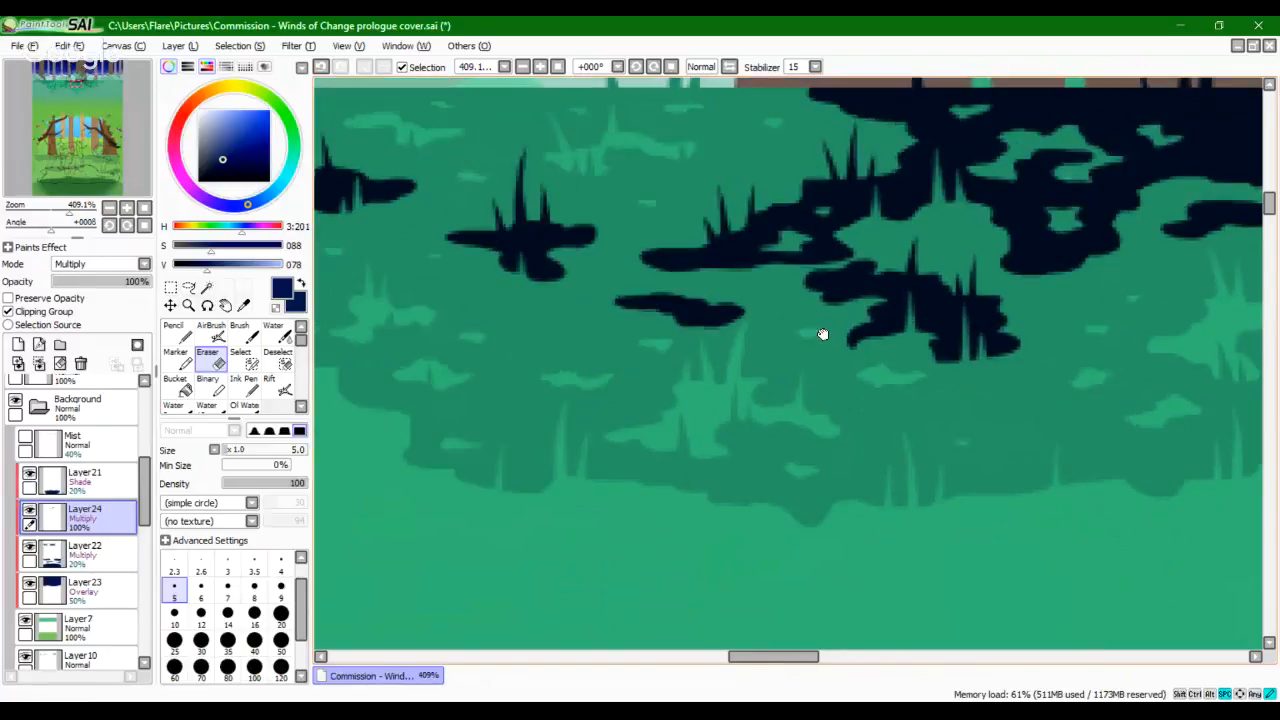
pyautogui.moveTo(701, 380); pyautogui.dragTo(949, 394)
pyautogui.moveTo(1020, 436); pyautogui.dragTo(540, 410)
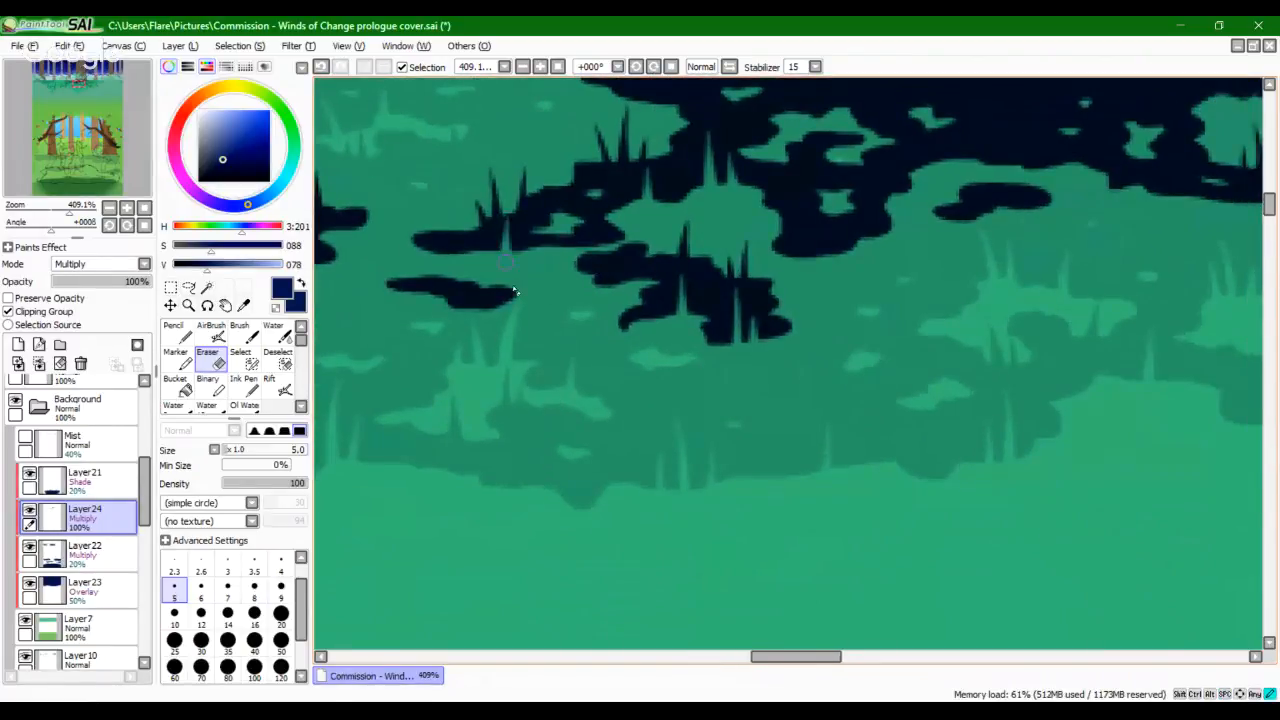
pyautogui.moveTo(508, 234); pyautogui.dragTo(509, 272)
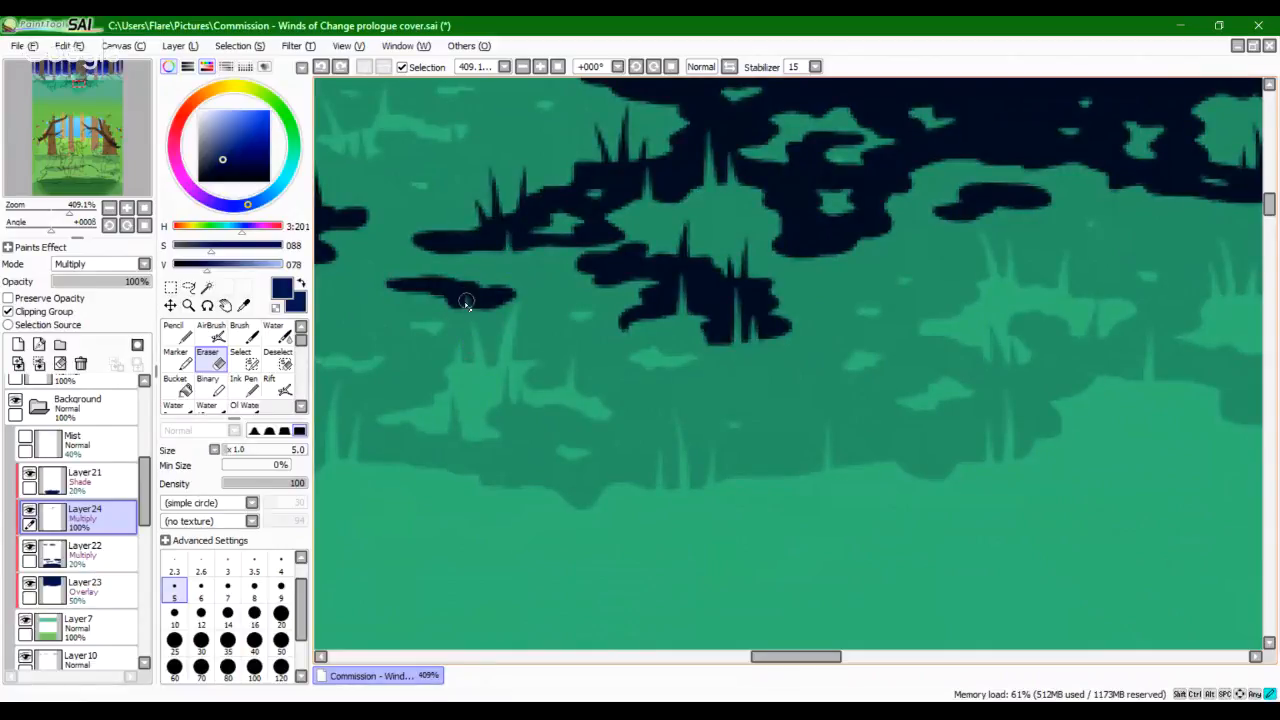
# Step: Erase light blades of differing heights into the large patch's lower edge above the elongated curved patch
pyautogui.moveTo(1000, 374); pyautogui.dragTo(840, 379)
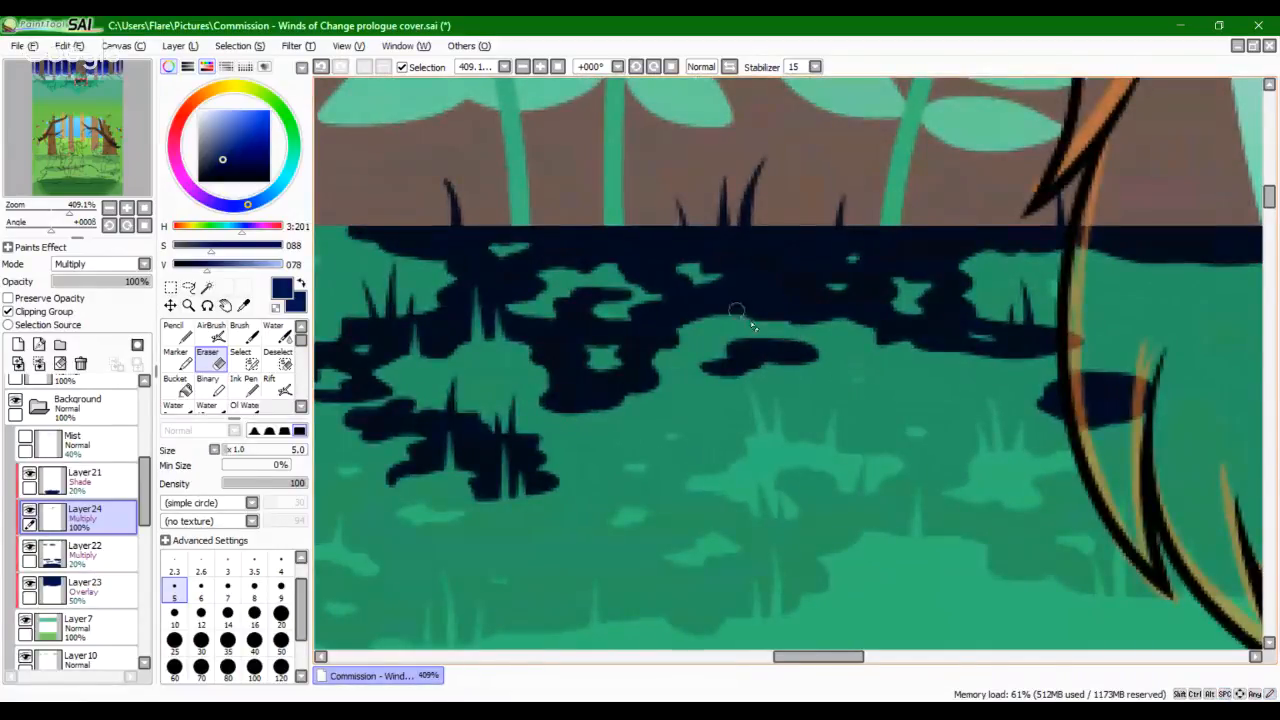
pyautogui.moveTo(758, 320)
pyautogui.mouseDown()
pyautogui.moveTo(762, 258)
pyautogui.moveTo(775, 321)
pyautogui.mouseUp()
pyautogui.hotkey('ctrl', 'z')
pyautogui.hotkey('ctrl', 'z')
pyautogui.moveTo(778, 262)
pyautogui.mouseDown()
pyautogui.moveTo(788, 328)
pyautogui.moveTo(776, 250)
pyautogui.mouseUp()
pyautogui.hotkey('ctrl', 'z')
pyautogui.moveTo(774, 316); pyautogui.dragTo(774, 255)
pyautogui.moveTo(749, 316); pyautogui.dragTo(749, 265)
pyautogui.hotkey('ctrl', 'z')
pyautogui.moveTo(745, 318)
pyautogui.mouseDown()
pyautogui.moveTo(740, 270)
pyautogui.moveTo(744, 282)
pyautogui.mouseUp()
pyautogui.hotkey('ctrl', 'z')
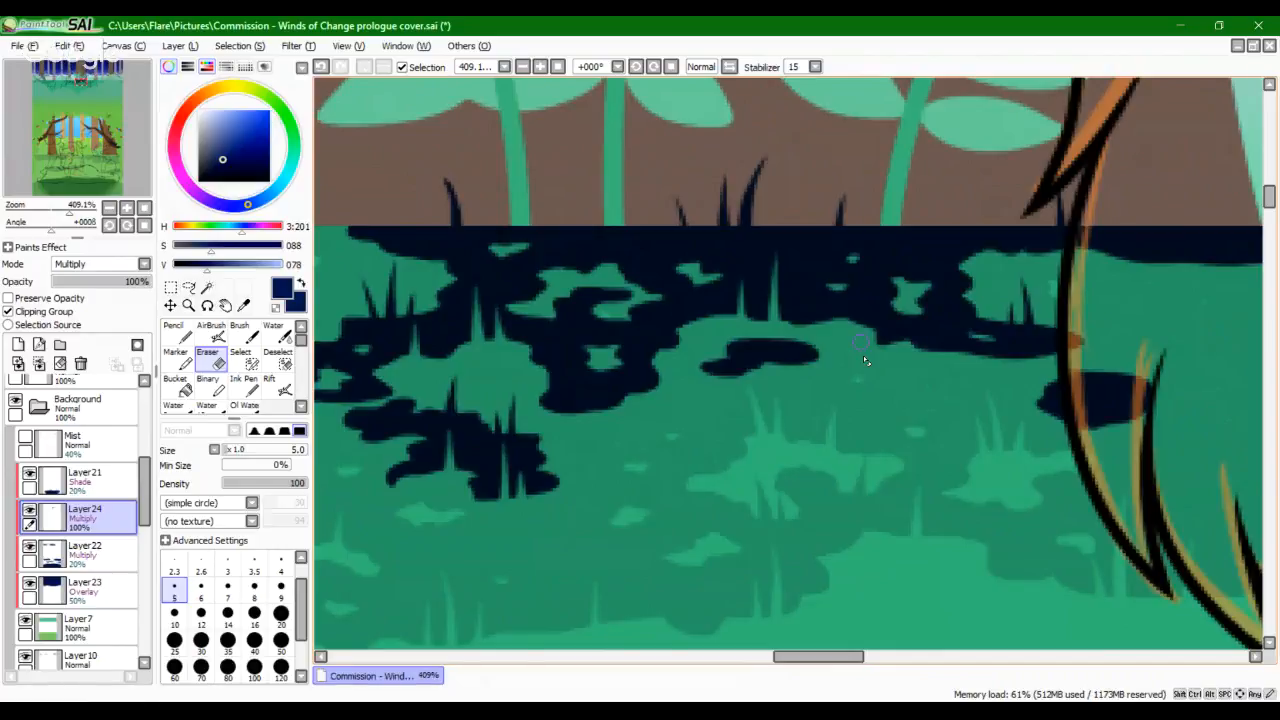
# Step: Erase light blades into the large patch's lower strip near the orange-sketched leg and into the elongated curved patch
pyautogui.moveTo(942, 350)
pyautogui.mouseDown()
pyautogui.moveTo(948, 290)
pyautogui.moveTo(957, 428)
pyautogui.mouseUp()
pyautogui.hotkey('ctrl', 'z')
pyautogui.moveTo(945, 318); pyautogui.dragTo(957, 424)
pyautogui.moveTo(760, 404); pyautogui.dragTo(766, 352)
pyautogui.hotkey('ctrl', 'z')
pyautogui.hotkey('ctrl', 'z')
pyautogui.hotkey('ctrl', 'z')
# Step: Outline a new wavy ground patch with the Pencil along the horizon behind the leaves and beneath the blue-sketched limb
pyautogui.moveTo(1043, 463); pyautogui.dragTo(1200, 394)
pyautogui.moveTo(991, 437); pyautogui.dragTo(1116, 455)
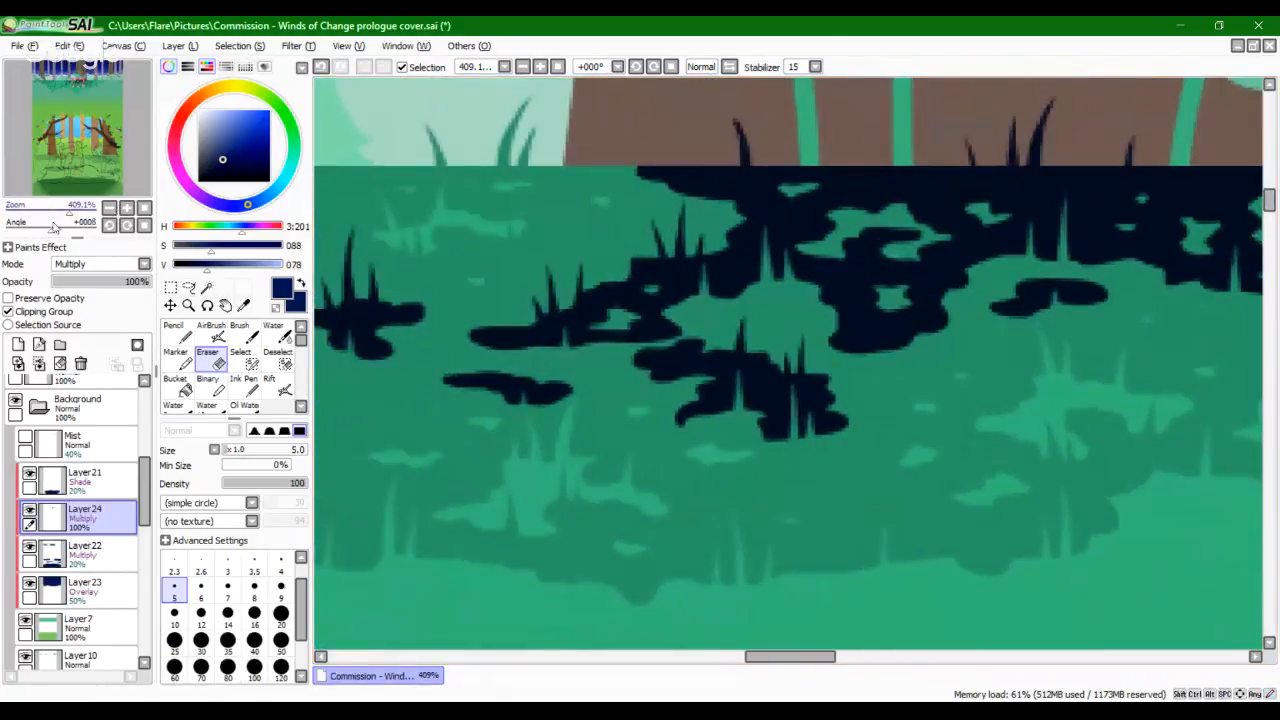
pyautogui.click(52, 210)
pyautogui.moveTo(73, 191)
pyautogui.mouseDown()
pyautogui.moveTo(28, 189)
pyautogui.moveTo(71, 211)
pyautogui.mouseUp()
pyautogui.press('n')
pyautogui.click(56, 211)
pyautogui.moveTo(571, 379); pyautogui.dragTo(536, 404)
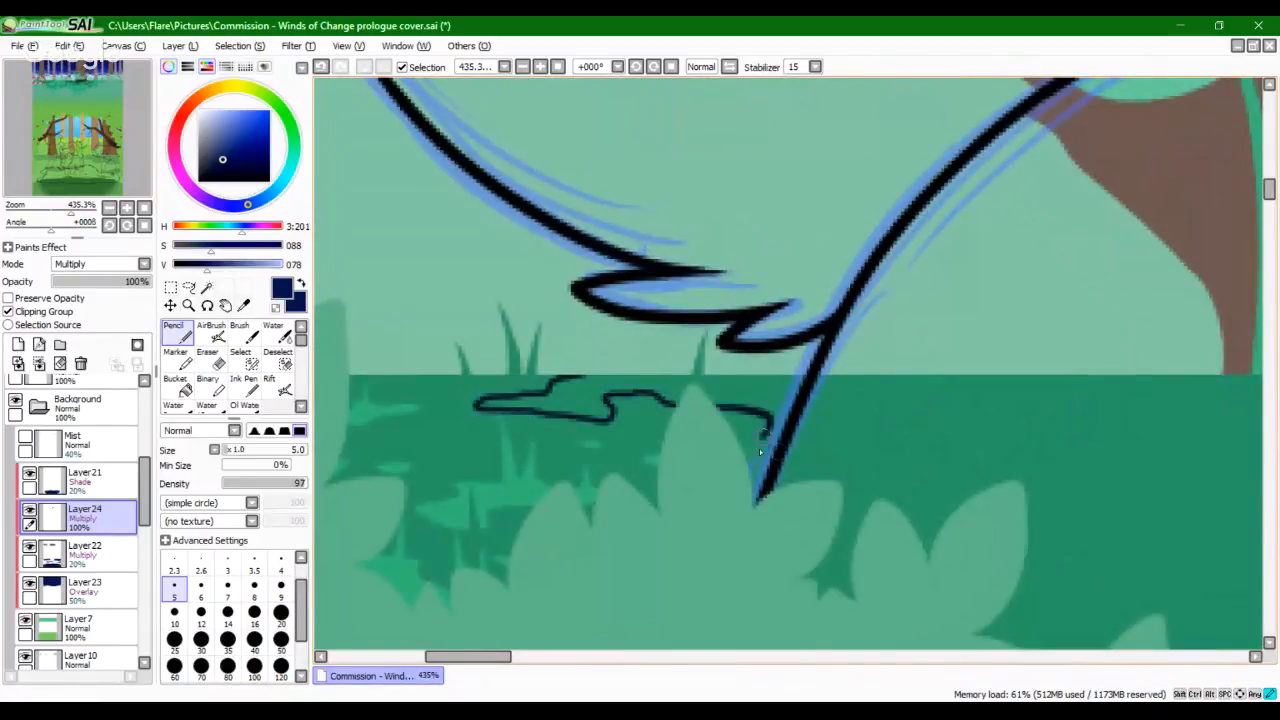
pyautogui.moveTo(759, 448)
pyautogui.mouseDown()
pyautogui.moveTo(1060, 462)
pyautogui.moveTo(1112, 378)
pyautogui.mouseUp()
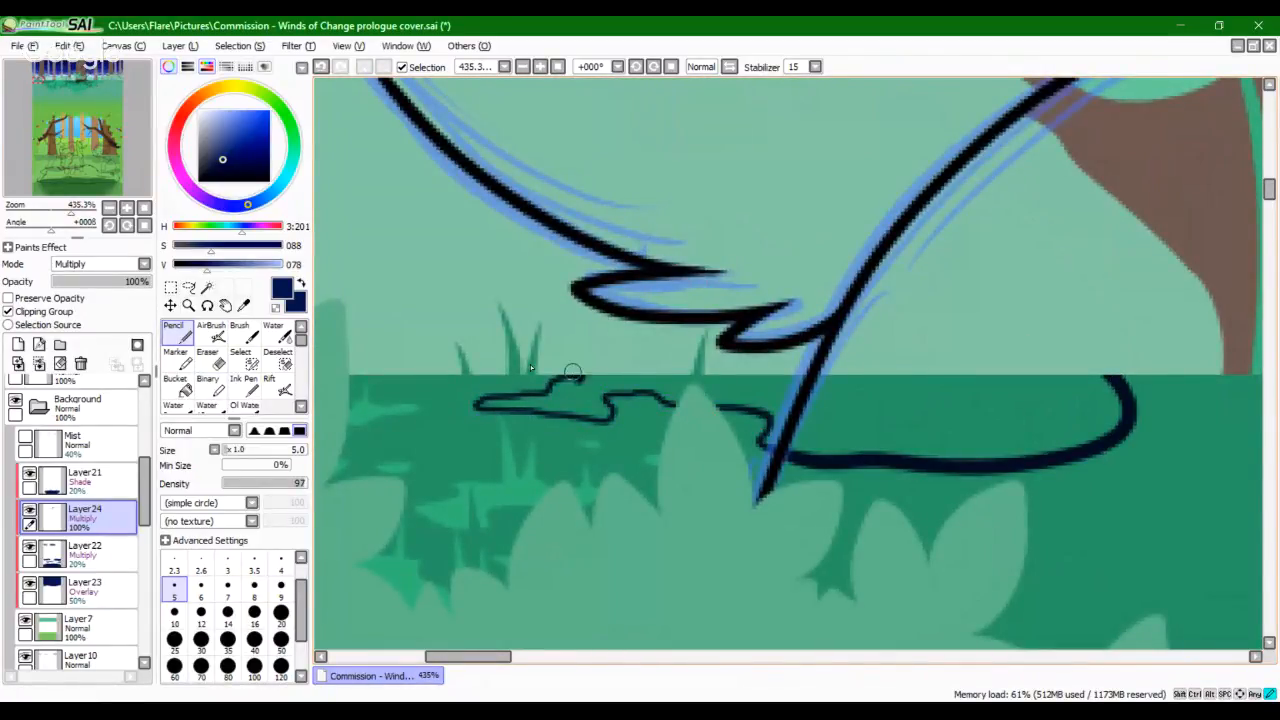
# Step: Bucket-fill the new horizon patch with dark navy and paint over the leftover gap at its narrow tip
pyautogui.press('g')
pyautogui.click(605, 414)
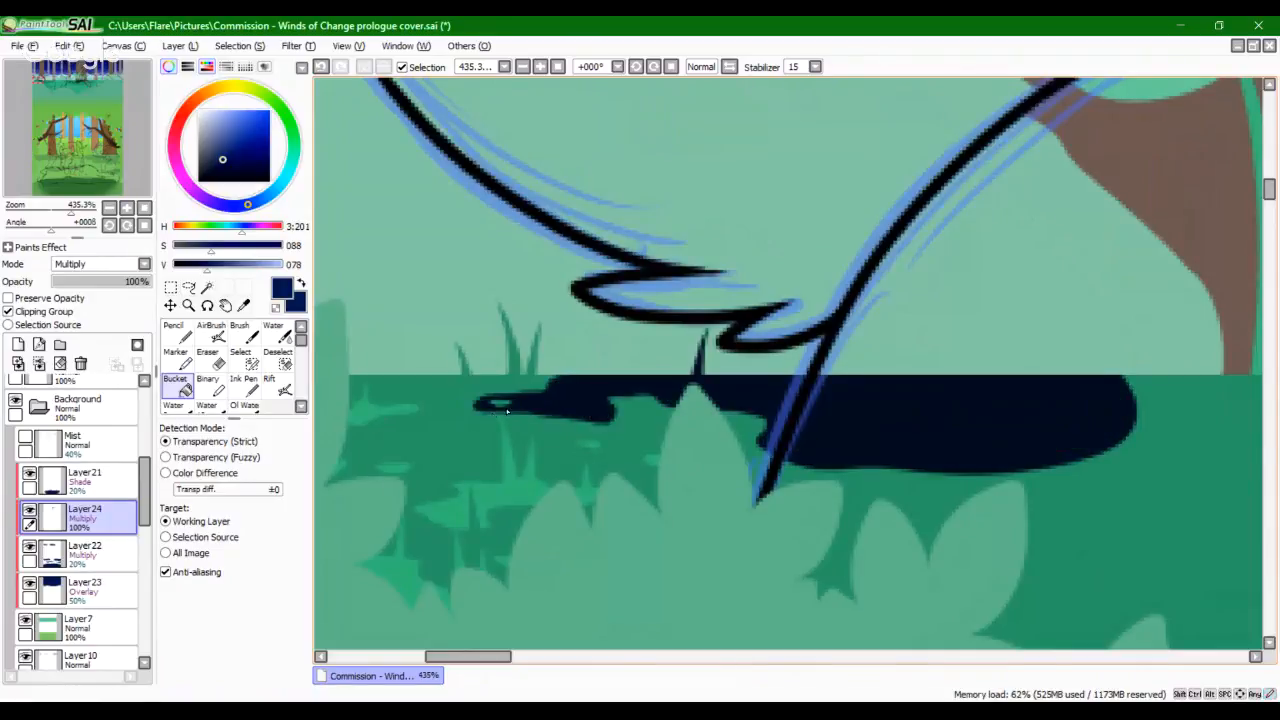
pyautogui.press('n')
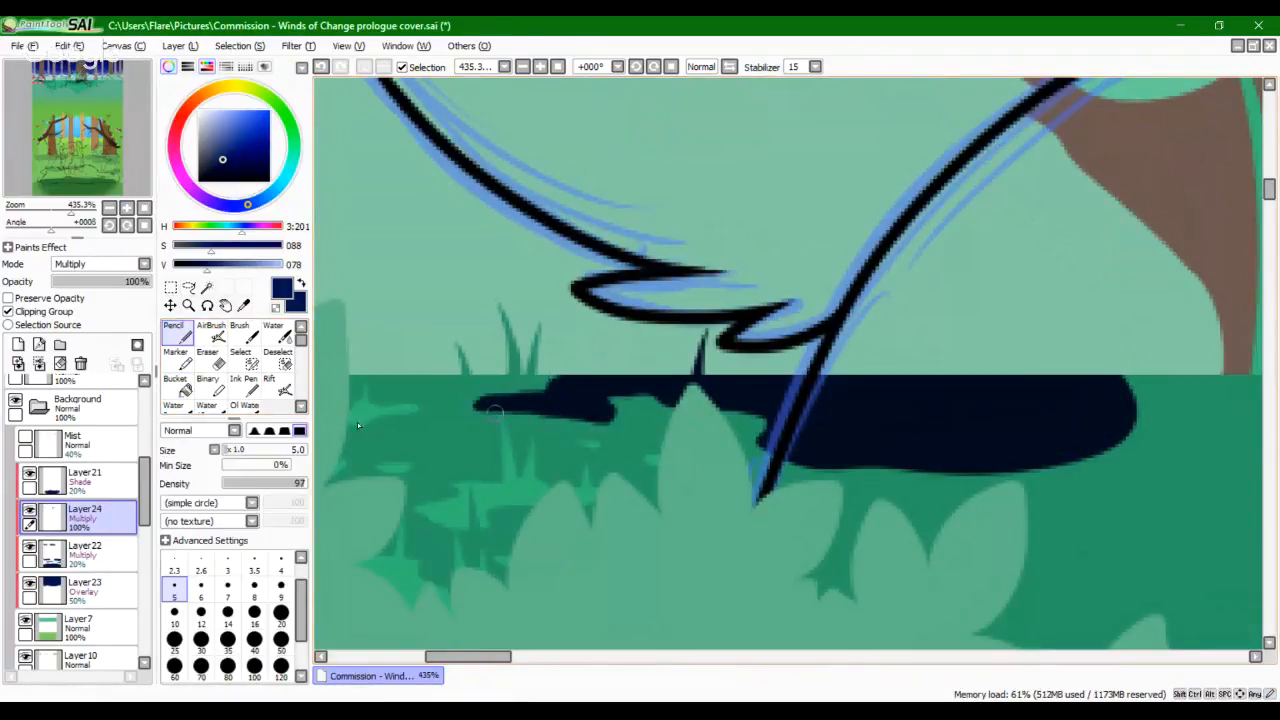
# Step: Erase a thin light blade into the narrow end of the new horizon patch
pyautogui.press('e')
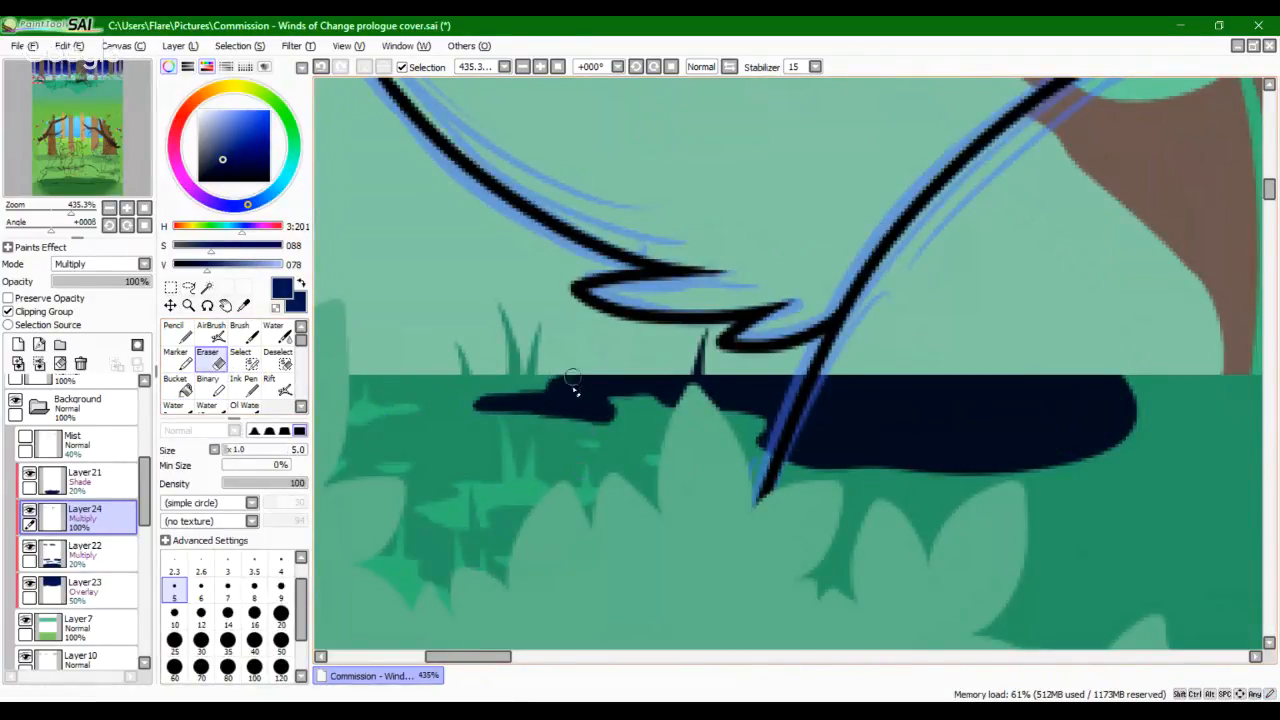
pyautogui.moveTo(571, 380)
pyautogui.mouseDown()
pyautogui.moveTo(580, 419)
pyautogui.moveTo(556, 420)
pyautogui.mouseUp()
pyautogui.hotkey('ctrl', 'z')
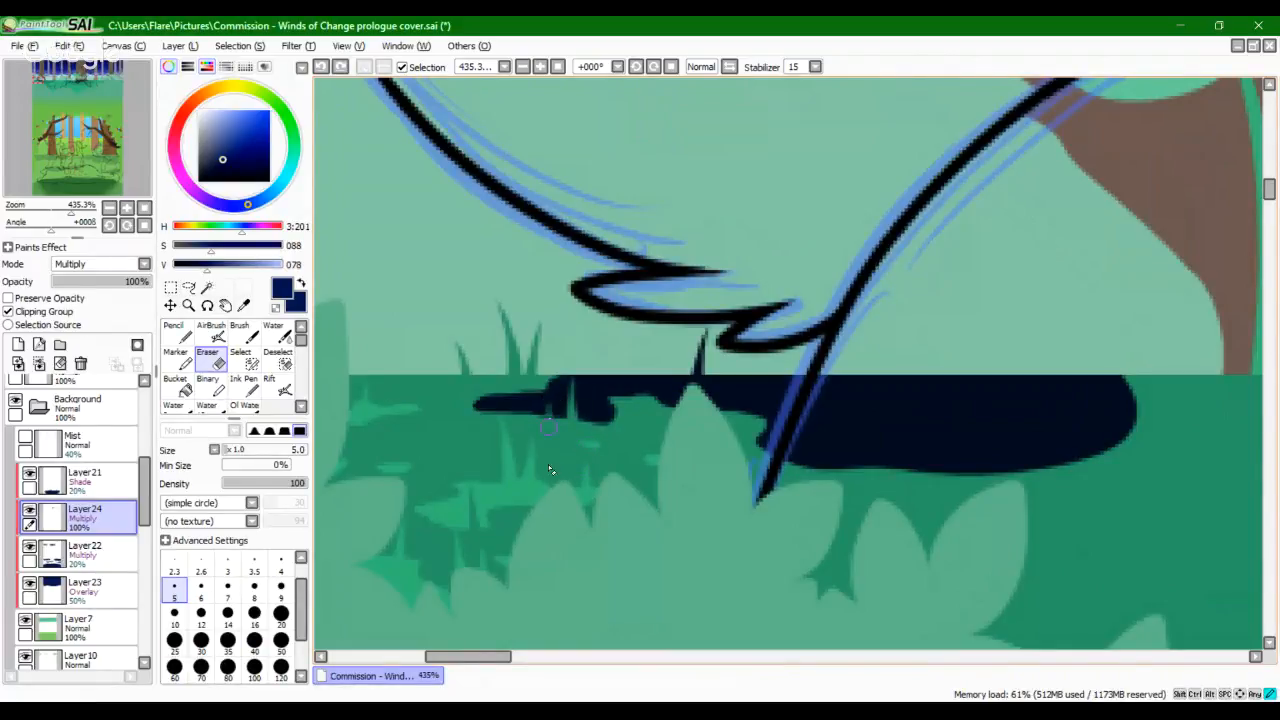
# Step: Erase a thin light blade into the dark horizon patch beside the blue-sketched limb and tidy it with the Pencil
pyautogui.hotkey('ctrl', 'y')
pyautogui.moveTo(741, 381)
pyautogui.mouseDown()
pyautogui.moveTo(737, 450)
pyautogui.moveTo(778, 384)
pyautogui.moveTo(741, 410)
pyautogui.moveTo(742, 446)
pyautogui.moveTo(736, 382)
pyautogui.mouseUp()
pyautogui.hotkey('ctrl', 'z')
pyautogui.hotkey('ctrl', 'z')
pyautogui.hotkey('ctrl', 'z')
pyautogui.hotkey('ctrl', 'z')
pyautogui.hotkey('ctrl', 'z')
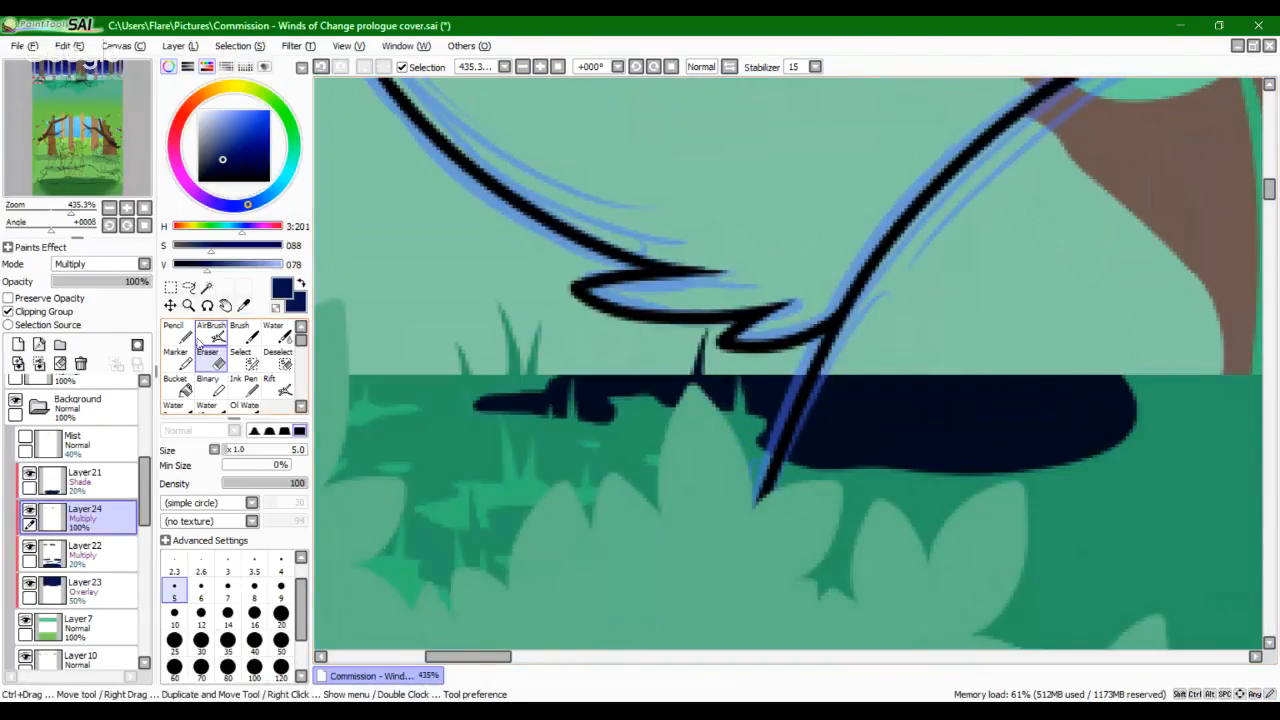
pyautogui.click(174, 332)
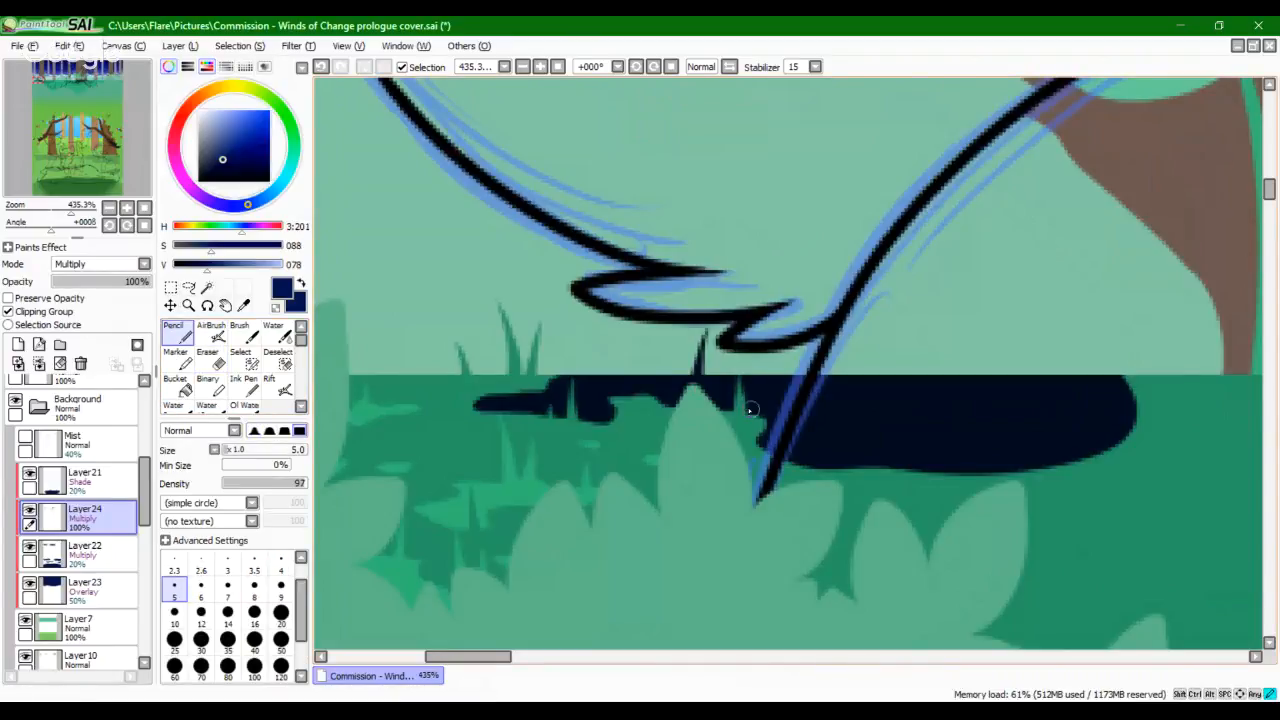
pyautogui.moveTo(750, 410); pyautogui.dragTo(740, 366)
# Step: Outline a large wavy ground patch with the Pencil along the lower daytime scene's horizon, extending beneath the sketched cat by the tree
pyautogui.moveTo(668, 468); pyautogui.dragTo(847, 421)
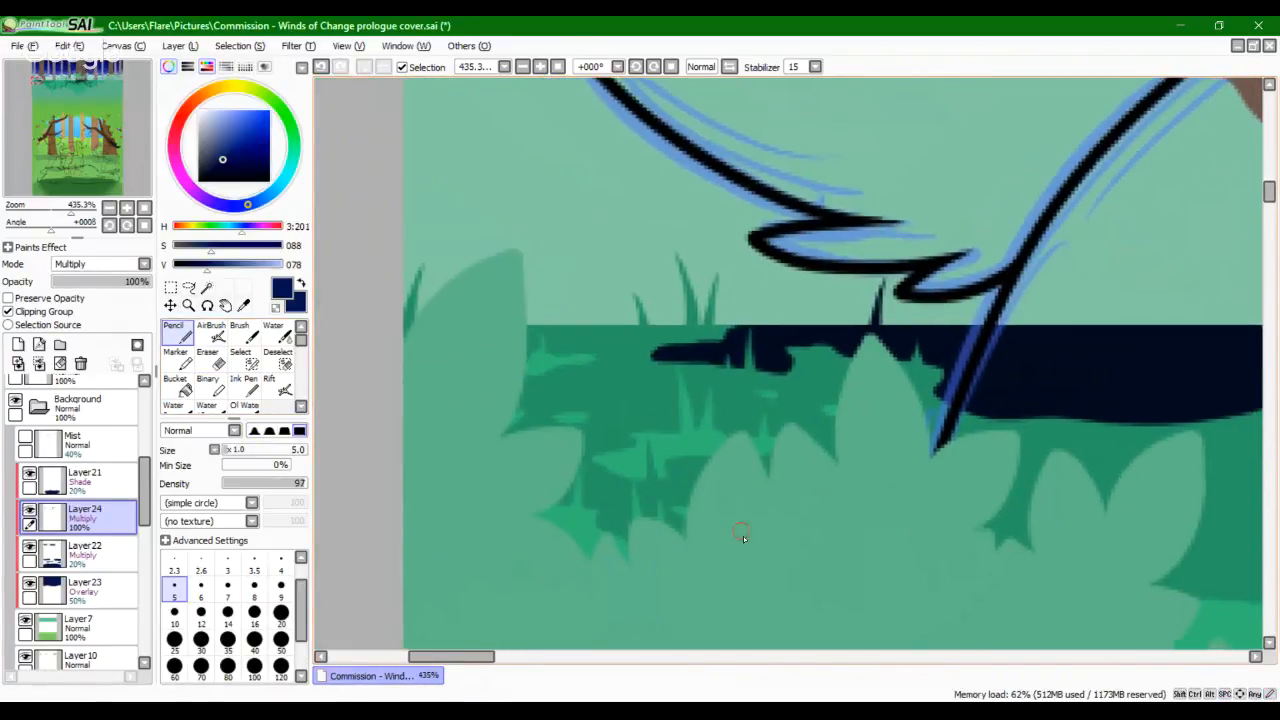
pyautogui.moveTo(68, 213); pyautogui.dragTo(141, 181)
pyautogui.moveTo(154, 182); pyautogui.dragTo(133, 182)
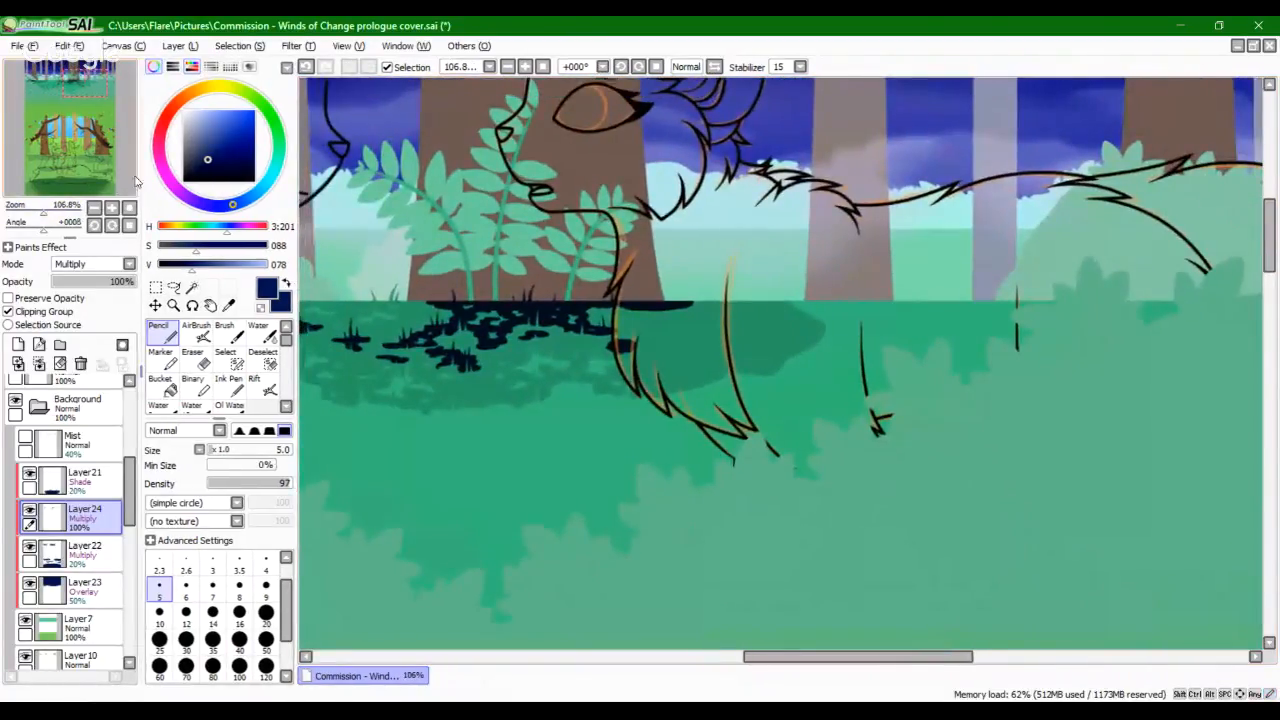
pyautogui.click(128, 208)
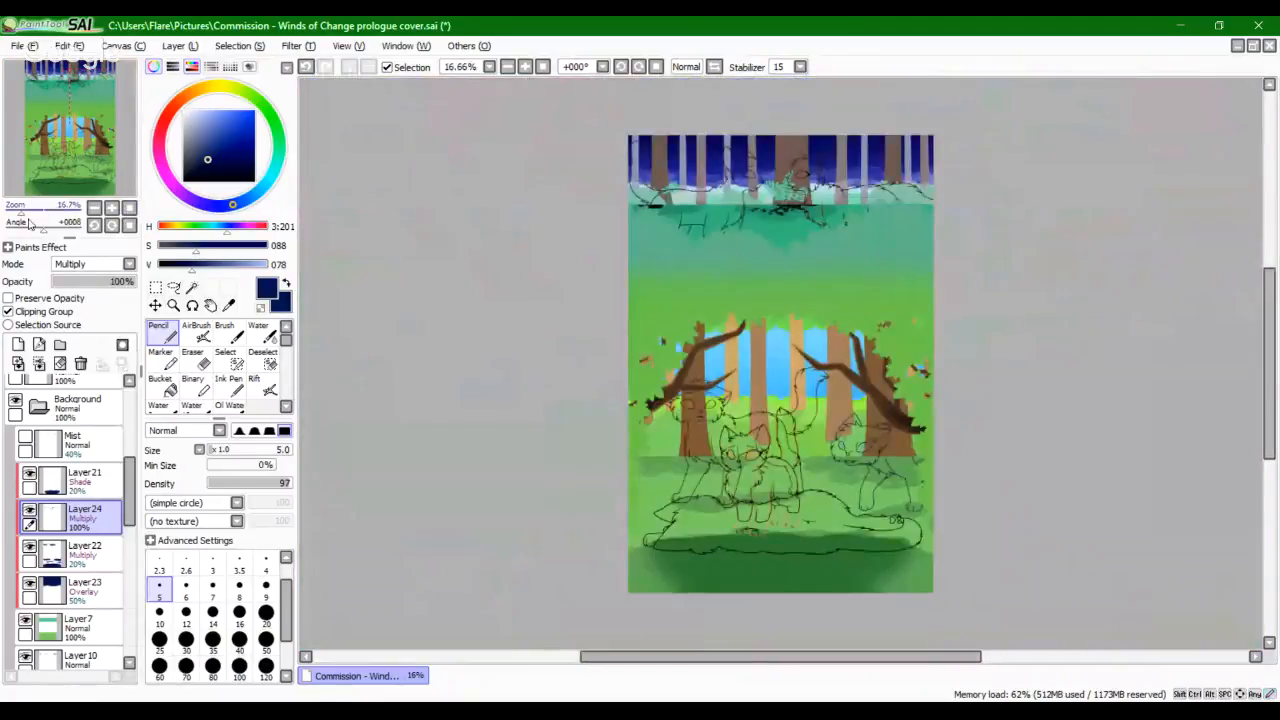
pyautogui.click(39, 211)
pyautogui.moveTo(53, 164); pyautogui.dragTo(31, 163)
pyautogui.moveTo(40, 211); pyautogui.dragTo(53, 214)
pyautogui.moveTo(765, 431)
pyautogui.mouseDown()
pyautogui.moveTo(763, 446)
pyautogui.moveTo(407, 492)
pyautogui.mouseUp()
pyautogui.moveTo(576, 530); pyautogui.dragTo(514, 511)
pyautogui.hotkey('ctrl', 'z')
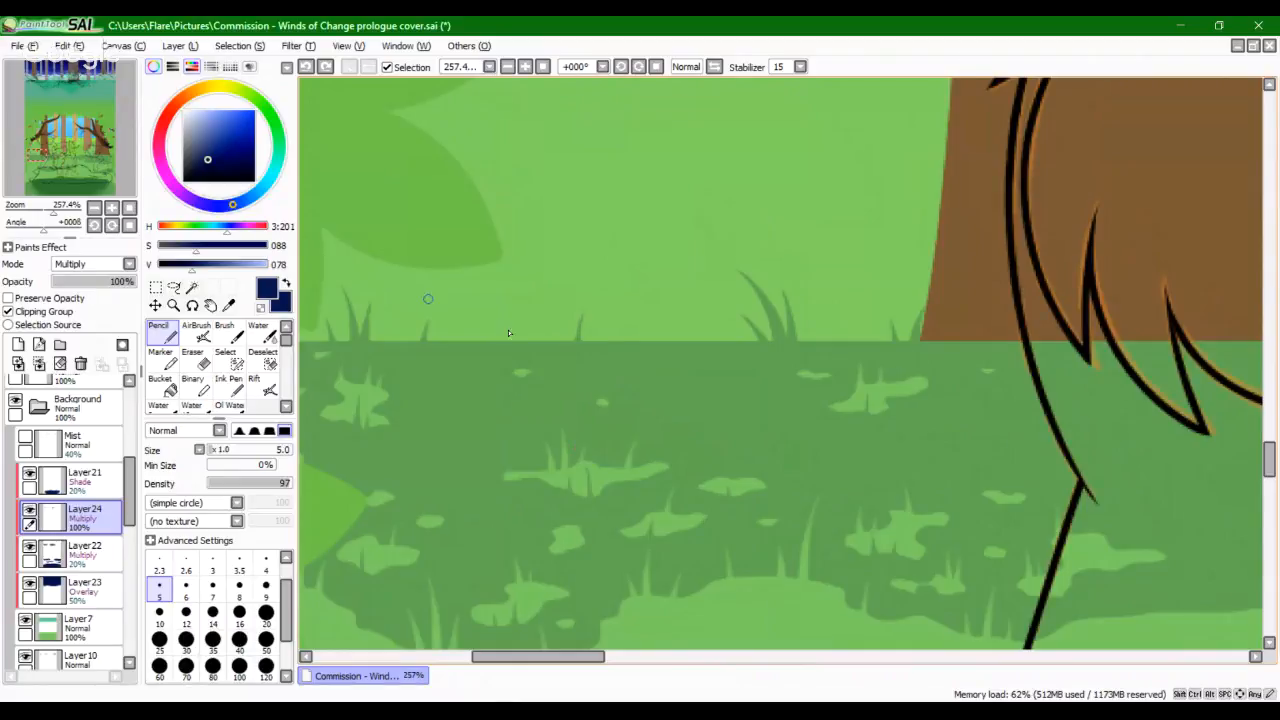
pyautogui.moveTo(627, 343); pyautogui.dragTo(853, 363)
pyautogui.hotkey('ctrl', 'z')
pyautogui.moveTo(46, 216); pyautogui.dragTo(58, 216)
pyautogui.moveTo(592, 266)
pyautogui.mouseDown()
pyautogui.moveTo(491, 306)
pyautogui.moveTo(496, 319)
pyautogui.moveTo(606, 328)
pyautogui.moveTo(705, 318)
pyautogui.moveTo(746, 362)
pyautogui.moveTo(683, 391)
pyautogui.moveTo(684, 408)
pyautogui.moveTo(788, 415)
pyautogui.moveTo(829, 385)
pyautogui.moveTo(948, 448)
pyautogui.moveTo(1031, 453)
pyautogui.moveTo(1035, 438)
pyautogui.moveTo(1093, 430)
pyautogui.mouseUp()
pyautogui.moveTo(1223, 437); pyautogui.dragTo(1246, 432)
pyautogui.moveTo(1126, 469)
pyautogui.mouseDown()
pyautogui.moveTo(728, 414)
pyautogui.moveTo(674, 420)
pyautogui.mouseUp()
pyautogui.moveTo(823, 380); pyautogui.dragTo(870, 161)
pyautogui.moveTo(459, 144); pyautogui.dragTo(736, 281)
pyautogui.moveTo(466, 349)
pyautogui.mouseDown()
pyautogui.moveTo(715, 159)
pyautogui.moveTo(871, 280)
pyautogui.mouseUp()
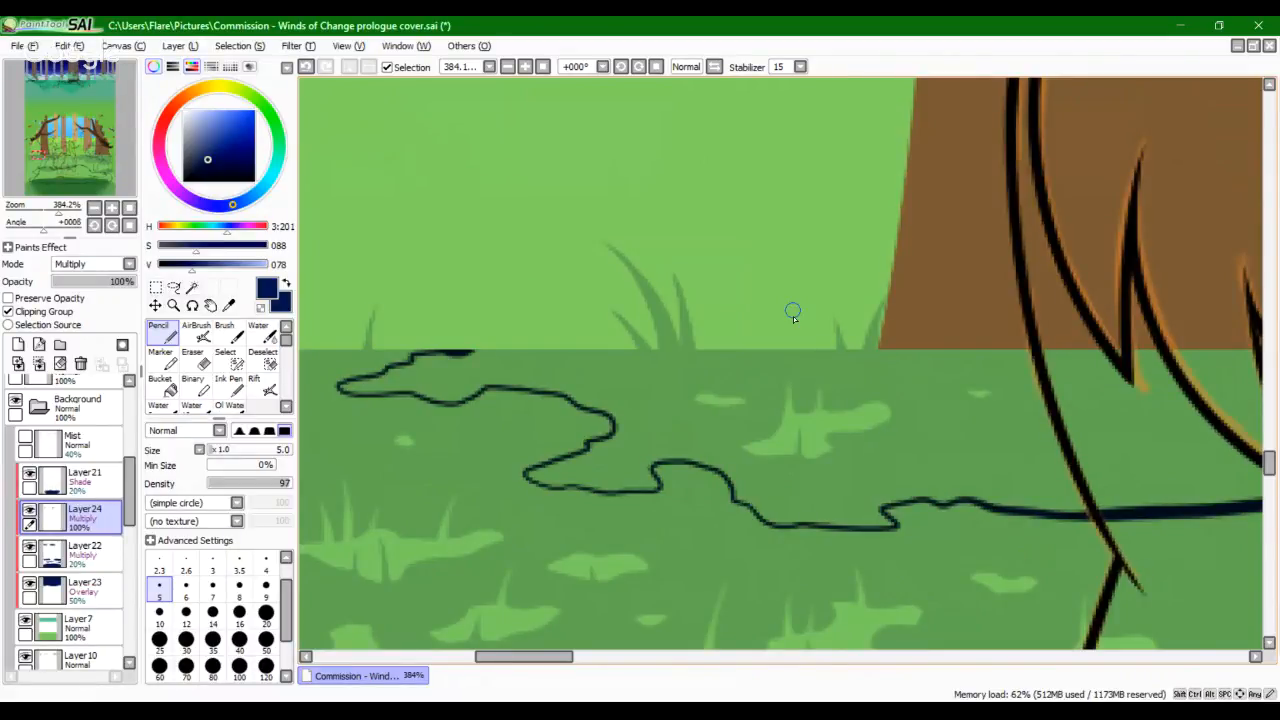
pyautogui.moveTo(660, 349); pyautogui.dragTo(750, 408)
pyautogui.hotkey('ctrl', 'z')
pyautogui.moveTo(645, 390)
pyautogui.mouseDown()
pyautogui.moveTo(606, 271)
pyautogui.moveTo(537, 271)
pyautogui.moveTo(650, 265)
pyautogui.moveTo(664, 252)
pyautogui.mouseUp()
pyautogui.moveTo(714, 333)
pyautogui.mouseDown()
pyautogui.moveTo(687, 305)
pyautogui.moveTo(718, 303)
pyautogui.moveTo(660, 269)
pyautogui.mouseUp()
pyautogui.moveTo(843, 320); pyautogui.dragTo(645, 311)
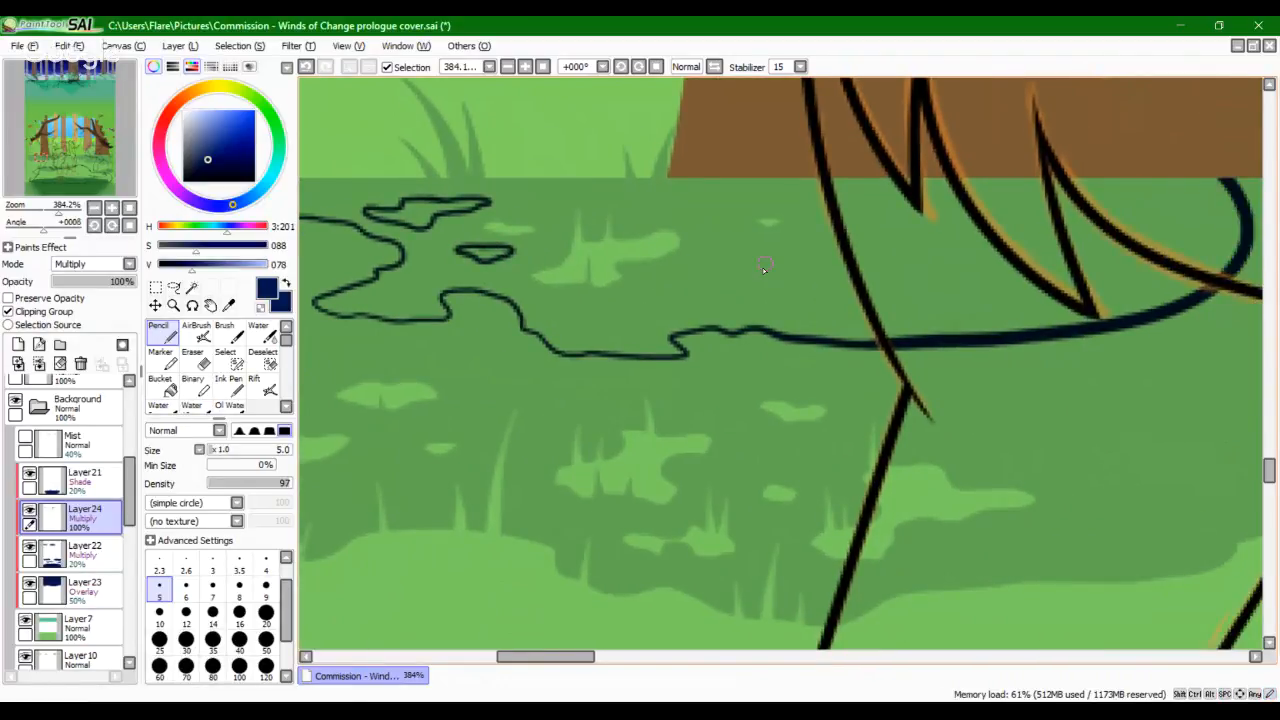
pyautogui.moveTo(766, 251); pyautogui.dragTo(739, 259)
pyautogui.moveTo(684, 306)
pyautogui.mouseDown()
pyautogui.moveTo(732, 321)
pyautogui.moveTo(772, 312)
pyautogui.moveTo(767, 290)
pyautogui.moveTo(858, 282)
pyautogui.moveTo(846, 265)
pyautogui.moveTo(755, 258)
pyautogui.mouseUp()
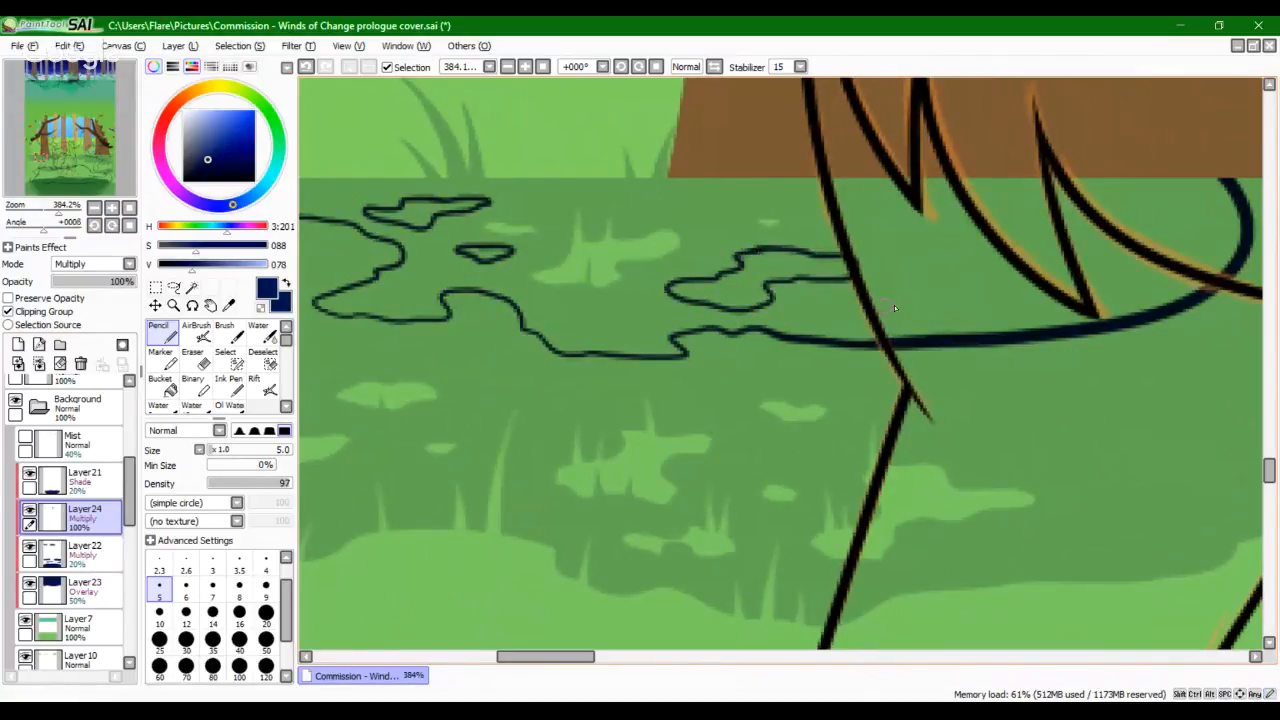
pyautogui.moveTo(894, 307)
pyautogui.mouseDown()
pyautogui.moveTo(848, 320)
pyautogui.moveTo(917, 319)
pyautogui.moveTo(876, 298)
pyautogui.mouseUp()
pyautogui.moveTo(645, 289); pyautogui.dragTo(765, 293)
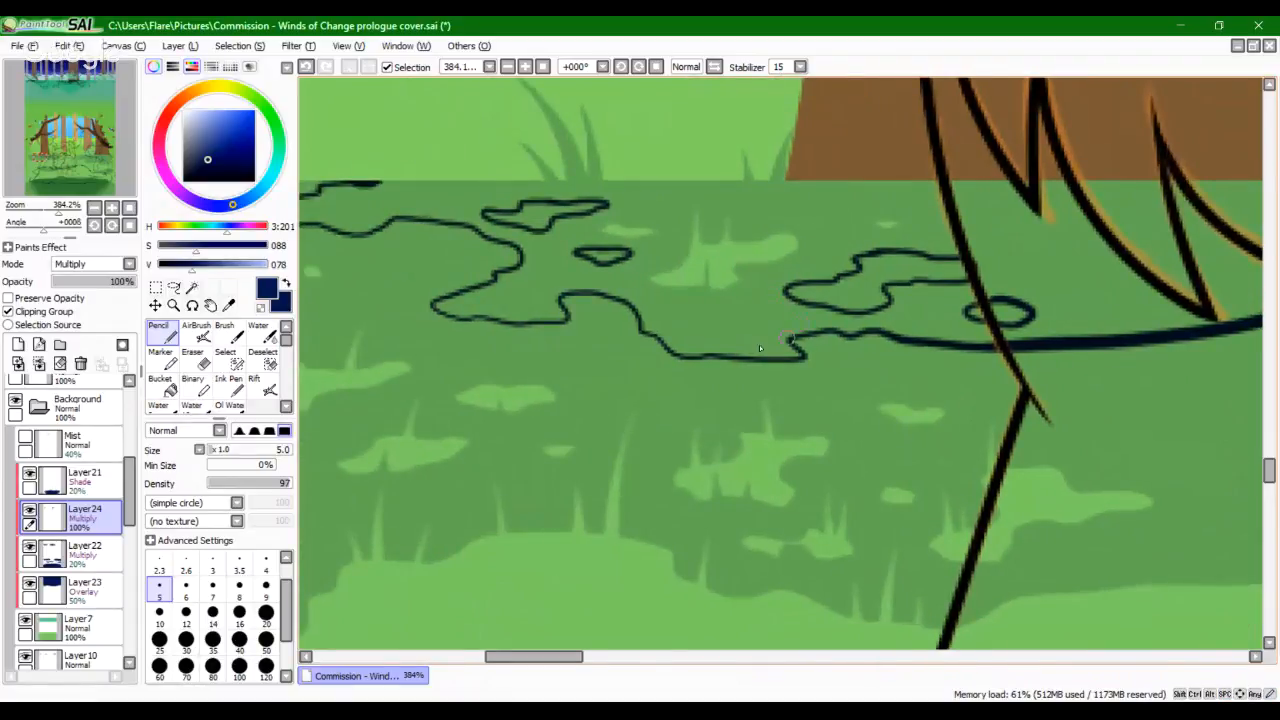
pyautogui.hotkey('ctrl', 'z')
pyautogui.hotkey('ctrl', 'z')
pyautogui.hotkey('ctrl', 'z')
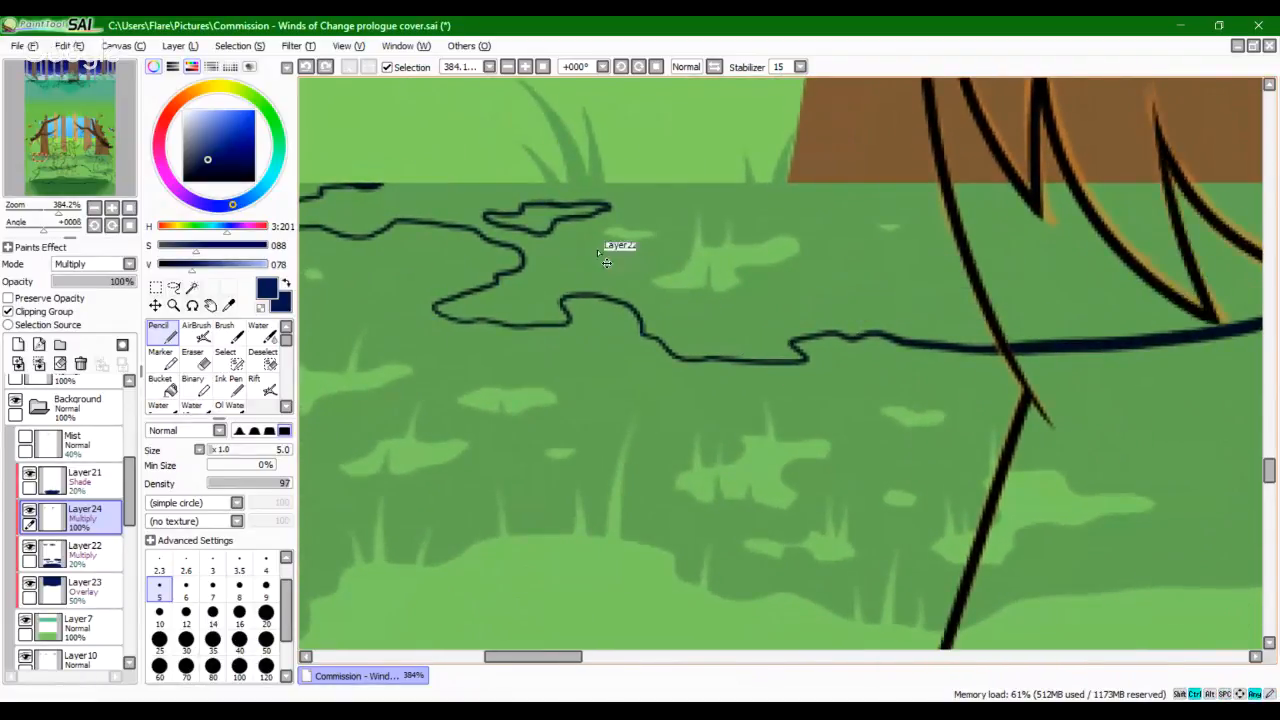
pyautogui.hotkey('ctrl', 'z')
pyautogui.moveTo(650, 207); pyautogui.dragTo(572, 216)
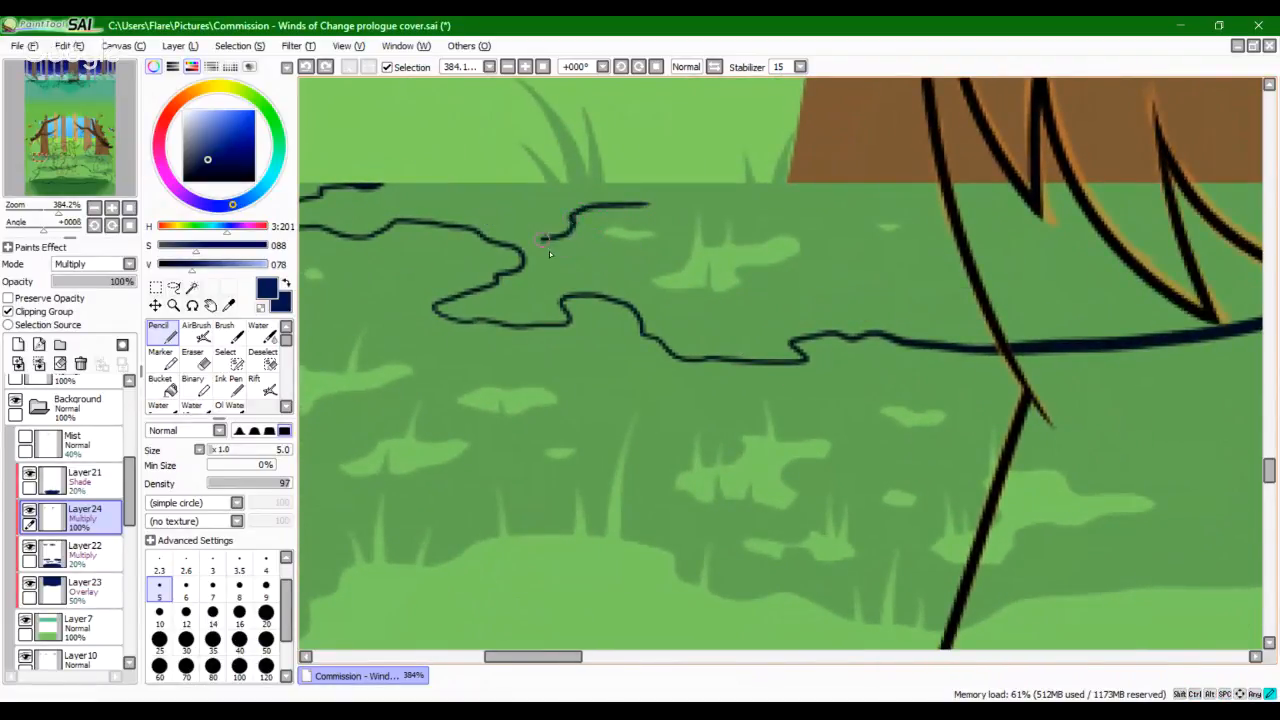
pyautogui.hotkey('ctrl', 'z')
# Step: Outline an irregular island inside the large ground patch, enclosing the light grass spot in front of the tree
pyautogui.moveTo(658, 213)
pyautogui.mouseDown()
pyautogui.moveTo(540, 245)
pyautogui.moveTo(649, 302)
pyautogui.moveTo(785, 310)
pyautogui.moveTo(816, 297)
pyautogui.mouseUp()
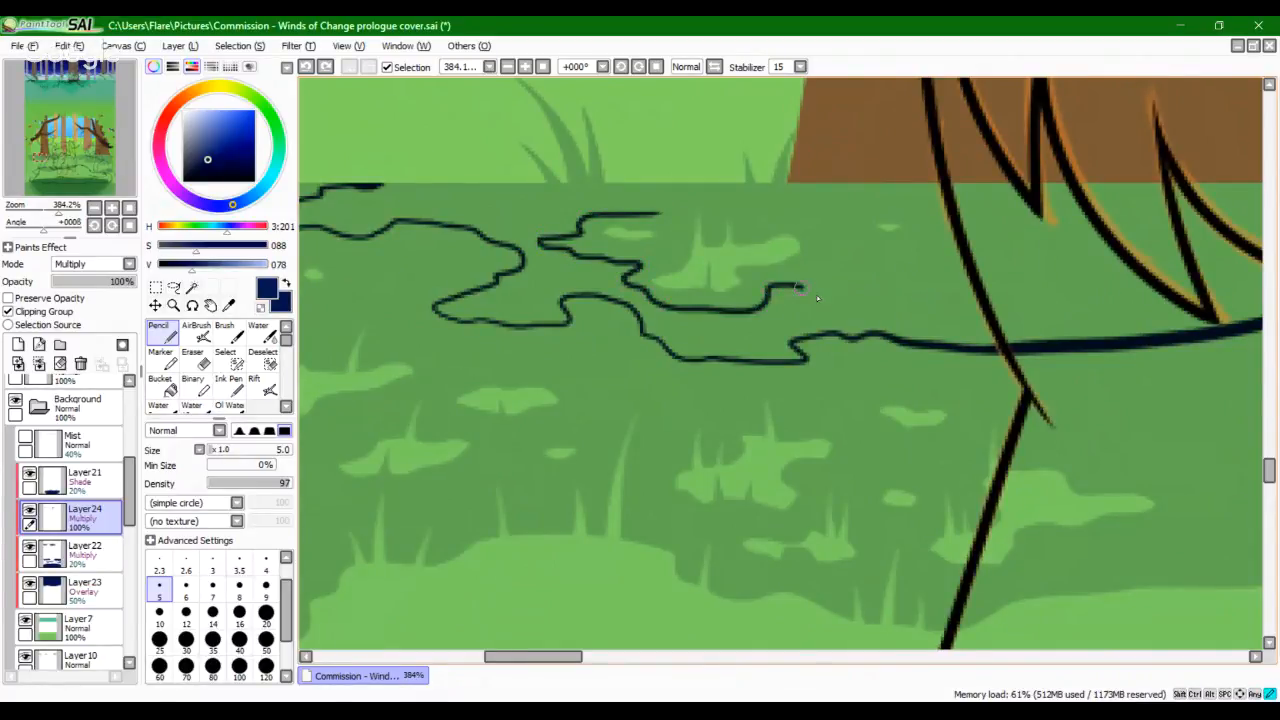
pyautogui.moveTo(935, 272)
pyautogui.mouseDown()
pyautogui.moveTo(905, 256)
pyautogui.moveTo(927, 214)
pyautogui.mouseUp()
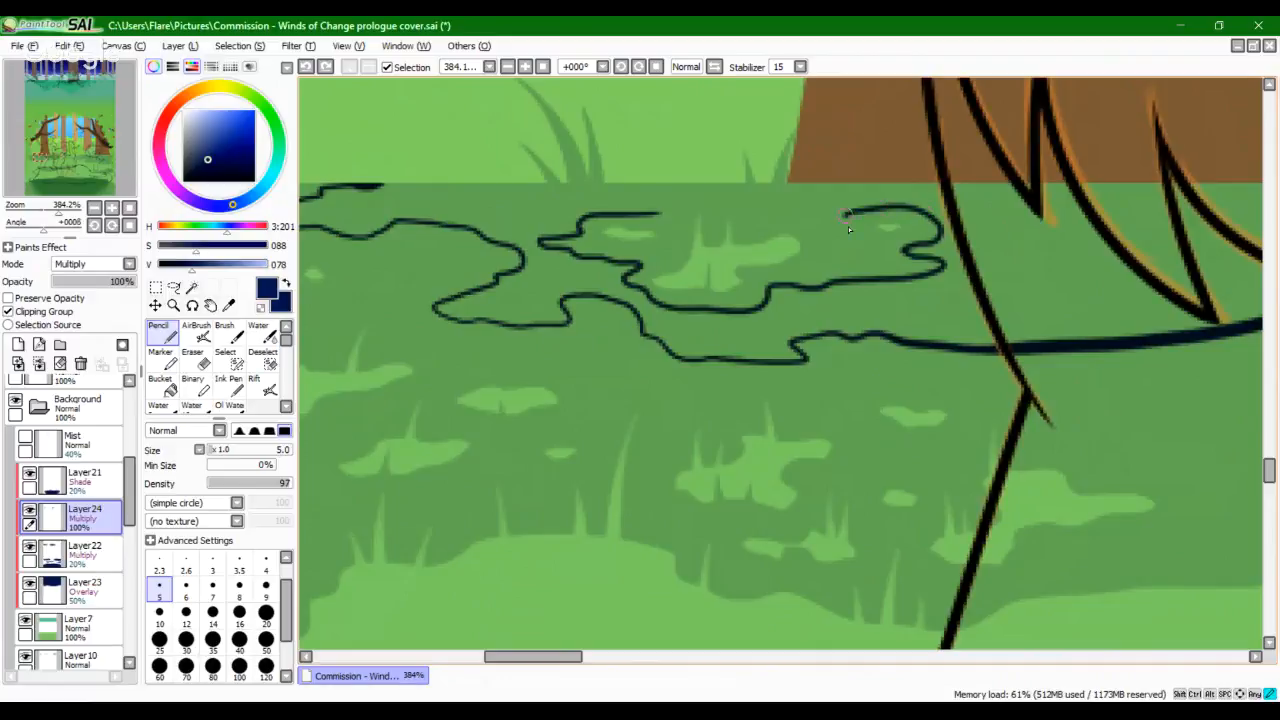
pyautogui.moveTo(835, 267)
pyautogui.mouseDown()
pyautogui.moveTo(826, 240)
pyautogui.moveTo(772, 216)
pyautogui.mouseUp()
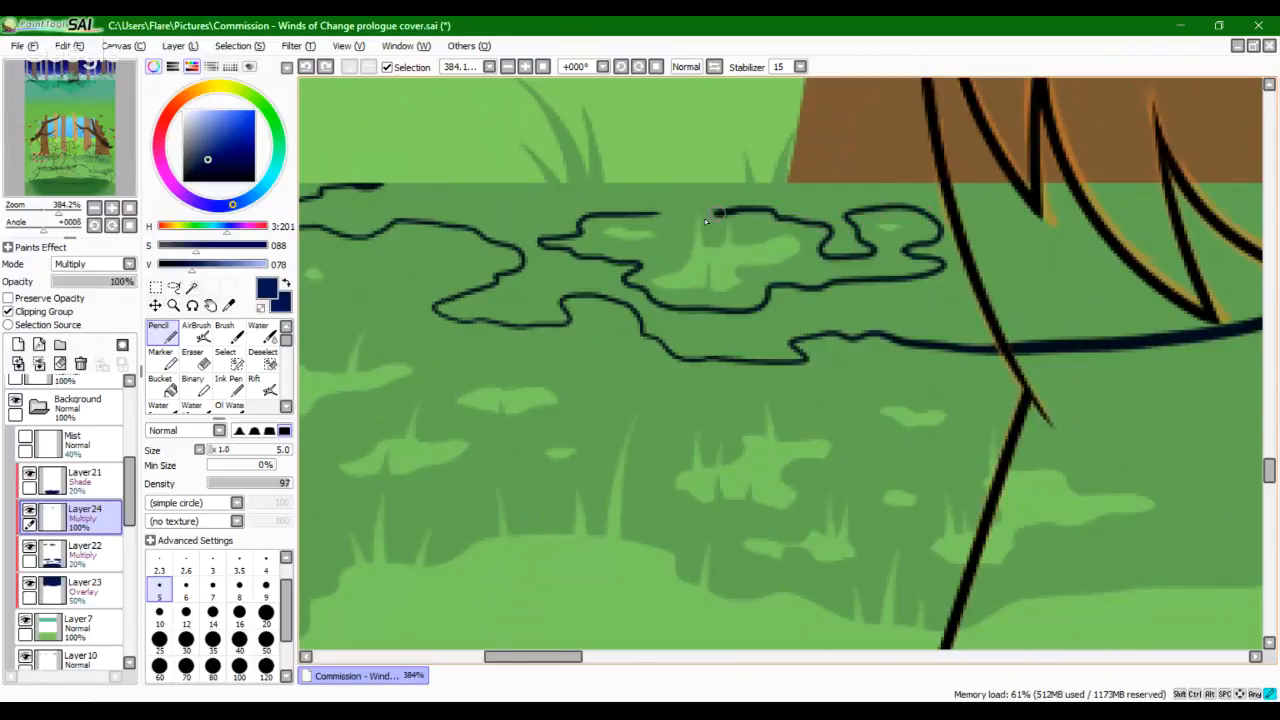
pyautogui.moveTo(655, 219); pyautogui.dragTo(642, 214)
# Step: Outline a small island near the horizon and a narrow oval one beside the sketched limb inside the large patch
pyautogui.press('space')
pyautogui.moveTo(485, 213)
pyautogui.mouseDown()
pyautogui.moveTo(671, 242)
pyautogui.moveTo(672, 256)
pyautogui.mouseUp()
pyautogui.hotkey('ctrl', 'z')
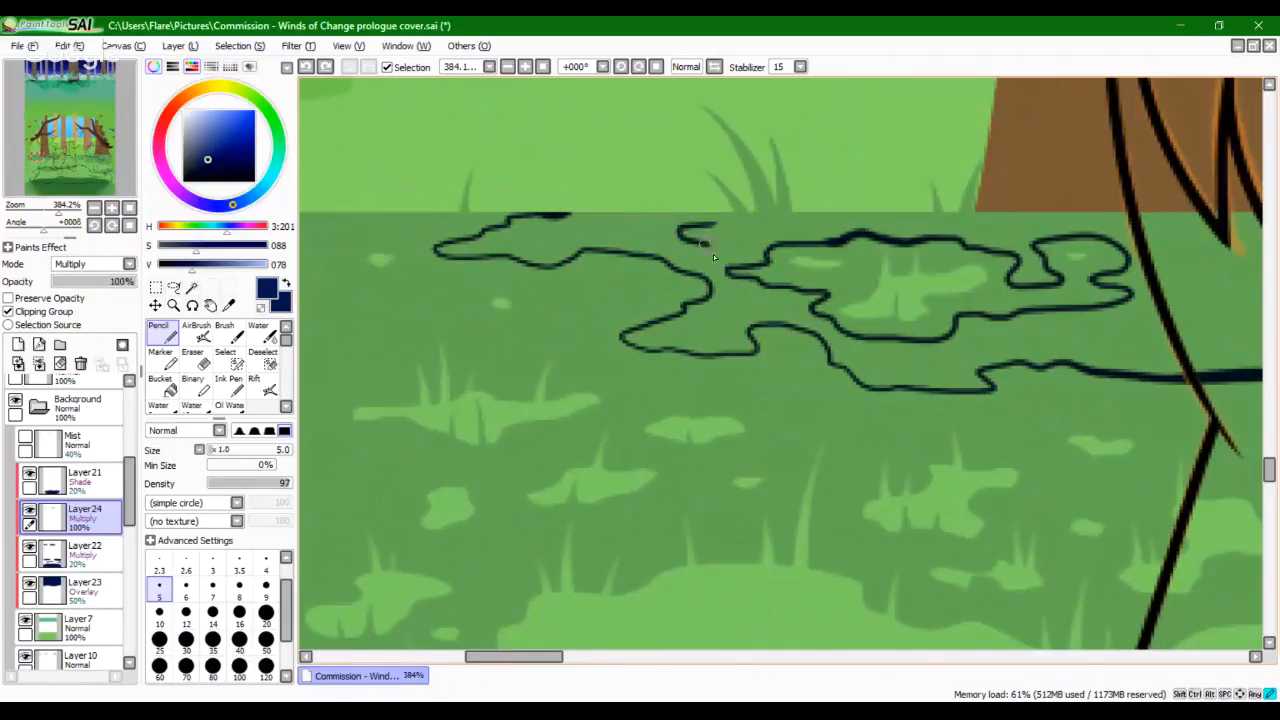
pyautogui.press('space')
pyautogui.moveTo(811, 329); pyautogui.dragTo(604, 304)
pyautogui.press('space')
pyautogui.moveTo(920, 338); pyautogui.dragTo(873, 316)
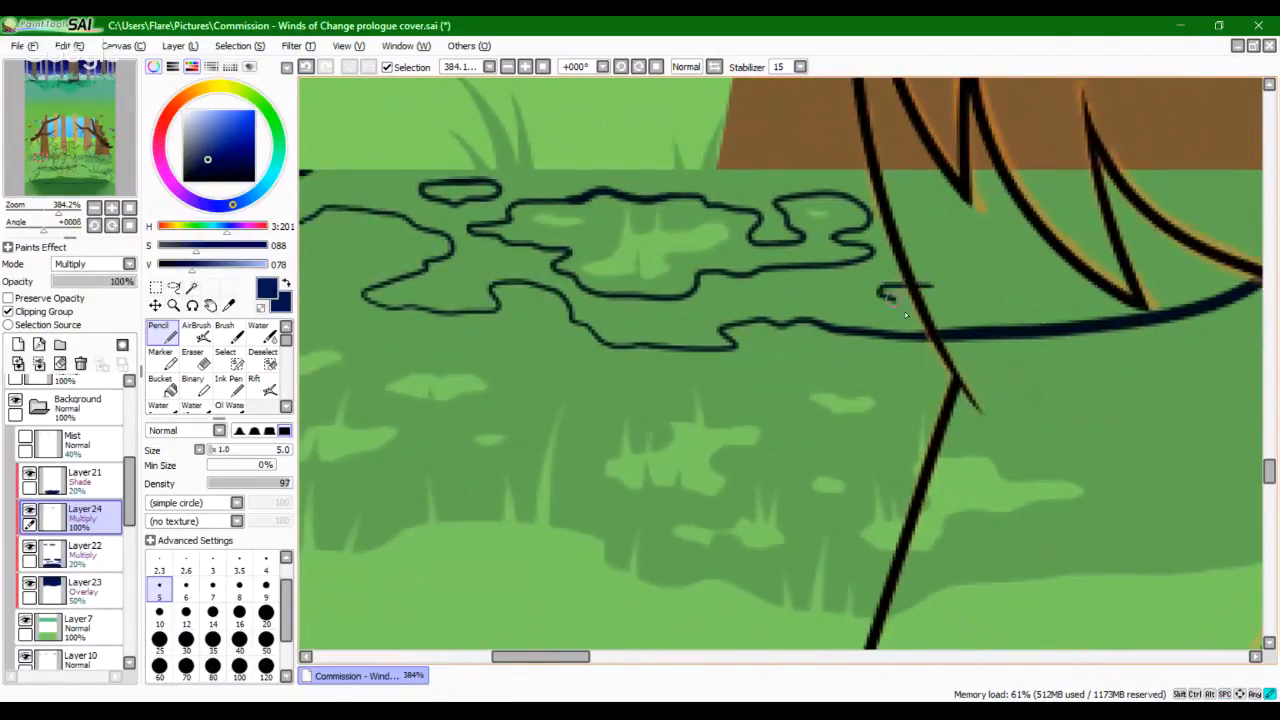
# Step: Outline a separate elongated wavy ground patch slanting across the shaded grass between the large patch and the foreground leaves
pyautogui.press('space')
pyautogui.moveTo(550, 372); pyautogui.dragTo(827, 366)
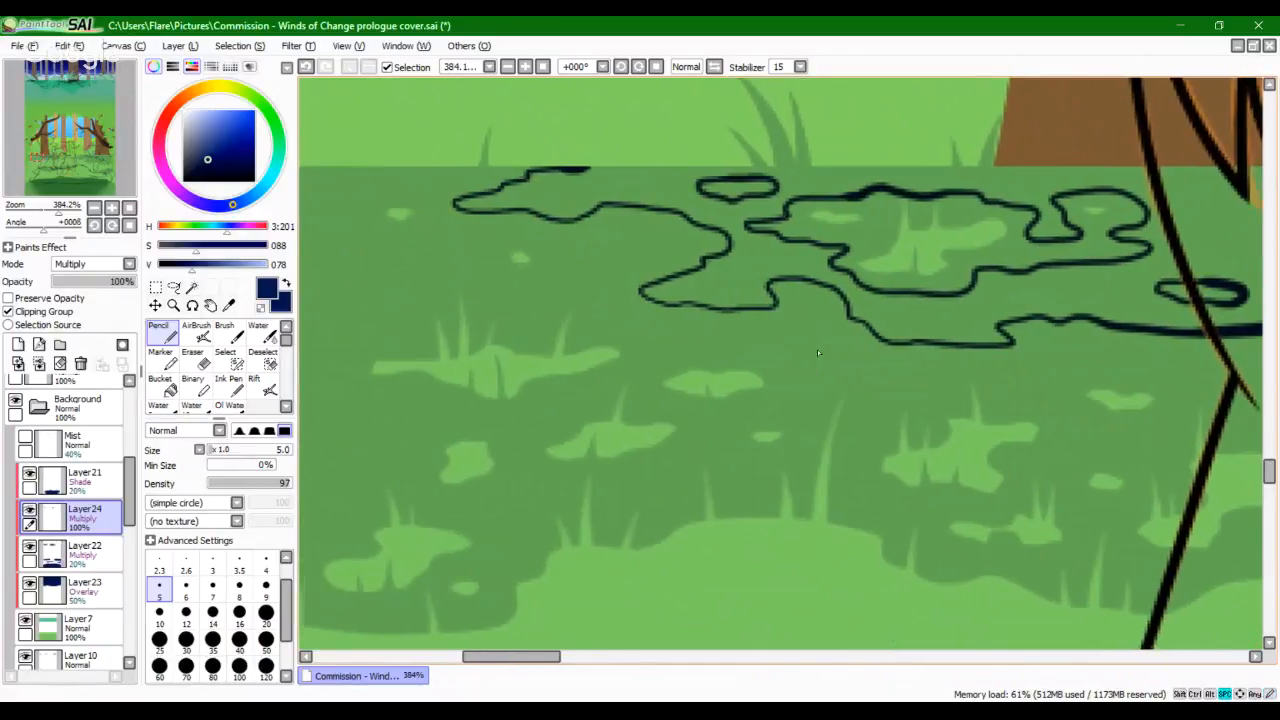
pyautogui.press('space')
pyautogui.moveTo(327, 289); pyautogui.dragTo(619, 317)
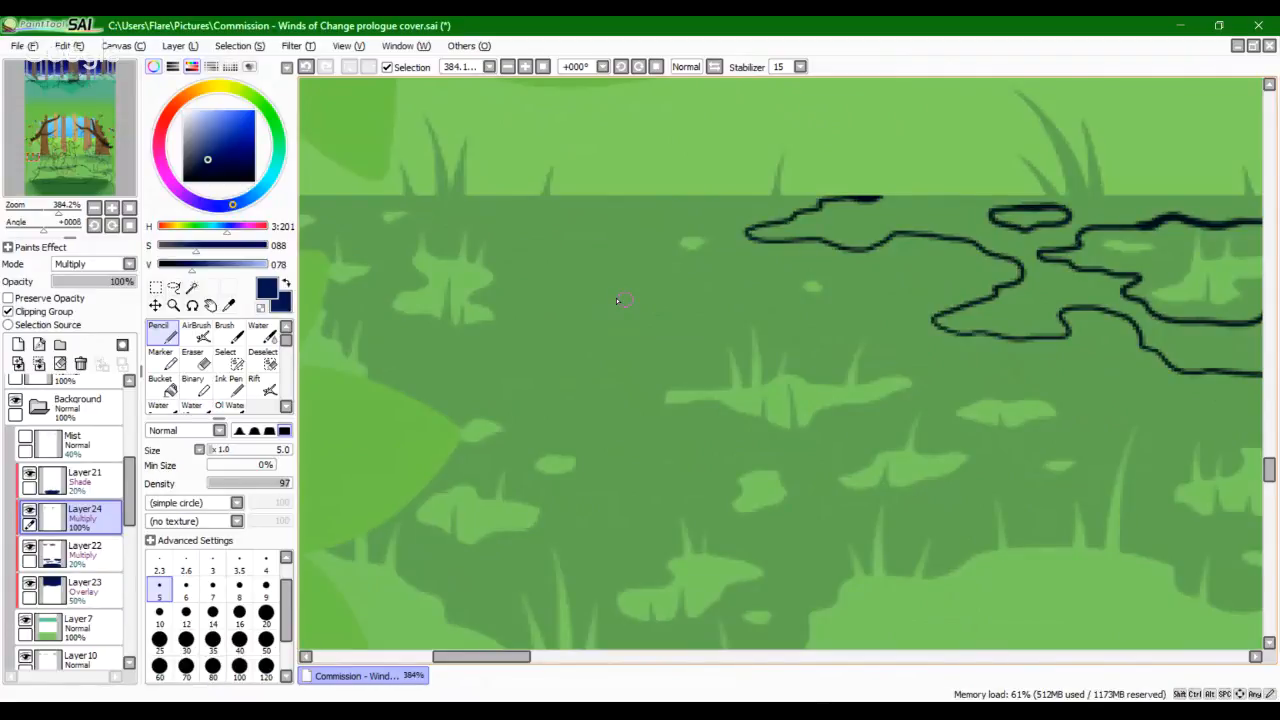
pyautogui.moveTo(678, 292)
pyautogui.mouseDown()
pyautogui.moveTo(635, 291)
pyautogui.moveTo(607, 309)
pyautogui.mouseUp()
pyautogui.hotkey('ctrl', 'z')
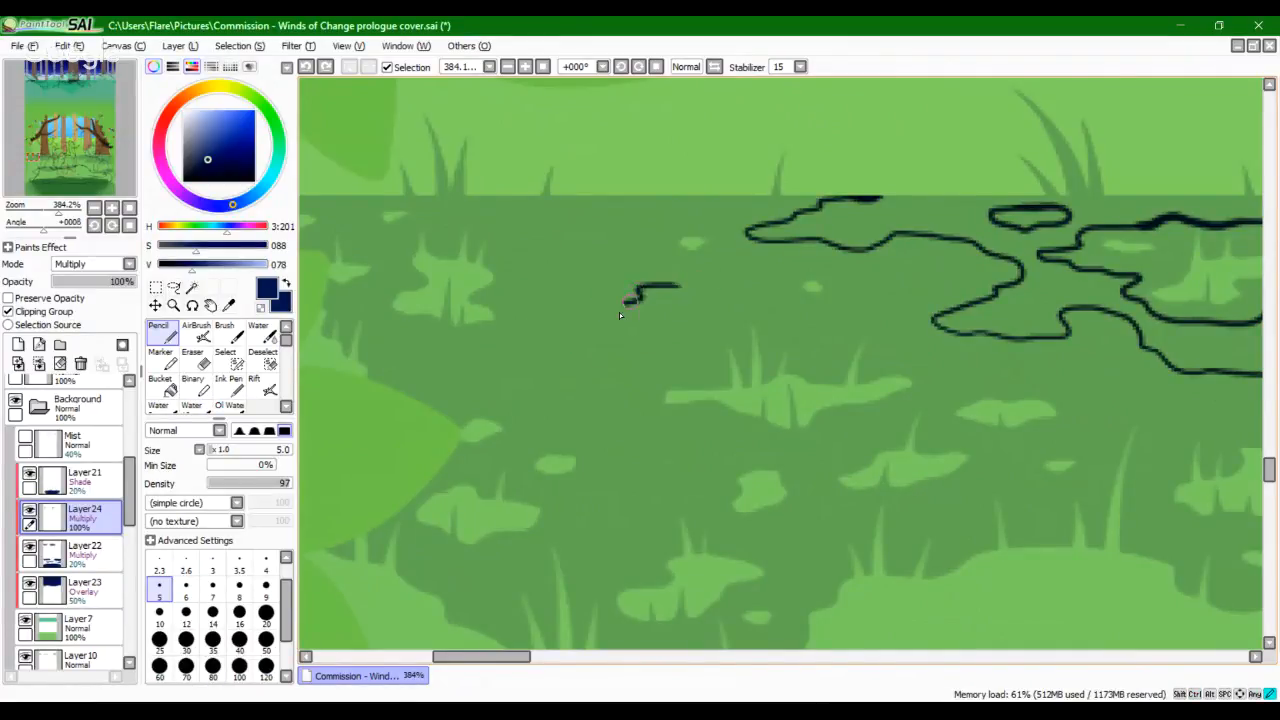
pyautogui.moveTo(581, 384)
pyautogui.mouseDown()
pyautogui.moveTo(688, 341)
pyautogui.moveTo(659, 330)
pyautogui.moveTo(705, 314)
pyautogui.moveTo(822, 314)
pyautogui.moveTo(708, 277)
pyautogui.mouseUp()
# Step: Bucket-fill the elongated patch and the large horizon patch with dark navy, leaving the islands open
pyautogui.click(160, 385)
pyautogui.click(684, 322)
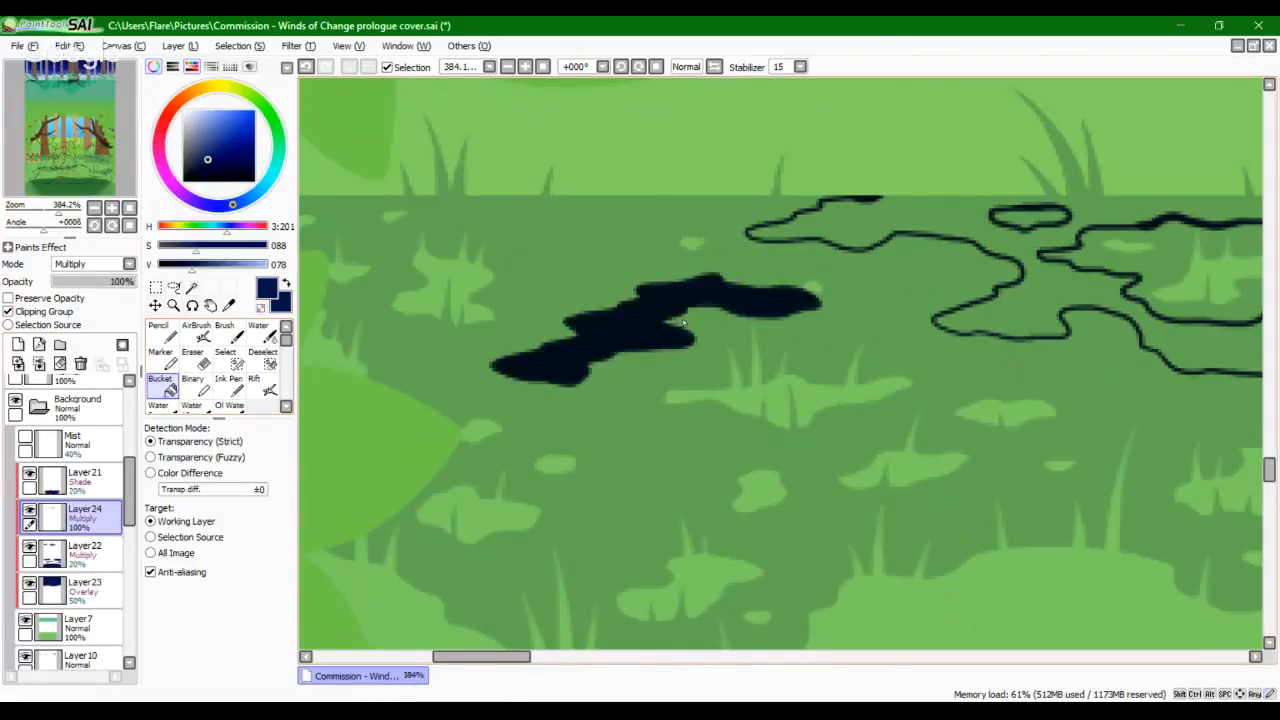
pyautogui.click(830, 215)
# Step: Trim the elongated patch's narrow tip with the Eraser and paint over the leftover gap in the large patch's lower edge
pyautogui.moveTo(877, 366); pyautogui.dragTo(662, 383)
pyautogui.click(197, 368)
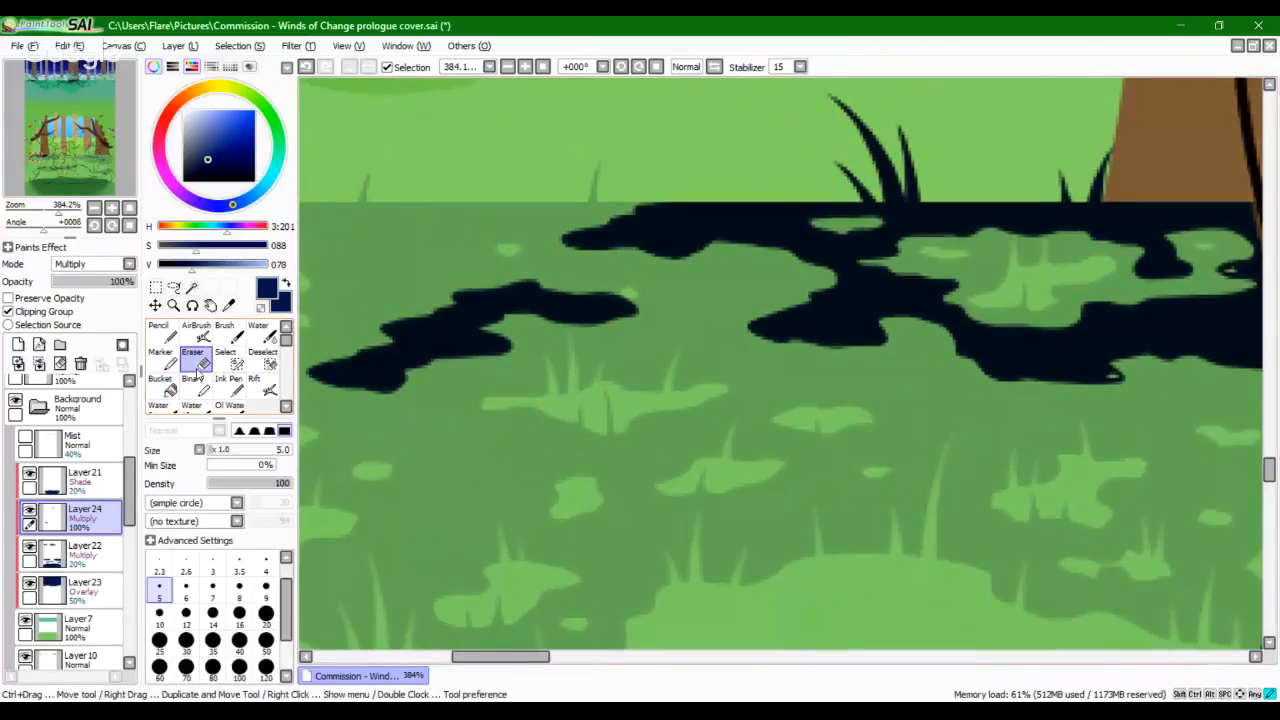
pyautogui.moveTo(580, 296)
pyautogui.mouseDown()
pyautogui.moveTo(677, 313)
pyautogui.moveTo(625, 338)
pyautogui.moveTo(592, 288)
pyautogui.moveTo(627, 299)
pyautogui.mouseUp()
pyautogui.hotkey('ctrl', 'z')
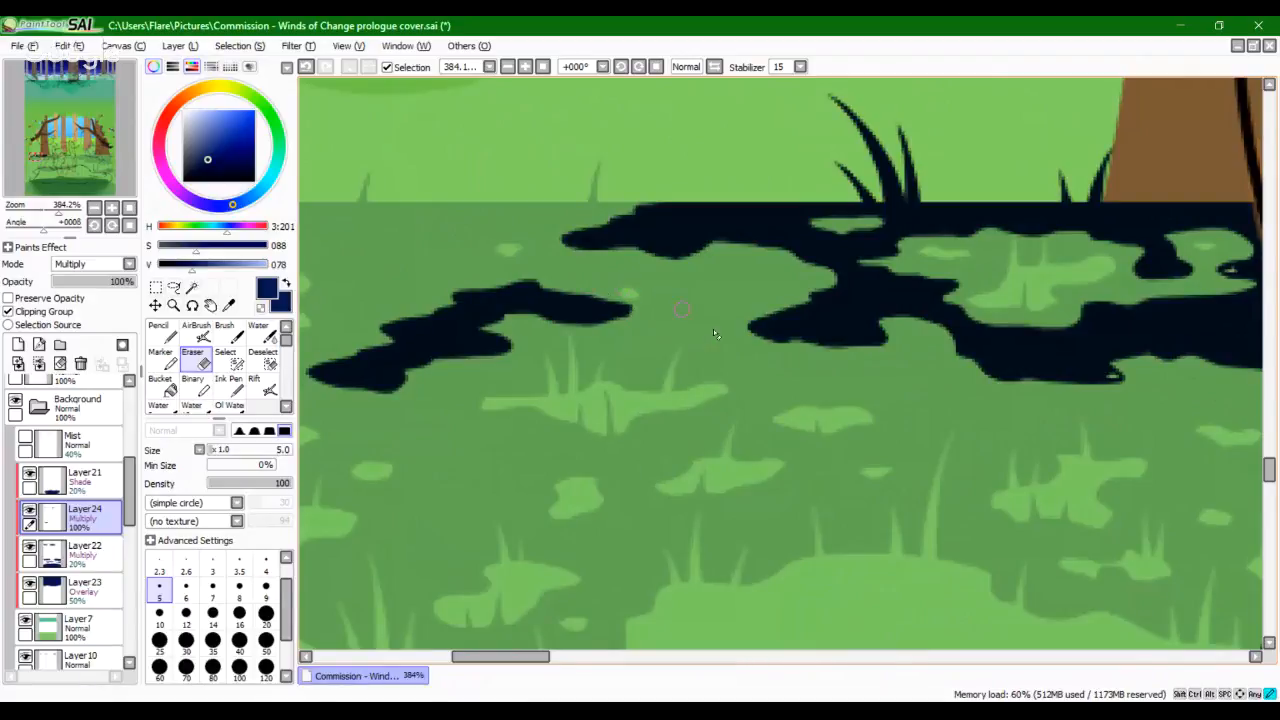
pyautogui.click(166, 330)
pyautogui.moveTo(890, 378); pyautogui.dragTo(556, 396)
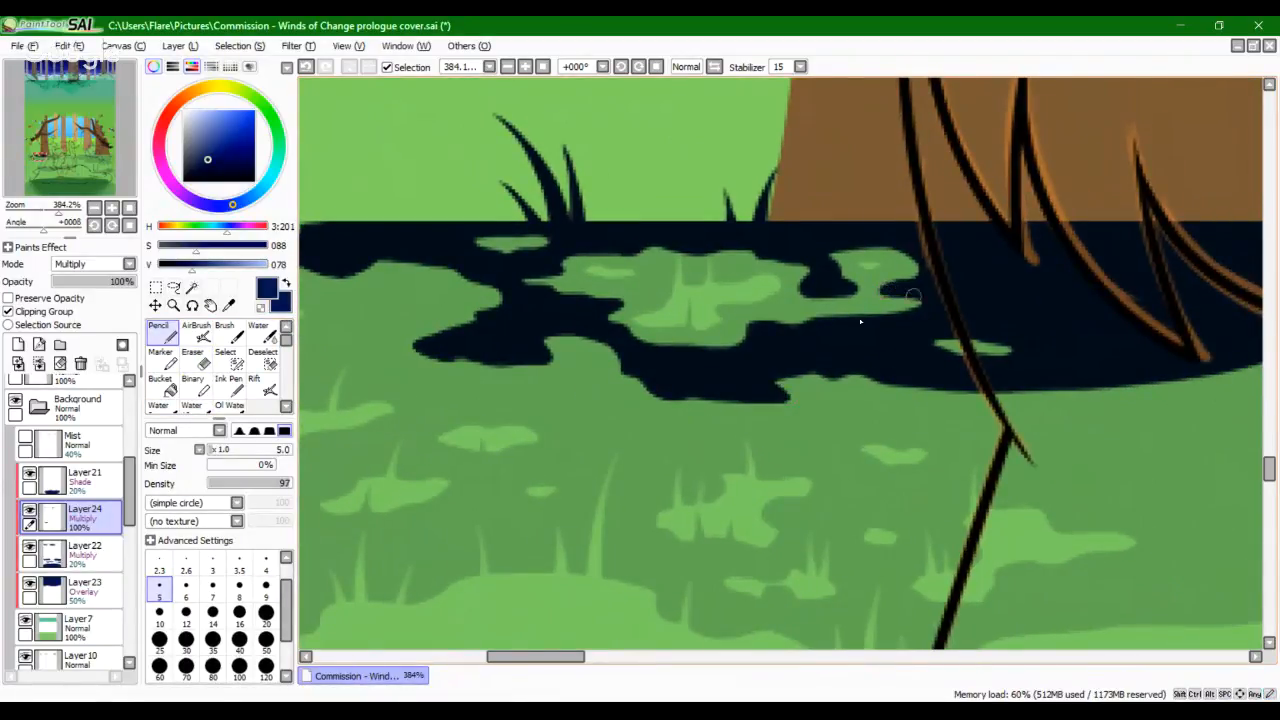
# Step: Outline a small ground patch with the Pencil above the elongated patch and bucket-fill it with dark navy
pyautogui.moveTo(639, 423); pyautogui.dragTo(983, 385)
pyautogui.moveTo(570, 478); pyautogui.dragTo(1016, 463)
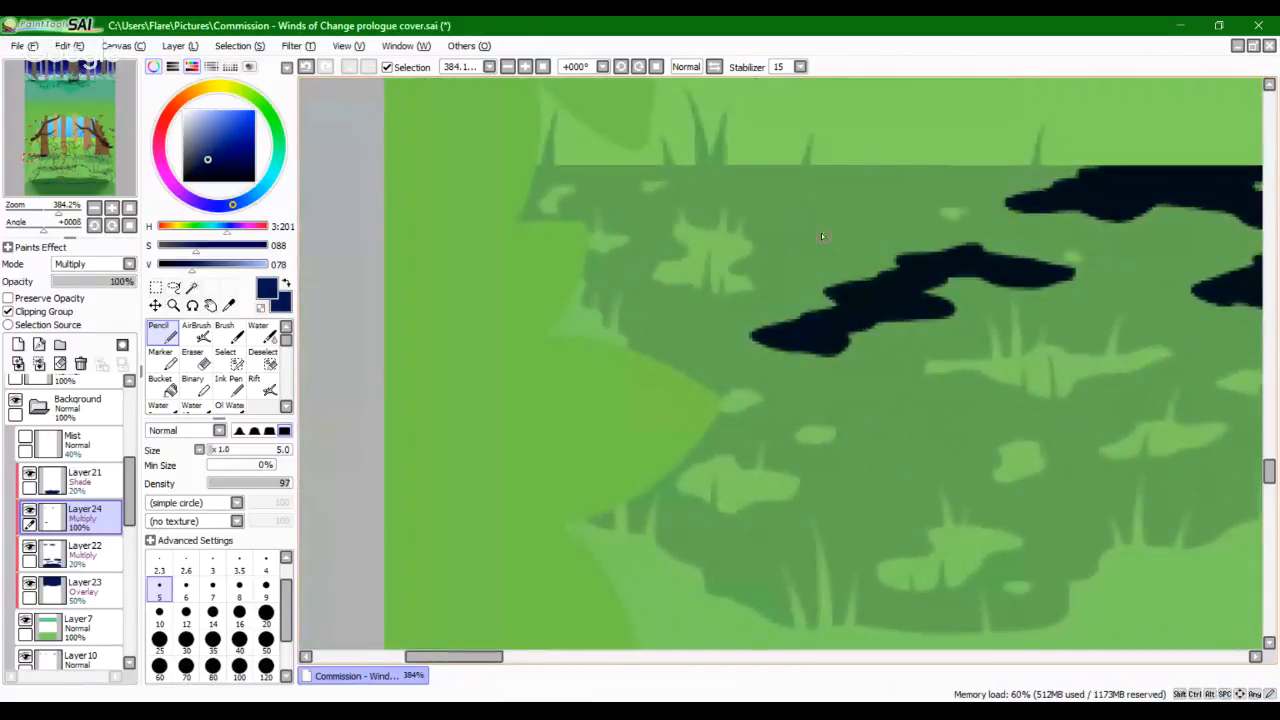
pyautogui.moveTo(842, 196); pyautogui.dragTo(777, 212)
pyautogui.moveTo(840, 244); pyautogui.dragTo(889, 208)
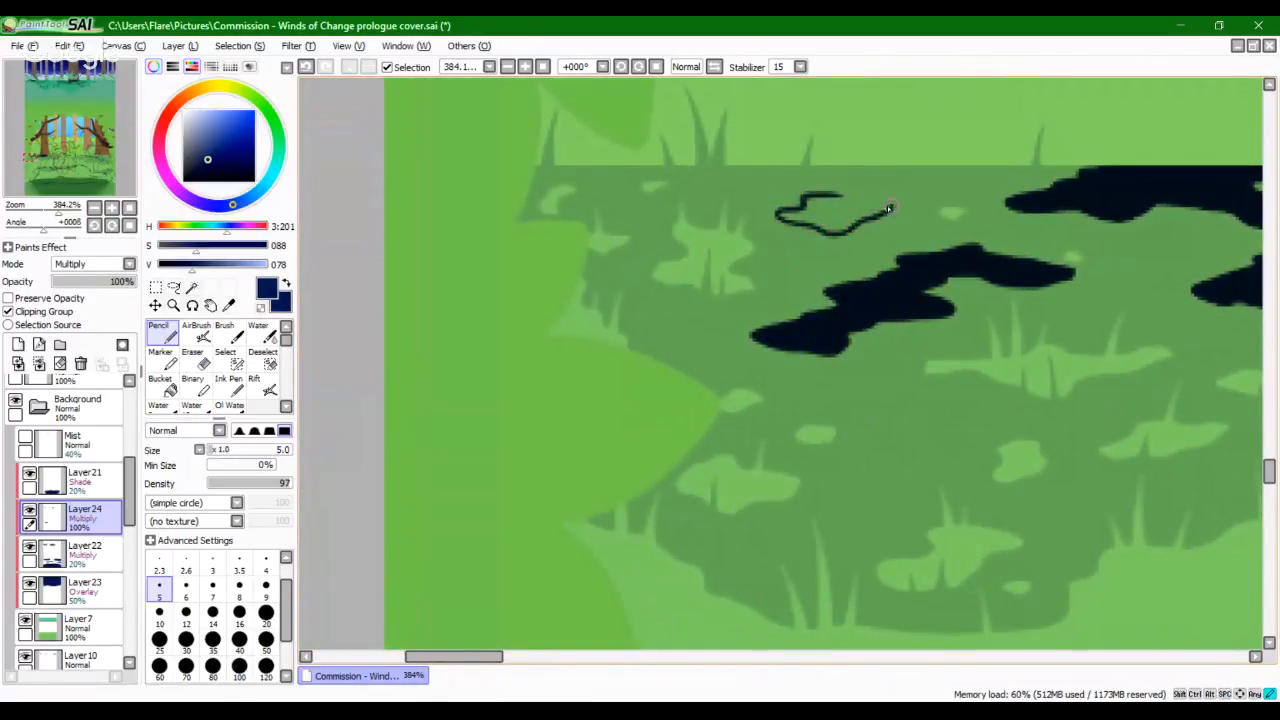
pyautogui.moveTo(849, 323); pyautogui.dragTo(643, 398)
pyautogui.click(160, 383)
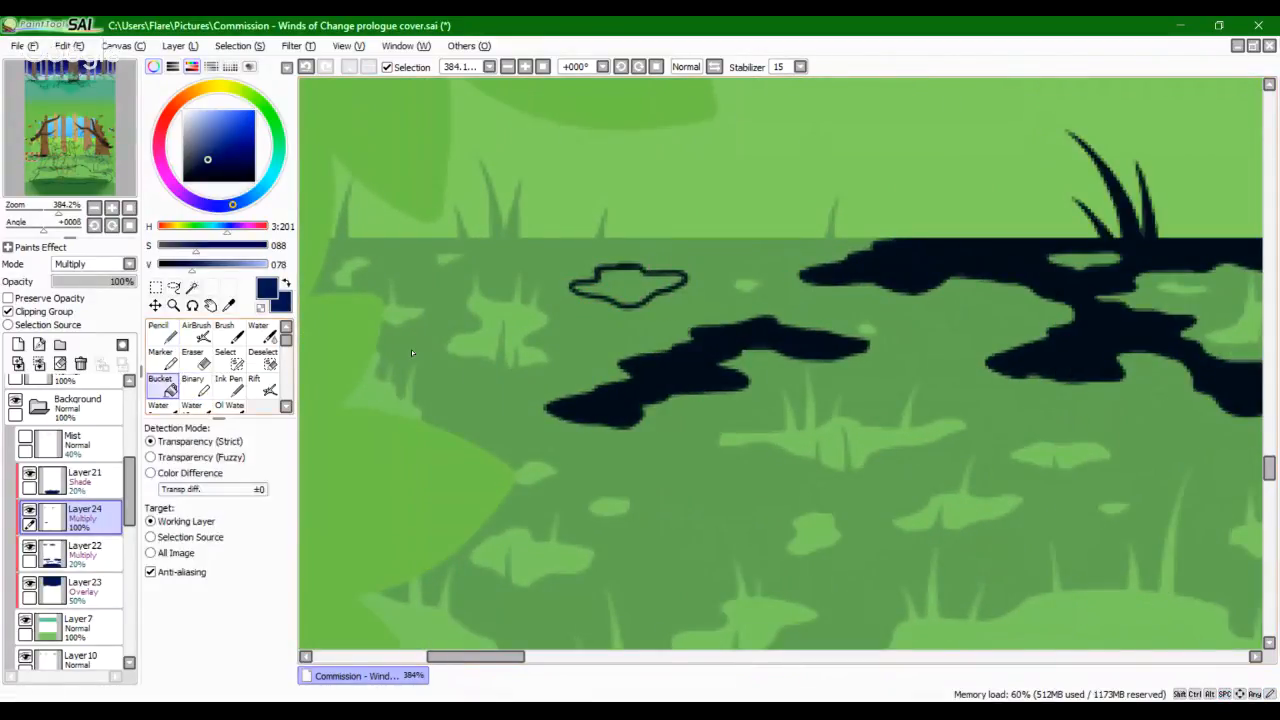
pyautogui.click(638, 292)
# Step: Draw dark grass blades with the Pencil rising from the upper edge of the elongated patch
pyautogui.click(158, 333)
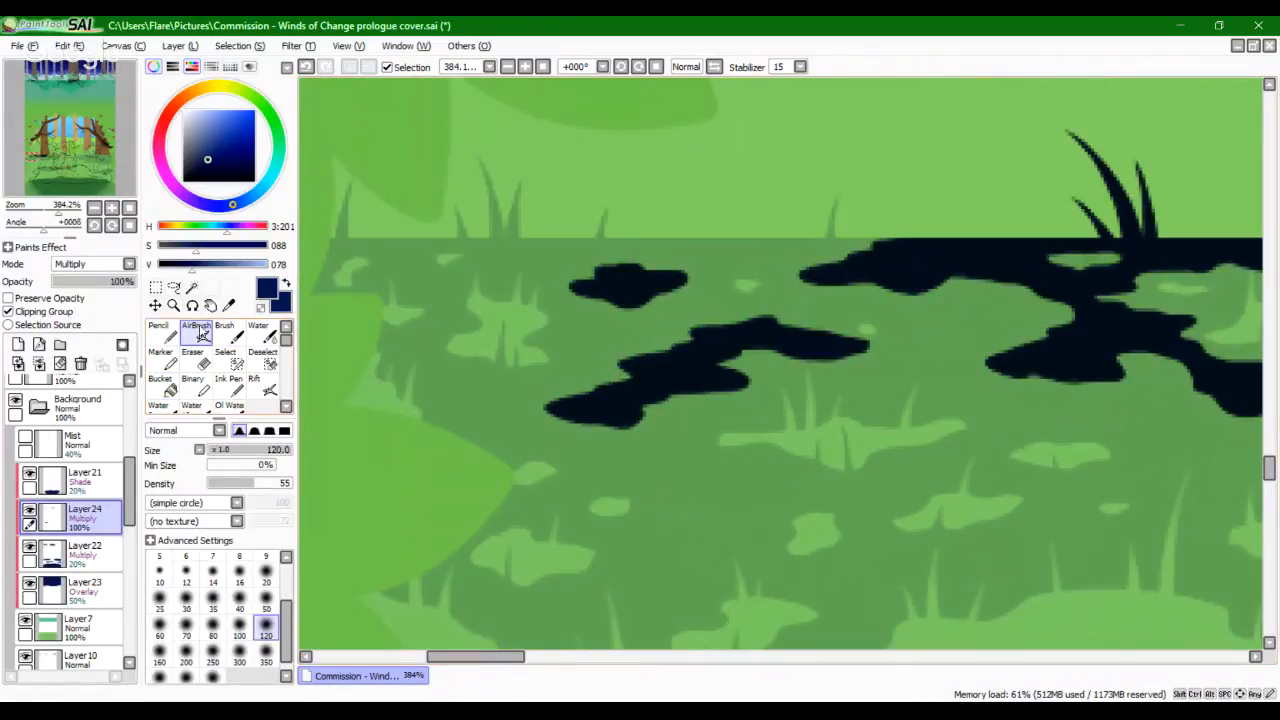
pyautogui.moveTo(623, 270); pyautogui.dragTo(630, 269)
pyautogui.hotkey('ctrl', 'z')
pyautogui.moveTo(786, 383); pyautogui.dragTo(705, 299)
pyautogui.moveTo(576, 266)
pyautogui.mouseDown()
pyautogui.moveTo(579, 208)
pyautogui.moveTo(557, 240)
pyautogui.mouseUp()
pyautogui.moveTo(648, 250); pyautogui.dragTo(643, 212)
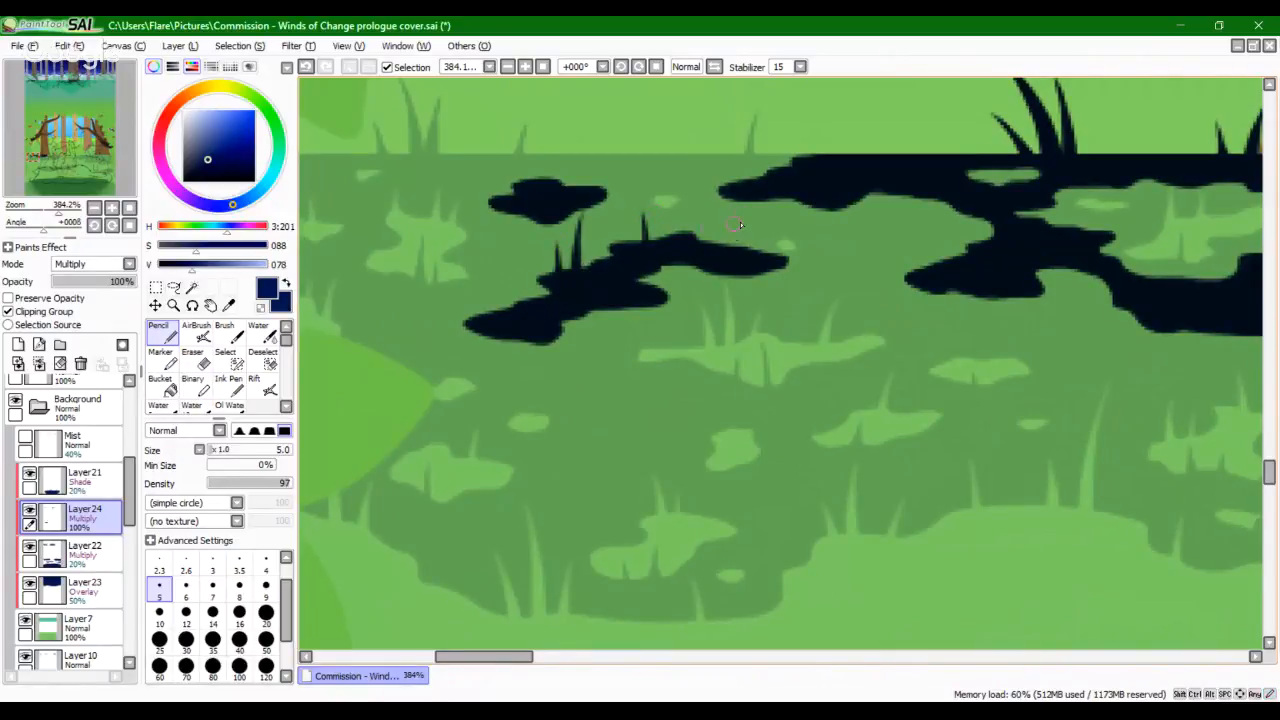
# Step: Draw dark grass blades on the large patch's rounded lobe and along the lower rim of its main island
pyautogui.moveTo(1013, 439); pyautogui.dragTo(713, 399)
pyautogui.moveTo(612, 244)
pyautogui.mouseDown()
pyautogui.moveTo(607, 208)
pyautogui.moveTo(632, 180)
pyautogui.mouseUp()
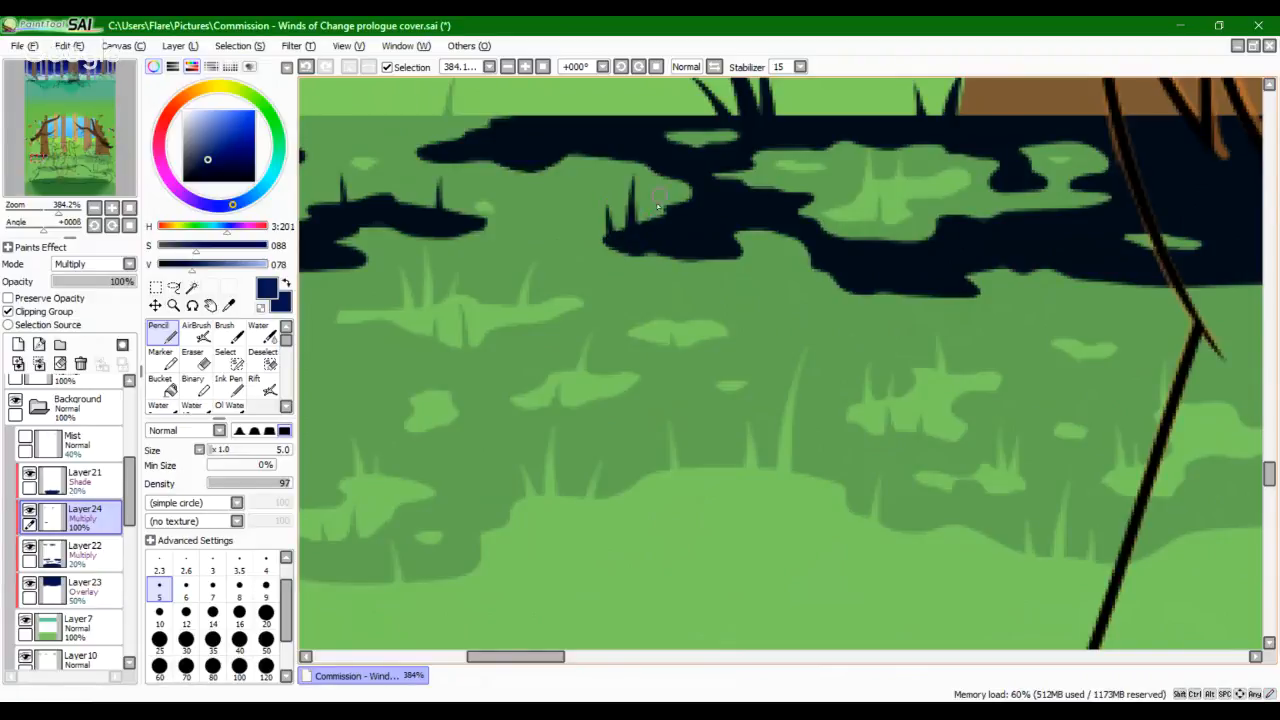
pyautogui.moveTo(650, 238); pyautogui.dragTo(656, 198)
pyautogui.moveTo(894, 289); pyautogui.dragTo(784, 349)
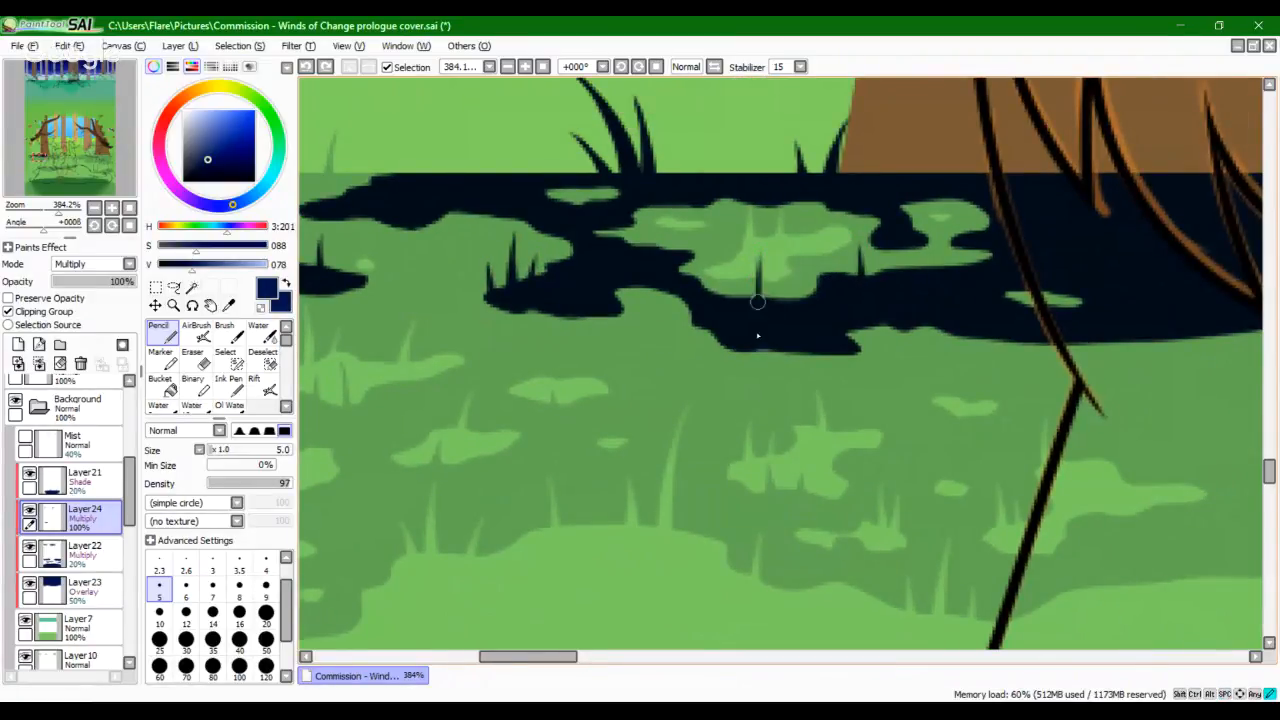
pyautogui.moveTo(759, 254); pyautogui.dragTo(762, 300)
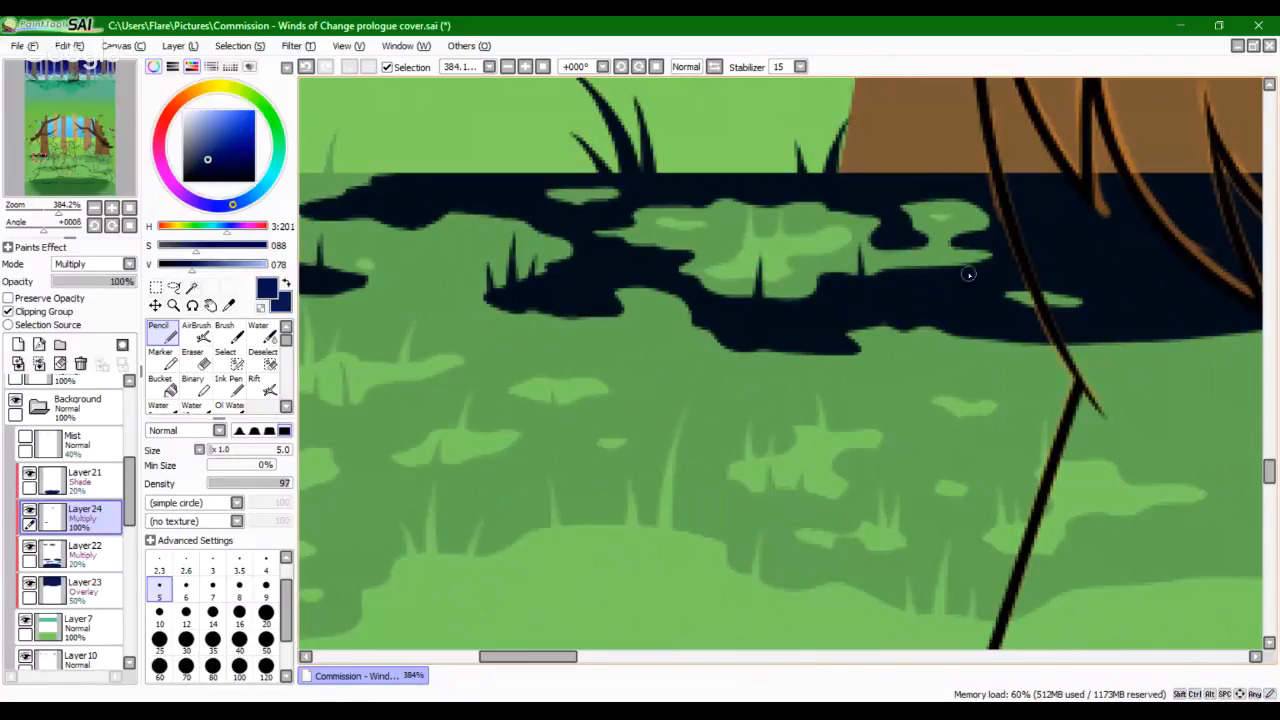
pyautogui.moveTo(878, 256); pyautogui.dragTo(881, 277)
# Step: Erase thin light grass blades into the large patch along the upper edge of its main island
pyautogui.click(200, 362)
pyautogui.moveTo(816, 326); pyautogui.dragTo(854, 408)
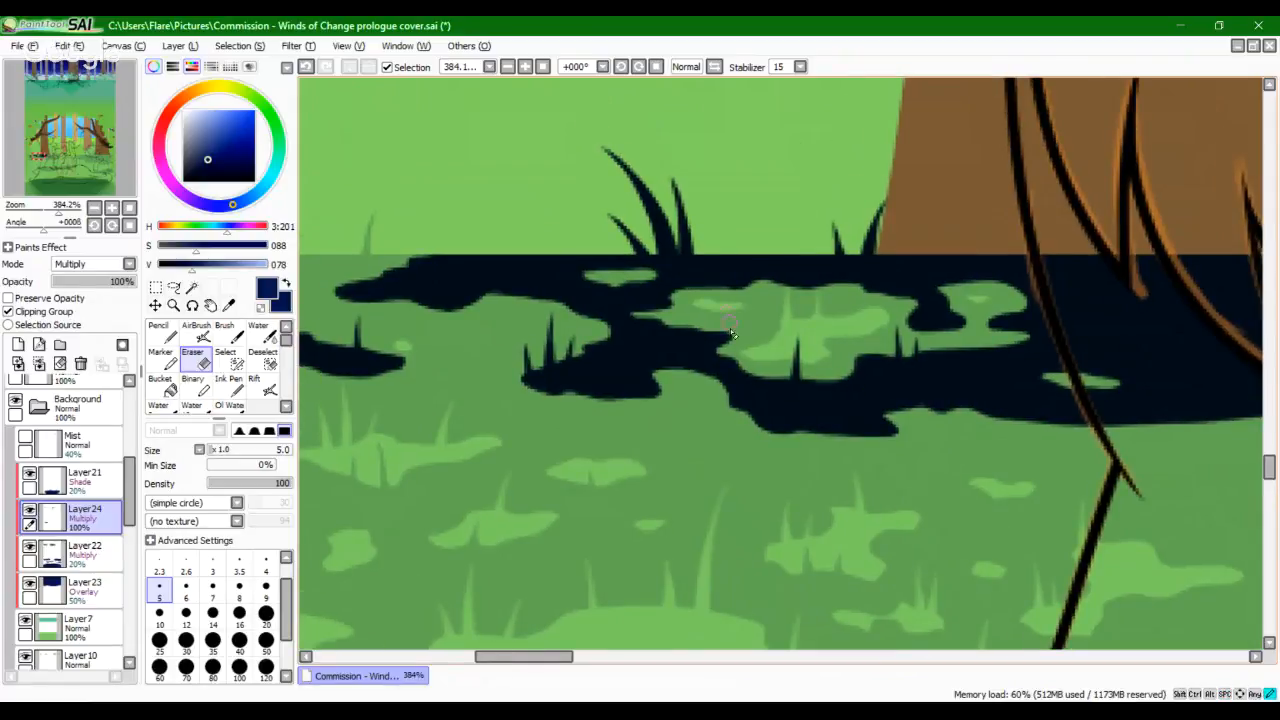
pyautogui.moveTo(729, 316); pyautogui.dragTo(718, 254)
pyautogui.moveTo(902, 322)
pyautogui.mouseDown()
pyautogui.moveTo(902, 258)
pyautogui.moveTo(883, 262)
pyautogui.mouseUp()
pyautogui.hotkey('ctrl', 'z')
pyautogui.hotkey('ctrl', 'z')
pyautogui.moveTo(886, 310); pyautogui.dragTo(880, 264)
# Step: Erase a cluster of light grass blades into the large patch's lower edge near the sketched limb
pyautogui.moveTo(1011, 400)
pyautogui.mouseDown()
pyautogui.moveTo(871, 345)
pyautogui.moveTo(914, 256)
pyautogui.mouseUp()
pyautogui.hotkey('ctrl', 'z')
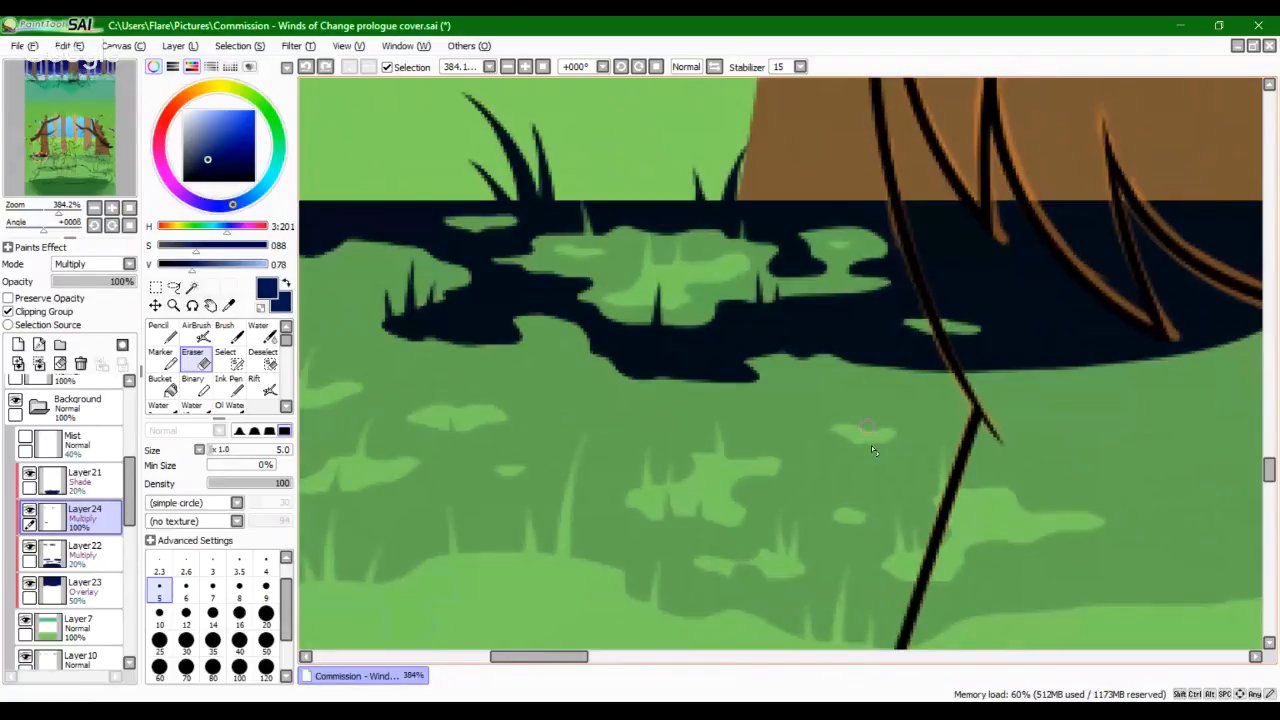
pyautogui.moveTo(859, 366)
pyautogui.mouseDown()
pyautogui.moveTo(861, 315)
pyautogui.moveTo(881, 337)
pyautogui.mouseUp()
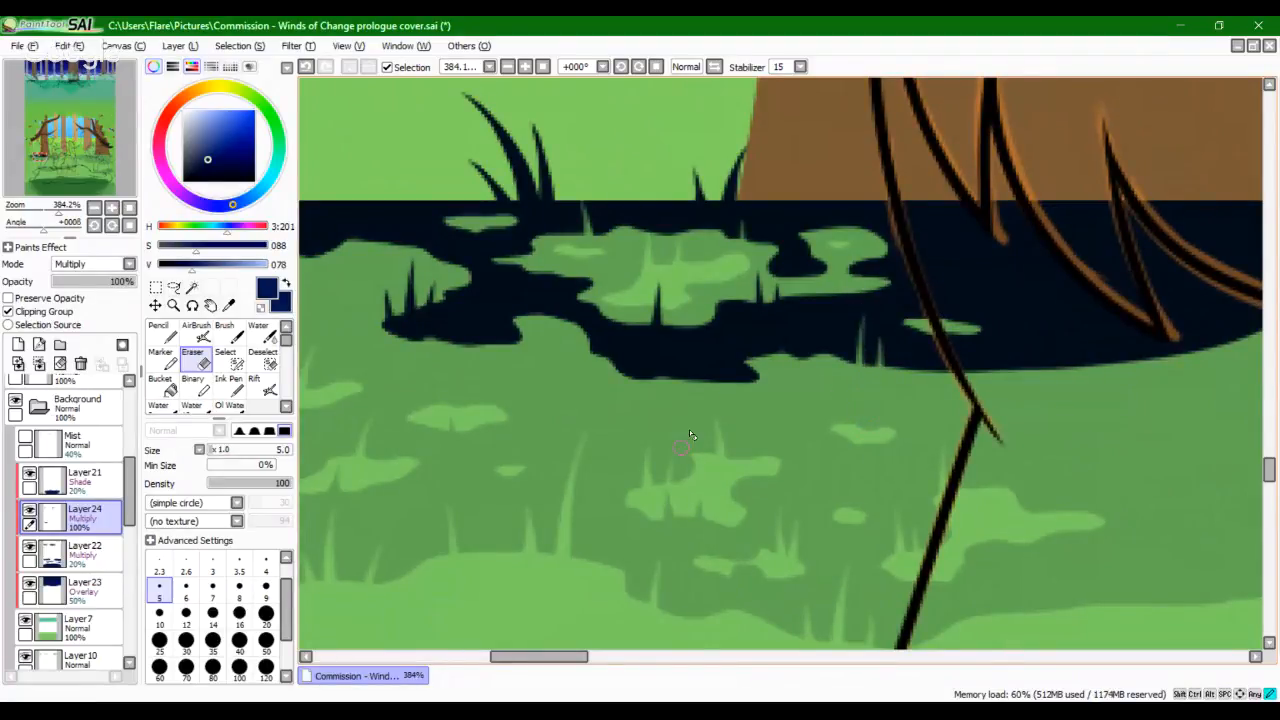
# Step: Erase thin light grass blades into the large dark patch's lower rim and the upper edge of its far end
pyautogui.moveTo(685, 382); pyautogui.dragTo(681, 340)
pyautogui.hotkey('ctrl', 'z')
pyautogui.moveTo(480, 356); pyautogui.dragTo(477, 296)
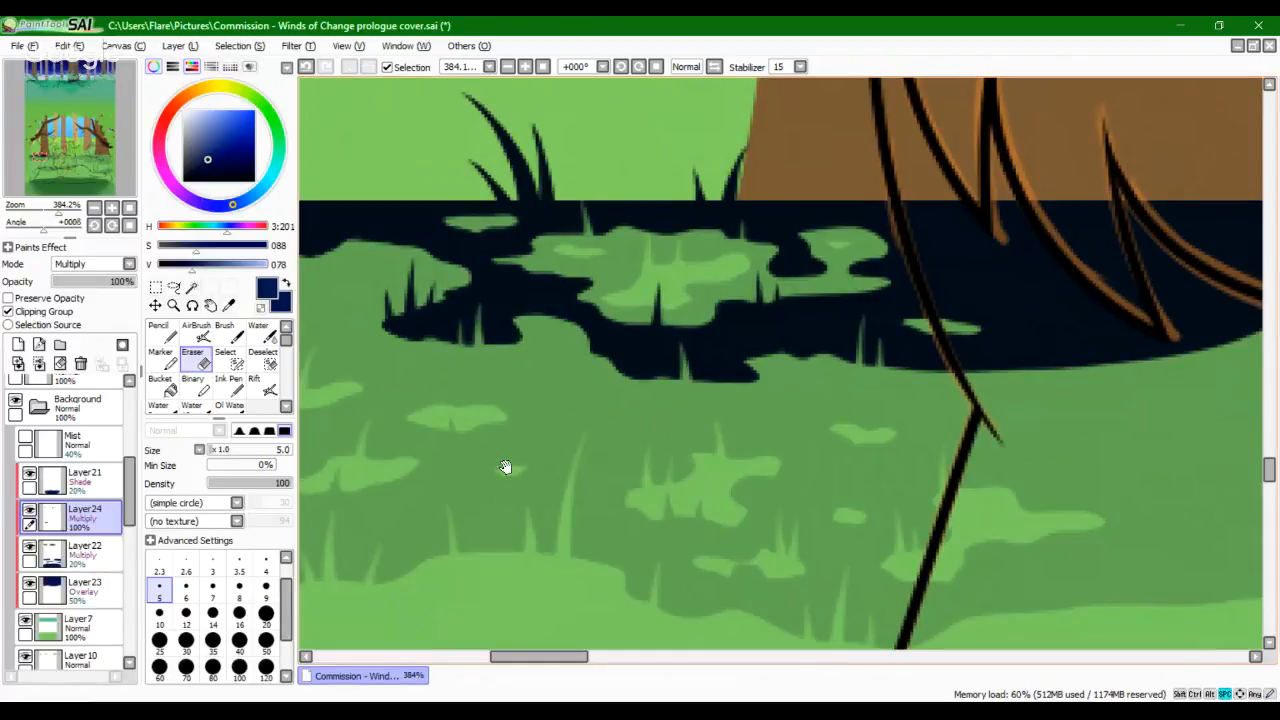
pyautogui.moveTo(506, 467); pyautogui.dragTo(550, 473)
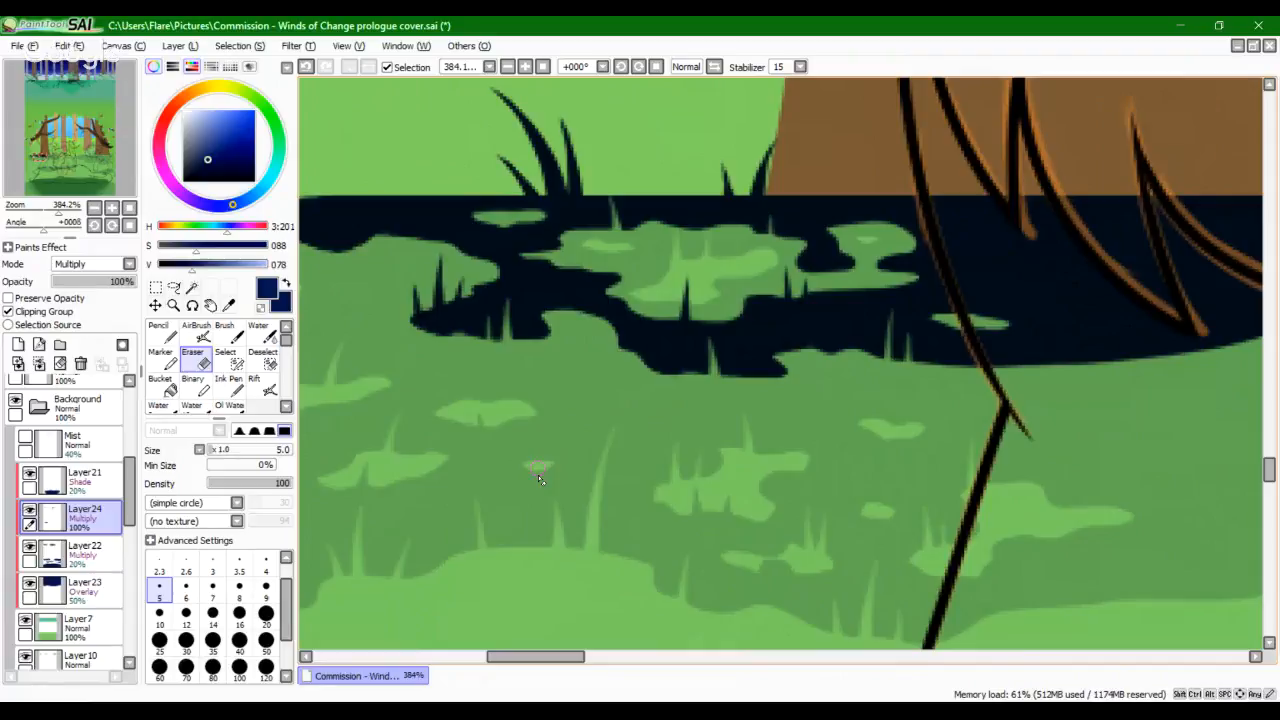
pyautogui.moveTo(497, 332); pyautogui.dragTo(722, 329)
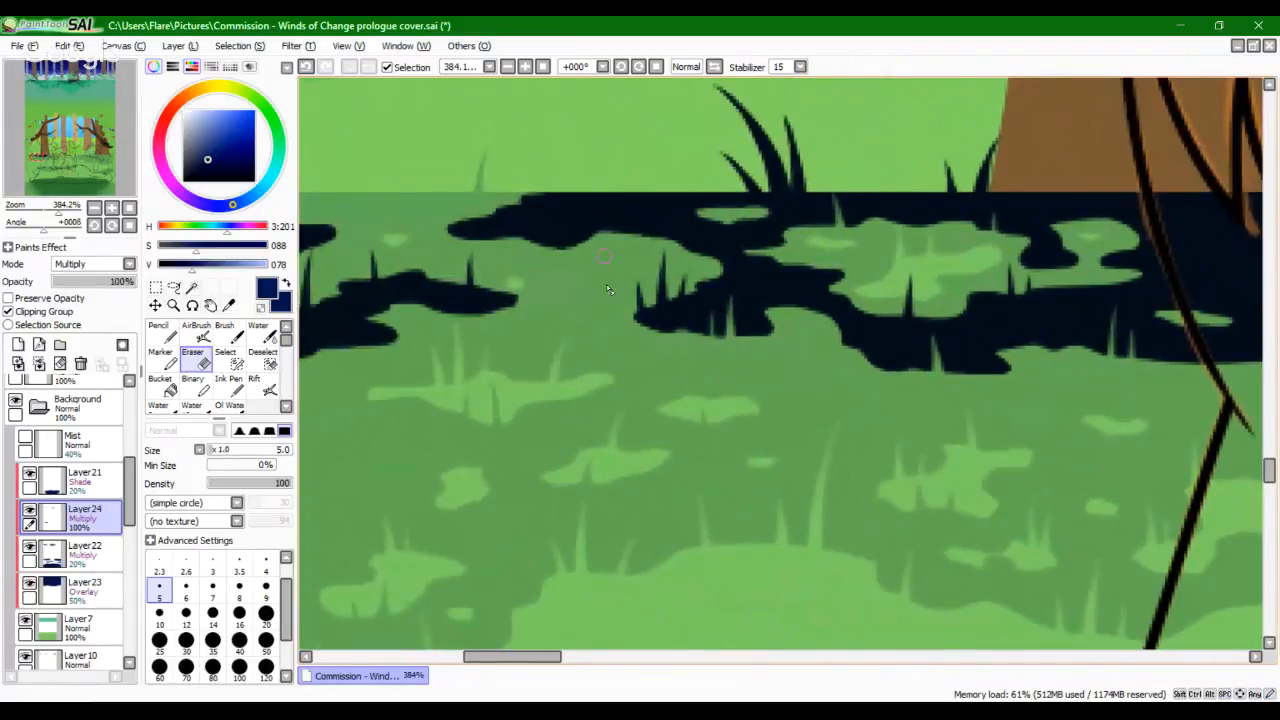
pyautogui.press('ctrl')
# Step: Erase short light grass blades into the lower edge of the elongated patch and into the small patch above it
pyautogui.moveTo(591, 372); pyautogui.dragTo(839, 330)
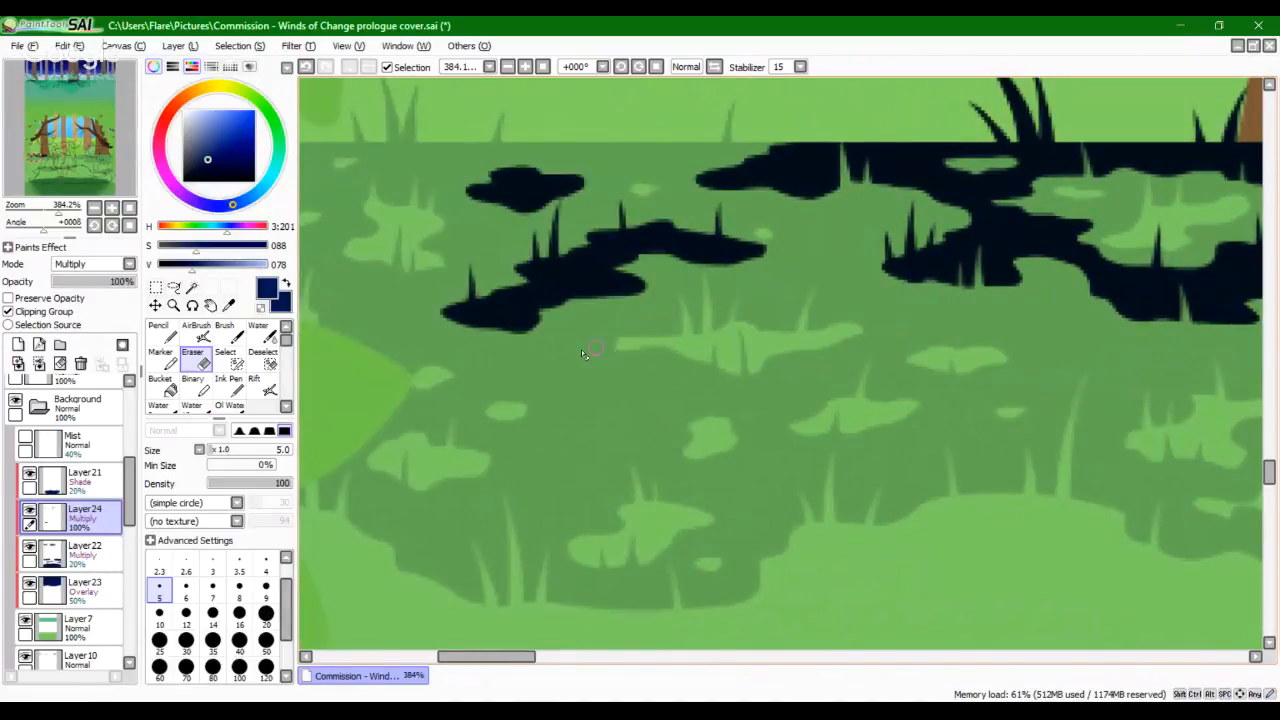
pyautogui.moveTo(590, 298); pyautogui.dragTo(574, 250)
pyautogui.hotkey('ctrl', 'z')
pyautogui.moveTo(588, 298); pyautogui.dragTo(586, 250)
pyautogui.hotkey('ctrl', 'z')
pyautogui.moveTo(604, 298); pyautogui.dragTo(609, 255)
pyautogui.hotkey('ctrl', 'z')
pyautogui.hotkey('ctrl', 'z')
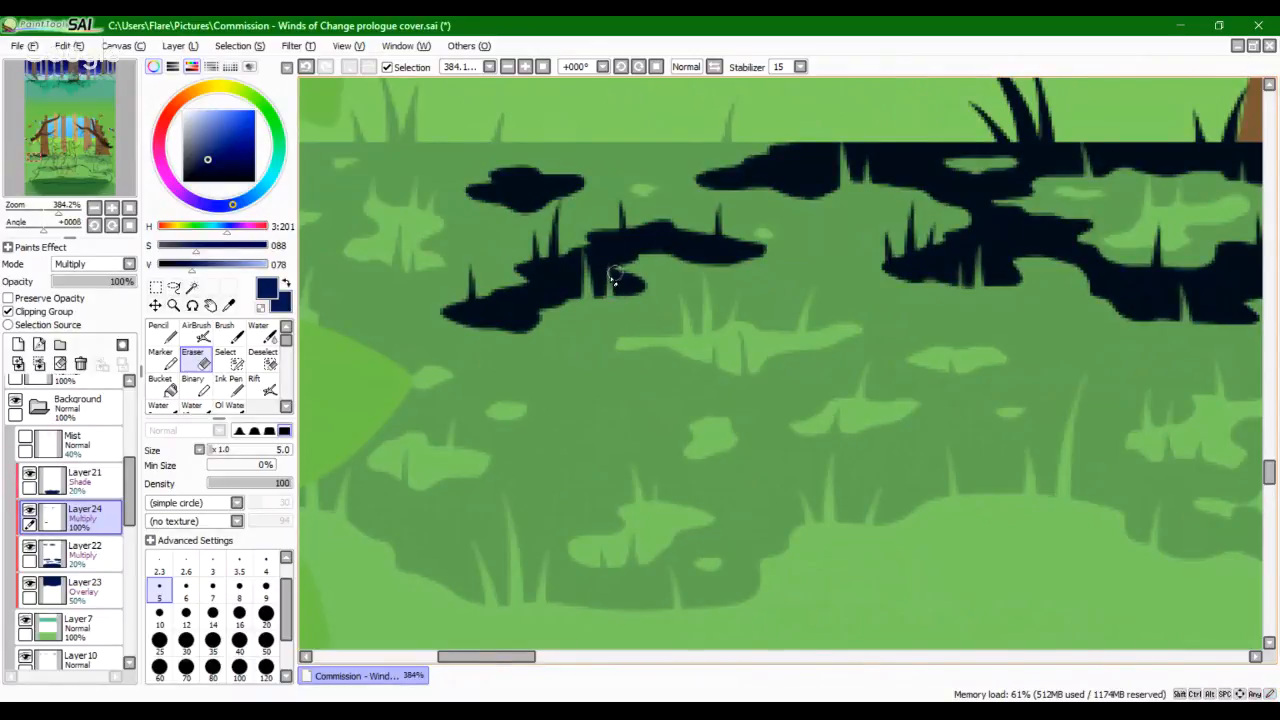
pyautogui.moveTo(513, 332)
pyautogui.mouseDown()
pyautogui.moveTo(511, 296)
pyautogui.moveTo(508, 311)
pyautogui.mouseUp()
pyautogui.moveTo(506, 207); pyautogui.dragTo(510, 172)
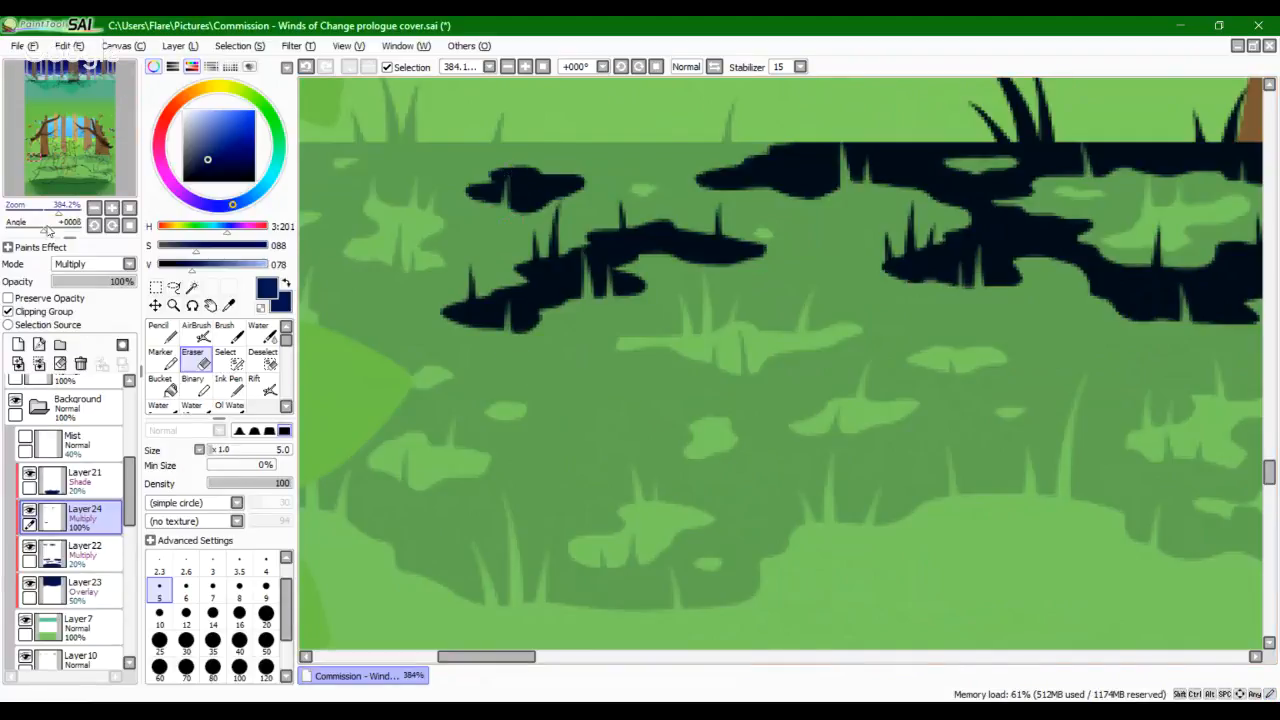
pyautogui.moveTo(56, 212); pyautogui.dragTo(34, 220)
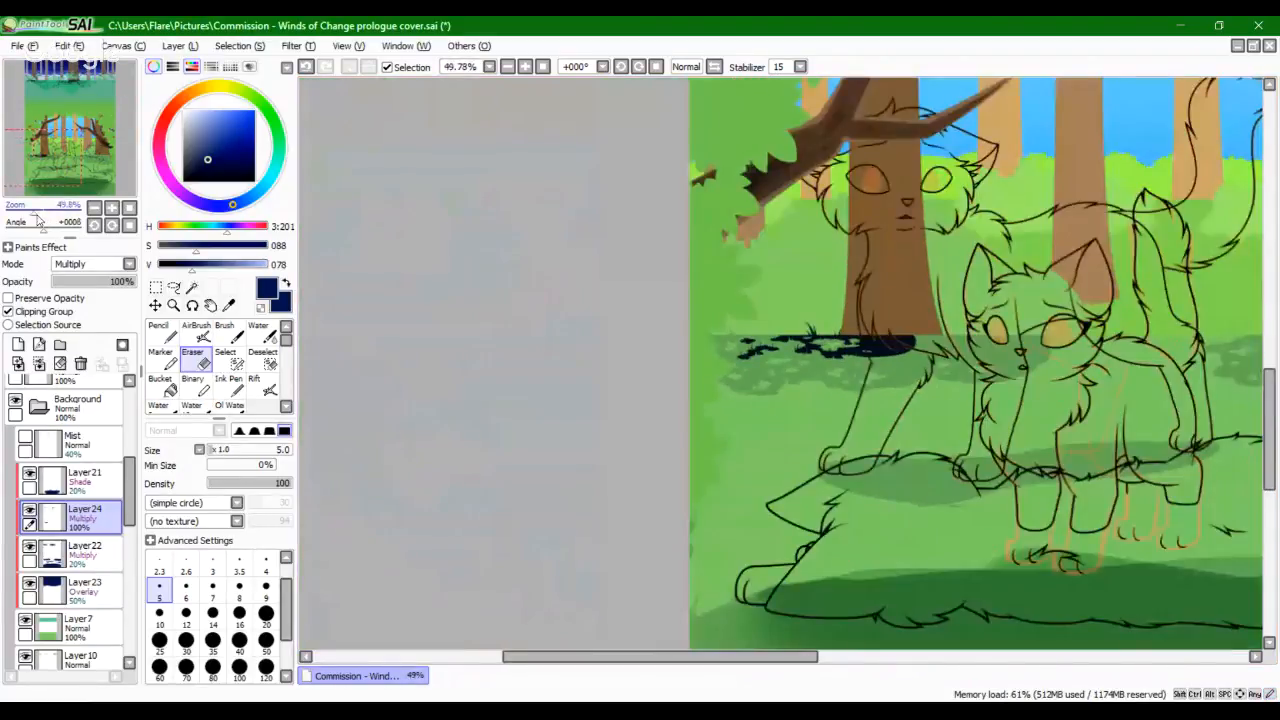
pyautogui.moveTo(60, 162); pyautogui.dragTo(98, 160)
pyautogui.moveTo(136, 204); pyautogui.dragTo(84, 188)
# Step: Draw small dark patches with the Pencil along the ground's upper edge in the upper scene
pyautogui.press('n')
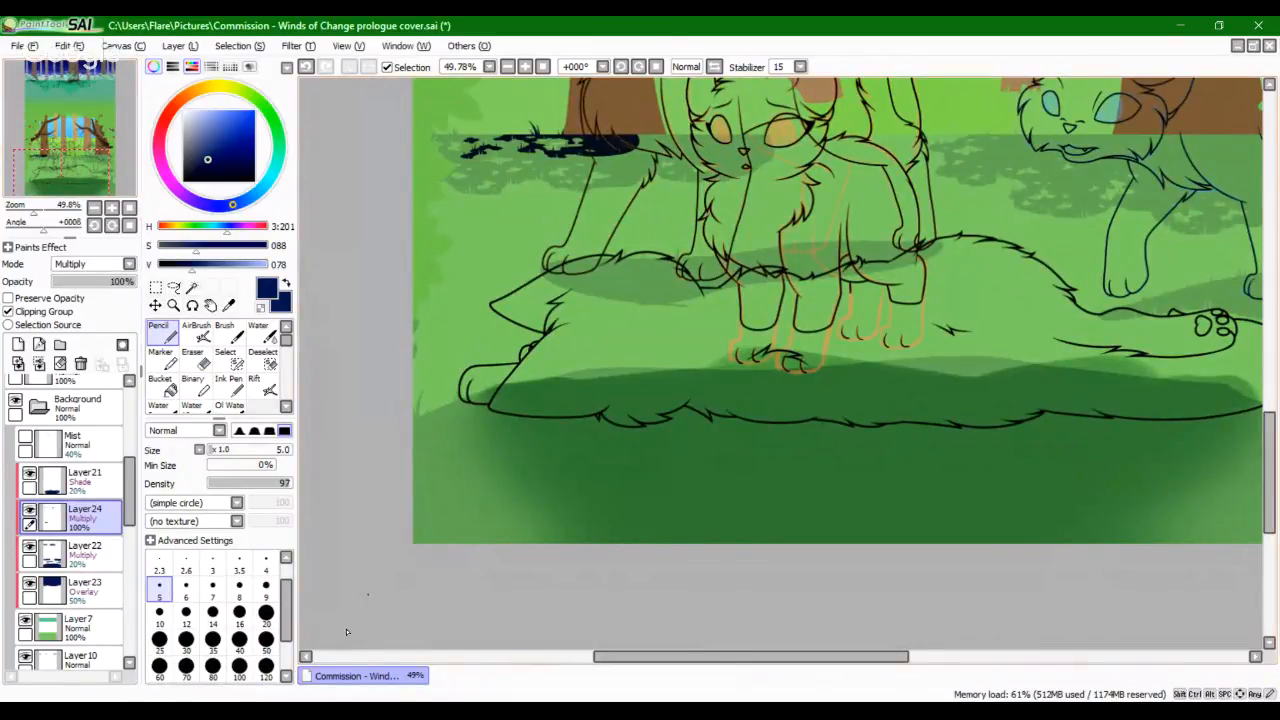
pyautogui.hotkey('alt', 'Tab')
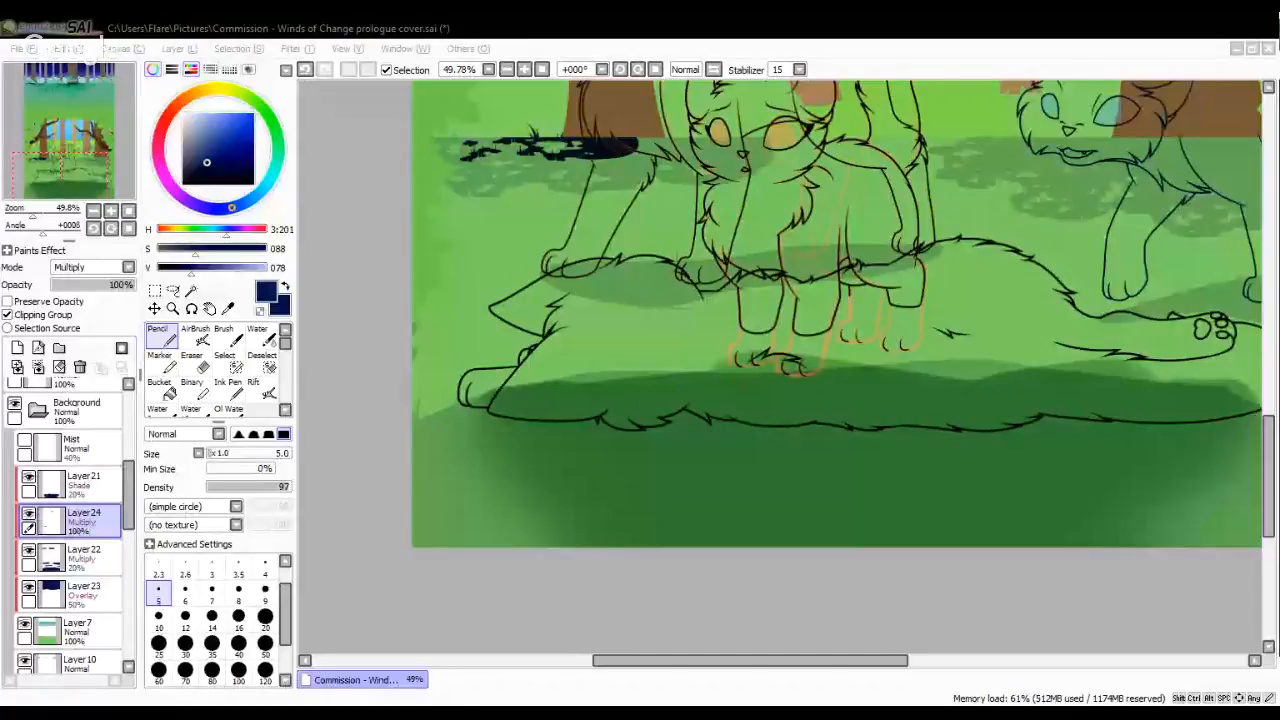
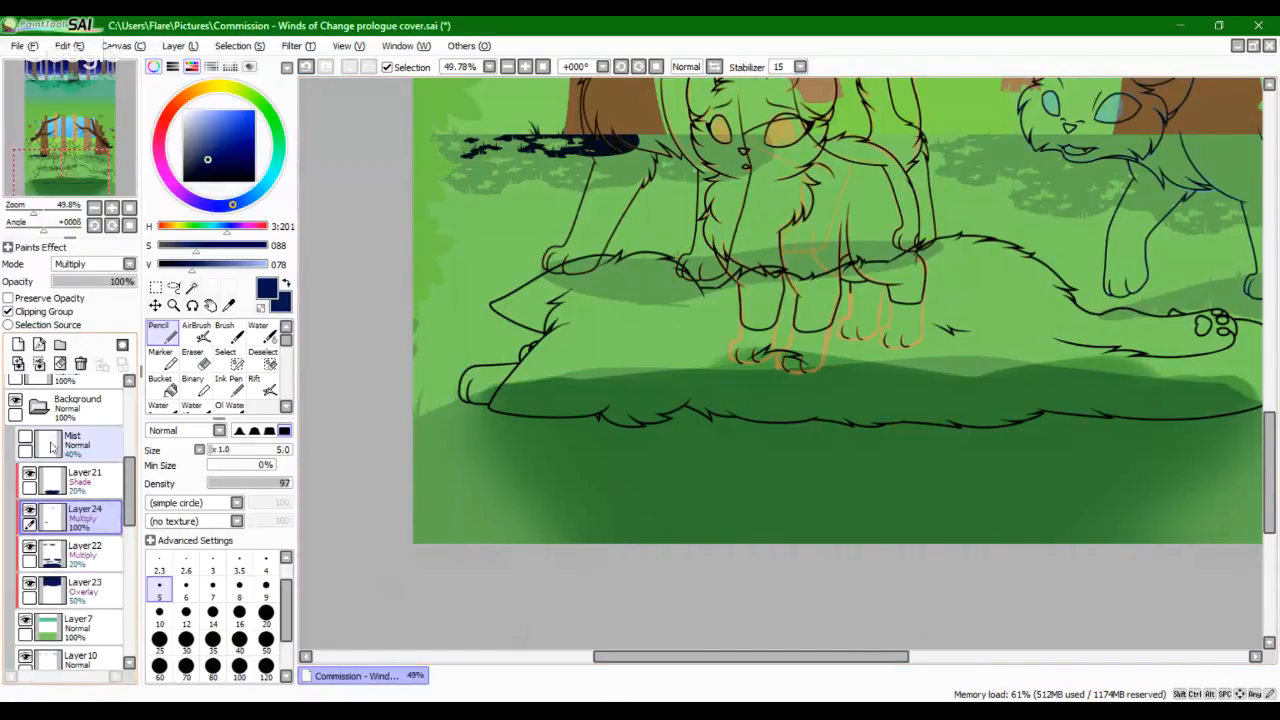
pyautogui.moveTo(36, 216); pyautogui.dragTo(38, 214)
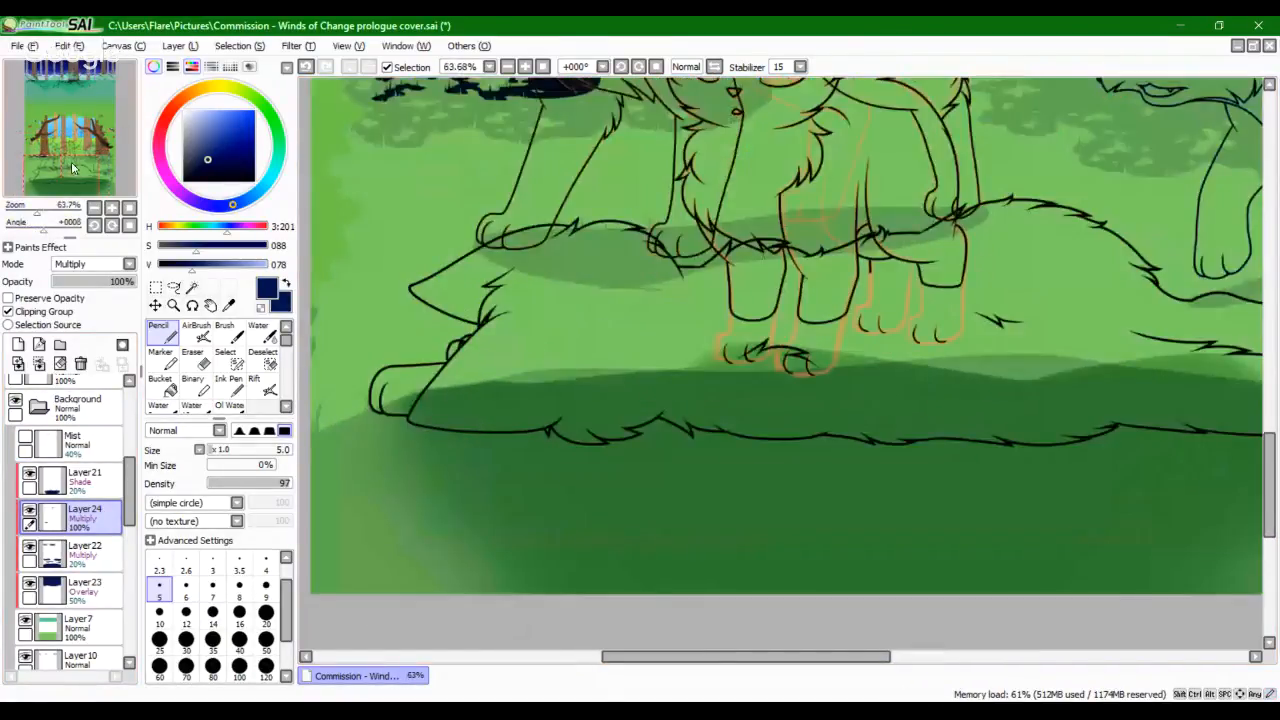
pyautogui.moveTo(72, 168); pyautogui.dragTo(98, 123)
pyautogui.moveTo(39, 212); pyautogui.dragTo(63, 213)
pyautogui.press('space')
pyautogui.moveTo(783, 326); pyautogui.dragTo(695, 534)
pyautogui.moveTo(644, 271)
pyautogui.mouseDown()
pyautogui.moveTo(765, 300)
pyautogui.moveTo(815, 285)
pyautogui.moveTo(735, 290)
pyautogui.moveTo(762, 284)
pyautogui.mouseUp()
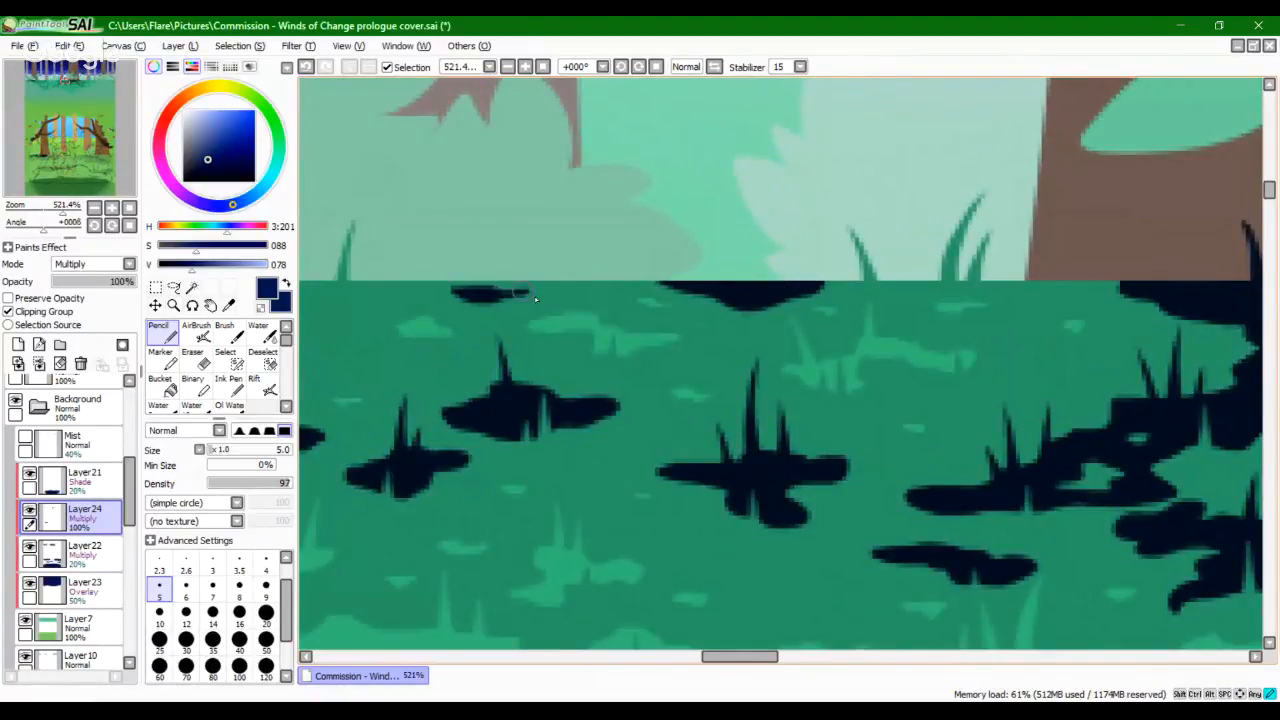
pyautogui.moveTo(505, 291)
pyautogui.mouseDown()
pyautogui.moveTo(442, 292)
pyautogui.moveTo(505, 291)
pyautogui.mouseUp()
pyautogui.moveTo(505, 291)
pyautogui.mouseDown()
pyautogui.moveTo(451, 290)
pyautogui.moveTo(751, 320)
pyautogui.mouseUp()
pyautogui.hotkey('ctrl', 'z')
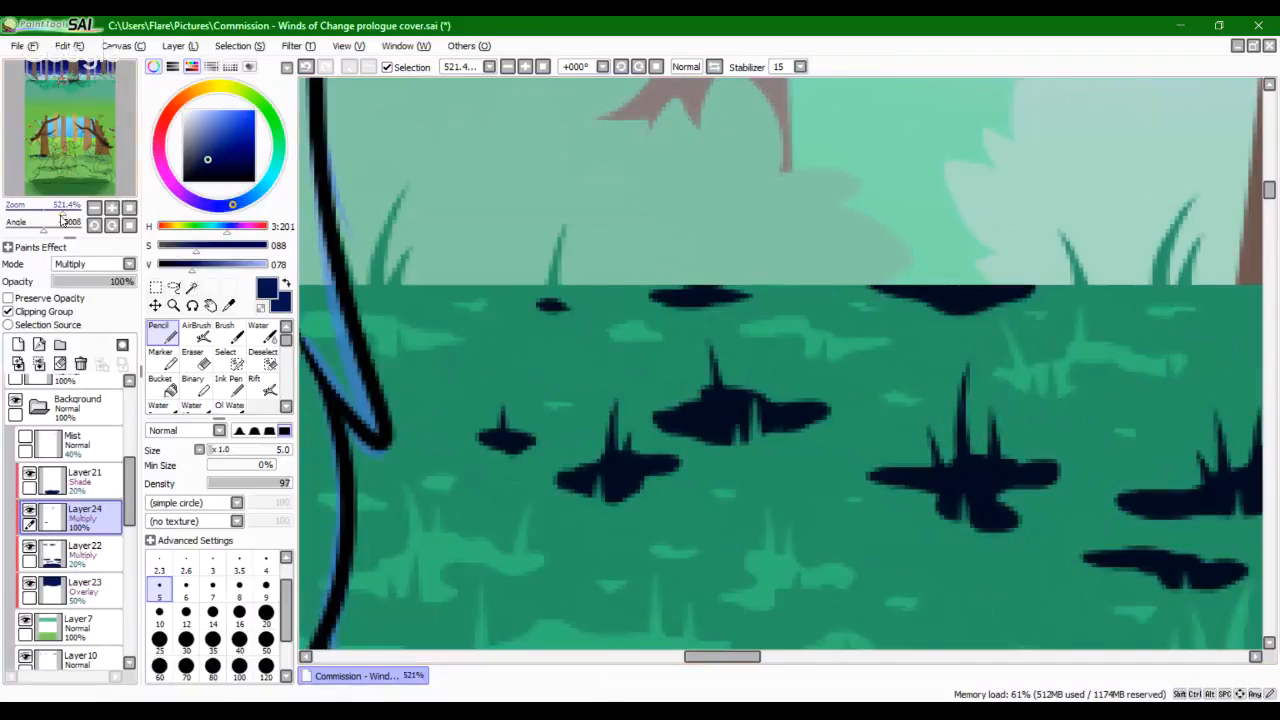
# Step: Outline a large irregular patch behind the blue-eyed cat's chin in the lower scene and fill it with dark navy
pyautogui.moveTo(61, 215); pyautogui.dragTo(44, 218)
pyautogui.moveTo(76, 178); pyautogui.dragTo(51, 212)
pyautogui.moveTo(591, 365); pyautogui.dragTo(691, 520)
pyautogui.moveTo(717, 211); pyautogui.dragTo(717, 406)
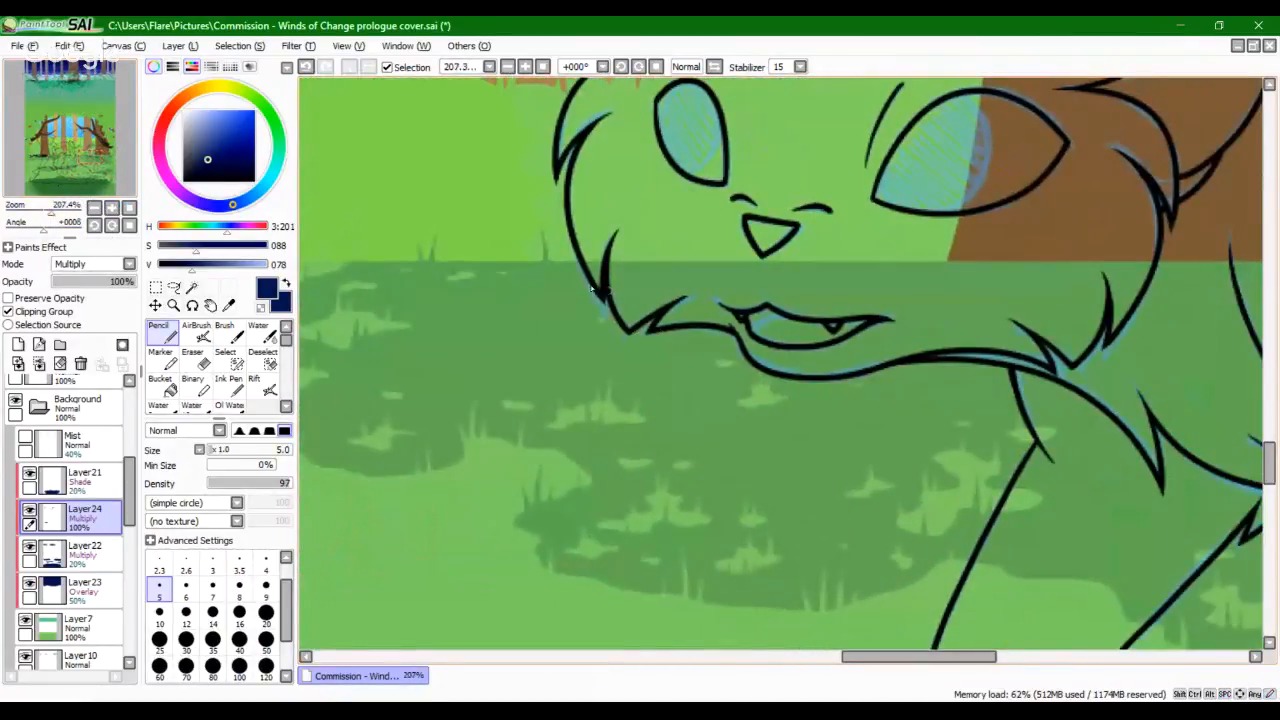
pyautogui.moveTo(580, 262); pyautogui.dragTo(560, 276)
pyautogui.hotkey('ctrl', 'z')
pyautogui.moveTo(531, 315)
pyautogui.mouseDown()
pyautogui.moveTo(727, 303)
pyautogui.moveTo(780, 326)
pyautogui.mouseUp()
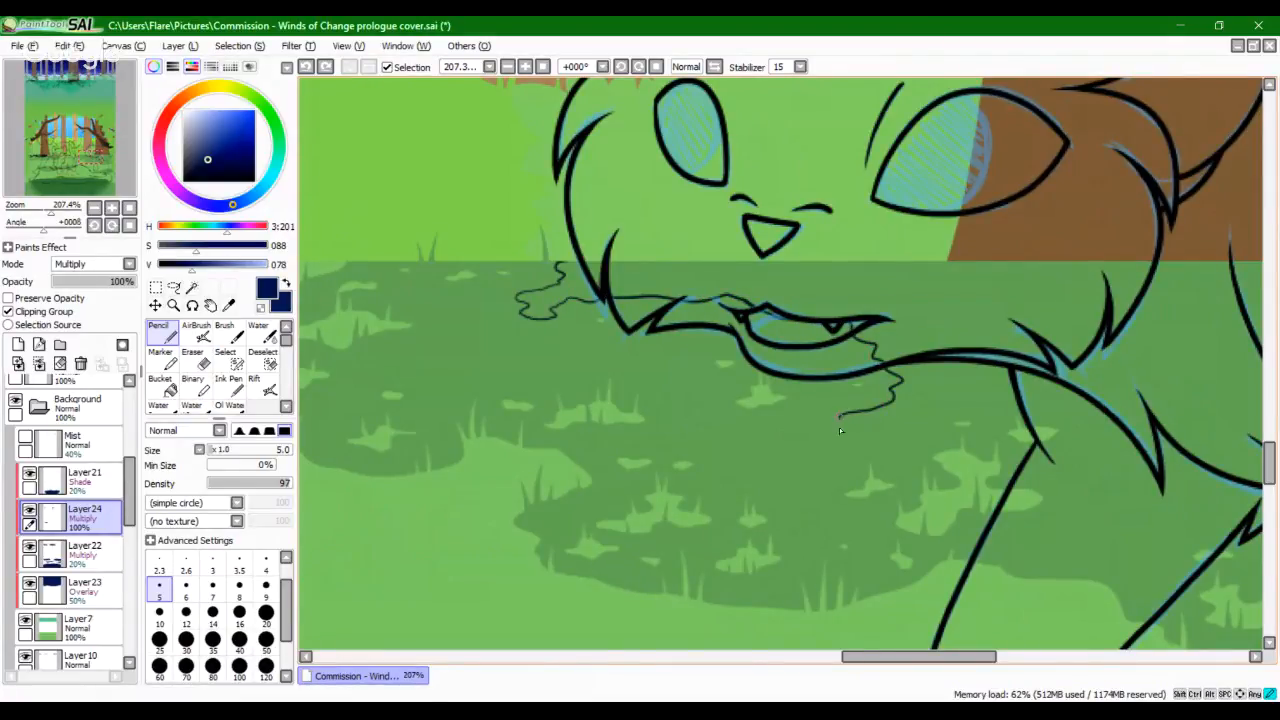
pyautogui.moveTo(840, 430)
pyautogui.mouseDown()
pyautogui.moveTo(808, 455)
pyautogui.moveTo(931, 433)
pyautogui.moveTo(914, 419)
pyautogui.moveTo(925, 397)
pyautogui.moveTo(1068, 386)
pyautogui.mouseUp()
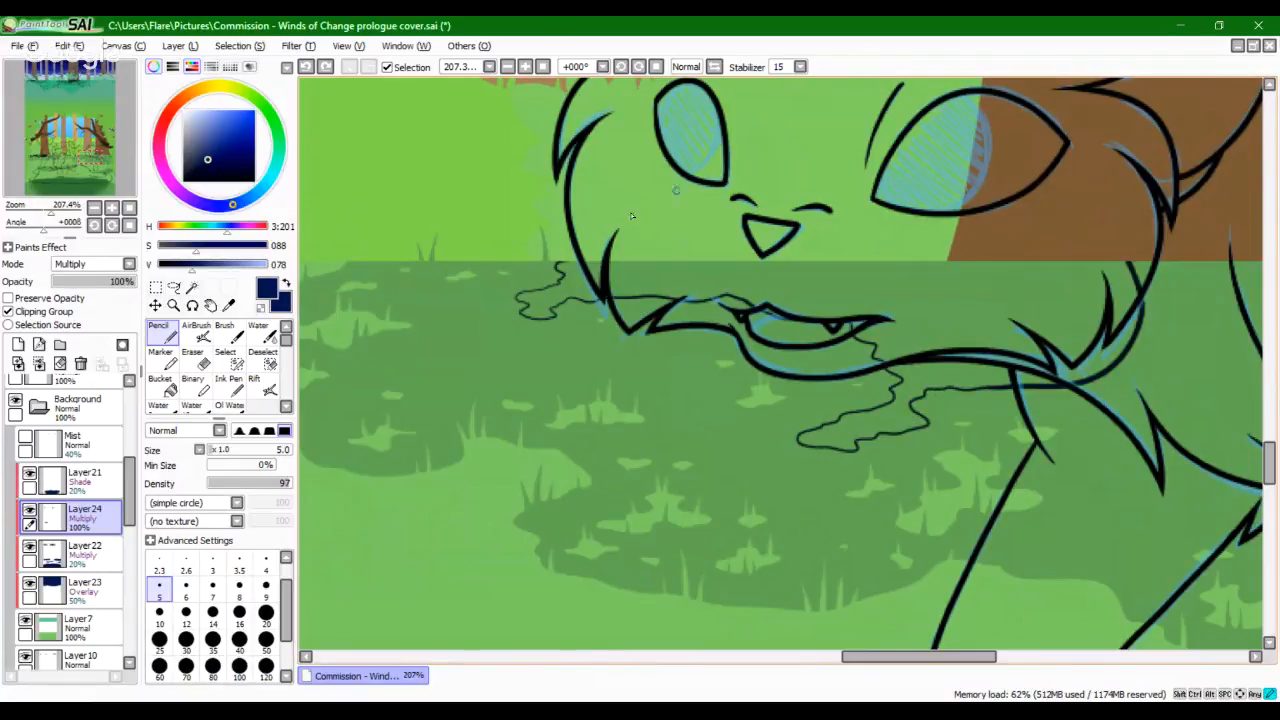
pyautogui.click(160, 384)
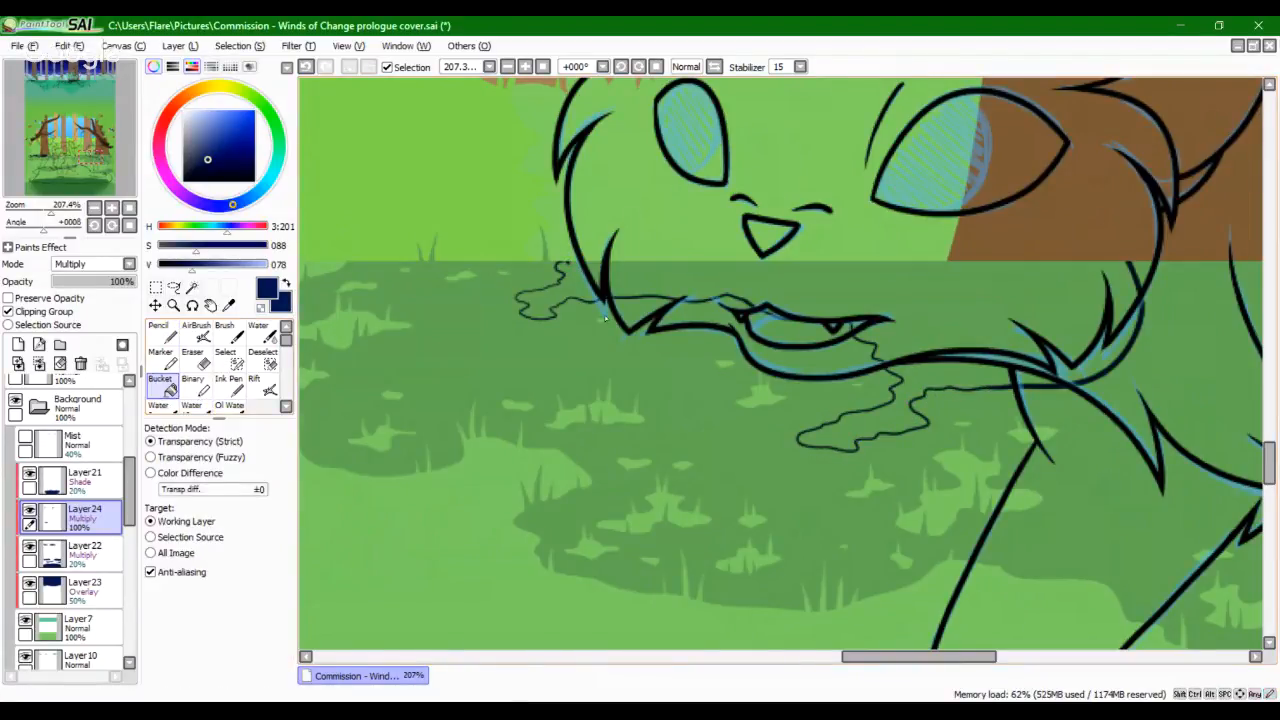
pyautogui.click(626, 310)
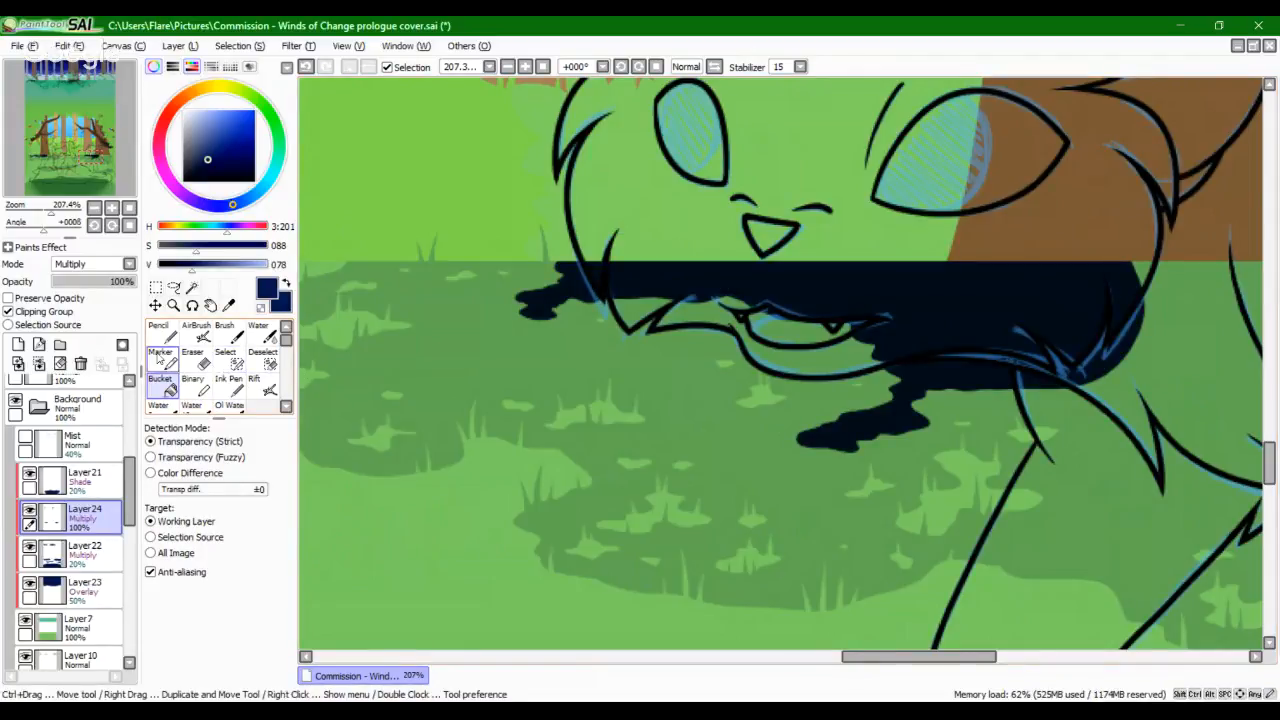
# Step: Outline a branching patch and a small oval patch beside the large chin patch, and fill both with dark navy
pyautogui.click(160, 330)
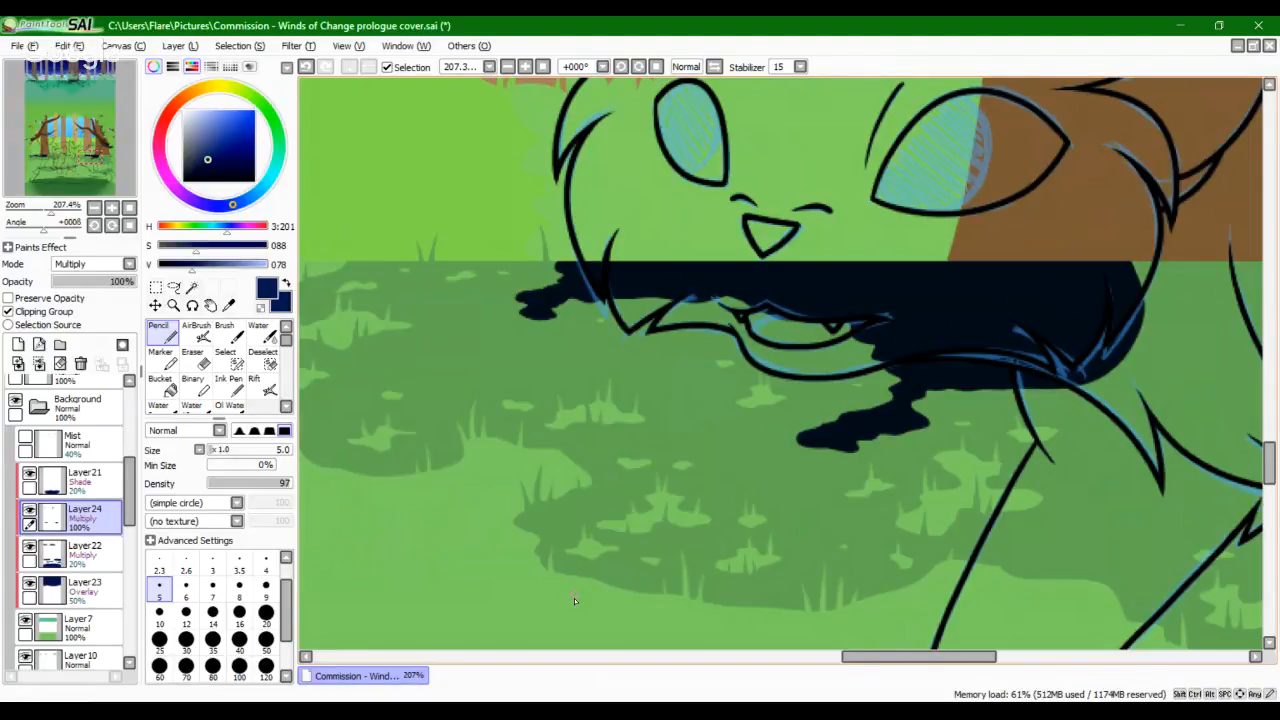
pyautogui.moveTo(51, 212); pyautogui.dragTo(61, 212)
pyautogui.moveTo(590, 409); pyautogui.dragTo(743, 409)
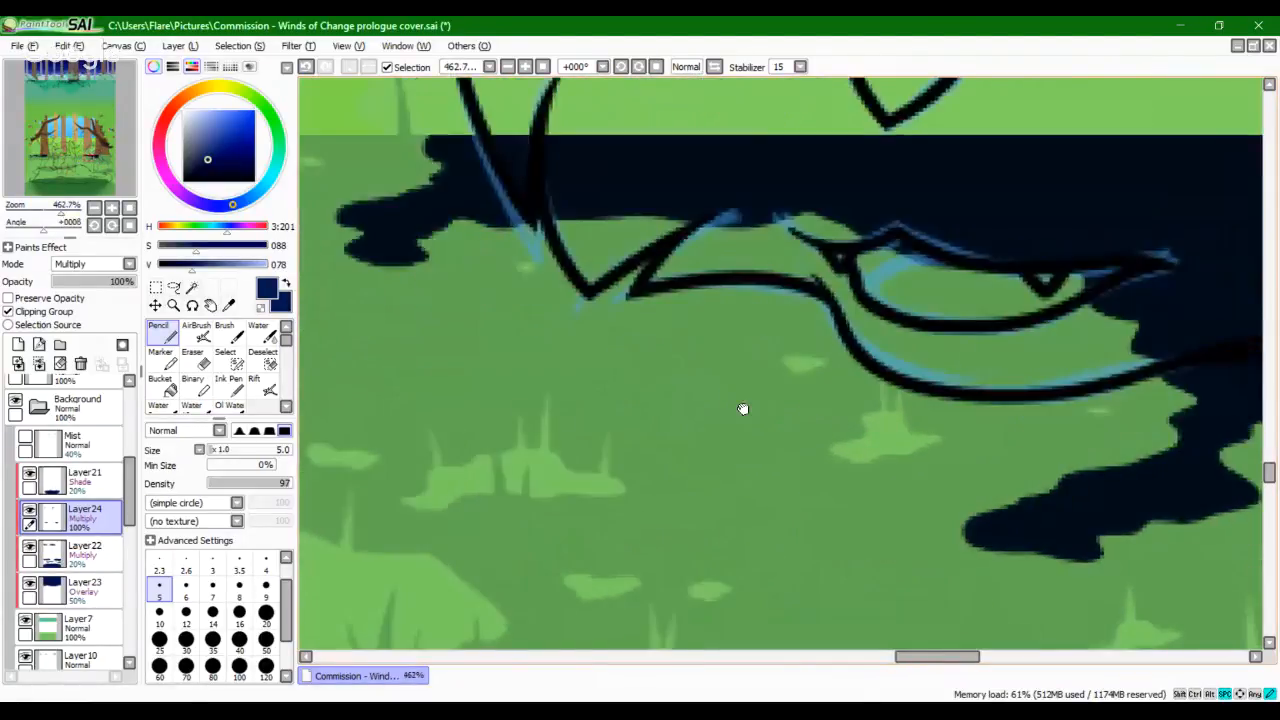
pyautogui.moveTo(394, 371)
pyautogui.mouseDown()
pyautogui.moveTo(700, 354)
pyautogui.moveTo(824, 379)
pyautogui.mouseUp()
pyautogui.moveTo(660, 279)
pyautogui.mouseDown()
pyautogui.moveTo(662, 316)
pyautogui.moveTo(524, 360)
pyautogui.moveTo(672, 391)
pyautogui.moveTo(662, 348)
pyautogui.moveTo(750, 348)
pyautogui.mouseUp()
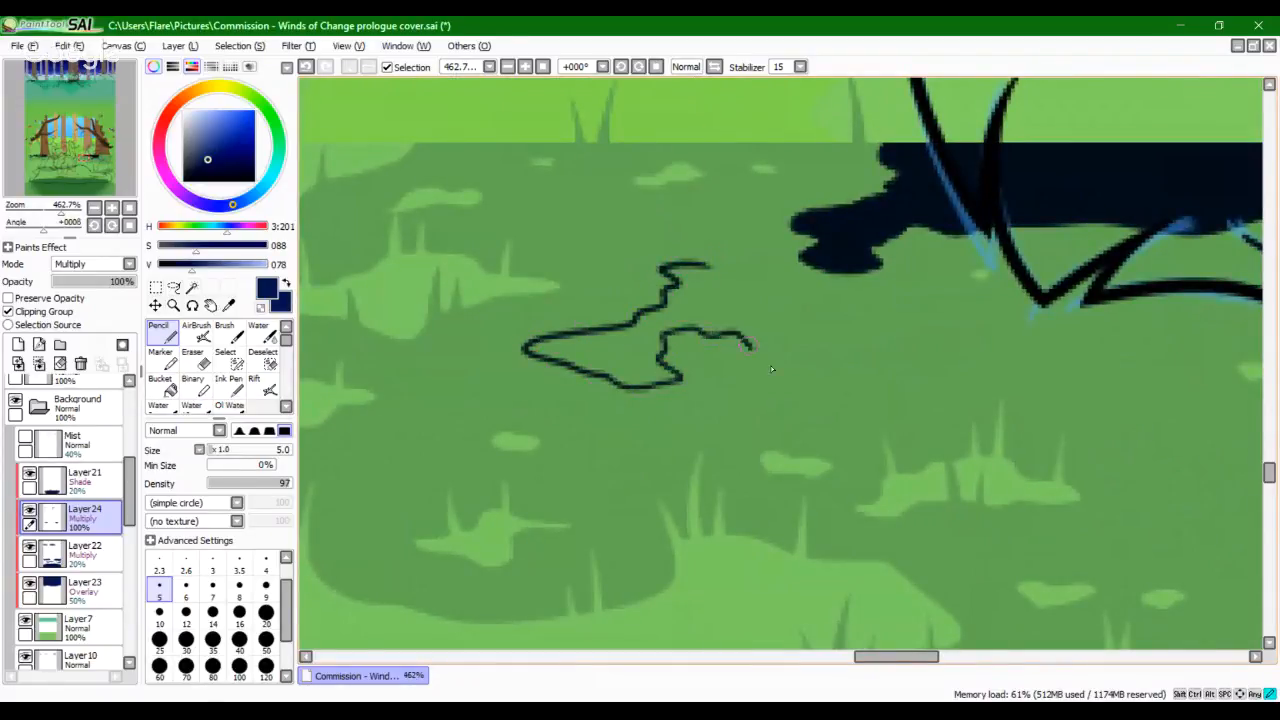
pyautogui.moveTo(856, 344)
pyautogui.mouseDown()
pyautogui.moveTo(764, 312)
pyautogui.moveTo(742, 298)
pyautogui.moveTo(748, 286)
pyautogui.moveTo(698, 268)
pyautogui.mouseUp()
pyautogui.moveTo(639, 220); pyautogui.dragTo(608, 237)
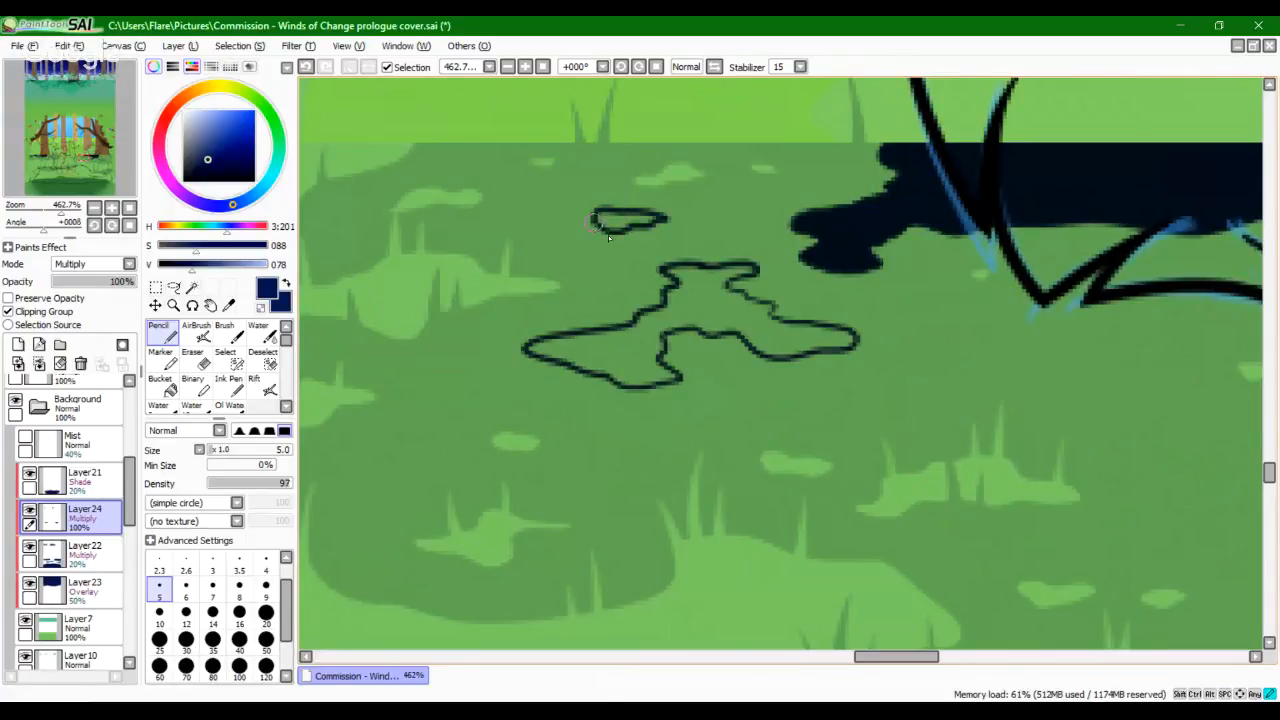
pyautogui.click(163, 386)
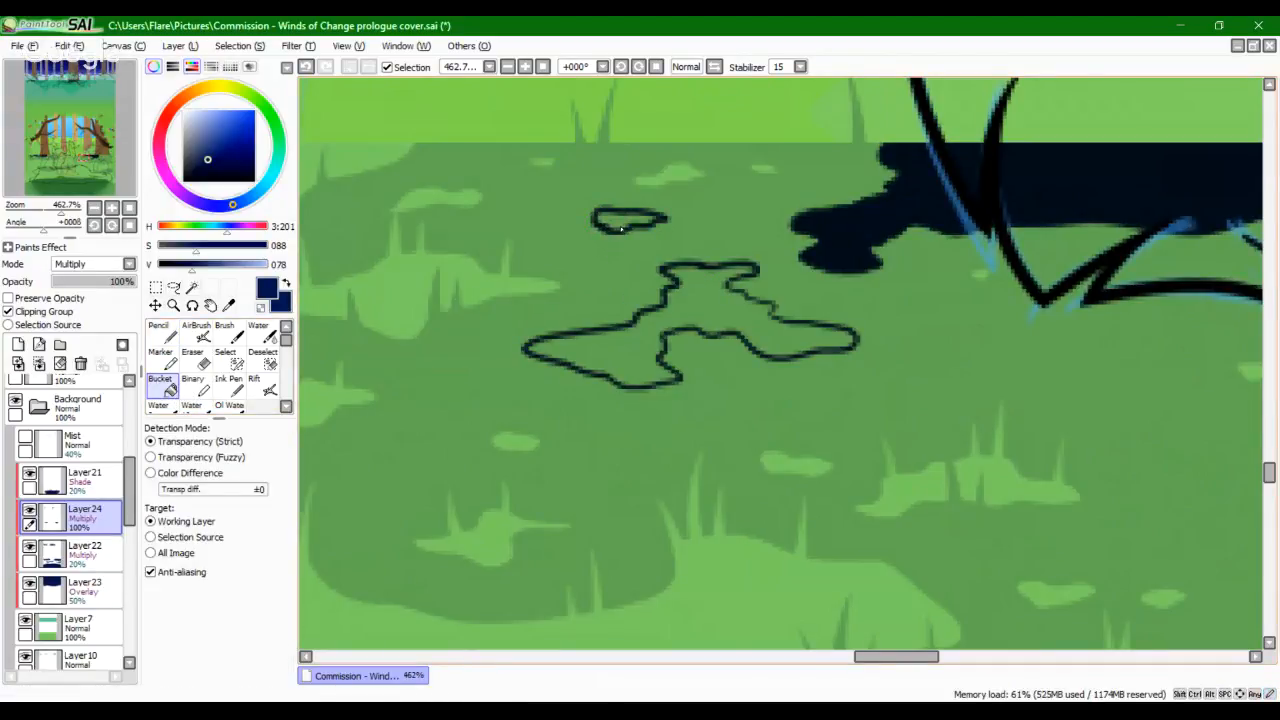
pyautogui.click(625, 220)
pyautogui.click(757, 325)
# Step: Outline one medium and one small irregular patch just below the cat's chin and fill both completely with dark navy
pyautogui.click(162, 334)
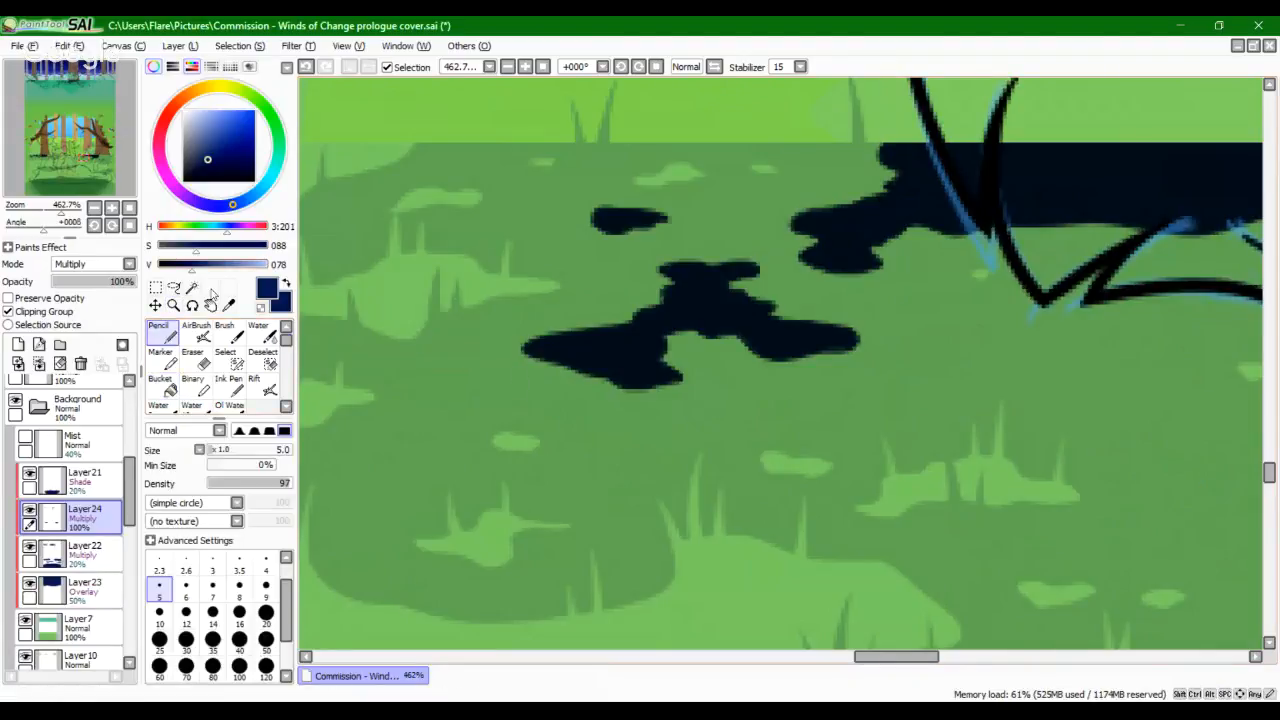
pyautogui.moveTo(857, 402); pyautogui.dragTo(561, 317)
pyautogui.moveTo(828, 247)
pyautogui.mouseDown()
pyautogui.moveTo(748, 274)
pyautogui.moveTo(799, 309)
pyautogui.moveTo(890, 292)
pyautogui.moveTo(871, 274)
pyautogui.mouseUp()
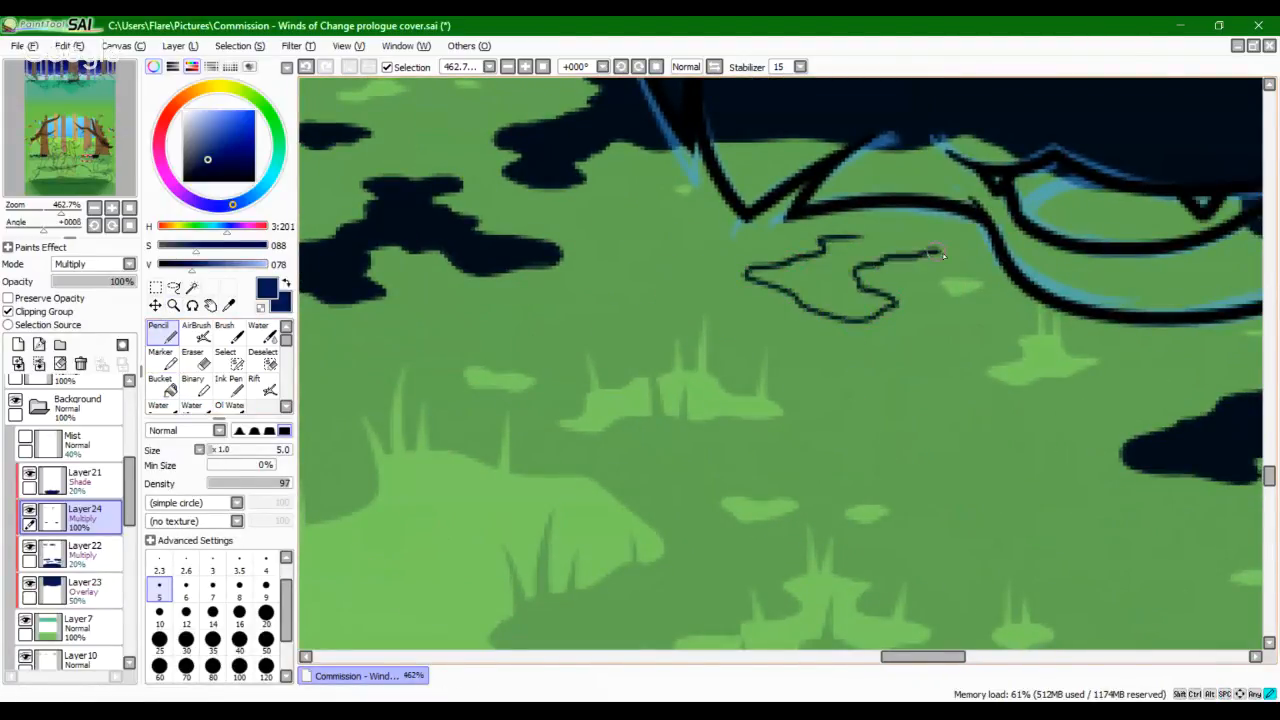
pyautogui.moveTo(942, 256); pyautogui.dragTo(852, 238)
pyautogui.moveTo(704, 265)
pyautogui.mouseDown()
pyautogui.moveTo(712, 240)
pyautogui.moveTo(599, 252)
pyautogui.mouseUp()
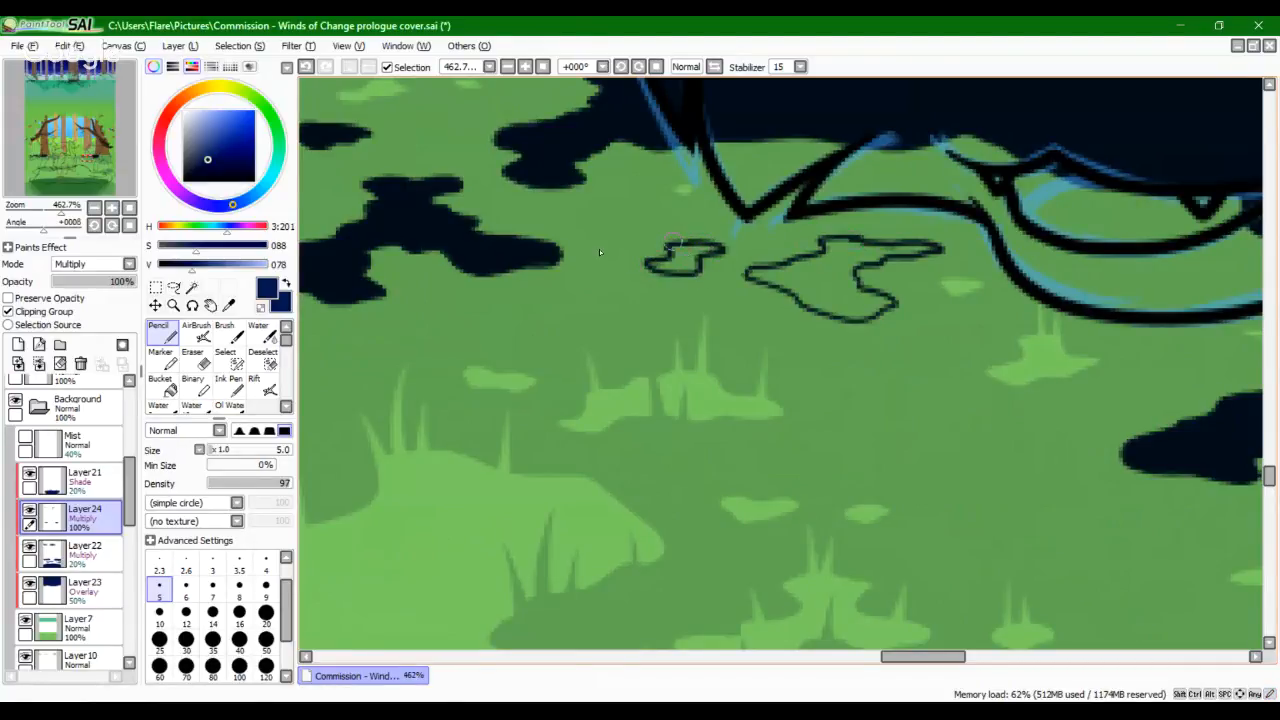
pyautogui.click(162, 387)
pyautogui.click(680, 260)
pyautogui.click(840, 285)
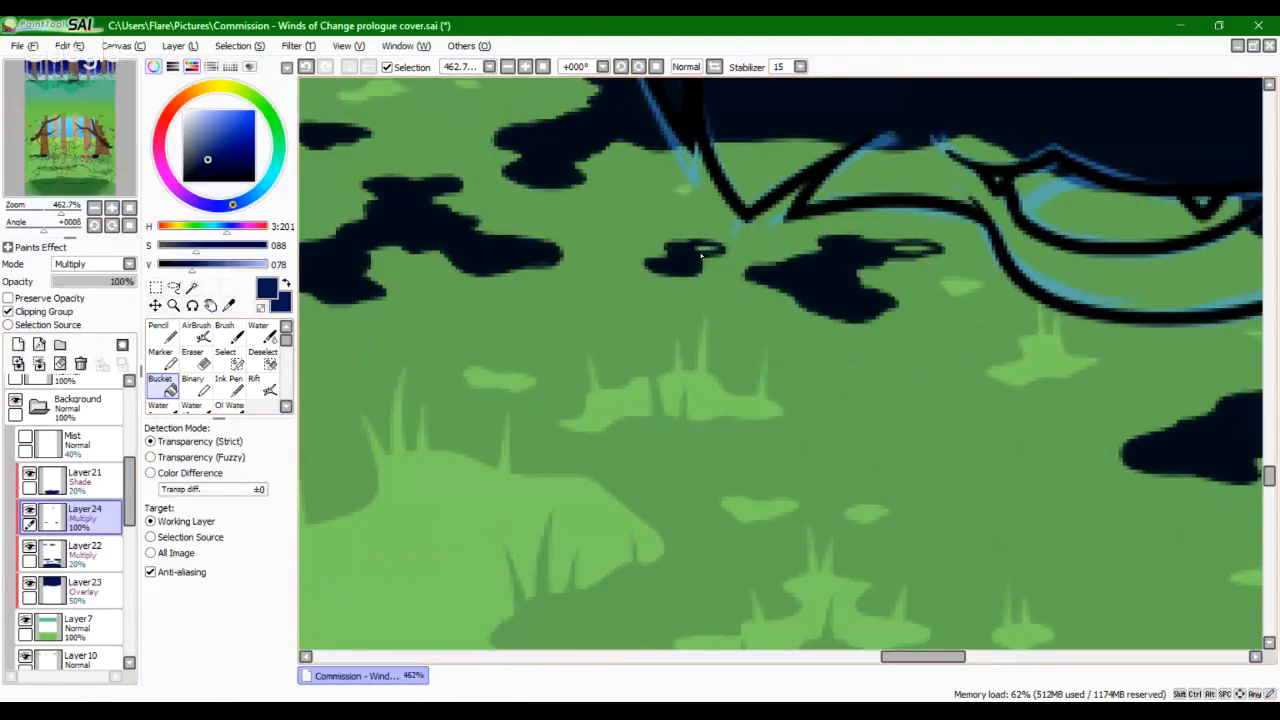
pyautogui.click(703, 252)
pyautogui.click(905, 250)
pyautogui.click(922, 256)
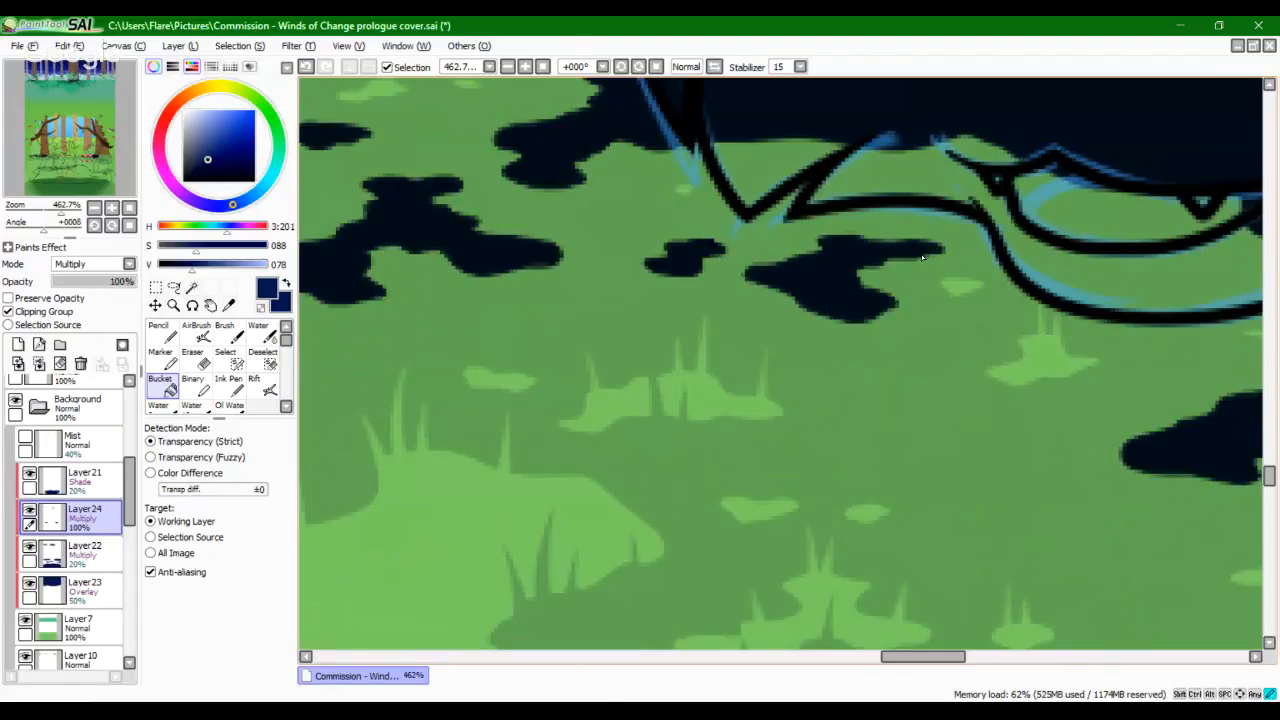
# Step: Outline a branching patch and a small oval patch with the Pencil on the ground below the blue-eyed cat's chin
pyautogui.click(162, 333)
pyautogui.moveTo(681, 380)
pyautogui.mouseDown()
pyautogui.moveTo(871, 418)
pyautogui.moveTo(729, 389)
pyautogui.moveTo(817, 517)
pyautogui.moveTo(690, 316)
pyautogui.mouseUp()
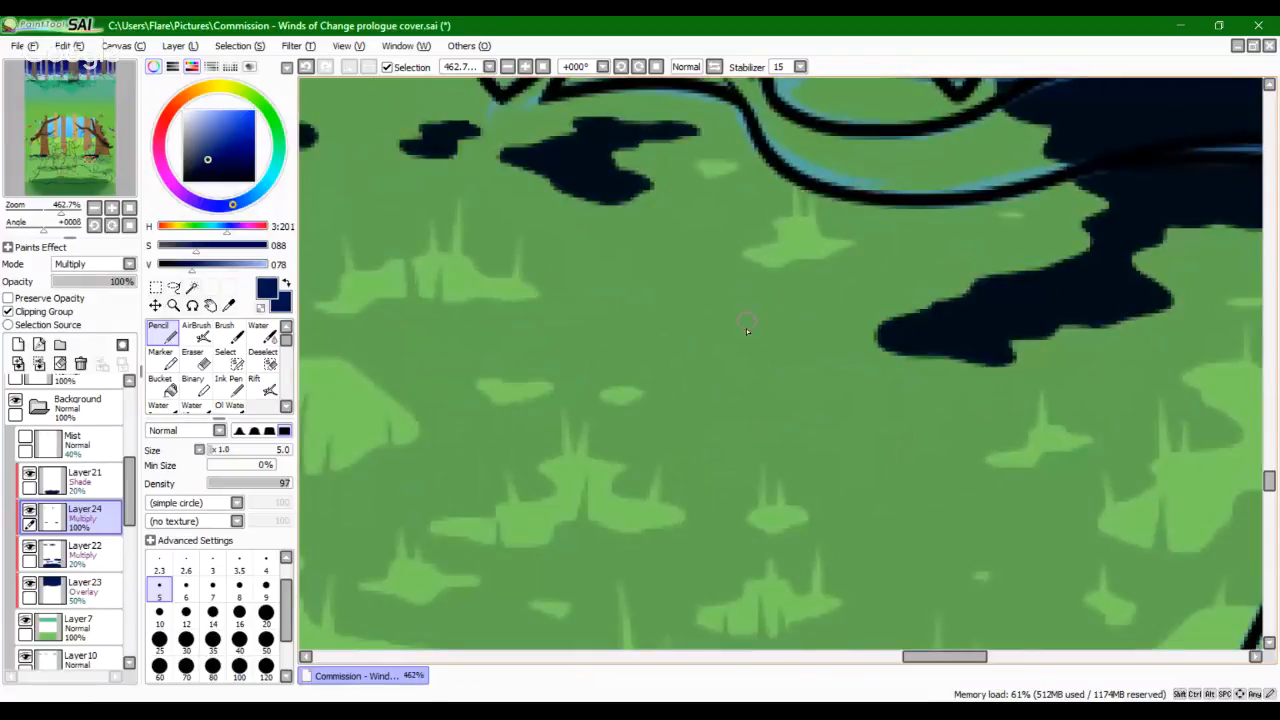
pyautogui.moveTo(809, 380); pyautogui.dragTo(786, 360)
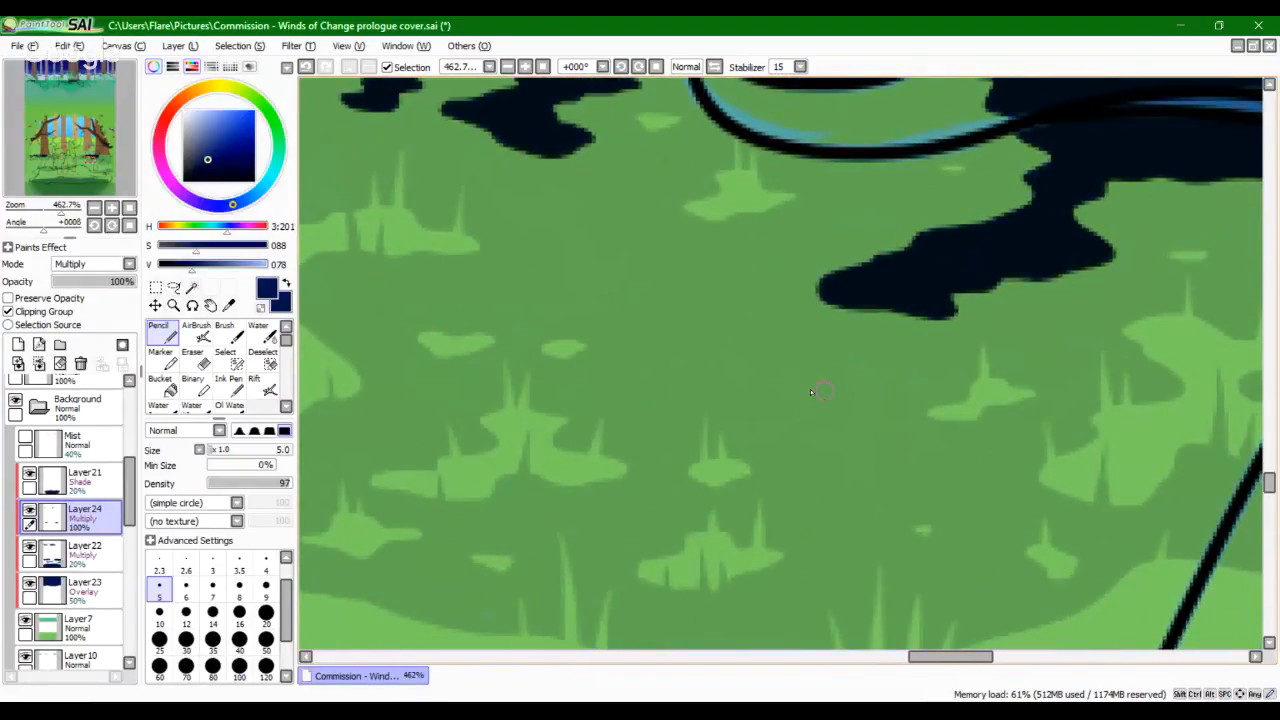
pyautogui.moveTo(811, 392); pyautogui.dragTo(821, 429)
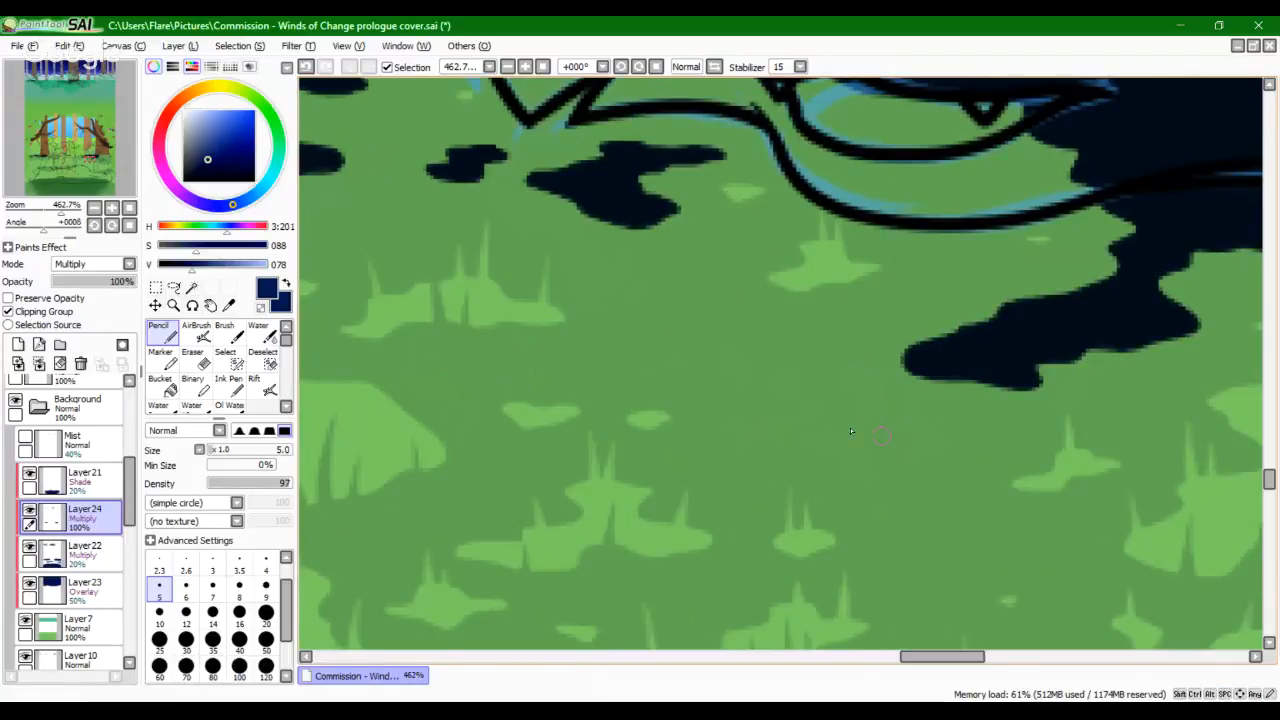
pyautogui.scroll(1, 766, 363)
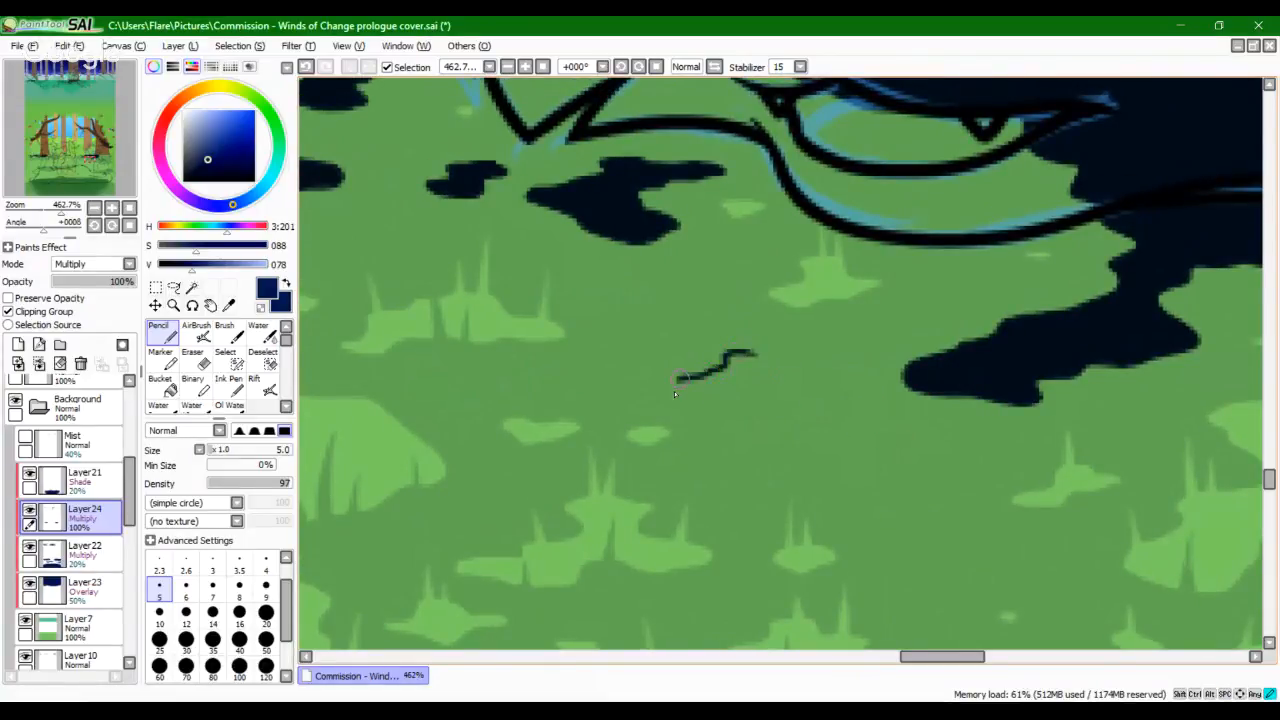
pyautogui.moveTo(674, 393); pyautogui.dragTo(844, 445)
pyautogui.hotkey('ctrl', 'z')
pyautogui.moveTo(781, 471); pyautogui.dragTo(792, 433)
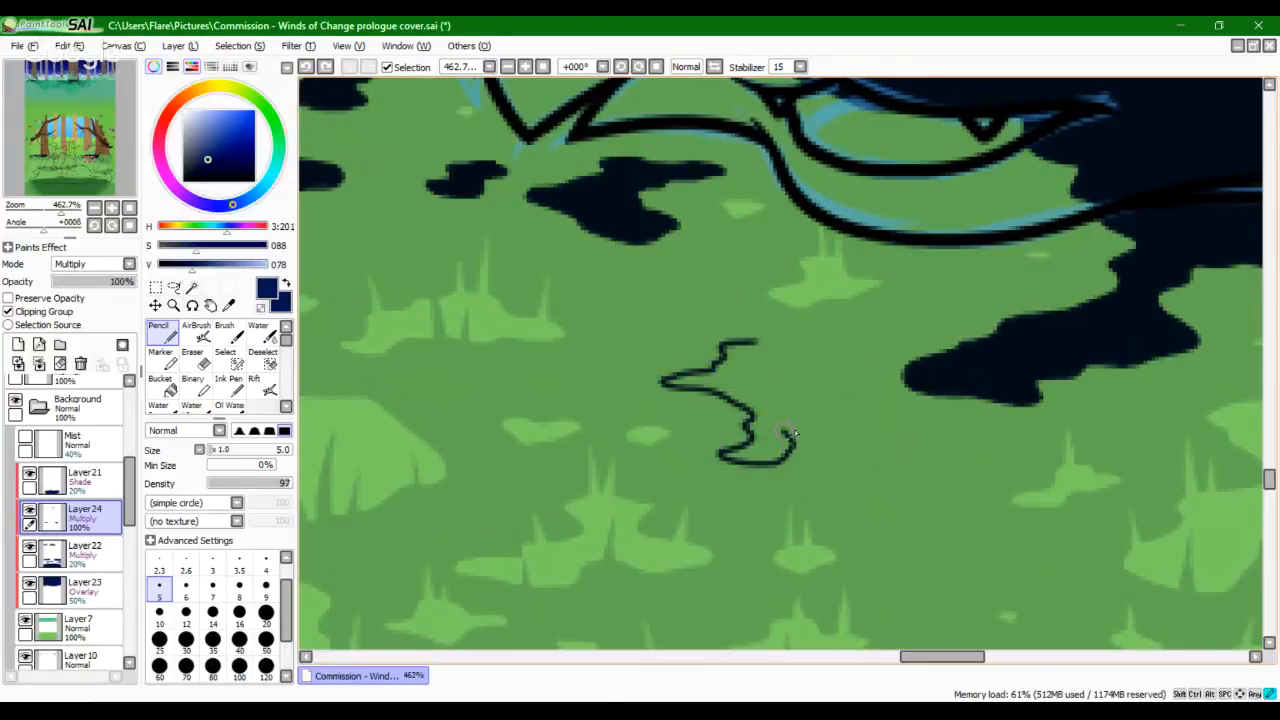
pyautogui.moveTo(841, 392)
pyautogui.mouseDown()
pyautogui.moveTo(791, 392)
pyautogui.moveTo(811, 365)
pyautogui.moveTo(750, 343)
pyautogui.mouseUp()
pyautogui.moveTo(642, 297); pyautogui.dragTo(613, 305)
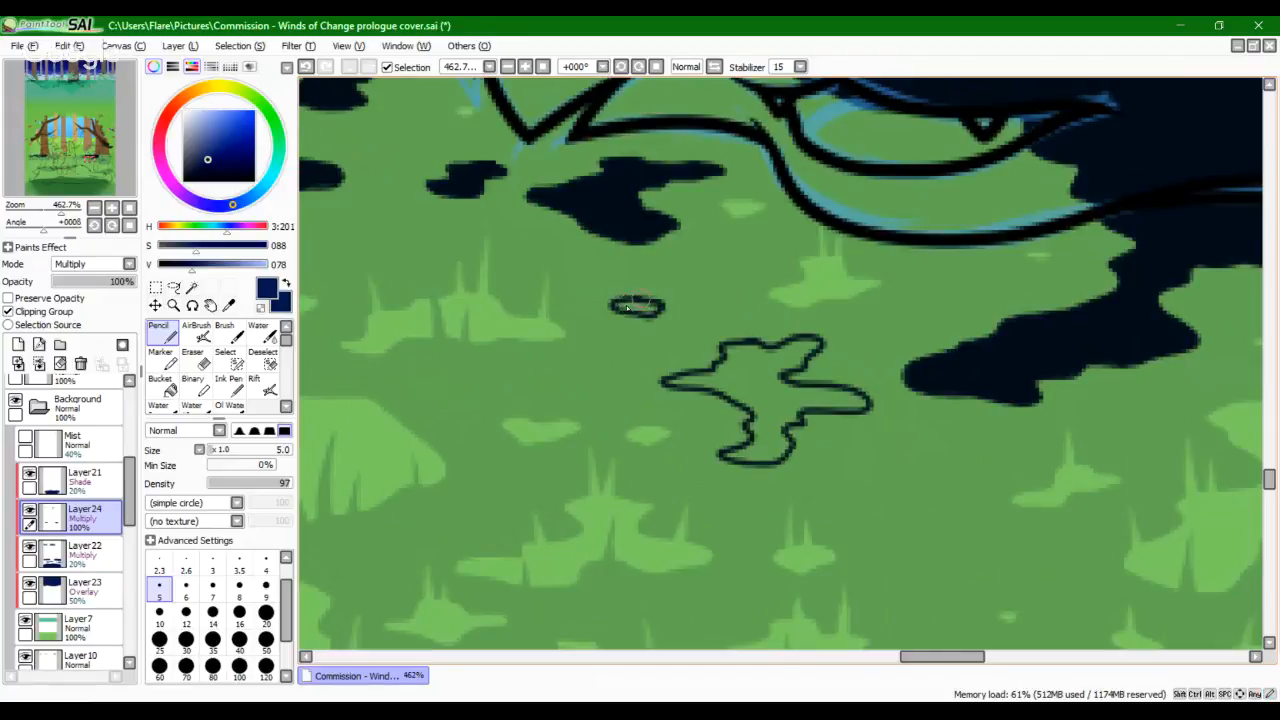
# Step: Fill the newly outlined oval and branching patches with dark navy
pyautogui.click(160, 384)
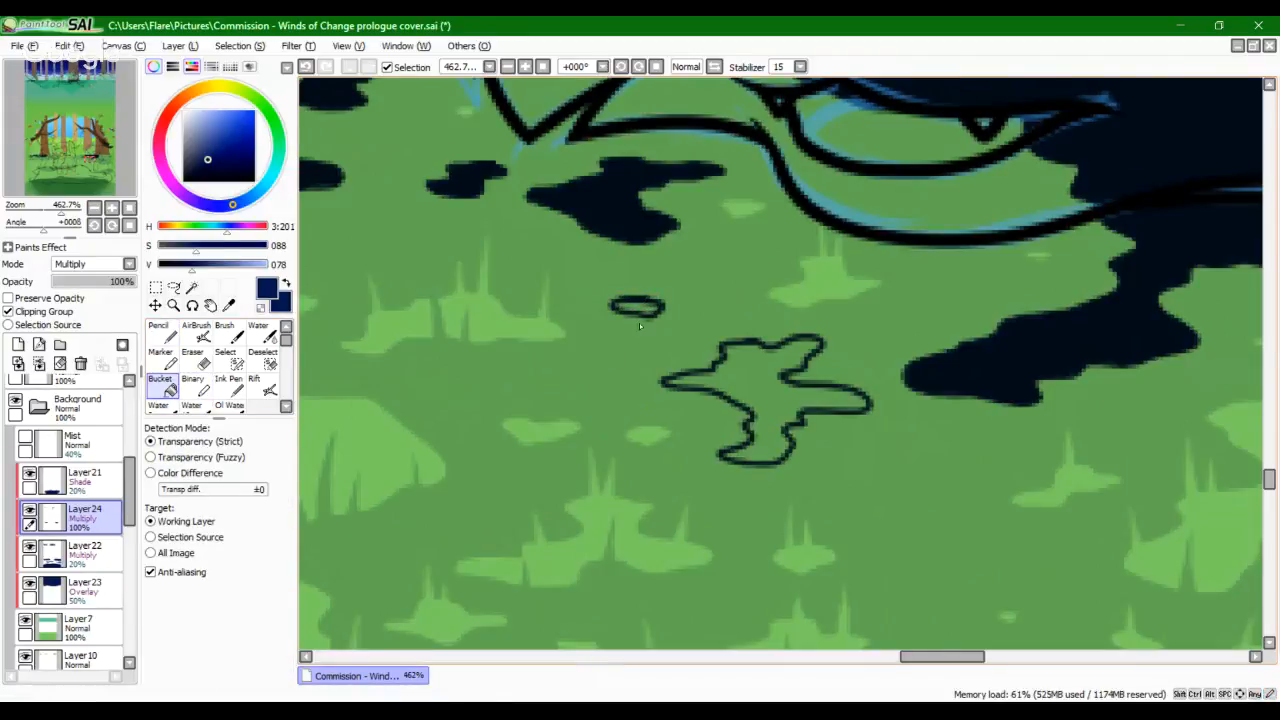
pyautogui.click(637, 308)
pyautogui.click(759, 399)
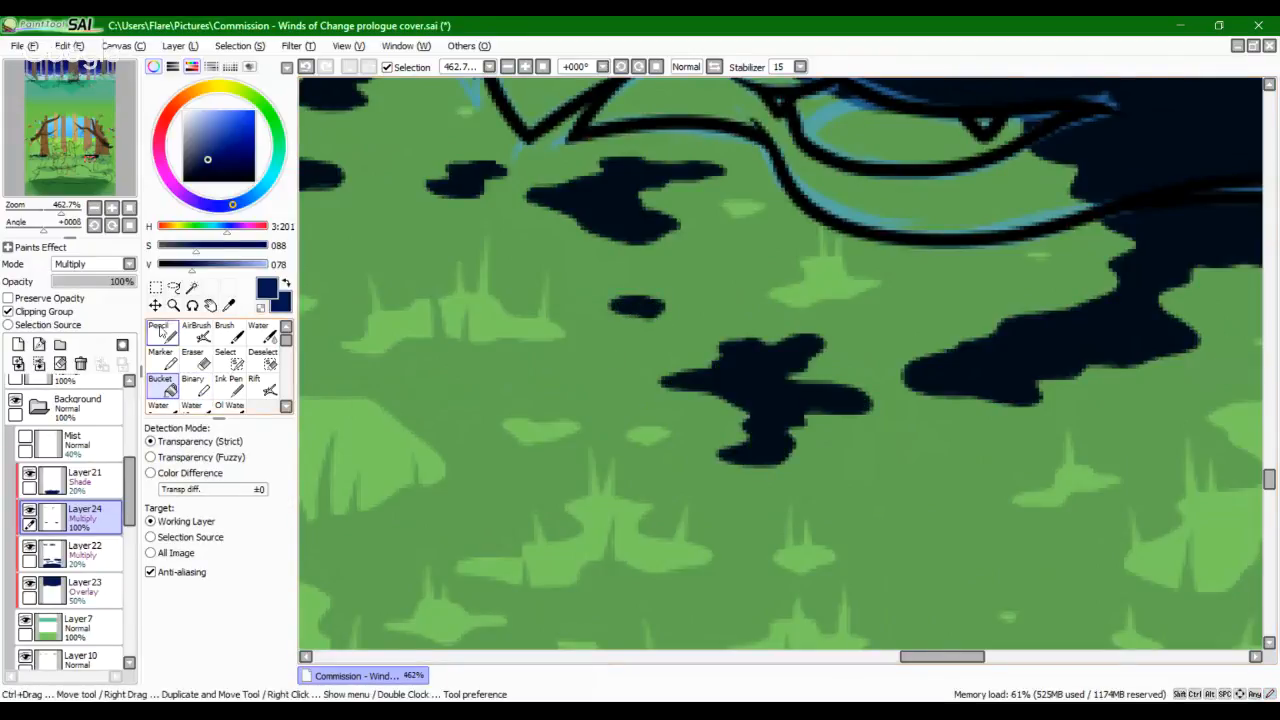
# Step: Draw dark grass blades with the Pencil rising from the large chin patch's lower lobe and the branching patch below the chin
pyautogui.click(162, 333)
pyautogui.moveTo(60, 211); pyautogui.dragTo(52, 227)
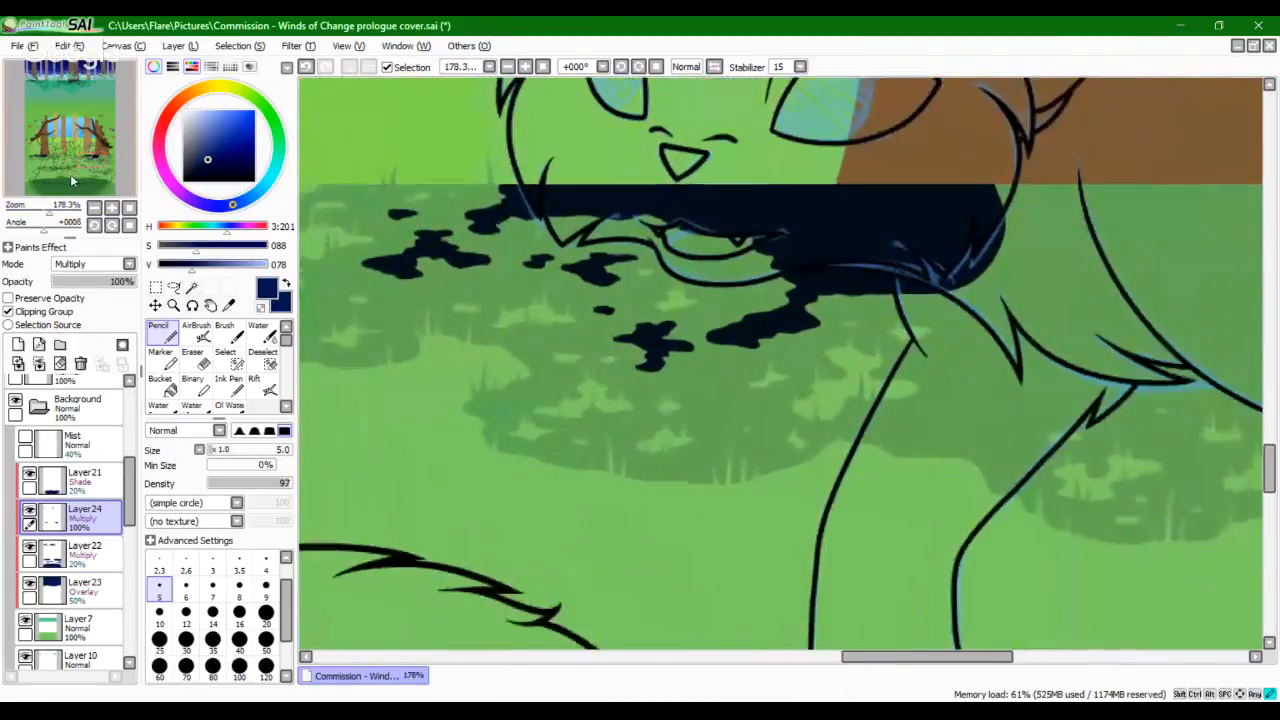
pyautogui.moveTo(70, 174); pyautogui.dragTo(65, 178)
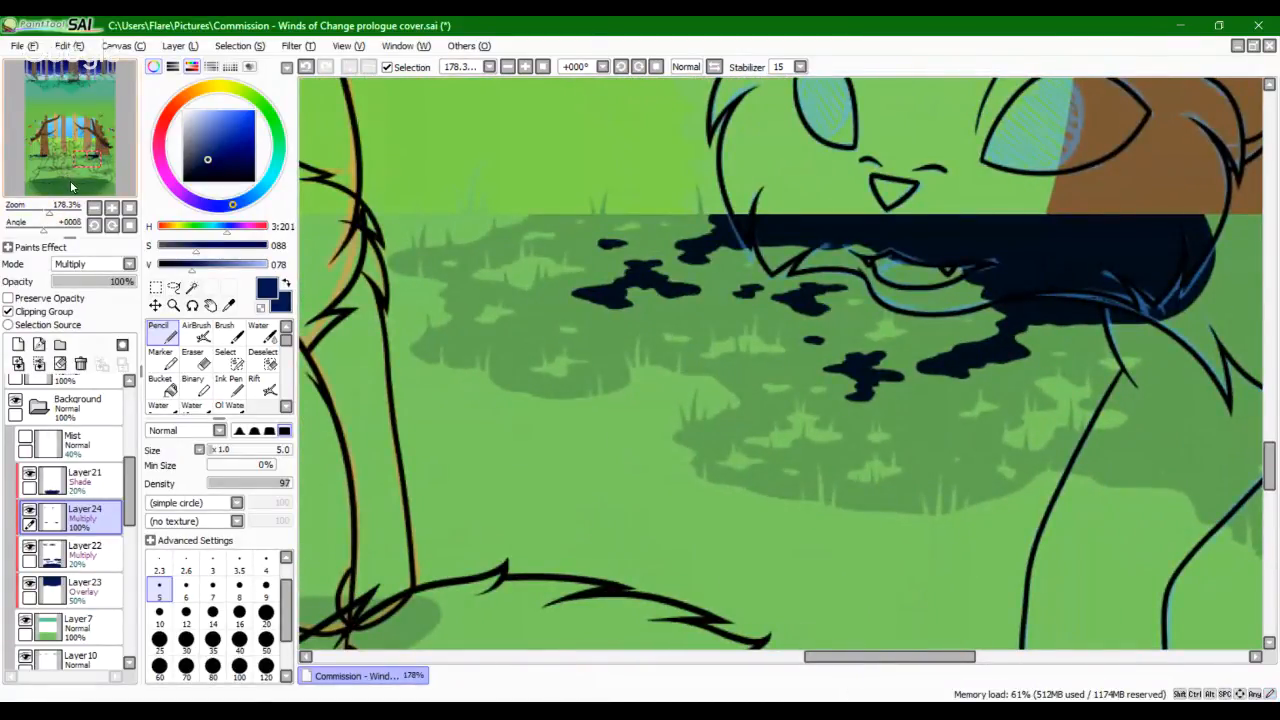
pyautogui.moveTo(70, 178)
pyautogui.mouseDown()
pyautogui.moveTo(42, 222)
pyautogui.moveTo(61, 227)
pyautogui.mouseUp()
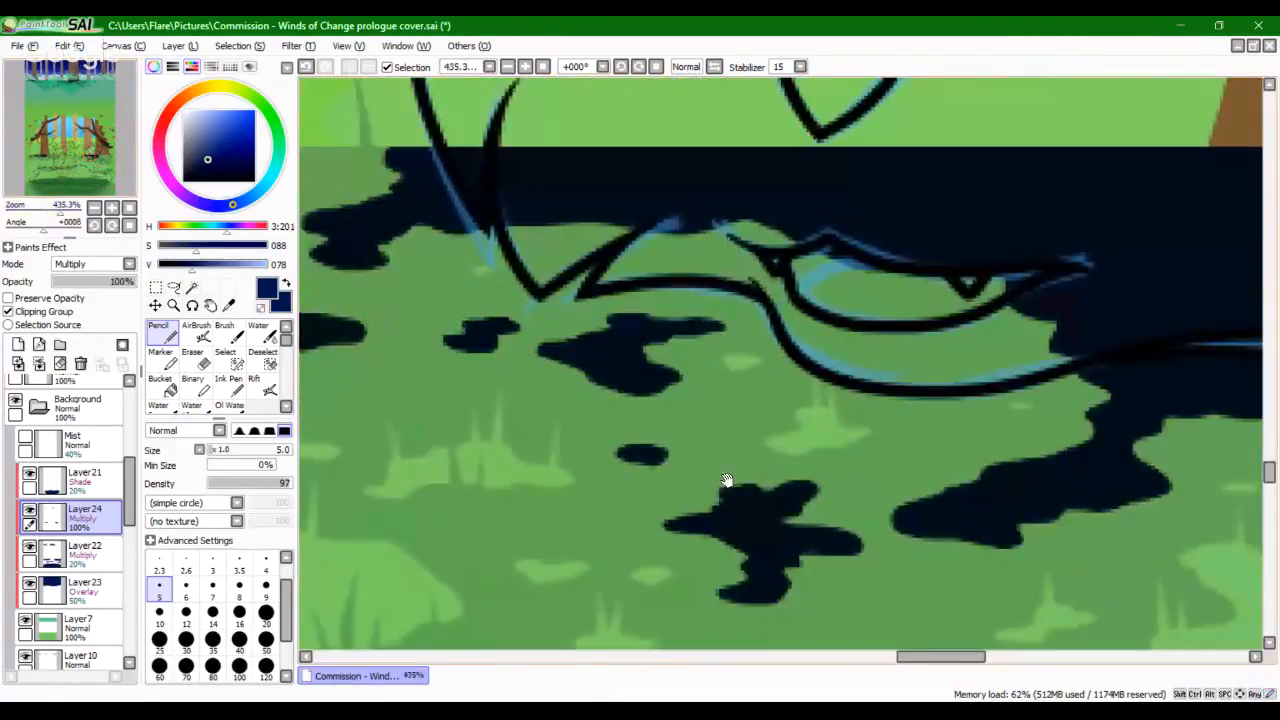
pyautogui.moveTo(895, 470); pyautogui.dragTo(809, 351)
pyautogui.moveTo(914, 276)
pyautogui.mouseDown()
pyautogui.moveTo(931, 379)
pyautogui.moveTo(926, 357)
pyautogui.mouseUp()
pyautogui.hotkey('ctrl', 'z')
pyautogui.moveTo(931, 305); pyautogui.dragTo(935, 362)
pyautogui.moveTo(856, 326); pyautogui.dragTo(866, 370)
pyautogui.moveTo(664, 332); pyautogui.dragTo(671, 366)
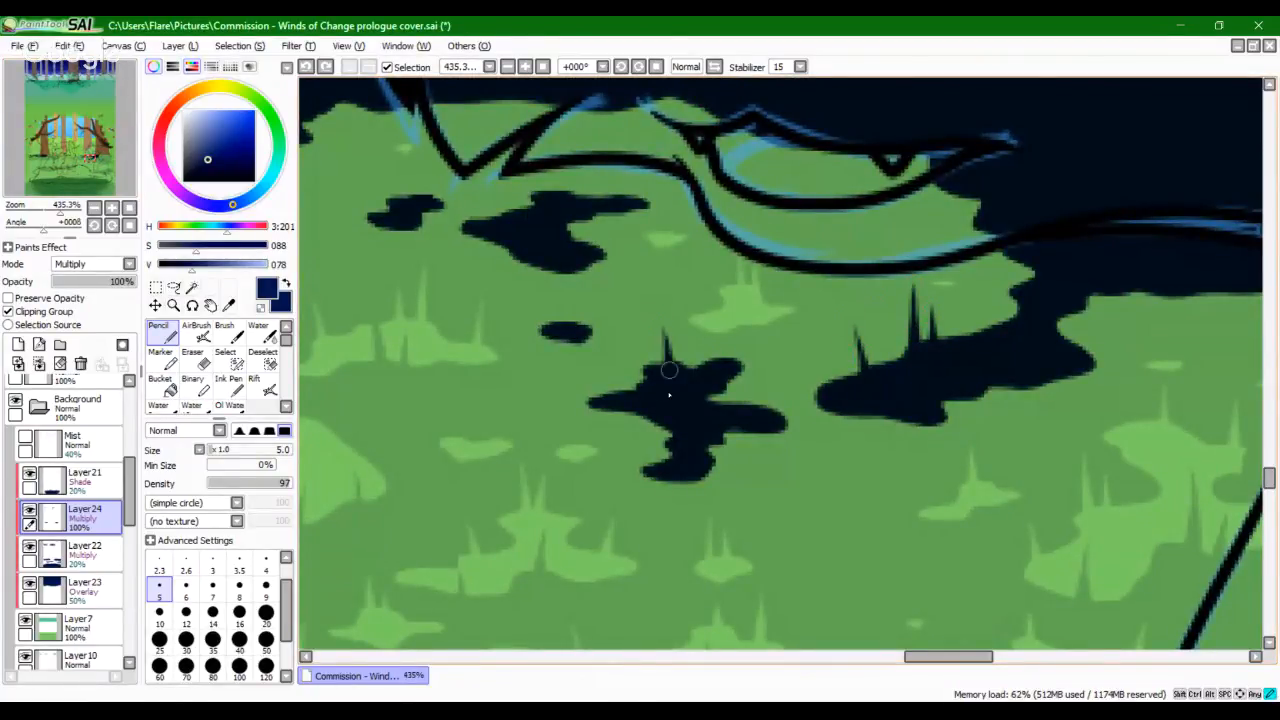
pyautogui.moveTo(751, 382); pyautogui.dragTo(755, 422)
# Step: Draw dark grass blades on the branching and oval patches left of the cat's chin and on the large patch's left end
pyautogui.press('space')
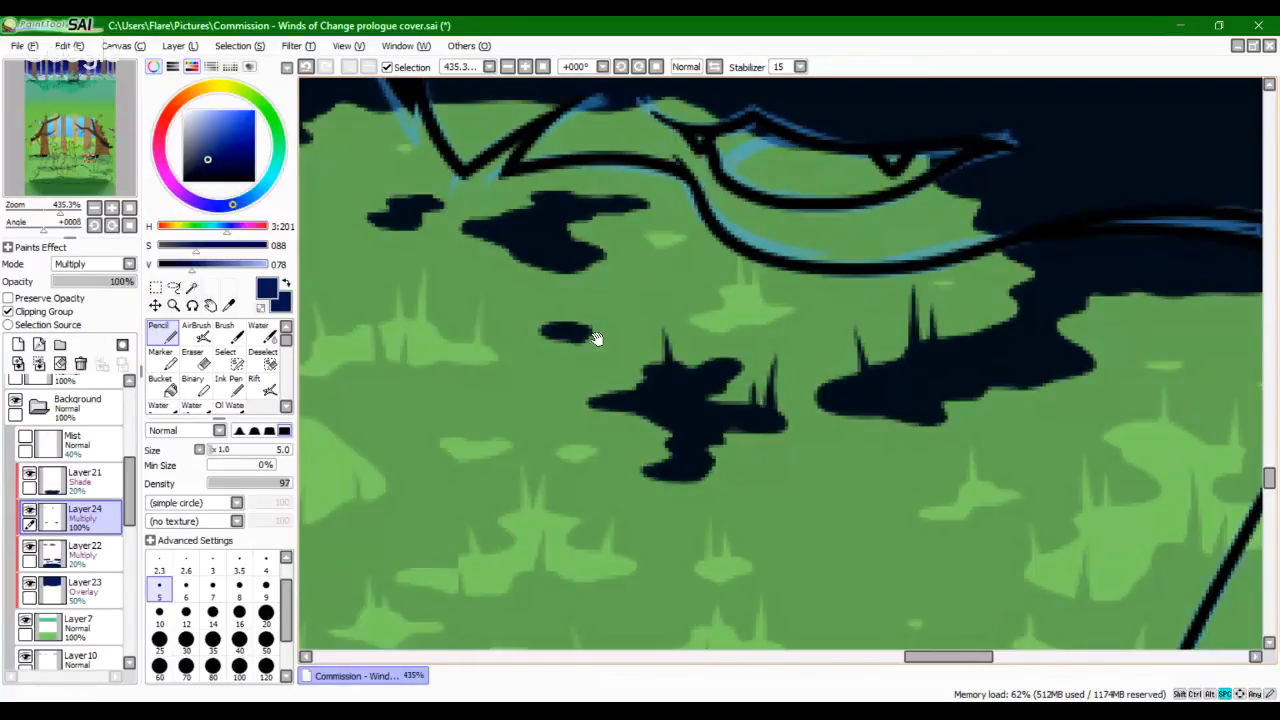
pyautogui.moveTo(594, 337)
pyautogui.mouseDown()
pyautogui.moveTo(709, 426)
pyautogui.moveTo(829, 472)
pyautogui.mouseUp()
pyautogui.press('space')
pyautogui.moveTo(637, 341); pyautogui.dragTo(857, 316)
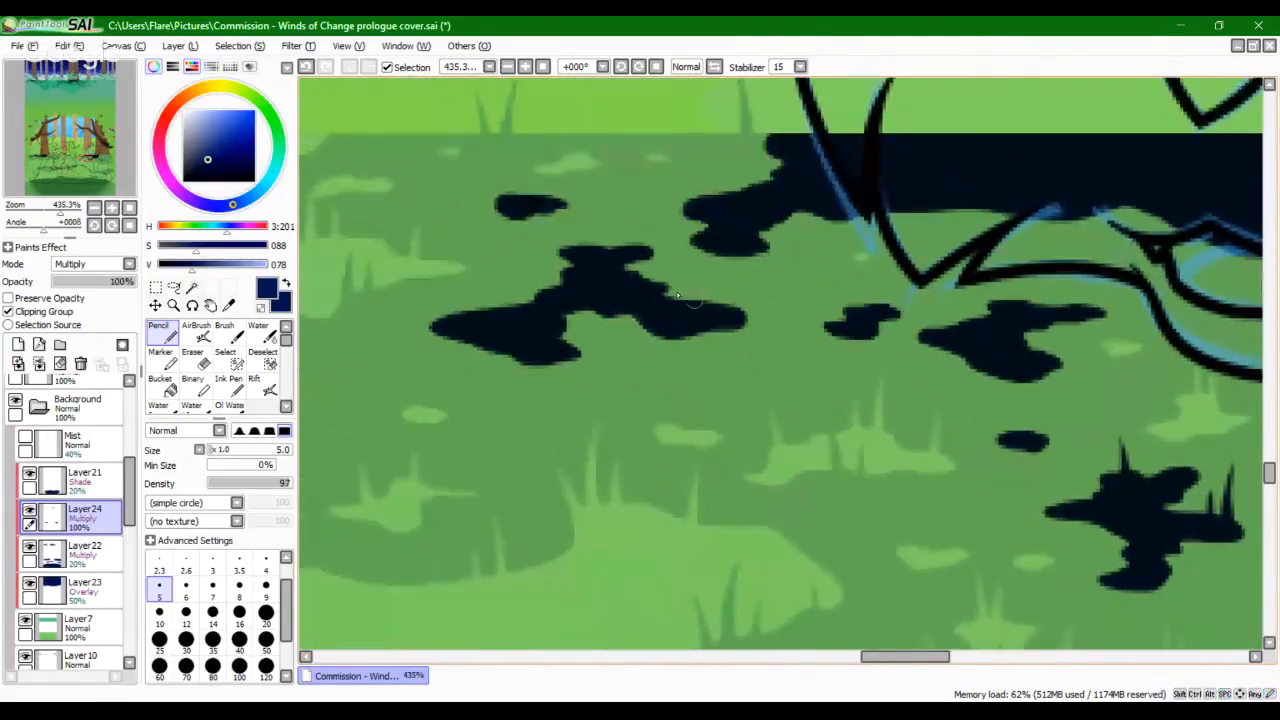
pyautogui.moveTo(685, 257)
pyautogui.mouseDown()
pyautogui.moveTo(690, 306)
pyautogui.moveTo(700, 300)
pyautogui.mouseUp()
pyautogui.moveTo(491, 263); pyautogui.dragTo(492, 308)
pyautogui.moveTo(589, 218); pyautogui.dragTo(593, 250)
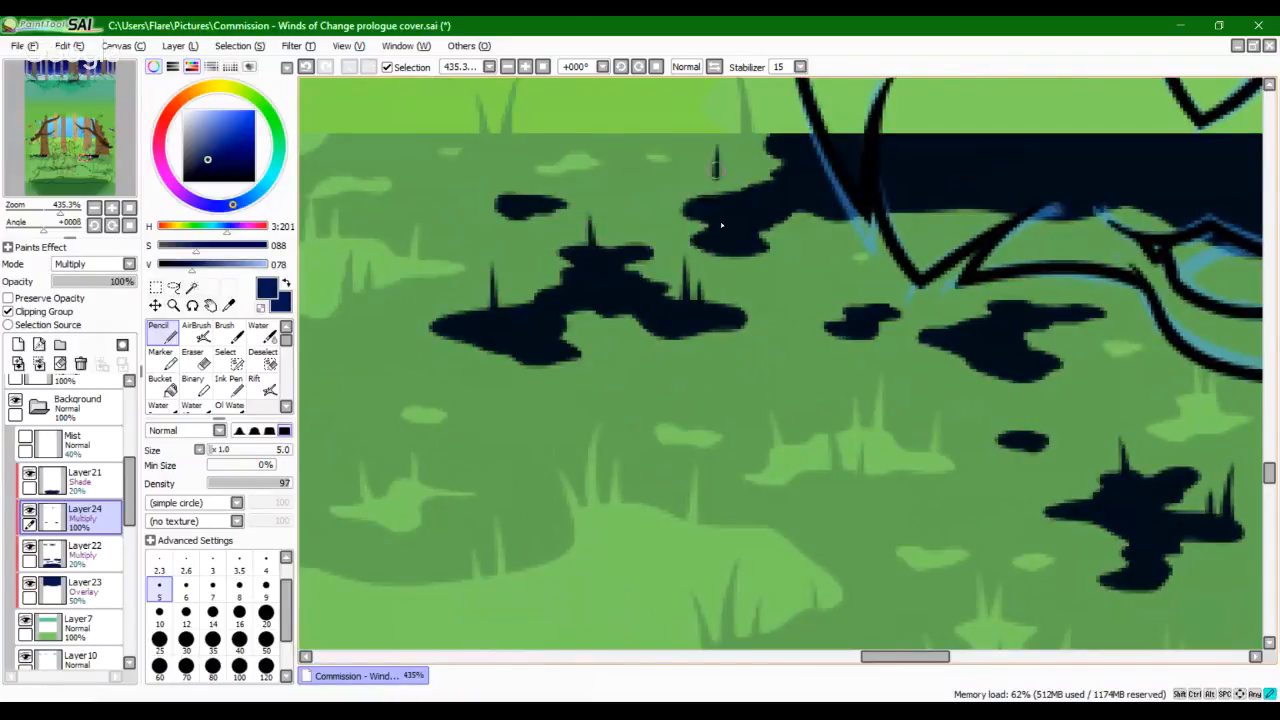
pyautogui.moveTo(716, 170); pyautogui.dragTo(718, 208)
pyautogui.moveTo(733, 164); pyautogui.dragTo(734, 217)
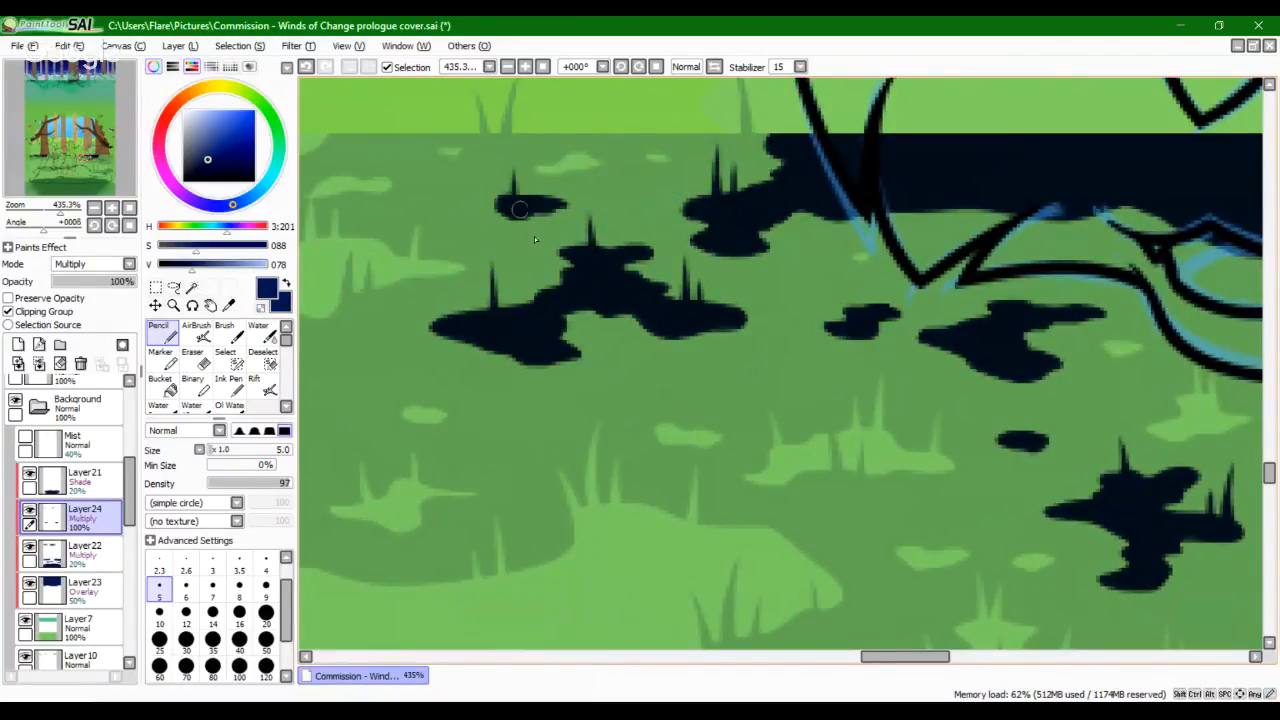
# Step: Draw dark grass blades on the small and medium irregular patches just below the cat's chin
pyautogui.scroll(-3, 591, 329)
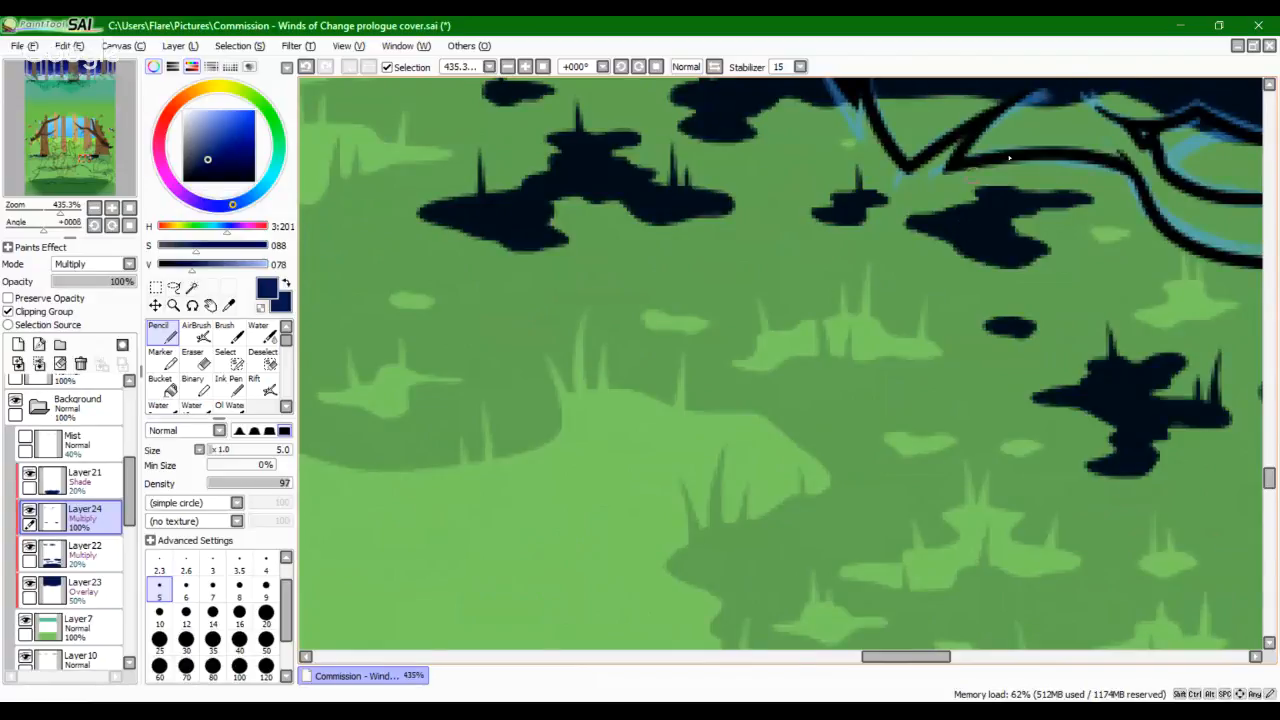
pyautogui.moveTo(1003, 160); pyautogui.dragTo(1013, 203)
pyautogui.moveTo(994, 163); pyautogui.dragTo(1001, 217)
pyautogui.hotkey('ctrl', 'z')
pyautogui.moveTo(1052, 160); pyautogui.dragTo(1056, 194)
pyautogui.moveTo(934, 185); pyautogui.dragTo(940, 226)
# Step: Erase thin grass-blade shapes into the lower edge of the branching patch left of the cat's chin
pyautogui.moveTo(544, 322)
pyautogui.mouseDown()
pyautogui.moveTo(760, 520)
pyautogui.moveTo(763, 540)
pyautogui.moveTo(596, 390)
pyautogui.moveTo(563, 477)
pyautogui.moveTo(592, 563)
pyautogui.mouseUp()
pyautogui.click(196, 359)
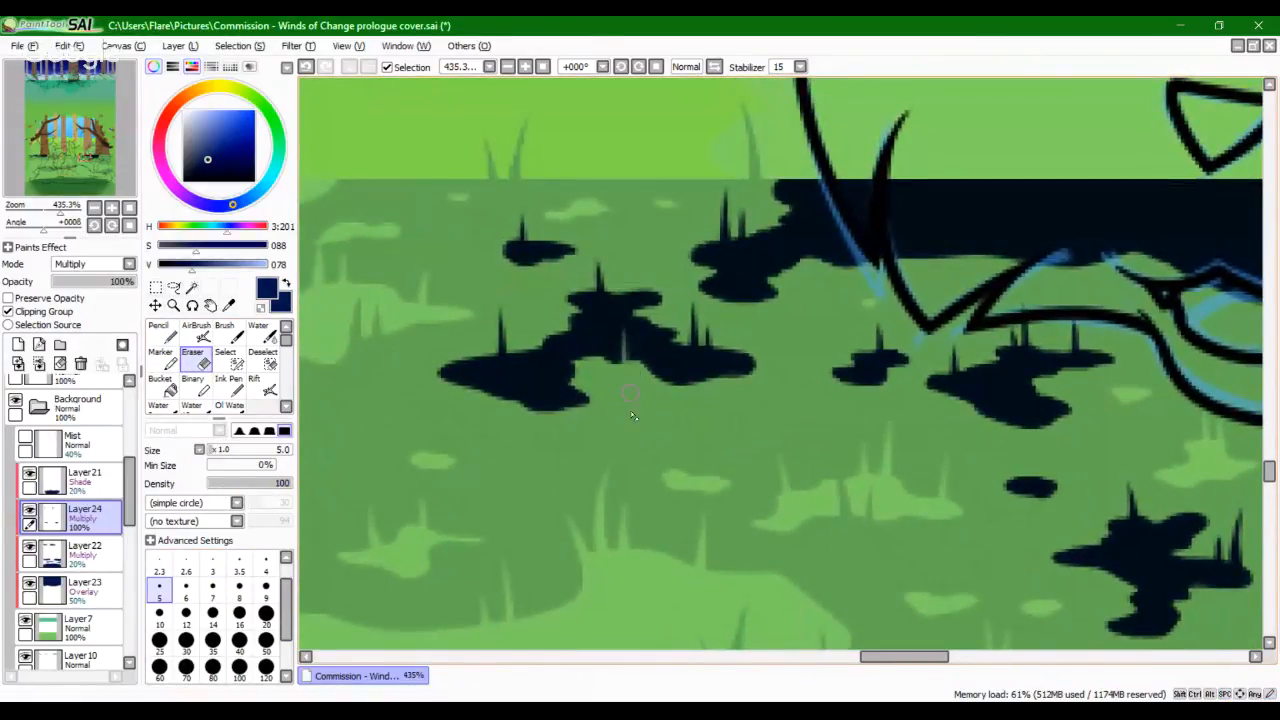
pyautogui.moveTo(625, 364); pyautogui.dragTo(623, 334)
pyautogui.moveTo(518, 461); pyautogui.dragTo(517, 358)
pyautogui.hotkey('ctrl', 'z')
pyautogui.hotkey('ctrl', 'z')
pyautogui.moveTo(517, 405); pyautogui.dragTo(518, 358)
pyautogui.moveTo(520, 428)
pyautogui.mouseDown()
pyautogui.moveTo(518, 352)
pyautogui.moveTo(544, 388)
pyautogui.moveTo(545, 368)
pyautogui.mouseUp()
pyautogui.hotkey('ctrl', 'z')
pyautogui.hotkey('ctrl', 'z')
pyautogui.moveTo(540, 448); pyautogui.dragTo(537, 374)
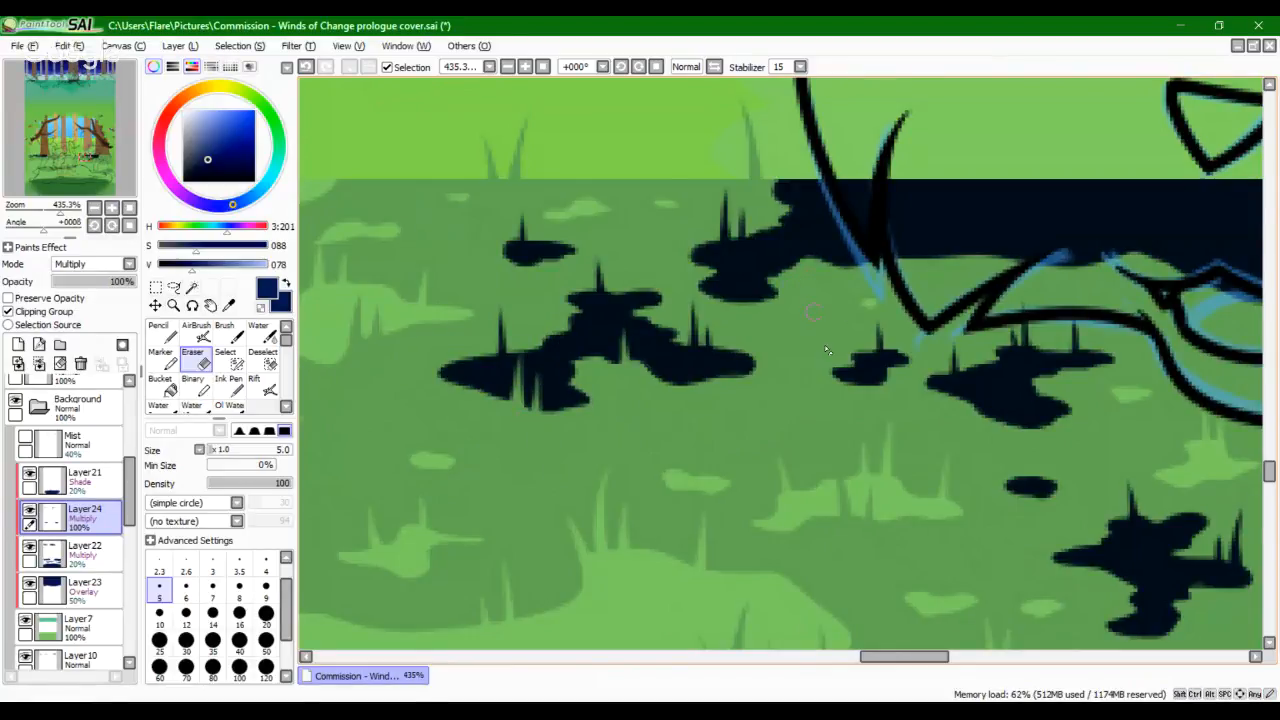
# Step: Erase grass-blade shapes into the lower edge of the large chin patch's left end
pyautogui.moveTo(814, 310); pyautogui.dragTo(817, 210)
pyautogui.moveTo(752, 306); pyautogui.dragTo(750, 252)
pyautogui.hotkey('ctrl', 'z')
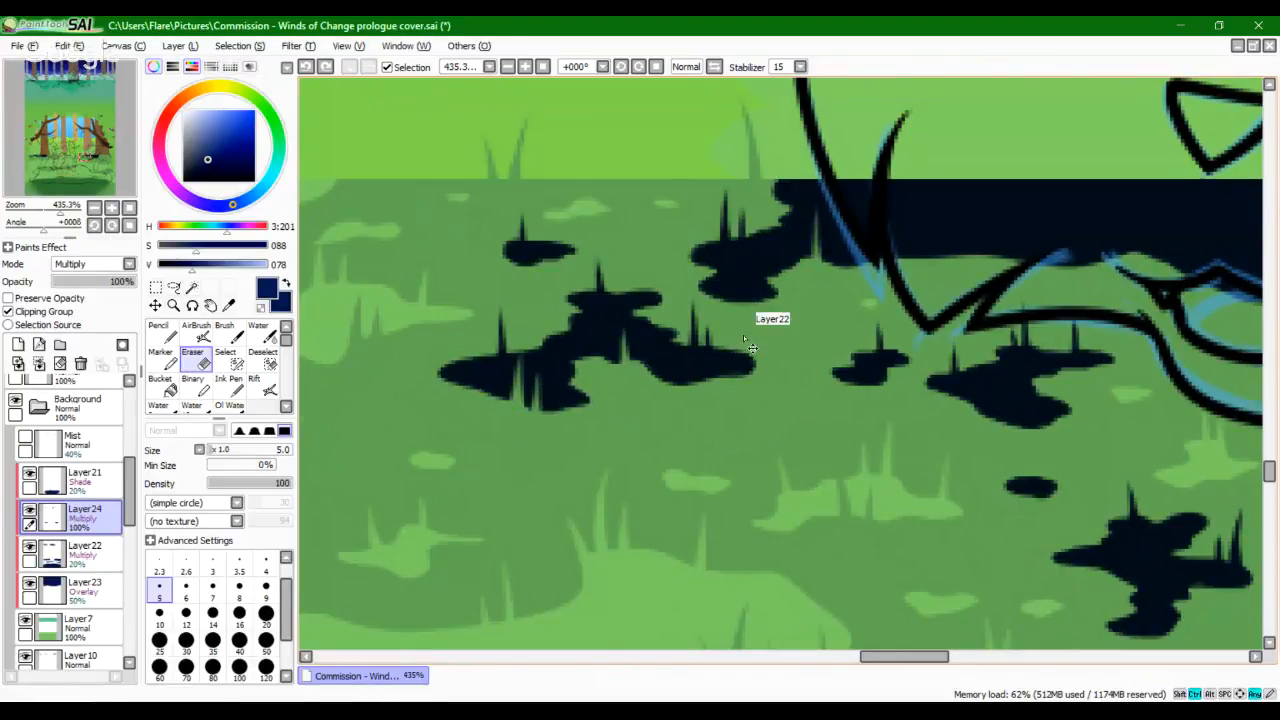
pyautogui.moveTo(743, 306); pyautogui.dragTo(744, 258)
pyautogui.moveTo(839, 304); pyautogui.dragTo(836, 224)
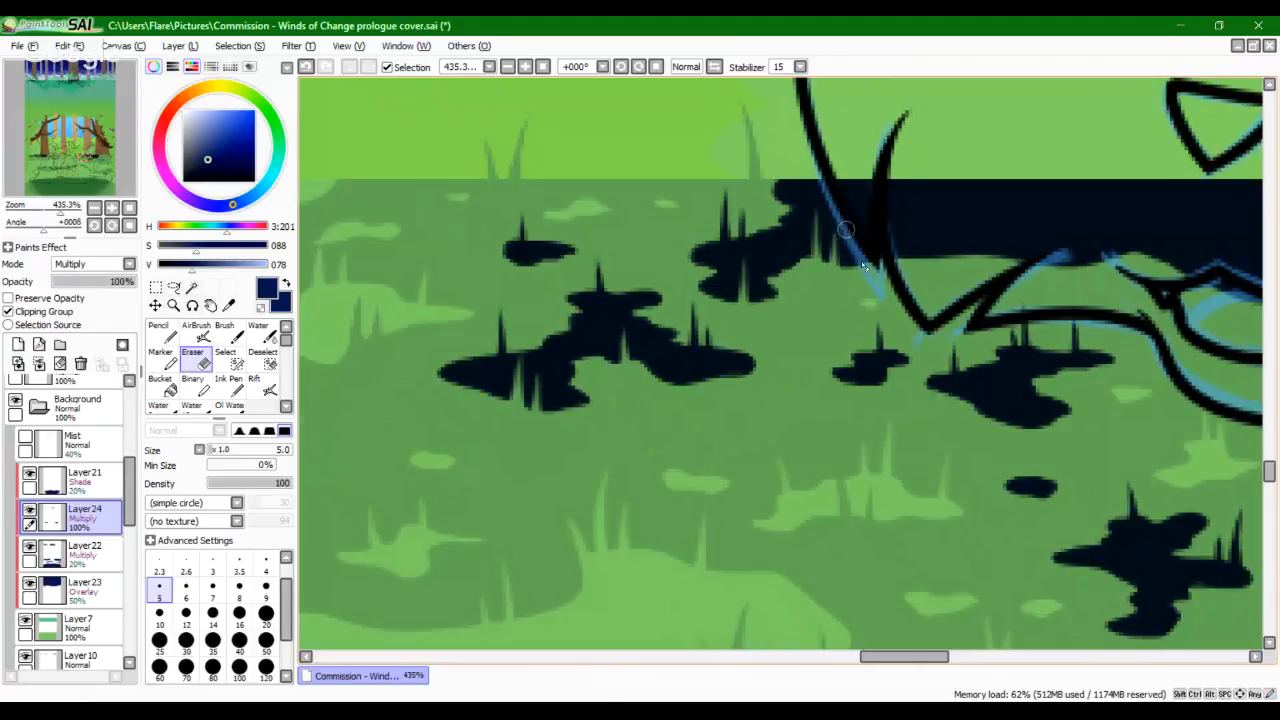
# Step: Erase grass-blade shapes into the lower edge of the medium irregular patch just below the cat's chin
pyautogui.moveTo(1008, 448); pyautogui.dragTo(1007, 372)
pyautogui.hotkey('ctrl', 'z')
pyautogui.moveTo(1001, 445); pyautogui.dragTo(1009, 362)
pyautogui.hotkey('ctrl', 'z')
pyautogui.moveTo(1001, 440); pyautogui.dragTo(1011, 362)
pyautogui.moveTo(1029, 446)
pyautogui.mouseDown()
pyautogui.moveTo(1026, 388)
pyautogui.moveTo(1006, 398)
pyautogui.moveTo(1008, 362)
pyautogui.mouseUp()
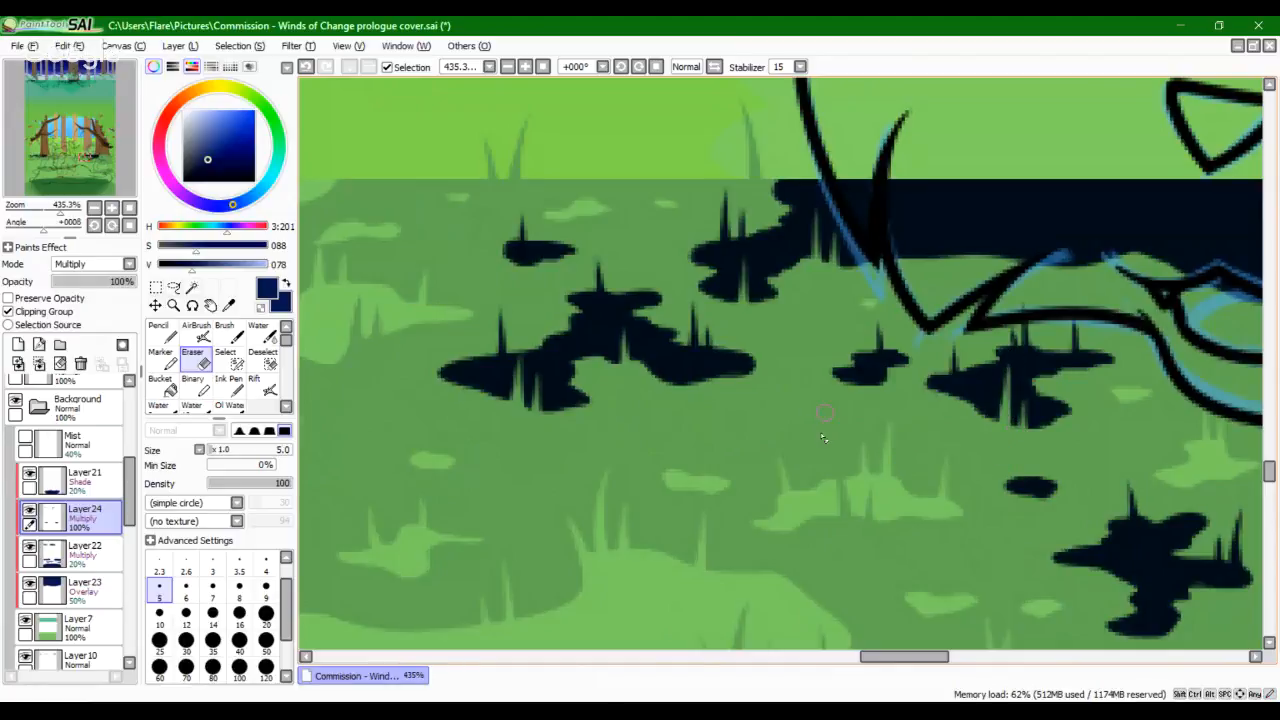
pyautogui.moveTo(788, 428); pyautogui.dragTo(858, 406)
pyautogui.moveTo(1038, 380); pyautogui.dragTo(1042, 356)
pyautogui.hotkey('ctrl', 'z')
pyautogui.hotkey('ctrl', 'z')
pyautogui.hotkey('ctrl', 'z')
# Step: Erase a grass-blade shape into the right part of the large chin patch's lower lobe
pyautogui.moveTo(948, 572); pyautogui.dragTo(652, 410)
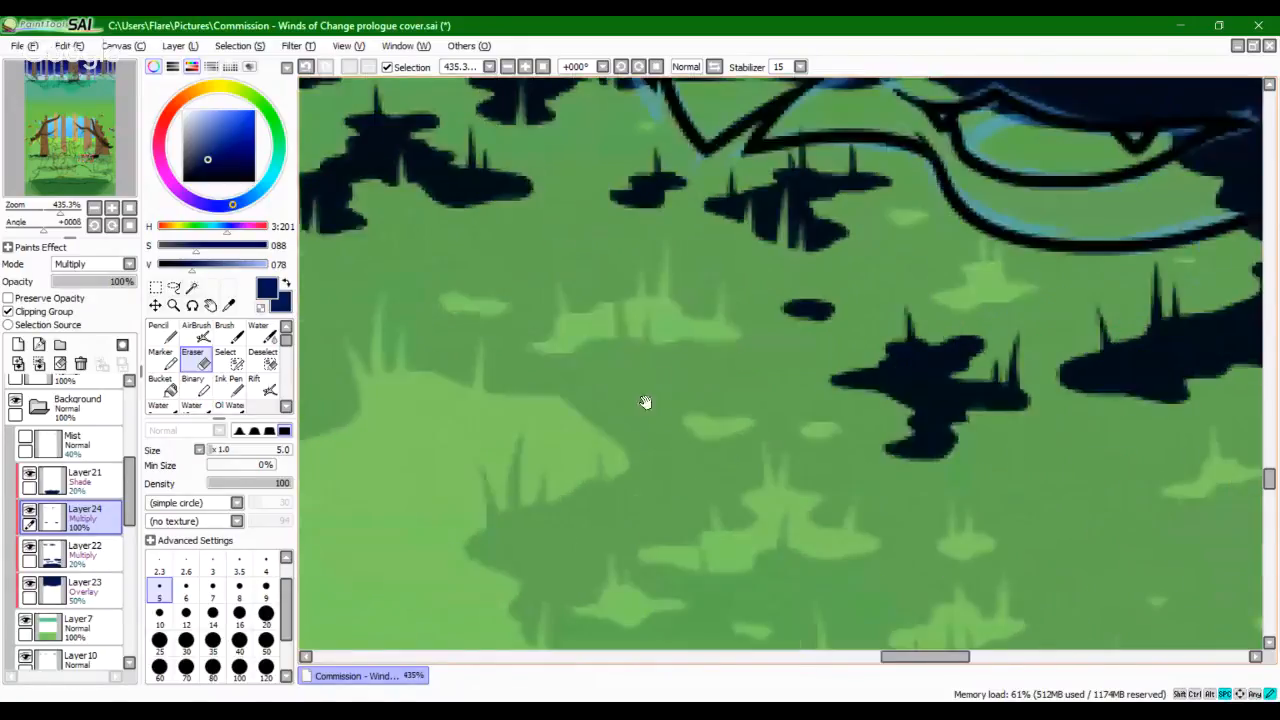
pyautogui.moveTo(932, 445); pyautogui.dragTo(617, 358)
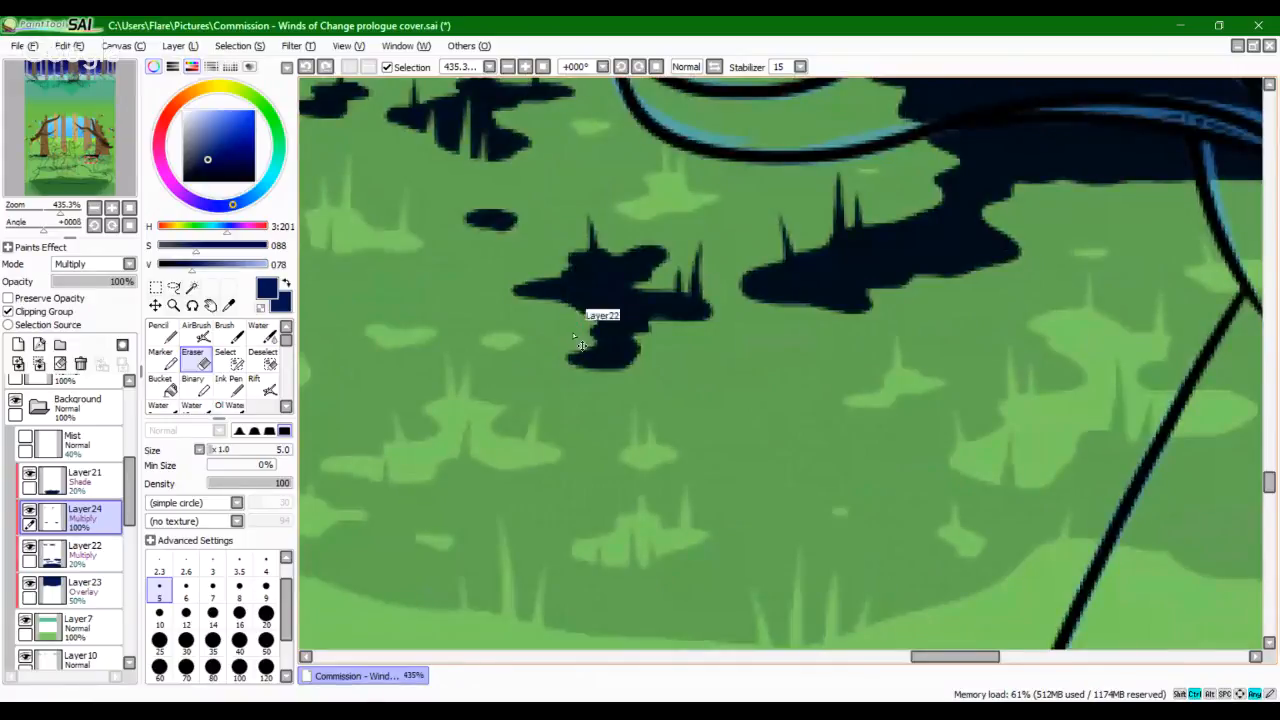
pyautogui.moveTo(579, 314); pyautogui.dragTo(581, 277)
pyautogui.hotkey('ctrl', 'z')
pyautogui.moveTo(964, 275)
pyautogui.mouseDown()
pyautogui.moveTo(969, 218)
pyautogui.moveTo(956, 229)
pyautogui.moveTo(957, 218)
pyautogui.mouseUp()
pyautogui.hotkey('ctrl', 'z')
pyautogui.hotkey('ctrl', 'z')
pyautogui.hotkey('ctrl', 'z')
# Step: Erase grass-blade shapes into the left part of the large chin patch's lower lobe
pyautogui.moveTo(819, 304)
pyautogui.mouseDown()
pyautogui.moveTo(823, 250)
pyautogui.moveTo(808, 288)
pyautogui.moveTo(801, 251)
pyautogui.mouseUp()
pyautogui.hotkey('ctrl', 'z')
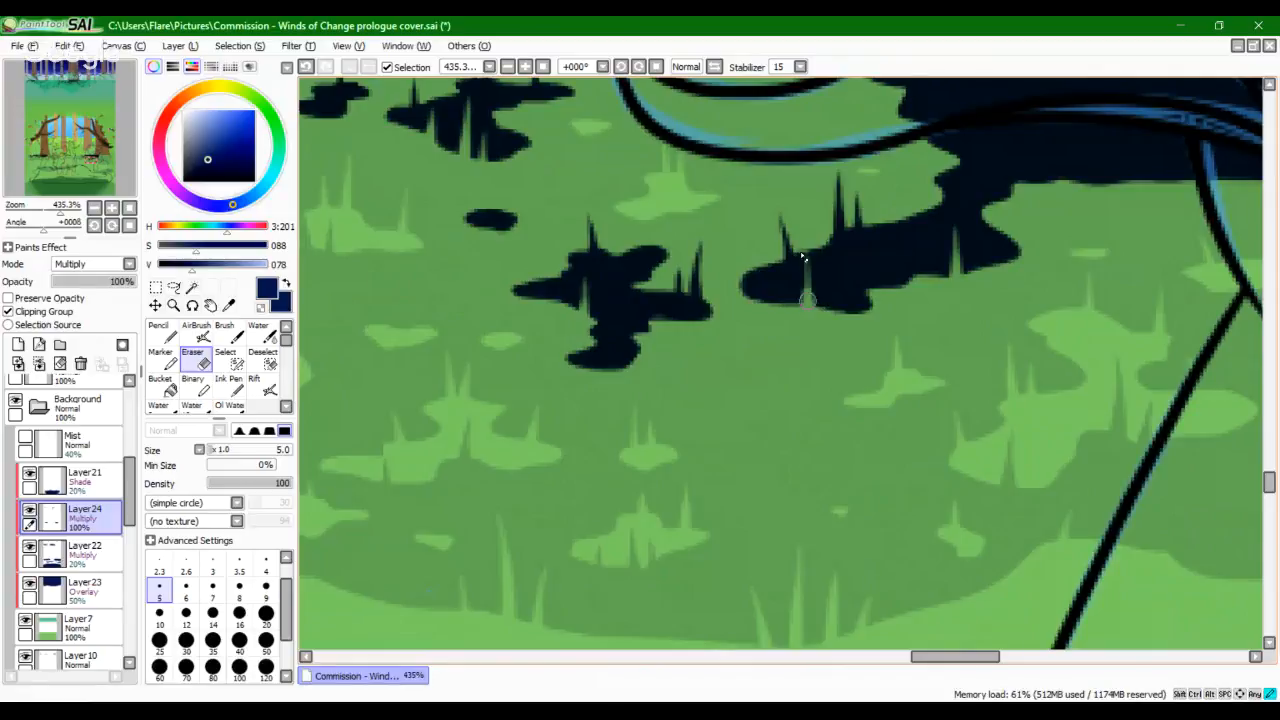
pyautogui.hotkey('ctrl', 'z')
pyautogui.hotkey('ctrl', 'z')
pyautogui.moveTo(808, 306); pyautogui.dragTo(804, 265)
pyautogui.moveTo(829, 308); pyautogui.dragTo(834, 264)
pyautogui.hotkey('ctrl', 'z')
pyautogui.moveTo(826, 307); pyautogui.dragTo(831, 275)
pyautogui.hotkey('ctrl', 'z')
# Step: Erase grass-blade shapes into the straight lower edge of the large navy patch beside the cat's front leg
pyautogui.moveTo(1089, 386); pyautogui.dragTo(785, 499)
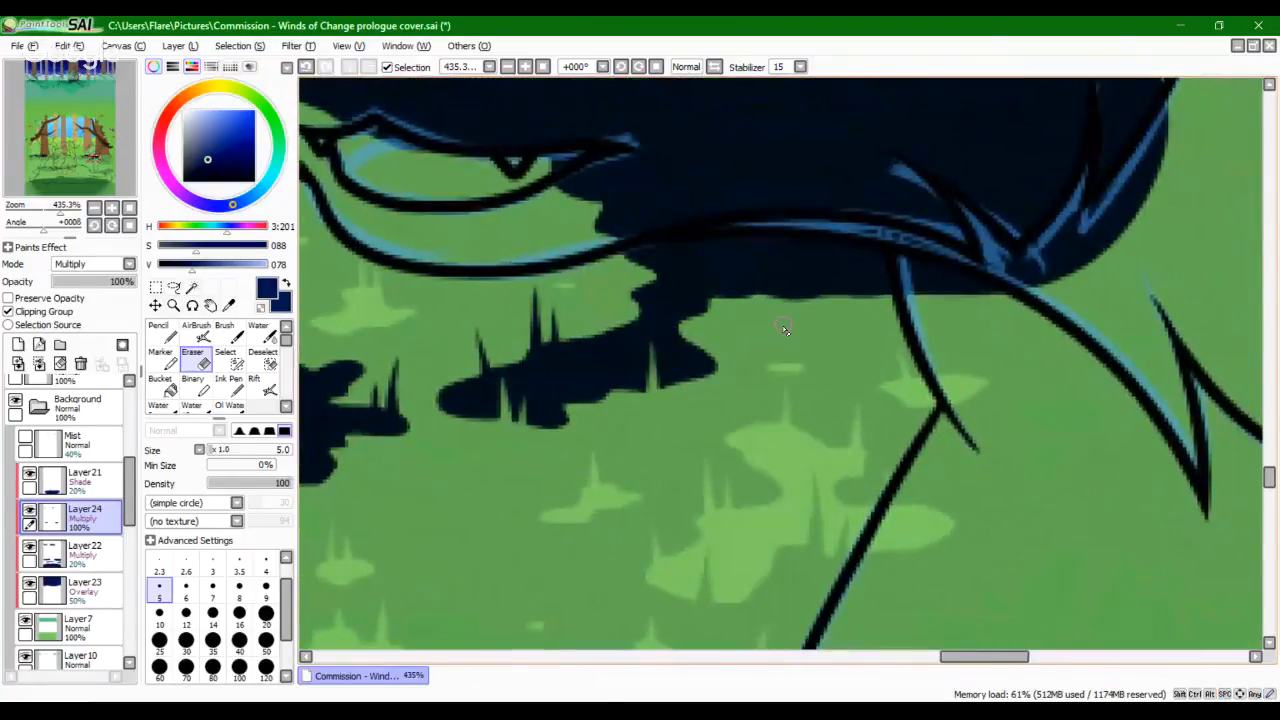
pyautogui.moveTo(785, 318); pyautogui.dragTo(795, 203)
pyautogui.hotkey('ctrl', 'z')
pyautogui.moveTo(797, 305)
pyautogui.mouseDown()
pyautogui.moveTo(801, 222)
pyautogui.moveTo(805, 305)
pyautogui.mouseUp()
pyautogui.hotkey('ctrl', 'z')
pyautogui.moveTo(768, 250)
pyautogui.mouseDown()
pyautogui.moveTo(770, 376)
pyautogui.moveTo(790, 309)
pyautogui.moveTo(782, 368)
pyautogui.moveTo(819, 312)
pyautogui.moveTo(780, 368)
pyautogui.mouseUp()
pyautogui.hotkey('ctrl', 'z')
pyautogui.hotkey('ctrl', 'z')
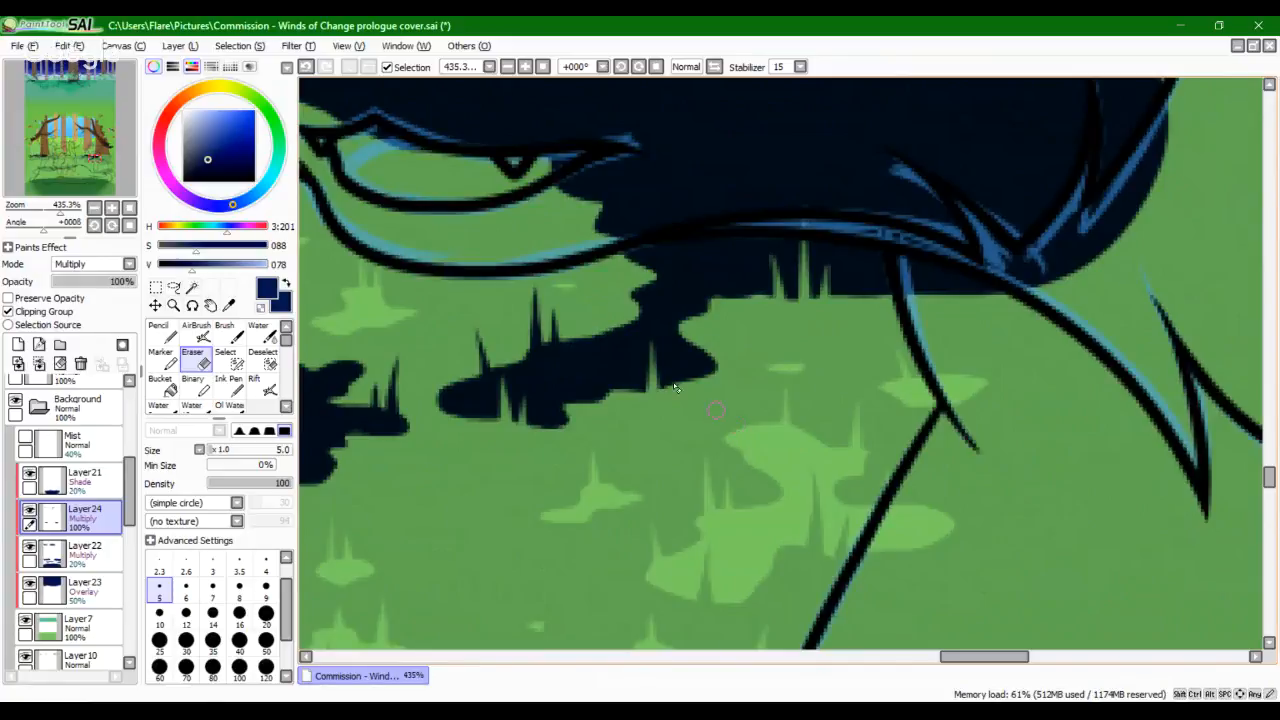
# Step: Lower the opacity of the Multiply layer Layer24 to 25%
pyautogui.click(161, 333)
pyautogui.moveTo(60, 210)
pyautogui.mouseDown()
pyautogui.moveTo(45, 210)
pyautogui.moveTo(61, 190)
pyautogui.moveTo(37, 188)
pyautogui.moveTo(40, 220)
pyautogui.mouseUp()
pyautogui.click(129, 208)
pyautogui.moveTo(70, 131)
pyautogui.mouseDown()
pyautogui.moveTo(71, 155)
pyautogui.moveTo(58, 150)
pyautogui.mouseUp()
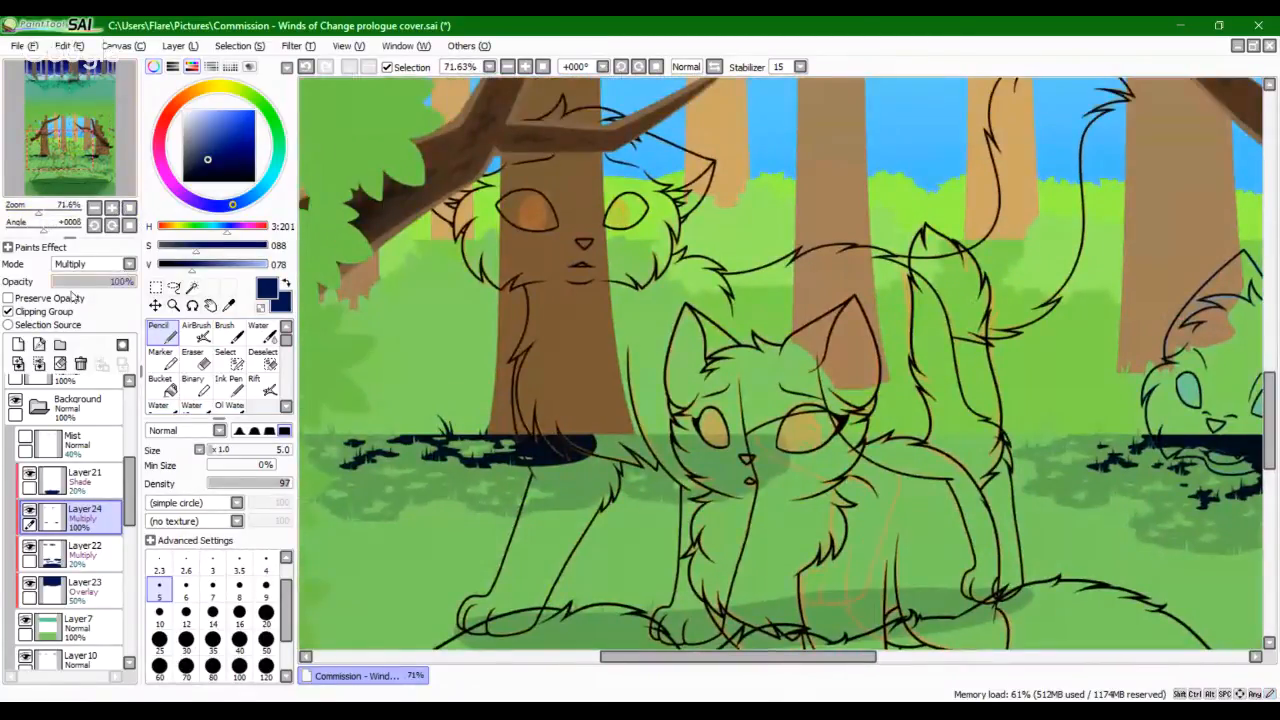
pyautogui.click(75, 282)
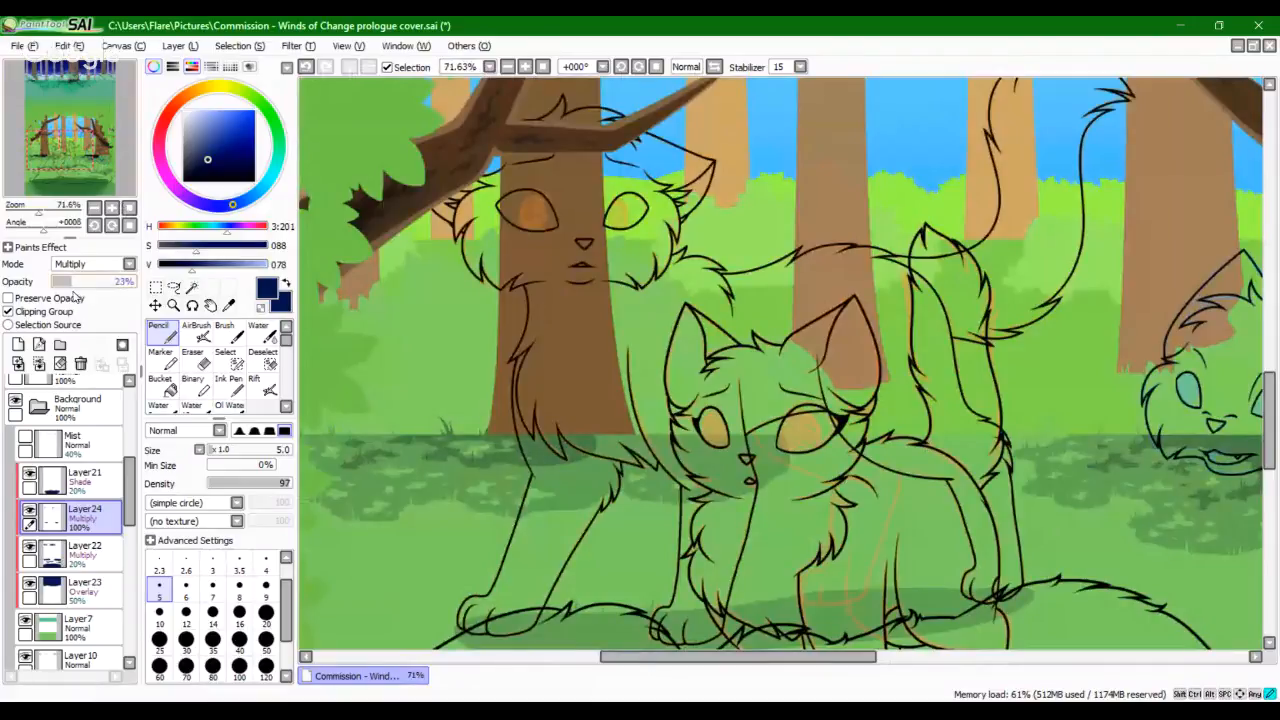
pyautogui.moveTo(78, 297); pyautogui.dragTo(73, 291)
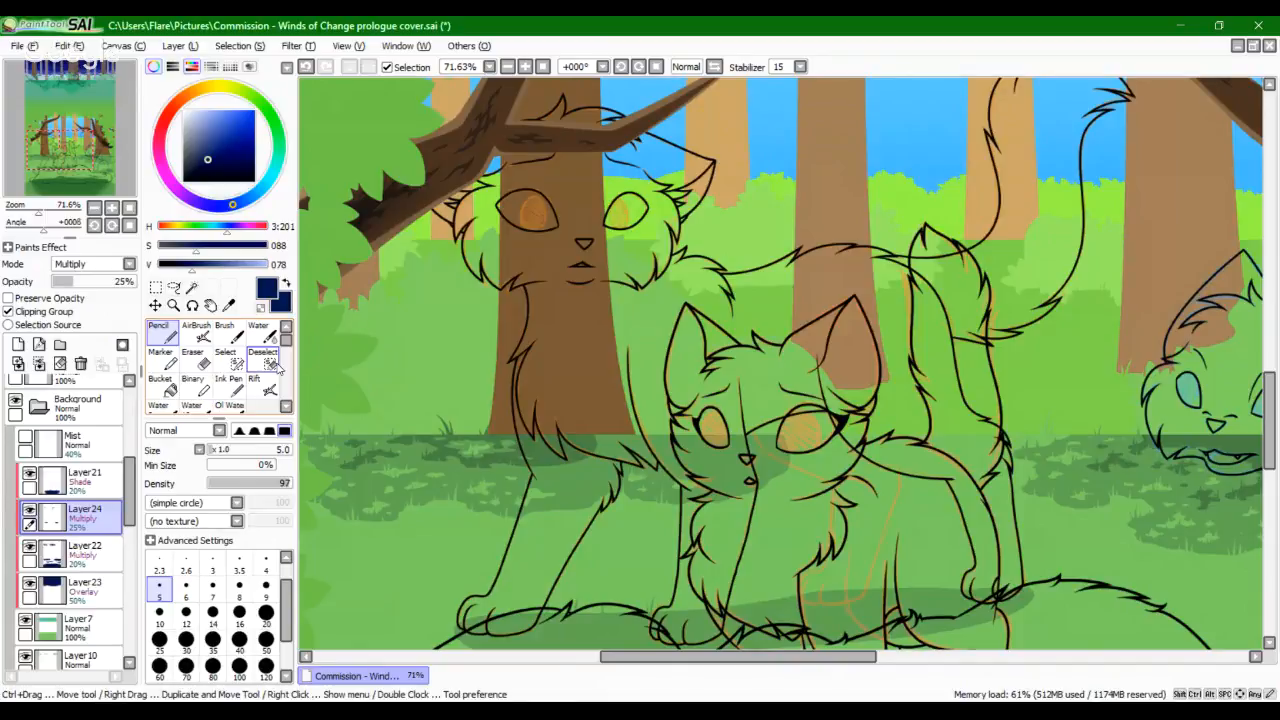
# Step: Add a new clipped layer above the Shade layer Layer21 and pick a pale yellow drawing colour
pyautogui.click(129, 208)
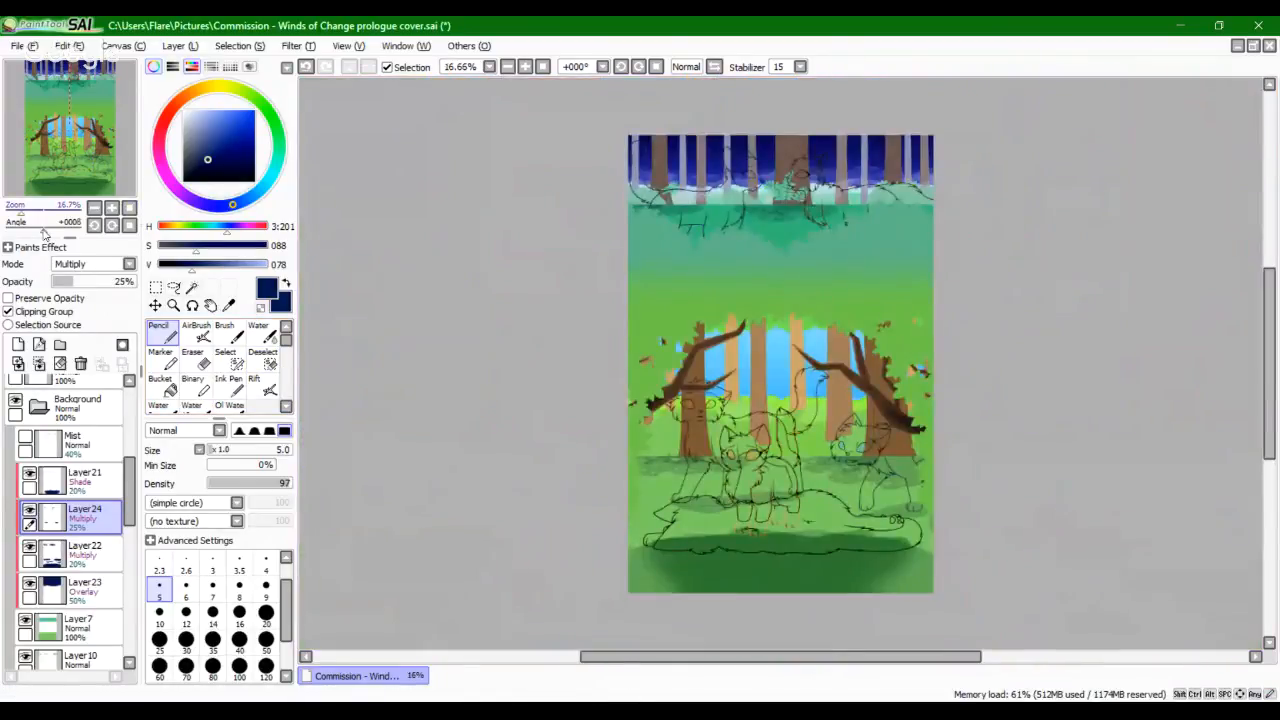
pyautogui.moveTo(24, 212); pyautogui.dragTo(54, 158)
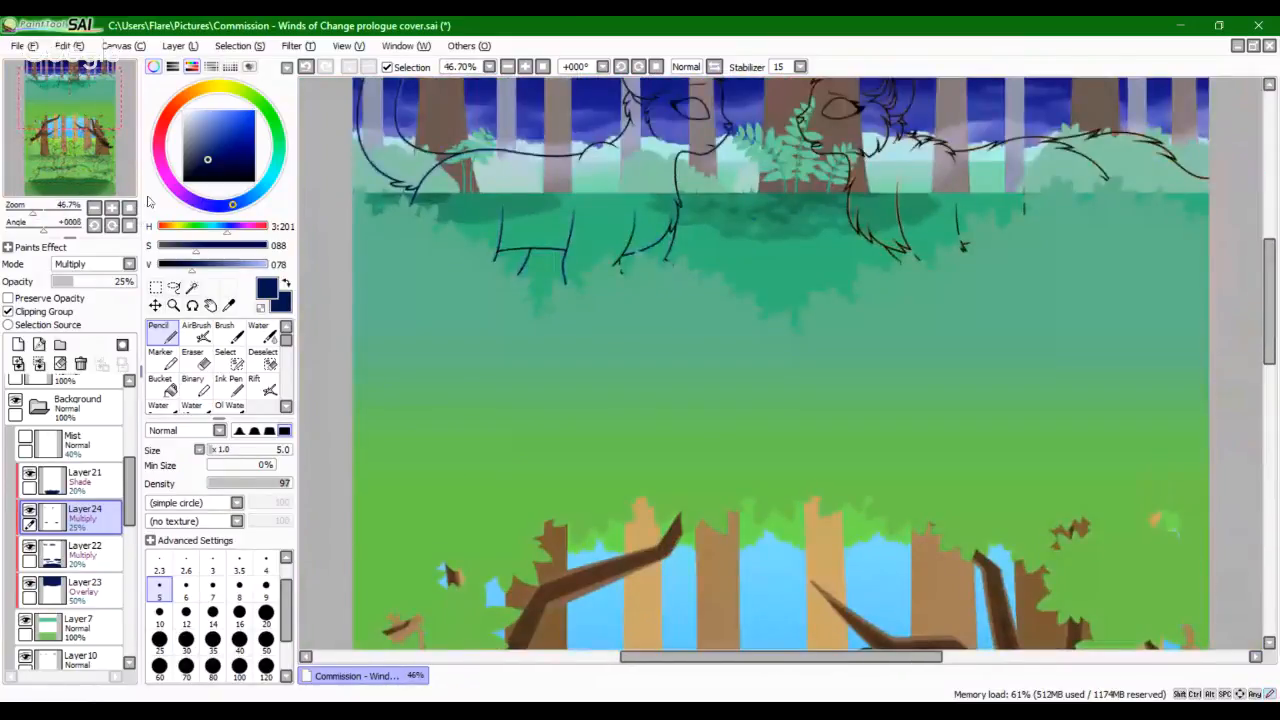
pyautogui.click(129, 208)
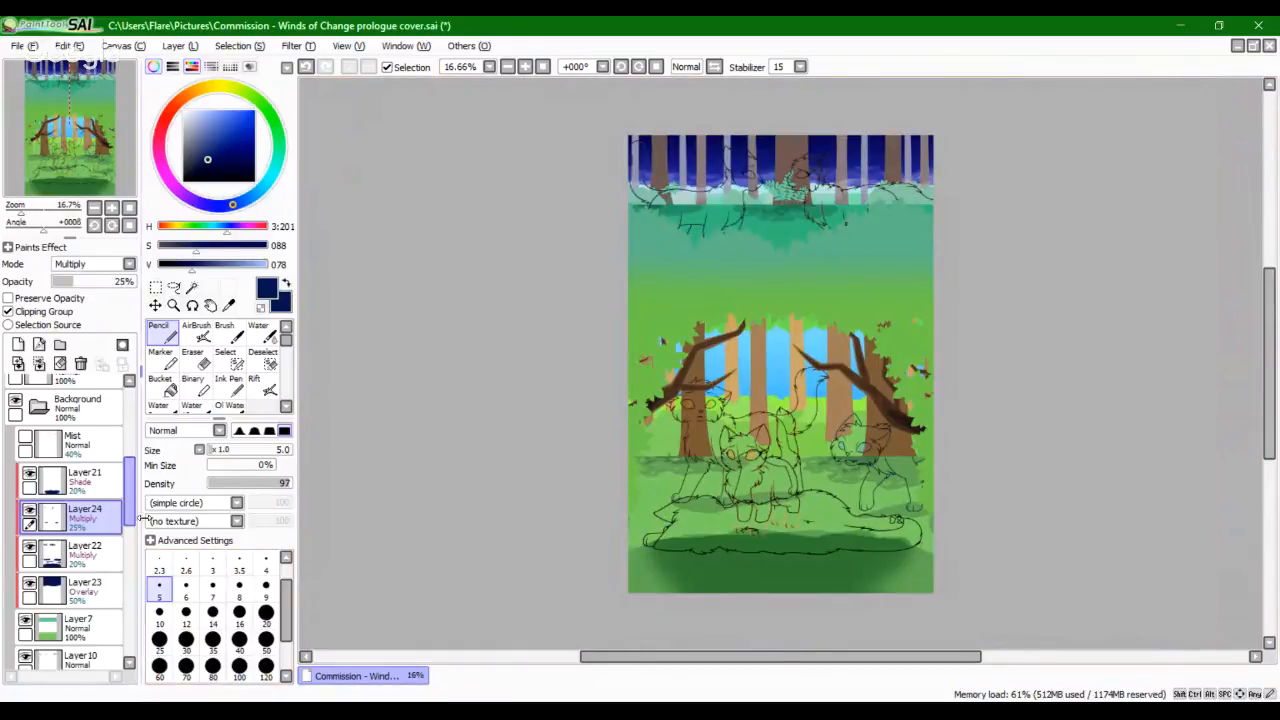
pyautogui.click(80, 480)
pyautogui.click(18, 364)
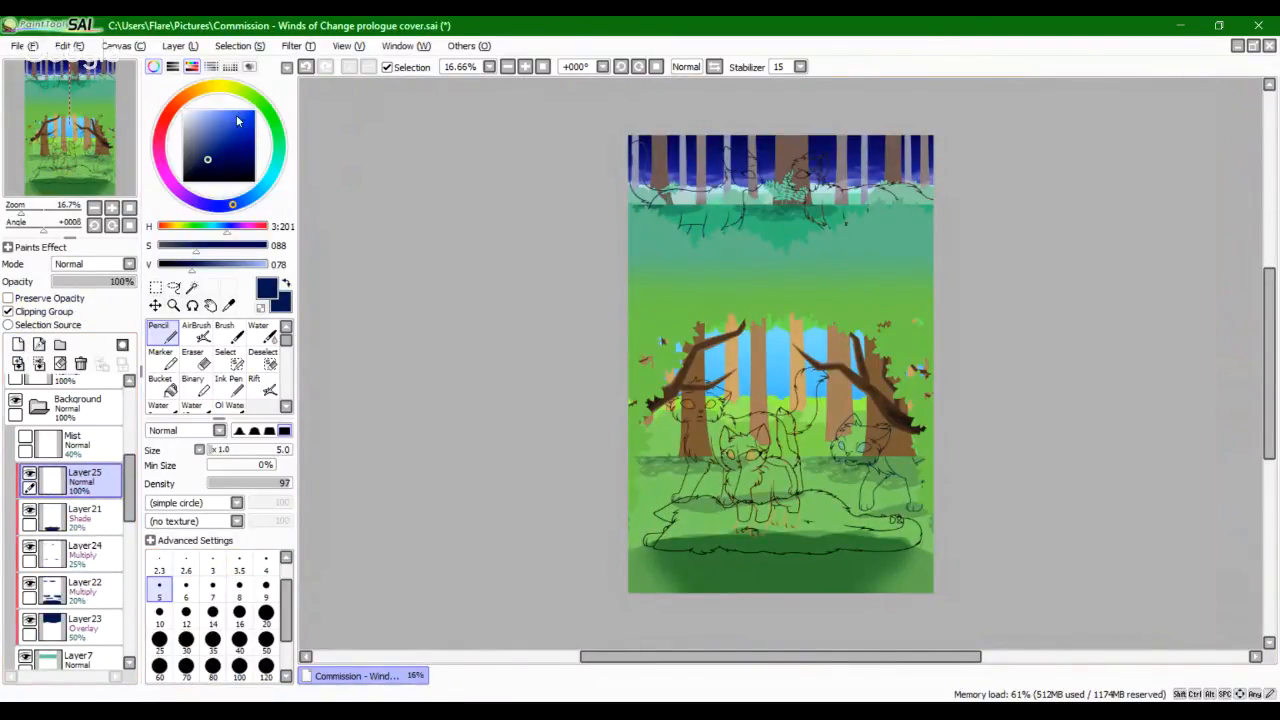
pyautogui.moveTo(264, 184)
pyautogui.mouseDown()
pyautogui.moveTo(225, 87)
pyautogui.moveTo(191, 110)
pyautogui.moveTo(219, 98)
pyautogui.mouseUp()
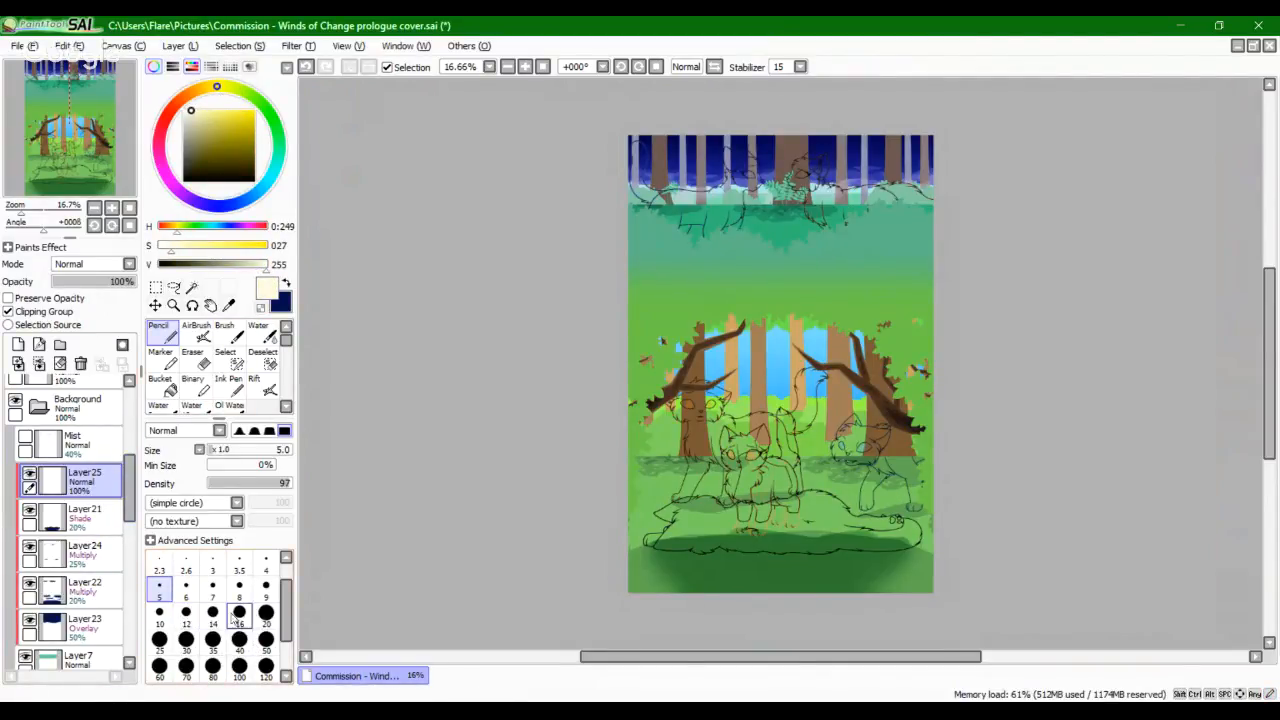
# Step: Draw outlines of two pointed, wavy ground patches, one above the other, beside the foliage at the meadow's left edge
pyautogui.moveTo(21, 212); pyautogui.dragTo(43, 212)
pyautogui.moveTo(69, 150); pyautogui.dragTo(43, 192)
pyautogui.moveTo(497, 368); pyautogui.dragTo(583, 274)
pyautogui.moveTo(499, 212)
pyautogui.mouseDown()
pyautogui.moveTo(562, 238)
pyautogui.moveTo(761, 267)
pyautogui.mouseUp()
pyautogui.moveTo(651, 274); pyautogui.dragTo(515, 324)
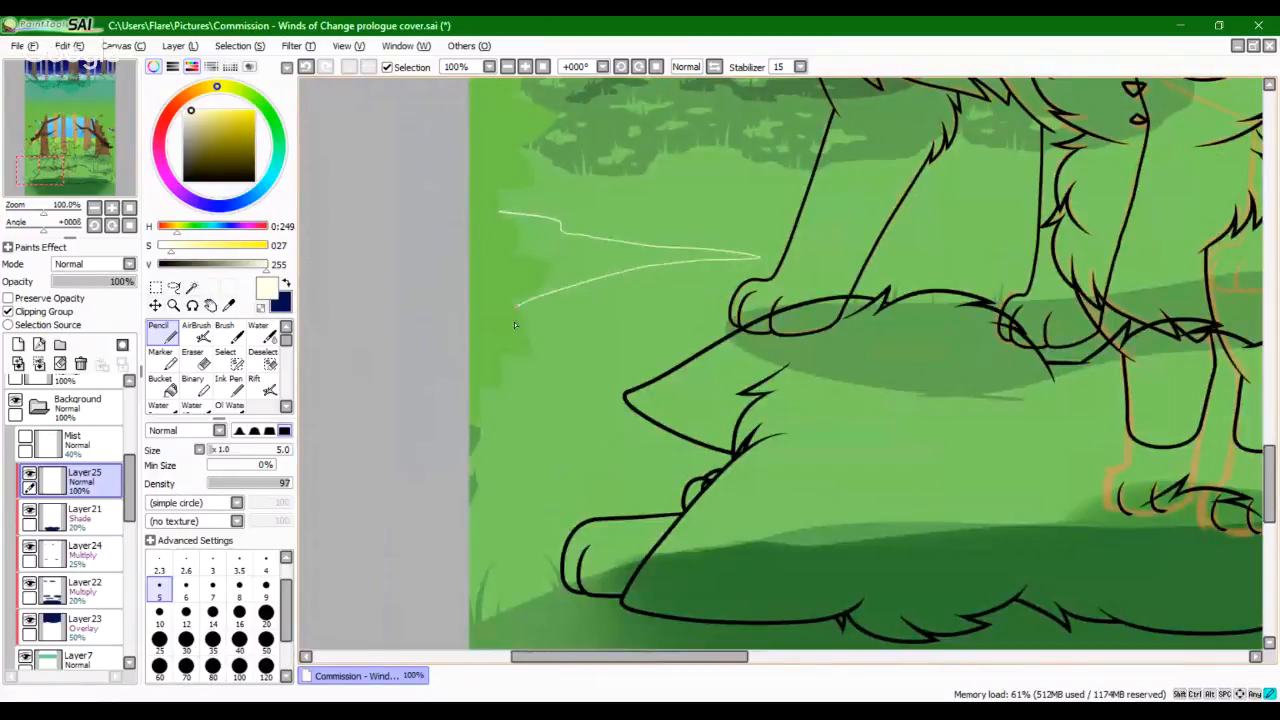
pyautogui.moveTo(593, 385)
pyautogui.mouseDown()
pyautogui.moveTo(710, 414)
pyautogui.moveTo(502, 443)
pyautogui.mouseUp()
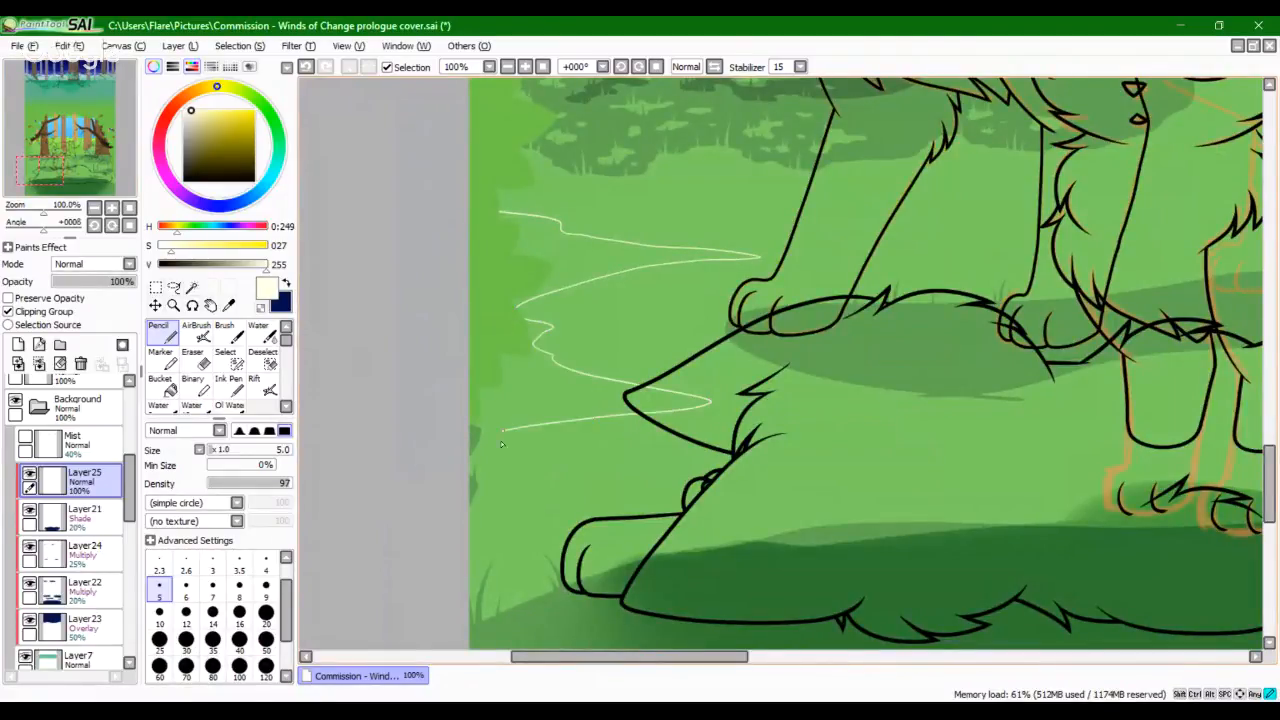
# Step: Redraw the left end of the lower patch outline's bottom edge as a new wavy line joining the tapering tip
pyautogui.click(59, 209)
pyautogui.moveTo(420, 430); pyautogui.dragTo(1077, 287)
pyautogui.moveTo(396, 360); pyautogui.dragTo(707, 287)
pyautogui.moveTo(528, 257)
pyautogui.mouseDown()
pyautogui.moveTo(630, 262)
pyautogui.moveTo(671, 314)
pyautogui.mouseUp()
pyautogui.hotkey('ctrl', 'z')
pyautogui.moveTo(528, 272)
pyautogui.mouseDown()
pyautogui.moveTo(629, 305)
pyautogui.moveTo(644, 328)
pyautogui.moveTo(810, 385)
pyautogui.moveTo(950, 382)
pyautogui.mouseUp()
# Step: Erase the surplus old outline beneath the lower patch's new bottom edge with a size 20 eraser
pyautogui.click(200, 362)
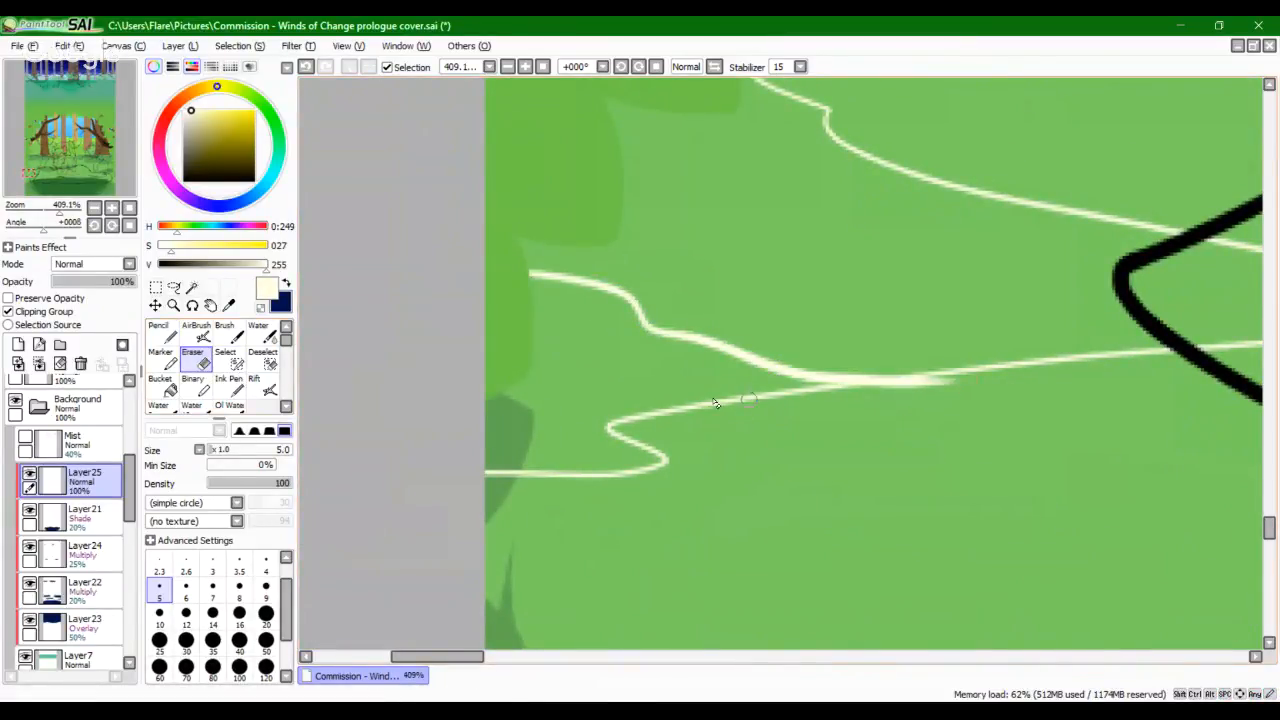
pyautogui.click(266, 613)
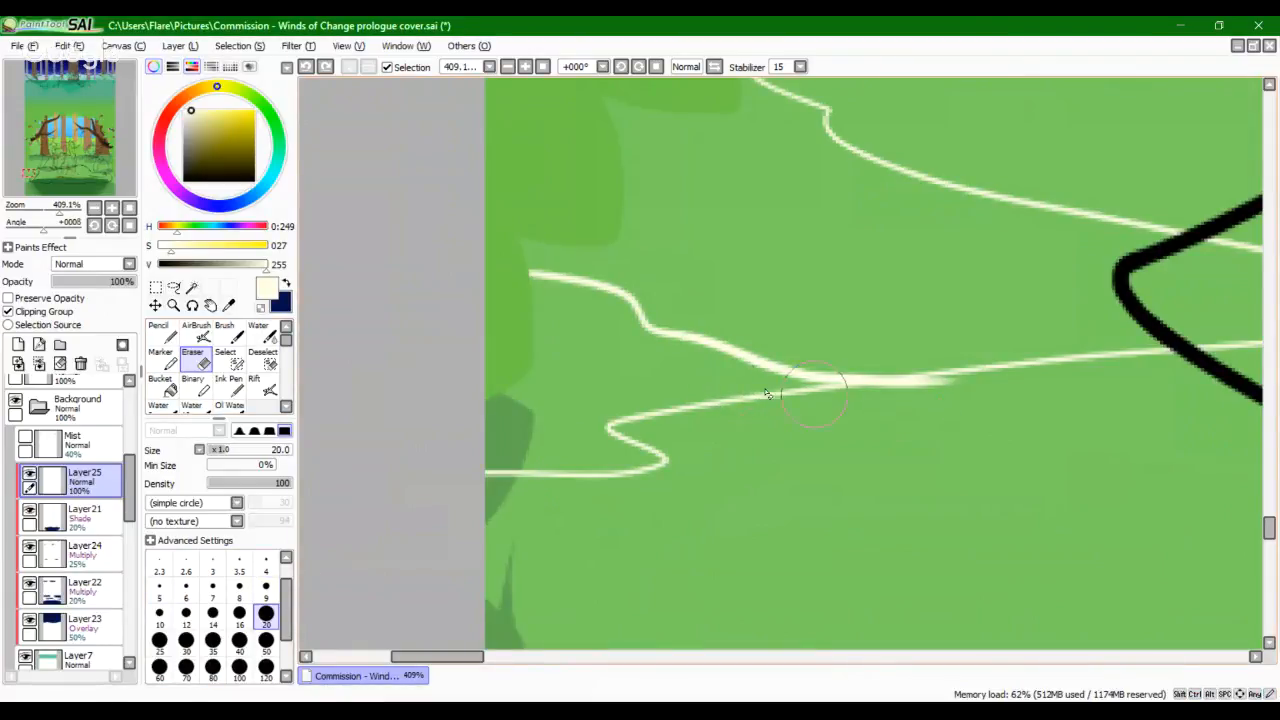
pyautogui.moveTo(737, 387); pyautogui.dragTo(926, 412)
pyautogui.hotkey('ctrl', 'z')
pyautogui.moveTo(728, 414)
pyautogui.mouseDown()
pyautogui.moveTo(832, 425)
pyautogui.moveTo(988, 433)
pyautogui.moveTo(756, 409)
pyautogui.moveTo(1026, 415)
pyautogui.moveTo(728, 392)
pyautogui.moveTo(966, 413)
pyautogui.moveTo(894, 409)
pyautogui.moveTo(888, 422)
pyautogui.moveTo(768, 412)
pyautogui.moveTo(974, 414)
pyautogui.mouseUp()
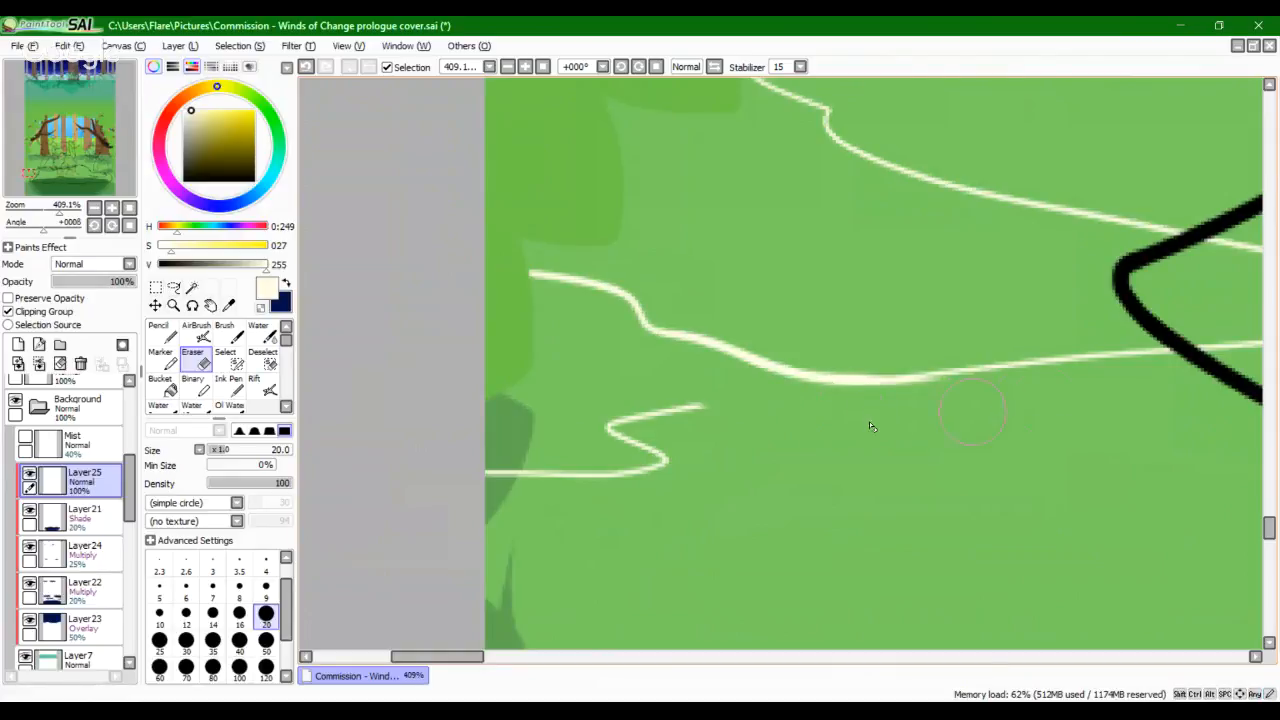
pyautogui.moveTo(808, 410); pyautogui.dragTo(1073, 409)
pyautogui.hotkey('ctrl', 'z')
pyautogui.moveTo(808, 414); pyautogui.dragTo(976, 414)
pyautogui.moveTo(706, 406)
pyautogui.mouseDown()
pyautogui.moveTo(645, 412)
pyautogui.moveTo(630, 440)
pyautogui.moveTo(545, 473)
pyautogui.moveTo(486, 472)
pyautogui.mouseUp()
pyautogui.moveTo(387, 546); pyautogui.dragTo(425, 557)
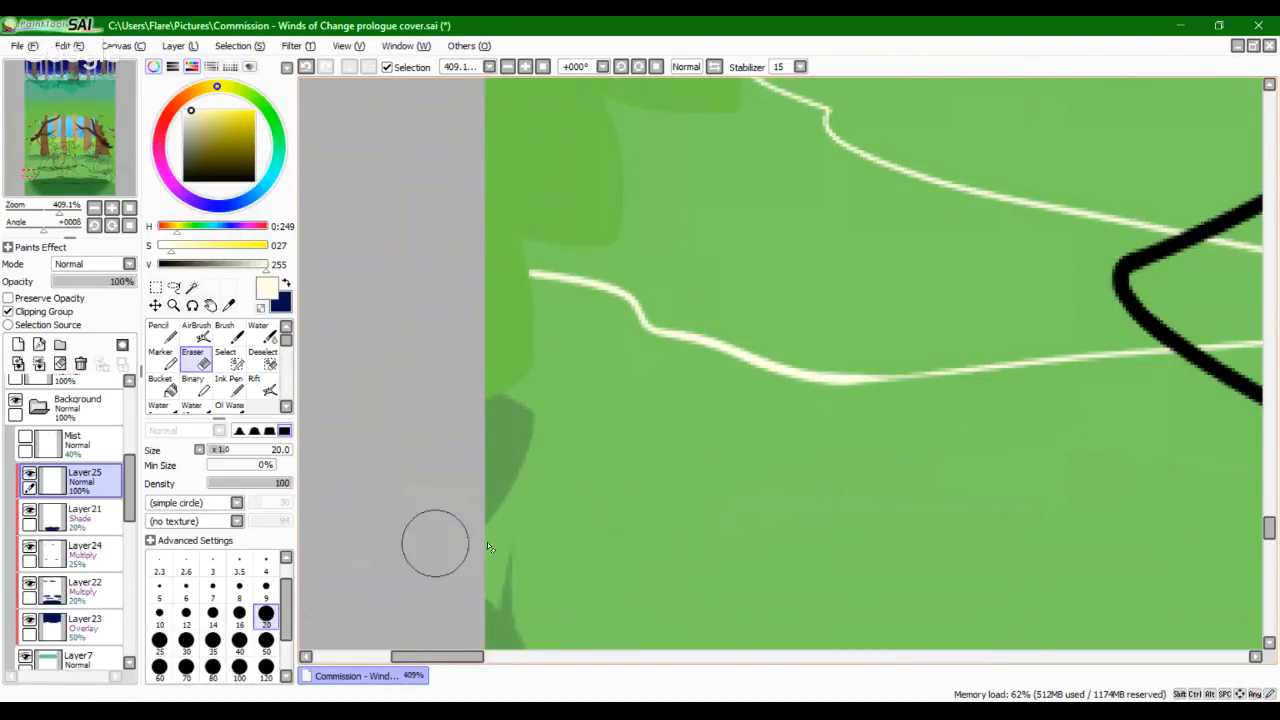
# Step: Fill both outlined ground patches with pale yellow using the Bucket tool
pyautogui.press('space')
pyautogui.moveTo(535, 405); pyautogui.dragTo(425, 540)
pyautogui.click(168, 392)
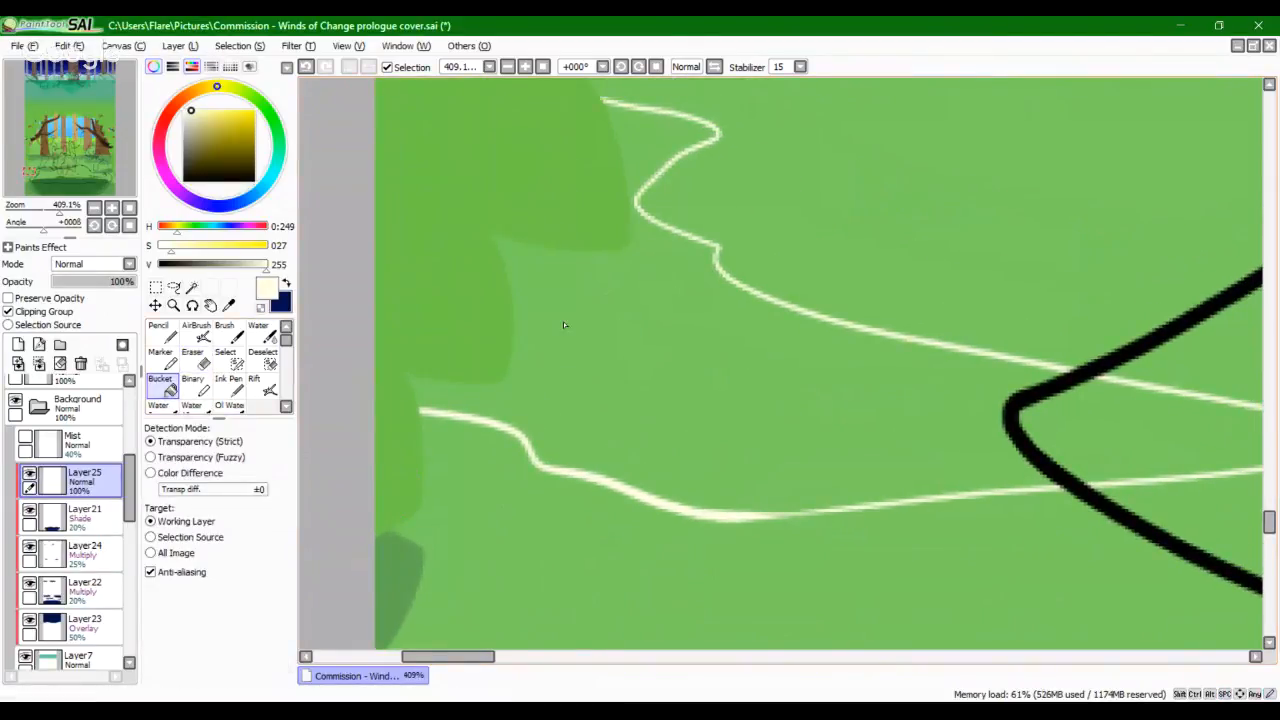
pyautogui.click(563, 321)
pyautogui.press('n')
pyautogui.press('space')
pyautogui.moveTo(685, 299); pyautogui.dragTo(624, 350)
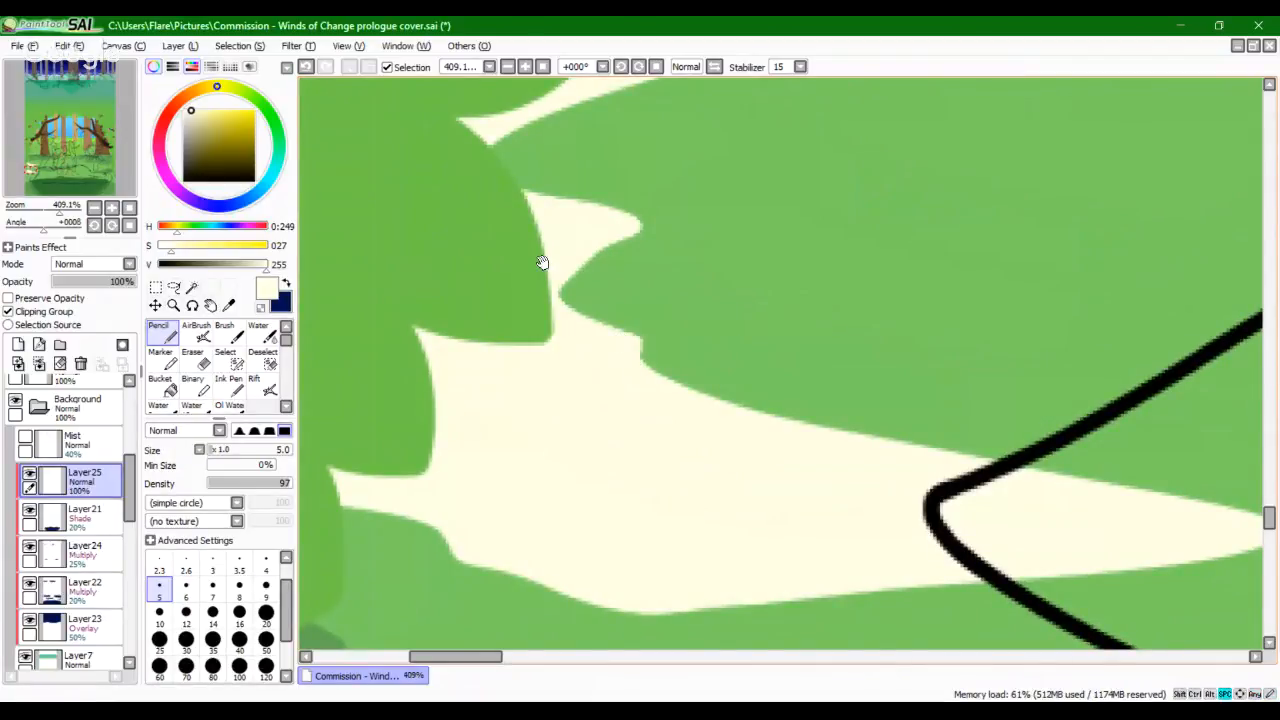
pyautogui.moveTo(543, 263); pyautogui.dragTo(612, 463)
pyautogui.moveTo(1013, 356)
pyautogui.mouseDown()
pyautogui.moveTo(651, 503)
pyautogui.moveTo(508, 406)
pyautogui.mouseUp()
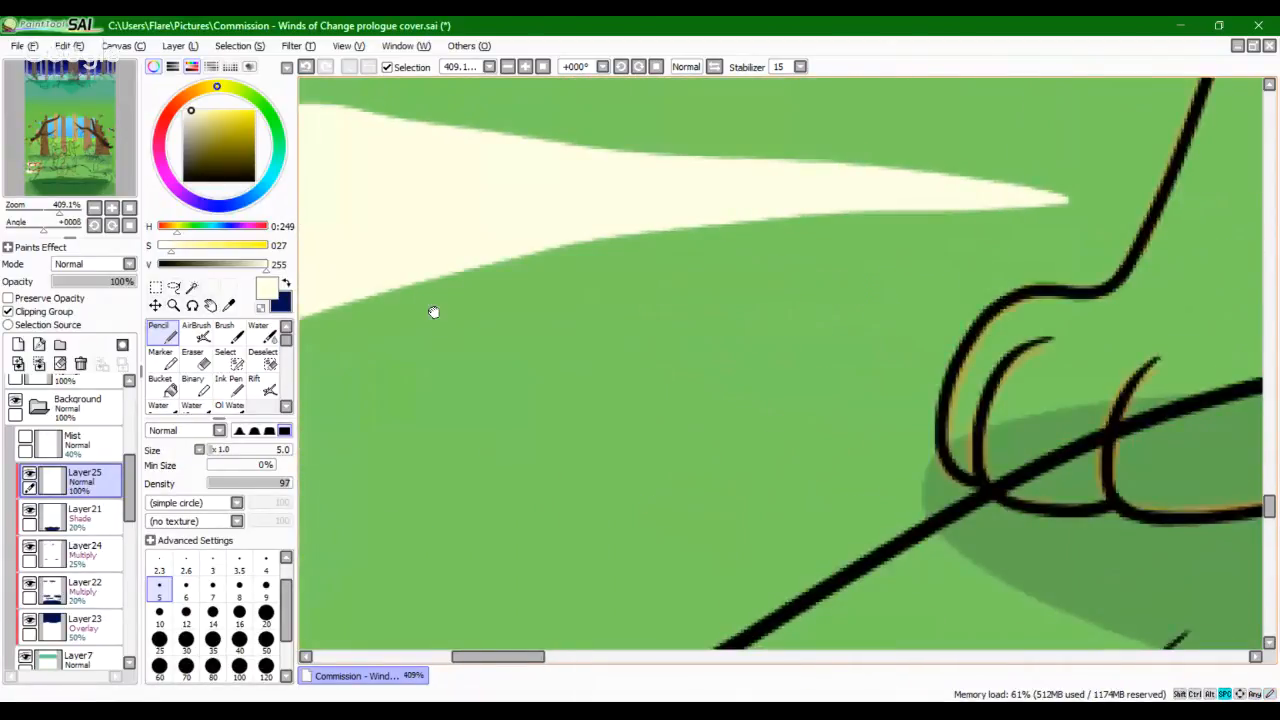
# Step: Smooth the notch in the lower pale patch's upper edge with the pencil
pyautogui.moveTo(434, 311); pyautogui.dragTo(914, 369)
pyautogui.moveTo(475, 361); pyautogui.dragTo(615, 583)
pyautogui.moveTo(52, 202)
pyautogui.mouseDown()
pyautogui.moveTo(36, 195)
pyautogui.moveTo(66, 199)
pyautogui.moveTo(33, 209)
pyautogui.moveTo(49, 209)
pyautogui.mouseUp()
pyautogui.scroll(1, 514, 523)
pyautogui.moveTo(514, 523)
pyautogui.mouseDown()
pyautogui.moveTo(574, 277)
pyautogui.moveTo(617, 286)
pyautogui.mouseUp()
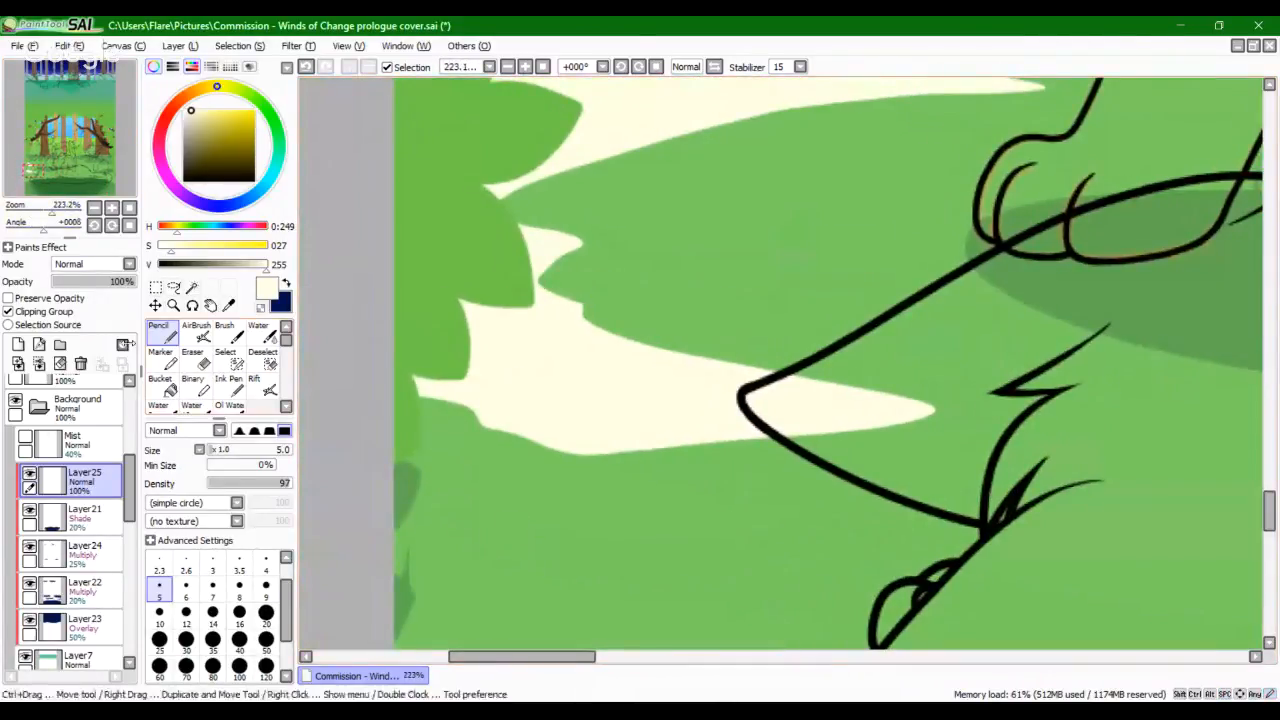
pyautogui.scroll(3, 384, 282)
pyautogui.moveTo(392, 266)
pyautogui.mouseDown()
pyautogui.moveTo(464, 314)
pyautogui.moveTo(389, 260)
pyautogui.moveTo(397, 277)
pyautogui.mouseUp()
pyautogui.hotkey('ctrl', 'z')
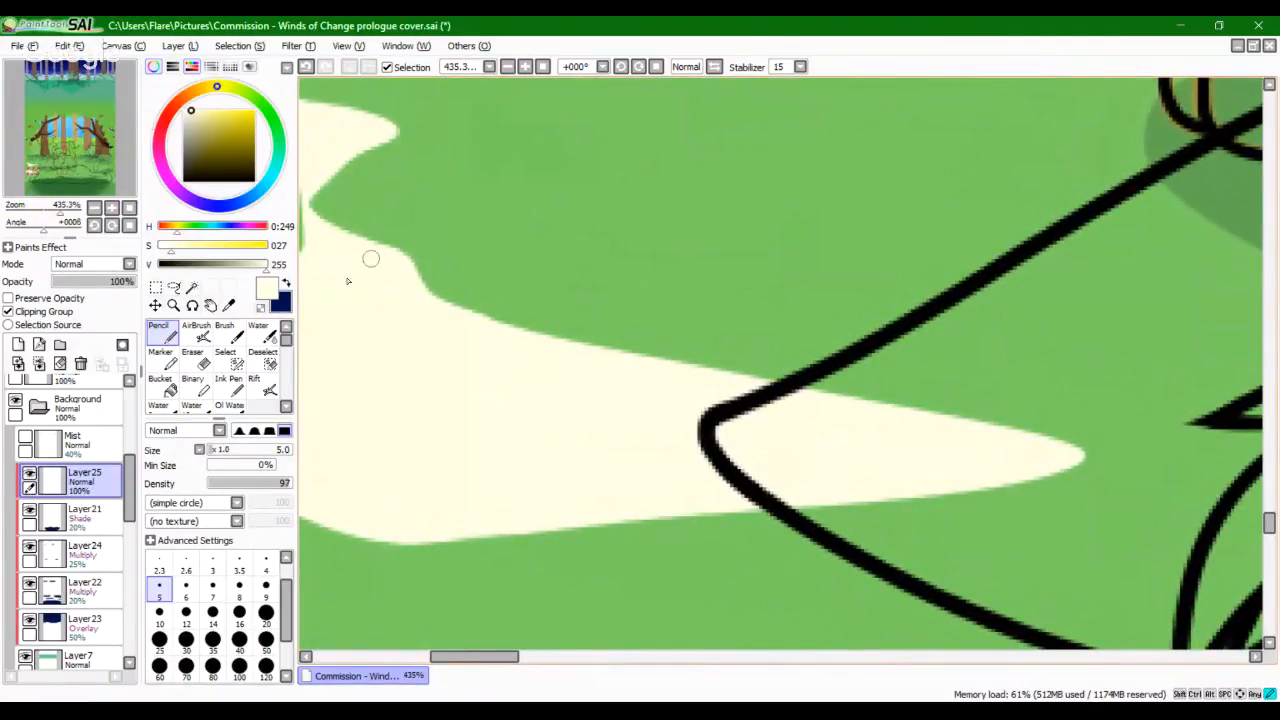
# Step: Draw thin grass blades rising from the lower pale patch's upper edge with a size 7 pencil
pyautogui.click(212, 590)
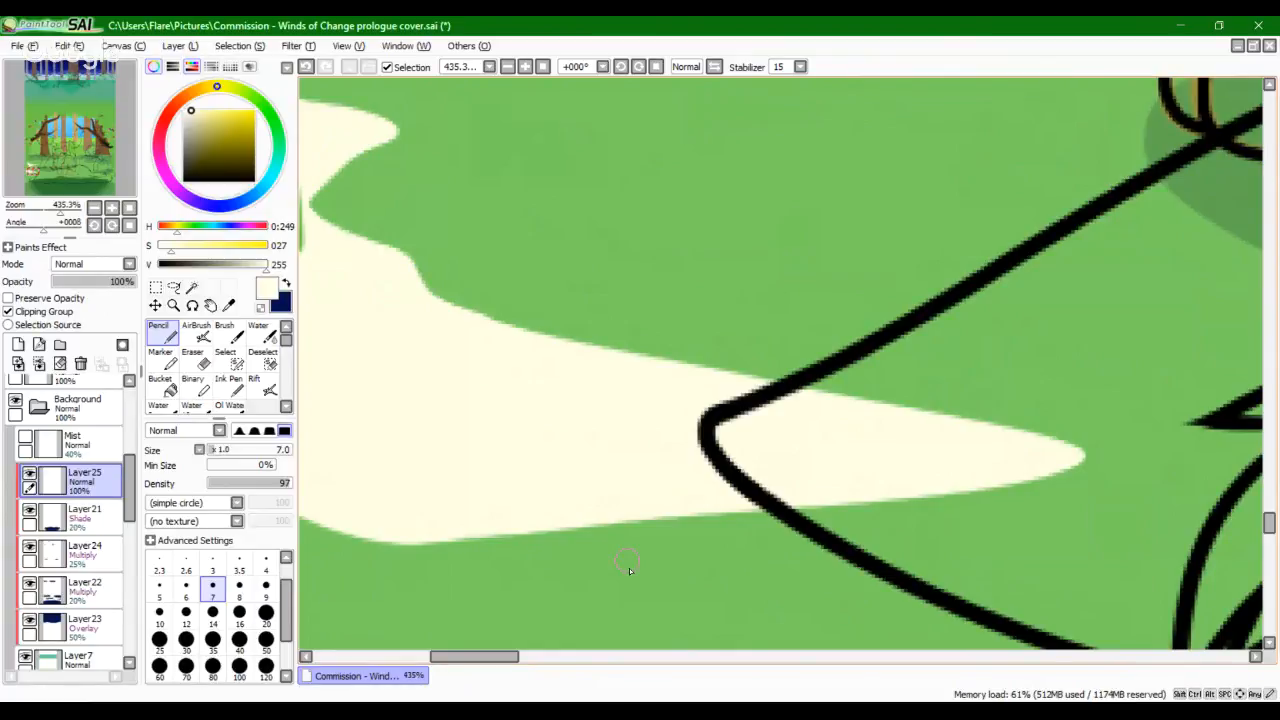
pyautogui.moveTo(631, 214)
pyautogui.mouseDown()
pyautogui.moveTo(619, 457)
pyautogui.moveTo(624, 316)
pyautogui.moveTo(641, 414)
pyautogui.mouseUp()
pyautogui.hotkey('ctrl', 'z')
pyautogui.moveTo(598, 279); pyautogui.dragTo(602, 376)
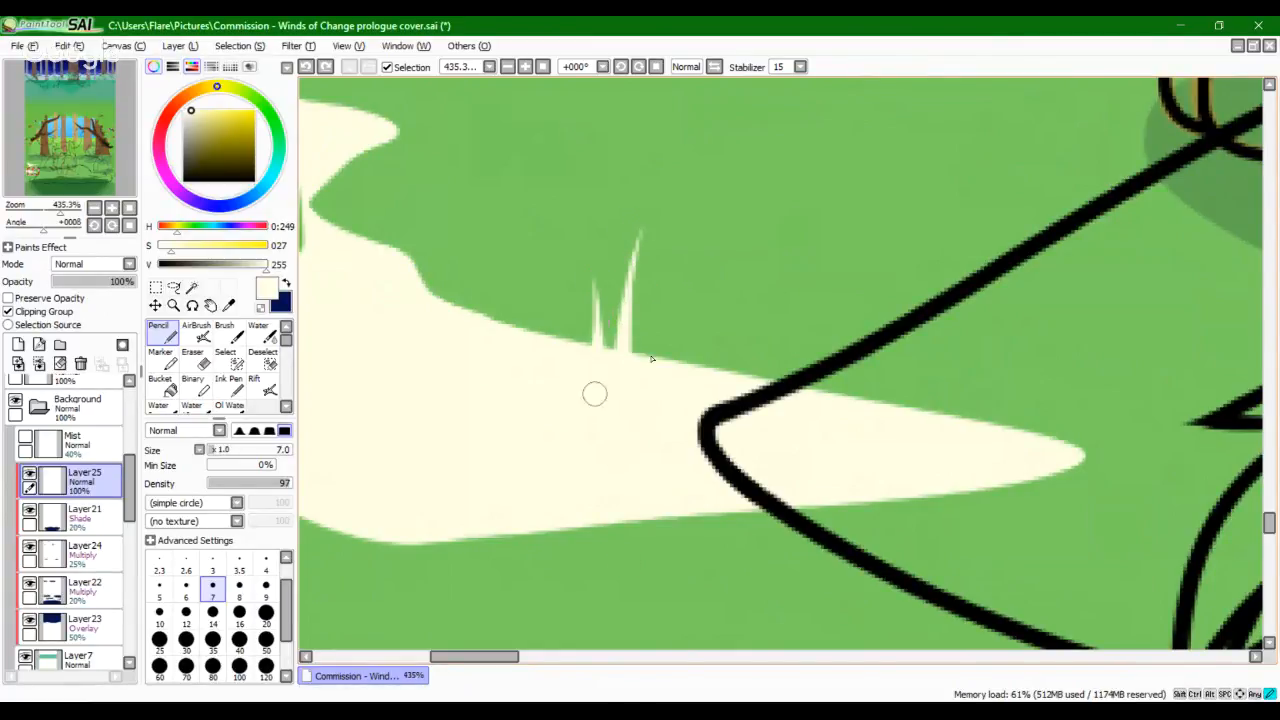
pyautogui.moveTo(721, 306); pyautogui.dragTo(714, 378)
pyautogui.moveTo(462, 236); pyautogui.dragTo(456, 310)
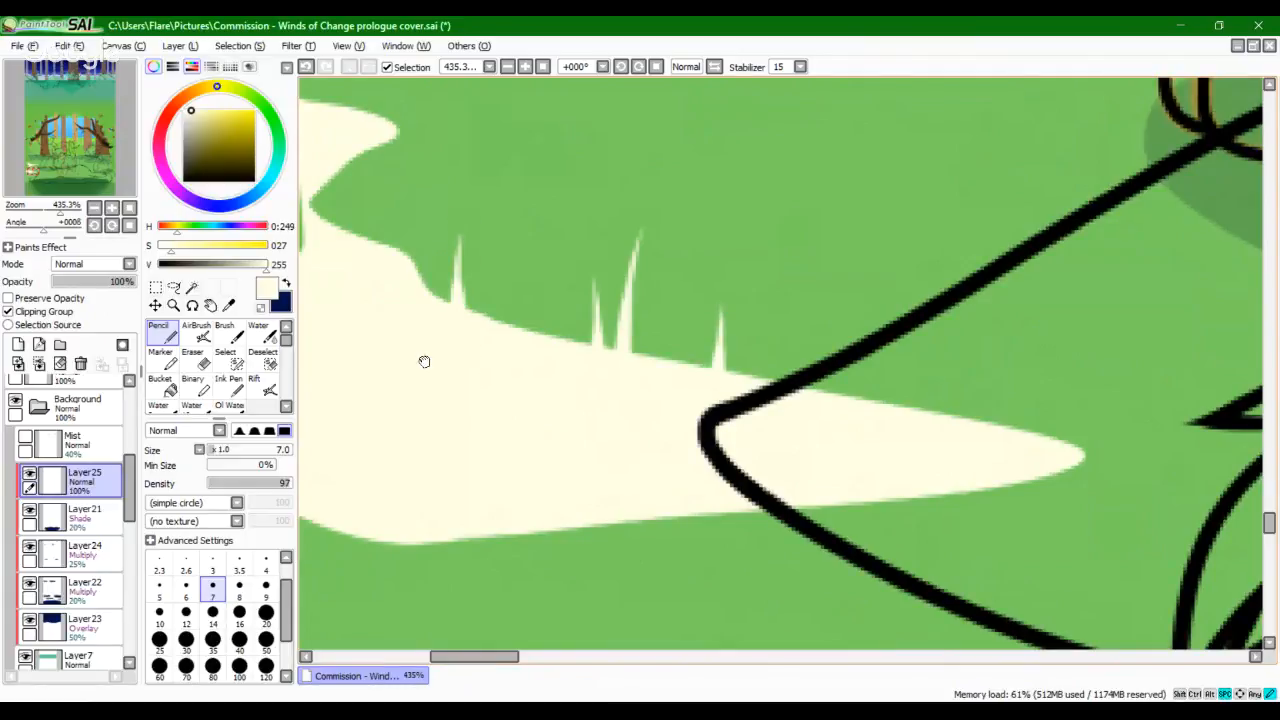
# Step: Add a cluster of small grass blades on the lower pale patch's hump next to the foliage
pyautogui.moveTo(396, 271); pyautogui.dragTo(531, 409)
pyautogui.moveTo(522, 326); pyautogui.dragTo(519, 384)
pyautogui.hotkey('ctrl', 'z')
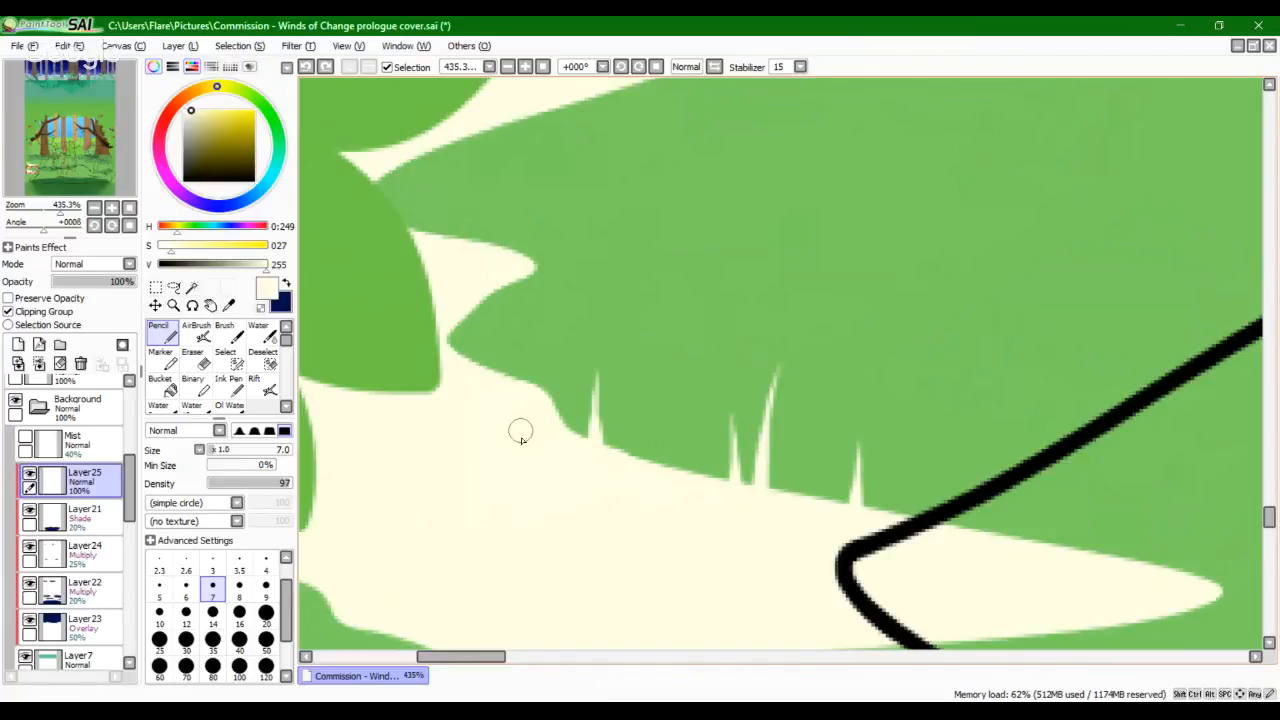
pyautogui.moveTo(516, 296)
pyautogui.mouseDown()
pyautogui.moveTo(522, 443)
pyautogui.moveTo(497, 406)
pyautogui.mouseUp()
pyautogui.hotkey('ctrl', 'z')
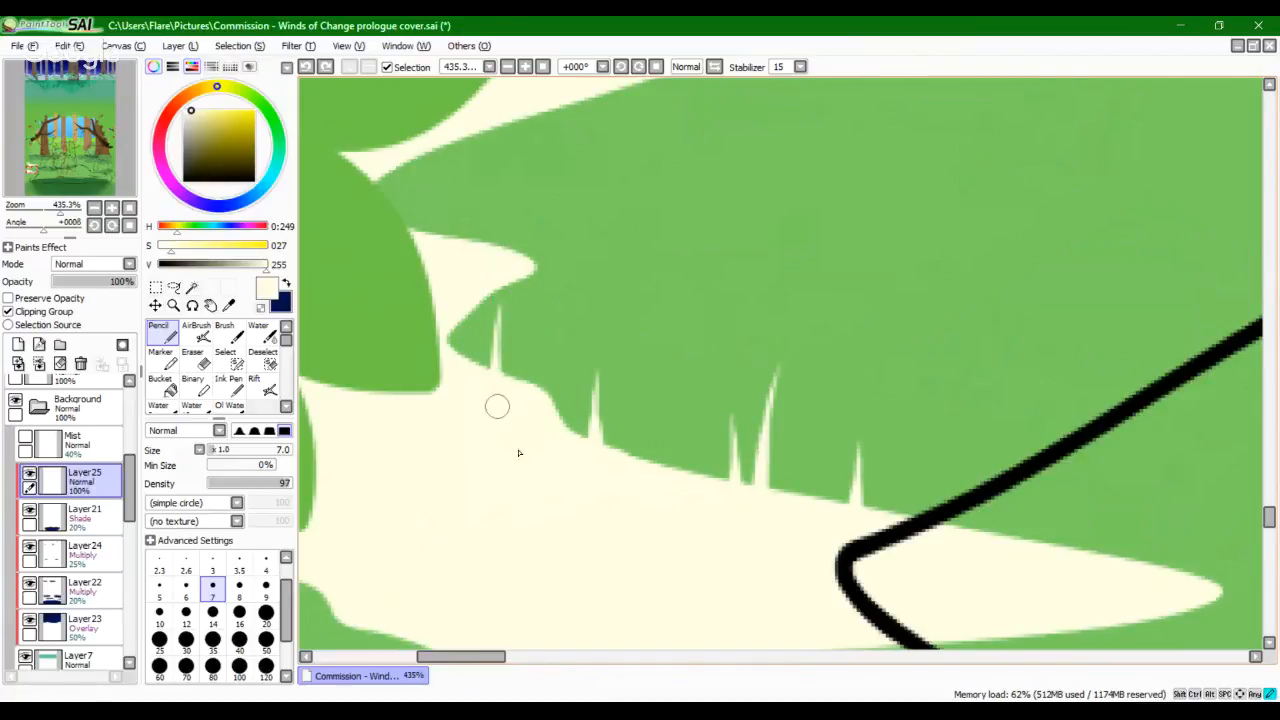
pyautogui.moveTo(517, 330); pyautogui.dragTo(523, 429)
pyautogui.moveTo(474, 336); pyautogui.dragTo(478, 373)
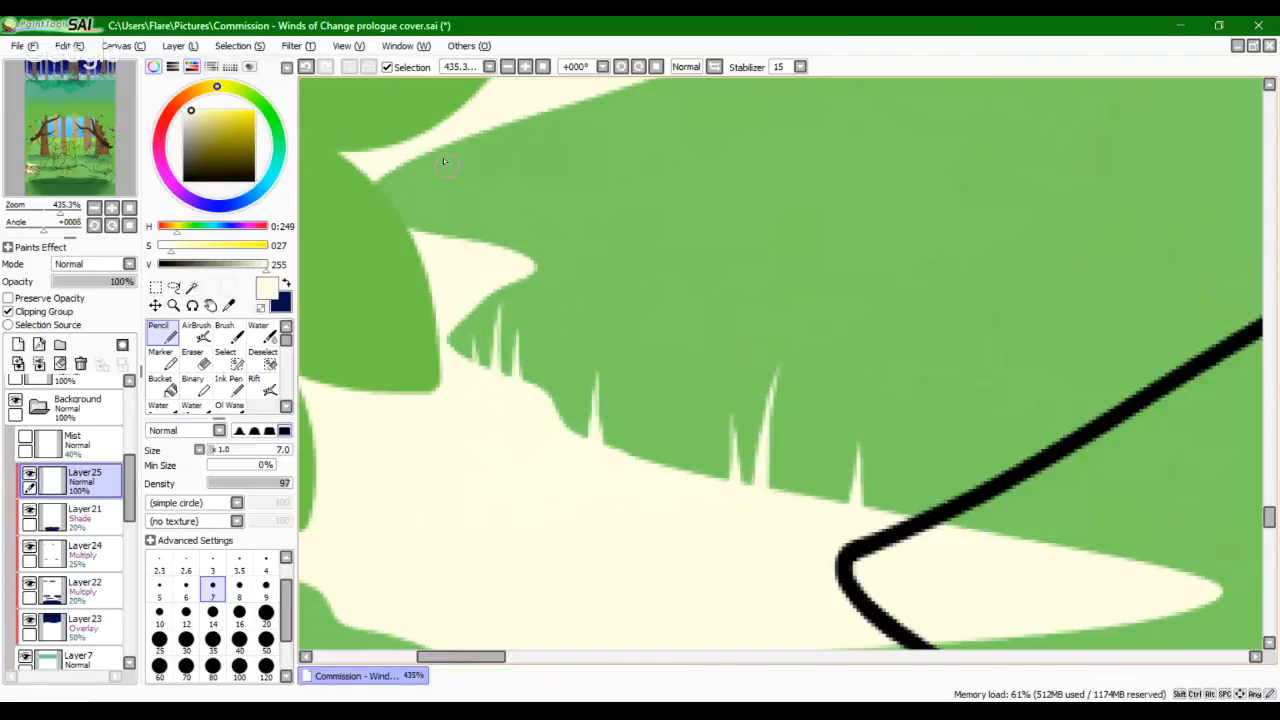
# Step: Draw grass blades of varied height along the top of the lower pale patch's small upper spur
pyautogui.moveTo(446, 160); pyautogui.dragTo(460, 242)
pyautogui.moveTo(477, 192); pyautogui.dragTo(466, 278)
pyautogui.hotkey('ctrl', 'z')
pyautogui.moveTo(406, 194); pyautogui.dragTo(417, 298)
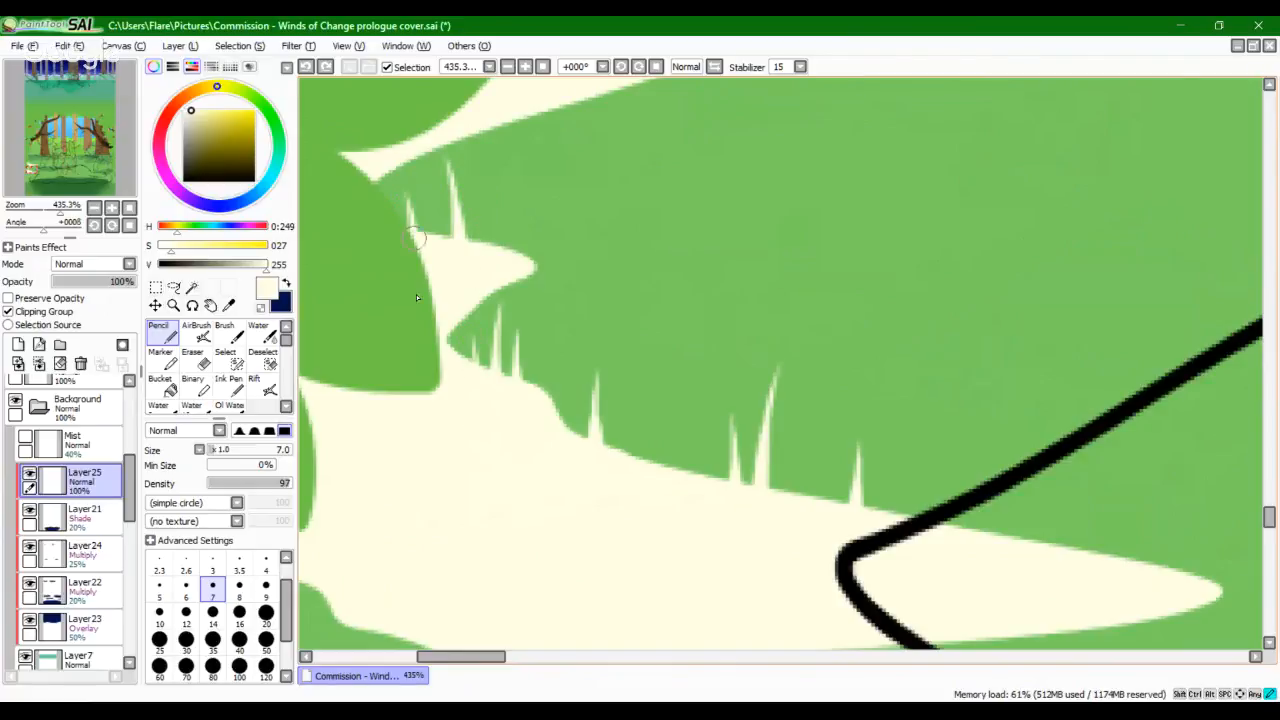
pyautogui.moveTo(500, 196)
pyautogui.mouseDown()
pyautogui.moveTo(496, 254)
pyautogui.moveTo(479, 262)
pyautogui.mouseUp()
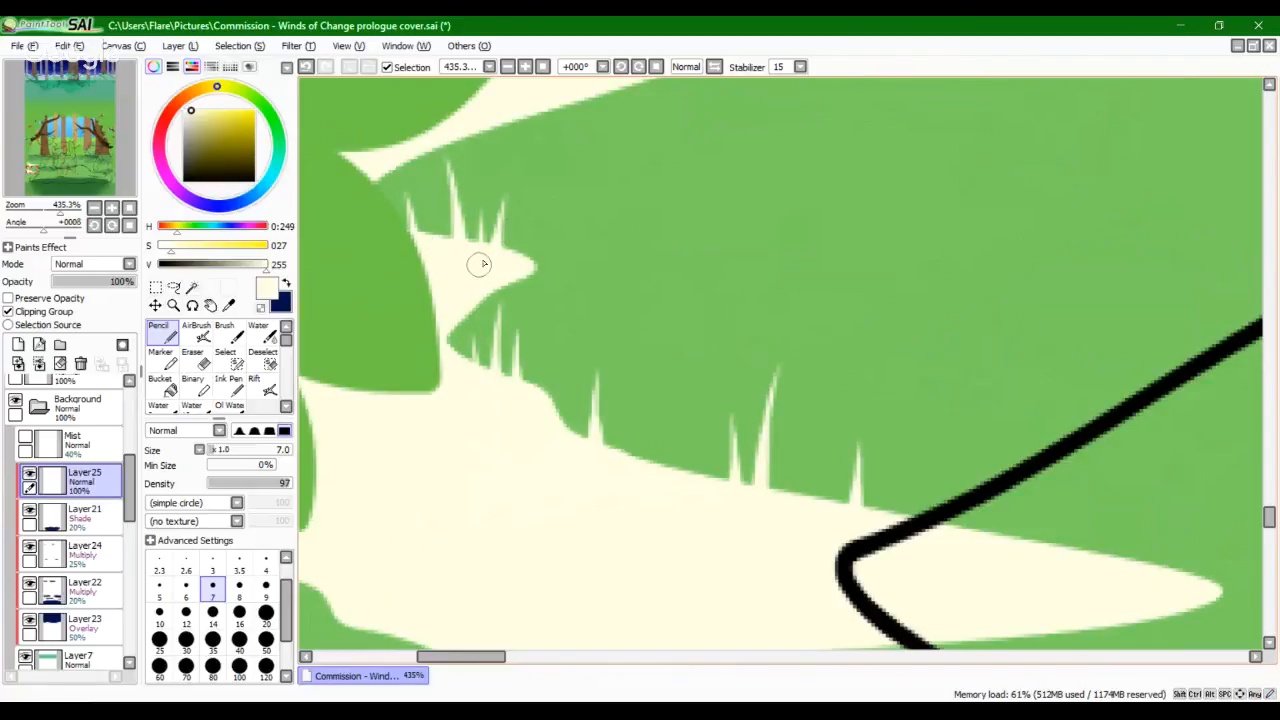
pyautogui.moveTo(774, 563); pyautogui.dragTo(823, 486)
pyautogui.hotkey('ctrl', 'z')
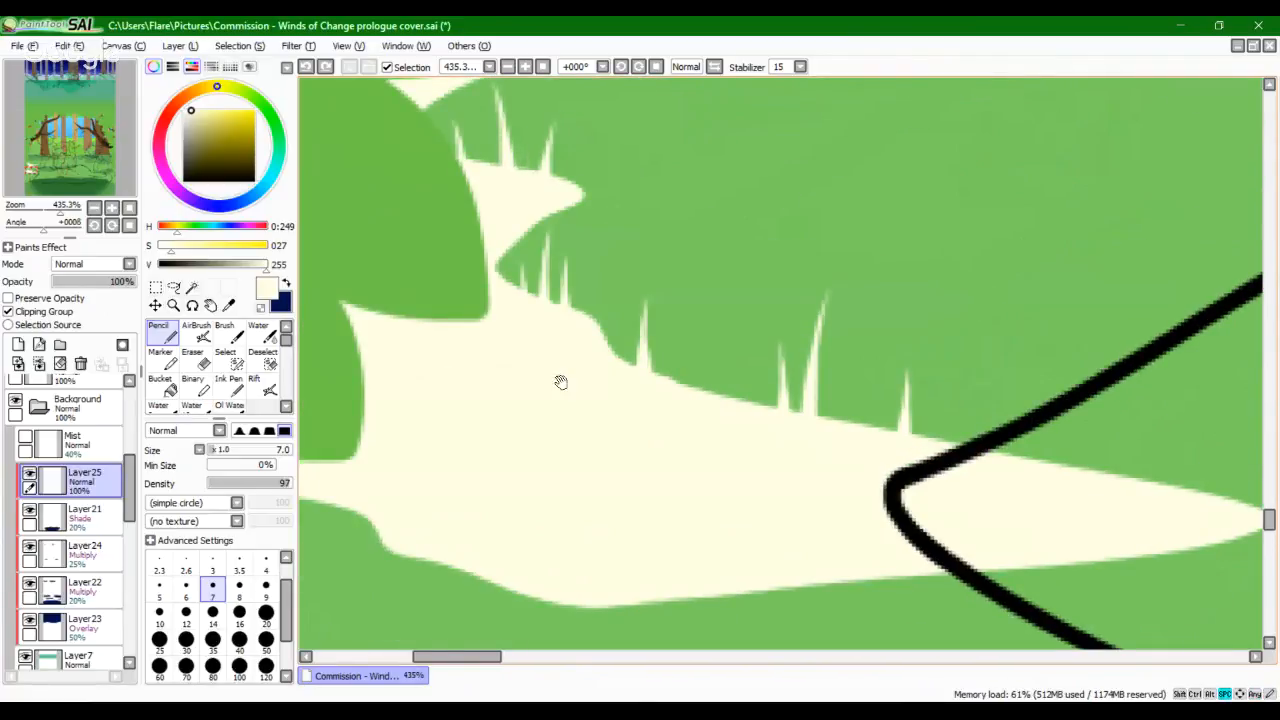
pyautogui.moveTo(560, 160); pyautogui.dragTo(568, 214)
pyautogui.hotkey('ctrl', 'z')
pyautogui.moveTo(566, 153)
pyautogui.mouseDown()
pyautogui.moveTo(559, 197)
pyautogui.moveTo(564, 186)
pyautogui.mouseUp()
pyautogui.hotkey('ctrl', 'z')
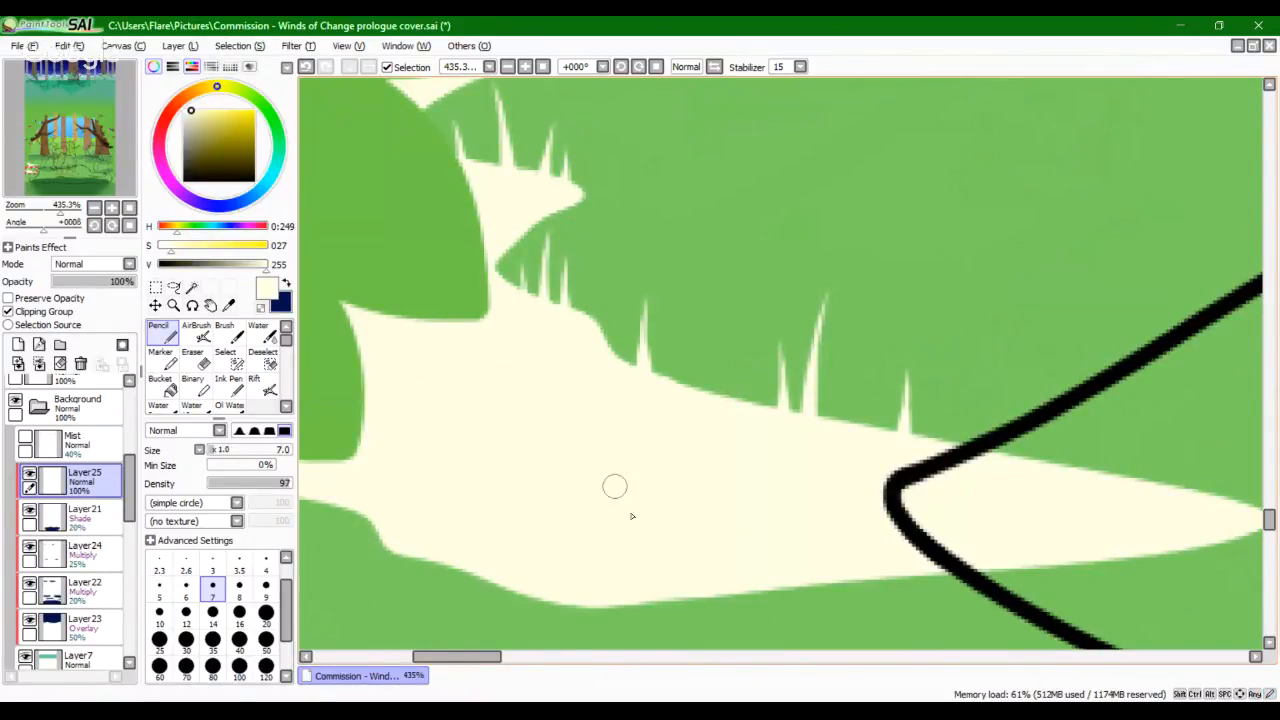
# Step: Erase grass-blade shapes into the lower pale patch's bottom edge with a size 7 eraser
pyautogui.moveTo(734, 551); pyautogui.dragTo(878, 377)
pyautogui.press('e')
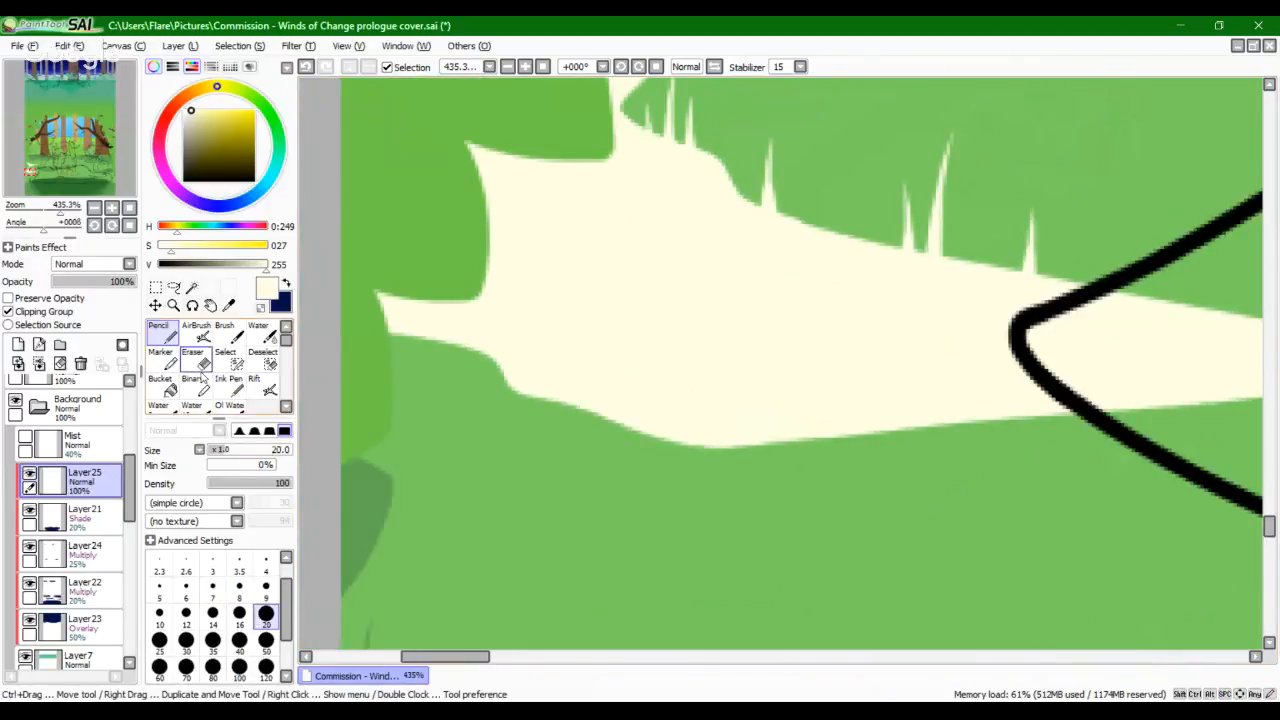
pyautogui.moveTo(671, 451)
pyautogui.mouseDown()
pyautogui.moveTo(651, 380)
pyautogui.moveTo(660, 325)
pyautogui.moveTo(620, 428)
pyautogui.mouseUp()
pyautogui.hotkey('ctrl', 'z')
pyautogui.click(212, 598)
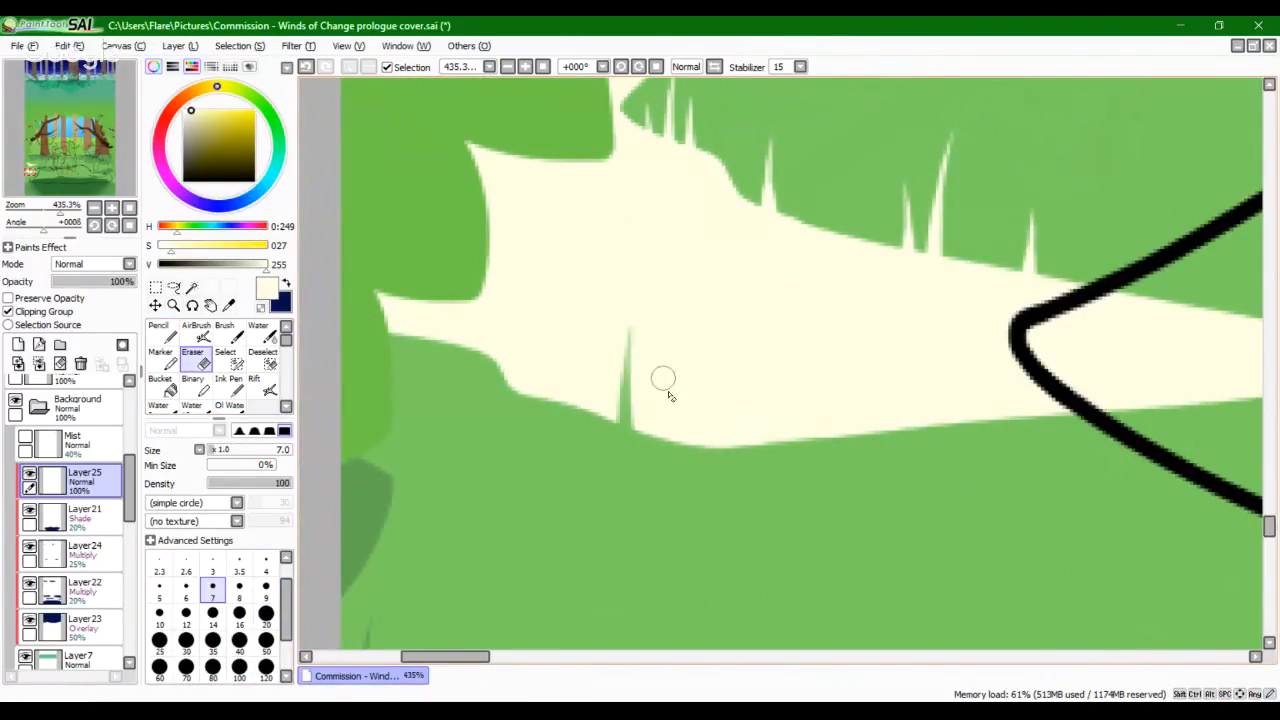
pyautogui.moveTo(663, 381); pyautogui.dragTo(652, 445)
pyautogui.hotkey('ctrl', 'z')
pyautogui.moveTo(663, 380); pyautogui.dragTo(650, 445)
pyautogui.hotkey('ctrl', 'z')
pyautogui.moveTo(662, 378); pyautogui.dragTo(654, 488)
pyautogui.moveTo(662, 408); pyautogui.dragTo(653, 485)
pyautogui.moveTo(888, 360); pyautogui.dragTo(880, 549)
pyautogui.hotkey('ctrl', 'z')
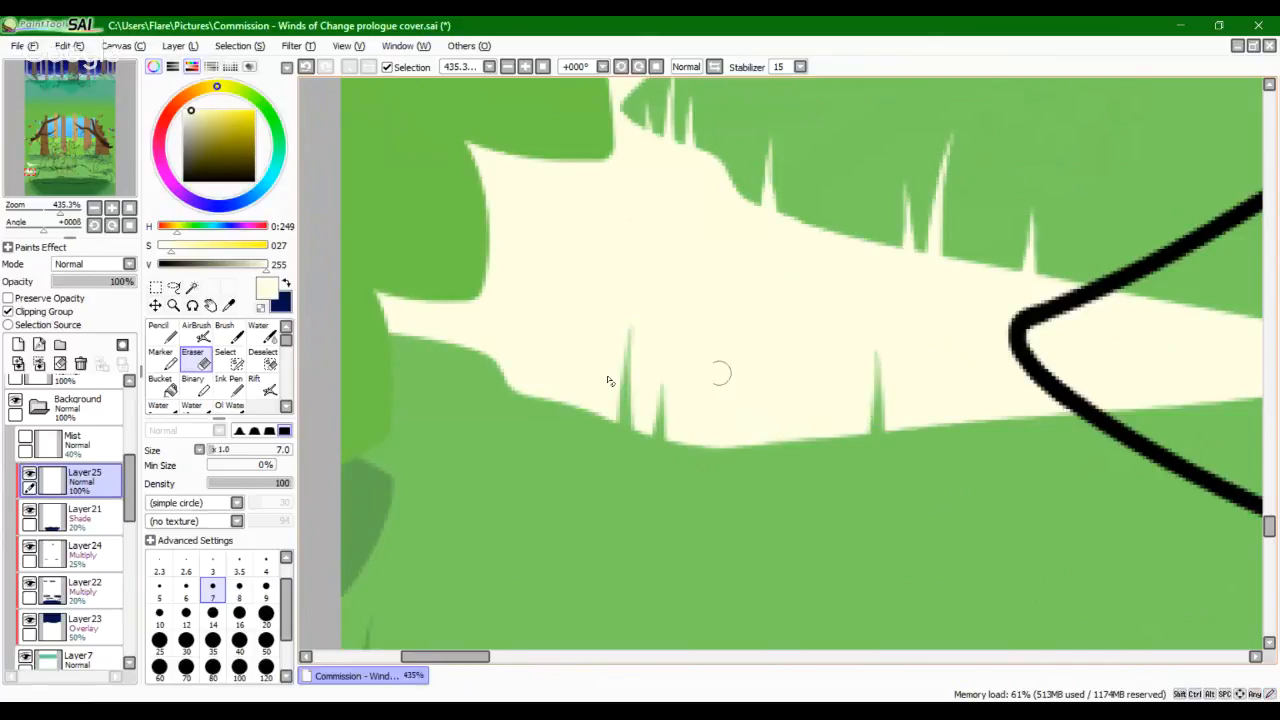
pyautogui.moveTo(482, 280); pyautogui.dragTo(493, 360)
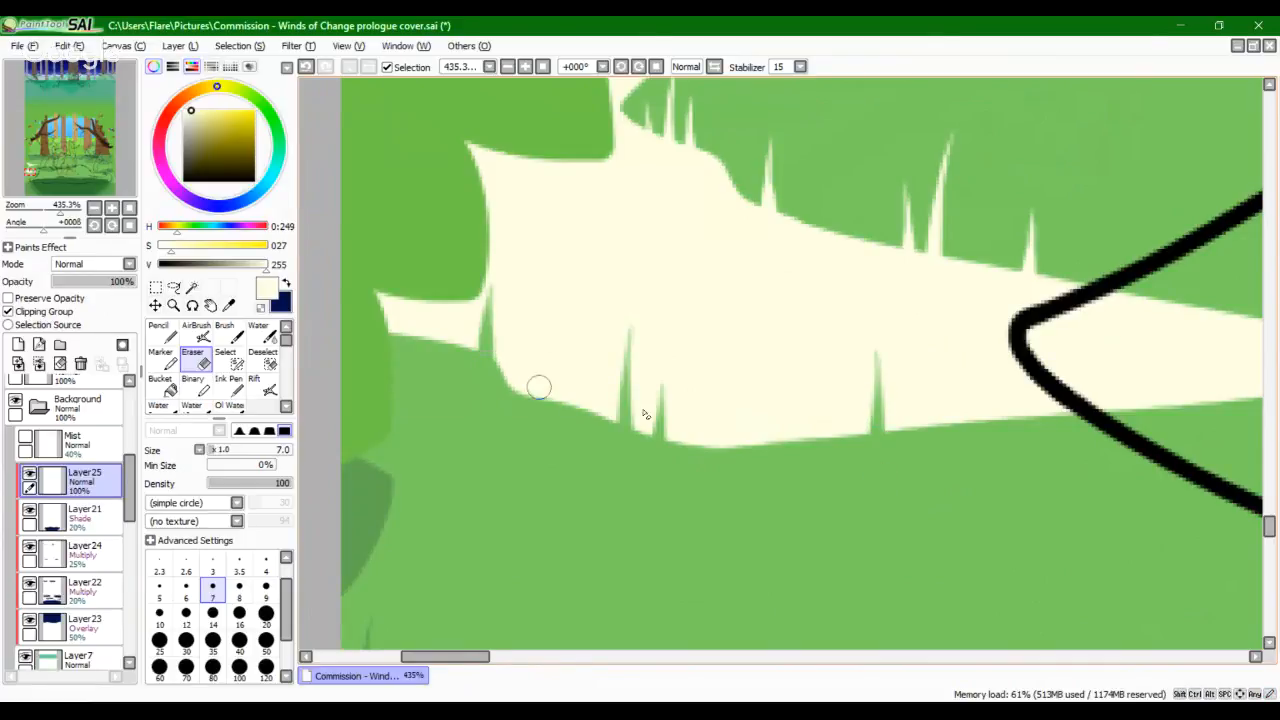
# Step: Erase another short grass blade into the lower pale patch's bottom edge near the tail tip outline
pyautogui.hscroll(3, 537, 380)
pyautogui.moveTo(778, 372); pyautogui.dragTo(777, 400)
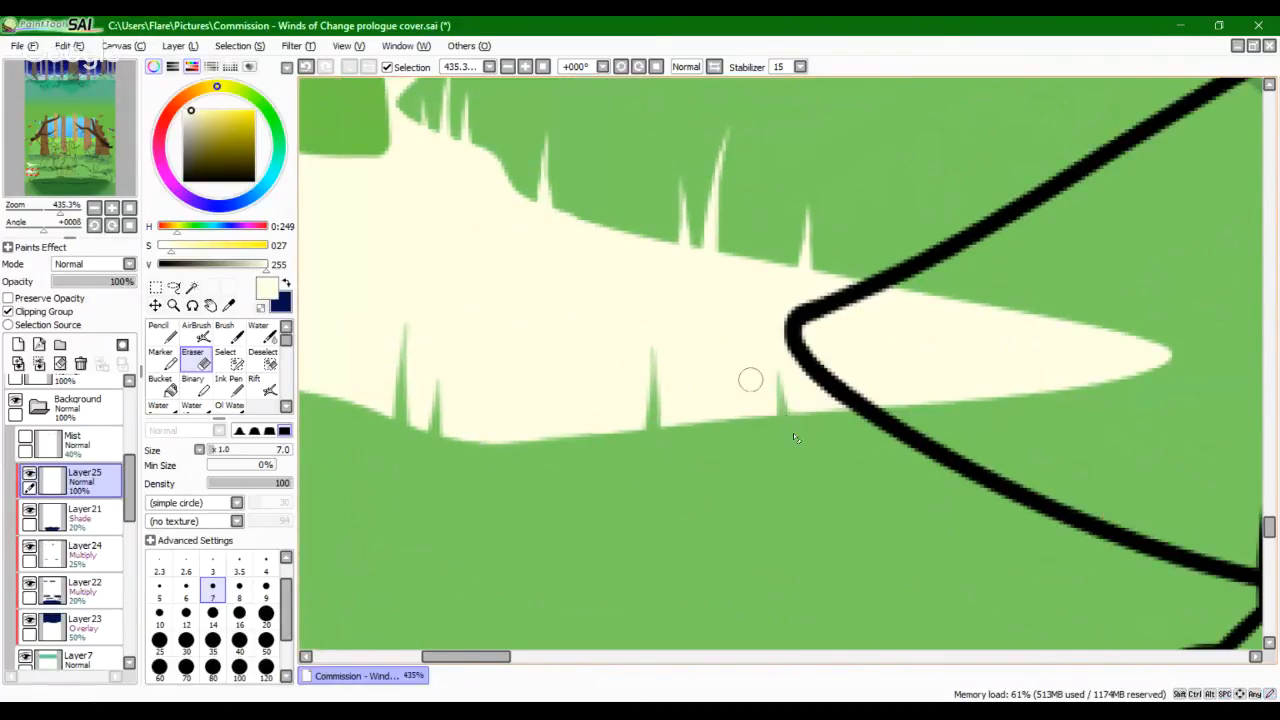
pyautogui.hotkey('ctrl', 'z')
pyautogui.moveTo(797, 471); pyautogui.dragTo(761, 371)
# Step: Erase grass-blade shapes of varied height into the upper pale patch's bottom edge
pyautogui.scroll(6, 751, 457)
pyautogui.moveTo(711, 440); pyautogui.dragTo(716, 322)
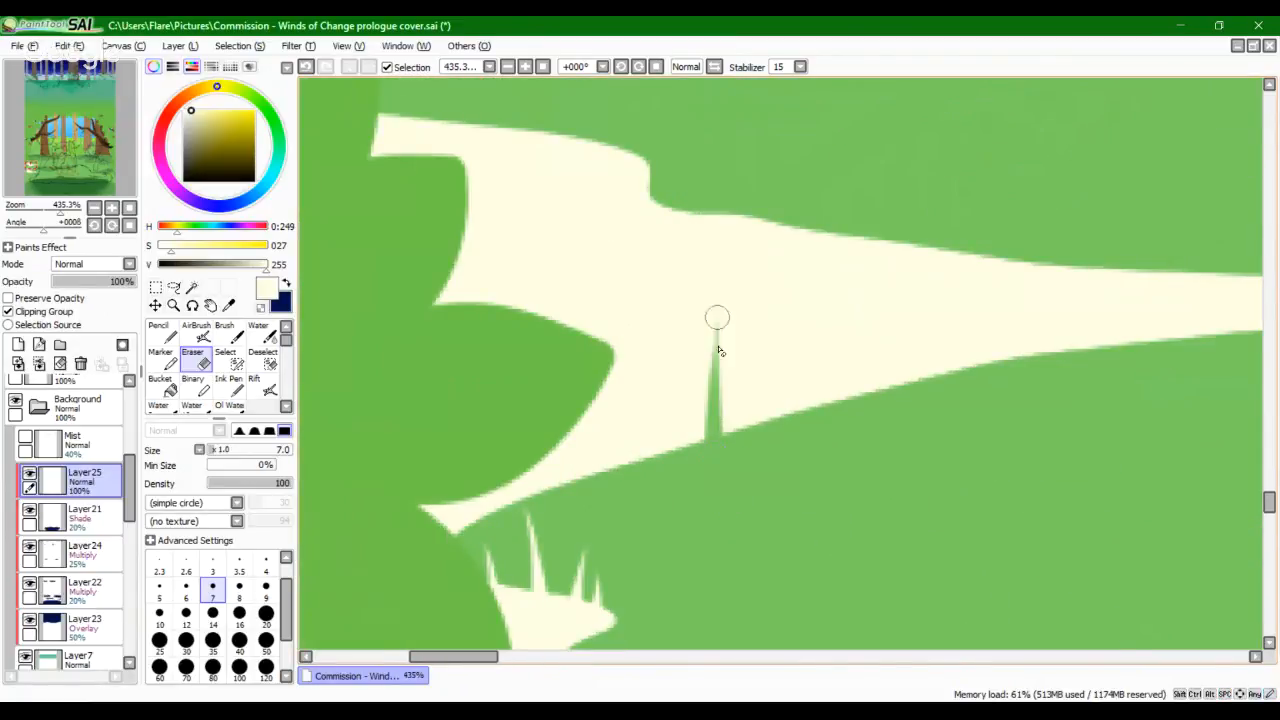
pyautogui.moveTo(672, 452); pyautogui.dragTo(668, 335)
pyautogui.hotkey('ctrl', 'z')
pyautogui.moveTo(670, 440); pyautogui.dragTo(664, 395)
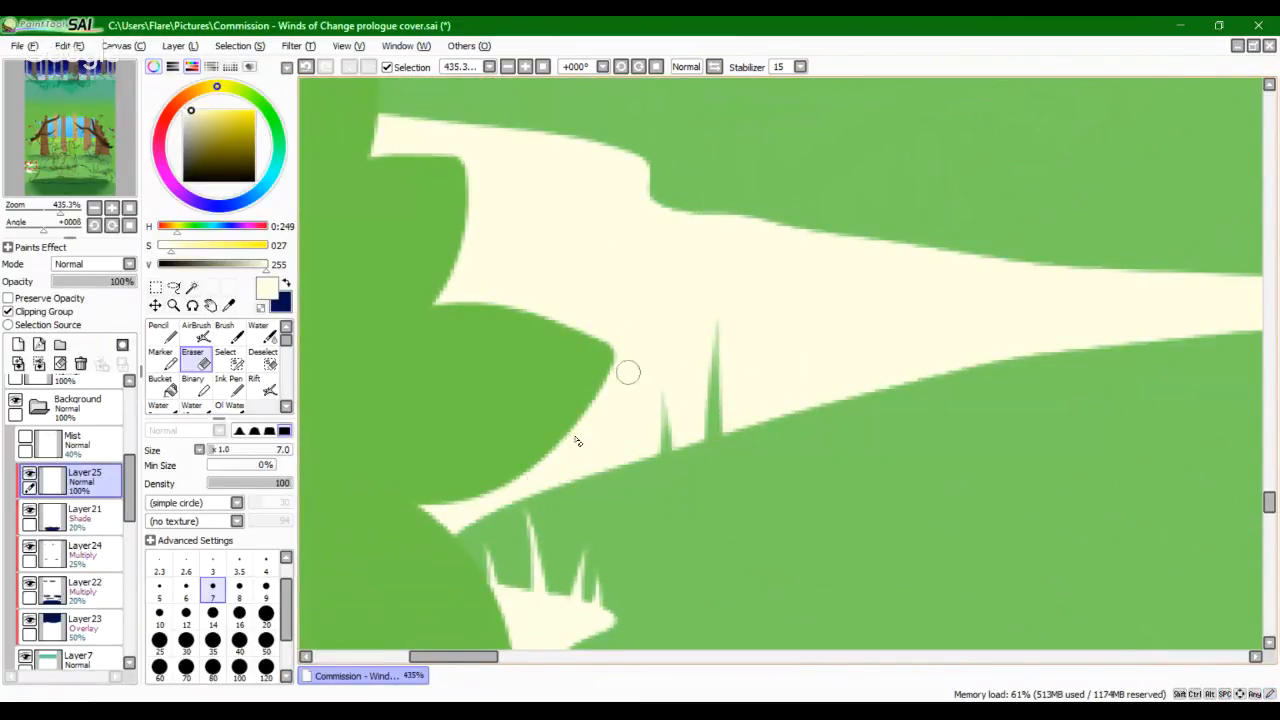
pyautogui.moveTo(896, 388); pyautogui.dragTo(891, 315)
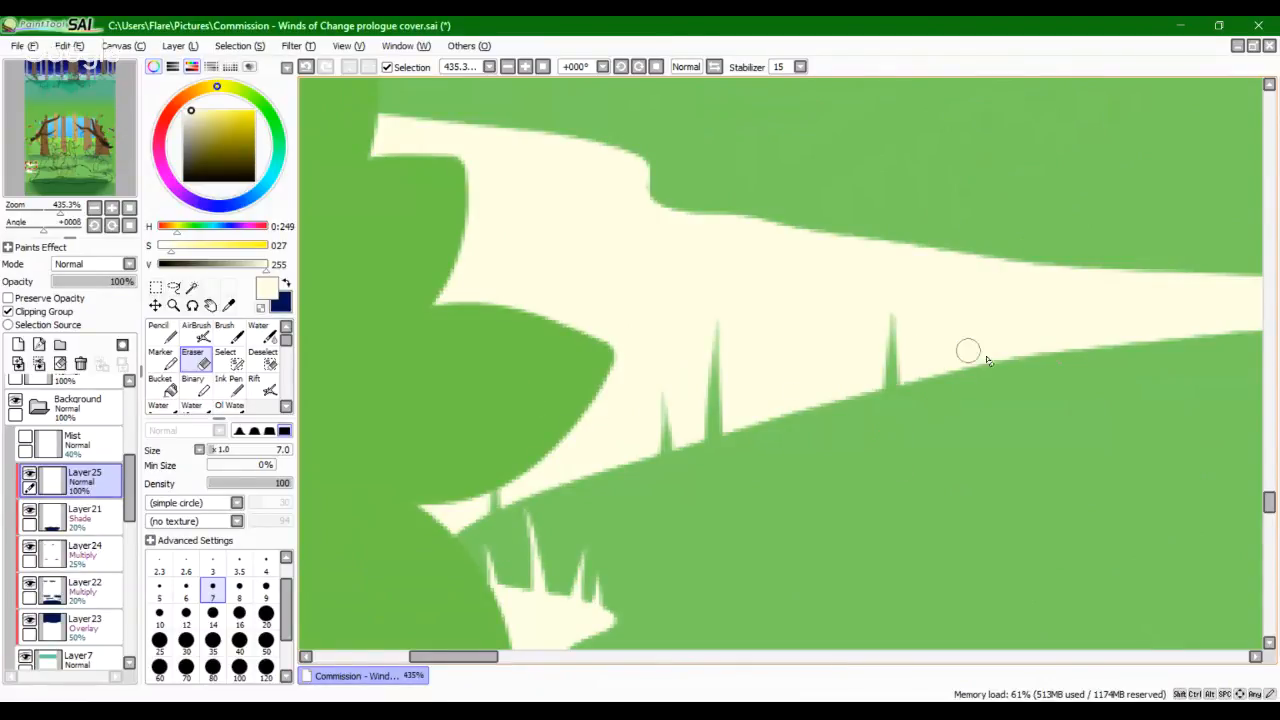
pyautogui.moveTo(1115, 355); pyautogui.dragTo(1111, 300)
pyautogui.moveTo(1117, 386)
pyautogui.mouseDown()
pyautogui.moveTo(740, 486)
pyautogui.moveTo(1052, 550)
pyautogui.mouseUp()
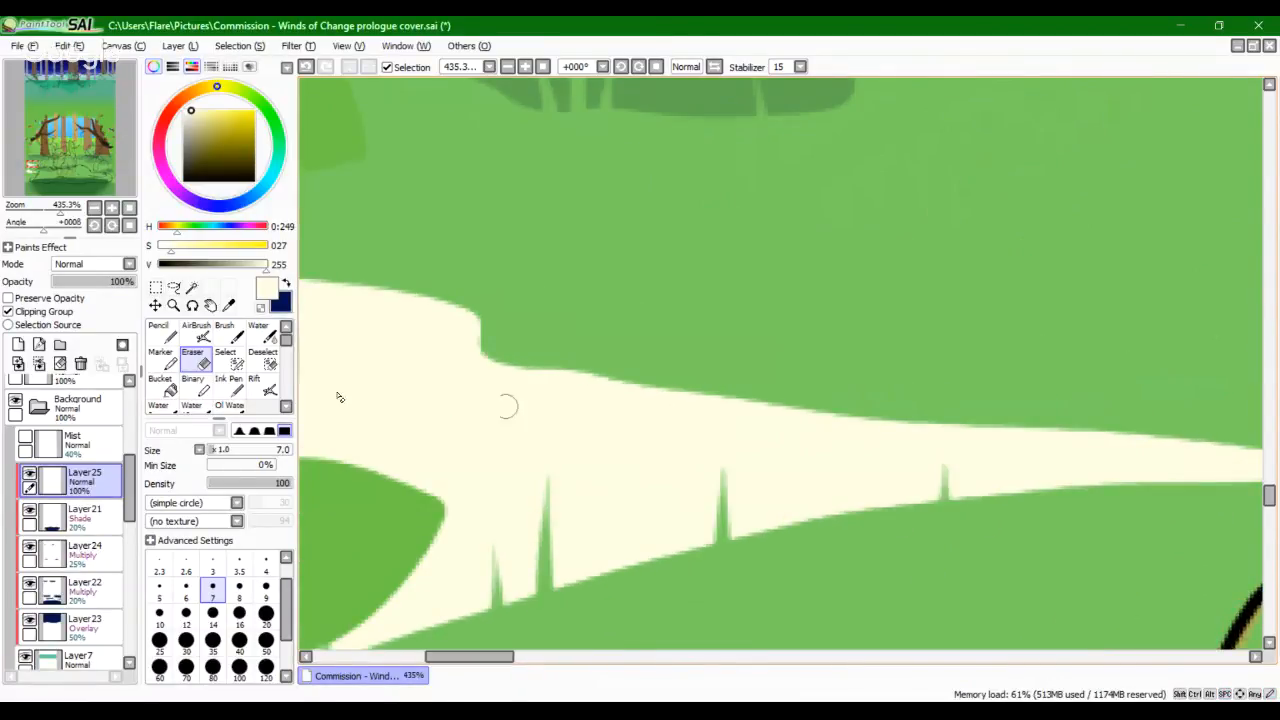
# Step: Draw grass blades with the pencil along the upper edge of the upper pale patch's tapering right part
pyautogui.click(162, 333)
pyautogui.moveTo(906, 460); pyautogui.dragTo(630, 308)
pyautogui.moveTo(812, 300); pyautogui.dragTo(814, 218)
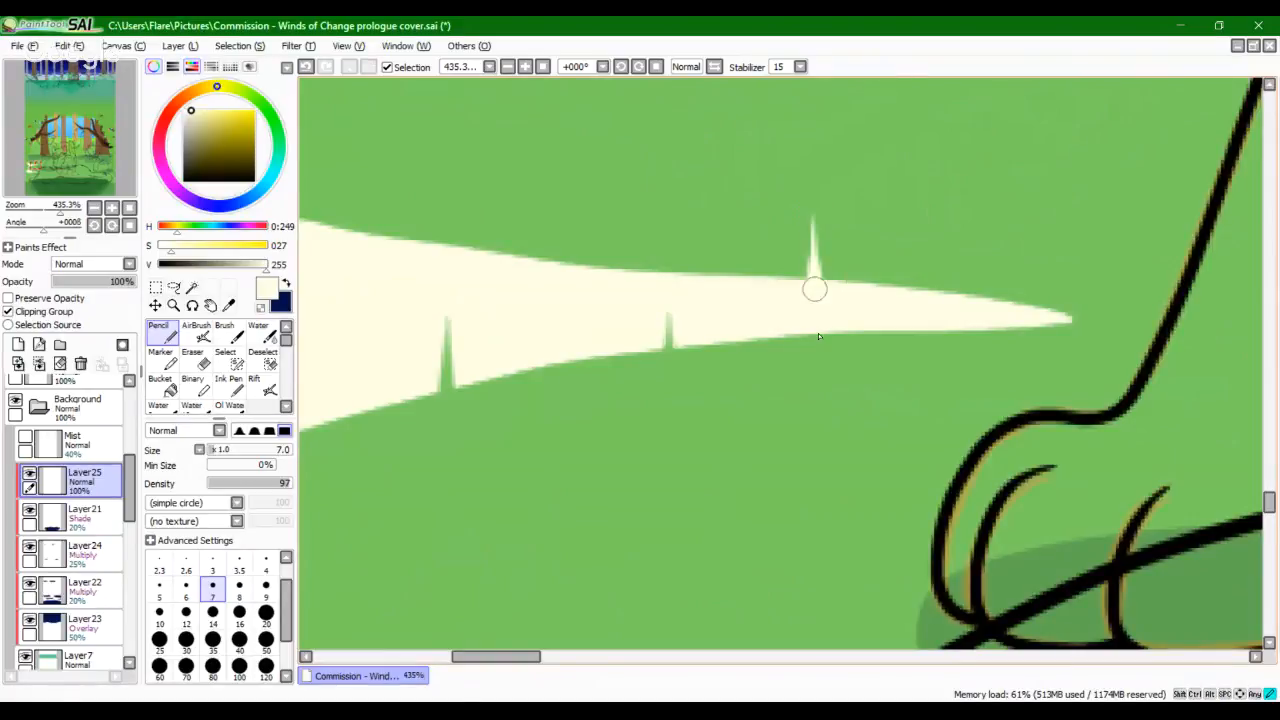
pyautogui.hotkey('ctrl', 'z')
pyautogui.moveTo(814, 302)
pyautogui.mouseDown()
pyautogui.moveTo(816, 196)
pyautogui.moveTo(814, 288)
pyautogui.mouseUp()
pyautogui.hotkey('ctrl', 'z')
pyautogui.moveTo(836, 245); pyautogui.dragTo(834, 290)
pyautogui.moveTo(692, 214); pyautogui.dragTo(692, 276)
# Step: Draw clusters of grass blades along the upper edge of the upper pale patch's wide left part
pyautogui.moveTo(467, 243)
pyautogui.mouseDown()
pyautogui.moveTo(746, 337)
pyautogui.moveTo(921, 419)
pyautogui.mouseUp()
pyautogui.moveTo(742, 314); pyautogui.dragTo(750, 408)
pyautogui.moveTo(766, 362); pyautogui.dragTo(768, 418)
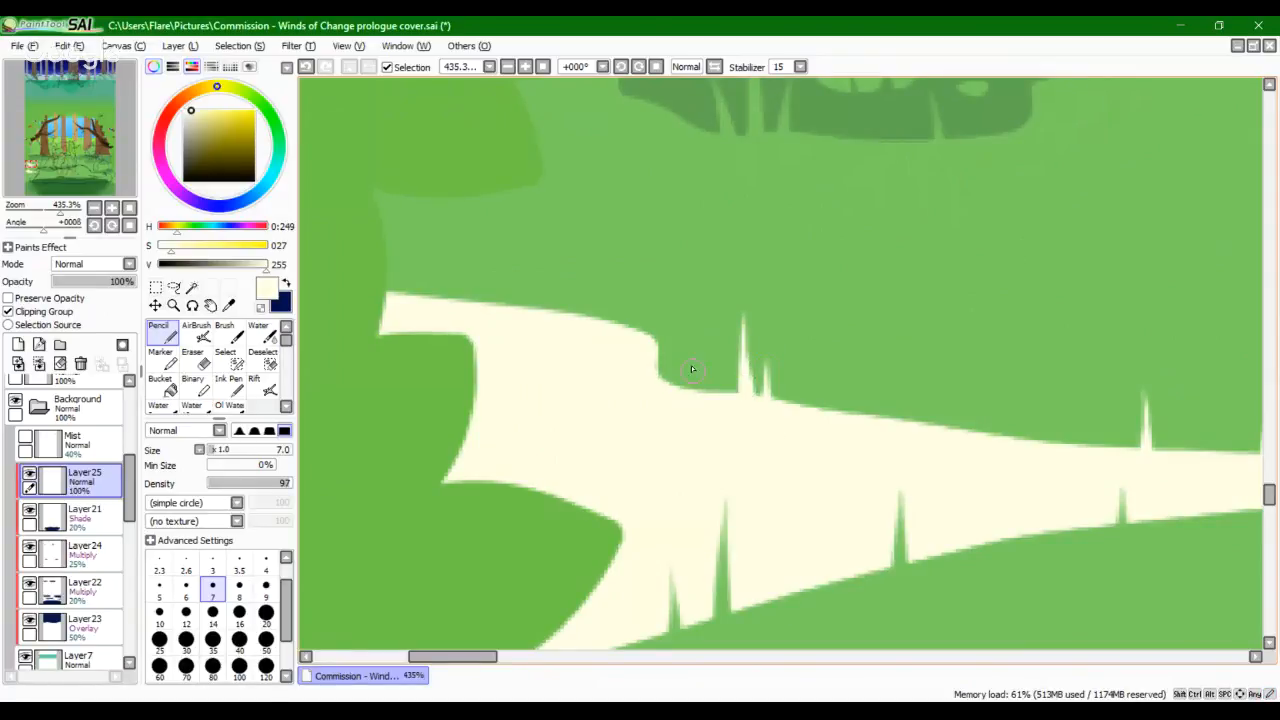
pyautogui.moveTo(704, 350); pyautogui.dragTo(702, 392)
pyautogui.moveTo(507, 238)
pyautogui.mouseDown()
pyautogui.moveTo(504, 337)
pyautogui.moveTo(529, 286)
pyautogui.moveTo(523, 318)
pyautogui.mouseUp()
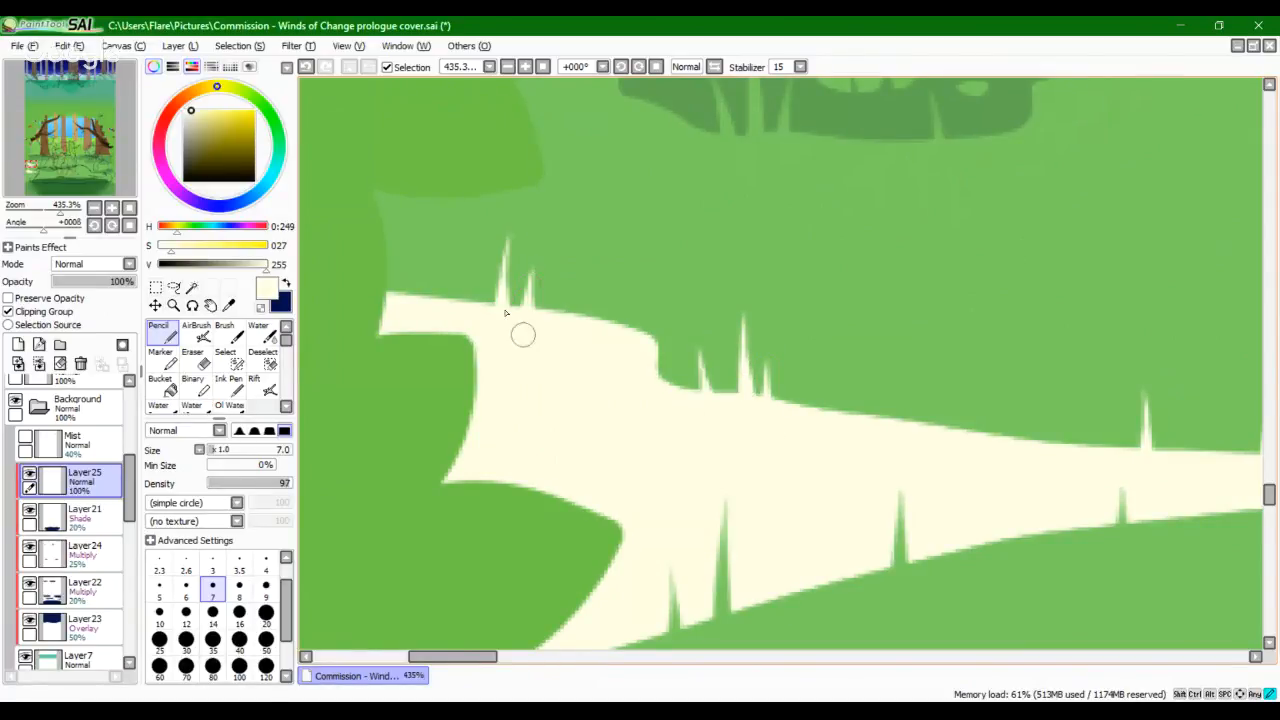
pyautogui.moveTo(406, 258); pyautogui.dragTo(408, 318)
pyautogui.moveTo(49, 216); pyautogui.dragTo(39, 211)
pyautogui.moveTo(67, 167); pyautogui.dragTo(92, 172)
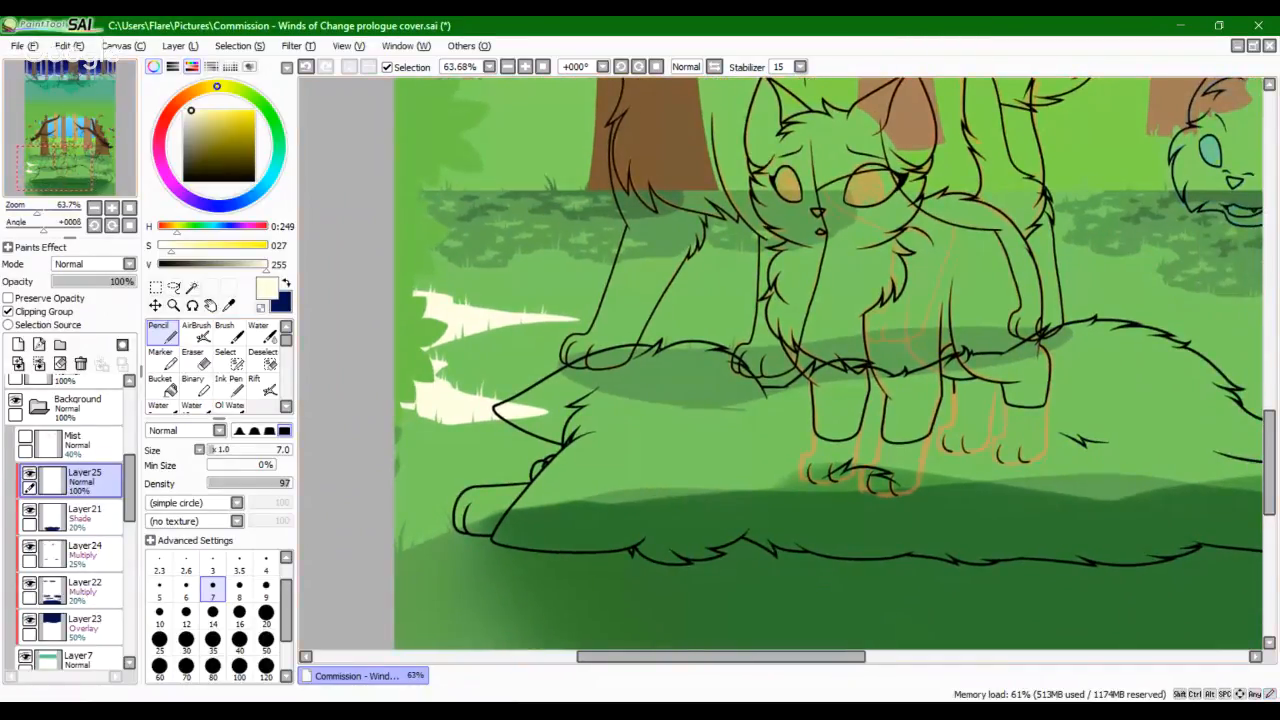
pyautogui.rightClick(350, 712)
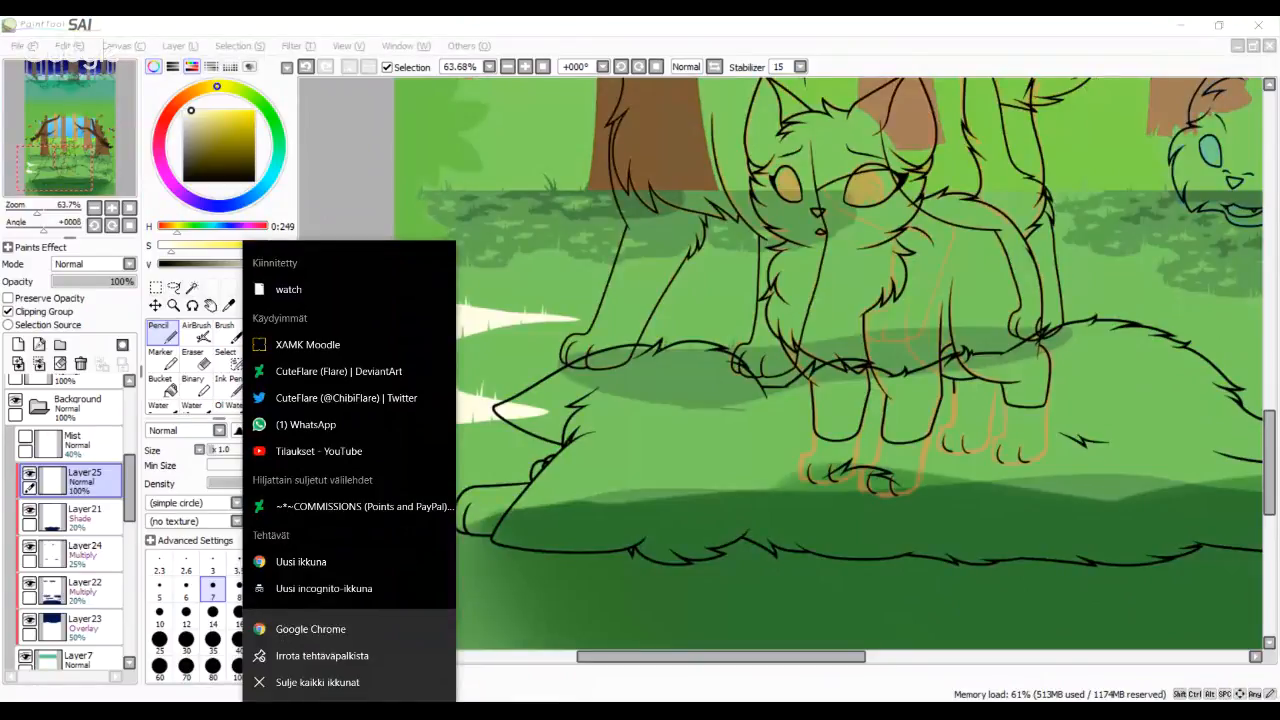
pyautogui.click(549, 694)
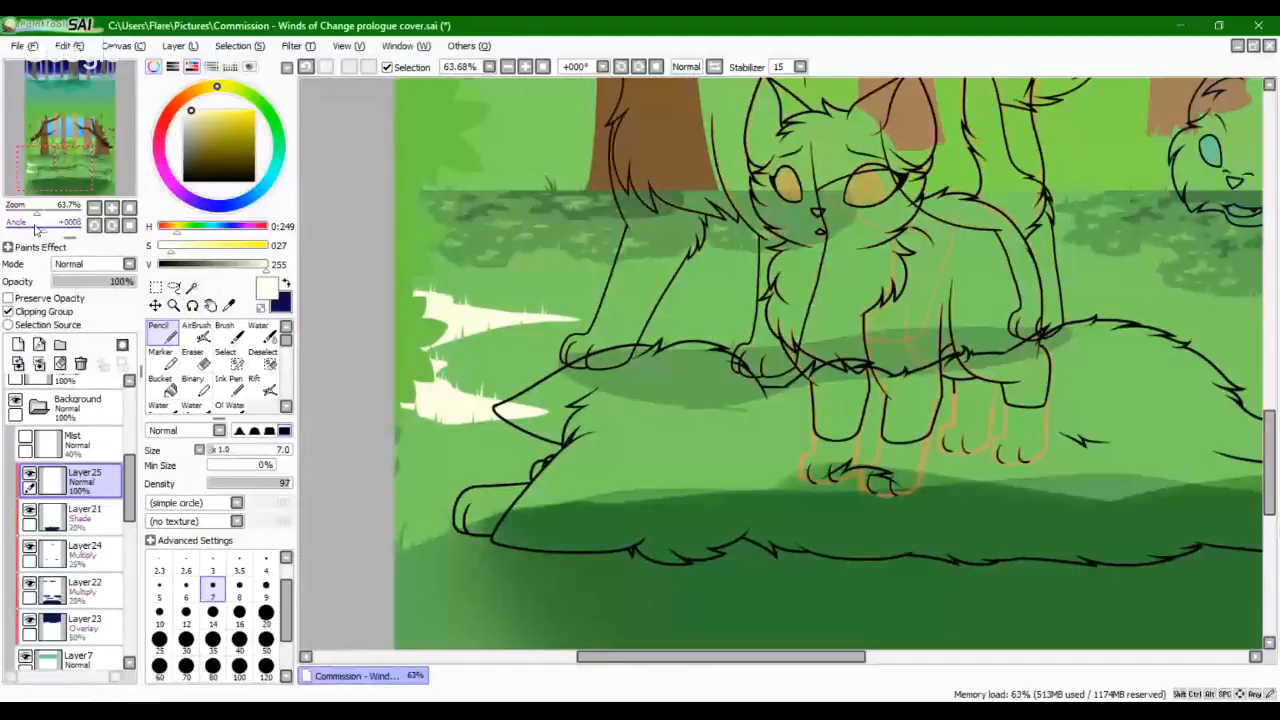
# Step: Outline a long, wavy light patch with the pencil behind the central cat's legs and fill it with pale yellow
pyautogui.click(25, 225)
pyautogui.moveTo(62, 187); pyautogui.dragTo(83, 178)
pyautogui.moveTo(25, 212); pyautogui.dragTo(59, 181)
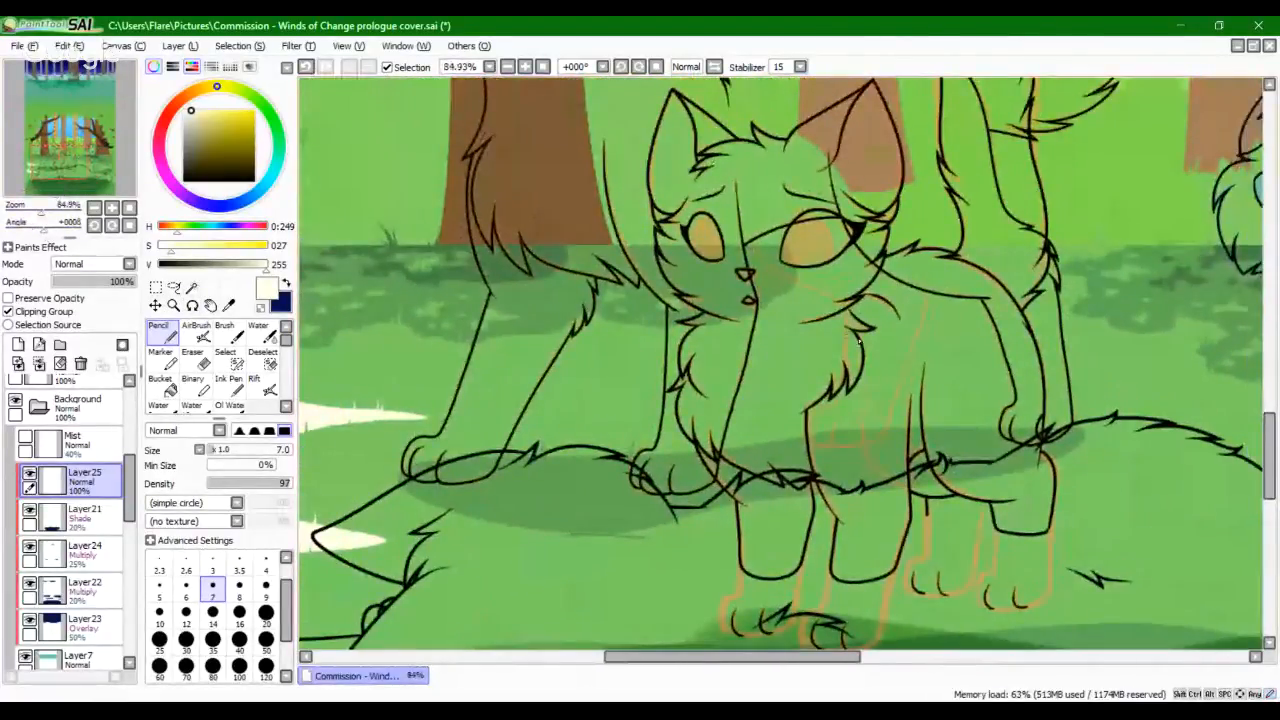
pyautogui.moveTo(844, 332)
pyautogui.mouseDown()
pyautogui.moveTo(734, 382)
pyautogui.moveTo(558, 398)
pyautogui.moveTo(591, 412)
pyautogui.moveTo(627, 387)
pyautogui.moveTo(537, 397)
pyautogui.mouseUp()
pyautogui.hotkey('ctrl', 'z')
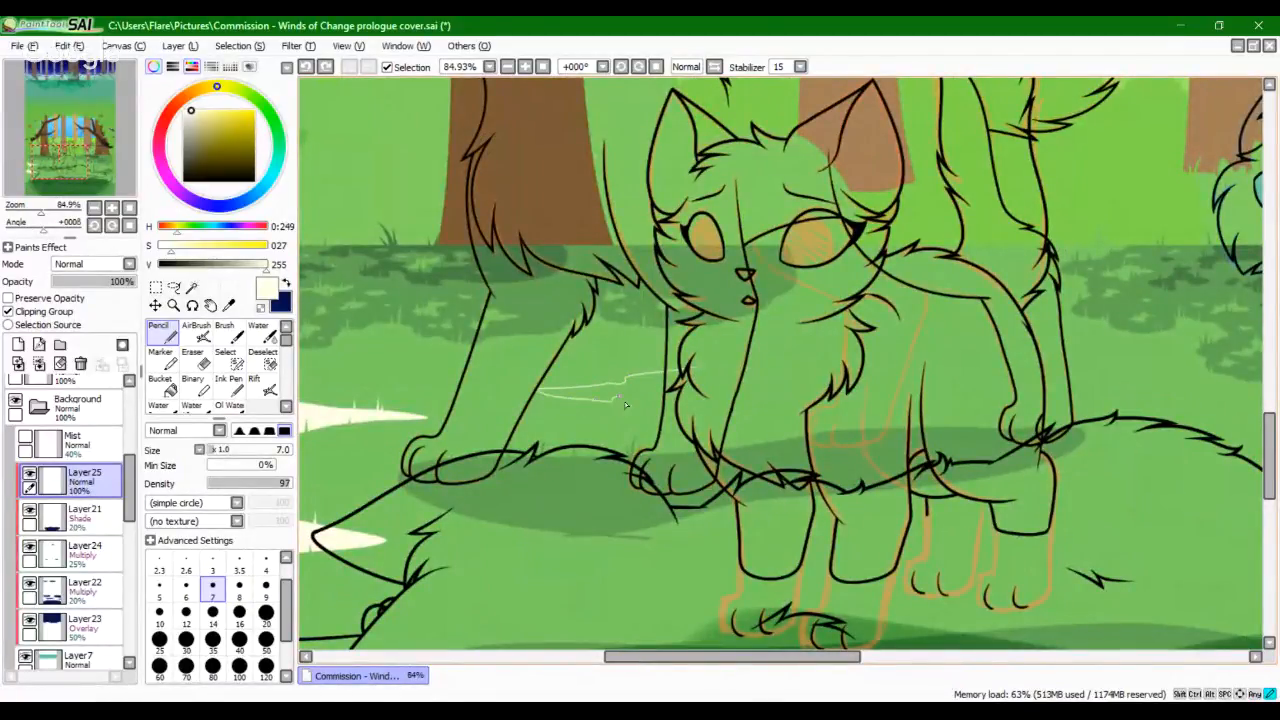
pyautogui.moveTo(625, 396)
pyautogui.mouseDown()
pyautogui.moveTo(967, 379)
pyautogui.moveTo(1064, 403)
pyautogui.moveTo(1139, 403)
pyautogui.moveTo(992, 345)
pyautogui.moveTo(924, 336)
pyautogui.moveTo(692, 370)
pyautogui.mouseUp()
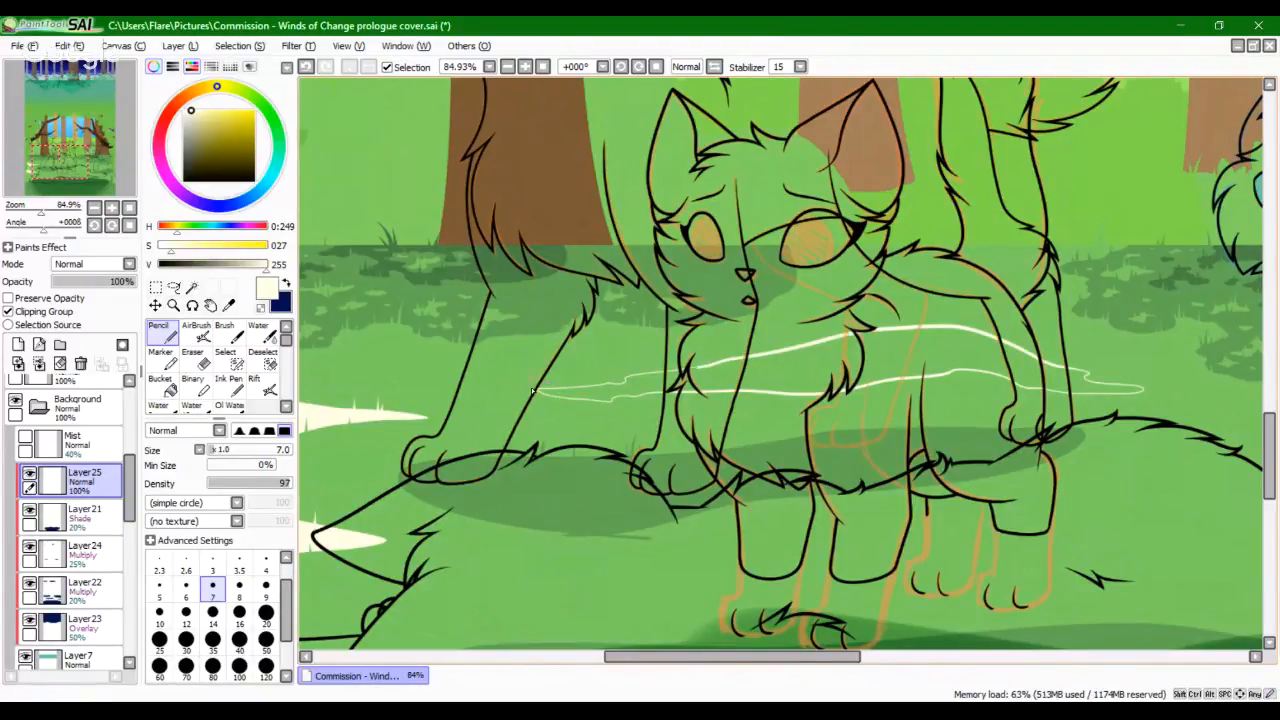
pyautogui.click(168, 388)
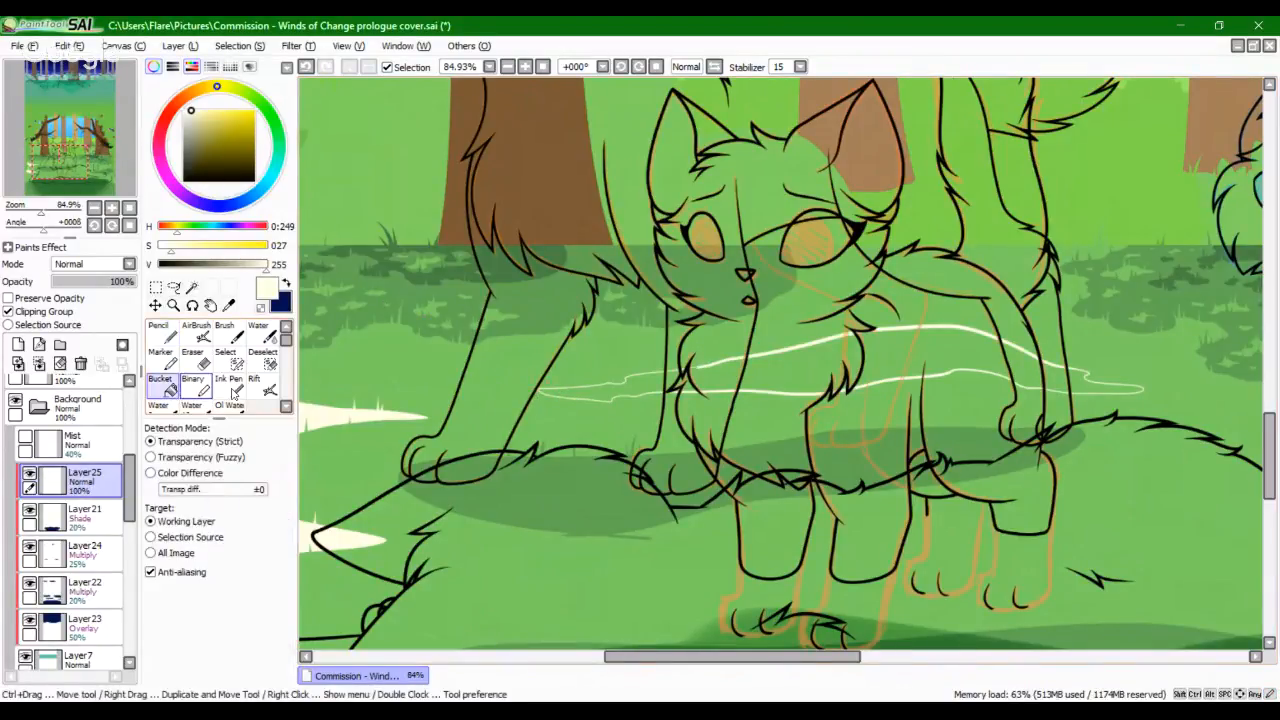
pyautogui.click(623, 390)
# Step: Draw grass blades of varied height with the pencil along the upper edge of the central light patch's left part
pyautogui.moveTo(41, 213); pyautogui.dragTo(60, 215)
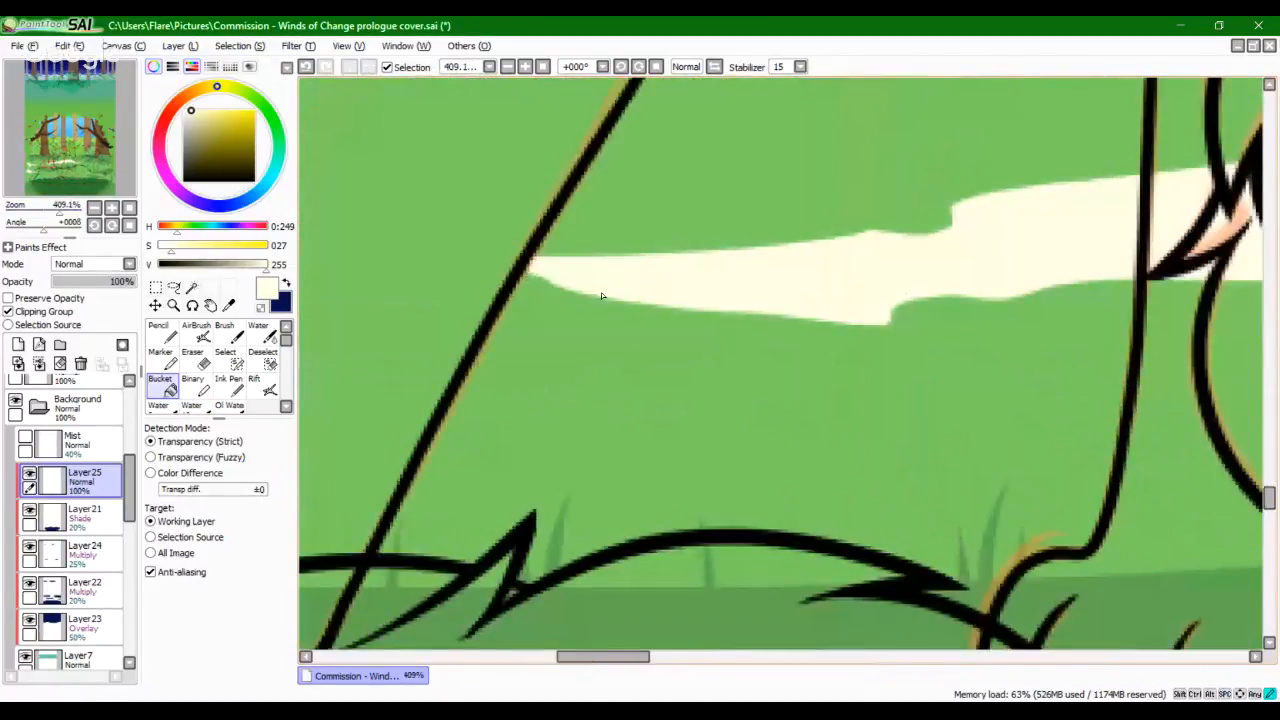
pyautogui.click(160, 332)
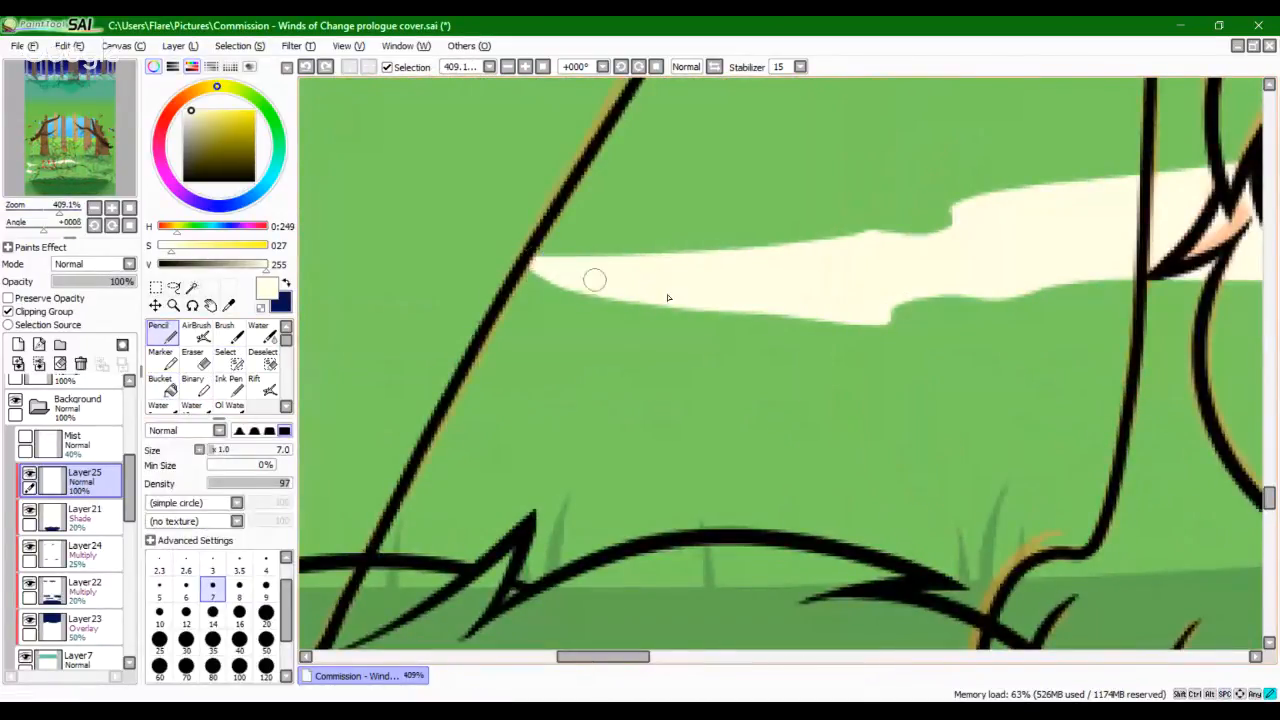
pyautogui.moveTo(749, 294); pyautogui.dragTo(638, 393)
pyautogui.moveTo(649, 217); pyautogui.dragTo(640, 354)
pyautogui.hotkey('ctrl', 'z')
pyautogui.moveTo(652, 255); pyautogui.dragTo(632, 350)
pyautogui.moveTo(610, 294); pyautogui.dragTo(628, 352)
pyautogui.moveTo(900, 186); pyautogui.dragTo(920, 288)
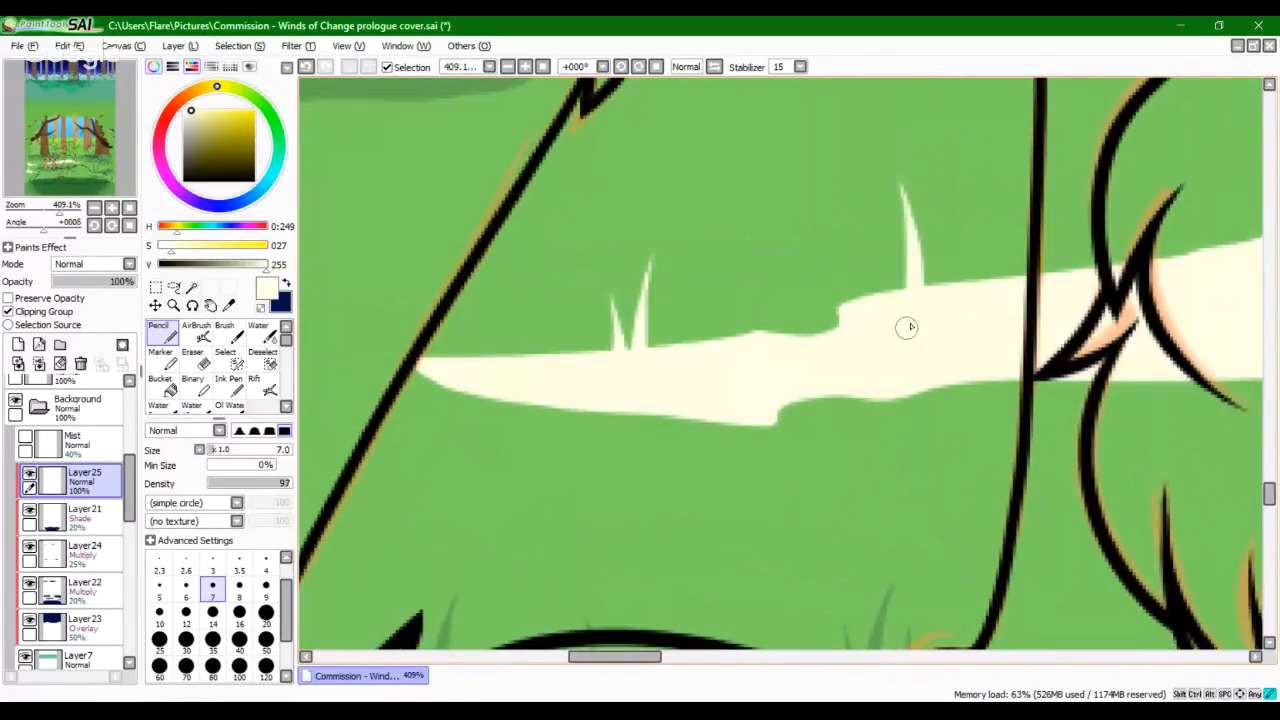
pyautogui.moveTo(967, 238); pyautogui.dragTo(950, 286)
pyautogui.moveTo(764, 283); pyautogui.dragTo(778, 338)
pyautogui.moveTo(469, 316); pyautogui.dragTo(474, 360)
# Step: Erase grass-blade shapes into the bottom edge of the central light patch's left part
pyautogui.moveTo(1024, 425)
pyautogui.mouseDown()
pyautogui.moveTo(589, 501)
pyautogui.moveTo(894, 363)
pyautogui.moveTo(959, 356)
pyautogui.mouseUp()
pyautogui.click(225, 357)
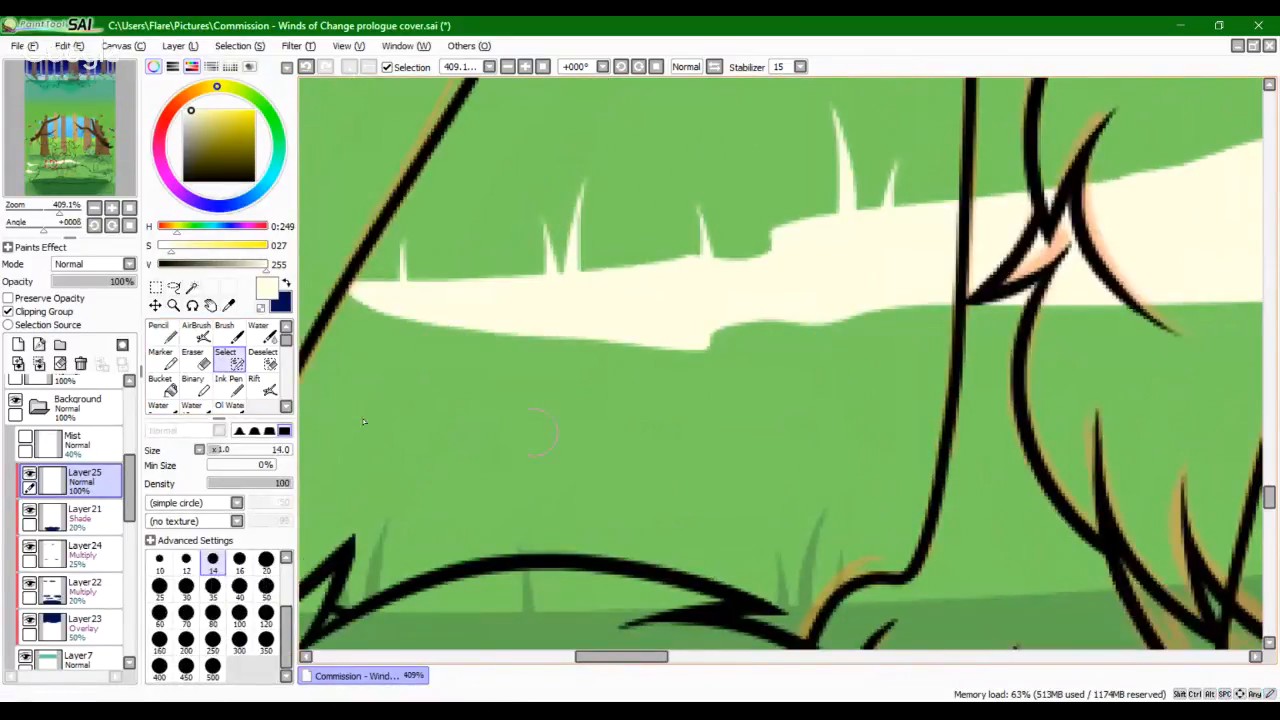
pyautogui.press('e')
pyautogui.moveTo(640, 350); pyautogui.dragTo(660, 272)
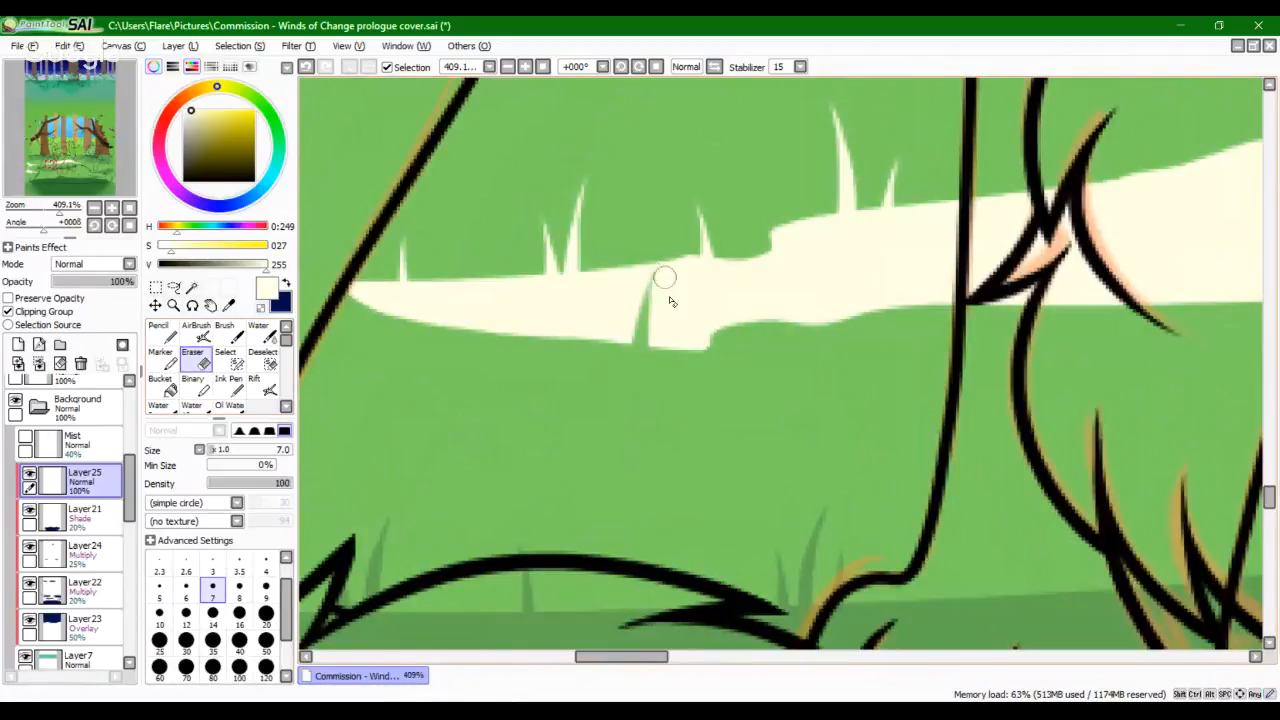
pyautogui.moveTo(684, 350); pyautogui.dragTo(680, 312)
pyautogui.moveTo(481, 332); pyautogui.dragTo(478, 278)
pyautogui.moveTo(890, 310); pyautogui.dragTo(905, 240)
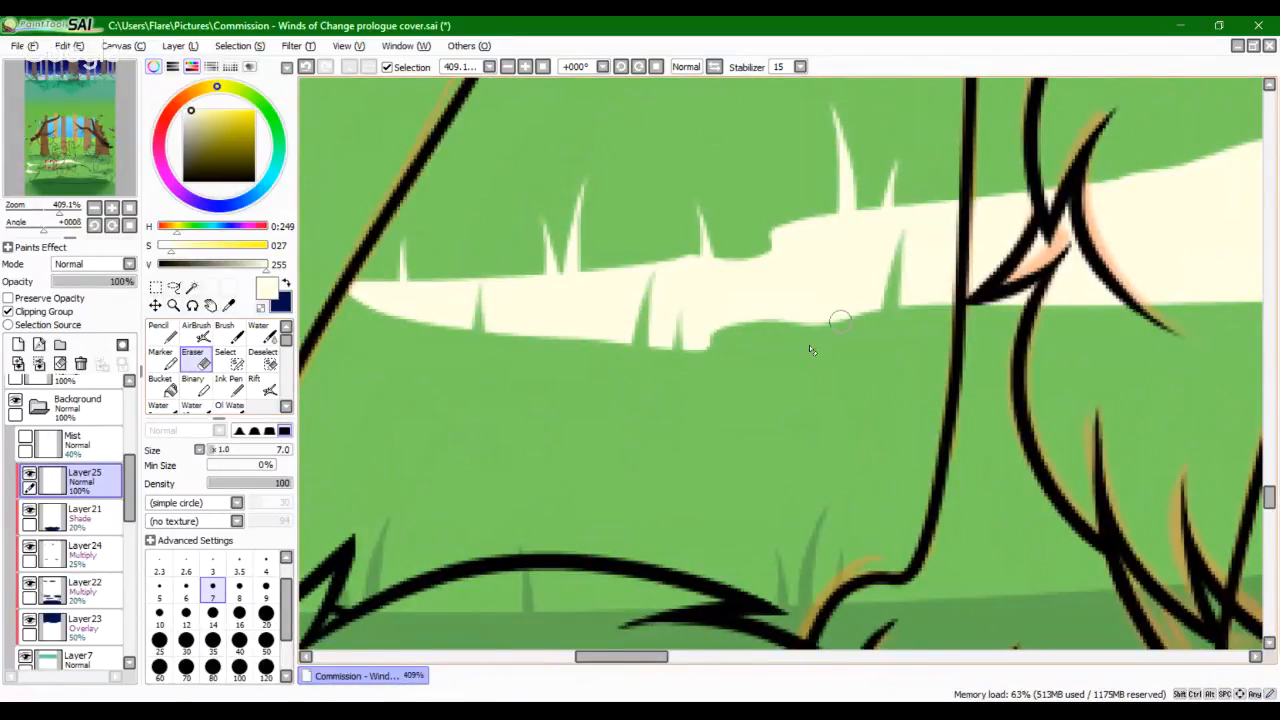
# Step: Erase three grass-blade shapes into the bottom edge of the central light patch's right end
pyautogui.press('space')
pyautogui.moveTo(1016, 410); pyautogui.dragTo(657, 434)
pyautogui.moveTo(1215, 550); pyautogui.dragTo(869, 423)
pyautogui.moveTo(1225, 300)
pyautogui.mouseDown()
pyautogui.moveTo(857, 440)
pyautogui.moveTo(638, 428)
pyautogui.mouseUp()
pyautogui.moveTo(840, 412); pyautogui.dragTo(788, 397)
pyautogui.moveTo(1170, 485)
pyautogui.mouseDown()
pyautogui.moveTo(800, 443)
pyautogui.moveTo(756, 422)
pyautogui.mouseUp()
pyautogui.moveTo(660, 362); pyautogui.dragTo(657, 285)
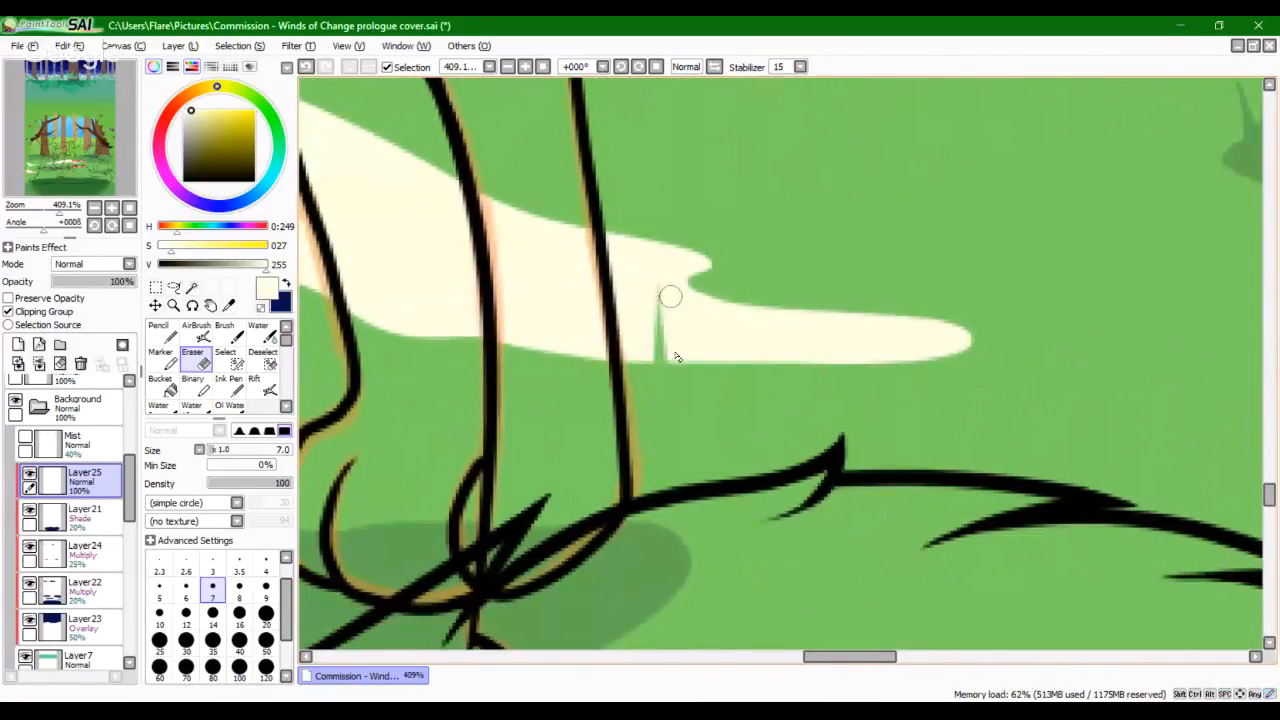
pyautogui.moveTo(689, 362); pyautogui.dragTo(687, 322)
pyautogui.moveTo(873, 362); pyautogui.dragTo(871, 318)
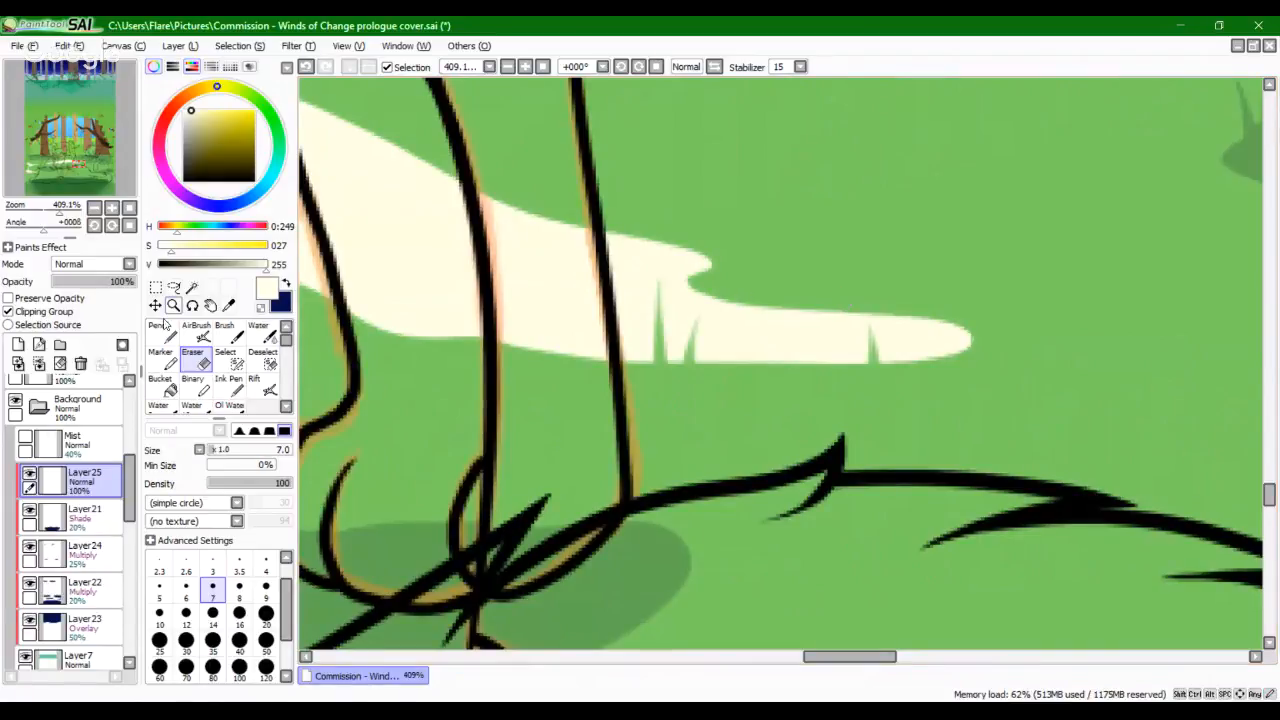
# Step: Draw grass blades with the pencil along the upper edge of the central light patch's right end
pyautogui.click(160, 330)
pyautogui.moveTo(811, 233); pyautogui.dragTo(801, 346)
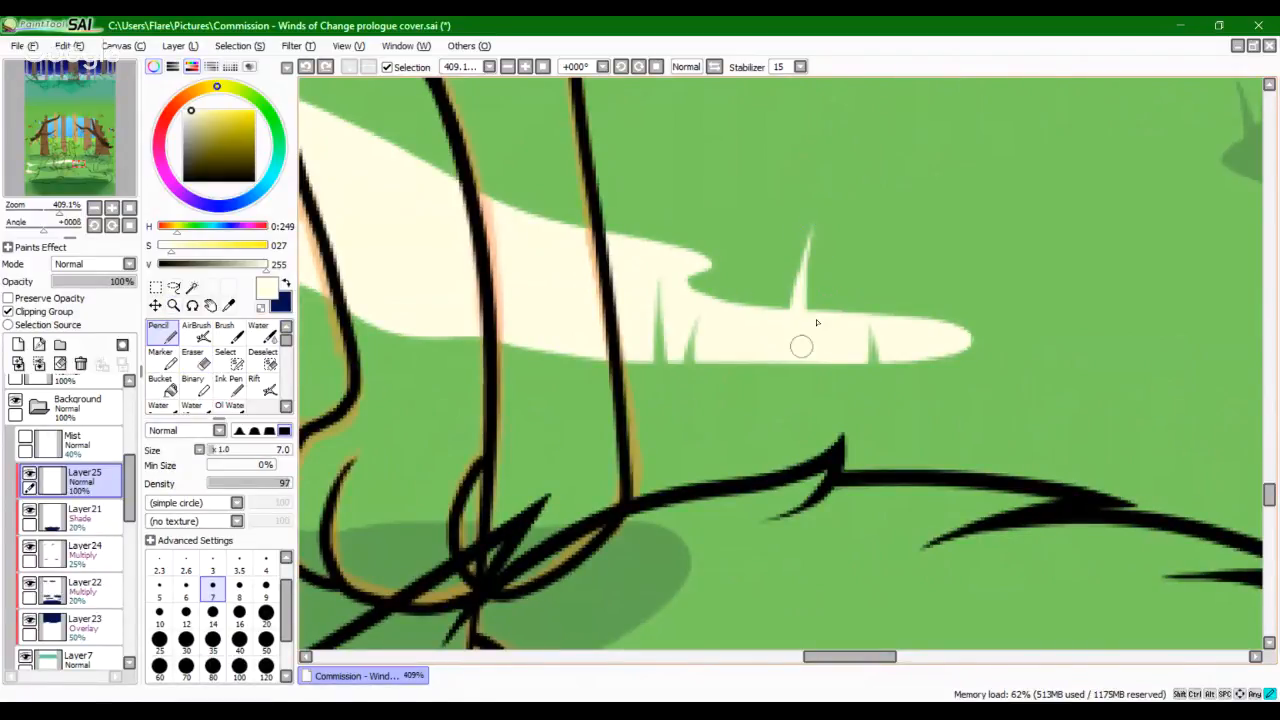
pyautogui.moveTo(828, 279); pyautogui.dragTo(823, 336)
pyautogui.moveTo(743, 263); pyautogui.dragTo(772, 395)
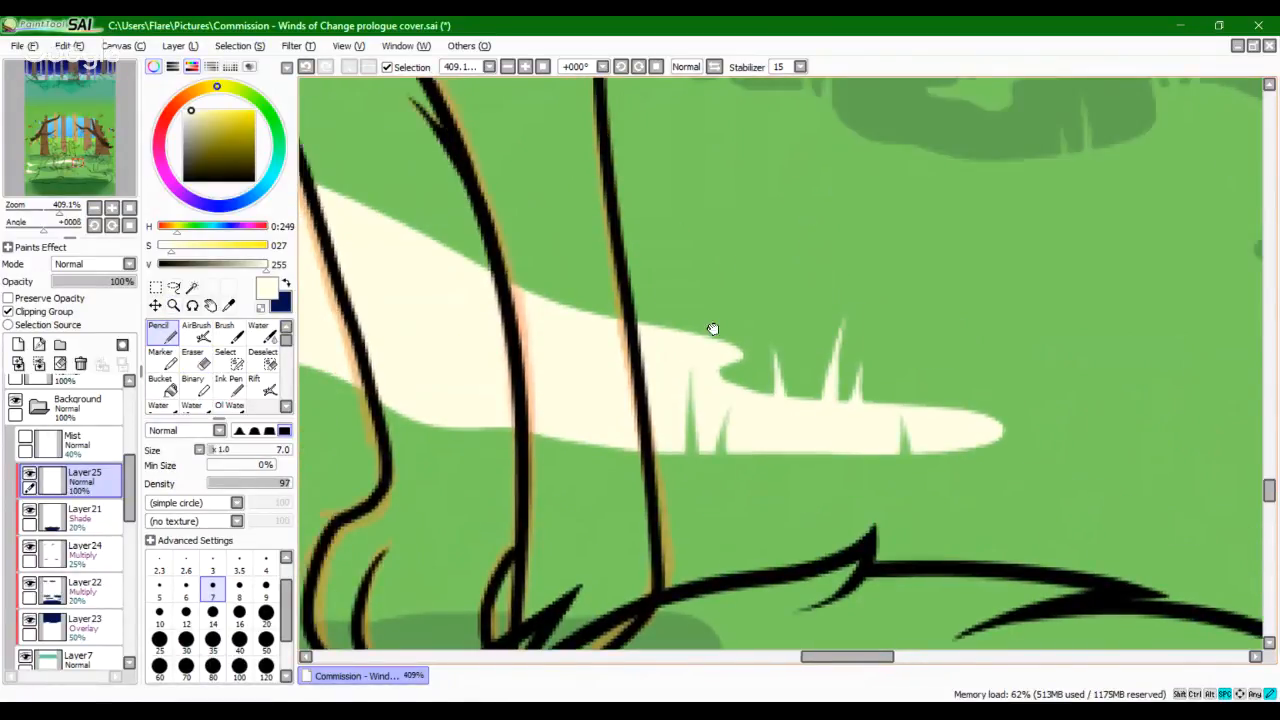
pyautogui.moveTo(657, 272); pyautogui.dragTo(661, 320)
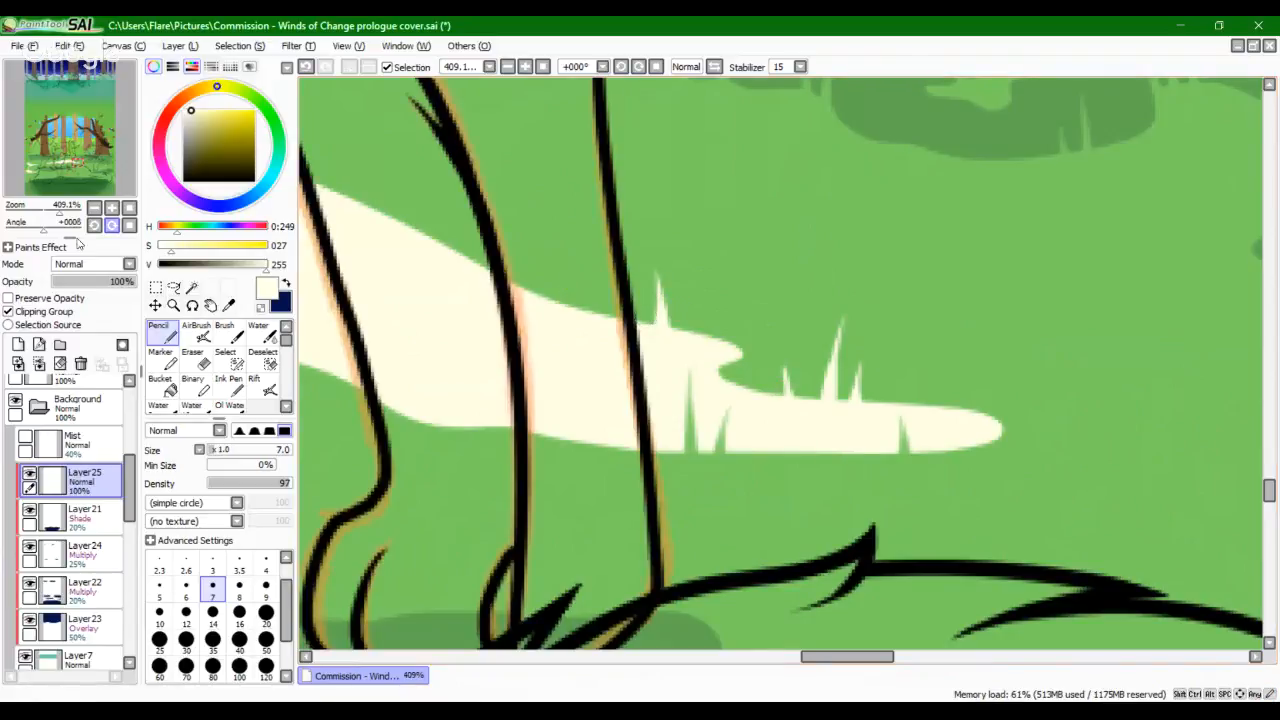
# Step: Outline another irregular light patch behind the blue-outlined cat's front paw and fill it with pale yellow
pyautogui.moveTo(60, 212)
pyautogui.mouseDown()
pyautogui.moveTo(38, 220)
pyautogui.moveTo(59, 227)
pyautogui.mouseUp()
pyautogui.moveTo(360, 382); pyautogui.dragTo(980, 286)
pyautogui.moveTo(698, 319)
pyautogui.mouseDown()
pyautogui.moveTo(1195, 435)
pyautogui.moveTo(840, 492)
pyautogui.moveTo(703, 486)
pyautogui.mouseUp()
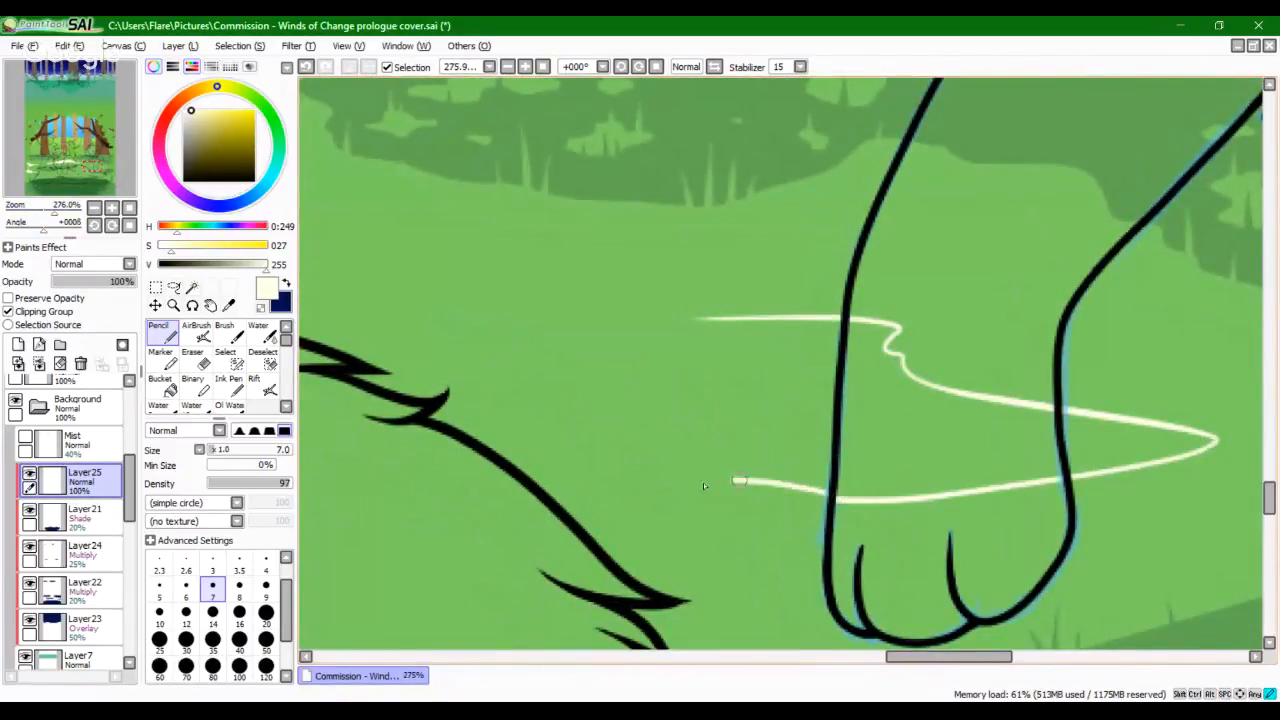
pyautogui.moveTo(659, 447)
pyautogui.mouseDown()
pyautogui.moveTo(488, 412)
pyautogui.moveTo(455, 368)
pyautogui.moveTo(365, 335)
pyautogui.moveTo(814, 323)
pyautogui.mouseUp()
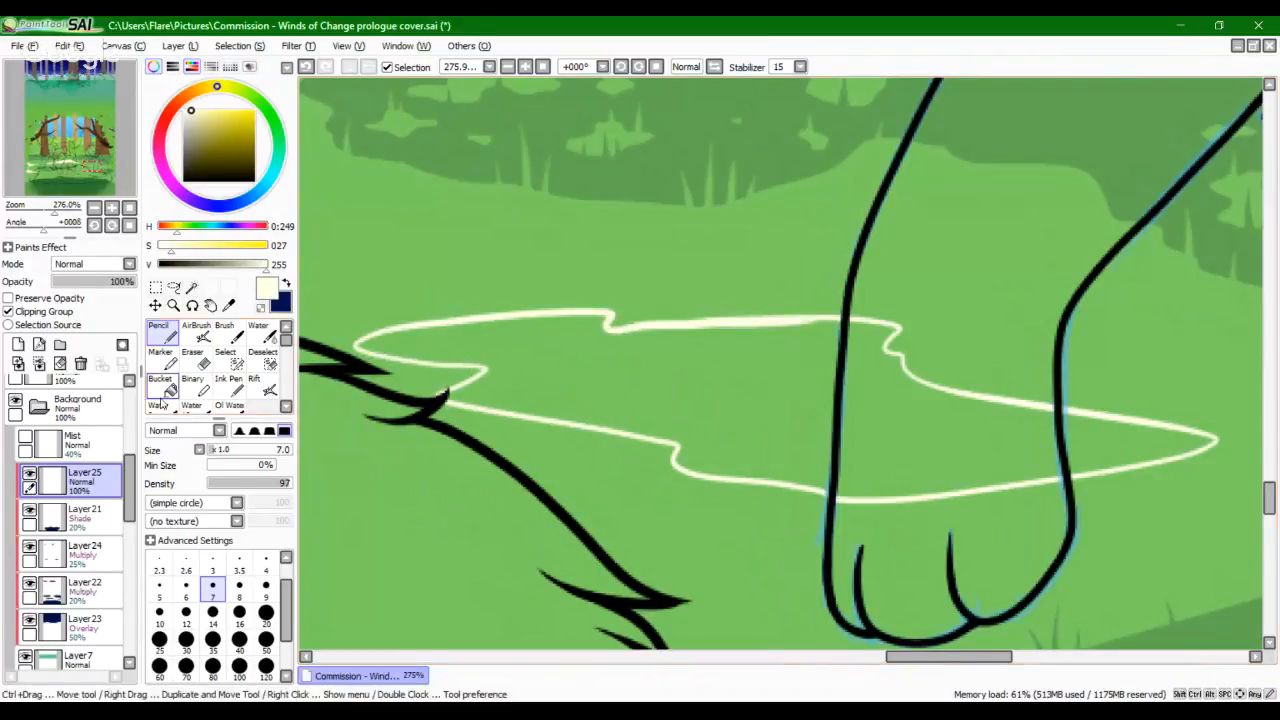
pyautogui.click(162, 390)
pyautogui.click(596, 393)
# Step: Set the pencil size to 9 and smooth the notches in the new patch's upper and lower edges
pyautogui.click(160, 332)
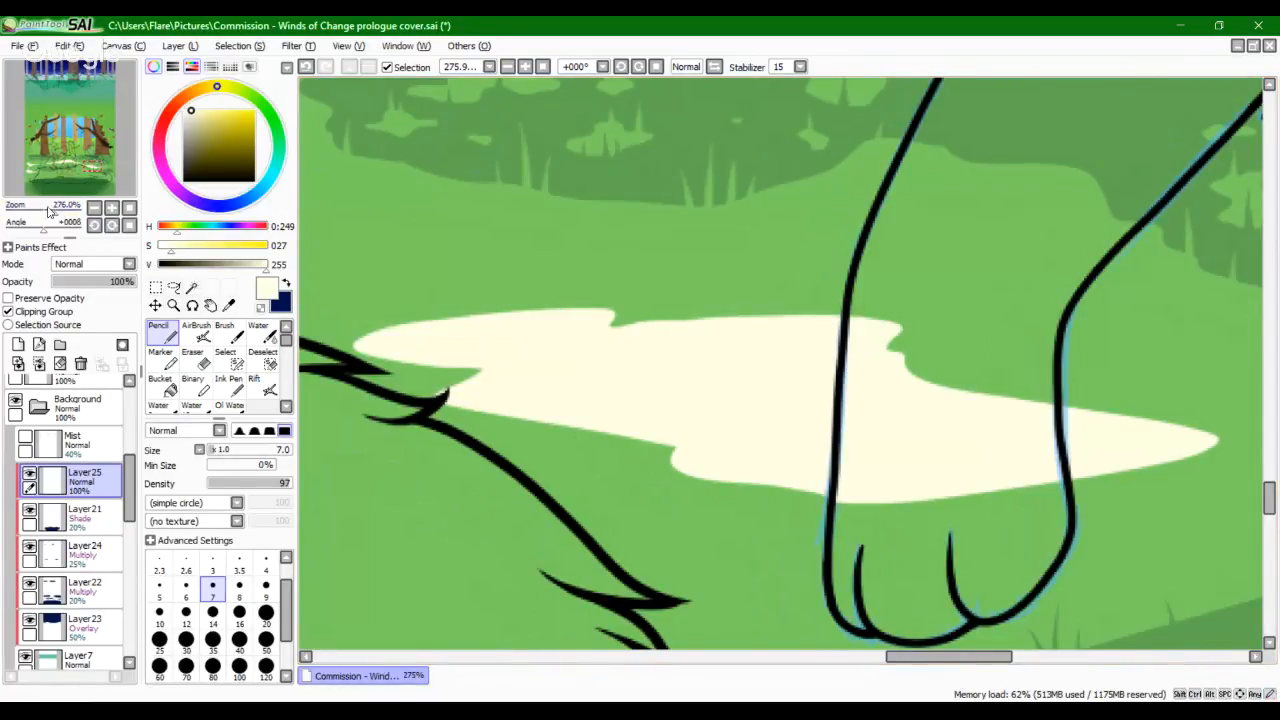
pyautogui.moveTo(54, 210); pyautogui.dragTo(57, 210)
pyautogui.click(266, 590)
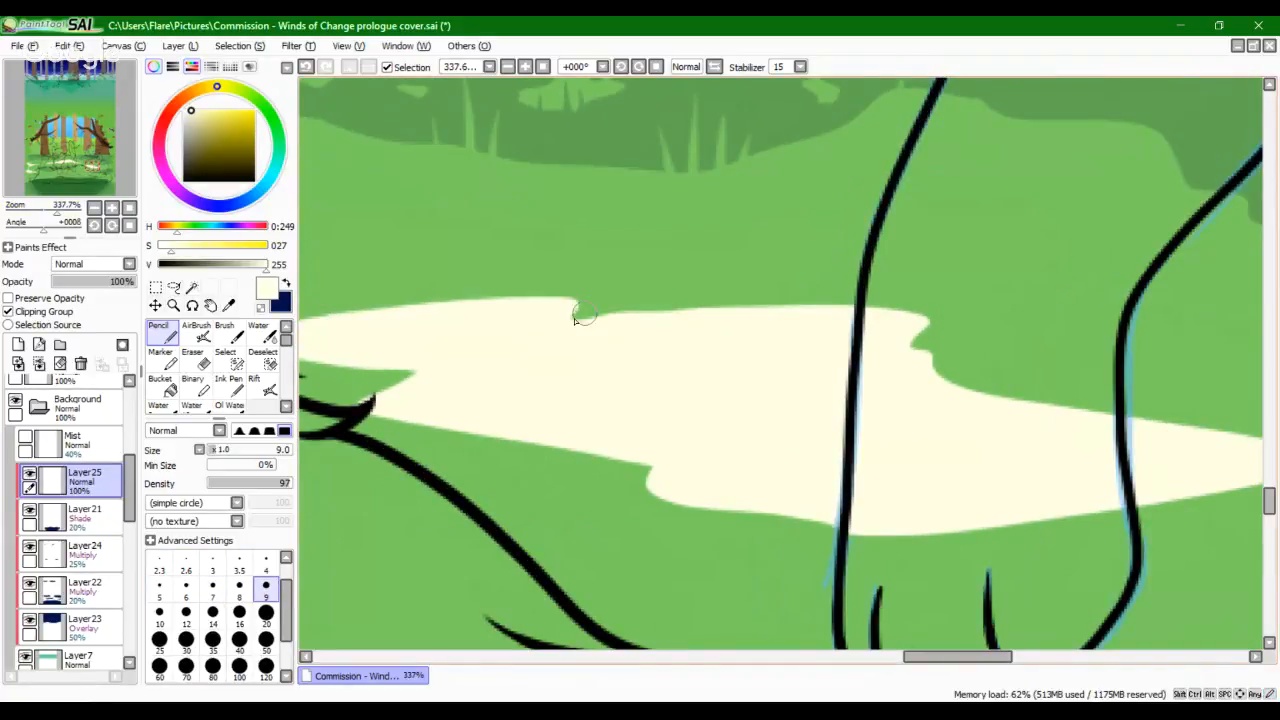
pyautogui.moveTo(568, 308); pyautogui.dragTo(654, 320)
pyautogui.moveTo(560, 310); pyautogui.dragTo(668, 316)
pyautogui.moveTo(546, 363); pyautogui.dragTo(763, 319)
pyautogui.moveTo(624, 328); pyautogui.dragTo(590, 318)
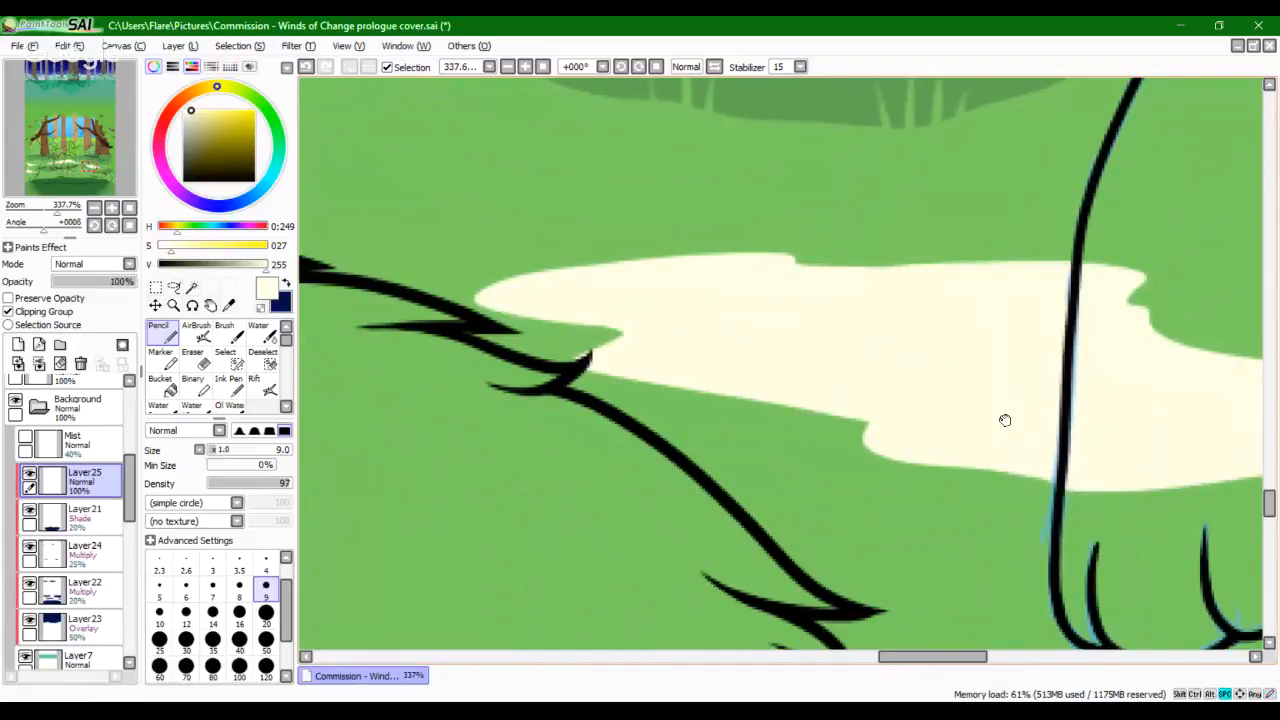
pyautogui.moveTo(1005, 421); pyautogui.dragTo(889, 381)
pyautogui.moveTo(754, 399); pyautogui.dragTo(726, 369)
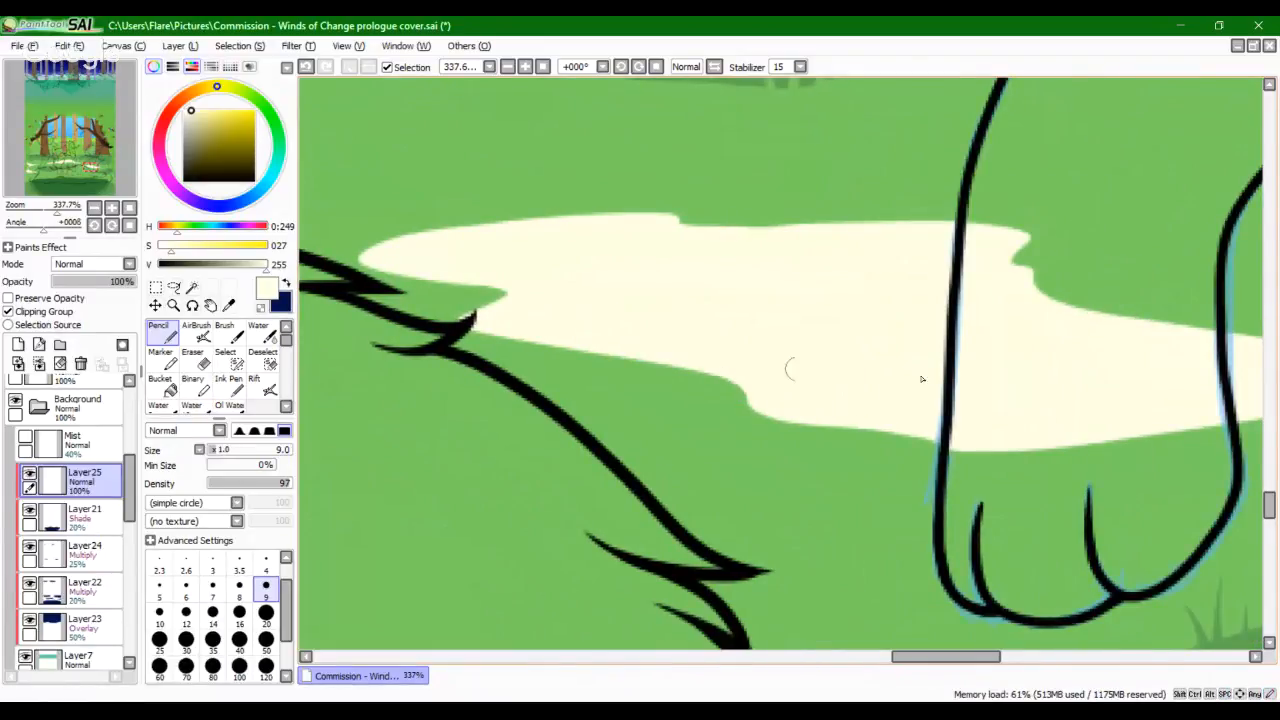
# Step: Draw short grass blades along the upper edge of the patch's pointed right tip, beside the paw outline
pyautogui.moveTo(920, 380); pyautogui.dragTo(606, 354)
pyautogui.moveTo(928, 298); pyautogui.dragTo(926, 250)
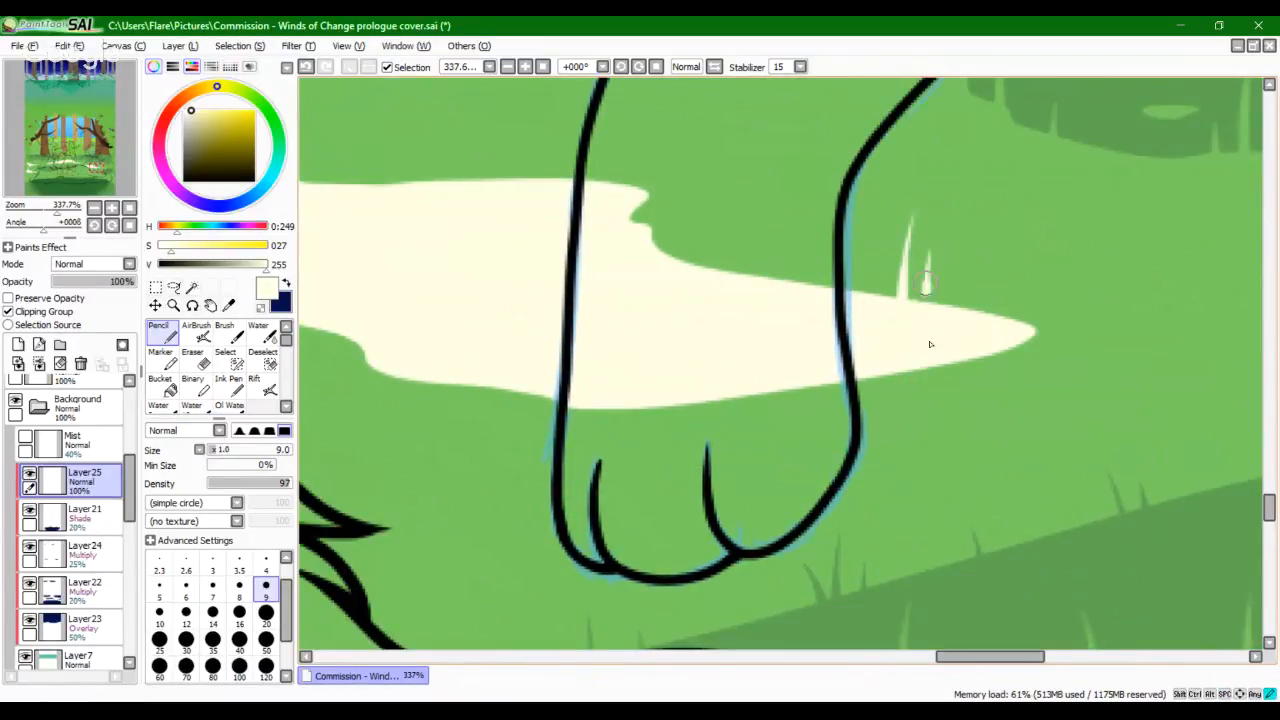
pyautogui.moveTo(861, 295); pyautogui.dragTo(860, 258)
pyautogui.moveTo(620, 277); pyautogui.dragTo(754, 279)
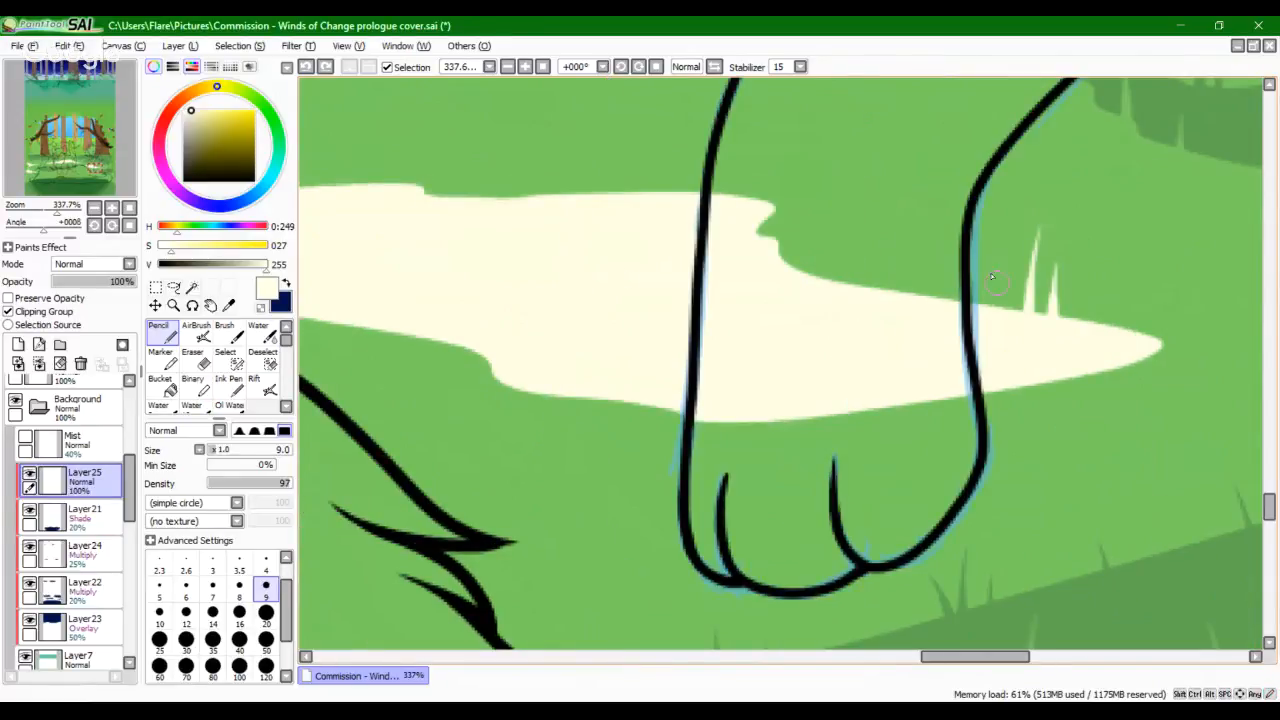
pyautogui.moveTo(816, 366); pyautogui.dragTo(1034, 466)
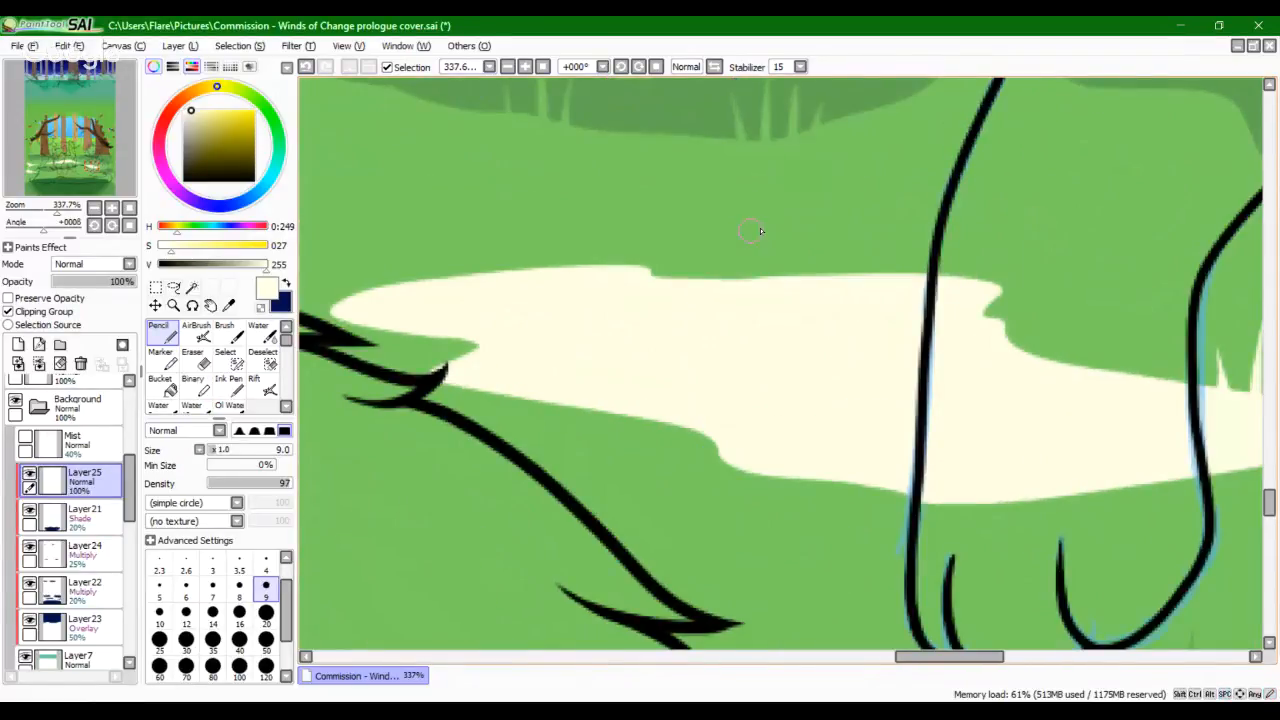
# Step: Draw clusters of grass blades along the upper edge of the patch's wide part, left of the leg outline
pyautogui.moveTo(760, 214)
pyautogui.mouseDown()
pyautogui.moveTo(768, 298)
pyautogui.moveTo(797, 278)
pyautogui.mouseUp()
pyautogui.moveTo(891, 224); pyautogui.dragTo(885, 278)
pyautogui.moveTo(702, 250); pyautogui.dragTo(707, 278)
pyautogui.moveTo(511, 208)
pyautogui.mouseDown()
pyautogui.moveTo(505, 272)
pyautogui.moveTo(524, 272)
pyautogui.moveTo(478, 273)
pyautogui.mouseUp()
pyautogui.moveTo(368, 252); pyautogui.dragTo(381, 284)
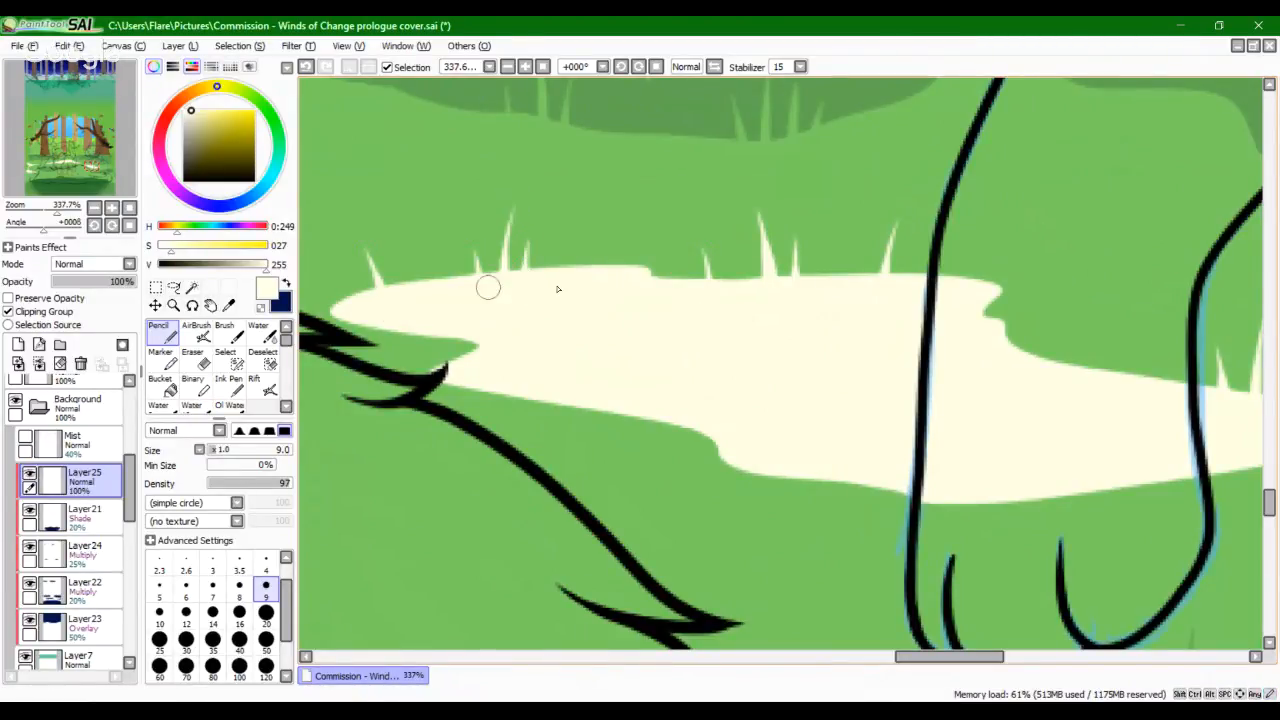
pyautogui.moveTo(588, 242); pyautogui.dragTo(590, 270)
pyautogui.moveTo(503, 294); pyautogui.dragTo(626, 344)
pyautogui.hotkey('ctrl', 'z')
pyautogui.moveTo(735, 290); pyautogui.dragTo(730, 362)
pyautogui.hotkey('ctrl', 'z')
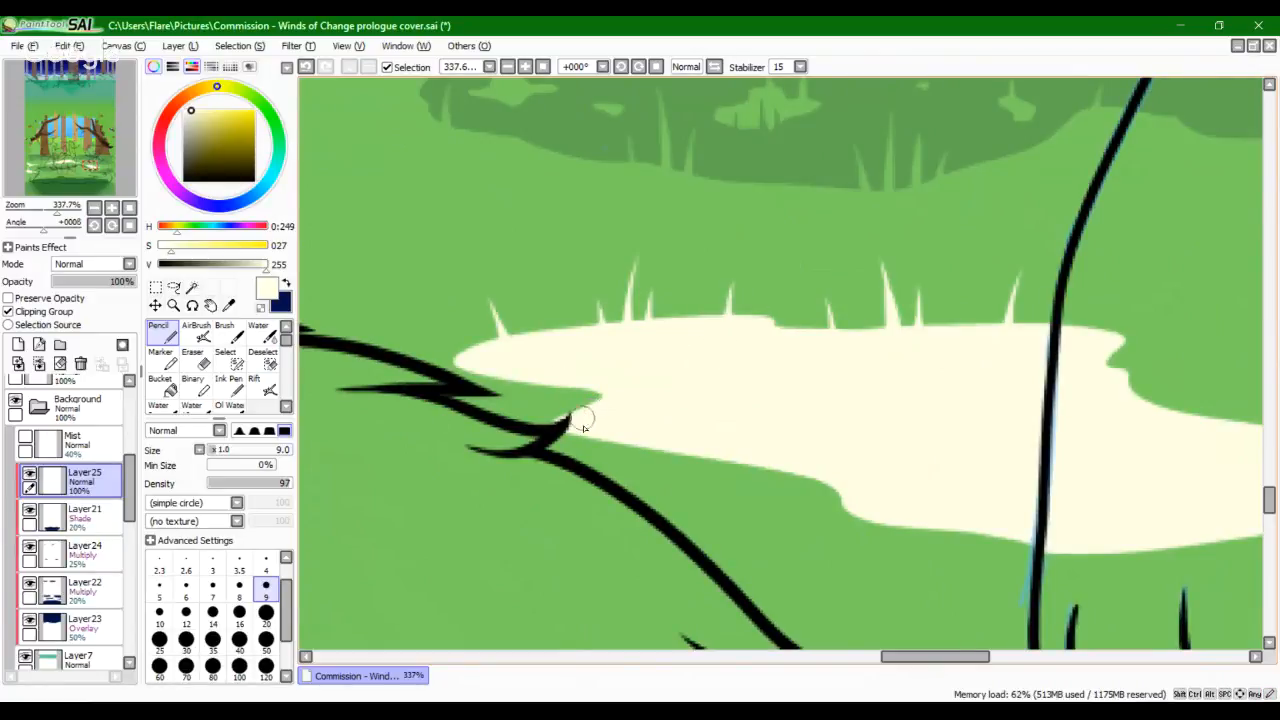
# Step: Erase grass-blade shapes of varied height into the bottom edge of the patch's left part near the fur outline
pyautogui.click(203, 368)
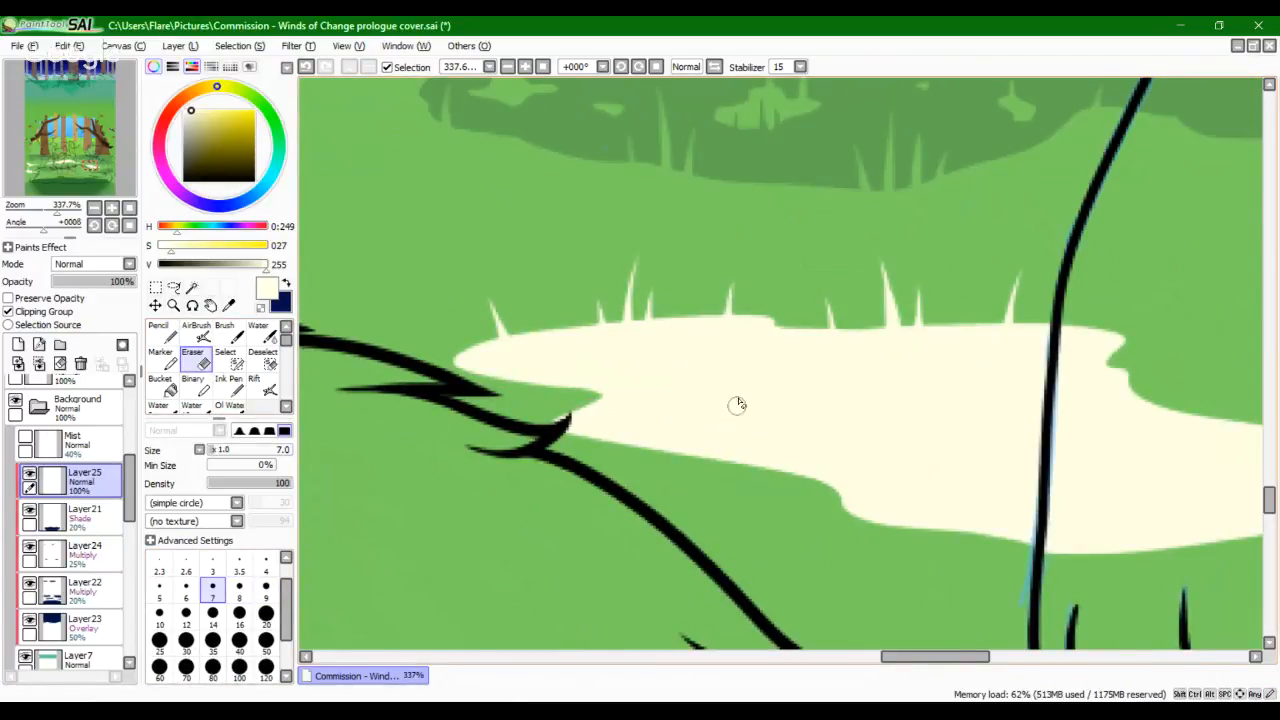
pyautogui.moveTo(739, 382); pyautogui.dragTo(743, 494)
pyautogui.moveTo(704, 420); pyautogui.dragTo(716, 504)
pyautogui.hotkey('ctrl', 'z')
pyautogui.moveTo(778, 426); pyautogui.dragTo(781, 470)
pyautogui.moveTo(621, 418); pyautogui.dragTo(624, 448)
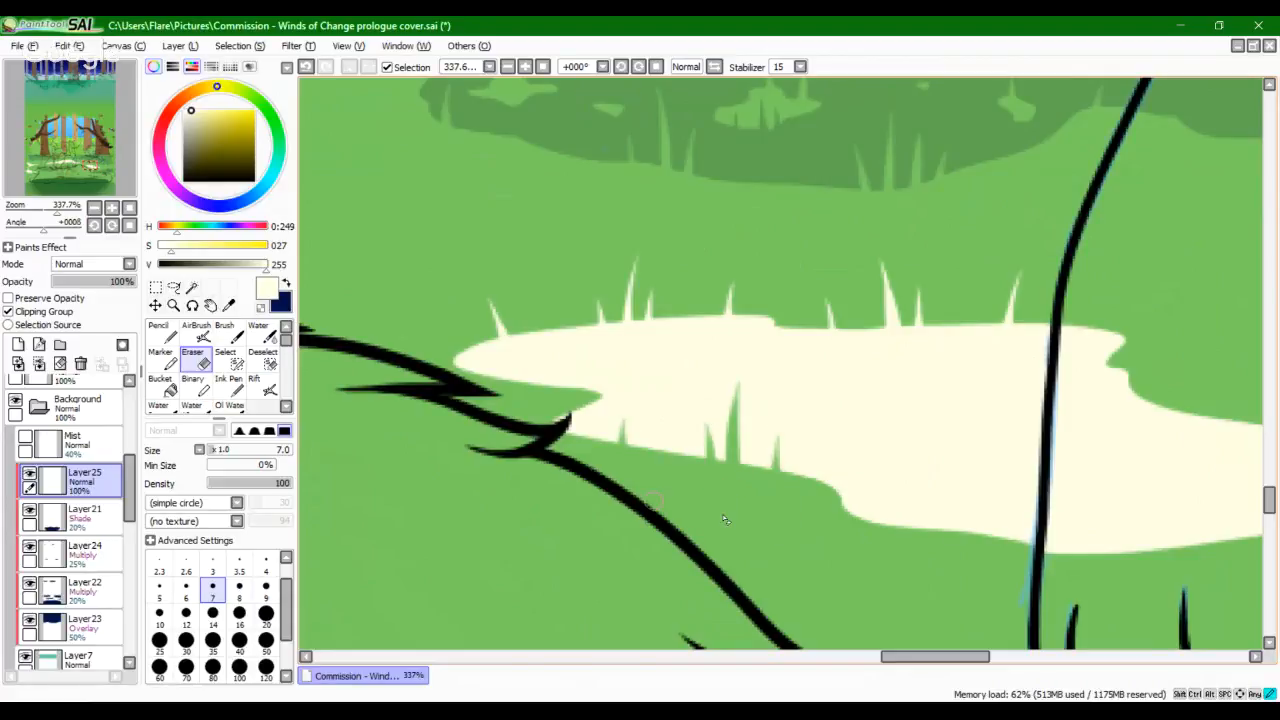
# Step: Erase a cluster of grass blades into the patch's bottom edge beside the leg outline, plus one under its left tip
pyautogui.moveTo(939, 470)
pyautogui.mouseDown()
pyautogui.moveTo(942, 527)
pyautogui.moveTo(967, 531)
pyautogui.mouseUp()
pyautogui.moveTo(917, 490)
pyautogui.mouseDown()
pyautogui.moveTo(926, 526)
pyautogui.moveTo(834, 486)
pyautogui.moveTo(830, 468)
pyautogui.mouseUp()
pyautogui.hotkey('ctrl', 'z')
pyautogui.moveTo(871, 537); pyautogui.dragTo(854, 436)
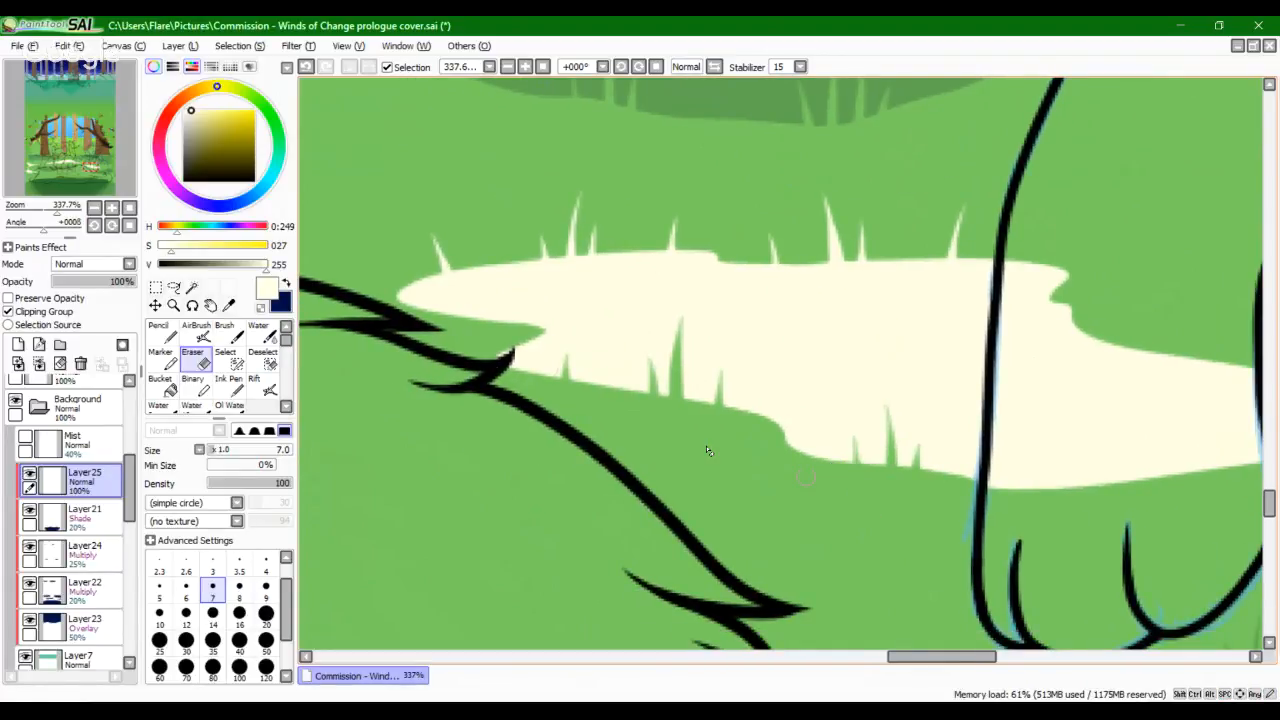
pyautogui.moveTo(467, 279); pyautogui.dragTo(469, 320)
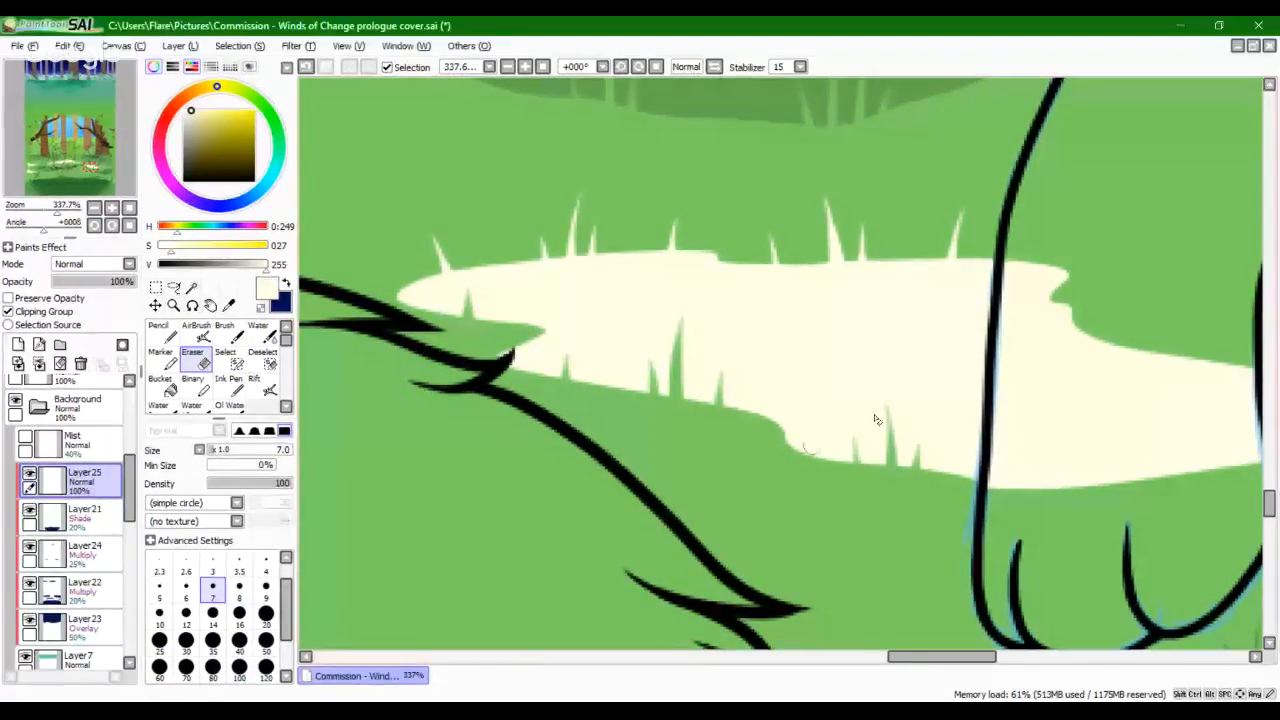
# Step: Erase a grass-blade shape into the bottom edge of the patch's pointed right tip
pyautogui.moveTo(977, 557); pyautogui.dragTo(612, 530)
pyautogui.moveTo(957, 424)
pyautogui.mouseDown()
pyautogui.moveTo(973, 364)
pyautogui.moveTo(961, 415)
pyautogui.moveTo(962, 367)
pyautogui.moveTo(980, 392)
pyautogui.moveTo(973, 477)
pyautogui.mouseUp()
pyautogui.hotkey('ctrl', 'z')
pyautogui.hotkey('ctrl', 'z')
pyautogui.hotkey('ctrl', 'z')
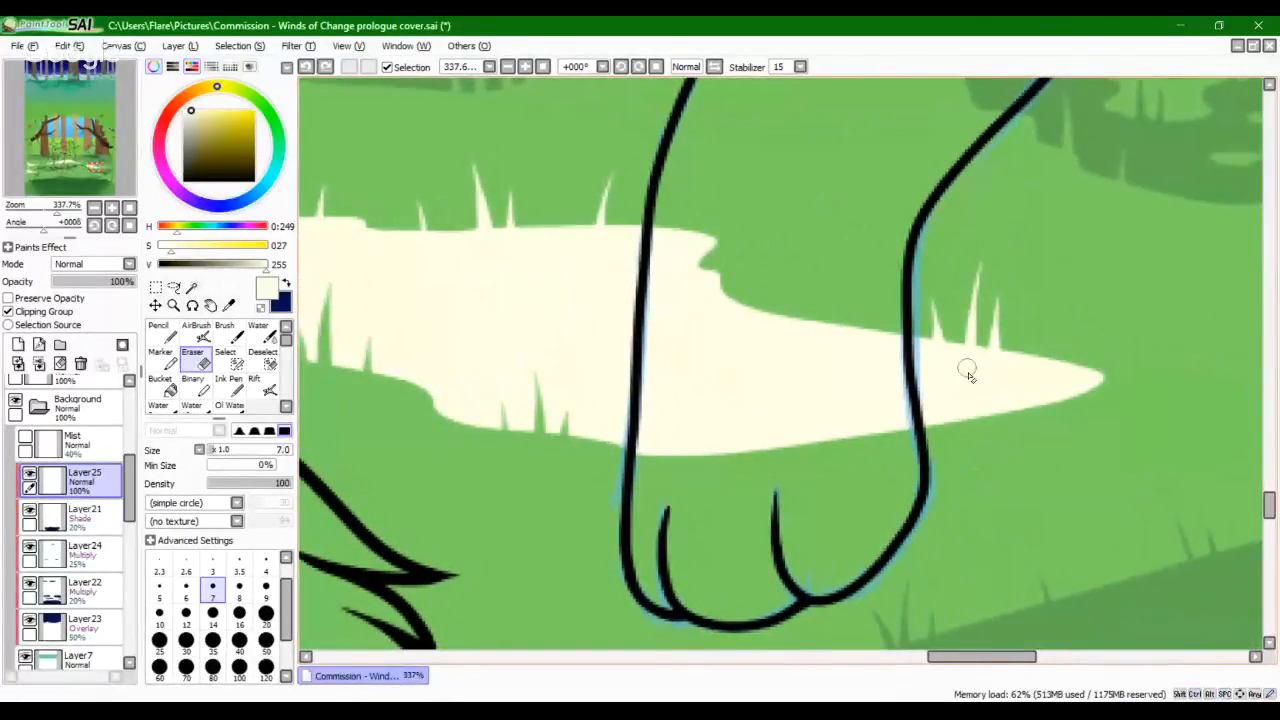
pyautogui.moveTo(966, 369); pyautogui.dragTo(985, 484)
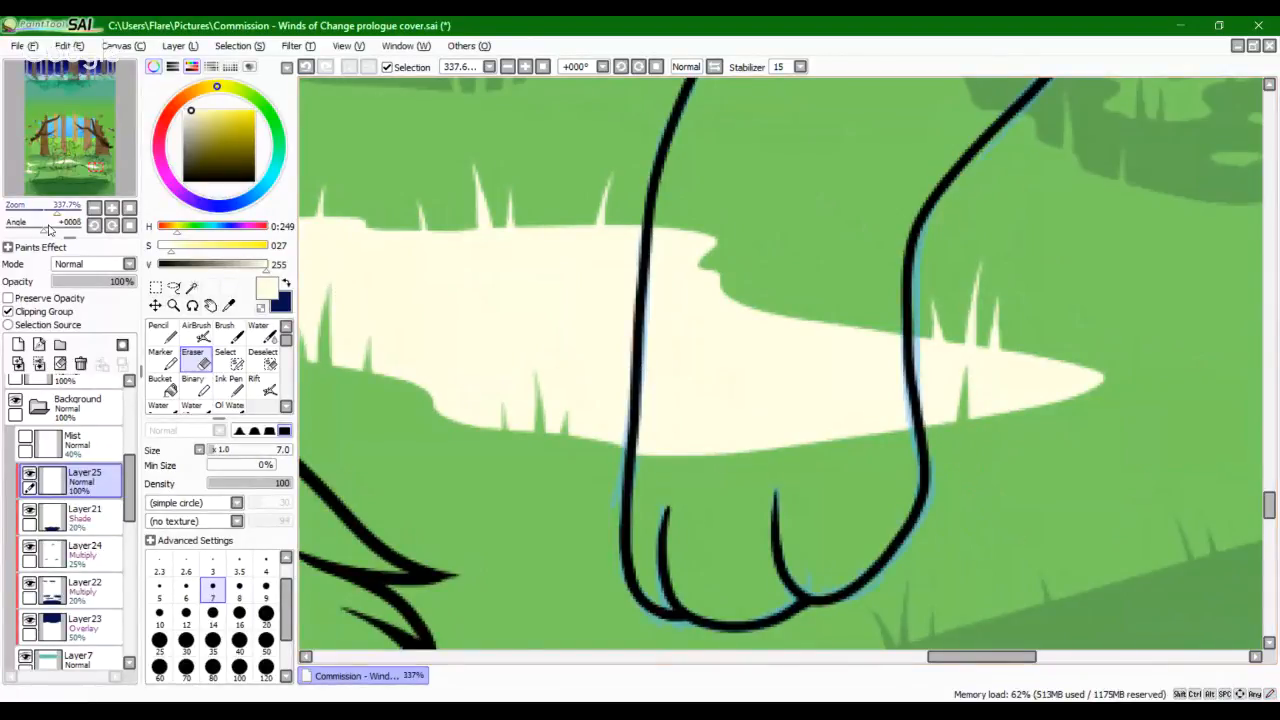
# Step: Set the blending mode of the light patch layer, Layer25, to Screen
pyautogui.moveTo(57, 211); pyautogui.dragTo(41, 211)
pyautogui.moveTo(71, 180)
pyautogui.mouseDown()
pyautogui.moveTo(36, 174)
pyautogui.moveTo(10, 224)
pyautogui.moveTo(58, 192)
pyautogui.moveTo(35, 212)
pyautogui.mouseUp()
pyautogui.click(162, 358)
pyautogui.click(162, 332)
pyautogui.moveTo(59, 165); pyautogui.dragTo(71, 194)
pyautogui.click(90, 263)
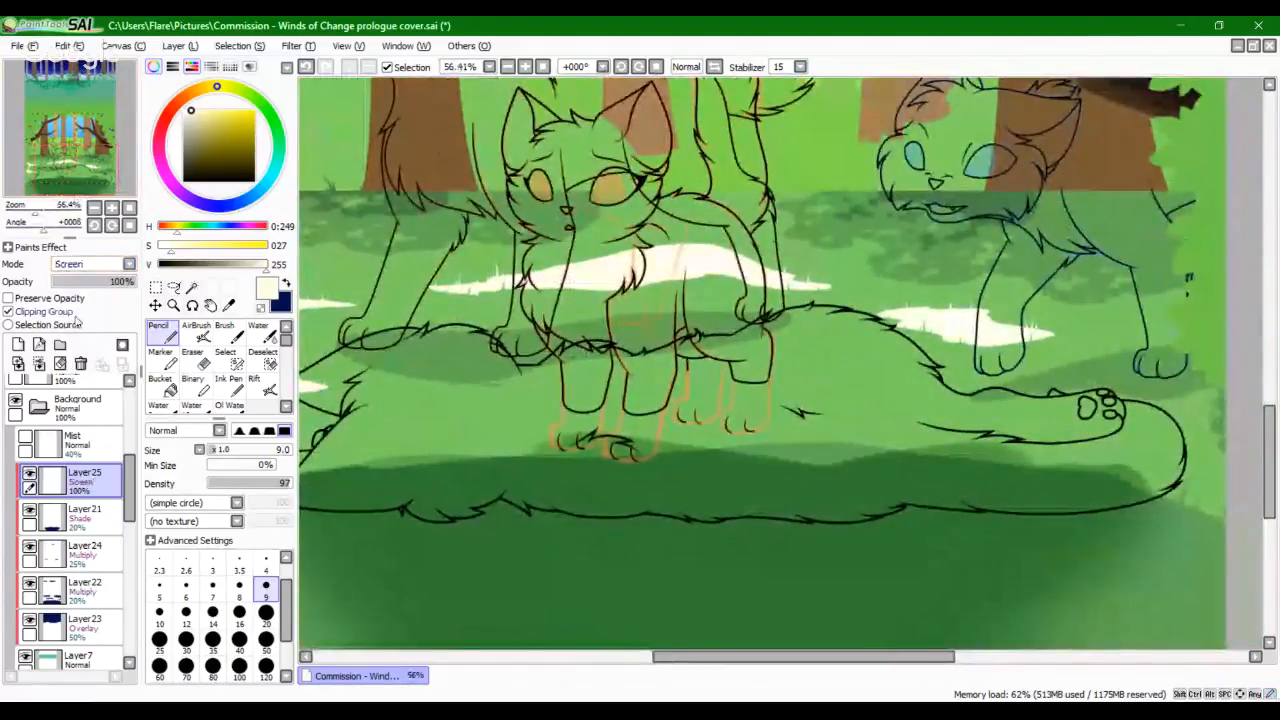
# Step: Change Layer25's blending mode to Overlay and lower its opacity to 30%
pyautogui.click(80, 315)
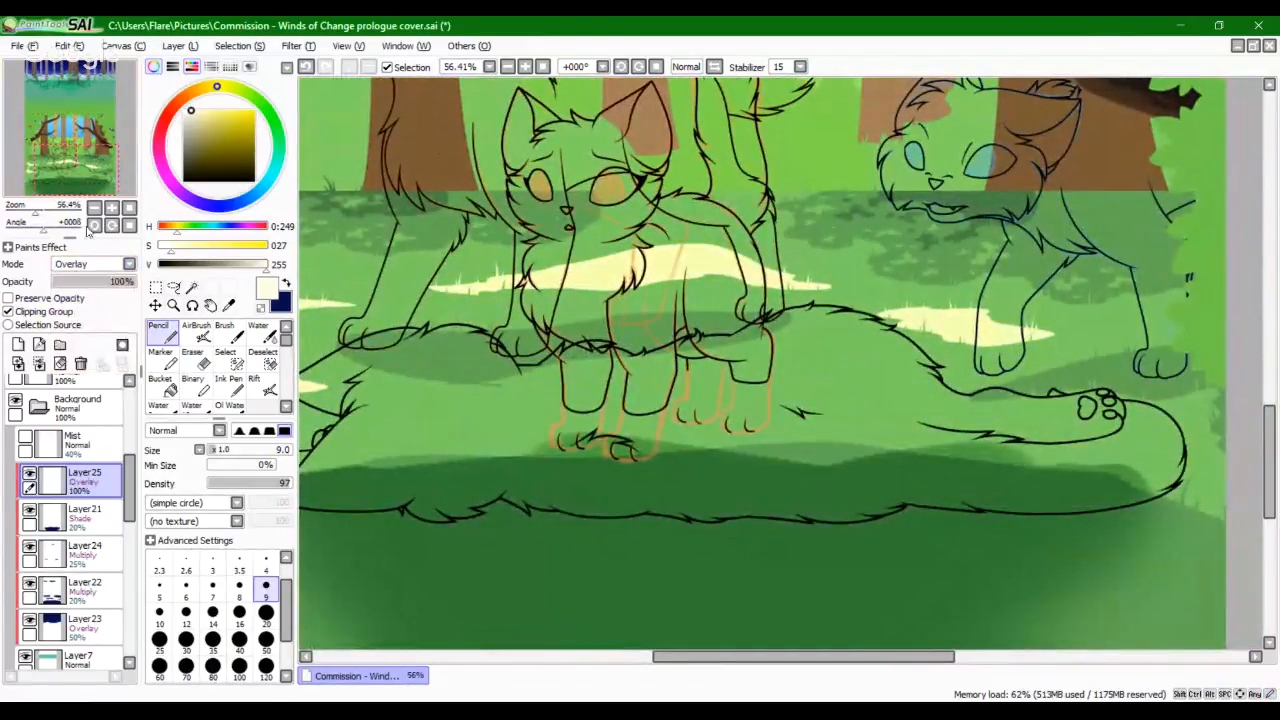
pyautogui.moveTo(36, 213); pyautogui.dragTo(31, 213)
pyautogui.moveTo(55, 154)
pyautogui.mouseDown()
pyautogui.moveTo(58, 100)
pyautogui.moveTo(70, 145)
pyautogui.mouseUp()
pyautogui.moveTo(80, 292); pyautogui.dragTo(80, 298)
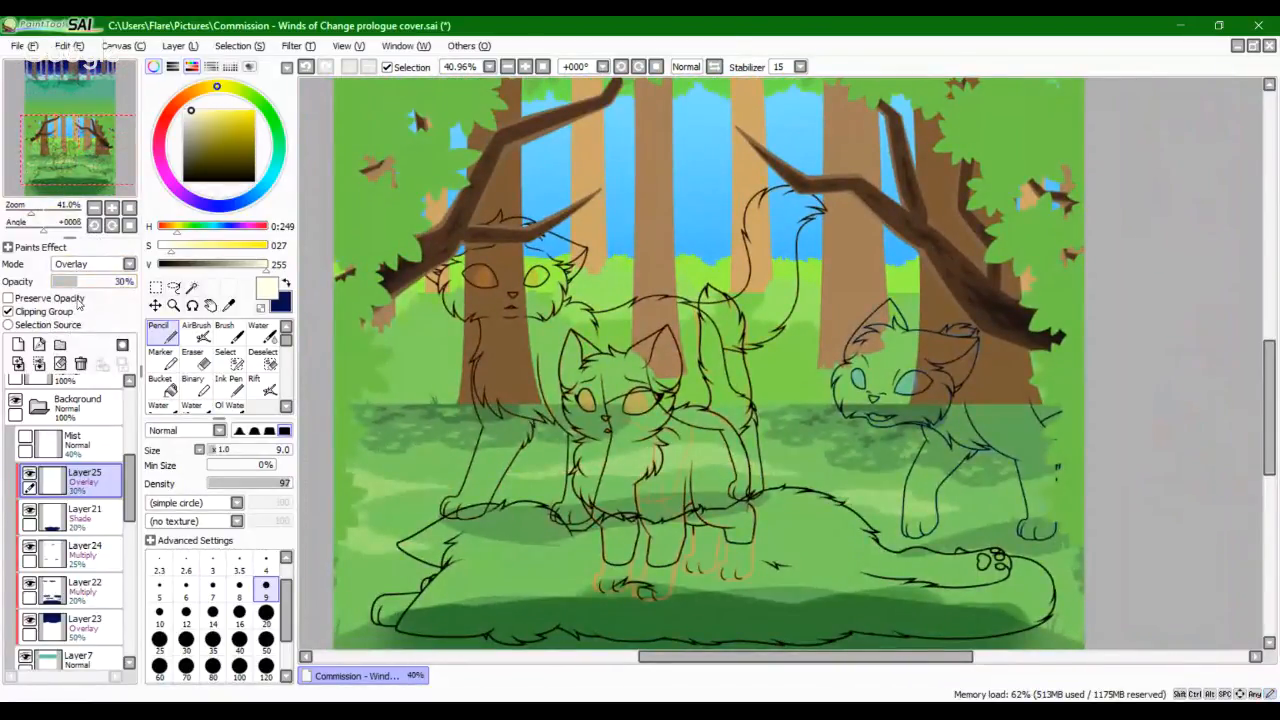
# Step: Paint a pale yellow and a navy reference swatch on Layer1 in the artwork's lower-left corner, using brush size 120
pyautogui.moveTo(127, 505); pyautogui.dragTo(124, 483)
pyautogui.click(70, 462)
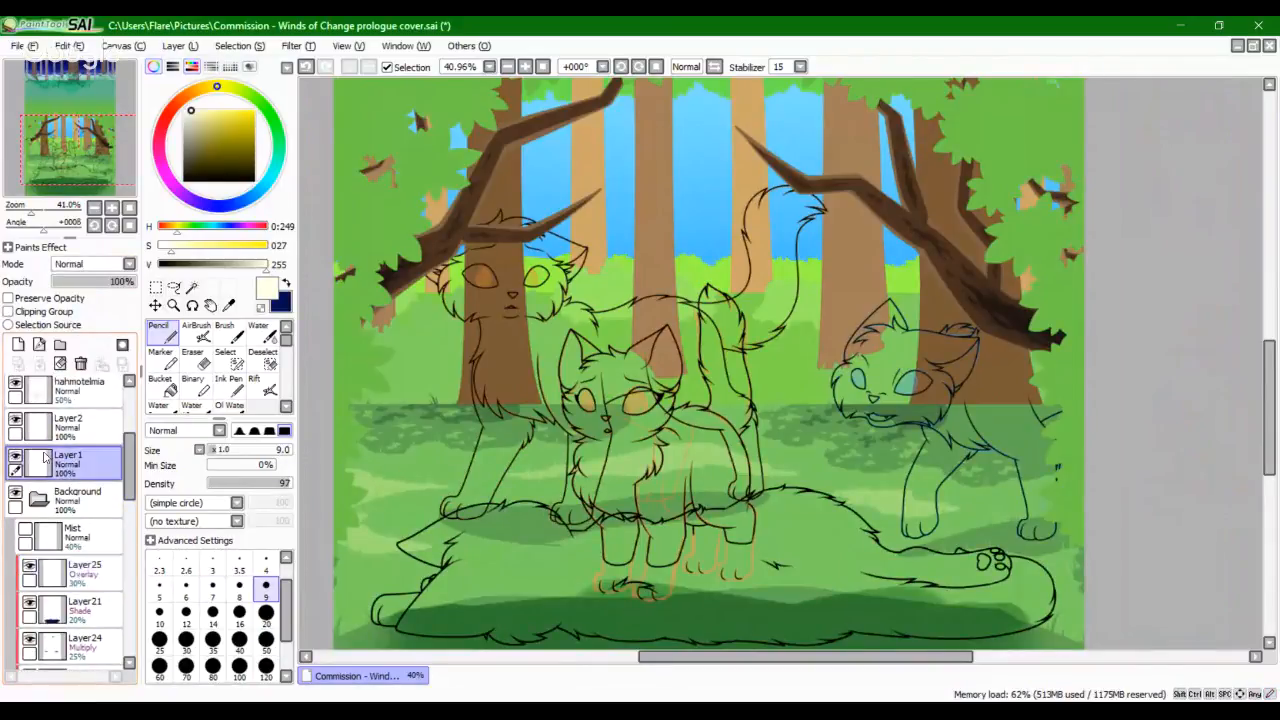
pyautogui.moveTo(31, 212); pyautogui.dragTo(28, 212)
pyautogui.moveTo(64, 150); pyautogui.dragTo(63, 163)
pyautogui.click(268, 668)
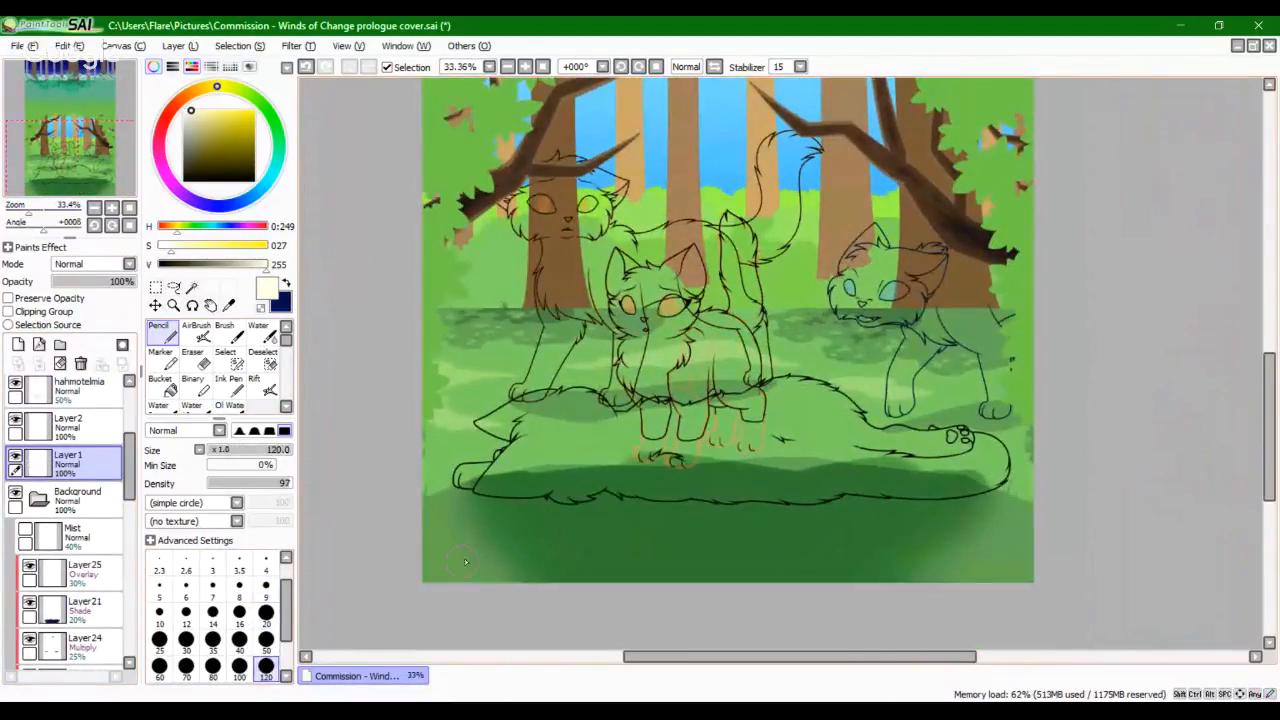
pyautogui.moveTo(471, 548)
pyautogui.mouseDown()
pyautogui.moveTo(453, 512)
pyautogui.moveTo(531, 551)
pyautogui.mouseUp()
pyautogui.click(286, 284)
pyautogui.click(285, 287)
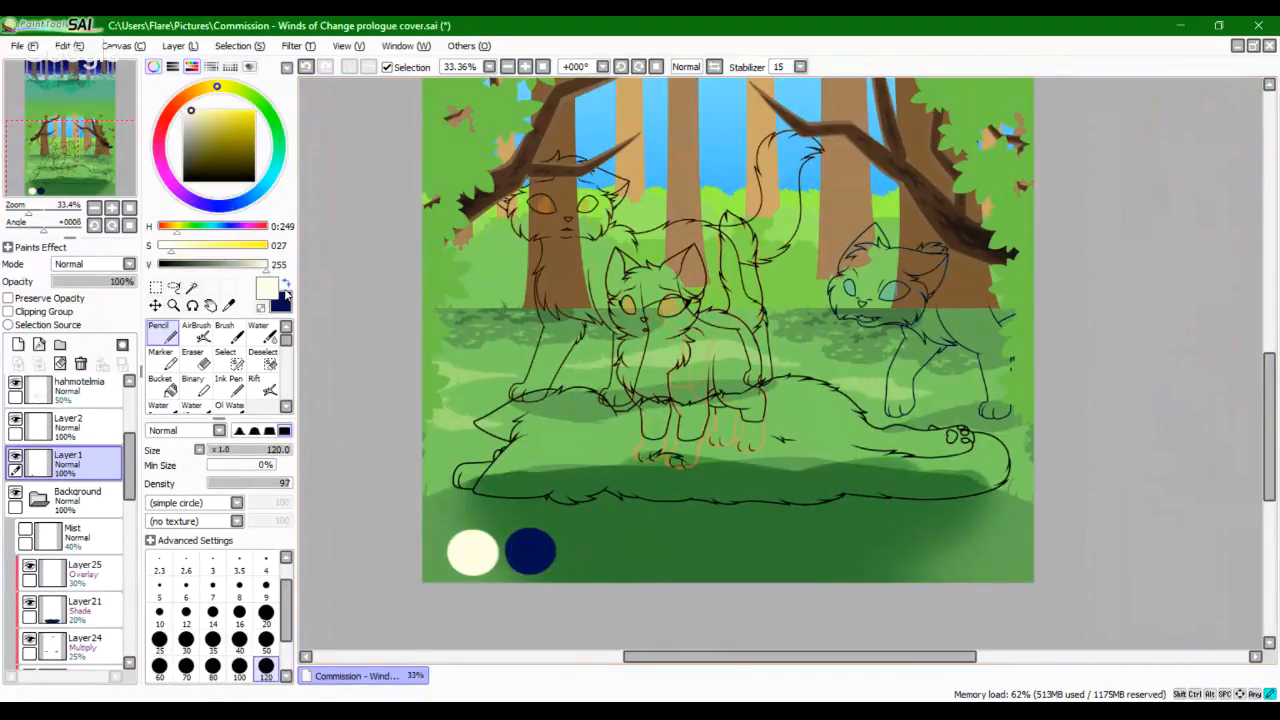
# Step: Choose a pale lavender colour and paint a swatch of it above the pale yellow and navy ones
pyautogui.moveTo(246, 203)
pyautogui.mouseDown()
pyautogui.moveTo(262, 209)
pyautogui.moveTo(215, 214)
pyautogui.moveTo(183, 197)
pyautogui.mouseUp()
pyautogui.moveTo(494, 510); pyautogui.dragTo(500, 510)
pyautogui.hotkey('ctrl', 'z')
pyautogui.moveTo(171, 254); pyautogui.dragTo(175, 260)
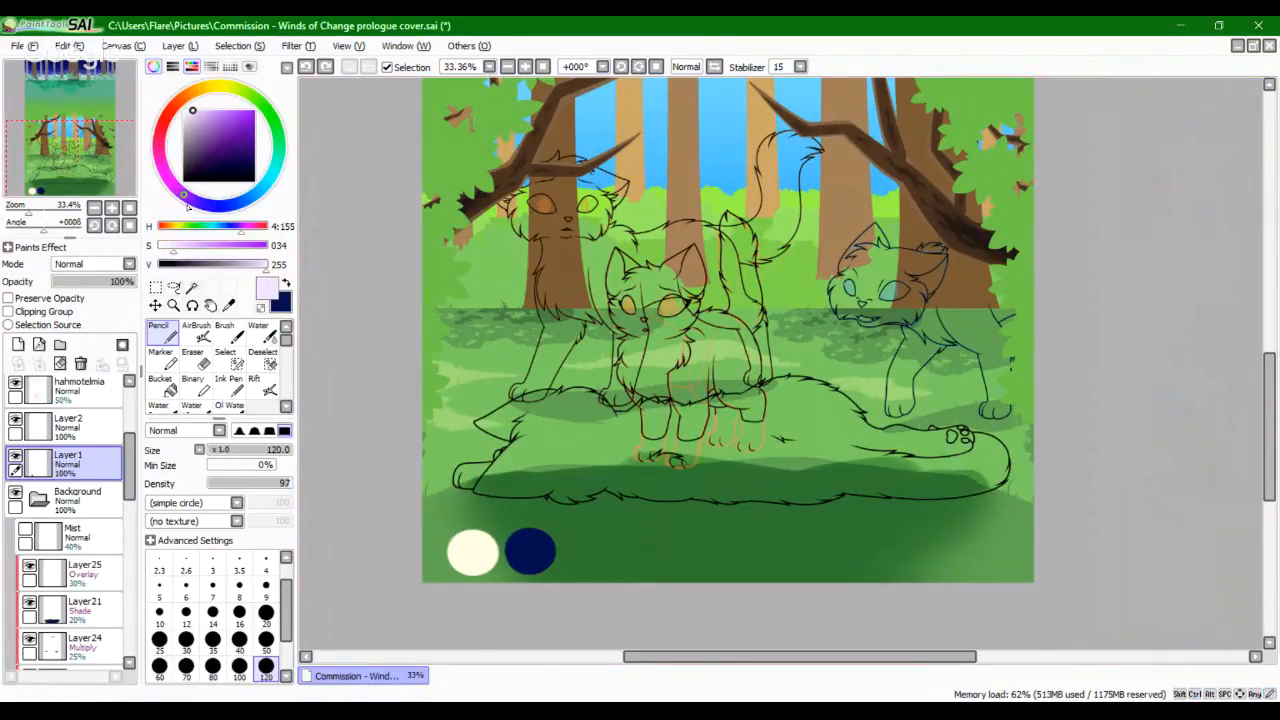
pyautogui.moveTo(183, 194); pyautogui.dragTo(185, 196)
pyautogui.moveTo(486, 503); pyautogui.dragTo(509, 505)
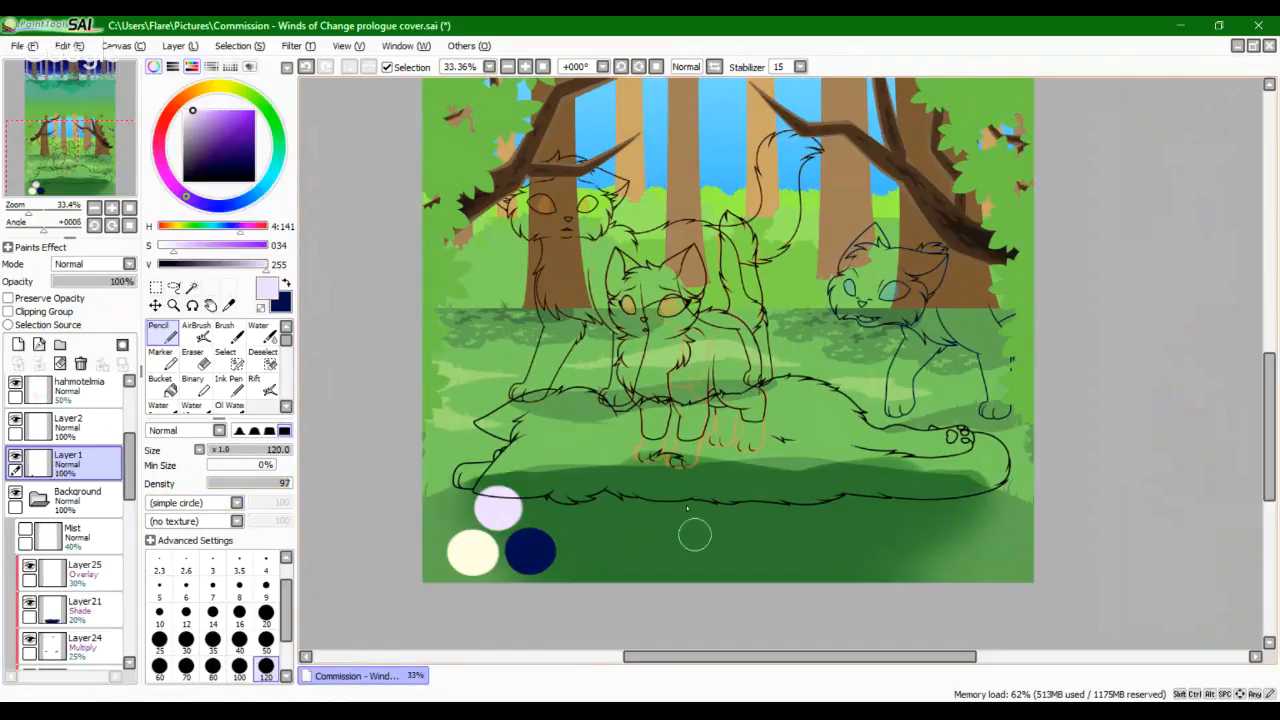
# Step: Select Layer25 for painting and set the pencil size to 7
pyautogui.click(110, 552)
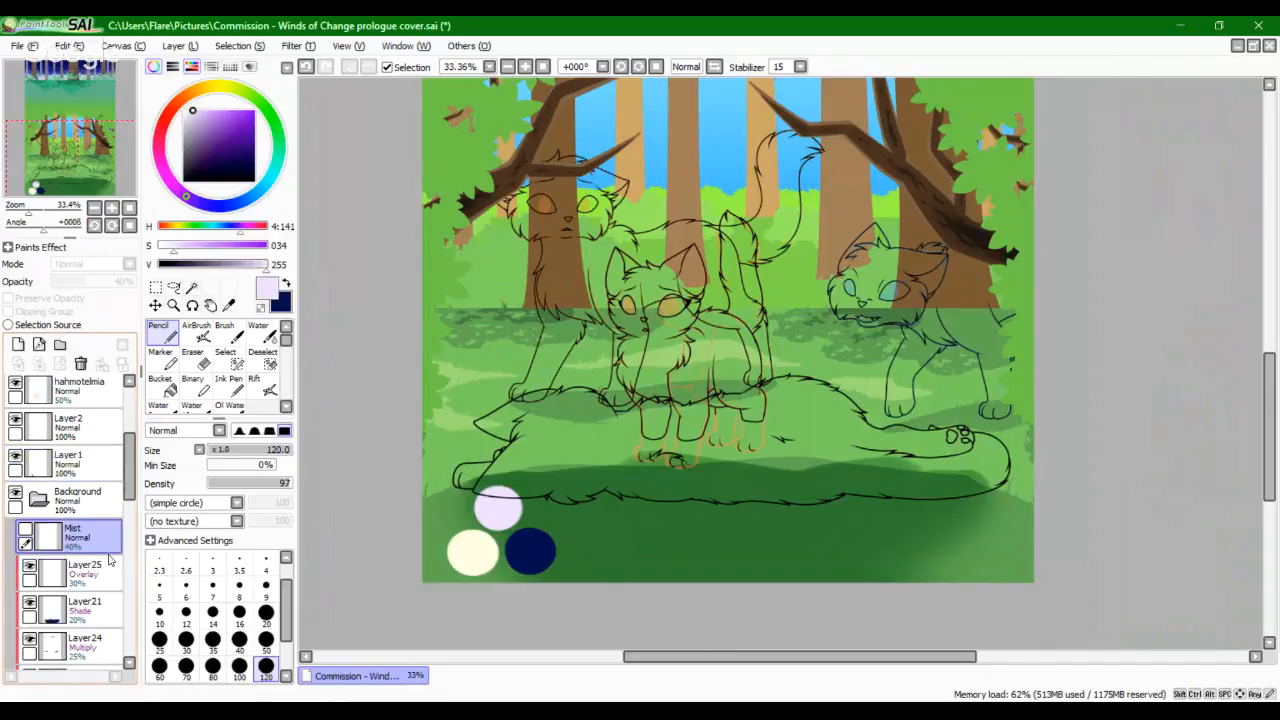
pyautogui.click(112, 566)
pyautogui.moveTo(128, 497); pyautogui.dragTo(128, 518)
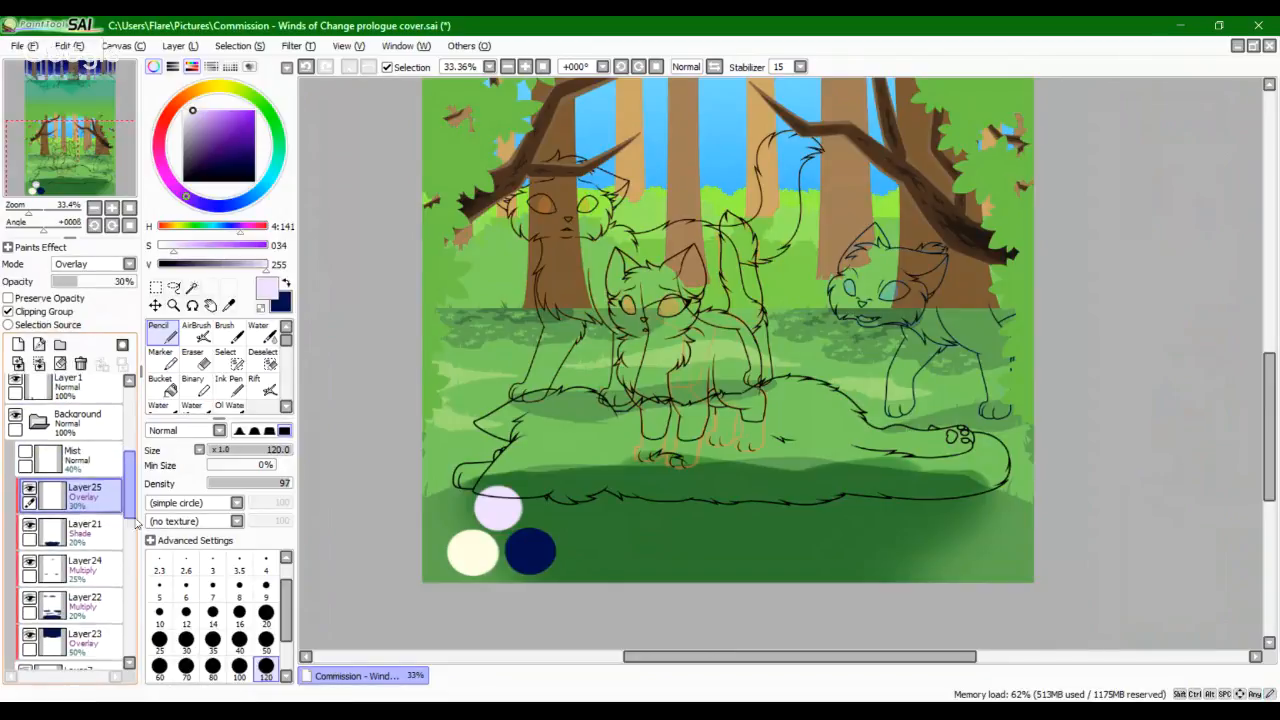
pyautogui.click(211, 592)
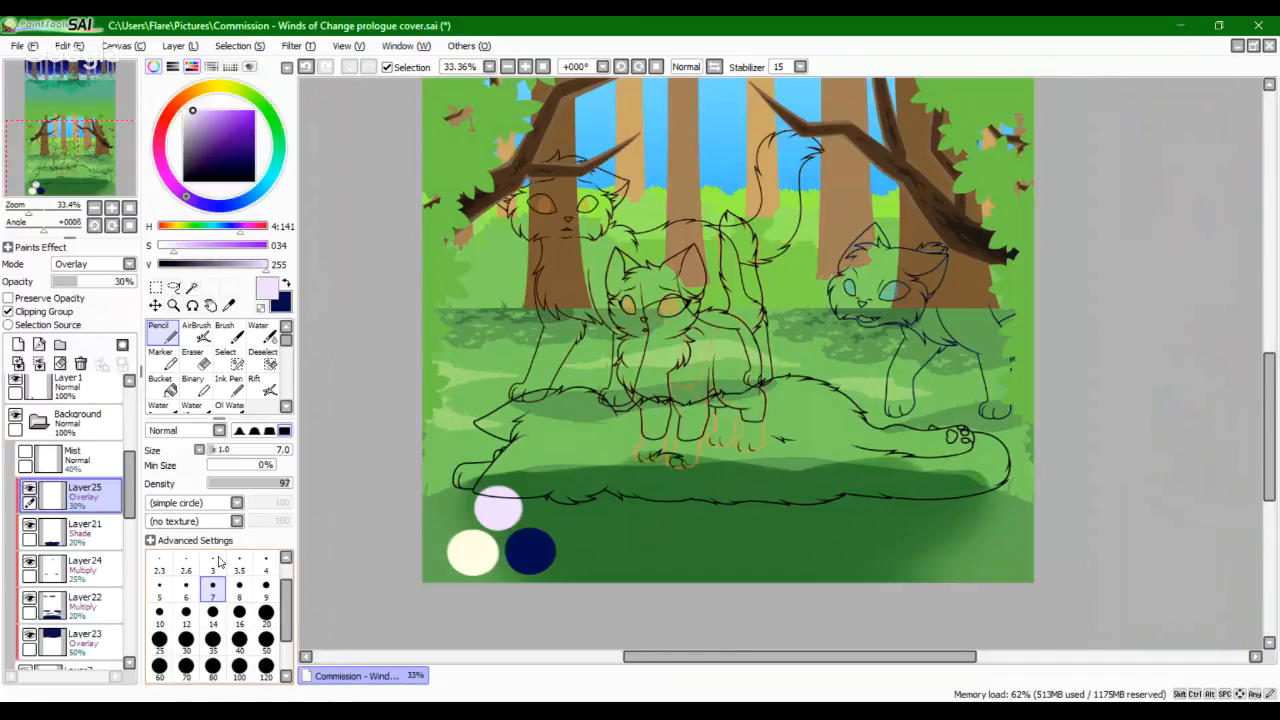
pyautogui.click(397, 710)
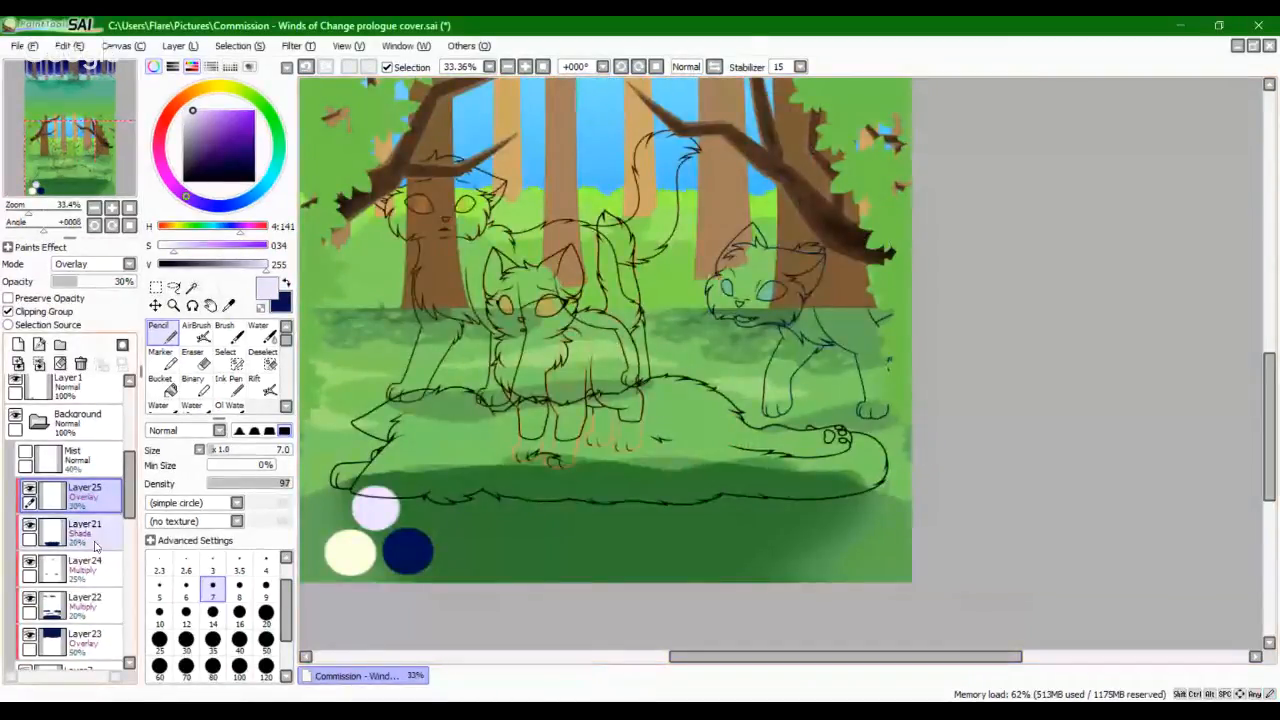
pyautogui.scroll(5, 542, 199)
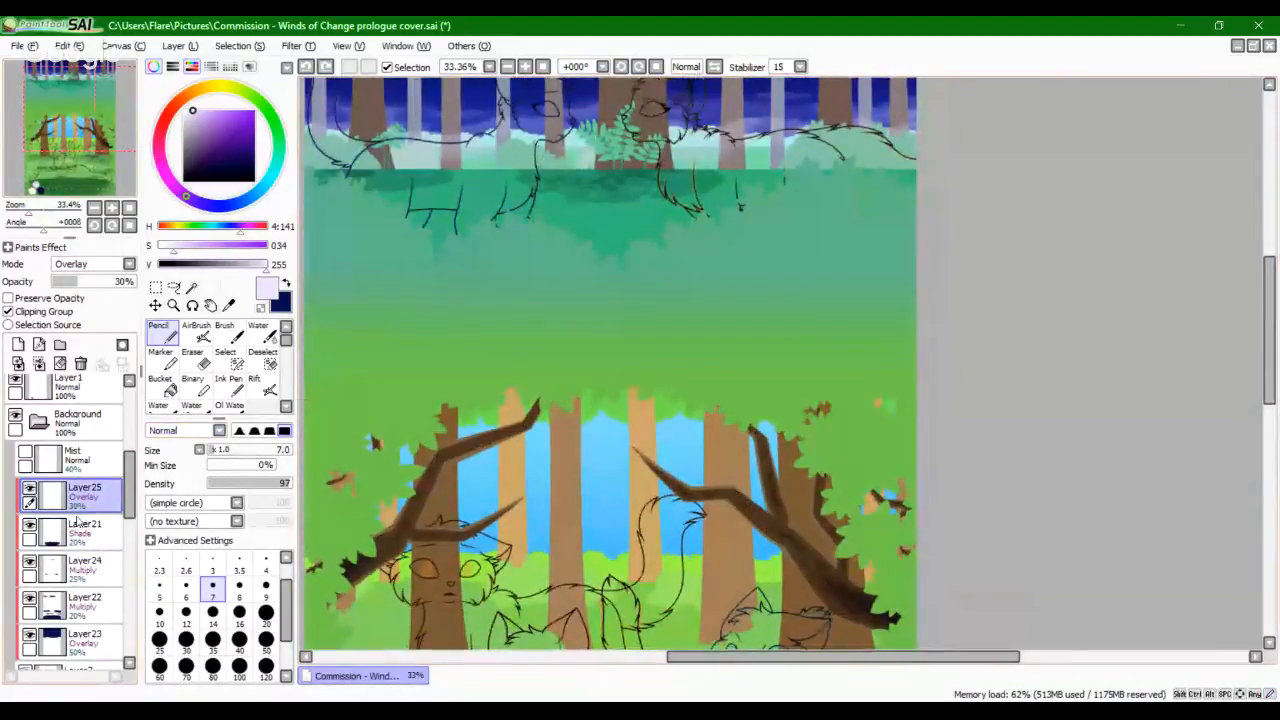
pyautogui.moveTo(66, 281); pyautogui.dragTo(148, 281)
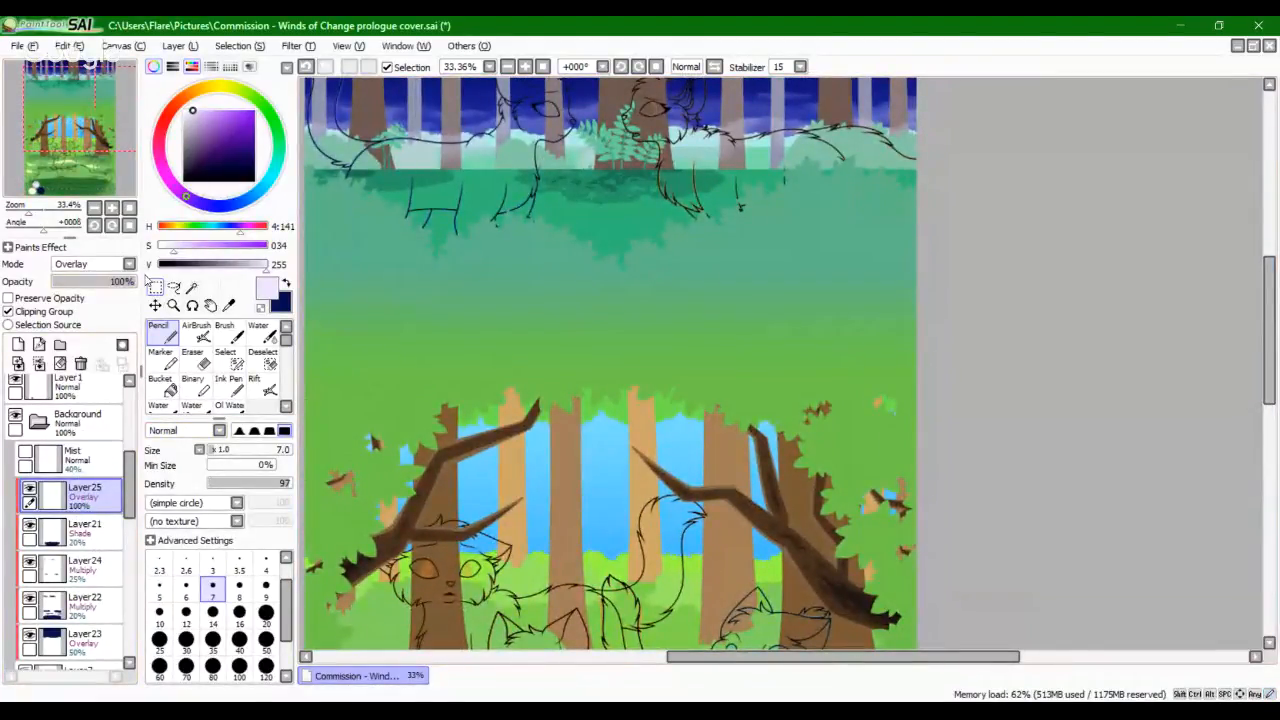
pyautogui.moveTo(29, 211); pyautogui.dragTo(40, 211)
pyautogui.moveTo(79, 161); pyautogui.dragTo(39, 140)
pyautogui.moveTo(34, 211)
pyautogui.mouseDown()
pyautogui.moveTo(28, 227)
pyautogui.moveTo(51, 223)
pyautogui.mouseUp()
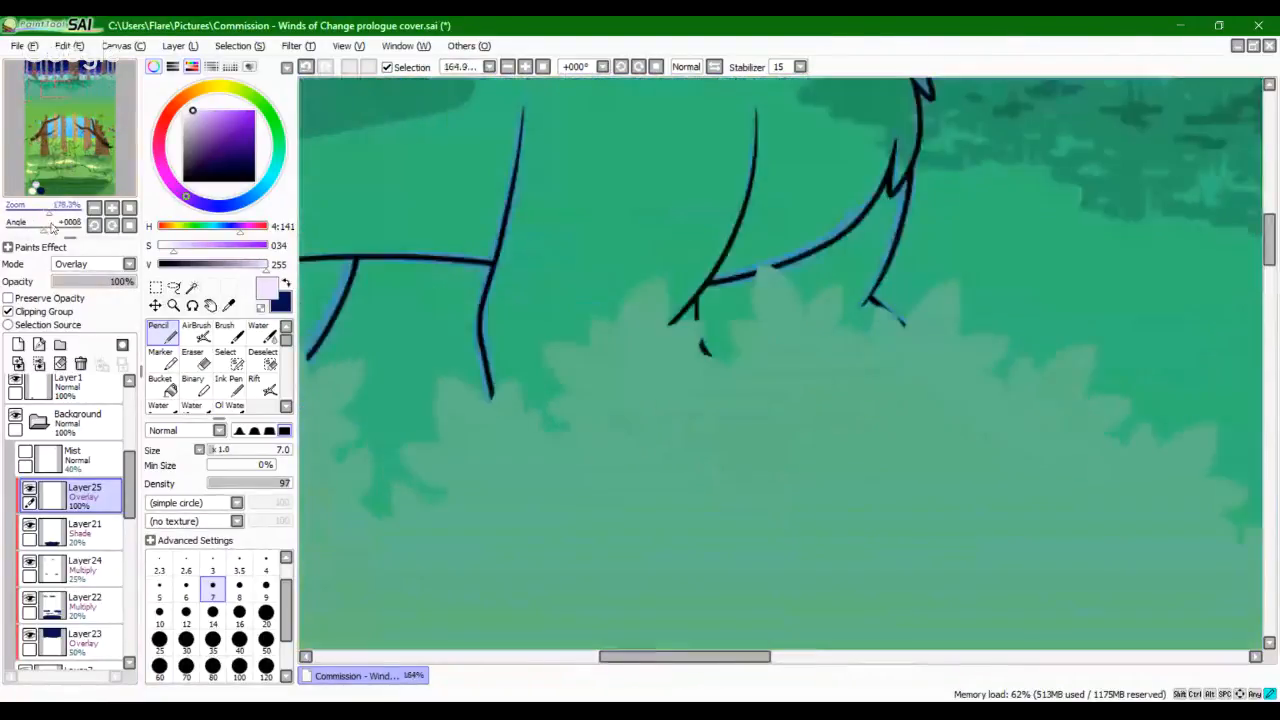
pyautogui.moveTo(490, 338); pyautogui.dragTo(600, 328)
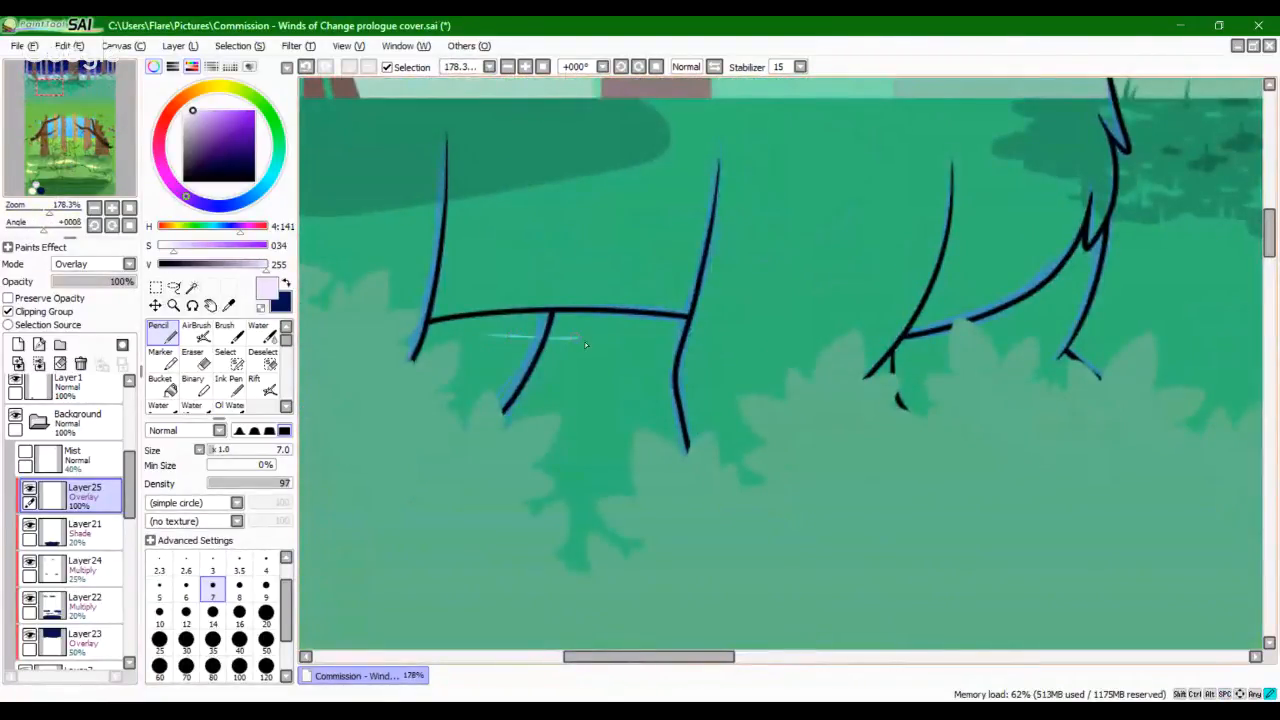
pyautogui.hotkey('ctrl', 'z')
pyautogui.moveTo(516, 336); pyautogui.dragTo(848, 328)
pyautogui.hotkey('ctrl', 'z')
pyautogui.moveTo(50, 224); pyautogui.dragTo(37, 222)
pyautogui.moveTo(51, 83); pyautogui.dragTo(73, 84)
pyautogui.moveTo(52, 213); pyautogui.dragTo(32, 214)
pyautogui.moveTo(70, 108); pyautogui.dragTo(76, 152)
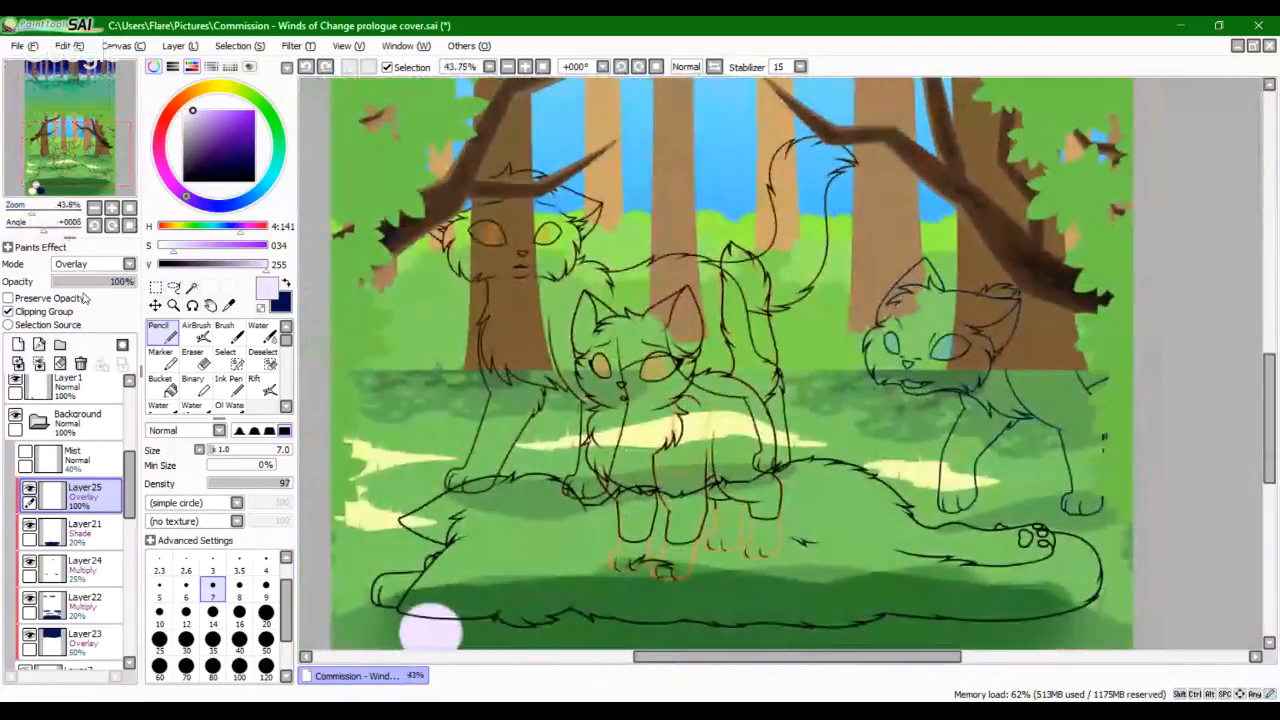
pyautogui.click(76, 281)
pyautogui.moveTo(78, 292); pyautogui.dragTo(80, 297)
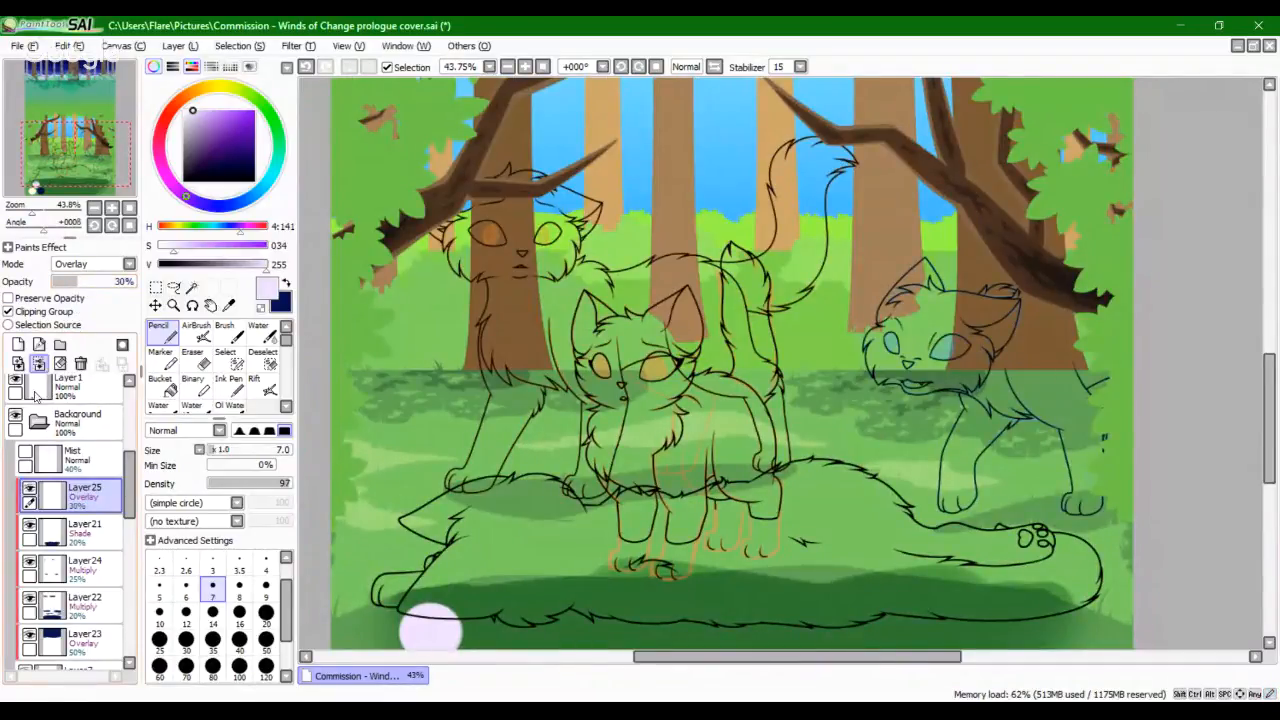
# Step: Add a clipped layer above Layer25 and set its blending mode to Overlay
pyautogui.click(18, 344)
pyautogui.click(84, 264)
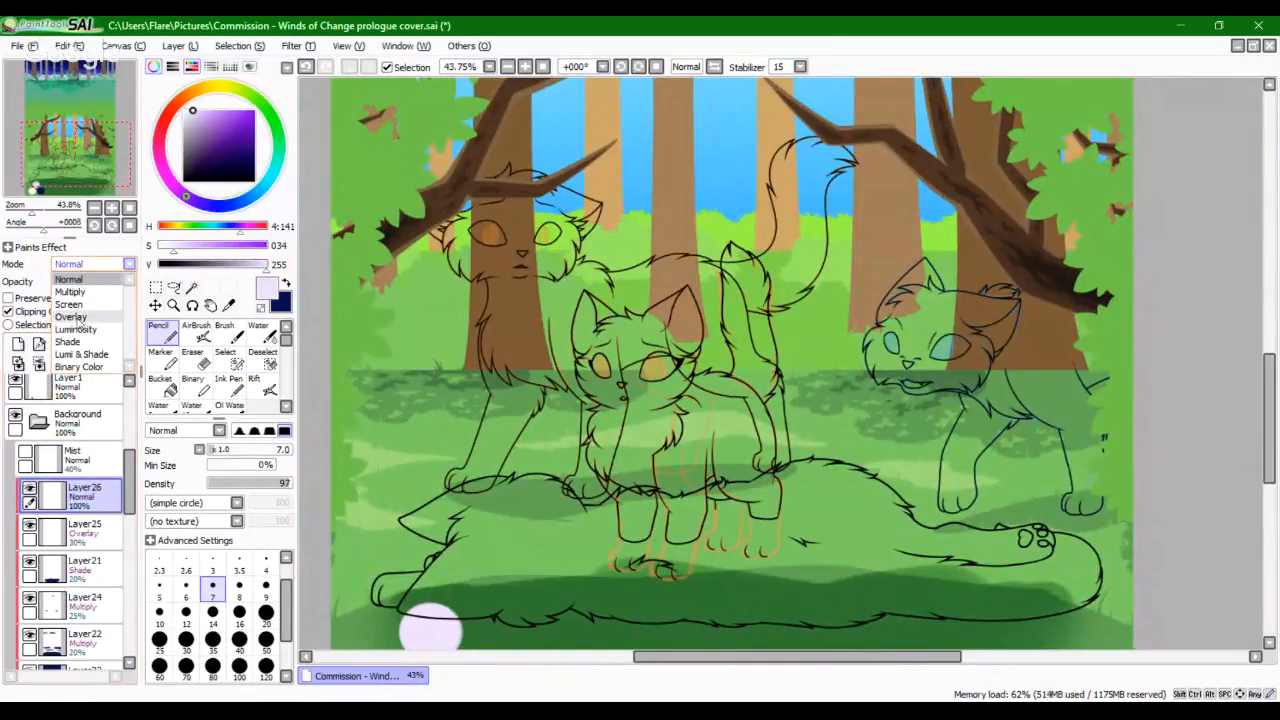
pyautogui.click(71, 316)
# Step: Outline a wavy, pointed light patch in lavender on the teal ground below the furry leg sketch, running behind the bushes
pyautogui.scroll(4, 94, 75)
pyautogui.moveTo(94, 76); pyautogui.dragTo(95, 82)
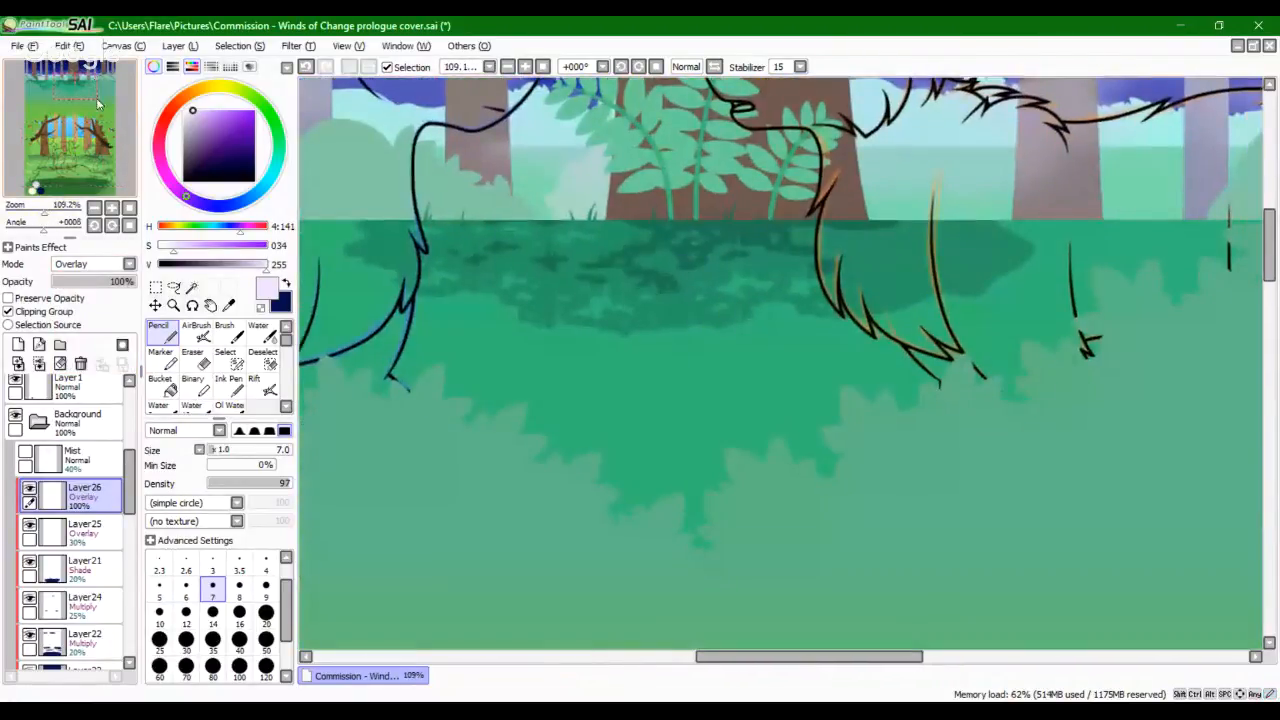
pyautogui.moveTo(45, 208); pyautogui.dragTo(47, 207)
pyautogui.moveTo(808, 444); pyautogui.dragTo(742, 404)
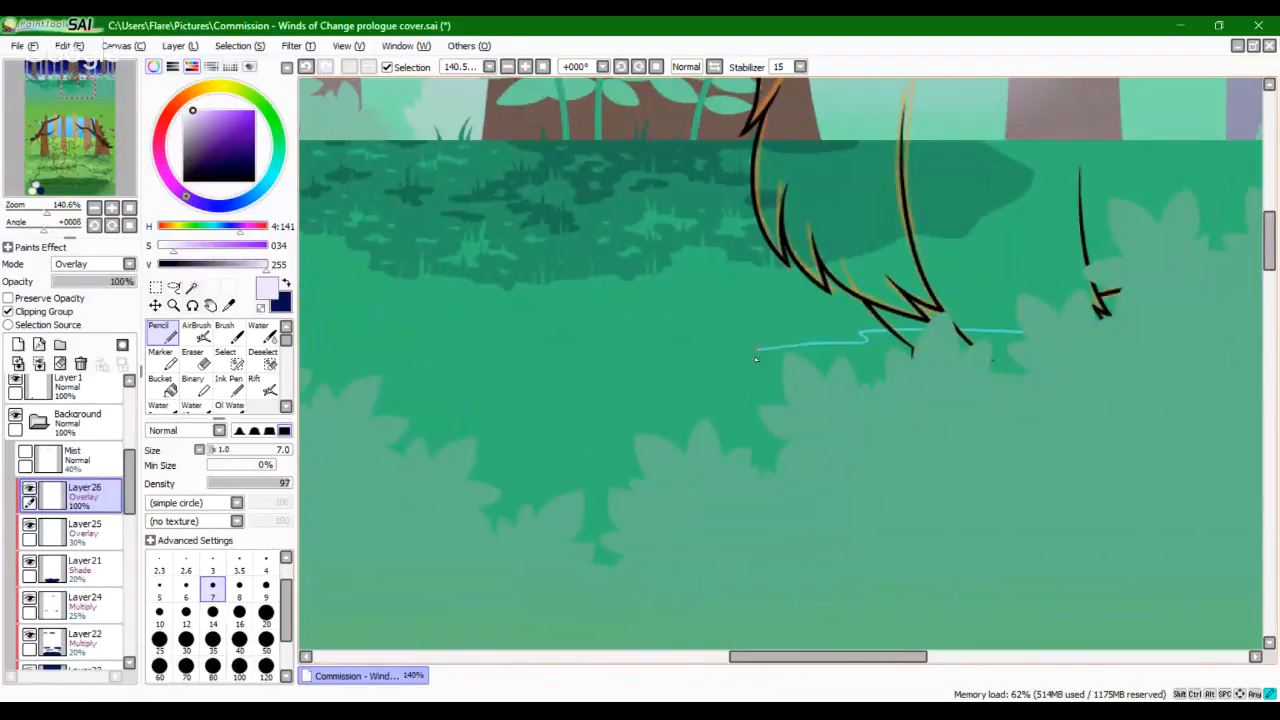
pyautogui.hotkey('ctrl', 'z')
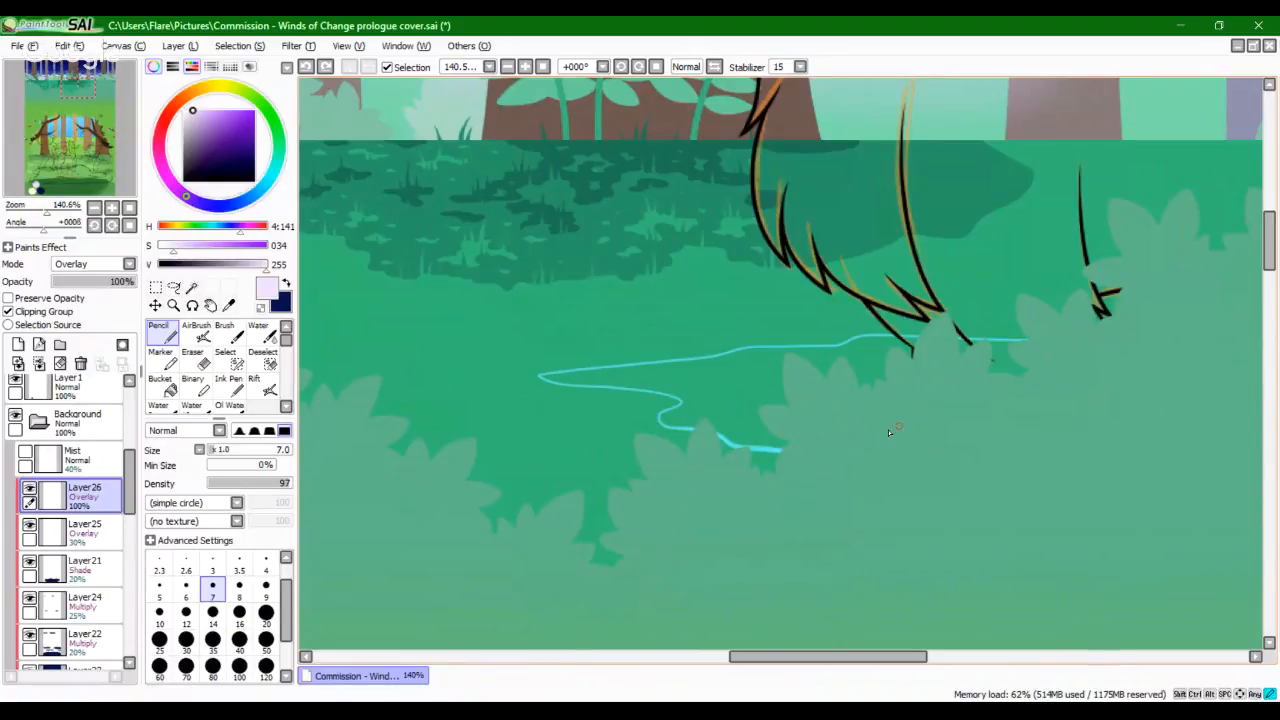
pyautogui.moveTo(1073, 331); pyautogui.dragTo(1070, 347)
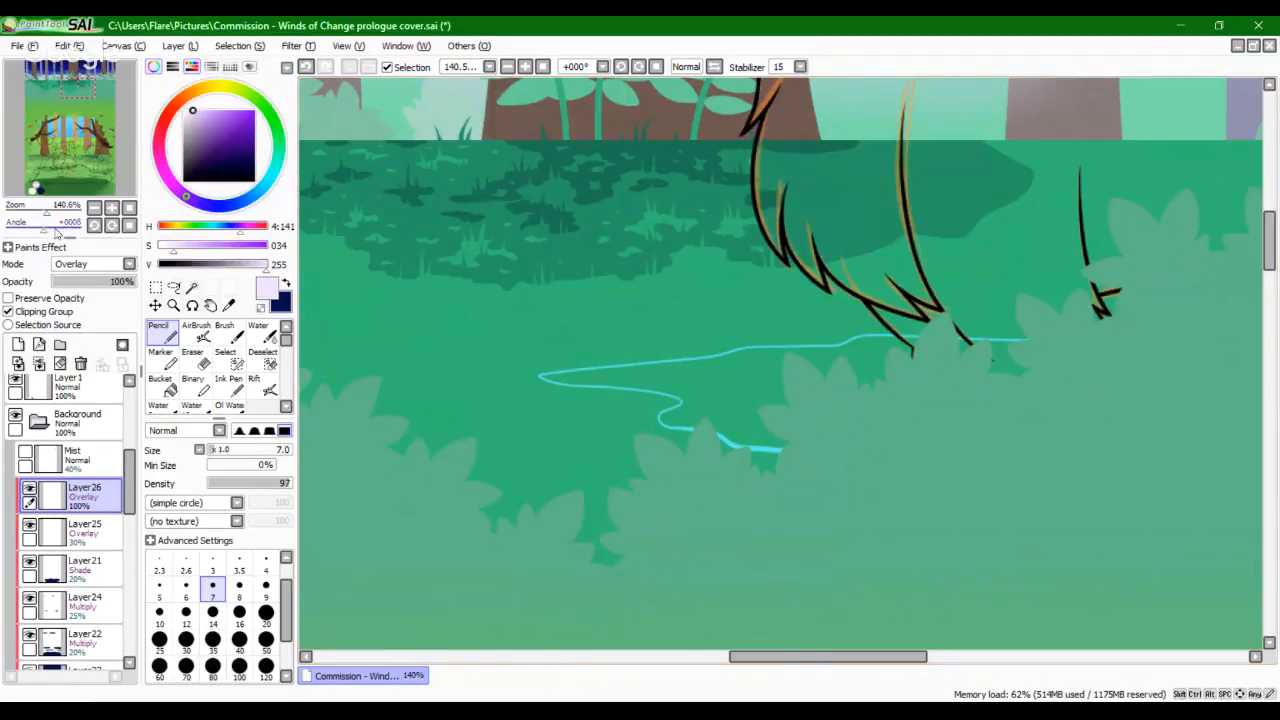
# Step: Fill the outlined light patch on the teal ground with the lavender colour
pyautogui.moveTo(47, 213); pyautogui.dragTo(44, 218)
pyautogui.scroll(4, 645, 360)
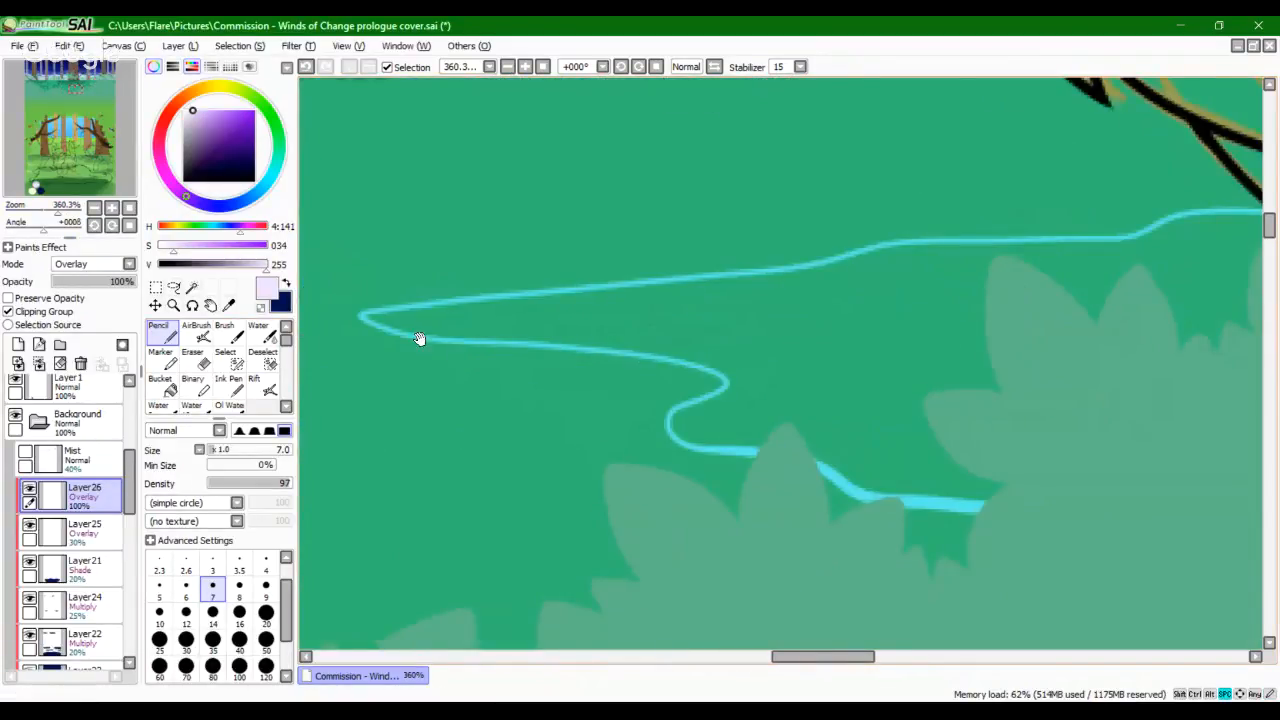
pyautogui.click(163, 386)
pyautogui.click(505, 337)
# Step: Draw thin grass blades of varied height rising from the light patch's top edge with the Pencil
pyautogui.click(162, 332)
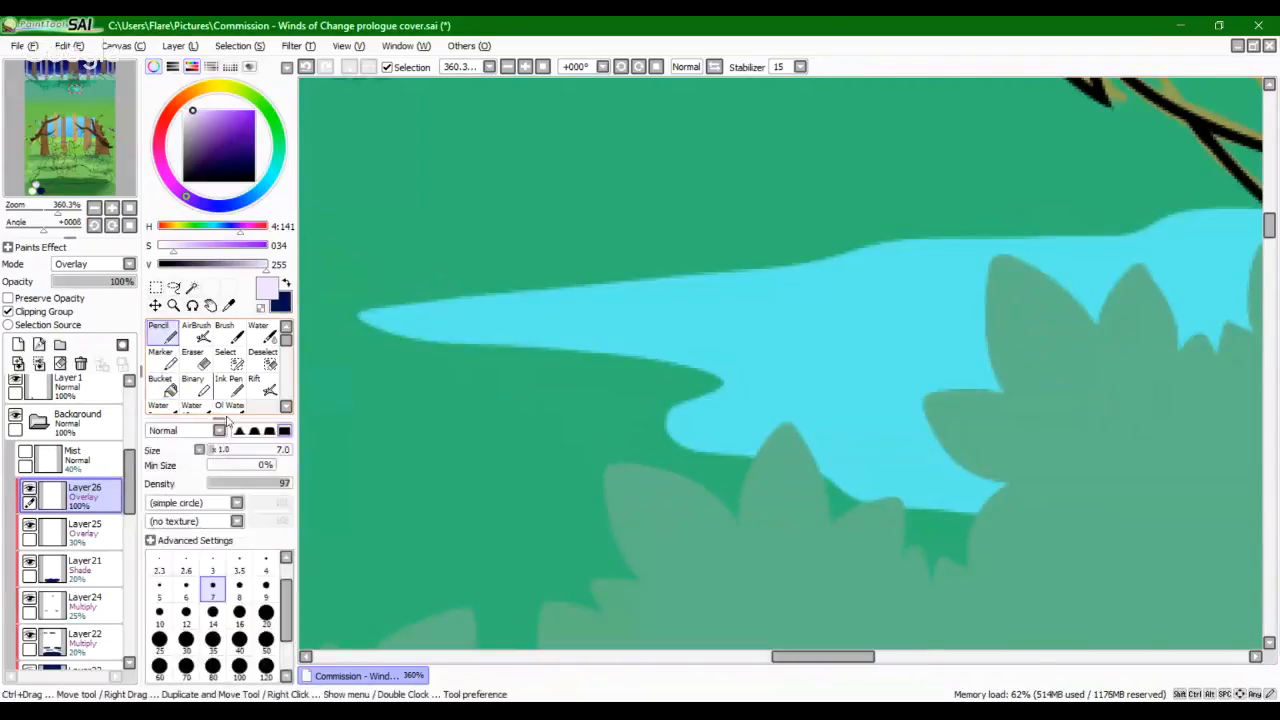
pyautogui.moveTo(688, 166); pyautogui.dragTo(685, 280)
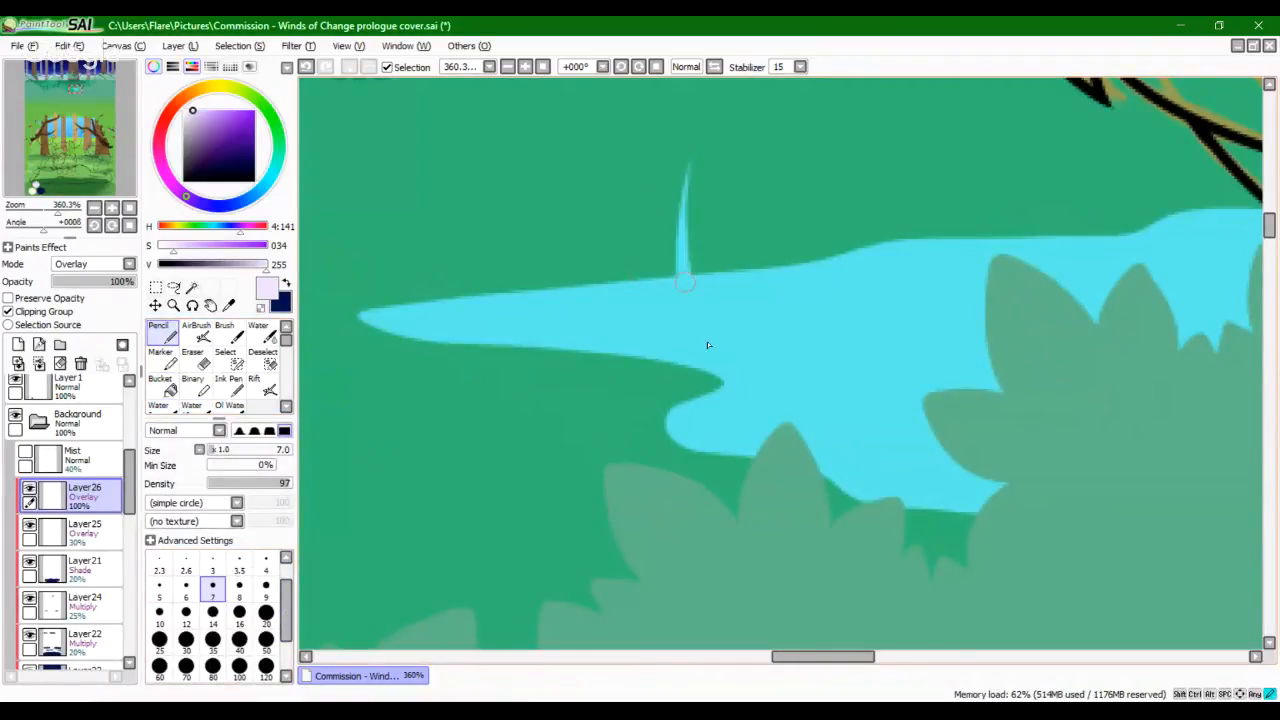
pyautogui.moveTo(647, 213); pyautogui.dragTo(660, 278)
pyautogui.moveTo(732, 225); pyautogui.dragTo(724, 272)
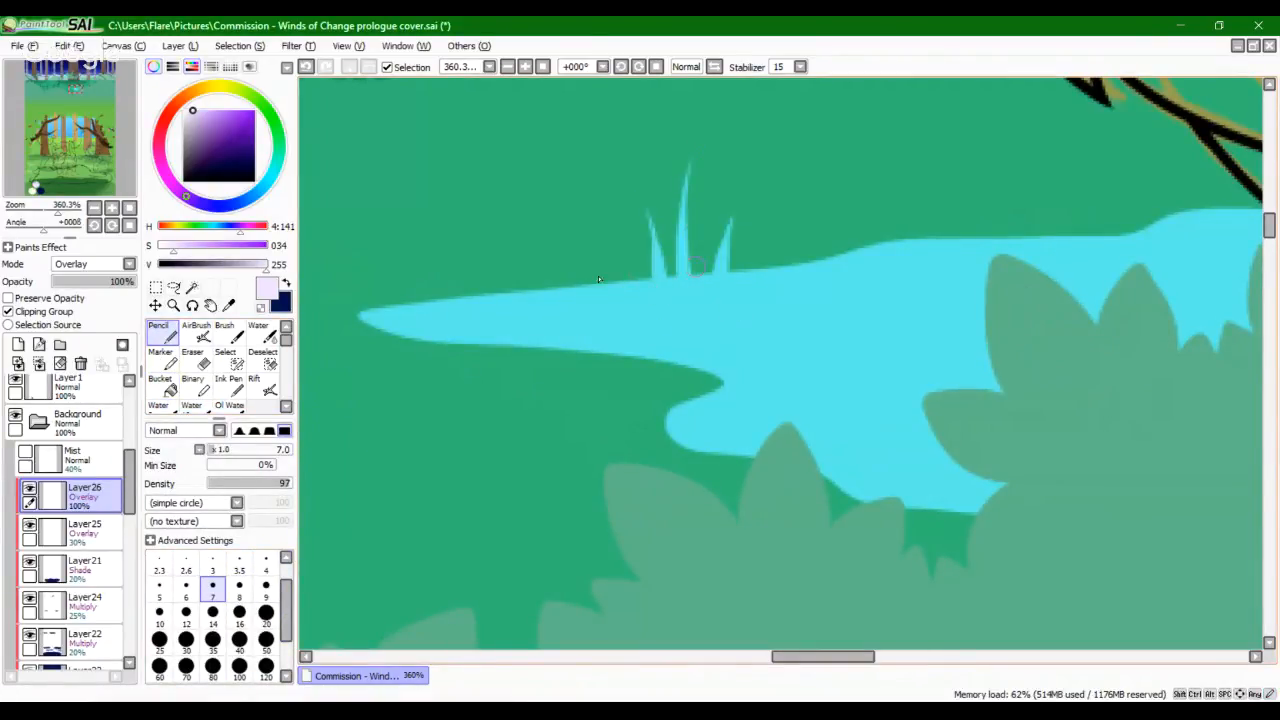
pyautogui.moveTo(479, 227); pyautogui.dragTo(492, 291)
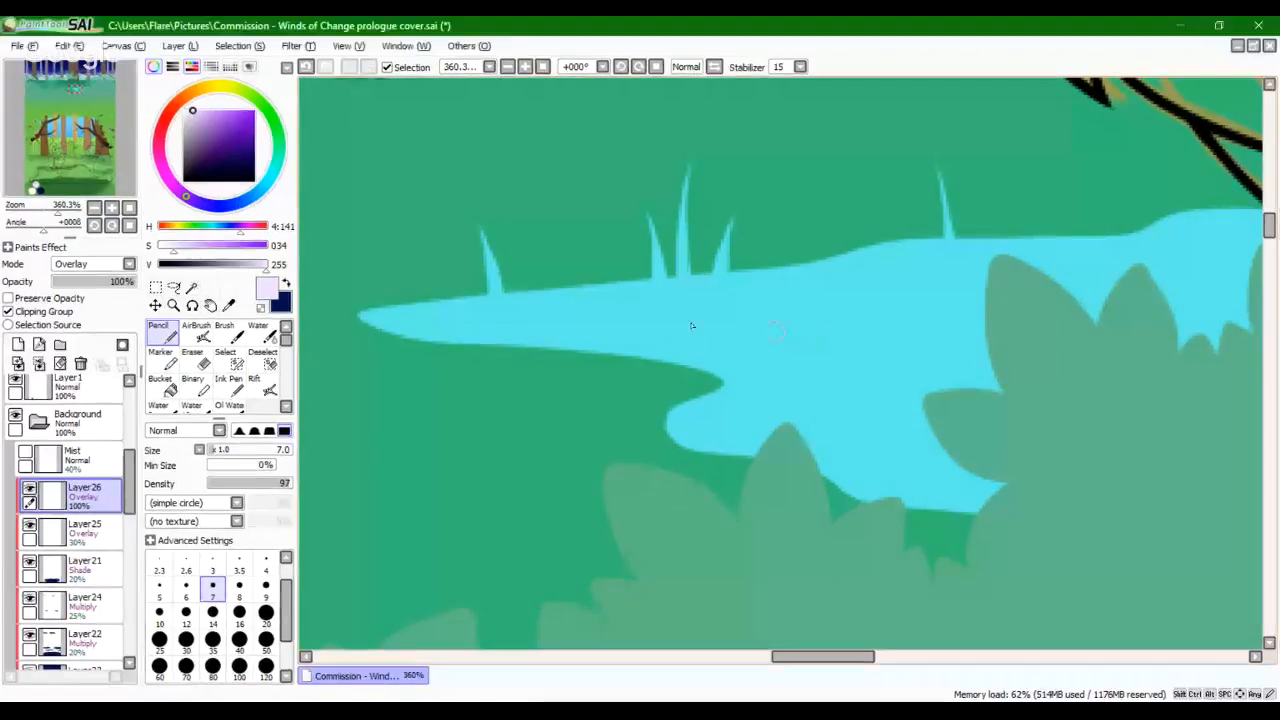
# Step: Erase grass-blade shapes of varied height into the light patch's bottom edge, from its pointed left tip to the bush leaves
pyautogui.press('e')
pyautogui.moveTo(605, 352); pyautogui.dragTo(619, 290)
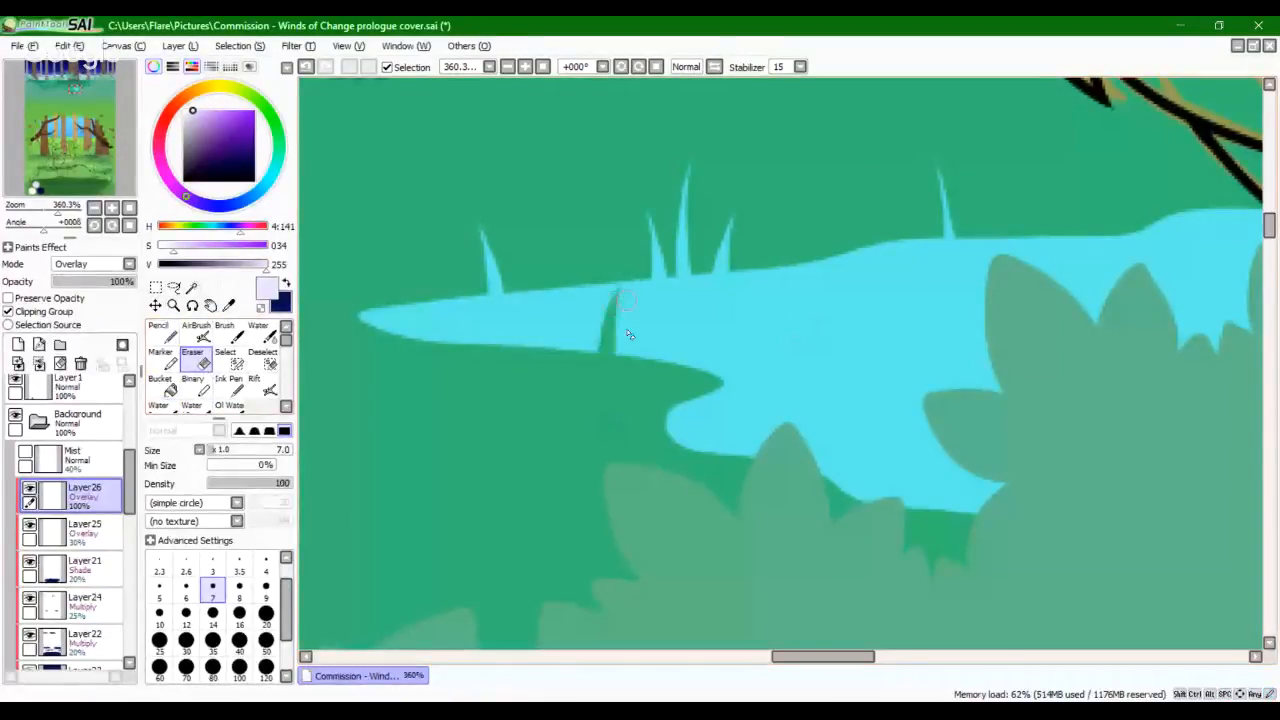
pyautogui.moveTo(632, 356); pyautogui.dragTo(647, 321)
pyautogui.moveTo(880, 519)
pyautogui.mouseDown()
pyautogui.moveTo(771, 434)
pyautogui.moveTo(794, 308)
pyautogui.mouseUp()
pyautogui.moveTo(834, 425); pyautogui.dragTo(825, 358)
pyautogui.moveTo(768, 416); pyautogui.dragTo(750, 334)
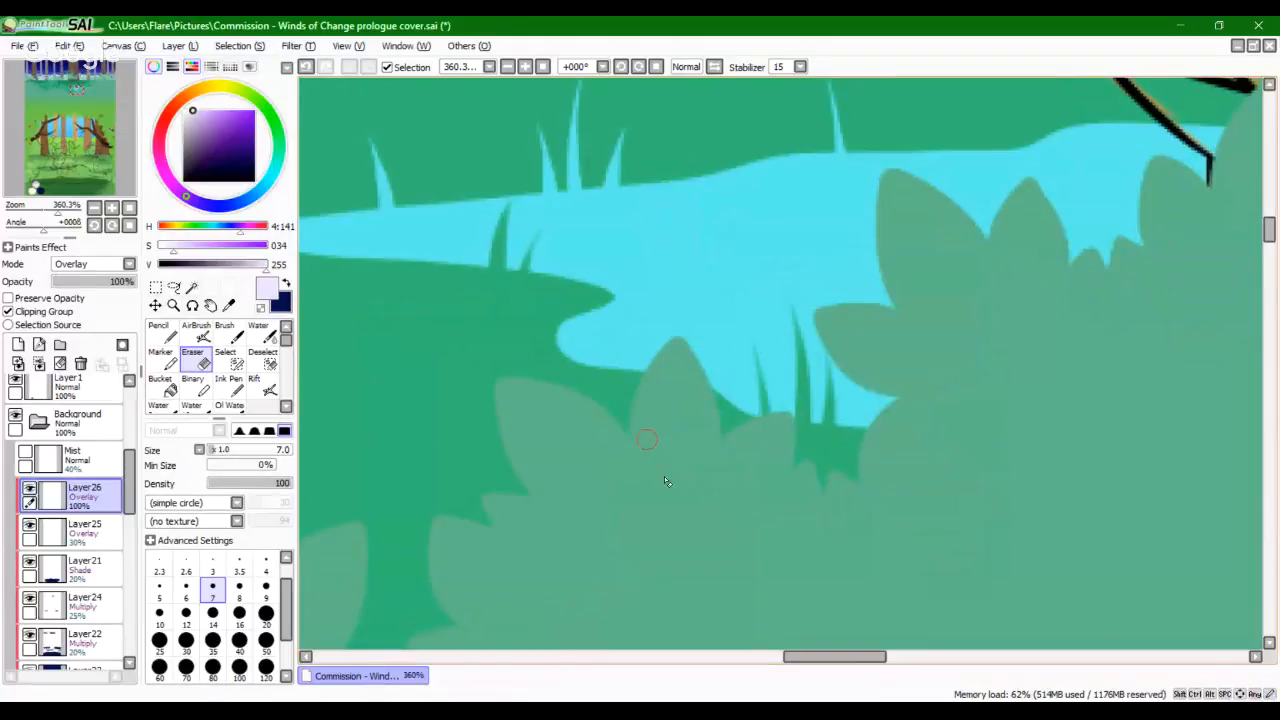
pyautogui.moveTo(657, 371); pyautogui.dragTo(648, 296)
pyautogui.moveTo(386, 258); pyautogui.dragTo(393, 224)
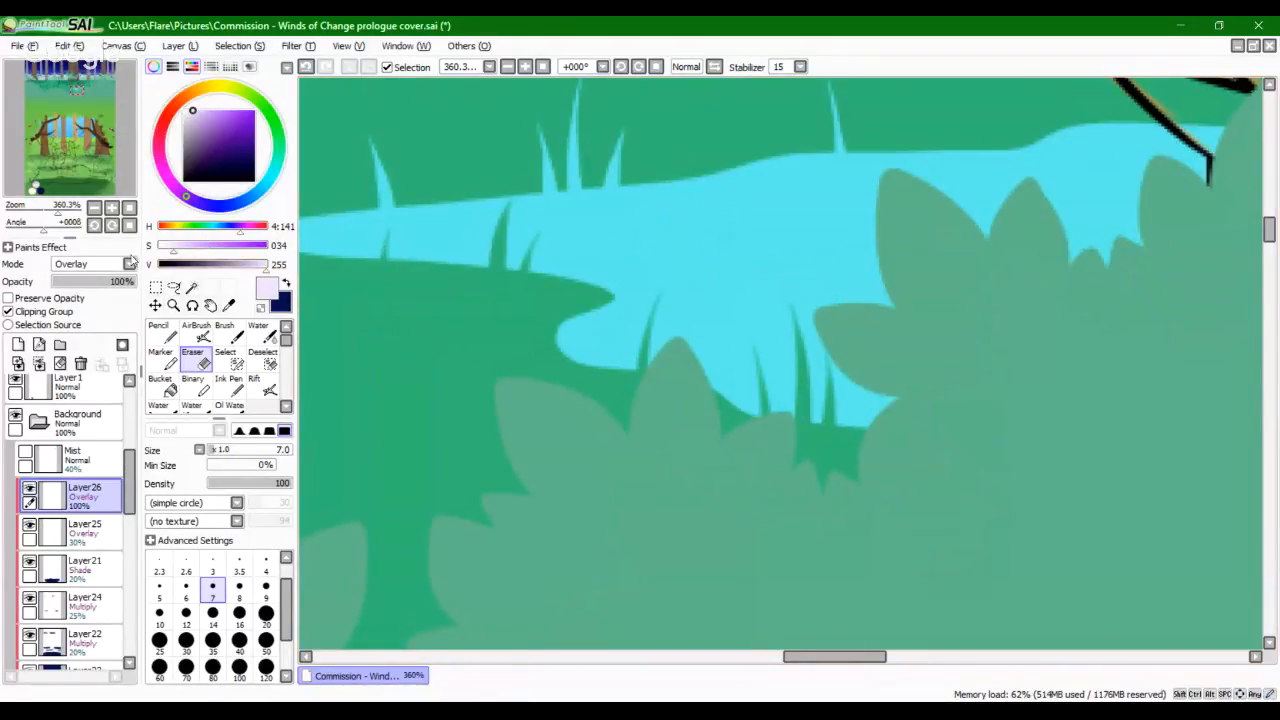
pyautogui.moveTo(57, 211)
pyautogui.mouseDown()
pyautogui.moveTo(31, 214)
pyautogui.moveTo(65, 224)
pyautogui.mouseUp()
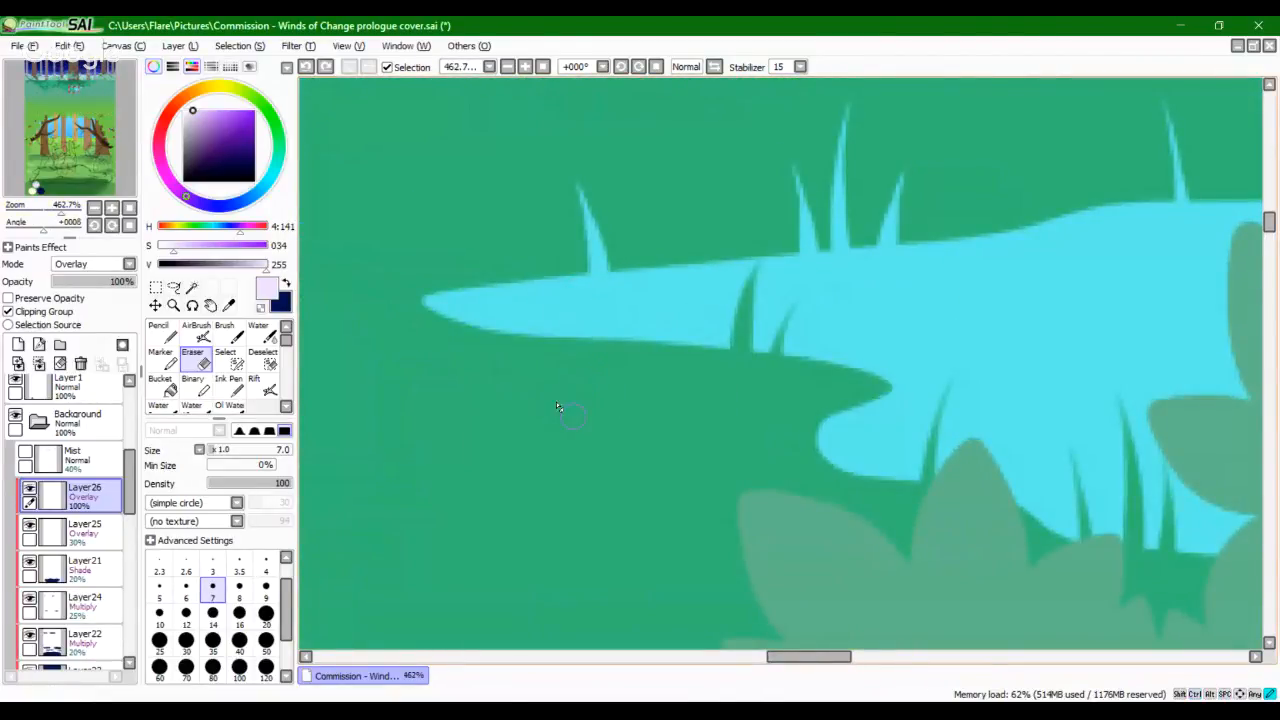
pyautogui.moveTo(556, 337); pyautogui.dragTo(578, 292)
# Step: Outline a second light patch beneath the left-hand leg sketches, behind the bushes, and fill it with lavender
pyautogui.moveTo(61, 213); pyautogui.dragTo(84, 194)
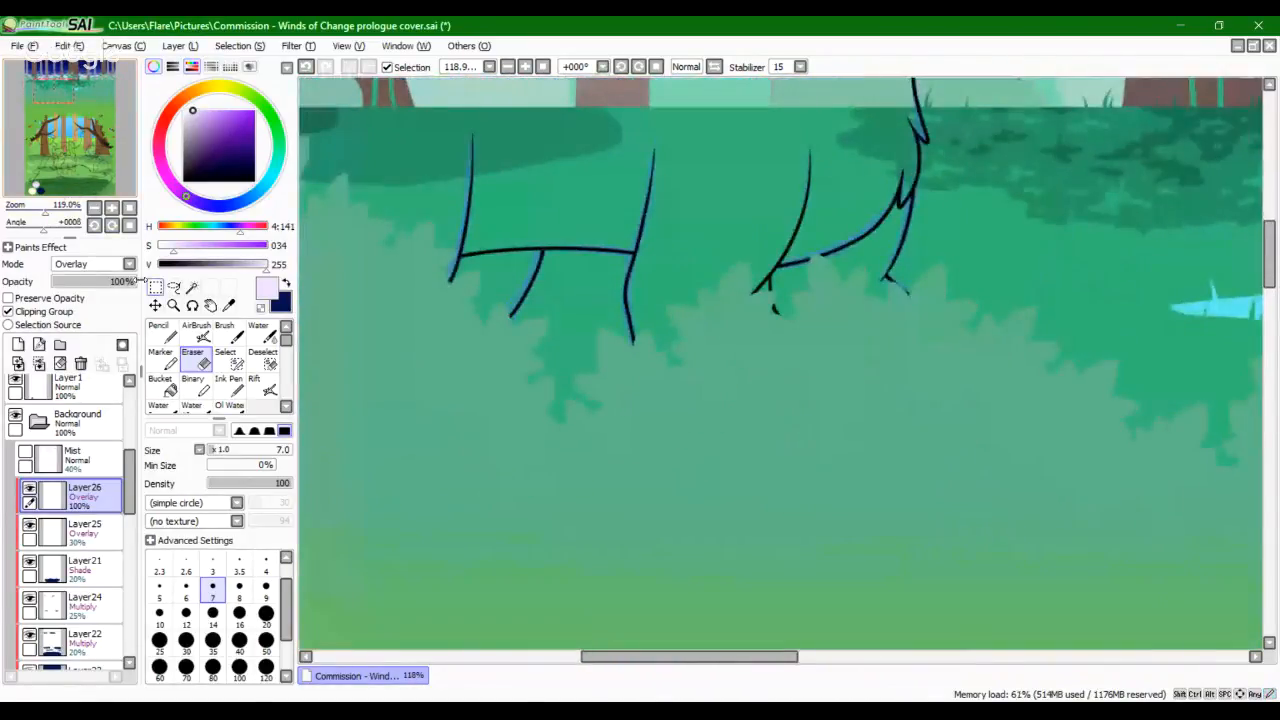
pyautogui.press('n')
pyautogui.press('space')
pyautogui.moveTo(704, 374); pyautogui.dragTo(597, 446)
pyautogui.hotkey('ctrl', 'z')
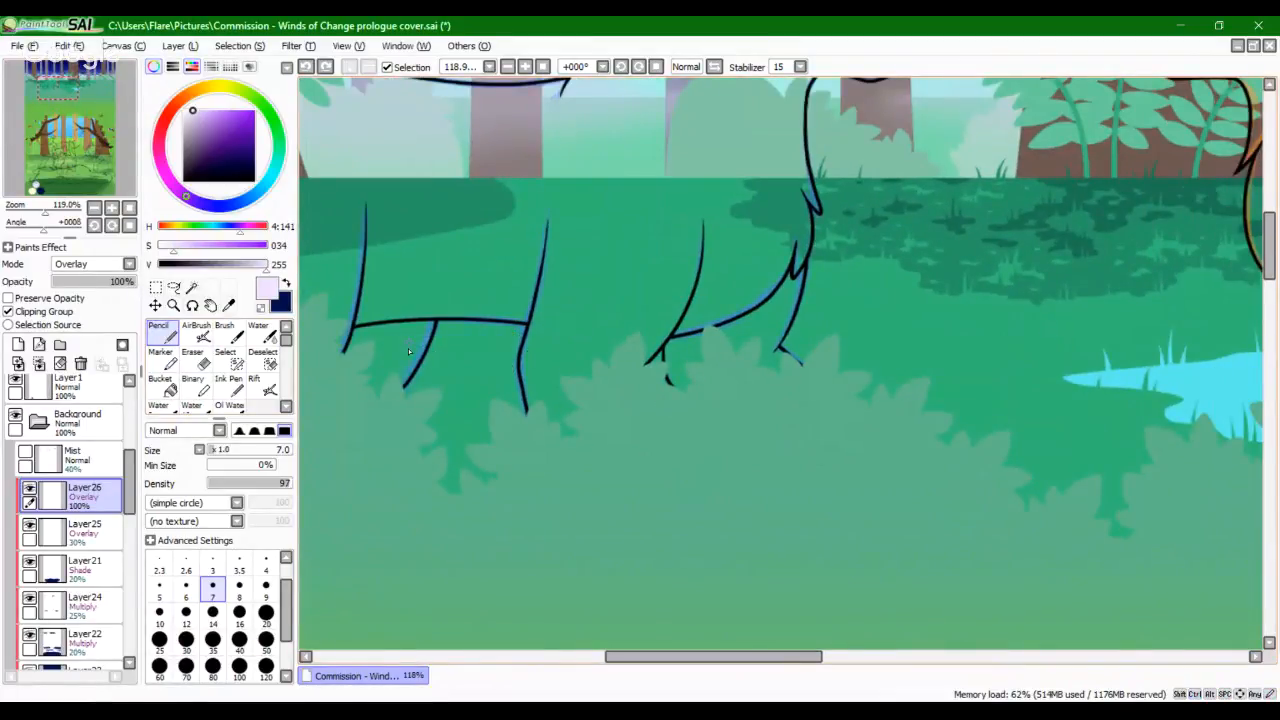
pyautogui.moveTo(408, 343); pyautogui.dragTo(567, 352)
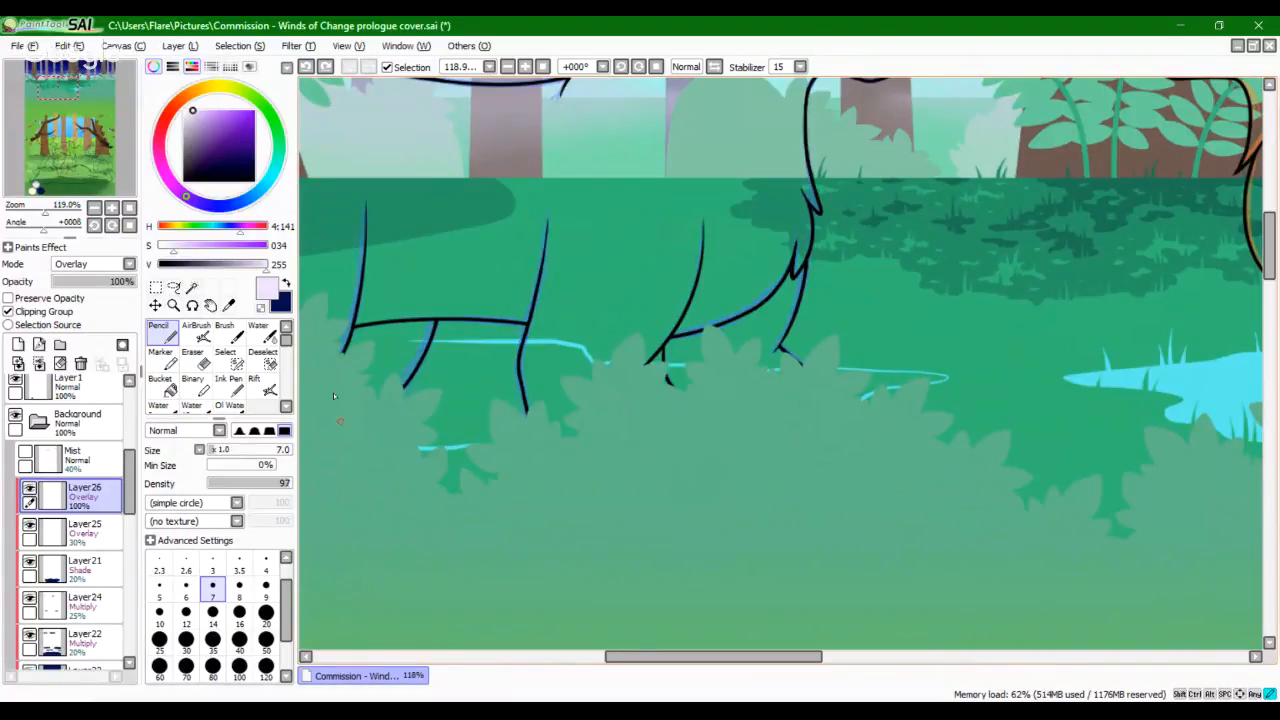
pyautogui.click(162, 385)
pyautogui.click(470, 380)
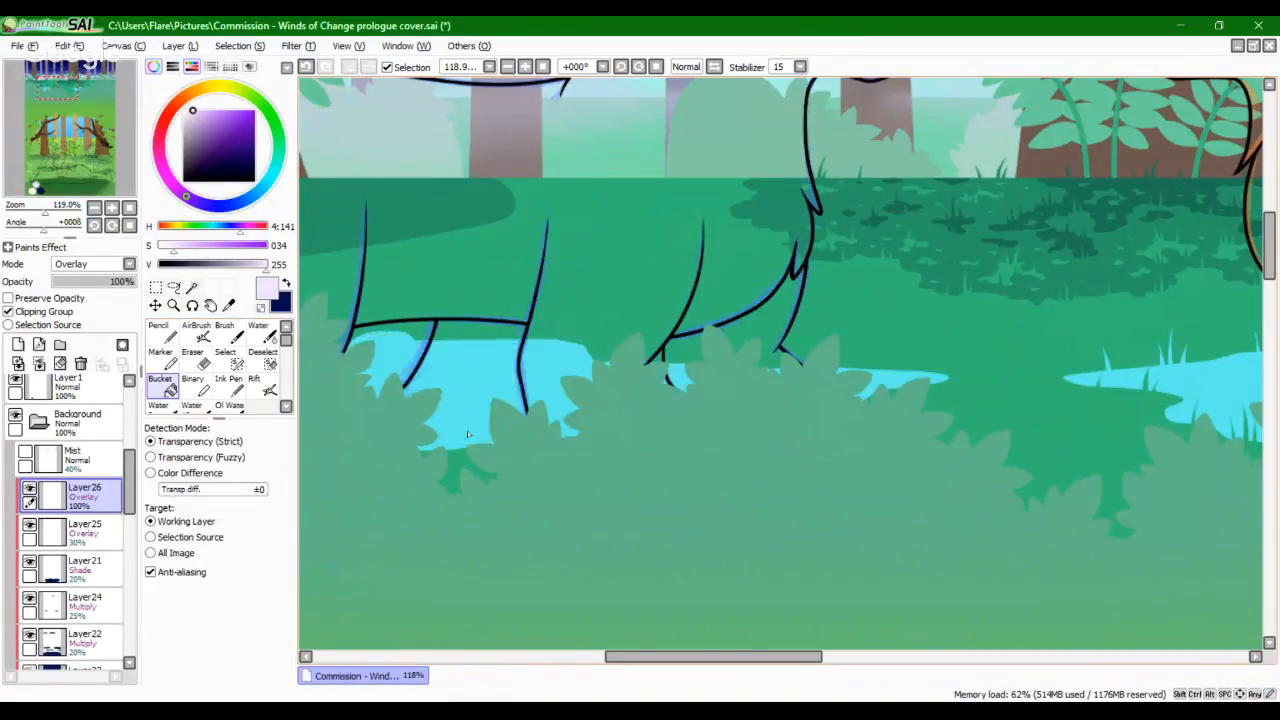
# Step: Erase thin grass-blade shapes into the bottom edge of the second light patch's narrow pointed end, just above the bush leaves
pyautogui.click(198, 364)
pyautogui.scroll(6, 740, 465)
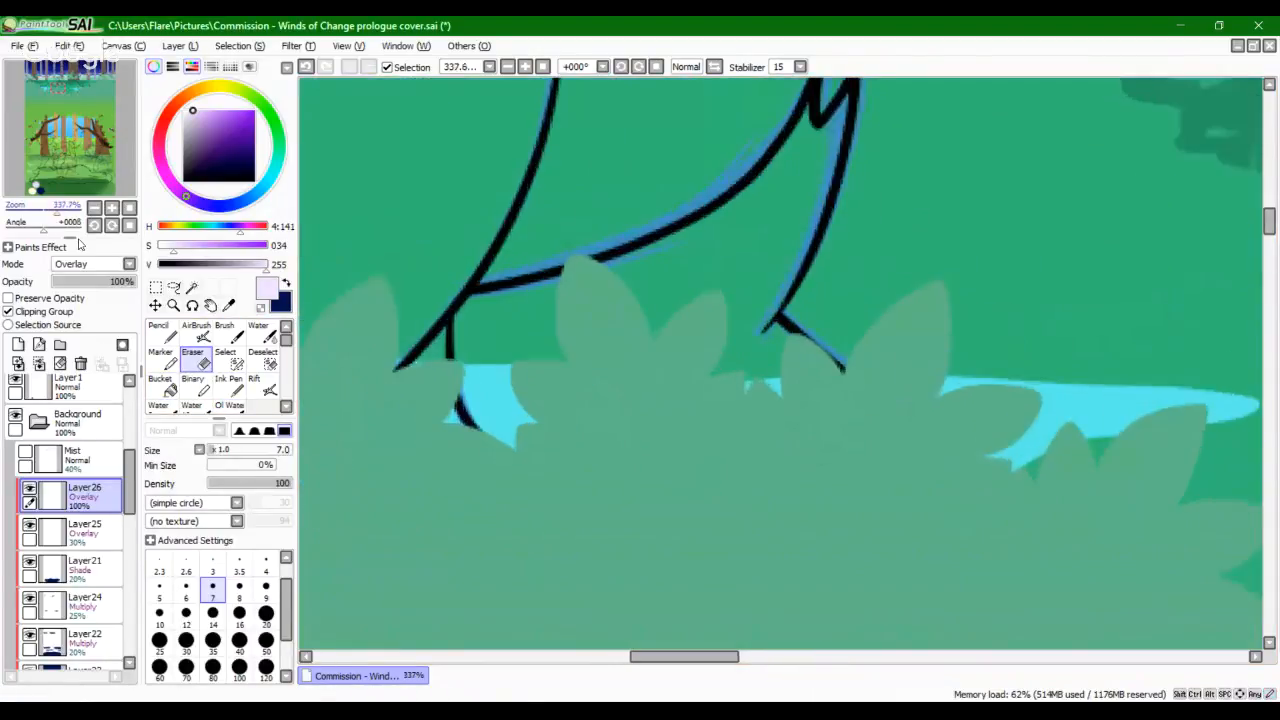
pyautogui.moveTo(742, 238); pyautogui.dragTo(744, 272)
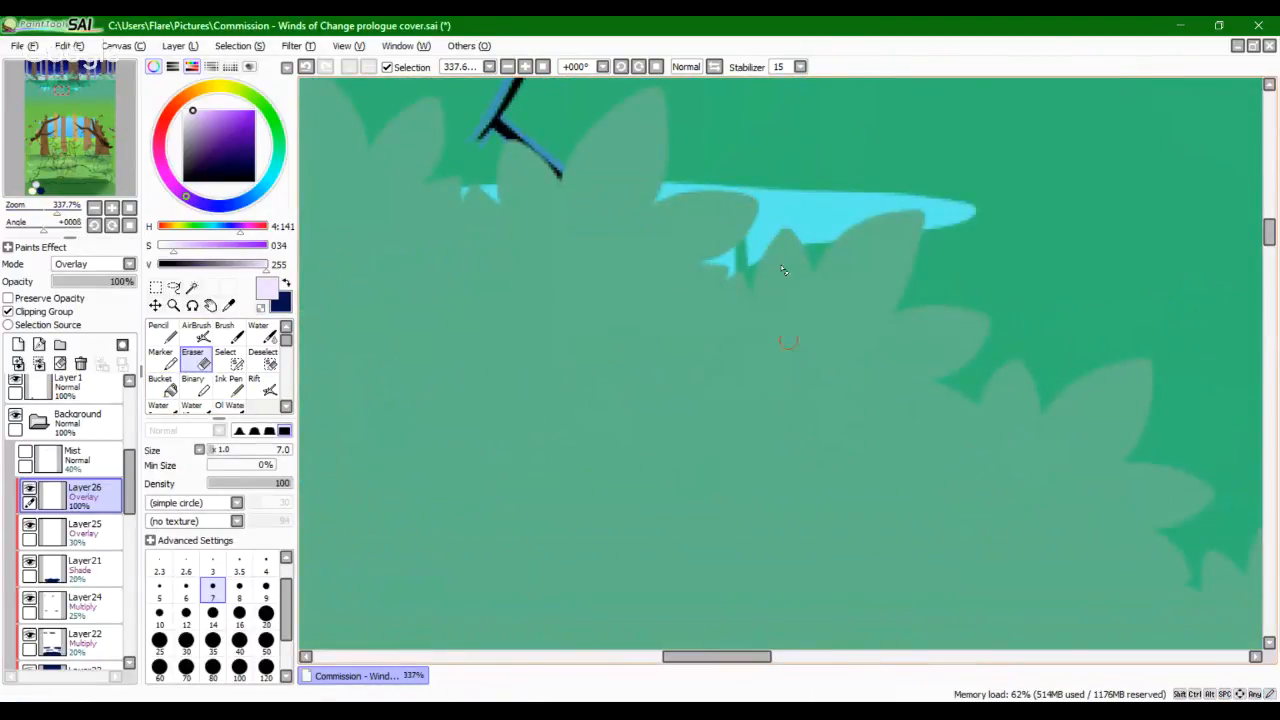
pyautogui.moveTo(763, 218); pyautogui.dragTo(762, 260)
# Step: Erase grass-blade shapes of varied height into the bottom edge of the wide light area between the left-hand bushes
pyautogui.moveTo(403, 391); pyautogui.dragTo(960, 315)
pyautogui.moveTo(400, 310); pyautogui.dragTo(630, 290)
pyautogui.moveTo(400, 361); pyautogui.dragTo(593, 389)
pyautogui.moveTo(563, 238); pyautogui.dragTo(547, 362)
pyautogui.hotkey('ctrl', 'z')
pyautogui.moveTo(587, 243); pyautogui.dragTo(568, 358)
pyautogui.moveTo(538, 291); pyautogui.dragTo(550, 370)
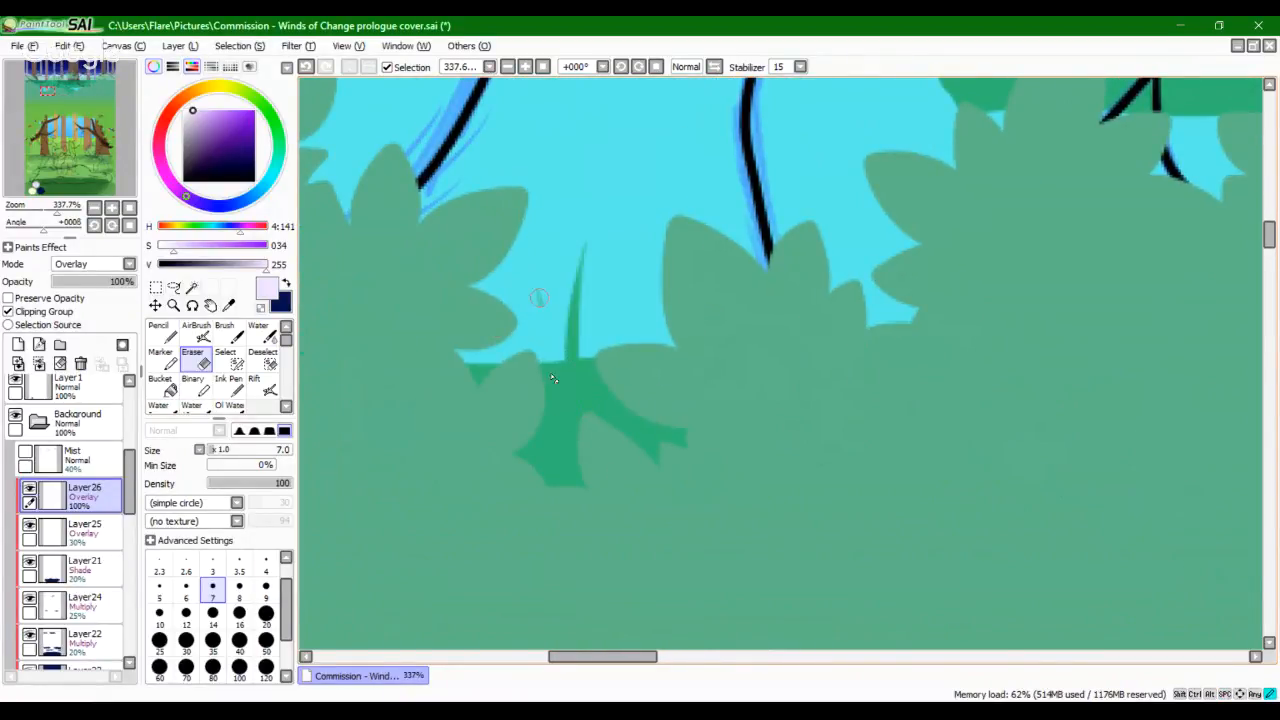
pyautogui.moveTo(613, 300)
pyautogui.mouseDown()
pyautogui.moveTo(618, 382)
pyautogui.moveTo(495, 385)
pyautogui.moveTo(471, 351)
pyautogui.moveTo(477, 326)
pyautogui.moveTo(656, 360)
pyautogui.mouseUp()
pyautogui.hotkey('ctrl', 'z')
# Step: Draw thin lavender grass blades with the Pencil, rising from the wide light area's top edge between the left-hand leg sketches
pyautogui.press('n')
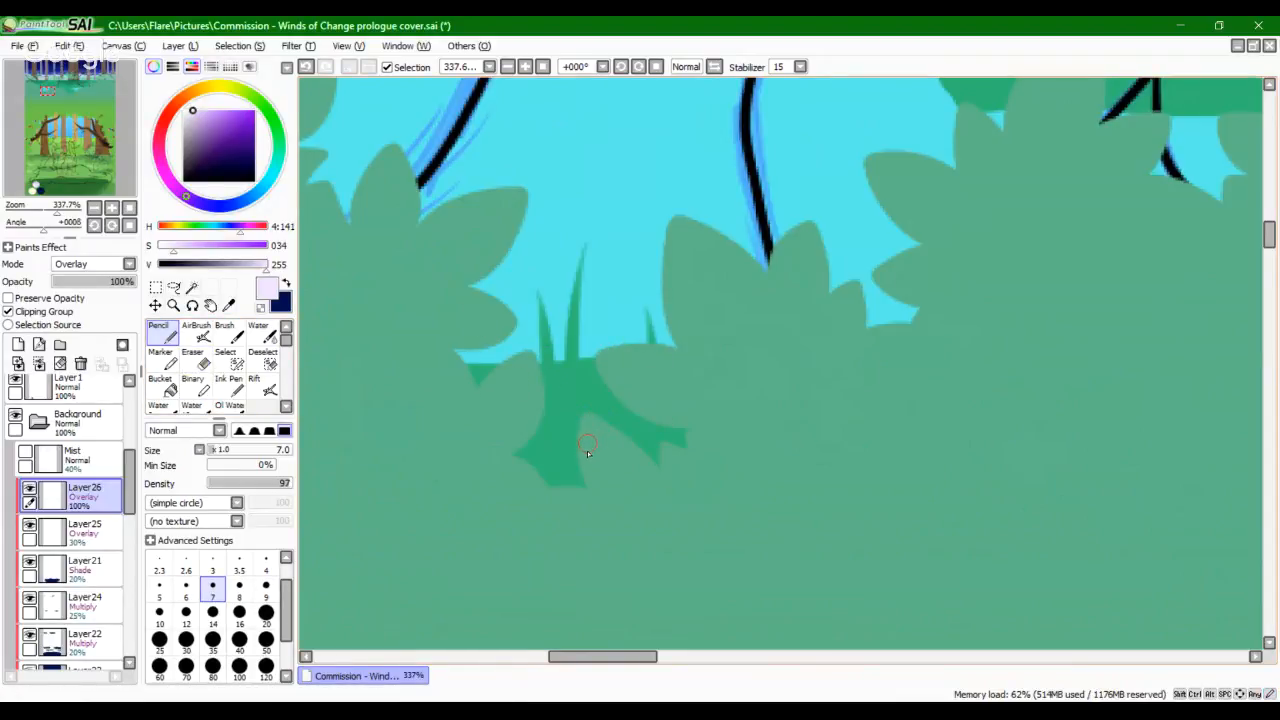
pyautogui.press('space')
pyautogui.moveTo(603, 275); pyautogui.dragTo(642, 583)
pyautogui.moveTo(657, 223); pyautogui.dragTo(646, 358)
pyautogui.hotkey('ctrl', 'z')
pyautogui.moveTo(706, 272); pyautogui.dragTo(706, 451)
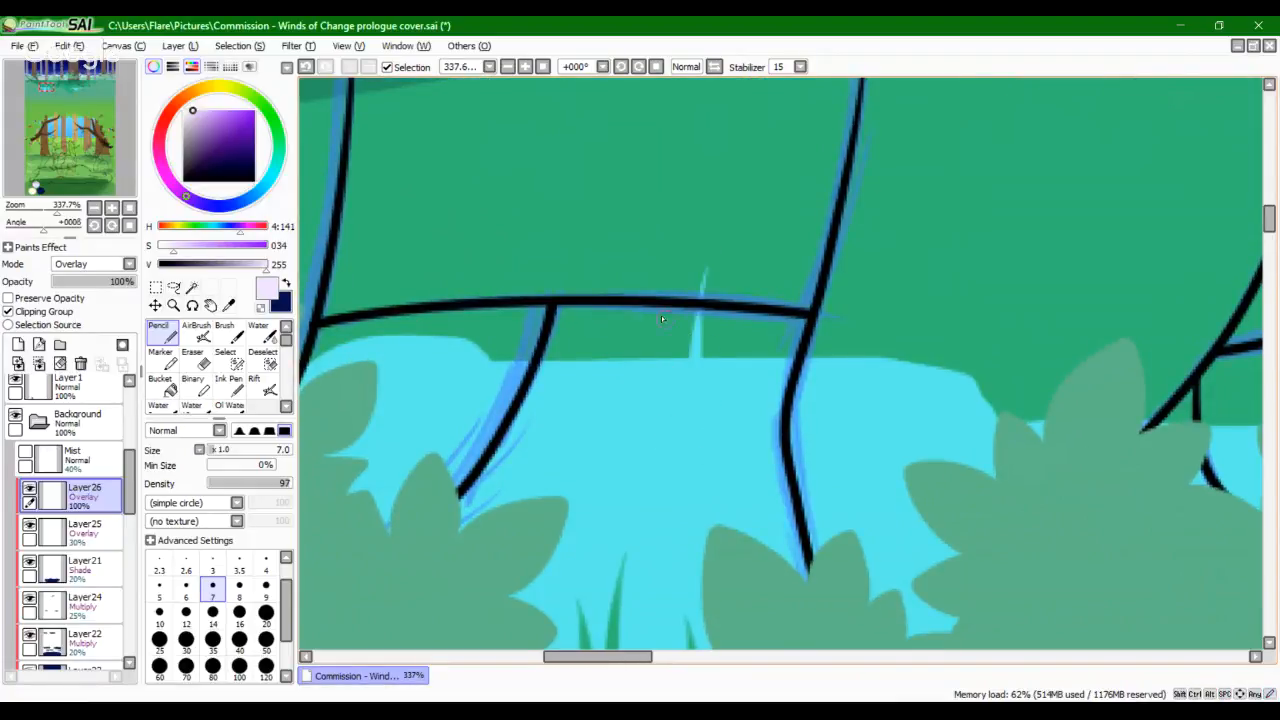
pyautogui.moveTo(661, 318); pyautogui.dragTo(670, 411)
pyautogui.hotkey('ctrl', 'z')
pyautogui.moveTo(666, 323); pyautogui.dragTo(693, 406)
# Step: Draw lavender grass blades of varied height along the top edge of the second light patch's remaining parts, out to its narrow end
pyautogui.press('space')
pyautogui.moveTo(615, 478); pyautogui.dragTo(777, 400)
pyautogui.moveTo(827, 518); pyautogui.dragTo(517, 511)
pyautogui.moveTo(1125, 365); pyautogui.dragTo(651, 340)
pyautogui.moveTo(885, 449); pyautogui.dragTo(784, 451)
pyautogui.moveTo(1004, 443); pyautogui.dragTo(904, 435)
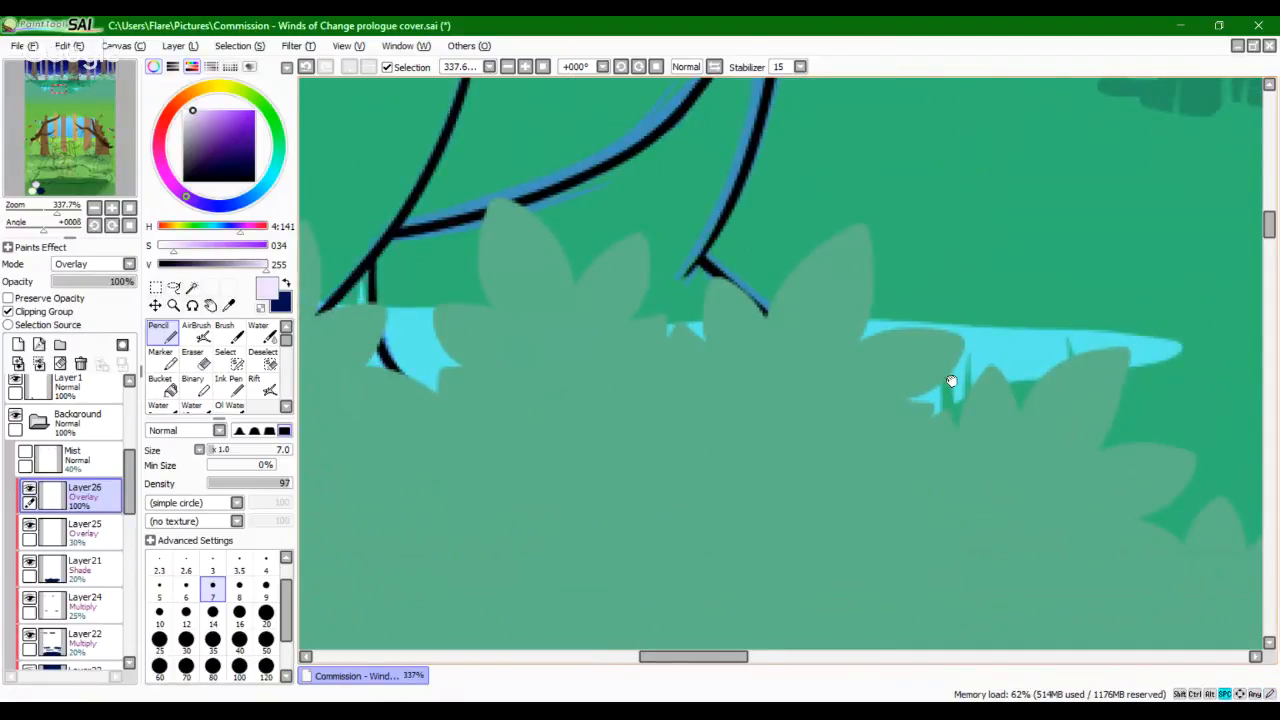
pyautogui.moveTo(951, 381); pyautogui.dragTo(791, 381)
pyautogui.moveTo(765, 237); pyautogui.dragTo(753, 318)
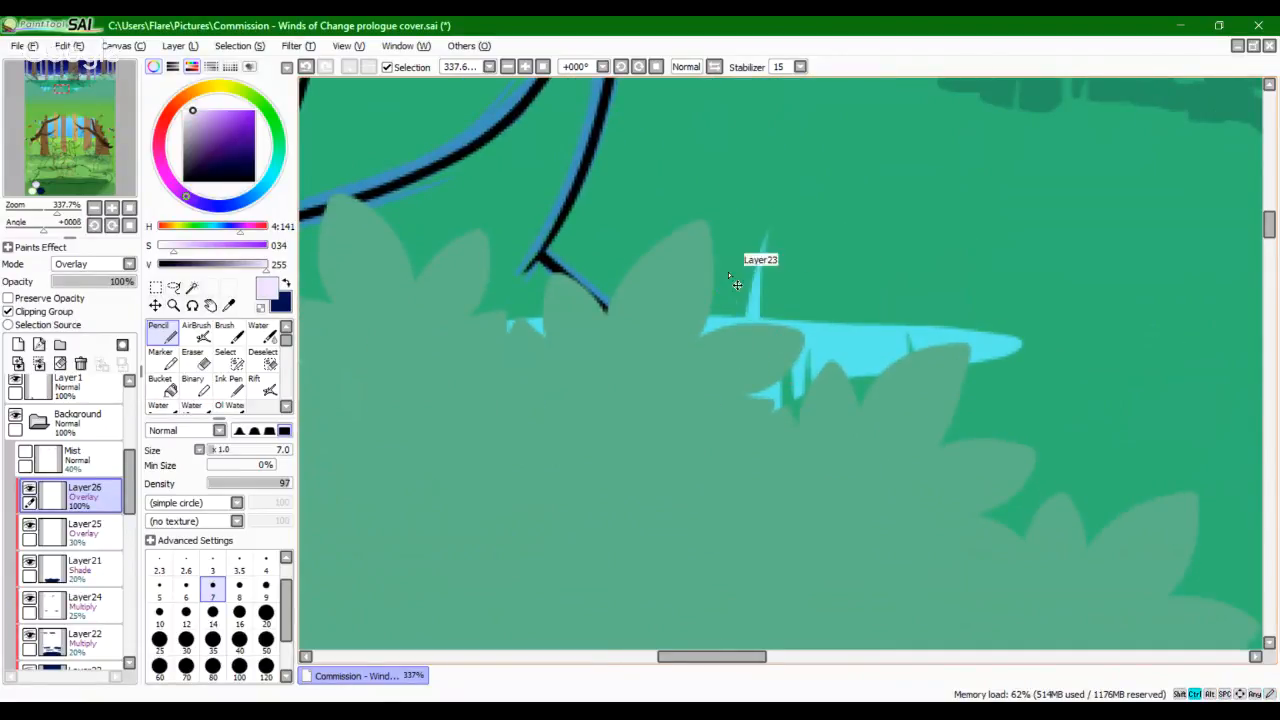
pyautogui.hotkey('ctrl', 'z')
pyautogui.moveTo(738, 252); pyautogui.dragTo(732, 320)
pyautogui.moveTo(855, 270); pyautogui.dragTo(868, 325)
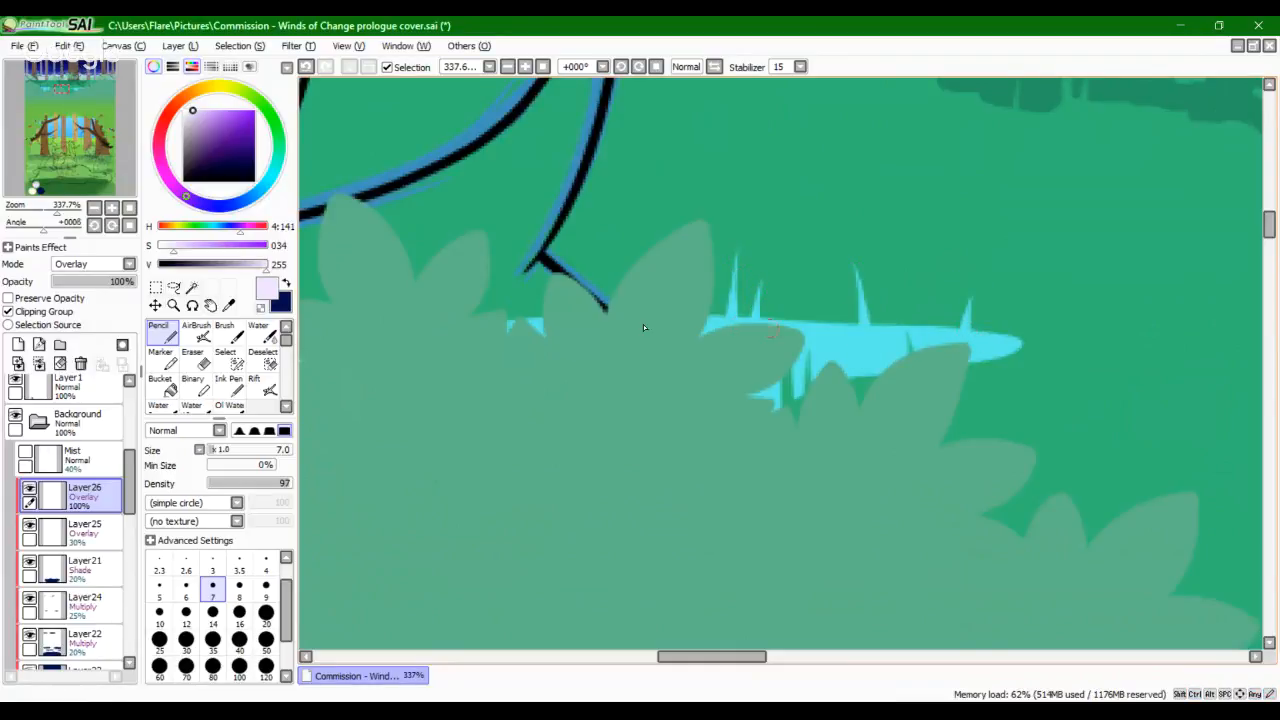
pyautogui.moveTo(713, 296); pyautogui.dragTo(711, 322)
# Step: Lower the opacity of the lavender light-patch layer, Layer26, to 25%
pyautogui.moveTo(61, 213); pyautogui.dragTo(41, 213)
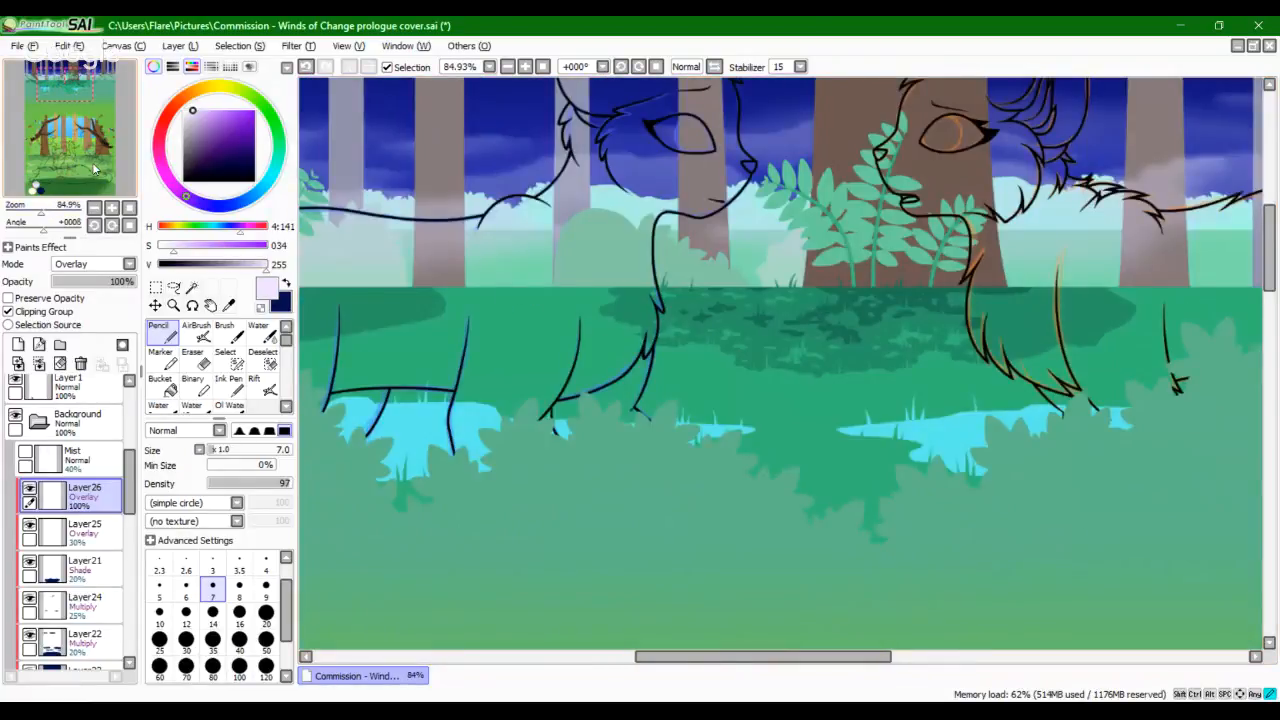
pyautogui.moveTo(93, 170)
pyautogui.mouseDown()
pyautogui.moveTo(116, 166)
pyautogui.moveTo(102, 169)
pyautogui.mouseUp()
pyautogui.moveTo(126, 283); pyautogui.dragTo(72, 296)
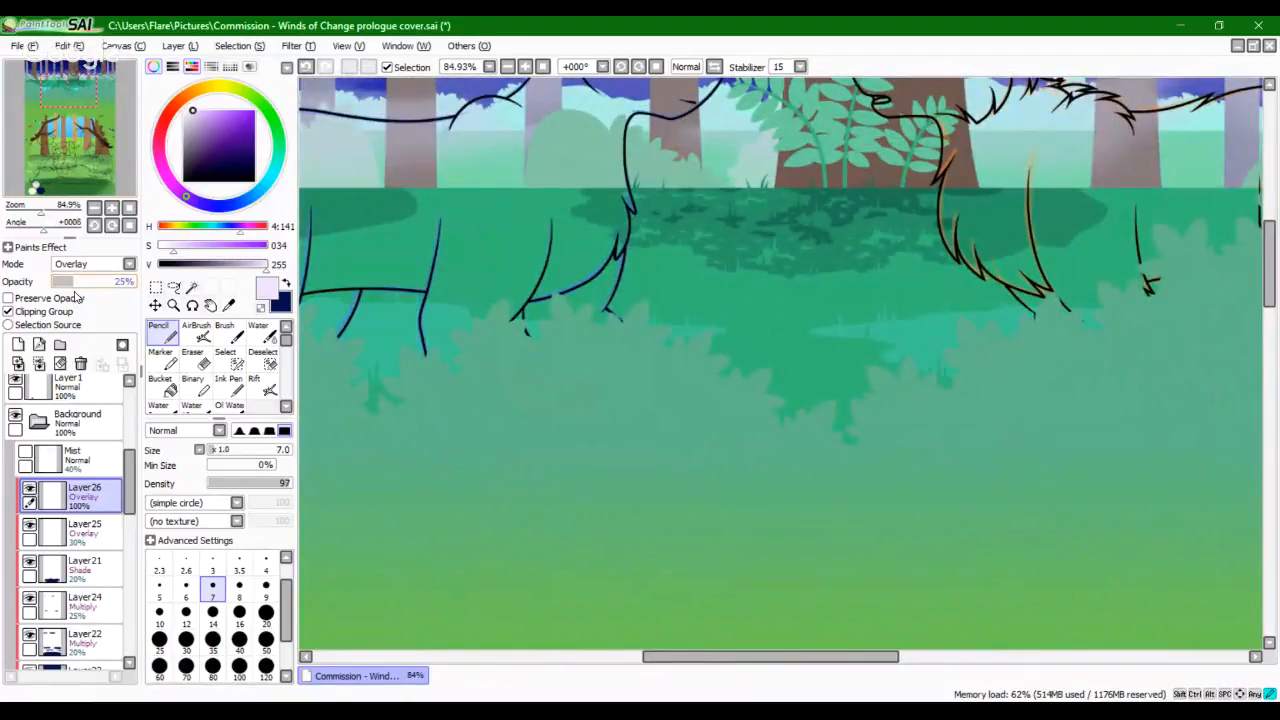
# Step: Paint a dark navy shadow patch on Layer24 below the lying cat using the Pencil at size 350
pyautogui.moveTo(42, 210)
pyautogui.mouseDown()
pyautogui.moveTo(25, 210)
pyautogui.moveTo(62, 193)
pyautogui.moveTo(63, 174)
pyautogui.mouseUp()
pyautogui.click(266, 667)
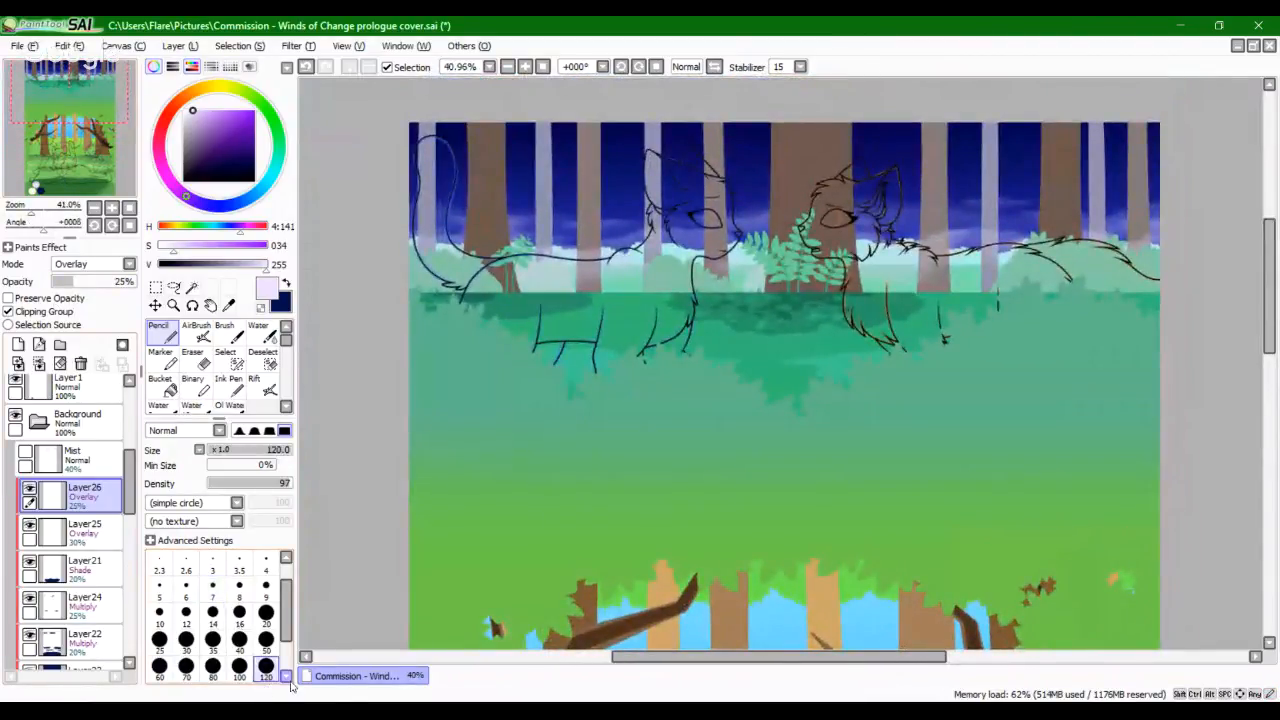
pyautogui.click(287, 676)
pyautogui.click(266, 667)
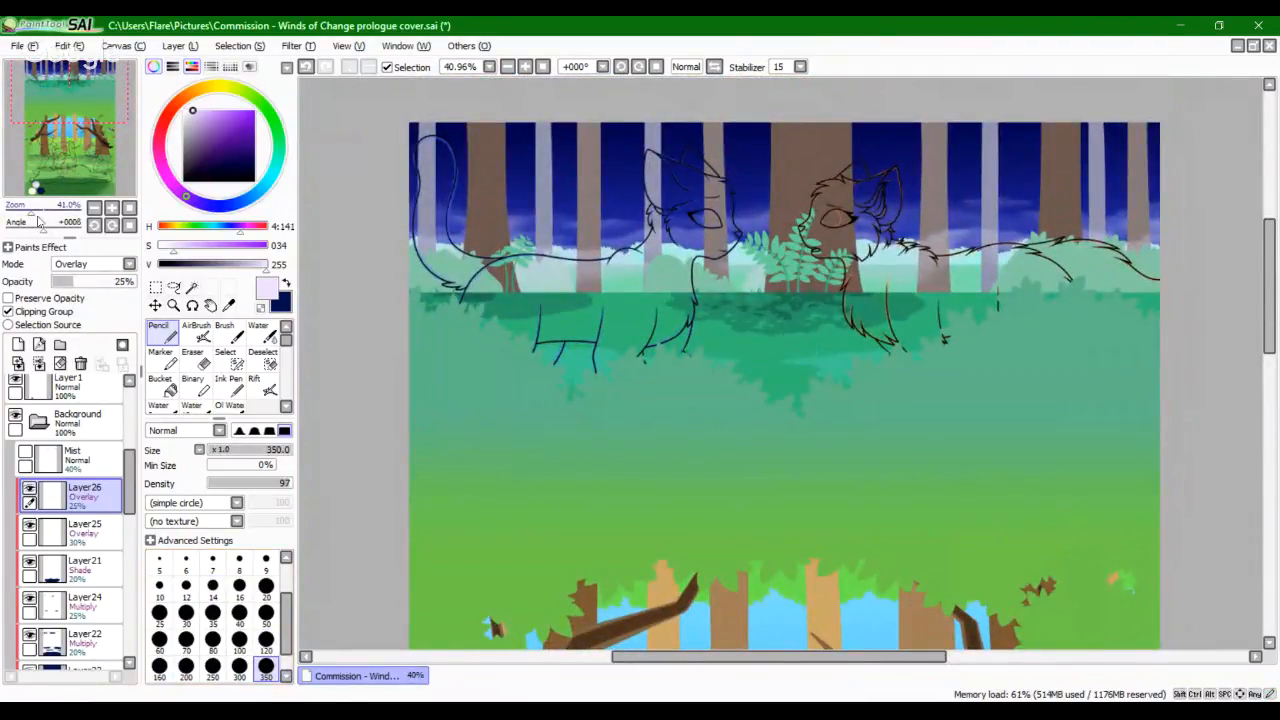
pyautogui.moveTo(38, 217); pyautogui.dragTo(29, 214)
pyautogui.moveTo(55, 160); pyautogui.dragTo(65, 226)
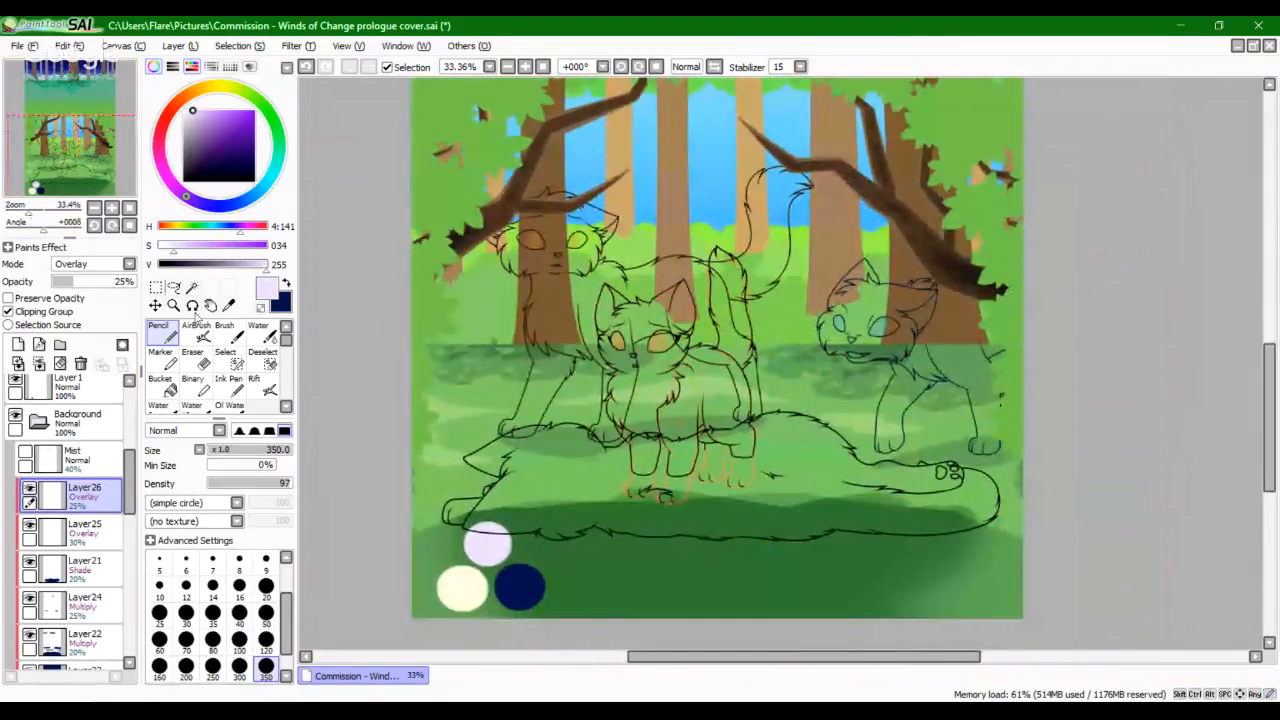
pyautogui.click(286, 284)
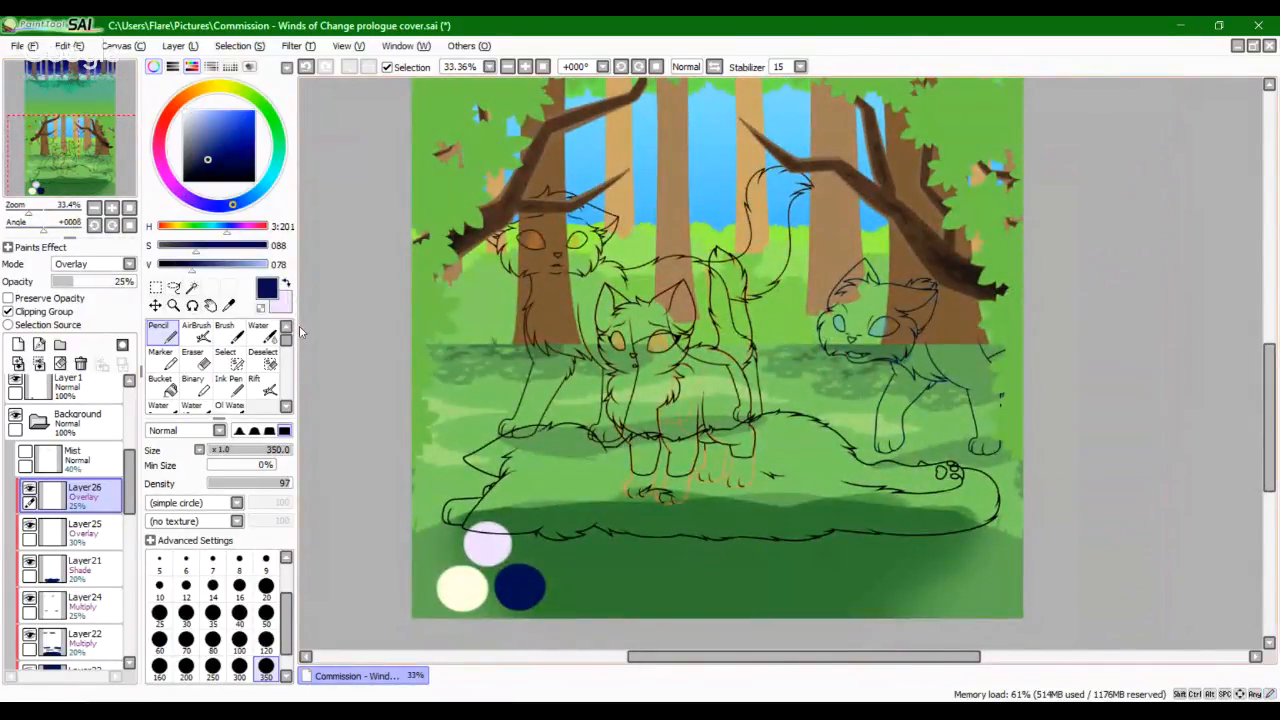
pyautogui.scroll(-2, 90, 500)
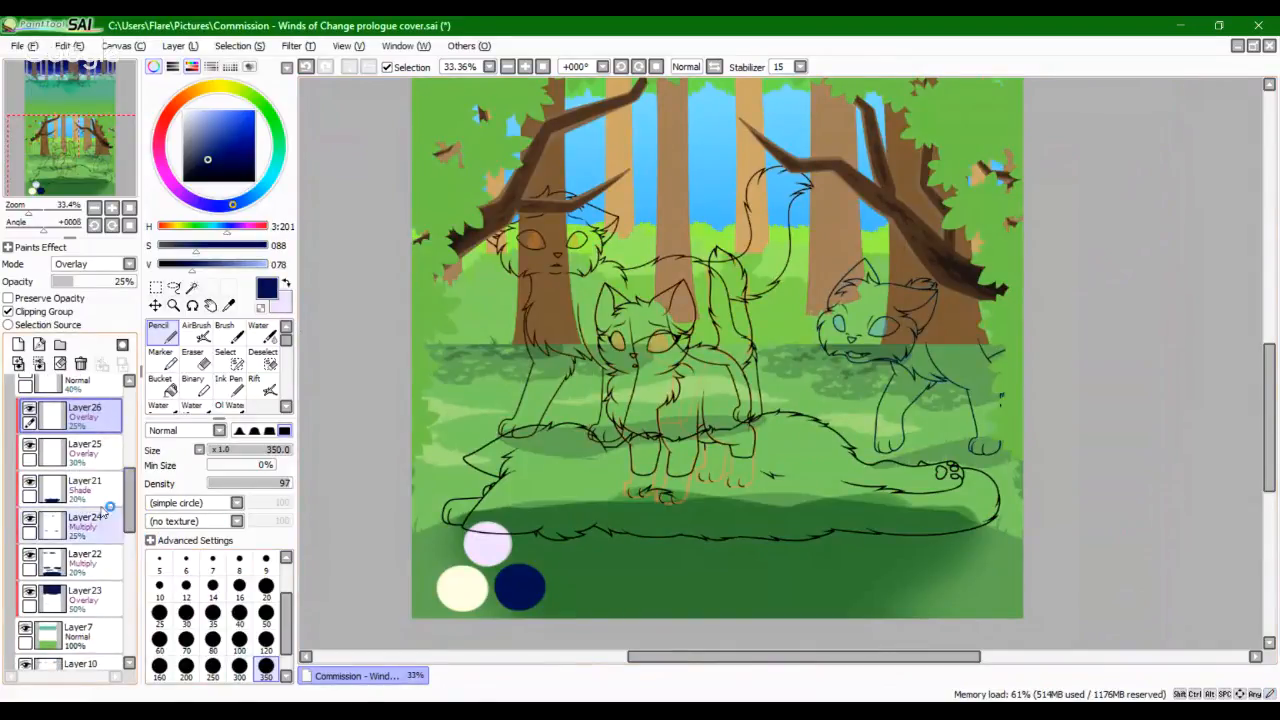
pyautogui.click(107, 556)
pyautogui.click(95, 522)
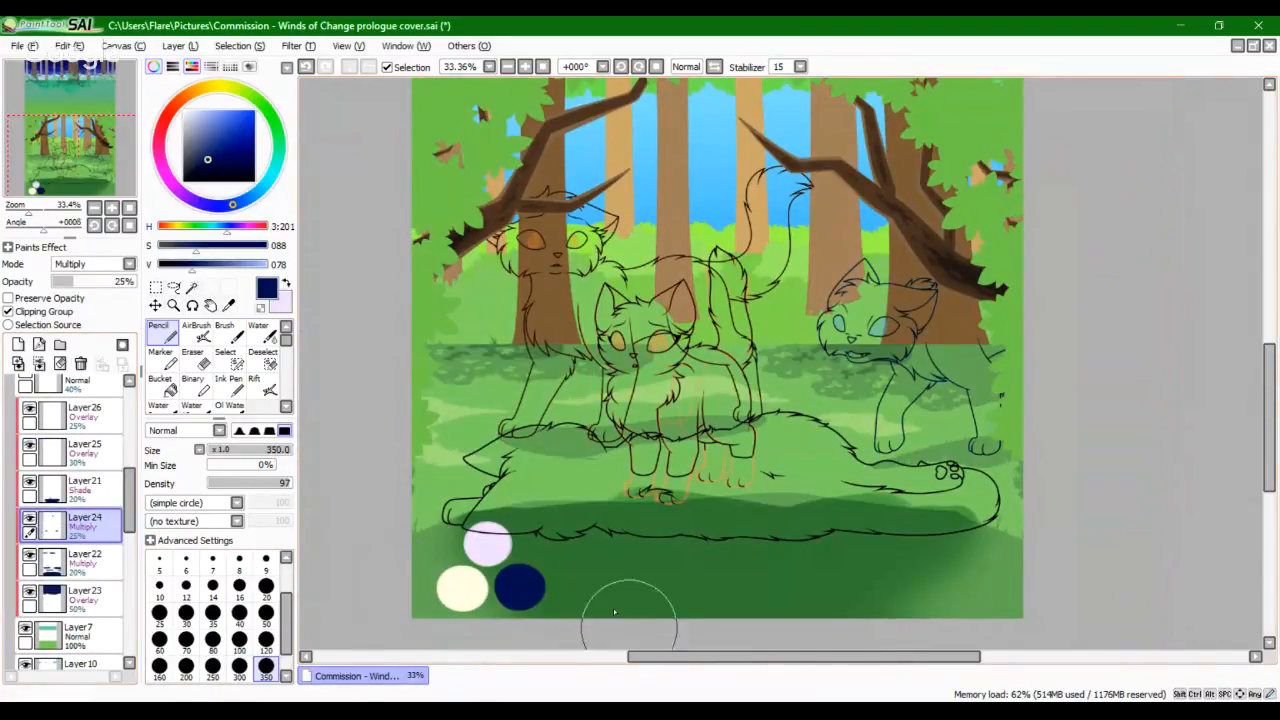
pyautogui.moveTo(533, 530)
pyautogui.mouseDown()
pyautogui.moveTo(660, 575)
pyautogui.moveTo(693, 571)
pyautogui.moveTo(678, 588)
pyautogui.moveTo(900, 550)
pyautogui.moveTo(638, 587)
pyautogui.moveTo(808, 546)
pyautogui.moveTo(743, 557)
pyautogui.mouseUp()
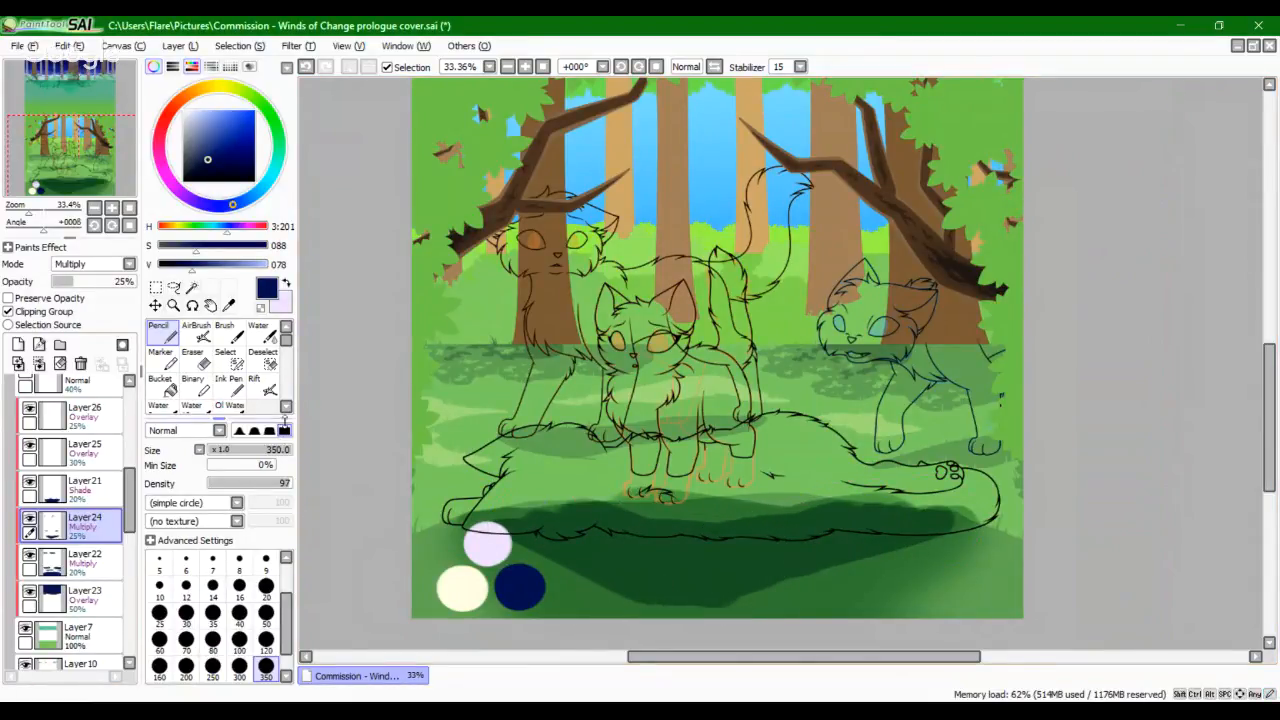
# Step: Hide Layer1 and soften the new shadow patch below the lying cat with the Blur brush at size 120
pyautogui.scroll(-2, 230, 370)
pyautogui.click(262, 385)
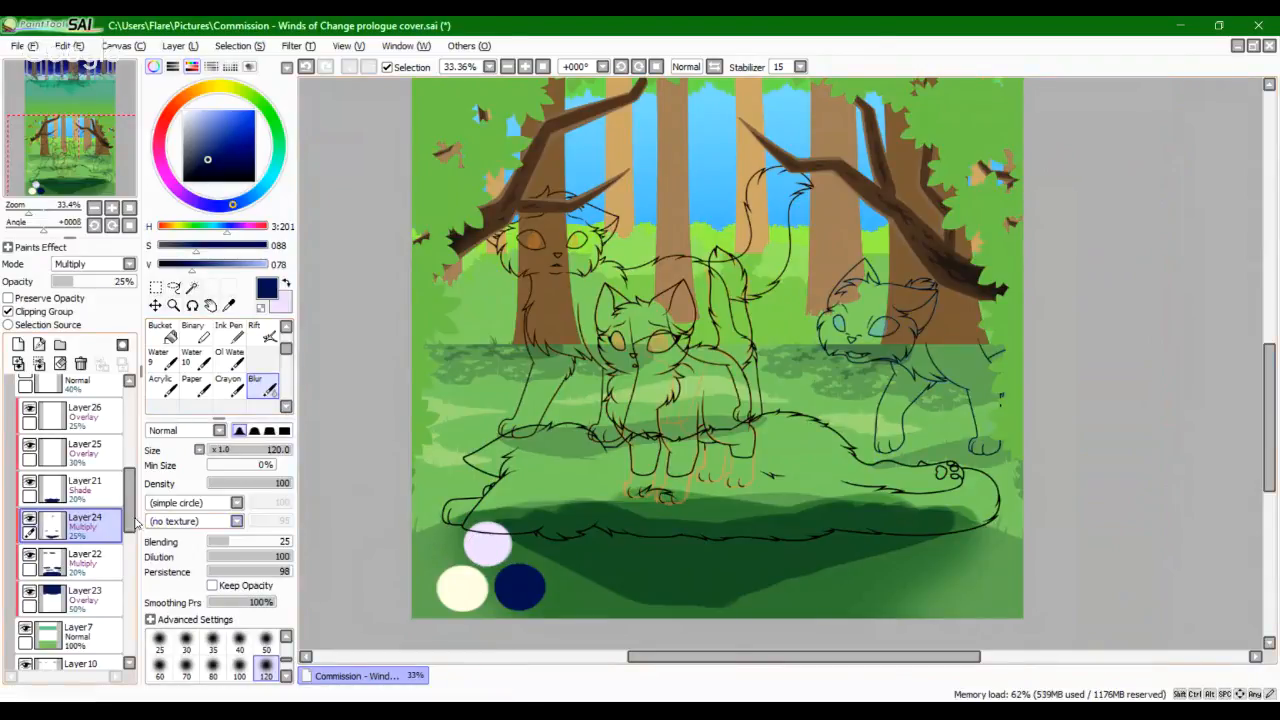
pyautogui.moveTo(133, 522); pyautogui.dragTo(133, 482)
pyautogui.click(15, 472)
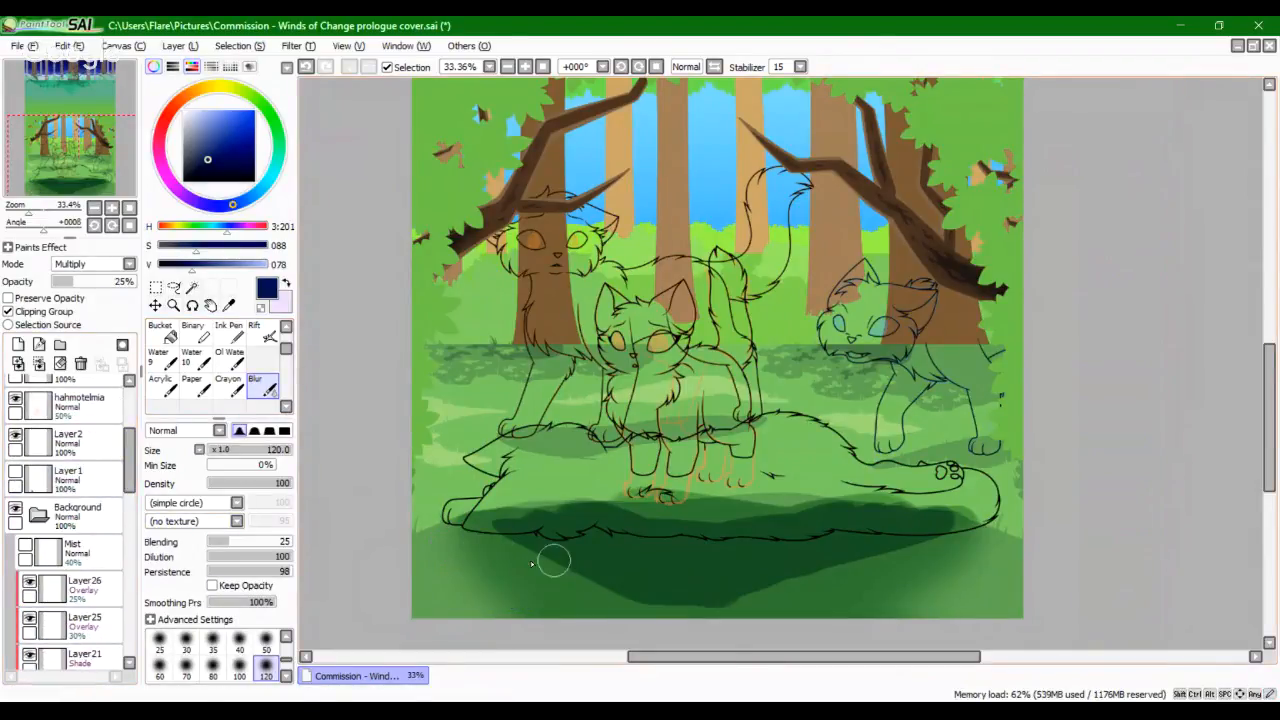
pyautogui.moveTo(554, 560)
pyautogui.mouseDown()
pyautogui.moveTo(534, 560)
pyautogui.moveTo(540, 577)
pyautogui.moveTo(646, 580)
pyautogui.moveTo(514, 564)
pyautogui.moveTo(765, 595)
pyautogui.moveTo(755, 583)
pyautogui.moveTo(955, 530)
pyautogui.moveTo(618, 566)
pyautogui.moveTo(564, 558)
pyautogui.moveTo(654, 627)
pyautogui.moveTo(774, 574)
pyautogui.moveTo(898, 582)
pyautogui.moveTo(938, 548)
pyautogui.moveTo(901, 555)
pyautogui.mouseUp()
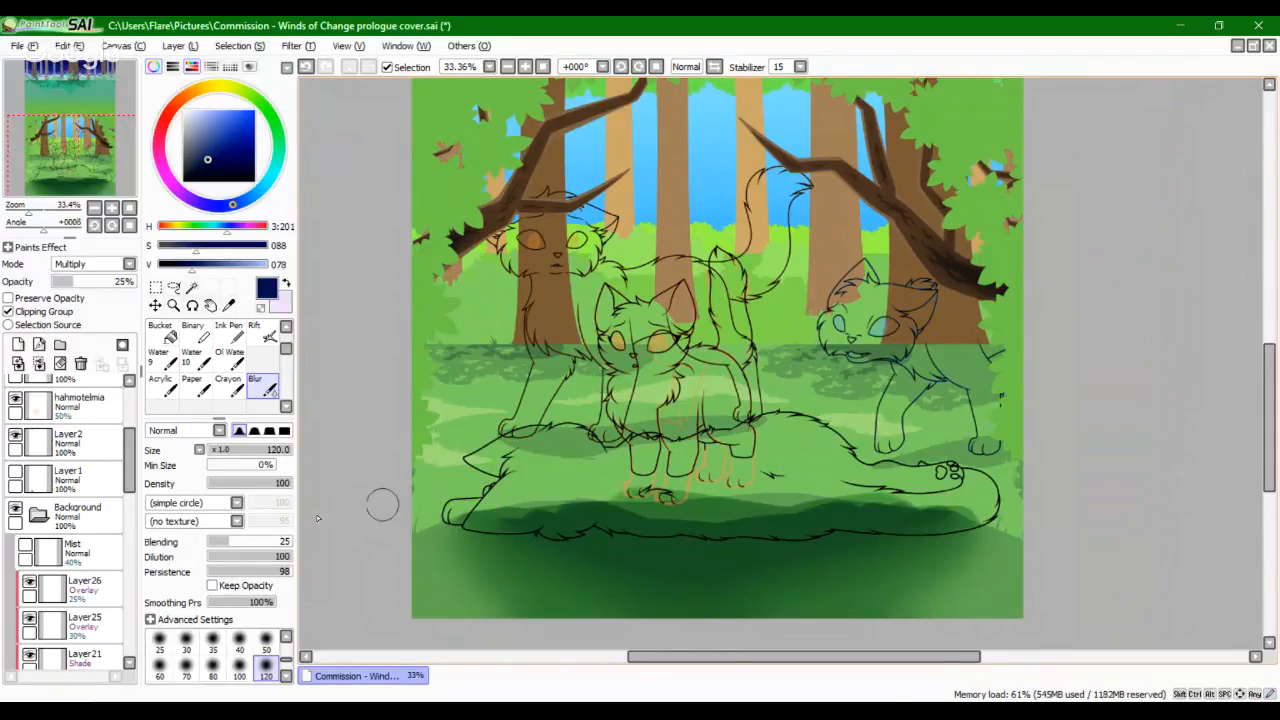
# Step: Try to paint a dark navy overlay on Layer25 across the lying cat's shadow with the Pencil at size 350
pyautogui.scroll(2, 253, 374)
pyautogui.click(163, 336)
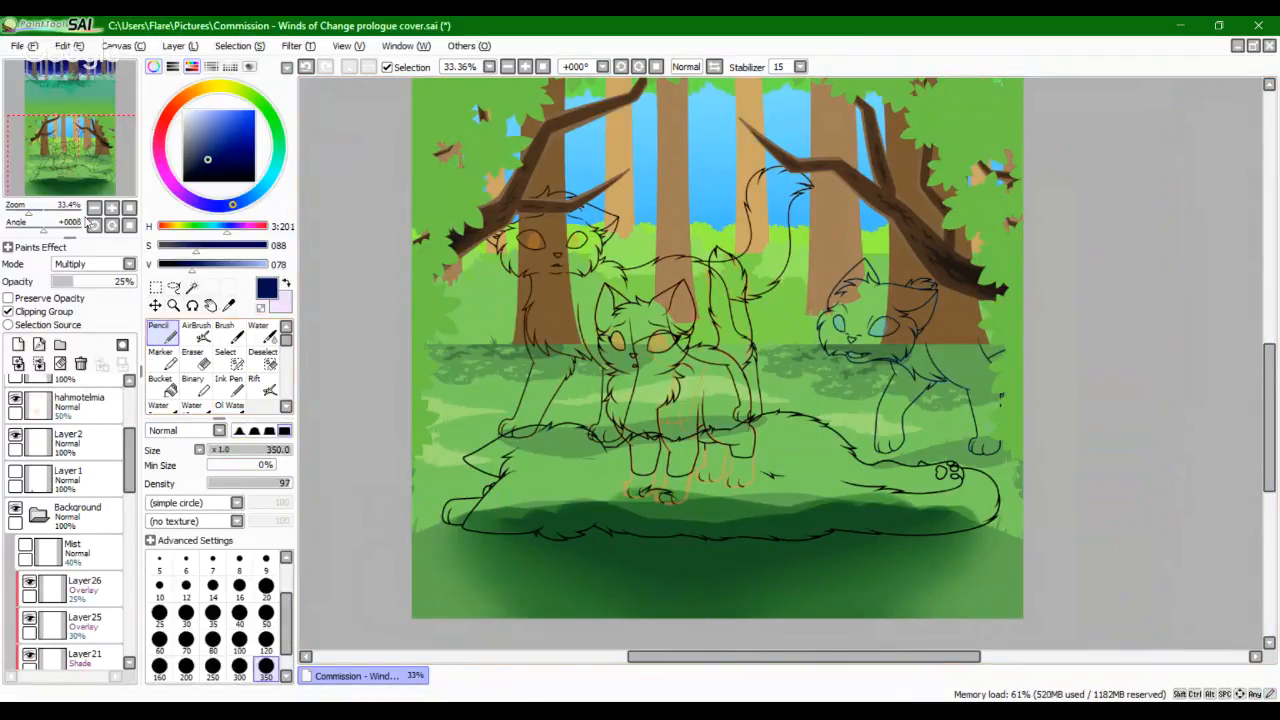
pyautogui.moveTo(42, 212)
pyautogui.mouseDown()
pyautogui.moveTo(28, 214)
pyautogui.moveTo(51, 184)
pyautogui.mouseUp()
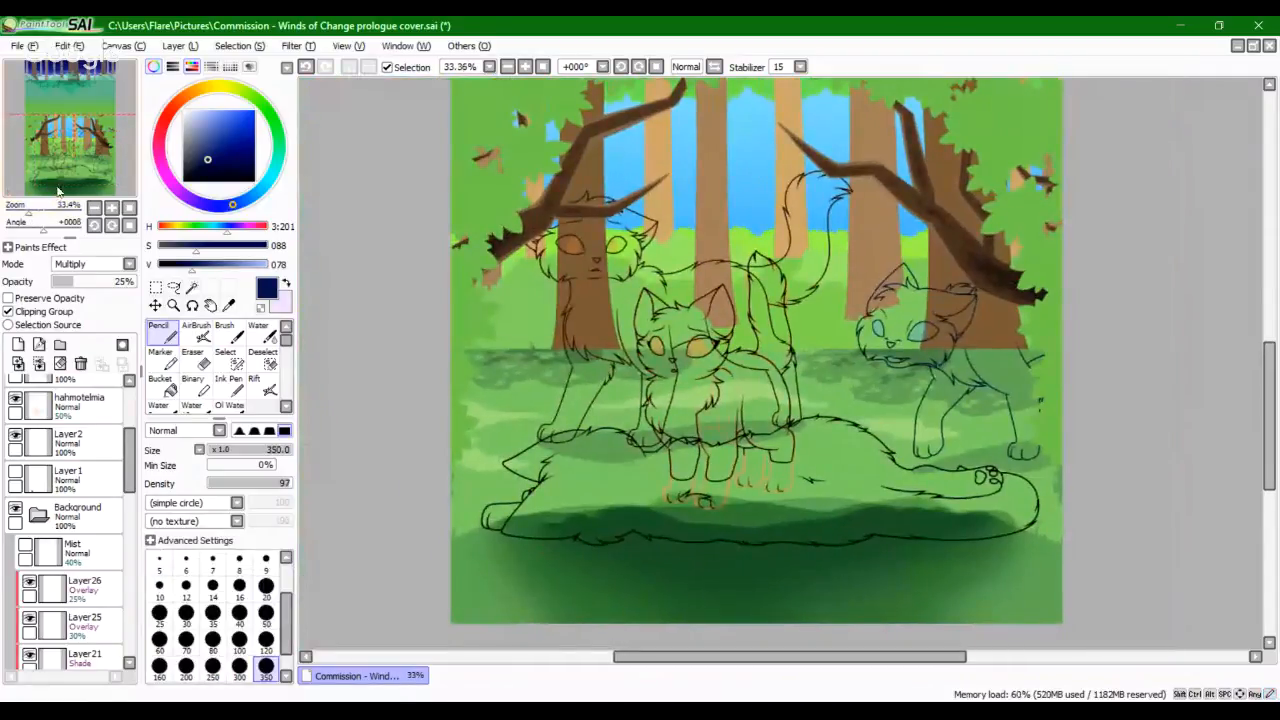
pyautogui.moveTo(131, 484); pyautogui.dragTo(134, 512)
pyautogui.click(80, 506)
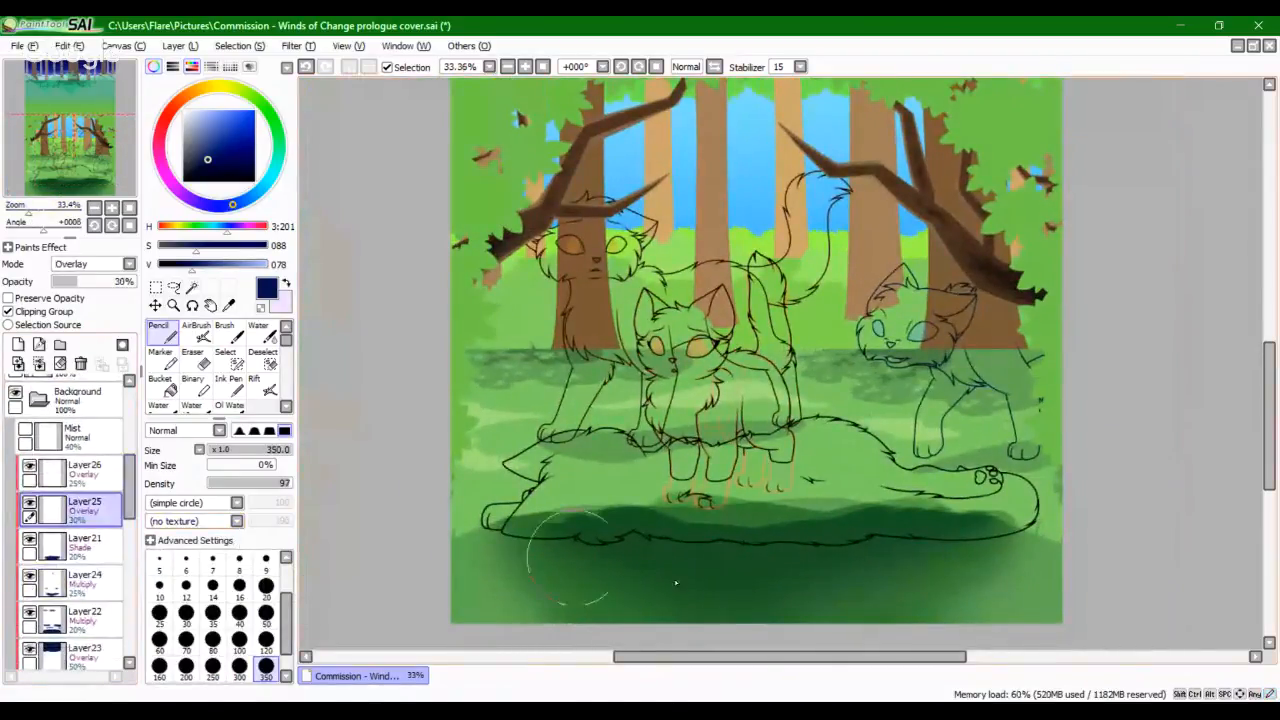
pyautogui.moveTo(565, 560)
pyautogui.mouseDown()
pyautogui.moveTo(800, 557)
pyautogui.moveTo(841, 610)
pyautogui.mouseUp()
pyautogui.hotkey('ctrl', 'z')
pyautogui.moveTo(564, 556); pyautogui.dragTo(882, 556)
pyautogui.hotkey('ctrl', 'z')
pyautogui.moveTo(524, 532)
pyautogui.mouseDown()
pyautogui.moveTo(929, 514)
pyautogui.moveTo(990, 528)
pyautogui.mouseUp()
pyautogui.hotkey('ctrl', 'z')
pyautogui.moveTo(604, 524)
pyautogui.mouseDown()
pyautogui.moveTo(757, 509)
pyautogui.moveTo(870, 532)
pyautogui.mouseUp()
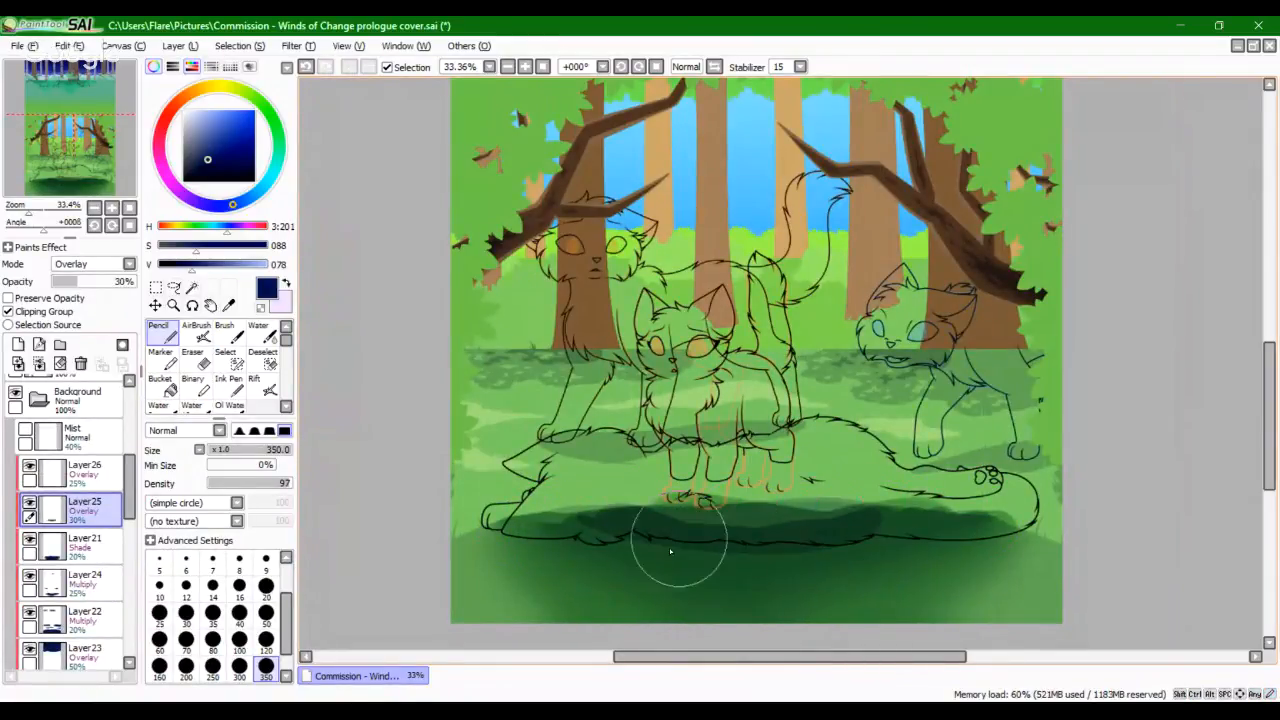
pyautogui.hotkey('ctrl', 'z')
# Step: Make the Shade-mode Layer21 active and switch to the Eraser for the shadow near the canvas's lower-left corner
pyautogui.click(110, 472)
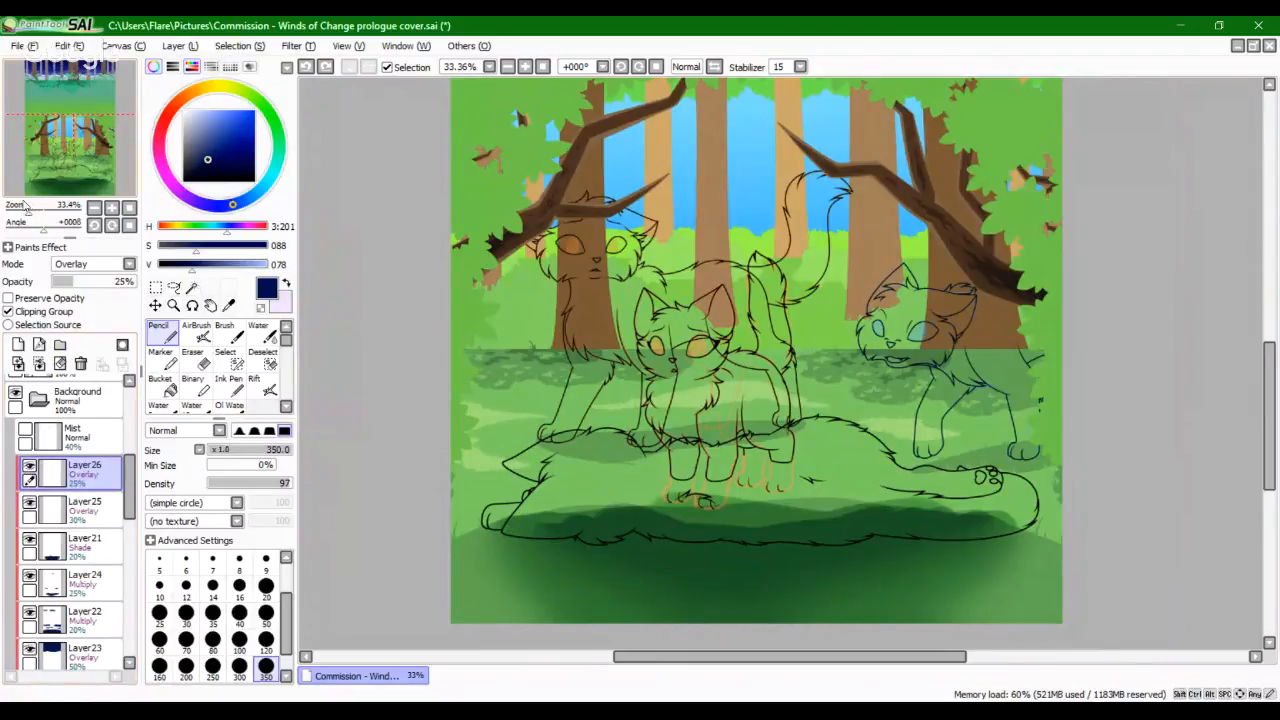
pyautogui.moveTo(28, 209); pyautogui.dragTo(27, 212)
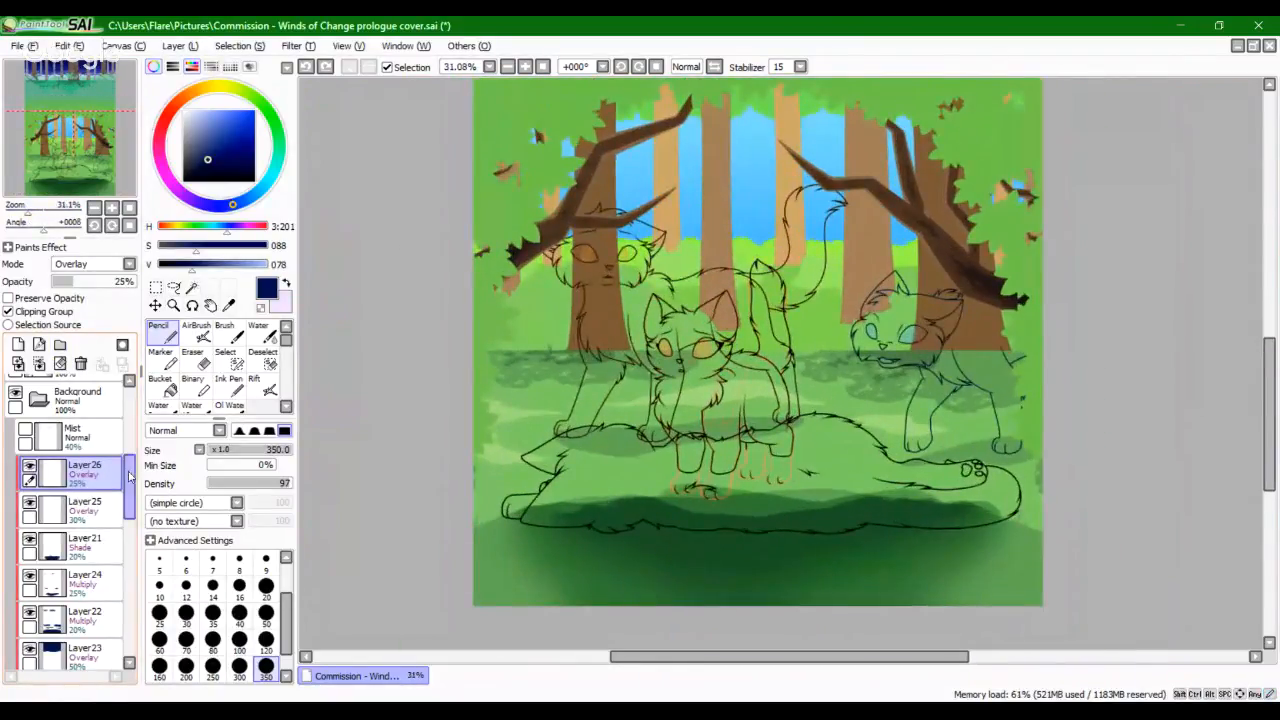
pyautogui.moveTo(130, 486)
pyautogui.mouseDown()
pyautogui.moveTo(133, 456)
pyautogui.moveTo(132, 490)
pyautogui.mouseUp()
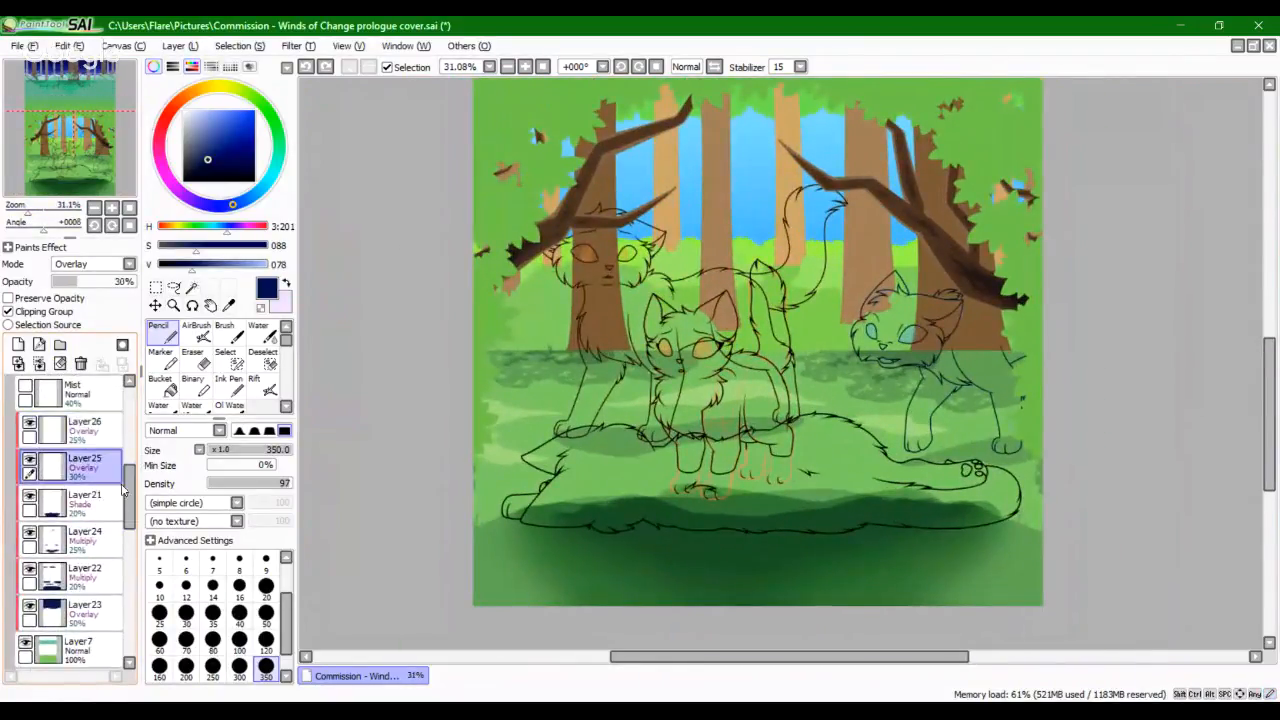
pyautogui.click(88, 502)
pyautogui.click(212, 563)
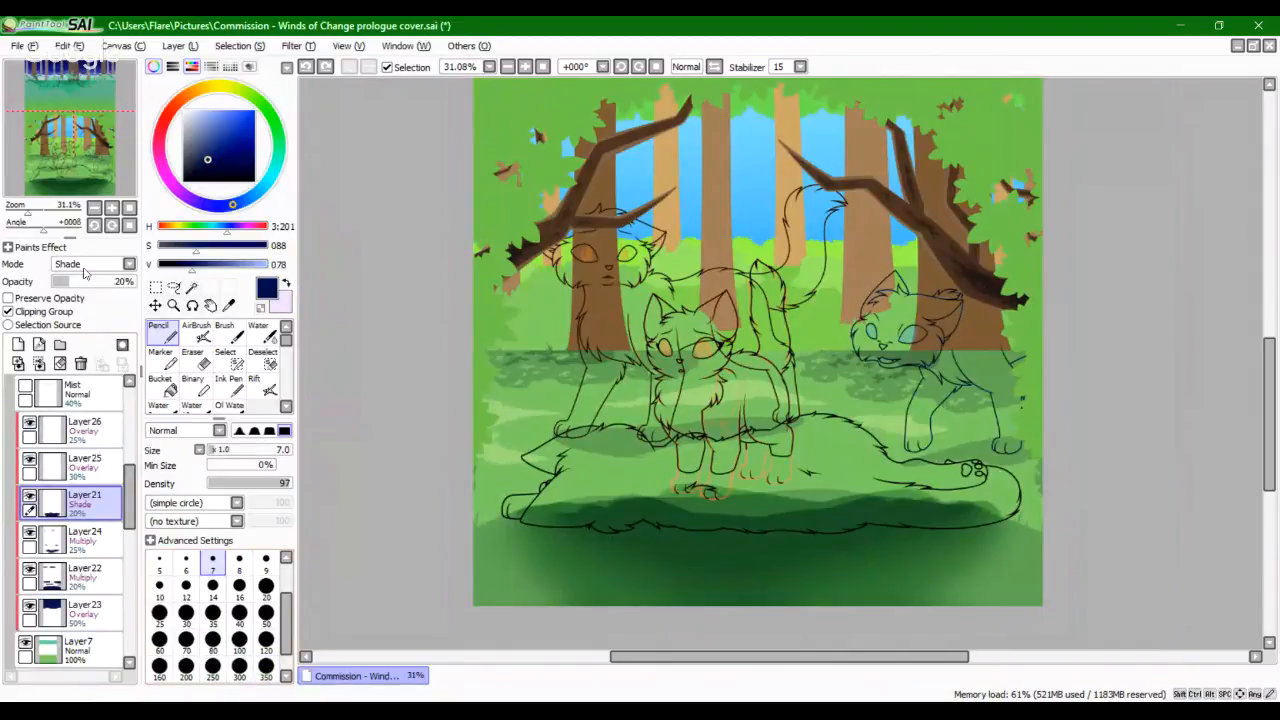
pyautogui.moveTo(28, 211); pyautogui.dragTo(45, 225)
pyautogui.moveTo(59, 214); pyautogui.dragTo(46, 202)
pyautogui.click(204, 359)
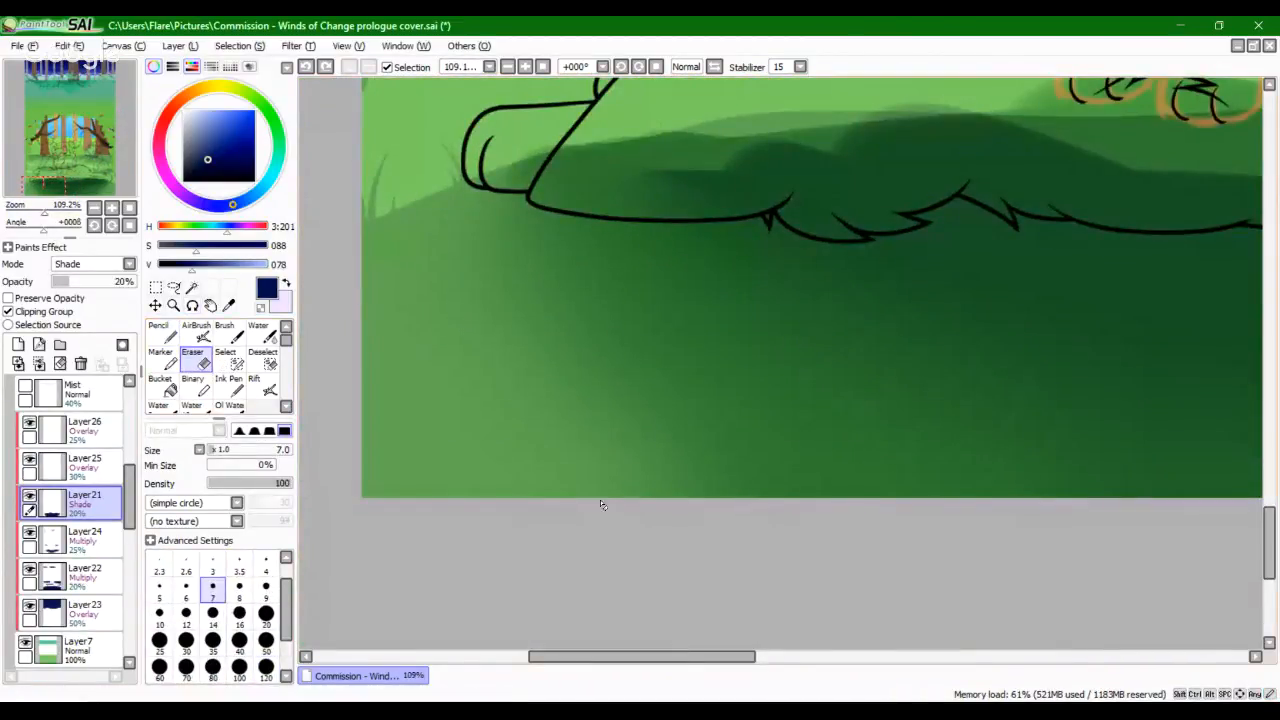
# Step: Erase two tapered grass blades out of the Layer21 shadow near the lower-left canvas corner with a size 14 eraser
pyautogui.moveTo(642, 503)
pyautogui.mouseDown()
pyautogui.moveTo(652, 415)
pyautogui.moveTo(642, 503)
pyautogui.mouseUp()
pyautogui.hotkey('ctrl', 'z')
pyautogui.hotkey('ctrl', 'z')
pyautogui.click(212, 612)
pyautogui.moveTo(617, 390); pyautogui.dragTo(617, 459)
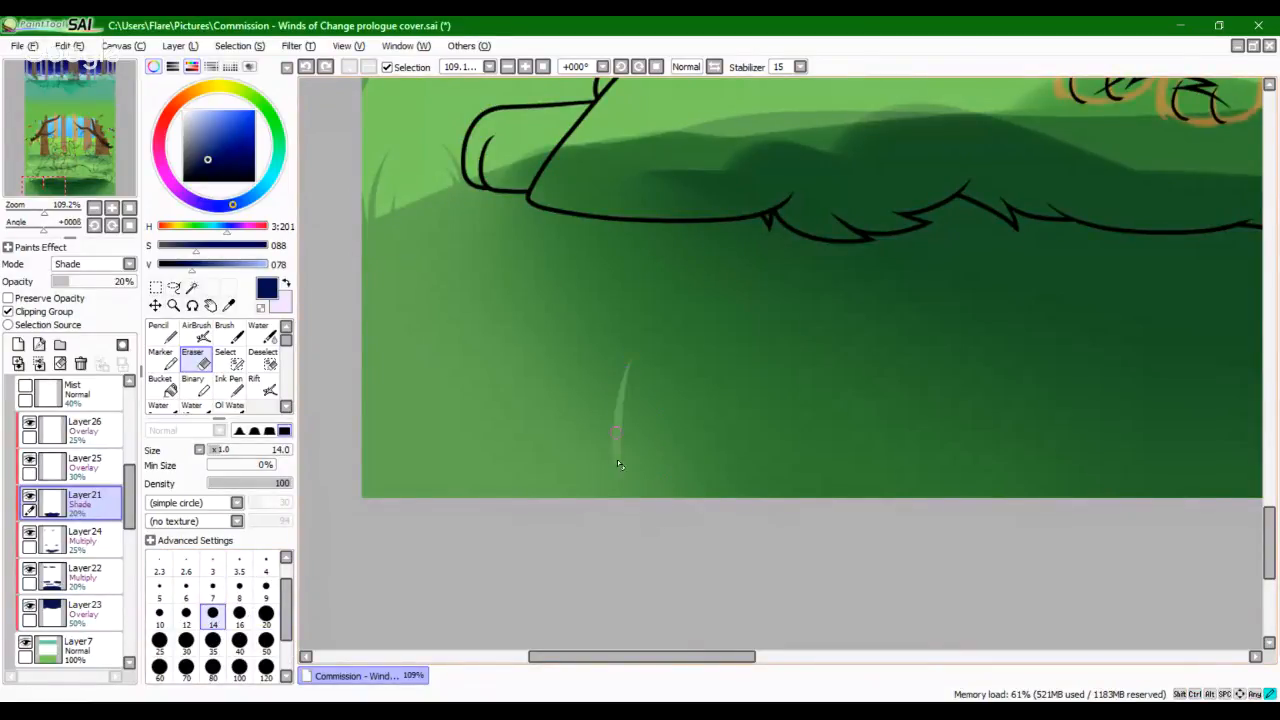
pyautogui.hotkey('ctrl', 'z')
pyautogui.moveTo(639, 352); pyautogui.dragTo(617, 470)
pyautogui.hotkey('ctrl', 'z')
pyautogui.moveTo(635, 345); pyautogui.dragTo(603, 470)
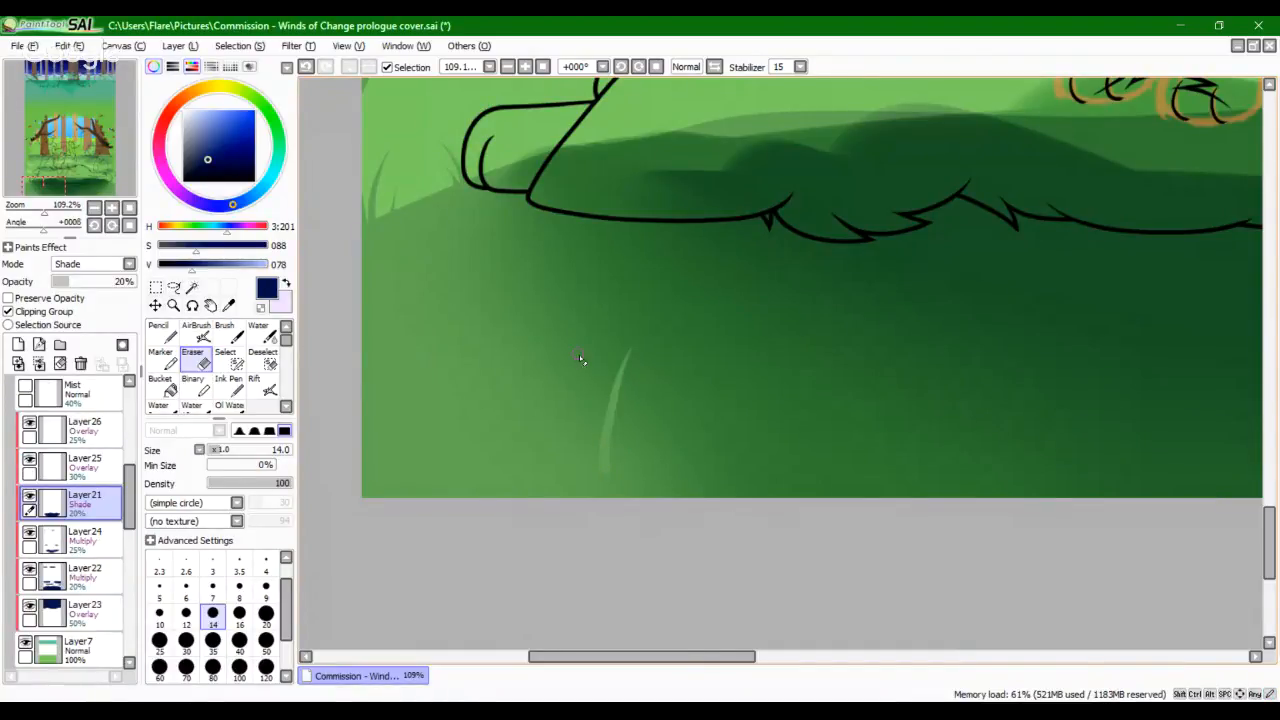
pyautogui.moveTo(580, 356); pyautogui.dragTo(588, 434)
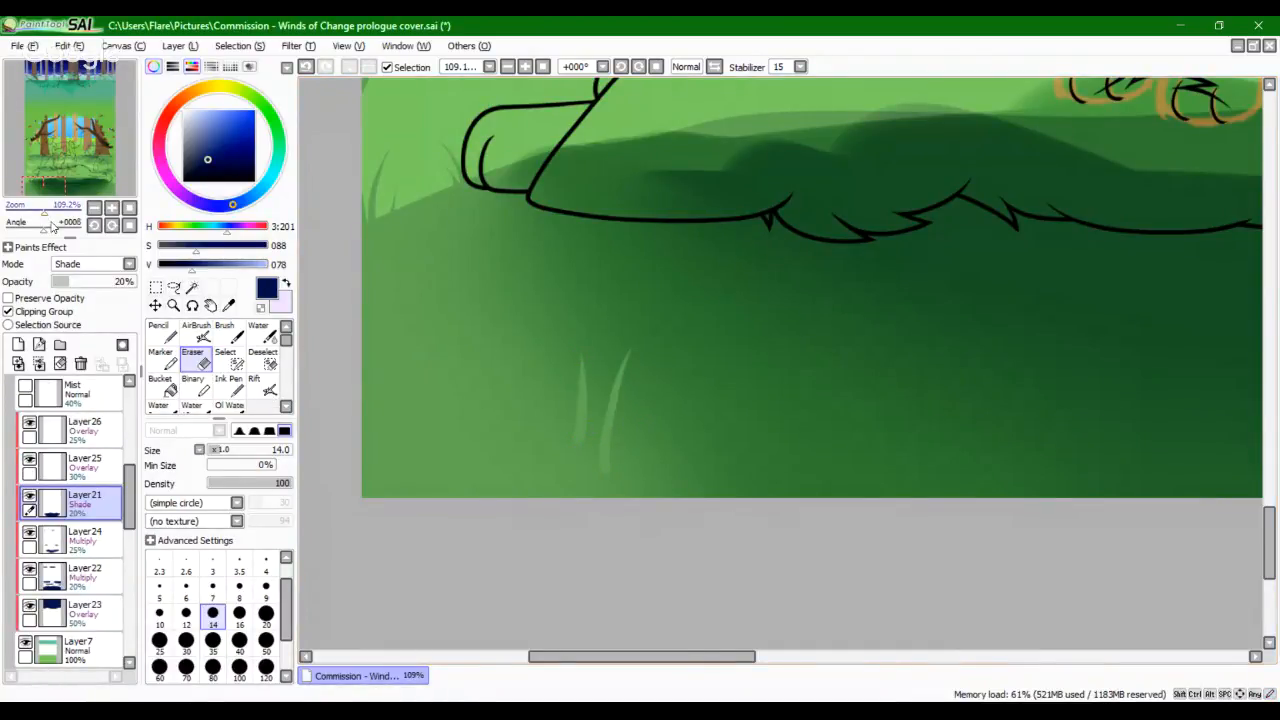
# Step: Try to erase a third grass blade above the existing pair in the Layer21 shadow at eraser size 14
pyautogui.moveTo(48, 209); pyautogui.dragTo(55, 209)
pyautogui.press('space')
pyautogui.moveTo(524, 443); pyautogui.dragTo(629, 440)
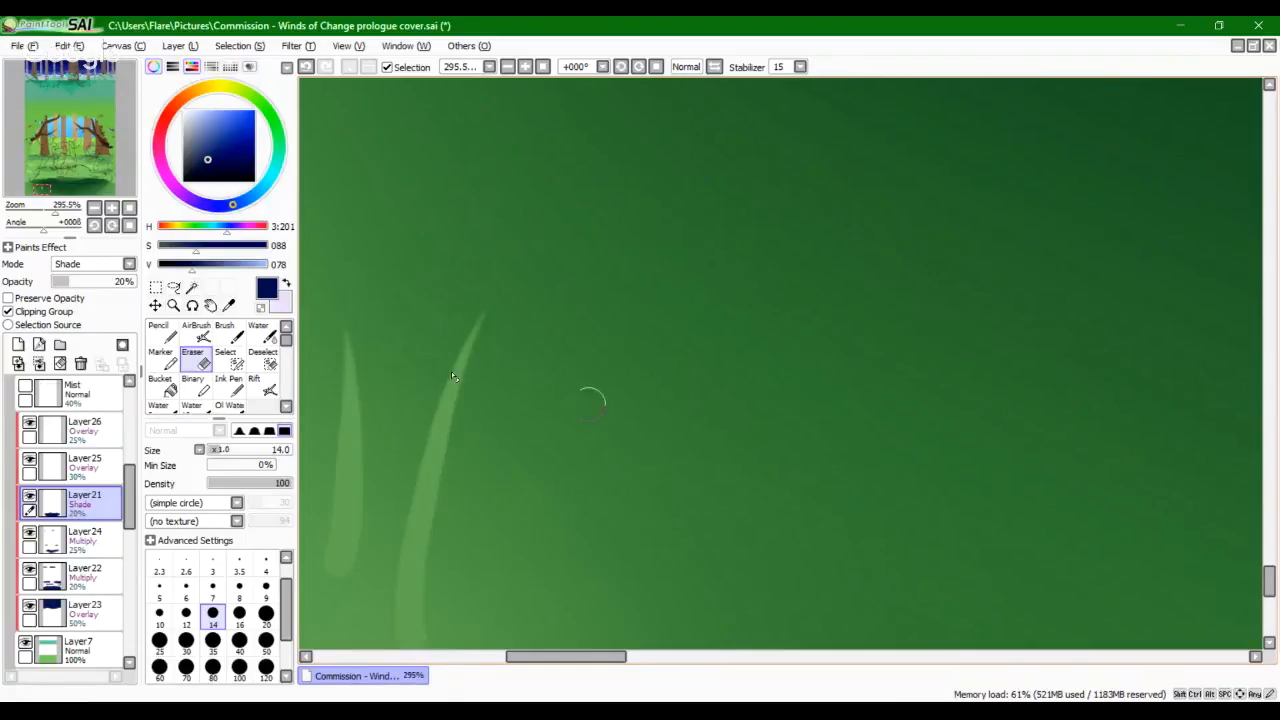
pyautogui.moveTo(45, 210); pyautogui.dragTo(47, 211)
pyautogui.press('space')
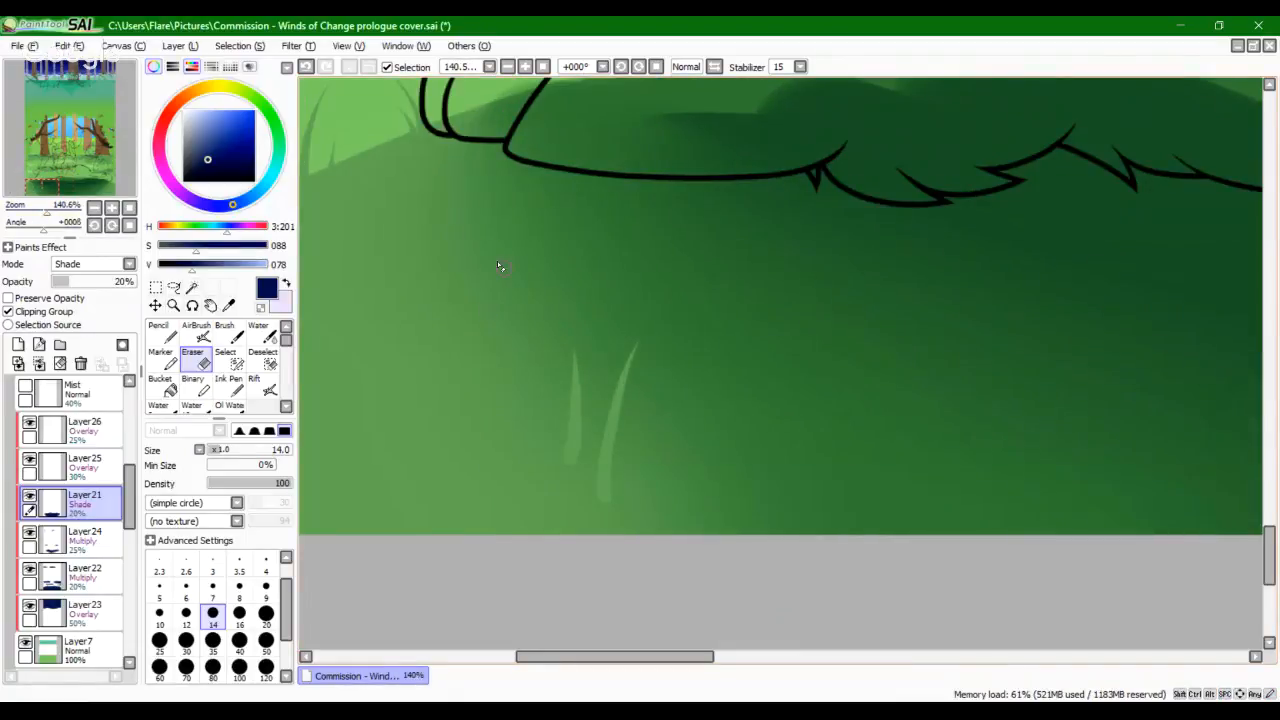
pyautogui.moveTo(497, 214); pyautogui.dragTo(504, 304)
pyautogui.hotkey('ctrl', 'z')
# Step: Set the eraser to size 10 and erase a curved third grass blade above and left of the pair
pyautogui.click(159, 617)
pyautogui.hotkey('ctrl', 'z')
pyautogui.moveTo(493, 236); pyautogui.dragTo(497, 316)
pyautogui.hotkey('ctrl', 'z')
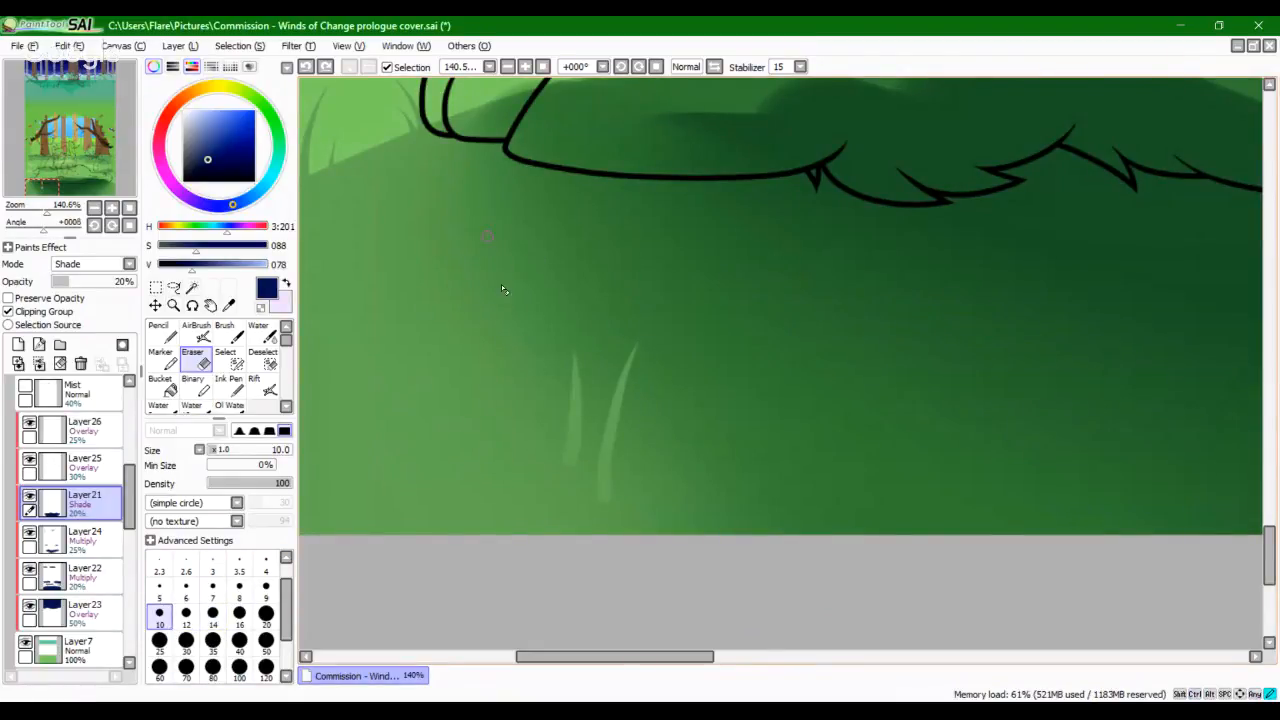
pyautogui.moveTo(493, 238); pyautogui.dragTo(499, 312)
pyautogui.moveTo(47, 211); pyautogui.dragTo(56, 211)
pyautogui.moveTo(454, 364)
pyautogui.mouseDown()
pyautogui.moveTo(974, 446)
pyautogui.moveTo(954, 470)
pyautogui.mouseUp()
pyautogui.hotkey('ctrl', 'z')
pyautogui.moveTo(607, 172)
pyautogui.mouseDown()
pyautogui.moveTo(674, 380)
pyautogui.moveTo(638, 392)
pyautogui.mouseUp()
pyautogui.hotkey('ctrl', 'z')
pyautogui.moveTo(549, 212); pyautogui.dragTo(609, 371)
# Step: Fade the lower ends of the three grass blades with the Blur brush at size 50, and reduce the brush to 25
pyautogui.scroll(-2, 250, 380)
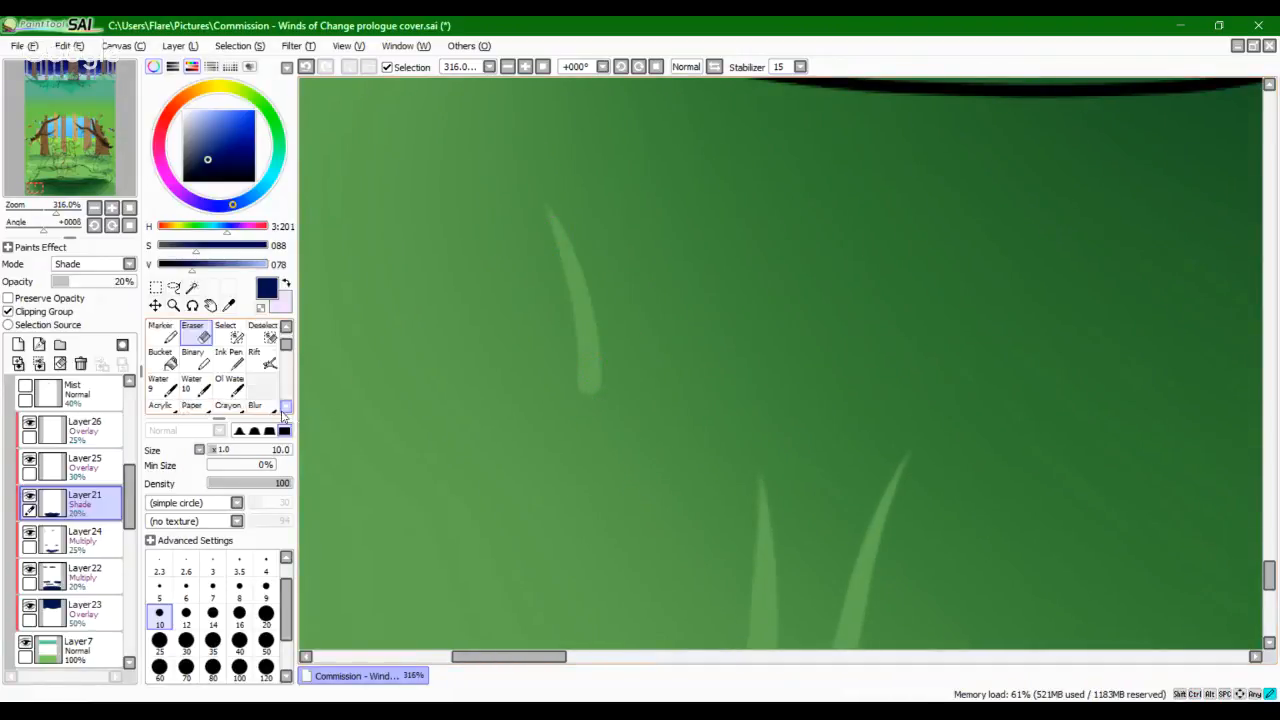
pyautogui.click(262, 385)
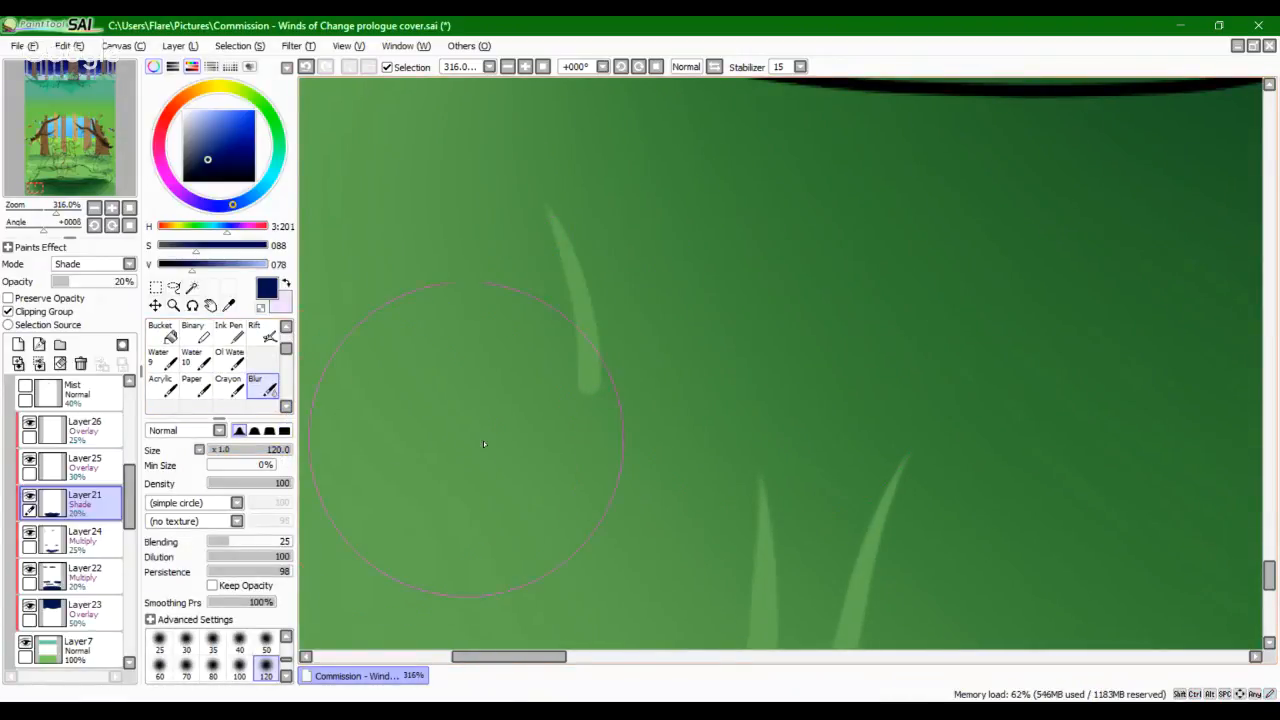
pyautogui.click(265, 641)
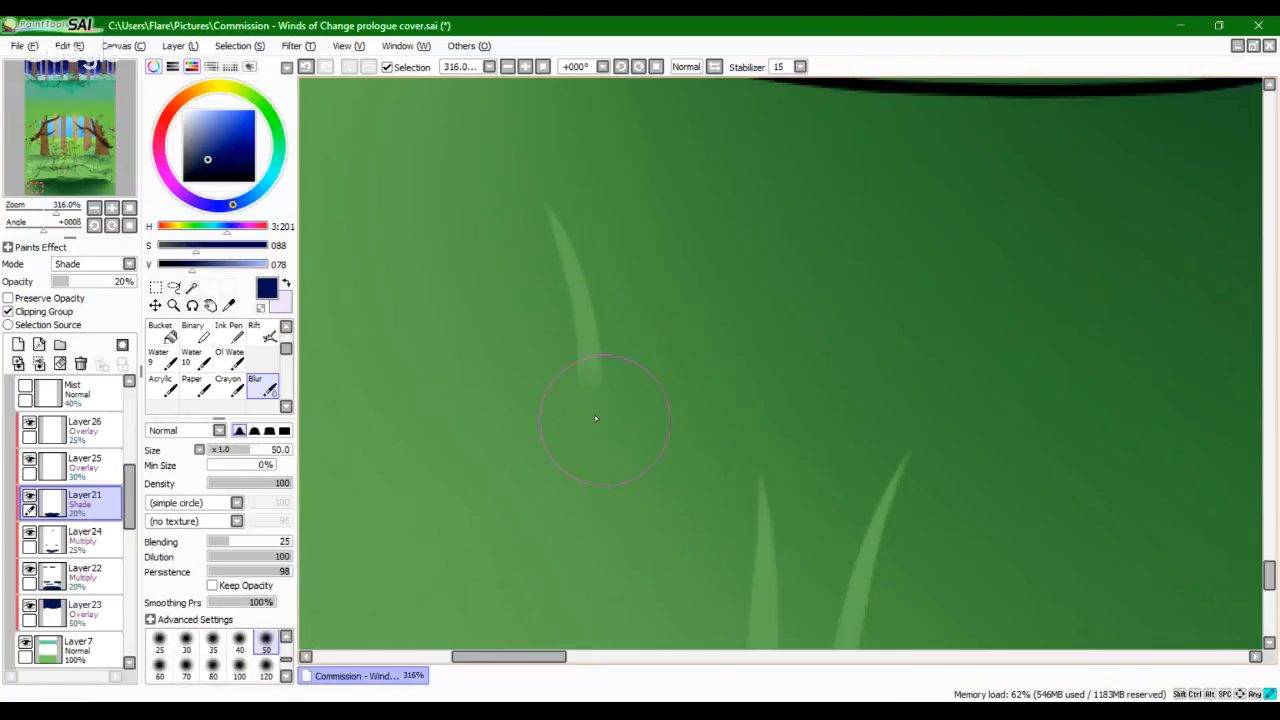
pyautogui.moveTo(115, 160); pyautogui.dragTo(113, 168)
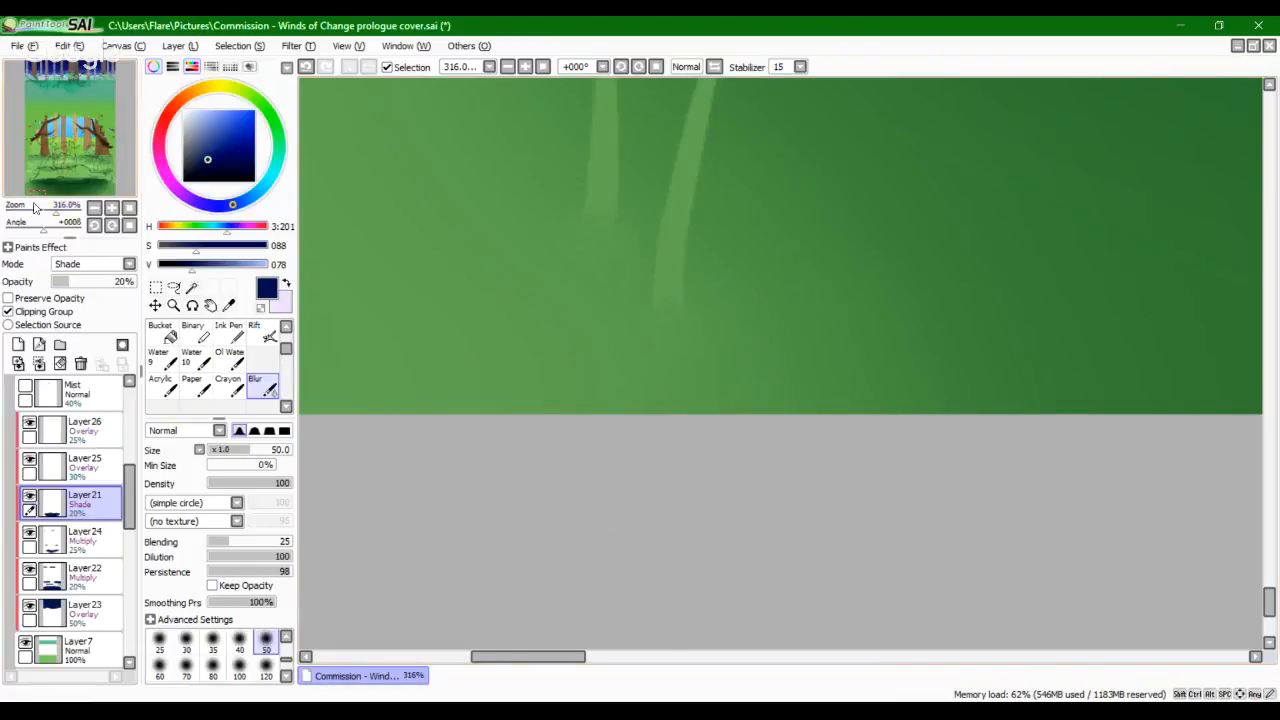
pyautogui.moveTo(55, 209); pyautogui.dragTo(47, 214)
pyautogui.moveTo(77, 169); pyautogui.dragTo(81, 166)
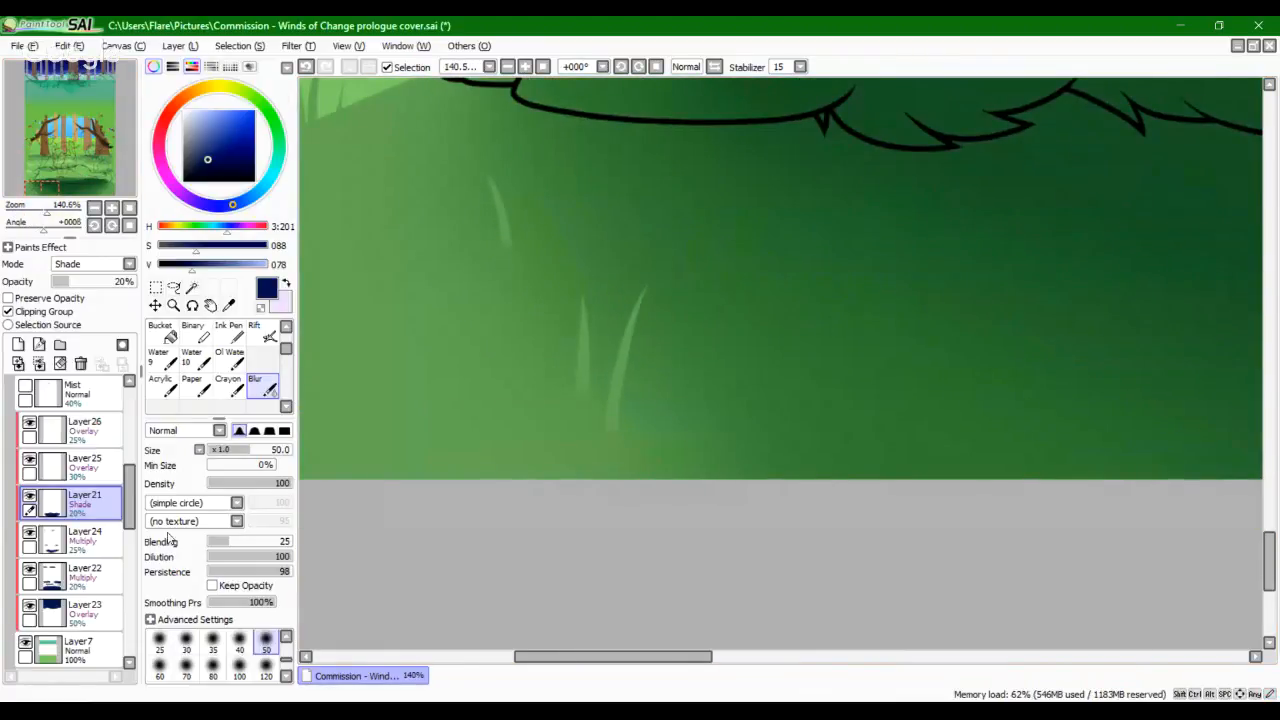
pyautogui.click(159, 642)
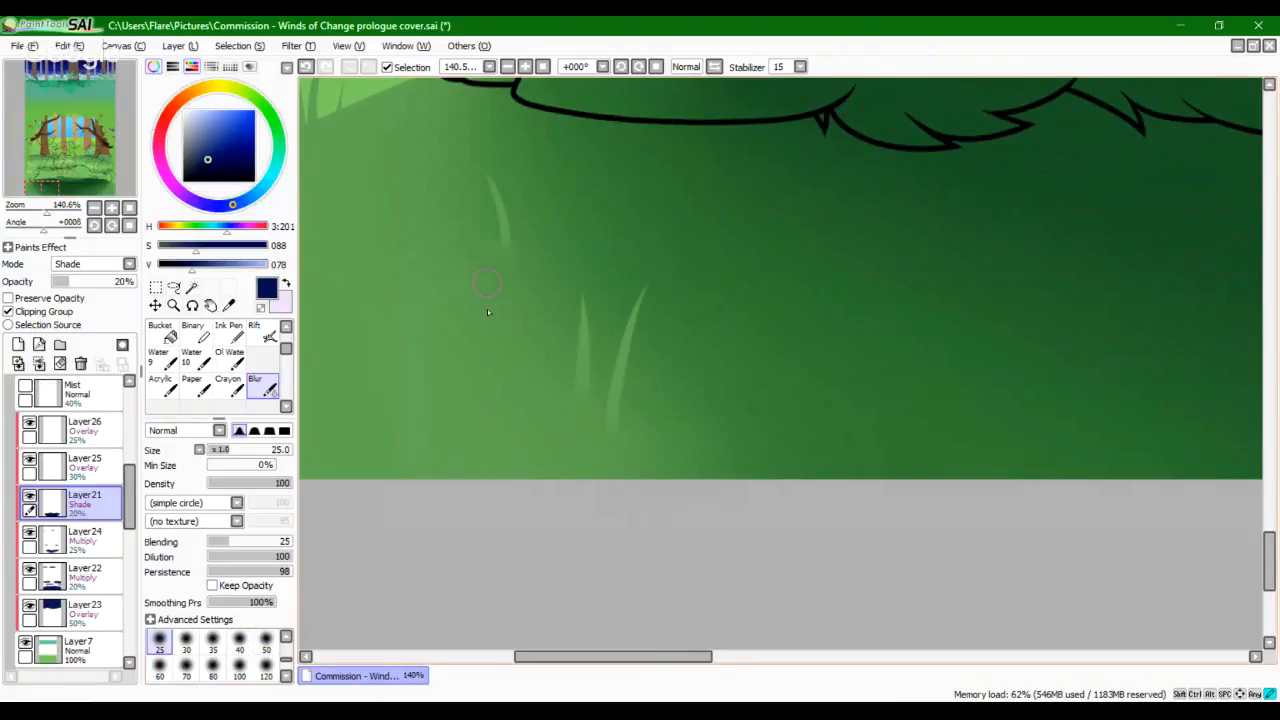
# Step: Try to erase another grass blade in the lighter area left of the existing blades at eraser size 10
pyautogui.scroll(2, 287, 384)
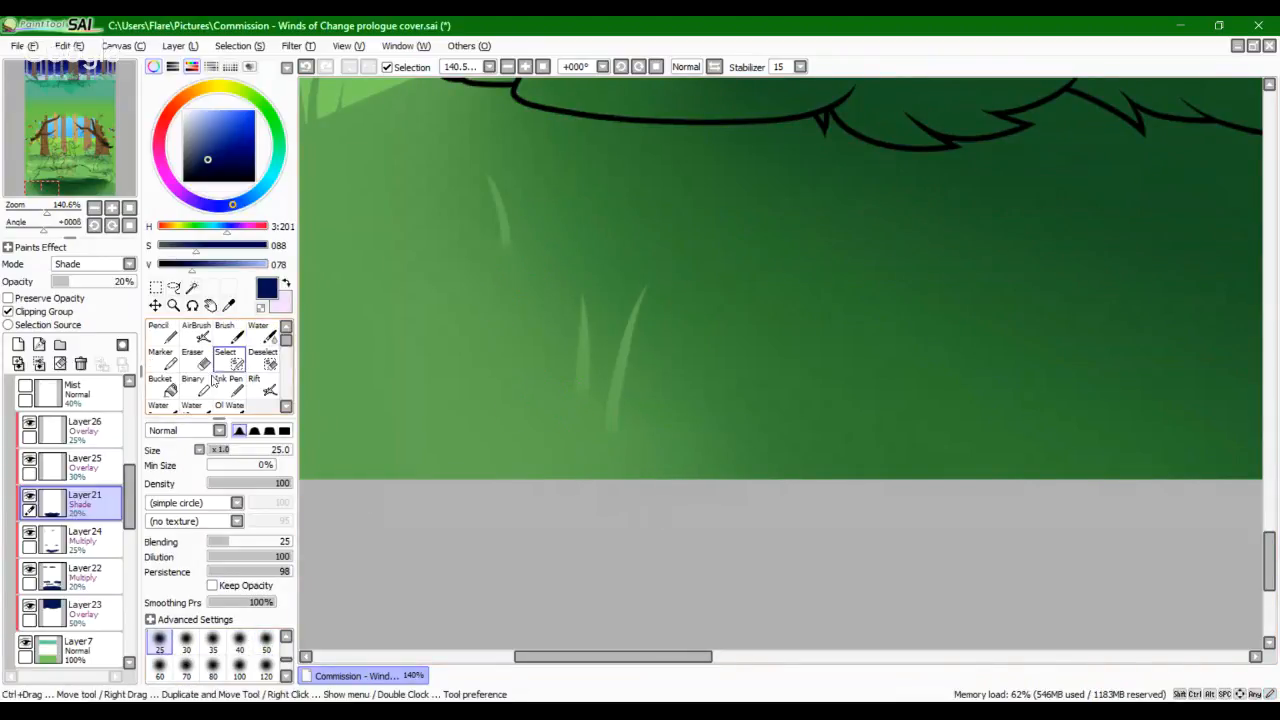
pyautogui.press('e')
pyautogui.moveTo(379, 360); pyautogui.dragTo(507, 386)
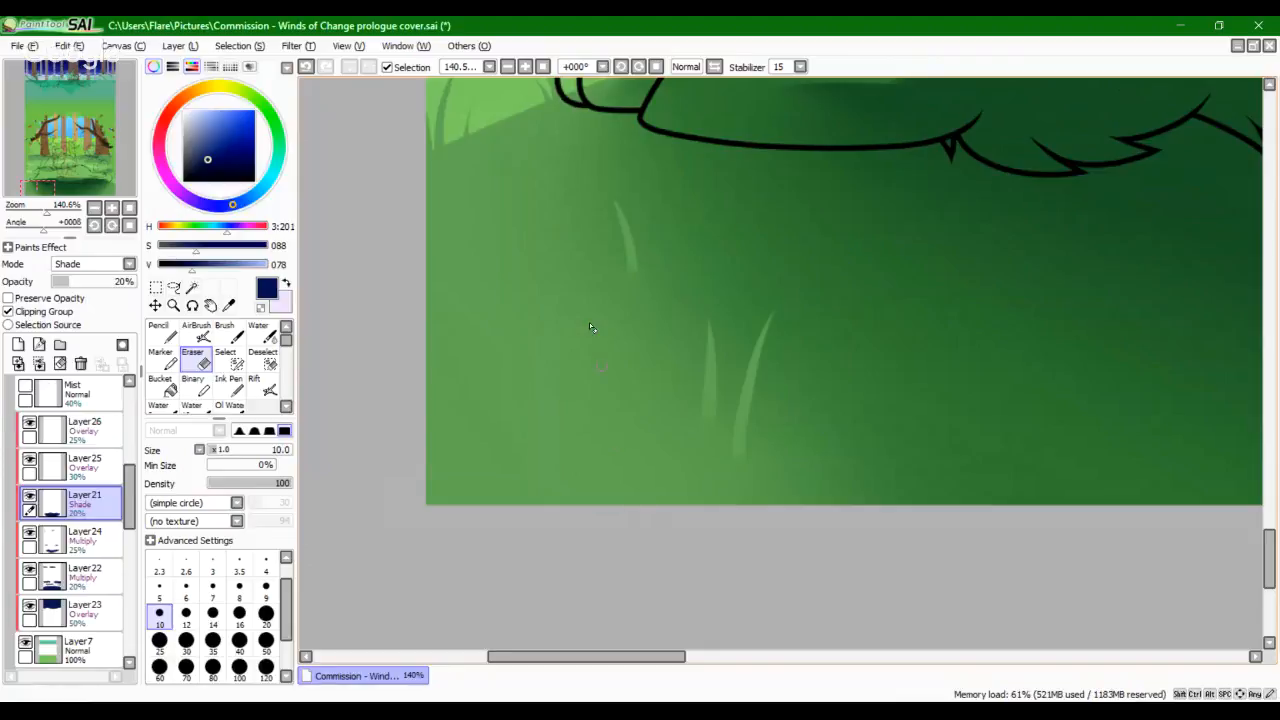
pyautogui.hotkey('ctrl', 'z')
pyautogui.keyDown('ctrl'); pyautogui.click(585, 290); pyautogui.keyUp('ctrl')
pyautogui.hotkey('ctrl', 'z')
# Step: Erase a fourth curved grass blade right of the third one, just under the lying cat's outline, at eraser size 10
pyautogui.click(52, 209)
pyautogui.moveTo(674, 92); pyautogui.dragTo(737, 283)
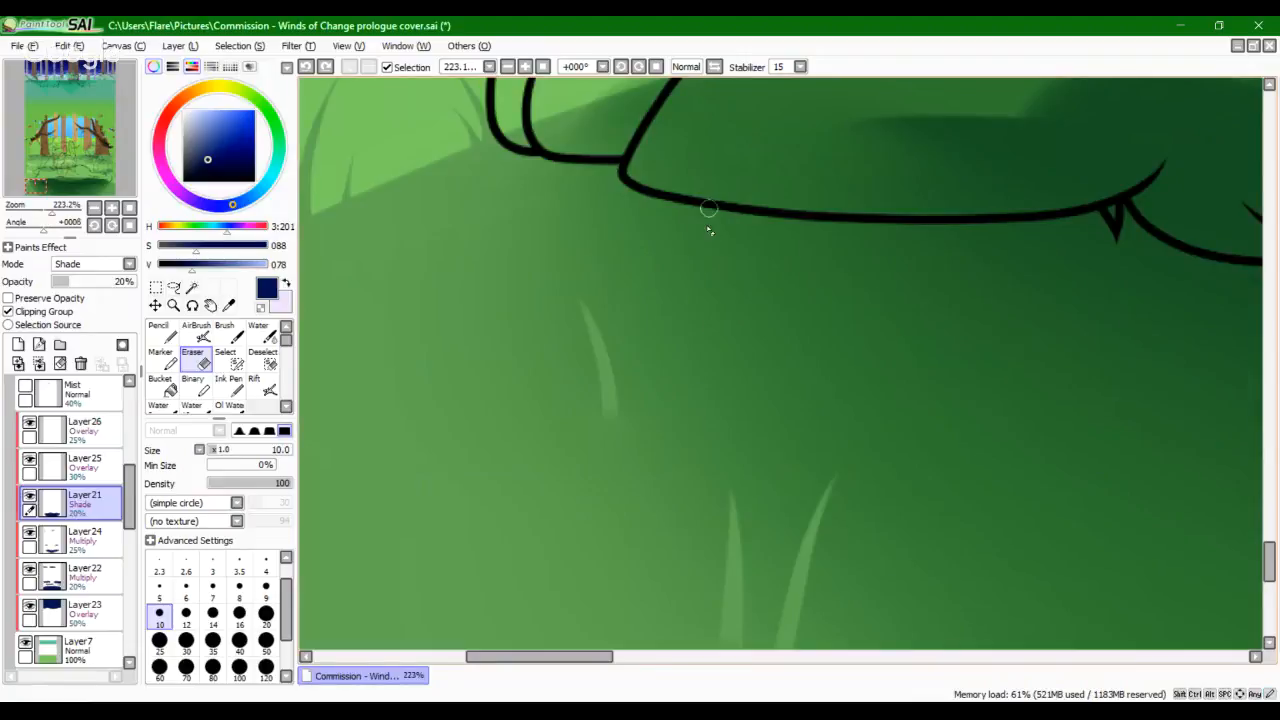
pyautogui.moveTo(714, 213); pyautogui.dragTo(709, 438)
pyautogui.hotkey('ctrl', 'z')
pyautogui.hotkey('ctrl', 'z')
pyautogui.moveTo(725, 258)
pyautogui.mouseDown()
pyautogui.moveTo(711, 407)
pyautogui.moveTo(711, 320)
pyautogui.mouseUp()
pyautogui.hotkey('ctrl', 'z')
pyautogui.moveTo(684, 364); pyautogui.dragTo(708, 209)
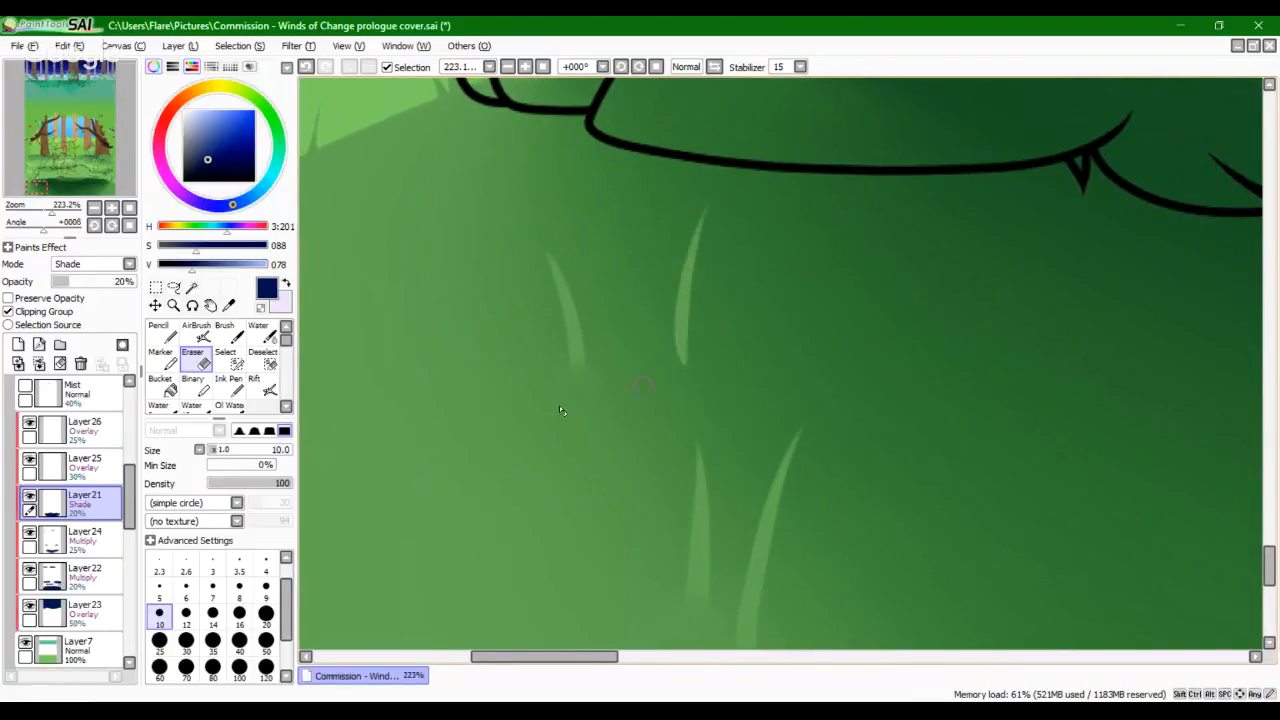
# Step: Fade the lower end of the fourth grass blade, just under the lying cat's outline, with the Blur brush at size 25
pyautogui.scroll(-2, 280, 380)
pyautogui.click(262, 385)
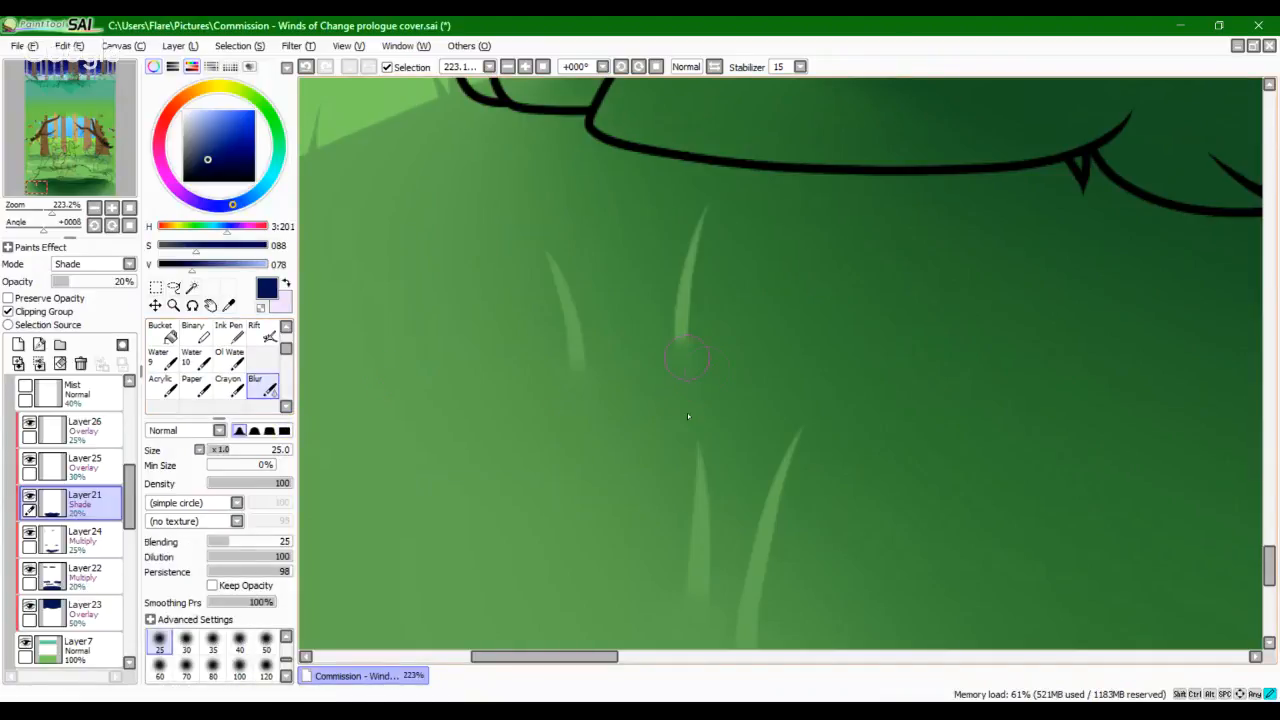
pyautogui.moveTo(723, 301); pyautogui.dragTo(730, 277)
pyautogui.hotkey('ctrl', 'z')
pyautogui.moveTo(703, 366); pyautogui.dragTo(701, 341)
pyautogui.moveTo(52, 211)
pyautogui.mouseDown()
pyautogui.moveTo(30, 212)
pyautogui.moveTo(48, 212)
pyautogui.mouseUp()
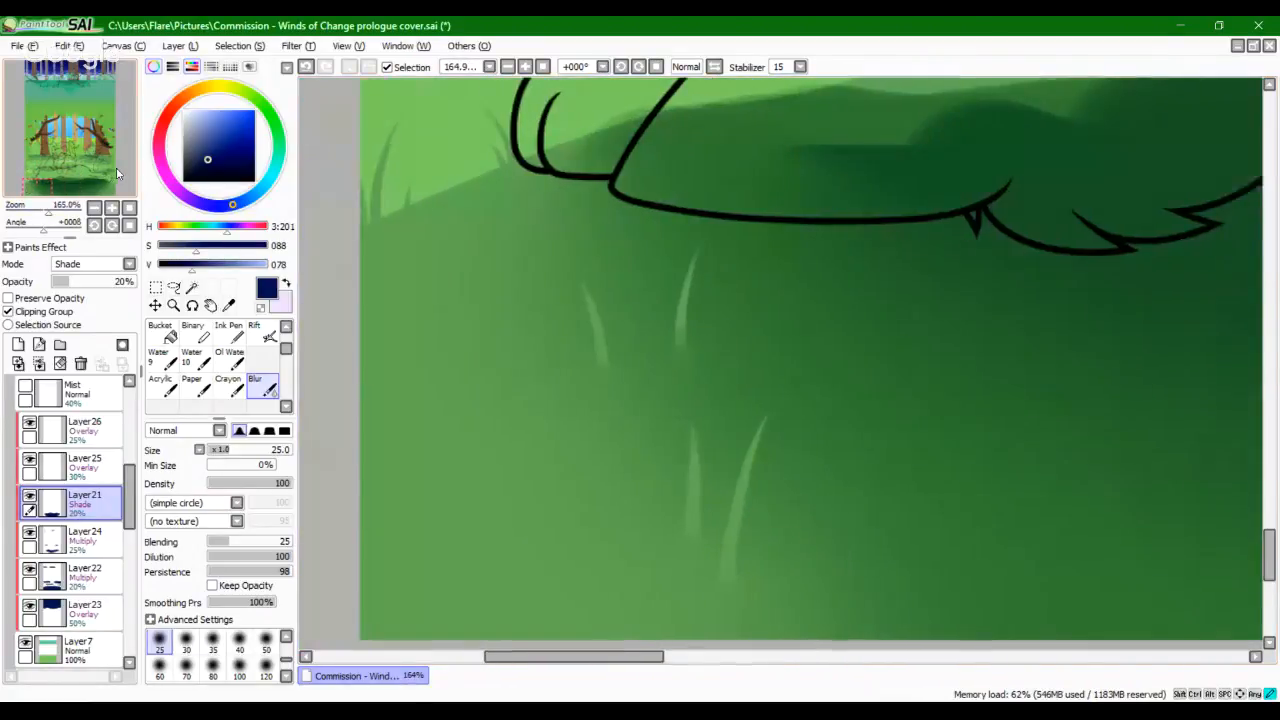
# Step: Erase a pair of curved grass blades in the shadow near the canvas's lower right corner at eraser size 10
pyautogui.moveTo(117, 178); pyautogui.dragTo(119, 180)
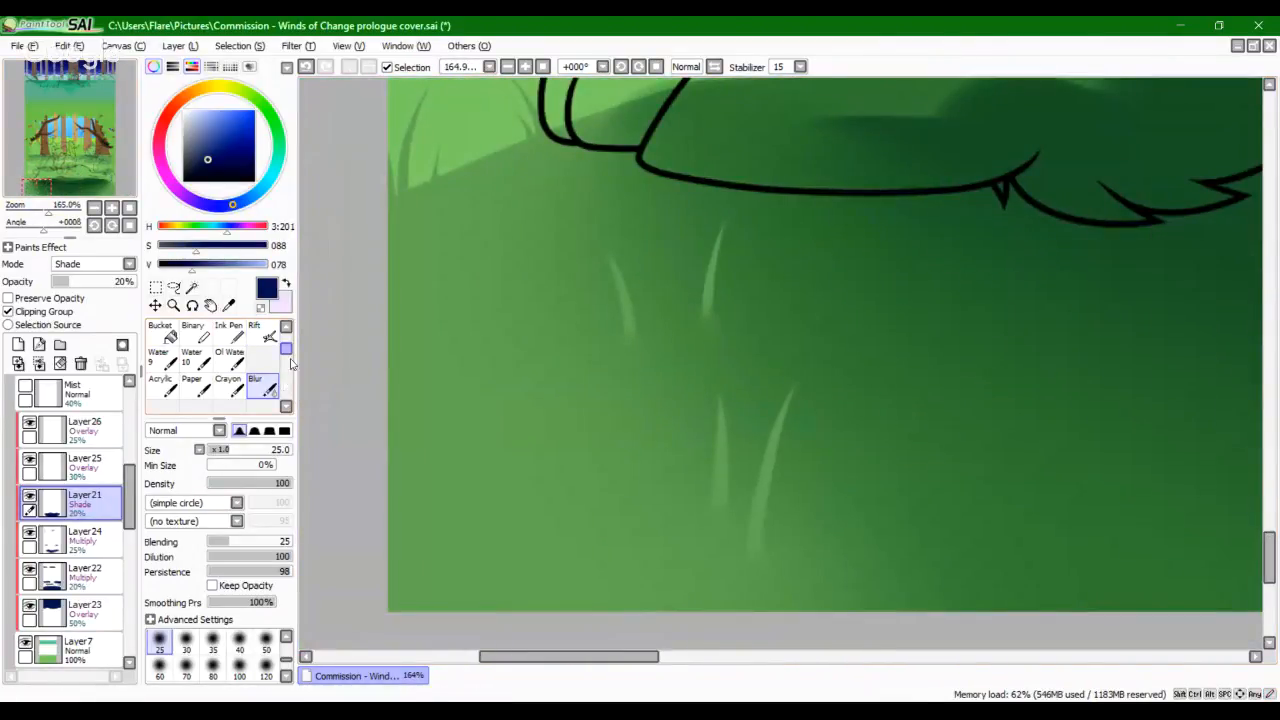
pyautogui.moveTo(288, 352); pyautogui.dragTo(287, 332)
pyautogui.click(164, 334)
pyautogui.click(197, 359)
pyautogui.moveTo(1236, 486); pyautogui.dragTo(737, 446)
pyautogui.moveTo(1037, 490); pyautogui.dragTo(552, 483)
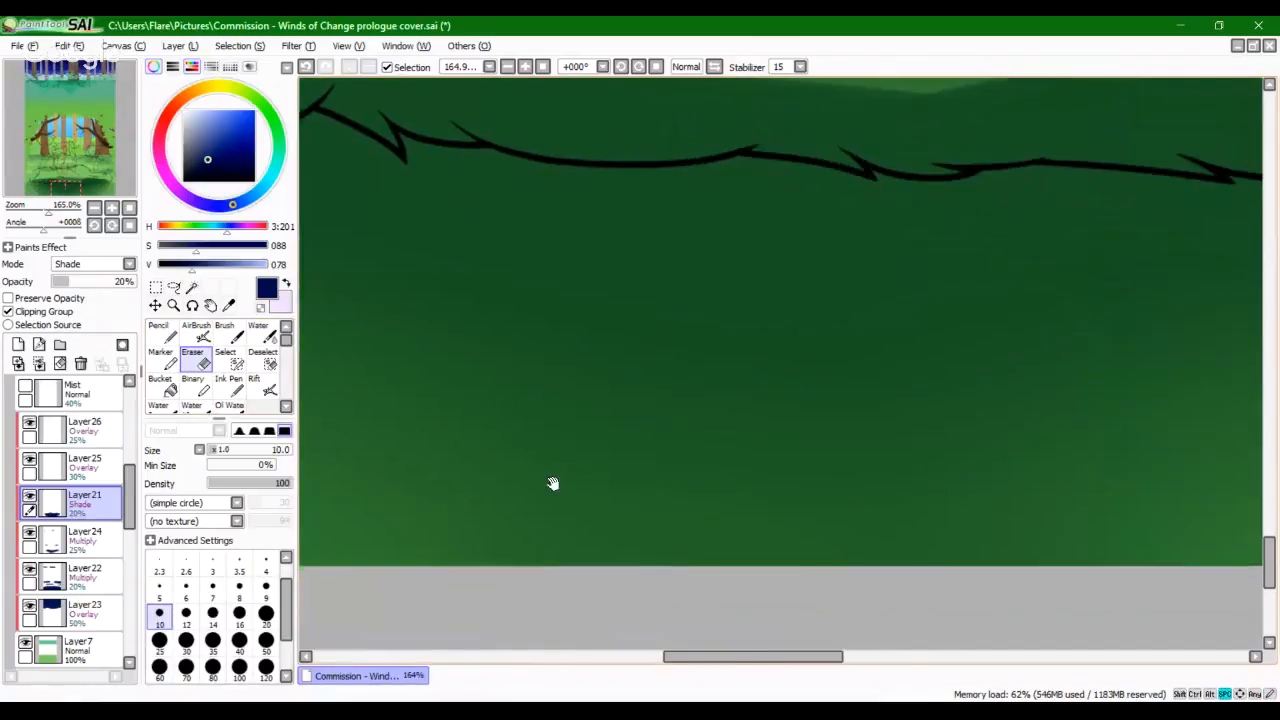
pyautogui.moveTo(1160, 521); pyautogui.dragTo(586, 477)
pyautogui.moveTo(1011, 457); pyautogui.dragTo(646, 470)
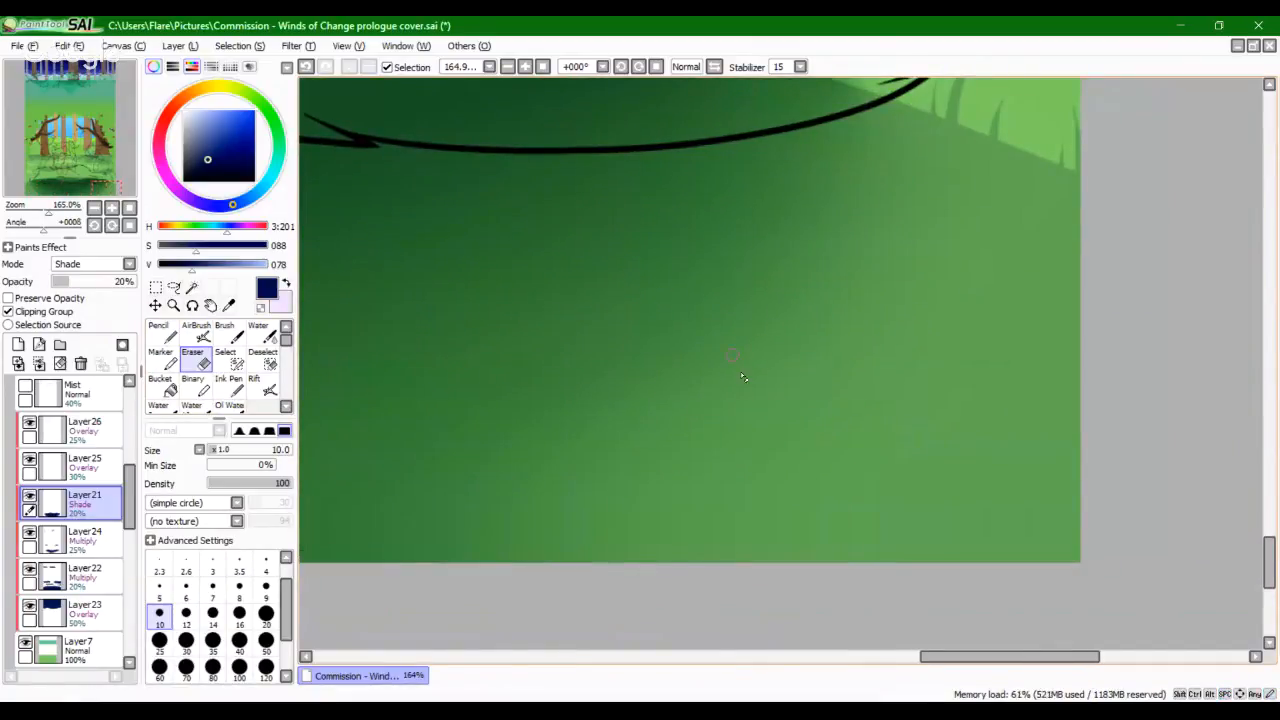
pyautogui.moveTo(740, 402); pyautogui.dragTo(720, 268)
pyautogui.moveTo(772, 362); pyautogui.dragTo(788, 278)
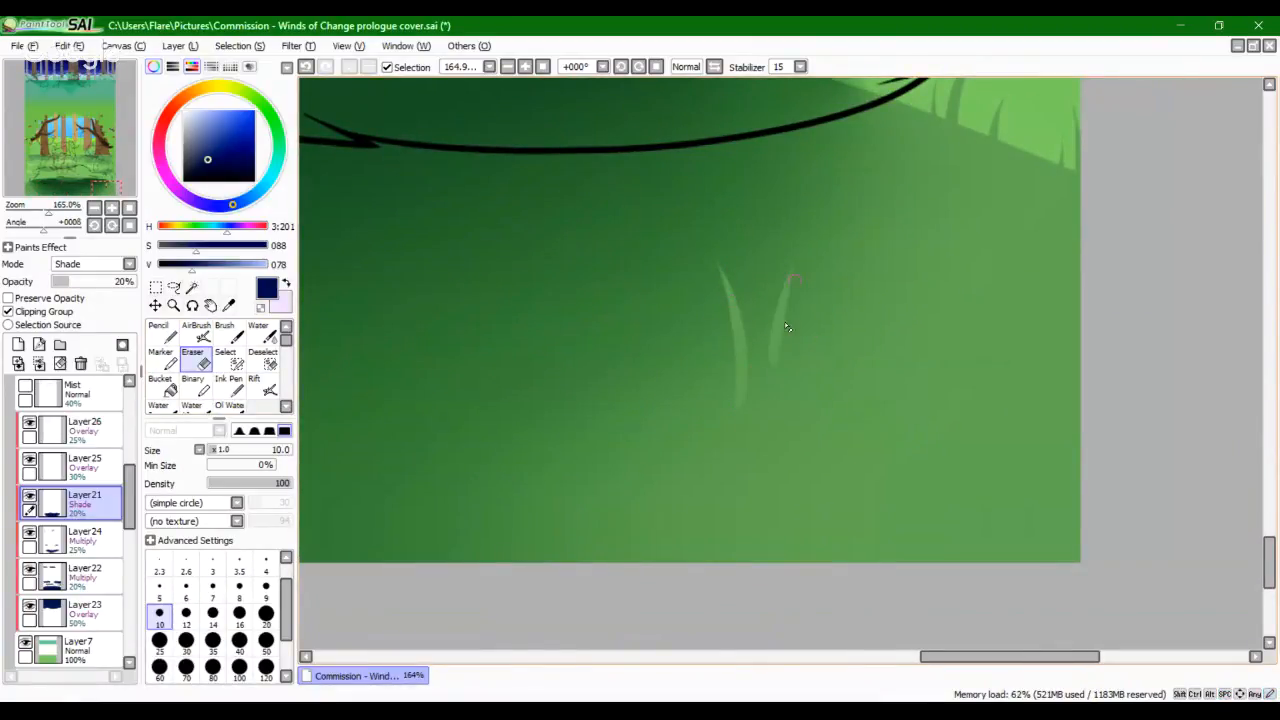
pyautogui.hotkey('ctrl', 'z')
pyautogui.moveTo(771, 374); pyautogui.dragTo(800, 268)
# Step: Erase a short curved grass blade below and left of the new pair at eraser size 10
pyautogui.moveTo(613, 482); pyautogui.dragTo(606, 390)
pyautogui.hotkey('ctrl', 'z')
pyautogui.moveTo(612, 440); pyautogui.dragTo(603, 388)
pyautogui.hotkey('ctrl', 'z')
pyautogui.moveTo(614, 472); pyautogui.dragTo(605, 392)
# Step: Erase a short slanted grass blade above the pair, under the cat's outline, at eraser size 10
pyautogui.moveTo(772, 156); pyautogui.dragTo(774, 214)
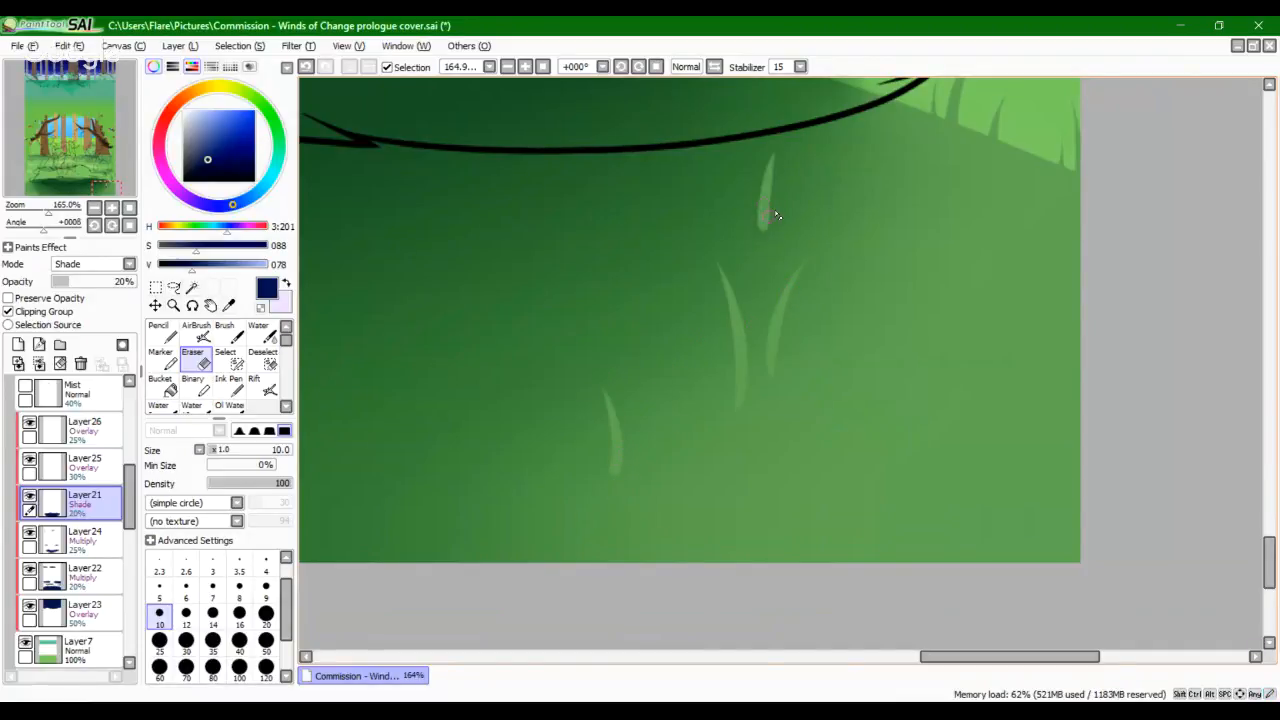
pyautogui.hotkey('ctrl', 'z')
pyautogui.moveTo(775, 162)
pyautogui.mouseDown()
pyautogui.moveTo(763, 250)
pyautogui.moveTo(785, 198)
pyautogui.moveTo(778, 187)
pyautogui.moveTo(762, 242)
pyautogui.mouseUp()
pyautogui.hotkey('ctrl', 'z')
pyautogui.hotkey('ctrl', 'z')
pyautogui.moveTo(775, 165); pyautogui.dragTo(759, 242)
pyautogui.hotkey('ctrl', 'z')
pyautogui.moveTo(775, 180); pyautogui.dragTo(758, 256)
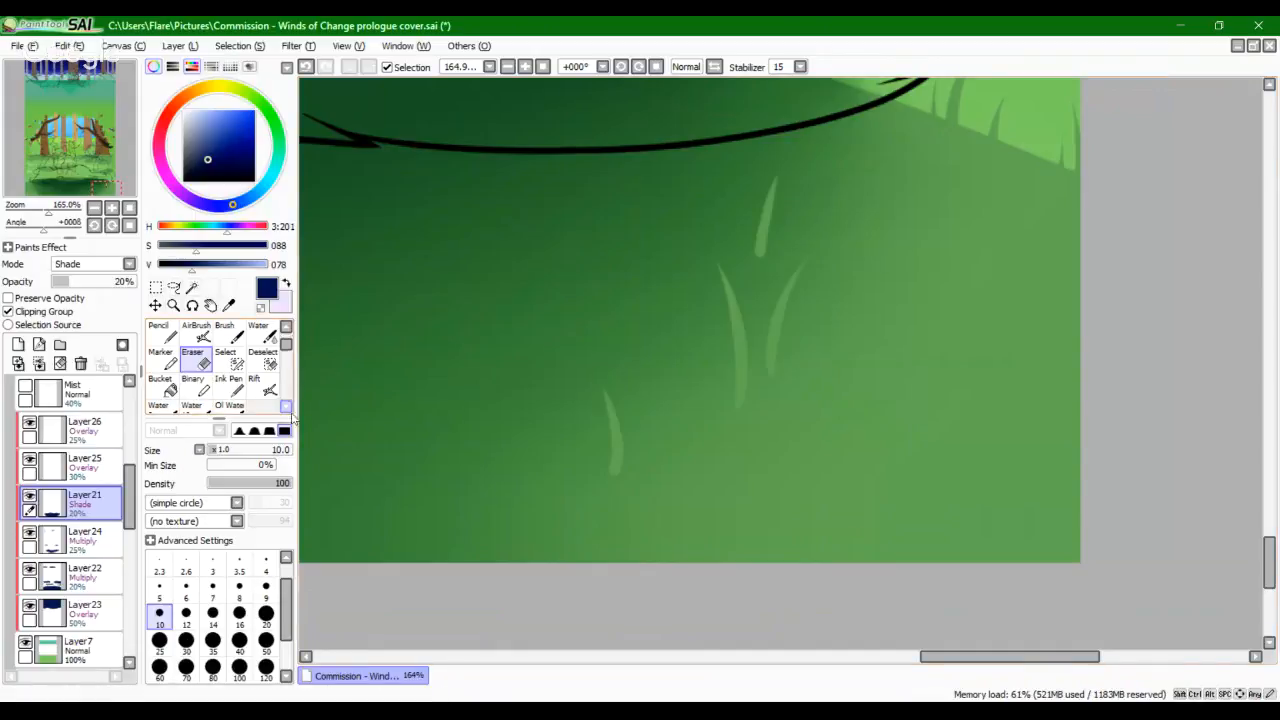
# Step: Fade the lower ends of the four grass blades near the lower right corner with the Blur brush at size 25
pyautogui.scroll(-2, 268, 400)
pyautogui.click(266, 396)
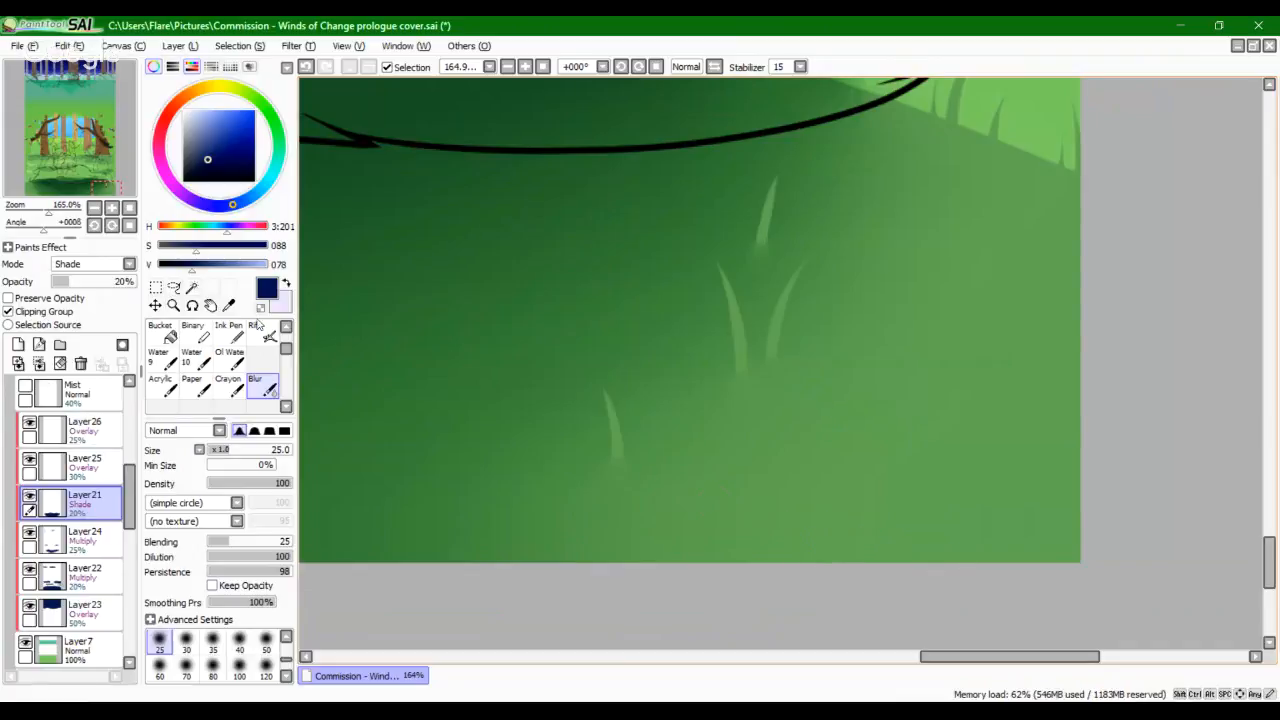
pyautogui.scroll(2, 238, 370)
pyautogui.press('e')
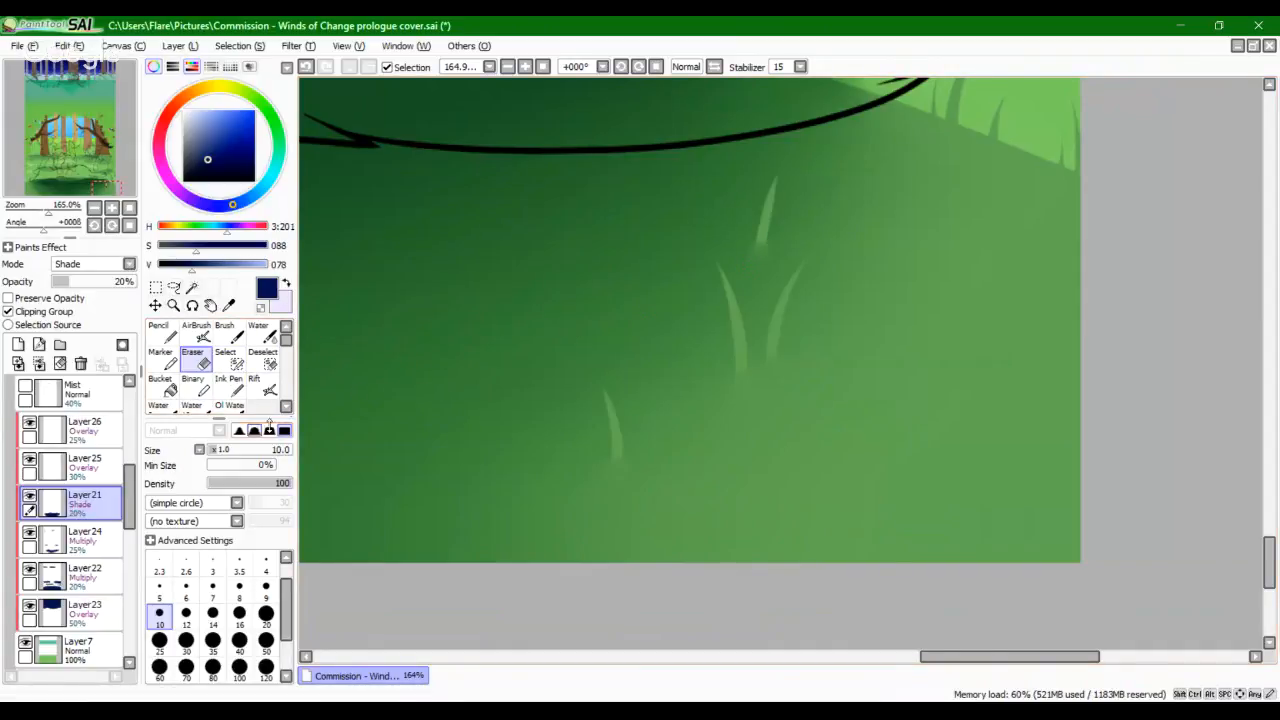
pyautogui.scroll(-3, 220, 365)
pyautogui.click(262, 345)
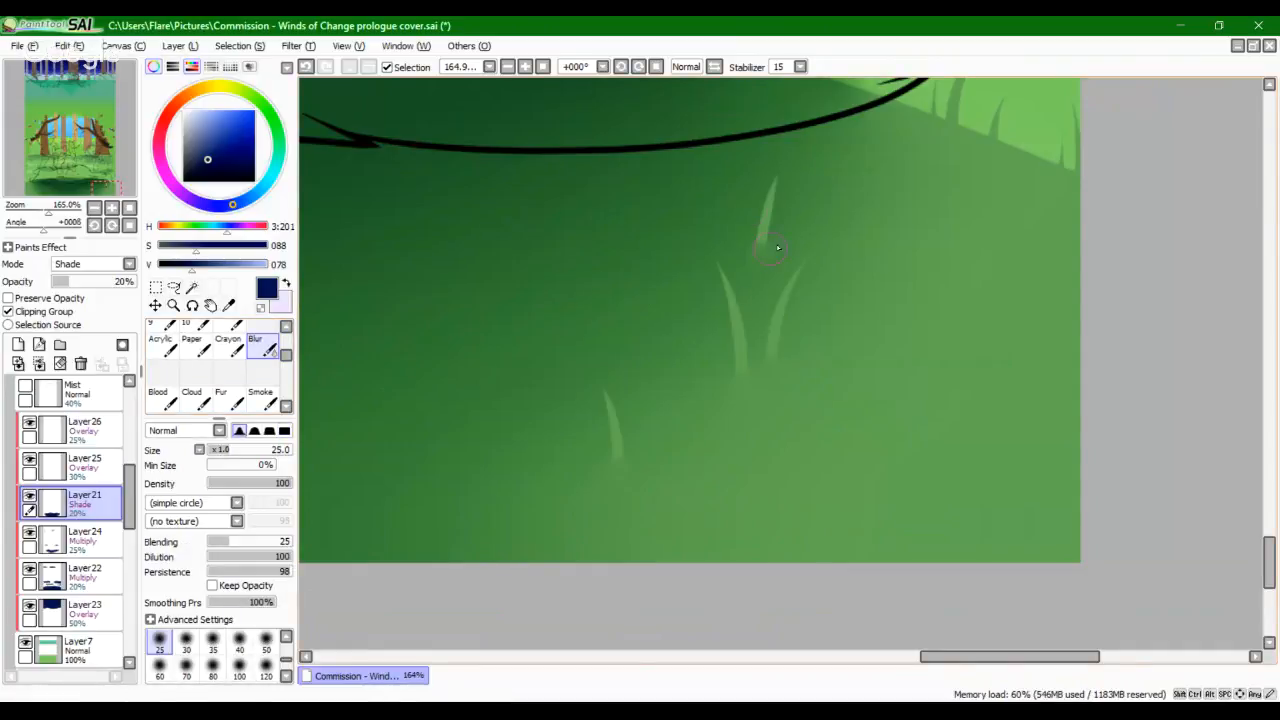
pyautogui.moveTo(55, 213); pyautogui.dragTo(30, 220)
pyautogui.moveTo(70, 195); pyautogui.dragTo(45, 188)
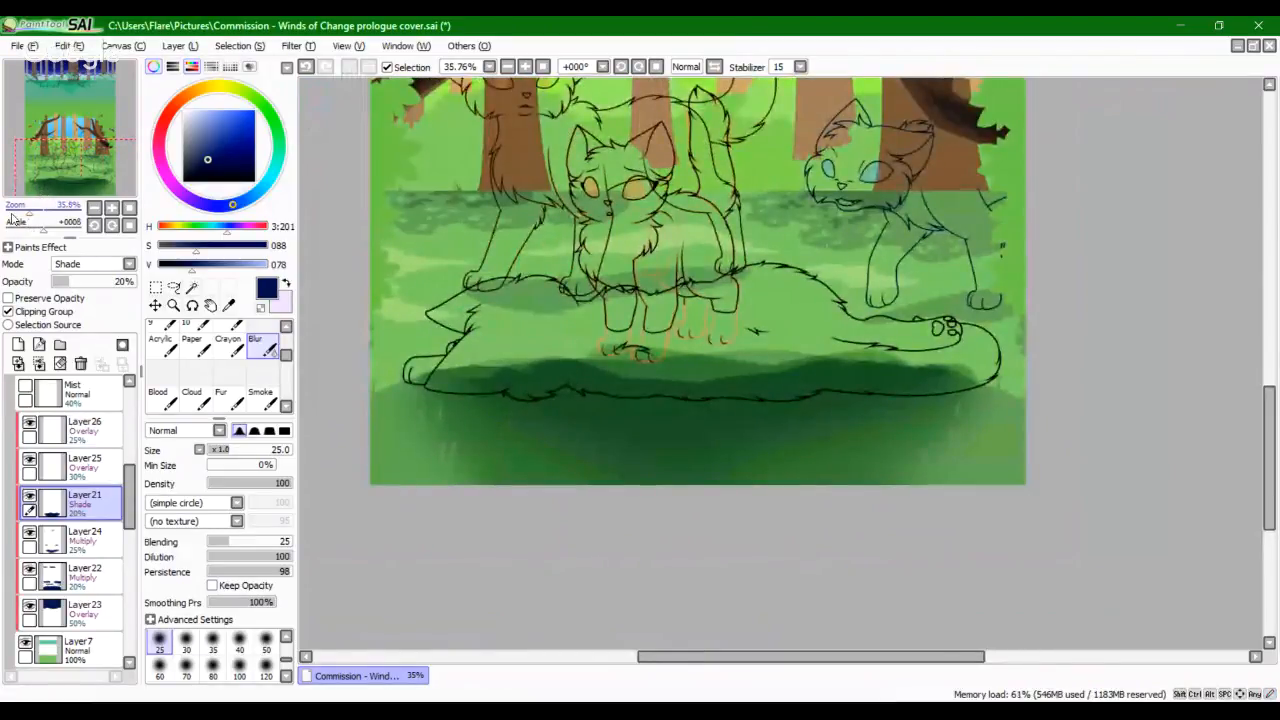
# Step: Erase a short upright grass blade in the darker area right of the left-hand cluster at eraser size 10
pyautogui.scroll(3, 200, 360)
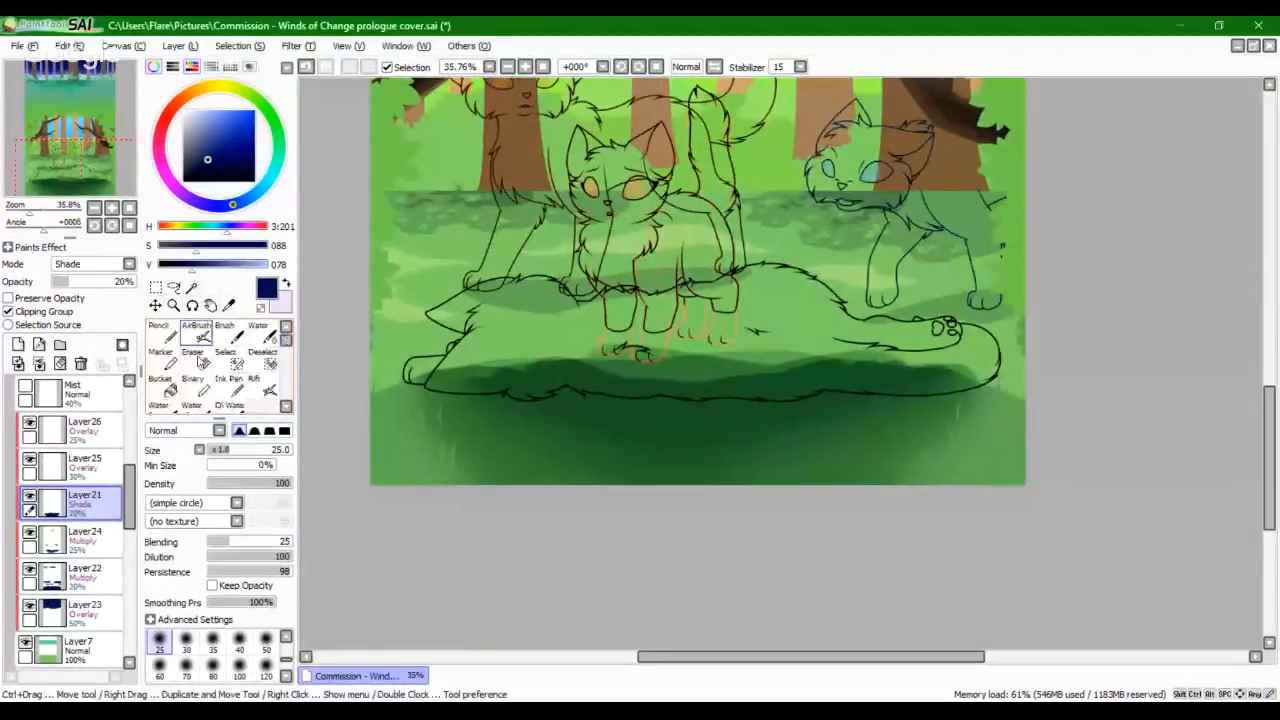
pyautogui.click(200, 363)
pyautogui.moveTo(32, 215); pyautogui.dragTo(54, 215)
pyautogui.moveTo(57, 194); pyautogui.dragTo(53, 165)
pyautogui.moveTo(709, 369); pyautogui.dragTo(569, 489)
pyautogui.moveTo(685, 334)
pyautogui.mouseDown()
pyautogui.moveTo(689, 300)
pyautogui.moveTo(683, 380)
pyautogui.mouseUp()
pyautogui.hotkey('ctrl', 'z')
pyautogui.scroll(-2, 281, 365)
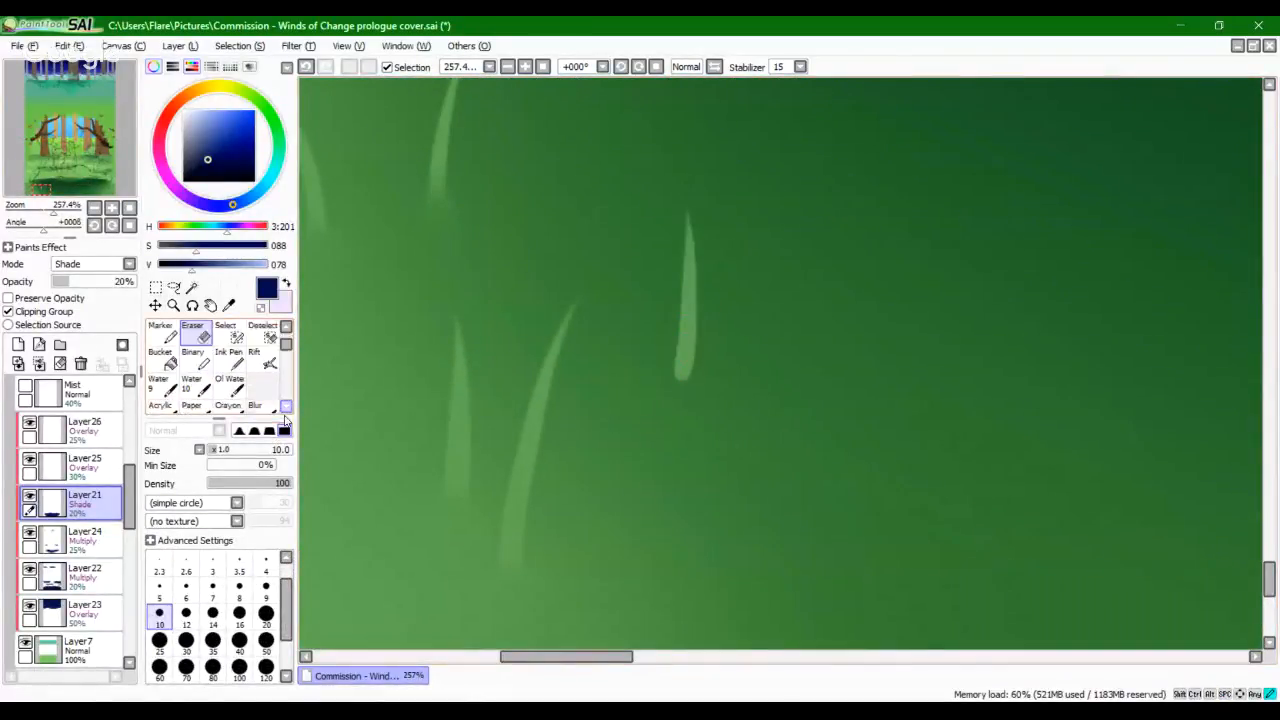
pyautogui.scroll(2, 281, 365)
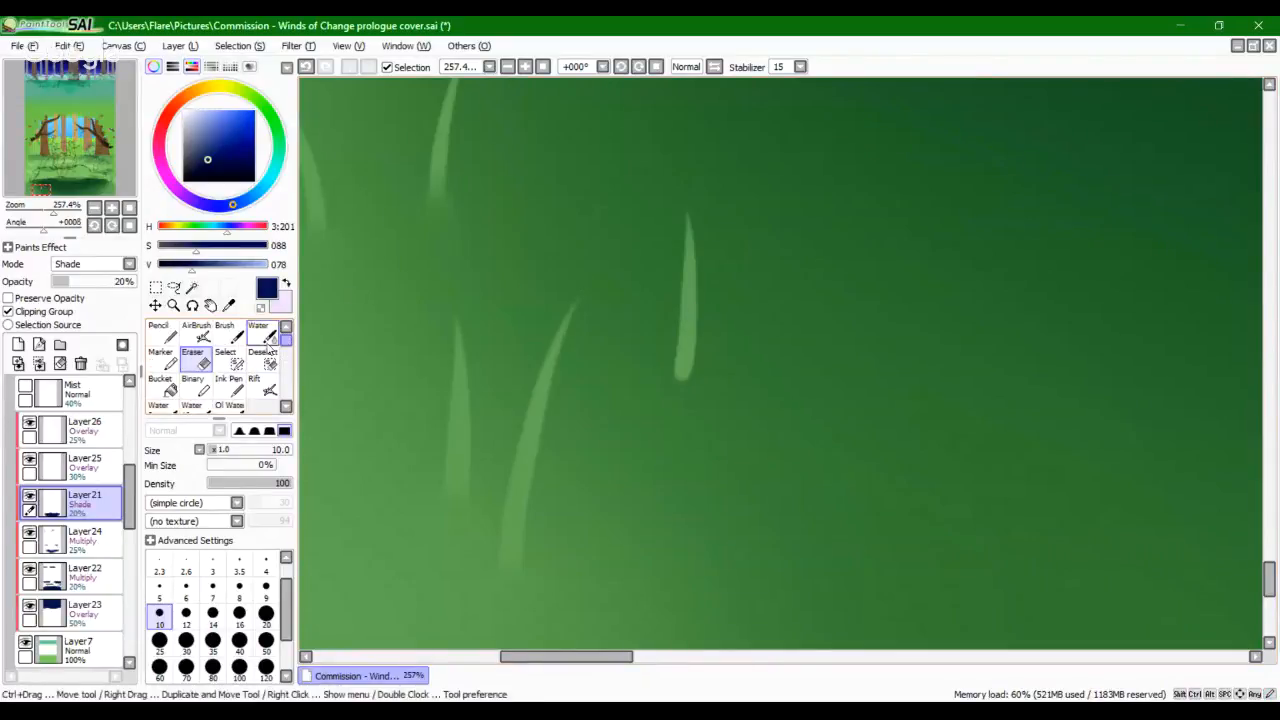
pyautogui.hotkey('ctrl', 'z')
pyautogui.moveTo(680, 189); pyautogui.dragTo(678, 366)
pyautogui.hotkey('ctrl', 'z')
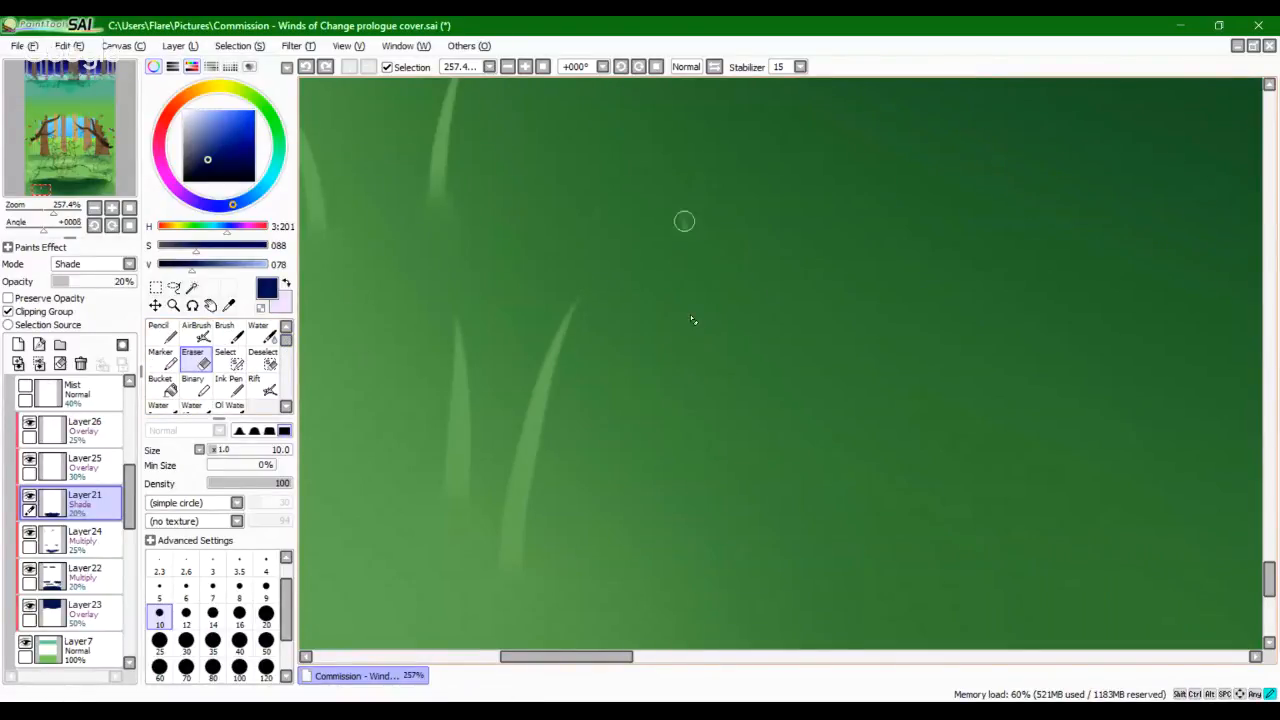
pyautogui.moveTo(683, 217); pyautogui.dragTo(685, 341)
# Step: Fade the lower end of the new upright blade with the Blur brush, reducing the brush size to 9
pyautogui.click(286, 406)
pyautogui.click(286, 406)
pyautogui.click(258, 385)
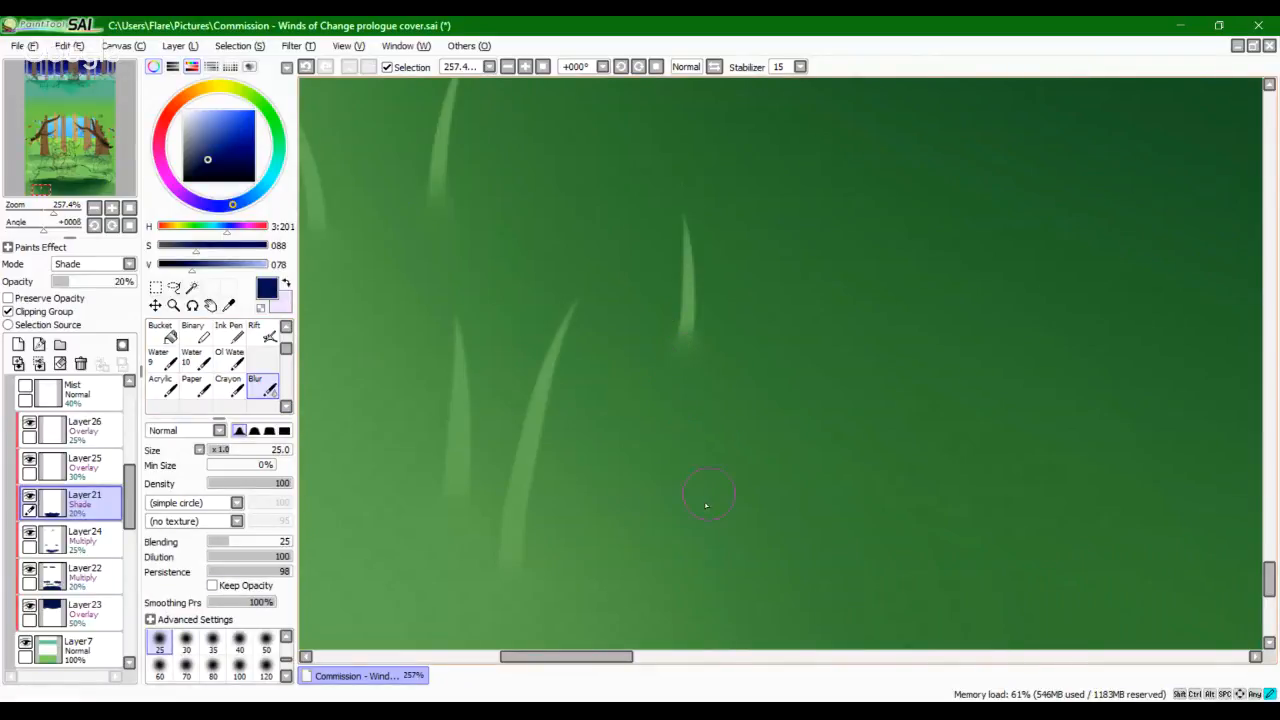
pyautogui.click(286, 639)
pyautogui.click(286, 639)
pyautogui.click(266, 642)
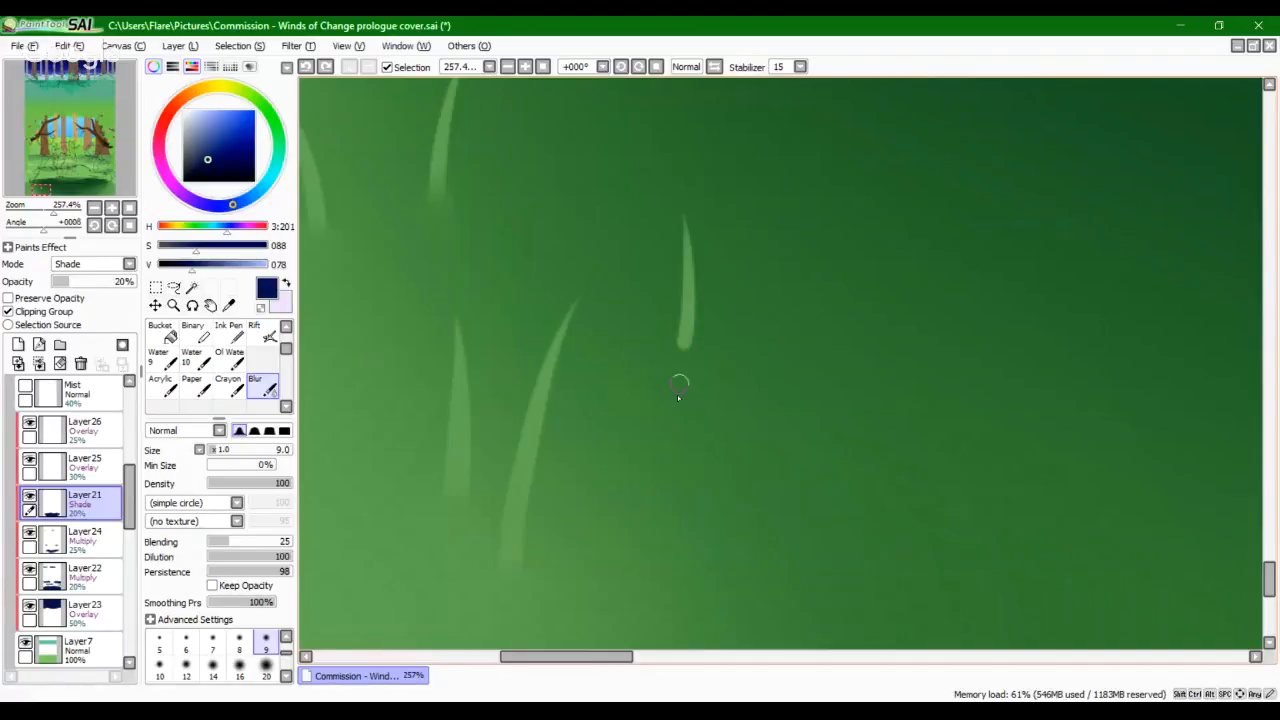
pyautogui.moveTo(685, 335); pyautogui.dragTo(684, 353)
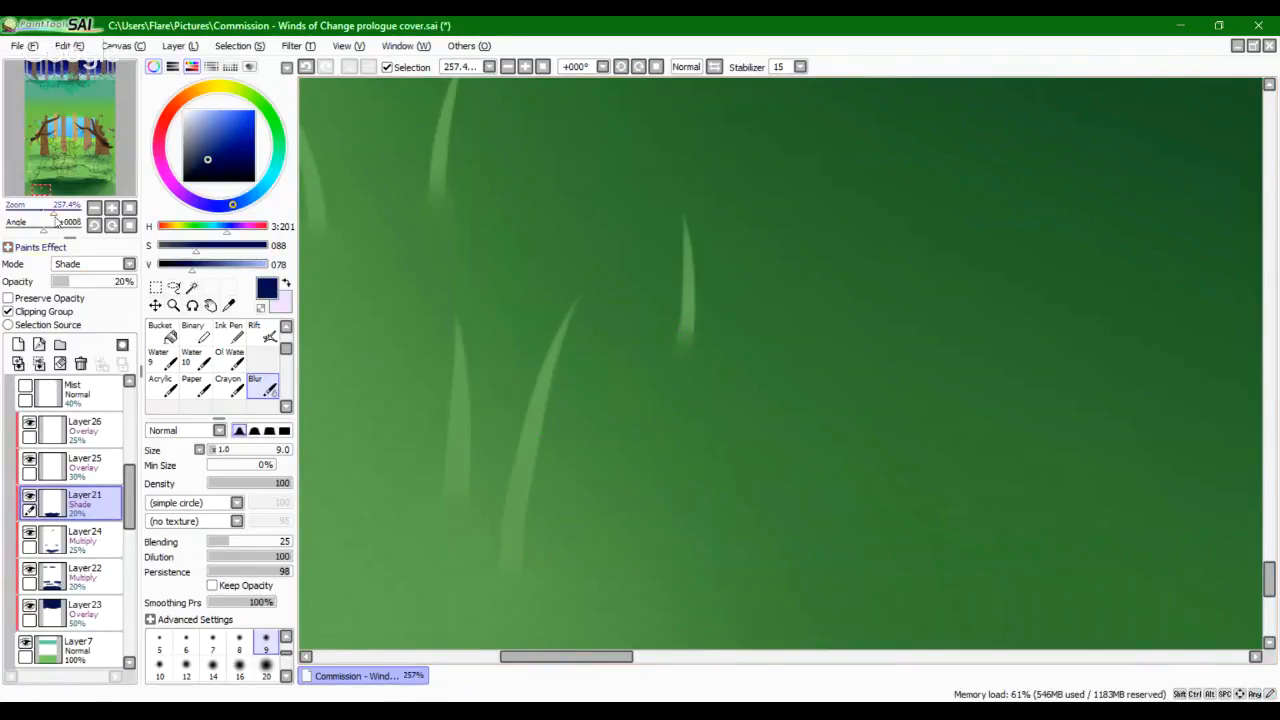
# Step: Draw two dark grass blades at the canvas's bottom edge, left of the right-hand light blades, with the Pencil at size 20
pyautogui.moveTo(53, 211); pyautogui.dragTo(40, 211)
pyautogui.moveTo(56, 184)
pyautogui.mouseDown()
pyautogui.moveTo(77, 180)
pyautogui.moveTo(28, 211)
pyautogui.moveTo(84, 174)
pyautogui.moveTo(40, 186)
pyautogui.moveTo(33, 161)
pyautogui.mouseUp()
pyautogui.scroll(2, 241, 330)
pyautogui.click(163, 332)
pyautogui.click(43, 211)
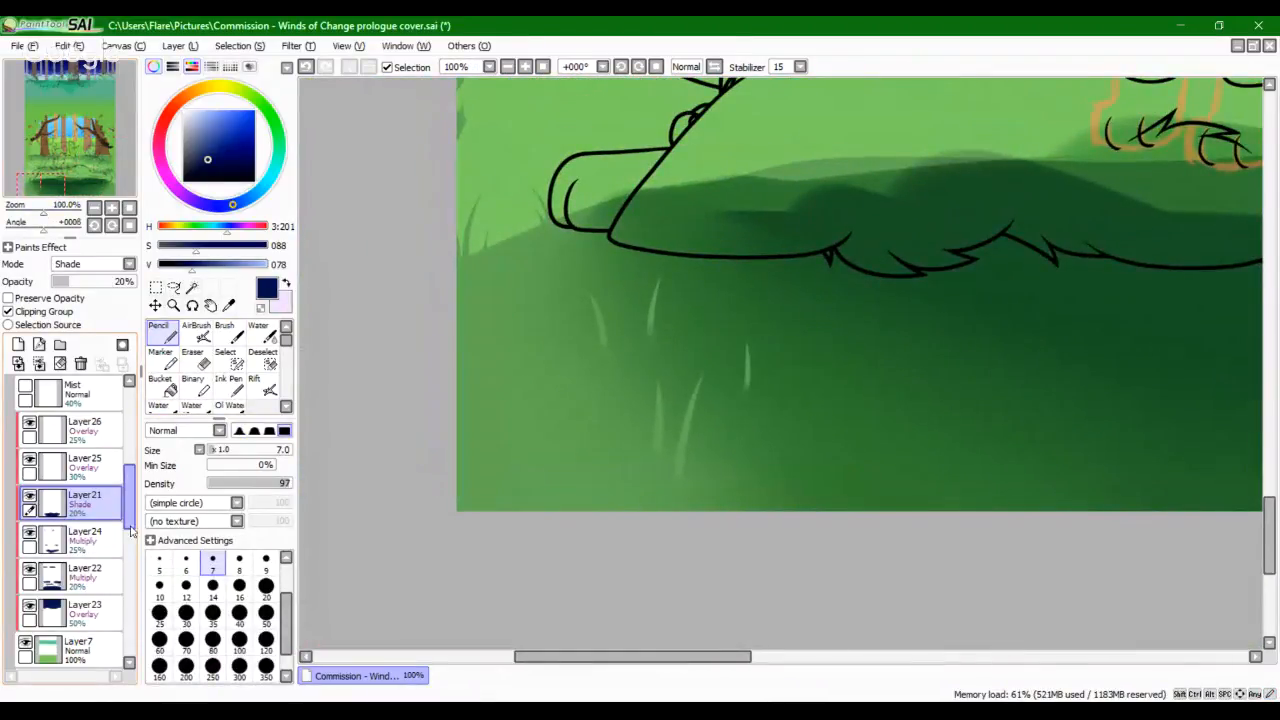
pyautogui.moveTo(749, 547); pyautogui.dragTo(453, 505)
pyautogui.moveTo(864, 534); pyautogui.dragTo(457, 506)
pyautogui.moveTo(885, 498); pyautogui.dragTo(443, 499)
pyautogui.moveTo(700, 480); pyautogui.dragTo(535, 456)
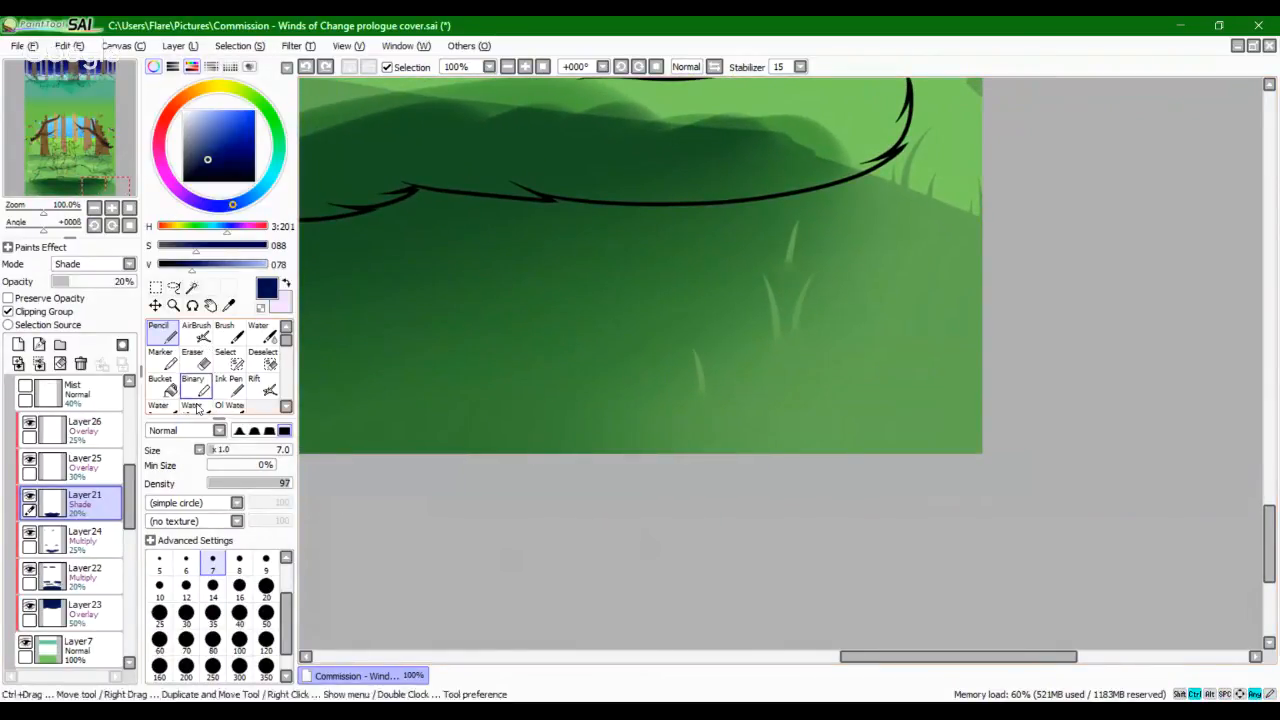
pyautogui.moveTo(43, 214); pyautogui.dragTo(660, 310)
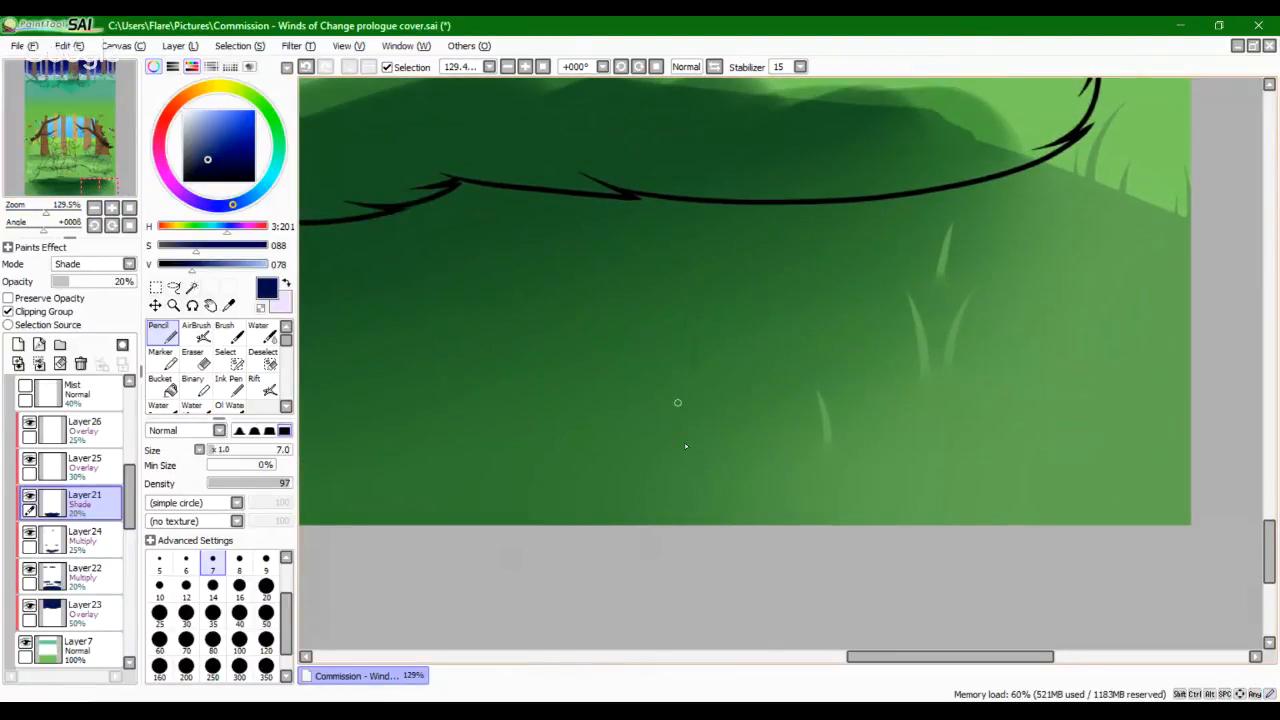
pyautogui.press(']')
pyautogui.press(']')
pyautogui.press(']')
pyautogui.press(']')
pyautogui.press(']')
pyautogui.press(']')
pyautogui.press(']')
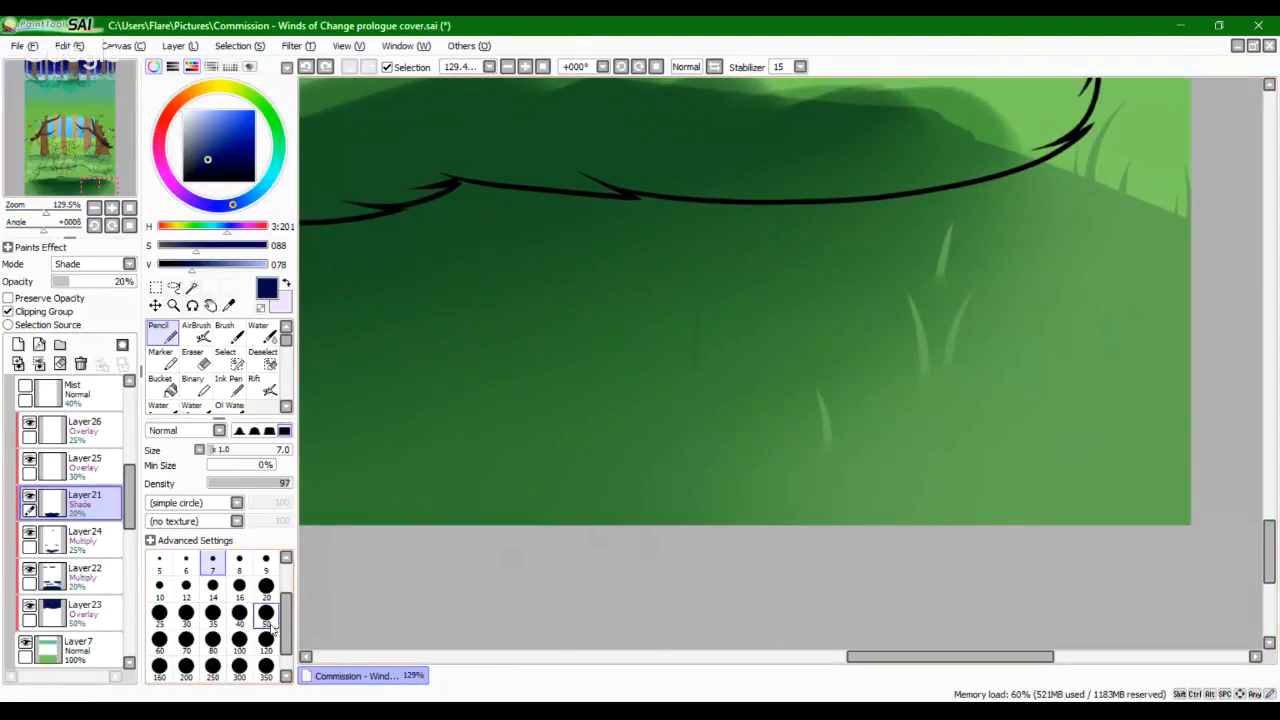
pyautogui.moveTo(650, 598); pyautogui.dragTo(646, 600)
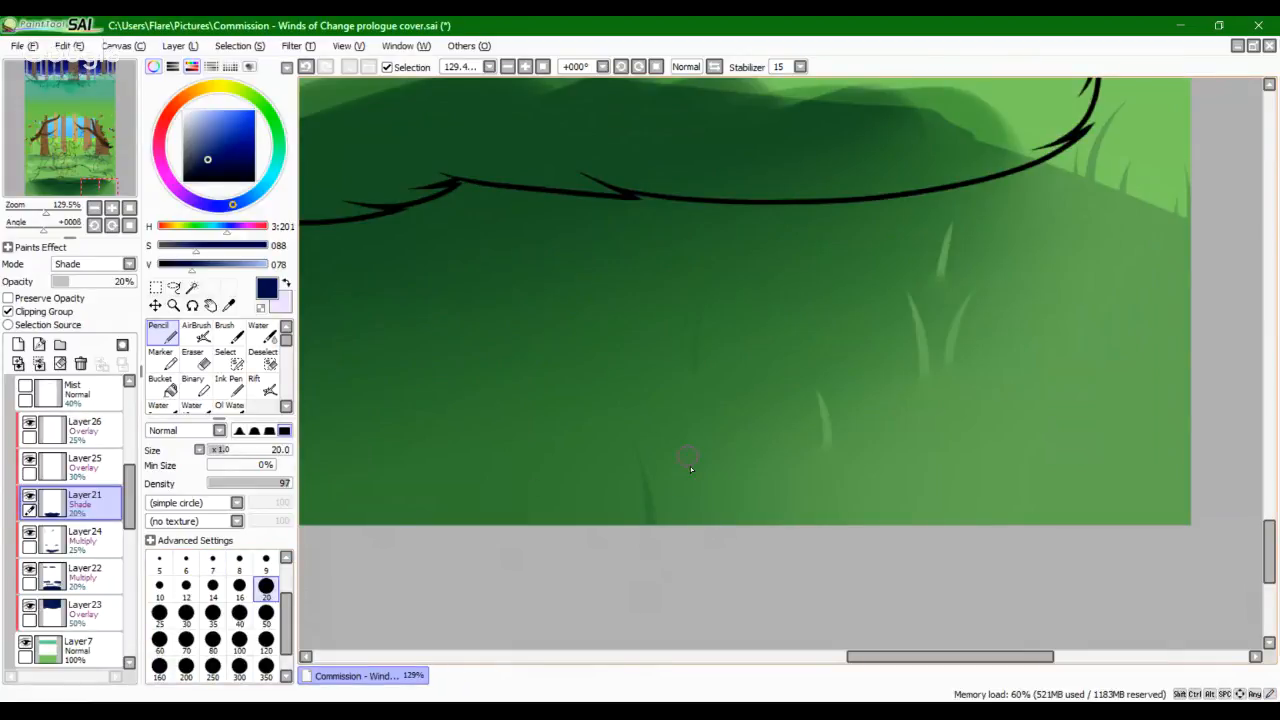
pyautogui.moveTo(688, 466); pyautogui.dragTo(699, 599)
# Step: Undo the right blade of the dark pair and redraw it at the bottom edge with the size 20 Pencil
pyautogui.press('space')
pyautogui.moveTo(532, 564); pyautogui.dragTo(757, 503)
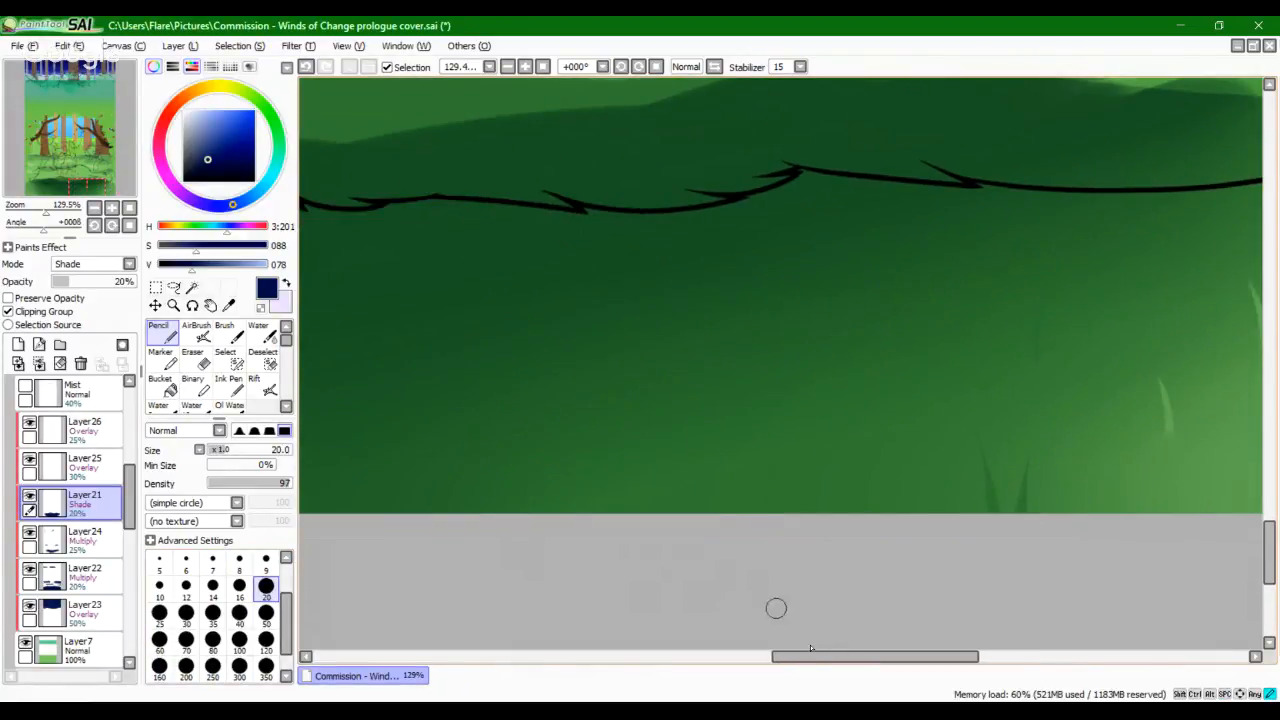
pyautogui.moveTo(774, 606)
pyautogui.mouseDown()
pyautogui.moveTo(714, 463)
pyautogui.moveTo(616, 486)
pyautogui.moveTo(600, 453)
pyautogui.mouseUp()
pyautogui.moveTo(1250, 450)
pyautogui.mouseDown()
pyautogui.moveTo(960, 503)
pyautogui.moveTo(750, 425)
pyautogui.mouseUp()
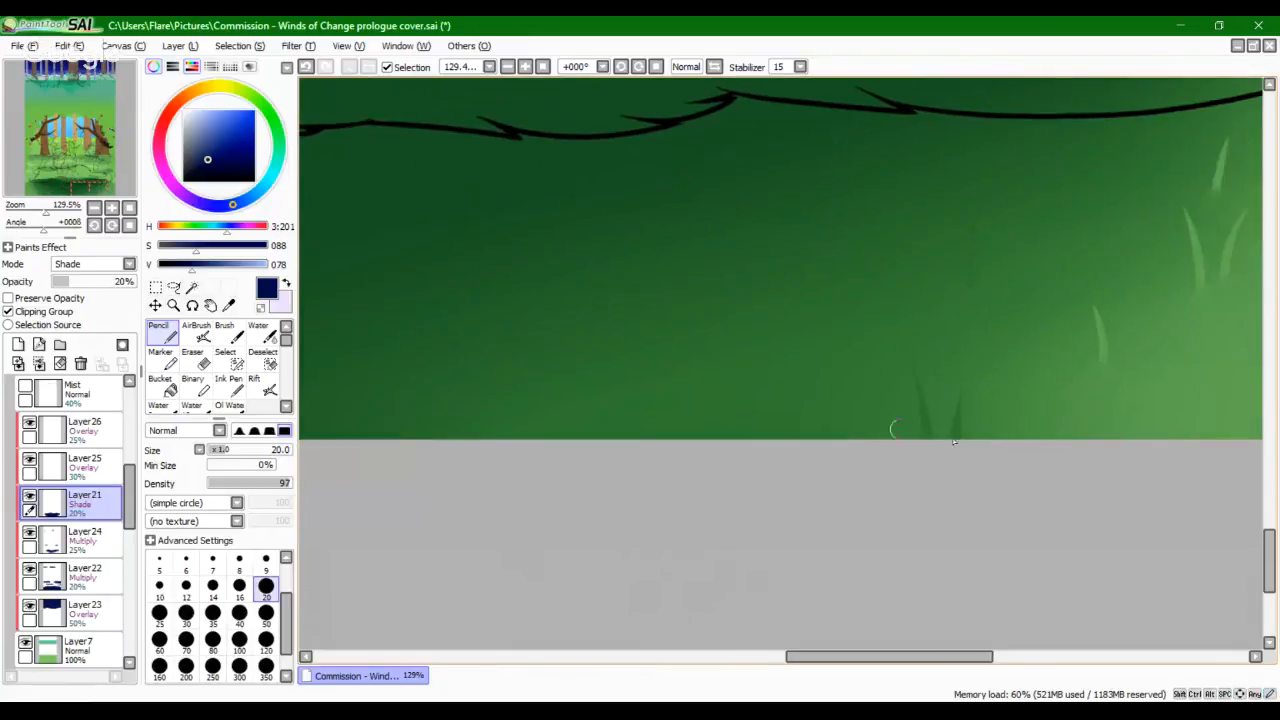
pyautogui.hotkey('ctrl', 'z')
pyautogui.moveTo(966, 392); pyautogui.dragTo(965, 487)
pyautogui.hotkey('ctrl', 'z')
pyautogui.moveTo(964, 388); pyautogui.dragTo(959, 490)
# Step: Draw dark grass blades along the canvas's bottom edge, right of the left-hand light cluster, with the Pencil at size 20
pyautogui.press('space')
pyautogui.moveTo(486, 434); pyautogui.dragTo(910, 408)
pyautogui.moveTo(482, 502)
pyautogui.mouseDown()
pyautogui.moveTo(911, 503)
pyautogui.moveTo(1141, 557)
pyautogui.mouseUp()
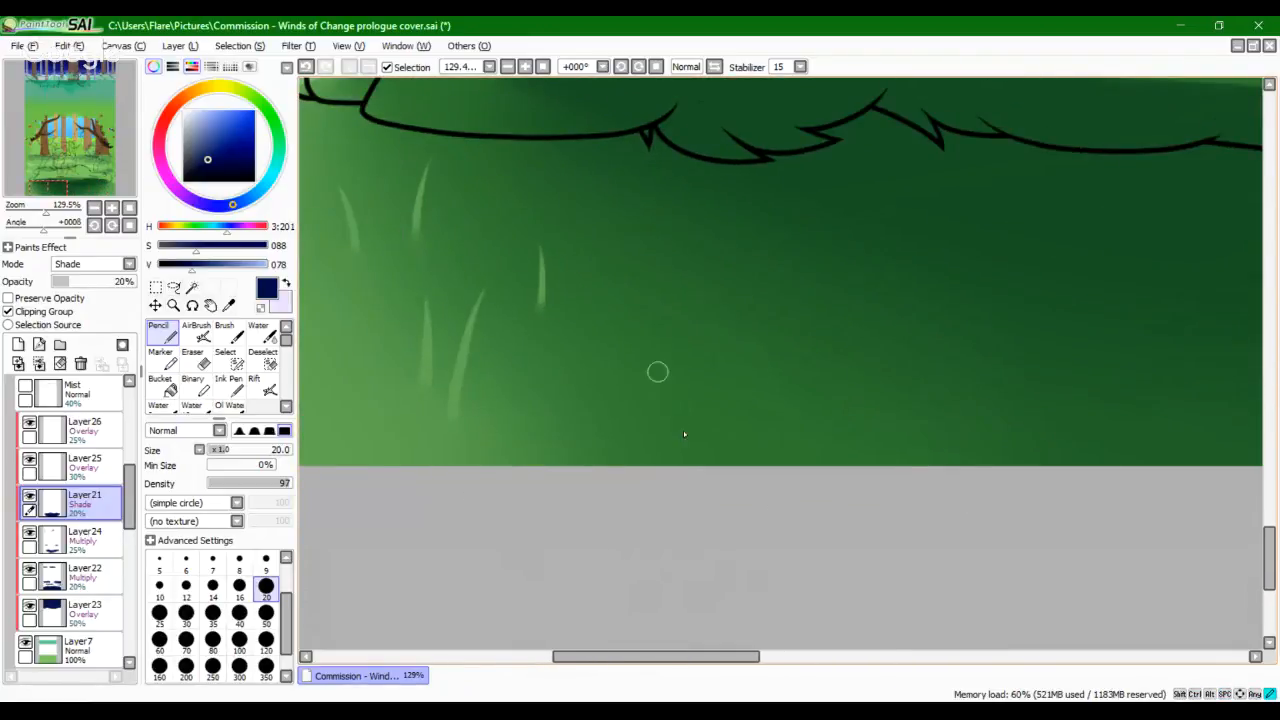
pyautogui.hotkey('ctrl', 'z')
pyautogui.moveTo(645, 415); pyautogui.dragTo(649, 529)
pyautogui.moveTo(567, 388); pyautogui.dragTo(580, 514)
pyautogui.hotkey('ctrl', 'z')
pyautogui.moveTo(560, 435); pyautogui.dragTo(572, 524)
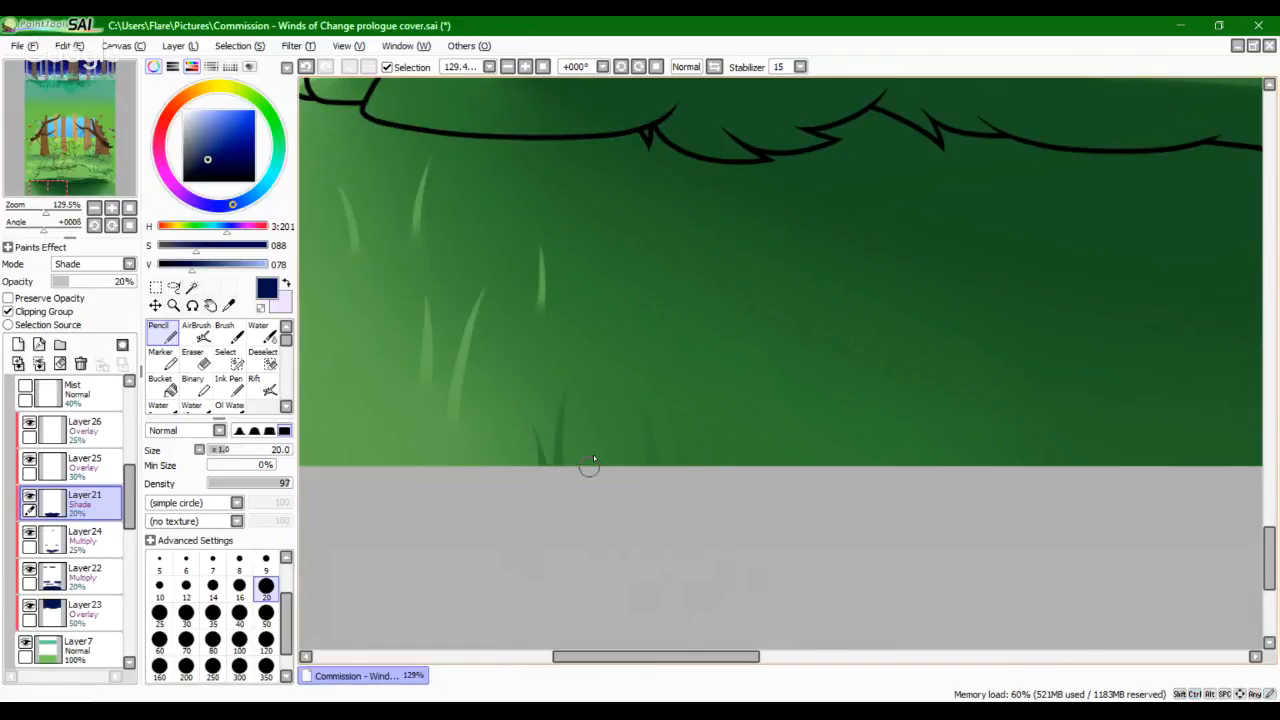
# Step: Add a faint dark grass blade just under the cat's outline near the left-hand cluster, and set the Blur brush to size 20
pyautogui.moveTo(618, 437); pyautogui.dragTo(742, 468)
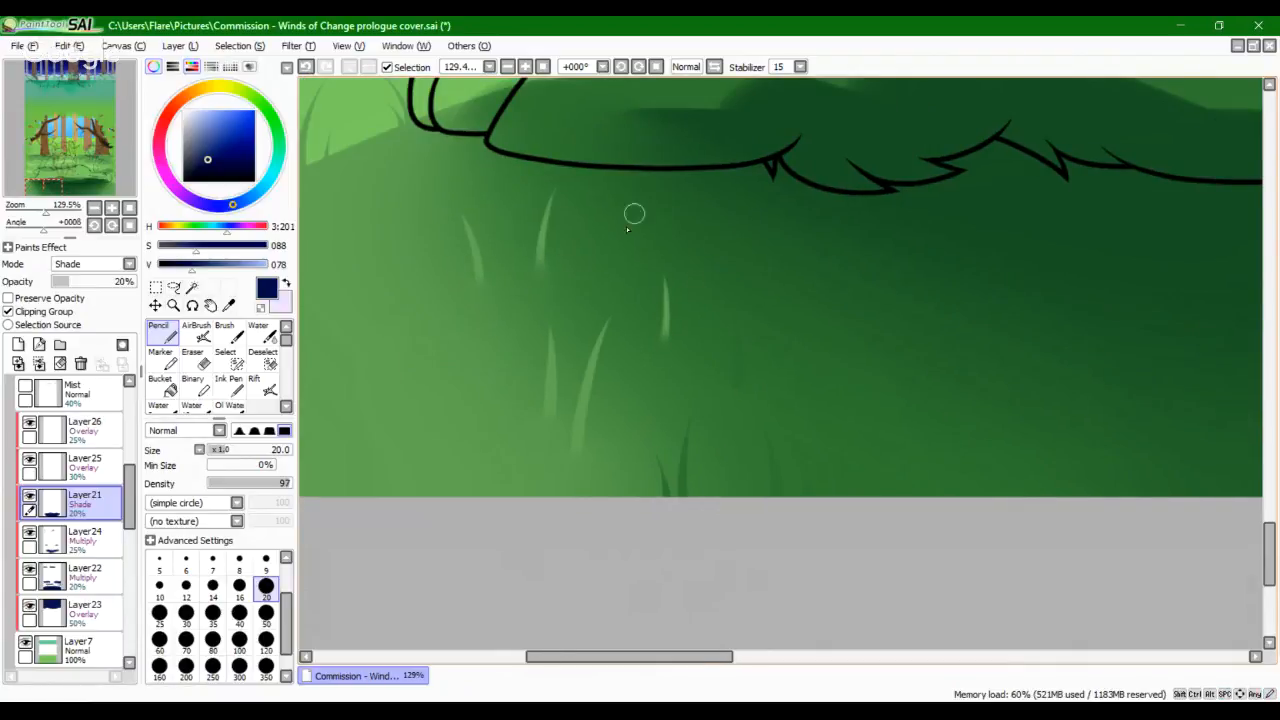
pyautogui.click(286, 407)
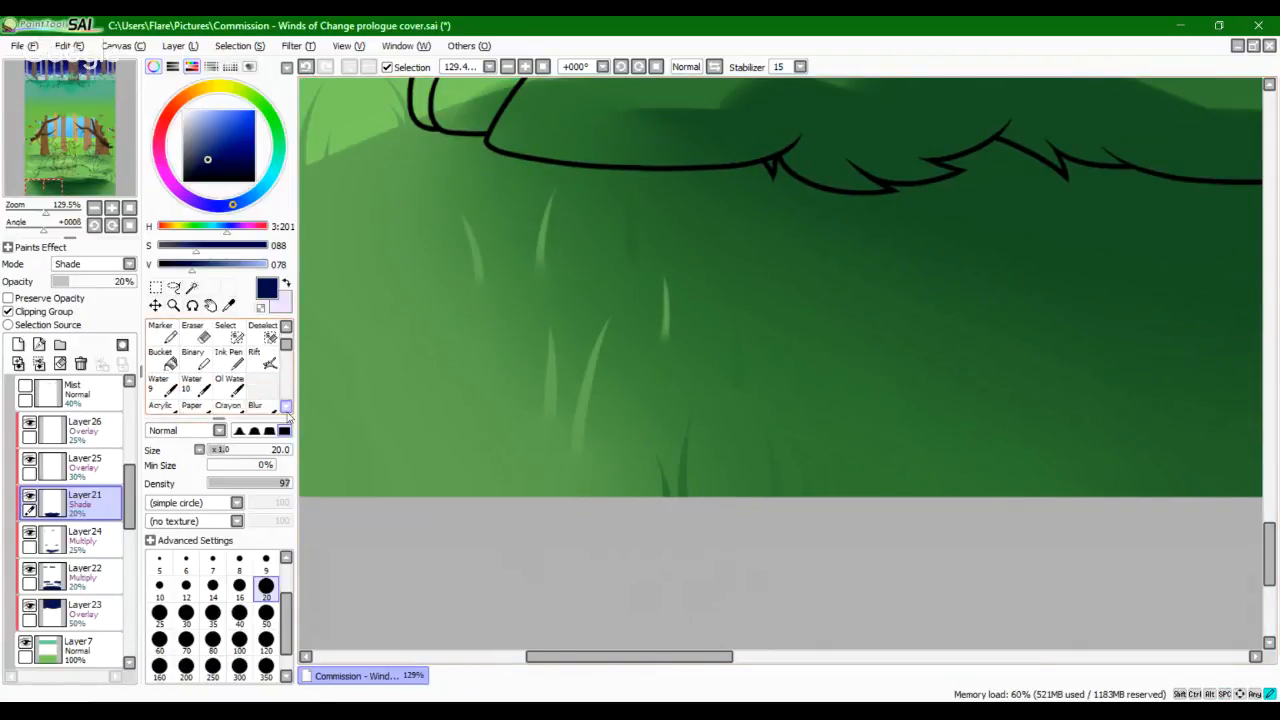
pyautogui.click(286, 407)
pyautogui.click(262, 385)
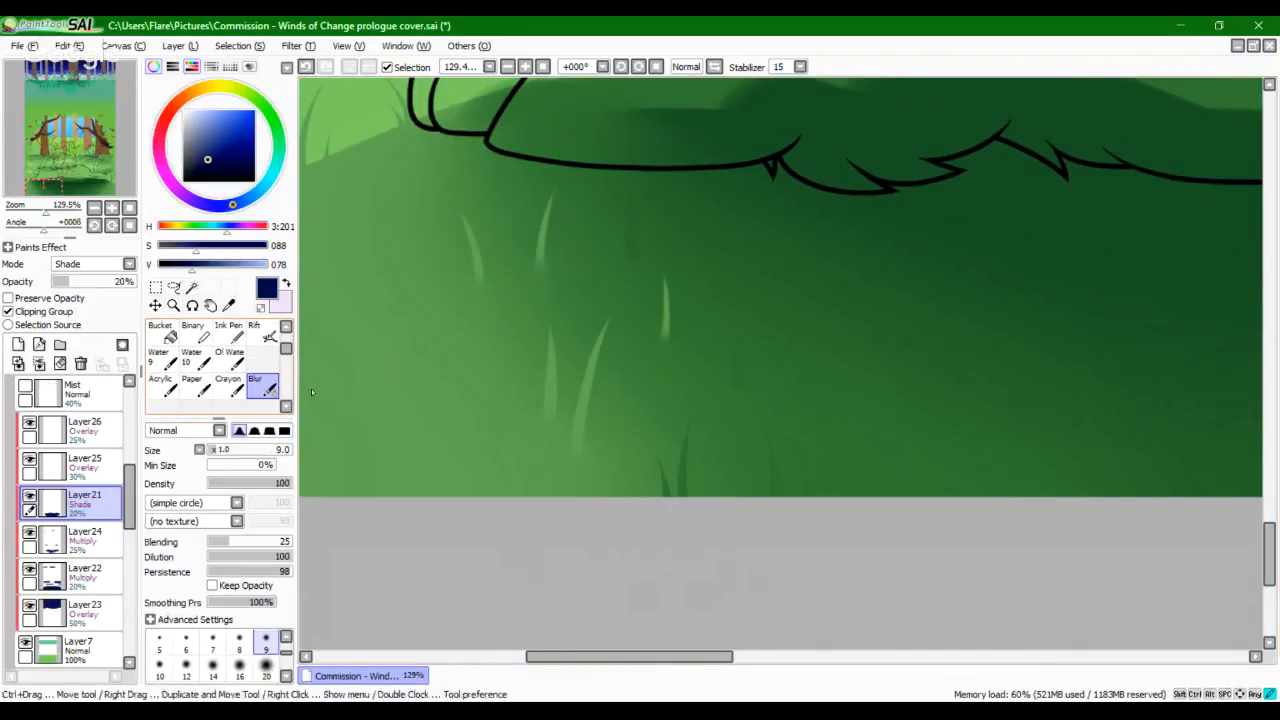
pyautogui.click(265, 668)
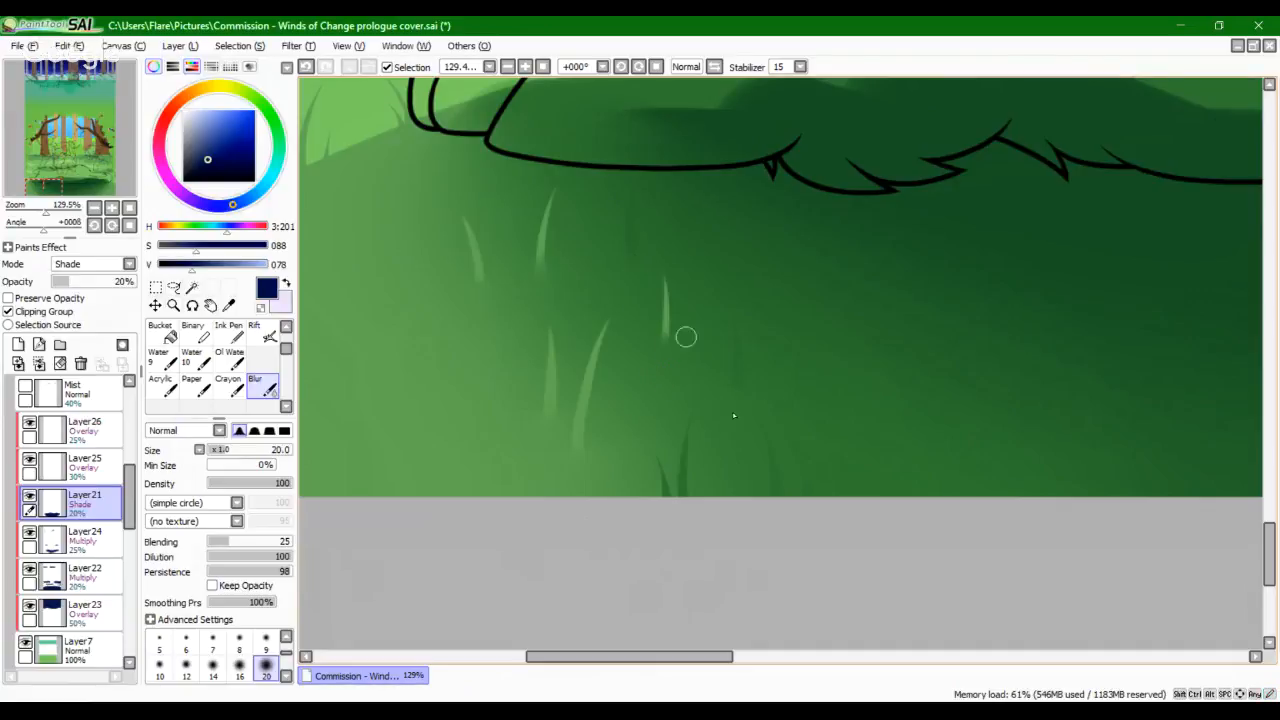
pyautogui.moveTo(949, 434); pyautogui.dragTo(617, 449)
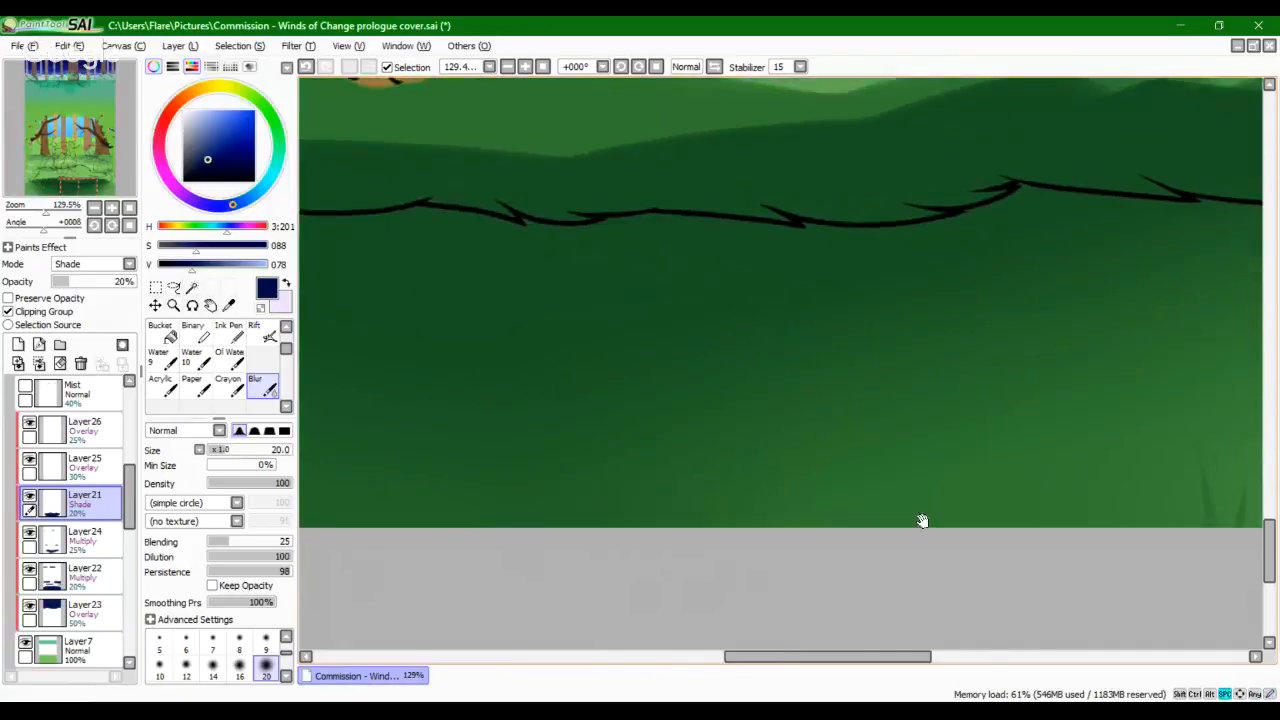
pyautogui.moveTo(920, 520); pyautogui.dragTo(675, 476)
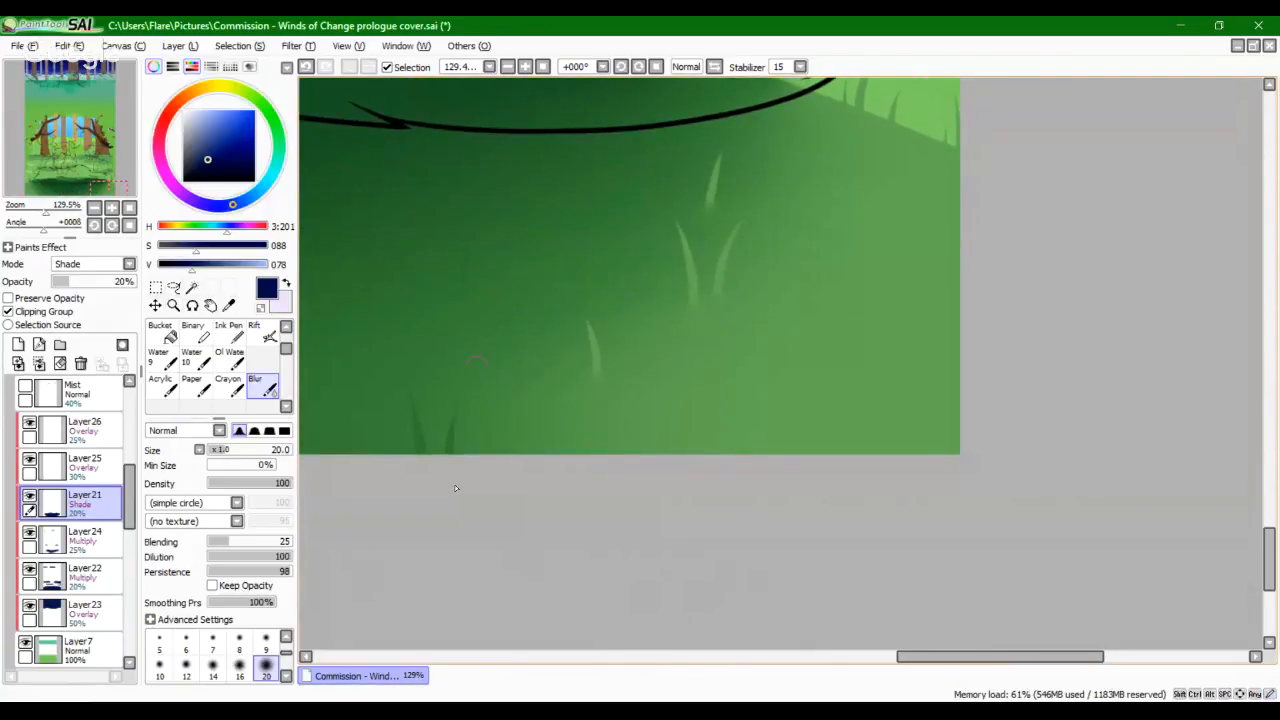
pyautogui.rightClick(348, 703)
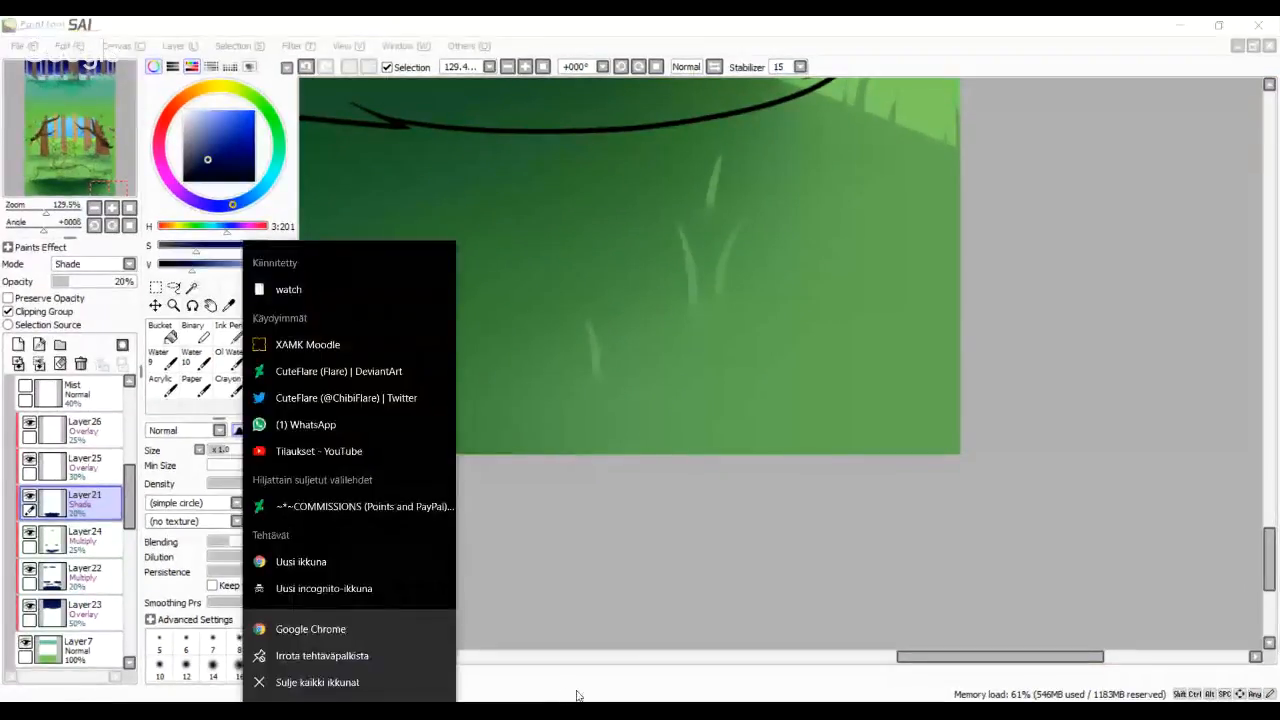
# Step: Draw and redraw a dark grass blade at the canvas's bottom edge below the right-hand light blades, with the Pencil at size 20
pyautogui.click(578, 694)
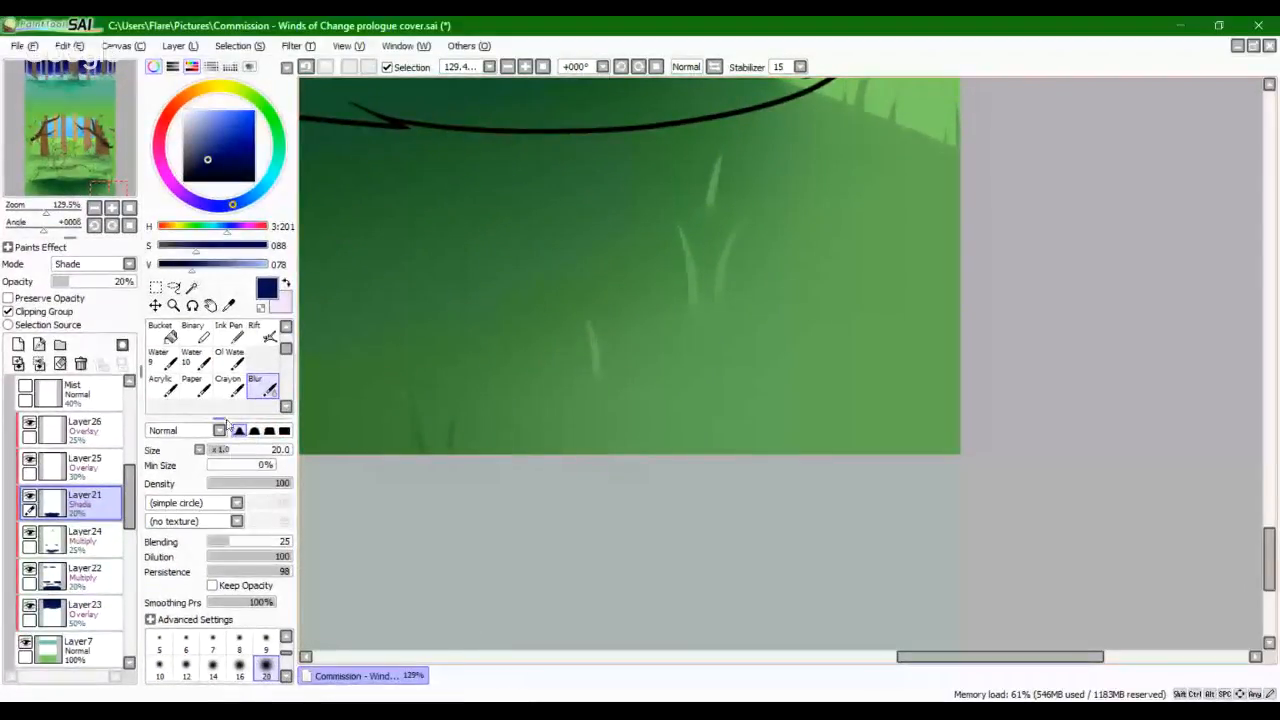
pyautogui.moveTo(286, 353); pyautogui.dragTo(286, 342)
pyautogui.click(174, 336)
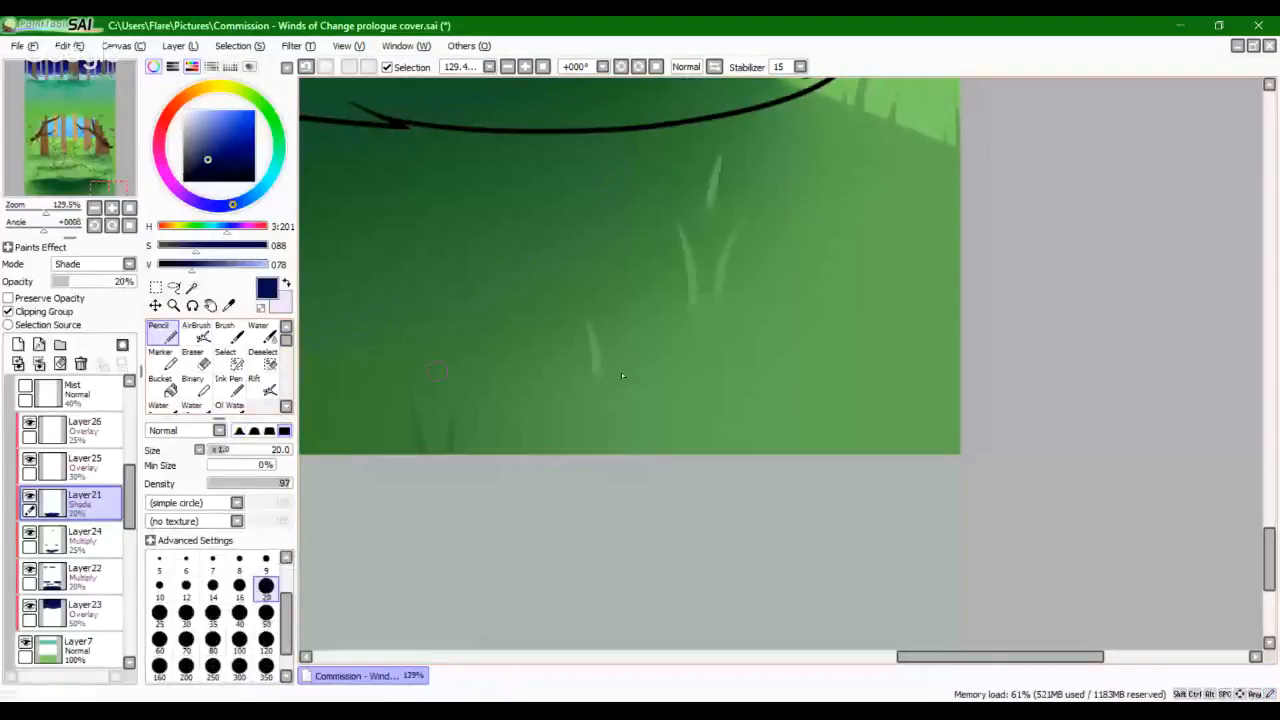
pyautogui.moveTo(771, 352); pyautogui.dragTo(758, 470)
pyautogui.hotkey('ctrl', 'z')
pyautogui.hotkey('ctrl', 'z')
pyautogui.moveTo(705, 369); pyautogui.dragTo(709, 494)
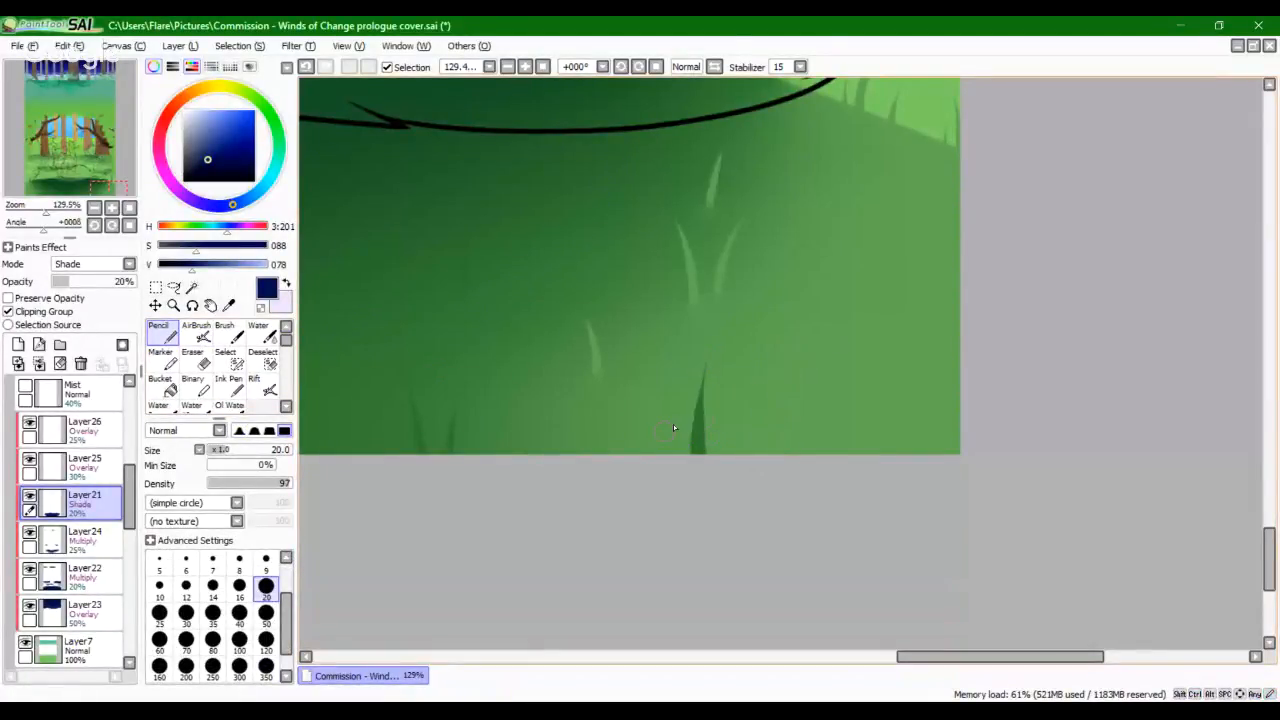
pyautogui.hotkey('ctrl', 'z')
pyautogui.moveTo(692, 392)
pyautogui.mouseDown()
pyautogui.moveTo(698, 588)
pyautogui.moveTo(692, 431)
pyautogui.moveTo(700, 580)
pyautogui.mouseUp()
pyautogui.hotkey('ctrl', 'z')
pyautogui.hotkey('alt', 'Tab')
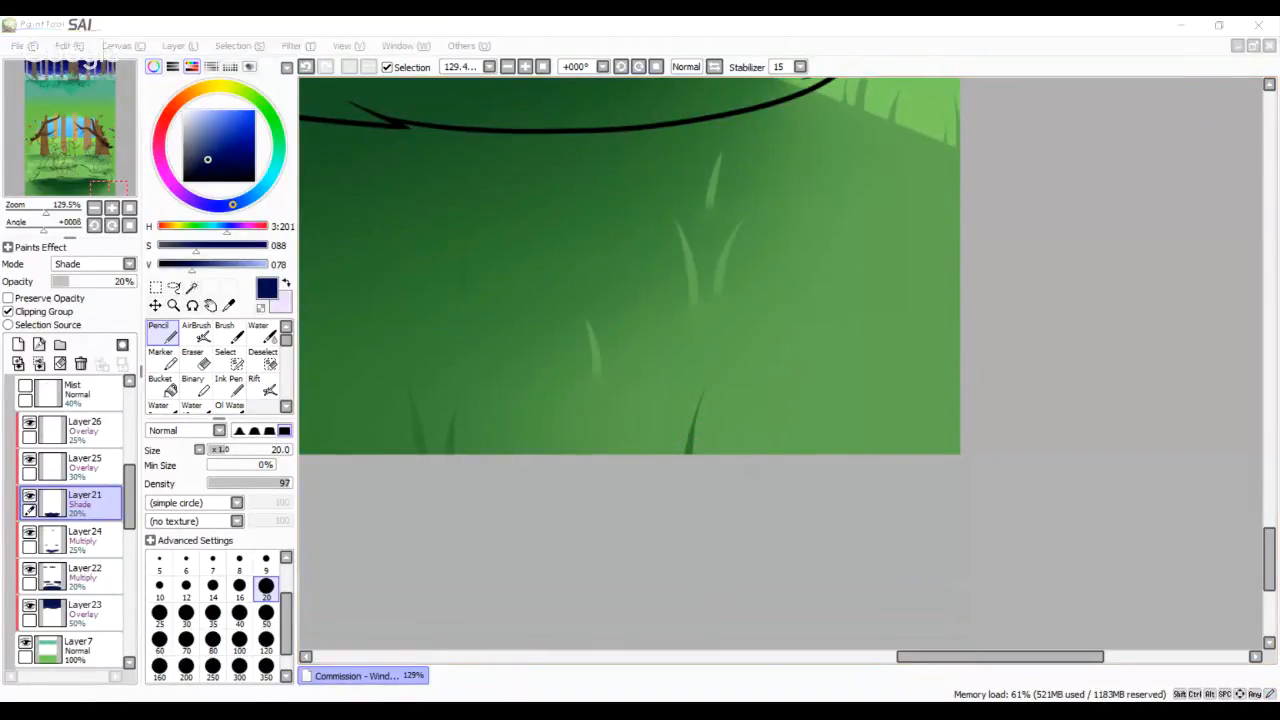
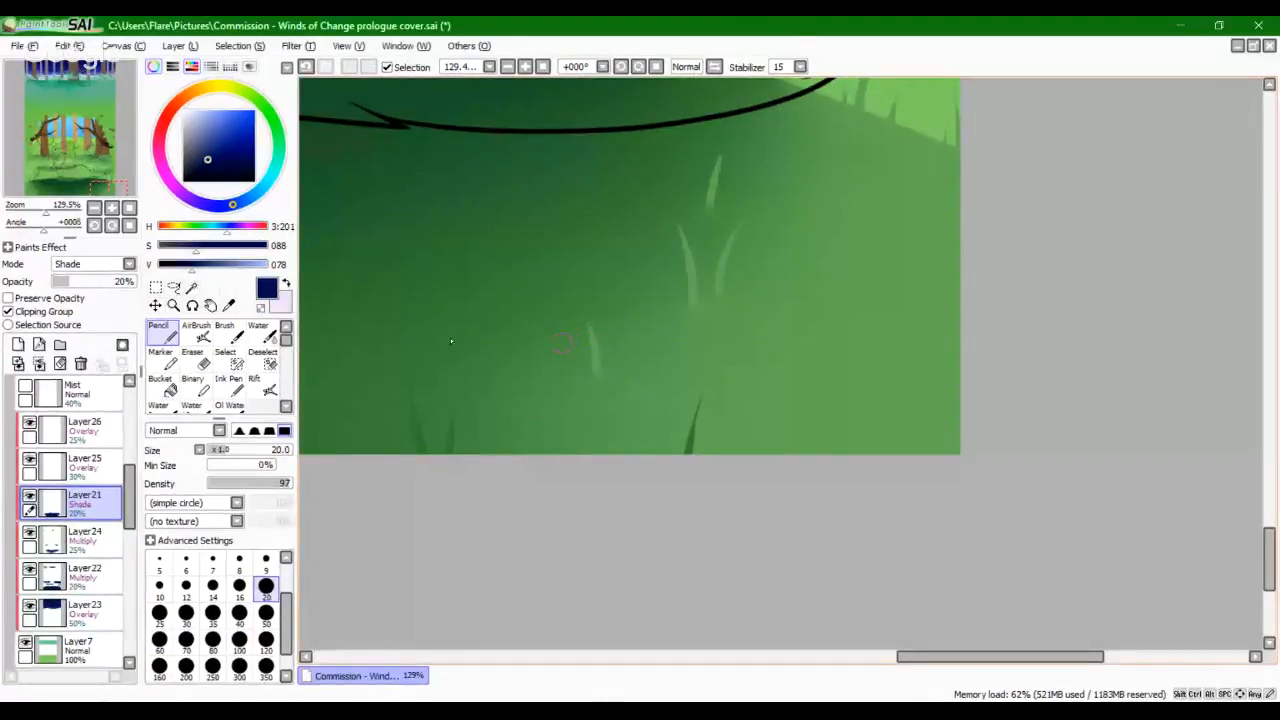
# Step: Examine the grass blades under the lying cat and the shading of the whole cover
pyautogui.moveTo(46, 213)
pyautogui.mouseDown()
pyautogui.moveTo(27, 213)
pyautogui.moveTo(48, 178)
pyautogui.moveTo(36, 183)
pyautogui.moveTo(43, 213)
pyautogui.mouseUp()
pyautogui.press('space')
pyautogui.moveTo(493, 438); pyautogui.dragTo(663, 386)
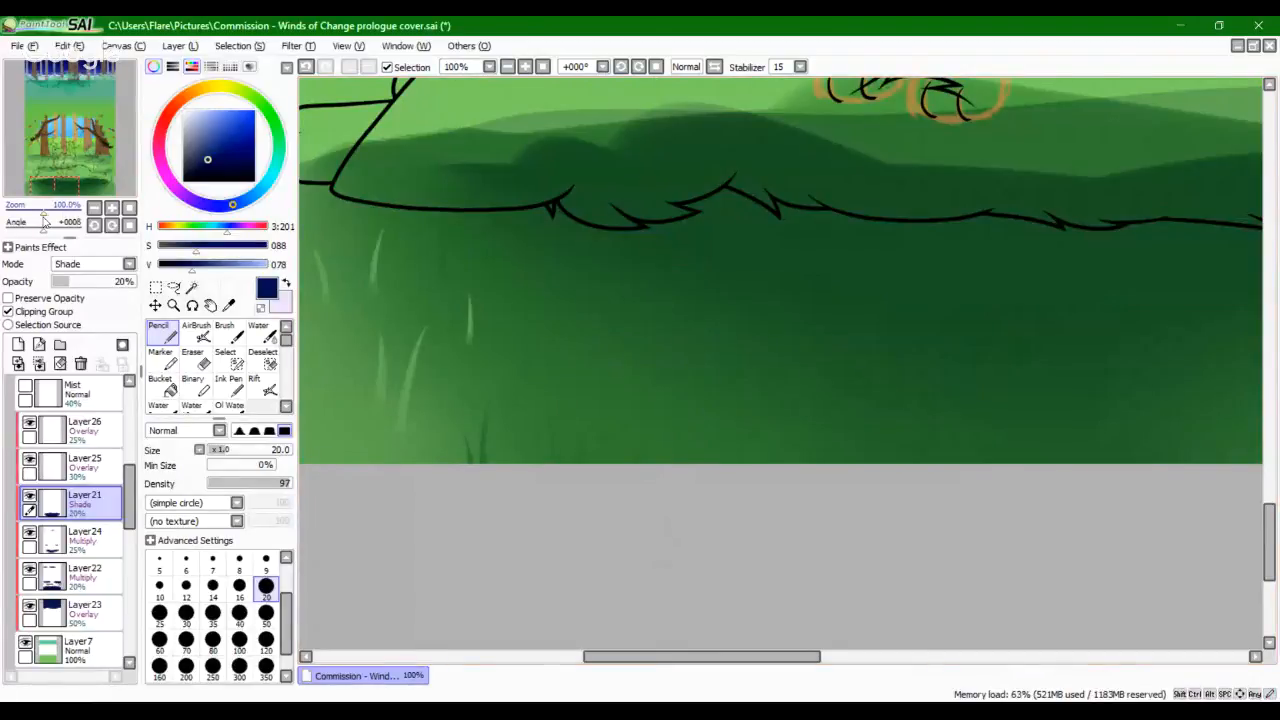
pyautogui.moveTo(44, 213); pyautogui.dragTo(34, 213)
pyautogui.moveTo(61, 170); pyautogui.dragTo(89, 158)
pyautogui.click(129, 208)
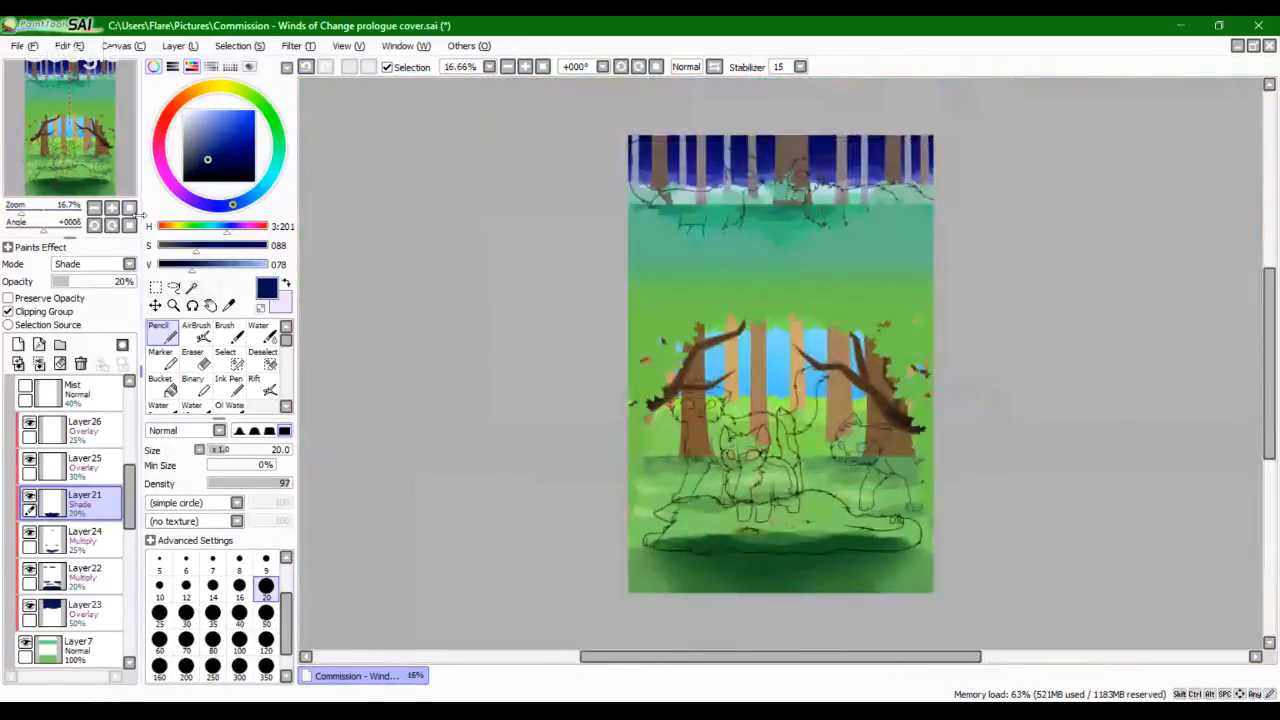
pyautogui.moveTo(20, 213); pyautogui.dragTo(27, 216)
pyautogui.moveTo(70, 129); pyautogui.dragTo(73, 161)
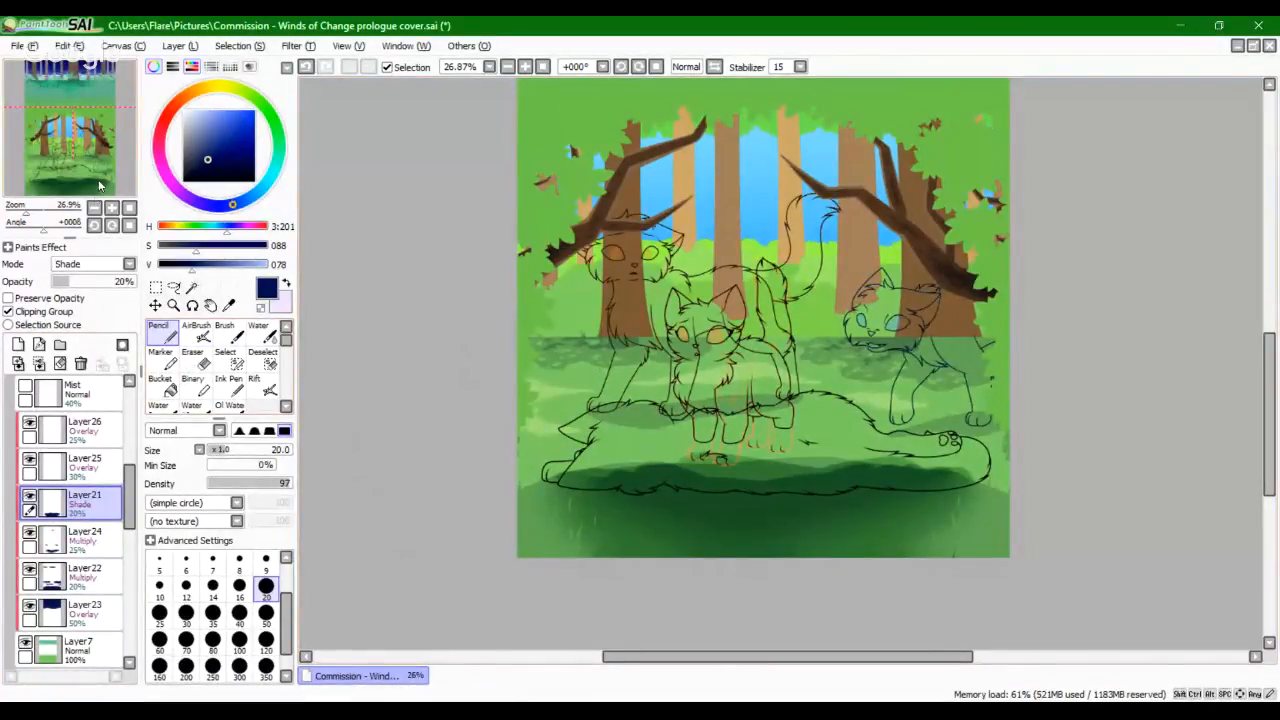
# Step: Show the Mist layer at the top of the Background folder
pyautogui.moveTo(98, 179); pyautogui.dragTo(106, 124)
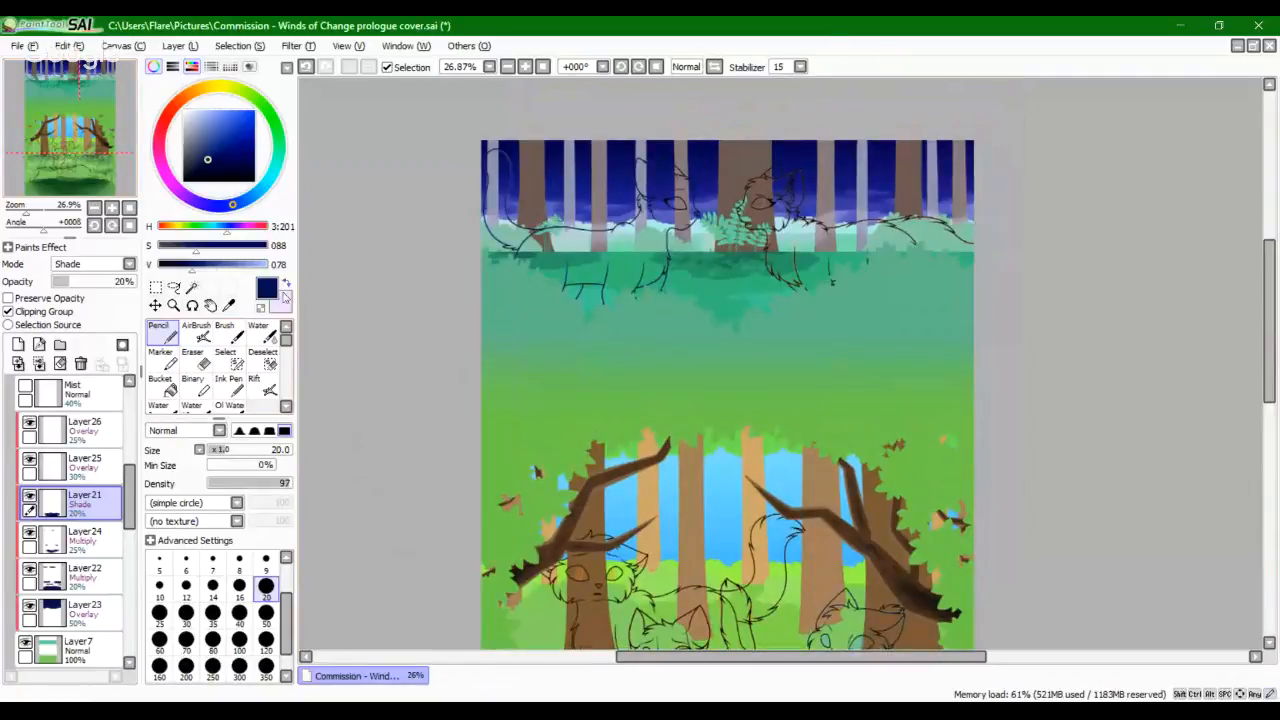
pyautogui.moveTo(131, 525); pyautogui.dragTo(129, 509)
pyautogui.click(100, 494)
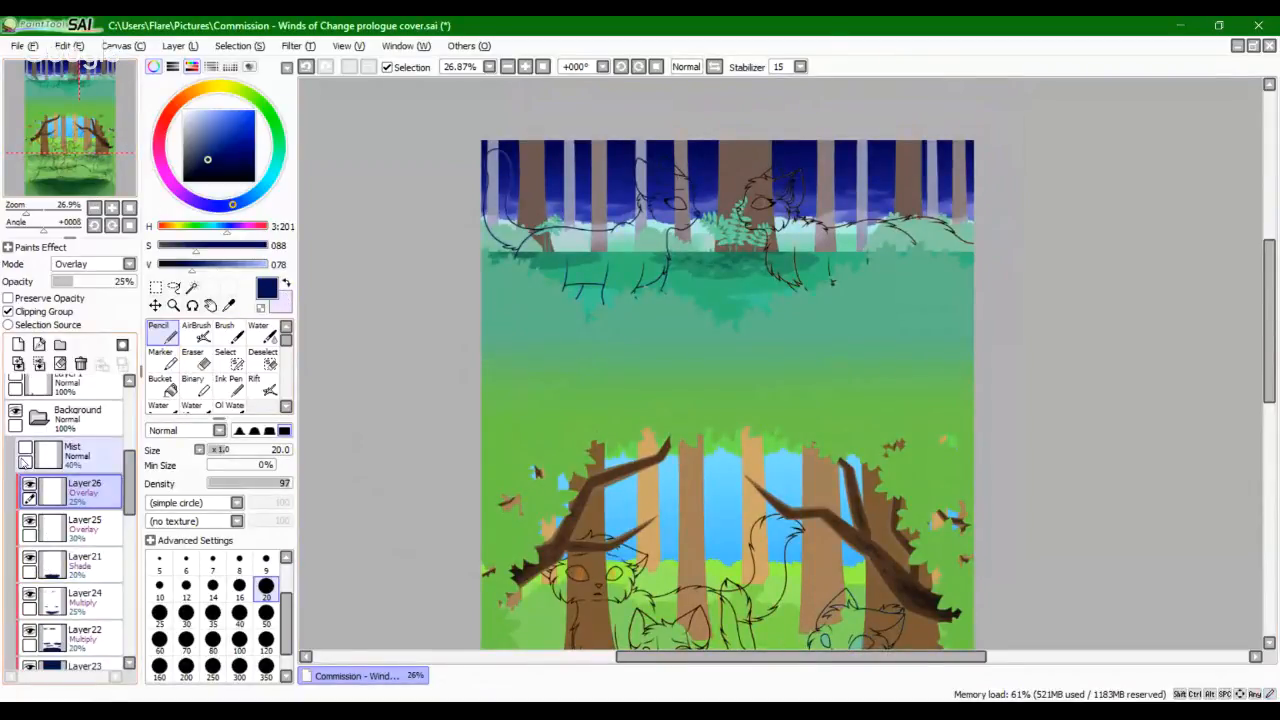
pyautogui.click(26, 447)
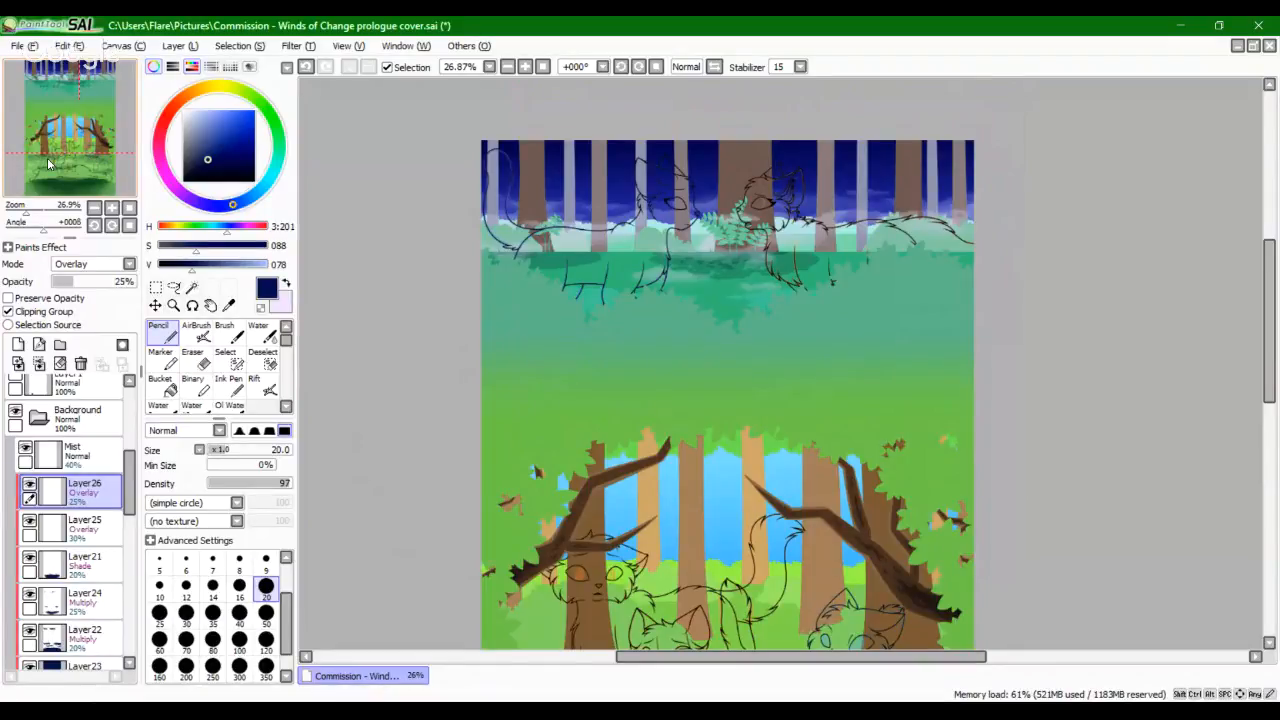
# Step: Inspect the cover's foreground cats and night forest with the mist turned on
pyautogui.moveTo(95, 150); pyautogui.dragTo(104, 170)
pyautogui.click(129, 208)
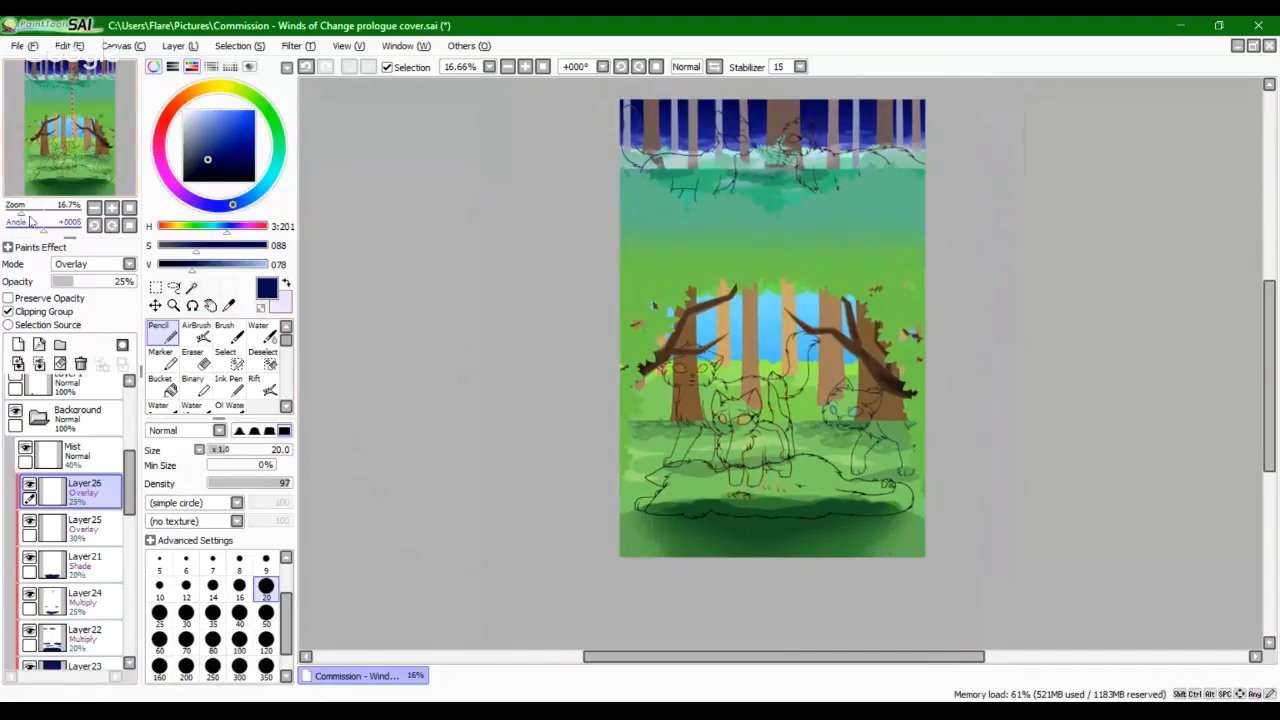
pyautogui.click(37, 210)
pyautogui.click(51, 168)
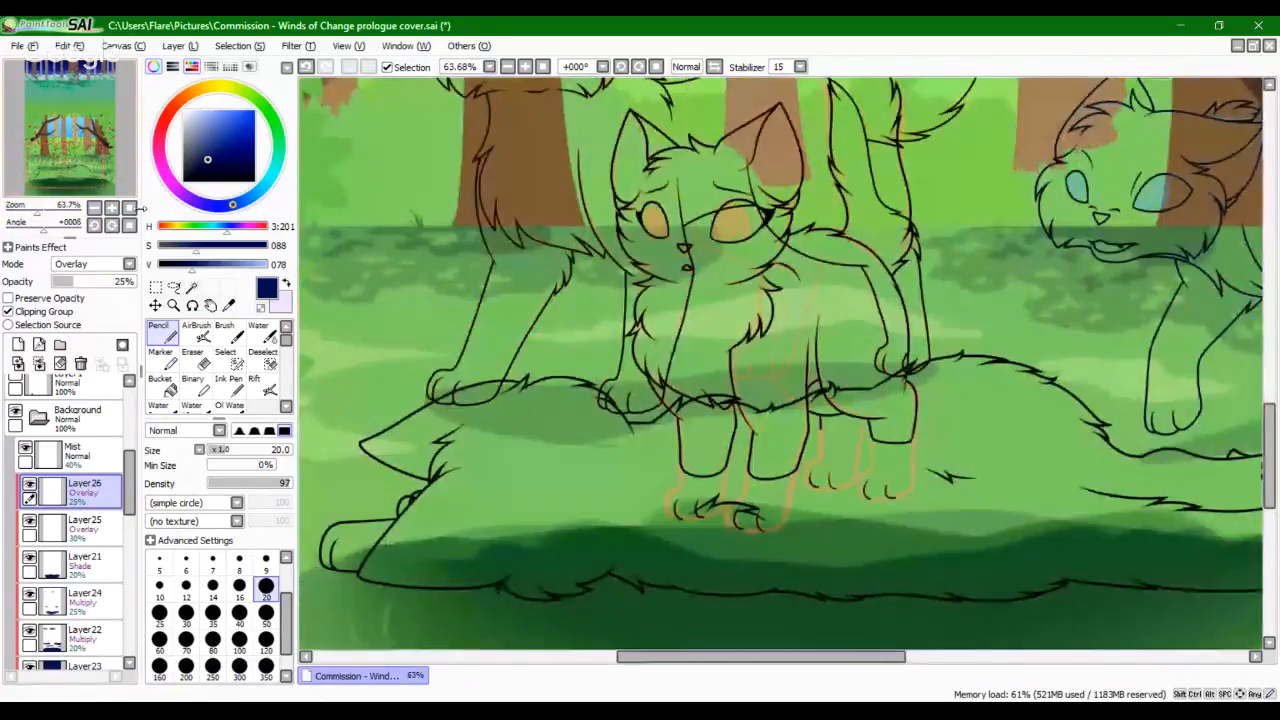
pyautogui.moveTo(37, 212); pyautogui.dragTo(85, 112)
pyautogui.moveTo(133, 496); pyautogui.dragTo(134, 539)
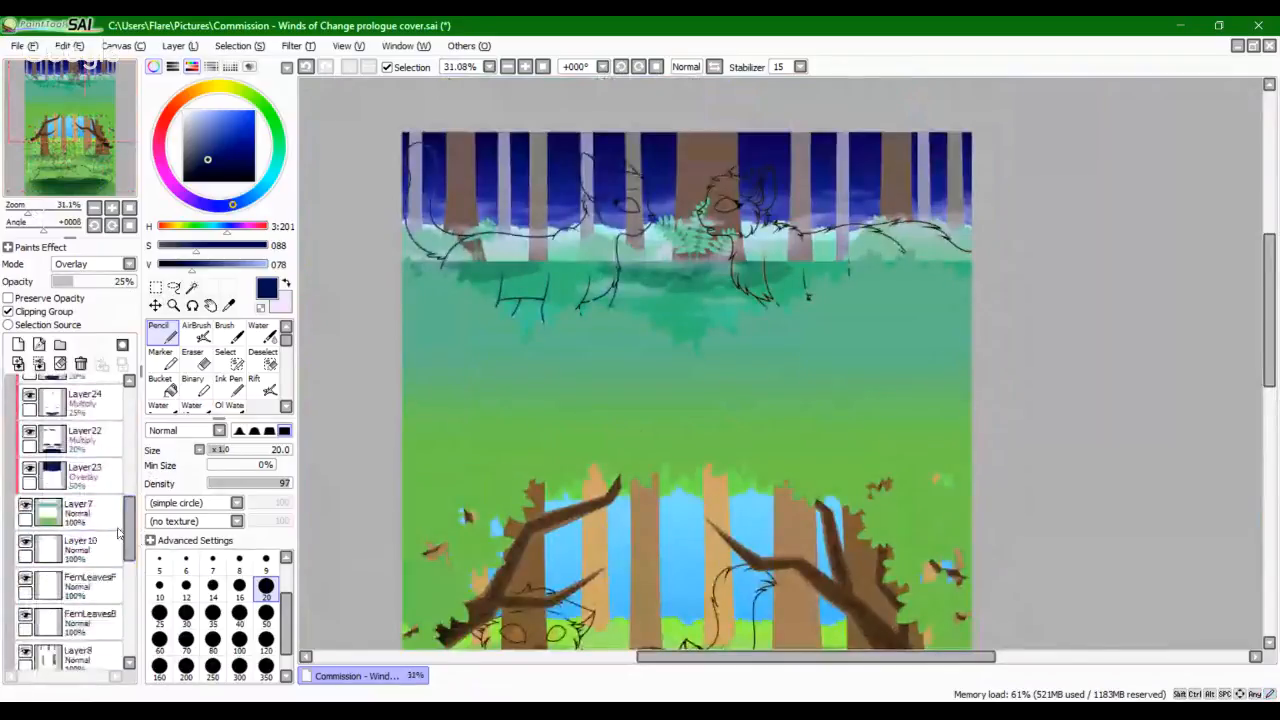
pyautogui.click(92, 573)
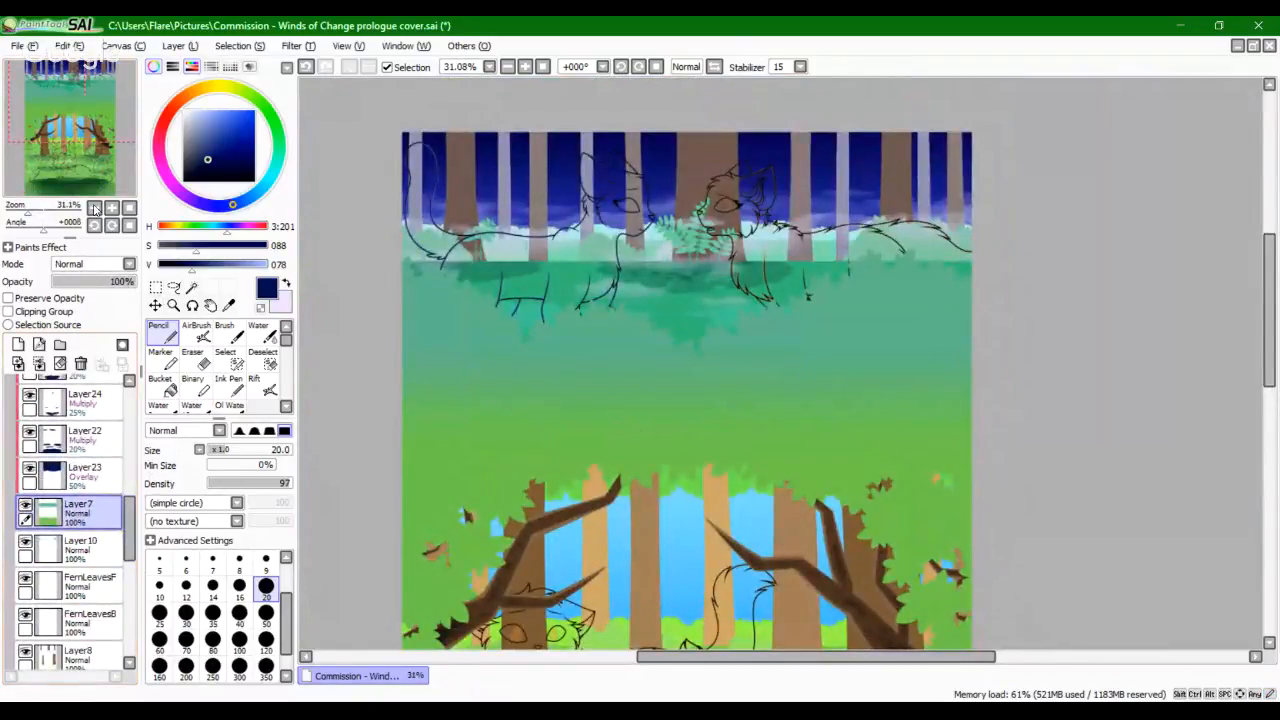
pyautogui.moveTo(87, 134); pyautogui.dragTo(91, 152)
# Step: Toggle the visibility of Layer10 and the front fern leaves layer off and on to identify what each contains
pyautogui.click(95, 560)
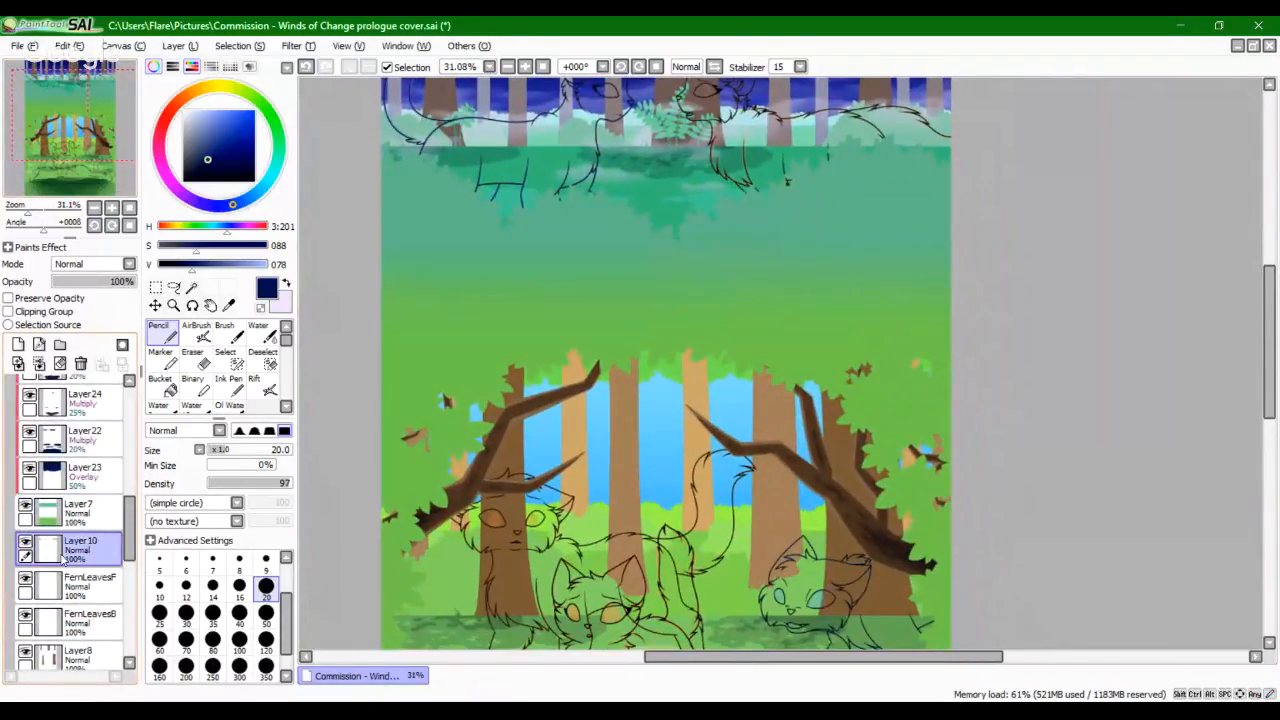
pyautogui.click(27, 550)
pyautogui.click(27, 550)
pyautogui.click(27, 551)
pyautogui.click(27, 551)
pyautogui.click(27, 551)
pyautogui.click(27, 551)
pyautogui.moveTo(84, 168); pyautogui.dragTo(78, 213)
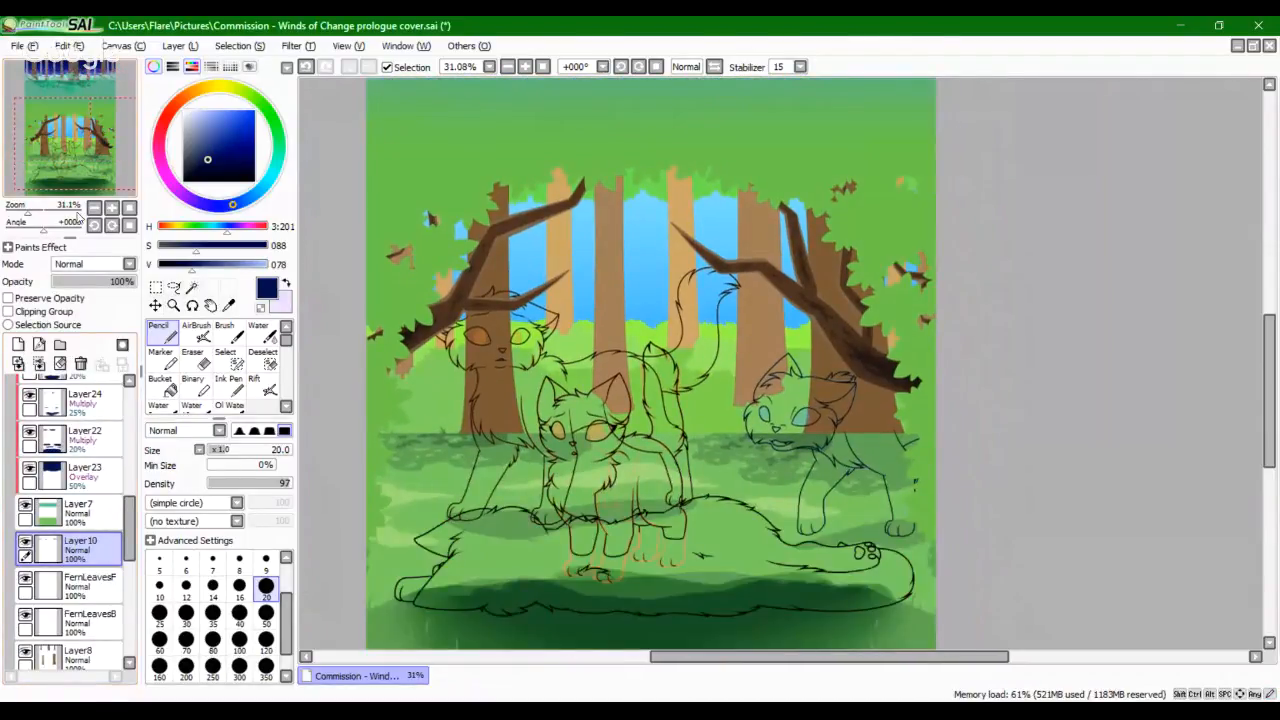
pyautogui.scroll(-3, 85, 548)
pyautogui.click(25, 469)
pyautogui.click(25, 469)
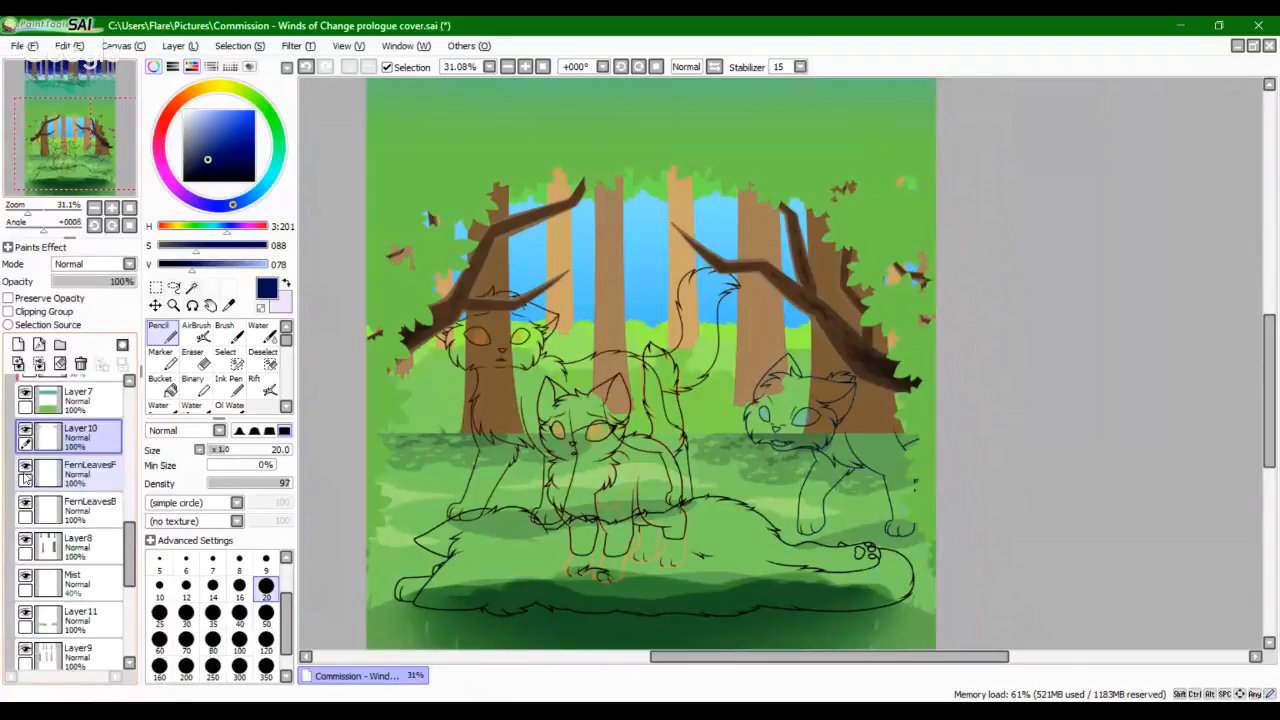
# Step: Add a new clipping group layer above Layer10, the bush layer, and set its mode to Overlay
pyautogui.moveTo(81, 151); pyautogui.dragTo(78, 100)
pyautogui.moveTo(29, 211); pyautogui.dragTo(42, 212)
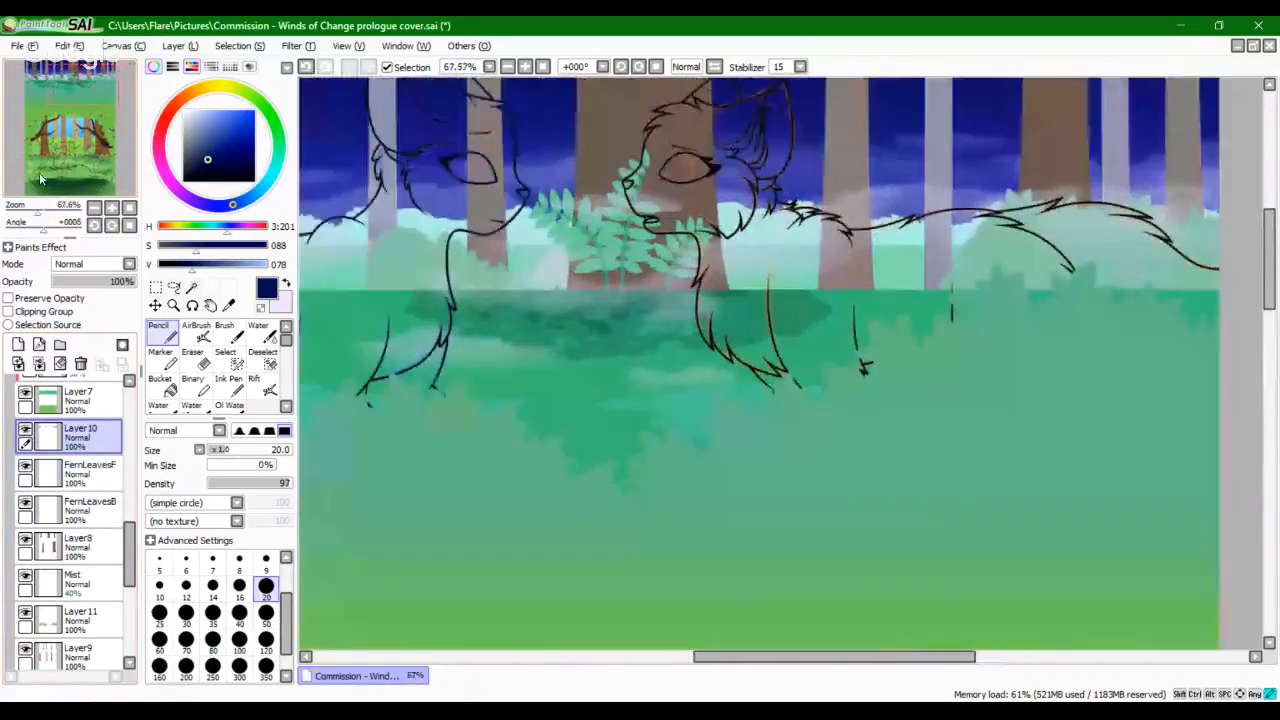
pyautogui.moveTo(83, 84); pyautogui.dragTo(56, 81)
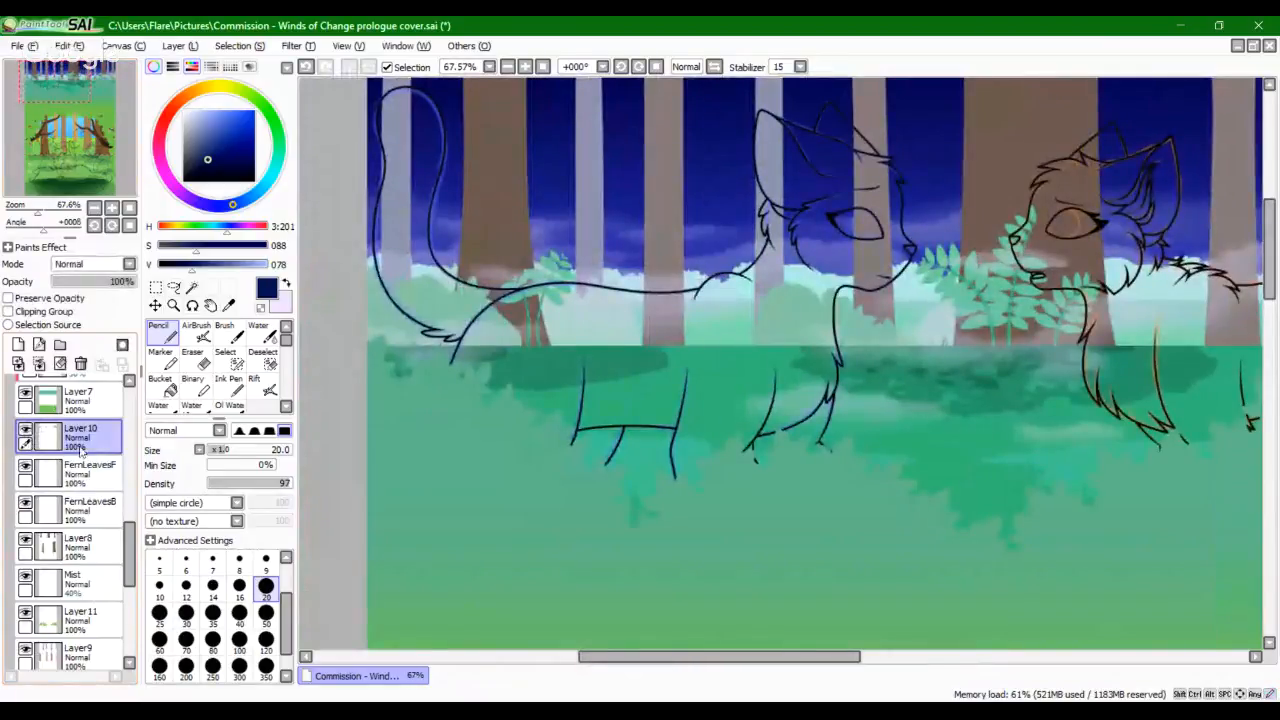
pyautogui.click(47, 316)
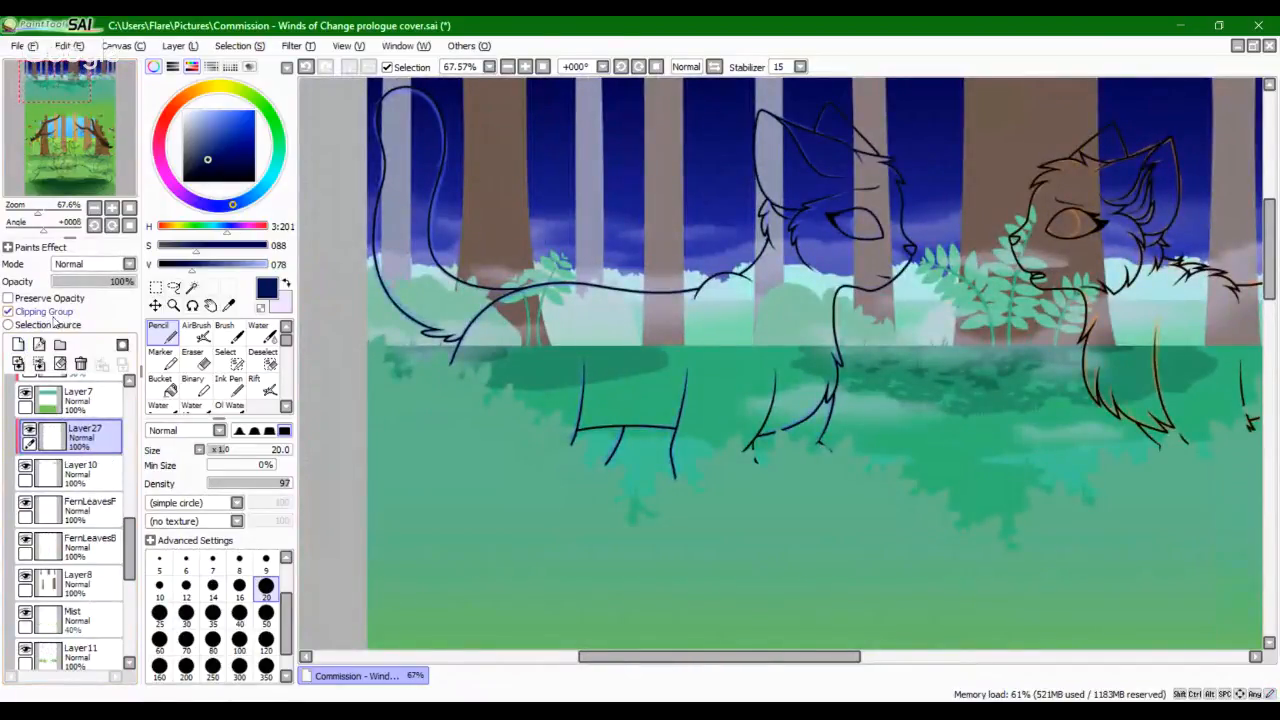
pyautogui.moveTo(285, 654); pyautogui.dragTo(285, 672)
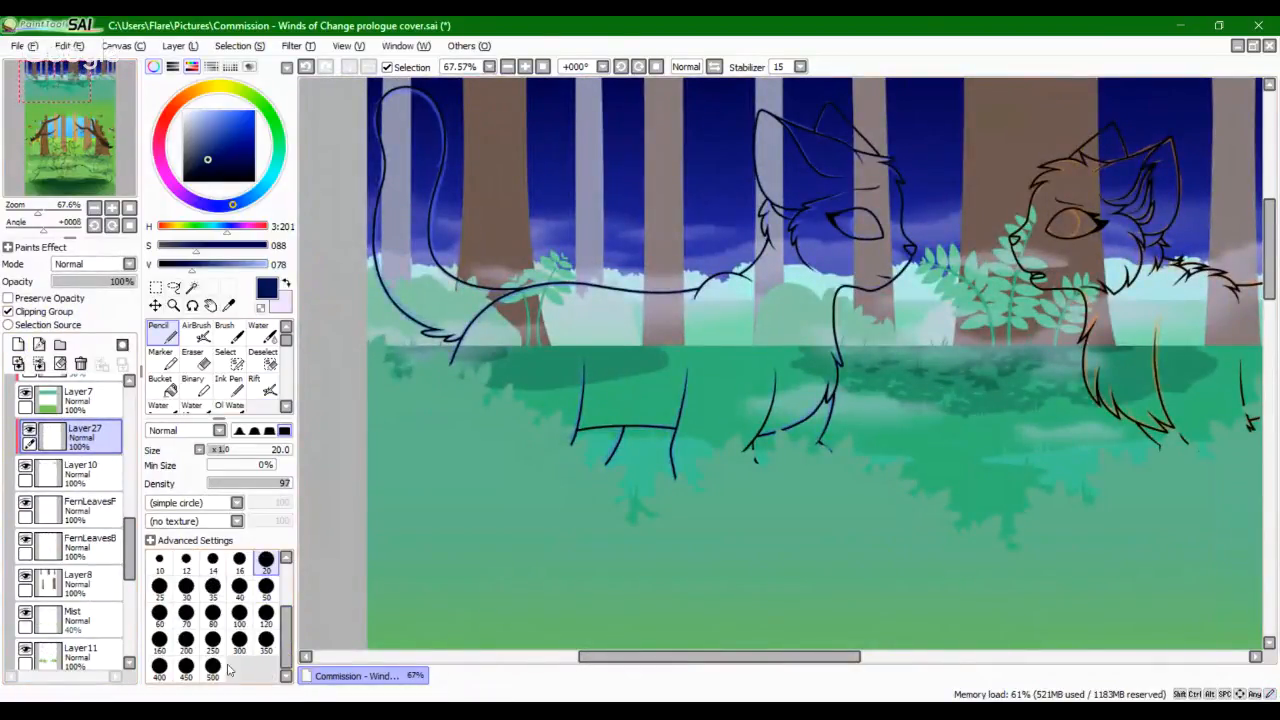
pyautogui.click(216, 668)
pyautogui.click(128, 209)
pyautogui.click(120, 264)
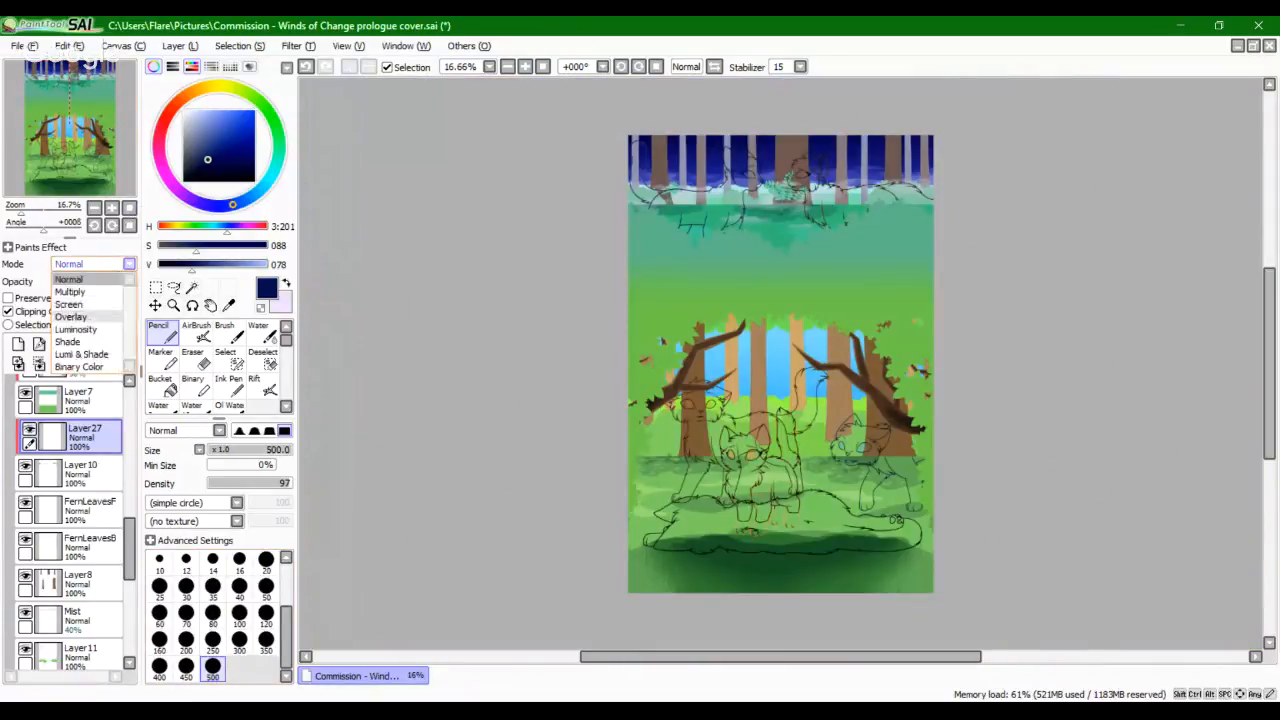
pyautogui.click(80, 310)
# Step: Fill the clipped Overlay layer with dark navy using the Bucket and set its opacity to 50%
pyautogui.click(160, 385)
pyautogui.click(763, 472)
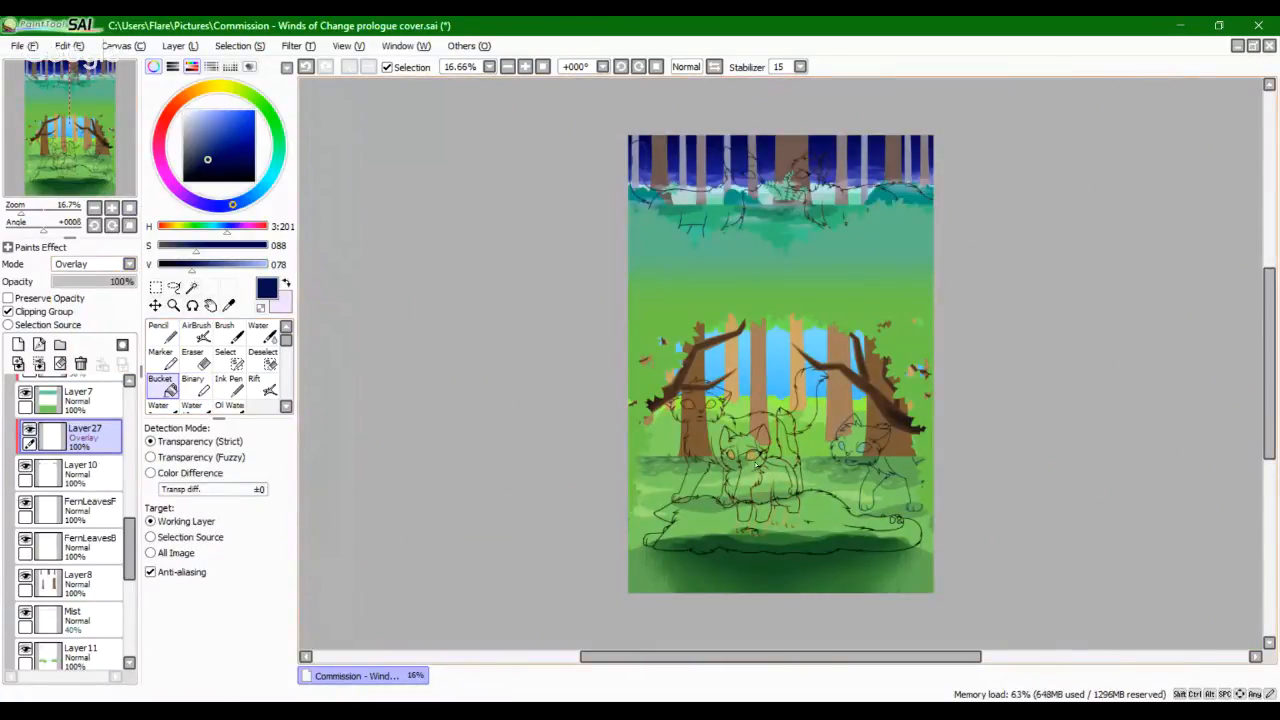
pyautogui.moveTo(17, 211); pyautogui.dragTo(36, 211)
pyautogui.moveTo(67, 114); pyautogui.dragTo(59, 82)
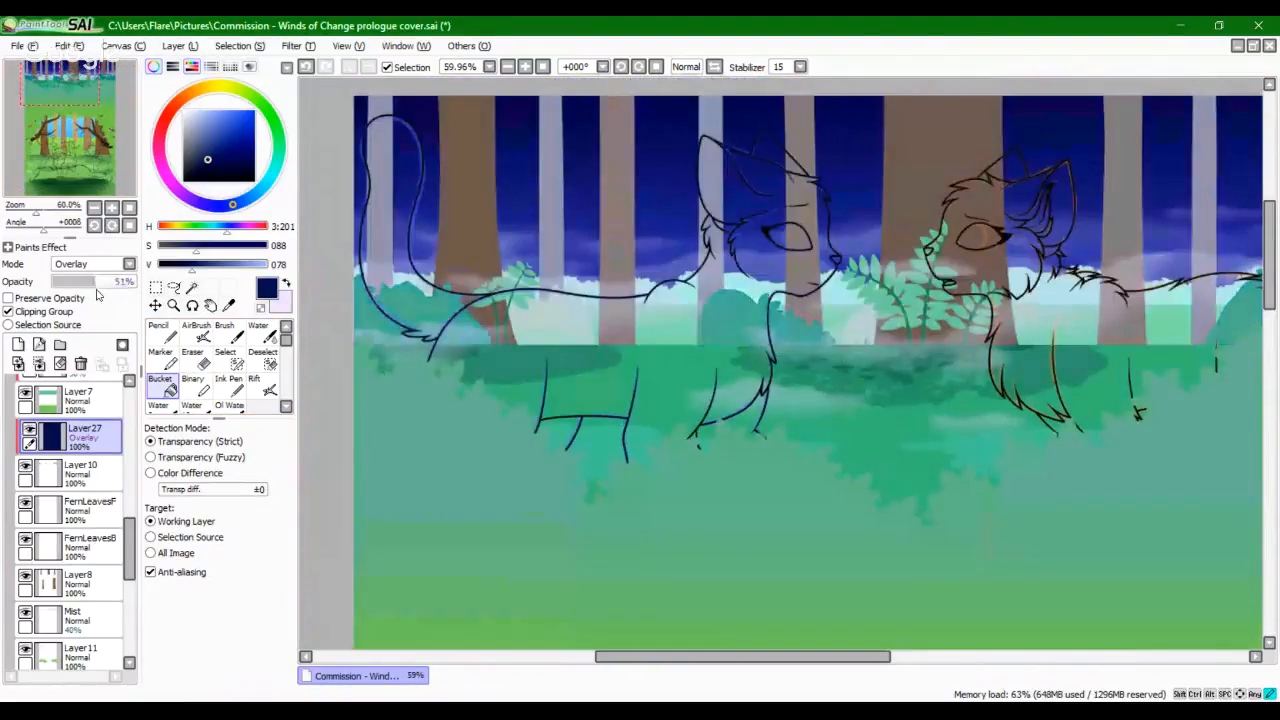
pyautogui.click(94, 282)
pyautogui.click(96, 282)
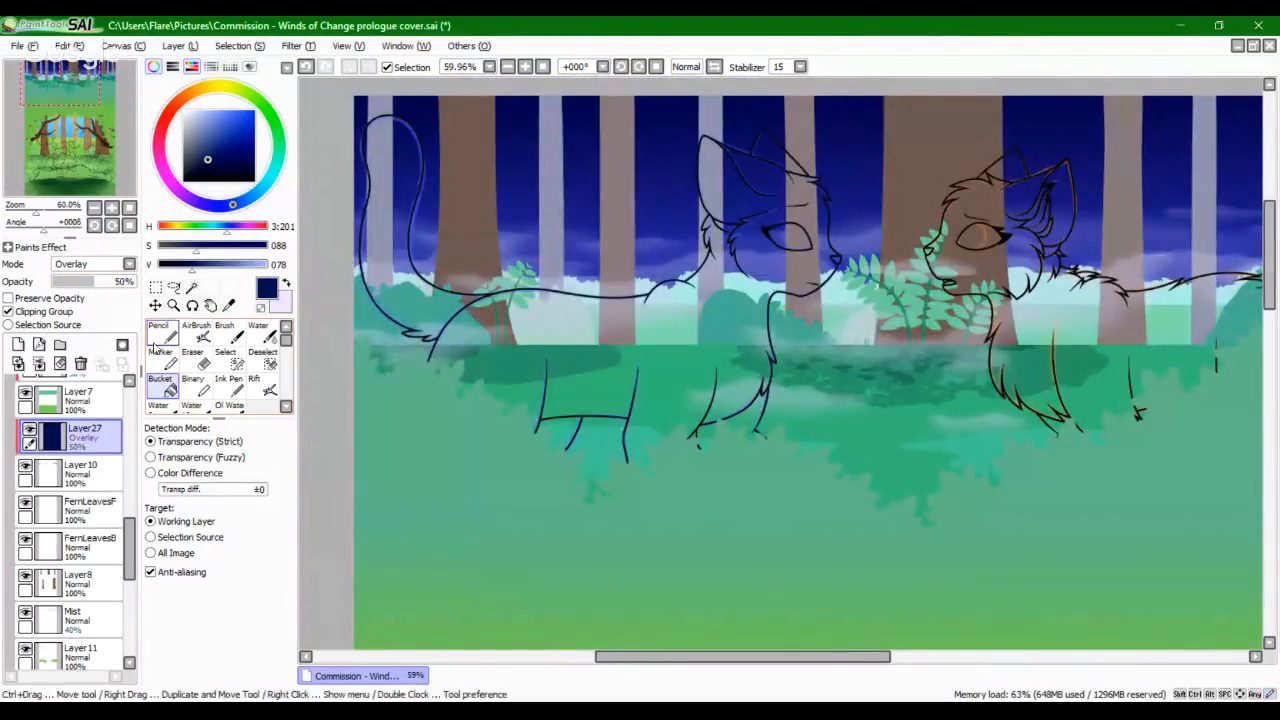
# Step: Set the Pencil to size 7 and add a clipped Multiply layer above the navy Overlay layer
pyautogui.click(158, 330)
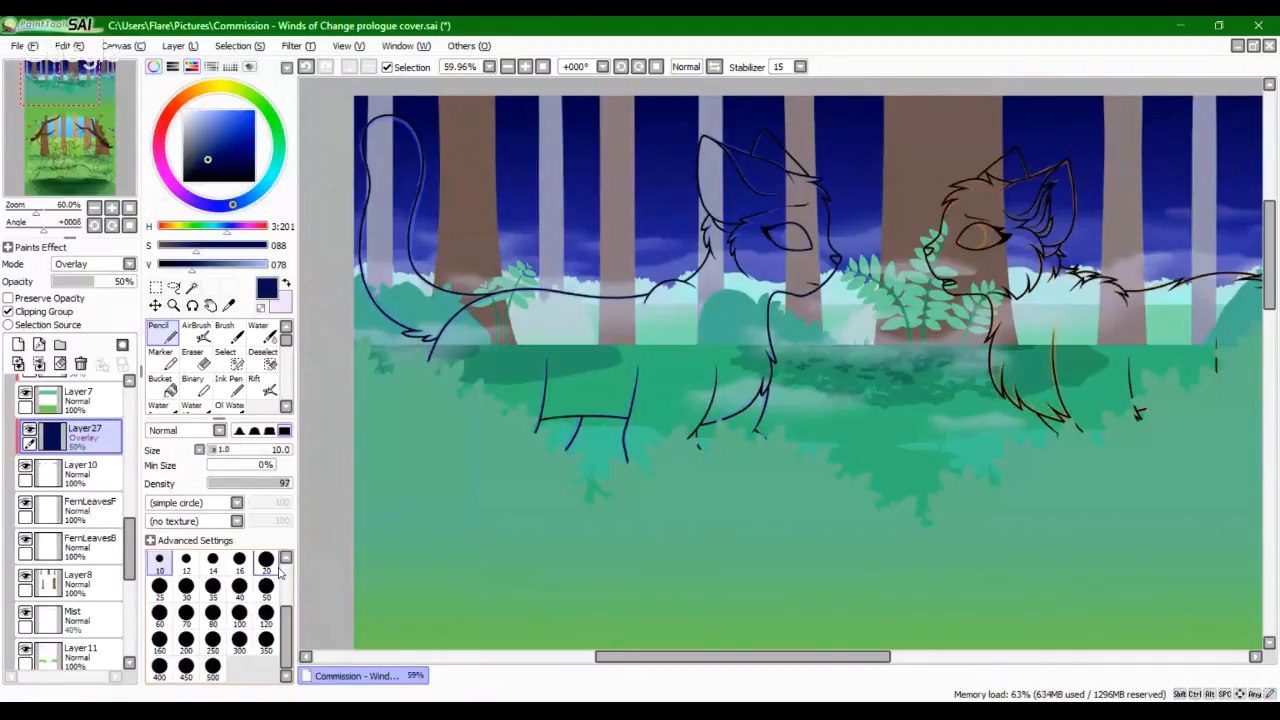
pyautogui.scroll(5, 283, 570)
pyautogui.click(212, 586)
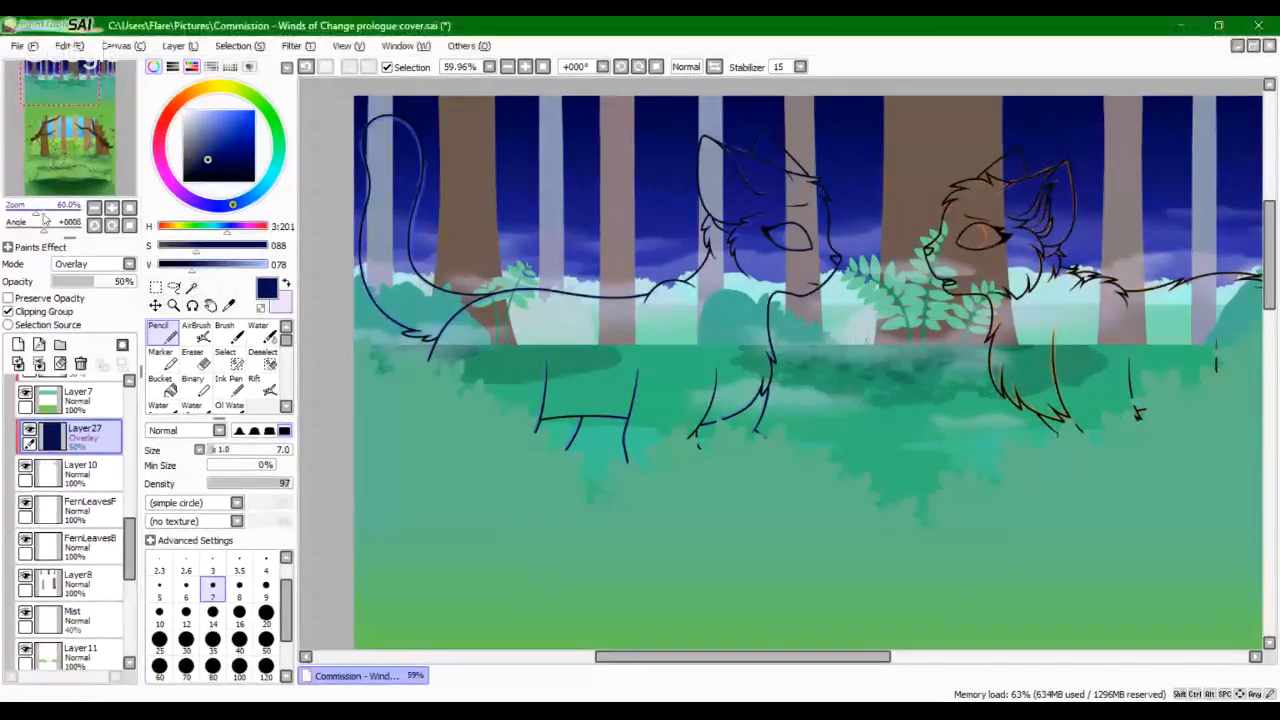
pyautogui.moveTo(38, 215); pyautogui.dragTo(53, 215)
pyautogui.moveTo(86, 164); pyautogui.dragTo(59, 158)
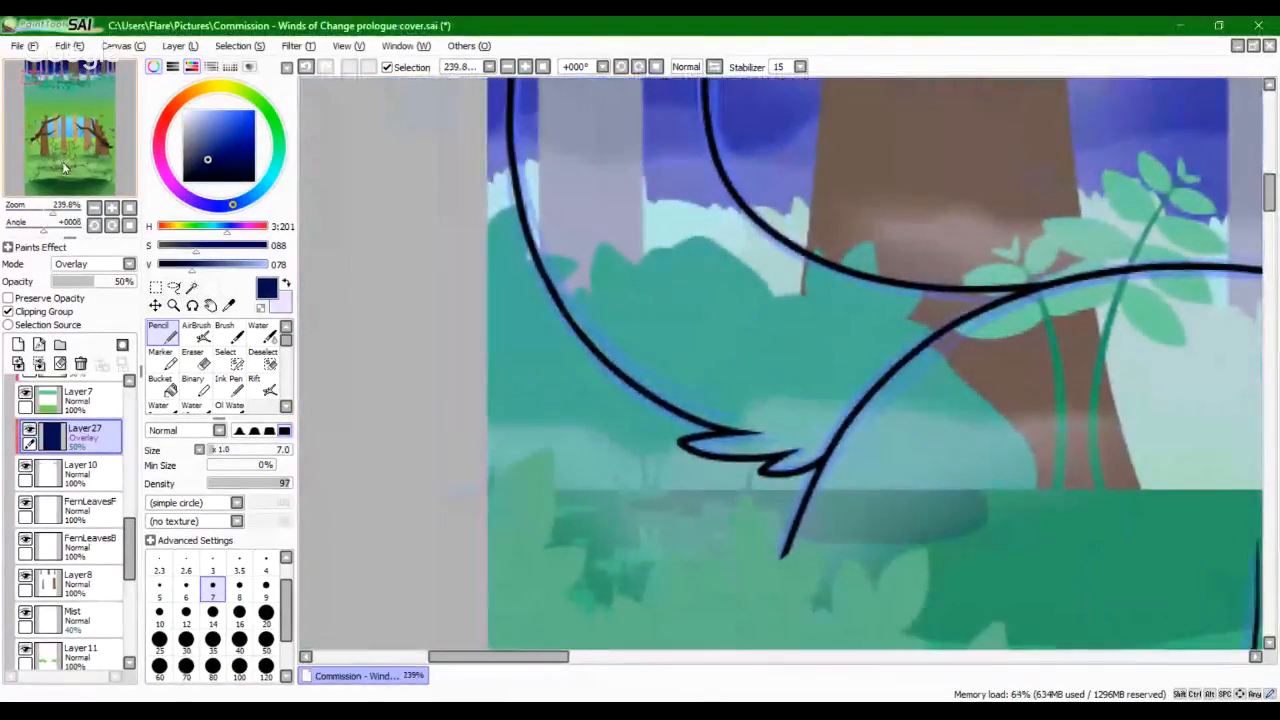
pyautogui.click(18, 345)
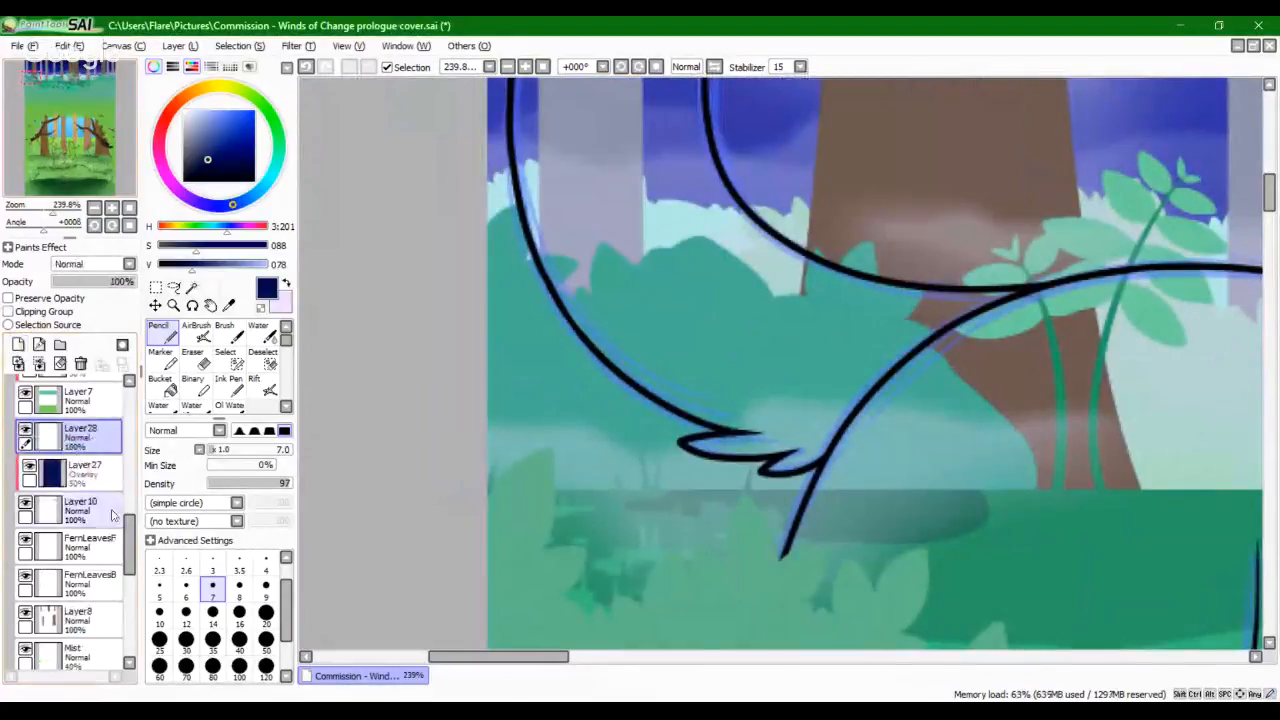
pyautogui.click(90, 264)
pyautogui.click(78, 293)
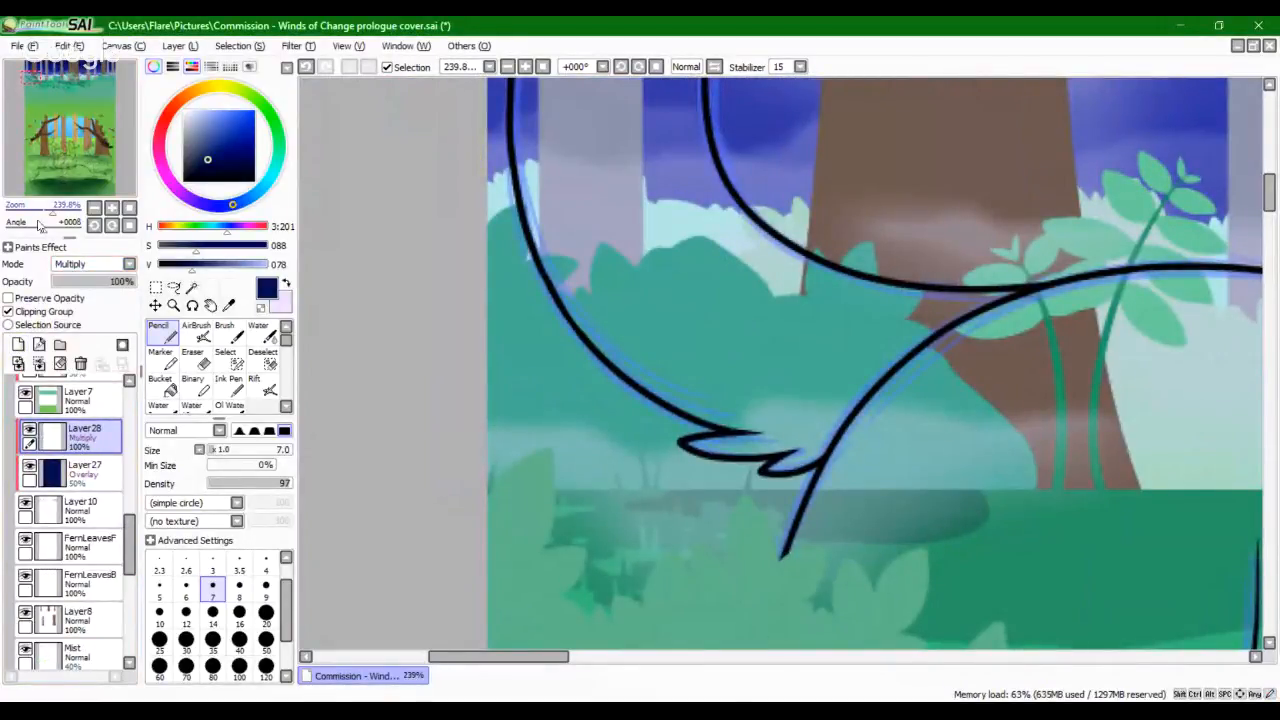
# Step: Outline the left bush's shadow in navy, jagged from the canvas's left edge and ending in a rounded curve at the ground
pyautogui.scroll(2, 557, 391)
pyautogui.moveTo(389, 349); pyautogui.dragTo(432, 380)
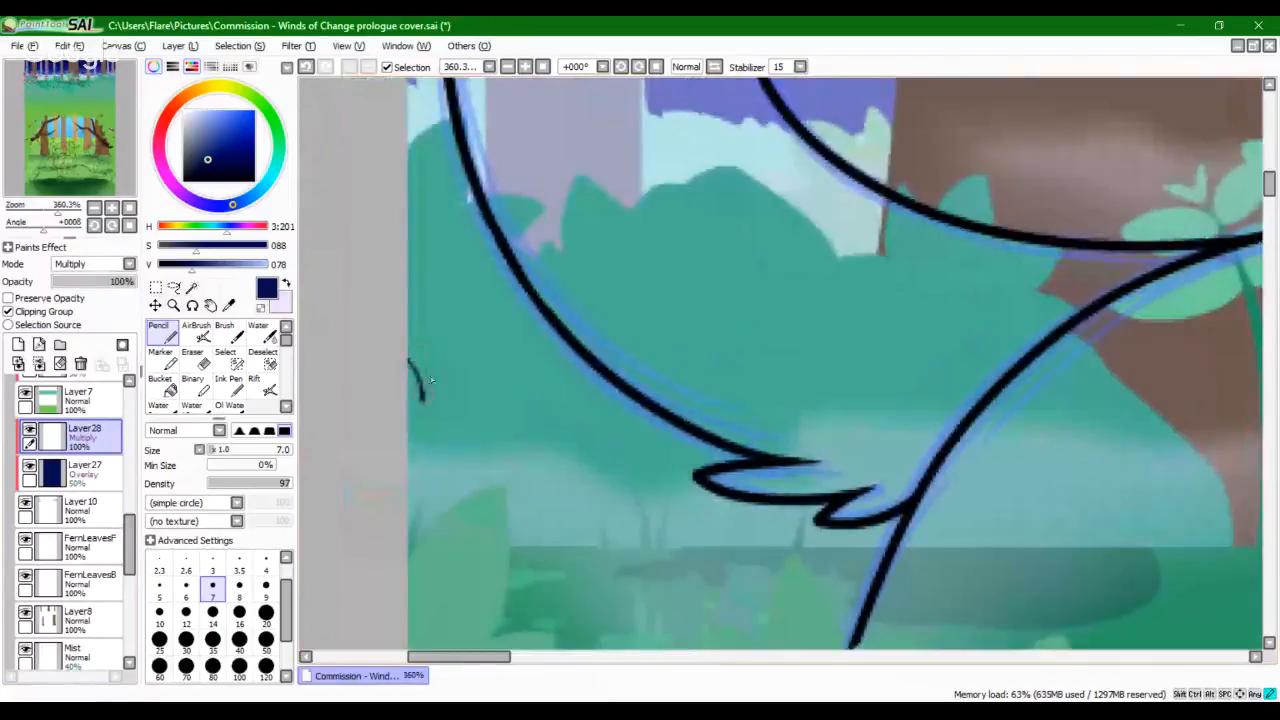
pyautogui.moveTo(501, 355)
pyautogui.mouseDown()
pyautogui.moveTo(507, 392)
pyautogui.moveTo(545, 424)
pyautogui.moveTo(964, 394)
pyautogui.moveTo(1145, 545)
pyautogui.mouseUp()
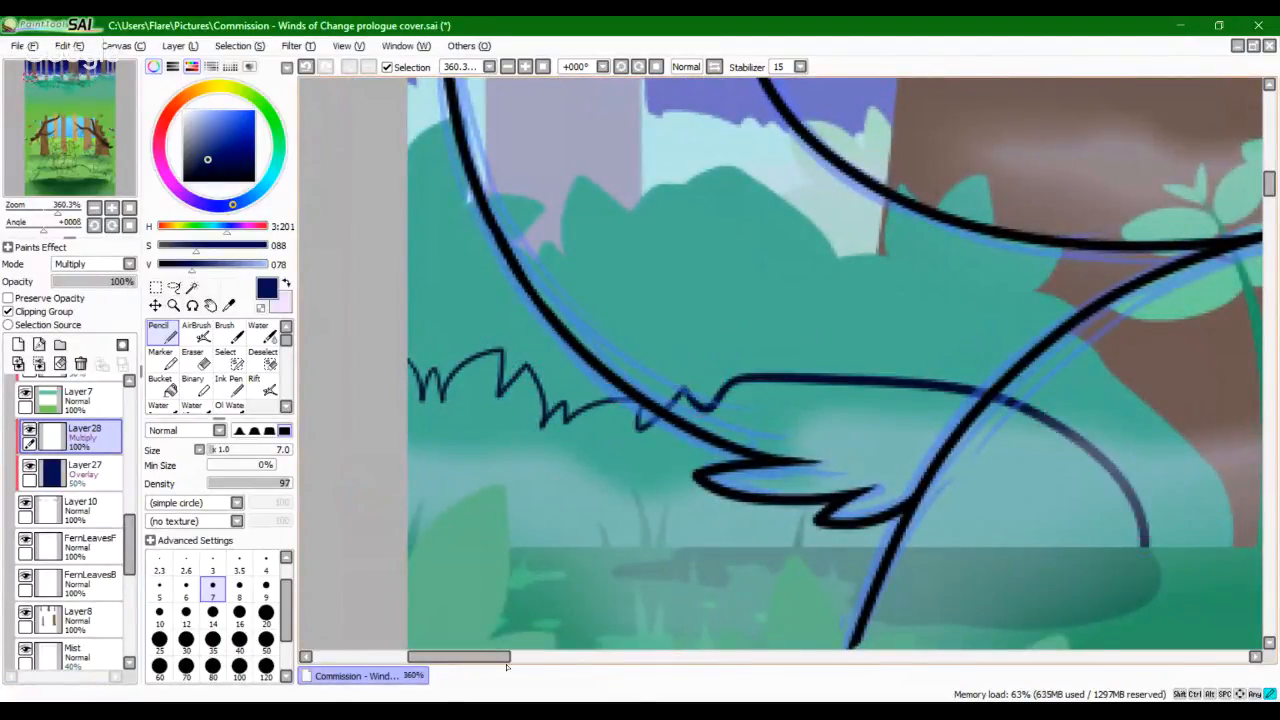
# Step: Draw clusters of looped navy leaf outlines above the jagged edge of the left bush's shadow
pyautogui.moveTo(57, 213); pyautogui.dragTo(63, 213)
pyautogui.moveTo(450, 430); pyautogui.dragTo(694, 400)
pyautogui.moveTo(545, 322)
pyautogui.mouseDown()
pyautogui.moveTo(549, 269)
pyautogui.moveTo(534, 246)
pyautogui.moveTo(502, 312)
pyautogui.mouseUp()
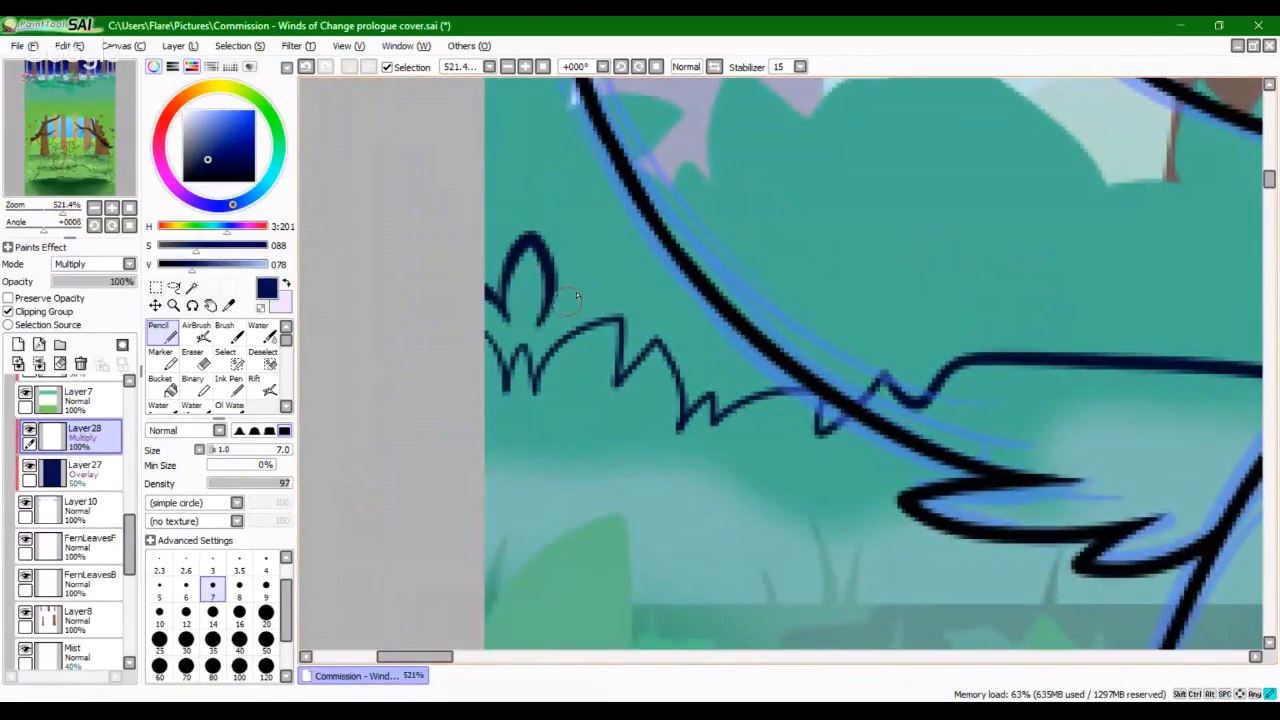
pyautogui.moveTo(562, 303)
pyautogui.mouseDown()
pyautogui.moveTo(621, 282)
pyautogui.moveTo(564, 320)
pyautogui.moveTo(605, 272)
pyautogui.moveTo(566, 314)
pyautogui.mouseUp()
pyautogui.hotkey('ctrl', 'z')
pyautogui.moveTo(686, 360)
pyautogui.mouseDown()
pyautogui.moveTo(608, 320)
pyautogui.moveTo(634, 307)
pyautogui.moveTo(650, 376)
pyautogui.moveTo(688, 340)
pyautogui.moveTo(660, 371)
pyautogui.mouseUp()
pyautogui.hotkey('ctrl', 'z')
pyautogui.moveTo(590, 308)
pyautogui.mouseDown()
pyautogui.moveTo(622, 358)
pyautogui.moveTo(660, 330)
pyautogui.moveTo(626, 312)
pyautogui.moveTo(628, 372)
pyautogui.mouseUp()
pyautogui.hotkey('ctrl', 'z')
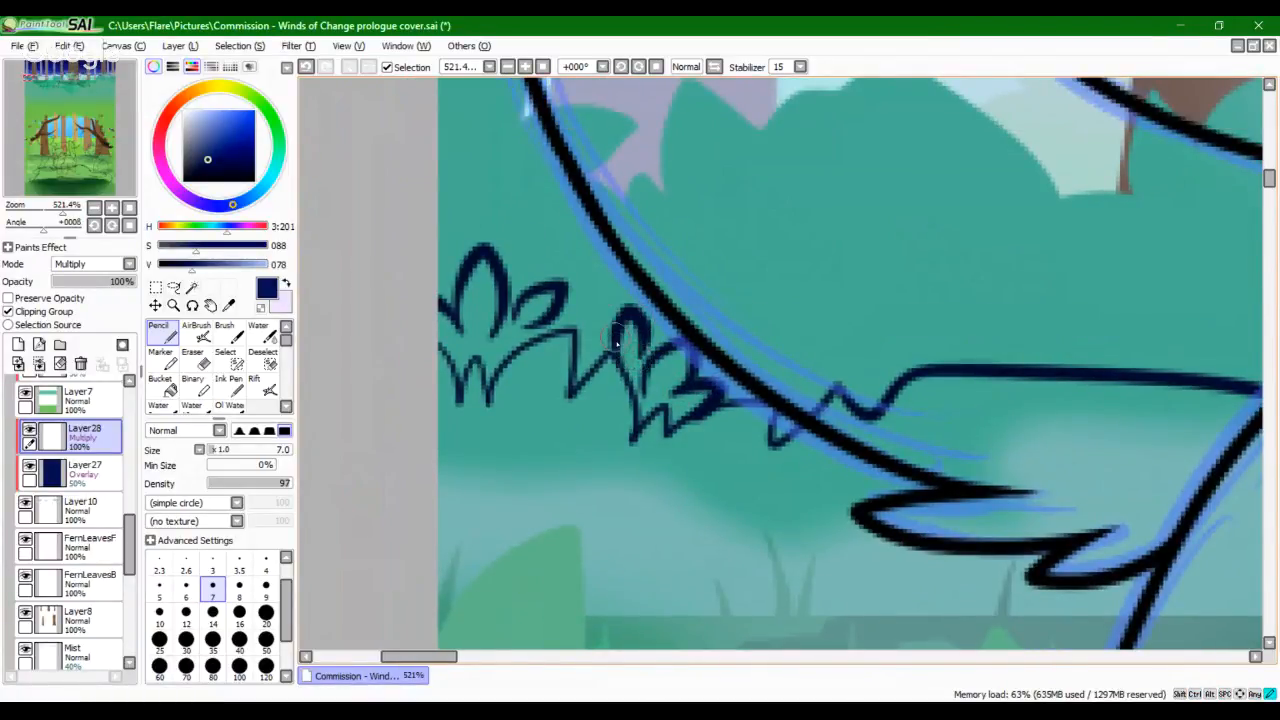
pyautogui.moveTo(560, 294); pyautogui.dragTo(604, 394)
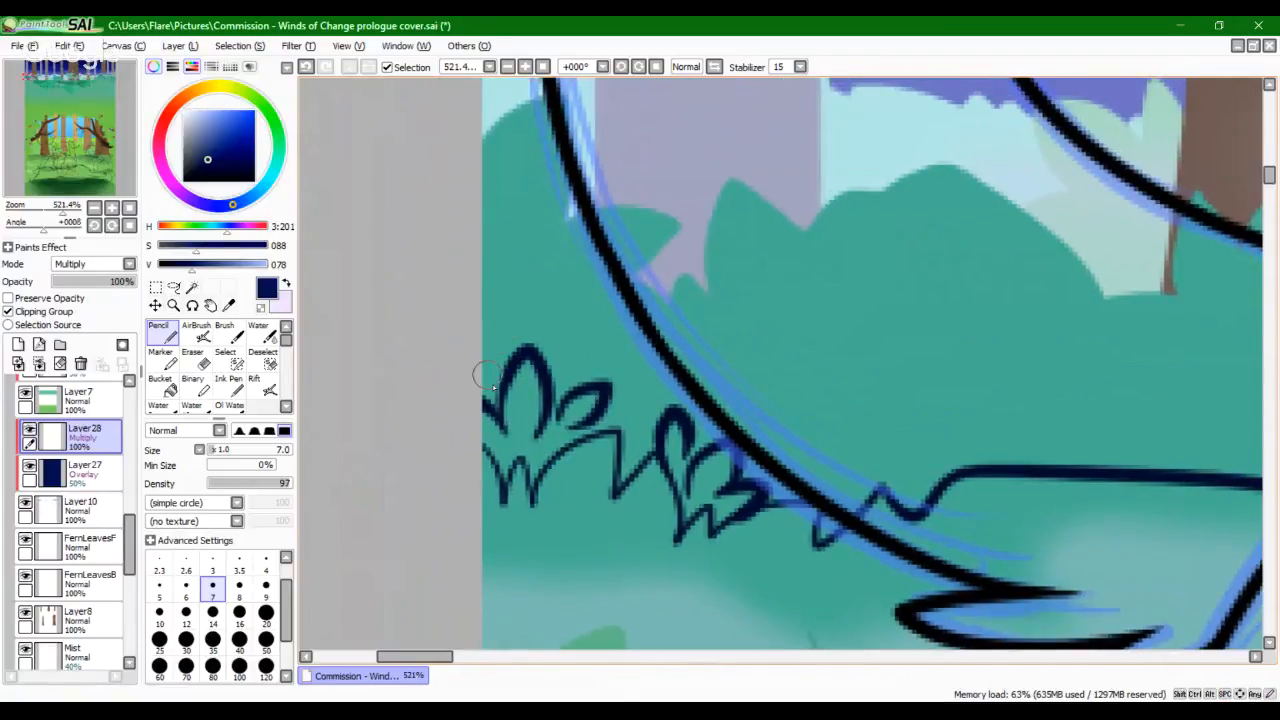
# Step: Try navy leaf strokes where the left bush's shadow meets the canvas's left edge, undoing the unwanted ones
pyautogui.moveTo(495, 374)
pyautogui.mouseDown()
pyautogui.moveTo(455, 322)
pyautogui.moveTo(470, 321)
pyautogui.mouseUp()
pyautogui.hotkey('ctrl', 'z')
pyautogui.hotkey('ctrl', 'z')
pyautogui.moveTo(493, 380)
pyautogui.mouseDown()
pyautogui.moveTo(458, 314)
pyautogui.moveTo(497, 390)
pyautogui.moveTo(466, 312)
pyautogui.mouseUp()
pyautogui.hotkey('ctrl', 'z')
pyautogui.hotkey('ctrl', 'z')
# Step: Fill the left bush's outlined shadow with dark navy using the Bucket and return to the Pencil
pyautogui.moveTo(677, 508)
pyautogui.mouseDown()
pyautogui.moveTo(437, 289)
pyautogui.moveTo(759, 422)
pyautogui.moveTo(625, 484)
pyautogui.mouseUp()
pyautogui.click(165, 387)
pyautogui.click(460, 325)
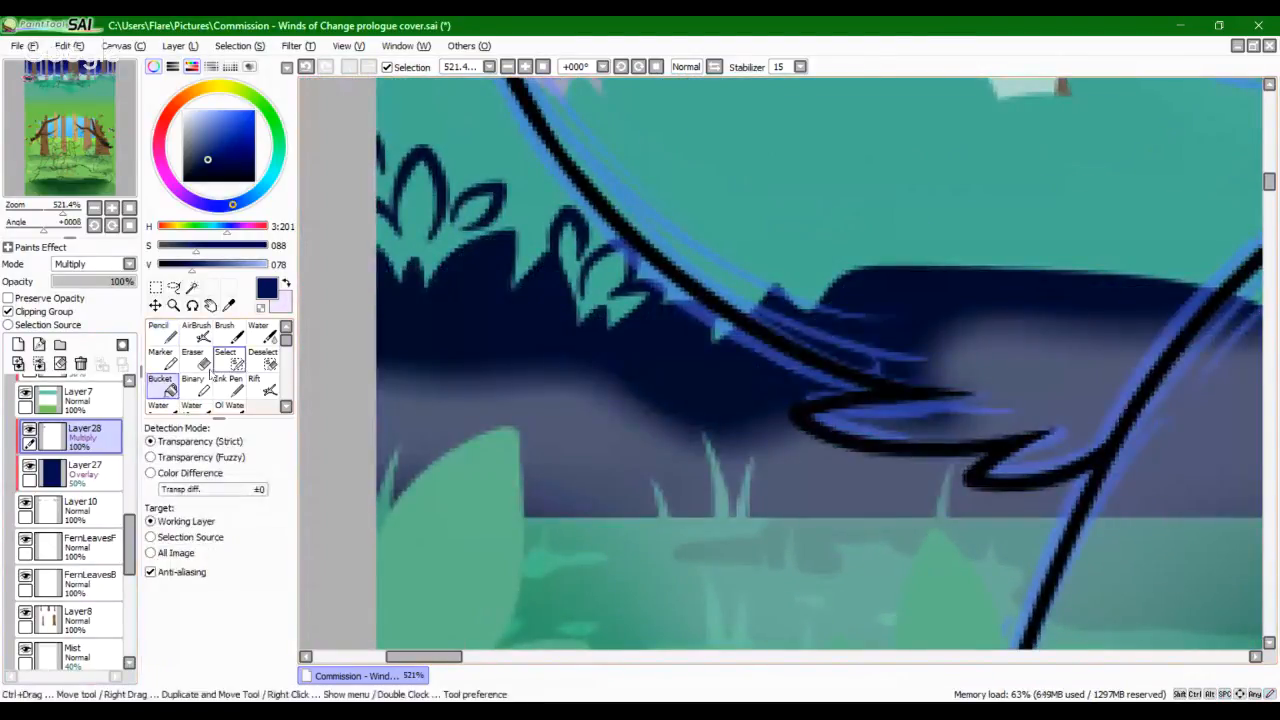
pyautogui.click(166, 354)
pyautogui.click(160, 332)
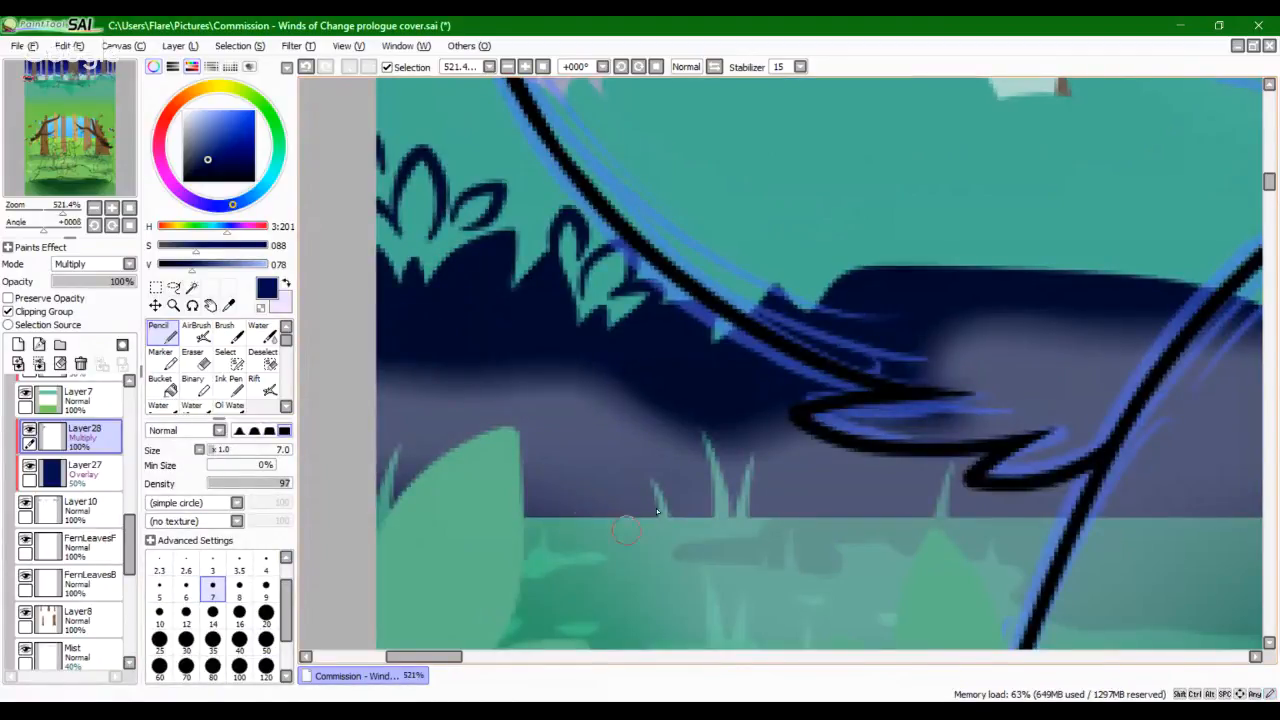
# Step: Draw navy shadow strokes along the stems of the fern in front of the brown trunk beside the left bush
pyautogui.moveTo(710, 467); pyautogui.dragTo(450, 582)
pyautogui.moveTo(990, 385); pyautogui.dragTo(312, 342)
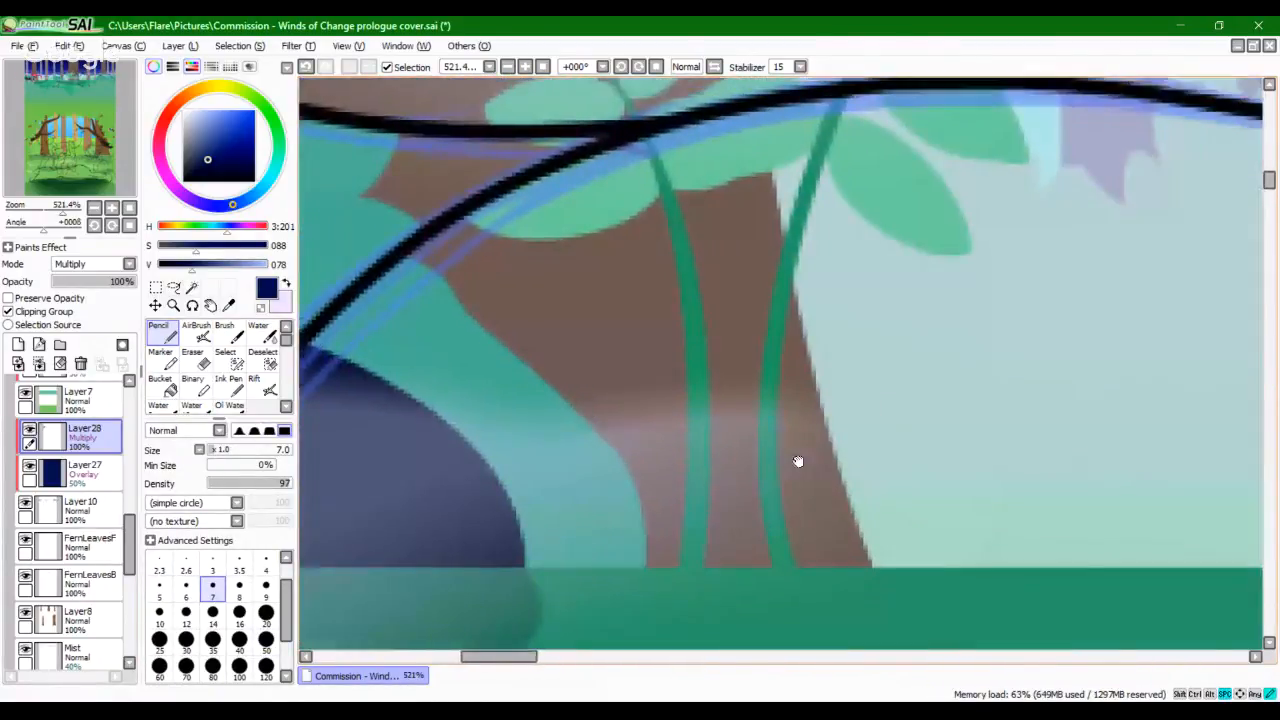
pyautogui.moveTo(1173, 428); pyautogui.dragTo(730, 620)
pyautogui.moveTo(557, 418)
pyautogui.mouseDown()
pyautogui.moveTo(943, 374)
pyautogui.moveTo(932, 545)
pyautogui.mouseUp()
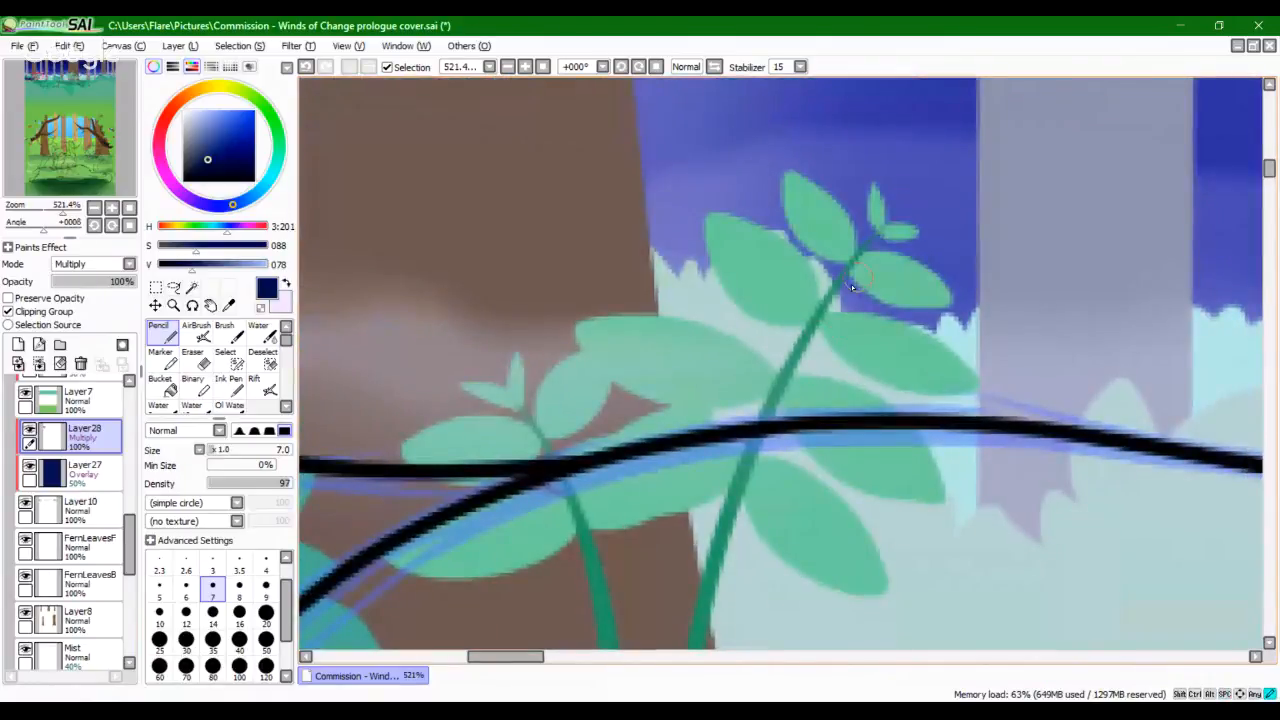
pyautogui.moveTo(851, 284)
pyautogui.mouseDown()
pyautogui.moveTo(730, 525)
pyautogui.moveTo(776, 396)
pyautogui.moveTo(732, 522)
pyautogui.moveTo(752, 500)
pyautogui.moveTo(738, 505)
pyautogui.mouseUp()
pyautogui.hotkey('ctrl', 'z')
pyautogui.hotkey('ctrl', 'z')
pyautogui.moveTo(831, 306); pyautogui.dragTo(722, 556)
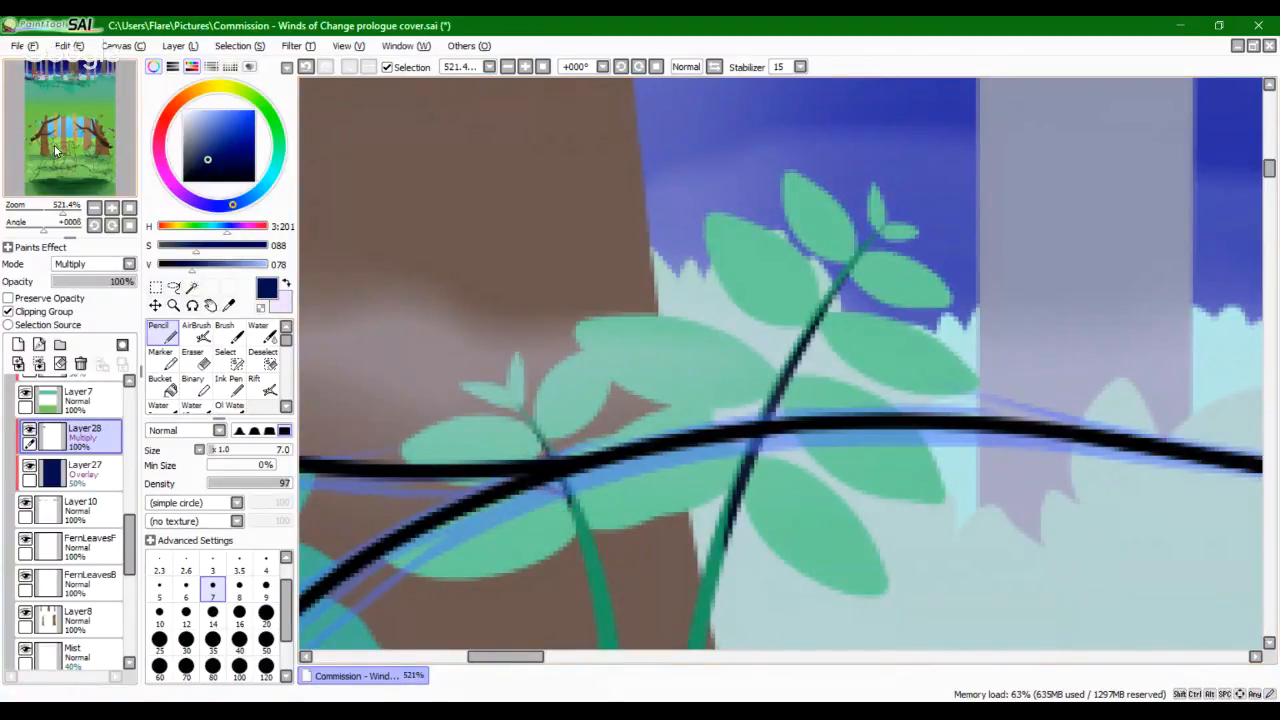
# Step: Outline a jagged navy shadow on the middle bush below the grey-brown trunk, sloping down to the ground and closed by a rounded side
pyautogui.moveTo(54, 145); pyautogui.dragTo(17, 138)
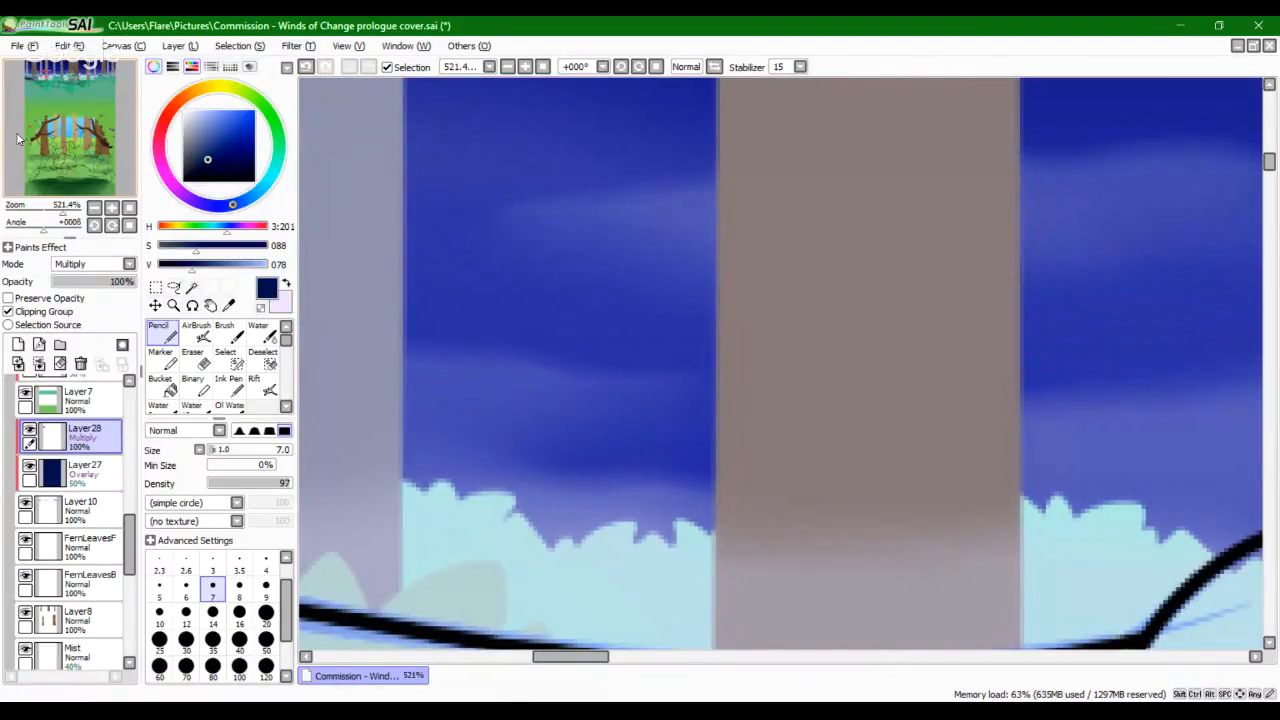
pyautogui.moveTo(891, 566); pyautogui.dragTo(530, 401)
pyautogui.moveTo(748, 430); pyautogui.dragTo(529, 391)
pyautogui.moveTo(1125, 401)
pyautogui.mouseDown()
pyautogui.moveTo(714, 477)
pyautogui.moveTo(440, 463)
pyautogui.mouseUp()
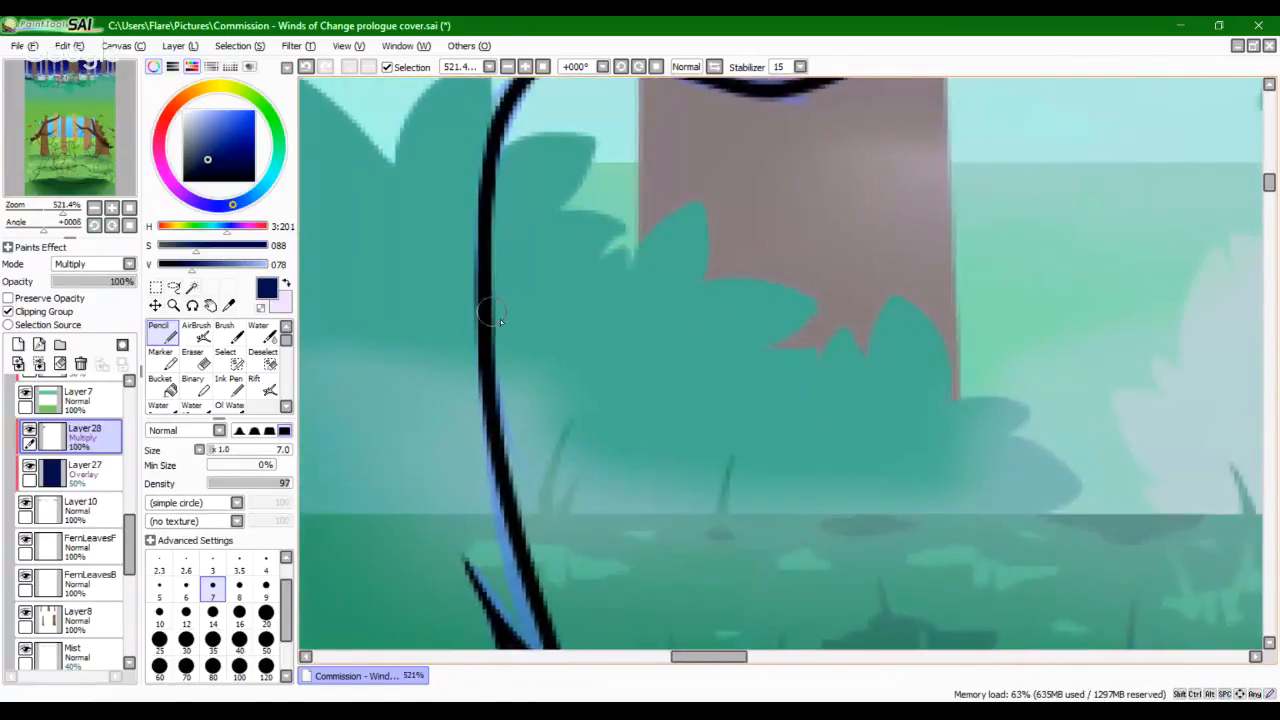
pyautogui.moveTo(452, 282)
pyautogui.mouseDown()
pyautogui.moveTo(507, 359)
pyautogui.moveTo(627, 345)
pyautogui.mouseUp()
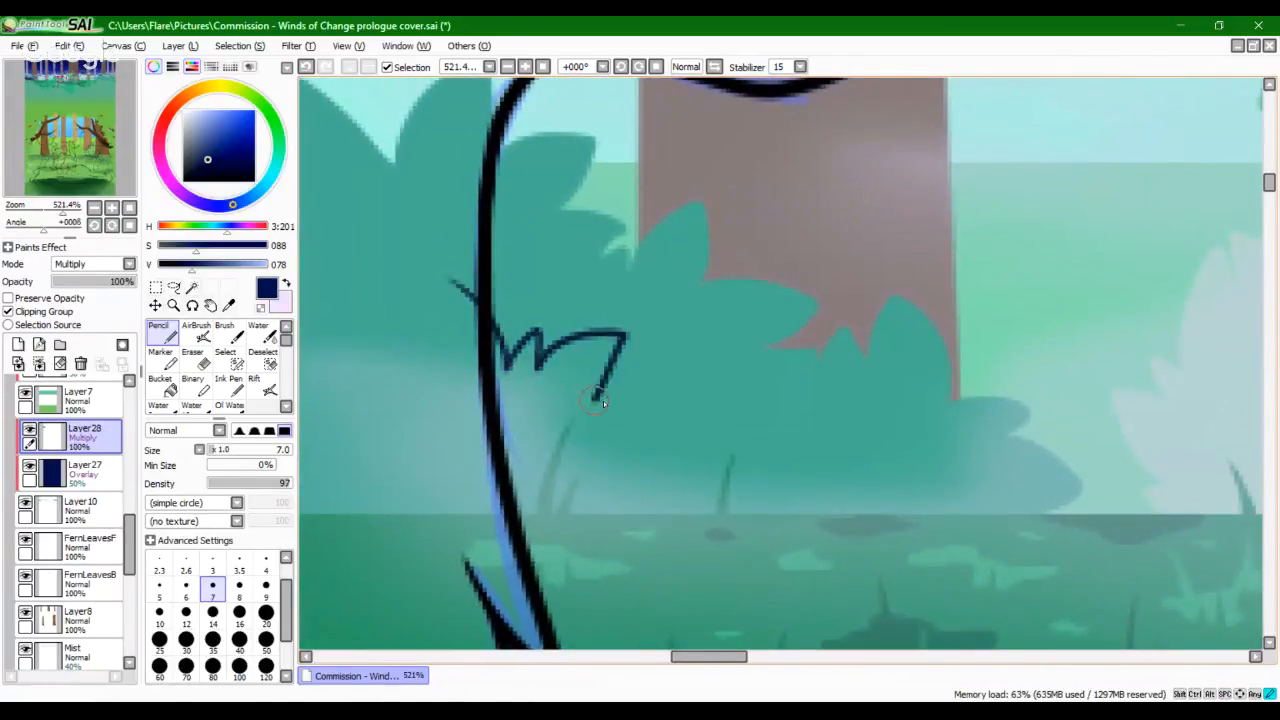
pyautogui.moveTo(603, 400)
pyautogui.mouseDown()
pyautogui.moveTo(625, 376)
pyautogui.moveTo(608, 438)
pyautogui.moveTo(681, 442)
pyautogui.moveTo(691, 430)
pyautogui.moveTo(711, 474)
pyautogui.moveTo(789, 474)
pyautogui.moveTo(830, 508)
pyautogui.mouseUp()
pyautogui.moveTo(413, 512)
pyautogui.mouseDown()
pyautogui.moveTo(397, 337)
pyautogui.moveTo(472, 290)
pyautogui.mouseUp()
# Step: Fill the middle bush's outlined shadow with dark navy using the Bucket and return to the Pencil
pyautogui.click(168, 388)
pyautogui.click(450, 440)
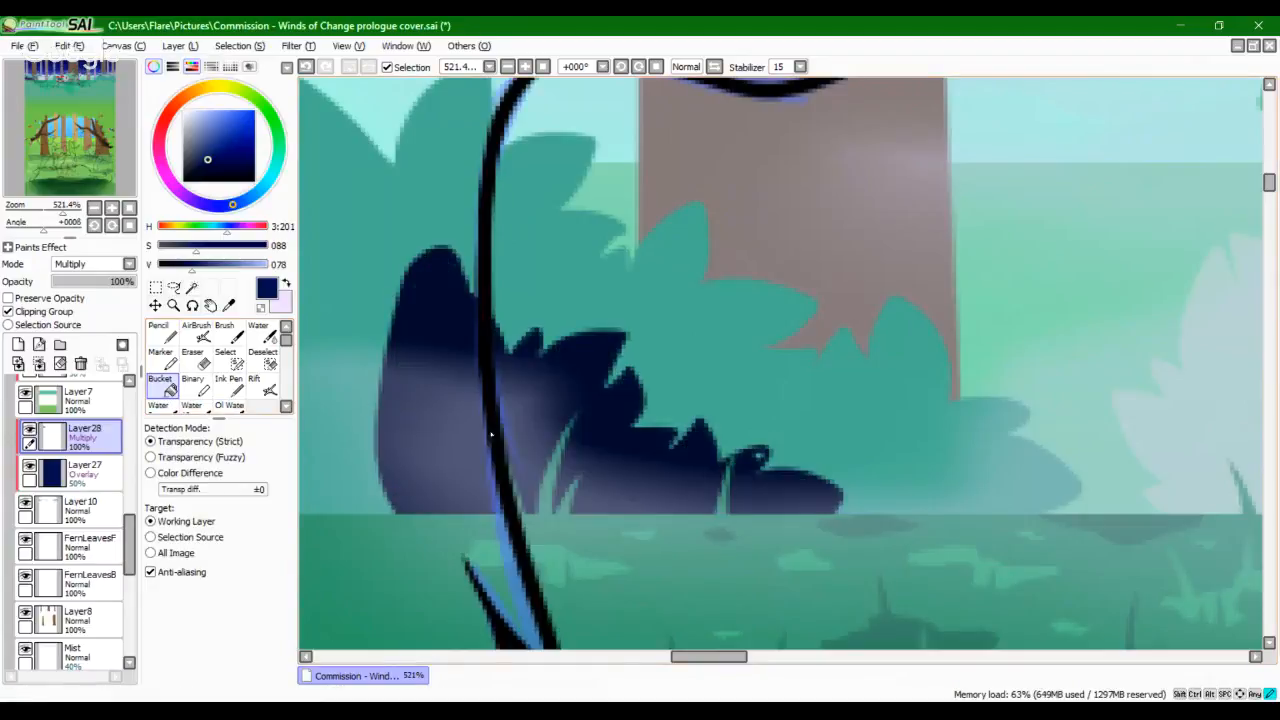
pyautogui.click(160, 335)
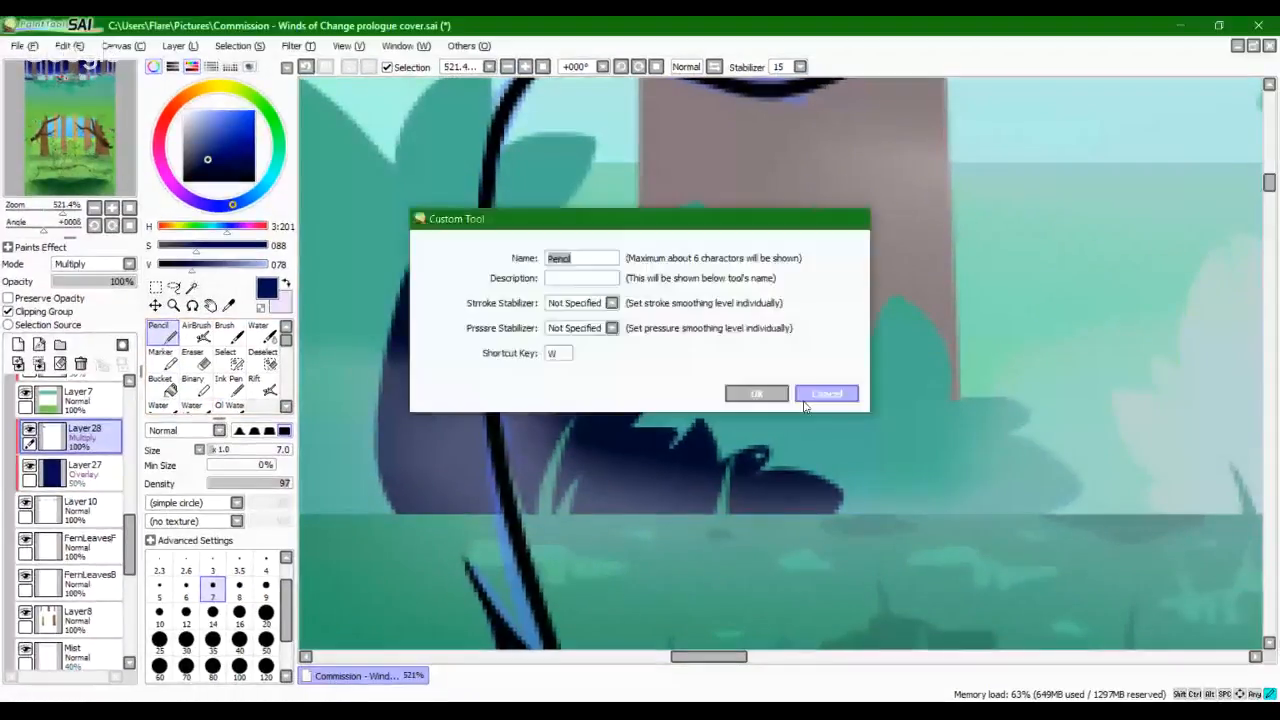
pyautogui.click(806, 401)
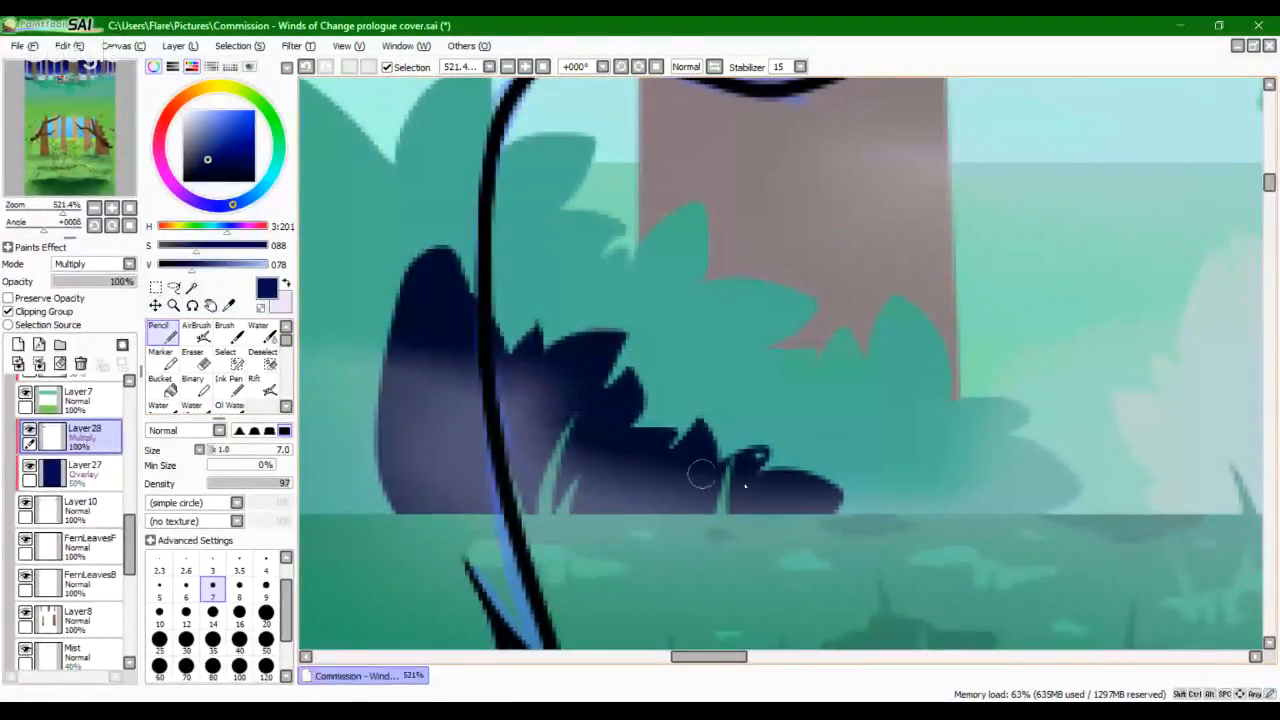
# Step: Fill the small gap in the middle bush's shadow and add looped navy leaf outlines along its jagged edge
pyautogui.moveTo(742, 466); pyautogui.dragTo(763, 457)
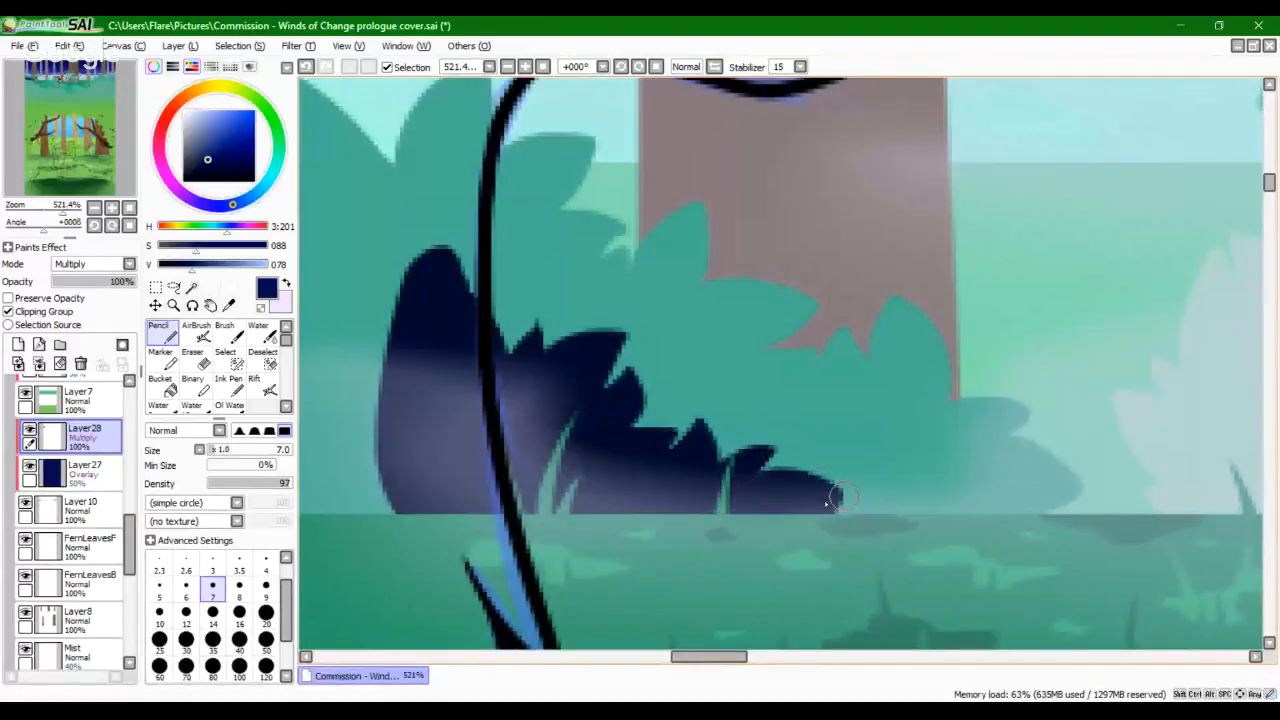
pyautogui.moveTo(657, 418)
pyautogui.mouseDown()
pyautogui.moveTo(686, 354)
pyautogui.moveTo(648, 392)
pyautogui.moveTo(683, 400)
pyautogui.moveTo(658, 380)
pyautogui.moveTo(646, 392)
pyautogui.moveTo(655, 358)
pyautogui.moveTo(628, 382)
pyautogui.moveTo(684, 402)
pyautogui.mouseUp()
pyautogui.moveTo(762, 413)
pyautogui.mouseDown()
pyautogui.moveTo(747, 440)
pyautogui.moveTo(753, 414)
pyautogui.moveTo(735, 414)
pyautogui.moveTo(726, 448)
pyautogui.moveTo(725, 434)
pyautogui.moveTo(760, 414)
pyautogui.moveTo(713, 455)
pyautogui.mouseUp()
pyautogui.hotkey('ctrl', 'z')
pyautogui.hotkey('ctrl', 'z')
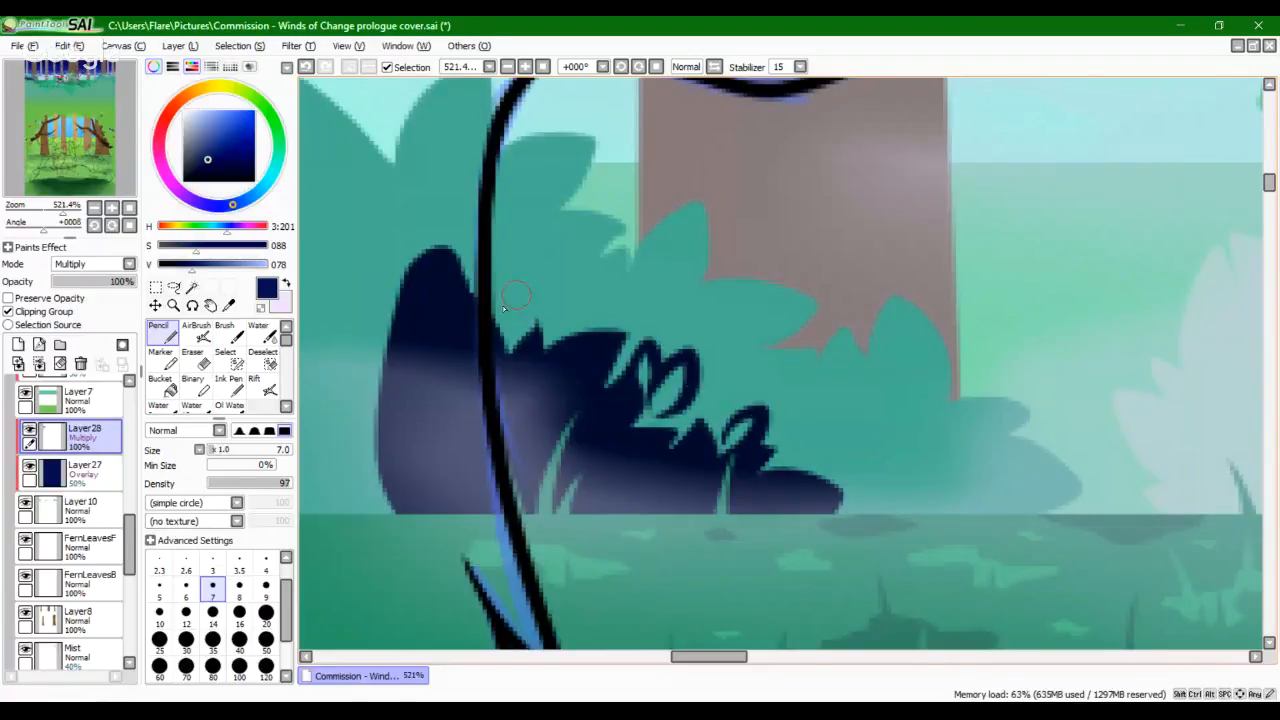
pyautogui.moveTo(512, 308)
pyautogui.mouseDown()
pyautogui.moveTo(488, 260)
pyautogui.moveTo(482, 334)
pyautogui.moveTo(509, 363)
pyautogui.moveTo(526, 292)
pyautogui.moveTo(515, 309)
pyautogui.moveTo(538, 282)
pyautogui.moveTo(570, 323)
pyautogui.moveTo(537, 354)
pyautogui.moveTo(554, 325)
pyautogui.moveTo(581, 322)
pyautogui.moveTo(560, 348)
pyautogui.mouseUp()
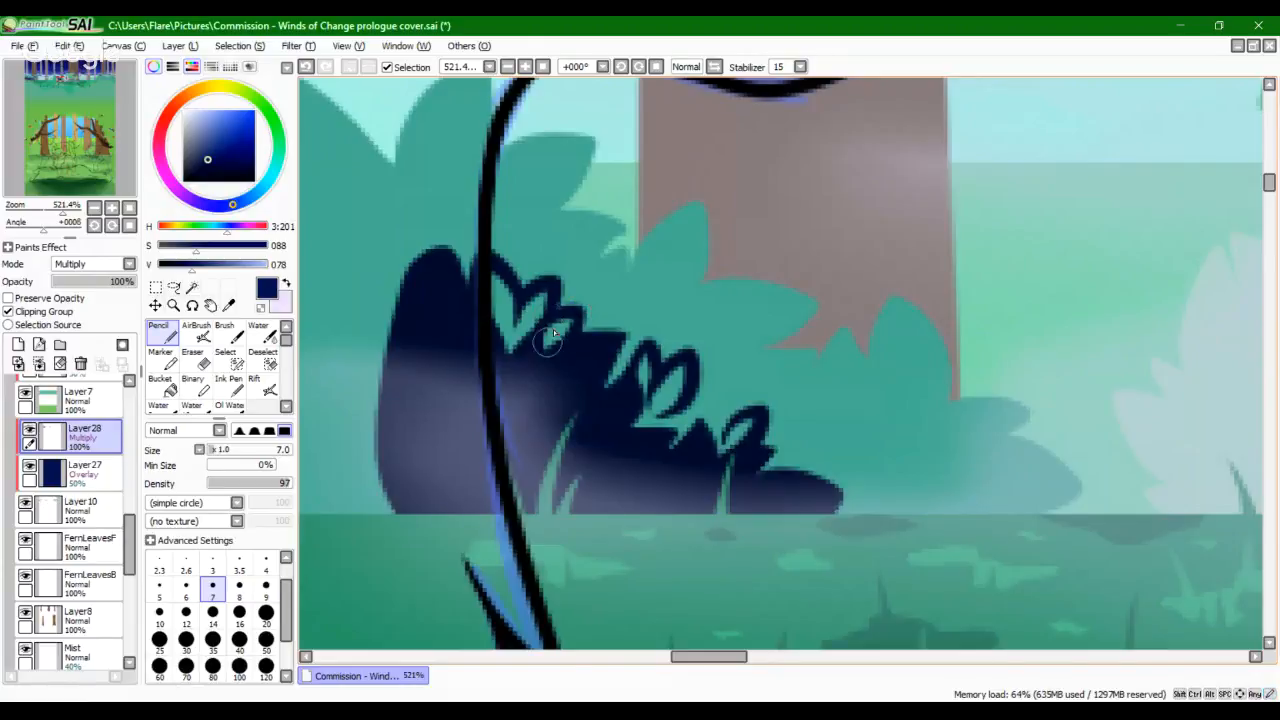
# Step: Try to outline another navy shadow on the middle bush beyond the filled shadow's tapered end
pyautogui.moveTo(823, 477); pyautogui.dragTo(695, 369)
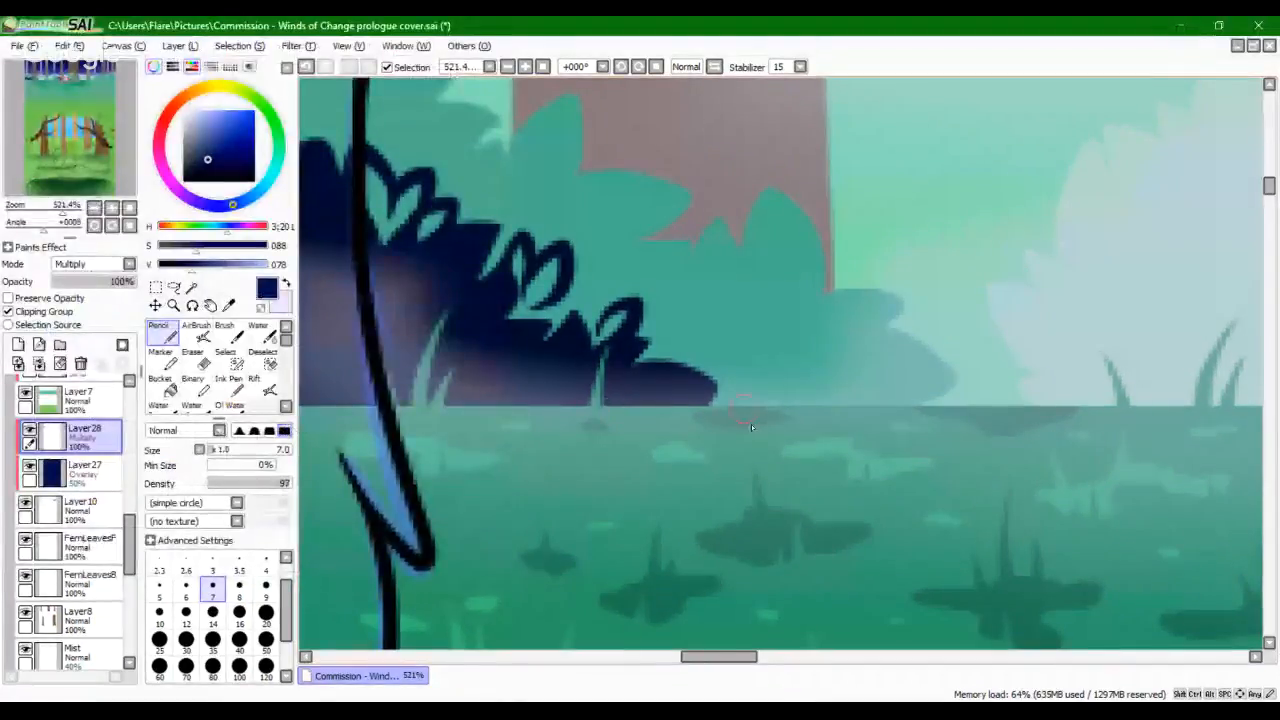
pyautogui.moveTo(816, 458); pyautogui.dragTo(577, 533)
pyautogui.moveTo(678, 557)
pyautogui.mouseDown()
pyautogui.moveTo(451, 488)
pyautogui.moveTo(271, 516)
pyautogui.mouseUp()
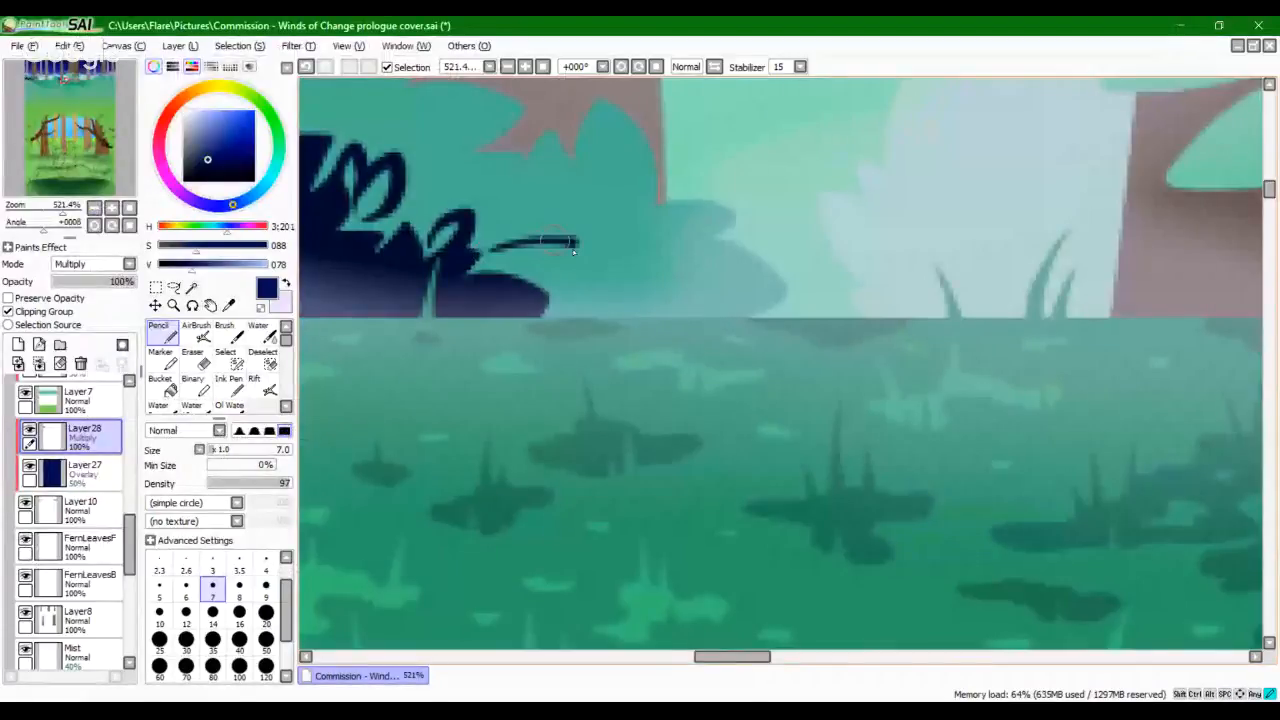
pyautogui.moveTo(556, 242)
pyautogui.mouseDown()
pyautogui.moveTo(493, 275)
pyautogui.moveTo(546, 252)
pyautogui.moveTo(534, 234)
pyautogui.moveTo(491, 268)
pyautogui.moveTo(557, 268)
pyautogui.moveTo(559, 288)
pyautogui.moveTo(631, 308)
pyautogui.moveTo(621, 325)
pyautogui.moveTo(574, 328)
pyautogui.moveTo(610, 323)
pyautogui.moveTo(621, 287)
pyautogui.moveTo(569, 313)
pyautogui.moveTo(624, 286)
pyautogui.moveTo(626, 298)
pyautogui.moveTo(551, 324)
pyautogui.mouseUp()
pyautogui.hotkey('ctrl', 'z')
pyautogui.hotkey('ctrl', 'z')
pyautogui.hotkey('ctrl', 'z')
pyautogui.hotkey('ctrl', 'z')
# Step: Outline a navy shadow on the bush at the canvas's right edge, with pointed leaves on top and a rounded side
pyautogui.moveTo(48, 211)
pyautogui.mouseDown()
pyautogui.moveTo(65, 182)
pyautogui.moveTo(134, 180)
pyautogui.moveTo(45, 211)
pyautogui.moveTo(57, 211)
pyautogui.mouseUp()
pyautogui.moveTo(519, 266); pyautogui.dragTo(537, 223)
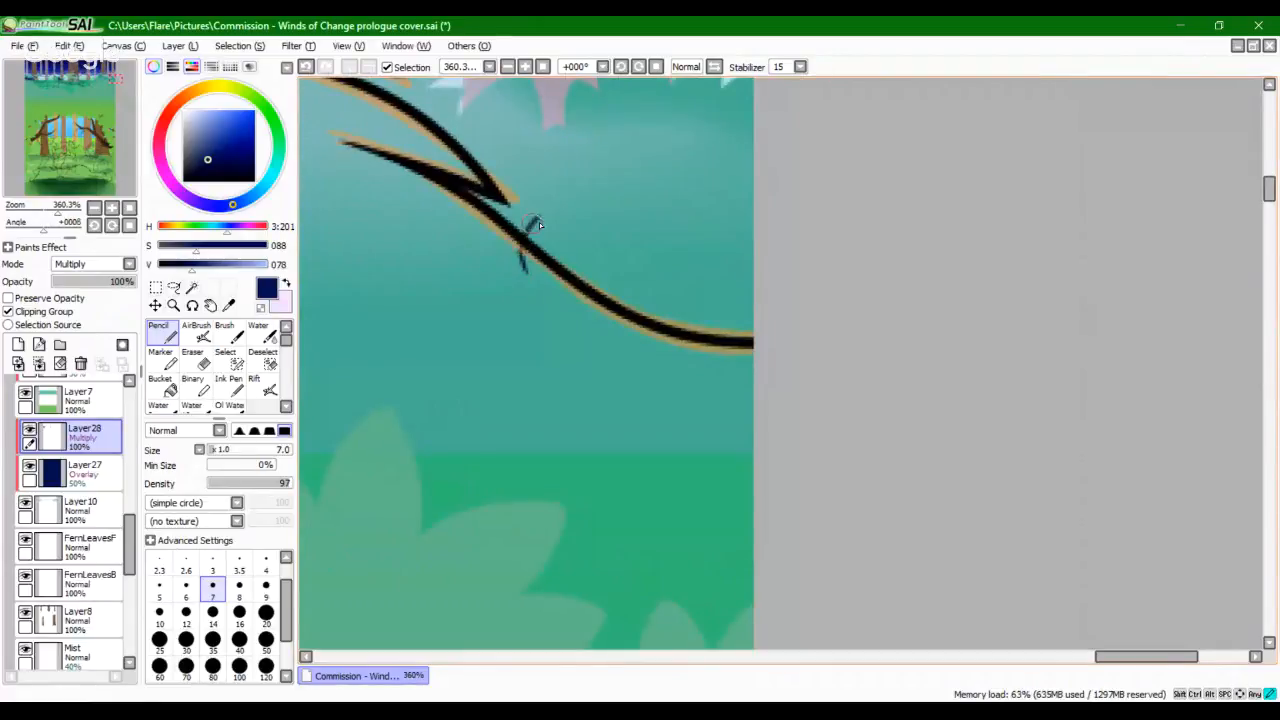
pyautogui.moveTo(548, 281)
pyautogui.mouseDown()
pyautogui.moveTo(592, 262)
pyautogui.moveTo(618, 292)
pyautogui.moveTo(646, 257)
pyautogui.mouseUp()
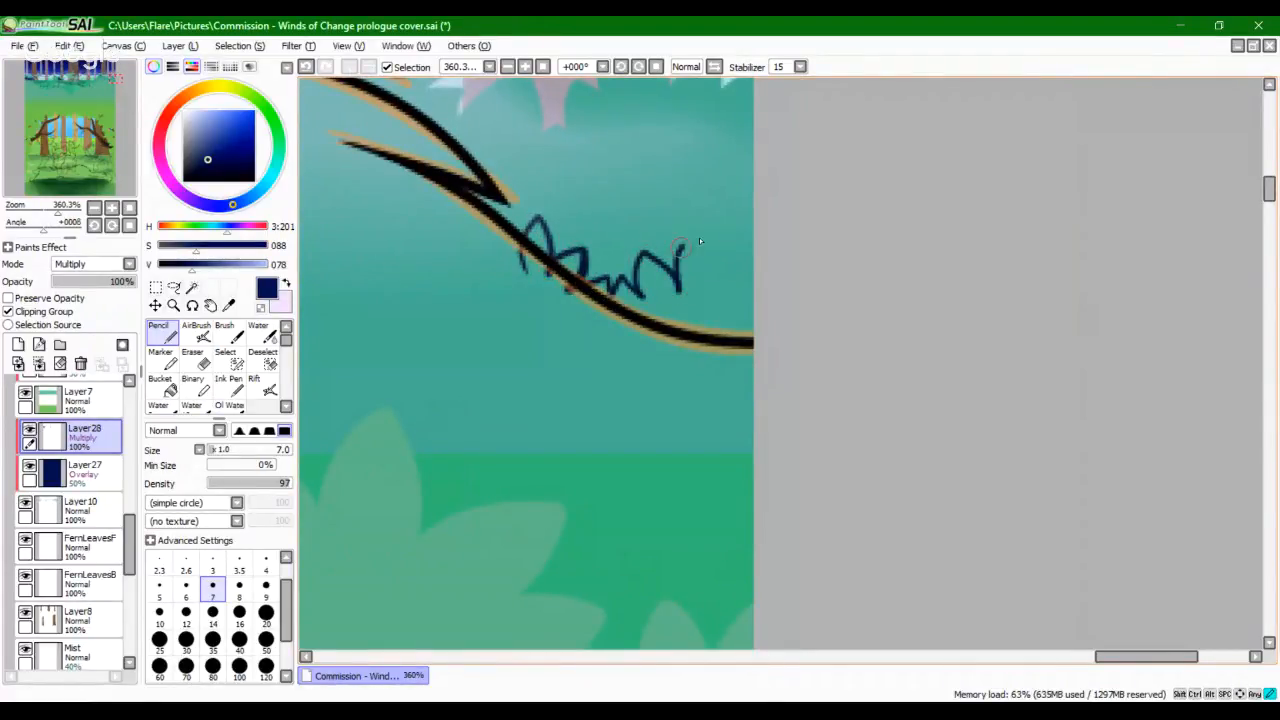
pyautogui.moveTo(740, 318); pyautogui.dragTo(753, 300)
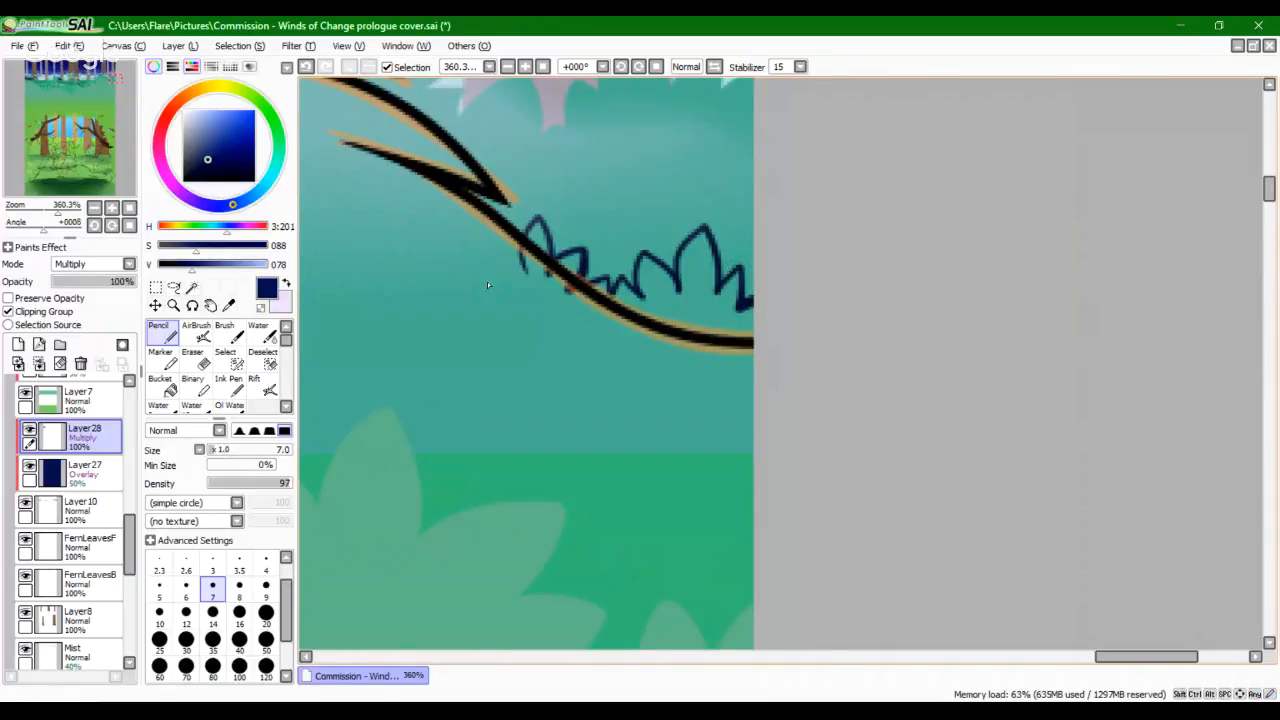
pyautogui.moveTo(521, 270)
pyautogui.mouseDown()
pyautogui.moveTo(471, 354)
pyautogui.moveTo(492, 452)
pyautogui.mouseUp()
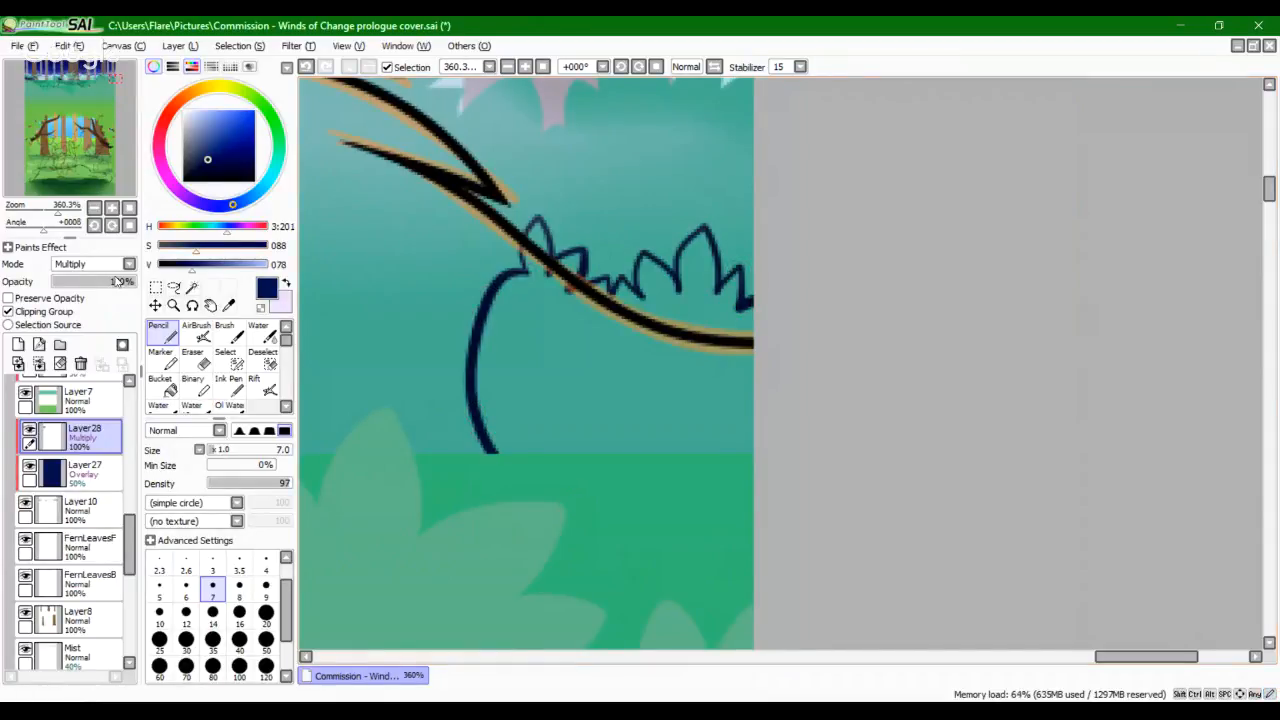
# Step: Fill the right-edge bush's outlined shadow with dark navy using the Bucket and return to the Pencil
pyautogui.click(162, 385)
pyautogui.click(540, 366)
pyautogui.click(163, 334)
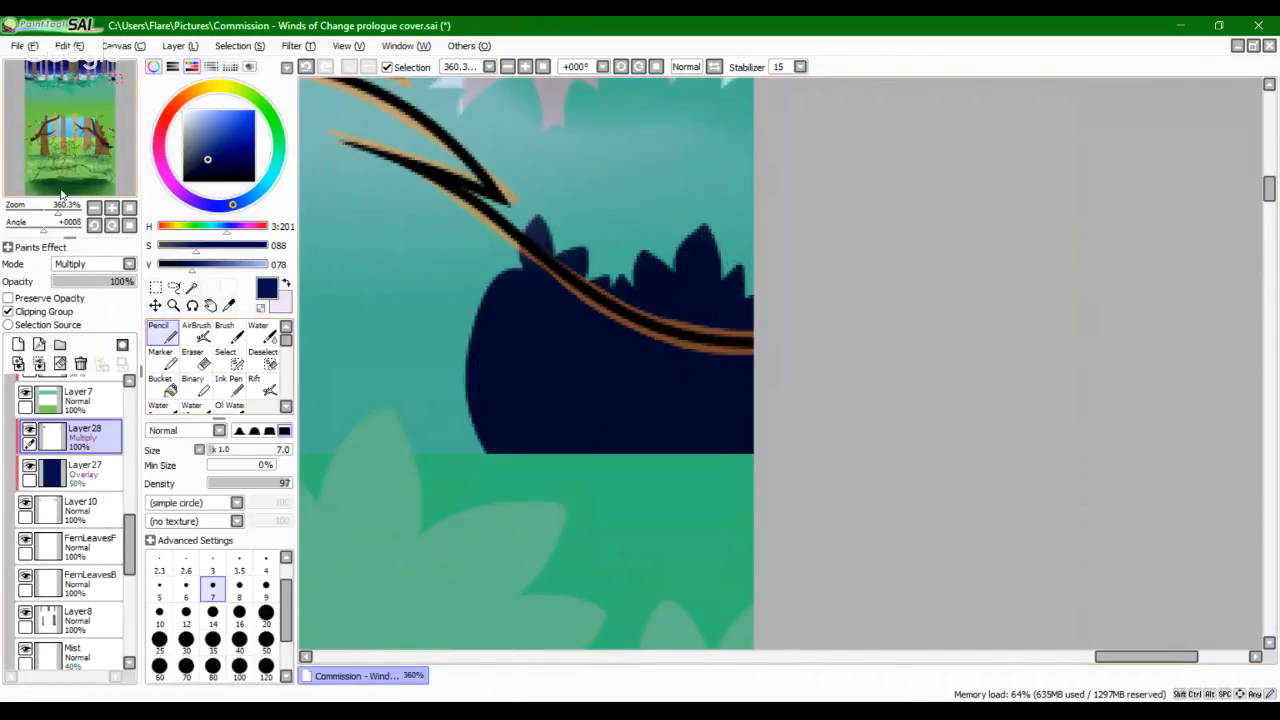
# Step: Set the Pencil to size 5 and draw looped navy leaves between the pointed tips of the right-edge bush's shadow
pyautogui.moveTo(58, 210); pyautogui.dragTo(70, 224)
pyautogui.moveTo(470, 294); pyautogui.dragTo(592, 495)
pyautogui.click(159, 590)
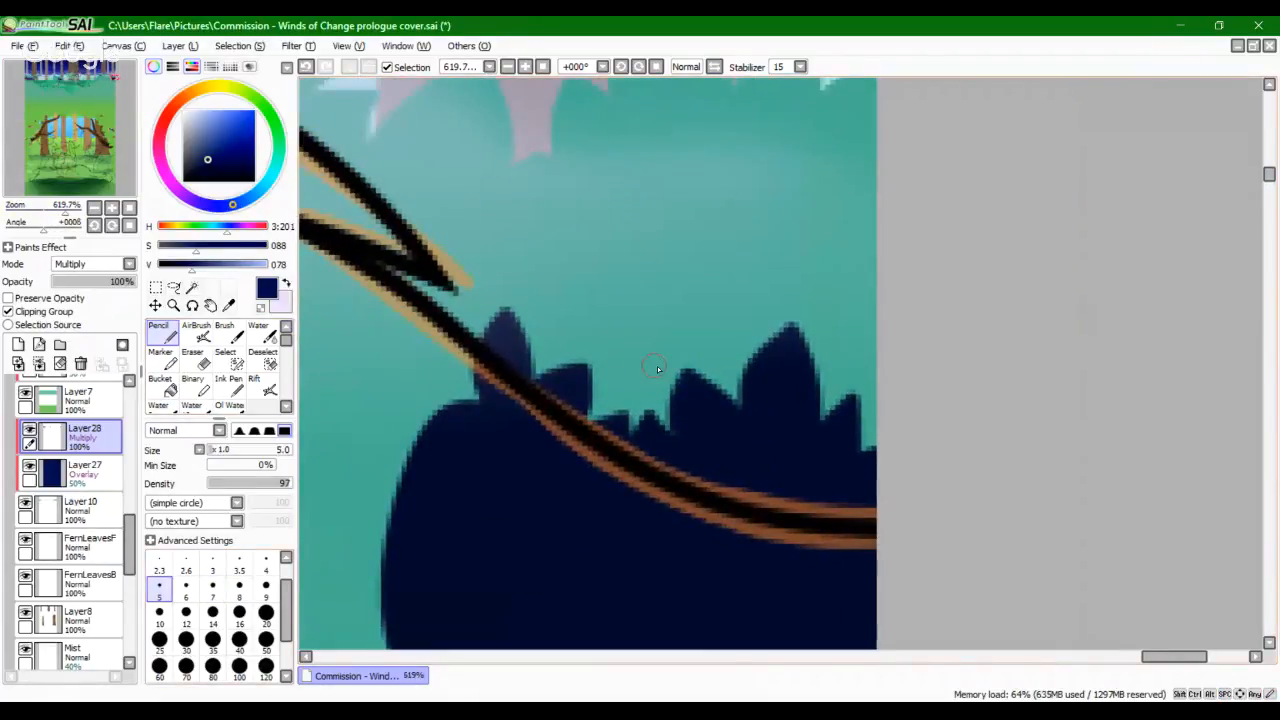
pyautogui.moveTo(636, 388); pyautogui.dragTo(622, 290)
pyautogui.moveTo(603, 376)
pyautogui.mouseDown()
pyautogui.moveTo(578, 316)
pyautogui.moveTo(566, 370)
pyautogui.mouseUp()
pyautogui.moveTo(708, 367)
pyautogui.mouseDown()
pyautogui.moveTo(725, 303)
pyautogui.moveTo(744, 372)
pyautogui.moveTo(703, 334)
pyautogui.moveTo(735, 385)
pyautogui.mouseUp()
pyautogui.hotkey('ctrl', 'z')
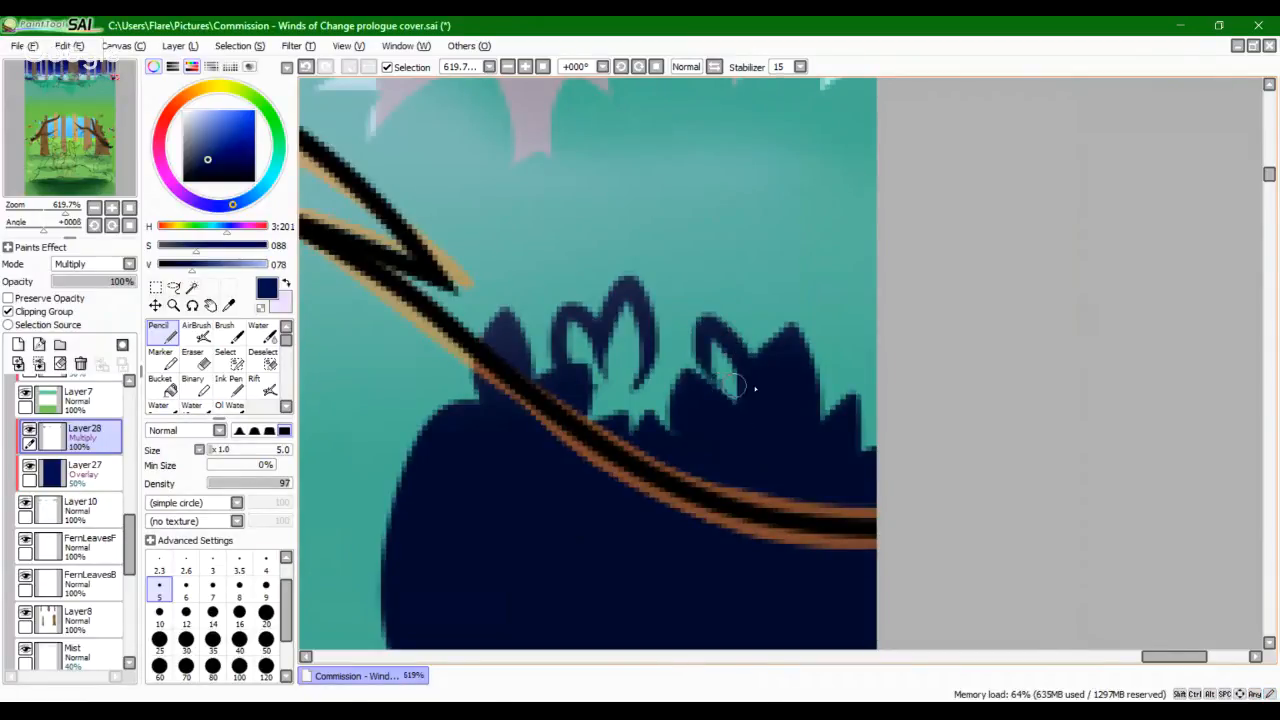
pyautogui.moveTo(828, 387)
pyautogui.mouseDown()
pyautogui.moveTo(873, 322)
pyautogui.moveTo(873, 357)
pyautogui.moveTo(814, 428)
pyautogui.mouseUp()
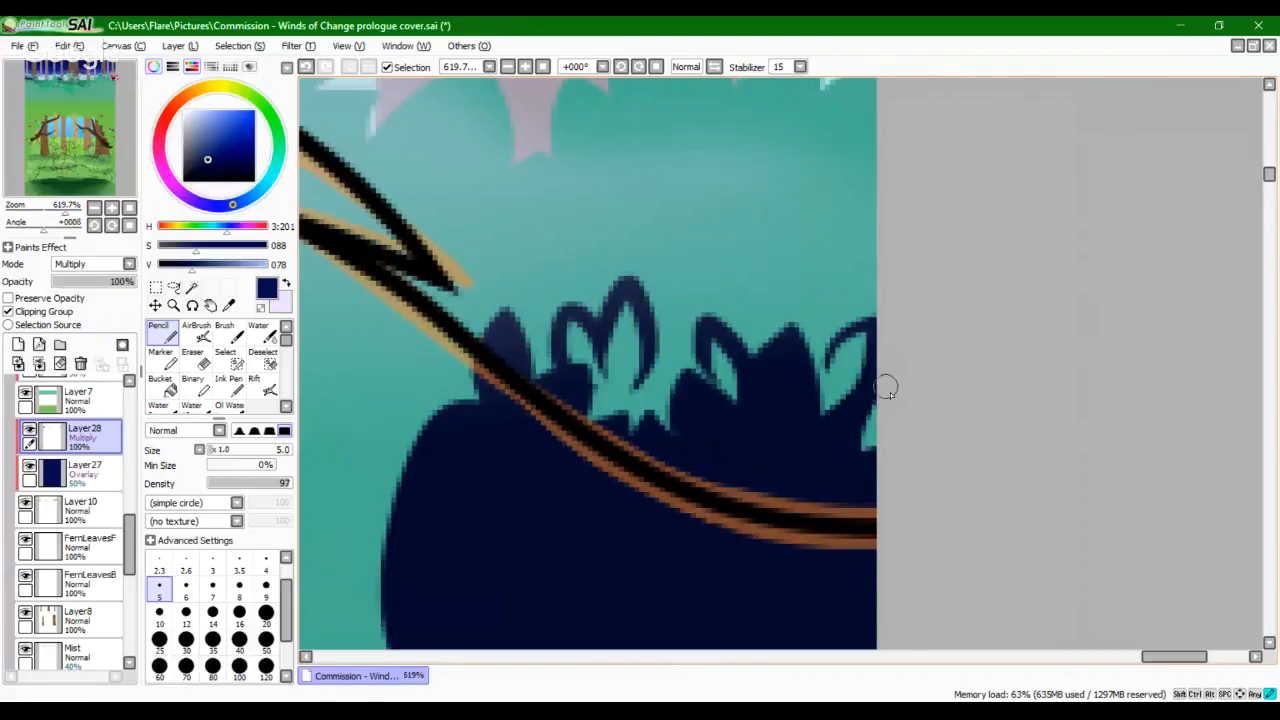
# Step: Draw a navy shadow line along the underside of the arched fern stem between the two characters' faces
pyautogui.moveTo(738, 450); pyautogui.dragTo(822, 543)
pyautogui.moveTo(66, 211); pyautogui.dragTo(46, 211)
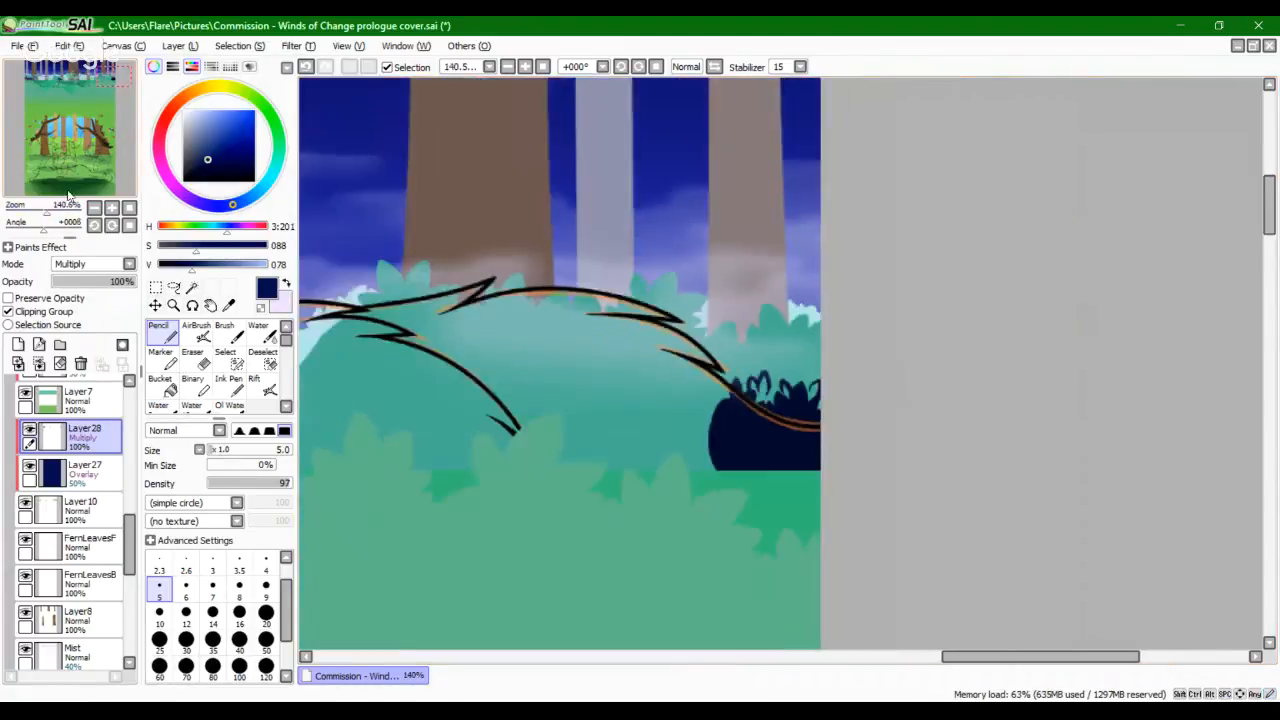
pyautogui.click(92, 87)
pyautogui.moveTo(92, 87); pyautogui.dragTo(75, 84)
pyautogui.moveTo(47, 211); pyautogui.dragTo(56, 211)
pyautogui.moveTo(472, 464); pyautogui.dragTo(510, 420)
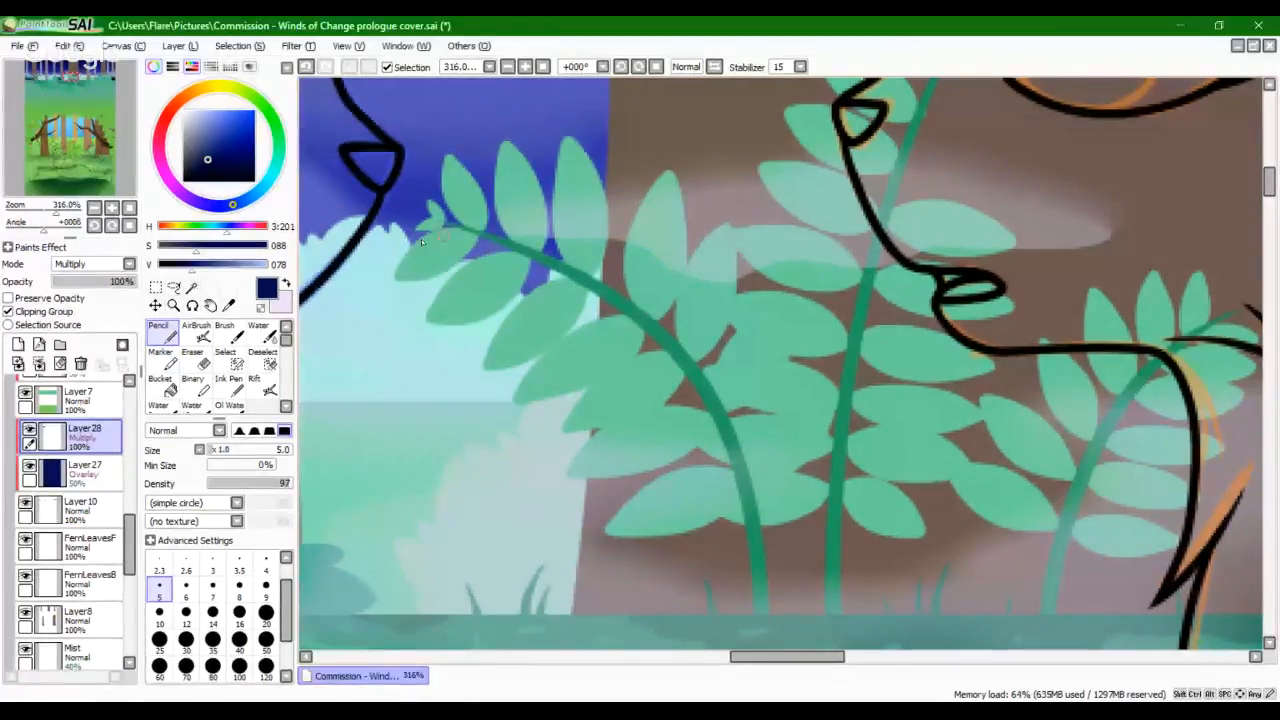
pyautogui.moveTo(488, 238)
pyautogui.mouseDown()
pyautogui.moveTo(643, 336)
pyautogui.moveTo(704, 399)
pyautogui.mouseUp()
pyautogui.hotkey('ctrl', 'z')
pyautogui.moveTo(598, 300); pyautogui.dragTo(680, 372)
pyautogui.moveTo(655, 345)
pyautogui.mouseDown()
pyautogui.moveTo(724, 445)
pyautogui.moveTo(658, 346)
pyautogui.moveTo(744, 548)
pyautogui.mouseUp()
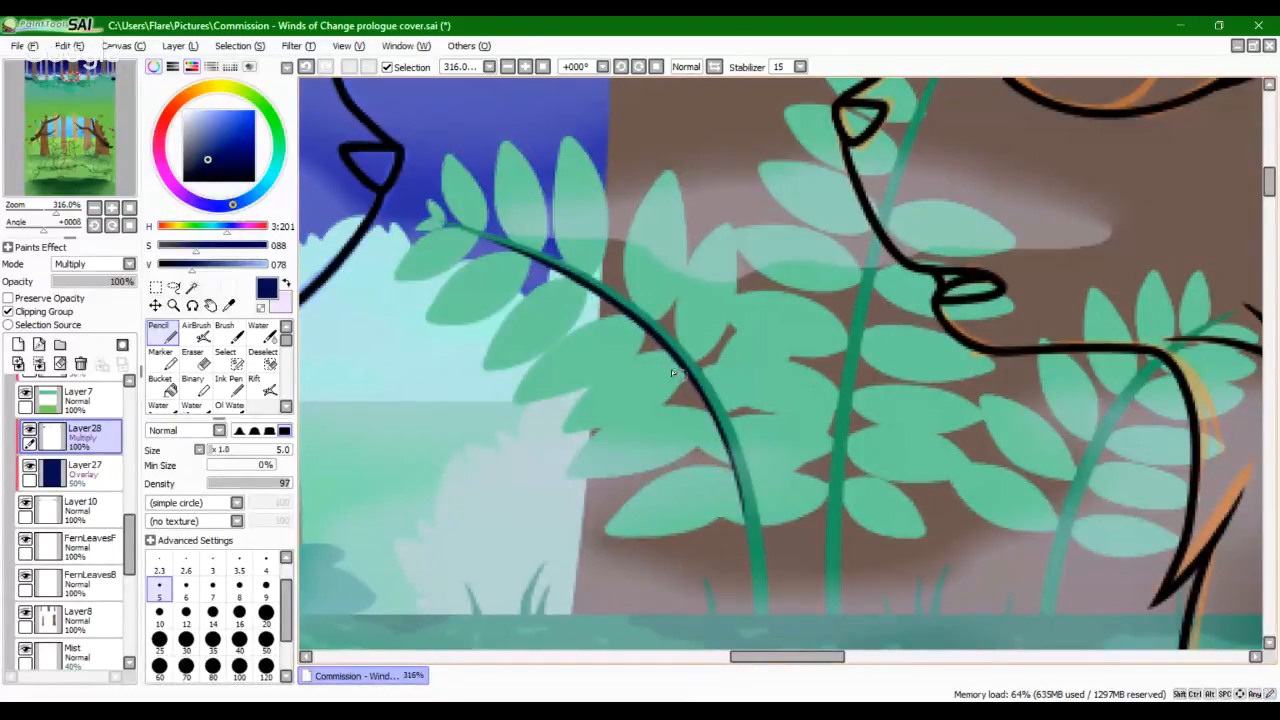
pyautogui.moveTo(671, 369); pyautogui.dragTo(752, 572)
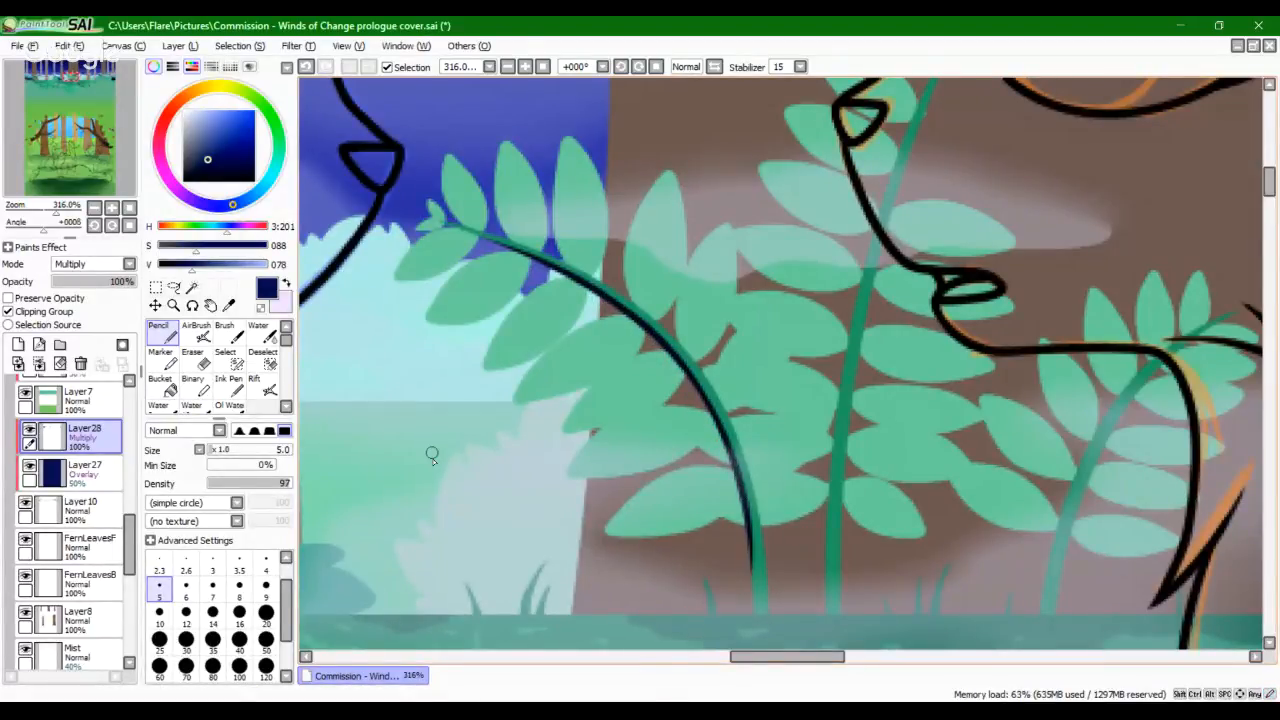
# Step: Set the Pencil to size 14 and extend the arched fern stem's navy shadow down to the ground
pyautogui.click(714, 67)
pyautogui.click(212, 612)
pyautogui.moveTo(66, 212); pyautogui.dragTo(65, 215)
pyautogui.moveTo(643, 483); pyautogui.dragTo(446, 120)
pyautogui.moveTo(652, 270); pyautogui.dragTo(632, 425)
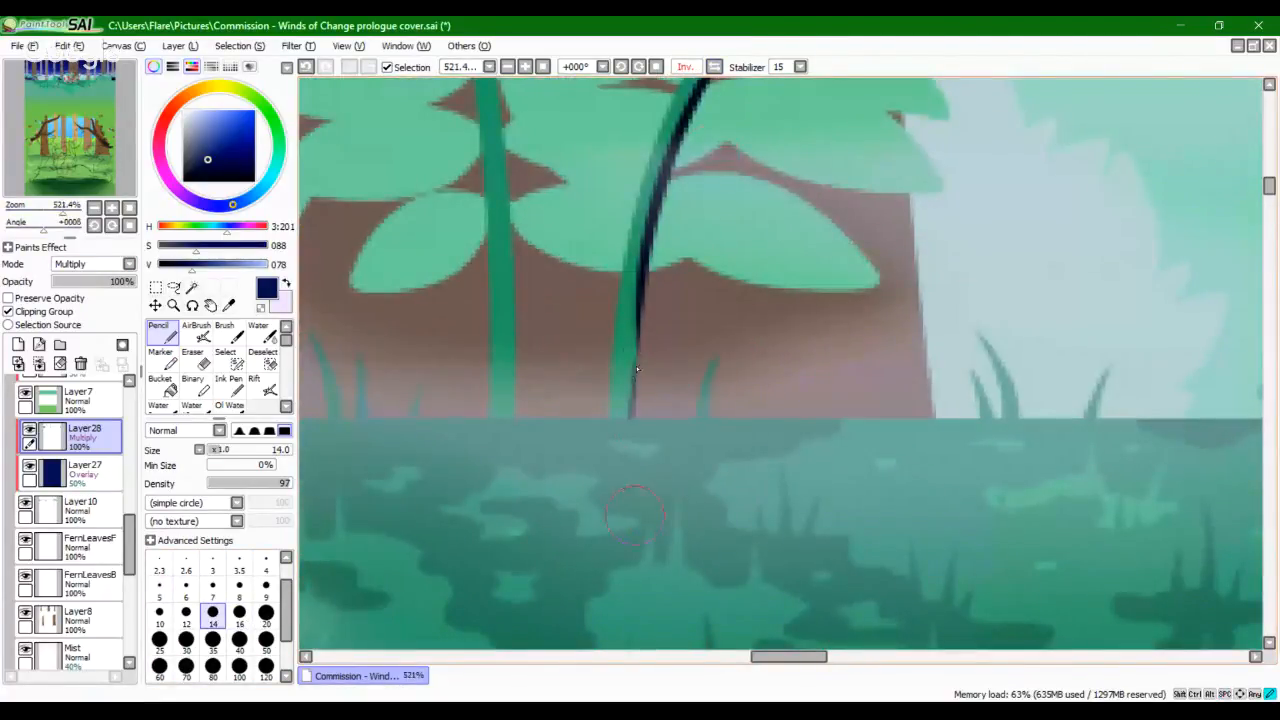
pyautogui.moveTo(650, 232); pyautogui.dragTo(630, 420)
pyautogui.moveTo(527, 409); pyautogui.dragTo(662, 626)
# Step: Draw a navy shadow line along one side of the neighbouring upright fern's stem, redoing the stroke until it follows the curve
pyautogui.moveTo(45, 229); pyautogui.dragTo(27, 229)
pyautogui.moveTo(62, 213); pyautogui.dragTo(74, 222)
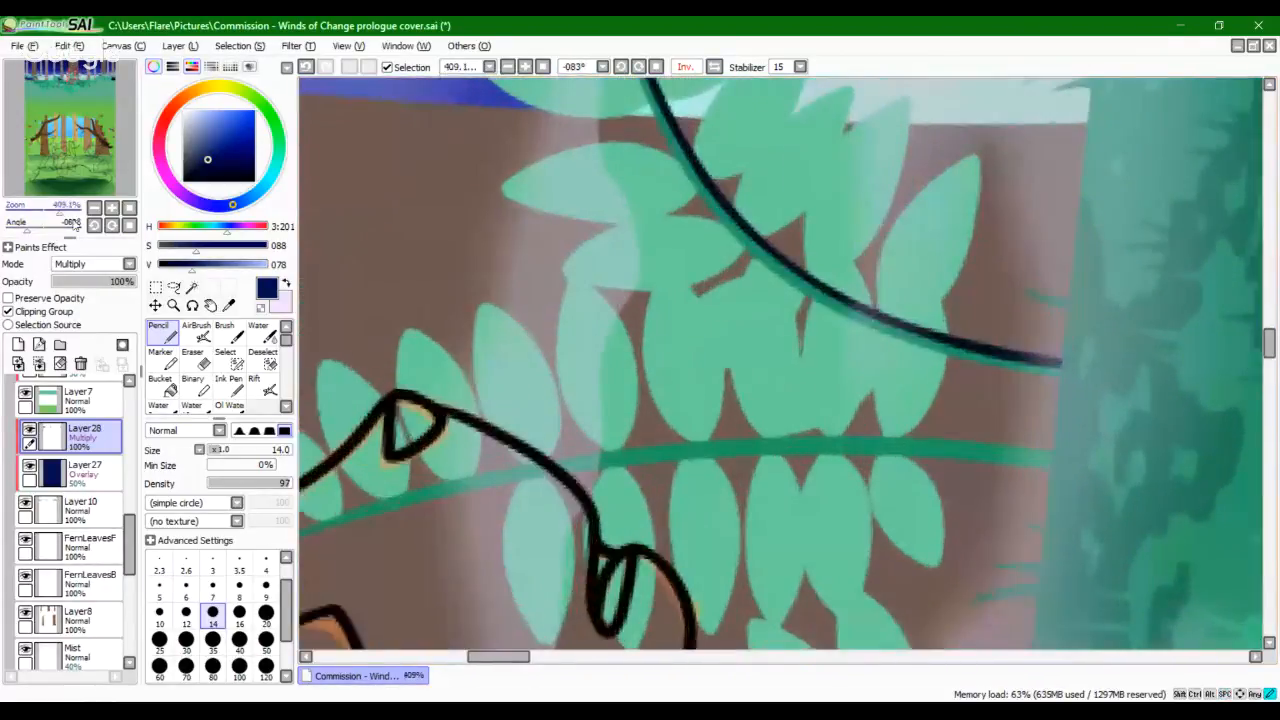
pyautogui.click(61, 212)
pyautogui.moveTo(548, 502)
pyautogui.mouseDown()
pyautogui.moveTo(446, 463)
pyautogui.moveTo(515, 430)
pyautogui.moveTo(620, 423)
pyautogui.mouseUp()
pyautogui.hotkey('ctrl', 'z')
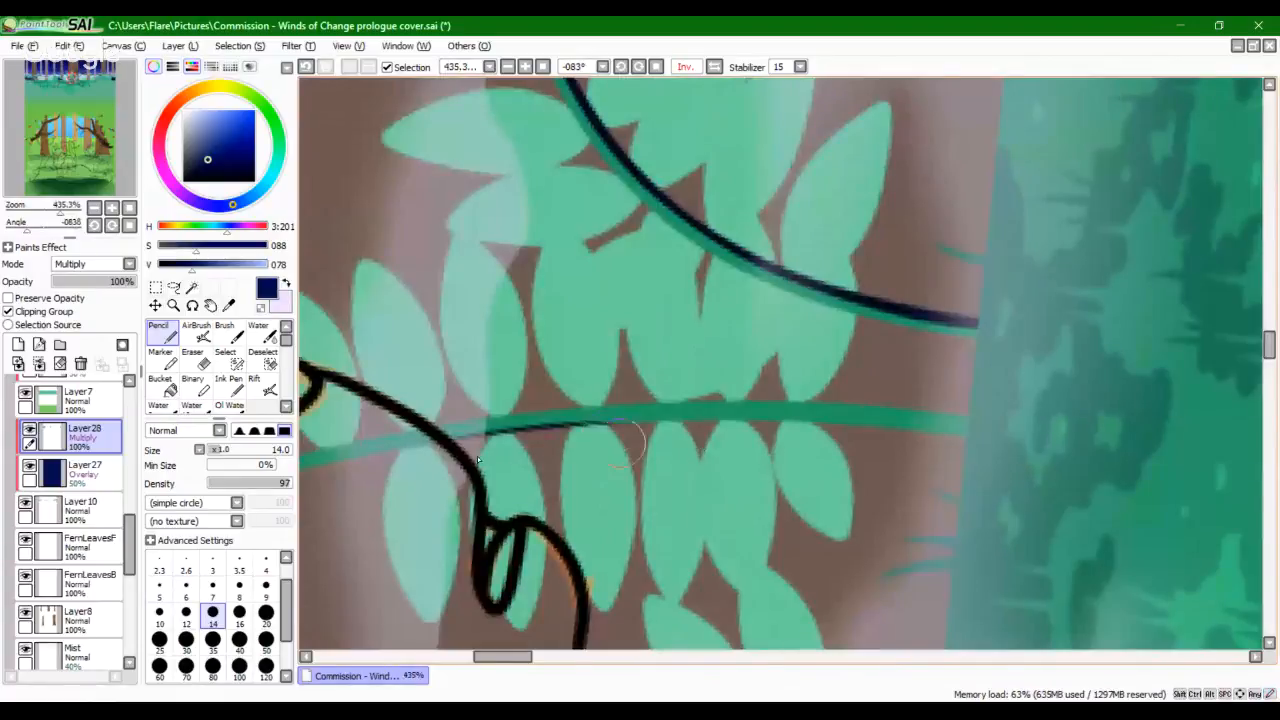
pyautogui.moveTo(448, 441); pyautogui.dragTo(632, 424)
pyautogui.hotkey('ctrl', 'z')
pyautogui.moveTo(442, 442); pyautogui.dragTo(624, 425)
pyautogui.hotkey('ctrl', 'z')
pyautogui.moveTo(448, 441); pyautogui.dragTo(666, 420)
pyautogui.hotkey('ctrl', 'z')
pyautogui.moveTo(440, 443); pyautogui.dragTo(830, 420)
pyautogui.moveTo(613, 436); pyautogui.dragTo(755, 432)
pyautogui.moveTo(530, 440)
pyautogui.mouseDown()
pyautogui.moveTo(785, 432)
pyautogui.moveTo(694, 431)
pyautogui.moveTo(932, 450)
pyautogui.mouseUp()
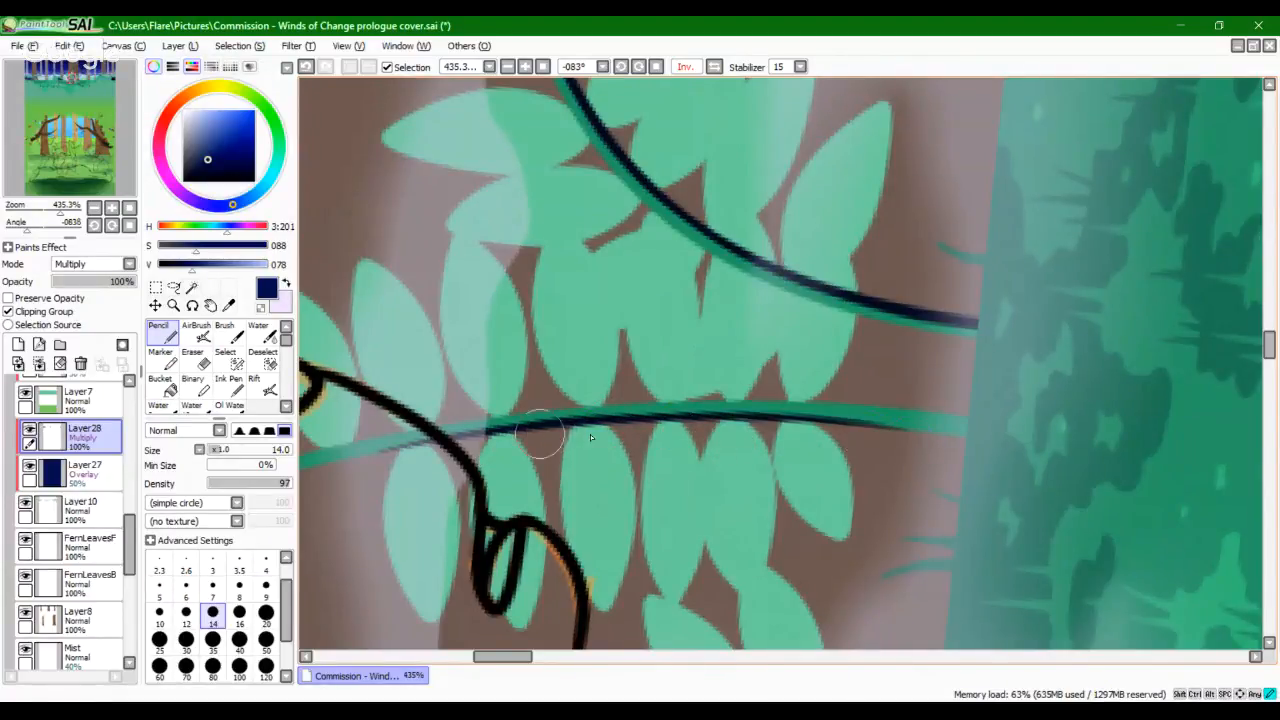
# Step: Extend the navy shadow line along the upright fern's stem down to the ground
pyautogui.moveTo(586, 436); pyautogui.dragTo(950, 446)
pyautogui.moveTo(677, 445); pyautogui.dragTo(1027, 461)
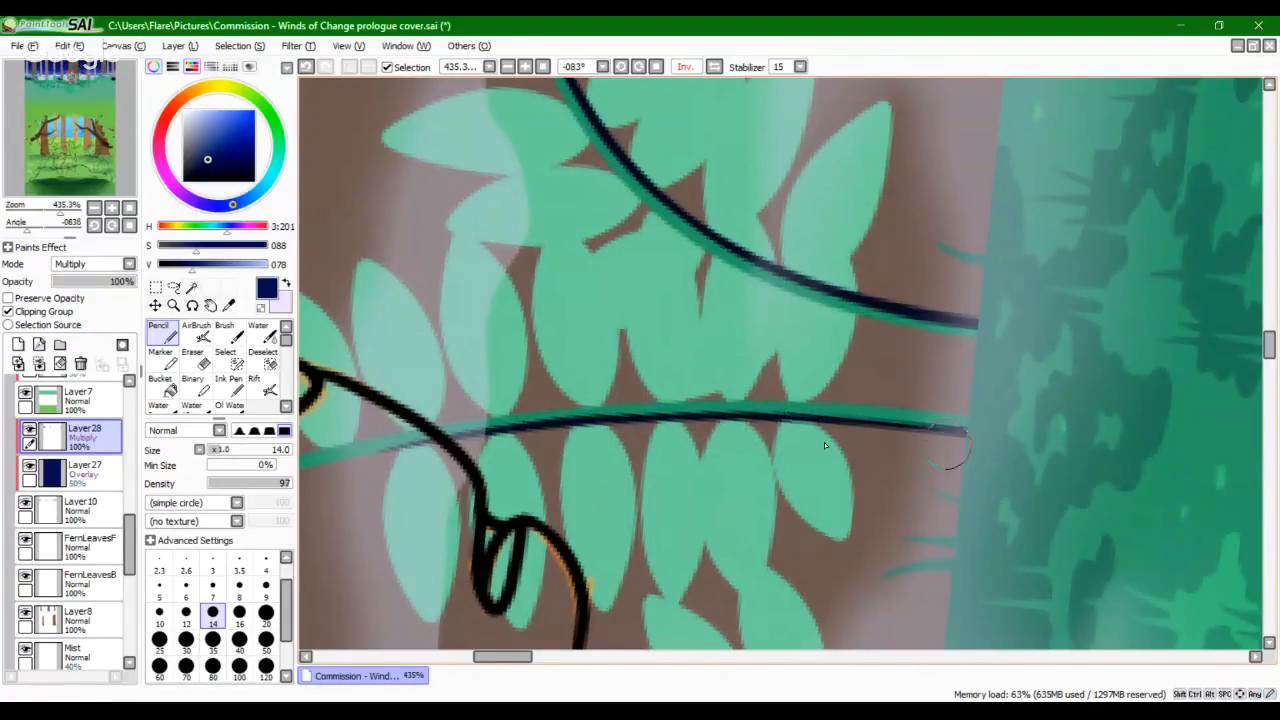
pyautogui.click(129, 225)
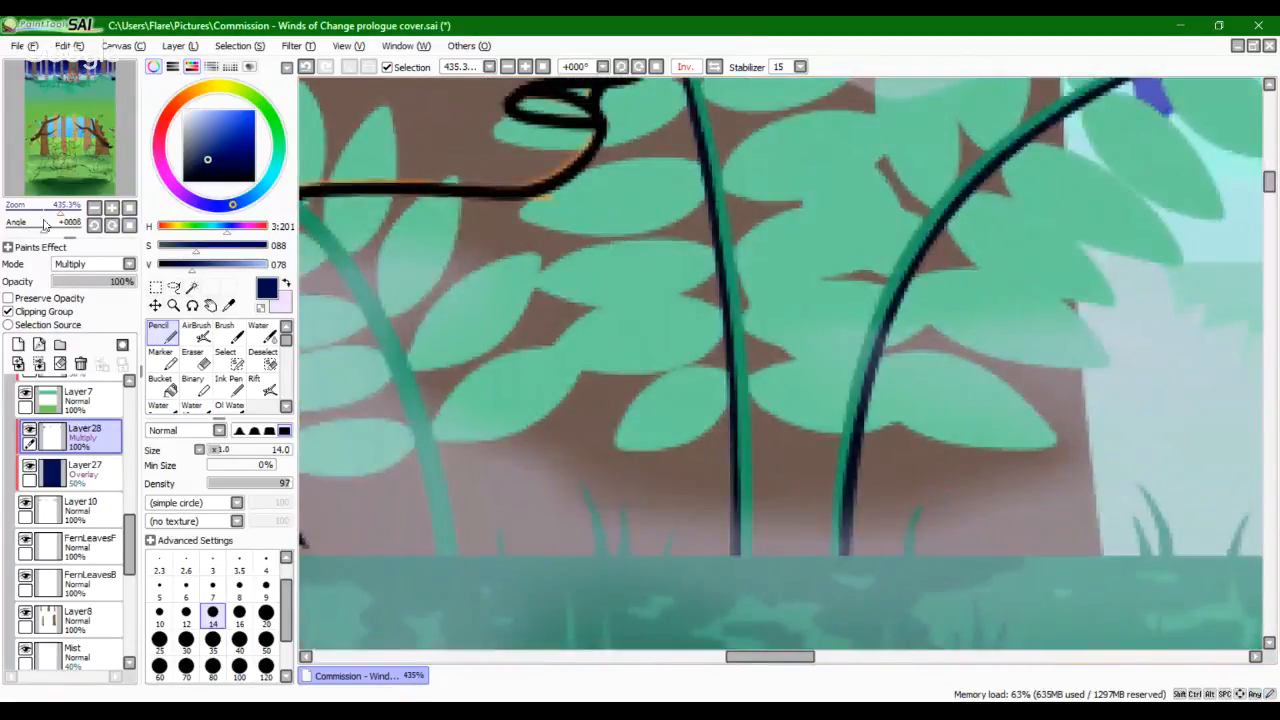
# Step: Draw a navy shadow line along the inner side of the third fern's stem, from the character's jaw line down to the ground
pyautogui.moveTo(62, 212); pyautogui.dragTo(62, 219)
pyautogui.moveTo(557, 374); pyautogui.dragTo(837, 374)
pyautogui.moveTo(566, 196)
pyautogui.mouseDown()
pyautogui.moveTo(635, 285)
pyautogui.moveTo(689, 483)
pyautogui.mouseUp()
pyautogui.moveTo(590, 229)
pyautogui.mouseDown()
pyautogui.moveTo(634, 283)
pyautogui.moveTo(714, 472)
pyautogui.mouseUp()
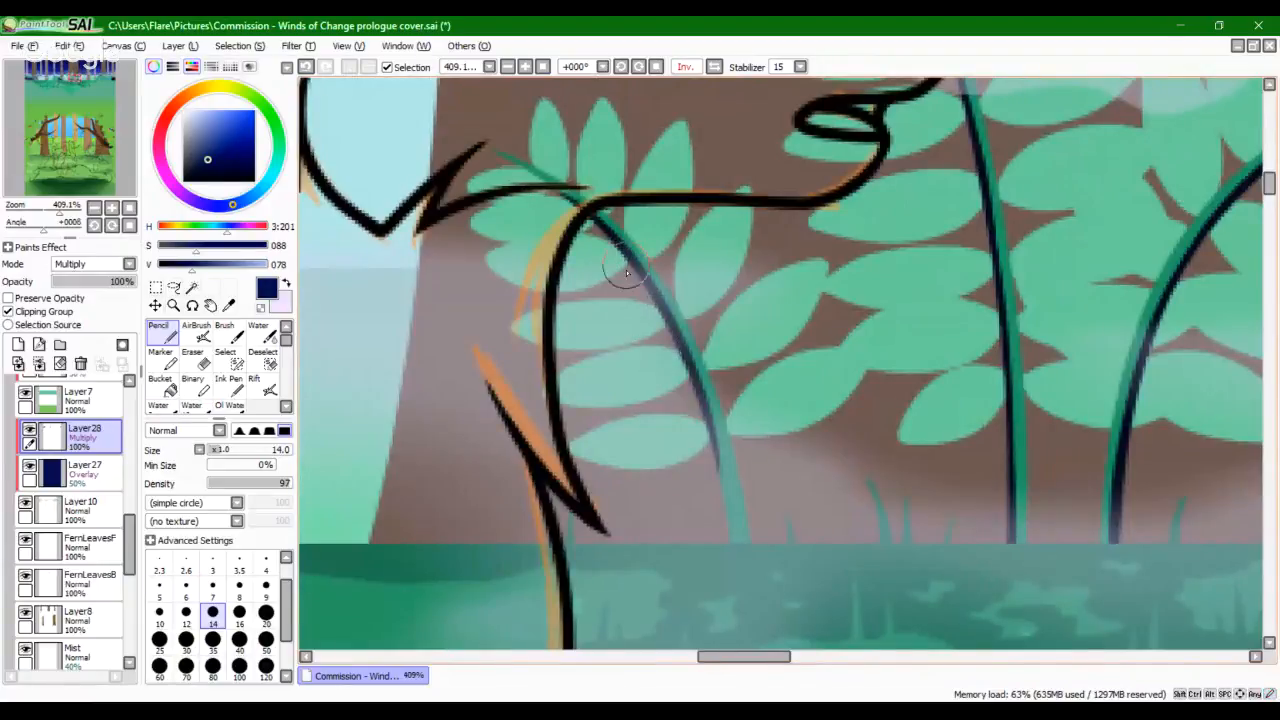
pyautogui.moveTo(626, 271)
pyautogui.mouseDown()
pyautogui.moveTo(690, 417)
pyautogui.moveTo(701, 558)
pyautogui.mouseUp()
pyautogui.moveTo(672, 359); pyautogui.dragTo(739, 586)
pyautogui.hotkey('ctrl', 'z')
pyautogui.moveTo(688, 366); pyautogui.dragTo(738, 552)
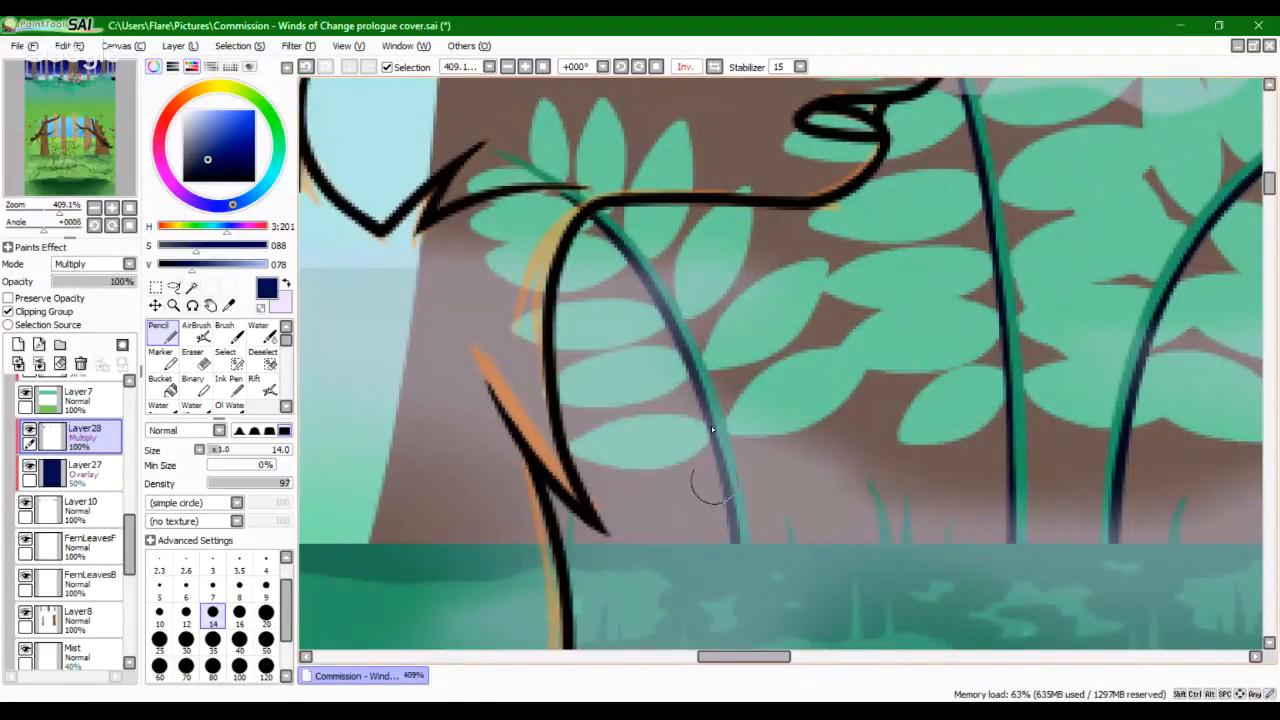
pyautogui.moveTo(683, 359); pyautogui.dragTo(709, 485)
pyautogui.click(124, 209)
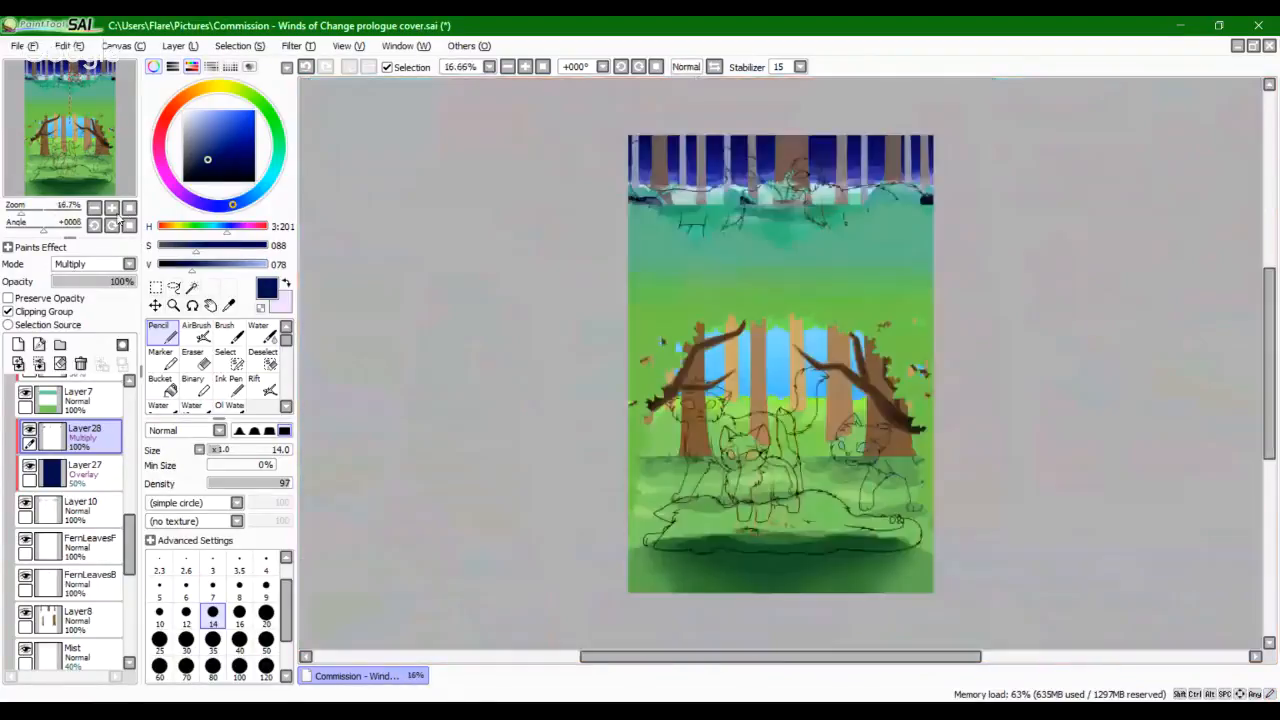
pyautogui.moveTo(34, 212); pyautogui.dragTo(38, 212)
pyautogui.moveTo(98, 154)
pyautogui.mouseDown()
pyautogui.moveTo(99, 98)
pyautogui.moveTo(87, 186)
pyautogui.mouseUp()
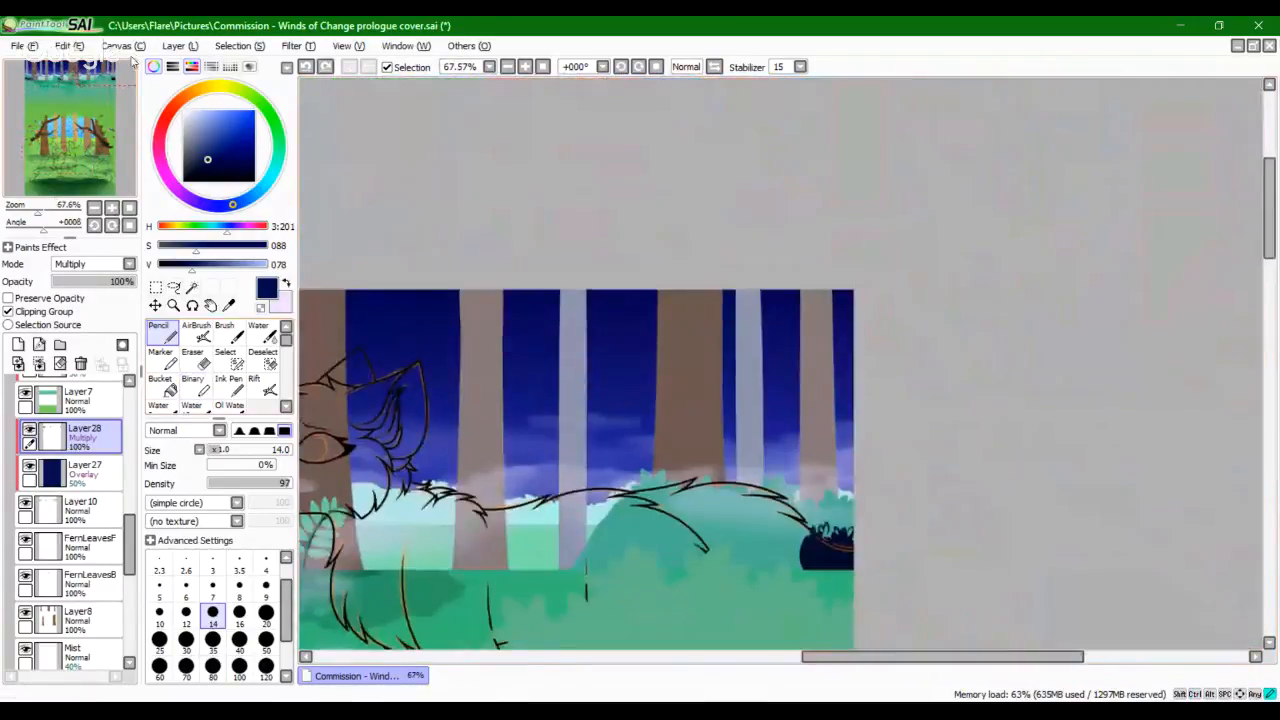
pyautogui.click(97, 83)
pyautogui.moveTo(97, 83); pyautogui.dragTo(70, 70)
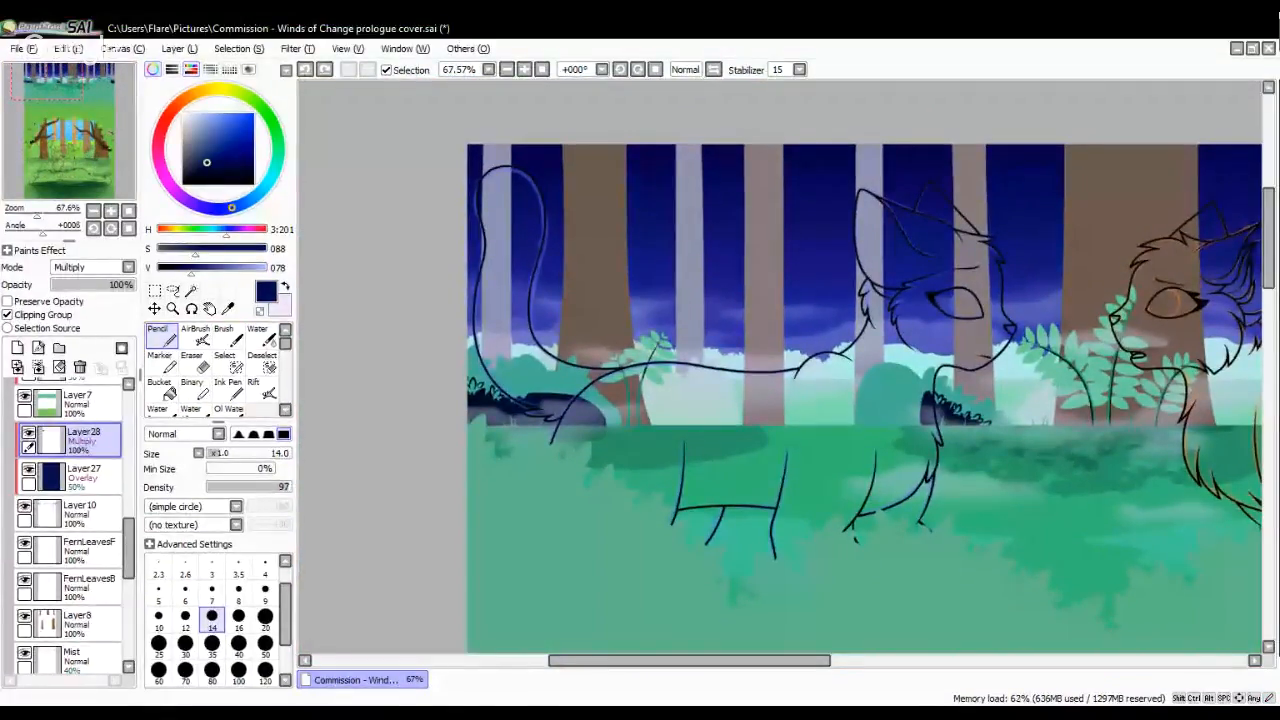
pyautogui.rightClick(349, 712)
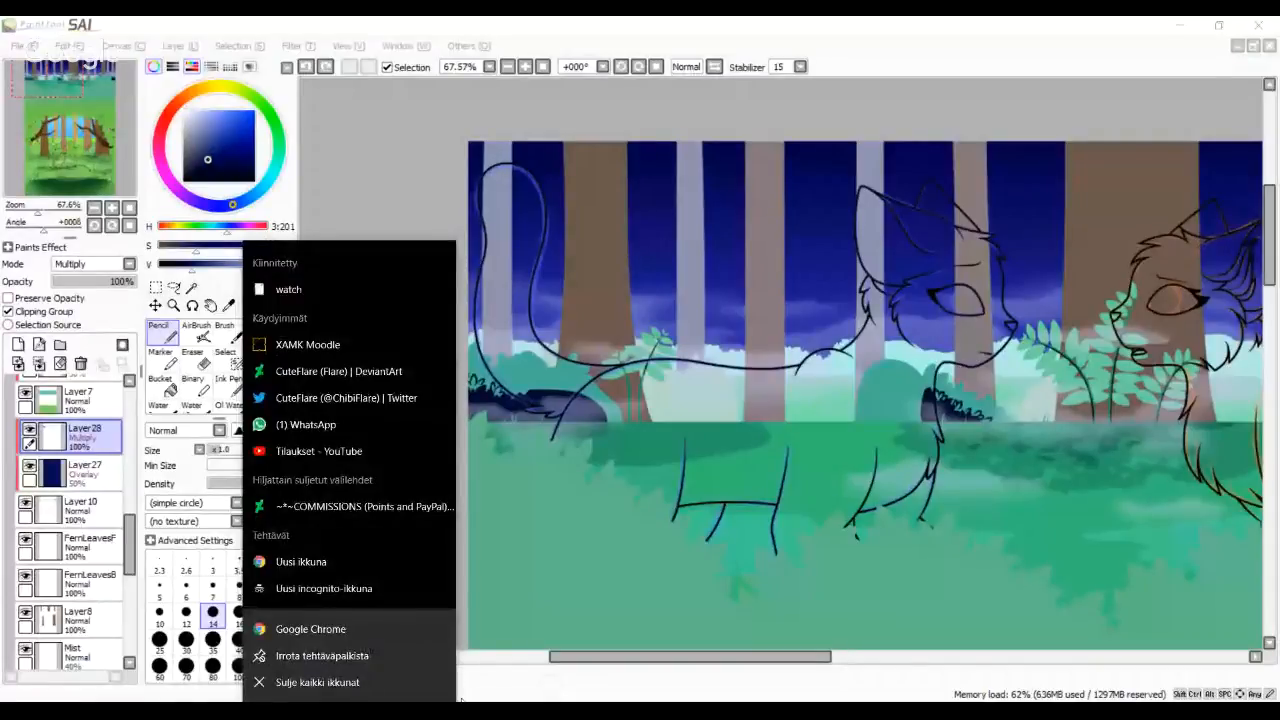
pyautogui.click(533, 710)
pyautogui.rightClick(349, 712)
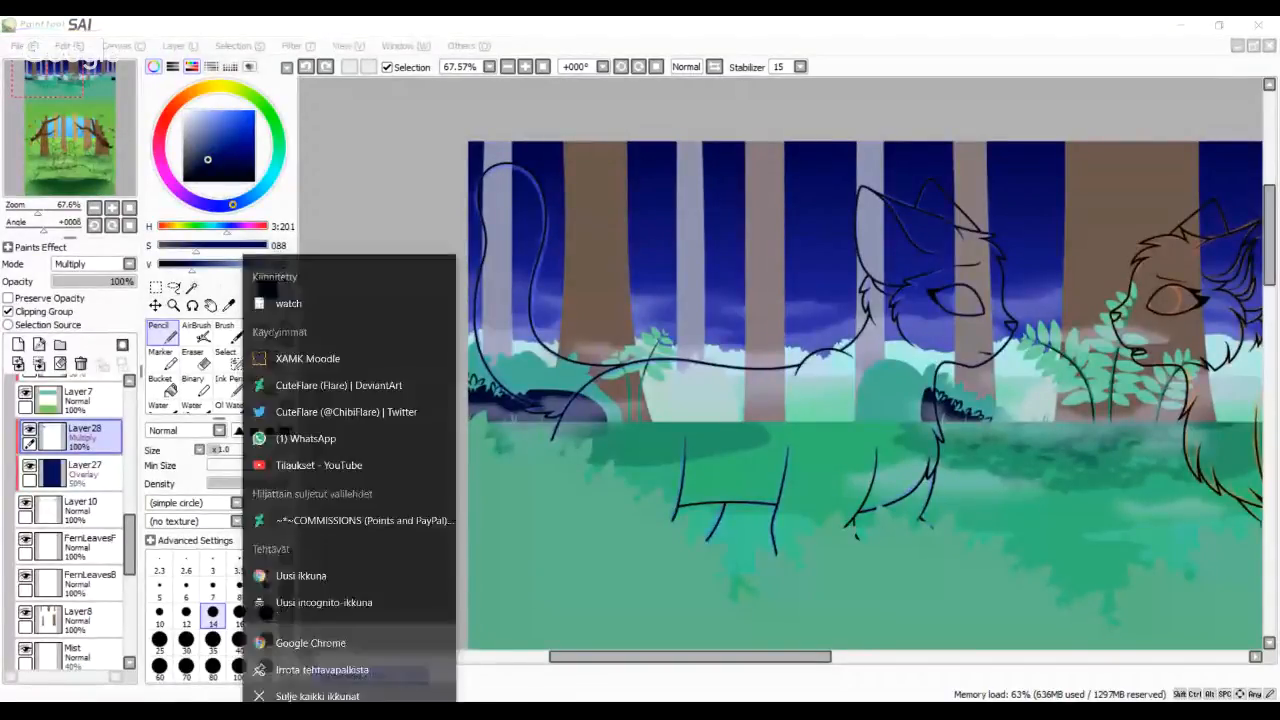
pyautogui.click(545, 694)
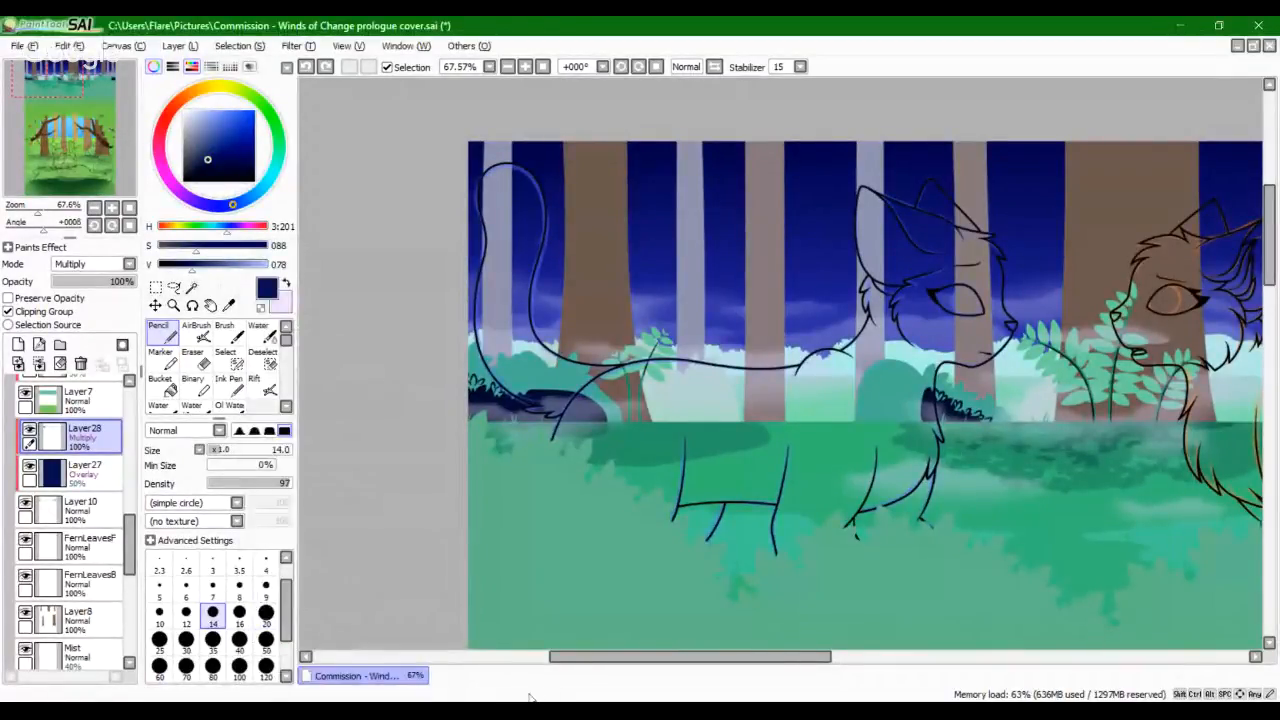
pyautogui.hotkey('alt', 'Tab')
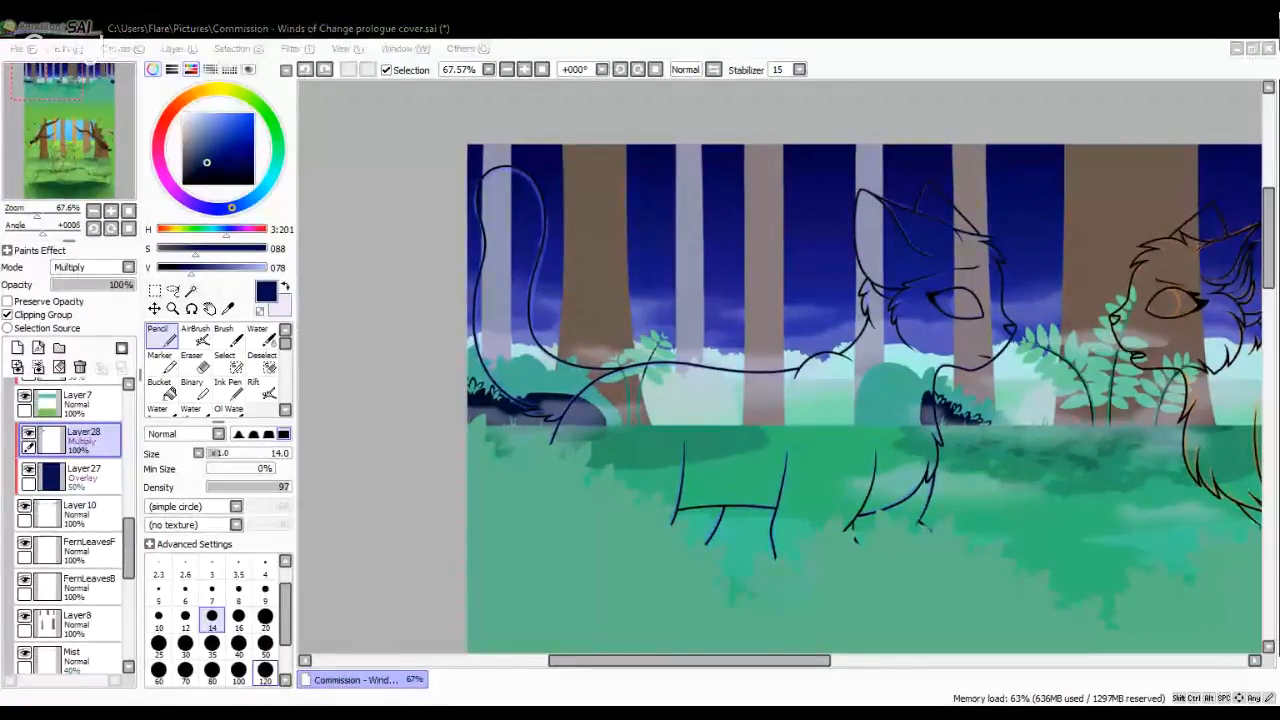
# Step: Lower the opacity of the Multiply shadow layer, Layer28, to 25%
pyautogui.moveTo(37, 216)
pyautogui.mouseDown()
pyautogui.moveTo(69, 187)
pyautogui.moveTo(115, 211)
pyautogui.moveTo(23, 214)
pyautogui.moveTo(45, 214)
pyautogui.mouseUp()
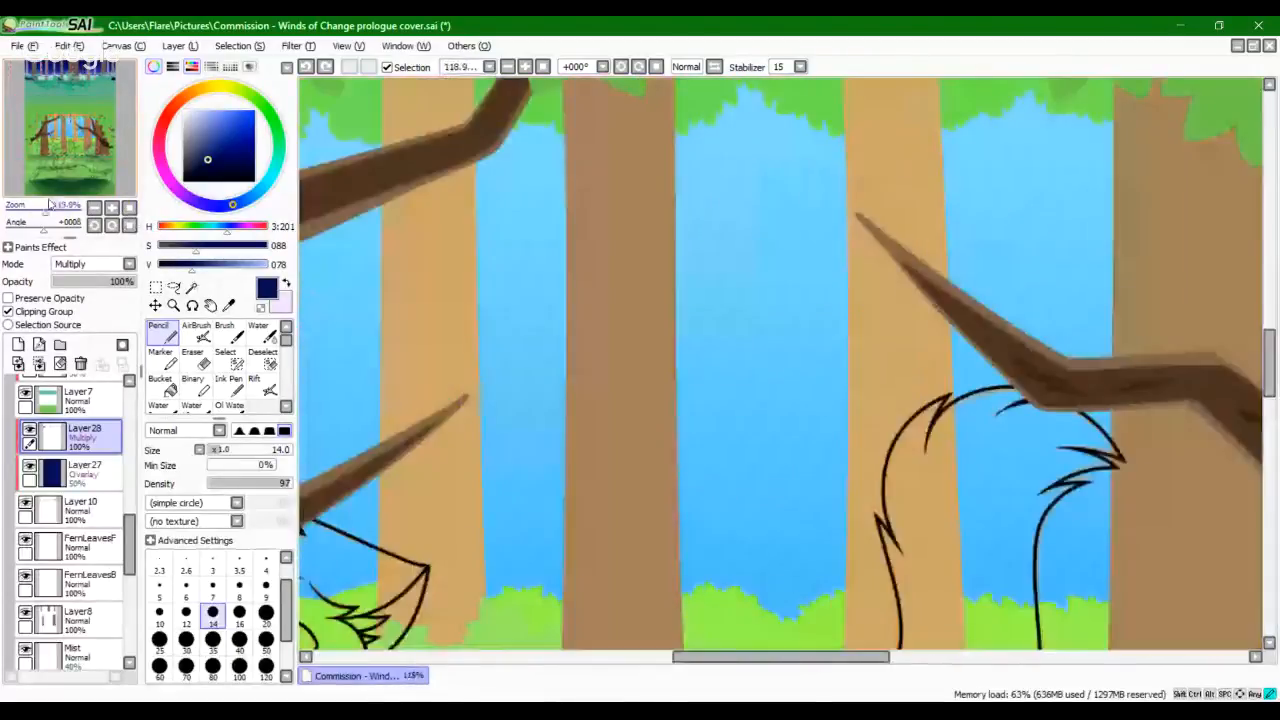
pyautogui.moveTo(82, 170); pyautogui.dragTo(54, 122)
pyautogui.click(73, 282)
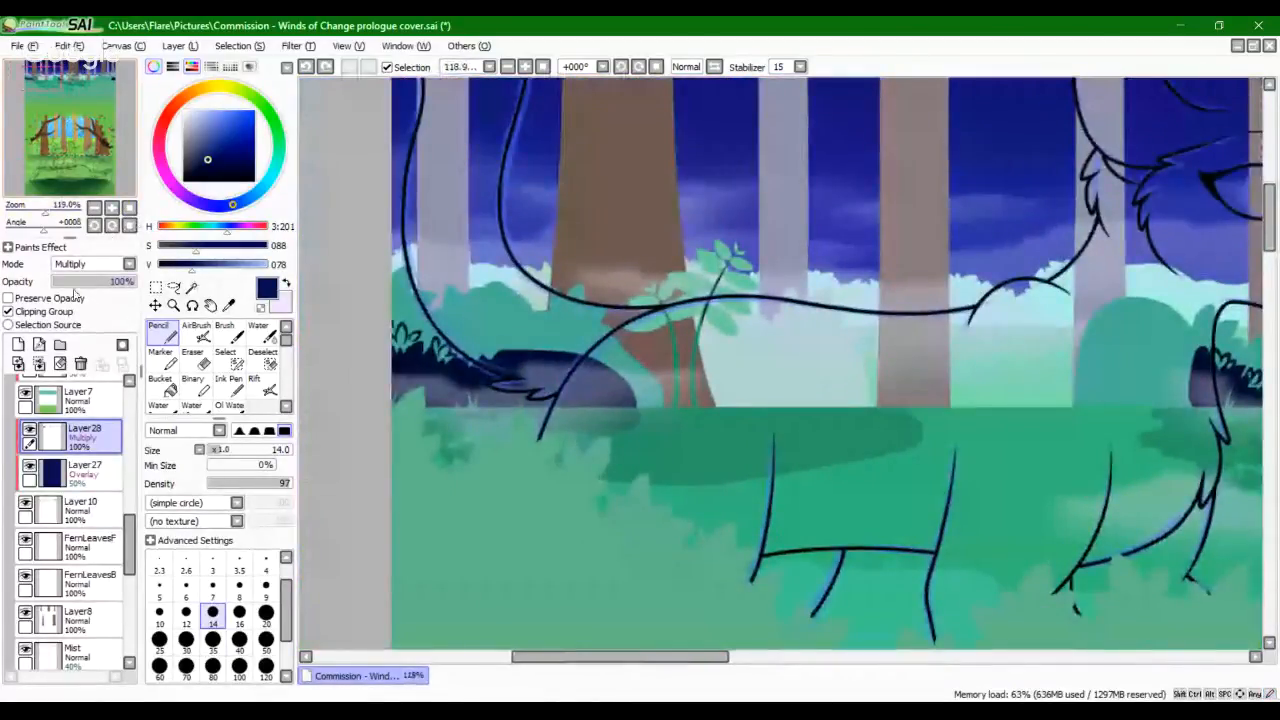
pyautogui.moveTo(73, 293); pyautogui.dragTo(76, 296)
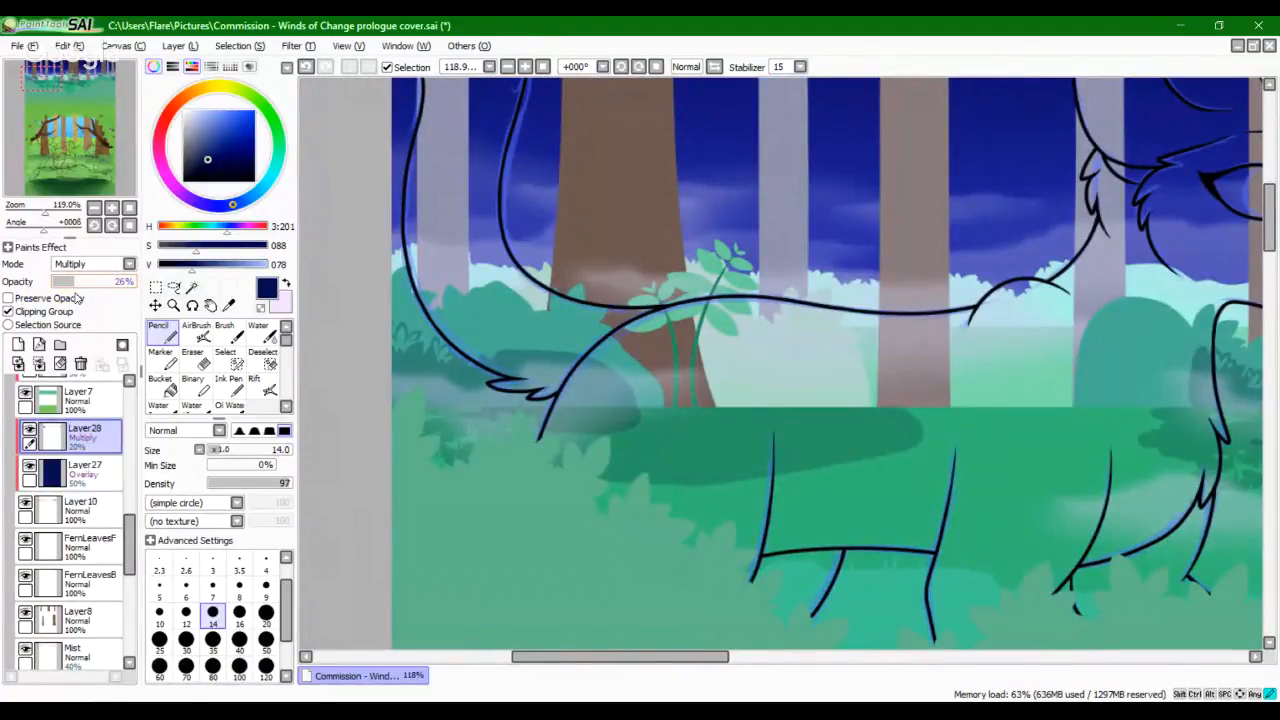
pyautogui.moveTo(75, 293); pyautogui.dragTo(74, 293)
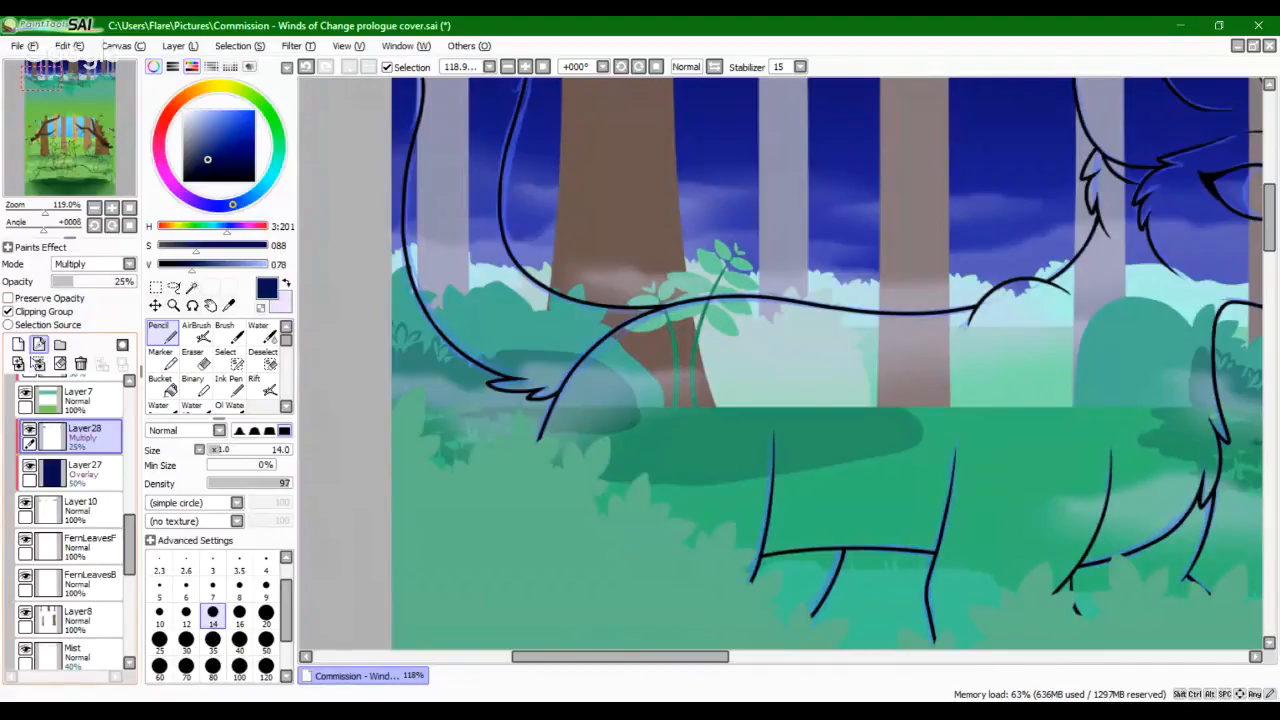
# Step: Add a new clipped layer above the bush shadow layer and set its blending mode to Multiply
pyautogui.click(18, 344)
pyautogui.click(70, 264)
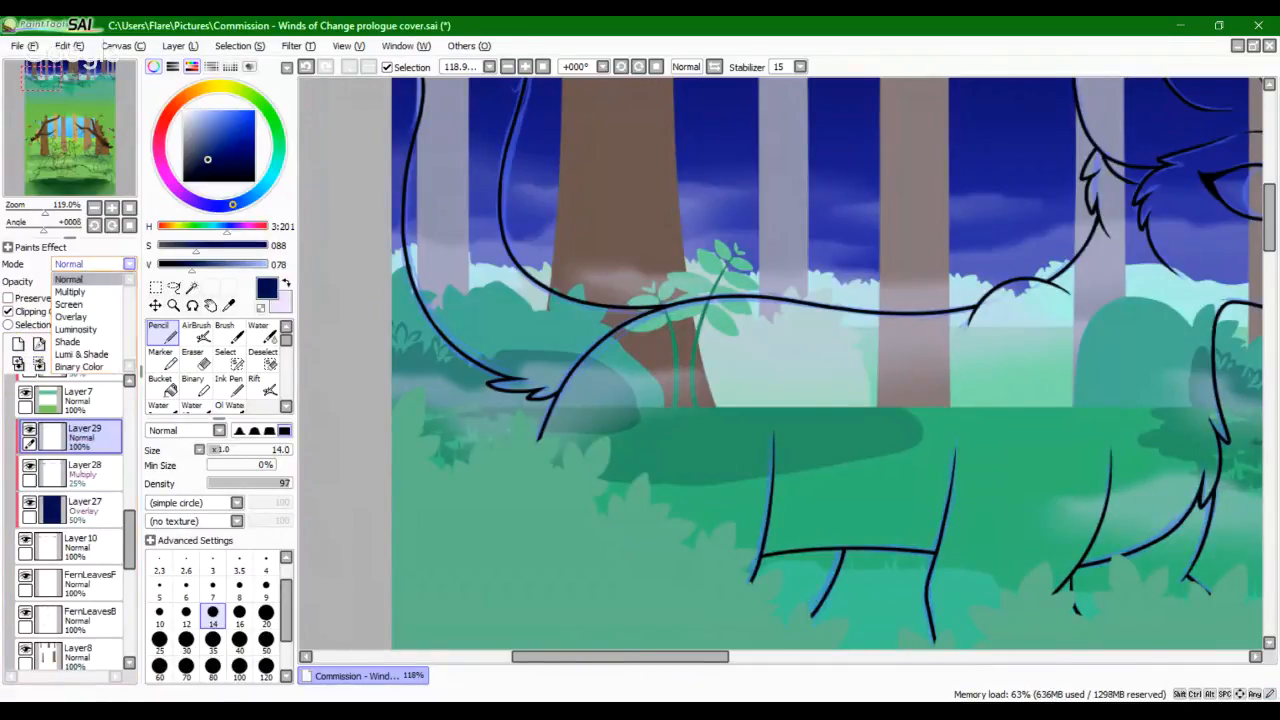
pyautogui.click(70, 291)
# Step: Outline a jagged, leafy deeper shadow low on the left-edge bush and fill it with navy
pyautogui.moveTo(45, 212); pyautogui.dragTo(59, 212)
pyautogui.moveTo(43, 79); pyautogui.dragTo(29, 80)
pyautogui.moveTo(59, 216); pyautogui.dragTo(62, 216)
pyautogui.moveTo(432, 362)
pyautogui.mouseDown()
pyautogui.moveTo(478, 376)
pyautogui.moveTo(483, 390)
pyautogui.moveTo(545, 350)
pyautogui.mouseUp()
pyautogui.hotkey('ctrl', 'z')
pyautogui.moveTo(432, 366)
pyautogui.mouseDown()
pyautogui.moveTo(459, 382)
pyautogui.moveTo(480, 344)
pyautogui.moveTo(487, 365)
pyautogui.moveTo(501, 343)
pyautogui.moveTo(533, 367)
pyautogui.moveTo(536, 397)
pyautogui.moveTo(578, 379)
pyautogui.moveTo(593, 416)
pyautogui.moveTo(619, 421)
pyautogui.moveTo(630, 458)
pyautogui.mouseUp()
pyautogui.click(162, 386)
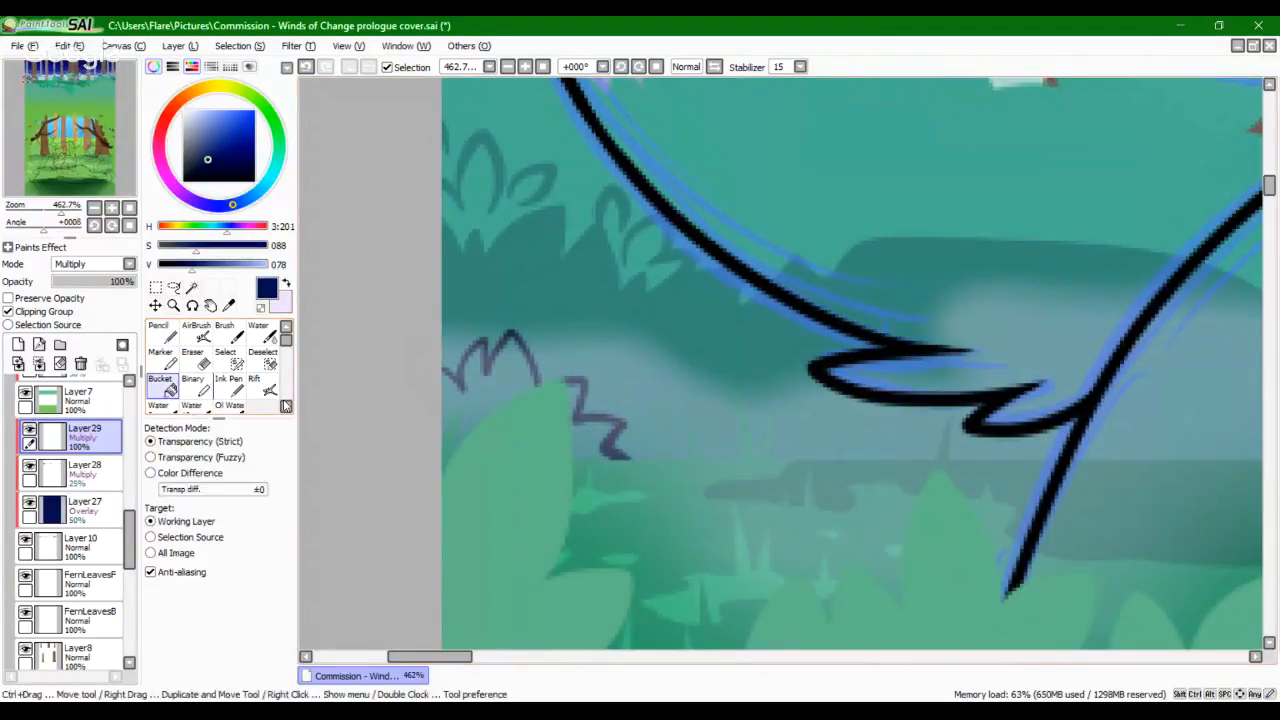
pyautogui.click(490, 375)
# Step: Set the Pencil to size 7, outline a second leafy shadow under the character's tail fur, and fill it with navy
pyautogui.click(162, 333)
pyautogui.click(211, 592)
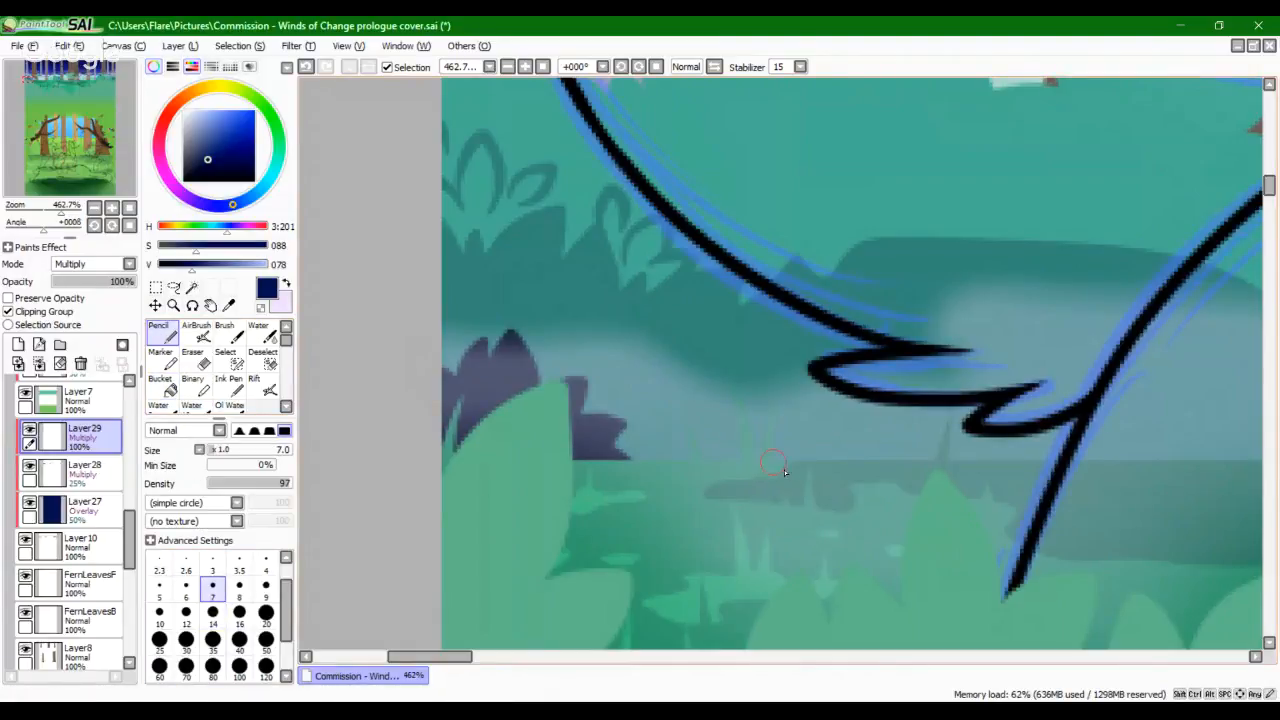
pyautogui.moveTo(774, 456)
pyautogui.mouseDown()
pyautogui.moveTo(776, 400)
pyautogui.moveTo(812, 373)
pyautogui.mouseUp()
pyautogui.moveTo(860, 423)
pyautogui.mouseDown()
pyautogui.moveTo(945, 396)
pyautogui.moveTo(949, 432)
pyautogui.mouseUp()
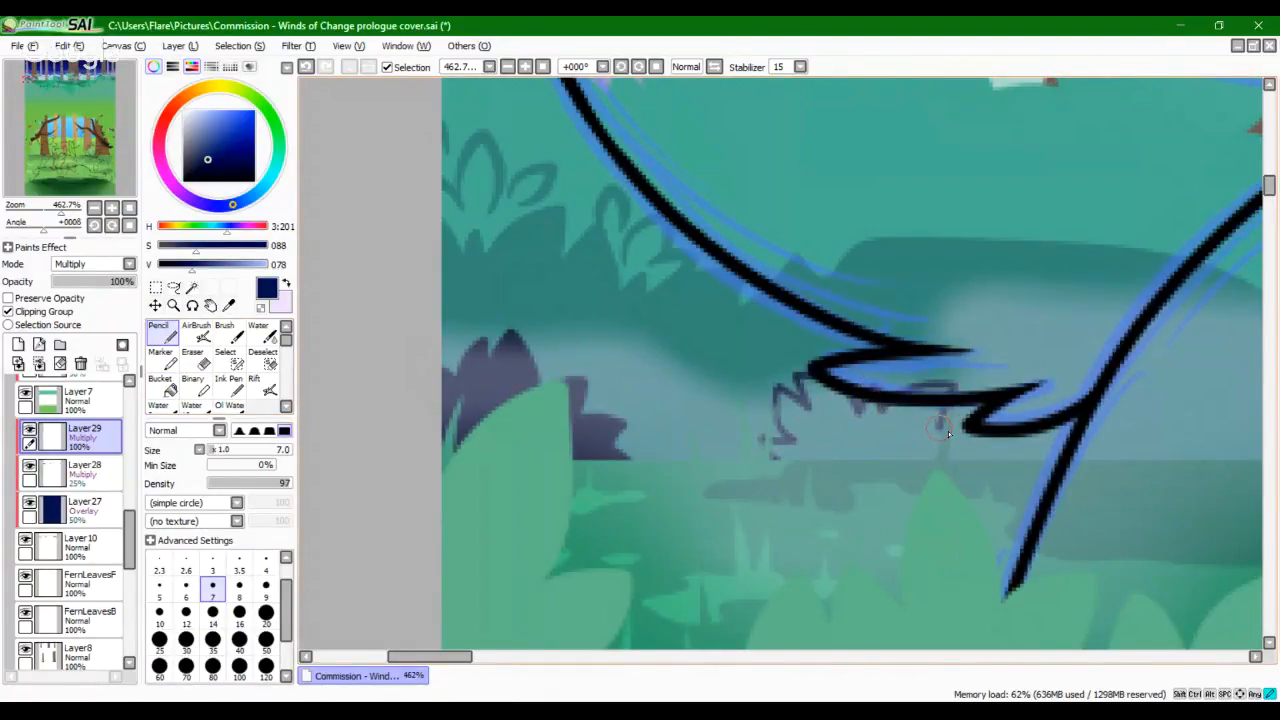
pyautogui.moveTo(784, 471)
pyautogui.mouseDown()
pyautogui.moveTo(778, 452)
pyautogui.moveTo(764, 461)
pyautogui.mouseUp()
pyautogui.click(168, 386)
pyautogui.click(774, 456)
# Step: Draw looped navy leaves around the left-edge bush's first deeper shadow, redoing strokes that miss the shape
pyautogui.click(163, 333)
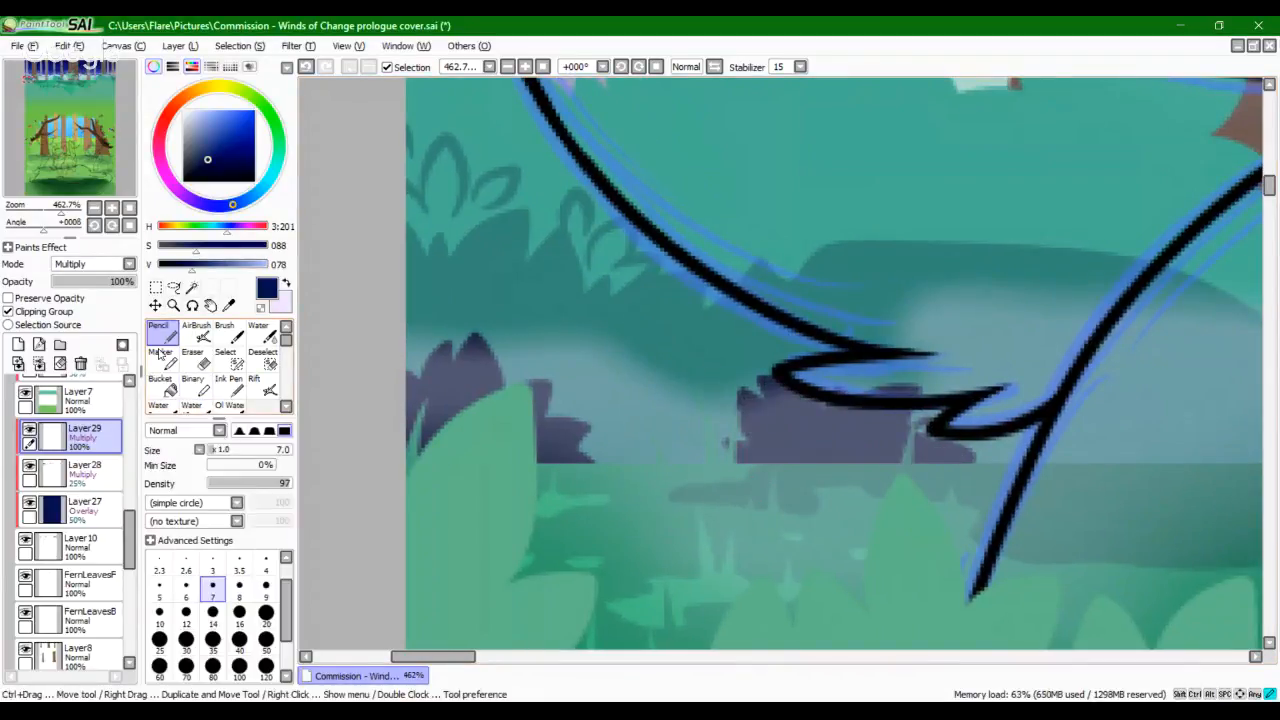
pyautogui.moveTo(757, 468)
pyautogui.mouseDown()
pyautogui.moveTo(731, 446)
pyautogui.moveTo(749, 408)
pyautogui.moveTo(756, 455)
pyautogui.moveTo(784, 446)
pyautogui.mouseUp()
pyautogui.hotkey('ctrl', 'z')
pyautogui.moveTo(925, 436)
pyautogui.mouseDown()
pyautogui.moveTo(940, 427)
pyautogui.moveTo(914, 452)
pyautogui.mouseUp()
pyautogui.moveTo(579, 414)
pyautogui.mouseDown()
pyautogui.moveTo(546, 416)
pyautogui.moveTo(597, 380)
pyautogui.moveTo(568, 411)
pyautogui.moveTo(555, 369)
pyautogui.moveTo(533, 373)
pyautogui.moveTo(531, 389)
pyautogui.mouseUp()
pyautogui.hotkey('ctrl', 'z')
pyautogui.hotkey('ctrl', 'z')
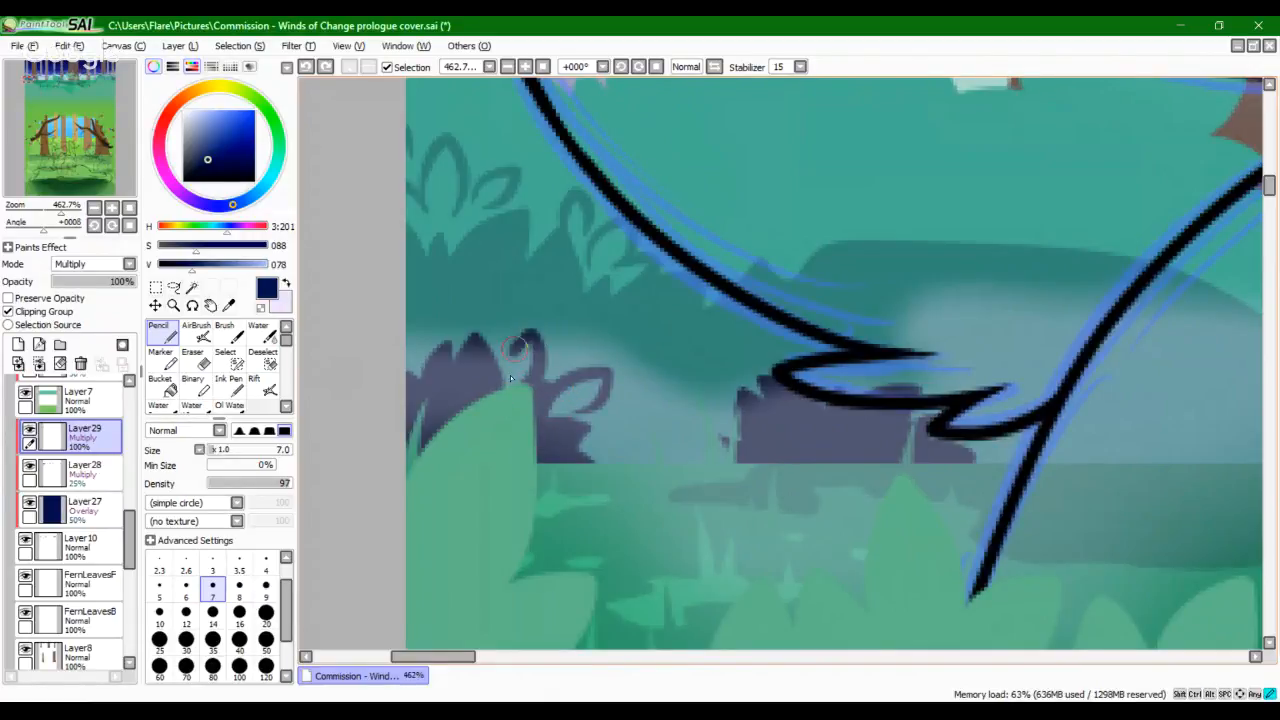
pyautogui.moveTo(527, 372)
pyautogui.mouseDown()
pyautogui.moveTo(583, 354)
pyautogui.moveTo(568, 346)
pyautogui.moveTo(540, 368)
pyautogui.mouseUp()
pyautogui.hotkey('ctrl', 'z')
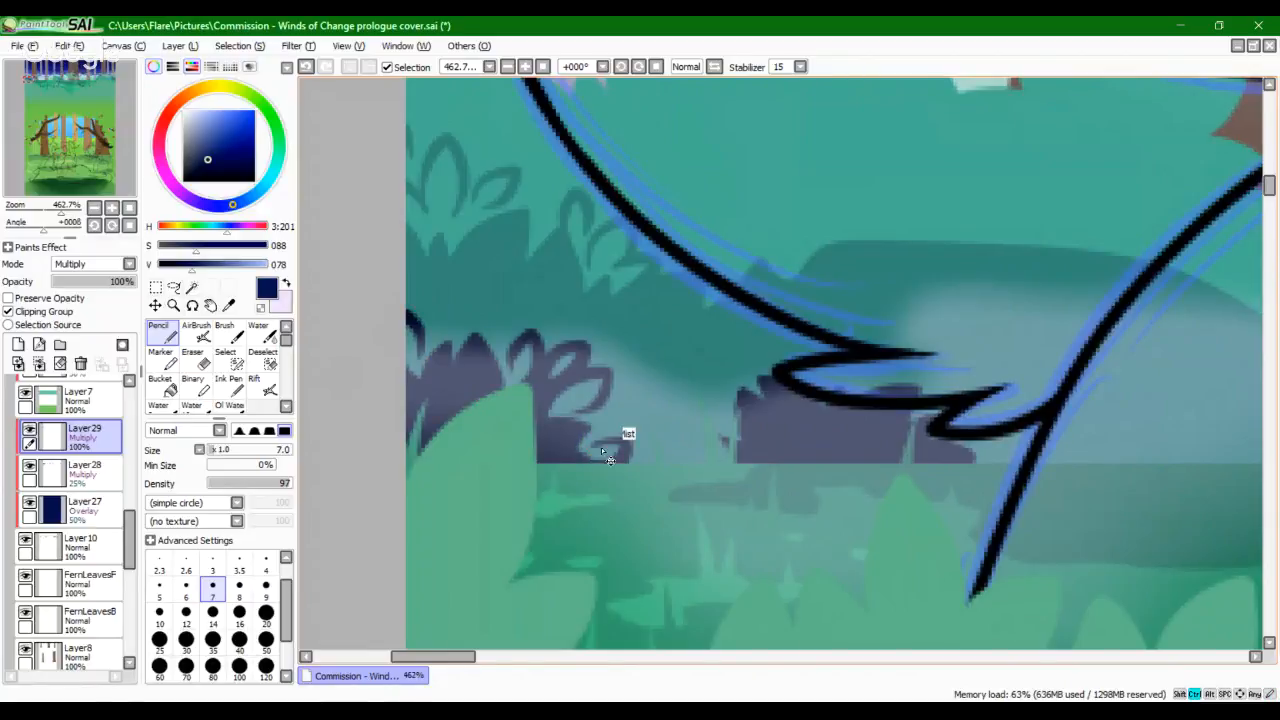
pyautogui.hotkey('ctrl', 'z')
pyautogui.moveTo(630, 455)
pyautogui.mouseDown()
pyautogui.moveTo(630, 442)
pyautogui.moveTo(589, 444)
pyautogui.mouseUp()
pyautogui.hotkey('ctrl', 'z')
# Step: Draw looped navy leaves beside and above the second deeper shadow, plus a loose leaf above the first one
pyautogui.moveTo(740, 430)
pyautogui.mouseDown()
pyautogui.moveTo(708, 434)
pyautogui.moveTo(728, 440)
pyautogui.moveTo(708, 364)
pyautogui.moveTo(741, 400)
pyautogui.moveTo(729, 430)
pyautogui.mouseUp()
pyautogui.hotkey('ctrl', 'z')
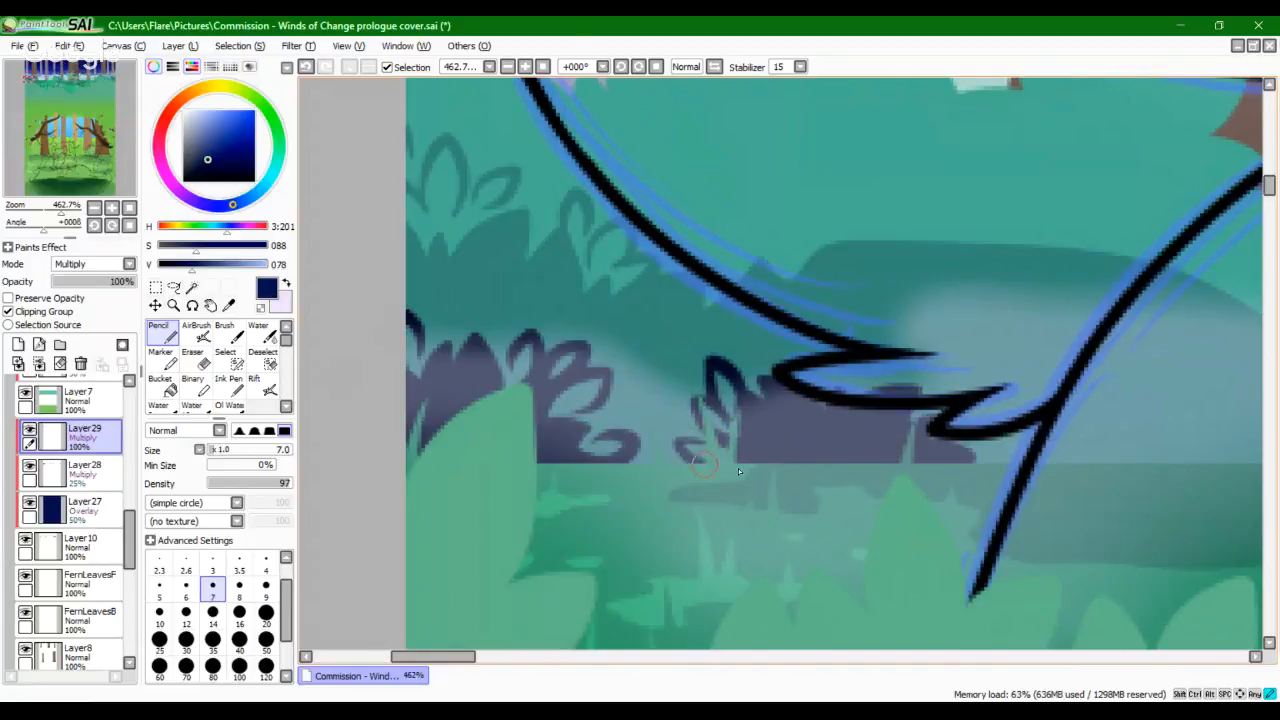
pyautogui.moveTo(808, 455); pyautogui.dragTo(746, 482)
pyautogui.moveTo(702, 360); pyautogui.dragTo(731, 400)
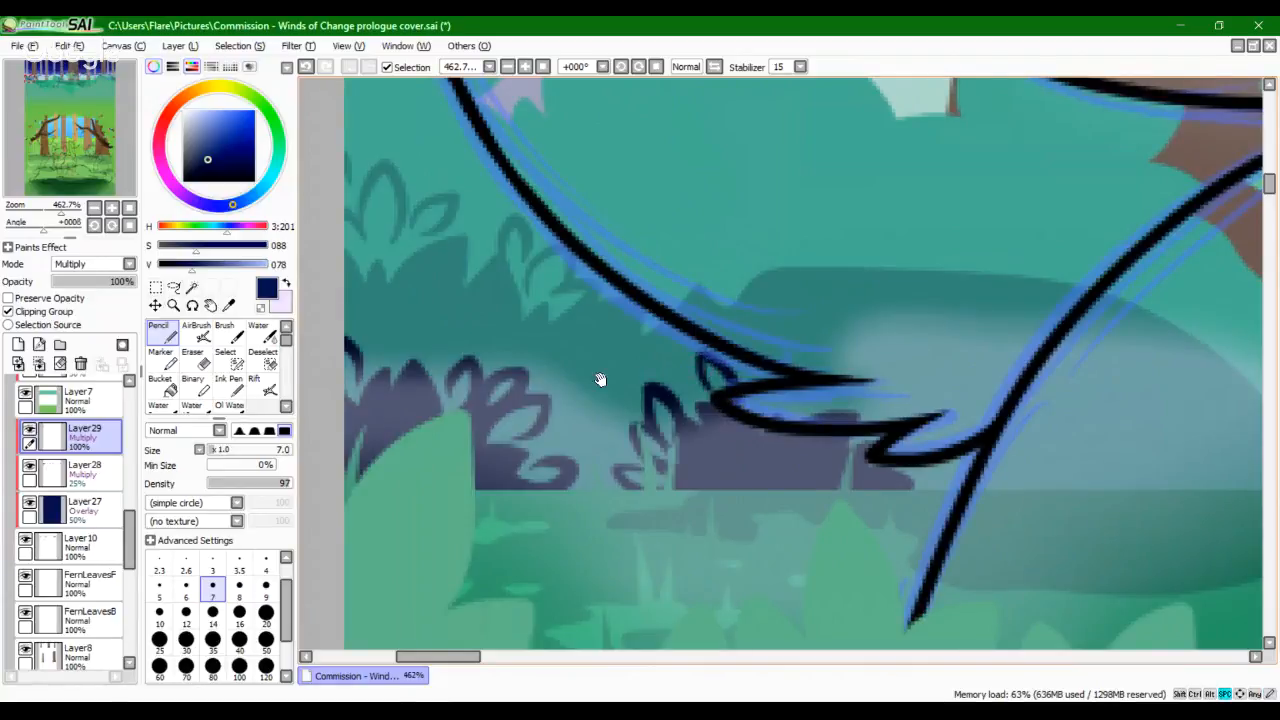
pyautogui.moveTo(600, 379); pyautogui.dragTo(710, 389)
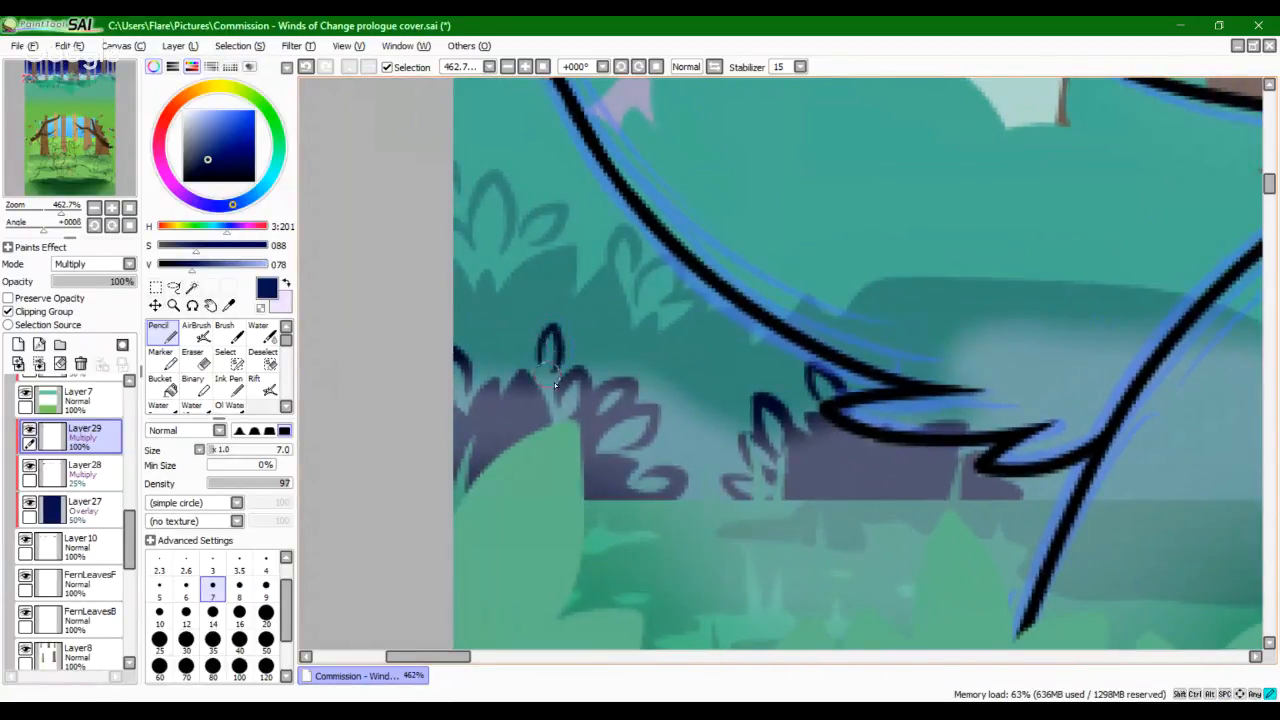
pyautogui.moveTo(745, 462)
pyautogui.mouseDown()
pyautogui.moveTo(647, 409)
pyautogui.moveTo(451, 449)
pyautogui.moveTo(614, 413)
pyautogui.moveTo(600, 411)
pyautogui.mouseUp()
# Step: Outline a small leafy deeper shadow at the base of the bush behind the character's chest and fill it with navy
pyautogui.moveTo(92, 141); pyautogui.dragTo(127, 146)
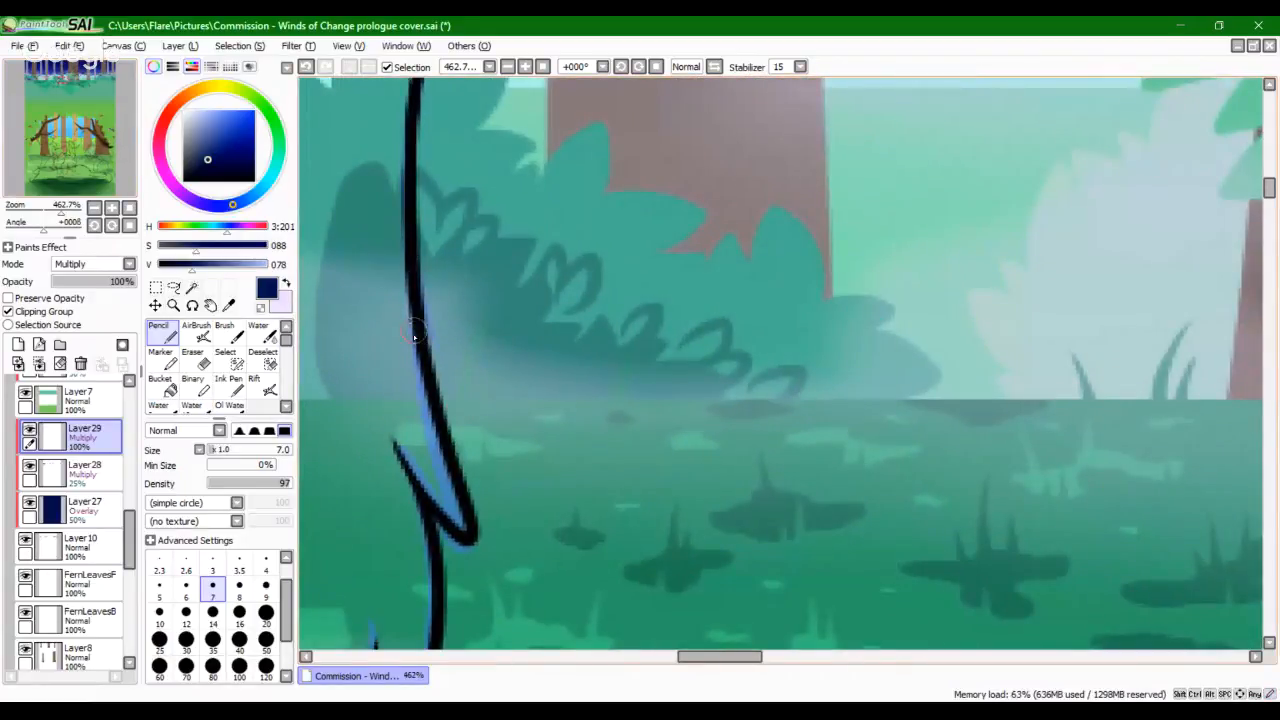
pyautogui.moveTo(416, 328); pyautogui.dragTo(503, 397)
pyautogui.moveTo(409, 398); pyautogui.dragTo(404, 322)
pyautogui.click(163, 386)
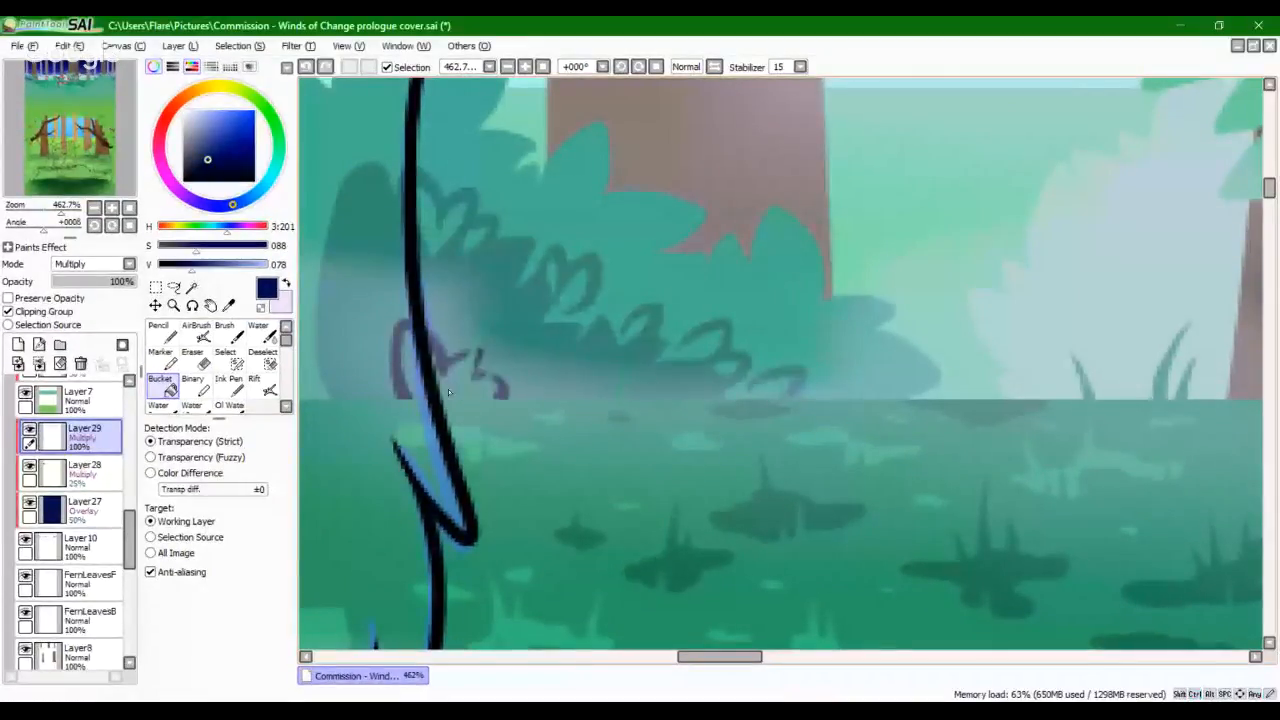
pyautogui.click(448, 389)
pyautogui.click(170, 336)
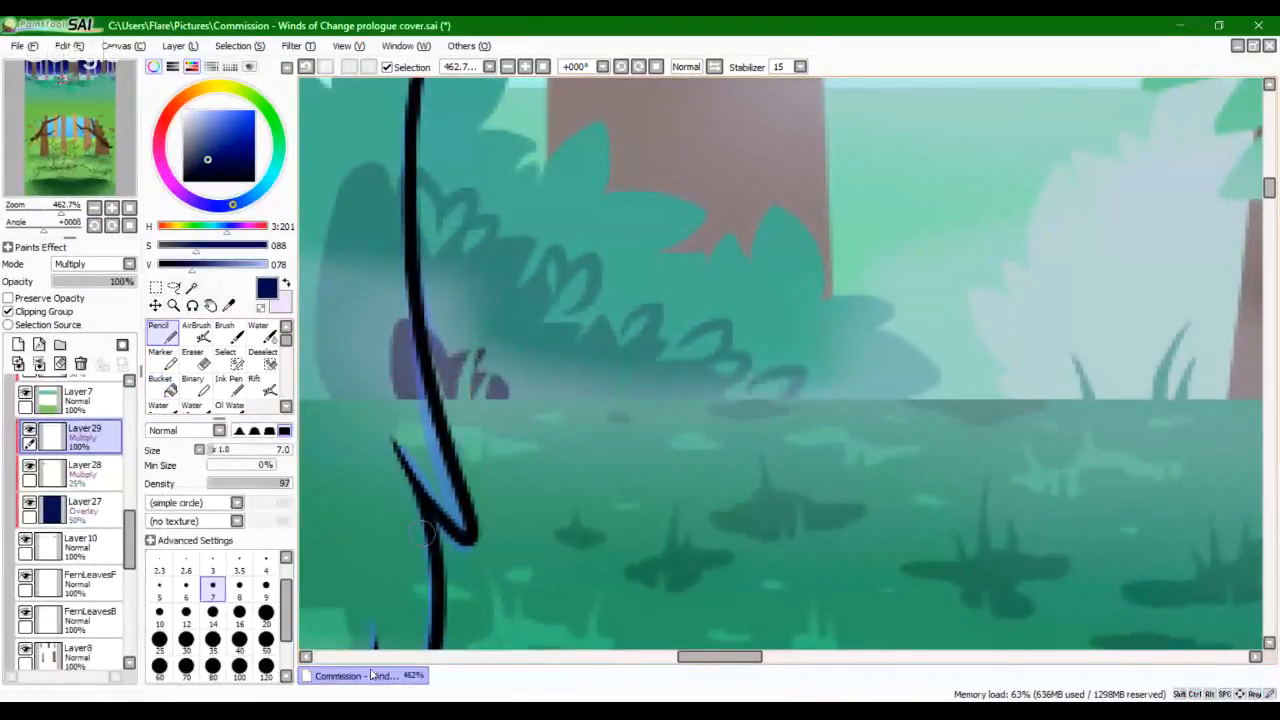
pyautogui.rightClick(349, 700)
pyautogui.click(508, 697)
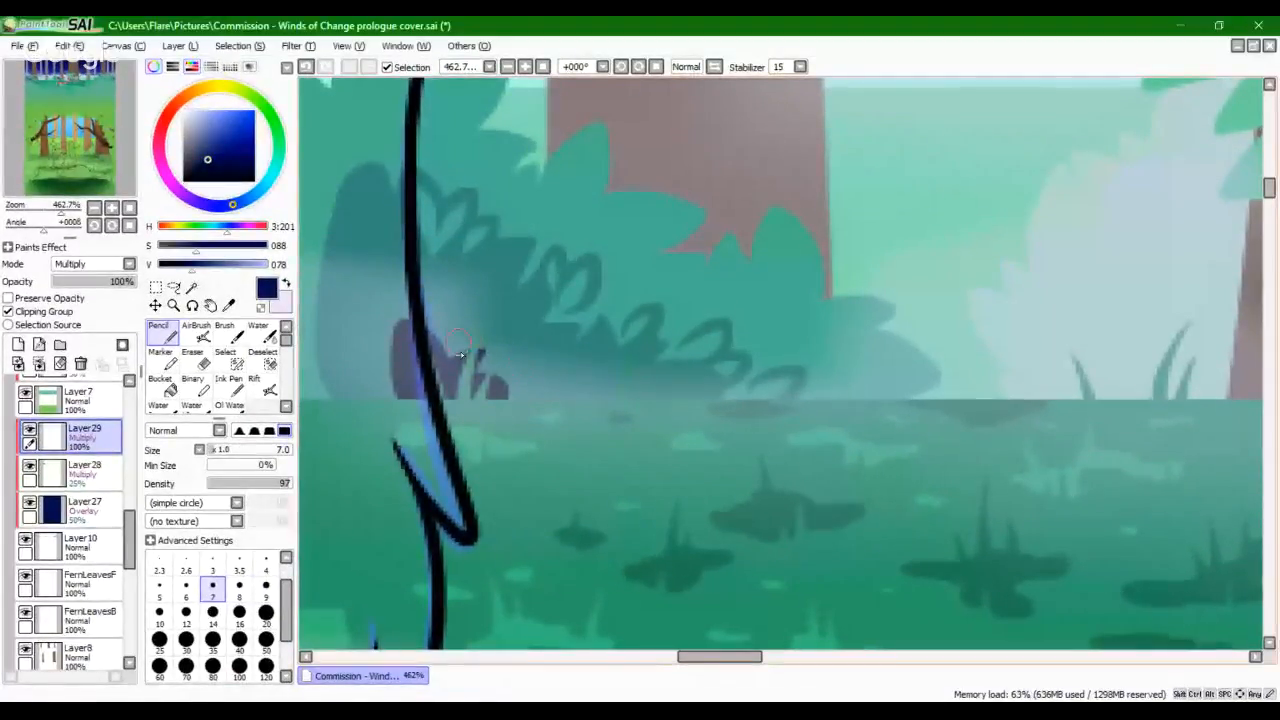
# Step: Draw looped navy leaves above and beside the small deeper shadow on the bush behind the character's chest
pyautogui.moveTo(465, 340)
pyautogui.mouseDown()
pyautogui.moveTo(464, 304)
pyautogui.moveTo(453, 362)
pyautogui.moveTo(485, 367)
pyautogui.moveTo(491, 346)
pyautogui.moveTo(434, 336)
pyautogui.mouseUp()
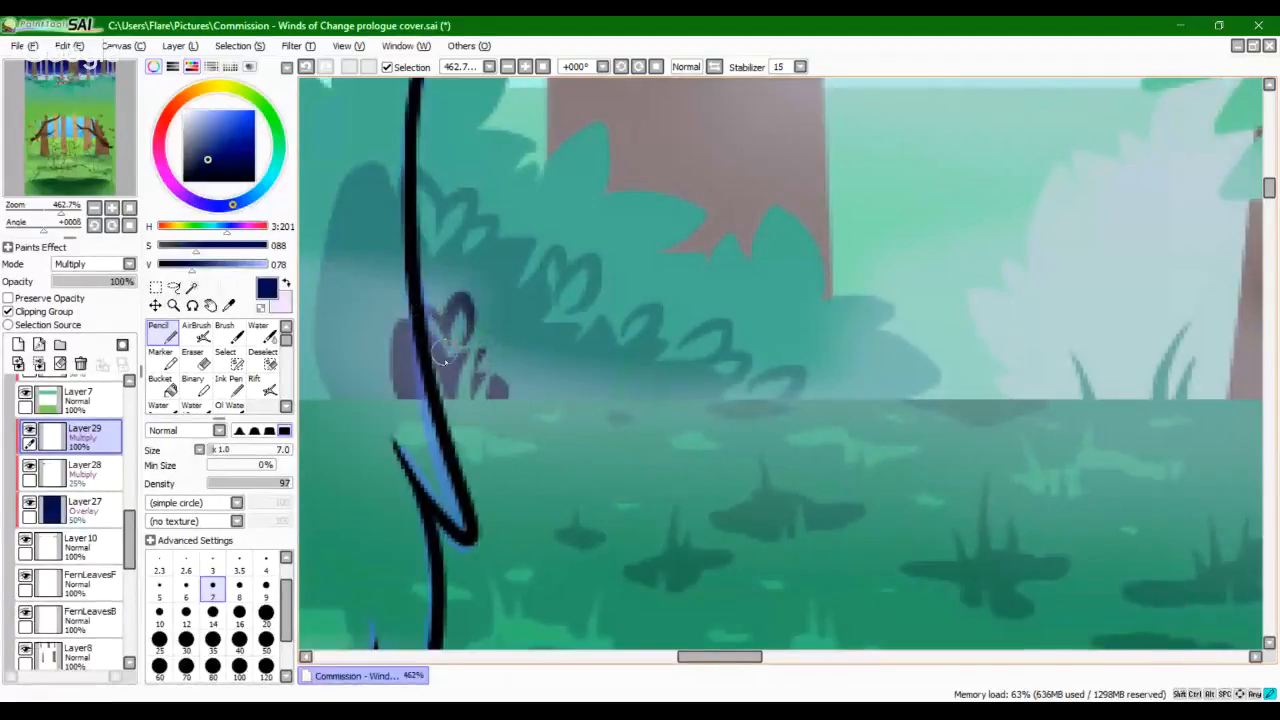
pyautogui.moveTo(521, 367)
pyautogui.mouseDown()
pyautogui.moveTo(495, 343)
pyautogui.moveTo(492, 359)
pyautogui.moveTo(460, 356)
pyautogui.mouseUp()
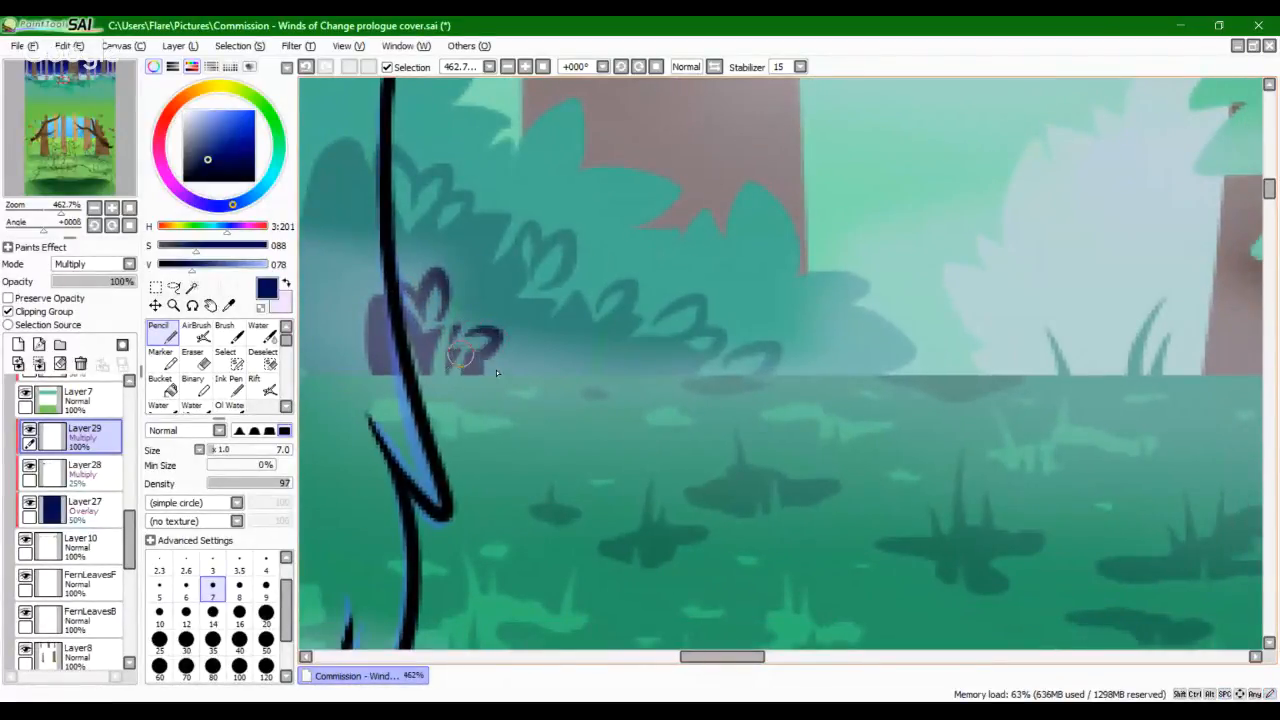
pyautogui.moveTo(681, 423)
pyautogui.mouseDown()
pyautogui.moveTo(546, 406)
pyautogui.moveTo(724, 418)
pyautogui.mouseUp()
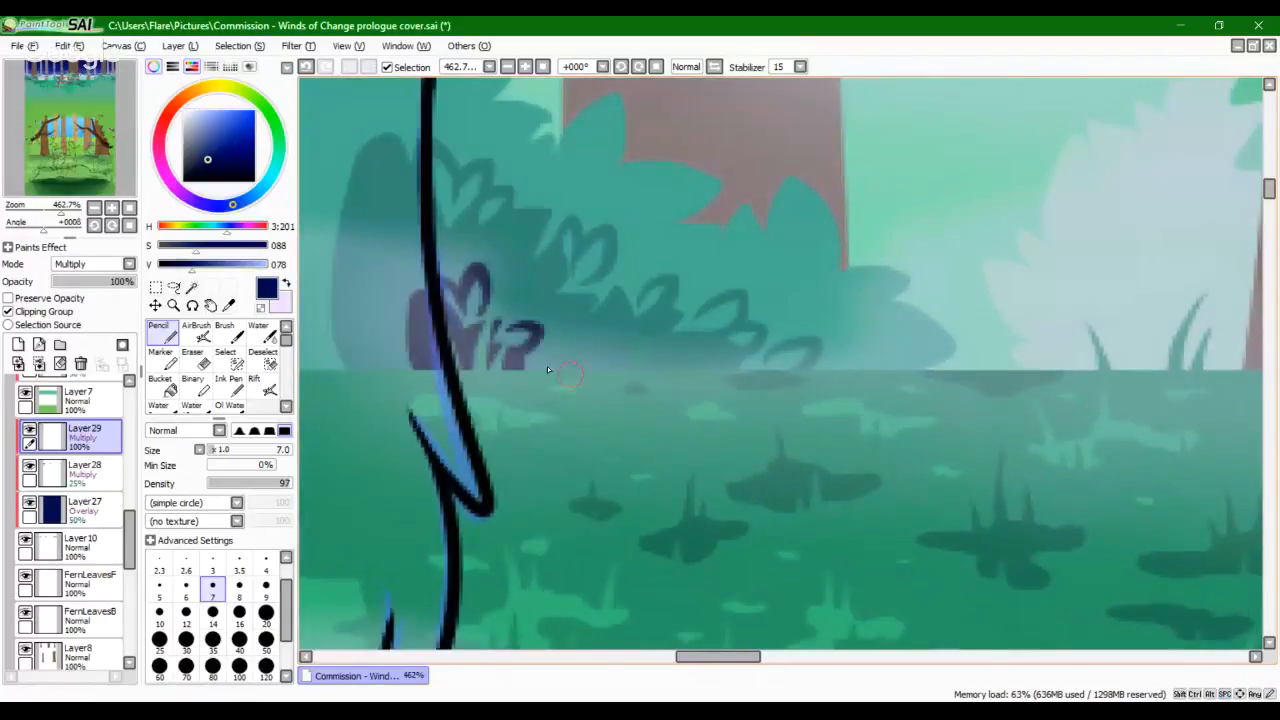
pyautogui.moveTo(534, 368)
pyautogui.mouseDown()
pyautogui.moveTo(588, 345)
pyautogui.moveTo(564, 370)
pyautogui.moveTo(579, 348)
pyautogui.moveTo(517, 380)
pyautogui.mouseUp()
pyautogui.hotkey('ctrl', 'z')
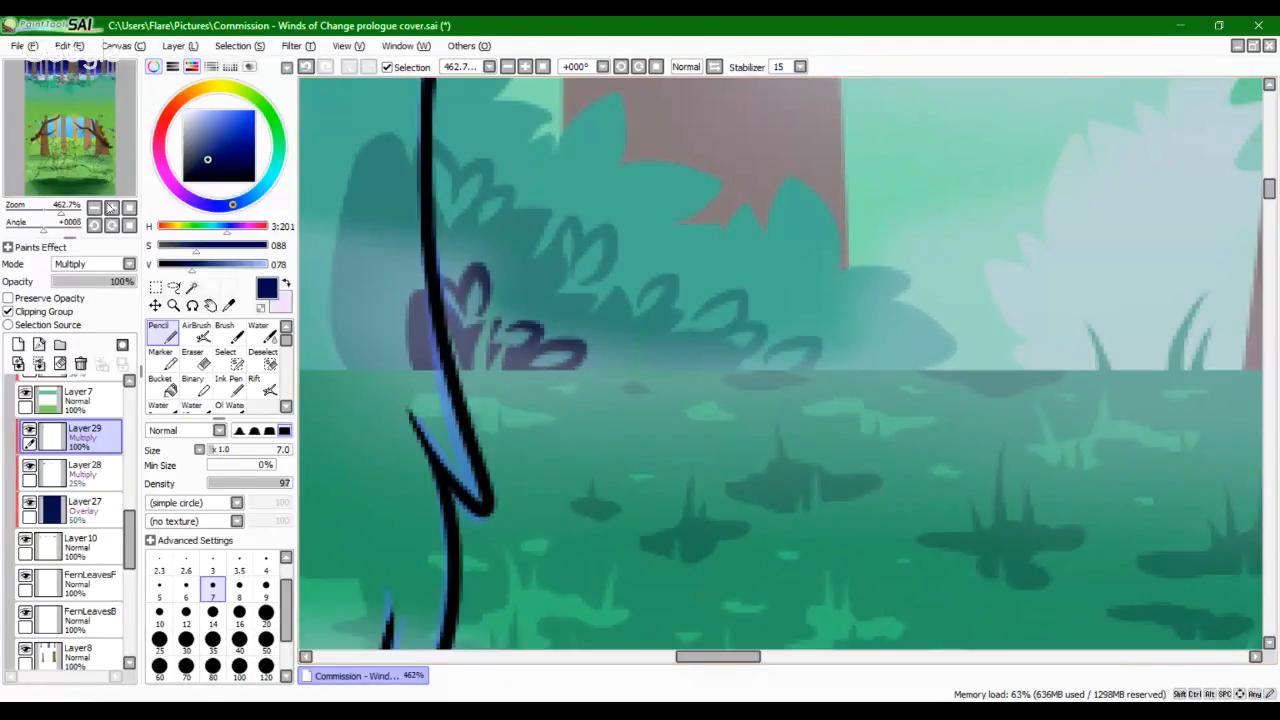
# Step: Lower the opacity of the deeper shadow layer, Layer29, to 30%
pyautogui.moveTo(62, 211); pyautogui.dragTo(40, 180)
pyautogui.click(78, 281)
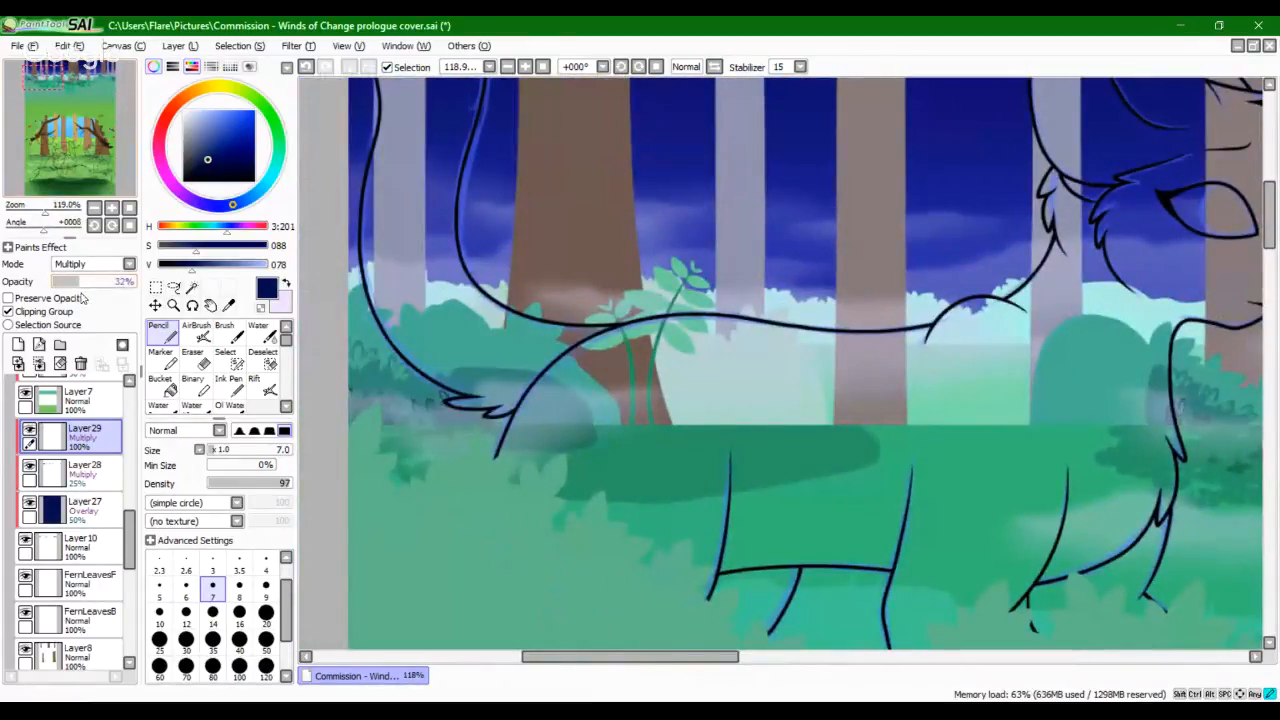
pyautogui.scroll(4, 70, 190)
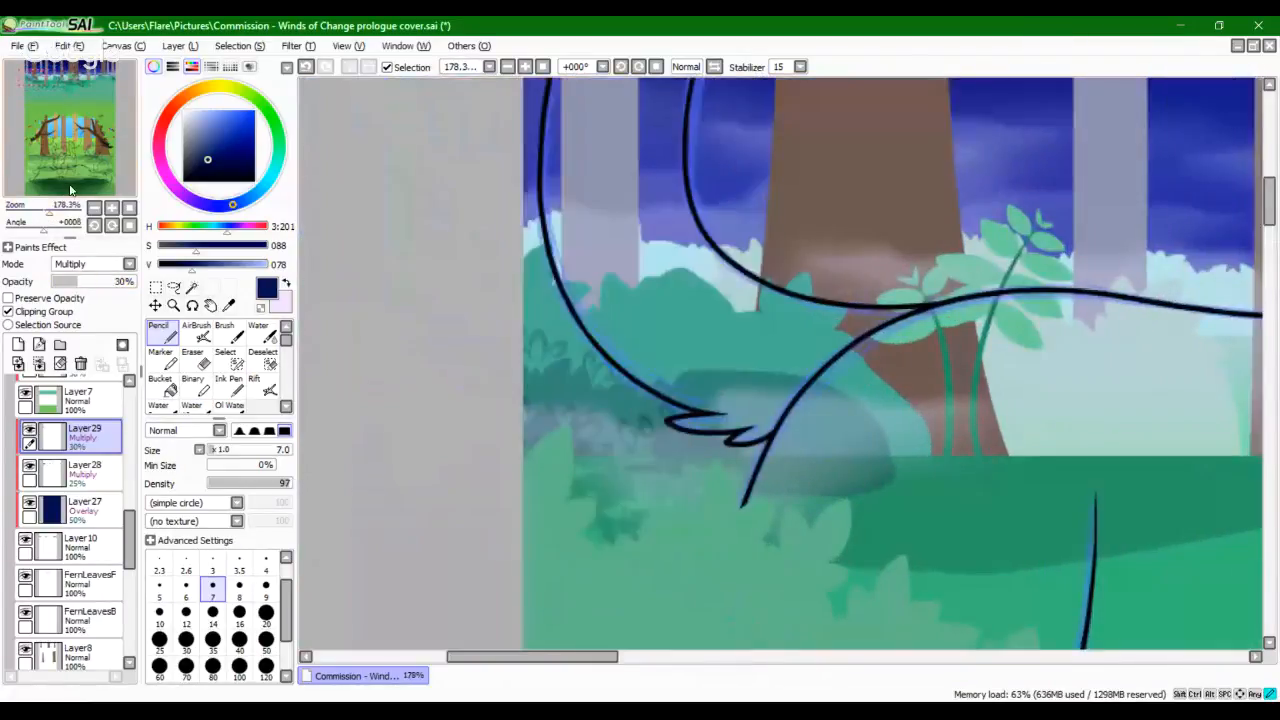
# Step: Add a clipped layer above Layer29 in Overlay mode and ready a size 5 pencil in pale lavender
pyautogui.moveTo(70, 190); pyautogui.dragTo(72, 190)
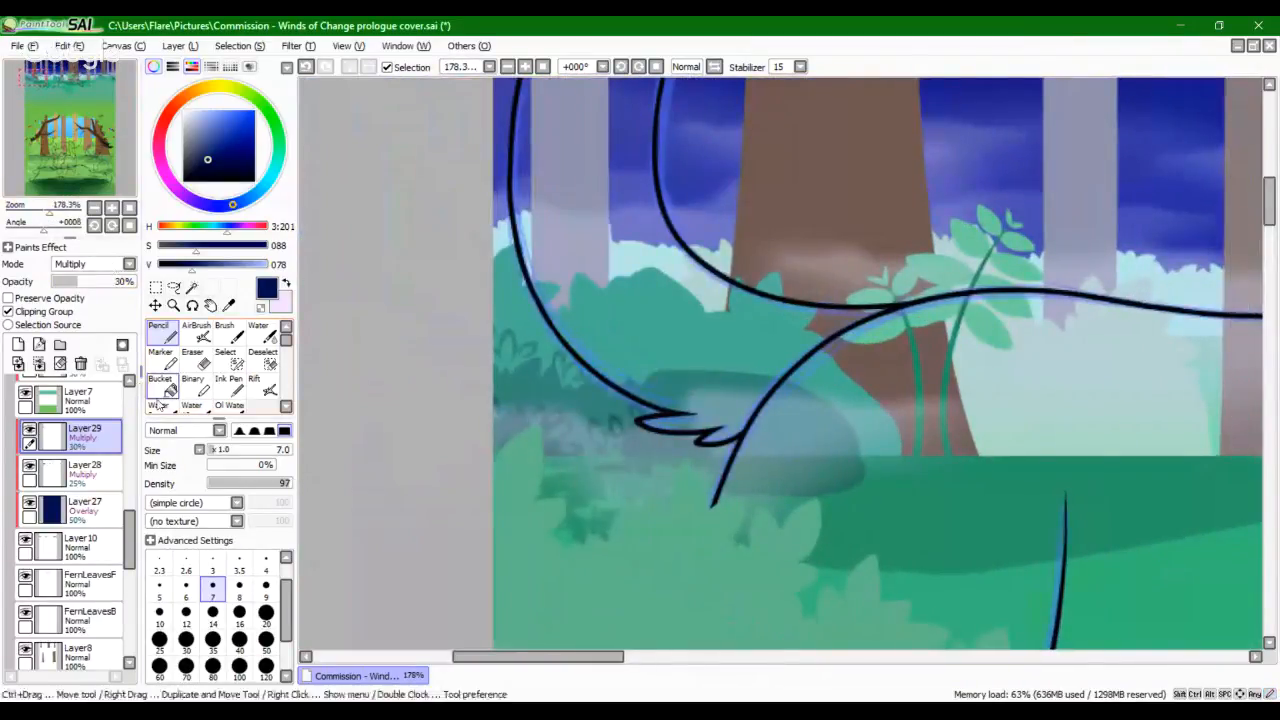
pyautogui.click(18, 344)
pyautogui.click(9, 311)
pyautogui.click(90, 263)
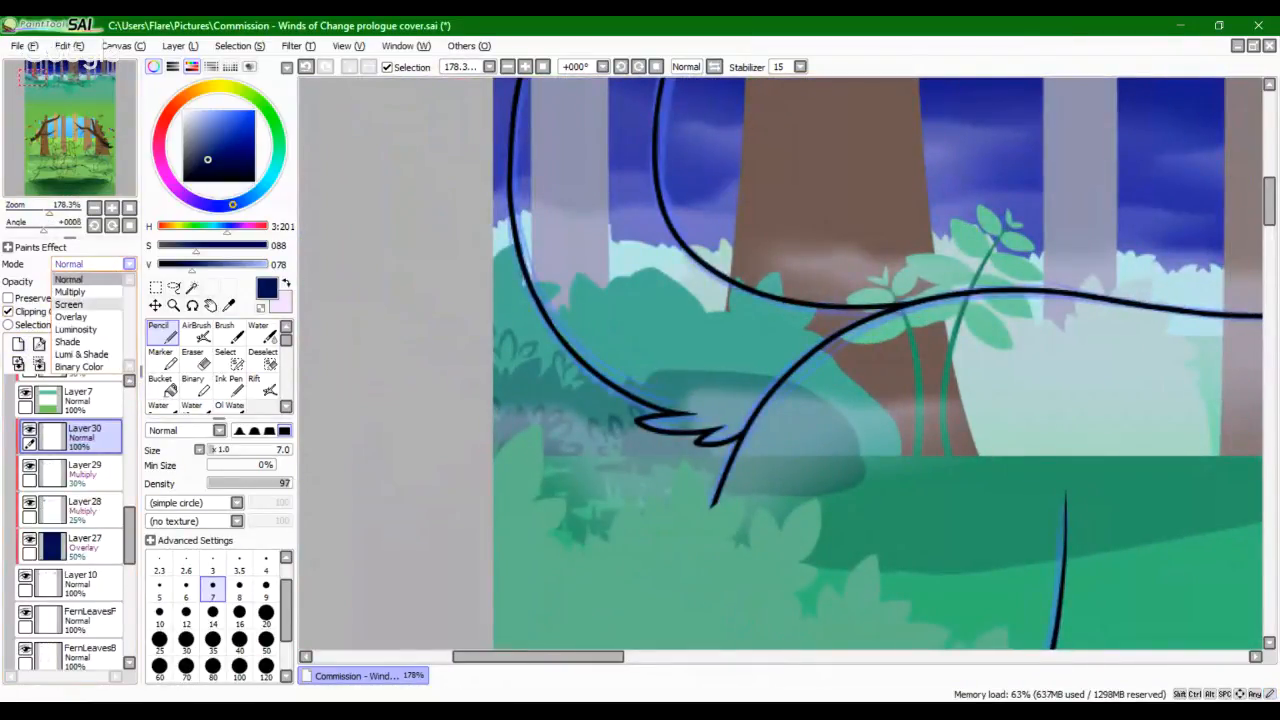
pyautogui.click(80, 302)
pyautogui.click(287, 284)
pyautogui.click(160, 590)
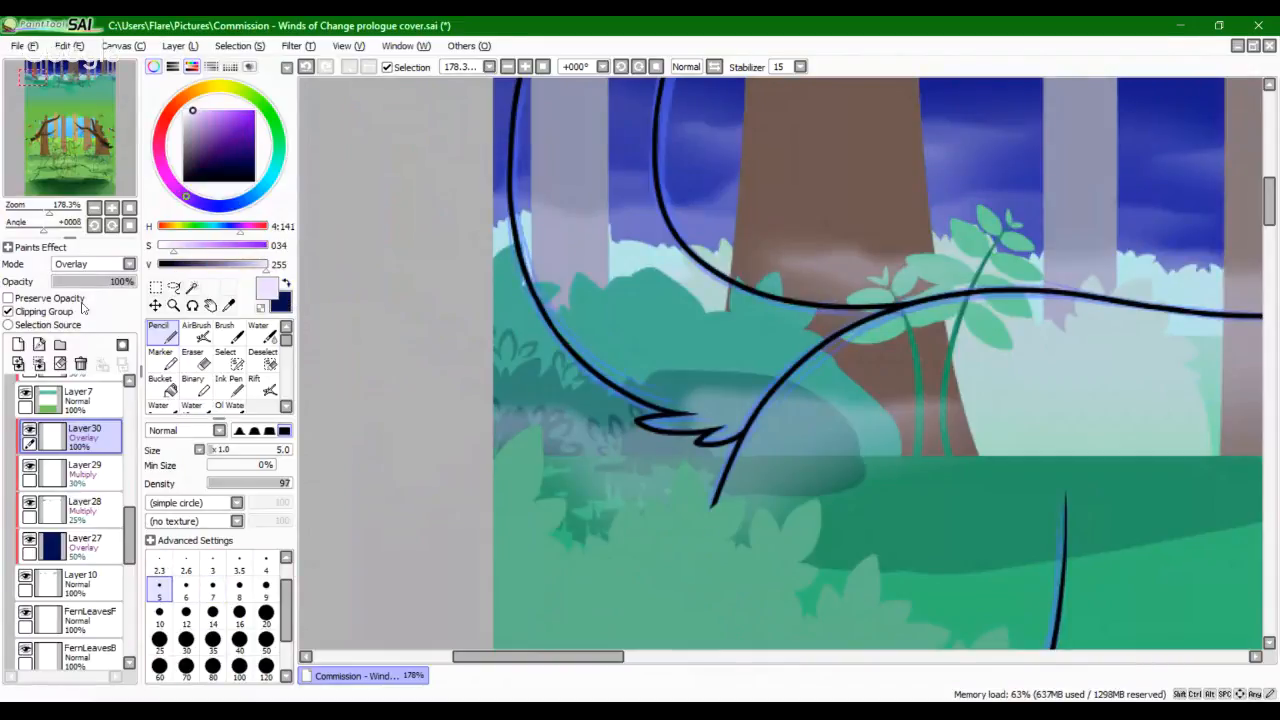
# Step: Outline a jagged leafy highlight across the far-left bush's upper part and fill it with pale lavender
pyautogui.click(54, 208)
pyautogui.scroll(4, 528, 383)
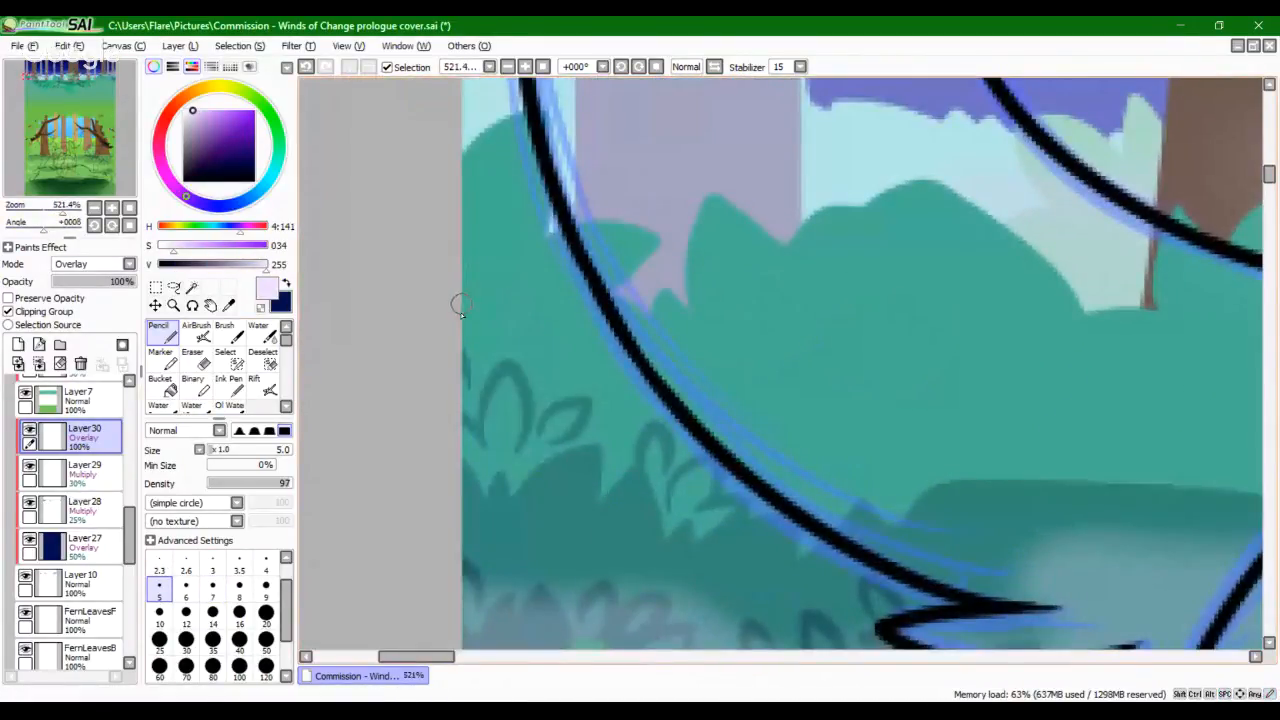
pyautogui.hotkey('ctrl', 'z')
pyautogui.moveTo(456, 296)
pyautogui.mouseDown()
pyautogui.moveTo(470, 254)
pyautogui.moveTo(500, 334)
pyautogui.moveTo(473, 249)
pyautogui.moveTo(465, 262)
pyautogui.mouseUp()
pyautogui.hotkey('ctrl', 'z')
pyautogui.hotkey('ctrl', 'z')
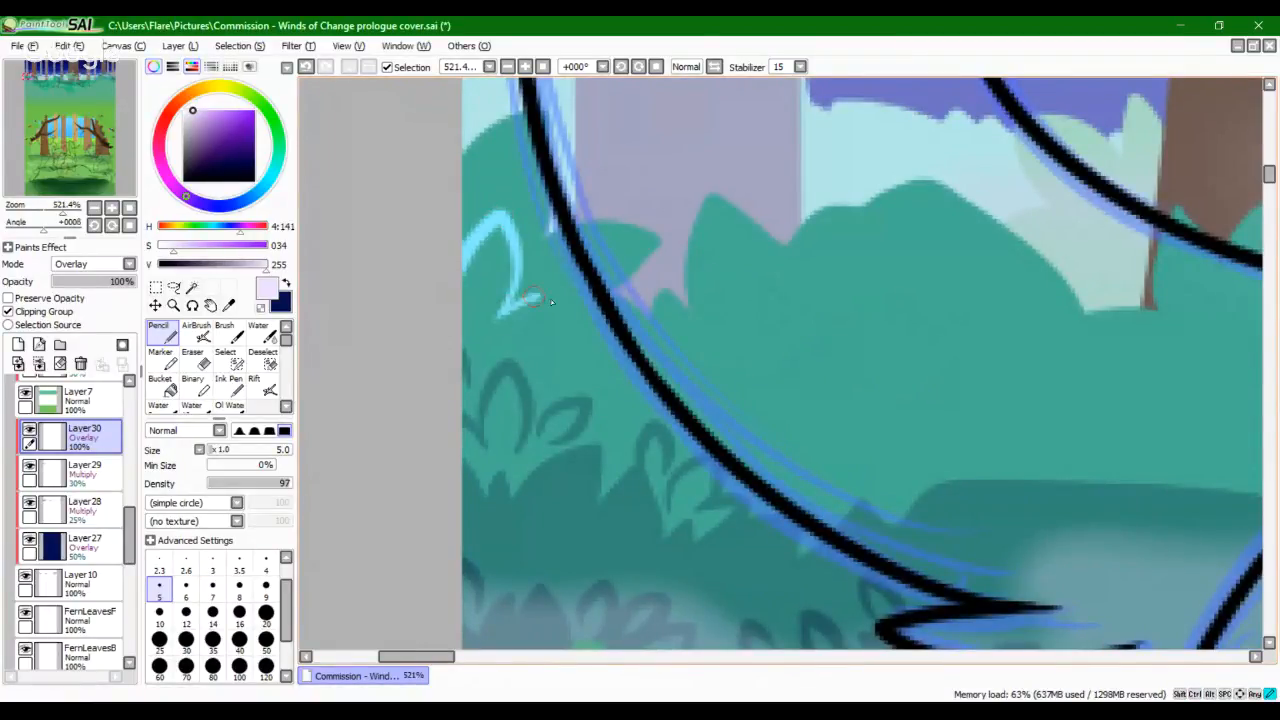
pyautogui.moveTo(532, 298)
pyautogui.mouseDown()
pyautogui.moveTo(537, 345)
pyautogui.moveTo(601, 341)
pyautogui.moveTo(594, 374)
pyautogui.moveTo(614, 363)
pyautogui.moveTo(1078, 368)
pyautogui.moveTo(1158, 256)
pyautogui.mouseUp()
pyautogui.click(164, 386)
pyautogui.click(525, 200)
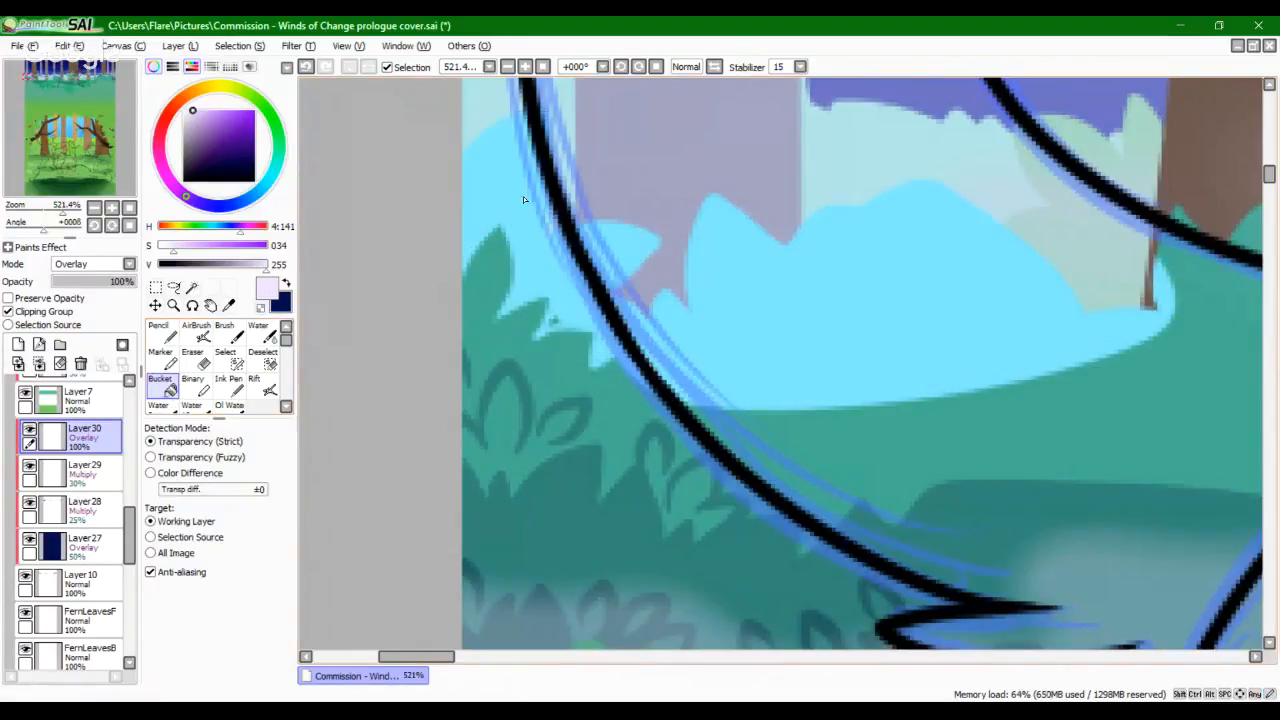
pyautogui.click(166, 334)
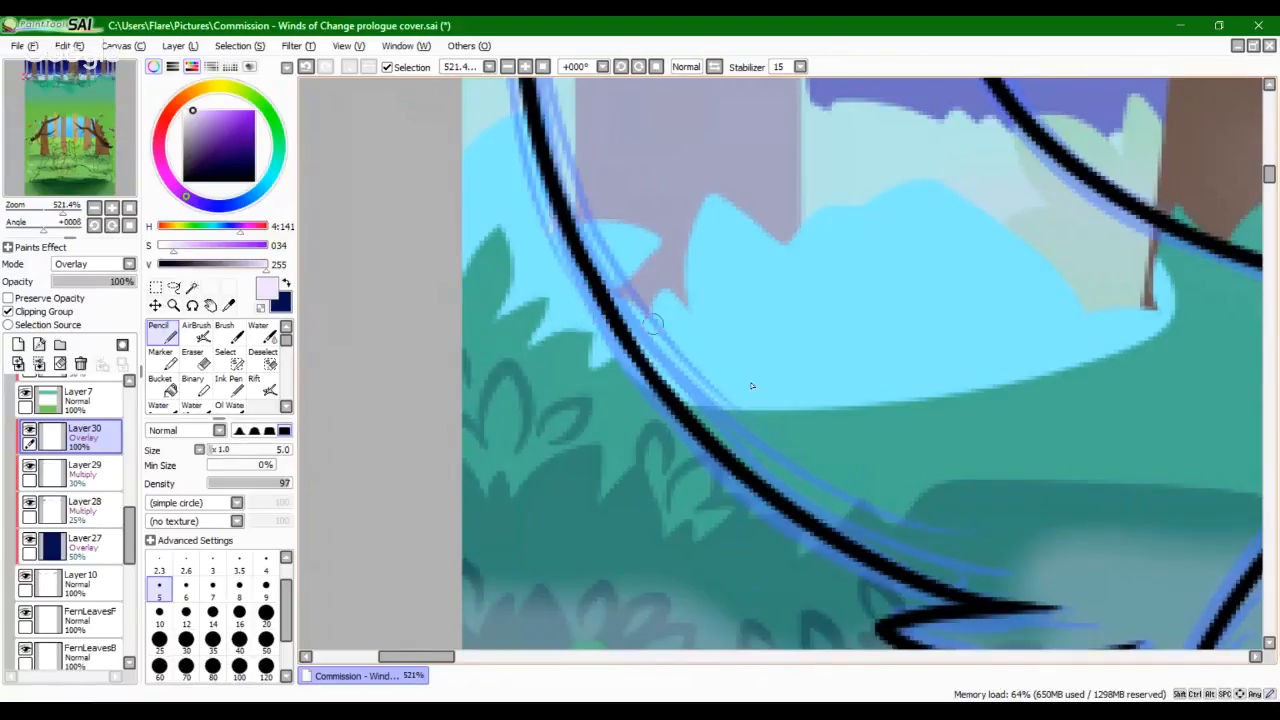
# Step: Extend the left bush's highlight with a curved lower edge to the bush's far side by the brown trunk and fill it with lavender
pyautogui.press('space')
pyautogui.moveTo(838, 448); pyautogui.dragTo(646, 418)
pyautogui.moveTo(866, 370)
pyautogui.mouseDown()
pyautogui.moveTo(683, 426)
pyautogui.moveTo(601, 433)
pyautogui.mouseUp()
pyautogui.moveTo(622, 352); pyautogui.dragTo(1173, 435)
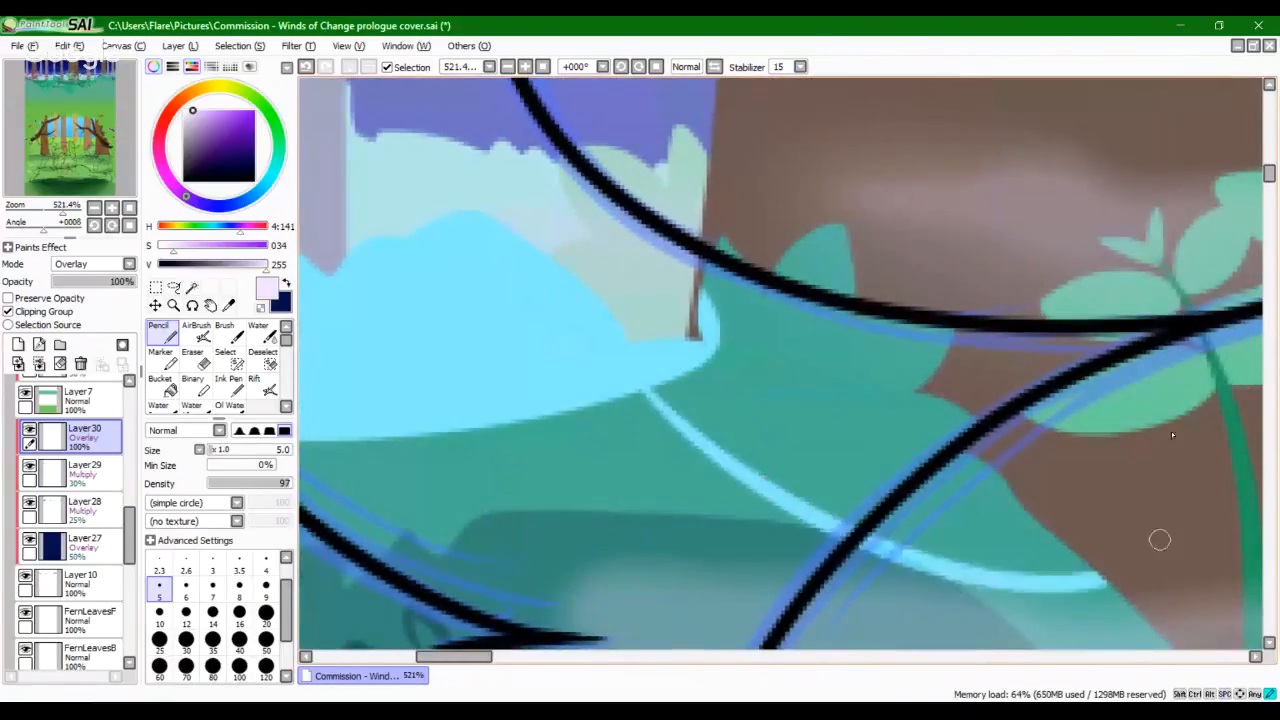
pyautogui.click(165, 388)
pyautogui.click(645, 374)
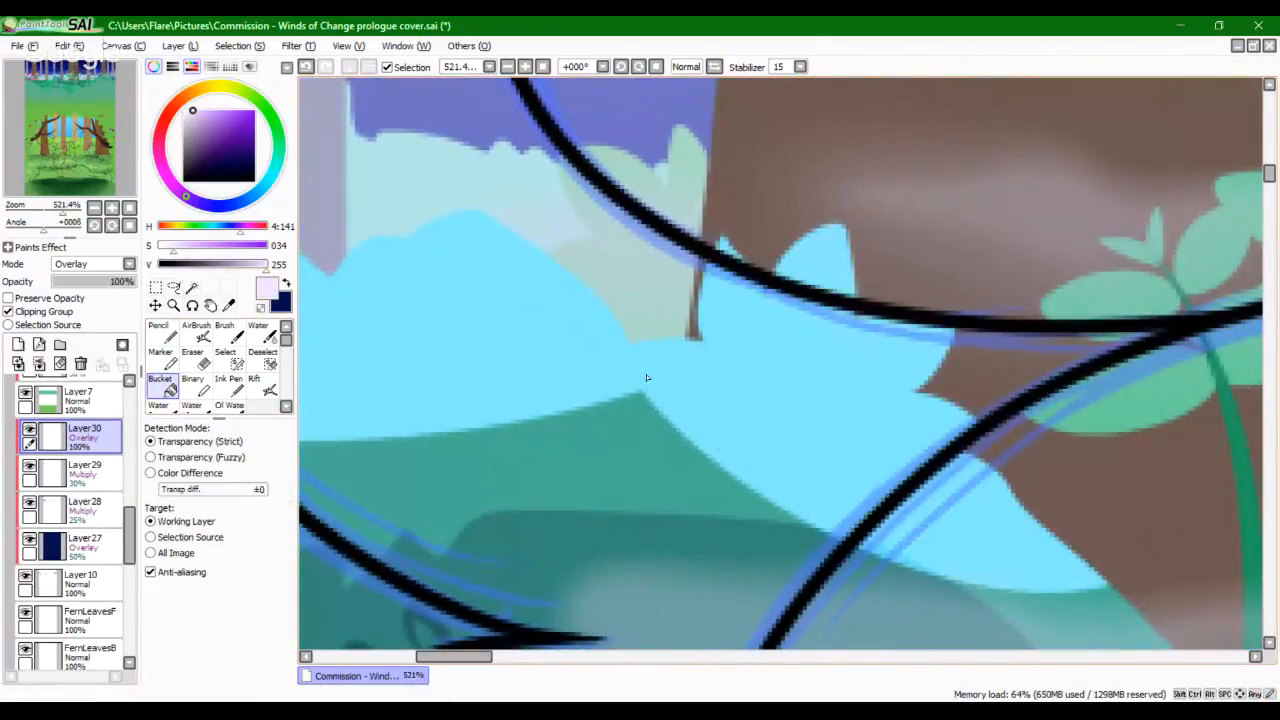
pyautogui.click(160, 332)
pyautogui.moveTo(409, 418); pyautogui.dragTo(909, 388)
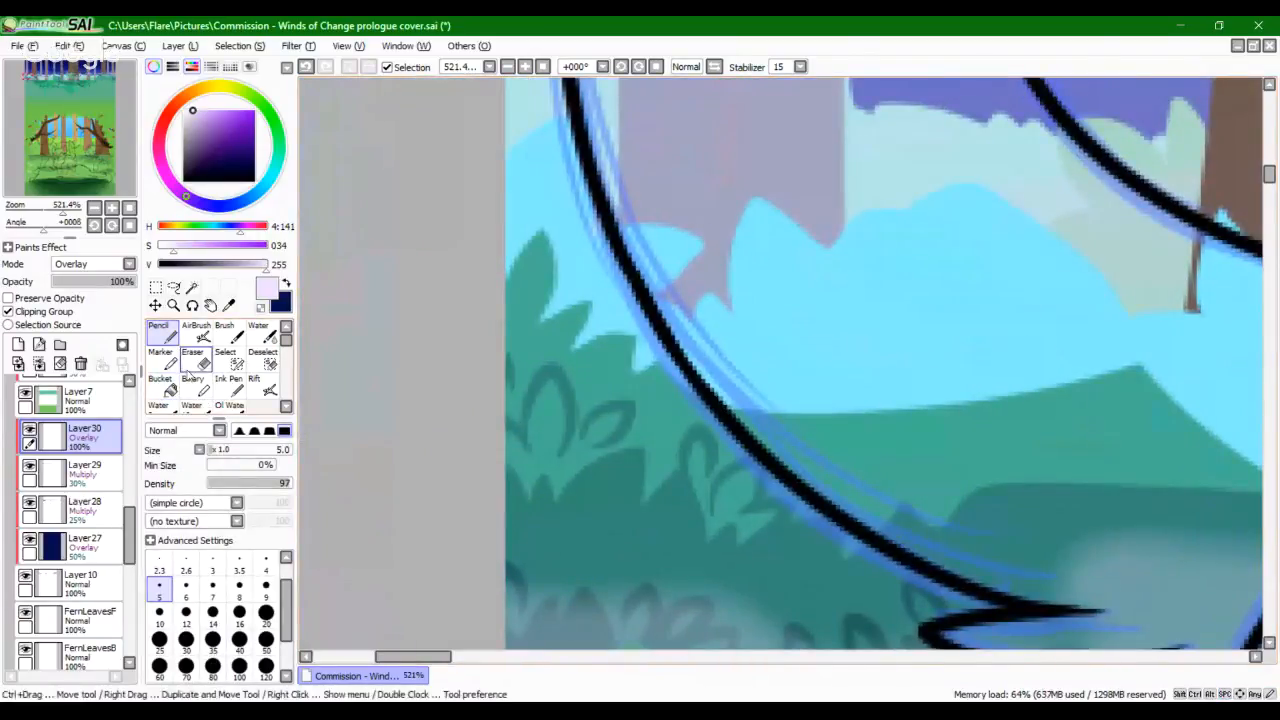
pyautogui.click(193, 360)
pyautogui.click(211, 570)
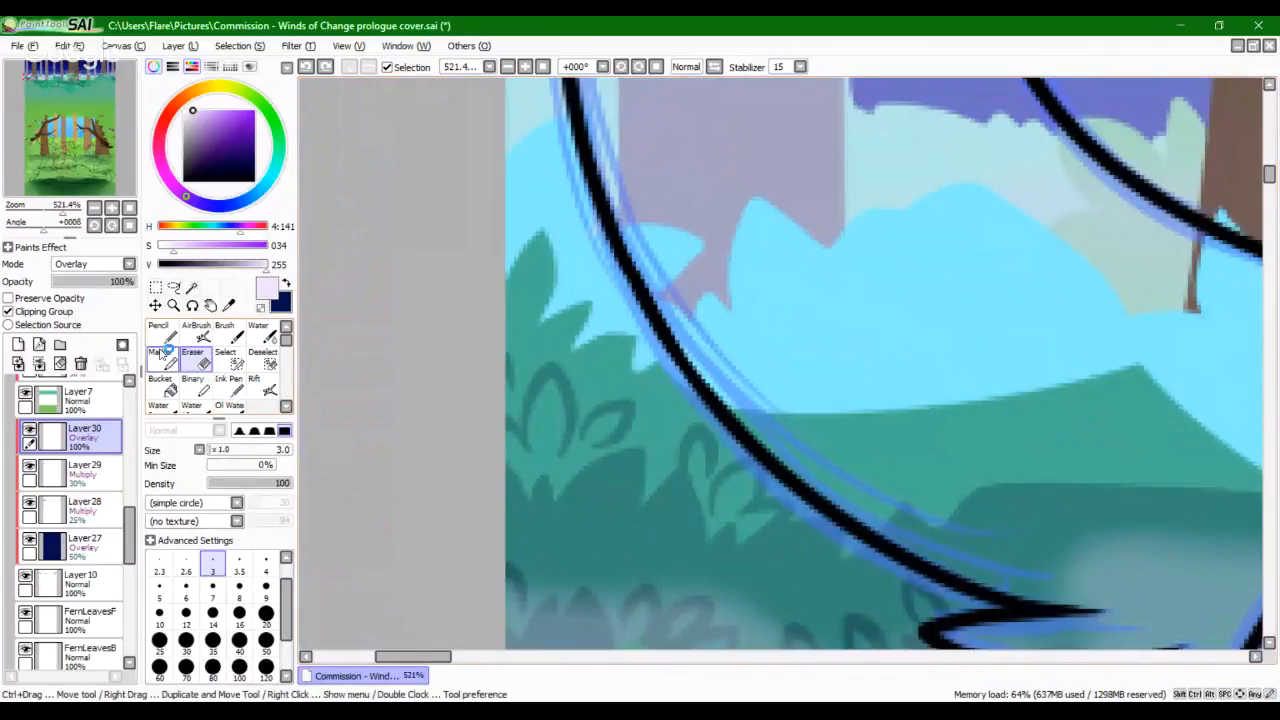
# Step: Outline a zigzag leafy highlight along the upper edge of the bush behind the character's chest and fill it with lavender
pyautogui.click(160, 333)
pyautogui.moveTo(617, 440); pyautogui.dragTo(517, 570)
pyautogui.moveTo(618, 393); pyautogui.dragTo(585, 350)
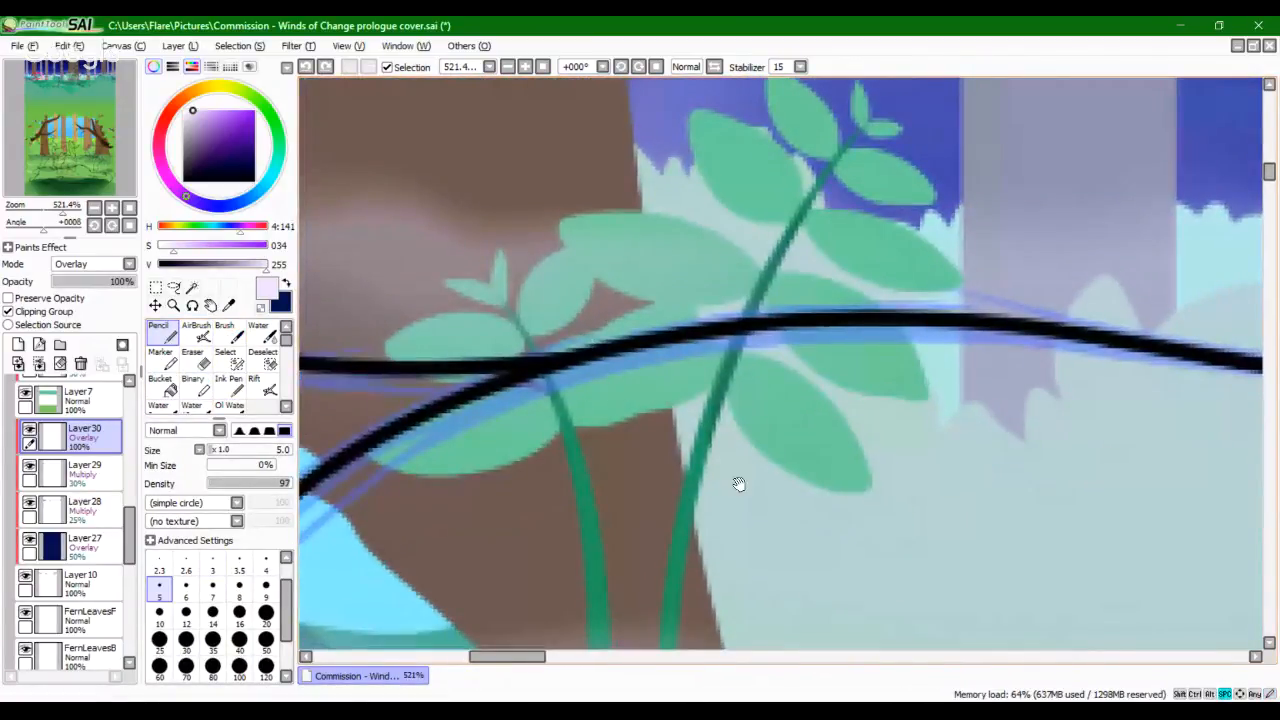
pyautogui.moveTo(738, 484); pyautogui.dragTo(712, 339)
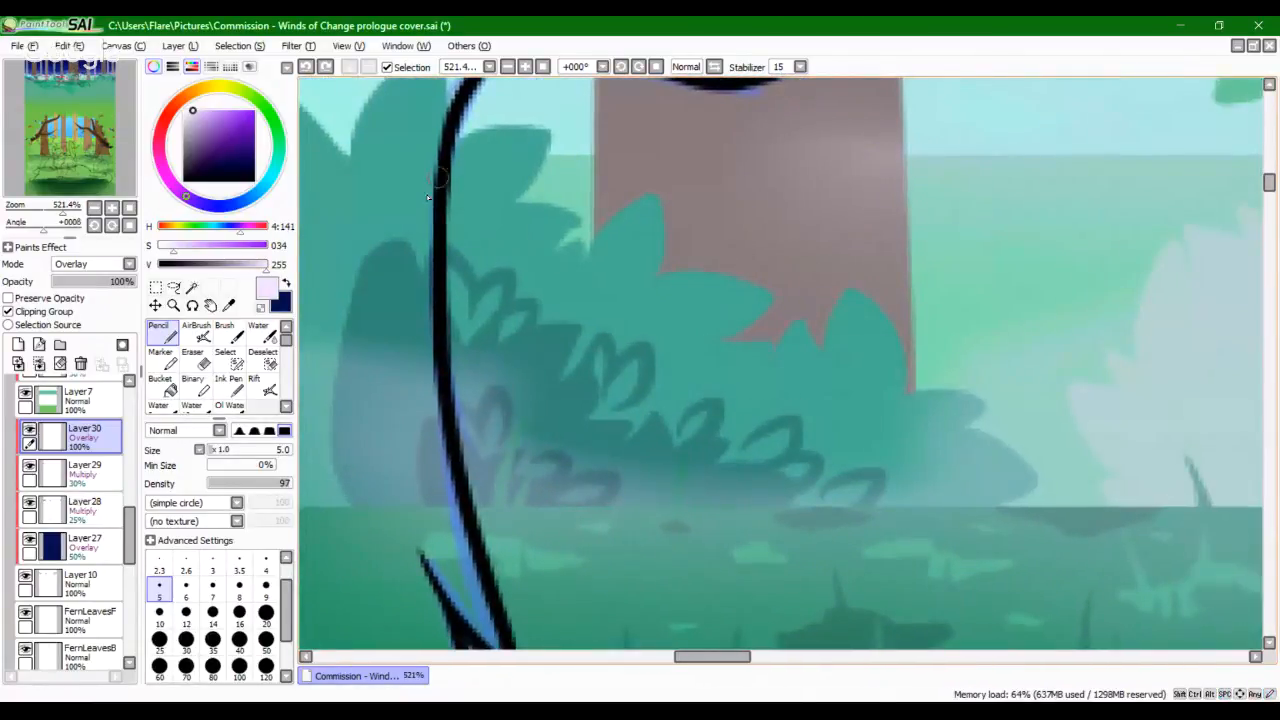
pyautogui.moveTo(426, 194)
pyautogui.mouseDown()
pyautogui.moveTo(499, 172)
pyautogui.moveTo(481, 219)
pyautogui.mouseUp()
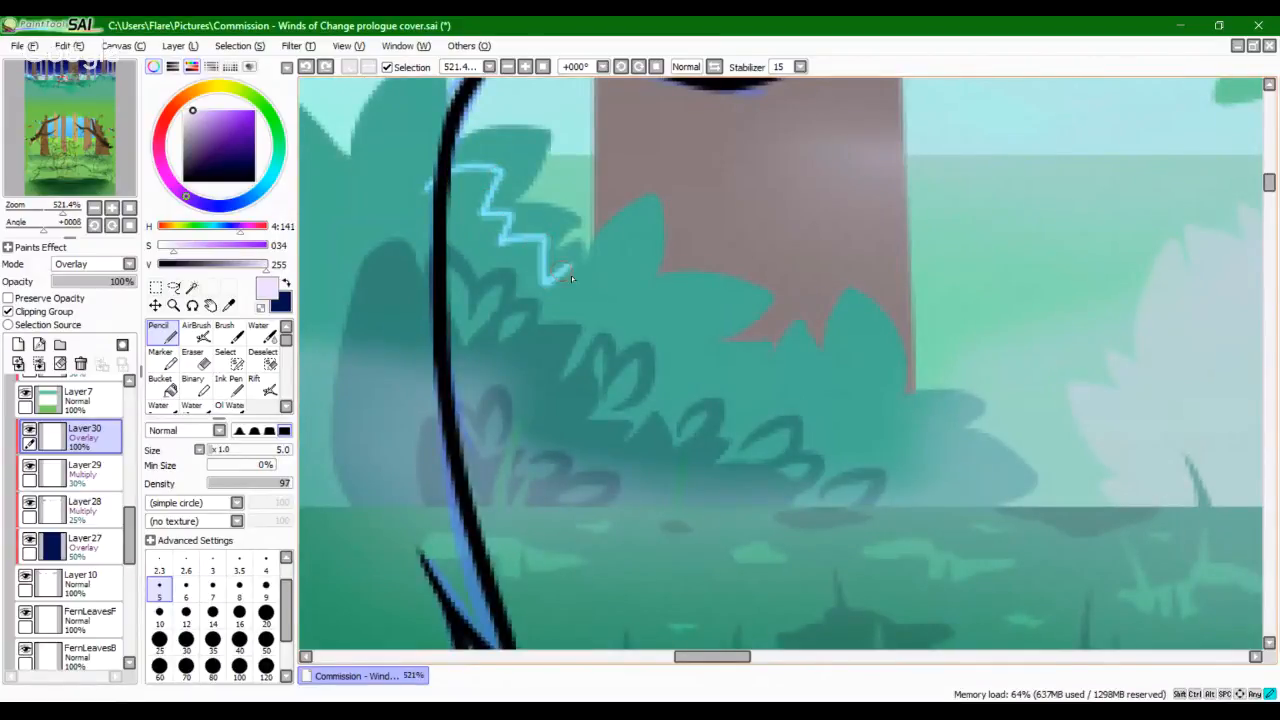
pyautogui.moveTo(671, 324)
pyautogui.mouseDown()
pyautogui.moveTo(729, 329)
pyautogui.moveTo(693, 370)
pyautogui.mouseUp()
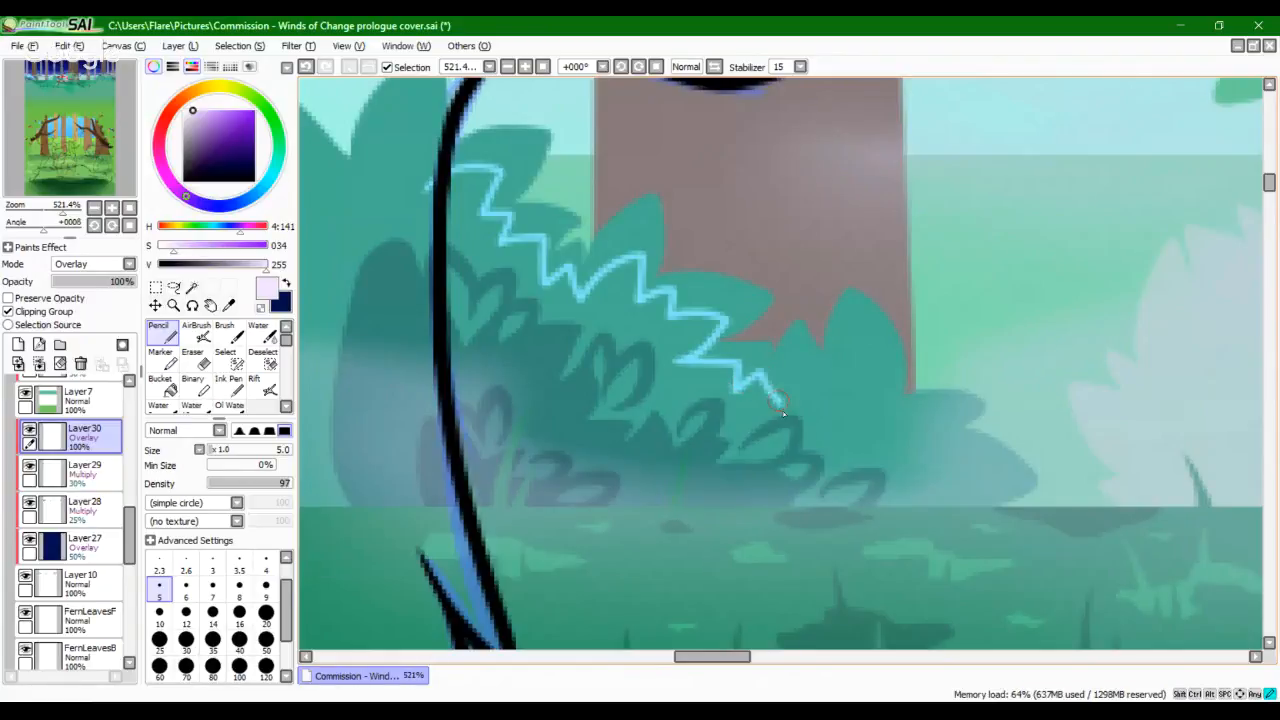
pyautogui.moveTo(869, 390)
pyautogui.mouseDown()
pyautogui.moveTo(888, 440)
pyautogui.moveTo(924, 430)
pyautogui.moveTo(926, 448)
pyautogui.moveTo(986, 471)
pyautogui.moveTo(950, 500)
pyautogui.mouseUp()
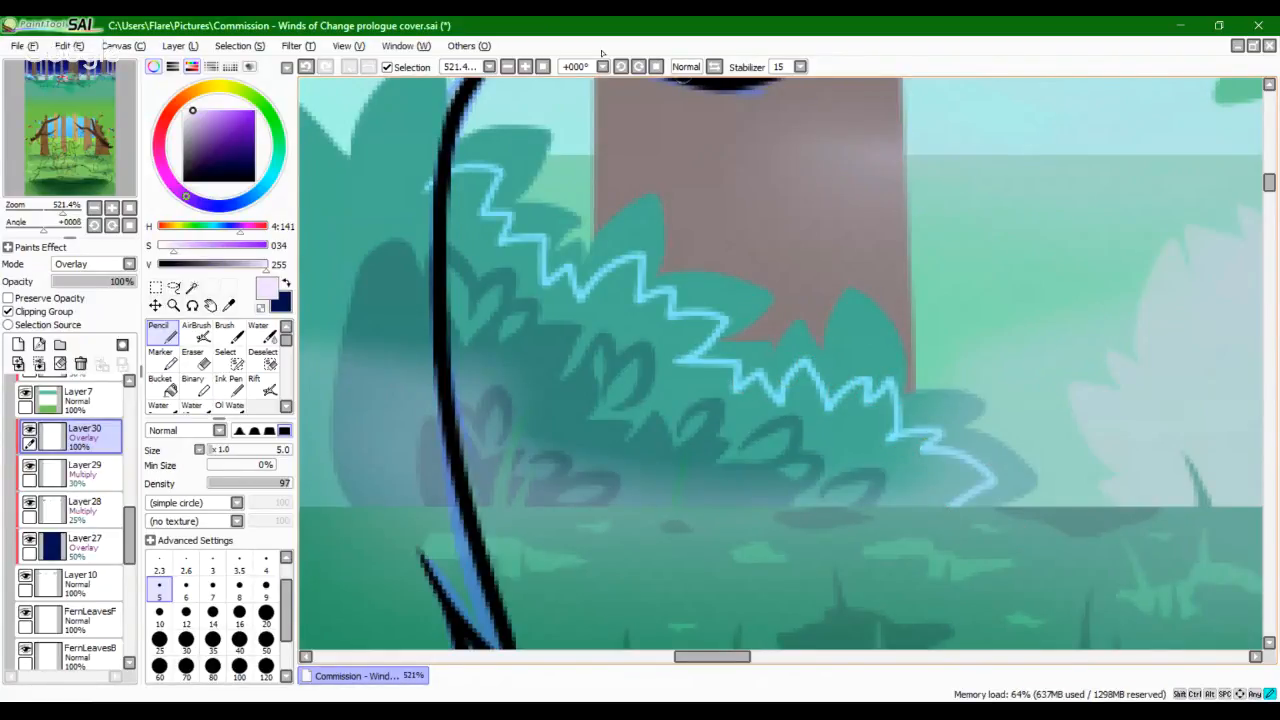
pyautogui.moveTo(447, 80); pyautogui.dragTo(383, 163)
pyautogui.click(160, 385)
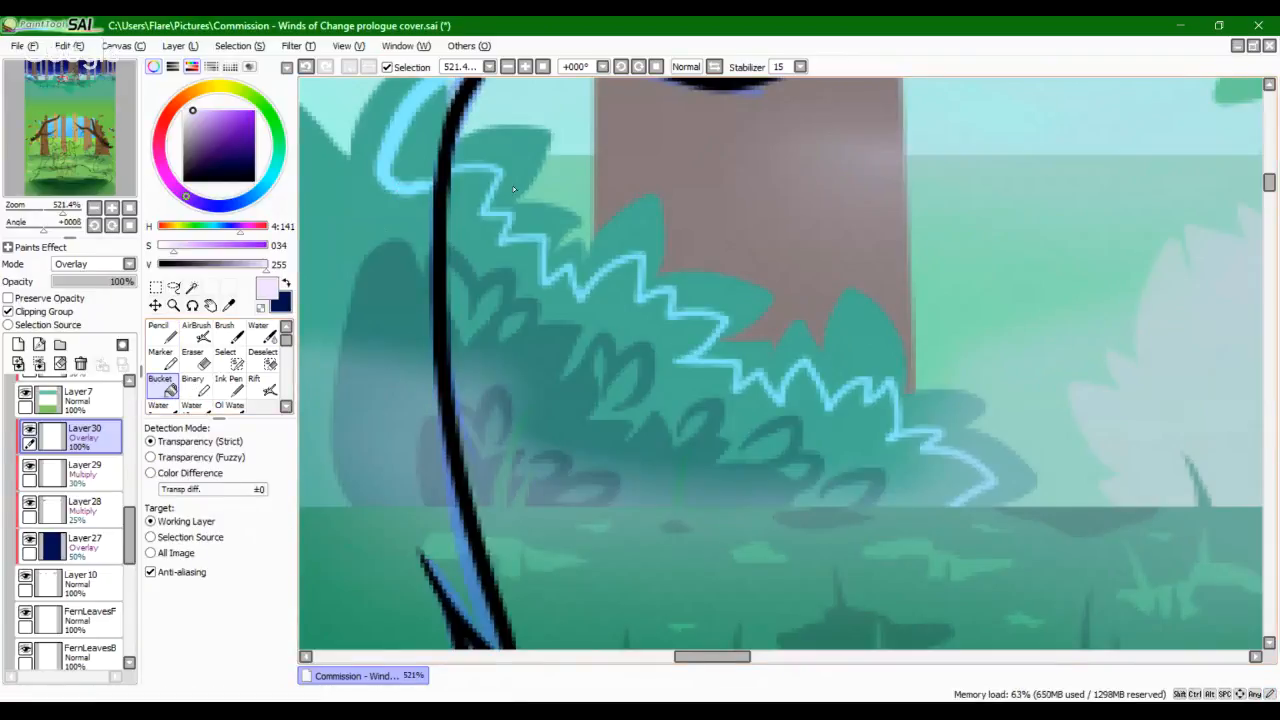
pyautogui.click(512, 185)
pyautogui.click(165, 335)
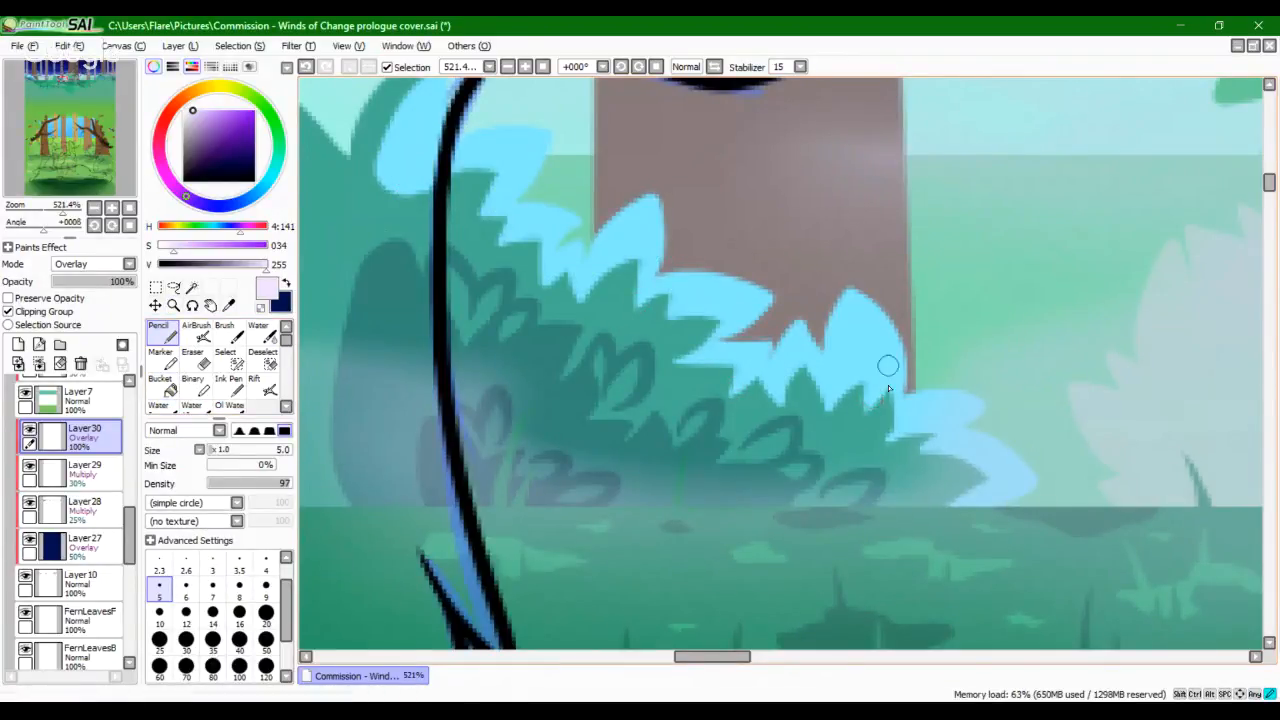
pyautogui.scroll(1, 890, 420)
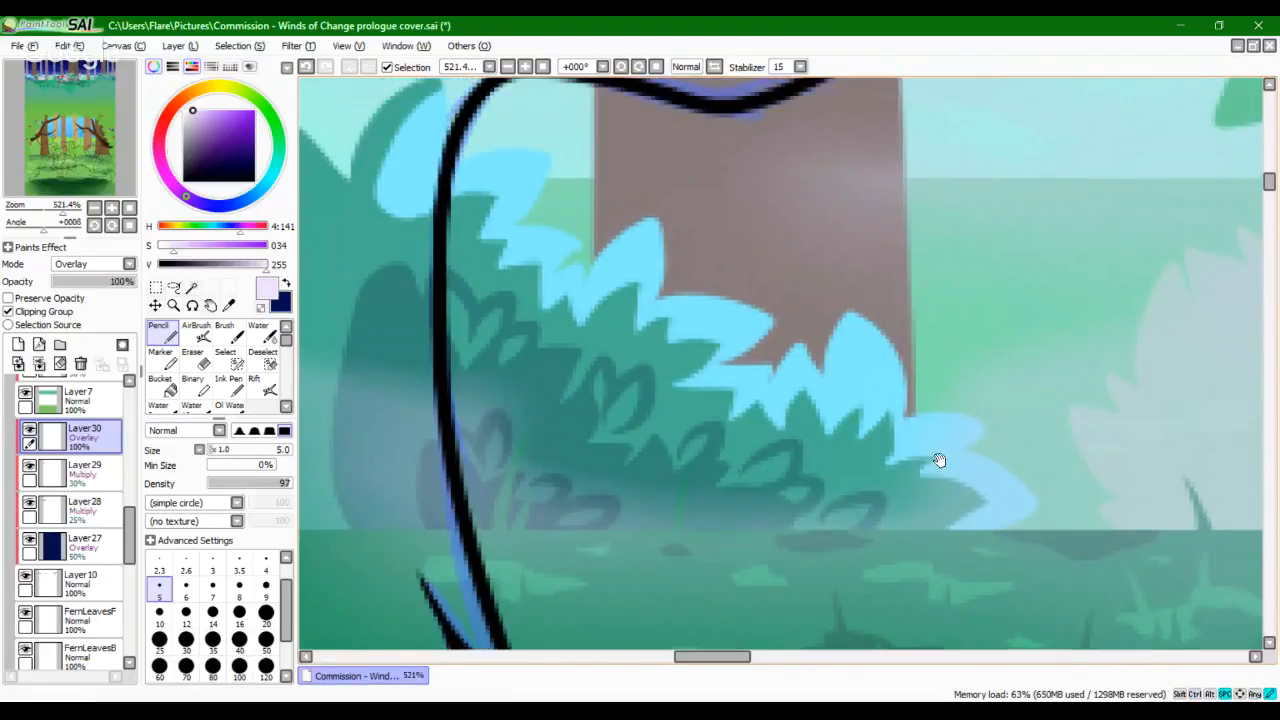
pyautogui.moveTo(918, 452)
pyautogui.mouseDown()
pyautogui.moveTo(886, 475)
pyautogui.moveTo(904, 407)
pyautogui.mouseUp()
pyautogui.hotkey('ctrl', 'z')
# Step: Paint a thin lavender highlight along the strongly curved fern stem, mirroring the canvas view for the strokes and restoring it
pyautogui.moveTo(62, 212); pyautogui.dragTo(40, 228)
pyautogui.moveTo(93, 186)
pyautogui.mouseDown()
pyautogui.moveTo(76, 188)
pyautogui.moveTo(125, 184)
pyautogui.moveTo(99, 181)
pyautogui.mouseUp()
pyautogui.moveTo(41, 212); pyautogui.dragTo(59, 212)
pyautogui.moveTo(694, 352); pyautogui.dragTo(443, 333)
pyautogui.click(714, 66)
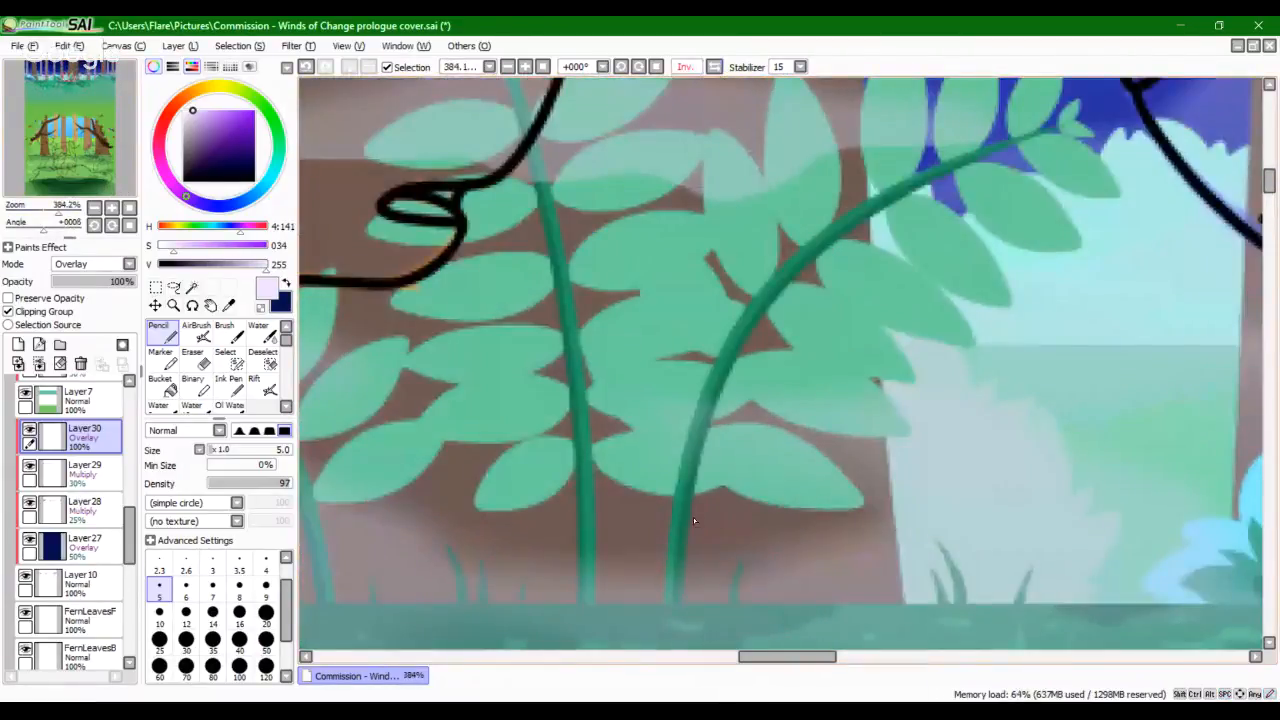
pyautogui.moveTo(659, 574); pyautogui.dragTo(716, 362)
pyautogui.moveTo(696, 410)
pyautogui.mouseDown()
pyautogui.moveTo(738, 330)
pyautogui.moveTo(679, 455)
pyautogui.moveTo(806, 245)
pyautogui.moveTo(748, 307)
pyautogui.moveTo(874, 188)
pyautogui.moveTo(931, 175)
pyautogui.mouseUp()
pyautogui.moveTo(816, 235)
pyautogui.mouseDown()
pyautogui.moveTo(968, 152)
pyautogui.moveTo(773, 271)
pyautogui.moveTo(998, 140)
pyautogui.mouseUp()
pyautogui.click(713, 67)
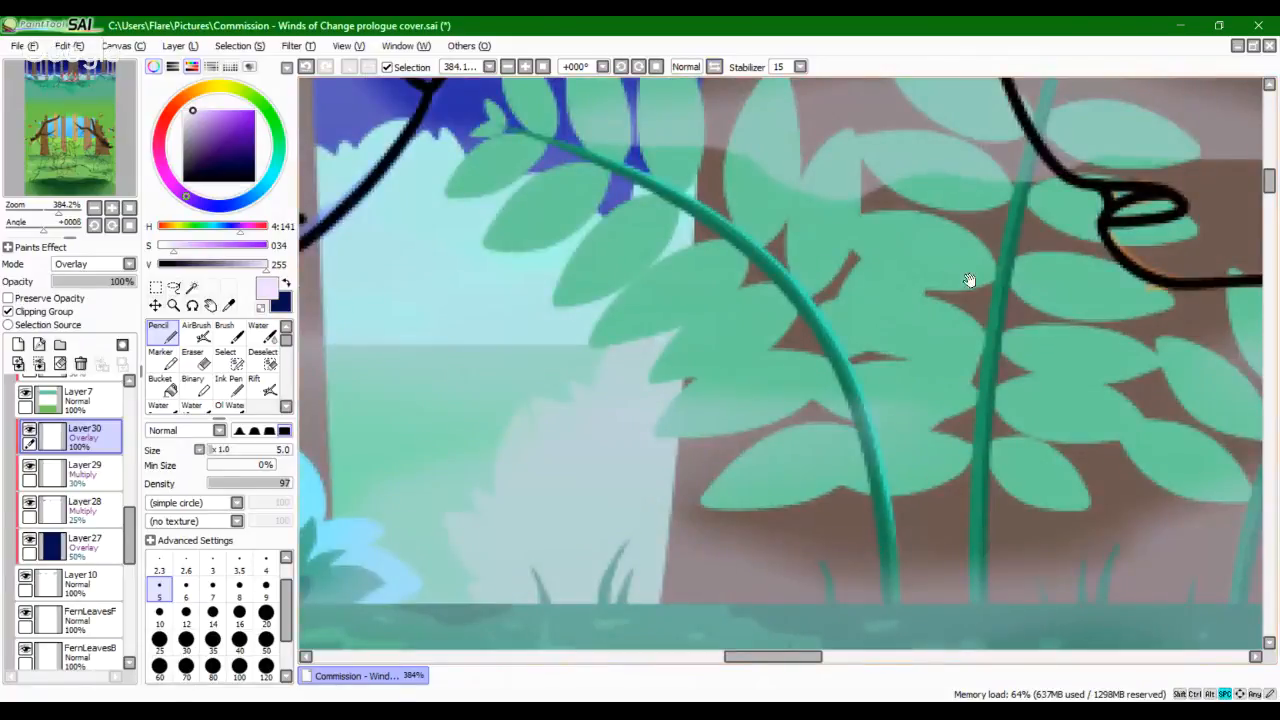
# Step: Paint a thin lavender highlight along the straighter fern stem beside the curved one, redoing strokes that miss its edge
pyautogui.moveTo(969, 280); pyautogui.dragTo(749, 335)
pyautogui.hotkey('ctrl', 'z')
pyautogui.moveTo(748, 590)
pyautogui.mouseDown()
pyautogui.moveTo(762, 446)
pyautogui.moveTo(754, 496)
pyautogui.mouseUp()
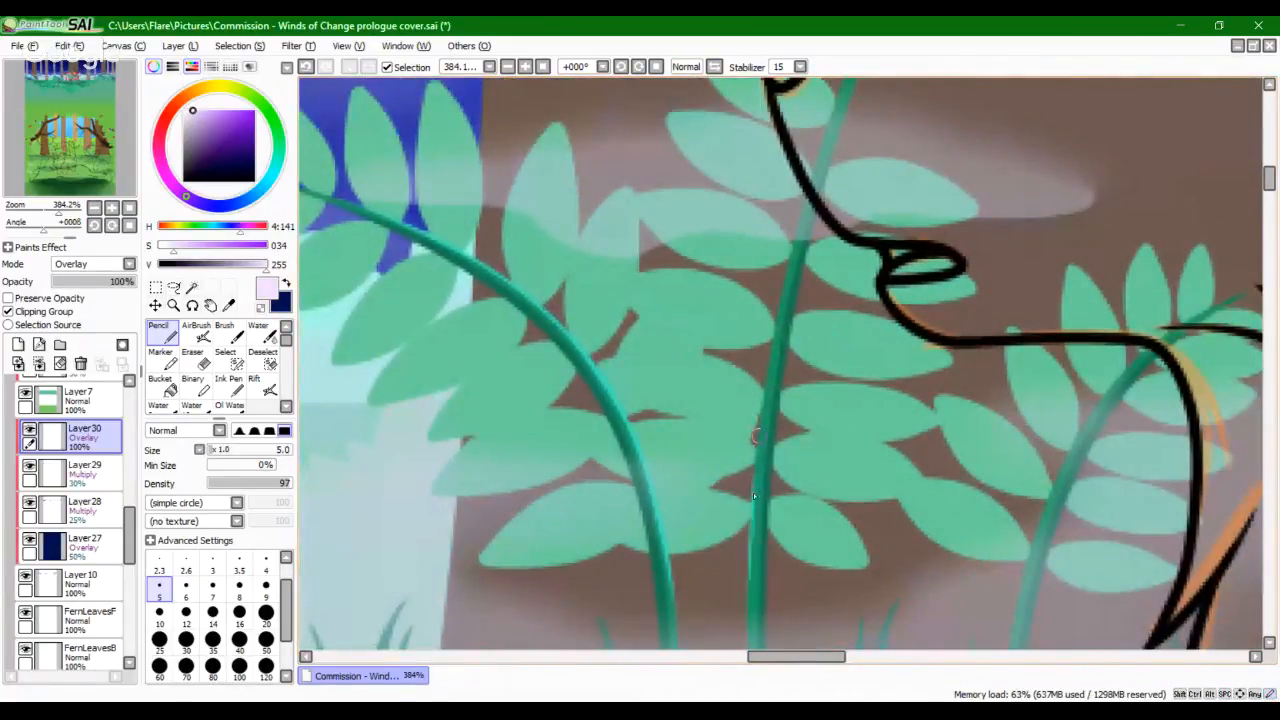
pyautogui.moveTo(747, 577); pyautogui.dragTo(767, 400)
pyautogui.hotkey('ctrl', 'z')
pyautogui.moveTo(744, 560); pyautogui.dragTo(767, 407)
pyautogui.hotkey('ctrl', 'z')
pyautogui.moveTo(746, 550); pyautogui.dragTo(766, 392)
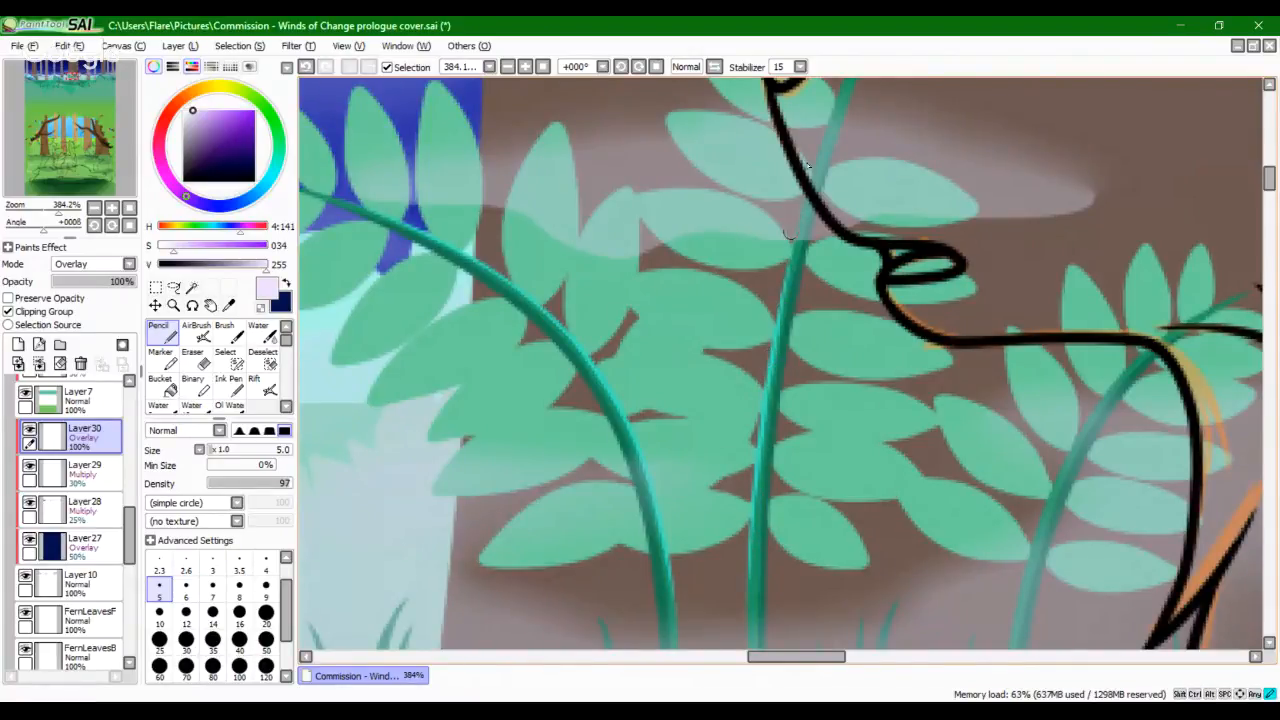
pyautogui.moveTo(789, 233); pyautogui.dragTo(799, 207)
pyautogui.hotkey('ctrl', 'z')
pyautogui.moveTo(785, 273); pyautogui.dragTo(808, 200)
# Step: Paint a thin lavender highlight along the fern stem below the character's chin, redoing the strokes as needed
pyautogui.moveTo(928, 536); pyautogui.dragTo(724, 404)
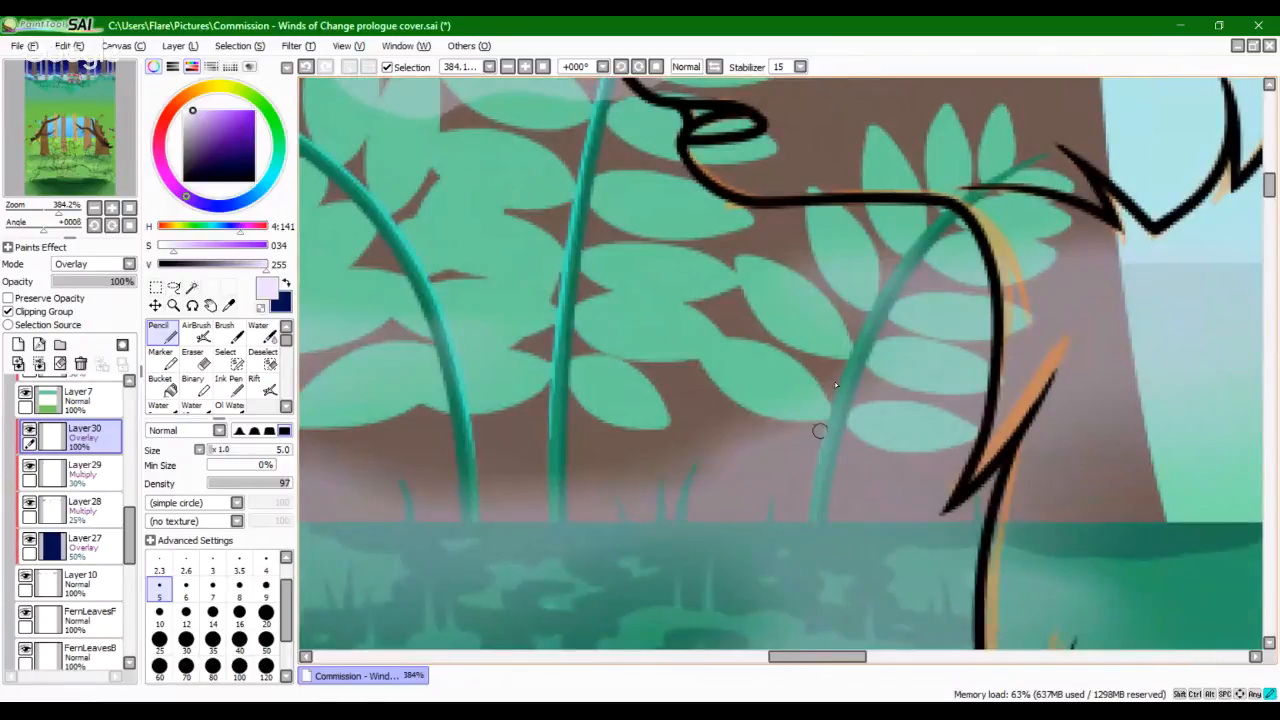
pyautogui.moveTo(814, 492); pyautogui.dragTo(828, 404)
pyautogui.hotkey('ctrl', 'z')
pyautogui.moveTo(814, 500)
pyautogui.mouseDown()
pyautogui.moveTo(840, 374)
pyautogui.moveTo(958, 212)
pyautogui.mouseUp()
pyautogui.hotkey('ctrl', 'z')
pyautogui.moveTo(906, 262)
pyautogui.mouseDown()
pyautogui.moveTo(988, 174)
pyautogui.moveTo(968, 173)
pyautogui.mouseUp()
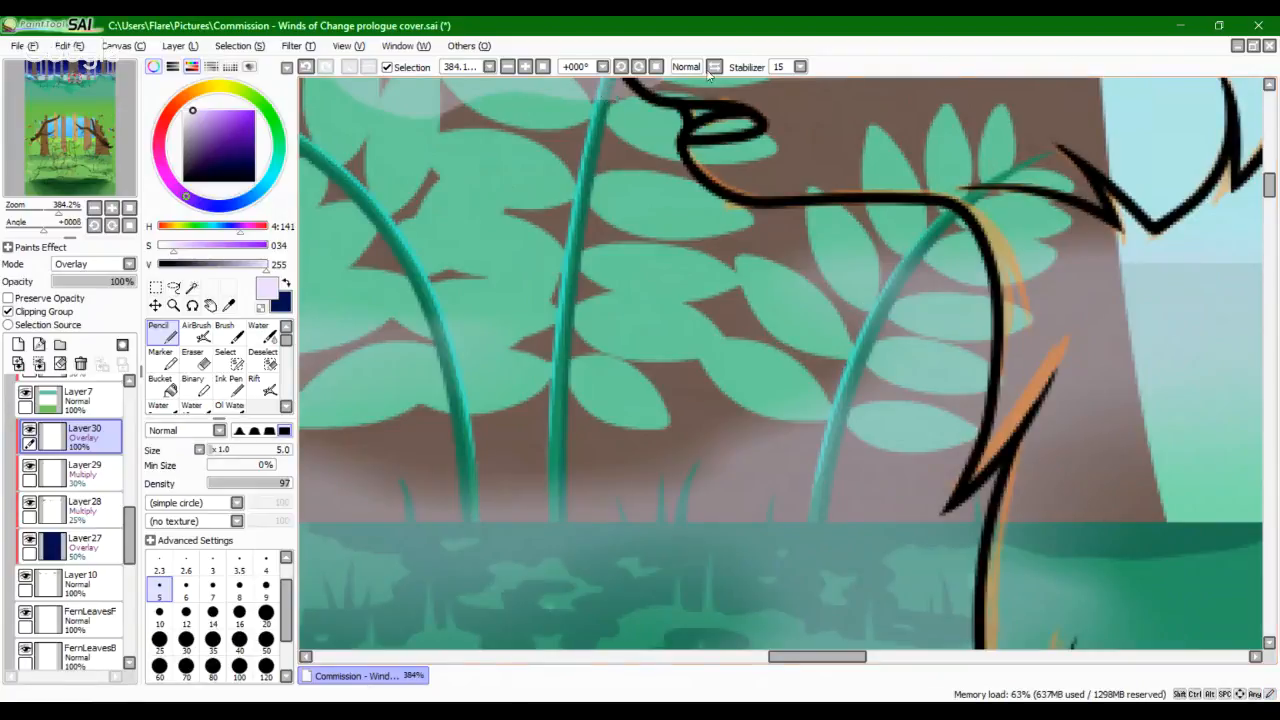
# Step: Draw a curved lower highlight edge on the bush behind the character's back and a zigzag leafy edge at its far-right end
pyautogui.moveTo(655, 383); pyautogui.dragTo(720, 428)
pyautogui.moveTo(1157, 463); pyautogui.dragTo(466, 357)
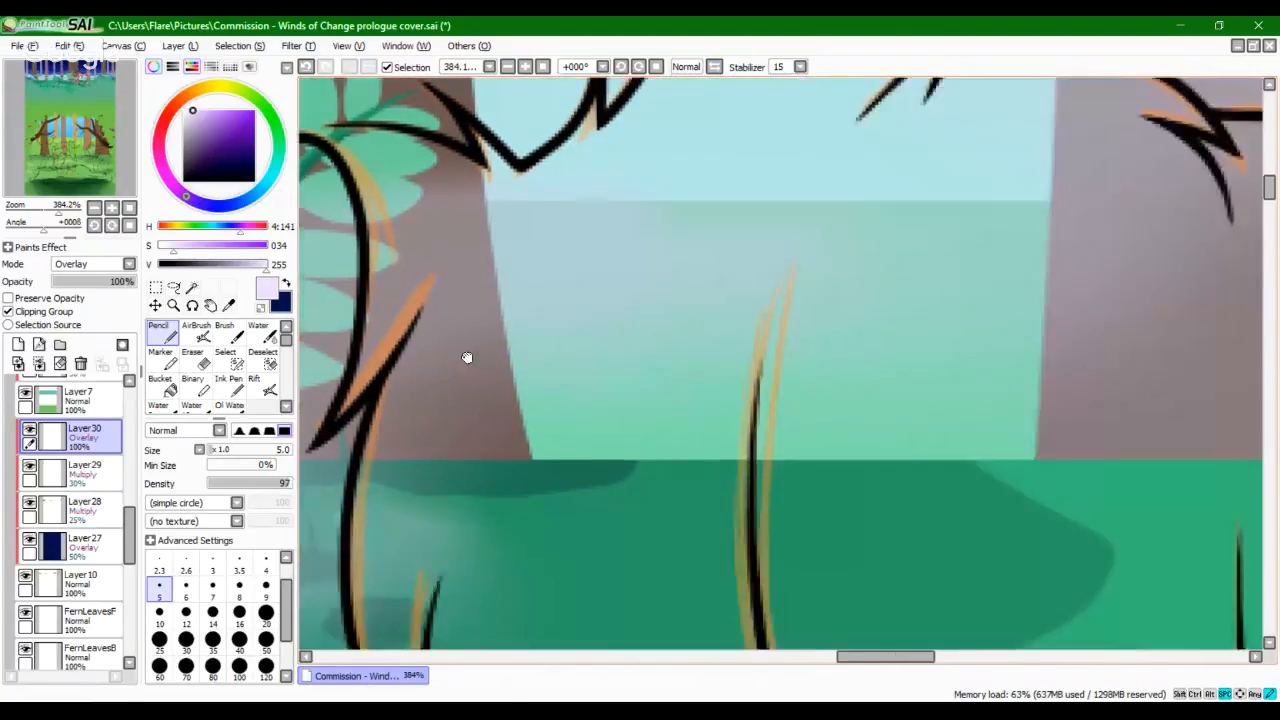
pyautogui.moveTo(1175, 383); pyautogui.dragTo(549, 417)
pyautogui.moveTo(1051, 391); pyautogui.dragTo(420, 466)
pyautogui.moveTo(921, 460); pyautogui.dragTo(551, 537)
pyautogui.moveTo(884, 339)
pyautogui.mouseDown()
pyautogui.moveTo(1063, 460)
pyautogui.moveTo(774, 437)
pyautogui.moveTo(674, 471)
pyautogui.moveTo(570, 432)
pyautogui.moveTo(950, 522)
pyautogui.mouseUp()
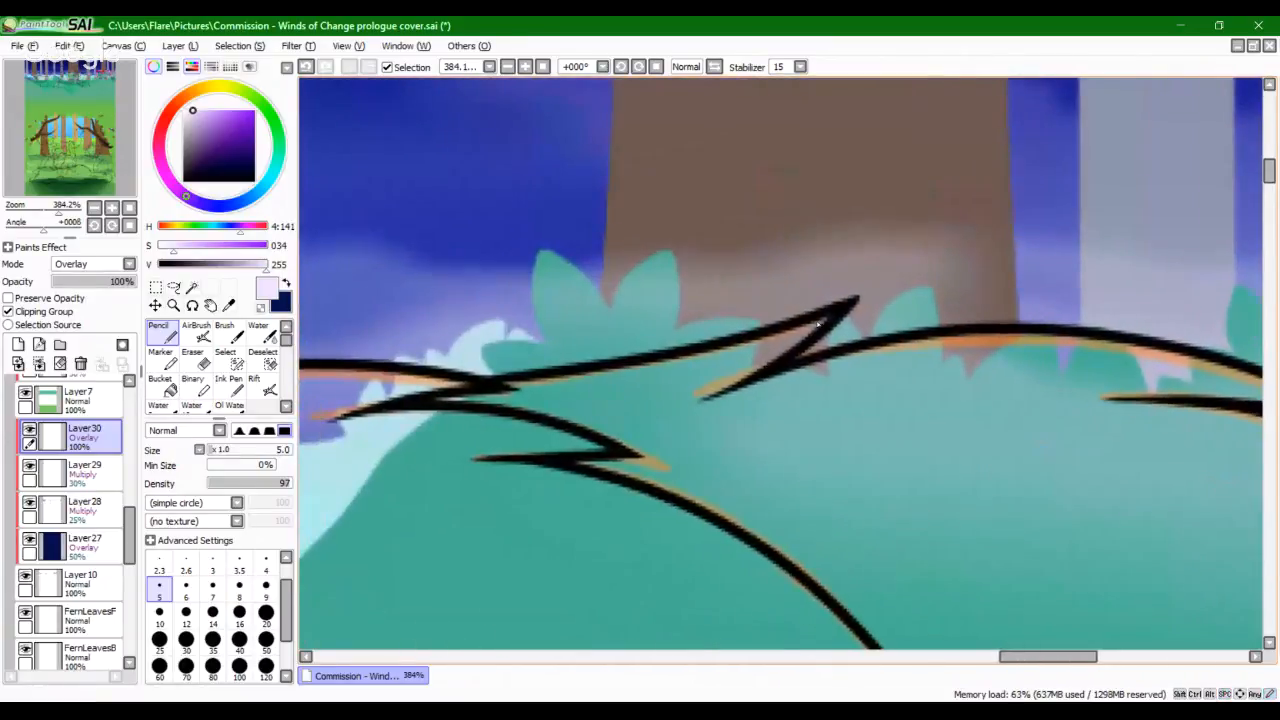
pyautogui.moveTo(388, 450)
pyautogui.mouseDown()
pyautogui.moveTo(430, 485)
pyautogui.moveTo(1238, 582)
pyautogui.mouseUp()
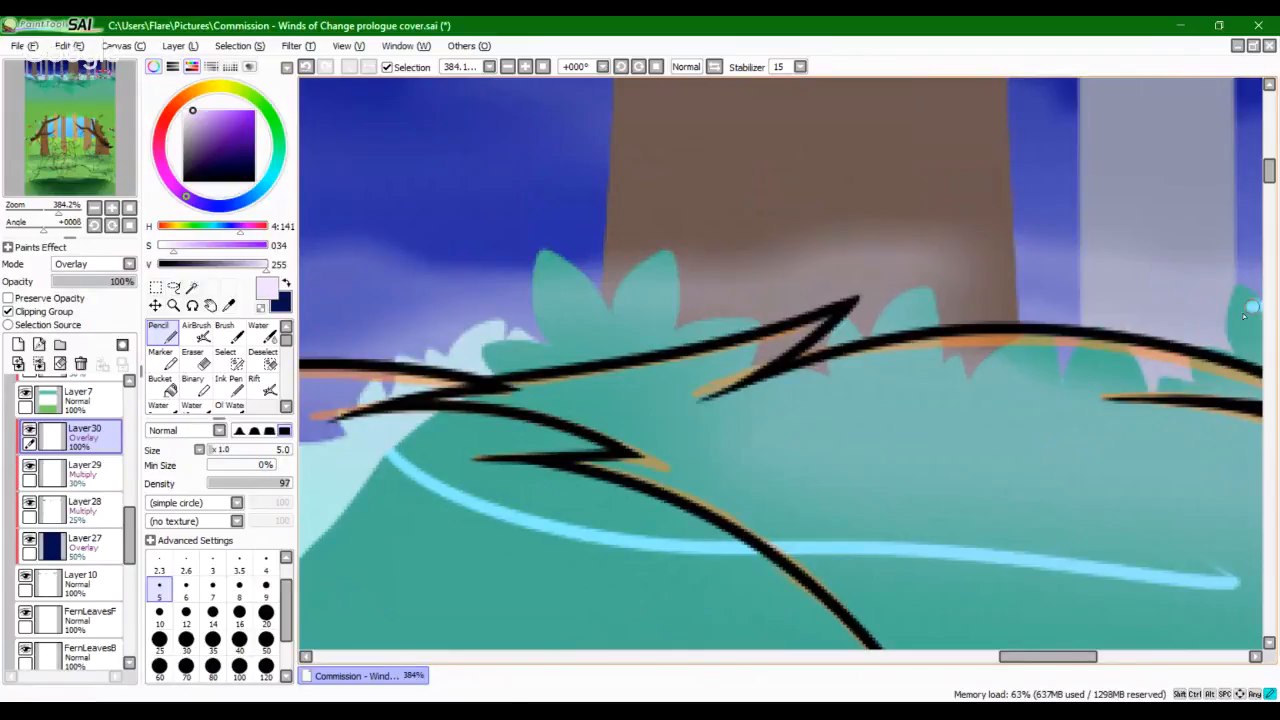
pyautogui.moveTo(1123, 466)
pyautogui.mouseDown()
pyautogui.moveTo(705, 424)
pyautogui.moveTo(790, 432)
pyautogui.mouseUp()
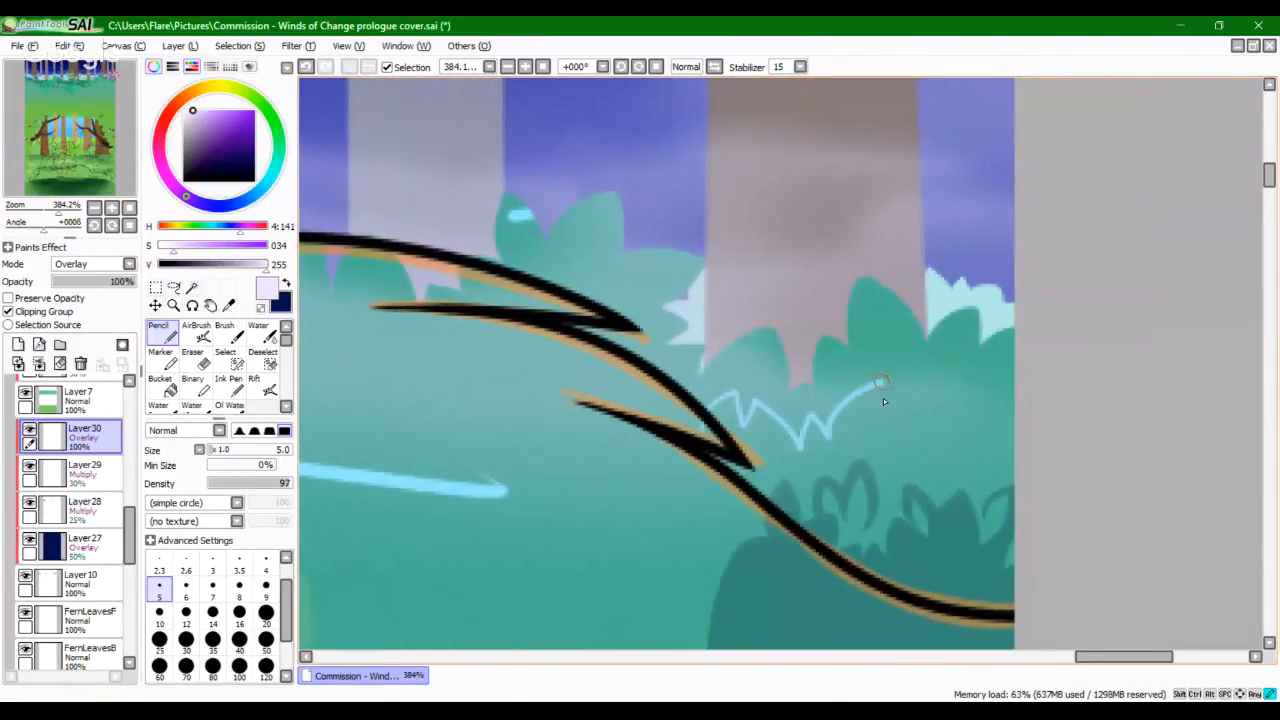
pyautogui.moveTo(881, 383)
pyautogui.mouseDown()
pyautogui.moveTo(890, 408)
pyautogui.moveTo(971, 387)
pyautogui.moveTo(1080, 300)
pyautogui.mouseUp()
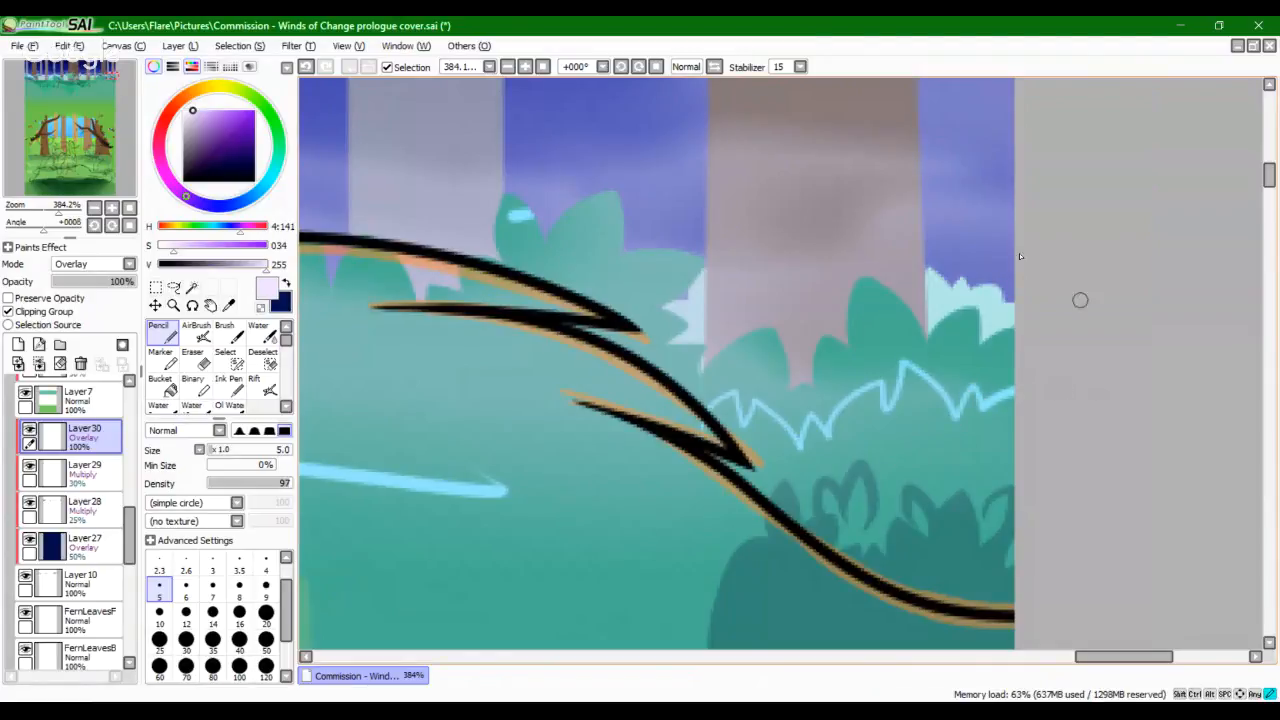
# Step: Join the curved and zigzag highlight edges on the far-right bush and fill the area above them with lavender
pyautogui.moveTo(505, 491)
pyautogui.mouseDown()
pyautogui.moveTo(575, 484)
pyautogui.moveTo(678, 436)
pyautogui.mouseUp()
pyautogui.click(163, 386)
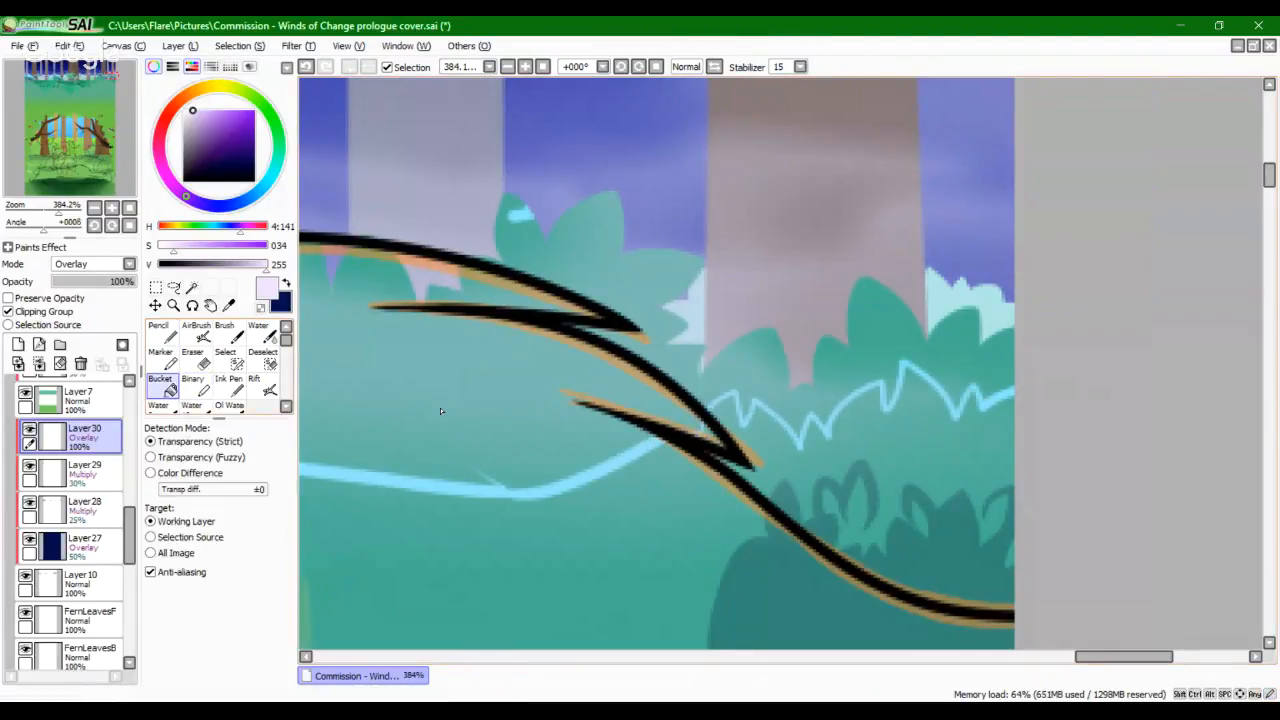
pyautogui.click(480, 390)
pyautogui.click(165, 338)
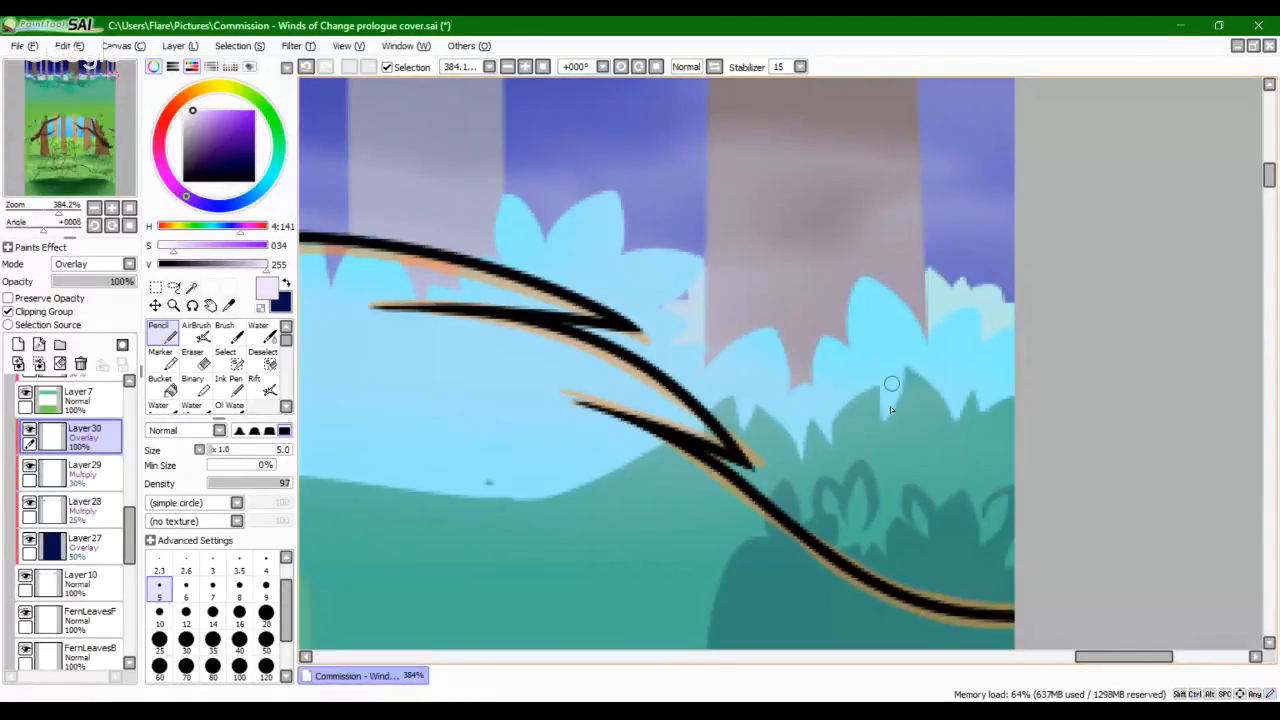
pyautogui.hotkey('ctrl', 'z')
pyautogui.moveTo(892, 383)
pyautogui.mouseDown()
pyautogui.moveTo(897, 371)
pyautogui.moveTo(909, 386)
pyautogui.mouseUp()
pyautogui.hotkey('ctrl', 'z')
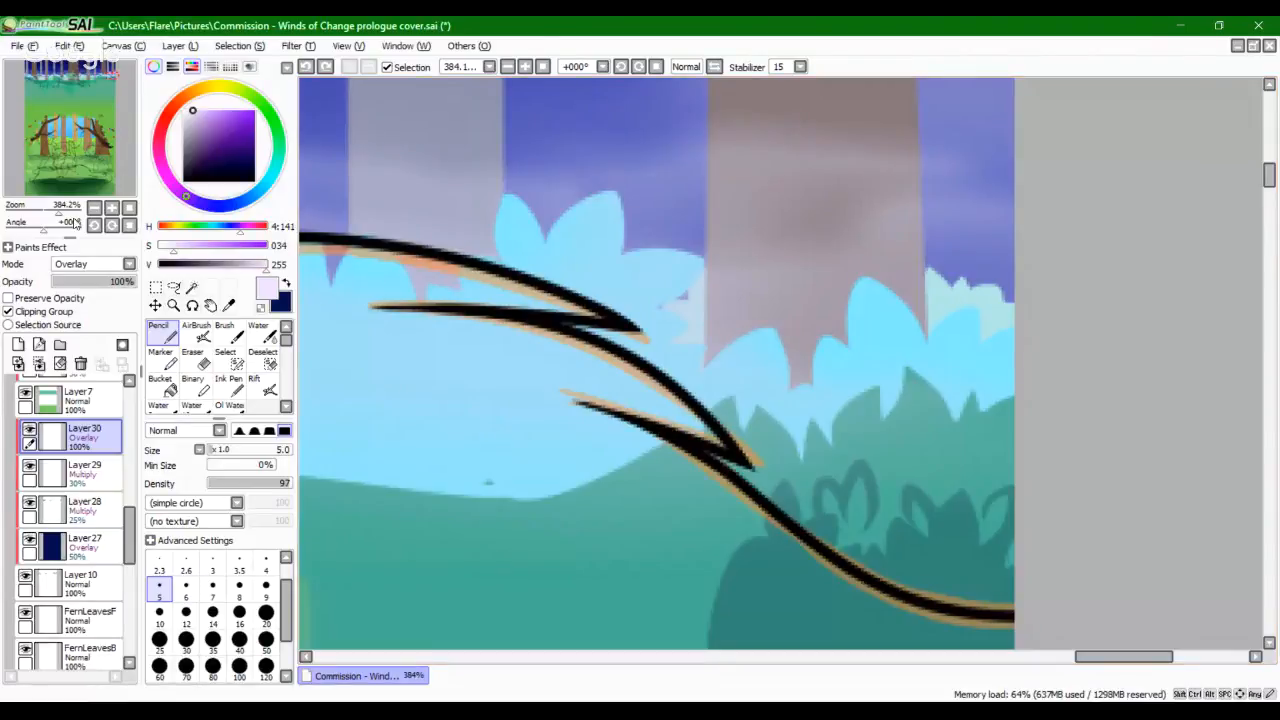
# Step: Lower the opacity of the Overlay highlight layer to 31%
pyautogui.click(41, 210)
pyautogui.moveTo(88, 188)
pyautogui.mouseDown()
pyautogui.moveTo(25, 198)
pyautogui.moveTo(82, 192)
pyautogui.mouseUp()
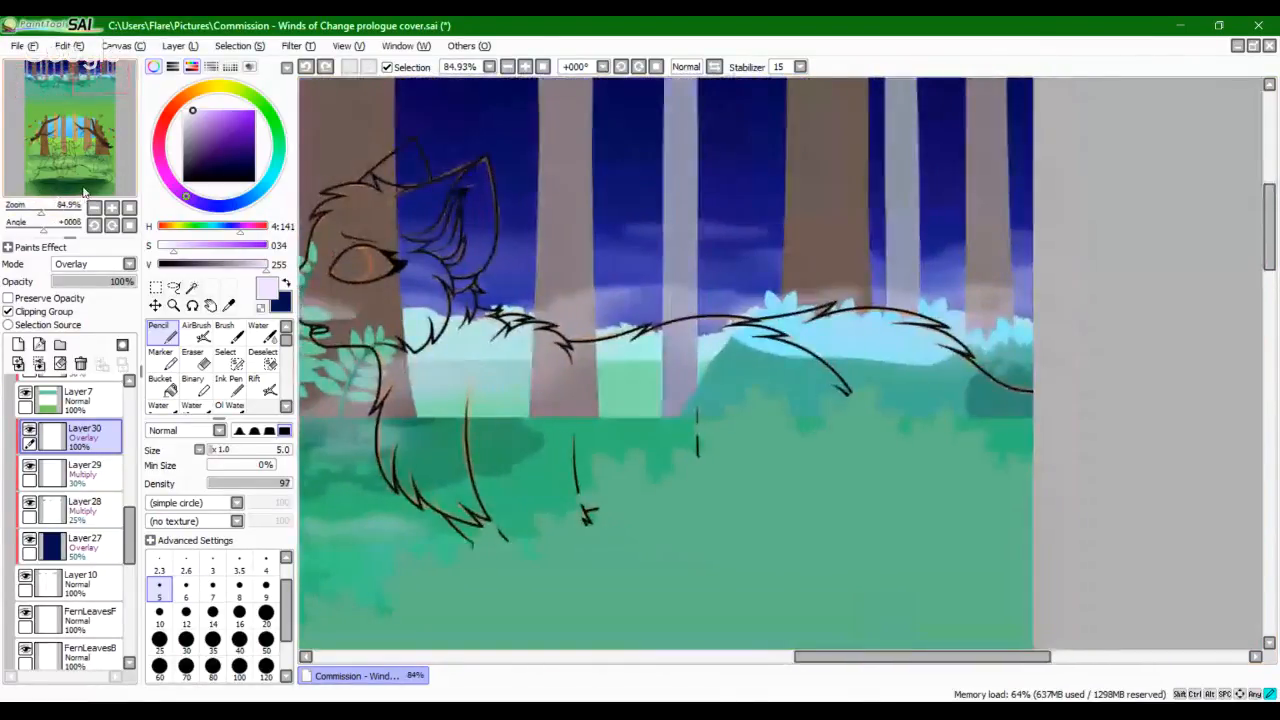
pyautogui.click(77, 288)
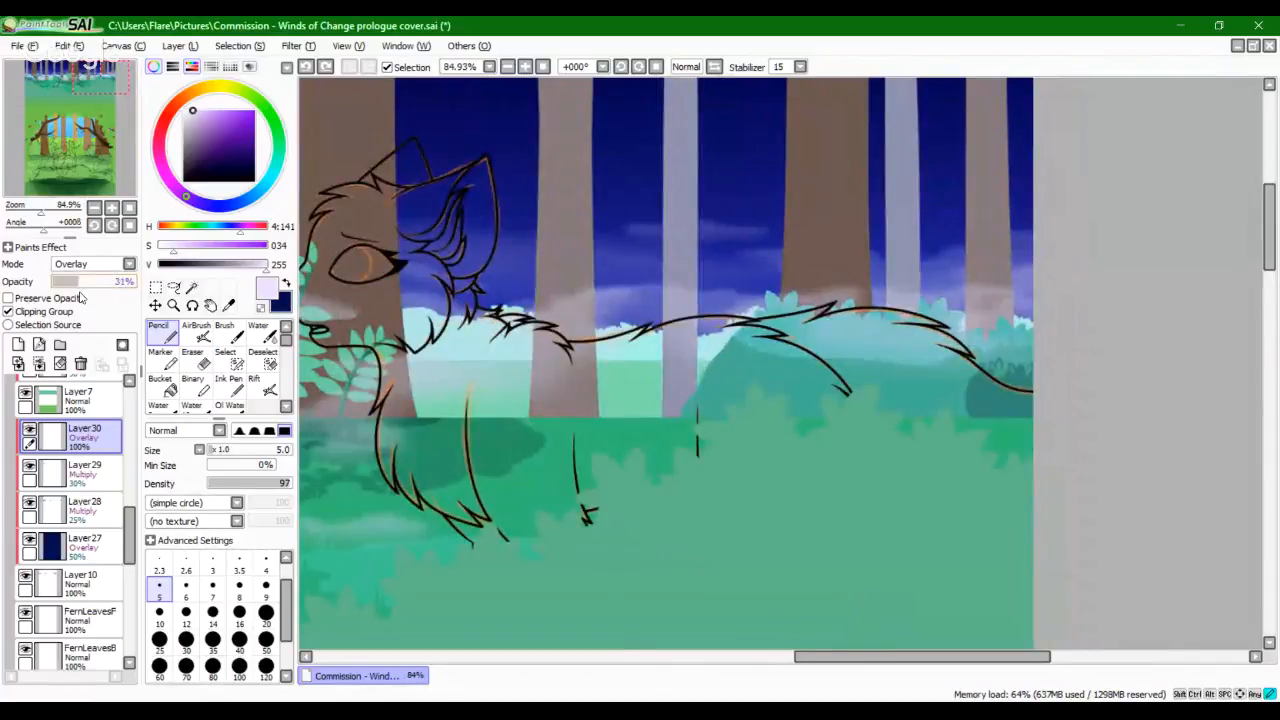
# Step: Set the opacity of the Overlay highlight layer to 30%
pyautogui.moveTo(79, 293); pyautogui.dragTo(77, 291)
pyautogui.moveTo(40, 212); pyautogui.dragTo(24, 215)
pyautogui.click(129, 208)
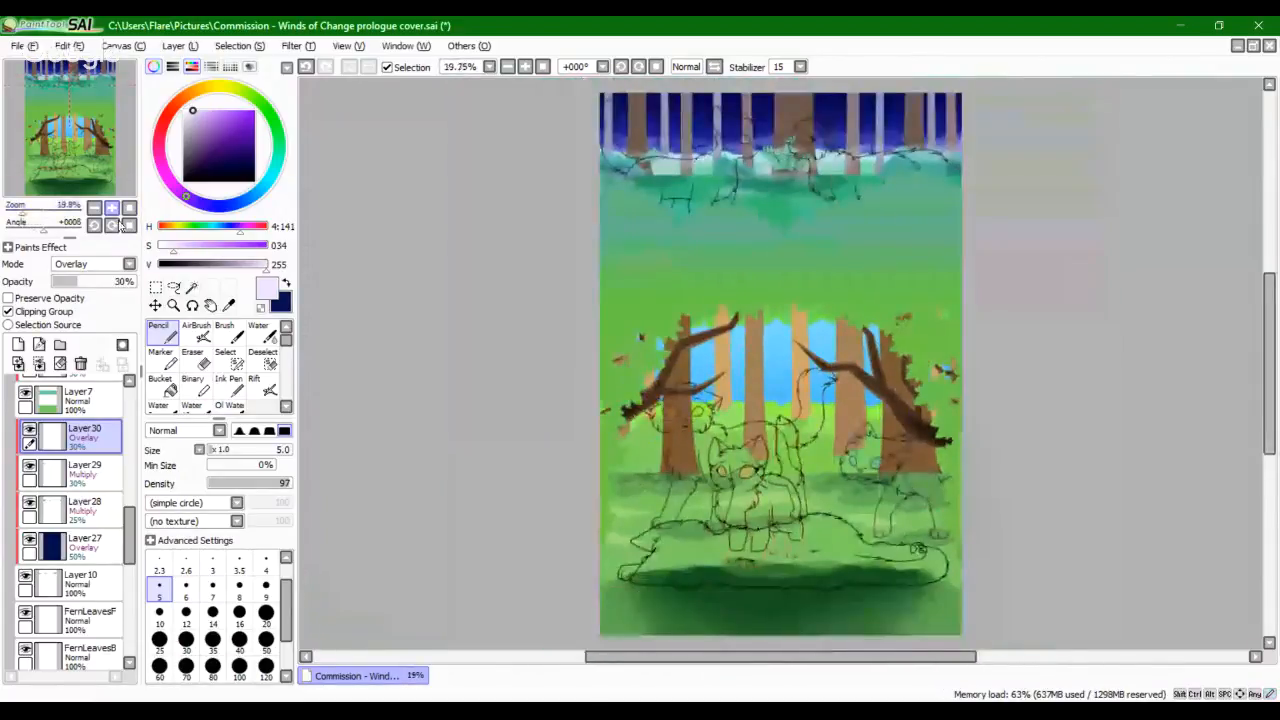
pyautogui.click(129, 208)
# Step: Add a new clipped layer in Overlay mode directly above the FernLeavesF layer
pyautogui.scroll(-3, 134, 533)
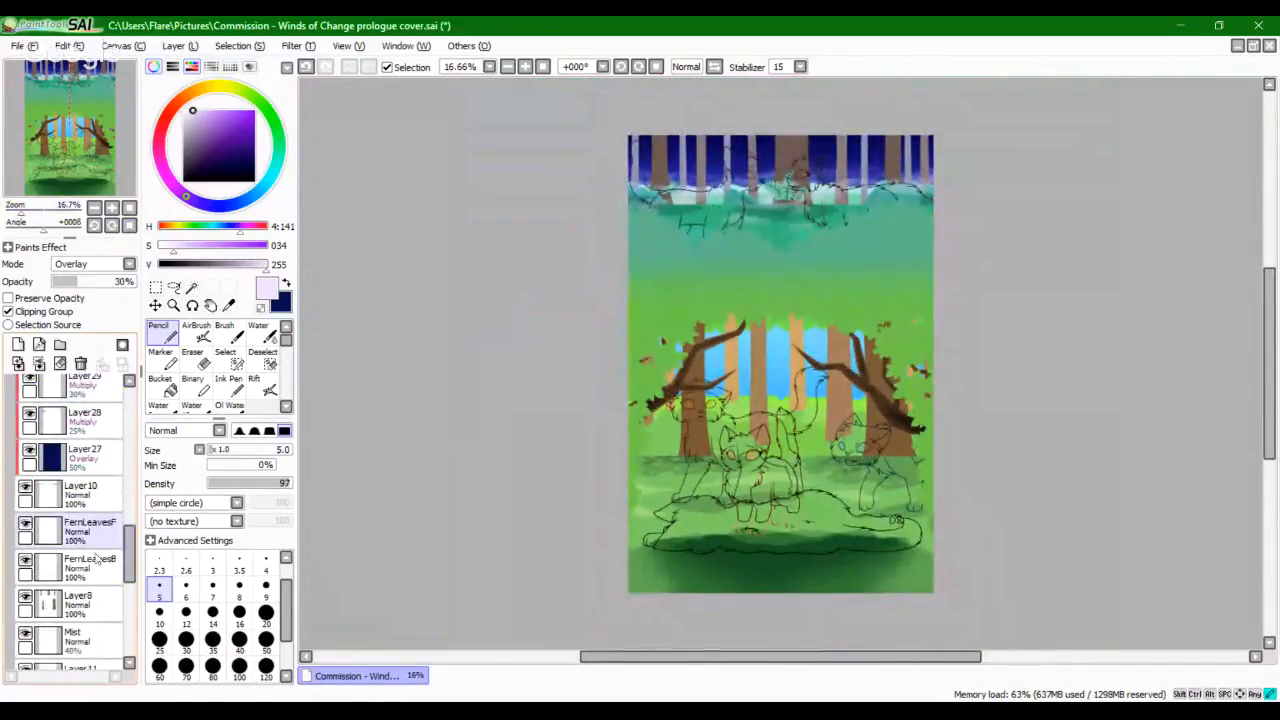
pyautogui.click(27, 537)
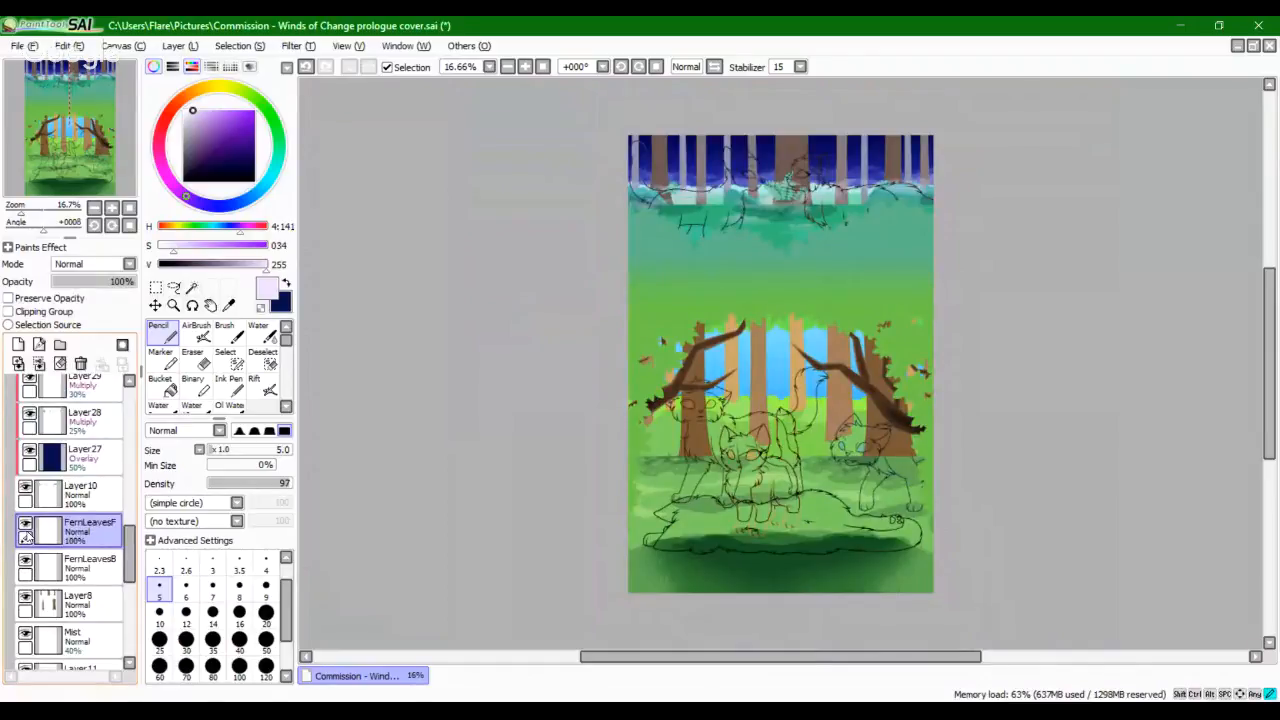
pyautogui.click(25, 525)
pyautogui.click(18, 363)
pyautogui.click(8, 311)
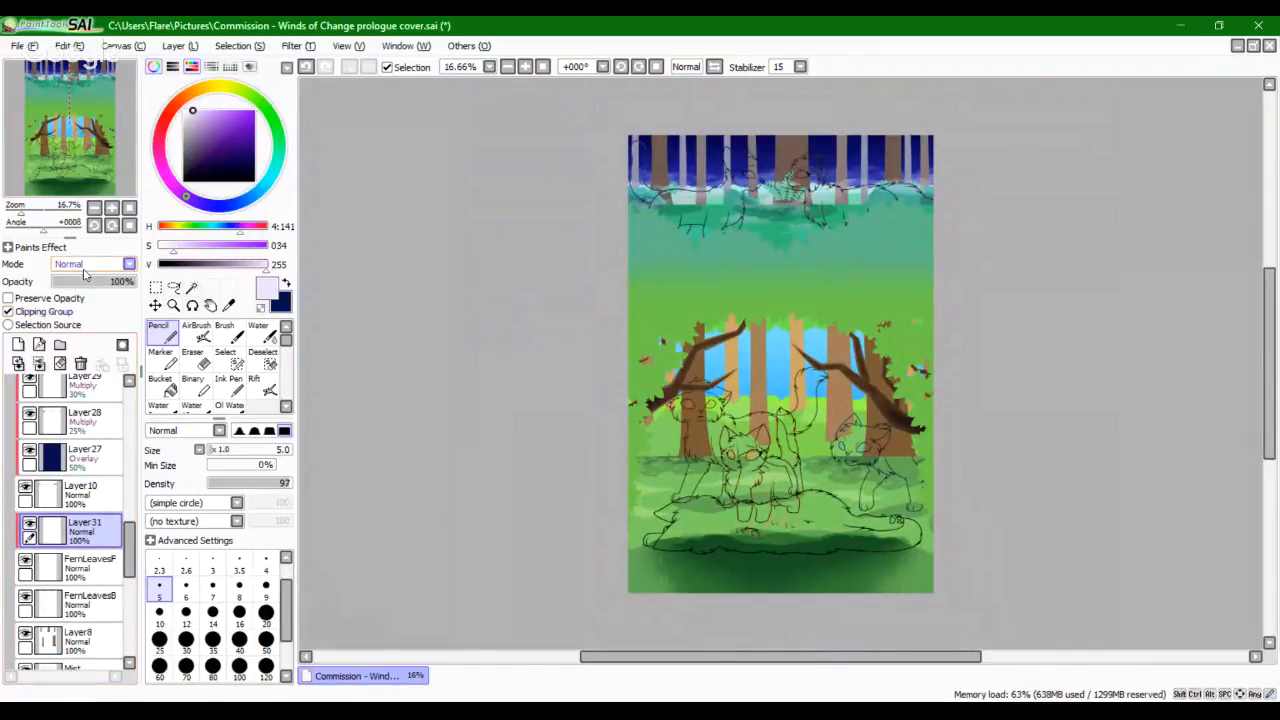
pyautogui.click(90, 264)
pyautogui.click(70, 316)
# Step: Paint navy over the front fern leaves with the size 120 Pencil and lower the Overlay layer's opacity to 50%
pyautogui.click(286, 284)
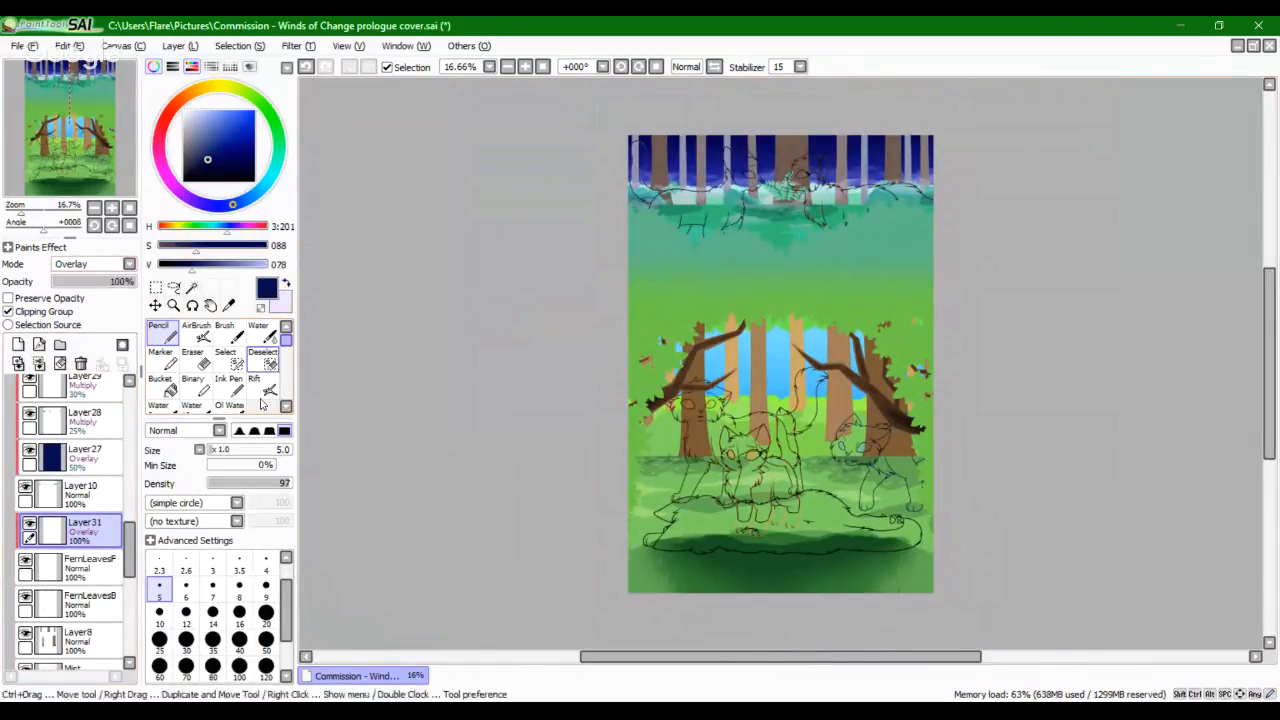
pyautogui.click(265, 666)
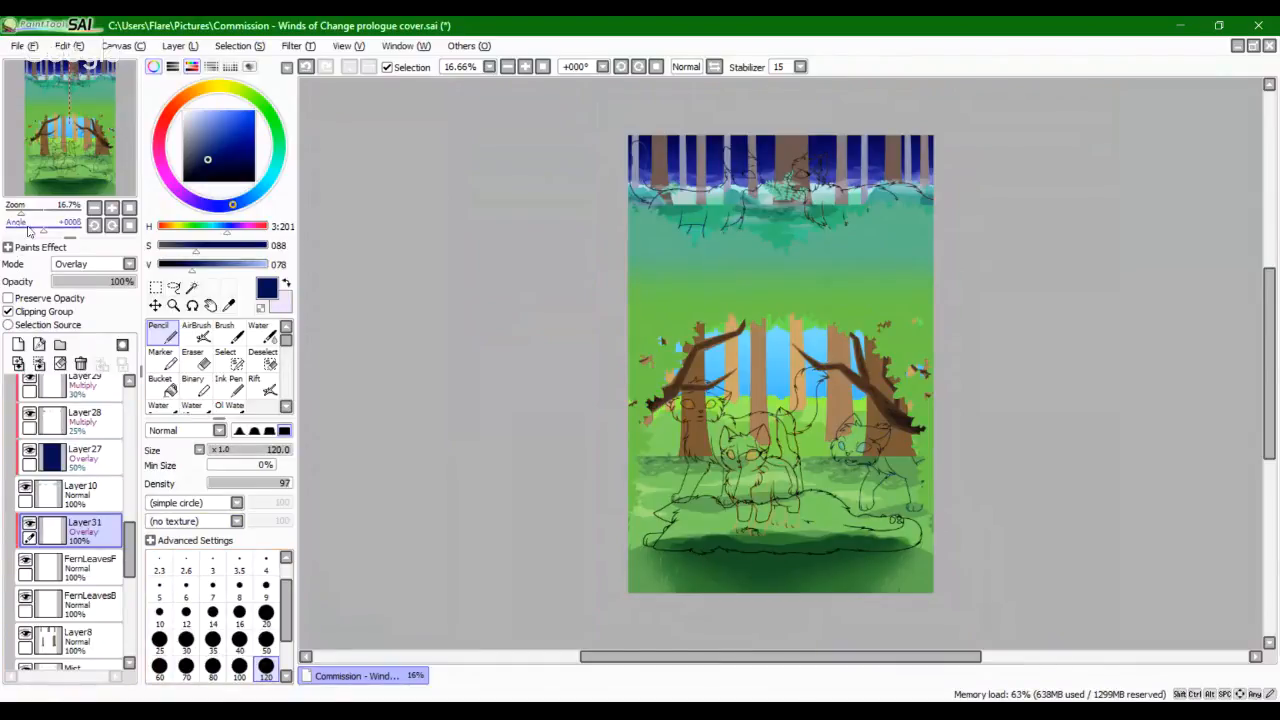
pyautogui.moveTo(24, 212)
pyautogui.mouseDown()
pyautogui.moveTo(57, 214)
pyautogui.moveTo(45, 214)
pyautogui.mouseUp()
pyautogui.moveTo(70, 128); pyautogui.dragTo(65, 87)
pyautogui.moveTo(45, 213); pyautogui.dragTo(41, 214)
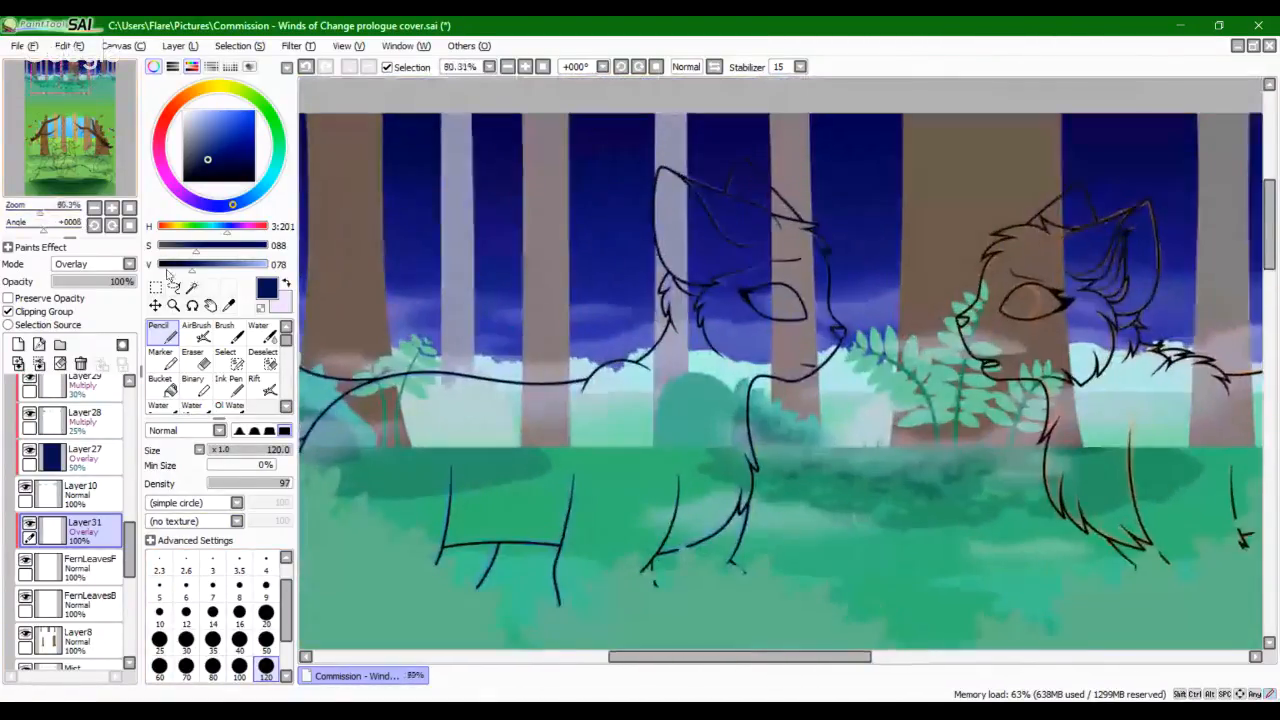
pyautogui.moveTo(868, 390)
pyautogui.mouseDown()
pyautogui.moveTo(906, 396)
pyautogui.moveTo(905, 327)
pyautogui.moveTo(1100, 395)
pyautogui.mouseUp()
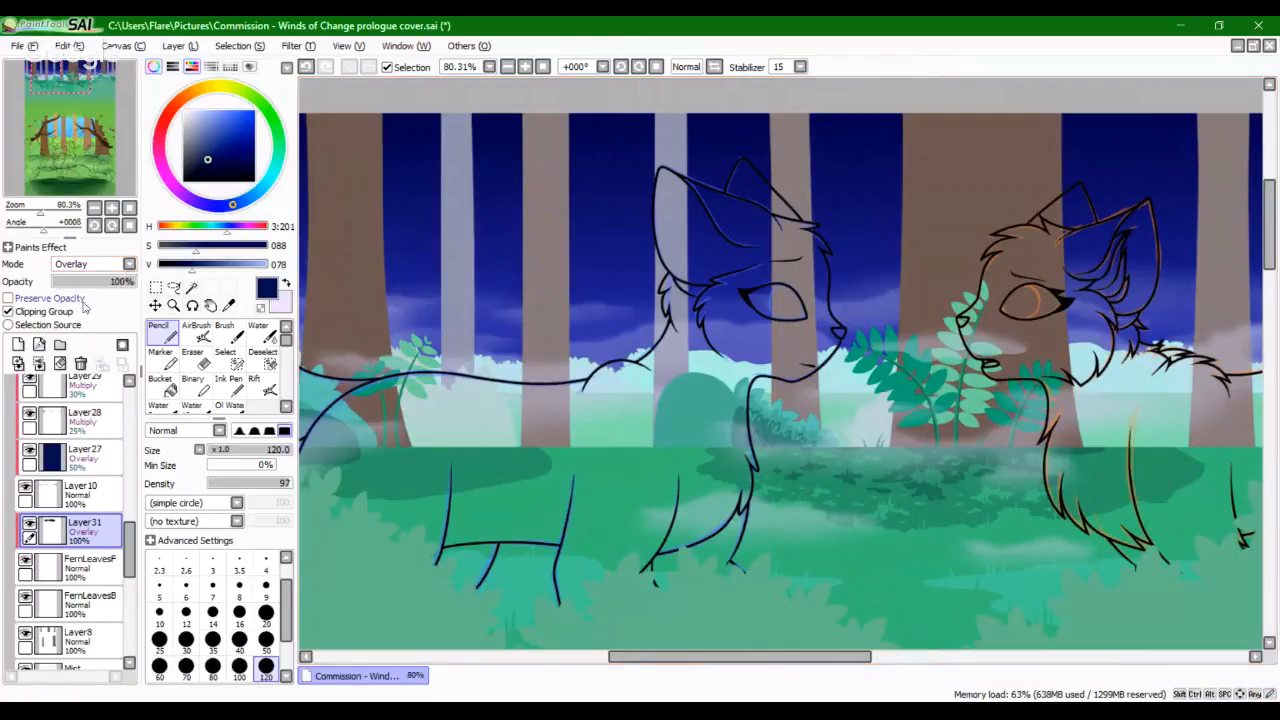
pyautogui.moveTo(75, 283); pyautogui.dragTo(96, 302)
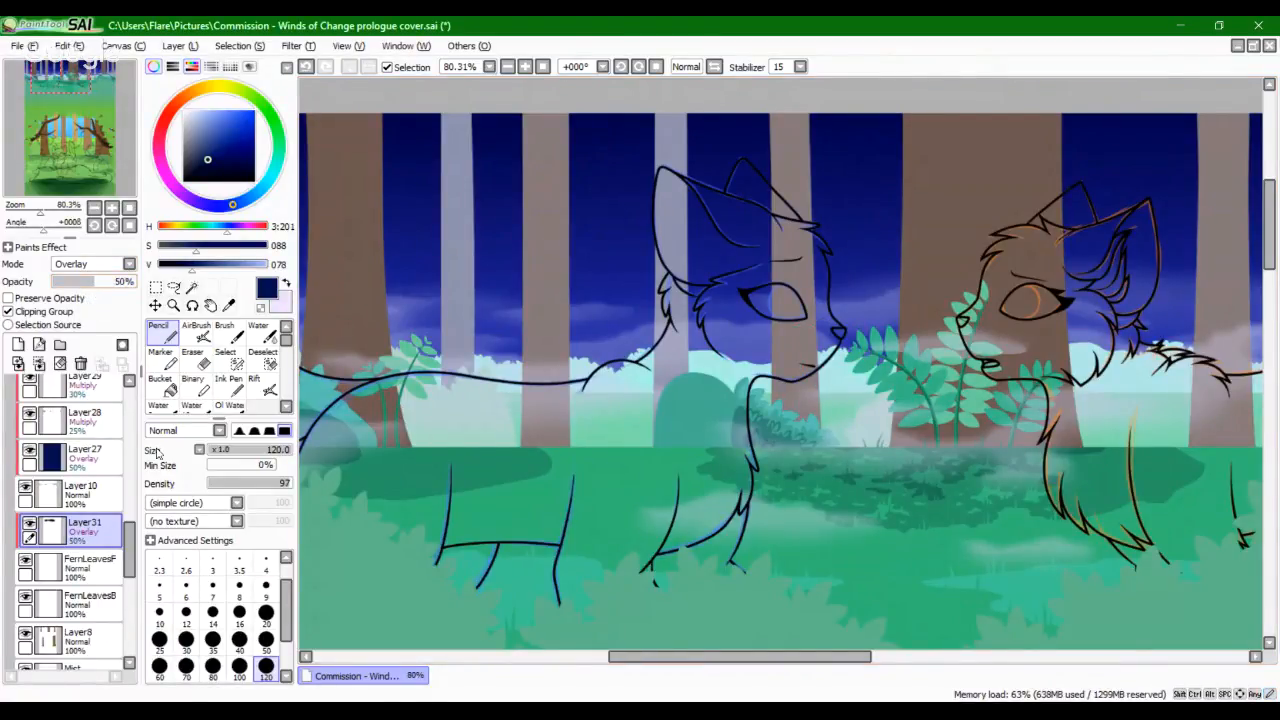
# Step: Add a clipped Multiply layer above the fern leaves' Overlay layer and set the Pencil size to 14
pyautogui.click(212, 612)
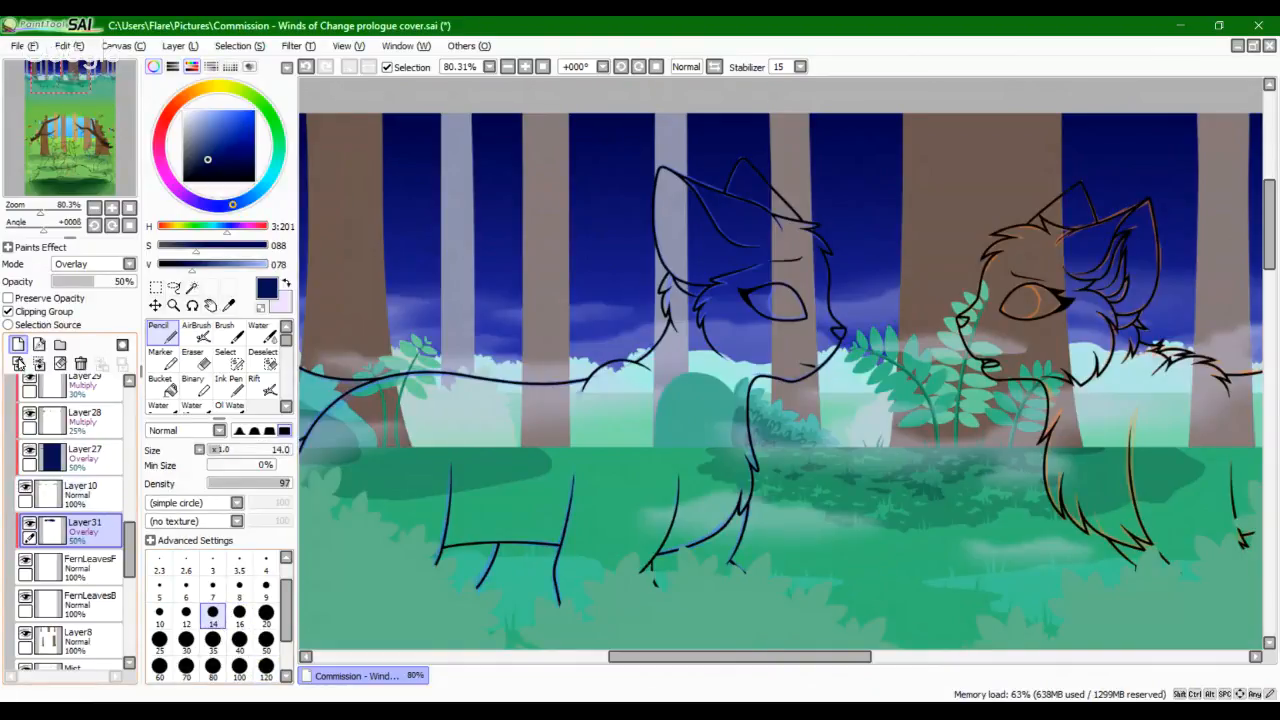
pyautogui.click(18, 344)
pyautogui.click(95, 263)
pyautogui.click(85, 289)
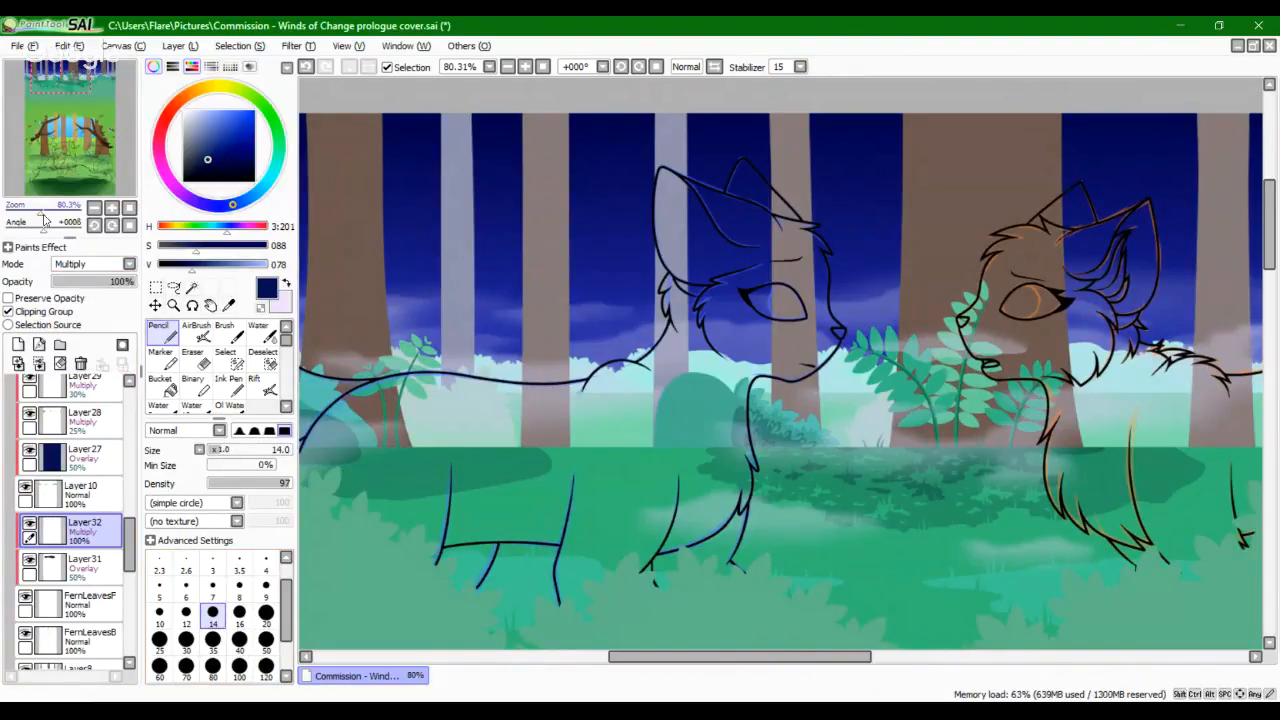
pyautogui.scroll(5, 78, 170)
pyautogui.moveTo(78, 170); pyautogui.dragTo(85, 174)
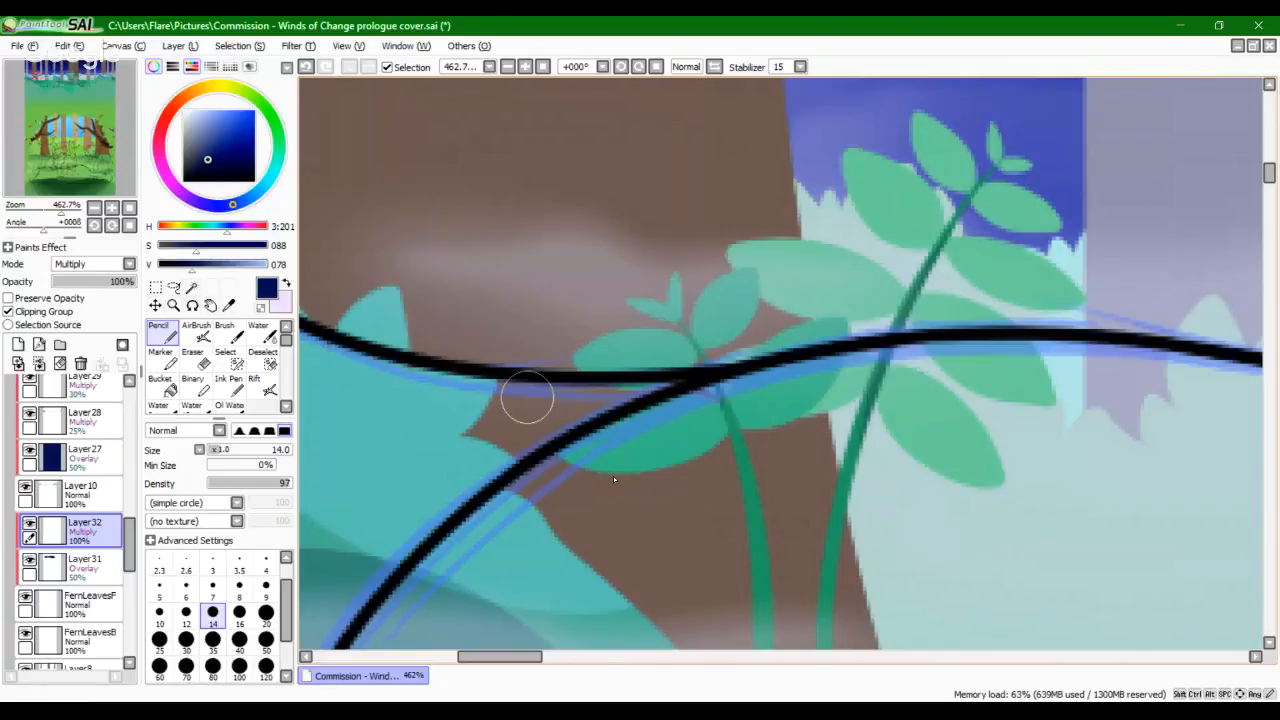
pyautogui.press('super+d')
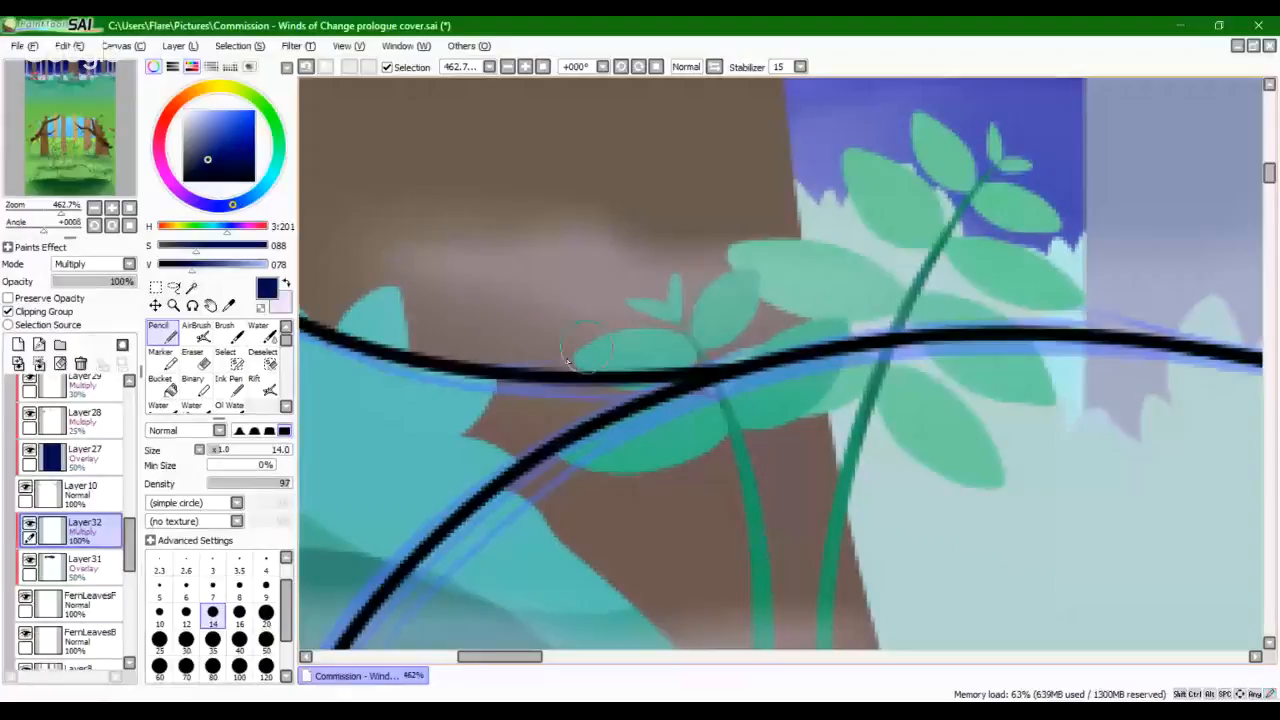
# Step: Shade the undersides of three leaves on the small fern behind the left character's back in navy, redoing strokes as needed
pyautogui.moveTo(562, 362)
pyautogui.mouseDown()
pyautogui.moveTo(647, 386)
pyautogui.moveTo(709, 368)
pyautogui.moveTo(604, 374)
pyautogui.moveTo(618, 396)
pyautogui.moveTo(700, 360)
pyautogui.mouseUp()
pyautogui.hotkey('ctrl', 'z')
pyautogui.moveTo(590, 383)
pyautogui.mouseDown()
pyautogui.moveTo(694, 388)
pyautogui.moveTo(711, 373)
pyautogui.moveTo(604, 395)
pyautogui.moveTo(740, 337)
pyautogui.moveTo(641, 391)
pyautogui.moveTo(736, 333)
pyautogui.mouseUp()
pyautogui.hotkey('ctrl', 'z')
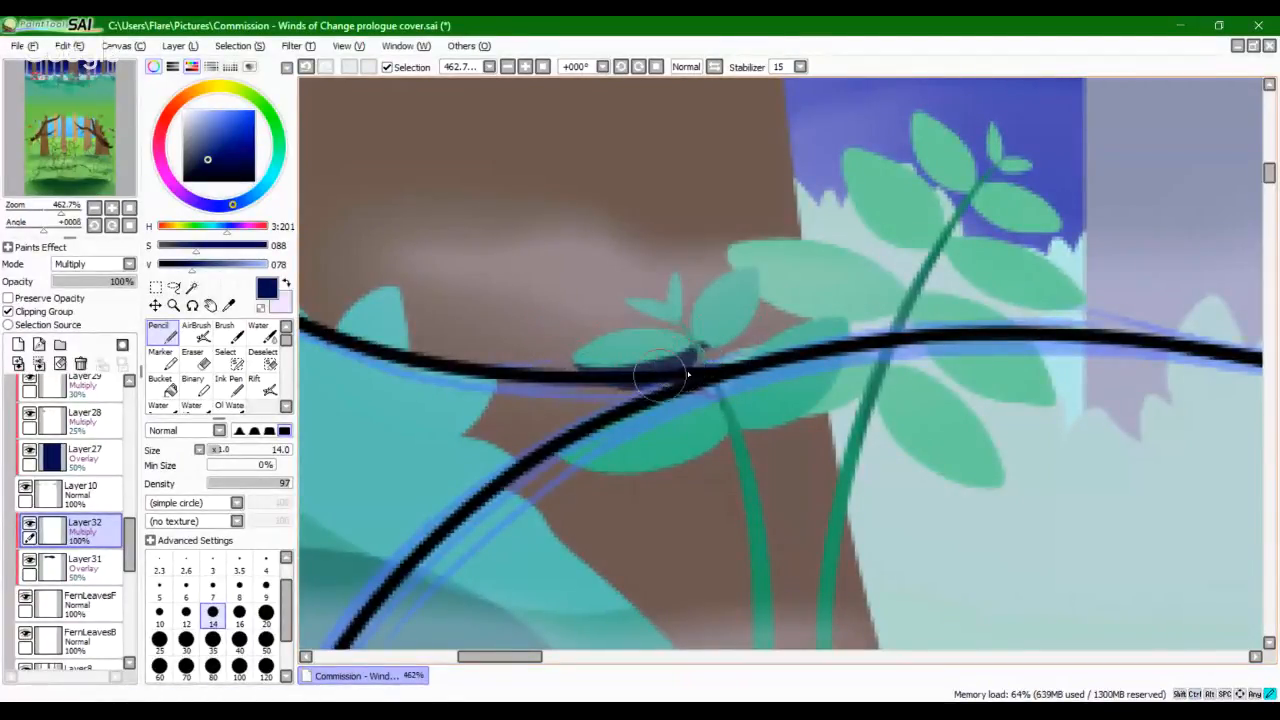
pyautogui.moveTo(698, 358)
pyautogui.mouseDown()
pyautogui.moveTo(735, 340)
pyautogui.moveTo(787, 280)
pyautogui.moveTo(693, 338)
pyautogui.moveTo(762, 302)
pyautogui.moveTo(778, 268)
pyautogui.moveTo(695, 345)
pyautogui.moveTo(776, 281)
pyautogui.moveTo(725, 330)
pyautogui.moveTo(762, 268)
pyautogui.mouseUp()
pyautogui.hotkey('ctrl', 'z')
pyautogui.hotkey('ctrl', 'z')
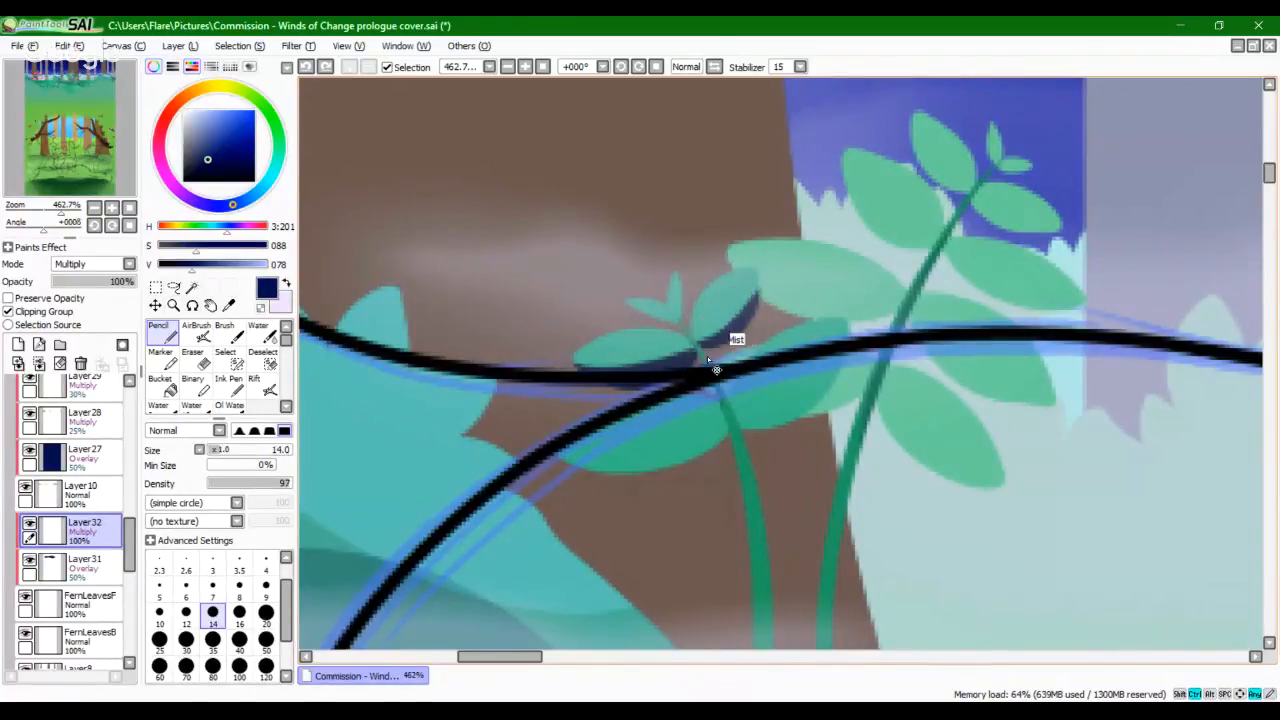
pyautogui.moveTo(838, 366)
pyautogui.mouseDown()
pyautogui.moveTo(761, 427)
pyautogui.moveTo(865, 326)
pyautogui.moveTo(821, 400)
pyautogui.moveTo(740, 448)
pyautogui.mouseUp()
pyautogui.hotkey('ctrl', 'z')
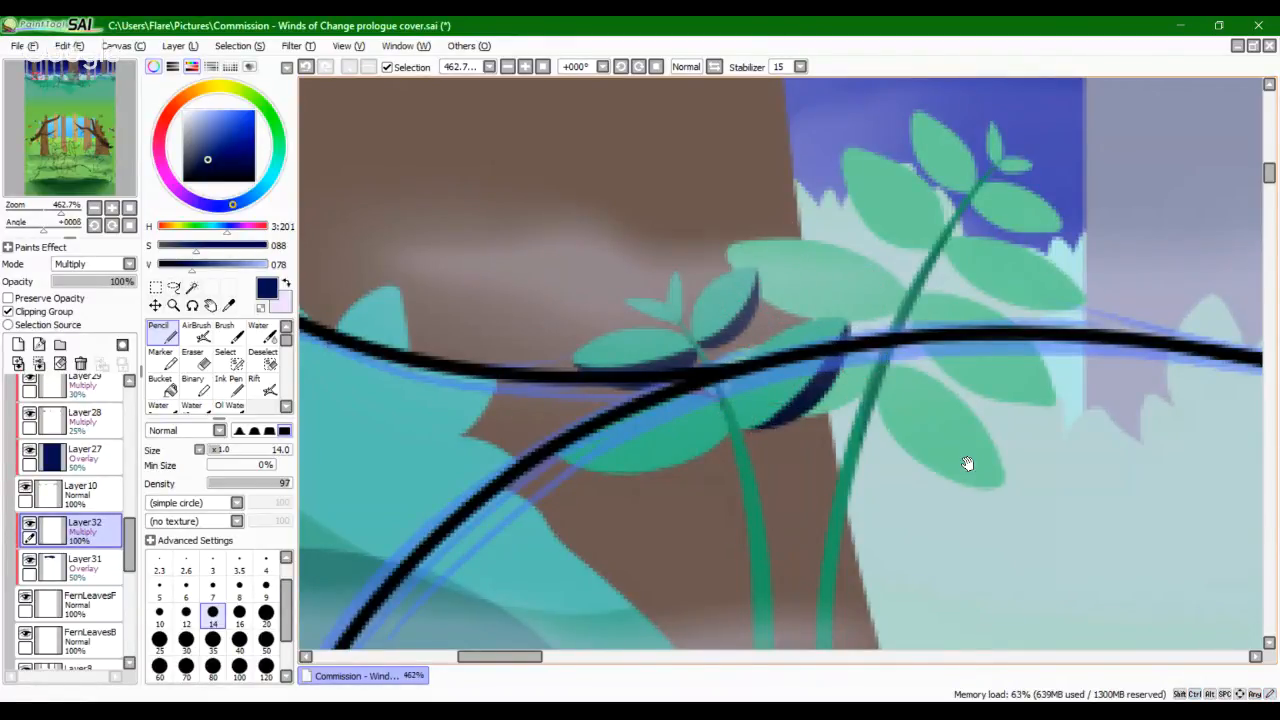
# Step: Paint navy shadows under the lowest left and lowest right leaves of the fern below the right character's chin
pyautogui.moveTo(968, 463); pyautogui.dragTo(708, 449)
pyautogui.moveTo(1120, 510); pyautogui.dragTo(851, 514)
pyautogui.moveTo(1022, 474); pyautogui.dragTo(527, 501)
pyautogui.moveTo(954, 480); pyautogui.dragTo(574, 384)
pyautogui.moveTo(950, 506); pyautogui.dragTo(526, 429)
pyautogui.moveTo(1022, 236); pyautogui.dragTo(634, 354)
pyautogui.moveTo(1133, 451); pyautogui.dragTo(788, 353)
pyautogui.moveTo(688, 392)
pyautogui.mouseDown()
pyautogui.moveTo(794, 443)
pyautogui.moveTo(857, 436)
pyautogui.moveTo(920, 469)
pyautogui.moveTo(988, 476)
pyautogui.mouseUp()
pyautogui.hotkey('ctrl', 'z')
pyautogui.moveTo(858, 432)
pyautogui.mouseDown()
pyautogui.moveTo(954, 490)
pyautogui.moveTo(1044, 464)
pyautogui.mouseUp()
pyautogui.hotkey('ctrl', 'z')
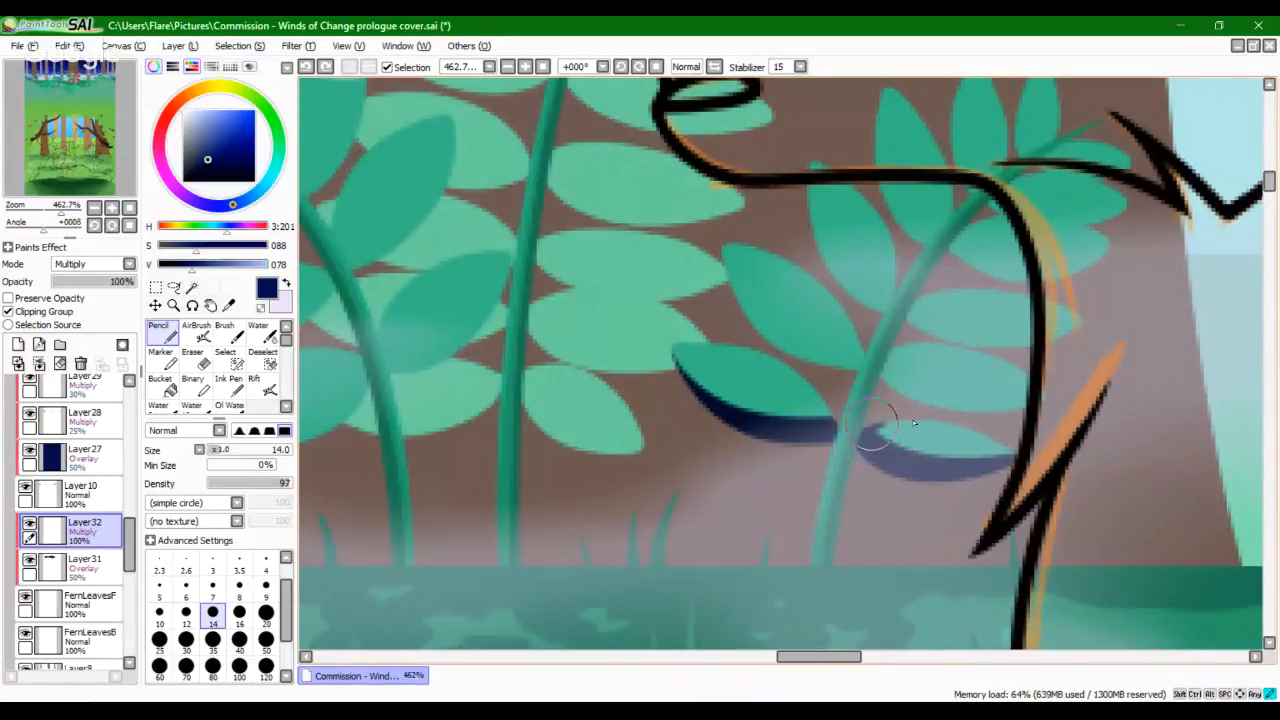
# Step: Shade the underside of the second-lowest right leaf on the chin fern, redoing the stroke until it fits
pyautogui.moveTo(880, 380); pyautogui.dragTo(1025, 405)
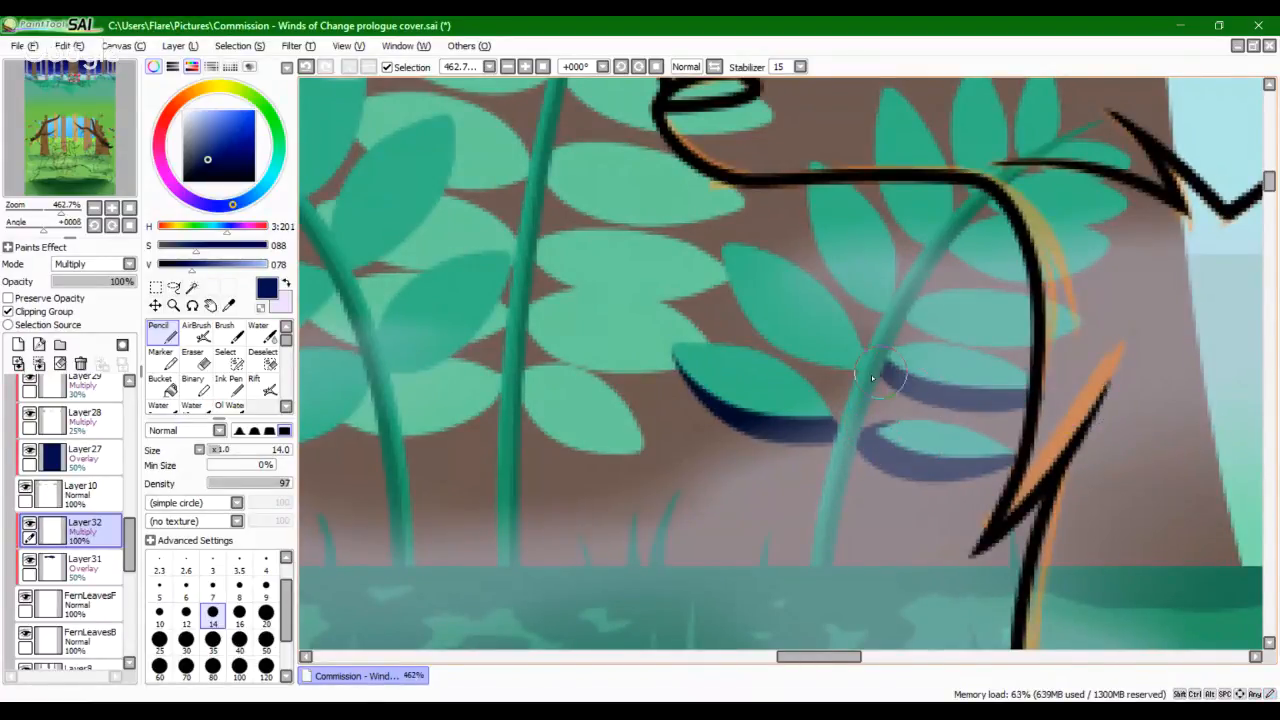
pyautogui.hotkey('ctrl', 'z')
pyautogui.moveTo(866, 358)
pyautogui.mouseDown()
pyautogui.moveTo(888, 391)
pyautogui.moveTo(1077, 412)
pyautogui.mouseUp()
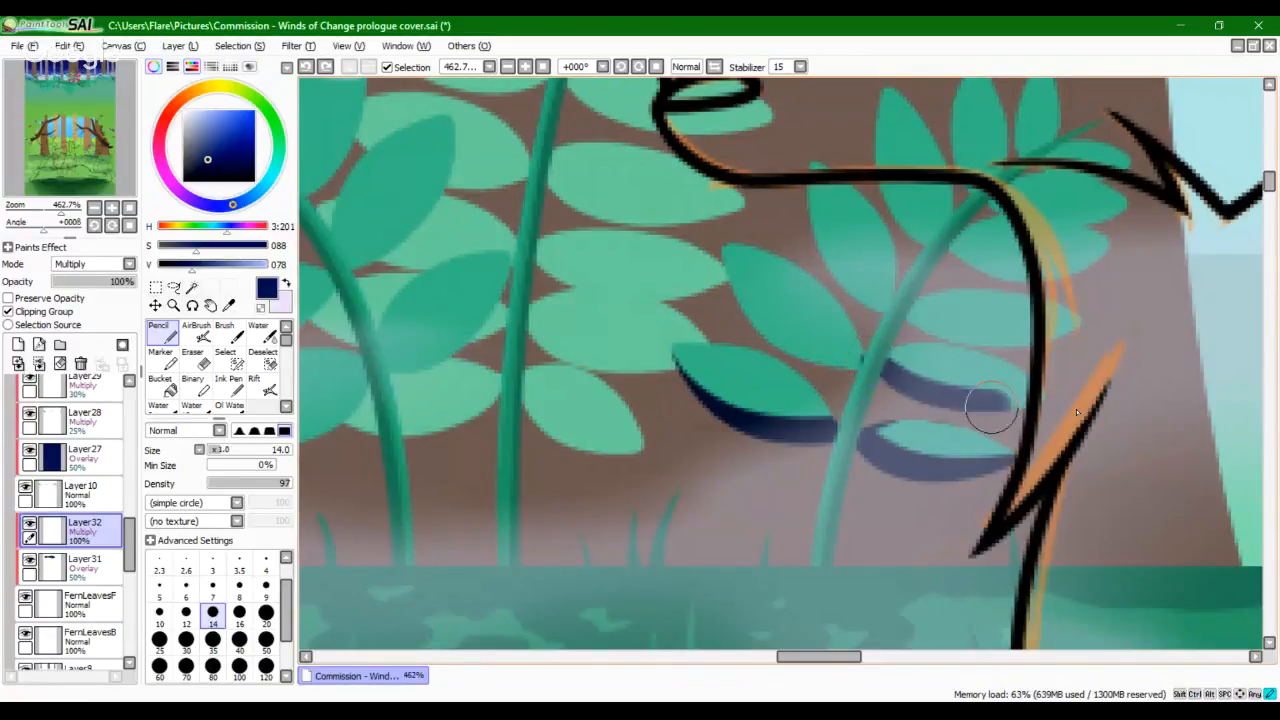
pyautogui.hotkey('ctrl', 'z')
pyautogui.moveTo(877, 372); pyautogui.dragTo(1063, 405)
pyautogui.moveTo(878, 368)
pyautogui.mouseDown()
pyautogui.moveTo(957, 412)
pyautogui.moveTo(1024, 398)
pyautogui.mouseUp()
pyautogui.moveTo(884, 356)
pyautogui.mouseDown()
pyautogui.moveTo(912, 372)
pyautogui.moveTo(914, 396)
pyautogui.mouseUp()
pyautogui.hotkey('ctrl', 'z')
# Step: Shade the undersides of the second-lowest left leaf and the third right leaf on the chin fern
pyautogui.moveTo(722, 258)
pyautogui.mouseDown()
pyautogui.moveTo(785, 354)
pyautogui.moveTo(825, 366)
pyautogui.moveTo(738, 310)
pyautogui.moveTo(798, 367)
pyautogui.moveTo(829, 365)
pyautogui.mouseUp()
pyautogui.hotkey('ctrl', 'z')
pyautogui.moveTo(760, 330)
pyautogui.mouseDown()
pyautogui.moveTo(852, 367)
pyautogui.moveTo(868, 356)
pyautogui.mouseUp()
pyautogui.hotkey('ctrl', 'z')
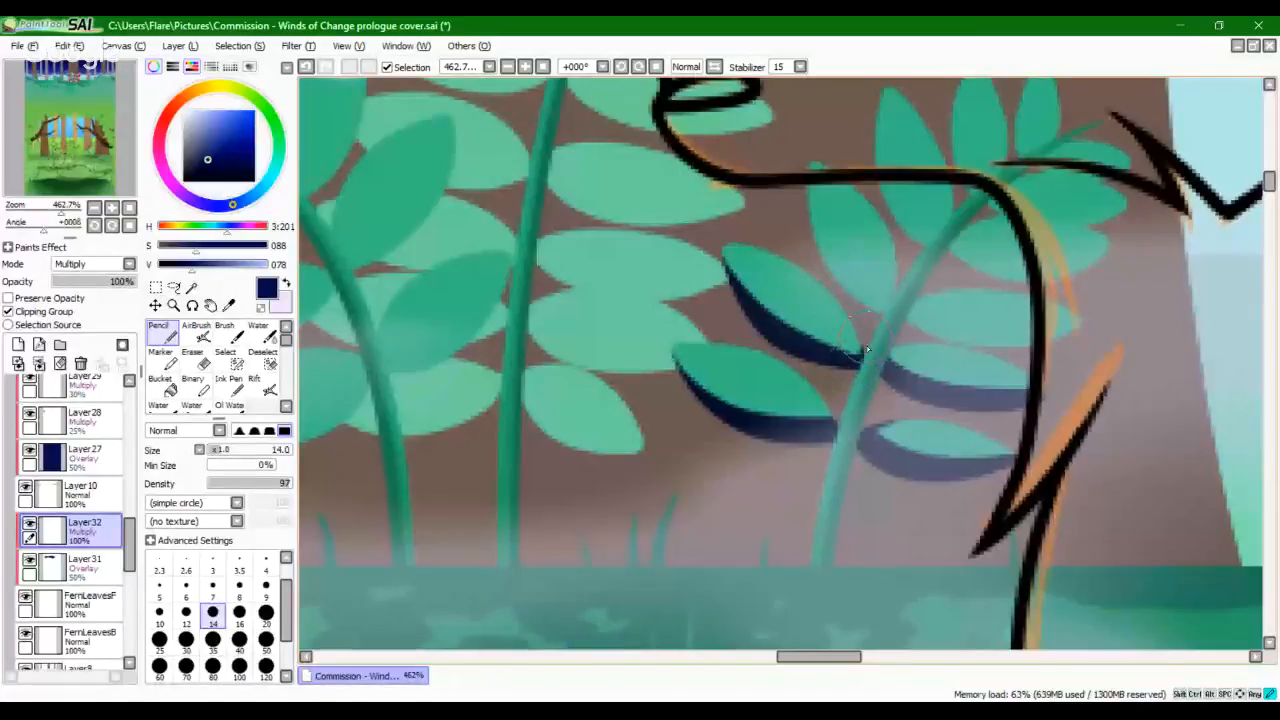
pyautogui.moveTo(896, 396); pyautogui.dragTo(819, 472)
pyautogui.hotkey('ctrl', 'z')
pyautogui.moveTo(821, 394); pyautogui.dragTo(930, 400)
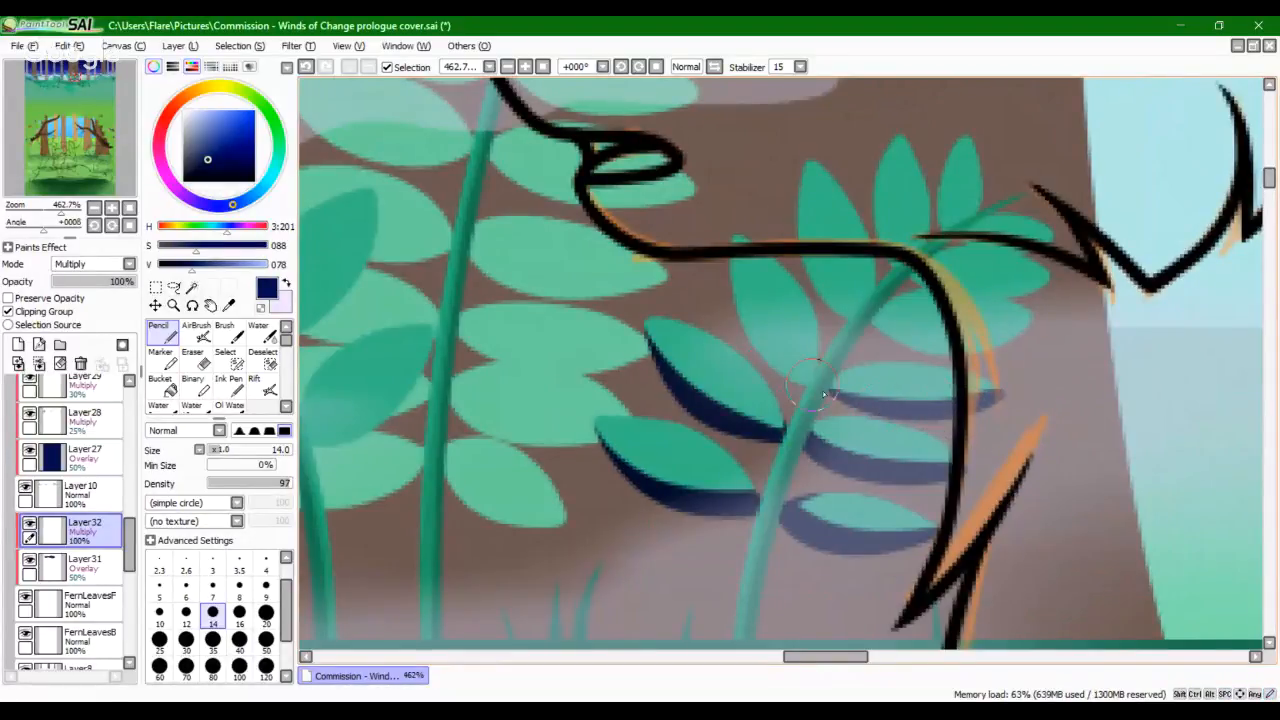
# Step: Paint navy shadows along the third and fourth left leaves and under the fourth right leaf of the chin fern
pyautogui.moveTo(728, 240)
pyautogui.mouseDown()
pyautogui.moveTo(777, 366)
pyautogui.moveTo(759, 367)
pyautogui.moveTo(811, 403)
pyautogui.mouseUp()
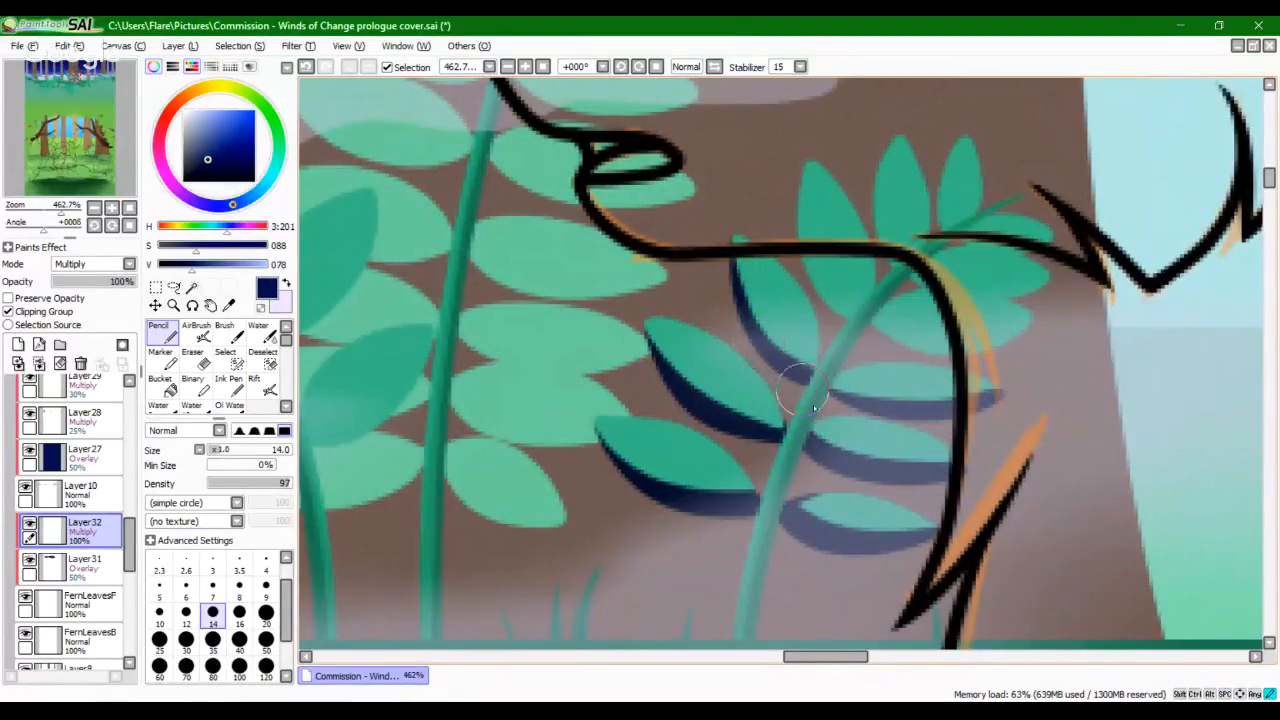
pyautogui.moveTo(862, 330); pyautogui.dragTo(1050, 304)
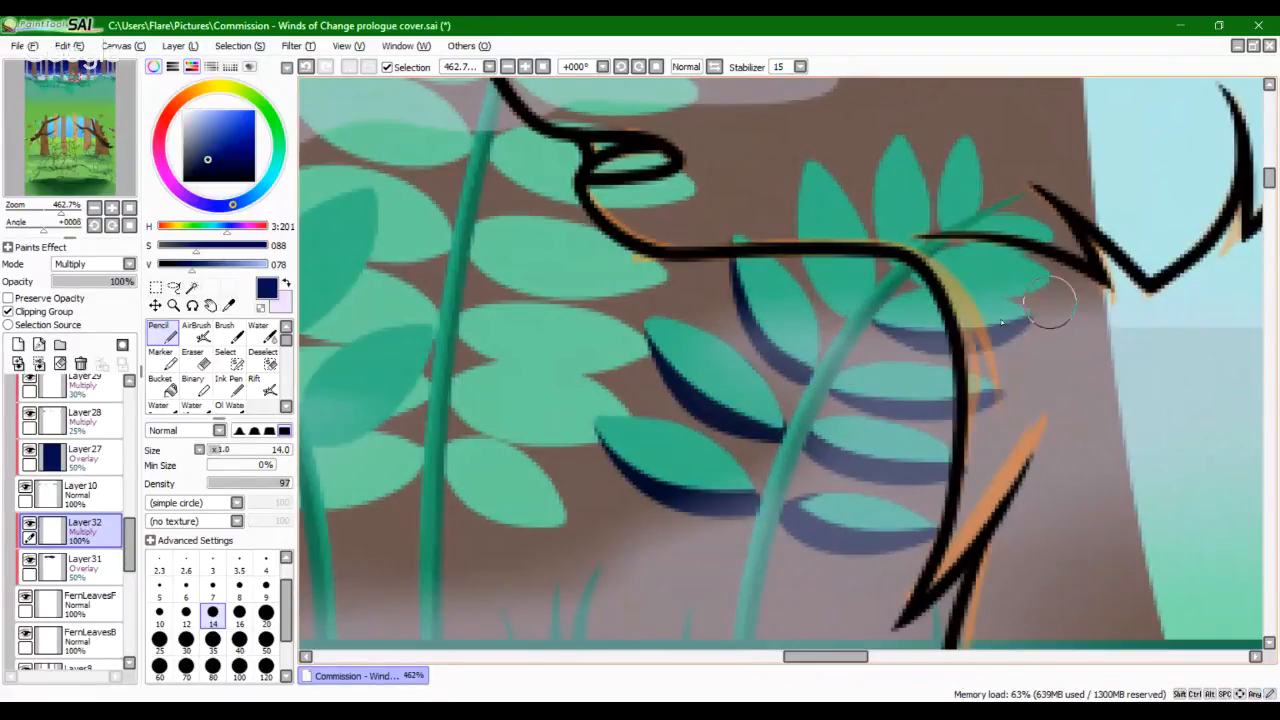
pyautogui.moveTo(993, 343); pyautogui.dragTo(919, 389)
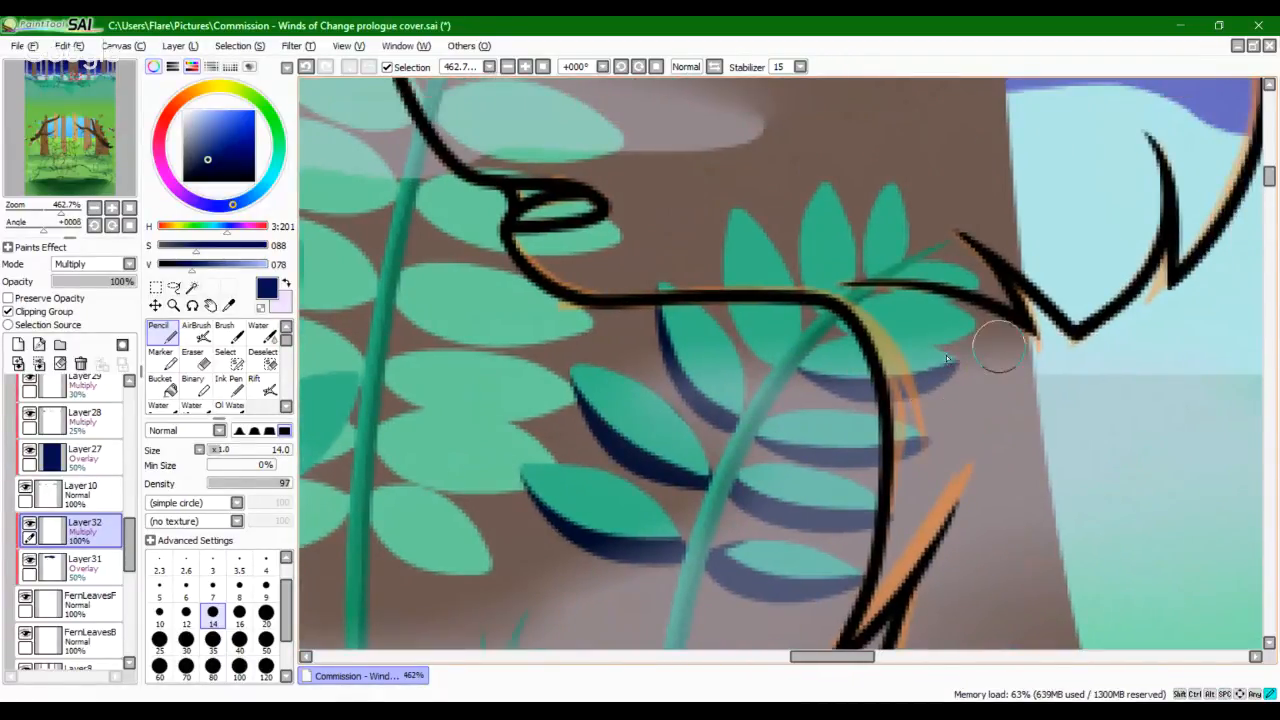
pyautogui.moveTo(774, 368); pyautogui.dragTo(724, 245)
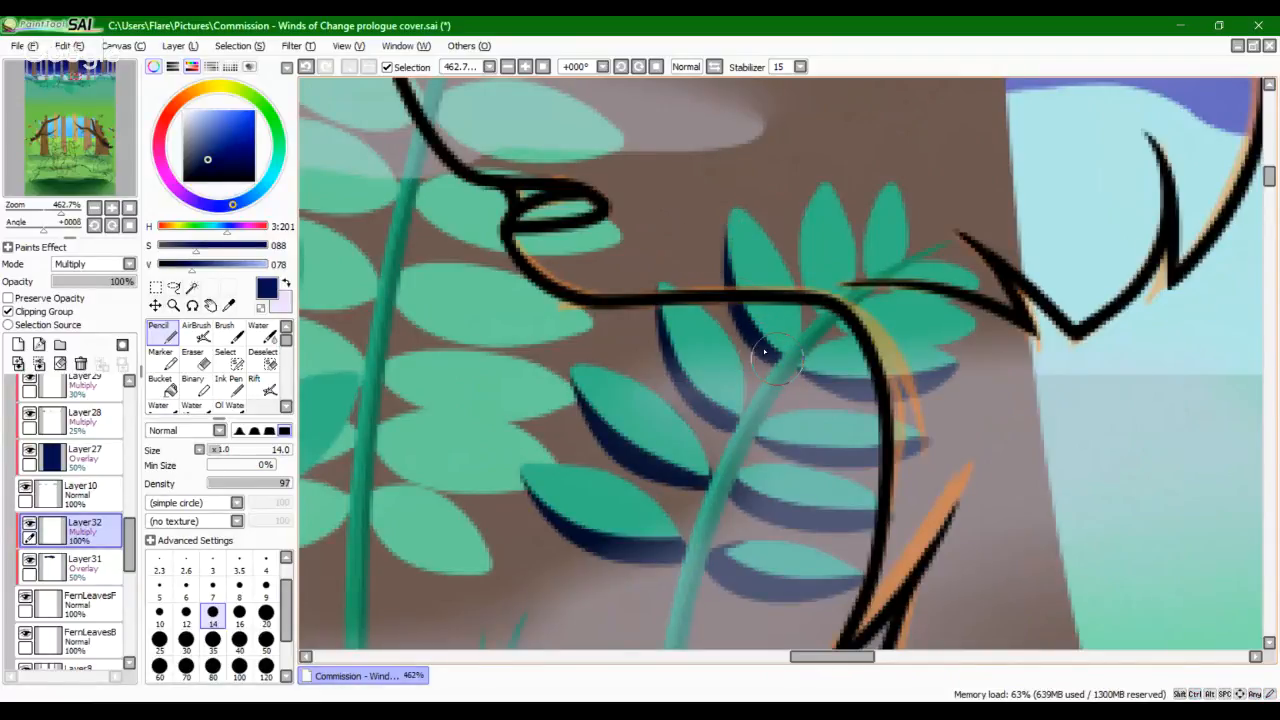
pyautogui.hotkey('ctrl', 'z')
pyautogui.moveTo(768, 334); pyautogui.dragTo(714, 257)
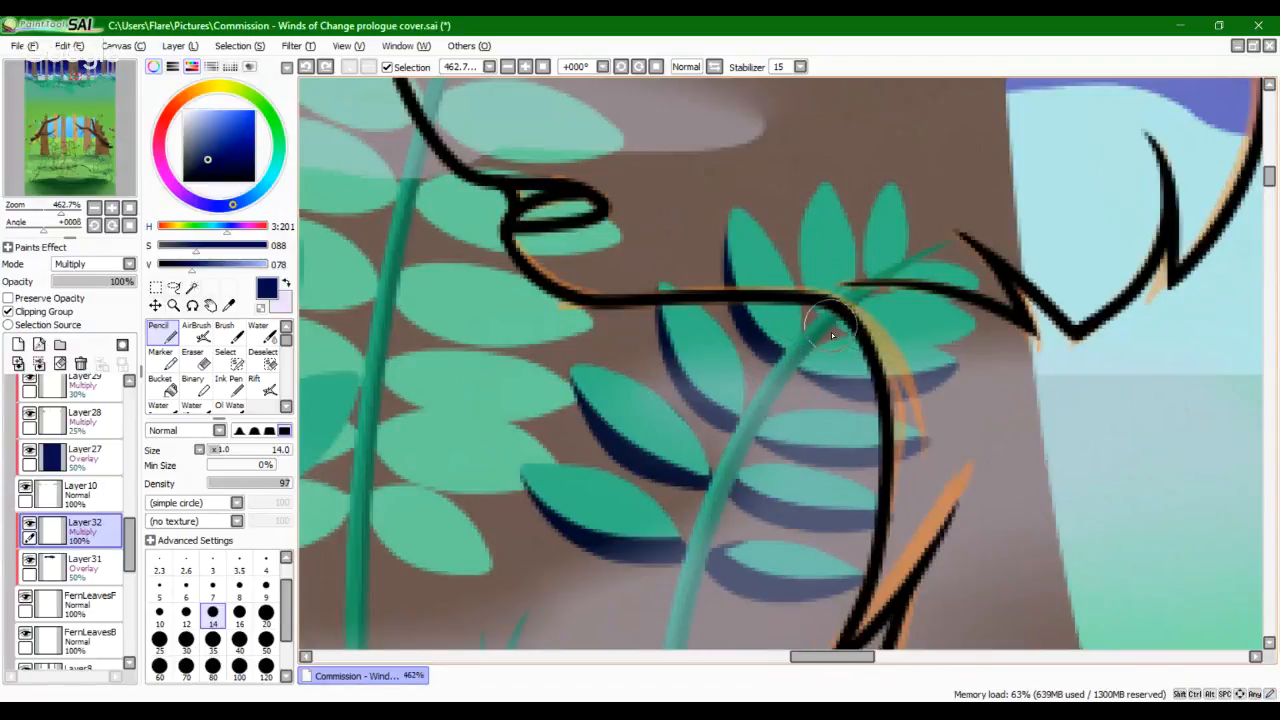
# Step: Shade the upper right leaf crossing the neck line and the left edge of the upright leaf near the chin fern's tip
pyautogui.moveTo(877, 337)
pyautogui.mouseDown()
pyautogui.moveTo(822, 343)
pyautogui.moveTo(940, 336)
pyautogui.mouseUp()
pyautogui.moveTo(830, 320); pyautogui.dragTo(974, 350)
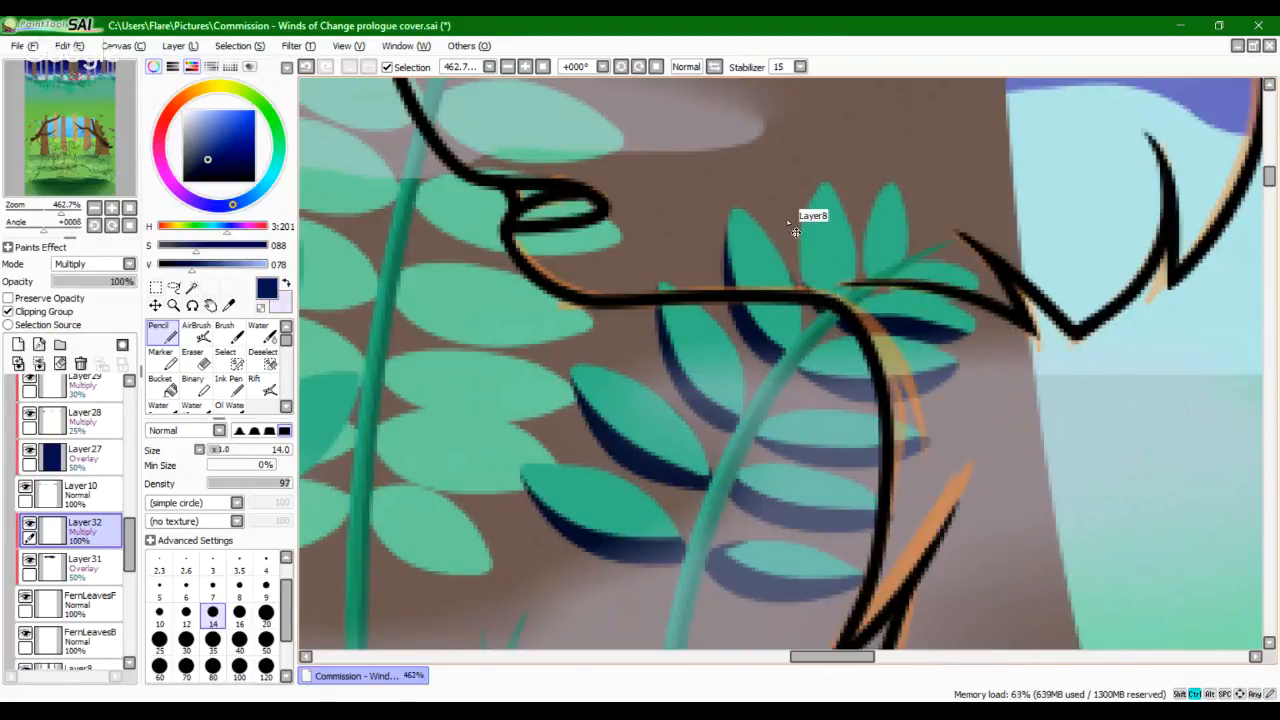
pyautogui.hotkey('ctrl', 'z')
pyautogui.hotkey('ctrl', 'z')
pyautogui.moveTo(791, 252)
pyautogui.mouseDown()
pyautogui.moveTo(828, 318)
pyautogui.moveTo(823, 295)
pyautogui.moveTo(846, 322)
pyautogui.mouseUp()
pyautogui.hotkey('ctrl', 'z')
pyautogui.moveTo(792, 240)
pyautogui.mouseDown()
pyautogui.moveTo(846, 318)
pyautogui.moveTo(820, 334)
pyautogui.mouseUp()
pyautogui.press('e')
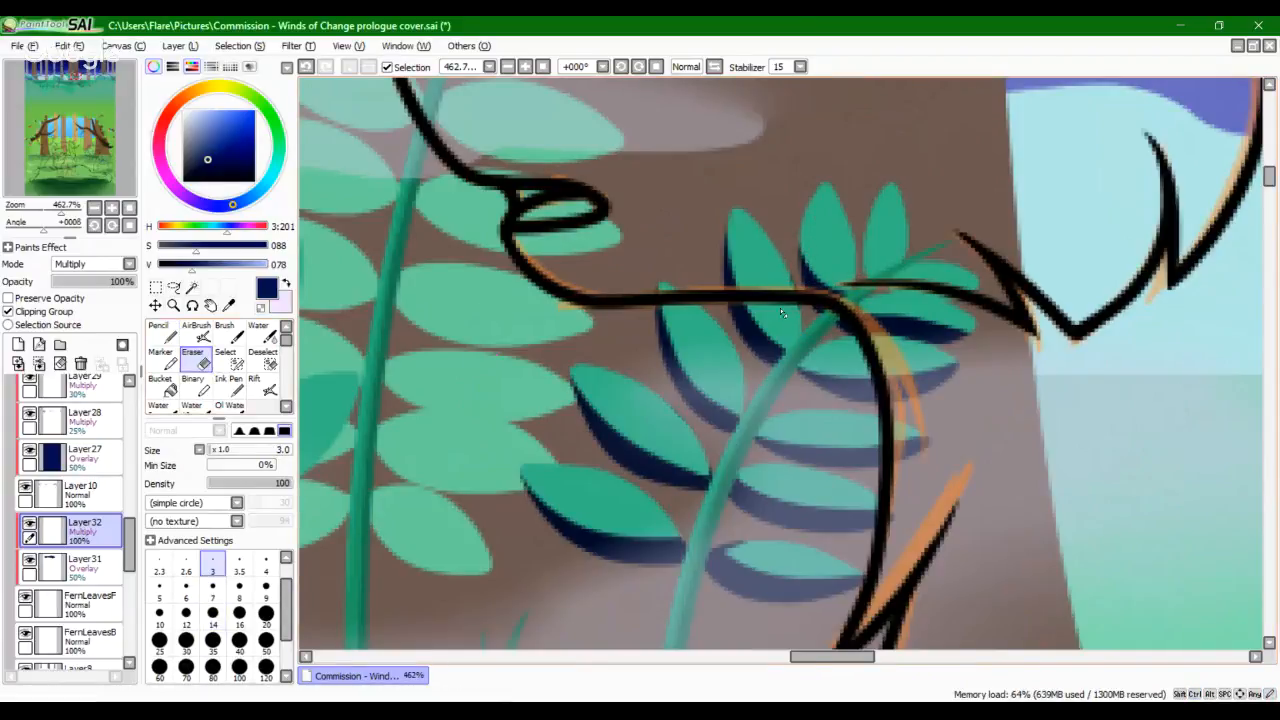
pyautogui.click(165, 336)
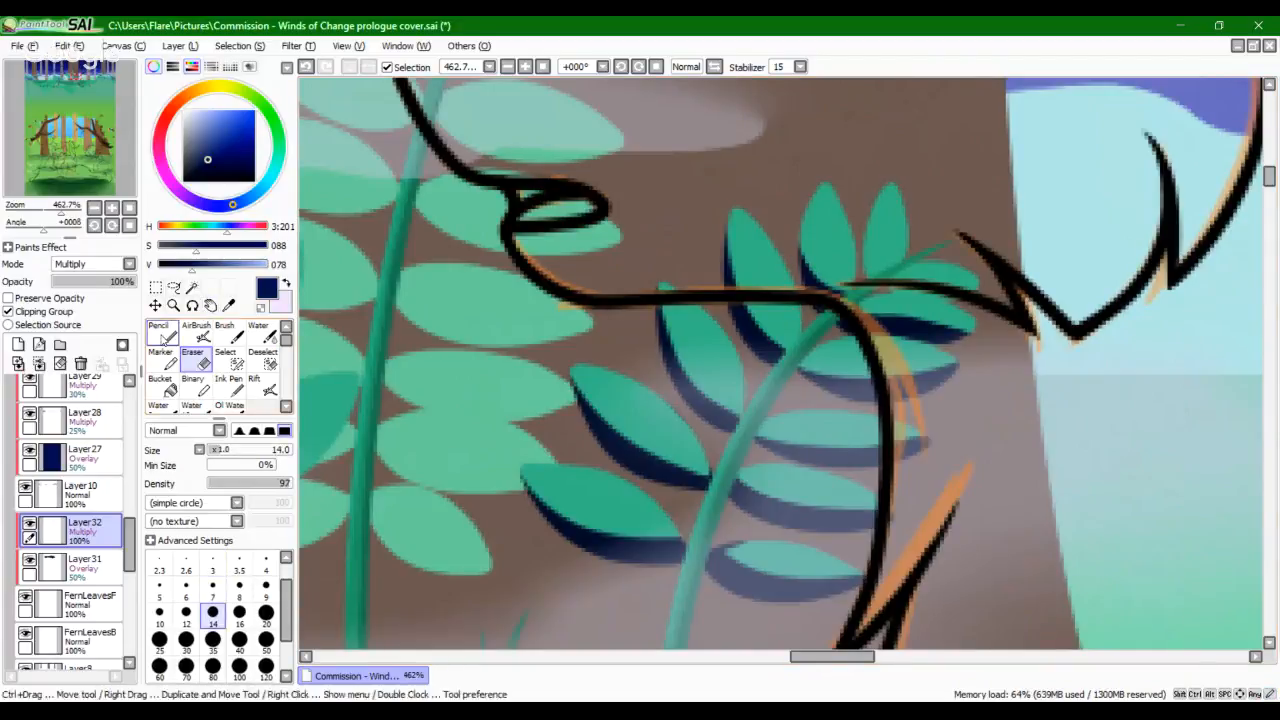
# Step: Paint navy shadows under the lowest pair of leaves on the large curved fern between the two characters
pyautogui.moveTo(564, 465); pyautogui.dragTo(831, 394)
pyautogui.moveTo(626, 371); pyautogui.dragTo(948, 352)
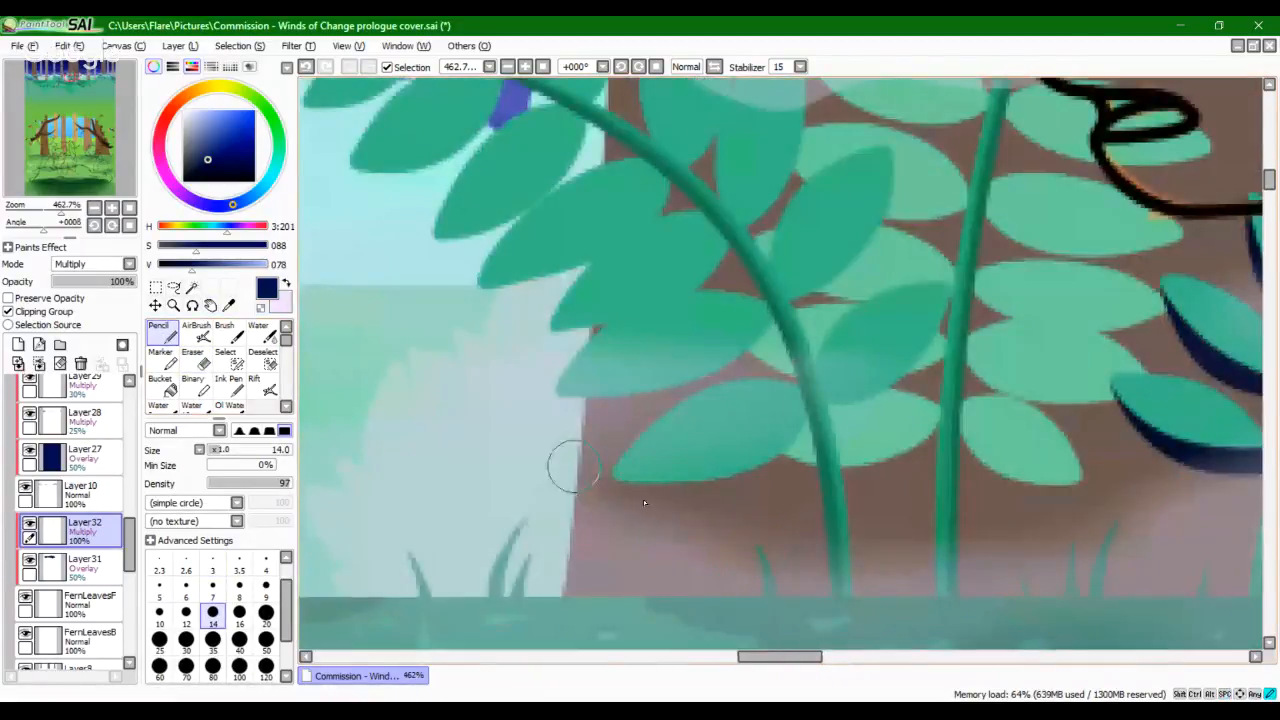
pyautogui.moveTo(574, 469)
pyautogui.mouseDown()
pyautogui.moveTo(807, 385)
pyautogui.moveTo(625, 457)
pyautogui.mouseUp()
pyautogui.hotkey('ctrl', 'z')
pyautogui.hotkey('ctrl', 'z')
pyautogui.moveTo(803, 383); pyautogui.dragTo(566, 490)
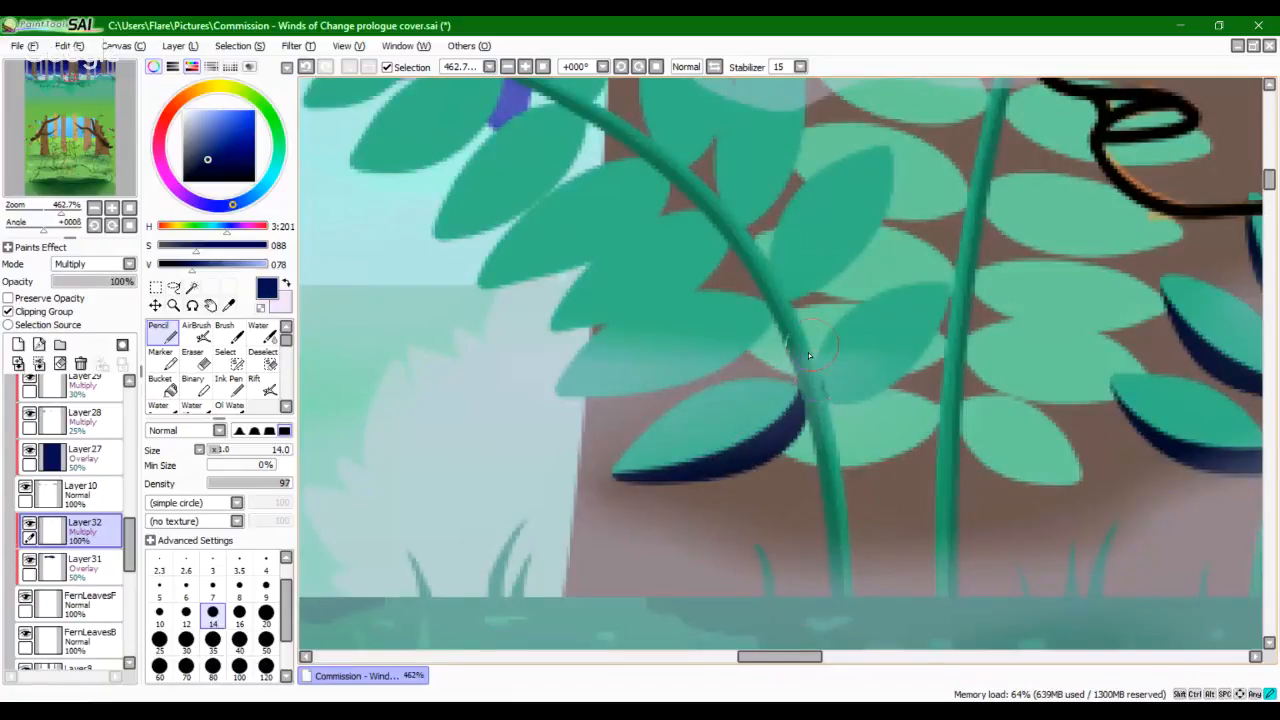
pyautogui.moveTo(818, 388); pyautogui.dragTo(940, 325)
pyautogui.moveTo(815, 412)
pyautogui.mouseDown()
pyautogui.moveTo(814, 377)
pyautogui.moveTo(917, 413)
pyautogui.moveTo(839, 401)
pyautogui.moveTo(964, 336)
pyautogui.mouseUp()
pyautogui.hotkey('ctrl', 'z')
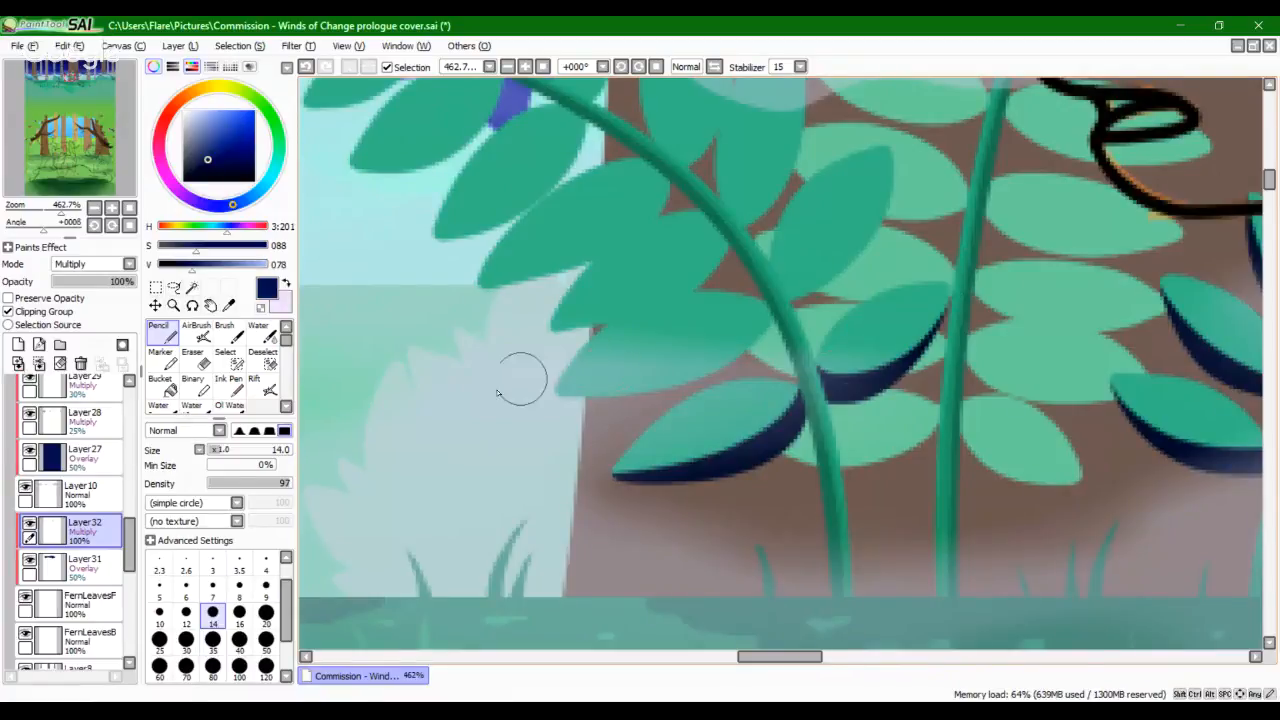
# Step: Shade the undersides of the second-lowest pair of leaves on the large curved fern, redoing strokes as needed
pyautogui.moveTo(558, 390); pyautogui.dragTo(765, 335)
pyautogui.moveTo(634, 397); pyautogui.dragTo(763, 328)
pyautogui.hotkey('ctrl', 'z')
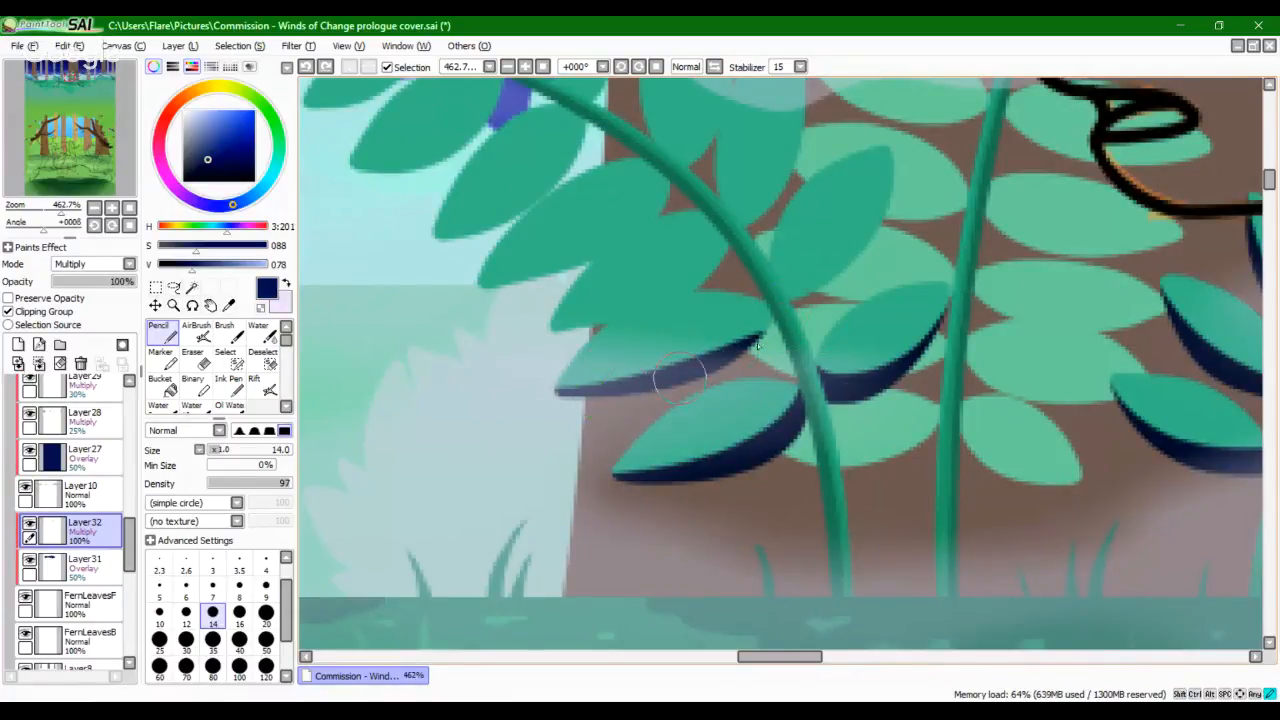
pyautogui.moveTo(680, 374); pyautogui.dragTo(775, 305)
pyautogui.hotkey('ctrl', 'z')
pyautogui.moveTo(700, 374); pyautogui.dragTo(770, 308)
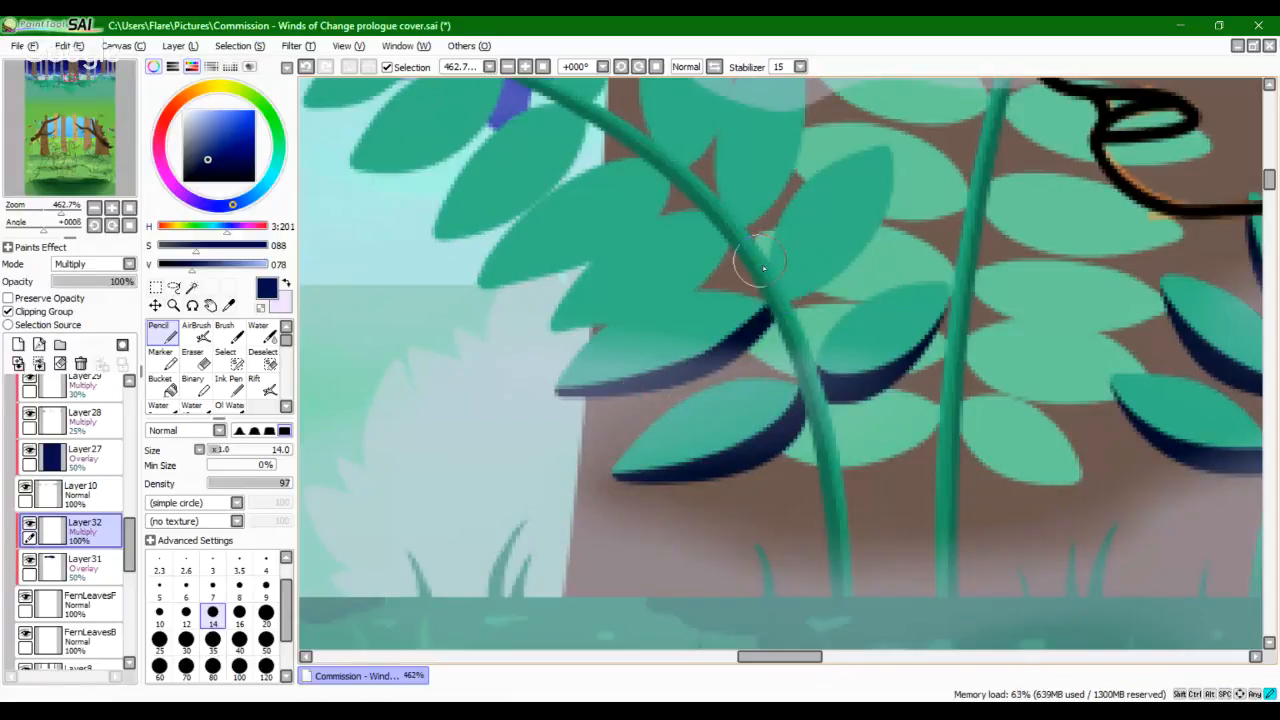
pyautogui.moveTo(890, 180)
pyautogui.mouseDown()
pyautogui.moveTo(783, 292)
pyautogui.moveTo(773, 283)
pyautogui.moveTo(813, 296)
pyautogui.moveTo(763, 277)
pyautogui.moveTo(833, 280)
pyautogui.moveTo(779, 272)
pyautogui.moveTo(850, 250)
pyautogui.moveTo(896, 142)
pyautogui.mouseUp()
pyautogui.moveTo(805, 272); pyautogui.dragTo(890, 148)
pyautogui.hotkey('ctrl', 'z')
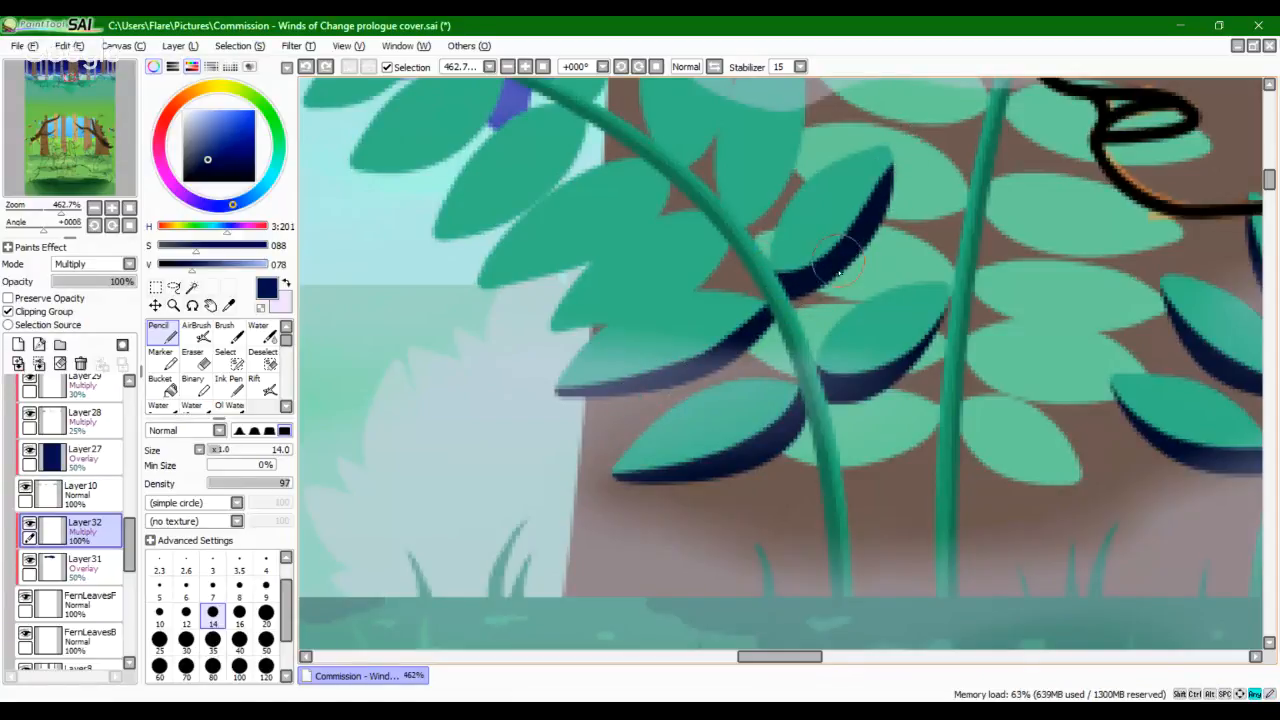
# Step: Extend the navy shadow up to the tip of the second-lowest right leaf on the large curved fern
pyautogui.moveTo(838, 262)
pyautogui.mouseDown()
pyautogui.moveTo(911, 158)
pyautogui.moveTo(878, 233)
pyautogui.moveTo(892, 158)
pyautogui.mouseUp()
pyautogui.hotkey('ctrl', 'z')
pyautogui.moveTo(862, 246); pyautogui.dragTo(892, 156)
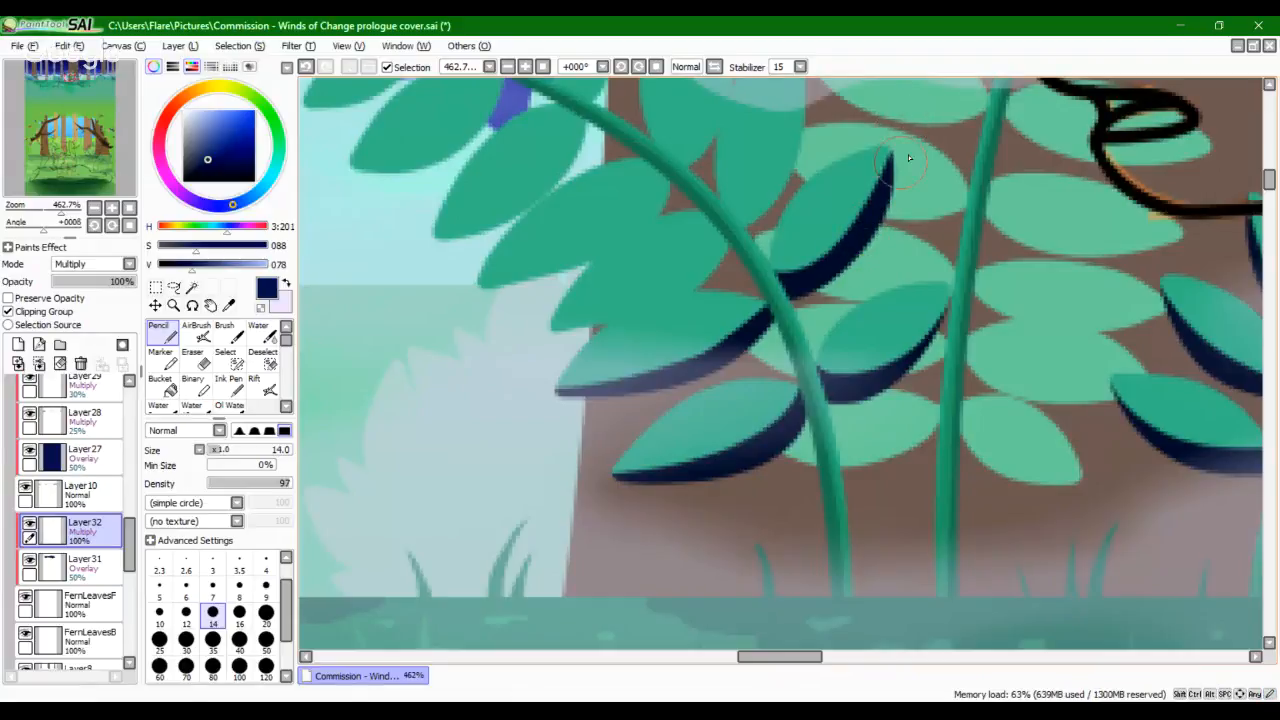
# Step: Paint navy shadows under the third pair of leaves from the bottom of the large curved fern
pyautogui.moveTo(756, 334); pyautogui.dragTo(827, 431)
pyautogui.moveTo(625, 425)
pyautogui.mouseDown()
pyautogui.moveTo(798, 350)
pyautogui.moveTo(574, 434)
pyautogui.mouseUp()
pyautogui.hotkey('ctrl', 'z')
pyautogui.hotkey('ctrl', 'z')
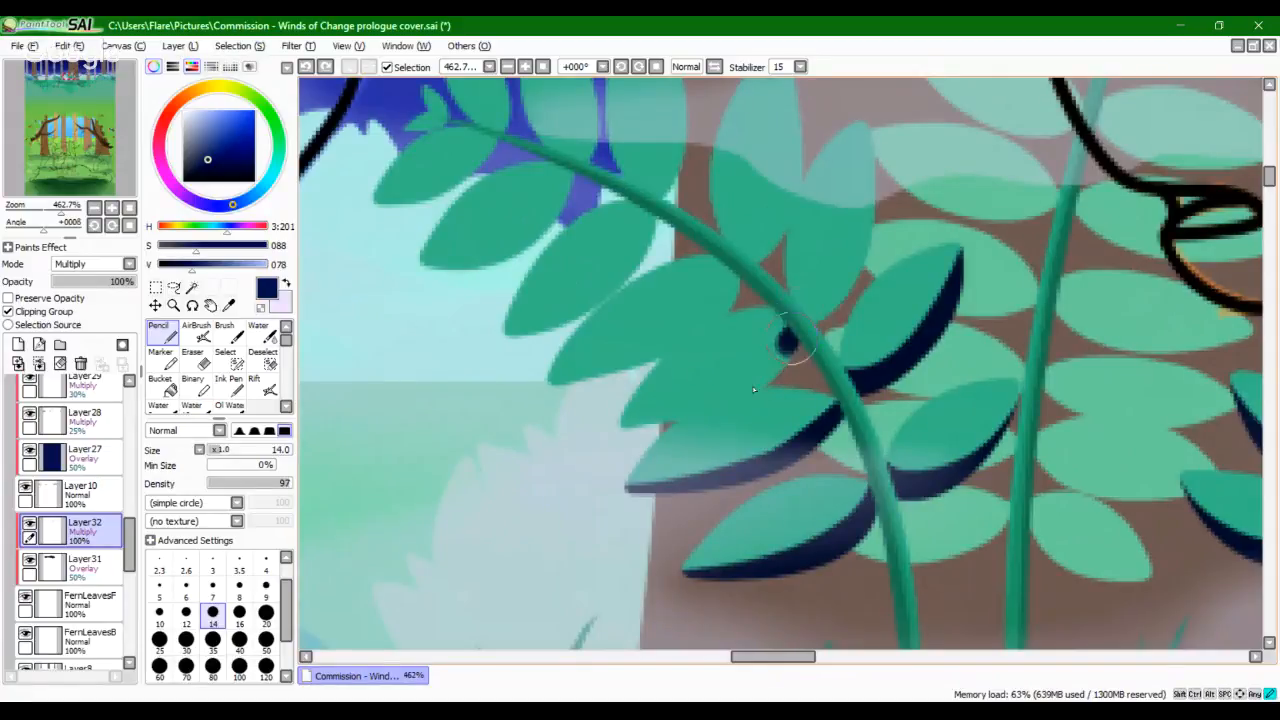
pyautogui.moveTo(800, 336); pyautogui.dragTo(600, 434)
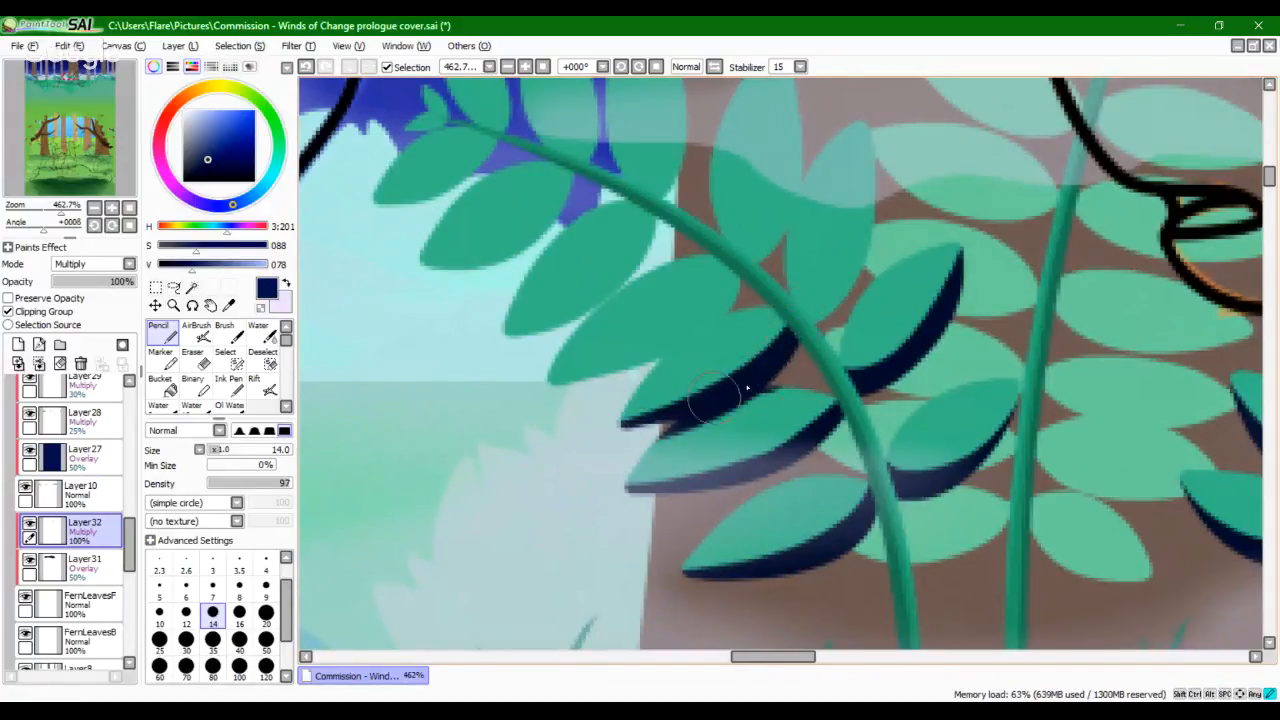
pyautogui.moveTo(795, 323); pyautogui.dragTo(743, 376)
pyautogui.moveTo(800, 320); pyautogui.dragTo(876, 214)
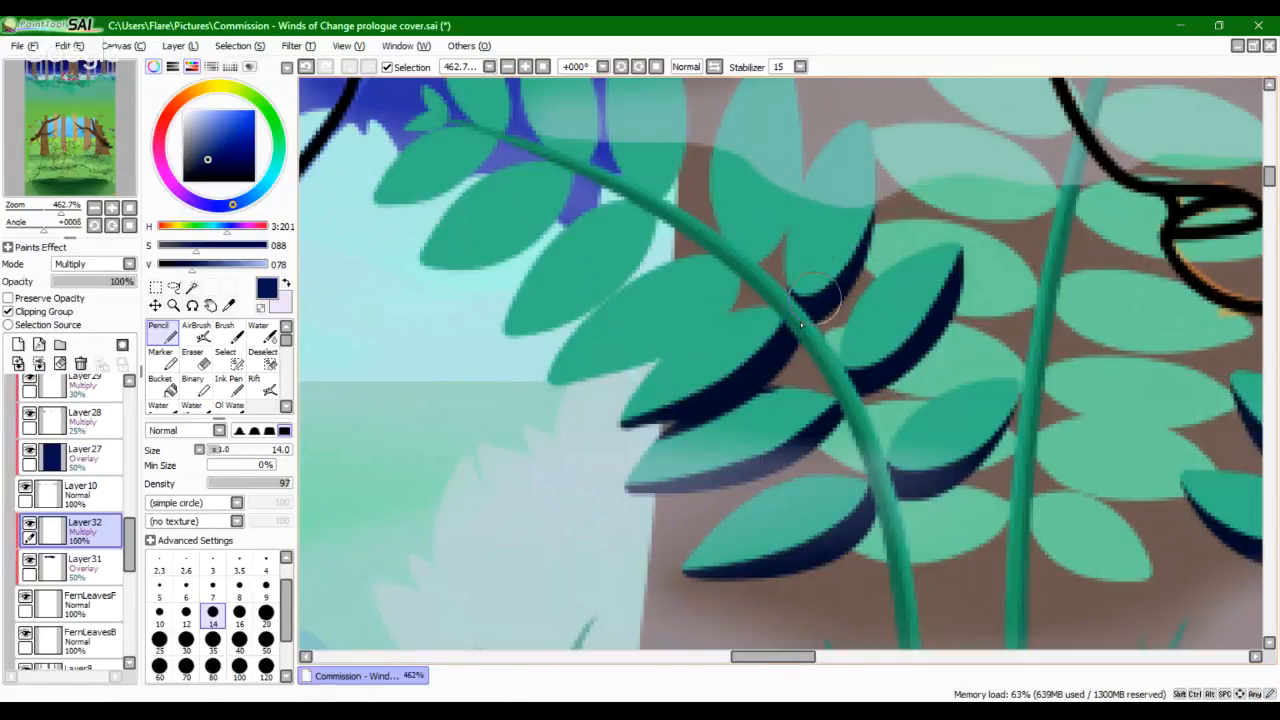
pyautogui.hotkey('ctrl', 'z')
pyautogui.moveTo(797, 318); pyautogui.dragTo(850, 287)
# Step: Erase the shadow spilling onto the second-lowest left leaf, using the Eraser at size 9
pyautogui.click(192, 358)
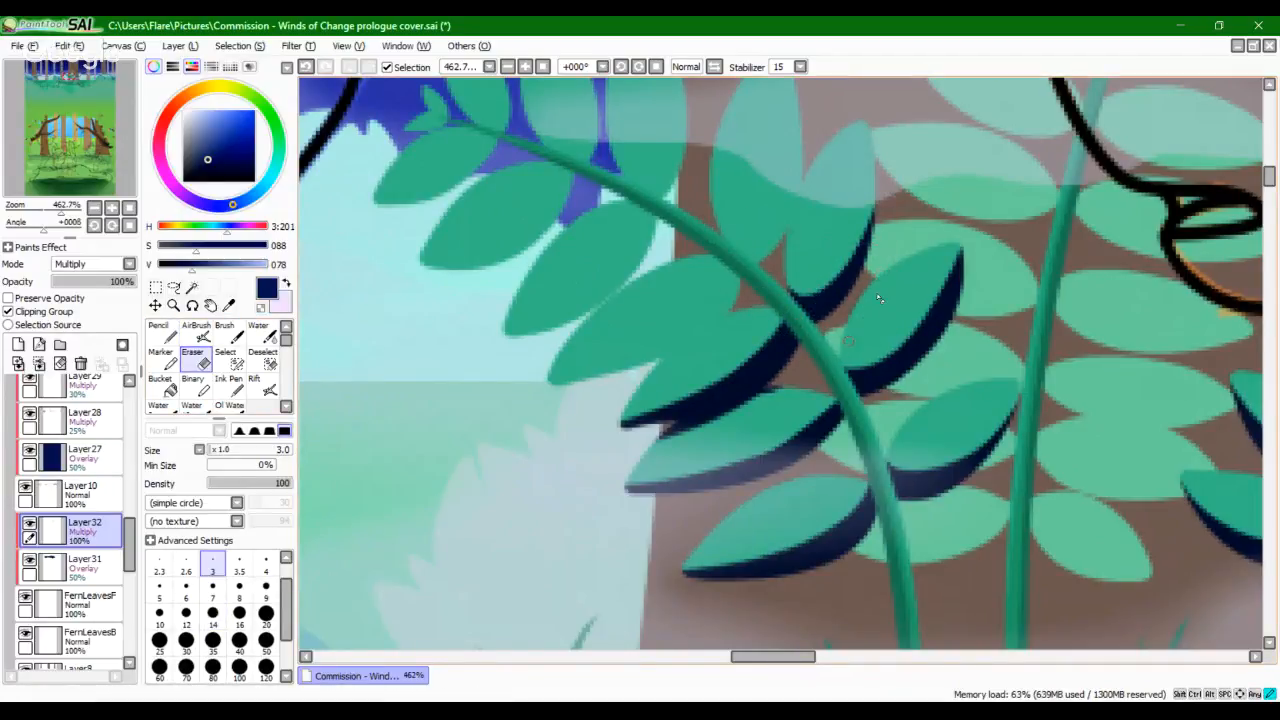
pyautogui.click(265, 613)
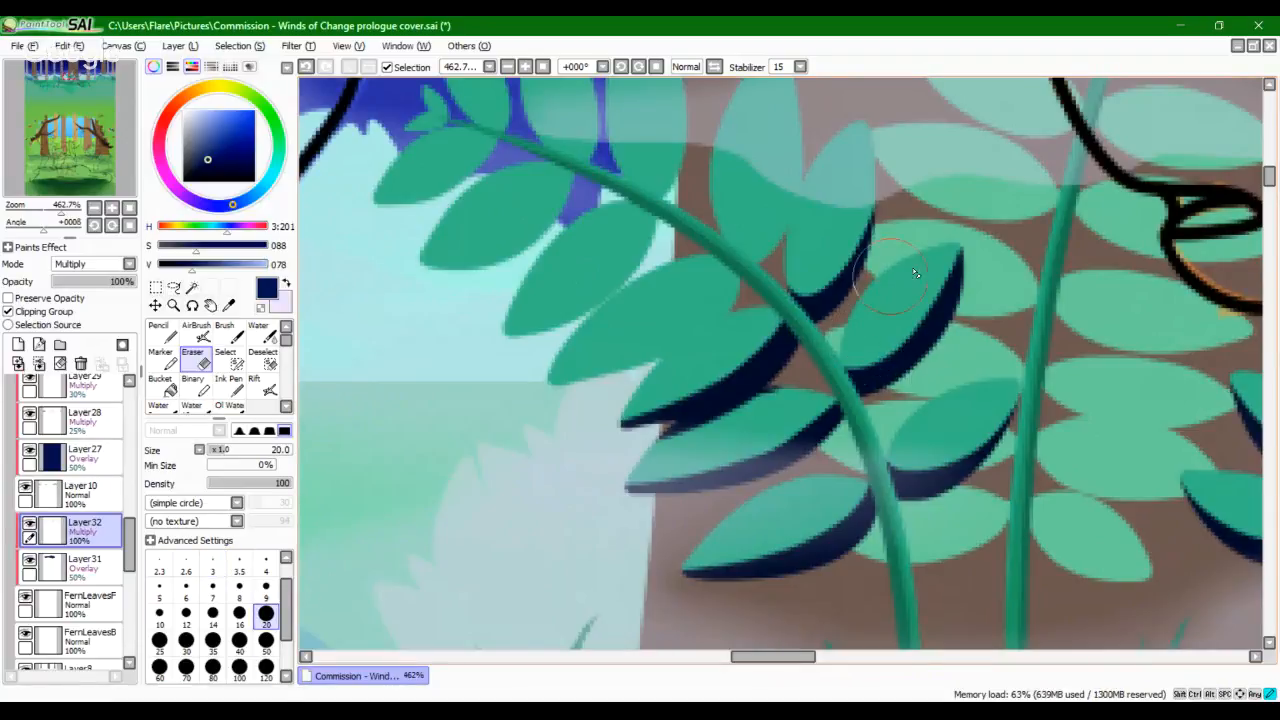
pyautogui.click(265, 586)
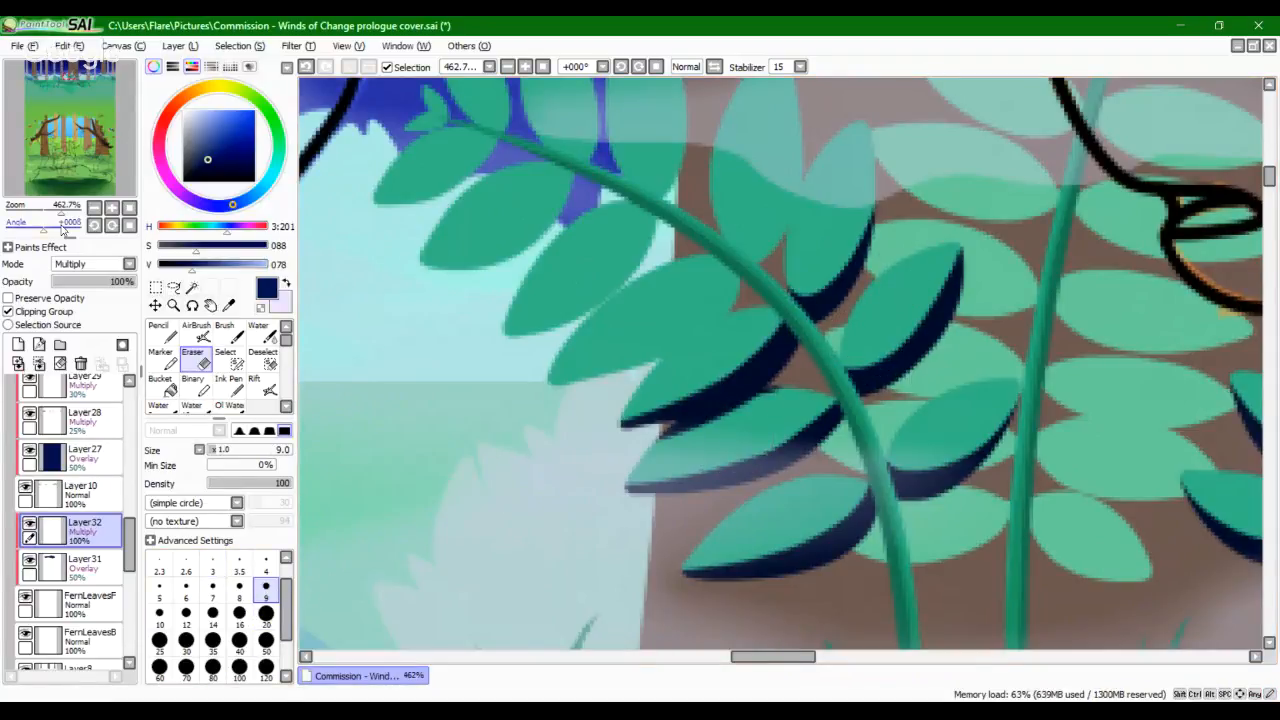
pyautogui.moveTo(60, 213); pyautogui.dragTo(72, 217)
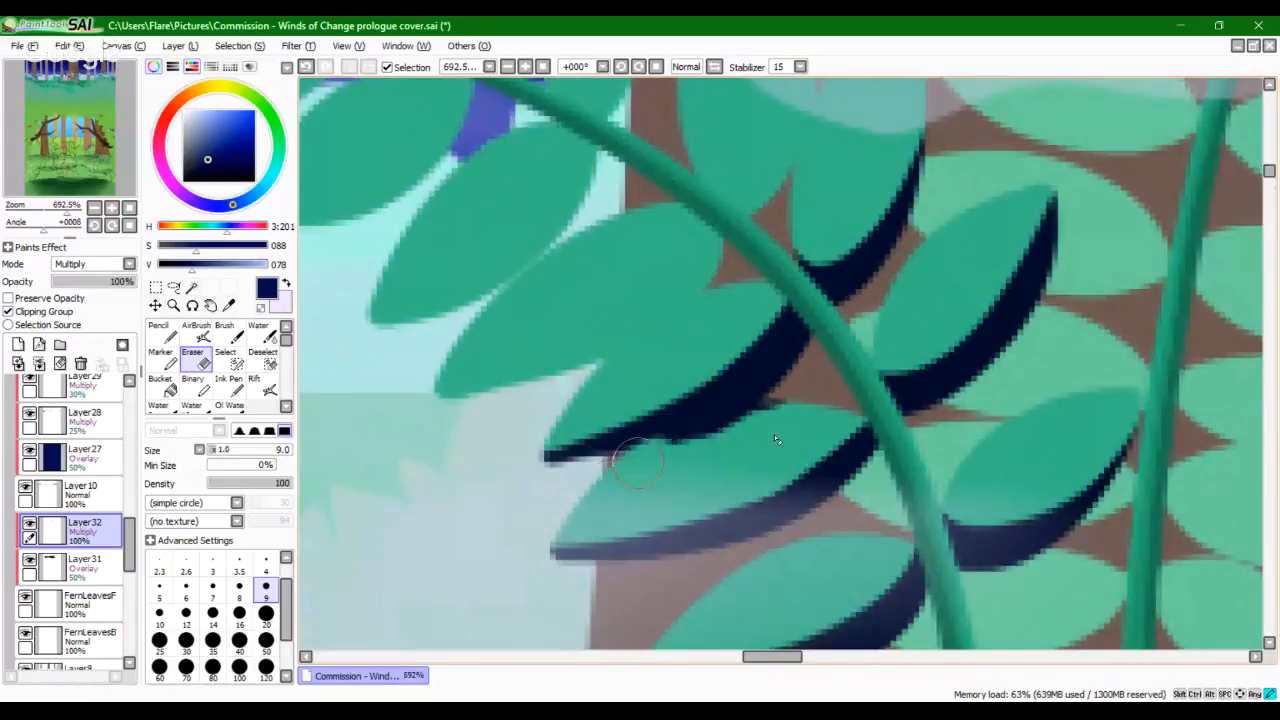
pyautogui.moveTo(606, 488)
pyautogui.mouseDown()
pyautogui.moveTo(813, 432)
pyautogui.moveTo(838, 412)
pyautogui.moveTo(829, 428)
pyautogui.mouseUp()
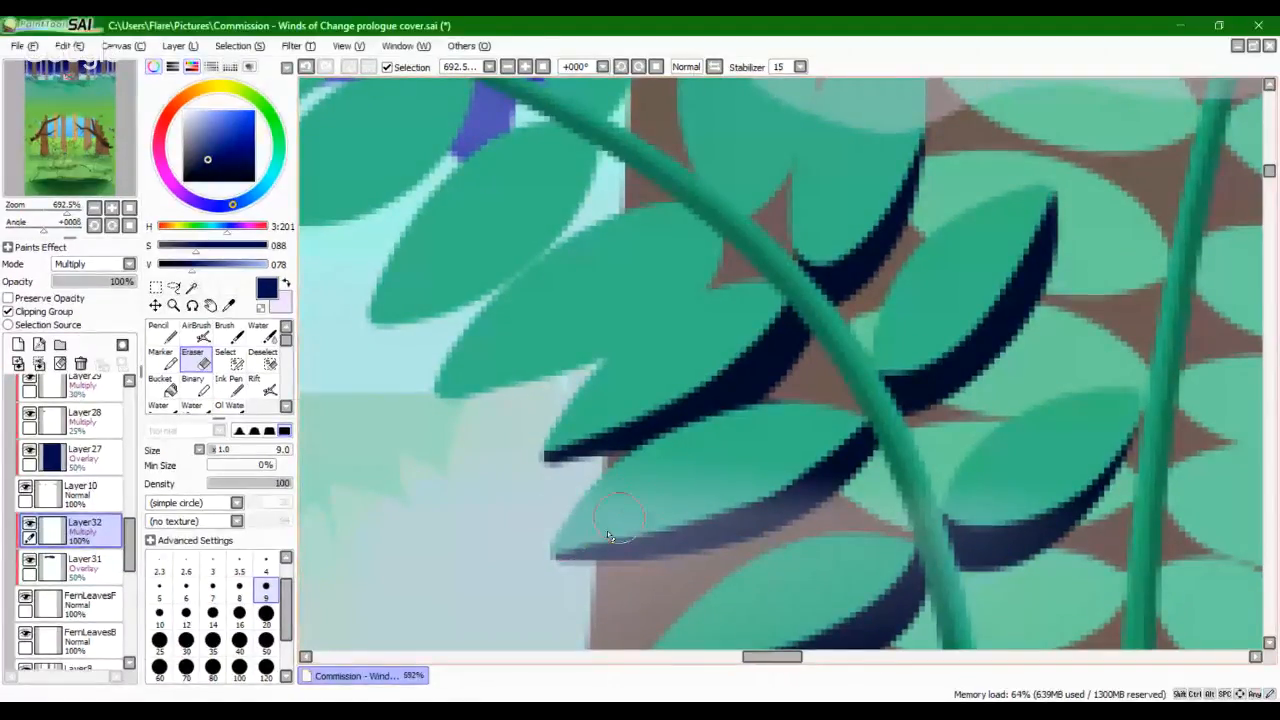
pyautogui.click(522, 525)
# Step: Paint navy shadows with the size 14 Pencil under the fourth pair of leaves from the bottom of the curved fern
pyautogui.moveTo(634, 514); pyautogui.dragTo(766, 567)
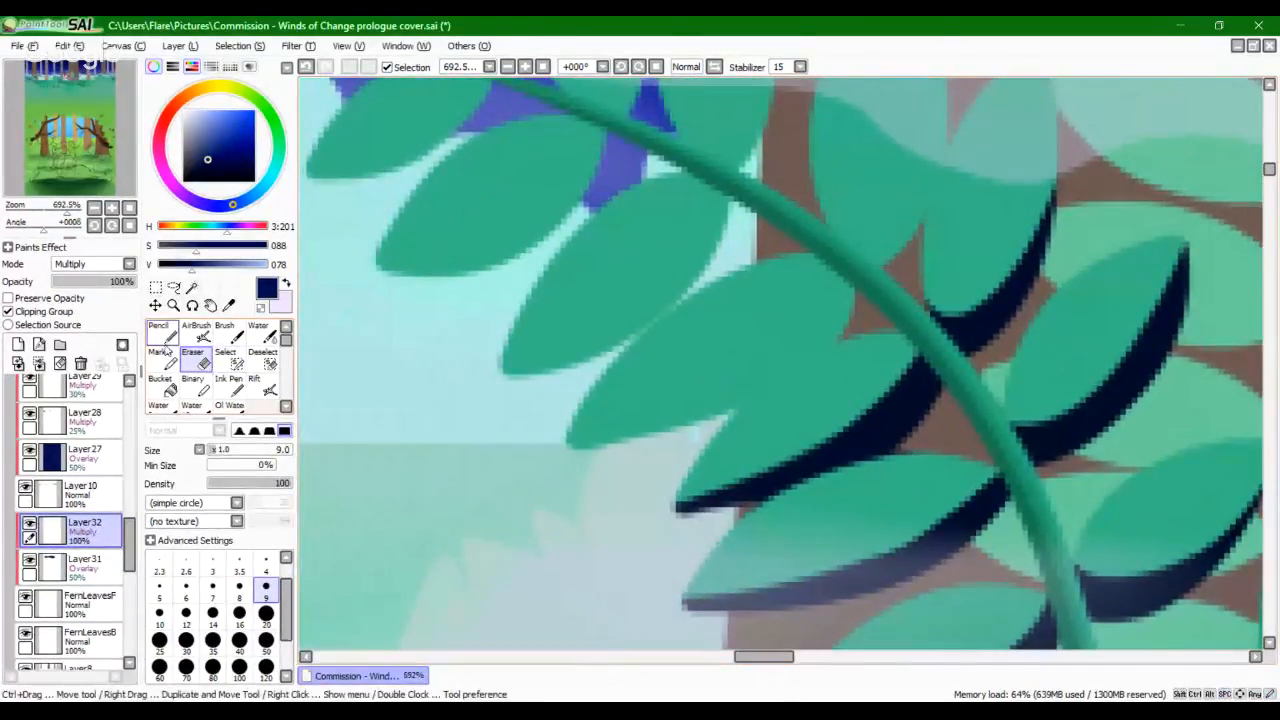
pyautogui.click(162, 334)
pyautogui.moveTo(683, 373); pyautogui.dragTo(680, 508)
pyautogui.moveTo(586, 563); pyautogui.dragTo(829, 434)
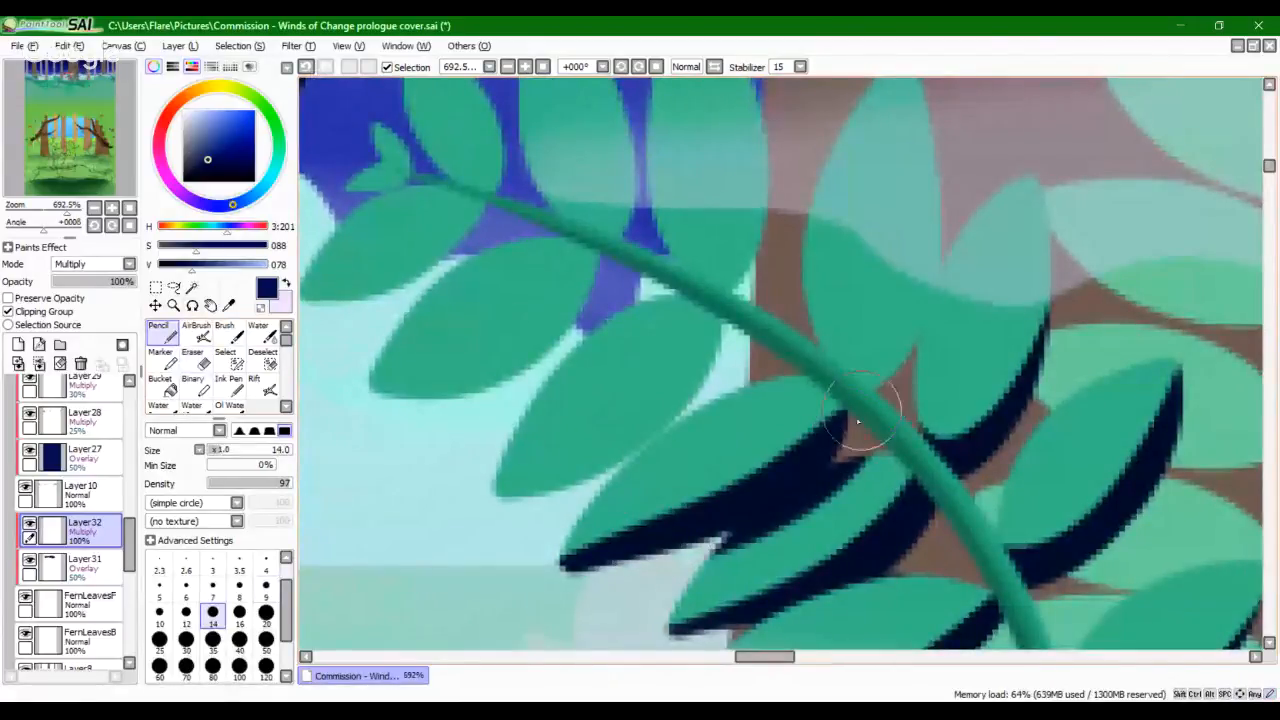
pyautogui.moveTo(815, 362)
pyautogui.mouseDown()
pyautogui.moveTo(941, 255)
pyautogui.moveTo(948, 144)
pyautogui.mouseUp()
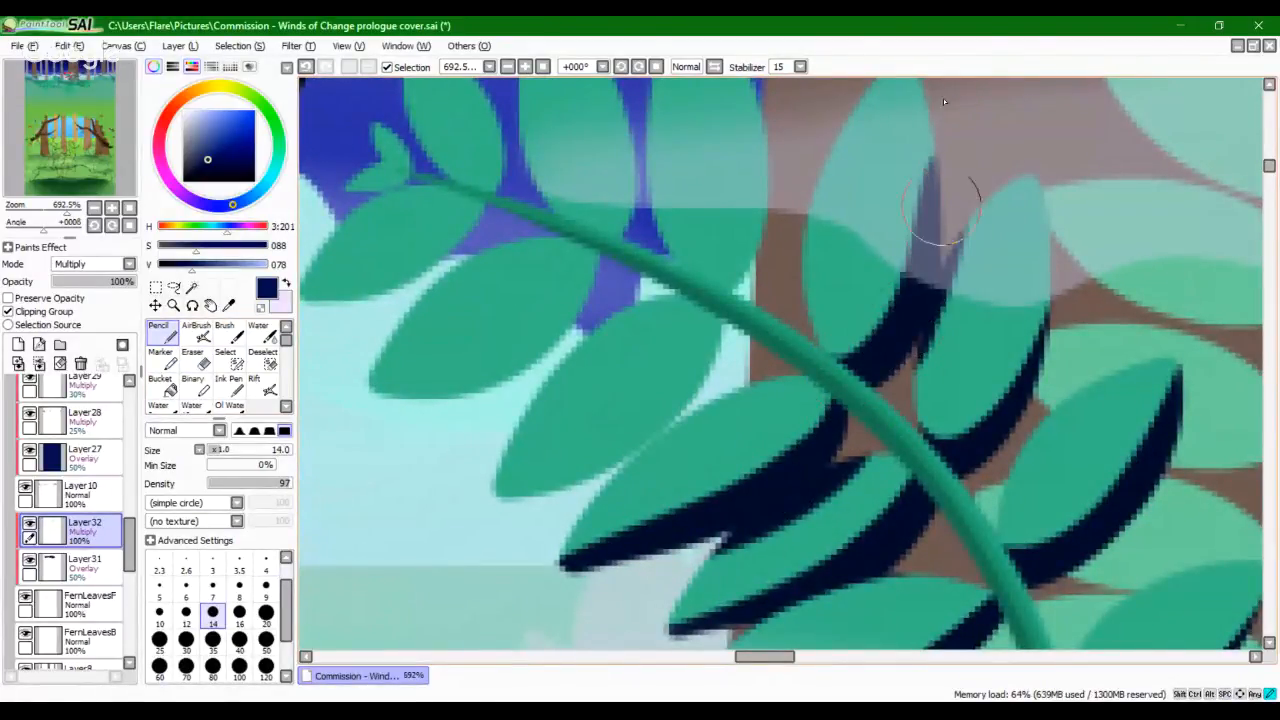
# Step: Erase the shadow spill from the third right and third left leaves of the curved fern
pyautogui.click(192, 360)
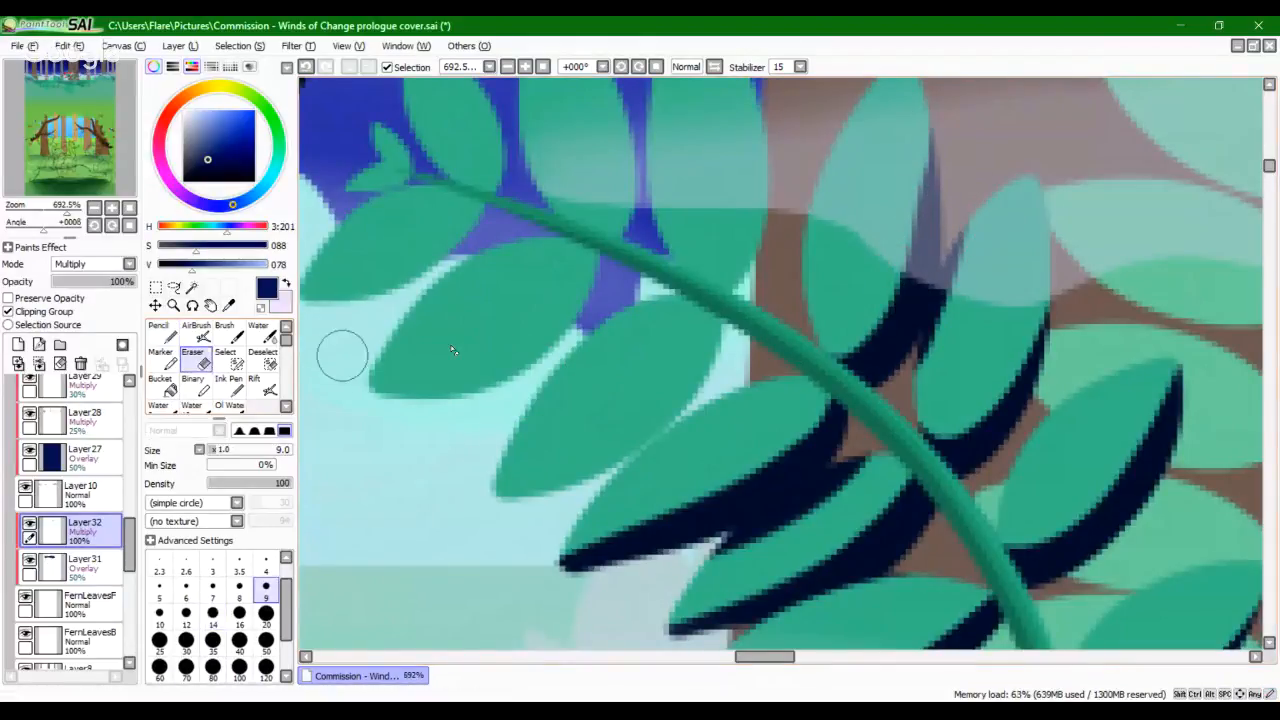
pyautogui.moveTo(934, 388)
pyautogui.mouseDown()
pyautogui.moveTo(978, 282)
pyautogui.moveTo(983, 206)
pyautogui.moveTo(951, 363)
pyautogui.mouseUp()
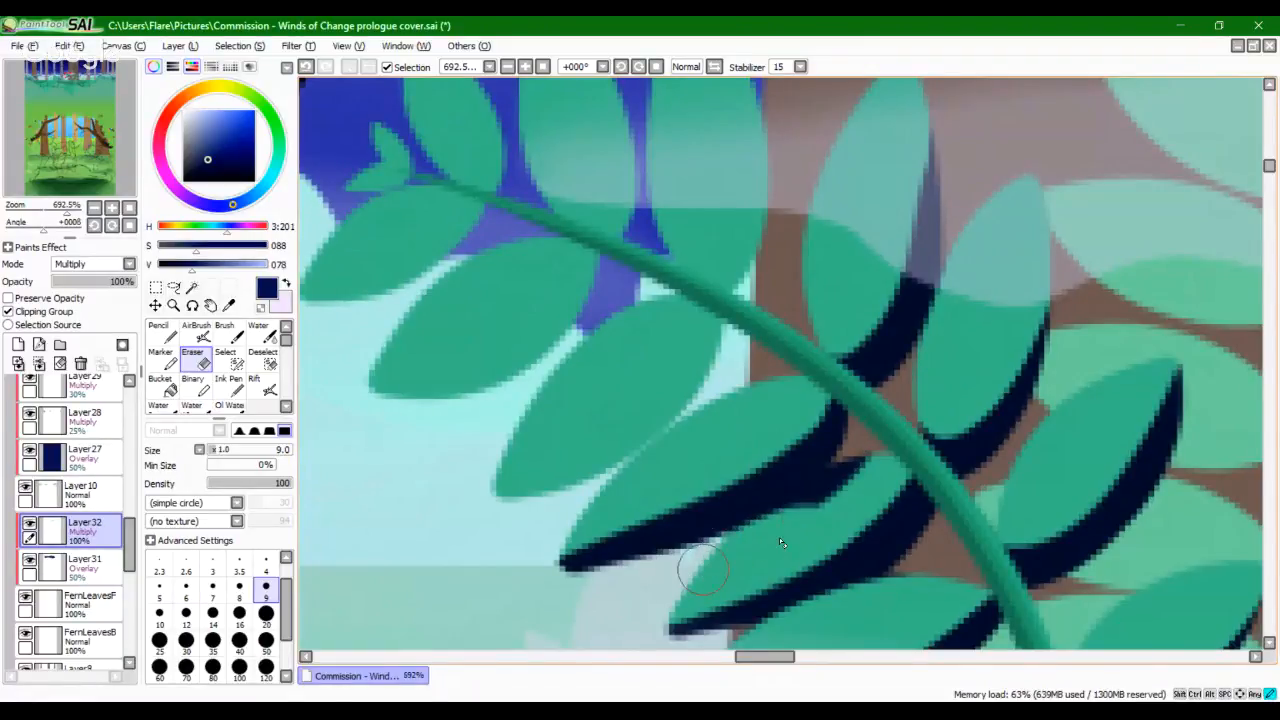
pyautogui.moveTo(703, 570); pyautogui.dragTo(859, 466)
pyautogui.moveTo(750, 530); pyautogui.dragTo(852, 480)
pyautogui.hotkey('ctrl', 'z')
pyautogui.moveTo(733, 563)
pyautogui.mouseDown()
pyautogui.moveTo(880, 430)
pyautogui.moveTo(811, 510)
pyautogui.moveTo(799, 488)
pyautogui.mouseUp()
# Step: Paint a navy shadow along the underside of the fifth left leaf, up to its tip
pyautogui.press('space')
pyautogui.moveTo(515, 317); pyautogui.dragTo(603, 363)
pyautogui.click(163, 335)
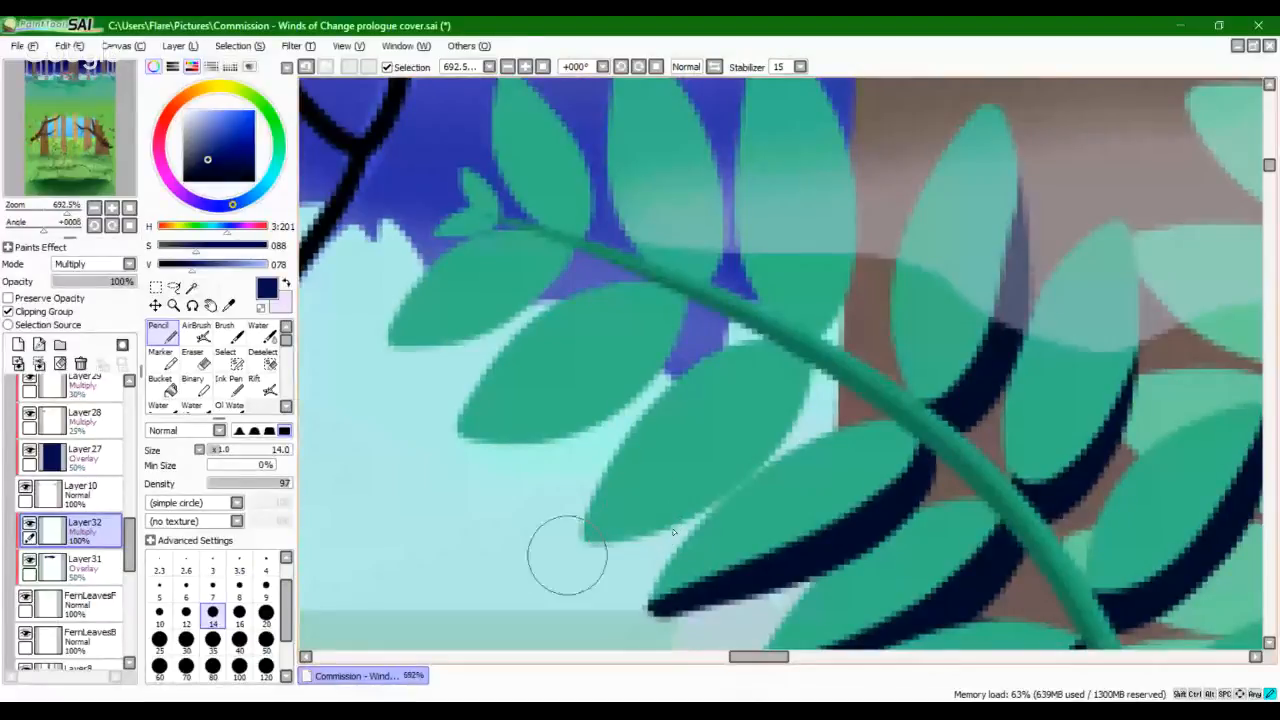
pyautogui.moveTo(563, 543)
pyautogui.mouseDown()
pyautogui.moveTo(812, 390)
pyautogui.moveTo(523, 549)
pyautogui.mouseUp()
pyautogui.hotkey('ctrl', 'z')
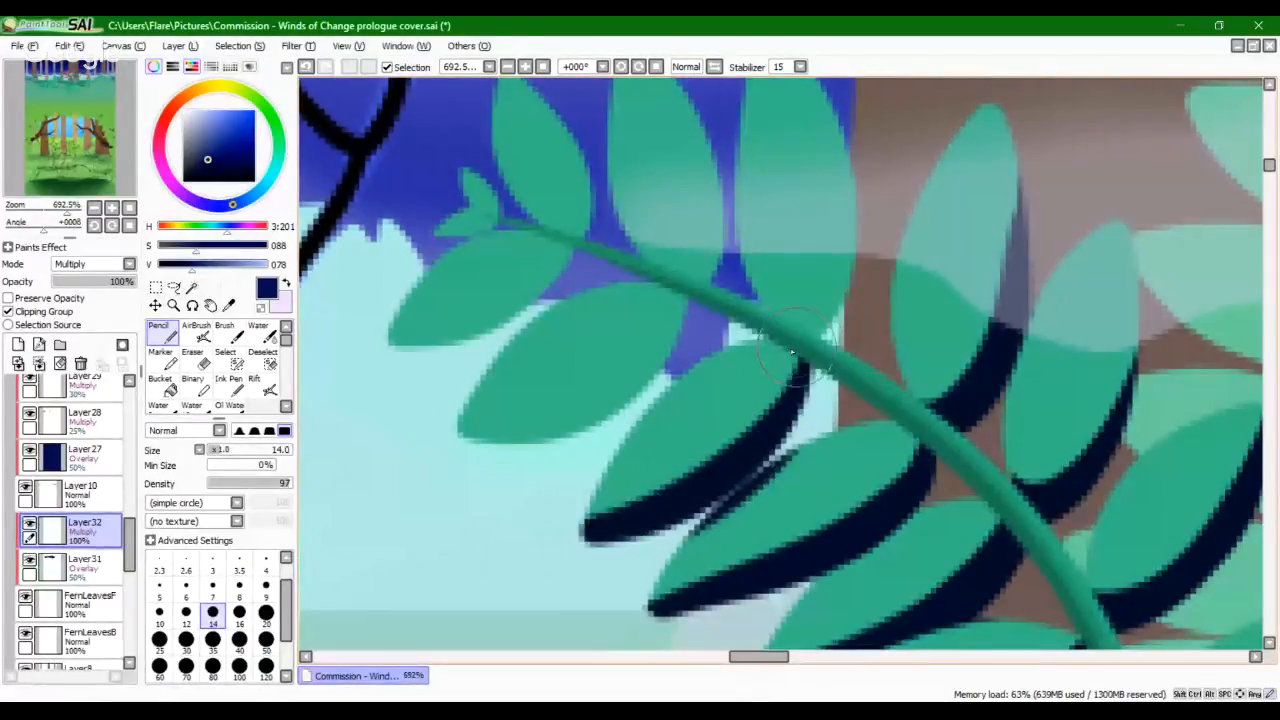
pyautogui.moveTo(802, 372); pyautogui.dragTo(534, 564)
pyautogui.moveTo(590, 462); pyautogui.dragTo(591, 571)
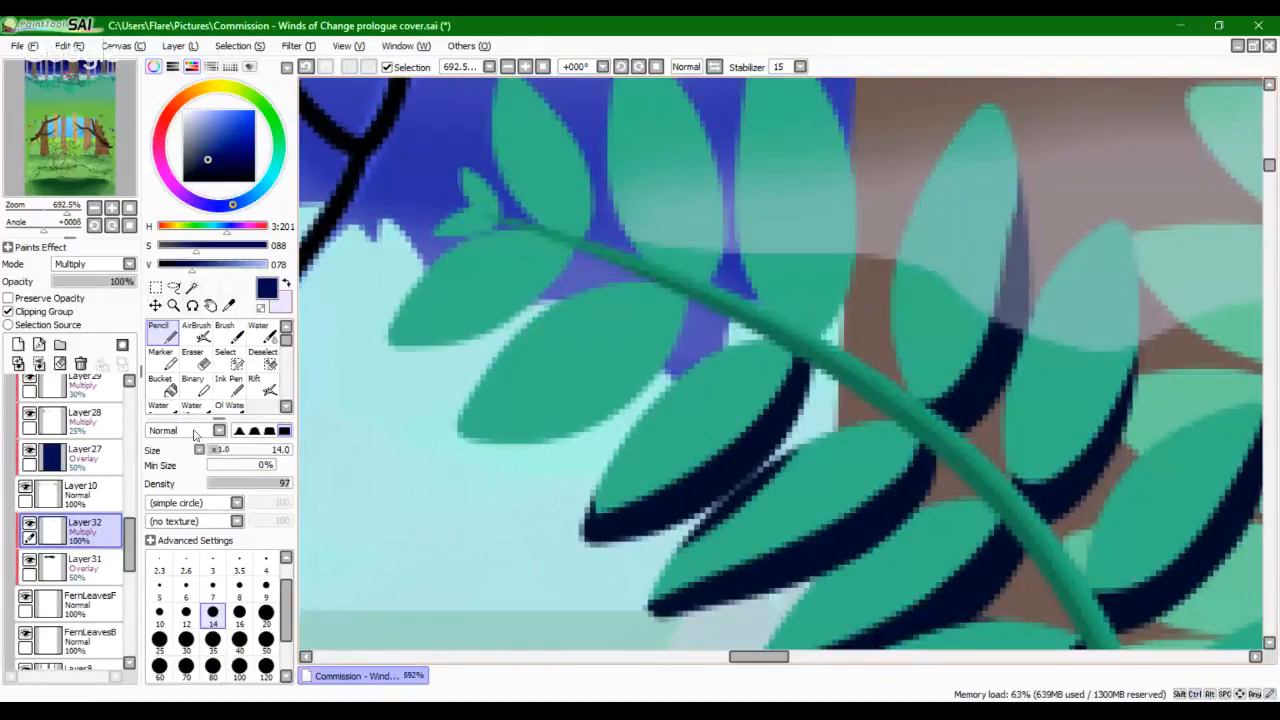
# Step: Erase the fifth leaf's shadow spill from the upper edge of the fourth left leaf
pyautogui.press('e')
pyautogui.moveTo(645, 574); pyautogui.dragTo(790, 466)
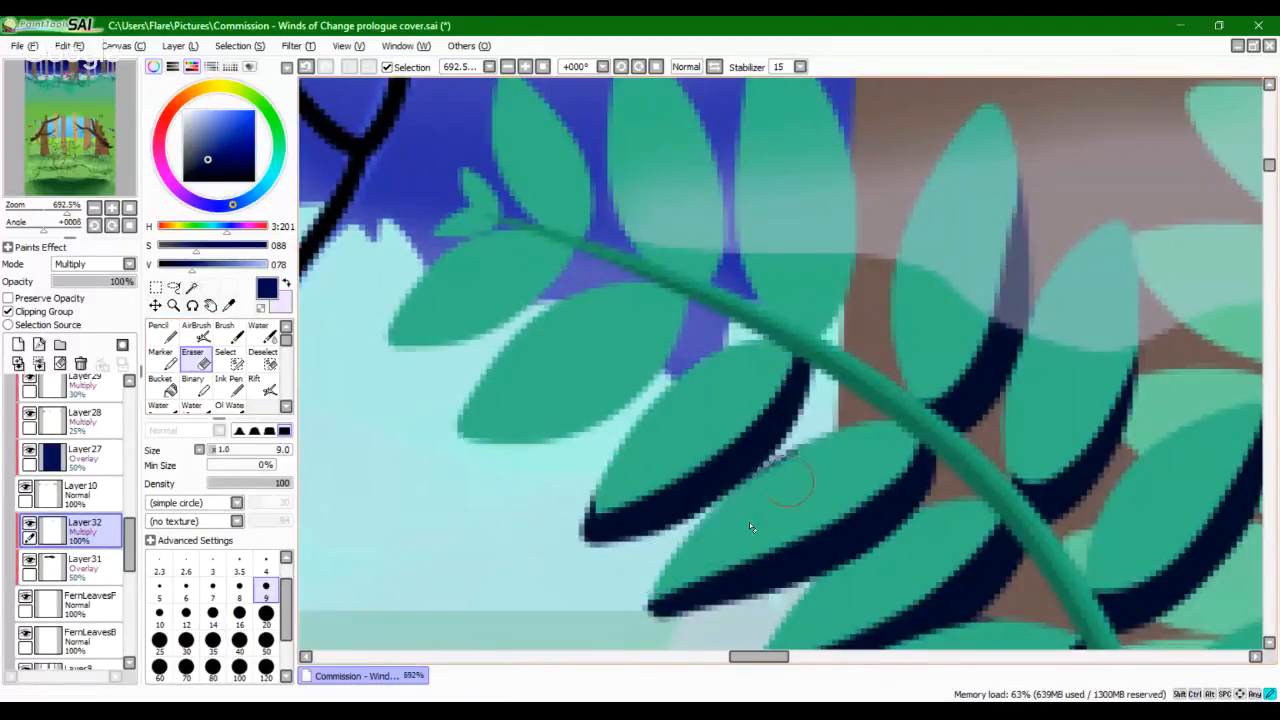
pyautogui.hotkey('ctrl', 'z')
pyautogui.moveTo(680, 550); pyautogui.dragTo(859, 451)
pyautogui.moveTo(669, 557); pyautogui.dragTo(808, 440)
pyautogui.moveTo(739, 530); pyautogui.dragTo(860, 406)
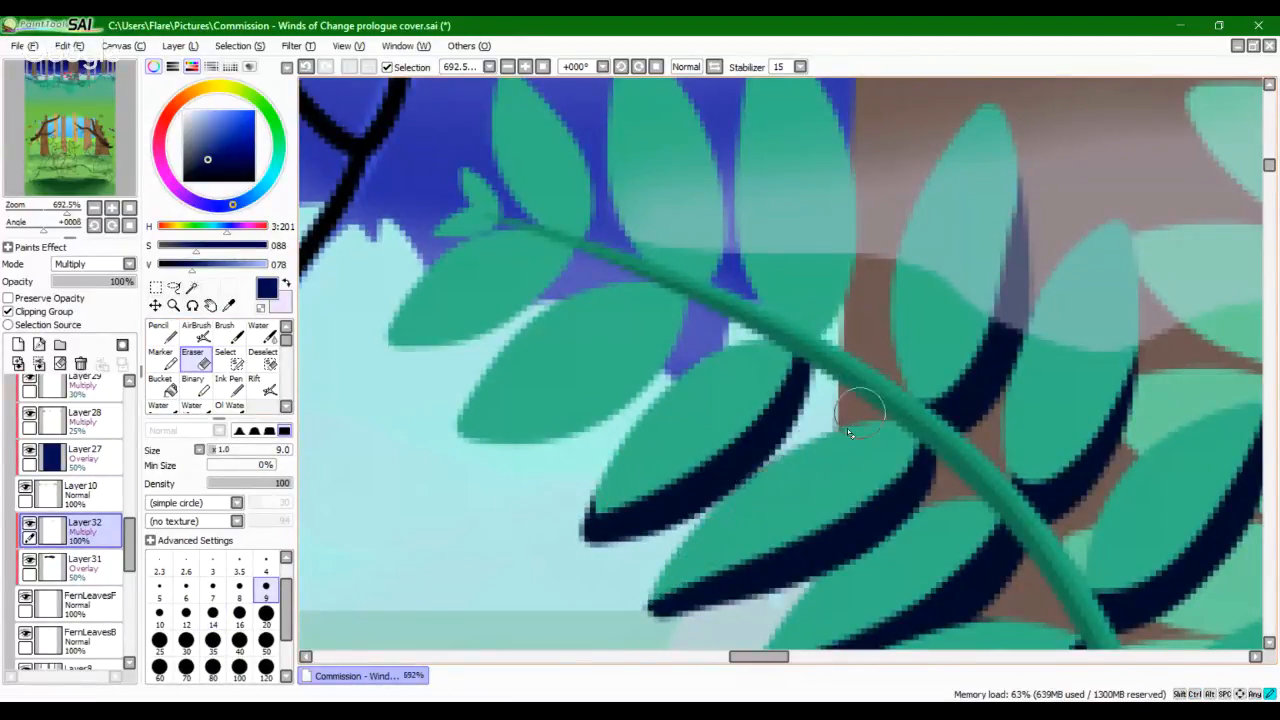
pyautogui.moveTo(743, 510); pyautogui.dragTo(661, 579)
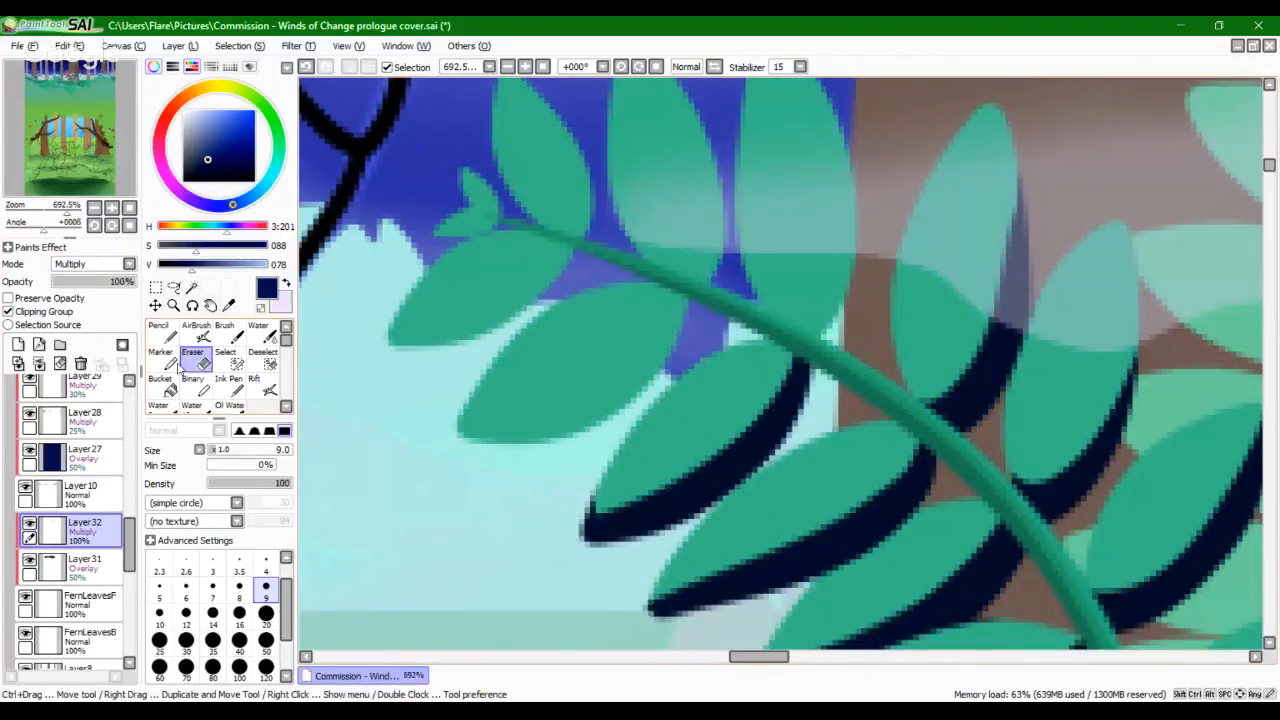
# Step: Shade the underside of the sixth left leaf and the right edge of the fifth right leaf
pyautogui.click(162, 333)
pyautogui.moveTo(511, 408)
pyautogui.mouseDown()
pyautogui.moveTo(595, 525)
pyautogui.moveTo(745, 388)
pyautogui.mouseUp()
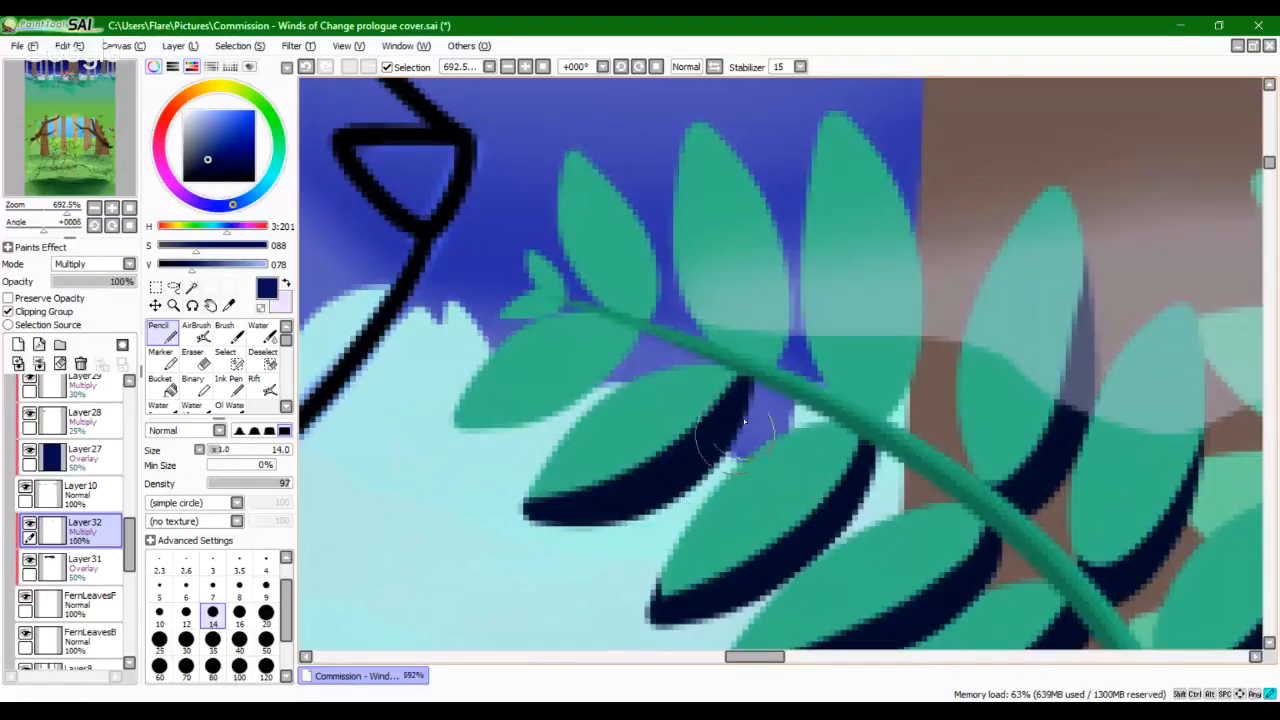
pyautogui.moveTo(790, 372); pyautogui.dragTo(916, 338)
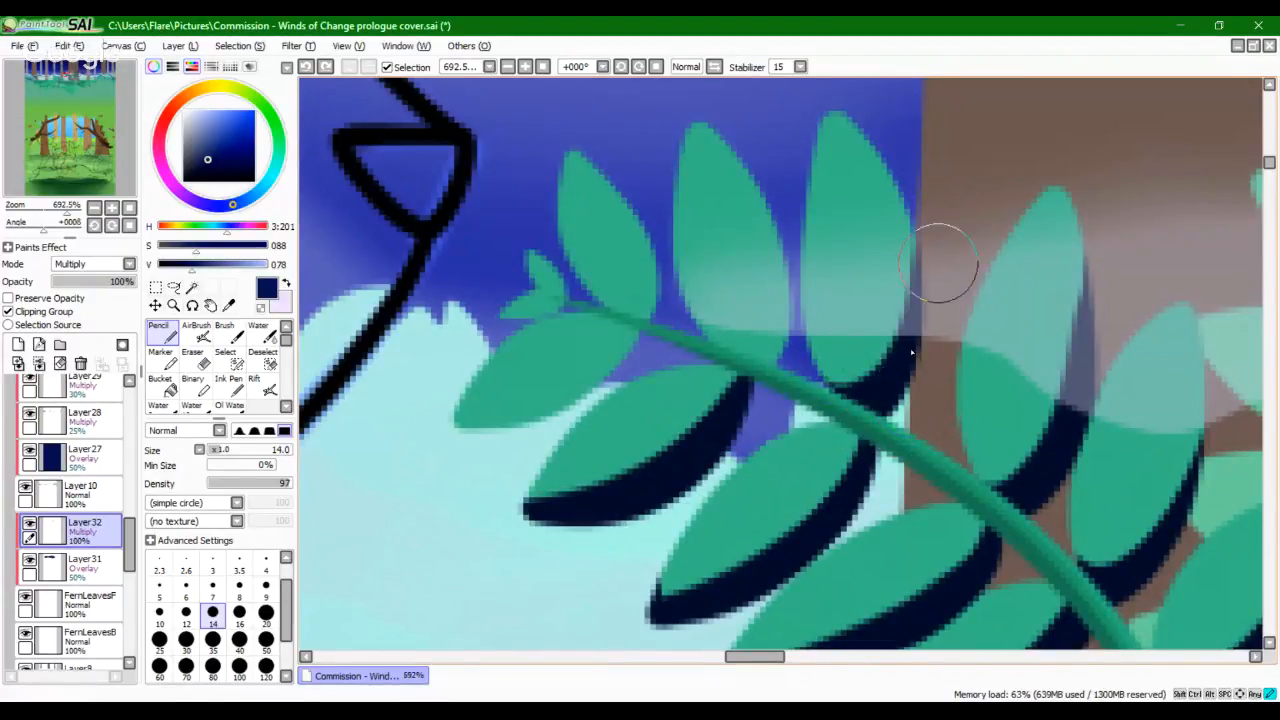
# Step: Shade the underside of the topmost left leaf and the two tiny leaflets at the curved fern's tip
pyautogui.moveTo(456, 424); pyautogui.dragTo(594, 372)
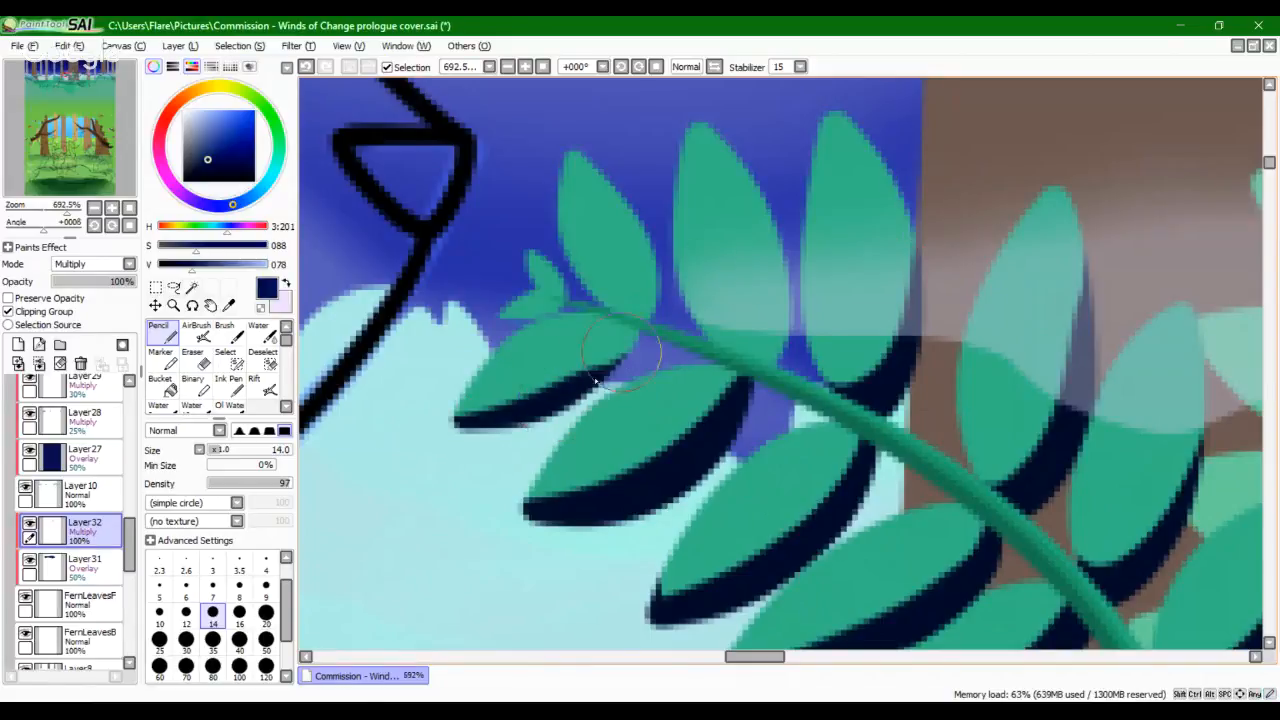
pyautogui.moveTo(470, 428)
pyautogui.mouseDown()
pyautogui.moveTo(634, 336)
pyautogui.moveTo(626, 316)
pyautogui.moveTo(640, 312)
pyautogui.mouseUp()
pyautogui.hotkey('ctrl', 'z')
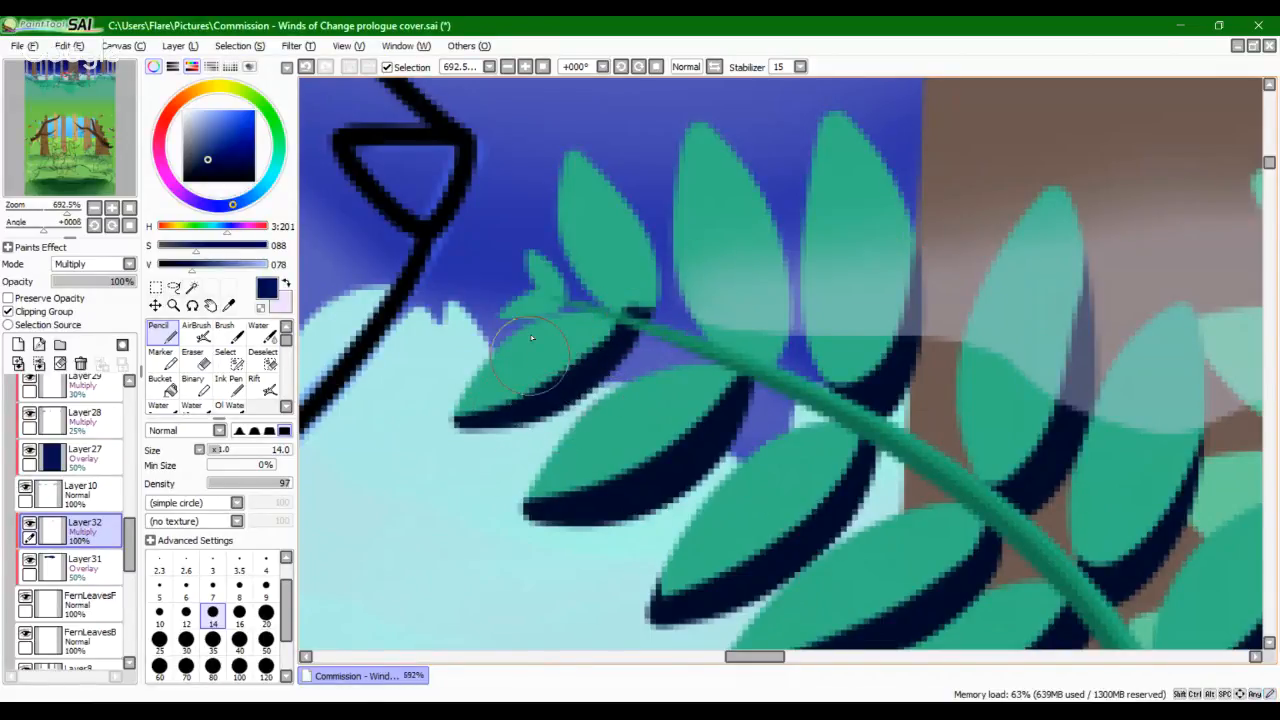
pyautogui.moveTo(504, 316); pyautogui.dragTo(564, 303)
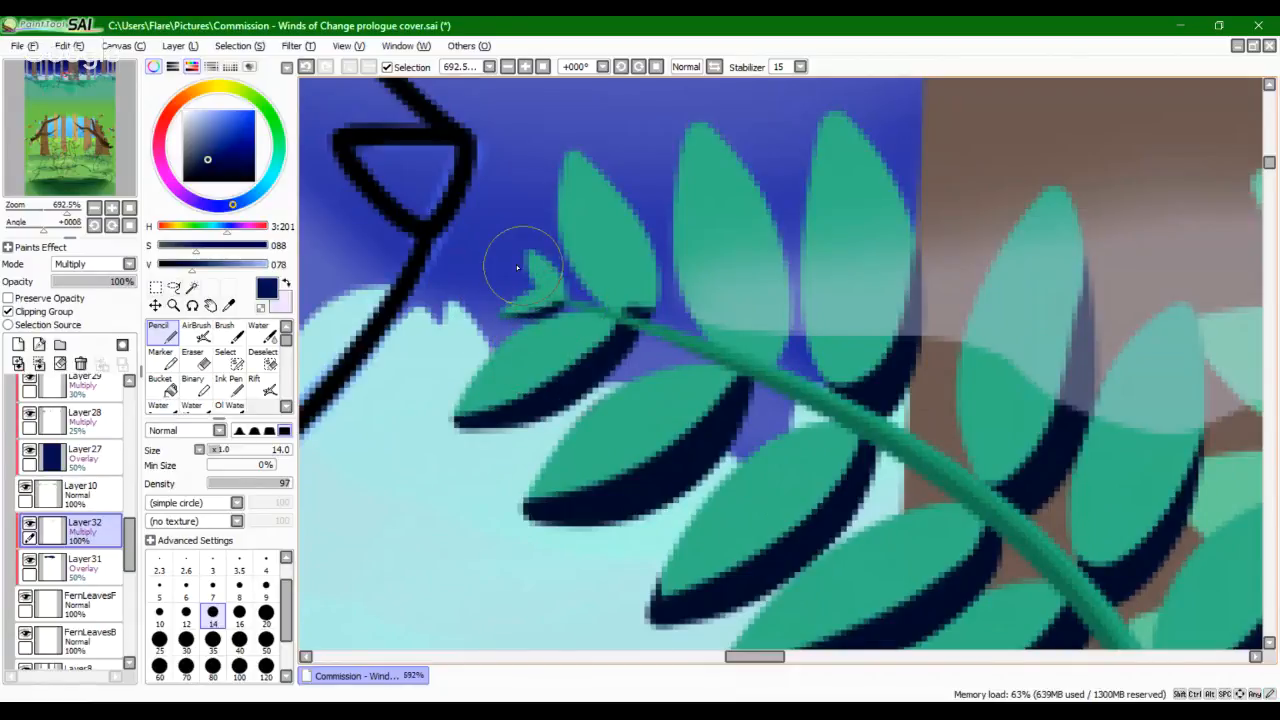
pyautogui.moveTo(524, 262); pyautogui.dragTo(560, 298)
pyautogui.moveTo(521, 252)
pyautogui.mouseDown()
pyautogui.moveTo(555, 295)
pyautogui.moveTo(640, 316)
pyautogui.moveTo(576, 288)
pyautogui.moveTo(601, 312)
pyautogui.moveTo(655, 330)
pyautogui.mouseUp()
pyautogui.hotkey('ctrl', 'z')
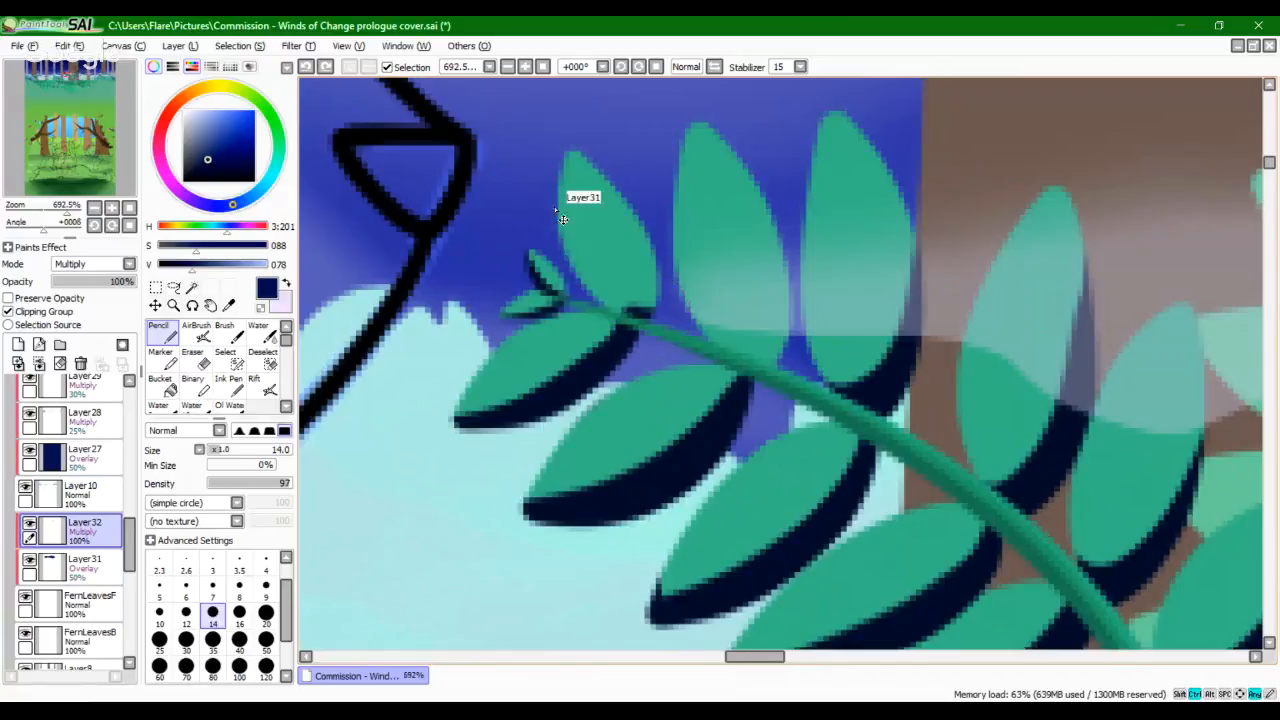
# Step: Shade the lower left edges and bases of the three right leaves nearest the curved fern's tip
pyautogui.moveTo(556, 208)
pyautogui.mouseDown()
pyautogui.moveTo(632, 325)
pyautogui.moveTo(642, 330)
pyautogui.moveTo(614, 309)
pyautogui.moveTo(623, 300)
pyautogui.moveTo(635, 325)
pyautogui.moveTo(682, 300)
pyautogui.moveTo(750, 340)
pyautogui.mouseUp()
pyautogui.hotkey('ctrl', 'z')
pyautogui.moveTo(672, 296)
pyautogui.mouseDown()
pyautogui.moveTo(770, 334)
pyautogui.moveTo(790, 318)
pyautogui.moveTo(891, 374)
pyautogui.moveTo(886, 360)
pyautogui.mouseUp()
pyautogui.hotkey('ctrl', 'z')
pyautogui.moveTo(802, 272)
pyautogui.mouseDown()
pyautogui.moveTo(831, 383)
pyautogui.moveTo(883, 389)
pyautogui.mouseUp()
pyautogui.hotkey('ctrl', 'z')
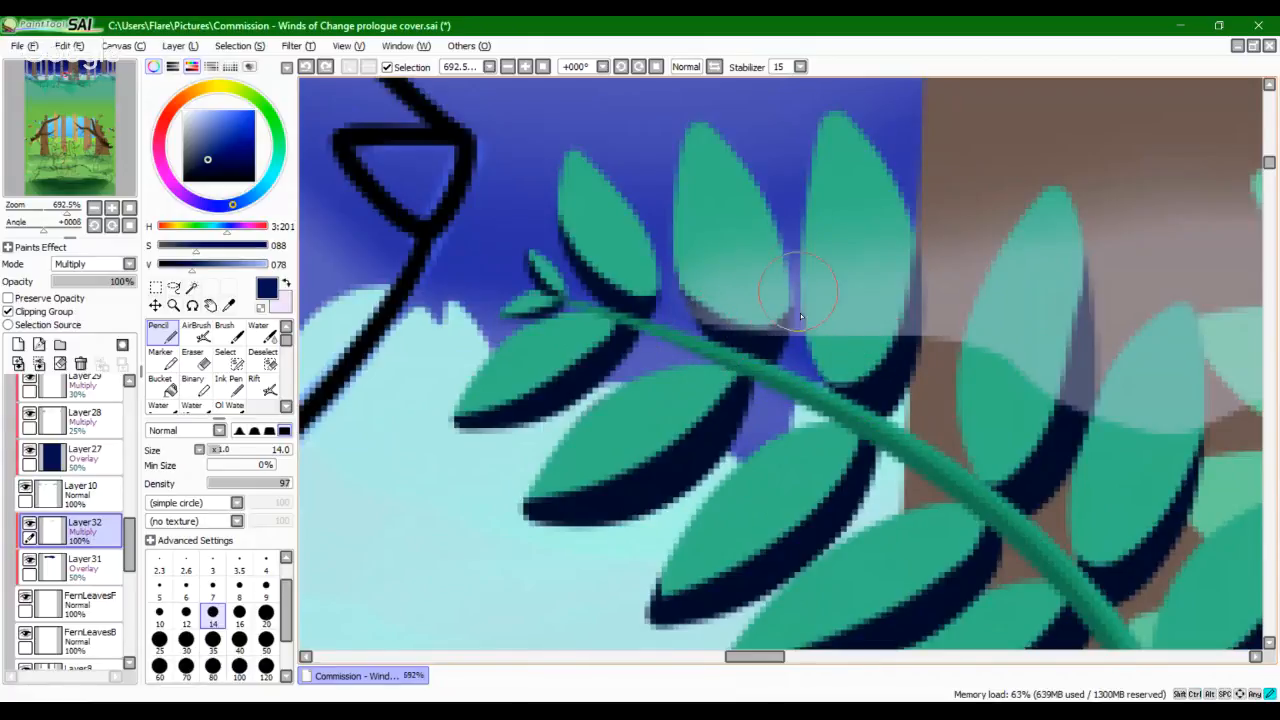
pyautogui.moveTo(806, 298)
pyautogui.mouseDown()
pyautogui.moveTo(889, 391)
pyautogui.moveTo(800, 329)
pyautogui.moveTo(799, 364)
pyautogui.mouseUp()
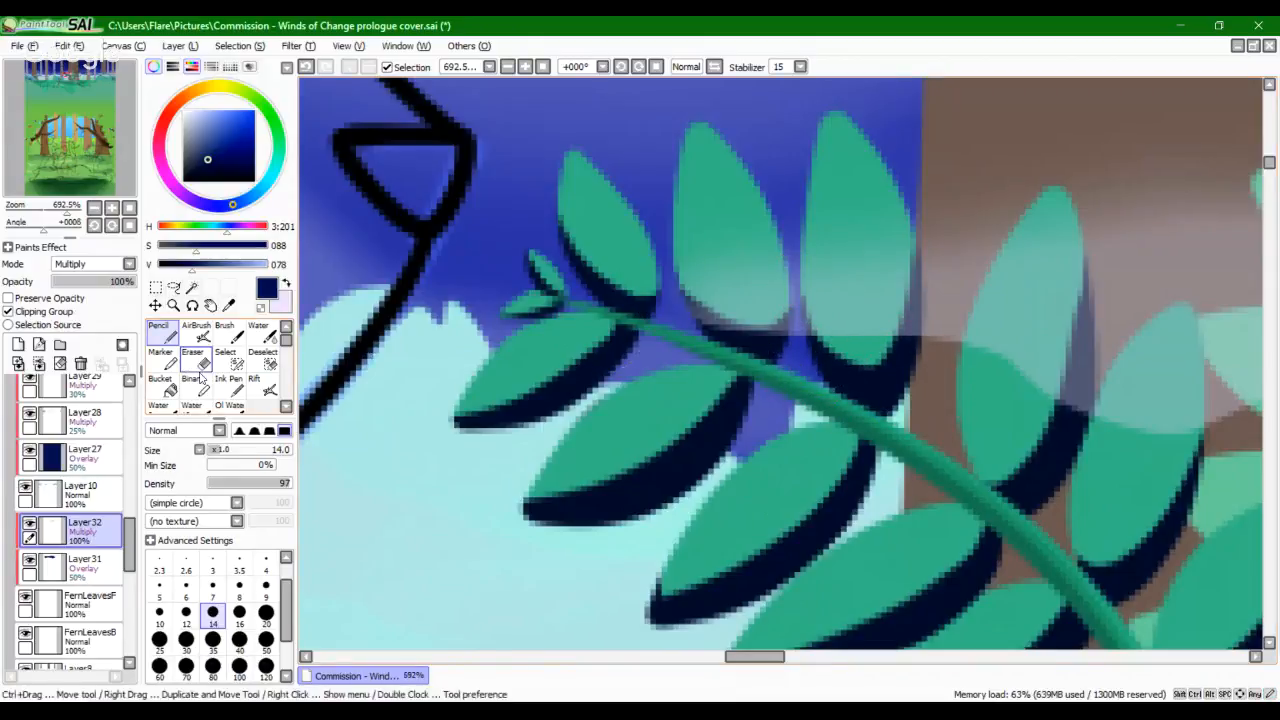
# Step: Add a navy shadow around the lower left edge of the fourth right leaf, beside the stem
pyautogui.press('e')
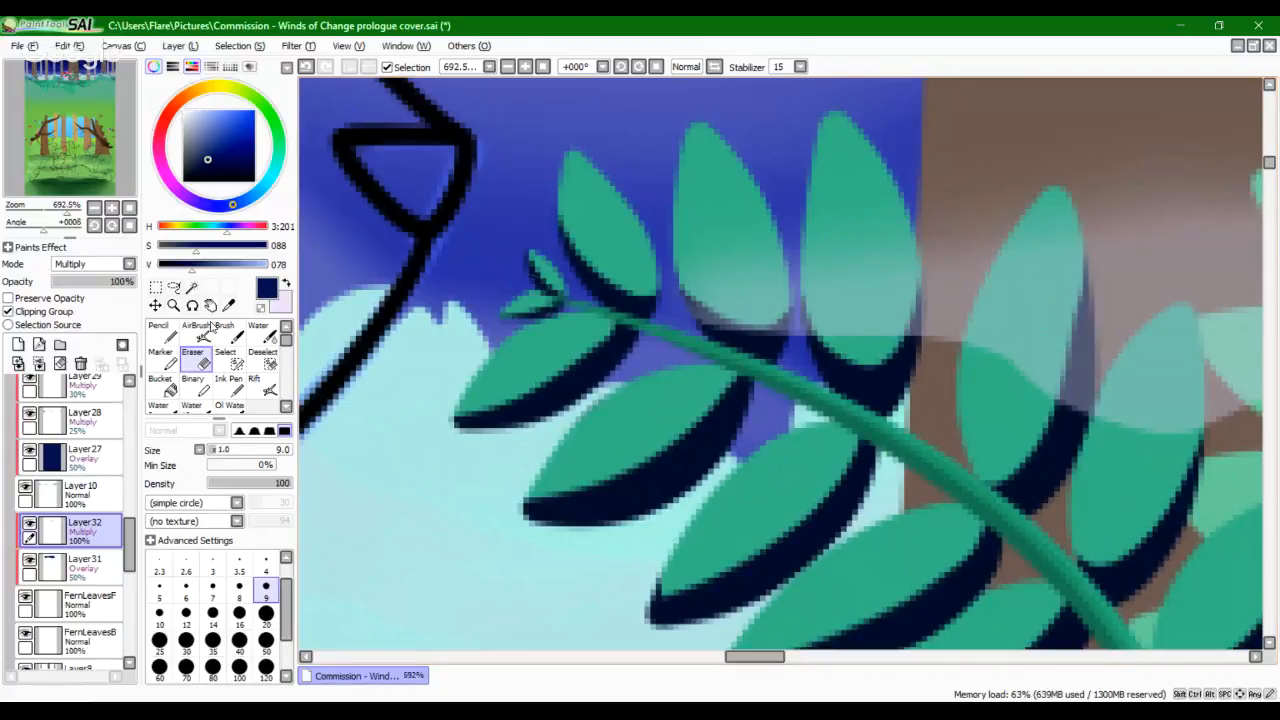
pyautogui.click(163, 332)
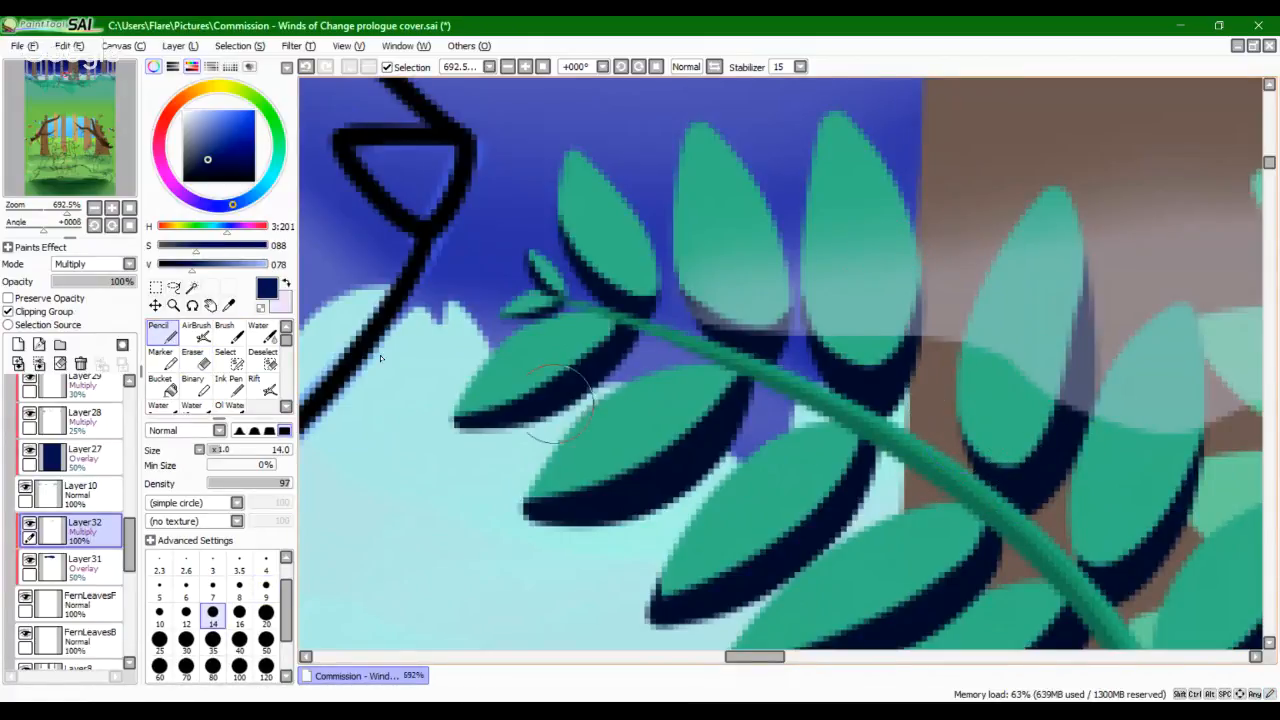
pyautogui.press('e')
pyautogui.moveTo(1022, 454)
pyautogui.mouseDown()
pyautogui.moveTo(1077, 210)
pyautogui.moveTo(1073, 286)
pyautogui.moveTo(1024, 444)
pyautogui.moveTo(1000, 448)
pyautogui.moveTo(1044, 431)
pyautogui.moveTo(1054, 205)
pyautogui.mouseUp()
pyautogui.hotkey('ctrl', 'z')
pyautogui.moveTo(1132, 470); pyautogui.dragTo(970, 341)
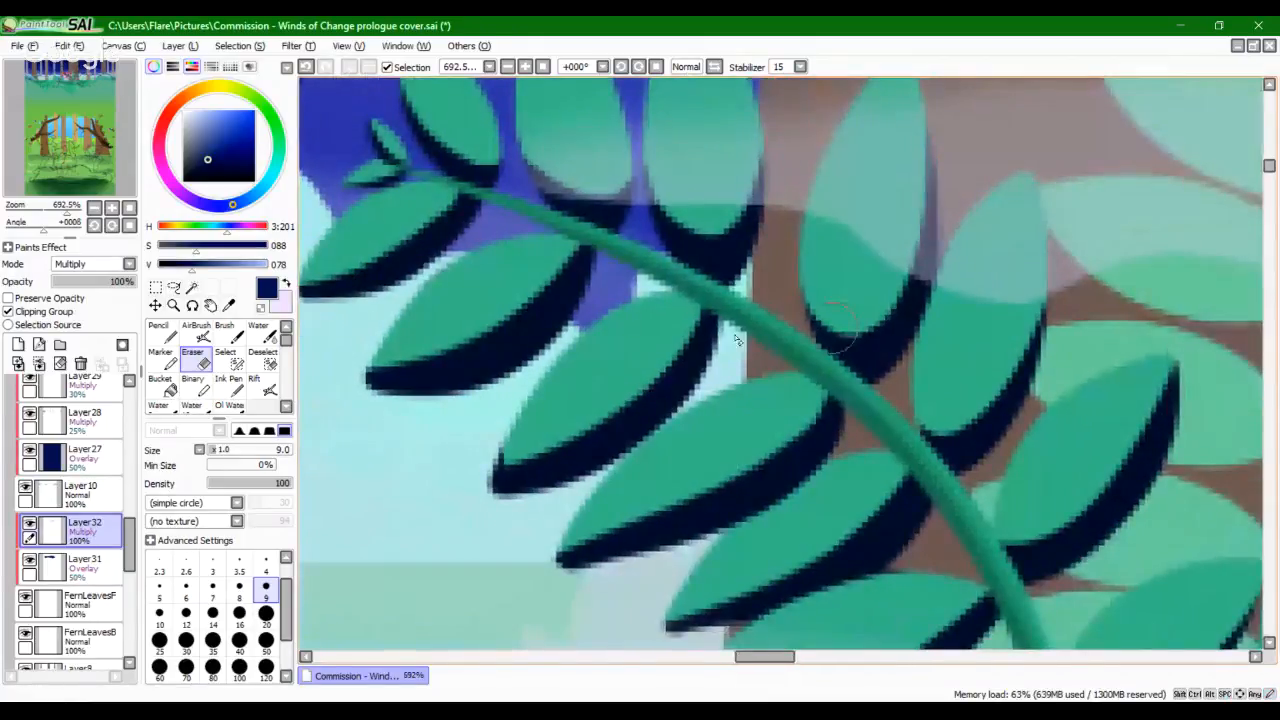
# Step: Lower the opacity of the Multiply leaf shadow layer to 30%
pyautogui.moveTo(141, 308); pyautogui.dragTo(145, 308)
pyautogui.click(166, 333)
pyautogui.moveTo(69, 213); pyautogui.dragTo(29, 216)
pyautogui.moveTo(71, 78); pyautogui.dragTo(81, 132)
pyautogui.moveTo(82, 229); pyautogui.dragTo(59, 173)
pyautogui.moveTo(29, 213); pyautogui.dragTo(104, 175)
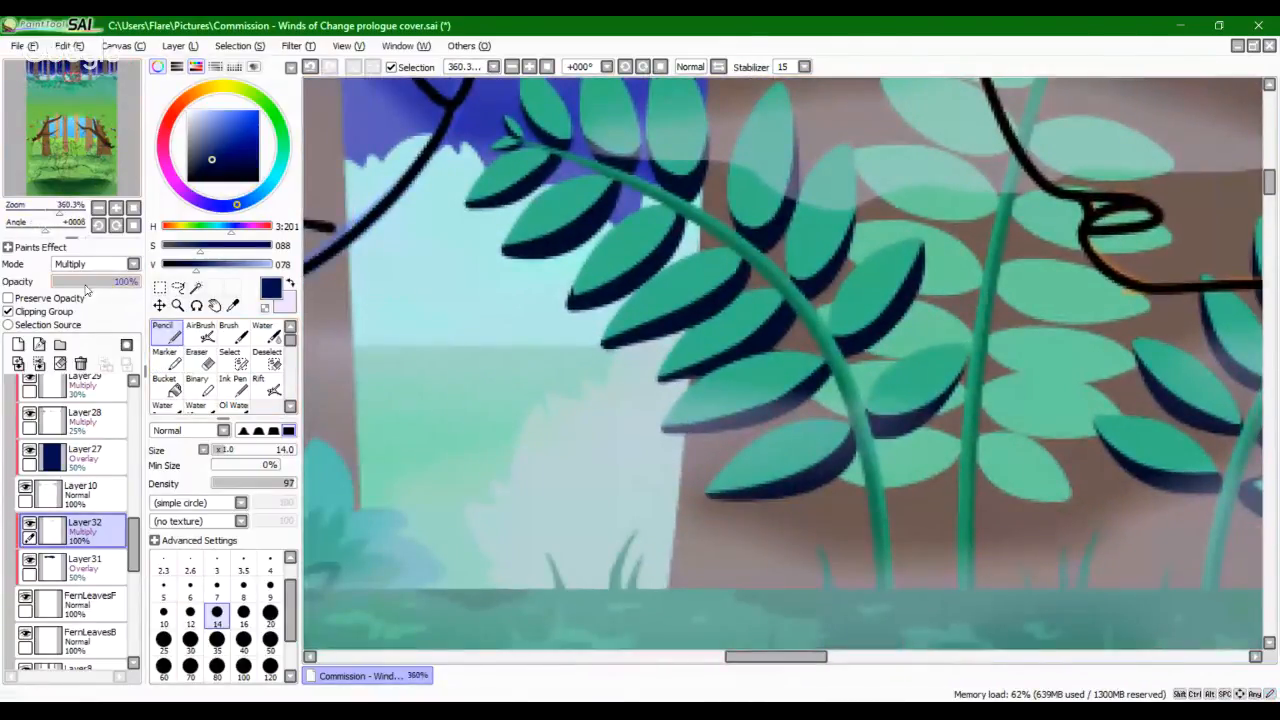
pyautogui.click(87, 289)
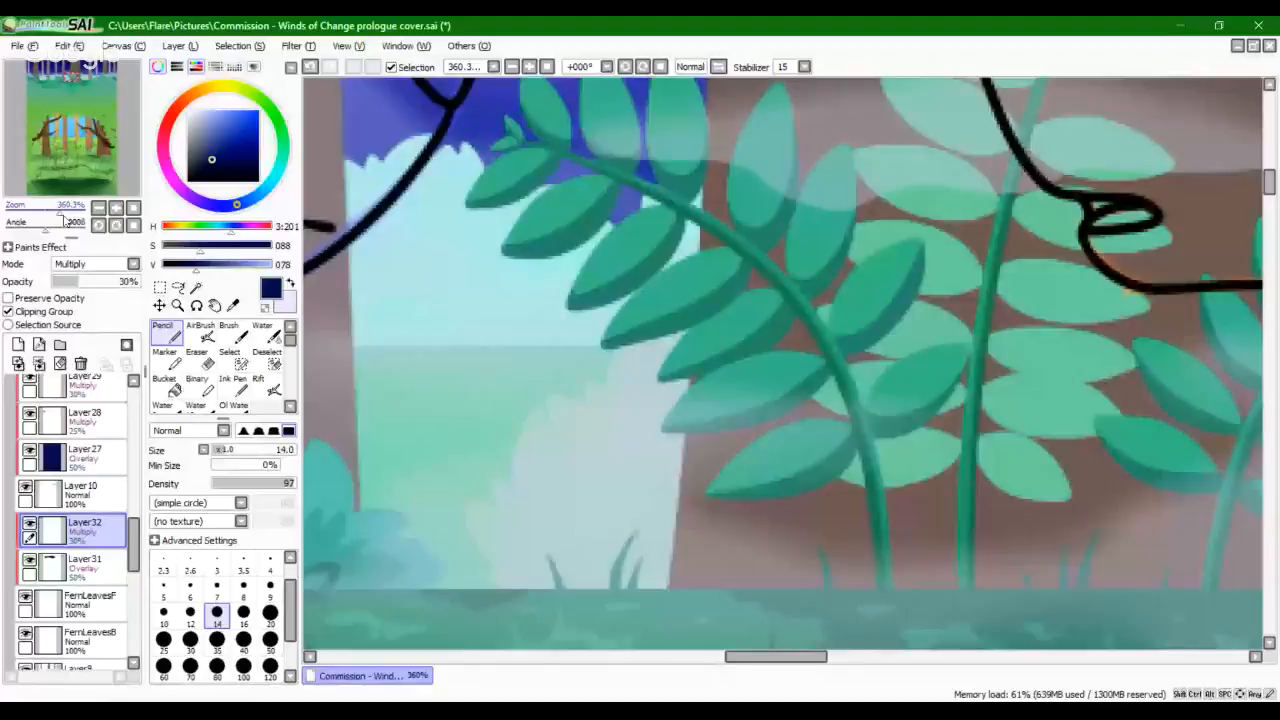
# Step: Add a new layer above the Multiply leaf shadow layer and clip it to the fern leaves group
pyautogui.moveTo(63, 213); pyautogui.dragTo(60, 213)
pyautogui.moveTo(72, 74); pyautogui.dragTo(71, 76)
pyautogui.moveTo(45, 227)
pyautogui.mouseDown()
pyautogui.moveTo(23, 228)
pyautogui.moveTo(36, 218)
pyautogui.mouseUp()
pyautogui.click(133, 225)
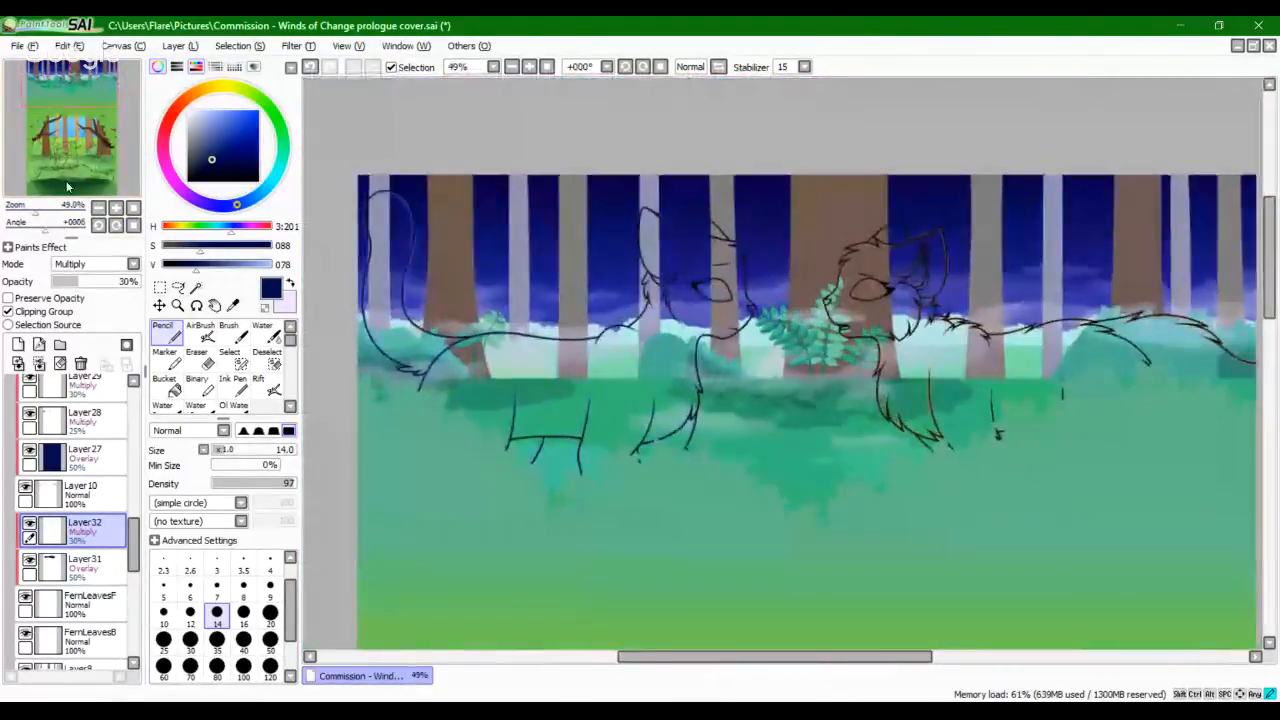
pyautogui.moveTo(67, 178)
pyautogui.mouseDown()
pyautogui.moveTo(98, 249)
pyautogui.moveTo(69, 263)
pyautogui.moveTo(92, 195)
pyautogui.moveTo(74, 172)
pyautogui.mouseUp()
pyautogui.click(19, 344)
pyautogui.click(8, 311)
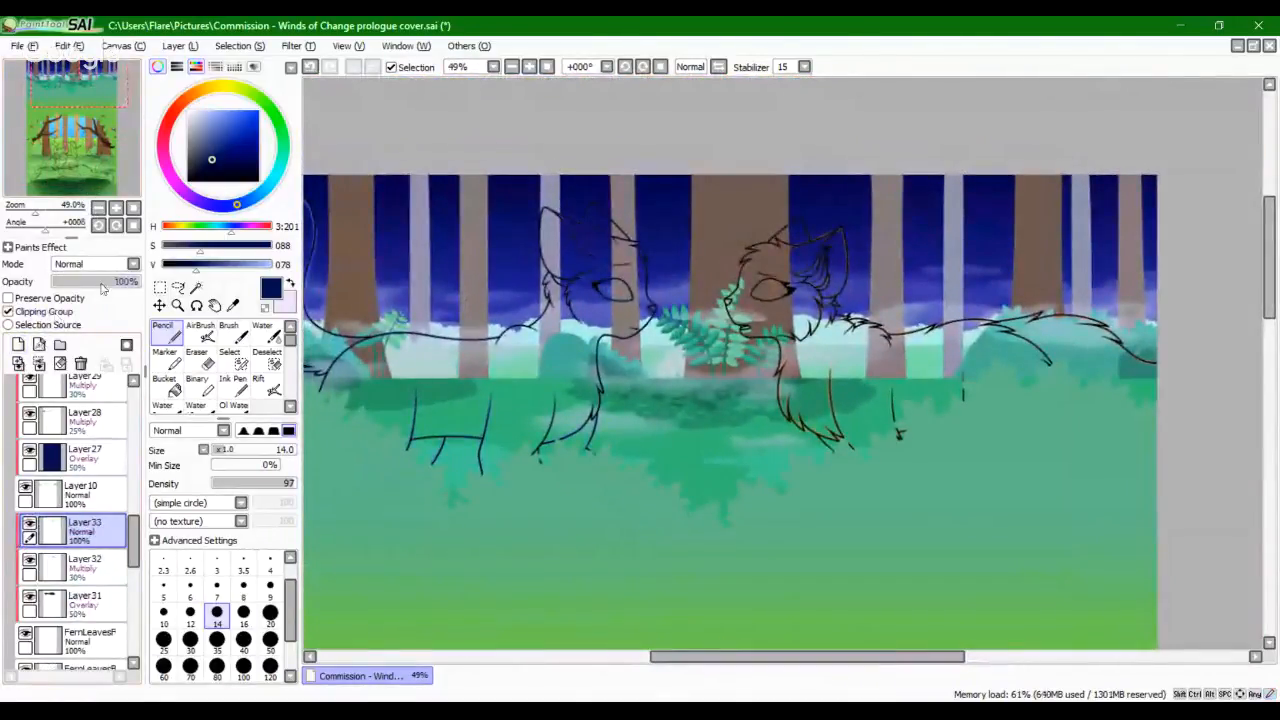
# Step: Set the new clipped layer's blending mode to Overlay and make pale lavender the active colour
pyautogui.click(95, 264)
pyautogui.click(85, 307)
pyautogui.click(290, 285)
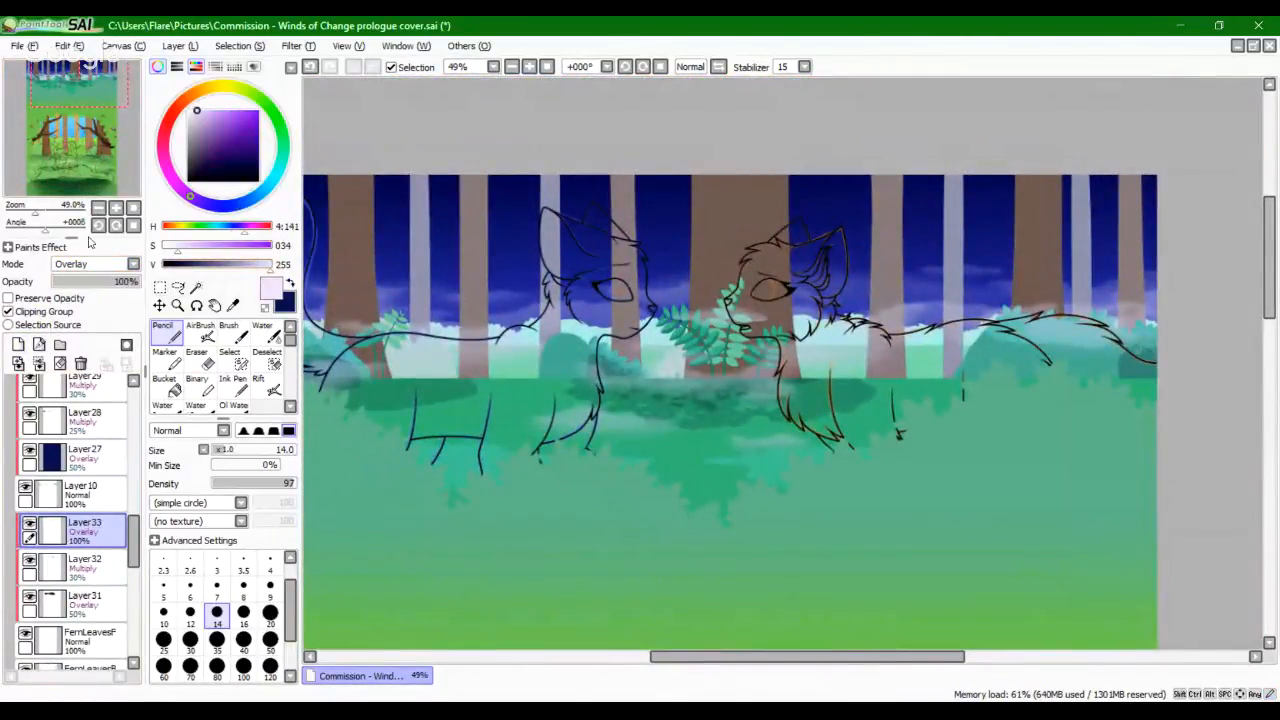
# Step: Paint a pale highlight along the upper edge of the right fern's lowest right leaf
pyautogui.moveTo(42, 213); pyautogui.dragTo(64, 213)
pyautogui.moveTo(615, 362)
pyautogui.mouseDown()
pyautogui.moveTo(745, 378)
pyautogui.moveTo(725, 372)
pyautogui.mouseUp()
pyautogui.hotkey('ctrl', 'z')
pyautogui.moveTo(623, 371); pyautogui.dragTo(714, 372)
pyautogui.hotkey('ctrl', 'z')
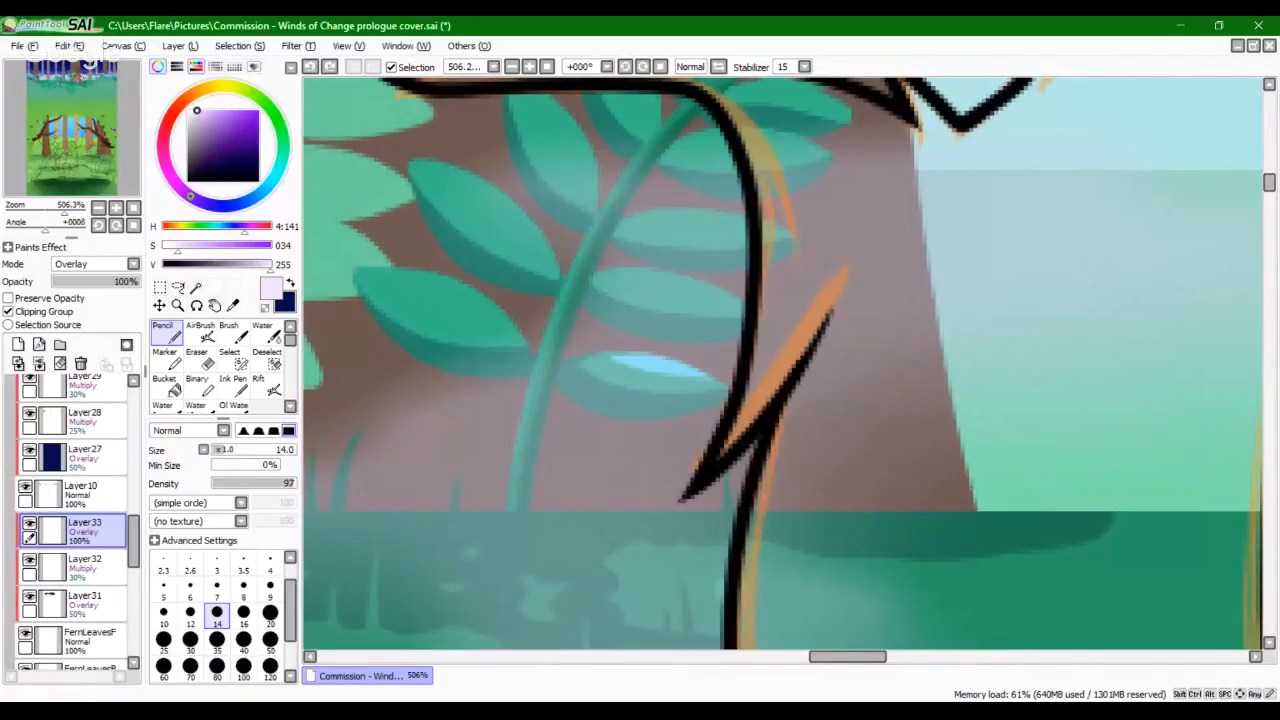
pyautogui.rightClick(349, 710)
pyautogui.click(571, 694)
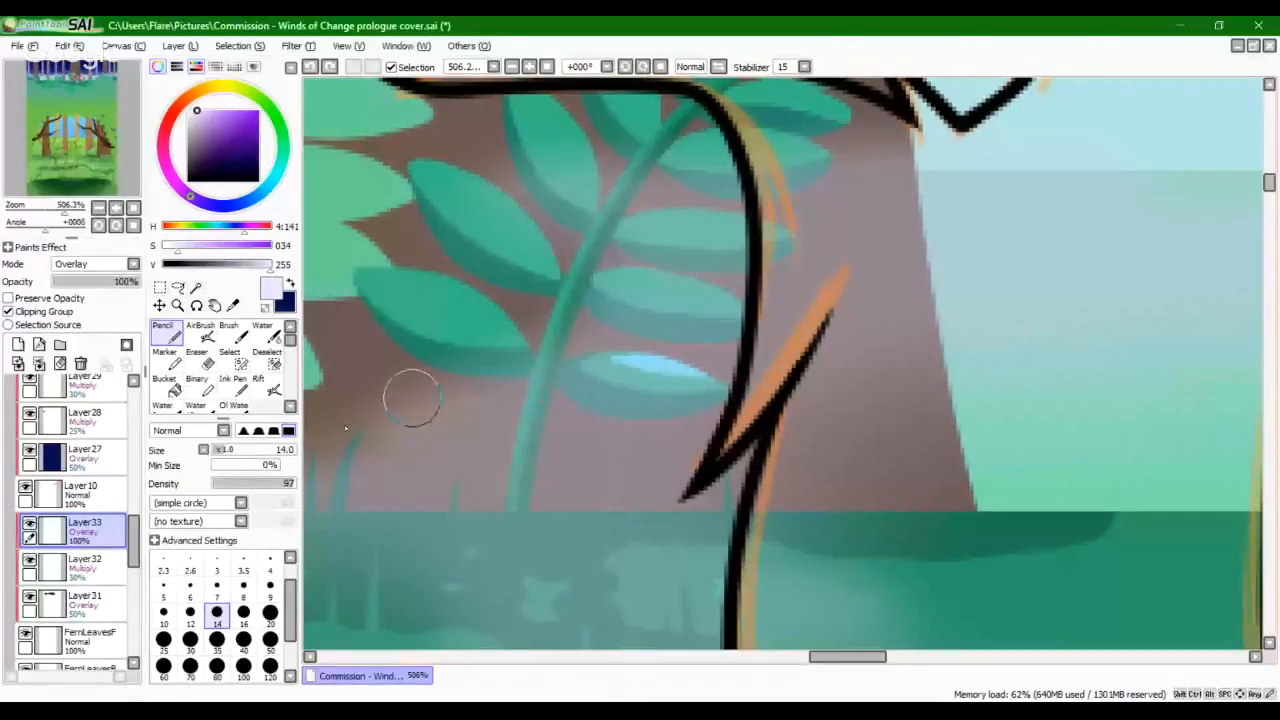
# Step: Set the Pencil size to 7 and highlight the upper edge of the right fern's second-lowest right leaf
pyautogui.click(216, 593)
pyautogui.moveTo(59, 213); pyautogui.dragTo(67, 213)
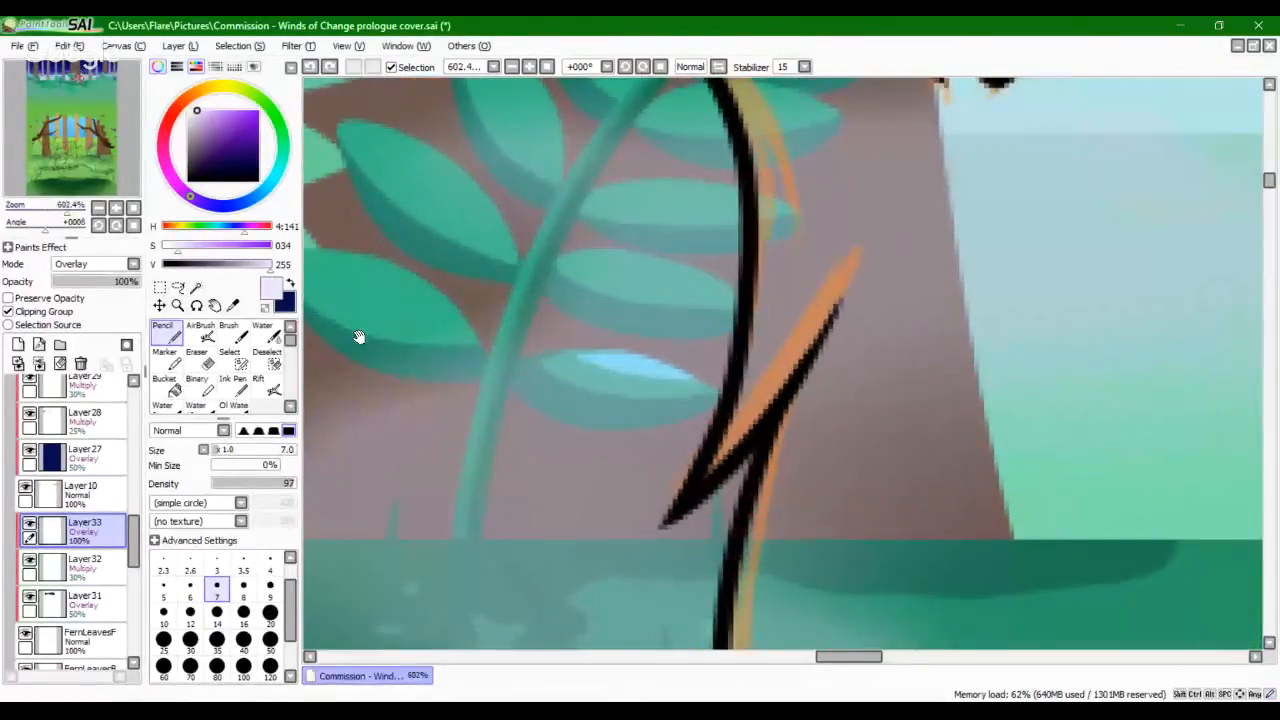
pyautogui.moveTo(586, 337); pyautogui.dragTo(651, 406)
pyautogui.moveTo(640, 330); pyautogui.dragTo(845, 398)
pyautogui.hotkey('ctrl', 'z')
pyautogui.hotkey('ctrl', 'z')
pyautogui.moveTo(651, 335); pyautogui.dragTo(801, 367)
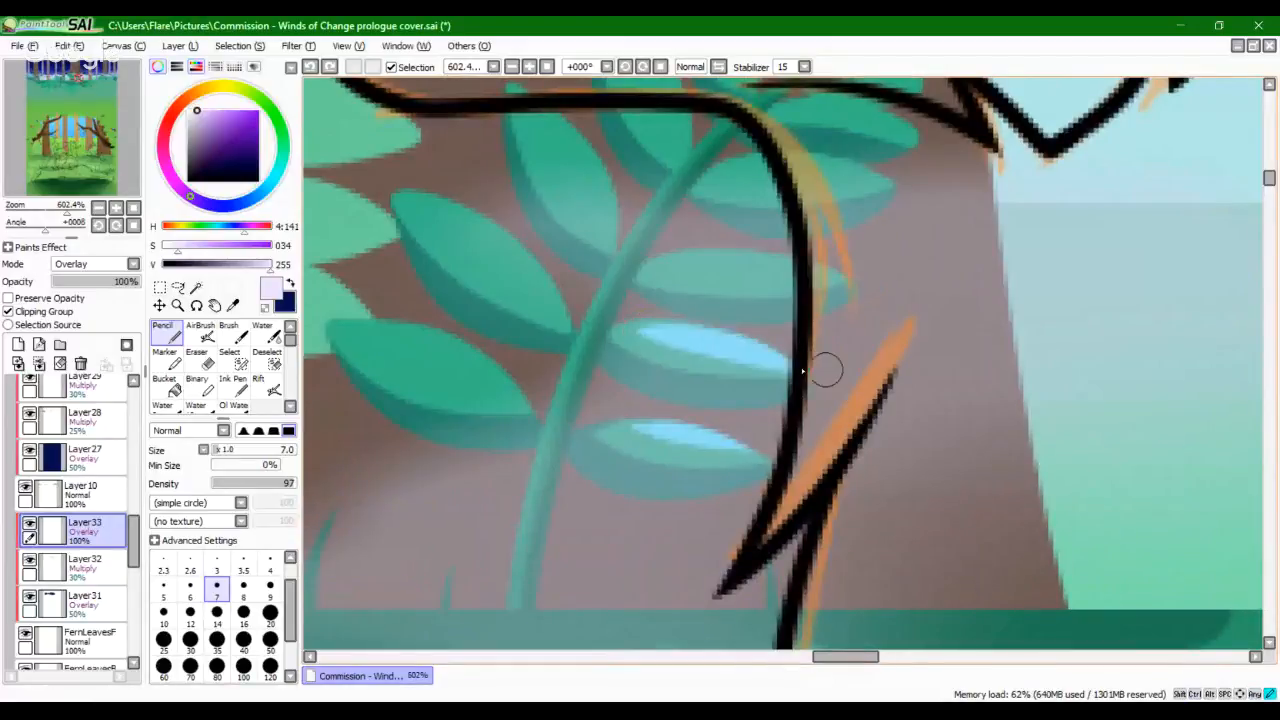
# Step: Refine the second right leaf's highlight and paint one along the top of the third right leaf
pyautogui.moveTo(659, 319); pyautogui.dragTo(868, 408)
pyautogui.hotkey('ctrl', 'z')
pyautogui.hotkey('ctrl', 'z')
pyautogui.moveTo(708, 362); pyautogui.dragTo(856, 401)
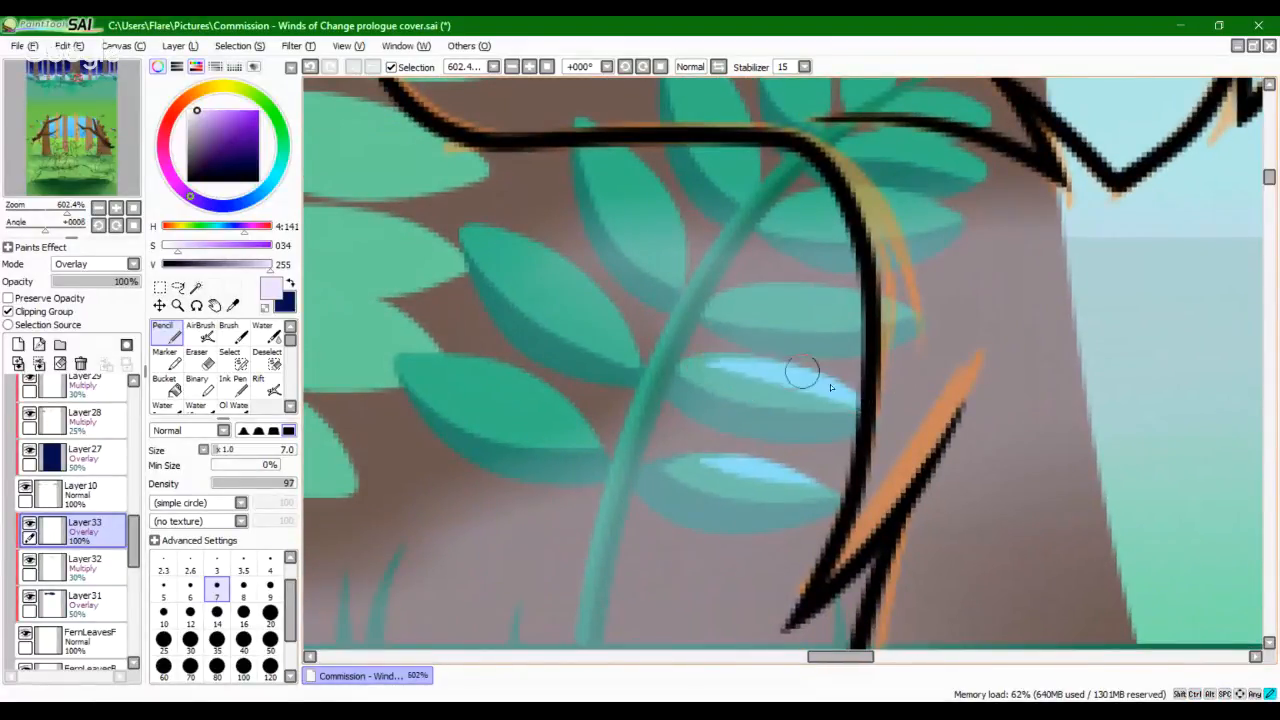
pyautogui.moveTo(737, 292); pyautogui.dragTo(926, 312)
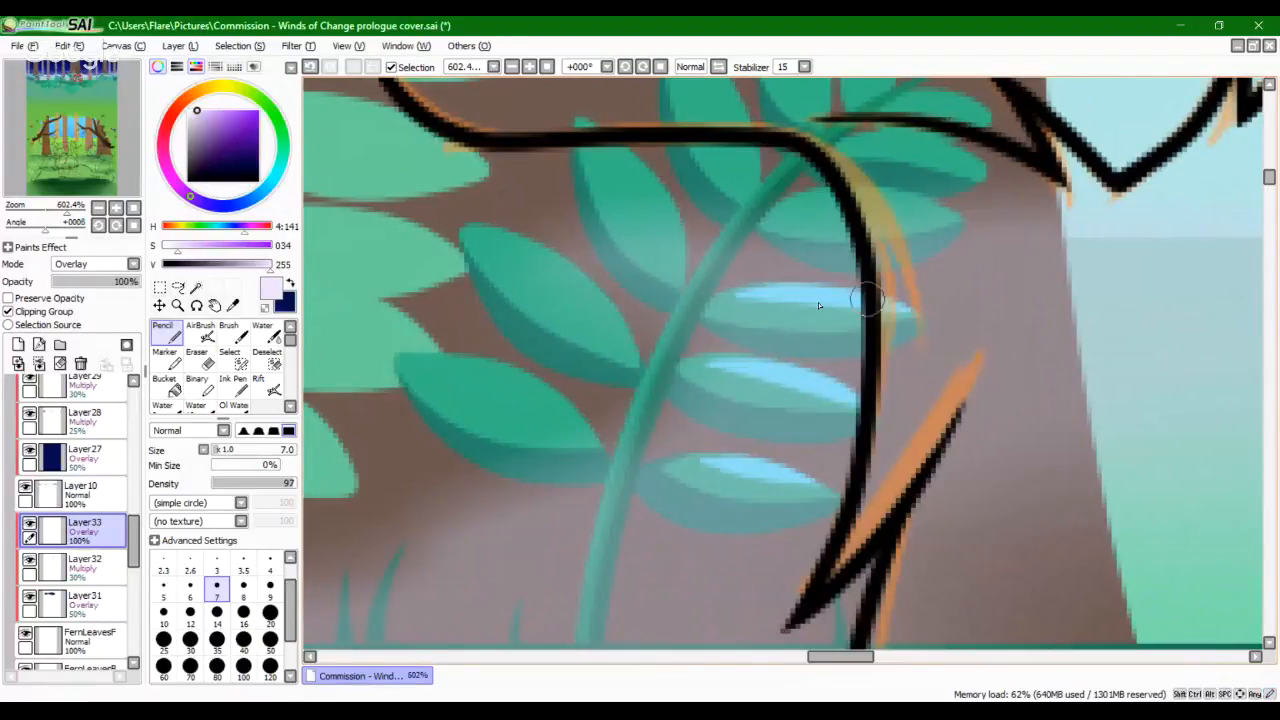
# Step: Highlight the upper edges of the right fern's two lowest left leaves
pyautogui.moveTo(591, 412); pyautogui.dragTo(621, 426)
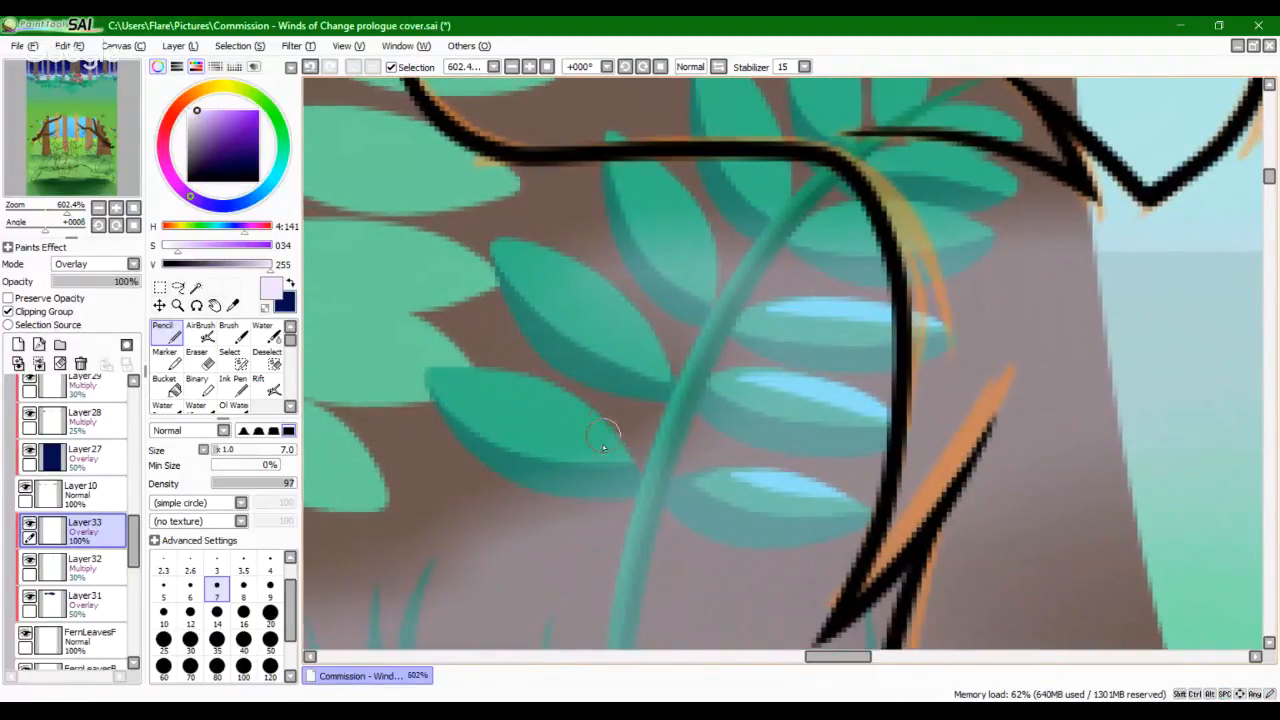
pyautogui.moveTo(428, 376)
pyautogui.mouseDown()
pyautogui.moveTo(598, 430)
pyautogui.moveTo(430, 368)
pyautogui.mouseUp()
pyautogui.hotkey('ctrl', 'z')
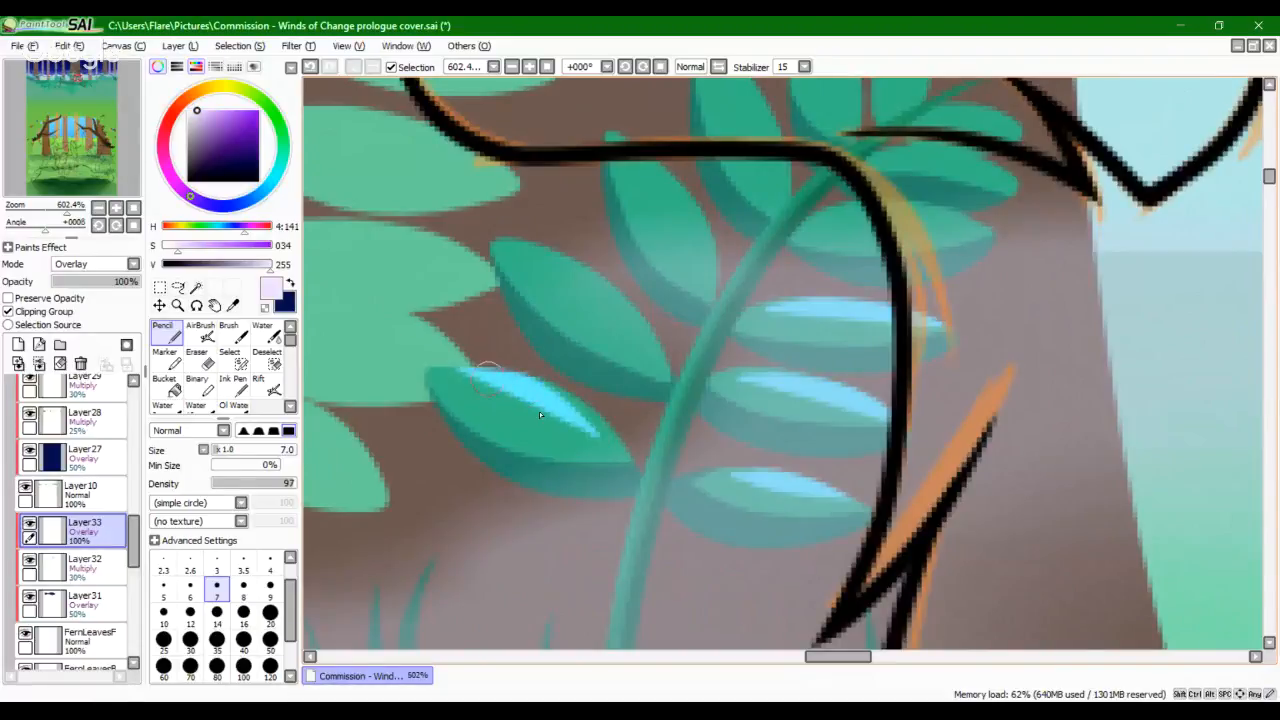
pyautogui.hotkey('ctrl', 'z')
pyautogui.moveTo(598, 438); pyautogui.dragTo(436, 370)
pyautogui.moveTo(667, 336)
pyautogui.mouseDown()
pyautogui.moveTo(643, 386)
pyautogui.moveTo(478, 292)
pyautogui.mouseUp()
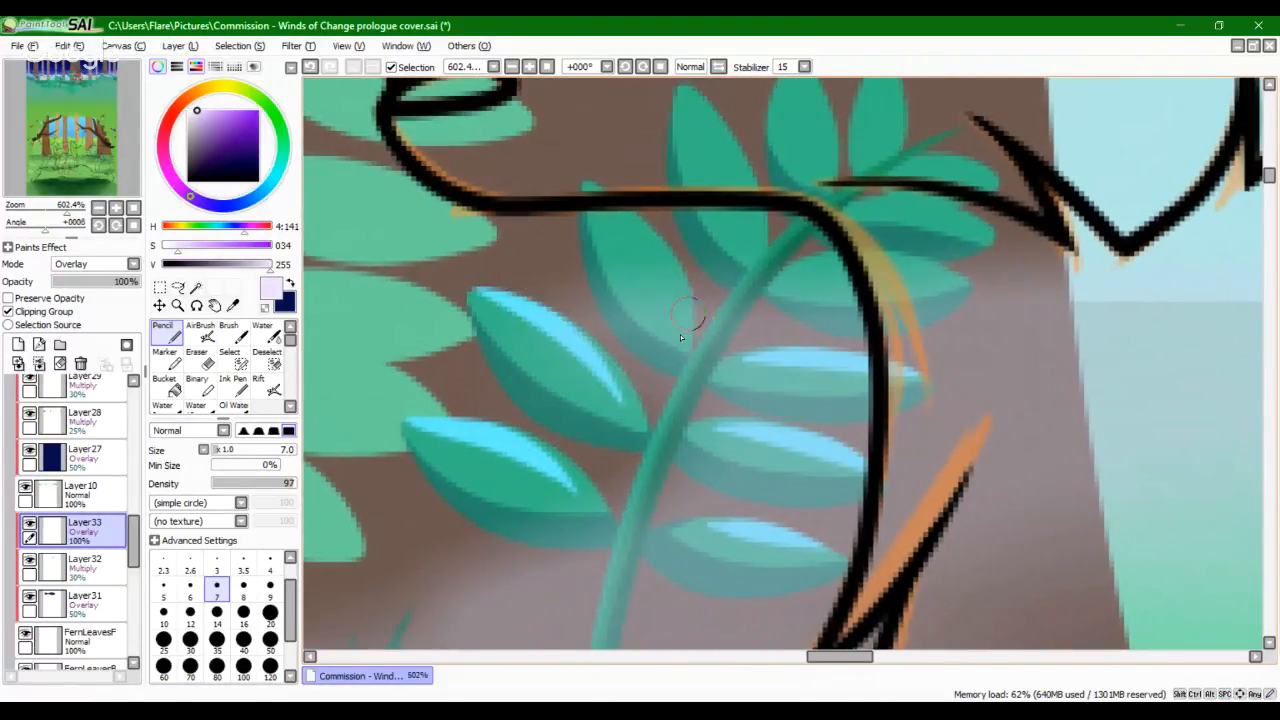
# Step: Highlight the right fern's next two left leaves and the upper edge of its fourth right leaf
pyautogui.moveTo(688, 315); pyautogui.dragTo(585, 188)
pyautogui.moveTo(748, 190); pyautogui.dragTo(645, 86)
pyautogui.hotkey('ctrl', 'z')
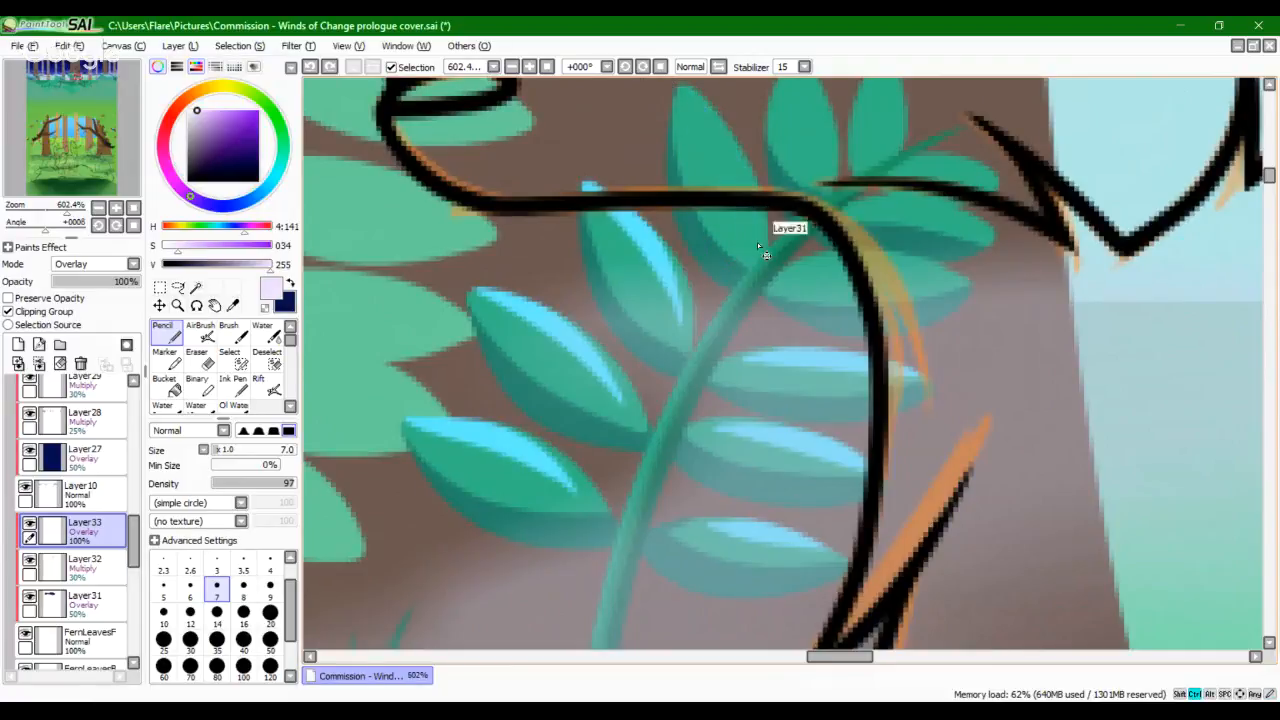
pyautogui.moveTo(748, 185); pyautogui.dragTo(680, 88)
pyautogui.moveTo(780, 283); pyautogui.dragTo(958, 279)
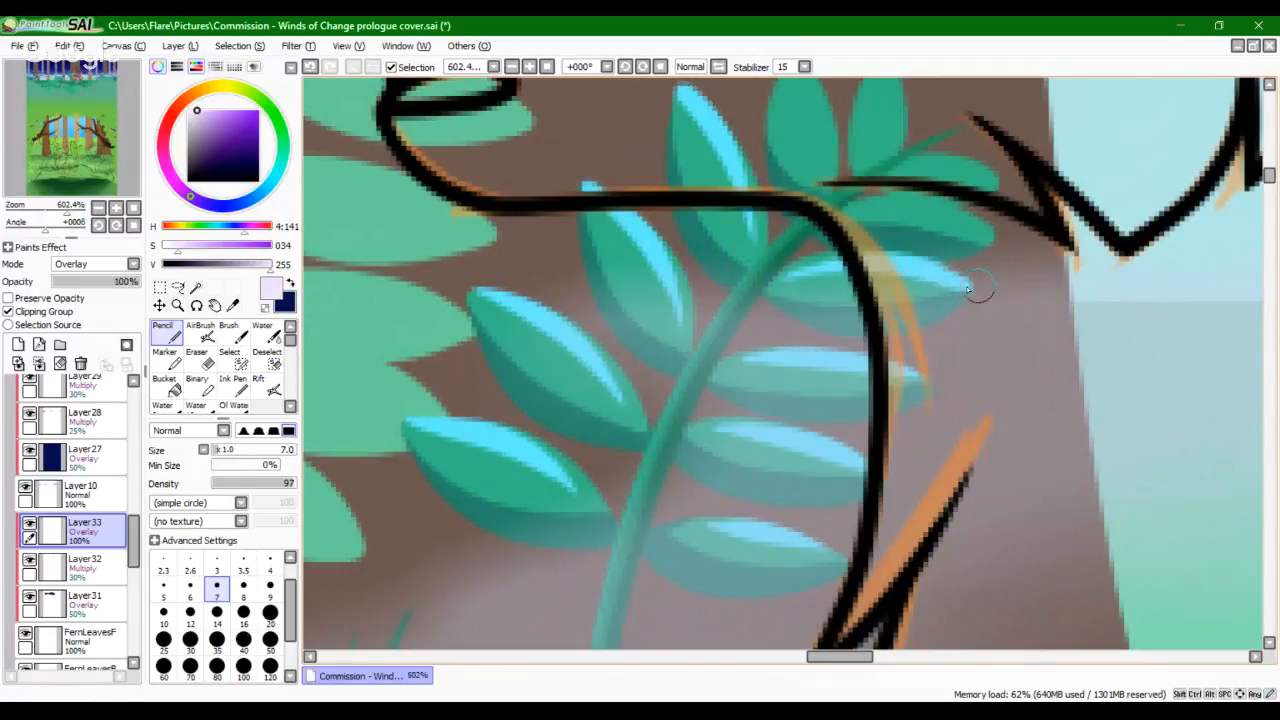
# Step: Paint a highlight along the upper left edge of the curved fern's lowest right leaf
pyautogui.moveTo(501, 360); pyautogui.dragTo(656, 246)
pyautogui.moveTo(362, 374); pyautogui.dragTo(646, 397)
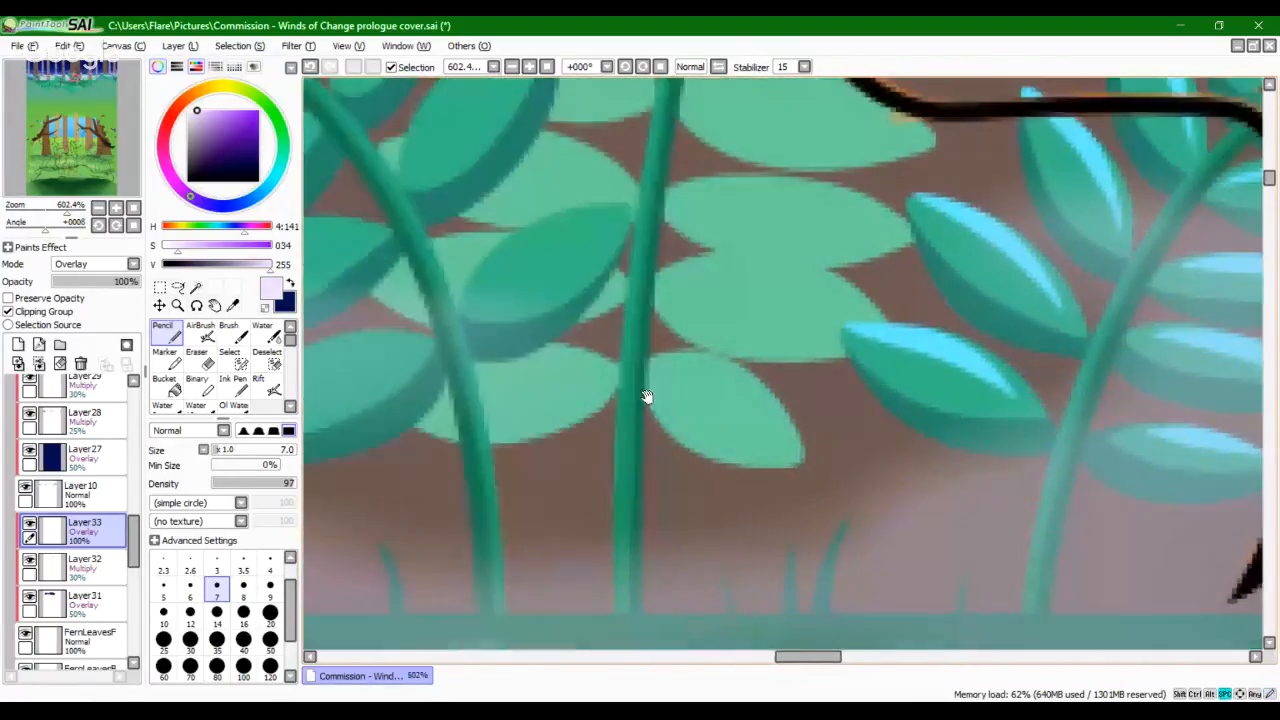
pyautogui.moveTo(548, 330); pyautogui.dragTo(740, 434)
pyautogui.moveTo(676, 410); pyautogui.dragTo(747, 439)
pyautogui.moveTo(857, 354)
pyautogui.mouseDown()
pyautogui.moveTo(751, 408)
pyautogui.moveTo(728, 451)
pyautogui.moveTo(841, 348)
pyautogui.moveTo(736, 432)
pyautogui.moveTo(829, 369)
pyautogui.mouseUp()
pyautogui.hotkey('ctrl', 'z')
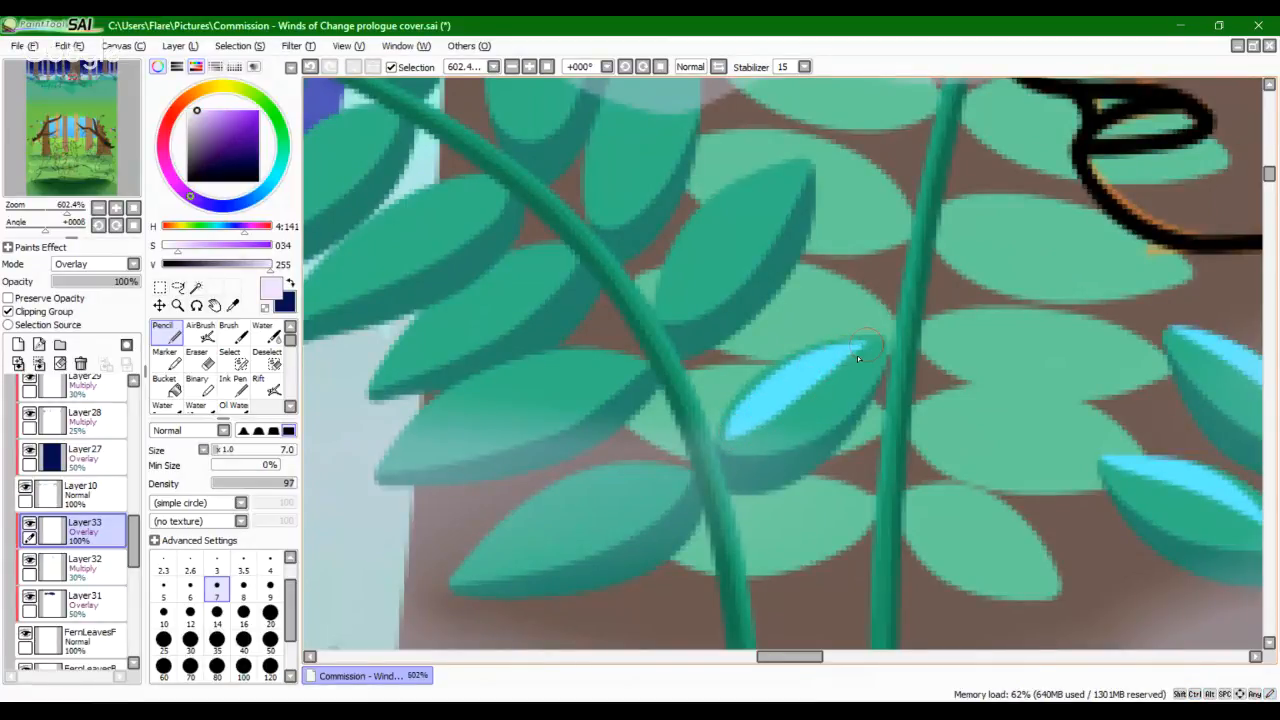
# Step: Highlight the upper left edge of the curved fern's second right leaf and smooth the highlight's outline
pyautogui.moveTo(786, 175)
pyautogui.mouseDown()
pyautogui.moveTo(699, 268)
pyautogui.moveTo(735, 222)
pyautogui.moveTo(673, 308)
pyautogui.moveTo(694, 255)
pyautogui.moveTo(685, 285)
pyautogui.mouseUp()
pyautogui.moveTo(734, 243); pyautogui.dragTo(738, 236)
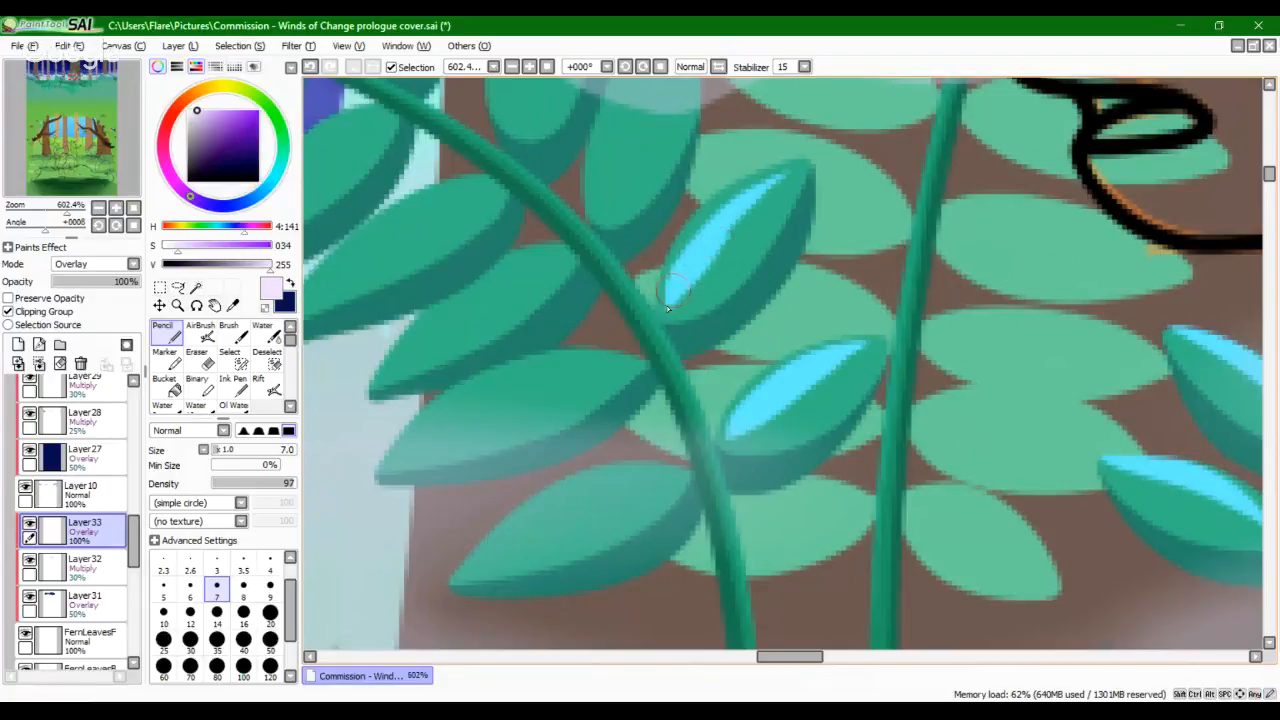
pyautogui.moveTo(666, 305); pyautogui.dragTo(736, 225)
pyautogui.hotkey('ctrl', 'z')
pyautogui.moveTo(671, 301); pyautogui.dragTo(774, 186)
pyautogui.hotkey('ctrl', 'z')
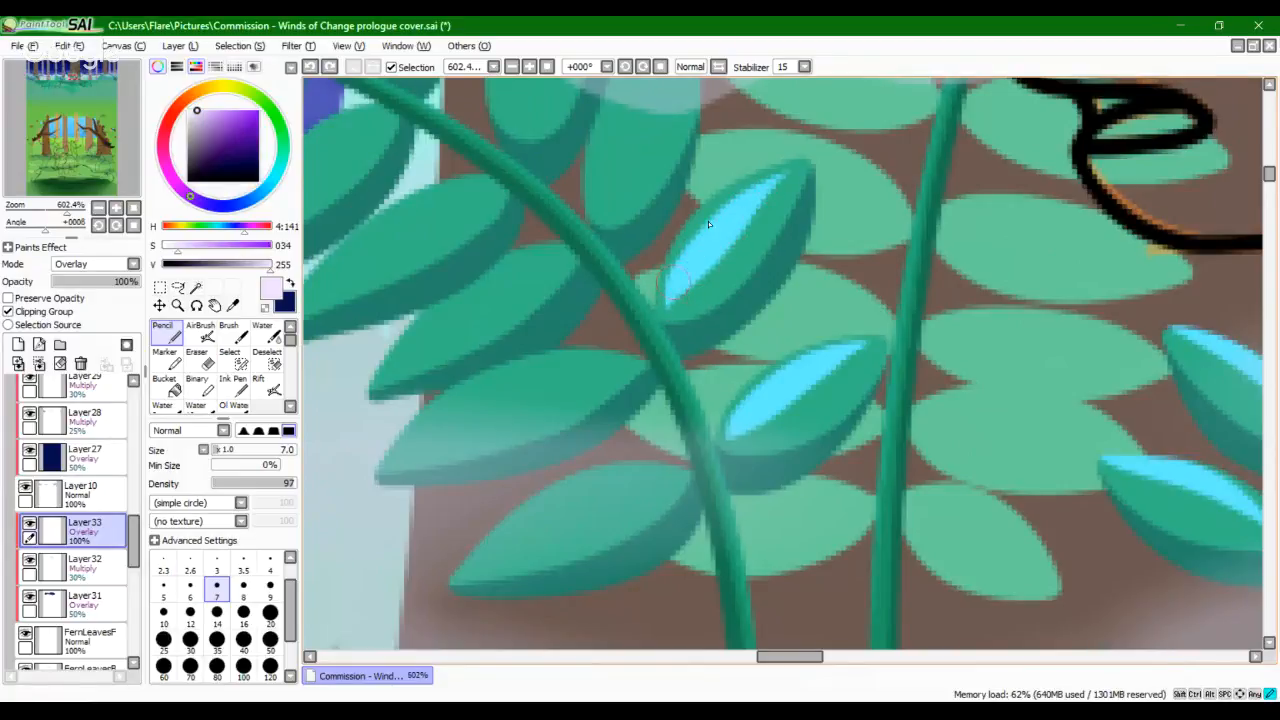
pyautogui.moveTo(672, 298); pyautogui.dragTo(746, 194)
pyautogui.moveTo(702, 243); pyautogui.dragTo(779, 176)
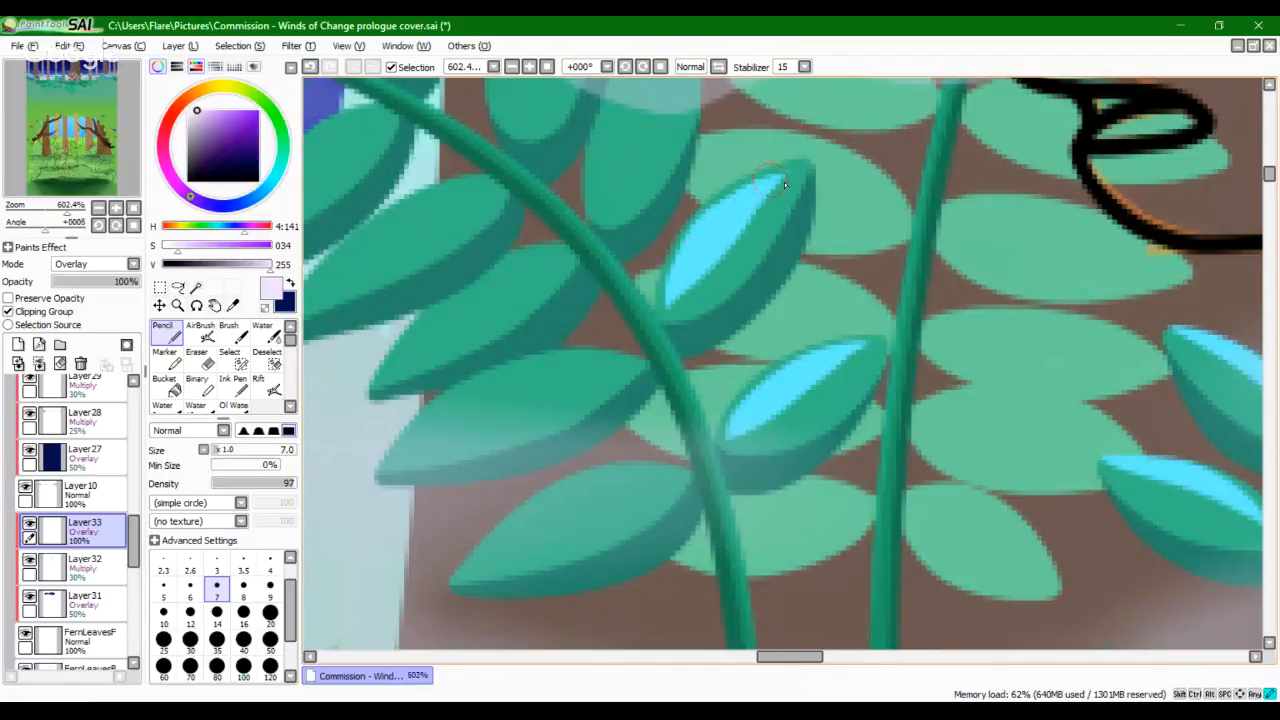
# Step: Paint a highlight along the upper edge of the curved fern's second-lowest left leaf
pyautogui.press('space')
pyautogui.moveTo(626, 366); pyautogui.dragTo(756, 311)
pyautogui.hotkey('ctrl', 'z')
pyautogui.moveTo(543, 400)
pyautogui.mouseDown()
pyautogui.moveTo(724, 344)
pyautogui.moveTo(652, 332)
pyautogui.moveTo(740, 318)
pyautogui.mouseUp()
pyautogui.moveTo(537, 398); pyautogui.dragTo(756, 322)
pyautogui.hotkey('ctrl', 'z')
# Step: Paint a tapered highlight along the upper edge of the curved fern's lowest left leaf
pyautogui.moveTo(631, 515)
pyautogui.mouseDown()
pyautogui.moveTo(707, 452)
pyautogui.moveTo(783, 440)
pyautogui.moveTo(660, 469)
pyautogui.moveTo(778, 443)
pyautogui.moveTo(677, 460)
pyautogui.moveTo(790, 442)
pyautogui.mouseUp()
pyautogui.hotkey('ctrl', 'z')
pyautogui.hotkey('ctrl', 'z')
pyautogui.hotkey('ctrl', 'z')
pyautogui.moveTo(622, 509); pyautogui.dragTo(795, 447)
pyautogui.hotkey('ctrl', 'z')
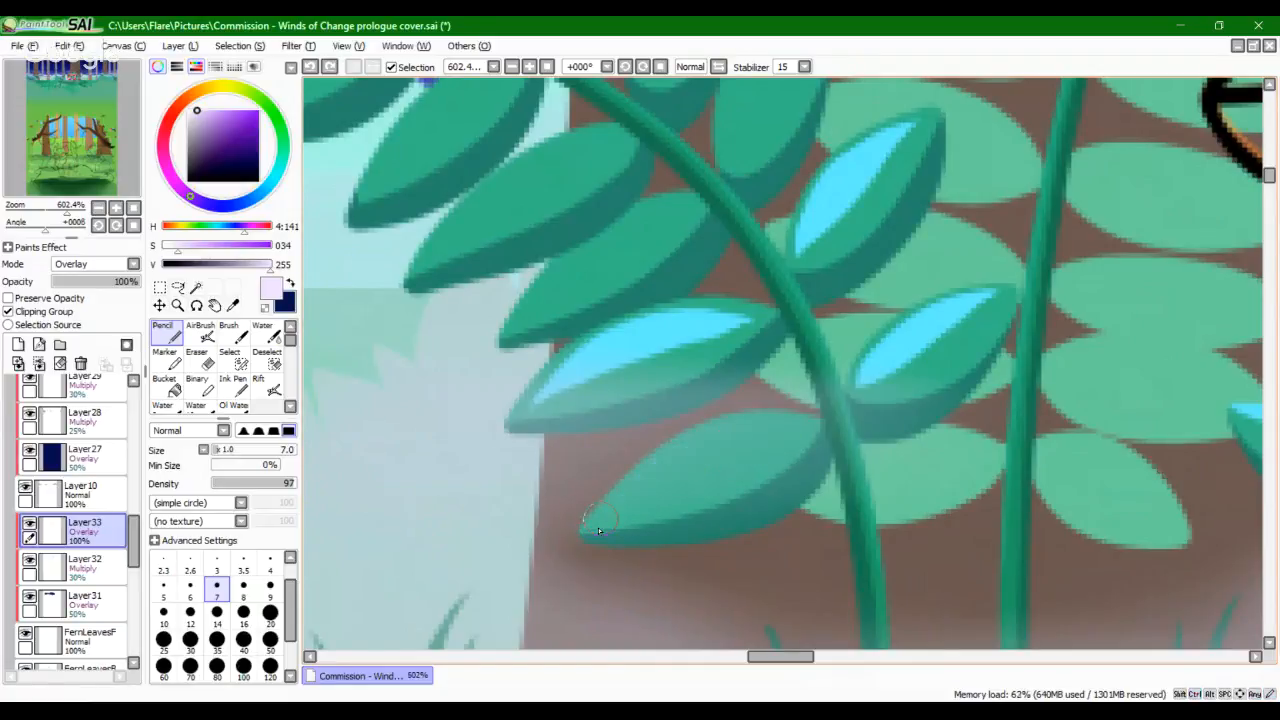
pyautogui.moveTo(615, 515)
pyautogui.mouseDown()
pyautogui.moveTo(652, 475)
pyautogui.moveTo(795, 440)
pyautogui.mouseUp()
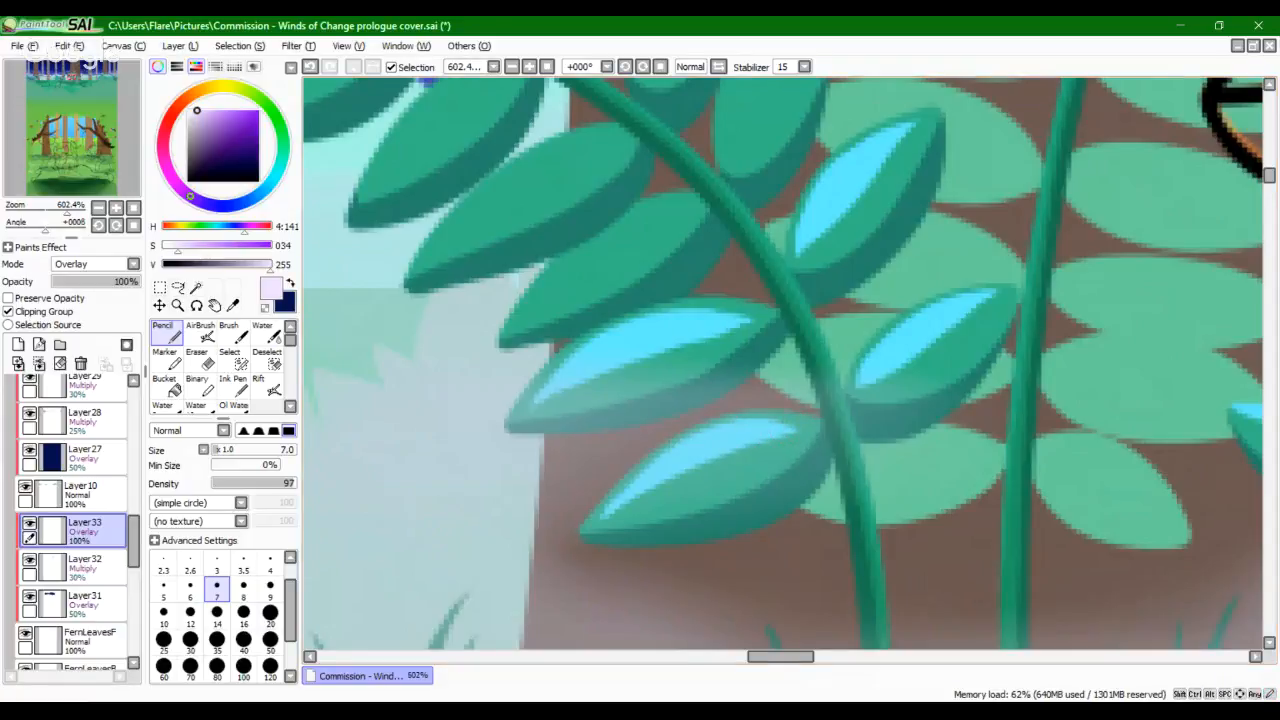
pyautogui.click(350, 710)
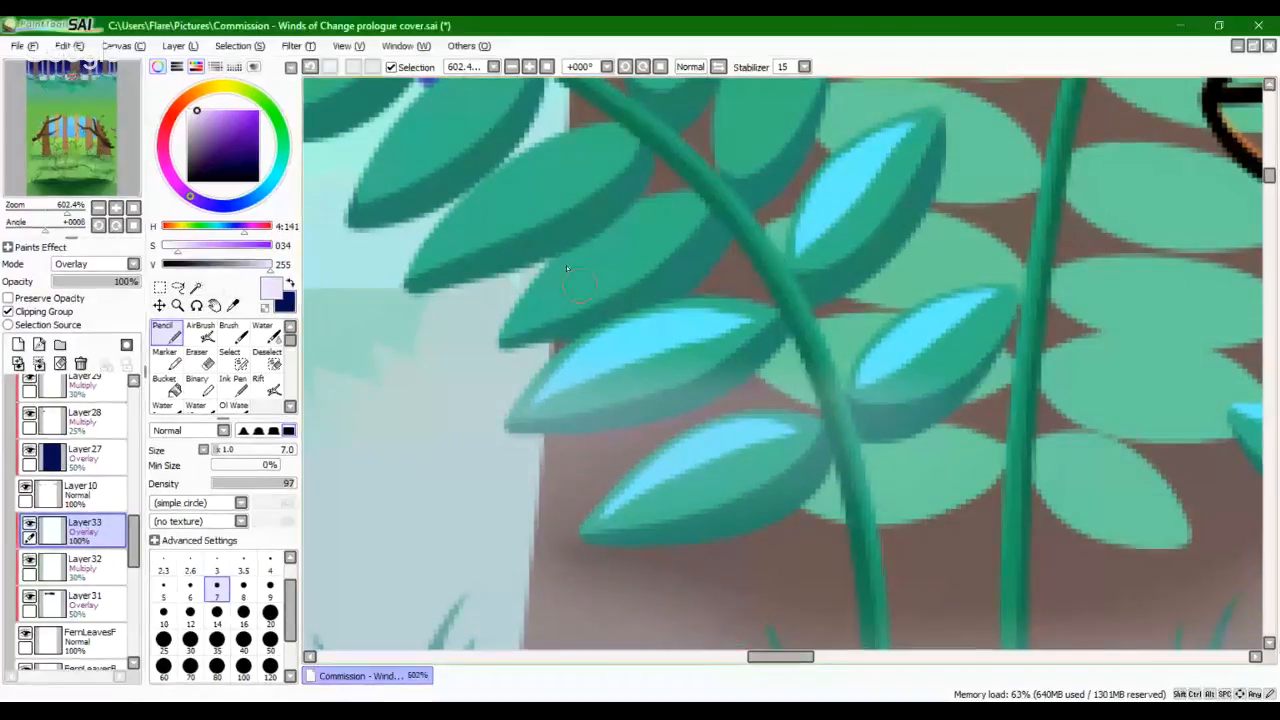
# Step: Highlight the upper edge of the curved fern's third left leaf from the base
pyautogui.moveTo(540, 340)
pyautogui.mouseDown()
pyautogui.moveTo(613, 492)
pyautogui.moveTo(732, 418)
pyautogui.mouseUp()
pyautogui.moveTo(634, 460); pyautogui.dragTo(734, 410)
pyautogui.hotkey('ctrl', 'z')
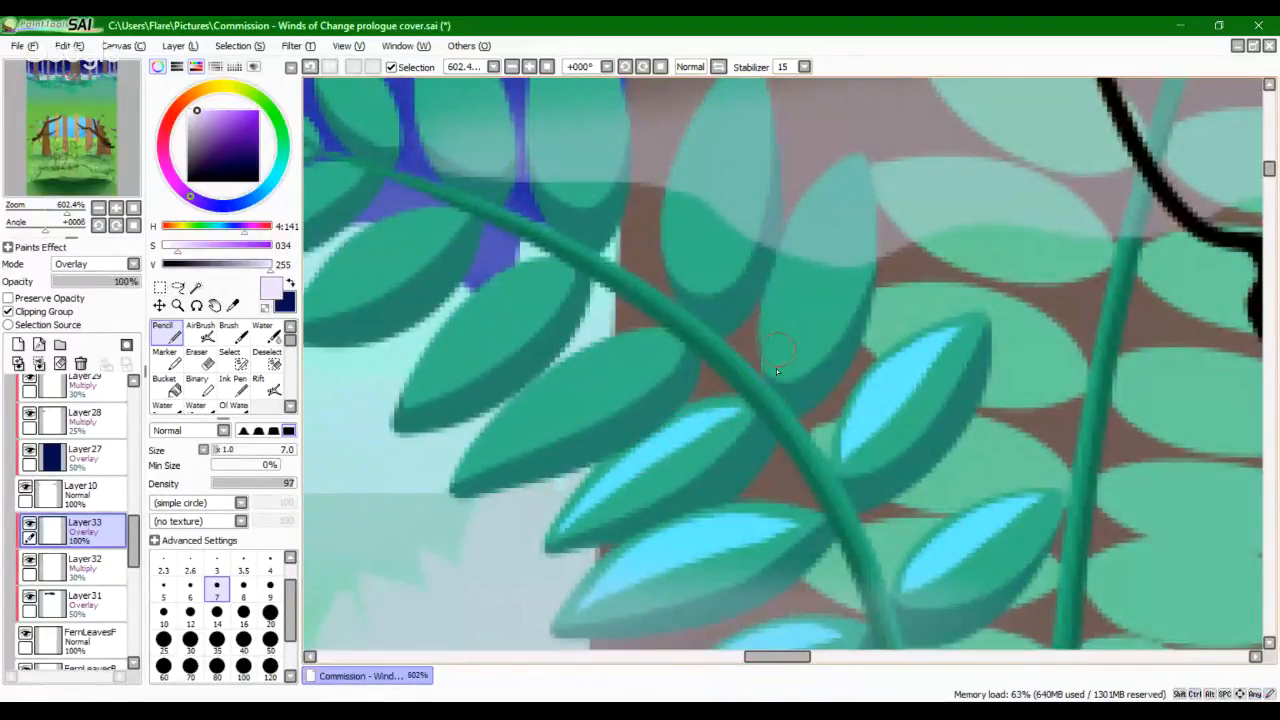
# Step: Paint a narrow highlight along the left edge of the curved fern's third right leaf
pyautogui.moveTo(776, 368); pyautogui.dragTo(837, 190)
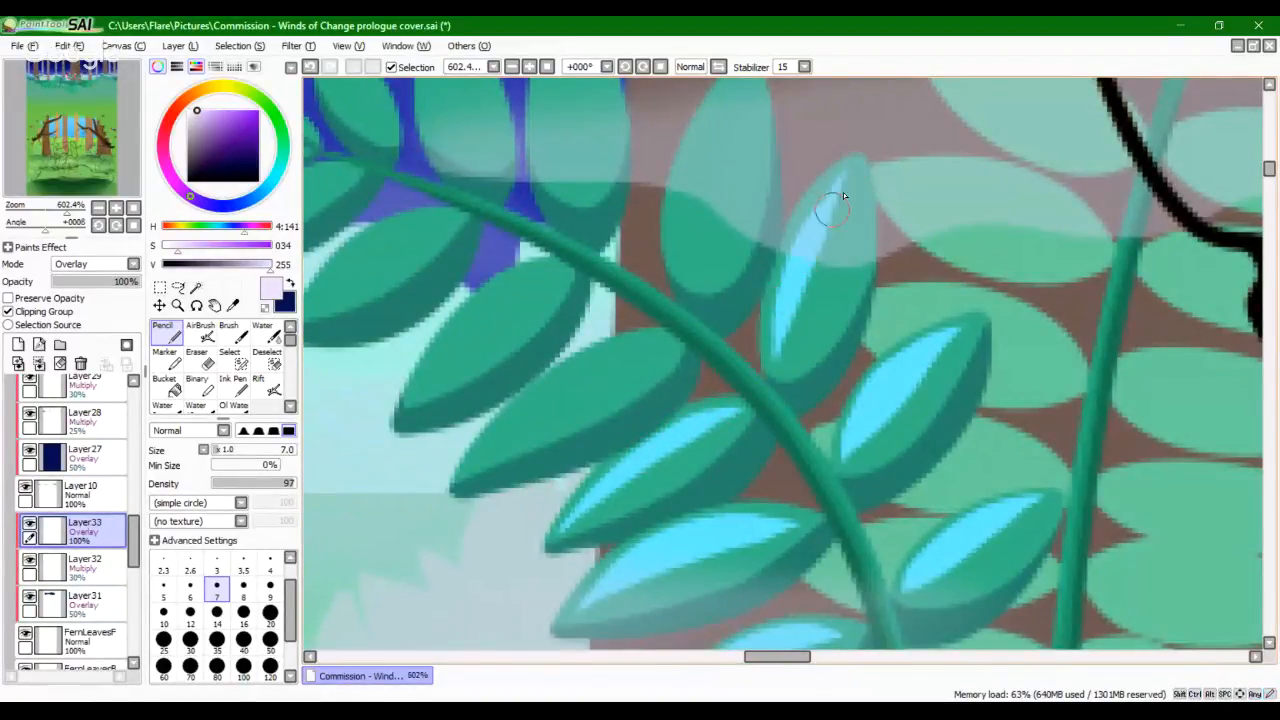
pyautogui.hotkey('ctrl', 'z')
pyautogui.hotkey('ctrl', 'y')
pyautogui.hotkey('ctrl', 'z')
pyautogui.hotkey('ctrl', 'z')
pyautogui.moveTo(778, 350); pyautogui.dragTo(840, 184)
pyautogui.hotkey('ctrl', 'z')
pyautogui.hotkey('ctrl', 'z')
# Step: Rework the lower end of the highlight on the curved fern's third right leaf
pyautogui.moveTo(775, 374)
pyautogui.mouseDown()
pyautogui.moveTo(794, 298)
pyautogui.moveTo(779, 349)
pyautogui.mouseUp()
pyautogui.hotkey('ctrl', 'z')
pyautogui.hotkey('ctrl', 'z')
pyautogui.moveTo(787, 305); pyautogui.dragTo(771, 364)
pyautogui.moveTo(697, 259); pyautogui.dragTo(708, 335)
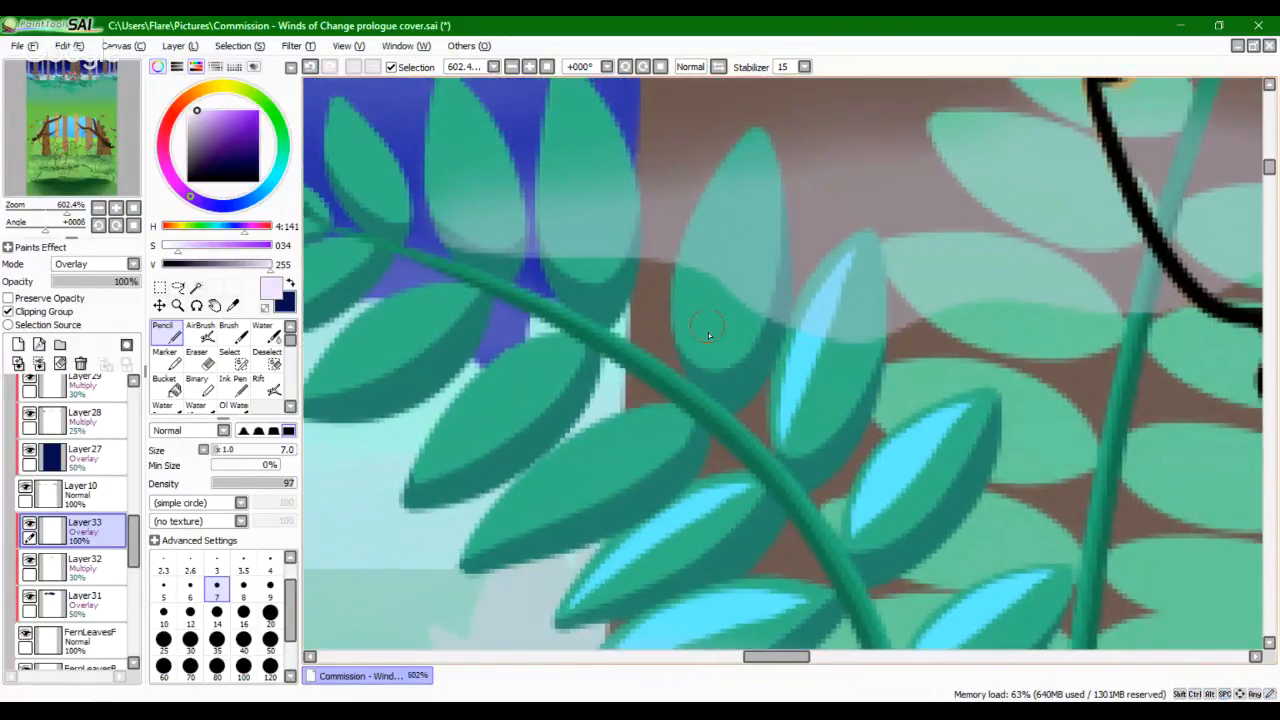
pyautogui.moveTo(568, 428); pyautogui.dragTo(706, 331)
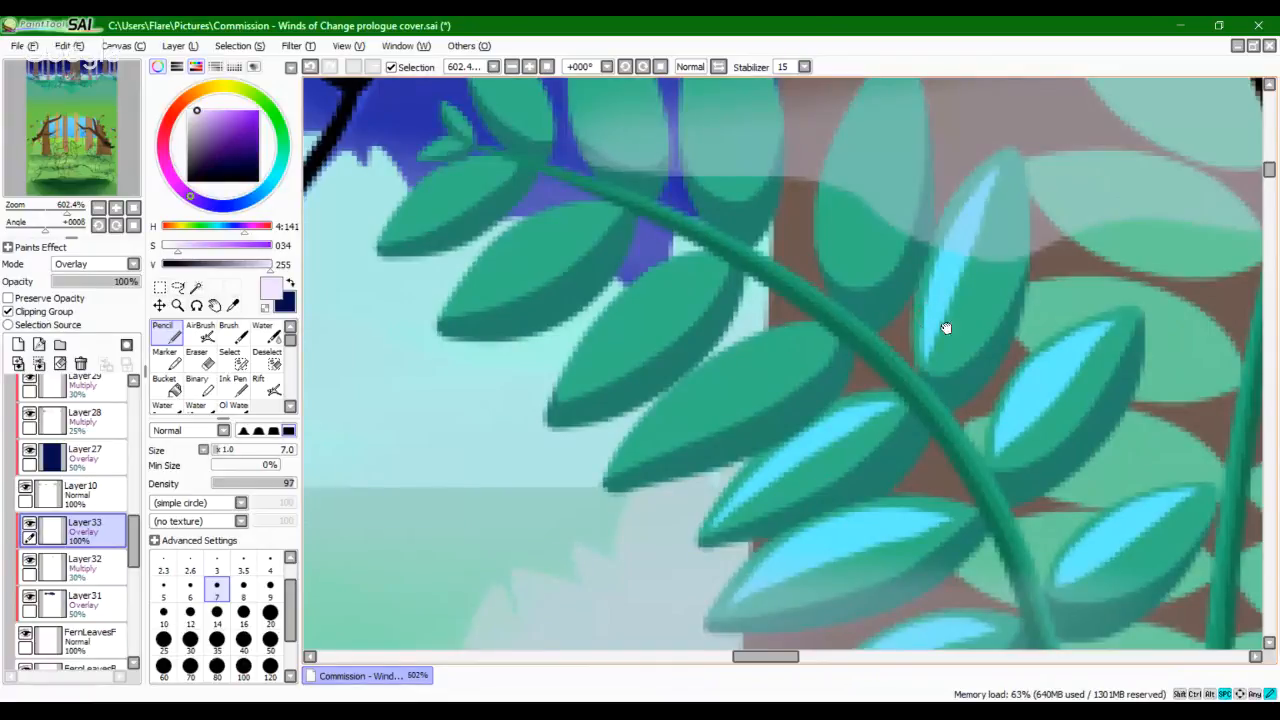
pyautogui.moveTo(946, 329); pyautogui.dragTo(894, 398)
pyautogui.moveTo(931, 280)
pyautogui.mouseDown()
pyautogui.moveTo(908, 373)
pyautogui.moveTo(944, 263)
pyautogui.moveTo(895, 402)
pyautogui.mouseUp()
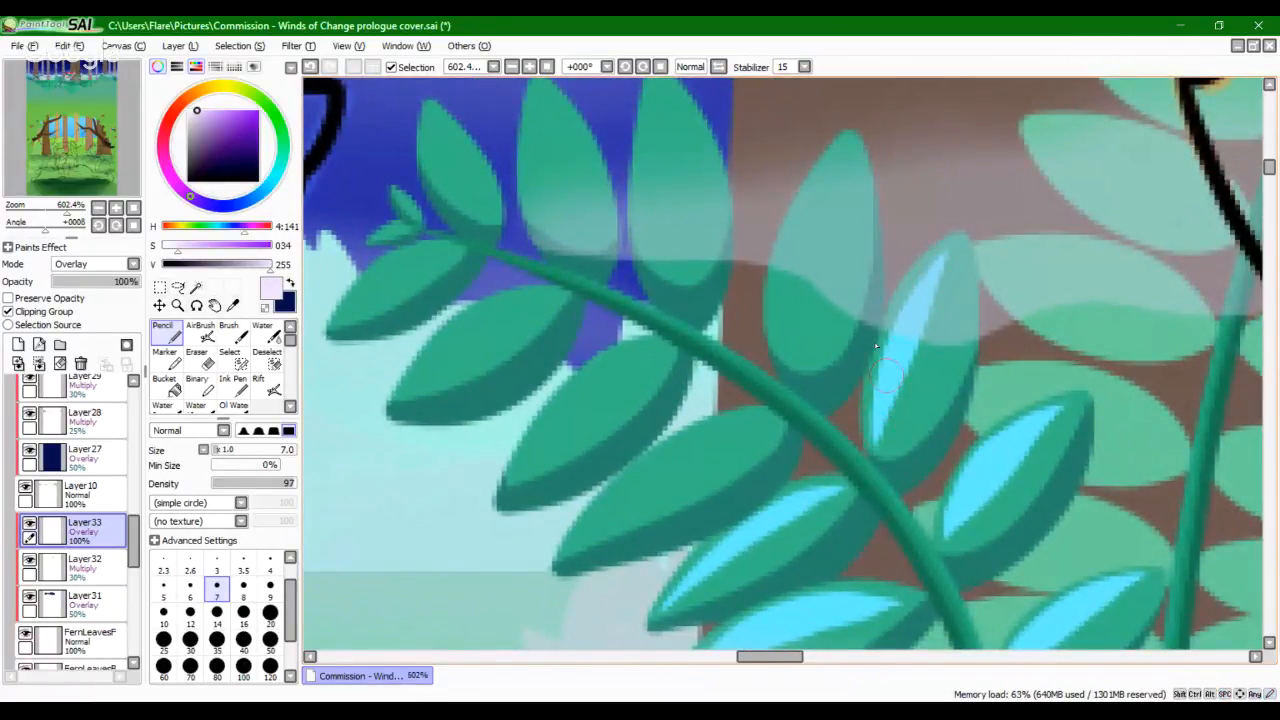
# Step: Paint a highlight down the left side of the curved fern's fourth right leaf
pyautogui.moveTo(845, 148)
pyautogui.mouseDown()
pyautogui.moveTo(772, 335)
pyautogui.moveTo(802, 260)
pyautogui.moveTo(794, 305)
pyautogui.mouseUp()
pyautogui.hotkey('ctrl', 'z')
pyautogui.hotkey('ctrl', 'z')
pyautogui.moveTo(788, 350); pyautogui.dragTo(804, 217)
pyautogui.hotkey('ctrl', 'z')
pyautogui.moveTo(830, 169)
pyautogui.mouseDown()
pyautogui.moveTo(845, 149)
pyautogui.moveTo(791, 348)
pyautogui.mouseUp()
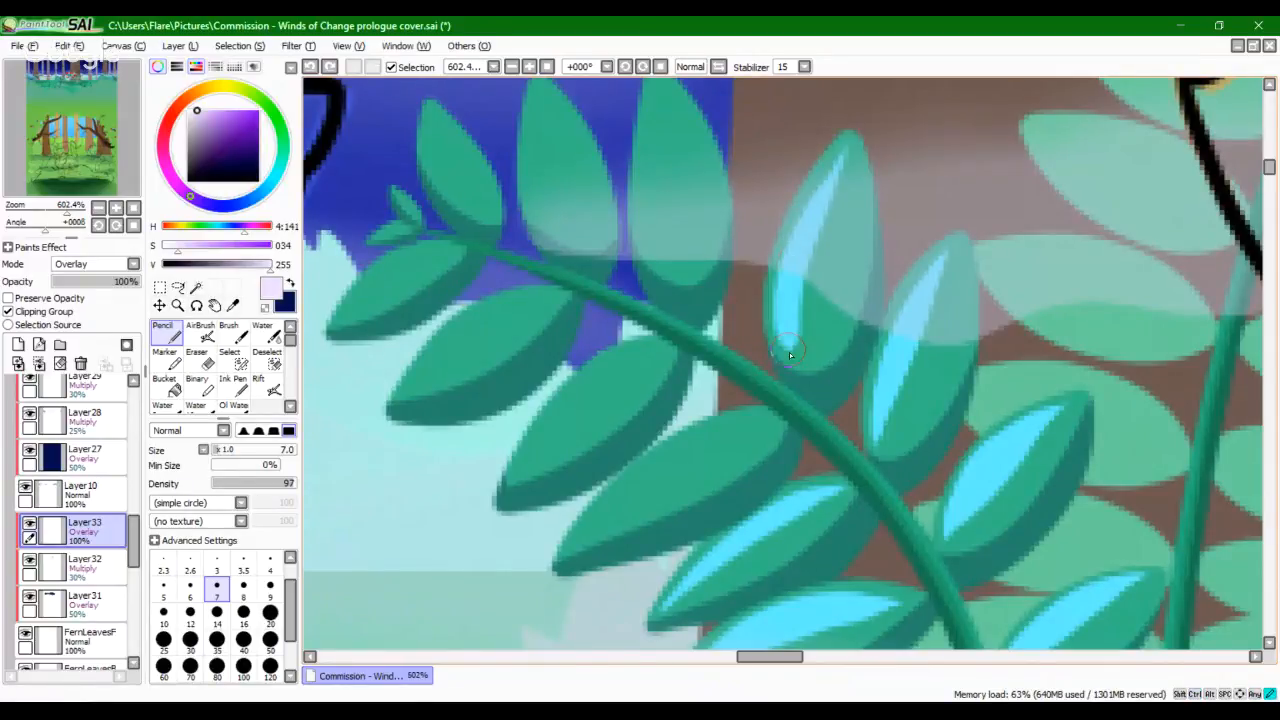
# Step: Widen the fourth right leaf's highlight and clean up its outline with the Eraser
pyautogui.moveTo(843, 152); pyautogui.dragTo(793, 350)
pyautogui.moveTo(818, 243); pyautogui.dragTo(795, 335)
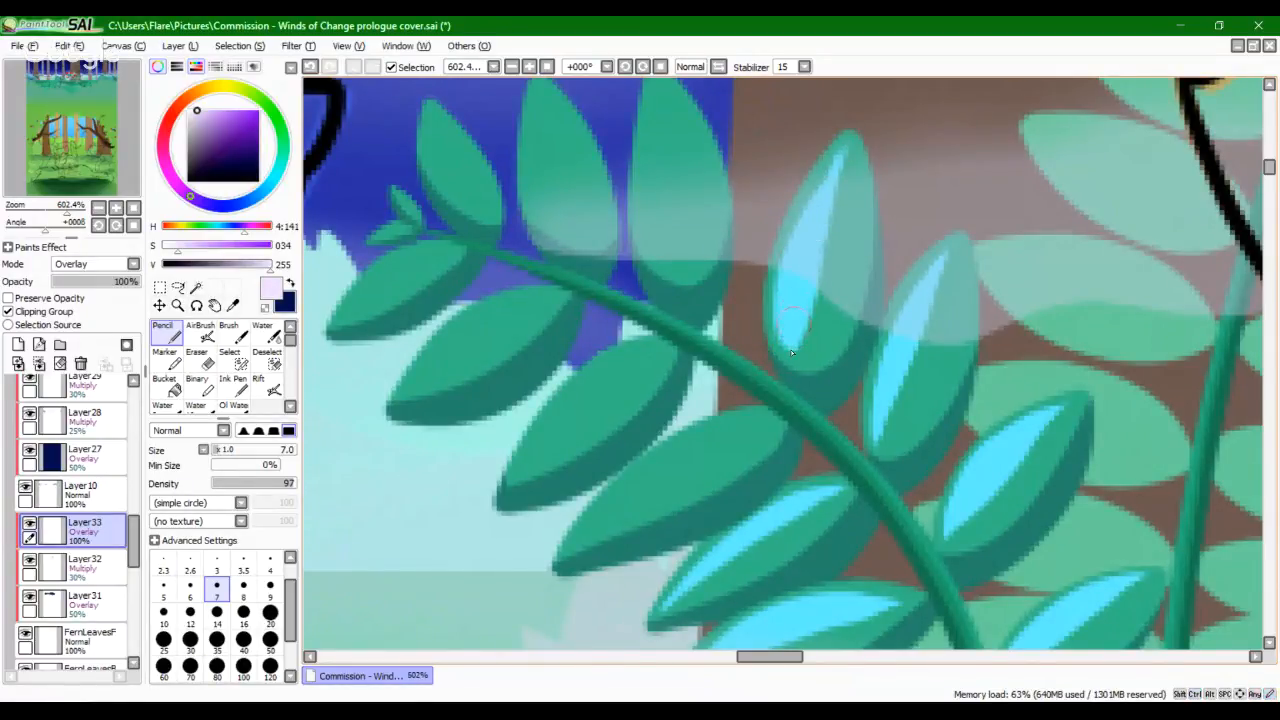
pyautogui.moveTo(846, 153); pyautogui.dragTo(797, 240)
pyautogui.hotkey('ctrl', 'z')
pyautogui.moveTo(843, 155); pyautogui.dragTo(796, 250)
pyautogui.click(205, 360)
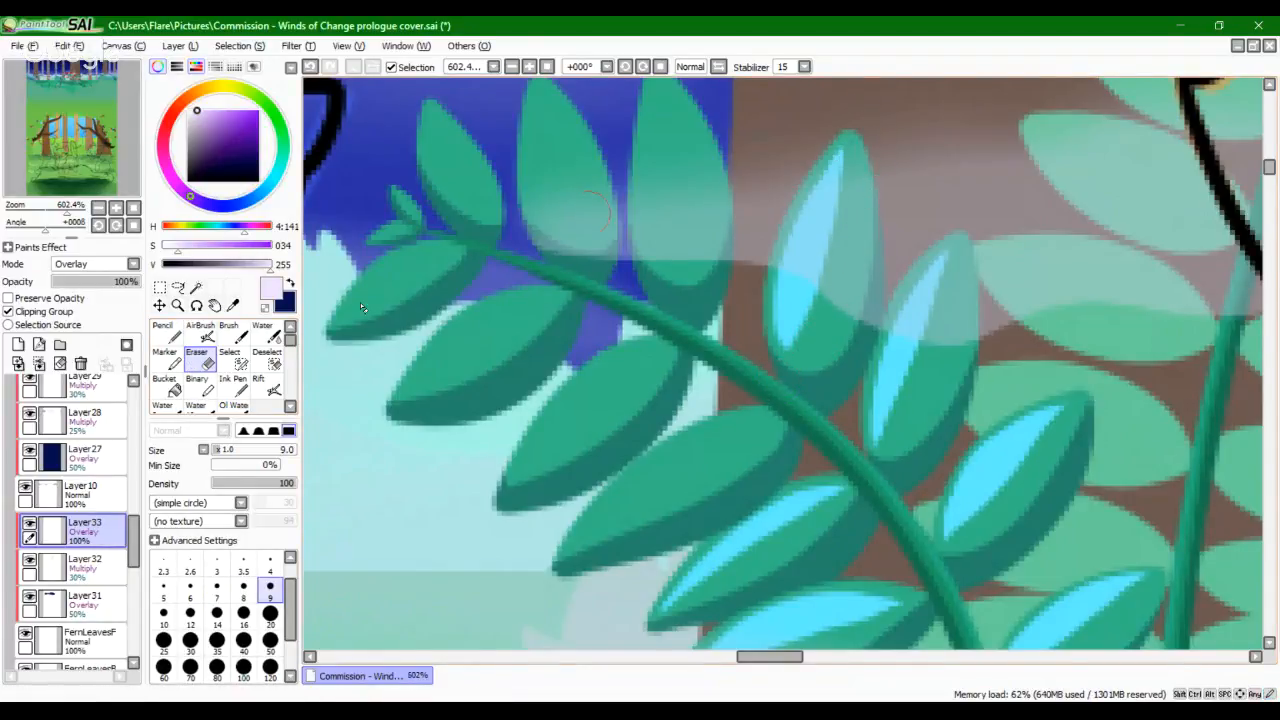
# Step: Highlight the upper edge of the curved fern's fourth left leaf with the Pencil and tidy it with the Eraser
pyautogui.click(162, 330)
pyautogui.moveTo(727, 474); pyautogui.dragTo(799, 356)
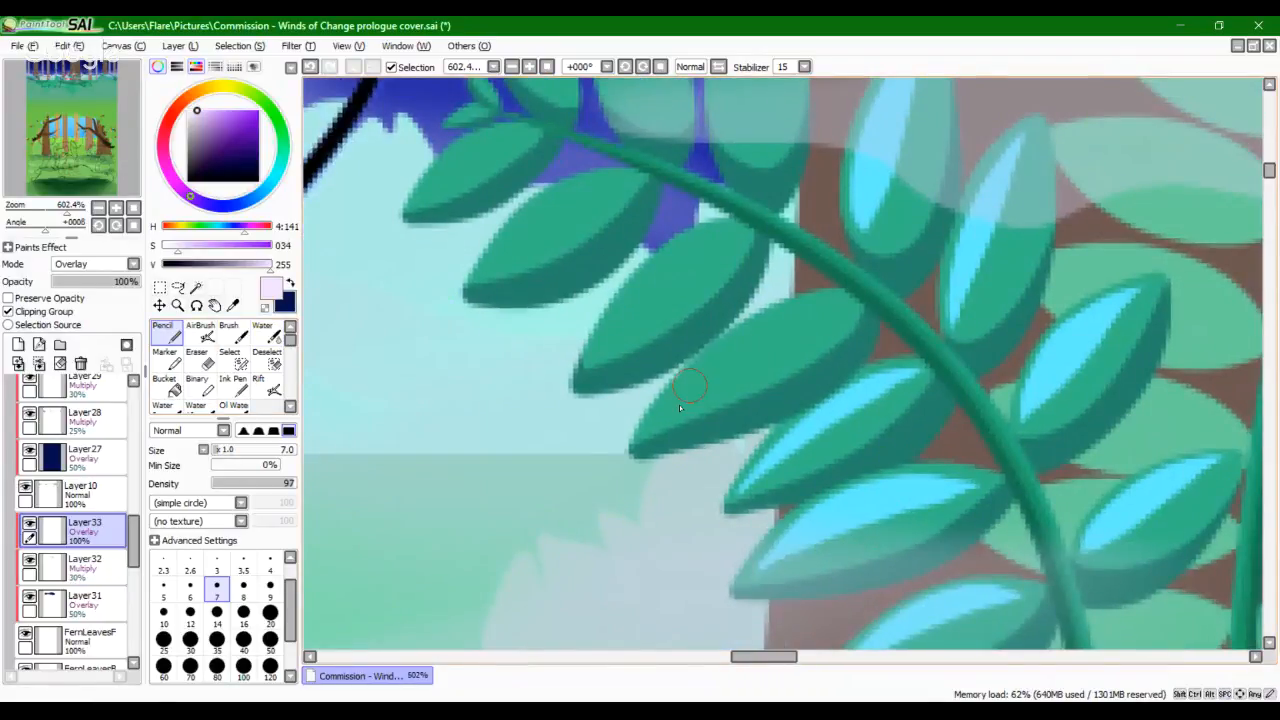
pyautogui.moveTo(672, 398)
pyautogui.mouseDown()
pyautogui.moveTo(832, 314)
pyautogui.moveTo(700, 388)
pyautogui.moveTo(810, 326)
pyautogui.mouseUp()
pyautogui.hotkey('ctrl', 'z')
pyautogui.moveTo(664, 420); pyautogui.dragTo(848, 304)
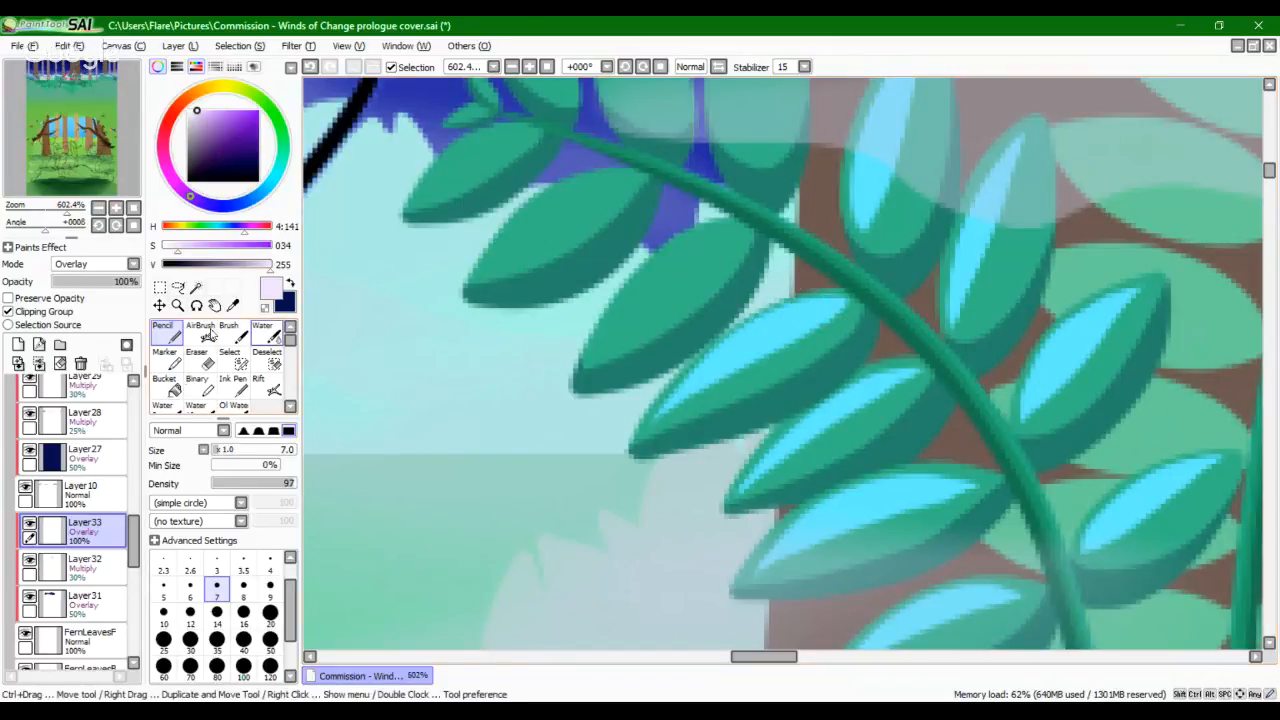
pyautogui.click(197, 360)
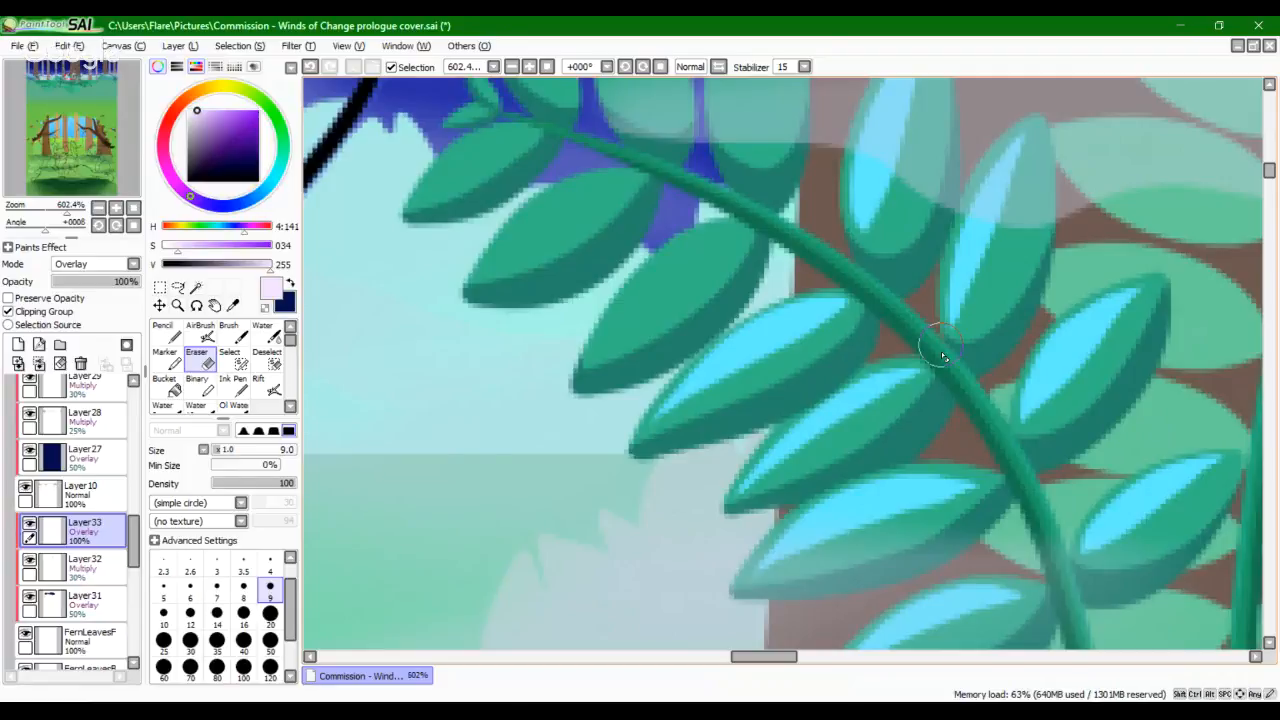
# Step: Paint a Pencil highlight along the upper edge of the curved fern's fifth left leaf
pyautogui.click(178, 337)
pyautogui.moveTo(598, 362)
pyautogui.mouseDown()
pyautogui.moveTo(672, 266)
pyautogui.moveTo(710, 253)
pyautogui.mouseUp()
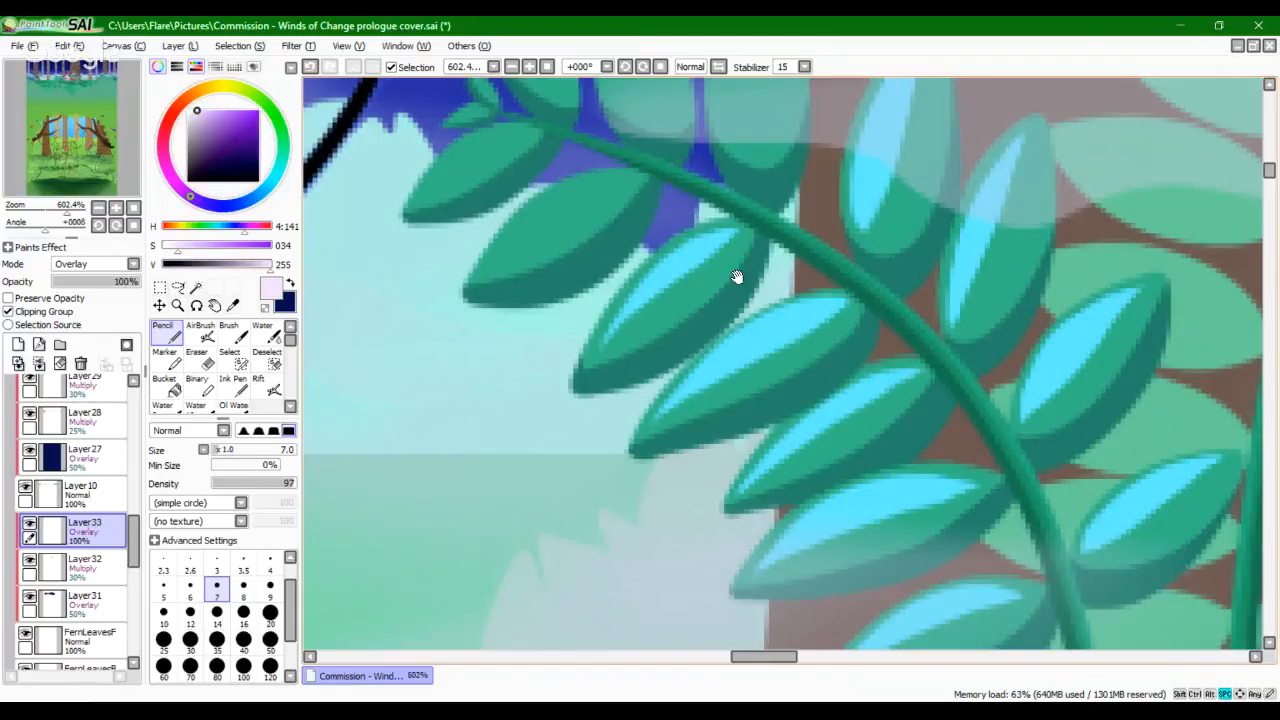
pyautogui.scroll(5, 745, 275)
pyautogui.hotkey('ctrl', 'z')
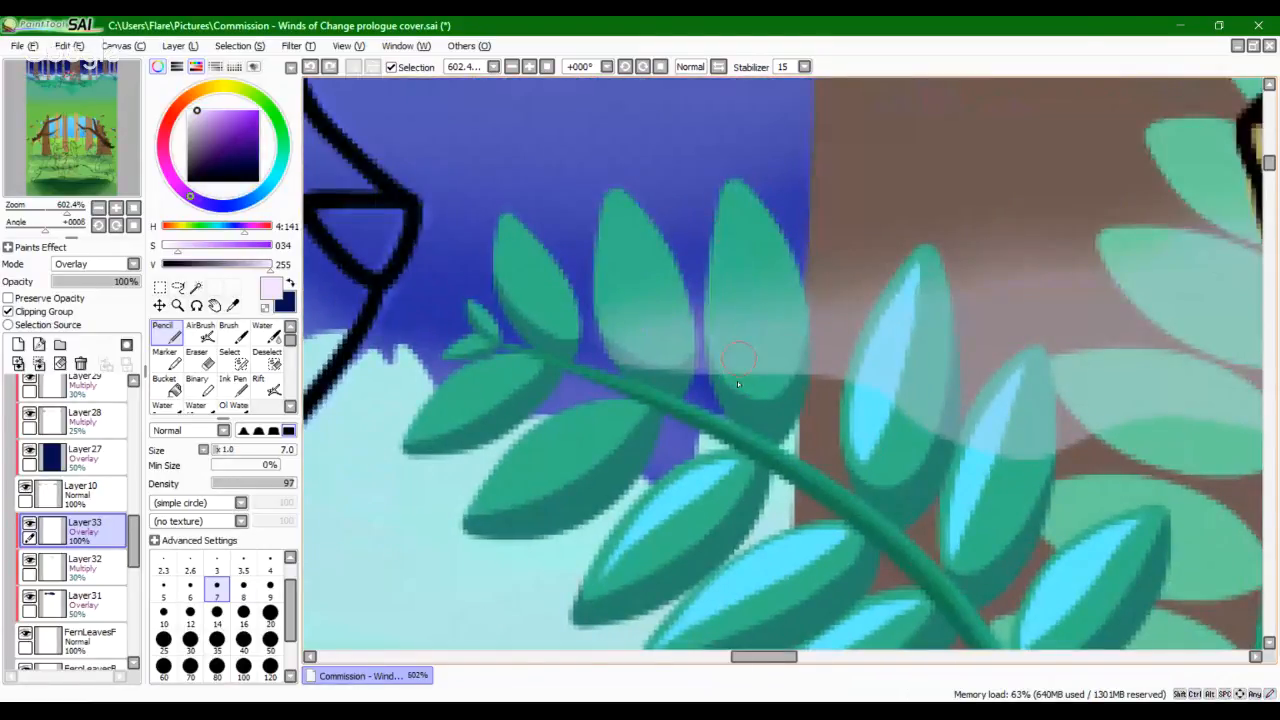
# Step: Paint and fill out a highlight on the upper left side of the curved fern's fifth right leaf
pyautogui.moveTo(741, 358)
pyautogui.mouseDown()
pyautogui.moveTo(742, 227)
pyautogui.moveTo(783, 317)
pyautogui.moveTo(734, 340)
pyautogui.moveTo(740, 358)
pyautogui.moveTo(733, 294)
pyautogui.moveTo(784, 303)
pyautogui.moveTo(765, 264)
pyautogui.mouseUp()
pyautogui.hotkey('ctrl', 'z')
pyautogui.hotkey('ctrl', 'z')
pyautogui.hotkey('ctrl', 'z')
pyautogui.moveTo(745, 357)
pyautogui.mouseDown()
pyautogui.moveTo(757, 286)
pyautogui.moveTo(742, 342)
pyautogui.mouseUp()
pyautogui.moveTo(742, 342)
pyautogui.mouseDown()
pyautogui.moveTo(750, 228)
pyautogui.moveTo(783, 296)
pyautogui.mouseUp()
pyautogui.hotkey('ctrl', 'z')
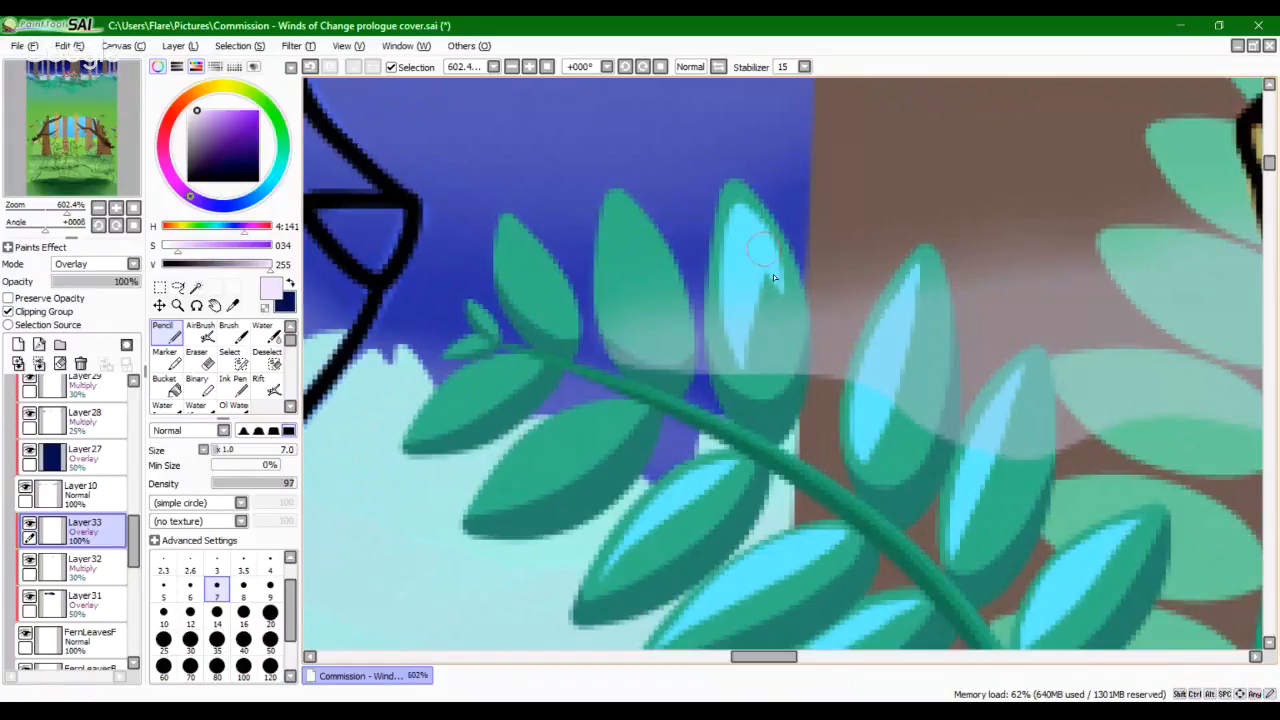
pyautogui.moveTo(747, 208)
pyautogui.mouseDown()
pyautogui.moveTo(765, 248)
pyautogui.moveTo(739, 198)
pyautogui.mouseUp()
pyautogui.hotkey('ctrl', 'z')
pyautogui.moveTo(745, 205); pyautogui.dragTo(729, 312)
pyautogui.moveTo(732, 298)
pyautogui.mouseDown()
pyautogui.moveTo(737, 266)
pyautogui.moveTo(708, 356)
pyautogui.mouseUp()
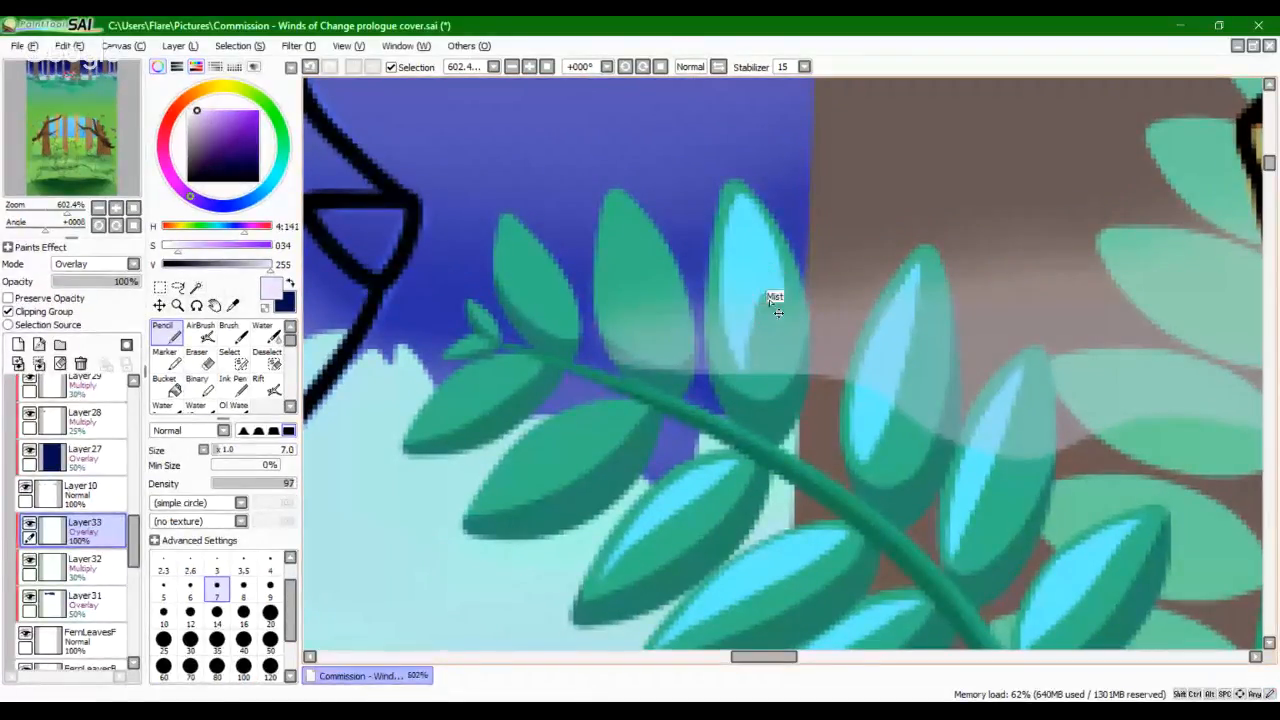
# Step: Refine the highlight on the curved fern's third upper leaf from the tip, giving its right side a notched edge
pyautogui.hotkey('ctrl', 'z')
pyautogui.moveTo(774, 284)
pyautogui.mouseDown()
pyautogui.moveTo(746, 297)
pyautogui.moveTo(768, 282)
pyautogui.moveTo(782, 295)
pyautogui.moveTo(749, 275)
pyautogui.moveTo(752, 258)
pyautogui.moveTo(786, 298)
pyautogui.moveTo(758, 254)
pyautogui.mouseUp()
pyautogui.hotkey('ctrl', 'z')
pyautogui.hotkey('ctrl', 'z')
# Step: Paint a matching notched highlight on the curved fern's second upper leaf from the tip
pyautogui.moveTo(641, 345); pyautogui.dragTo(618, 222)
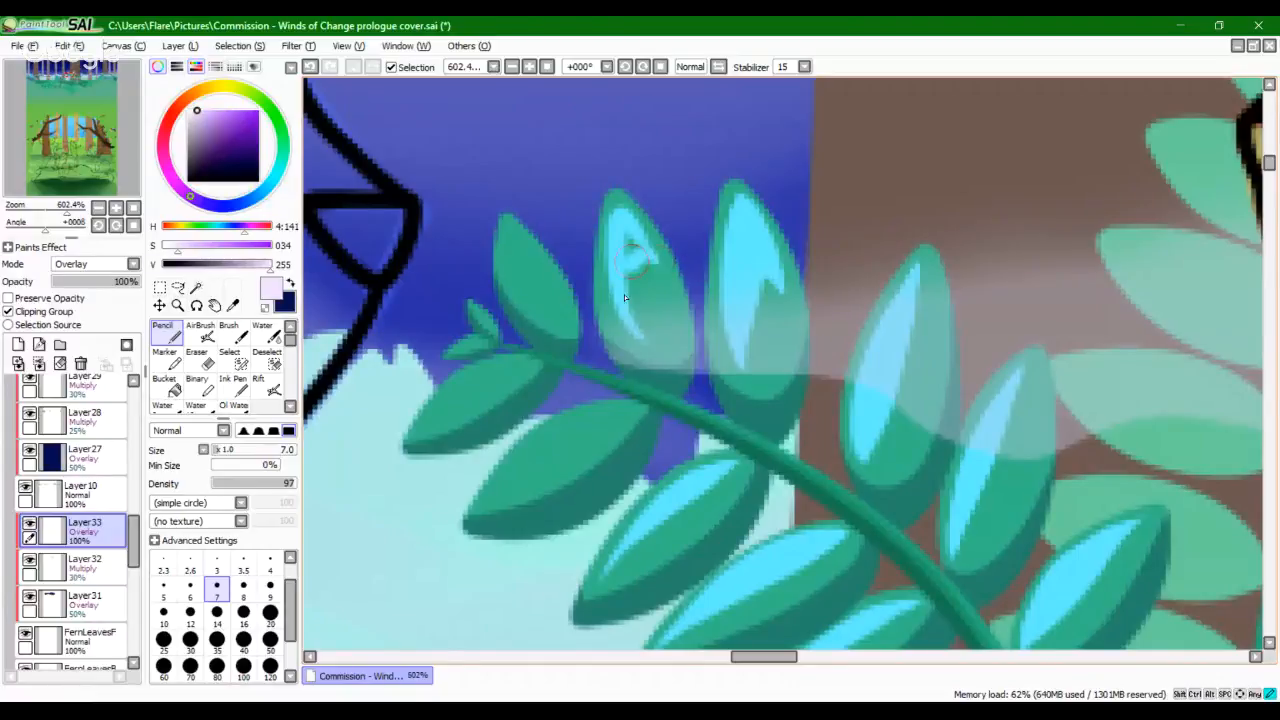
pyautogui.moveTo(624, 298)
pyautogui.mouseDown()
pyautogui.moveTo(640, 322)
pyautogui.moveTo(632, 248)
pyautogui.mouseUp()
pyautogui.moveTo(623, 222); pyautogui.dragTo(618, 208)
pyautogui.hotkey('ctrl', 'z')
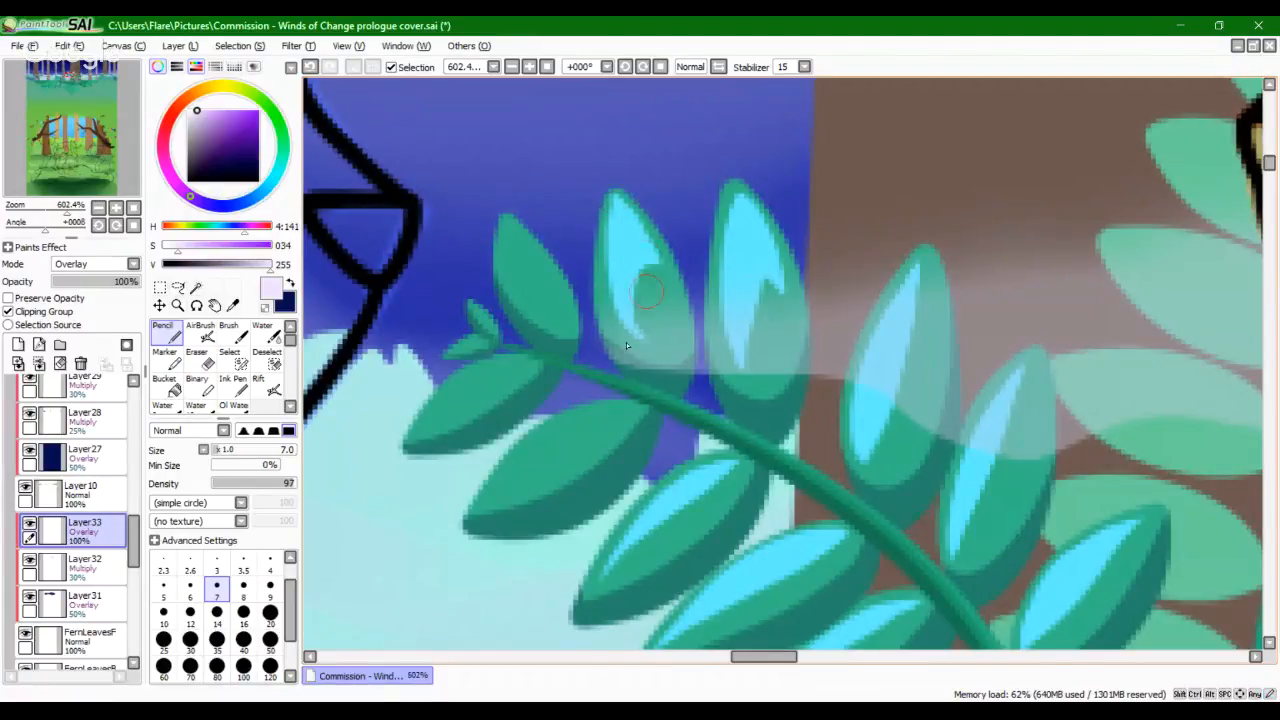
# Step: Paint a Pencil highlight along the upper edge of the curved fern's second lower leaf from the tip
pyautogui.moveTo(494, 504); pyautogui.dragTo(620, 424)
pyautogui.hotkey('ctrl', 'z')
pyautogui.moveTo(492, 504); pyautogui.dragTo(616, 428)
pyautogui.hotkey('ctrl', 'z')
pyautogui.moveTo(488, 500)
pyautogui.mouseDown()
pyautogui.moveTo(621, 426)
pyautogui.moveTo(499, 494)
pyautogui.moveTo(574, 435)
pyautogui.moveTo(489, 515)
pyautogui.moveTo(572, 425)
pyautogui.mouseUp()
pyautogui.hotkey('ctrl', 'z')
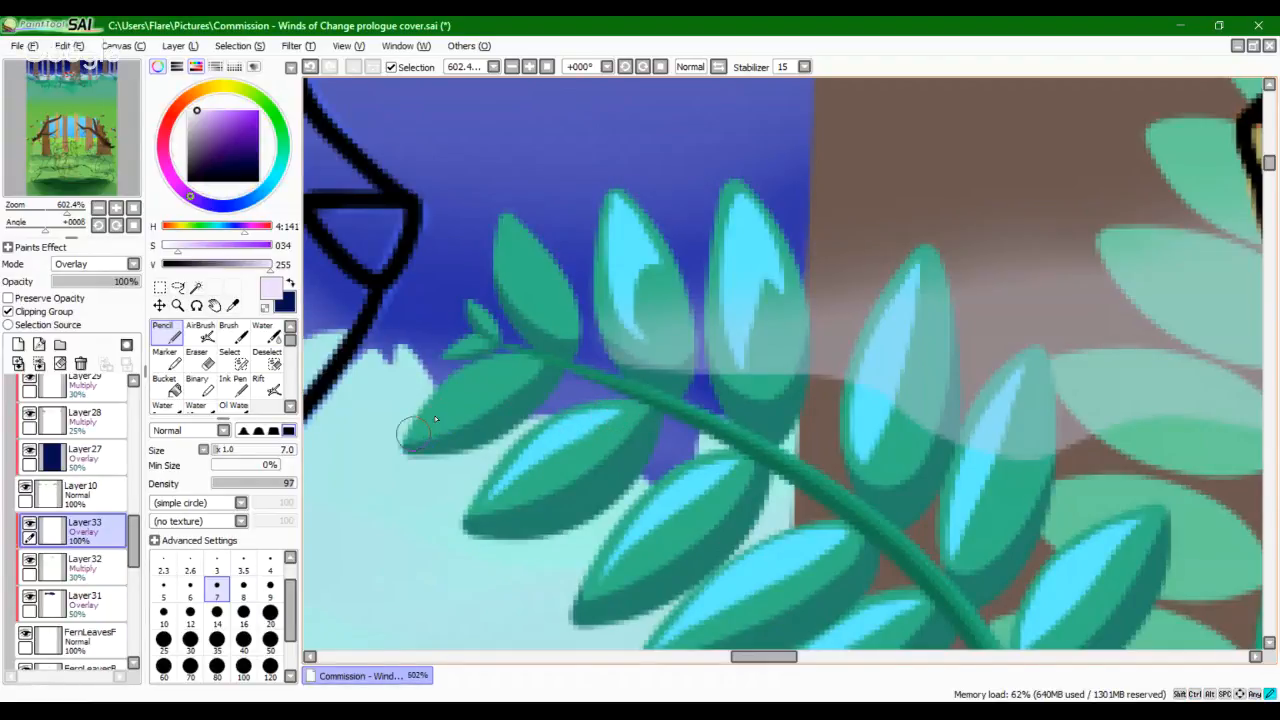
# Step: Paint a highlight along the upper edge of the lower leaf nearest the curved fern's tip
pyautogui.hotkey('ctrl', 'z')
pyautogui.moveTo(435, 418); pyautogui.dragTo(488, 374)
pyautogui.hotkey('ctrl', 'z')
pyautogui.moveTo(442, 418); pyautogui.dragTo(520, 362)
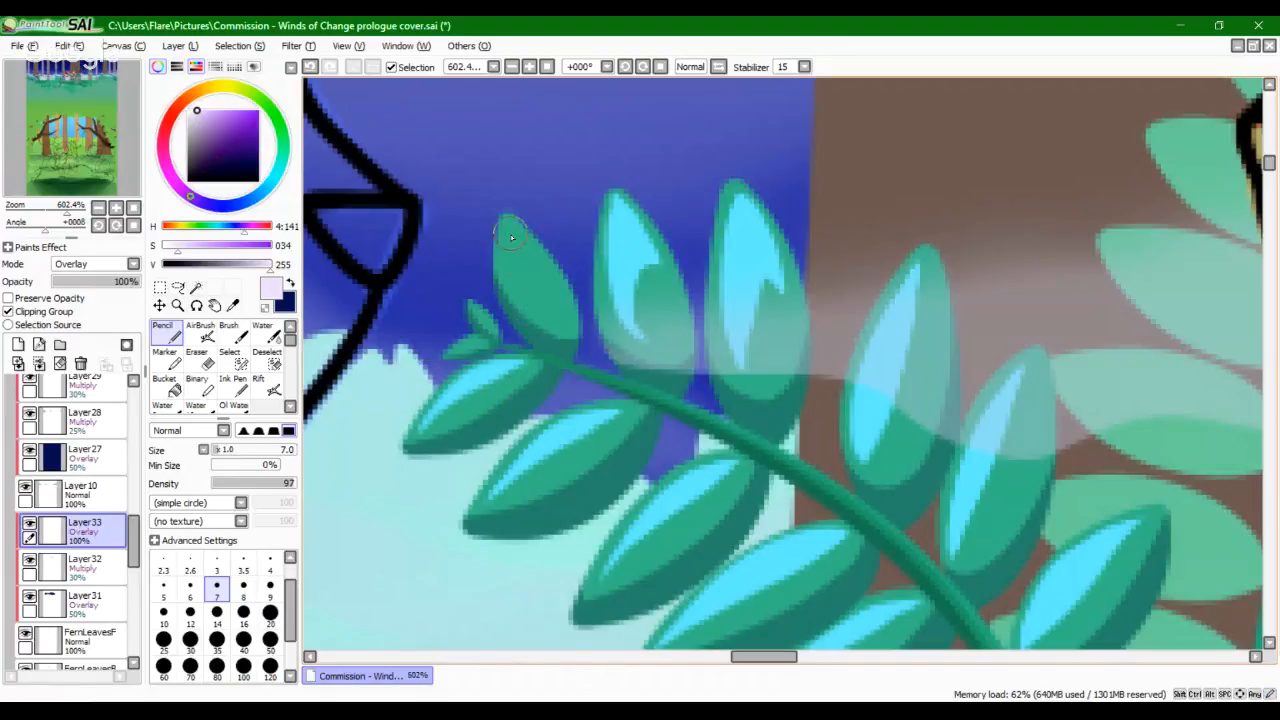
# Step: Paint and fill out a highlight on the upper leaf nearest the curved fern's tip, and touch up the tiny tip leaflets
pyautogui.hotkey('ctrl', 'z')
pyautogui.moveTo(540, 301)
pyautogui.mouseDown()
pyautogui.moveTo(510, 237)
pyautogui.moveTo(523, 227)
pyautogui.mouseUp()
pyautogui.hotkey('ctrl', 'z')
pyautogui.hotkey('ctrl', 'z')
pyautogui.moveTo(519, 290)
pyautogui.mouseDown()
pyautogui.moveTo(515, 246)
pyautogui.moveTo(555, 297)
pyautogui.moveTo(514, 267)
pyautogui.moveTo(520, 256)
pyautogui.moveTo(550, 290)
pyautogui.mouseUp()
pyautogui.moveTo(522, 265)
pyautogui.mouseDown()
pyautogui.moveTo(560, 295)
pyautogui.moveTo(550, 300)
pyautogui.mouseUp()
pyautogui.moveTo(548, 300)
pyautogui.mouseDown()
pyautogui.moveTo(569, 335)
pyautogui.moveTo(522, 277)
pyautogui.mouseUp()
pyautogui.hotkey('ctrl', 'z')
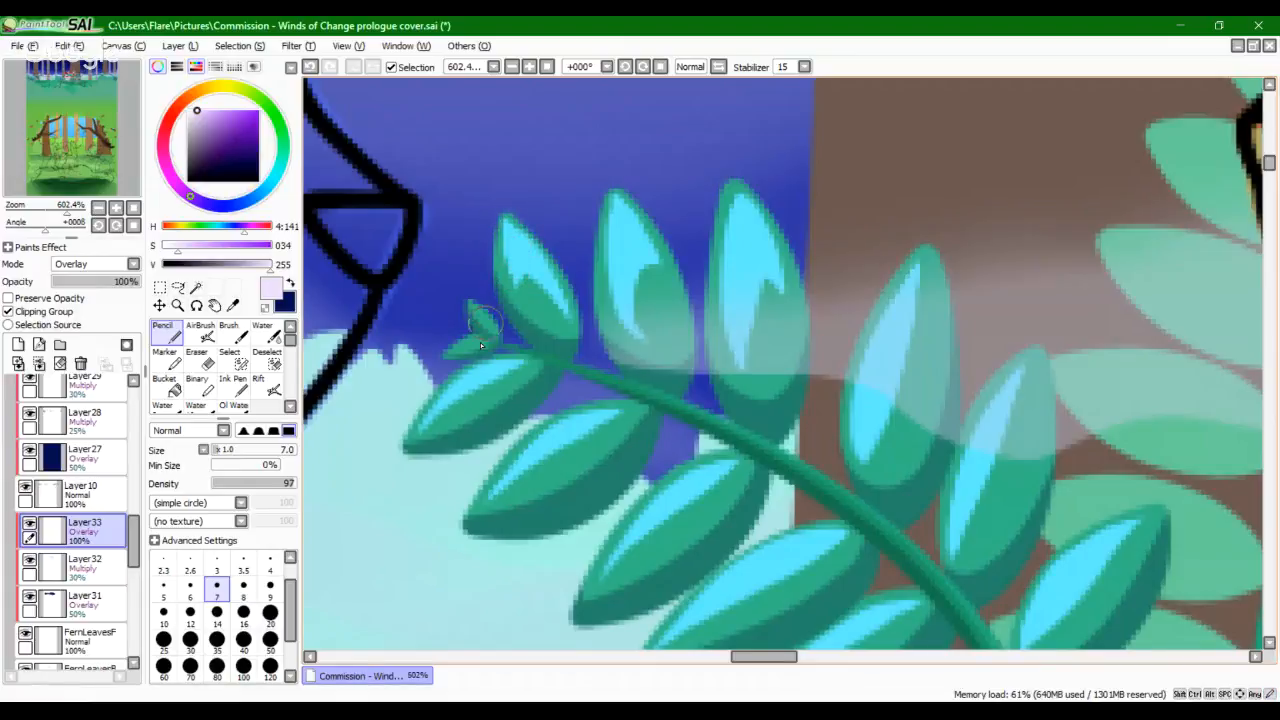
pyautogui.moveTo(462, 342)
pyautogui.mouseDown()
pyautogui.moveTo(483, 347)
pyautogui.moveTo(480, 314)
pyautogui.moveTo(490, 326)
pyautogui.mouseUp()
pyautogui.hotkey('ctrl', 'z')
# Step: Highlight the upper side of the horizontal left leaf on the small front fern near the cat's tail line
pyautogui.moveTo(997, 451); pyautogui.dragTo(586, 220)
pyautogui.moveTo(884, 387)
pyautogui.mouseDown()
pyautogui.moveTo(494, 249)
pyautogui.moveTo(884, 367)
pyautogui.mouseUp()
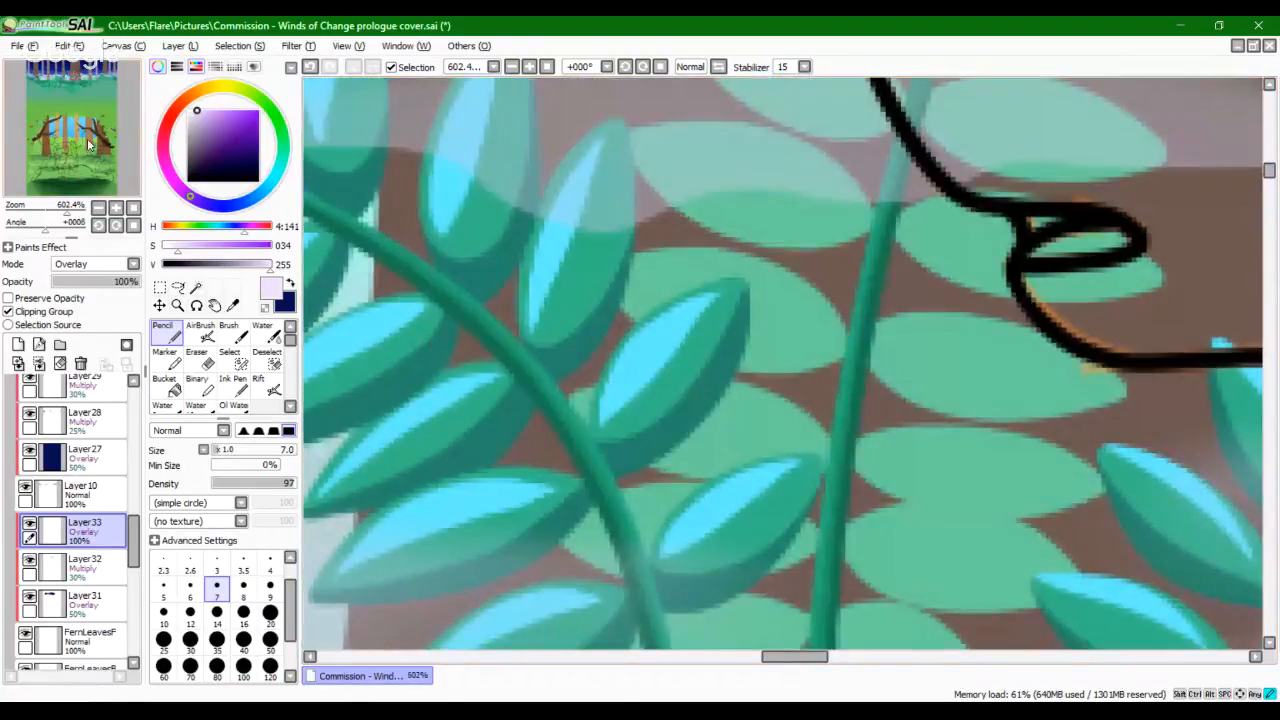
pyautogui.moveTo(91, 139); pyautogui.dragTo(53, 142)
pyautogui.moveTo(677, 441); pyautogui.dragTo(781, 414)
pyautogui.hotkey('ctrl', 'z')
pyautogui.hotkey('ctrl', 'z')
pyautogui.moveTo(669, 437); pyautogui.dragTo(801, 421)
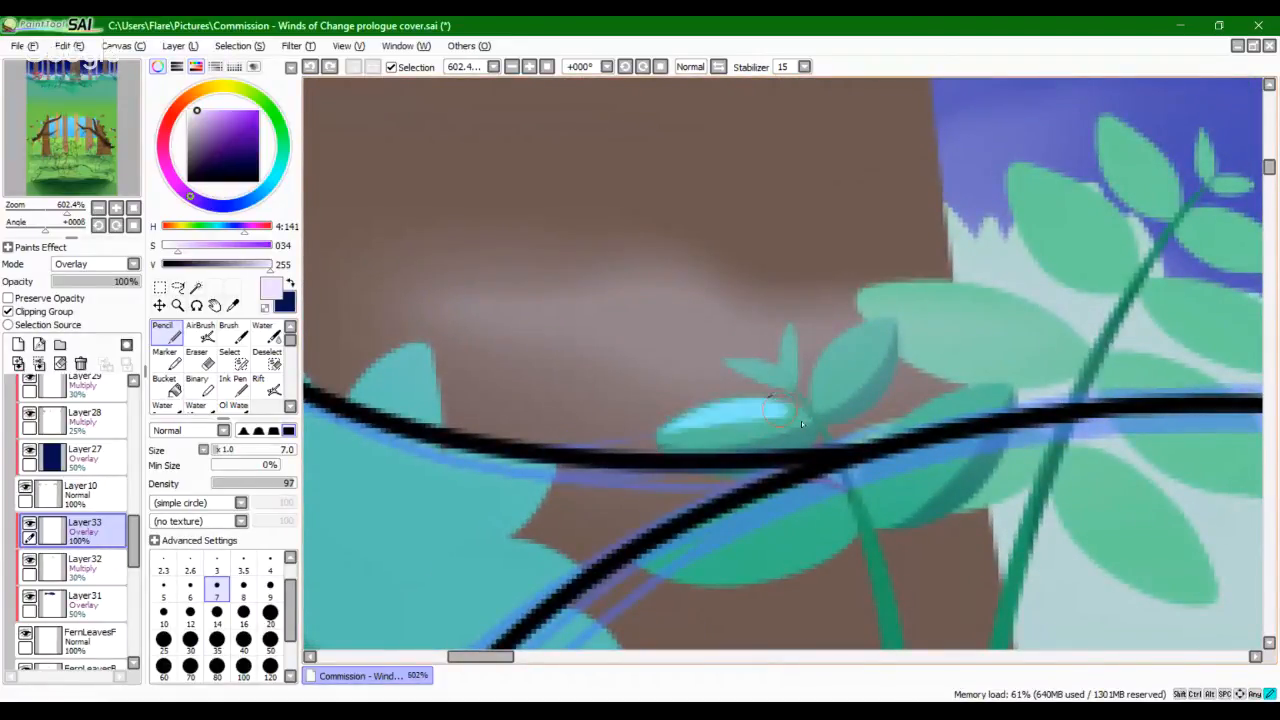
pyautogui.hotkey('ctrl', 'z')
pyautogui.moveTo(672, 437); pyautogui.dragTo(803, 428)
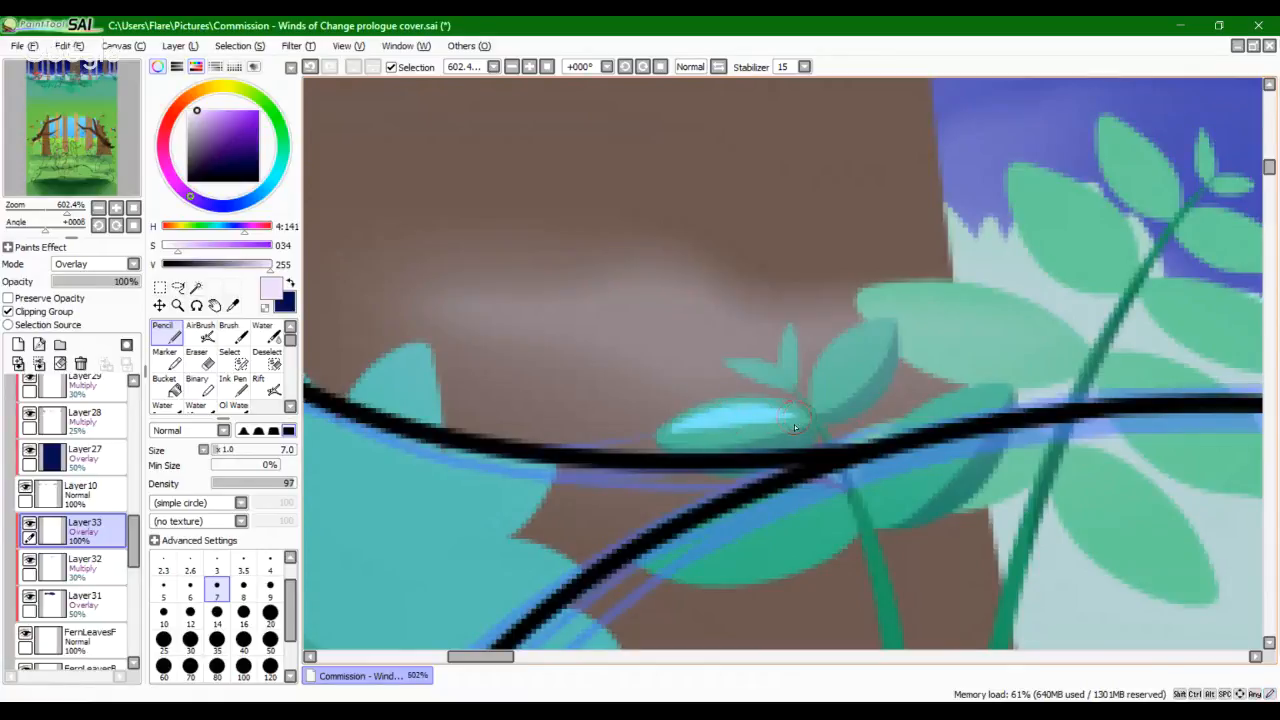
pyautogui.moveTo(682, 436); pyautogui.dragTo(742, 432)
pyautogui.moveTo(659, 440); pyautogui.dragTo(695, 428)
# Step: Highlight the small front fern's upper right leaf, its tip leaflets and the right leaf crossed by the black outline
pyautogui.moveTo(888, 322); pyautogui.dragTo(822, 400)
pyautogui.hotkey('ctrl', 'z')
pyautogui.hotkey('ctrl', 'z')
pyautogui.moveTo(820, 398); pyautogui.dragTo(830, 380)
pyautogui.moveTo(739, 364)
pyautogui.mouseDown()
pyautogui.moveTo(796, 385)
pyautogui.moveTo(796, 349)
pyautogui.moveTo(790, 379)
pyautogui.mouseUp()
pyautogui.moveTo(988, 393); pyautogui.dragTo(878, 476)
pyautogui.hotkey('ctrl', 'z')
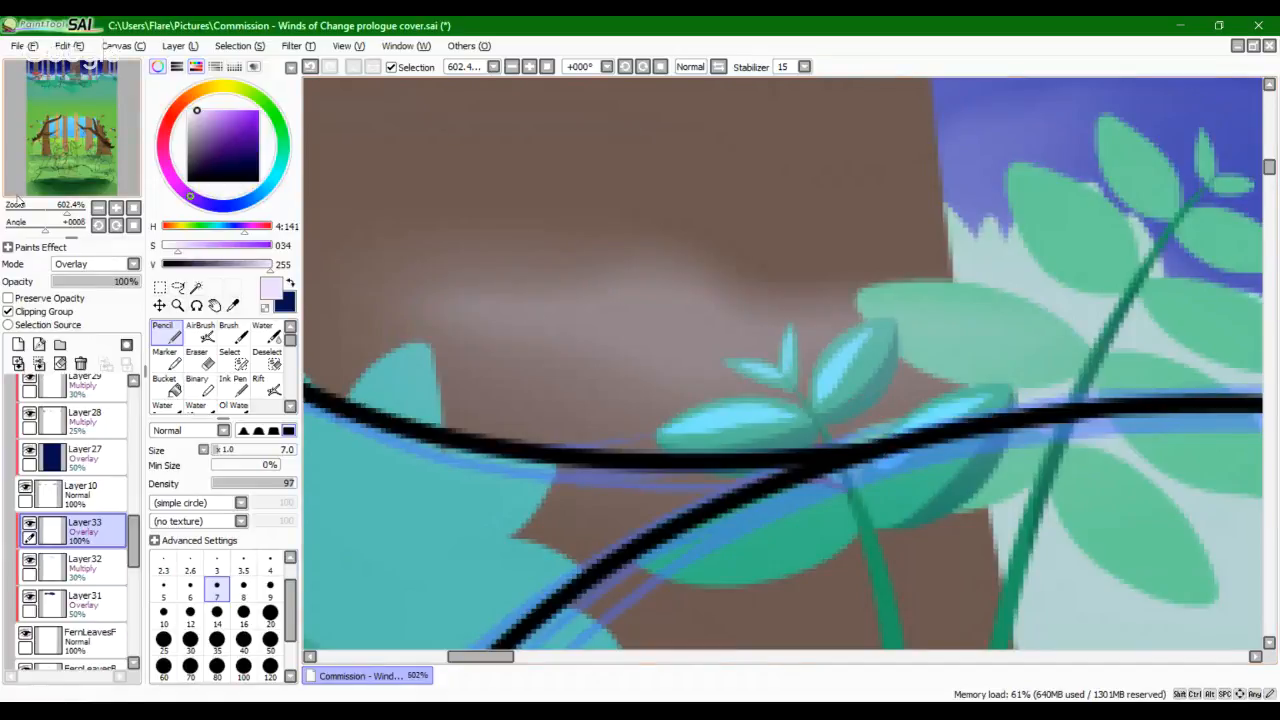
# Step: Lower the opacity of the fern's Overlay highlight layer to 55%
pyautogui.moveTo(67, 212)
pyautogui.mouseDown()
pyautogui.moveTo(42, 213)
pyautogui.moveTo(54, 213)
pyautogui.mouseUp()
pyautogui.moveTo(89, 165); pyautogui.dragTo(126, 166)
pyautogui.moveTo(124, 281); pyautogui.dragTo(94, 291)
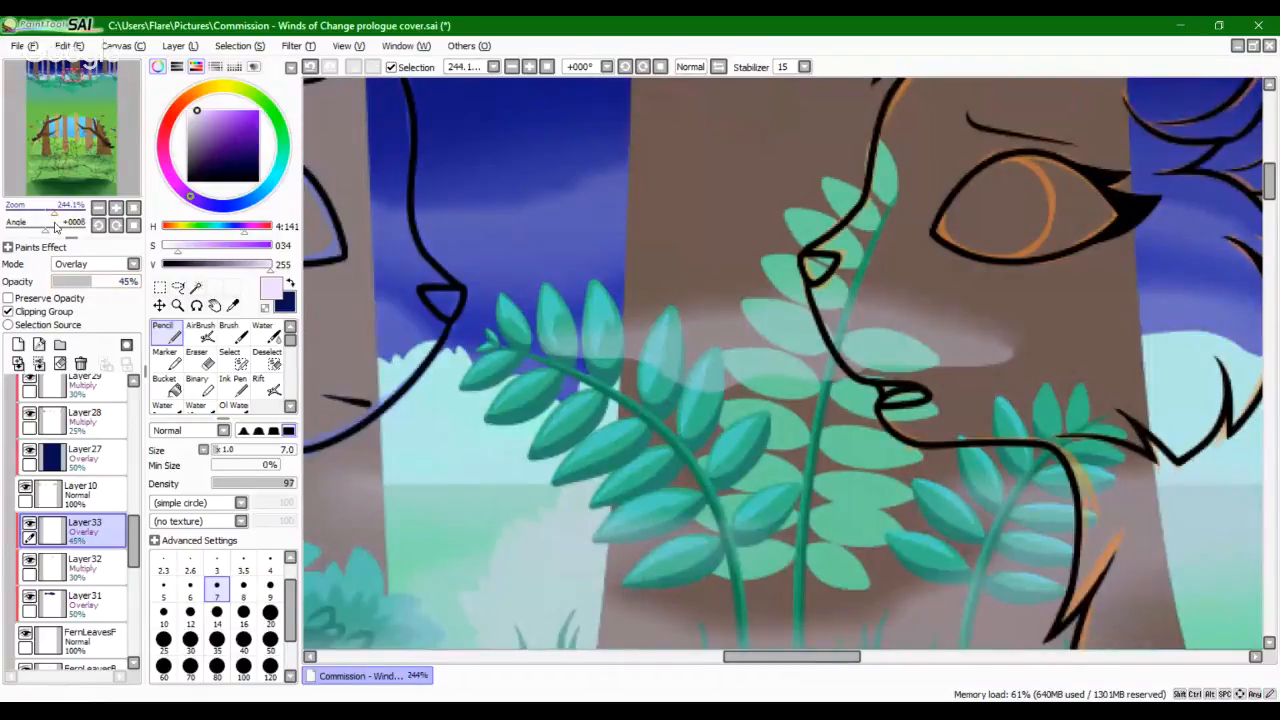
pyautogui.moveTo(55, 213)
pyautogui.mouseDown()
pyautogui.moveTo(40, 224)
pyautogui.moveTo(56, 222)
pyautogui.mouseUp()
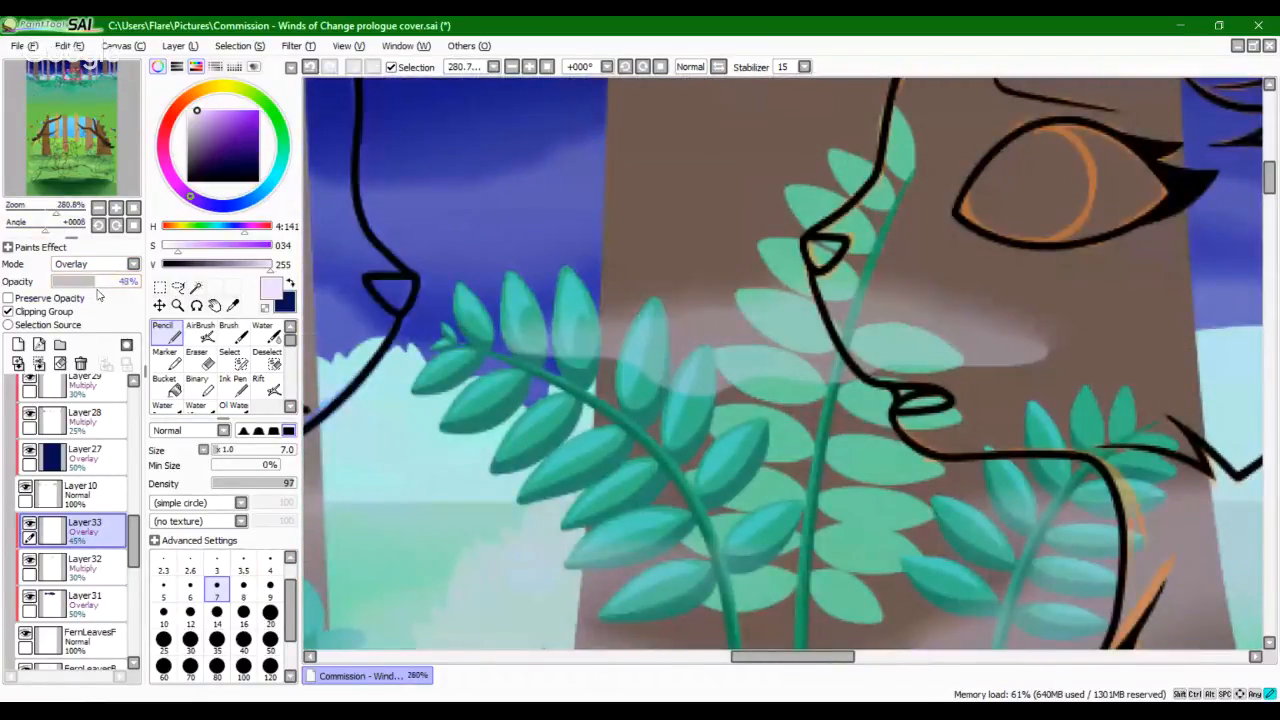
pyautogui.moveTo(97, 288); pyautogui.dragTo(95, 288)
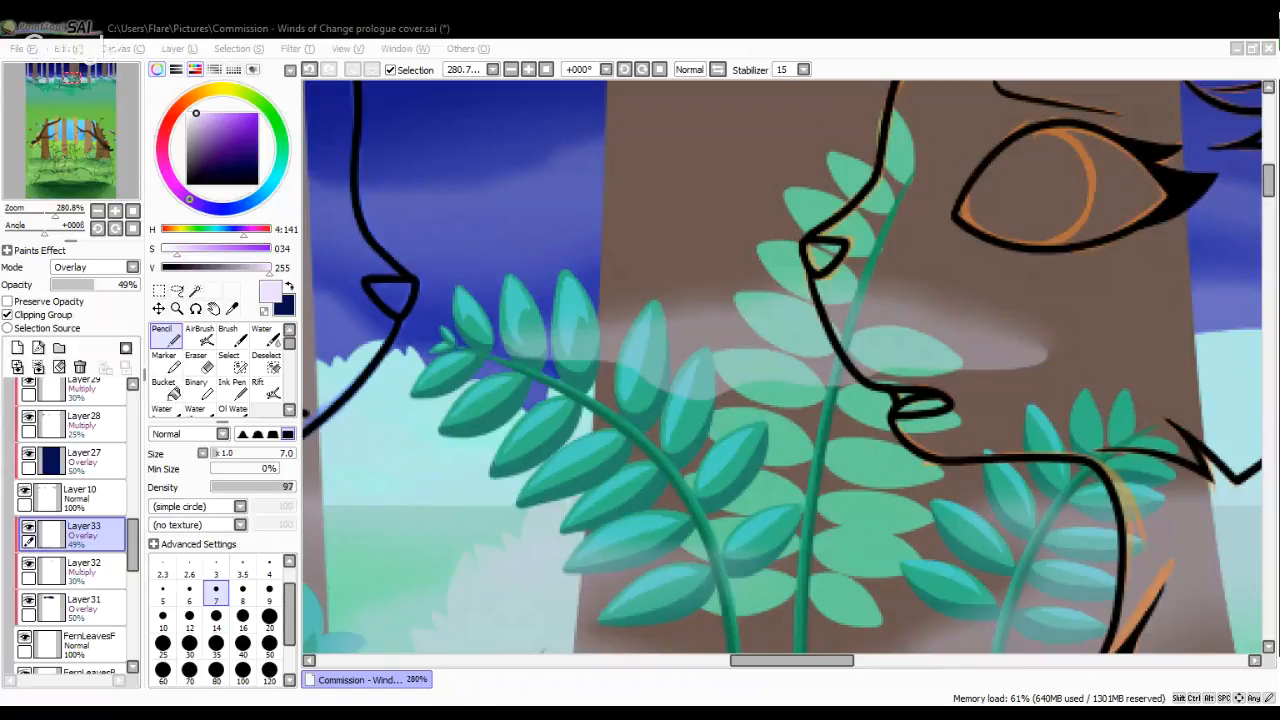
pyautogui.moveTo(55, 216); pyautogui.dragTo(66, 216)
pyautogui.moveTo(72, 82); pyautogui.dragTo(58, 79)
pyautogui.moveTo(106, 186)
pyautogui.mouseDown()
pyautogui.moveTo(90, 185)
pyautogui.moveTo(106, 179)
pyautogui.moveTo(101, 165)
pyautogui.moveTo(117, 172)
pyautogui.mouseUp()
pyautogui.click(57, 215)
pyautogui.moveTo(56, 213)
pyautogui.mouseDown()
pyautogui.moveTo(40, 214)
pyautogui.moveTo(63, 214)
pyautogui.mouseUp()
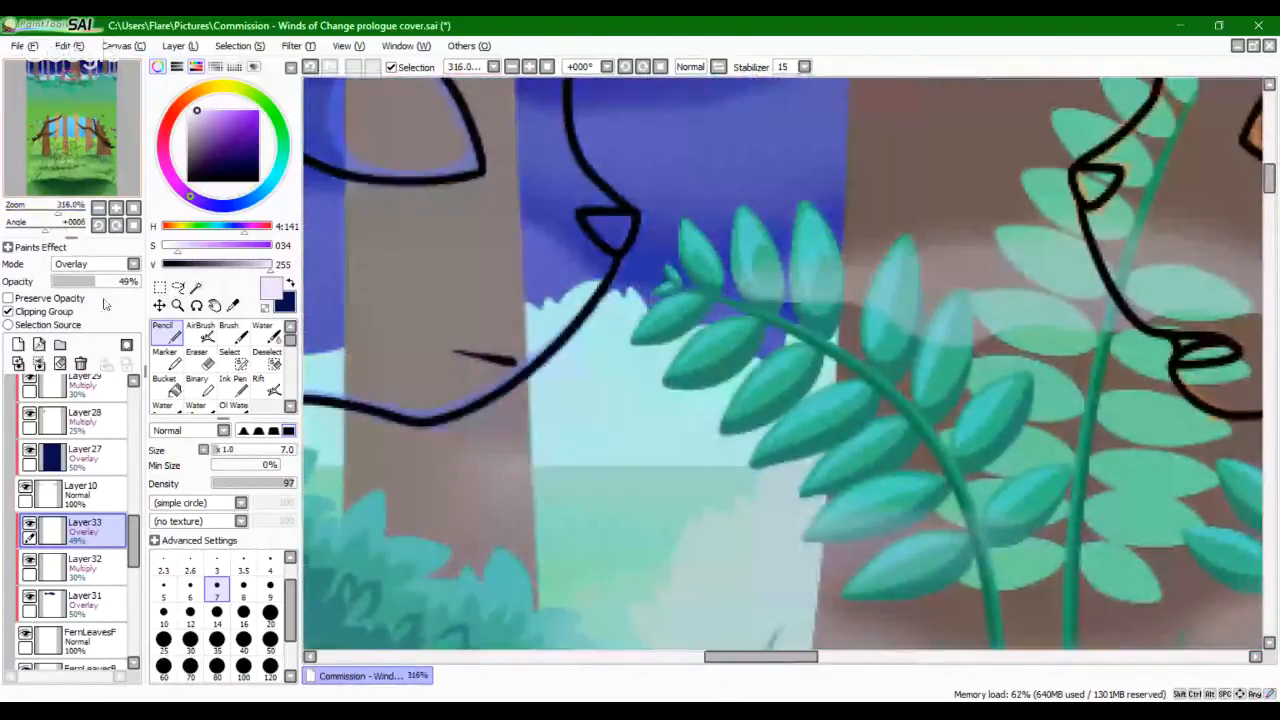
pyautogui.moveTo(100, 286); pyautogui.dragTo(102, 292)
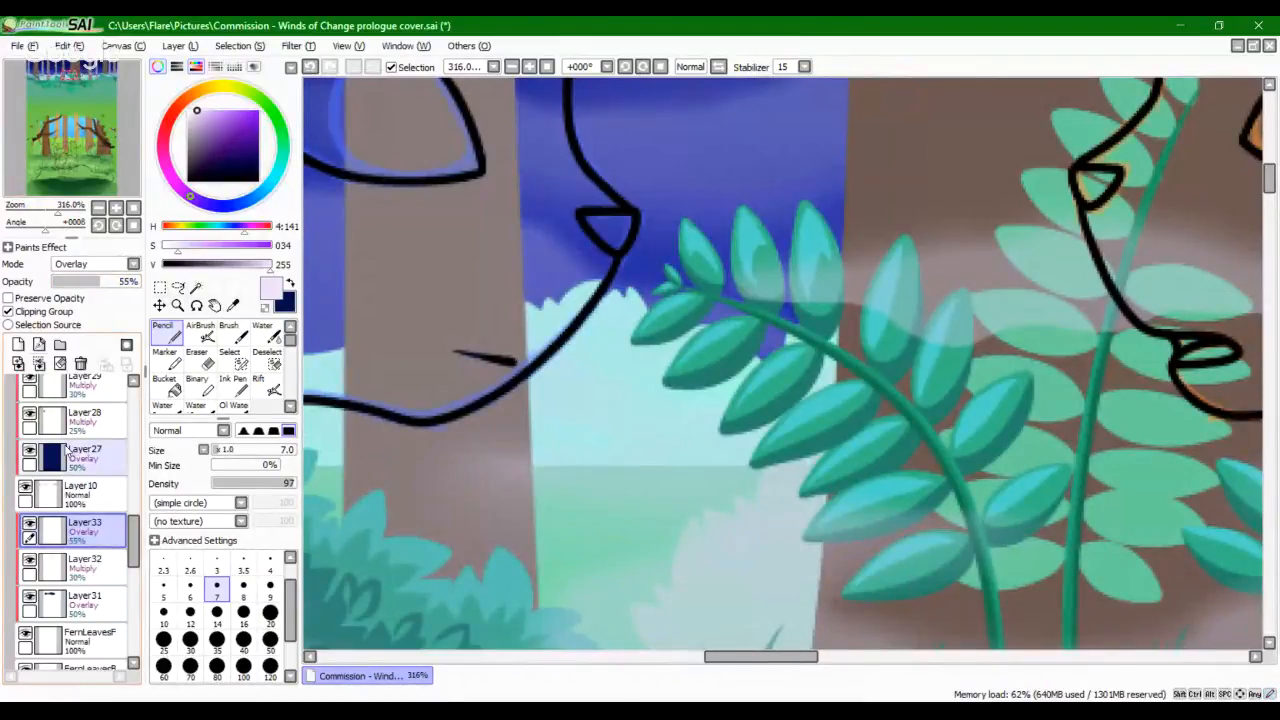
# Step: Switch to the dark navy colour and add a clipped Overlay layer above FernLeavesB
pyautogui.moveTo(52, 223)
pyautogui.mouseDown()
pyautogui.moveTo(32, 229)
pyautogui.moveTo(46, 215)
pyautogui.mouseUp()
pyautogui.click(133, 225)
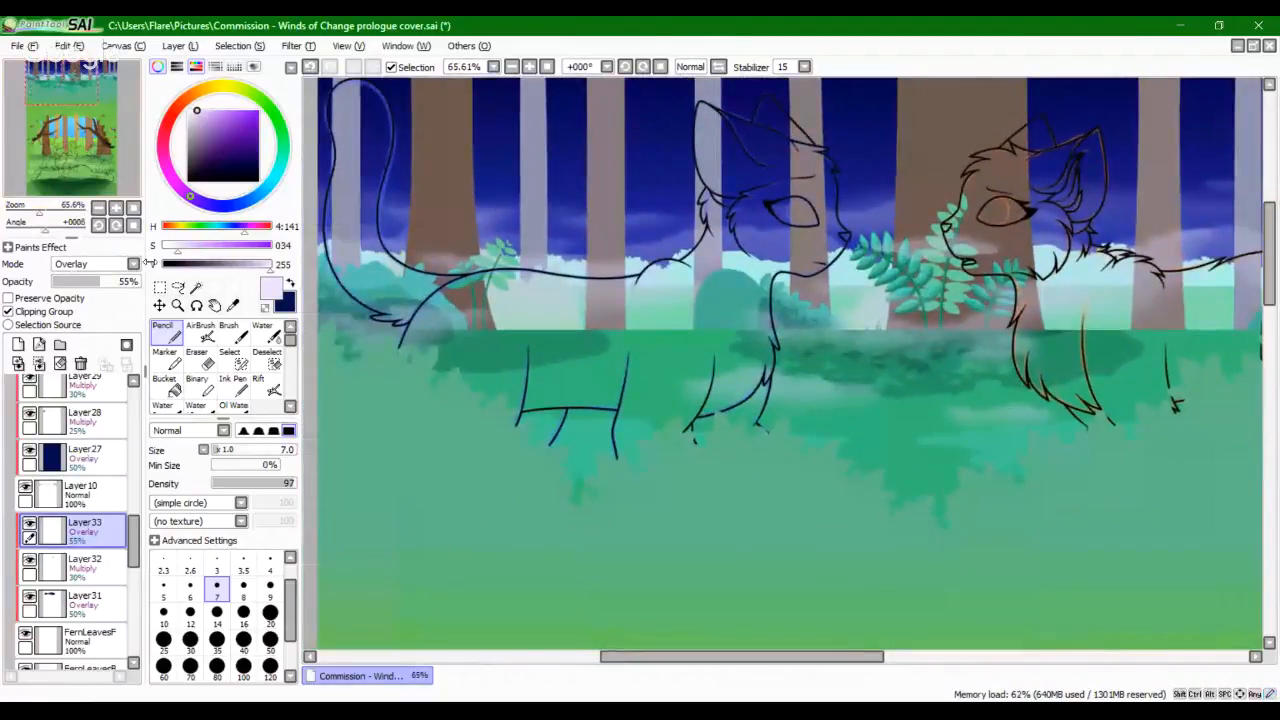
pyautogui.click(284, 296)
pyautogui.scroll(-3, 99, 553)
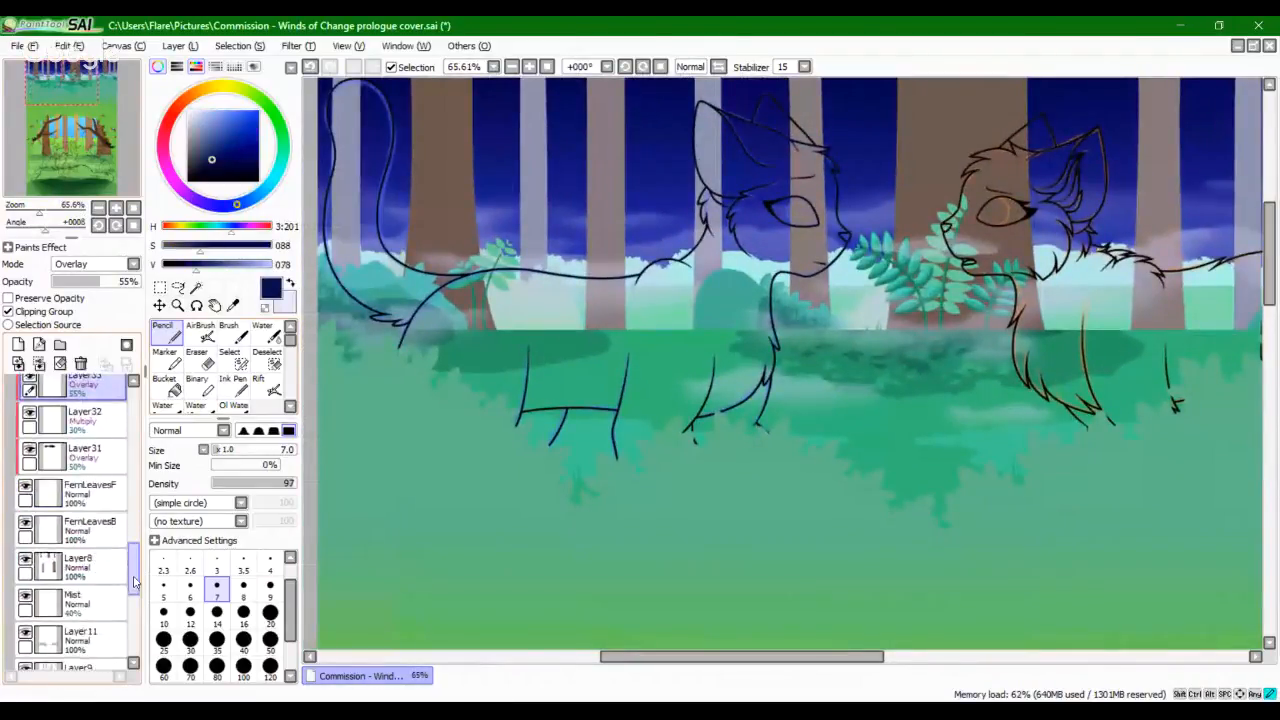
pyautogui.click(95, 530)
pyautogui.click(18, 344)
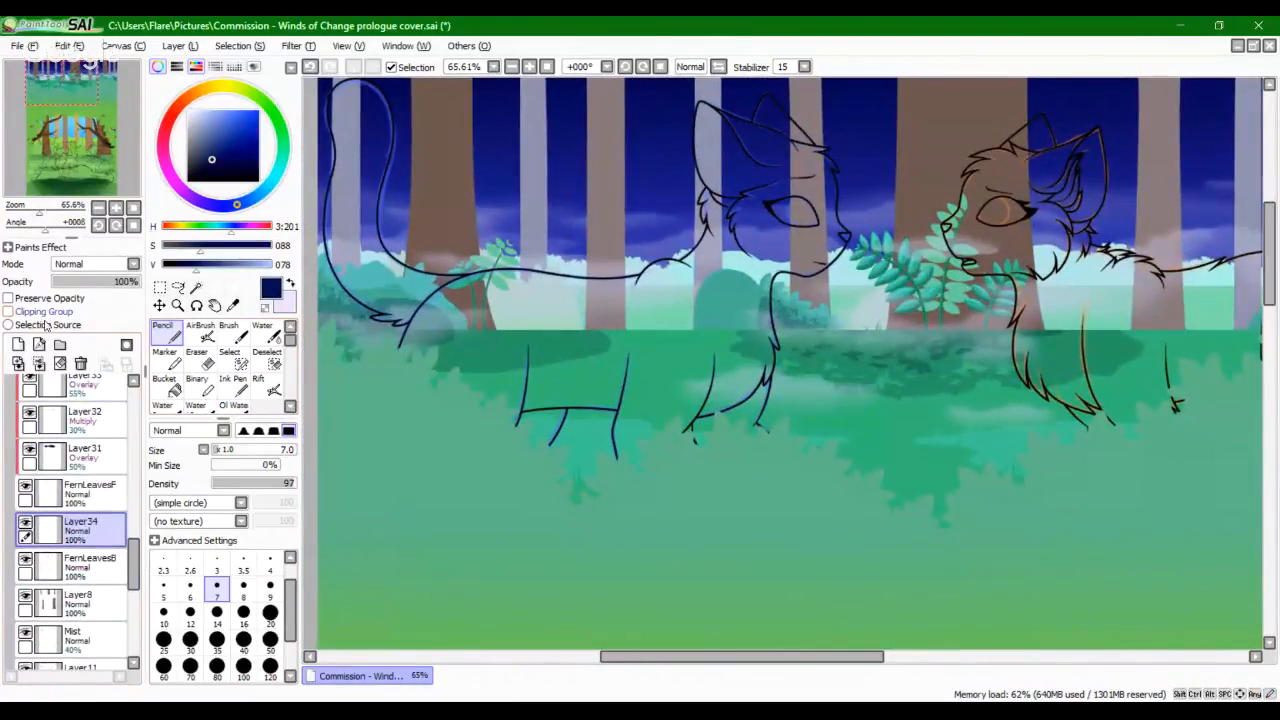
pyautogui.click(95, 264)
pyautogui.click(88, 338)
# Step: Cover the back ferns with dark navy using a size 500 Pencil and set the layer's opacity to 50%
pyautogui.scroll(-5, 270, 640)
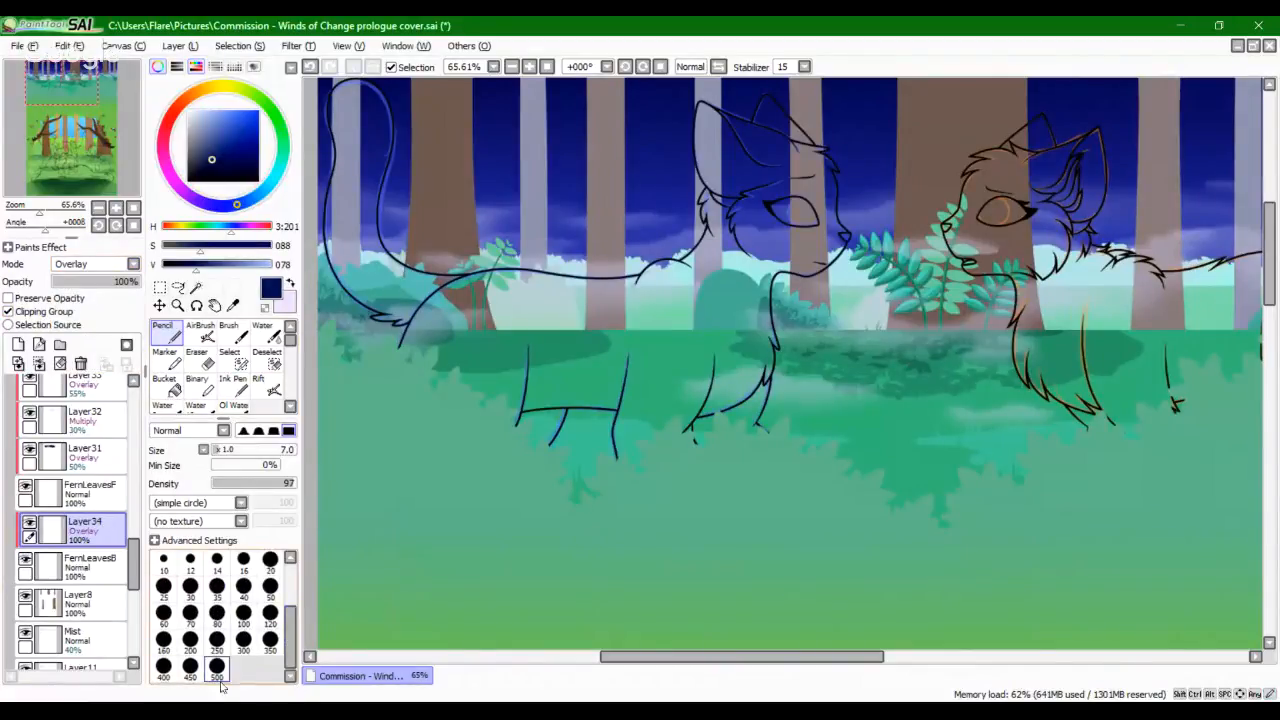
pyautogui.click(217, 666)
pyautogui.moveTo(564, 242)
pyautogui.mouseDown()
pyautogui.moveTo(480, 288)
pyautogui.moveTo(982, 272)
pyautogui.moveTo(888, 225)
pyautogui.moveTo(451, 342)
pyautogui.mouseUp()
pyautogui.moveTo(40, 213)
pyautogui.mouseDown()
pyautogui.moveTo(30, 222)
pyautogui.moveTo(43, 218)
pyautogui.mouseUp()
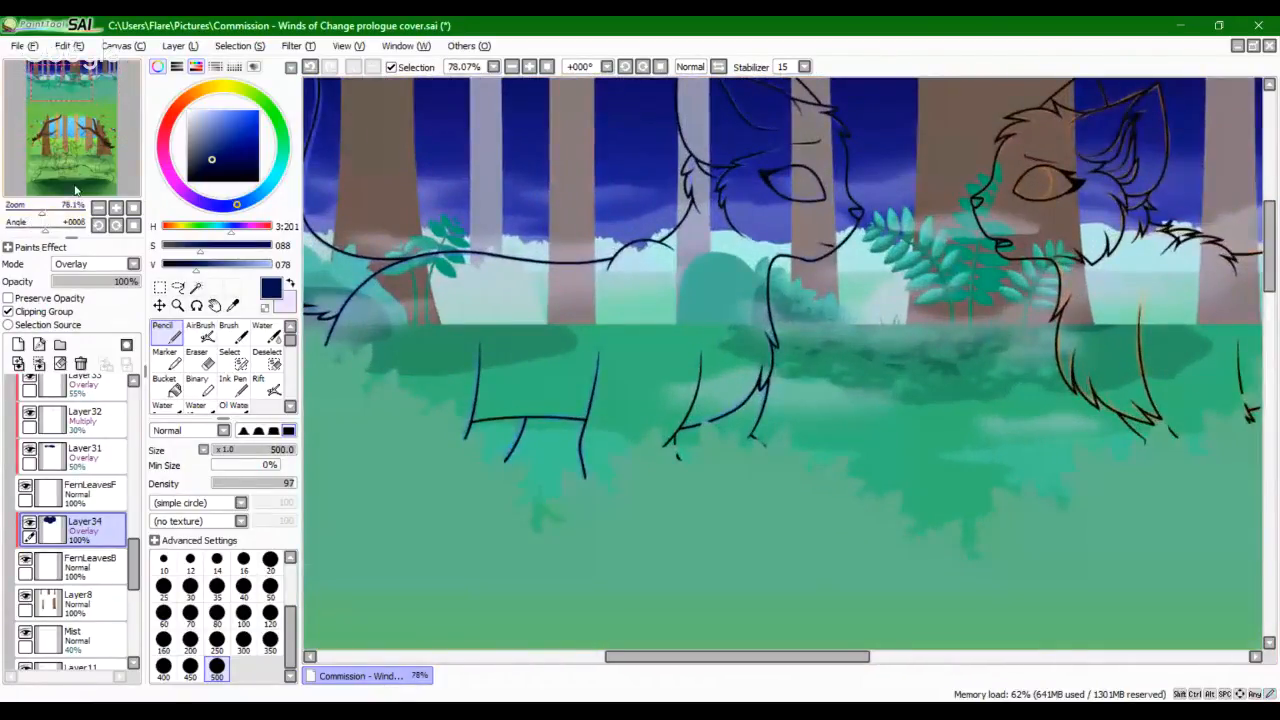
pyautogui.click(96, 282)
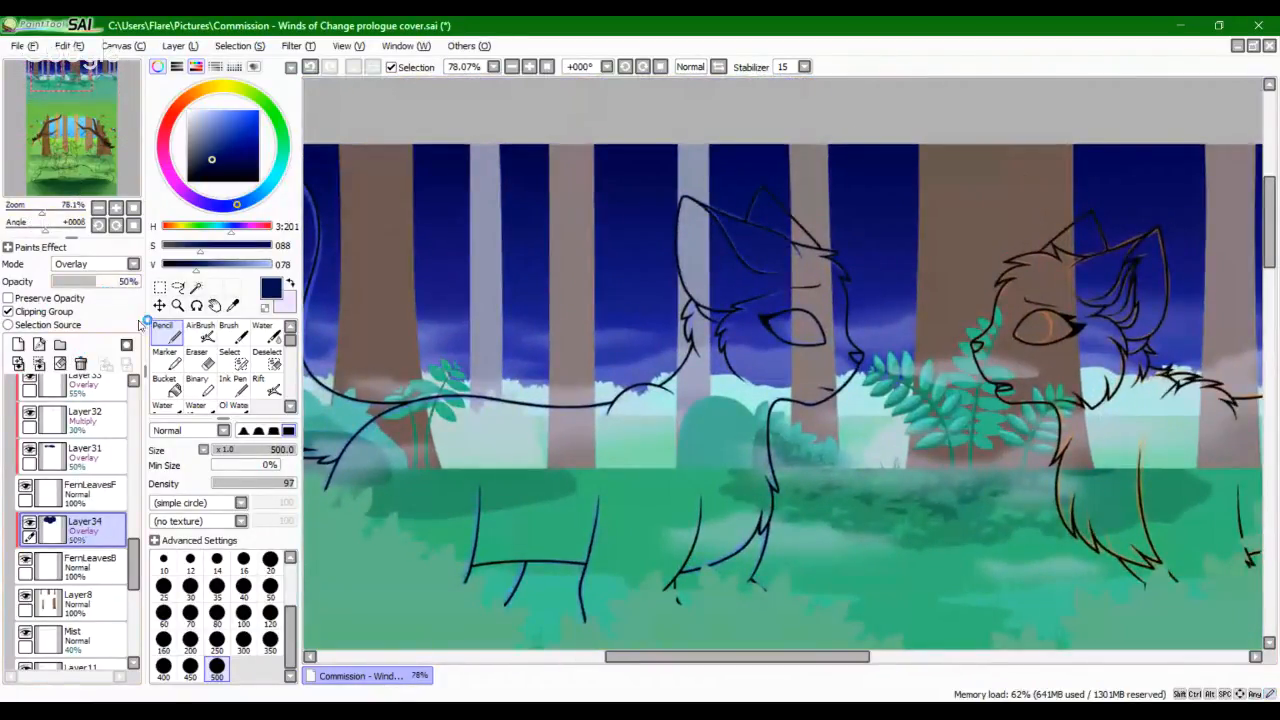
# Step: Set the Pencil to size 14 and add another clipped layer in Multiply mode above the navy Overlay layer
pyautogui.click(217, 562)
pyautogui.click(18, 344)
pyautogui.click(20, 311)
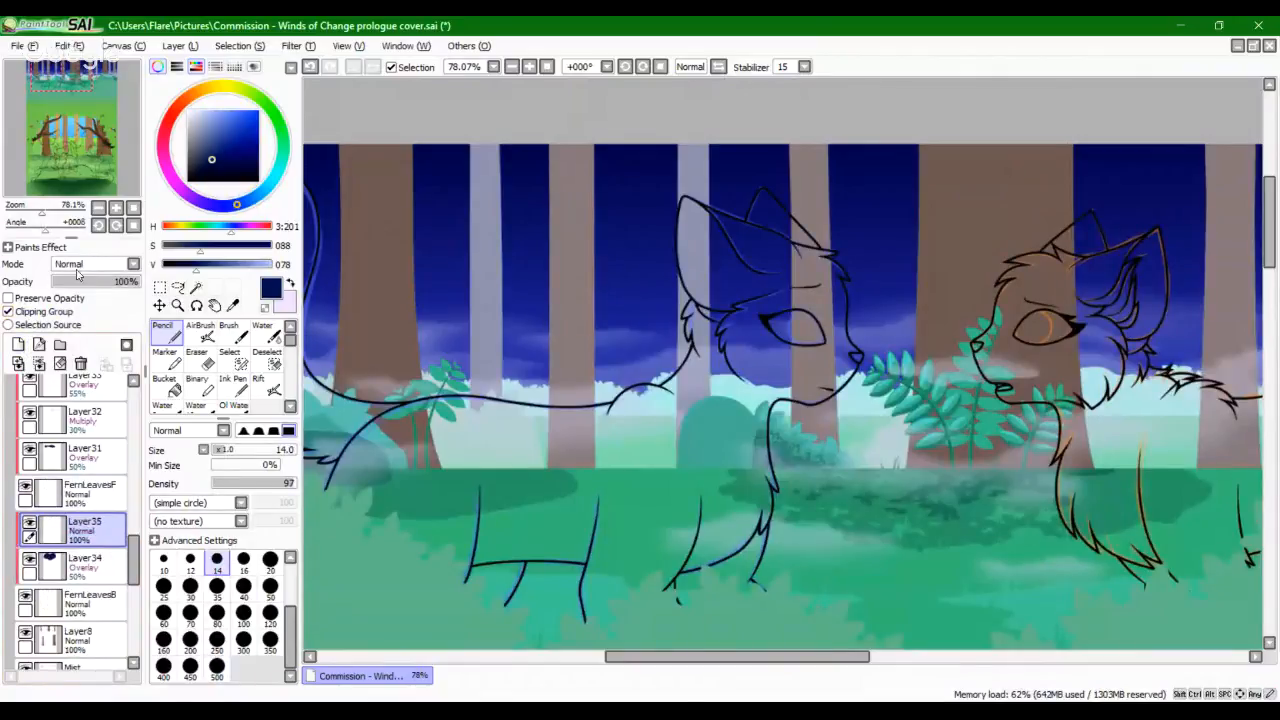
pyautogui.click(78, 265)
pyautogui.click(80, 293)
# Step: Paint navy shadows along the lower edges of the back fern's long left leaf and its two middle right leaves
pyautogui.moveTo(43, 212); pyautogui.dragTo(59, 212)
pyautogui.moveTo(130, 165); pyautogui.dragTo(117, 163)
pyautogui.moveTo(59, 211); pyautogui.dragTo(69, 211)
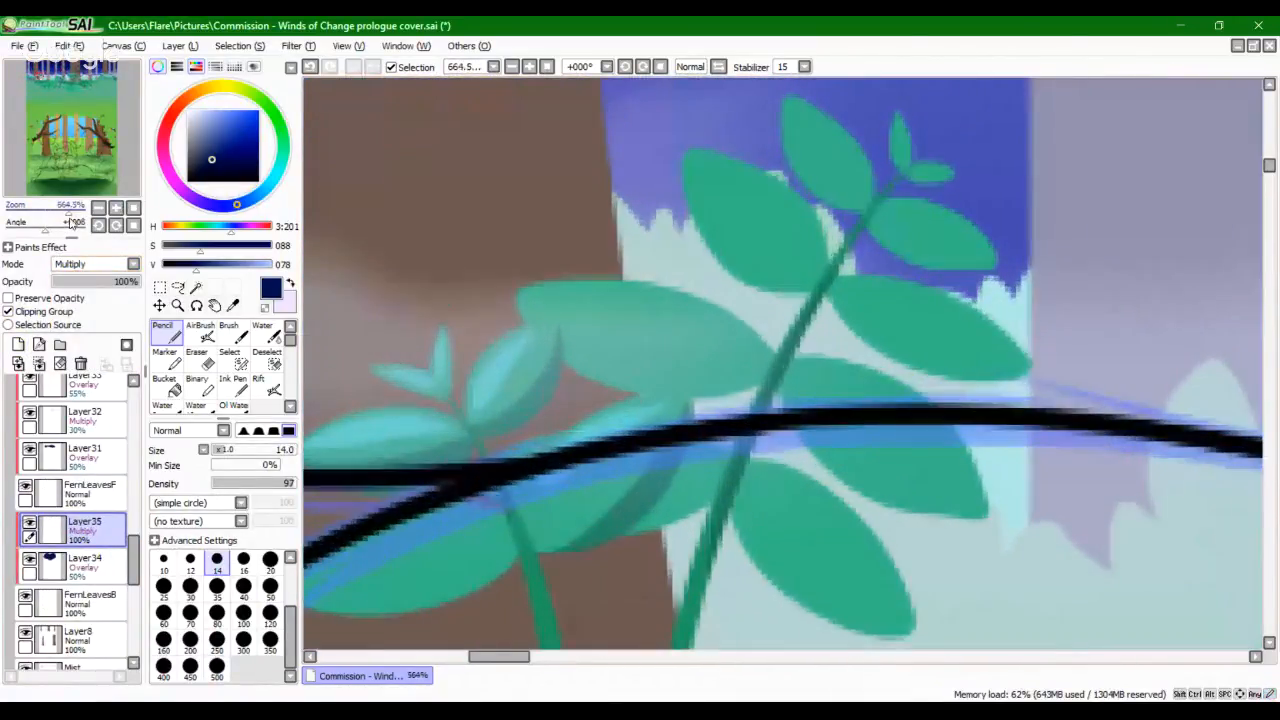
pyautogui.moveTo(495, 289)
pyautogui.mouseDown()
pyautogui.moveTo(762, 391)
pyautogui.moveTo(674, 393)
pyautogui.moveTo(789, 379)
pyautogui.moveTo(800, 420)
pyautogui.moveTo(985, 513)
pyautogui.mouseUp()
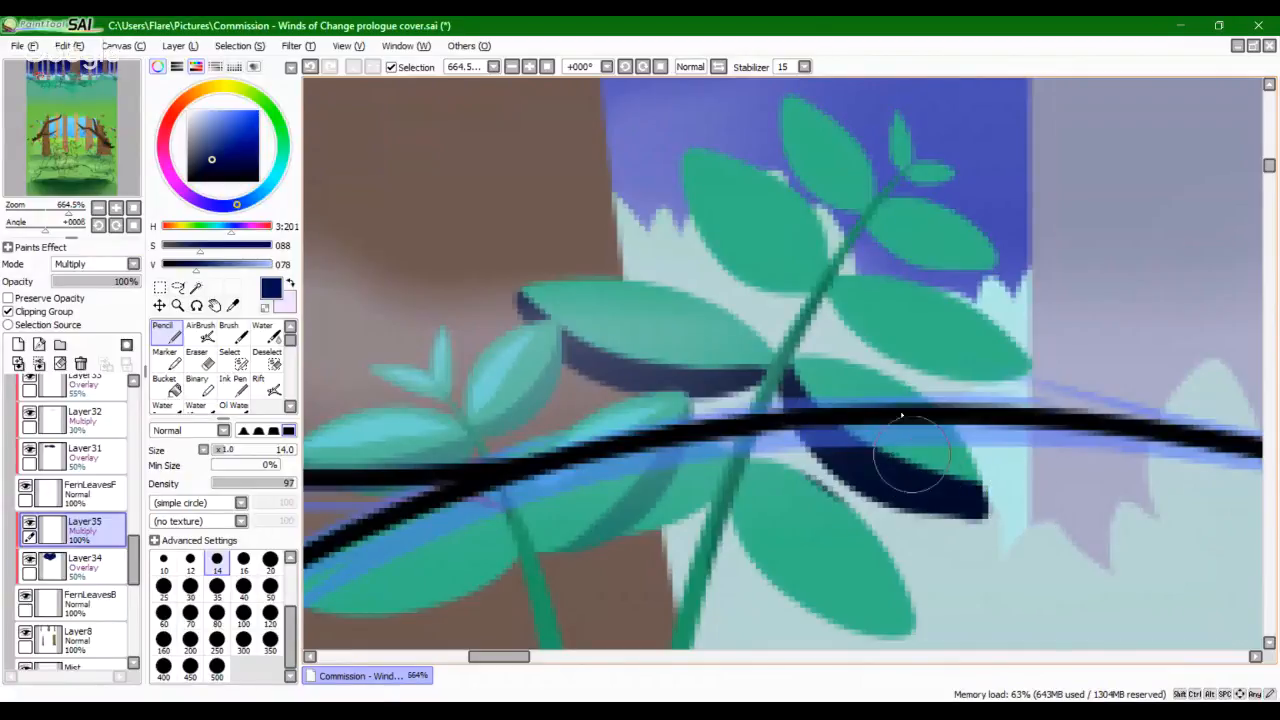
pyautogui.moveTo(829, 290)
pyautogui.mouseDown()
pyautogui.moveTo(874, 350)
pyautogui.moveTo(1104, 362)
pyautogui.mouseUp()
pyautogui.hotkey('ctrl', 'z')
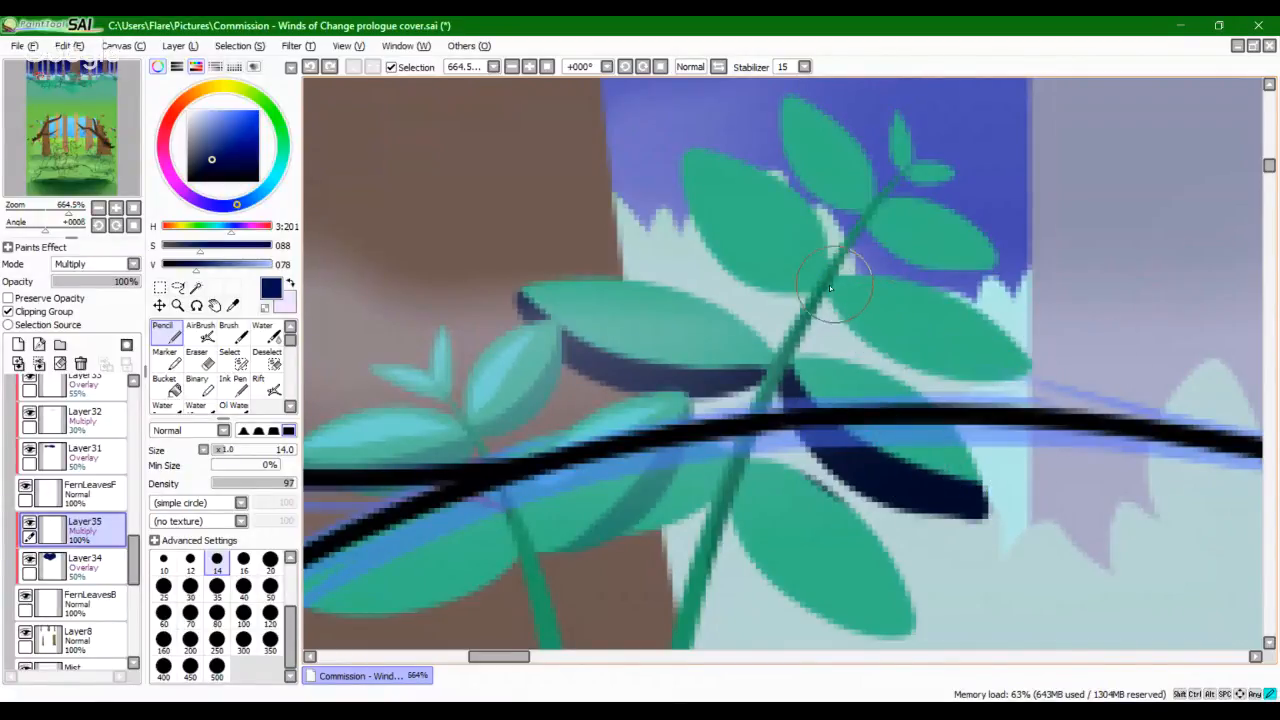
pyautogui.moveTo(832, 285)
pyautogui.mouseDown()
pyautogui.moveTo(970, 387)
pyautogui.moveTo(1040, 372)
pyautogui.mouseUp()
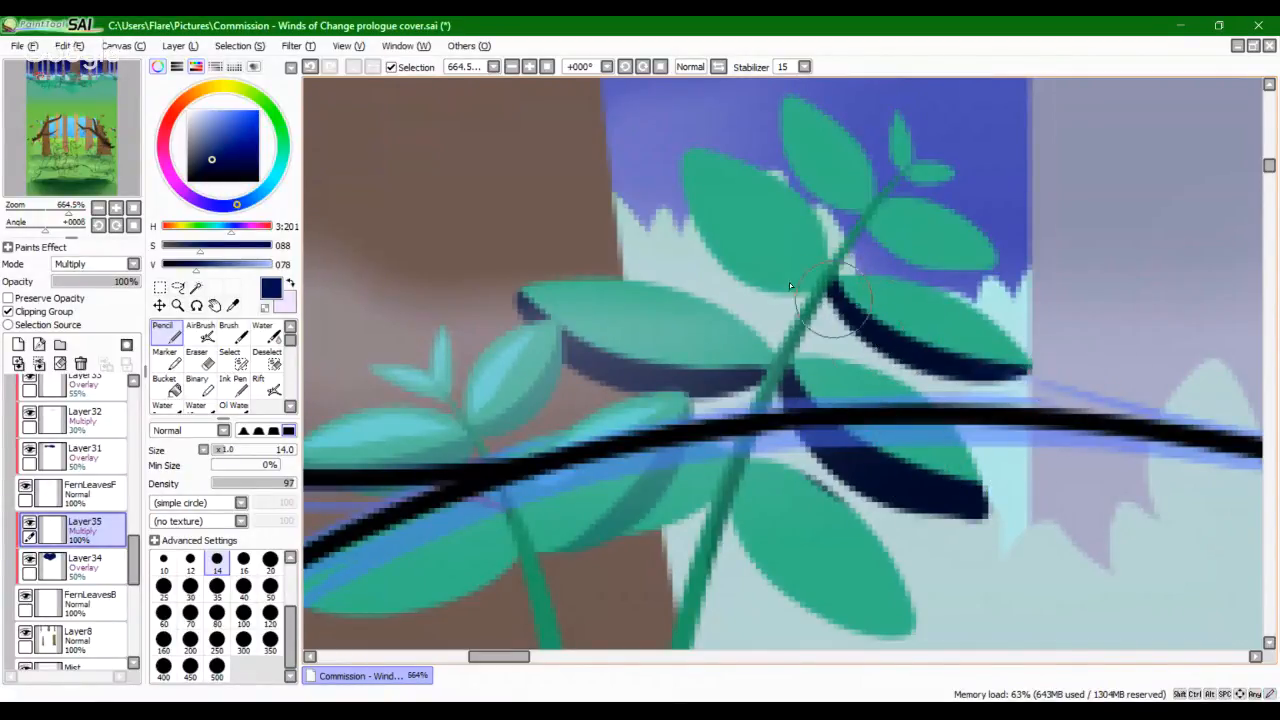
# Step: Shade the lower edge of the back fern's second left leaf from the tip and trim the shadow with the Eraser
pyautogui.moveTo(683, 145); pyautogui.dragTo(812, 286)
pyautogui.hotkey('ctrl', 'z')
pyautogui.moveTo(683, 142)
pyautogui.mouseDown()
pyautogui.moveTo(692, 200)
pyautogui.moveTo(754, 273)
pyautogui.mouseUp()
pyautogui.hotkey('ctrl', 'z')
pyautogui.moveTo(685, 144); pyautogui.dragTo(796, 294)
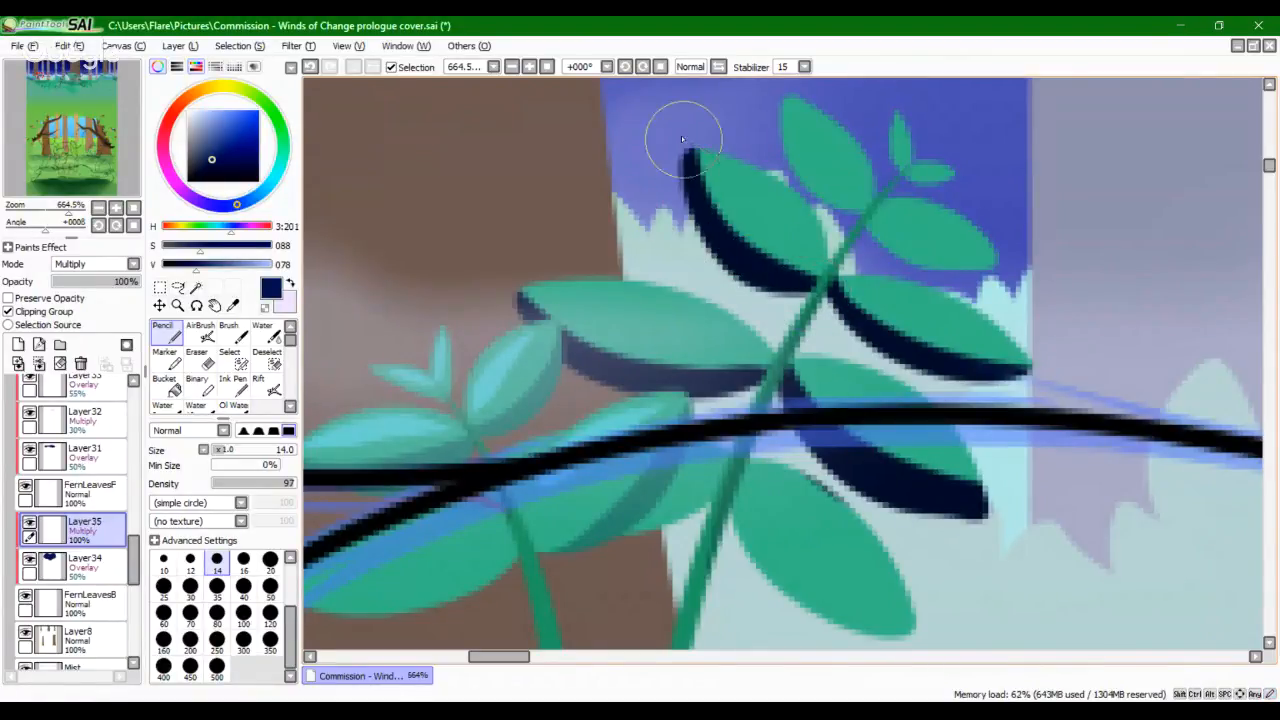
pyautogui.click(197, 357)
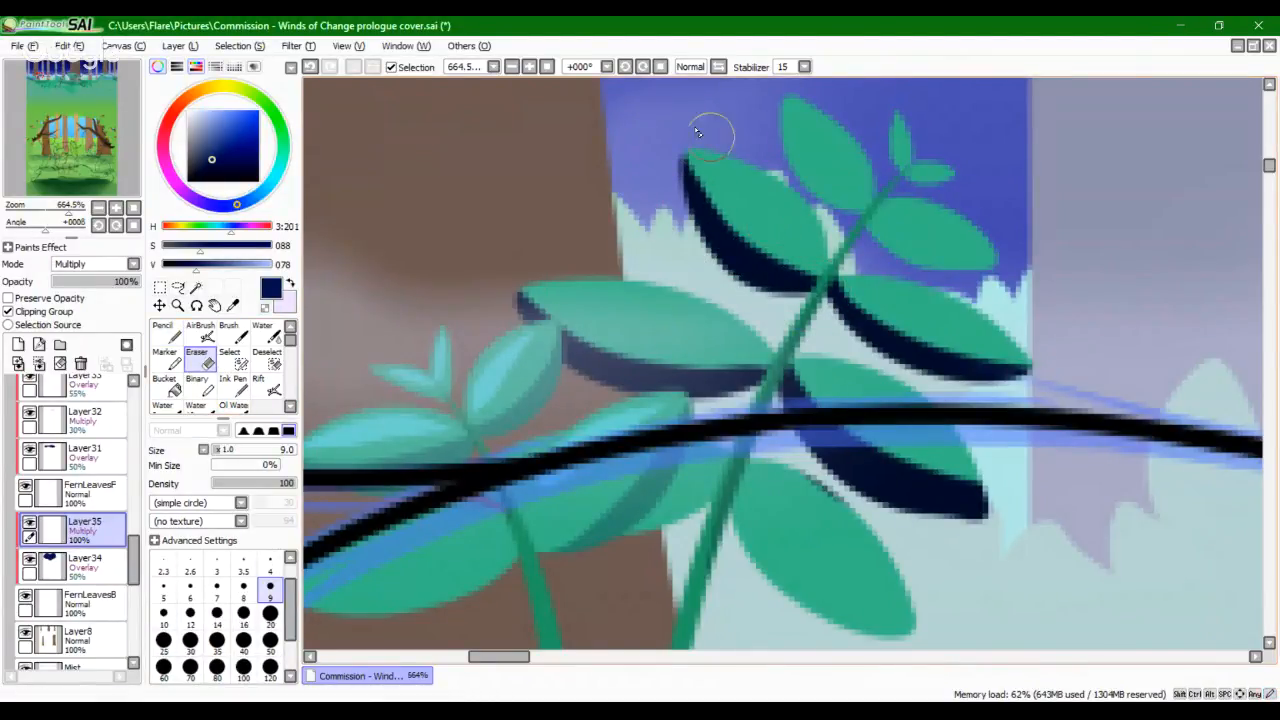
pyautogui.moveTo(694, 119); pyautogui.dragTo(738, 188)
pyautogui.hotkey('ctrl', 'z')
pyautogui.moveTo(696, 113); pyautogui.dragTo(742, 200)
# Step: Paint Pencil shadows along the lower edges of the two paired leaves just below the back fern's tip leaflets
pyautogui.click(177, 336)
pyautogui.moveTo(788, 255); pyautogui.dragTo(752, 297)
pyautogui.moveTo(742, 128); pyautogui.dragTo(822, 256)
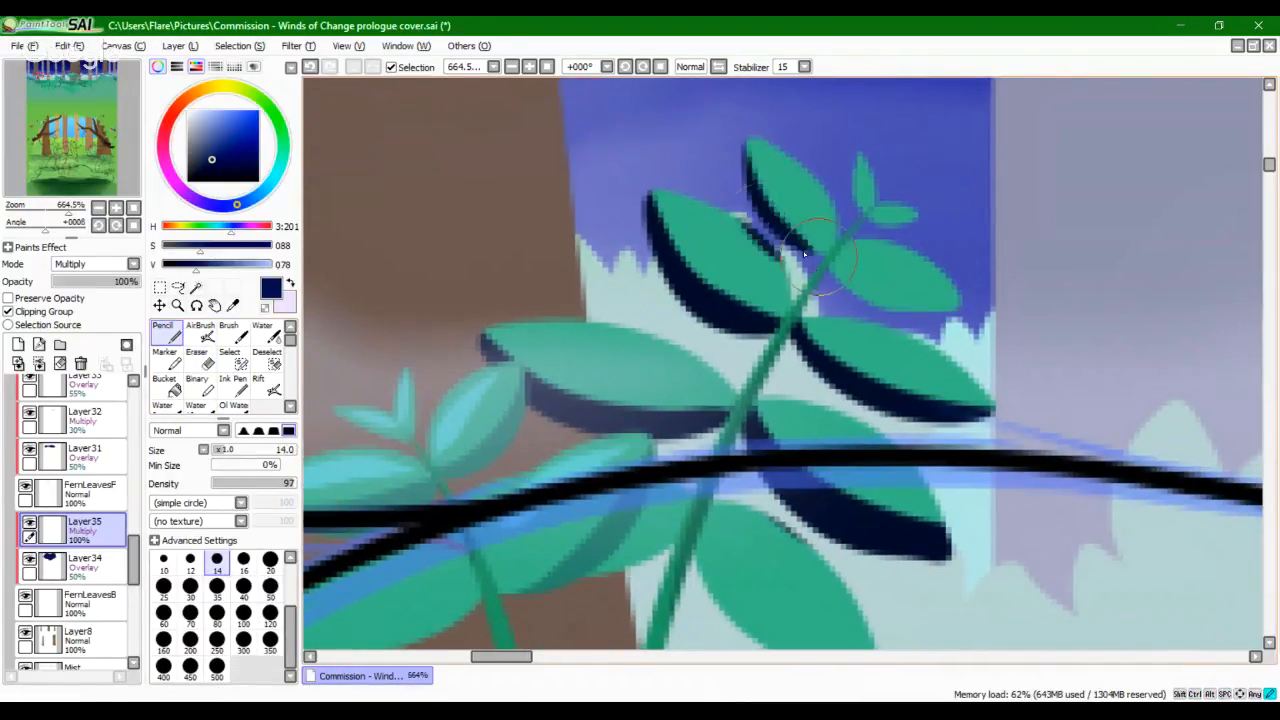
pyautogui.hotkey('ctrl', 'z')
pyautogui.moveTo(742, 128)
pyautogui.mouseDown()
pyautogui.moveTo(828, 252)
pyautogui.moveTo(1001, 331)
pyautogui.mouseUp()
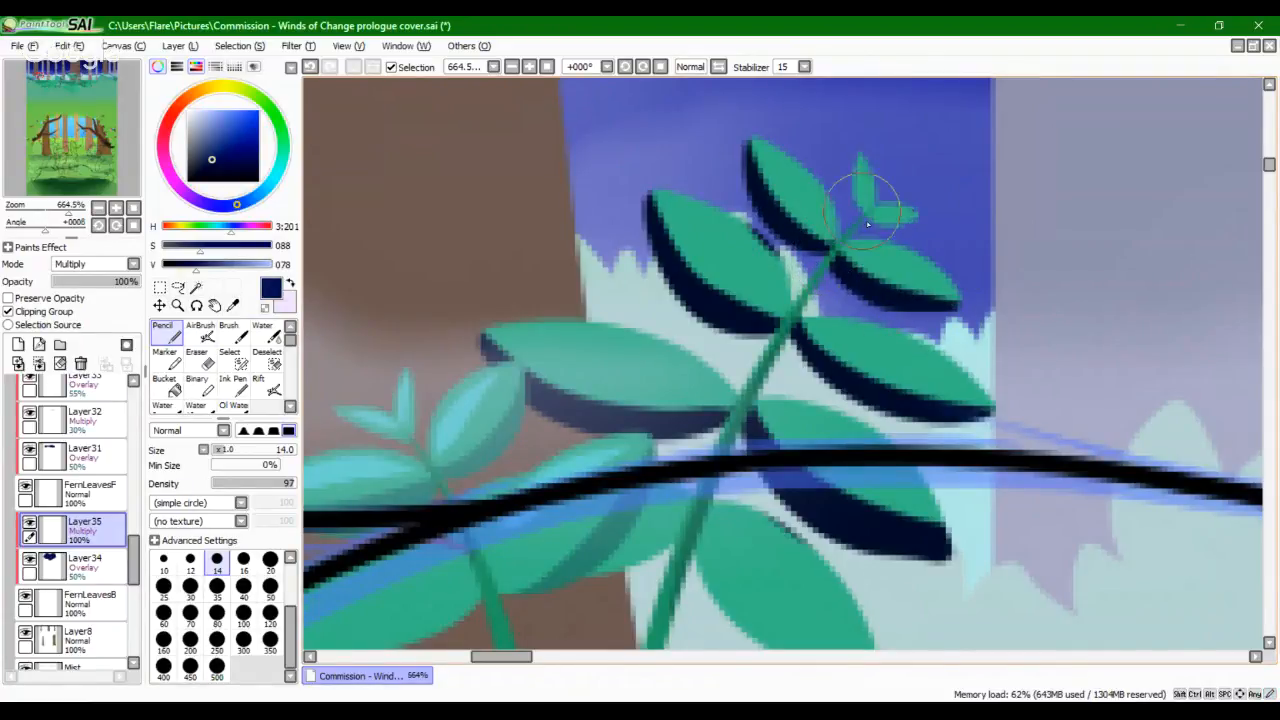
# Step: Shade the two tiny tip leaflets and erase the stray shadow on the neighbouring left leaf's upper edge
pyautogui.moveTo(846, 160); pyautogui.dragTo(876, 224)
pyautogui.hotkey('ctrl', 'z')
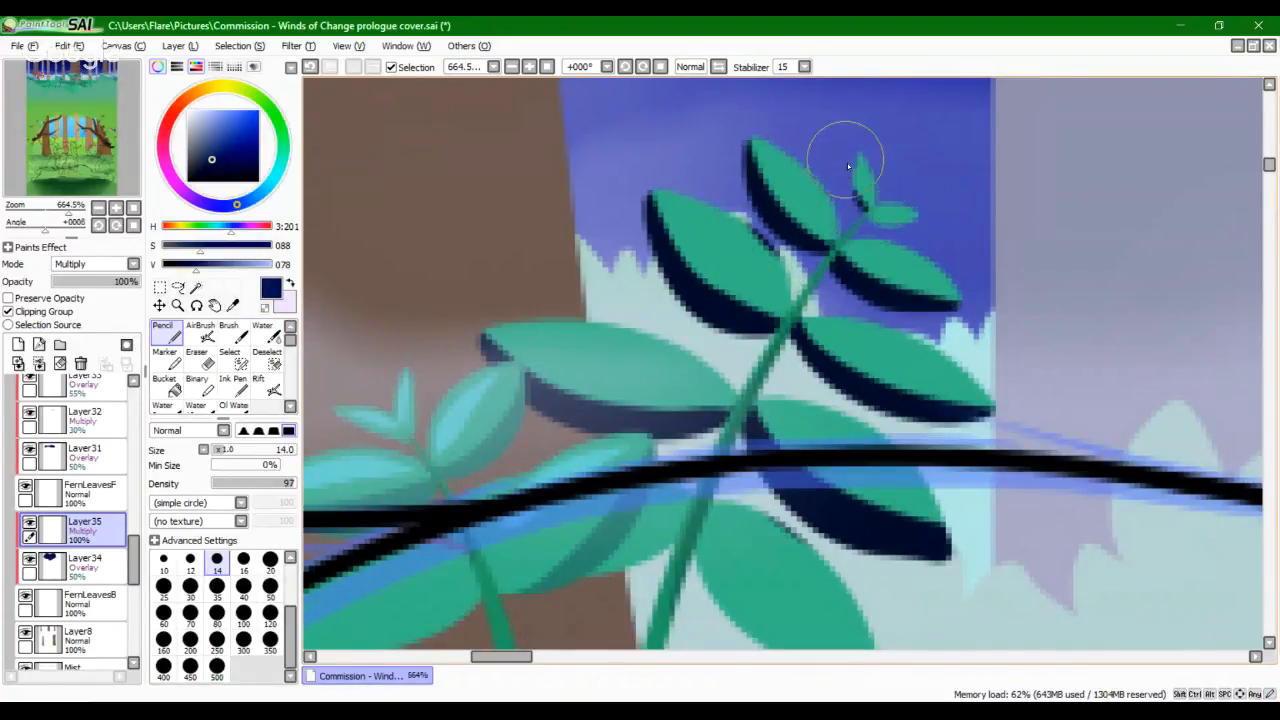
pyautogui.moveTo(846, 161)
pyautogui.mouseDown()
pyautogui.moveTo(872, 226)
pyautogui.moveTo(910, 222)
pyautogui.mouseUp()
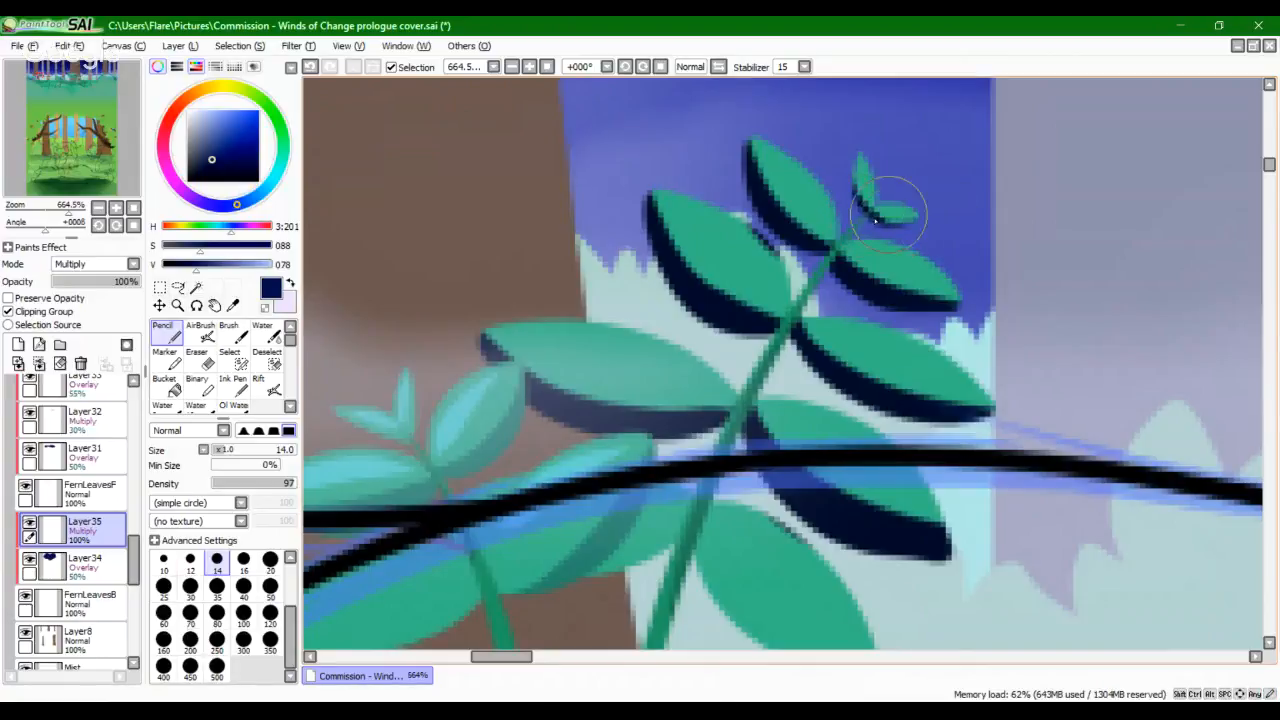
pyautogui.press('e')
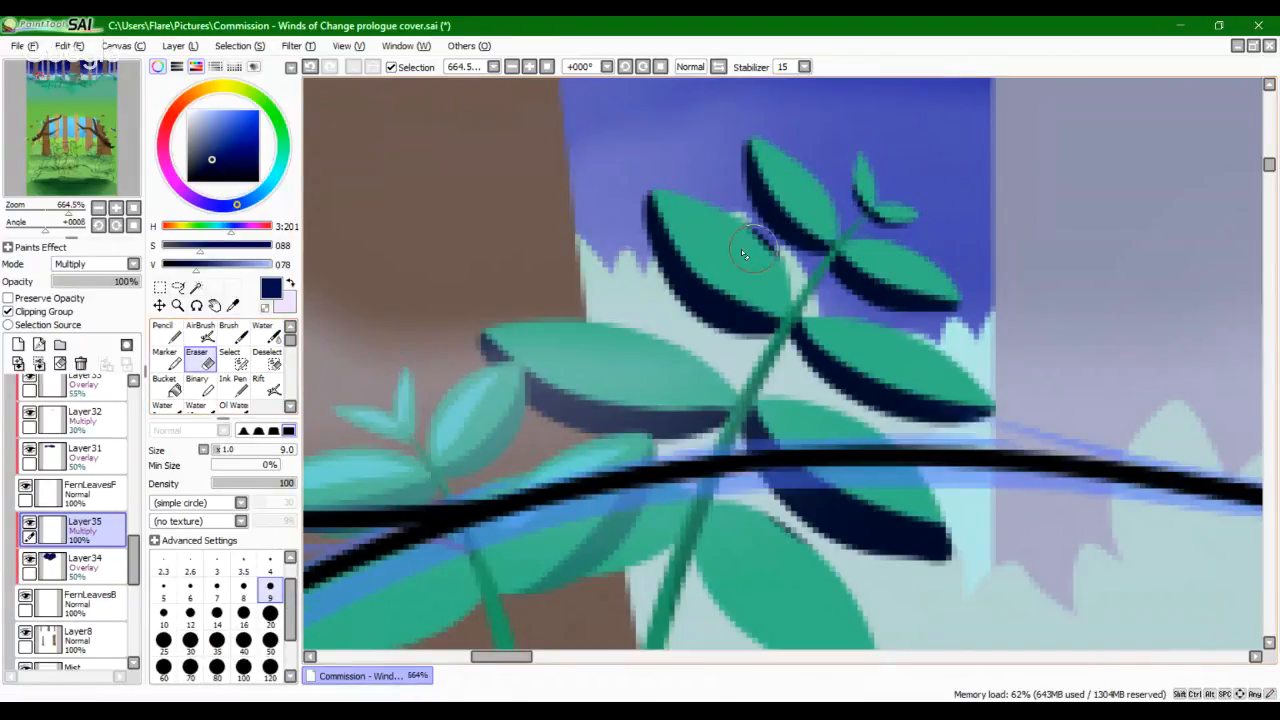
# Step: Paint a navy Pencil shadow along the lower edge of the lowest right leaf on the back fern behind the character's face
pyautogui.click(166, 334)
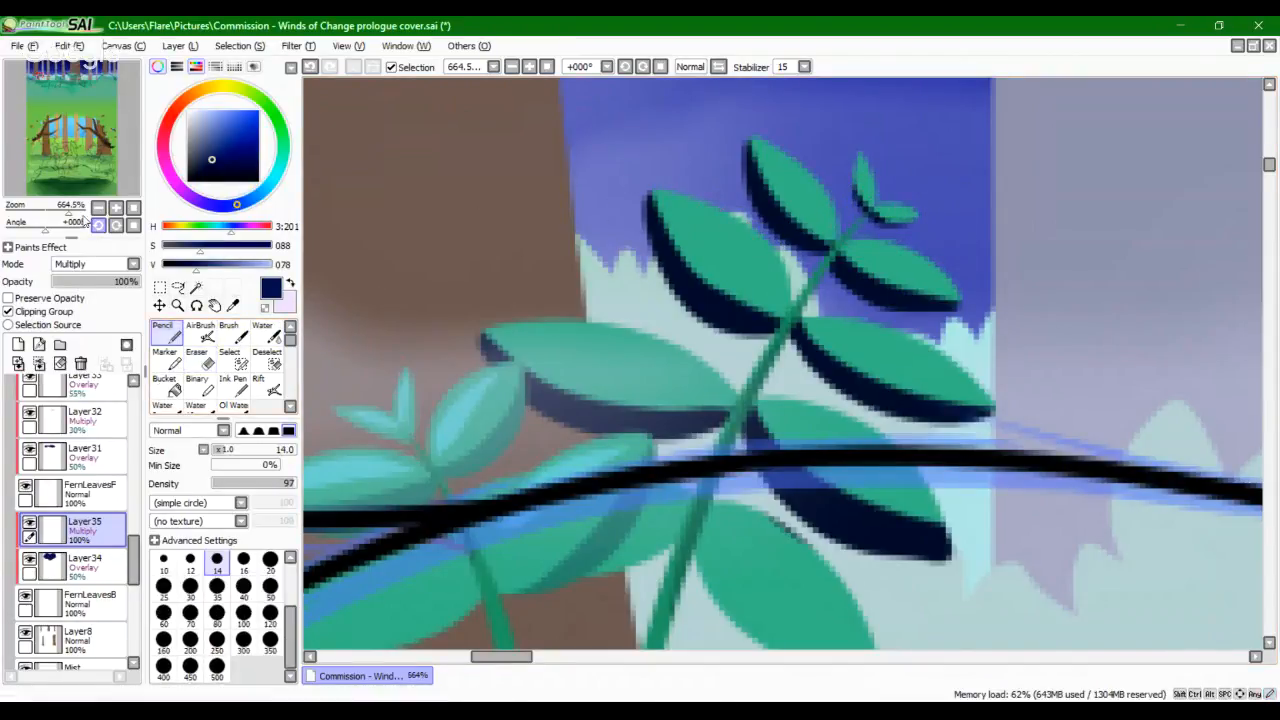
pyautogui.click(55, 209)
pyautogui.moveTo(55, 226); pyautogui.dragTo(117, 188)
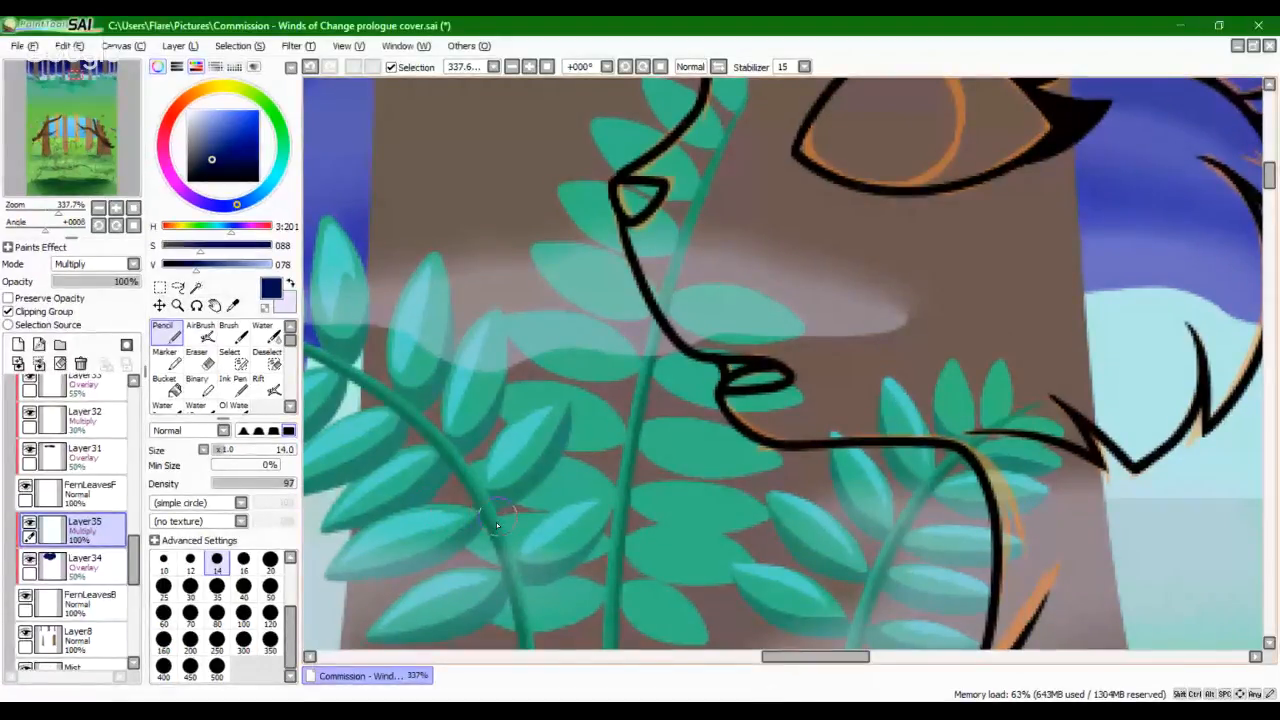
pyautogui.moveTo(40, 210); pyautogui.dragTo(66, 210)
pyautogui.press('space')
pyautogui.moveTo(557, 525); pyautogui.dragTo(623, 249)
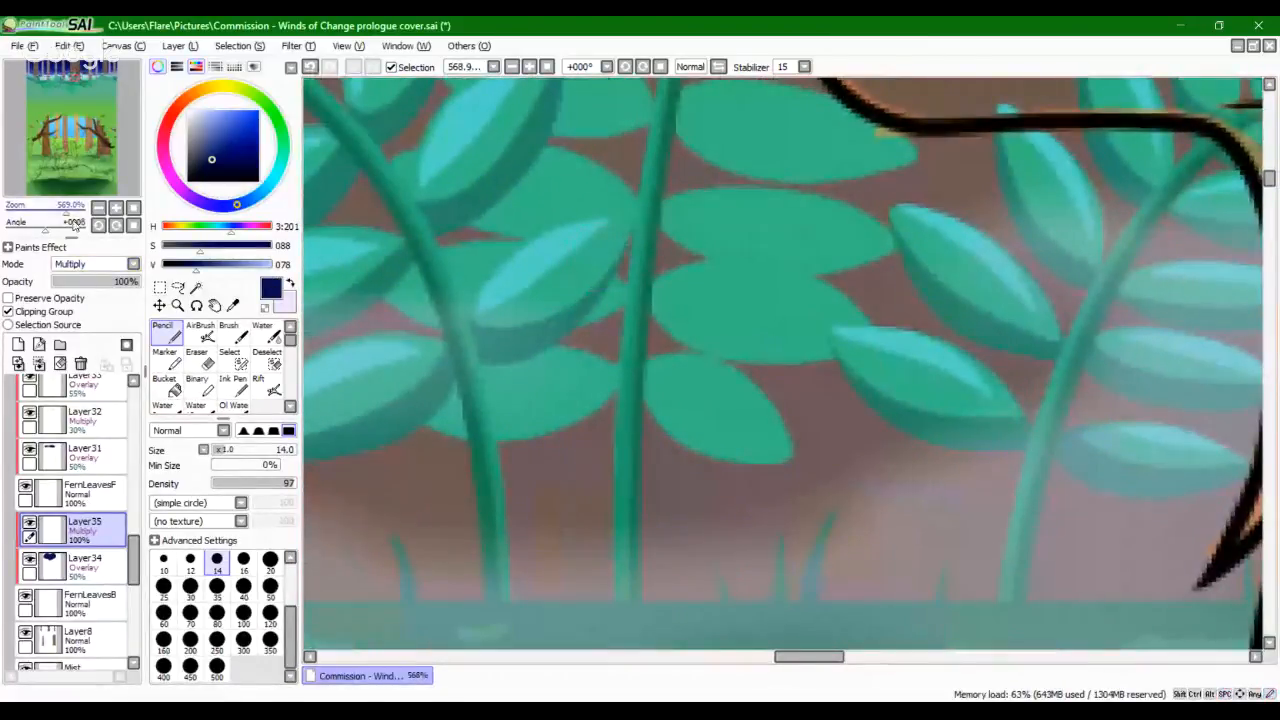
pyautogui.moveTo(67, 211); pyautogui.dragTo(73, 211)
pyautogui.press('space')
pyautogui.moveTo(592, 392)
pyautogui.mouseDown()
pyautogui.moveTo(724, 414)
pyautogui.moveTo(828, 488)
pyautogui.mouseUp()
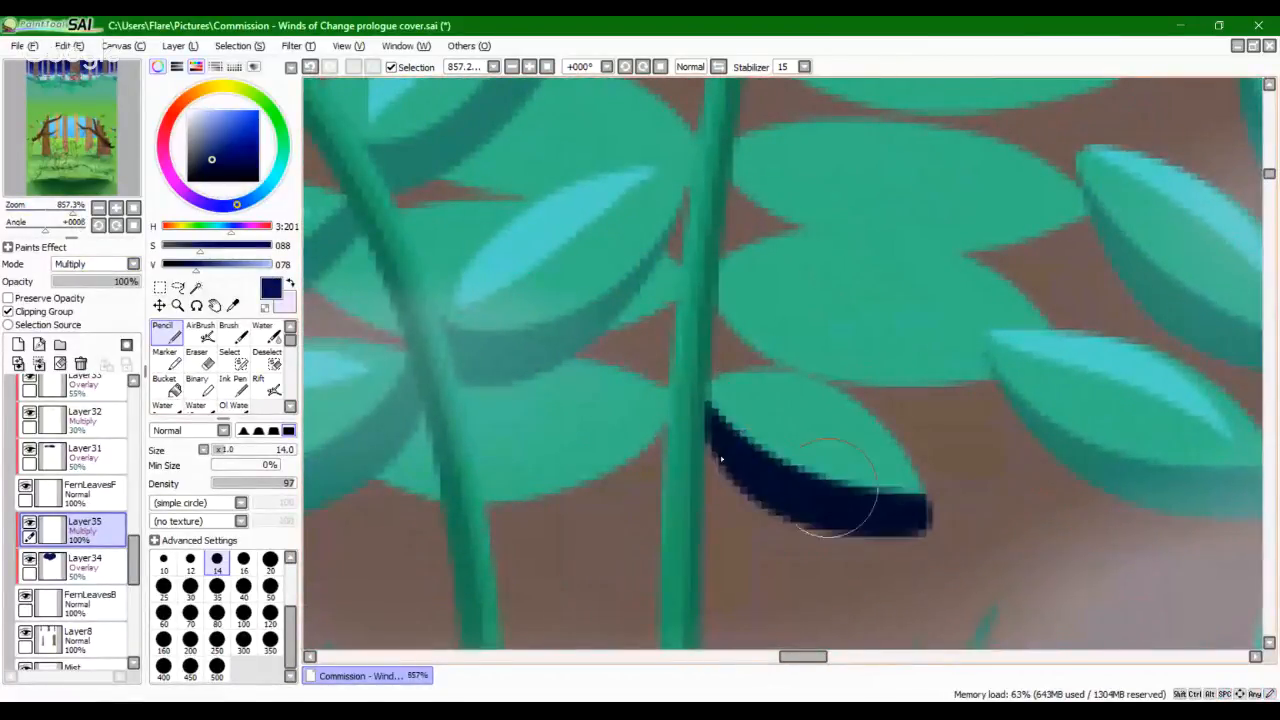
pyautogui.hotkey('ctrl', 'z')
pyautogui.moveTo(692, 425); pyautogui.dragTo(882, 543)
pyautogui.moveTo(730, 446)
pyautogui.mouseDown()
pyautogui.moveTo(766, 471)
pyautogui.moveTo(1050, 553)
pyautogui.mouseUp()
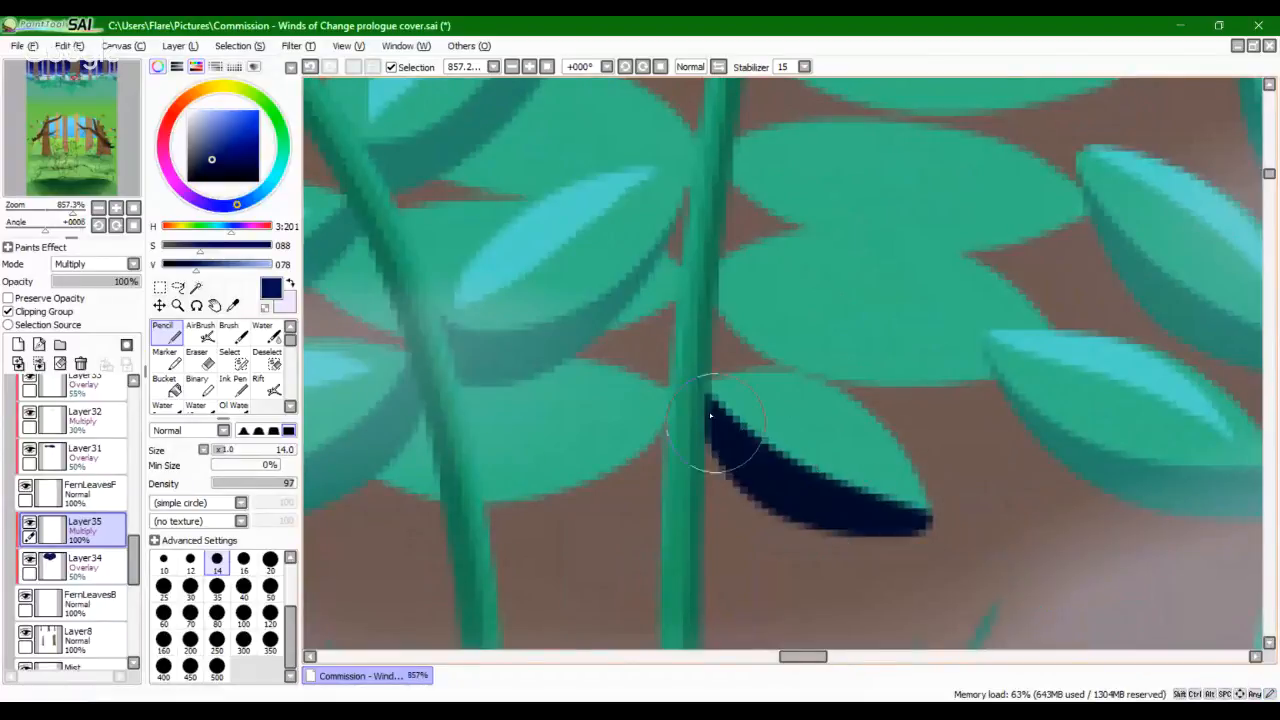
# Step: Shade the lower edge of this fern's lowest left leaf, carrying the shadow behind the front fern's stem
pyautogui.moveTo(350, 472)
pyautogui.mouseDown()
pyautogui.moveTo(675, 438)
pyautogui.moveTo(405, 466)
pyautogui.moveTo(577, 466)
pyautogui.moveTo(688, 420)
pyautogui.mouseUp()
pyautogui.hotkey('ctrl', 'z')
pyautogui.hotkey('ctrl', 'z')
pyautogui.hotkey('ctrl', 'y')
pyautogui.hotkey('ctrl', 'y')
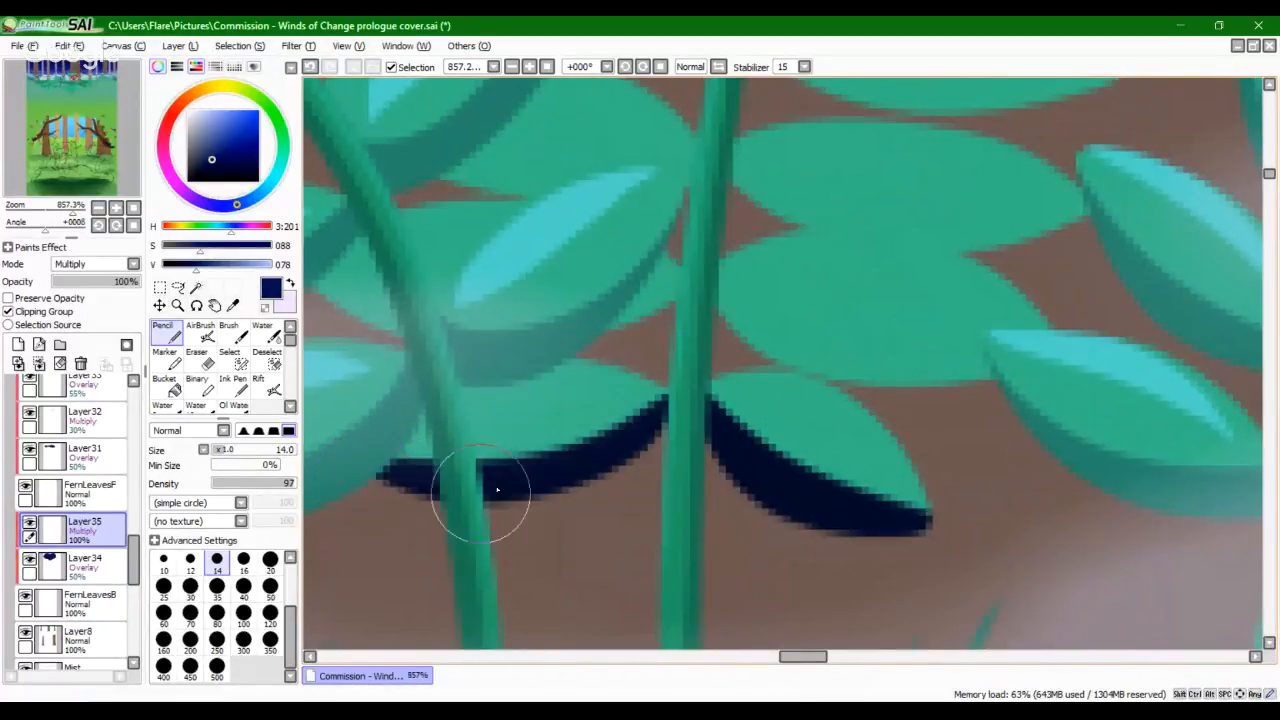
pyautogui.moveTo(390, 474); pyautogui.dragTo(703, 418)
pyautogui.hotkey('ctrl', 'z')
pyautogui.hotkey('ctrl', 'y')
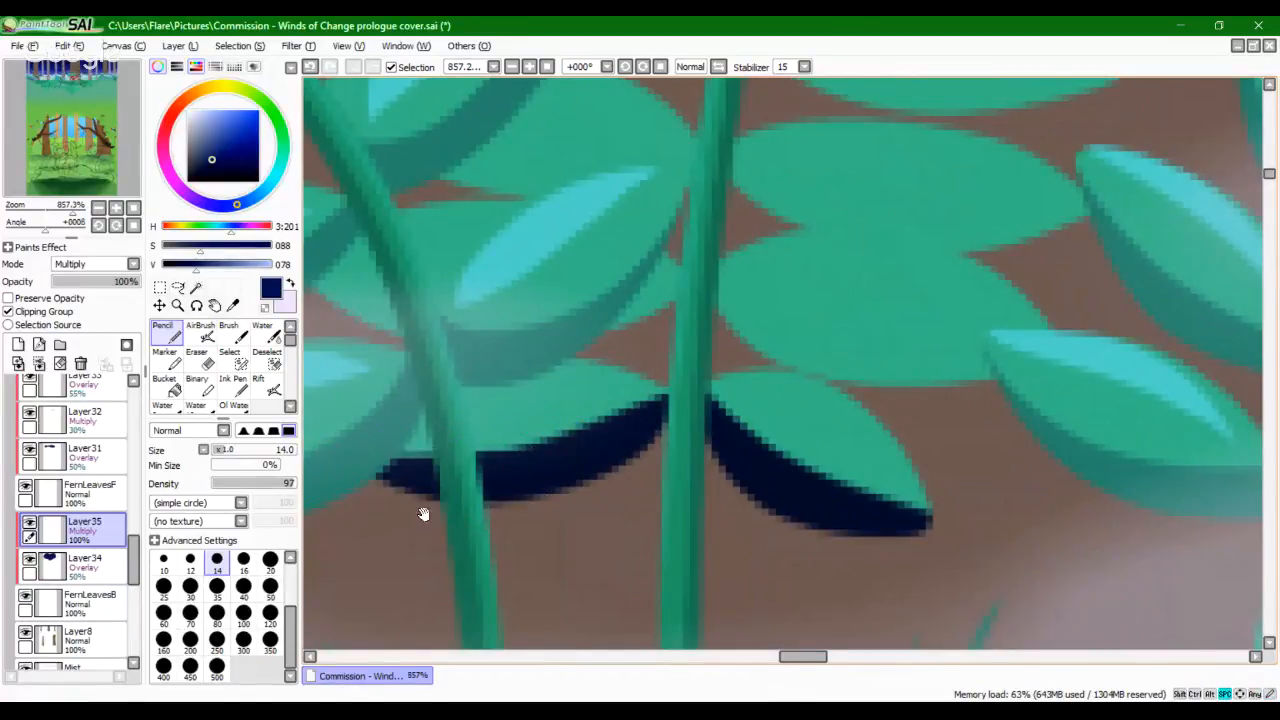
# Step: Paint navy shadows along the lower edges of the second pair of leaves from the fern's base
pyautogui.moveTo(621, 523)
pyautogui.mouseDown()
pyautogui.moveTo(863, 526)
pyautogui.moveTo(599, 548)
pyautogui.mouseUp()
pyautogui.moveTo(703, 305); pyautogui.dragTo(1147, 388)
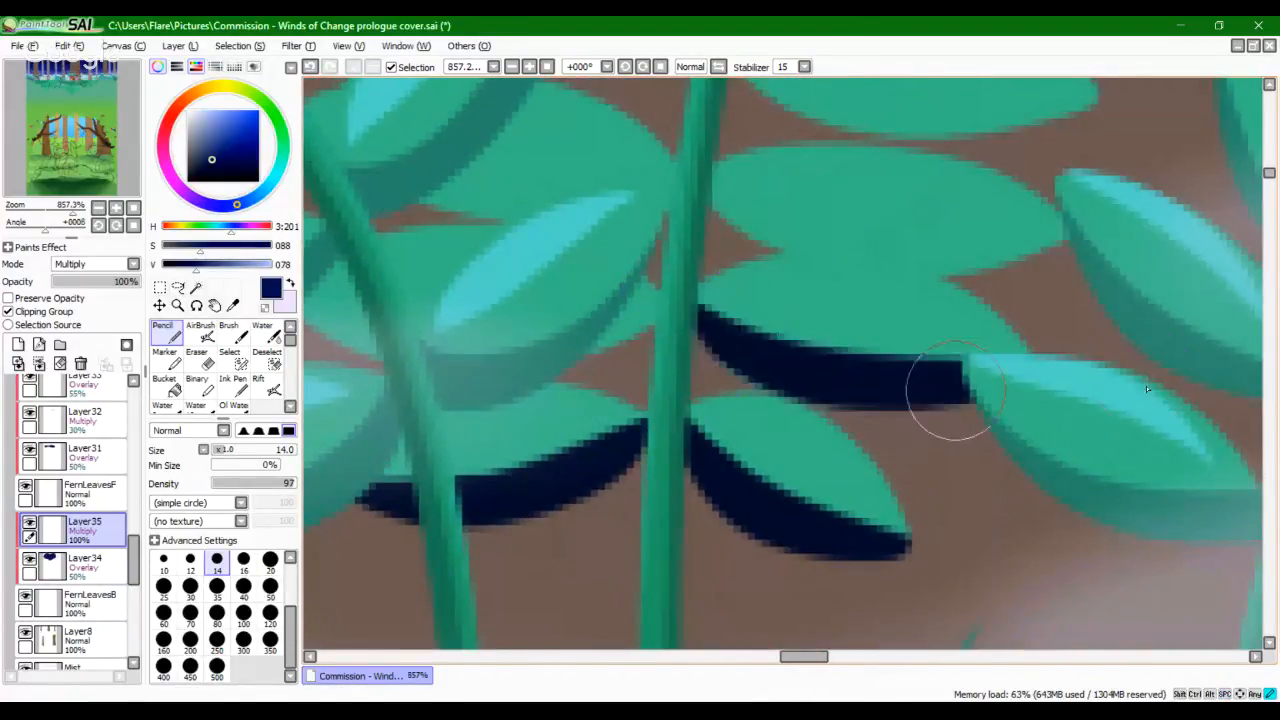
pyautogui.hotkey('ctrl', 'z')
pyautogui.moveTo(703, 312)
pyautogui.mouseDown()
pyautogui.moveTo(1010, 401)
pyautogui.moveTo(1080, 400)
pyautogui.mouseUp()
pyautogui.moveTo(690, 336)
pyautogui.mouseDown()
pyautogui.moveTo(840, 389)
pyautogui.moveTo(899, 439)
pyautogui.mouseUp()
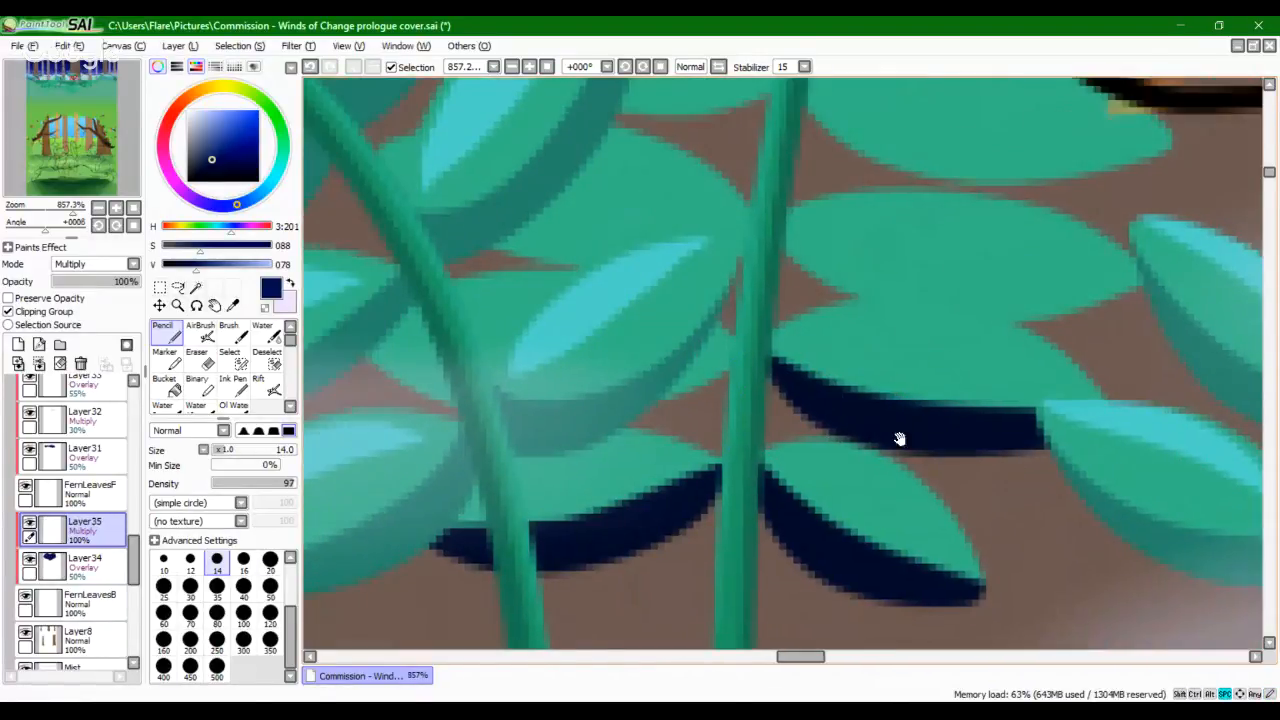
pyautogui.moveTo(757, 394); pyautogui.dragTo(947, 429)
pyautogui.moveTo(492, 357)
pyautogui.mouseDown()
pyautogui.moveTo(788, 430)
pyautogui.moveTo(914, 420)
pyautogui.mouseUp()
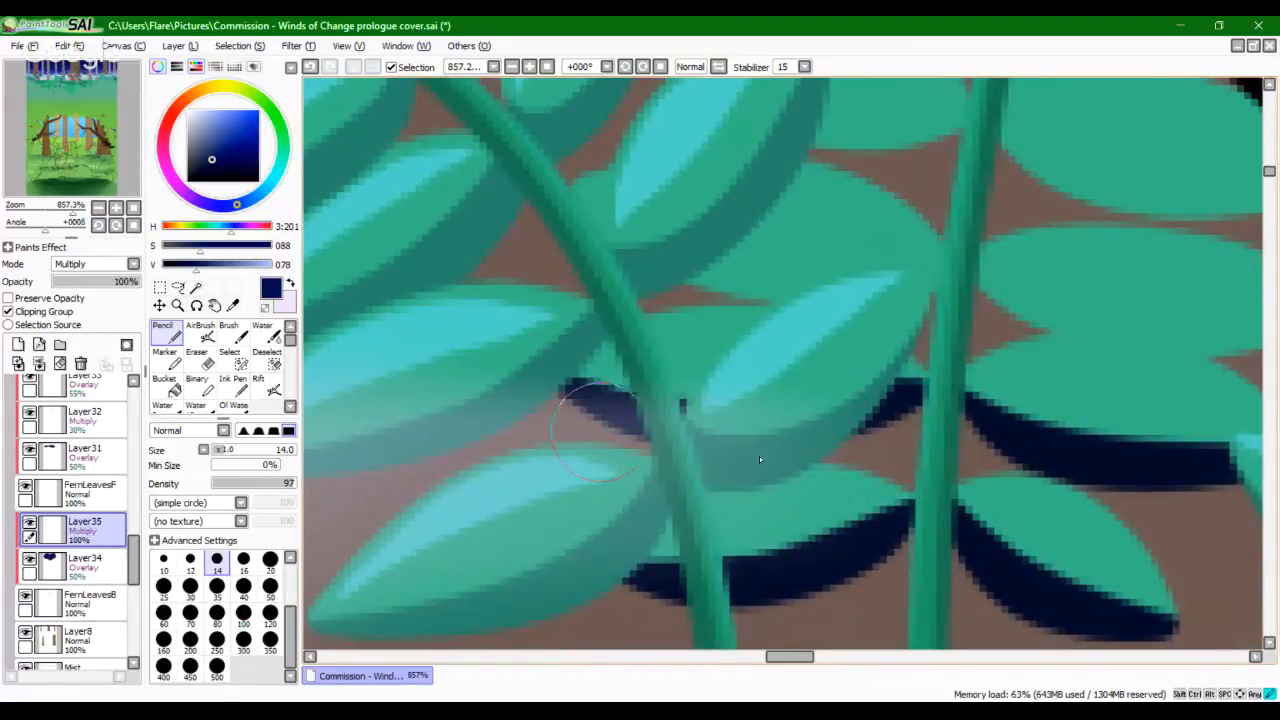
# Step: Shade the lower edge of the third left leaf from the base, partly covered by the front fern's leaves
pyautogui.moveTo(898, 398)
pyautogui.mouseDown()
pyautogui.moveTo(933, 377)
pyautogui.moveTo(818, 557)
pyautogui.mouseUp()
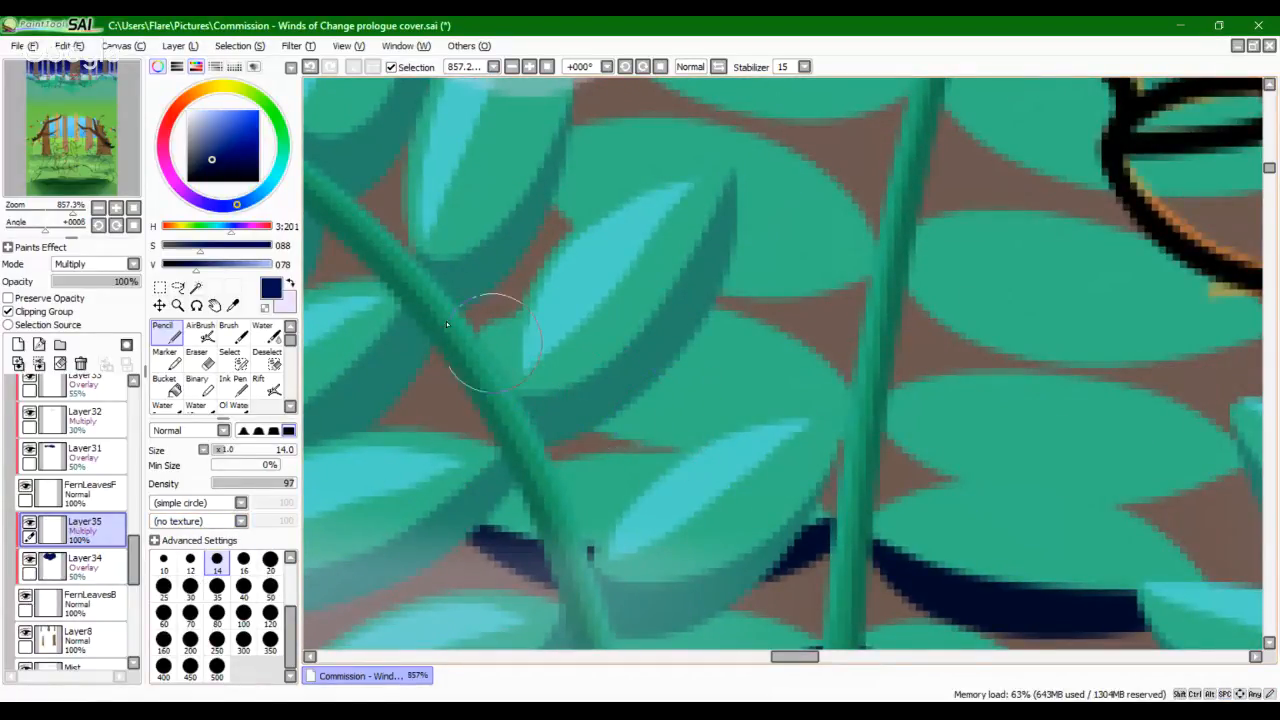
pyautogui.moveTo(466, 328)
pyautogui.mouseDown()
pyautogui.moveTo(681, 424)
pyautogui.moveTo(800, 408)
pyautogui.mouseUp()
pyautogui.hotkey('ctrl', 'z')
pyautogui.moveTo(455, 350); pyautogui.dragTo(893, 418)
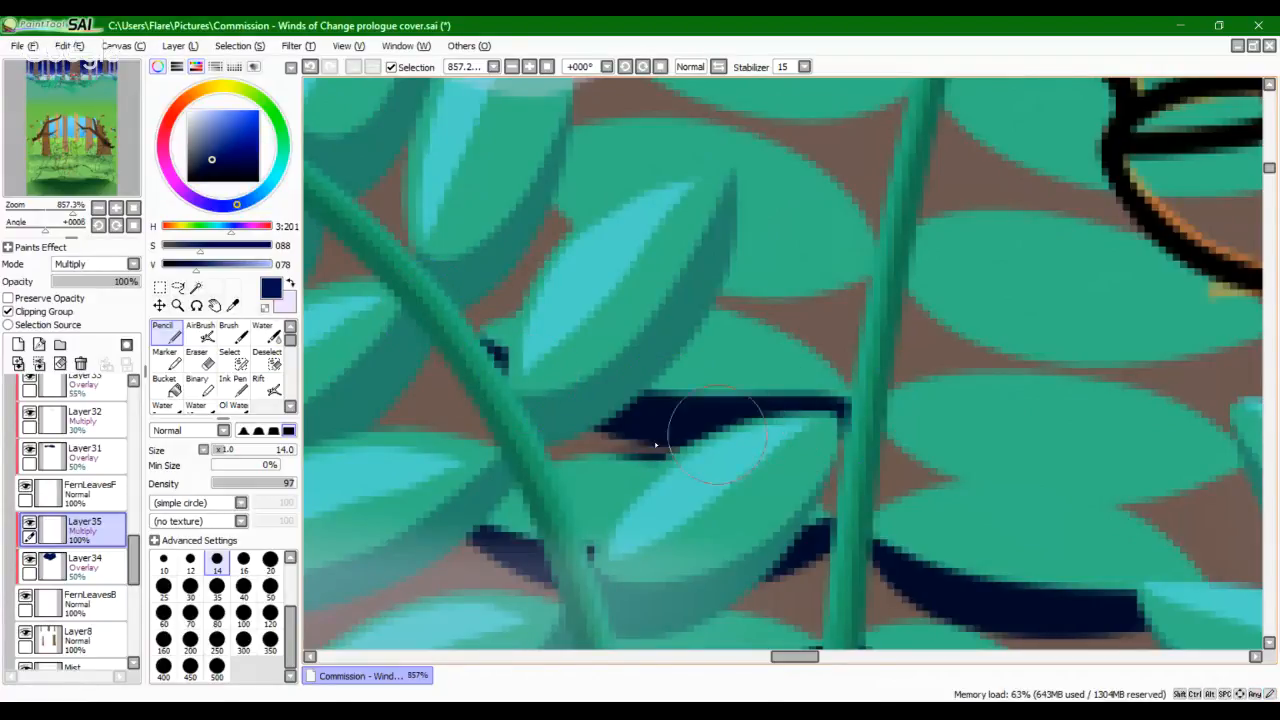
pyautogui.moveTo(654, 445)
pyautogui.mouseDown()
pyautogui.moveTo(878, 428)
pyautogui.moveTo(871, 414)
pyautogui.mouseUp()
pyautogui.moveTo(740, 432)
pyautogui.mouseDown()
pyautogui.moveTo(883, 409)
pyautogui.moveTo(896, 391)
pyautogui.mouseUp()
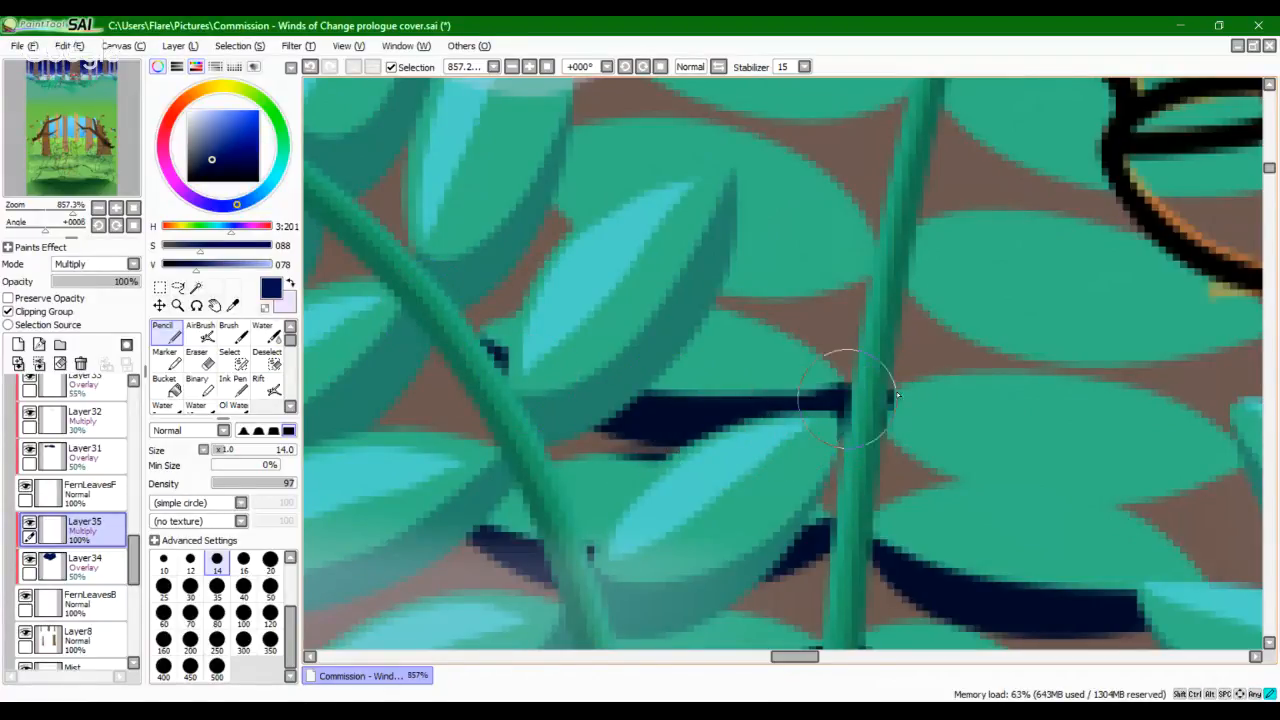
pyautogui.hotkey('ctrl', 'z')
pyautogui.moveTo(757, 421); pyautogui.dragTo(897, 389)
pyautogui.moveTo(716, 450); pyautogui.dragTo(808, 447)
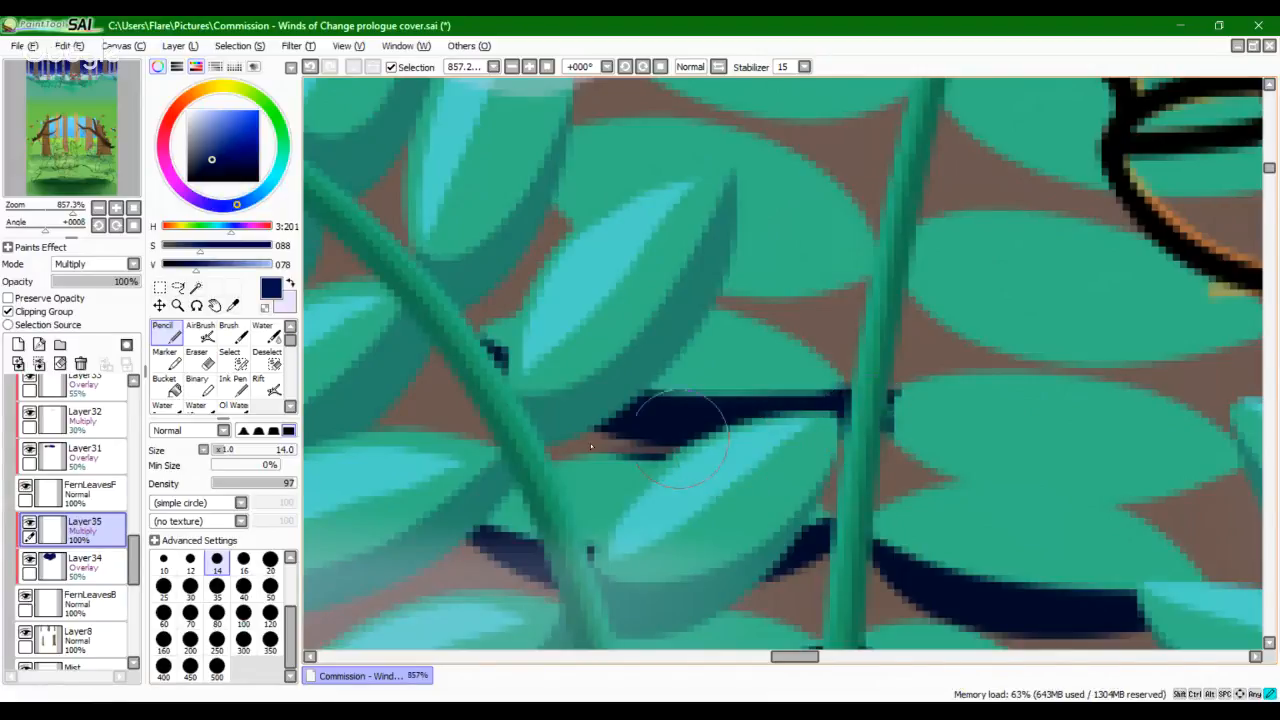
# Step: Erase the stray shadow from the leaf below and from the stem end of the third right leaf
pyautogui.press('e')
pyautogui.moveTo(640, 452); pyautogui.dragTo(734, 496)
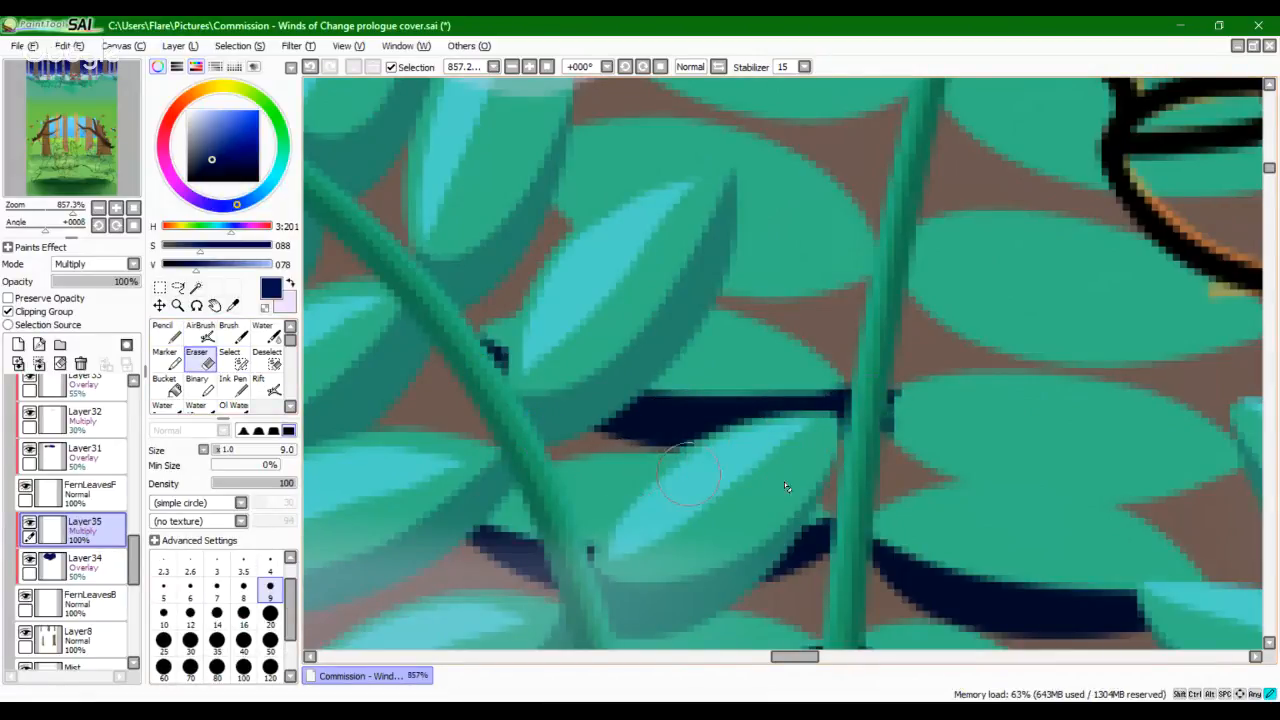
pyautogui.moveTo(954, 455); pyautogui.dragTo(874, 449)
pyautogui.moveTo(826, 385); pyautogui.dragTo(807, 444)
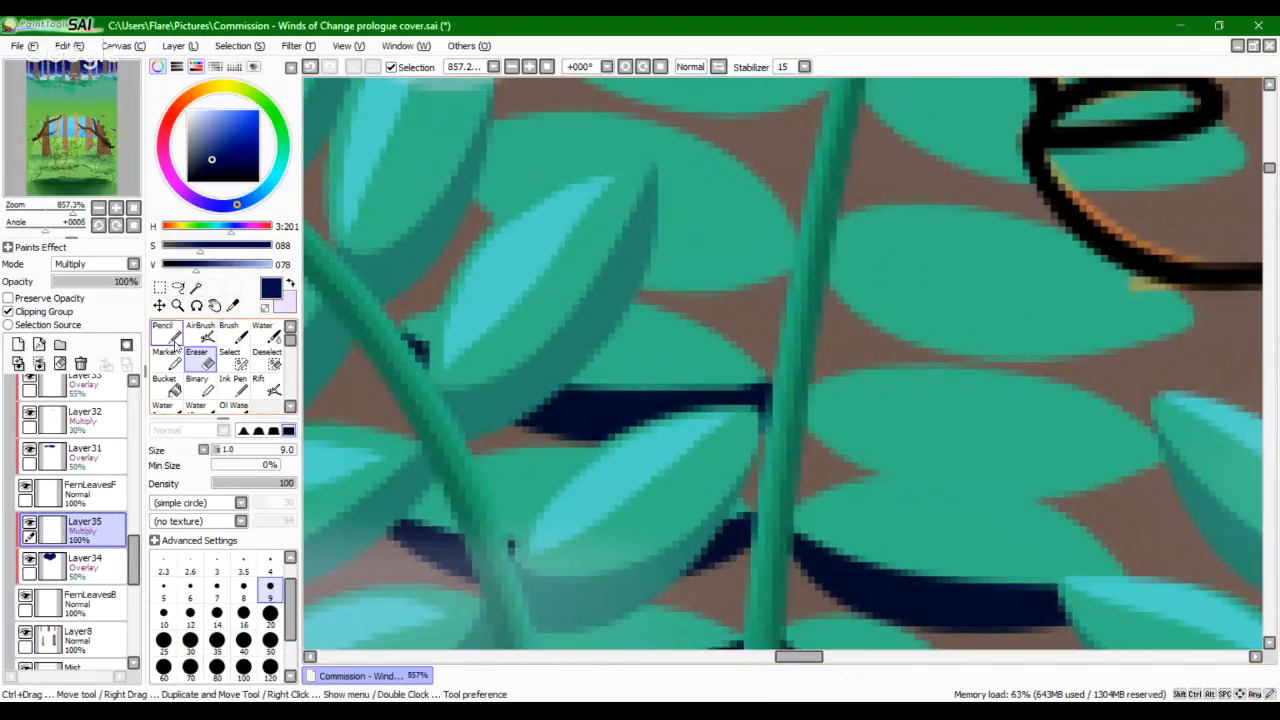
# Step: Paint a Pencil shadow along the lower edge of the third right leaf from the fern's base
pyautogui.click(166, 334)
pyautogui.moveTo(911, 440); pyautogui.dragTo(843, 402)
pyautogui.moveTo(740, 365)
pyautogui.mouseDown()
pyautogui.moveTo(801, 417)
pyautogui.moveTo(1057, 414)
pyautogui.mouseUp()
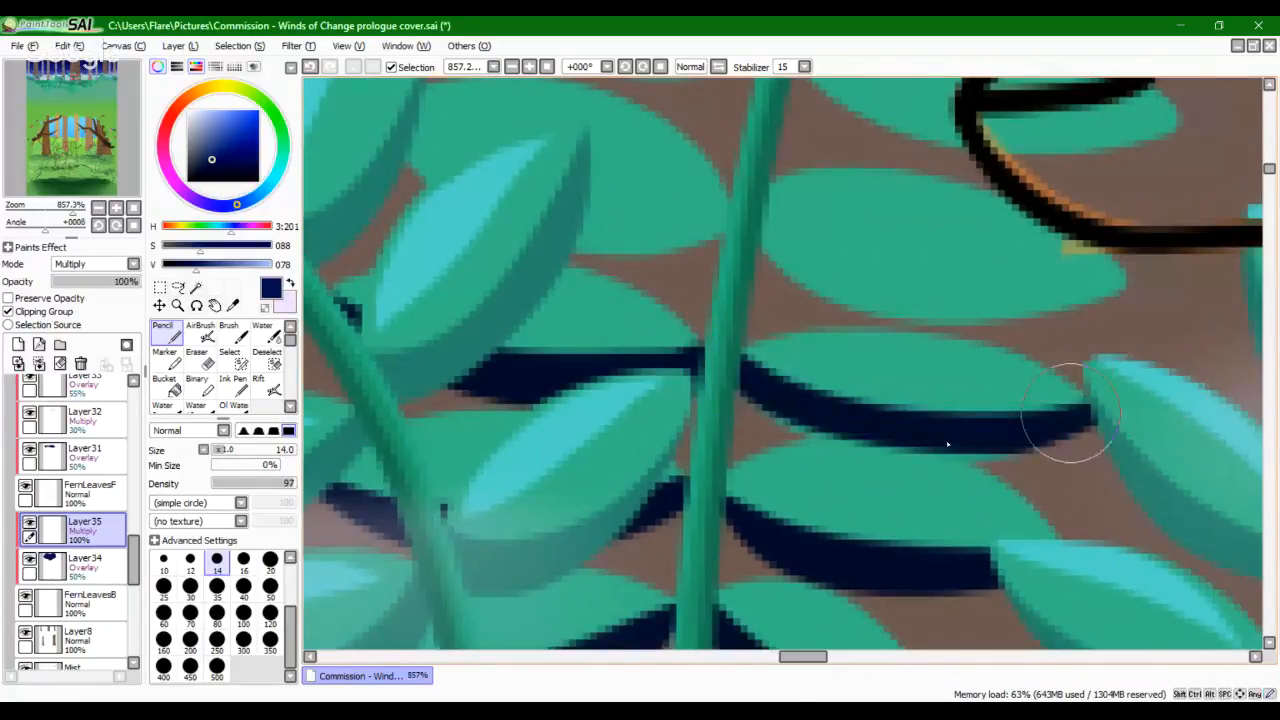
pyautogui.moveTo(729, 386)
pyautogui.mouseDown()
pyautogui.moveTo(899, 455)
pyautogui.moveTo(1127, 452)
pyautogui.mouseUp()
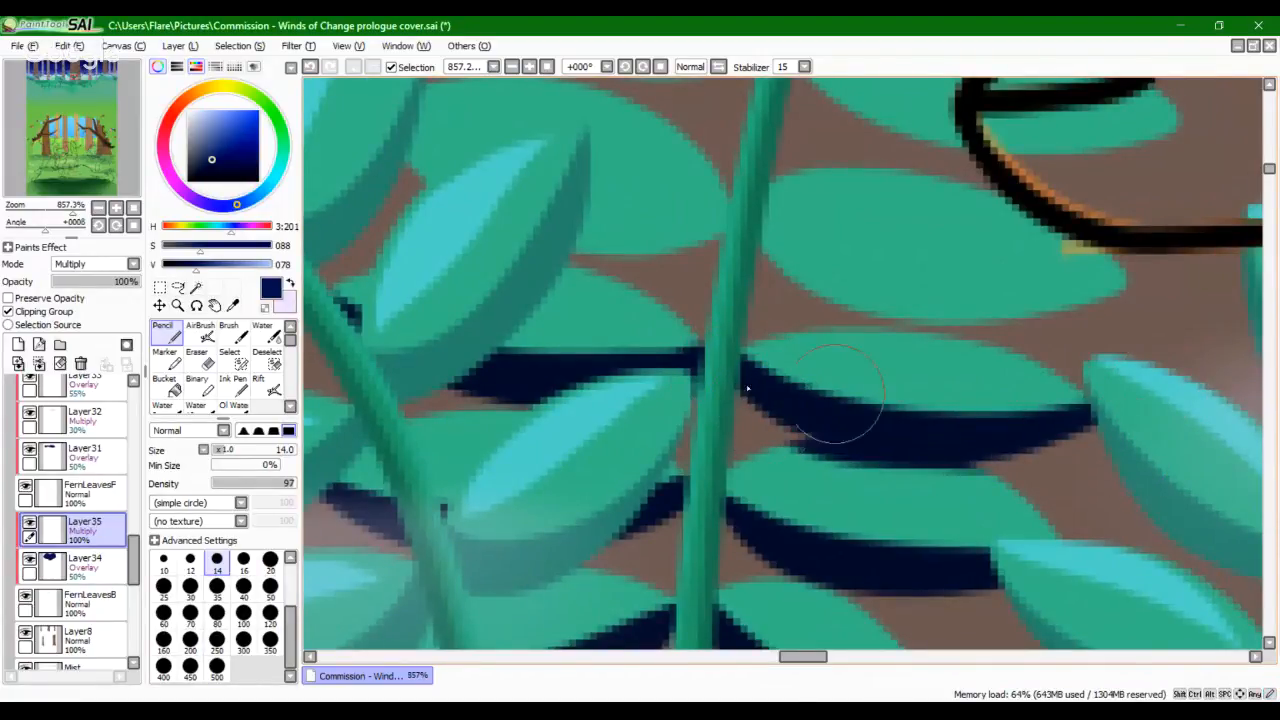
pyautogui.moveTo(770, 405); pyautogui.dragTo(665, 350)
pyautogui.click(197, 358)
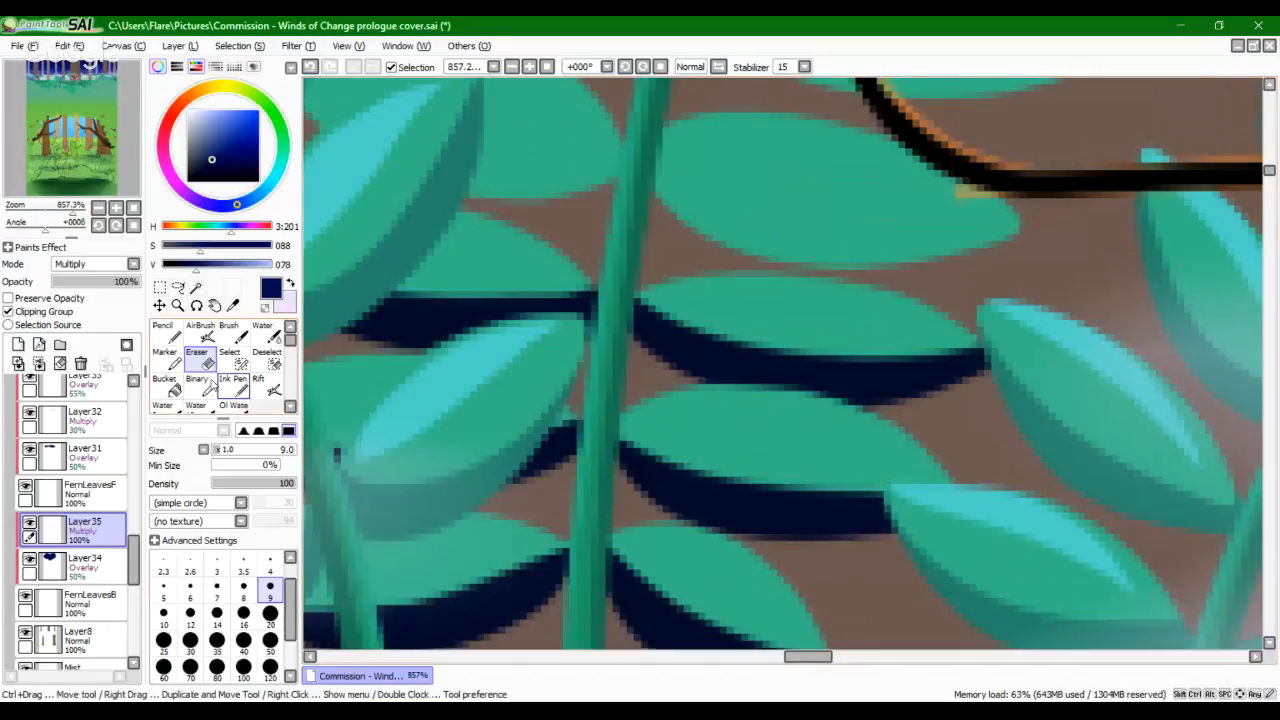
# Step: Shade the lower edge of the fourth right leaf, beneath the character's chin line, and thicken its shadow near the stem
pyautogui.click(166, 335)
pyautogui.moveTo(762, 458); pyautogui.dragTo(680, 569)
pyautogui.moveTo(565, 282); pyautogui.dragTo(945, 342)
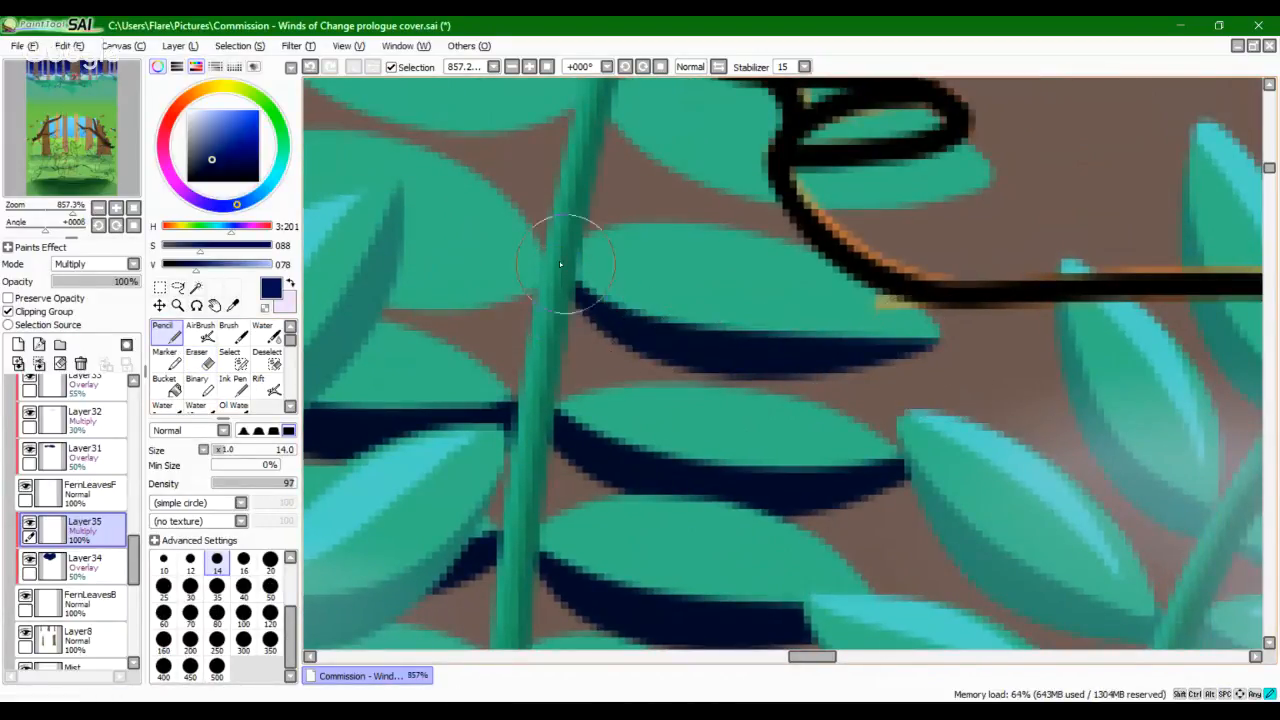
pyautogui.moveTo(559, 262)
pyautogui.mouseDown()
pyautogui.moveTo(605, 307)
pyautogui.moveTo(919, 354)
pyautogui.mouseUp()
pyautogui.hotkey('ctrl', 'z')
pyautogui.moveTo(558, 254)
pyautogui.mouseDown()
pyautogui.moveTo(780, 362)
pyautogui.moveTo(971, 357)
pyautogui.mouseUp()
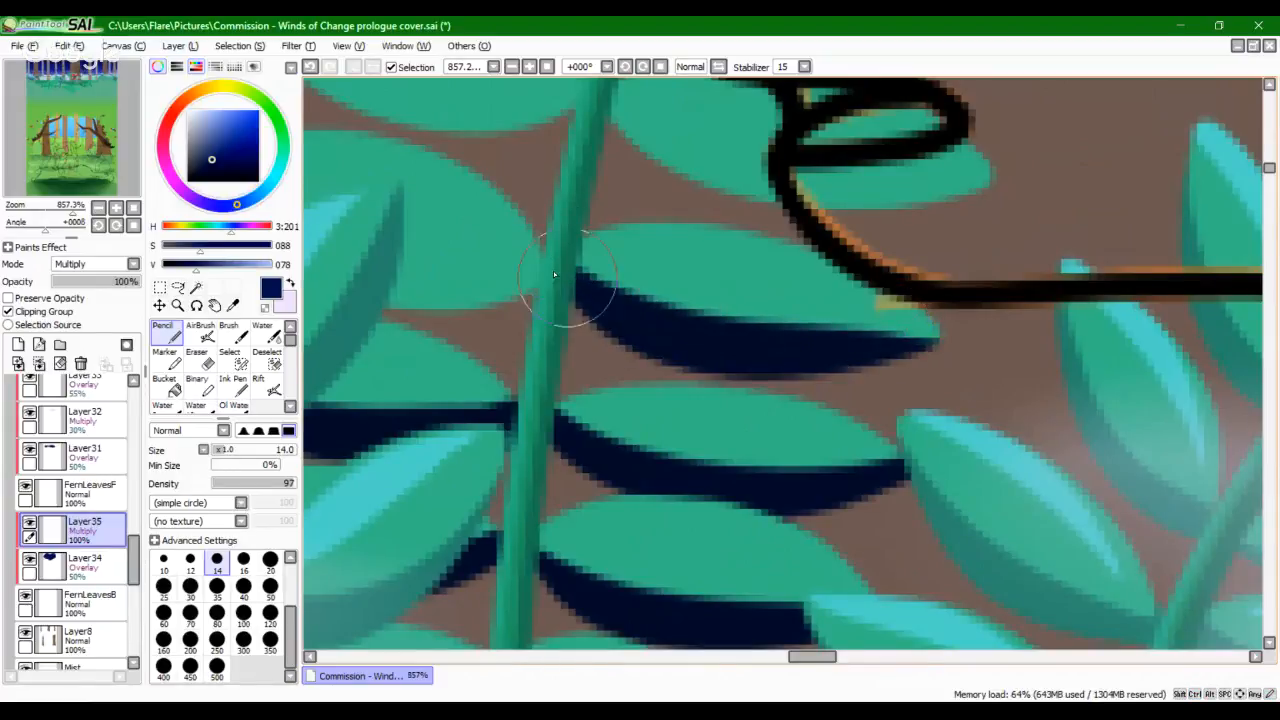
pyautogui.moveTo(589, 288)
pyautogui.mouseDown()
pyautogui.moveTo(651, 334)
pyautogui.moveTo(620, 318)
pyautogui.mouseUp()
pyautogui.moveTo(823, 349)
pyautogui.mouseDown()
pyautogui.moveTo(679, 333)
pyautogui.moveTo(930, 343)
pyautogui.mouseUp()
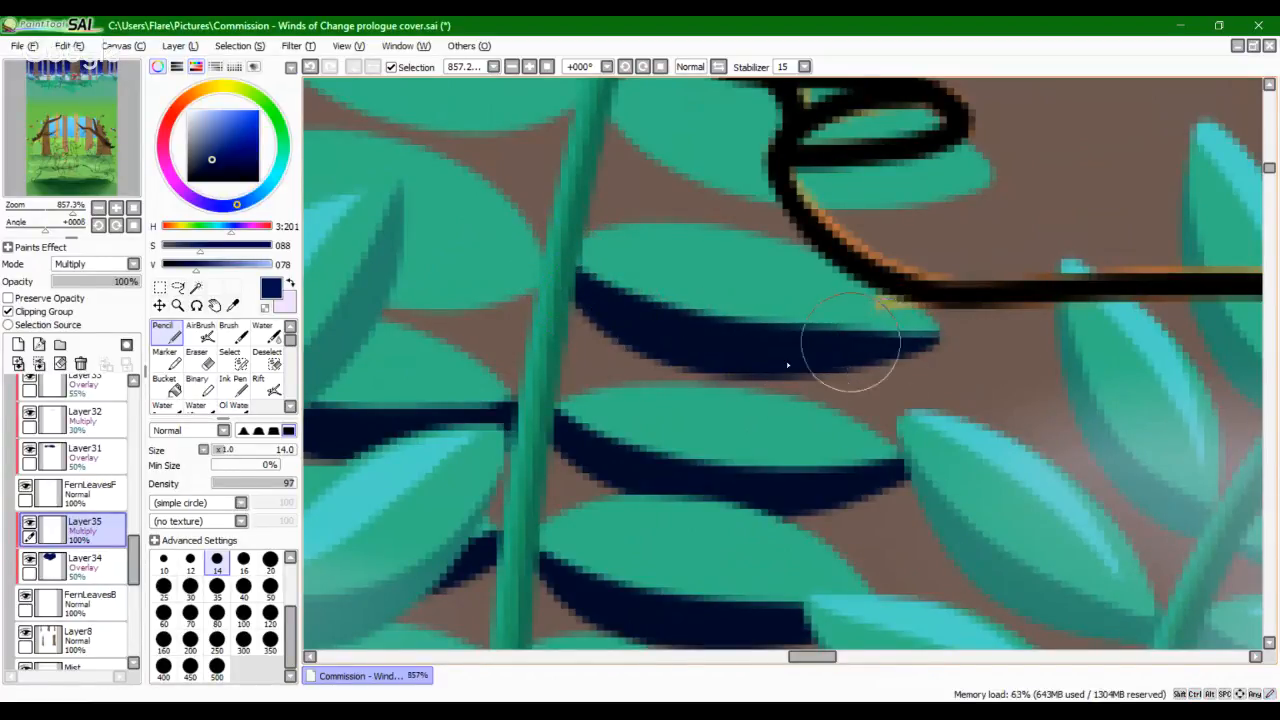
# Step: Paint the shadow on the fourth left leaf, on both sides of the front fern leaf overlapping it
pyautogui.moveTo(637, 343); pyautogui.dragTo(1025, 381)
pyautogui.moveTo(831, 354); pyautogui.dragTo(868, 337)
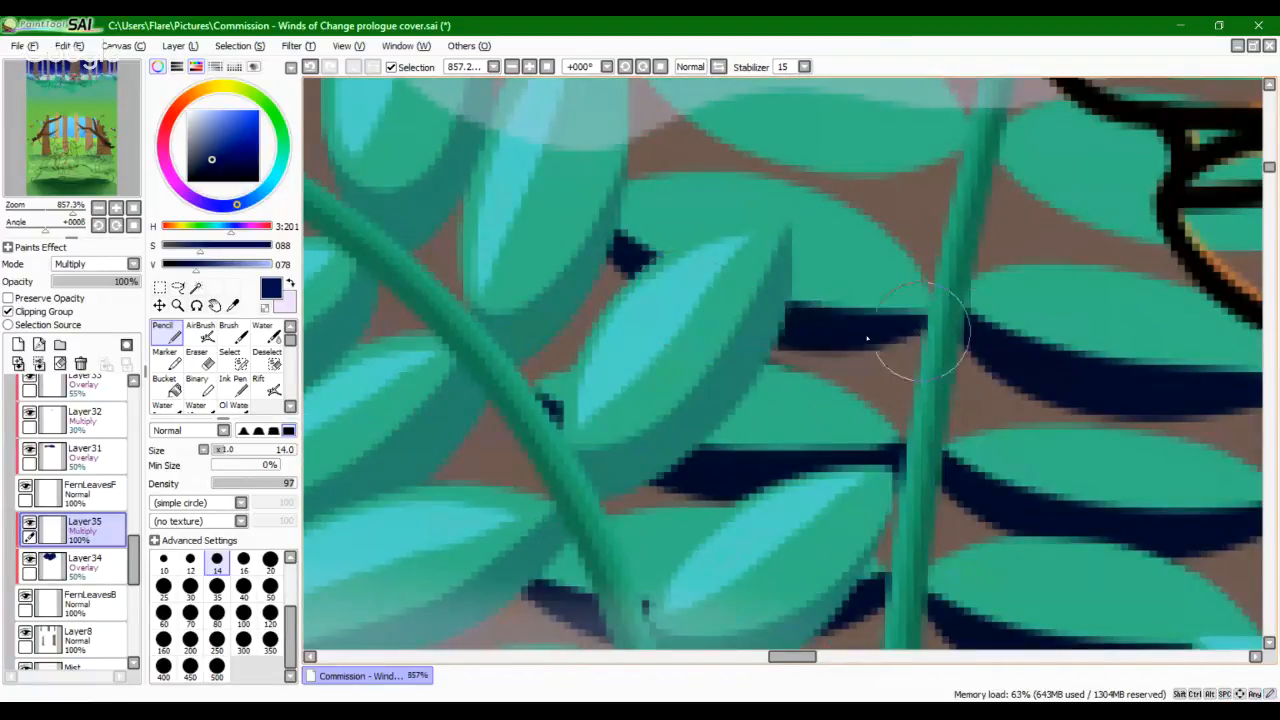
pyautogui.hotkey('ctrl', 'z')
pyautogui.moveTo(635, 272); pyautogui.dragTo(831, 323)
pyautogui.moveTo(612, 258); pyautogui.dragTo(903, 355)
pyautogui.hotkey('ctrl', 'z')
pyautogui.moveTo(630, 265); pyautogui.dragTo(905, 355)
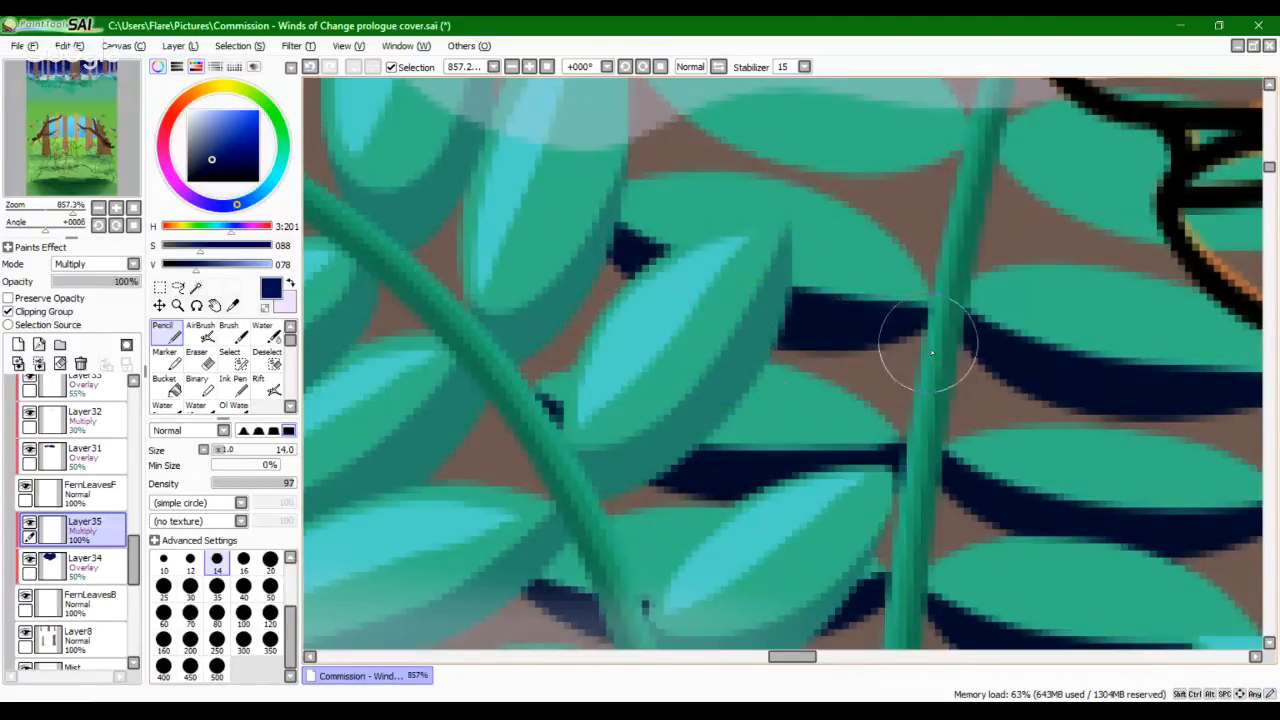
# Step: Shade the lower edge of the fifth left leaf, which is partly covered by the mist
pyautogui.moveTo(1000, 338); pyautogui.dragTo(746, 460)
pyautogui.moveTo(648, 330); pyautogui.dragTo(730, 537)
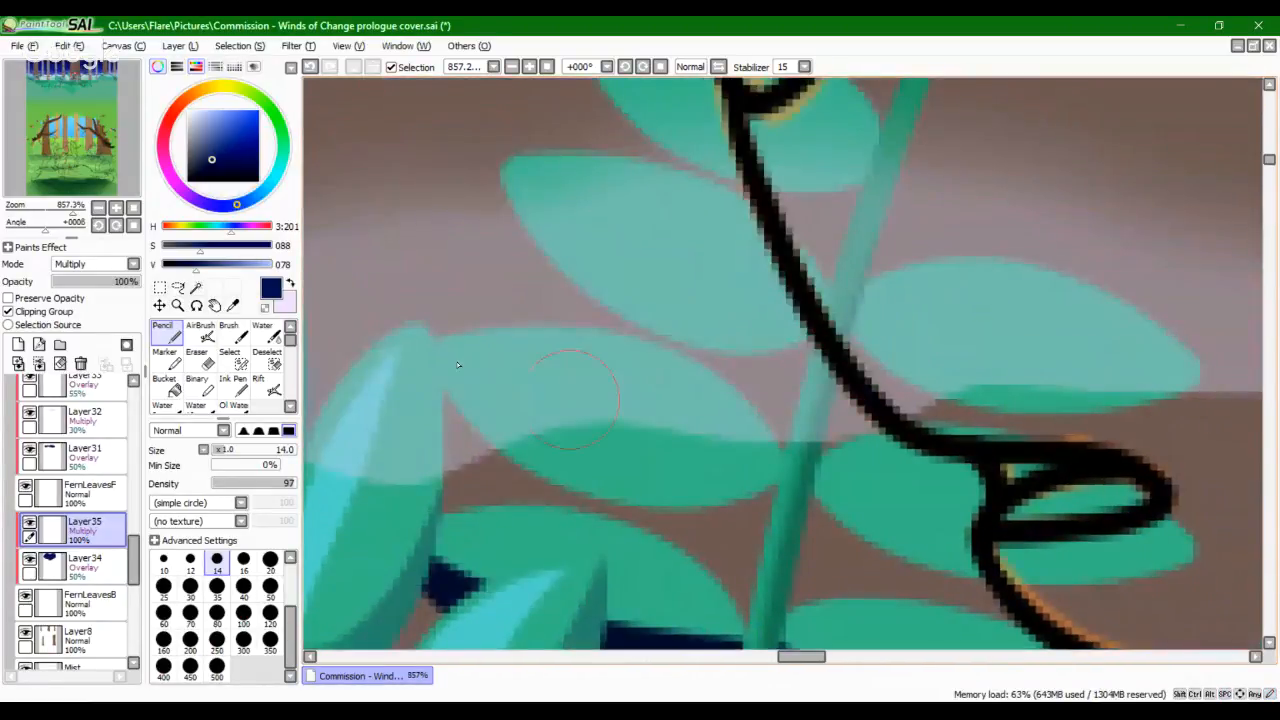
pyautogui.moveTo(456, 361)
pyautogui.mouseDown()
pyautogui.moveTo(568, 475)
pyautogui.moveTo(772, 492)
pyautogui.moveTo(786, 505)
pyautogui.moveTo(775, 500)
pyautogui.mouseUp()
pyautogui.hotkey('ctrl', 'z')
pyautogui.moveTo(579, 458); pyautogui.dragTo(786, 502)
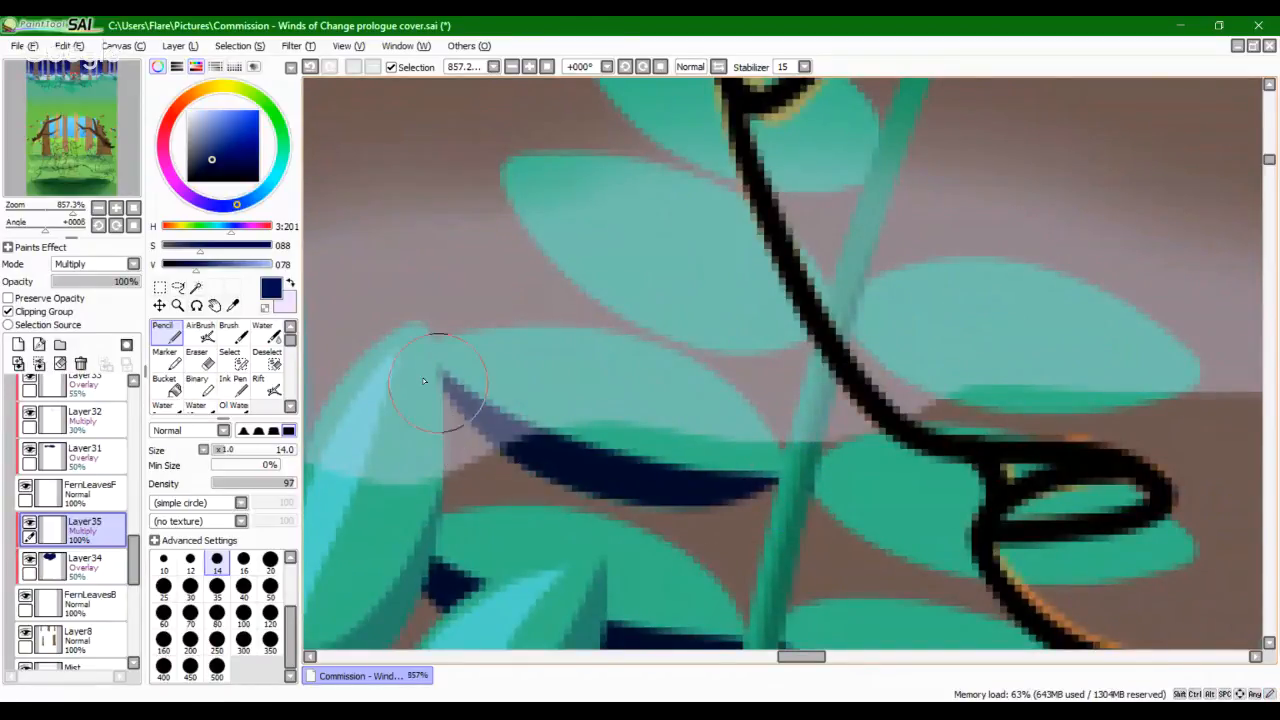
pyautogui.moveTo(440, 385); pyautogui.dragTo(655, 494)
pyautogui.hotkey('ctrl', 'z')
pyautogui.moveTo(474, 434); pyautogui.dragTo(723, 526)
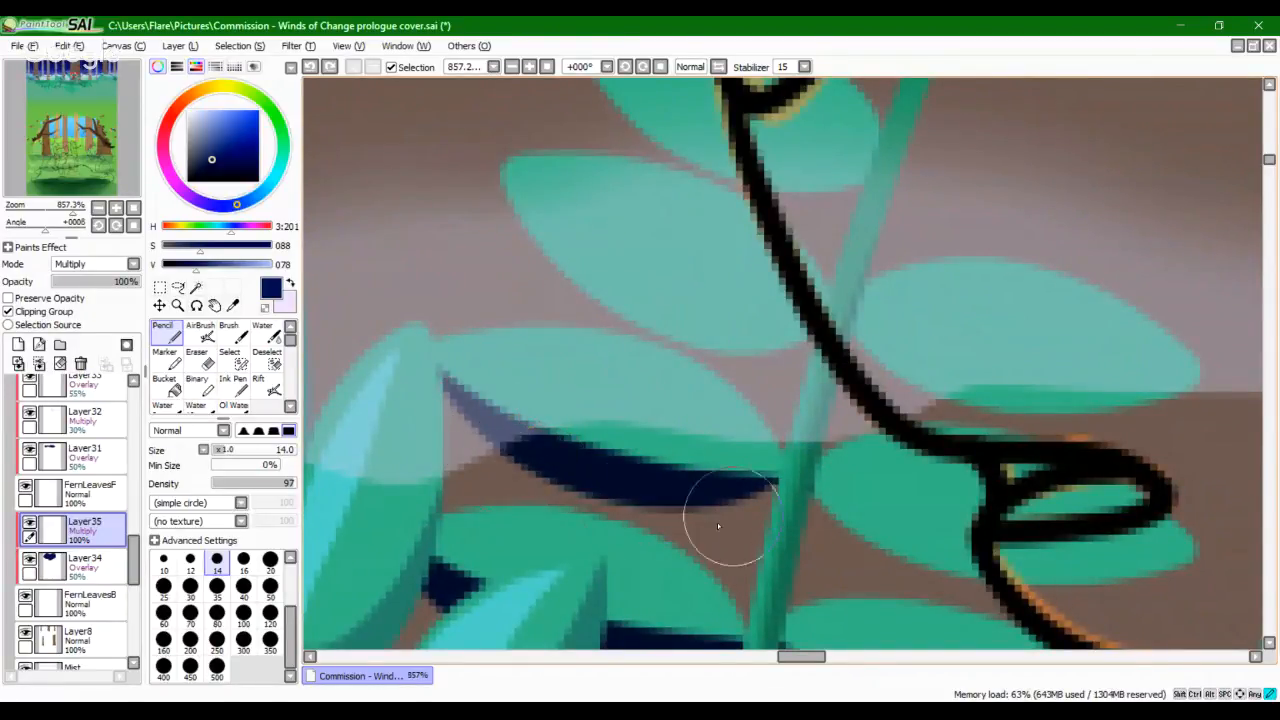
pyautogui.hotkey('ctrl', 'z')
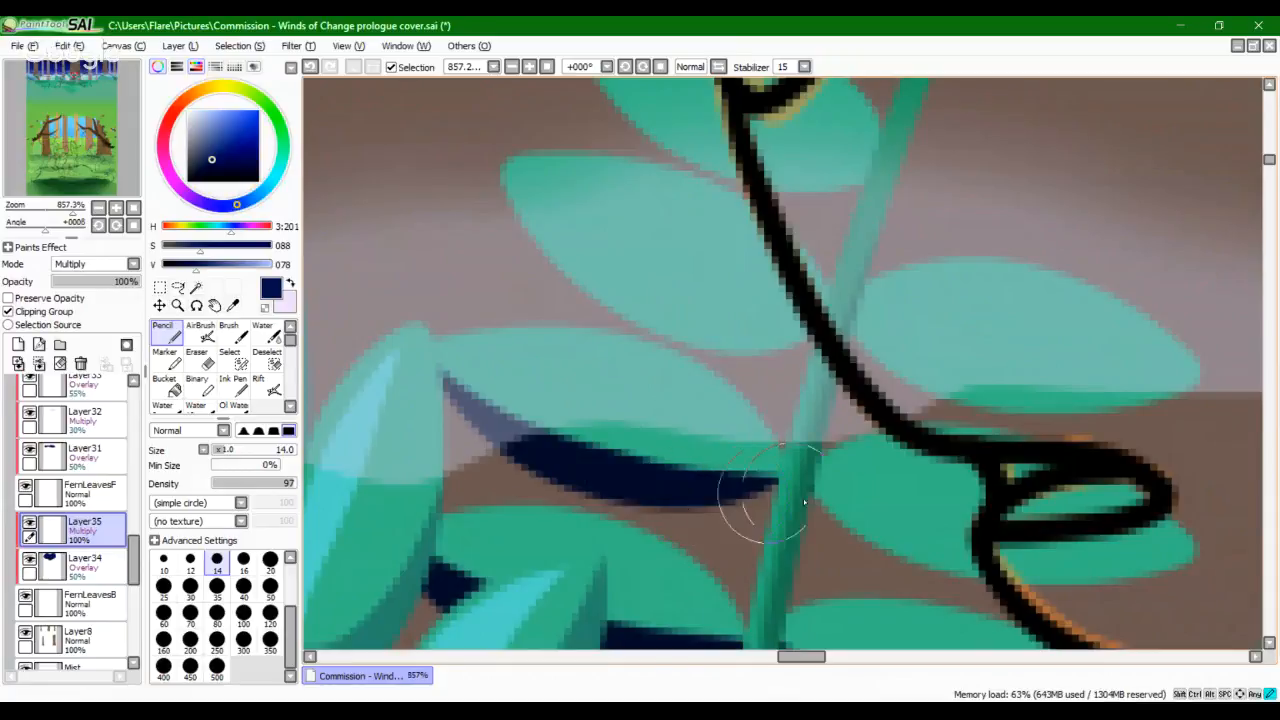
# Step: Paint a navy shadow along the lower edge of the fifth right leaf, behind the character's mouth, out to its tip
pyautogui.moveTo(803, 523)
pyautogui.mouseDown()
pyautogui.moveTo(728, 503)
pyautogui.moveTo(648, 421)
pyautogui.moveTo(1030, 490)
pyautogui.mouseUp()
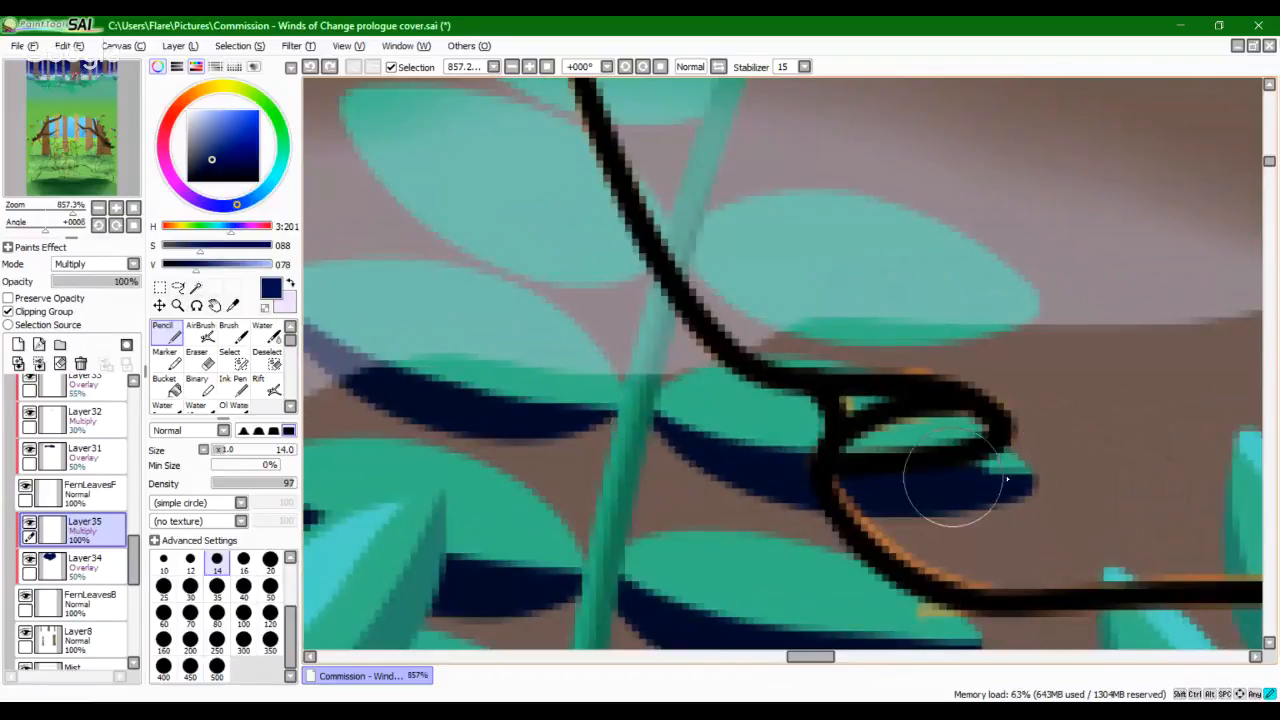
pyautogui.moveTo(909, 494); pyautogui.dragTo(1035, 460)
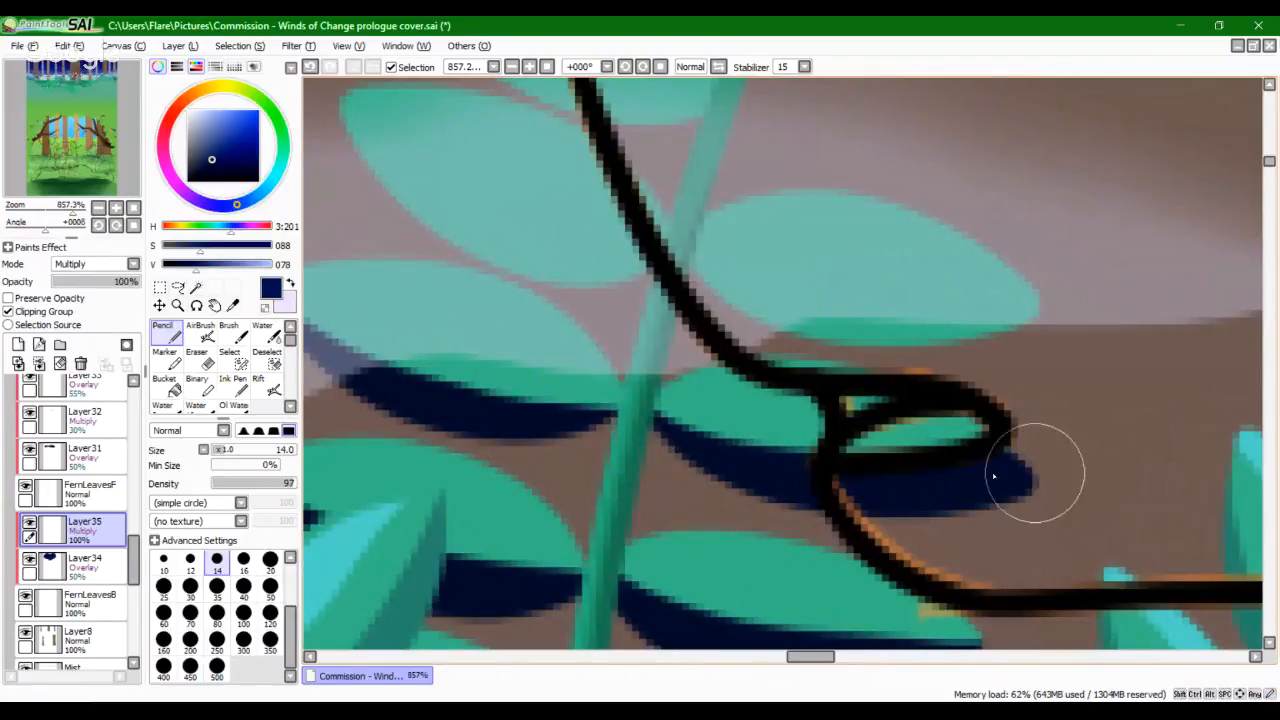
pyautogui.press('space')
pyautogui.press('space')
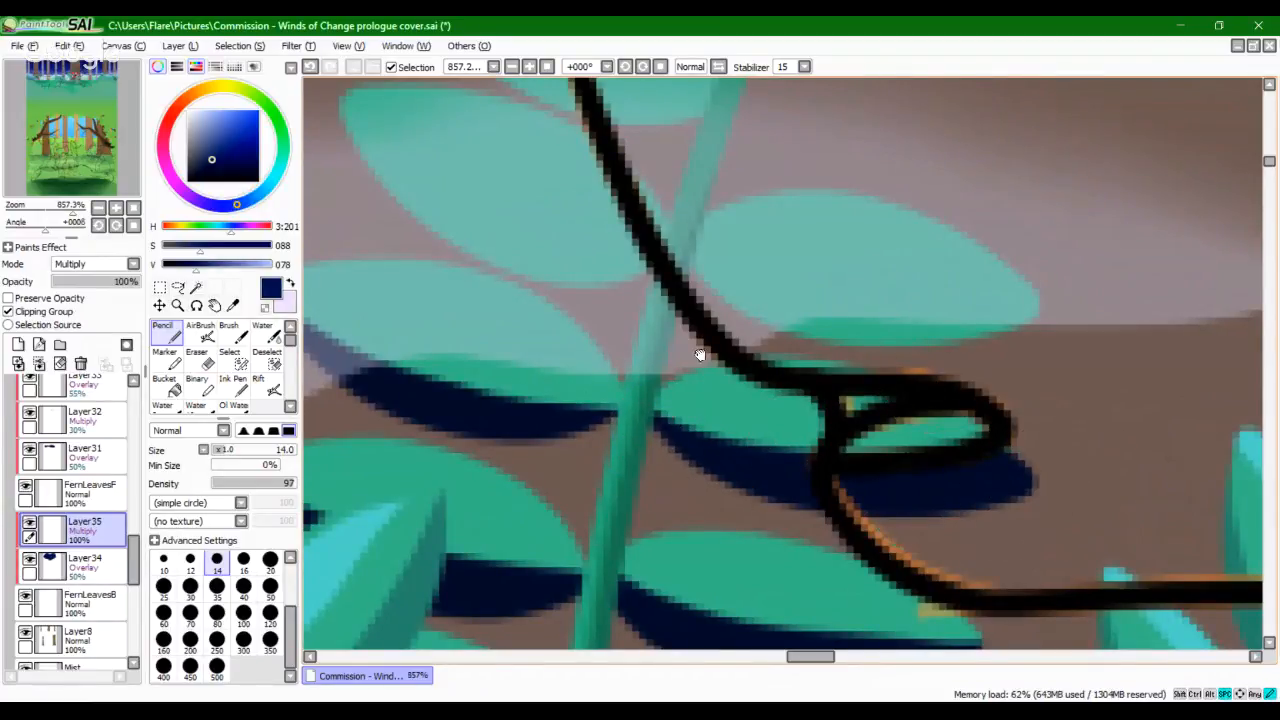
# Step: Shade the lower edge of the mist-covered sixth left leaf, just below the character's nose
pyautogui.moveTo(703, 354); pyautogui.dragTo(762, 560)
pyautogui.moveTo(400, 303)
pyautogui.mouseDown()
pyautogui.moveTo(640, 460)
pyautogui.moveTo(725, 457)
pyautogui.moveTo(402, 342)
pyautogui.mouseUp()
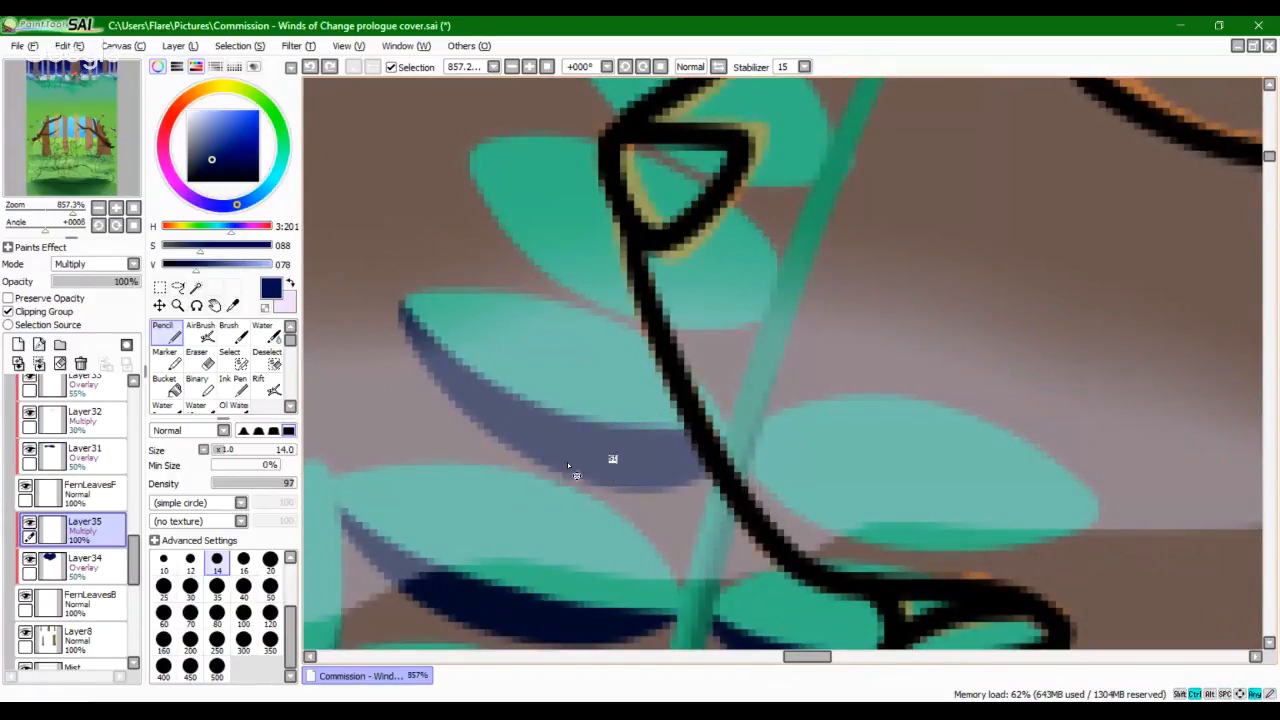
pyautogui.moveTo(734, 503); pyautogui.dragTo(700, 468)
# Step: Paint the shadow along the lower edge of the seventh left leaf, behind the character's nose
pyautogui.press('space')
pyautogui.moveTo(691, 371); pyautogui.dragTo(703, 549)
pyautogui.moveTo(488, 352)
pyautogui.mouseDown()
pyautogui.moveTo(823, 480)
pyautogui.moveTo(890, 450)
pyautogui.moveTo(814, 508)
pyautogui.moveTo(835, 515)
pyautogui.mouseUp()
pyautogui.hotkey('ctrl', 'z')
pyautogui.moveTo(467, 400)
pyautogui.mouseDown()
pyautogui.moveTo(537, 417)
pyautogui.moveTo(708, 511)
pyautogui.mouseUp()
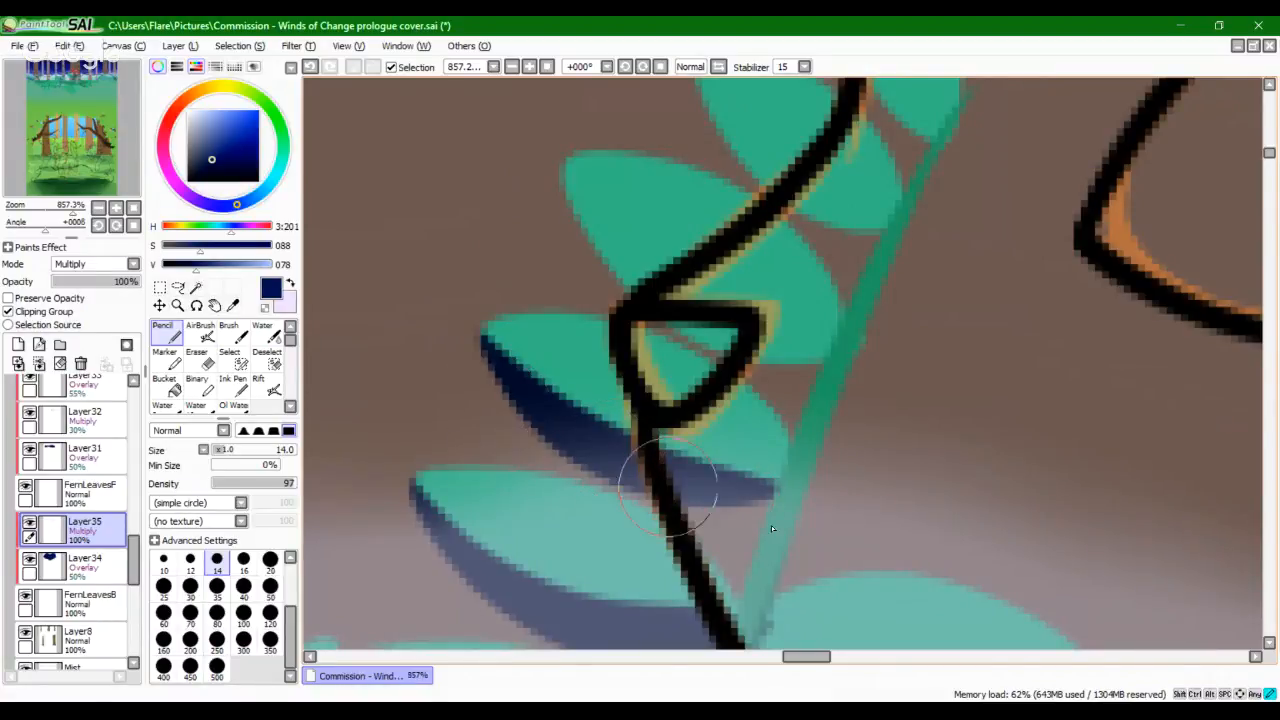
pyautogui.moveTo(781, 514); pyautogui.dragTo(812, 546)
# Step: Shade the lower edges of the two left leaves crossing the character's muzzle line above the nose
pyautogui.moveTo(871, 457)
pyautogui.mouseDown()
pyautogui.moveTo(814, 511)
pyautogui.moveTo(775, 526)
pyautogui.mouseUp()
pyautogui.moveTo(498, 264)
pyautogui.mouseDown()
pyautogui.moveTo(654, 414)
pyautogui.moveTo(873, 469)
pyautogui.mouseUp()
pyautogui.moveTo(512, 322); pyautogui.dragTo(714, 457)
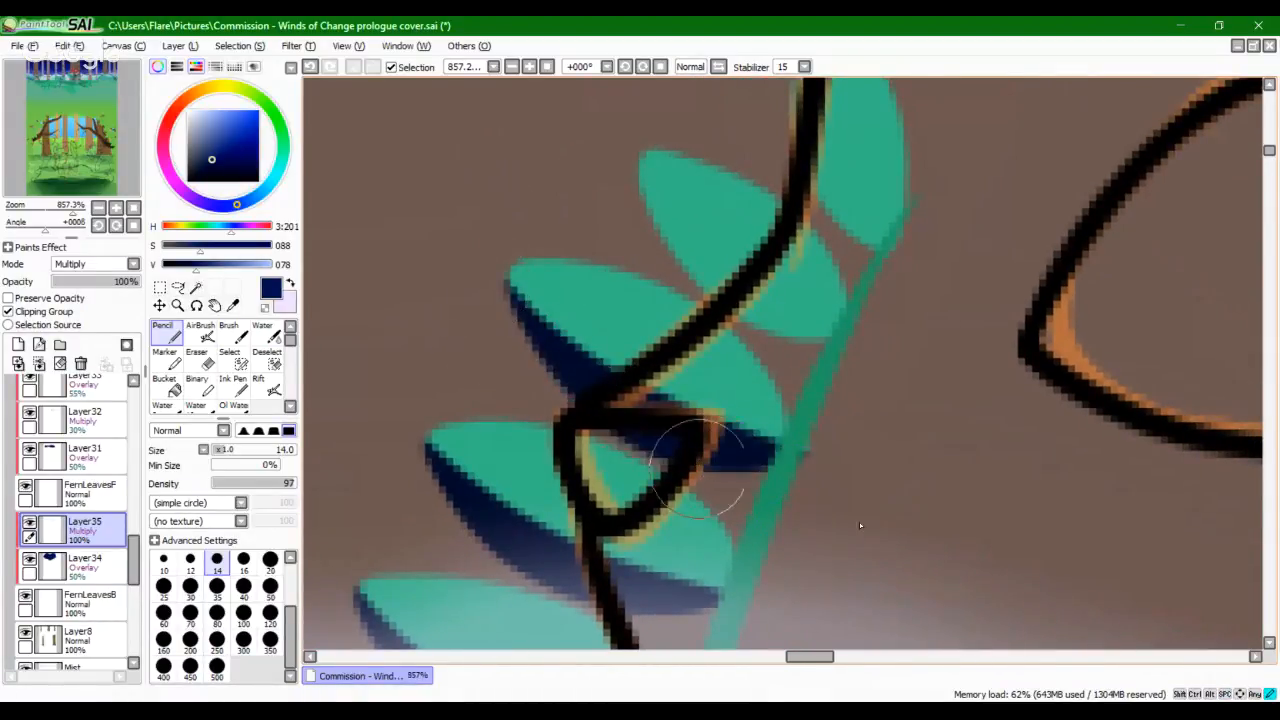
pyautogui.moveTo(803, 276)
pyautogui.mouseDown()
pyautogui.moveTo(793, 431)
pyautogui.moveTo(830, 500)
pyautogui.mouseUp()
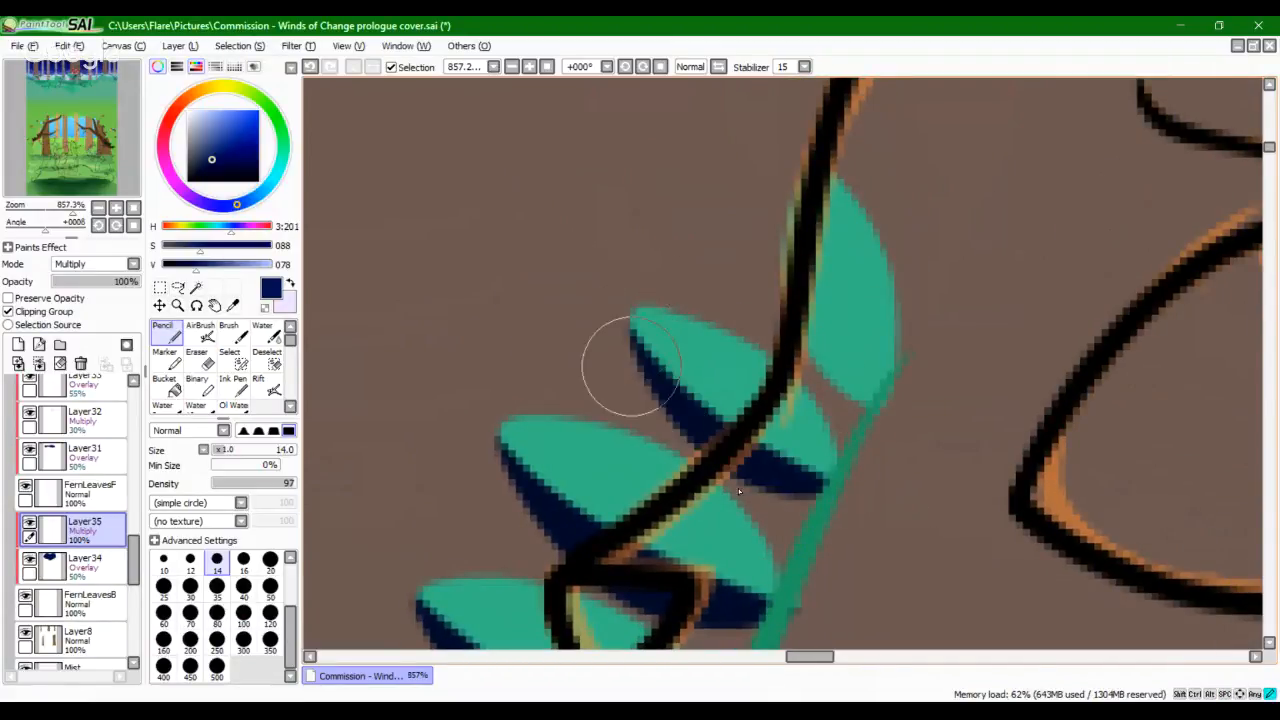
# Step: Touch up the navy shadow on the uppermost left leaf of the back fern, and lower the Multiply shadow layer's opacity to 40%
pyautogui.moveTo(600, 280)
pyautogui.mouseDown()
pyautogui.moveTo(814, 508)
pyautogui.moveTo(880, 505)
pyautogui.mouseUp()
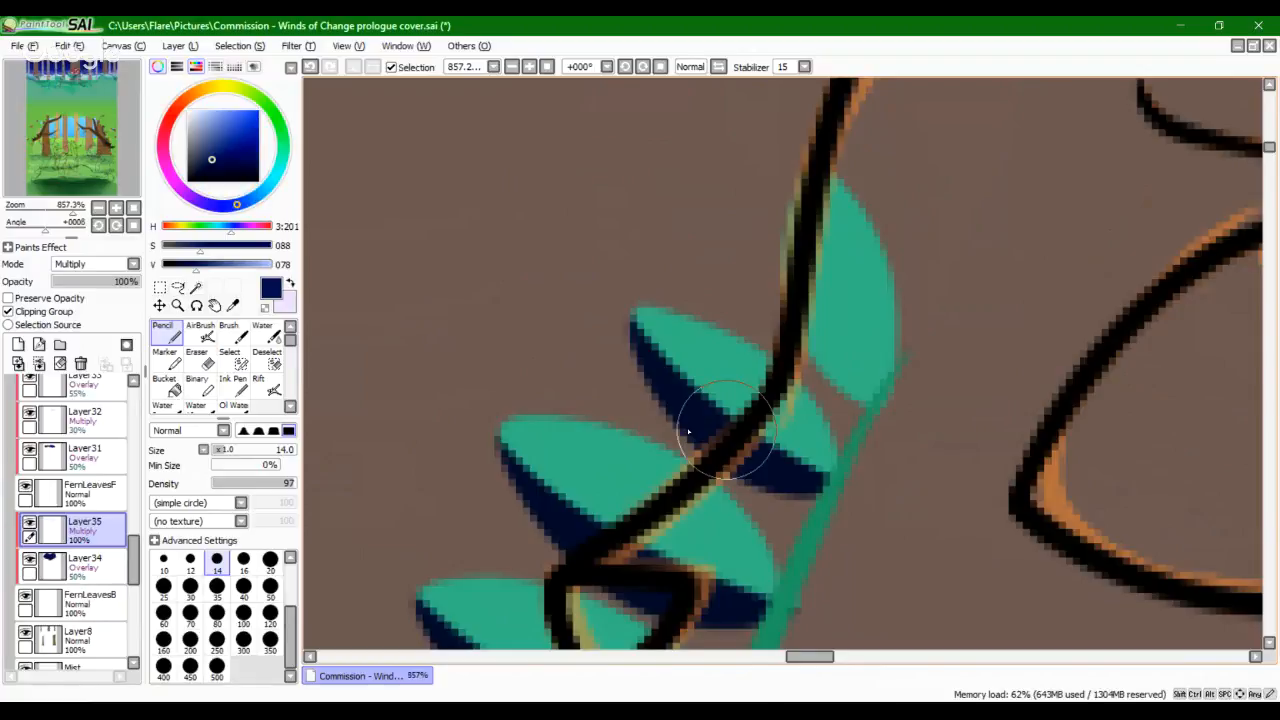
pyautogui.moveTo(73, 212); pyautogui.dragTo(88, 178)
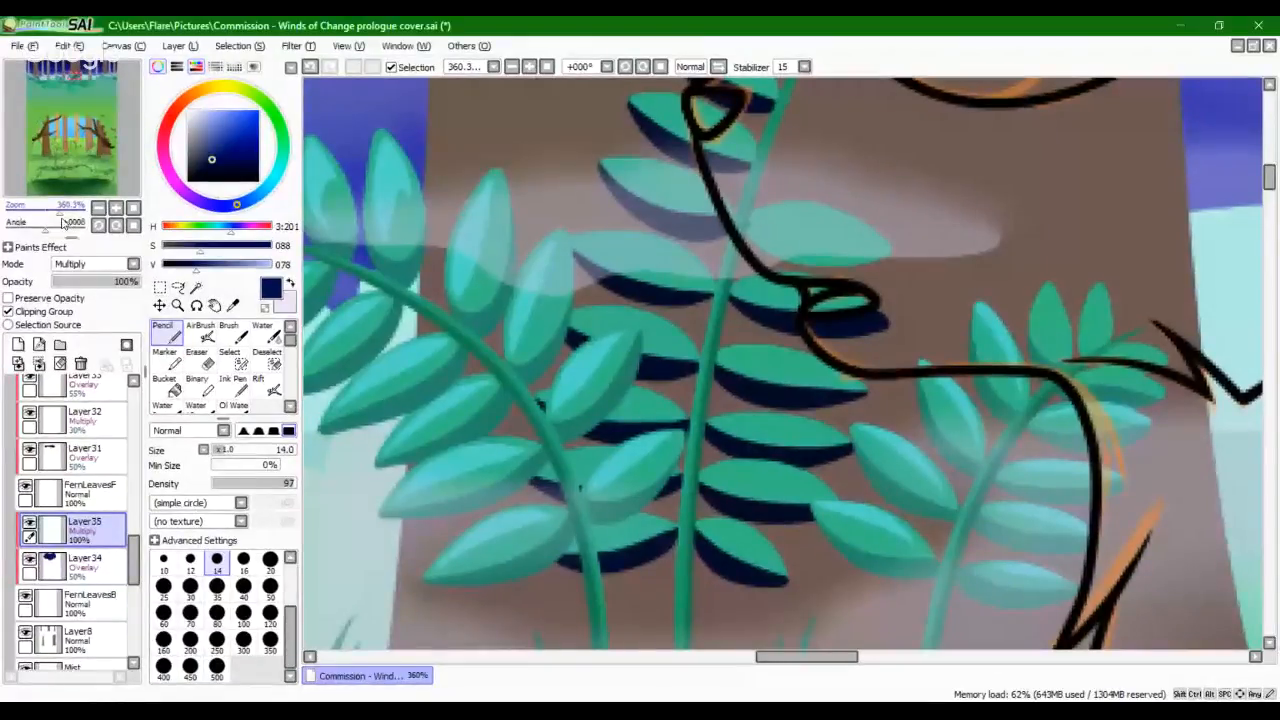
pyautogui.moveTo(61, 218); pyautogui.dragTo(67, 219)
pyautogui.click(85, 180)
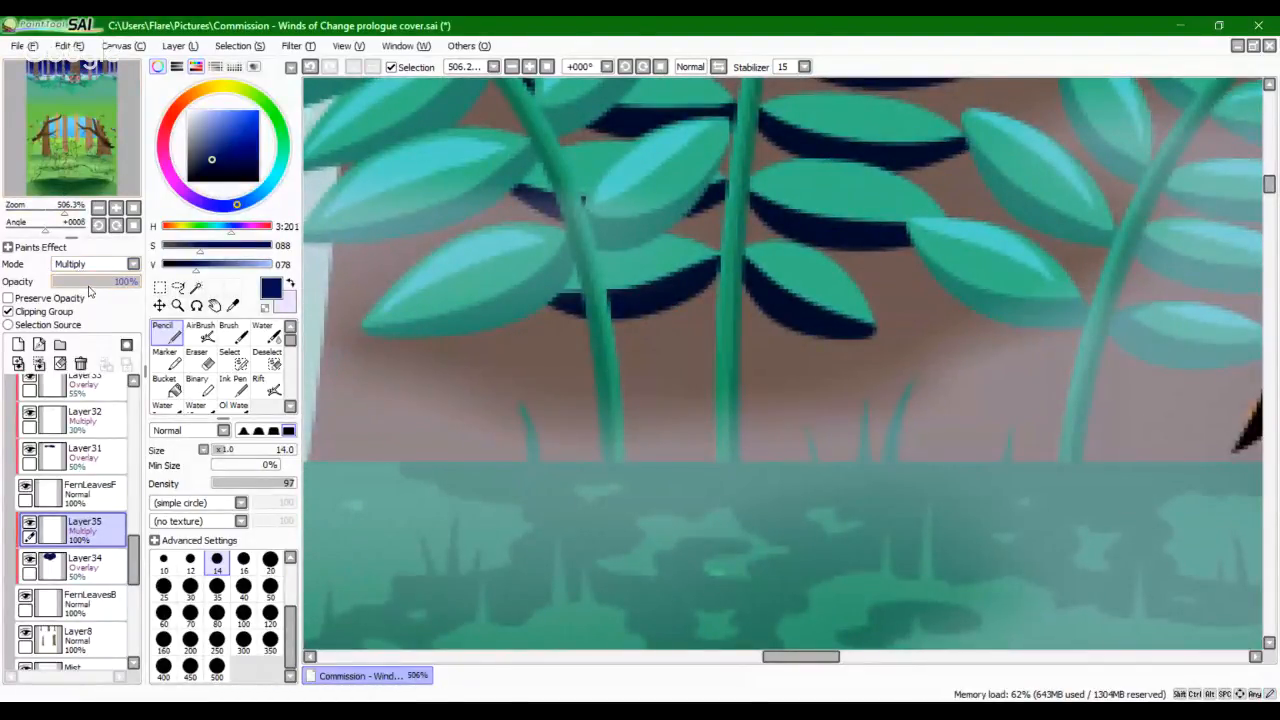
pyautogui.scroll(2, 95, 360)
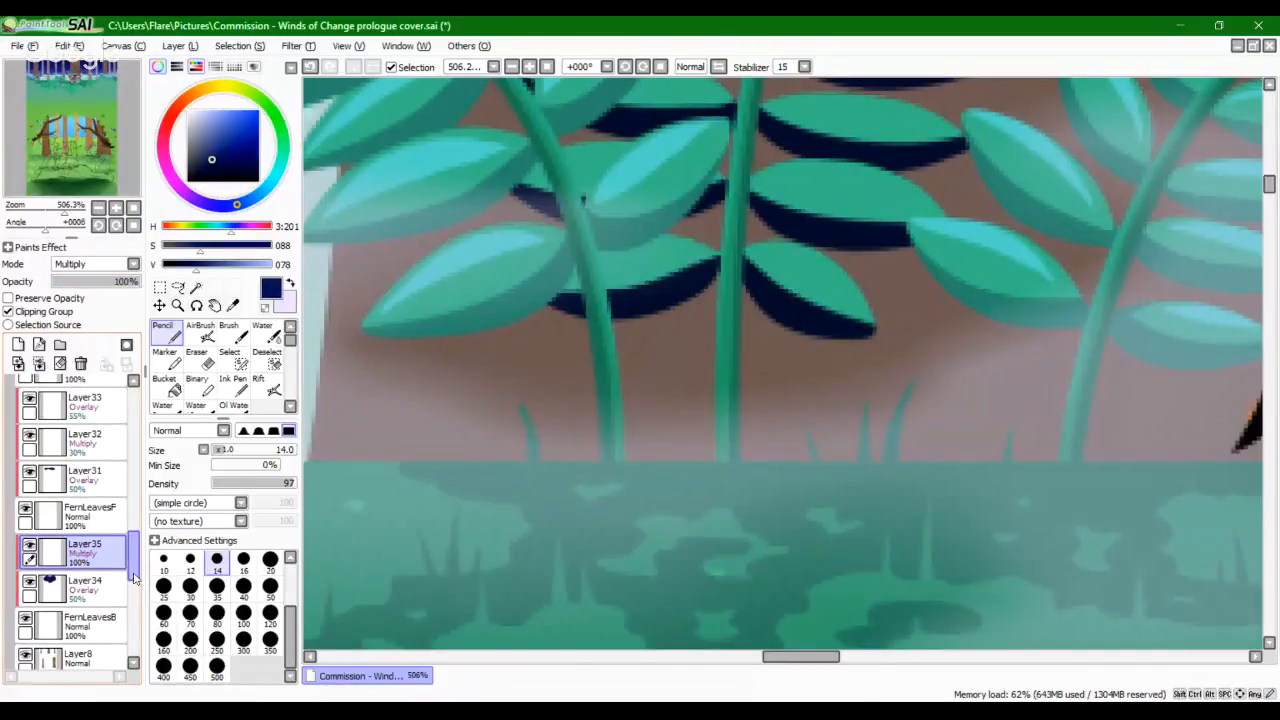
pyautogui.click(89, 287)
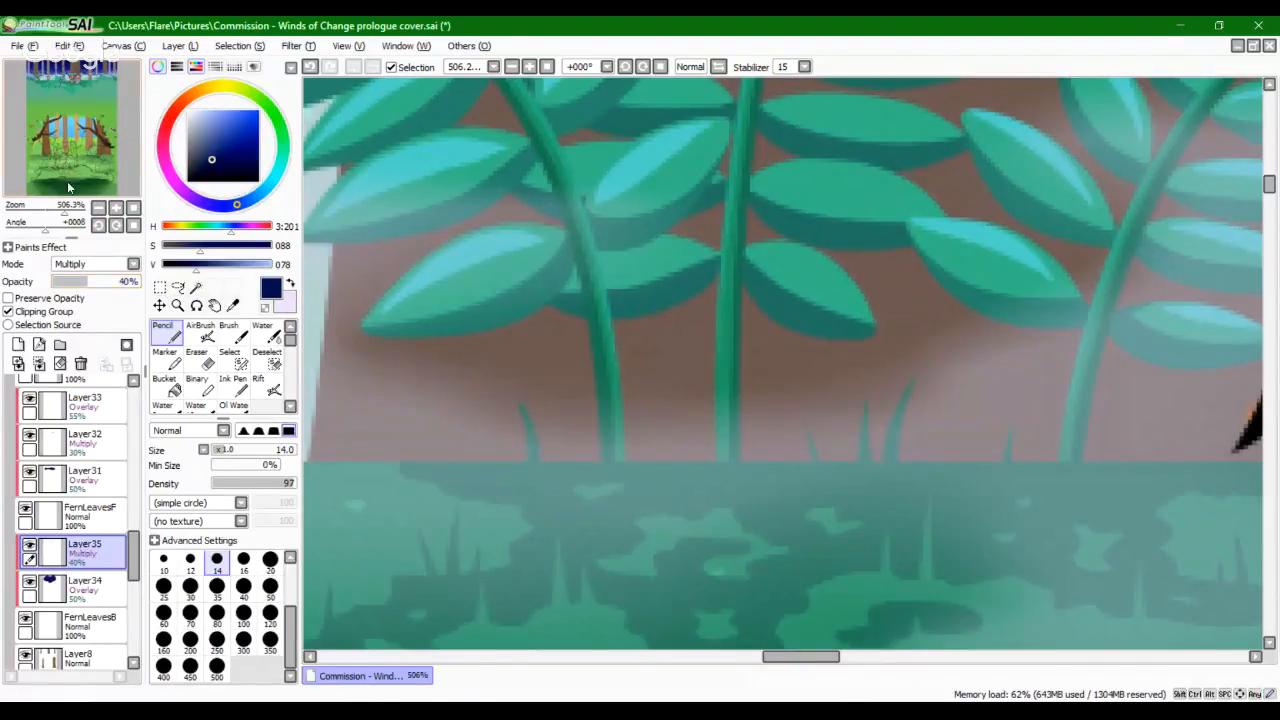
pyautogui.moveTo(68, 186); pyautogui.dragTo(63, 220)
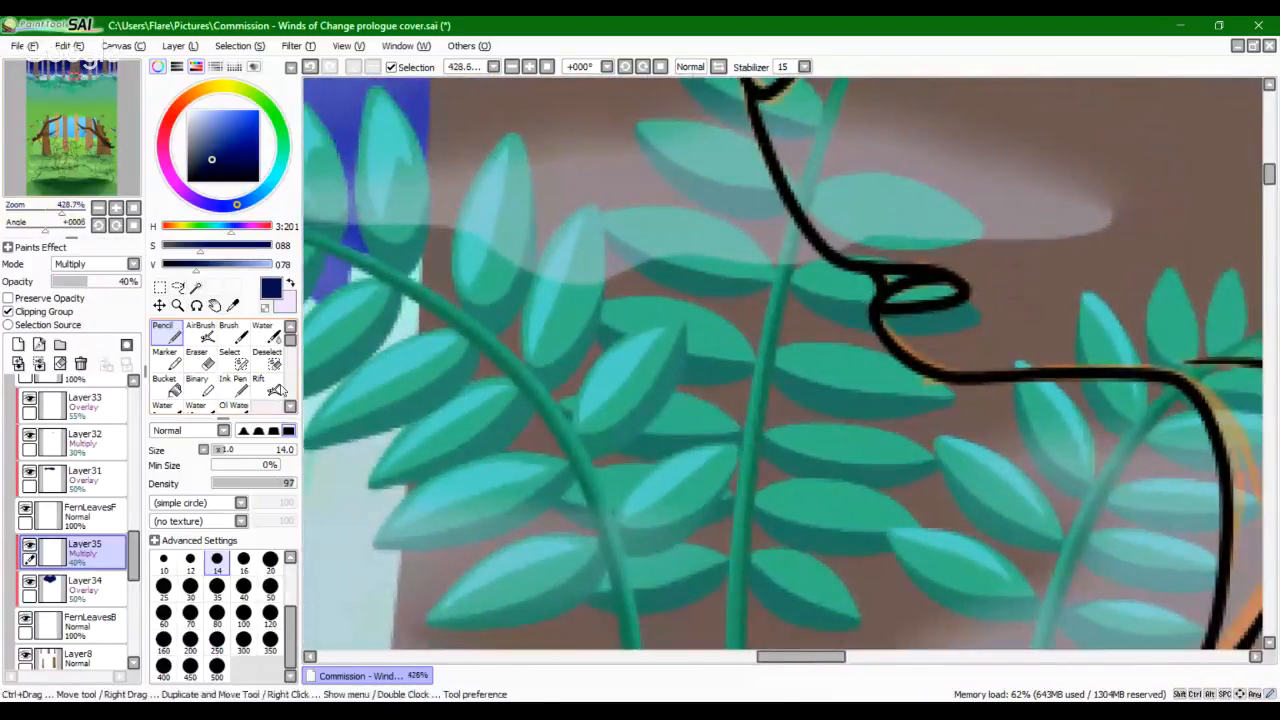
# Step: Switch to the pale lavender colour, set the pencil size to 10 and add a new Overlay layer directly above Layer35
pyautogui.click(290, 284)
pyautogui.click(163, 561)
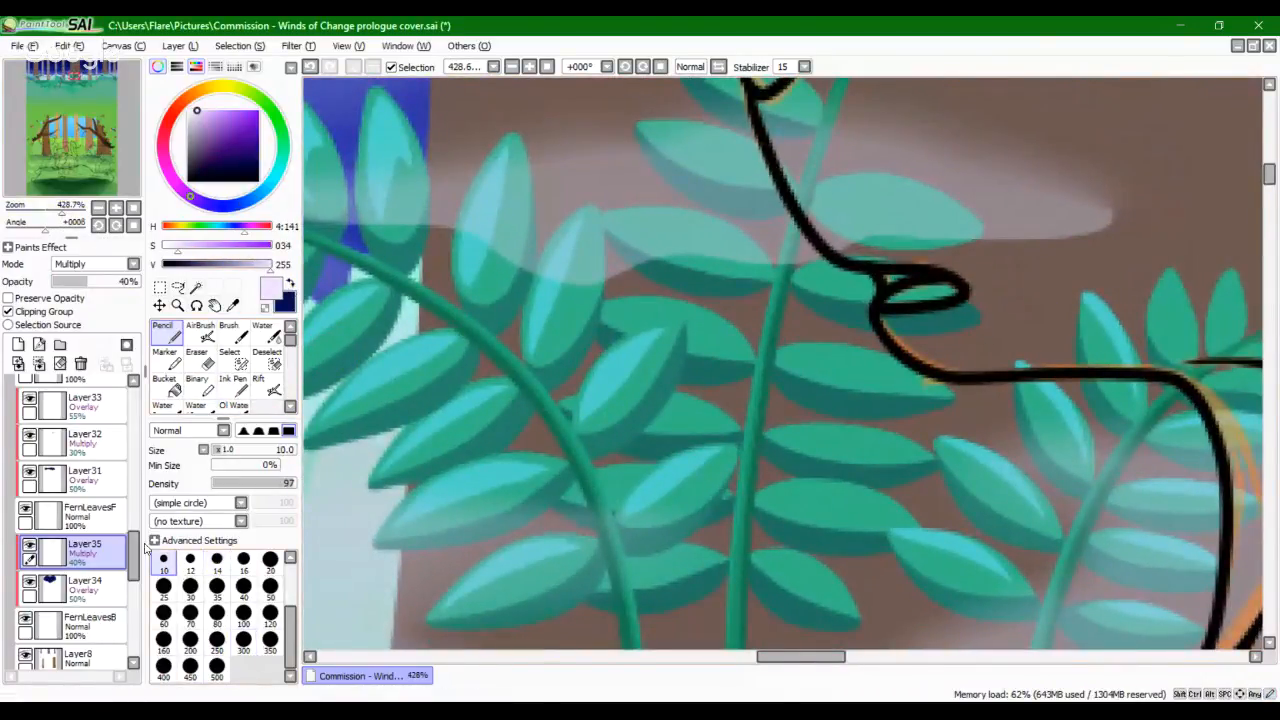
pyautogui.click(18, 344)
pyautogui.click(95, 264)
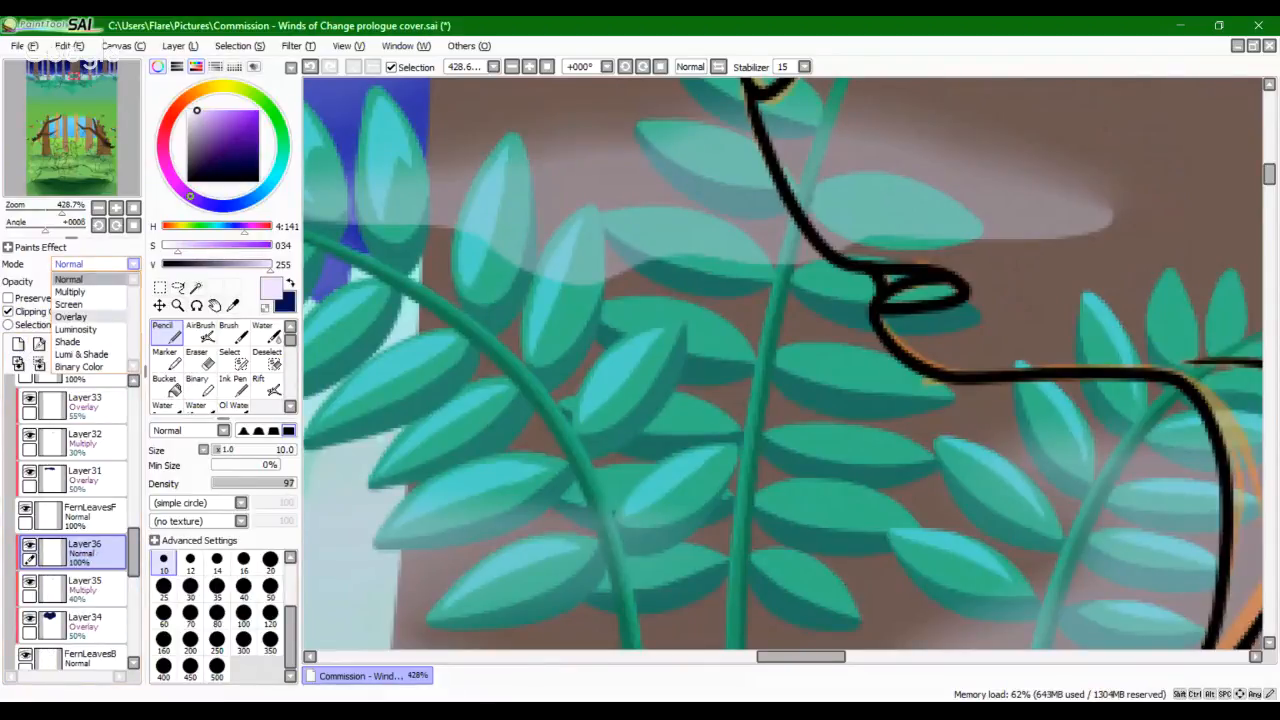
pyautogui.click(70, 316)
# Step: Paint a highlight along the upper edge of the lowest leaf on the left side of the middle fern stem
pyautogui.moveTo(637, 502); pyautogui.dragTo(576, 405)
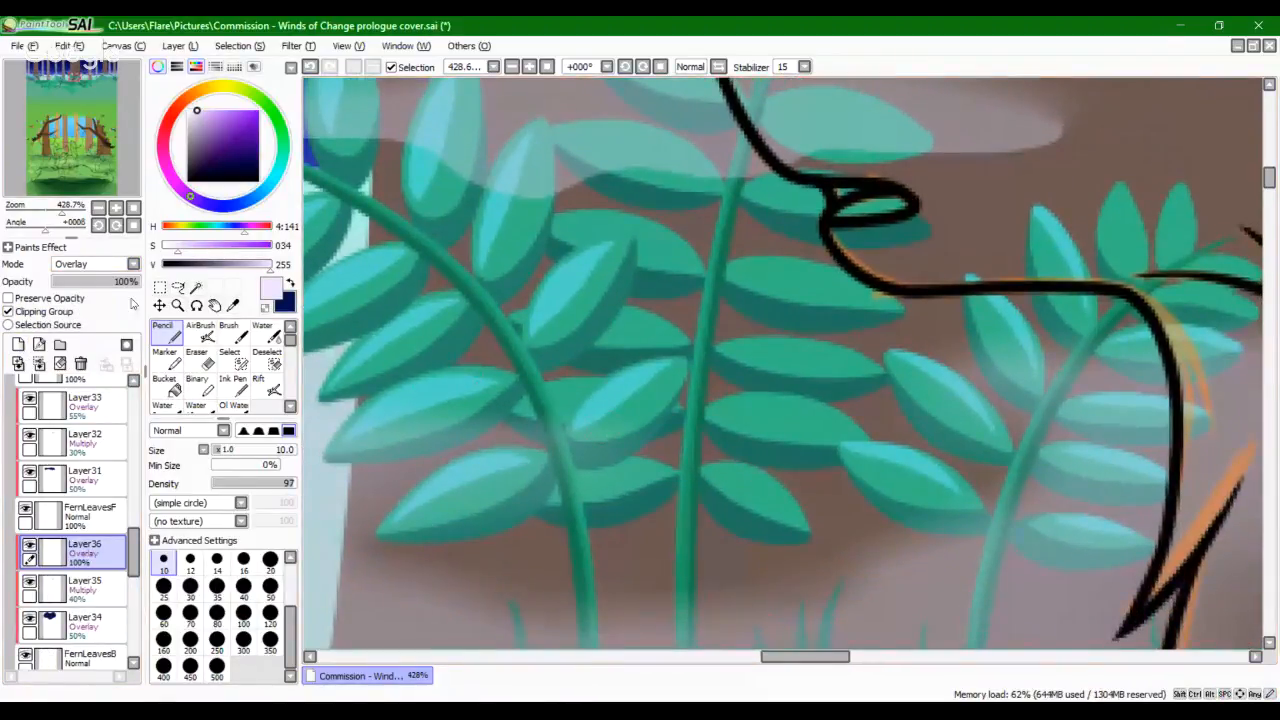
pyautogui.moveTo(62, 212); pyautogui.dragTo(68, 212)
pyautogui.moveTo(557, 645); pyautogui.dragTo(581, 610)
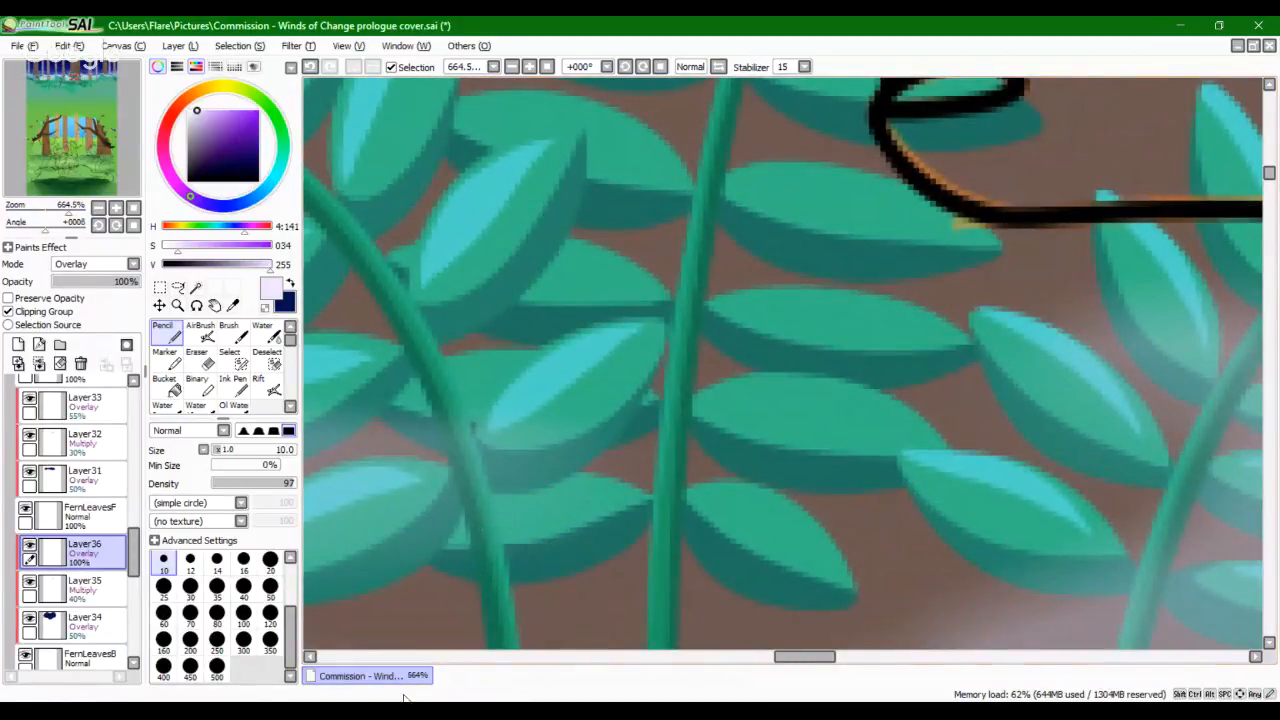
pyautogui.hotkey('alt', 'Tab')
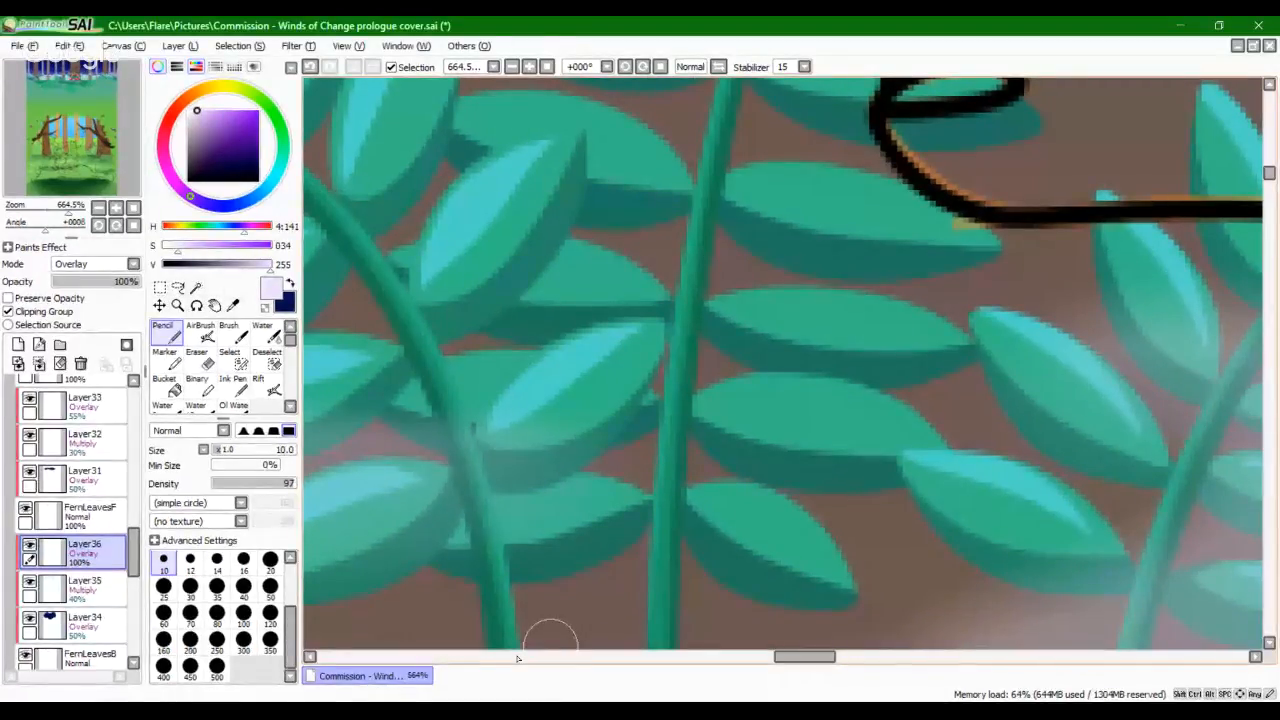
pyautogui.moveTo(494, 512)
pyautogui.mouseDown()
pyautogui.moveTo(459, 517)
pyautogui.moveTo(605, 494)
pyautogui.moveTo(619, 506)
pyautogui.moveTo(390, 523)
pyautogui.moveTo(619, 487)
pyautogui.mouseUp()
pyautogui.hotkey('ctrl', 'z')
pyautogui.hotkey('ctrl', 'z')
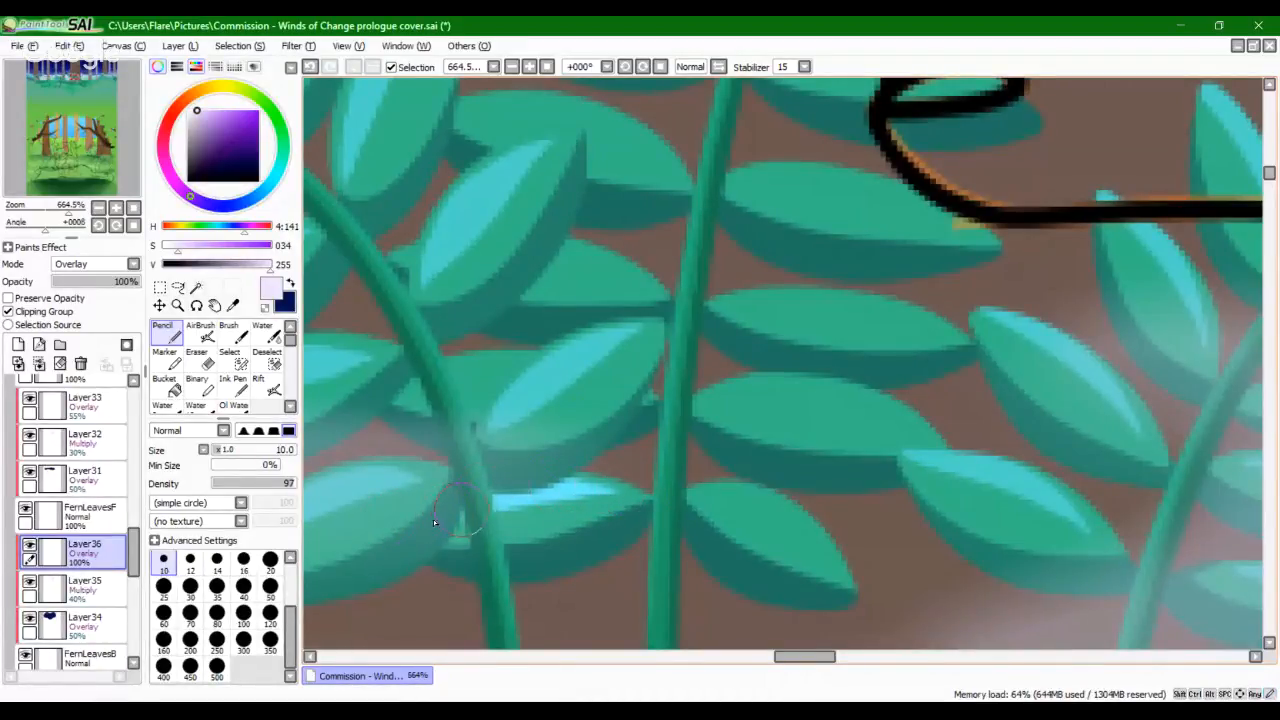
# Step: Paint a highlight on the upper edge of the lowest leaf on the right side of the middle fern stem
pyautogui.moveTo(714, 496)
pyautogui.mouseDown()
pyautogui.moveTo(800, 537)
pyautogui.moveTo(828, 565)
pyautogui.moveTo(750, 520)
pyautogui.moveTo(836, 571)
pyautogui.moveTo(823, 554)
pyautogui.moveTo(845, 581)
pyautogui.moveTo(808, 532)
pyautogui.mouseUp()
pyautogui.hotkey('ctrl', 'z')
pyautogui.hotkey('ctrl', 'z')
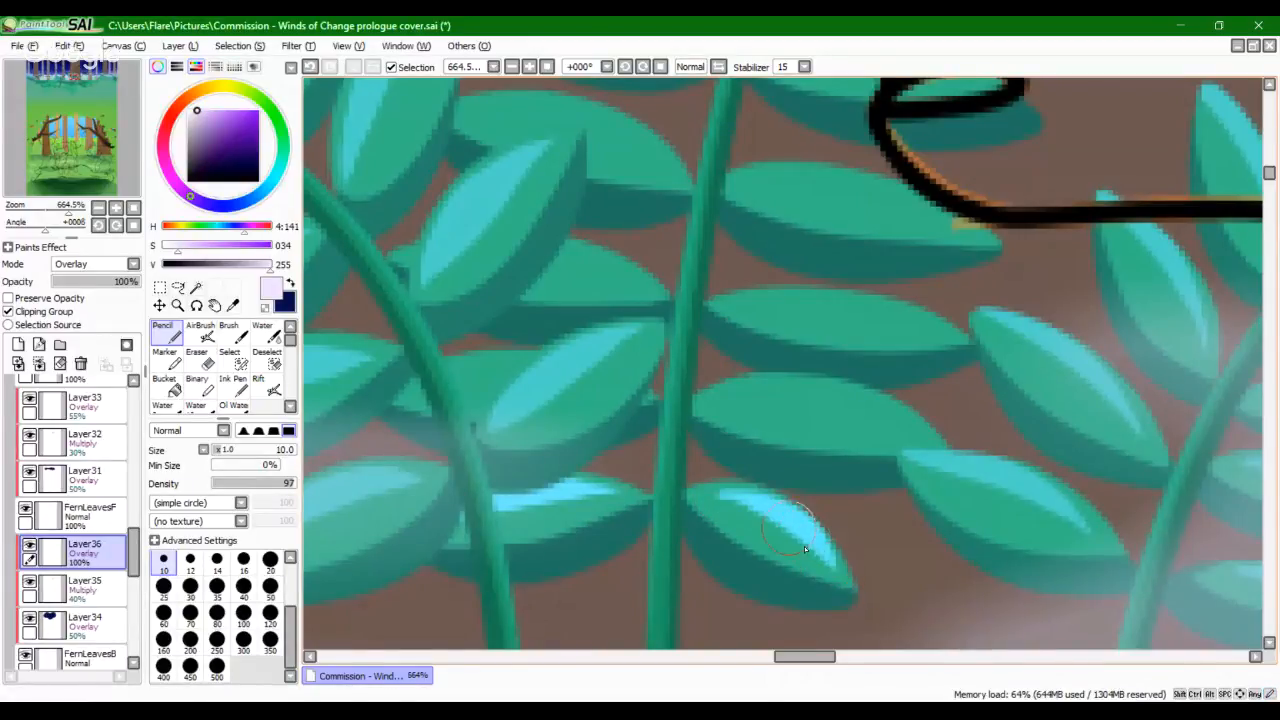
pyautogui.moveTo(706, 490)
pyautogui.mouseDown()
pyautogui.moveTo(787, 519)
pyautogui.moveTo(691, 499)
pyautogui.moveTo(776, 516)
pyautogui.mouseUp()
pyautogui.hotkey('ctrl', 'z')
pyautogui.hotkey('ctrl', 'z')
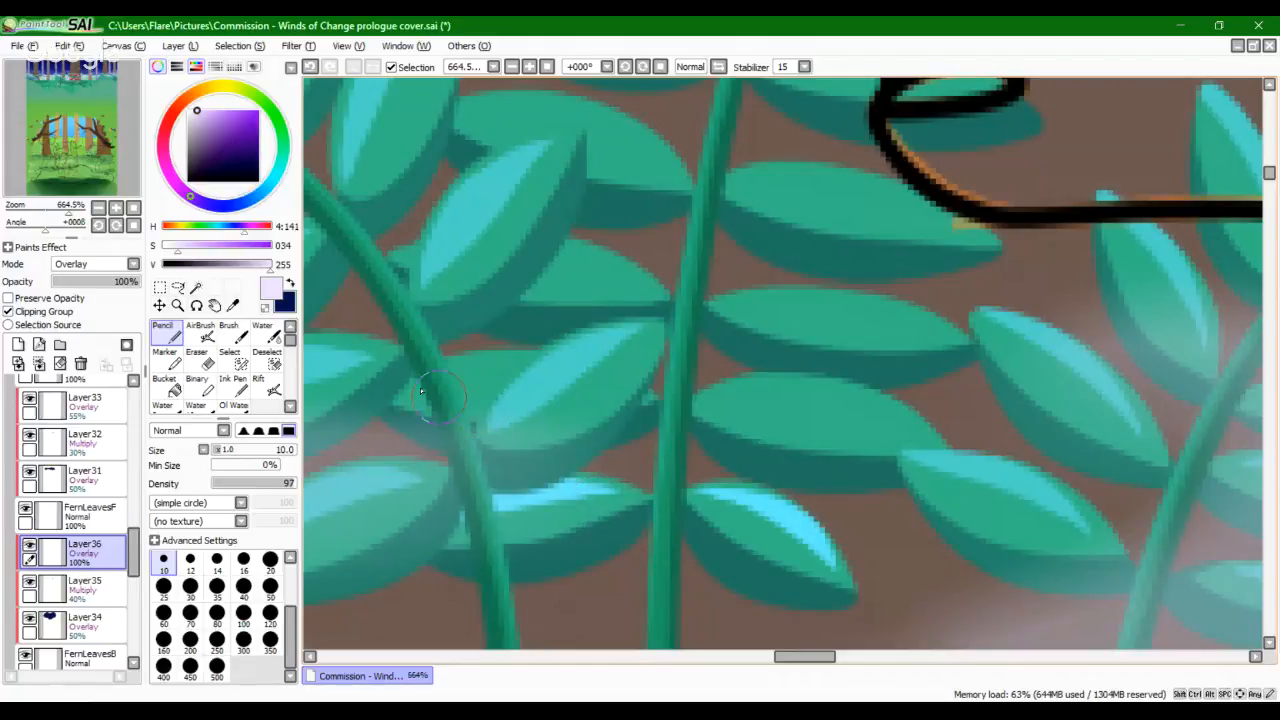
# Step: Highlight the next two leaves up on the middle stem's left side, including the parts showing behind the curved fern
pyautogui.moveTo(410, 387); pyautogui.dragTo(648, 399)
pyautogui.hotkey('ctrl', 'z')
pyautogui.moveTo(452, 378); pyautogui.dragTo(522, 362)
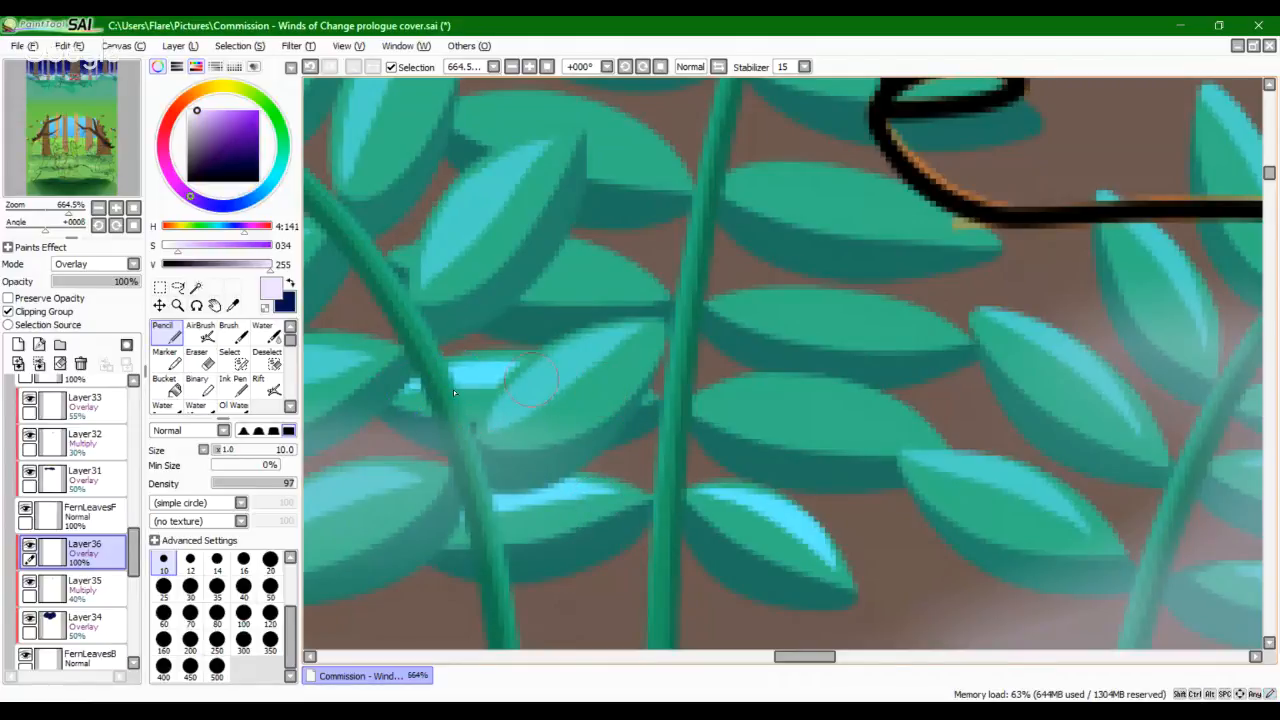
pyautogui.hotkey('ctrl', 'z')
pyautogui.moveTo(412, 383); pyautogui.dragTo(526, 358)
pyautogui.press('space')
pyautogui.moveTo(752, 433); pyautogui.dragTo(714, 477)
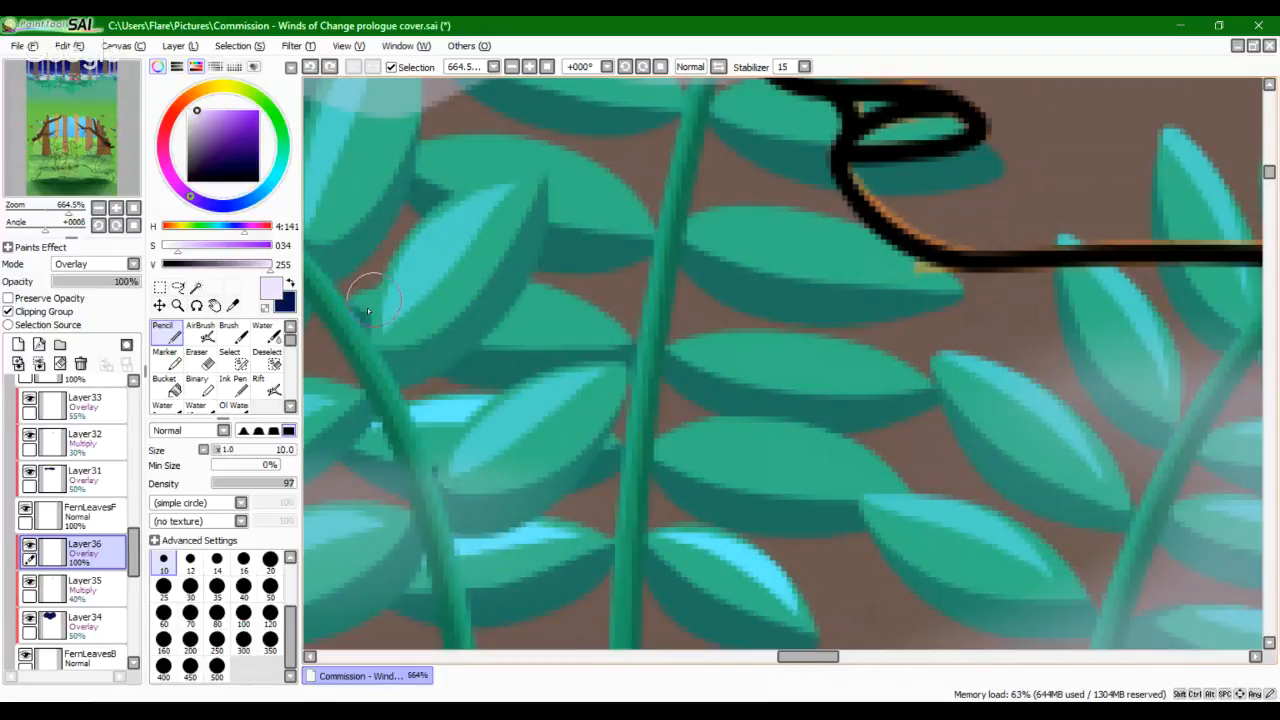
pyautogui.moveTo(600, 328); pyautogui.dragTo(510, 290)
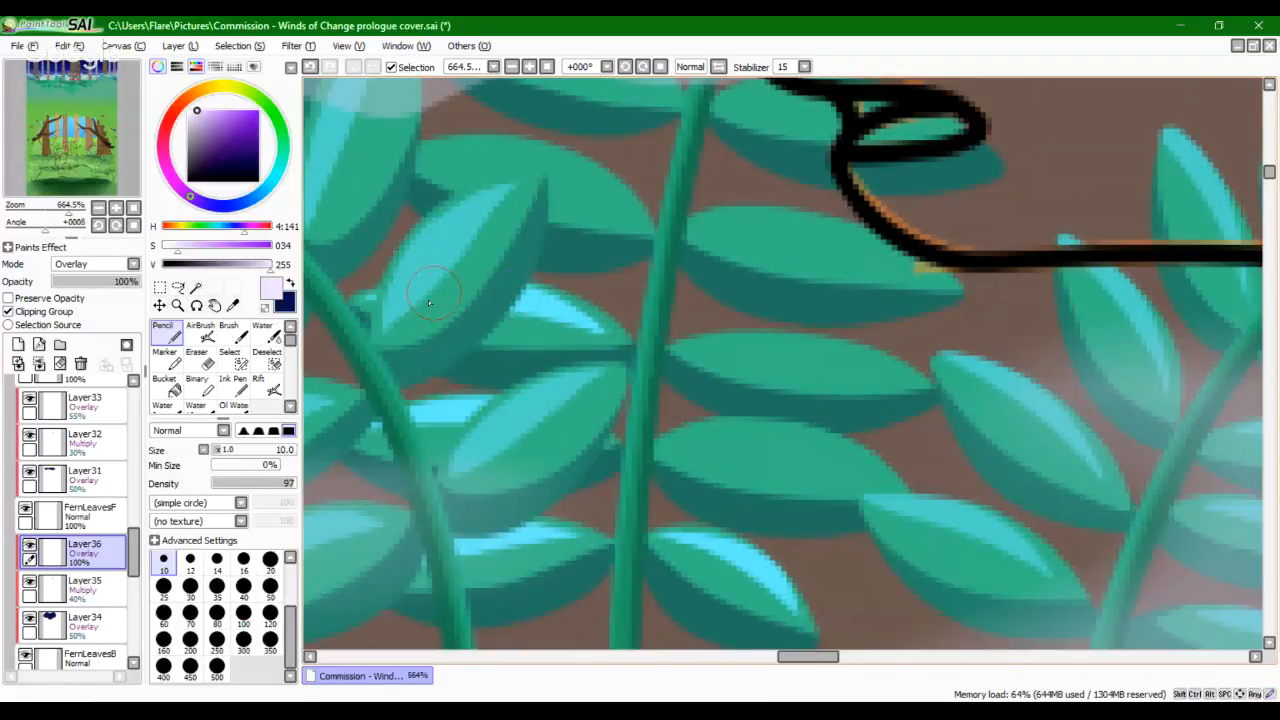
# Step: Paint a highlight along the top of the third leaf from the bottom on the middle stem's right side
pyautogui.moveTo(700, 351)
pyautogui.mouseDown()
pyautogui.moveTo(927, 390)
pyautogui.moveTo(890, 378)
pyautogui.mouseUp()
pyautogui.hotkey('ctrl', 'z')
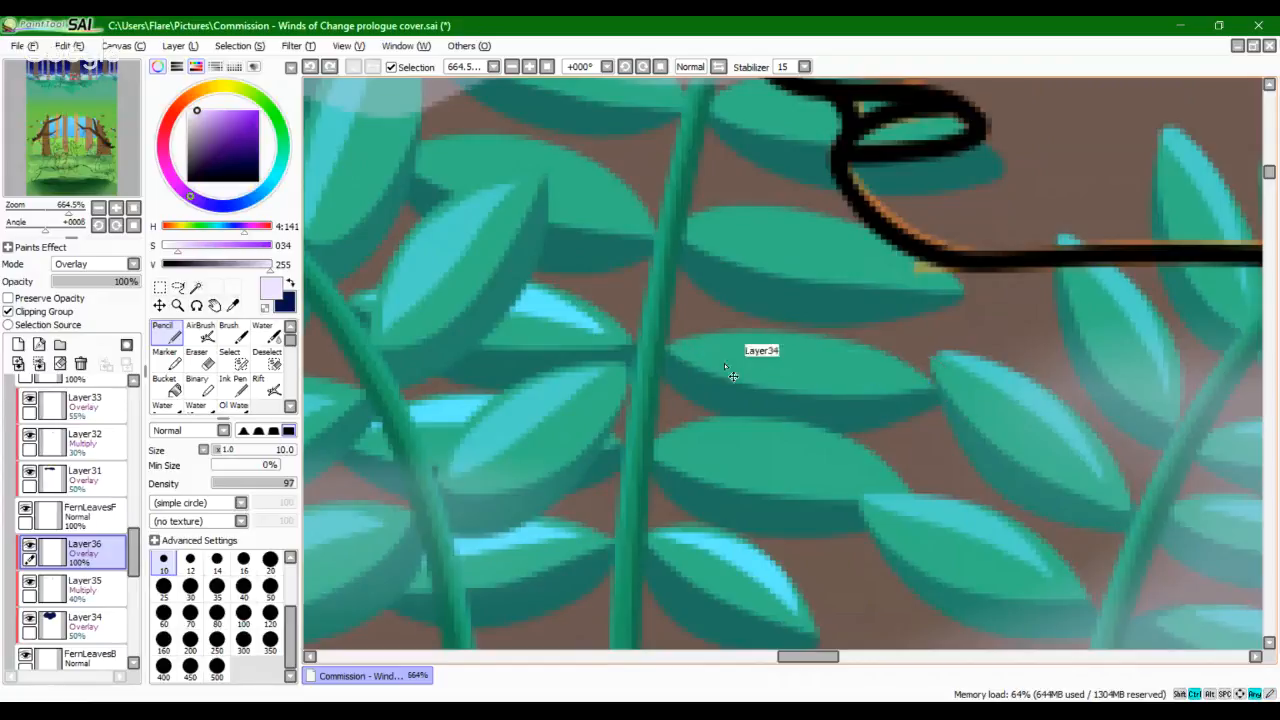
pyautogui.moveTo(696, 353); pyautogui.dragTo(892, 379)
pyautogui.hotkey('ctrl', 'z')
pyautogui.moveTo(690, 350); pyautogui.dragTo(900, 378)
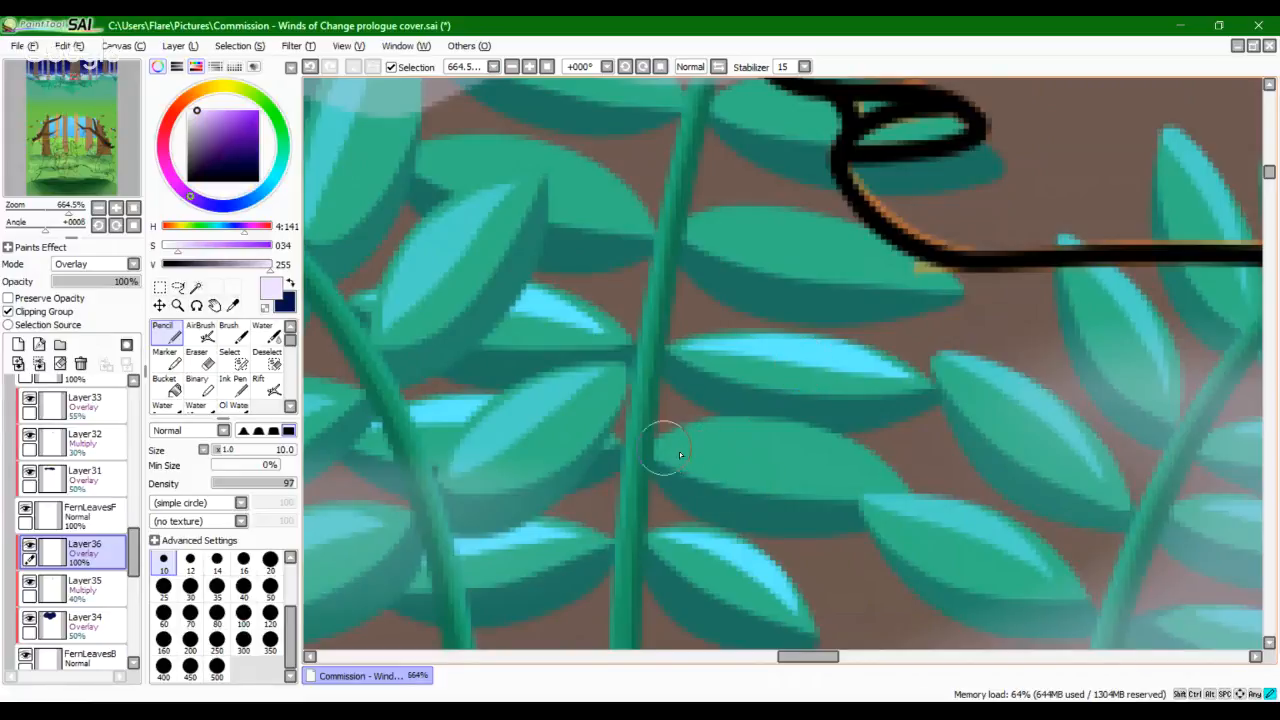
# Step: Paint a highlight along the top of the second leaf from the bottom on the middle stem's right side
pyautogui.moveTo(670, 445); pyautogui.dragTo(840, 466)
pyautogui.hotkey('ctrl', 'z')
pyautogui.moveTo(680, 450)
pyautogui.mouseDown()
pyautogui.moveTo(830, 466)
pyautogui.moveTo(881, 496)
pyautogui.mouseUp()
pyautogui.hotkey('ctrl', 'z')
pyautogui.moveTo(666, 450)
pyautogui.mouseDown()
pyautogui.moveTo(733, 444)
pyautogui.moveTo(882, 488)
pyautogui.mouseUp()
pyautogui.moveTo(836, 452); pyautogui.dragTo(890, 486)
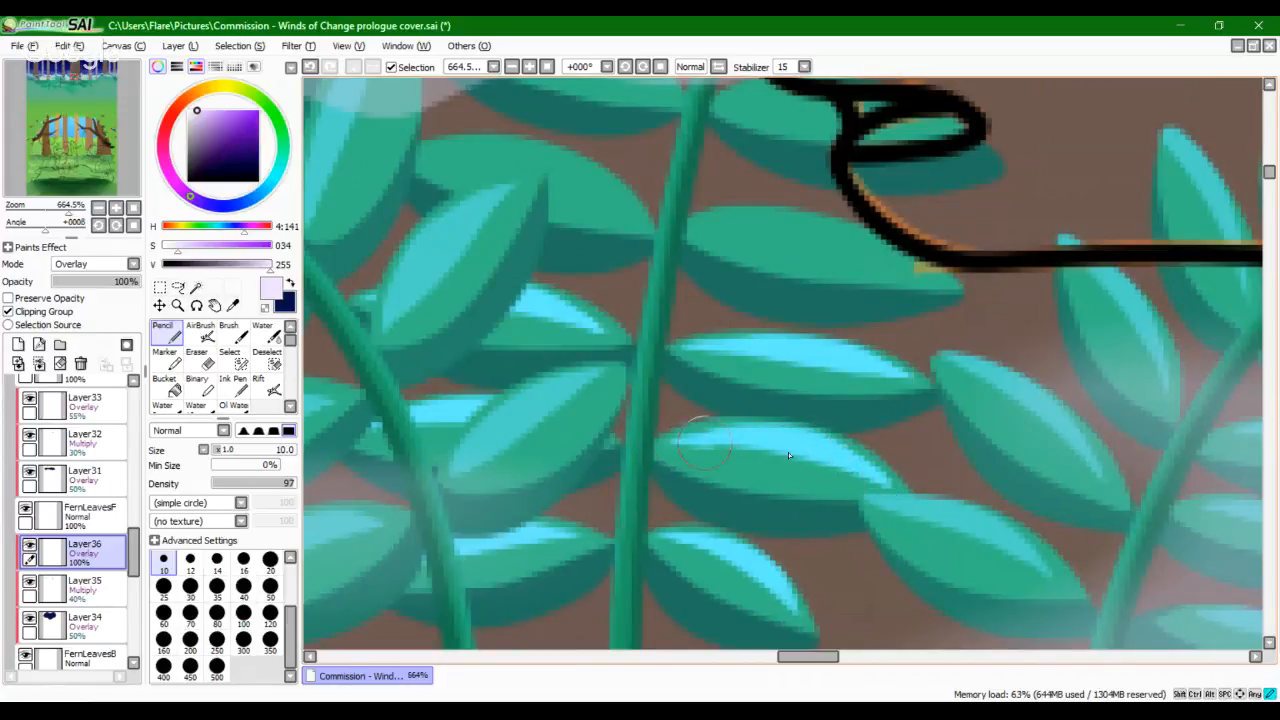
pyautogui.hotkey('ctrl', 'z')
# Step: Set the pencil size to 9 and highlight the fourth leaf from the bottom on the middle stem's left side
pyautogui.moveTo(726, 428); pyautogui.dragTo(730, 532)
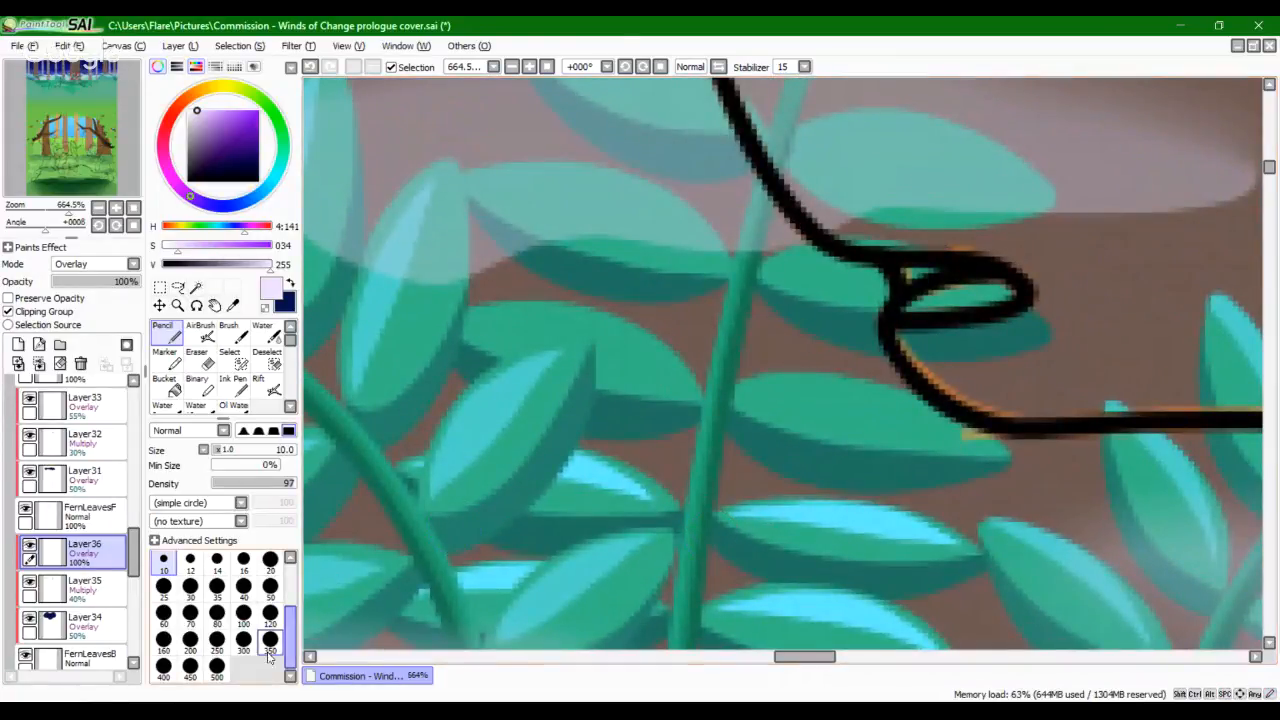
pyautogui.click(217, 560)
pyautogui.moveTo(288, 625); pyautogui.dragTo(288, 605)
pyautogui.click(243, 576)
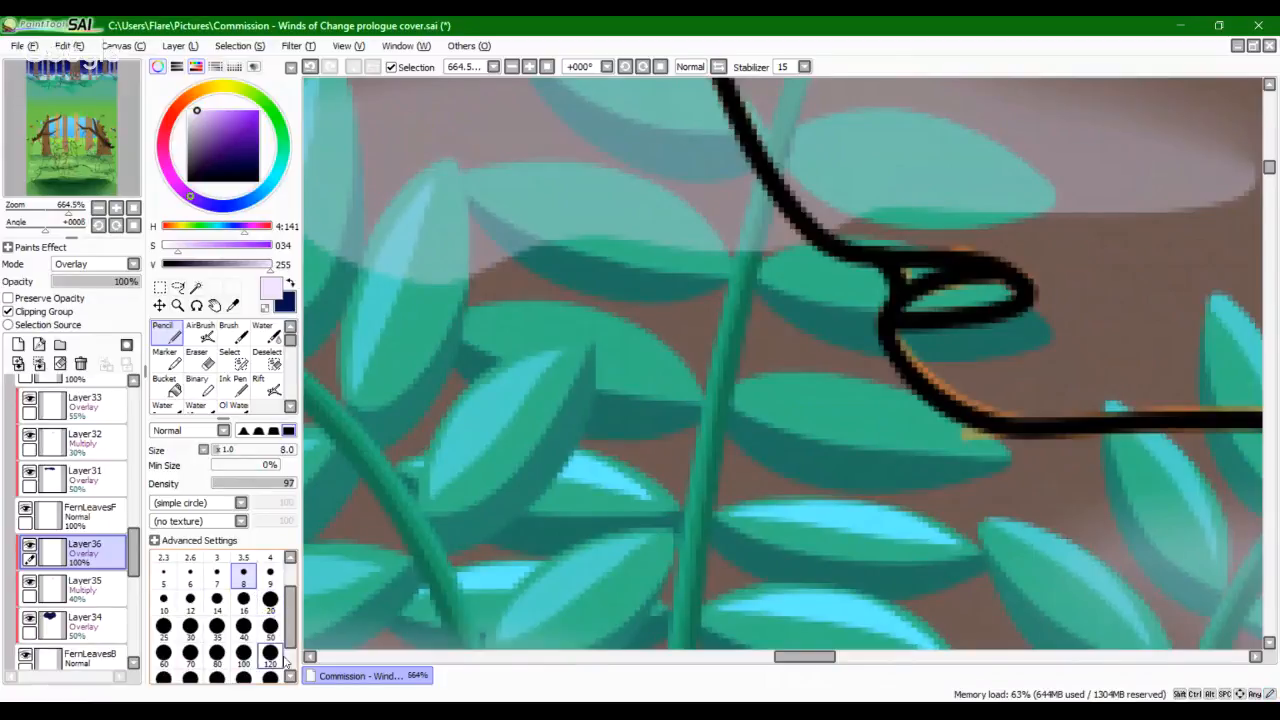
pyautogui.click(268, 576)
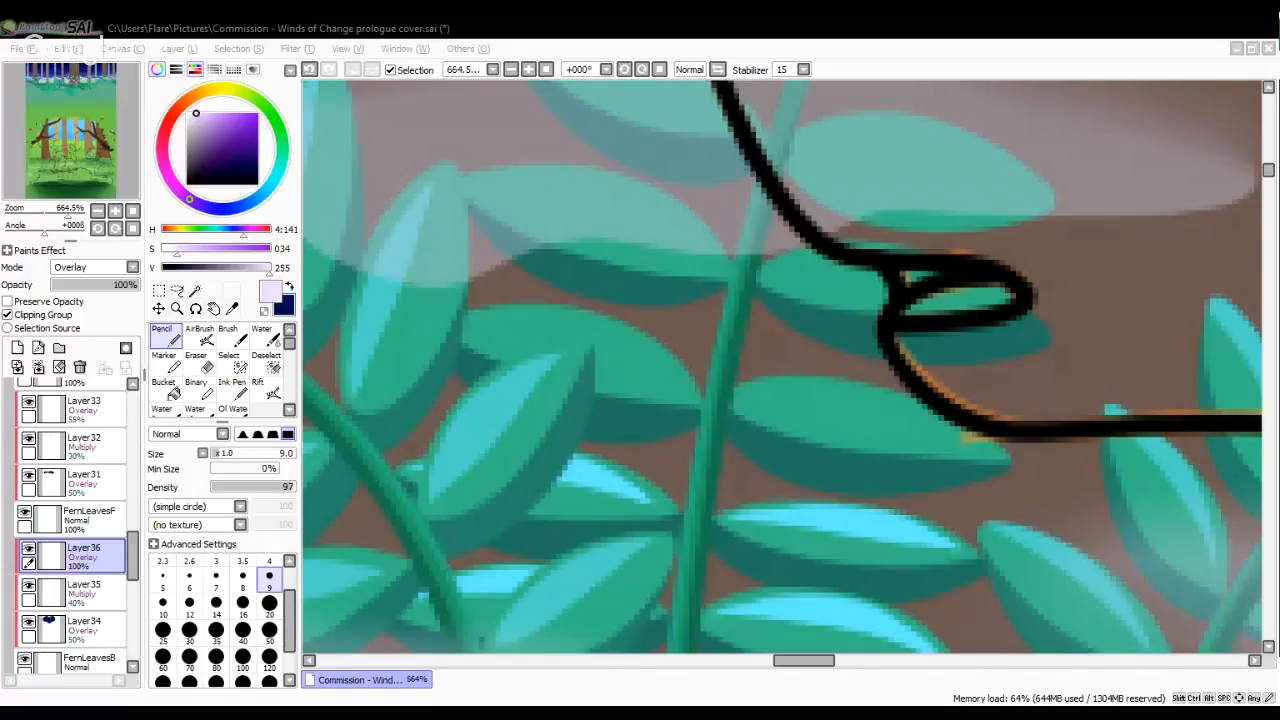
pyautogui.moveTo(467, 324)
pyautogui.mouseDown()
pyautogui.moveTo(505, 324)
pyautogui.moveTo(679, 374)
pyautogui.moveTo(599, 344)
pyautogui.moveTo(477, 326)
pyautogui.moveTo(571, 327)
pyautogui.moveTo(690, 399)
pyautogui.moveTo(511, 331)
pyautogui.moveTo(537, 336)
pyautogui.moveTo(467, 324)
pyautogui.moveTo(563, 330)
pyautogui.mouseUp()
pyautogui.hotkey('ctrl', 'z')
pyautogui.hotkey('ctrl', 'z')
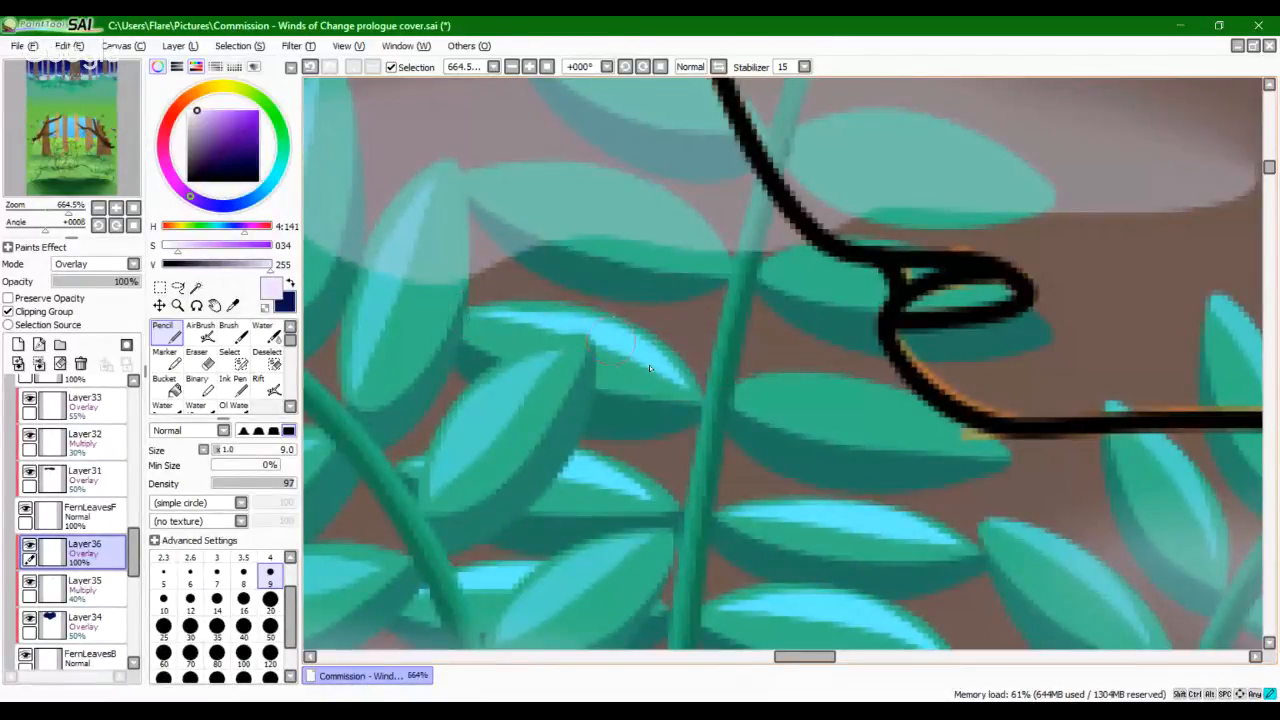
pyautogui.moveTo(649, 368); pyautogui.dragTo(654, 371)
pyautogui.hotkey('ctrl', 'z')
pyautogui.moveTo(490, 314); pyautogui.dragTo(624, 330)
# Step: Highlight the middle stem's right-hand leaf that reaches under the character's chin line
pyautogui.moveTo(743, 396); pyautogui.dragTo(1009, 445)
pyautogui.hotkey('ctrl', 'z')
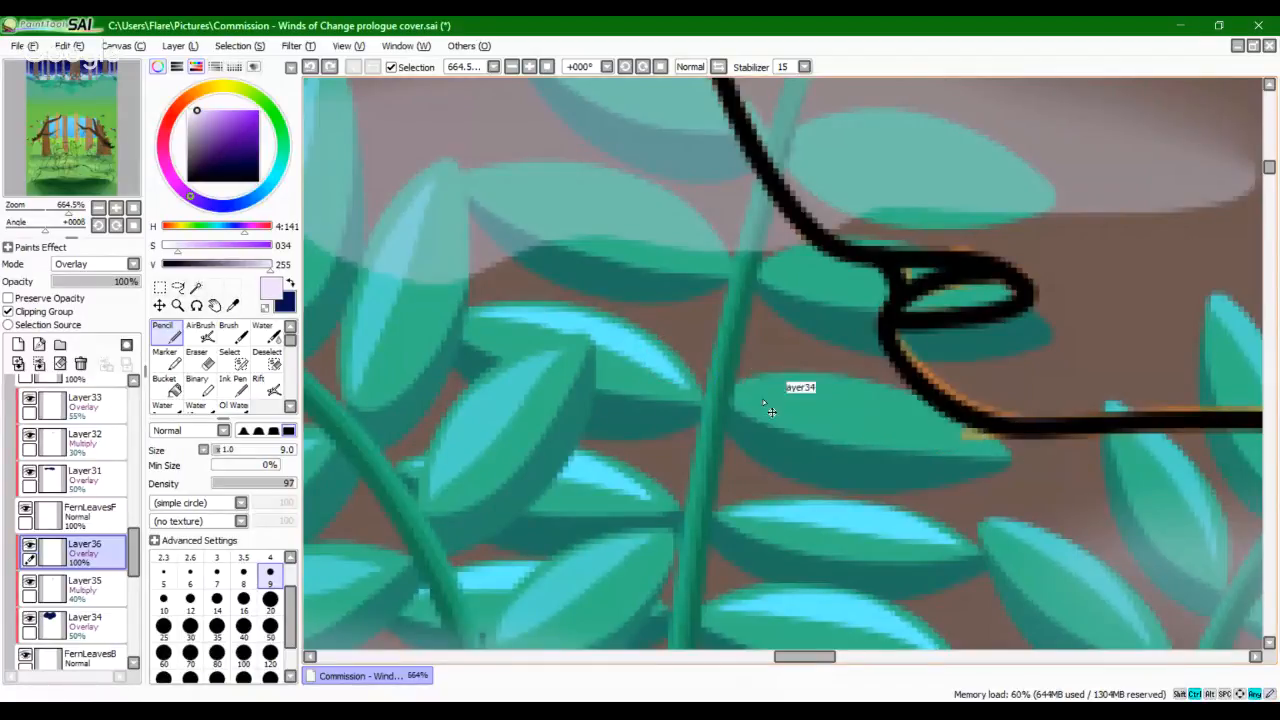
pyautogui.moveTo(752, 396)
pyautogui.mouseDown()
pyautogui.moveTo(990, 437)
pyautogui.moveTo(822, 390)
pyautogui.moveTo(990, 440)
pyautogui.mouseUp()
pyautogui.hotkey('ctrl', 'z')
pyautogui.hotkey('ctrl', 'z')
# Step: Highlight the leaf behind the character's mouth and the two mist-covered leaves on the middle stem's left side
pyautogui.moveTo(757, 352); pyautogui.dragTo(835, 502)
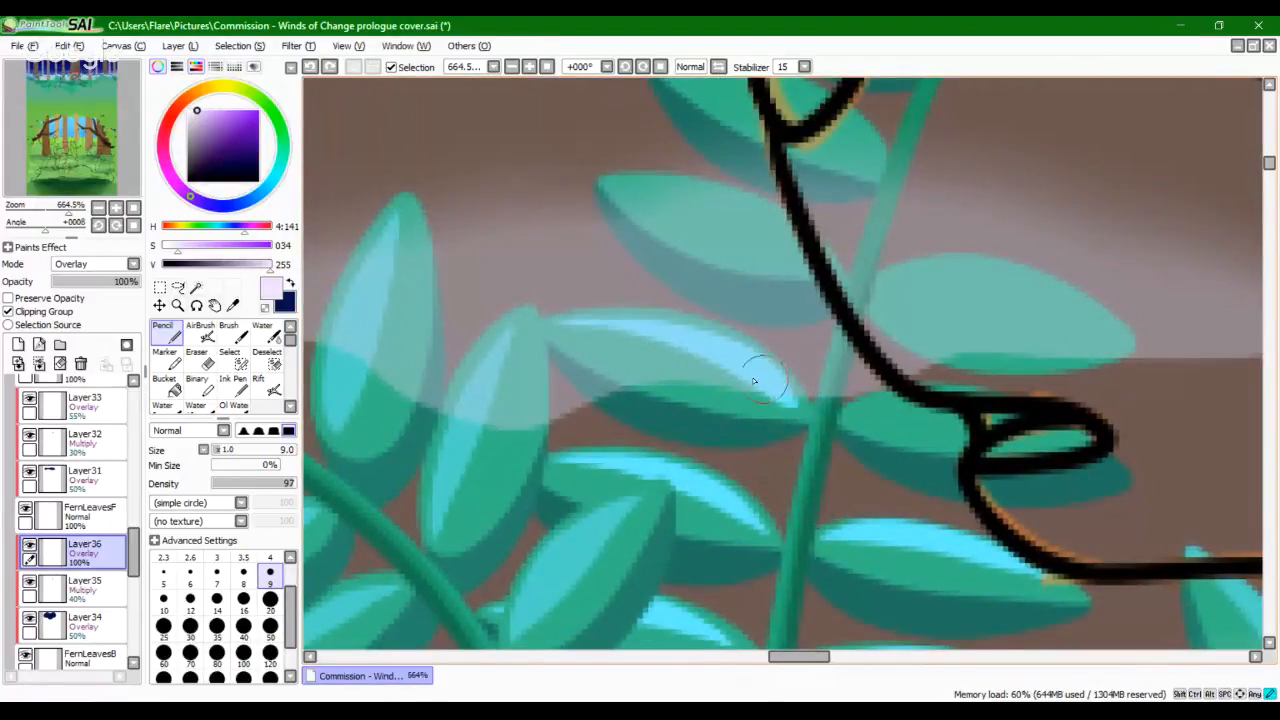
pyautogui.moveTo(846, 416)
pyautogui.mouseDown()
pyautogui.moveTo(892, 407)
pyautogui.moveTo(1018, 421)
pyautogui.mouseUp()
pyautogui.moveTo(866, 337); pyautogui.dragTo(837, 423)
pyautogui.moveTo(595, 278)
pyautogui.mouseDown()
pyautogui.moveTo(646, 279)
pyautogui.moveTo(813, 366)
pyautogui.moveTo(748, 309)
pyautogui.mouseUp()
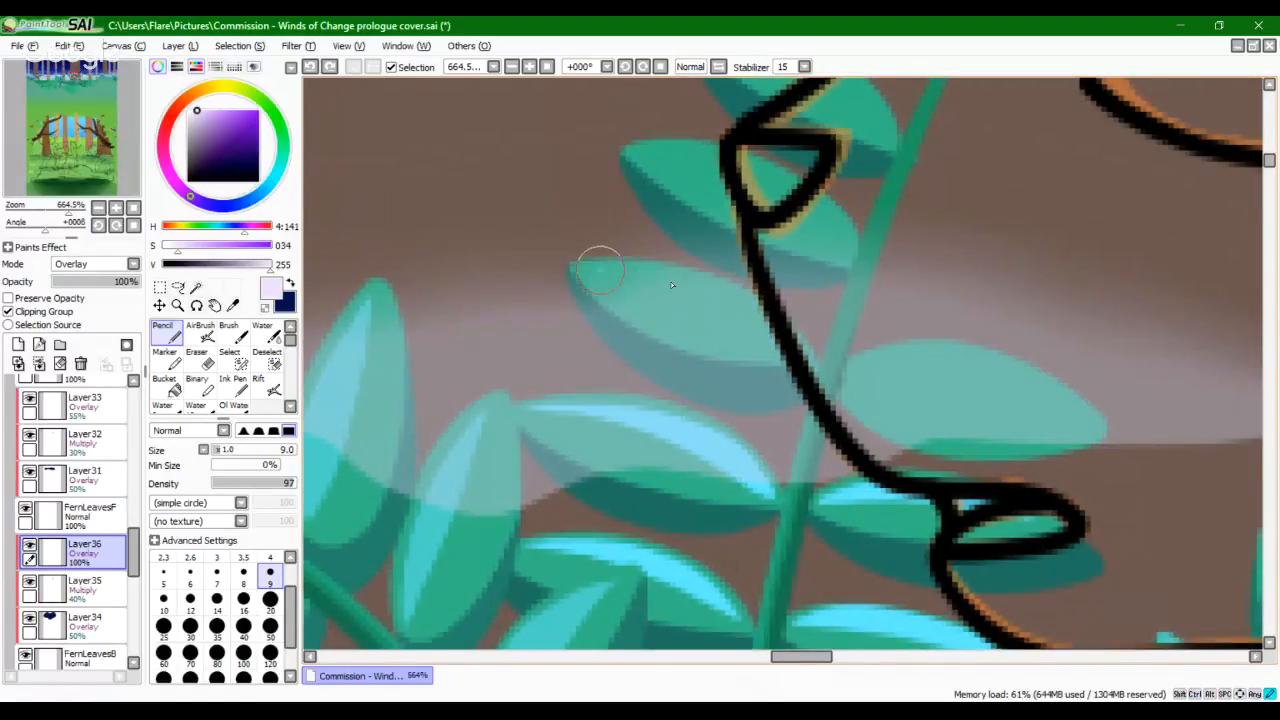
# Step: Paint a highlight on the left-hand leaf that passes behind the character's nose
pyautogui.moveTo(731, 231)
pyautogui.mouseDown()
pyautogui.moveTo(721, 275)
pyautogui.moveTo(653, 372)
pyautogui.mouseUp()
pyautogui.moveTo(597, 298); pyautogui.dragTo(752, 372)
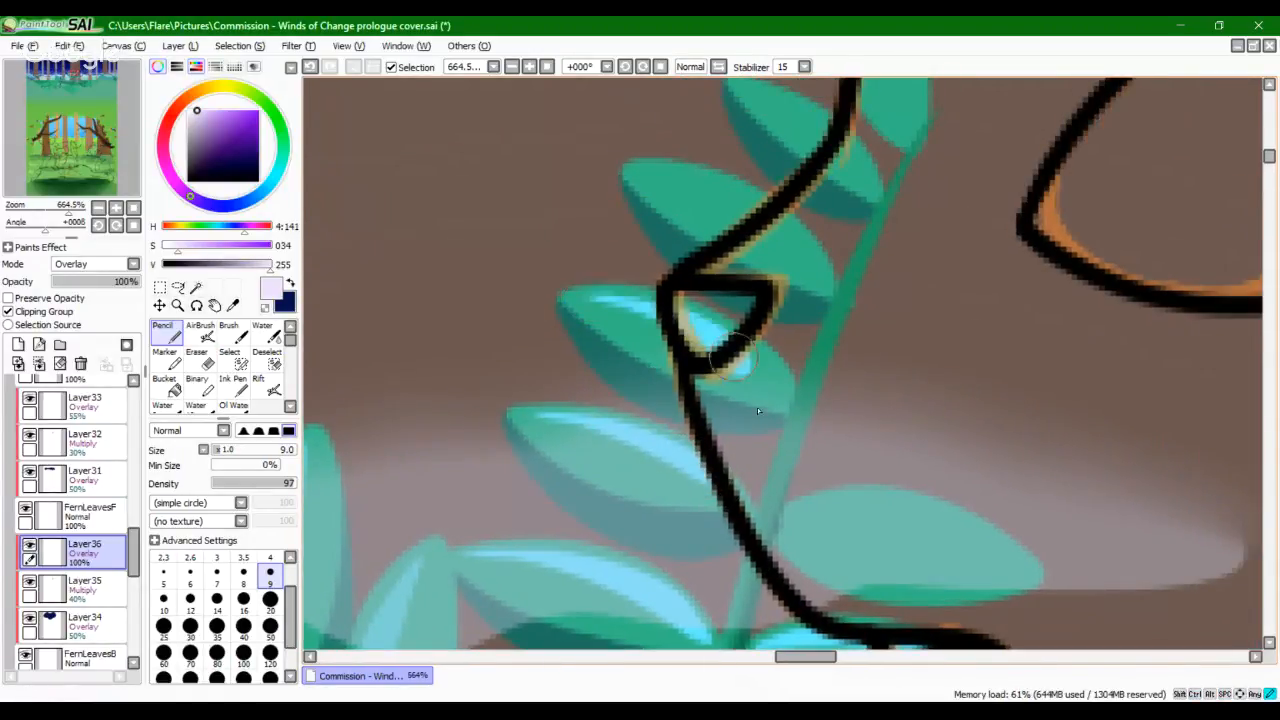
pyautogui.hotkey('ctrl', 'z')
pyautogui.moveTo(608, 302); pyautogui.dragTo(780, 362)
pyautogui.hotkey('ctrl', 'z')
pyautogui.moveTo(597, 302); pyautogui.dragTo(763, 380)
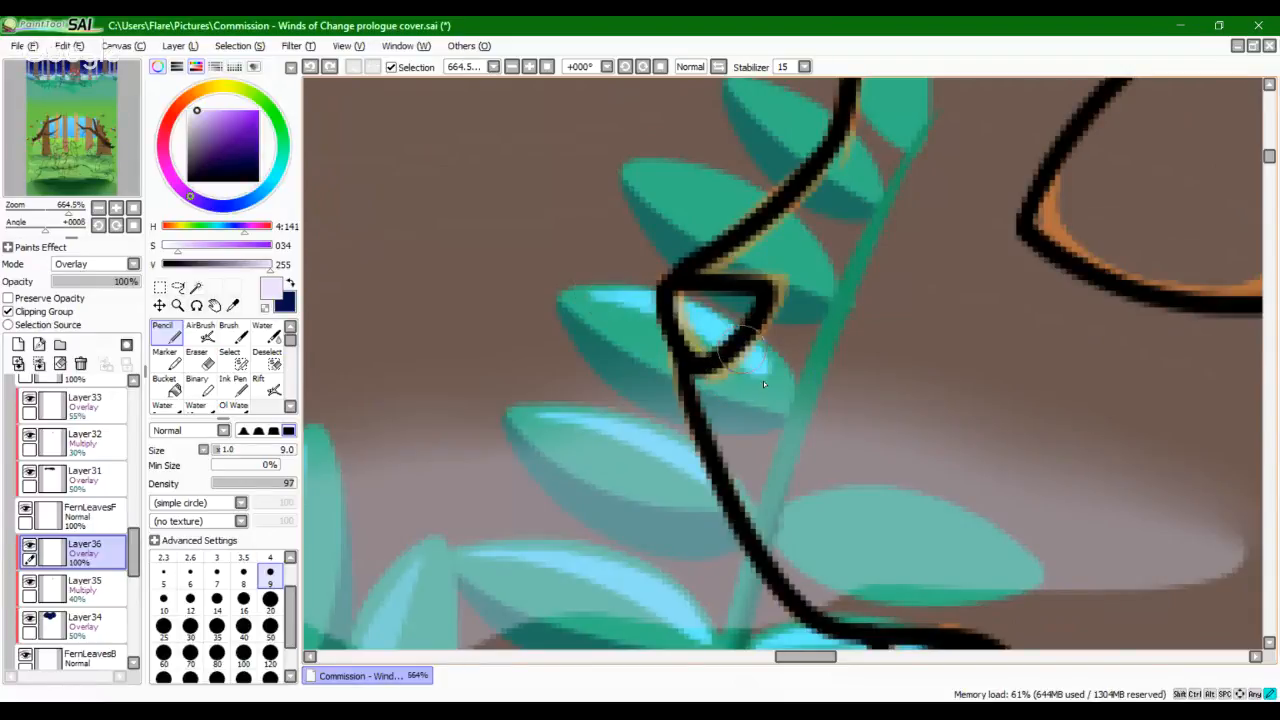
pyautogui.hotkey('ctrl', 'z')
pyautogui.moveTo(593, 304); pyautogui.dragTo(765, 375)
pyautogui.moveTo(598, 301); pyautogui.dragTo(710, 343)
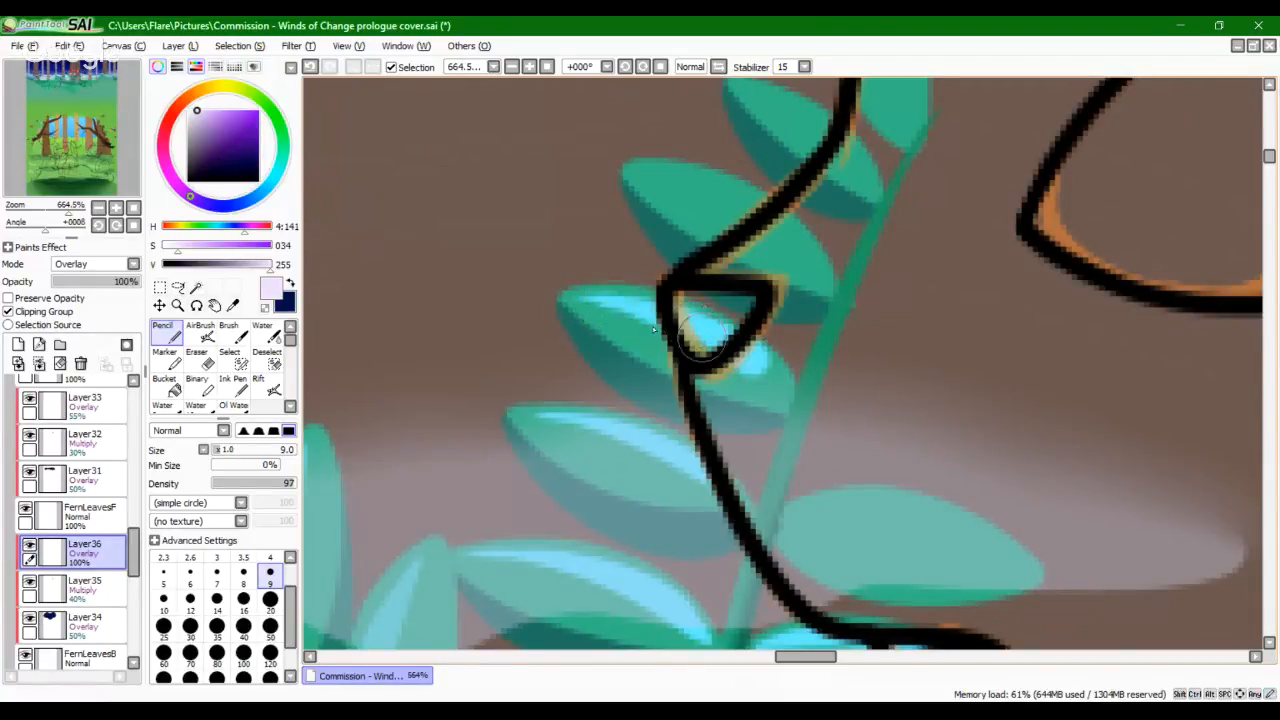
pyautogui.hotkey('ctrl', 'z')
# Step: Highlight the two uppermost left-hand leaves of the middle fern, above the character's nose
pyautogui.moveTo(585, 300)
pyautogui.mouseDown()
pyautogui.moveTo(728, 345)
pyautogui.moveTo(714, 449)
pyautogui.moveTo(676, 496)
pyautogui.moveTo(704, 374)
pyautogui.mouseUp()
pyautogui.hotkey('ctrl', 'z')
pyautogui.moveTo(568, 300); pyautogui.dragTo(730, 392)
pyautogui.moveTo(610, 308); pyautogui.dragTo(728, 404)
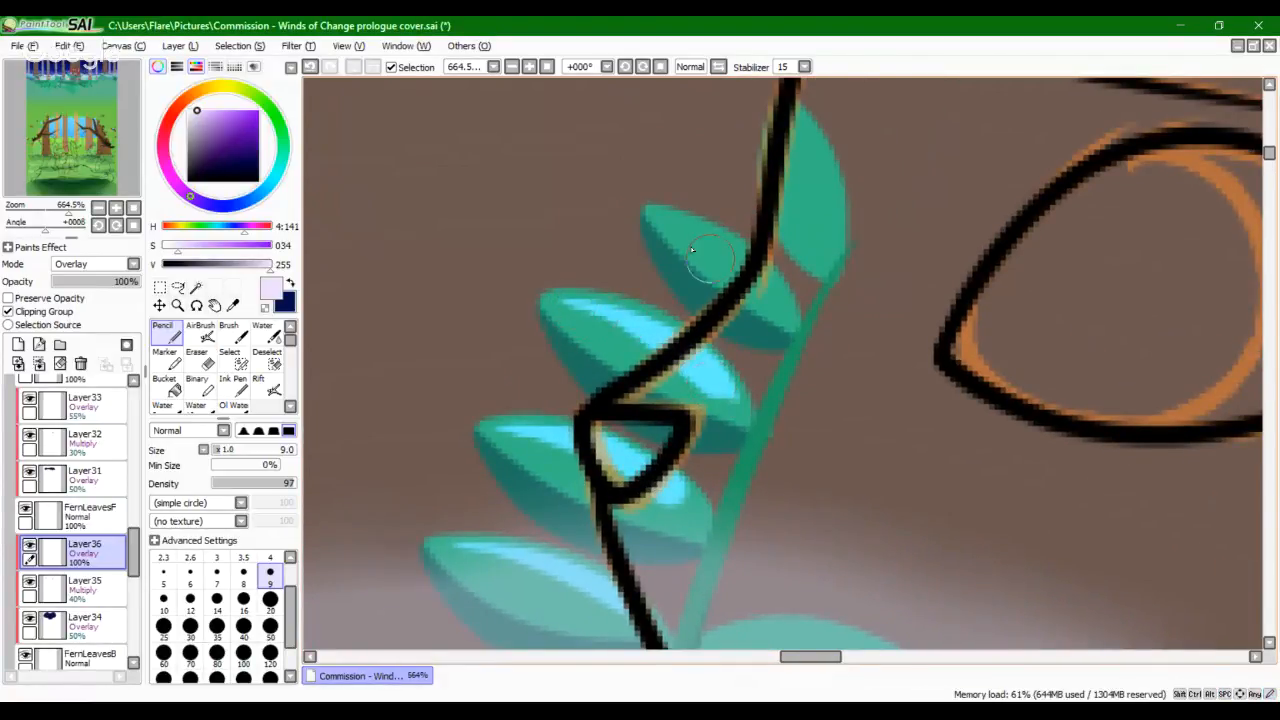
pyautogui.moveTo(668, 212)
pyautogui.mouseDown()
pyautogui.moveTo(762, 299)
pyautogui.moveTo(655, 221)
pyautogui.moveTo(754, 268)
pyautogui.moveTo(707, 269)
pyautogui.mouseUp()
pyautogui.hotkey('ctrl', 'z')
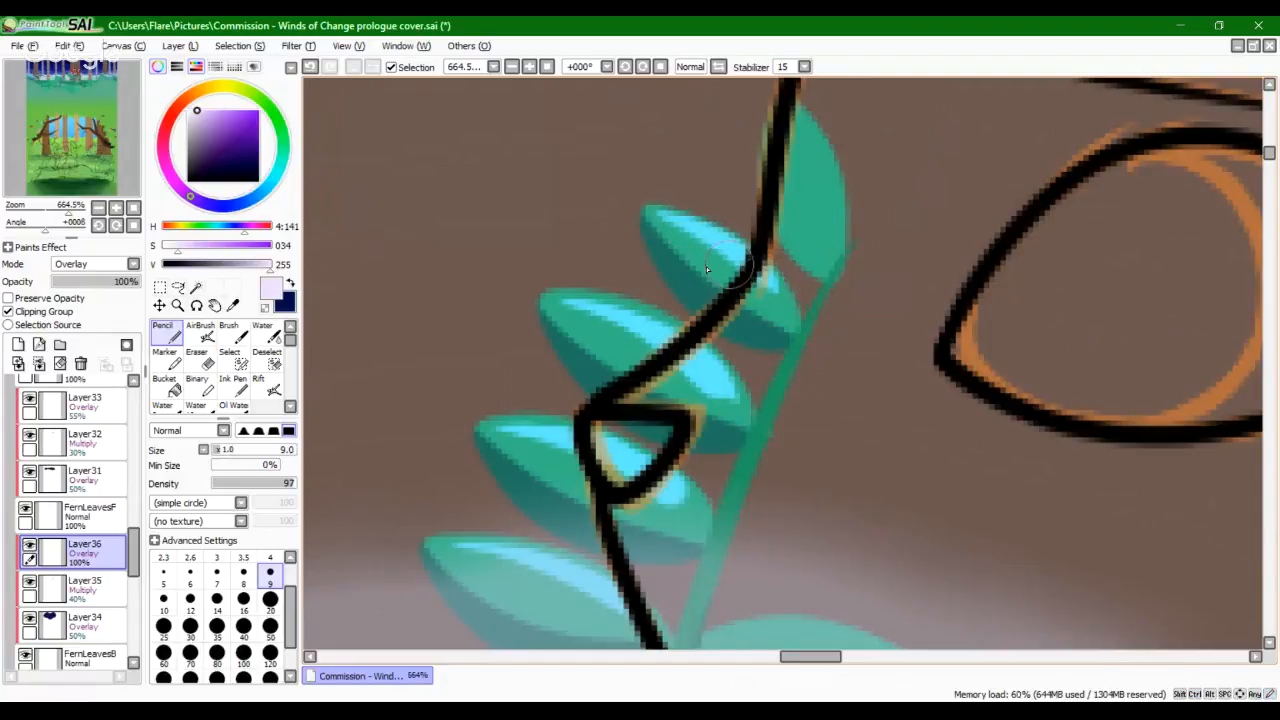
# Step: Paint a highlight on the long leaf overlapping the brown trunk's edge on the fern farther left in the painting
pyautogui.moveTo(47, 220); pyautogui.dragTo(38, 222)
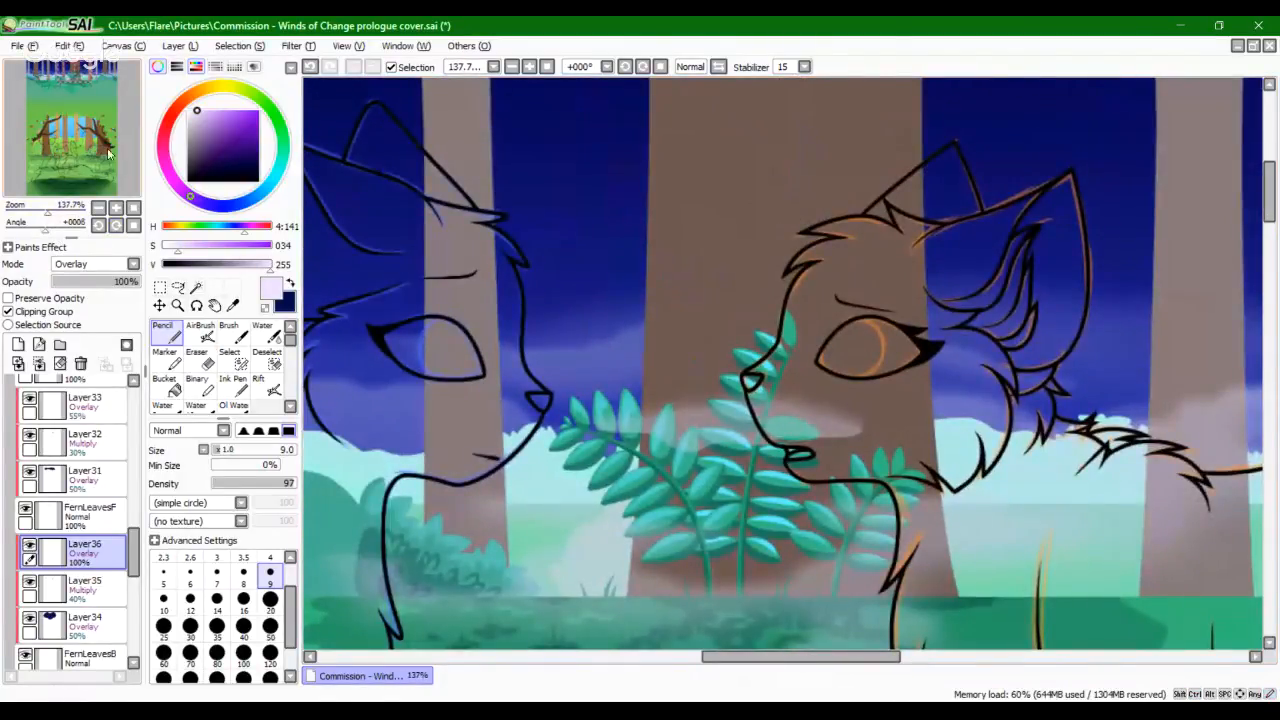
pyautogui.moveTo(107, 149); pyautogui.dragTo(72, 226)
pyautogui.click(68, 212)
pyautogui.moveTo(759, 546); pyautogui.dragTo(510, 166)
pyautogui.moveTo(457, 443); pyautogui.dragTo(620, 495)
pyautogui.hotkey('ctrl', 'z')
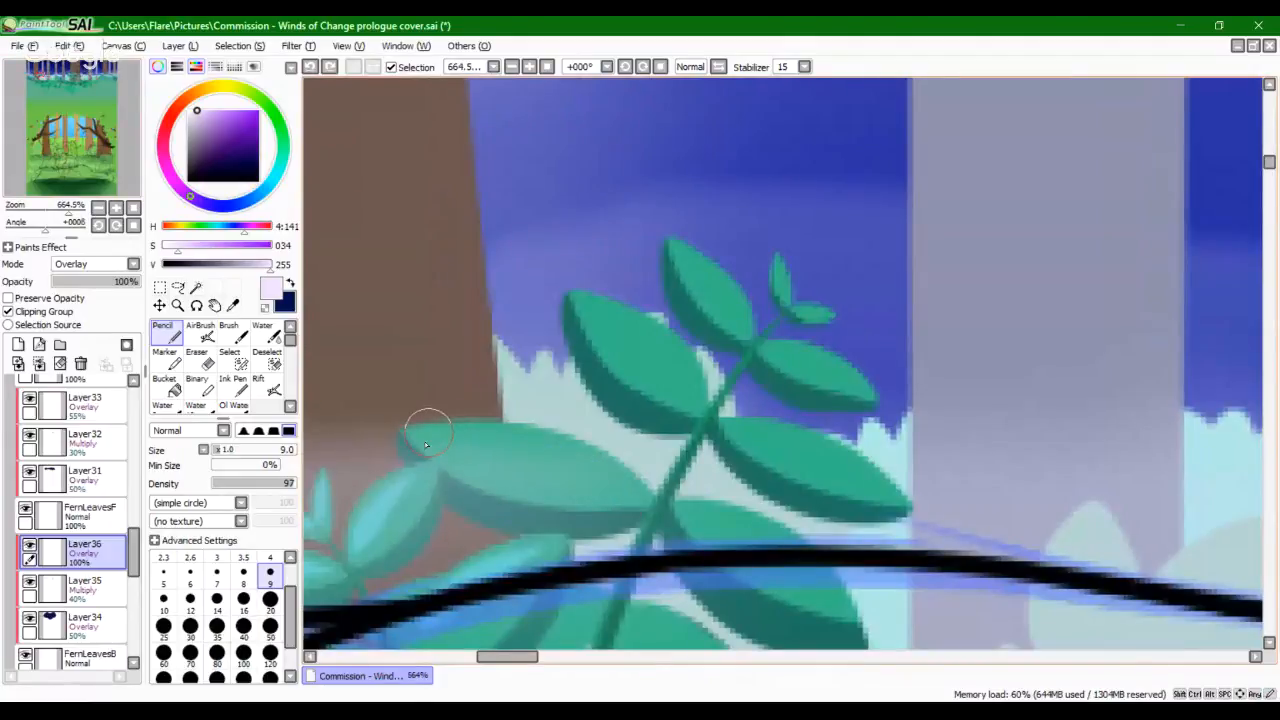
pyautogui.moveTo(430, 430); pyautogui.dragTo(612, 488)
pyautogui.hotkey('ctrl', 'z')
pyautogui.moveTo(415, 433); pyautogui.dragTo(612, 488)
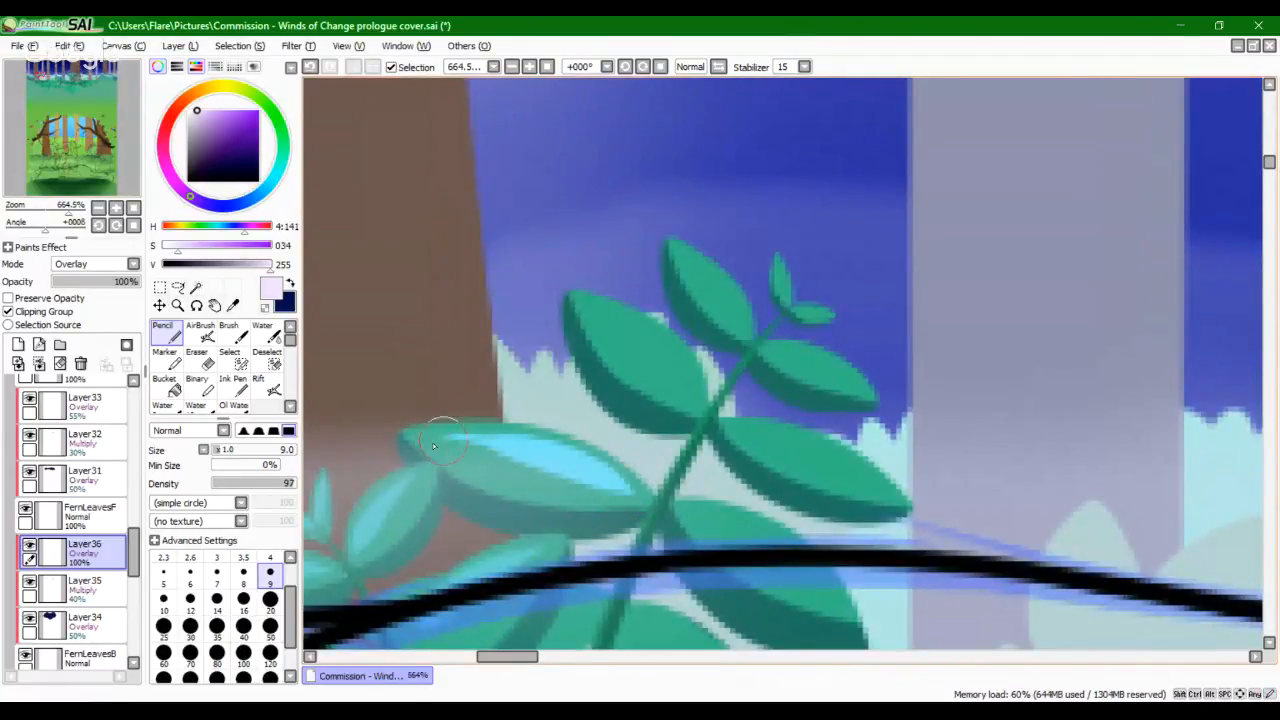
# Step: Refine the highlight on the leaf overlapping the trunk and highlight the opposite leaf crossed by the black outline
pyautogui.moveTo(433, 443)
pyautogui.mouseDown()
pyautogui.moveTo(558, 468)
pyautogui.moveTo(458, 444)
pyautogui.moveTo(556, 462)
pyautogui.mouseUp()
pyautogui.hotkey('ctrl', 'z')
pyautogui.hotkey('ctrl', 'z')
pyautogui.hotkey('ctrl', 'z')
pyautogui.moveTo(634, 499)
pyautogui.mouseDown()
pyautogui.moveTo(465, 442)
pyautogui.moveTo(551, 466)
pyautogui.mouseUp()
pyautogui.hotkey('ctrl', 'z')
pyautogui.moveTo(458, 433); pyautogui.dragTo(540, 459)
pyautogui.hotkey('ctrl', 'z')
pyautogui.moveTo(462, 441); pyautogui.dragTo(577, 470)
pyautogui.moveTo(697, 506); pyautogui.dragTo(845, 627)
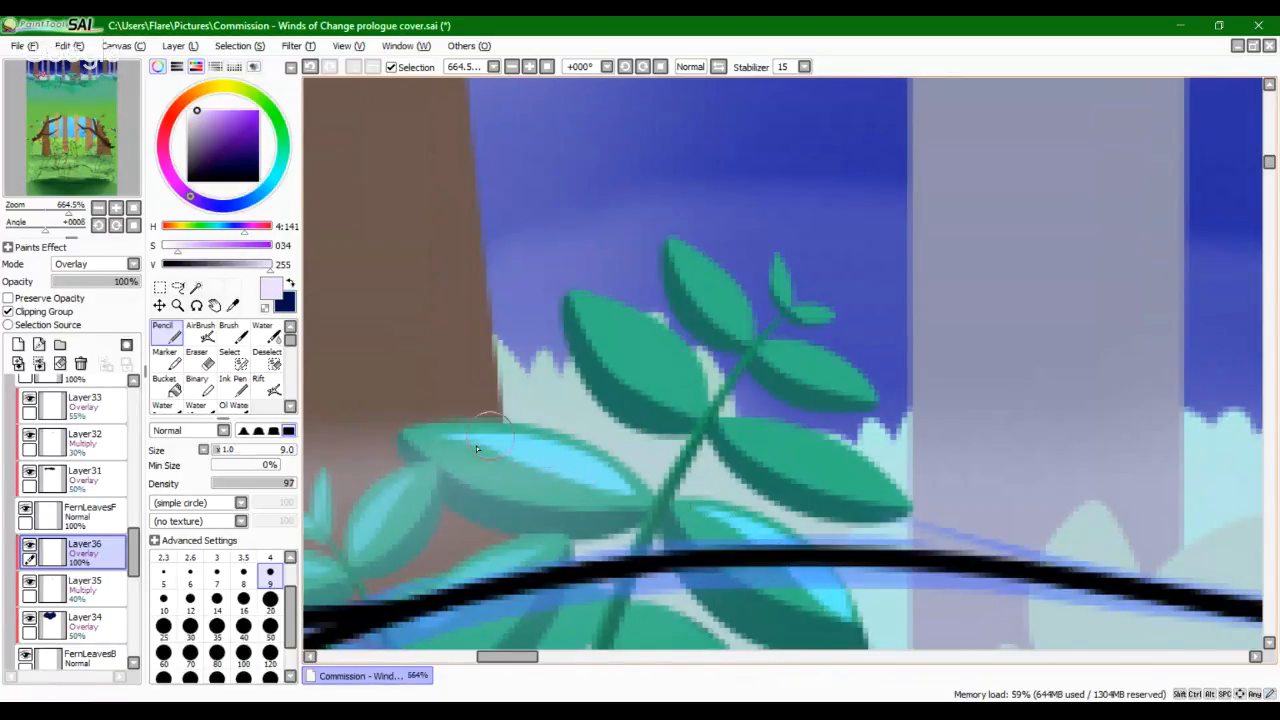
# Step: Paint highlights on the four upper leaves of this fern, two on each side of the stem
pyautogui.moveTo(602, 310)
pyautogui.mouseDown()
pyautogui.moveTo(663, 338)
pyautogui.moveTo(688, 398)
pyautogui.mouseUp()
pyautogui.hotkey('ctrl', 'z')
pyautogui.moveTo(699, 268)
pyautogui.mouseDown()
pyautogui.moveTo(745, 344)
pyautogui.moveTo(782, 348)
pyautogui.moveTo(880, 395)
pyautogui.mouseUp()
pyautogui.moveTo(718, 420)
pyautogui.mouseDown()
pyautogui.moveTo(765, 460)
pyautogui.moveTo(873, 492)
pyautogui.moveTo(742, 438)
pyautogui.mouseUp()
pyautogui.hotkey('ctrl', 'z')
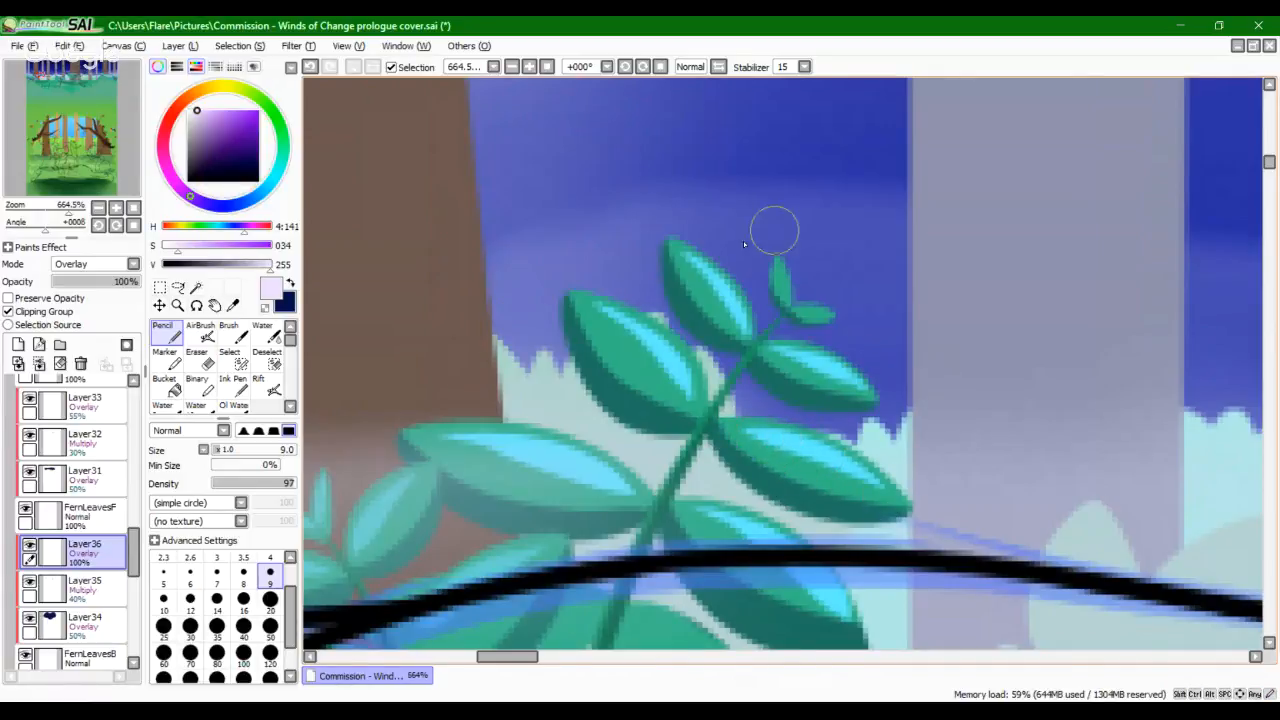
# Step: Paint highlights on the two tiny leaflets at the fern's tip
pyautogui.moveTo(777, 259)
pyautogui.mouseDown()
pyautogui.moveTo(785, 292)
pyautogui.moveTo(779, 273)
pyautogui.moveTo(788, 294)
pyautogui.moveTo(788, 282)
pyautogui.moveTo(811, 310)
pyautogui.moveTo(832, 311)
pyautogui.moveTo(797, 309)
pyautogui.moveTo(824, 315)
pyautogui.mouseUp()
pyautogui.hotkey('ctrl', 'z')
pyautogui.hotkey('ctrl', 'z')
pyautogui.hotkey('ctrl', 'z')
pyautogui.hotkey('ctrl', 'z')
pyautogui.hotkey('ctrl', 'z')
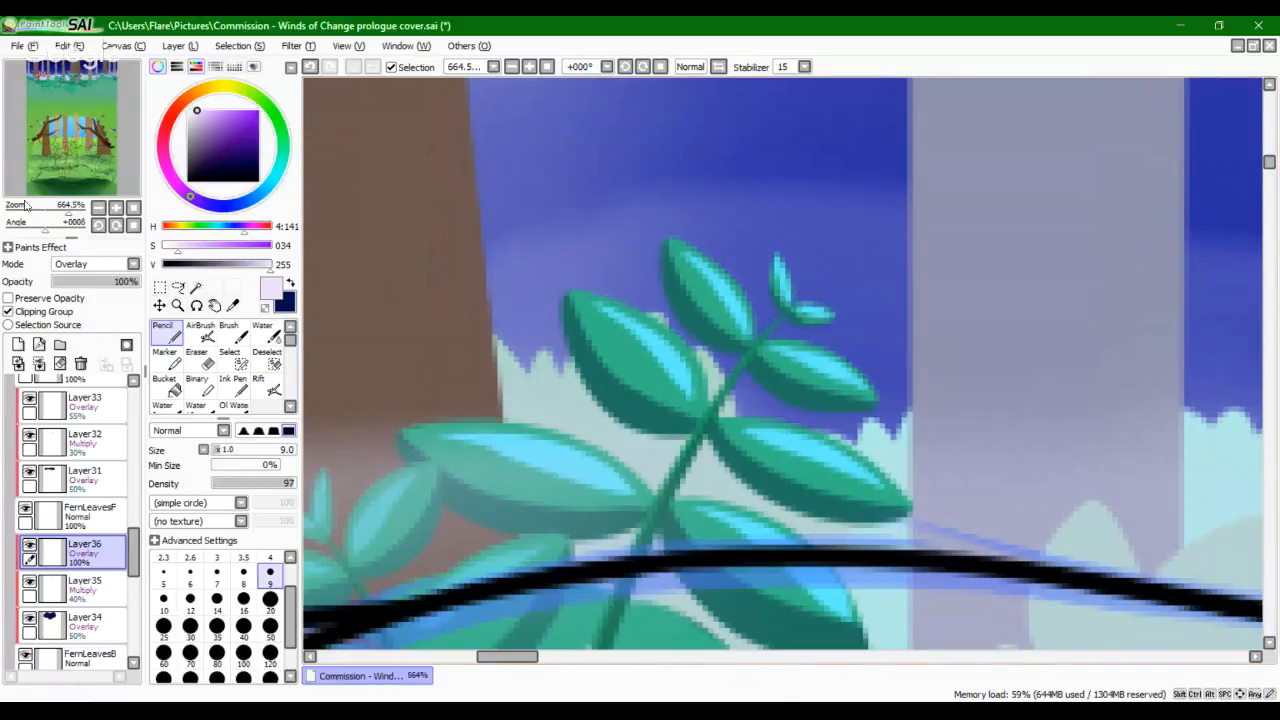
# Step: Set the opacity of the Overlay highlight layer to 40% and check the ferns at a wider view
pyautogui.moveTo(69, 211)
pyautogui.mouseDown()
pyautogui.moveTo(49, 212)
pyautogui.moveTo(86, 178)
pyautogui.moveTo(27, 213)
pyautogui.moveTo(46, 212)
pyautogui.mouseUp()
pyautogui.moveTo(97, 165); pyautogui.dragTo(110, 169)
pyautogui.moveTo(46, 212); pyautogui.dragTo(61, 212)
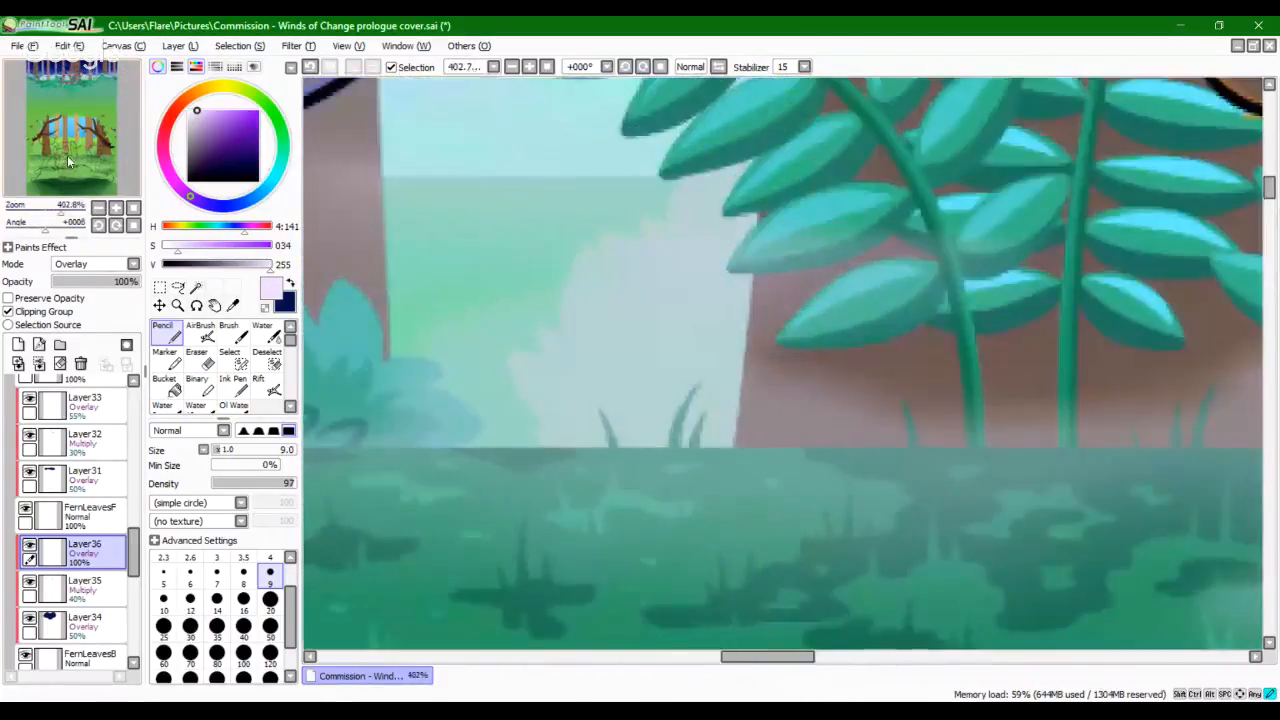
pyautogui.moveTo(69, 162); pyautogui.dragTo(76, 158)
pyautogui.click(85, 289)
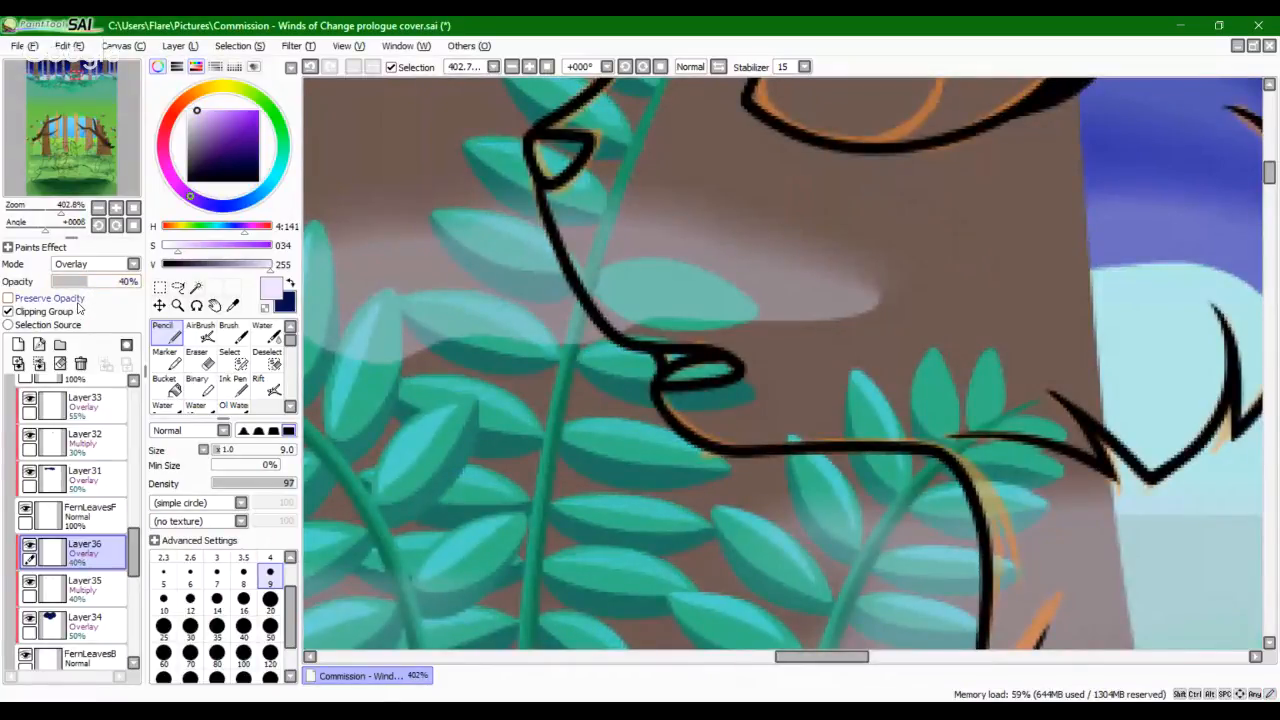
pyautogui.moveTo(45, 212); pyautogui.dragTo(84, 205)
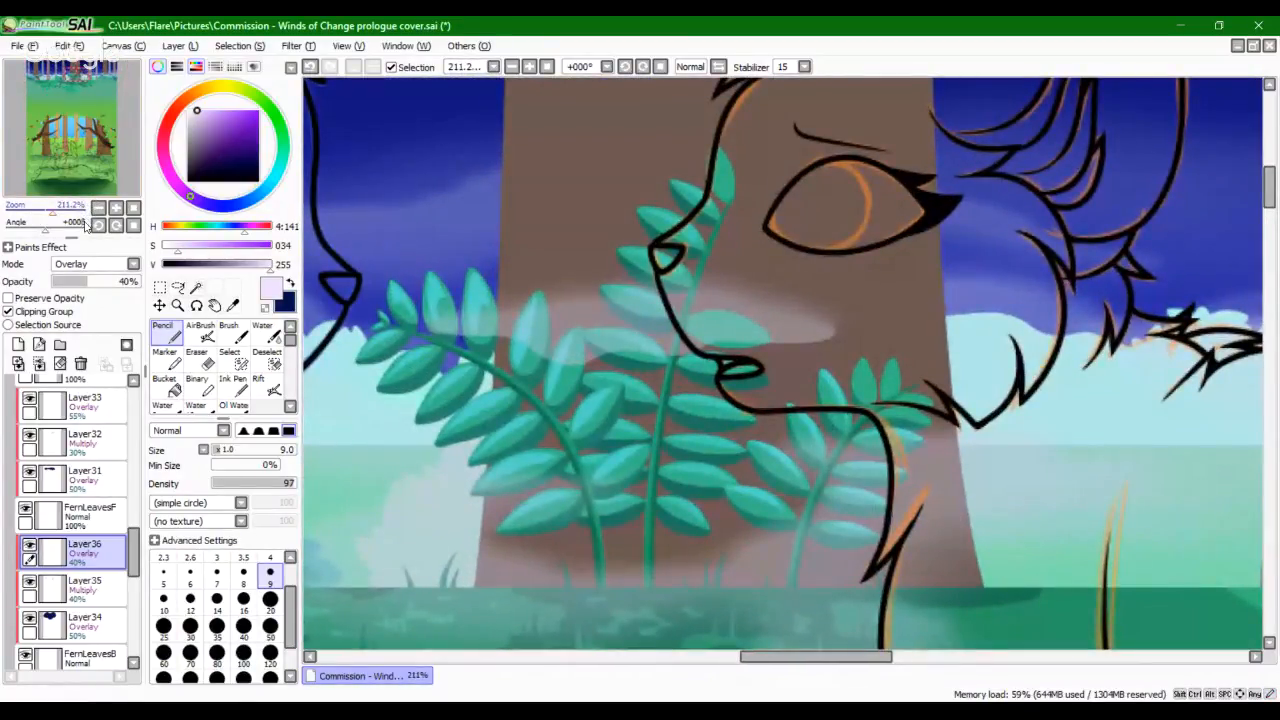
# Step: Swap to the dark blue colour and add a clipped Overlay layer directly above the tree trunk layer, Layer8
pyautogui.moveTo(88, 225); pyautogui.dragTo(32, 218)
pyautogui.click(132, 226)
pyautogui.press('x')
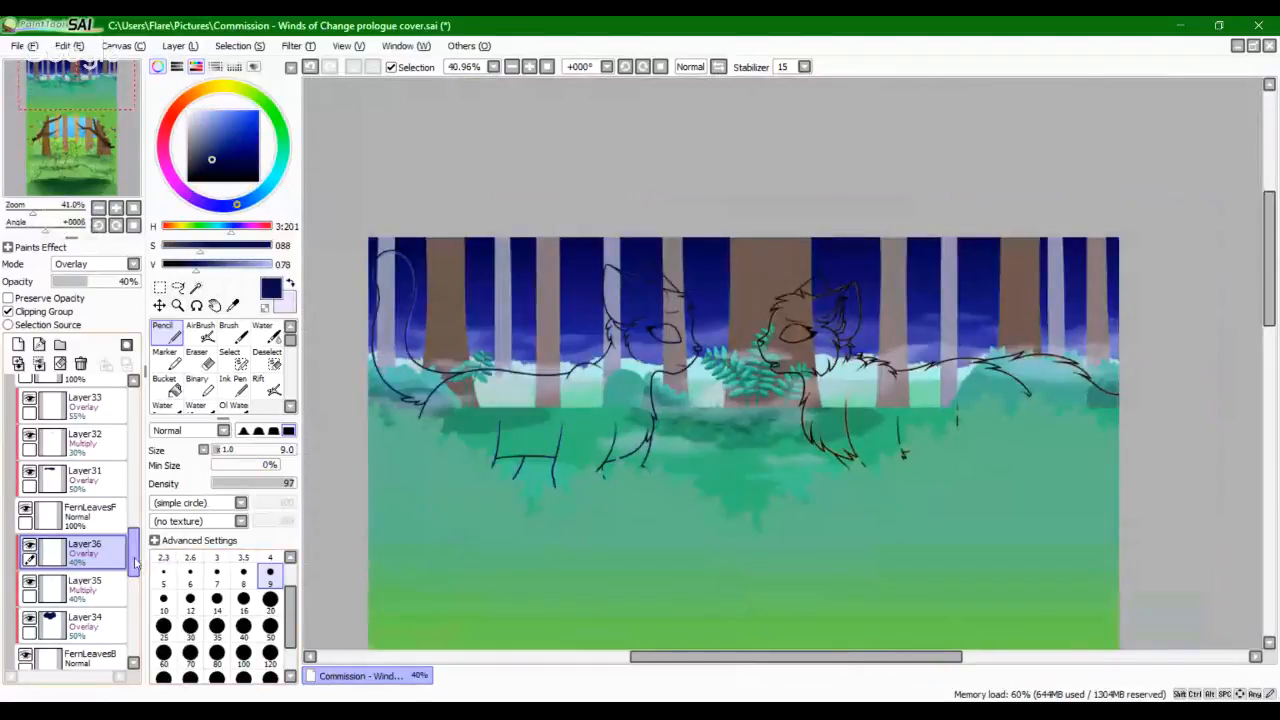
pyautogui.moveTo(135, 562); pyautogui.dragTo(135, 580)
pyautogui.click(35, 580)
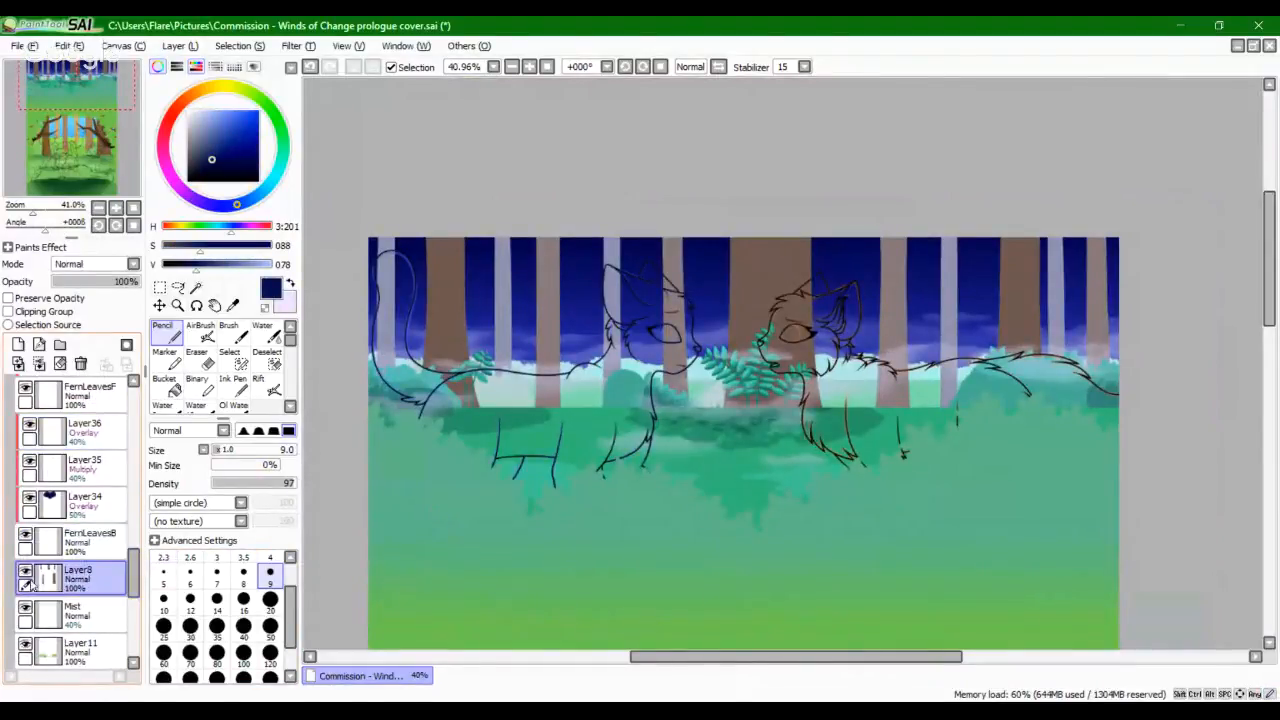
pyautogui.click(18, 344)
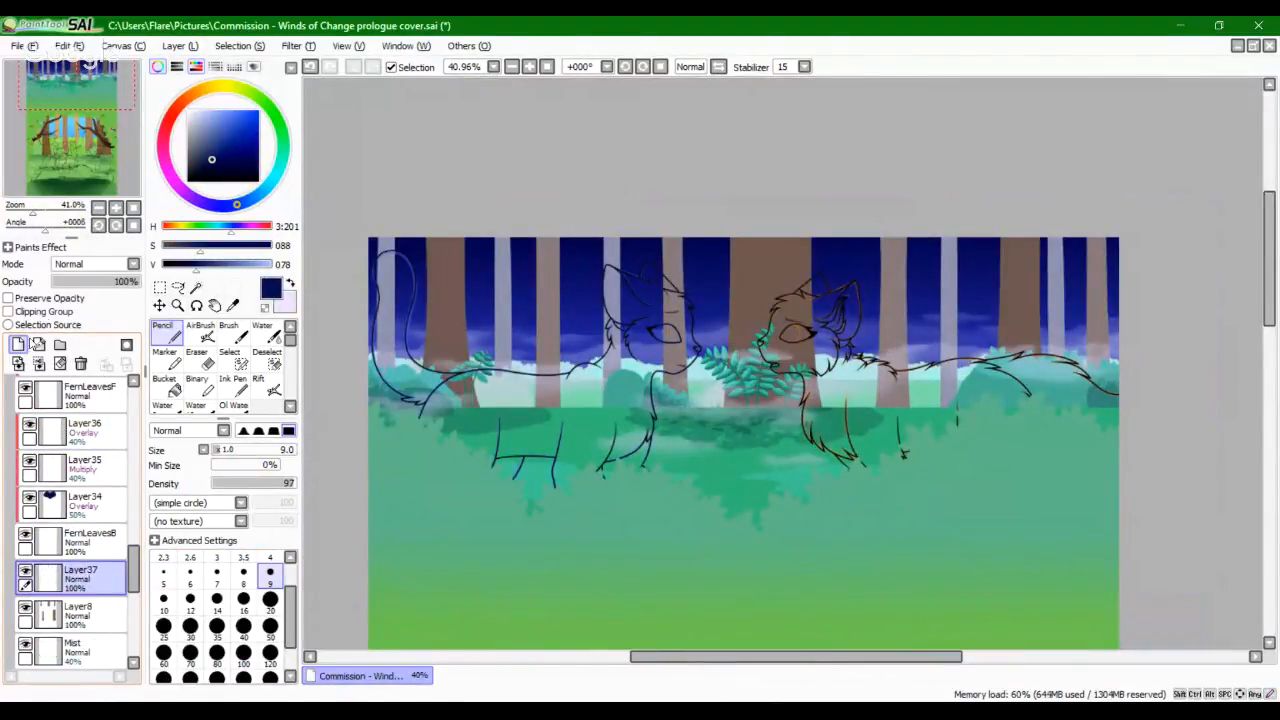
pyautogui.click(40, 311)
pyautogui.click(92, 264)
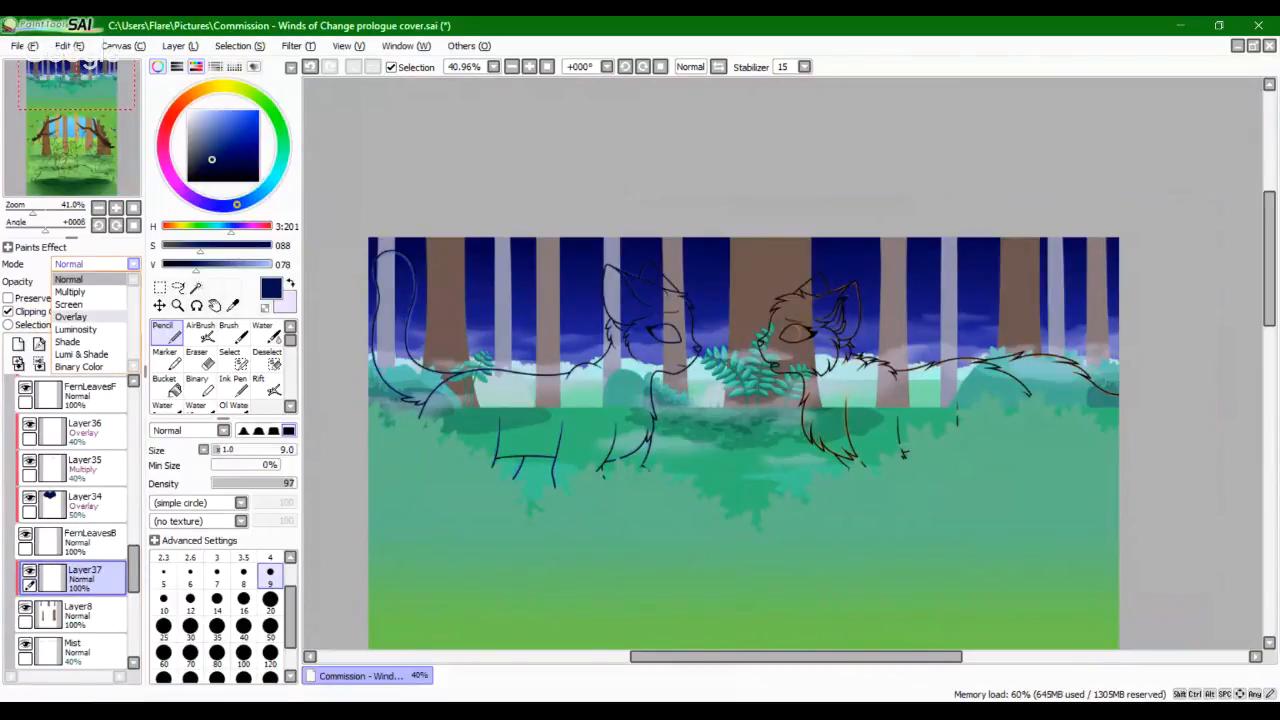
pyautogui.click(88, 316)
# Step: Paint dark blue over the thick brown trunks with a size 500 pencil and lower the Overlay layer's opacity to 25%
pyautogui.scroll(-2, 240, 640)
pyautogui.click(216, 668)
pyautogui.moveTo(450, 385)
pyautogui.mouseDown()
pyautogui.moveTo(439, 265)
pyautogui.moveTo(420, 335)
pyautogui.mouseUp()
pyautogui.moveTo(700, 255)
pyautogui.mouseDown()
pyautogui.moveTo(761, 282)
pyautogui.moveTo(742, 192)
pyautogui.mouseUp()
pyautogui.moveTo(995, 320); pyautogui.dragTo(1112, 250)
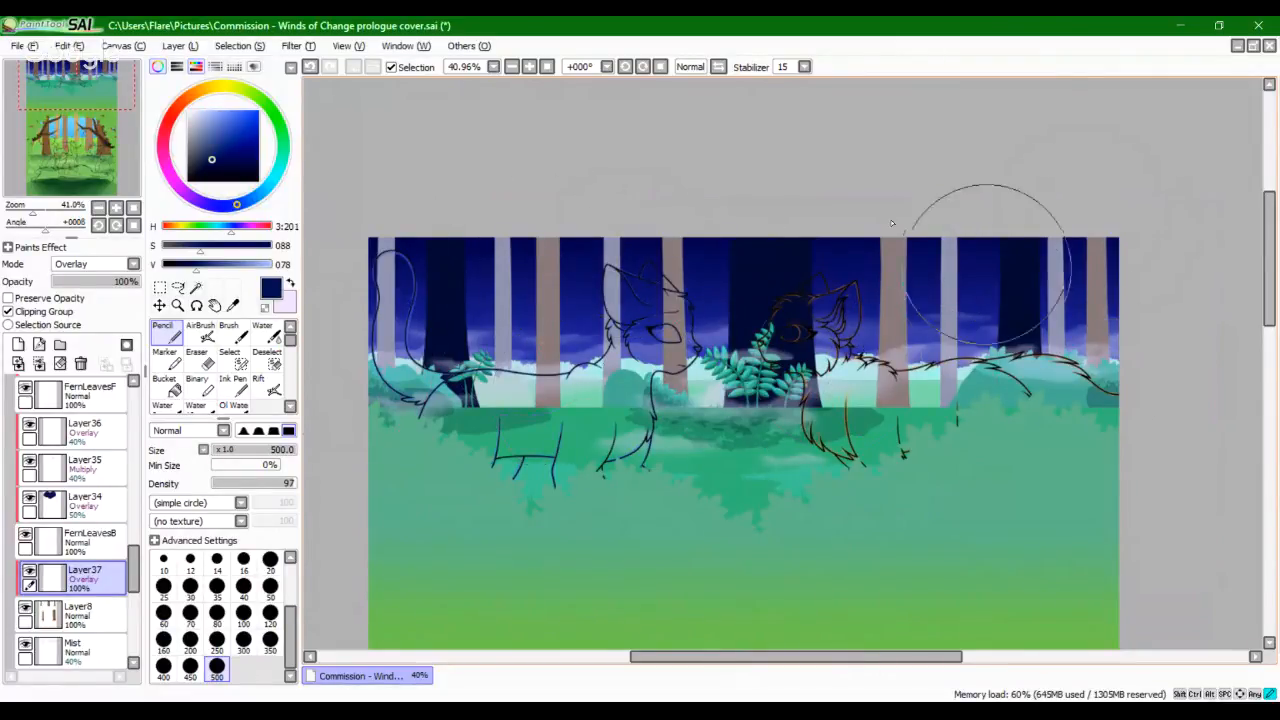
pyautogui.click(92, 283)
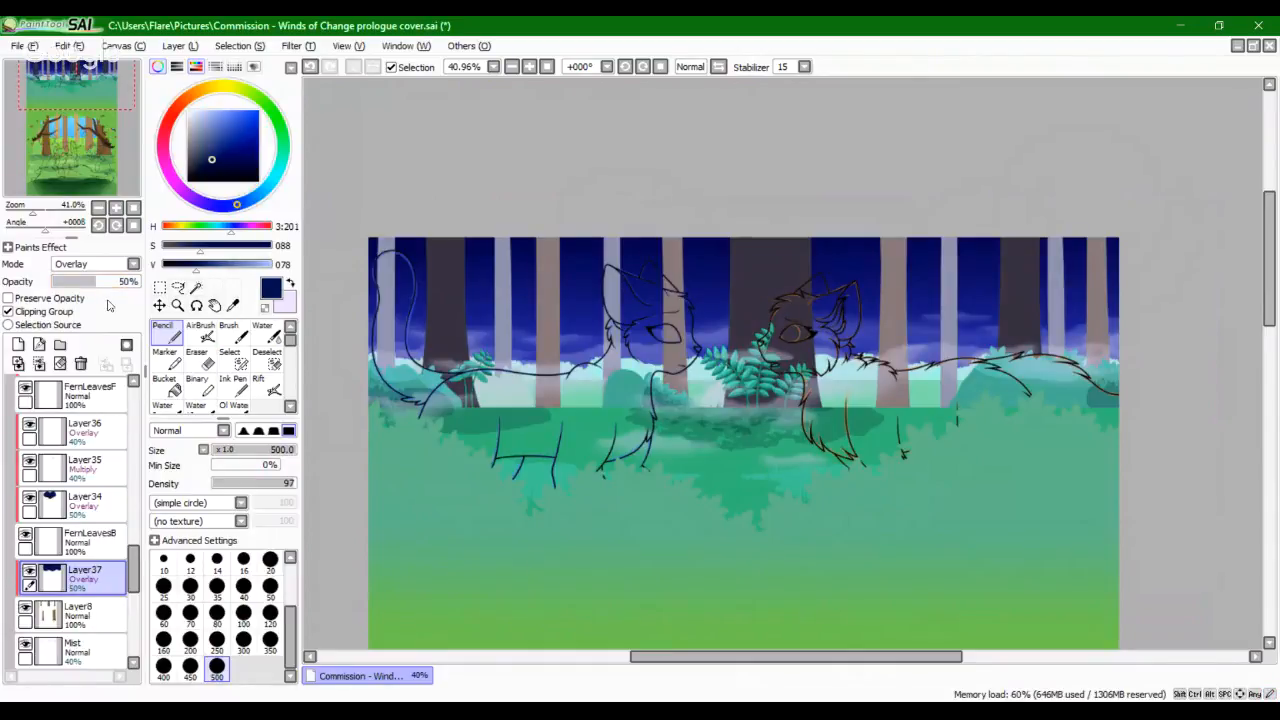
pyautogui.moveTo(94, 297); pyautogui.dragTo(80, 297)
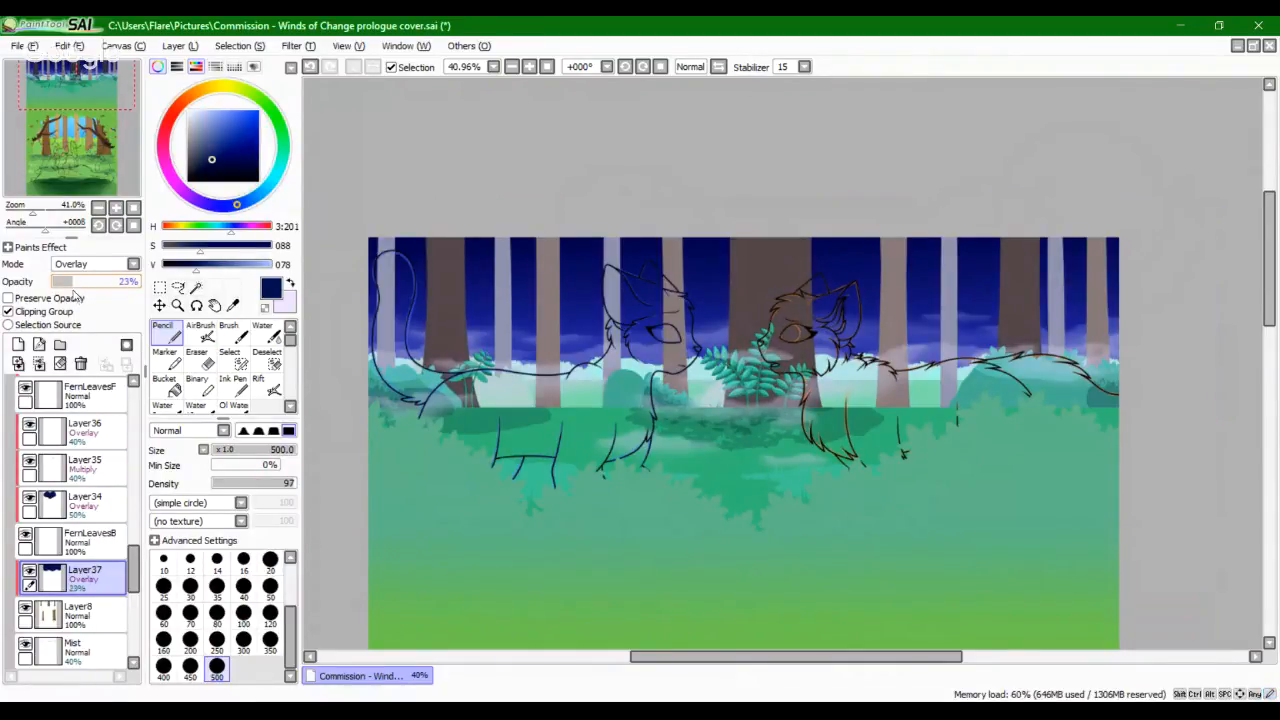
pyautogui.moveTo(74, 295); pyautogui.dragTo(82, 296)
# Step: Set the pencil size to 14 and add another clipped layer above the trunk Overlay layer in Multiply mode
pyautogui.click(217, 558)
pyautogui.click(18, 344)
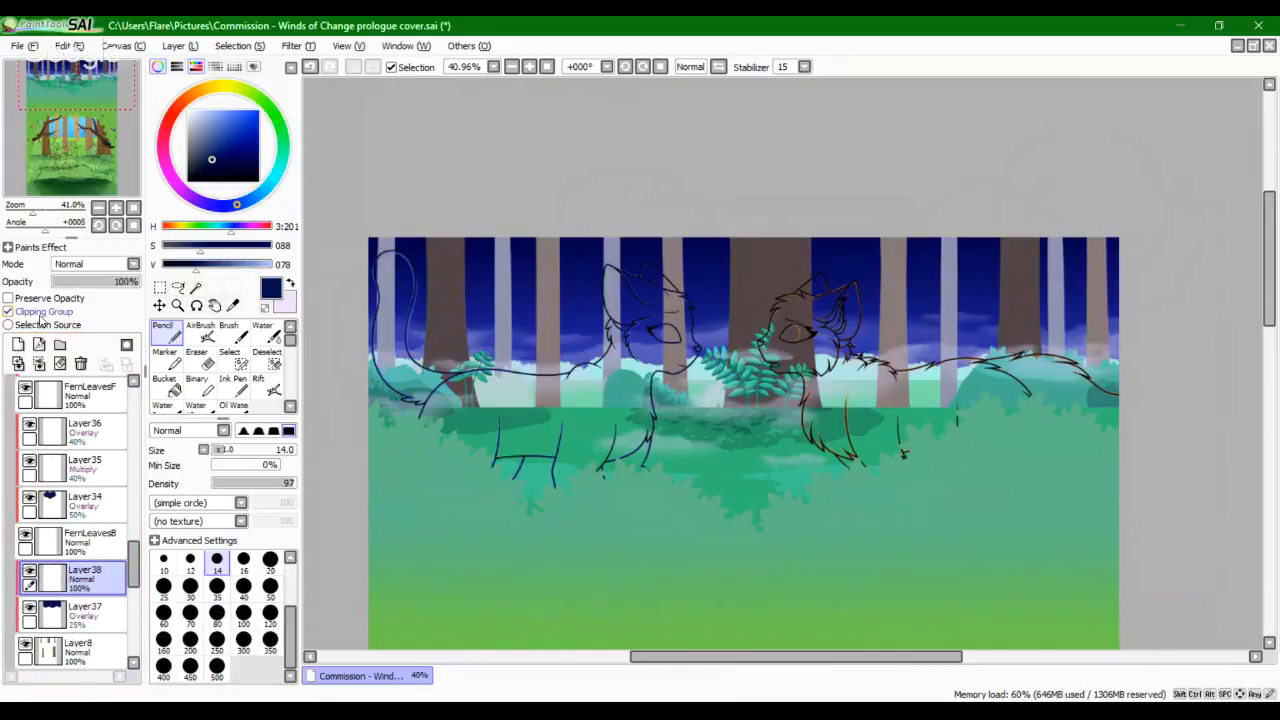
pyautogui.click(100, 264)
pyautogui.click(80, 283)
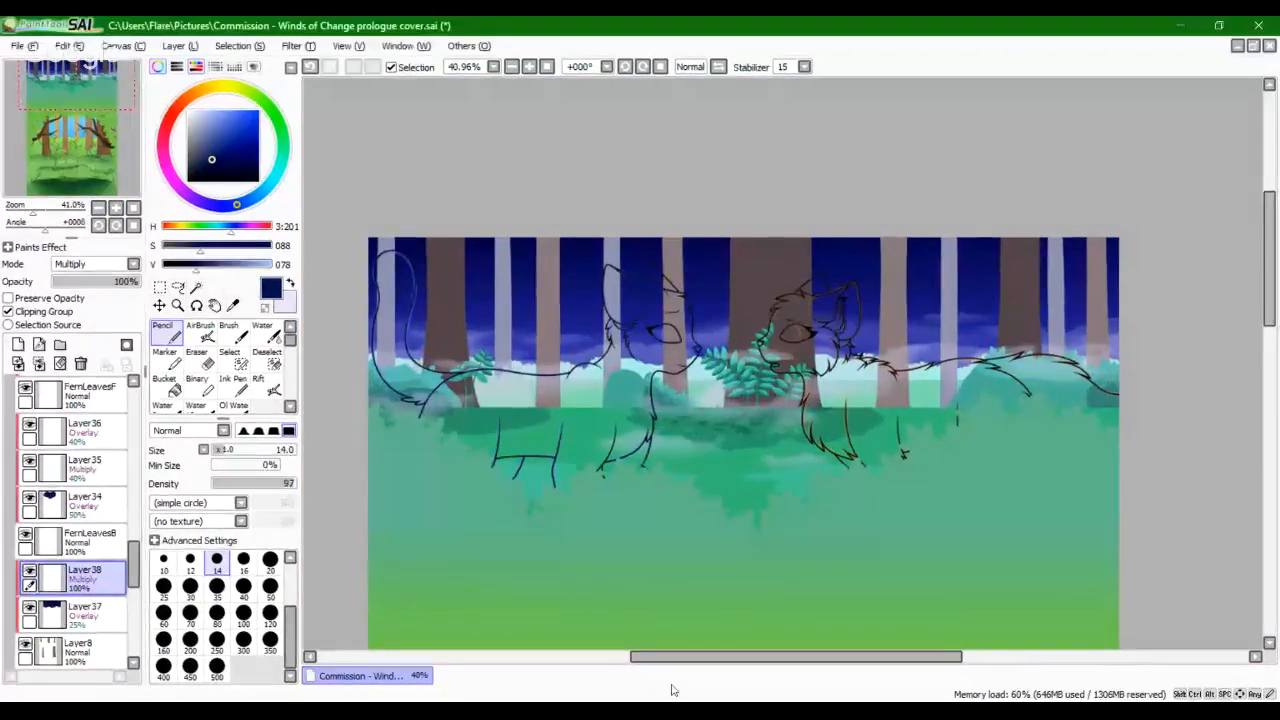
# Step: Draw wavy dark bark lines down the outer side and middle of the thick trunk beside the leftmost cat's tail
pyautogui.moveTo(33, 215); pyautogui.dragTo(44, 220)
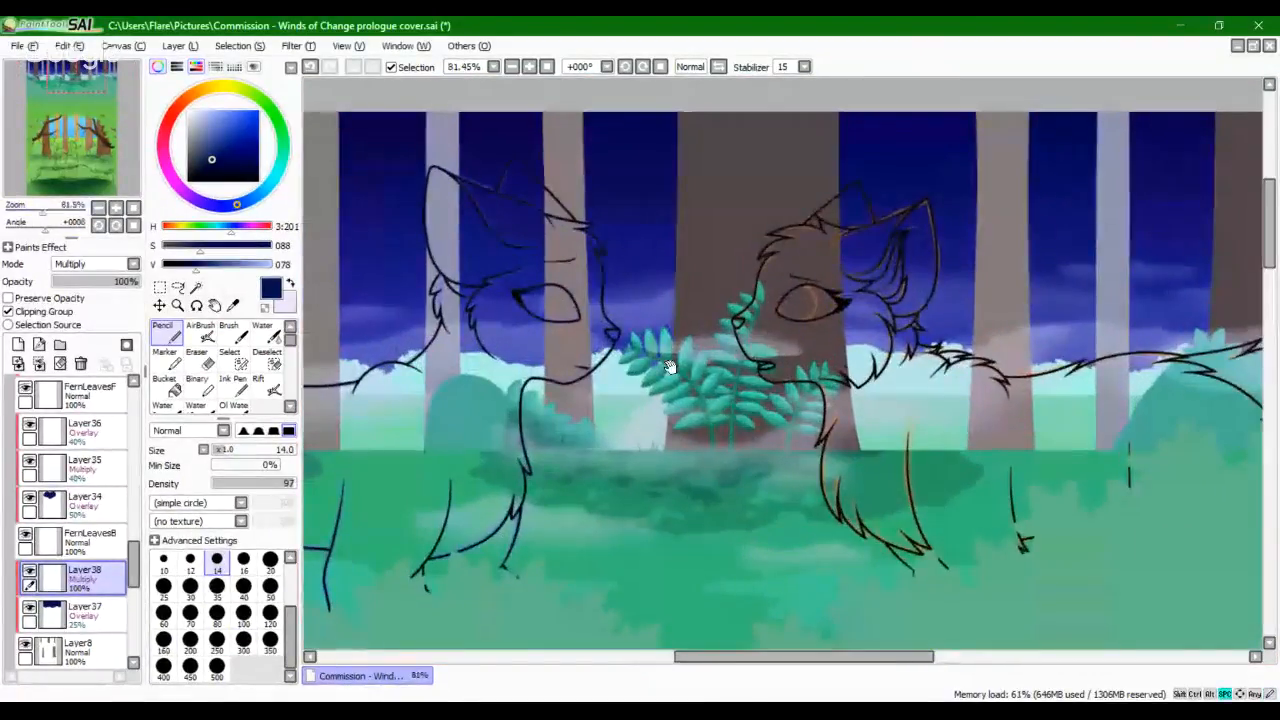
pyautogui.press('space')
pyautogui.moveTo(714, 366); pyautogui.dragTo(1250, 375)
pyautogui.moveTo(604, 380); pyautogui.dragTo(580, 505)
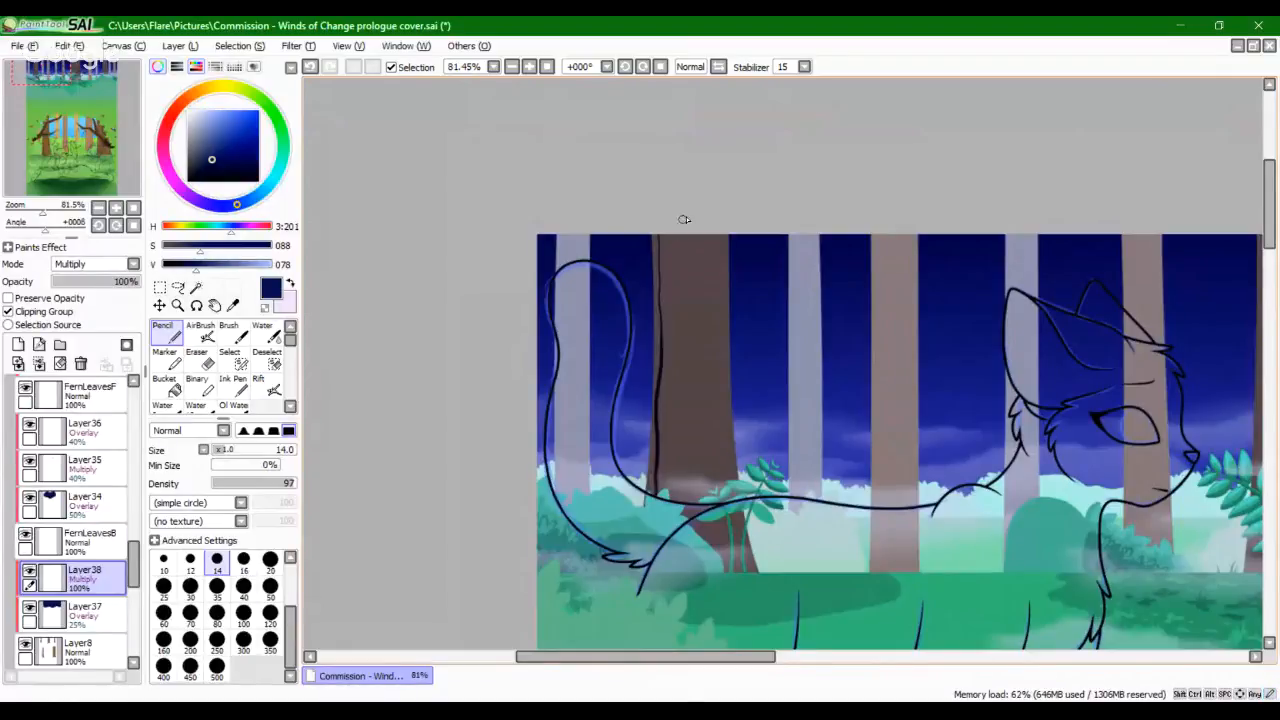
pyautogui.hotkey('ctrl', 'z')
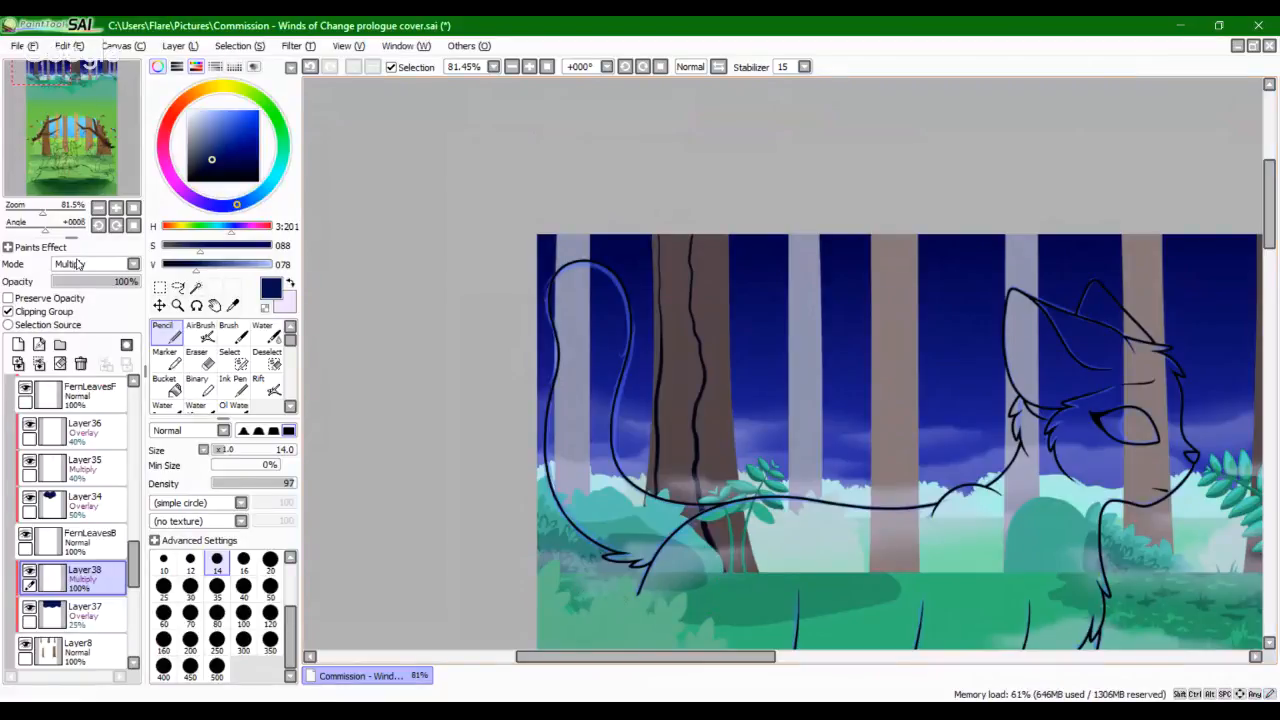
# Step: Draw intertwining bark lines around the centre line on the upper part of this trunk
pyautogui.moveTo(43, 212); pyautogui.dragTo(55, 212)
pyautogui.moveTo(556, 488)
pyautogui.mouseDown()
pyautogui.moveTo(622, 199)
pyautogui.moveTo(604, 360)
pyautogui.mouseUp()
pyautogui.moveTo(644, 613); pyautogui.dragTo(648, 620)
pyautogui.moveTo(641, 355); pyautogui.dragTo(632, 600)
pyautogui.moveTo(630, 225)
pyautogui.mouseDown()
pyautogui.moveTo(623, 471)
pyautogui.moveTo(581, 389)
pyautogui.moveTo(562, 216)
pyautogui.mouseUp()
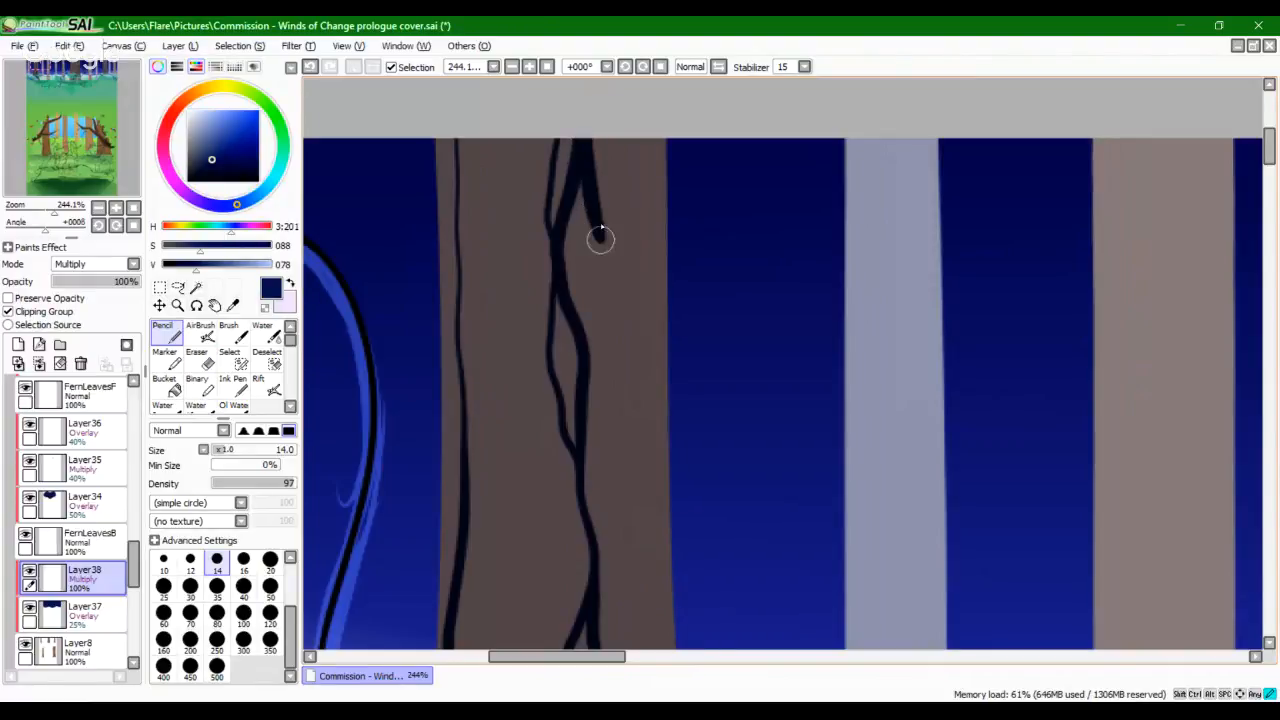
pyautogui.hotkey('ctrl', 'z')
pyautogui.moveTo(590, 132); pyautogui.dragTo(570, 229)
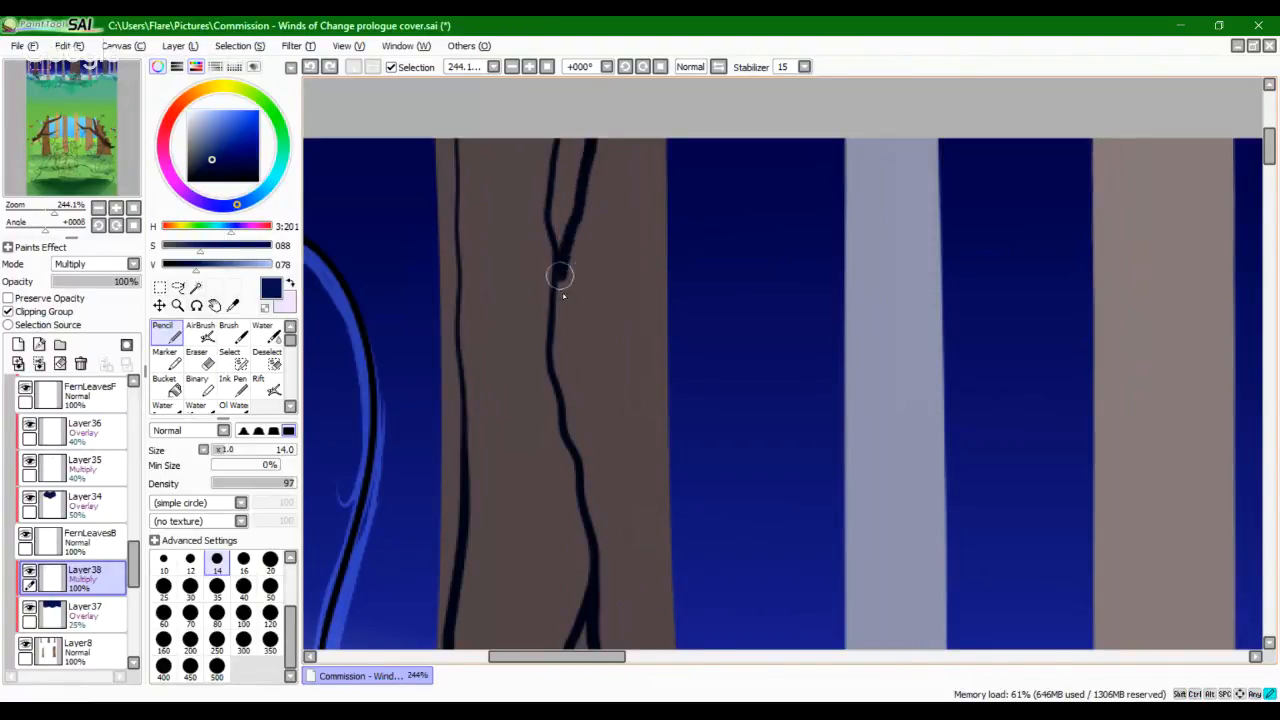
pyautogui.moveTo(581, 357); pyautogui.dragTo(586, 514)
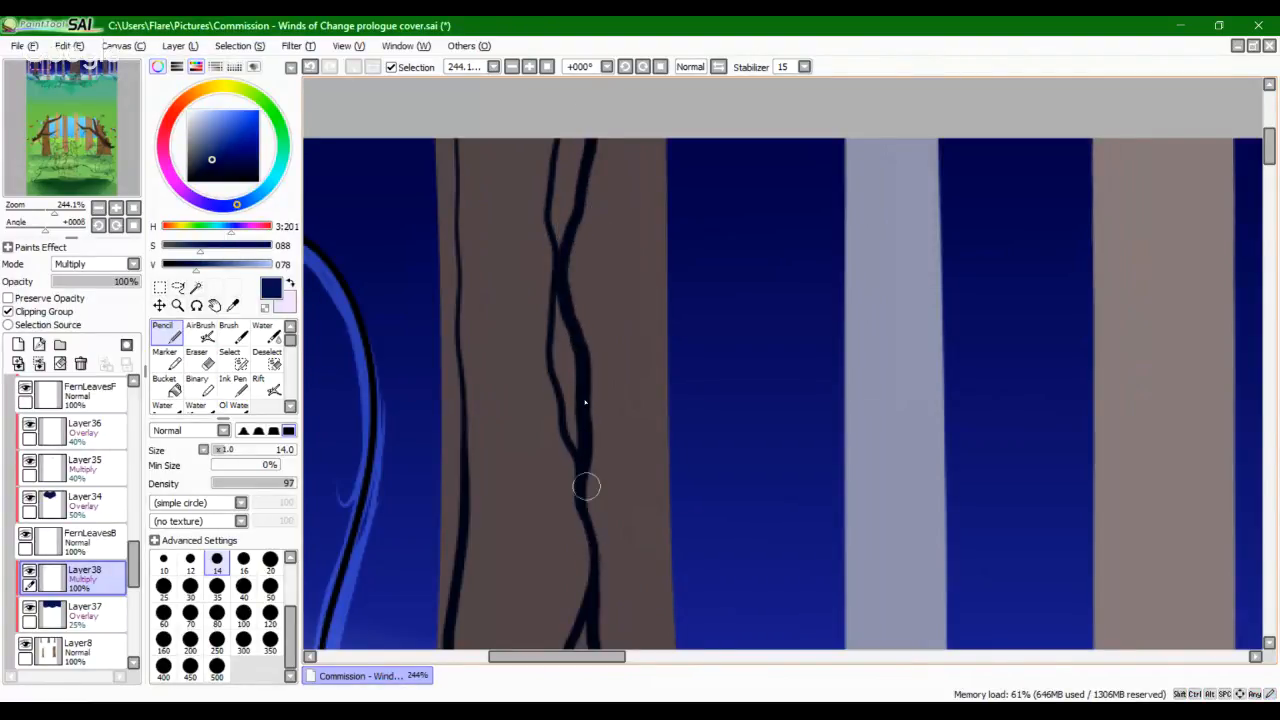
pyautogui.moveTo(602, 271); pyautogui.dragTo(594, 330)
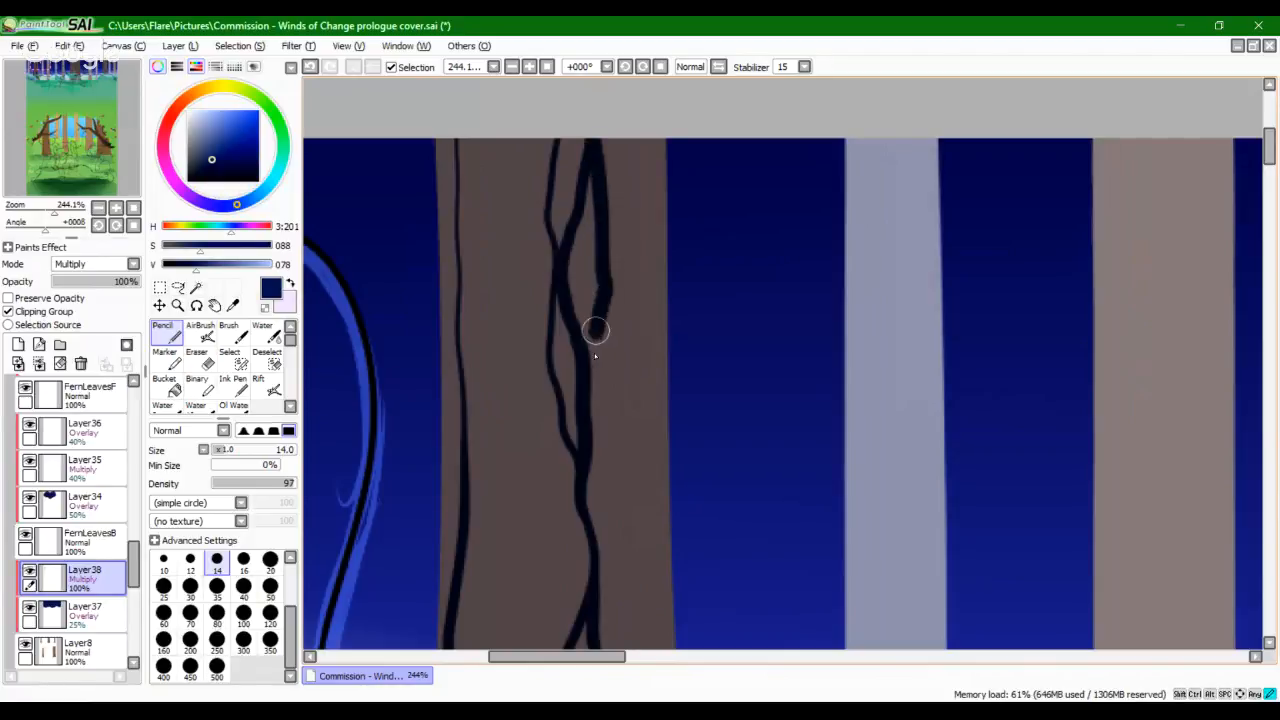
# Step: Extend the branching bark lines down the lower trunk to its base behind the fern
pyautogui.moveTo(623, 585); pyautogui.dragTo(634, 443)
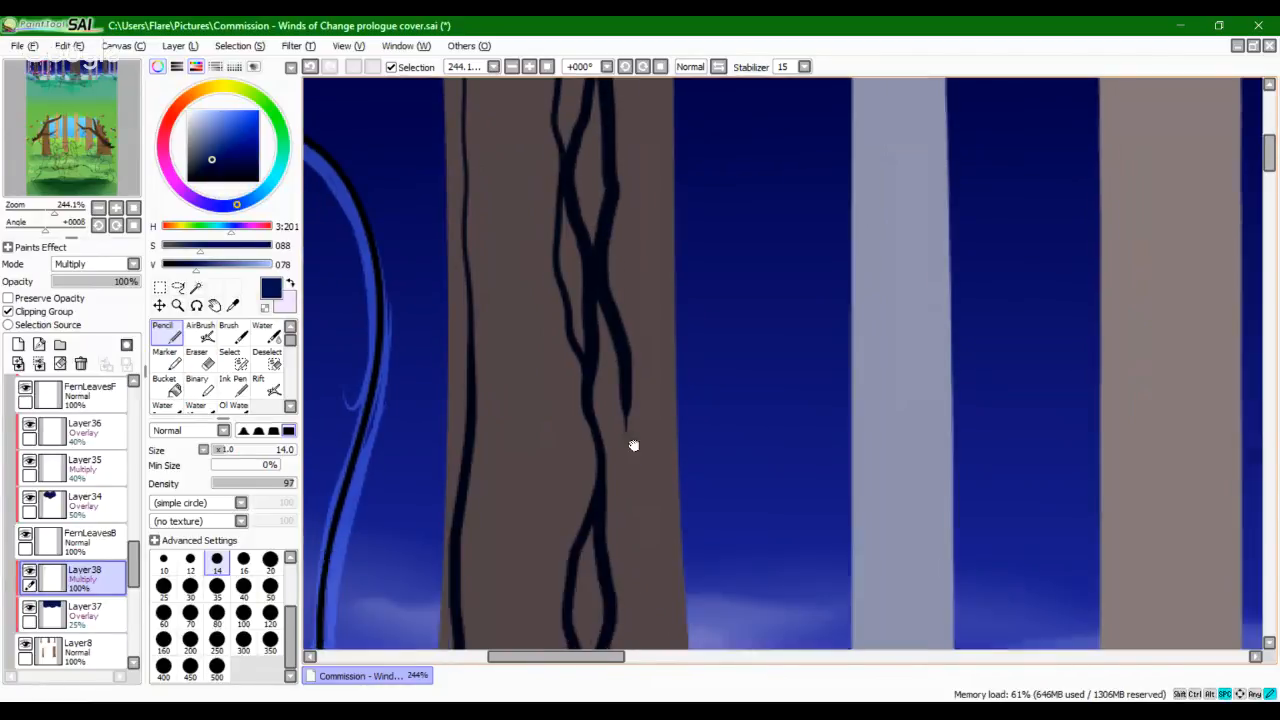
pyautogui.moveTo(620, 318); pyautogui.dragTo(630, 273)
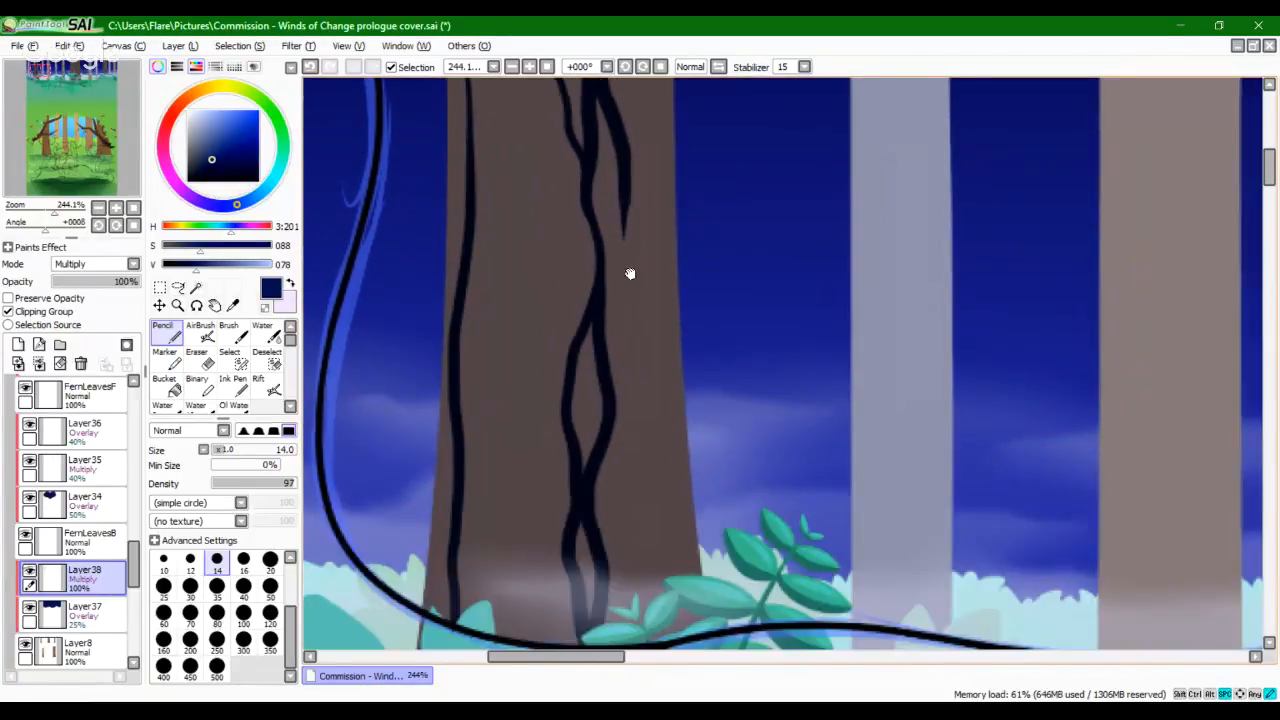
pyautogui.moveTo(626, 429); pyautogui.dragTo(618, 342)
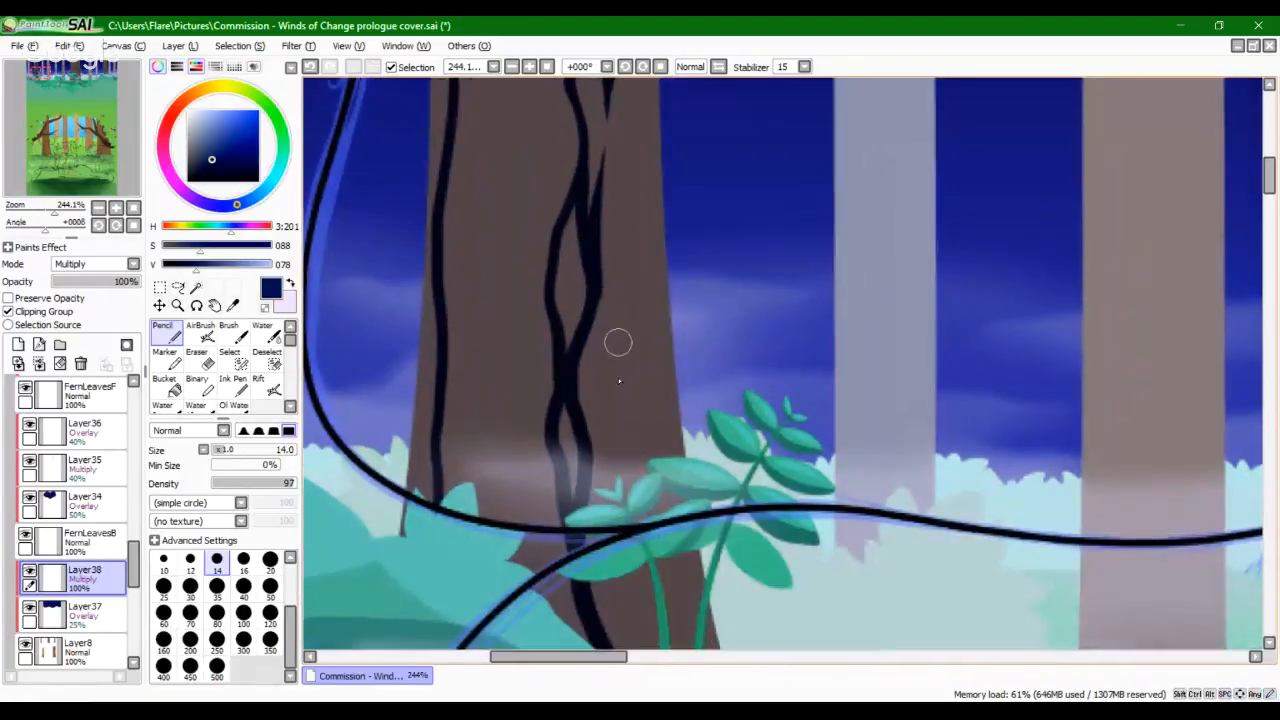
pyautogui.scroll(-3, 614, 251)
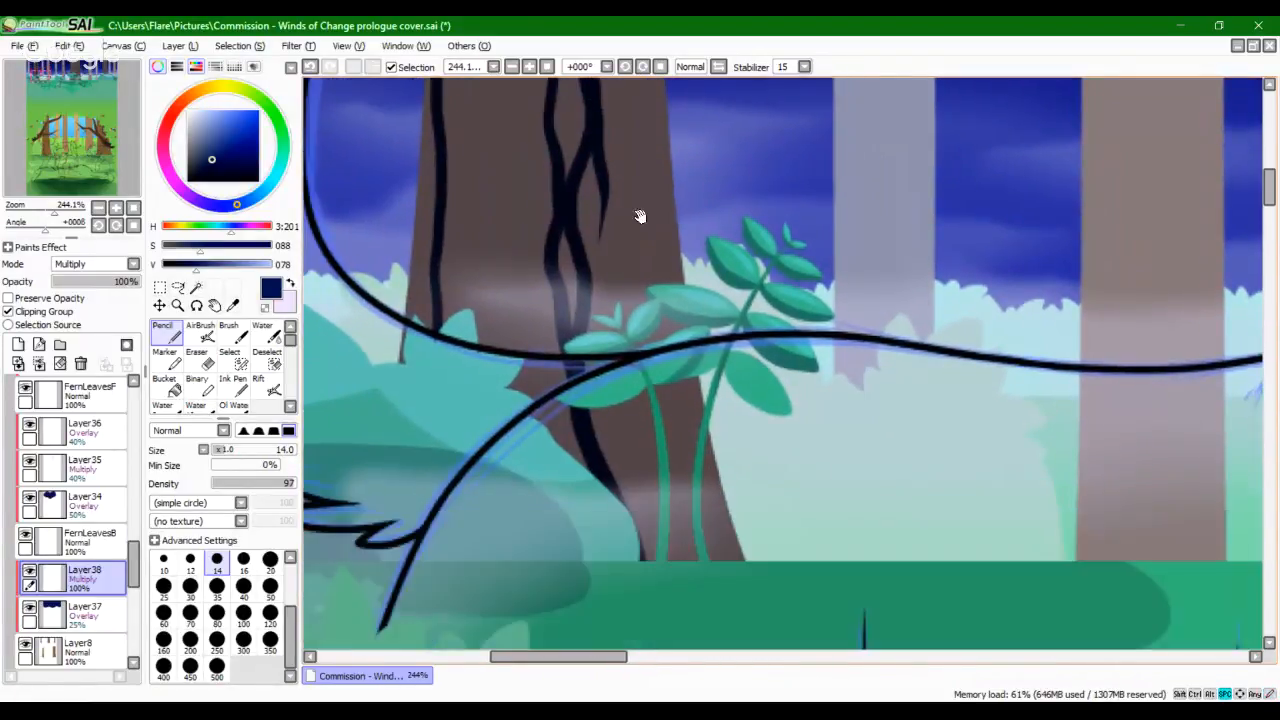
pyautogui.moveTo(597, 258)
pyautogui.mouseDown()
pyautogui.moveTo(619, 507)
pyautogui.moveTo(598, 254)
pyautogui.moveTo(616, 480)
pyautogui.moveTo(589, 319)
pyautogui.moveTo(619, 483)
pyautogui.mouseUp()
pyautogui.hotkey('ctrl', 'z')
pyautogui.hotkey('ctrl', 'z')
pyautogui.hotkey('ctrl', 'z')
pyautogui.moveTo(593, 268); pyautogui.dragTo(640, 176)
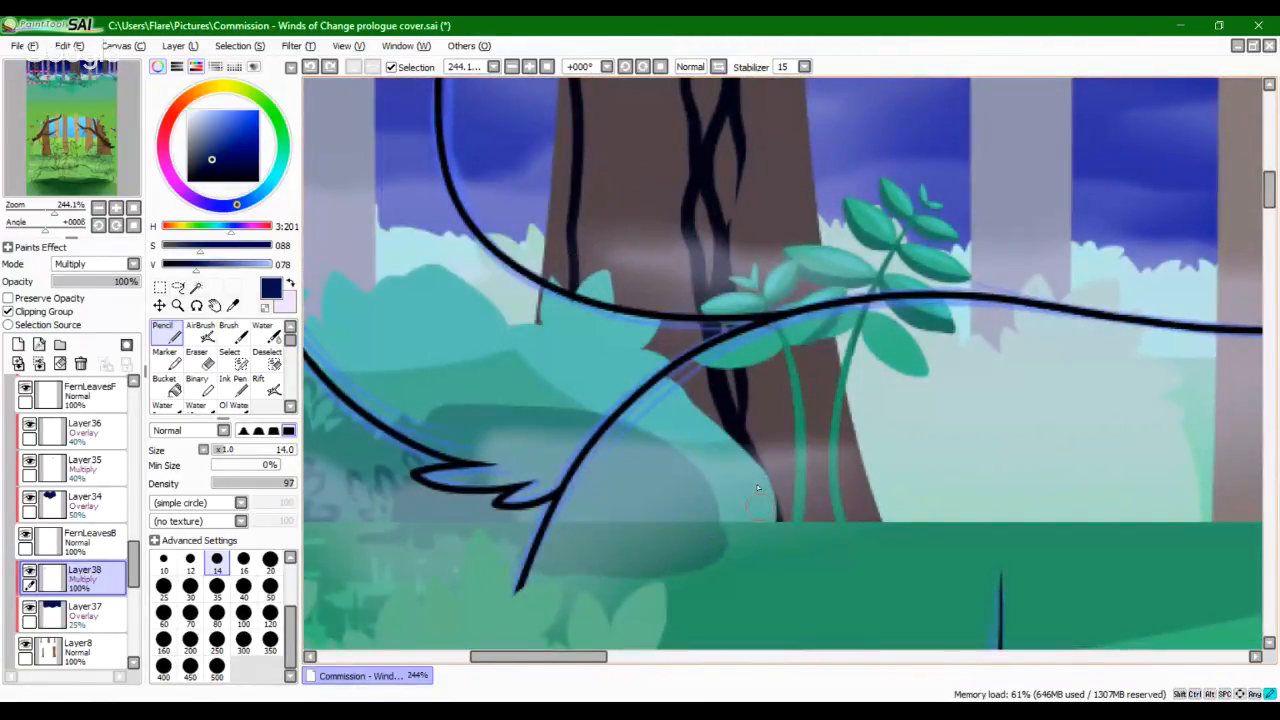
# Step: Close the outline at the trunk's base and bucket-fill the enclosed shadow area with dark blue
pyautogui.moveTo(752, 454)
pyautogui.mouseDown()
pyautogui.moveTo(735, 430)
pyautogui.moveTo(703, 628)
pyautogui.mouseUp()
pyautogui.click(166, 385)
pyautogui.click(600, 330)
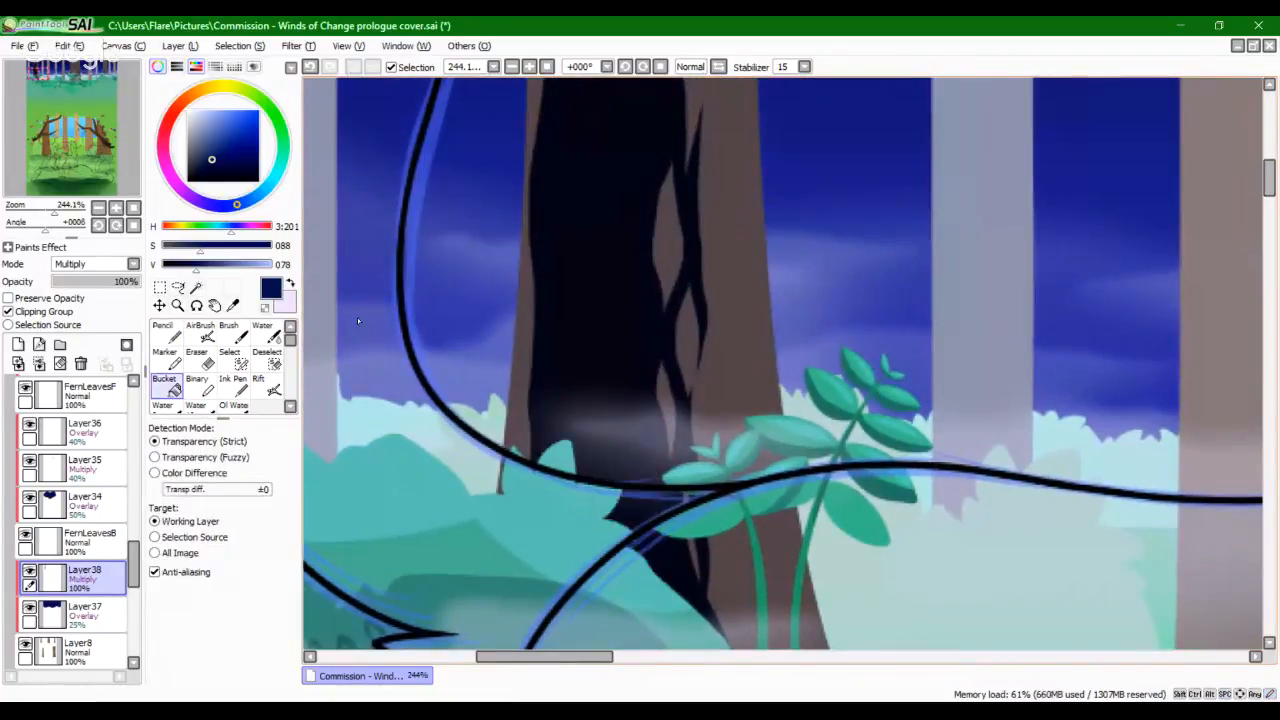
# Step: Pencil a thin tapered bark mark along the outer left edge of the trunk's filled shadow
pyautogui.click(166, 335)
pyautogui.moveTo(523, 400); pyautogui.dragTo(528, 229)
pyautogui.scroll(4, 543, 357)
pyautogui.hotkey('ctrl', 'z')
pyautogui.moveTo(514, 318); pyautogui.dragTo(527, 228)
pyautogui.hotkey('ctrl', 'z')
pyautogui.moveTo(514, 342)
pyautogui.mouseDown()
pyautogui.moveTo(530, 205)
pyautogui.moveTo(529, 323)
pyautogui.mouseUp()
# Step: Add forked, tapered bark cracks on the lit side of the upper trunk, branching off the existing lines
pyautogui.press('space')
pyautogui.press('space')
pyautogui.moveTo(606, 480); pyautogui.dragTo(501, 415)
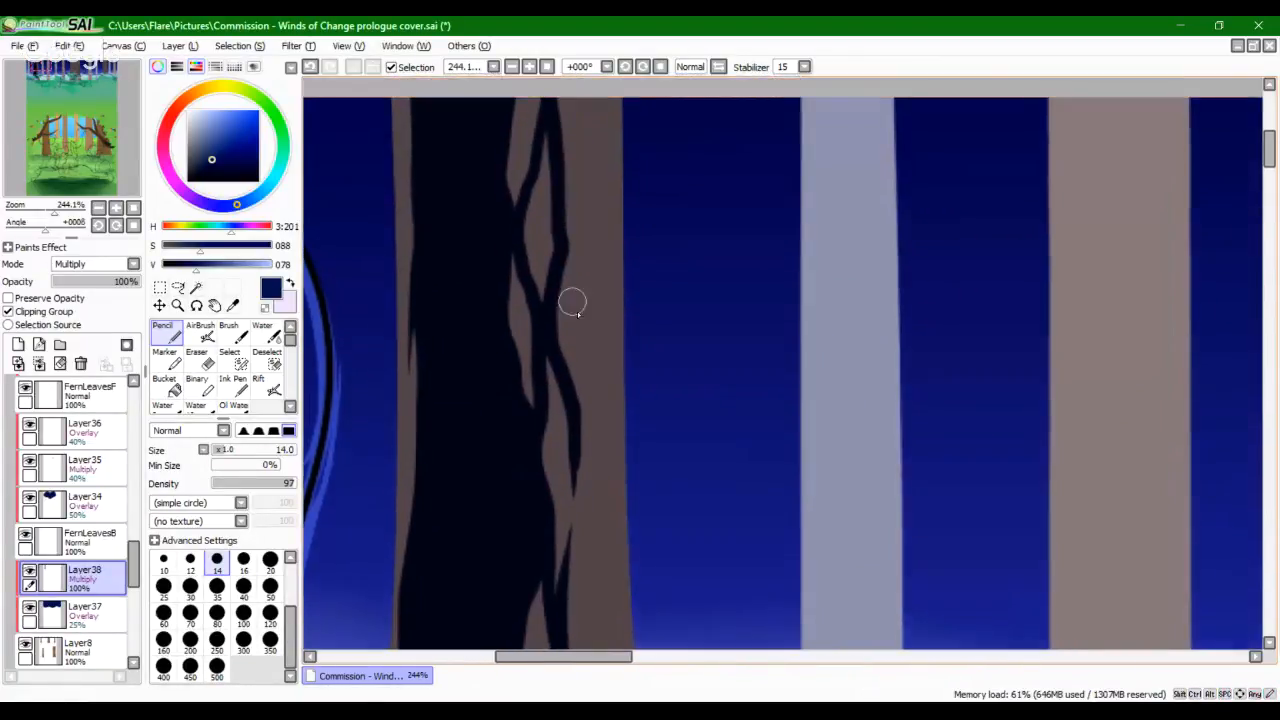
pyautogui.moveTo(576, 307)
pyautogui.mouseDown()
pyautogui.moveTo(561, 232)
pyautogui.moveTo(567, 136)
pyautogui.moveTo(581, 328)
pyautogui.moveTo(568, 211)
pyautogui.moveTo(585, 119)
pyautogui.moveTo(566, 240)
pyautogui.moveTo(576, 201)
pyautogui.moveTo(574, 271)
pyautogui.mouseUp()
pyautogui.hotkey('ctrl', 'z')
pyautogui.hotkey('ctrl', 'z')
pyautogui.moveTo(582, 160)
pyautogui.mouseDown()
pyautogui.moveTo(573, 215)
pyautogui.moveTo(580, 122)
pyautogui.mouseUp()
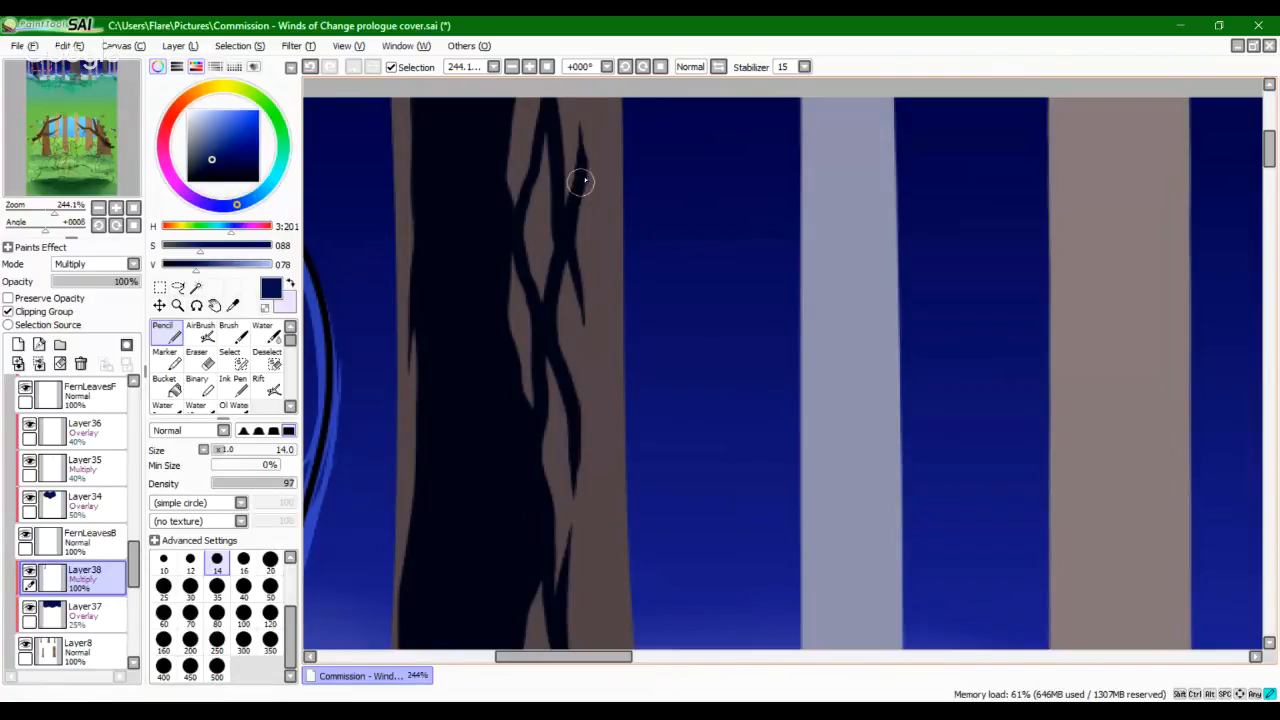
pyautogui.press('space')
pyautogui.moveTo(589, 292); pyautogui.dragTo(581, 160)
pyautogui.moveTo(576, 226); pyautogui.dragTo(574, 312)
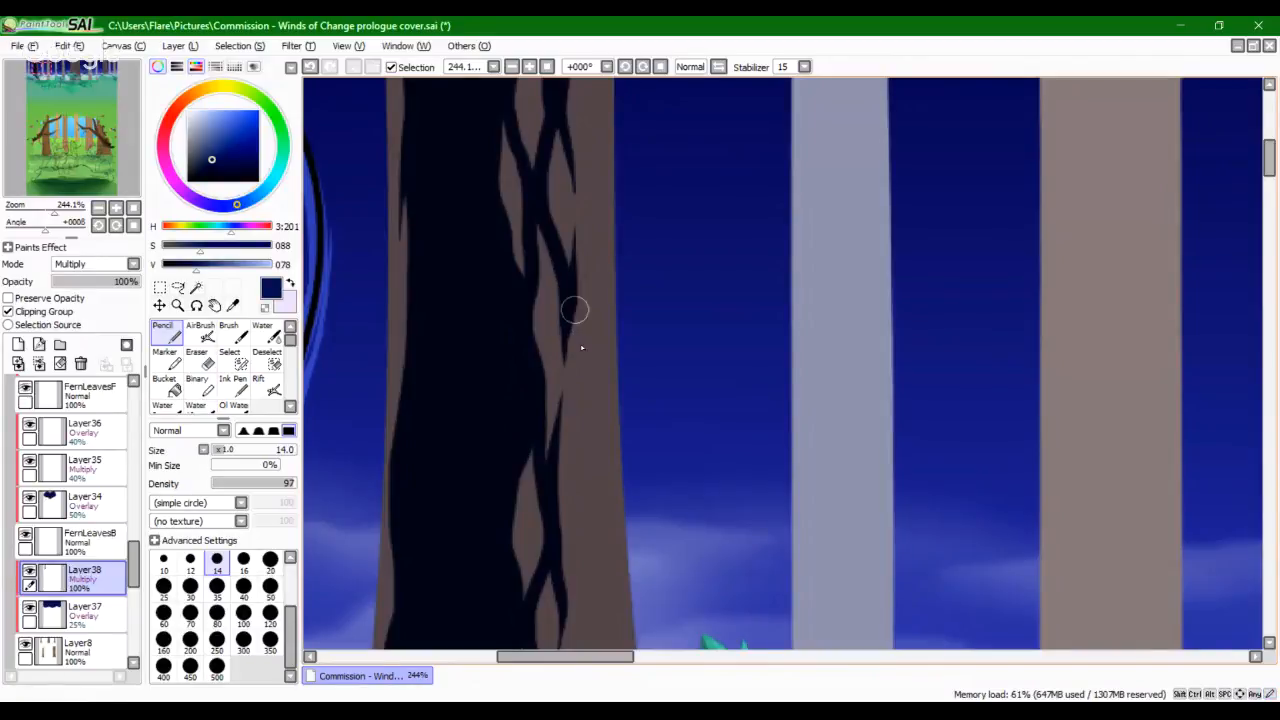
# Step: Draw a wavy bark crack down the lit side of the lower trunk, just above the fern
pyautogui.press('space')
pyautogui.moveTo(591, 419); pyautogui.dragTo(637, 172)
pyautogui.scroll(-6, 637, 172)
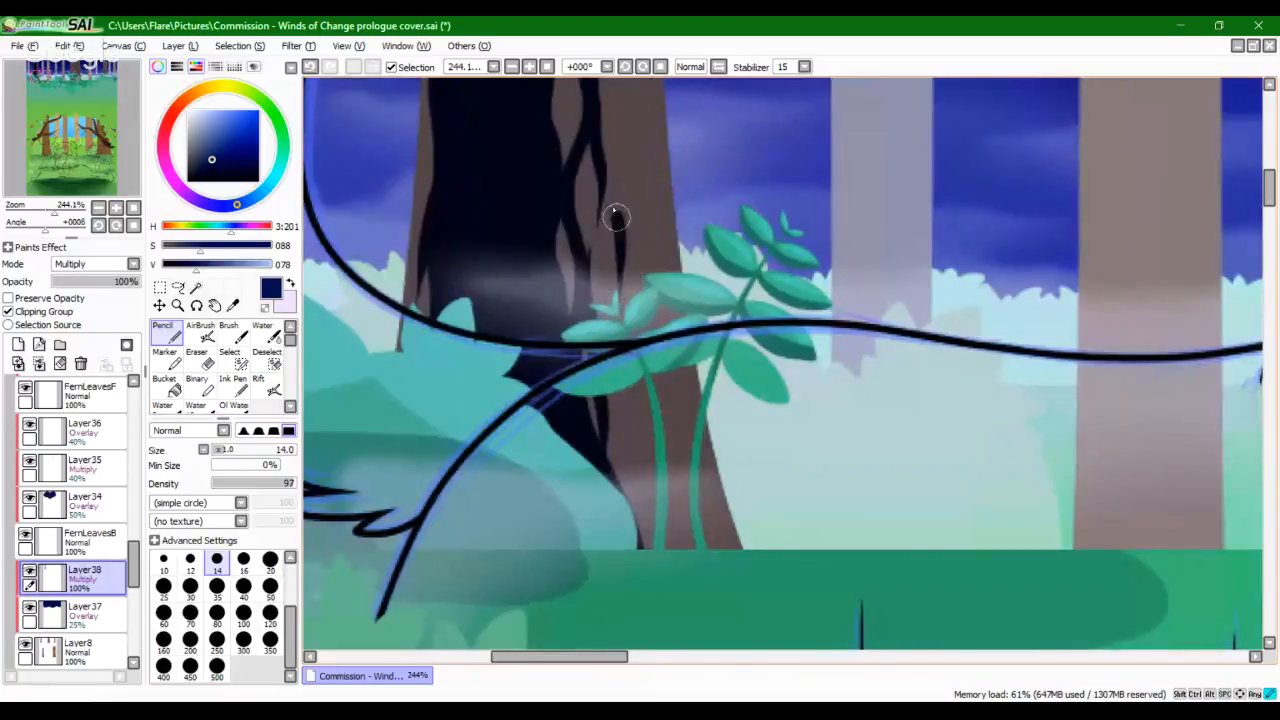
pyautogui.moveTo(614, 212)
pyautogui.mouseDown()
pyautogui.moveTo(605, 153)
pyautogui.moveTo(622, 82)
pyautogui.mouseUp()
pyautogui.press('space')
pyautogui.moveTo(624, 80); pyautogui.dragTo(623, 274)
pyautogui.hotkey('ctrl', 'z')
pyautogui.moveTo(619, 216)
pyautogui.mouseDown()
pyautogui.moveTo(611, 385)
pyautogui.moveTo(628, 513)
pyautogui.mouseUp()
pyautogui.moveTo(600, 354); pyautogui.dragTo(618, 381)
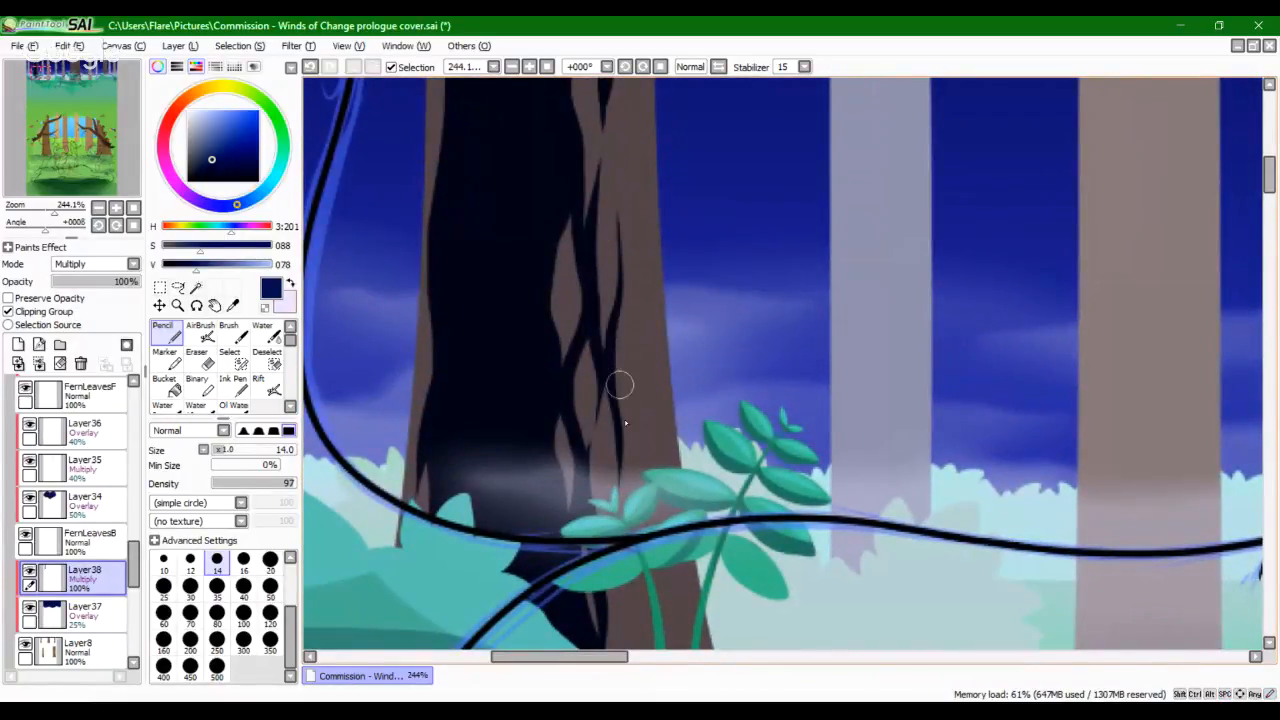
# Step: Add small forks and tapered ends to the bark crack on the lower trunk's lit side
pyautogui.moveTo(622, 456); pyautogui.dragTo(622, 315)
pyautogui.hotkey('ctrl', 'z')
pyautogui.moveTo(623, 271)
pyautogui.mouseDown()
pyautogui.moveTo(629, 371)
pyautogui.moveTo(623, 263)
pyautogui.mouseUp()
pyautogui.hotkey('ctrl', 'z')
pyautogui.moveTo(625, 316); pyautogui.dragTo(623, 440)
pyautogui.hotkey('ctrl', 'z')
pyautogui.hotkey('ctrl', 'z')
pyautogui.moveTo(628, 390); pyautogui.dragTo(621, 480)
pyautogui.moveTo(626, 307)
pyautogui.mouseDown()
pyautogui.moveTo(619, 240)
pyautogui.moveTo(630, 314)
pyautogui.mouseUp()
pyautogui.hotkey('ctrl', 'z')
pyautogui.moveTo(617, 238); pyautogui.dragTo(628, 294)
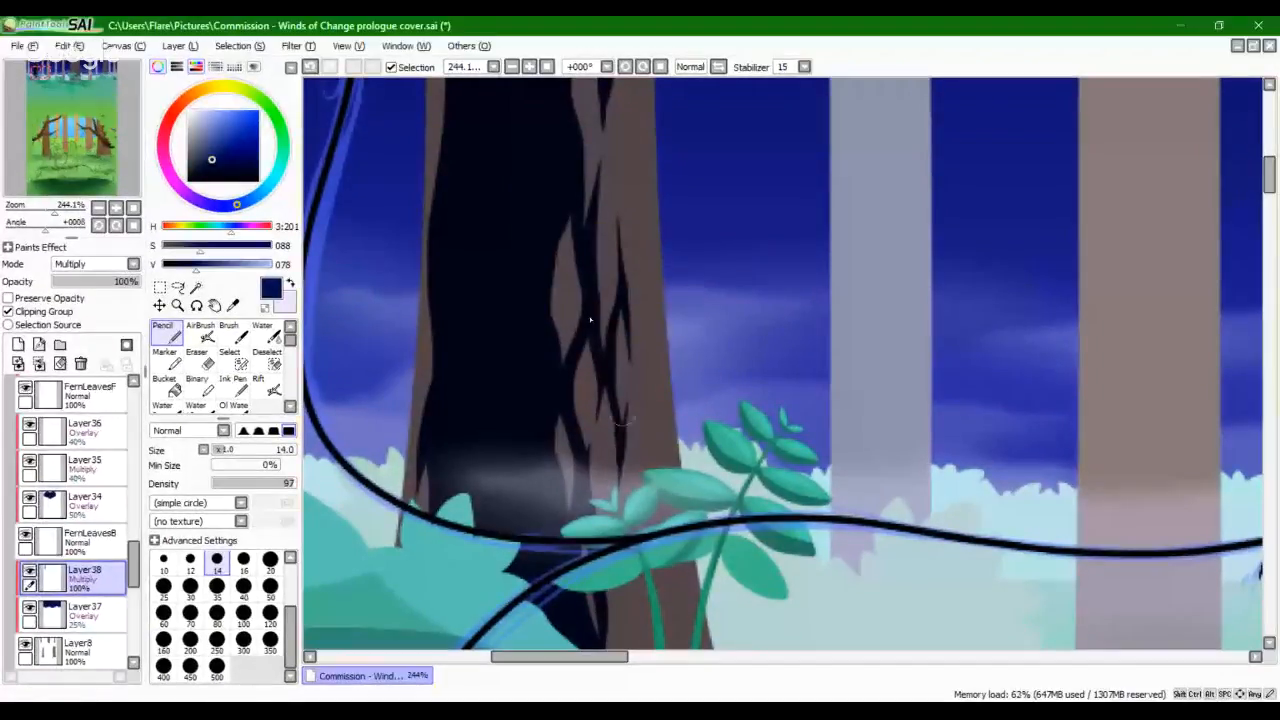
# Step: Add more short tapered bark marks along the left edge of the shadow on the middle and upper trunk
pyautogui.scroll(3, 630, 330)
pyautogui.moveTo(628, 332)
pyautogui.mouseDown()
pyautogui.moveTo(630, 578)
pyautogui.moveTo(697, 225)
pyautogui.moveTo(654, 375)
pyautogui.moveTo(650, 350)
pyautogui.moveTo(627, 501)
pyautogui.mouseUp()
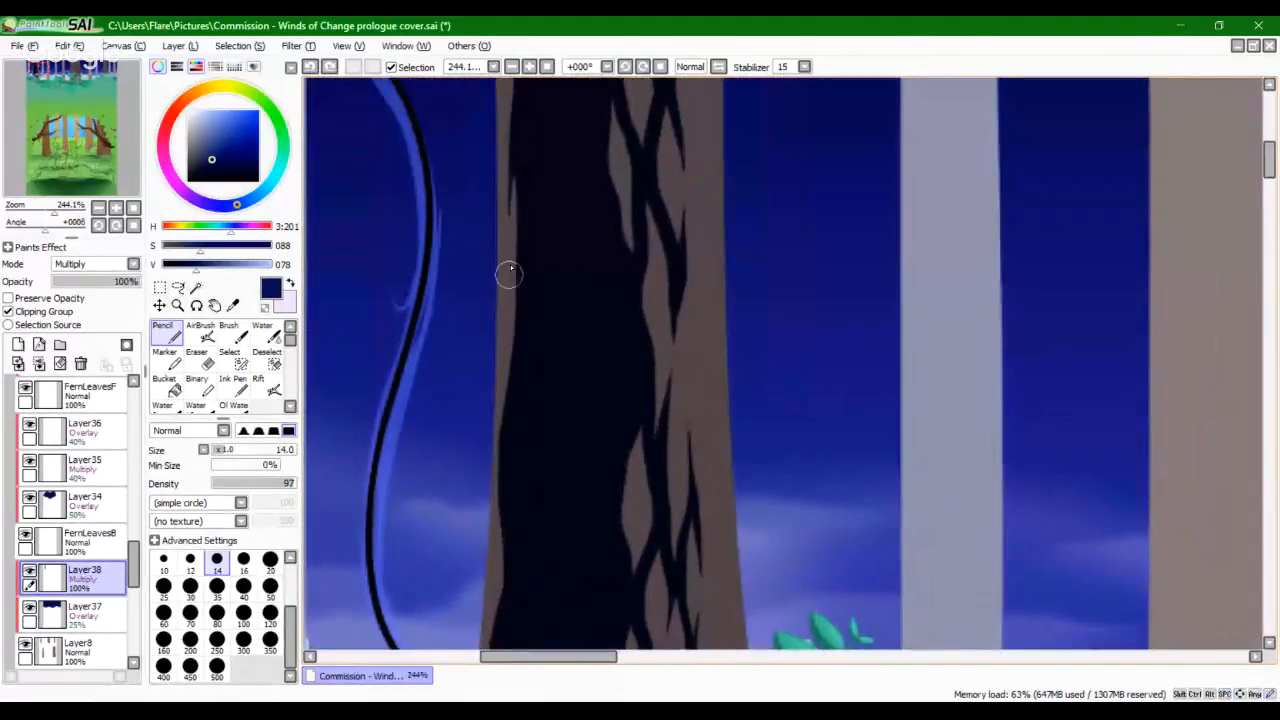
pyautogui.moveTo(508, 254); pyautogui.dragTo(528, 411)
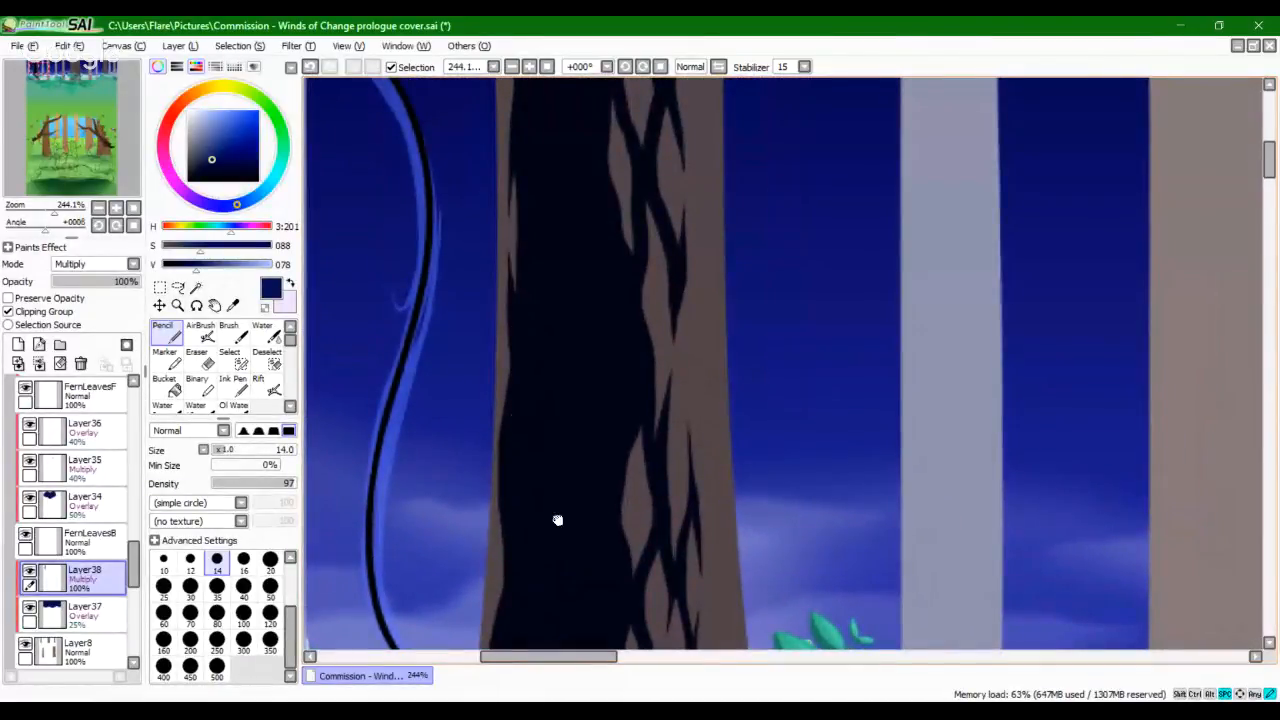
pyautogui.moveTo(557, 520); pyautogui.dragTo(590, 255)
pyautogui.moveTo(637, 371); pyautogui.dragTo(577, 309)
pyautogui.moveTo(567, 380); pyautogui.dragTo(664, 631)
pyautogui.moveTo(660, 295)
pyautogui.mouseDown()
pyautogui.moveTo(697, 483)
pyautogui.moveTo(688, 551)
pyautogui.moveTo(689, 277)
pyautogui.moveTo(760, 466)
pyautogui.mouseUp()
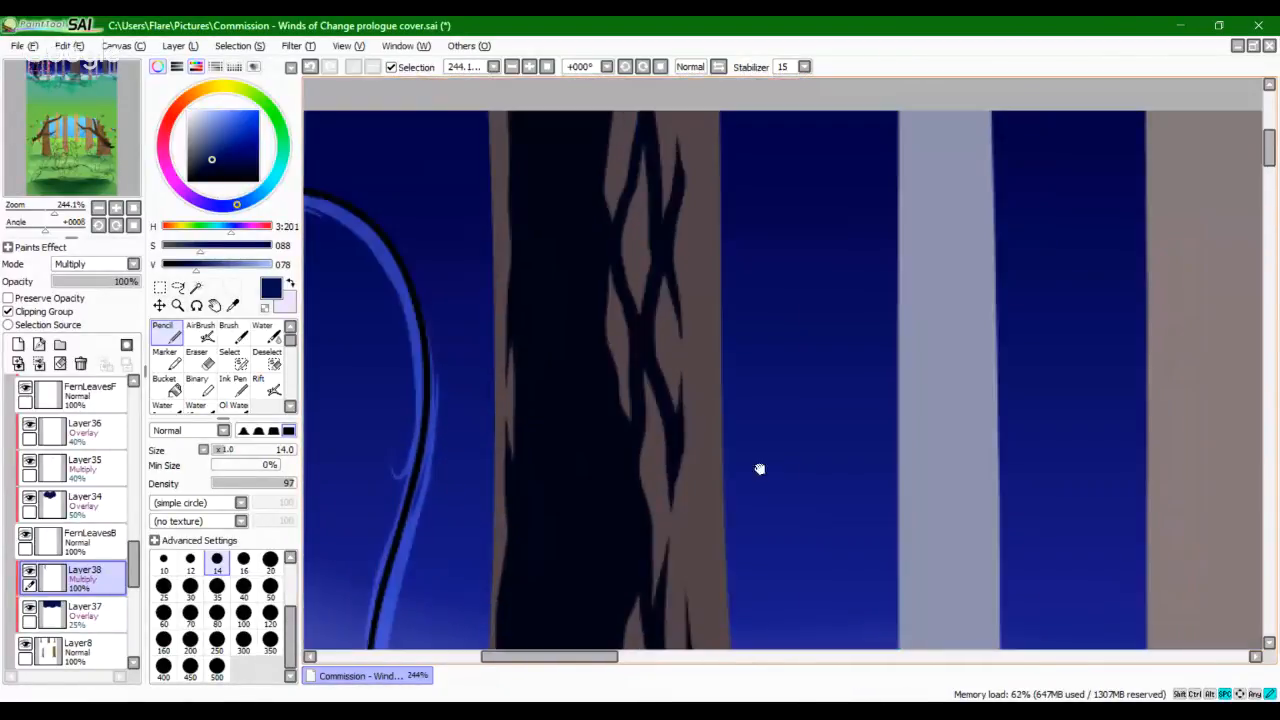
# Step: Draw a wavy vertical shadow line down the left edge of the wide trunk behind the right-hand character's face
pyautogui.click(134, 207)
pyautogui.moveTo(21, 212); pyautogui.dragTo(112, 138)
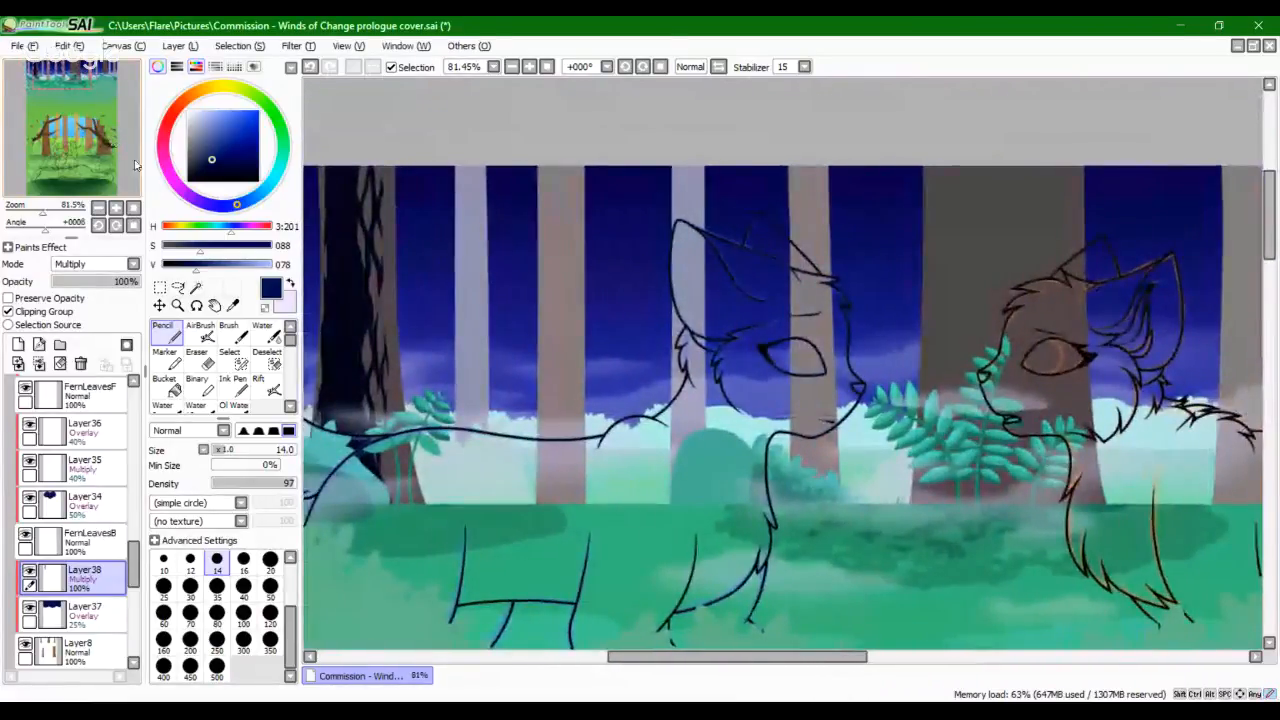
pyautogui.moveTo(882, 366)
pyautogui.mouseDown()
pyautogui.moveTo(878, 355)
pyautogui.moveTo(914, 344)
pyautogui.mouseUp()
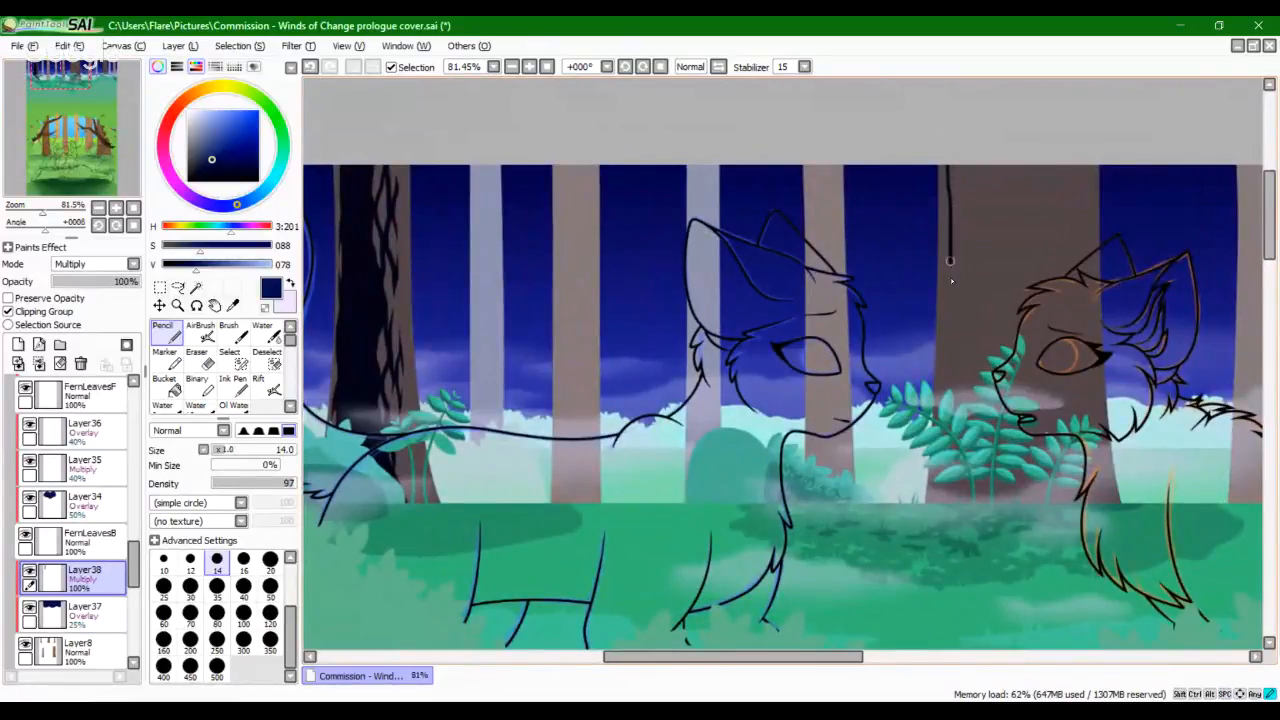
pyautogui.hotkey('ctrl', 'z')
pyautogui.moveTo(952, 244); pyautogui.dragTo(950, 321)
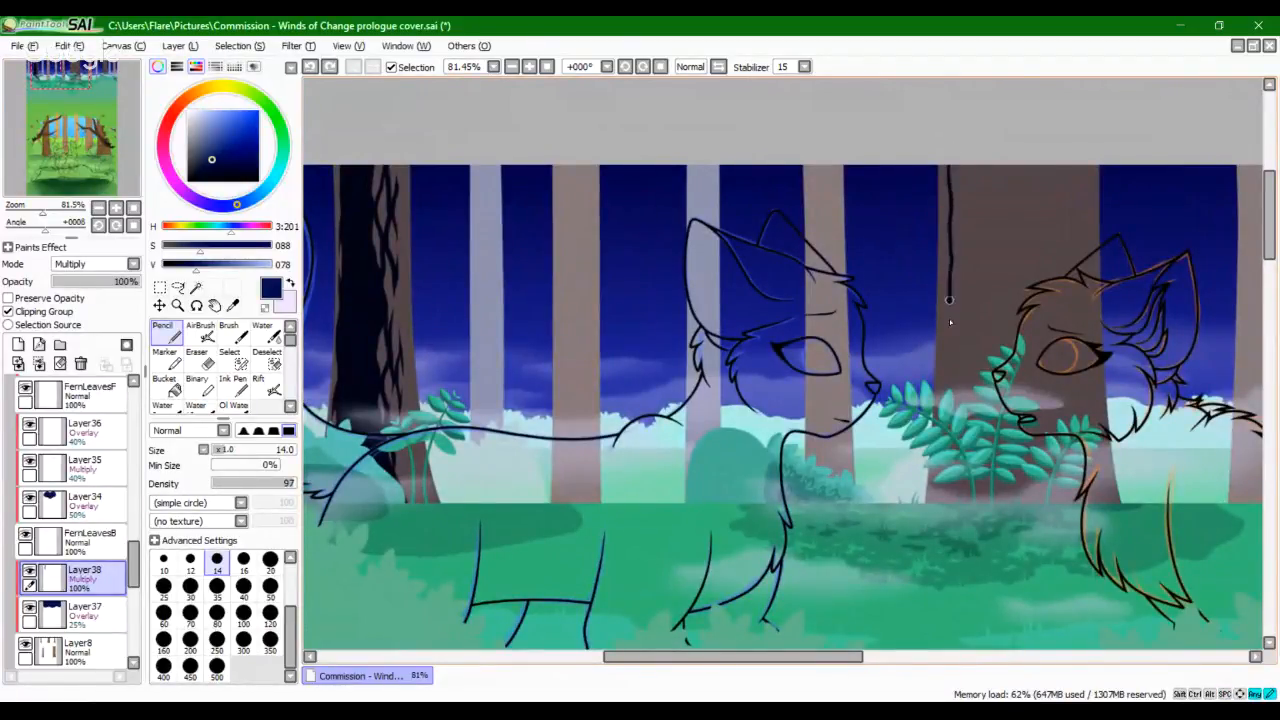
pyautogui.hotkey('ctrl', 'z')
pyautogui.moveTo(946, 162); pyautogui.dragTo(951, 196)
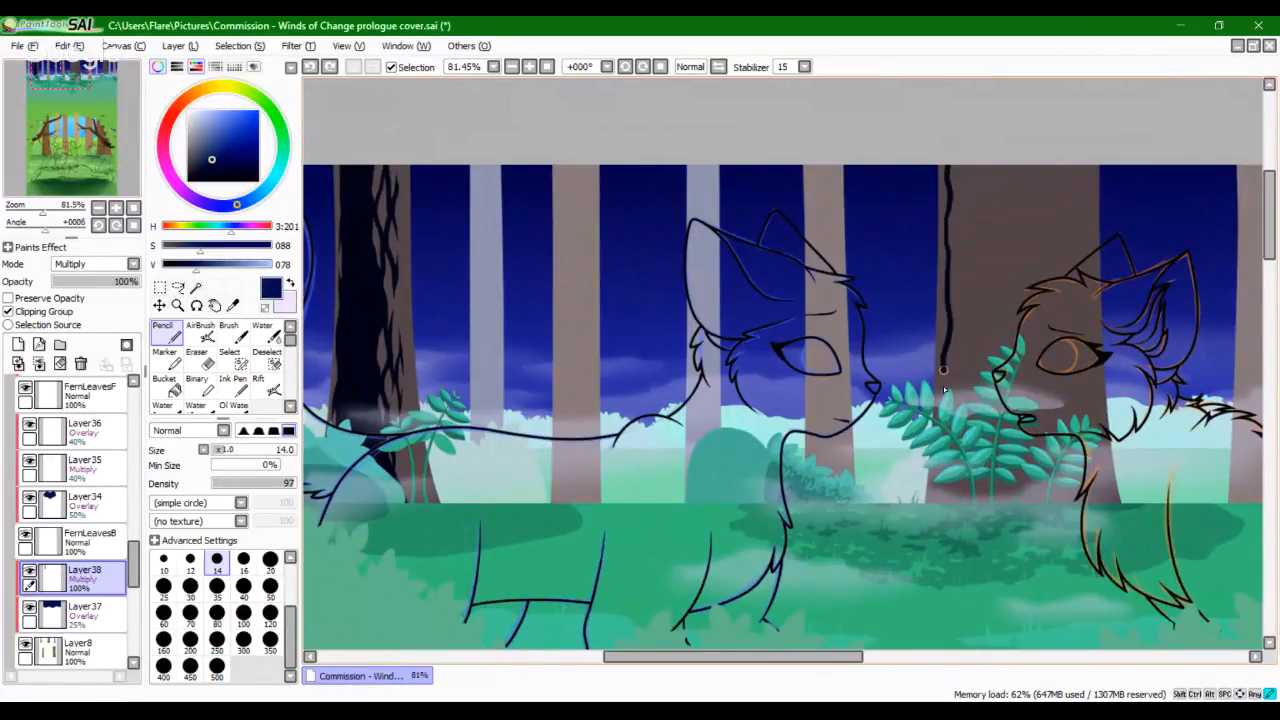
pyautogui.moveTo(943, 370); pyautogui.dragTo(946, 418)
# Step: Draw a second wavy shadow line down the middle of the same trunk, running behind the face to the trunk's base
pyautogui.moveTo(1051, 345); pyautogui.dragTo(969, 331)
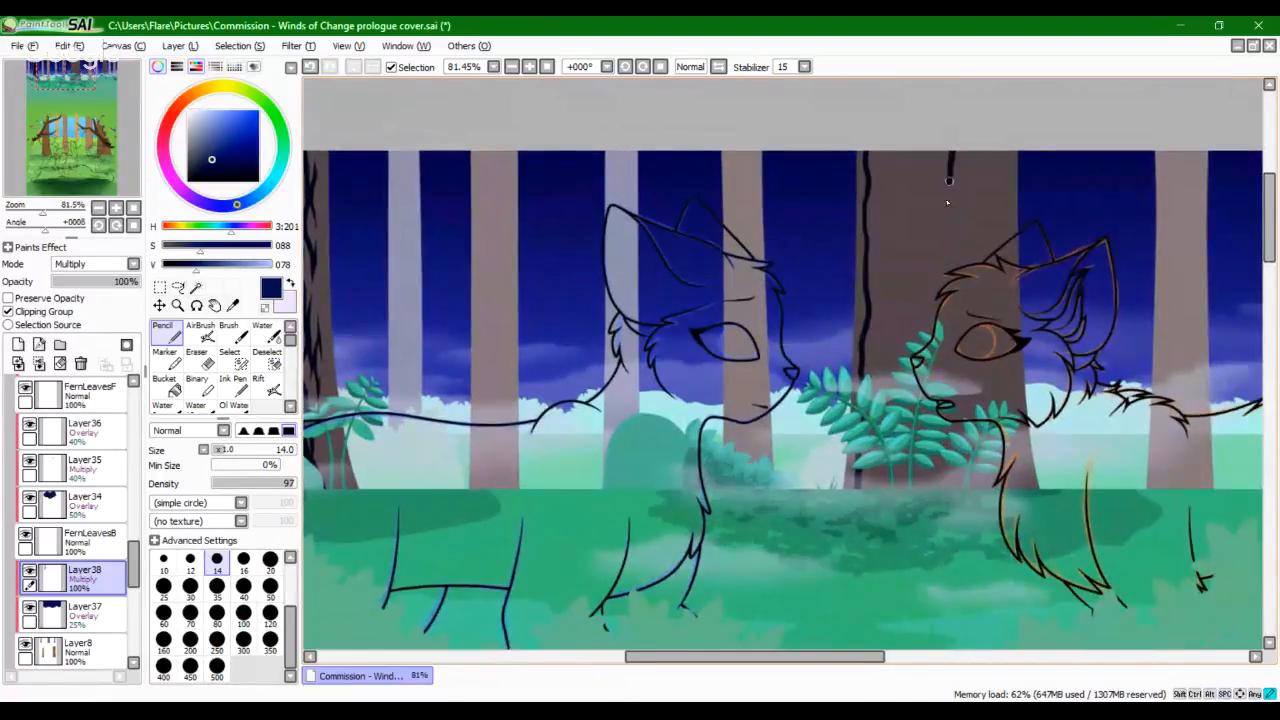
pyautogui.hotkey('ctrl', 'z')
pyautogui.moveTo(938, 486); pyautogui.dragTo(938, 490)
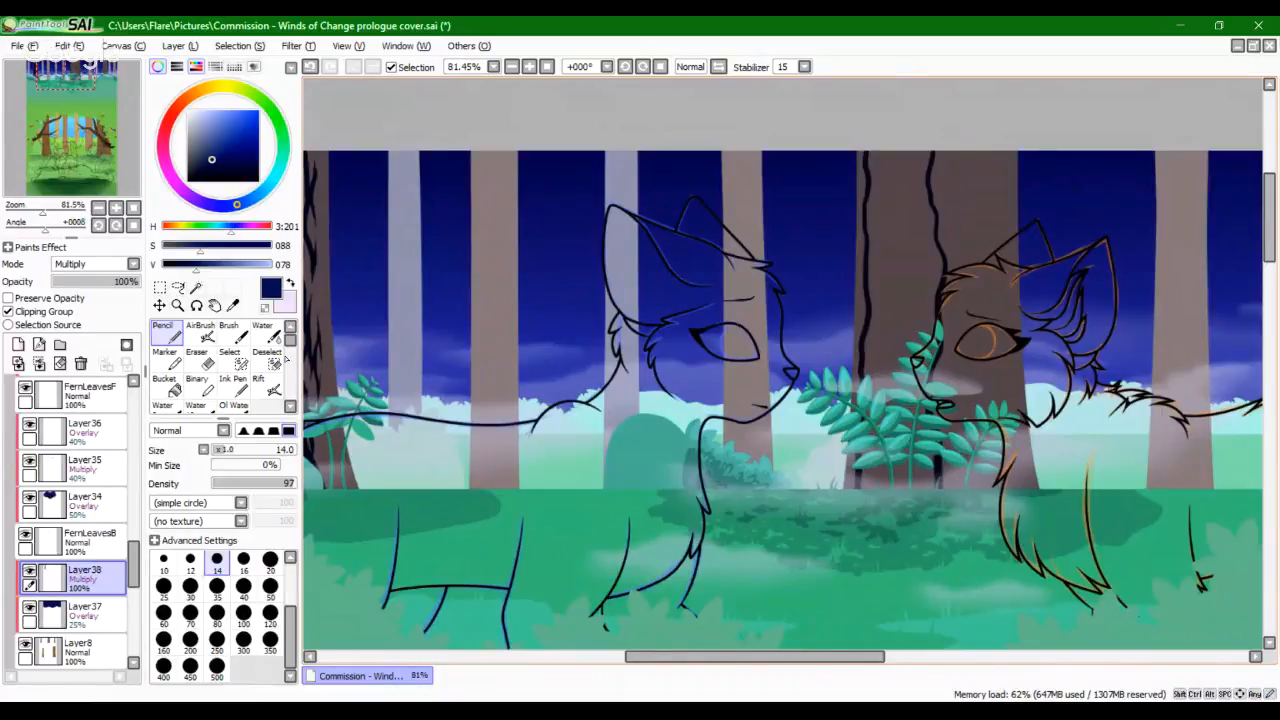
pyautogui.moveTo(42, 209); pyautogui.dragTo(49, 209)
pyautogui.moveTo(1067, 434)
pyautogui.mouseDown()
pyautogui.moveTo(536, 360)
pyautogui.moveTo(540, 380)
pyautogui.mouseUp()
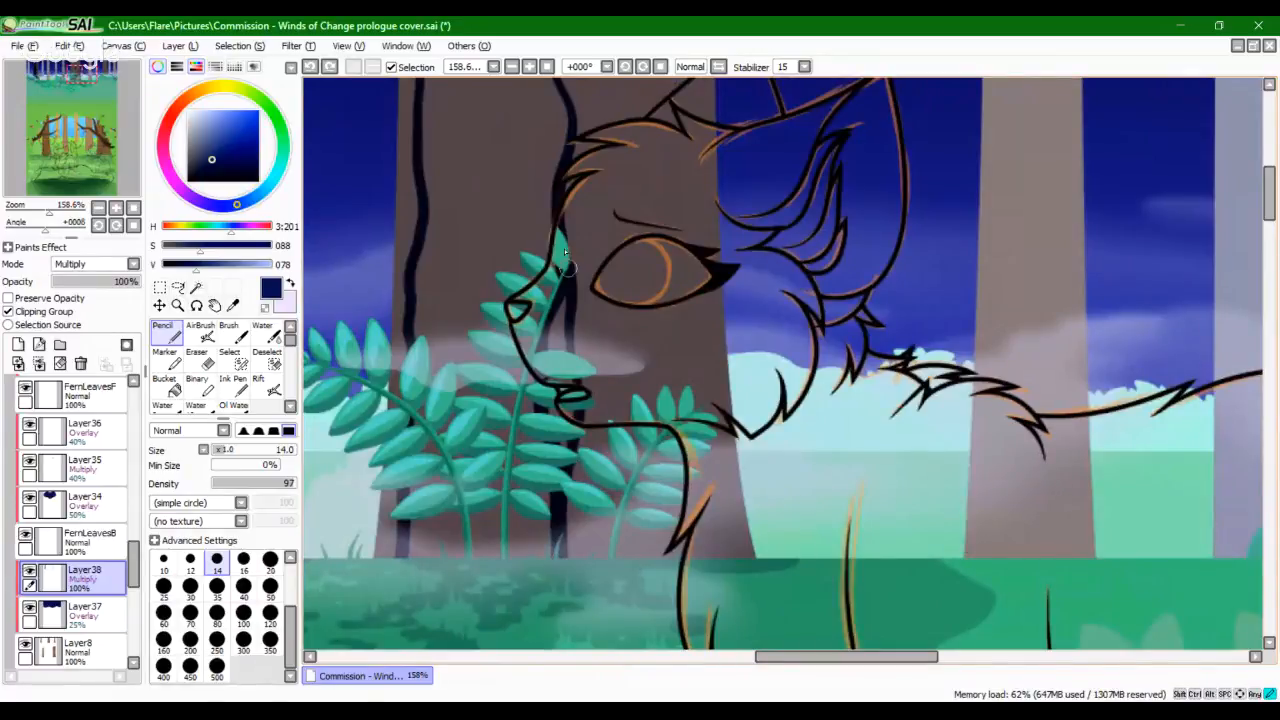
# Step: Draw wavy bark cracks beside the trunk's middle shadow line, branching off it above the character's head and running down behind the face
pyautogui.moveTo(562, 215)
pyautogui.mouseDown()
pyautogui.moveTo(657, 350)
pyautogui.moveTo(611, 343)
pyautogui.moveTo(626, 222)
pyautogui.mouseUp()
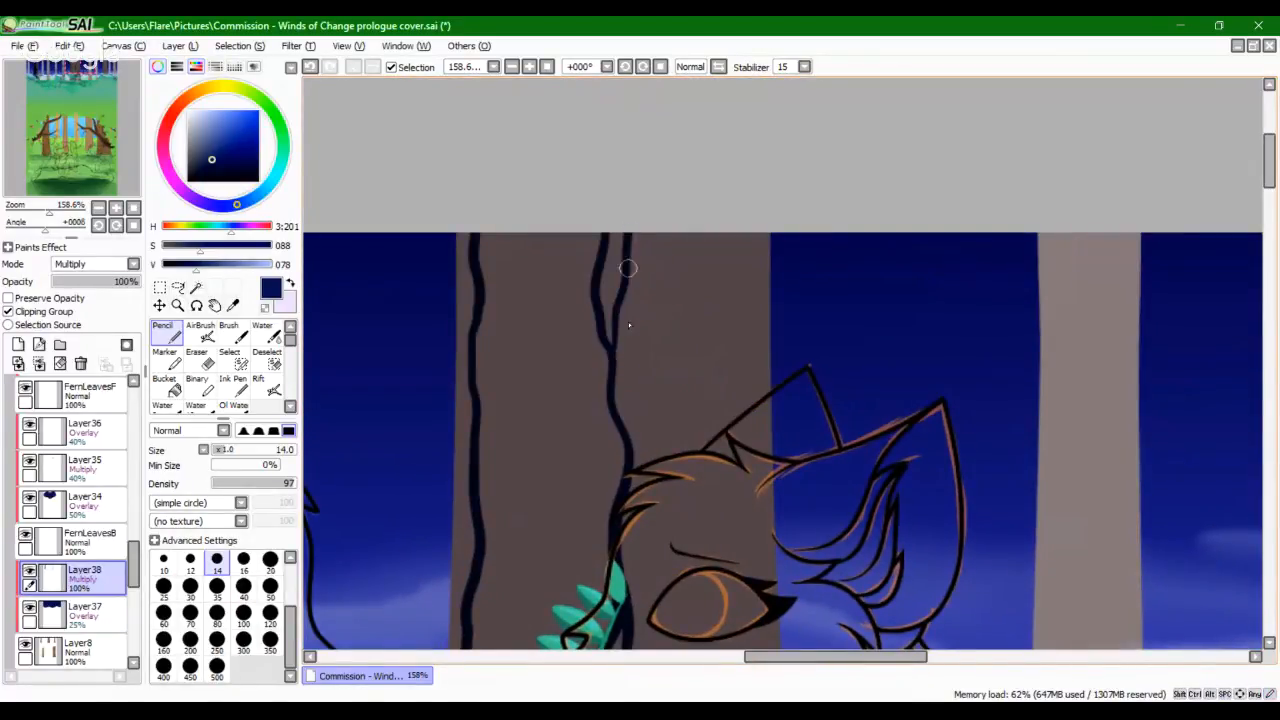
pyautogui.moveTo(627, 268); pyautogui.dragTo(630, 526)
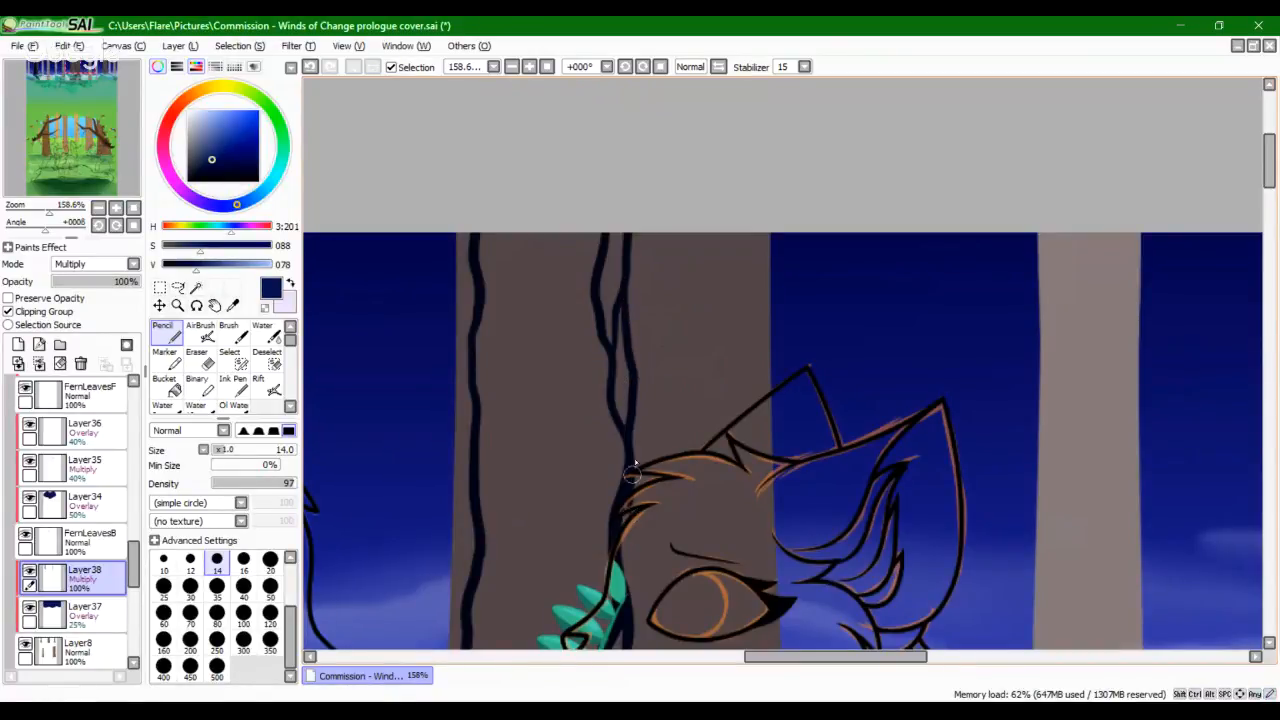
pyautogui.hotkey('ctrl', 'z')
pyautogui.moveTo(623, 266)
pyautogui.mouseDown()
pyautogui.moveTo(642, 569)
pyautogui.moveTo(631, 632)
pyautogui.mouseUp()
pyautogui.scroll(-1, 686, 420)
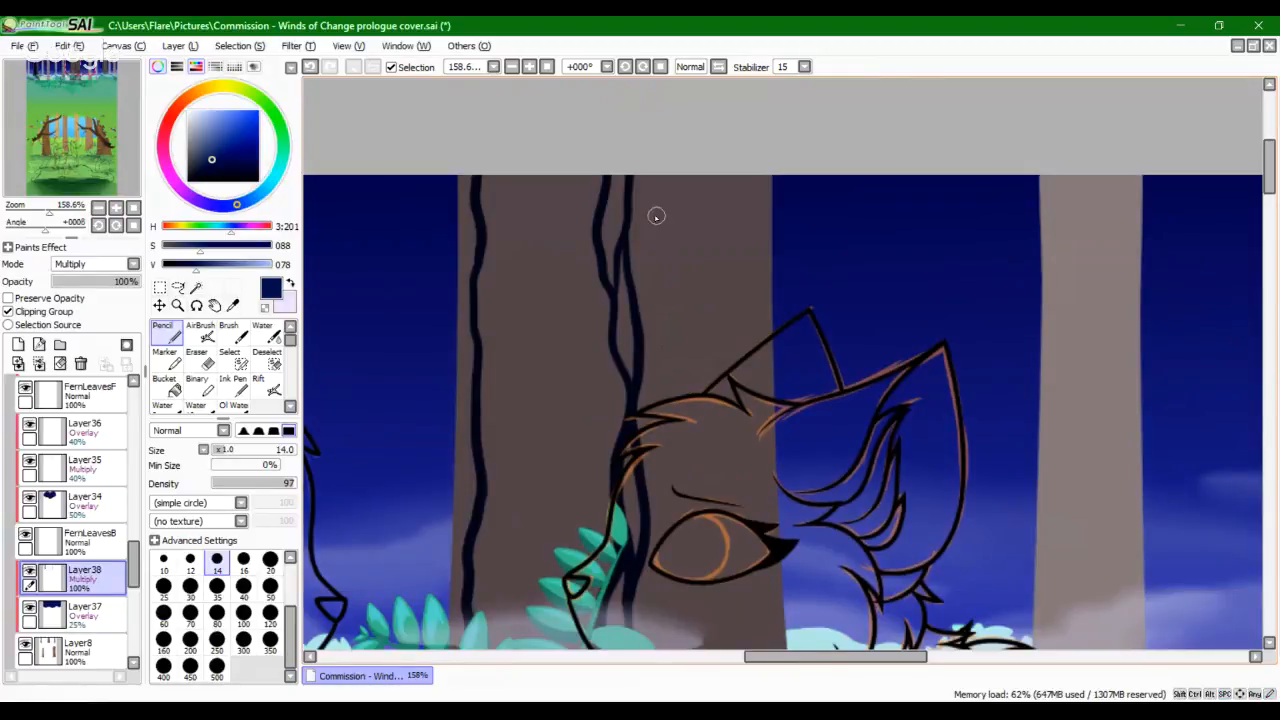
pyautogui.hotkey('ctrl', 'z')
pyautogui.moveTo(655, 192); pyautogui.dragTo(645, 302)
pyautogui.scroll(-2, 660, 300)
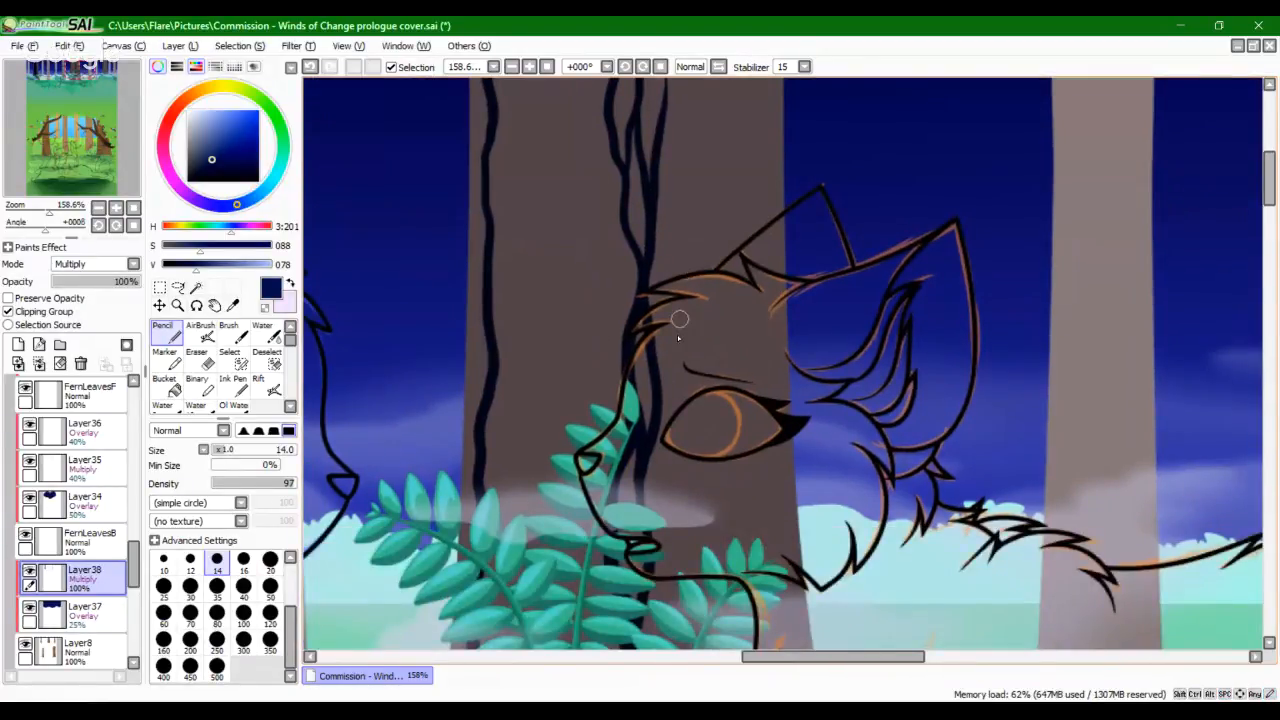
# Step: Add a forked, tapered bark crack beside the middle lines, just above the character's forehead
pyautogui.hotkey('ctrl', 'z')
pyautogui.moveTo(656, 160)
pyautogui.mouseDown()
pyautogui.moveTo(677, 330)
pyautogui.moveTo(652, 188)
pyautogui.mouseUp()
pyautogui.hotkey('ctrl', 'z')
pyautogui.moveTo(674, 296); pyautogui.dragTo(679, 141)
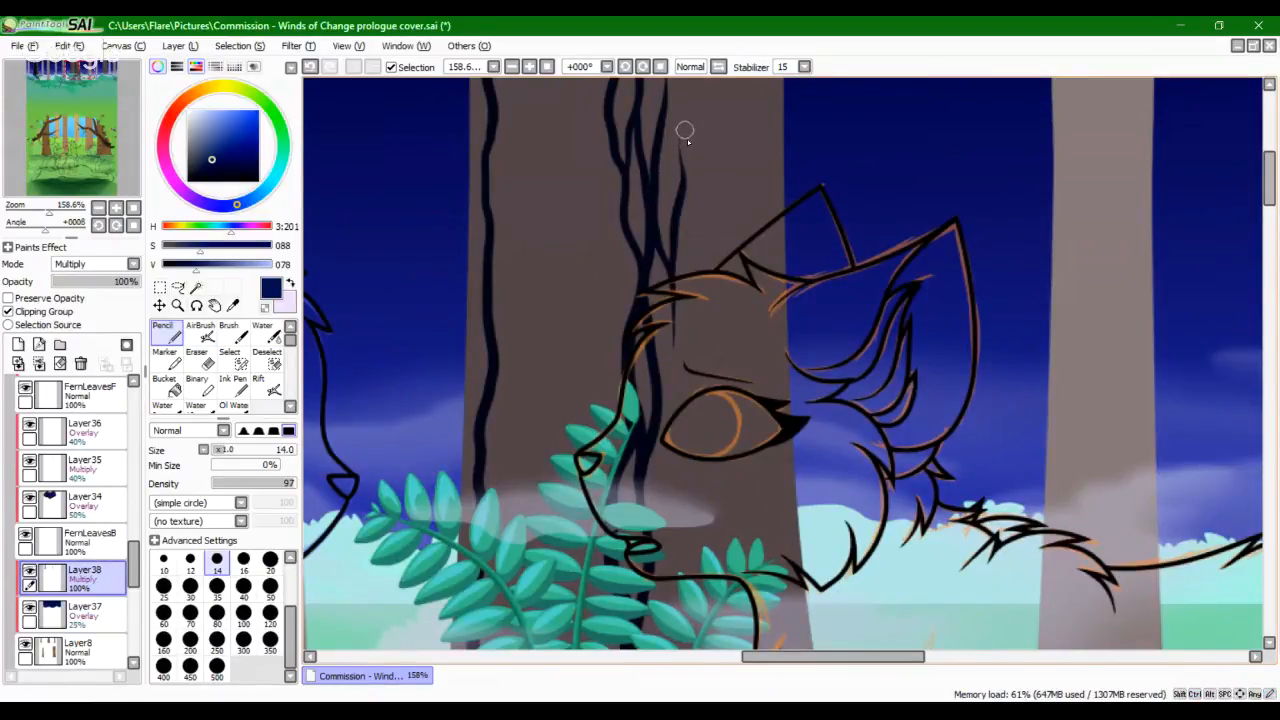
pyautogui.hotkey('ctrl', 'z')
pyautogui.moveTo(672, 266); pyautogui.dragTo(673, 301)
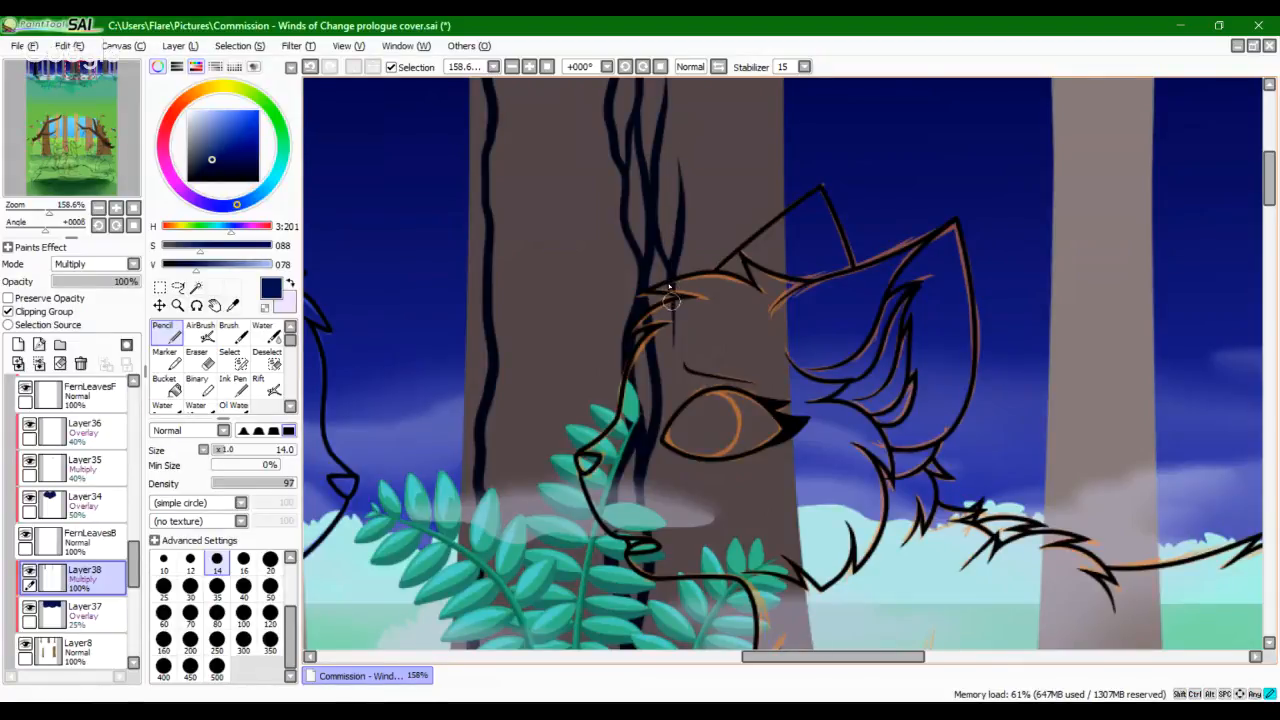
pyautogui.moveTo(676, 178); pyautogui.dragTo(689, 249)
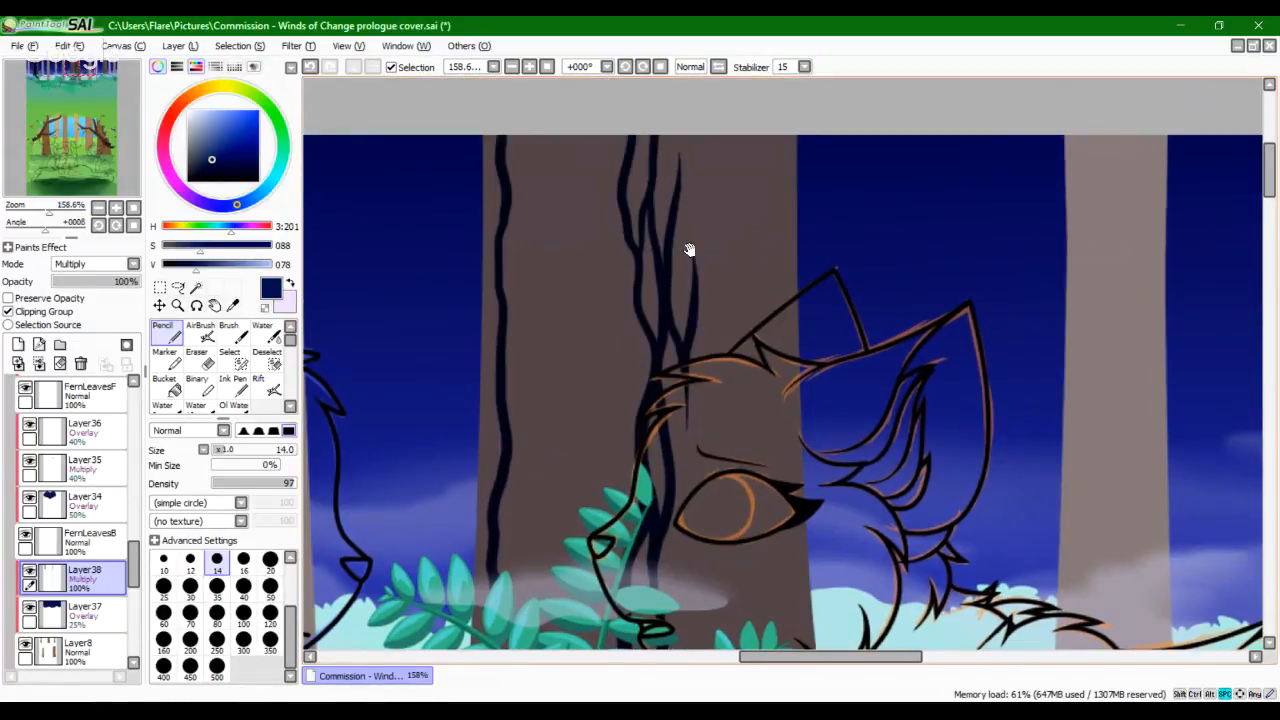
# Step: Draw a short, separate bark crack with a forked, tapered end on the lit side of the upper trunk
pyautogui.hotkey('ctrl', 'z')
pyautogui.moveTo(713, 140)
pyautogui.mouseDown()
pyautogui.moveTo(715, 305)
pyautogui.moveTo(716, 132)
pyautogui.mouseUp()
pyautogui.hotkey('ctrl', 'z')
pyautogui.moveTo(720, 199)
pyautogui.mouseDown()
pyautogui.moveTo(734, 340)
pyautogui.moveTo(719, 203)
pyautogui.mouseUp()
pyautogui.hotkey('ctrl', 'z')
pyautogui.moveTo(734, 329); pyautogui.dragTo(717, 160)
pyautogui.hotkey('ctrl', 'z')
pyautogui.hotkey('ctrl', 'z')
pyautogui.moveTo(732, 238); pyautogui.dragTo(729, 163)
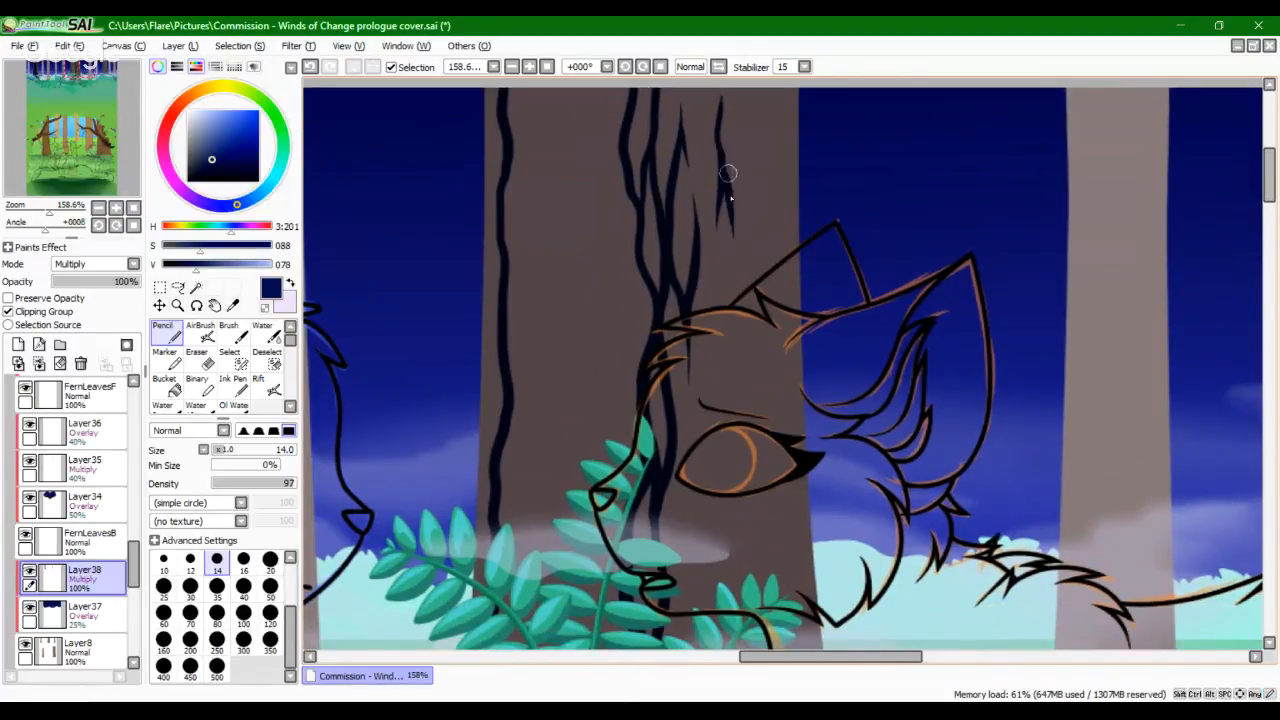
pyautogui.hotkey('ctrl', 'z')
# Step: Draw a long tapered bark crack on the trunk's lit side, behind the character's forehead and down to the eye
pyautogui.moveTo(731, 250)
pyautogui.mouseDown()
pyautogui.moveTo(723, 157)
pyautogui.moveTo(749, 260)
pyautogui.mouseUp()
pyautogui.press('space')
pyautogui.moveTo(741, 349)
pyautogui.mouseDown()
pyautogui.moveTo(727, 240)
pyautogui.moveTo(740, 385)
pyautogui.mouseUp()
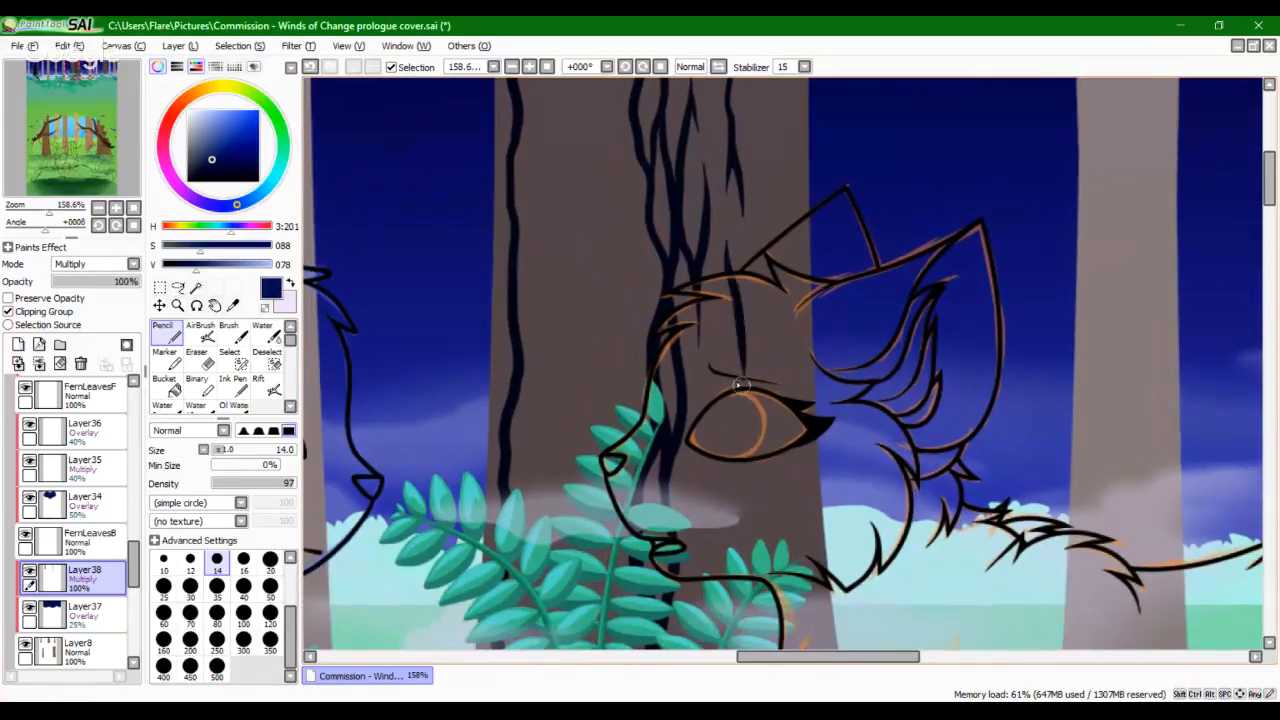
pyautogui.press('space')
# Step: Add short tapered marks beside the trunk's left shadow line and fill the area between the two shadow lines with dark blue
pyautogui.moveTo(621, 331)
pyautogui.mouseDown()
pyautogui.moveTo(691, 397)
pyautogui.moveTo(759, 425)
pyautogui.mouseUp()
pyautogui.moveTo(688, 307); pyautogui.dragTo(698, 167)
pyautogui.moveTo(678, 391); pyautogui.dragTo(686, 577)
pyautogui.press('space')
pyautogui.moveTo(675, 347); pyautogui.dragTo(666, 220)
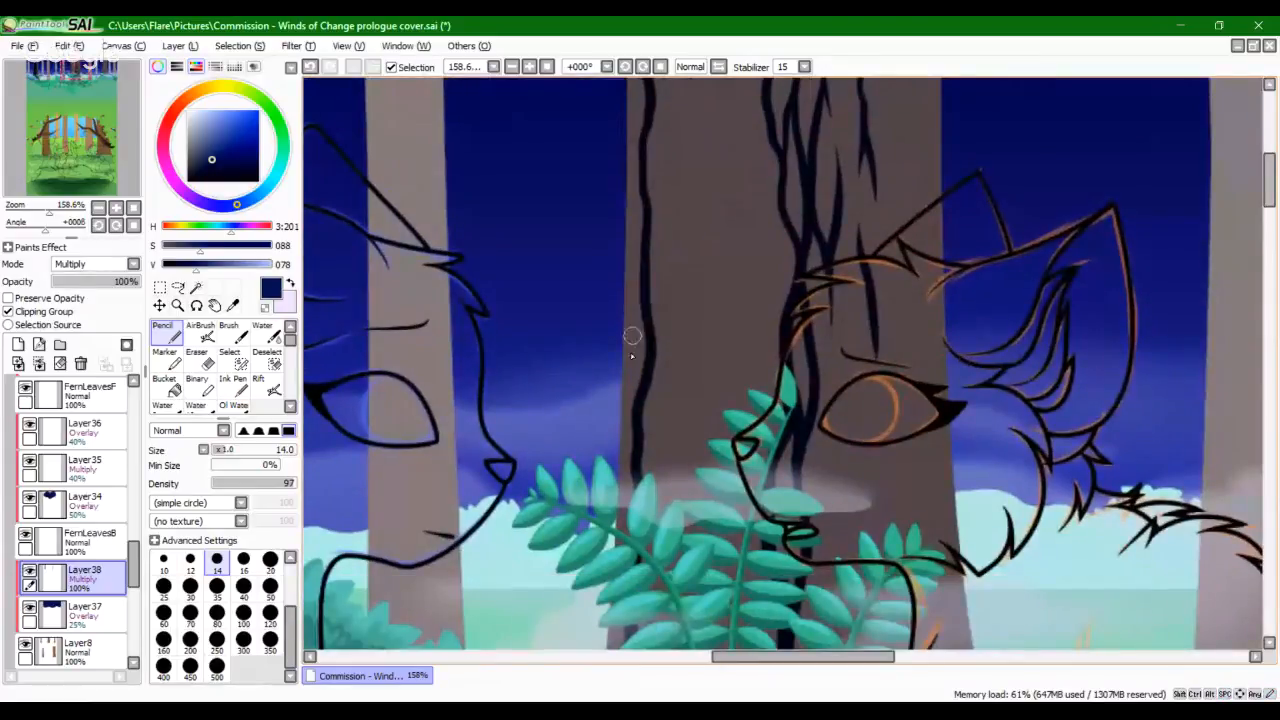
pyautogui.moveTo(632, 362); pyautogui.dragTo(645, 250)
pyautogui.click(166, 388)
pyautogui.click(686, 343)
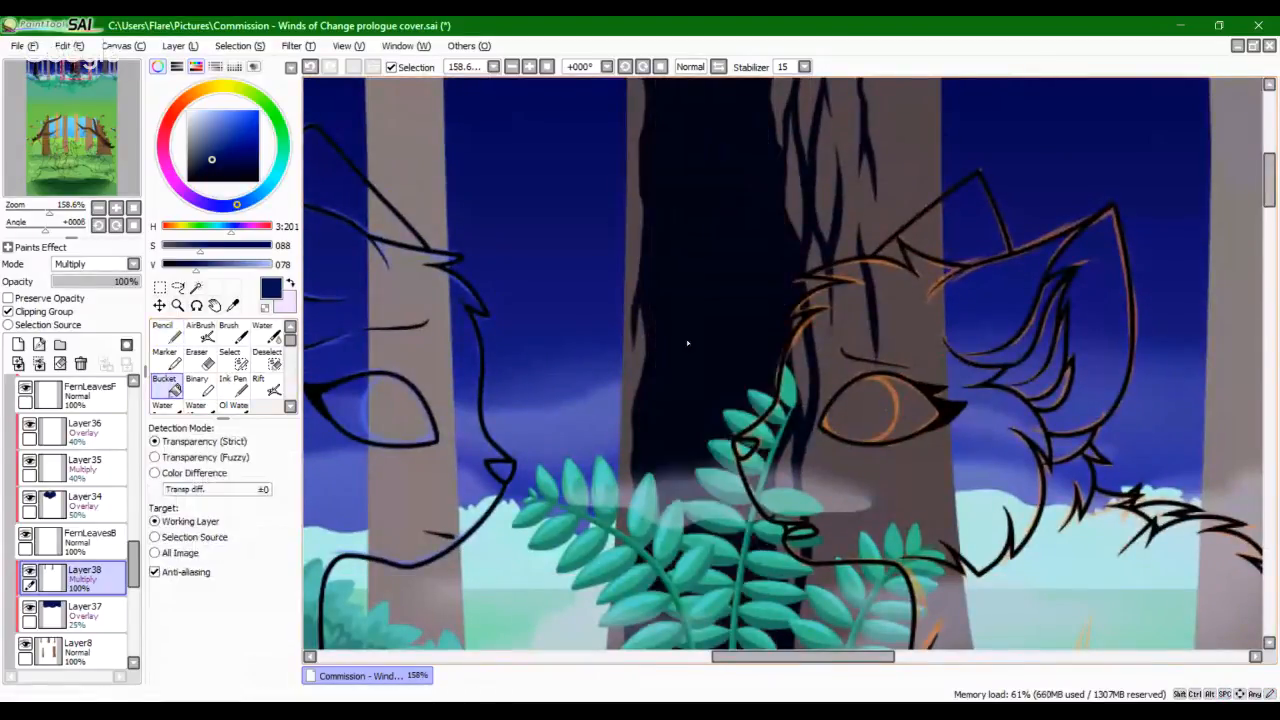
# Step: Roughen the left edge of the filled trunk shadow with more short pencil marks
pyautogui.click(166, 334)
pyautogui.moveTo(670, 273); pyautogui.dragTo(623, 391)
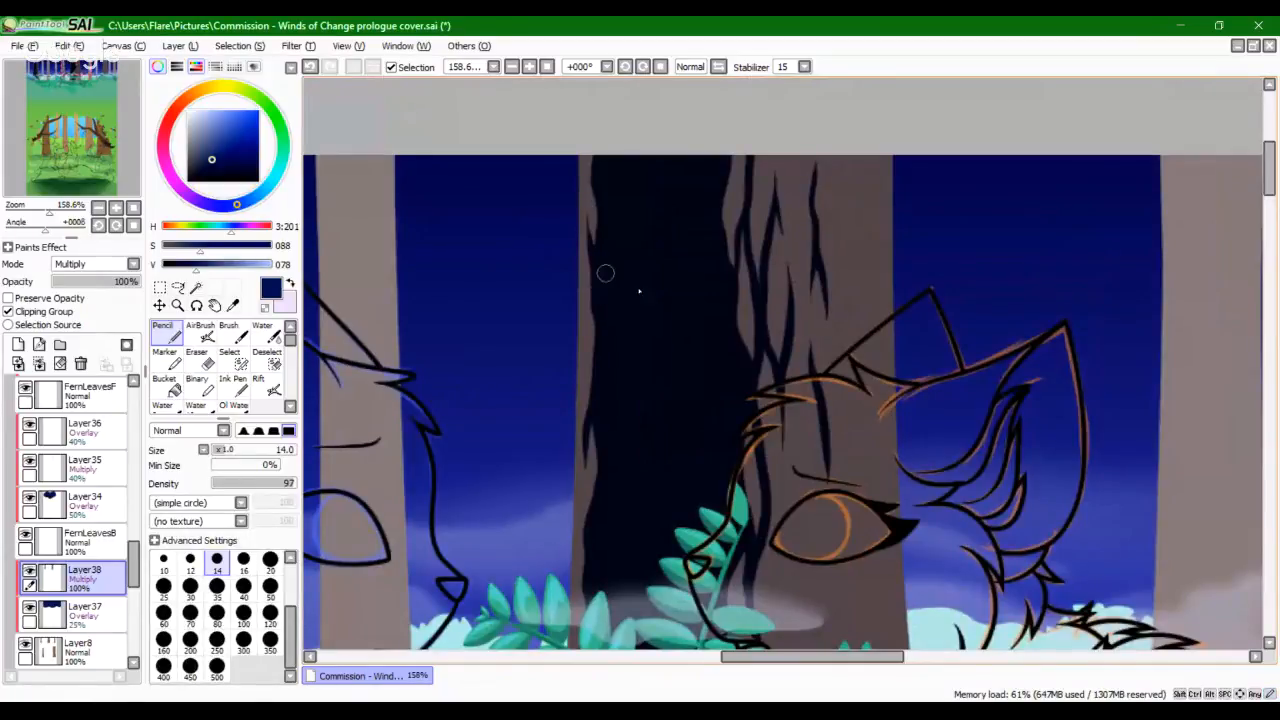
pyautogui.moveTo(651, 357); pyautogui.dragTo(641, 120)
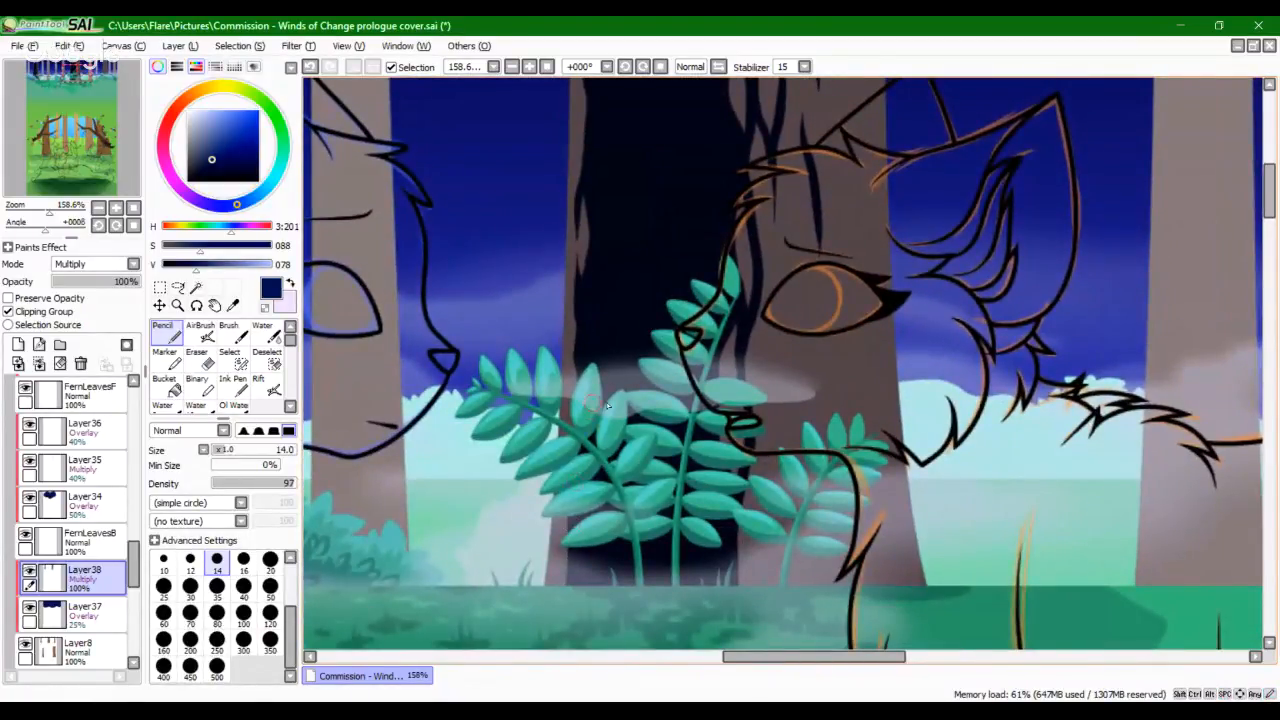
pyautogui.moveTo(681, 332); pyautogui.dragTo(609, 514)
# Step: Add a tapered fork to the separate bark crack on the lit side of the upper trunk
pyautogui.moveTo(711, 357); pyautogui.dragTo(654, 457)
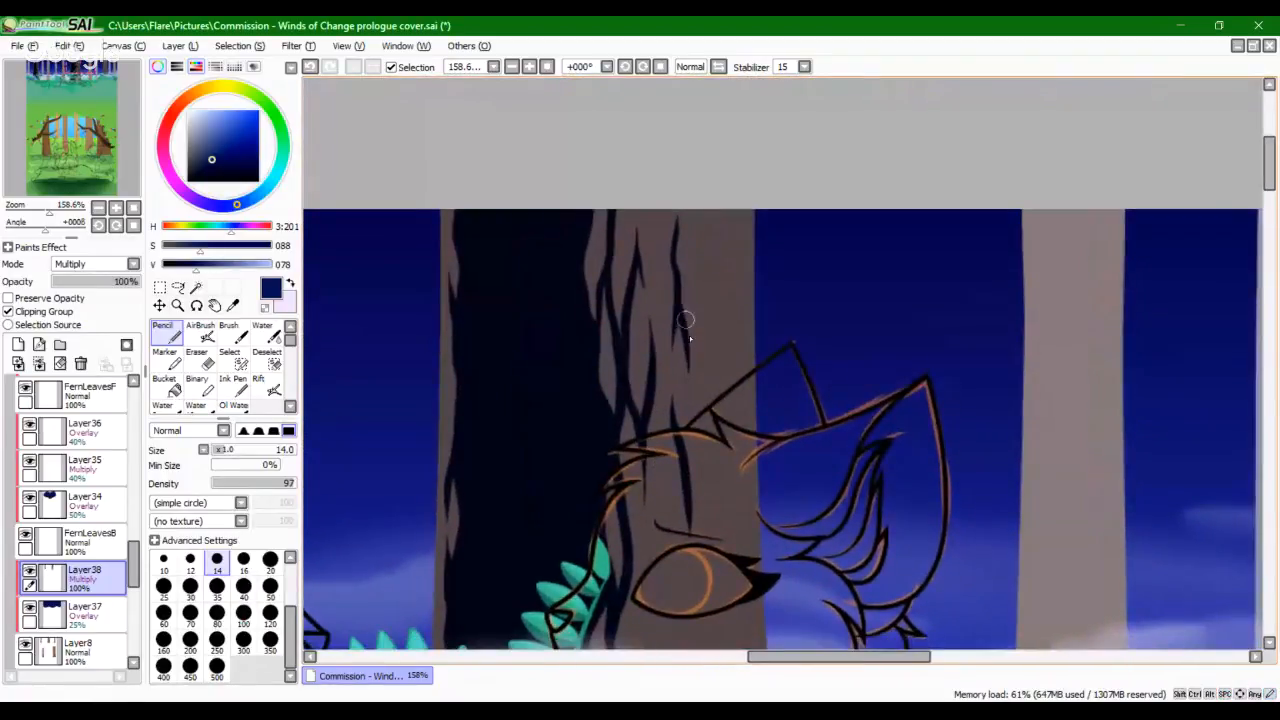
pyautogui.moveTo(687, 326); pyautogui.dragTo(698, 242)
pyautogui.hotkey('ctrl', 'z')
pyautogui.hotkey('ctrl', 'z')
pyautogui.moveTo(691, 354)
pyautogui.mouseDown()
pyautogui.moveTo(691, 366)
pyautogui.moveTo(704, 260)
pyautogui.mouseUp()
pyautogui.moveTo(643, 288); pyautogui.dragTo(665, 190)
pyautogui.hotkey('ctrl', 'z')
pyautogui.moveTo(656, 234); pyautogui.dragTo(660, 169)
pyautogui.moveTo(656, 224); pyautogui.dragTo(646, 190)
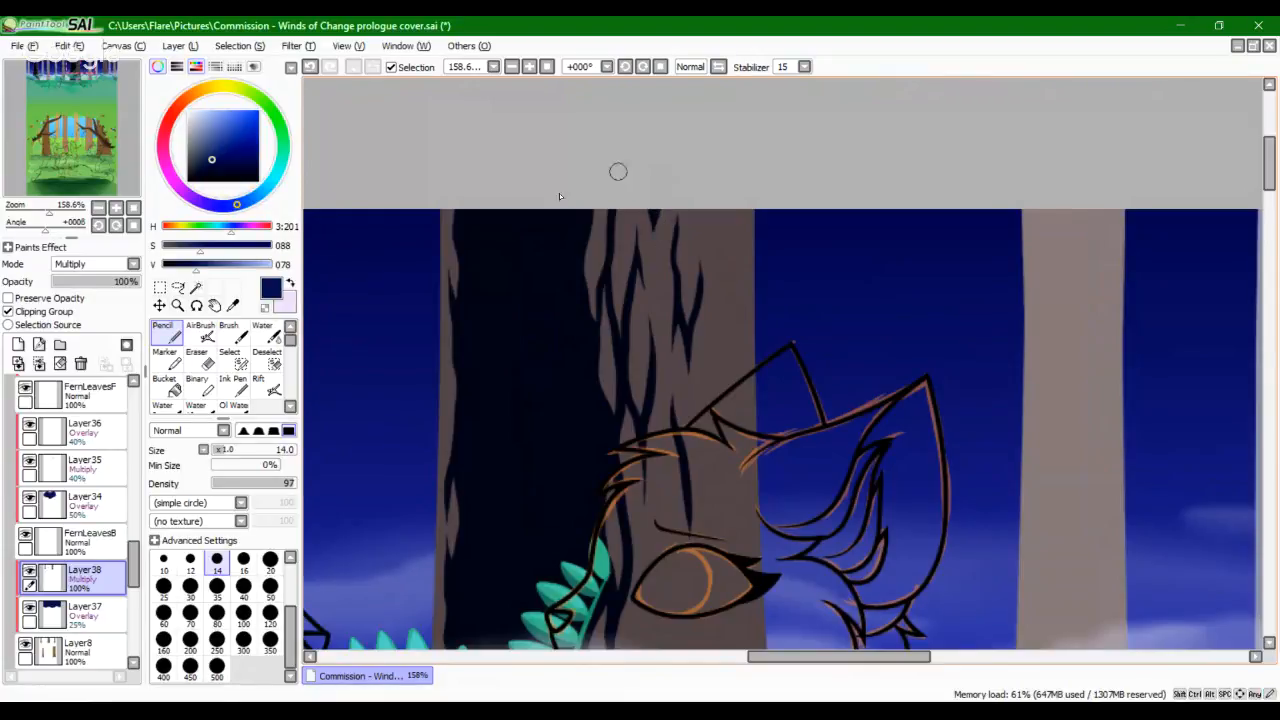
pyautogui.hotkey('ctrl', 'z')
pyautogui.moveTo(49, 210); pyautogui.dragTo(54, 210)
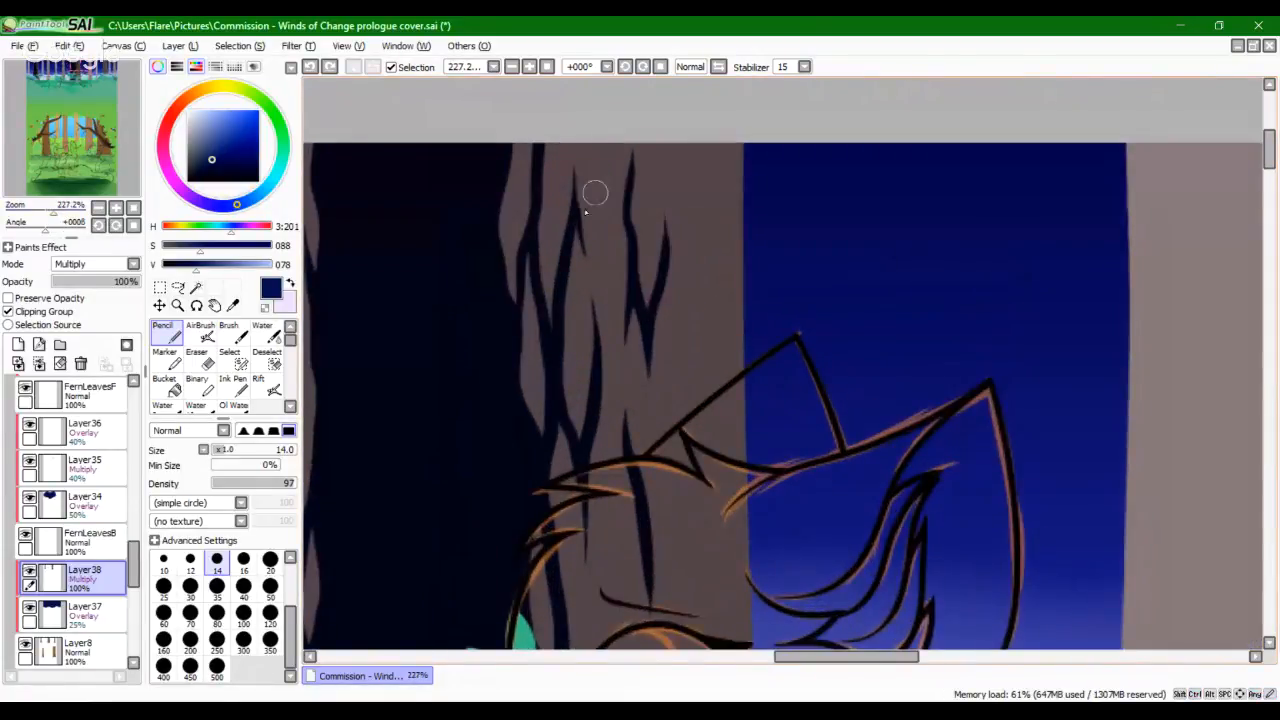
pyautogui.moveTo(595, 193); pyautogui.dragTo(586, 129)
pyautogui.hotkey('ctrl', 'z')
pyautogui.moveTo(54, 210)
pyautogui.mouseDown()
pyautogui.moveTo(46, 176)
pyautogui.moveTo(98, 177)
pyautogui.mouseUp()
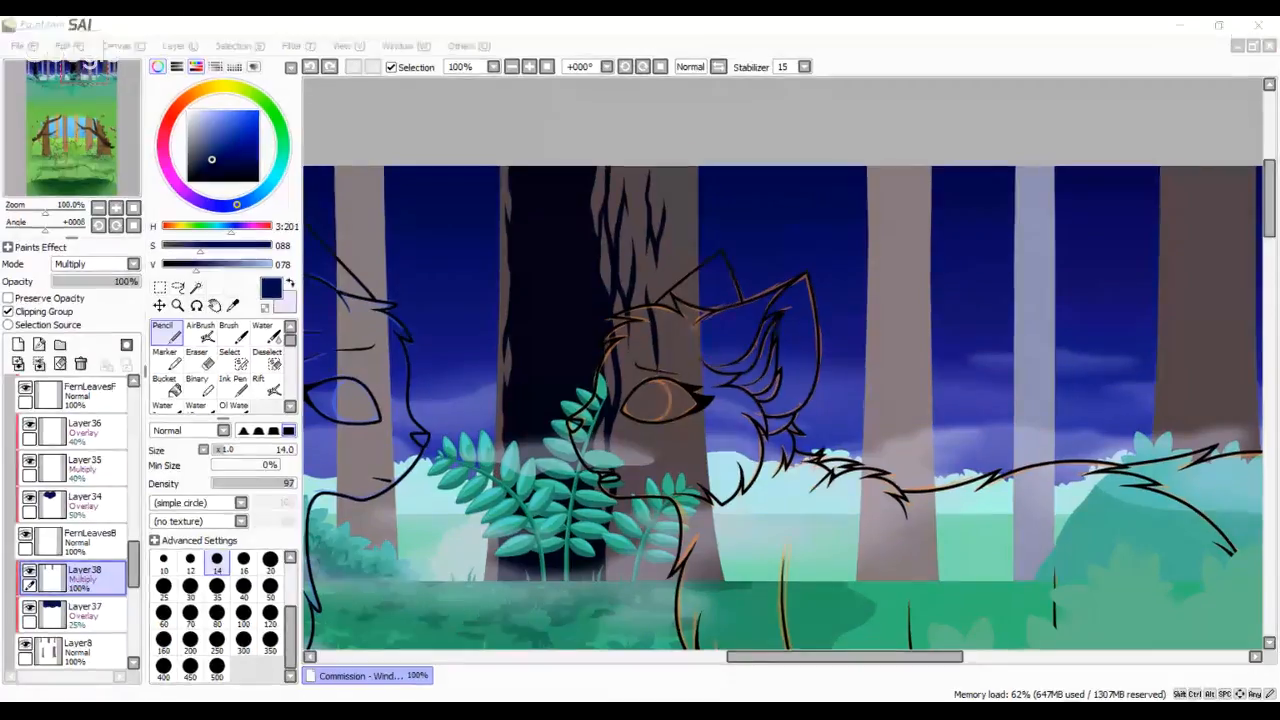
pyautogui.click(100, 144)
pyautogui.click(100, 142)
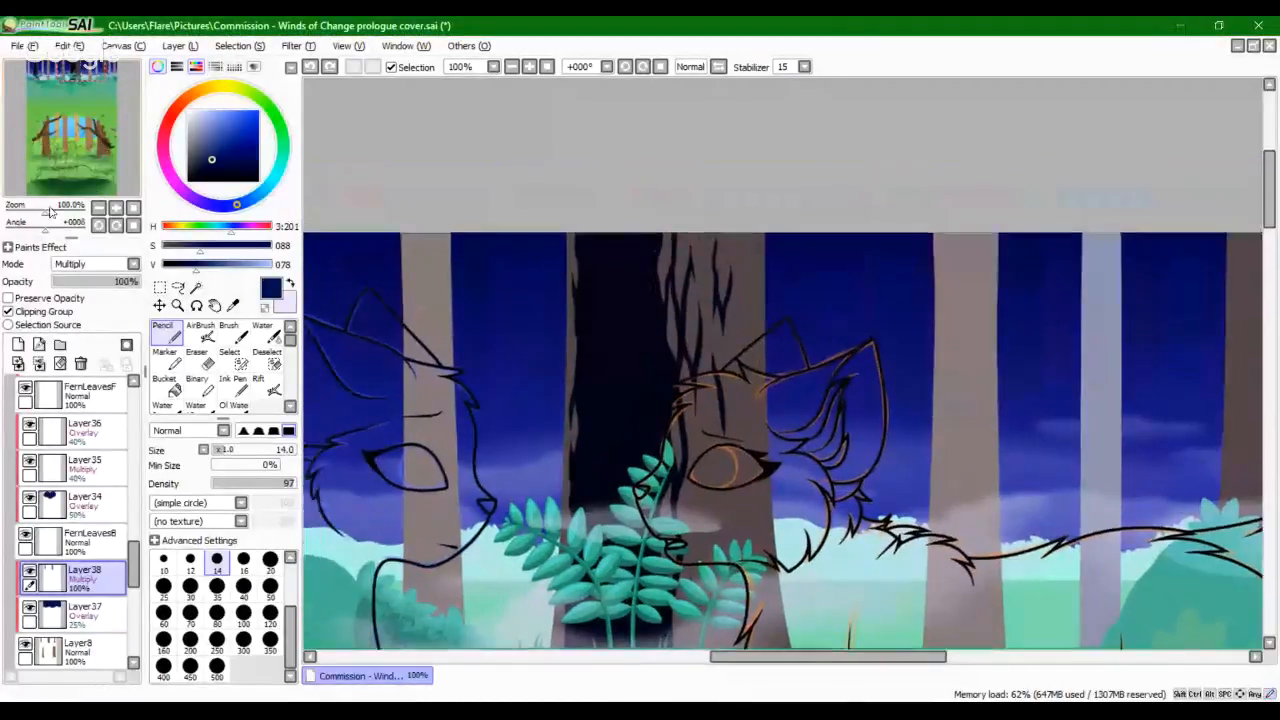
# Step: Refine the thin bark crack beside the shadow on the upper trunk with strokes along its length
pyautogui.moveTo(45, 212); pyautogui.dragTo(59, 212)
pyautogui.moveTo(357, 300); pyautogui.dragTo(497, 422)
pyautogui.moveTo(567, 250)
pyautogui.mouseDown()
pyautogui.moveTo(596, 509)
pyautogui.moveTo(555, 372)
pyautogui.mouseUp()
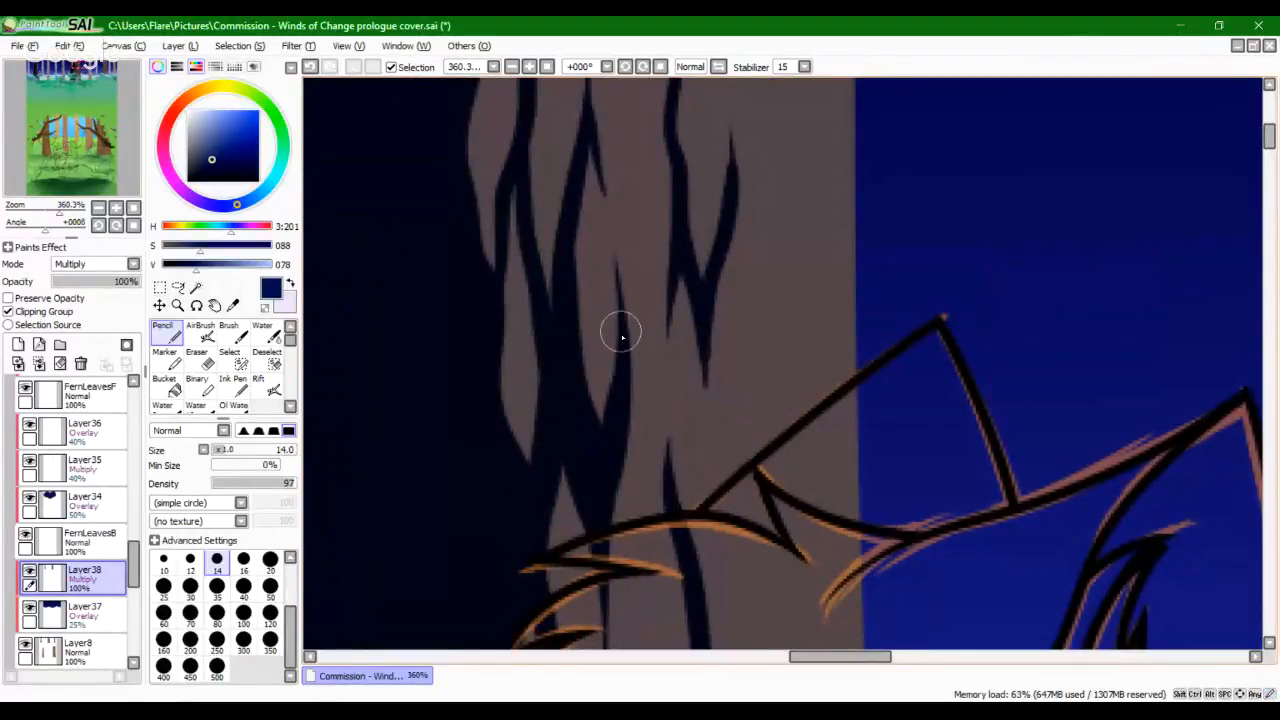
pyautogui.moveTo(59, 212)
pyautogui.mouseDown()
pyautogui.moveTo(46, 222)
pyautogui.moveTo(63, 213)
pyautogui.mouseUp()
pyautogui.press('space')
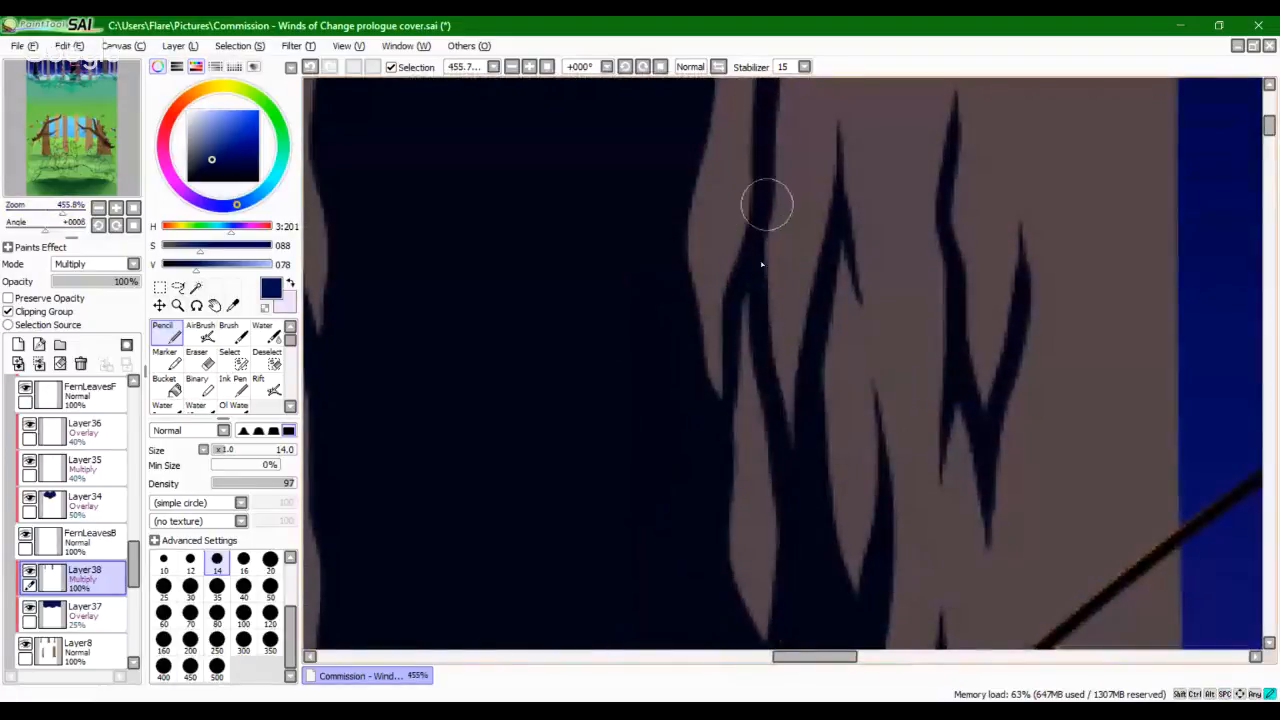
pyautogui.moveTo(766, 200); pyautogui.dragTo(796, 495)
pyautogui.moveTo(768, 193); pyautogui.dragTo(791, 427)
# Step: Draw two wavy shadow lines down the dark trunk behind the mound near the illustration's right edge
pyautogui.moveTo(62, 213)
pyautogui.mouseDown()
pyautogui.moveTo(44, 214)
pyautogui.moveTo(113, 178)
pyautogui.moveTo(60, 177)
pyautogui.moveTo(130, 178)
pyautogui.moveTo(56, 229)
pyautogui.moveTo(39, 229)
pyautogui.moveTo(40, 215)
pyautogui.moveTo(63, 231)
pyautogui.mouseUp()
pyautogui.click(133, 226)
pyautogui.click(133, 226)
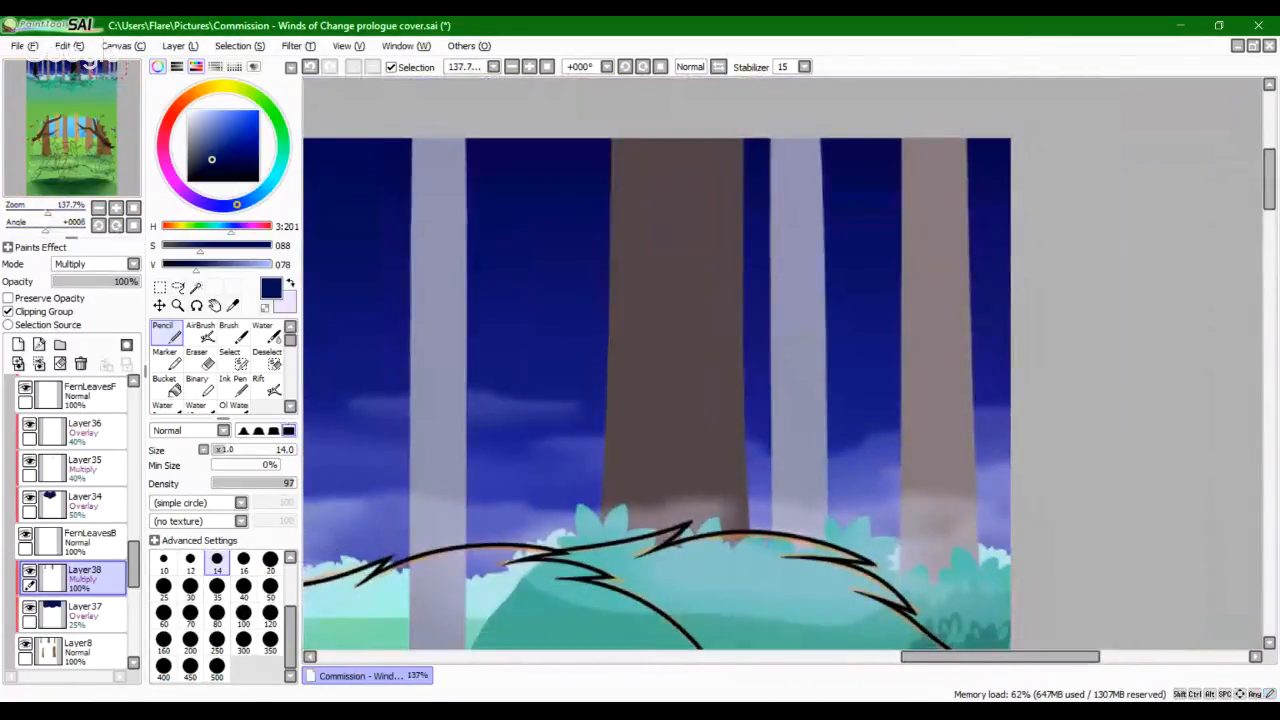
pyautogui.hotkey('alt', 'Tab')
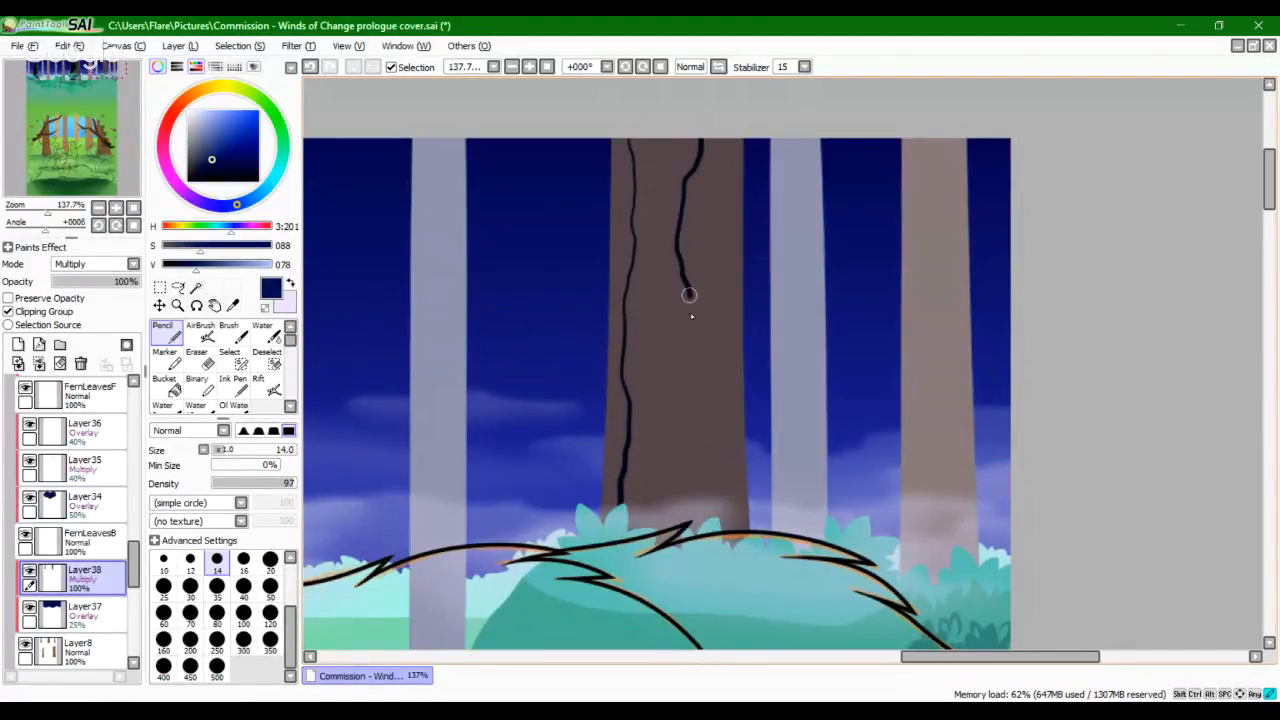
pyautogui.moveTo(691, 355); pyautogui.dragTo(680, 433)
pyautogui.moveTo(695, 518); pyautogui.dragTo(690, 553)
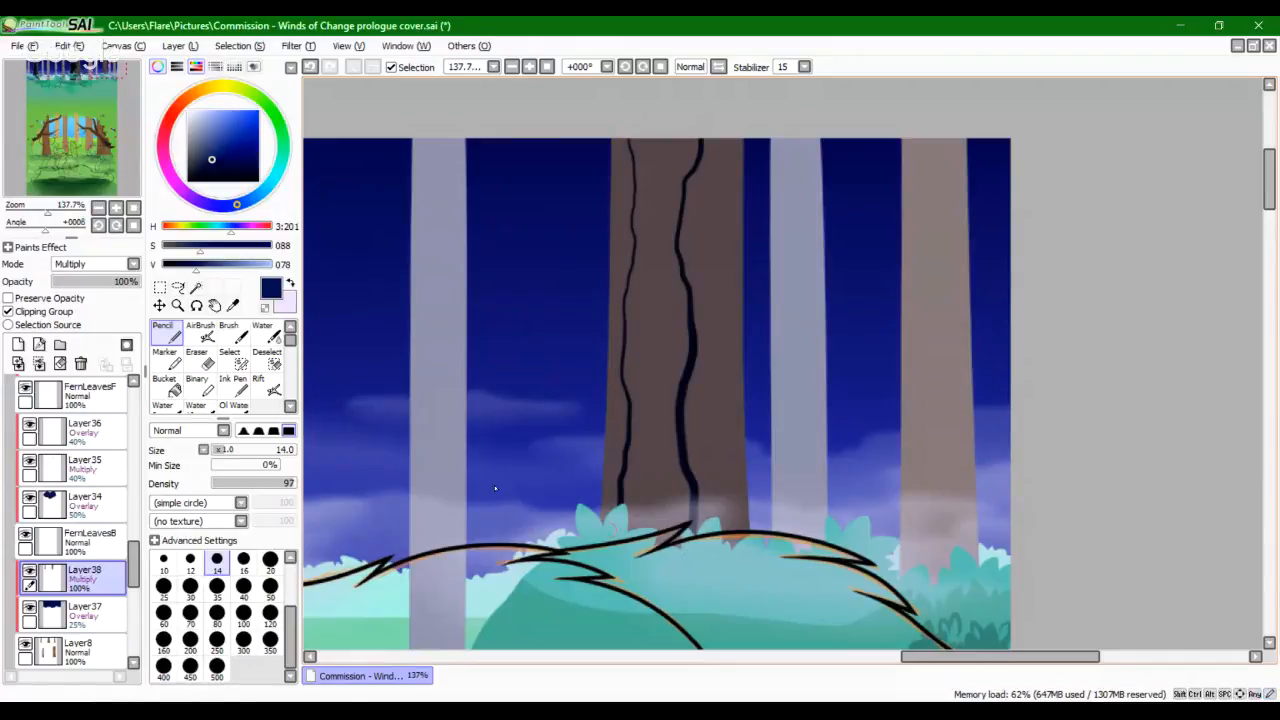
# Step: Add forked, tapered bark cracks beside the second shadow line near the base of the dark trunk
pyautogui.moveTo(47, 212); pyautogui.dragTo(56, 213)
pyautogui.moveTo(559, 399); pyautogui.dragTo(601, 285)
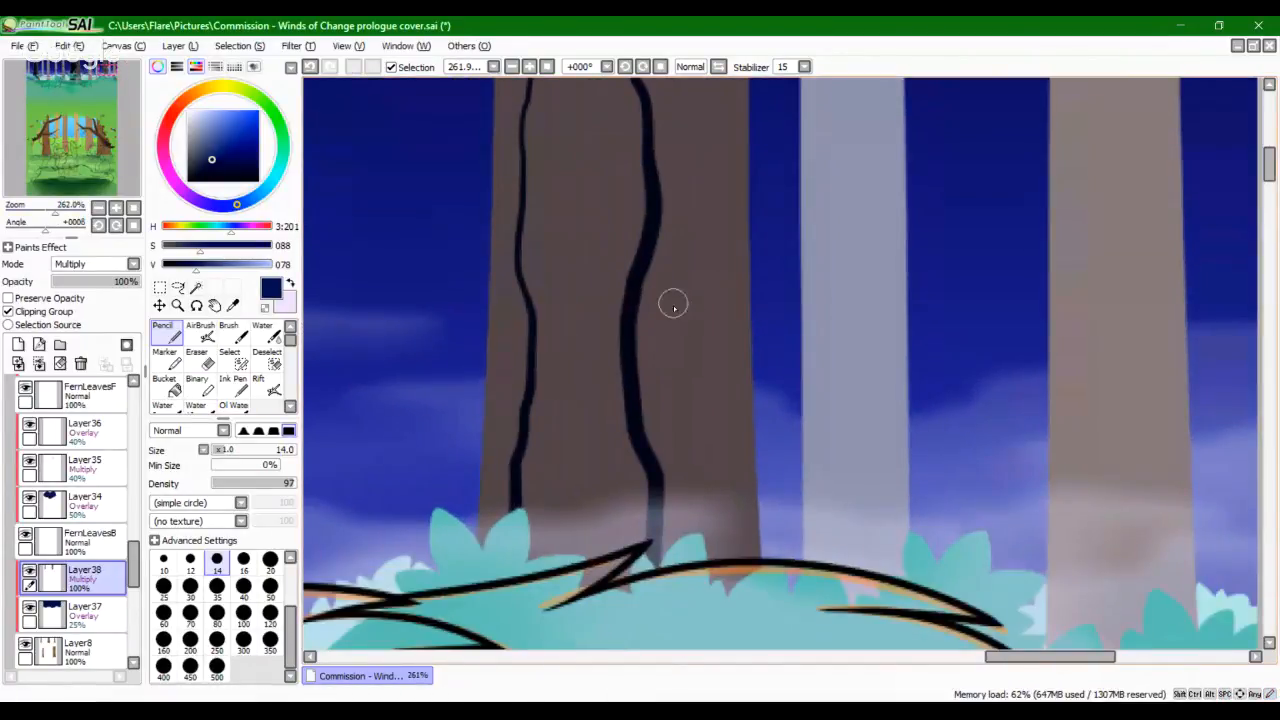
pyautogui.moveTo(674, 305); pyautogui.dragTo(656, 550)
pyautogui.hotkey('ctrl', 'z')
pyautogui.moveTo(667, 318); pyautogui.dragTo(677, 624)
pyautogui.moveTo(690, 467)
pyautogui.mouseDown()
pyautogui.moveTo(695, 391)
pyautogui.moveTo(692, 433)
pyautogui.moveTo(669, 316)
pyautogui.mouseUp()
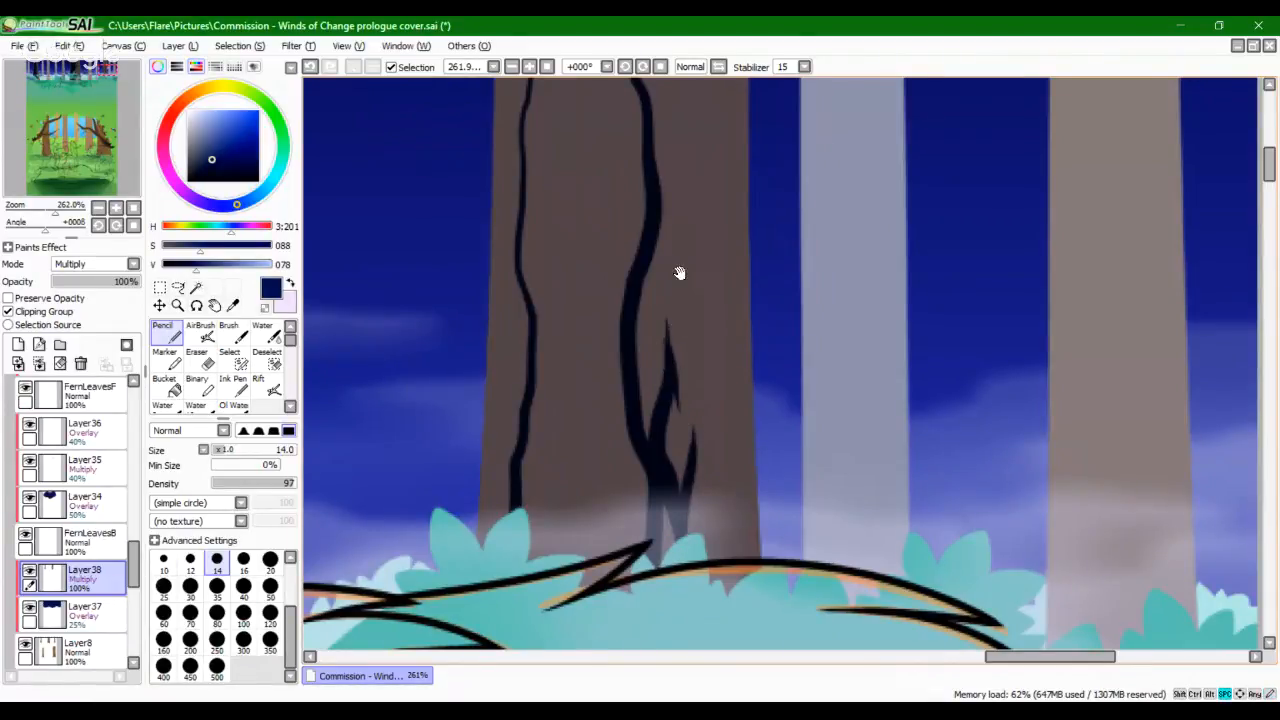
pyautogui.moveTo(680, 272)
pyautogui.mouseDown()
pyautogui.moveTo(687, 358)
pyautogui.moveTo(658, 260)
pyautogui.mouseUp()
pyautogui.hotkey('ctrl', 'z')
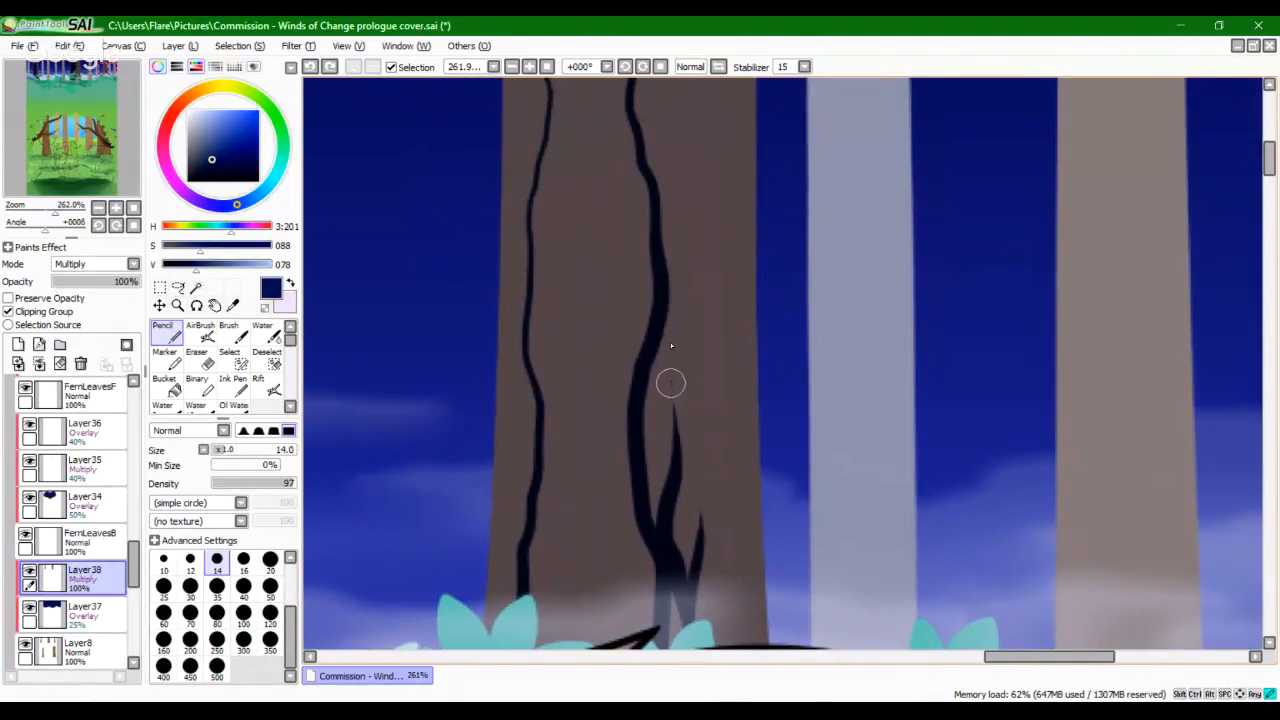
# Step: Draw branching, tapered bark cracks off the second shadow line on the middle and upper parts of the dark trunk
pyautogui.moveTo(670, 390)
pyautogui.mouseDown()
pyautogui.moveTo(657, 254)
pyautogui.moveTo(687, 388)
pyautogui.moveTo(689, 498)
pyautogui.mouseUp()
pyautogui.moveTo(669, 437); pyautogui.dragTo(657, 178)
pyautogui.moveTo(655, 257)
pyautogui.mouseDown()
pyautogui.moveTo(651, 214)
pyautogui.moveTo(686, 128)
pyautogui.moveTo(686, 238)
pyautogui.mouseUp()
pyautogui.moveTo(686, 427); pyautogui.dragTo(697, 490)
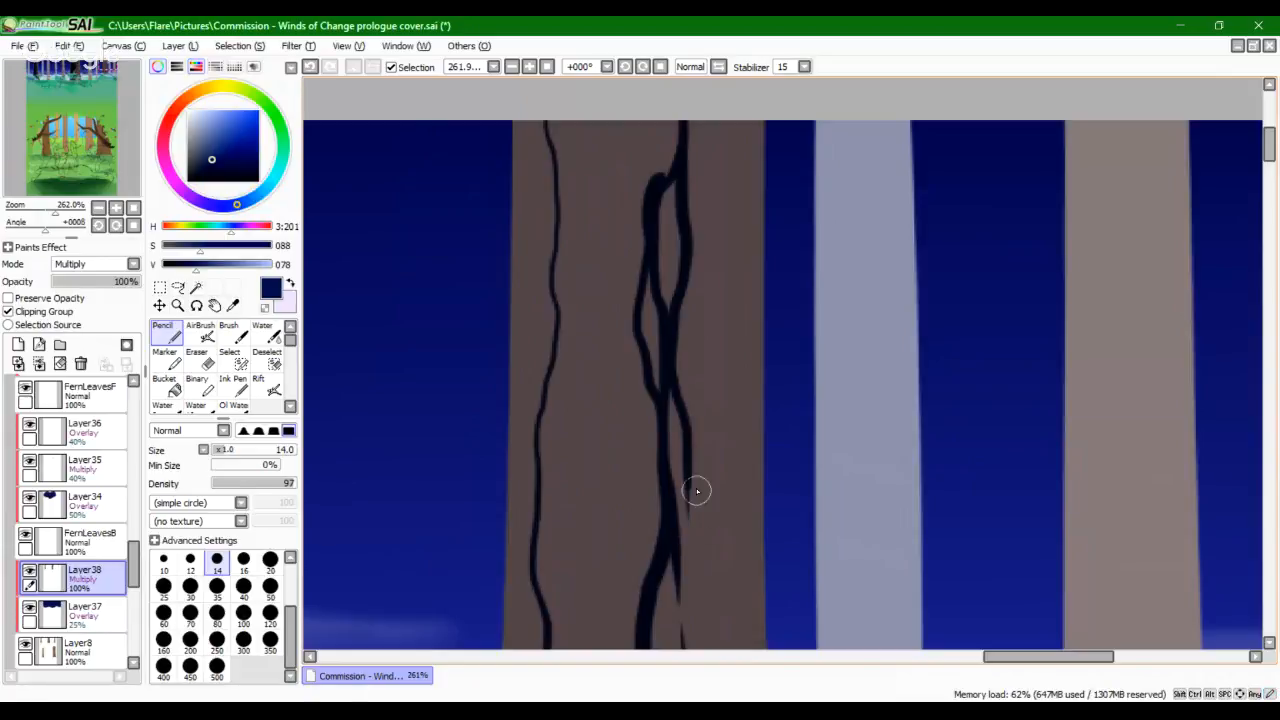
pyautogui.moveTo(680, 590)
pyautogui.mouseDown()
pyautogui.moveTo(697, 356)
pyautogui.moveTo(688, 443)
pyautogui.mouseUp()
pyautogui.hotkey('ctrl', 'z')
pyautogui.hotkey('ctrl', 'z')
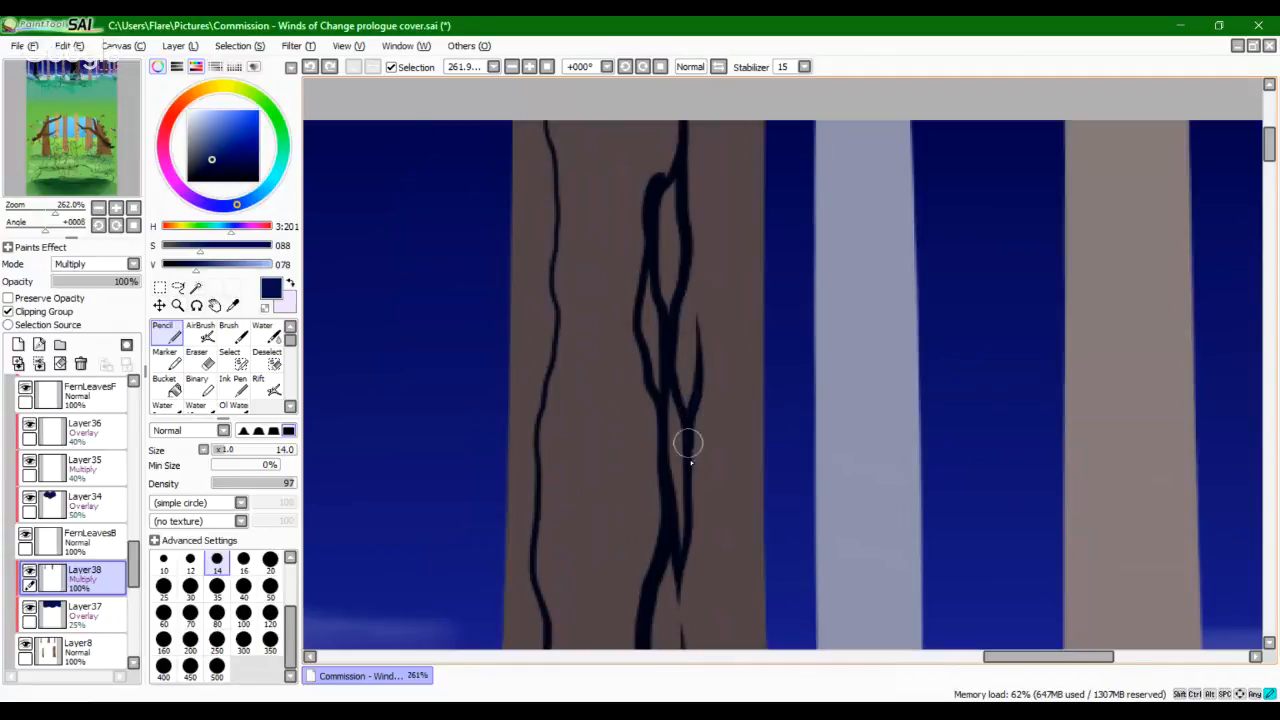
# Step: Add tapered cracks beside the second shadow line on the dark trunk and fill the area between its two shadow lines with dark navy
pyautogui.moveTo(704, 550)
pyautogui.mouseDown()
pyautogui.moveTo(709, 592)
pyautogui.moveTo(737, 349)
pyautogui.moveTo(741, 523)
pyautogui.mouseUp()
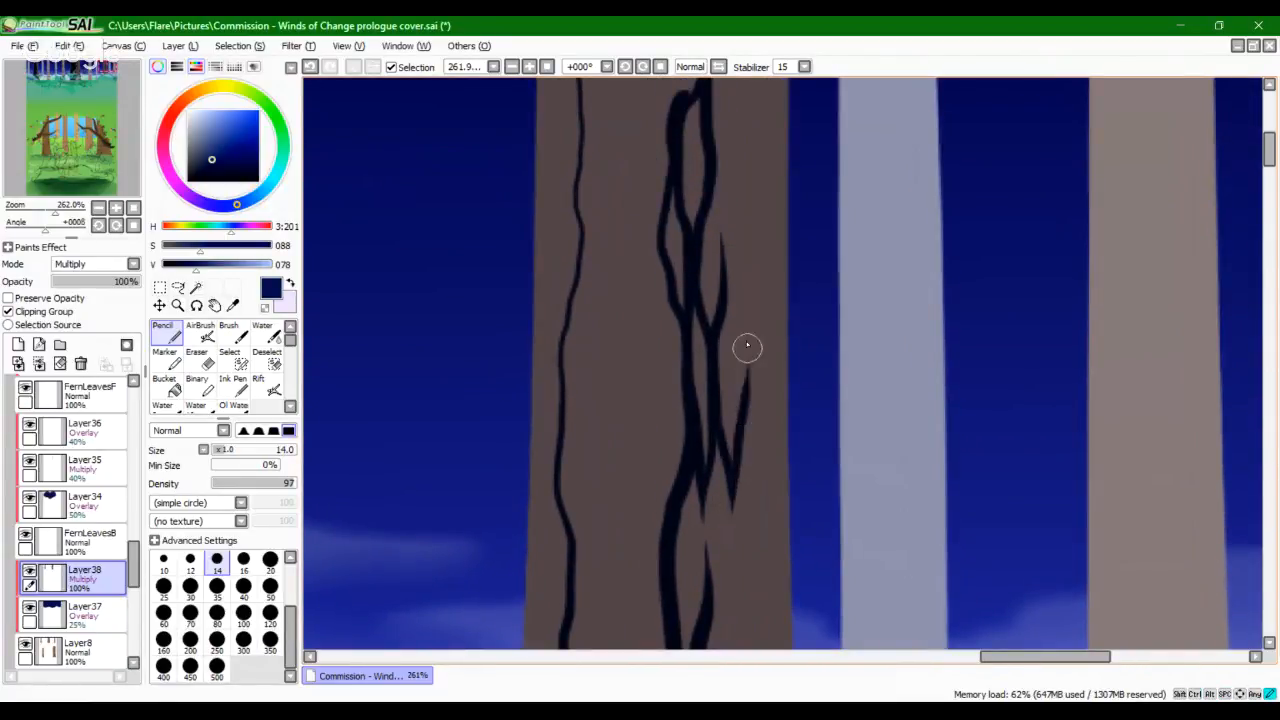
pyautogui.moveTo(745, 356)
pyautogui.mouseDown()
pyautogui.moveTo(735, 497)
pyautogui.moveTo(738, 384)
pyautogui.moveTo(733, 508)
pyautogui.mouseUp()
pyautogui.hotkey('ctrl', 'z')
pyautogui.moveTo(726, 229)
pyautogui.mouseDown()
pyautogui.moveTo(746, 443)
pyautogui.moveTo(697, 409)
pyautogui.moveTo(698, 213)
pyautogui.moveTo(699, 282)
pyautogui.mouseUp()
pyautogui.click(164, 385)
pyautogui.click(392, 339)
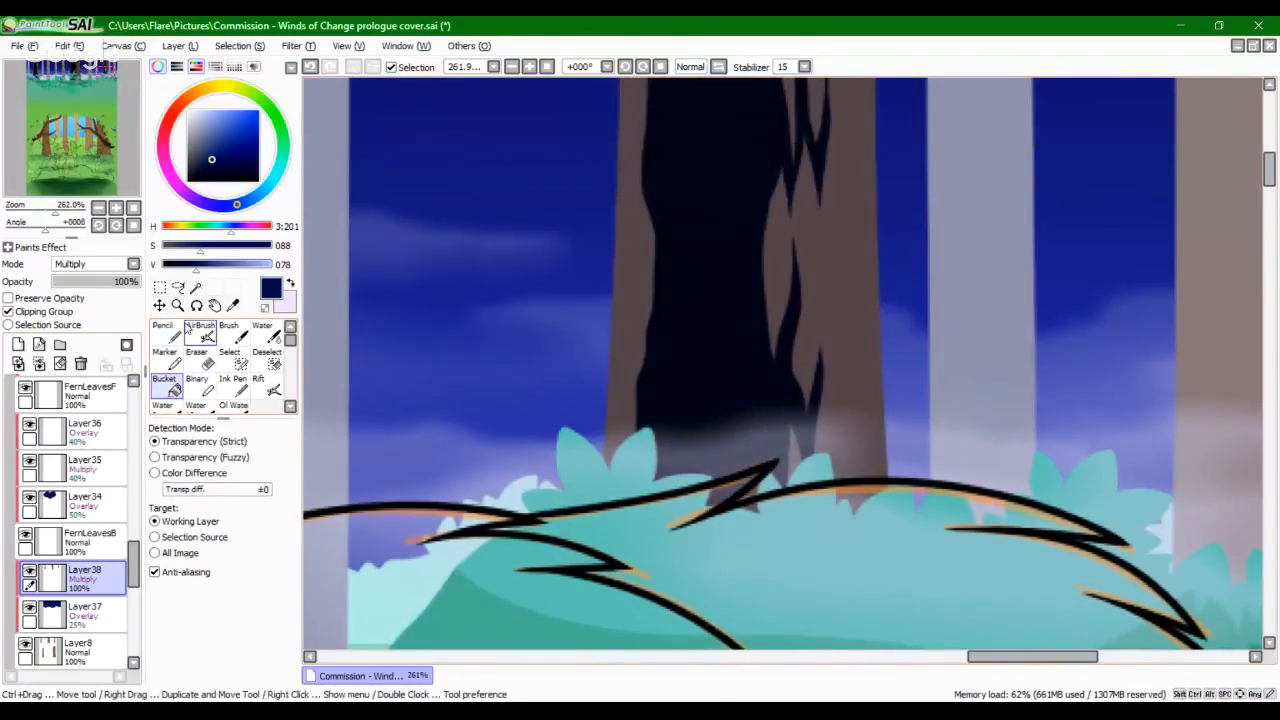
# Step: Draw forked, tapered bark cracks off the shadow's right edge at the top of the dark trunk
pyautogui.click(165, 332)
pyautogui.scroll(5, 640, 586)
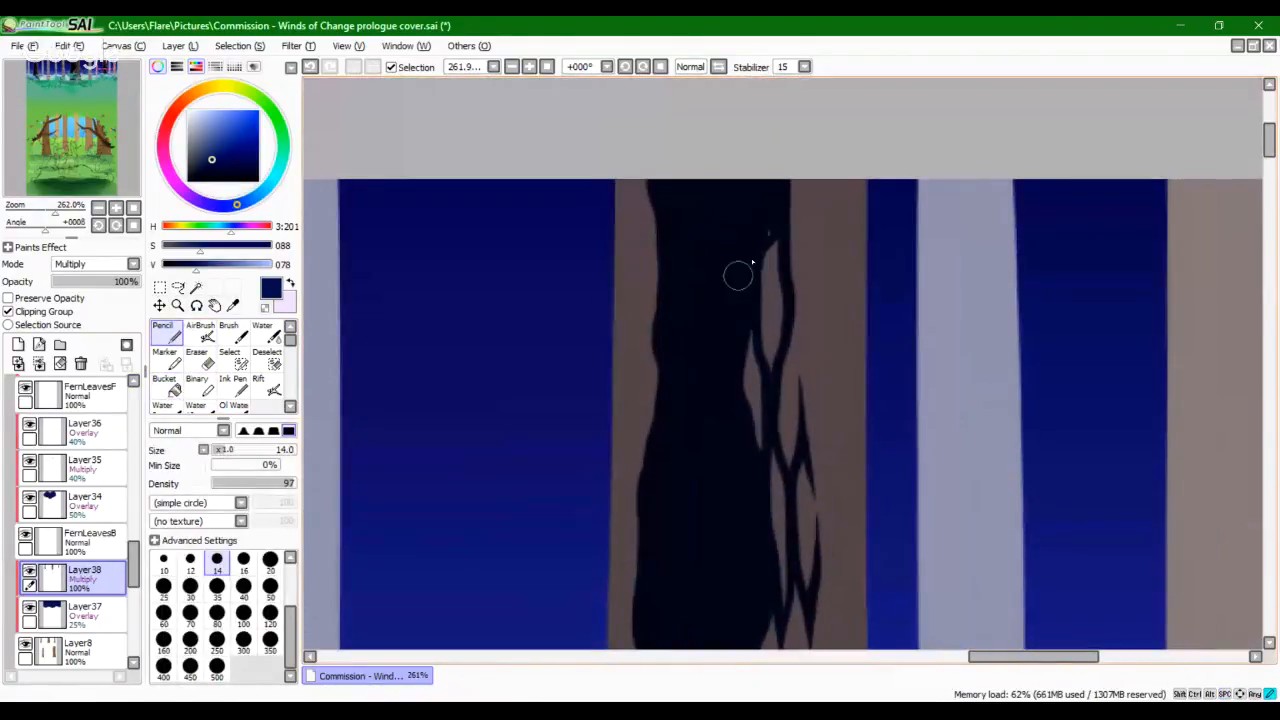
pyautogui.moveTo(751, 270); pyautogui.dragTo(769, 217)
pyautogui.hotkey('ctrl', 'z')
pyautogui.moveTo(746, 320)
pyautogui.mouseDown()
pyautogui.moveTo(769, 197)
pyautogui.moveTo(783, 192)
pyautogui.mouseUp()
pyautogui.moveTo(791, 322)
pyautogui.mouseDown()
pyautogui.moveTo(813, 184)
pyautogui.moveTo(793, 334)
pyautogui.mouseUp()
pyautogui.hotkey('ctrl', 'z')
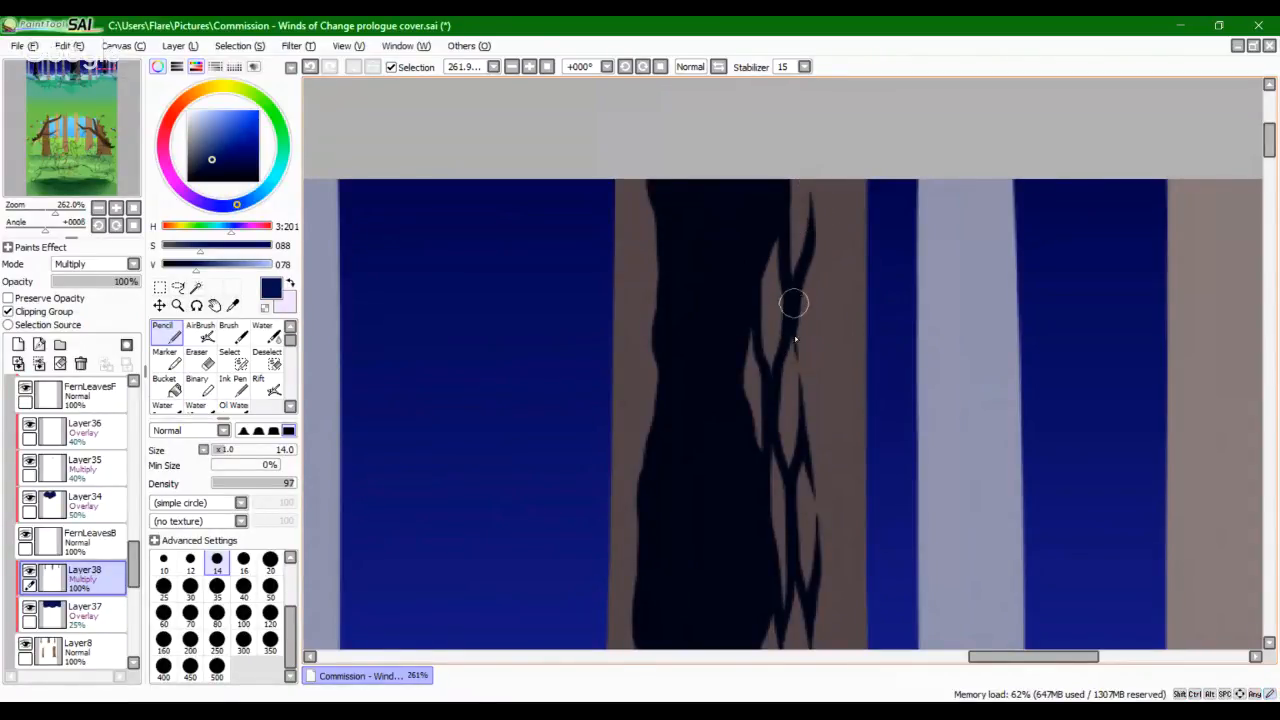
pyautogui.moveTo(819, 305); pyautogui.dragTo(810, 220)
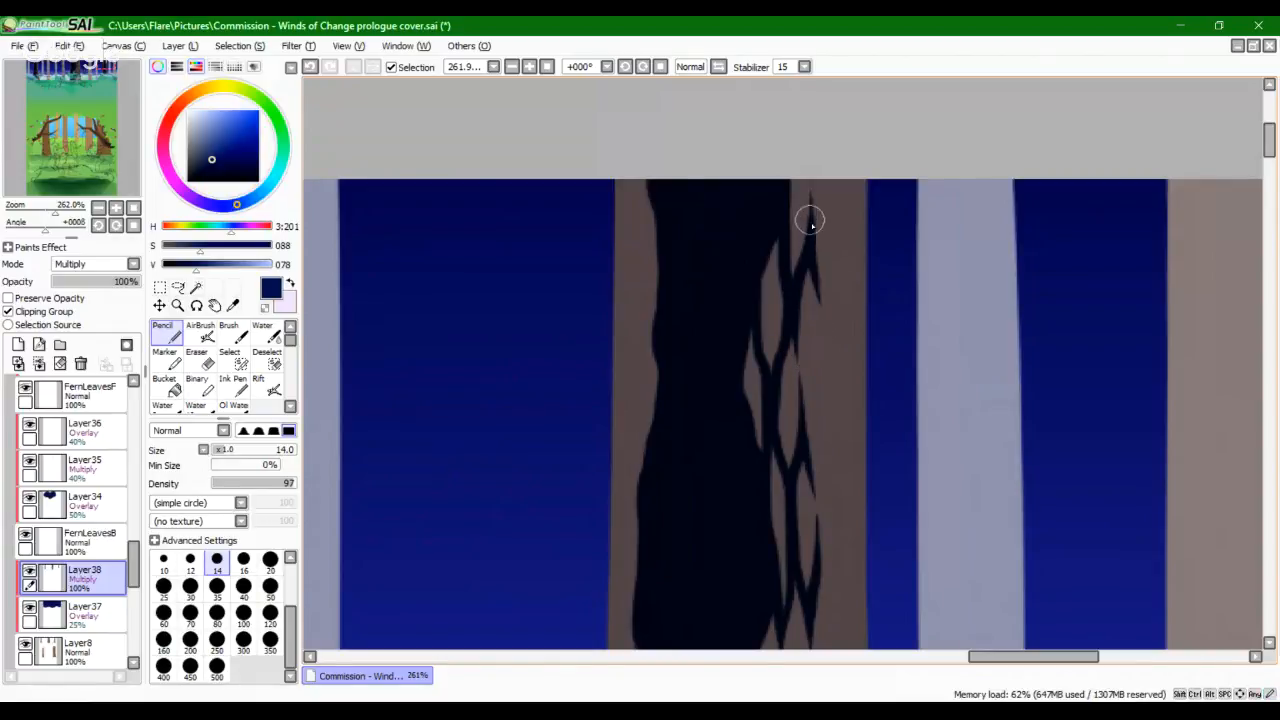
# Step: Draw curved, tapered bark cracks off the shadow's left edge at the top of the dark trunk
pyautogui.moveTo(645, 190); pyautogui.dragTo(648, 292)
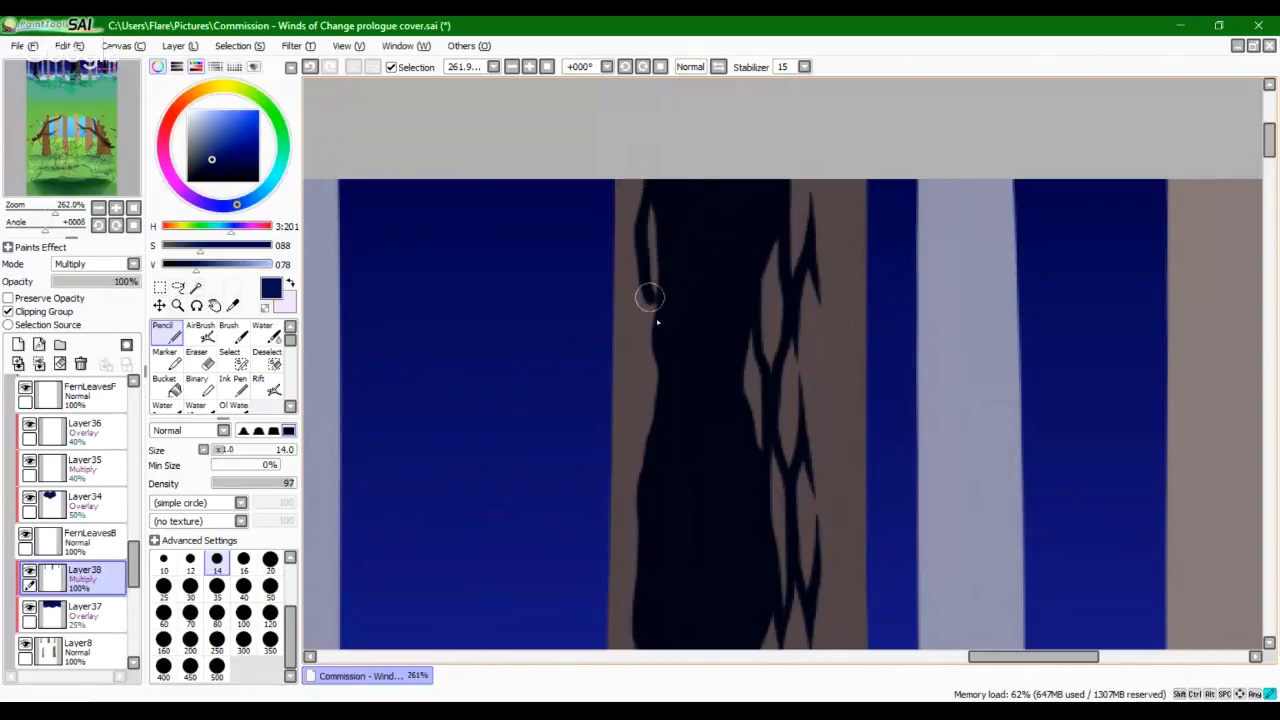
pyautogui.moveTo(652, 338); pyautogui.dragTo(637, 398)
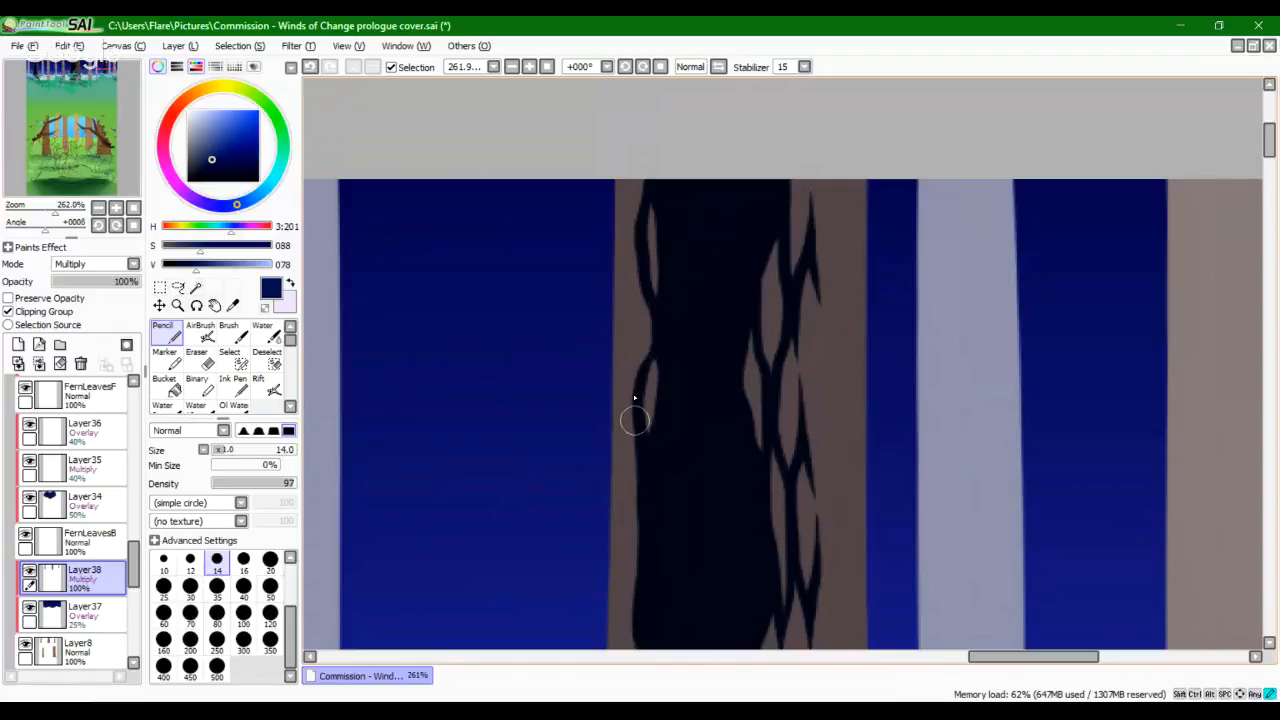
pyautogui.moveTo(634, 210); pyautogui.dragTo(631, 322)
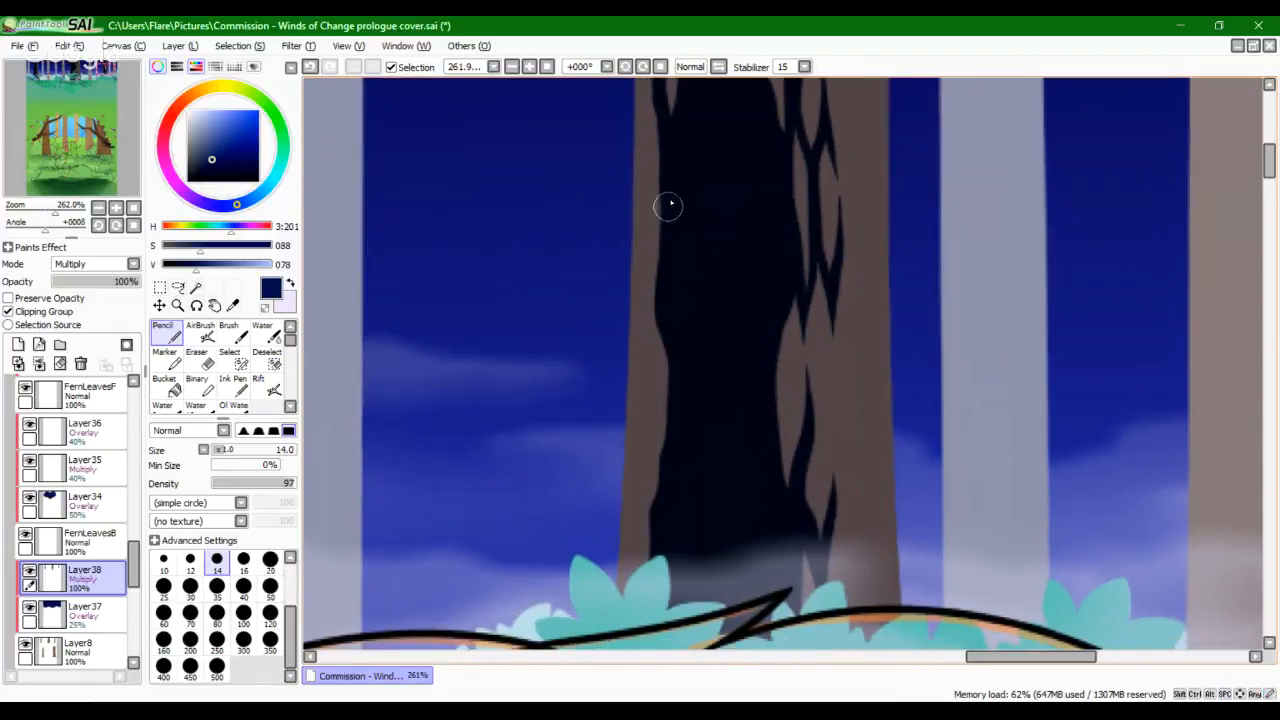
# Step: Draw wavy, tapered bark cracks along the shadow's left edge on the lower part of the dark trunk
pyautogui.moveTo(660, 300)
pyautogui.mouseDown()
pyautogui.moveTo(654, 520)
pyautogui.moveTo(655, 448)
pyautogui.mouseUp()
pyautogui.hotkey('ctrl', 'z')
pyautogui.hotkey('ctrl', 'z')
pyautogui.moveTo(651, 517); pyautogui.dragTo(654, 338)
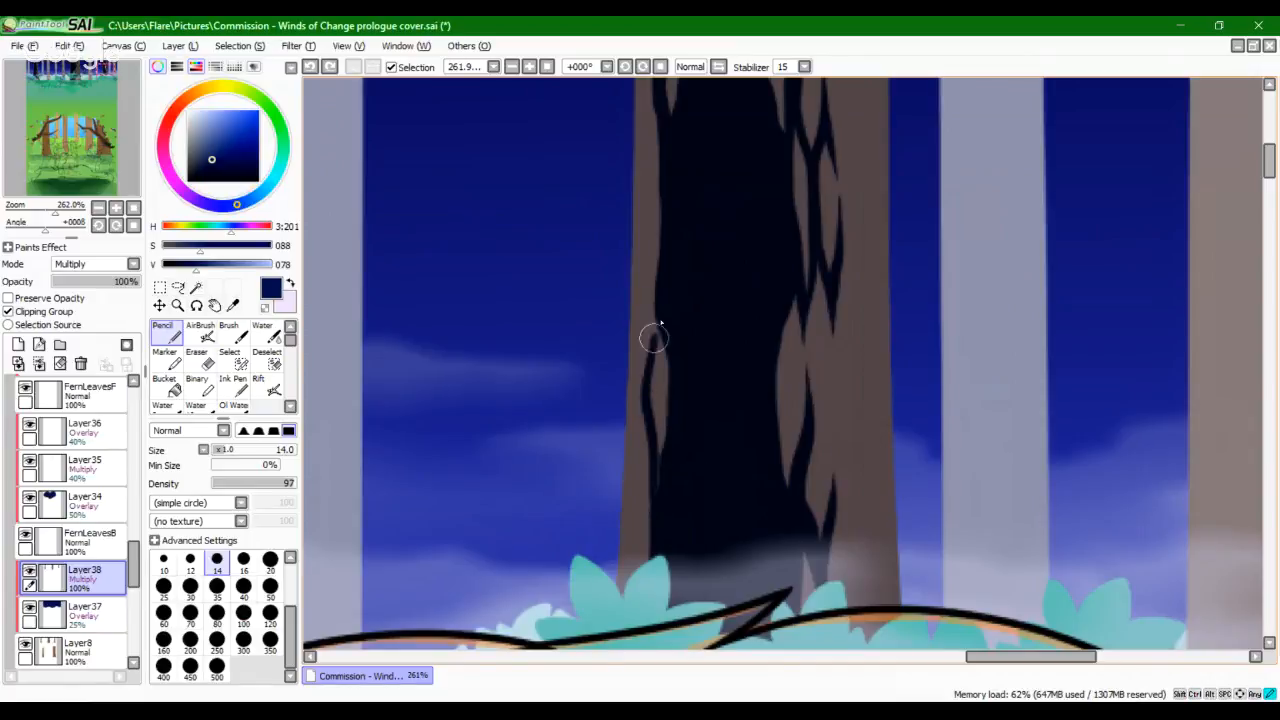
pyautogui.hotkey('ctrl', 'z')
pyautogui.moveTo(648, 416)
pyautogui.mouseDown()
pyautogui.moveTo(652, 550)
pyautogui.moveTo(650, 476)
pyautogui.moveTo(632, 597)
pyautogui.mouseUp()
pyautogui.hotkey('ctrl', 'z')
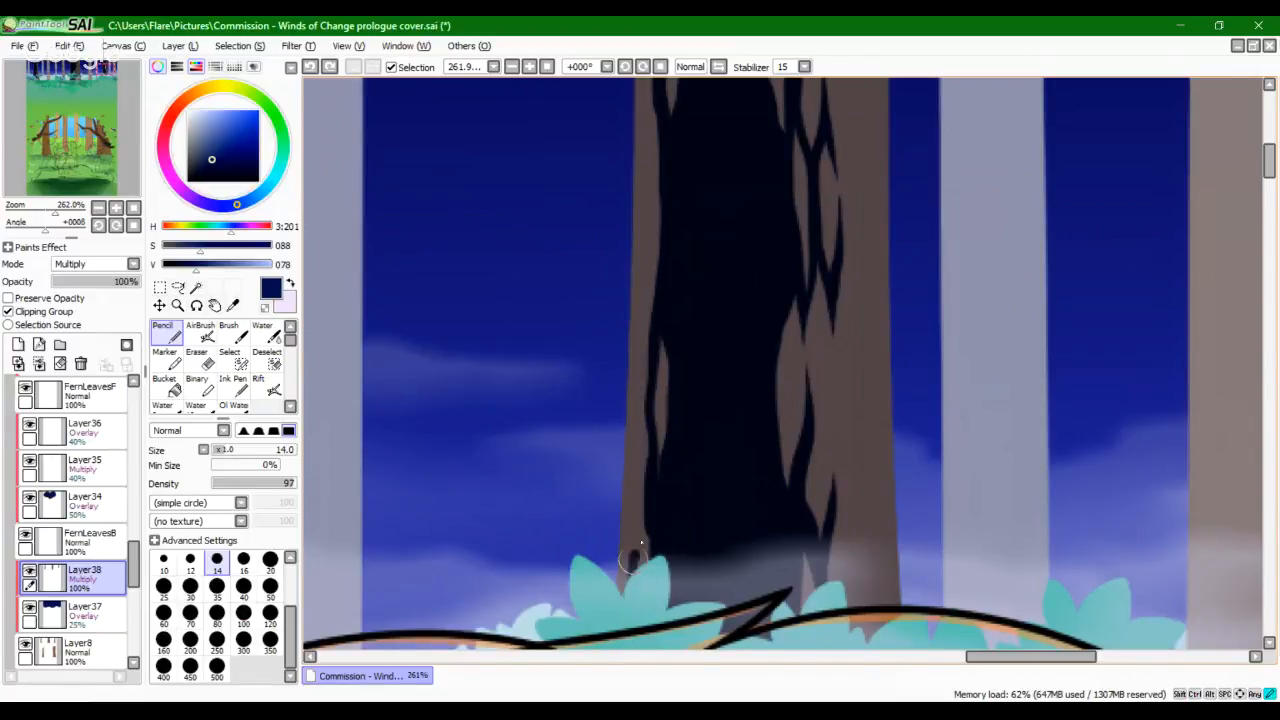
pyautogui.moveTo(649, 478); pyautogui.dragTo(634, 556)
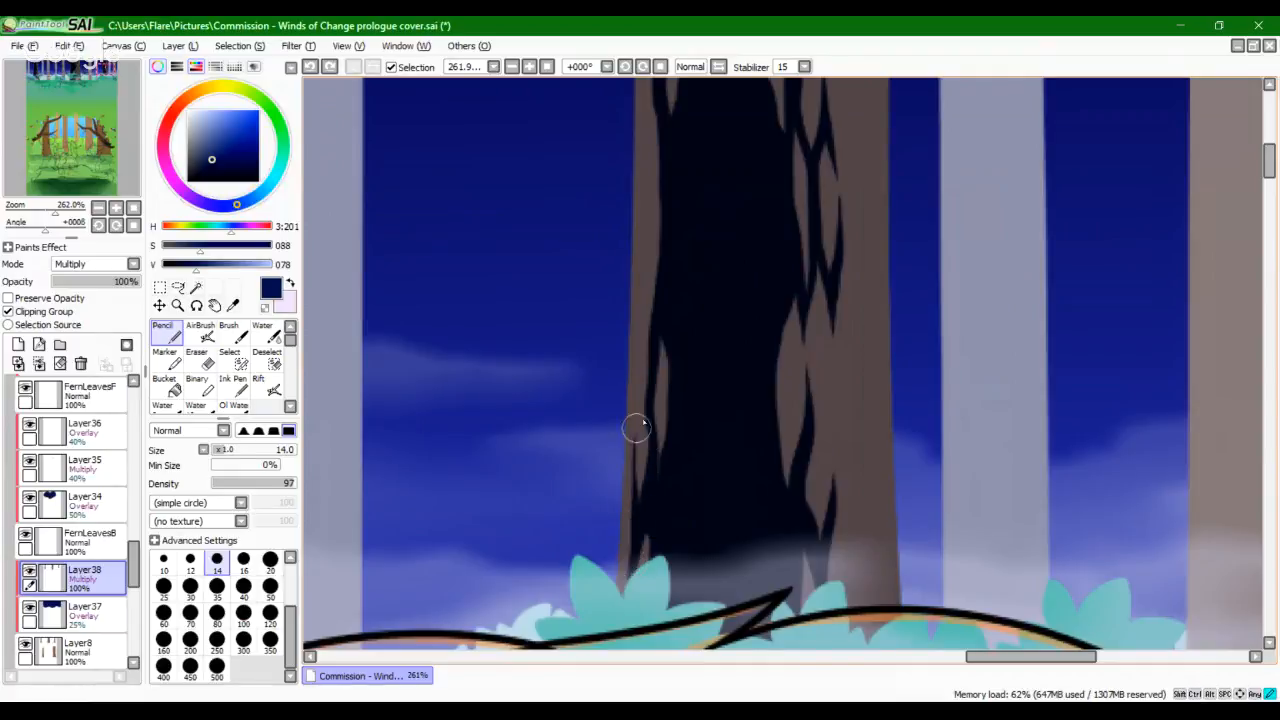
# Step: Add tapered bark cracks along the shadow's left edge on the middle of the dark trunk
pyautogui.scroll(3, 640, 425)
pyautogui.moveTo(661, 452)
pyautogui.mouseDown()
pyautogui.moveTo(654, 297)
pyautogui.moveTo(658, 462)
pyautogui.mouseUp()
pyautogui.hotkey('ctrl', 'z')
pyautogui.hotkey('ctrl', 'z')
pyautogui.moveTo(650, 358); pyautogui.dragTo(655, 485)
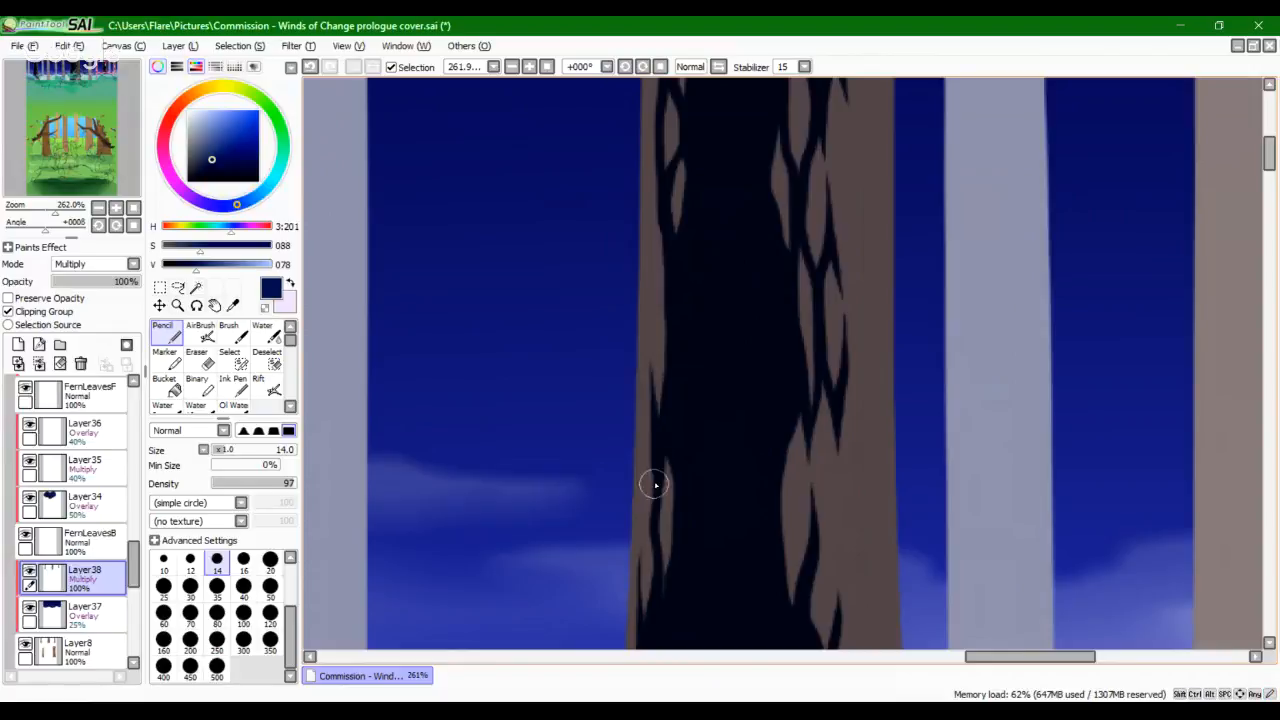
pyautogui.moveTo(652, 298); pyautogui.dragTo(660, 225)
pyautogui.moveTo(657, 270); pyautogui.dragTo(662, 200)
pyautogui.hotkey('ctrl', 'z')
pyautogui.hotkey('ctrl', 'z')
pyautogui.moveTo(651, 327); pyautogui.dragTo(662, 205)
# Step: Draw wavy shadow lines down the brown trunk behind the branches and cat sketch near the left edge of the daytime scene
pyautogui.moveTo(55, 210)
pyautogui.mouseDown()
pyautogui.moveTo(42, 211)
pyautogui.moveTo(53, 211)
pyautogui.mouseUp()
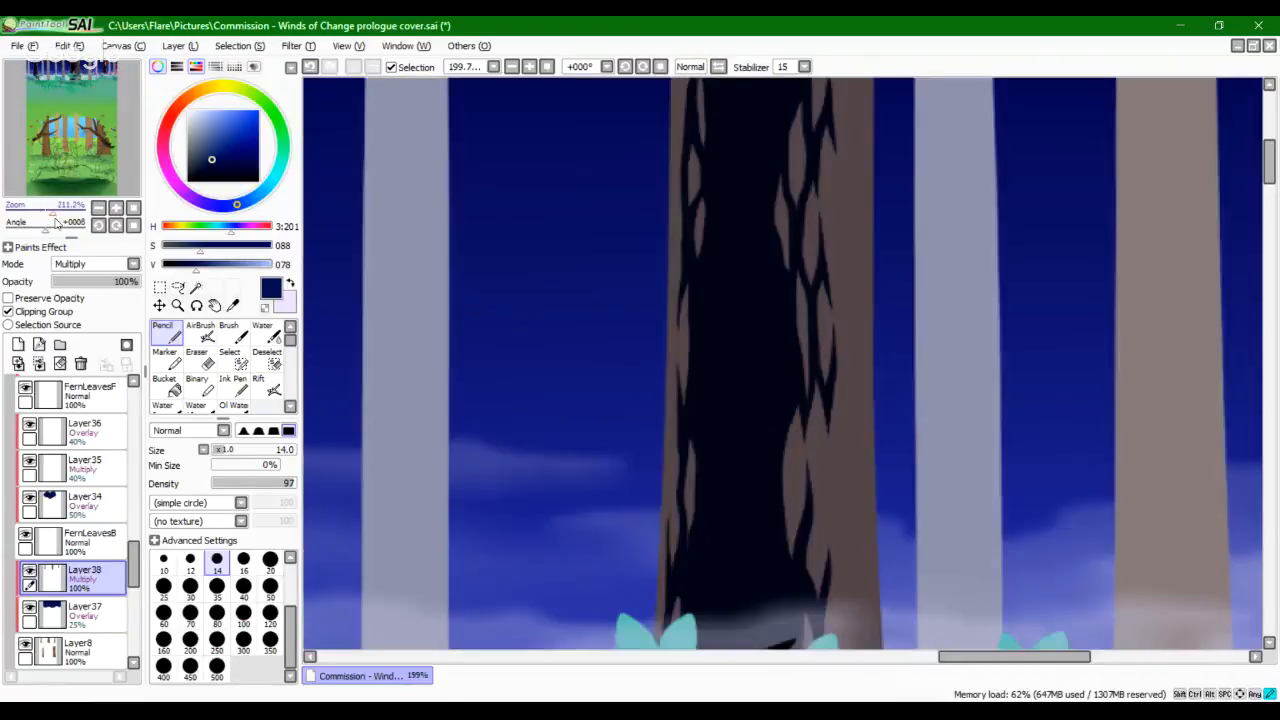
pyautogui.moveTo(775, 455)
pyautogui.mouseDown()
pyautogui.moveTo(542, 302)
pyautogui.moveTo(569, 377)
pyautogui.mouseUp()
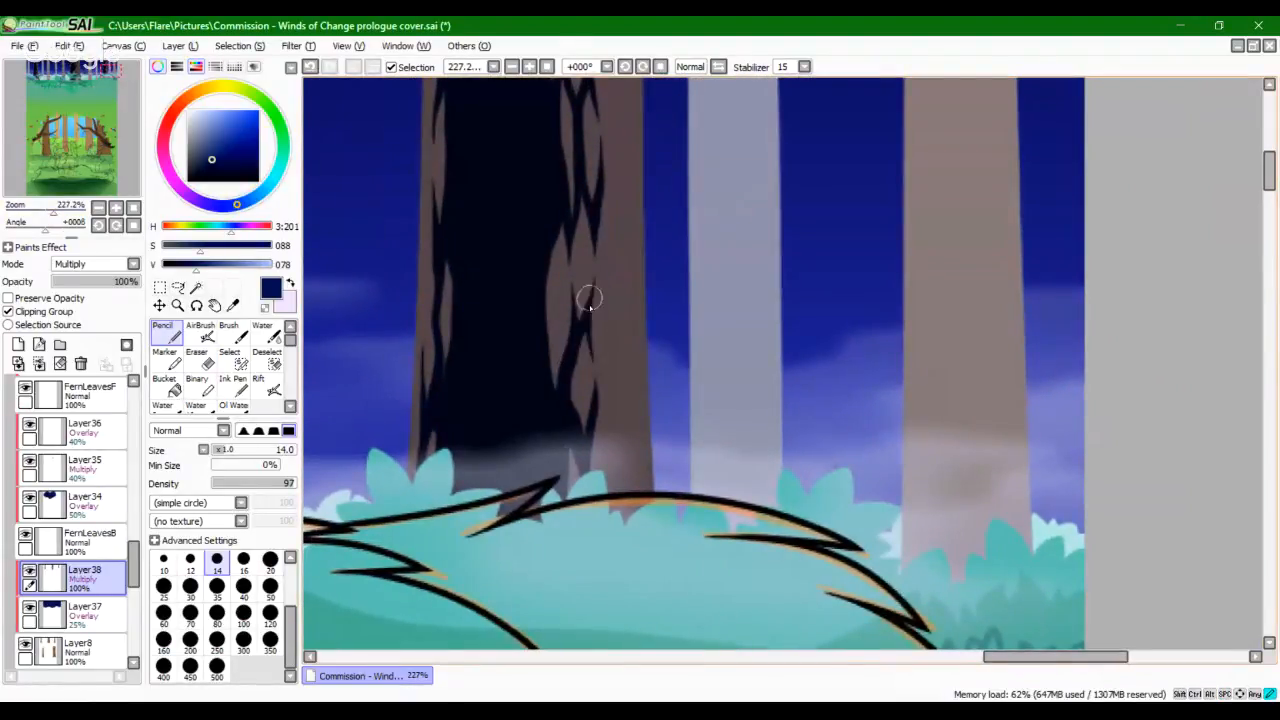
pyautogui.moveTo(629, 229)
pyautogui.mouseDown()
pyautogui.moveTo(711, 549)
pyautogui.moveTo(697, 486)
pyautogui.moveTo(649, 440)
pyautogui.moveTo(614, 491)
pyautogui.moveTo(534, 376)
pyautogui.mouseUp()
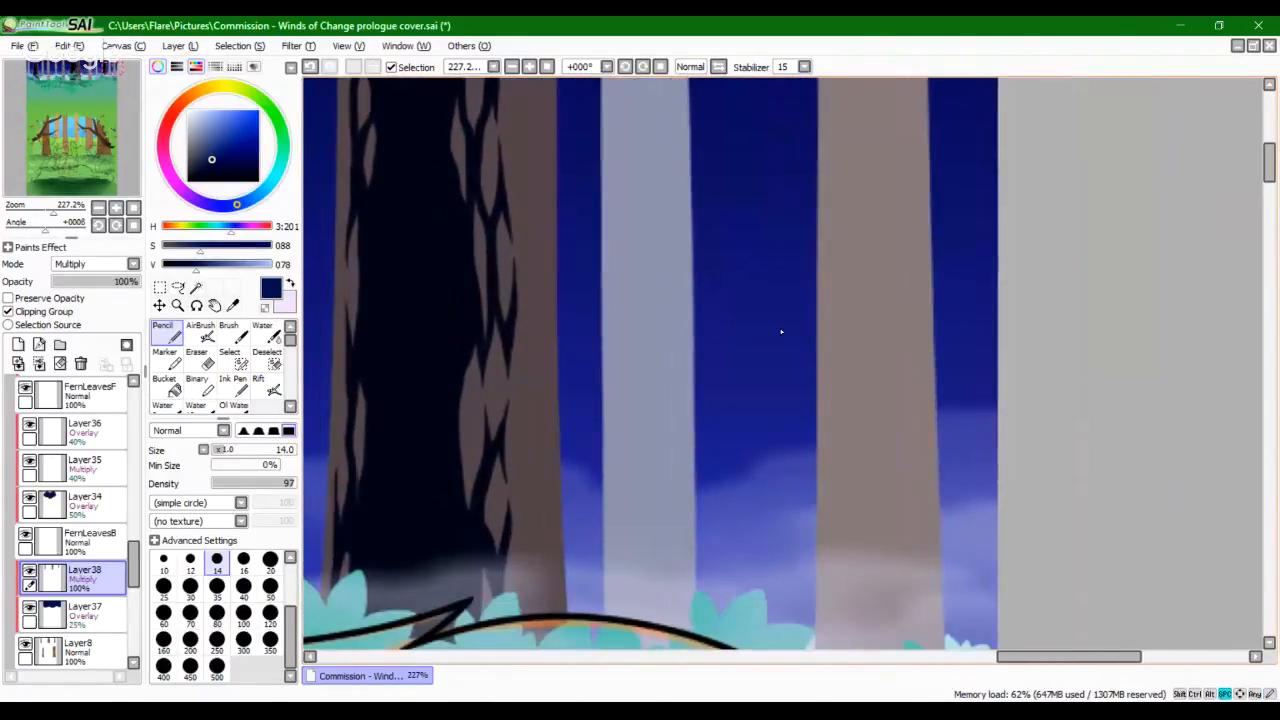
pyautogui.moveTo(53, 212); pyautogui.dragTo(37, 212)
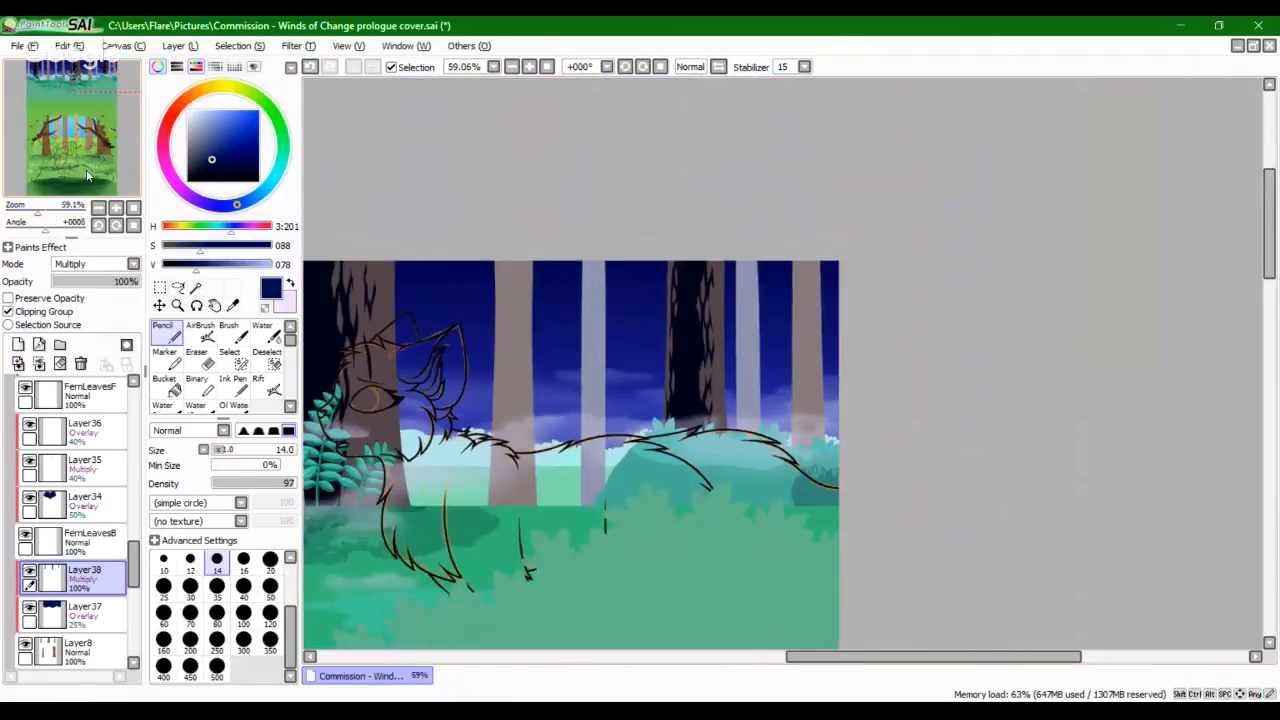
pyautogui.moveTo(85, 176); pyautogui.dragTo(29, 262)
pyautogui.moveTo(26, 213); pyautogui.dragTo(40, 213)
pyautogui.moveTo(513, 481); pyautogui.dragTo(662, 430)
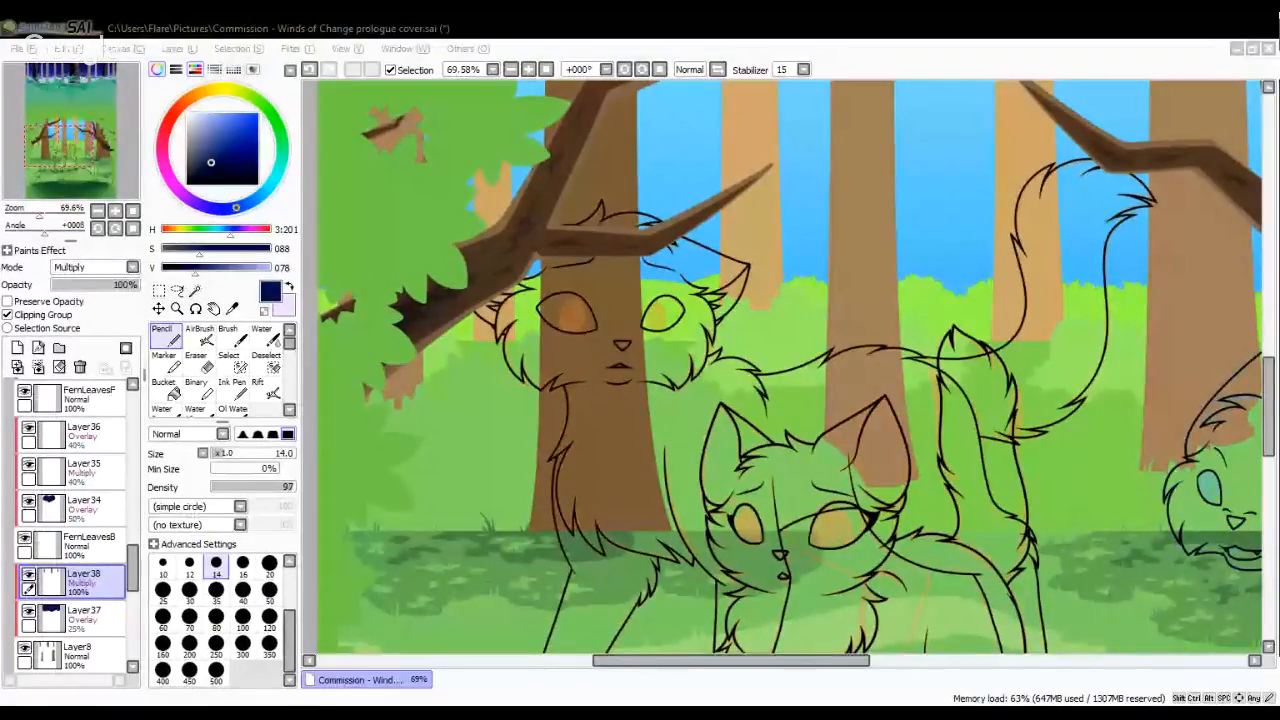
pyautogui.moveTo(585, 306); pyautogui.dragTo(616, 402)
pyautogui.moveTo(45, 228); pyautogui.dragTo(57, 228)
pyautogui.click(133, 225)
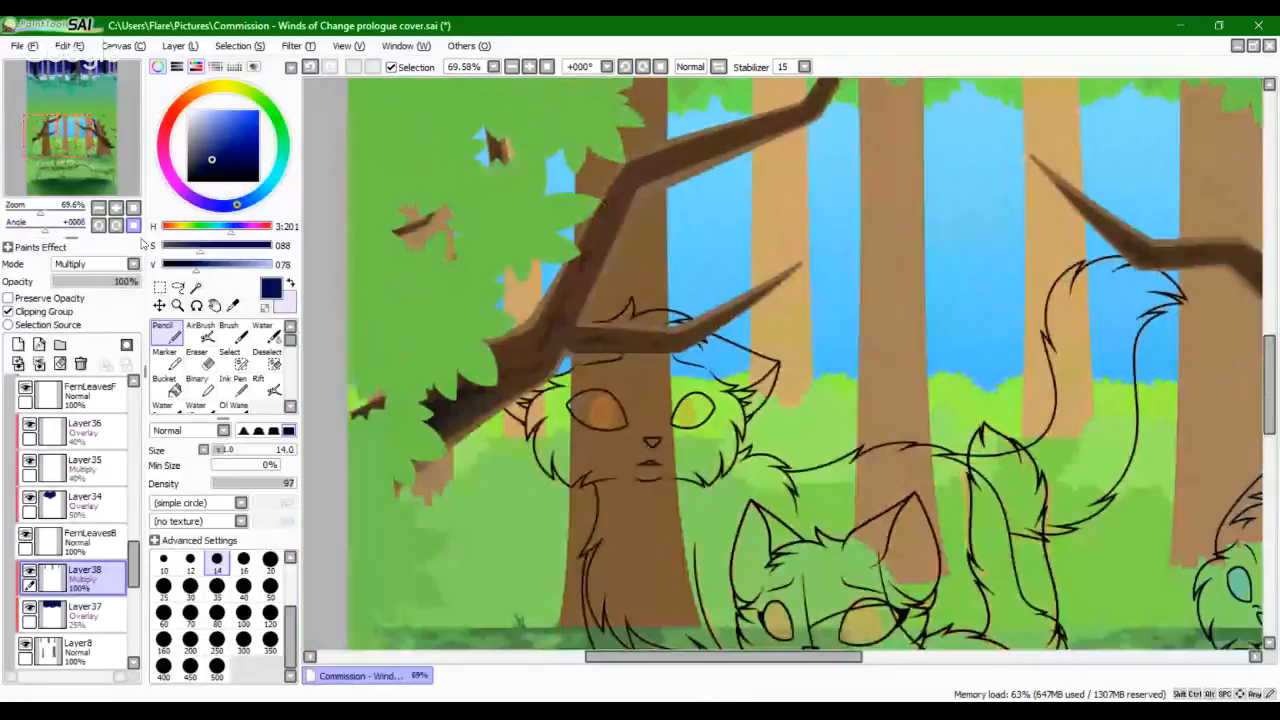
pyautogui.press('Tab')
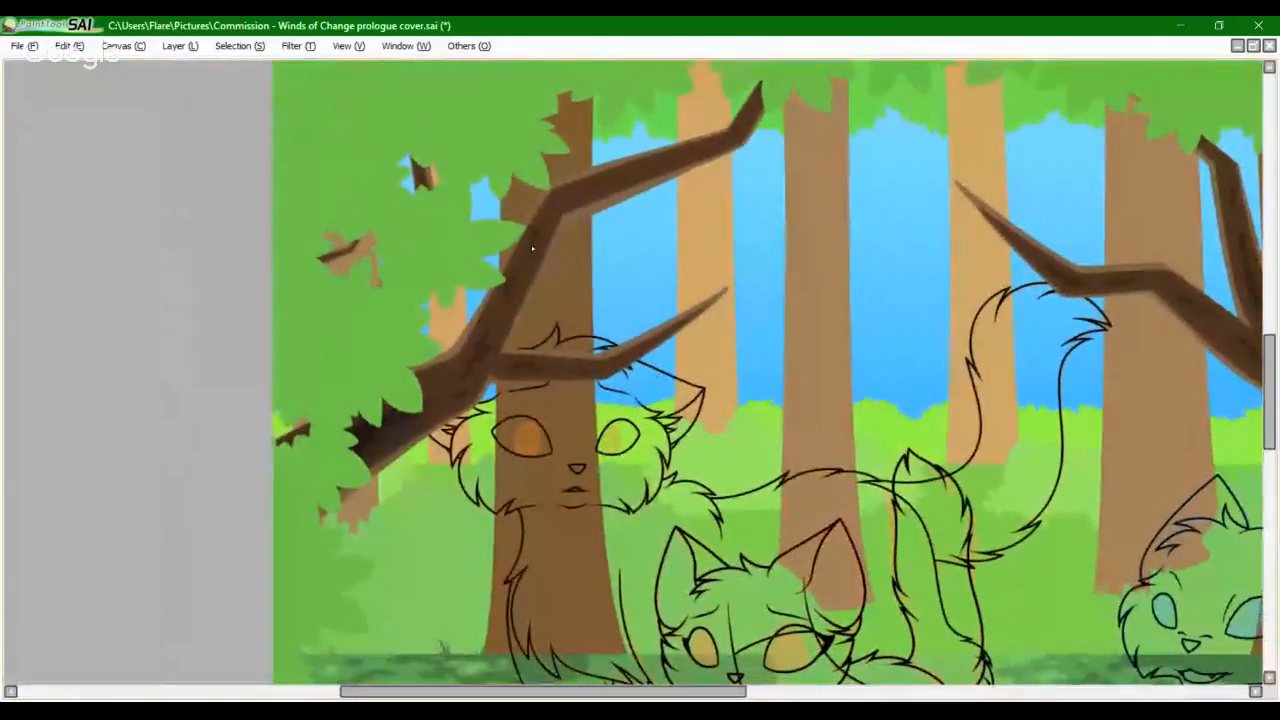
pyautogui.moveTo(505, 197); pyautogui.dragTo(506, 218)
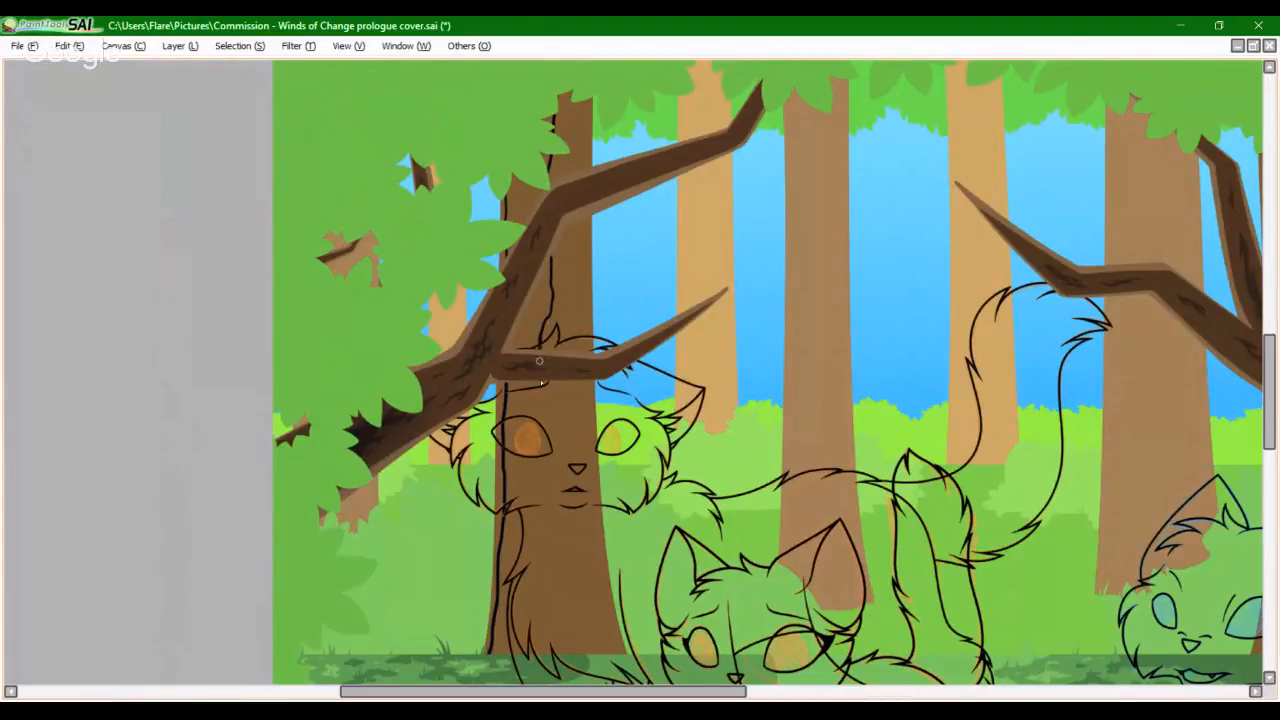
pyautogui.moveTo(545, 422); pyautogui.dragTo(557, 654)
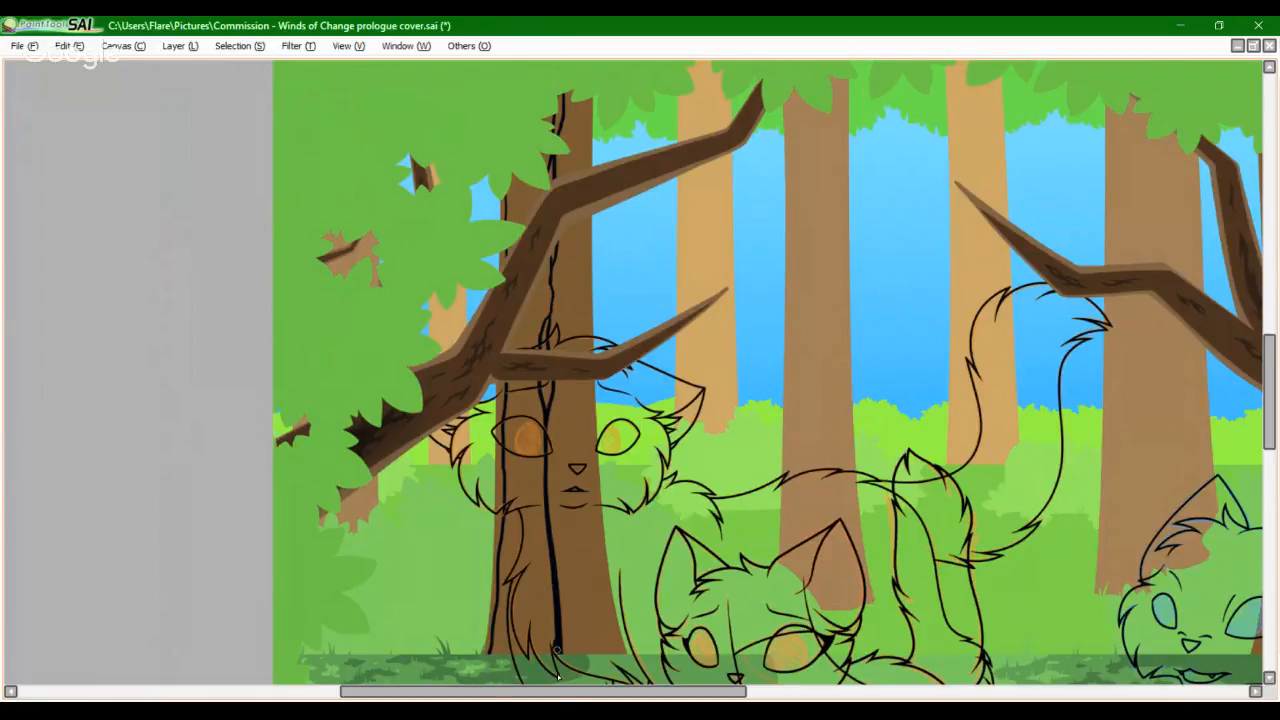
pyautogui.press('Tab')
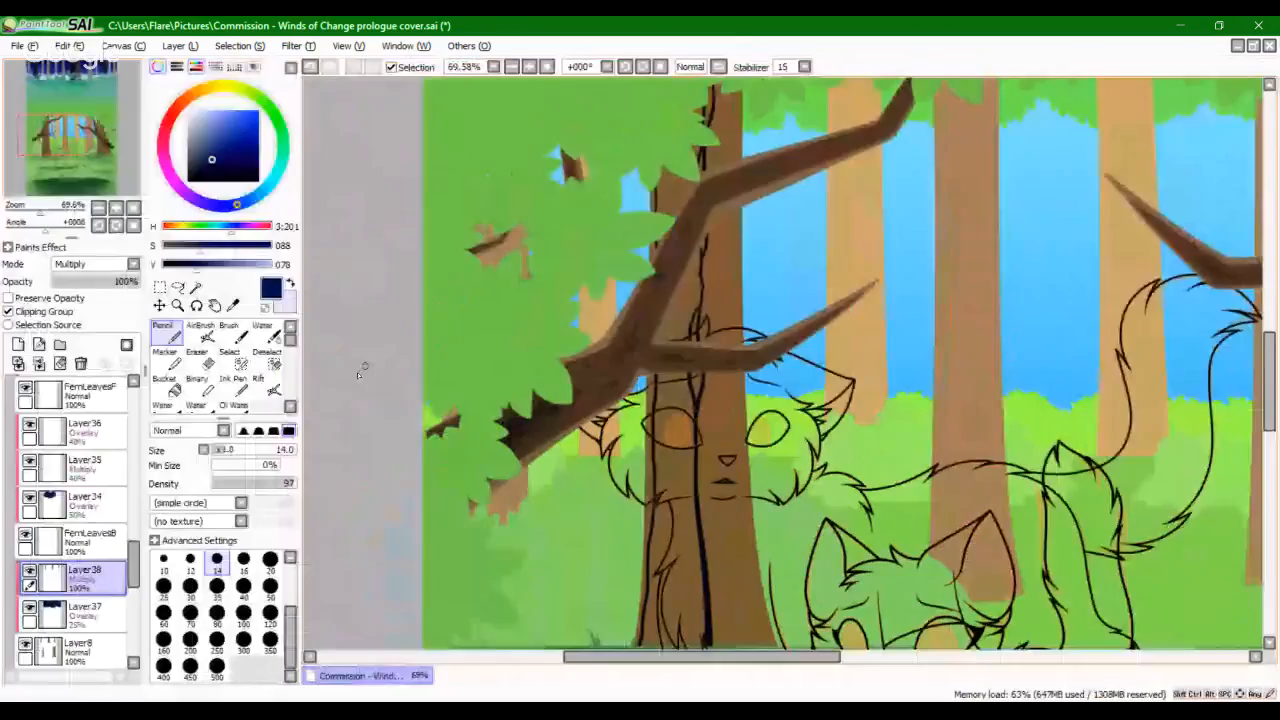
# Step: Close the shadow outline where the trunk meets the leaves and fill the area between the shadow lines with dark navy
pyautogui.click(686, 535)
pyautogui.hotkey('ctrl', 'z')
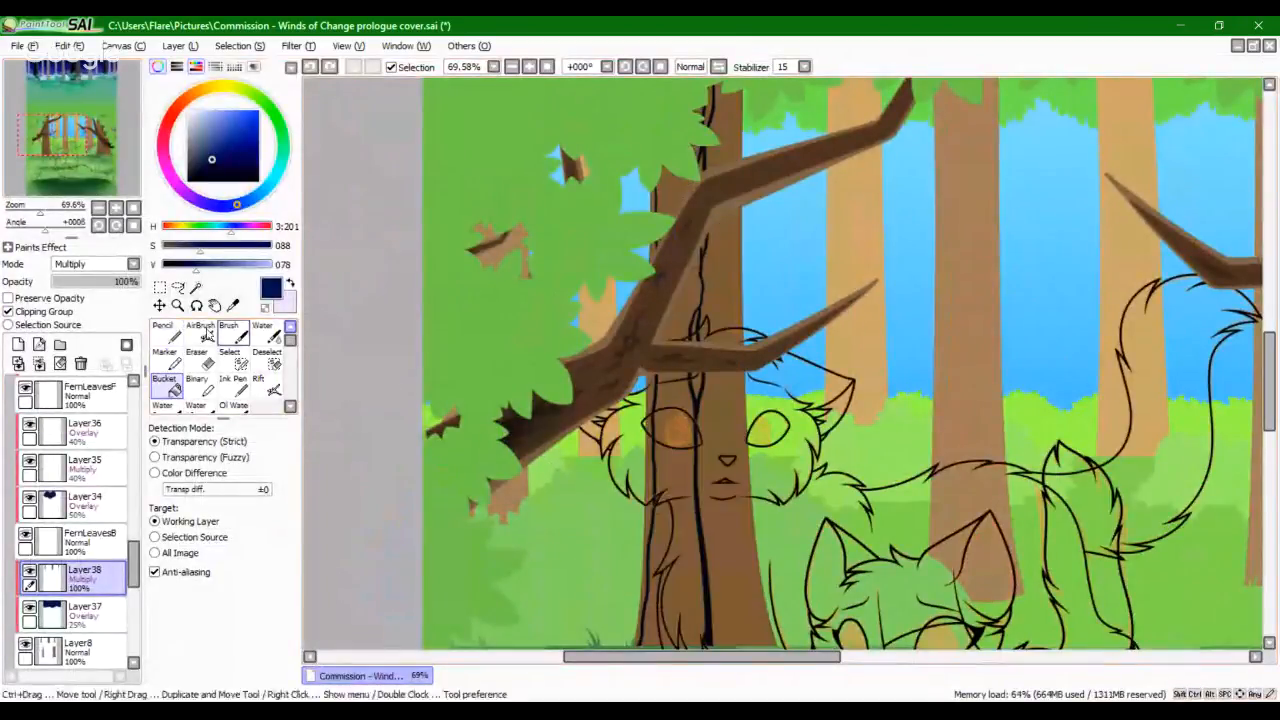
pyautogui.click(164, 333)
pyautogui.moveTo(41, 212); pyautogui.dragTo(50, 212)
pyautogui.moveTo(540, 120); pyautogui.dragTo(562, 580)
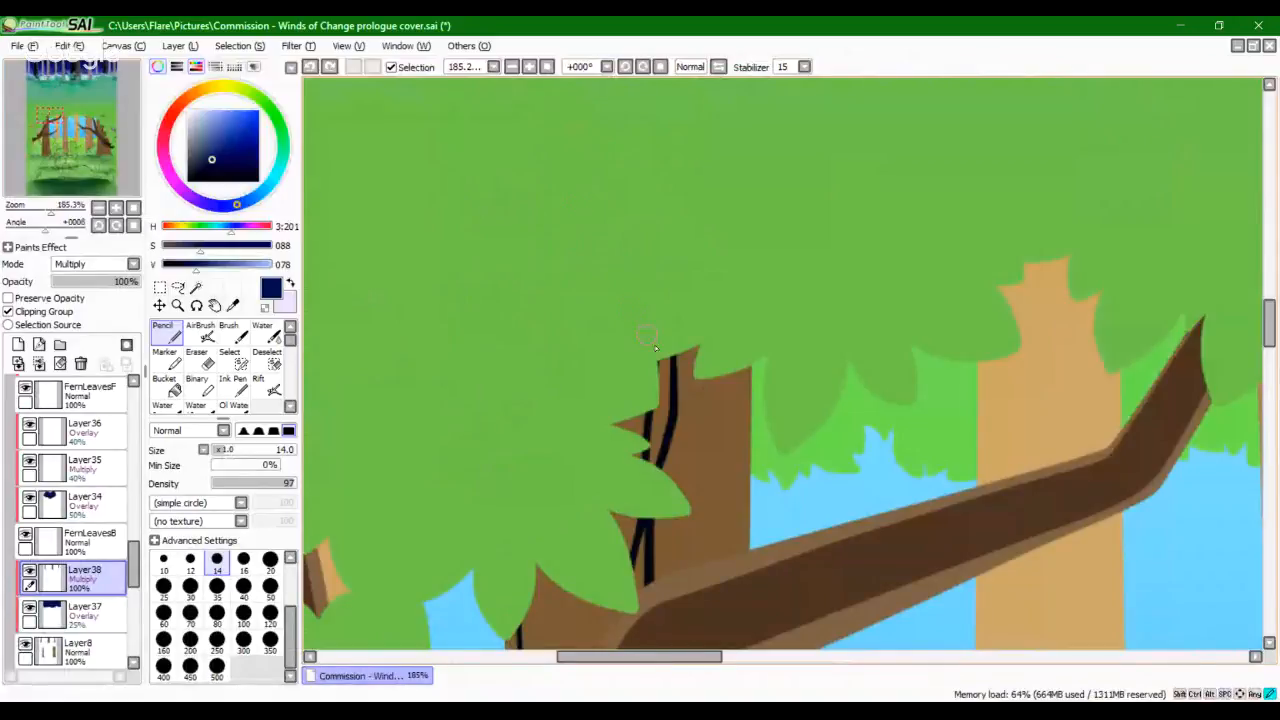
pyautogui.moveTo(647, 335); pyautogui.dragTo(660, 360)
pyautogui.click(172, 389)
pyautogui.click(570, 600)
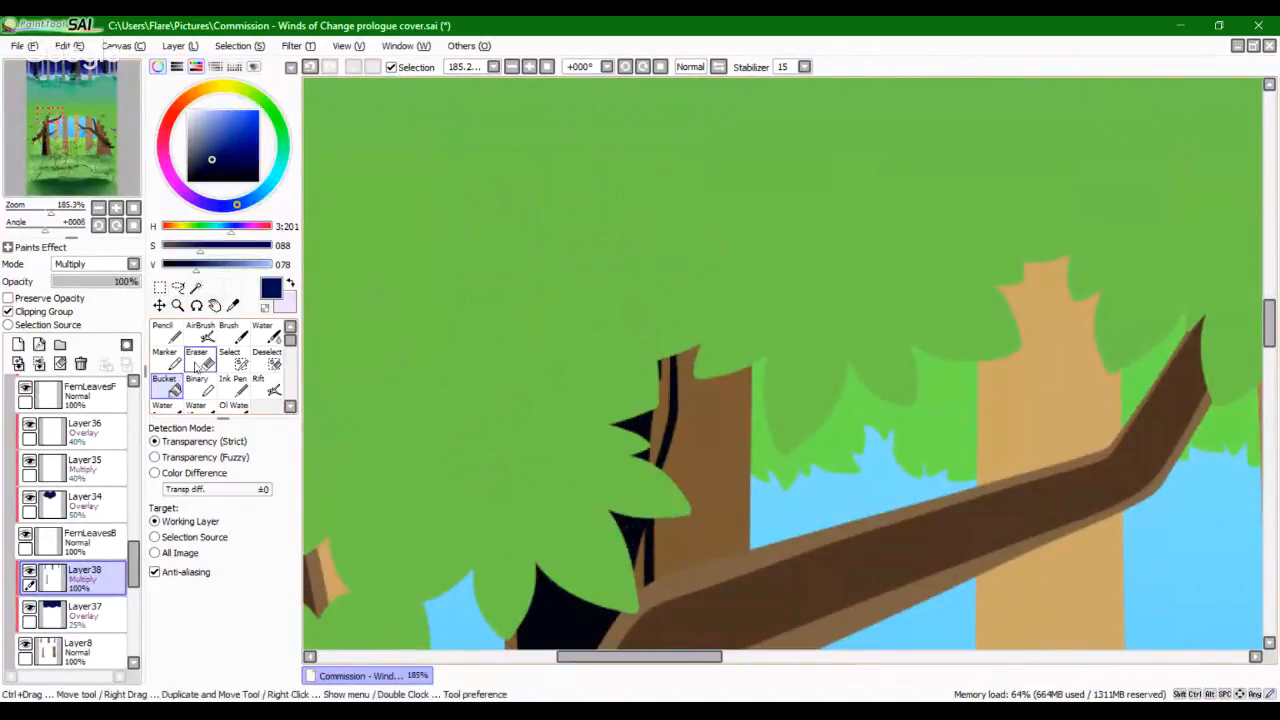
# Step: Draw tapered bark cracks off the shadow's right edge on the trunk section between the upper and lower branches
pyautogui.click(168, 334)
pyautogui.moveTo(688, 625); pyautogui.dragTo(680, 420)
pyautogui.moveTo(631, 594)
pyautogui.mouseDown()
pyautogui.moveTo(657, 314)
pyautogui.moveTo(576, 449)
pyautogui.mouseUp()
pyautogui.moveTo(622, 263)
pyautogui.mouseDown()
pyautogui.moveTo(651, 291)
pyautogui.moveTo(654, 263)
pyautogui.mouseUp()
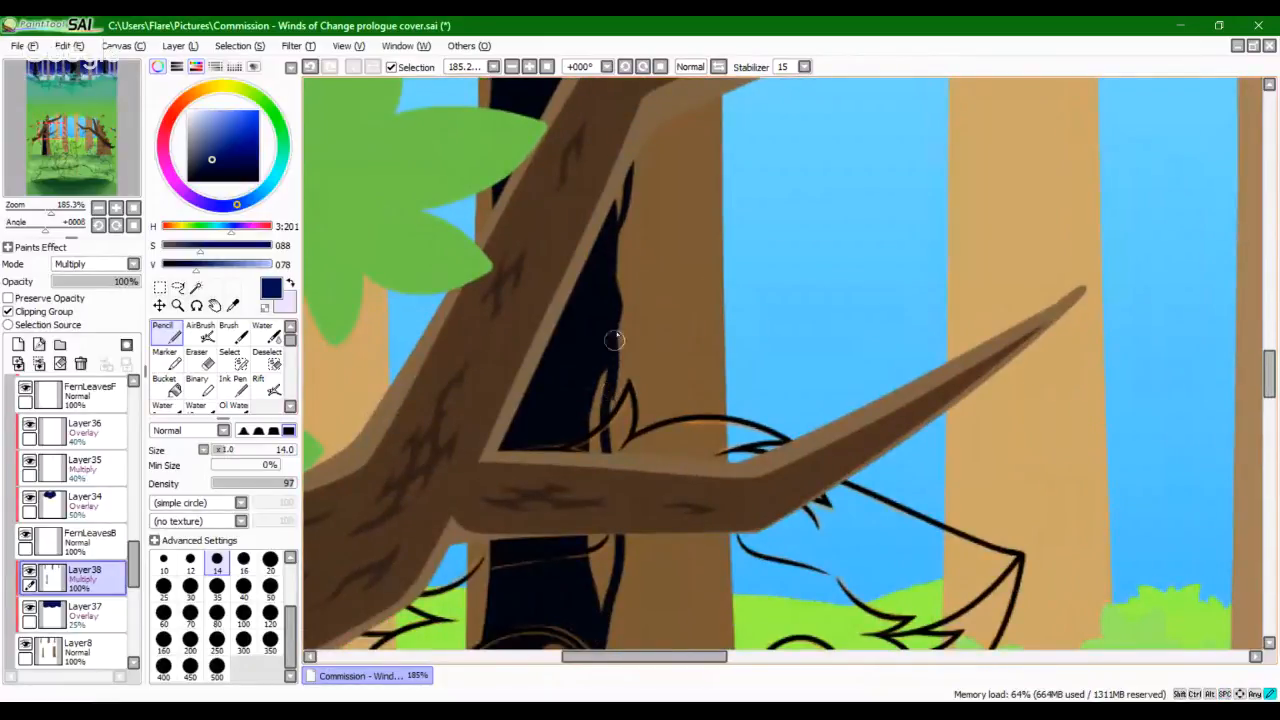
pyautogui.hotkey('ctrl', 'z')
pyautogui.moveTo(606, 404); pyautogui.dragTo(607, 349)
# Step: Draw branching, tapered bark cracks beside the shadow on the trunk section above the upper branch, next to the leaves
pyautogui.scroll(2, 640, 300)
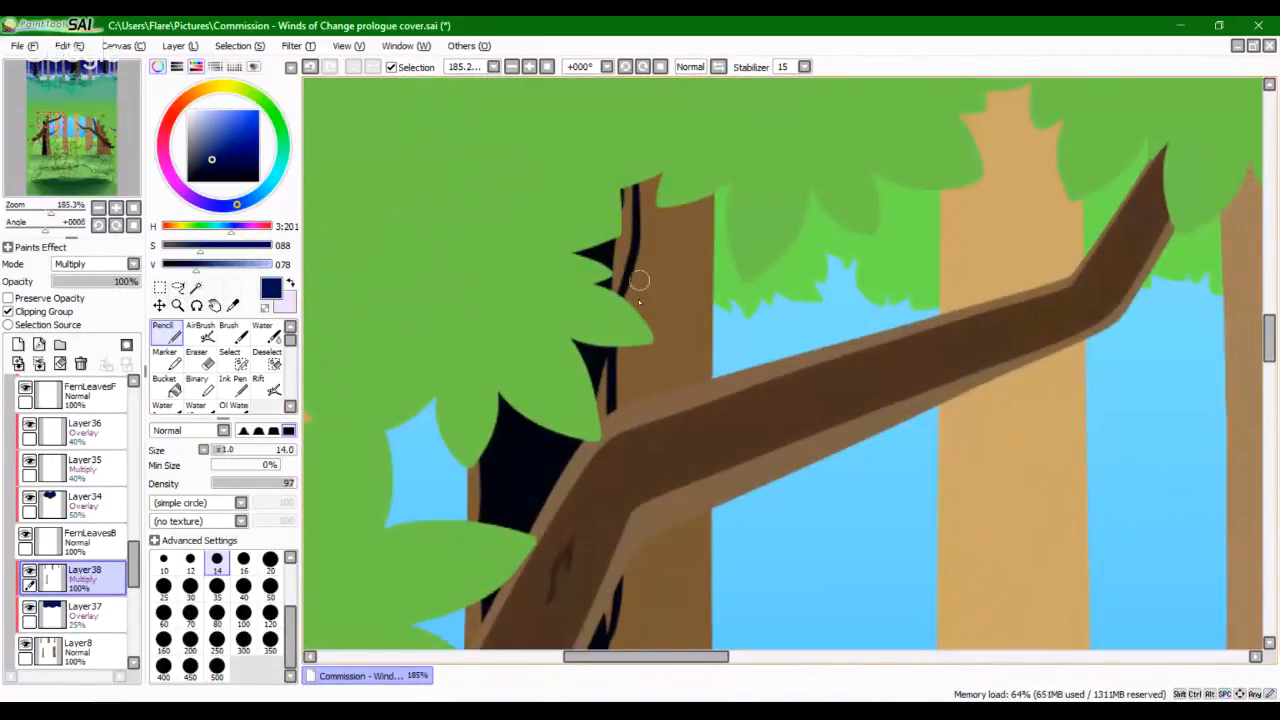
pyautogui.moveTo(636, 388); pyautogui.dragTo(634, 223)
pyautogui.hotkey('ctrl', 'z')
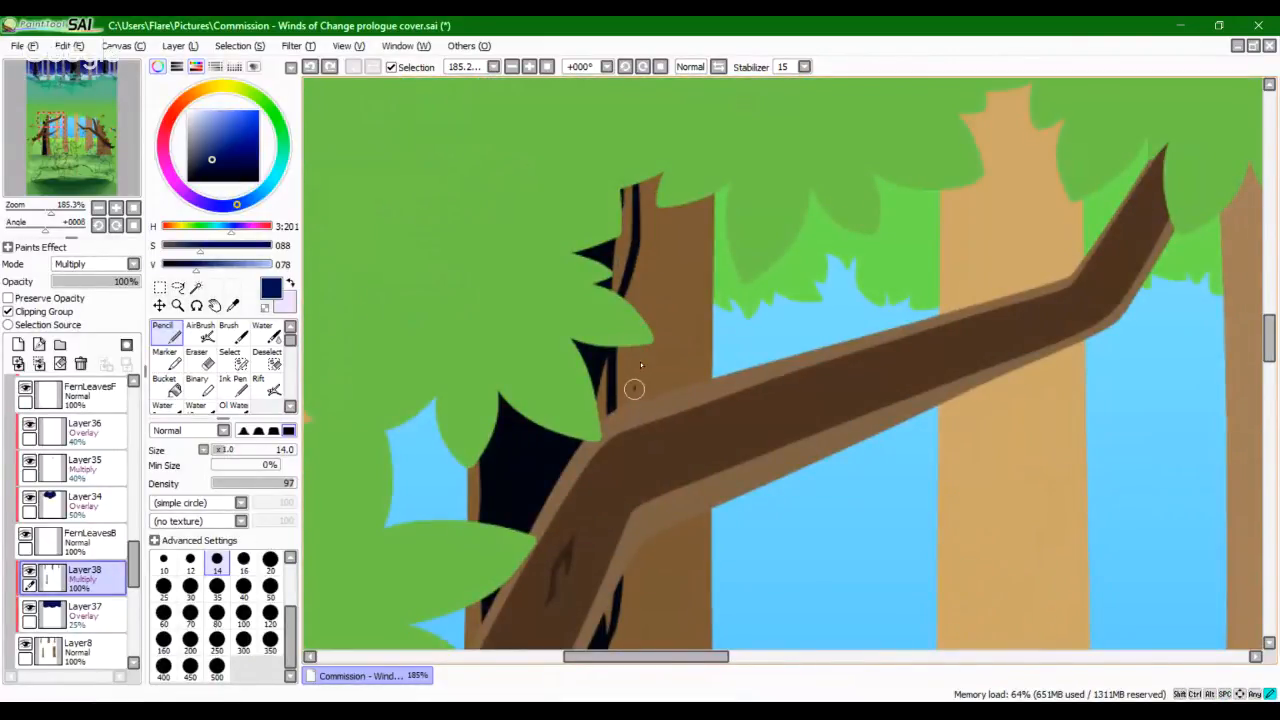
pyautogui.moveTo(634, 391)
pyautogui.mouseDown()
pyautogui.moveTo(635, 246)
pyautogui.moveTo(643, 221)
pyautogui.moveTo(661, 225)
pyautogui.moveTo(645, 298)
pyautogui.moveTo(664, 215)
pyautogui.moveTo(650, 203)
pyautogui.moveTo(637, 214)
pyautogui.moveTo(643, 149)
pyautogui.mouseUp()
pyautogui.hotkey('ctrl', 'z')
pyautogui.moveTo(636, 230); pyautogui.dragTo(642, 142)
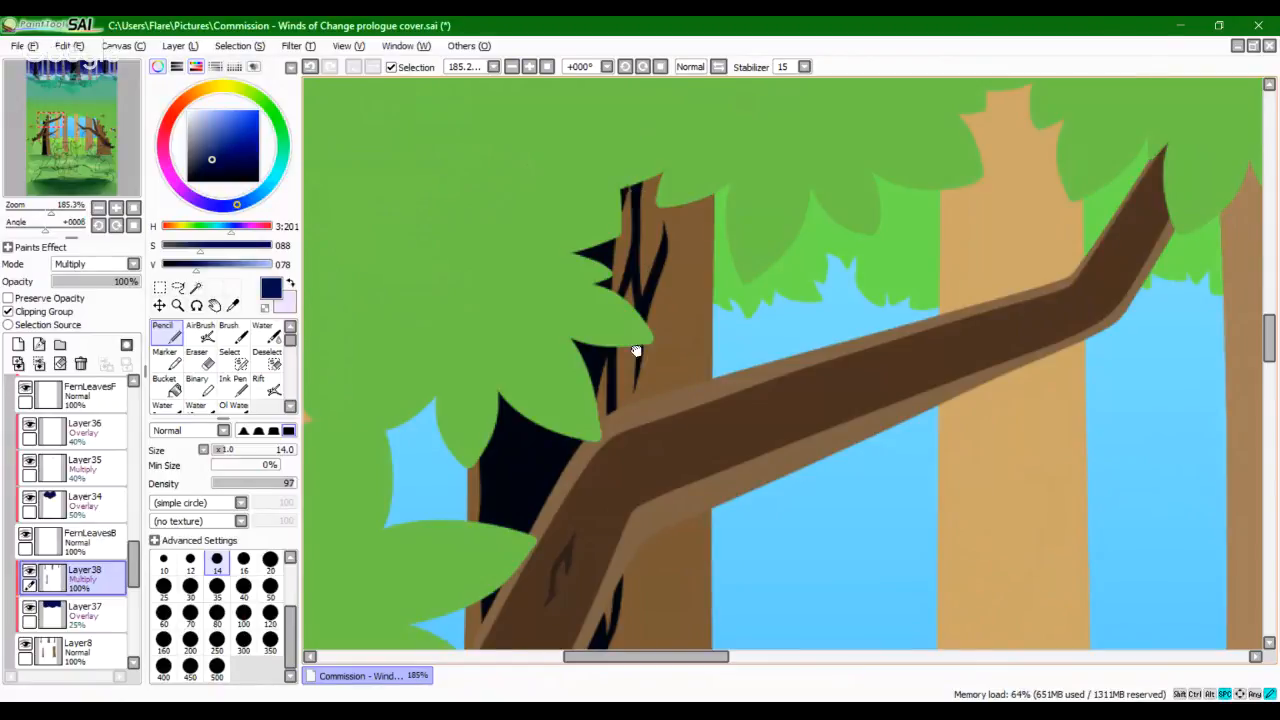
pyautogui.moveTo(632, 443)
pyautogui.mouseDown()
pyautogui.moveTo(623, 231)
pyautogui.moveTo(618, 372)
pyautogui.mouseUp()
pyautogui.moveTo(601, 288); pyautogui.dragTo(616, 398)
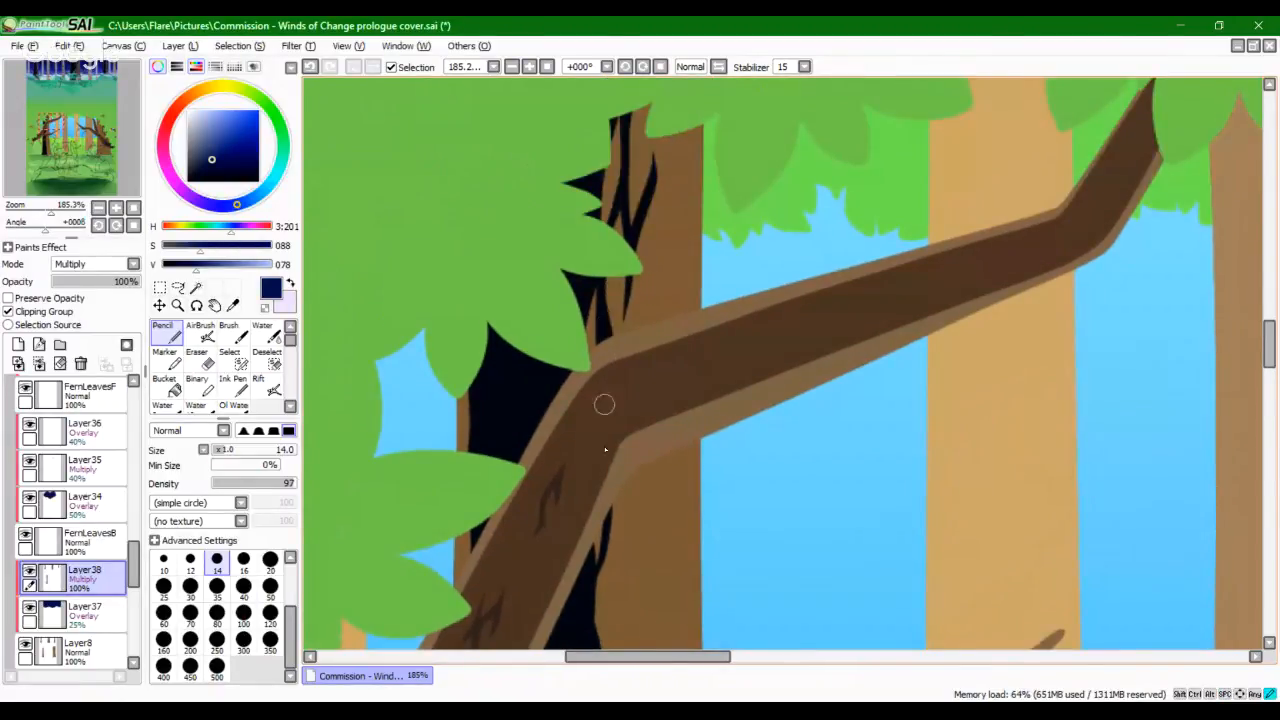
# Step: Add forked, tapered bark cracks to the right of the shadow just below the upper branch
pyautogui.moveTo(608, 491)
pyautogui.mouseDown()
pyautogui.moveTo(655, 354)
pyautogui.moveTo(637, 357)
pyautogui.moveTo(629, 260)
pyautogui.mouseUp()
pyautogui.moveTo(646, 371)
pyautogui.mouseDown()
pyautogui.moveTo(654, 257)
pyautogui.moveTo(634, 320)
pyautogui.moveTo(642, 378)
pyautogui.moveTo(646, 366)
pyautogui.mouseUp()
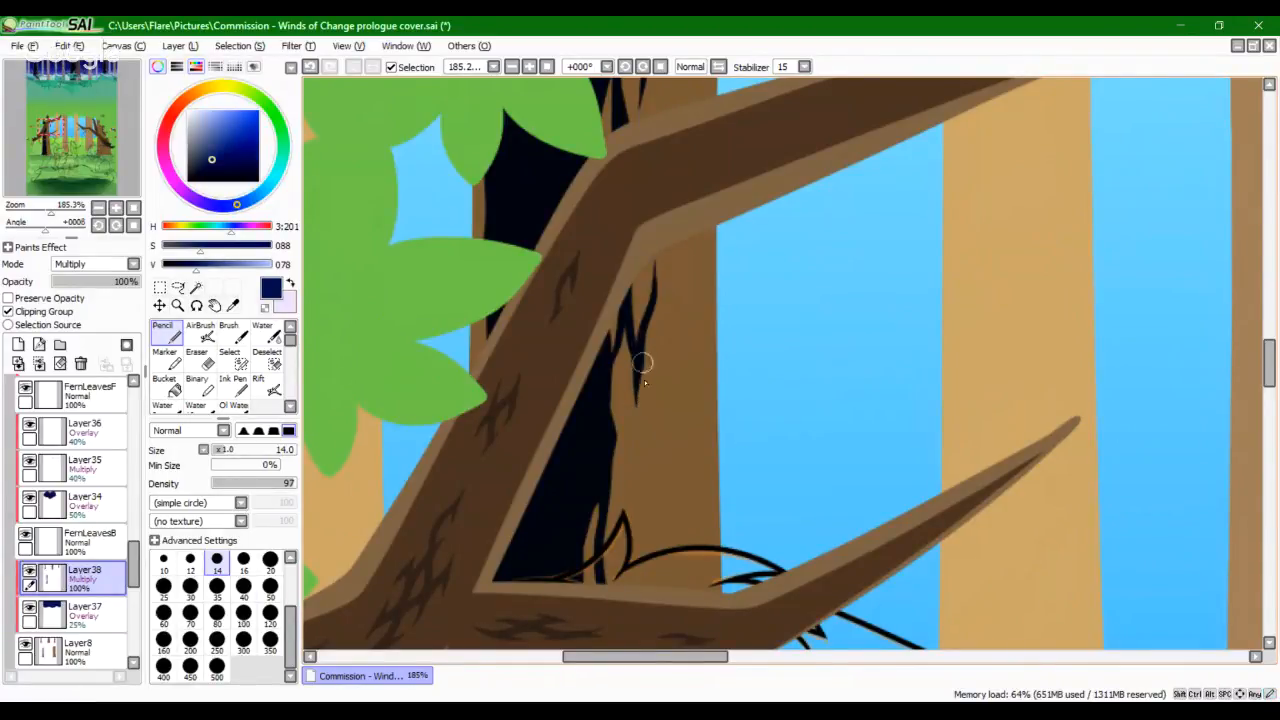
pyautogui.moveTo(646, 447); pyautogui.dragTo(643, 277)
pyautogui.moveTo(627, 367)
pyautogui.mouseDown()
pyautogui.moveTo(610, 260)
pyautogui.moveTo(621, 241)
pyautogui.moveTo(632, 408)
pyautogui.moveTo(634, 250)
pyautogui.moveTo(624, 362)
pyautogui.mouseUp()
pyautogui.hotkey('ctrl', 'z')
pyautogui.hotkey('ctrl', 'z')
pyautogui.hotkey('ctrl', 'z')
pyautogui.hotkey('ctrl', 'z')
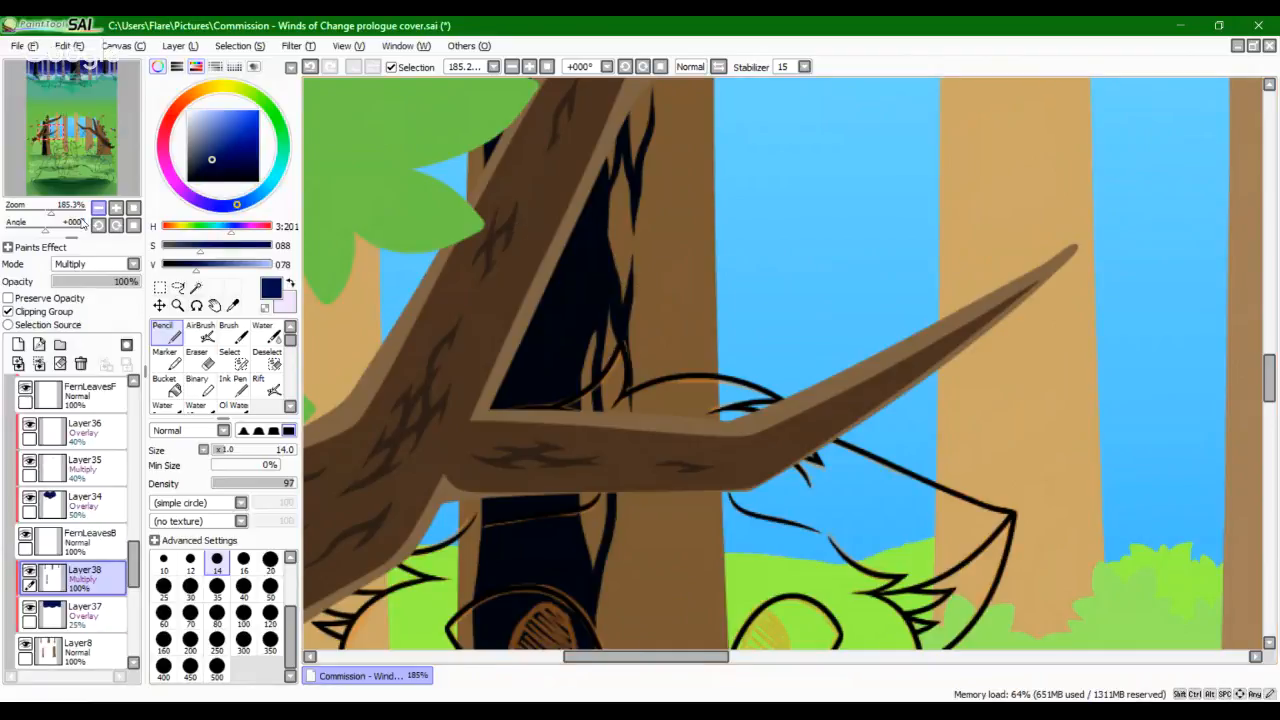
# Step: Draw a long tapered bark crack down the middle of the trunk, running behind the lower branch
pyautogui.scroll(-2, 639, 276)
pyautogui.press('space')
pyautogui.moveTo(648, 326); pyautogui.dragTo(590, 218)
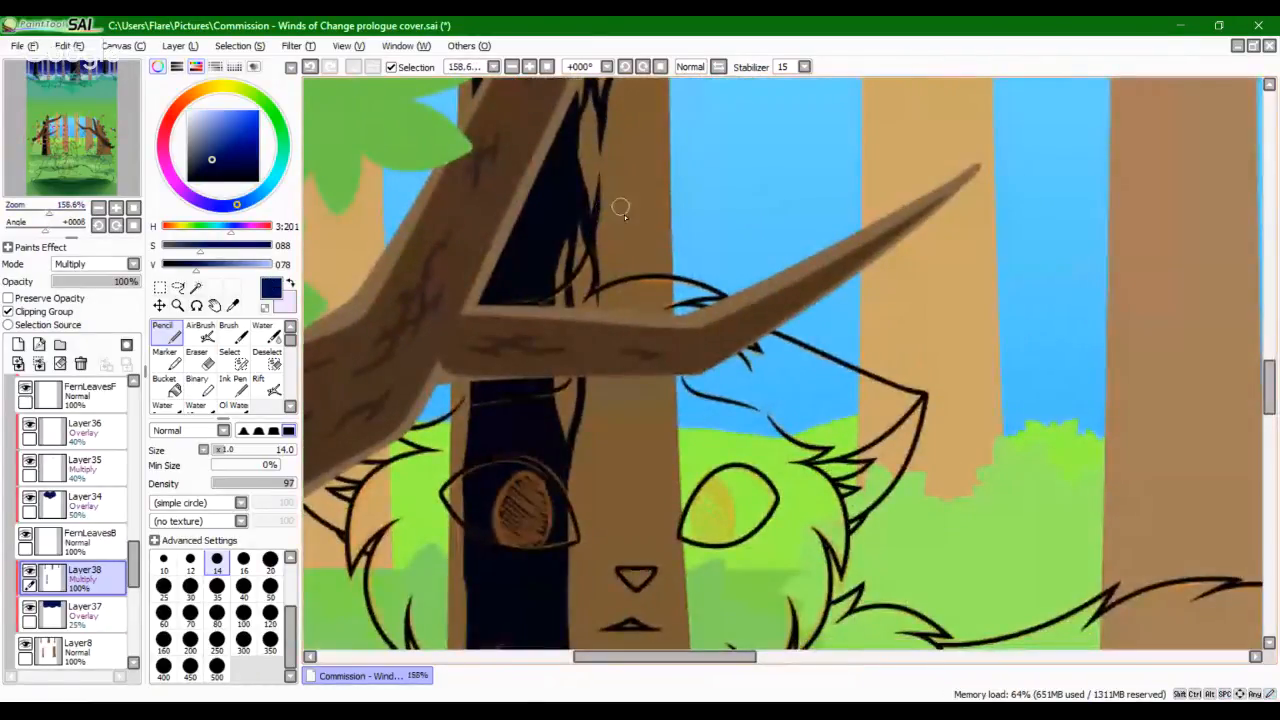
pyautogui.moveTo(616, 280); pyautogui.dragTo(630, 478)
pyautogui.hotkey('ctrl', 'z')
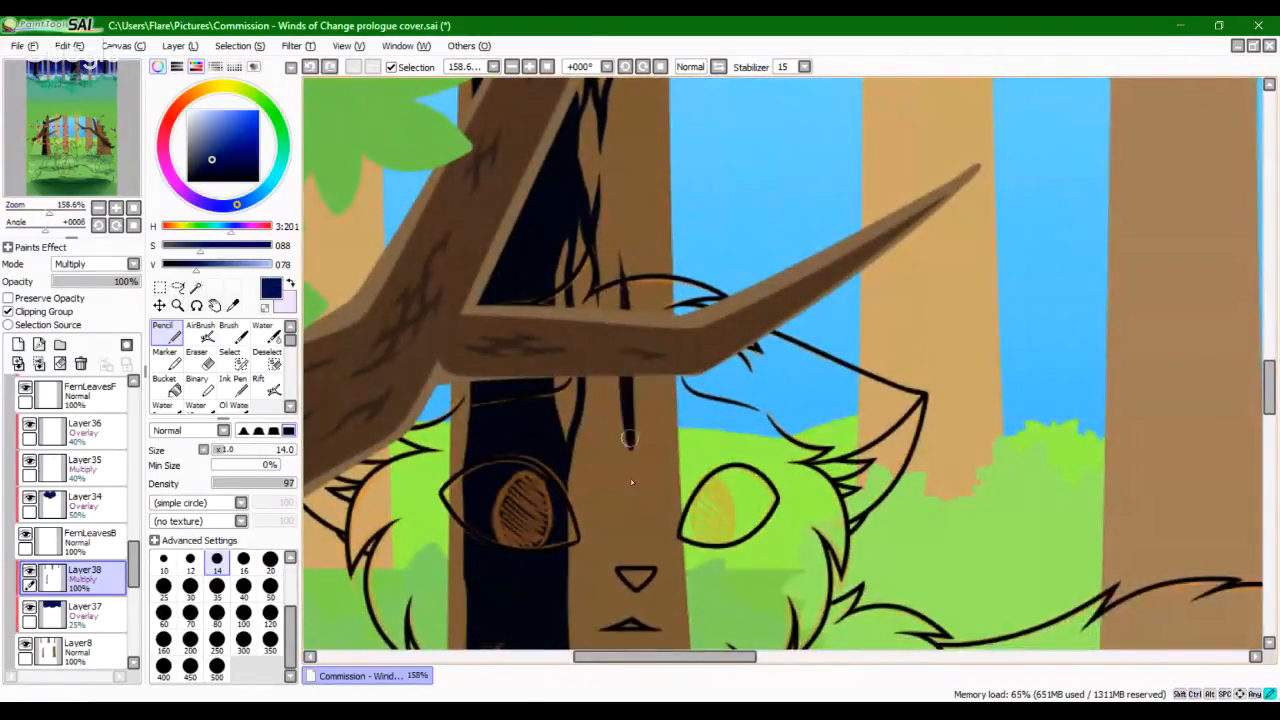
pyautogui.press('space')
pyautogui.moveTo(646, 206)
pyautogui.mouseDown()
pyautogui.moveTo(585, 420)
pyautogui.moveTo(589, 470)
pyautogui.mouseUp()
pyautogui.hotkey('ctrl', 'z')
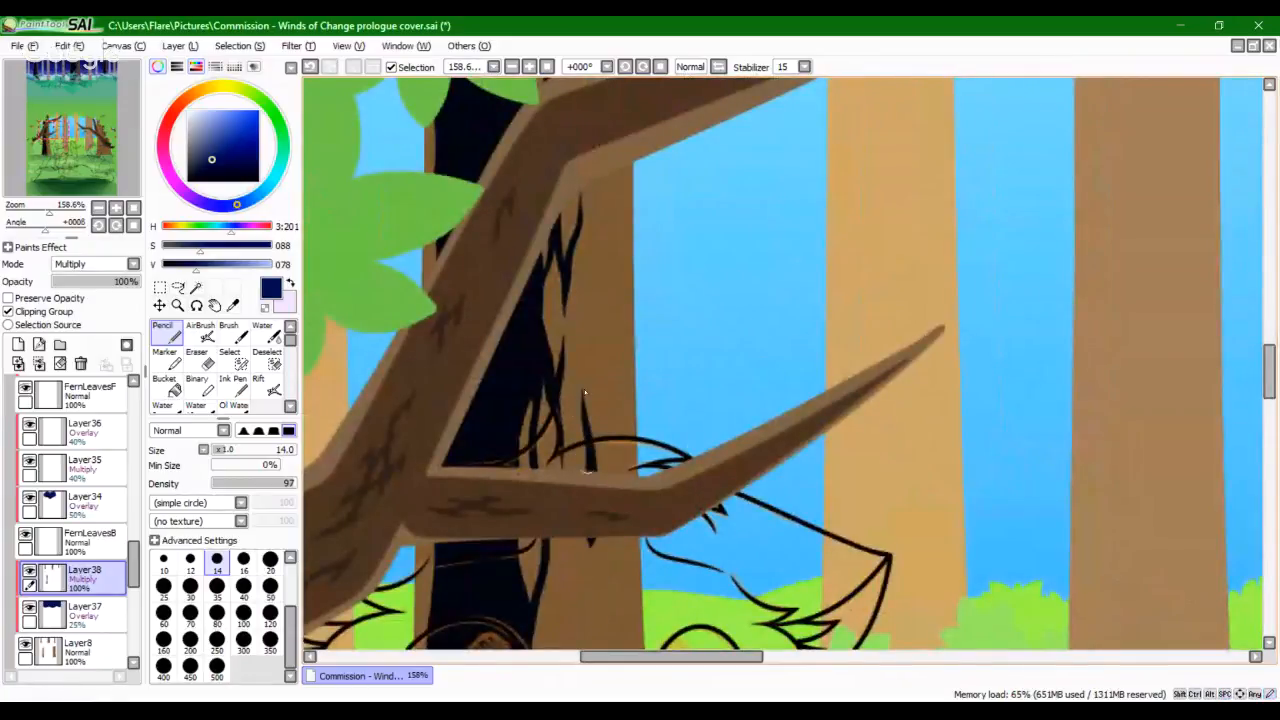
# Step: Add a short tapered fork to the topmost bark crack just below the upper branch
pyautogui.moveTo(49, 212); pyautogui.dragTo(61, 212)
pyautogui.press('space')
pyautogui.moveTo(383, 184); pyautogui.dragTo(603, 380)
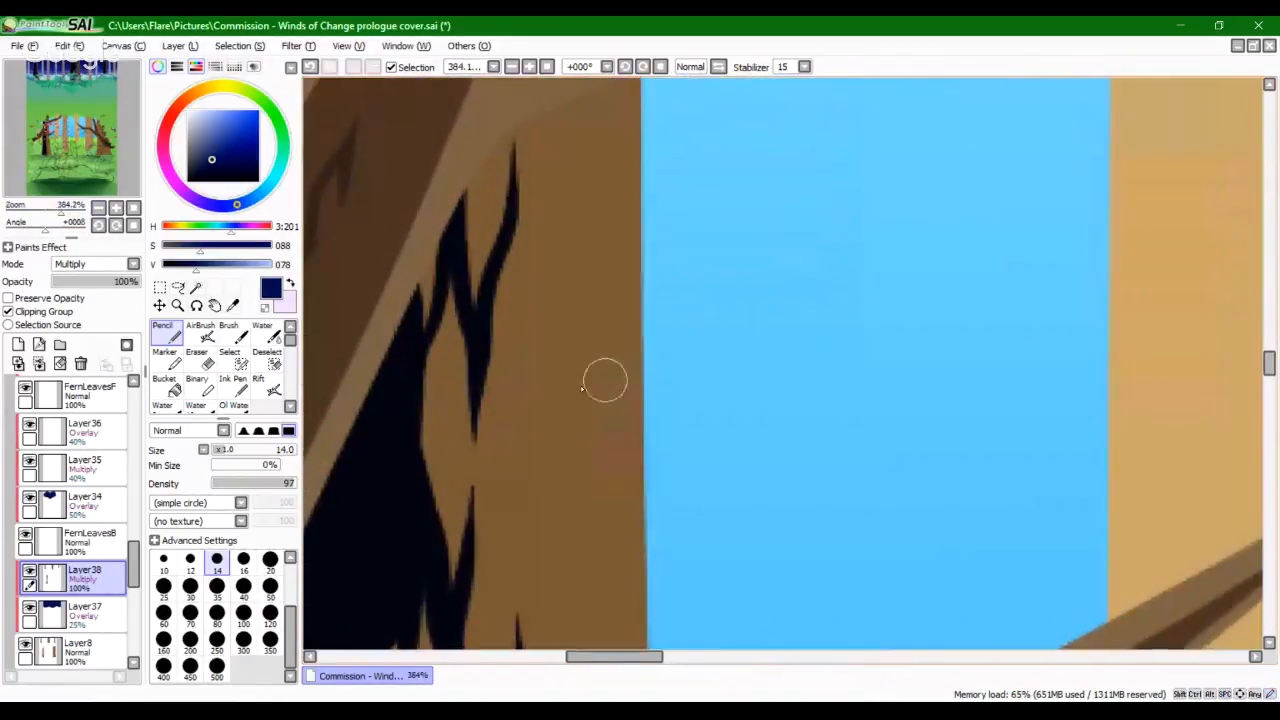
pyautogui.moveTo(530, 410)
pyautogui.mouseDown()
pyautogui.moveTo(524, 421)
pyautogui.moveTo(514, 180)
pyautogui.mouseUp()
pyautogui.hotkey('ctrl', 'z')
pyautogui.moveTo(523, 332); pyautogui.dragTo(512, 164)
pyautogui.hotkey('ctrl', 'z')
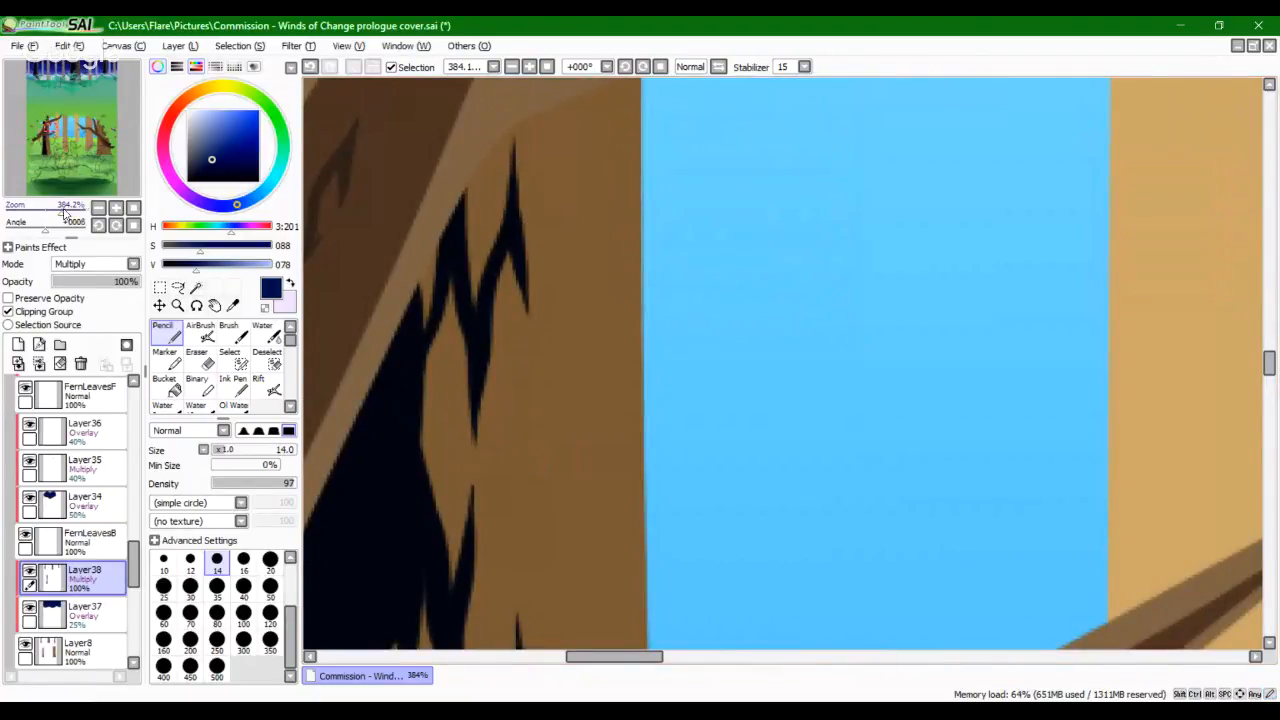
# Step: Branch a tapered crack off the rightmost bark crack on the trunk section above the upper branch
pyautogui.moveTo(63, 212)
pyautogui.mouseDown()
pyautogui.moveTo(44, 213)
pyautogui.moveTo(63, 213)
pyautogui.mouseUp()
pyautogui.moveTo(637, 480); pyautogui.dragTo(561, 367)
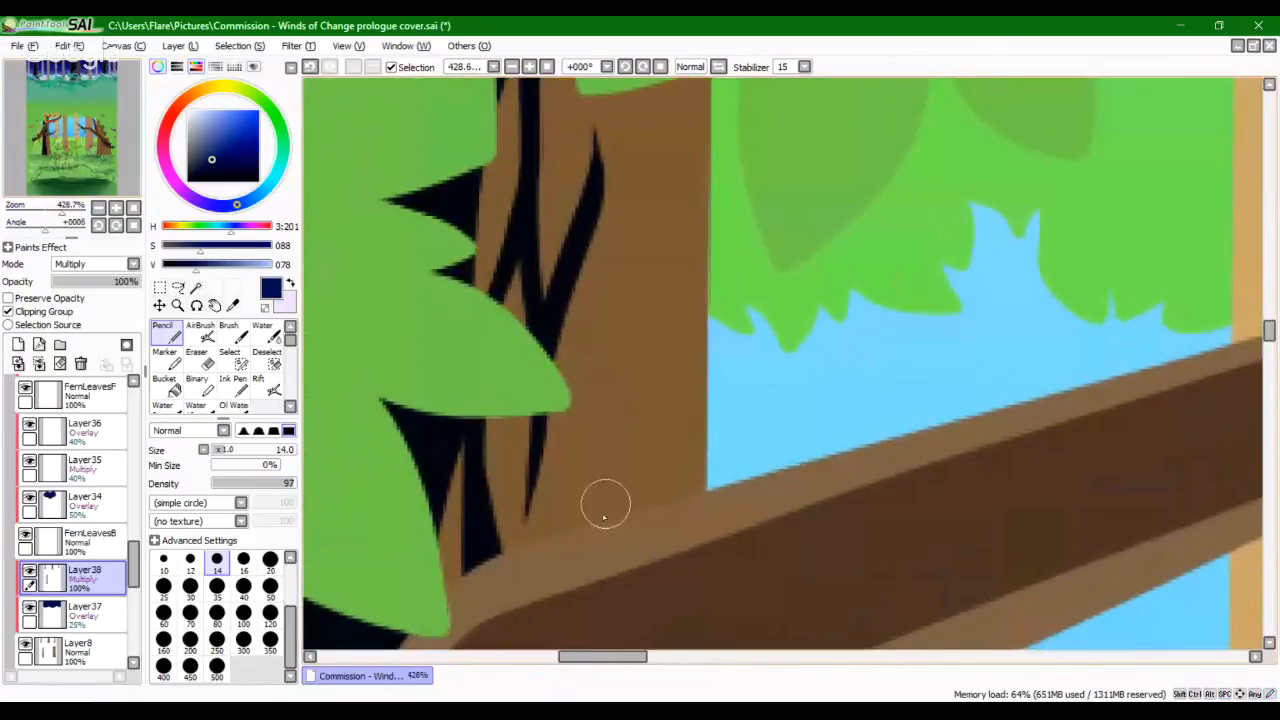
pyautogui.moveTo(604, 495)
pyautogui.mouseDown()
pyautogui.moveTo(591, 191)
pyautogui.moveTo(602, 472)
pyautogui.mouseUp()
pyautogui.hotkey('ctrl', 'z')
pyautogui.moveTo(577, 534); pyautogui.dragTo(592, 336)
# Step: Extend the middle bark crack from the leaf tip down to the upper branch and split its lower end in two
pyautogui.moveTo(562, 228); pyautogui.dragTo(557, 343)
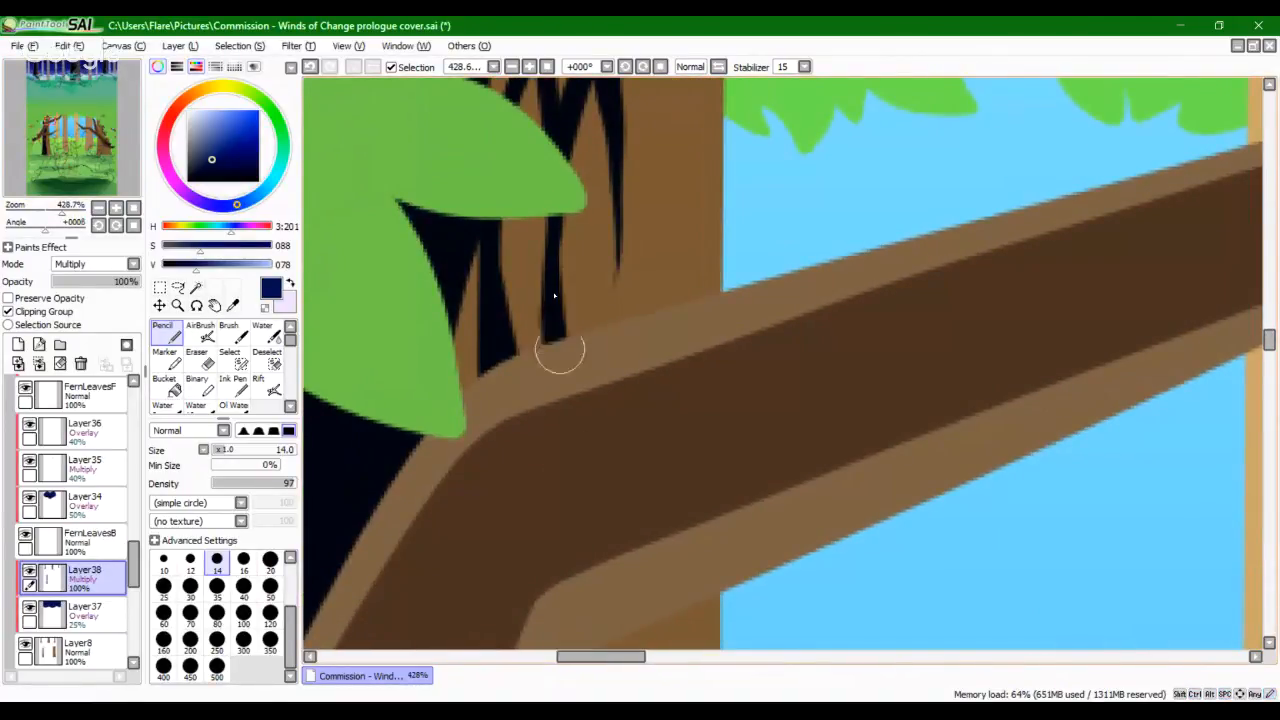
pyautogui.hotkey('ctrl', 'z')
pyautogui.moveTo(555, 208); pyautogui.dragTo(574, 404)
pyautogui.moveTo(551, 249); pyautogui.dragTo(527, 400)
pyautogui.hotkey('ctrl', 'z')
pyautogui.hotkey('ctrl', 'y')
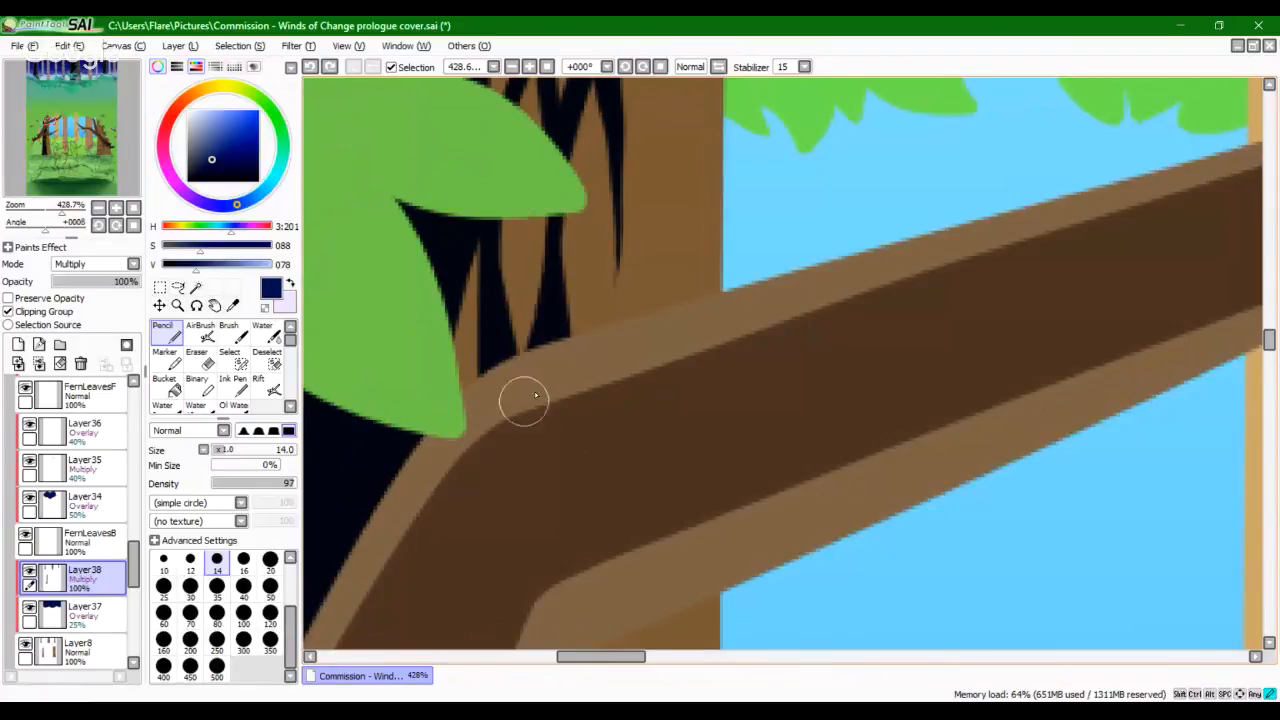
# Step: Thicken the junctions of the forked bark cracks on the trunk section just beneath the leaf canopy
pyautogui.scroll(5, 551, 268)
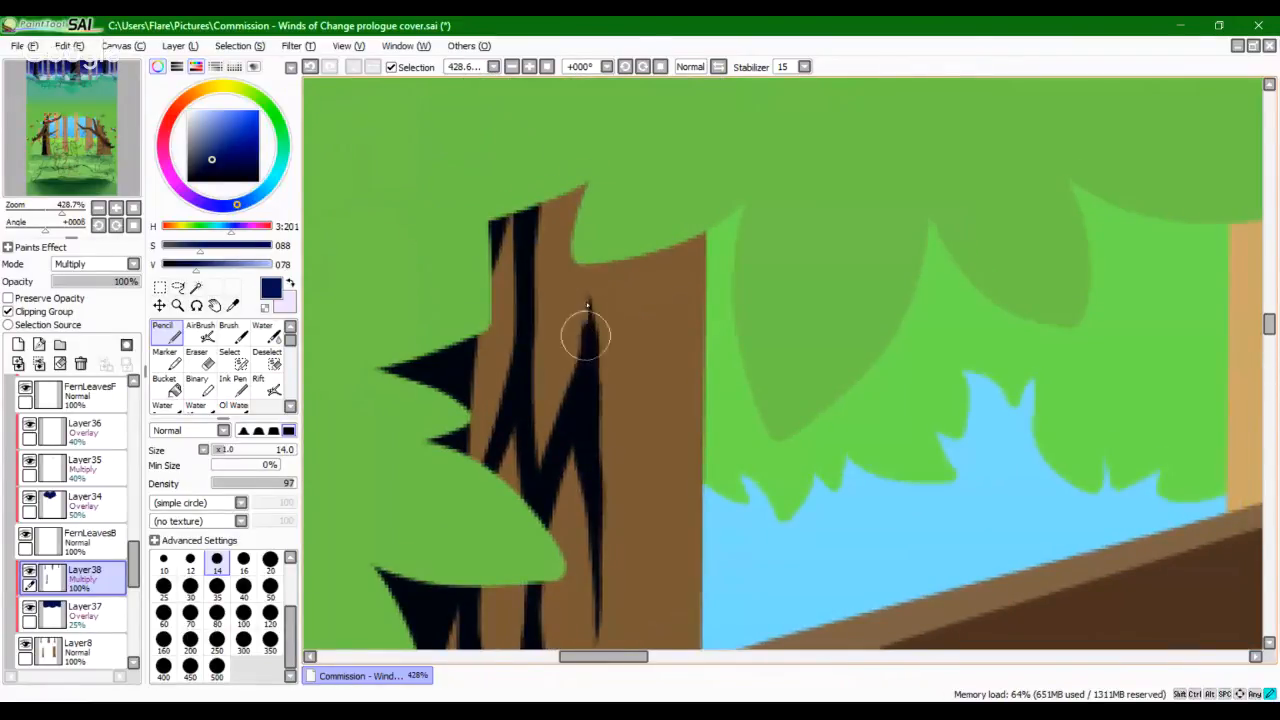
pyautogui.moveTo(524, 300)
pyautogui.mouseDown()
pyautogui.moveTo(543, 480)
pyautogui.moveTo(539, 466)
pyautogui.mouseUp()
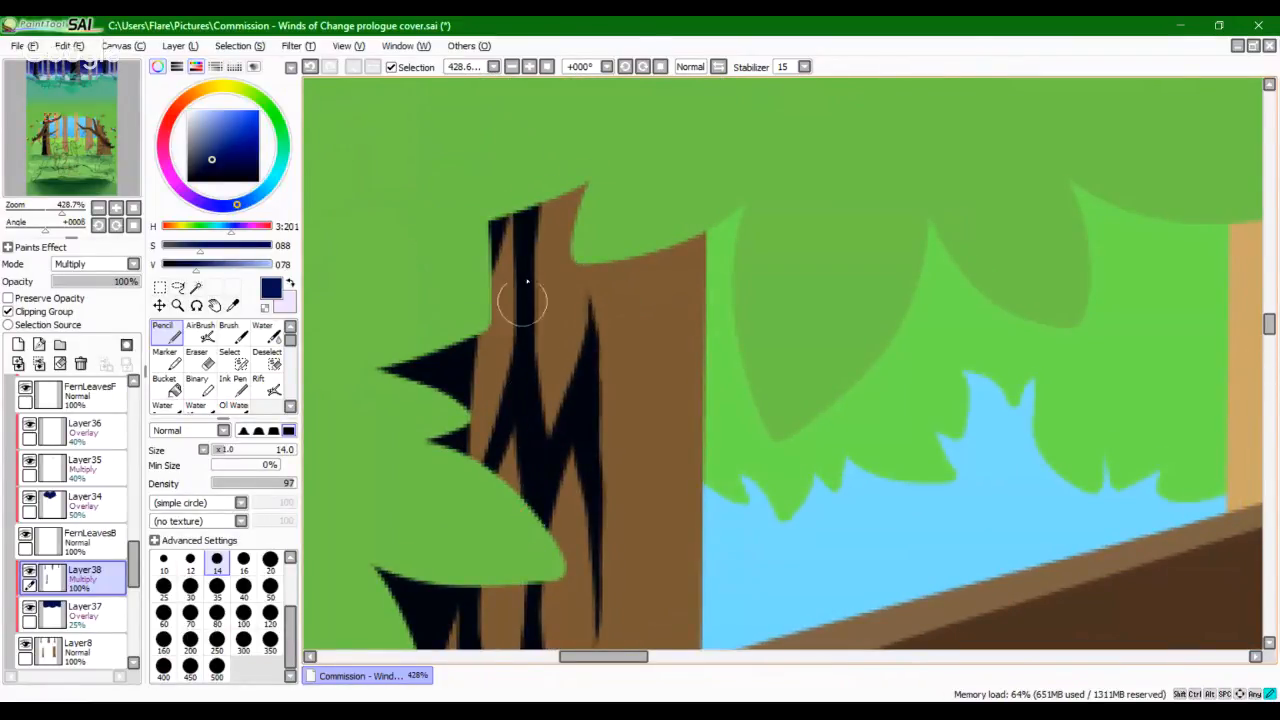
pyautogui.moveTo(520, 251); pyautogui.dragTo(524, 300)
# Step: Review the whole illustration, comparing the night trunks with the daytime scene's right-hand tree
pyautogui.moveTo(62, 214); pyautogui.dragTo(36, 215)
pyautogui.click(80, 133)
pyautogui.moveTo(110, 191); pyautogui.dragTo(89, 176)
pyautogui.click(131, 208)
pyautogui.moveTo(24, 213); pyautogui.dragTo(32, 219)
pyautogui.moveTo(80, 168); pyautogui.dragTo(100, 147)
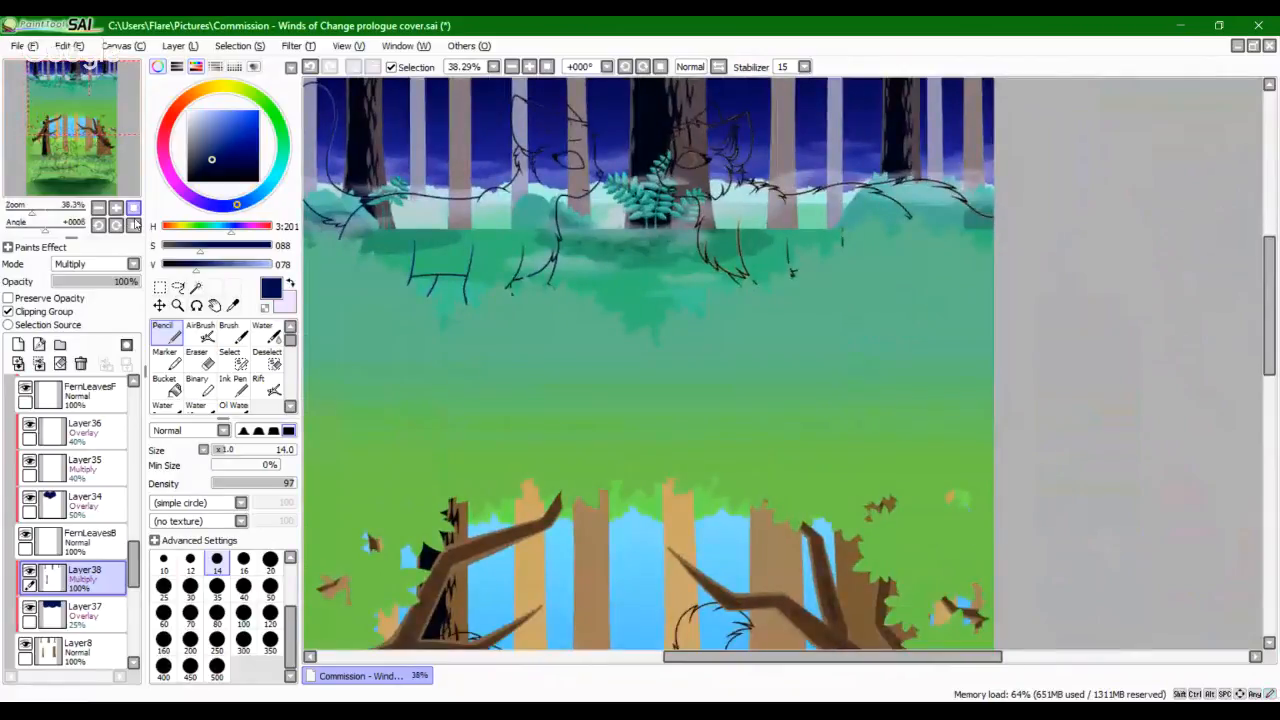
pyautogui.click(133, 209)
pyautogui.moveTo(20, 213); pyautogui.dragTo(41, 213)
pyautogui.moveTo(66, 159); pyautogui.dragTo(100, 166)
pyautogui.moveTo(41, 213)
pyautogui.mouseDown()
pyautogui.moveTo(26, 213)
pyautogui.moveTo(39, 213)
pyautogui.mouseUp()
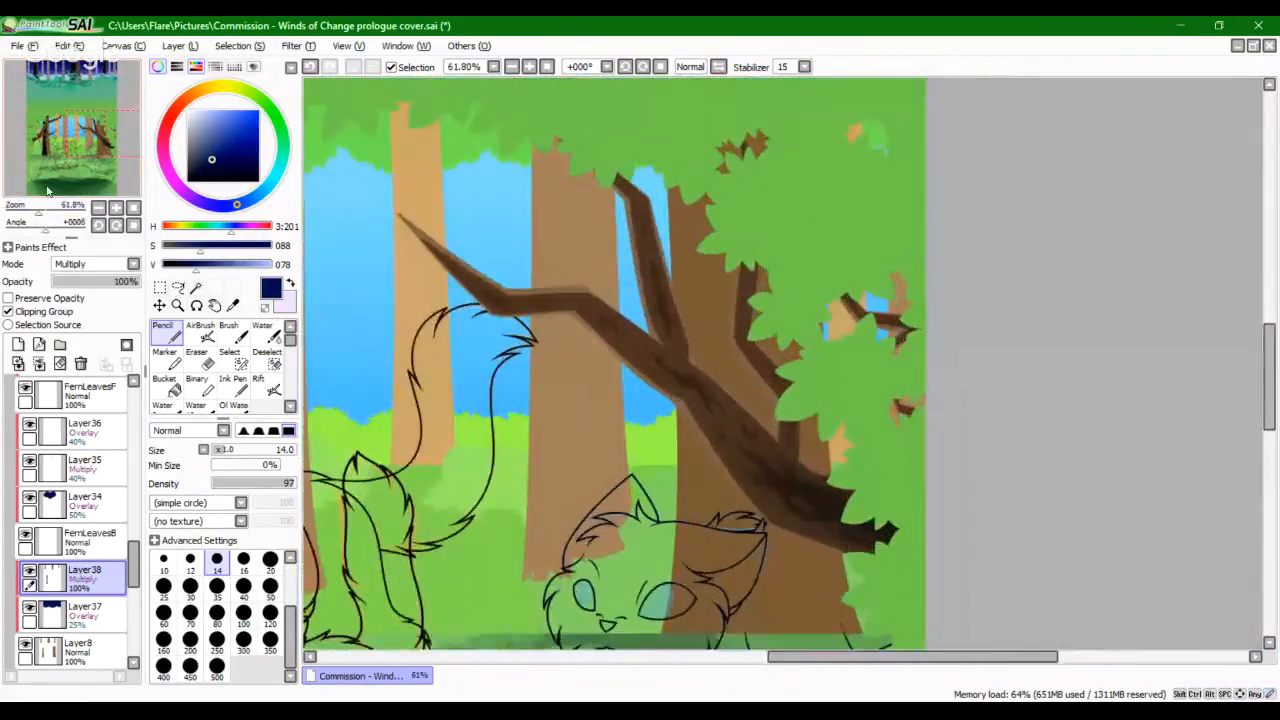
pyautogui.moveTo(60, 170); pyautogui.dragTo(92, 174)
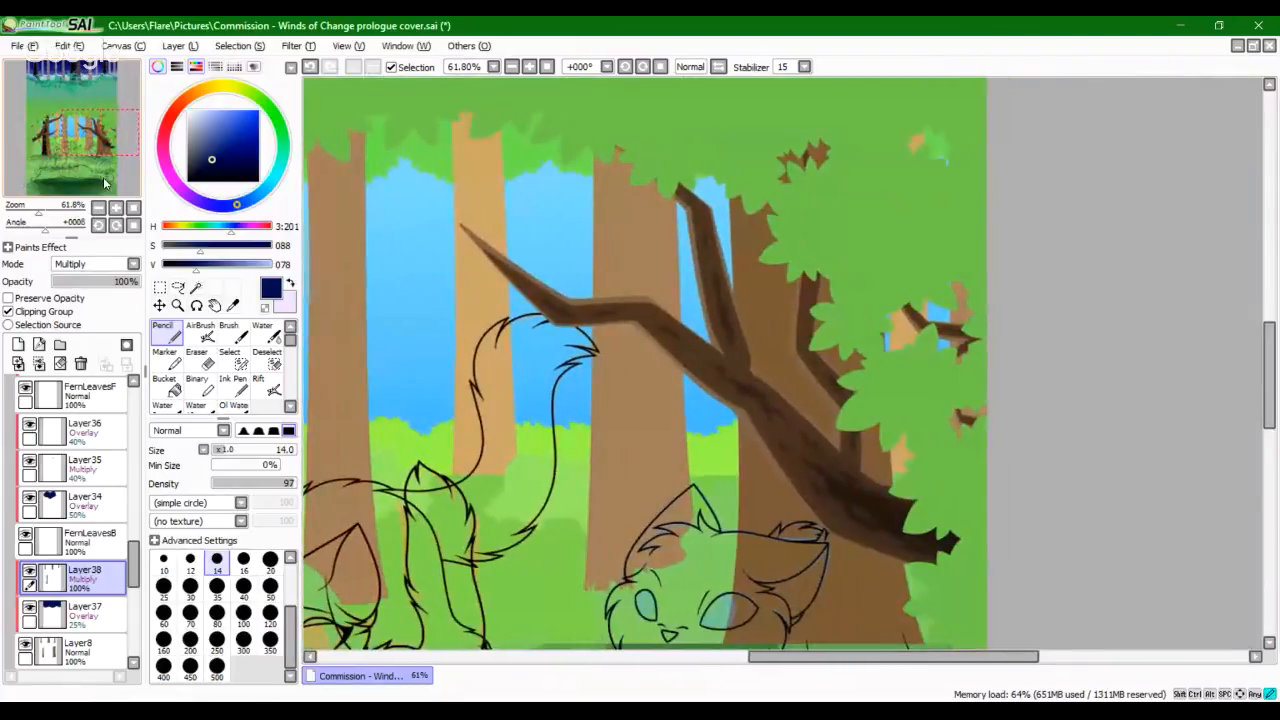
pyautogui.moveTo(44, 222)
pyautogui.mouseDown()
pyautogui.moveTo(30, 224)
pyautogui.moveTo(45, 227)
pyautogui.moveTo(37, 209)
pyautogui.mouseUp()
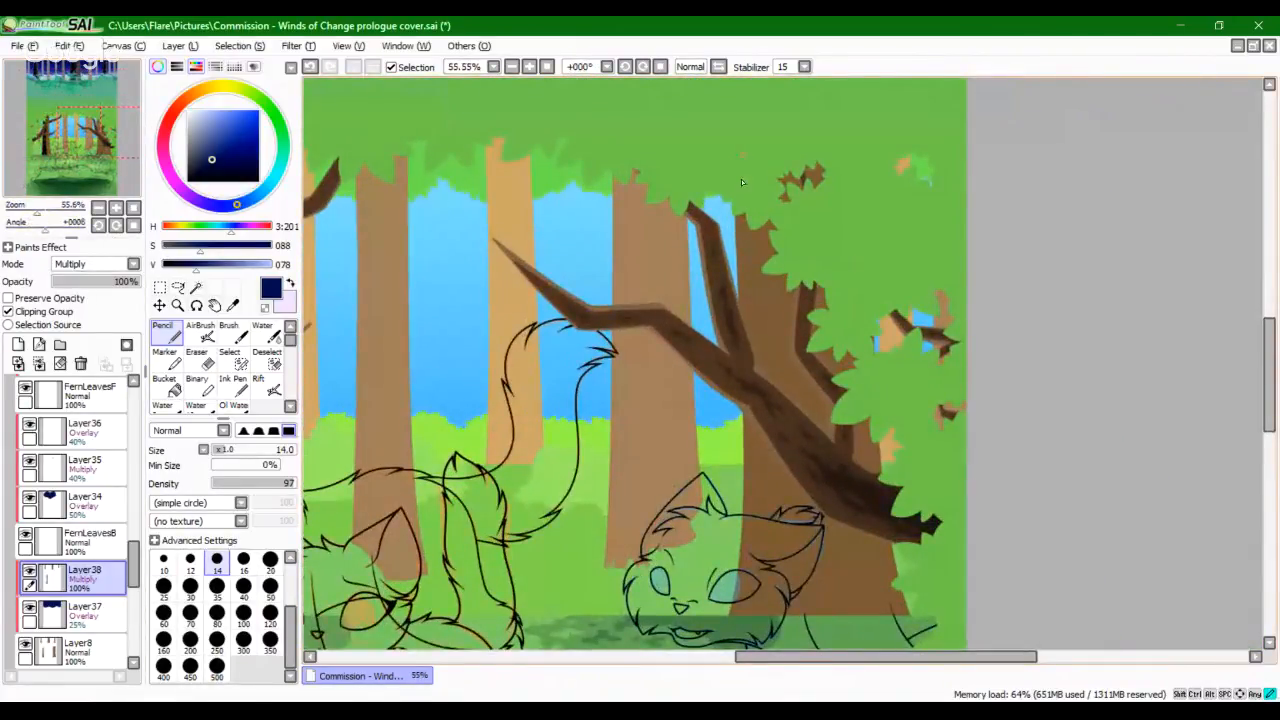
# Step: Outline the shadow's left edge on the far right daytime trunk, above and below the large branch
pyautogui.hotkey('ctrl', 'z')
pyautogui.hotkey('ctrl', 'z')
pyautogui.moveTo(747, 302); pyautogui.dragTo(747, 322)
pyautogui.hotkey('ctrl', 'z')
pyautogui.moveTo(744, 213); pyautogui.dragTo(752, 277)
pyautogui.moveTo(757, 520); pyautogui.dragTo(744, 616)
pyautogui.moveTo(499, 440)
pyautogui.mouseDown()
pyautogui.moveTo(827, 440)
pyautogui.moveTo(527, 370)
pyautogui.mouseUp()
pyautogui.hotkey('ctrl', 'z')
pyautogui.moveTo(780, 157); pyautogui.dragTo(784, 227)
pyautogui.hotkey('ctrl', 'z')
pyautogui.moveTo(789, 129); pyautogui.dragTo(773, 189)
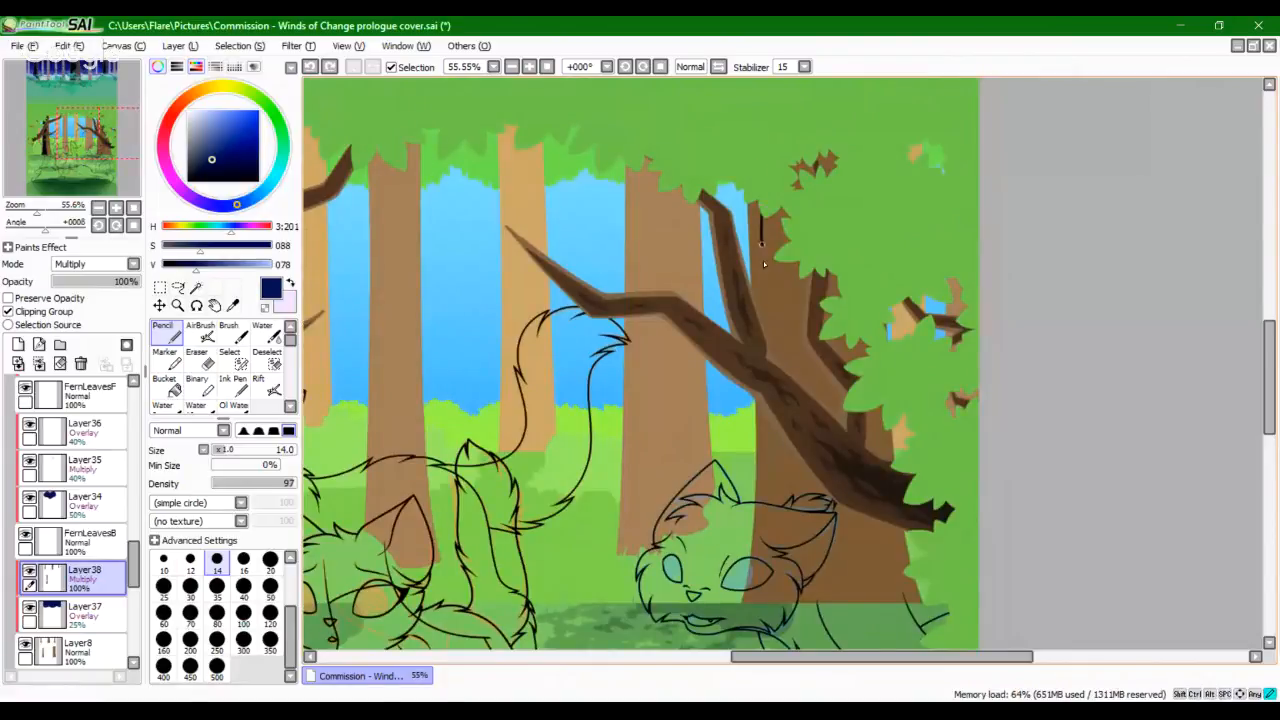
pyautogui.moveTo(765, 483); pyautogui.dragTo(762, 606)
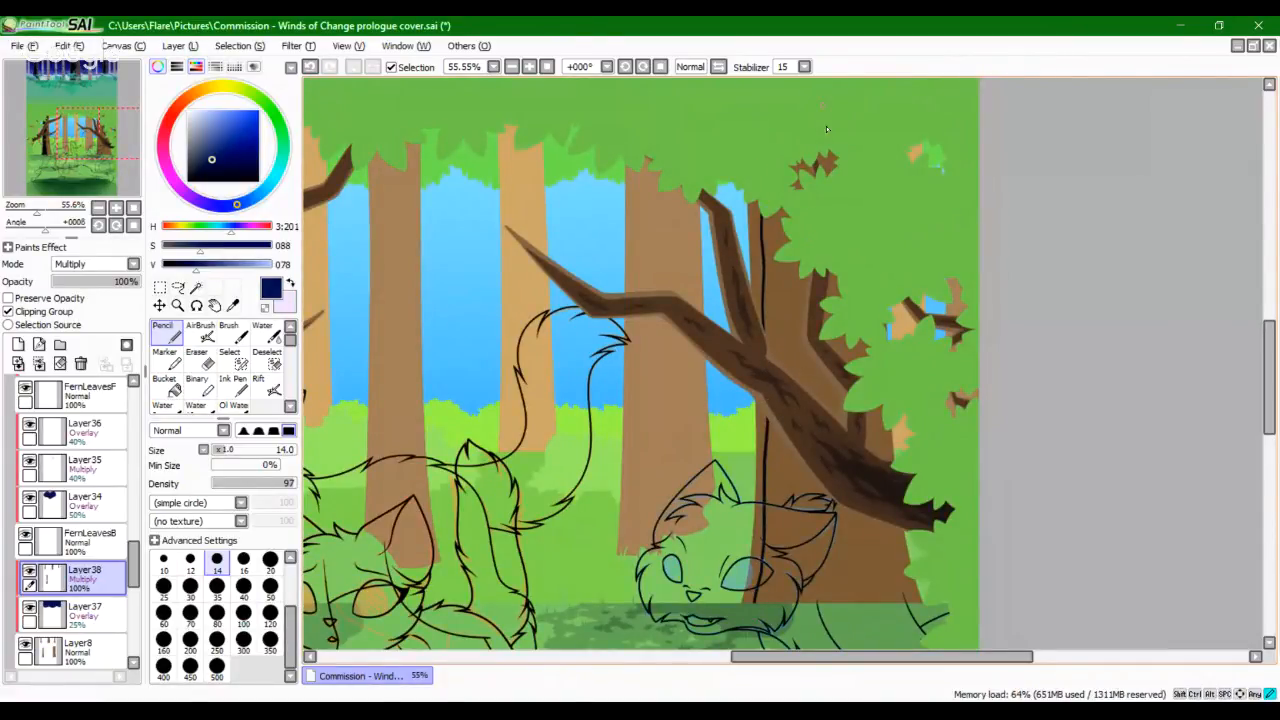
# Step: Outline the shadow's right edge on the far right trunk and fill the area between the lines with dark navy
pyautogui.hotkey('ctrl', 'z')
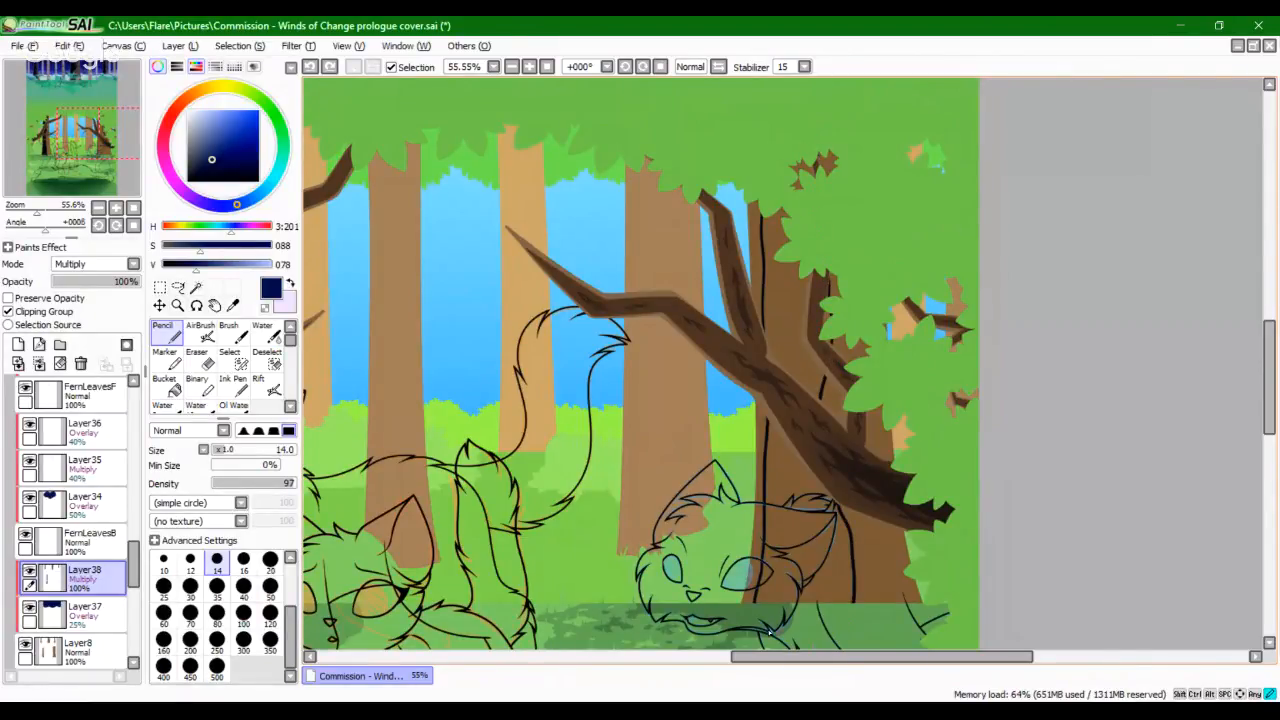
pyautogui.moveTo(757, 621); pyautogui.dragTo(772, 599)
pyautogui.click(45, 216)
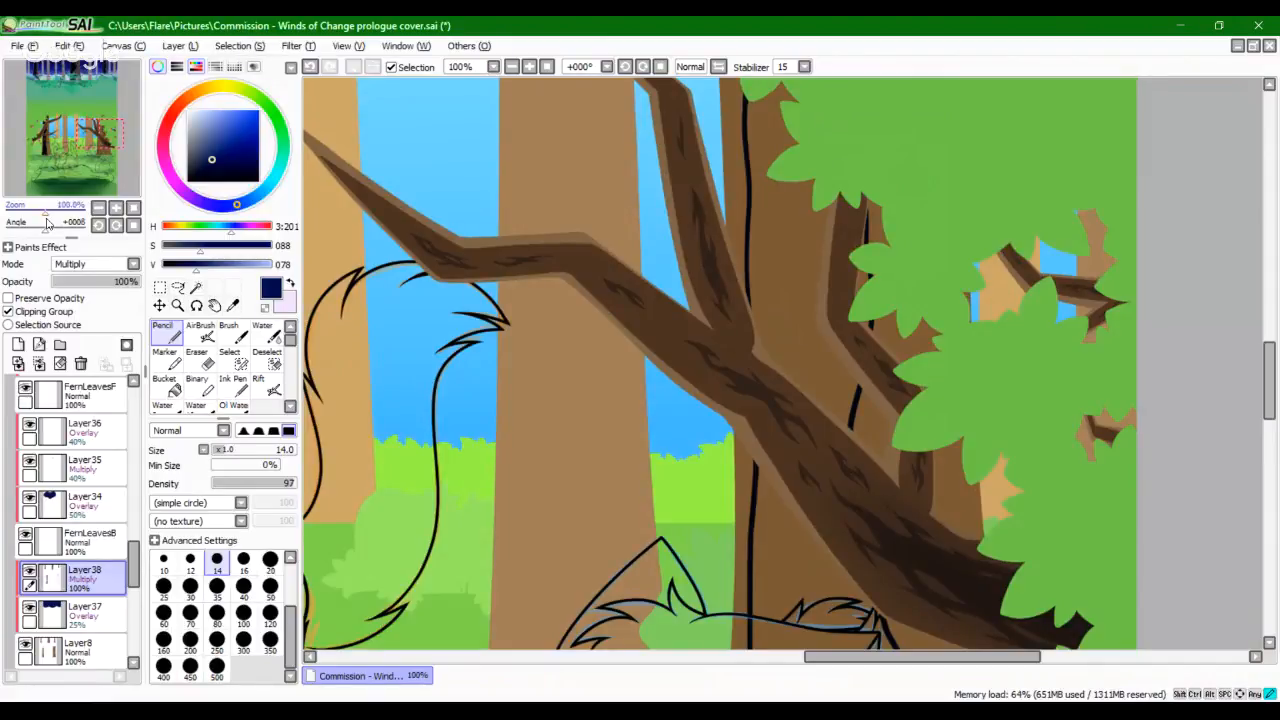
pyautogui.moveTo(46, 216); pyautogui.dragTo(48, 216)
pyautogui.moveTo(880, 359); pyautogui.dragTo(757, 411)
pyautogui.click(166, 386)
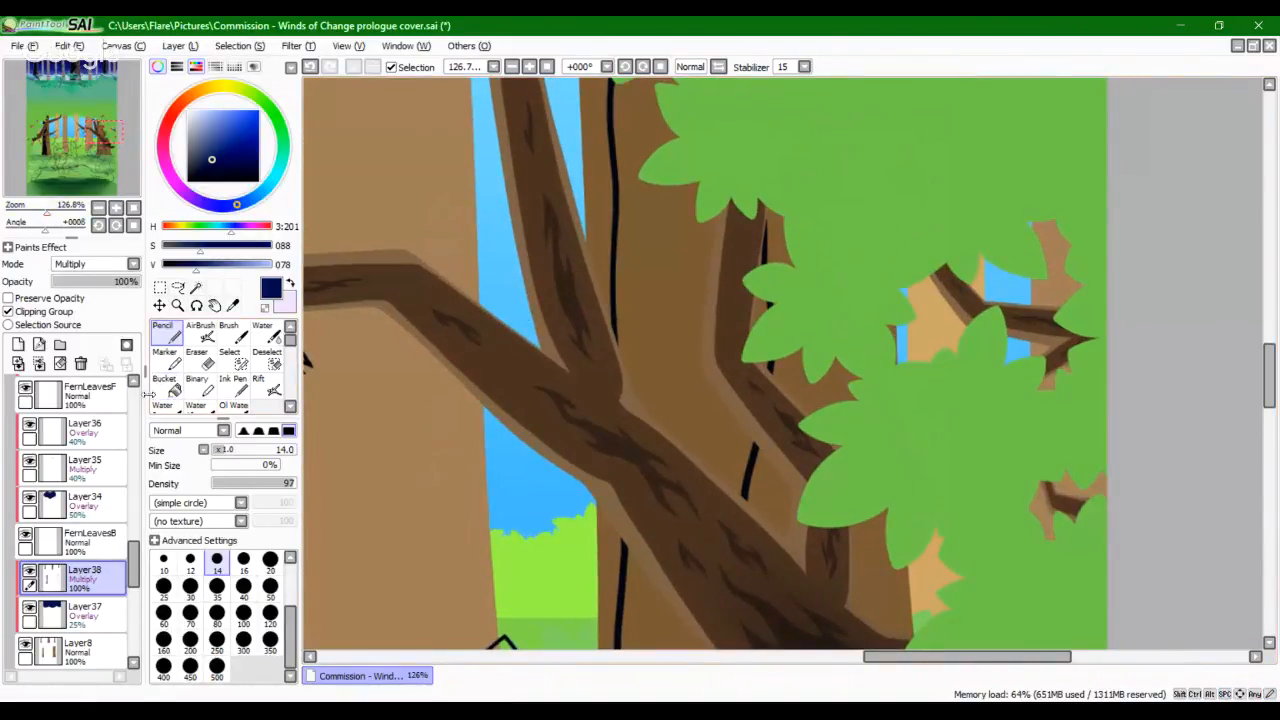
pyautogui.click(663, 323)
pyautogui.click(166, 333)
# Step: Draw tapered bark cracks off the shadow's left edge on the right trunk, above the large branch
pyautogui.scroll(3, 633, 407)
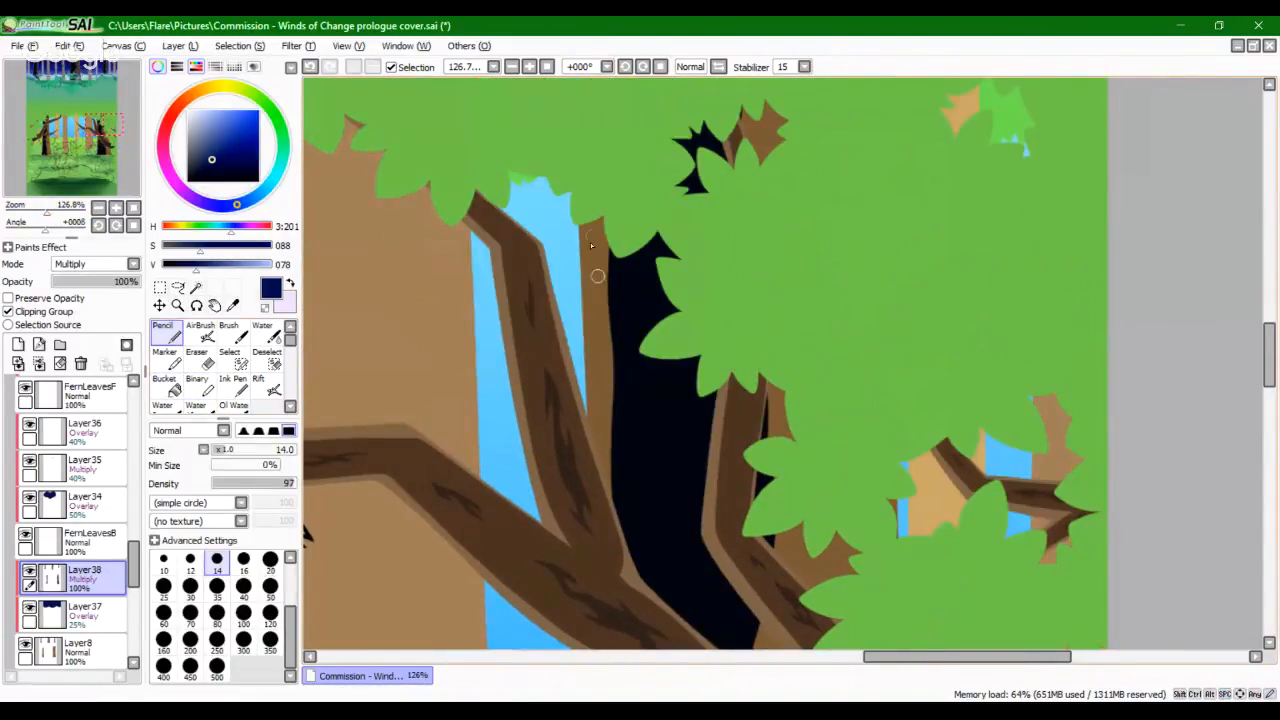
pyautogui.hotkey('ctrl', 'z')
pyautogui.moveTo(593, 237); pyautogui.dragTo(625, 398)
pyautogui.moveTo(602, 275); pyautogui.dragTo(615, 496)
# Step: Add a tapered bark crack off the shadow's left edge just below the large branch on the right trunk
pyautogui.press('space')
pyautogui.moveTo(661, 550)
pyautogui.mouseDown()
pyautogui.moveTo(684, 266)
pyautogui.moveTo(655, 470)
pyautogui.moveTo(645, 180)
pyautogui.mouseUp()
pyautogui.press('space')
pyautogui.moveTo(625, 451)
pyautogui.mouseDown()
pyautogui.moveTo(634, 289)
pyautogui.moveTo(566, 420)
pyautogui.moveTo(575, 524)
pyautogui.mouseUp()
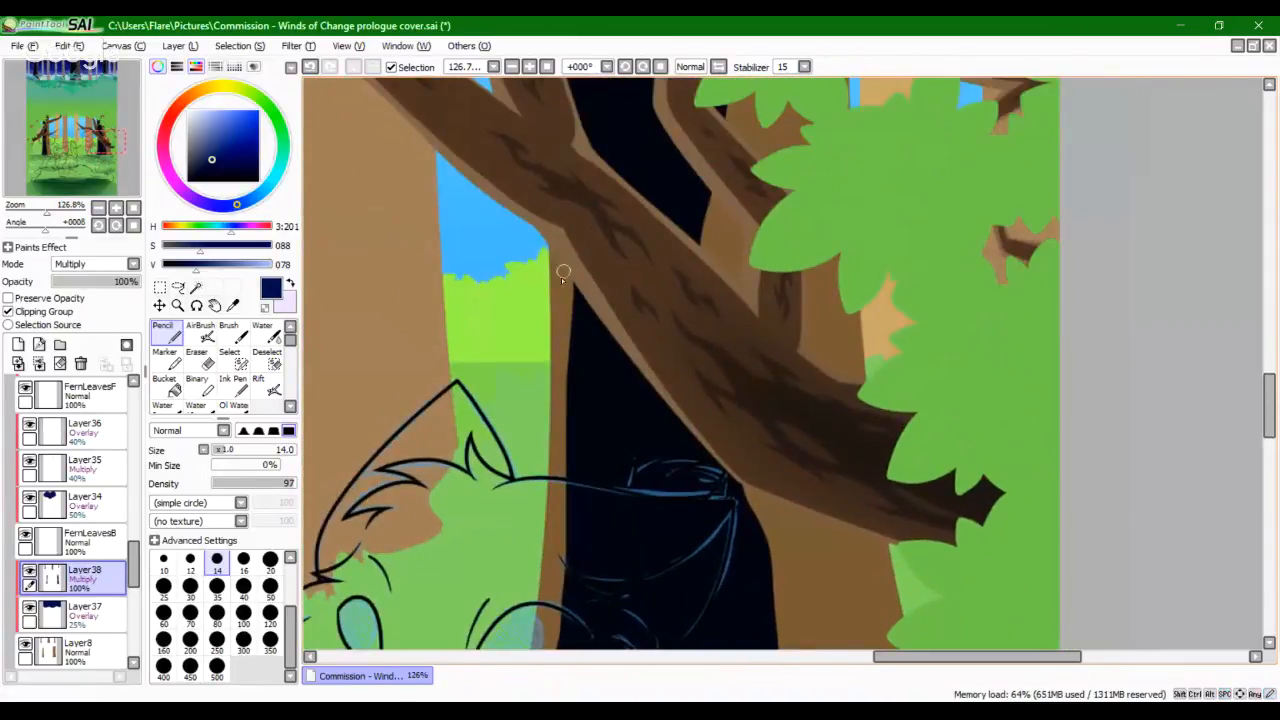
pyautogui.moveTo(564, 288); pyautogui.dragTo(566, 340)
pyautogui.hotkey('ctrl', 'z')
# Step: Draw dark bark cracks on the bit of right trunk showing through the gap in the leaves
pyautogui.moveTo(689, 463); pyautogui.dragTo(614, 569)
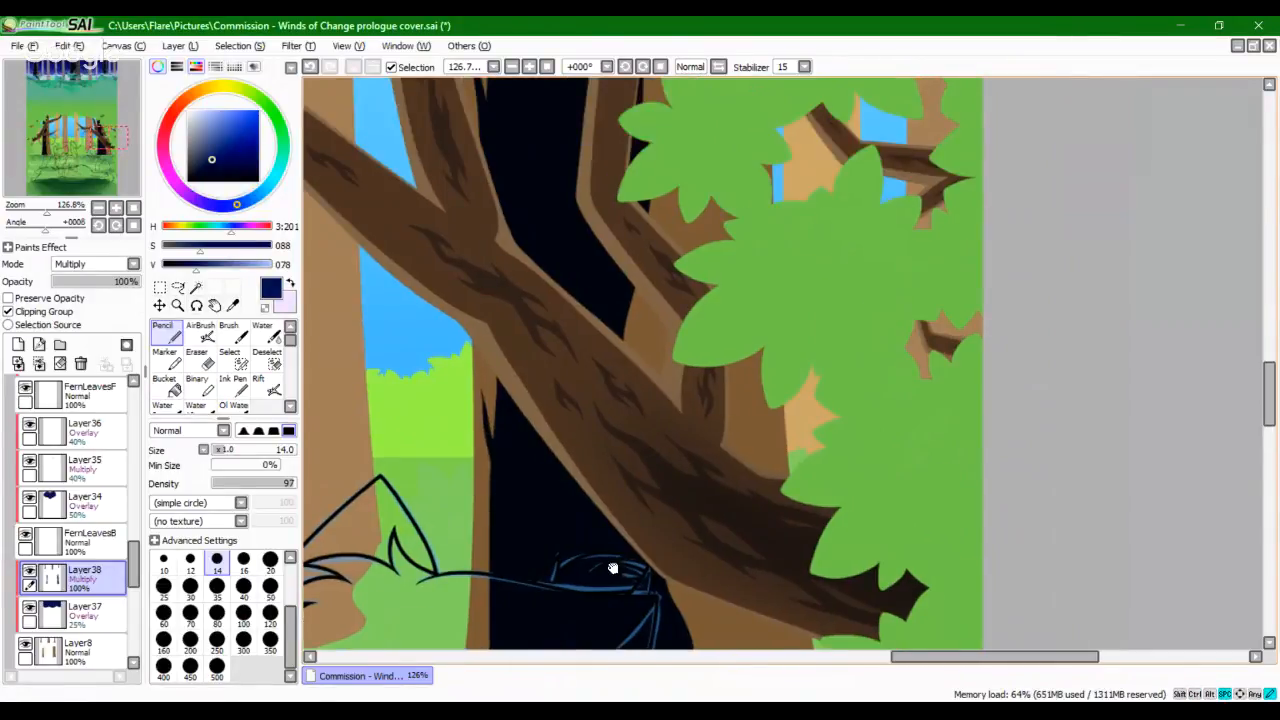
pyautogui.moveTo(634, 285); pyautogui.dragTo(642, 676)
pyautogui.moveTo(629, 452); pyautogui.dragTo(675, 523)
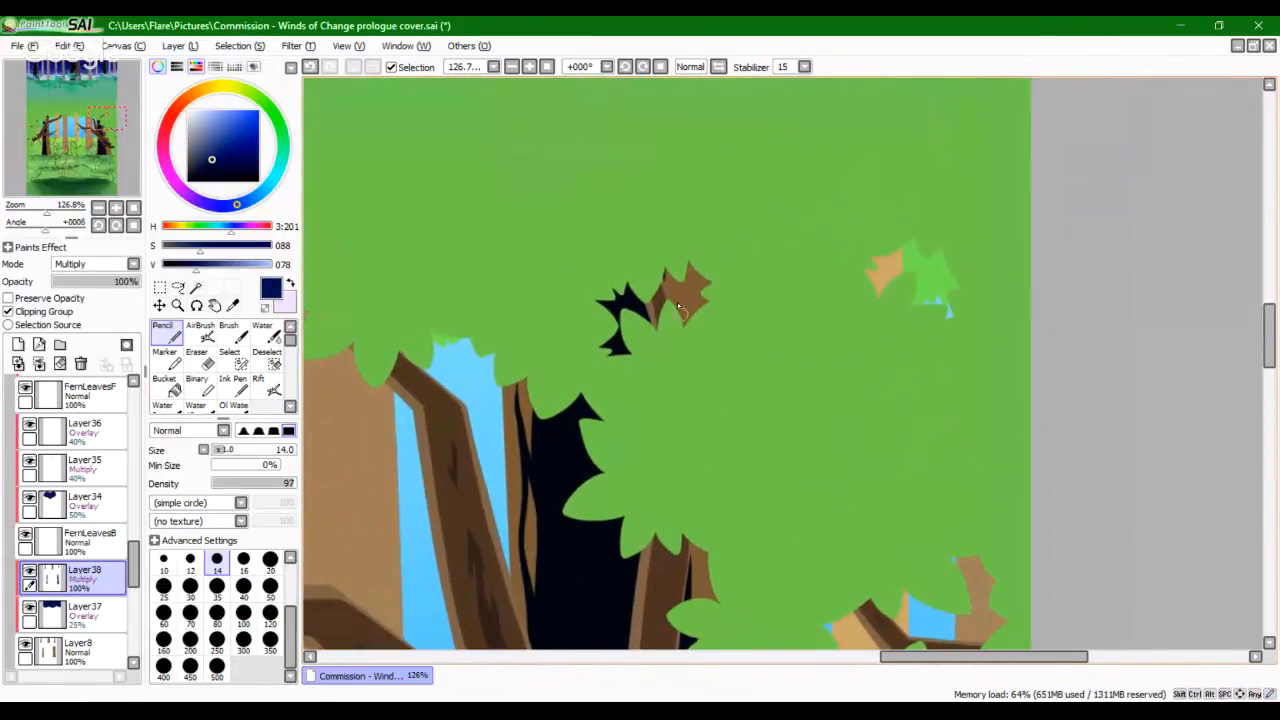
pyautogui.moveTo(681, 259); pyautogui.dragTo(689, 384)
pyautogui.hotkey('ctrl', 'z')
pyautogui.moveTo(663, 242); pyautogui.dragTo(687, 331)
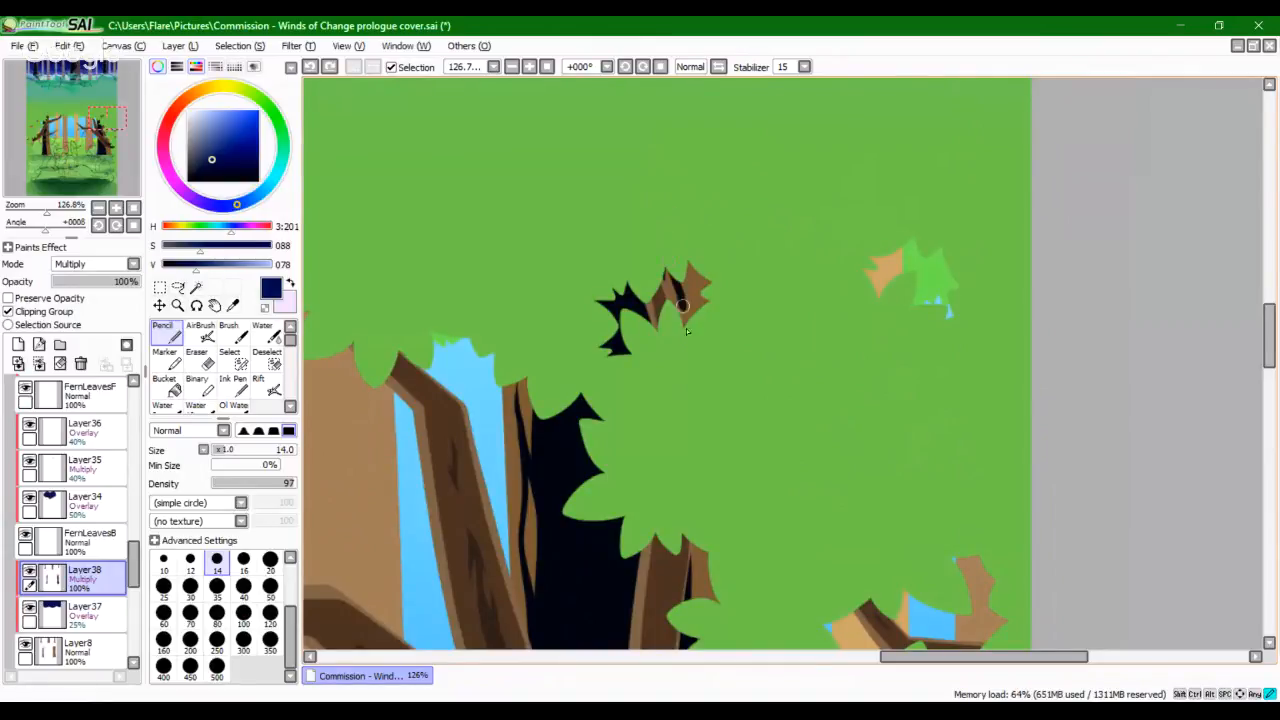
pyautogui.moveTo(677, 466); pyautogui.dragTo(682, 556)
pyautogui.moveTo(697, 267); pyautogui.dragTo(691, 388)
pyautogui.hotkey('ctrl', 'z')
pyautogui.hotkey('ctrl', 'z')
pyautogui.hotkey('ctrl', 'z')
pyautogui.moveTo(681, 293); pyautogui.dragTo(685, 323)
pyautogui.hotkey('ctrl', 'z')
# Step: Draw forked, tapered cracks beside the shadow where the small branch meets the large branch on the right trunk
pyautogui.moveTo(733, 408); pyautogui.dragTo(703, 214)
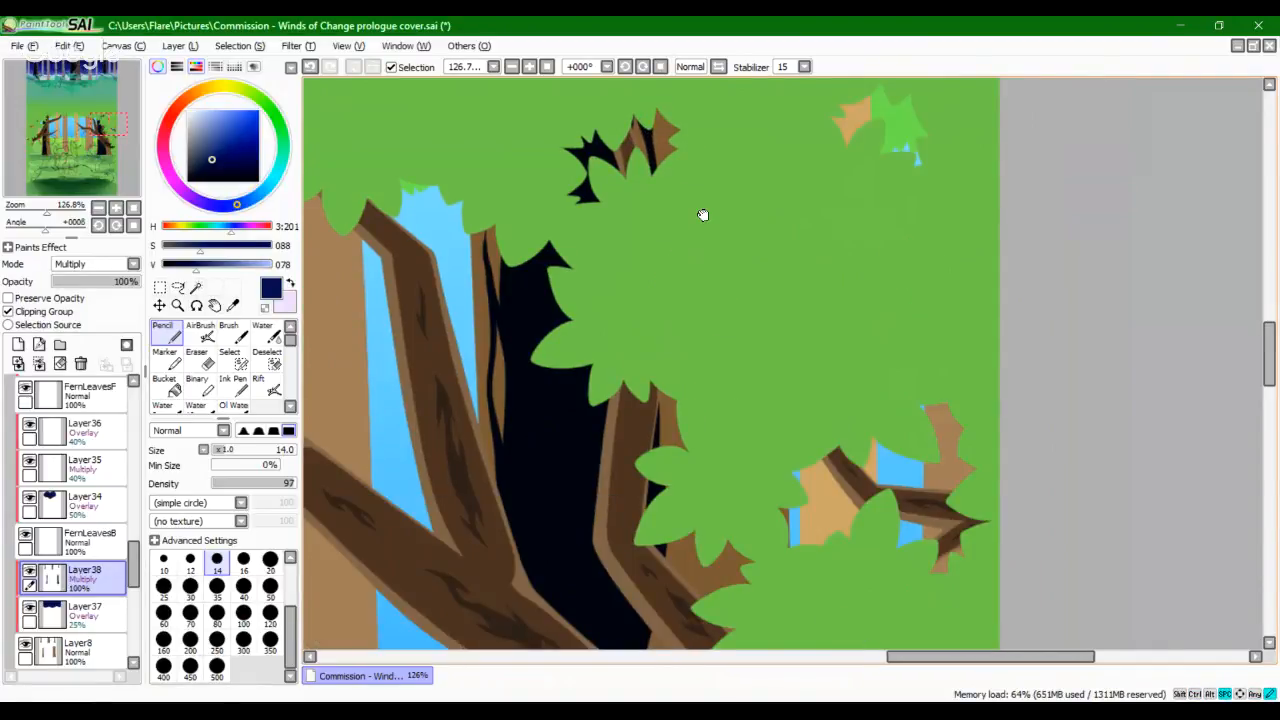
pyautogui.moveTo(668, 430); pyautogui.dragTo(638, 240)
pyautogui.moveTo(628, 458); pyautogui.dragTo(633, 276)
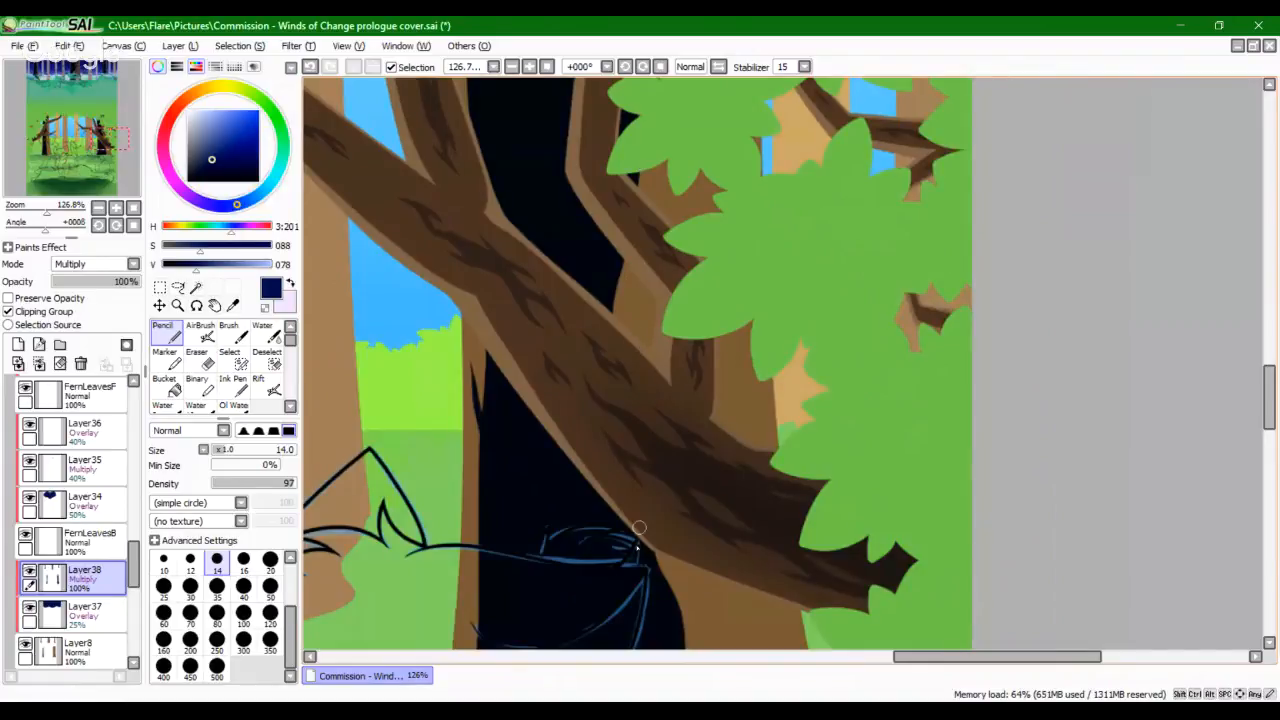
pyautogui.moveTo(628, 332); pyautogui.dragTo(623, 266)
pyautogui.moveTo(634, 332)
pyautogui.mouseDown()
pyautogui.moveTo(660, 164)
pyautogui.moveTo(639, 407)
pyautogui.mouseUp()
pyautogui.hotkey('ctrl', 'z')
# Step: Add tapered bark cracks in the narrow trunk gap between the small upright branch and the leaves
pyautogui.moveTo(681, 196); pyautogui.dragTo(690, 343)
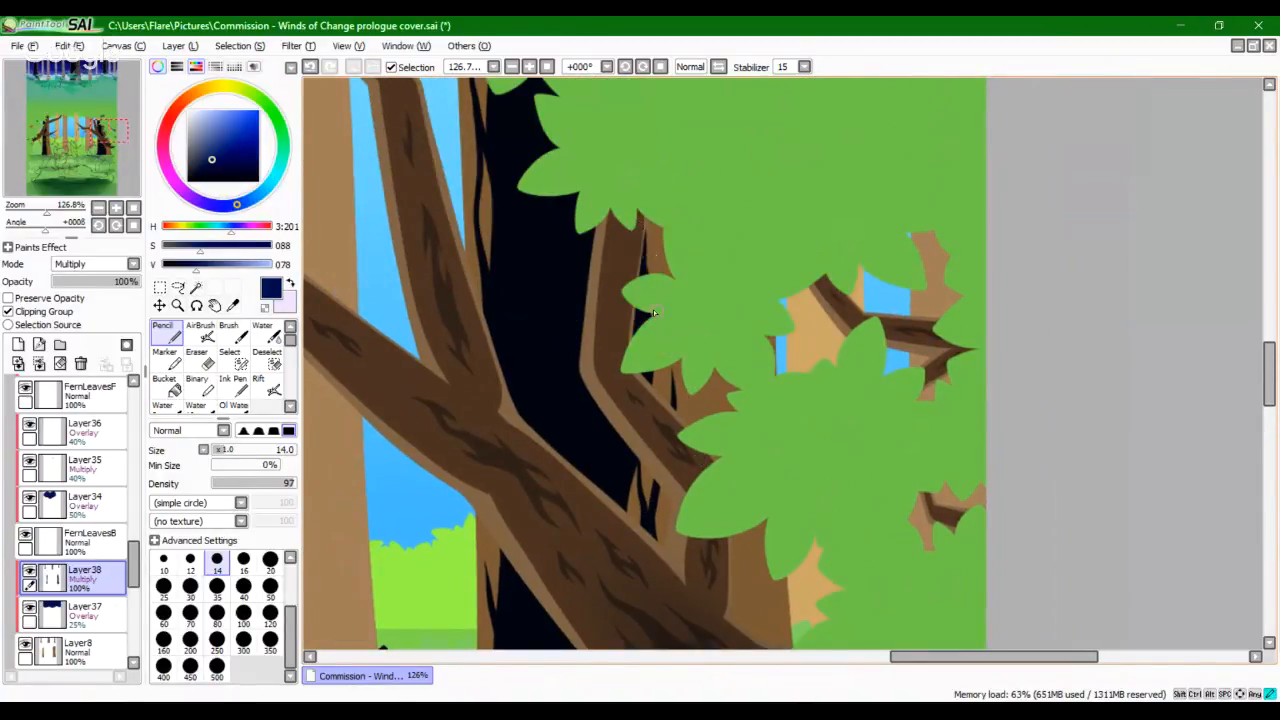
pyautogui.moveTo(661, 272); pyautogui.dragTo(650, 222)
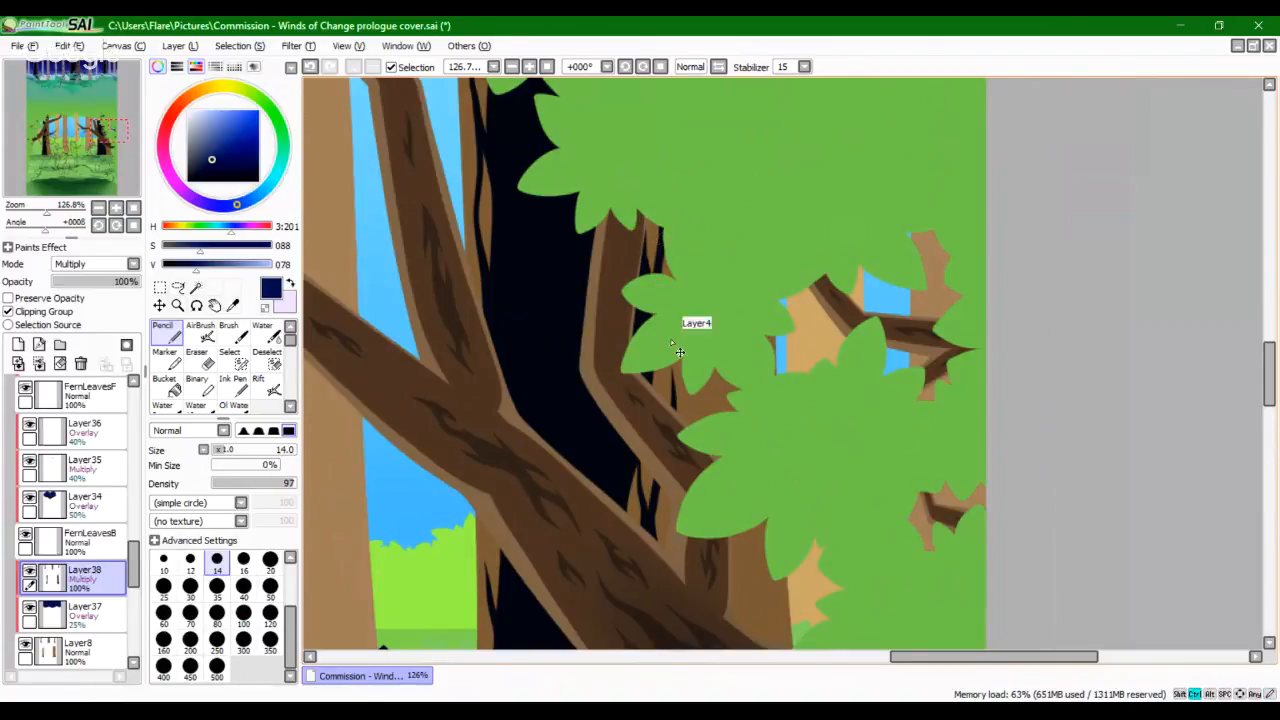
pyautogui.hotkey('ctrl', 'z')
pyautogui.moveTo(672, 271); pyautogui.dragTo(664, 223)
# Step: Draw joined, tapered bark cracks right of the shadow below the large branch, and trim their tips with the Eraser
pyautogui.moveTo(757, 472); pyautogui.dragTo(692, 268)
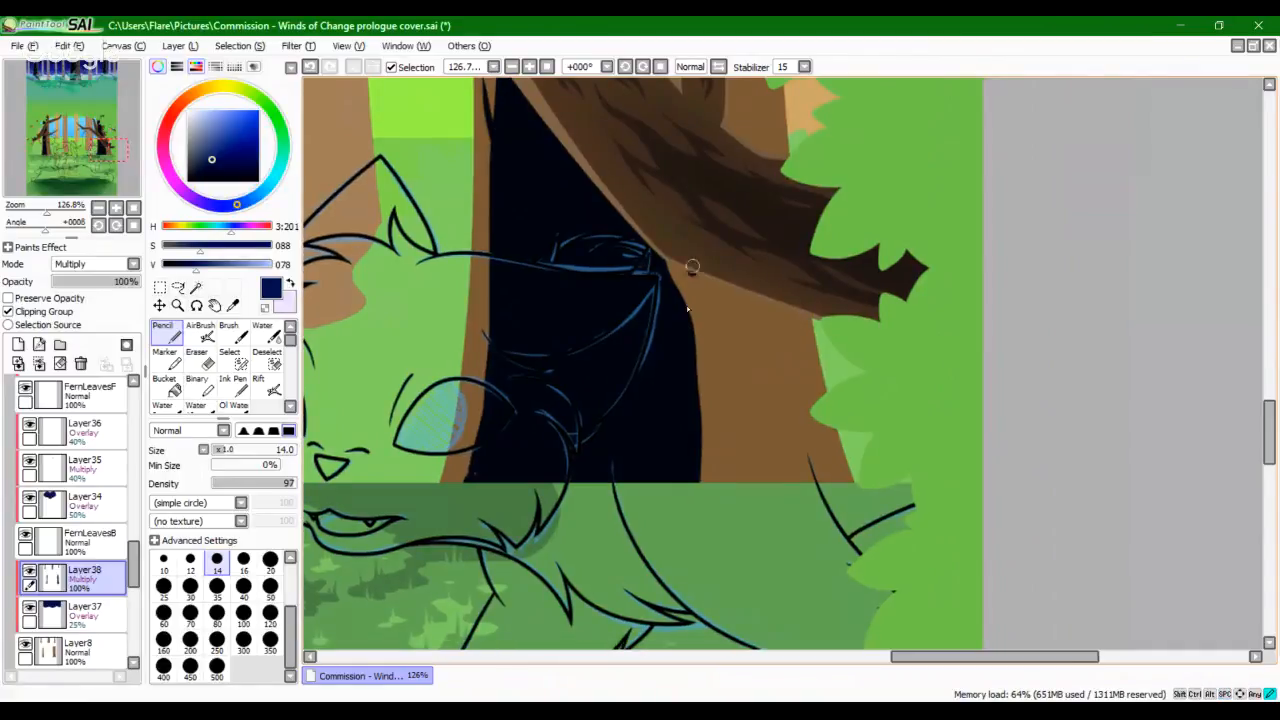
pyautogui.moveTo(692, 360)
pyautogui.mouseDown()
pyautogui.moveTo(691, 272)
pyautogui.moveTo(722, 451)
pyautogui.moveTo(700, 330)
pyautogui.moveTo(720, 292)
pyautogui.moveTo(721, 460)
pyautogui.mouseUp()
pyautogui.hotkey('ctrl', 'z')
pyautogui.hotkey('ctrl', 'z')
pyautogui.hotkey('ctrl', 'z')
pyautogui.hotkey('ctrl', 'z')
pyautogui.press('e')
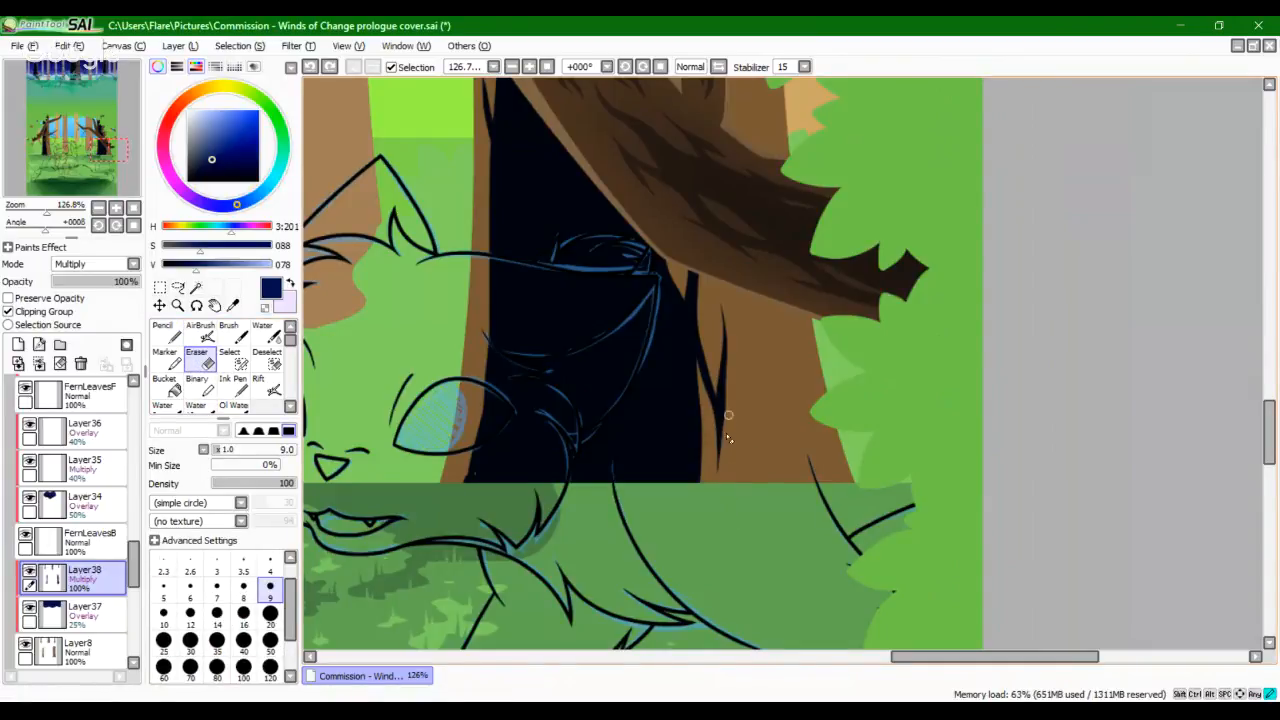
pyautogui.moveTo(729, 438); pyautogui.dragTo(724, 463)
pyautogui.click(166, 333)
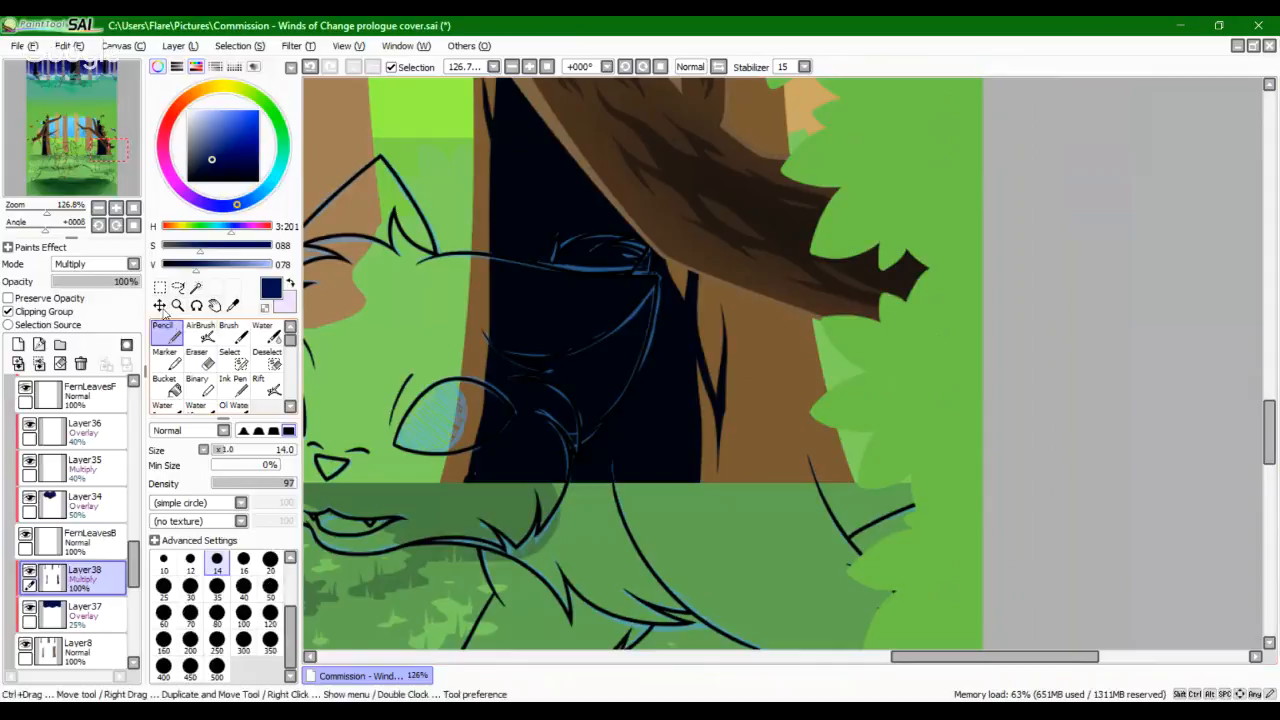
# Step: Draw a long curved dark line right of those cracks, from the large branch down to the trunk's base
pyautogui.click(70, 212)
pyautogui.moveTo(554, 446); pyautogui.dragTo(730, 82)
pyautogui.moveTo(605, 268); pyautogui.dragTo(630, 562)
pyautogui.moveTo(60, 214); pyautogui.dragTo(57, 214)
pyautogui.moveTo(720, 145); pyautogui.dragTo(662, 310)
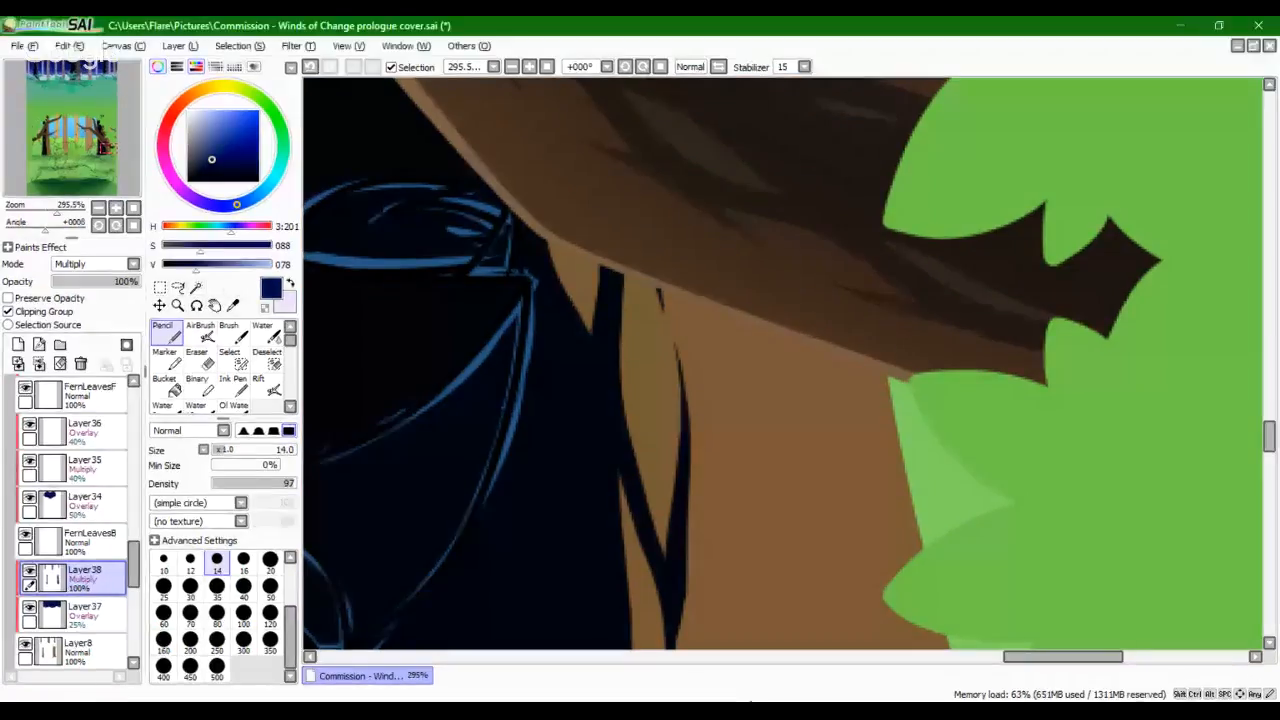
pyautogui.moveTo(708, 312)
pyautogui.mouseDown()
pyautogui.moveTo(684, 498)
pyautogui.moveTo(740, 648)
pyautogui.mouseUp()
pyautogui.moveTo(746, 579)
pyautogui.mouseDown()
pyautogui.moveTo(729, 320)
pyautogui.moveTo(722, 418)
pyautogui.mouseUp()
pyautogui.hotkey('ctrl', 'z')
pyautogui.moveTo(678, 106)
pyautogui.mouseDown()
pyautogui.moveTo(679, 418)
pyautogui.moveTo(704, 600)
pyautogui.mouseUp()
pyautogui.hotkey('ctrl', 'z')
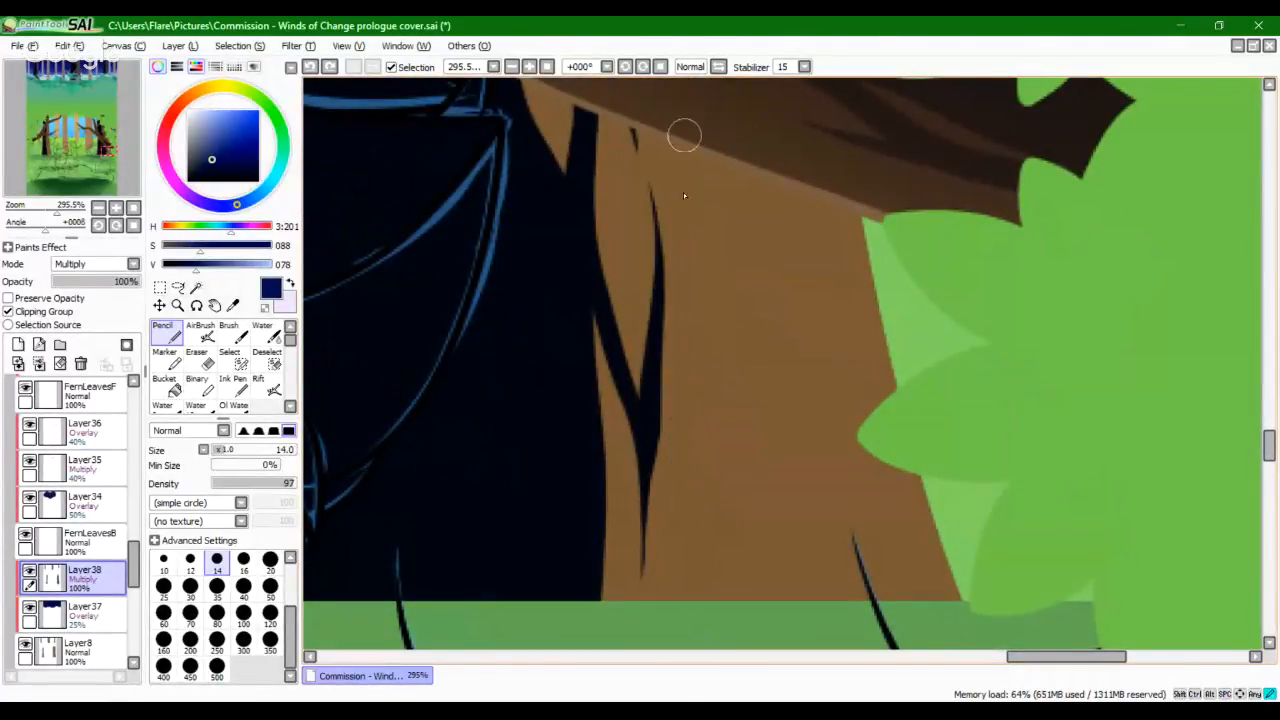
pyautogui.moveTo(686, 140)
pyautogui.mouseDown()
pyautogui.moveTo(663, 300)
pyautogui.moveTo(730, 600)
pyautogui.mouseUp()
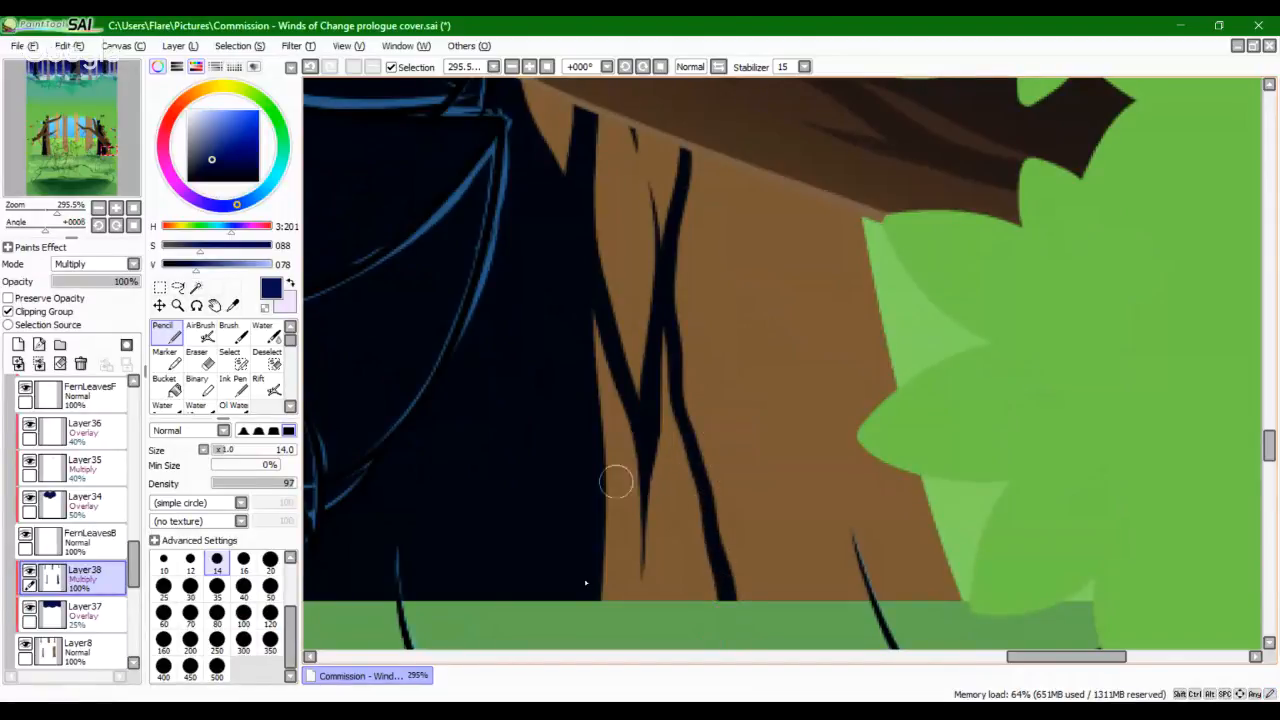
# Step: Close the curved line at the right trunk's base and fill the area beside the shadow with the Bucket
pyautogui.click(712, 594)
pyautogui.click(170, 386)
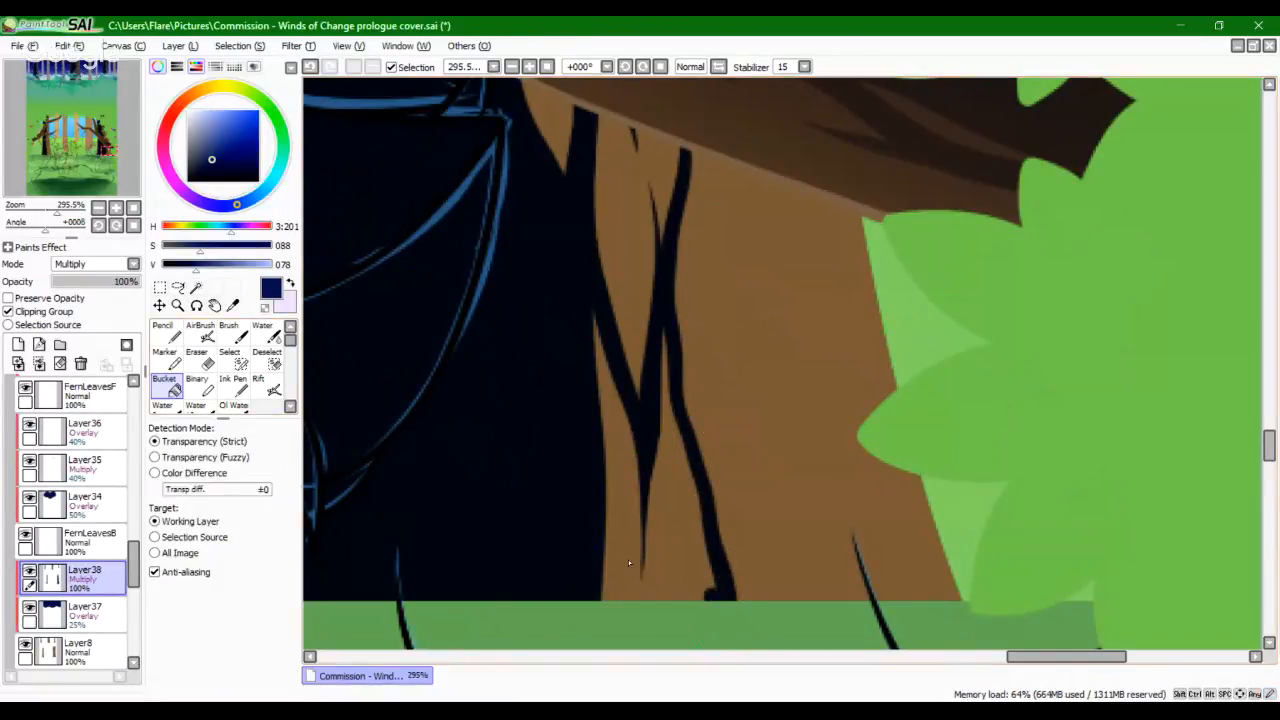
pyautogui.click(625, 505)
# Step: Smooth the filled shadow's edges with the Pencil and draw a tapered crack branching down from its upper tip below the large branch
pyautogui.click(168, 332)
pyautogui.moveTo(593, 345)
pyautogui.mouseDown()
pyautogui.moveTo(590, 311)
pyautogui.moveTo(666, 364)
pyautogui.mouseUp()
pyautogui.moveTo(730, 285); pyautogui.dragTo(690, 125)
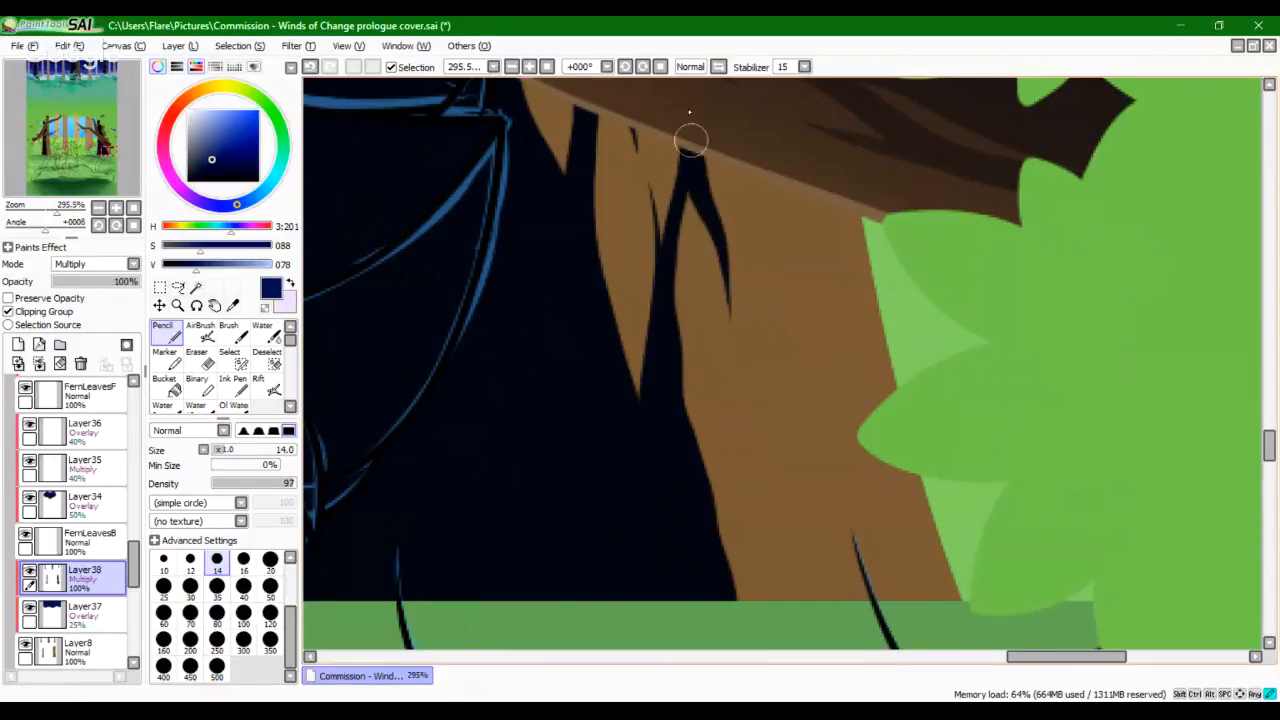
pyautogui.hotkey('ctrl', 'z')
pyautogui.moveTo(725, 348); pyautogui.dragTo(690, 128)
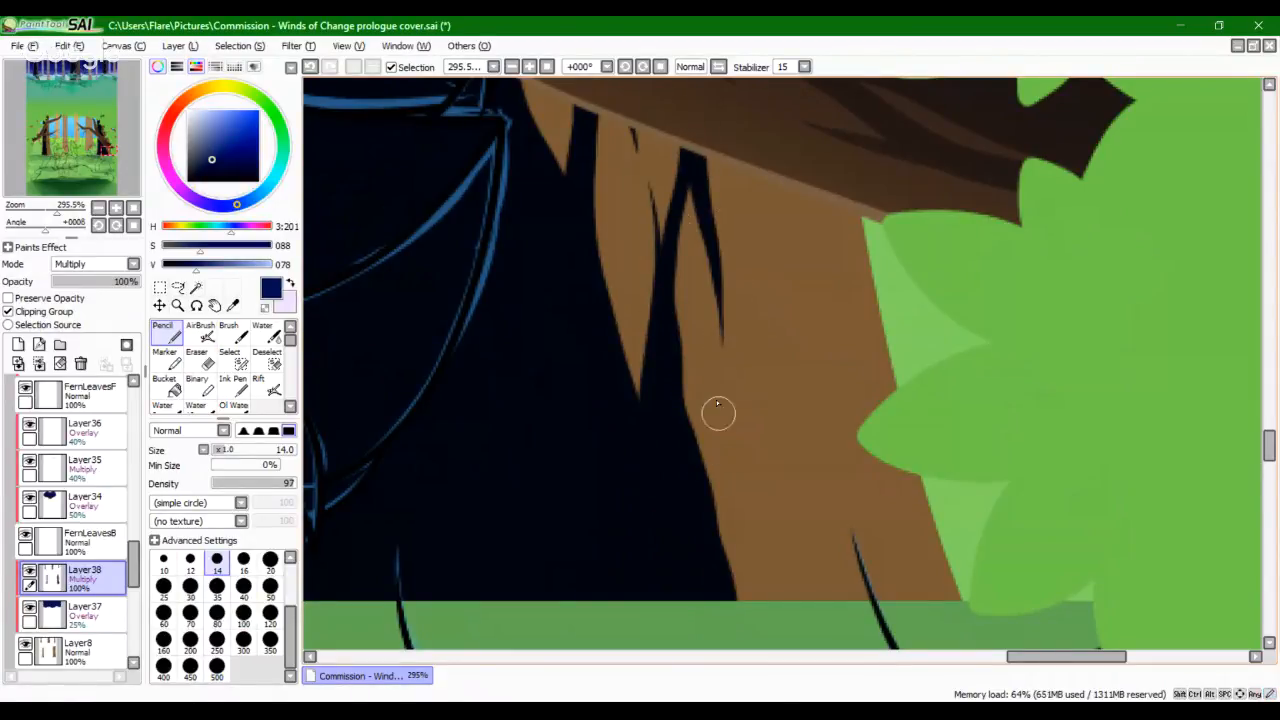
pyautogui.moveTo(717, 405)
pyautogui.mouseDown()
pyautogui.moveTo(717, 537)
pyautogui.moveTo(732, 596)
pyautogui.mouseUp()
# Step: Lower the opacity of the daytime trunk shadow layer to 40%
pyautogui.moveTo(57, 212)
pyautogui.mouseDown()
pyautogui.moveTo(38, 214)
pyautogui.moveTo(47, 223)
pyautogui.moveTo(36, 212)
pyautogui.mouseUp()
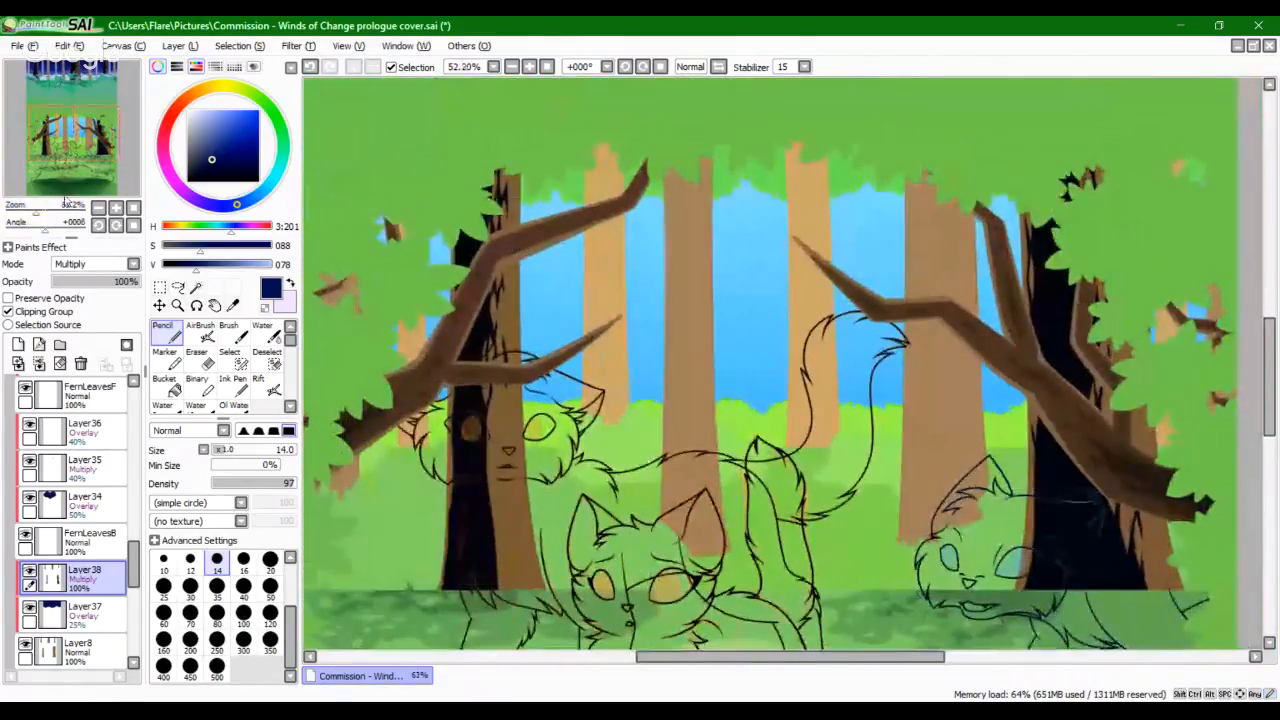
pyautogui.click(84, 284)
pyautogui.moveTo(86, 284); pyautogui.dragTo(89, 284)
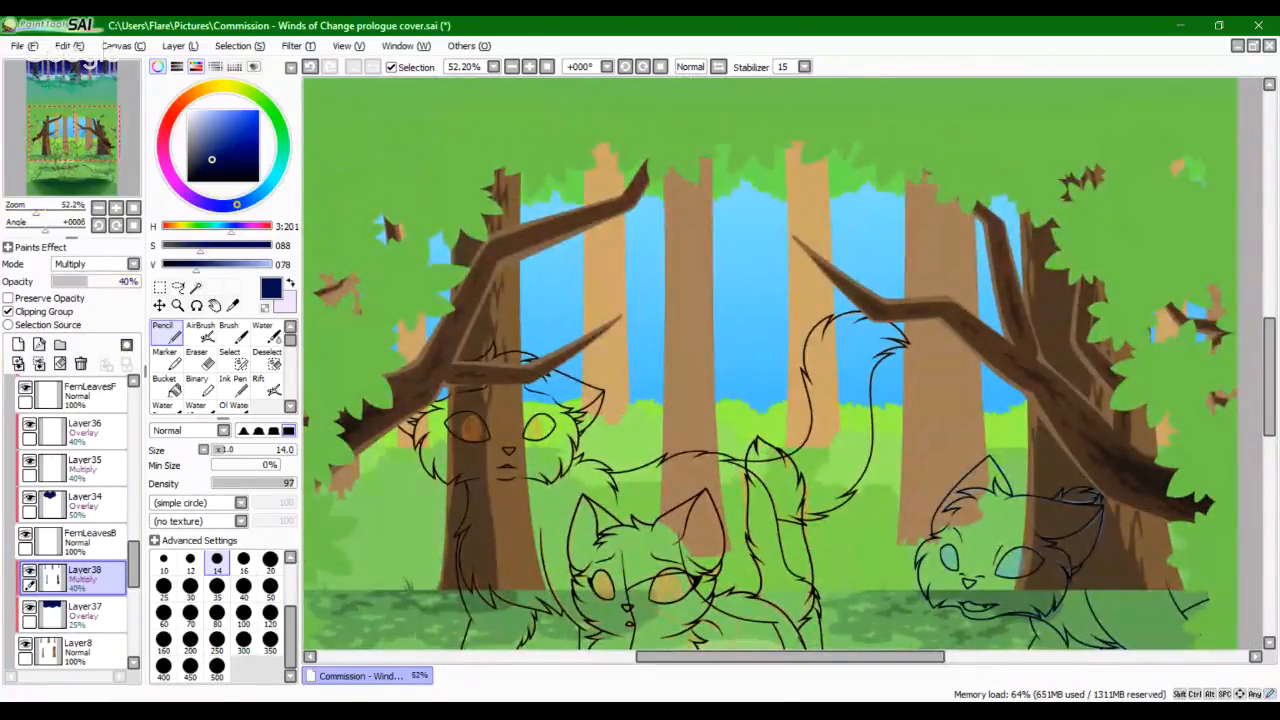
pyautogui.click(427, 714)
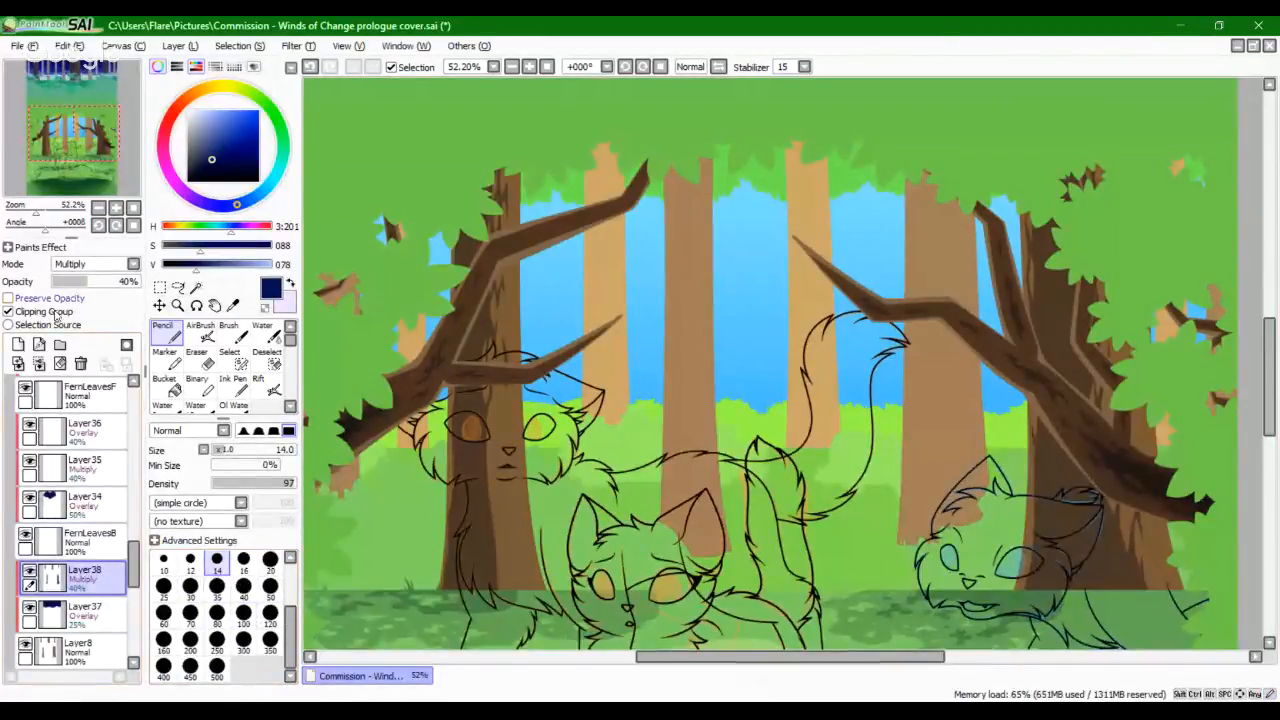
# Step: Add a new clipped layer above the trunk shadow layer and set its blending mode to Multiply
pyautogui.click(18, 344)
pyautogui.click(95, 264)
pyautogui.click(70, 292)
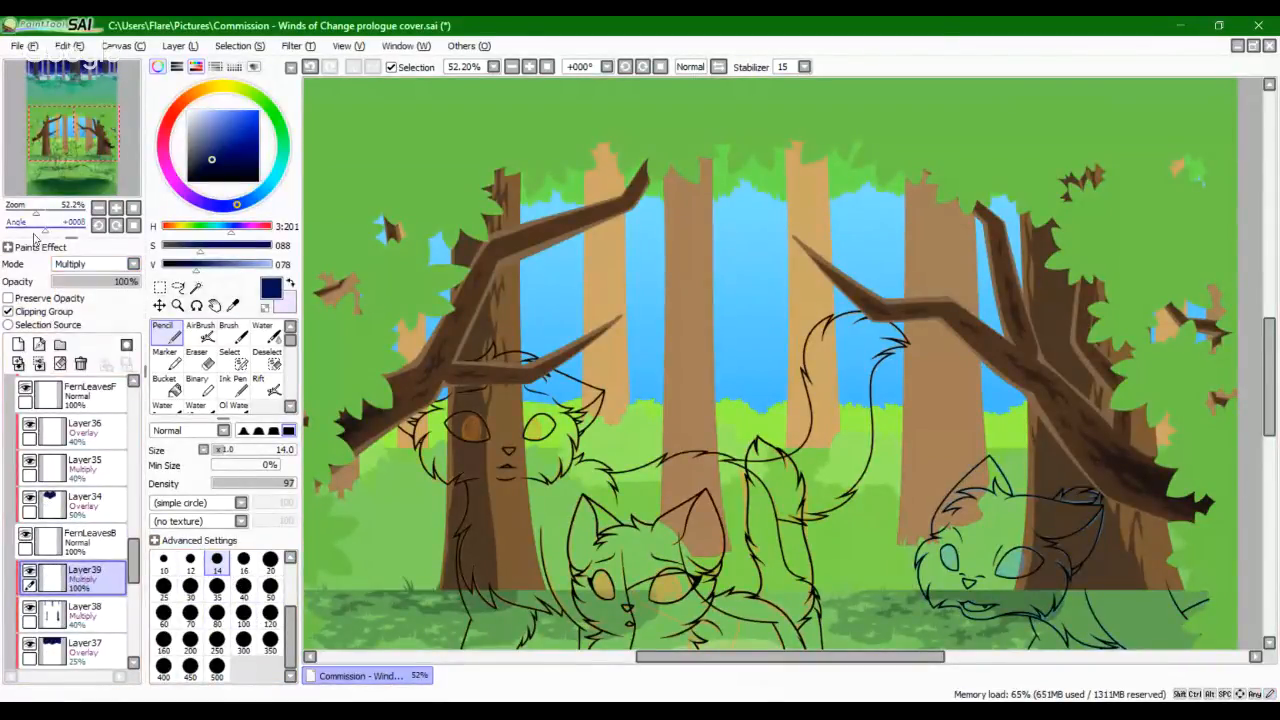
# Step: Draw two wavy vertical lines down the night scene's left trunk to outline a second, darker shadow
pyautogui.moveTo(36, 211); pyautogui.dragTo(44, 211)
pyautogui.moveTo(100, 150); pyautogui.dragTo(78, 108)
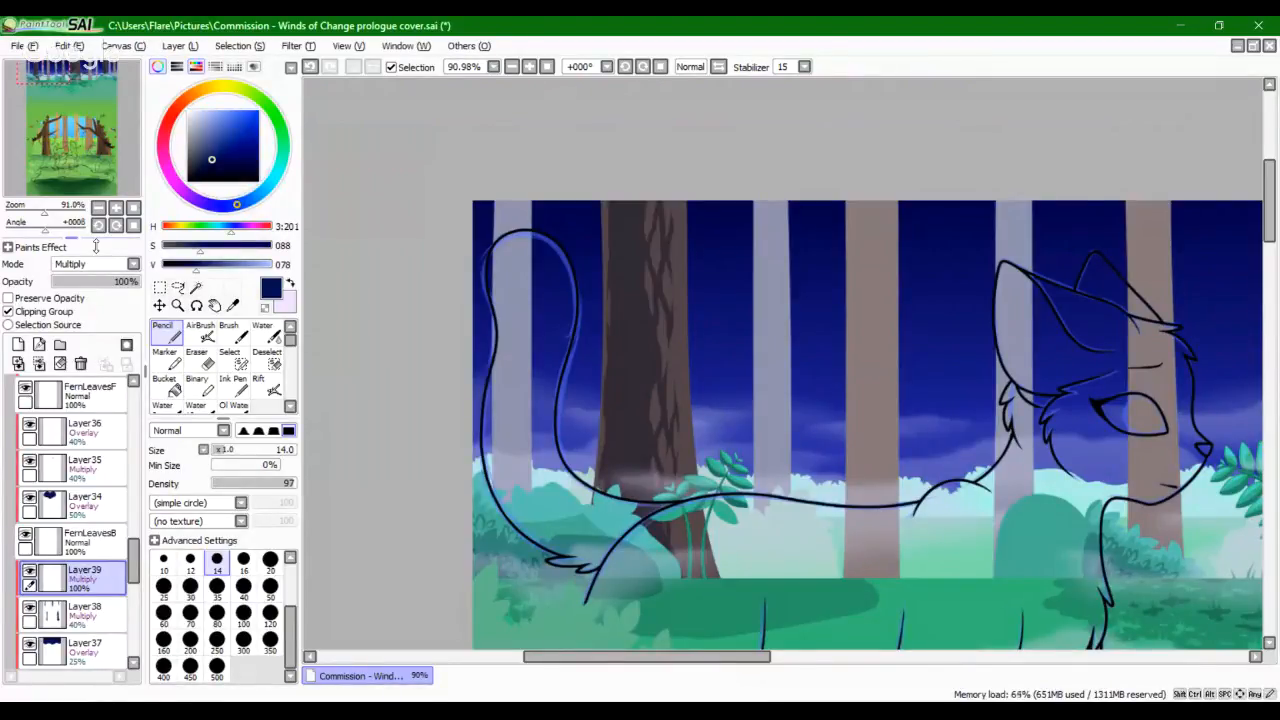
pyautogui.click(49, 209)
pyautogui.moveTo(530, 471); pyautogui.dragTo(568, 479)
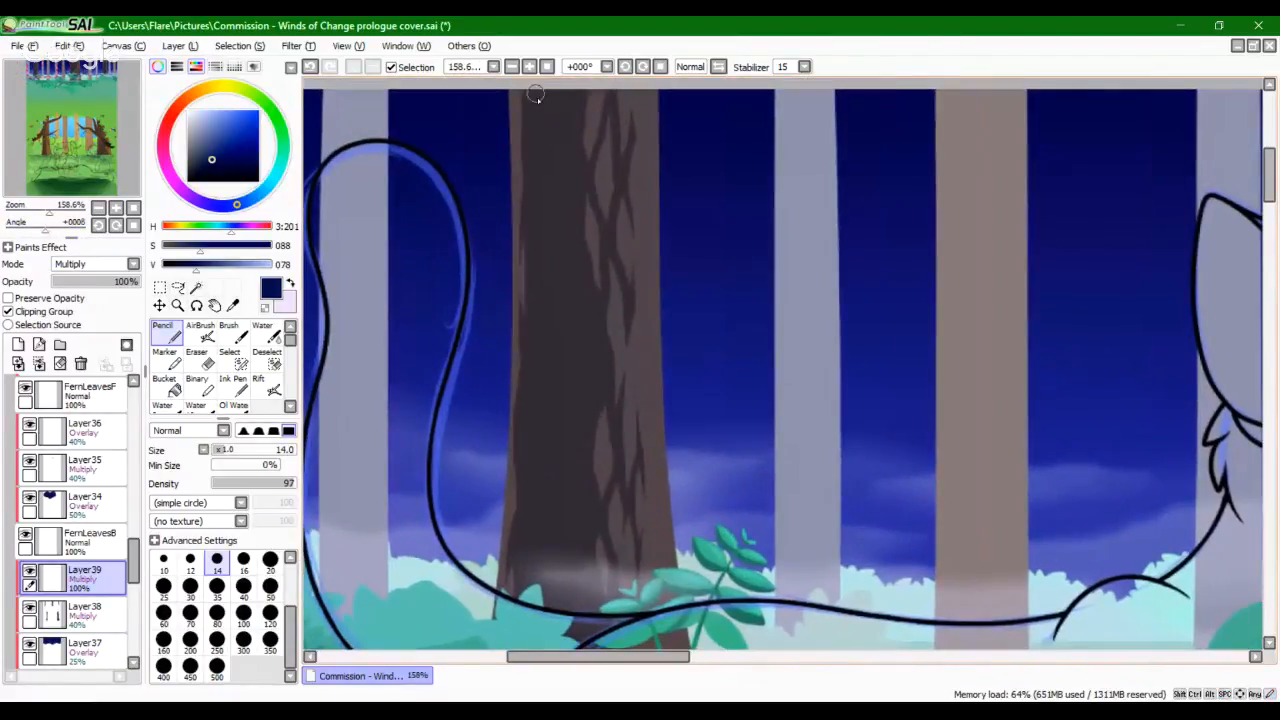
pyautogui.moveTo(538, 95); pyautogui.dragTo(545, 244)
pyautogui.hotkey('ctrl', 'z')
pyautogui.moveTo(534, 190)
pyautogui.mouseDown()
pyautogui.moveTo(547, 299)
pyautogui.moveTo(525, 501)
pyautogui.moveTo(531, 594)
pyautogui.mouseUp()
pyautogui.scroll(-1, 591, 491)
pyautogui.scroll(1, 560, 139)
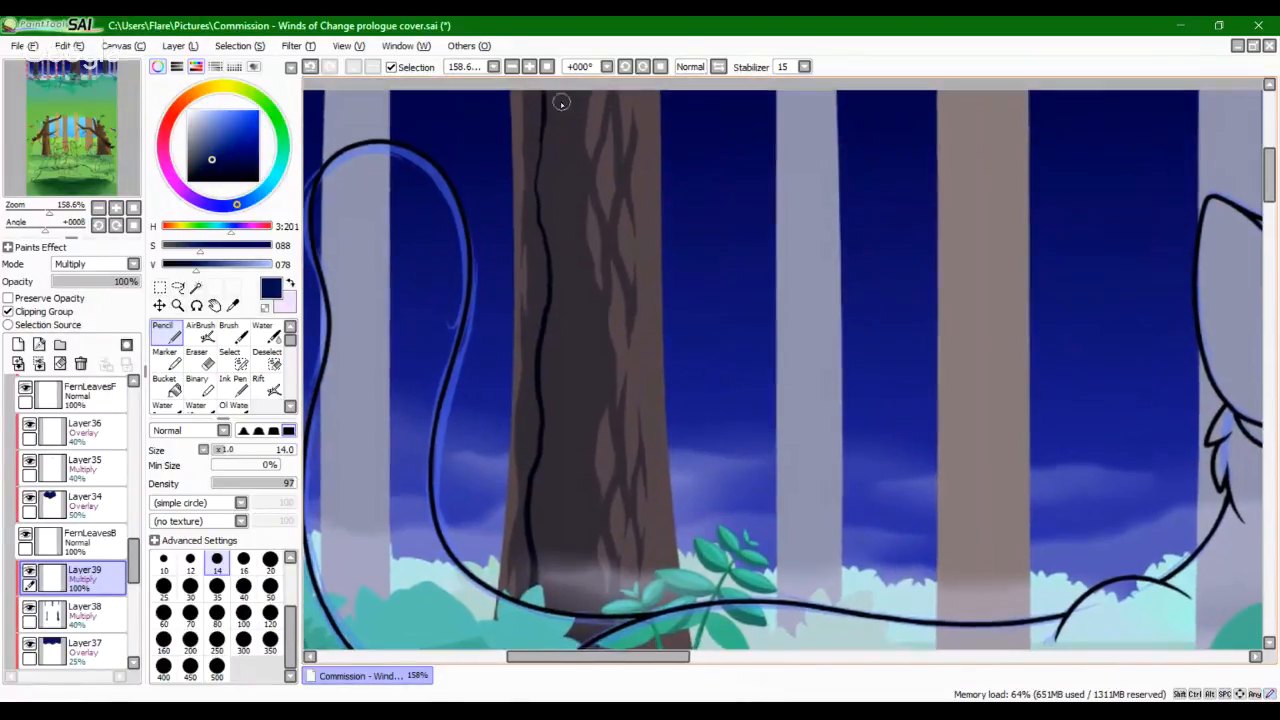
pyautogui.moveTo(550, 155)
pyautogui.mouseDown()
pyautogui.moveTo(567, 566)
pyautogui.moveTo(590, 313)
pyautogui.mouseUp()
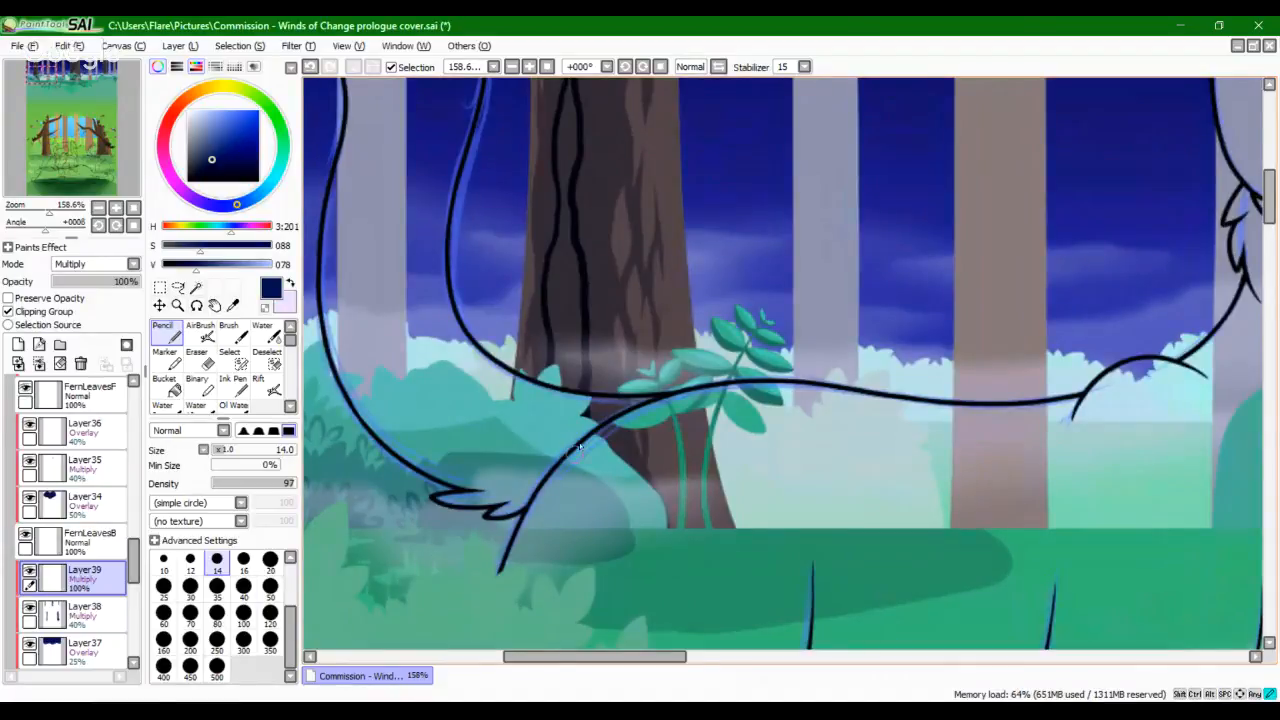
# Step: Set the Pencil size to 10 and draw a forked, tapered crack right of the shadow outline near the left night trunk's base
pyautogui.click(164, 564)
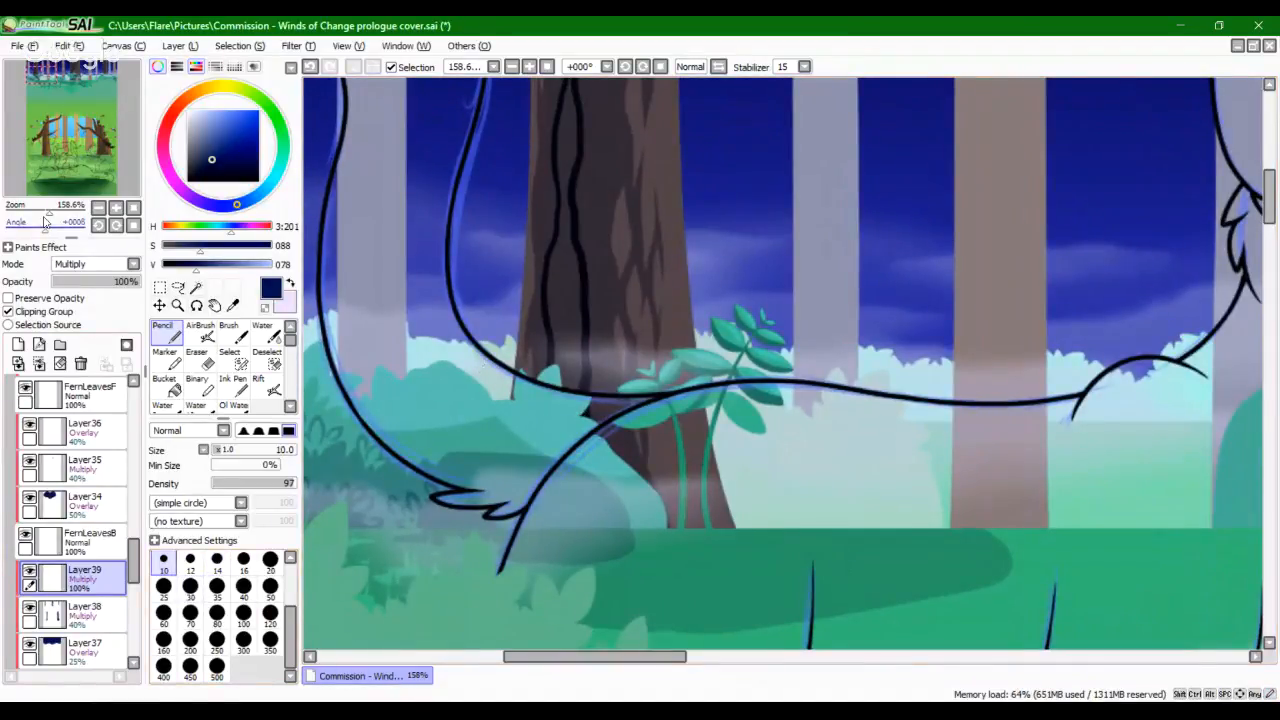
pyautogui.moveTo(49, 211); pyautogui.dragTo(56, 211)
pyautogui.moveTo(418, 358); pyautogui.dragTo(475, 413)
pyautogui.moveTo(540, 277); pyautogui.dragTo(522, 472)
pyautogui.hotkey('ctrl', 'z')
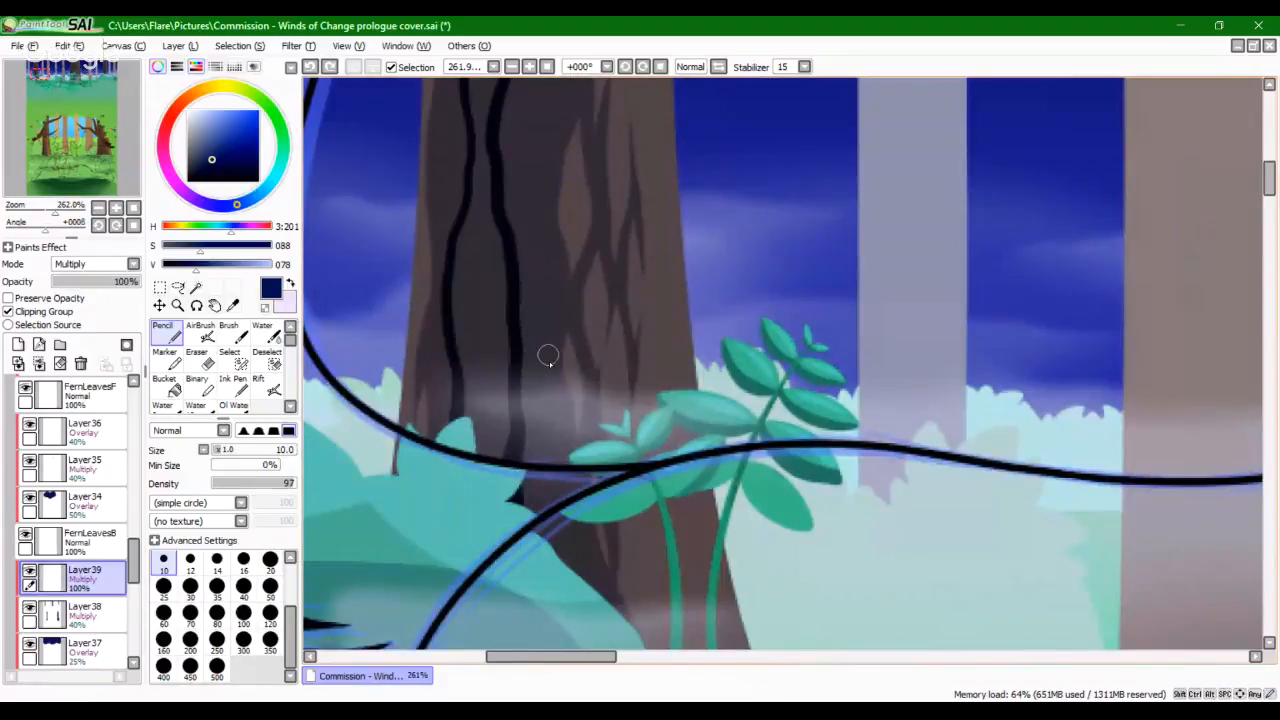
pyautogui.moveTo(537, 428)
pyautogui.mouseDown()
pyautogui.moveTo(514, 324)
pyautogui.moveTo(532, 407)
pyautogui.moveTo(517, 338)
pyautogui.mouseUp()
pyautogui.hotkey('ctrl', 'z')
pyautogui.moveTo(530, 406); pyautogui.dragTo(540, 308)
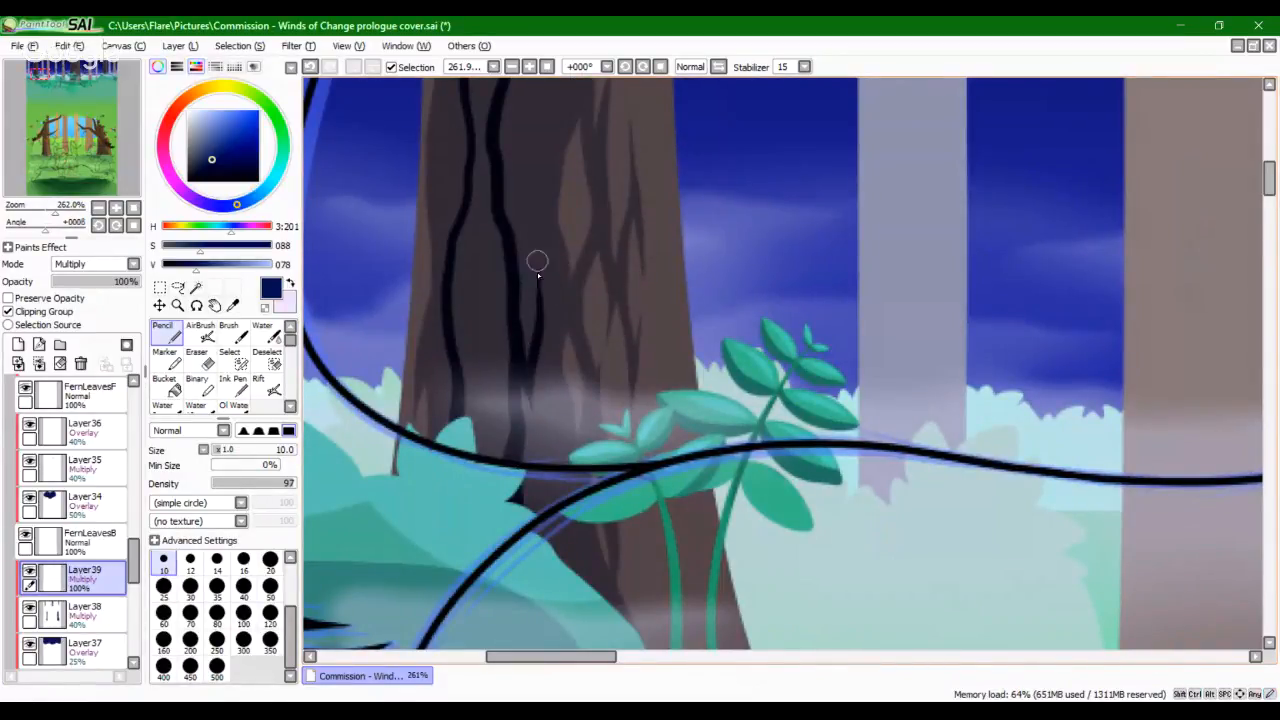
pyautogui.hotkey('ctrl', 'z')
pyautogui.moveTo(537, 264); pyautogui.dragTo(532, 405)
pyautogui.moveTo(545, 278); pyautogui.dragTo(572, 443)
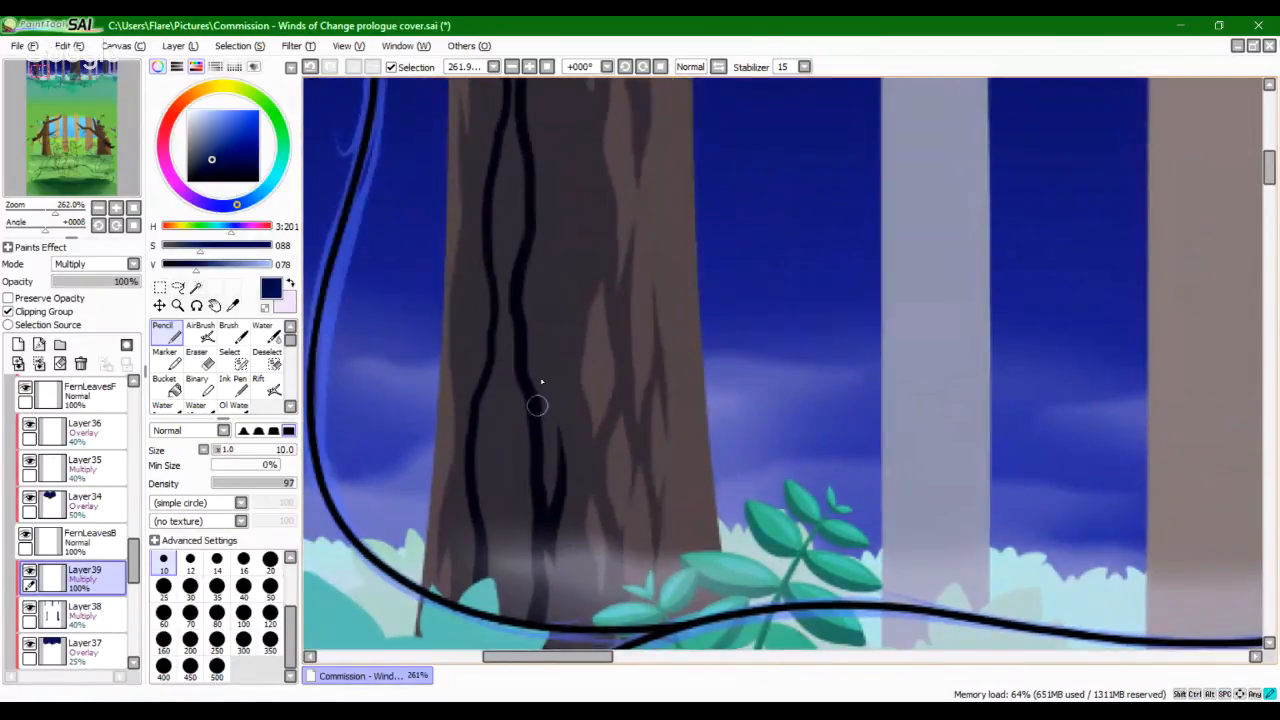
# Step: Draw more forked, tapered cracks along the shadow outline's right side, further up the left night trunk
pyautogui.moveTo(551, 272)
pyautogui.mouseDown()
pyautogui.moveTo(537, 437)
pyautogui.moveTo(552, 308)
pyautogui.mouseUp()
pyautogui.hotkey('ctrl', 'z')
pyautogui.moveTo(552, 396); pyautogui.dragTo(553, 292)
pyautogui.hotkey('ctrl', 'z')
pyautogui.moveTo(550, 348)
pyautogui.mouseDown()
pyautogui.moveTo(557, 164)
pyautogui.moveTo(552, 365)
pyautogui.moveTo(540, 266)
pyautogui.moveTo(557, 163)
pyautogui.moveTo(541, 324)
pyautogui.mouseUp()
pyautogui.scroll(2, 551, 330)
pyautogui.hotkey('ctrl', 'z')
pyautogui.hotkey('ctrl', 'z')
pyautogui.hotkey('ctrl', 'z')
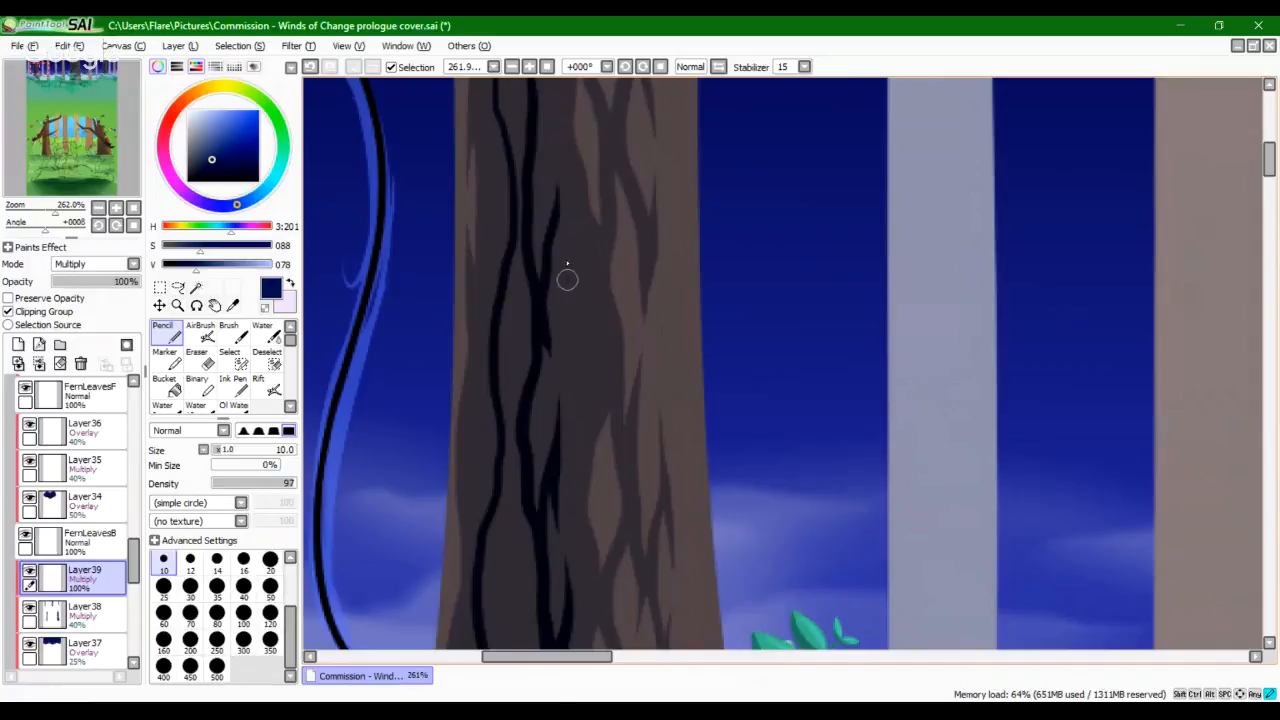
pyautogui.moveTo(567, 279); pyautogui.dragTo(557, 210)
# Step: Fill the outlined shadow on the left night trunk with the Bucket and paint over the narrow gap left in it
pyautogui.click(170, 388)
pyautogui.click(522, 360)
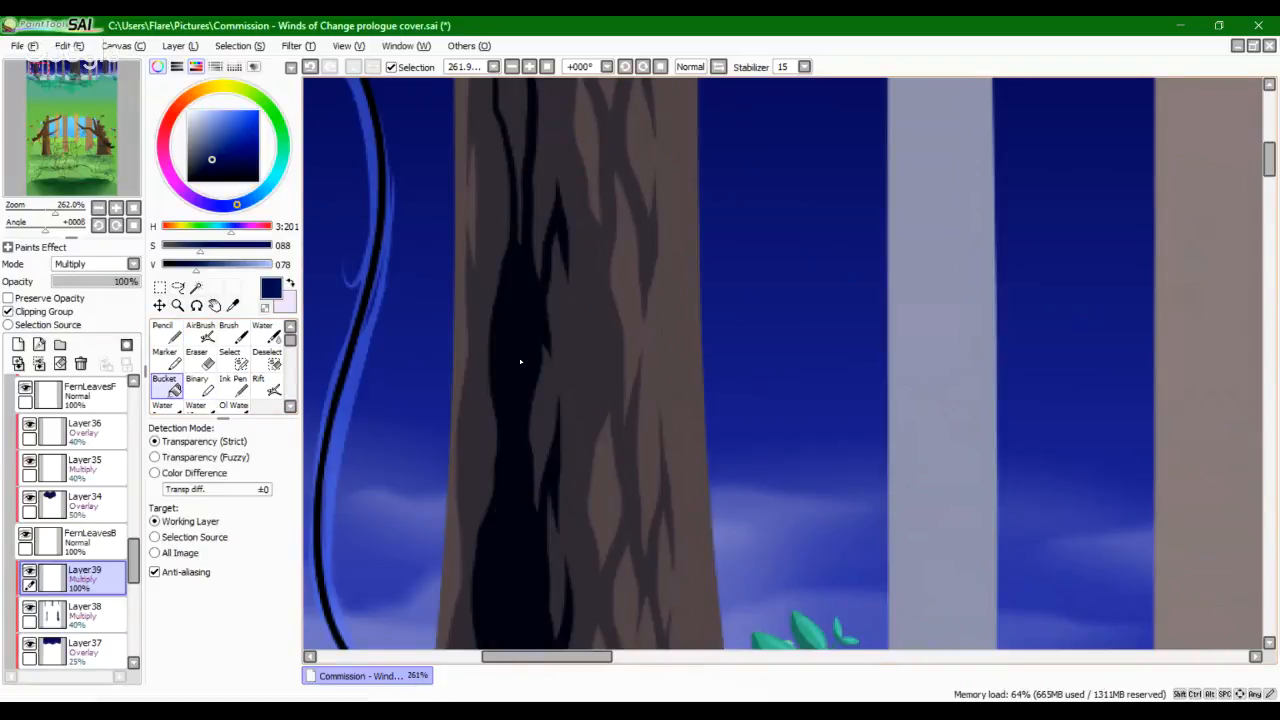
pyautogui.scroll(3, 549, 290)
pyautogui.click(541, 317)
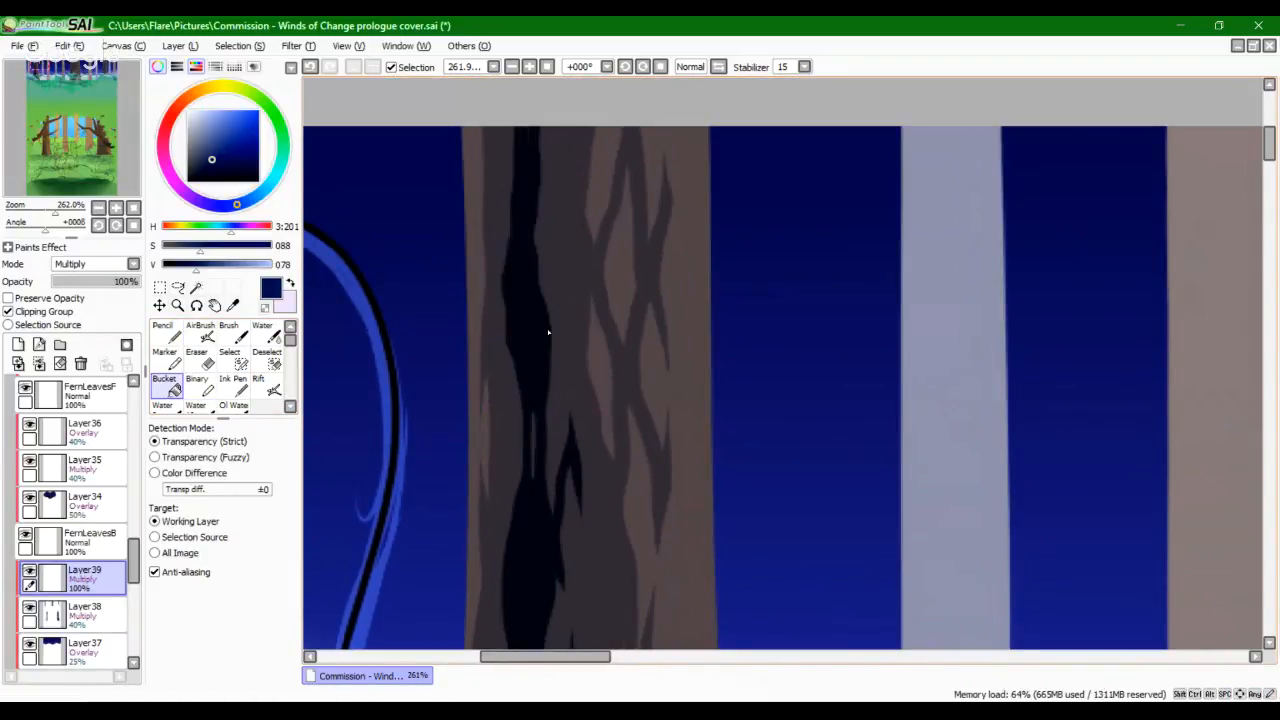
pyautogui.click(167, 332)
pyautogui.moveTo(532, 474); pyautogui.dragTo(531, 380)
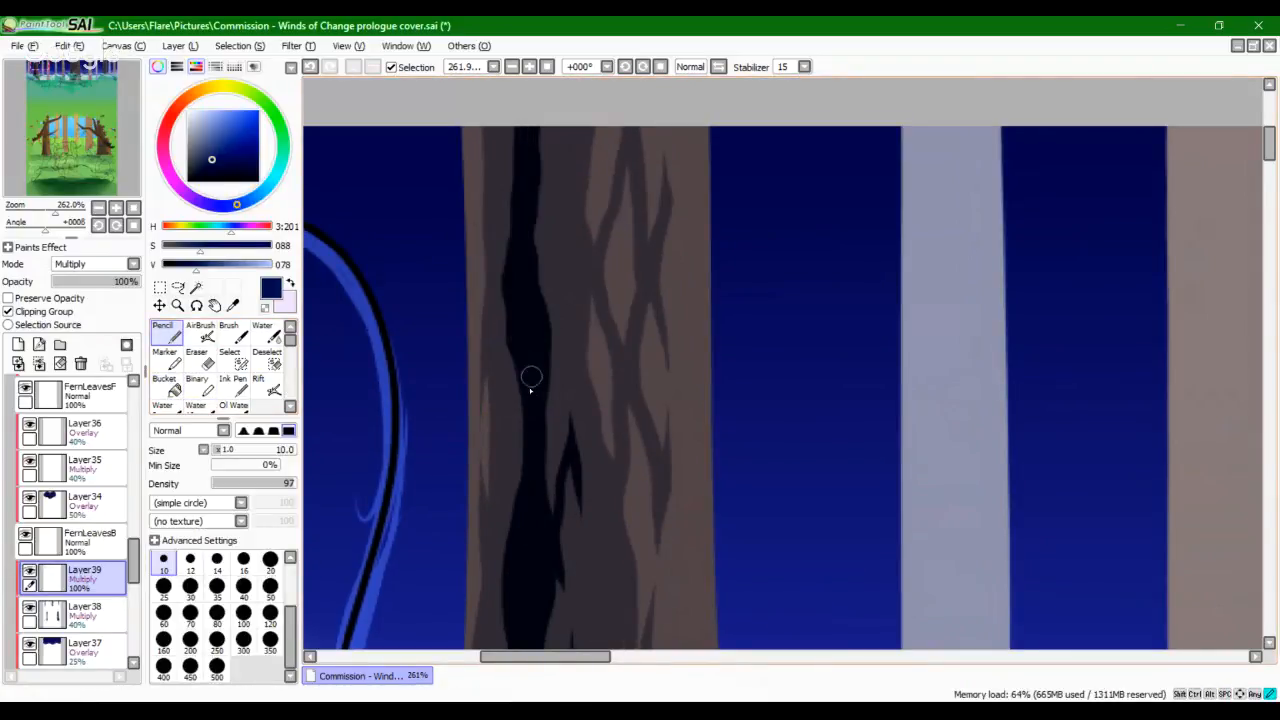
# Step: Draw tapered cracks along both edges of the dark shadow in the middle and lower part of the left night trunk
pyautogui.moveTo(502, 444)
pyautogui.mouseDown()
pyautogui.moveTo(500, 293)
pyautogui.moveTo(508, 476)
pyautogui.mouseUp()
pyautogui.hotkey('ctrl', 'z')
pyautogui.hotkey('ctrl', 'z')
pyautogui.hotkey('ctrl', 'z')
pyautogui.hotkey('ctrl', 'z')
pyautogui.moveTo(514, 586)
pyautogui.mouseDown()
pyautogui.moveTo(509, 326)
pyautogui.moveTo(516, 587)
pyautogui.moveTo(509, 498)
pyautogui.mouseUp()
pyautogui.hotkey('ctrl', 'z')
pyautogui.press('space')
pyautogui.moveTo(563, 594); pyautogui.dragTo(620, 344)
pyautogui.moveTo(551, 505)
pyautogui.mouseDown()
pyautogui.moveTo(551, 400)
pyautogui.moveTo(572, 334)
pyautogui.moveTo(560, 315)
pyautogui.moveTo(555, 561)
pyautogui.moveTo(560, 510)
pyautogui.mouseUp()
pyautogui.hotkey('ctrl', 'z')
pyautogui.press('space')
pyautogui.moveTo(646, 478); pyautogui.dragTo(603, 500)
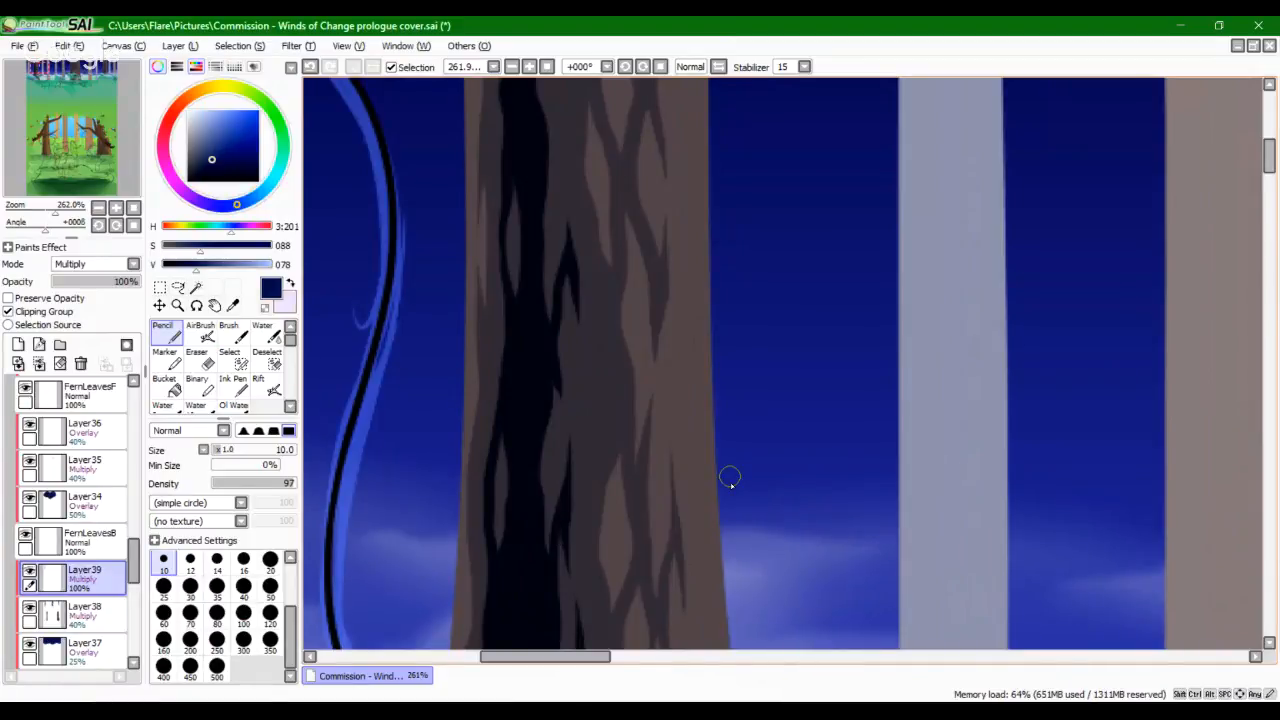
# Step: Add tapered, forked cracks on both sides of the dark shadow near the top of the left night trunk
pyautogui.scroll(3, 570, 300)
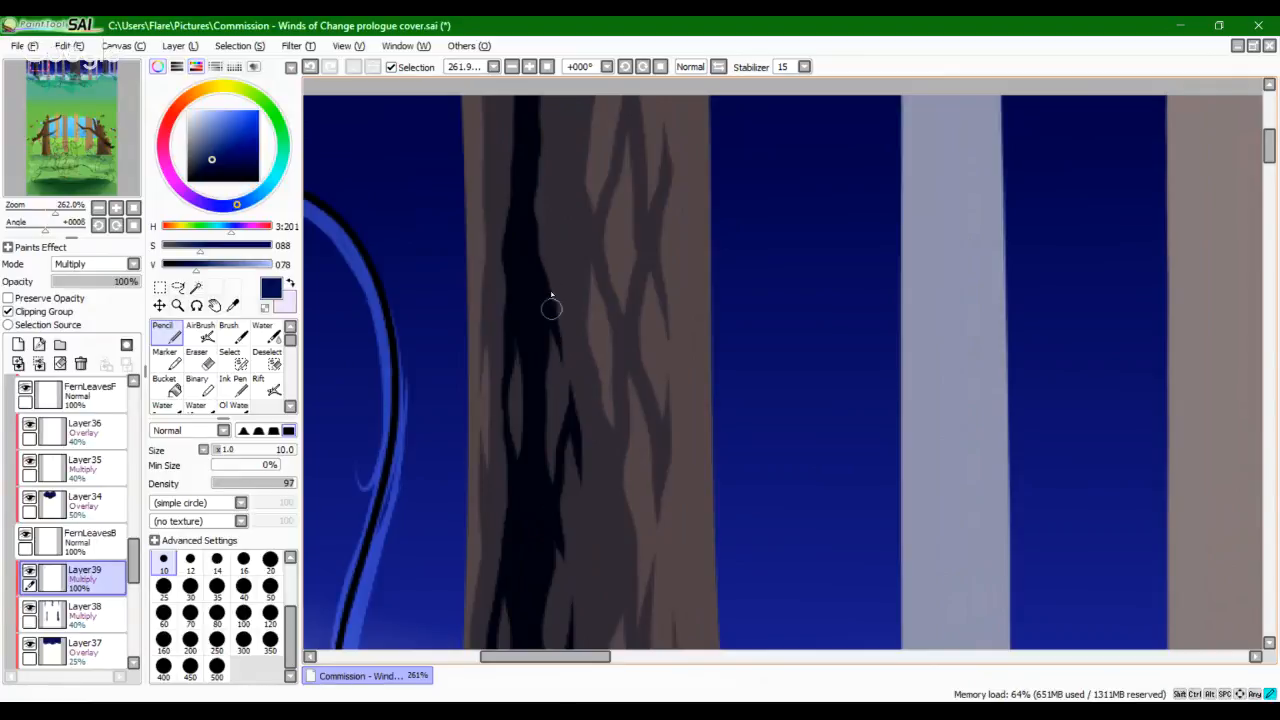
pyautogui.moveTo(551, 303)
pyautogui.mouseDown()
pyautogui.moveTo(553, 191)
pyautogui.moveTo(550, 322)
pyautogui.mouseUp()
pyautogui.hotkey('ctrl', 'z')
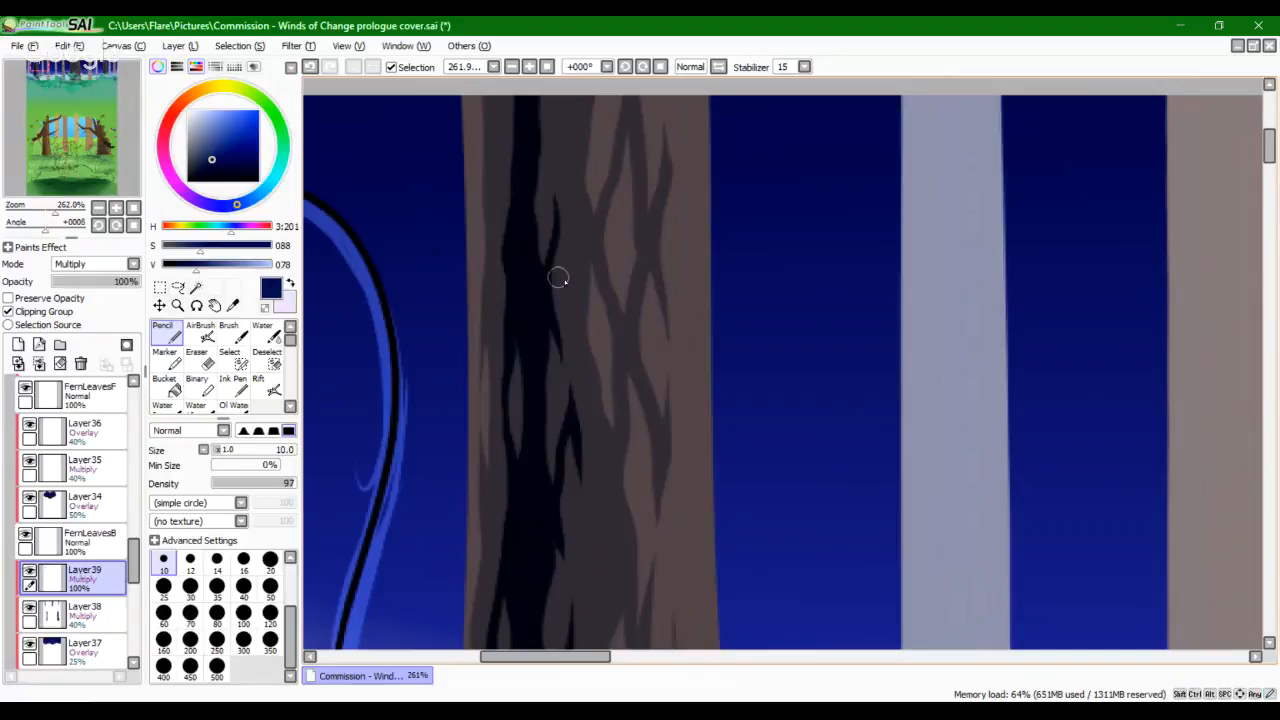
pyautogui.moveTo(566, 272); pyautogui.dragTo(536, 92)
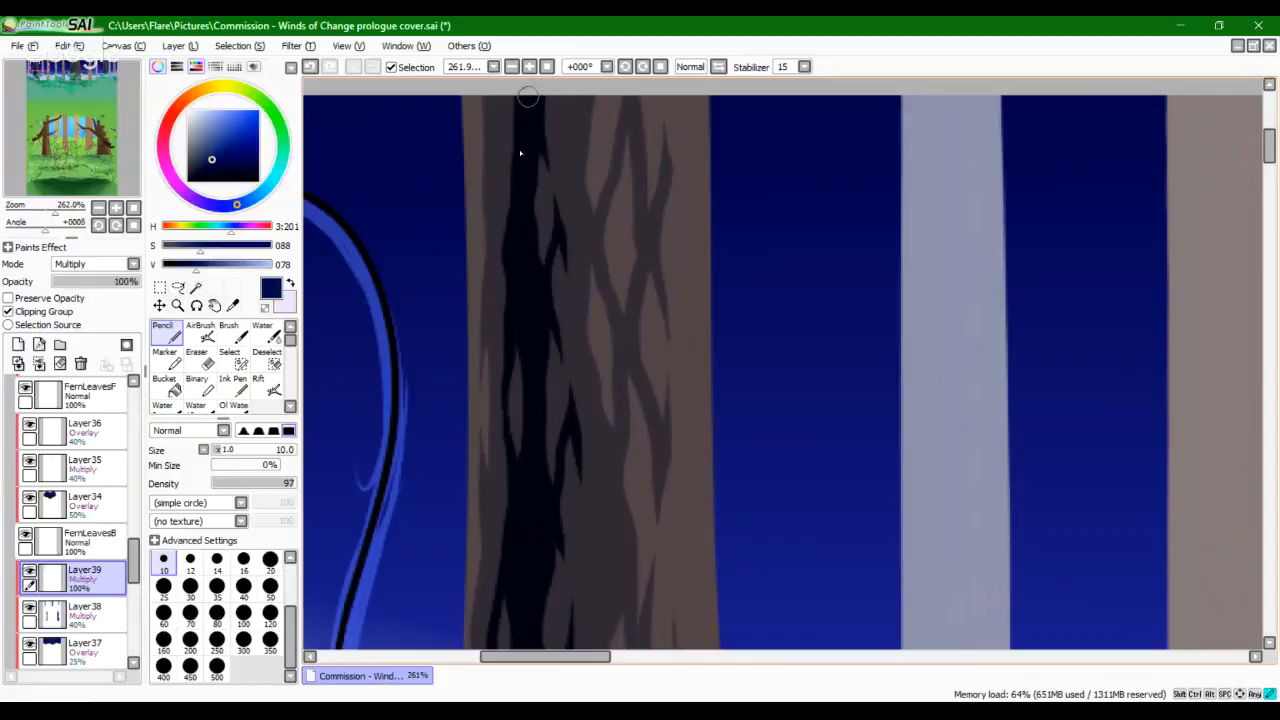
pyautogui.moveTo(511, 257)
pyautogui.mouseDown()
pyautogui.moveTo(494, 135)
pyautogui.moveTo(510, 139)
pyautogui.moveTo(500, 168)
pyautogui.moveTo(517, 261)
pyautogui.mouseUp()
pyautogui.hotkey('ctrl', 'z')
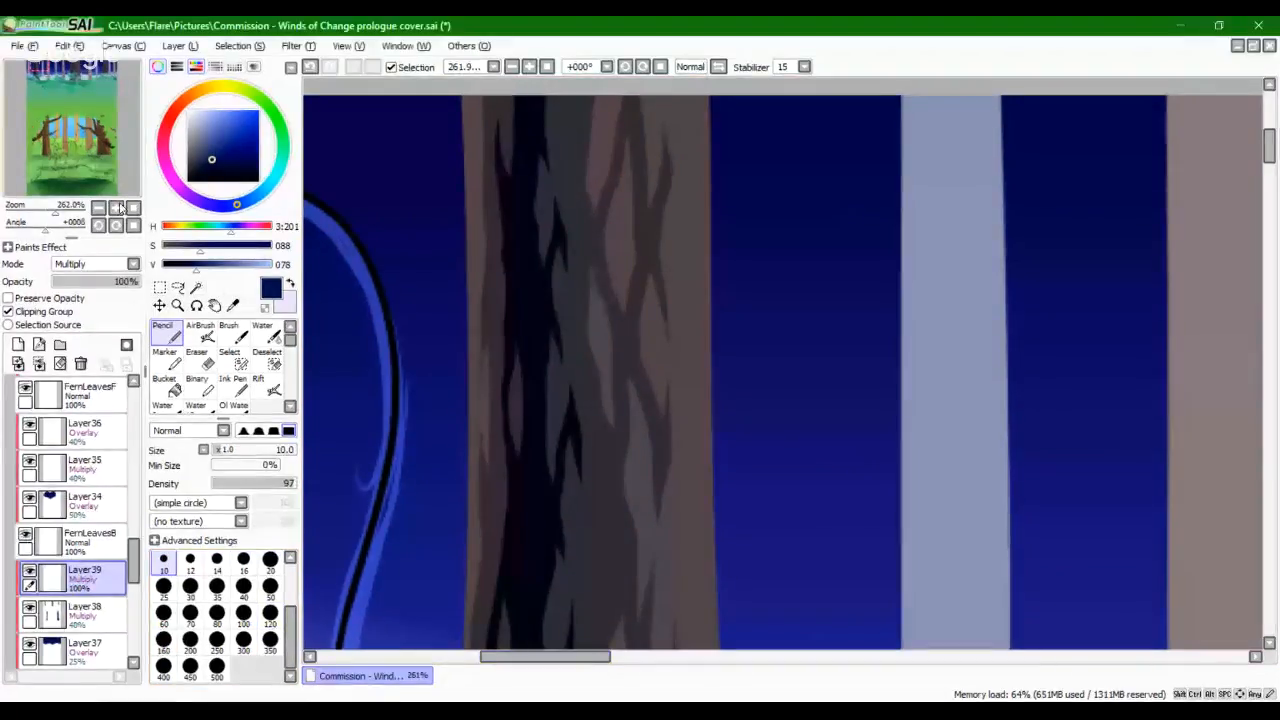
# Step: Join the loose crack right of the dark shadow, midway up the left night trunk, to the shadow's edge
pyautogui.moveTo(54, 214); pyautogui.dragTo(23, 221)
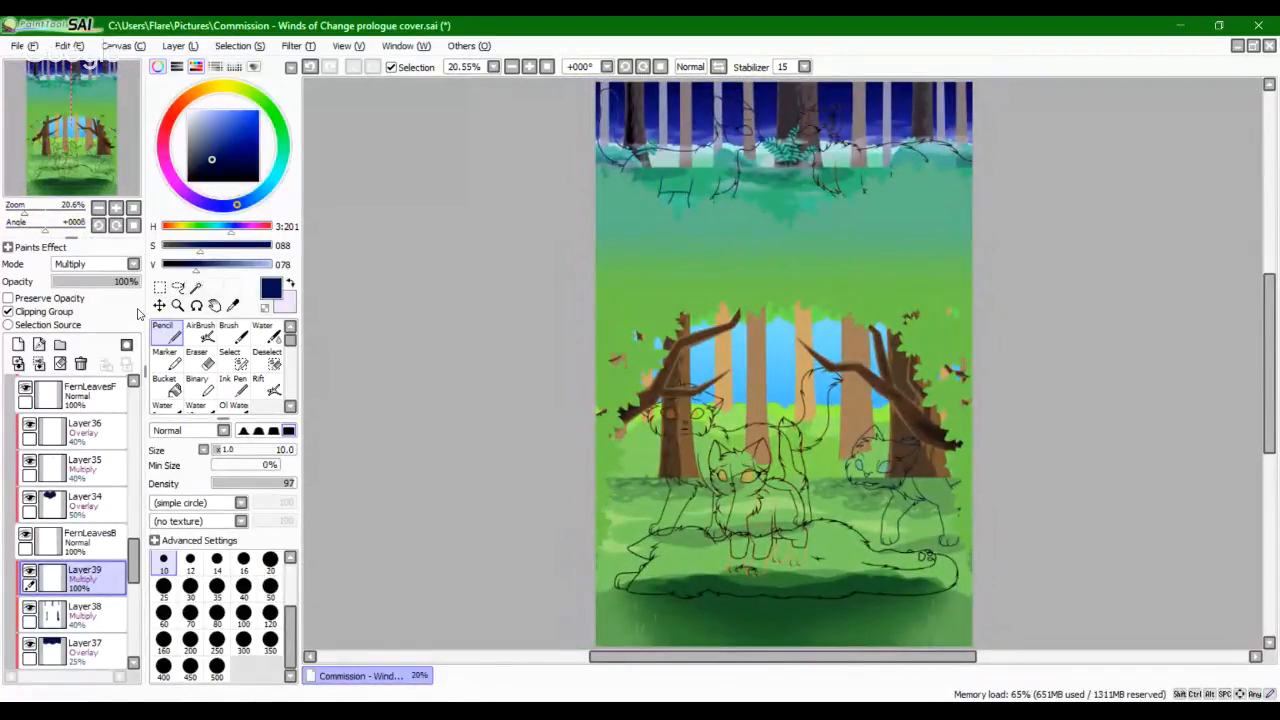
pyautogui.moveTo(30, 220); pyautogui.dragTo(40, 218)
pyautogui.moveTo(72, 168); pyautogui.dragTo(56, 116)
pyautogui.moveTo(38, 212); pyautogui.dragTo(55, 210)
pyautogui.moveTo(90, 141); pyautogui.dragTo(77, 140)
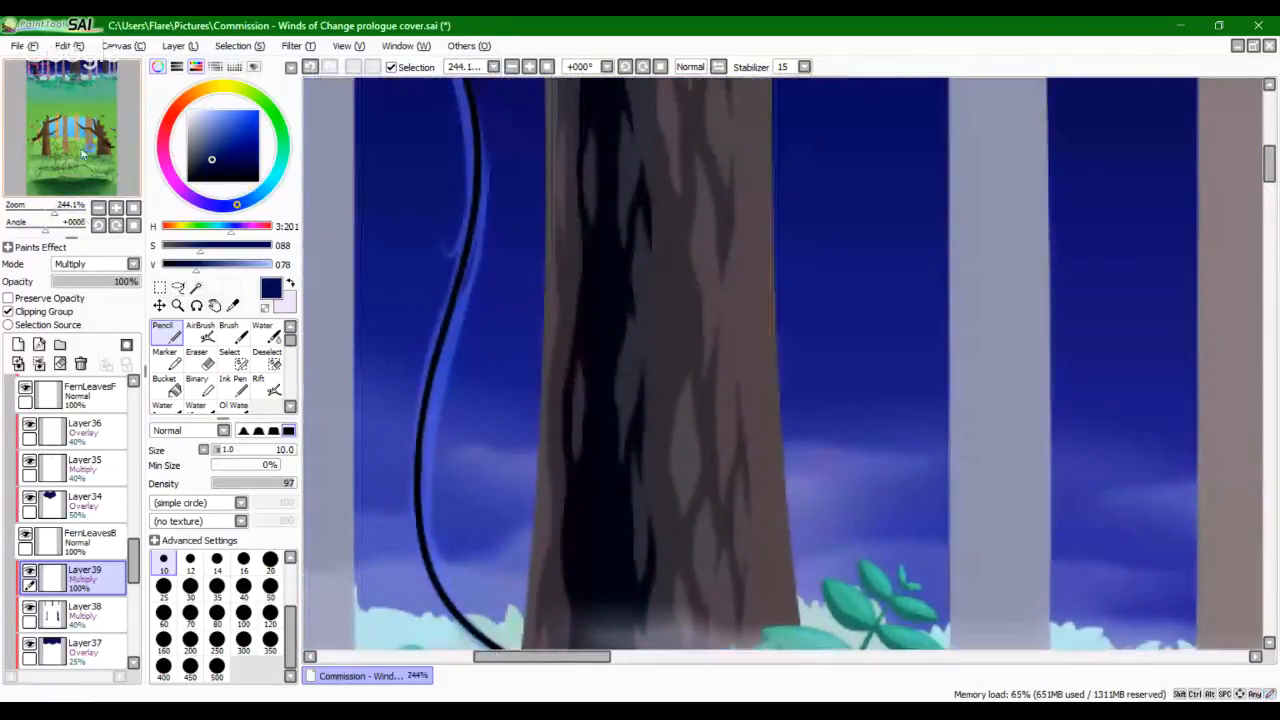
pyautogui.moveTo(58, 211); pyautogui.dragTo(64, 211)
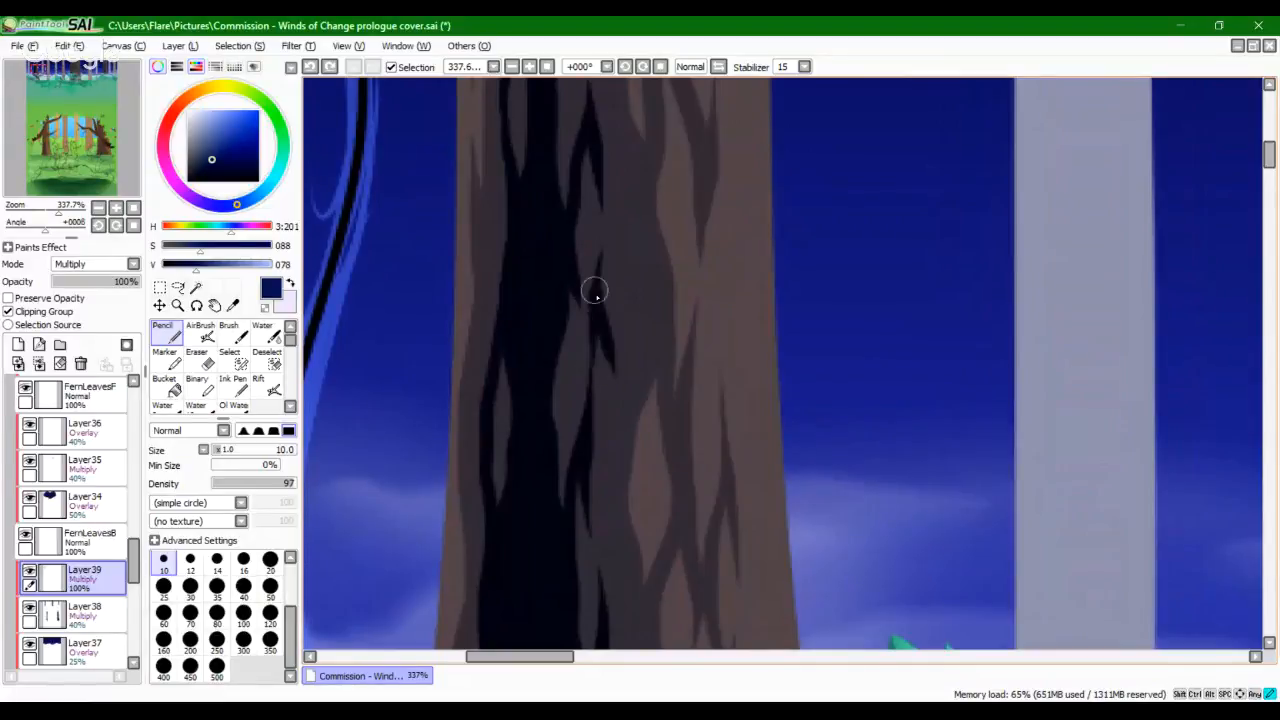
pyautogui.moveTo(593, 298); pyautogui.dragTo(594, 374)
pyautogui.hotkey('ctrl', 'z')
pyautogui.moveTo(594, 287)
pyautogui.mouseDown()
pyautogui.moveTo(593, 358)
pyautogui.moveTo(573, 274)
pyautogui.mouseUp()
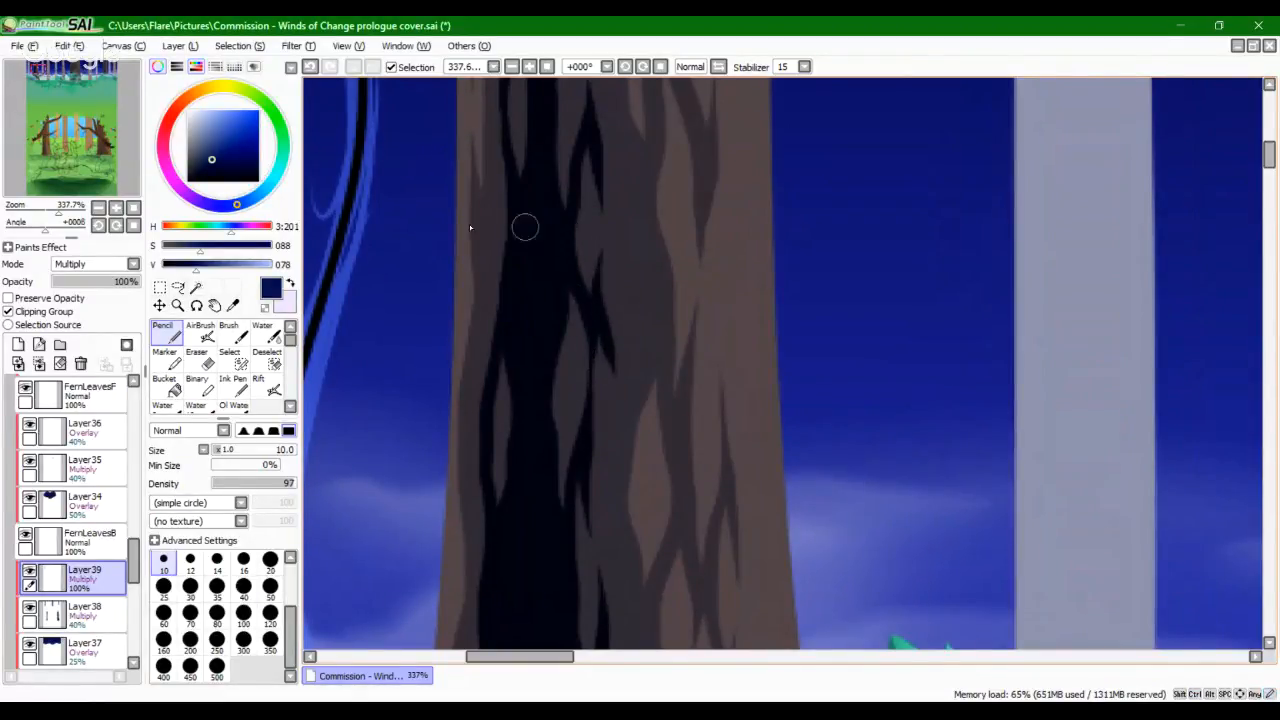
# Step: Draw two wavy vertical lines down the night scene's large central trunk behind the ferns to outline a darker shadow
pyautogui.moveTo(58, 210)
pyautogui.mouseDown()
pyautogui.moveTo(36, 211)
pyautogui.moveTo(47, 211)
pyautogui.mouseUp()
pyautogui.moveTo(104, 180); pyautogui.dragTo(116, 185)
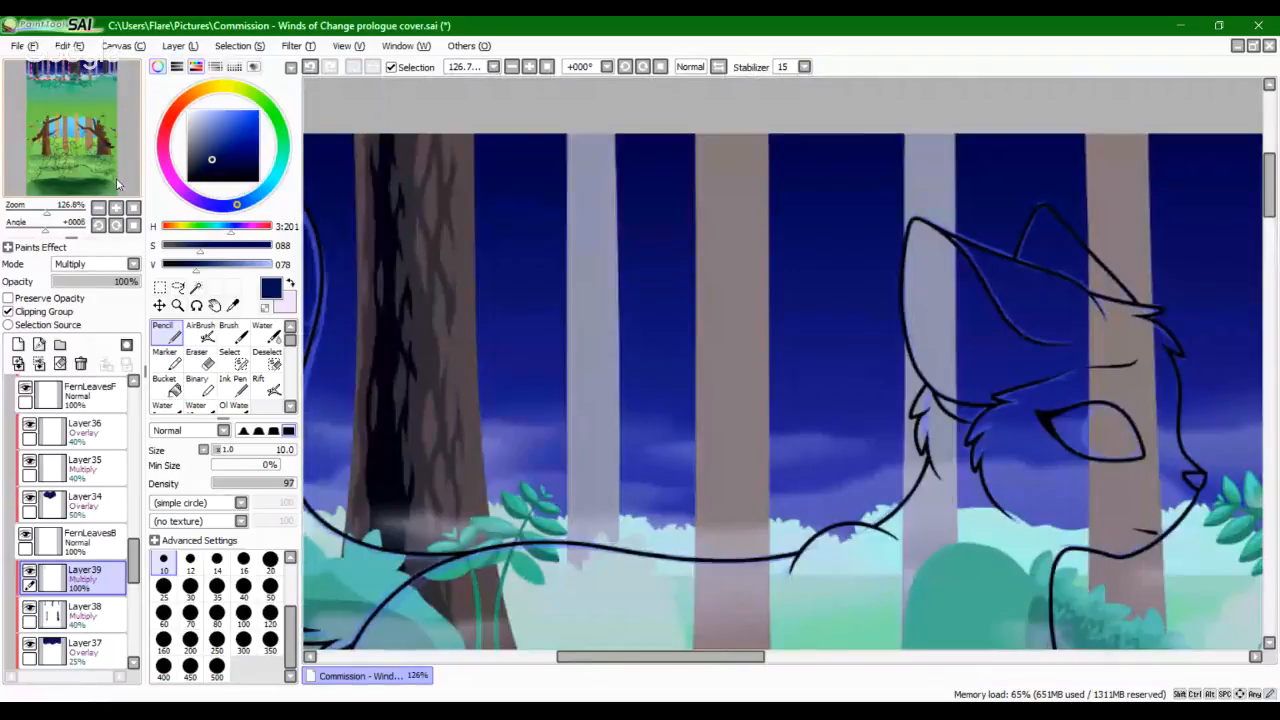
pyautogui.moveTo(45, 228); pyautogui.dragTo(41, 223)
pyautogui.click(133, 225)
pyautogui.moveTo(72, 182); pyautogui.dragTo(46, 218)
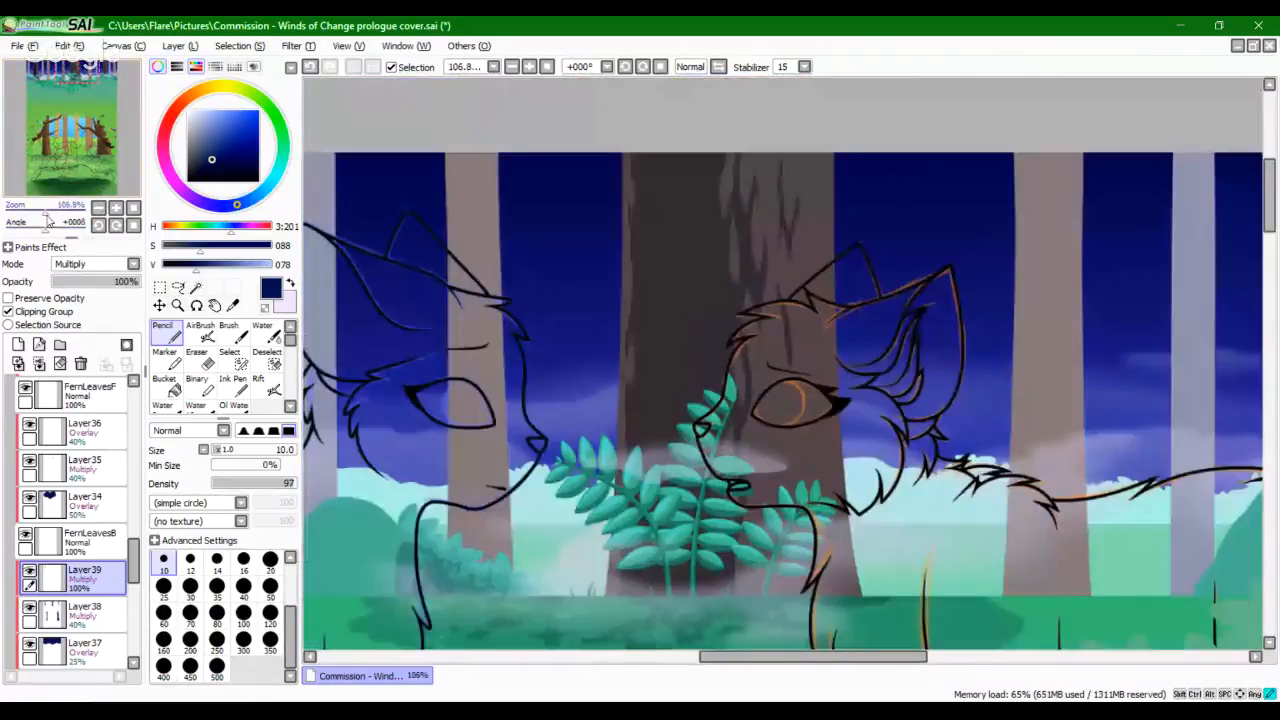
pyautogui.moveTo(654, 182)
pyautogui.mouseDown()
pyautogui.moveTo(643, 568)
pyautogui.moveTo(651, 636)
pyautogui.moveTo(671, 656)
pyautogui.moveTo(703, 615)
pyautogui.moveTo(686, 482)
pyautogui.moveTo(689, 133)
pyautogui.mouseUp()
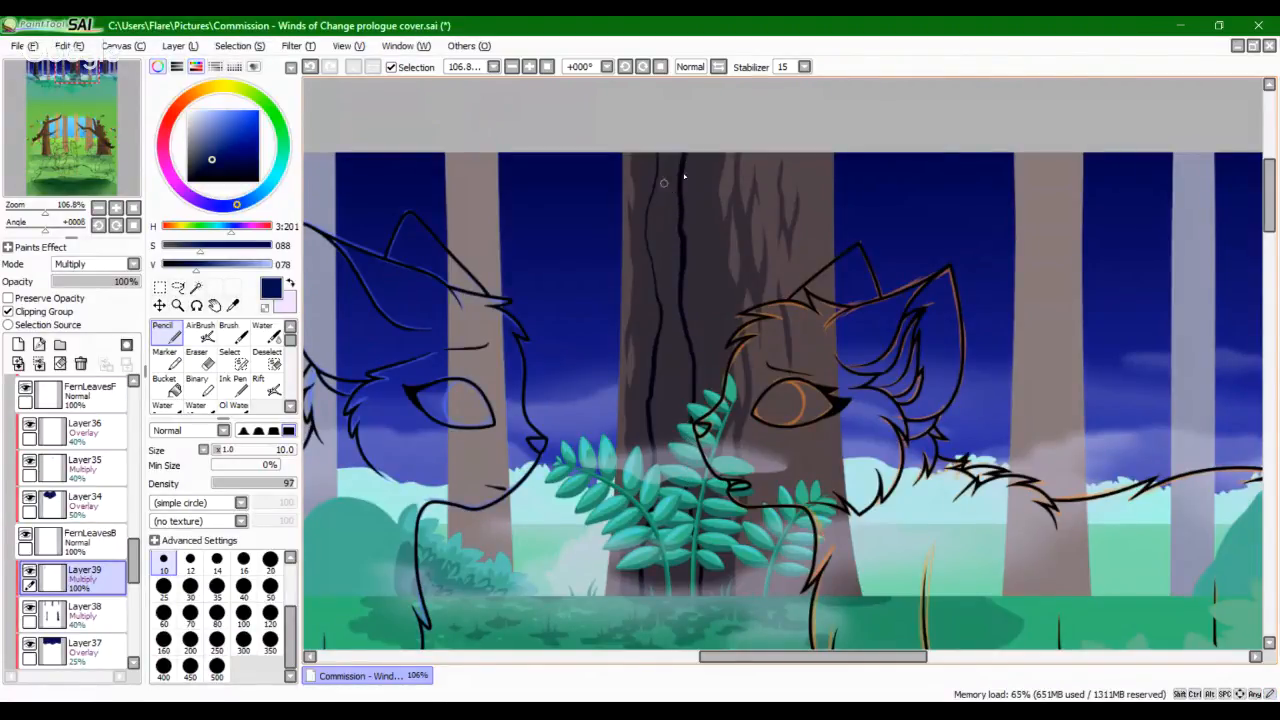
pyautogui.rightClick(348, 712)
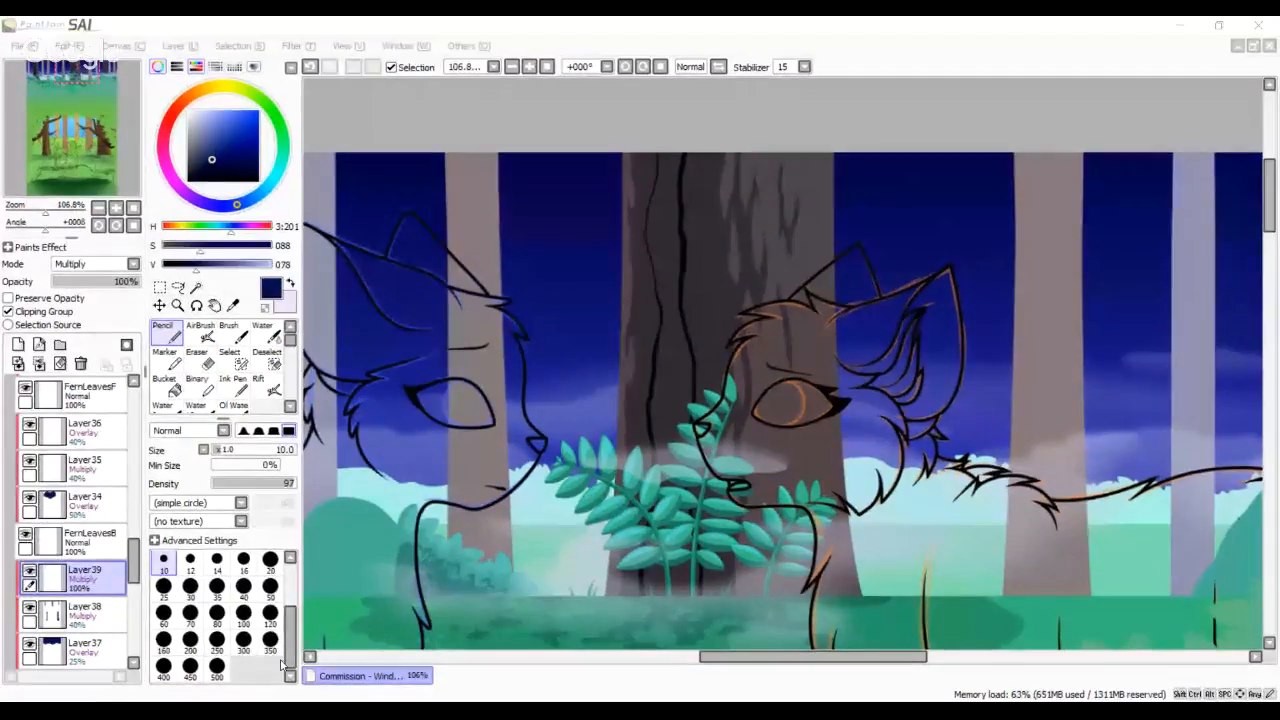
pyautogui.click(573, 688)
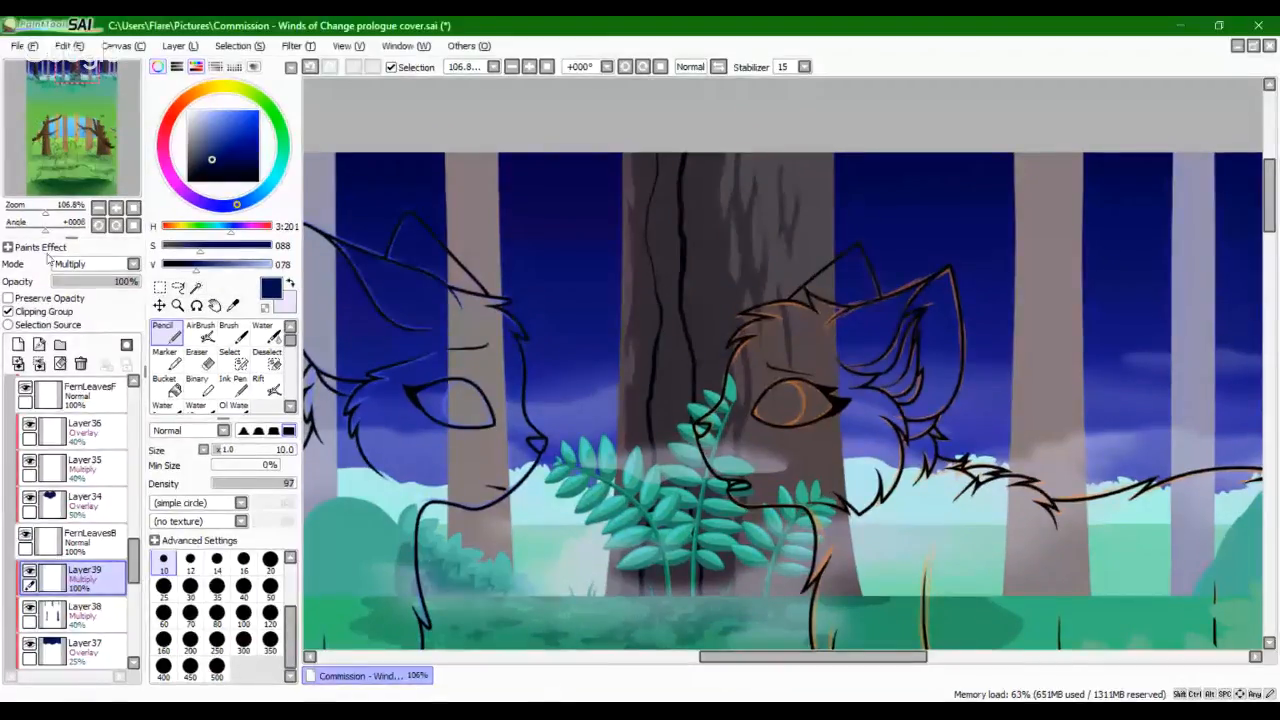
# Step: Fill the area between the two wavy lines on the central night trunk with the Bucket
pyautogui.scroll(4, 434, 320)
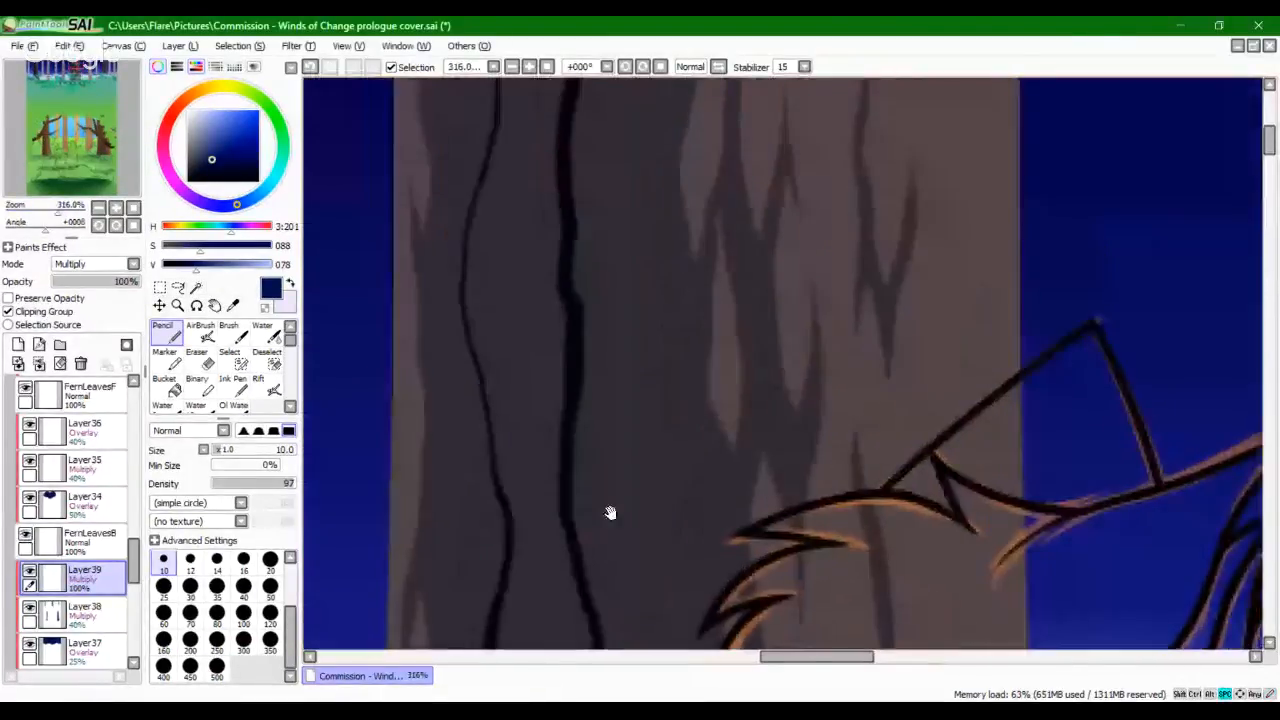
pyautogui.moveTo(610, 512); pyautogui.dragTo(655, 697)
pyautogui.click(167, 386)
pyautogui.click(563, 438)
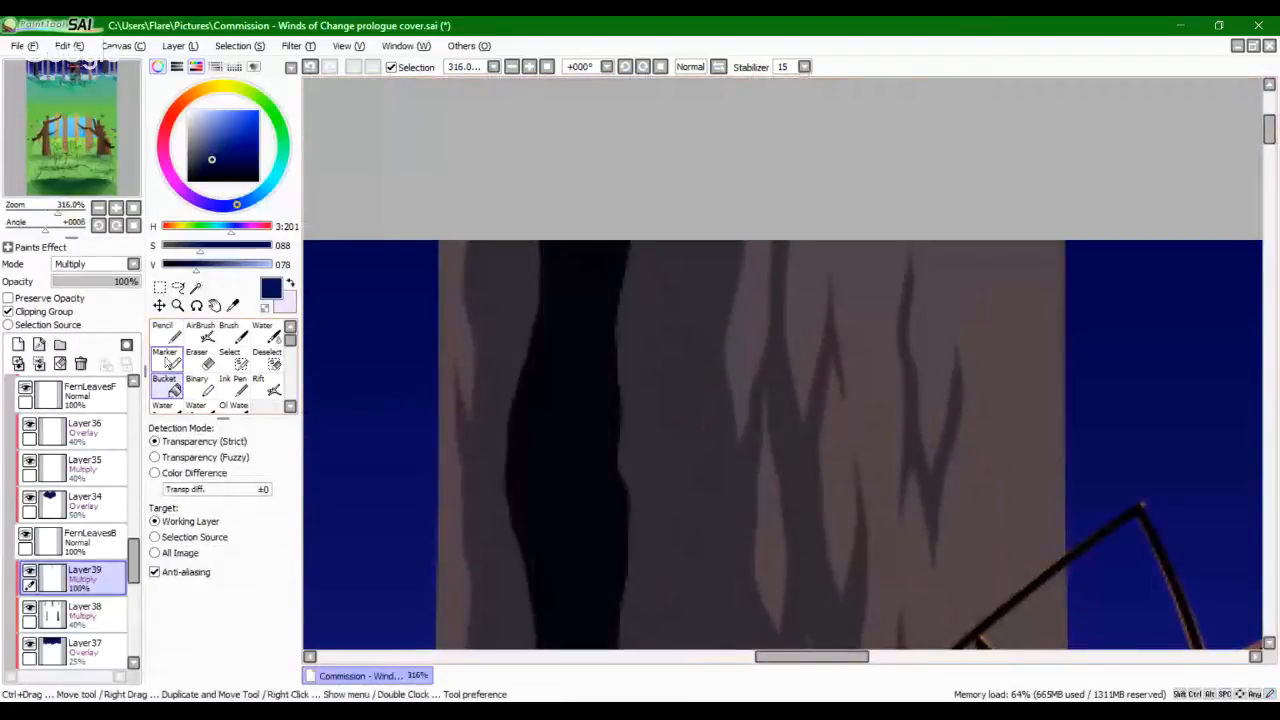
# Step: Draw tapered cracks with the Pencil along the left edge of the dark shadow at the top of the central night trunk
pyautogui.click(167, 334)
pyautogui.moveTo(496, 260); pyautogui.dragTo(532, 451)
pyautogui.hotkey('ctrl', 'z')
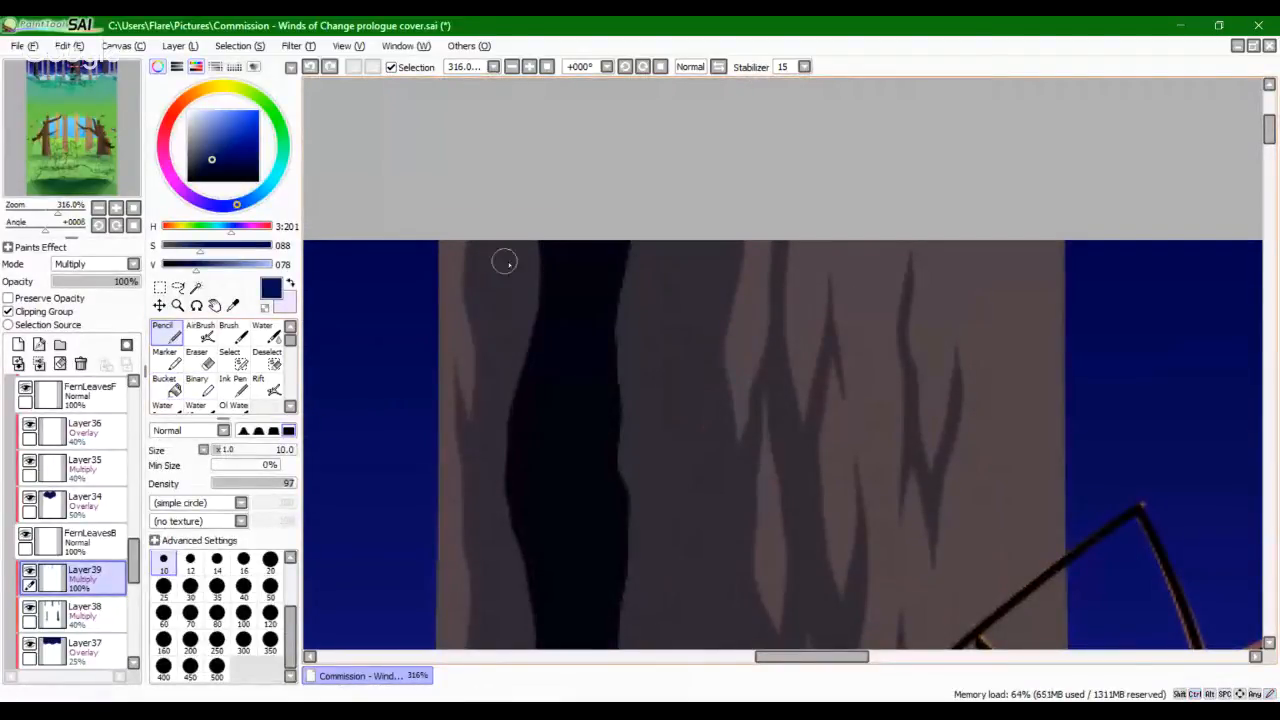
pyautogui.moveTo(505, 262); pyautogui.dragTo(530, 470)
pyautogui.moveTo(543, 374); pyautogui.dragTo(573, 150)
pyautogui.moveTo(543, 262)
pyautogui.mouseDown()
pyautogui.moveTo(544, 479)
pyautogui.moveTo(566, 645)
pyautogui.mouseUp()
pyautogui.moveTo(600, 546); pyautogui.dragTo(610, 359)
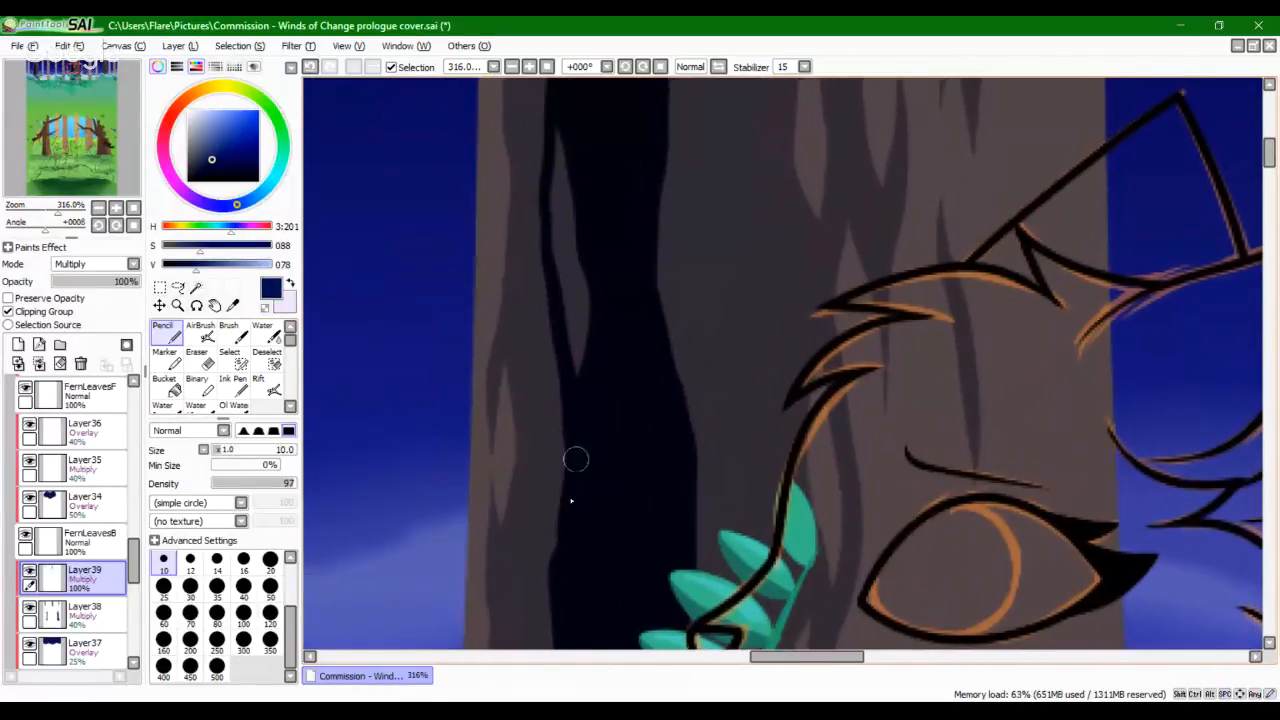
# Step: Continue the forked cracks down the left edge of the central night trunk's dark shadow to the fern leaves
pyautogui.hotkey('ctrl', 'z')
pyautogui.moveTo(537, 420); pyautogui.dragTo(537, 220)
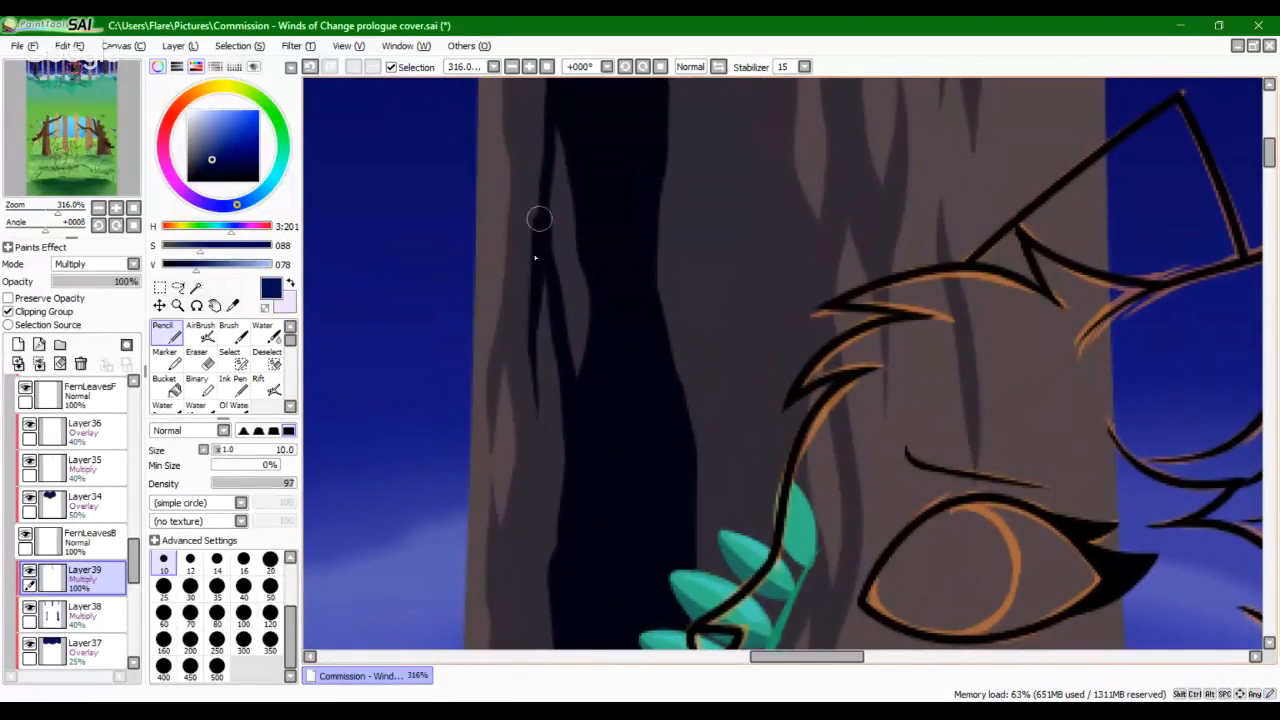
pyautogui.moveTo(535, 268); pyautogui.dragTo(541, 151)
pyautogui.hotkey('ctrl', 'z')
pyautogui.hotkey('ctrl', 'z')
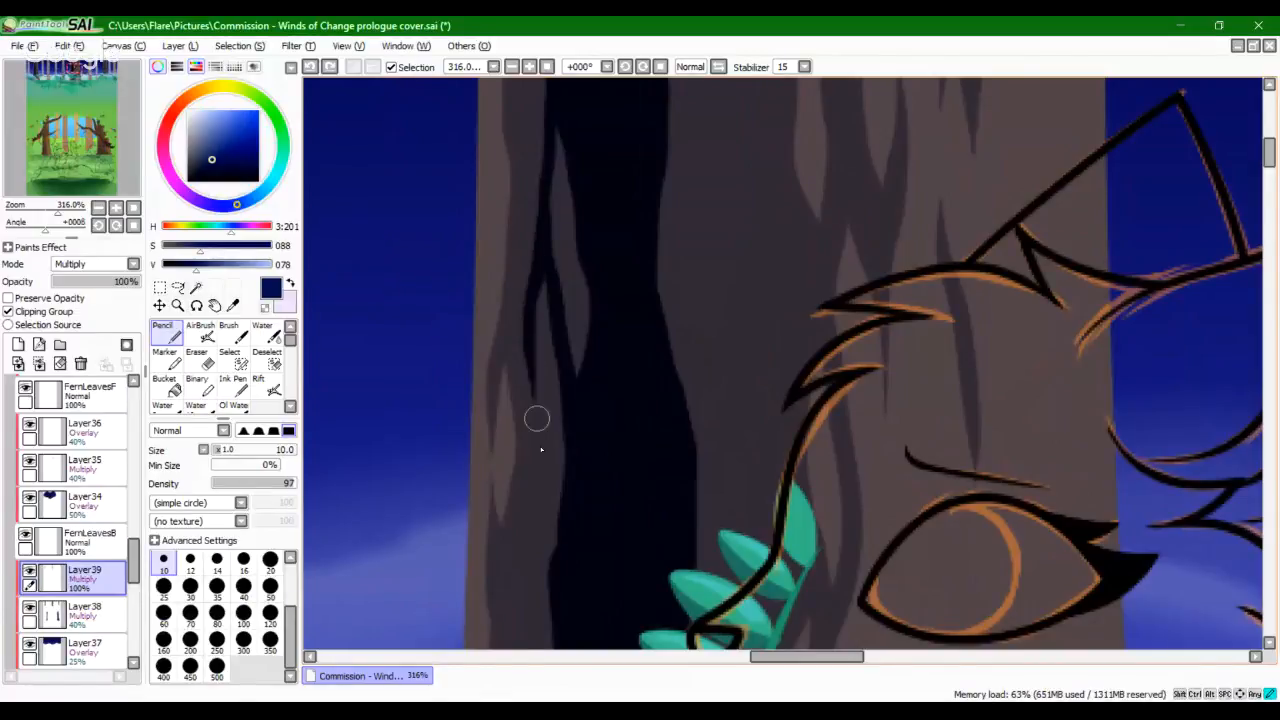
pyautogui.moveTo(539, 430)
pyautogui.mouseDown()
pyautogui.moveTo(534, 257)
pyautogui.moveTo(549, 386)
pyautogui.moveTo(534, 513)
pyautogui.mouseUp()
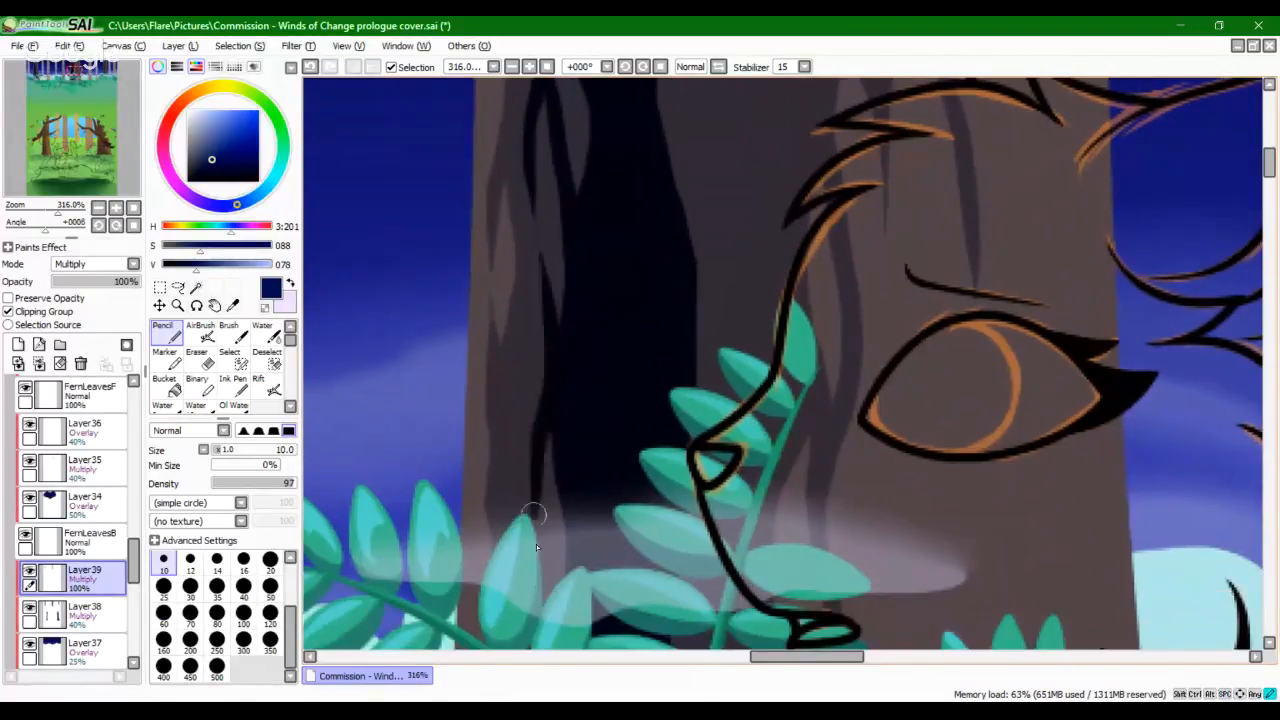
pyautogui.moveTo(546, 569); pyautogui.dragTo(549, 334)
pyautogui.moveTo(556, 540); pyautogui.dragTo(518, 356)
pyautogui.moveTo(534, 239); pyautogui.dragTo(503, 586)
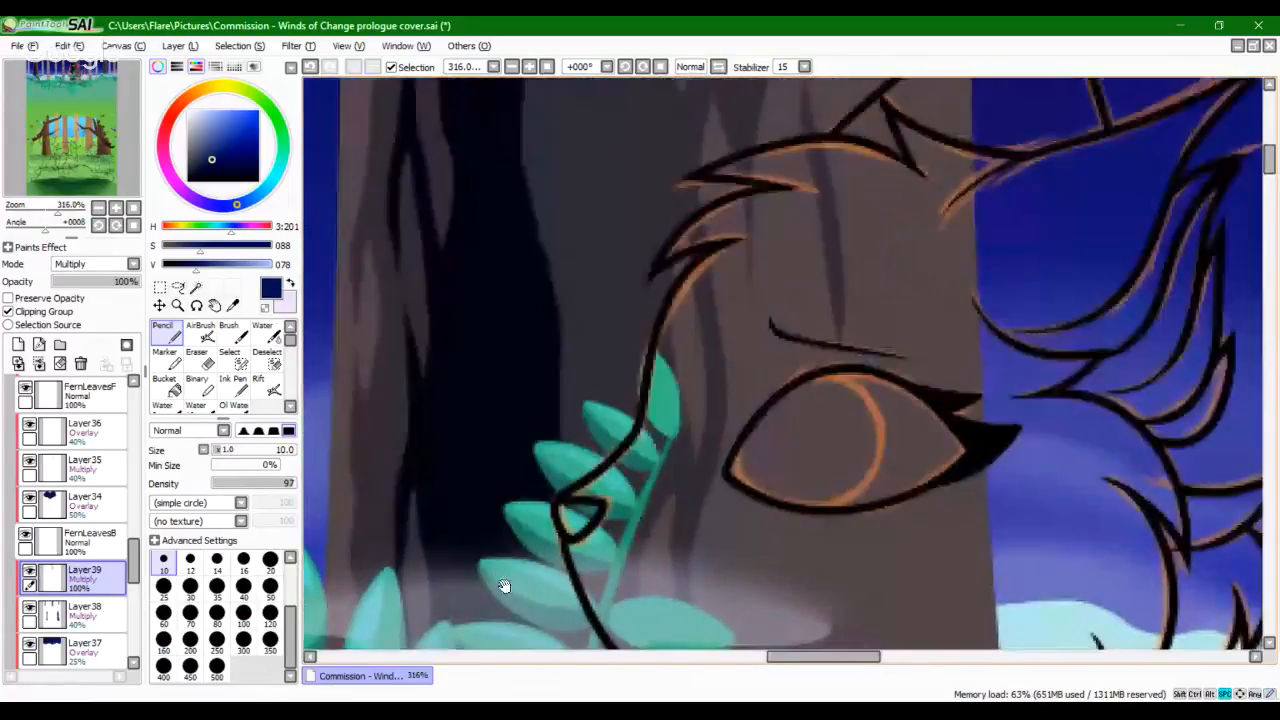
# Step: Add long, crossing cracks along the right edge of the dark shadow at the top of the central night trunk
pyautogui.moveTo(545, 310); pyautogui.dragTo(553, 480)
pyautogui.moveTo(565, 141); pyautogui.dragTo(594, 320)
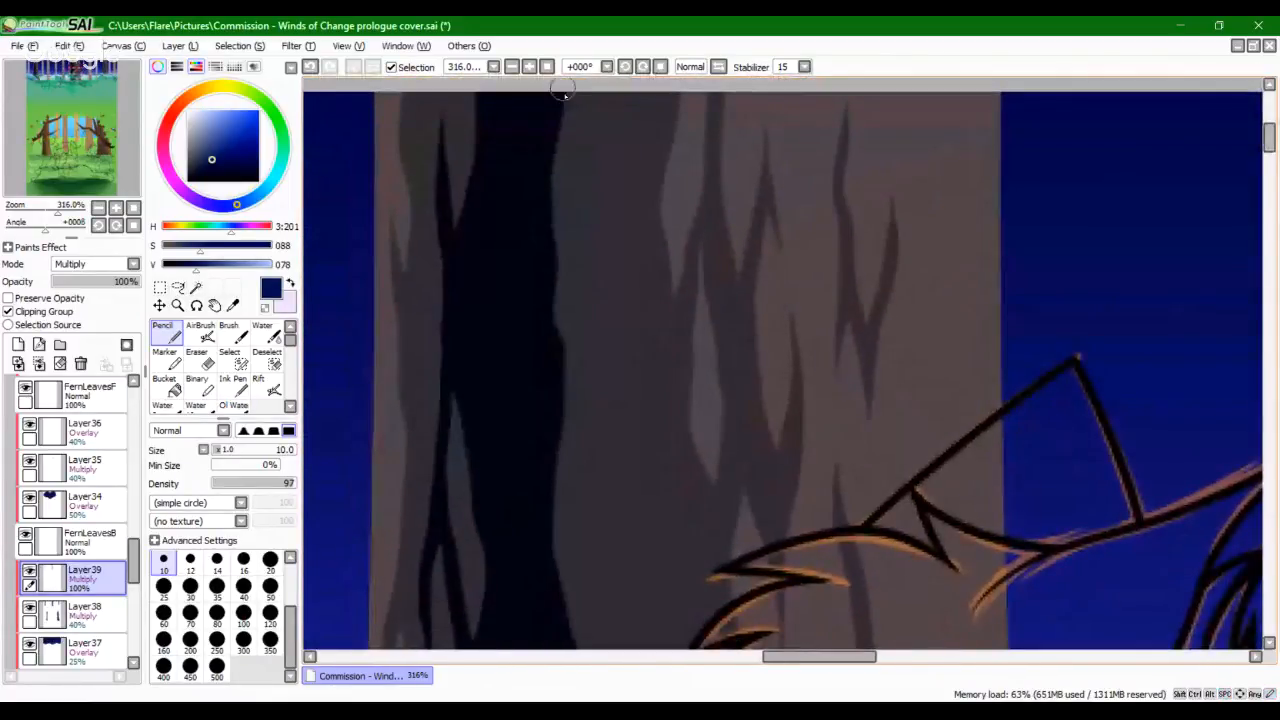
pyautogui.moveTo(569, 85)
pyautogui.mouseDown()
pyautogui.moveTo(577, 290)
pyautogui.moveTo(554, 445)
pyautogui.moveTo(575, 301)
pyautogui.moveTo(574, 140)
pyautogui.moveTo(583, 470)
pyautogui.mouseUp()
pyautogui.moveTo(609, 298)
pyautogui.mouseDown()
pyautogui.moveTo(560, 480)
pyautogui.moveTo(569, 337)
pyautogui.moveTo(557, 200)
pyautogui.moveTo(574, 160)
pyautogui.moveTo(576, 309)
pyautogui.mouseUp()
pyautogui.moveTo(563, 376); pyautogui.dragTo(580, 190)
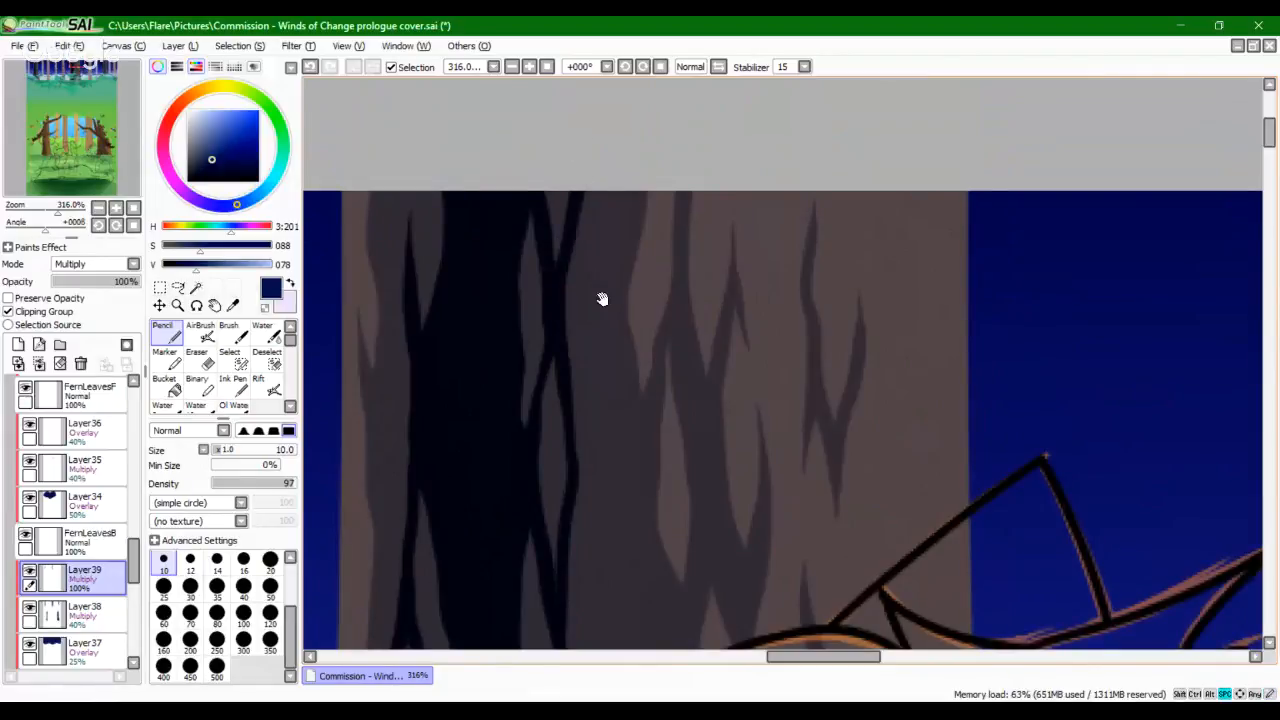
pyautogui.moveTo(603, 300); pyautogui.dragTo(569, 136)
# Step: Extend the right-edge cracks of the central night trunk's shadow down towards the cat's muzzle and fern tip
pyautogui.moveTo(603, 346)
pyautogui.mouseDown()
pyautogui.moveTo(597, 150)
pyautogui.moveTo(562, 229)
pyautogui.moveTo(582, 466)
pyautogui.mouseUp()
pyautogui.moveTo(586, 440); pyautogui.dragTo(596, 249)
pyautogui.moveTo(603, 423)
pyautogui.mouseDown()
pyautogui.moveTo(585, 266)
pyautogui.moveTo(574, 424)
pyautogui.mouseUp()
pyautogui.moveTo(564, 308)
pyautogui.mouseDown()
pyautogui.moveTo(555, 168)
pyautogui.moveTo(568, 343)
pyautogui.mouseUp()
pyautogui.hotkey('ctrl', 'z')
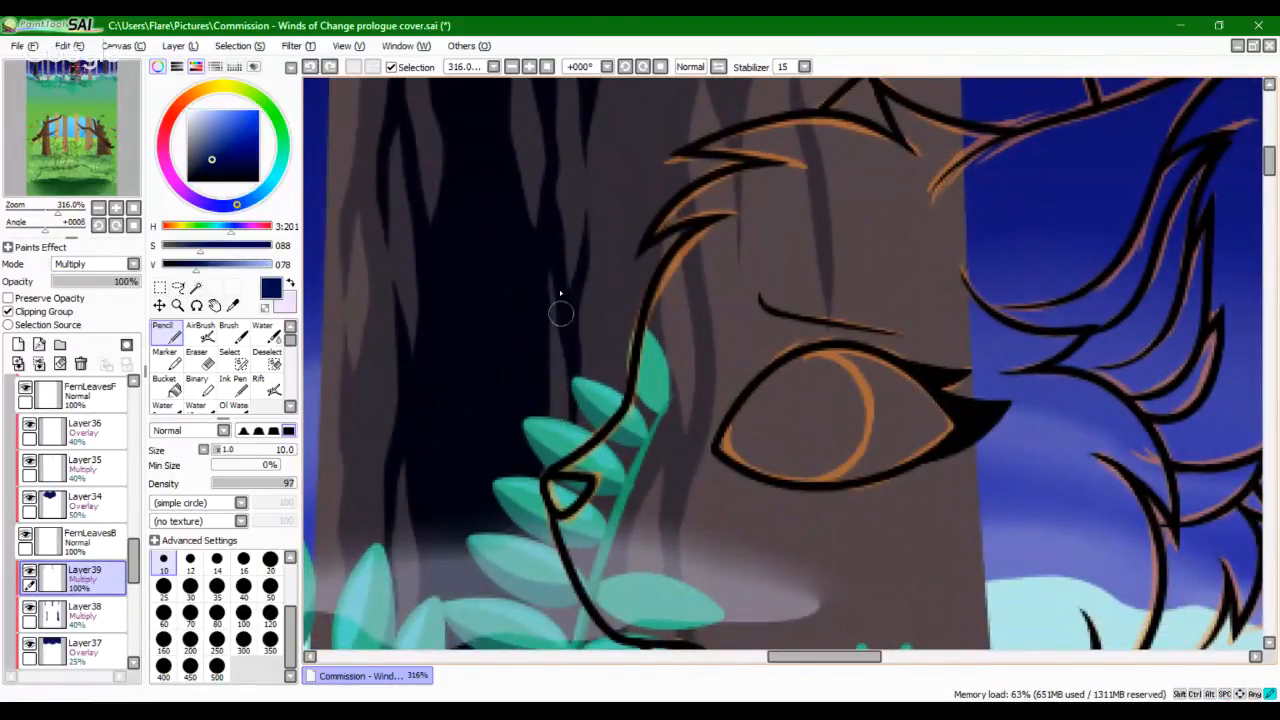
pyautogui.moveTo(552, 205); pyautogui.dragTo(555, 265)
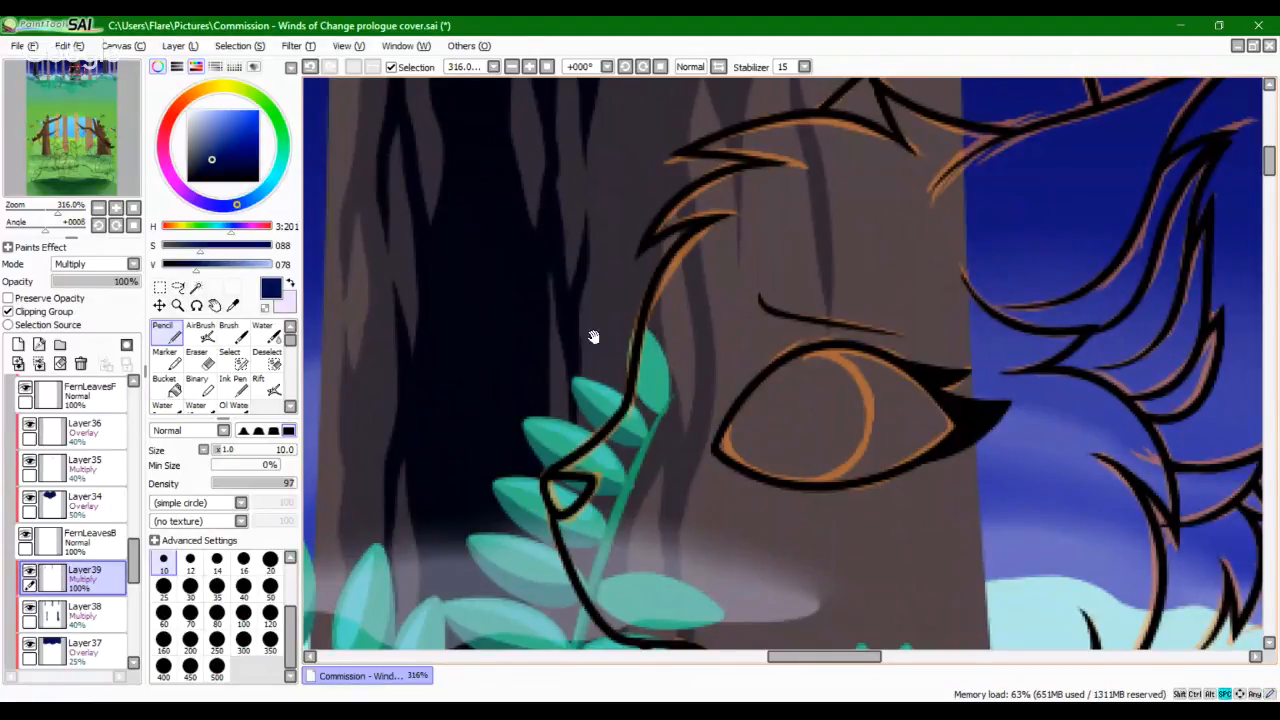
# Step: Examine the cracks along the central night trunk's shadow from the grass line to the canvas edge
pyautogui.moveTo(591, 337); pyautogui.dragTo(596, 168)
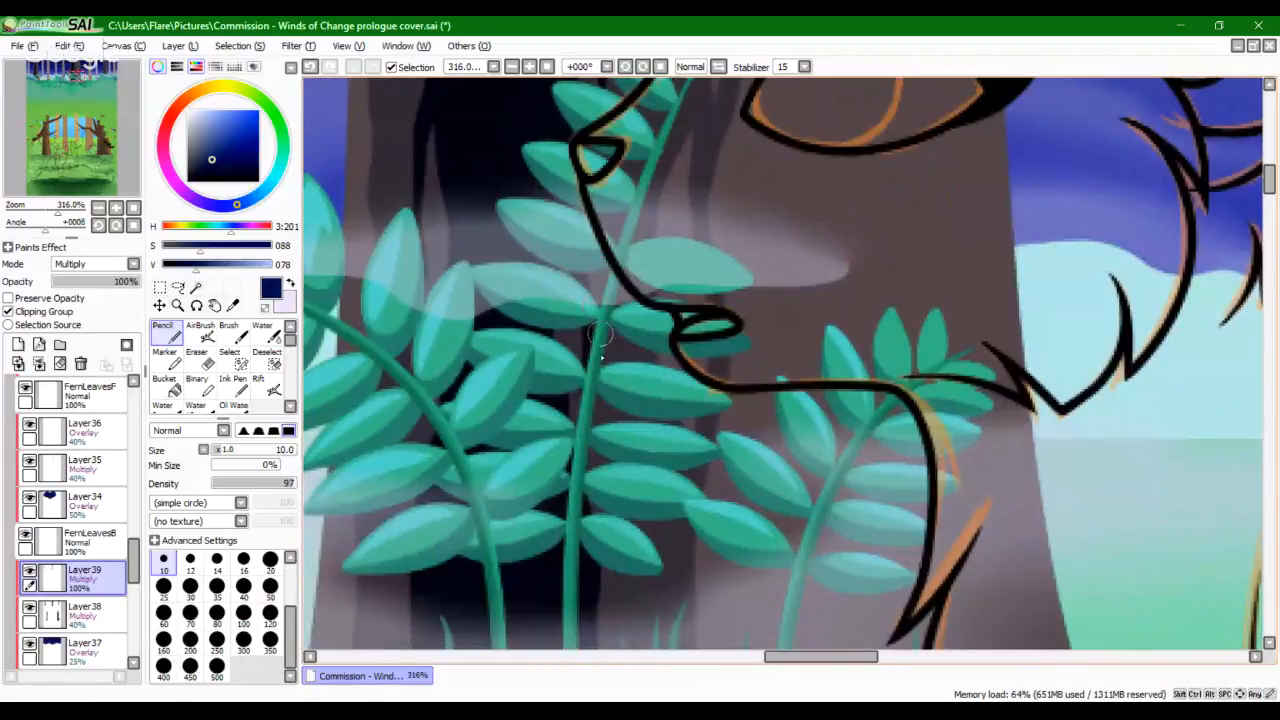
pyautogui.moveTo(626, 454); pyautogui.dragTo(586, 302)
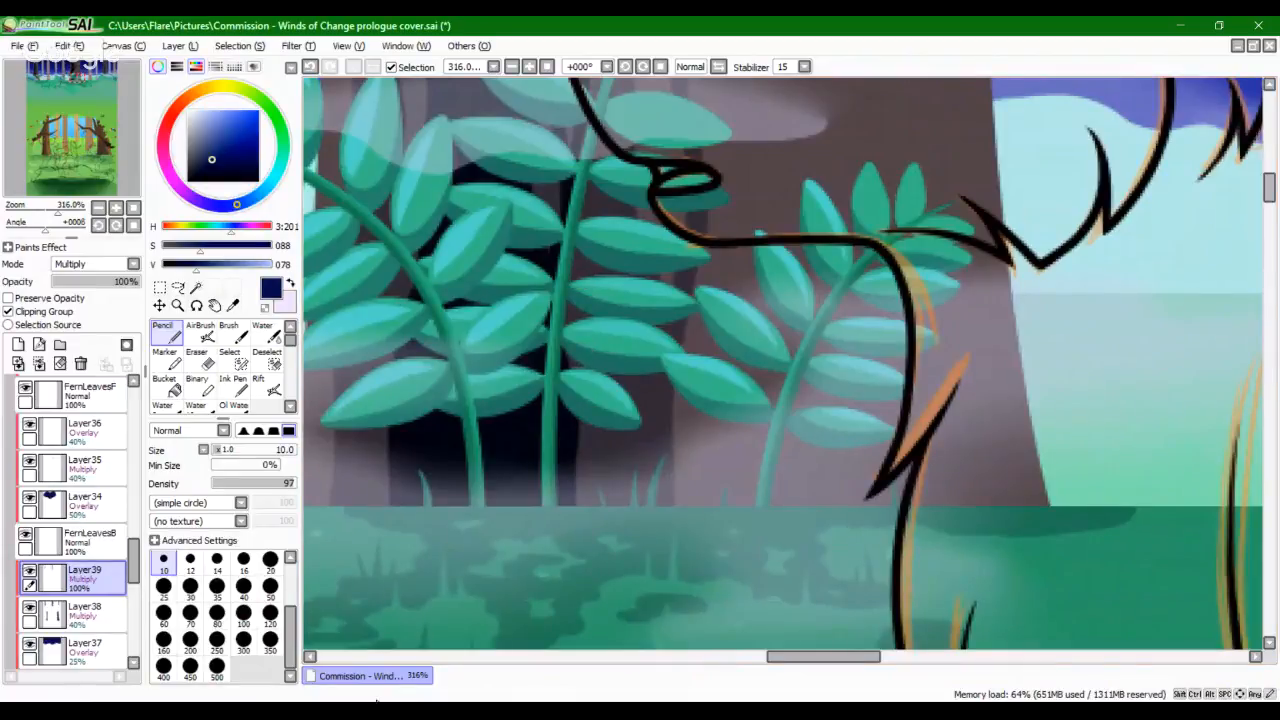
pyautogui.rightClick(350, 712)
pyautogui.click(606, 697)
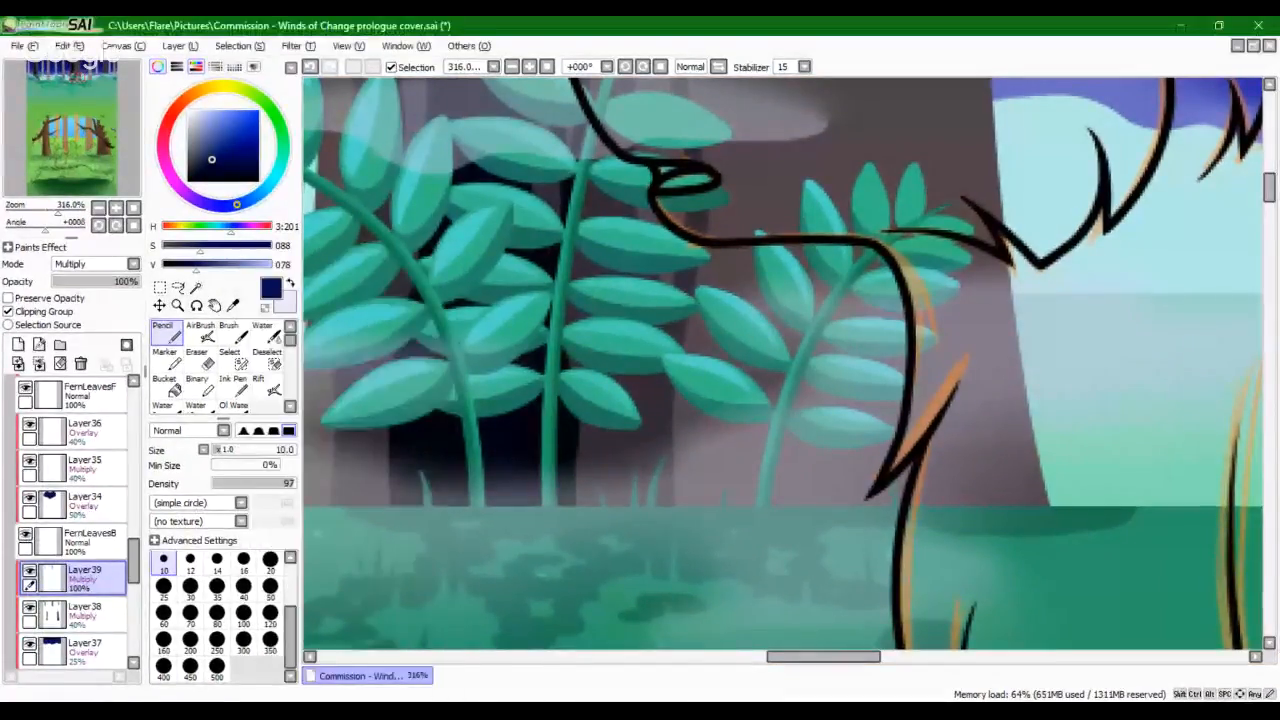
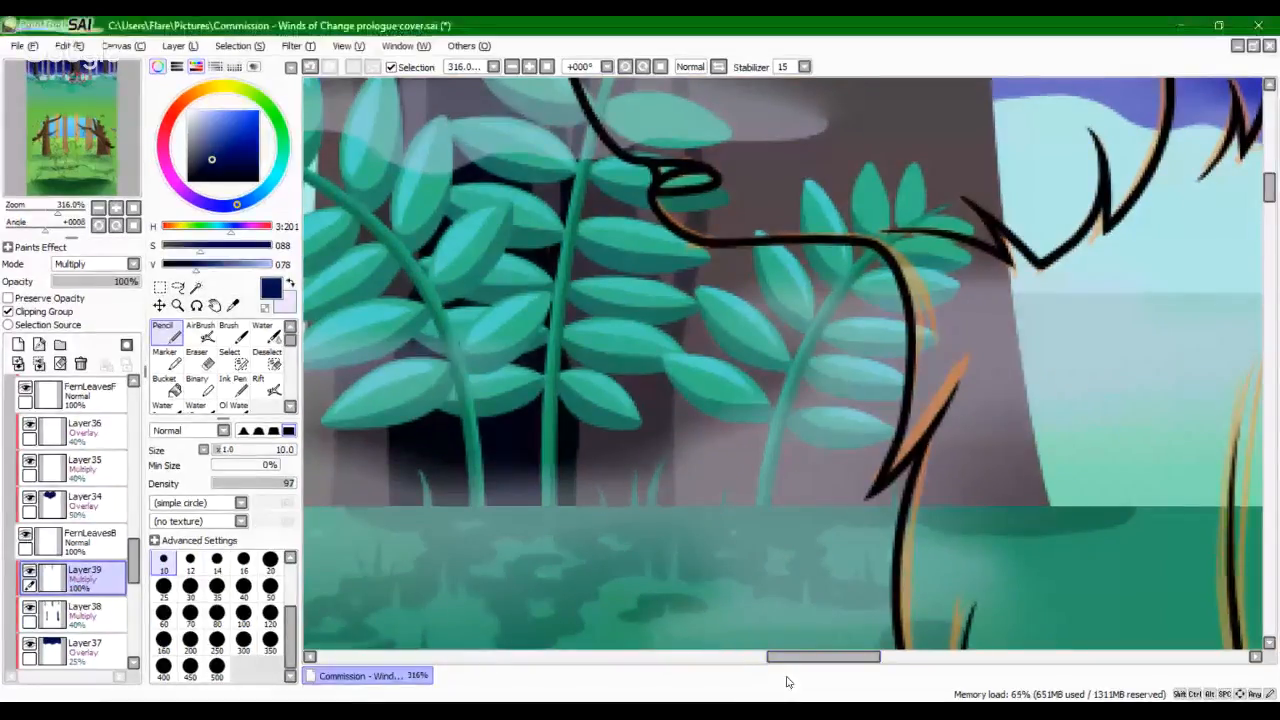
pyautogui.moveTo(567, 322)
pyautogui.mouseDown()
pyautogui.moveTo(574, 449)
pyautogui.moveTo(551, 443)
pyautogui.moveTo(571, 411)
pyautogui.moveTo(622, 597)
pyautogui.moveTo(563, 271)
pyautogui.mouseUp()
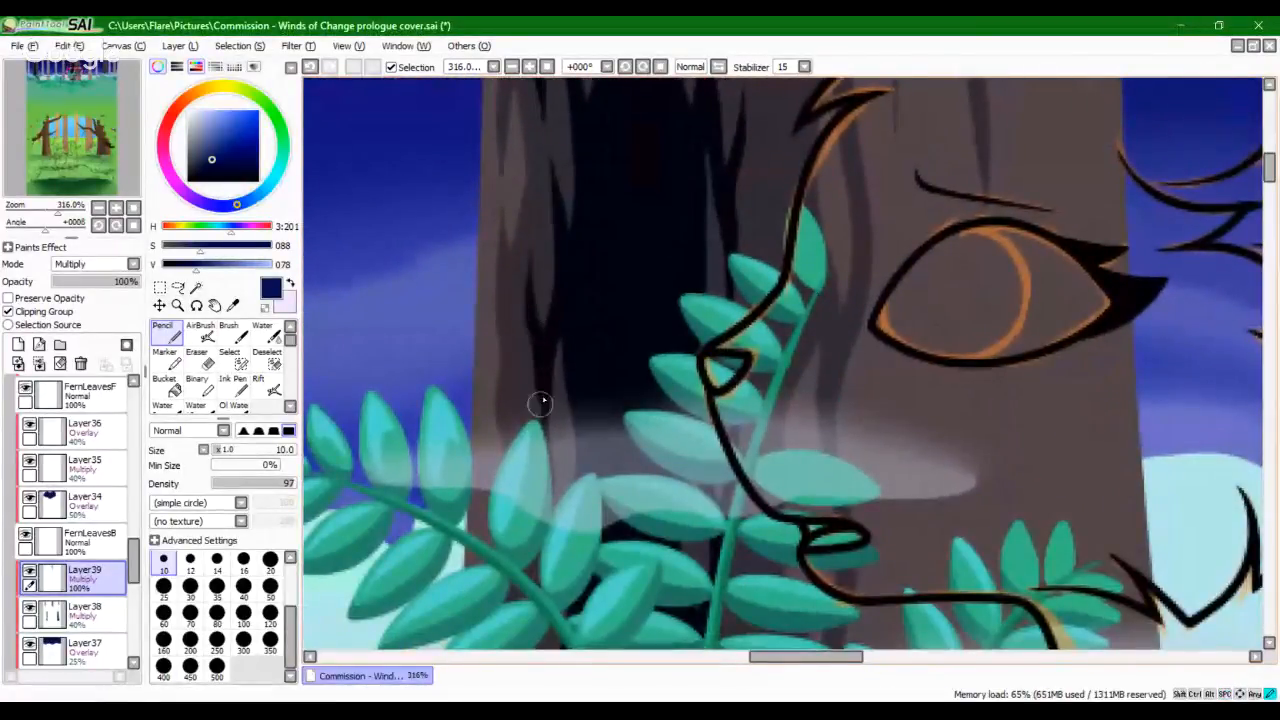
pyautogui.moveTo(64, 209)
pyautogui.mouseDown()
pyautogui.moveTo(55, 226)
pyautogui.moveTo(52, 212)
pyautogui.mouseUp()
pyautogui.moveTo(76, 72); pyautogui.dragTo(76, 75)
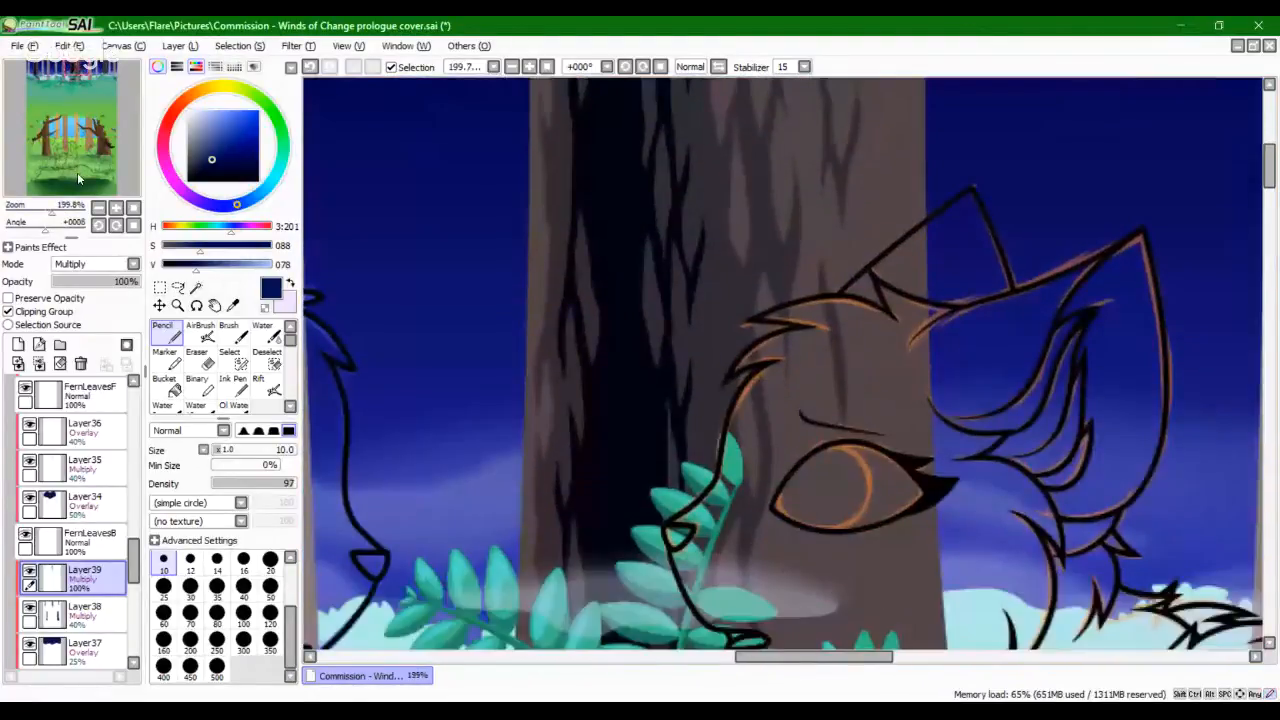
pyautogui.press('space')
pyautogui.moveTo(569, 496); pyautogui.dragTo(379, 294)
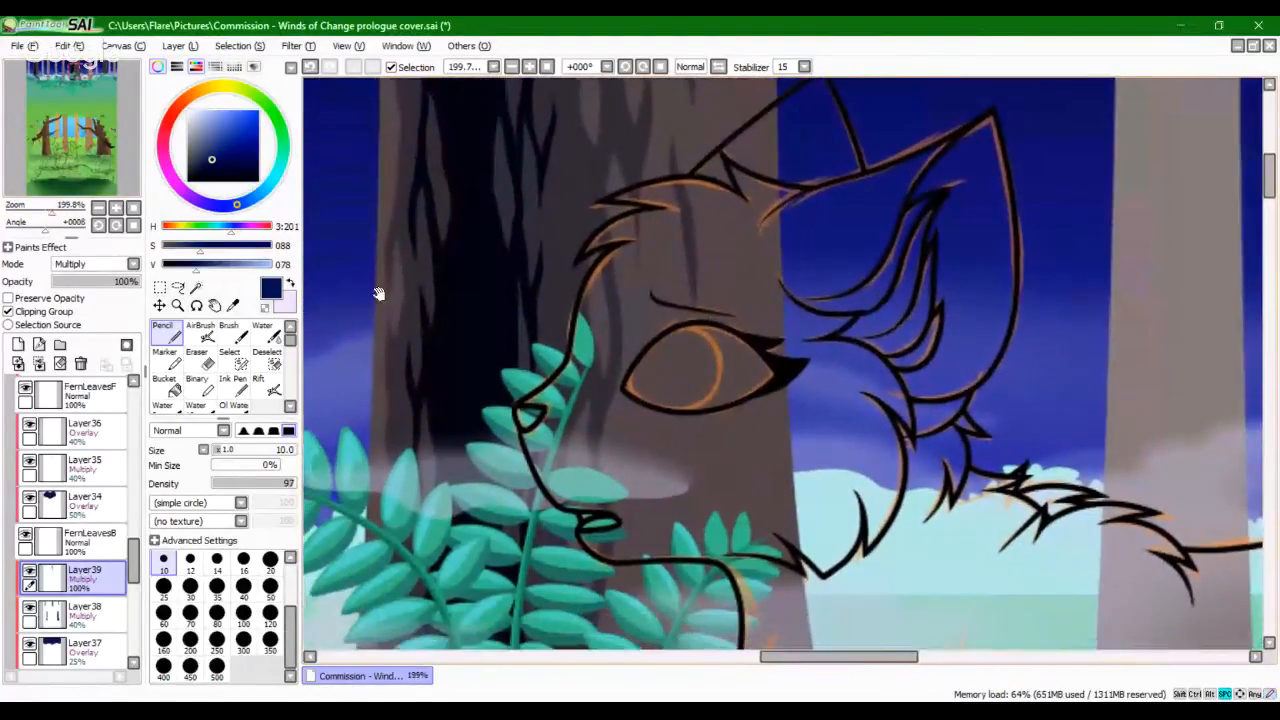
pyautogui.moveTo(476, 287); pyautogui.dragTo(534, 506)
pyautogui.moveTo(463, 354); pyautogui.dragTo(479, 414)
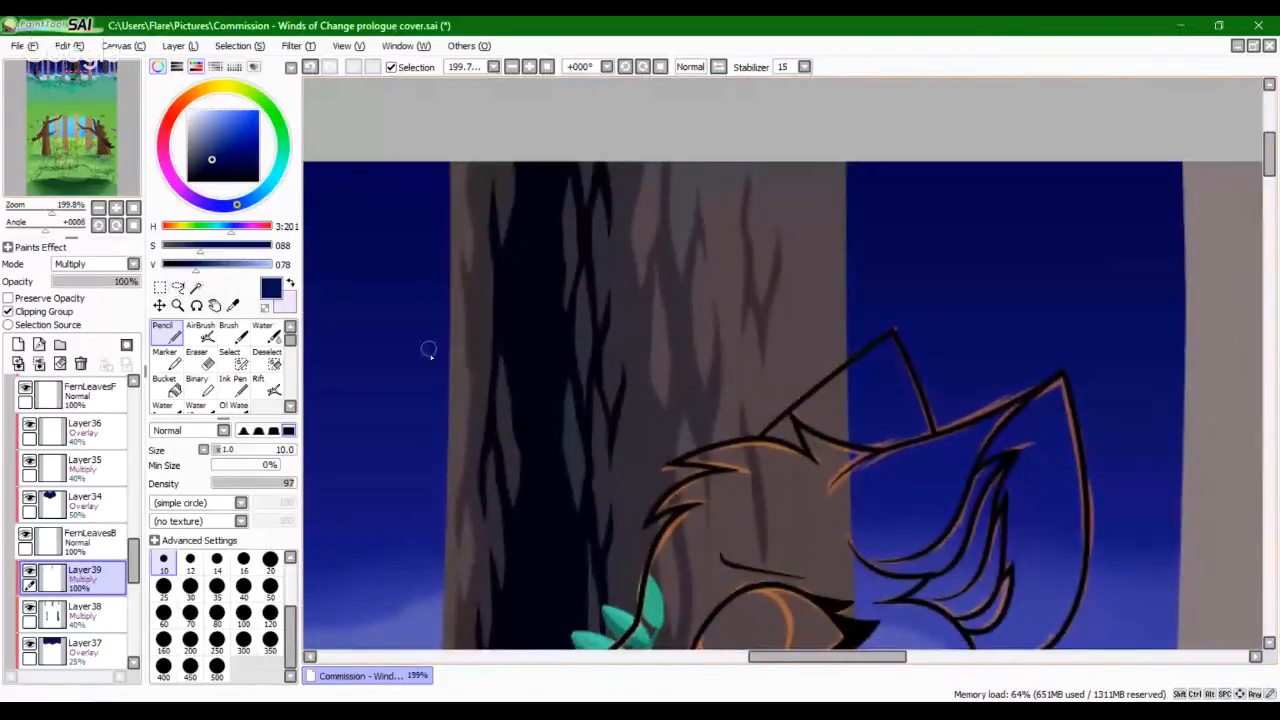
# Step: Outline a cracked dark shadow on the left day trunk between the leaves and the diagonal branch, and fill it with the Bucket
pyautogui.moveTo(50, 214); pyautogui.dragTo(40, 214)
pyautogui.moveTo(87, 164)
pyautogui.mouseDown()
pyautogui.moveTo(87, 177)
pyautogui.moveTo(54, 178)
pyautogui.moveTo(88, 172)
pyautogui.moveTo(69, 164)
pyautogui.mouseUp()
pyautogui.click(52, 214)
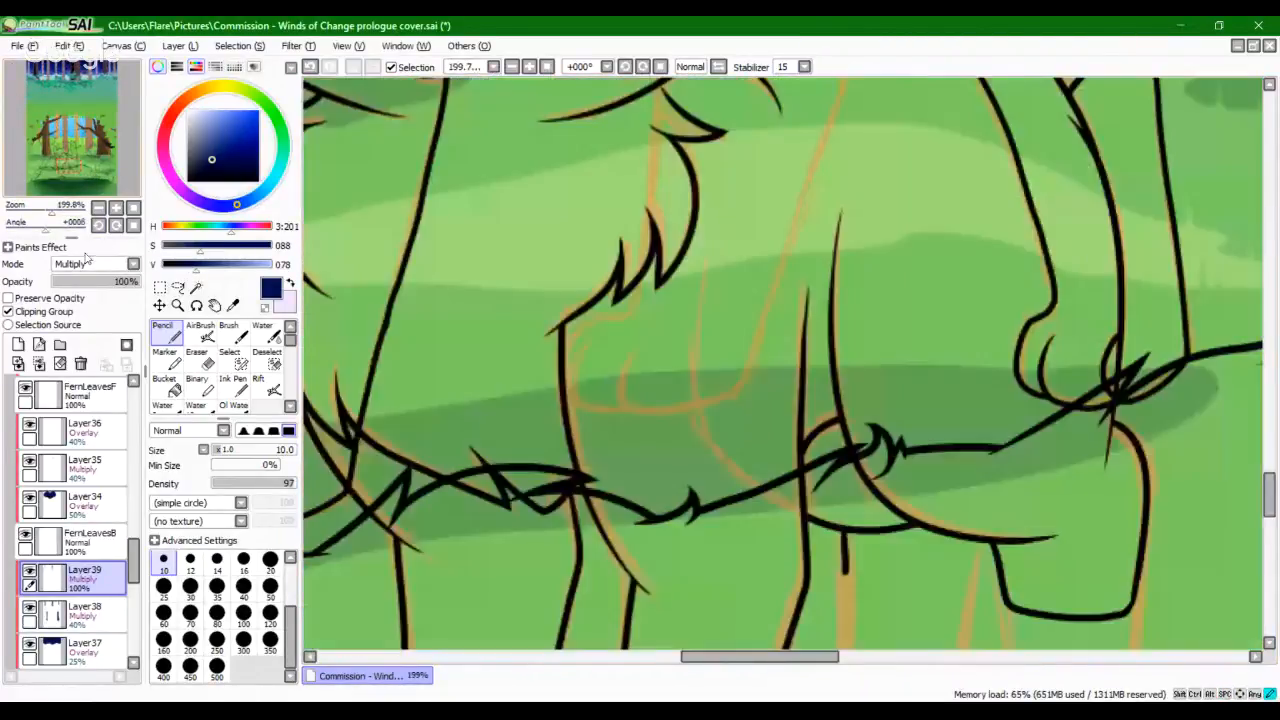
pyautogui.click(133, 208)
pyautogui.click(41, 211)
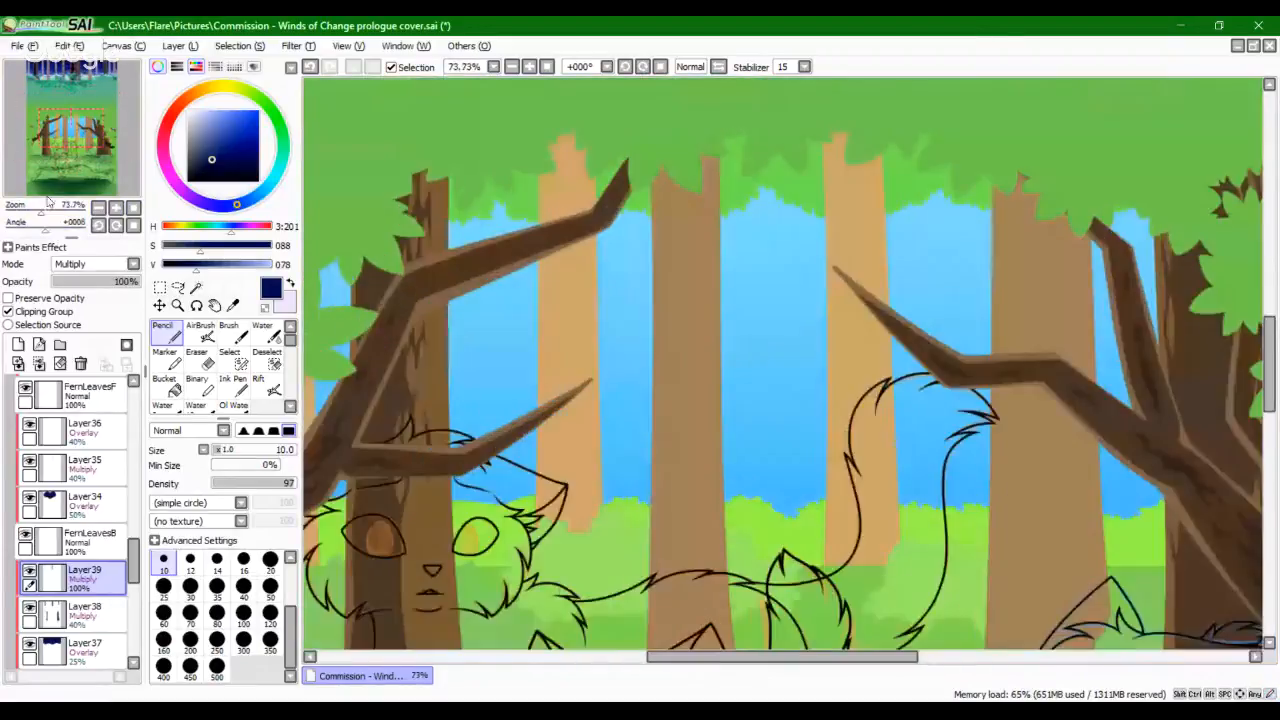
pyautogui.moveTo(68, 173); pyautogui.dragTo(58, 186)
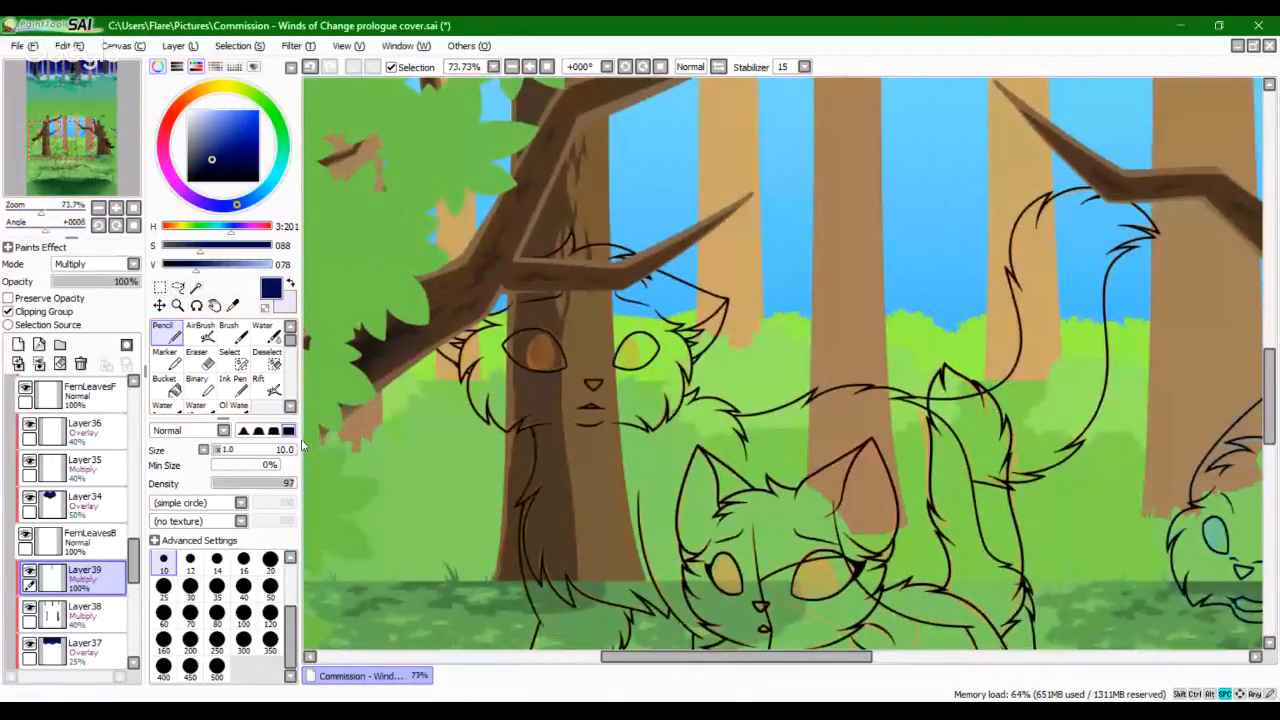
pyautogui.moveTo(503, 283); pyautogui.dragTo(557, 302)
pyautogui.moveTo(46, 228); pyautogui.dragTo(51, 236)
pyautogui.click(133, 225)
pyautogui.click(133, 208)
pyautogui.click(52, 211)
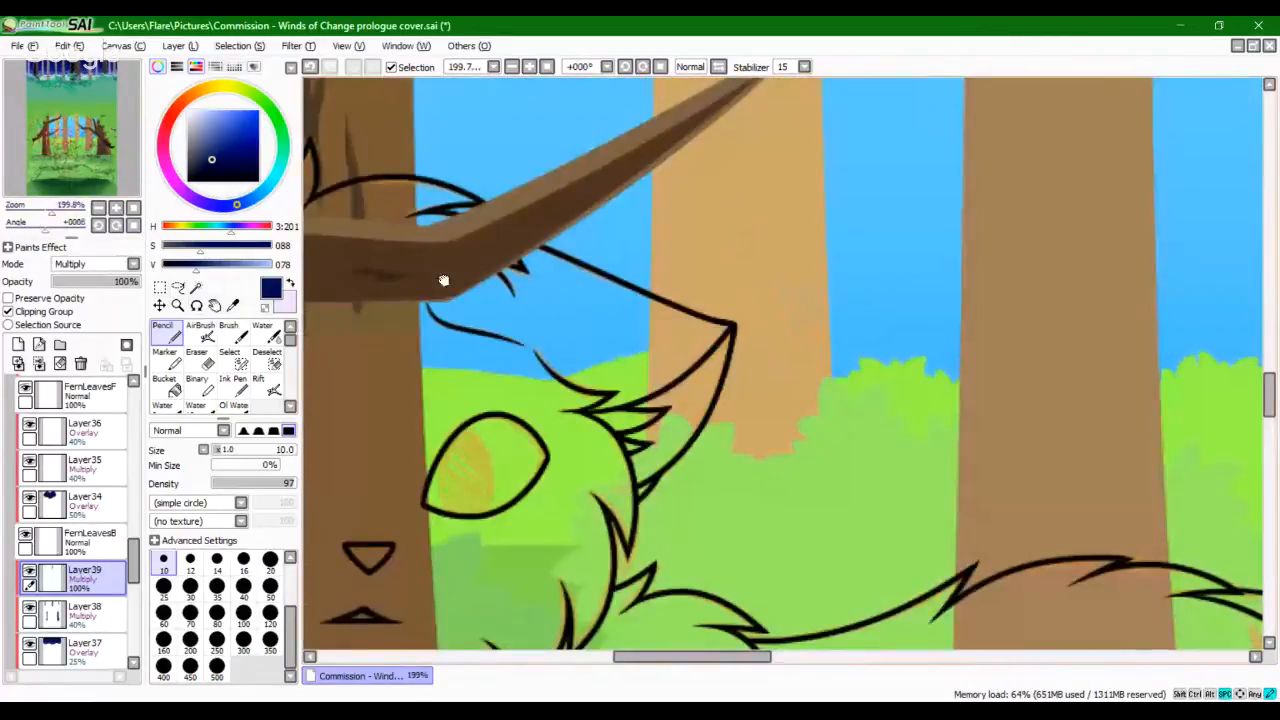
pyautogui.moveTo(443, 280); pyautogui.dragTo(851, 570)
pyautogui.moveTo(590, 334)
pyautogui.mouseDown()
pyautogui.moveTo(643, 332)
pyautogui.moveTo(620, 572)
pyautogui.mouseUp()
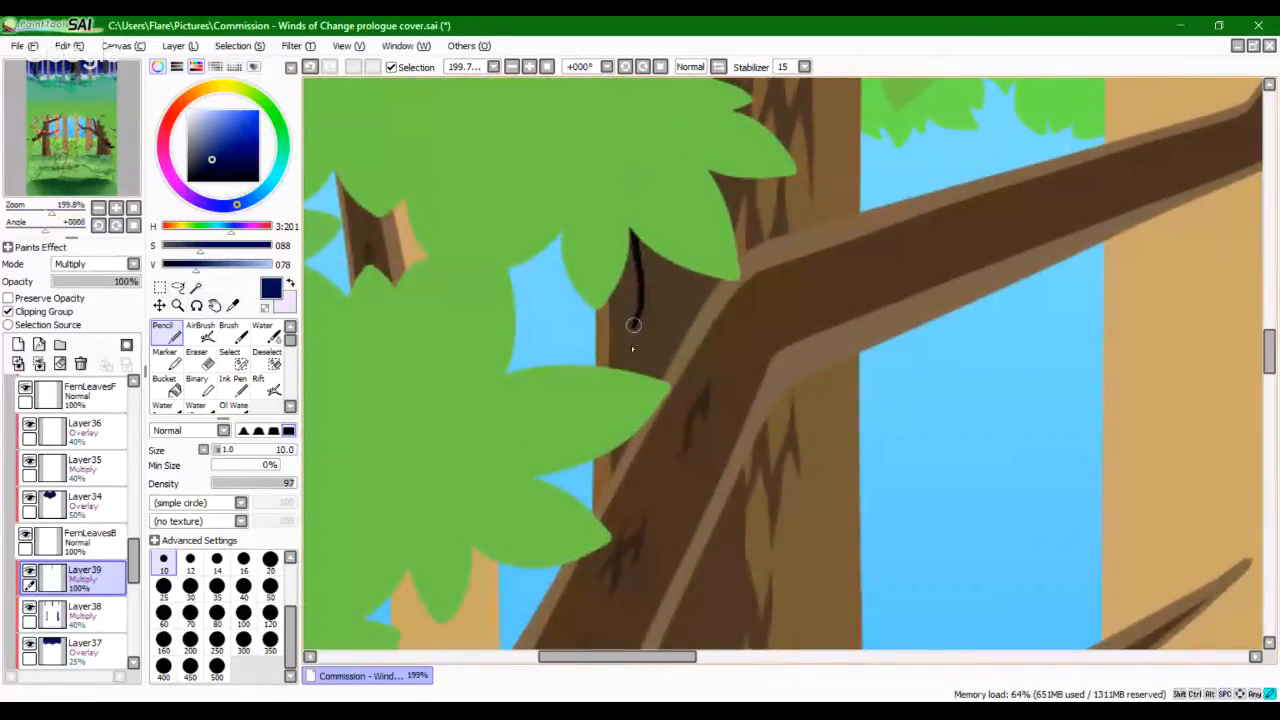
pyautogui.moveTo(617, 278); pyautogui.dragTo(626, 372)
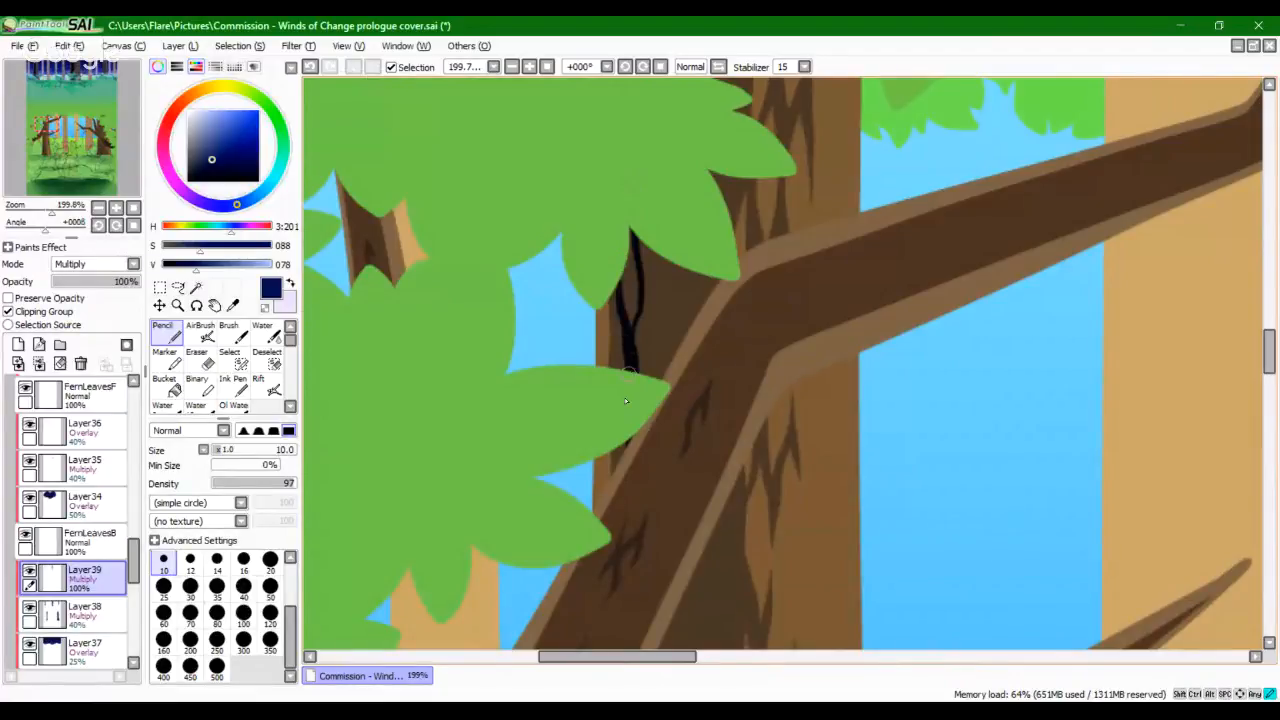
pyautogui.hotkey('ctrl', 'z')
pyautogui.hotkey('ctrl', 'z')
pyautogui.moveTo(630, 236); pyautogui.dragTo(626, 401)
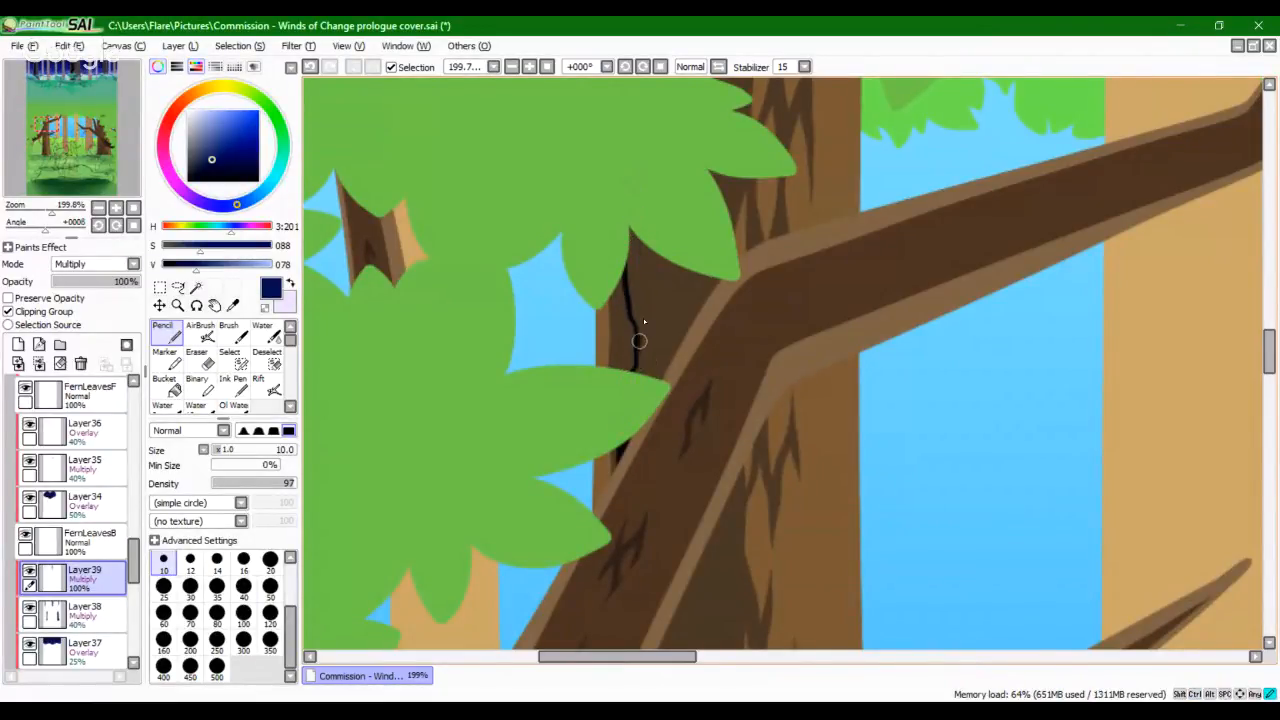
pyautogui.hotkey('ctrl', 'z')
pyautogui.moveTo(638, 238); pyautogui.dragTo(637, 392)
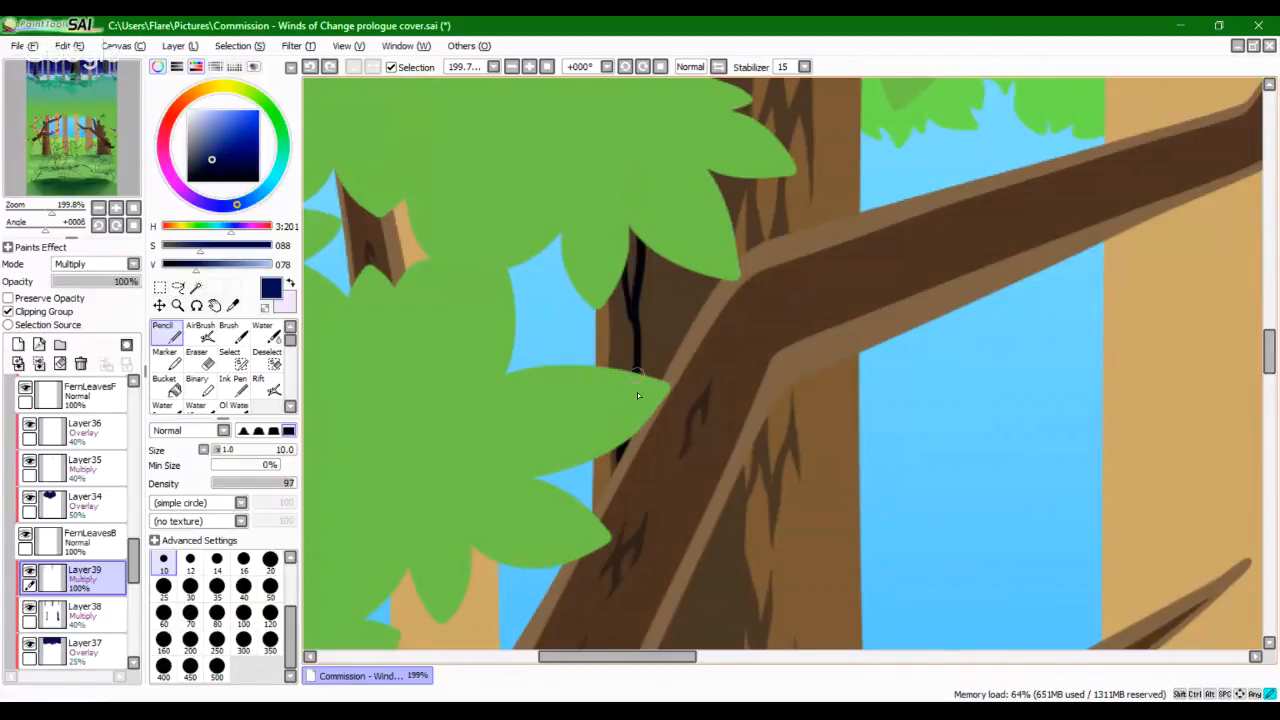
pyautogui.moveTo(667, 262)
pyautogui.mouseDown()
pyautogui.moveTo(676, 358)
pyautogui.moveTo(675, 250)
pyautogui.mouseUp()
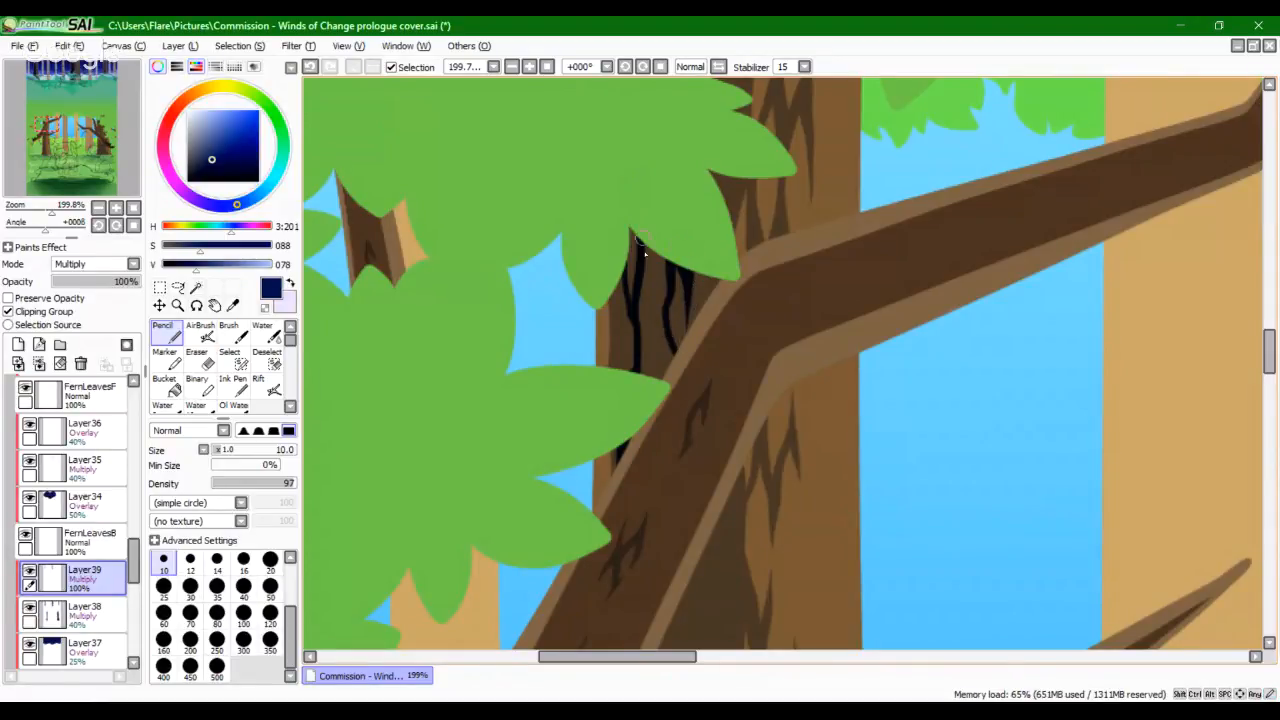
pyautogui.click(164, 383)
pyautogui.click(658, 300)
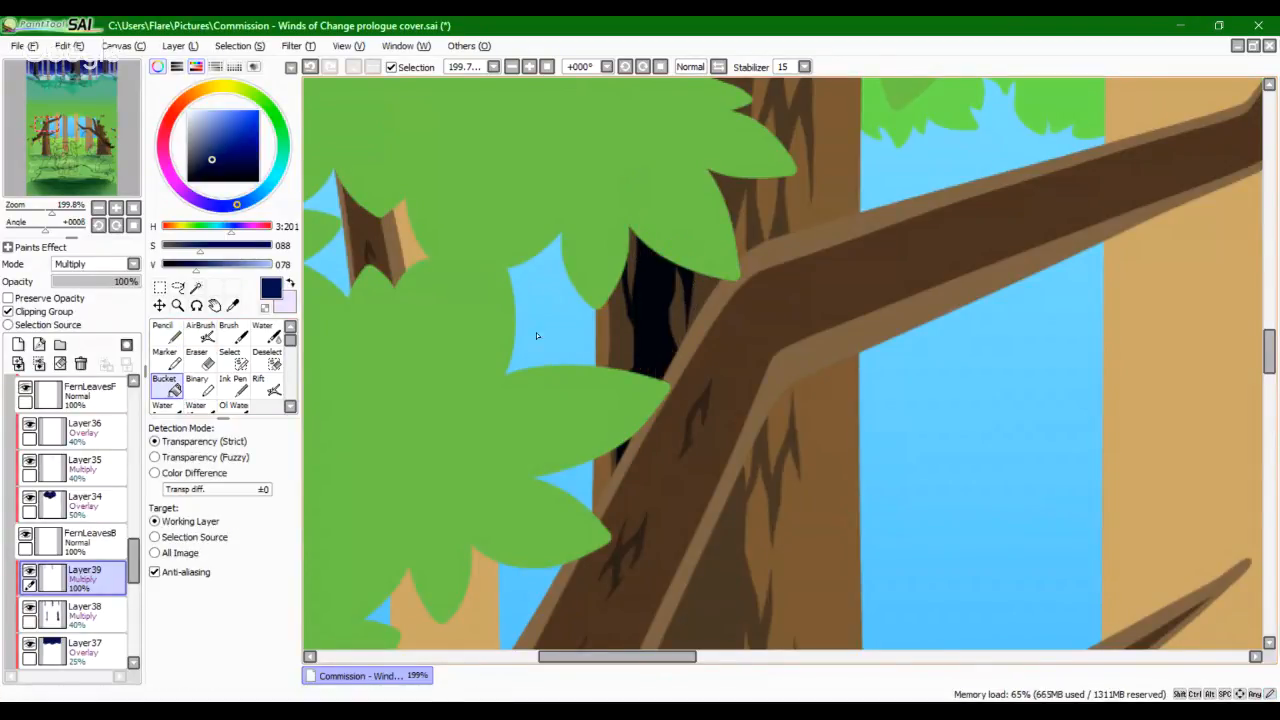
# Step: Outline a darker shadow with forked cracks between the left day trunk's branches, tapering to a point below the lower branch
pyautogui.click(164, 333)
pyautogui.moveTo(683, 204)
pyautogui.mouseDown()
pyautogui.moveTo(691, 343)
pyautogui.moveTo(667, 445)
pyautogui.mouseUp()
pyautogui.moveTo(640, 610); pyautogui.dragTo(691, 366)
pyautogui.moveTo(689, 415); pyautogui.dragTo(700, 176)
pyautogui.moveTo(735, 215)
pyautogui.mouseDown()
pyautogui.moveTo(726, 381)
pyautogui.moveTo(675, 376)
pyautogui.moveTo(689, 525)
pyautogui.moveTo(681, 500)
pyautogui.moveTo(699, 507)
pyautogui.moveTo(730, 460)
pyautogui.mouseUp()
pyautogui.moveTo(742, 321); pyautogui.dragTo(738, 226)
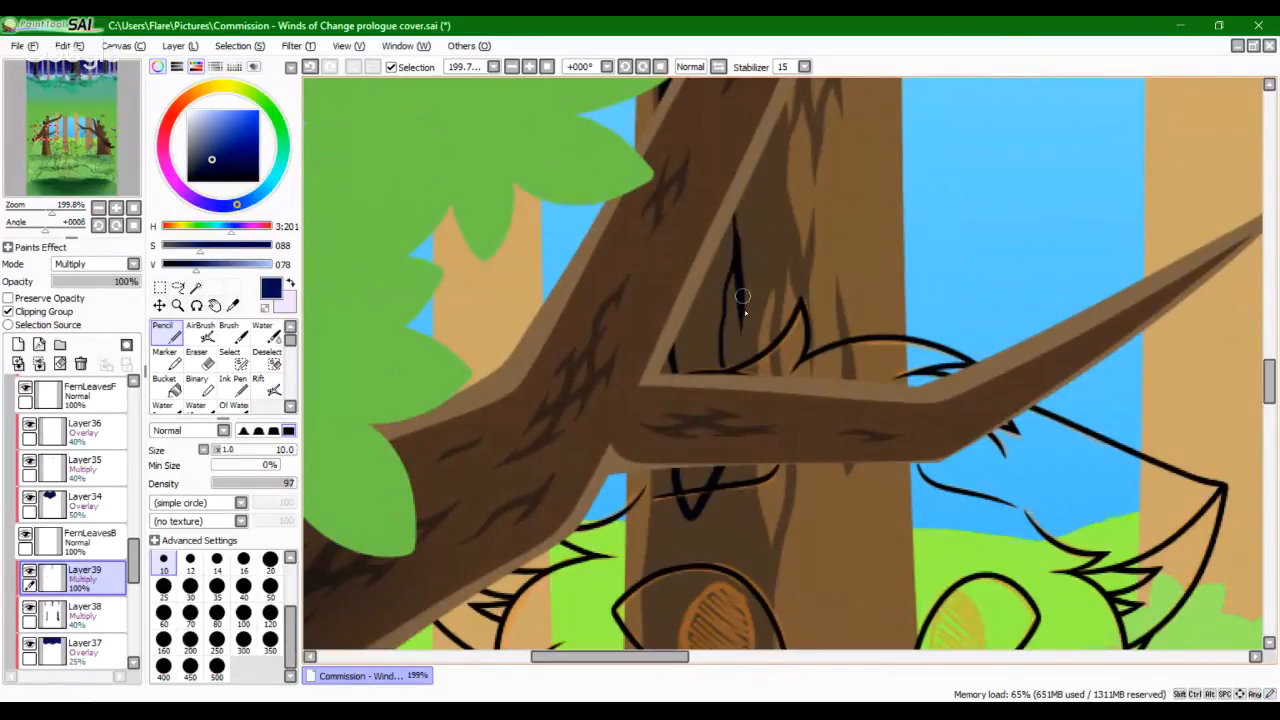
pyautogui.moveTo(744, 306)
pyautogui.mouseDown()
pyautogui.moveTo(756, 171)
pyautogui.moveTo(740, 296)
pyautogui.mouseUp()
pyautogui.hotkey('ctrl', 'z')
pyautogui.moveTo(760, 180); pyautogui.dragTo(754, 217)
# Step: Fill the outlined shadow around the lower branch of the left day trunk with the Bucket
pyautogui.click(163, 385)
pyautogui.click(692, 329)
pyautogui.click(163, 330)
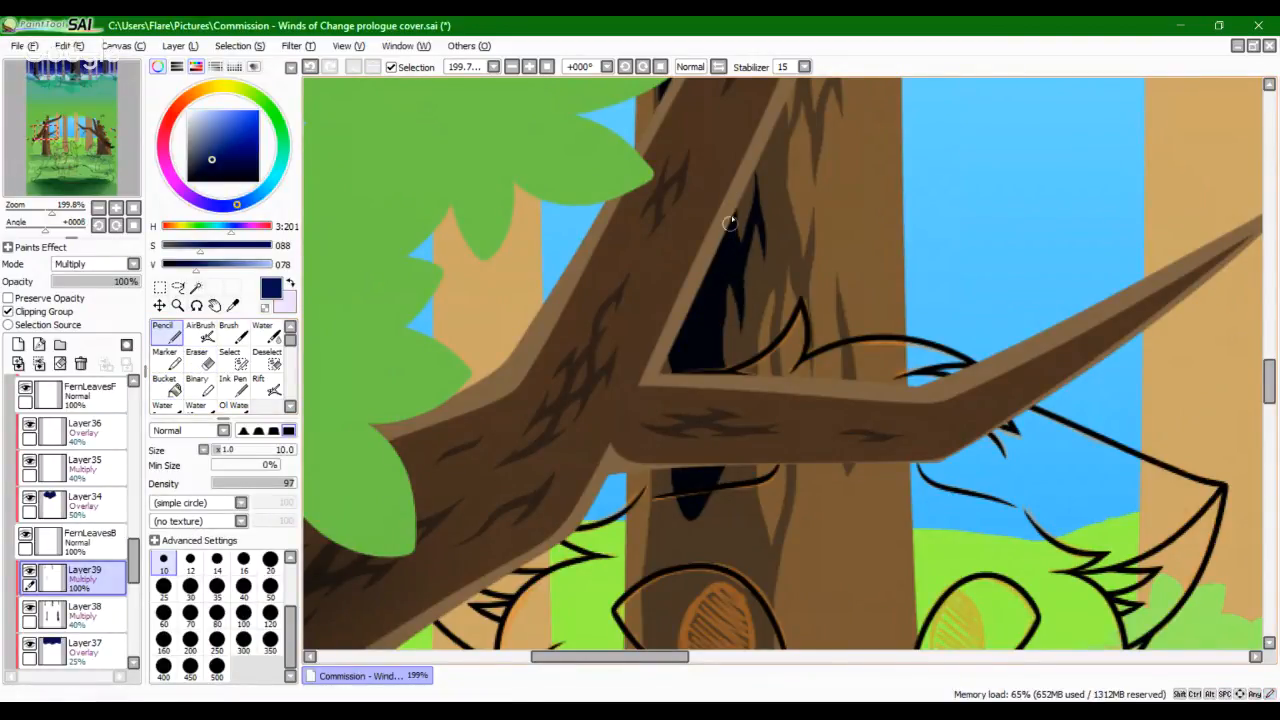
pyautogui.moveTo(729, 222); pyautogui.dragTo(712, 304)
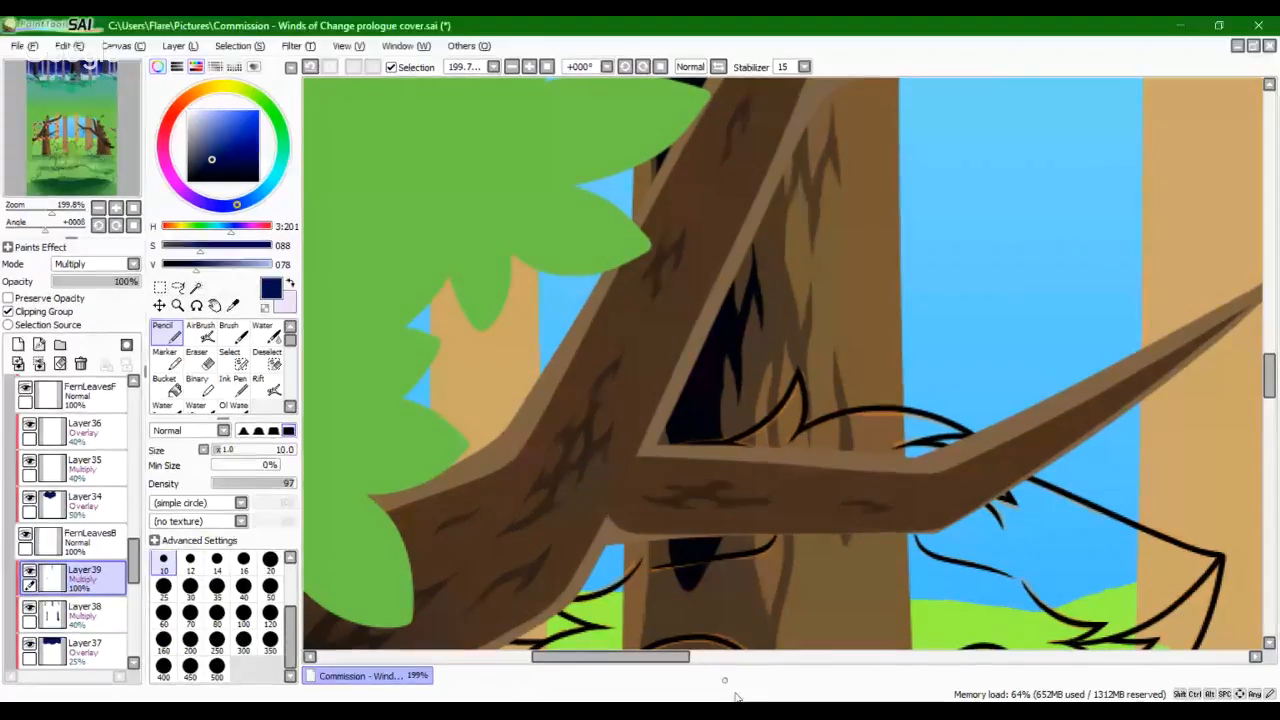
# Step: Outline a narrow, wavy shadow down the left day trunk from the cat's chin to the grass and fill it with the Bucket
pyautogui.moveTo(52, 214)
pyautogui.mouseDown()
pyautogui.moveTo(81, 174)
pyautogui.moveTo(36, 215)
pyautogui.mouseUp()
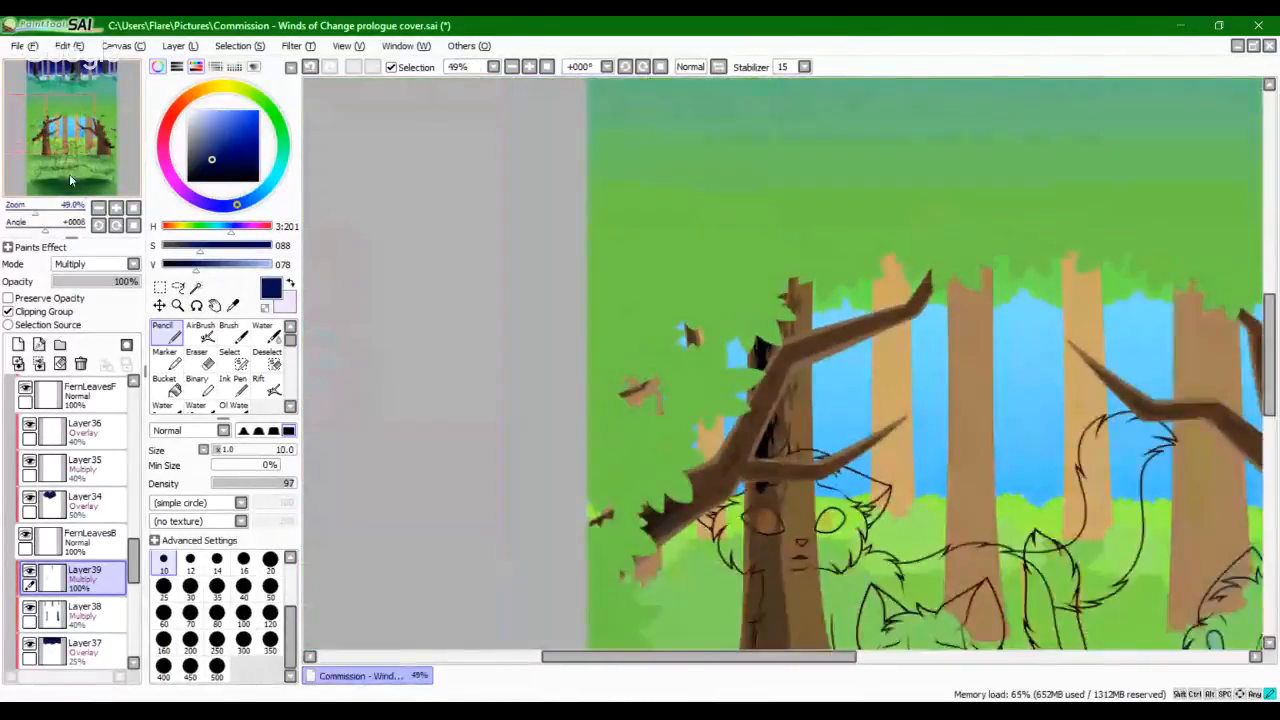
pyautogui.moveTo(69, 174); pyautogui.dragTo(54, 150)
pyautogui.moveTo(36, 215); pyautogui.dragTo(50, 215)
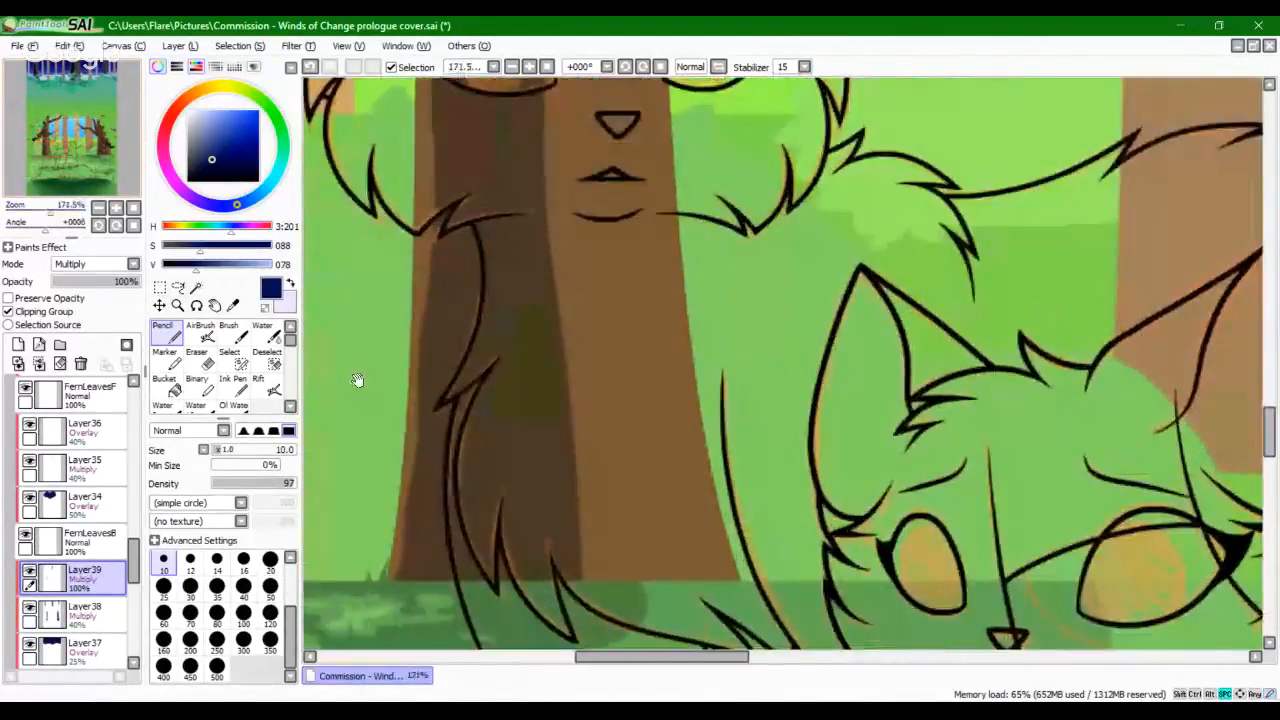
pyautogui.moveTo(357, 377); pyautogui.dragTo(435, 373)
pyautogui.moveTo(539, 202)
pyautogui.mouseDown()
pyautogui.moveTo(516, 527)
pyautogui.moveTo(521, 638)
pyautogui.moveTo(547, 345)
pyautogui.moveTo(544, 172)
pyautogui.moveTo(572, 212)
pyautogui.moveTo(578, 256)
pyautogui.moveTo(561, 400)
pyautogui.moveTo(570, 584)
pyautogui.mouseUp()
pyautogui.hotkey('ctrl', 'z')
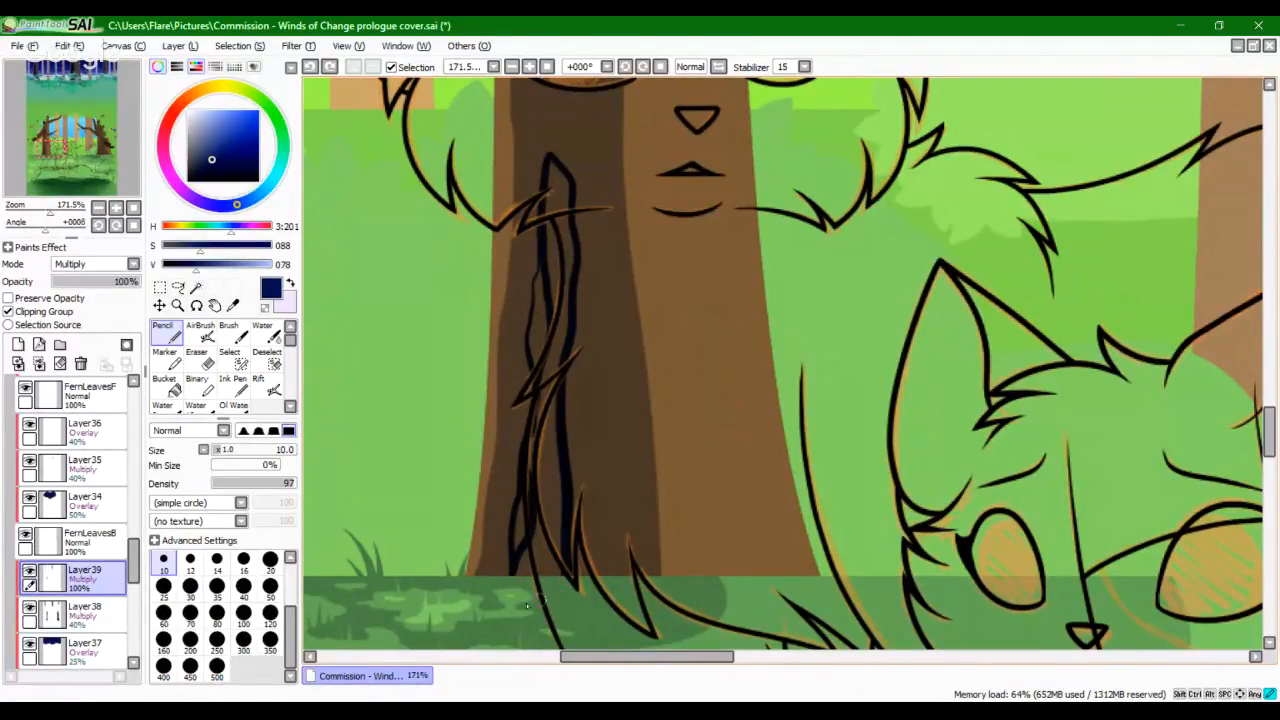
pyautogui.click(164, 385)
pyautogui.click(552, 460)
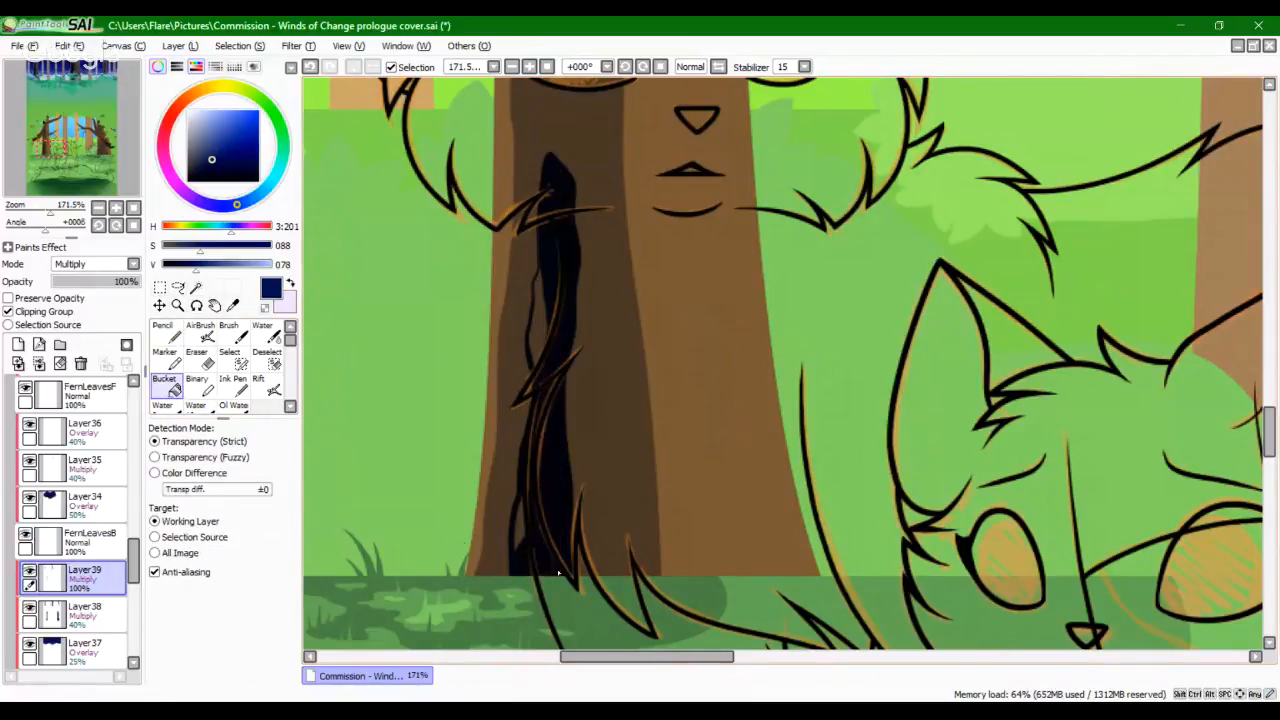
# Step: Draw thin forked cracks with the Pencil along the left edge of the left day trunk's dark shadow, below the cat's chin
pyautogui.click(164, 334)
pyautogui.moveTo(51, 213); pyautogui.dragTo(56, 213)
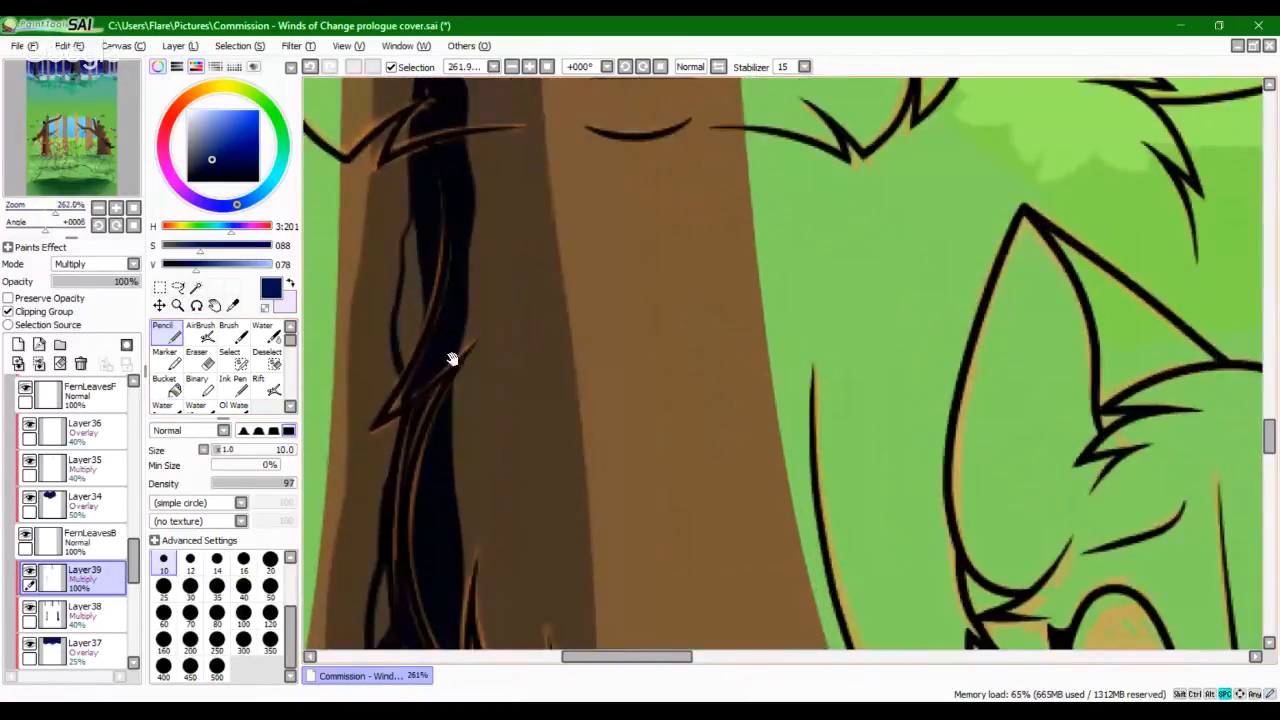
pyautogui.moveTo(451, 357); pyautogui.dragTo(541, 389)
pyautogui.moveTo(511, 274); pyautogui.dragTo(525, 262)
pyautogui.hotkey('ctrl', 'z')
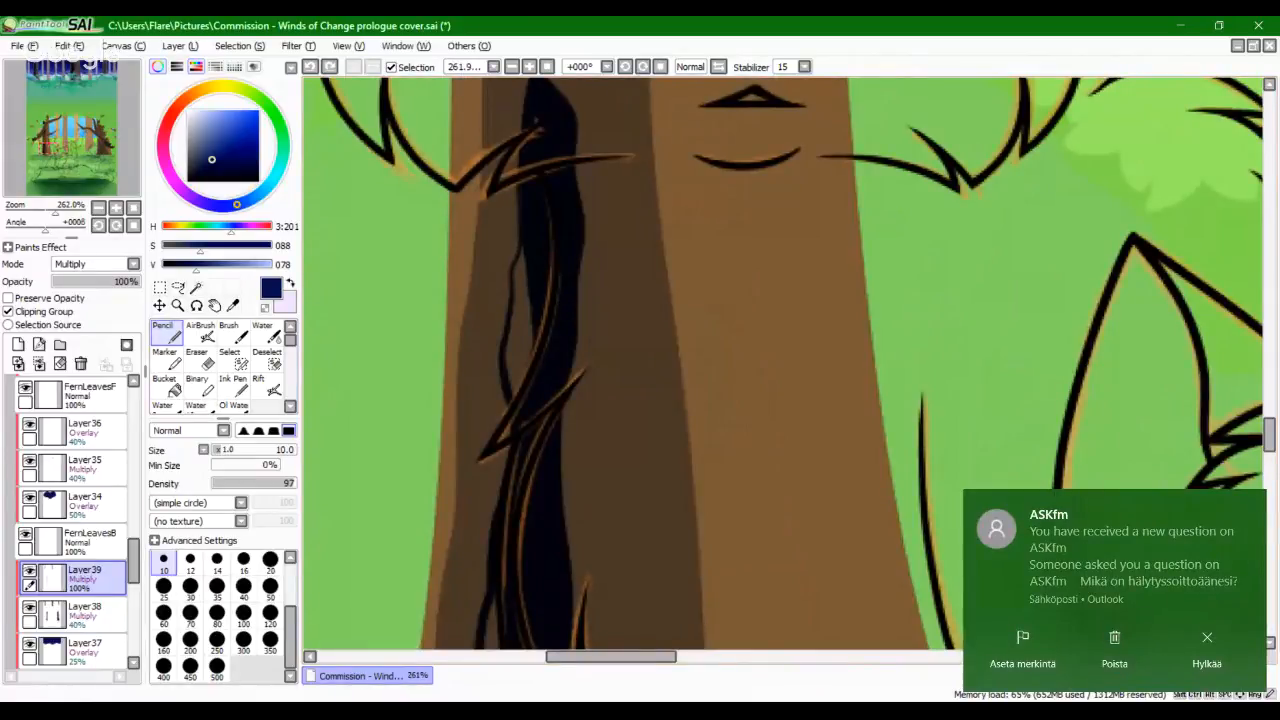
pyautogui.moveTo(513, 272); pyautogui.dragTo(528, 194)
pyautogui.hotkey('ctrl', 'z')
pyautogui.moveTo(519, 252)
pyautogui.mouseDown()
pyautogui.moveTo(514, 264)
pyautogui.moveTo(526, 187)
pyautogui.moveTo(566, 317)
pyautogui.moveTo(626, 320)
pyautogui.moveTo(572, 218)
pyautogui.mouseUp()
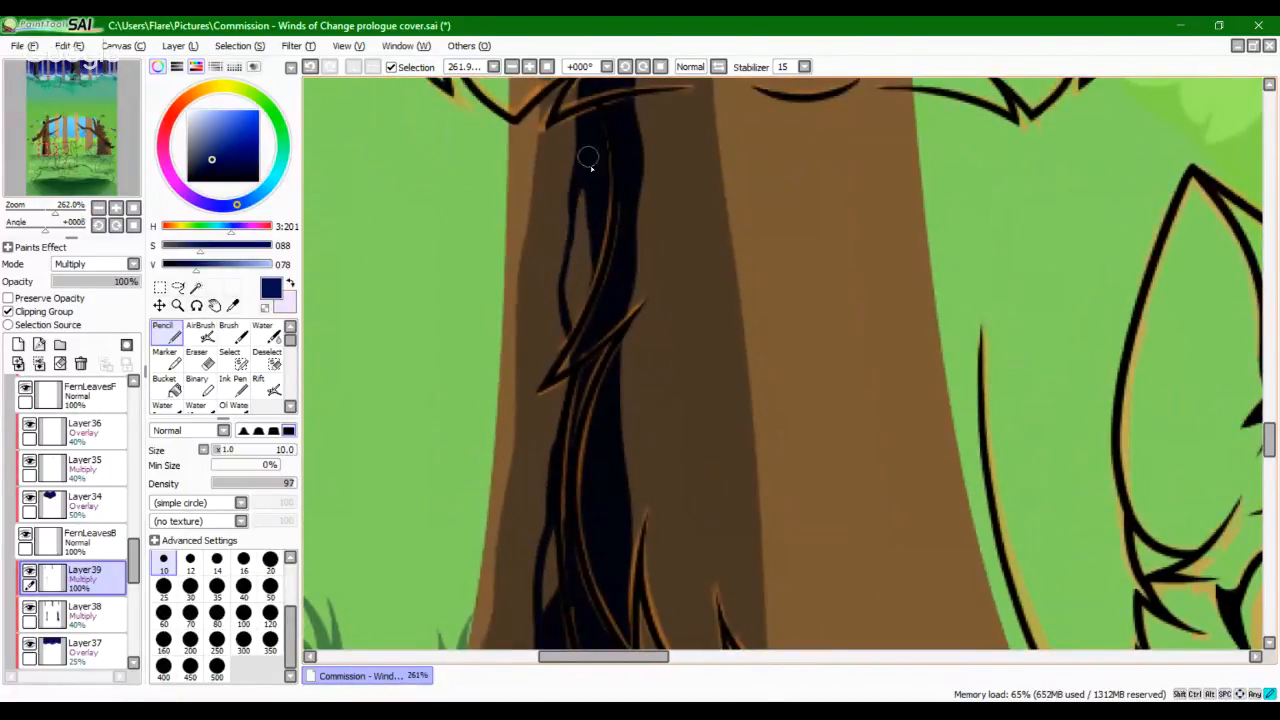
# Step: Continue the jagged cracks along the lower left edge of the left day trunk's shadow toward the grass
pyautogui.moveTo(577, 327); pyautogui.dragTo(570, 209)
pyautogui.hotkey('ctrl', 'z')
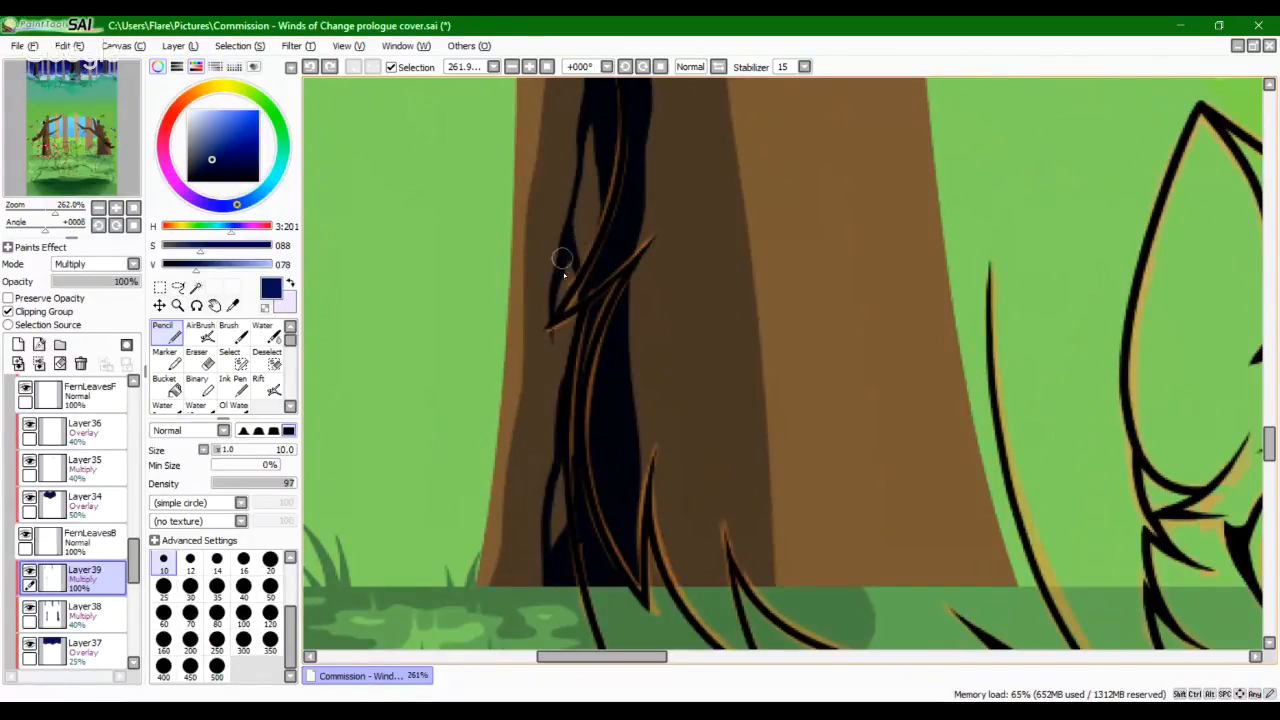
pyautogui.moveTo(563, 262)
pyautogui.mouseDown()
pyautogui.moveTo(562, 131)
pyautogui.moveTo(565, 260)
pyautogui.mouseUp()
pyautogui.hotkey('ctrl', 'z')
pyautogui.hotkey('ctrl', 'z')
pyautogui.moveTo(559, 182); pyautogui.dragTo(568, 266)
pyautogui.scroll(-2, 557, 320)
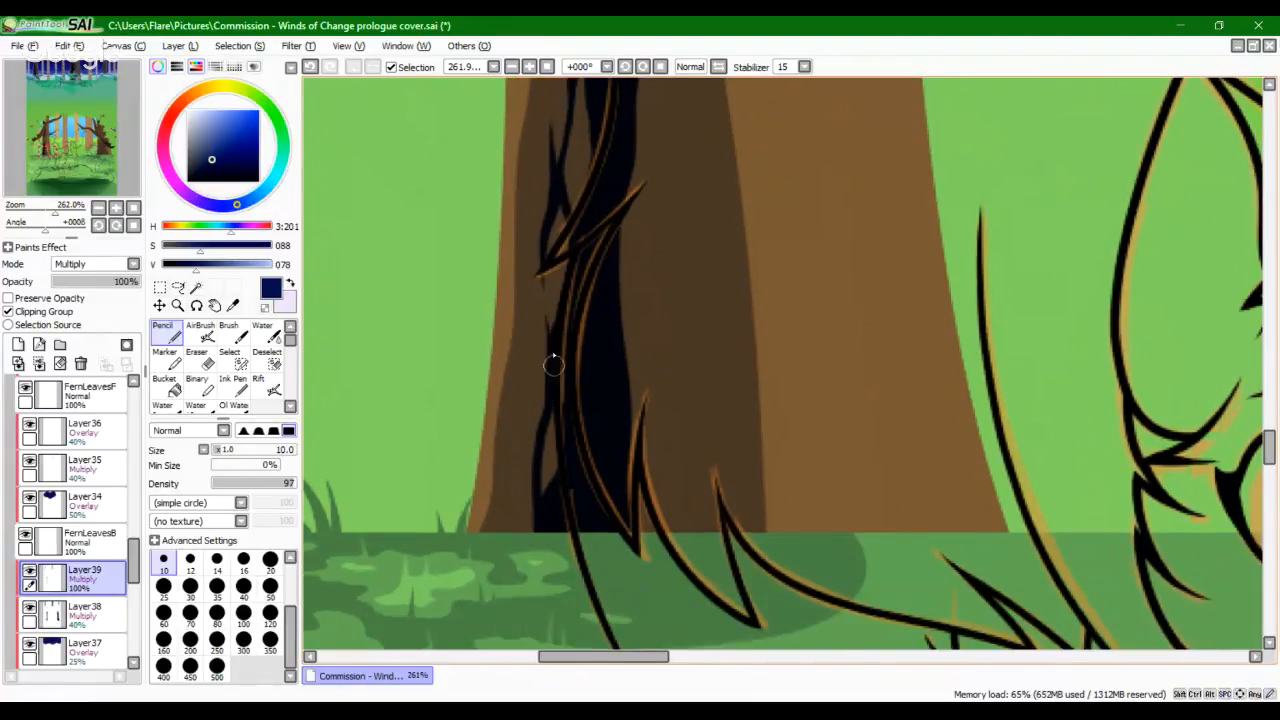
pyautogui.moveTo(608, 411); pyautogui.dragTo(525, 429)
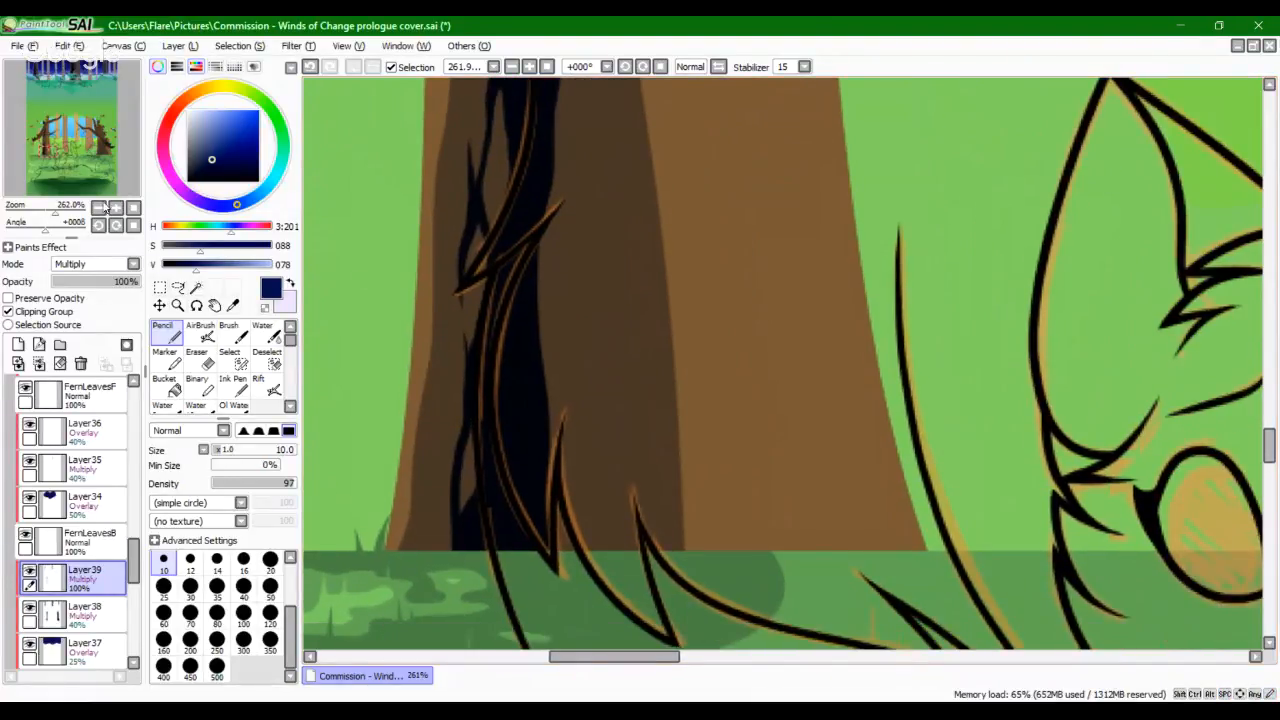
# Step: Outline both wavy edges of a long, narrow shadow down the right day trunk from the leaves to the grass
pyautogui.moveTo(55, 212); pyautogui.dragTo(49, 214)
pyautogui.moveTo(64, 180); pyautogui.dragTo(135, 140)
pyautogui.moveTo(48, 209); pyautogui.dragTo(43, 208)
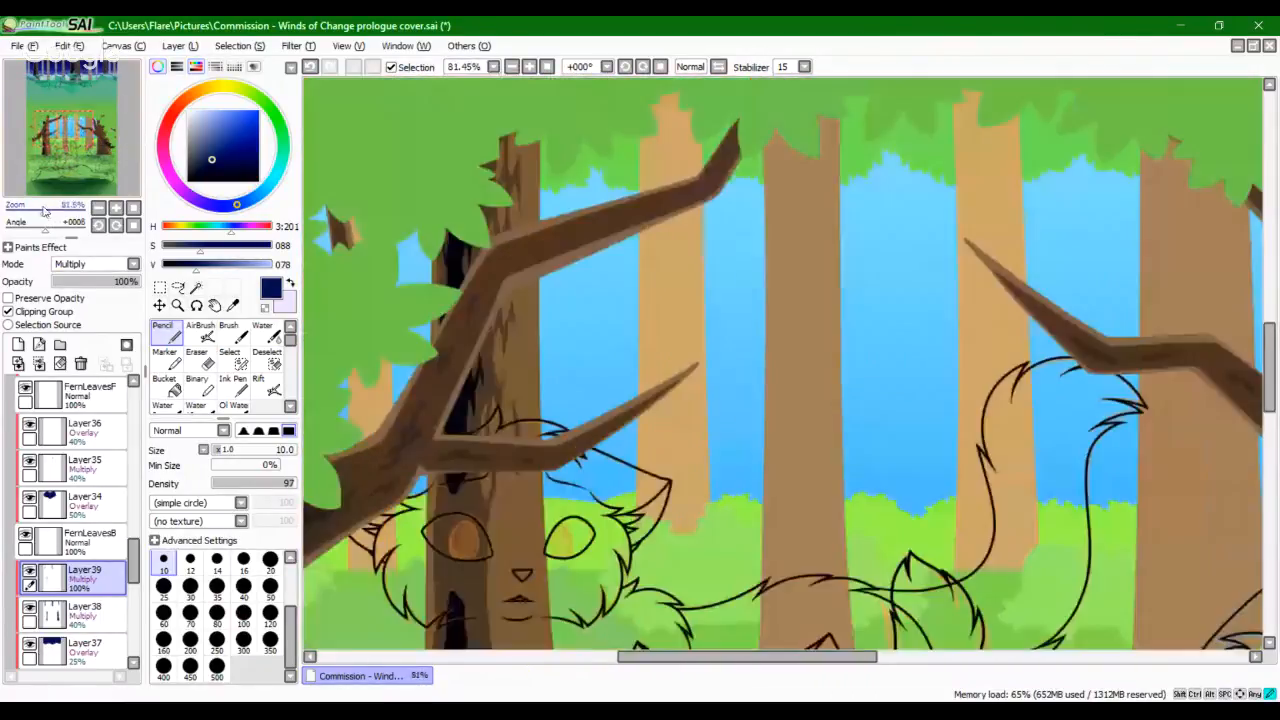
pyautogui.moveTo(64, 152); pyautogui.dragTo(127, 137)
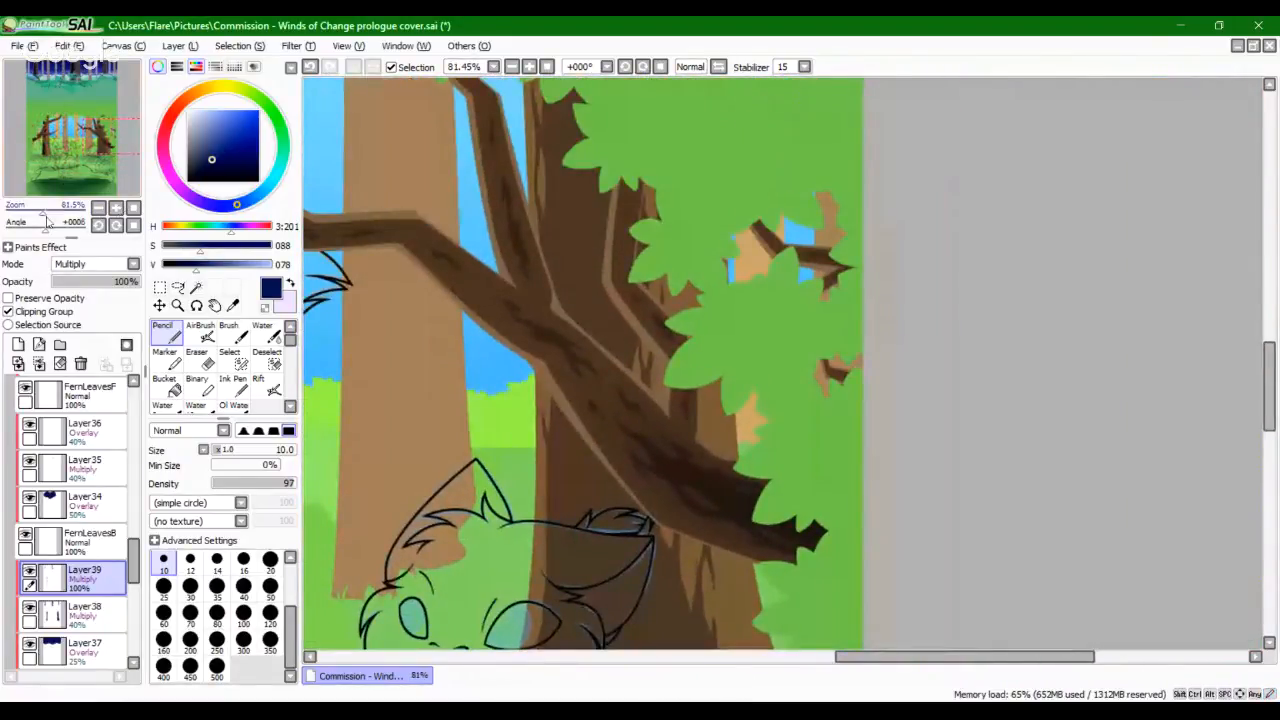
pyautogui.moveTo(45, 217); pyautogui.dragTo(37, 212)
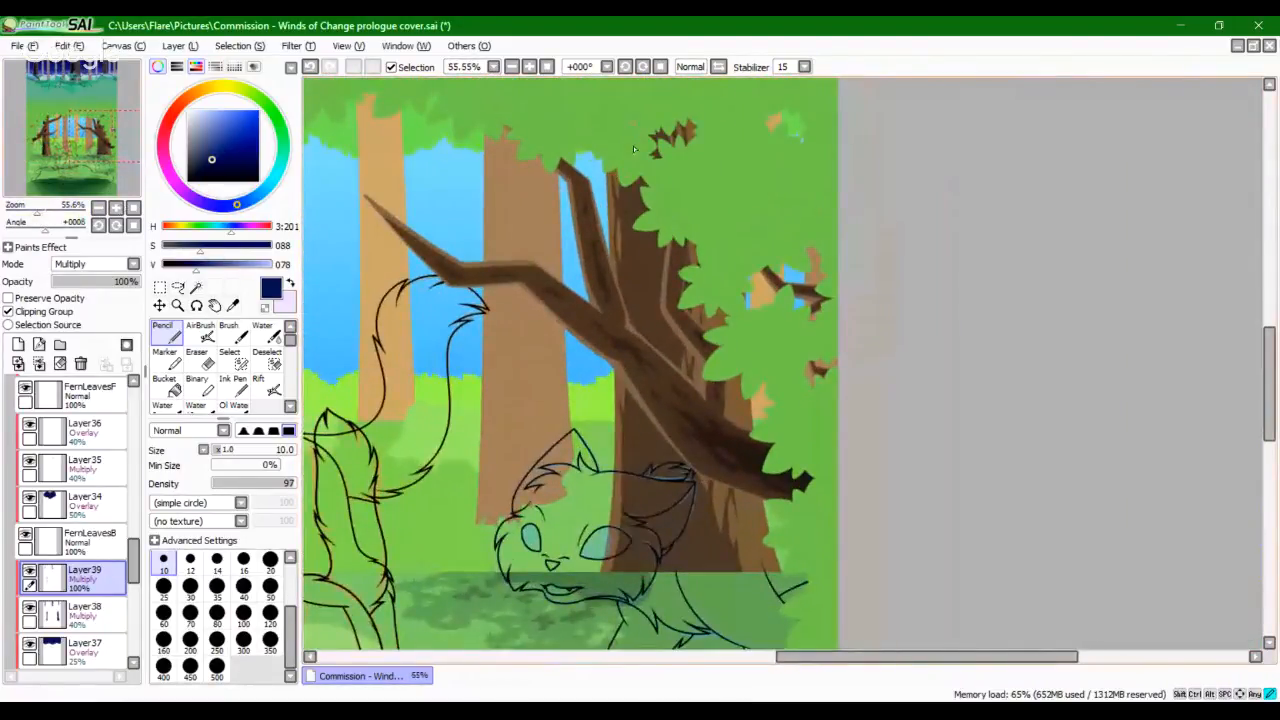
pyautogui.hotkey('ctrl', 'z')
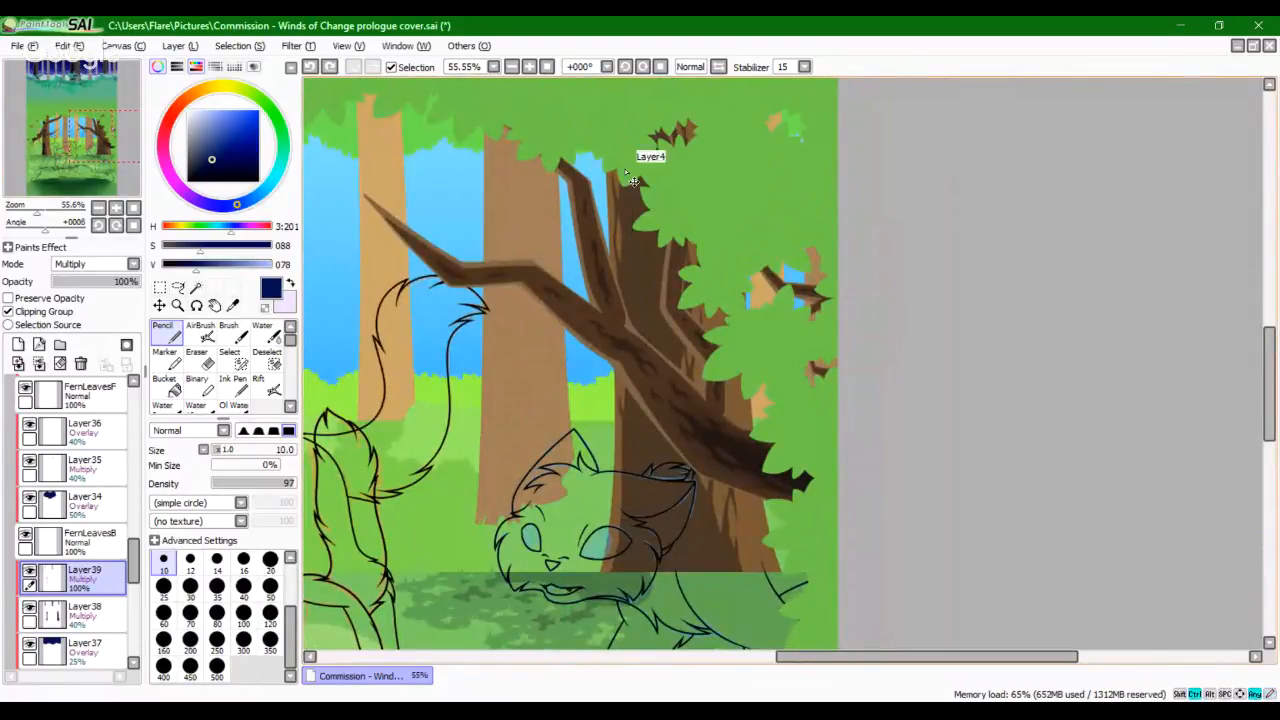
pyautogui.moveTo(633, 252); pyautogui.dragTo(639, 305)
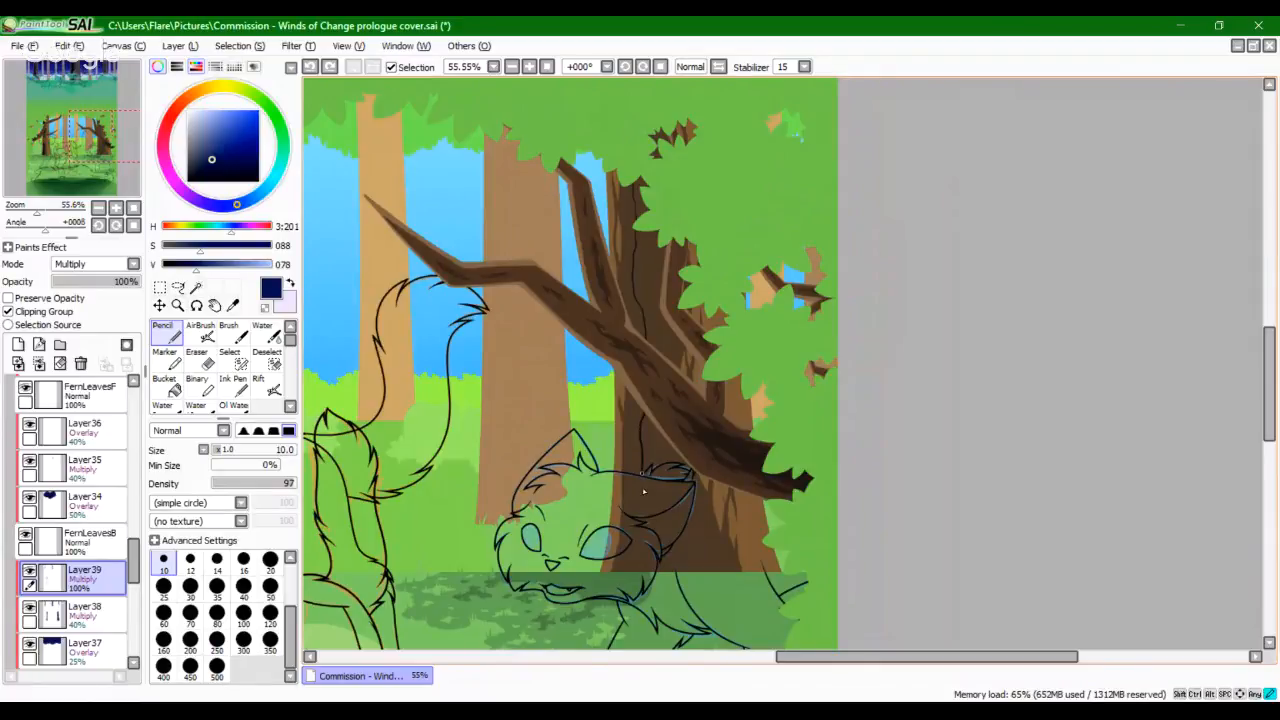
pyautogui.moveTo(644, 491); pyautogui.dragTo(640, 572)
pyautogui.moveTo(653, 316); pyautogui.dragTo(654, 350)
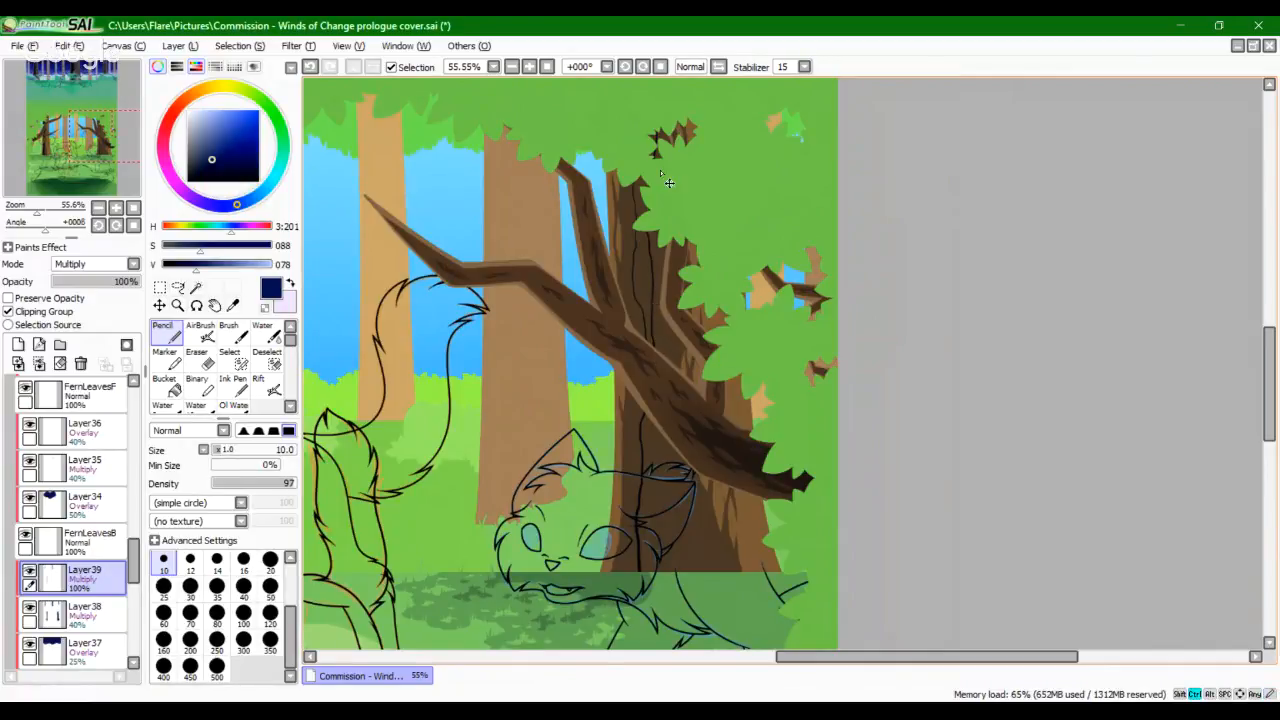
pyautogui.hotkey('ctrl', 'z')
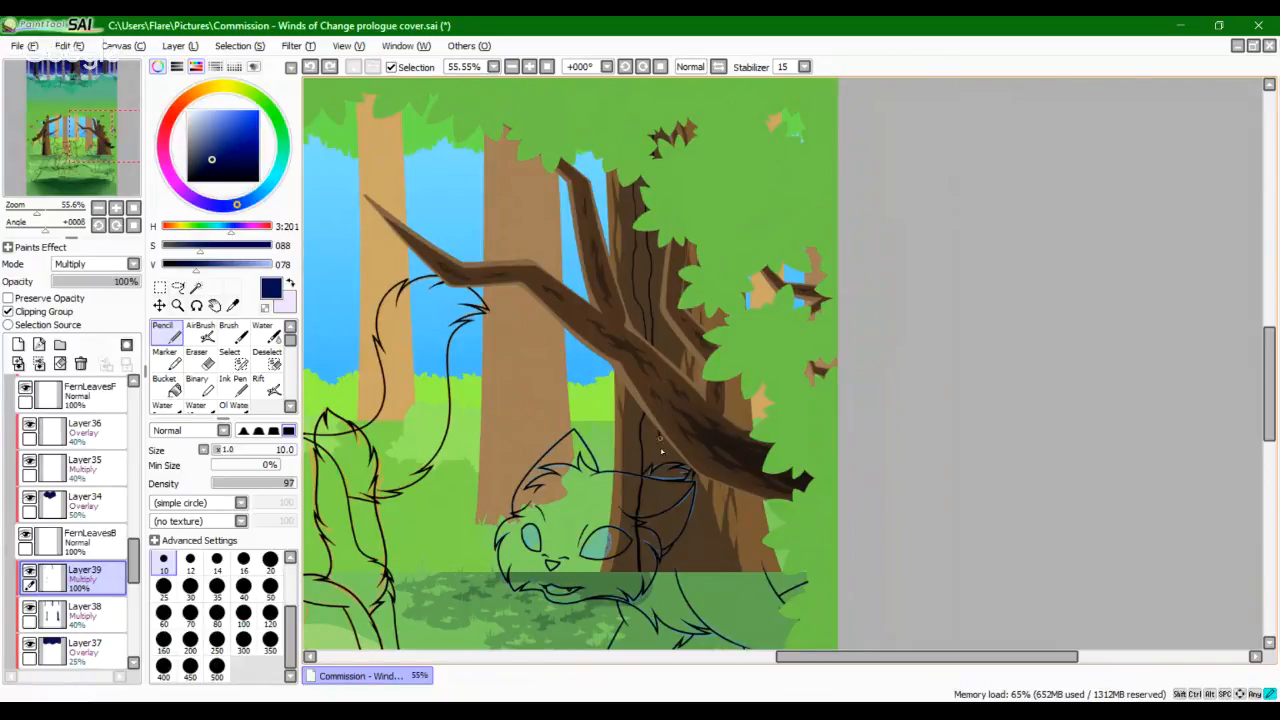
pyautogui.moveTo(667, 521); pyautogui.dragTo(650, 591)
# Step: Refine the right day trunk's shadow outline below the diagonal branch and among the leaves, and fill it with the Bucket
pyautogui.moveTo(37, 213); pyautogui.dragTo(52, 227)
pyautogui.moveTo(330, 640); pyautogui.dragTo(646, 314)
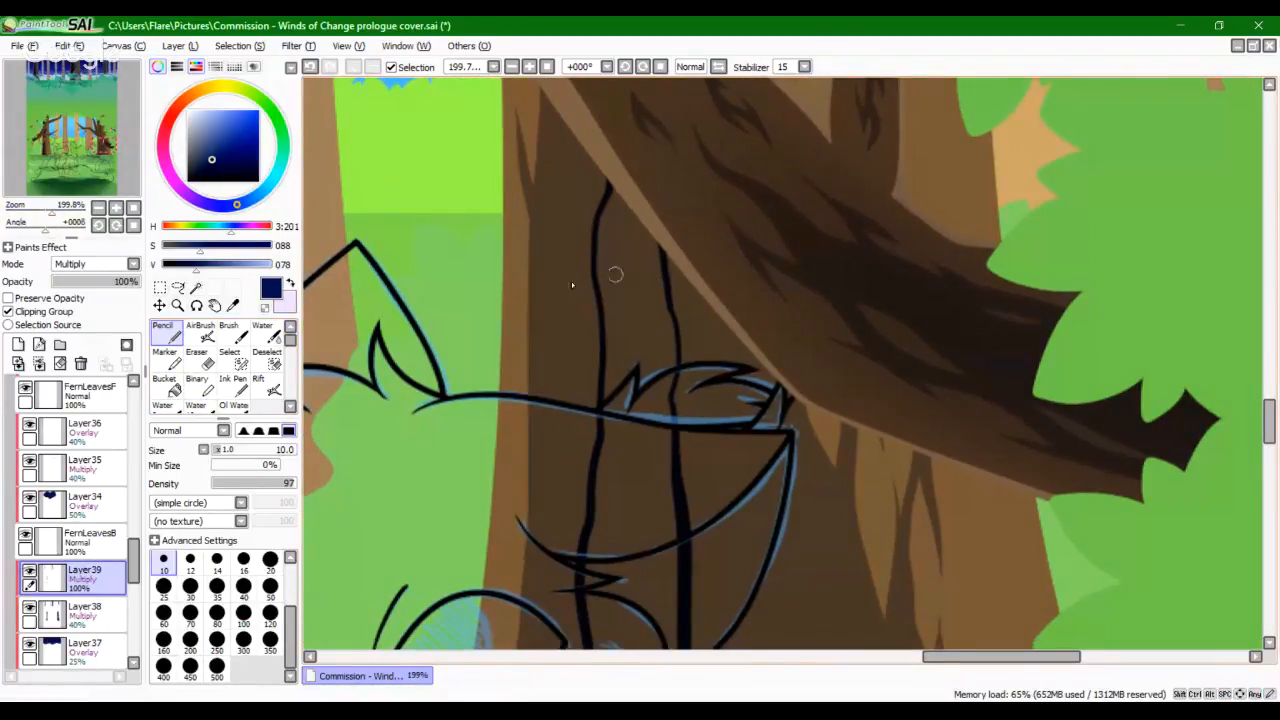
pyautogui.moveTo(605, 405)
pyautogui.mouseDown()
pyautogui.moveTo(619, 300)
pyautogui.moveTo(611, 172)
pyautogui.moveTo(617, 361)
pyautogui.moveTo(602, 459)
pyautogui.mouseUp()
pyautogui.hotkey('ctrl', 'z')
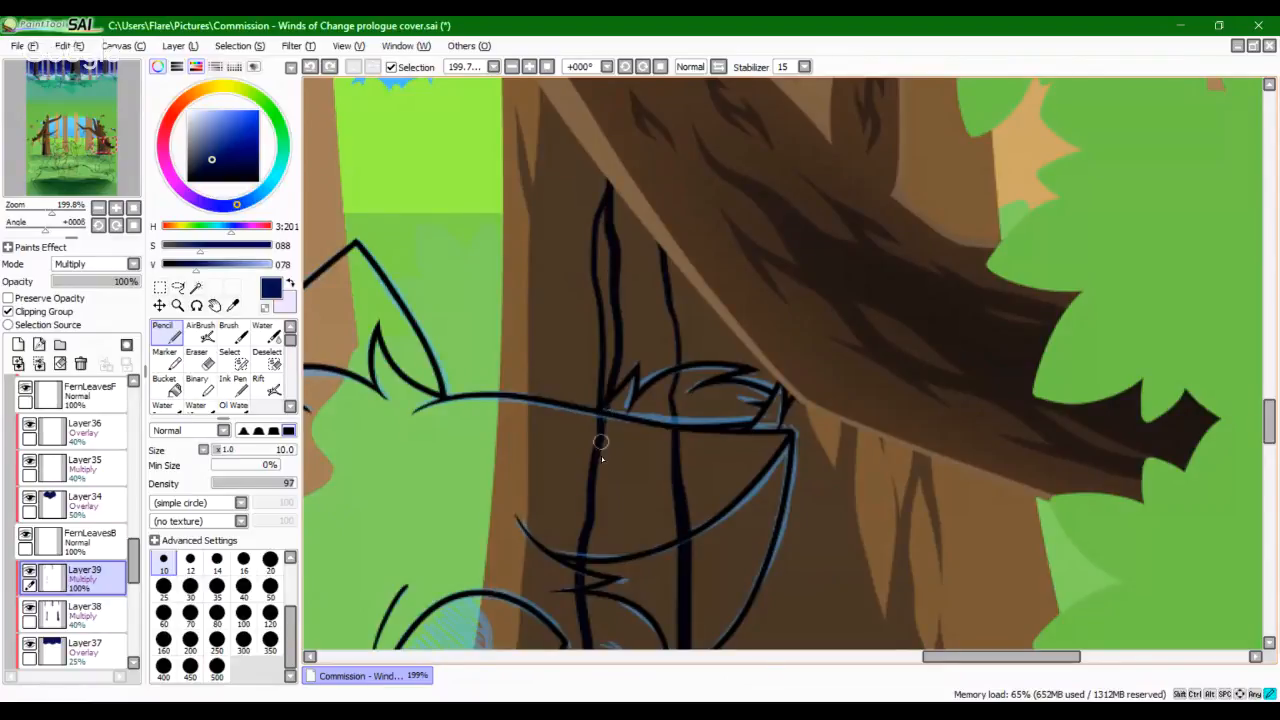
pyautogui.moveTo(617, 261); pyautogui.dragTo(571, 554)
pyautogui.moveTo(606, 294); pyautogui.dragTo(640, 634)
pyautogui.moveTo(596, 244); pyautogui.dragTo(598, 543)
pyautogui.moveTo(614, 364)
pyautogui.mouseDown()
pyautogui.moveTo(612, 530)
pyautogui.moveTo(612, 460)
pyautogui.mouseUp()
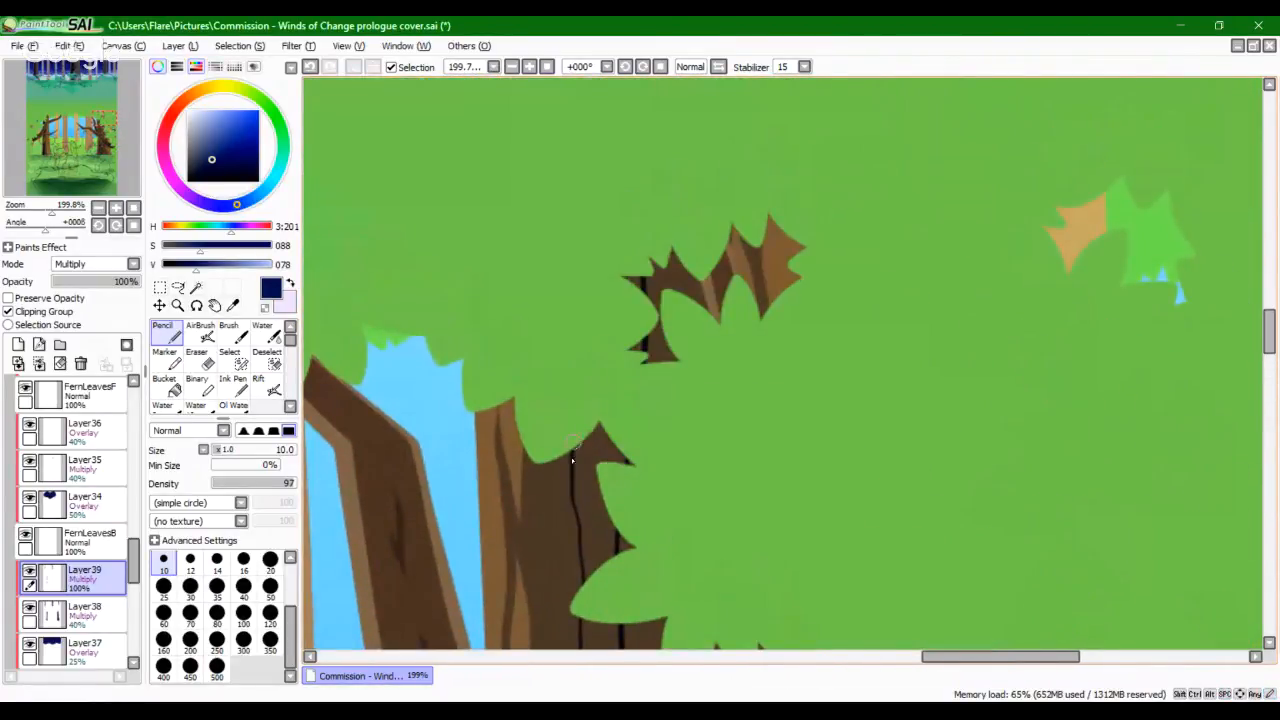
pyautogui.hotkey('ctrl', 'z')
pyautogui.moveTo(642, 266); pyautogui.dragTo(644, 283)
pyautogui.click(173, 389)
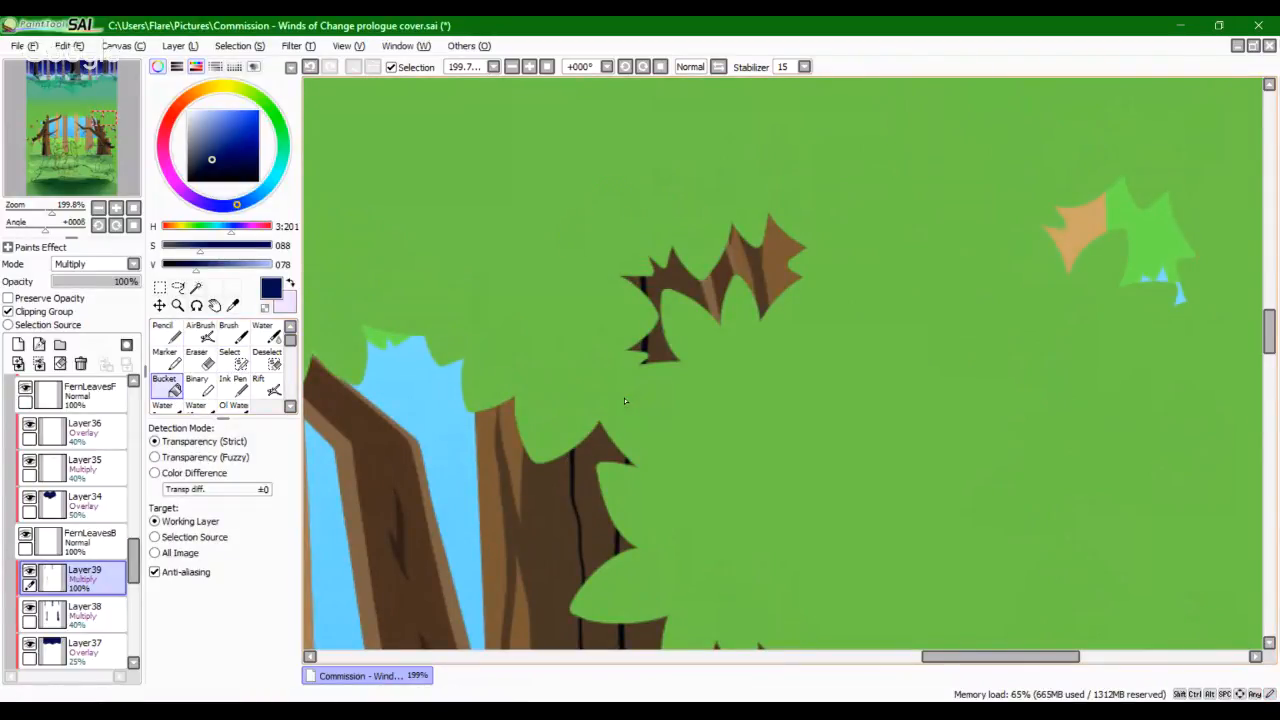
pyautogui.click(603, 480)
# Step: Draw wavy cracks with the Pencil along the left edge of the right day trunk's shadow, just below the leaves
pyautogui.press('n')
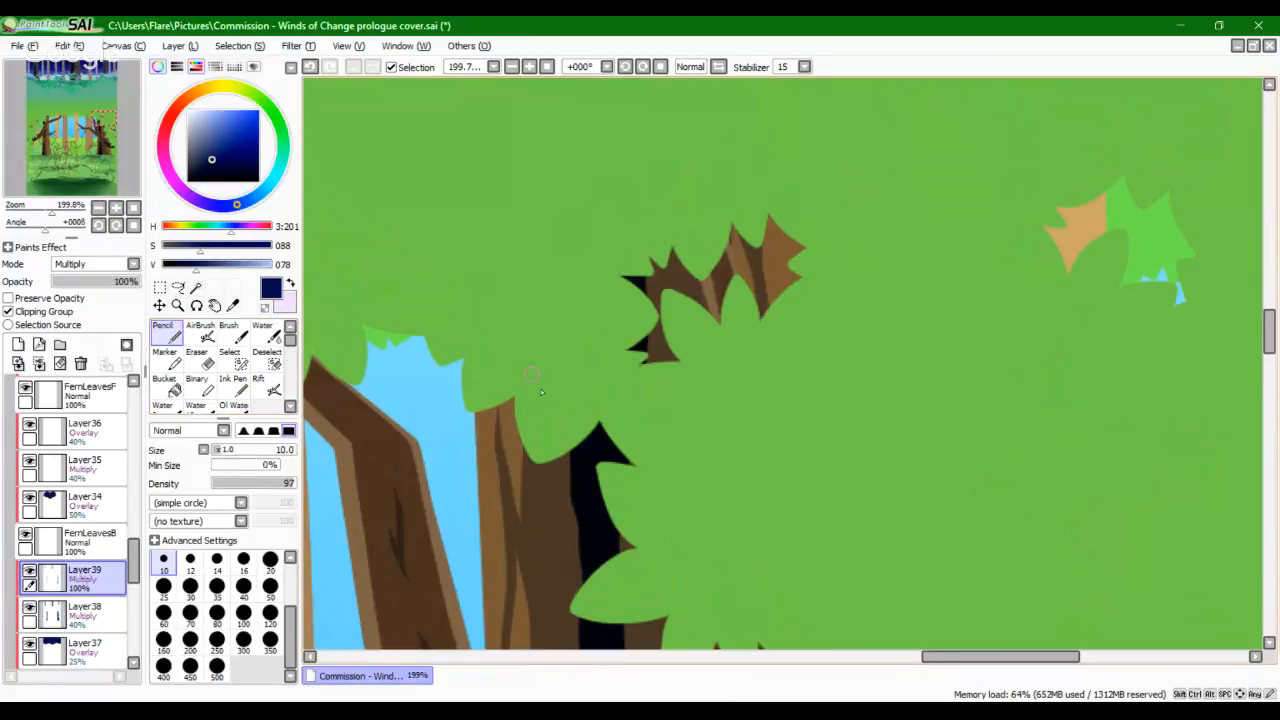
pyautogui.moveTo(560, 412); pyautogui.dragTo(635, 197)
pyautogui.moveTo(647, 470)
pyautogui.mouseDown()
pyautogui.moveTo(634, 337)
pyautogui.moveTo(649, 229)
pyautogui.moveTo(638, 310)
pyautogui.mouseUp()
pyautogui.hotkey('ctrl', 'z')
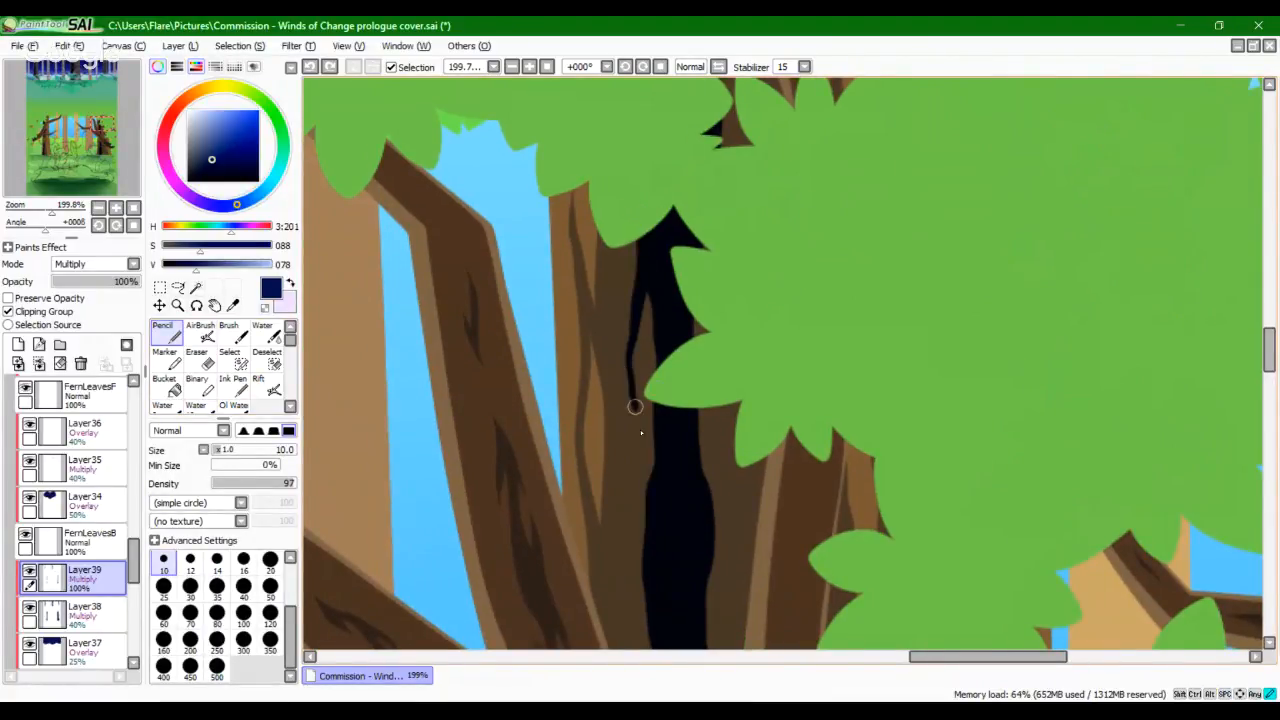
pyautogui.moveTo(635, 407); pyautogui.dragTo(656, 554)
pyautogui.moveTo(630, 364)
pyautogui.mouseDown()
pyautogui.moveTo(614, 247)
pyautogui.moveTo(633, 371)
pyautogui.mouseUp()
pyautogui.hotkey('ctrl', 'z')
pyautogui.hotkey('ctrl', 'z')
pyautogui.moveTo(616, 258)
pyautogui.mouseDown()
pyautogui.moveTo(628, 378)
pyautogui.moveTo(701, 165)
pyautogui.moveTo(658, 183)
pyautogui.moveTo(662, 413)
pyautogui.moveTo(669, 217)
pyautogui.mouseUp()
pyautogui.press('space')
pyautogui.hotkey('ctrl', 'z')
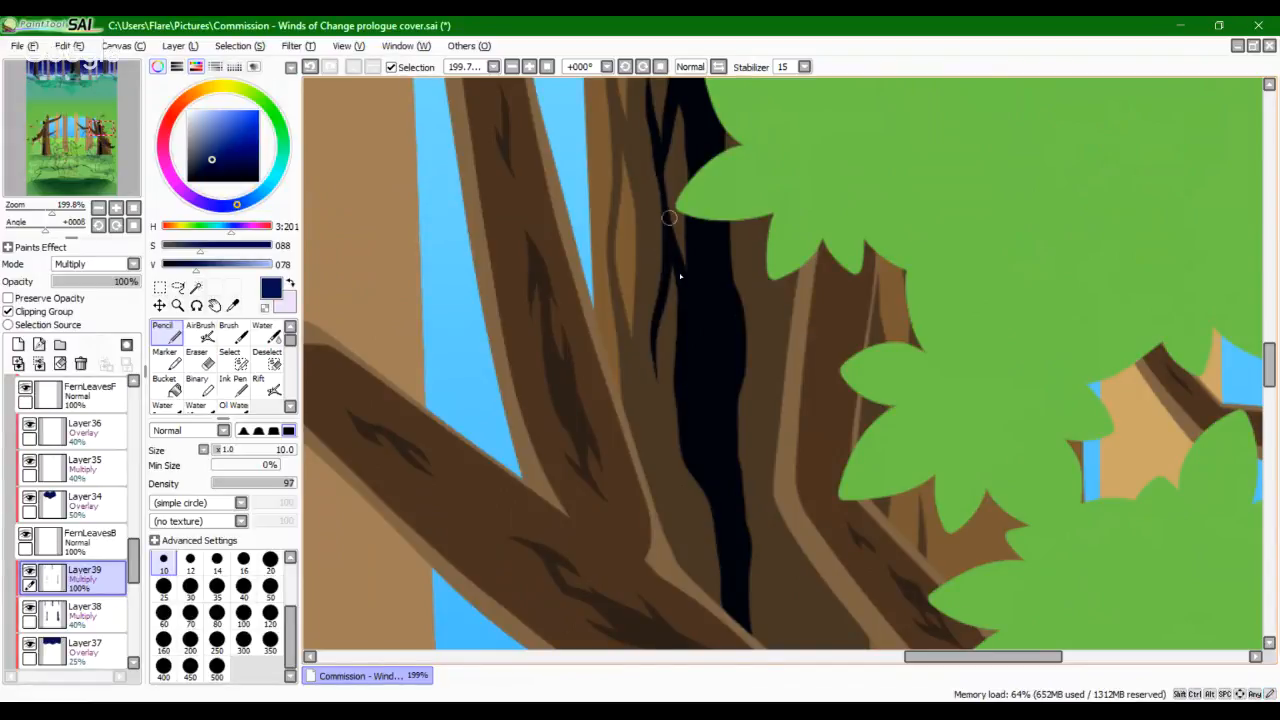
# Step: Add tapering cracks along the left edge of the right day trunk's shadow down to the fork of the diagonal branch
pyautogui.scroll(-3, 669, 217)
pyautogui.moveTo(630, 270)
pyautogui.mouseDown()
pyautogui.moveTo(680, 531)
pyautogui.moveTo(680, 369)
pyautogui.moveTo(679, 392)
pyautogui.mouseUp()
pyautogui.hotkey('ctrl', 'z')
pyautogui.moveTo(660, 317)
pyautogui.mouseDown()
pyautogui.moveTo(631, 265)
pyautogui.moveTo(653, 335)
pyautogui.mouseUp()
pyautogui.hotkey('ctrl', 'z')
pyautogui.hotkey('ctrl', 'z')
pyautogui.hotkey('ctrl', 'z')
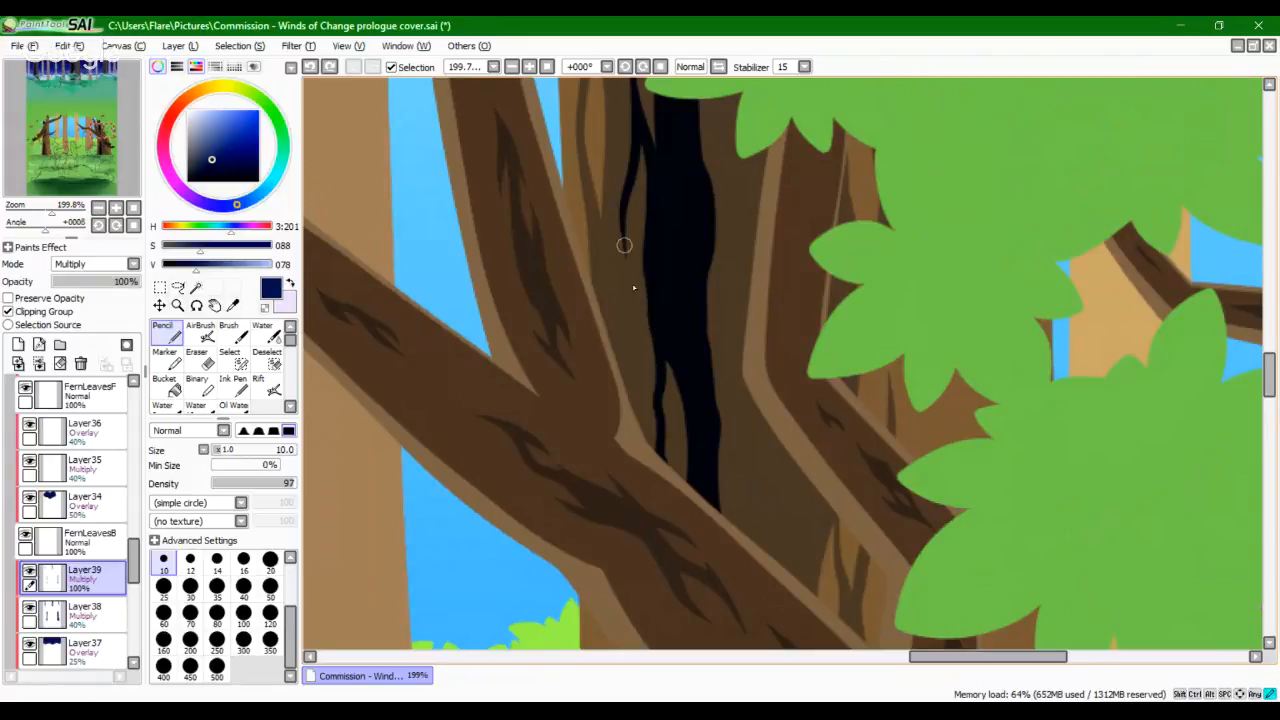
pyautogui.moveTo(634, 288)
pyautogui.mouseDown()
pyautogui.moveTo(649, 326)
pyautogui.moveTo(646, 309)
pyautogui.mouseUp()
pyautogui.hotkey('ctrl', 'z')
pyautogui.hotkey('ctrl', 'z')
pyautogui.moveTo(625, 330); pyautogui.dragTo(642, 436)
pyautogui.hotkey('ctrl', 'z')
pyautogui.moveTo(630, 345); pyautogui.dragTo(642, 452)
# Step: Draw long forked cracks left of the right day trunk's shadow, from beneath the diagonal branch to the cat's head
pyautogui.moveTo(614, 503)
pyautogui.mouseDown()
pyautogui.moveTo(588, 637)
pyautogui.moveTo(614, 209)
pyautogui.mouseUp()
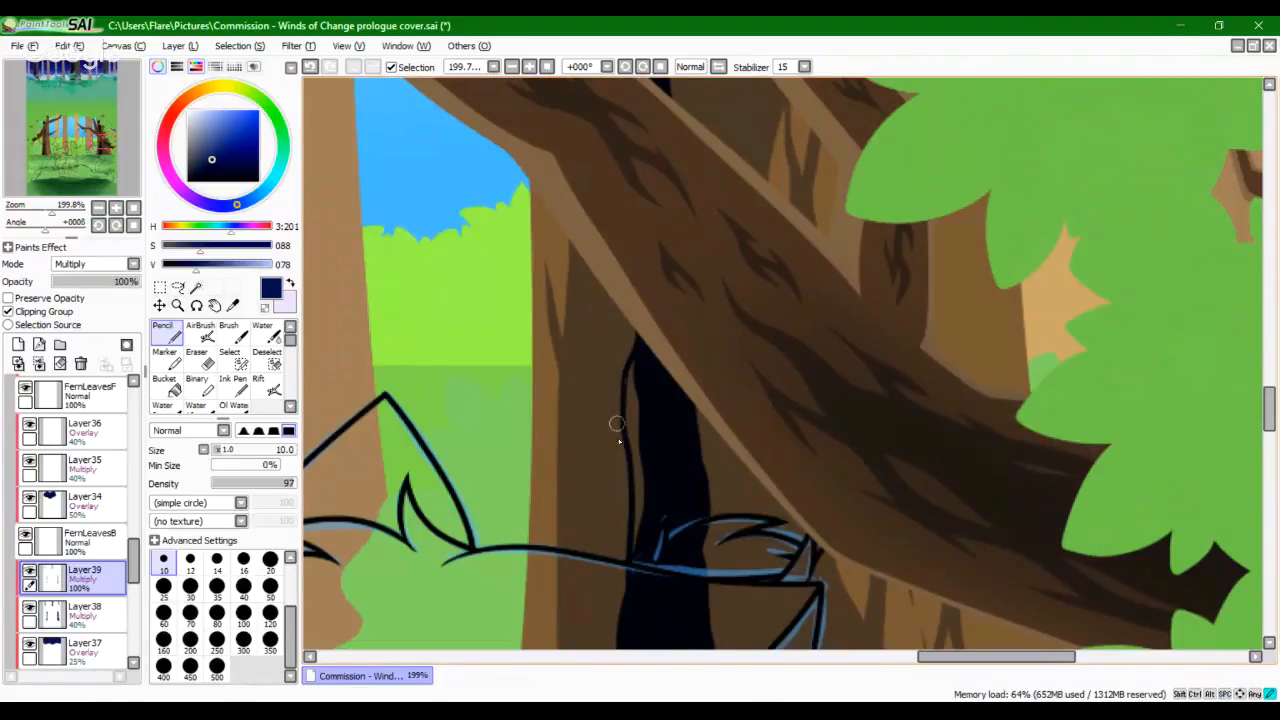
pyautogui.moveTo(616, 424); pyautogui.dragTo(631, 303)
pyautogui.hotkey('ctrl', 'z')
pyautogui.moveTo(623, 429); pyautogui.dragTo(606, 251)
pyautogui.moveTo(603, 478)
pyautogui.mouseDown()
pyautogui.moveTo(606, 291)
pyautogui.moveTo(610, 515)
pyautogui.moveTo(622, 506)
pyautogui.moveTo(630, 263)
pyautogui.moveTo(617, 472)
pyautogui.mouseUp()
pyautogui.hotkey('ctrl', 'z')
pyautogui.press('space')
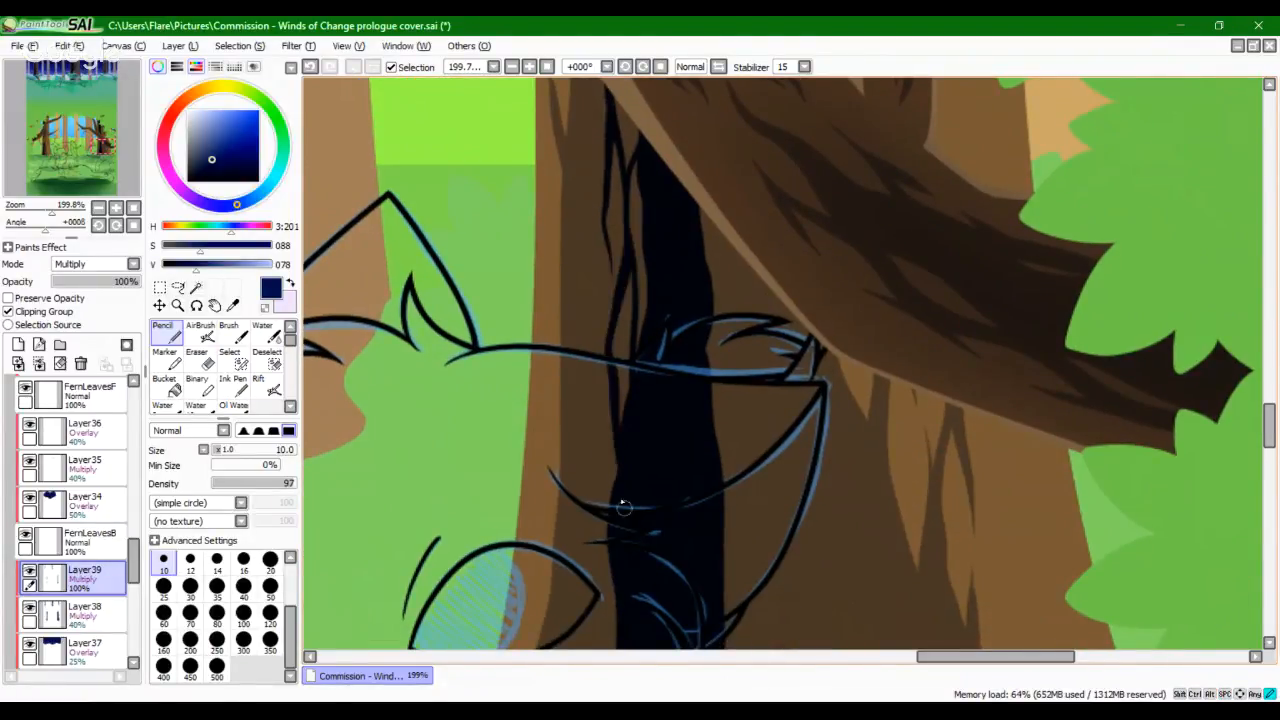
# Step: Refine the crack lines left of the right day trunk's shadow where they cross the top of the cat's head
pyautogui.moveTo(612, 282); pyautogui.dragTo(609, 369)
pyautogui.hotkey('ctrl', 'z')
pyautogui.hotkey('ctrl', 'z')
pyautogui.moveTo(609, 280); pyautogui.dragTo(607, 328)
pyautogui.press('space')
pyautogui.moveTo(612, 238); pyautogui.dragTo(574, 380)
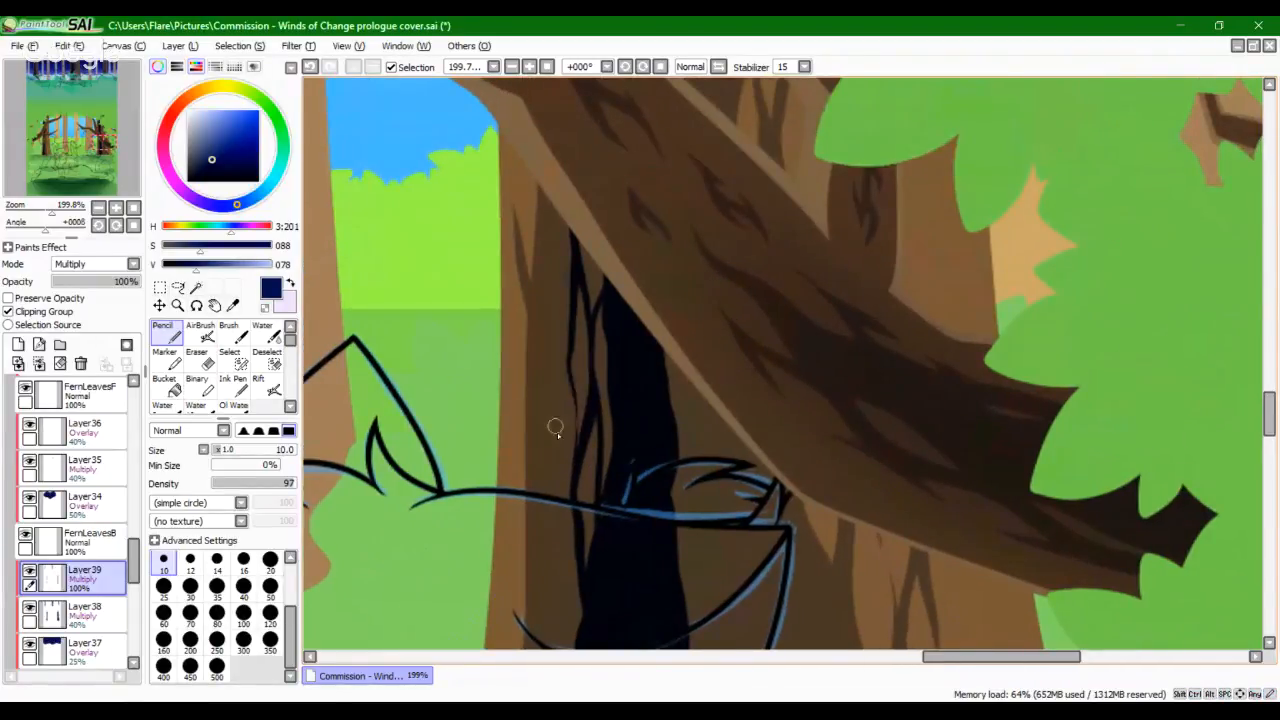
pyautogui.hotkey('ctrl', 'z')
# Step: Draw a branching crack off the right edge of the right day trunk's shadow, from beneath the diagonal branch through the cat's ear
pyautogui.moveTo(629, 337); pyautogui.dragTo(560, 560)
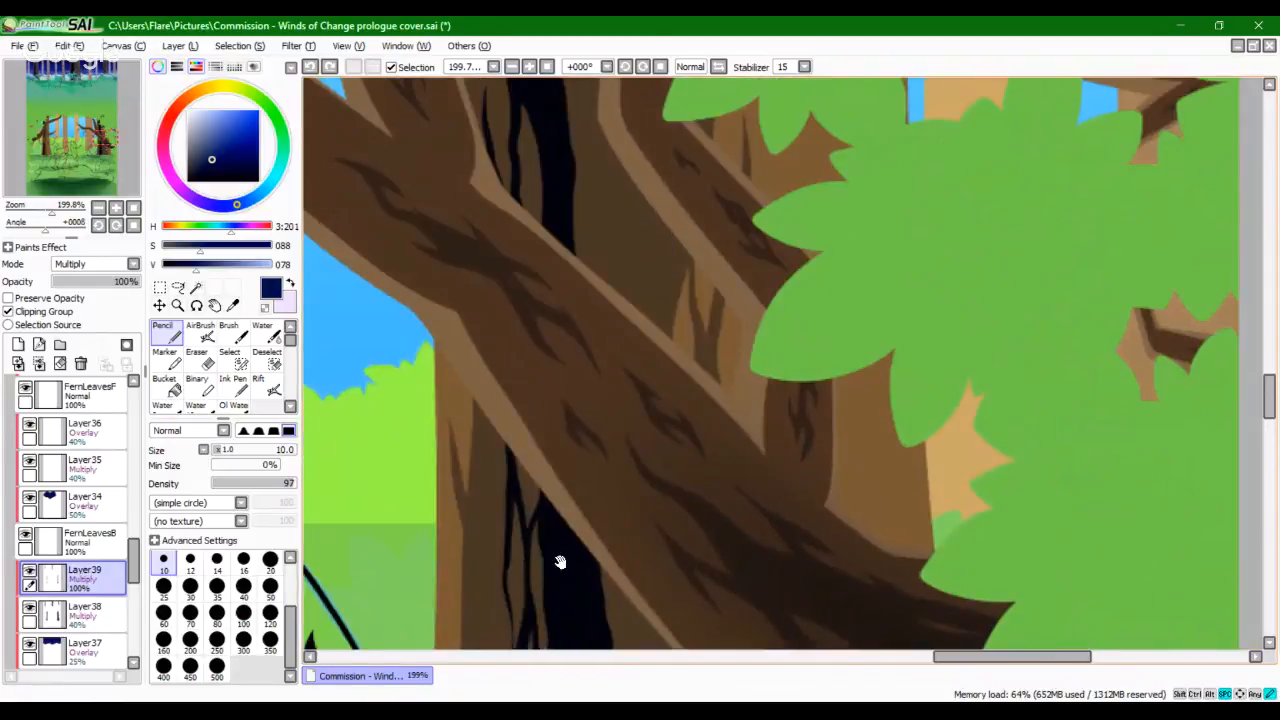
pyautogui.moveTo(629, 320)
pyautogui.mouseDown()
pyautogui.moveTo(692, 361)
pyautogui.moveTo(709, 449)
pyautogui.mouseUp()
pyautogui.press('space')
pyautogui.moveTo(729, 540); pyautogui.dragTo(672, 133)
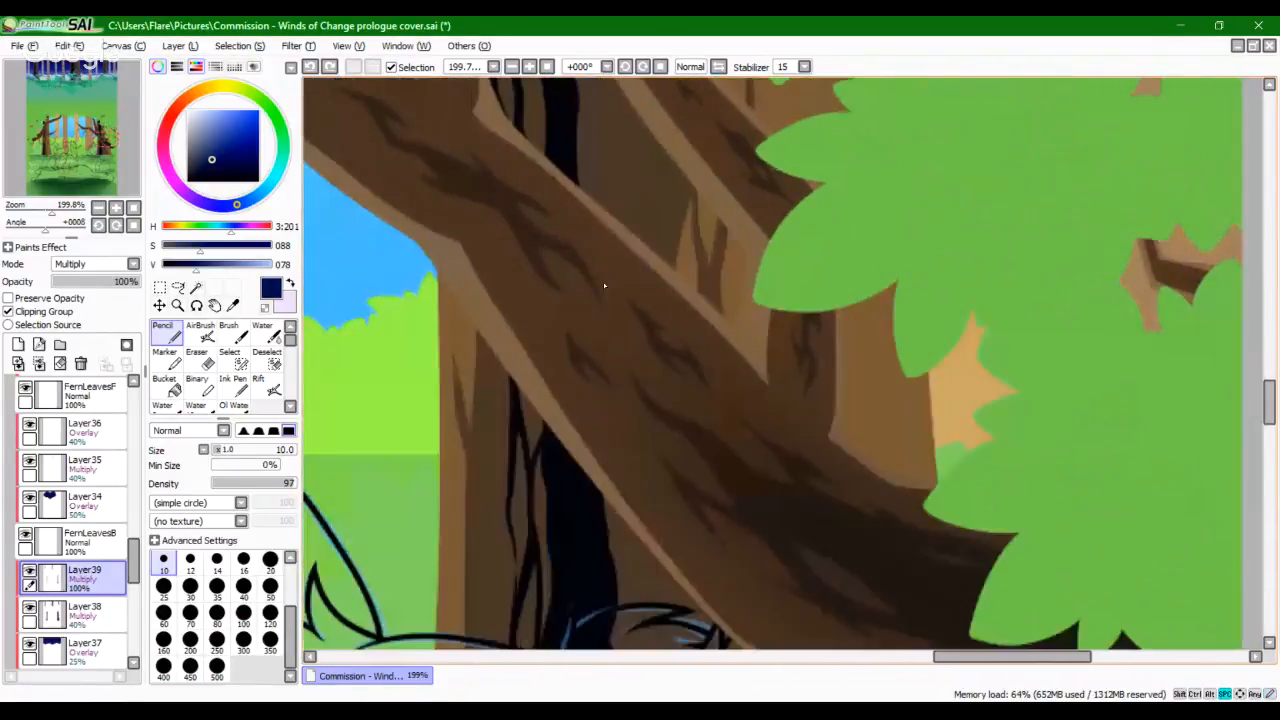
pyautogui.click(34, 214)
pyautogui.moveTo(34, 216); pyautogui.dragTo(59, 217)
pyautogui.moveTo(520, 550); pyautogui.dragTo(594, 329)
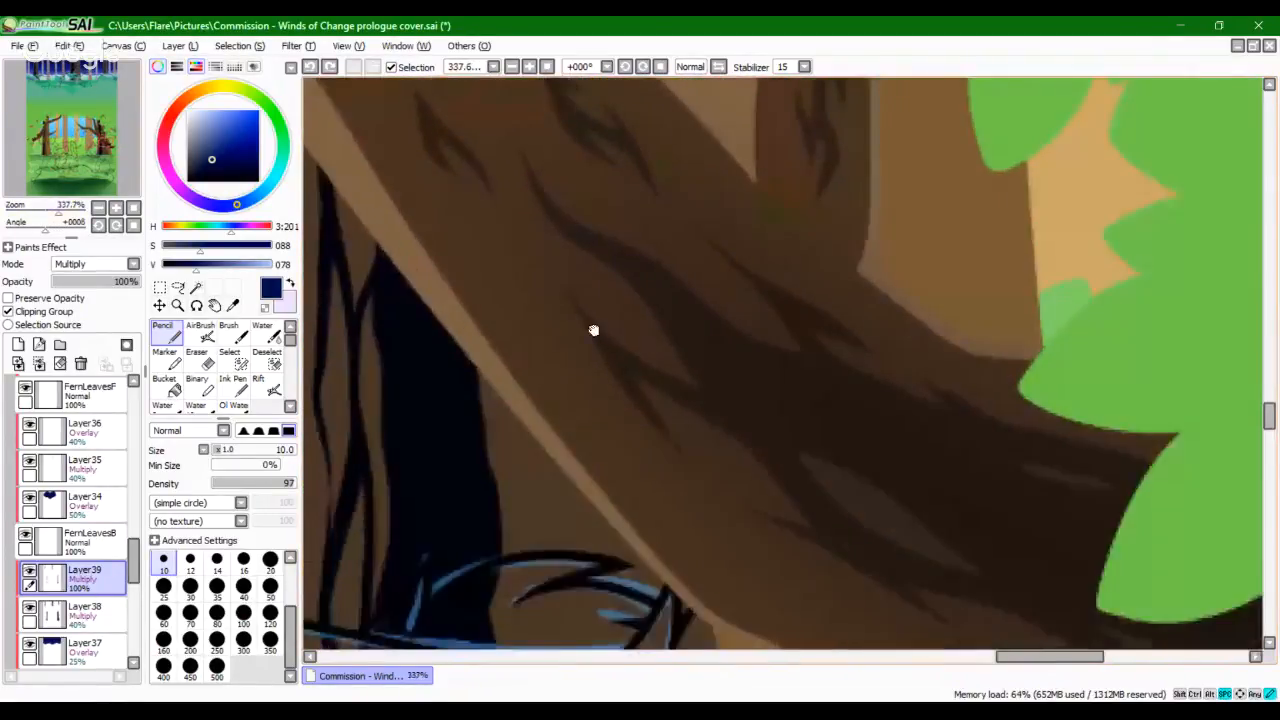
pyautogui.moveTo(574, 540); pyautogui.dragTo(631, 281)
pyautogui.moveTo(561, 140)
pyautogui.mouseDown()
pyautogui.moveTo(540, 300)
pyautogui.moveTo(573, 170)
pyautogui.moveTo(613, 434)
pyautogui.moveTo(595, 516)
pyautogui.moveTo(591, 317)
pyautogui.moveTo(563, 351)
pyautogui.moveTo(566, 598)
pyautogui.mouseUp()
pyautogui.press('space')
pyautogui.press('space')
pyautogui.moveTo(535, 165); pyautogui.dragTo(551, 429)
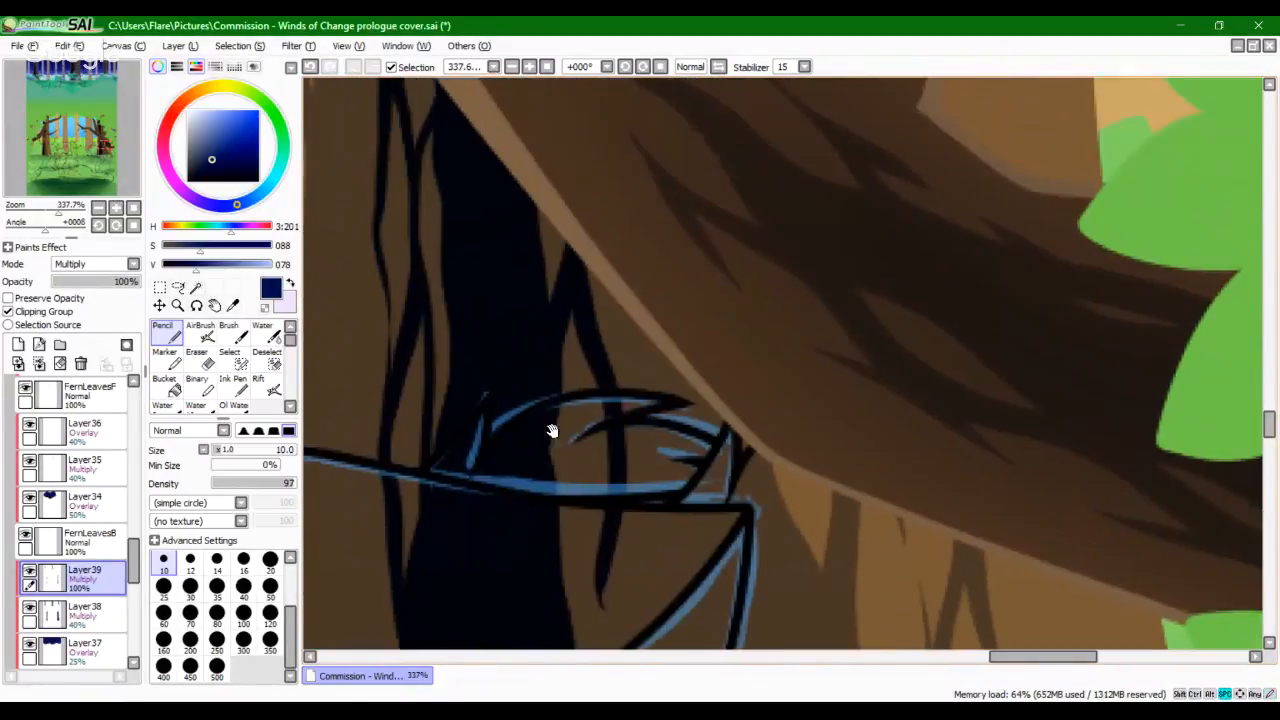
# Step: Continue the cracks along the right day trunk's lower shadow behind the cat's head
pyautogui.press('space')
pyautogui.moveTo(484, 316); pyautogui.dragTo(530, 590)
pyautogui.moveTo(560, 210); pyautogui.dragTo(600, 382)
pyautogui.moveTo(462, 296); pyautogui.dragTo(519, 466)
pyautogui.scroll(-5, 430, 375)
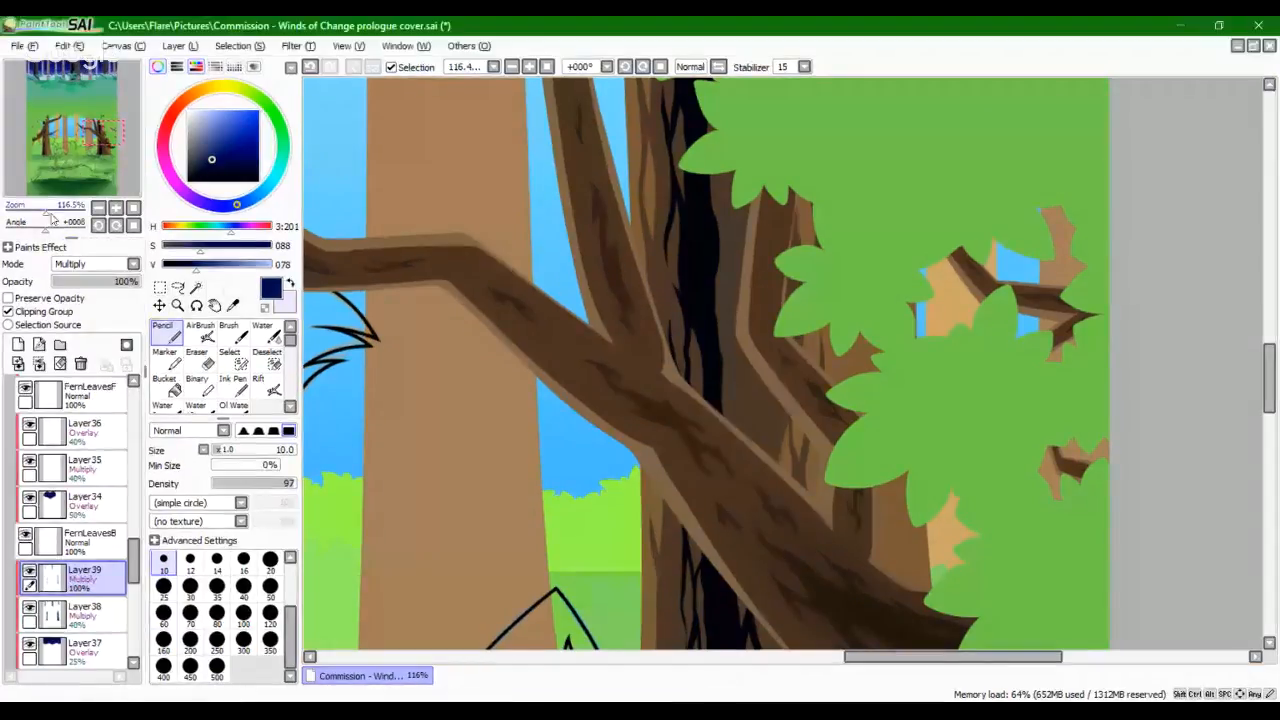
# Step: Draw forked cracks off the right edge of the right day trunk's shadow, between the diagonal branch and the upright branch
pyautogui.moveTo(45, 214); pyautogui.dragTo(50, 211)
pyautogui.press('space')
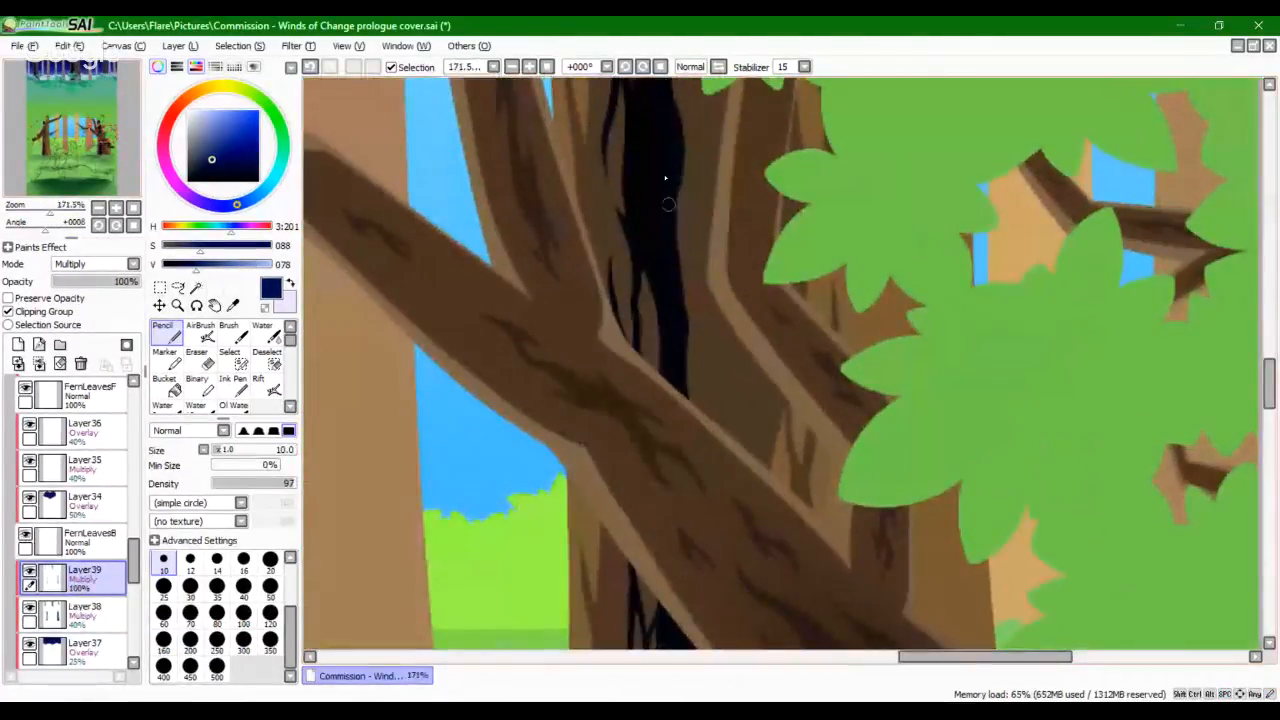
pyautogui.moveTo(677, 125); pyautogui.dragTo(699, 222)
pyautogui.moveTo(693, 317); pyautogui.dragTo(680, 386)
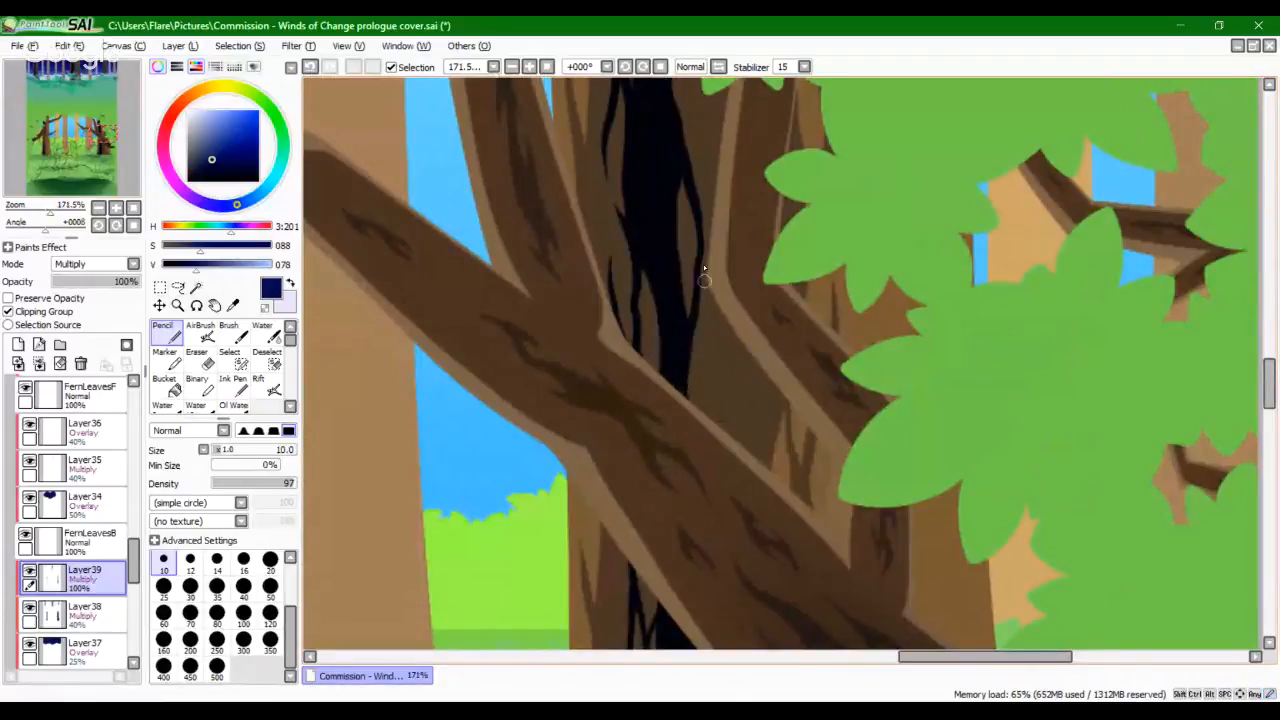
pyautogui.moveTo(696, 287); pyautogui.dragTo(720, 426)
pyautogui.scroll(3, 710, 405)
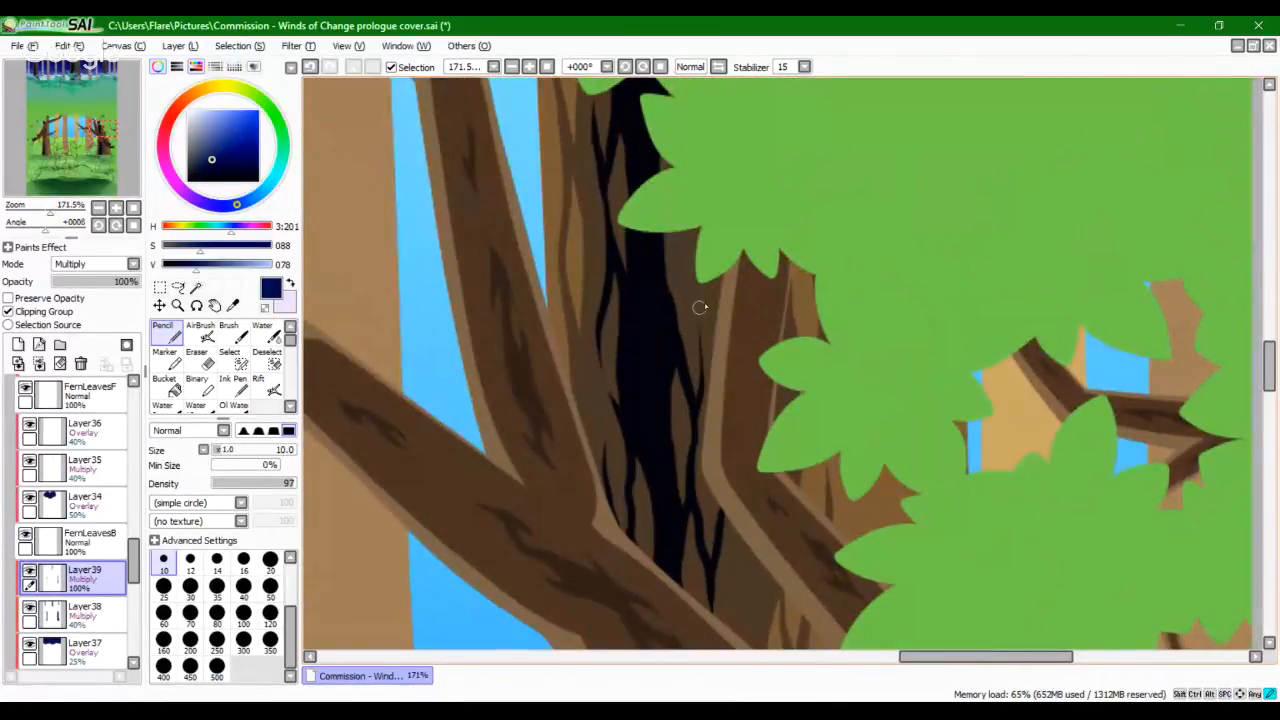
# Step: Extend the right-edge cracks up to the leaves and add crack lines to the trunk showing through the leaf gap
pyautogui.moveTo(694, 443)
pyautogui.mouseDown()
pyautogui.moveTo(706, 301)
pyautogui.moveTo(692, 295)
pyautogui.moveTo(678, 348)
pyautogui.moveTo(664, 177)
pyautogui.mouseUp()
pyautogui.moveTo(700, 310); pyautogui.dragTo(687, 247)
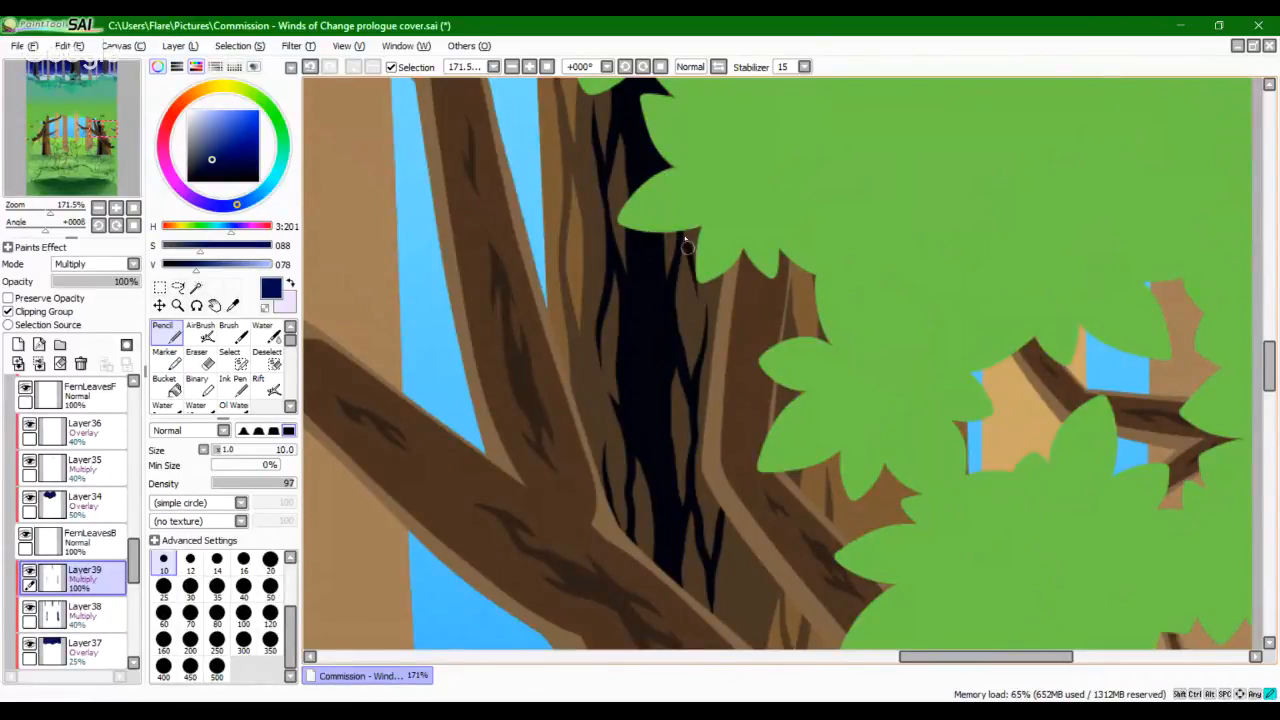
pyautogui.scroll(3, 689, 155)
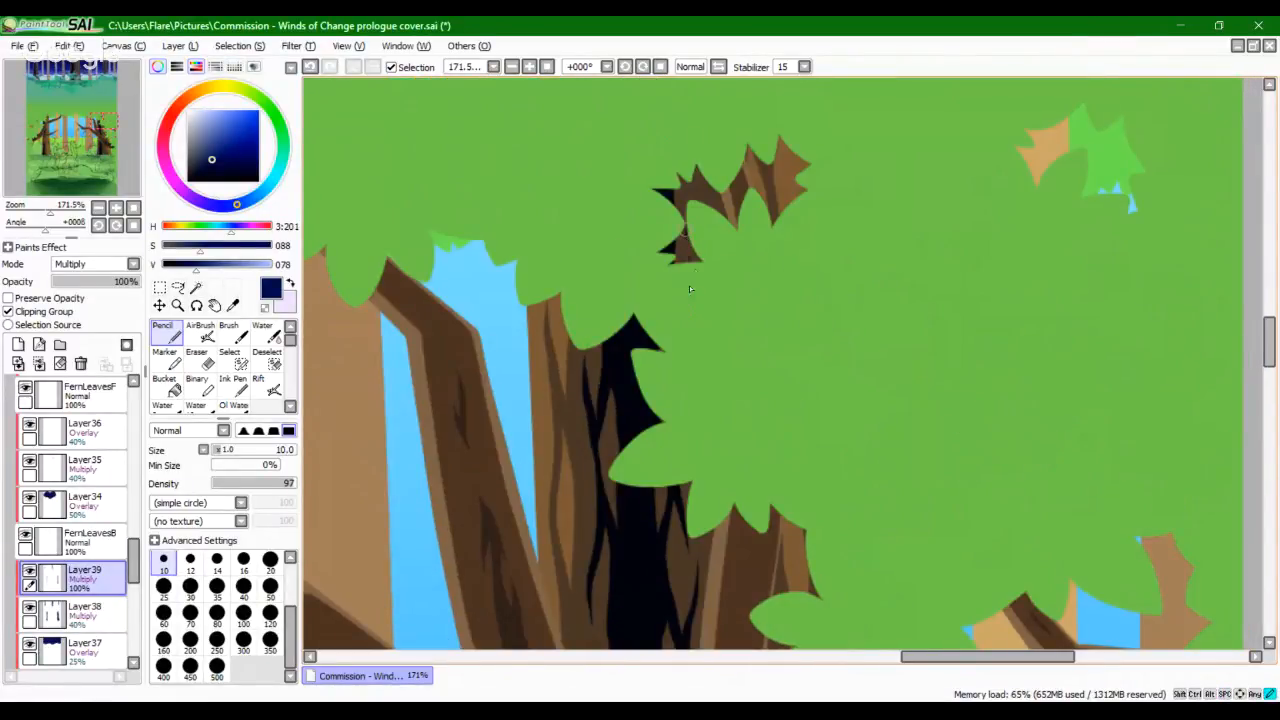
pyautogui.hotkey('ctrl', 'z')
pyautogui.moveTo(697, 322); pyautogui.dragTo(700, 345)
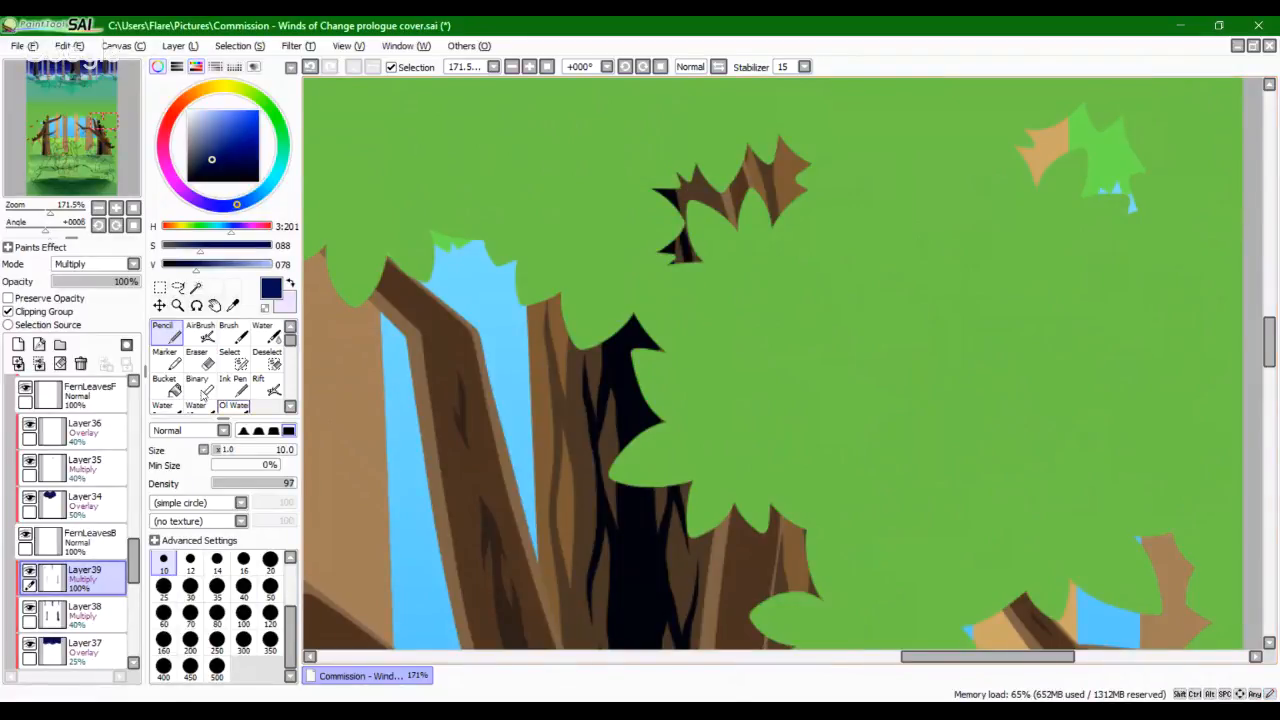
# Step: Draw a forked navy crack up the lower centre of the right night trunk's shadow and fill between its forks
pyautogui.moveTo(50, 209)
pyautogui.mouseDown()
pyautogui.moveTo(28, 209)
pyautogui.moveTo(90, 128)
pyautogui.moveTo(111, 132)
pyautogui.moveTo(81, 124)
pyautogui.moveTo(117, 127)
pyautogui.mouseUp()
pyautogui.moveTo(38, 211); pyautogui.dragTo(54, 213)
pyautogui.moveTo(827, 354); pyautogui.dragTo(629, 410)
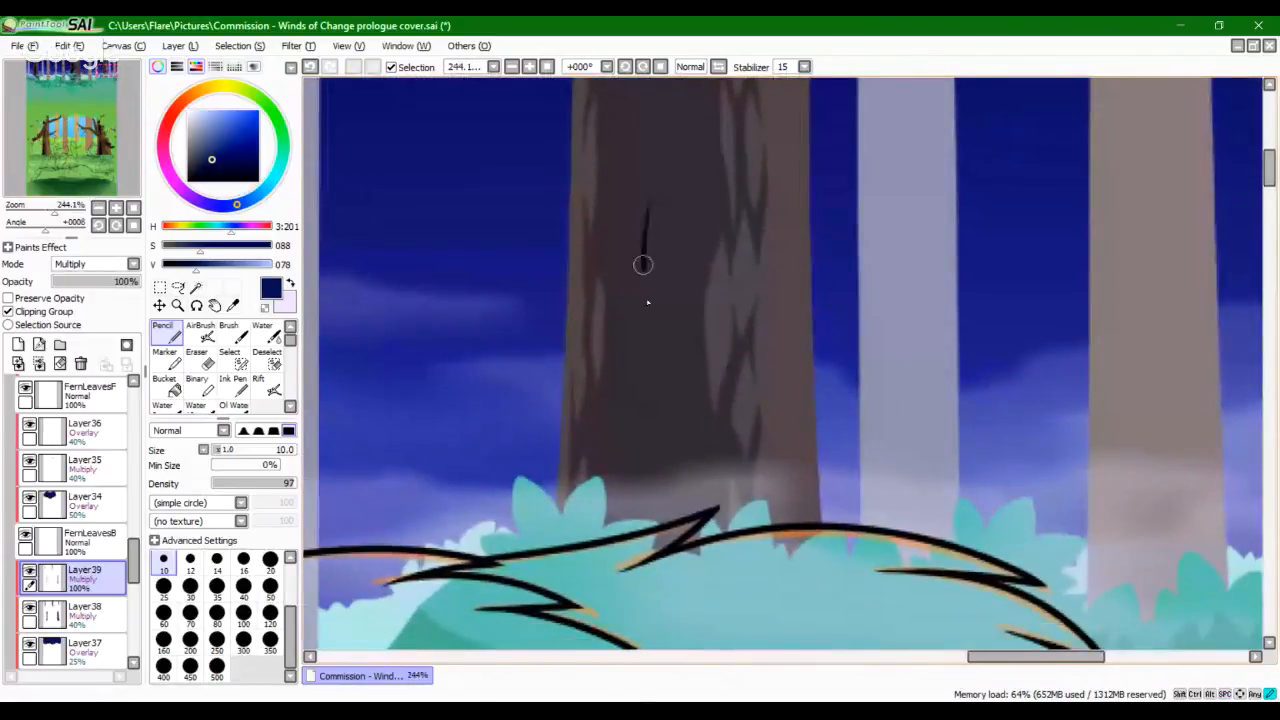
pyautogui.moveTo(642, 264); pyautogui.dragTo(630, 525)
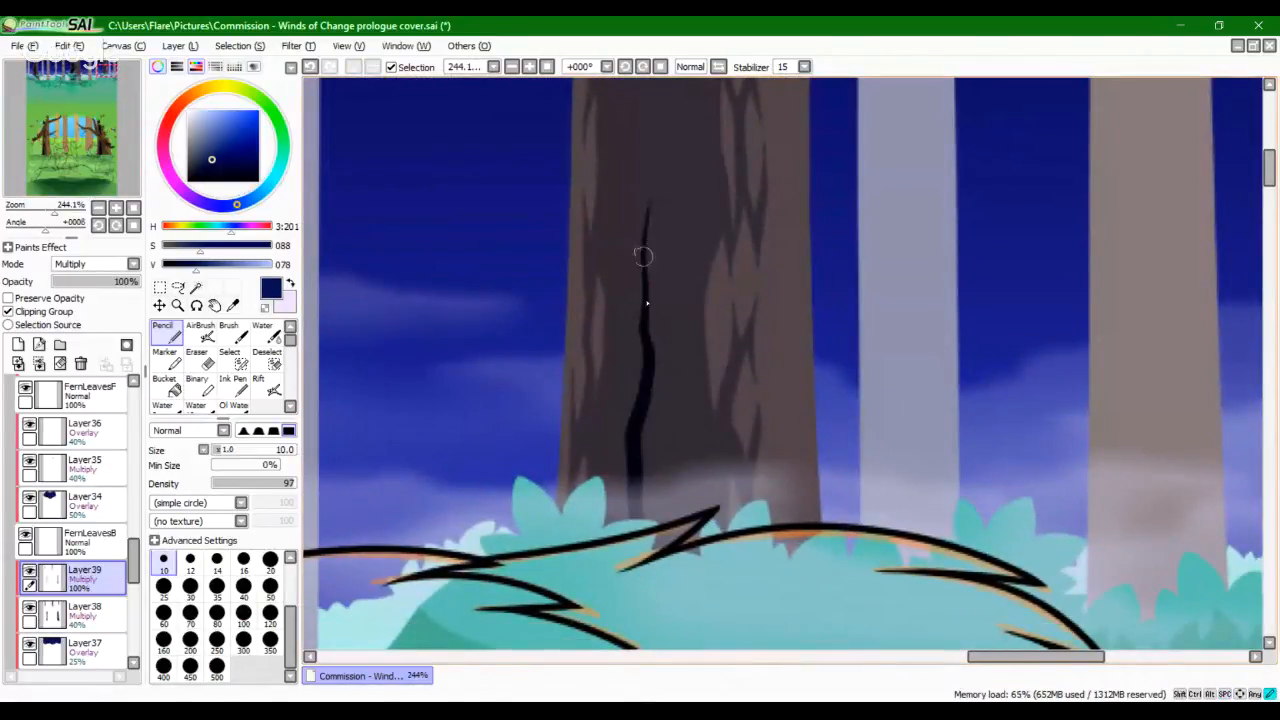
pyautogui.moveTo(643, 257); pyautogui.dragTo(667, 540)
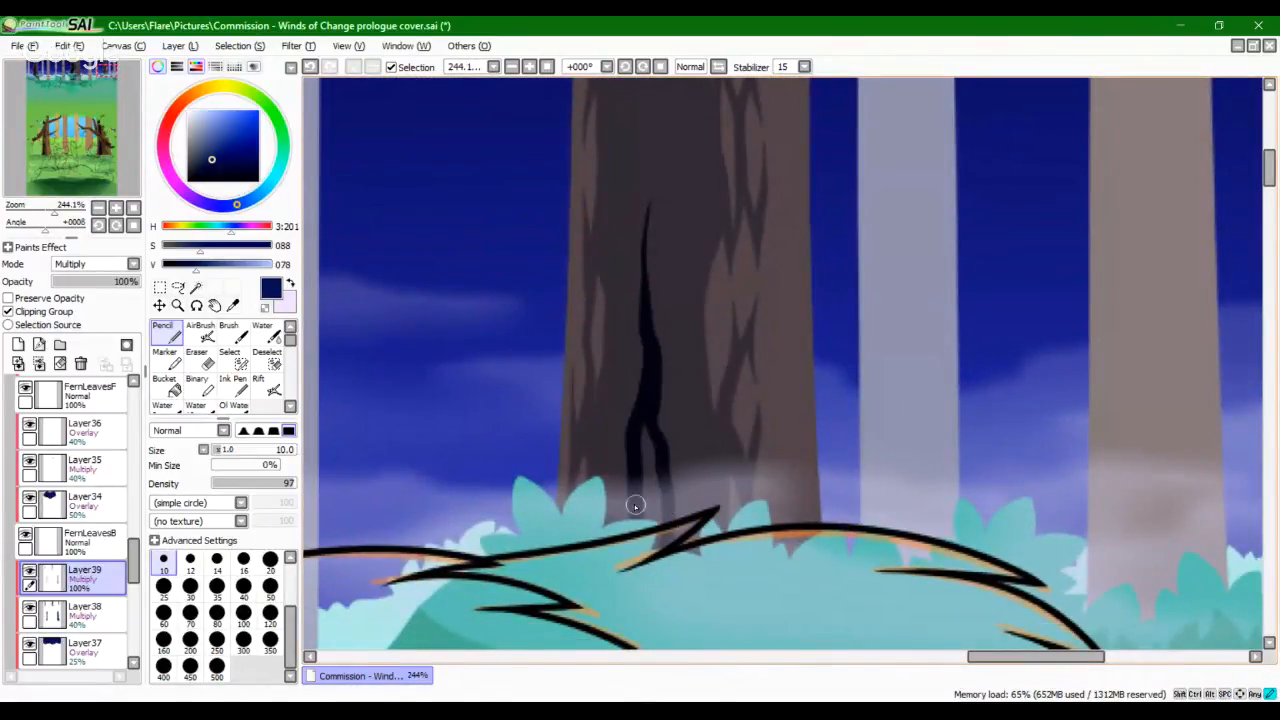
pyautogui.click(170, 387)
pyautogui.click(649, 466)
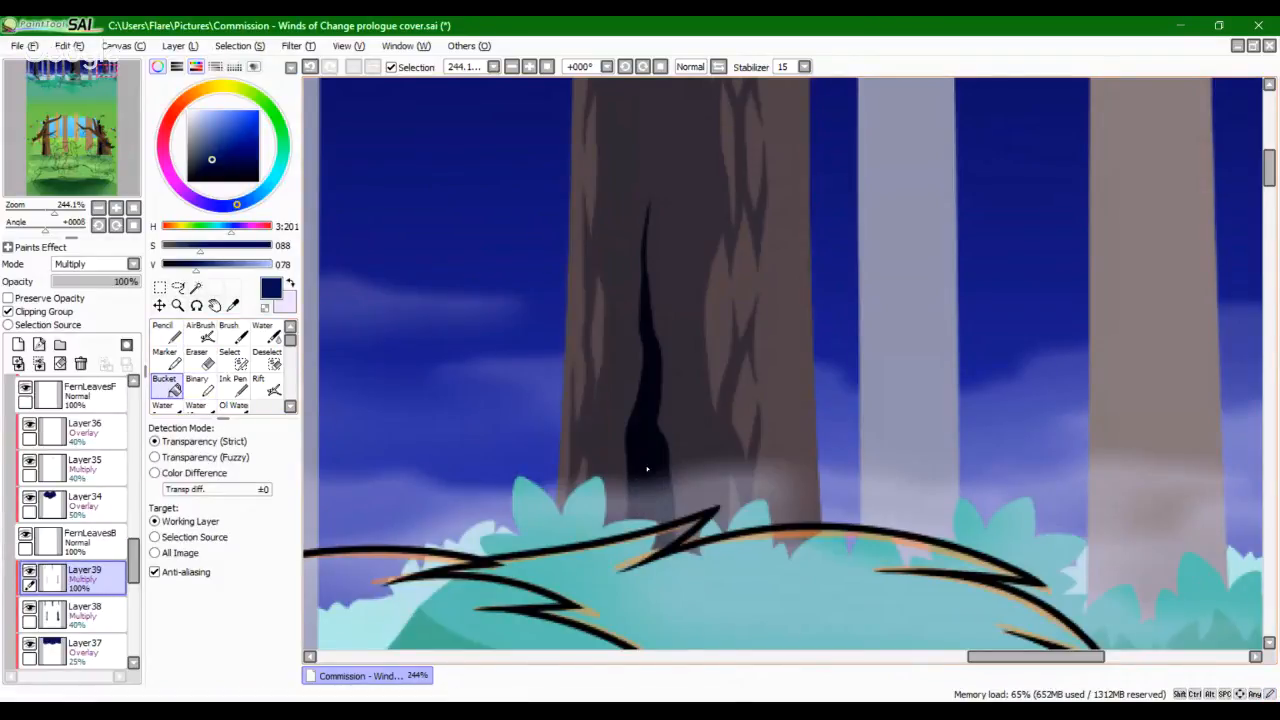
# Step: Draw thinner cracks along the left side of the filled crack at the base of the right night trunk
pyautogui.click(167, 334)
pyautogui.moveTo(616, 464); pyautogui.dragTo(624, 520)
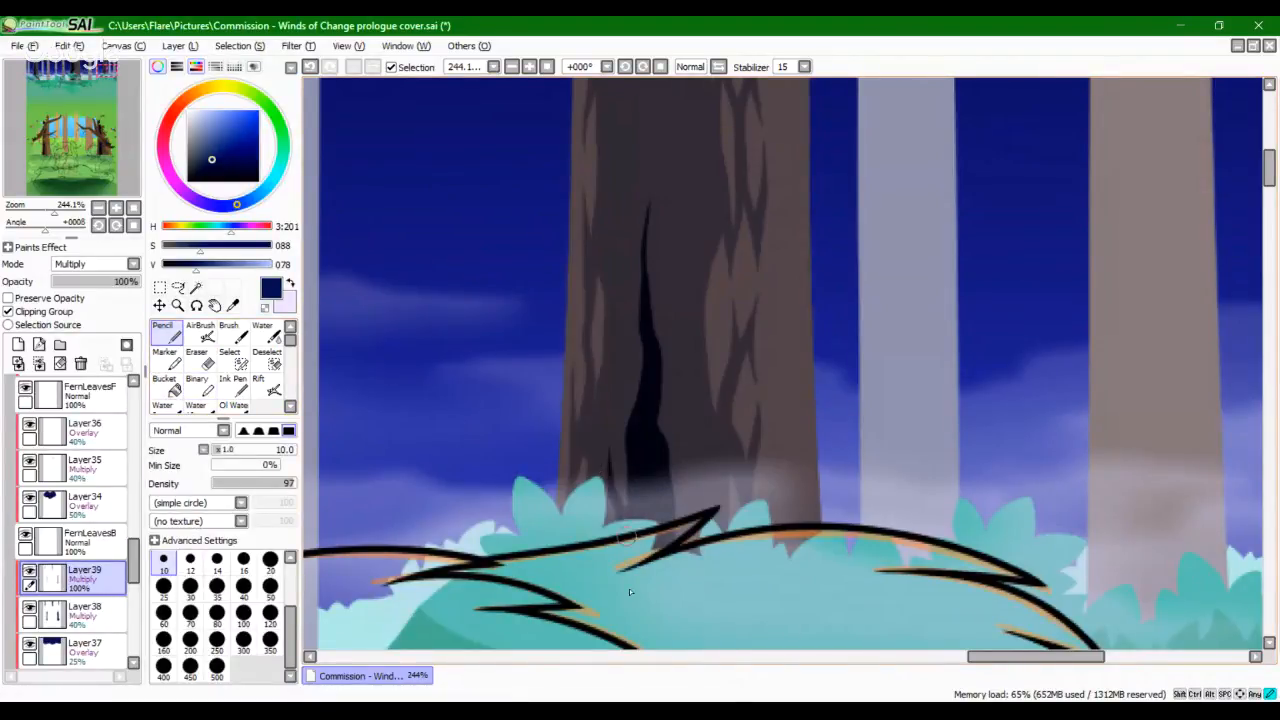
pyautogui.moveTo(629, 462)
pyautogui.mouseDown()
pyautogui.moveTo(617, 258)
pyautogui.moveTo(634, 446)
pyautogui.moveTo(611, 449)
pyautogui.moveTo(626, 354)
pyautogui.moveTo(641, 384)
pyautogui.moveTo(638, 288)
pyautogui.moveTo(637, 399)
pyautogui.mouseUp()
pyautogui.hotkey('ctrl', 'z')
pyautogui.hotkey('ctrl', 'z')
pyautogui.hotkey('ctrl', 'z')
pyautogui.hotkey('ctrl', 'z')
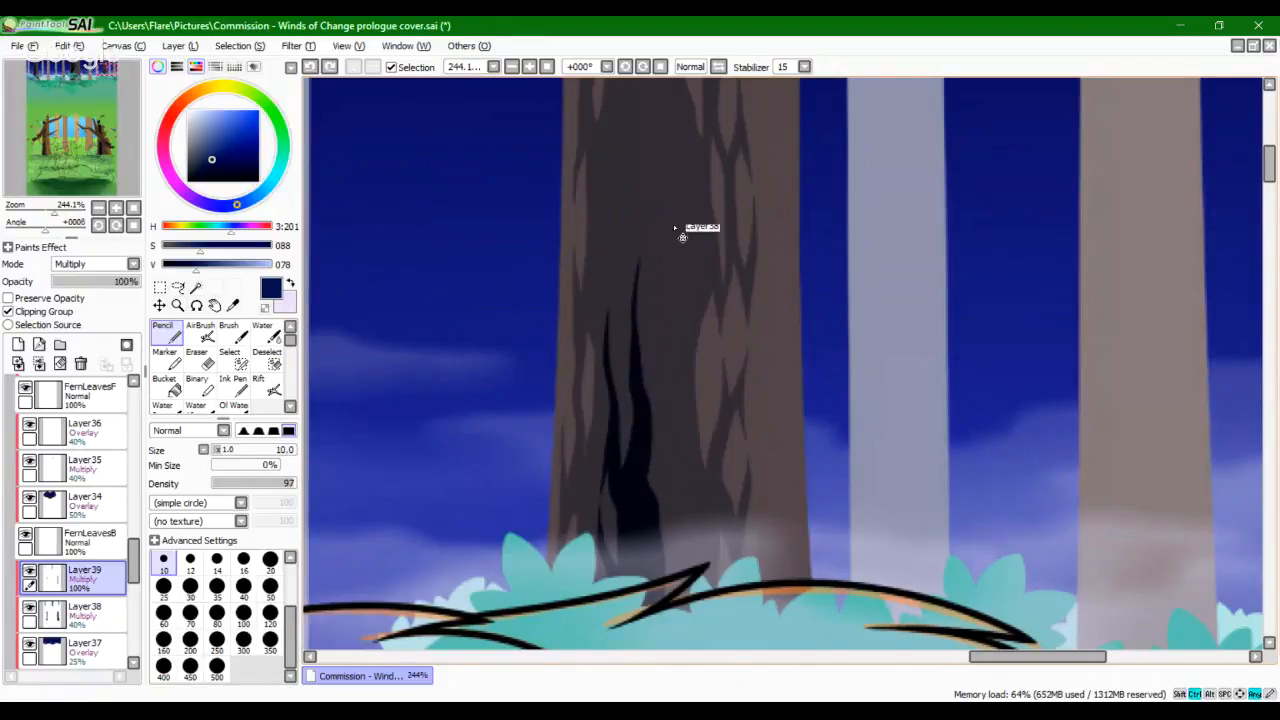
# Step: Draw two intertwining cracks from the right night trunk's top edge down to the lower central crack
pyautogui.moveTo(664, 246); pyautogui.dragTo(624, 524)
pyautogui.moveTo(600, 140); pyautogui.dragTo(605, 234)
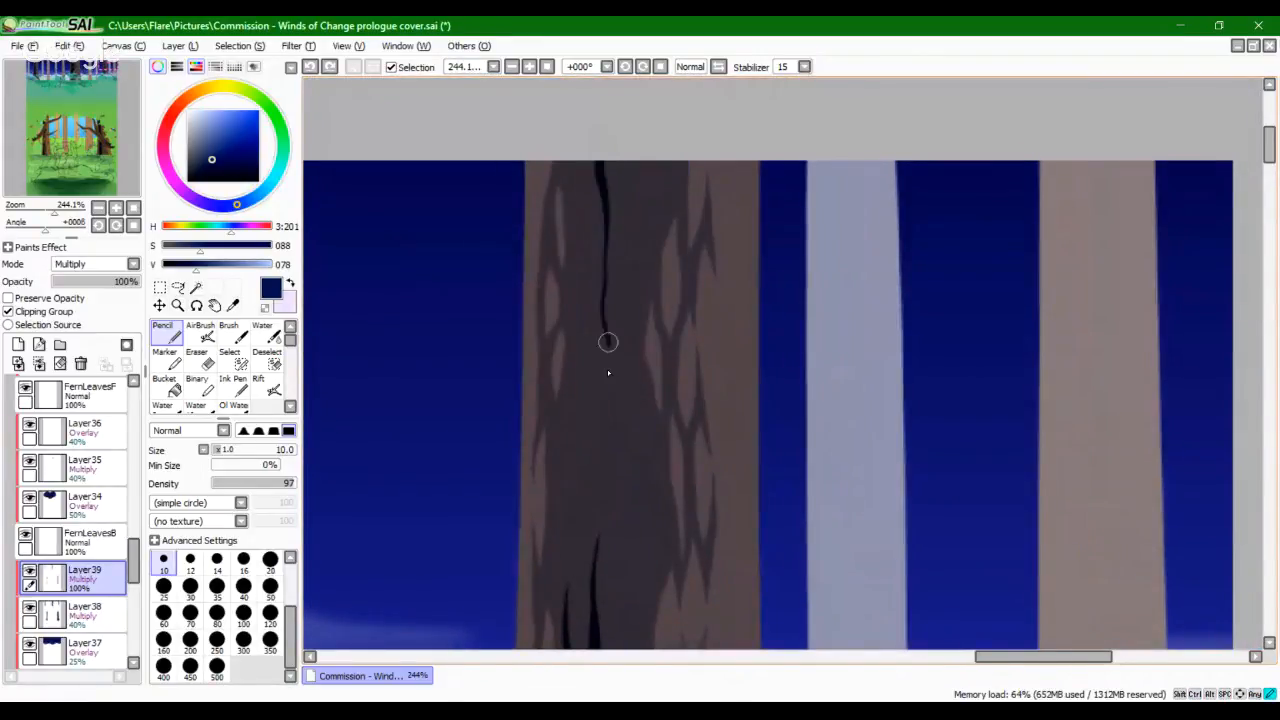
pyautogui.moveTo(602, 502); pyautogui.dragTo(594, 622)
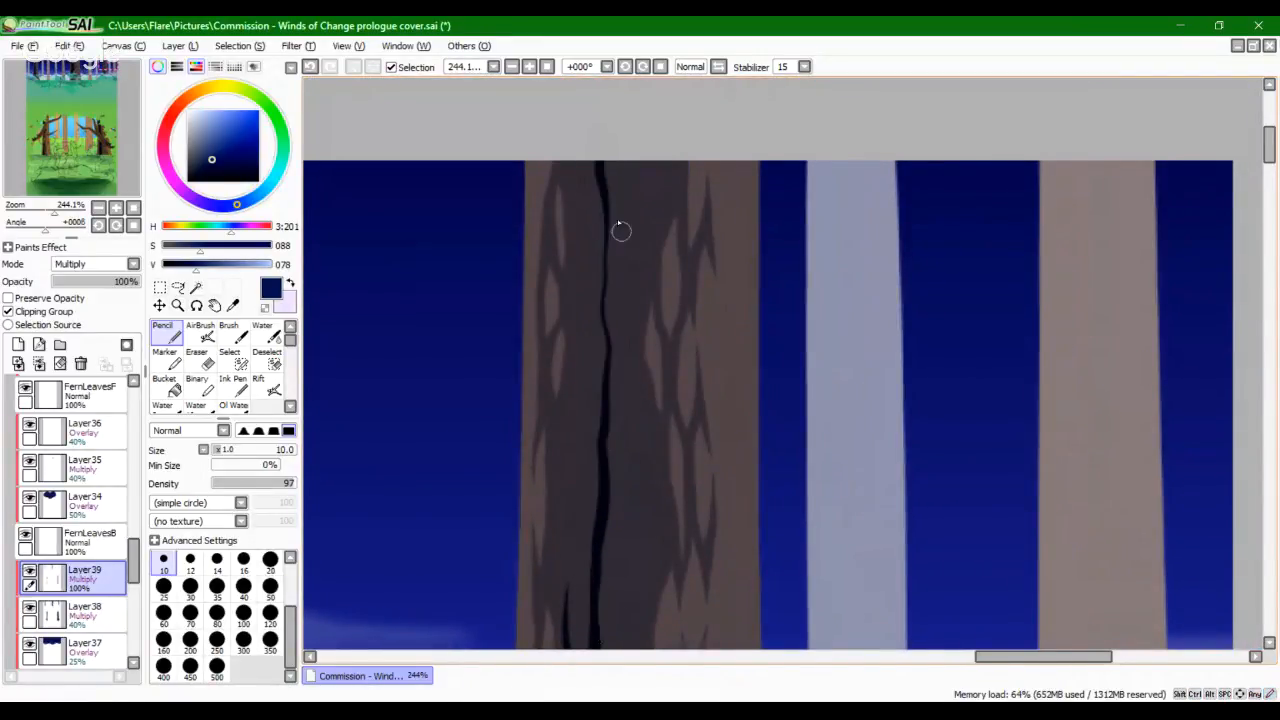
pyautogui.moveTo(628, 148)
pyautogui.mouseDown()
pyautogui.moveTo(609, 306)
pyautogui.moveTo(621, 529)
pyautogui.mouseUp()
pyautogui.moveTo(602, 612); pyautogui.dragTo(598, 650)
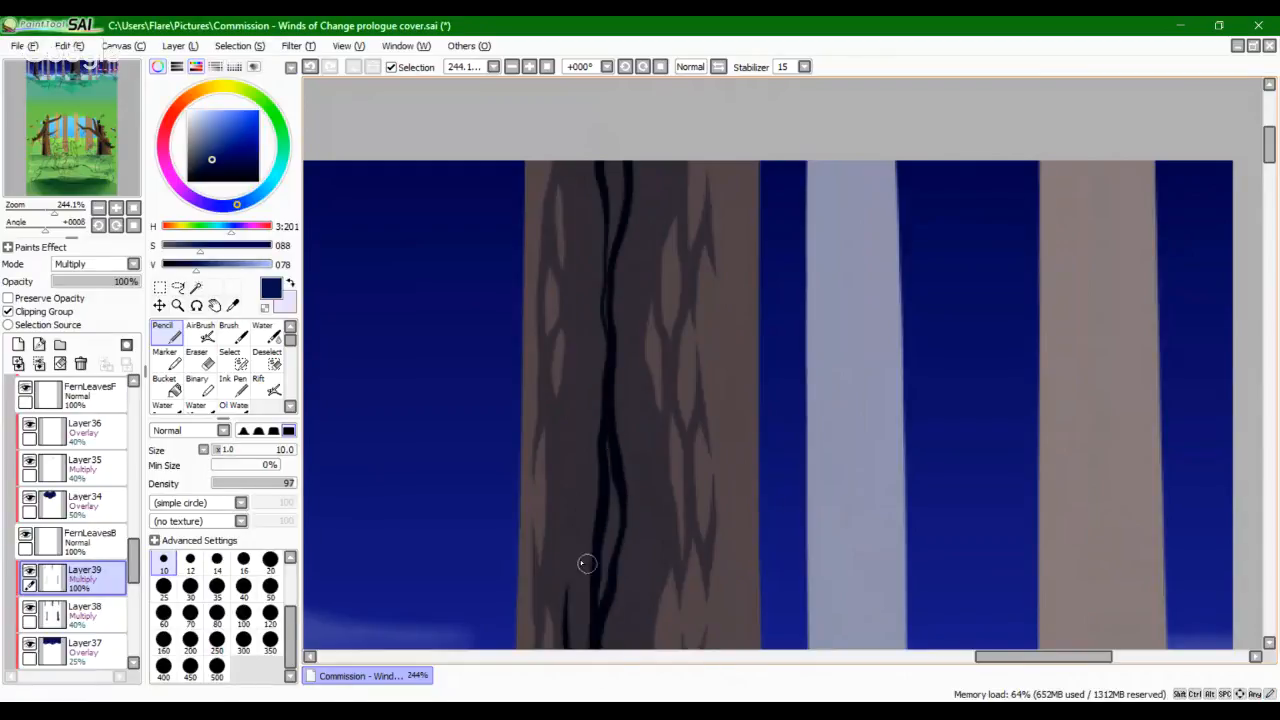
# Step: Branch forked cracks off the left side of the central cracks at the middle of the right night trunk
pyautogui.moveTo(571, 531); pyautogui.dragTo(600, 372)
pyautogui.hotkey('ctrl', 'z')
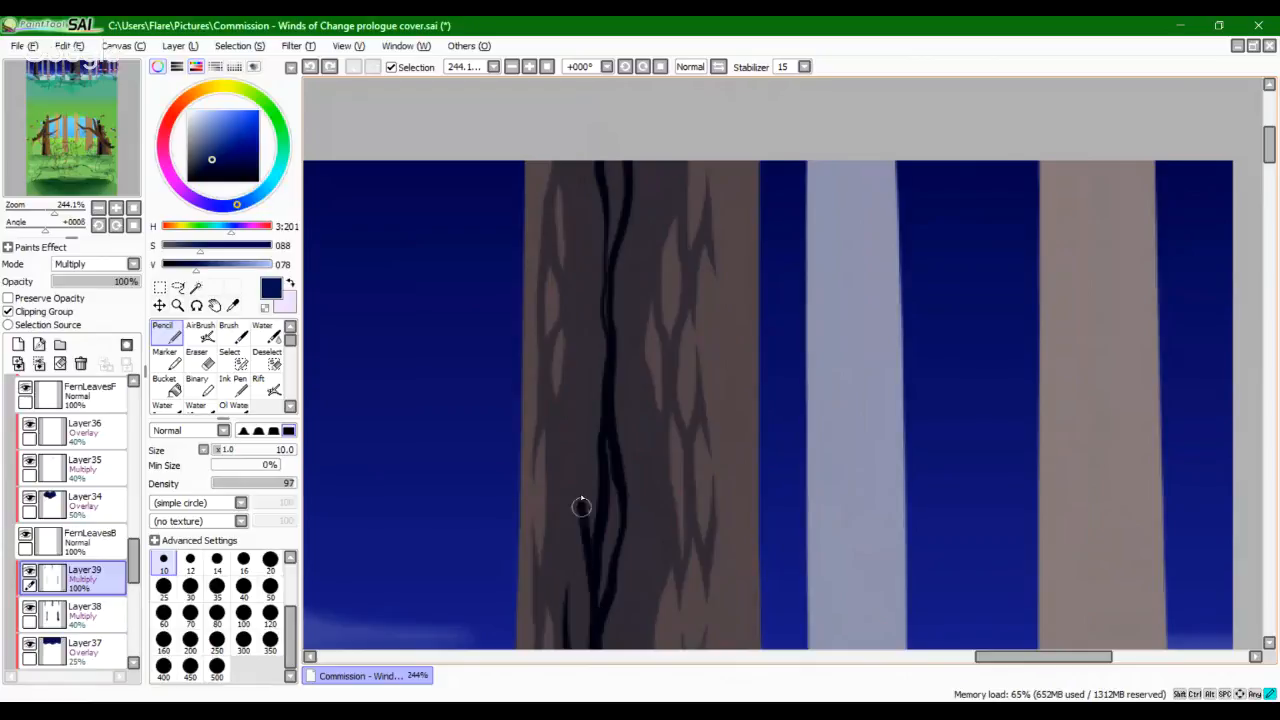
pyautogui.moveTo(581, 507)
pyautogui.mouseDown()
pyautogui.moveTo(604, 298)
pyautogui.moveTo(585, 477)
pyautogui.moveTo(576, 351)
pyautogui.moveTo(582, 502)
pyautogui.mouseUp()
pyautogui.hotkey('ctrl', 'z')
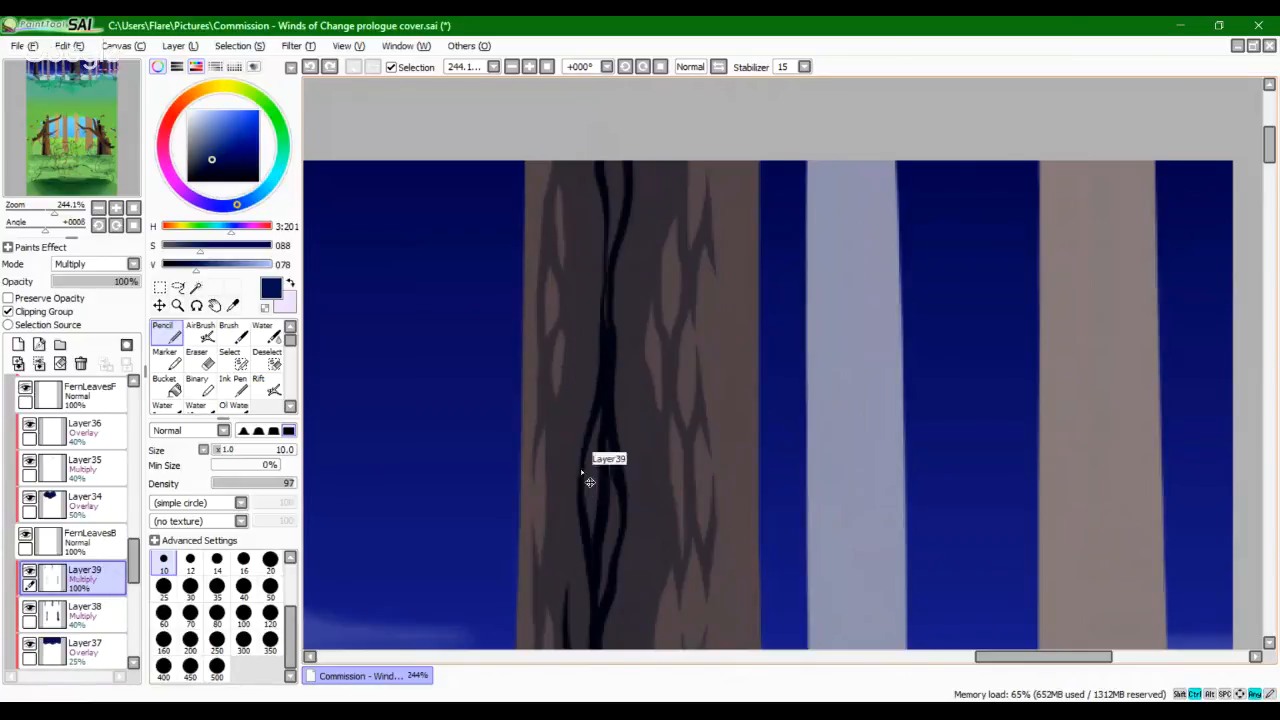
pyautogui.moveTo(581, 457); pyautogui.dragTo(583, 505)
pyautogui.moveTo(570, 560); pyautogui.dragTo(580, 475)
pyautogui.hotkey('ctrl', 'z')
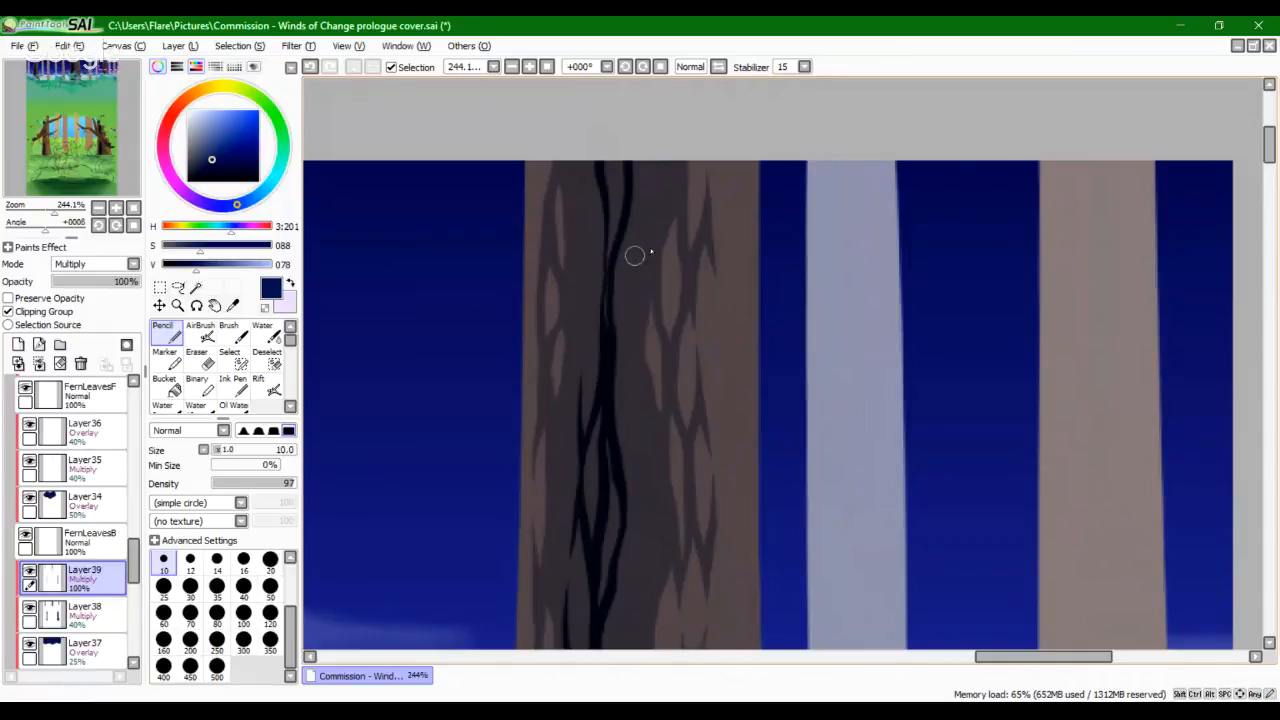
# Step: Branch short cracks off the right side of the central cracks in the upper half of the right night trunk
pyautogui.moveTo(634, 282); pyautogui.dragTo(629, 149)
pyautogui.moveTo(630, 315); pyautogui.dragTo(620, 460)
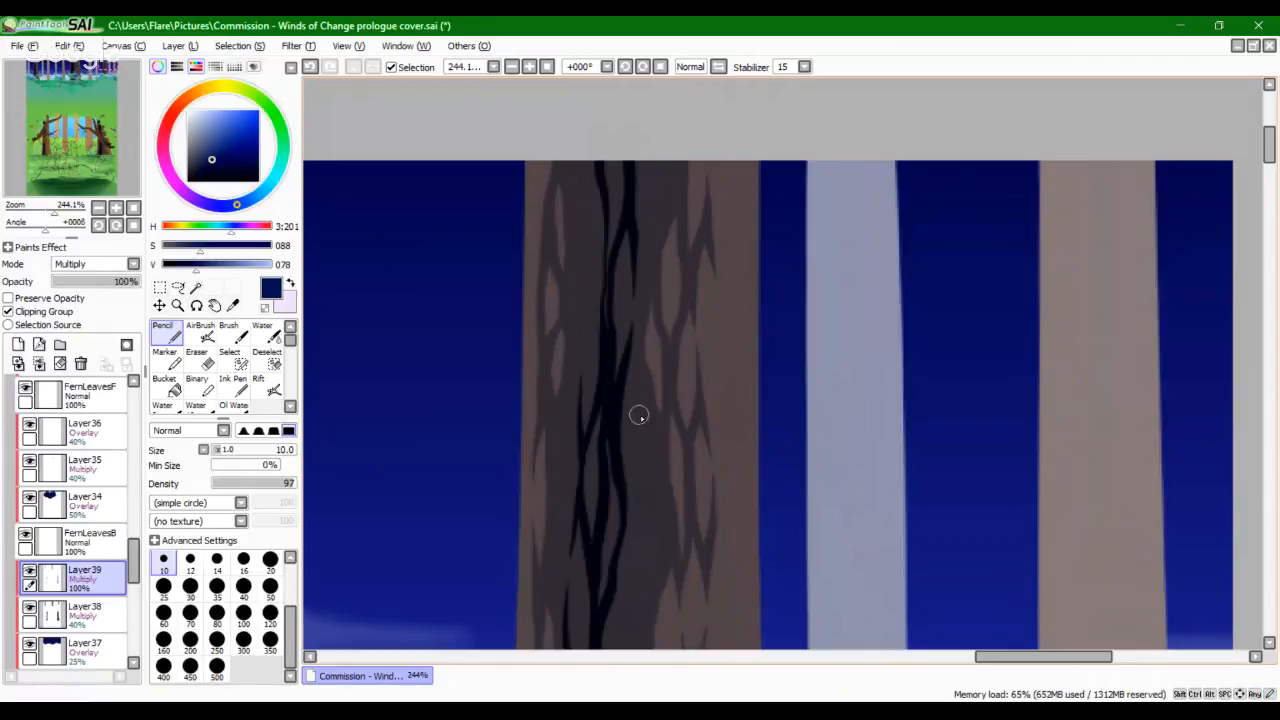
pyautogui.moveTo(639, 415)
pyautogui.mouseDown()
pyautogui.moveTo(629, 510)
pyautogui.moveTo(681, 308)
pyautogui.moveTo(663, 331)
pyautogui.moveTo(662, 472)
pyautogui.mouseUp()
pyautogui.moveTo(671, 519)
pyautogui.mouseDown()
pyautogui.moveTo(663, 374)
pyautogui.moveTo(649, 486)
pyautogui.moveTo(660, 514)
pyautogui.mouseUp()
pyautogui.hotkey('ctrl', 'z')
# Step: Draw cracks down the right side of the lower central crack to the base of the right night trunk
pyautogui.moveTo(668, 340)
pyautogui.mouseDown()
pyautogui.moveTo(650, 492)
pyautogui.moveTo(640, 470)
pyautogui.mouseUp()
pyautogui.hotkey('ctrl', 'z')
pyautogui.moveTo(656, 374)
pyautogui.mouseDown()
pyautogui.moveTo(657, 475)
pyautogui.moveTo(649, 390)
pyautogui.moveTo(680, 526)
pyautogui.mouseUp()
pyautogui.hotkey('ctrl', 'z')
pyautogui.hotkey('ctrl', 'z')
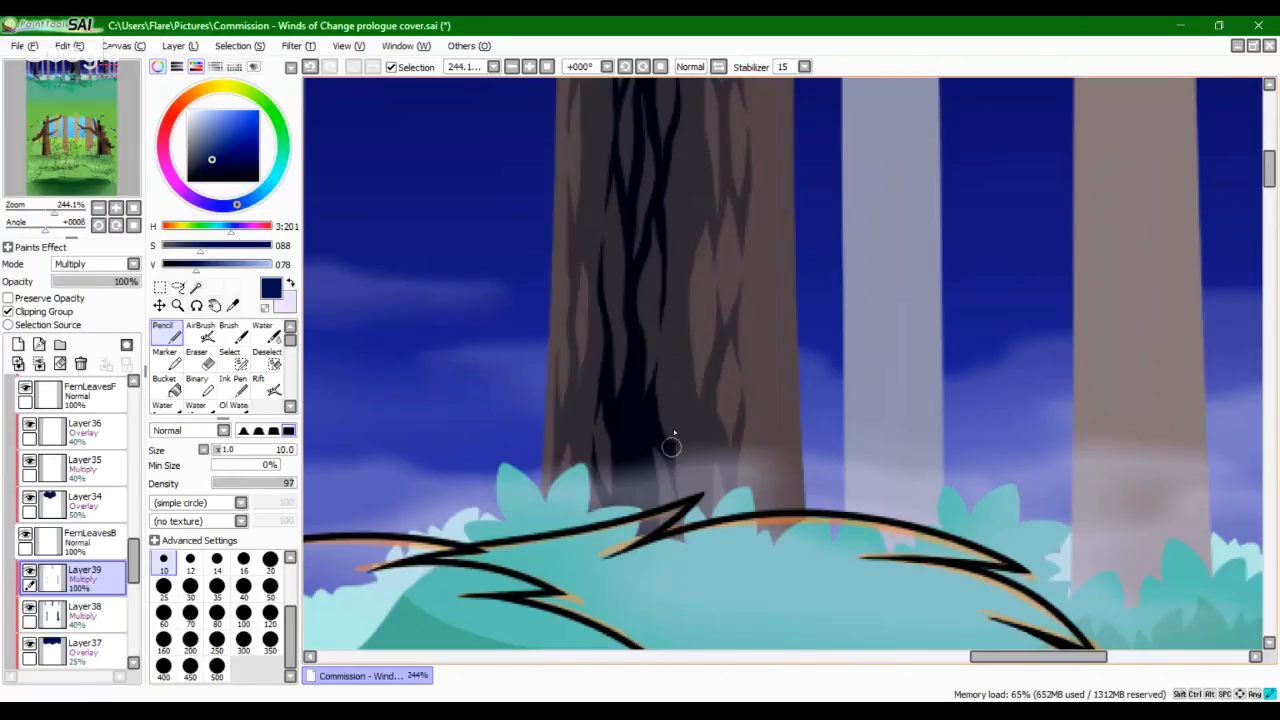
pyautogui.hotkey('ctrl', 'z')
pyautogui.moveTo(675, 398); pyautogui.dragTo(672, 483)
# Step: Fill the gaps between the central cracks at mid-trunk and at the top edge, touching up leftover slivers with the Pencil
pyautogui.scroll(5, 679, 436)
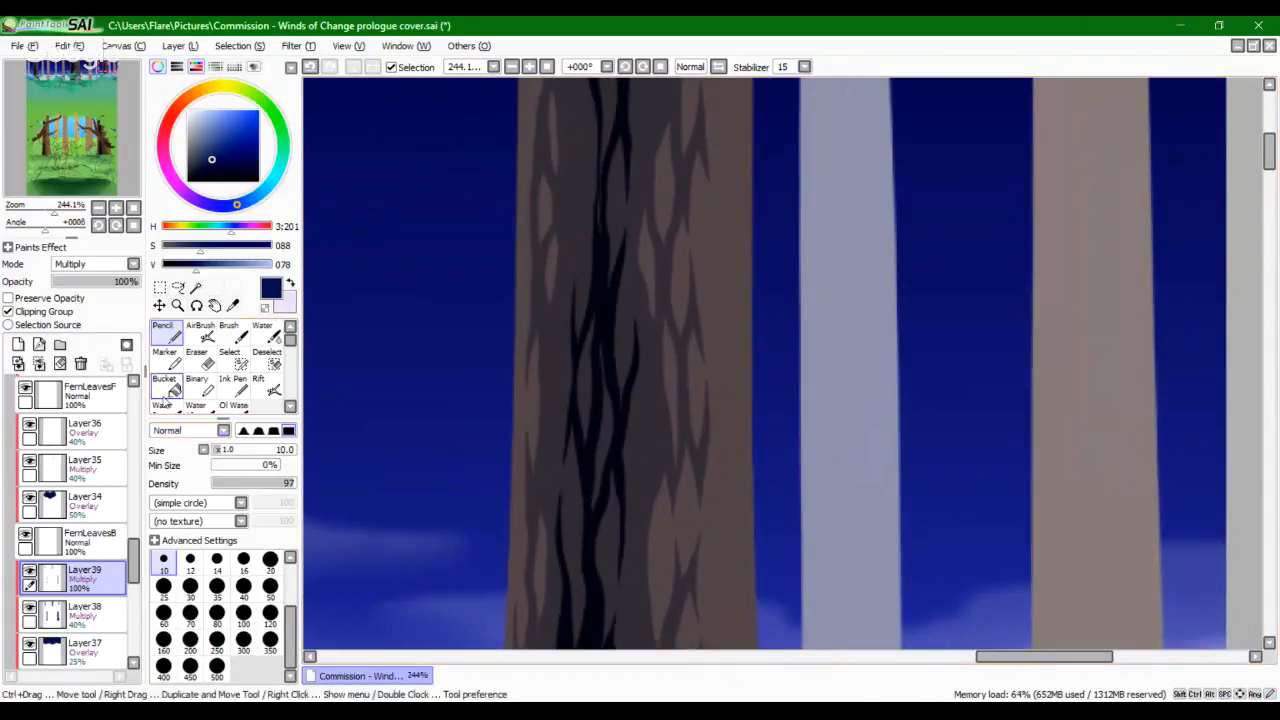
pyautogui.click(164, 385)
pyautogui.click(603, 437)
pyautogui.click(164, 332)
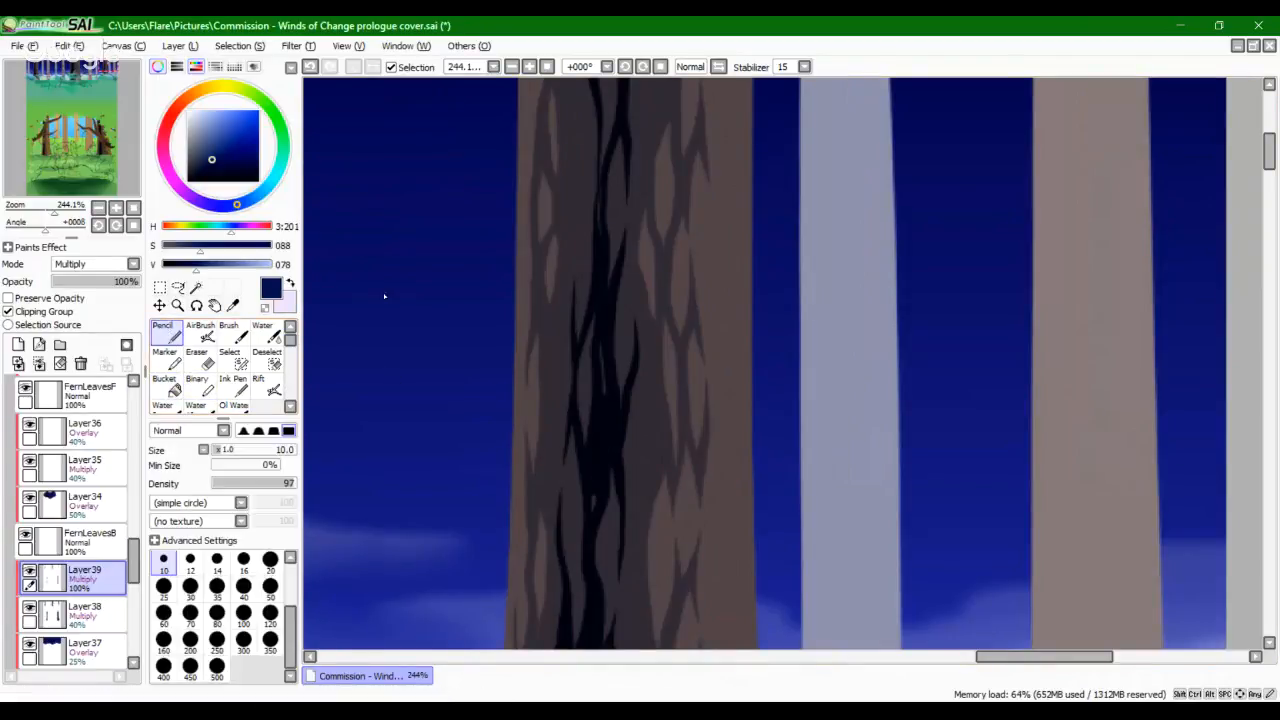
pyautogui.moveTo(598, 395); pyautogui.dragTo(603, 331)
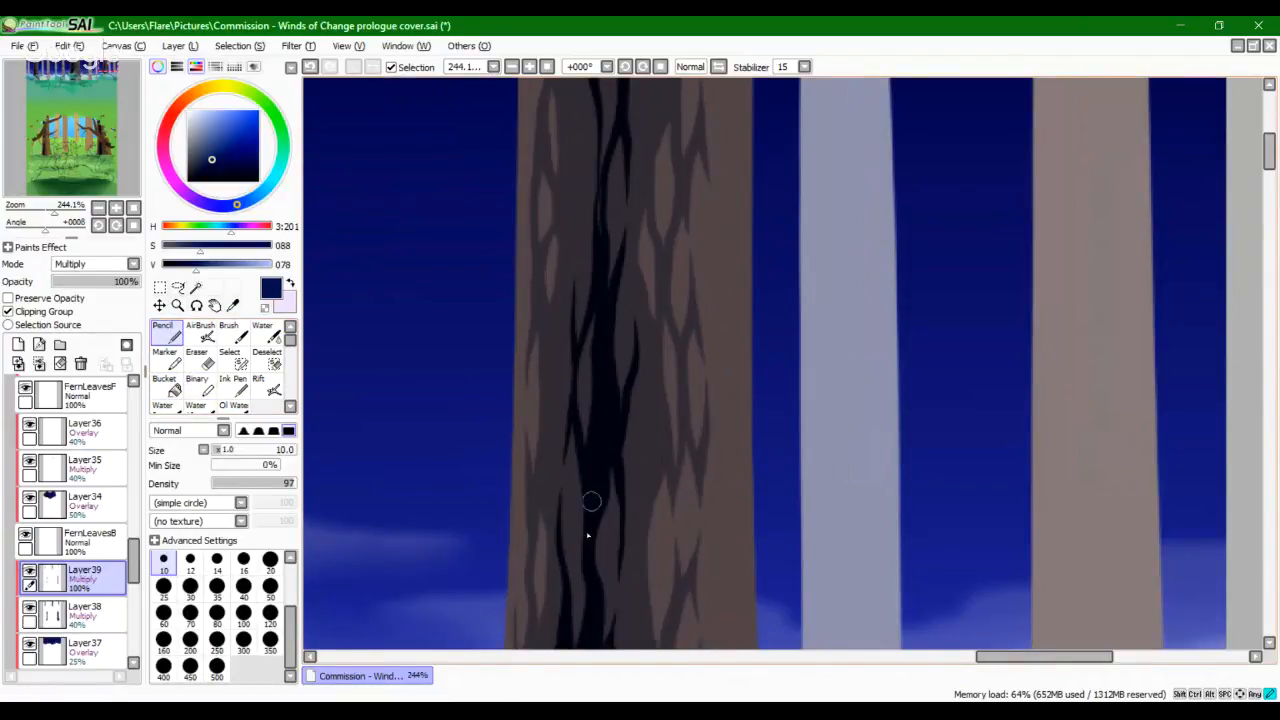
pyautogui.moveTo(616, 180); pyautogui.dragTo(606, 300)
pyautogui.click(164, 385)
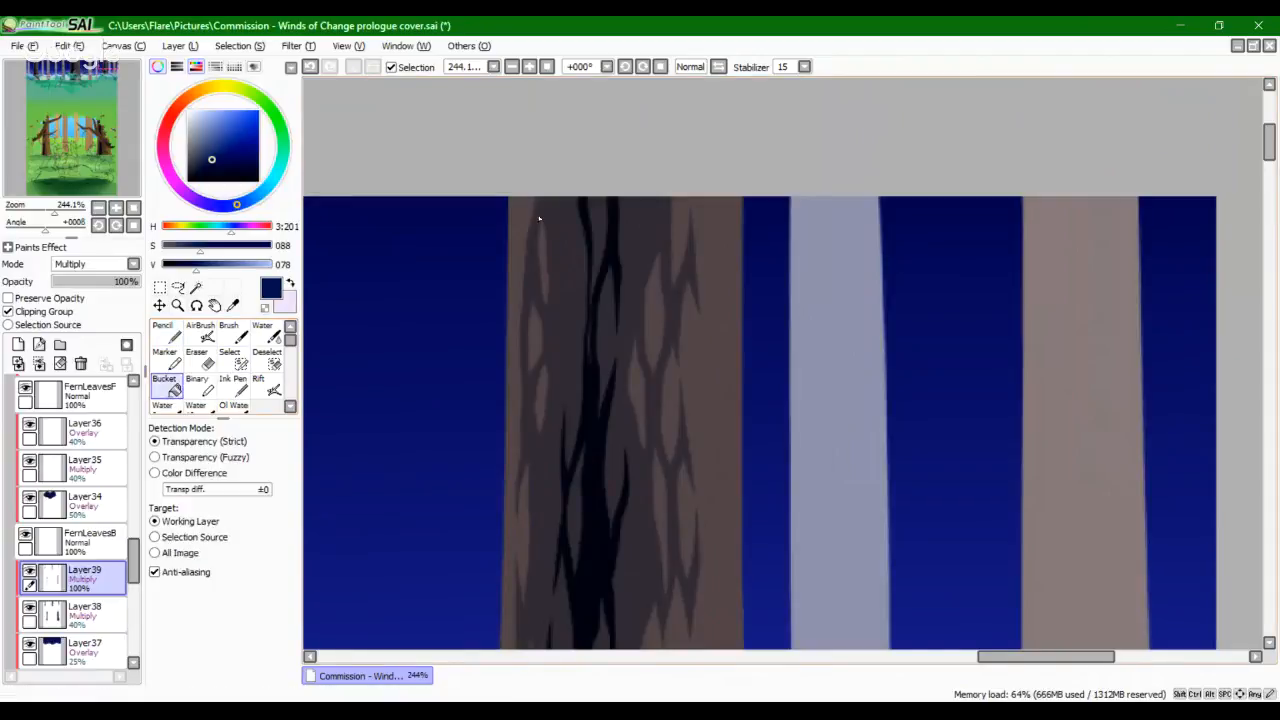
pyautogui.click(594, 217)
# Step: Draw branching cracks left of the filled centre at the top of the right night trunk
pyautogui.click(164, 332)
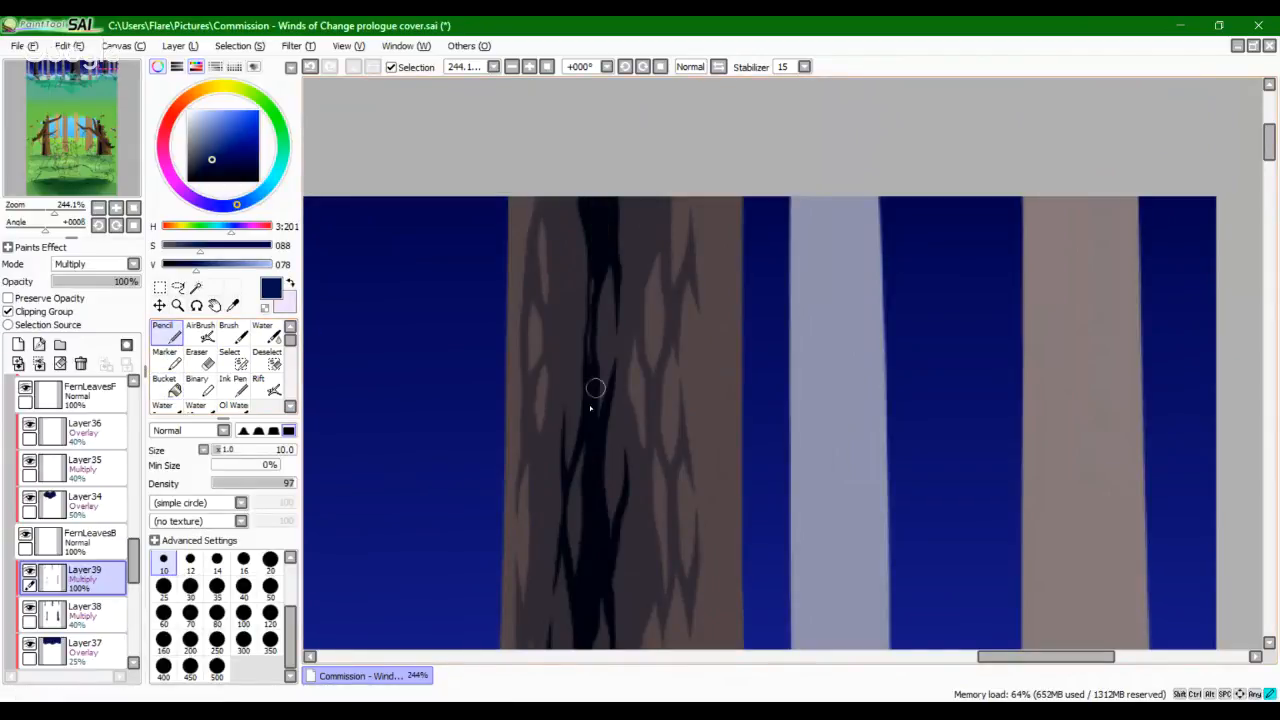
pyautogui.moveTo(573, 301)
pyautogui.mouseDown()
pyautogui.moveTo(582, 181)
pyautogui.moveTo(565, 186)
pyautogui.moveTo(569, 263)
pyautogui.moveTo(595, 425)
pyautogui.moveTo(576, 185)
pyautogui.moveTo(571, 299)
pyautogui.moveTo(591, 406)
pyautogui.mouseUp()
pyautogui.hotkey('ctrl', 'z')
pyautogui.hotkey('ctrl', 'z')
pyautogui.hotkey('ctrl', 'z')
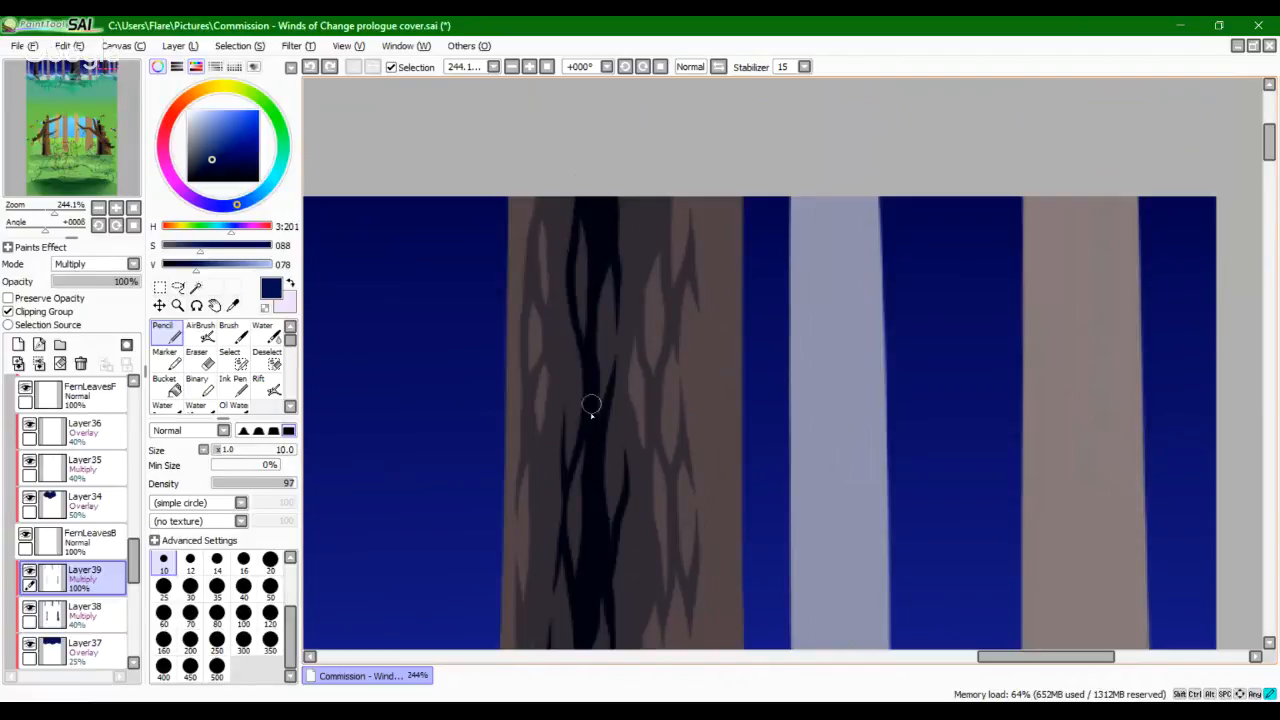
pyautogui.moveTo(565, 362); pyautogui.dragTo(564, 186)
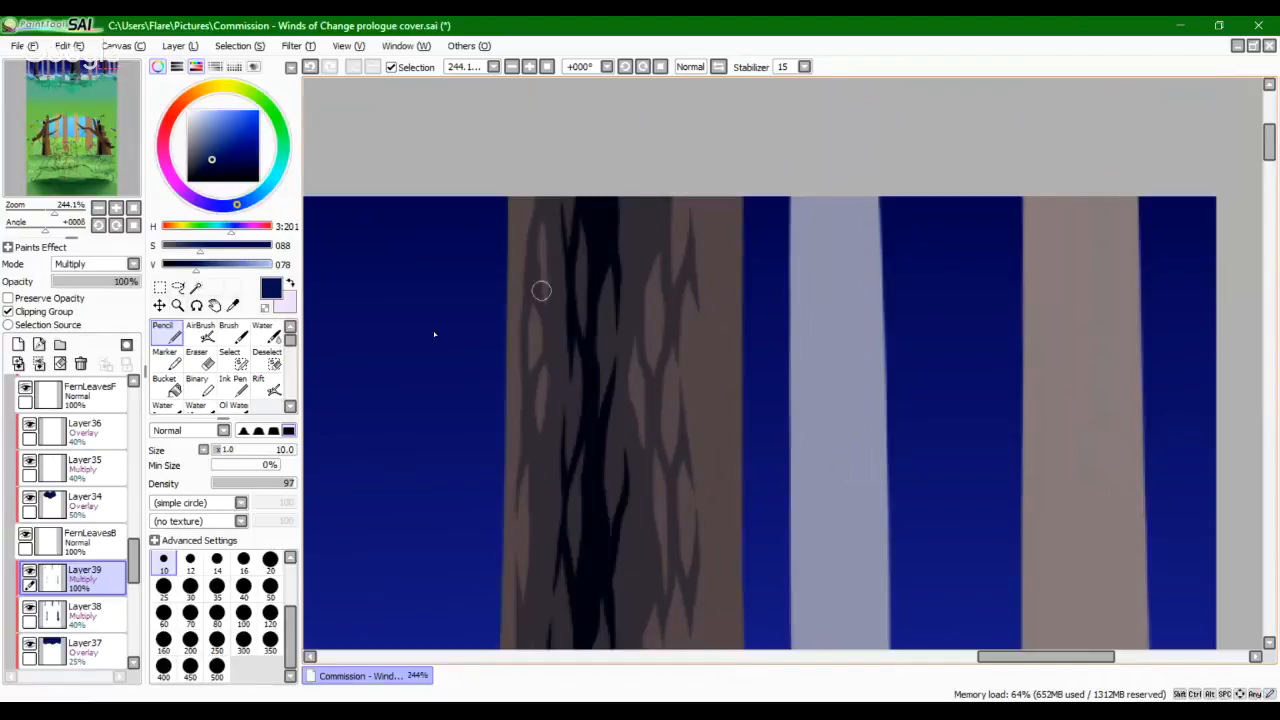
# Step: Add short pointed forks to the right side of the mid-trunk cracks on the right night trunk
pyautogui.moveTo(54, 212); pyautogui.dragTo(48, 212)
pyautogui.moveTo(84, 173); pyautogui.dragTo(61, 212)
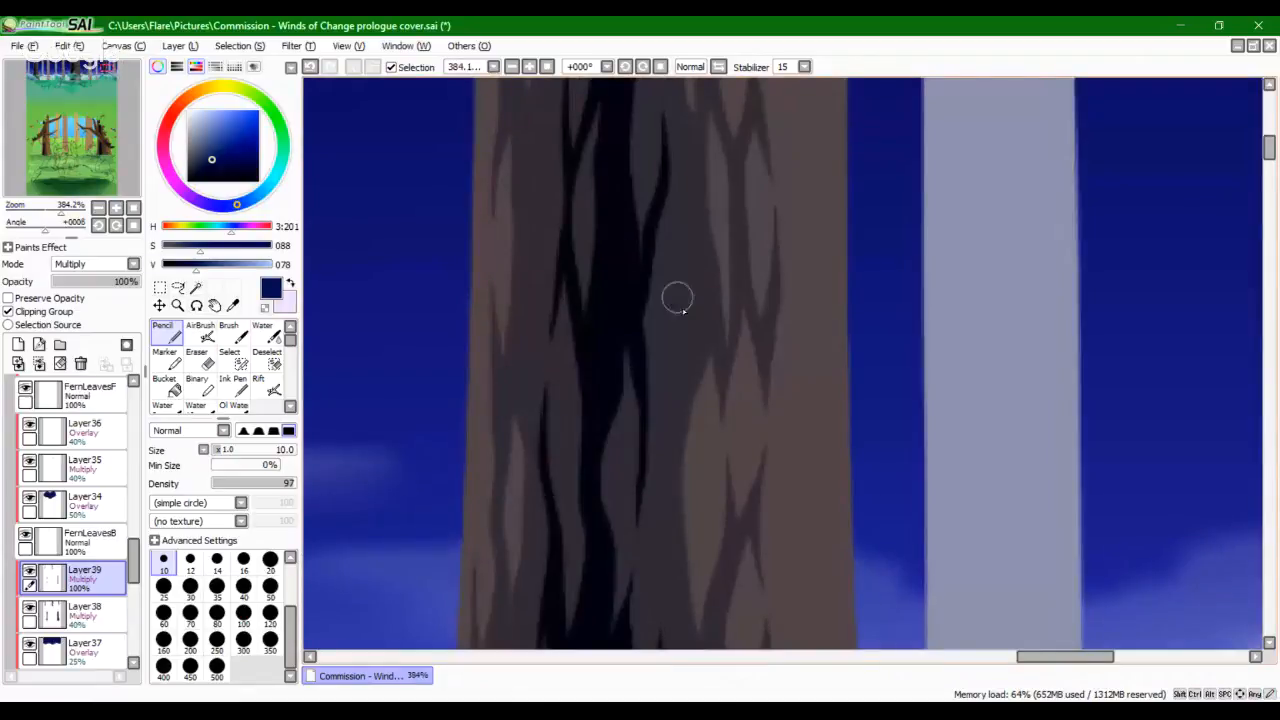
pyautogui.moveTo(677, 297); pyautogui.dragTo(663, 163)
pyautogui.moveTo(666, 385); pyautogui.dragTo(642, 515)
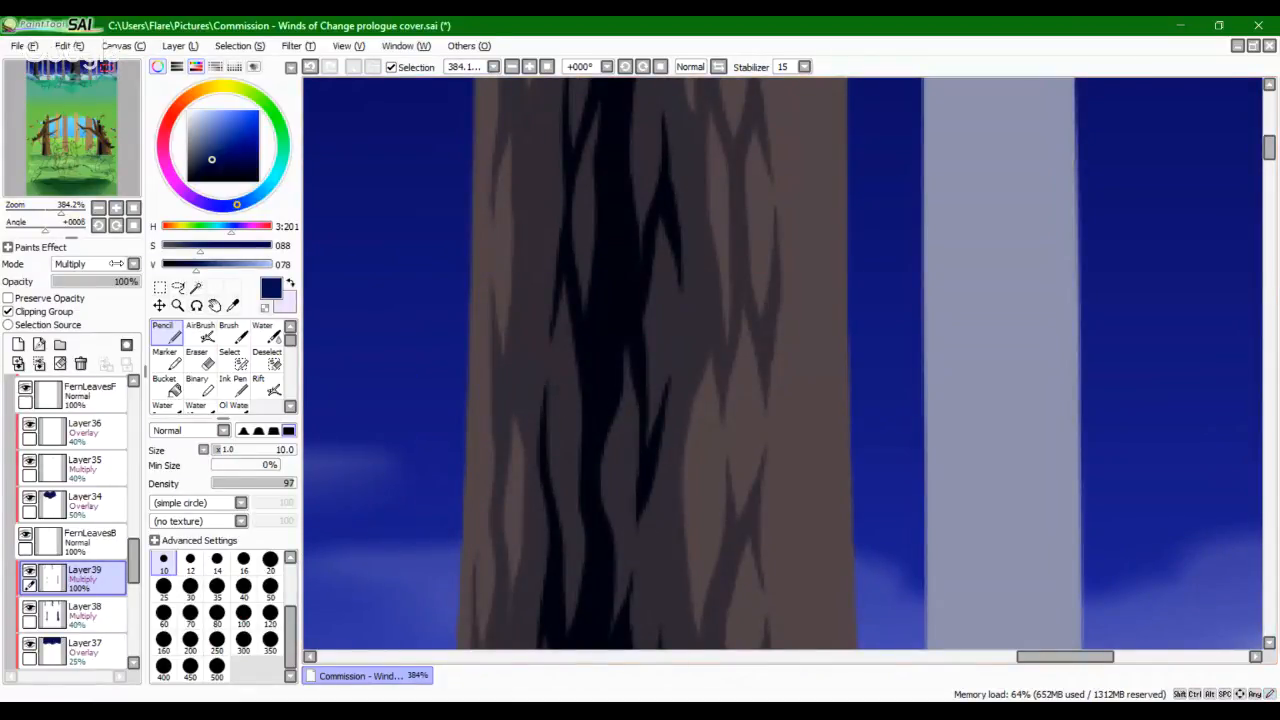
# Step: Check the bark cracks across both scenes and lower the opacity of Layer39 to 40%
pyautogui.moveTo(61, 212); pyautogui.dragTo(33, 212)
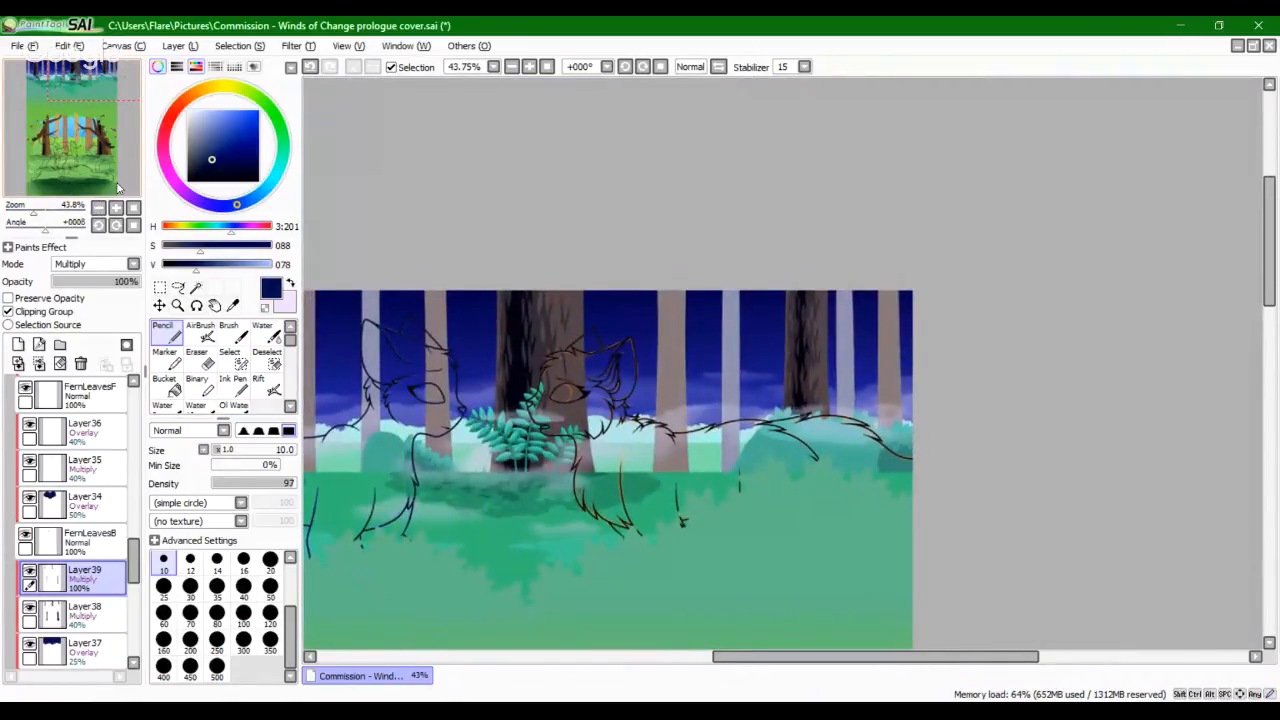
pyautogui.moveTo(117, 183); pyautogui.dragTo(97, 181)
pyautogui.click(133, 208)
pyautogui.moveTo(45, 227)
pyautogui.mouseDown()
pyautogui.moveTo(10, 227)
pyautogui.moveTo(40, 212)
pyautogui.mouseUp()
pyautogui.click(133, 224)
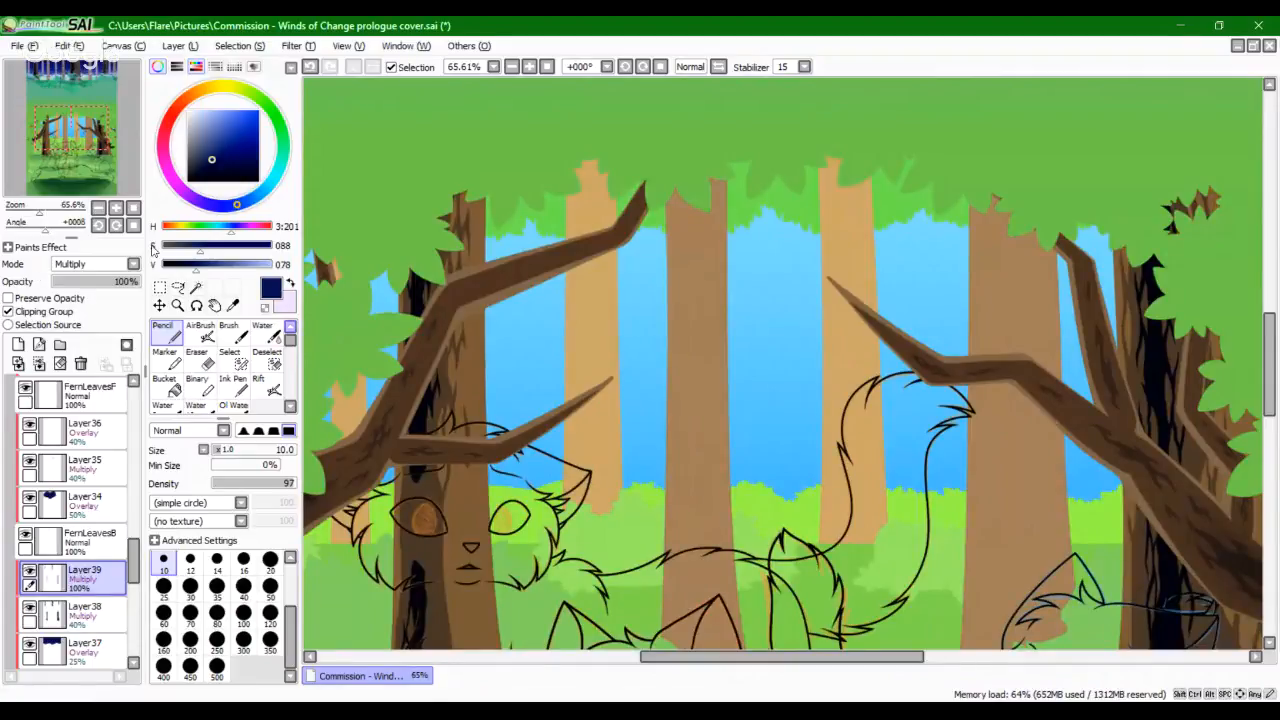
pyautogui.click(133, 208)
pyautogui.moveTo(22, 212); pyautogui.dragTo(34, 212)
pyautogui.moveTo(78, 174); pyautogui.dragTo(80, 140)
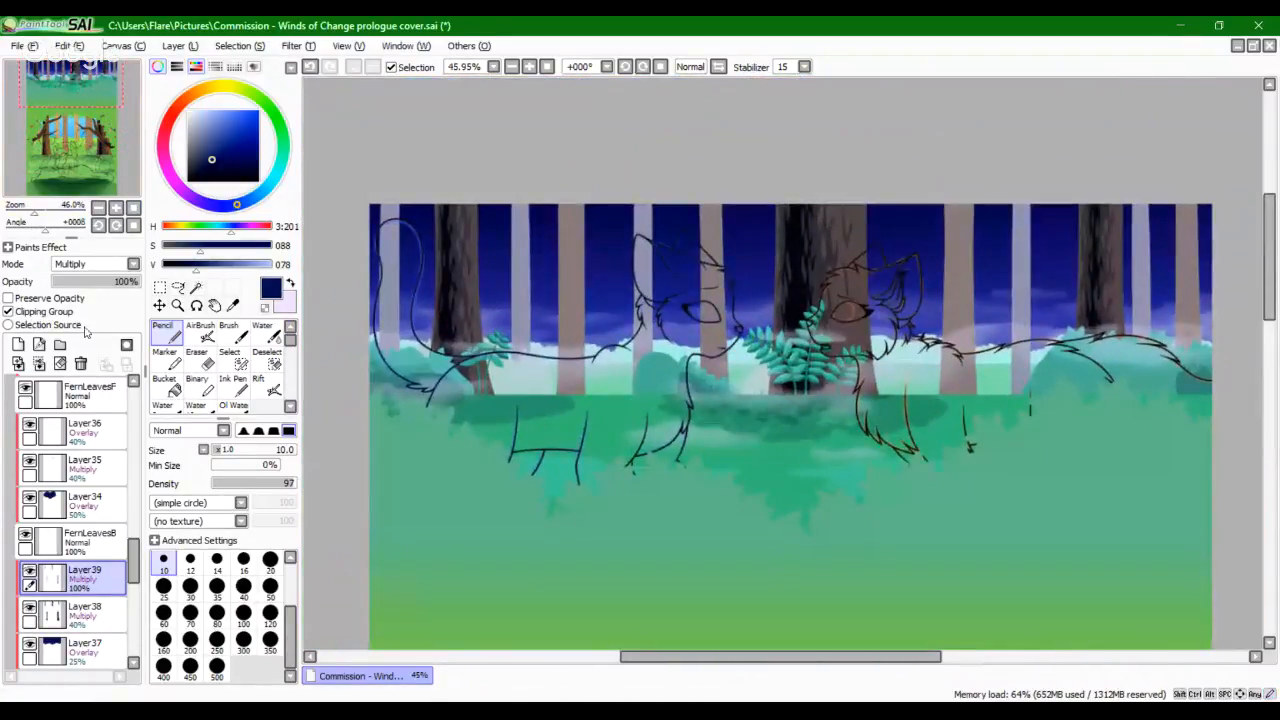
pyautogui.click(88, 281)
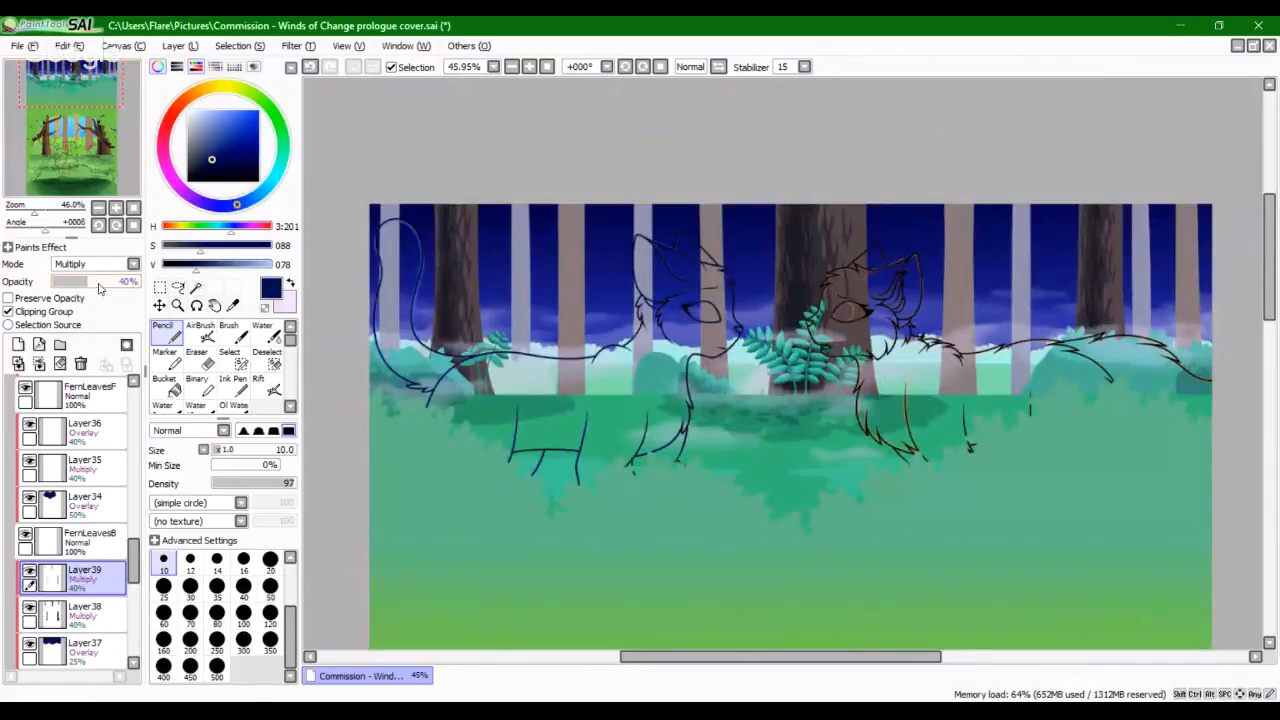
# Step: Swap to the pale lavender colour and add a new clipped layer above Layer39 in Overlay mode
pyautogui.moveTo(92, 144); pyautogui.dragTo(102, 203)
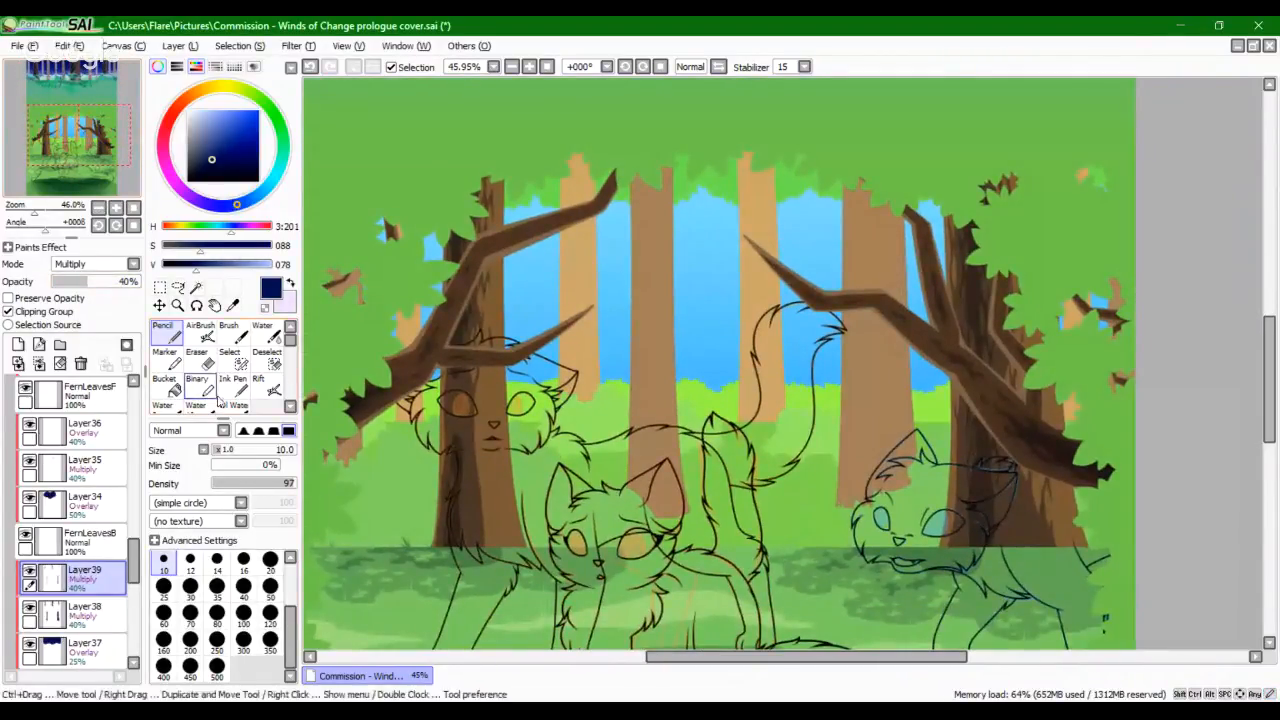
pyautogui.click(290, 312)
pyautogui.click(18, 344)
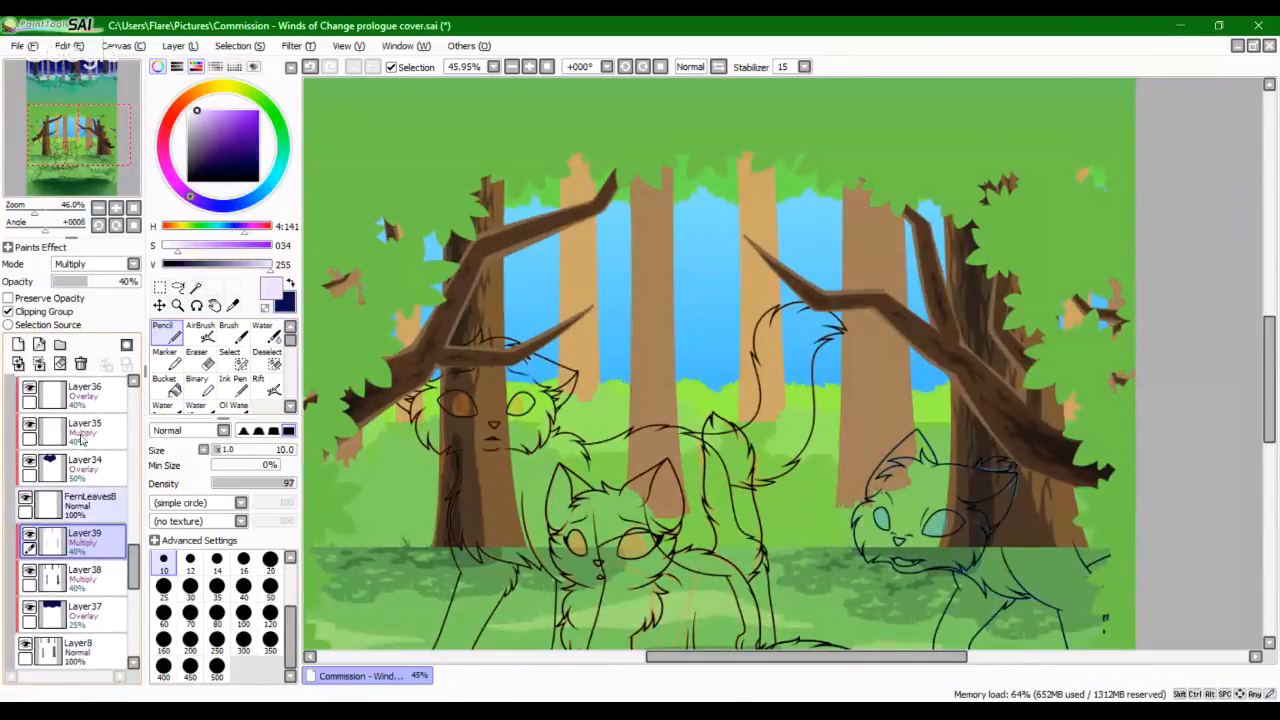
pyautogui.click(100, 264)
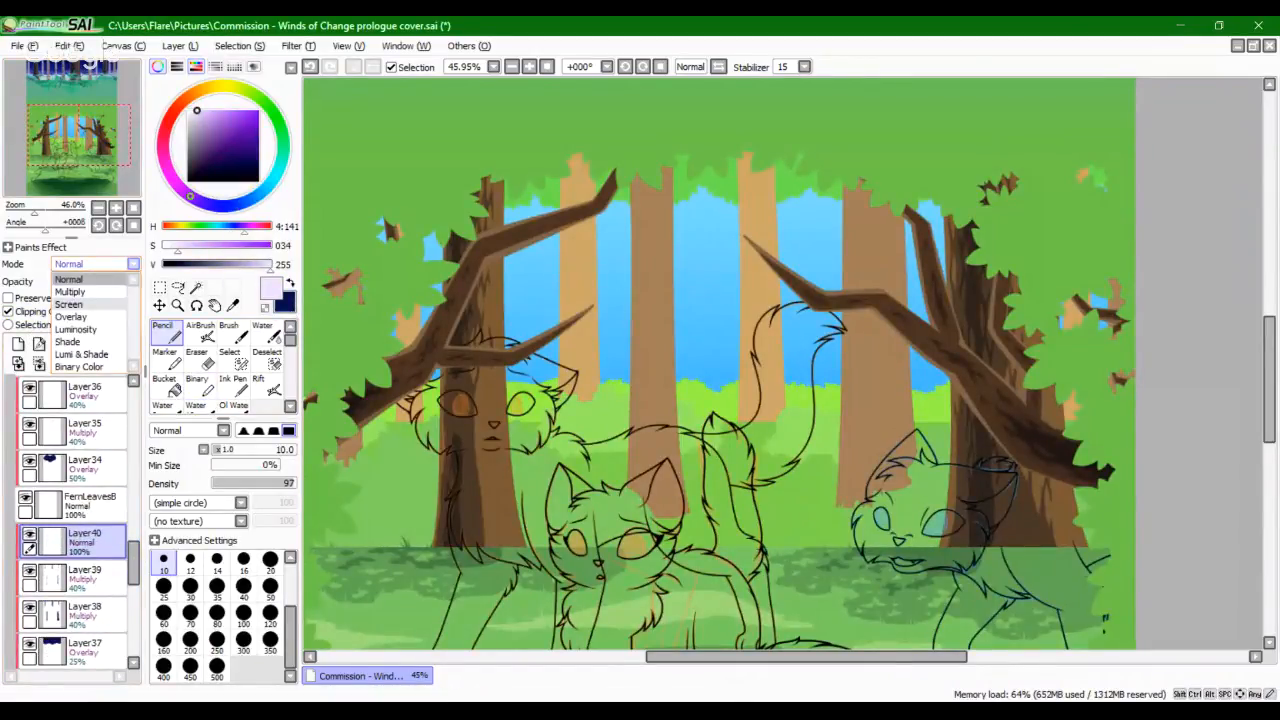
pyautogui.click(100, 304)
pyautogui.moveTo(106, 222); pyautogui.dragTo(106, 138)
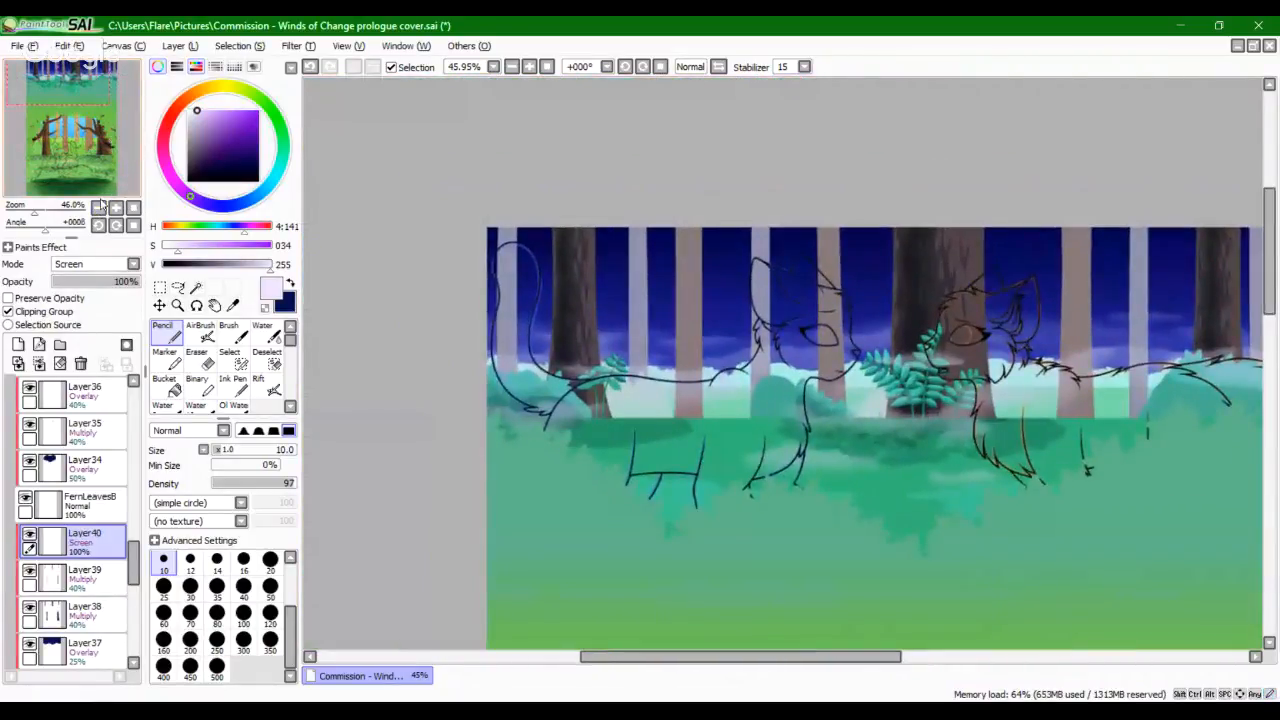
pyautogui.moveTo(35, 211); pyautogui.dragTo(60, 216)
pyautogui.click(100, 264)
pyautogui.click(72, 317)
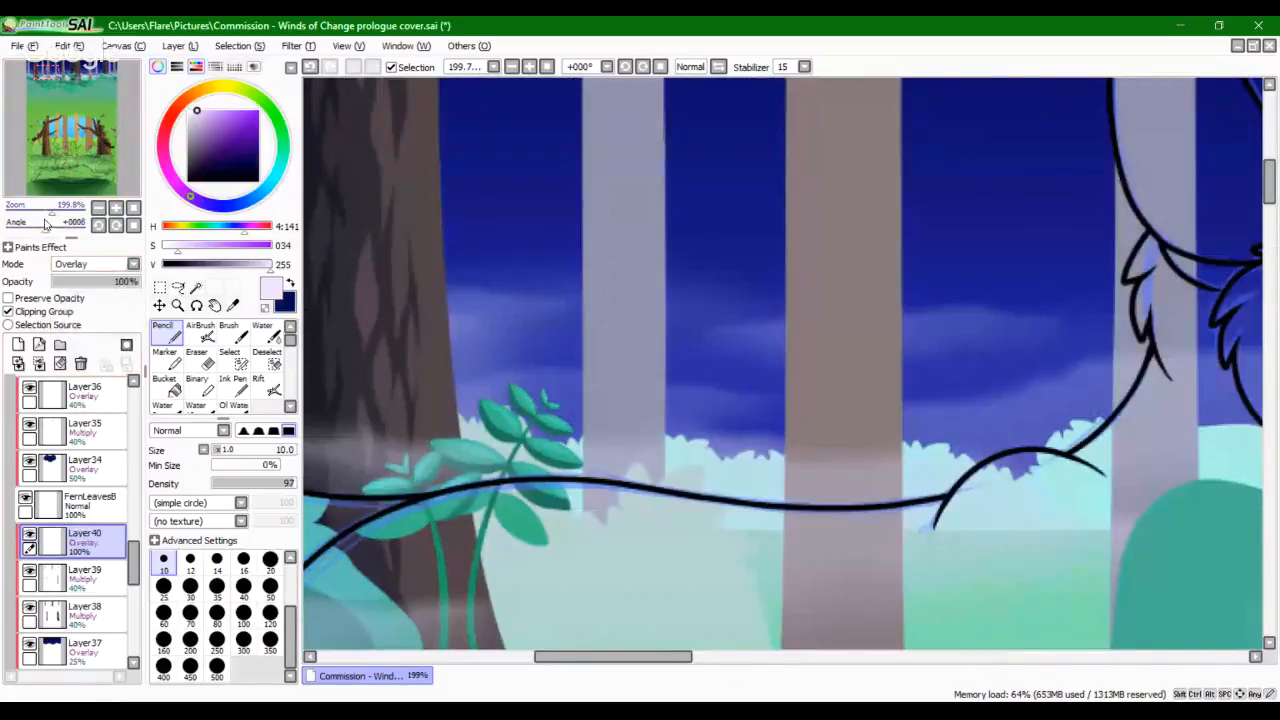
# Step: Frame the left night trunk and set the Pencil size to 50
pyautogui.click(98, 208)
pyautogui.moveTo(306, 352); pyautogui.dragTo(438, 474)
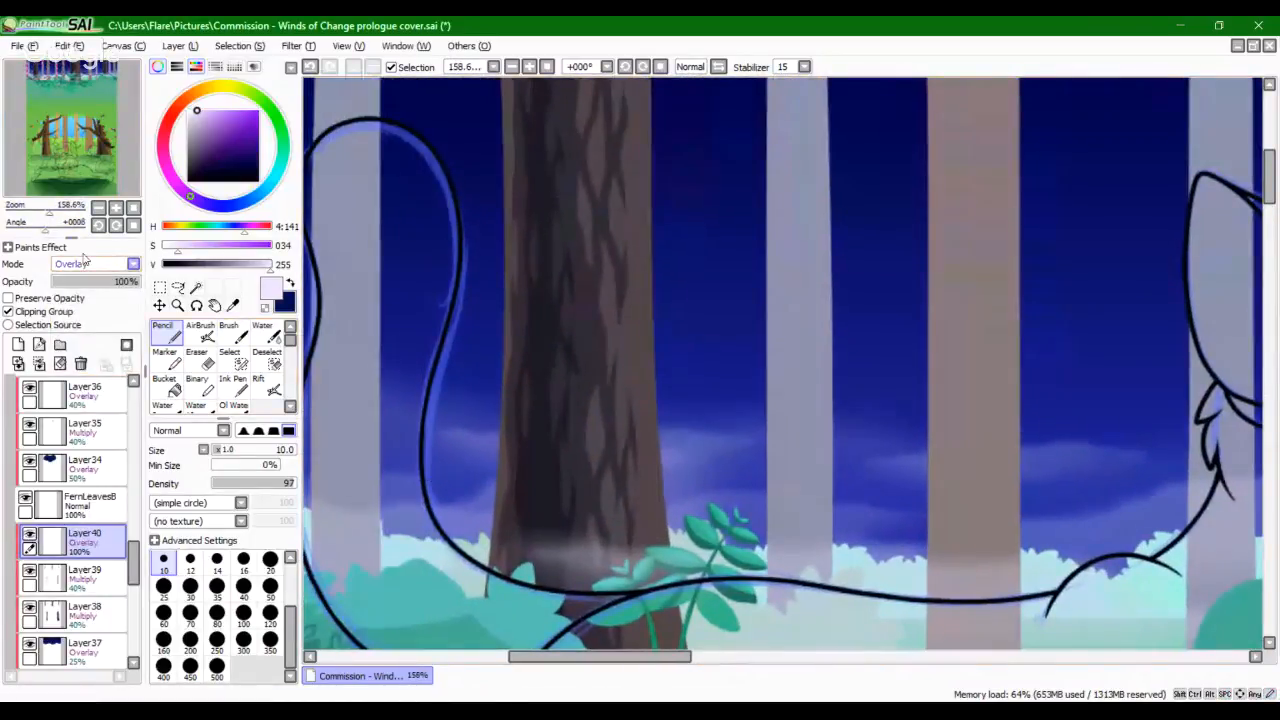
pyautogui.moveTo(50, 213); pyautogui.dragTo(45, 218)
pyautogui.moveTo(593, 491); pyautogui.dragTo(500, 484)
pyautogui.click(270, 588)
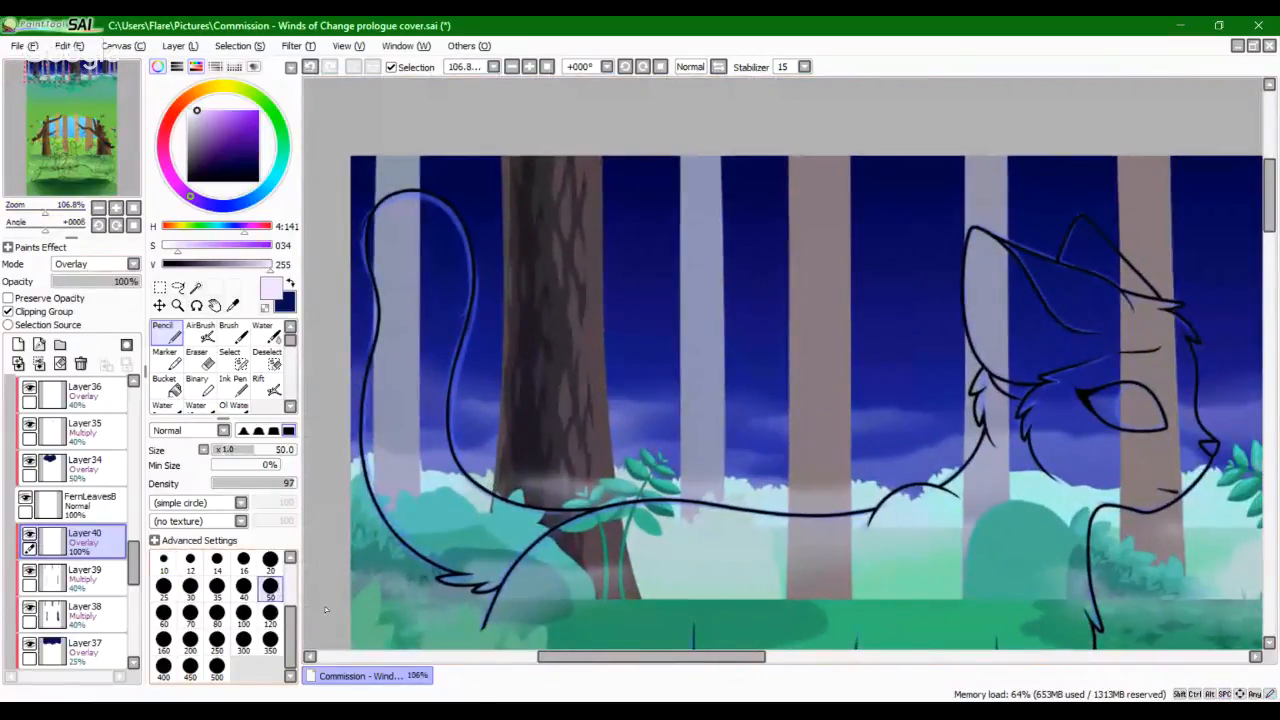
pyautogui.rightClick(348, 712)
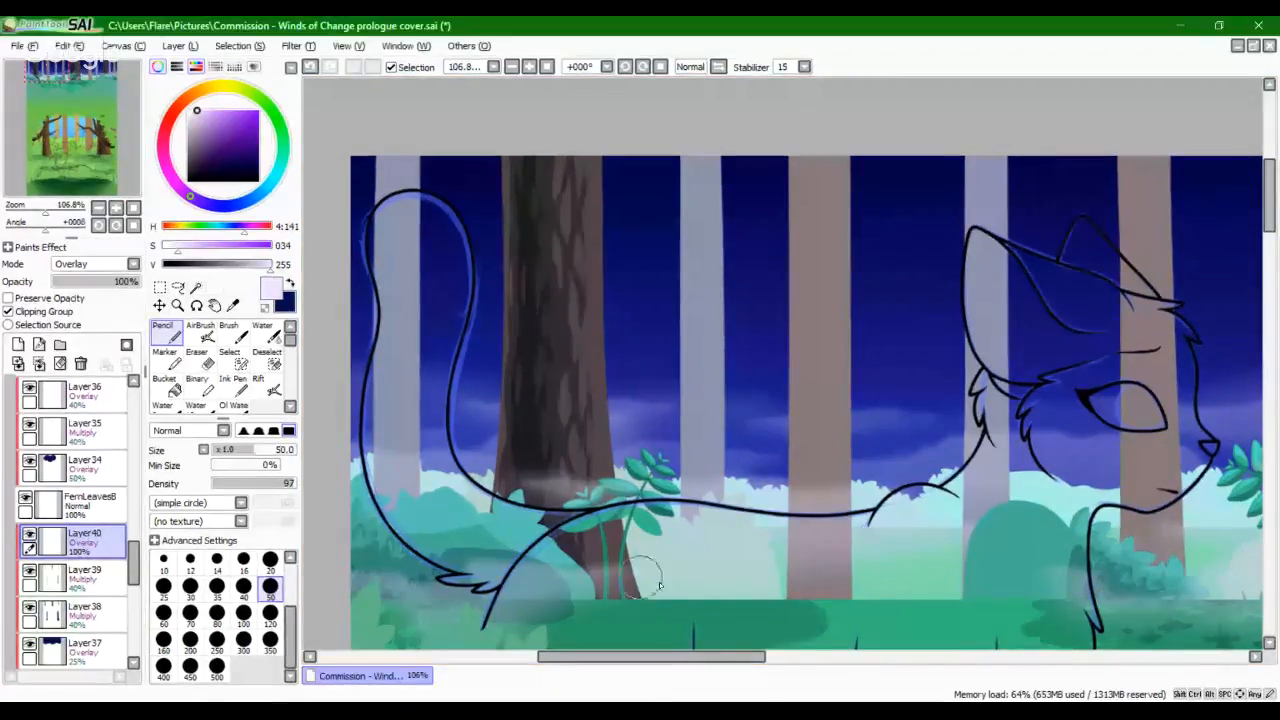
pyautogui.moveTo(656, 628)
pyautogui.mouseDown()
pyautogui.moveTo(612, 430)
pyautogui.moveTo(600, 137)
pyautogui.mouseUp()
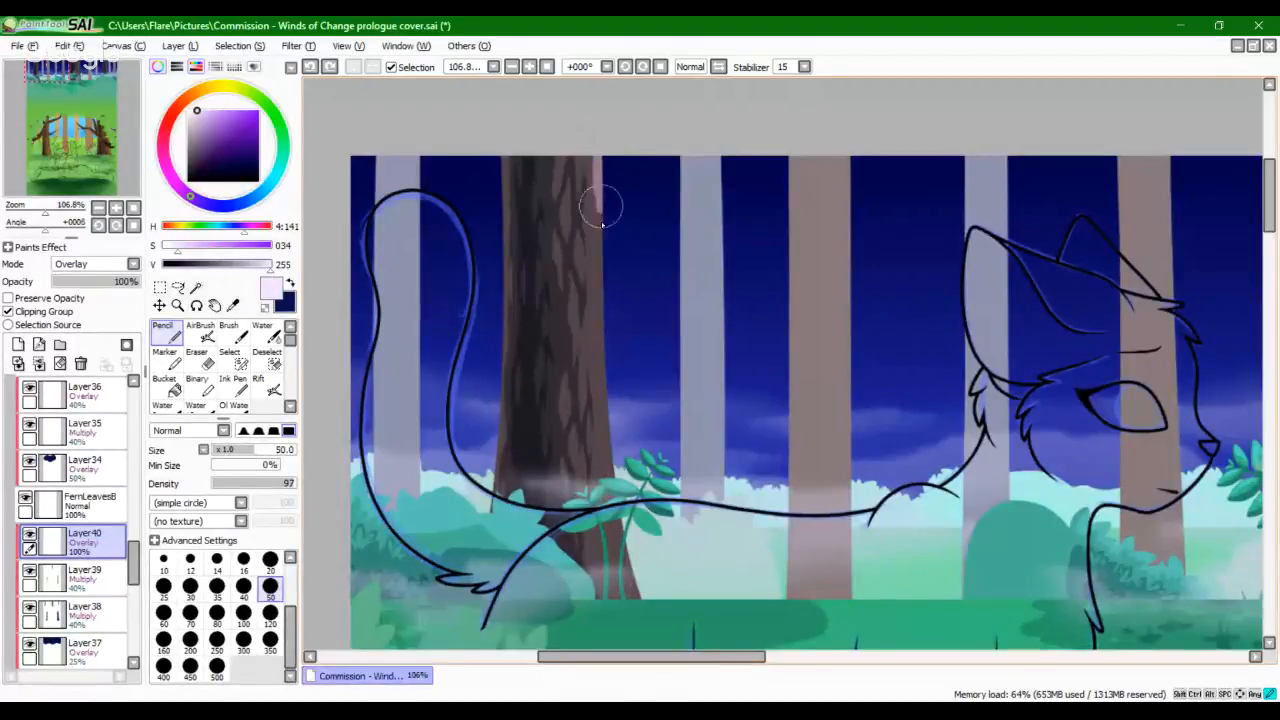
pyautogui.hotkey('ctrl', 'z')
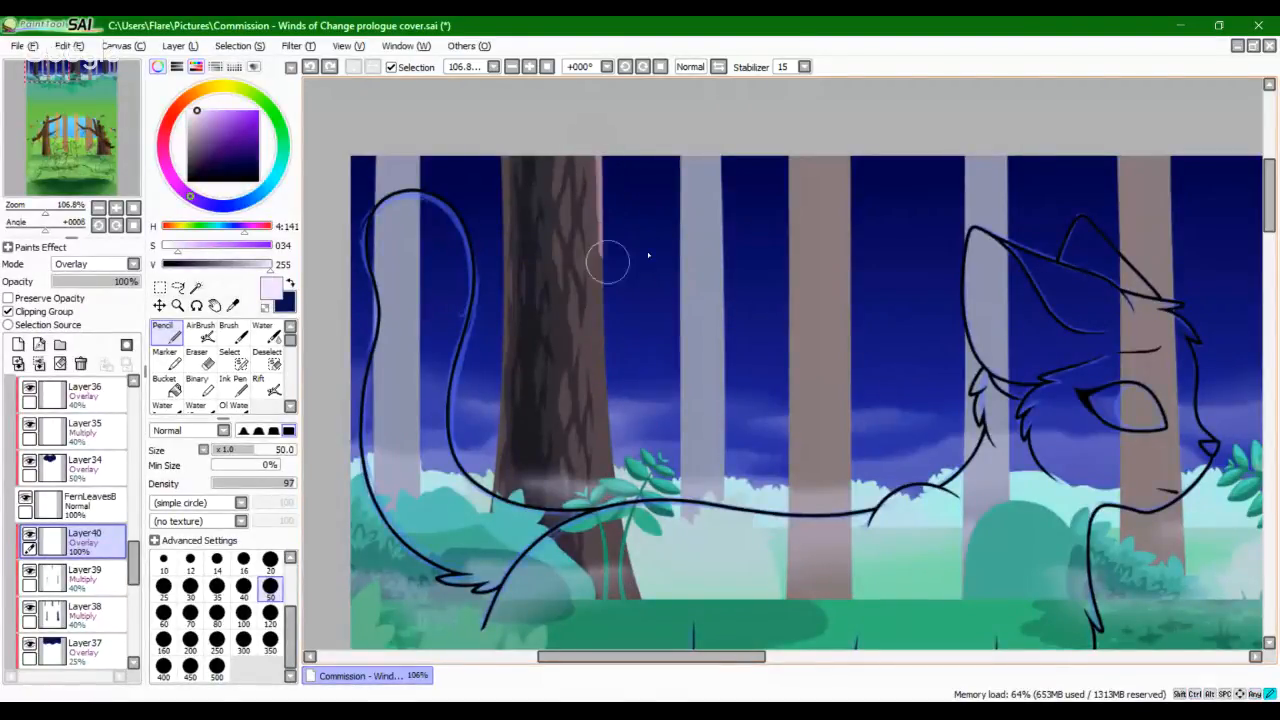
pyautogui.hotkey('ctrl', 'z')
# Step: Set the stabilizer to 10 and Pencil size to 30, and paint a thin lavender highlight down the left night trunk's right edge
pyautogui.click(804, 67)
pyautogui.click(782, 206)
pyautogui.click(190, 587)
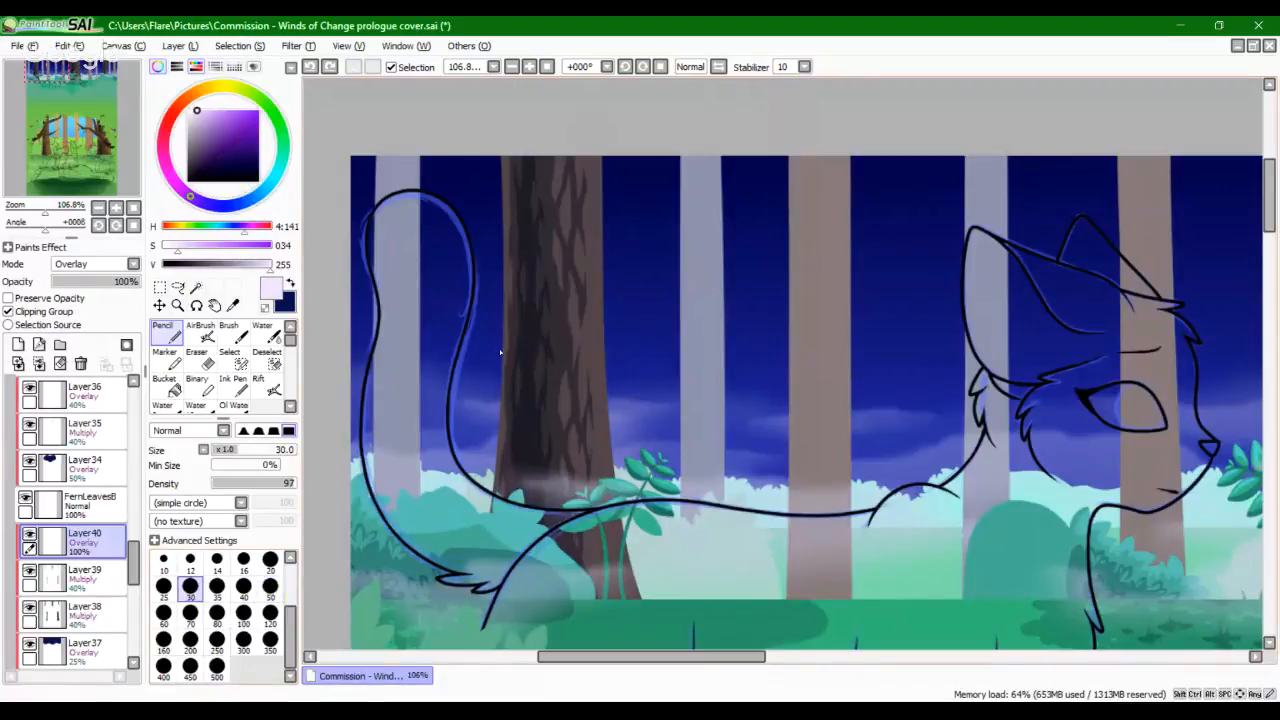
pyautogui.moveTo(601, 159); pyautogui.dragTo(601, 274)
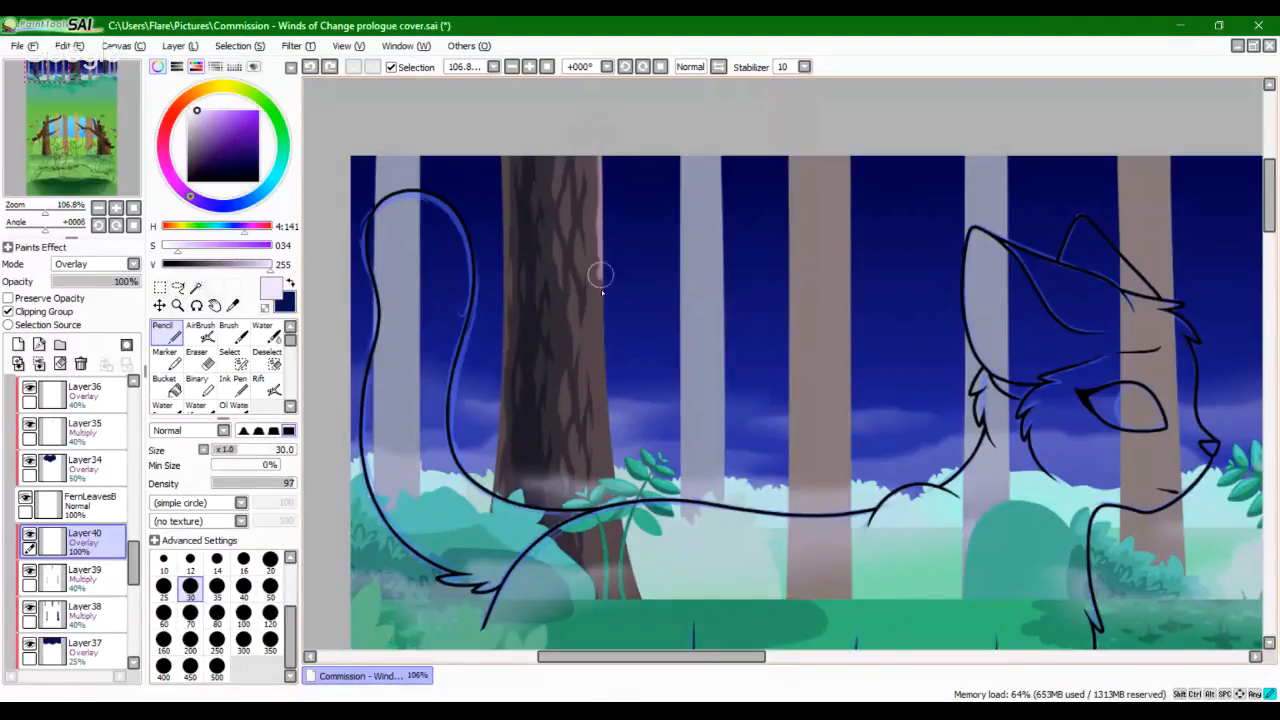
pyautogui.moveTo(601, 341); pyautogui.dragTo(632, 598)
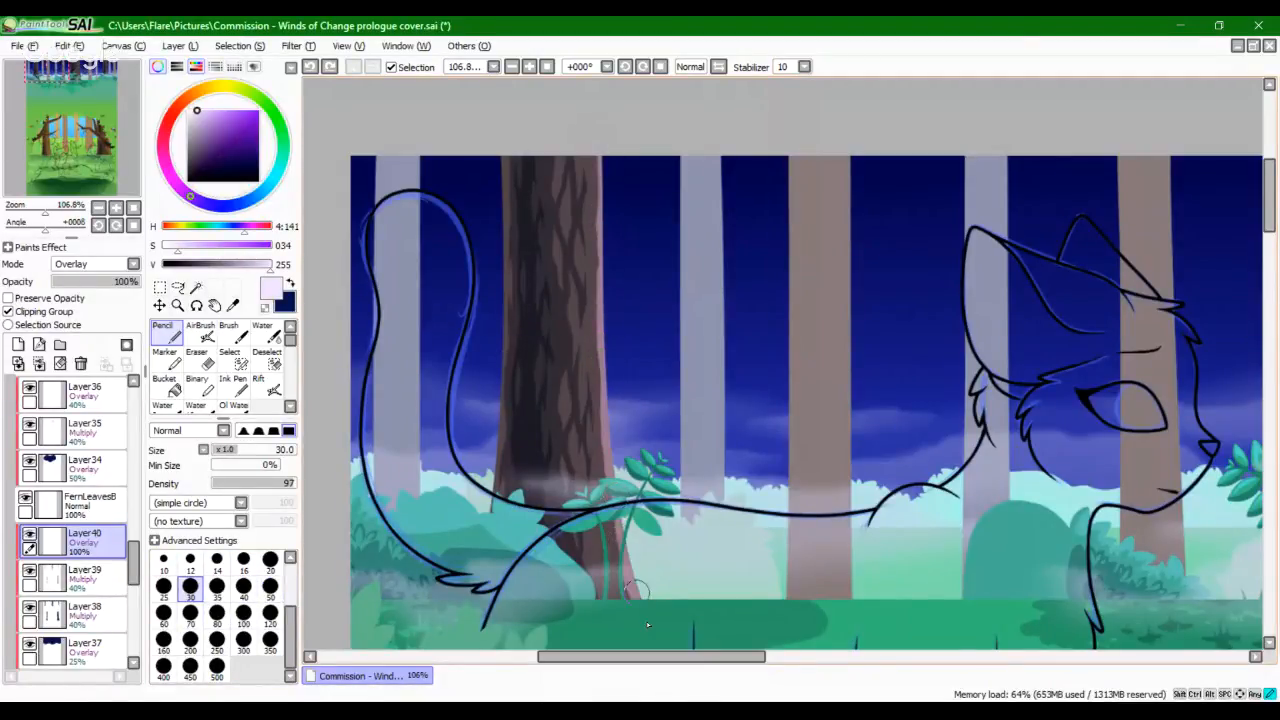
# Step: Paint a lavender highlight strip along the full right edge of the middle night trunk behind the orange-lined cat
pyautogui.press('space')
pyautogui.moveTo(908, 510)
pyautogui.mouseDown()
pyautogui.moveTo(777, 420)
pyautogui.moveTo(634, 400)
pyautogui.mouseUp()
pyautogui.moveTo(1082, 355); pyautogui.dragTo(714, 423)
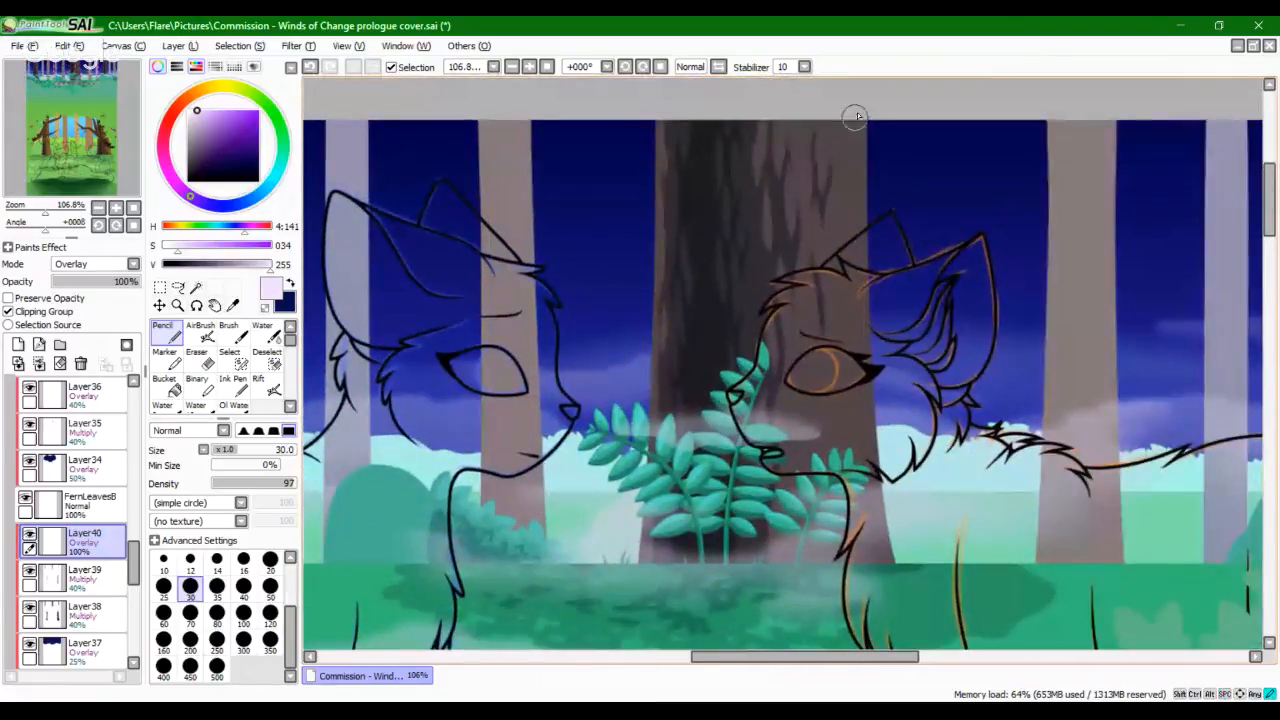
pyautogui.moveTo(859, 117); pyautogui.dragTo(882, 564)
pyautogui.moveTo(859, 104)
pyautogui.mouseDown()
pyautogui.moveTo(858, 388)
pyautogui.moveTo(876, 525)
pyautogui.mouseUp()
pyautogui.moveTo(855, 131); pyautogui.dragTo(862, 280)
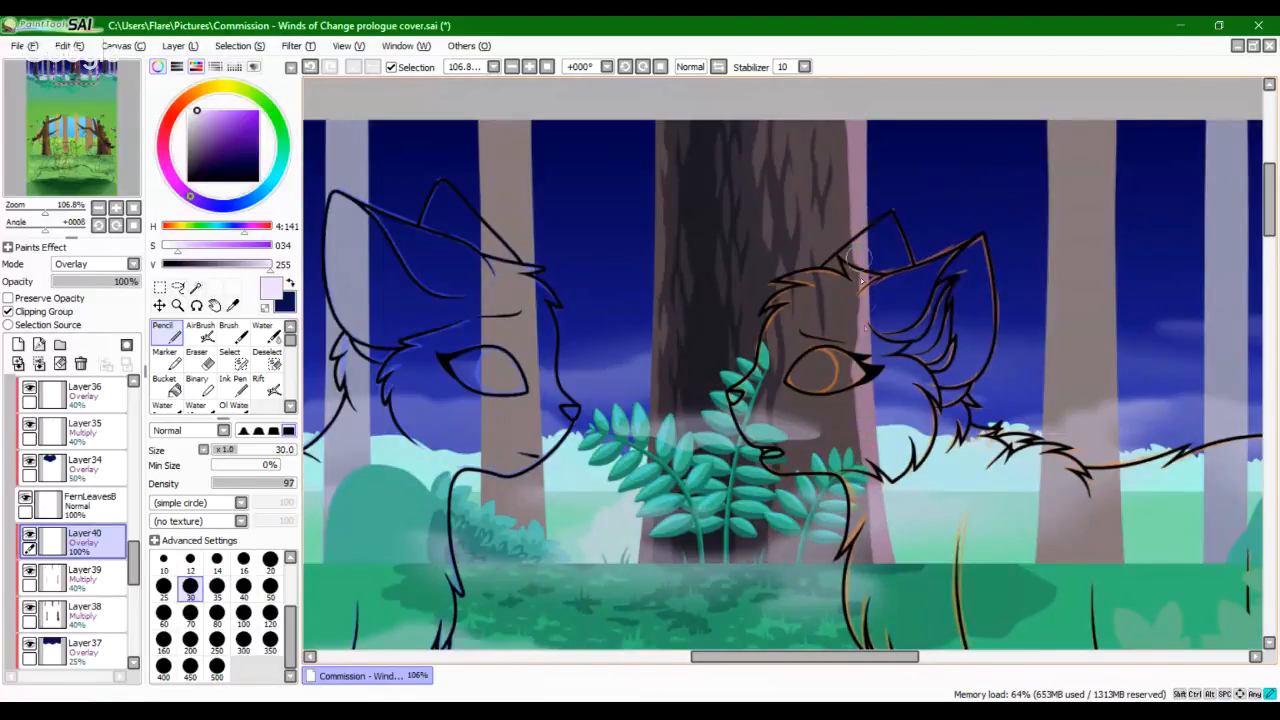
pyautogui.hotkey('ctrl', 'z')
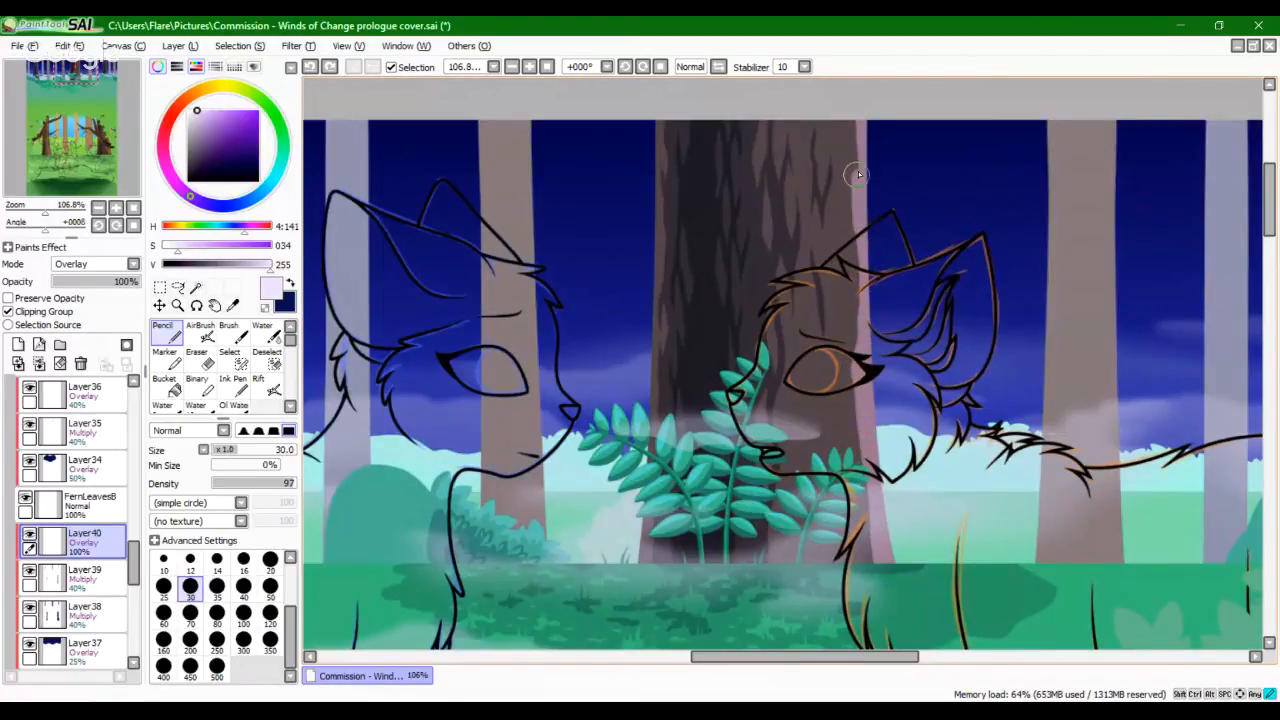
pyautogui.click(856, 106)
# Step: Paint a thin lavender highlight down the right edge of the dark bark-textured trunk at the night scene's far right
pyautogui.moveTo(1058, 346); pyautogui.dragTo(577, 344)
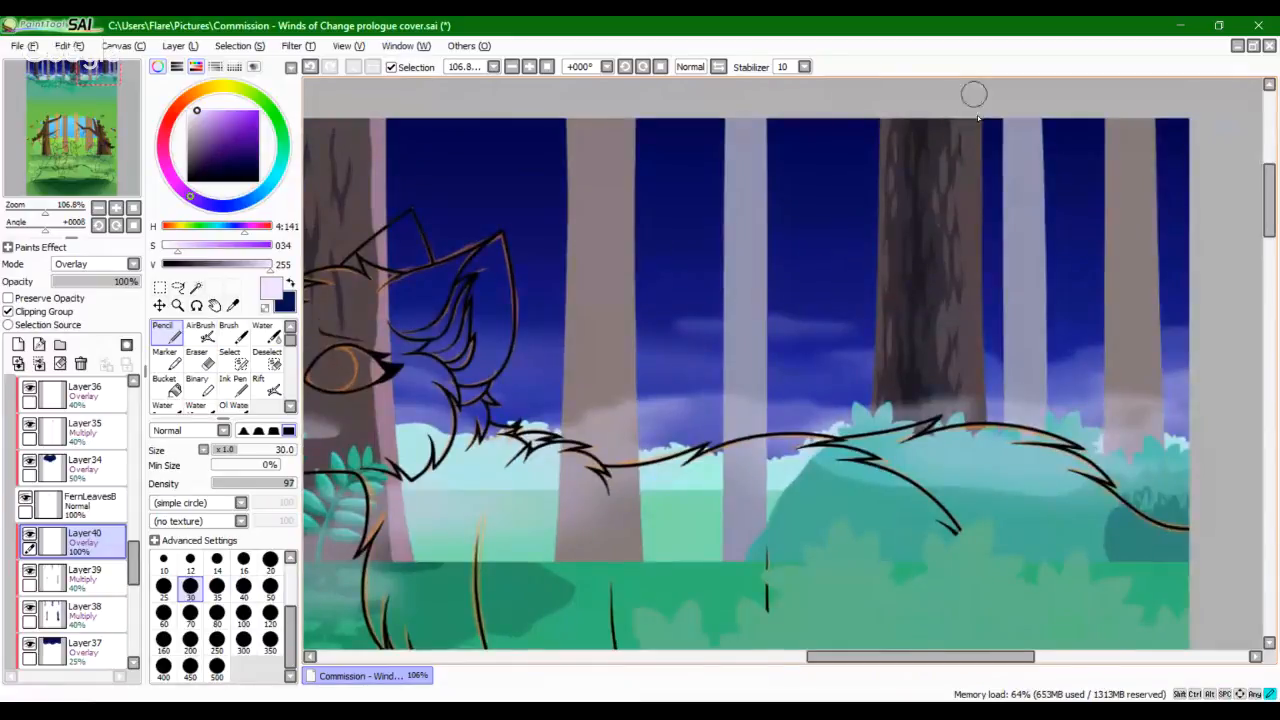
pyautogui.moveTo(978, 118); pyautogui.dragTo(985, 490)
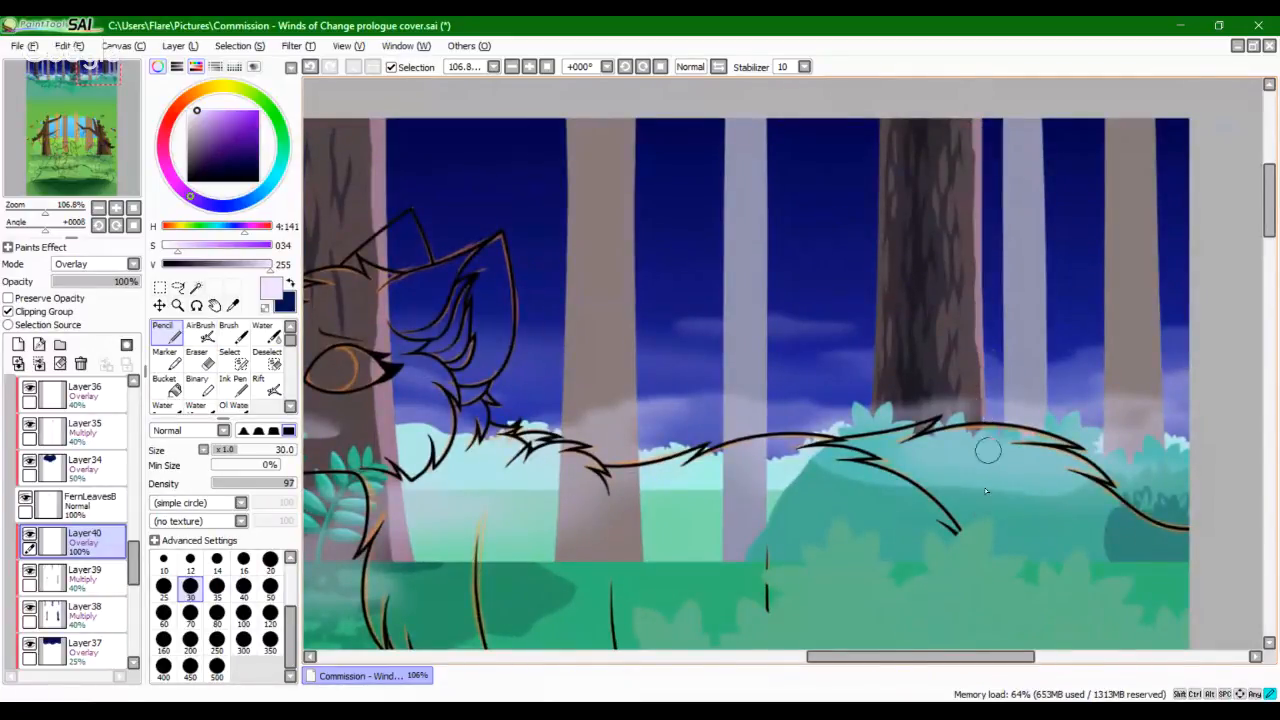
pyautogui.rightClick(352, 712)
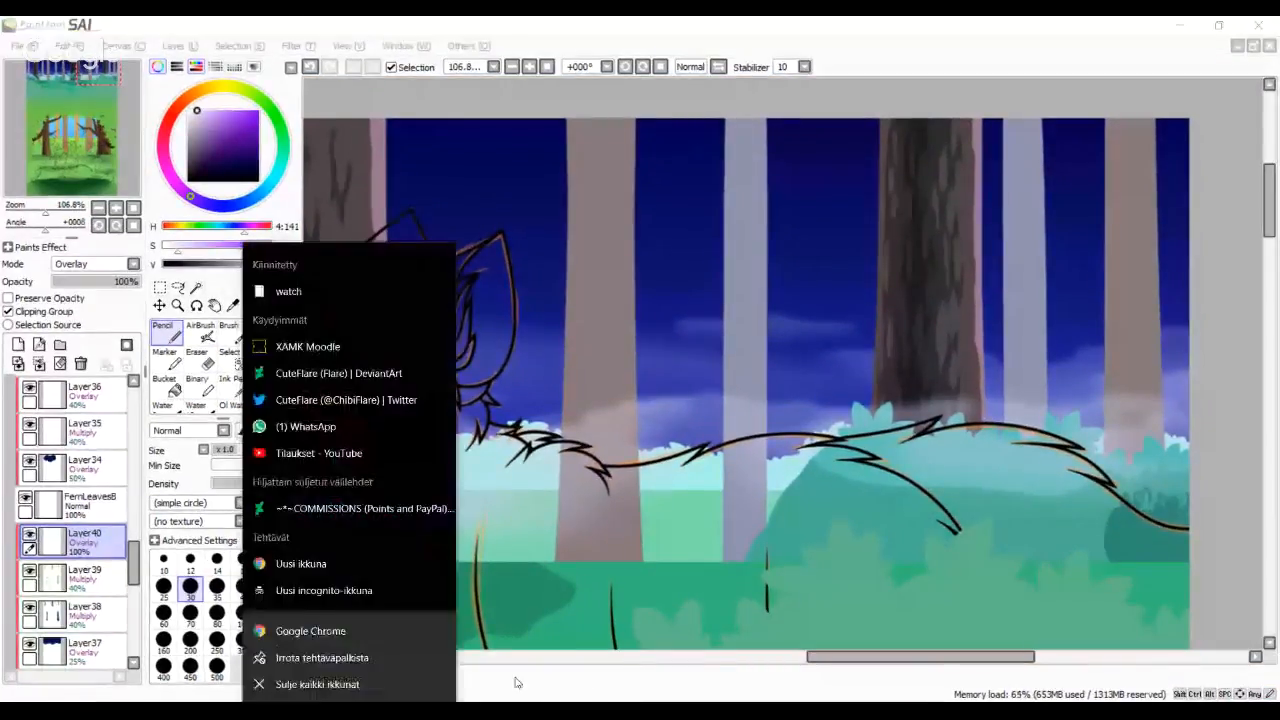
pyautogui.click(515, 688)
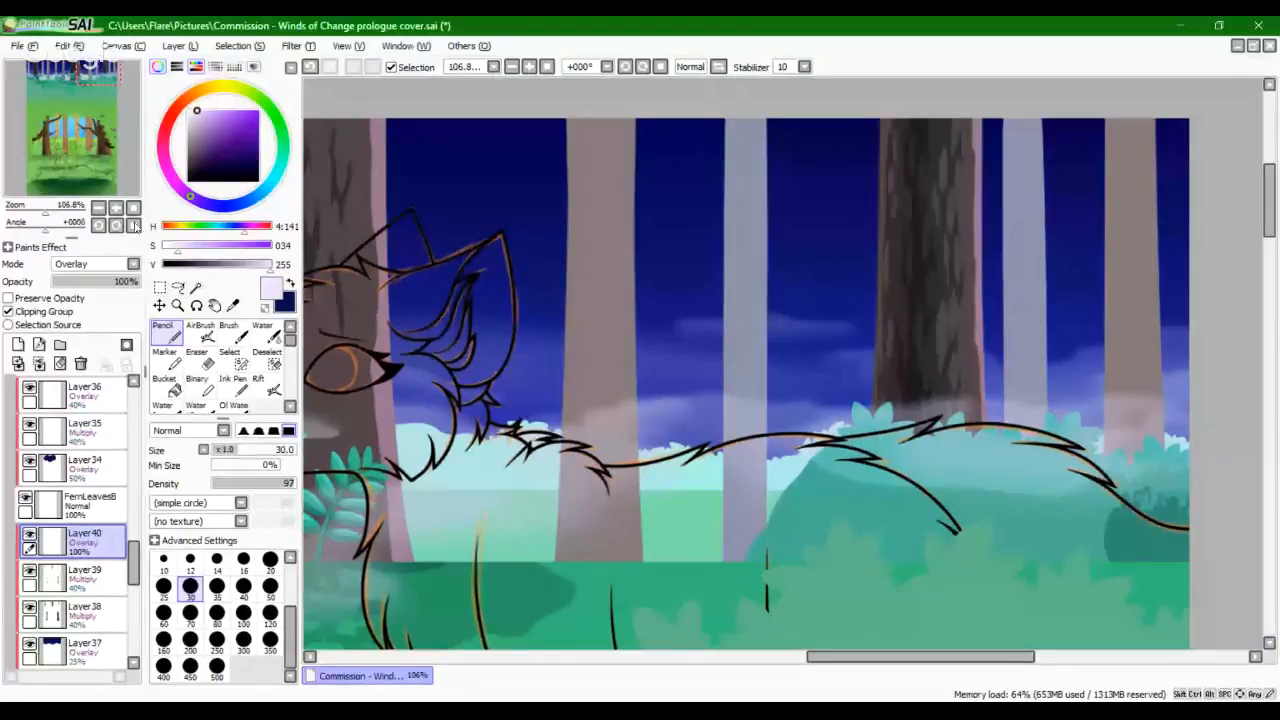
# Step: Add slim pointed lavender bark highlights beside the edge strip on the lower and middle parts of the right night trunk
pyautogui.scroll(3, 767, 391)
pyautogui.moveTo(767, 391); pyautogui.dragTo(406, 277)
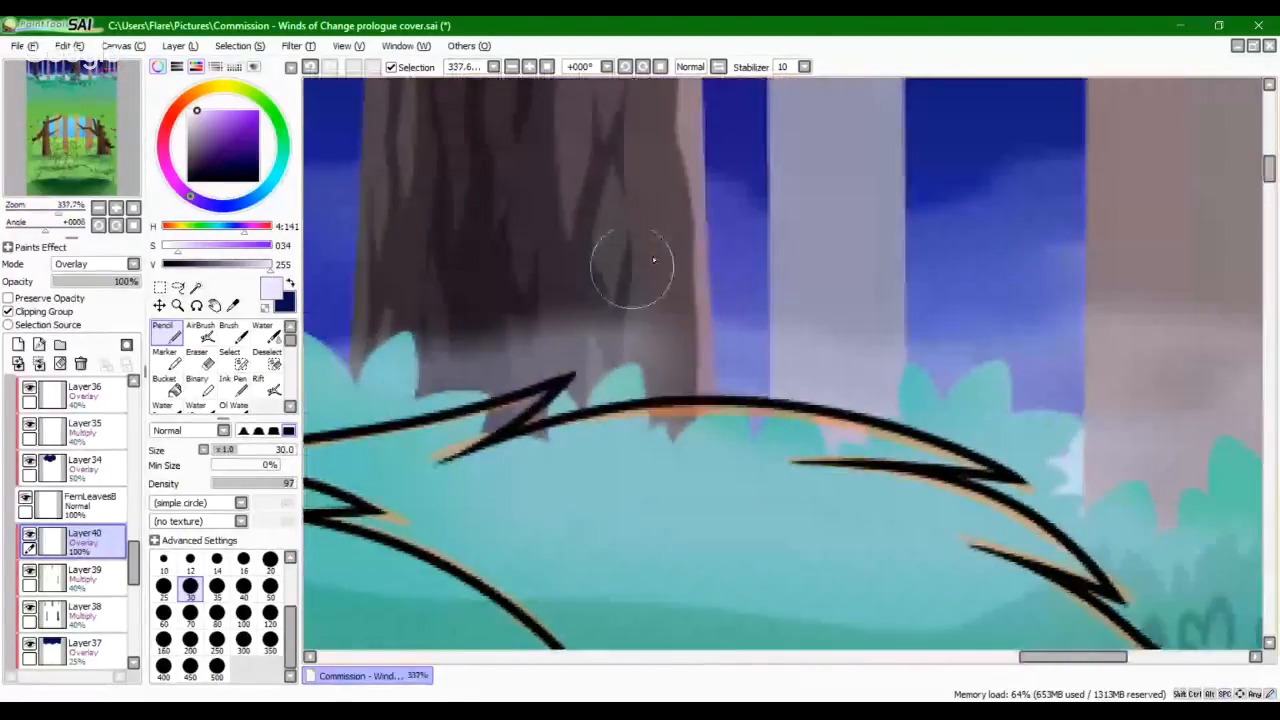
pyautogui.moveTo(671, 195)
pyautogui.mouseDown()
pyautogui.moveTo(676, 327)
pyautogui.moveTo(669, 161)
pyautogui.moveTo(683, 370)
pyautogui.moveTo(670, 191)
pyautogui.moveTo(698, 322)
pyautogui.mouseUp()
pyautogui.hotkey('ctrl', 'z')
pyautogui.hotkey('ctrl', 'z')
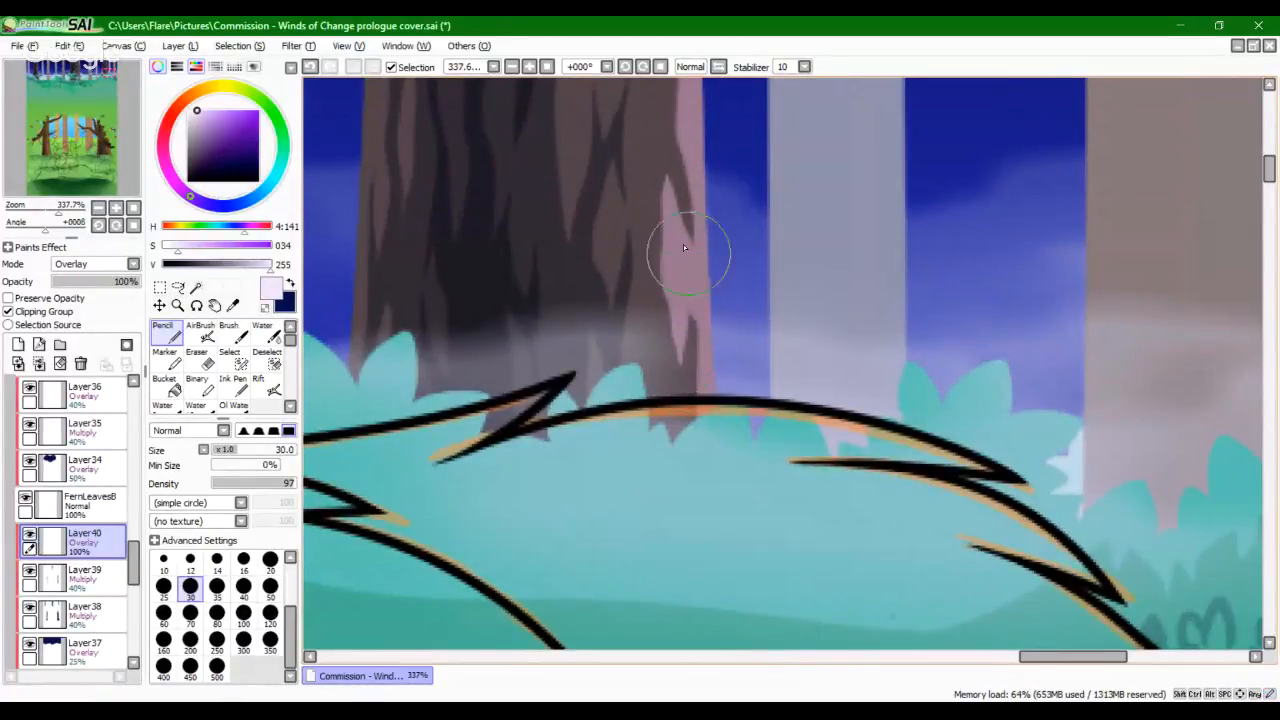
pyautogui.hotkey('ctrl', 'z')
pyautogui.moveTo(714, 98); pyautogui.dragTo(698, 427)
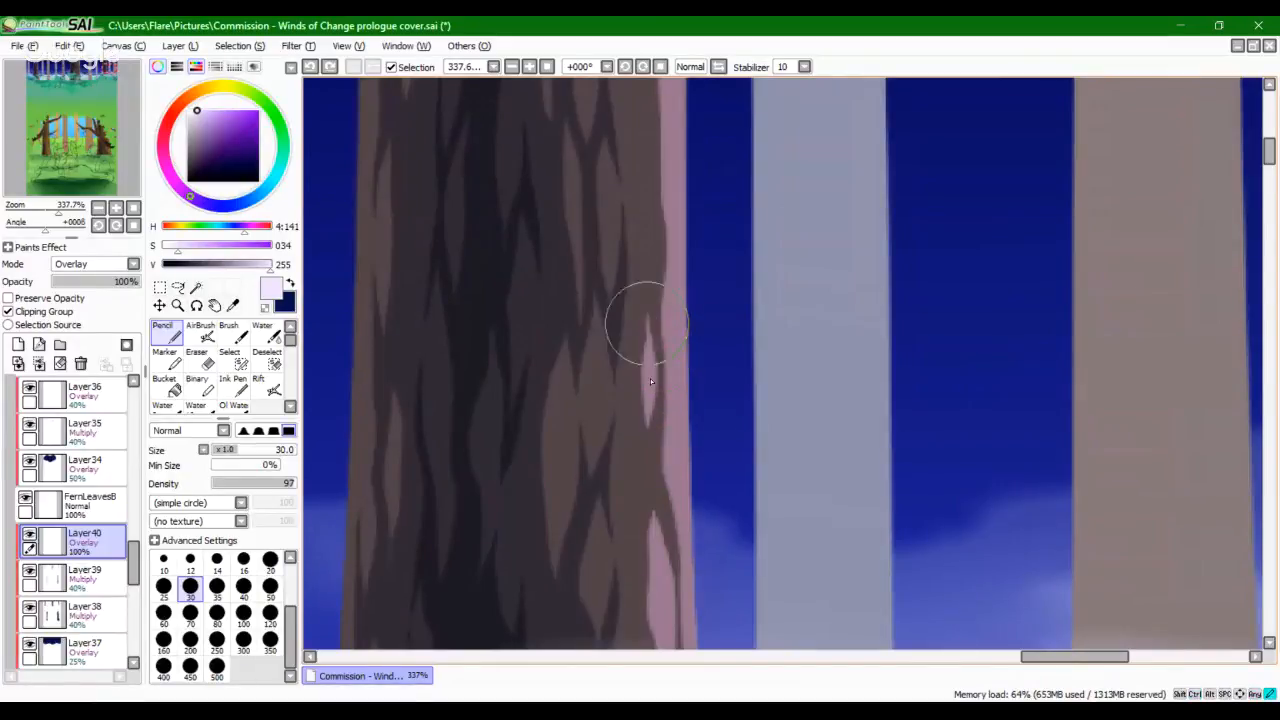
pyautogui.moveTo(656, 240); pyautogui.dragTo(657, 389)
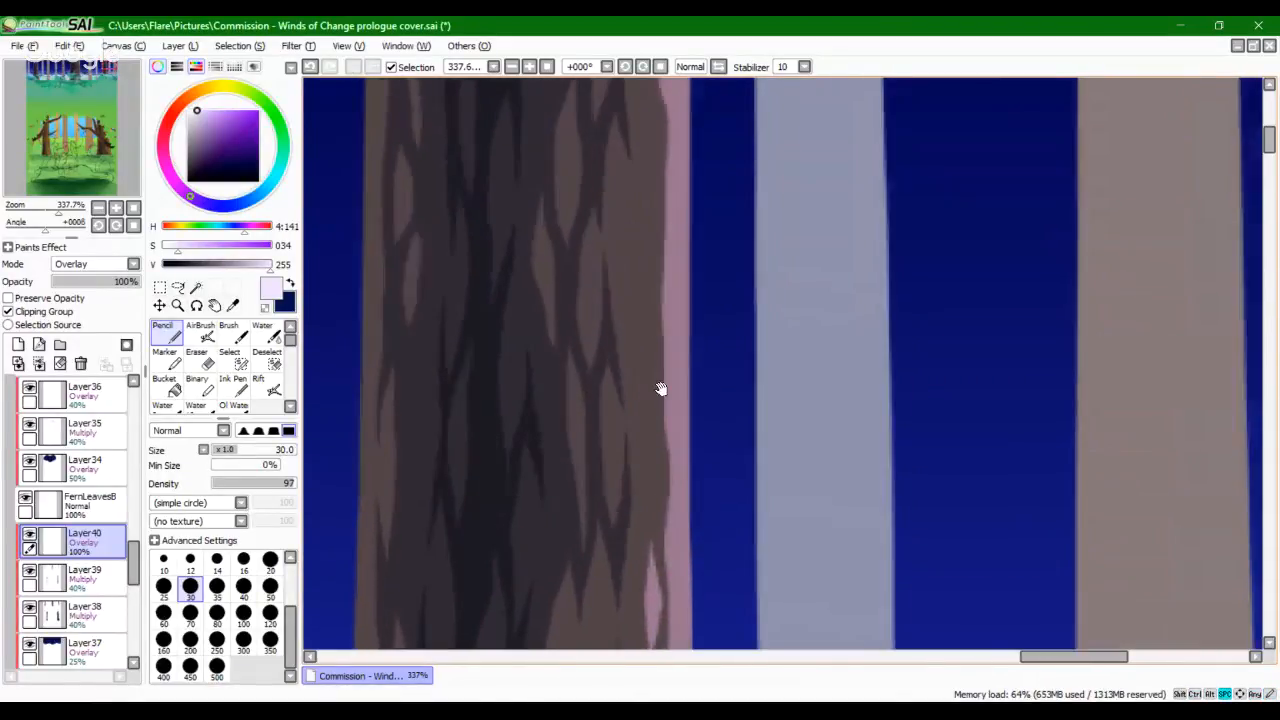
# Step: Paint a jagged lavender bark highlight joined to the edge strip near the top of the right night trunk
pyautogui.moveTo(655, 318); pyautogui.dragTo(653, 410)
pyautogui.hotkey('ctrl', 'z')
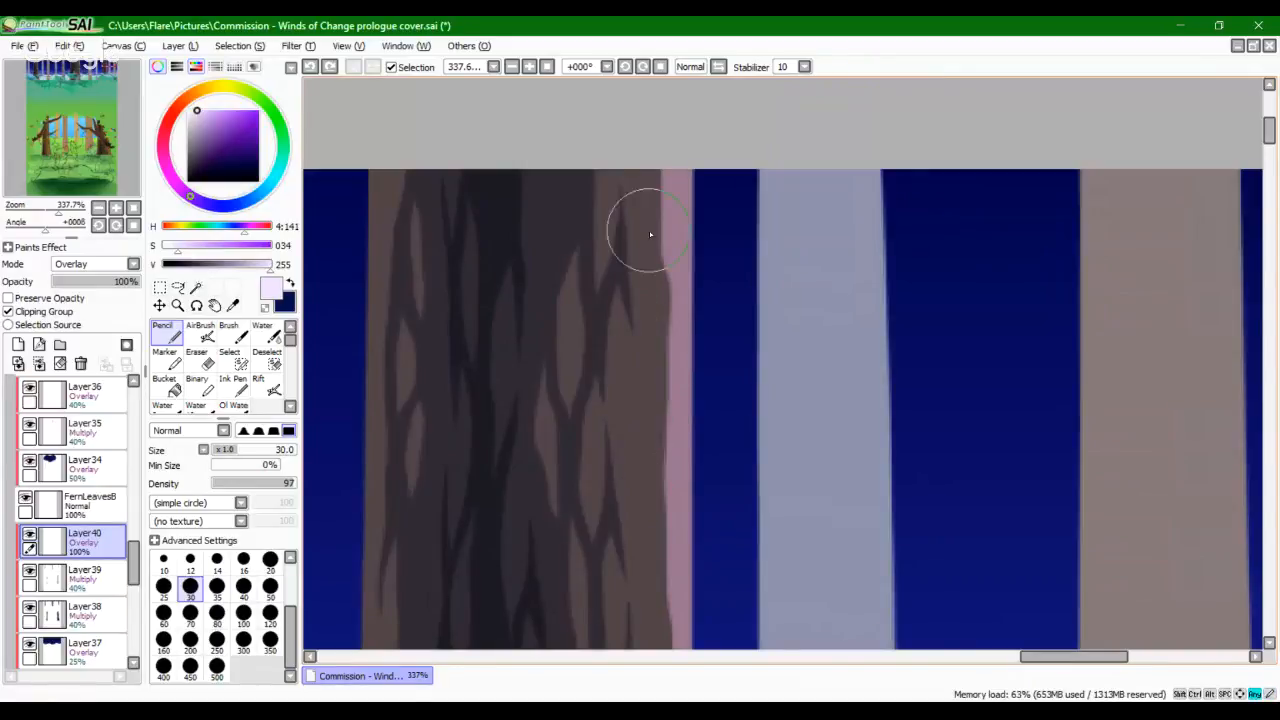
pyautogui.moveTo(643, 186); pyautogui.dragTo(657, 389)
pyautogui.moveTo(657, 325); pyautogui.dragTo(653, 230)
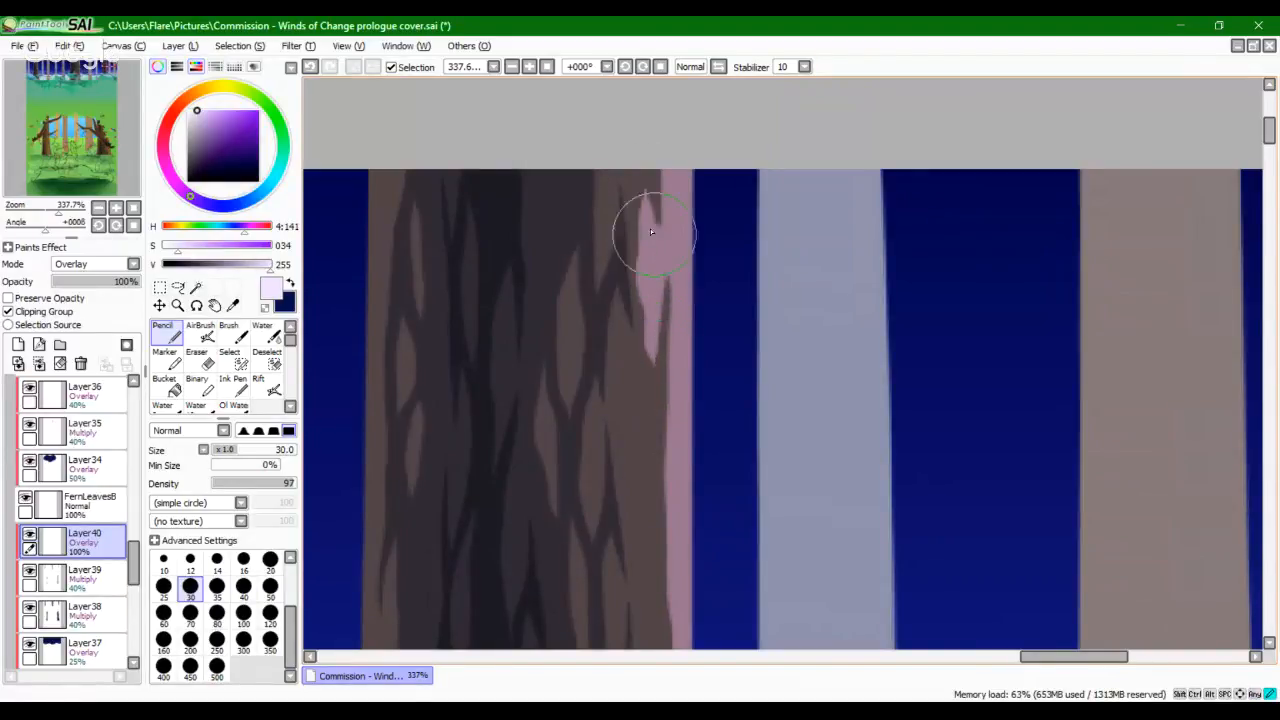
pyautogui.moveTo(659, 282); pyautogui.dragTo(664, 257)
pyautogui.moveTo(668, 342); pyautogui.dragTo(663, 246)
pyautogui.hotkey('ctrl', 'z')
pyautogui.moveTo(680, 346); pyautogui.dragTo(674, 239)
pyautogui.moveTo(657, 340)
pyautogui.mouseDown()
pyautogui.moveTo(653, 262)
pyautogui.moveTo(651, 312)
pyautogui.mouseUp()
pyautogui.hotkey('ctrl', 'z')
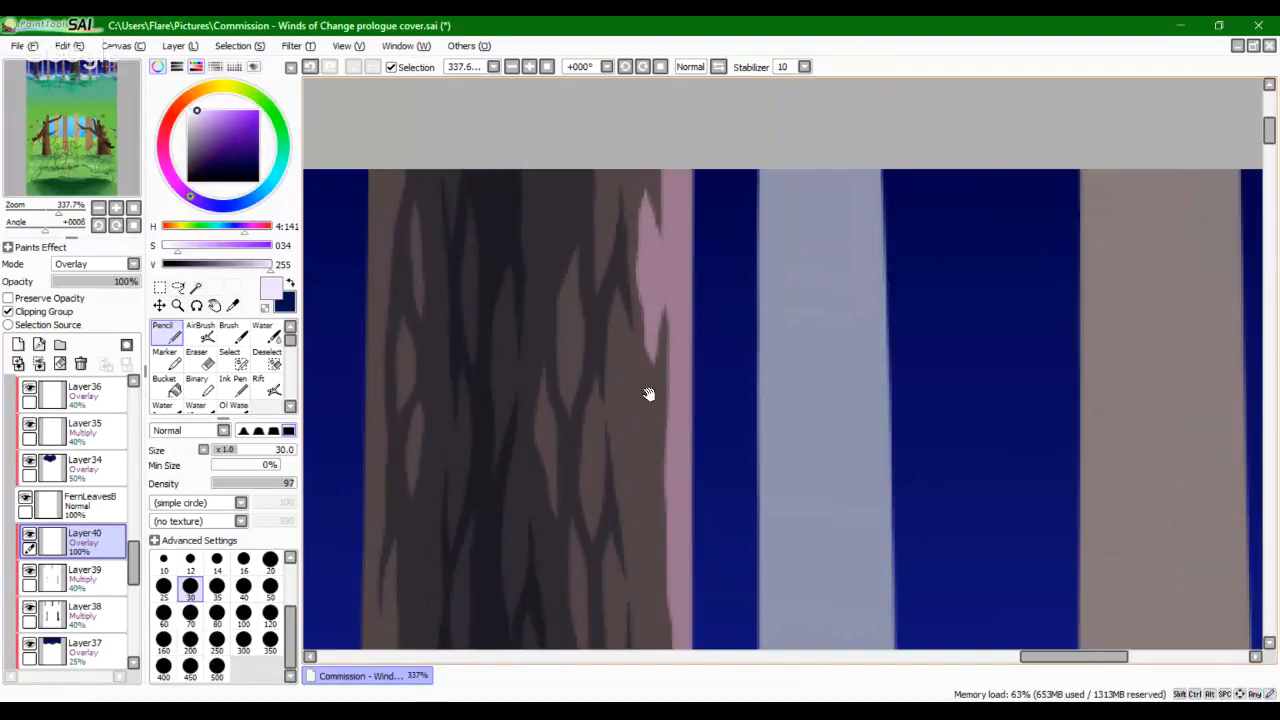
# Step: Join the pointed highlight near the right night trunk's base to its lit edge with jagged strokes
pyautogui.moveTo(646, 391)
pyautogui.mouseDown()
pyautogui.moveTo(665, 240)
pyautogui.moveTo(657, 149)
pyautogui.mouseUp()
pyautogui.moveTo(596, 390); pyautogui.dragTo(646, 249)
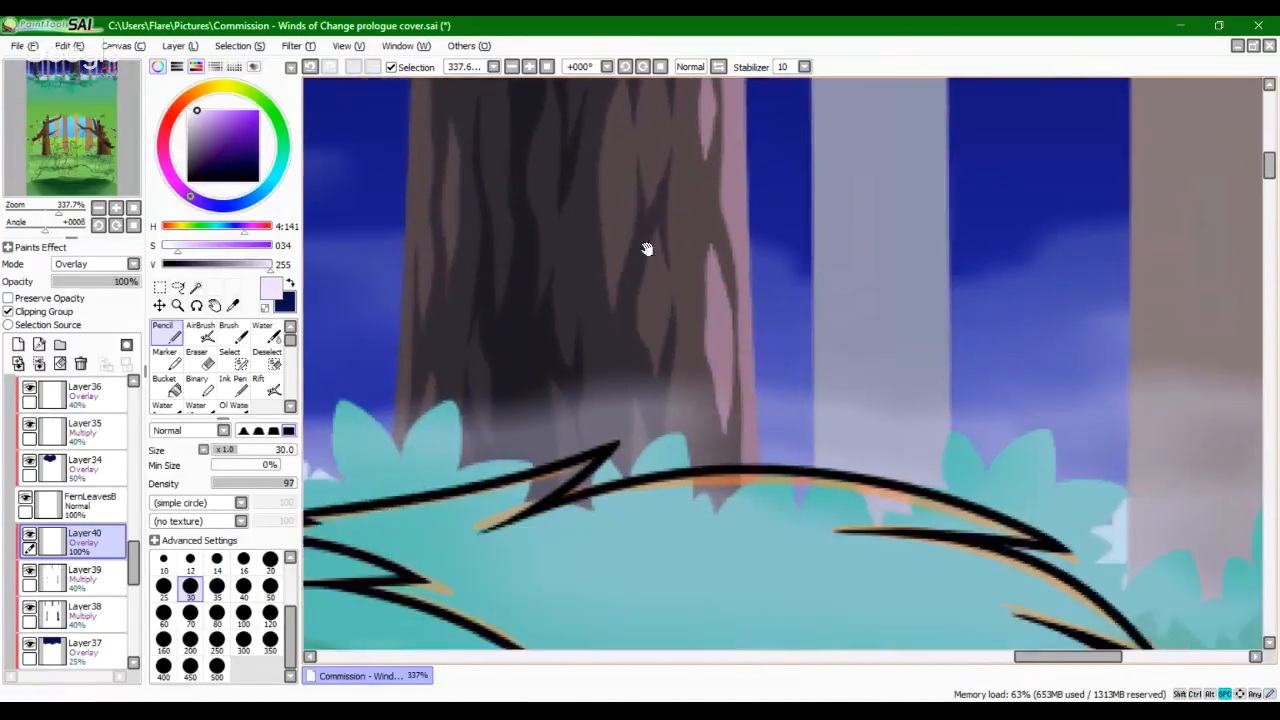
pyautogui.moveTo(742, 390); pyautogui.dragTo(730, 298)
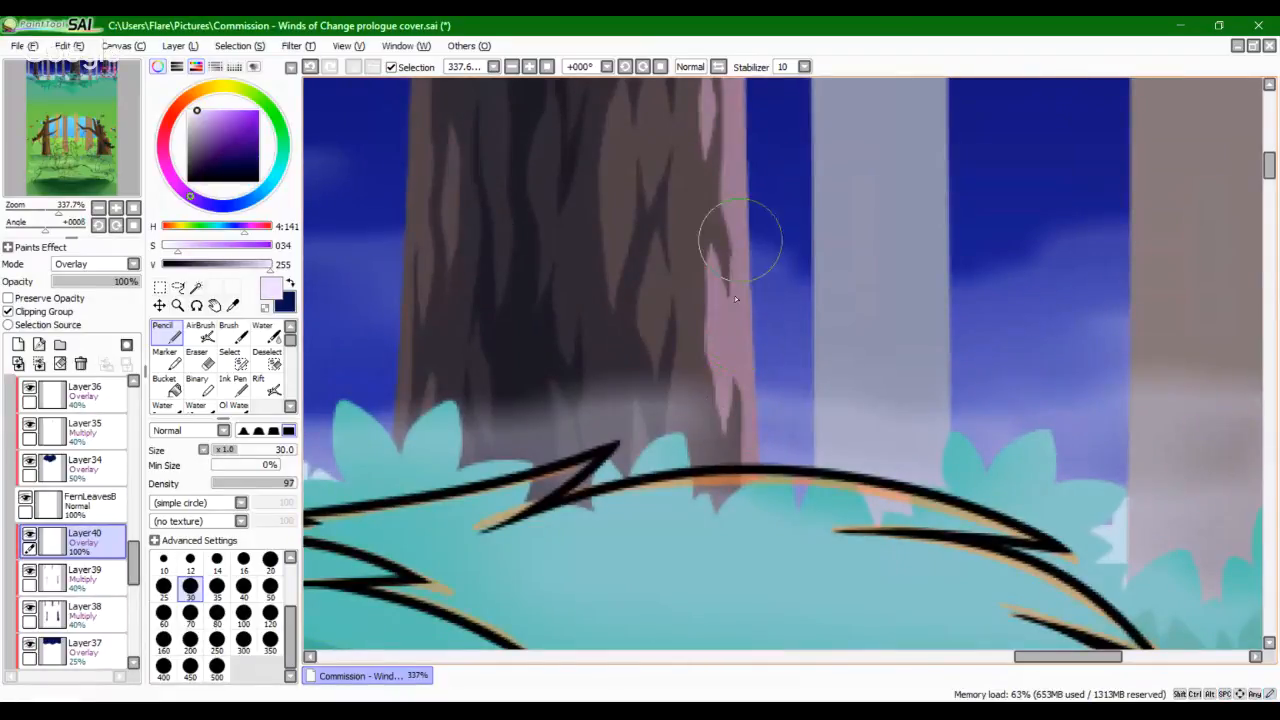
pyautogui.moveTo(730, 214); pyautogui.dragTo(732, 204)
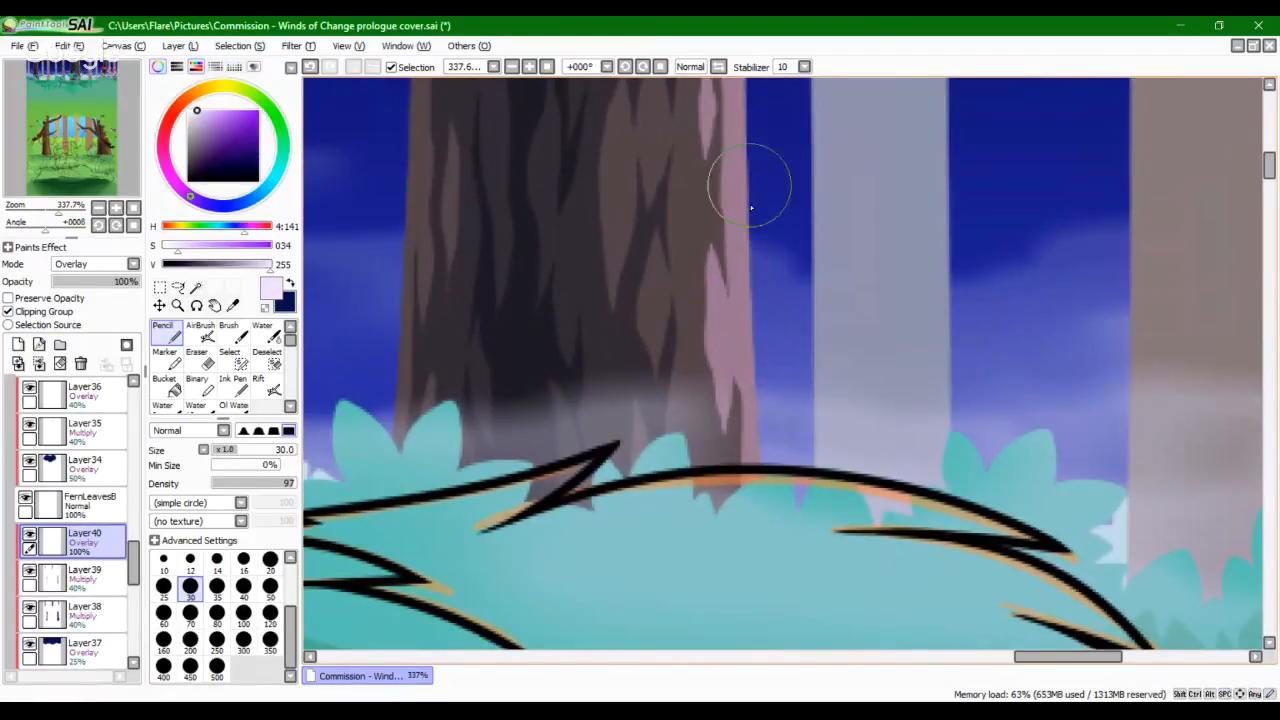
# Step: Paint slim pointed lavender highlights along the inner side of the edge strip on the middle night trunk's upper part
pyautogui.moveTo(58, 209); pyautogui.dragTo(50, 209)
pyautogui.moveTo(63, 180)
pyautogui.mouseDown()
pyautogui.moveTo(29, 183)
pyautogui.moveTo(41, 169)
pyautogui.mouseUp()
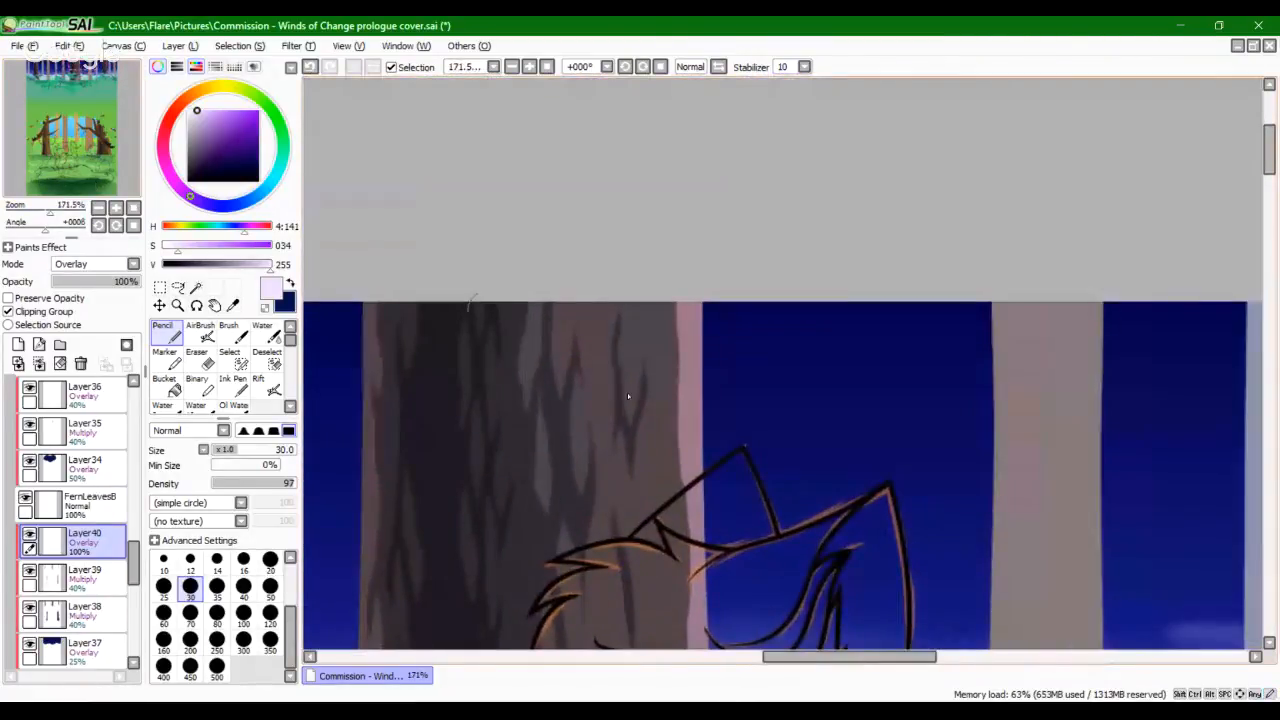
pyautogui.moveTo(660, 448)
pyautogui.mouseDown()
pyautogui.moveTo(637, 209)
pyautogui.moveTo(644, 304)
pyautogui.mouseUp()
pyautogui.hotkey('ctrl', 'z')
pyautogui.moveTo(632, 212); pyautogui.dragTo(641, 320)
pyautogui.hotkey('ctrl', 'z')
pyautogui.moveTo(637, 222); pyautogui.dragTo(640, 305)
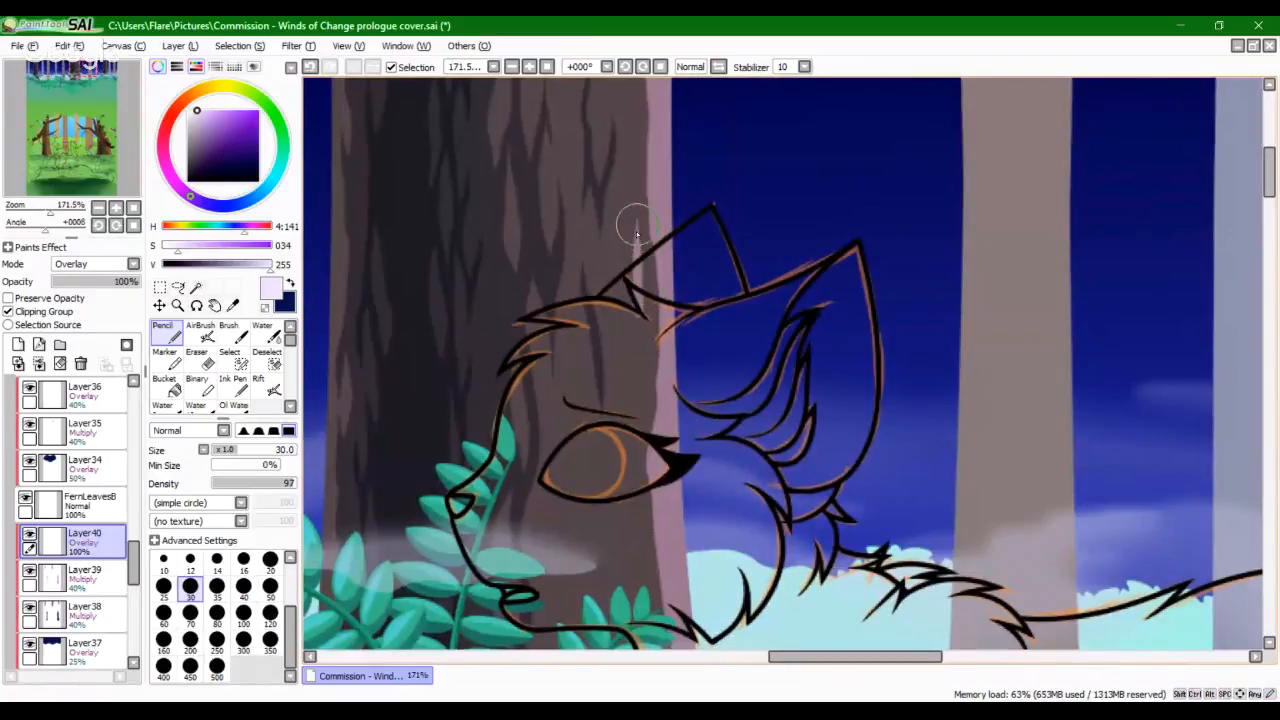
pyautogui.moveTo(637, 230); pyautogui.dragTo(640, 285)
pyautogui.hotkey('ctrl', 'z')
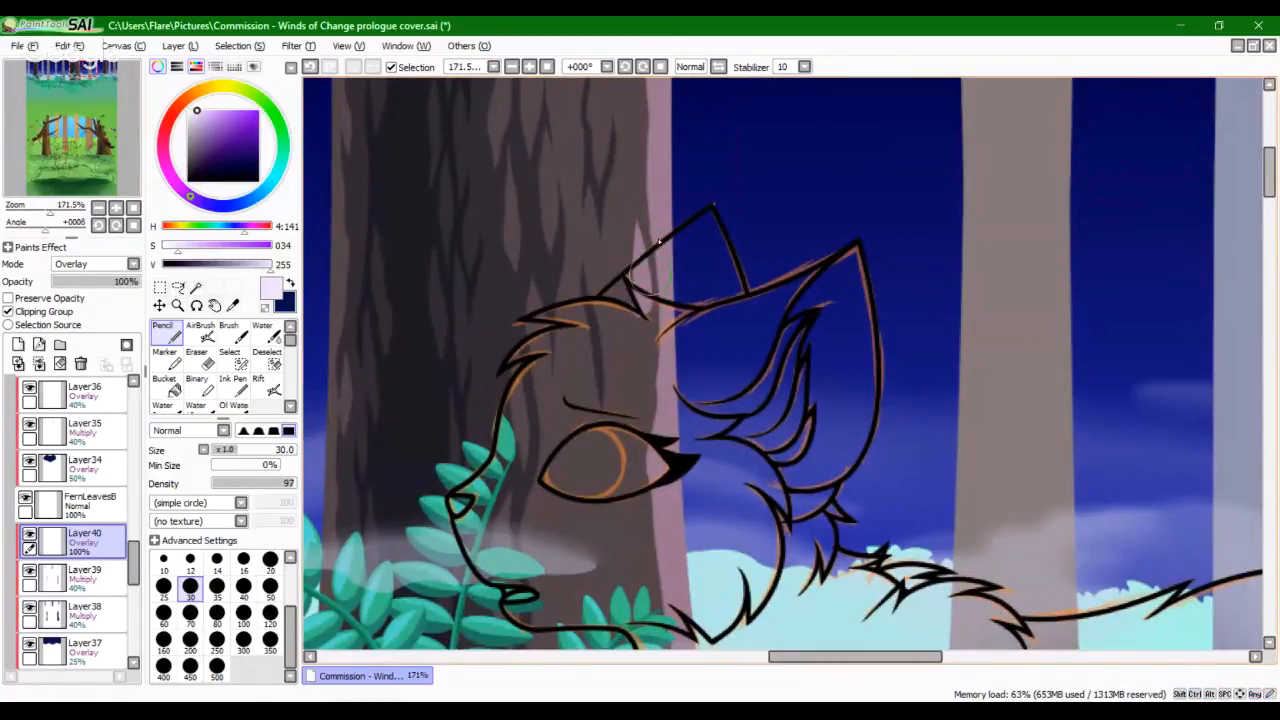
pyautogui.scroll(2, 639, 190)
pyautogui.moveTo(638, 157)
pyautogui.mouseDown()
pyautogui.moveTo(638, 236)
pyautogui.moveTo(638, 199)
pyautogui.mouseUp()
pyautogui.hotkey('ctrl', 'z')
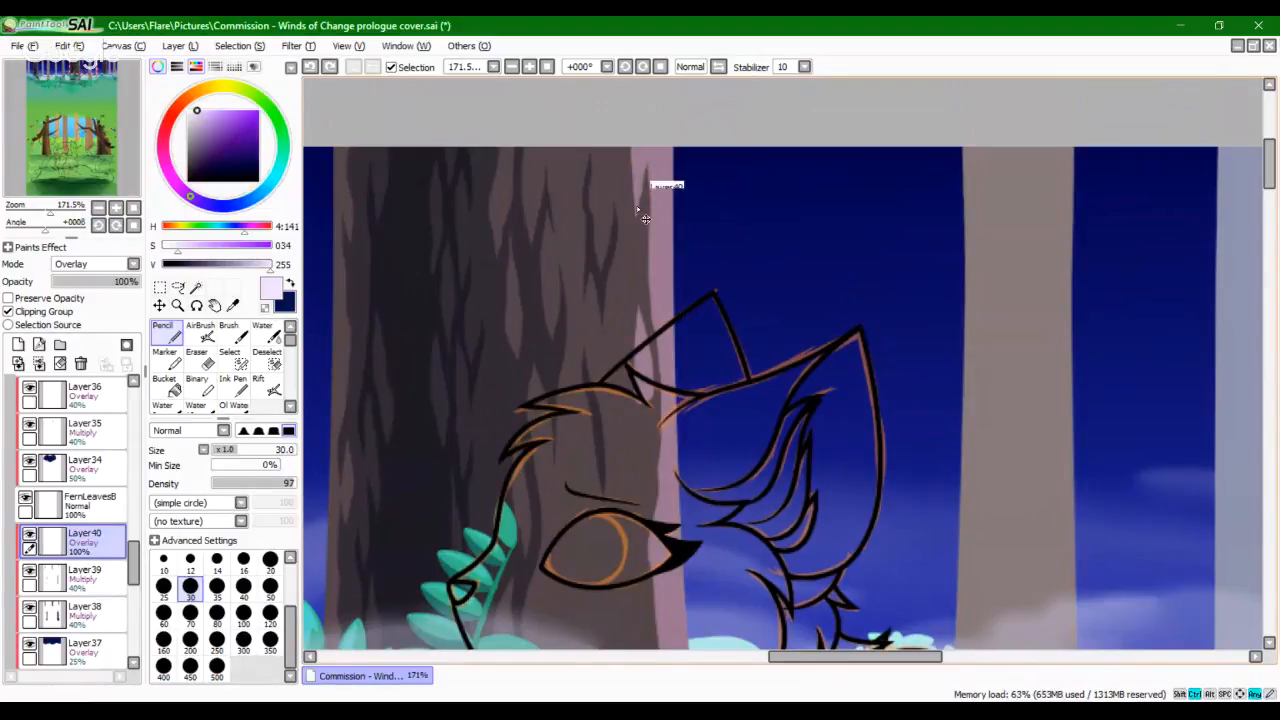
# Step: Swap to the navy colour, select Layer38 after checking its visibility, and set the Pencil size to 16
pyautogui.scroll(-4, 660, 165)
pyautogui.scroll(-6, 600, 360)
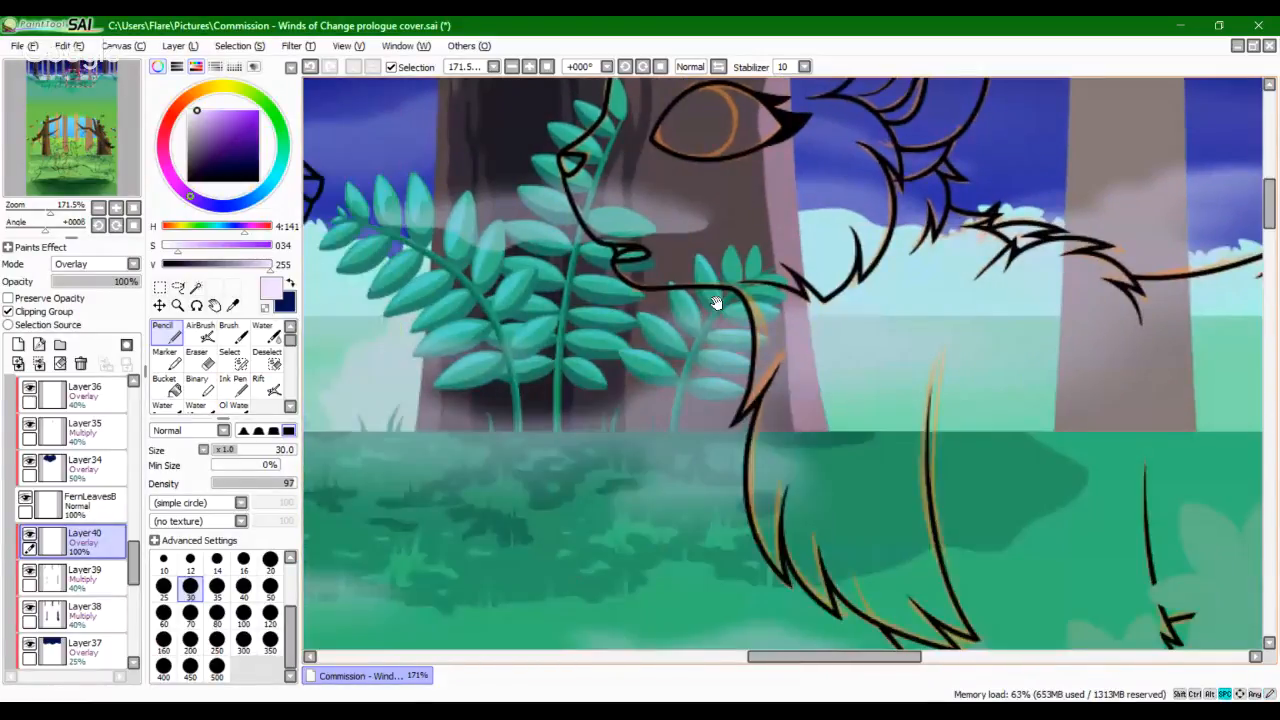
pyautogui.moveTo(569, 357); pyautogui.dragTo(581, 358)
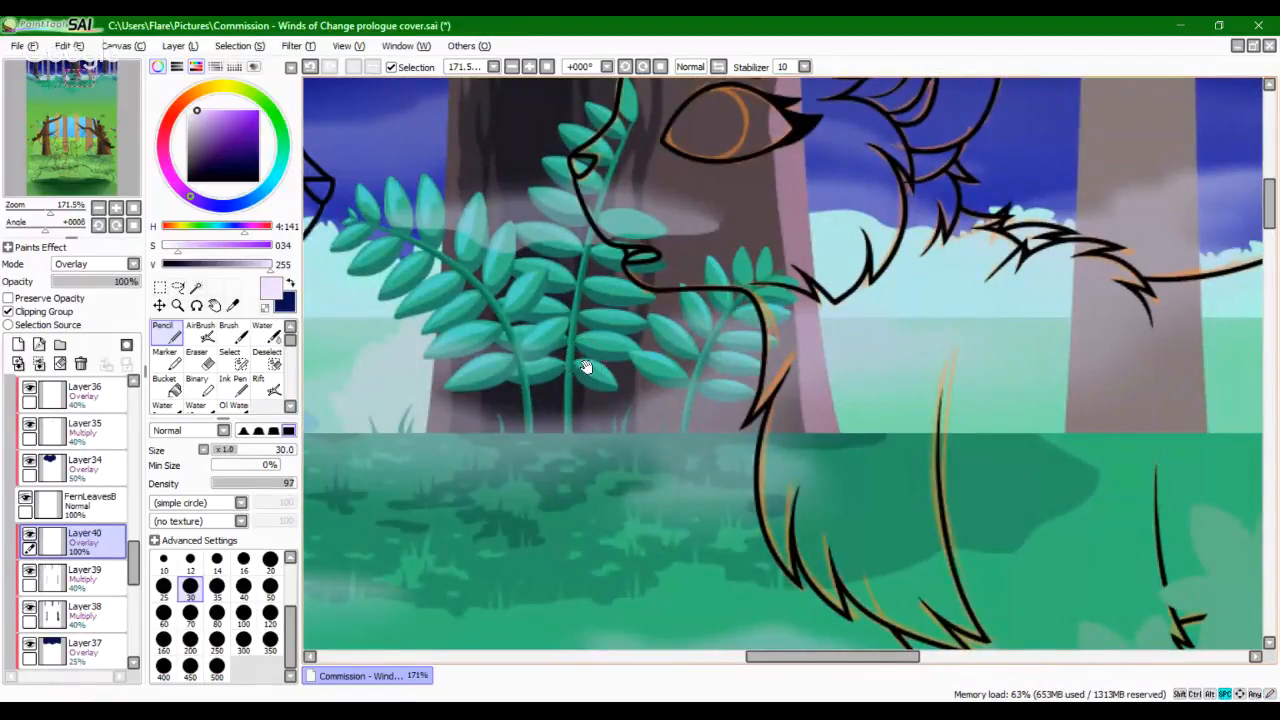
pyautogui.moveTo(586, 369); pyautogui.dragTo(571, 454)
pyautogui.click(291, 284)
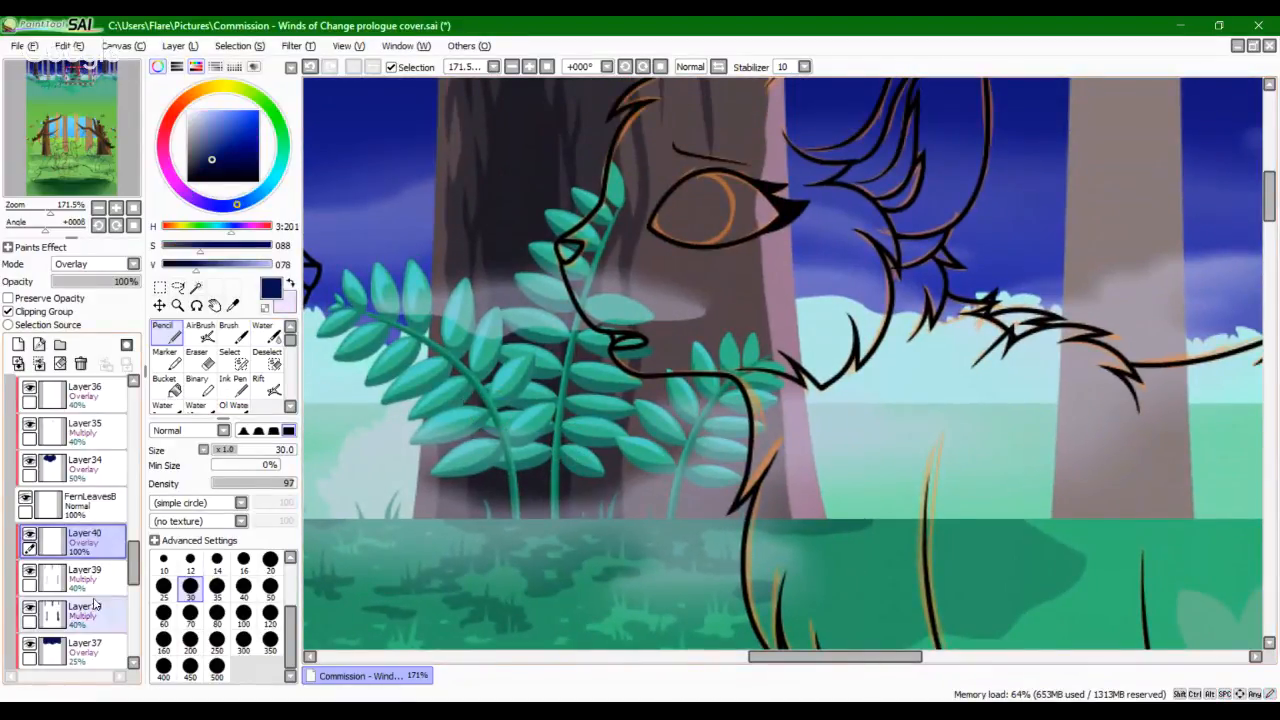
pyautogui.click(31, 582)
pyautogui.click(33, 617)
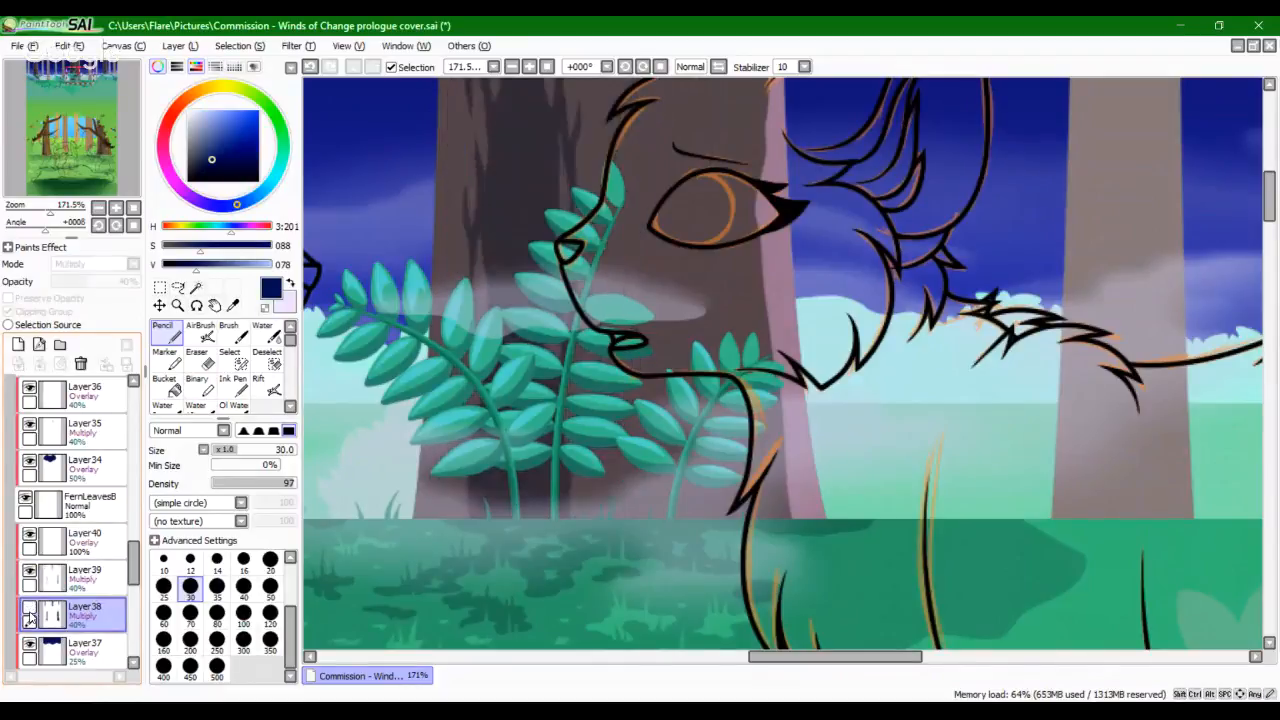
pyautogui.click(243, 563)
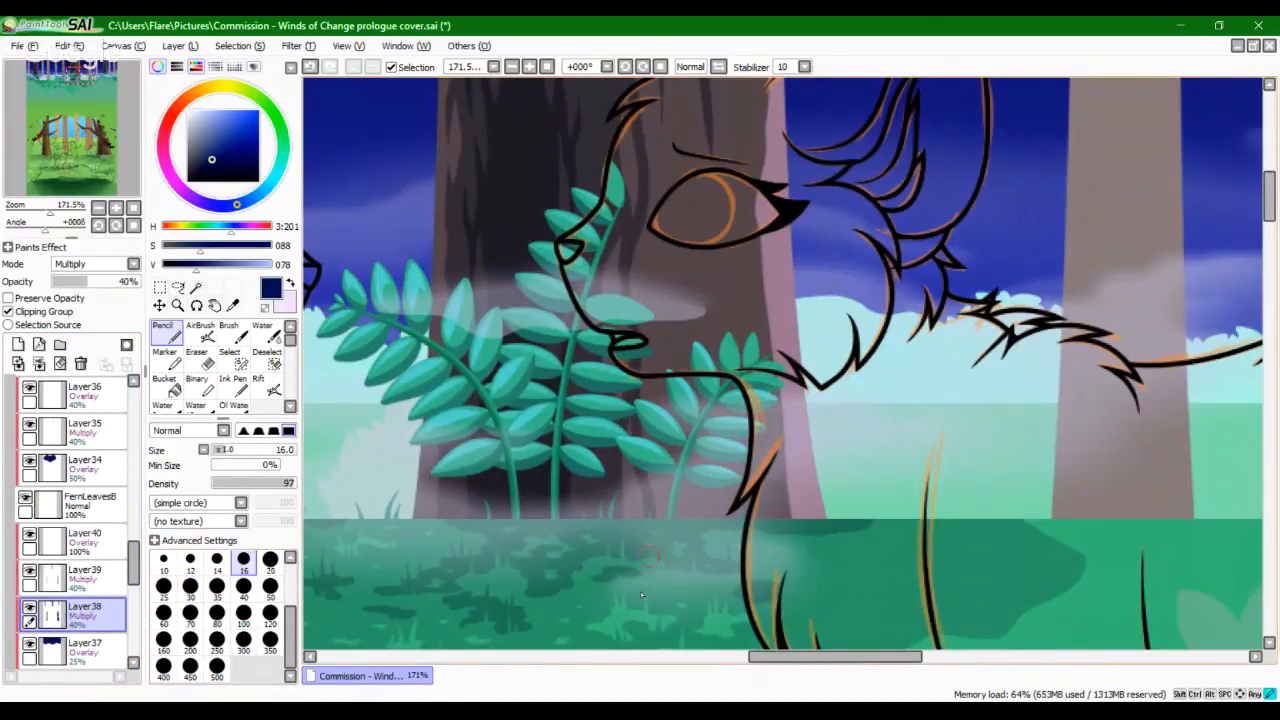
# Step: Paint navy bark shadows on the lower part of the middle night trunk, around the small fern
pyautogui.hotkey('ctrl', 'z')
pyautogui.moveTo(656, 530); pyautogui.dragTo(662, 466)
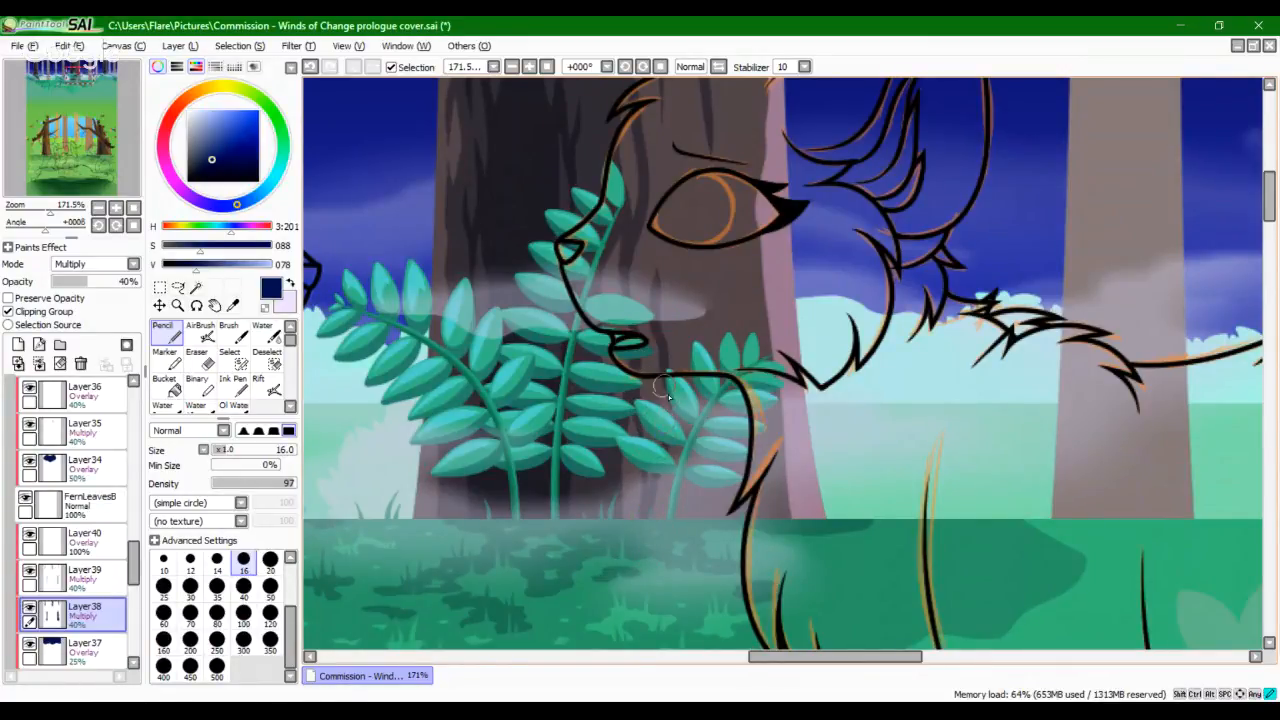
pyautogui.press('ctrl')
pyautogui.hotkey('ctrl', 'z')
pyautogui.moveTo(668, 478); pyautogui.dragTo(697, 533)
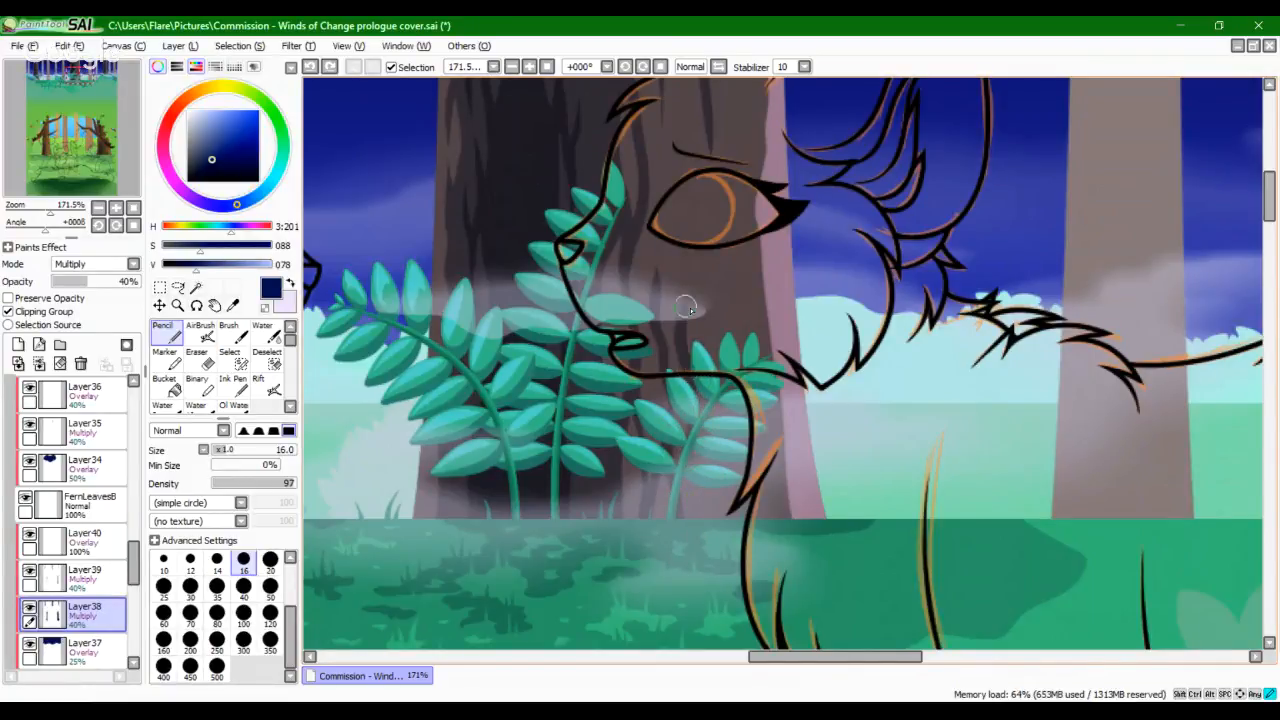
# Step: Swap to the pale lavender, select Layer40 and touch up the highlight near the base of the middle night trunk's lit edge
pyautogui.click(290, 286)
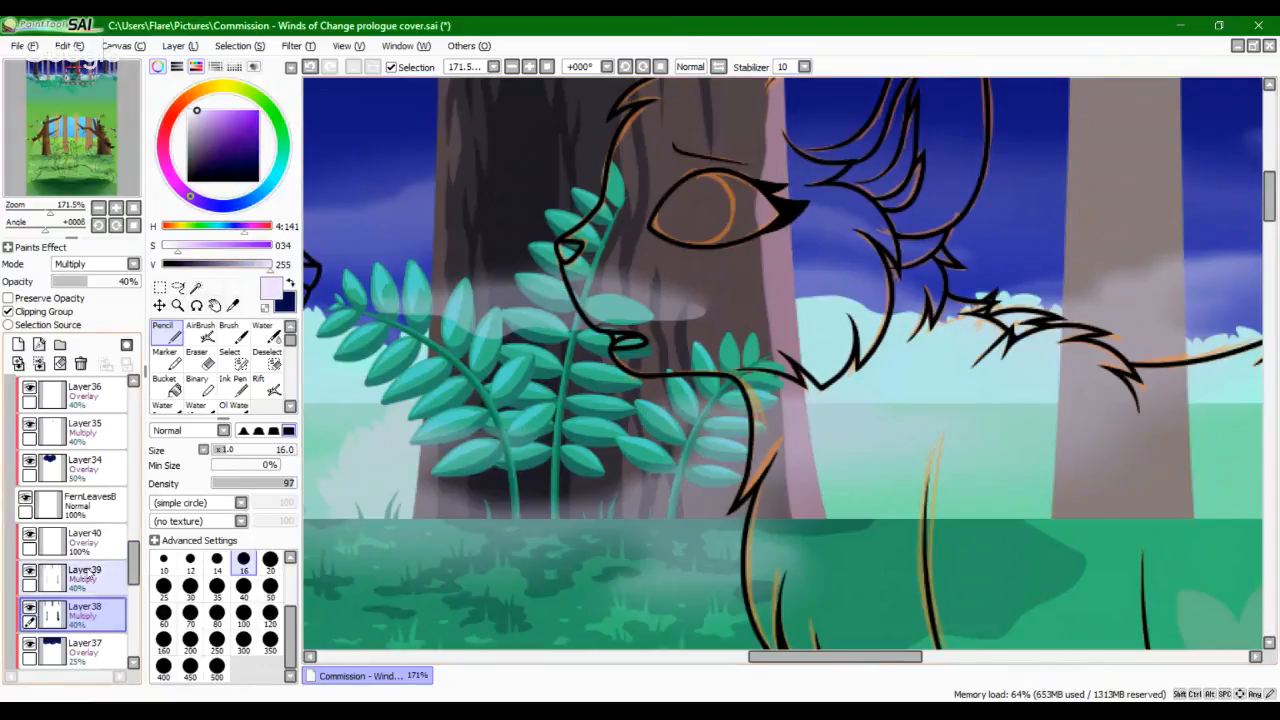
pyautogui.click(85, 540)
pyautogui.moveTo(768, 436); pyautogui.dragTo(754, 454)
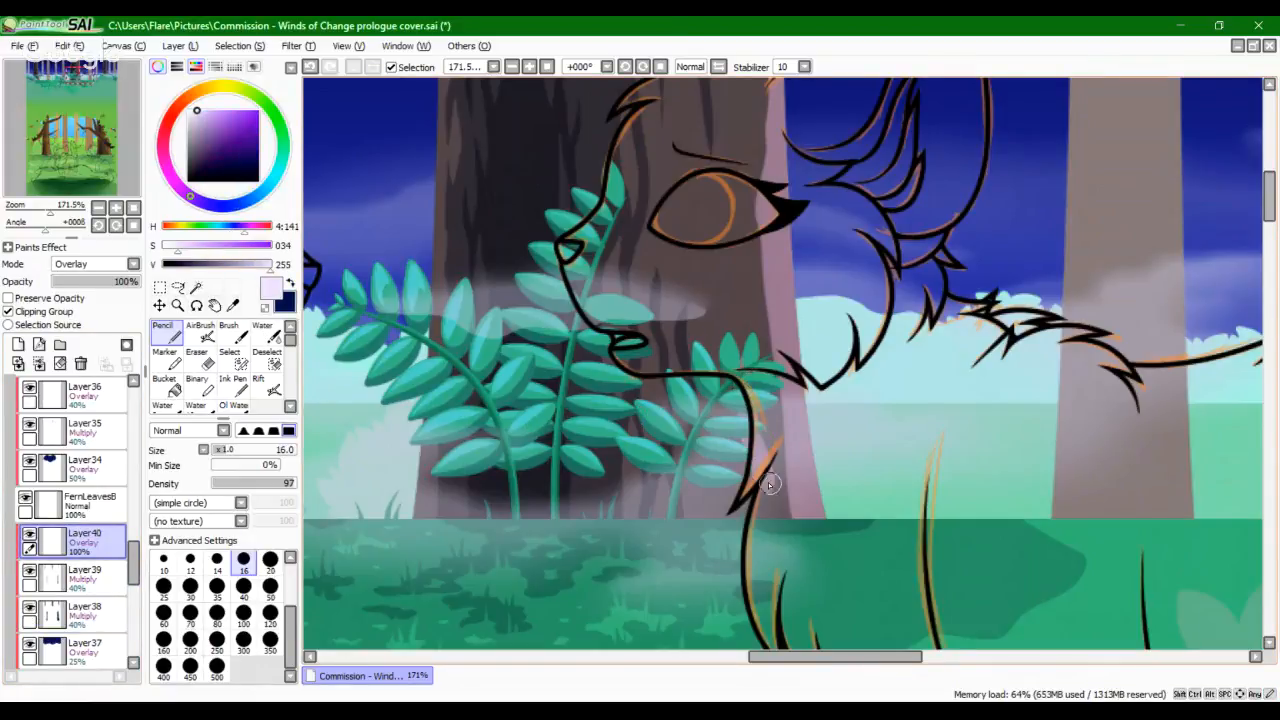
pyautogui.moveTo(752, 372); pyautogui.dragTo(770, 462)
# Step: Carve a small pointed bark notch into the lavender edge strip of the left night trunk with the Eraser at size 5
pyautogui.press('space')
pyautogui.moveTo(469, 271); pyautogui.dragTo(926, 432)
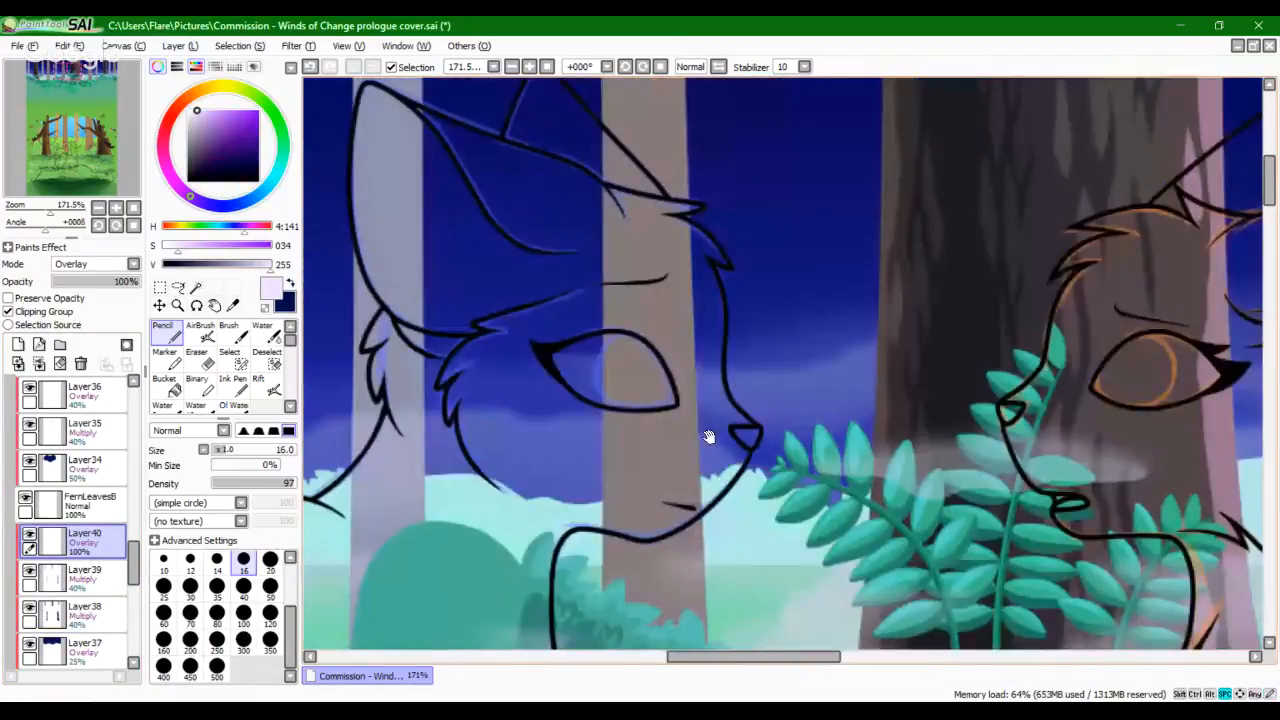
pyautogui.moveTo(480, 340); pyautogui.dragTo(1227, 403)
pyautogui.moveTo(600, 358)
pyautogui.mouseDown()
pyautogui.moveTo(786, 294)
pyautogui.moveTo(768, 346)
pyautogui.mouseUp()
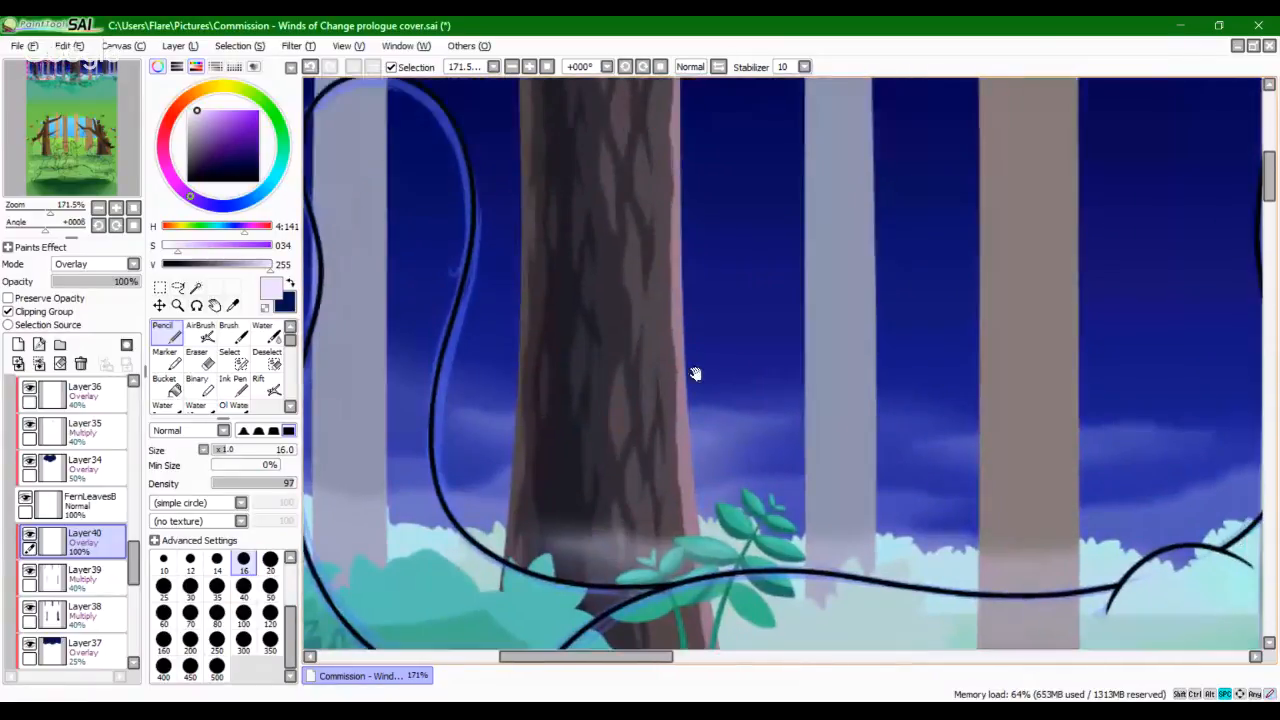
pyautogui.click(206, 360)
pyautogui.click(216, 591)
pyautogui.moveTo(683, 318); pyautogui.dragTo(671, 441)
pyautogui.hotkey('ctrl', 'z')
pyautogui.hotkey('ctrl', 'z')
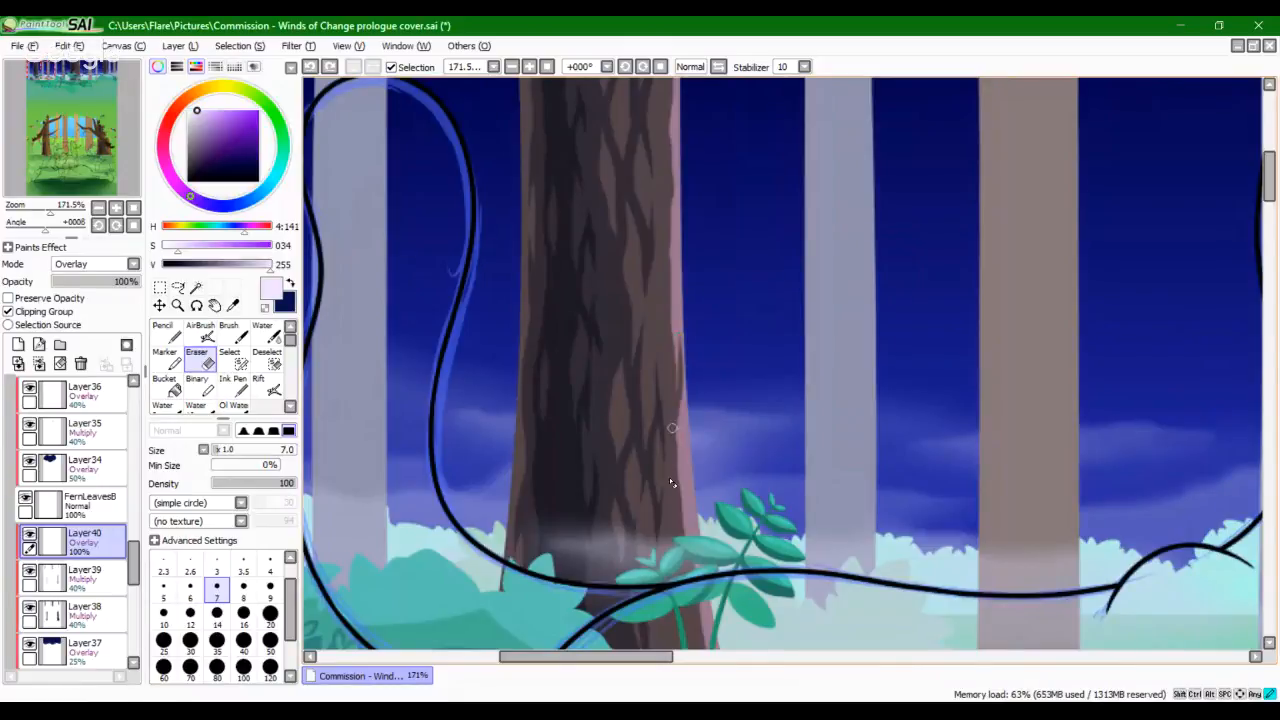
pyautogui.press('[')
pyautogui.press('[')
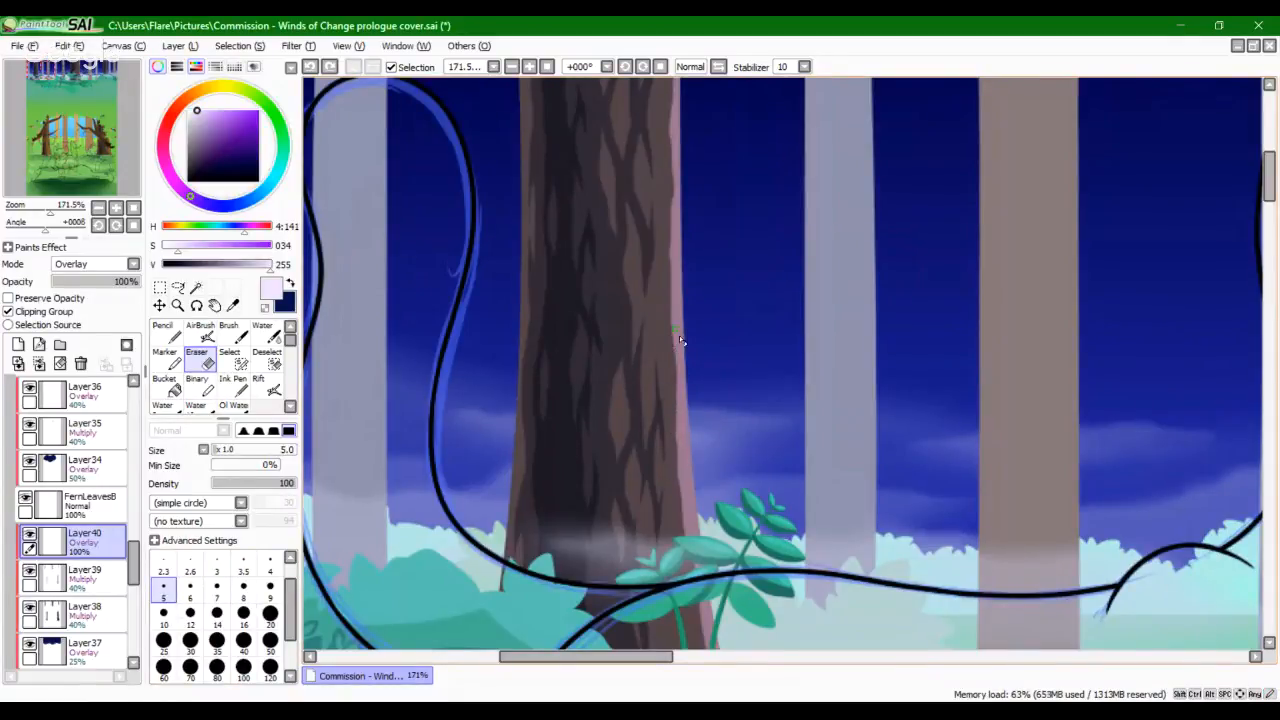
pyautogui.moveTo(679, 342); pyautogui.dragTo(668, 448)
pyautogui.hotkey('ctrl', 'z')
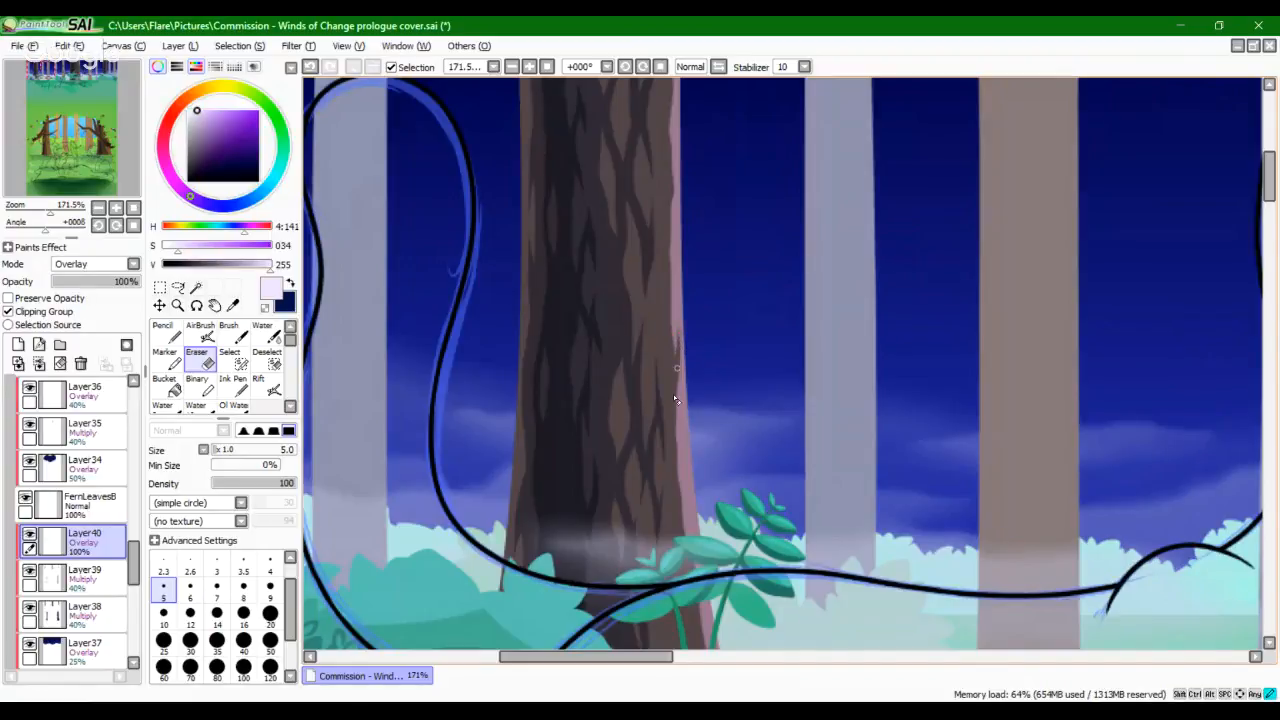
pyautogui.hotkey('ctrl', 'z')
pyautogui.moveTo(680, 342); pyautogui.dragTo(676, 376)
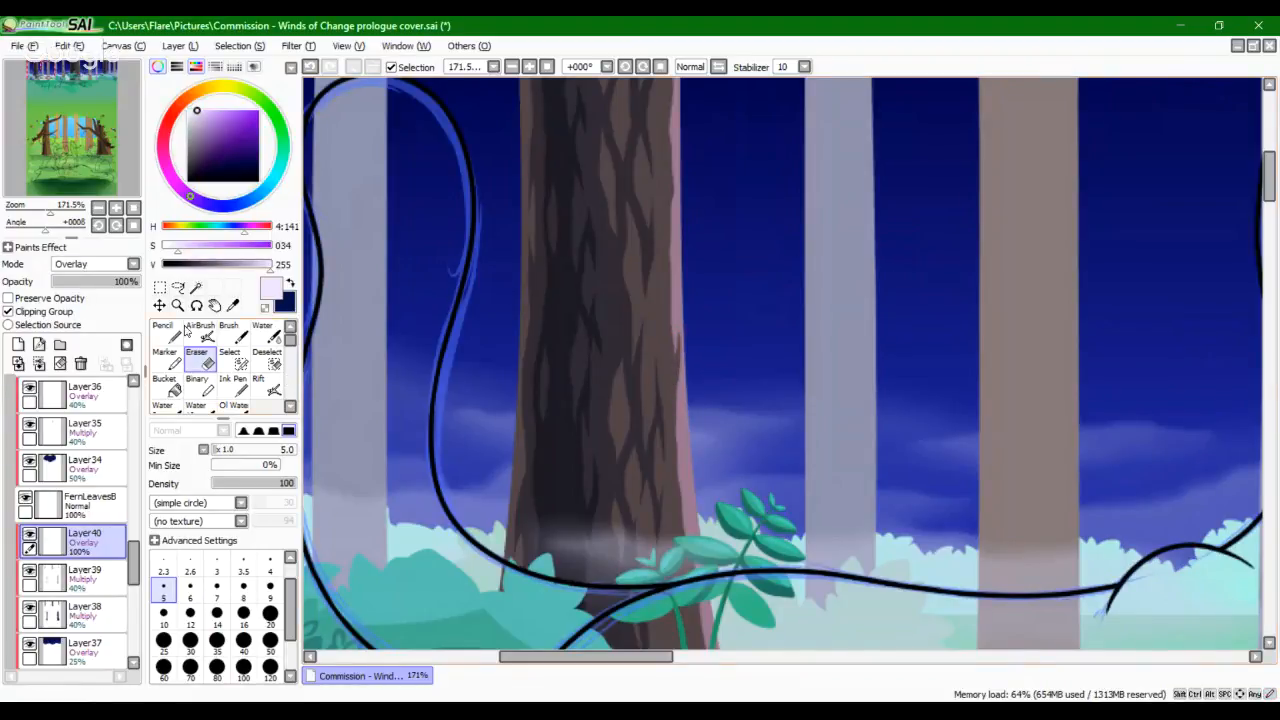
# Step: Erase more pointed bark notches along the inner side of the left night trunk's lavender edge strip, from the fern upward
pyautogui.click(180, 333)
pyautogui.scroll(4, 551, 329)
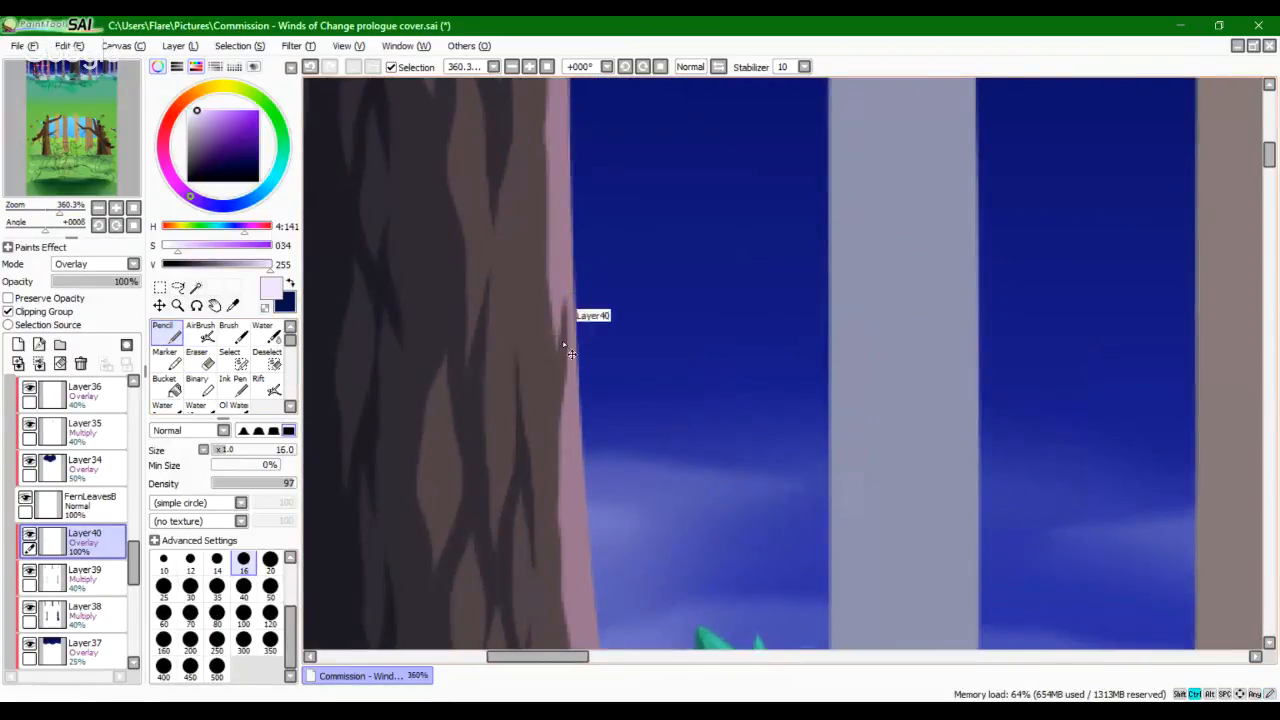
pyautogui.click(196, 360)
pyautogui.scroll(-4, 508, 363)
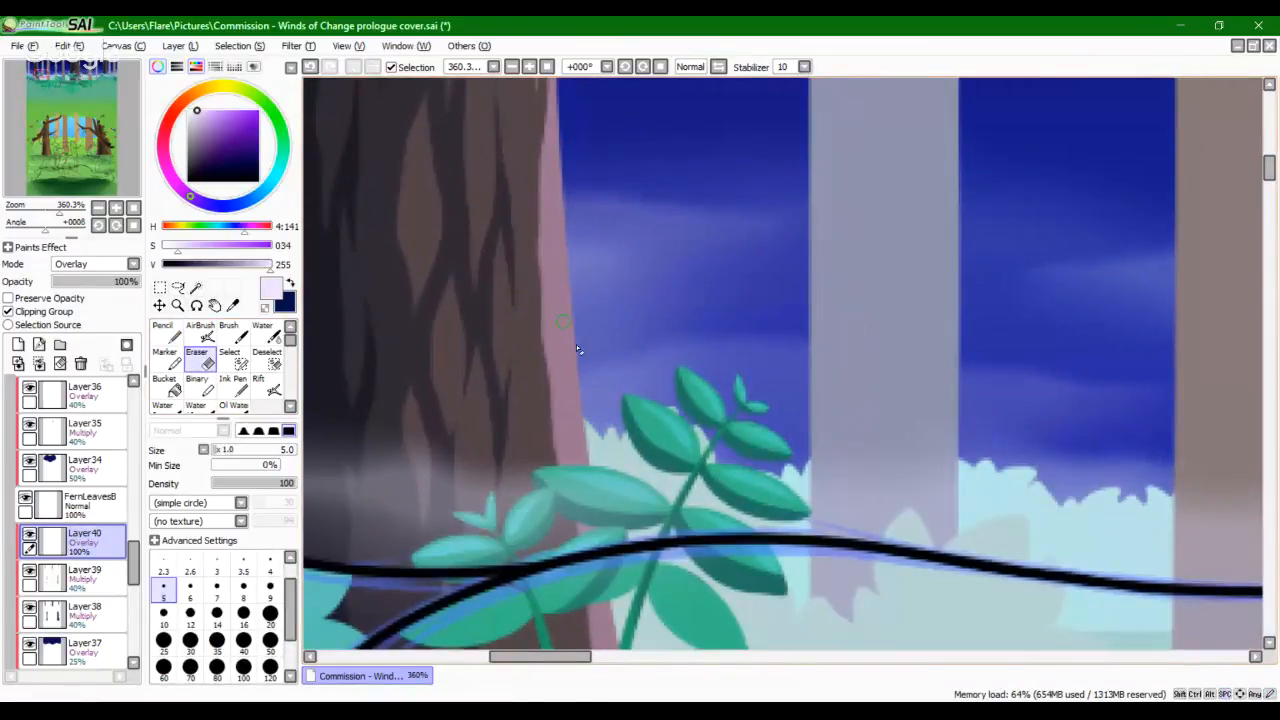
pyautogui.moveTo(568, 446); pyautogui.dragTo(537, 332)
pyautogui.hotkey('ctrl', 'z')
pyautogui.moveTo(536, 284); pyautogui.dragTo(546, 174)
pyautogui.hotkey('ctrl', 'z')
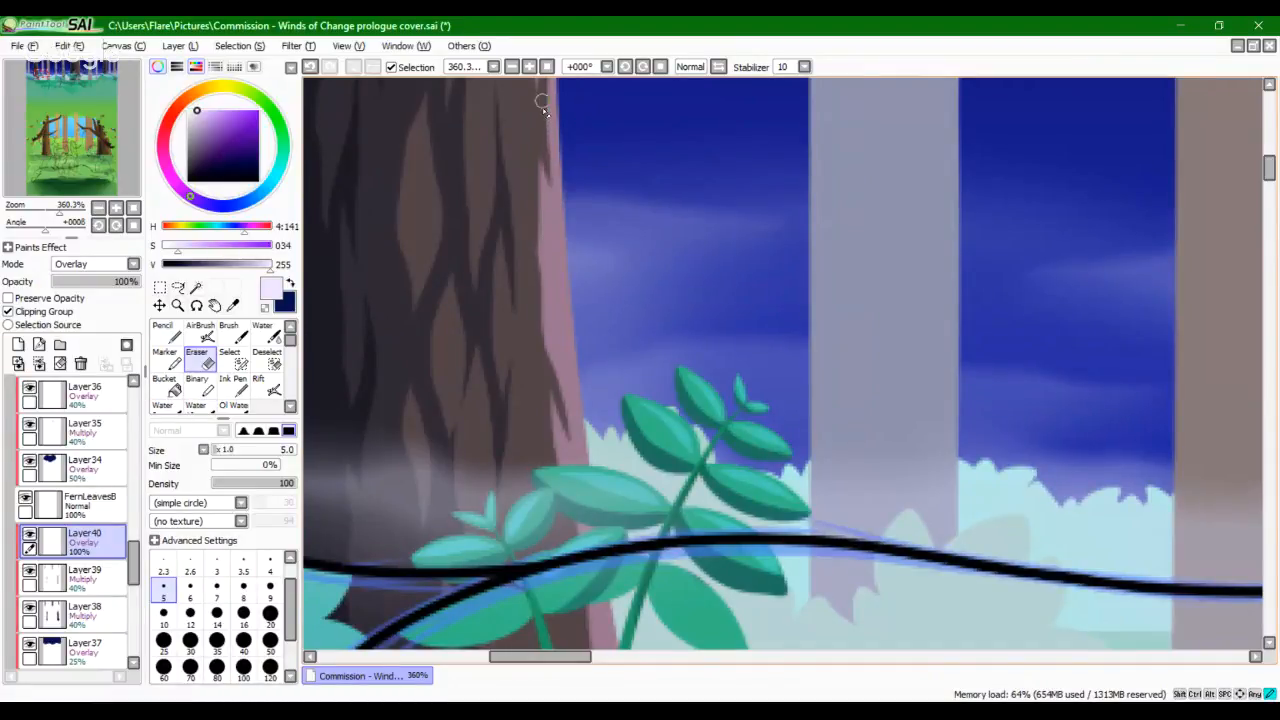
pyautogui.moveTo(542, 101)
pyautogui.mouseDown()
pyautogui.moveTo(551, 188)
pyautogui.moveTo(538, 135)
pyautogui.mouseUp()
pyautogui.hotkey('ctrl', 'z')
pyautogui.moveTo(543, 343); pyautogui.dragTo(600, 260)
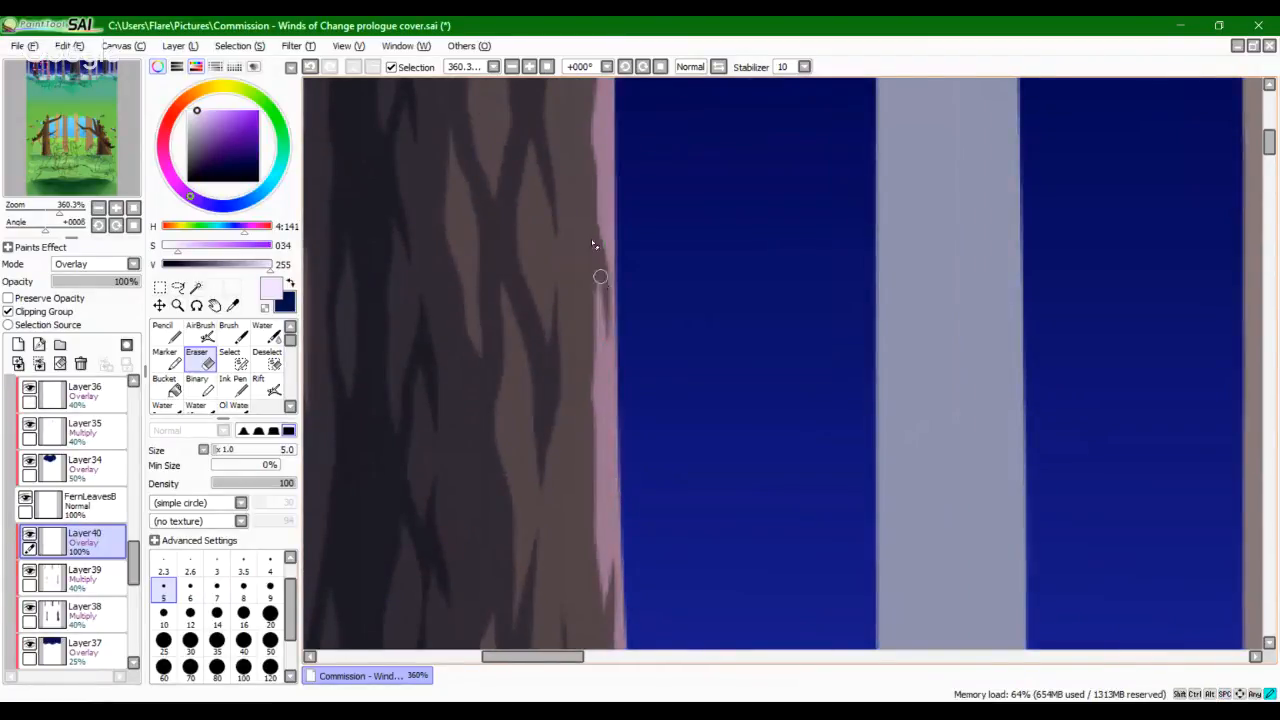
# Step: Switch back to the Pencil and lower Layer40's opacity to 45%
pyautogui.moveTo(66, 228); pyautogui.dragTo(47, 224)
pyautogui.moveTo(62, 68); pyautogui.dragTo(88, 68)
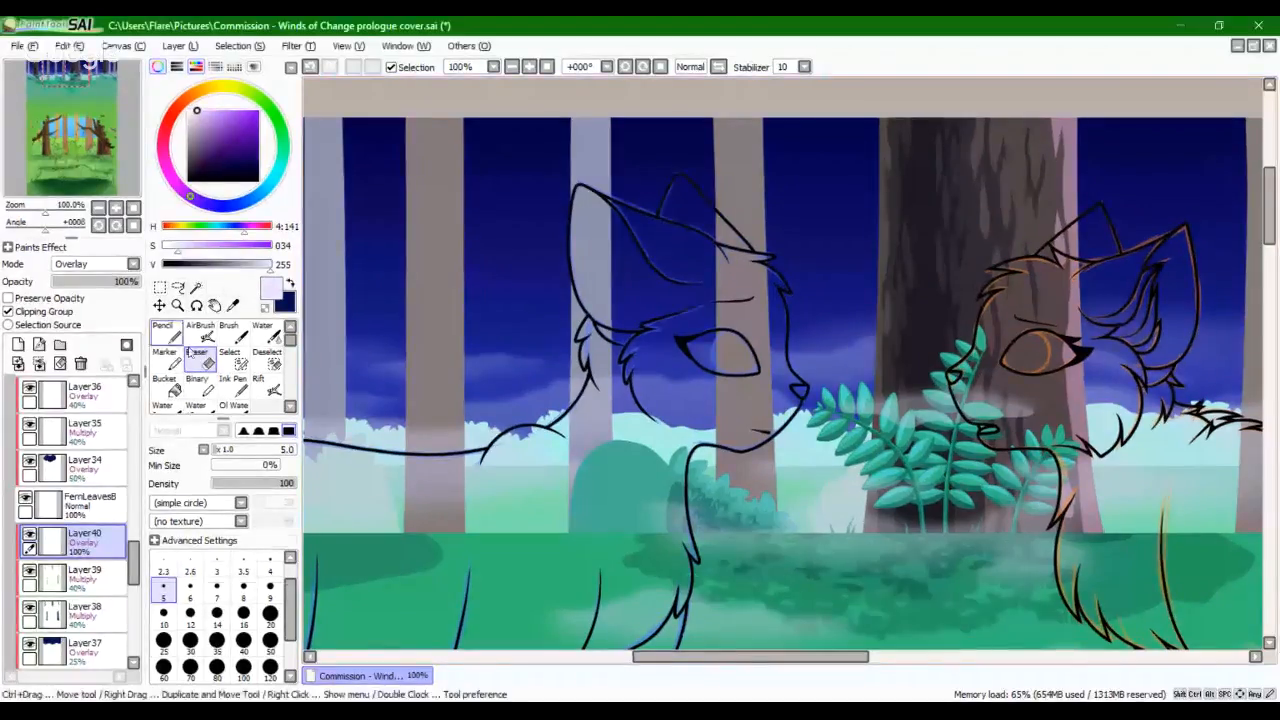
pyautogui.click(162, 334)
pyautogui.moveTo(44, 210); pyautogui.dragTo(79, 172)
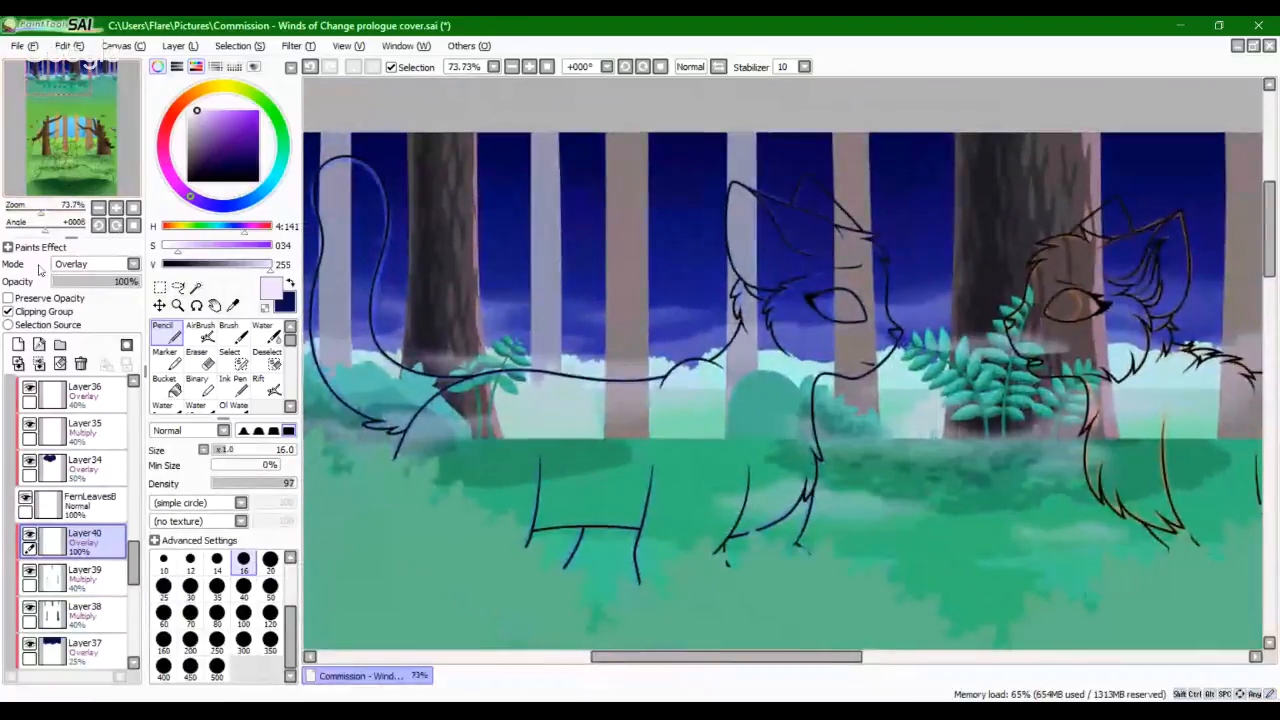
pyautogui.click(83, 282)
pyautogui.moveTo(84, 288); pyautogui.dragTo(92, 291)
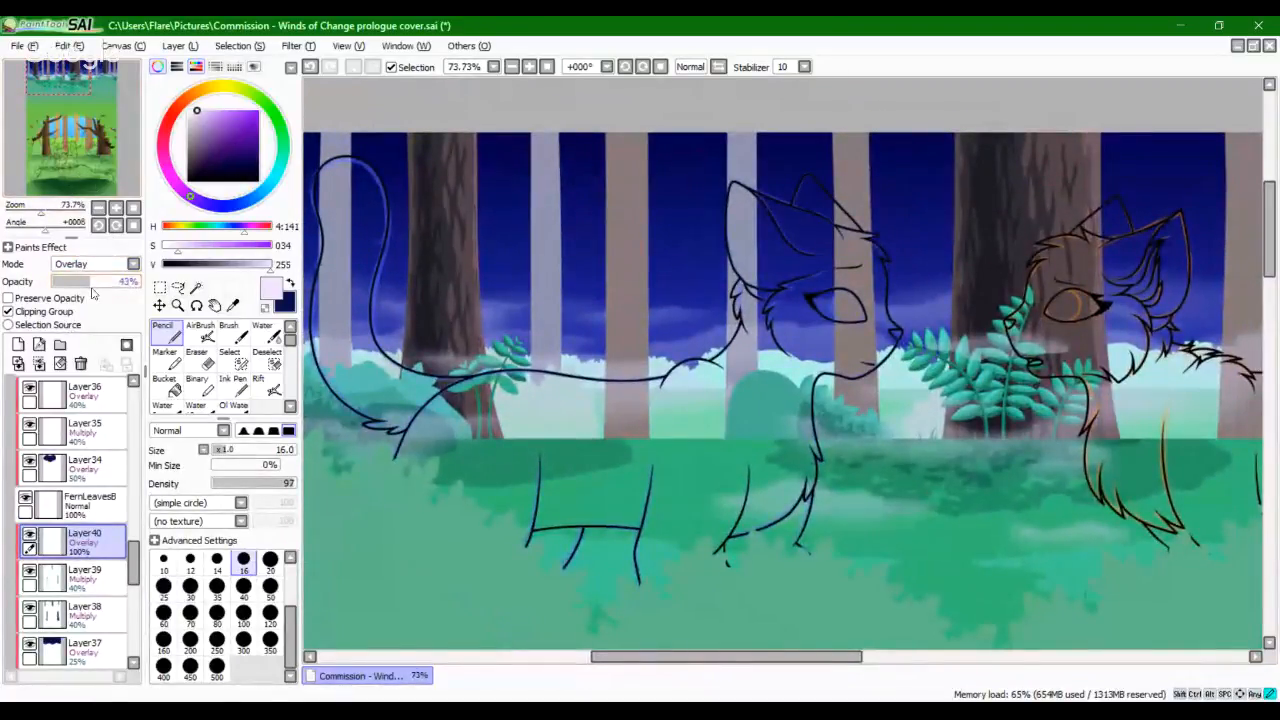
# Step: Sample the cream swatch in the lower corner of the canvas and add a clipped Overlay layer above Layer40
pyautogui.moveTo(76, 145); pyautogui.dragTo(100, 322)
pyautogui.moveTo(131, 552); pyautogui.dragTo(152, 592)
pyautogui.click(15, 489)
pyautogui.keyDown('alt'); pyautogui.click(487, 578); pyautogui.keyUp('alt')
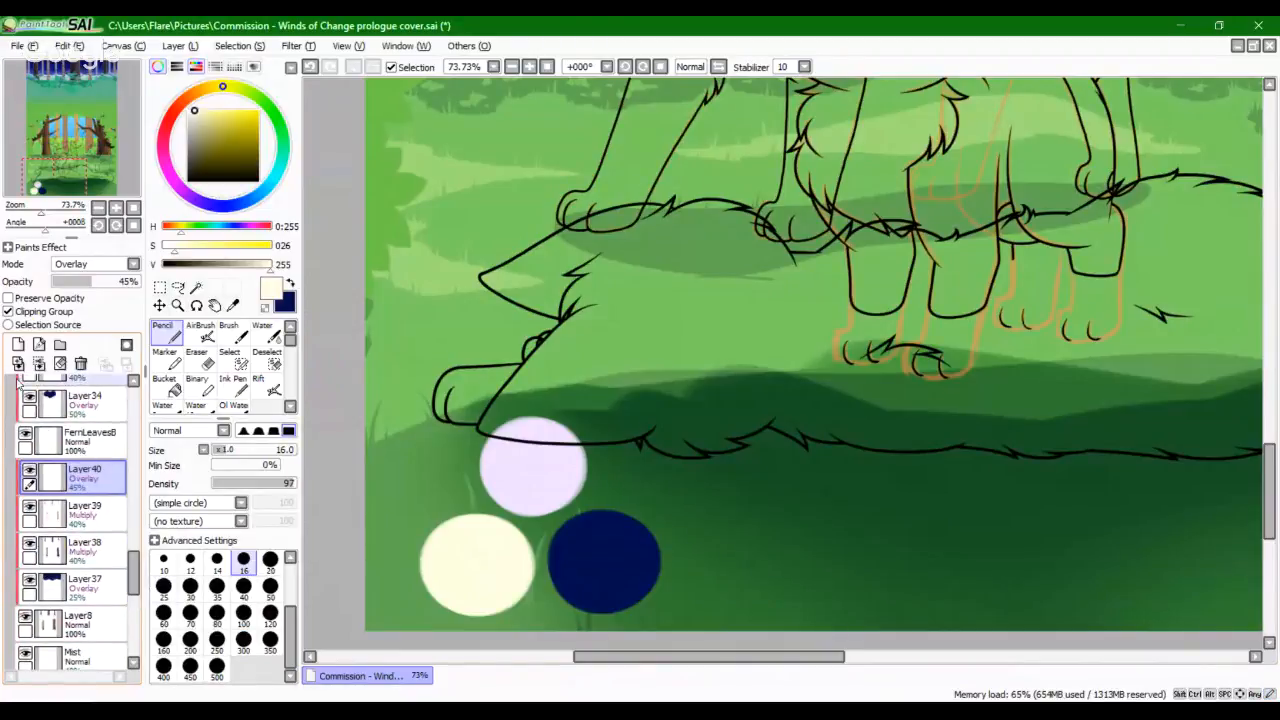
pyautogui.click(18, 345)
pyautogui.click(9, 311)
pyautogui.click(95, 263)
pyautogui.click(90, 306)
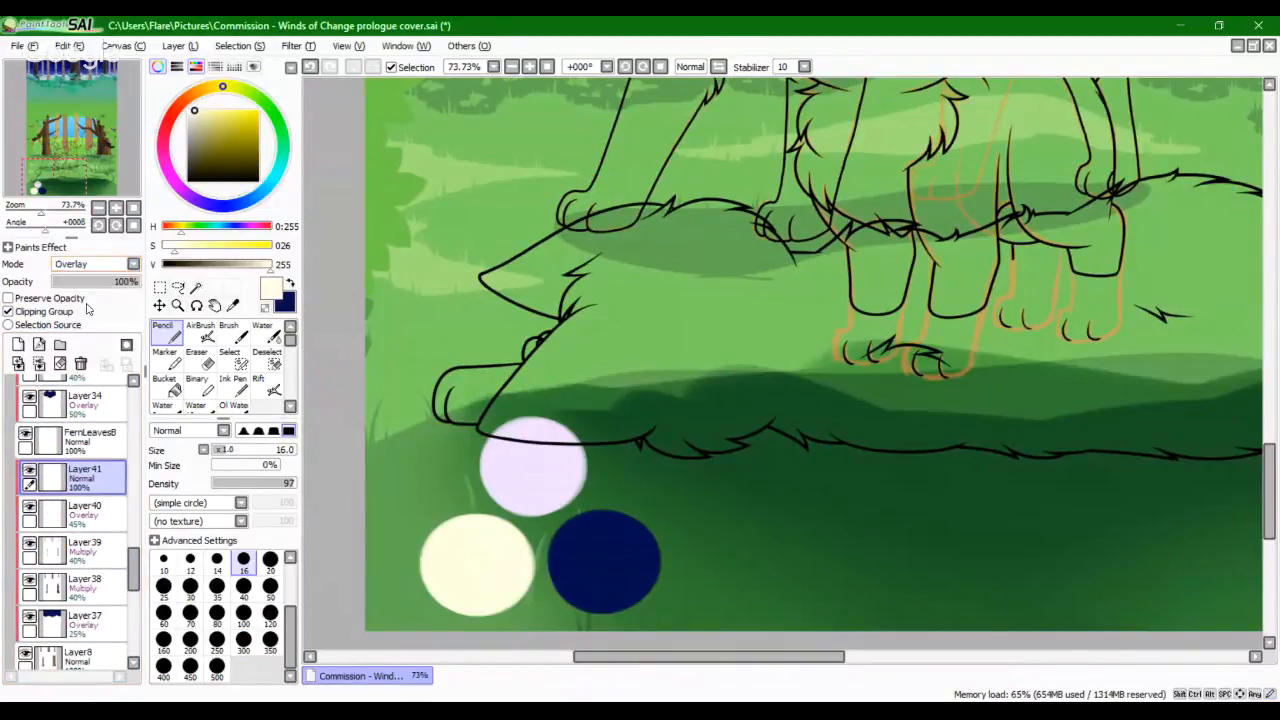
# Step: Paint a cream highlight strip down the sky-facing edge of the left daytime trunk with the Pencil at size 50
pyautogui.click(95, 138)
pyautogui.moveTo(93, 138); pyautogui.dragTo(70, 140)
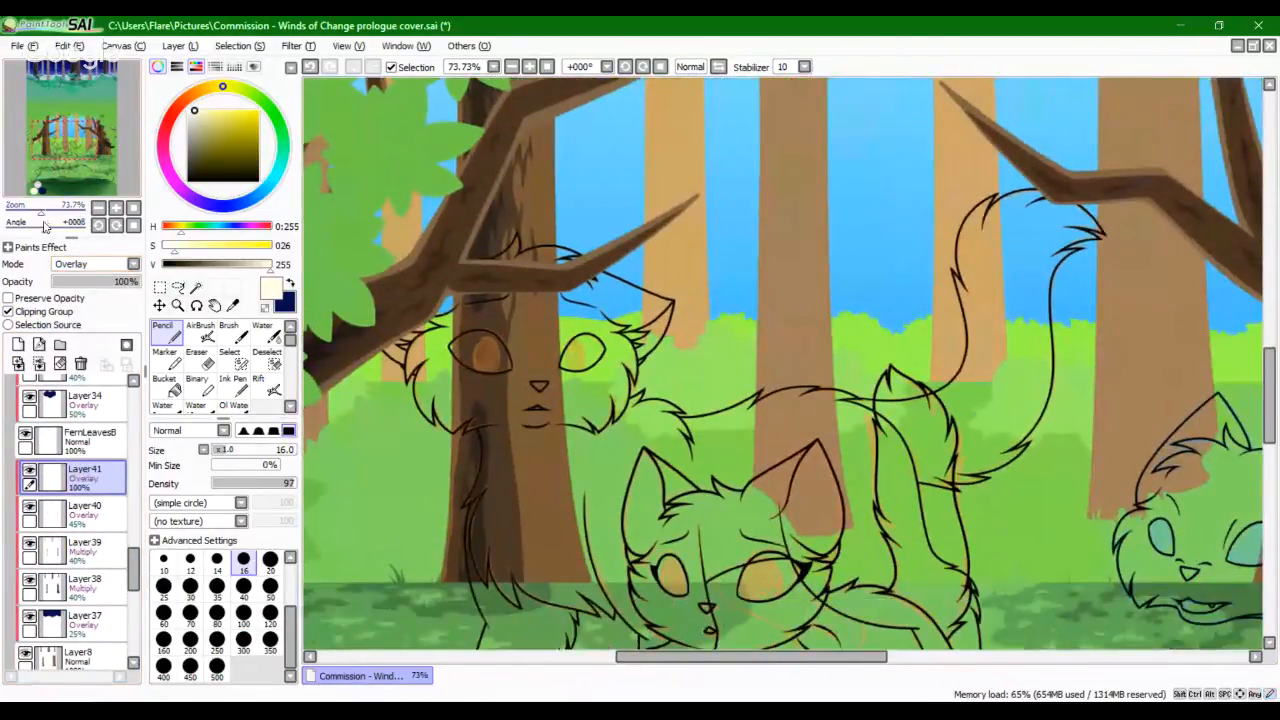
pyautogui.moveTo(42, 214); pyautogui.dragTo(43, 218)
pyautogui.moveTo(67, 134); pyautogui.dragTo(64, 125)
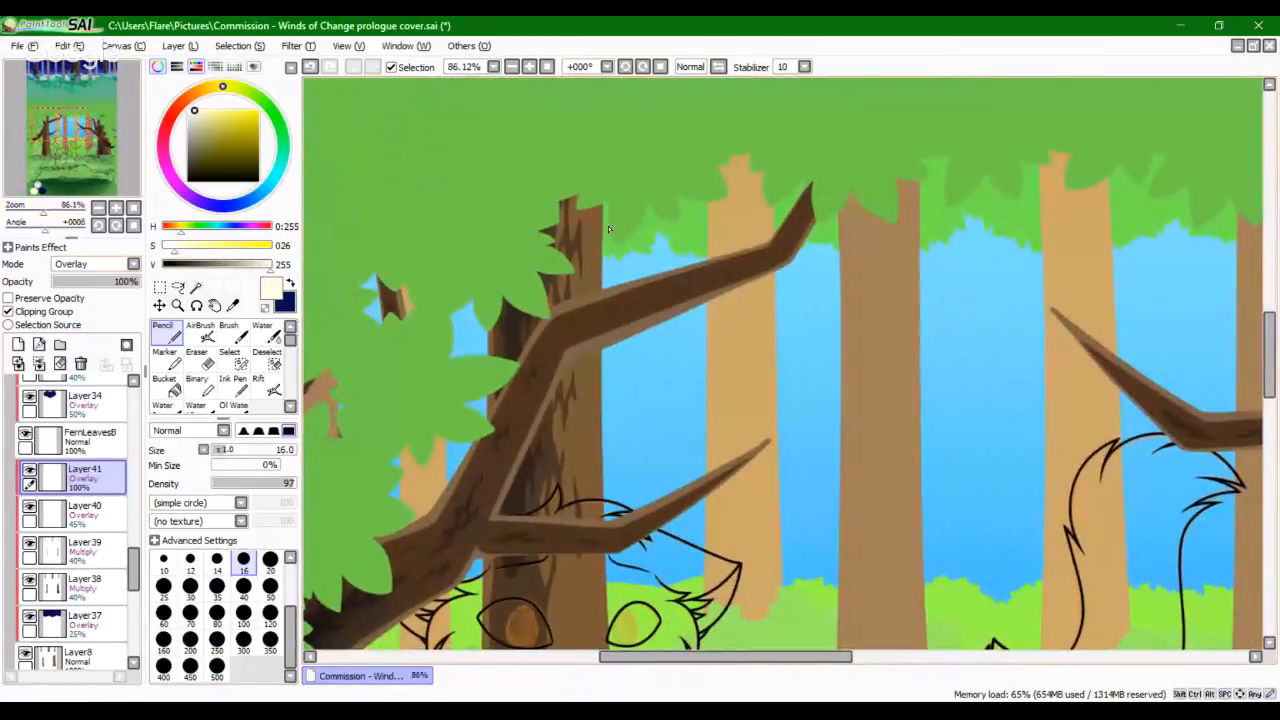
pyautogui.click(270, 587)
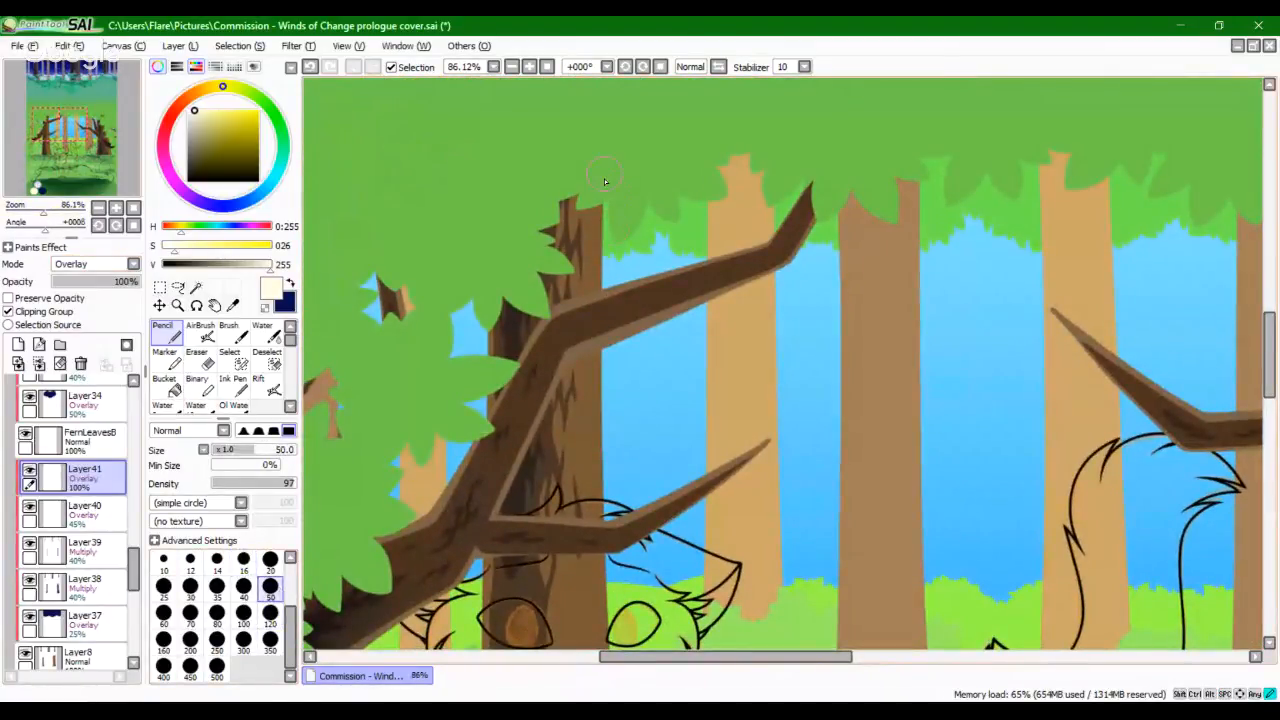
pyautogui.moveTo(602, 244); pyautogui.dragTo(601, 334)
pyautogui.moveTo(595, 398); pyautogui.dragTo(600, 555)
pyautogui.moveTo(612, 205); pyautogui.dragTo(605, 462)
# Step: Add jagged, pointed highlight shapes to the left daytime trunk's strip above the long branch, using Pencil size 20
pyautogui.click(269, 563)
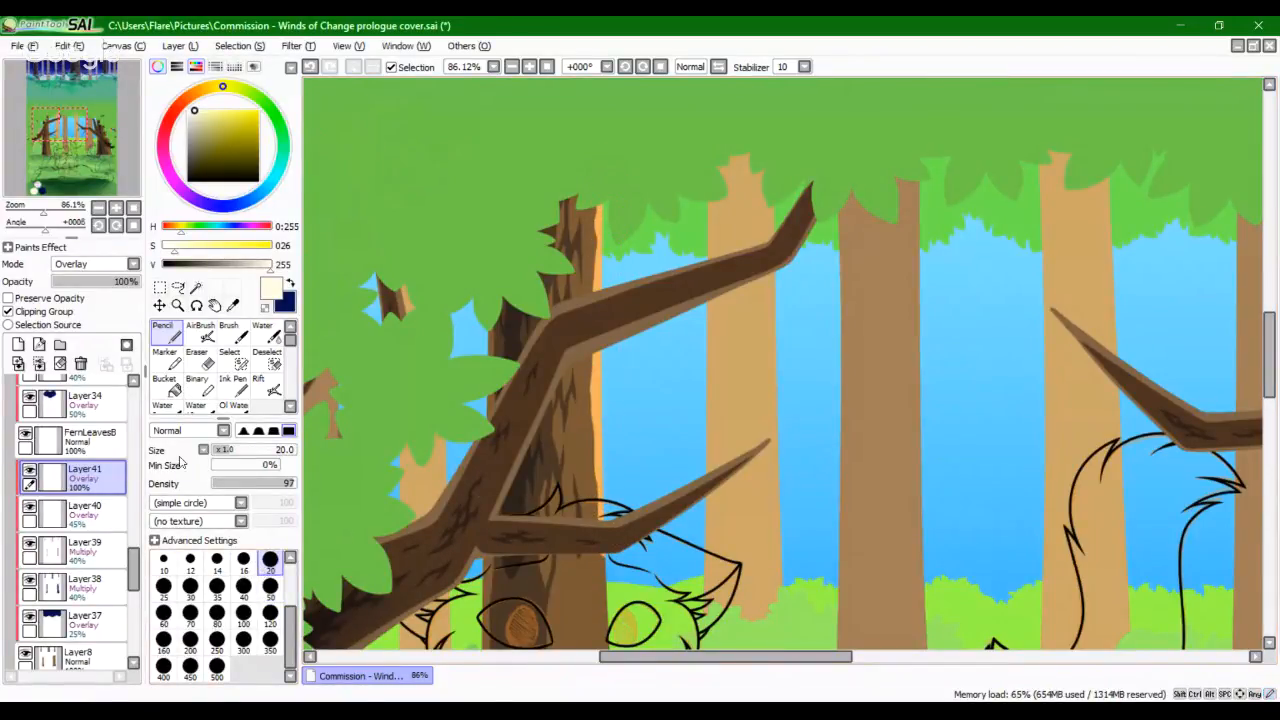
pyautogui.click(54, 210)
pyautogui.click(56, 121)
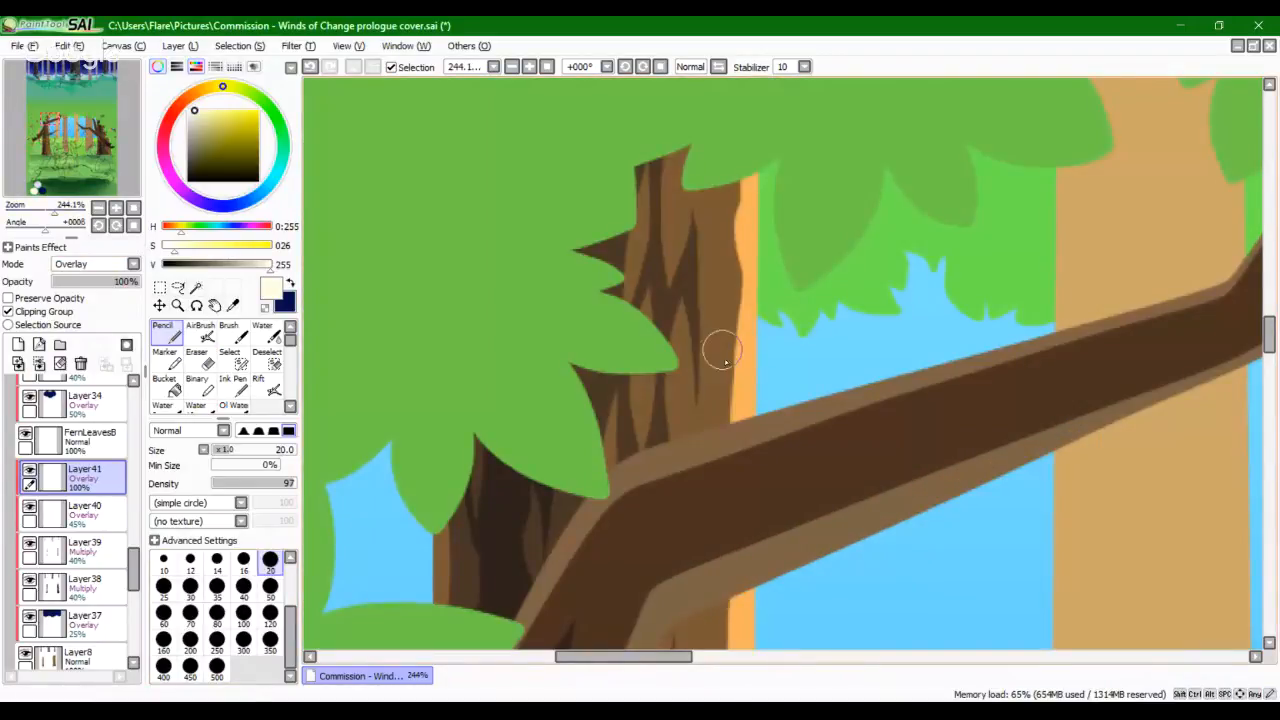
pyautogui.moveTo(726, 349)
pyautogui.mouseDown()
pyautogui.moveTo(742, 251)
pyautogui.moveTo(728, 157)
pyautogui.moveTo(744, 266)
pyautogui.moveTo(740, 170)
pyautogui.moveTo(724, 162)
pyautogui.moveTo(725, 351)
pyautogui.moveTo(736, 188)
pyautogui.mouseUp()
pyautogui.hotkey('ctrl', 'z')
pyautogui.moveTo(767, 324); pyautogui.dragTo(737, 174)
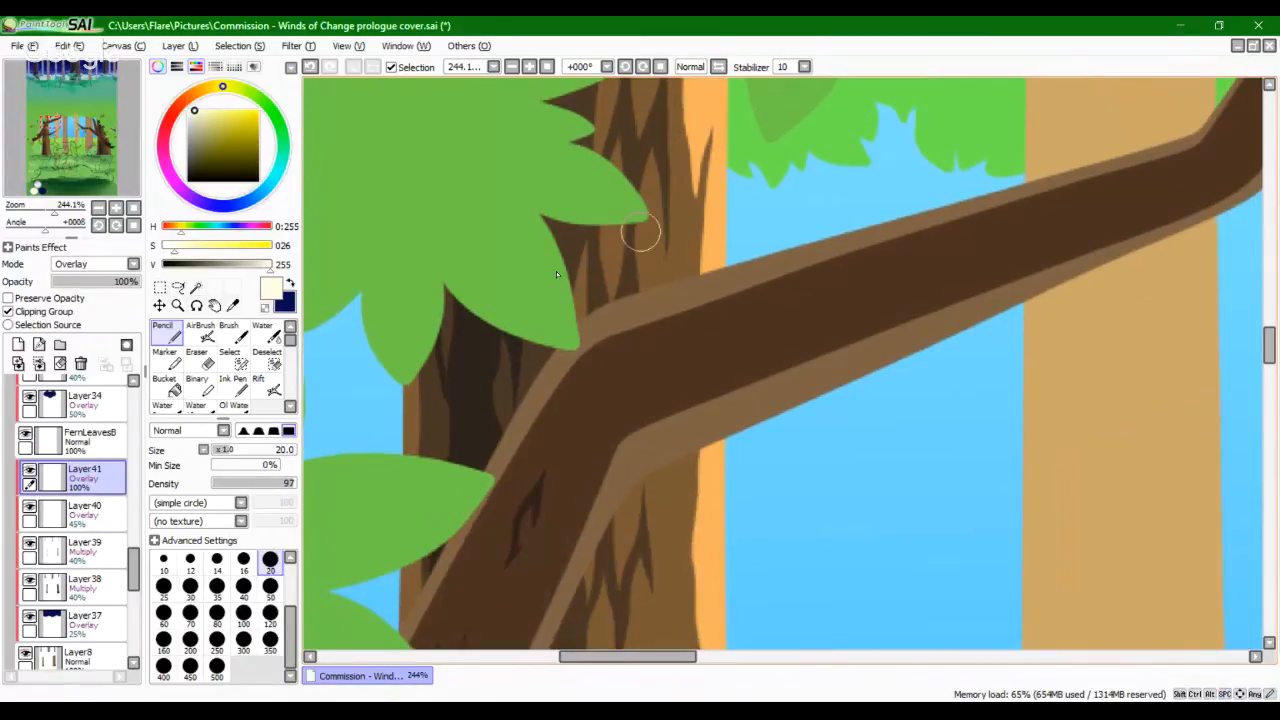
pyautogui.press('e')
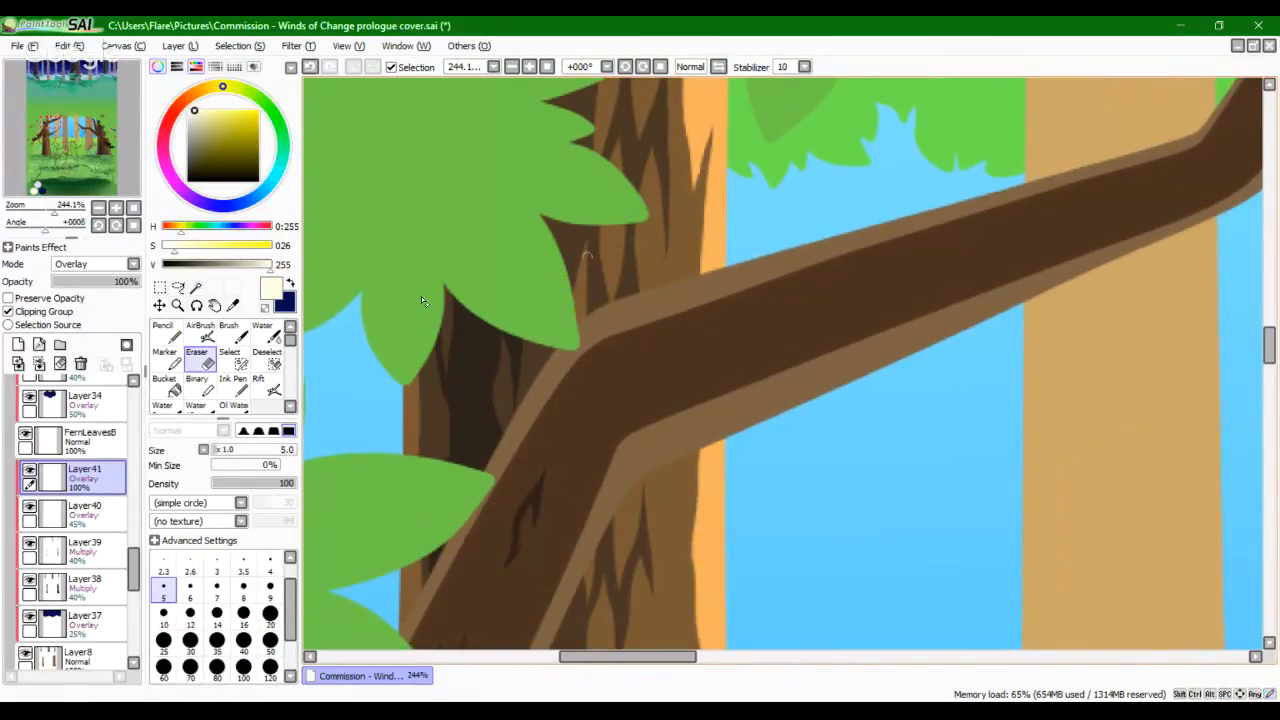
pyautogui.press('n')
# Step: Paint pointed cream highlights along the inner side of the left daytime trunk's strip, between its two branches
pyautogui.moveTo(673, 388)
pyautogui.mouseDown()
pyautogui.moveTo(603, 248)
pyautogui.moveTo(609, 171)
pyautogui.moveTo(595, 205)
pyautogui.moveTo(610, 253)
pyautogui.moveTo(619, 184)
pyautogui.mouseUp()
pyautogui.moveTo(656, 396)
pyautogui.mouseDown()
pyautogui.moveTo(602, 260)
pyautogui.moveTo(603, 378)
pyautogui.moveTo(592, 305)
pyautogui.moveTo(594, 187)
pyautogui.moveTo(613, 309)
pyautogui.moveTo(617, 289)
pyautogui.moveTo(622, 149)
pyautogui.mouseUp()
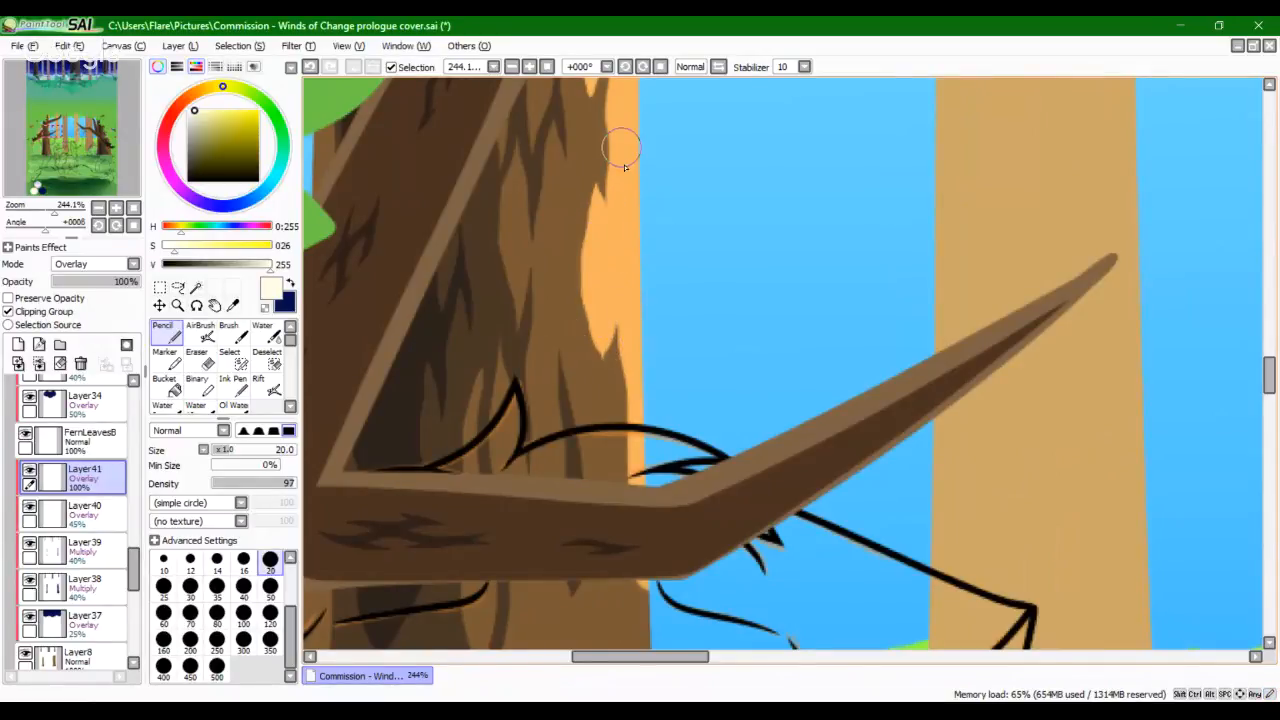
pyautogui.hotkey('ctrl', 'z')
pyautogui.moveTo(628, 312); pyautogui.dragTo(632, 320)
pyautogui.moveTo(615, 408)
pyautogui.mouseDown()
pyautogui.moveTo(614, 381)
pyautogui.moveTo(623, 451)
pyautogui.moveTo(614, 370)
pyautogui.mouseUp()
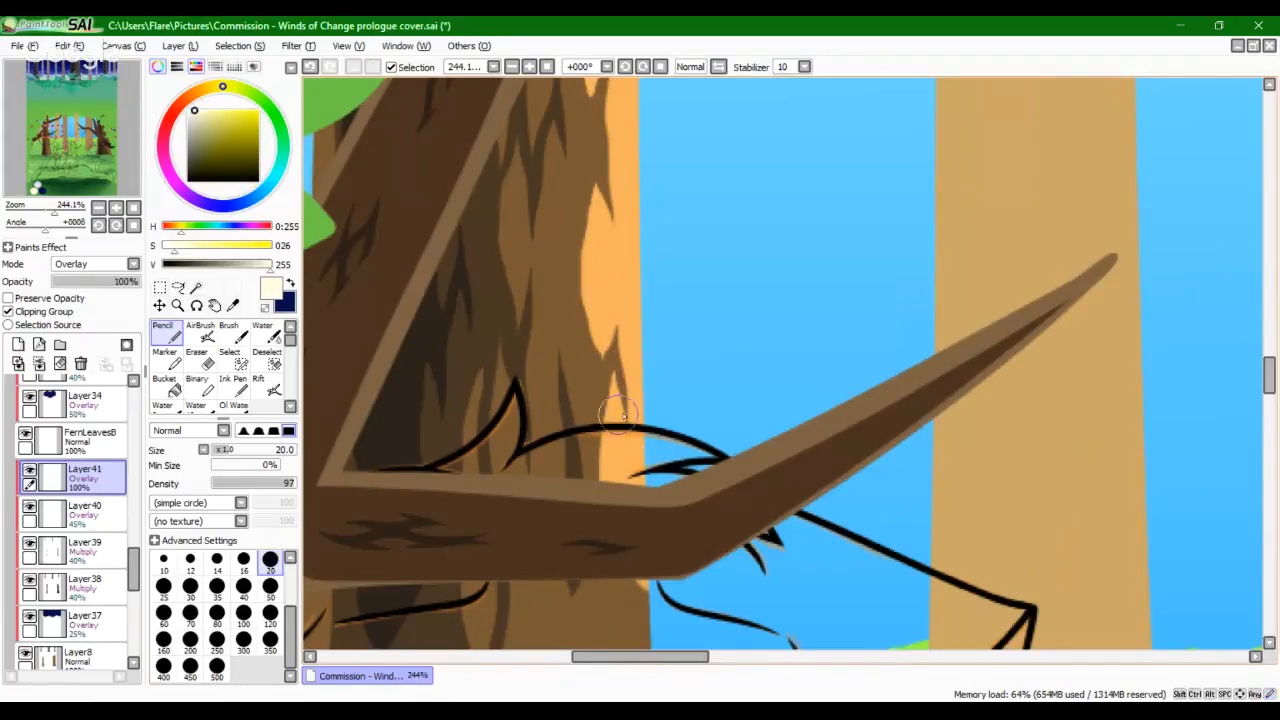
# Step: Outline the sunlit edge of the right daytime trunk in the gap between leaves and thick branch, and bucket-fill it with cream
pyautogui.moveTo(717, 400); pyautogui.dragTo(384, 462)
pyautogui.moveTo(1225, 410); pyautogui.dragTo(531, 423)
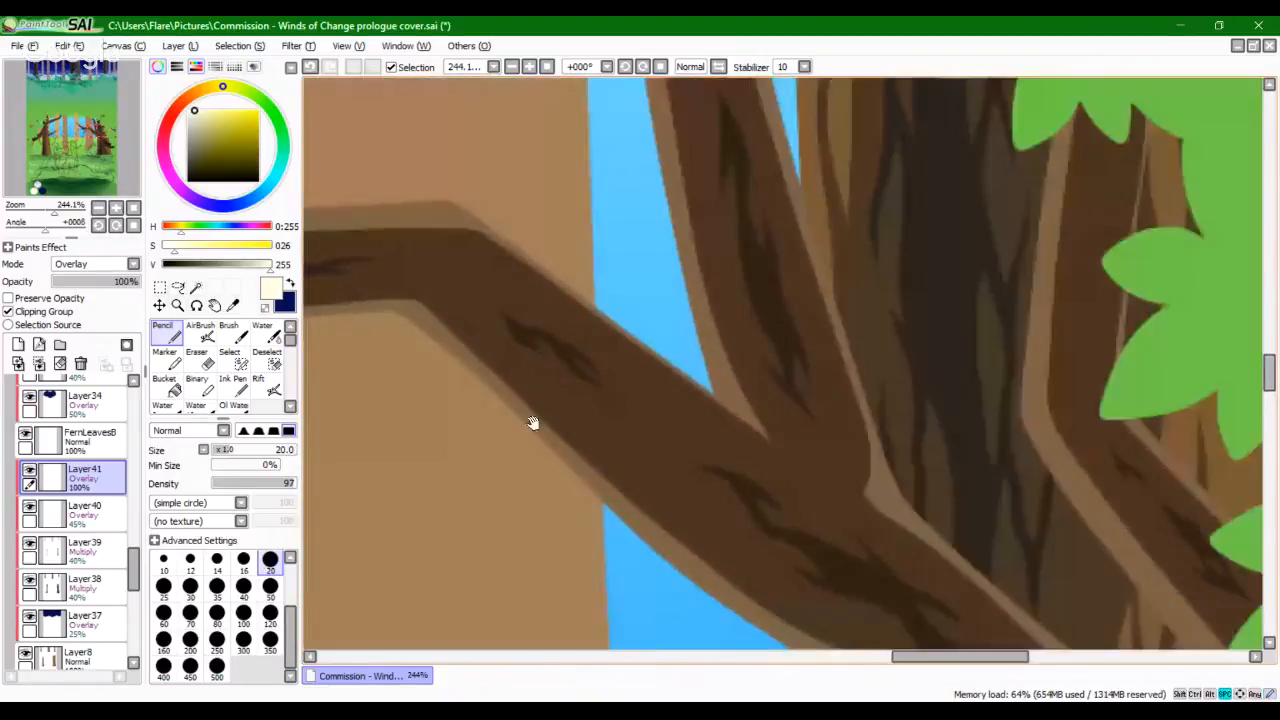
pyautogui.moveTo(994, 456); pyautogui.dragTo(446, 414)
pyautogui.moveTo(768, 500); pyautogui.dragTo(656, 438)
pyautogui.moveTo(104, 132)
pyautogui.mouseDown()
pyautogui.moveTo(93, 133)
pyautogui.moveTo(110, 135)
pyautogui.mouseUp()
pyautogui.moveTo(52, 211); pyautogui.dragTo(39, 211)
pyautogui.moveTo(657, 351); pyautogui.dragTo(641, 383)
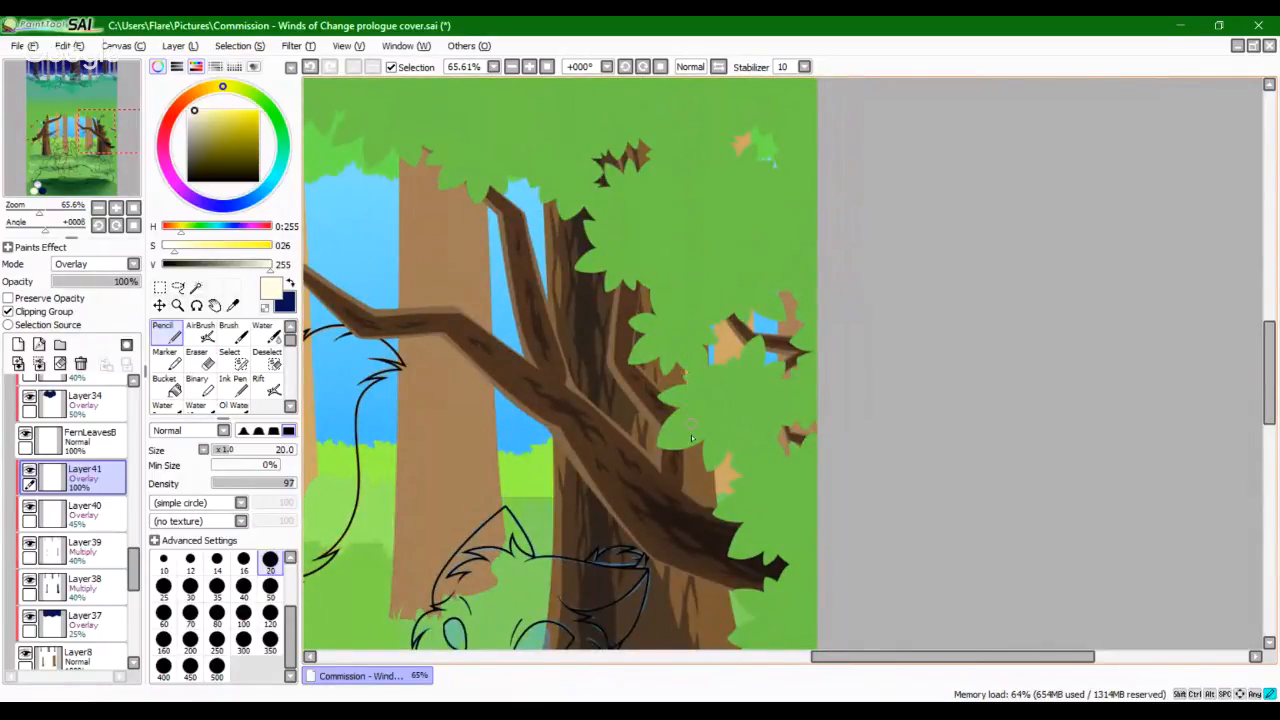
pyautogui.moveTo(694, 452); pyautogui.dragTo(701, 505)
pyautogui.click(164, 383)
pyautogui.click(703, 480)
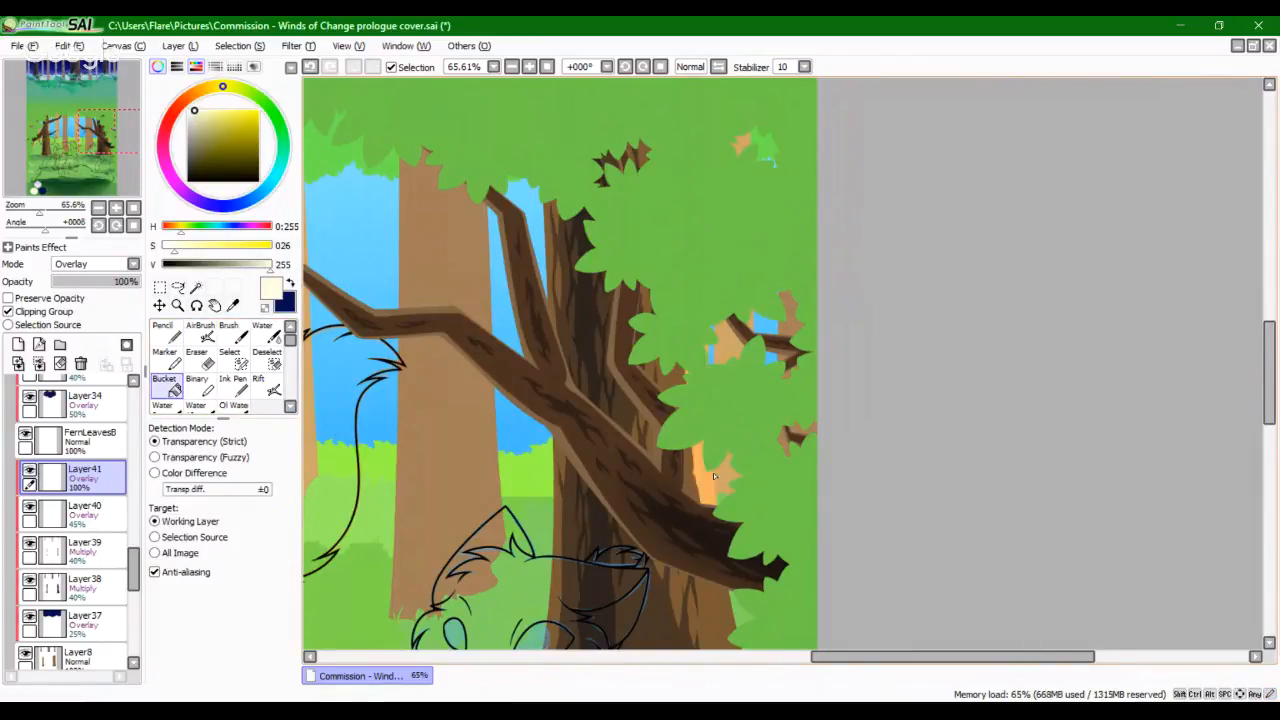
# Step: Work the inner side of the right daytime trunk's filled highlight into pointed shapes with bark cracks, using Pencil size 20
pyautogui.click(166, 331)
pyautogui.moveTo(39, 211); pyautogui.dragTo(50, 211)
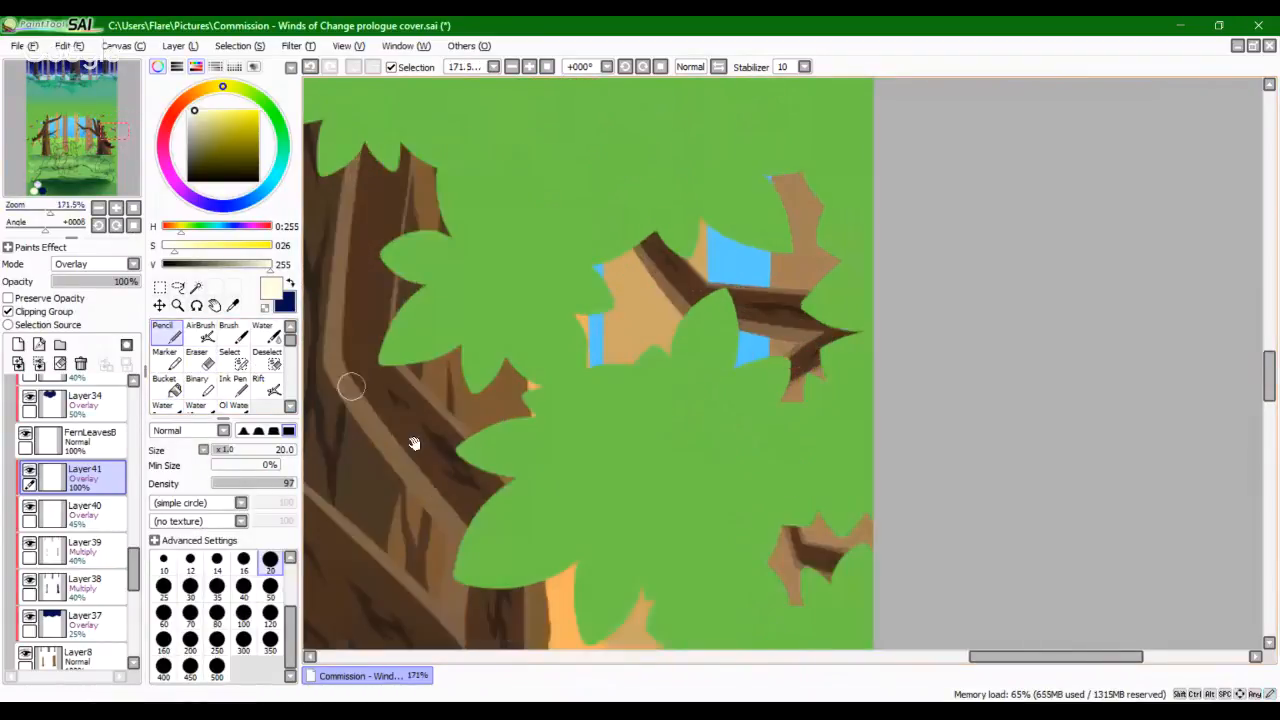
pyautogui.moveTo(587, 530); pyautogui.dragTo(649, 283)
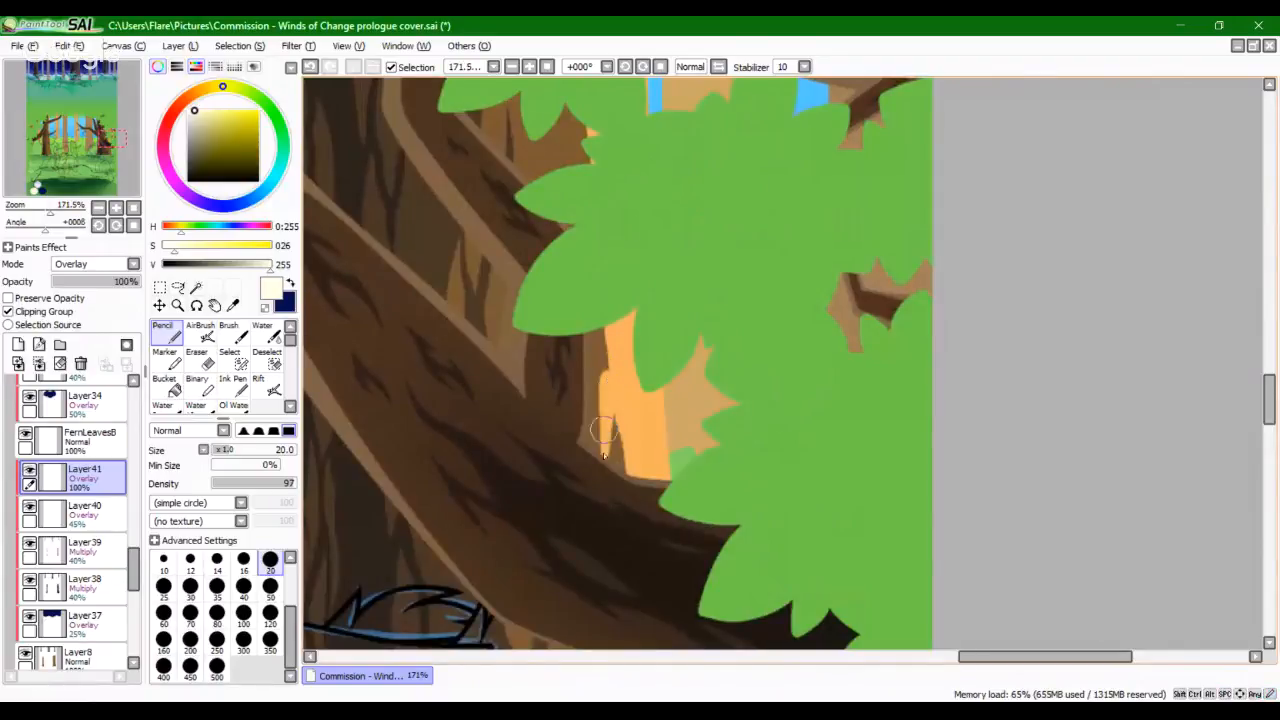
pyautogui.moveTo(594, 427)
pyautogui.mouseDown()
pyautogui.moveTo(592, 308)
pyautogui.moveTo(599, 419)
pyautogui.mouseUp()
pyautogui.hotkey('ctrl', 'z')
pyautogui.hotkey('ctrl', 'z')
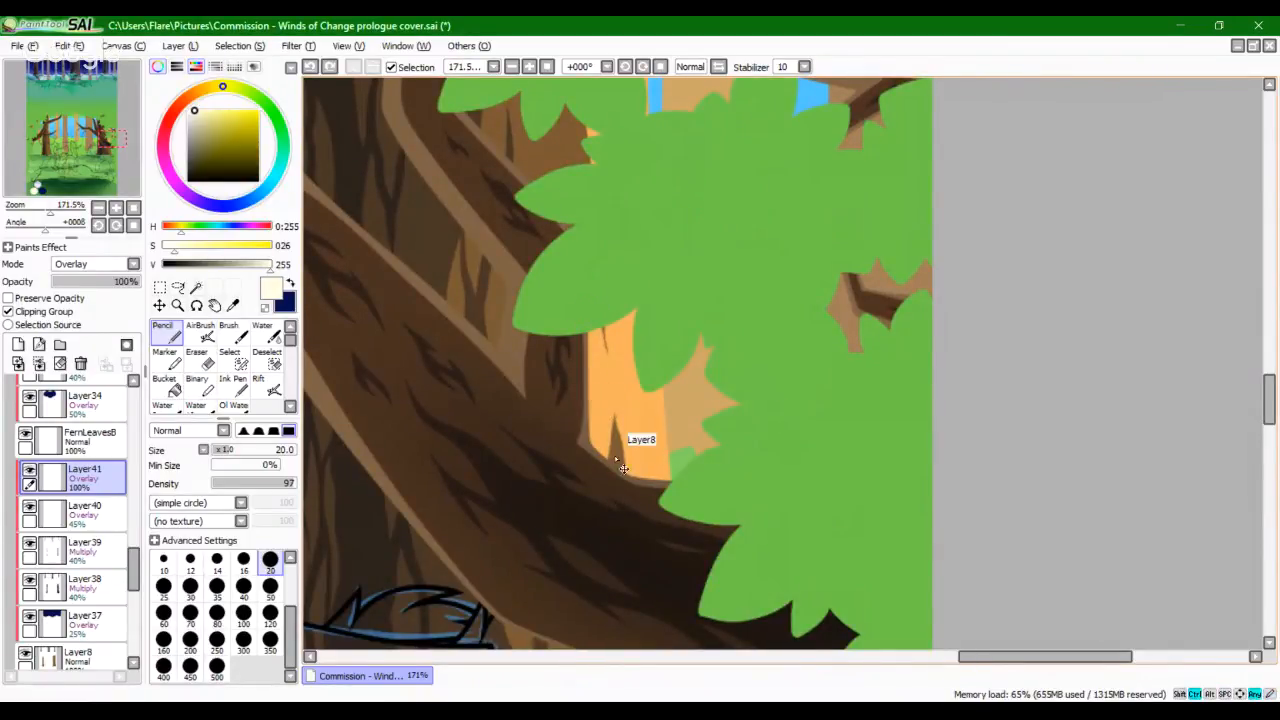
pyautogui.moveTo(613, 468)
pyautogui.mouseDown()
pyautogui.moveTo(609, 420)
pyautogui.moveTo(621, 488)
pyautogui.moveTo(594, 331)
pyautogui.moveTo(609, 488)
pyautogui.moveTo(601, 390)
pyautogui.moveTo(606, 440)
pyautogui.moveTo(613, 415)
pyautogui.moveTo(593, 343)
pyautogui.moveTo(606, 406)
pyautogui.mouseUp()
# Step: Refine the cream highlight in the small leaf gap higher up on the right daytime trunk
pyautogui.press('space')
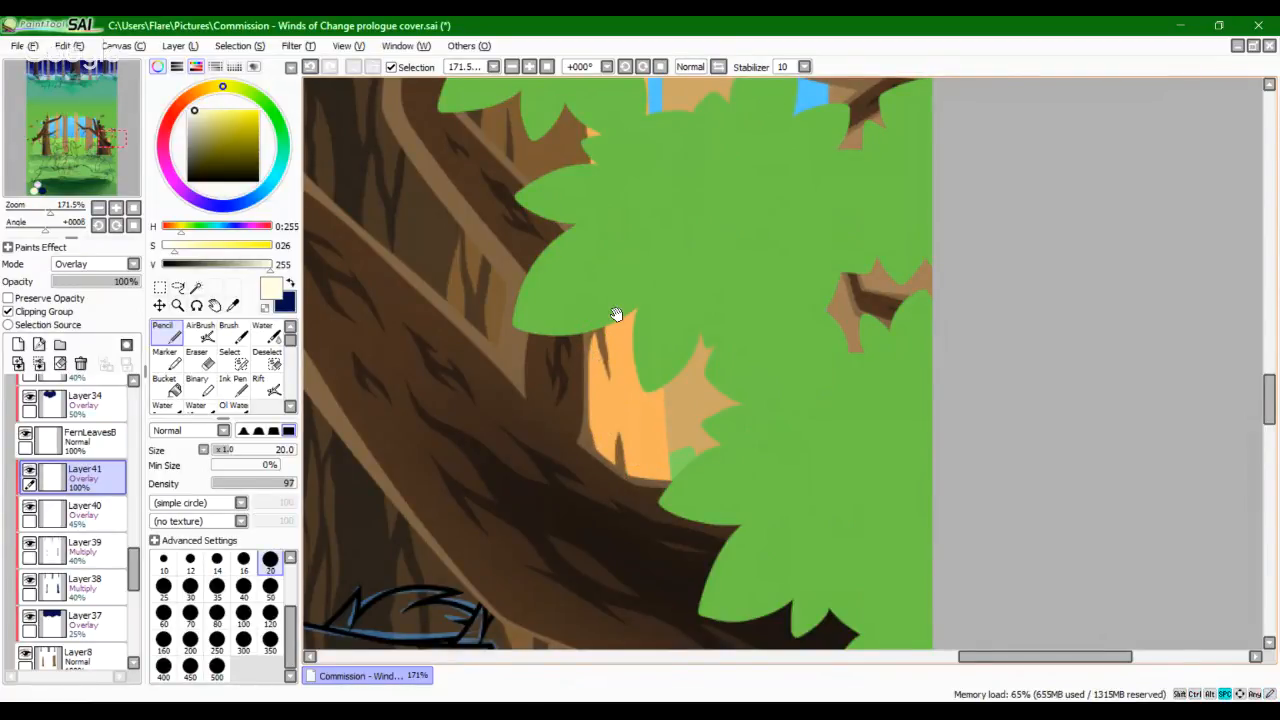
pyautogui.moveTo(614, 314); pyautogui.dragTo(634, 524)
pyautogui.moveTo(607, 369)
pyautogui.mouseDown()
pyautogui.moveTo(588, 293)
pyautogui.moveTo(594, 386)
pyautogui.moveTo(598, 318)
pyautogui.moveTo(598, 371)
pyautogui.moveTo(586, 305)
pyautogui.moveTo(578, 326)
pyautogui.moveTo(597, 364)
pyautogui.mouseUp()
pyautogui.hotkey('ctrl', 'z')
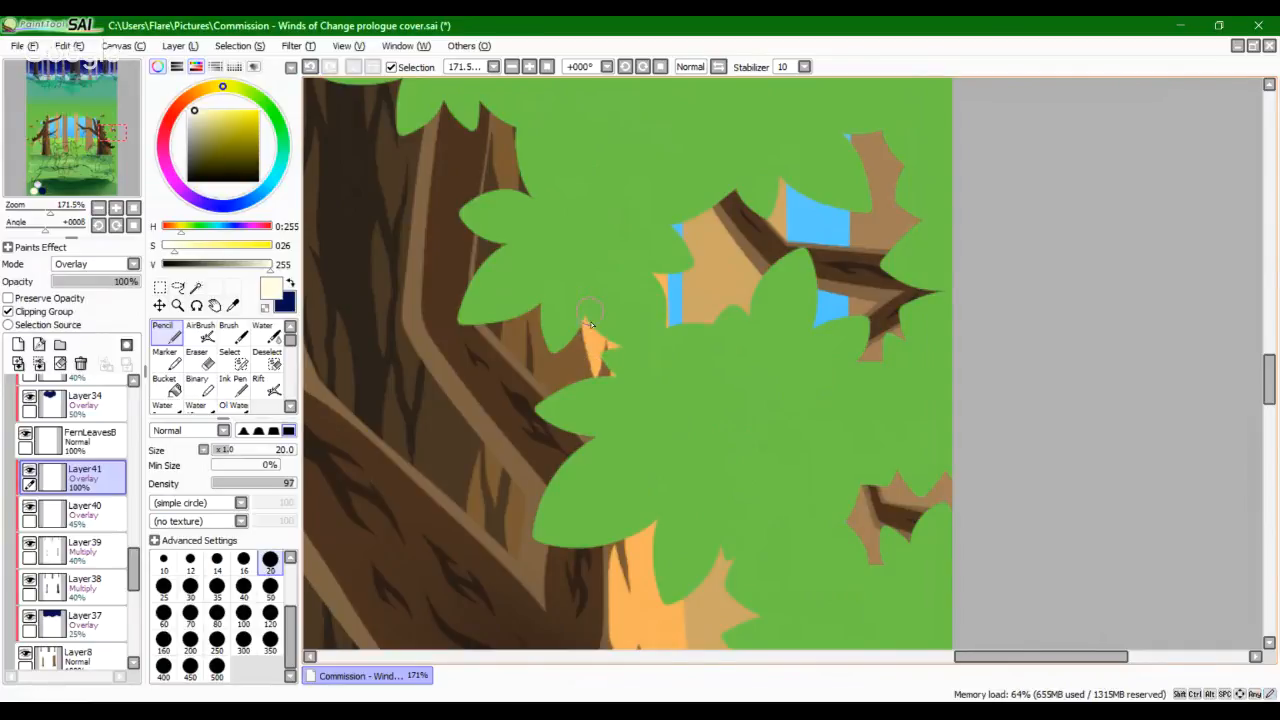
pyautogui.moveTo(58, 220); pyautogui.dragTo(37, 220)
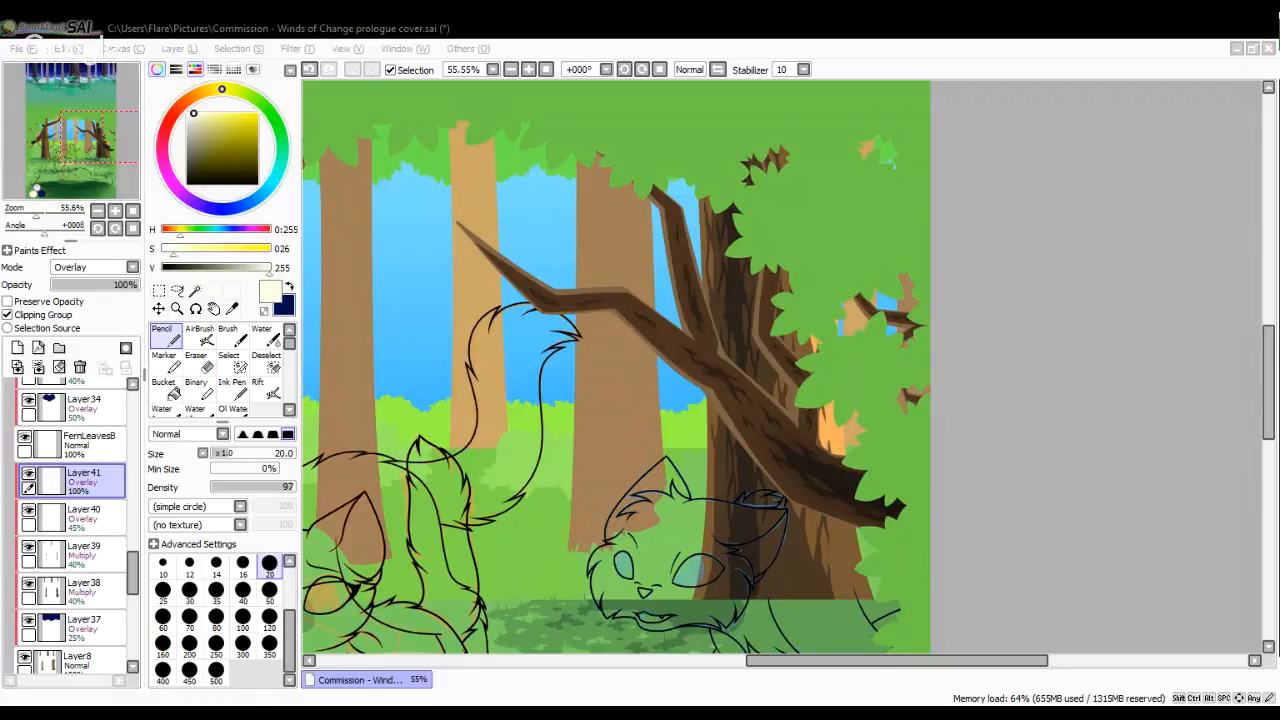
# Step: Set the opacity of the cream highlight overlay layer, Layer41, to 25% and check the effect across the cover
pyautogui.click(46, 281)
pyautogui.moveTo(81, 284); pyautogui.dragTo(76, 292)
pyautogui.moveTo(125, 156); pyautogui.dragTo(97, 161)
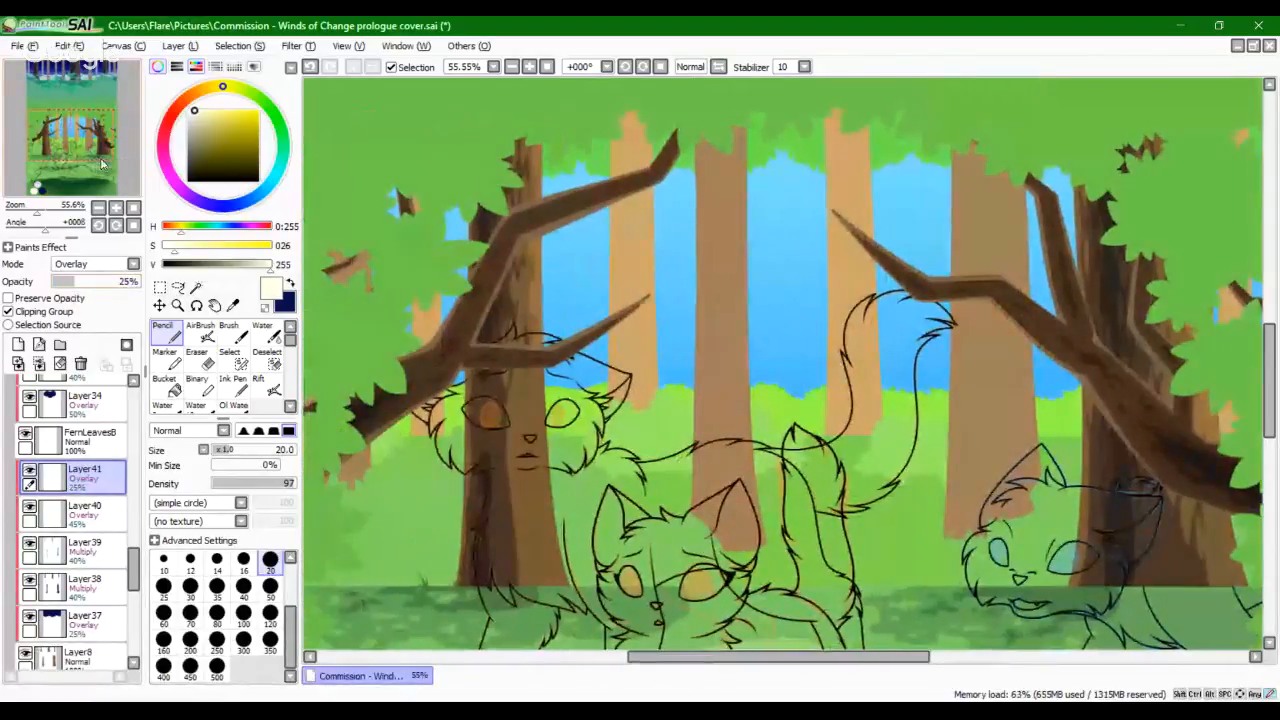
pyautogui.moveTo(37, 211)
pyautogui.mouseDown()
pyautogui.moveTo(75, 175)
pyautogui.moveTo(108, 175)
pyautogui.mouseUp()
pyautogui.moveTo(145, 218); pyautogui.dragTo(143, 218)
pyautogui.click(135, 211)
pyautogui.moveTo(23, 213); pyautogui.dragTo(78, 180)
pyautogui.click(131, 208)
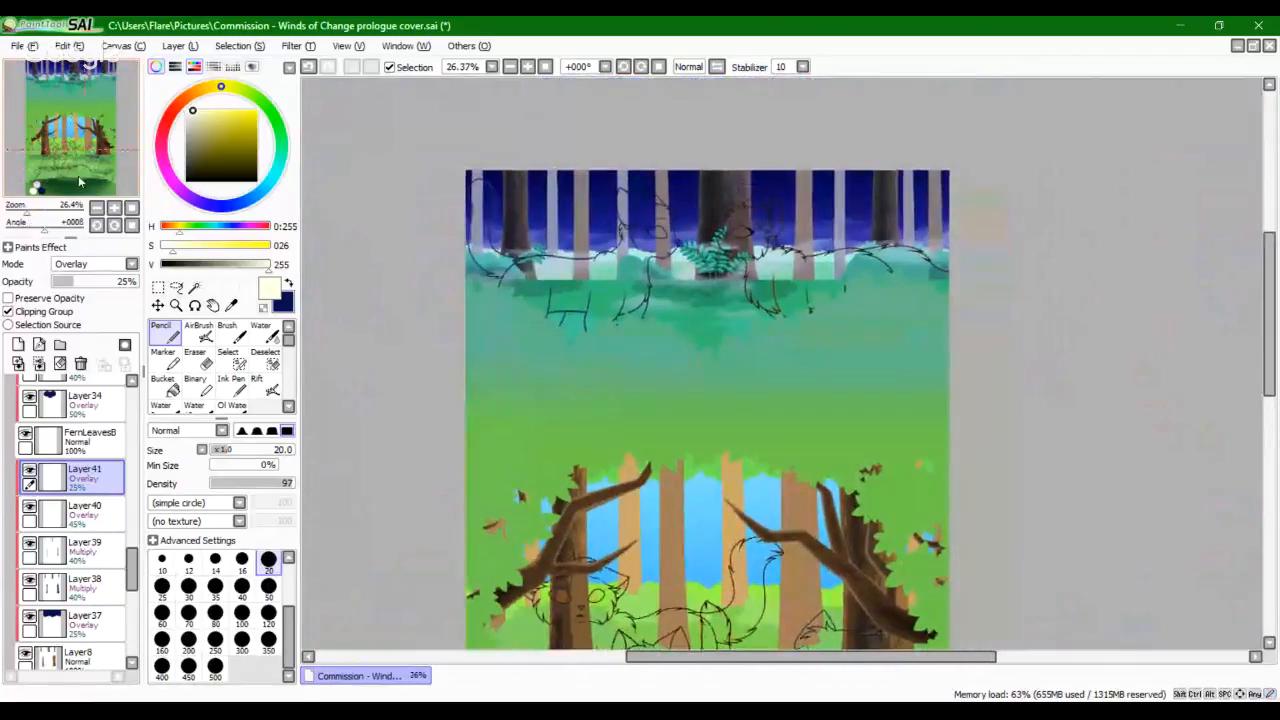
pyautogui.rightClick(349, 710)
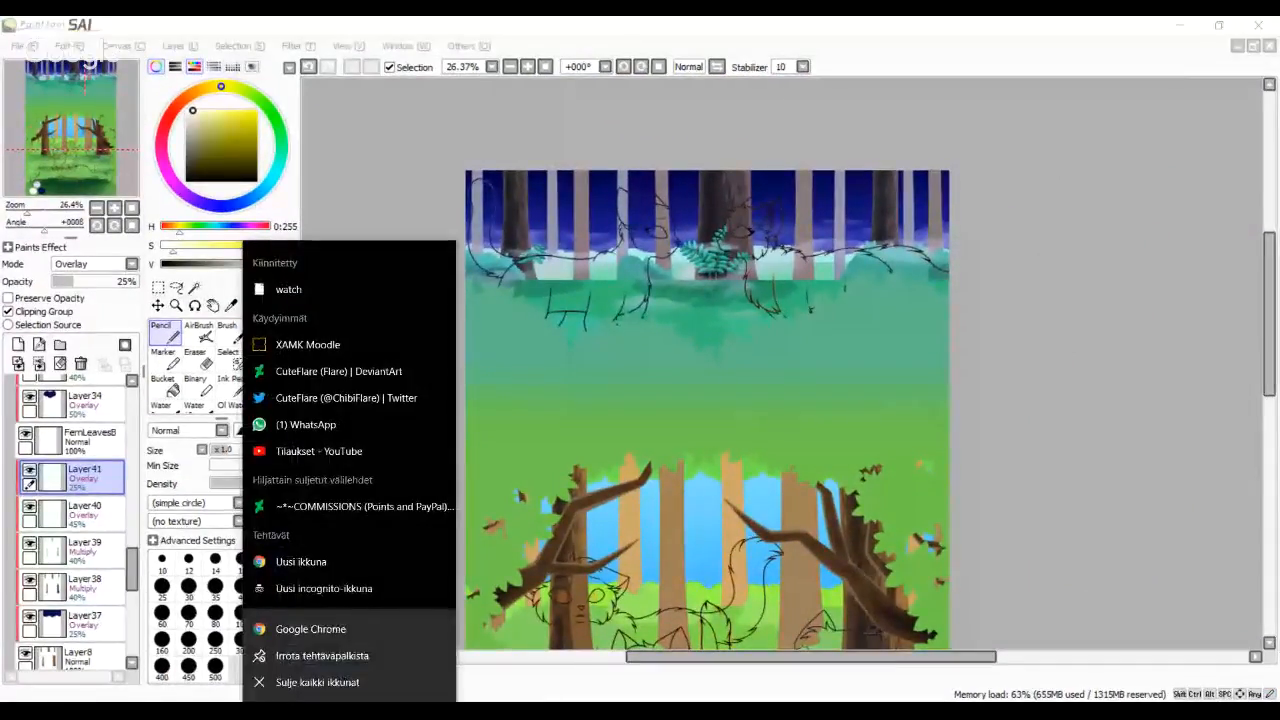
pyautogui.click(548, 708)
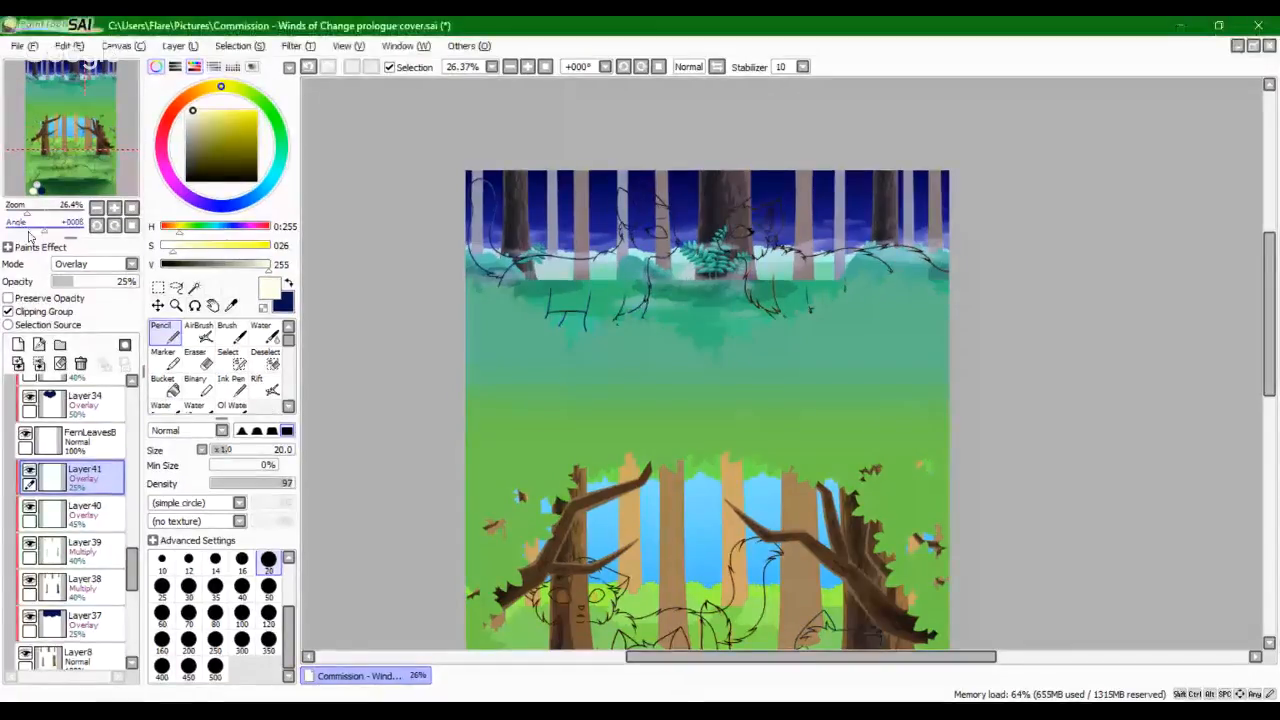
# Step: Make Layer11, the green layer beneath the tree trunks and the 40% Mist layer, the active layer
pyautogui.scroll(1, 69, 164)
pyautogui.scroll(-3, 40, 540)
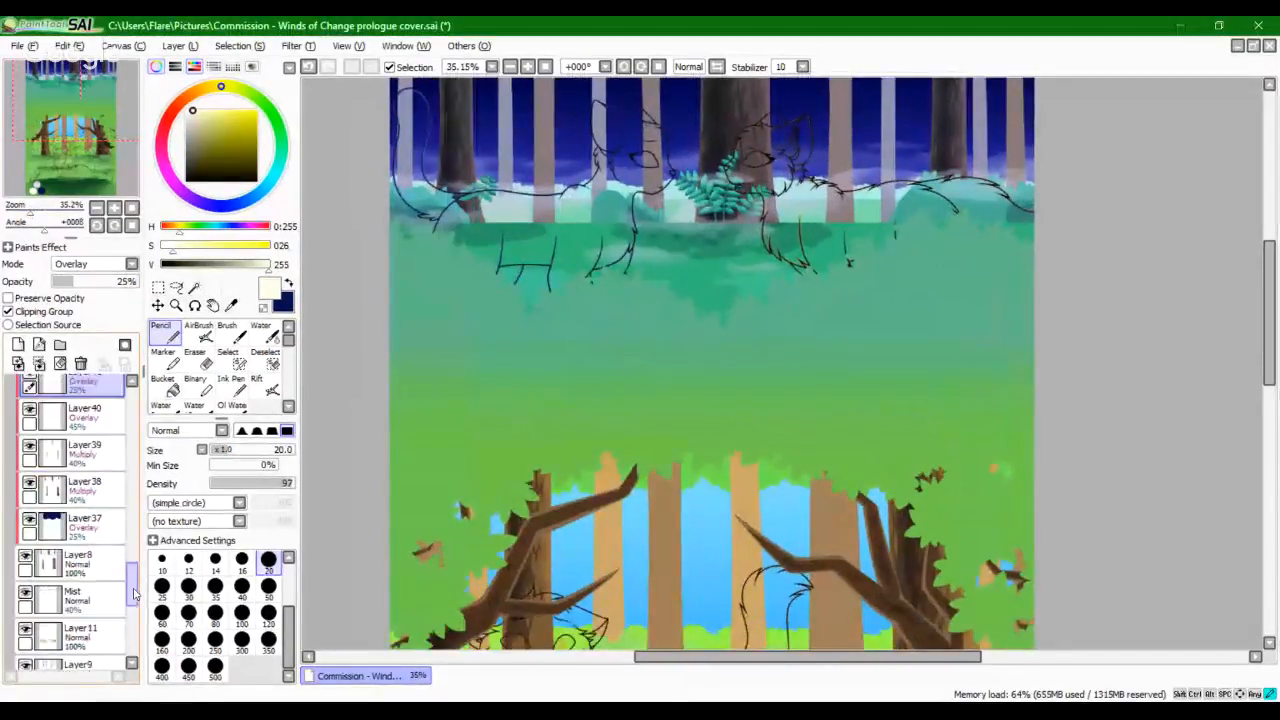
pyautogui.click(31, 545)
pyautogui.click(28, 580)
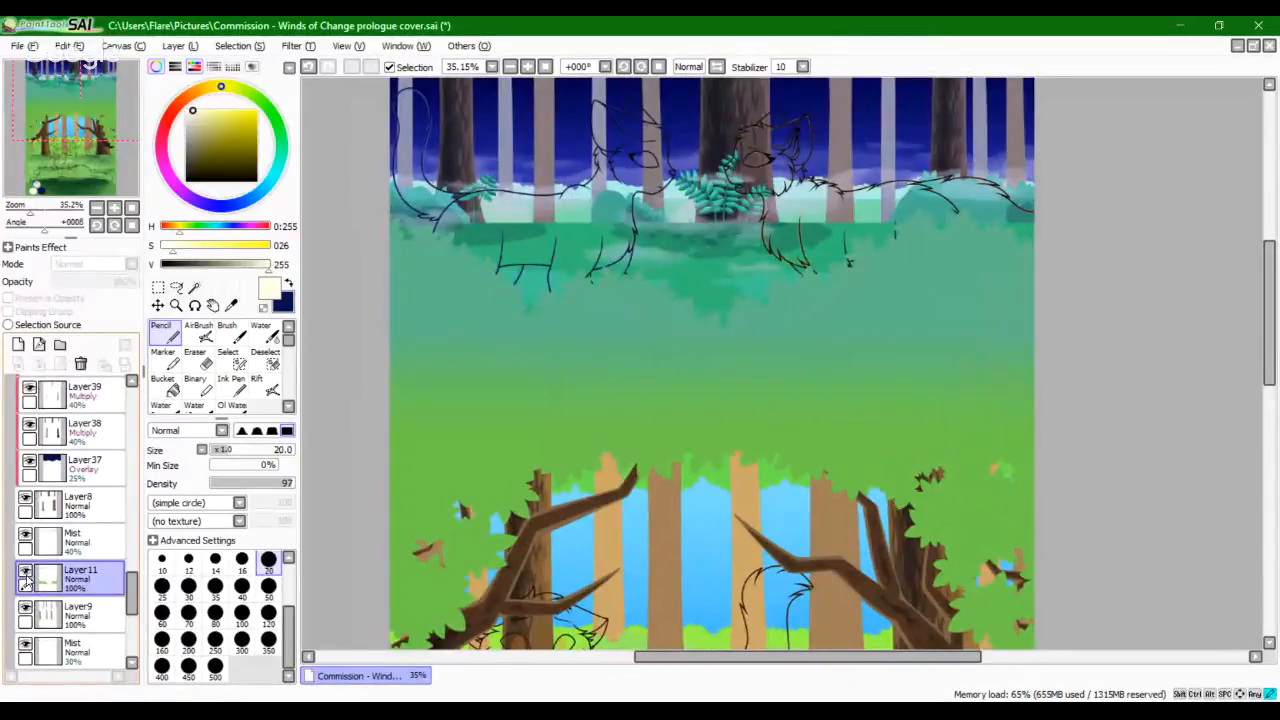
# Step: Examine the whole cover, comparing the night forest with the shaded and highlighted daytime trees
pyautogui.moveTo(30, 213); pyautogui.dragTo(28, 215)
pyautogui.moveTo(71, 164); pyautogui.dragTo(71, 168)
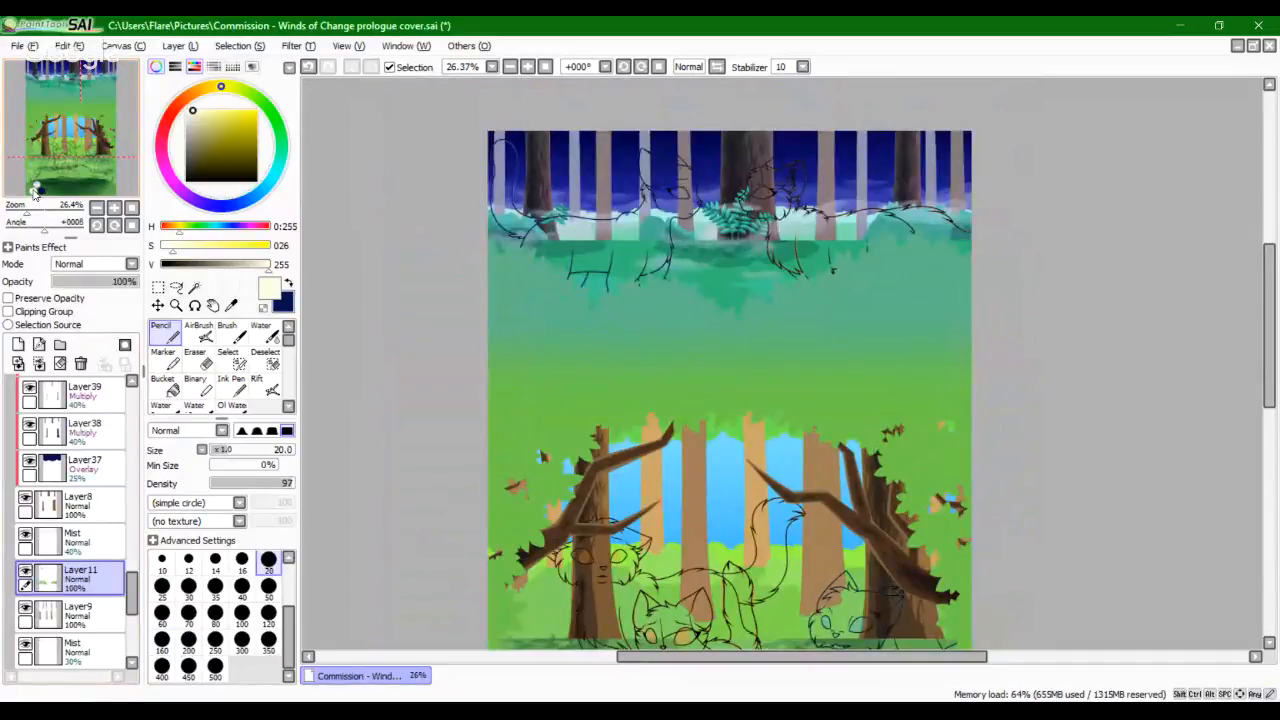
pyautogui.moveTo(100, 181); pyautogui.dragTo(110, 189)
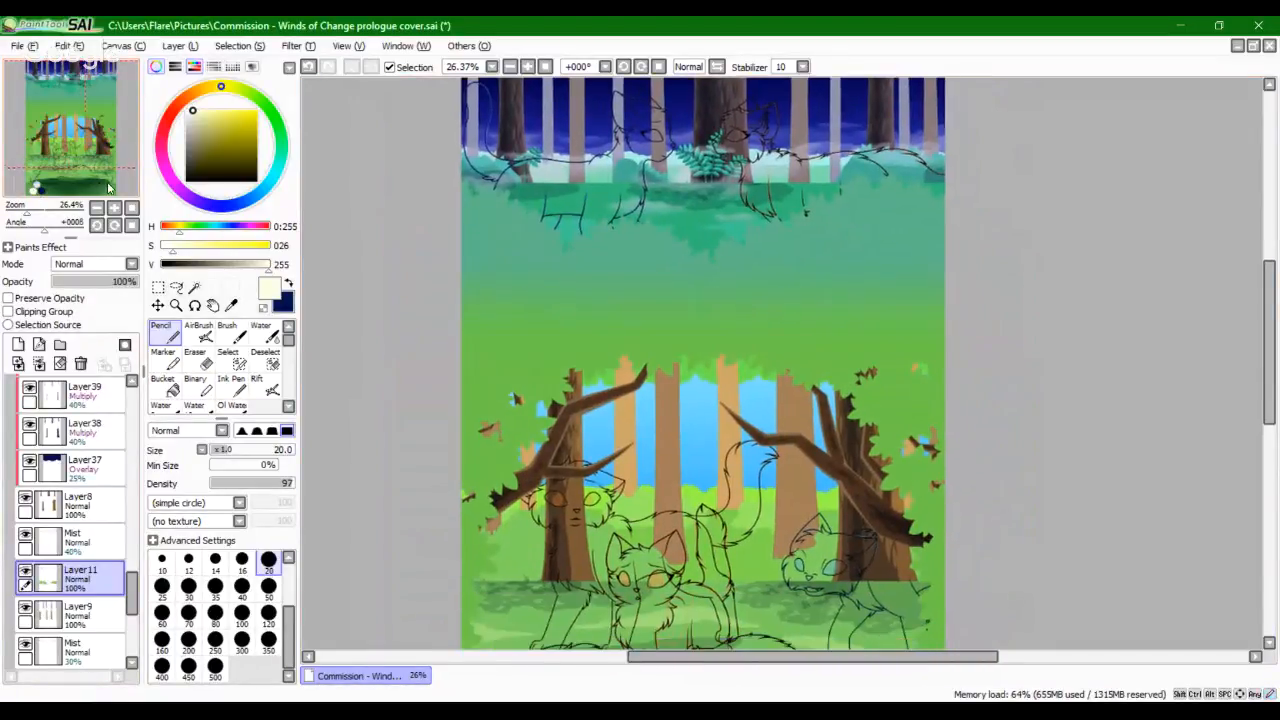
pyautogui.click(131, 208)
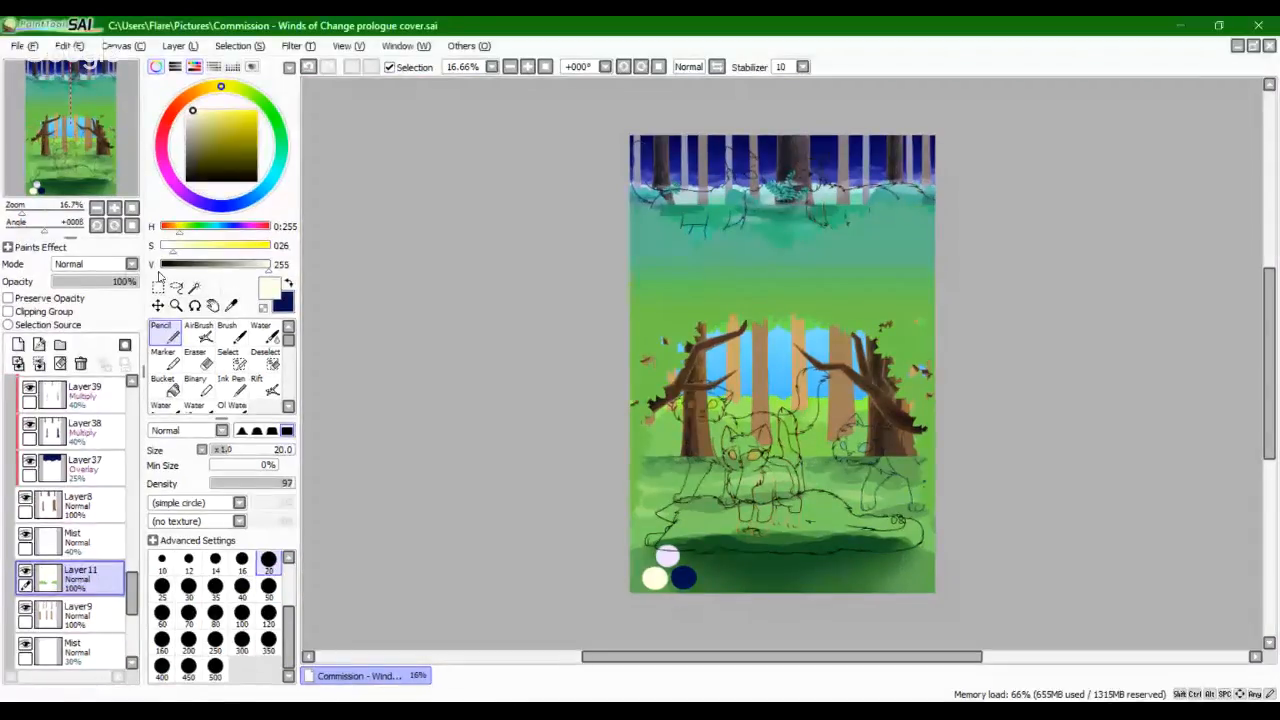
pyautogui.click(113, 211)
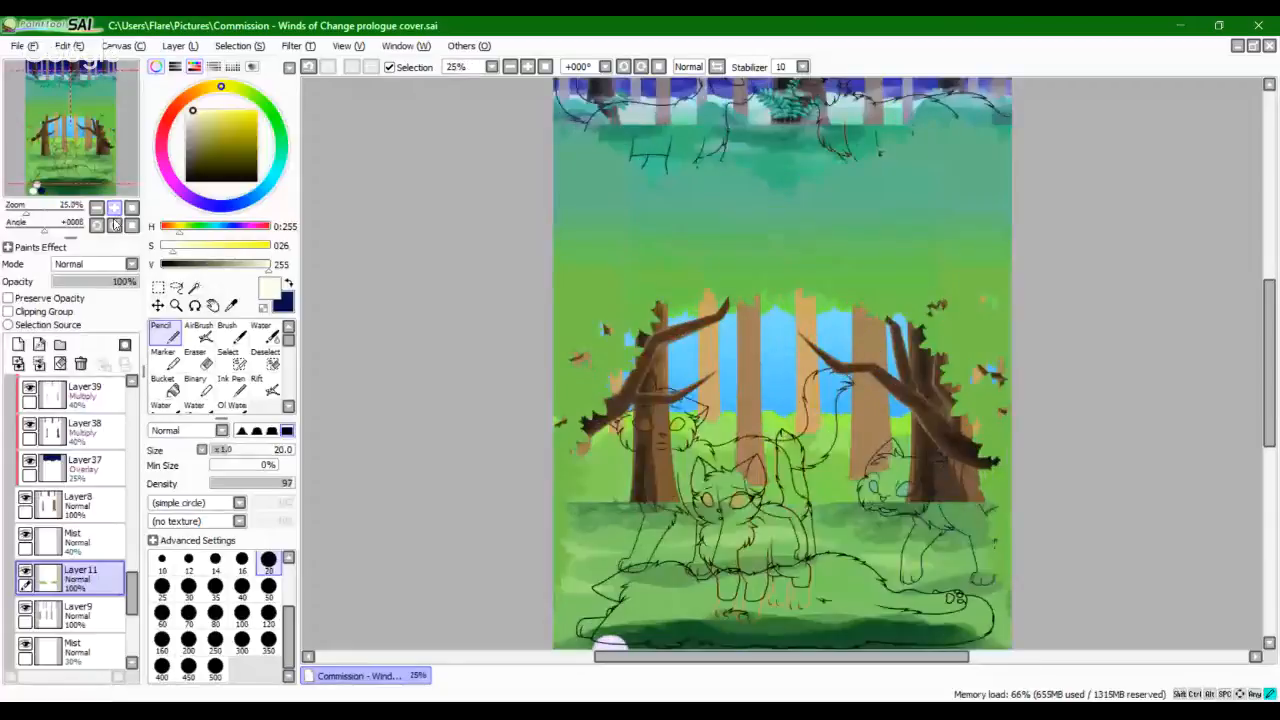
pyautogui.click(22, 213)
pyautogui.moveTo(22, 220); pyautogui.dragTo(24, 223)
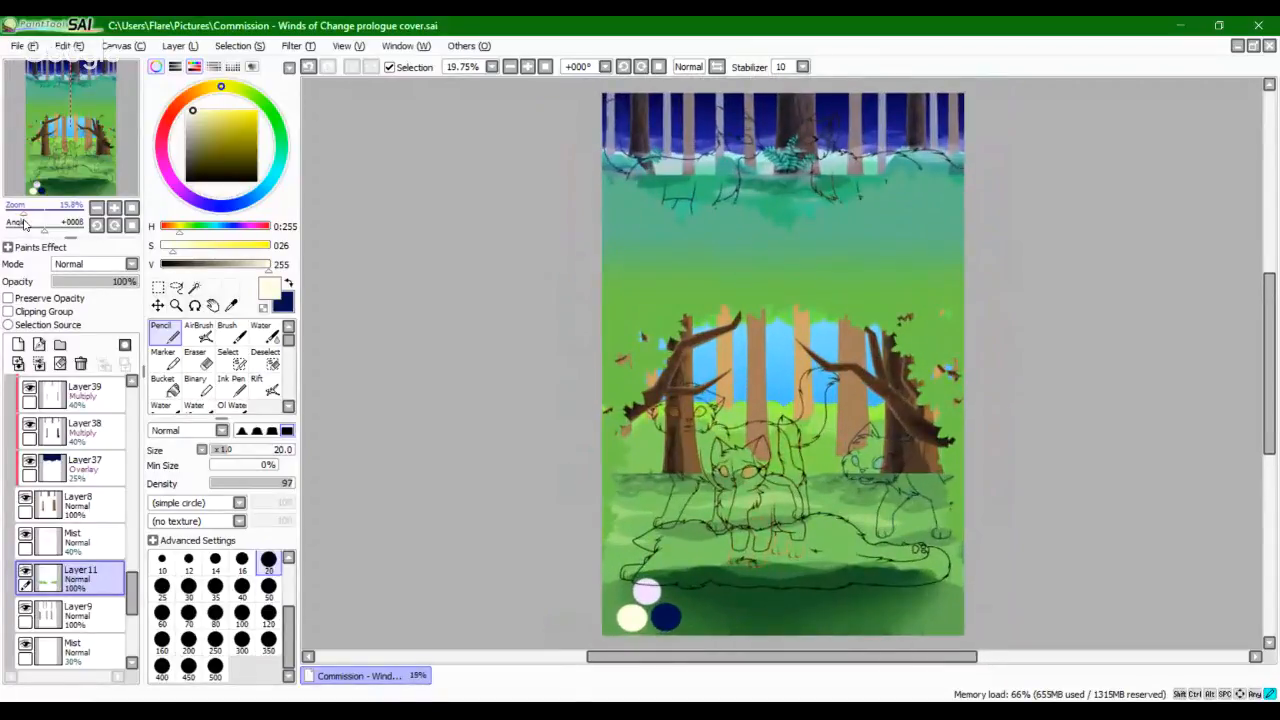